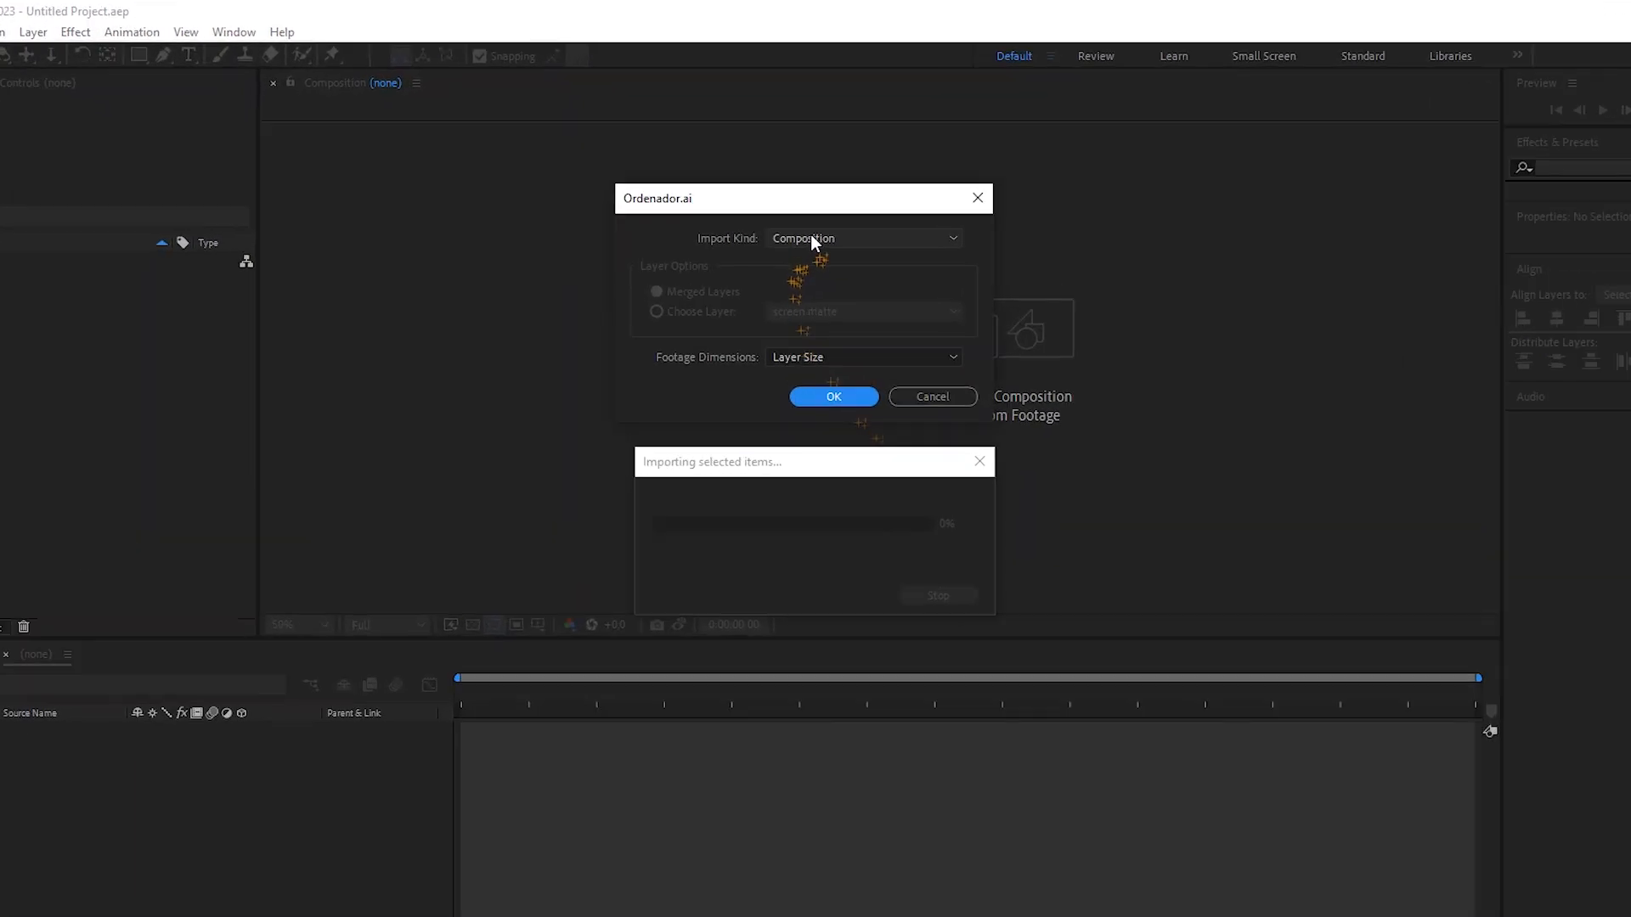
Import Ordenador.ai as a composition with footage dimensions set to Layer Size.
click(811, 240)
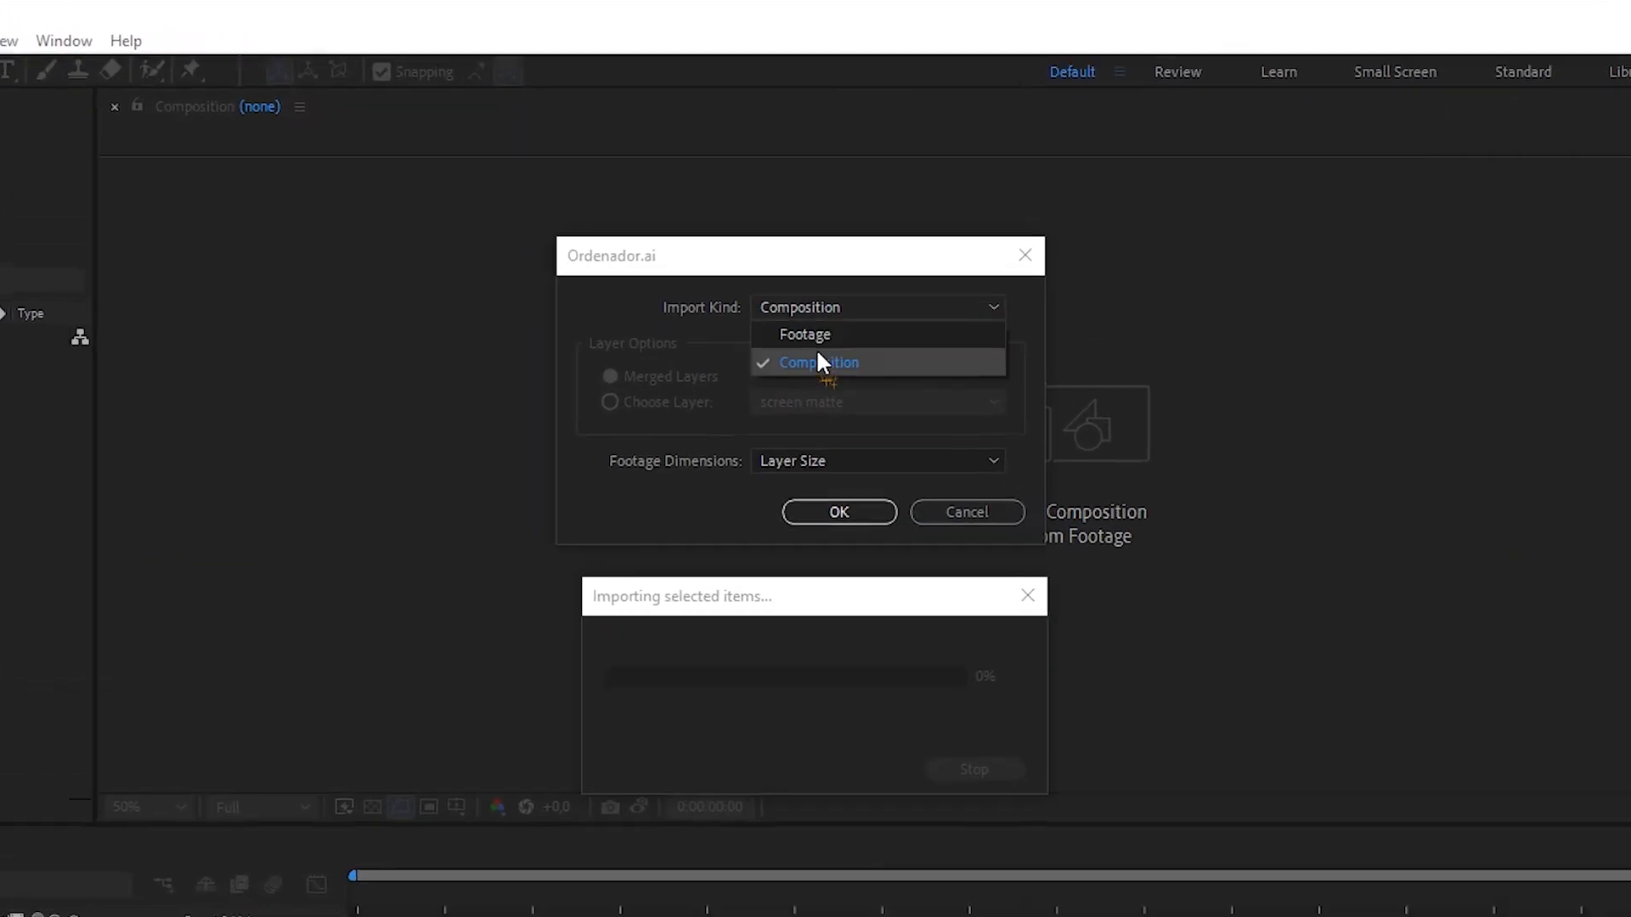
click(815, 280)
click(830, 357)
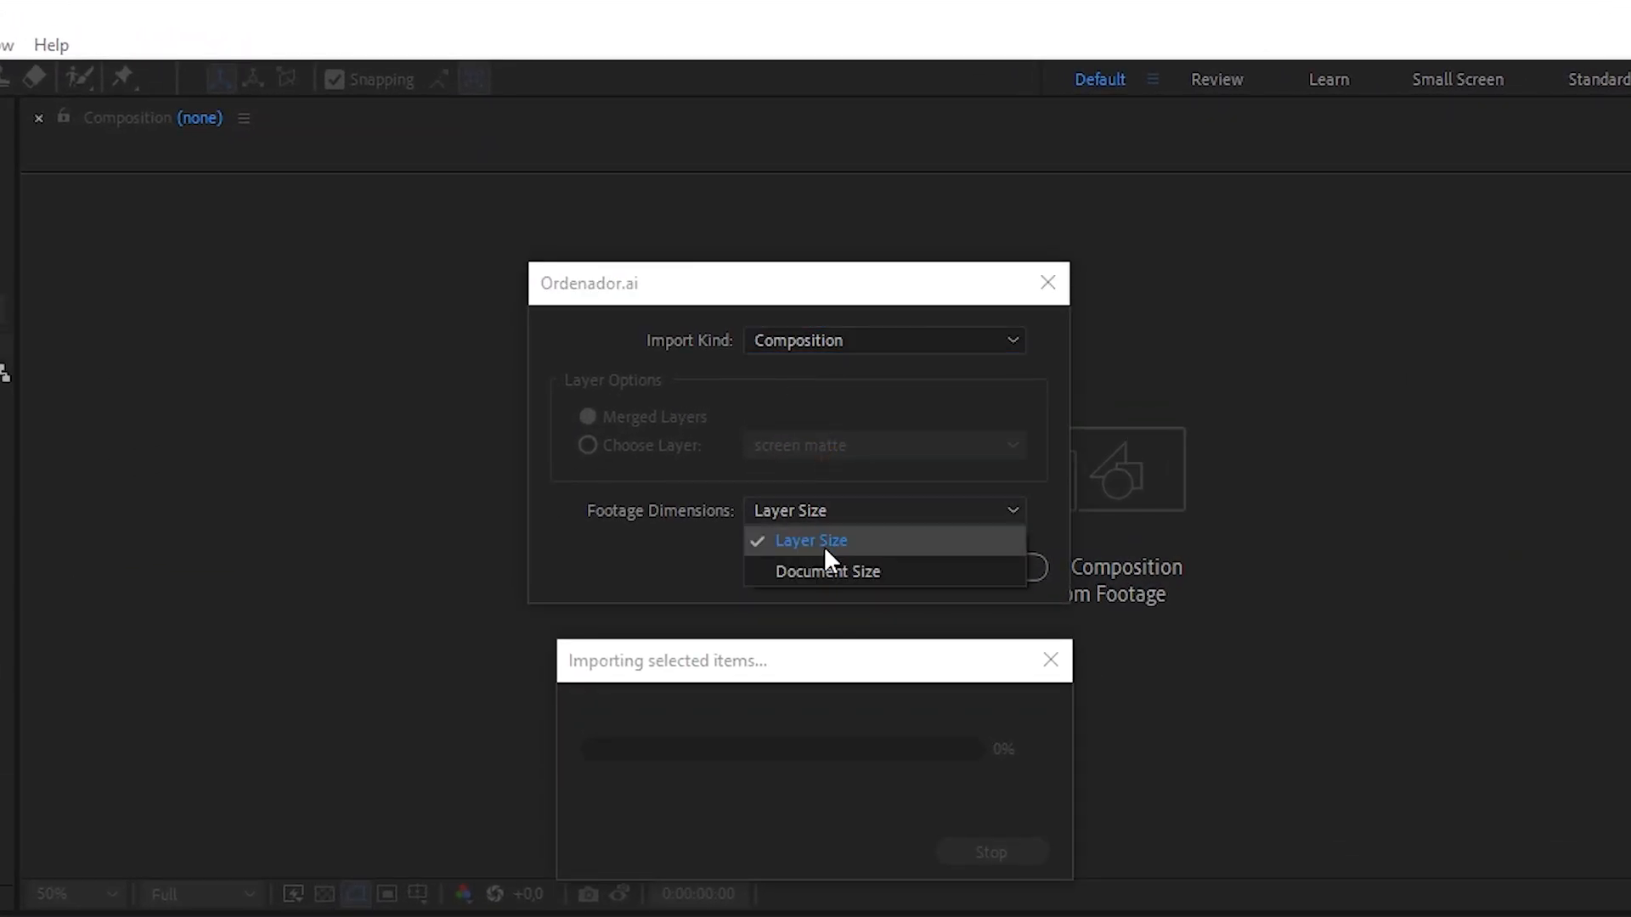
click(823, 546)
click(831, 564)
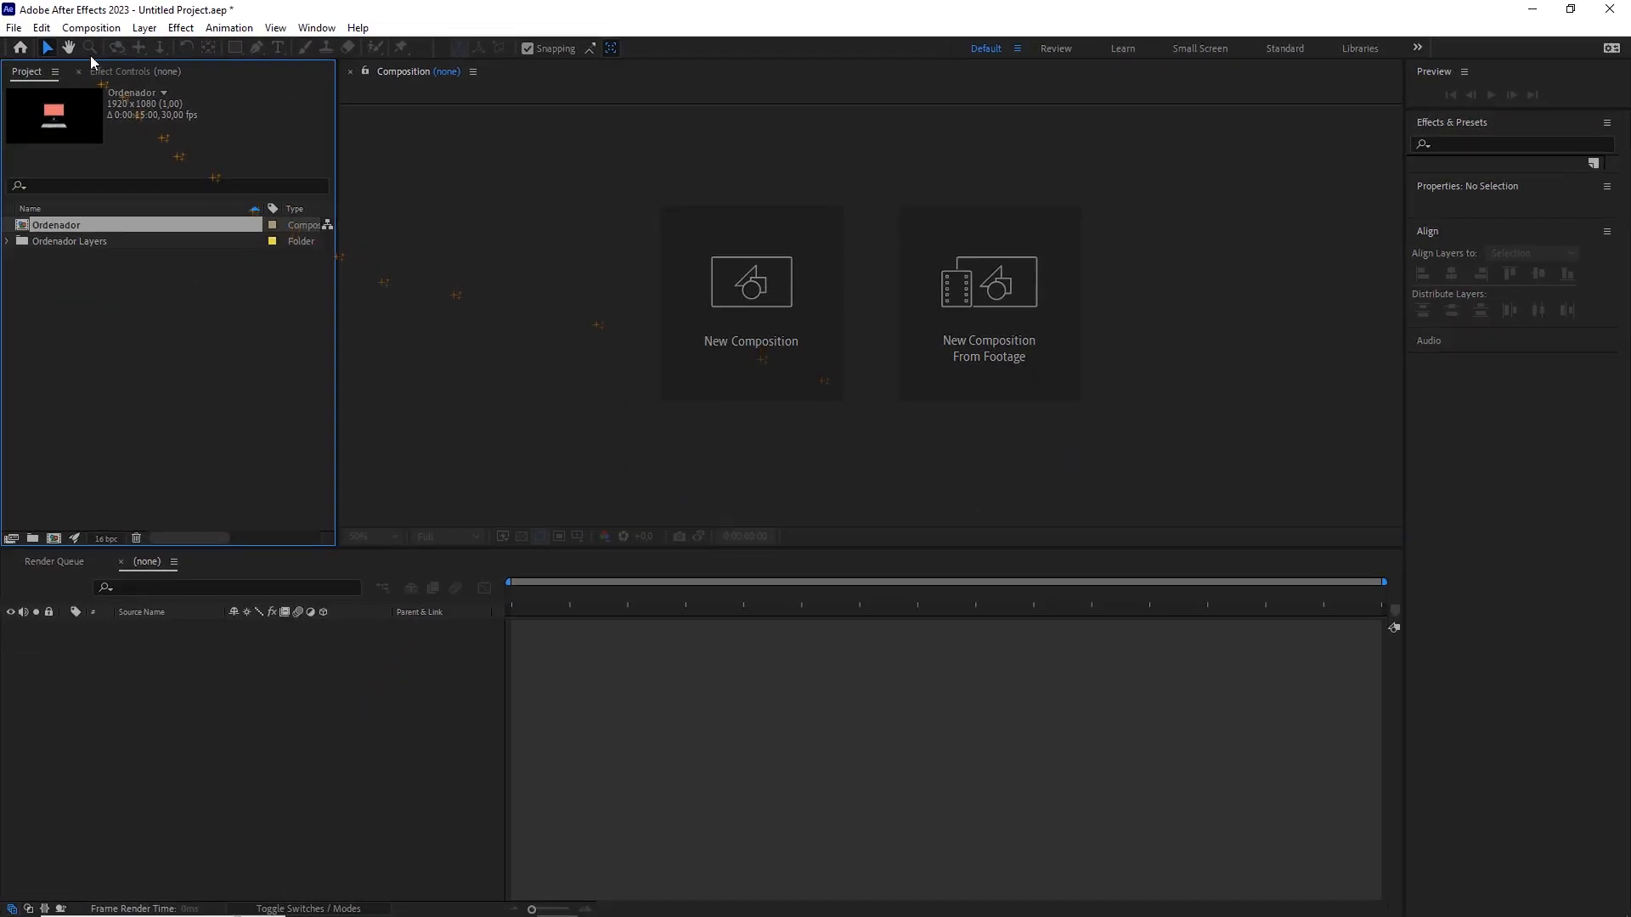
Import the remaining project files, including audio editado.mp3, logo discord.ai and the images, leaving out Ordenador.ai.
click(13, 27)
mouse_move(185, 265)
click(329, 262)
drag(188, 374, 1130, 194)
ctrl+click(840, 169)
click(1035, 725)
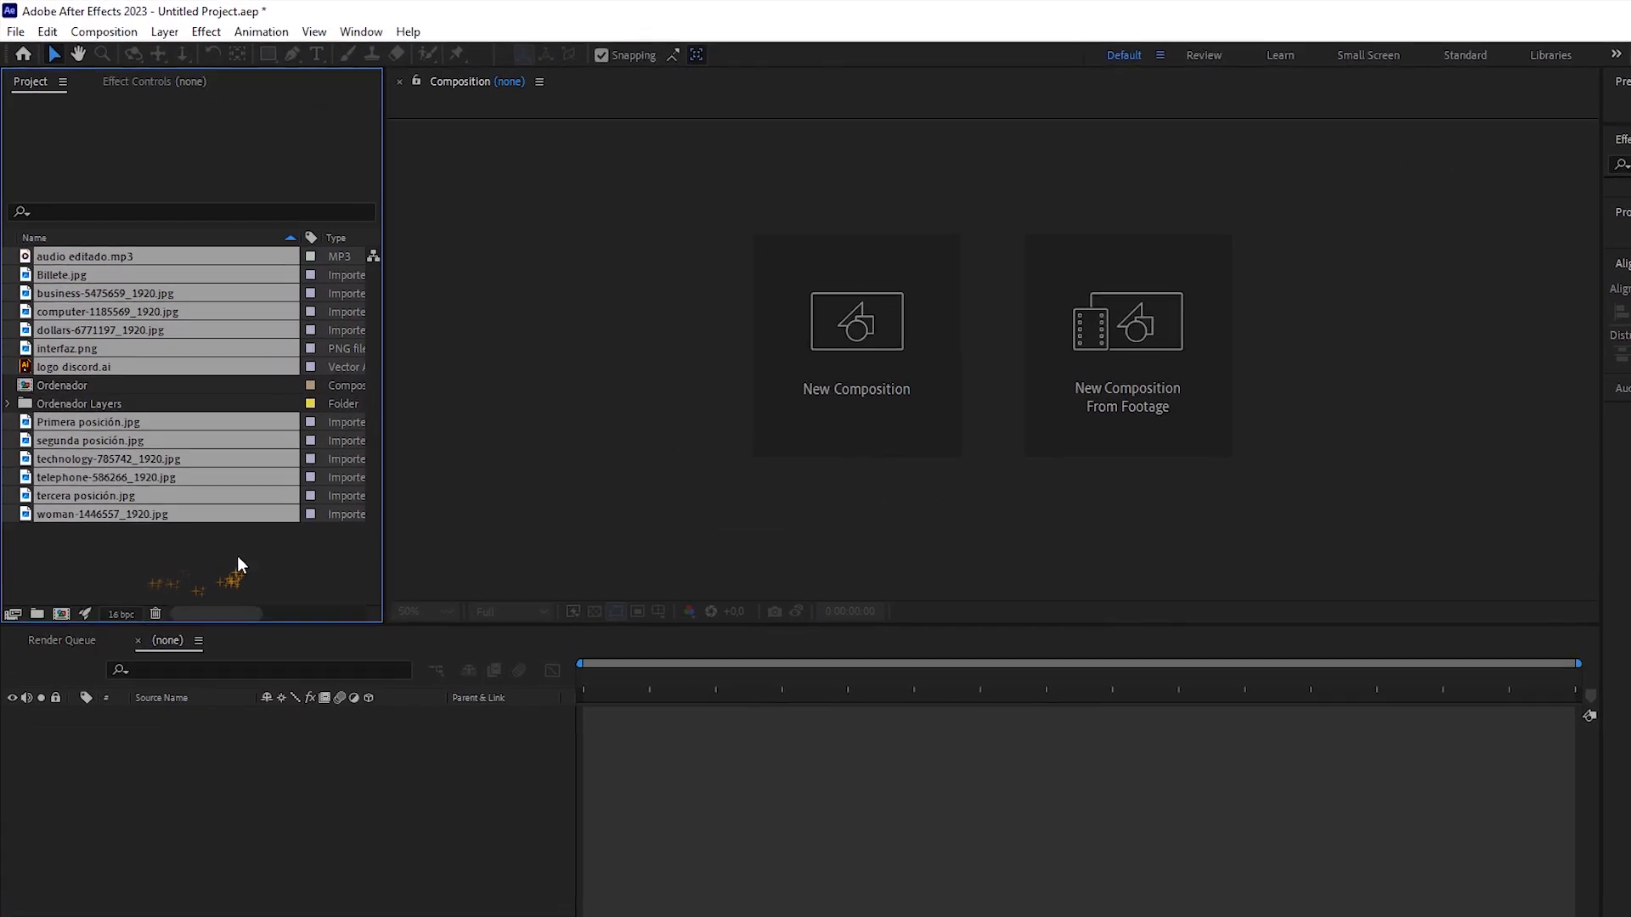
click(229, 549)
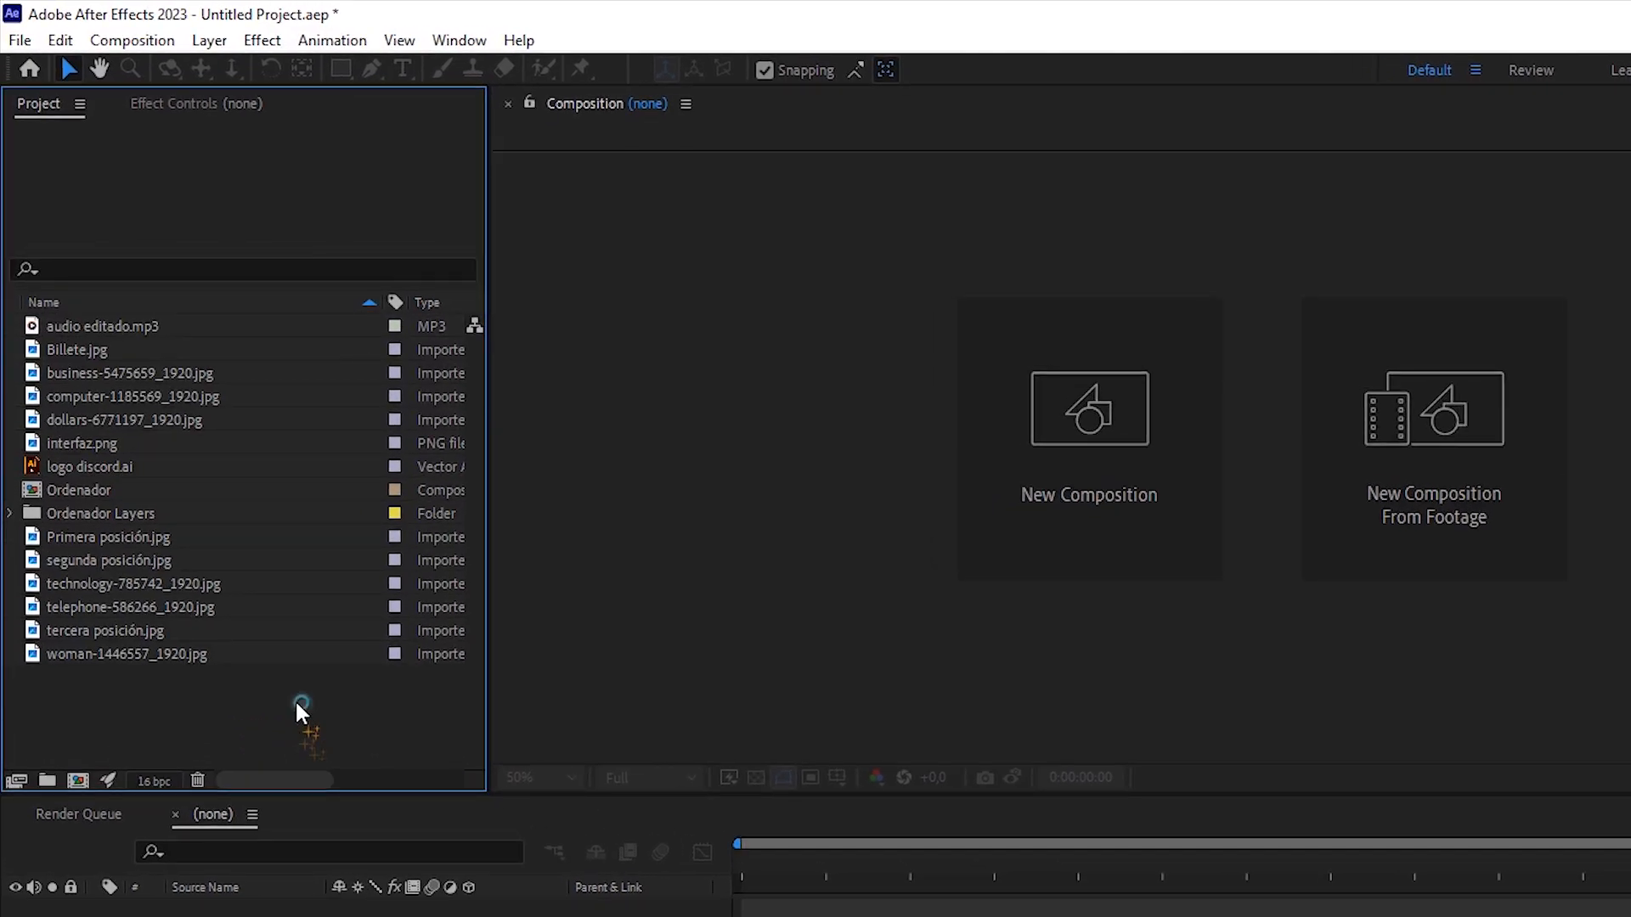
drag(297, 703, 84, 328)
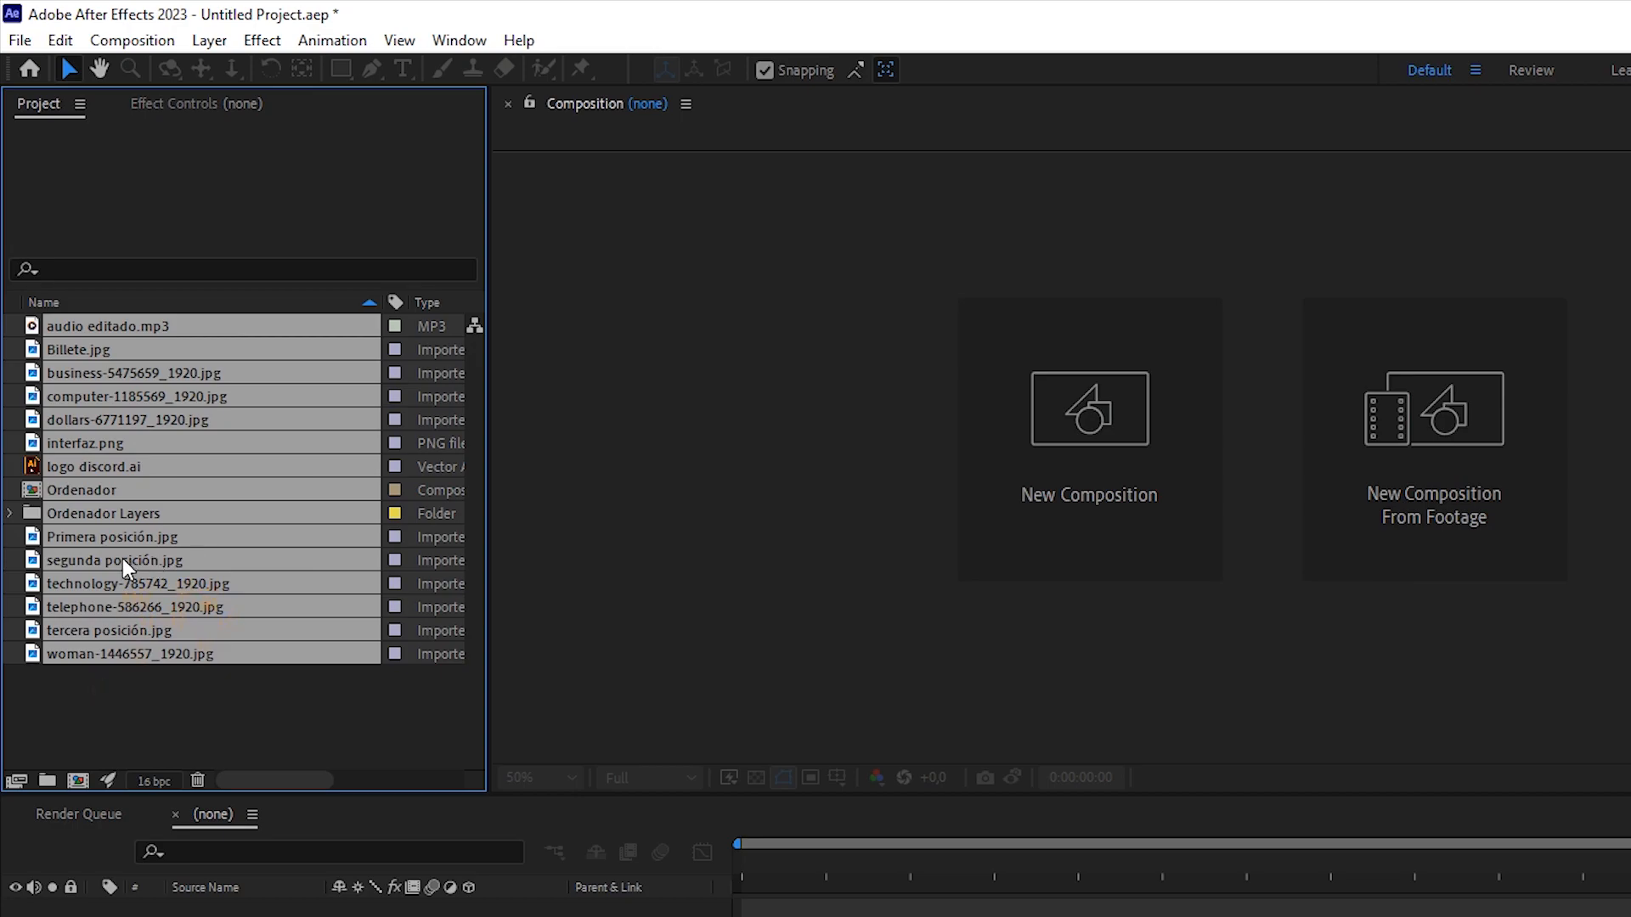
click(115, 697)
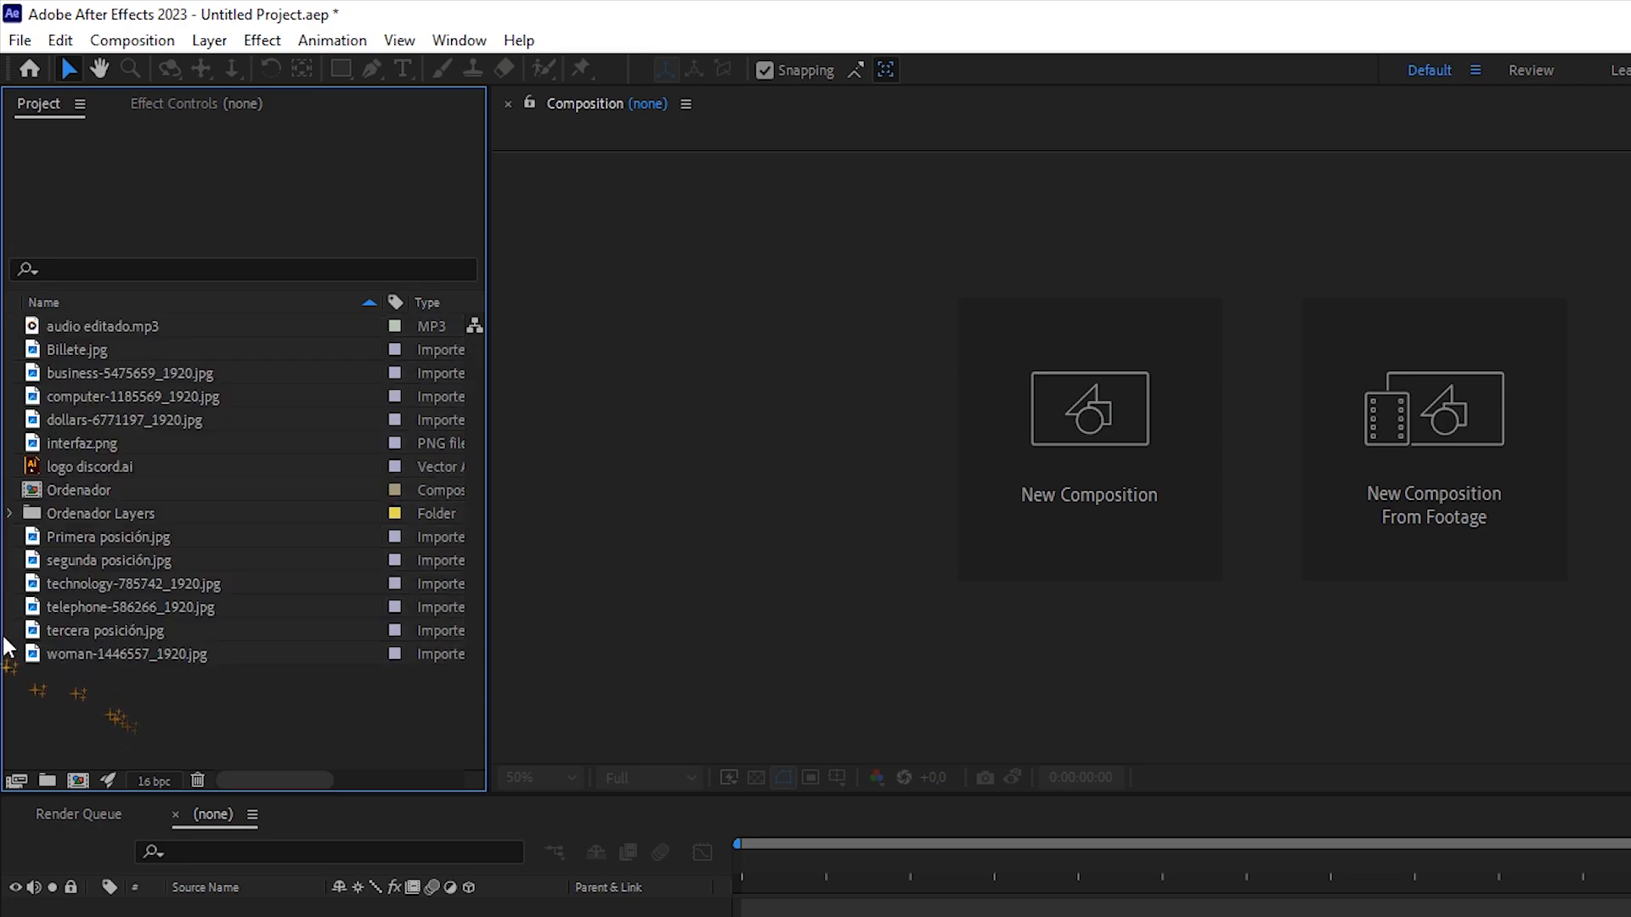
Group Primera posición.jpg, segunda posición.jpg and tercera posición.jpg in a new project folder named "posiciones".
click(80, 629)
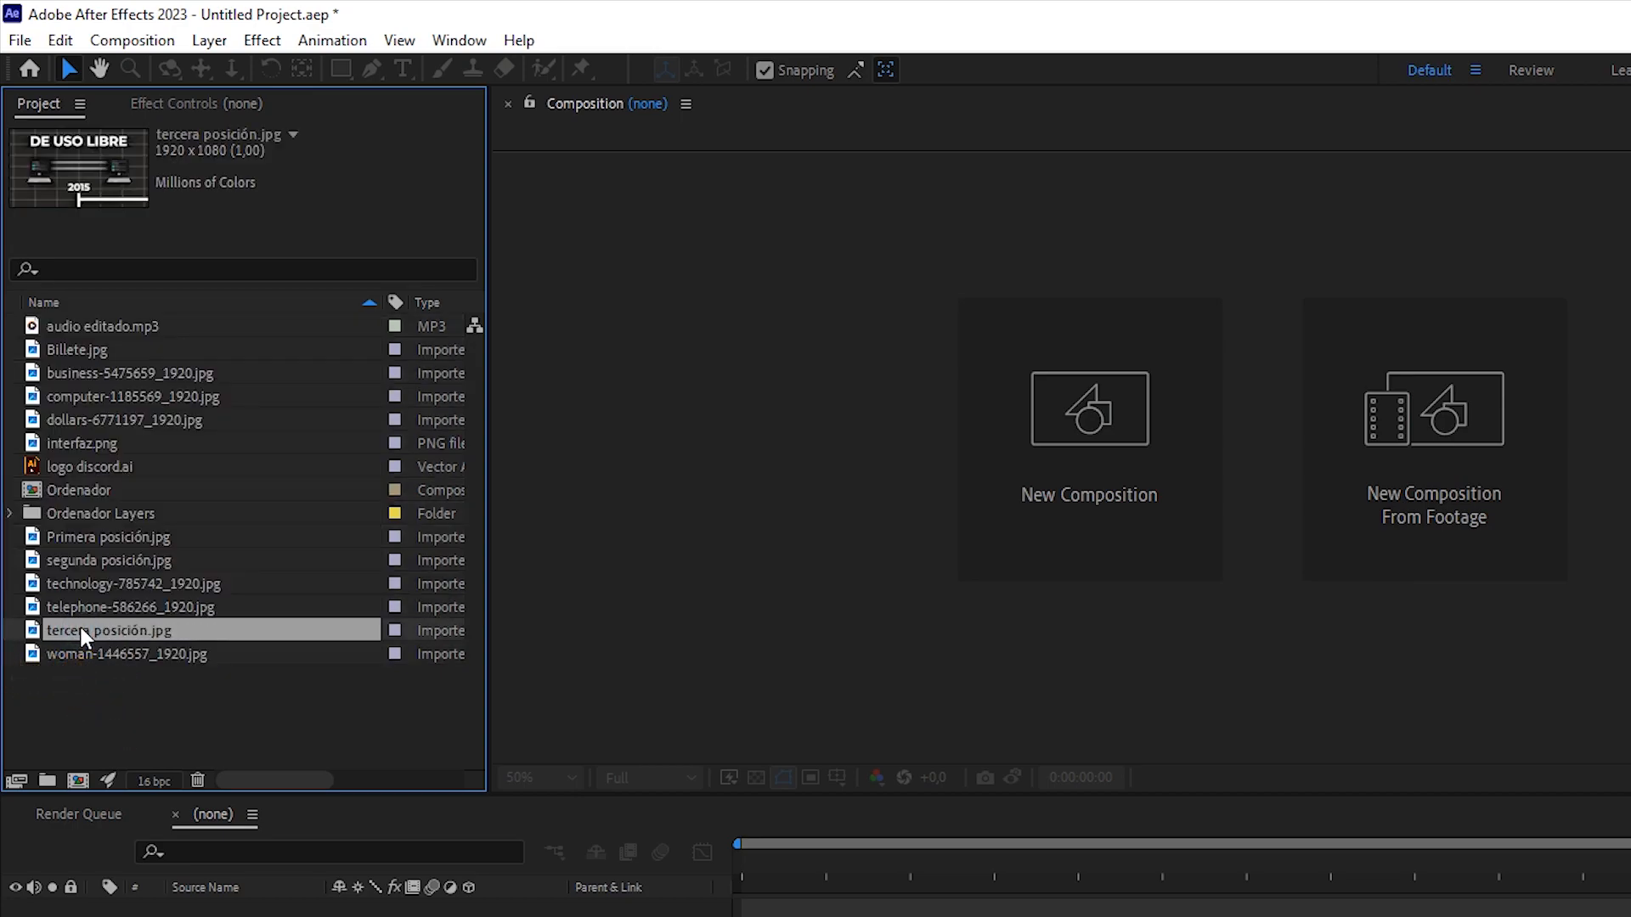
ctrl+click(77, 559)
ctrl+click(76, 539)
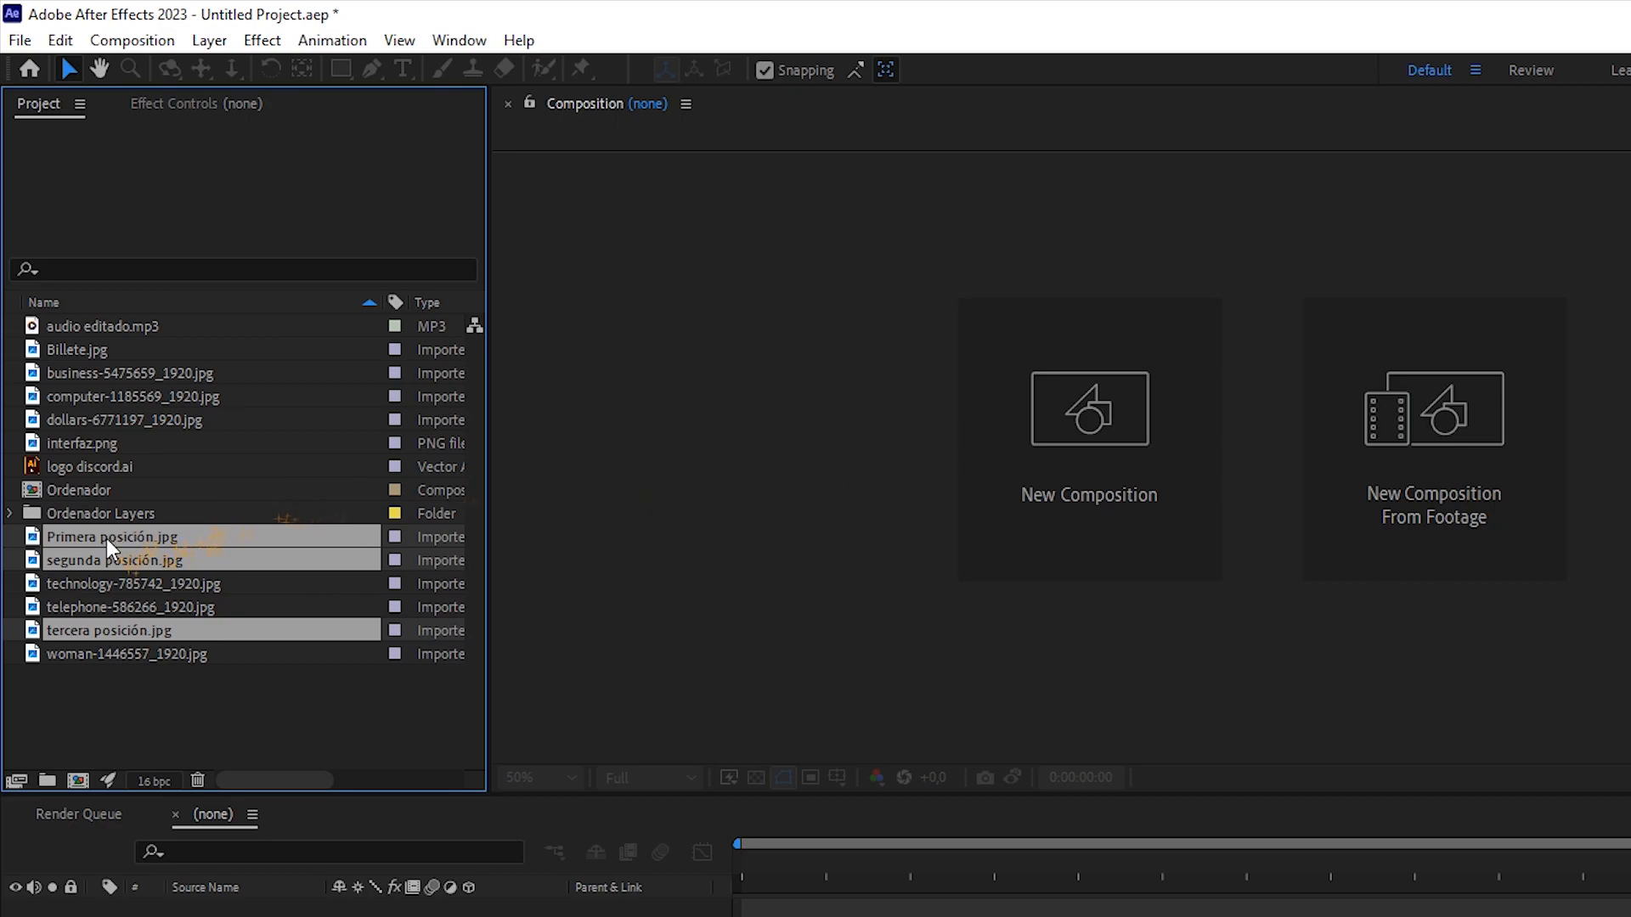
drag(104, 539, 48, 782)
text(pos)
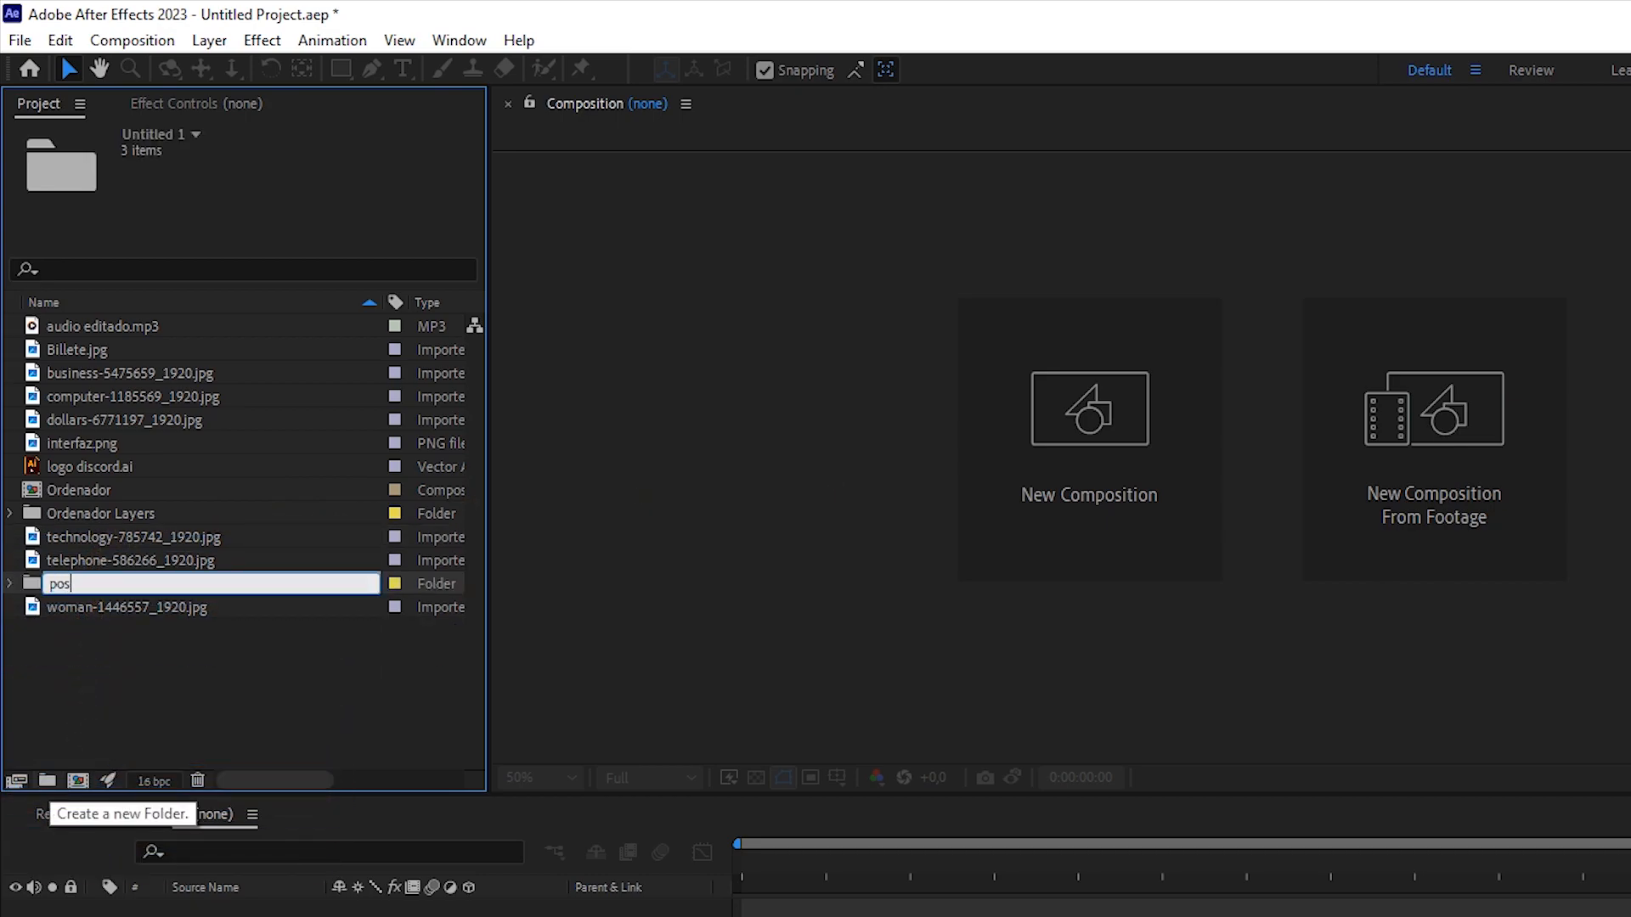
text(iciones)
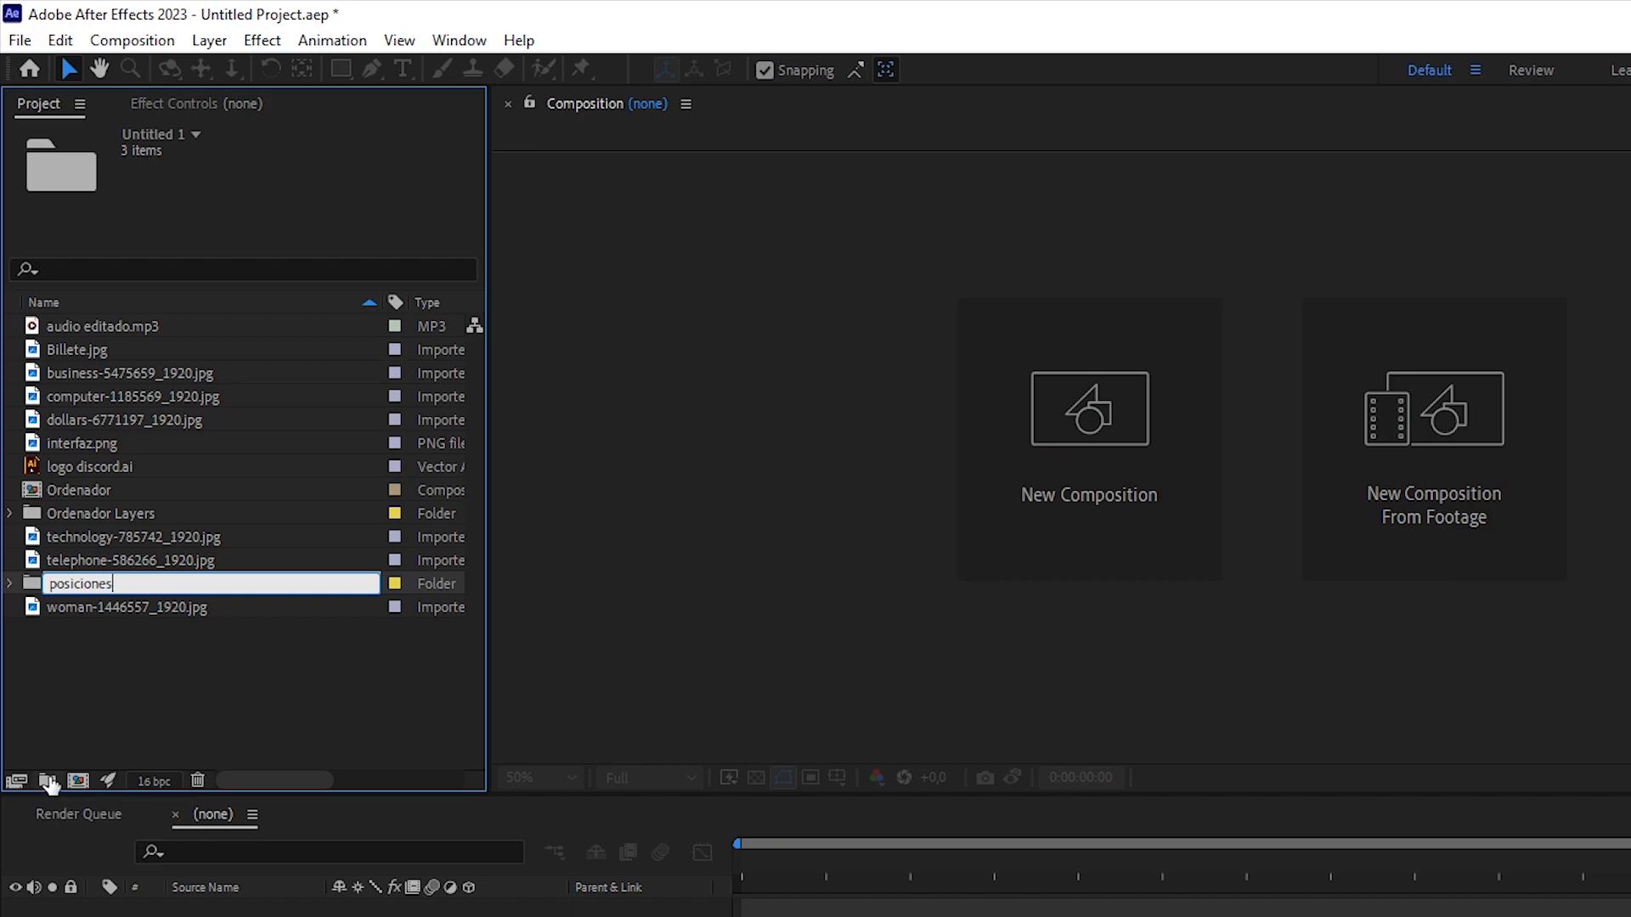
click(117, 715)
Create an empty project folder named "assets".
click(48, 780)
text(assets)
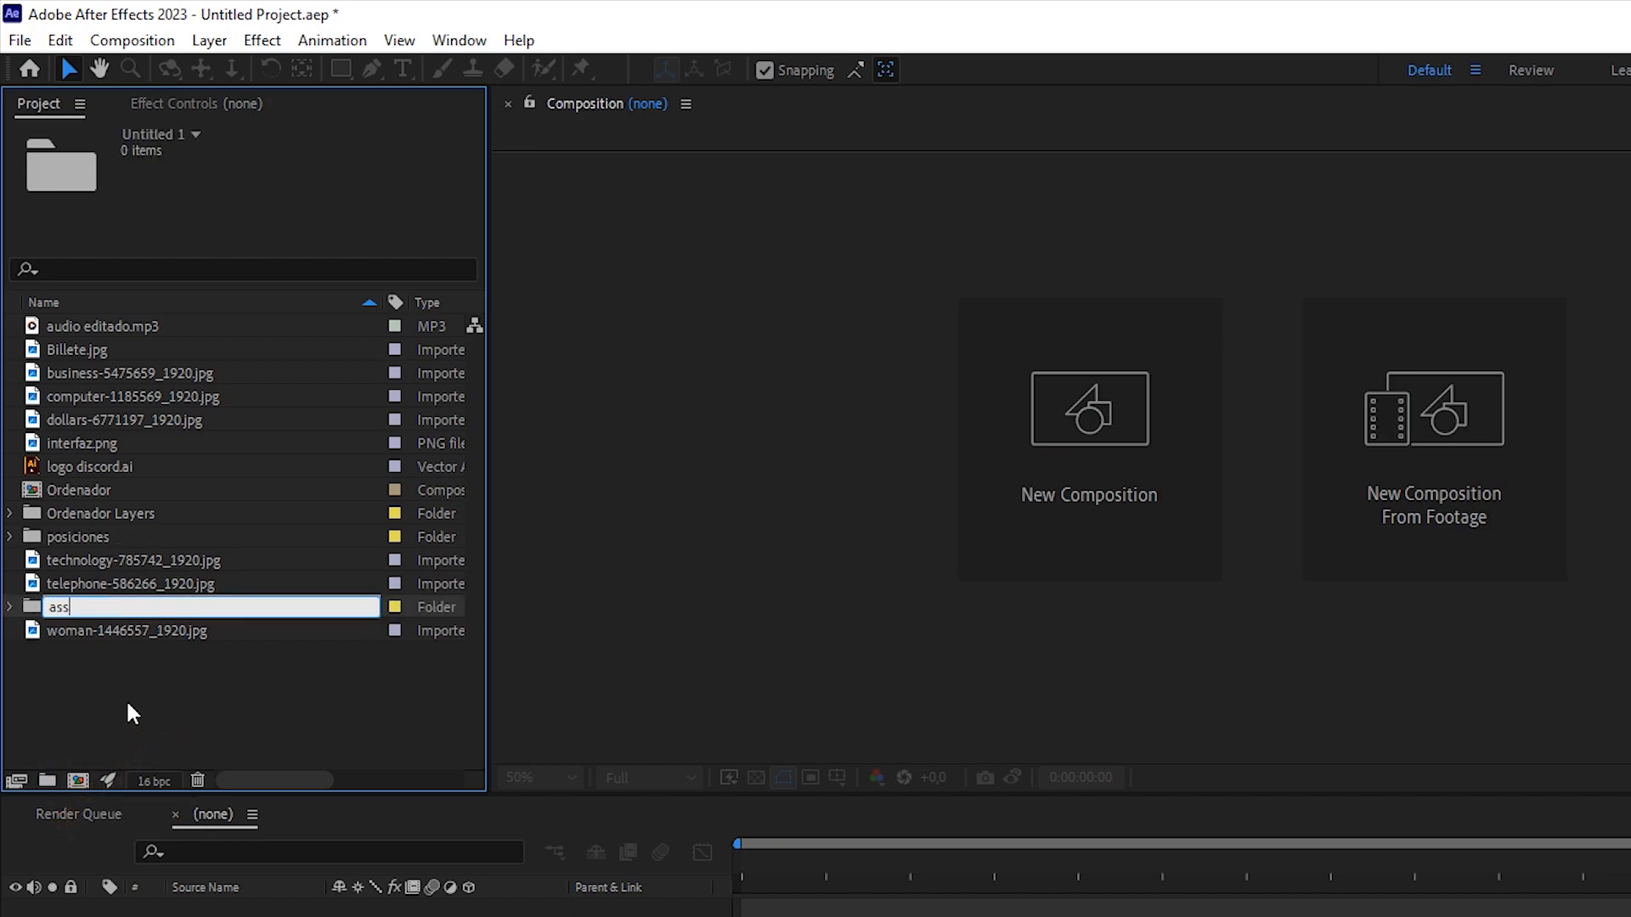
click(144, 675)
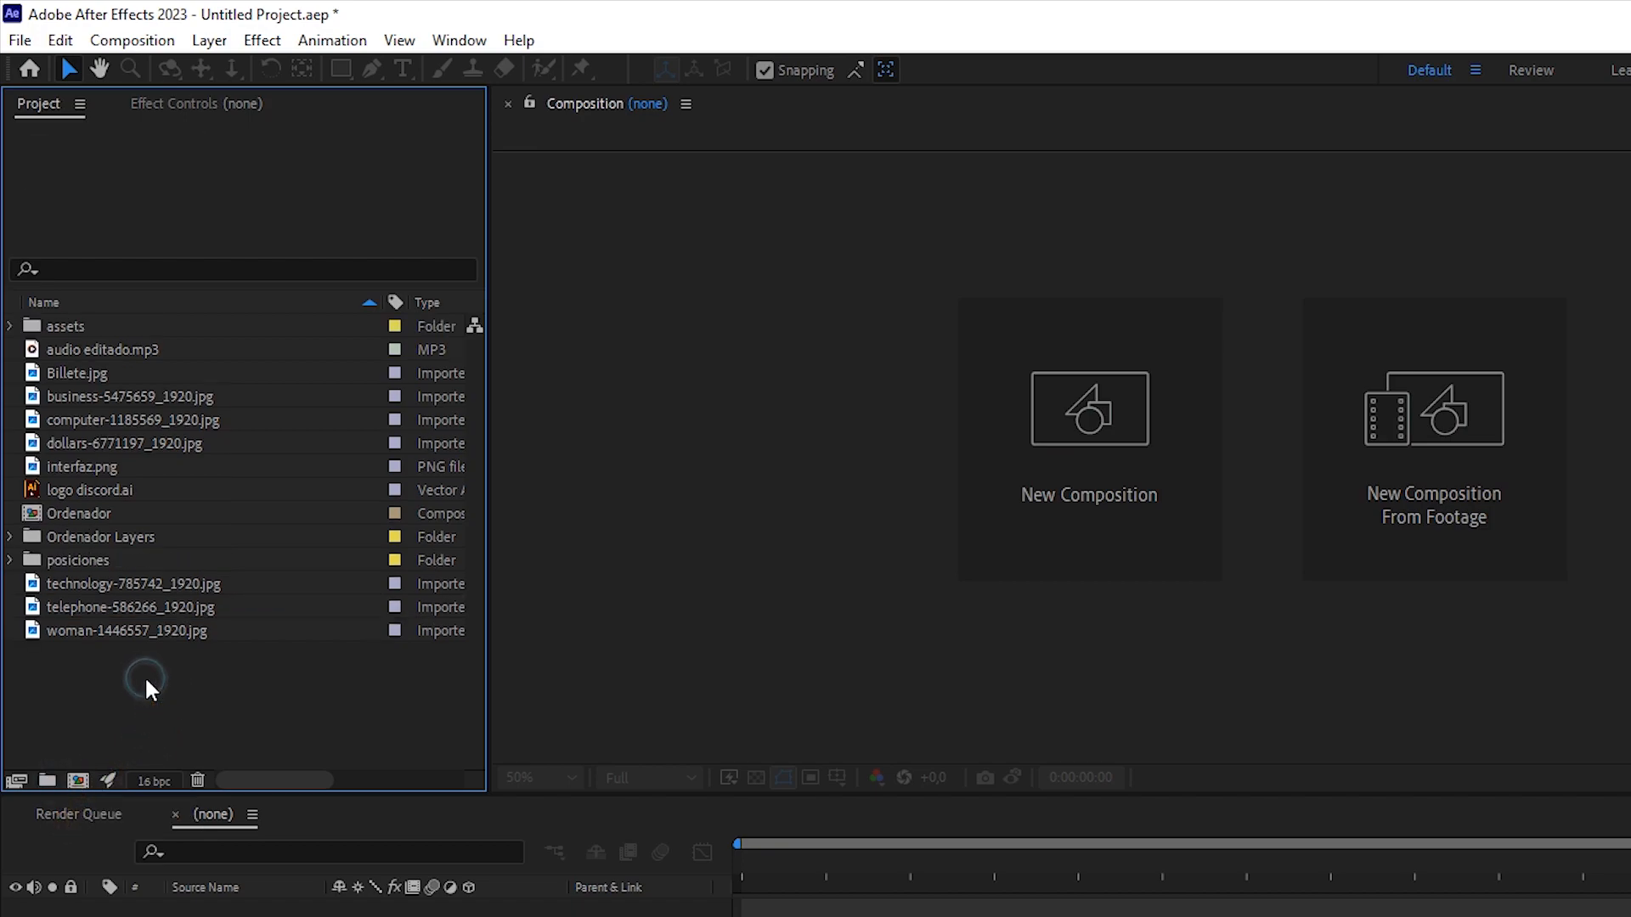
Move logo discord.ai, interfaz.png, Billete.jpg and the business, computer, dollars, technology, telephone and woman images into the assets folder.
click(95, 630)
ctrl+click(95, 607)
ctrl+click(95, 586)
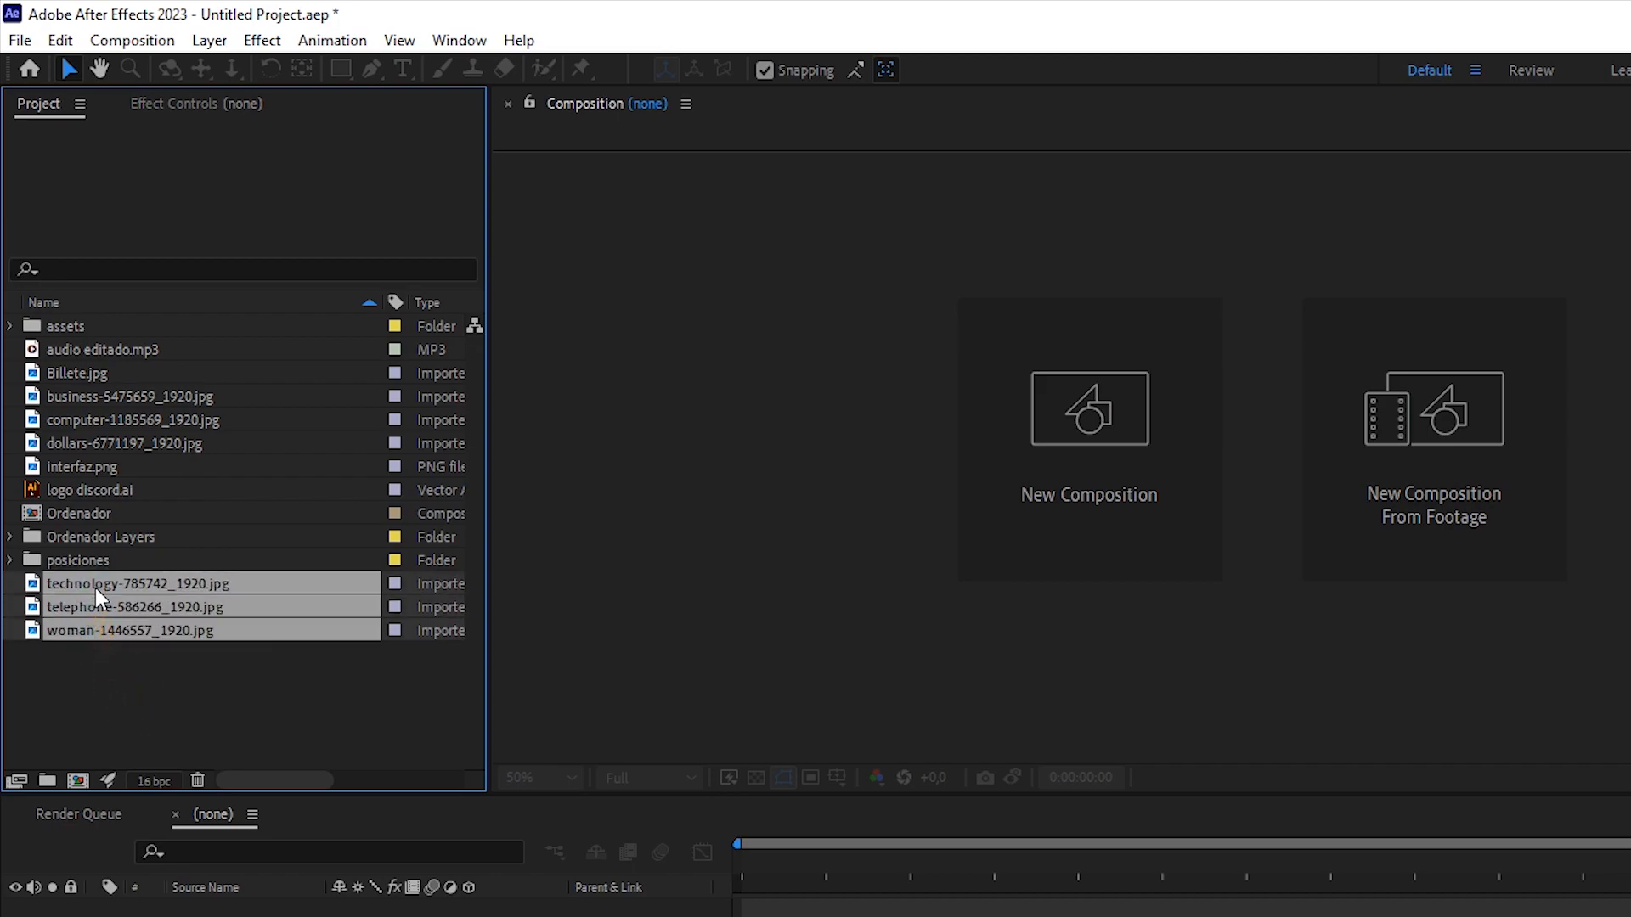
ctrl+click(85, 490)
ctrl+click(83, 467)
ctrl+click(80, 443)
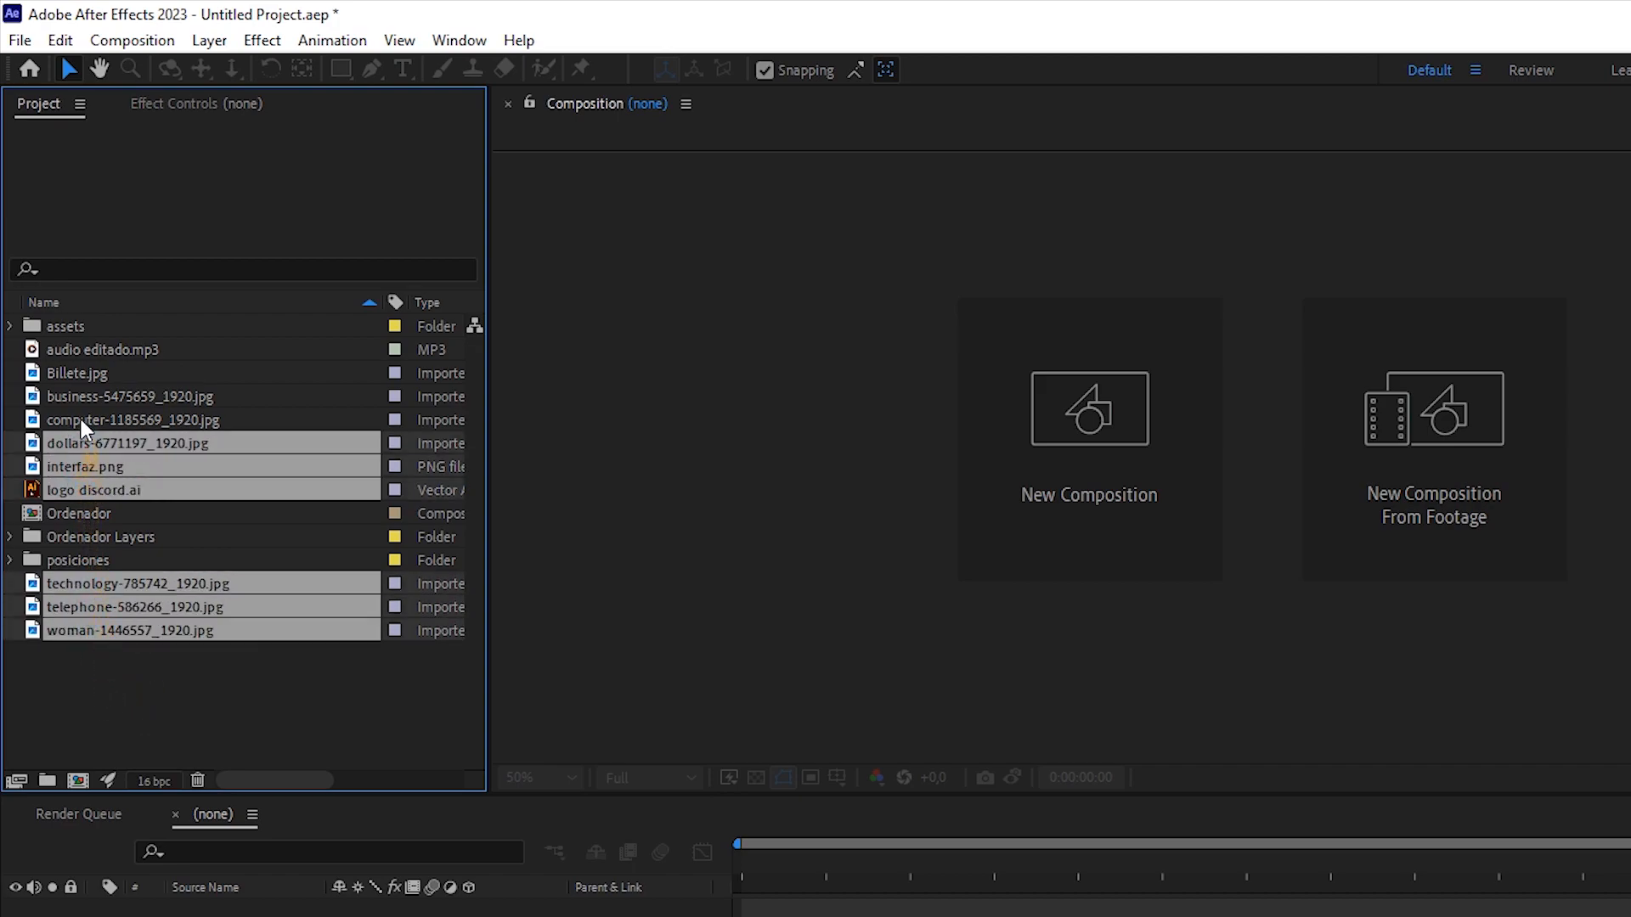
ctrl+click(80, 421)
ctrl+click(79, 397)
ctrl+click(73, 375)
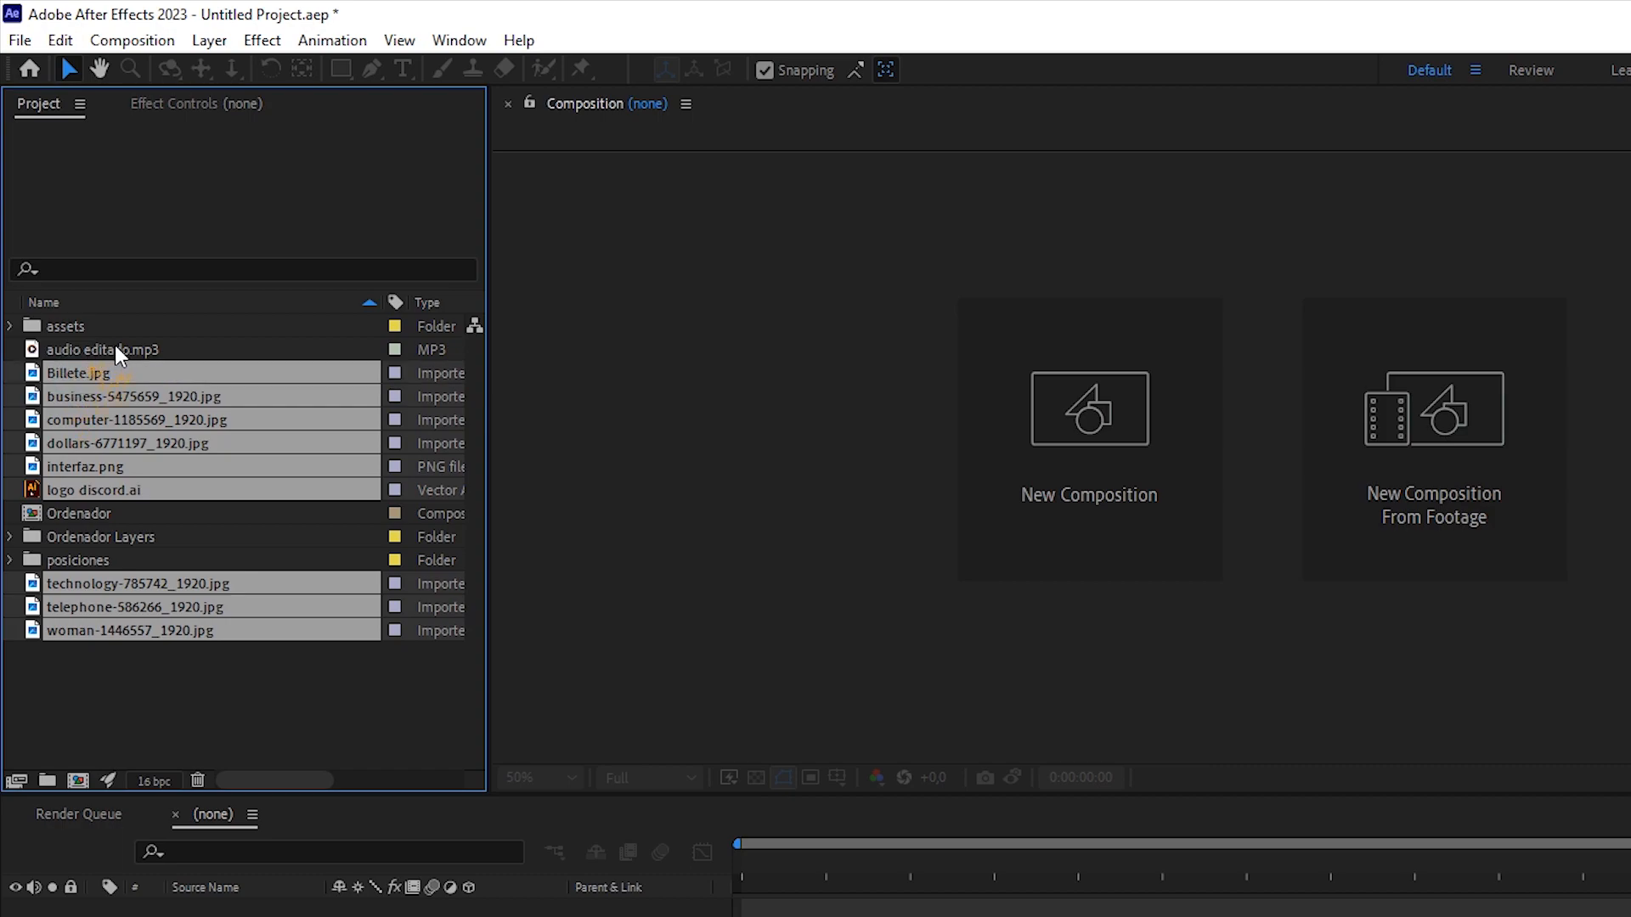
drag(77, 370, 64, 328)
Create a project folder named "audio" and move audio editado.mp3 into it.
click(47, 780)
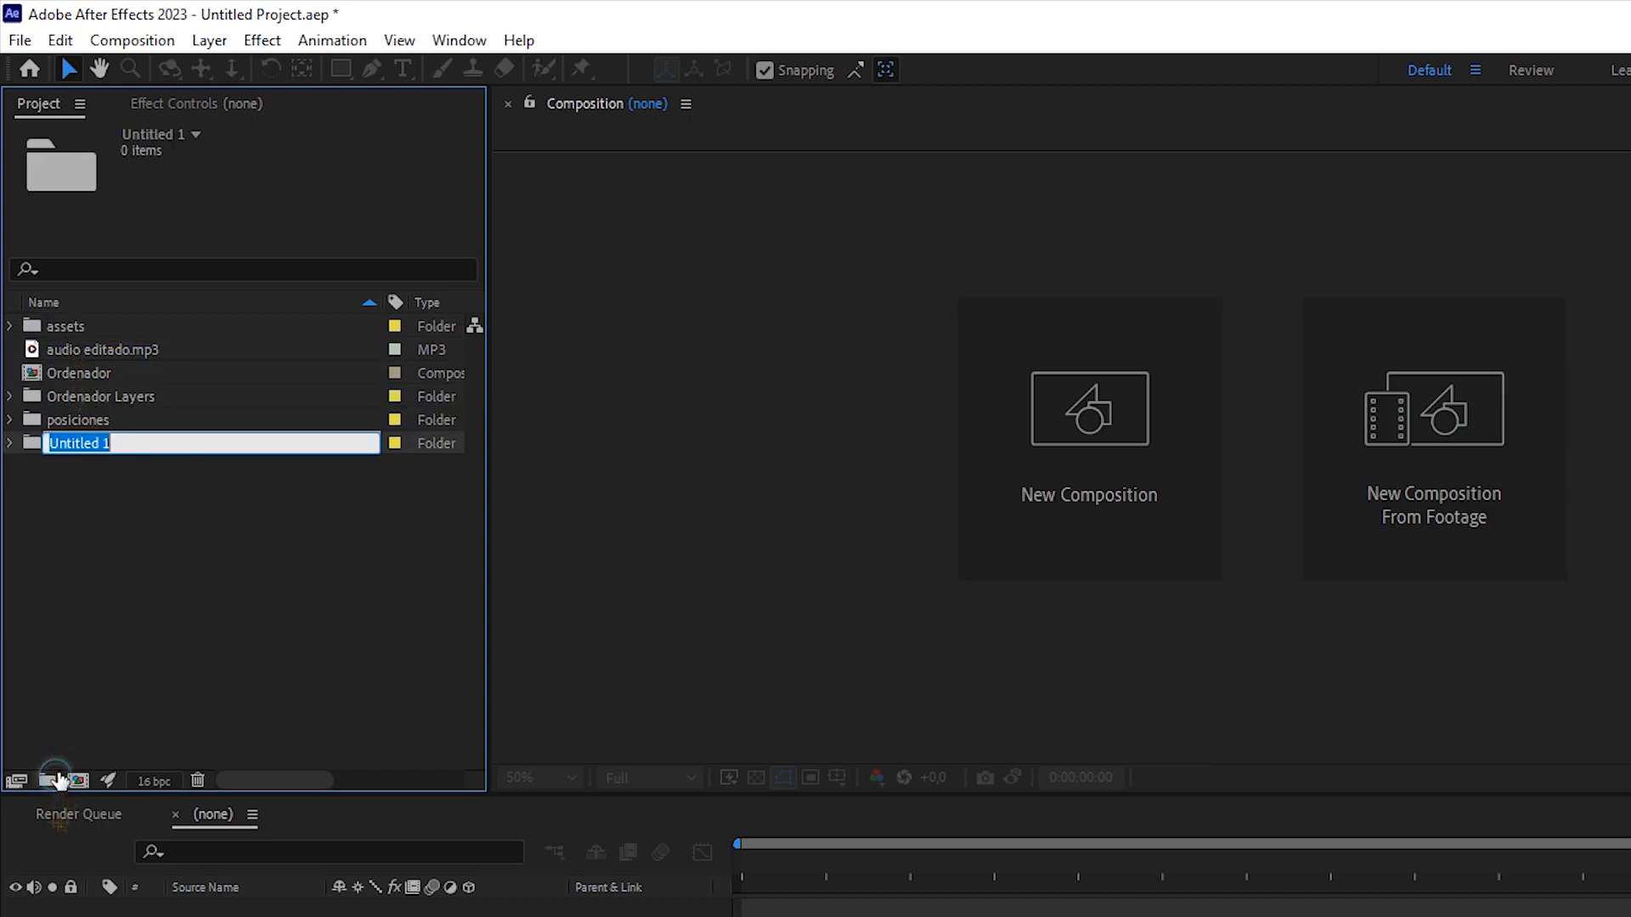
text(audio)
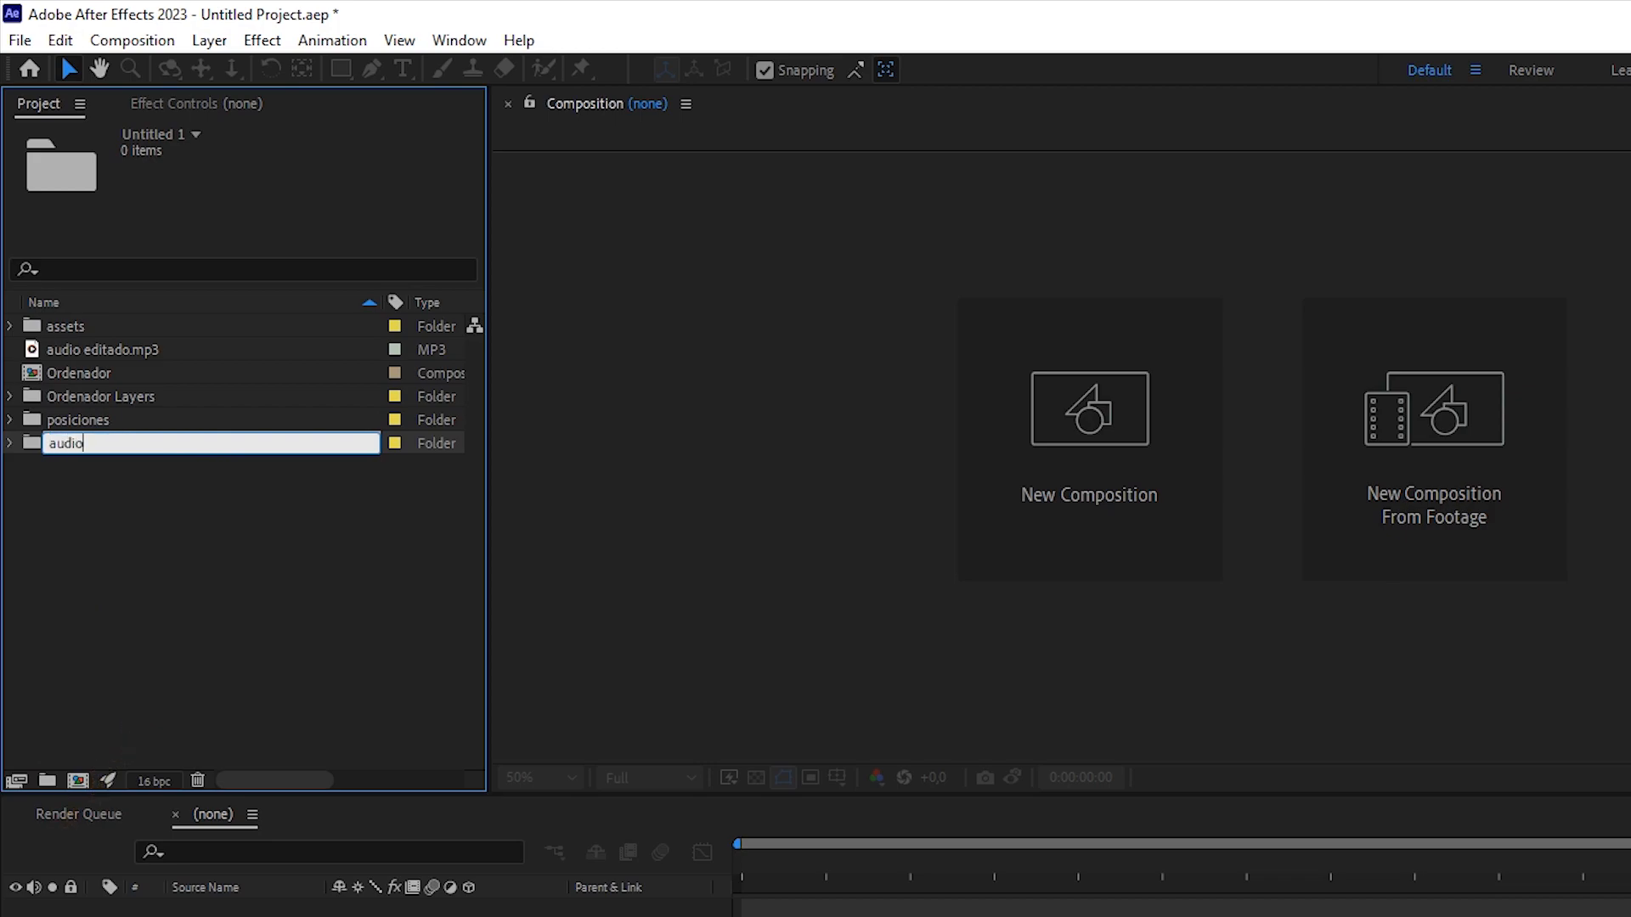
click(153, 613)
drag(74, 372, 64, 349)
Create a project folder named "compo" and move the Ordenador composition into it.
click(51, 776)
text(com)
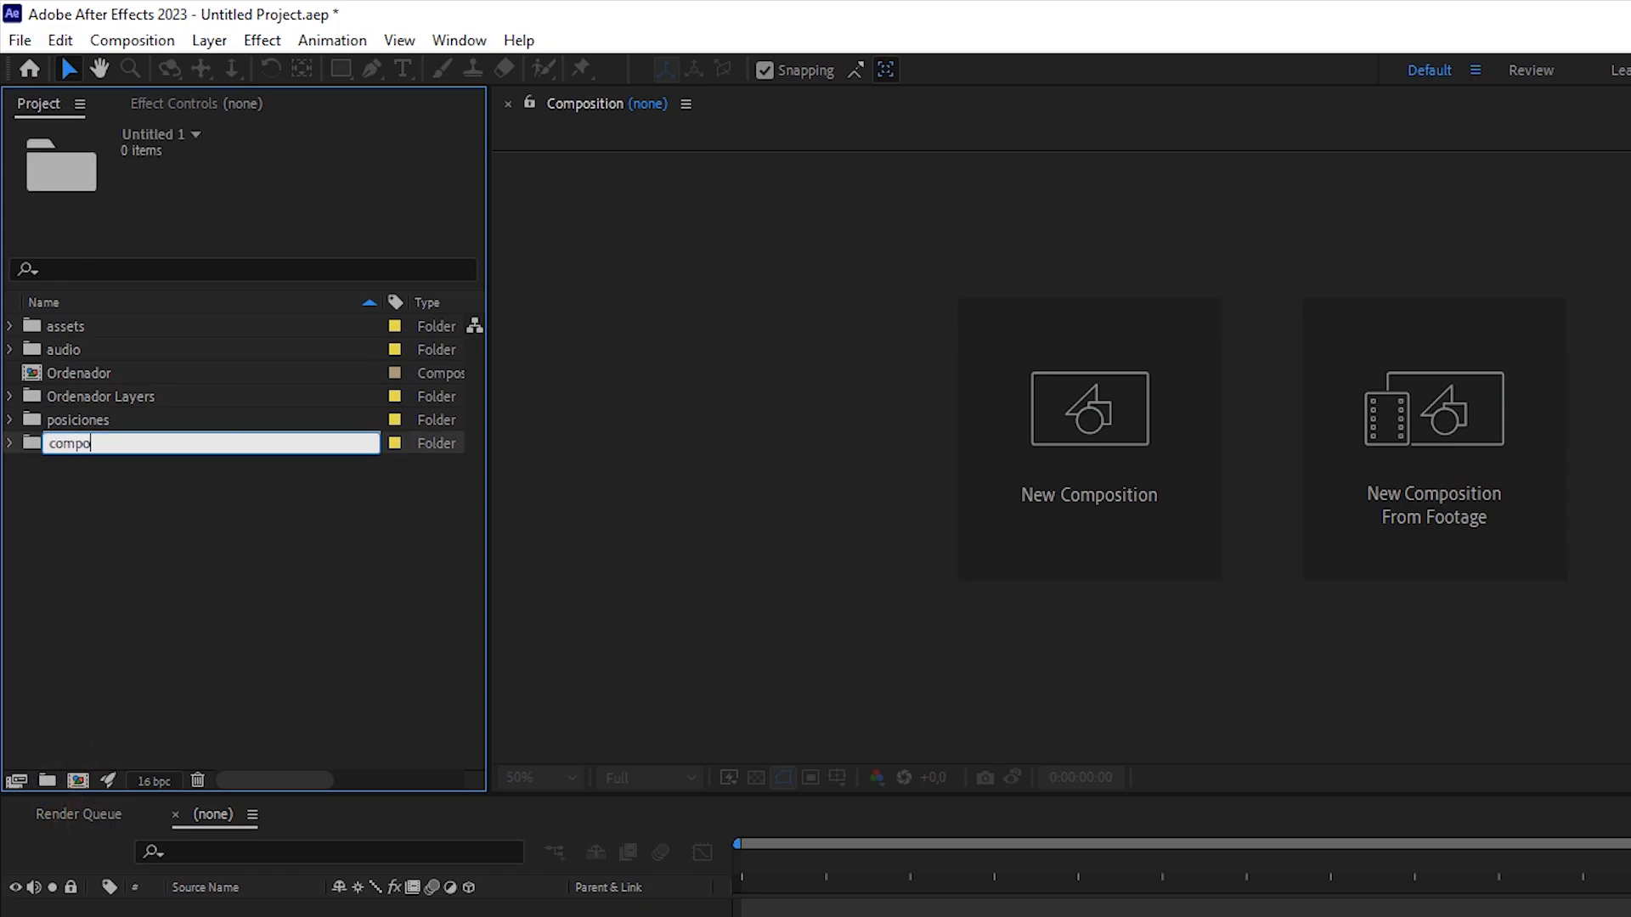
text(po)
click(182, 613)
drag(48, 395, 68, 375)
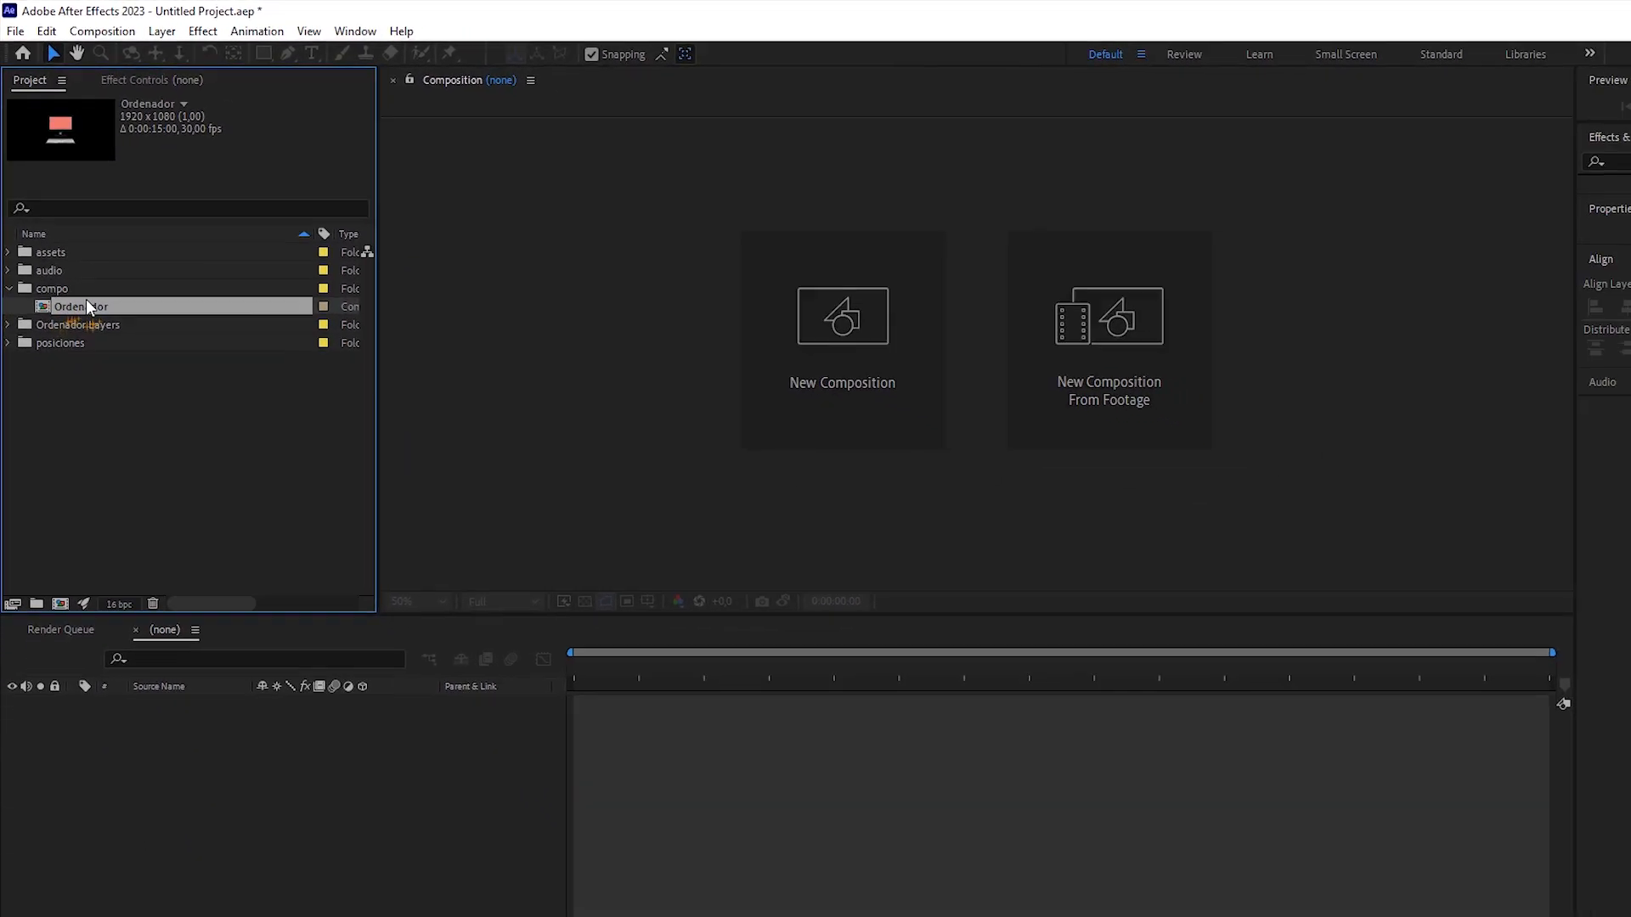
Open the Ordenador composition and add interfaz.png from the assets folder as its top layer.
double_click(83, 275)
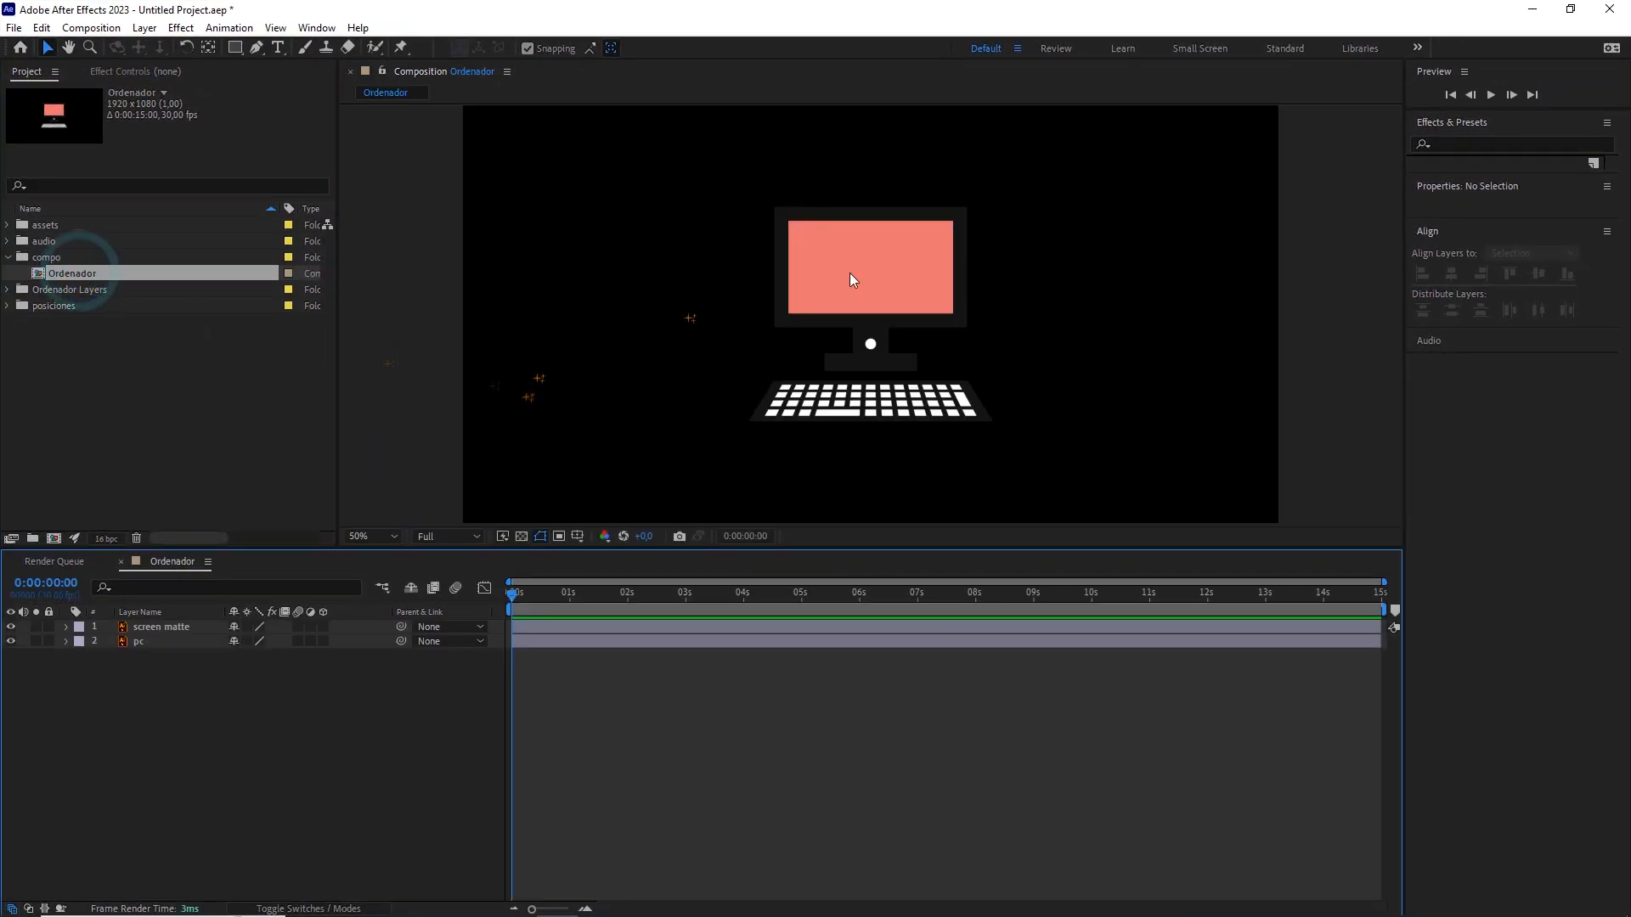
click(8, 225)
drag(74, 306, 164, 629)
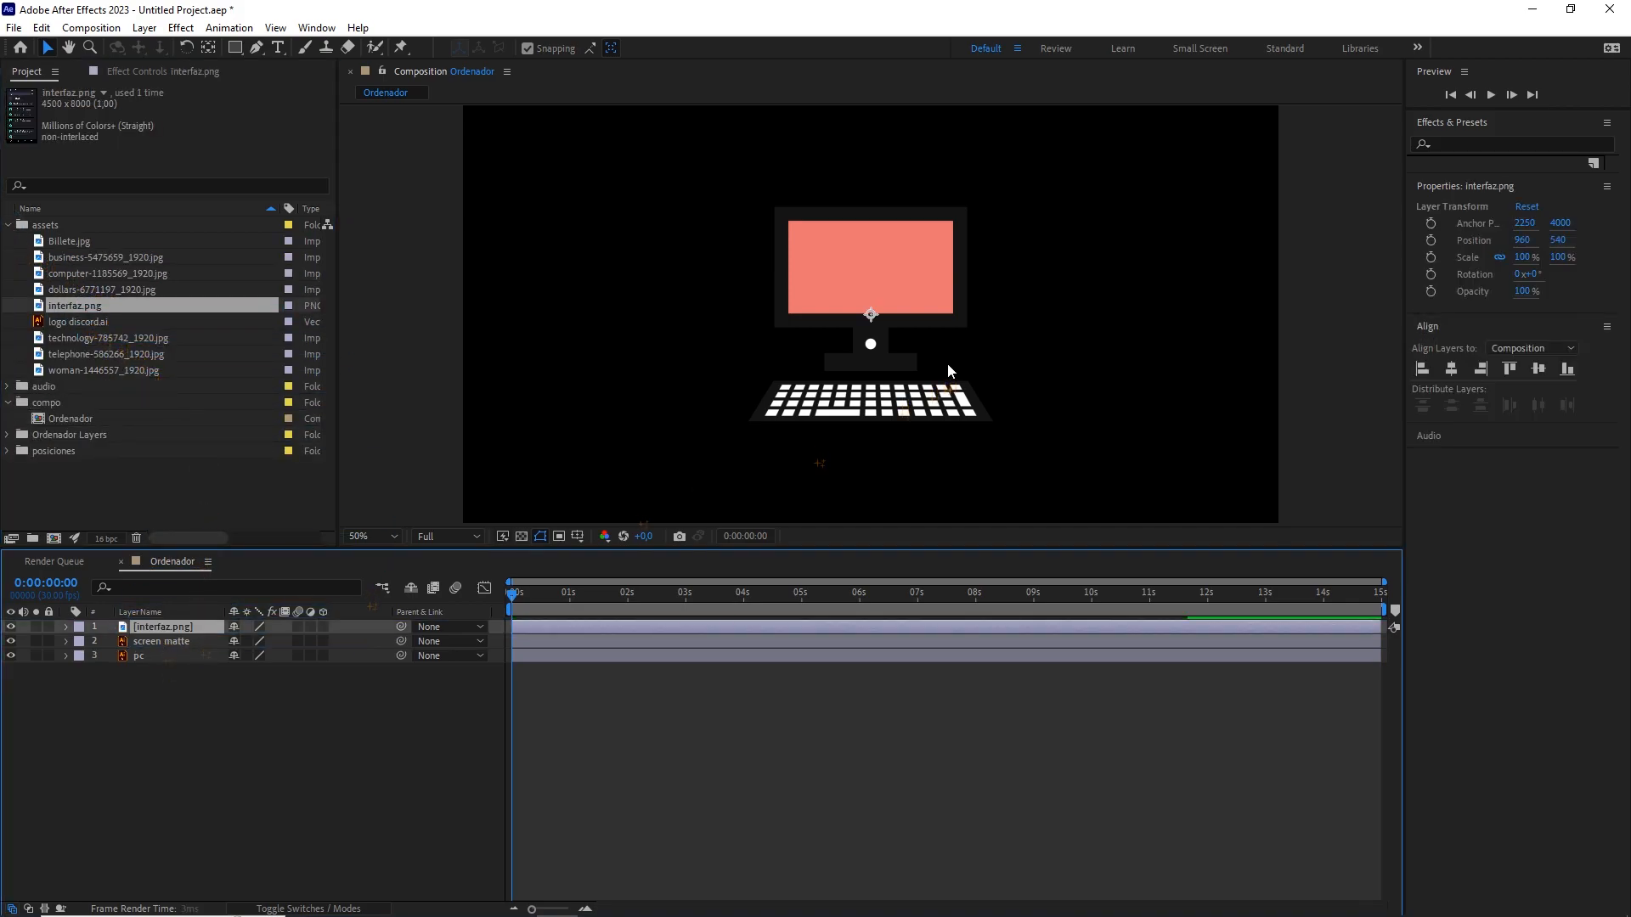
Scale the interfaz.png layer down proportionally to about 8.7% so it spans the width of the screen matte.
key(comma)
key(comma)
drag(1350, 313, 944, 313)
key(period)
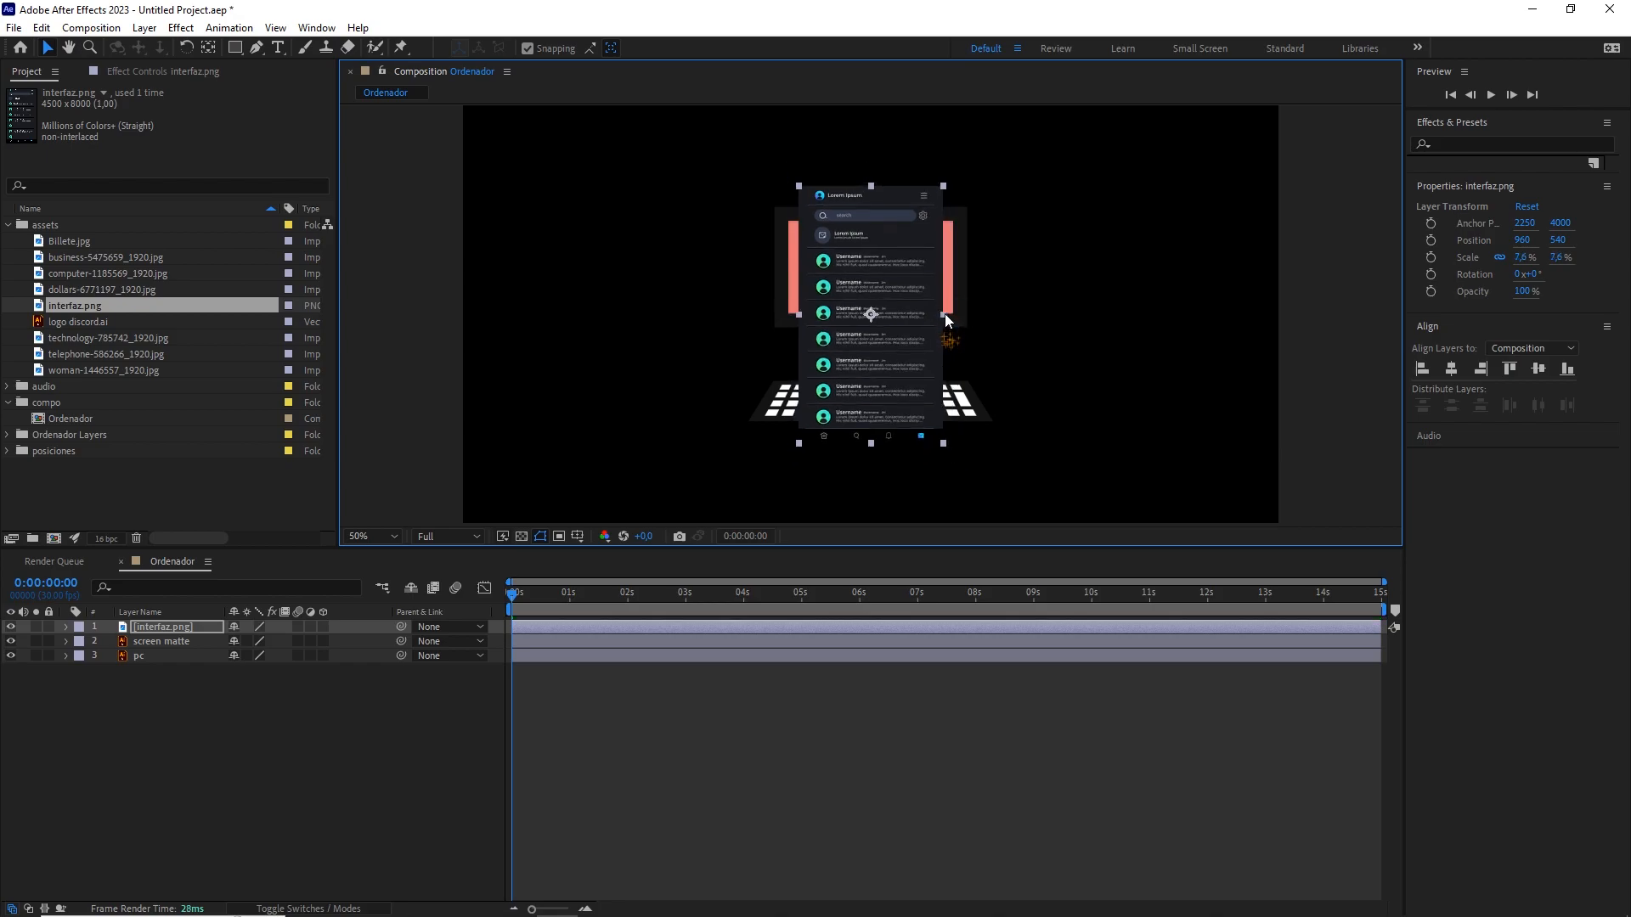
key(period)
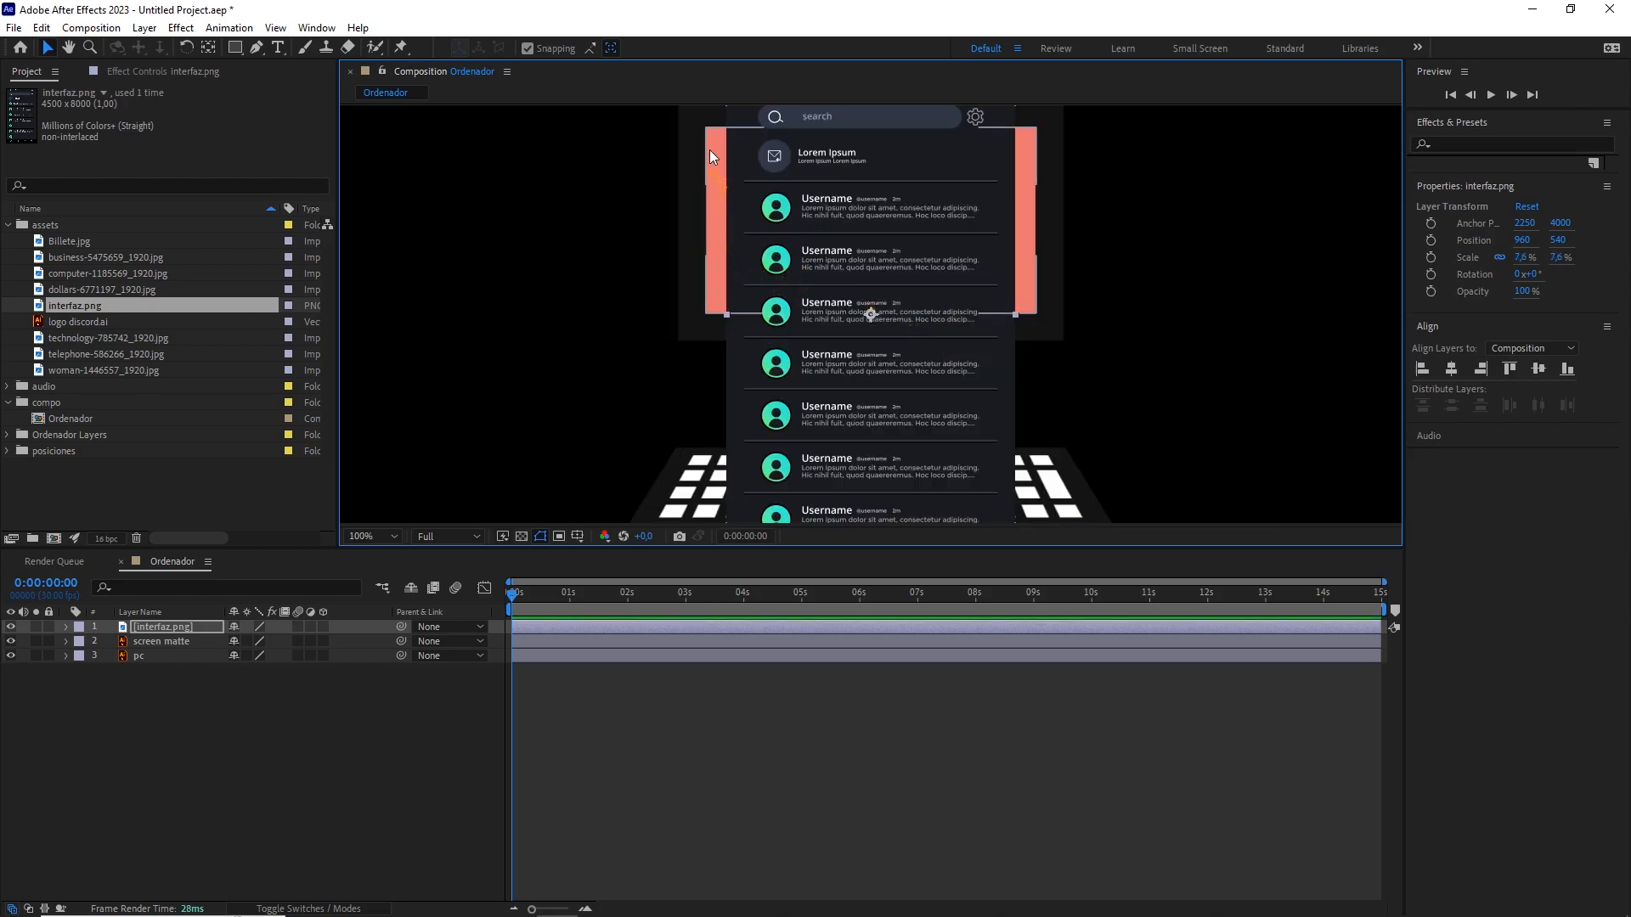
click(1023, 151)
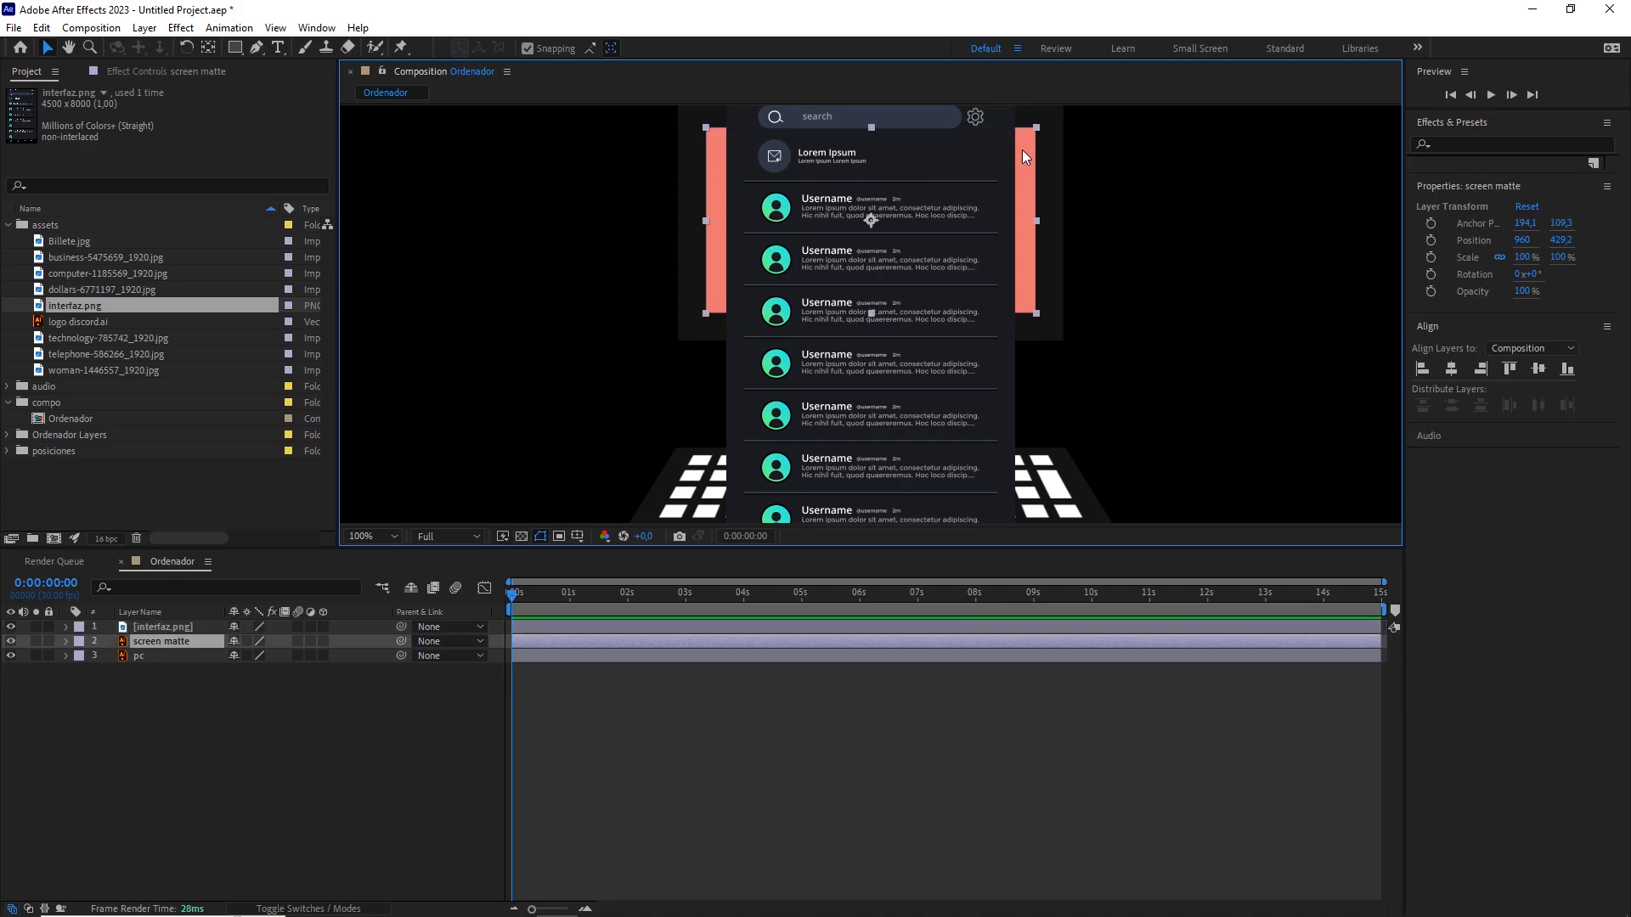
click(899, 437)
drag(1016, 314, 1037, 314)
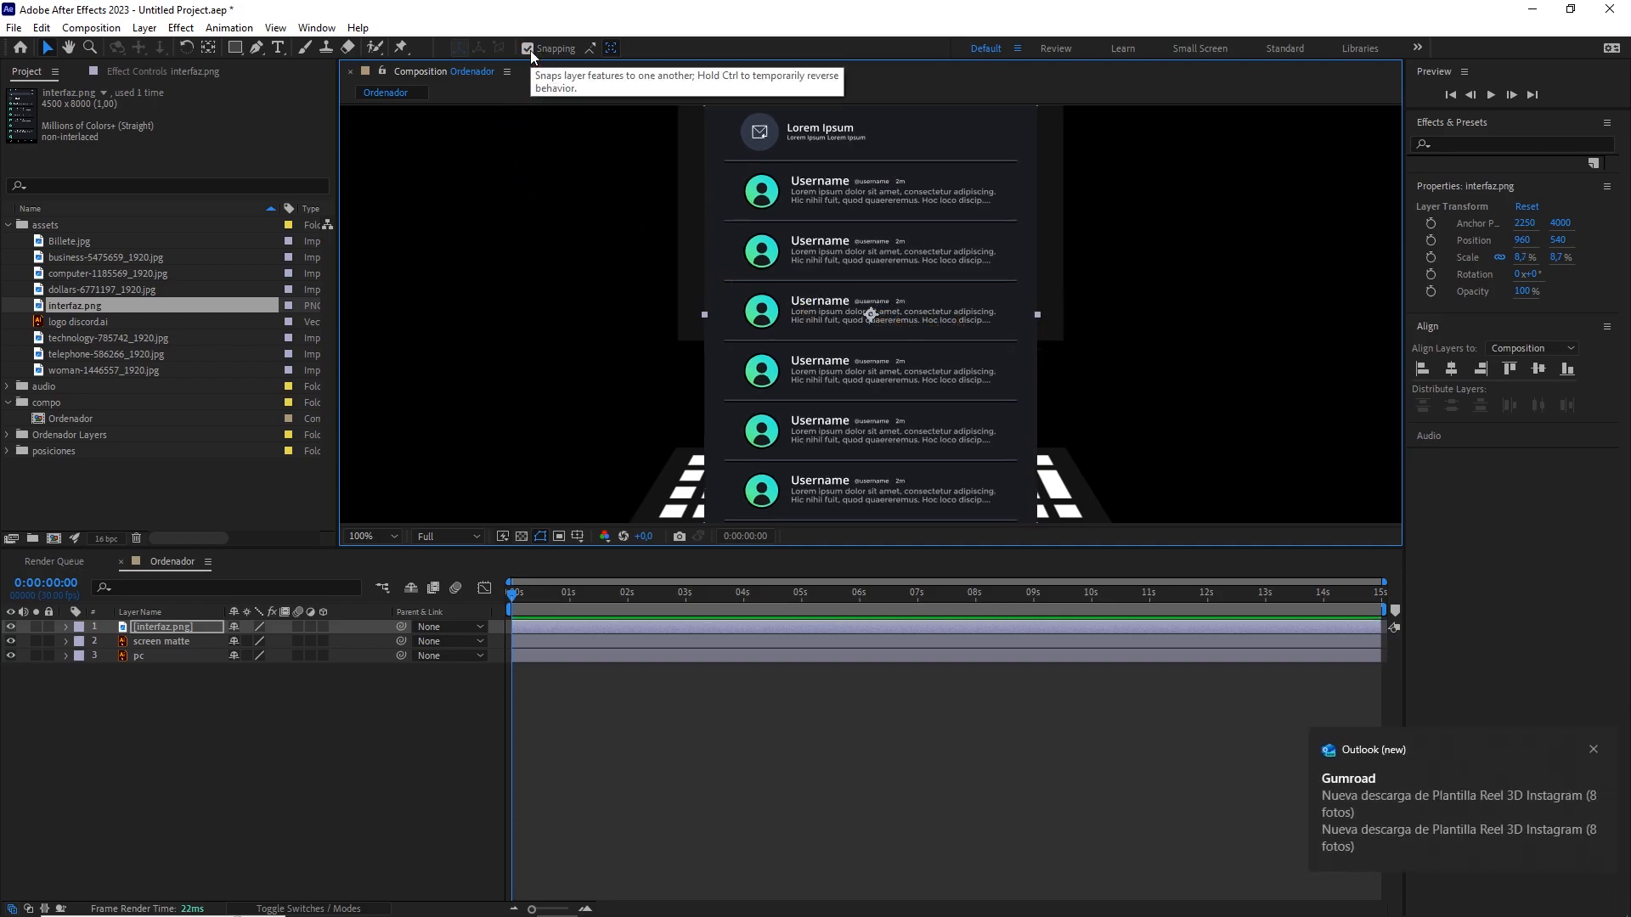
Start position keyframes for interfaz.png at 0 seconds and lower the layer to about 960.4, 668.3, aligning its top with the monitor screen.
click(153, 629)
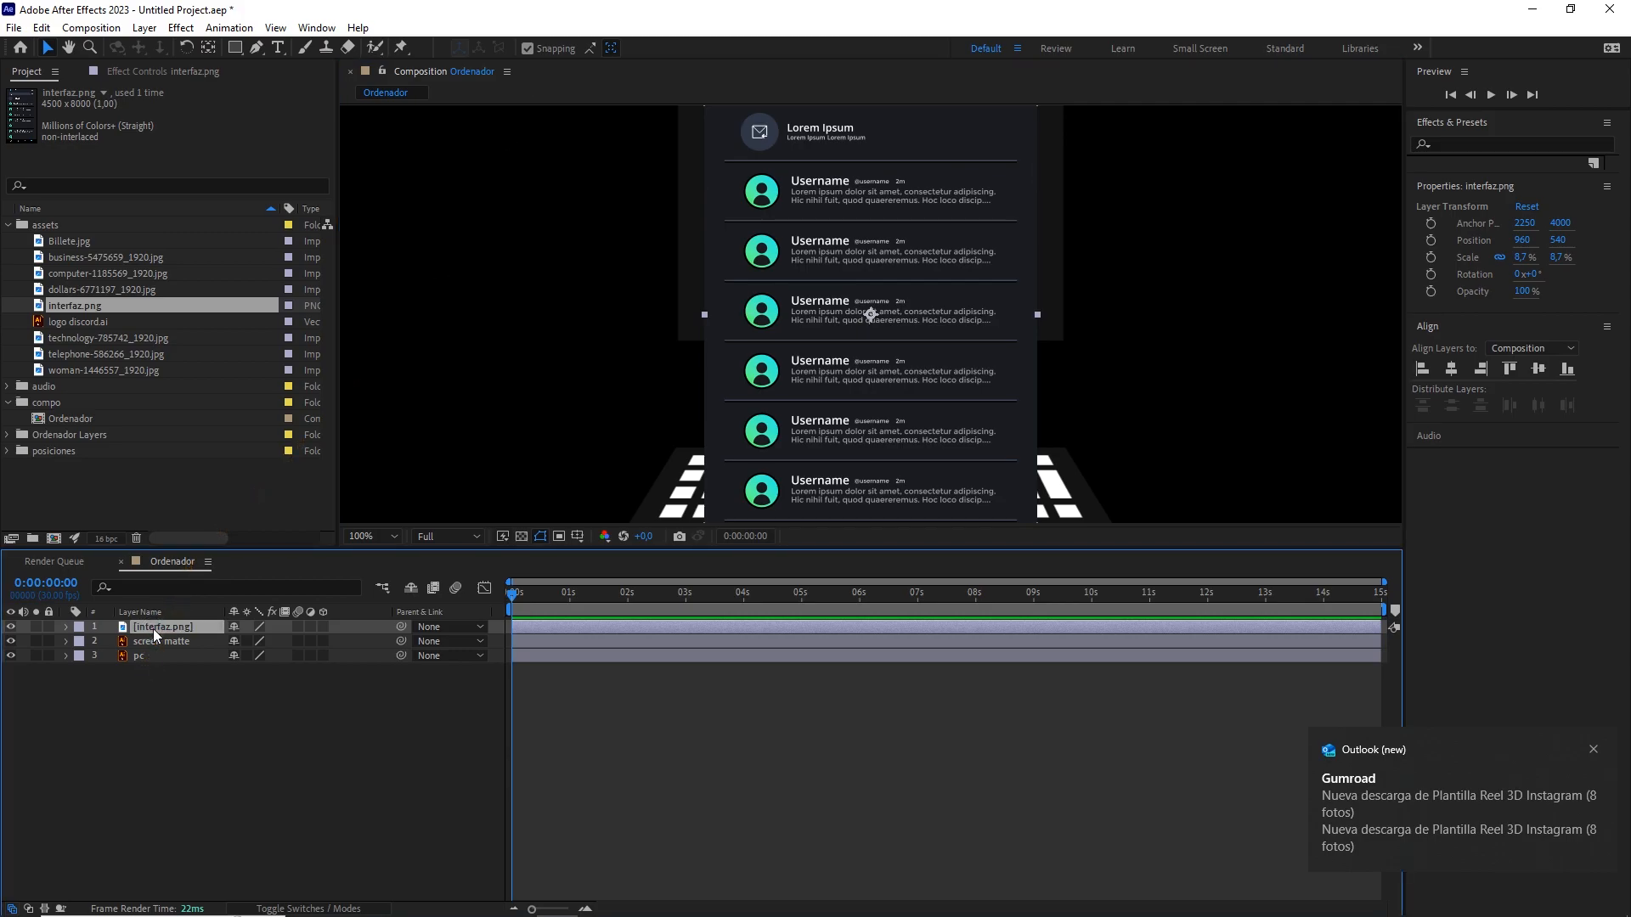
key(p)
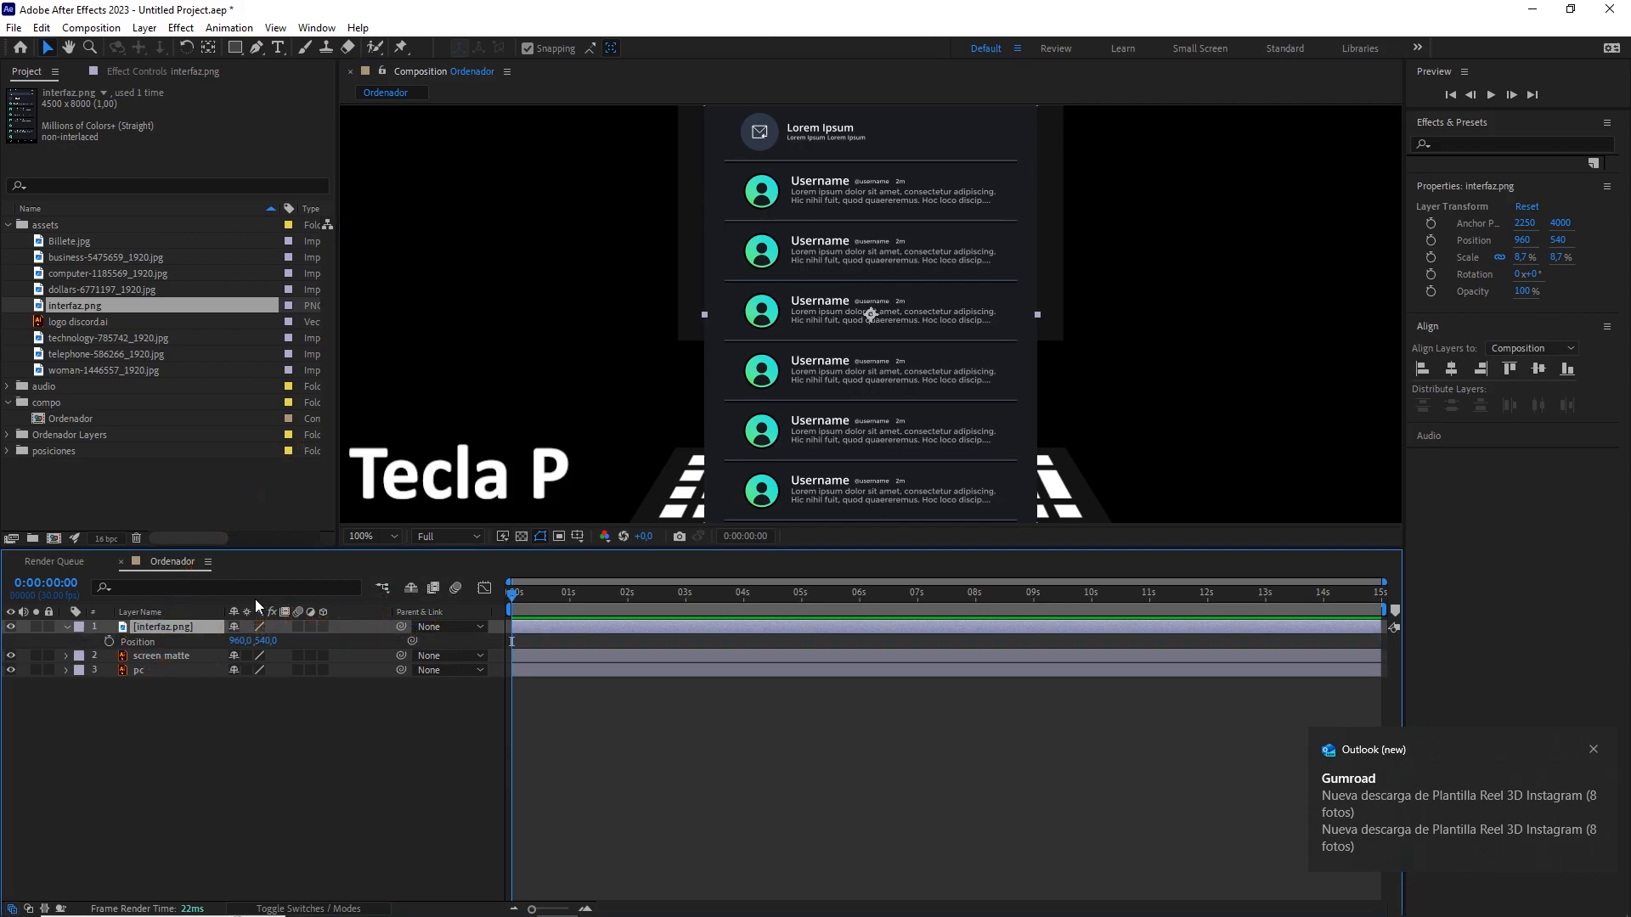
click(108, 641)
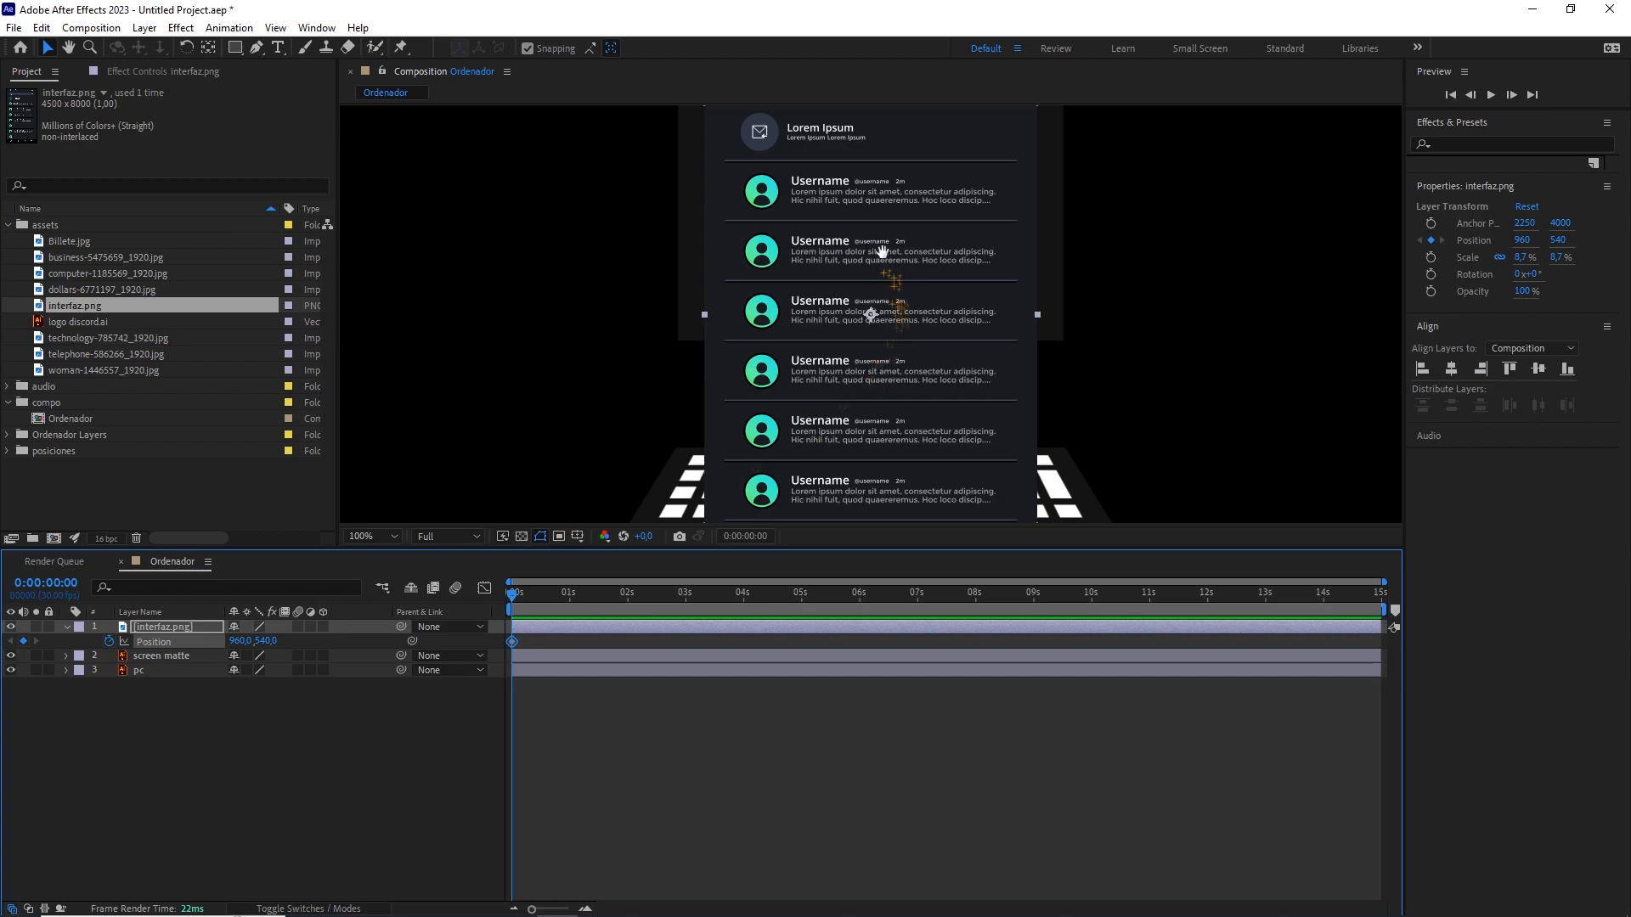
drag(881, 249, 870, 390)
drag(874, 186, 866, 279)
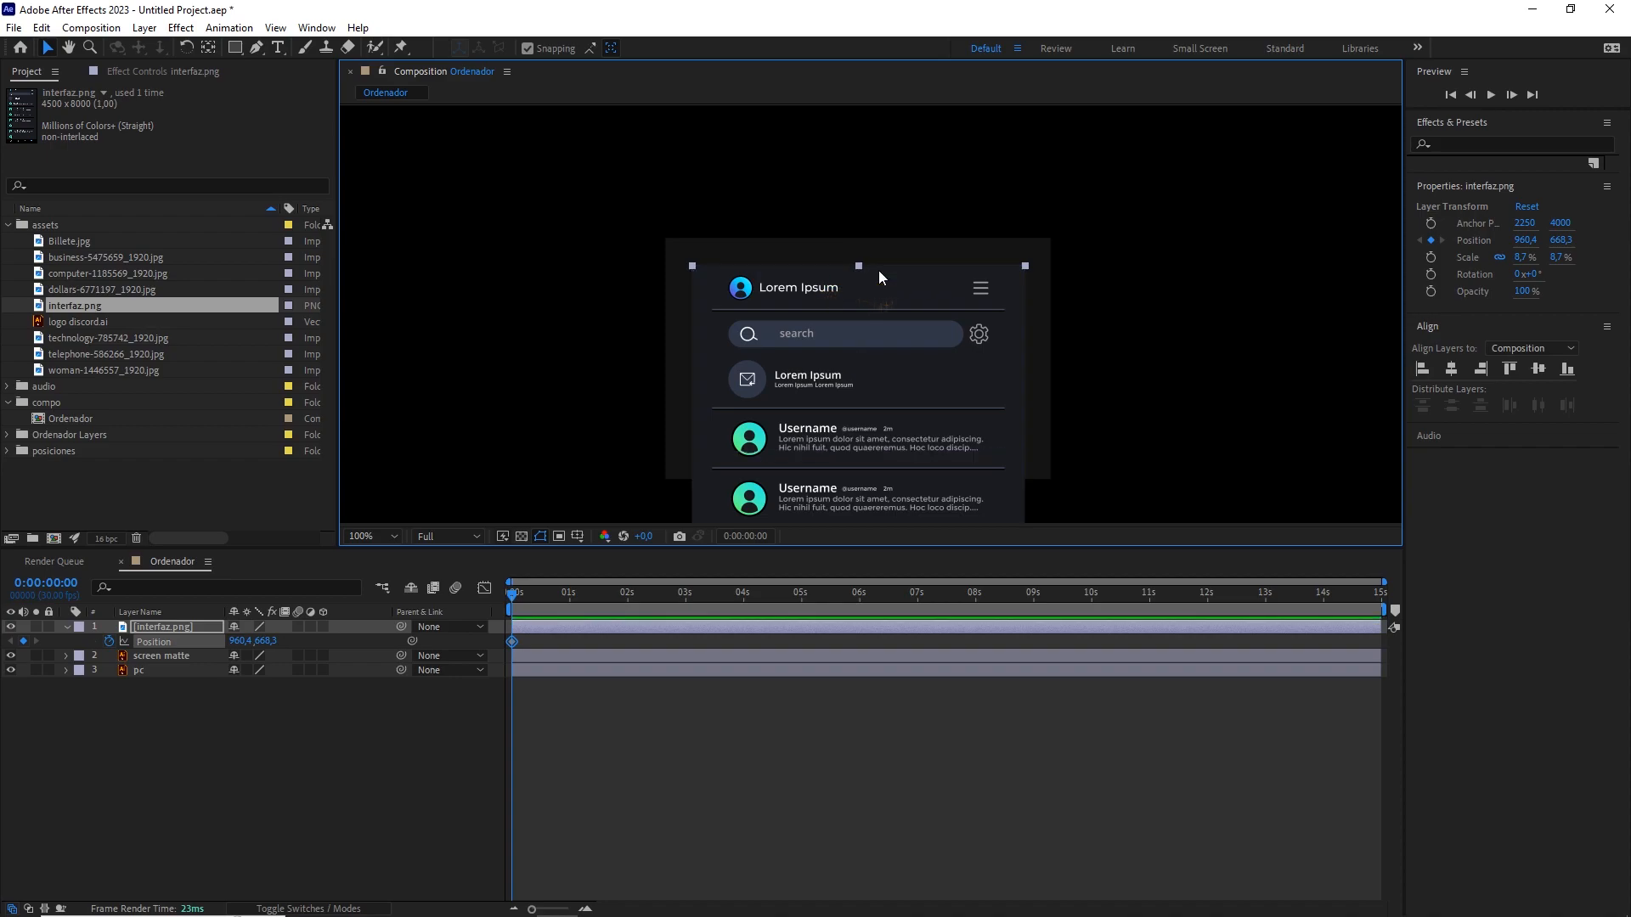
At 8 seconds, raise interfaz.png to about 960.4, 192 so its bottom edge meets the bottom of the monitor screen.
drag(700, 590, 976, 615)
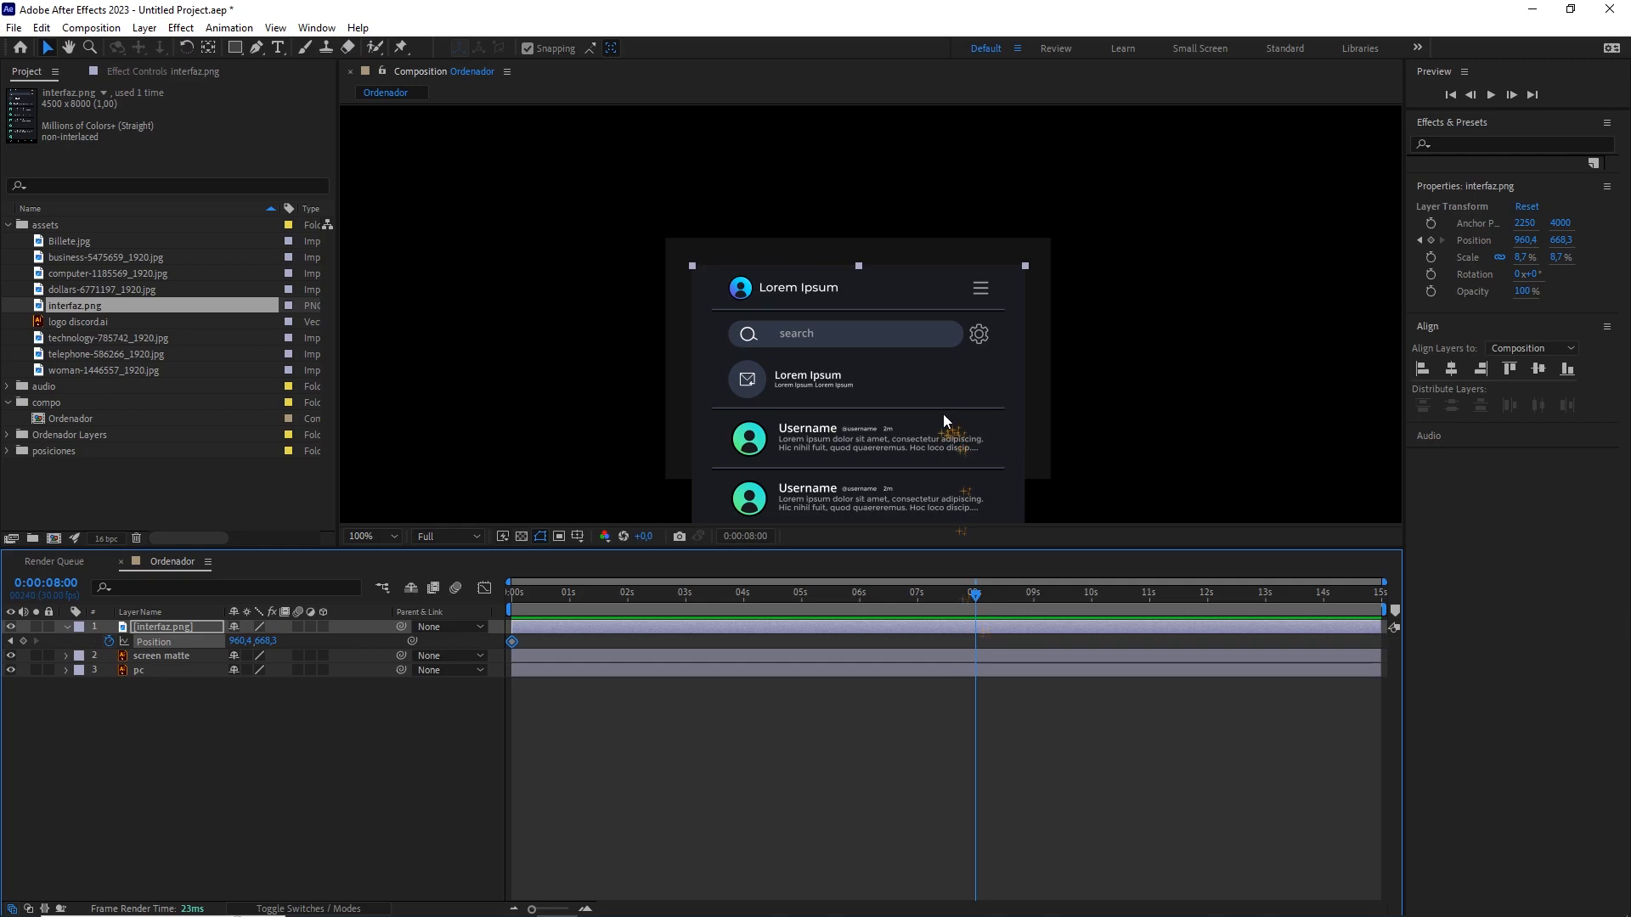
scroll(943, 415, down, 2)
key(h)
drag(868, 491, 869, 350)
scroll(869, 350, up, 1)
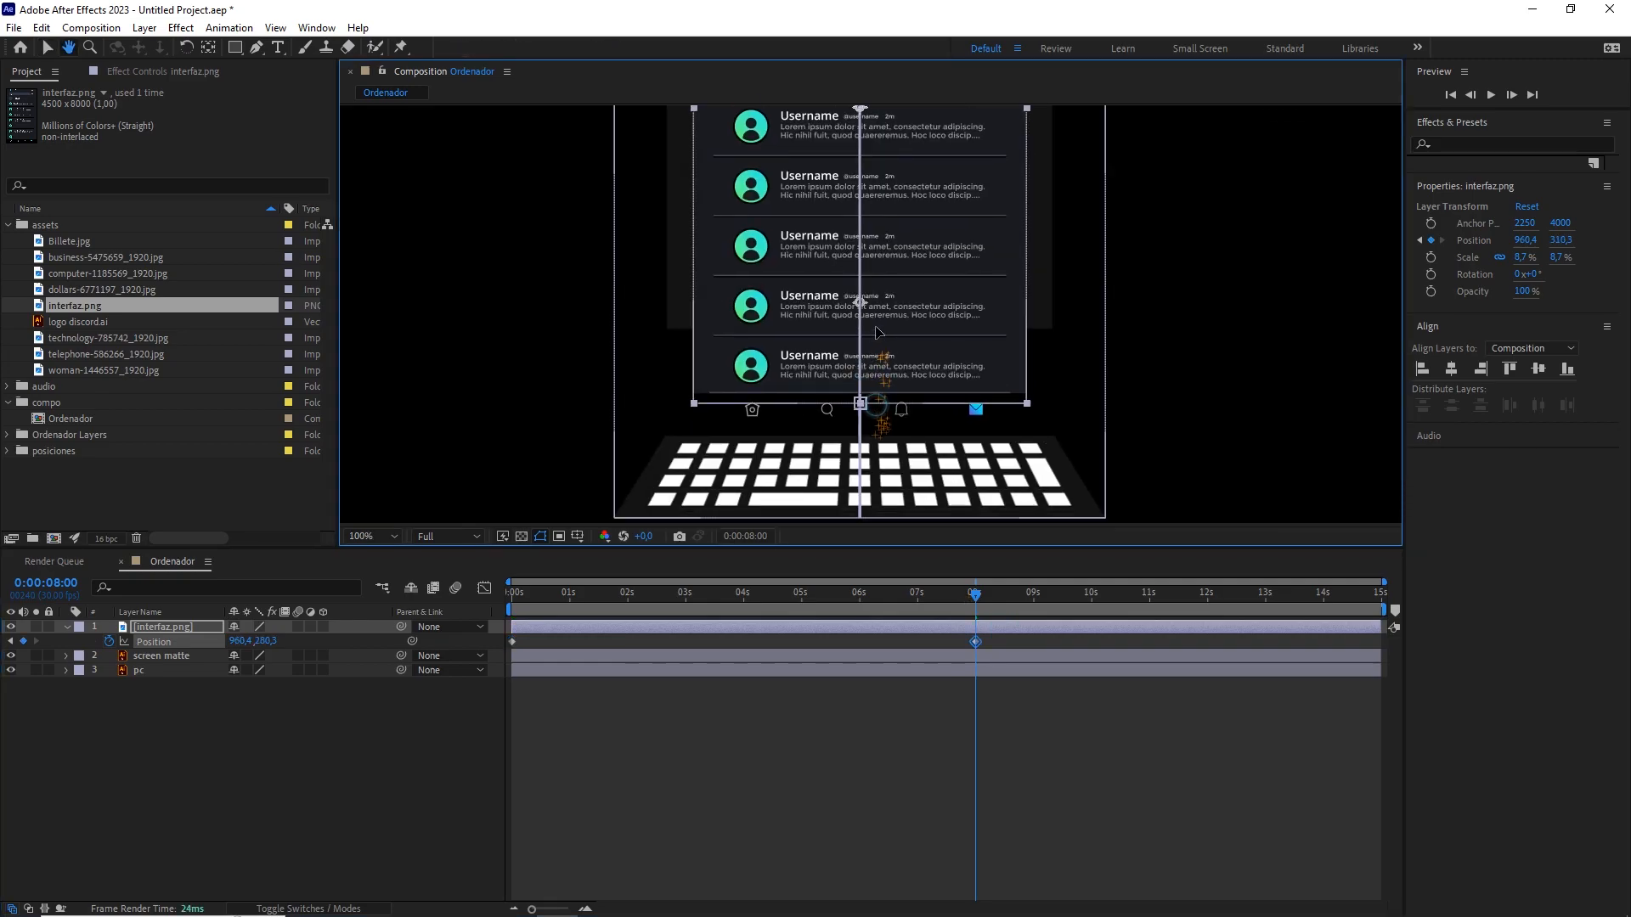
drag(862, 407, 878, 293)
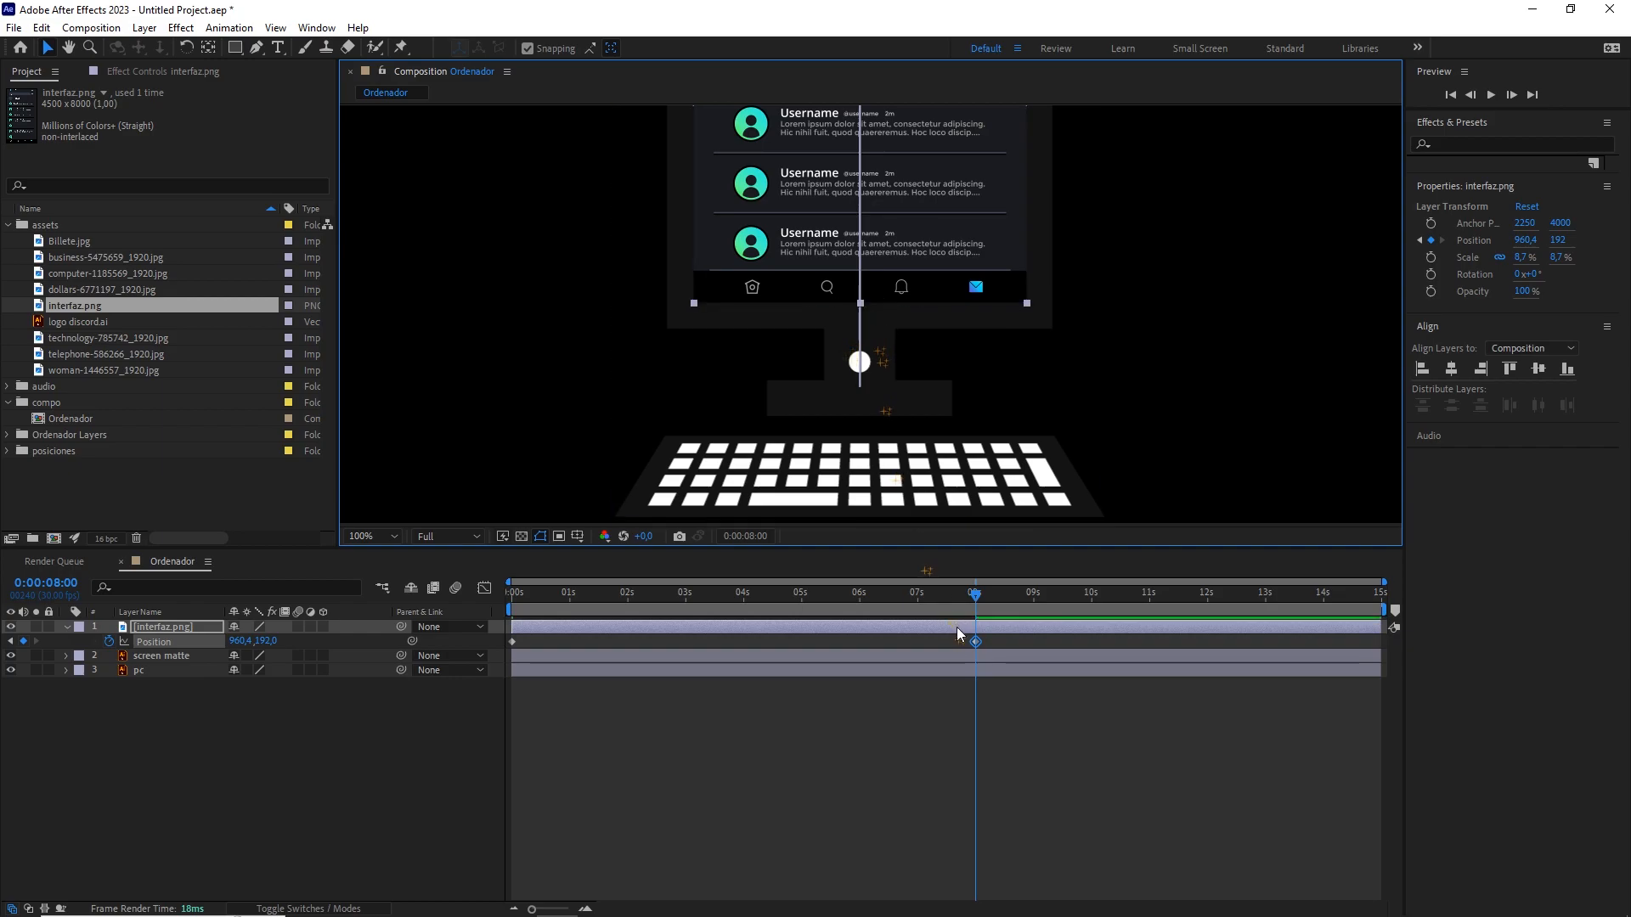
Apply Easy Ease to both interfaz.png position keyframes and check the scrolling motion near 0:00:03:28.
drag(1002, 644, 497, 661)
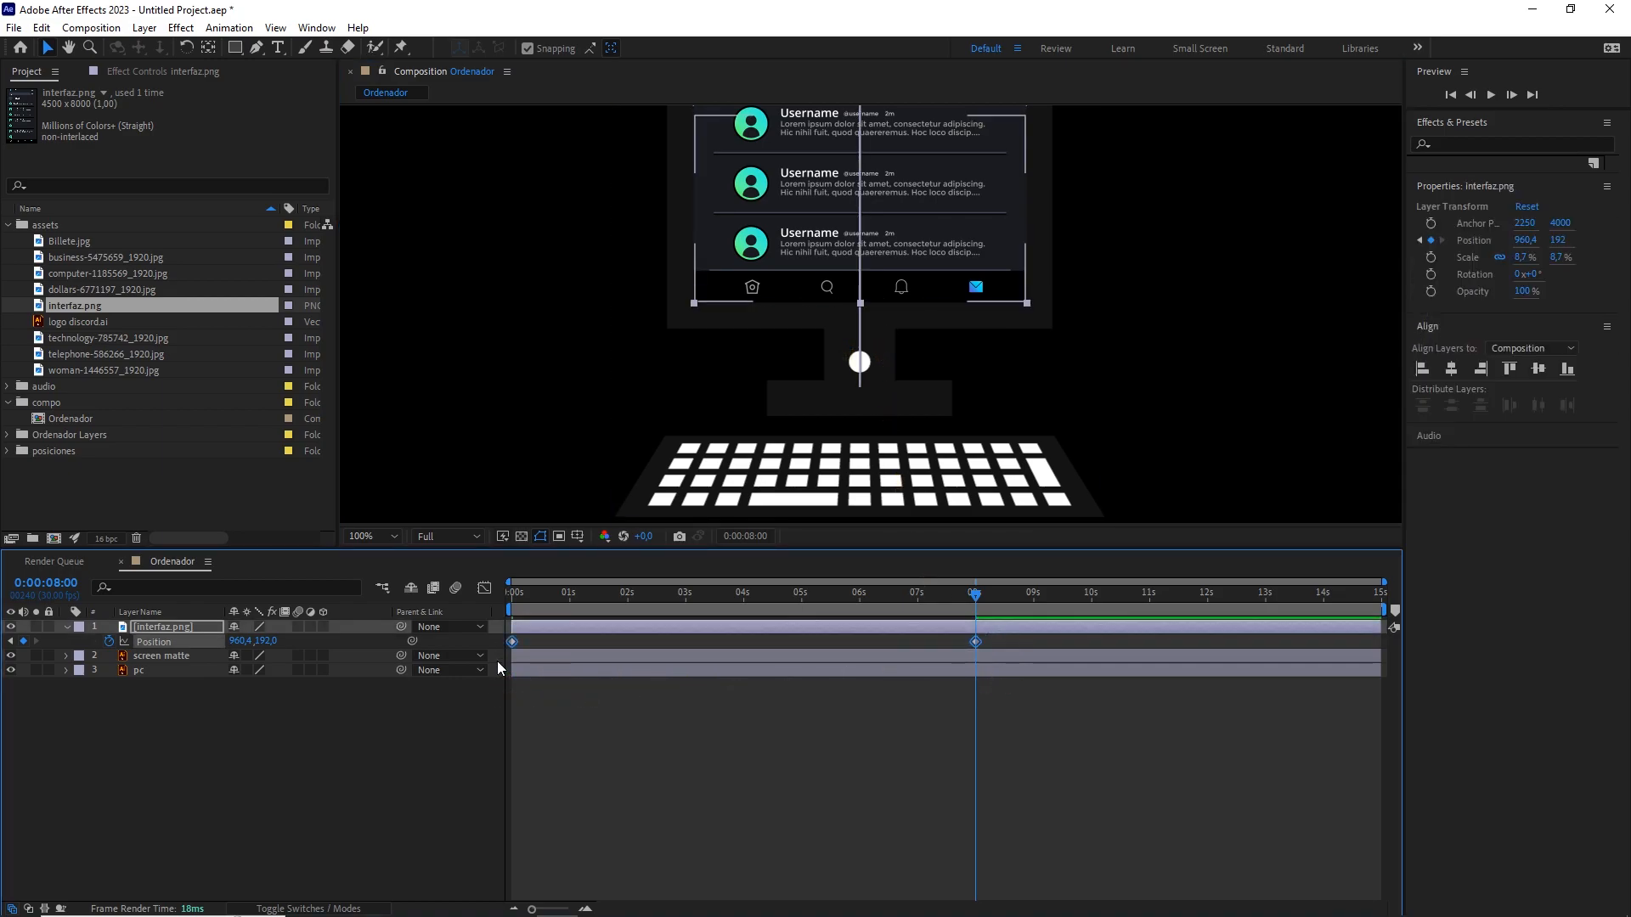
key(F9)
drag(772, 596, 741, 598)
scroll(844, 379, down, 1)
drag(841, 266, 833, 313)
key(v)
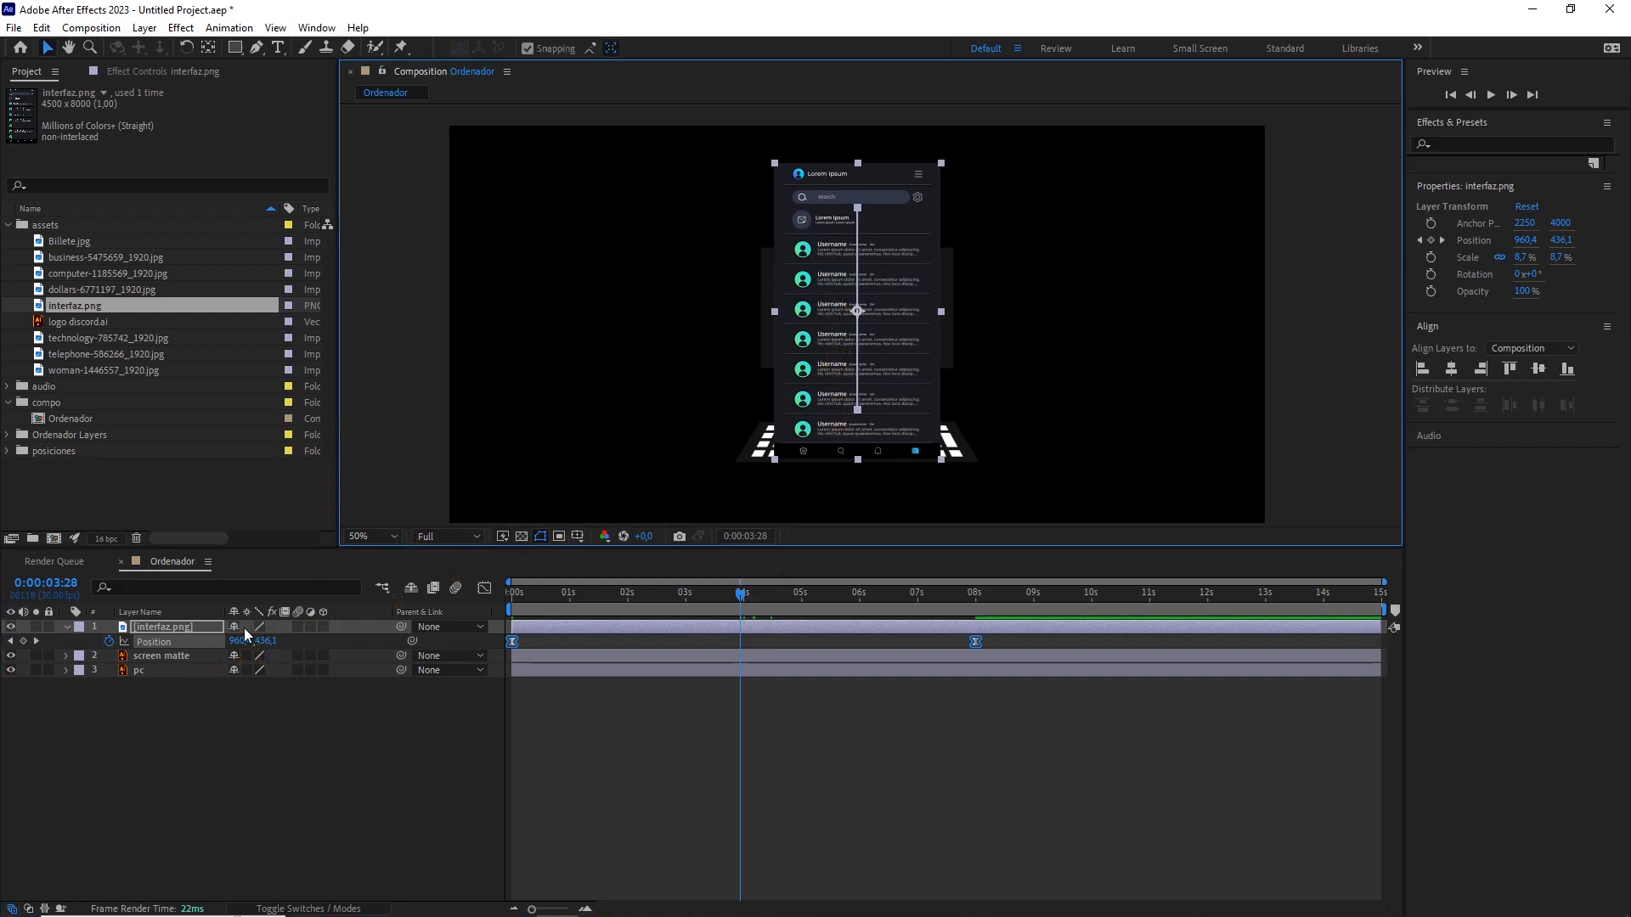
Set screen matte as the track matte of interfaz.png, preview the scrolling, and show the composition over the transparency grid.
key(F4)
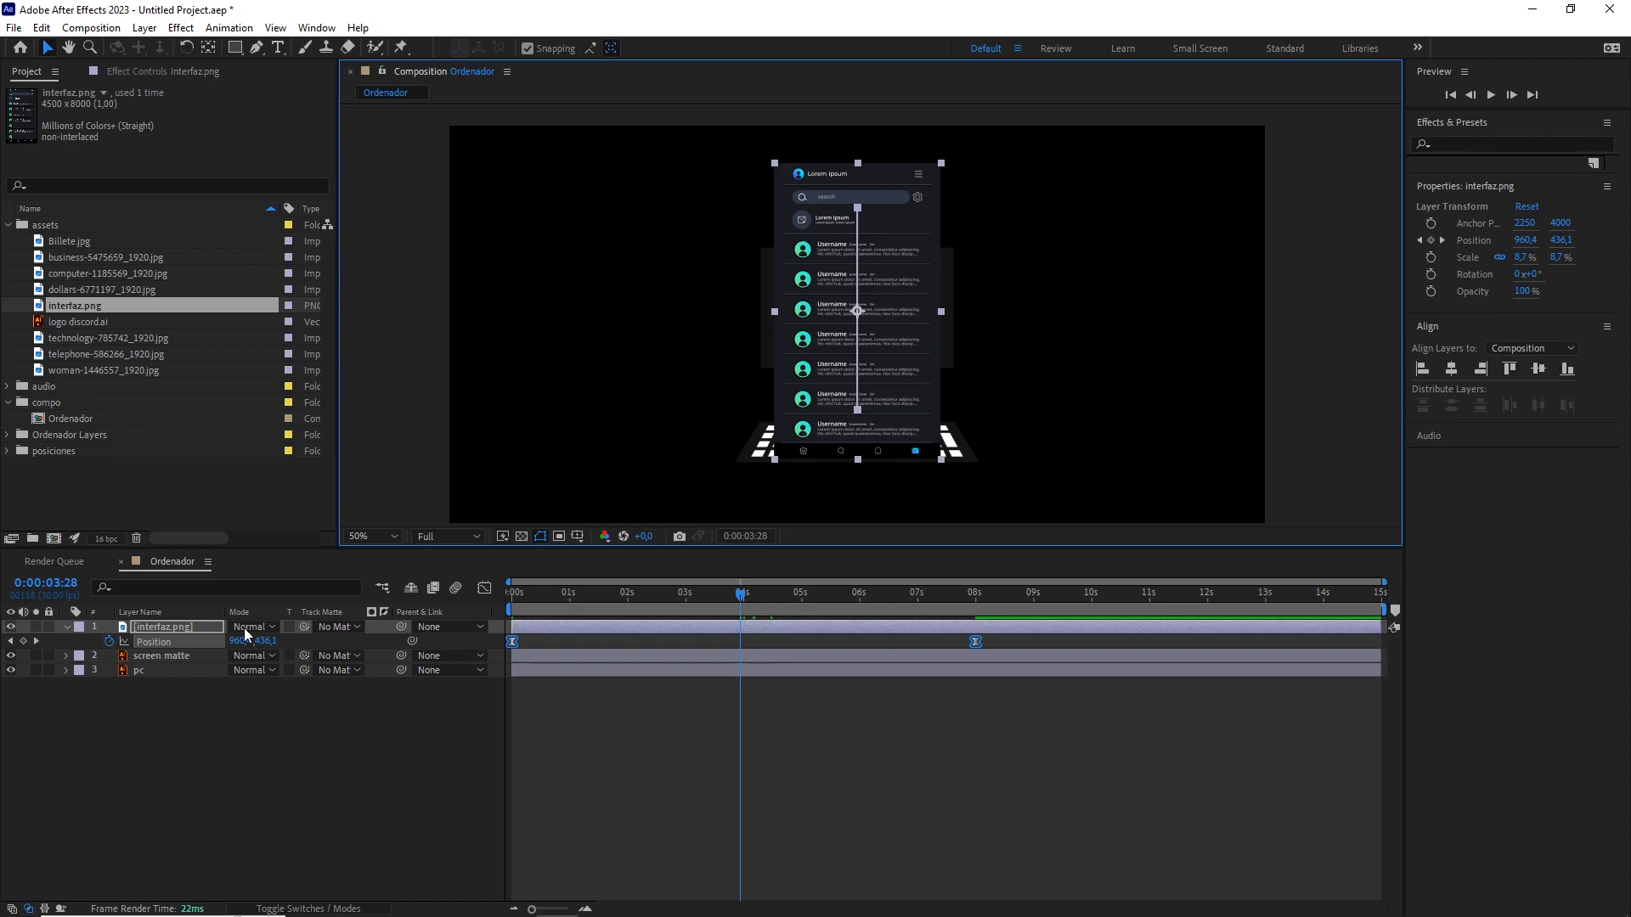
drag(303, 628, 172, 663)
click(251, 729)
key(space)
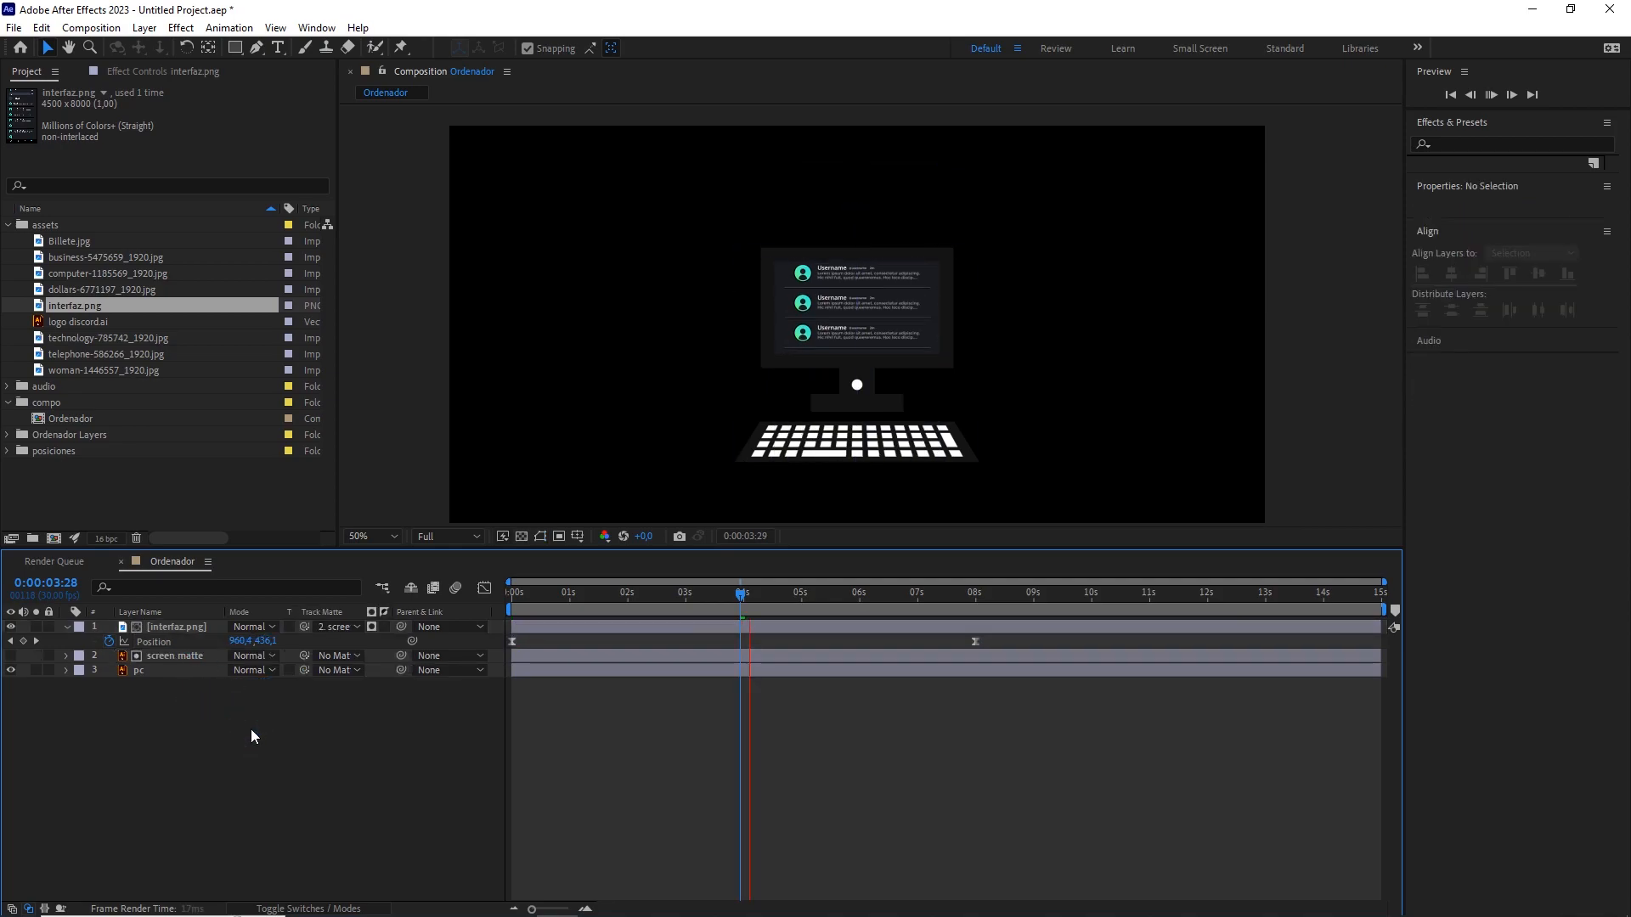
key(space)
click(521, 536)
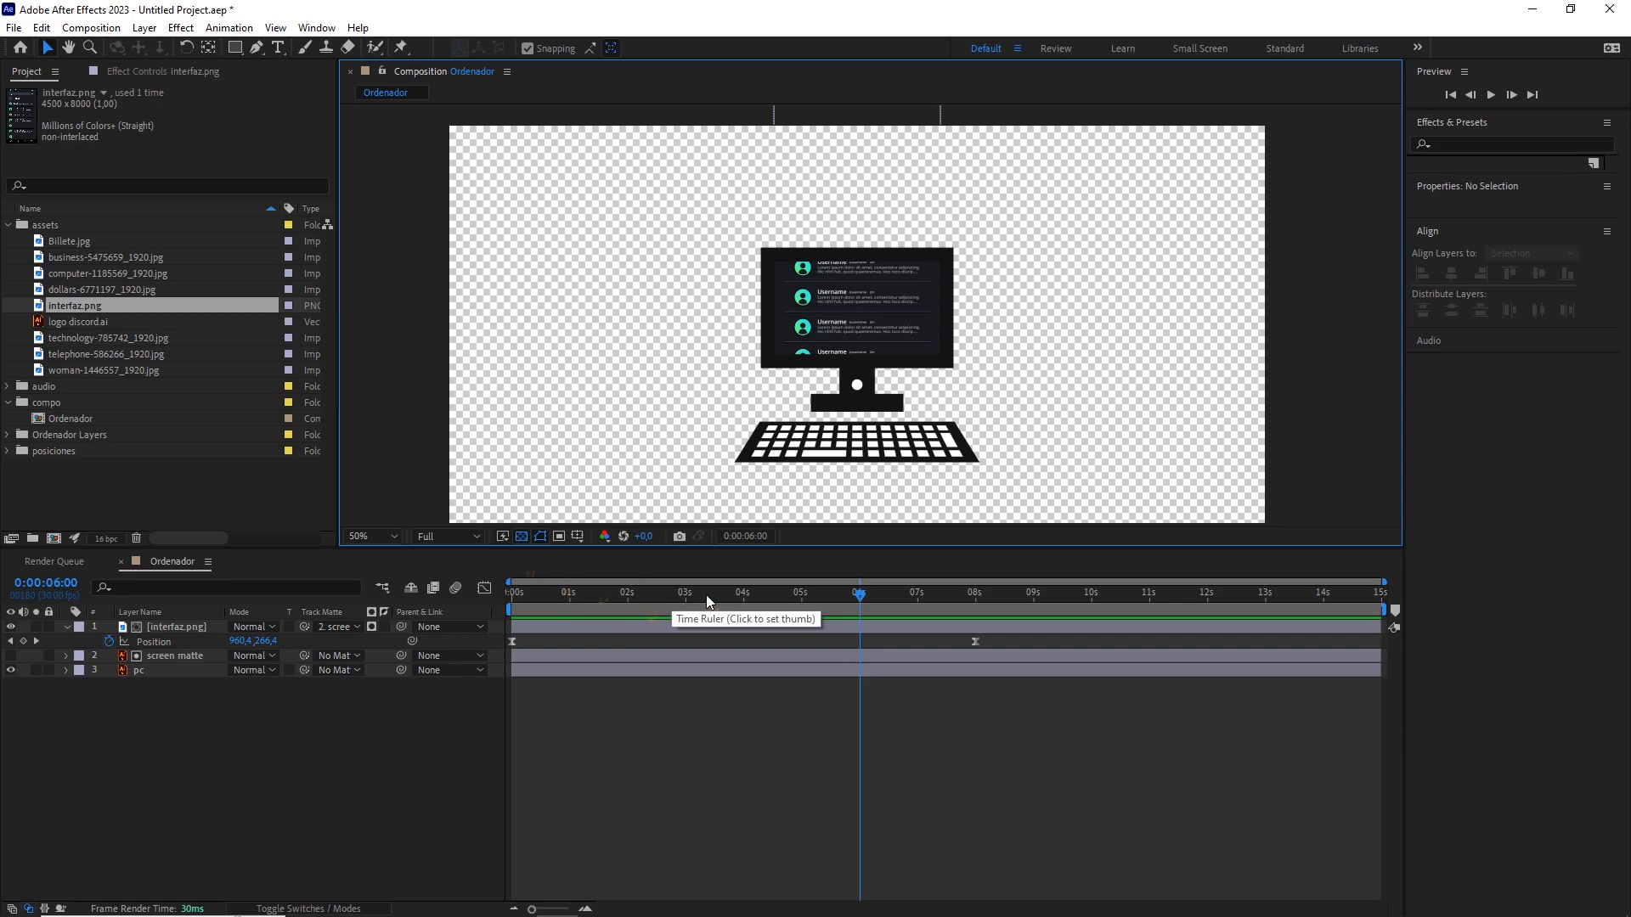
click(521, 594)
Create a composition named Principal in the compo folder at 1920x1080, 30 fps, with a duration of 15 seconds.
click(56, 402)
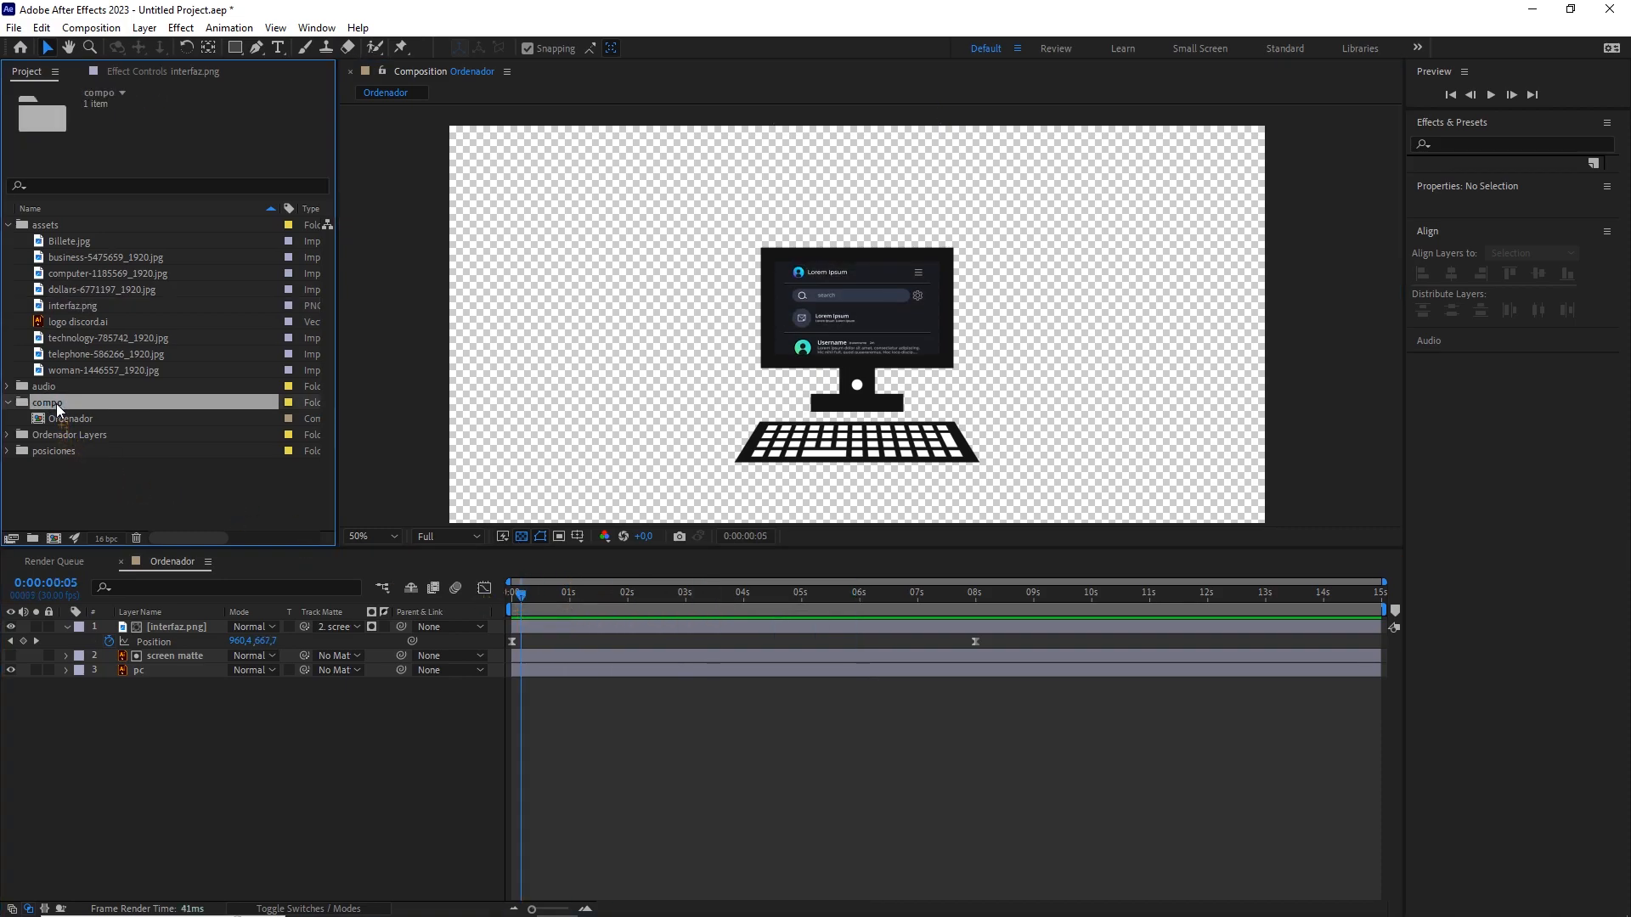
click(91, 27)
click(102, 44)
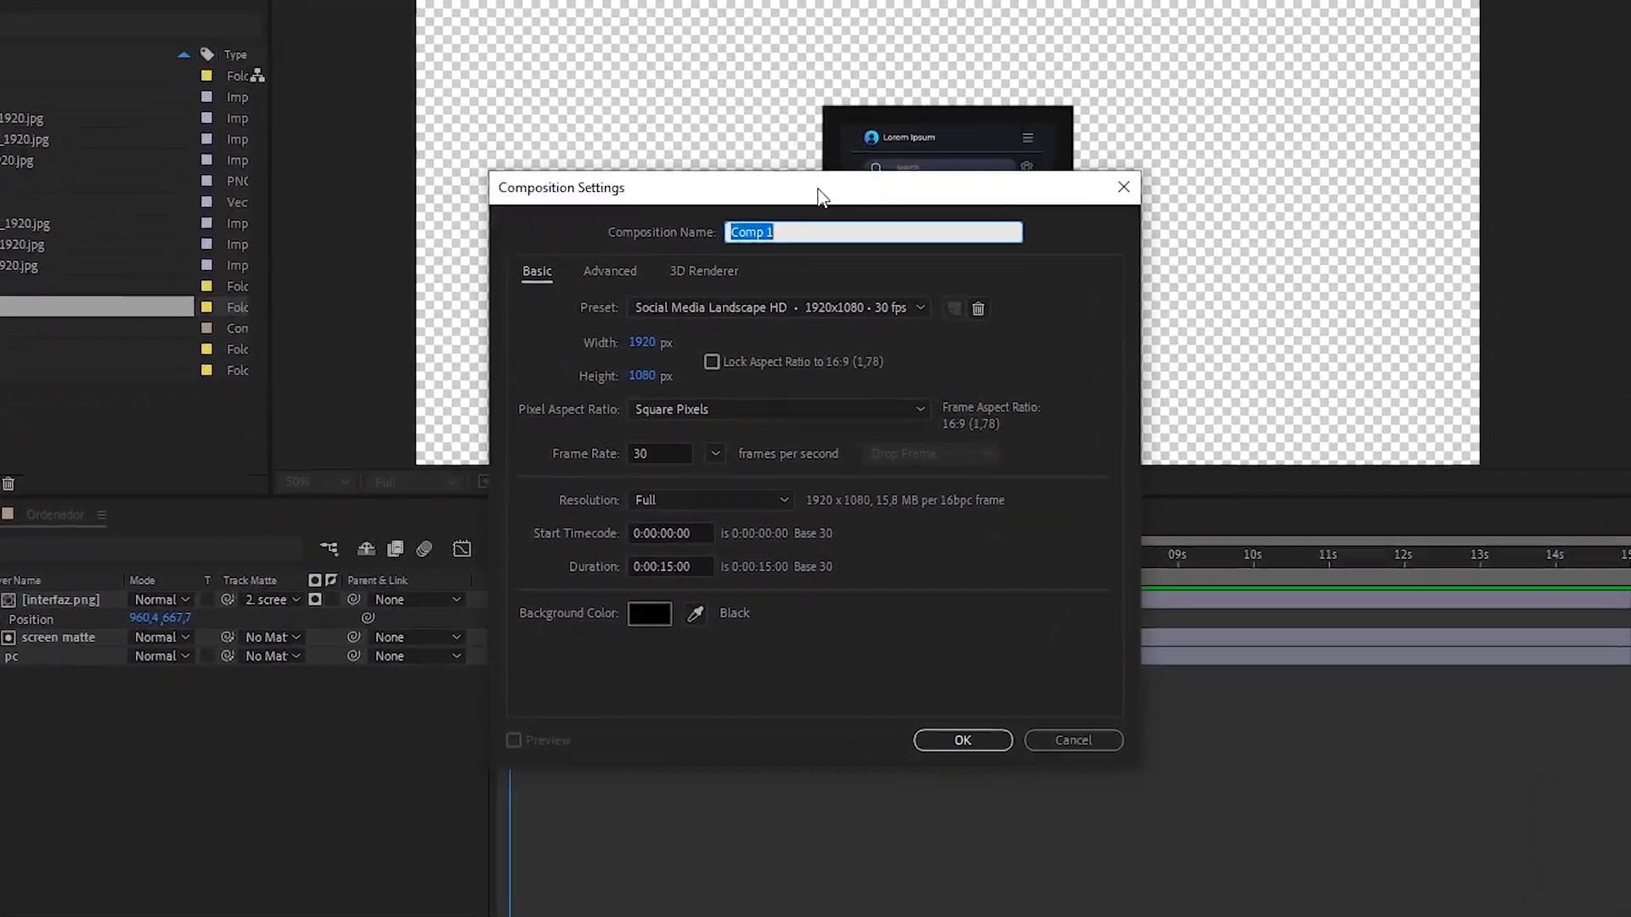
text(Principal)
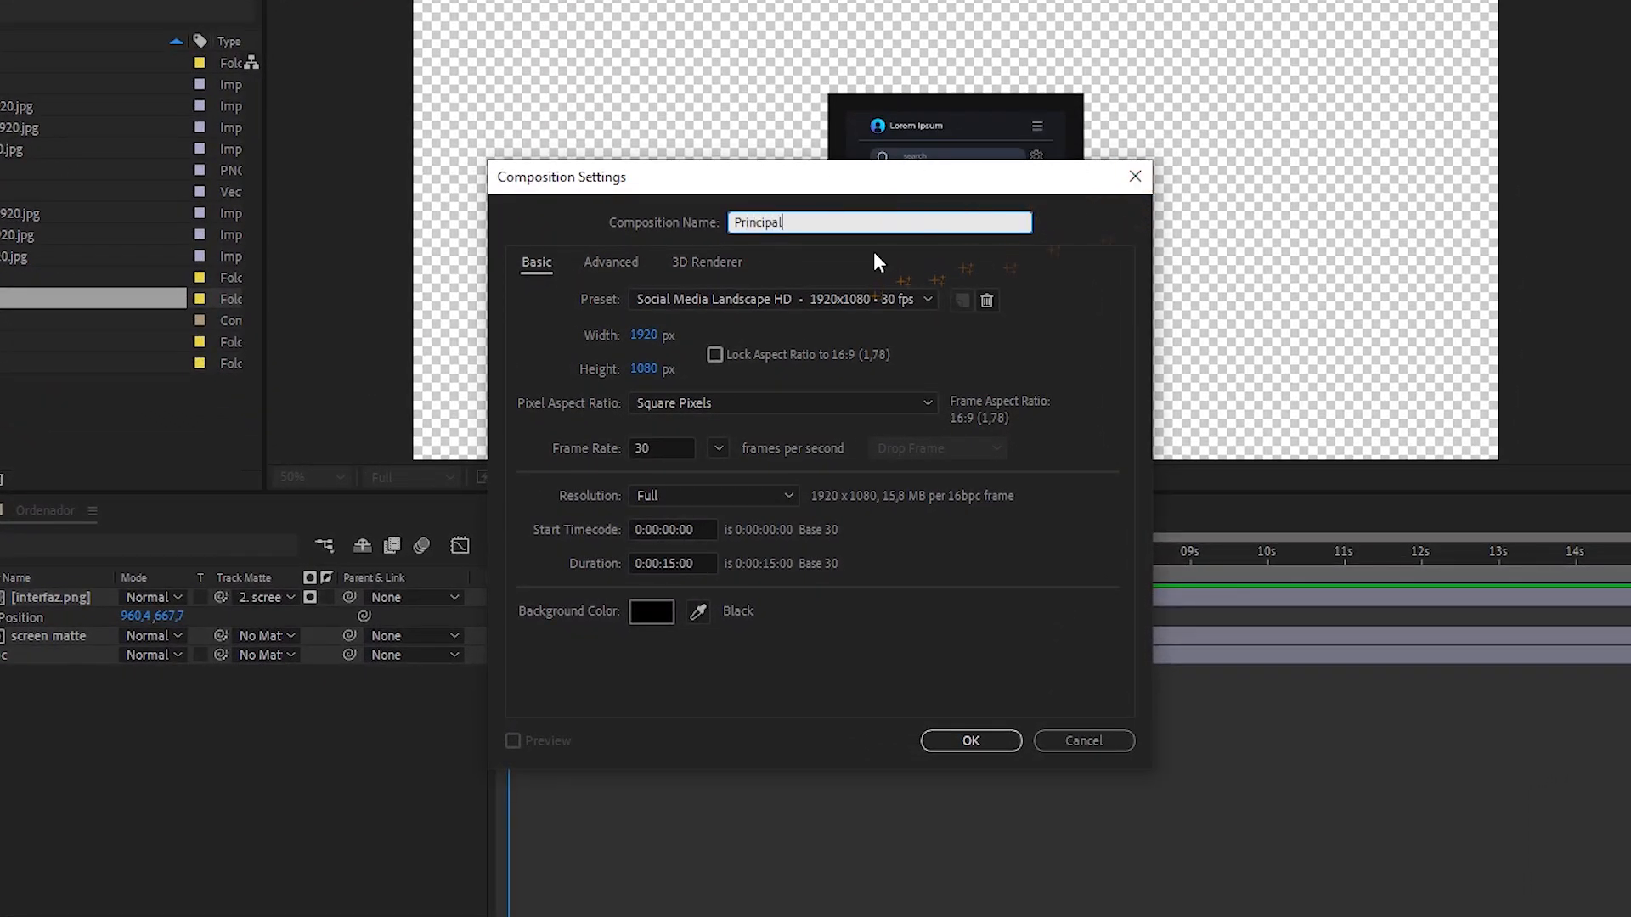
click(646, 335)
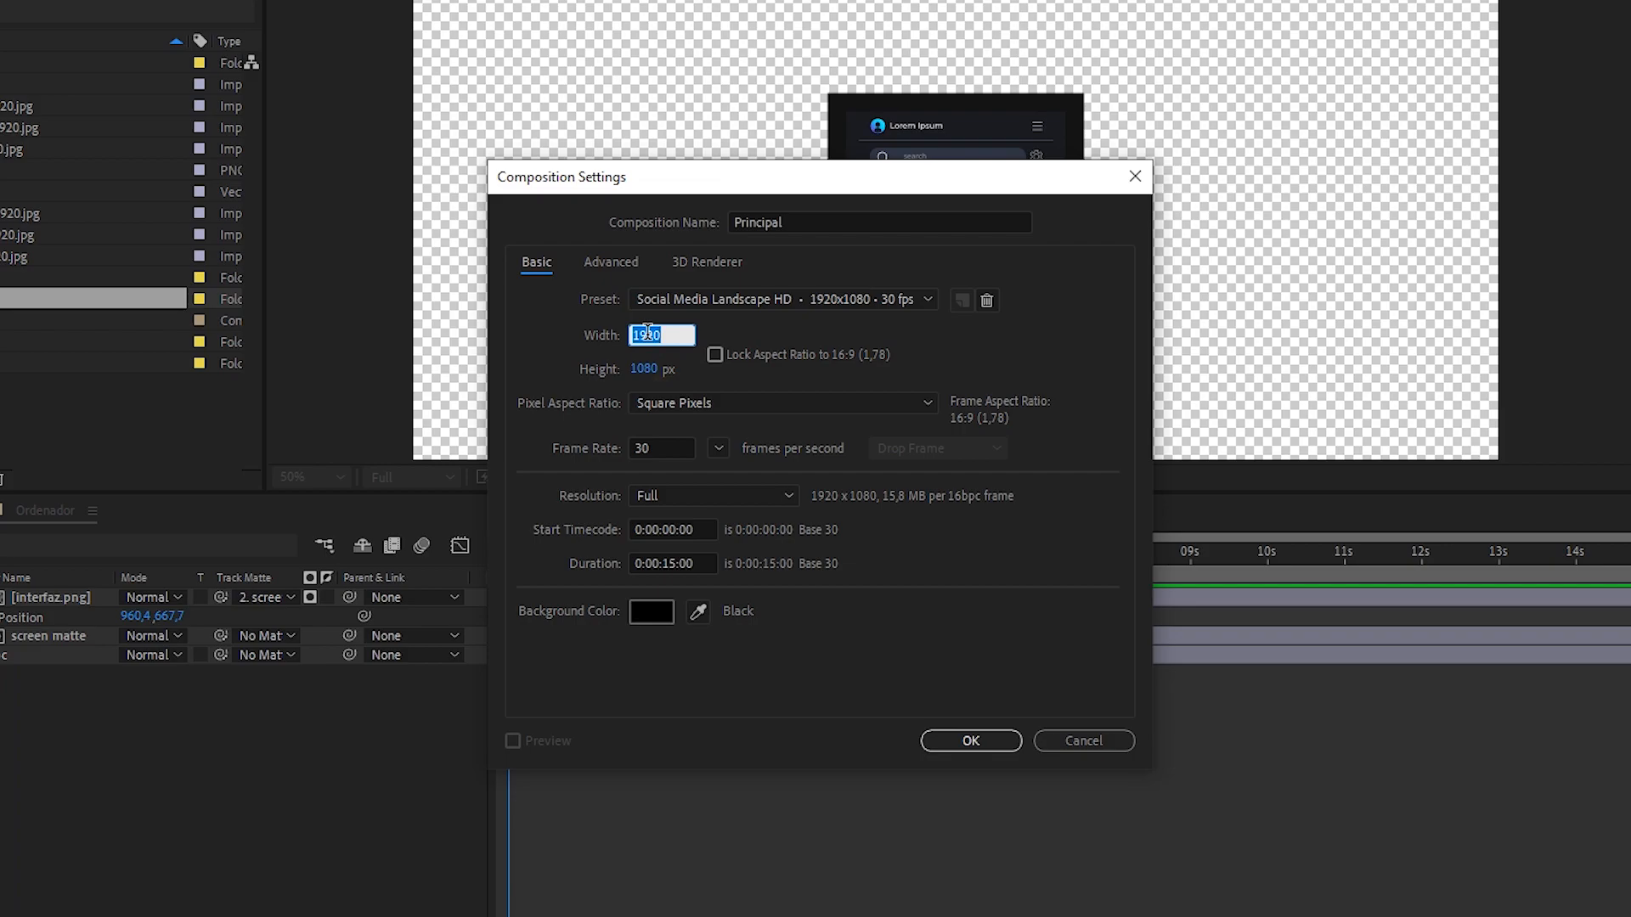
click(644, 368)
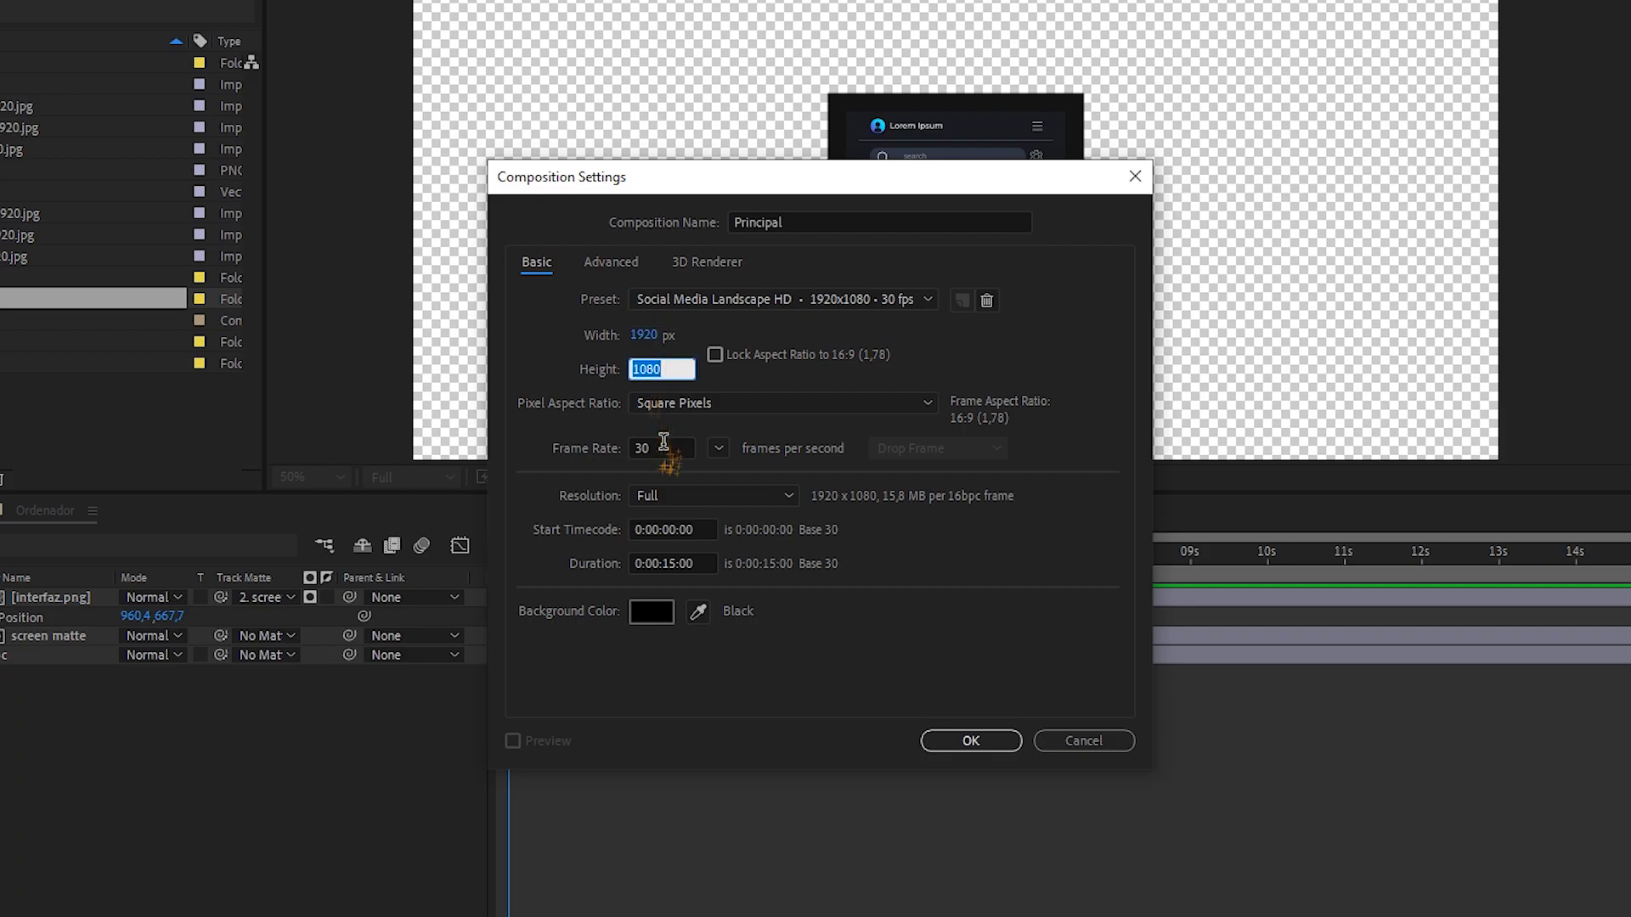
click(665, 447)
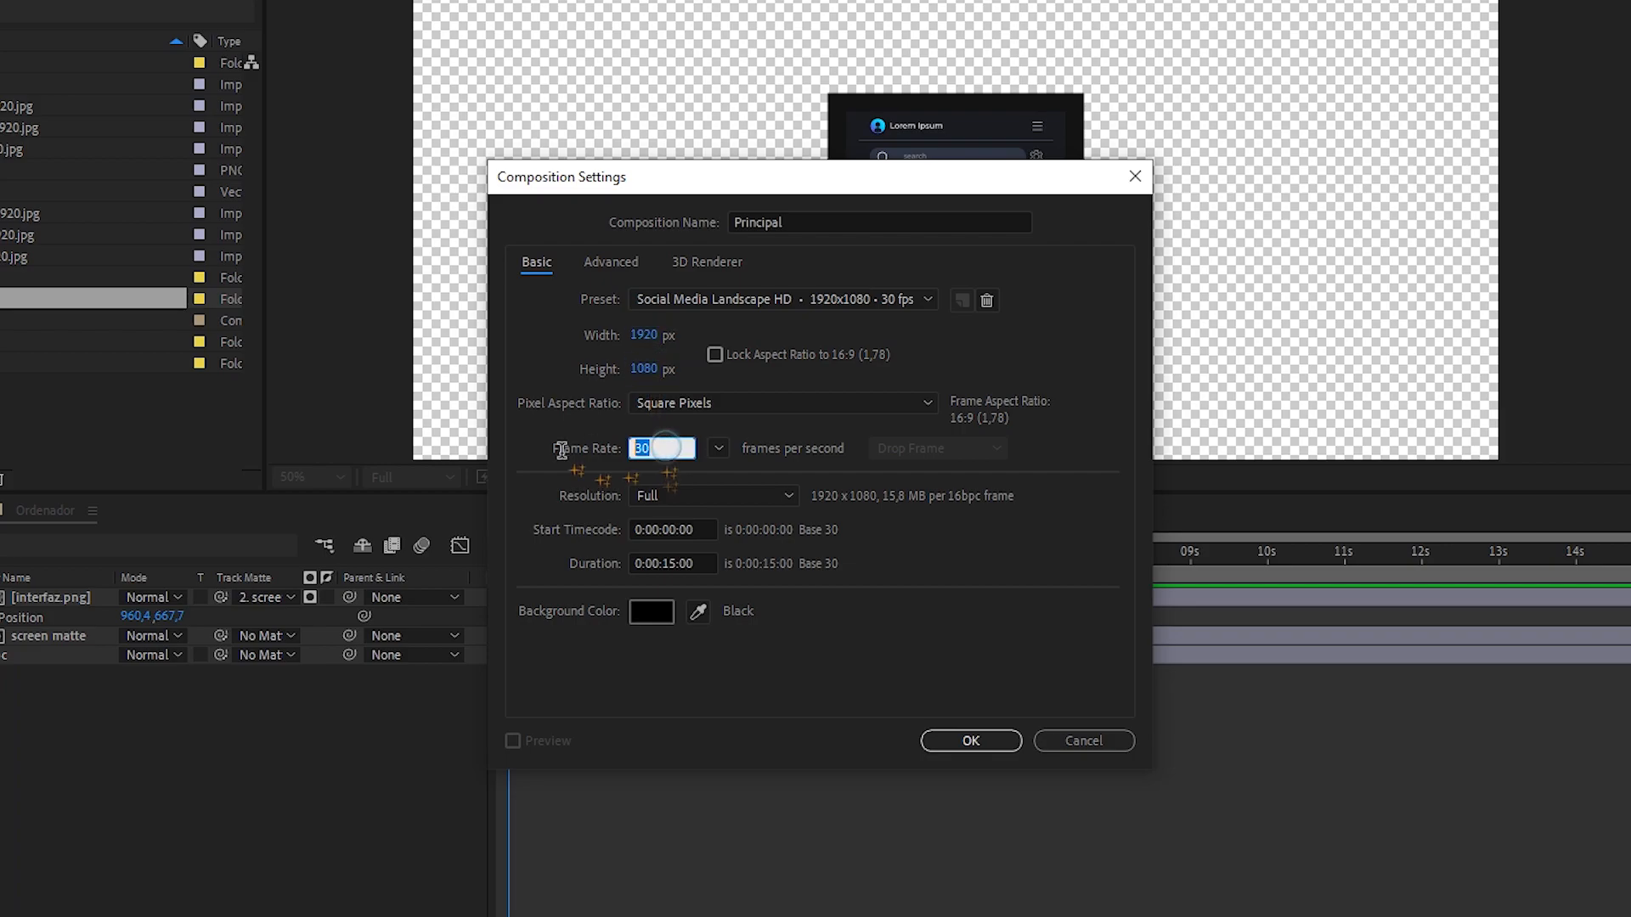
click(698, 563)
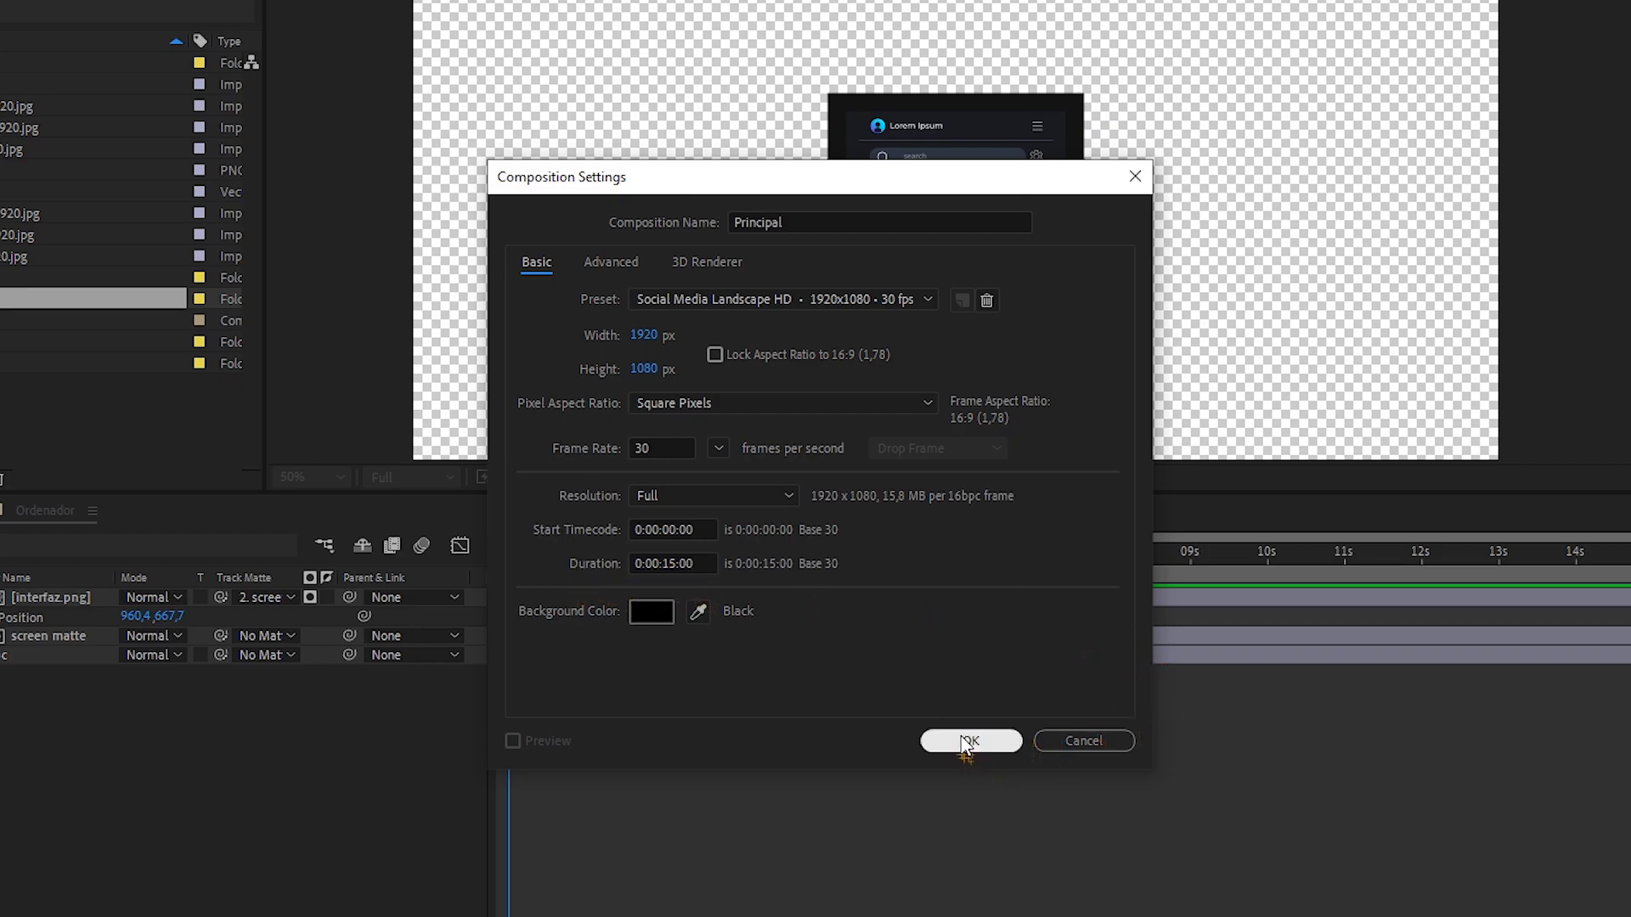
click(967, 741)
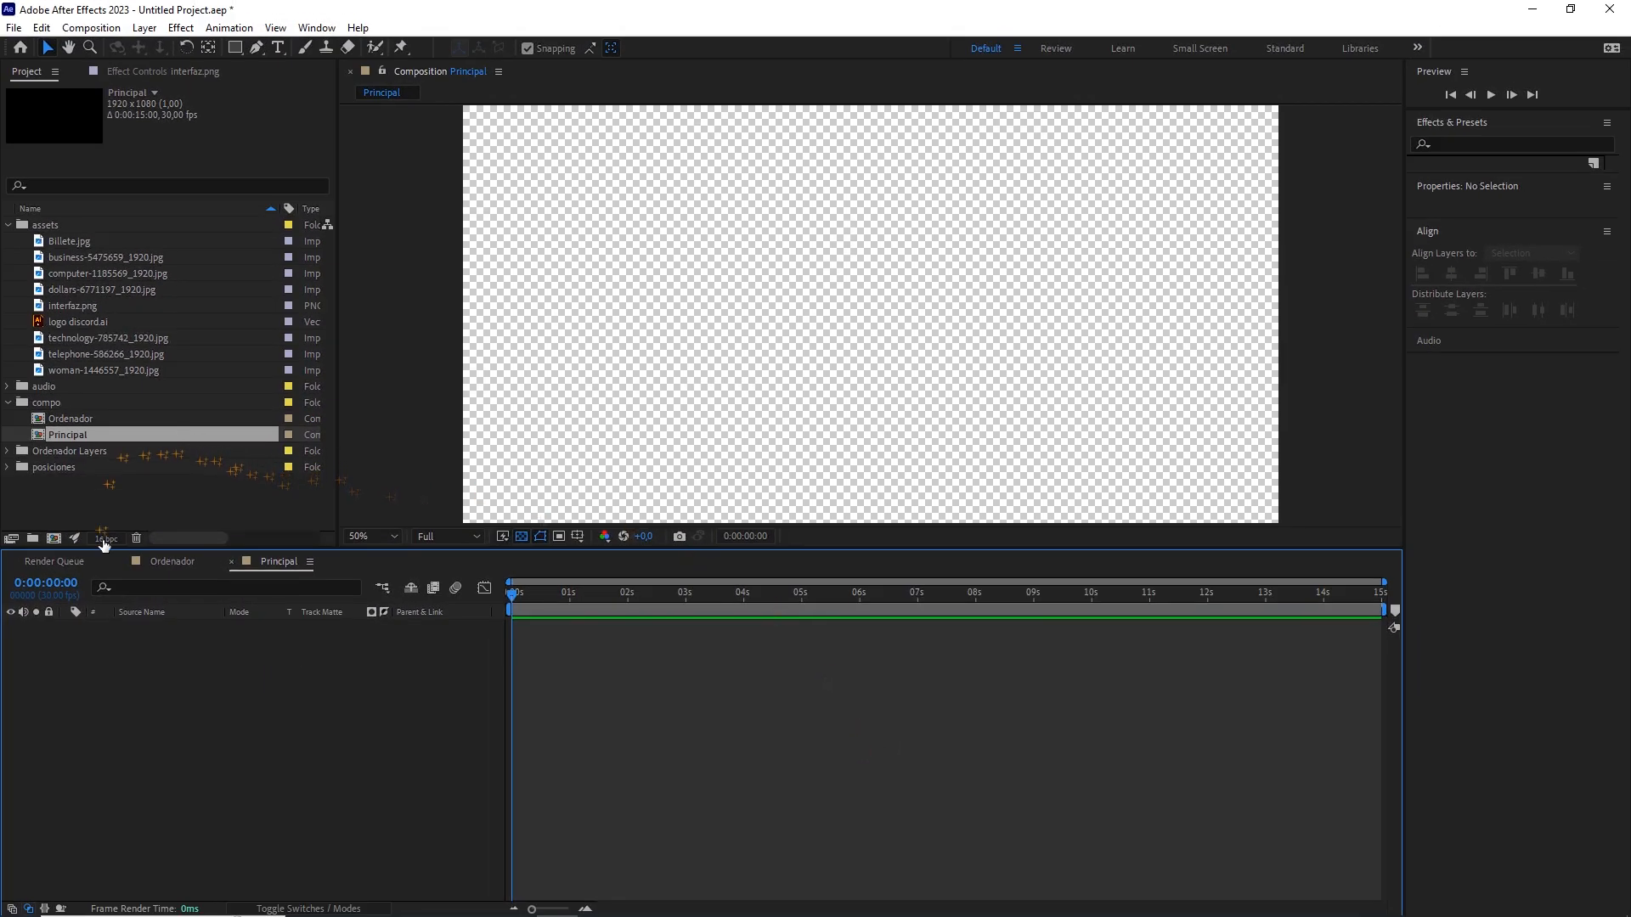
Add a 1920x1080 solid named bg with colour 292825 to the Principal composition.
key(comma)
right_click(152, 692)
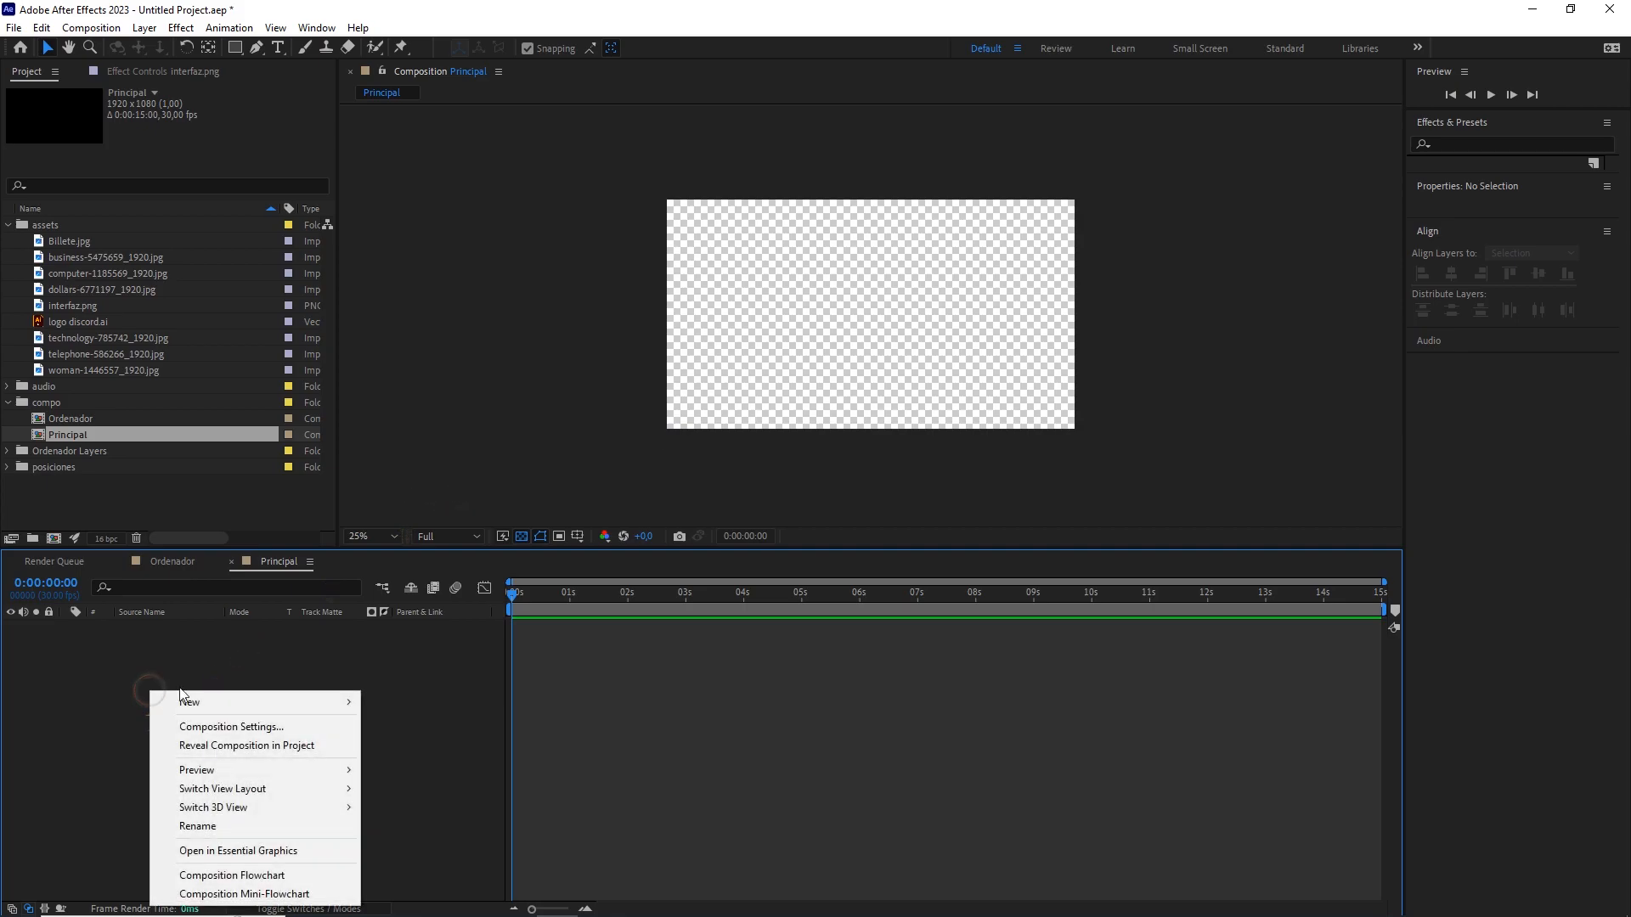
mouse_move(302, 702)
click(440, 747)
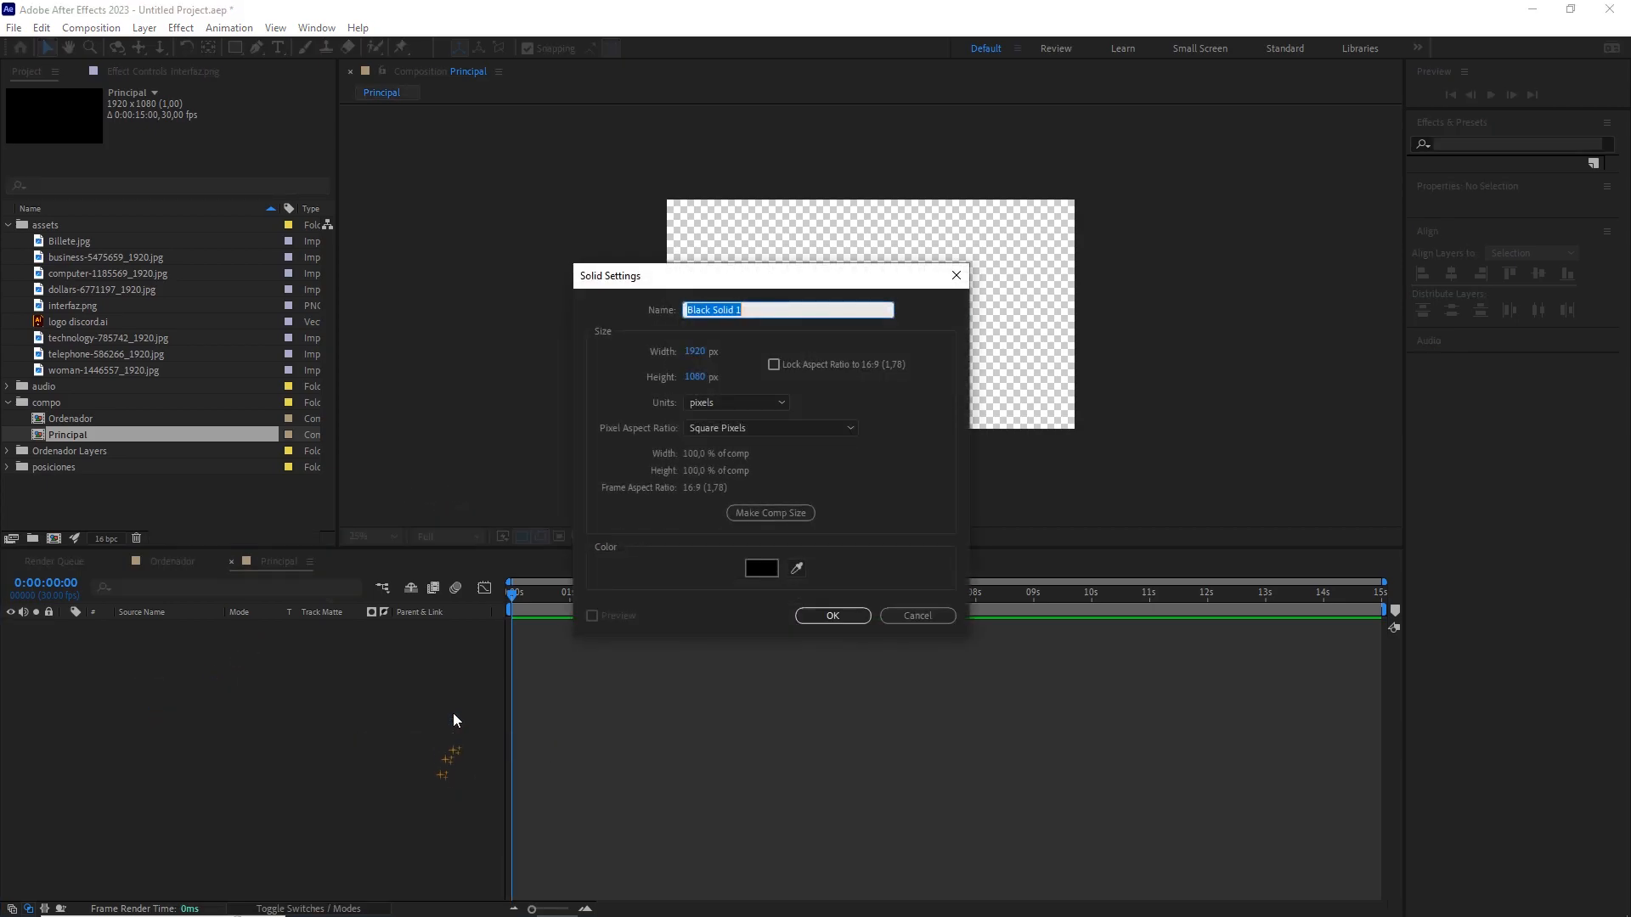
text(bg)
click(764, 568)
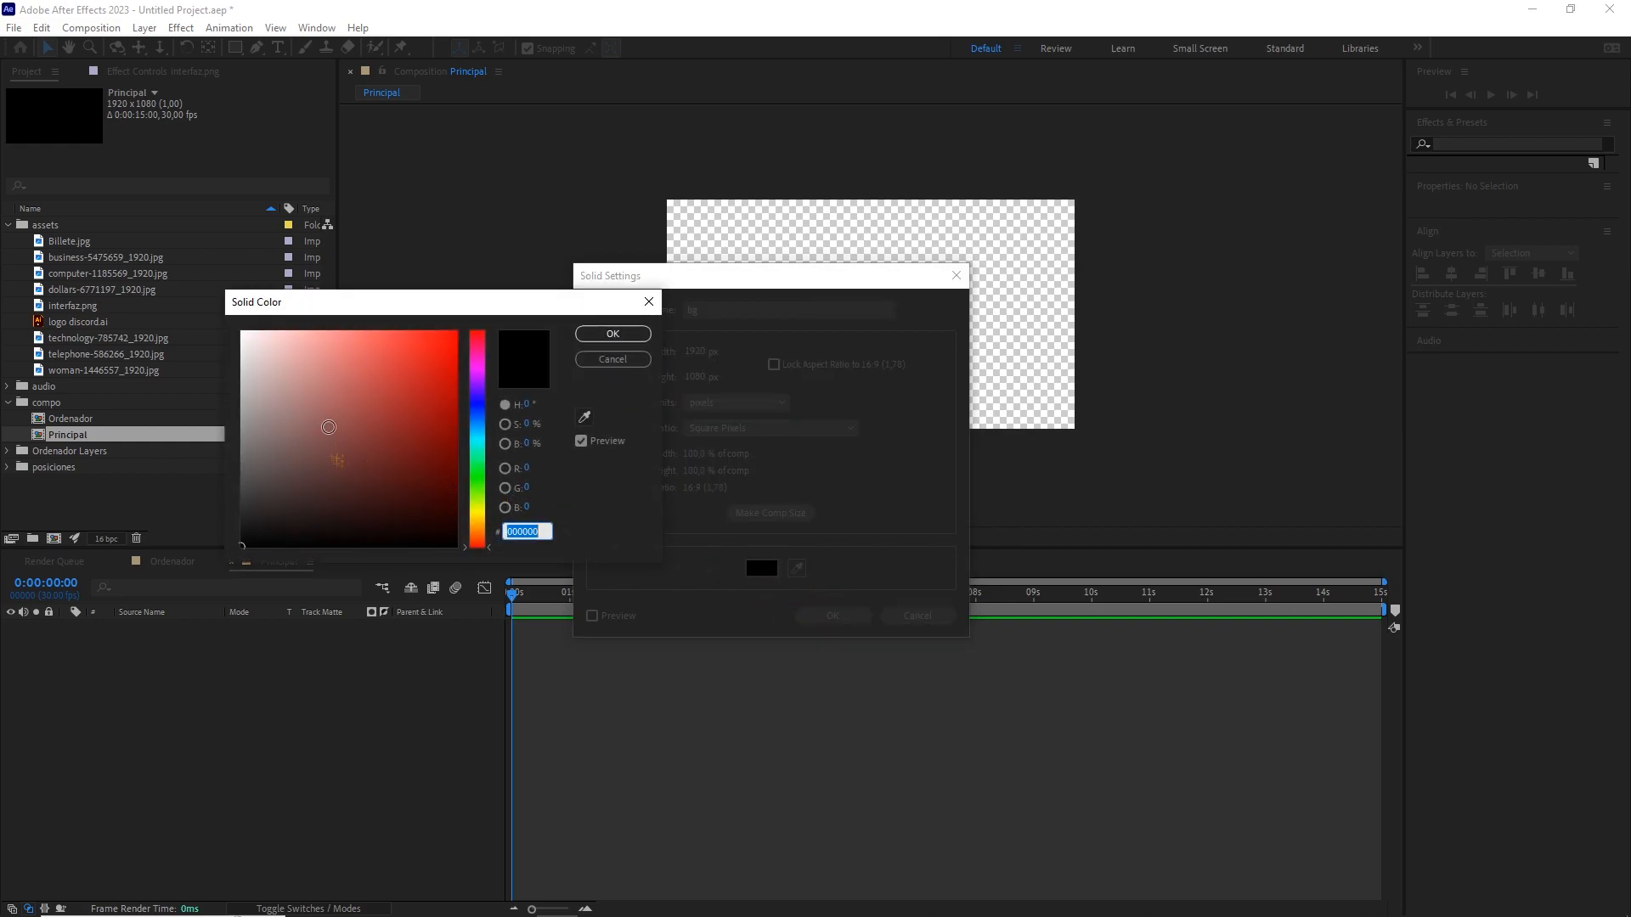
text(2928)
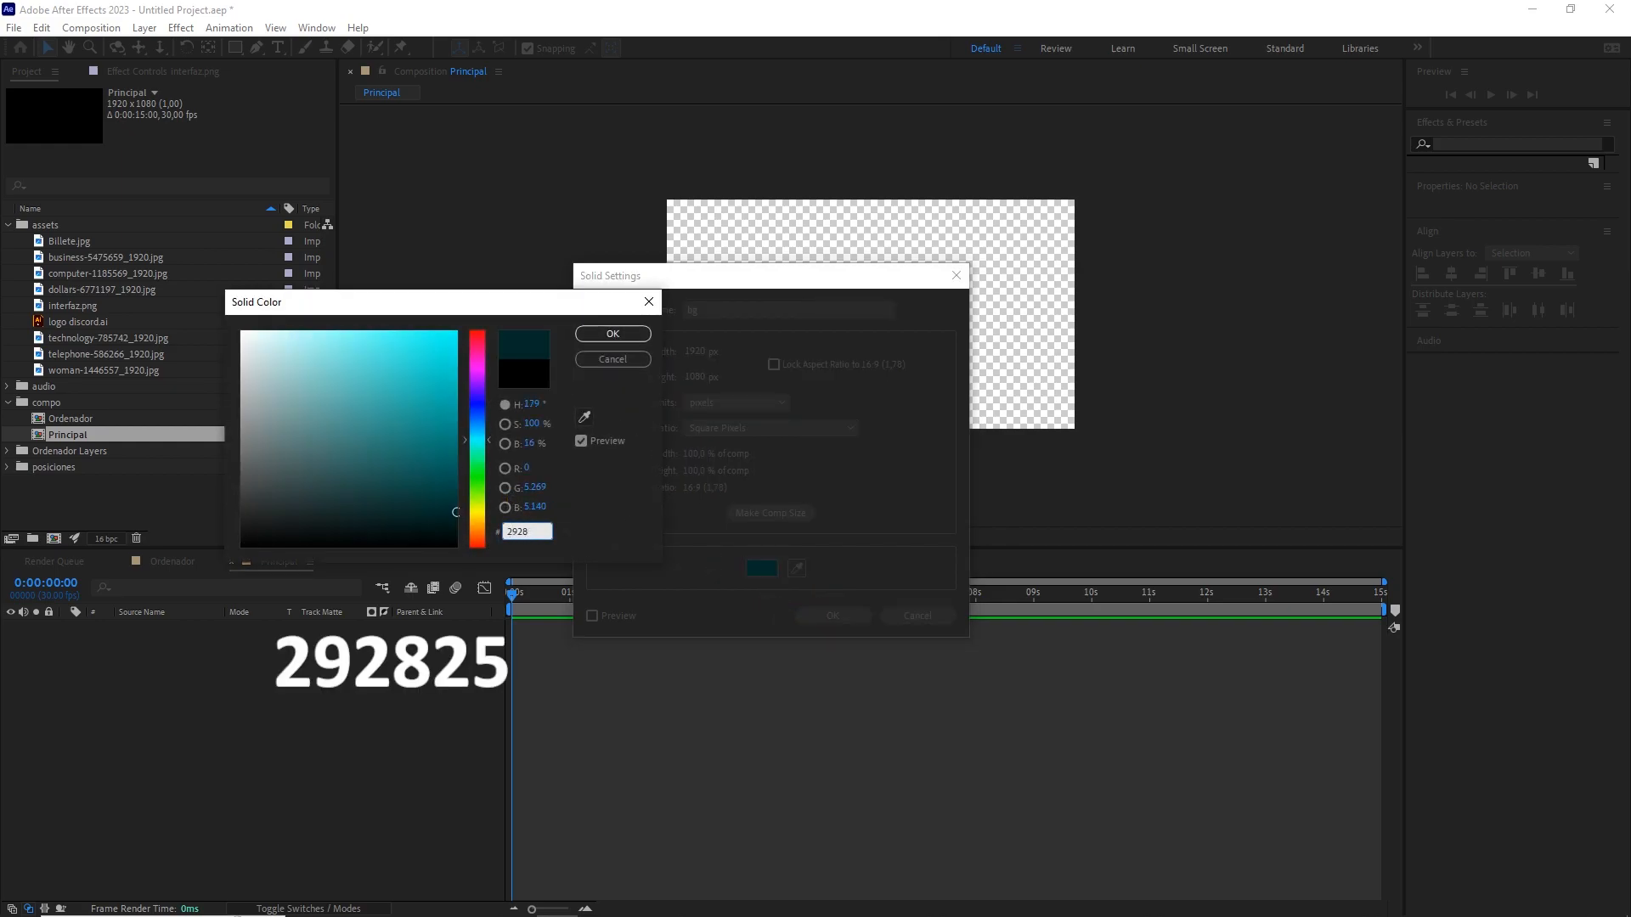
text(25)
click(625, 336)
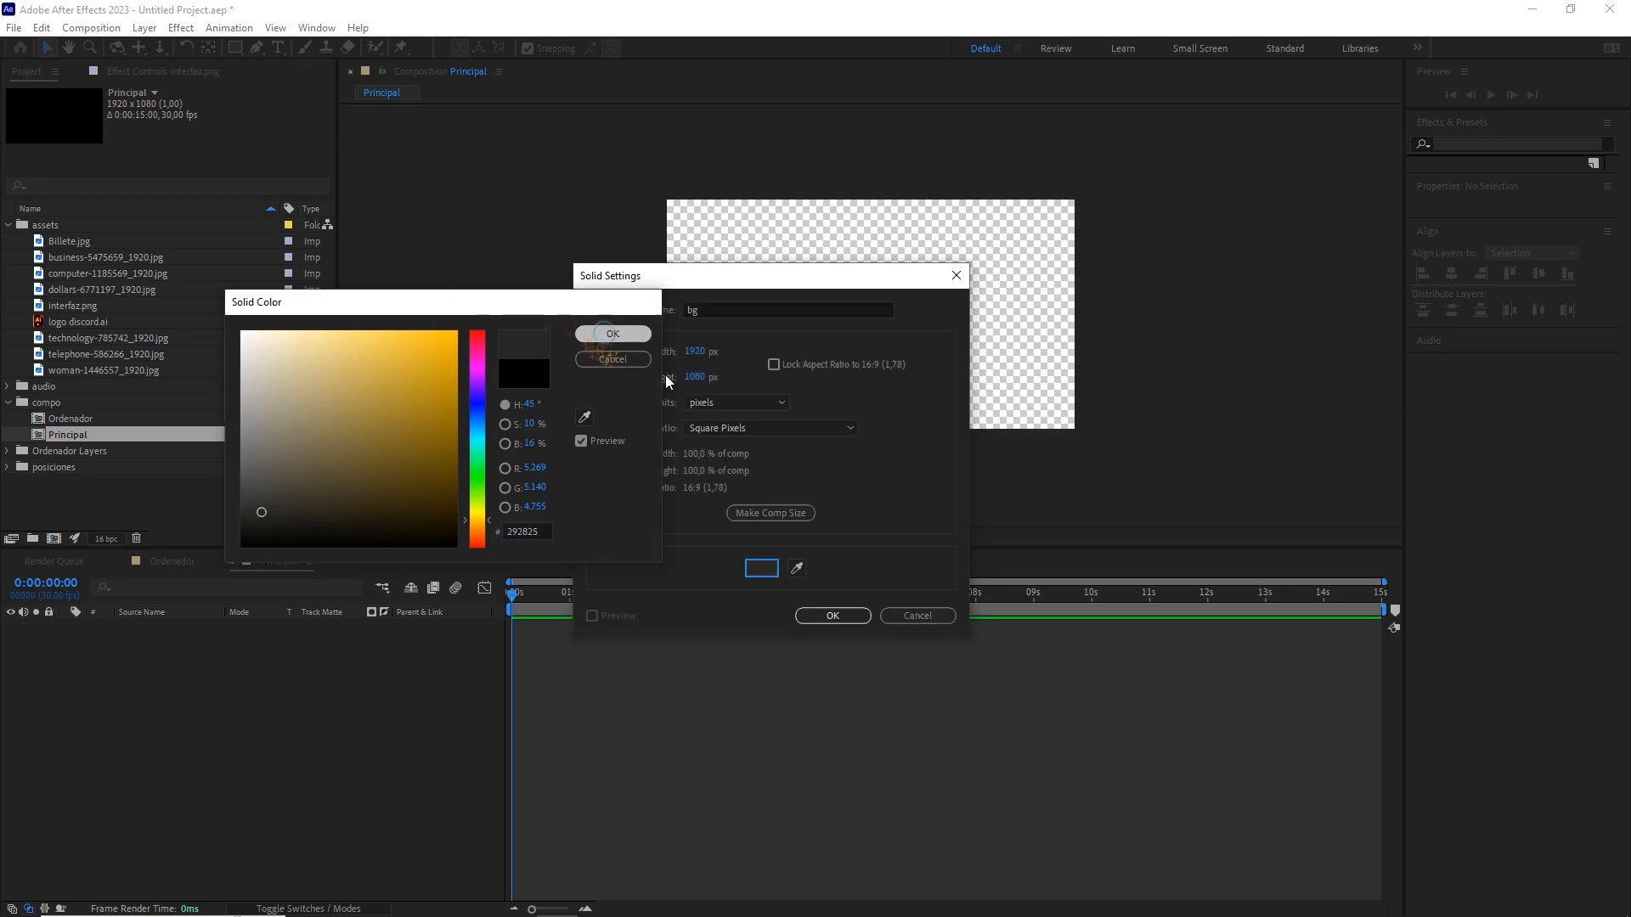
click(832, 616)
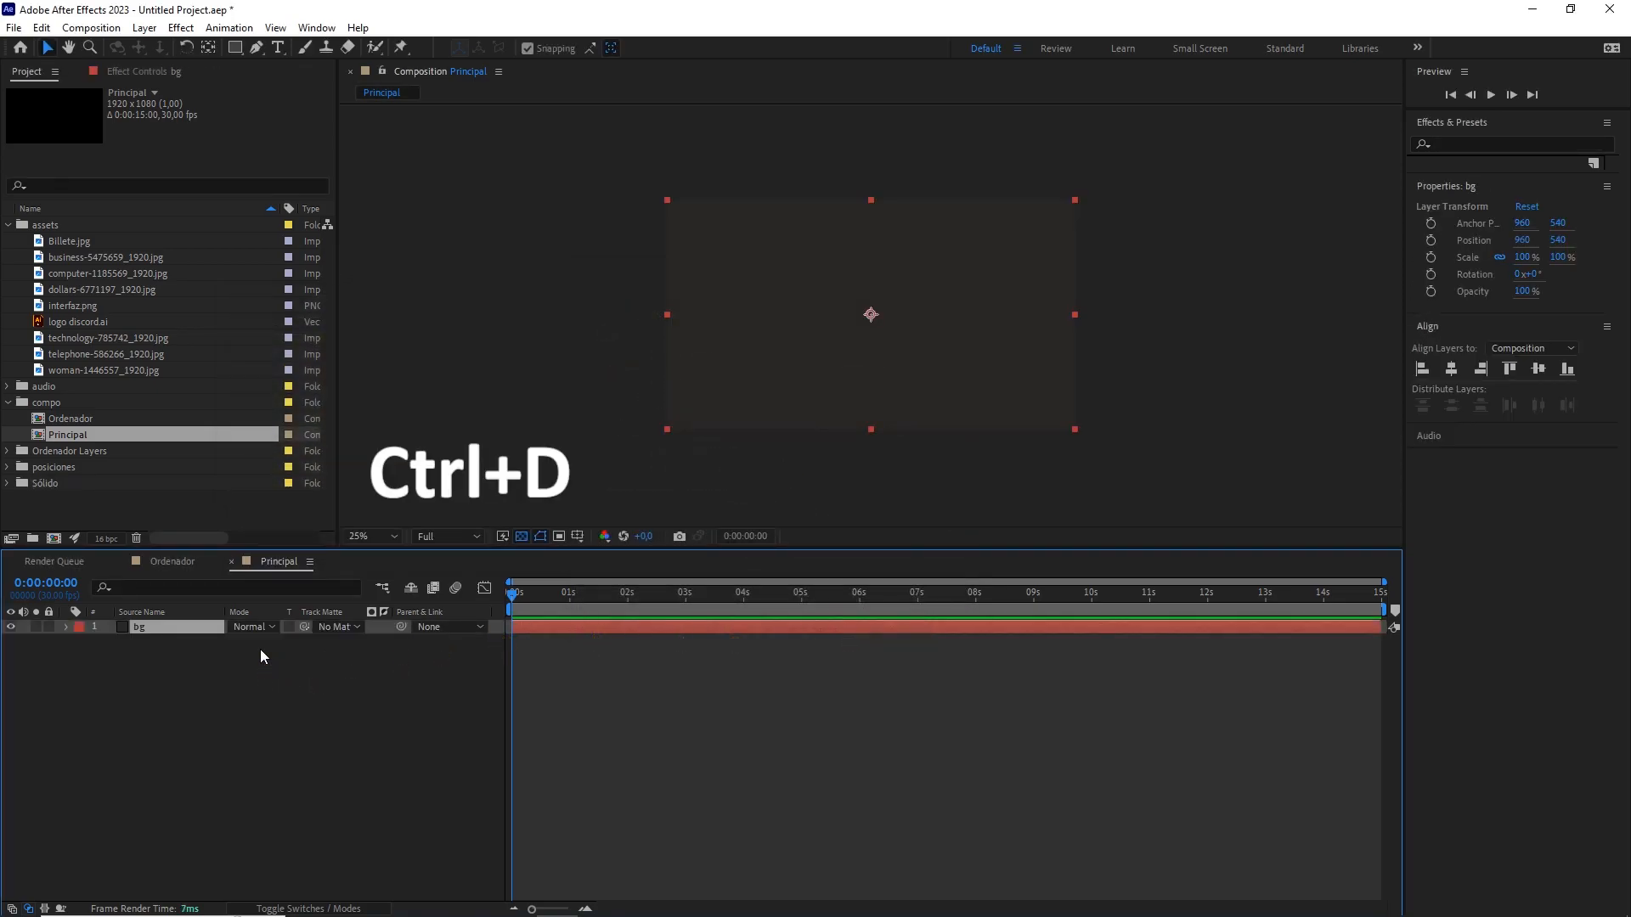
Duplicate the bg solid and apply the Grid effect to the upper copy.
key(ctrl+d)
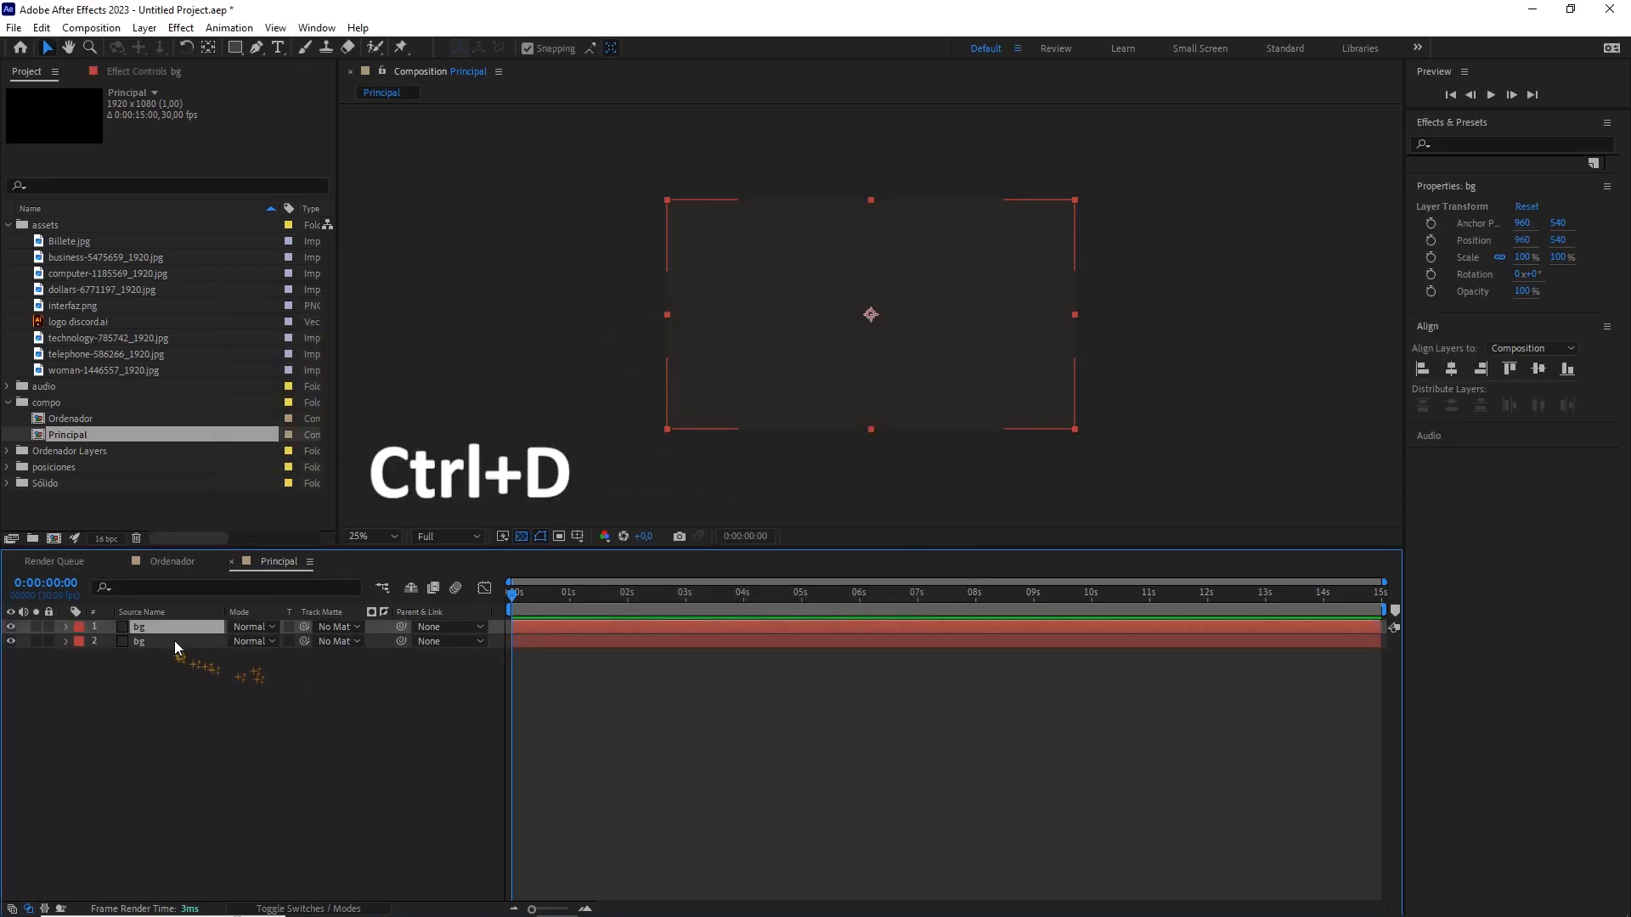
click(1481, 139)
text(grid)
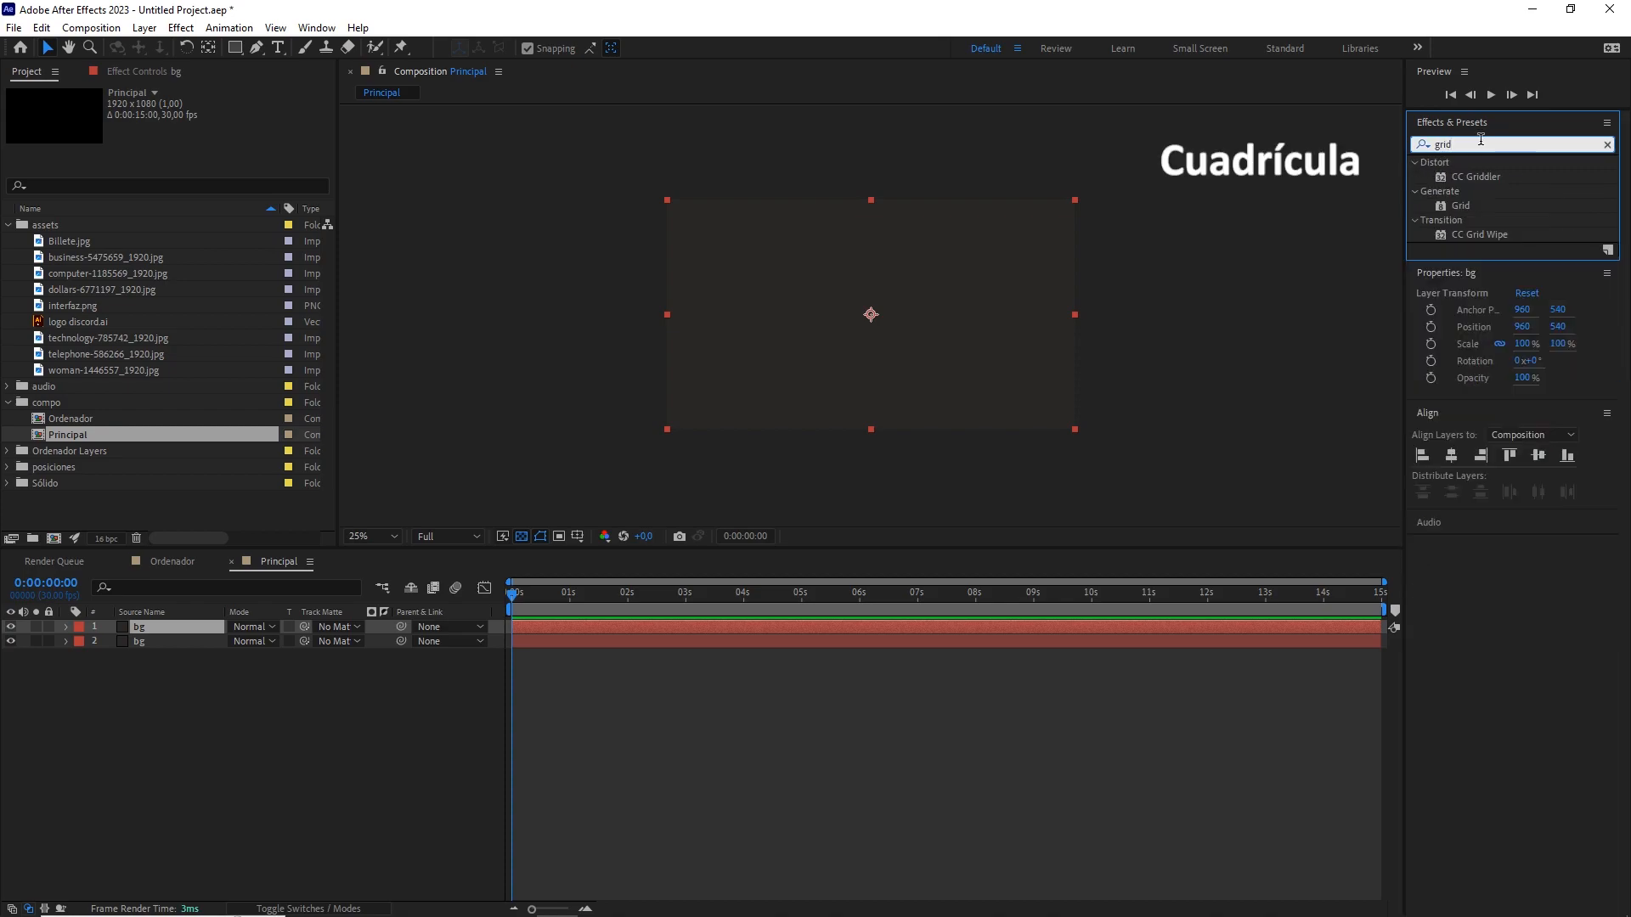
drag(1461, 206, 180, 626)
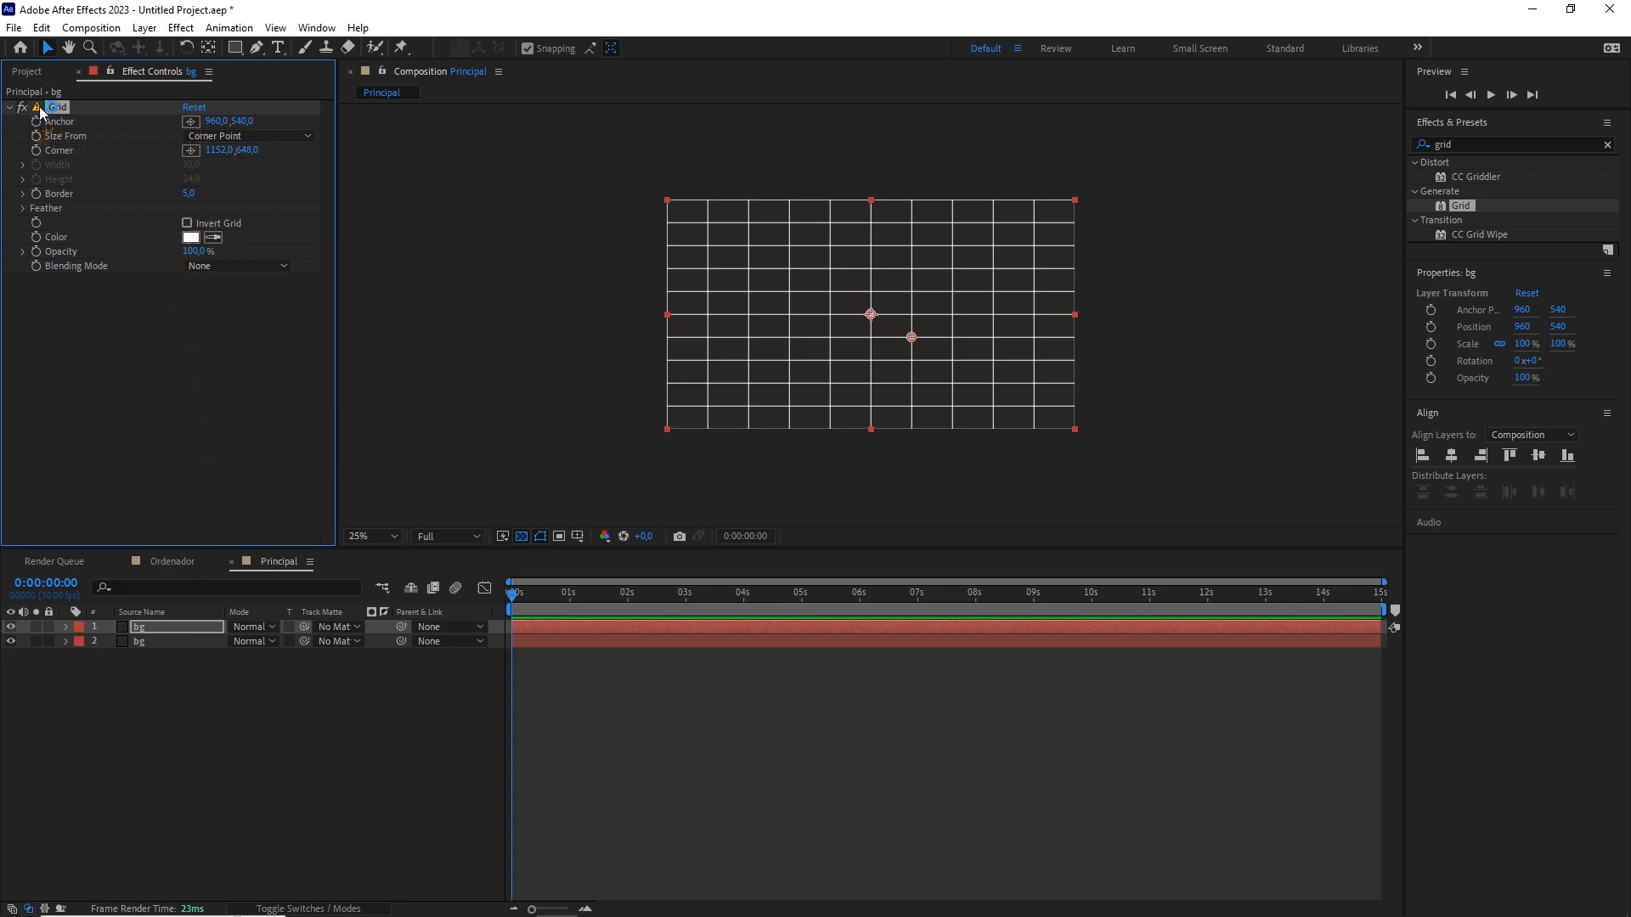
Switch the project colour depth to 8 bpc.
click(27, 71)
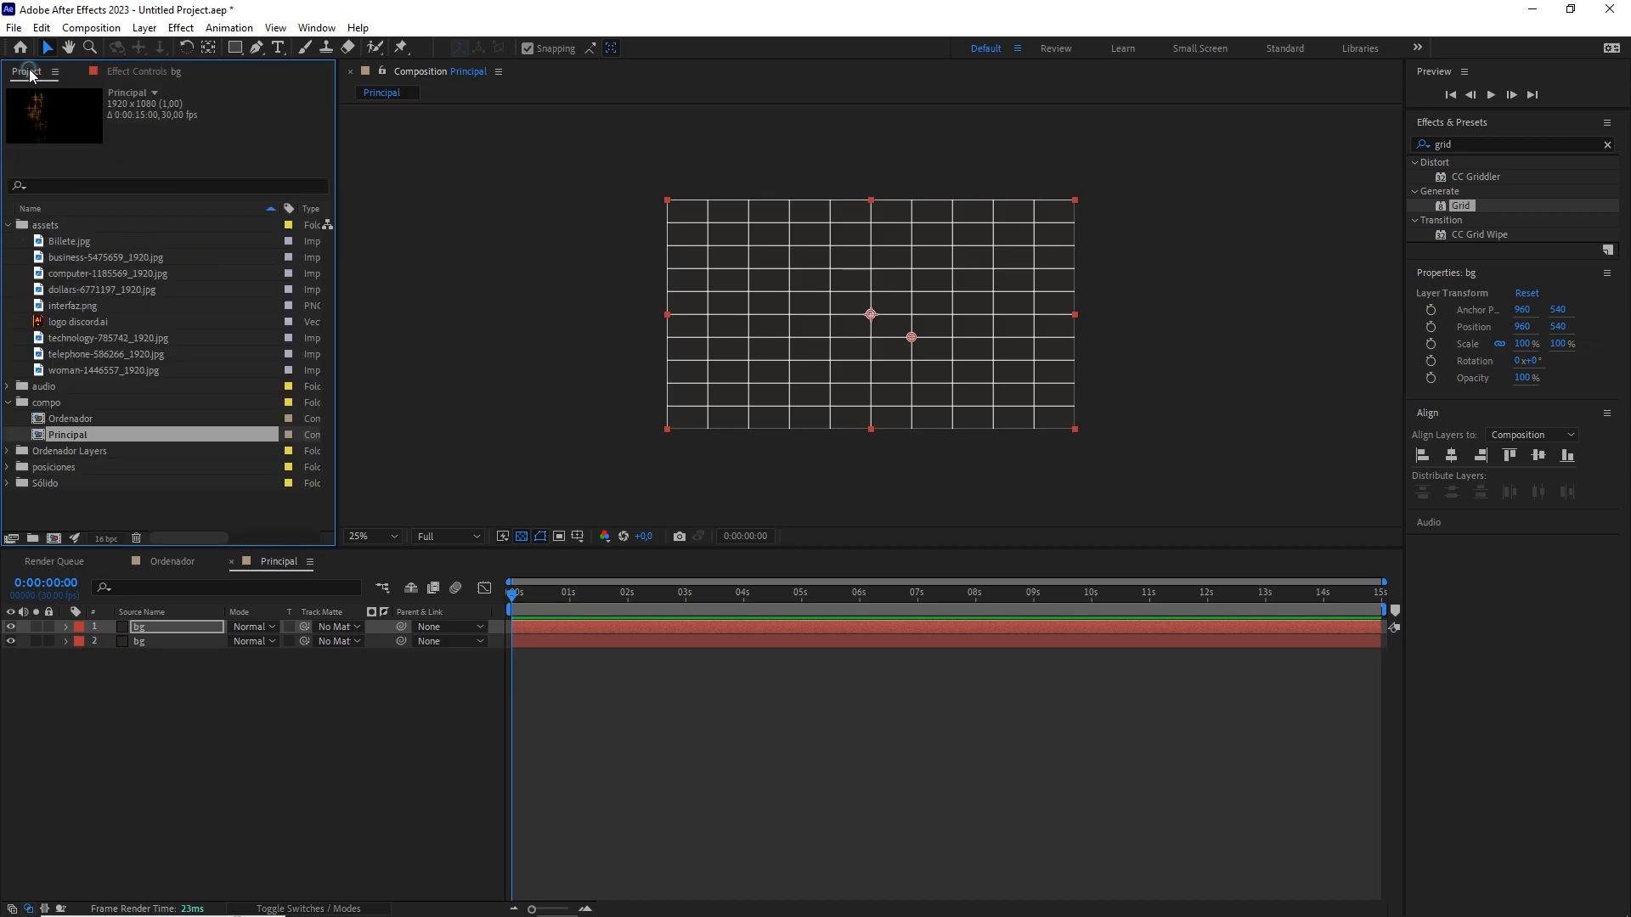
alt+click(106, 539)
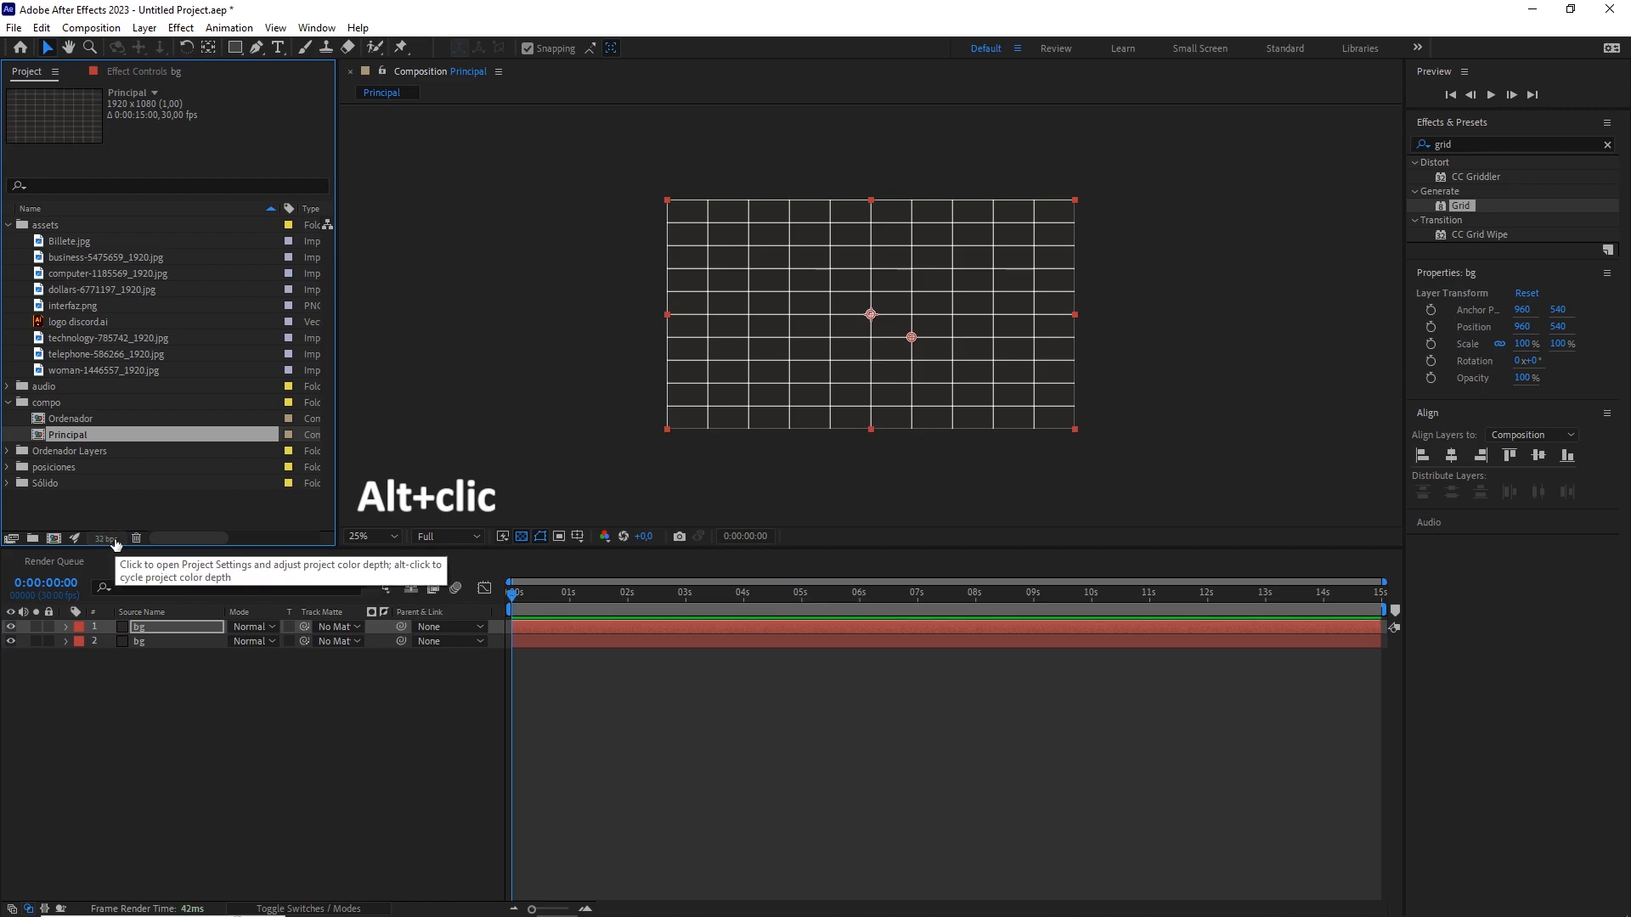
alt+click(105, 538)
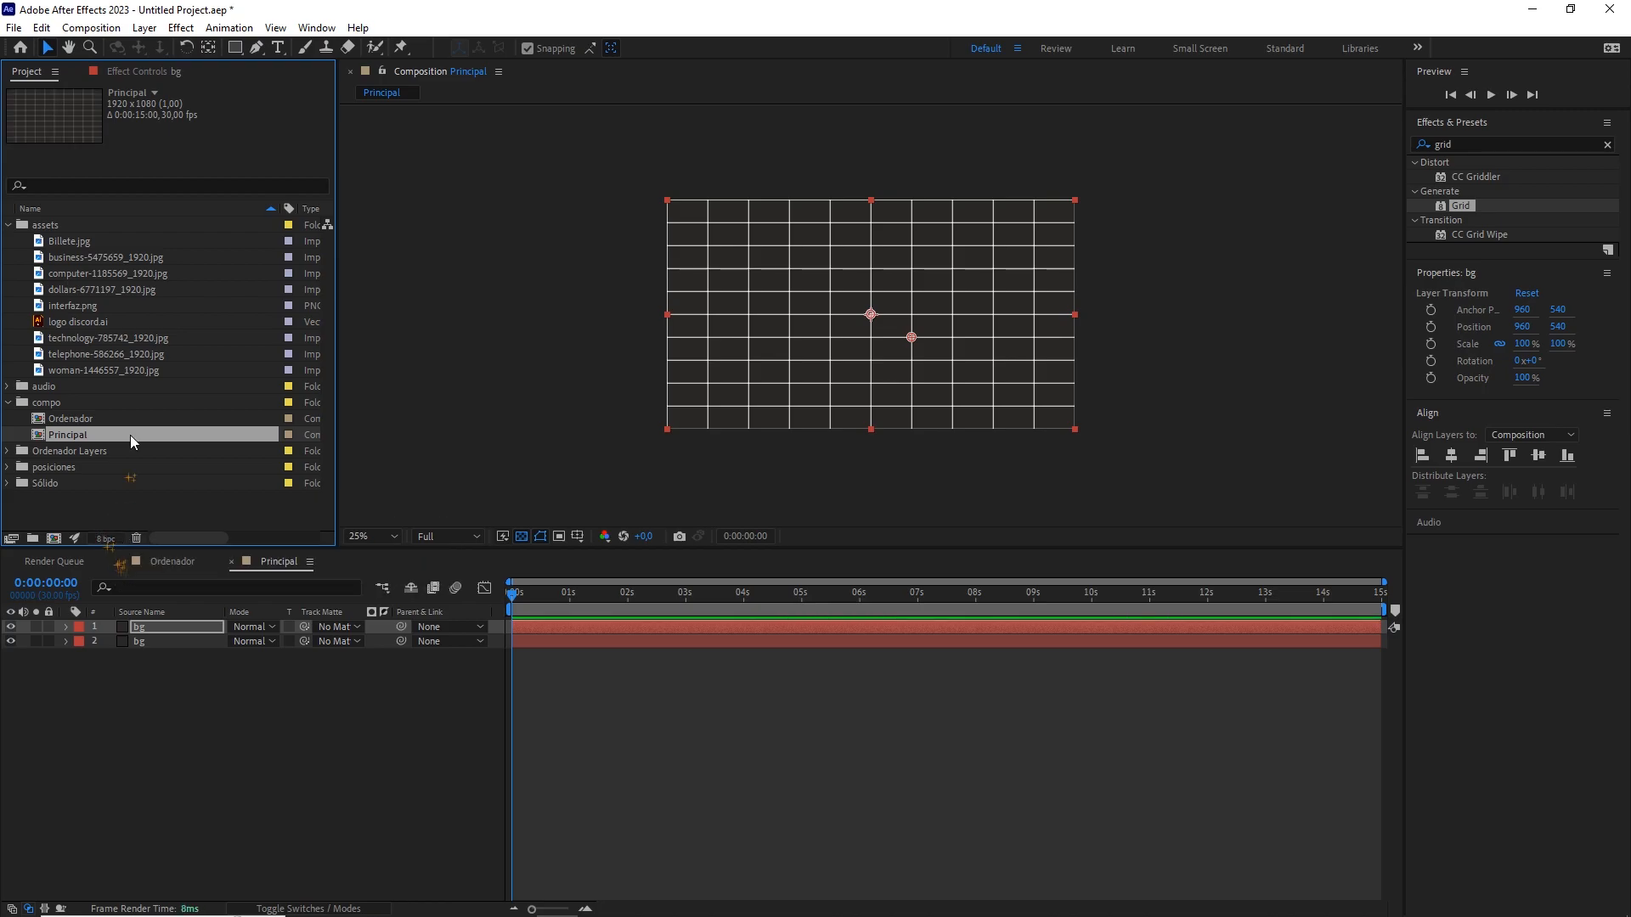
Set the Grid effect's corner to 1153, 638 and its border to 3.
click(141, 73)
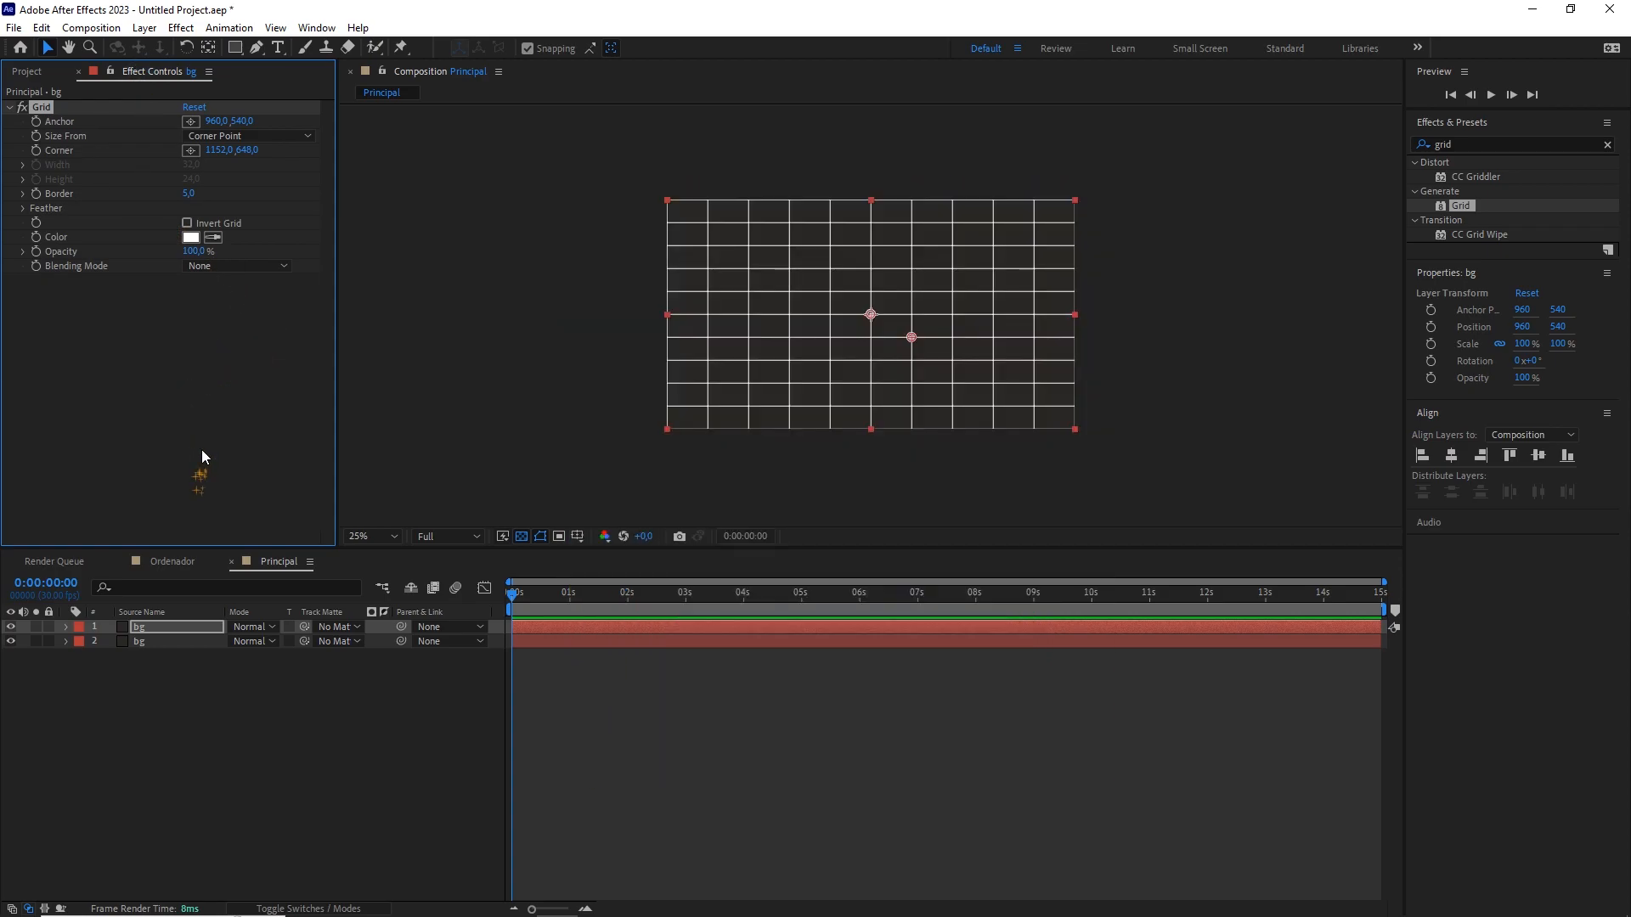
click(223, 150)
key(Tab)
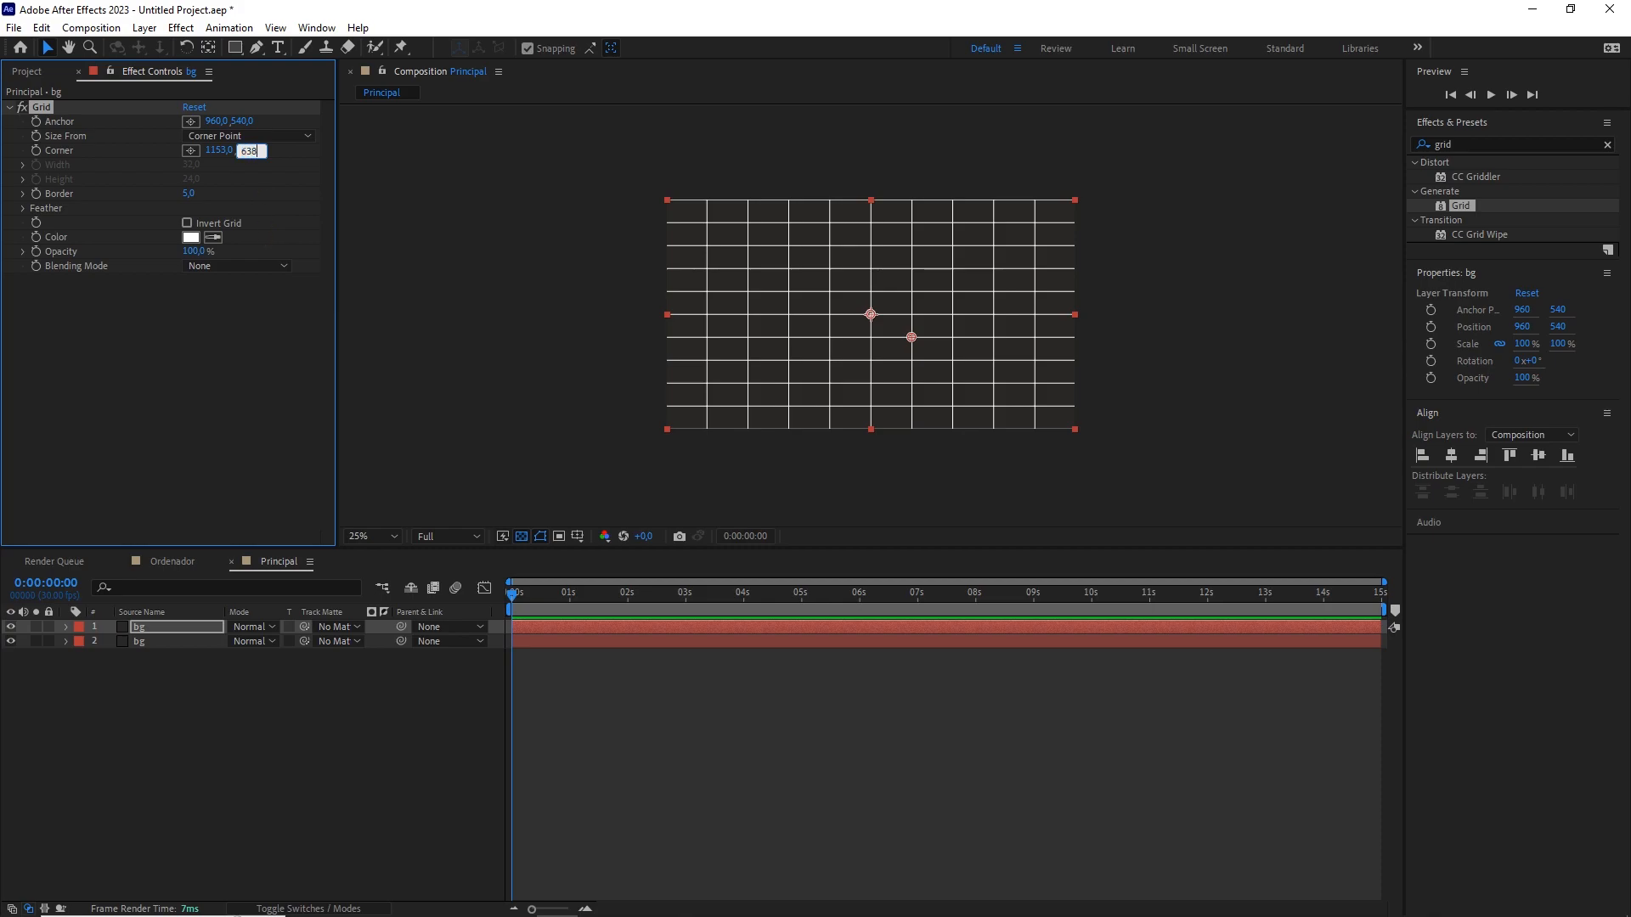
key(Return)
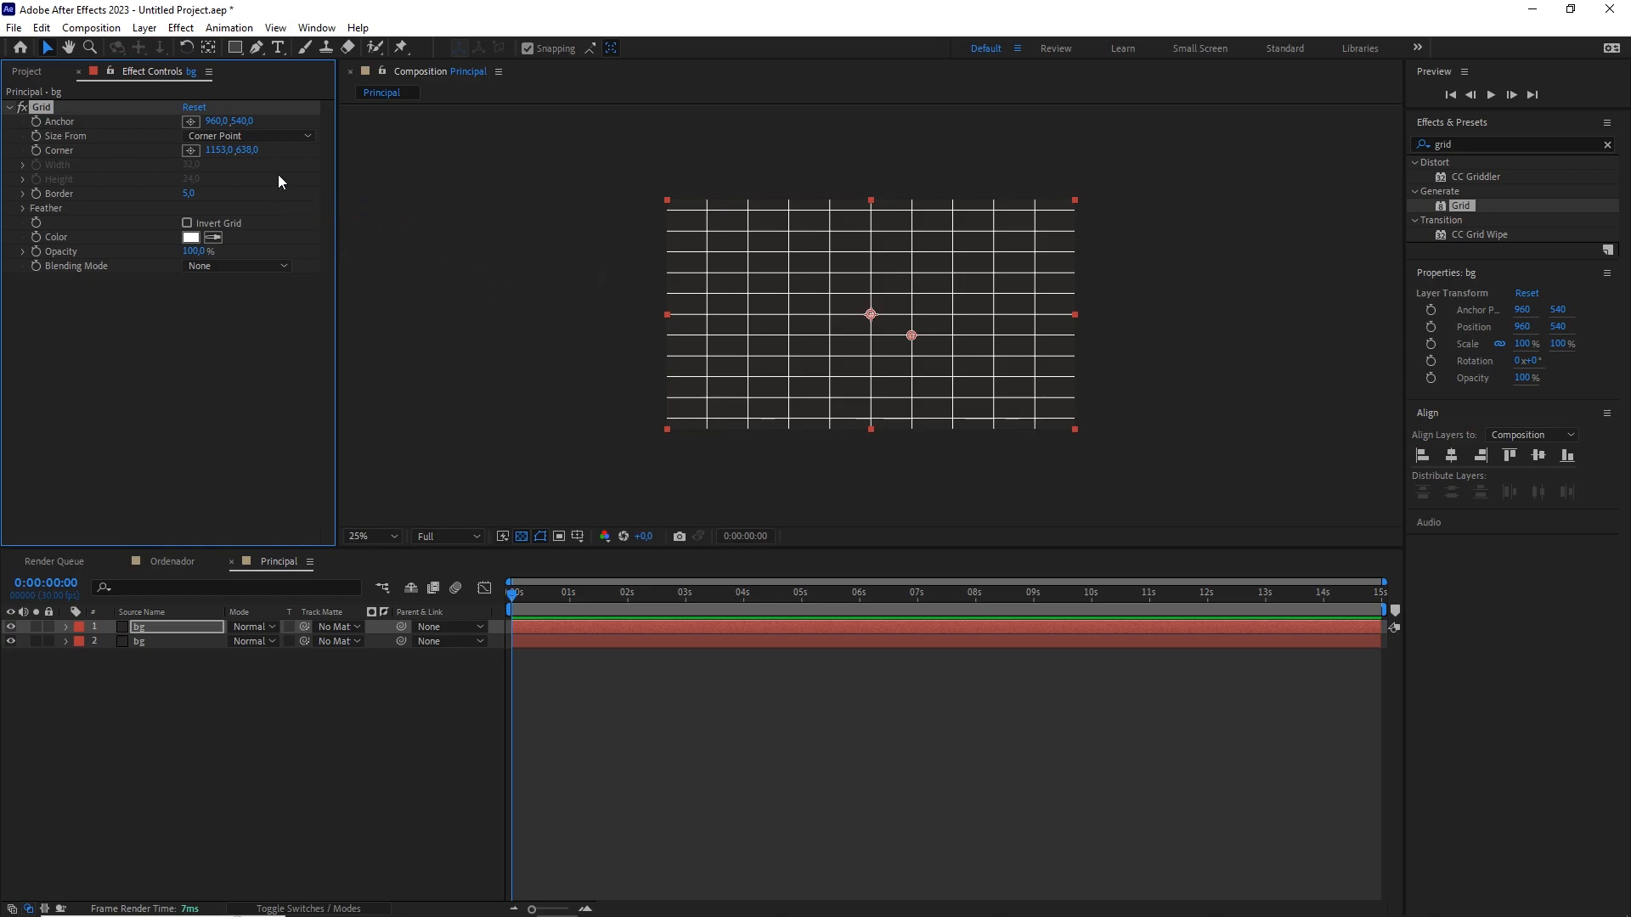
click(187, 193)
text(3)
key(Return)
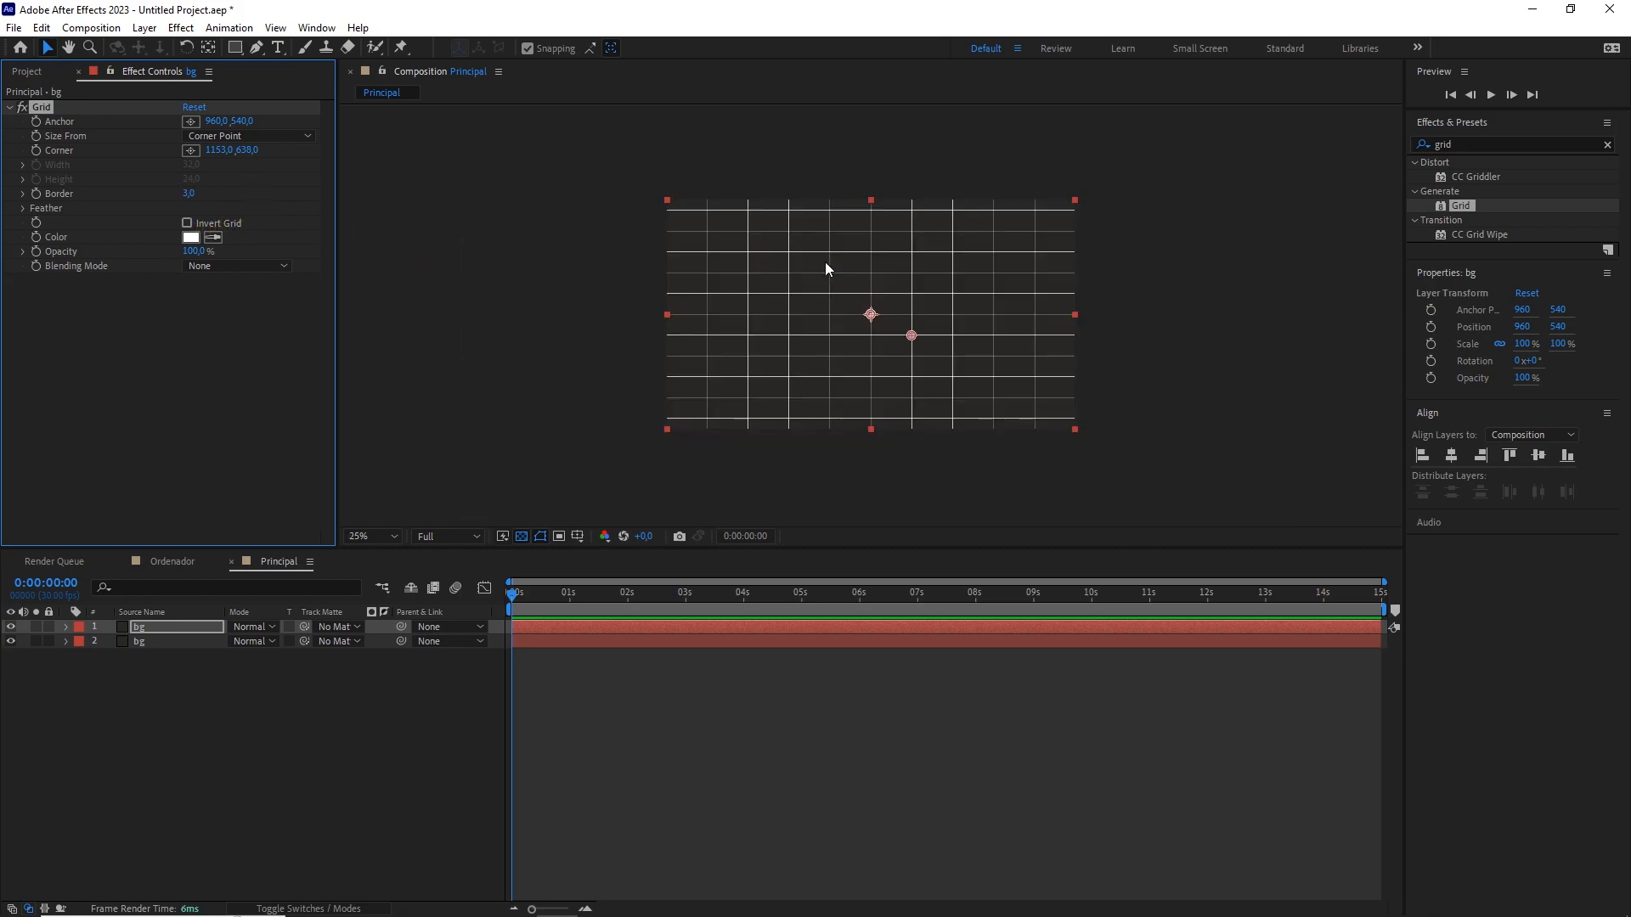
Set the opacity of the upper bg layer with the grid to 50%.
click(196, 628)
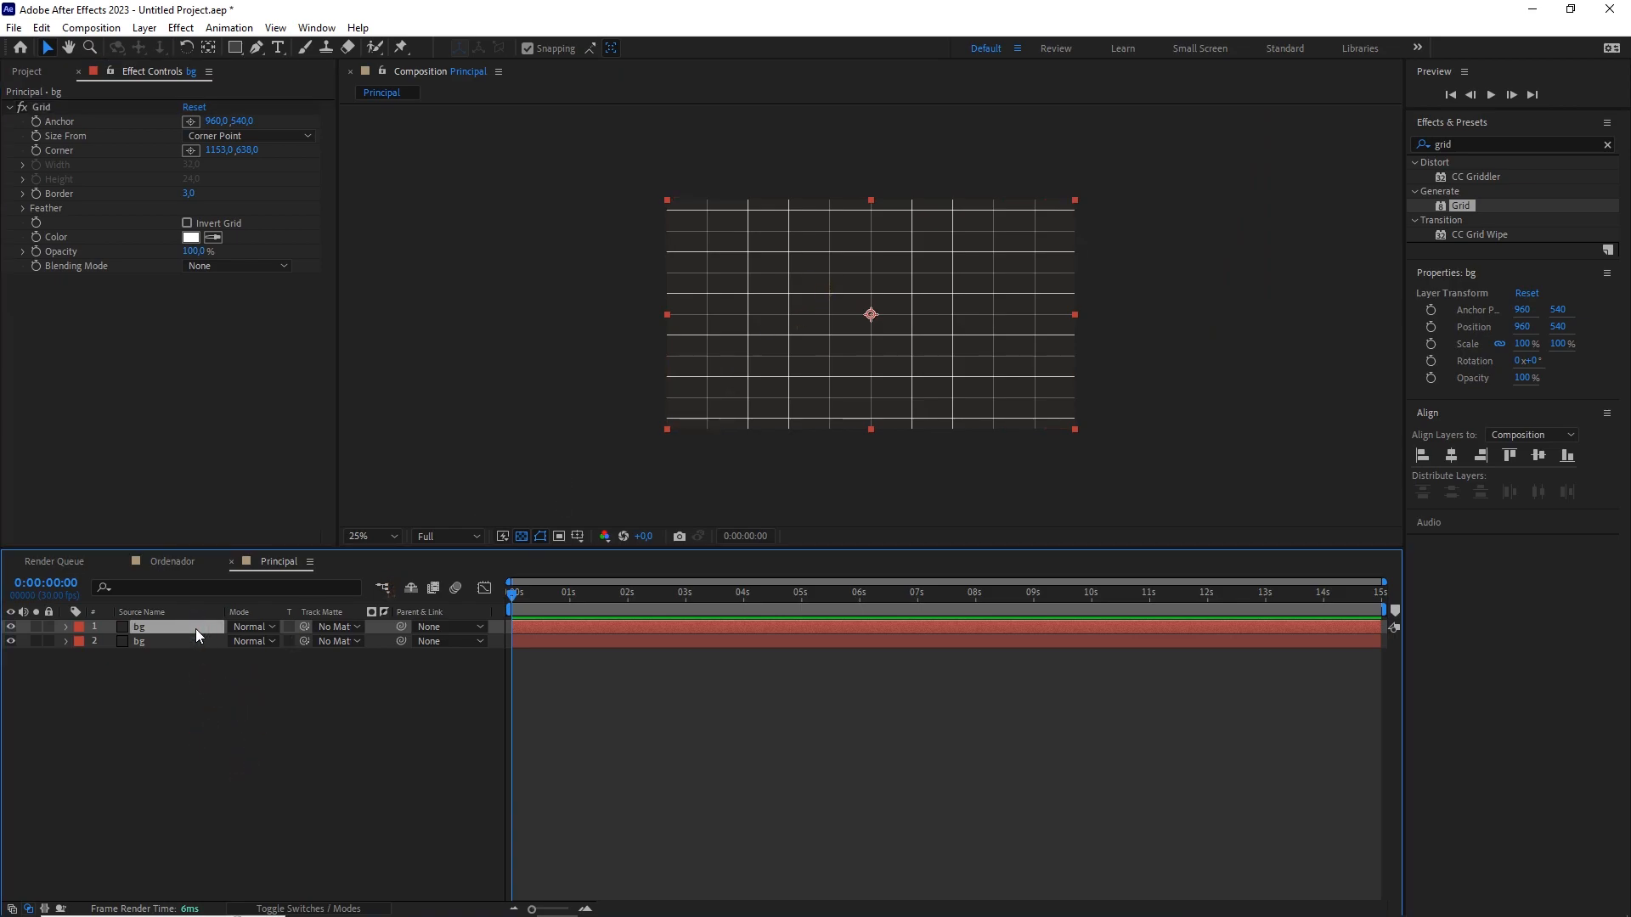
key(t)
click(242, 641)
text(50)
Pre-compose both bg layers into a composition named bg cuadrícula, moving all attributes into it.
click(164, 630)
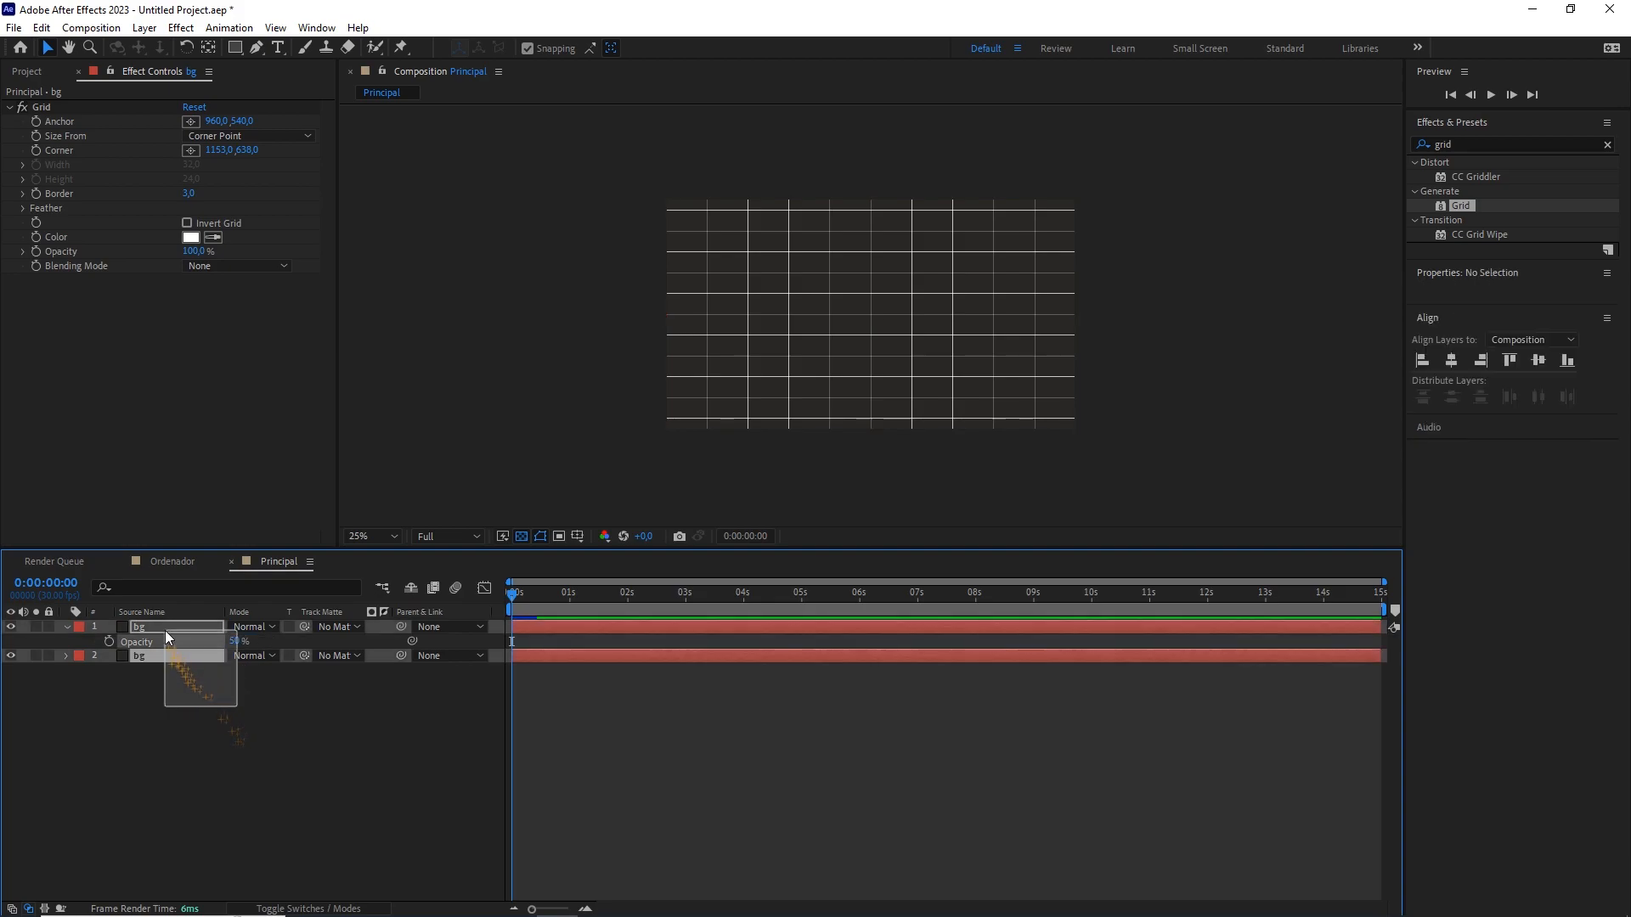
key(ctrl+a)
right_click(166, 634)
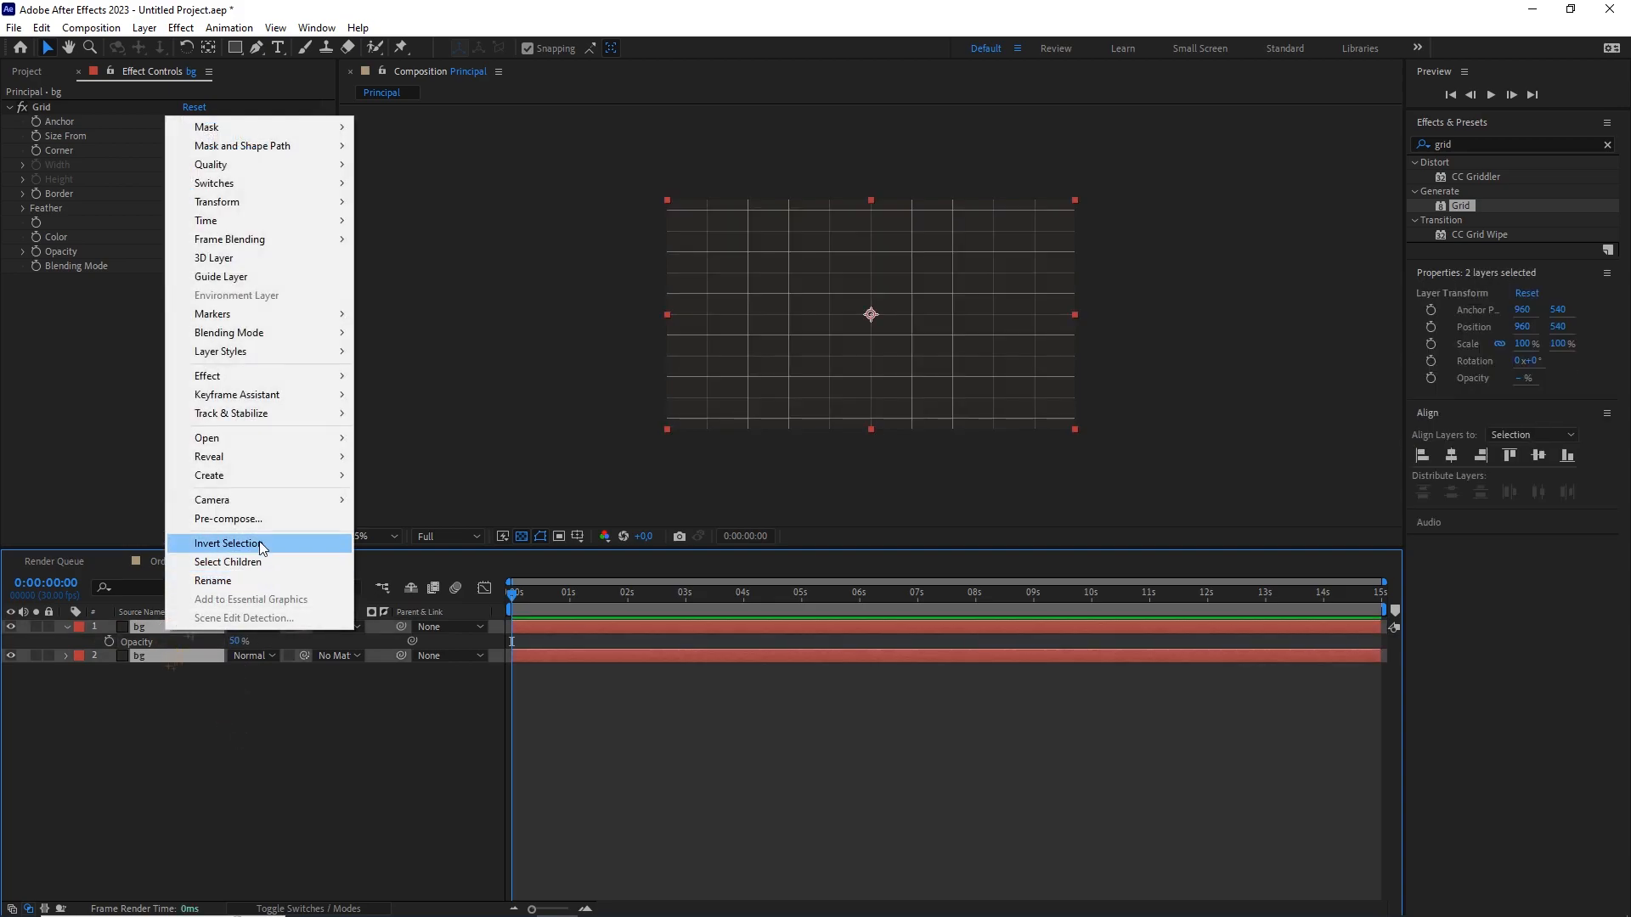
click(263, 518)
text(bg cuadrícula)
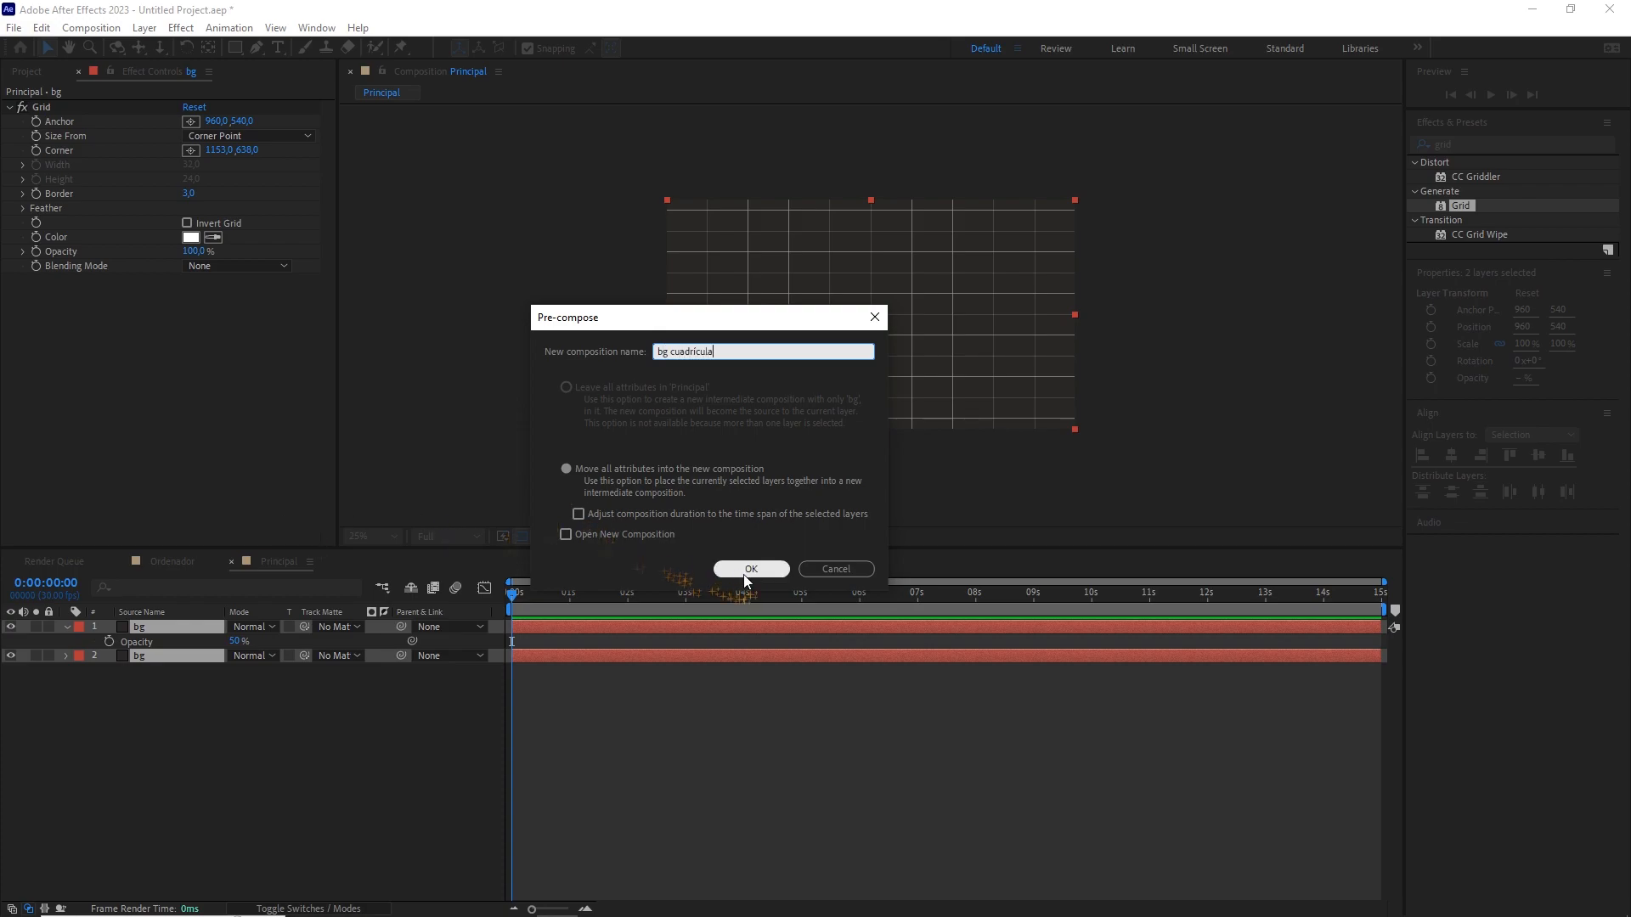
click(744, 576)
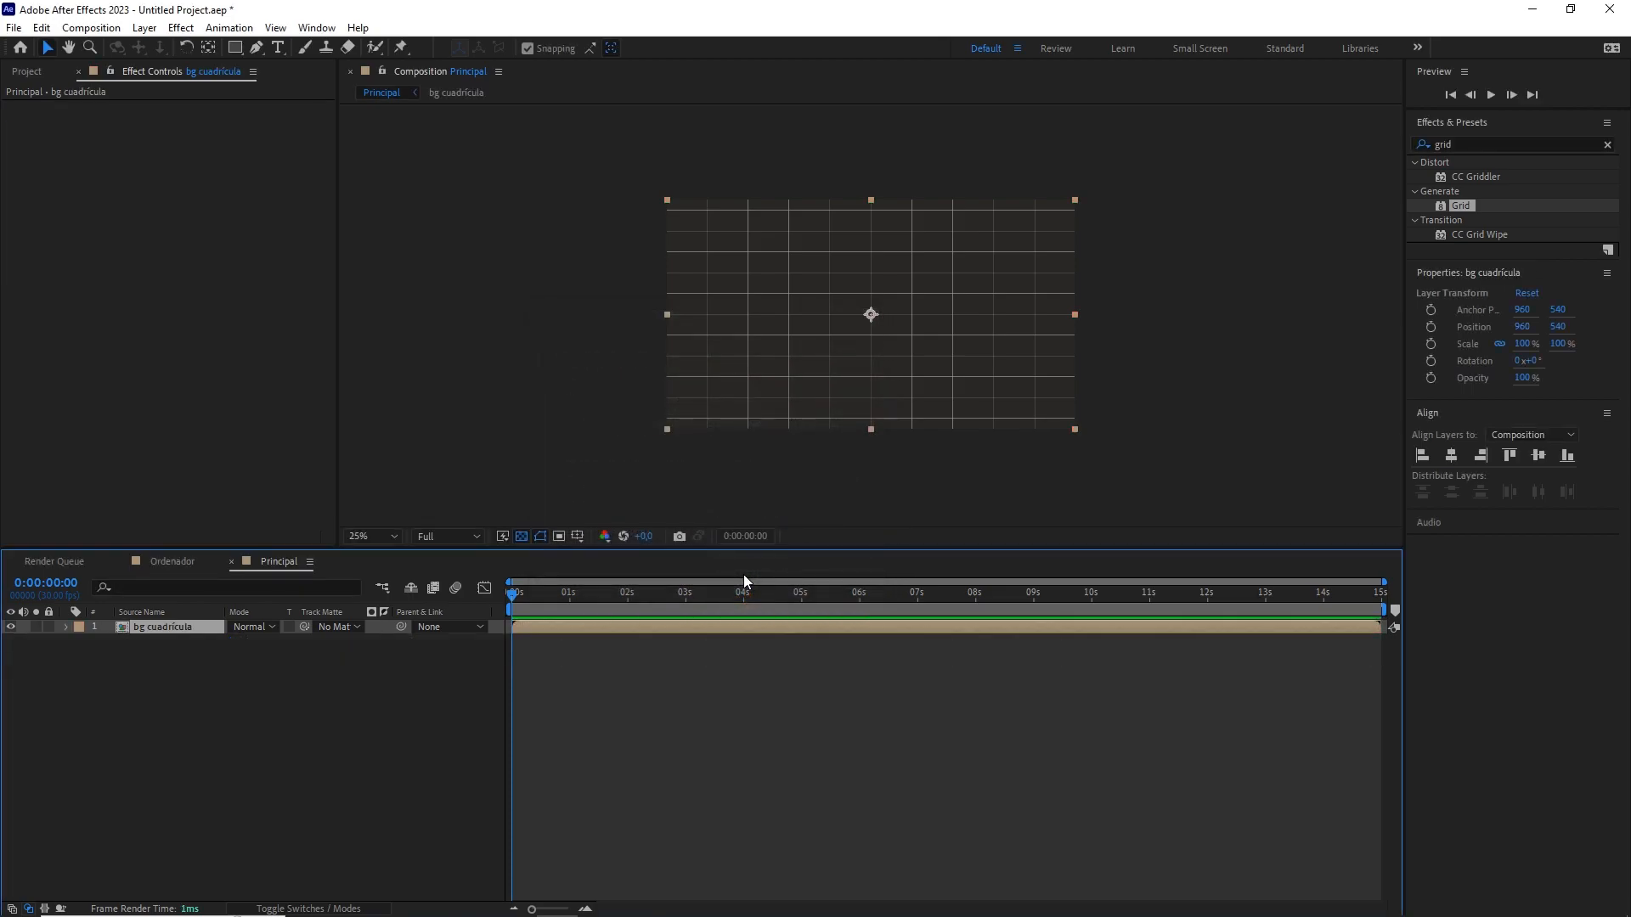
Create a 1920 x 1080, 30 fps, 15-second composition named abanico billetes inside the compo folder.
click(36, 75)
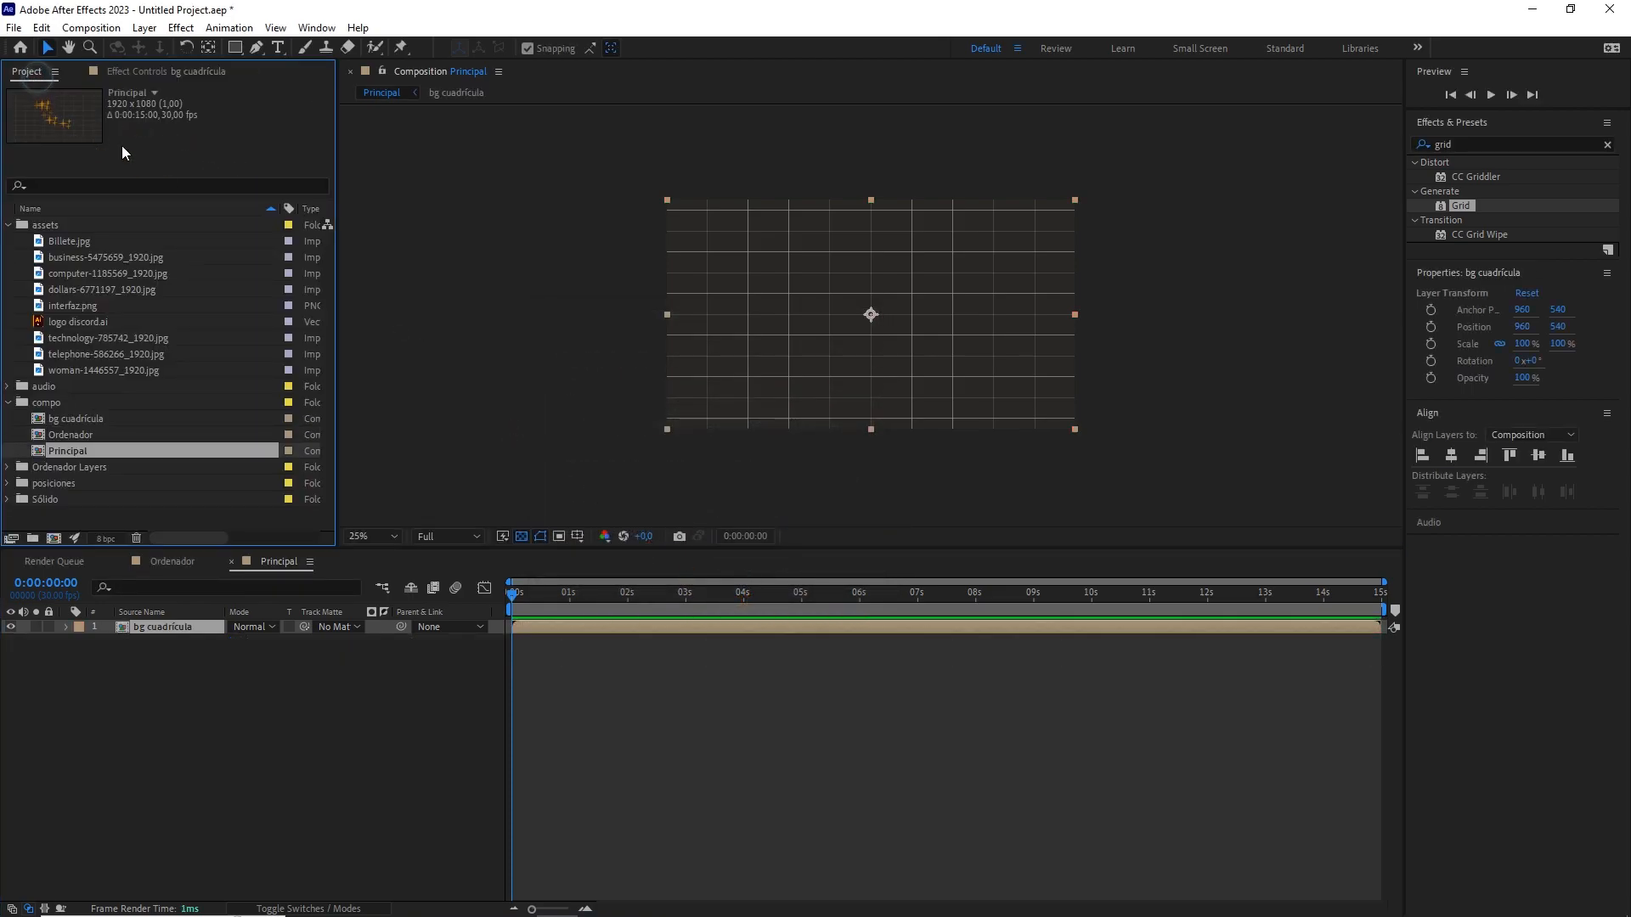
click(58, 401)
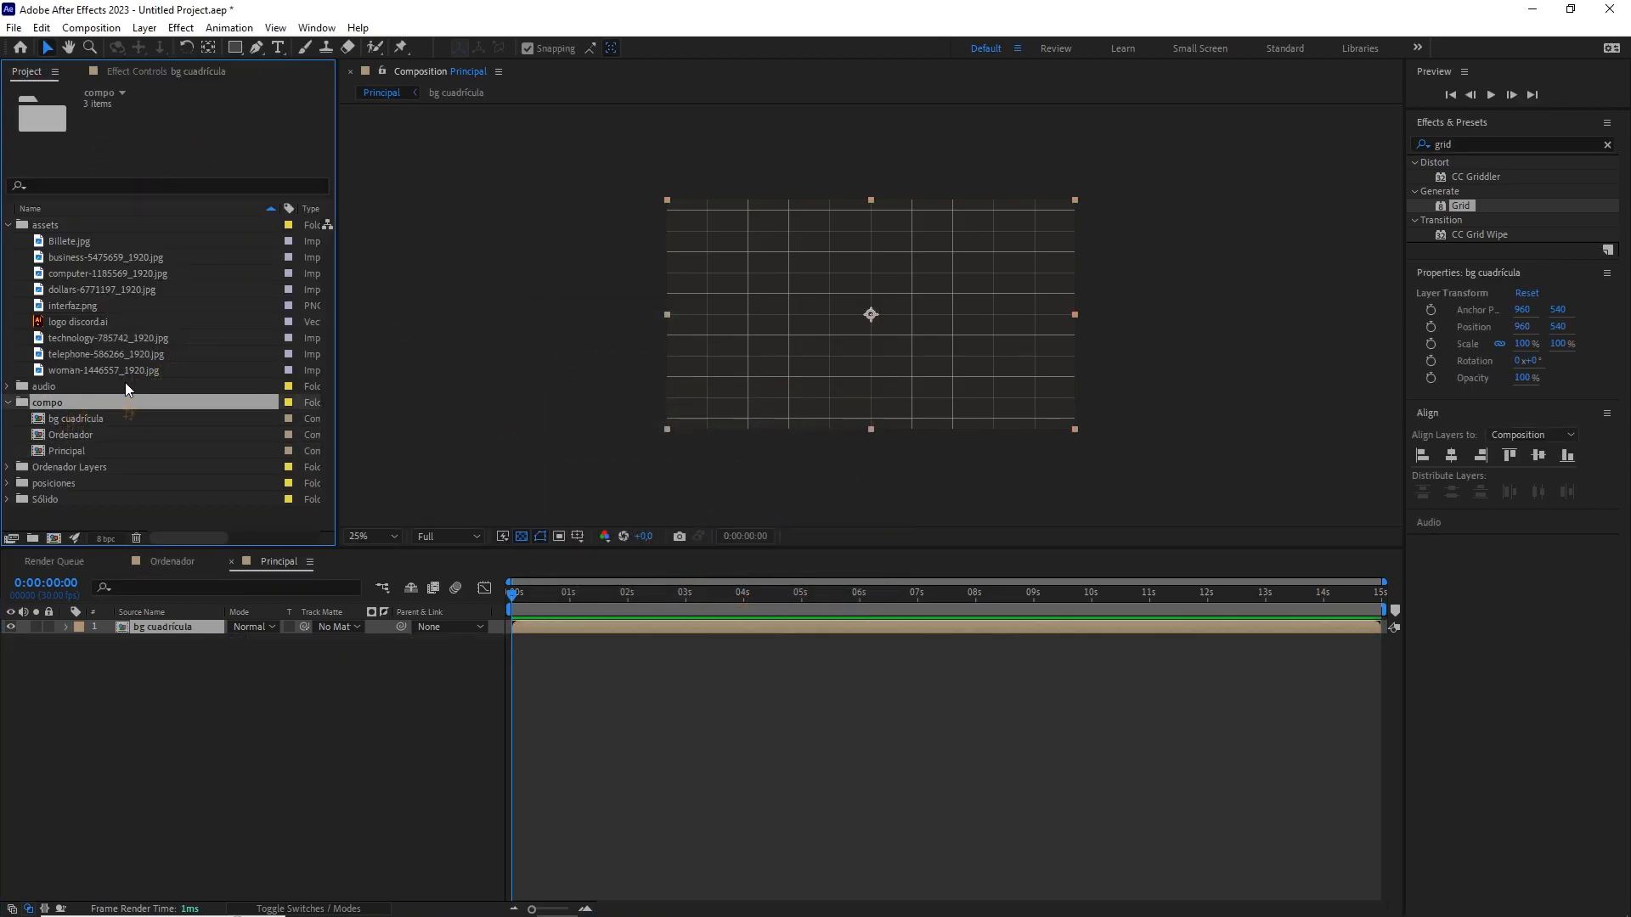
click(91, 27)
click(110, 44)
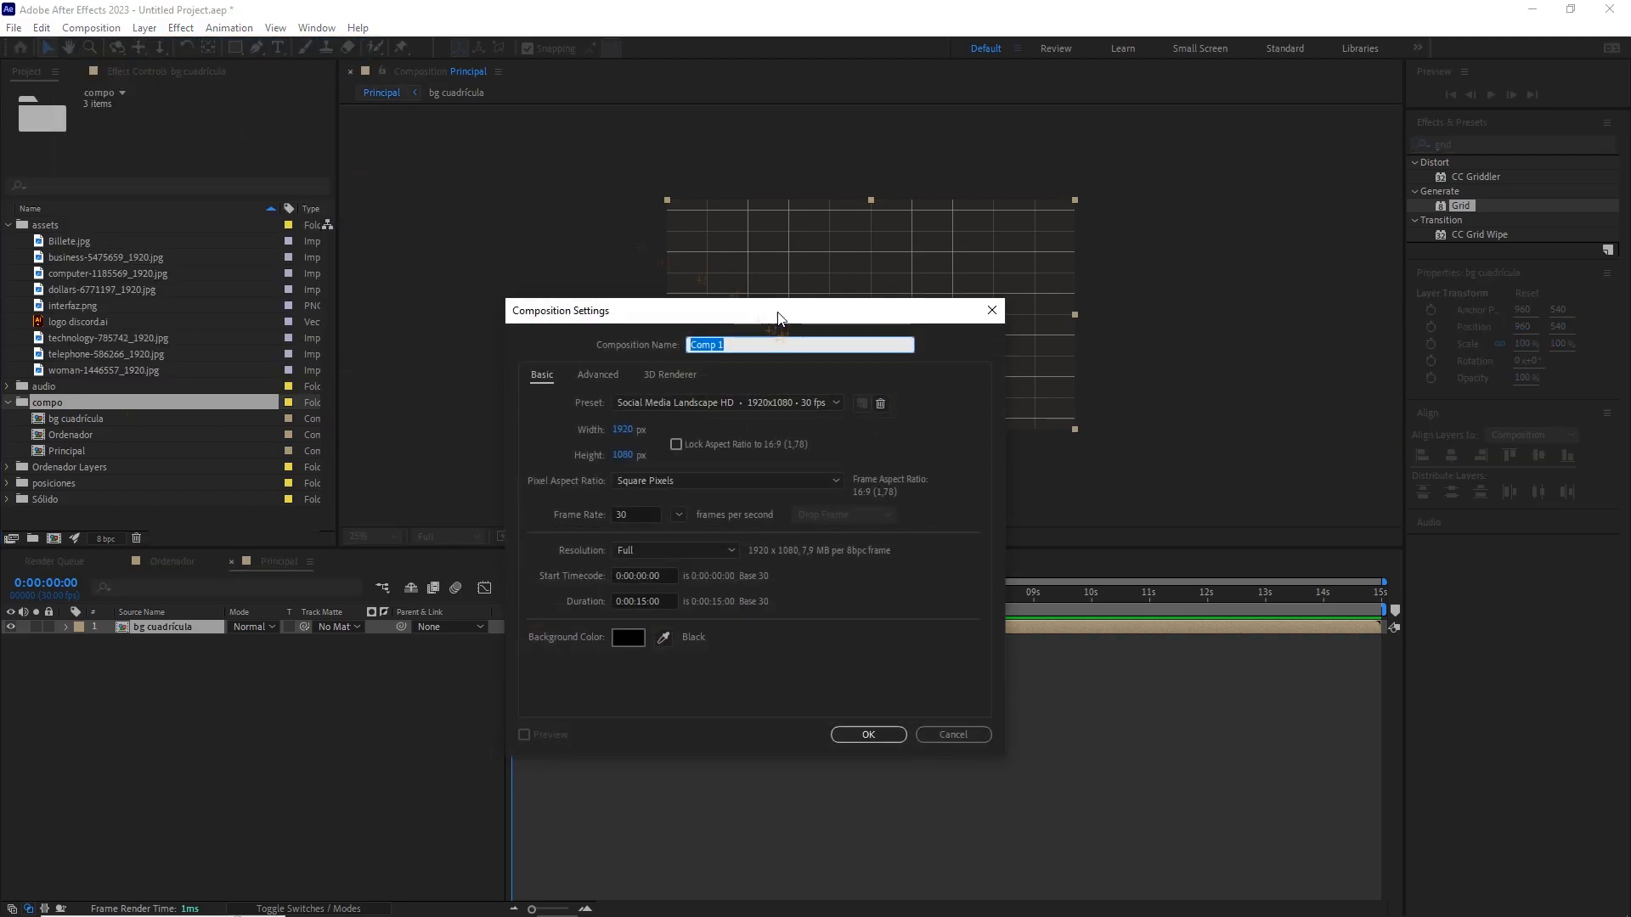
text(abanico billetes)
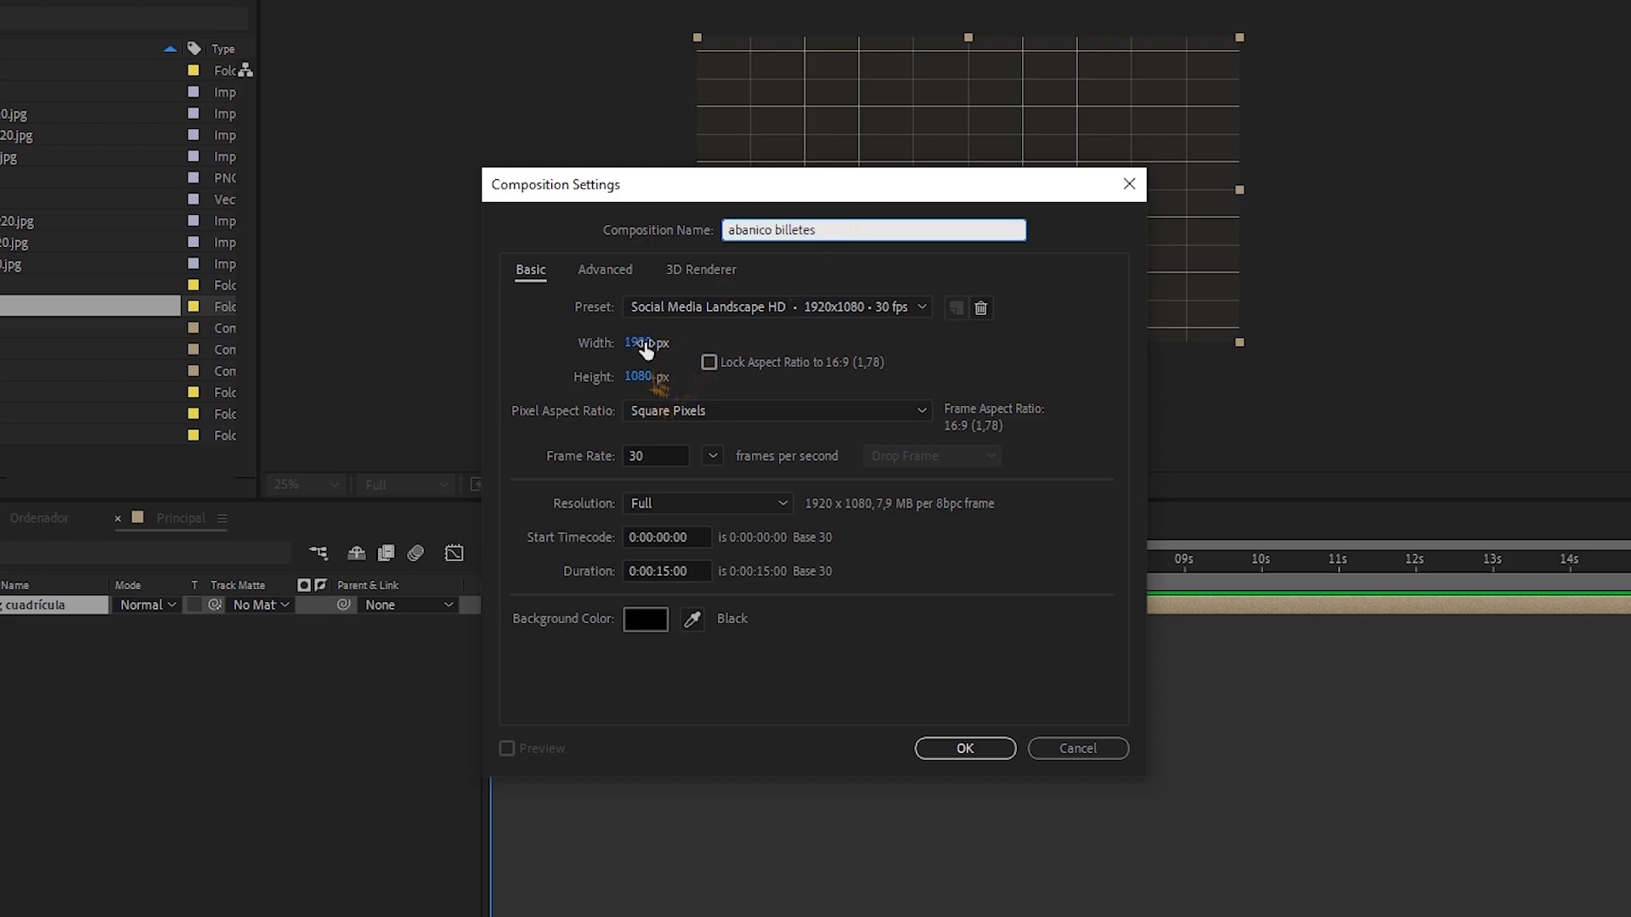
click(644, 343)
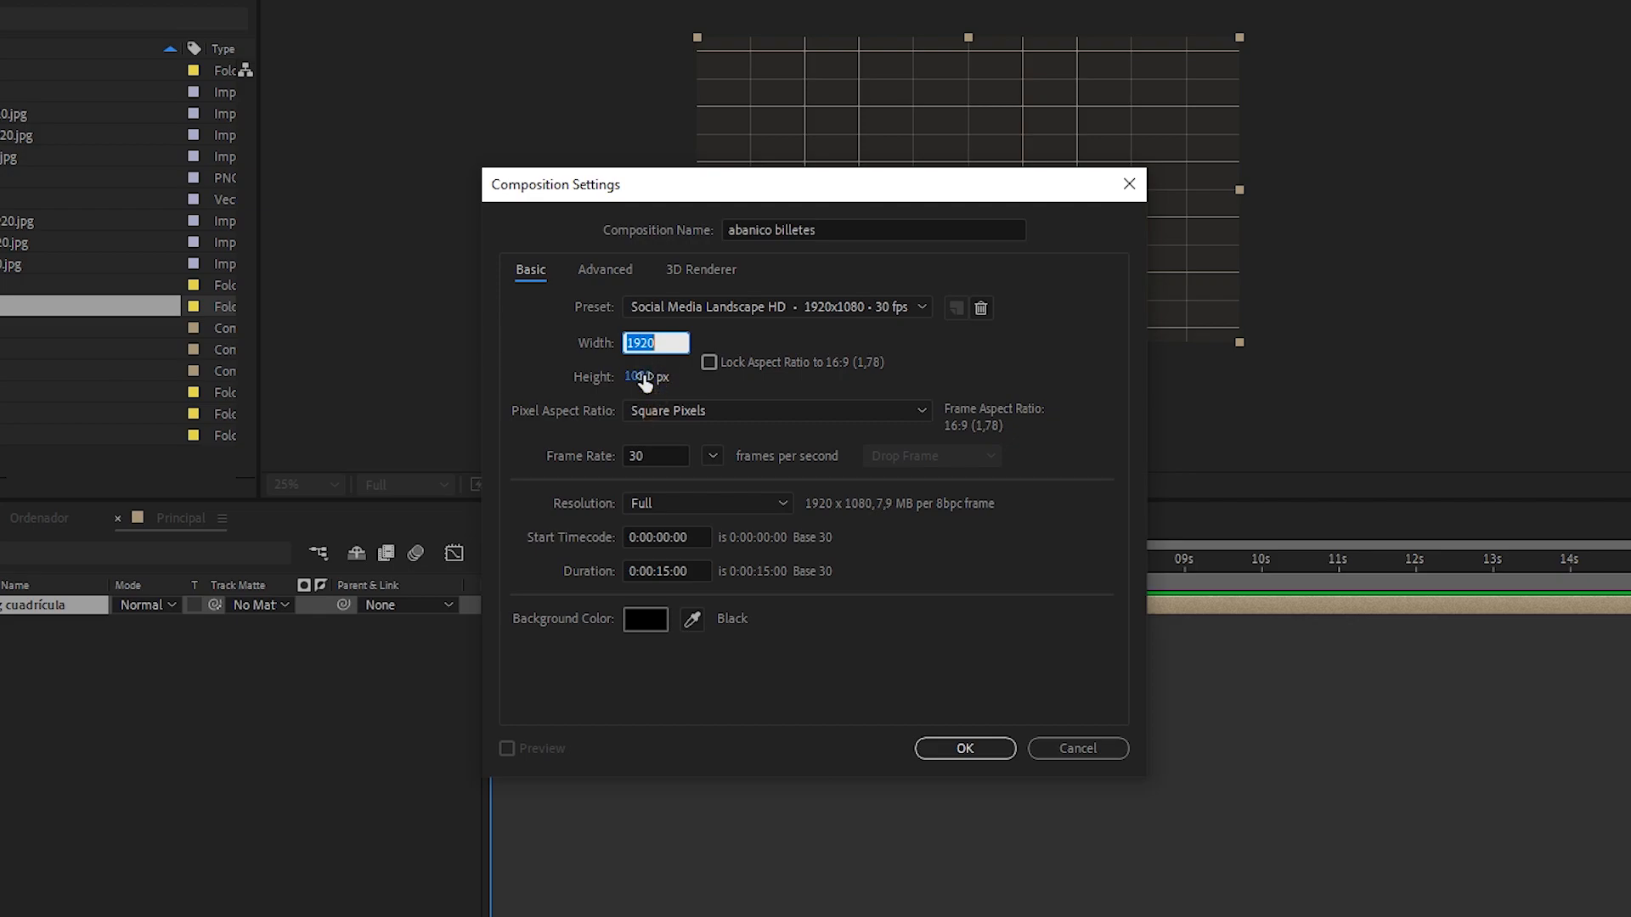
click(644, 377)
click(674, 452)
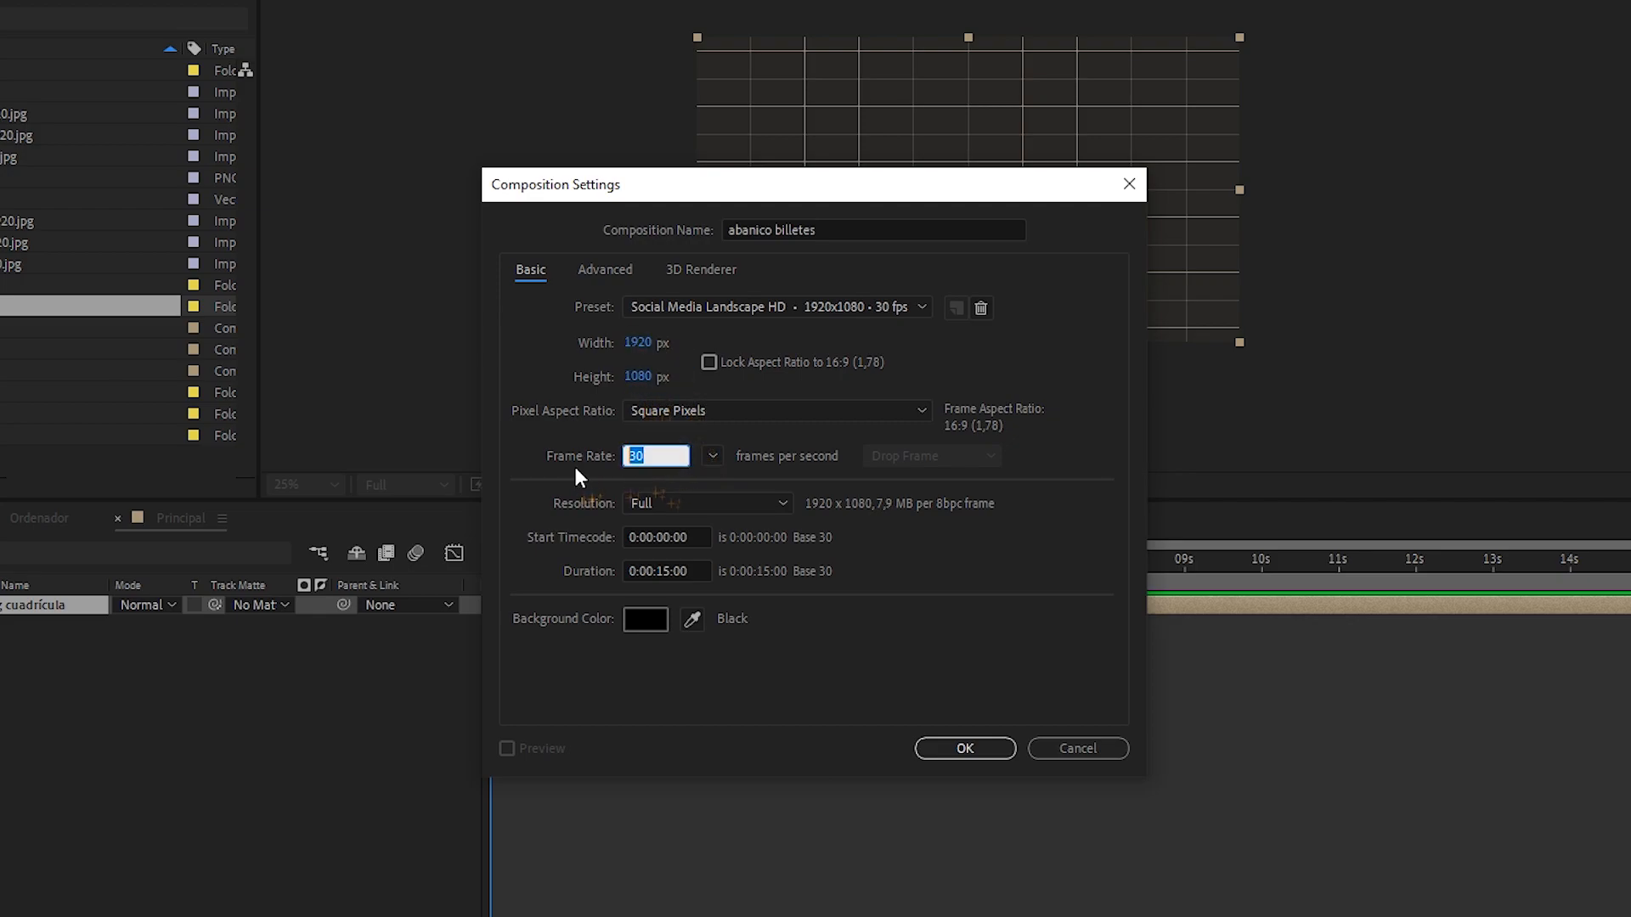
click(682, 568)
click(977, 748)
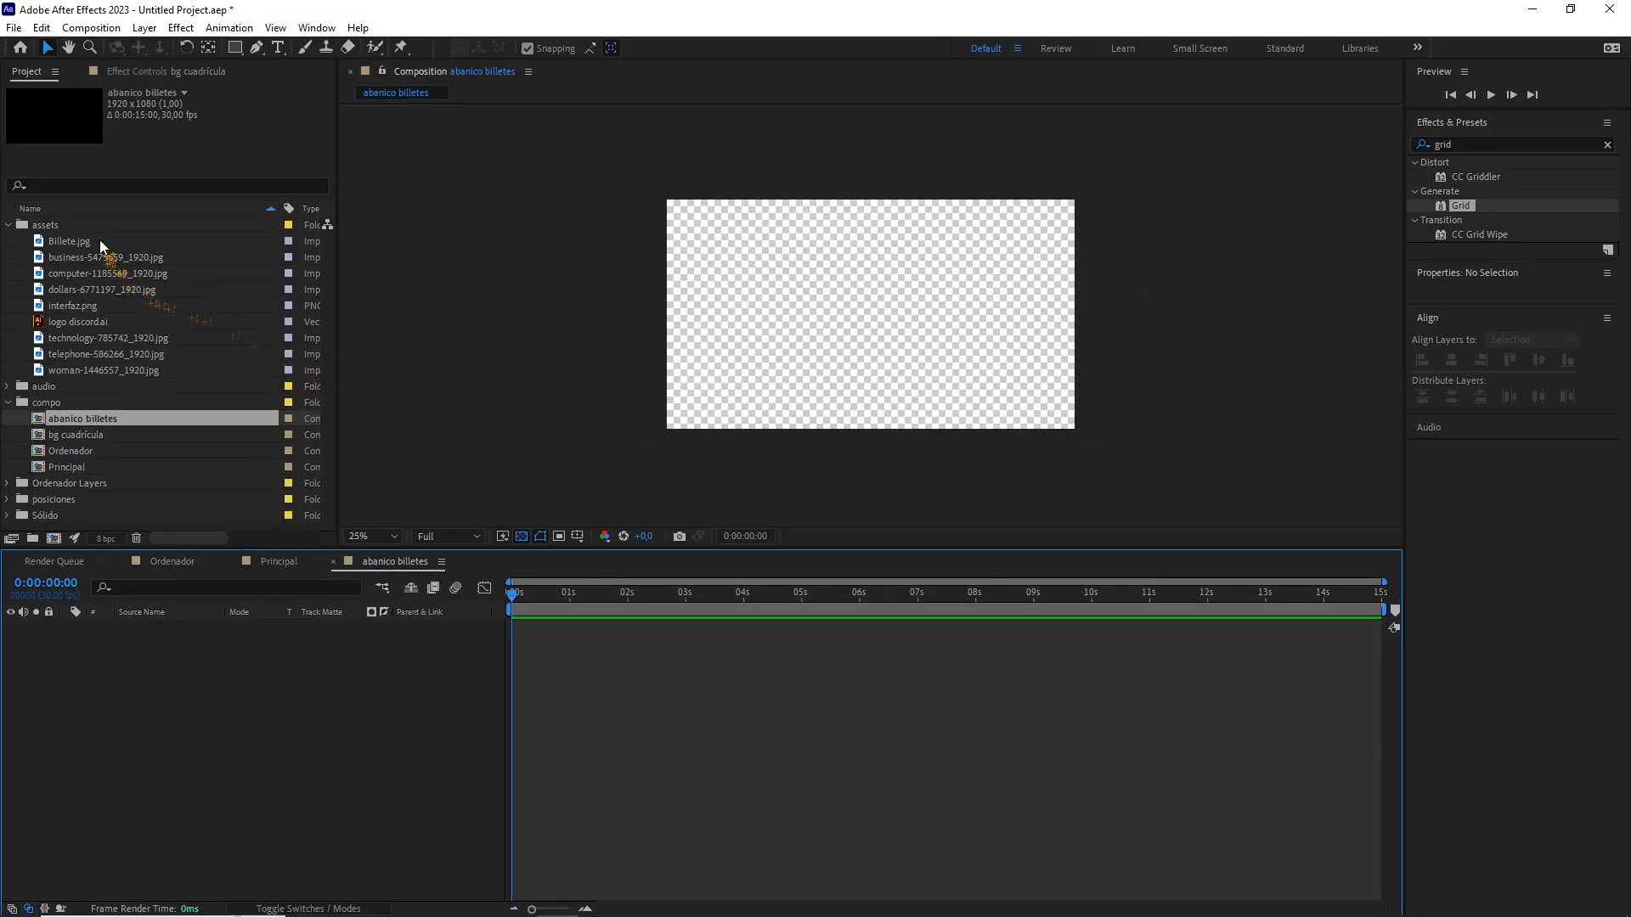
Add Billete.jpg to the abanico billetes composition and scale it to 20%.
drag(100, 240, 245, 677)
key(s)
click(281, 641)
text(20)
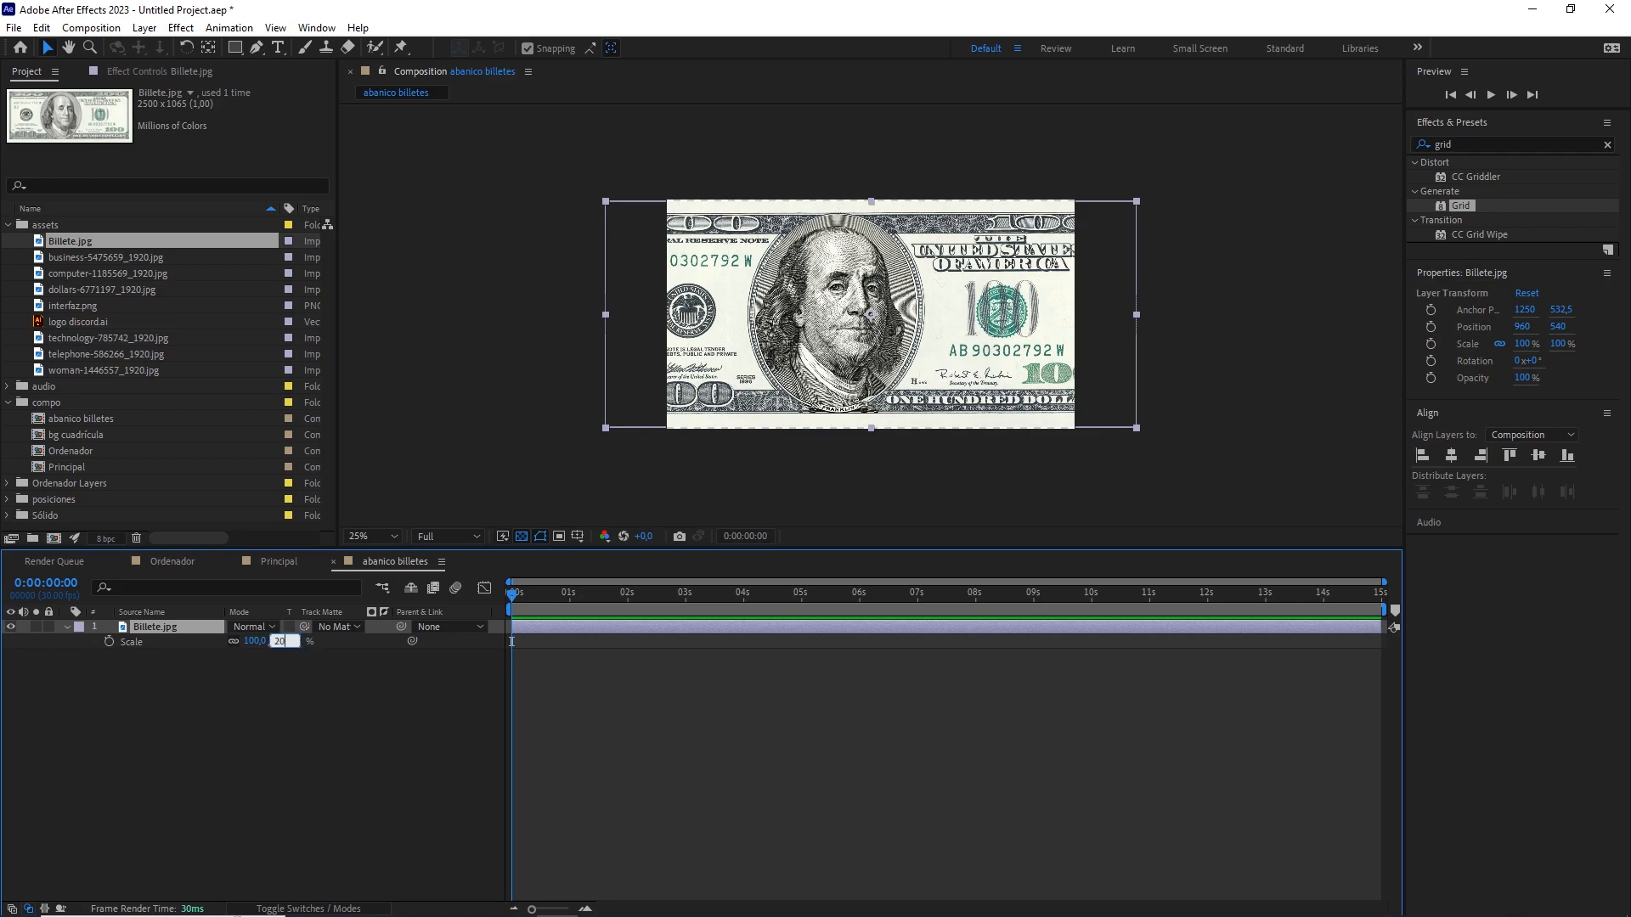
click(196, 664)
click(170, 628)
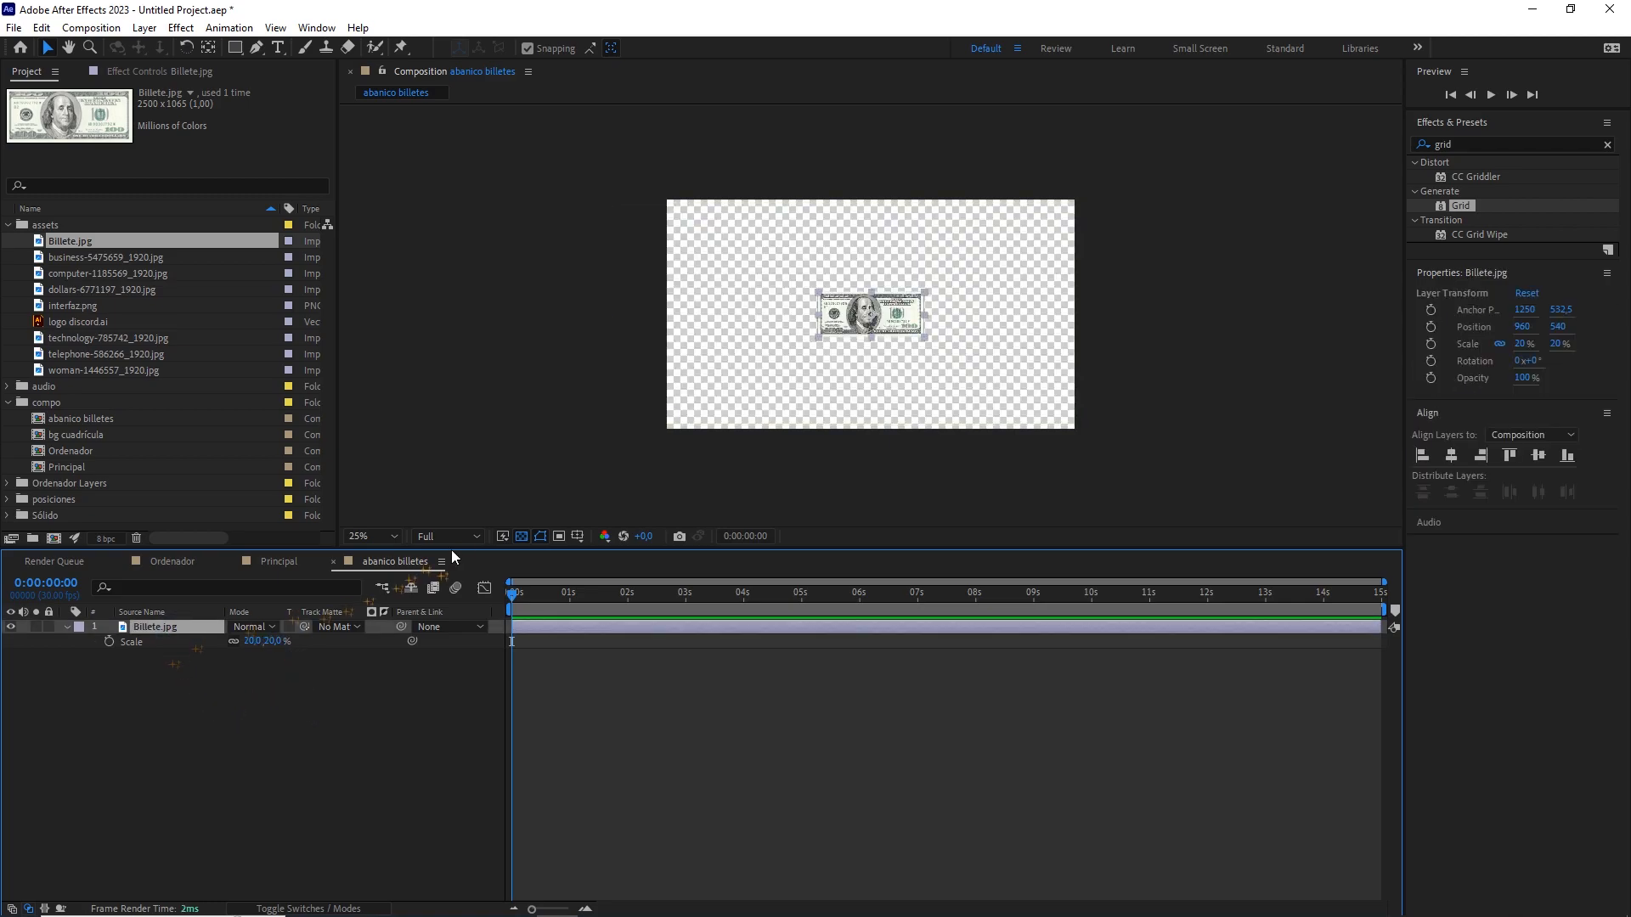
Turn off the transparency grid and move the banknote's anchor point to the middle of its left edge.
click(520, 536)
scroll(784, 373, up, 4)
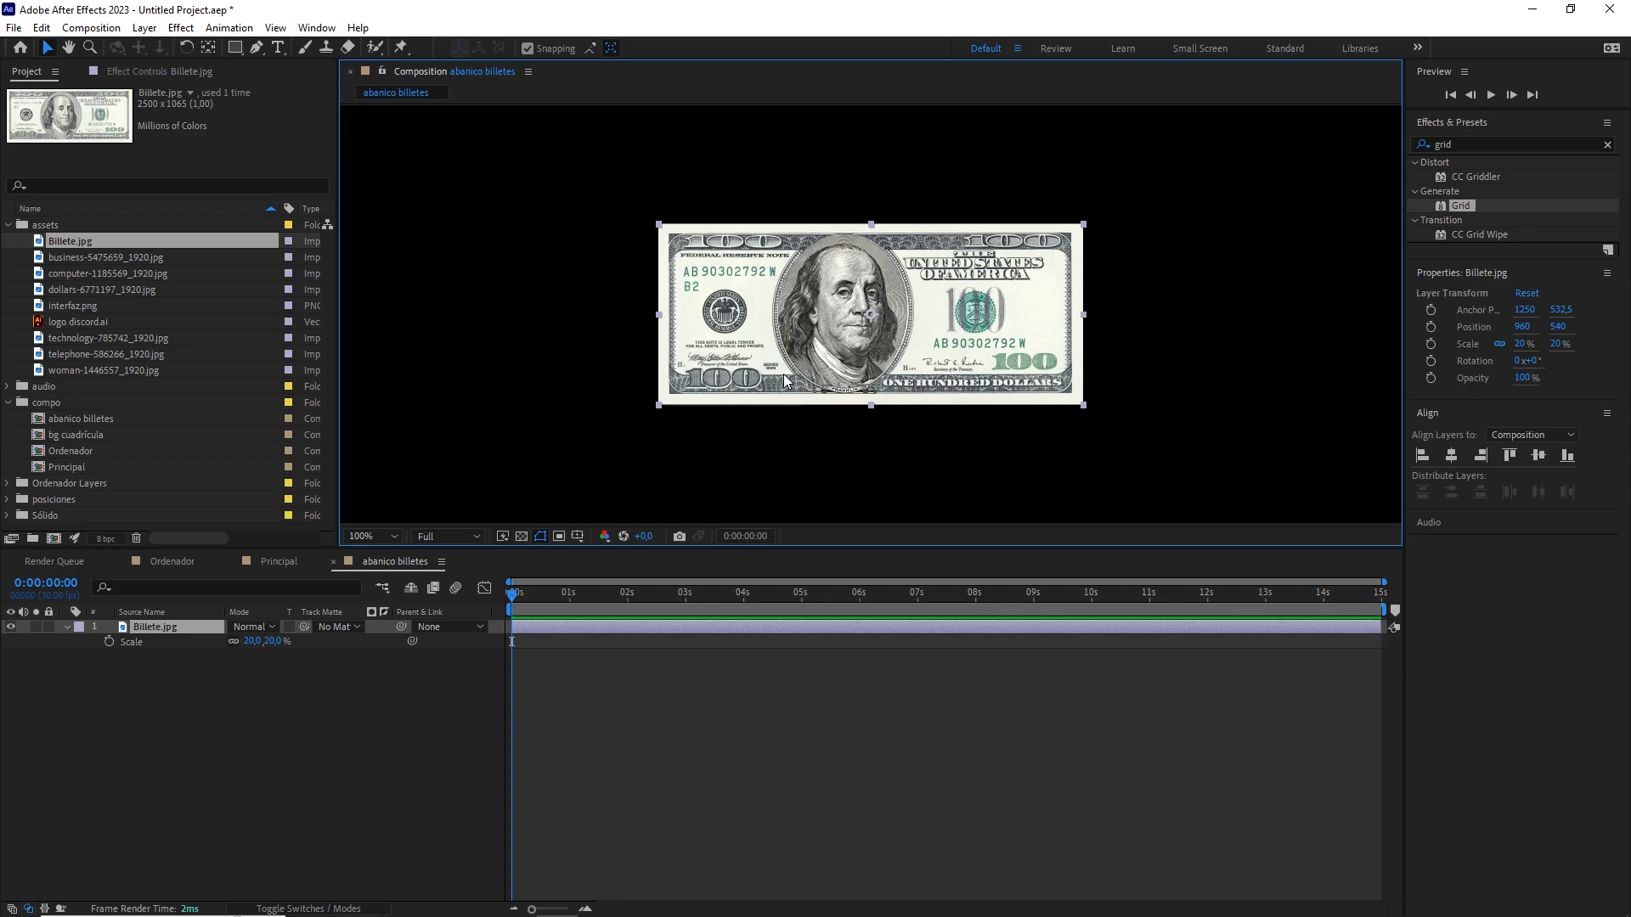
click(209, 48)
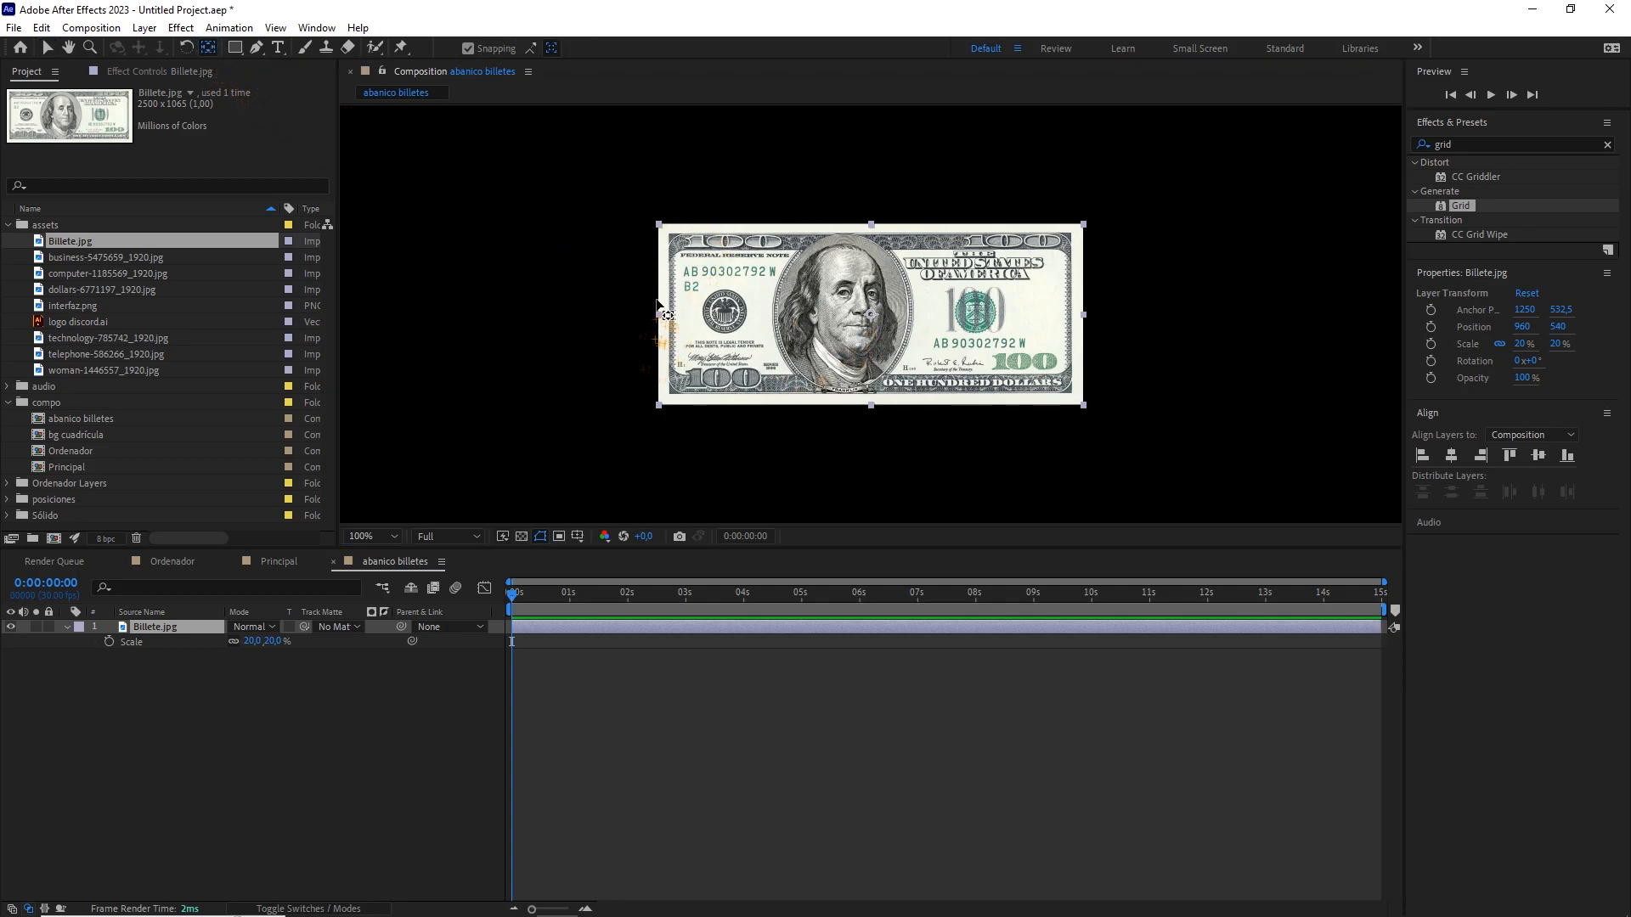
drag(871, 315, 670, 315)
scroll(732, 328, down, 1)
Set the Billete.jpg layer's horizontal position to 960.
click(162, 629)
key(p)
click(242, 641)
text(960)
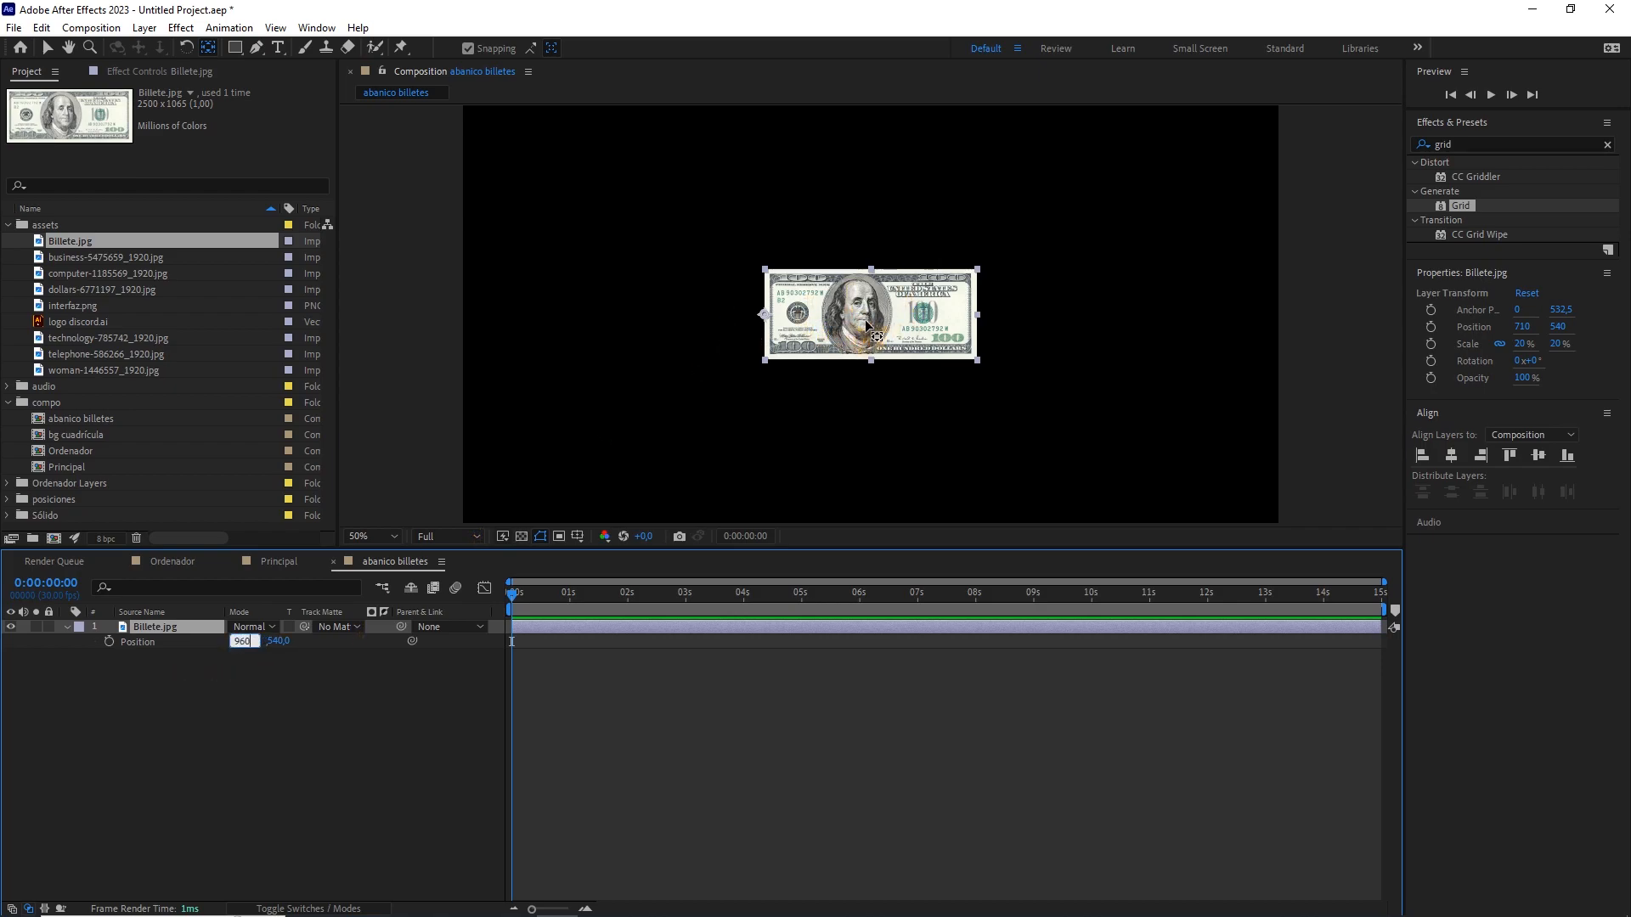
click(322, 715)
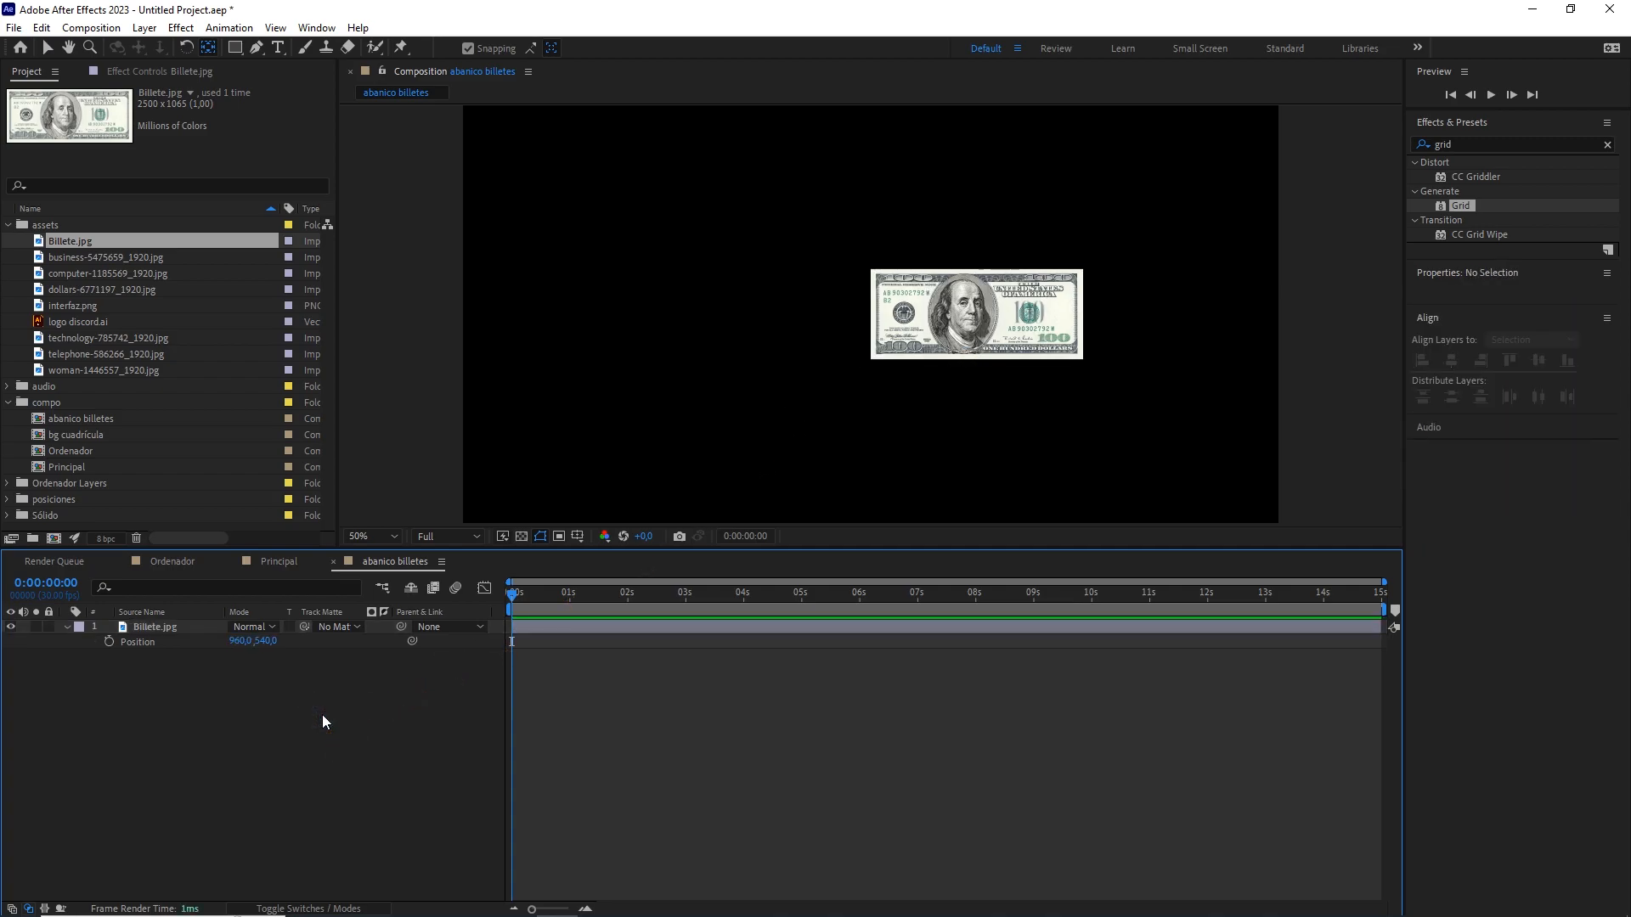
Add a null object, apply a Slider Control effect to it and lock its effect controls.
right_click(323, 715)
mouse_move(491, 511)
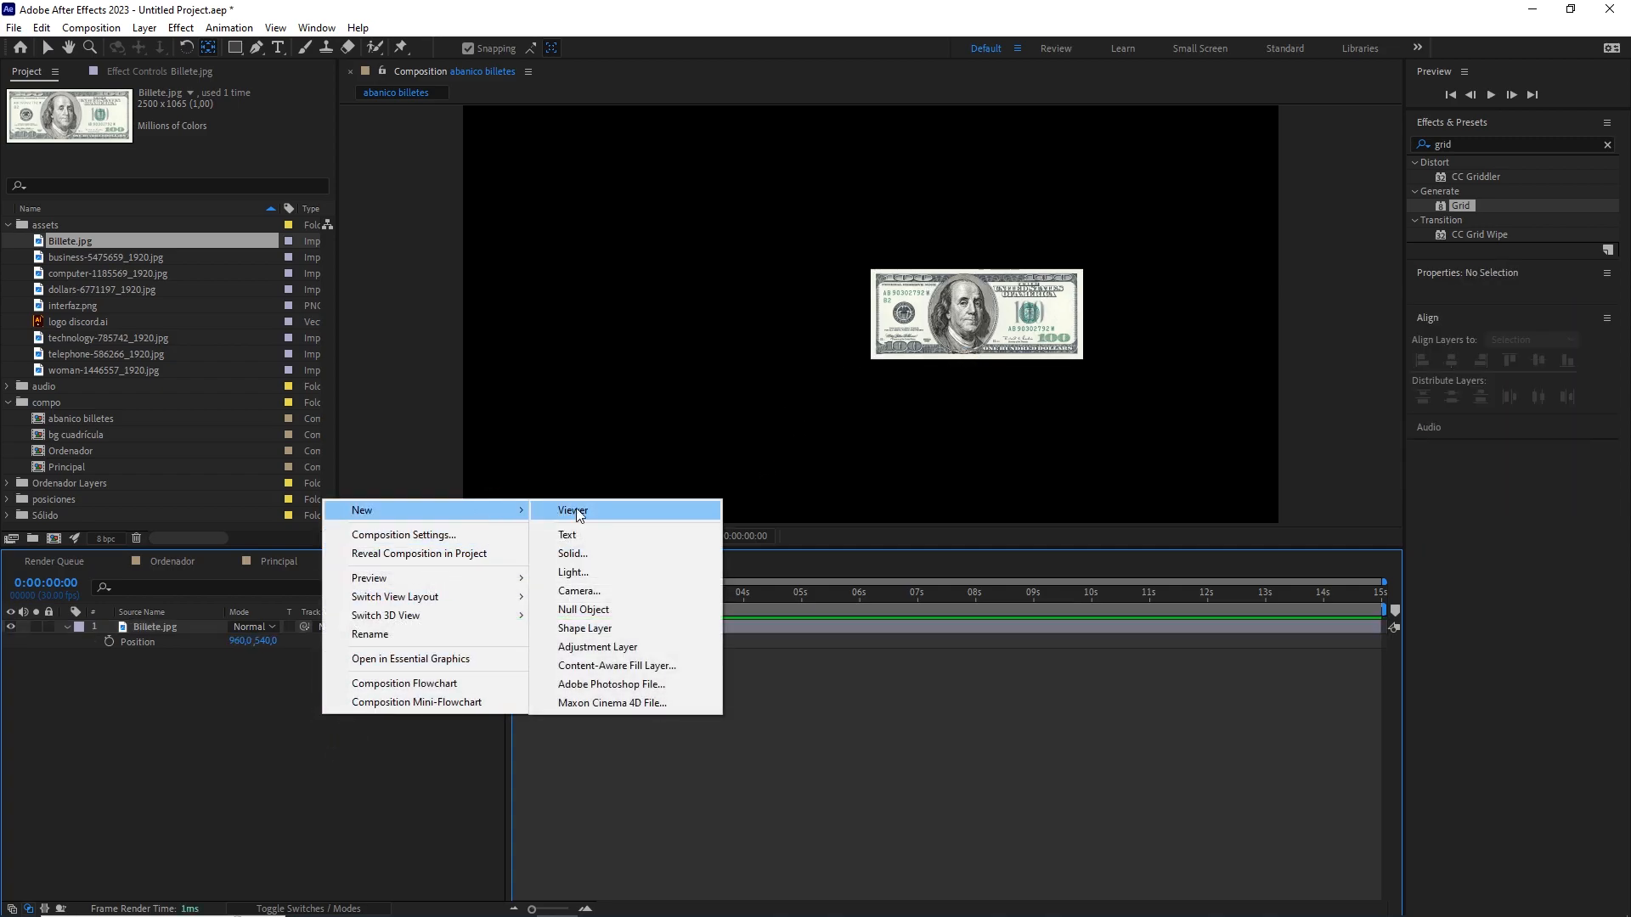
click(598, 610)
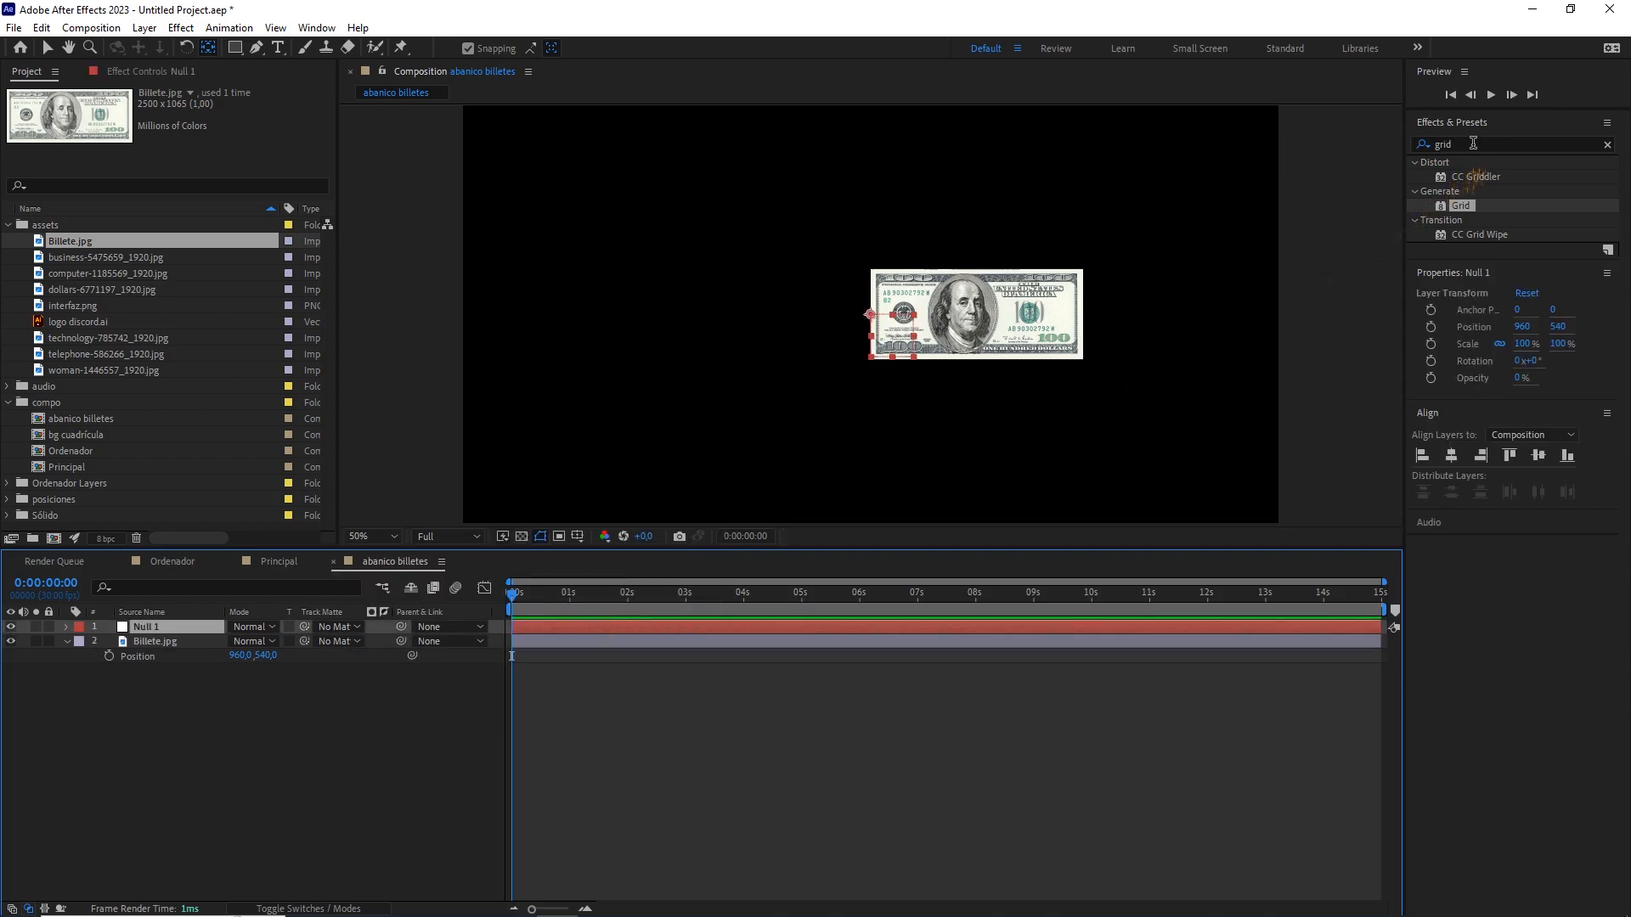
click(1430, 146)
text(slider)
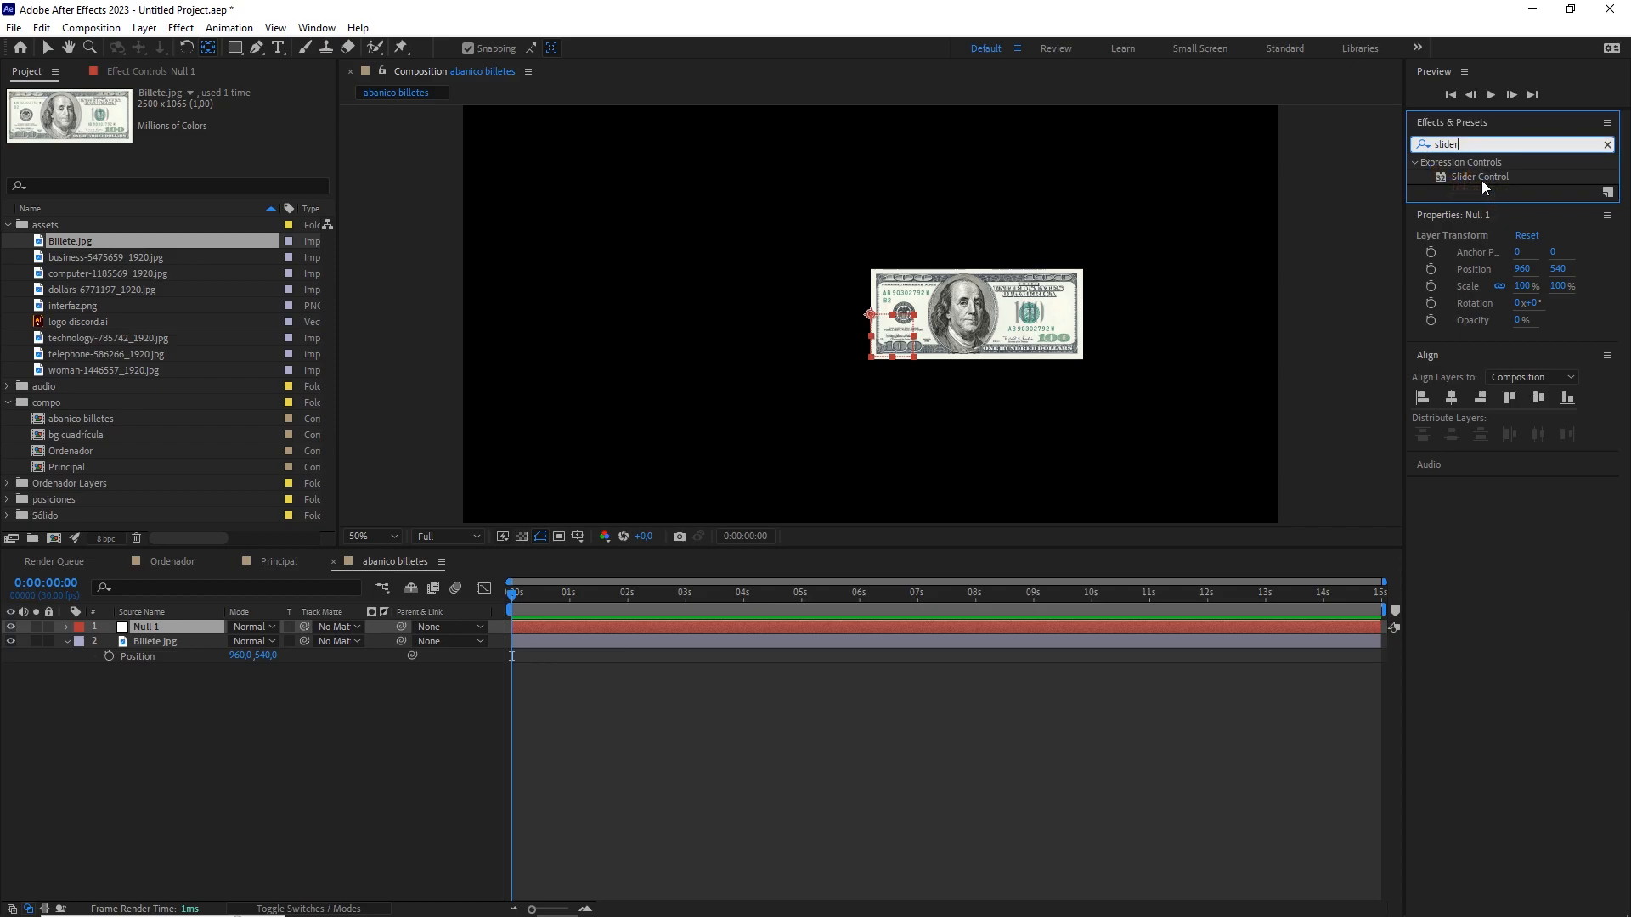
drag(1480, 176, 177, 630)
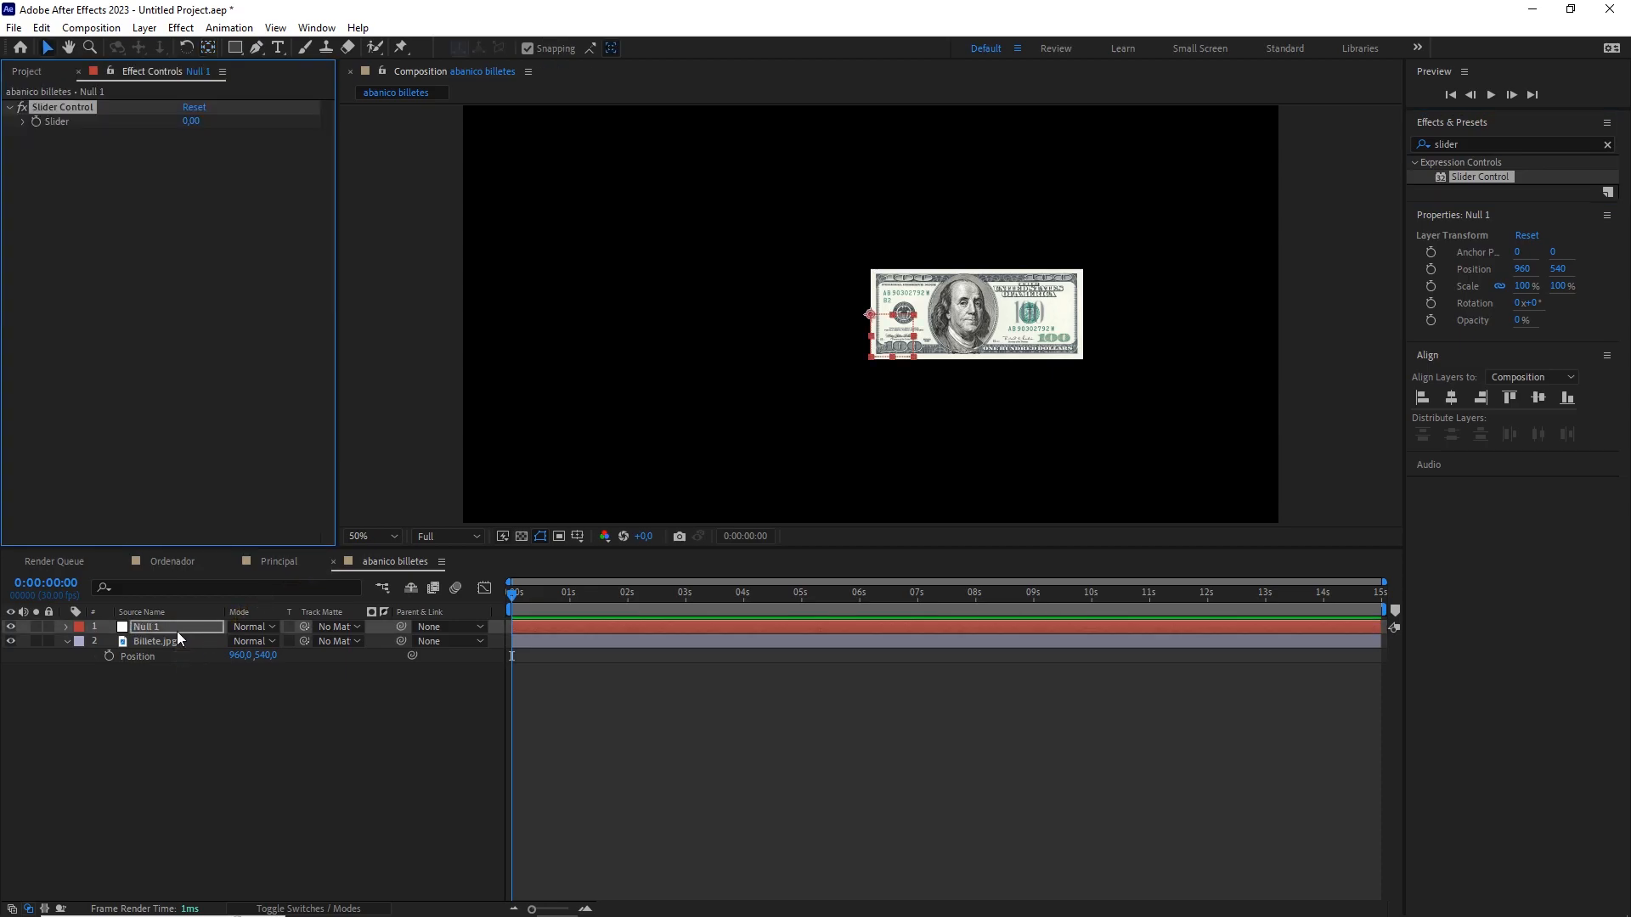
click(114, 74)
Link the Billete.jpg layer's rotation to the null's Slider Control with an expression.
click(154, 643)
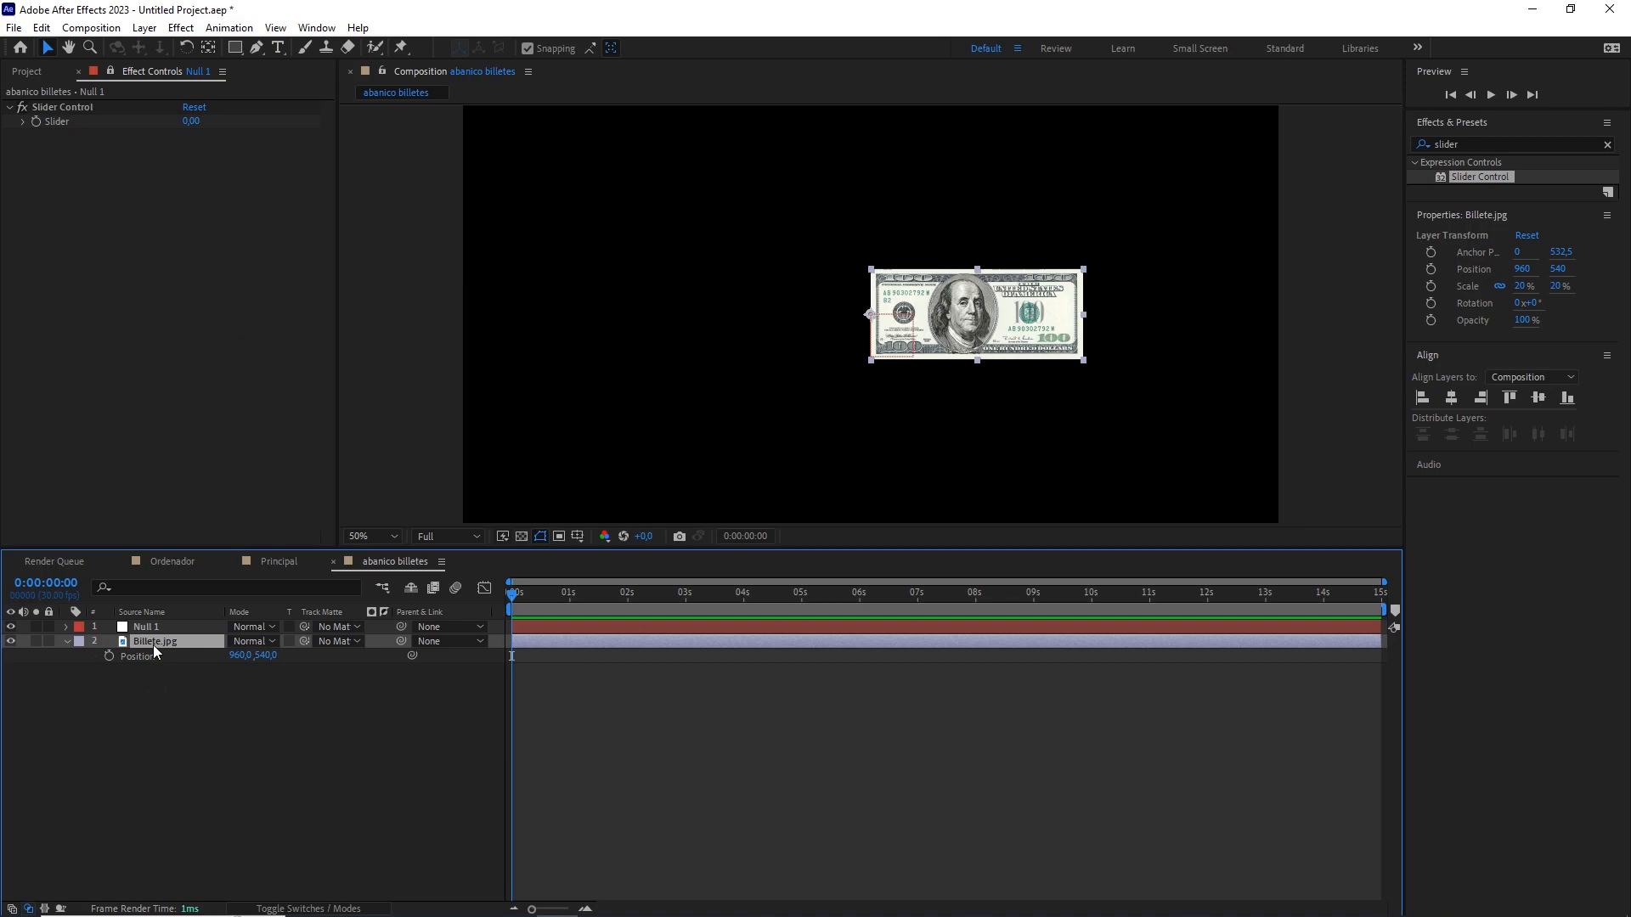
key(r)
alt+click(109, 656)
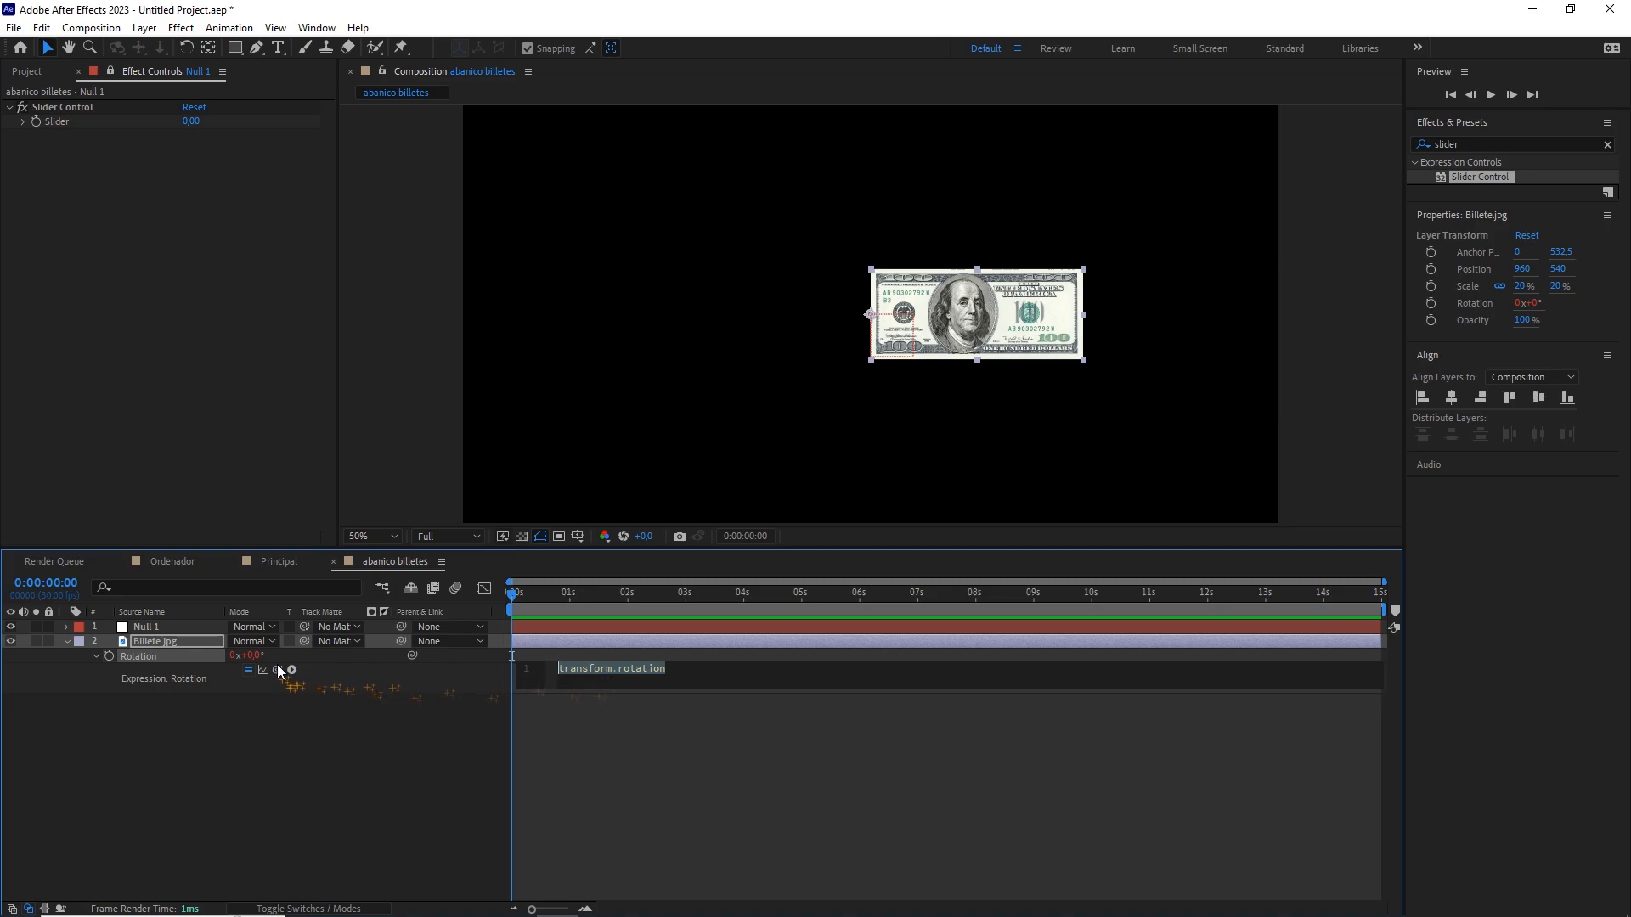
drag(277, 669, 68, 126)
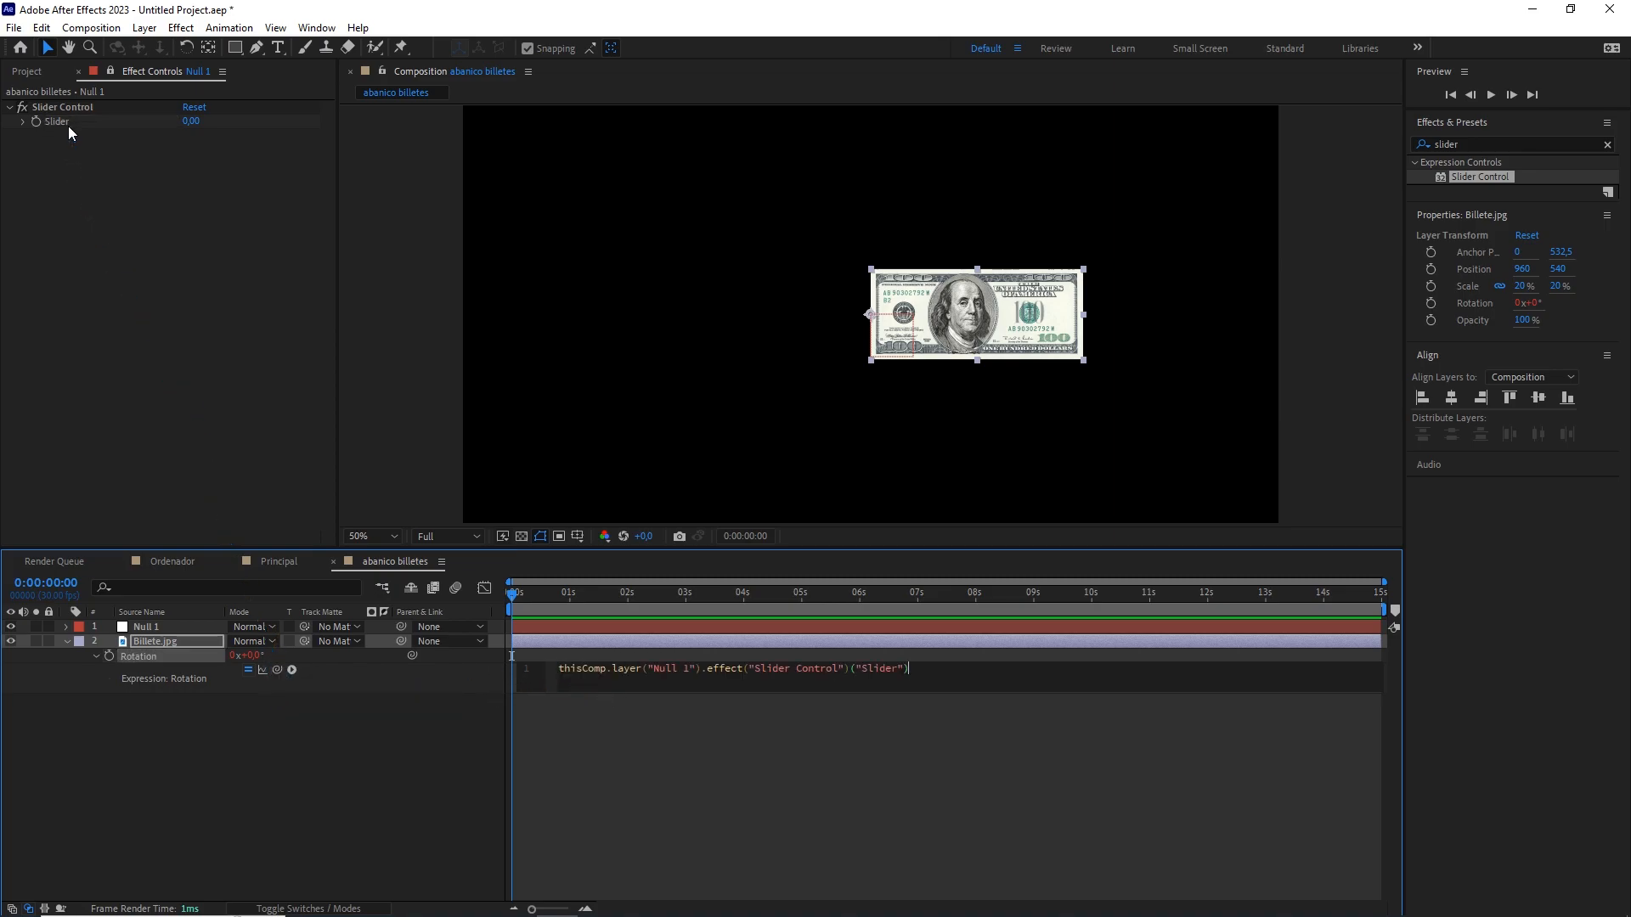
click(253, 735)
Duplicate the Billete.jpg layer six times.
click(155, 642)
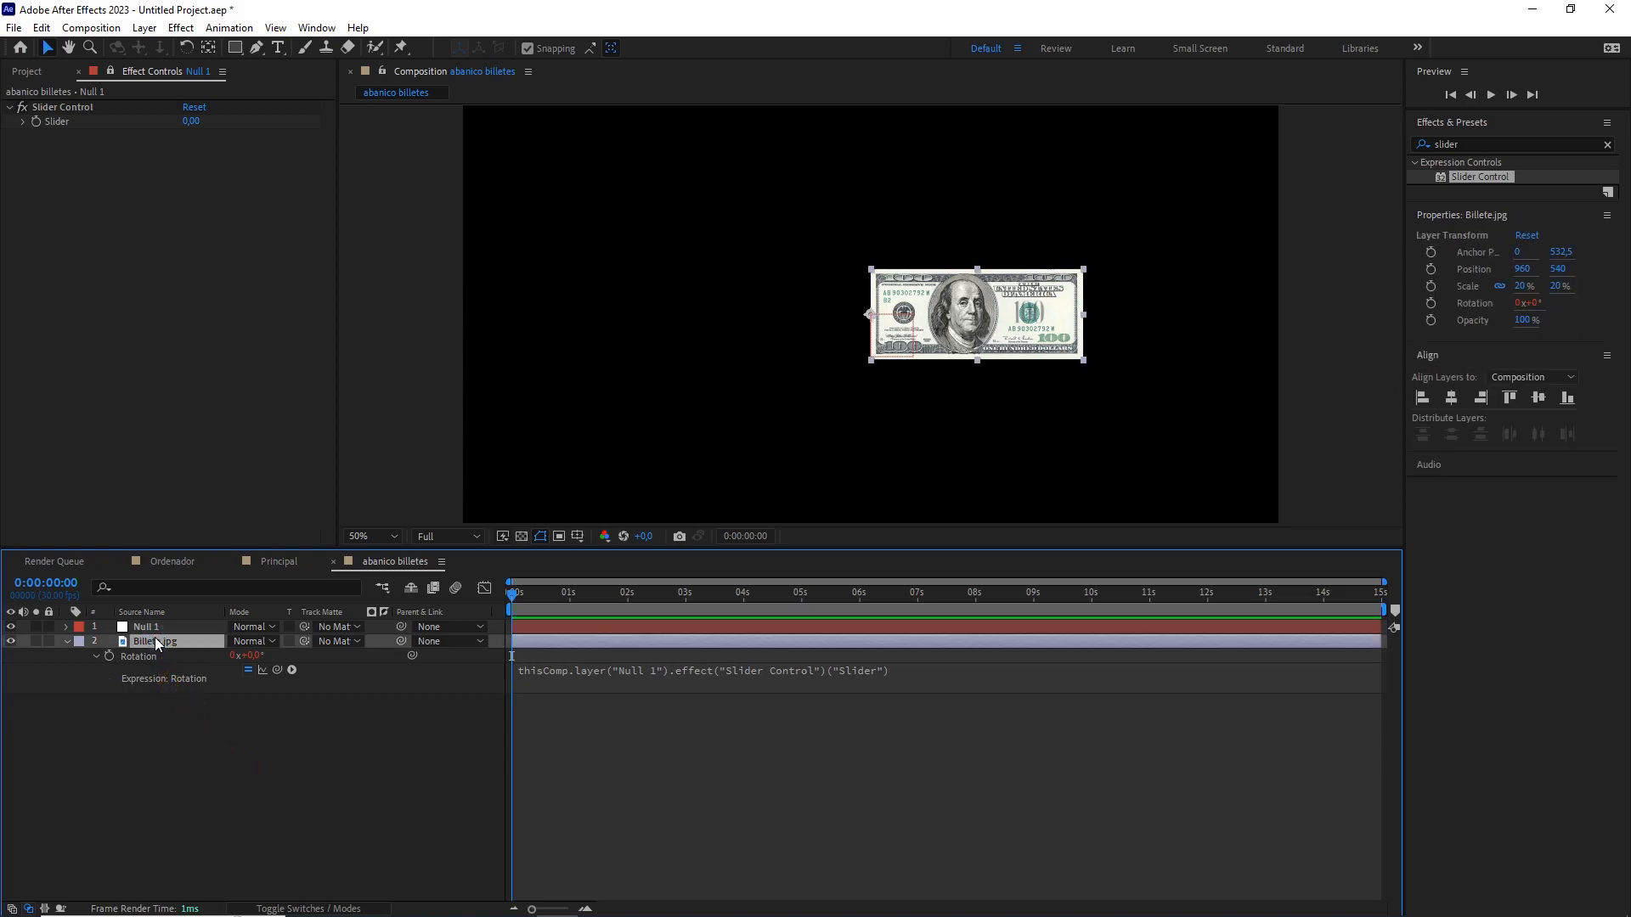
key(ctrl+d)
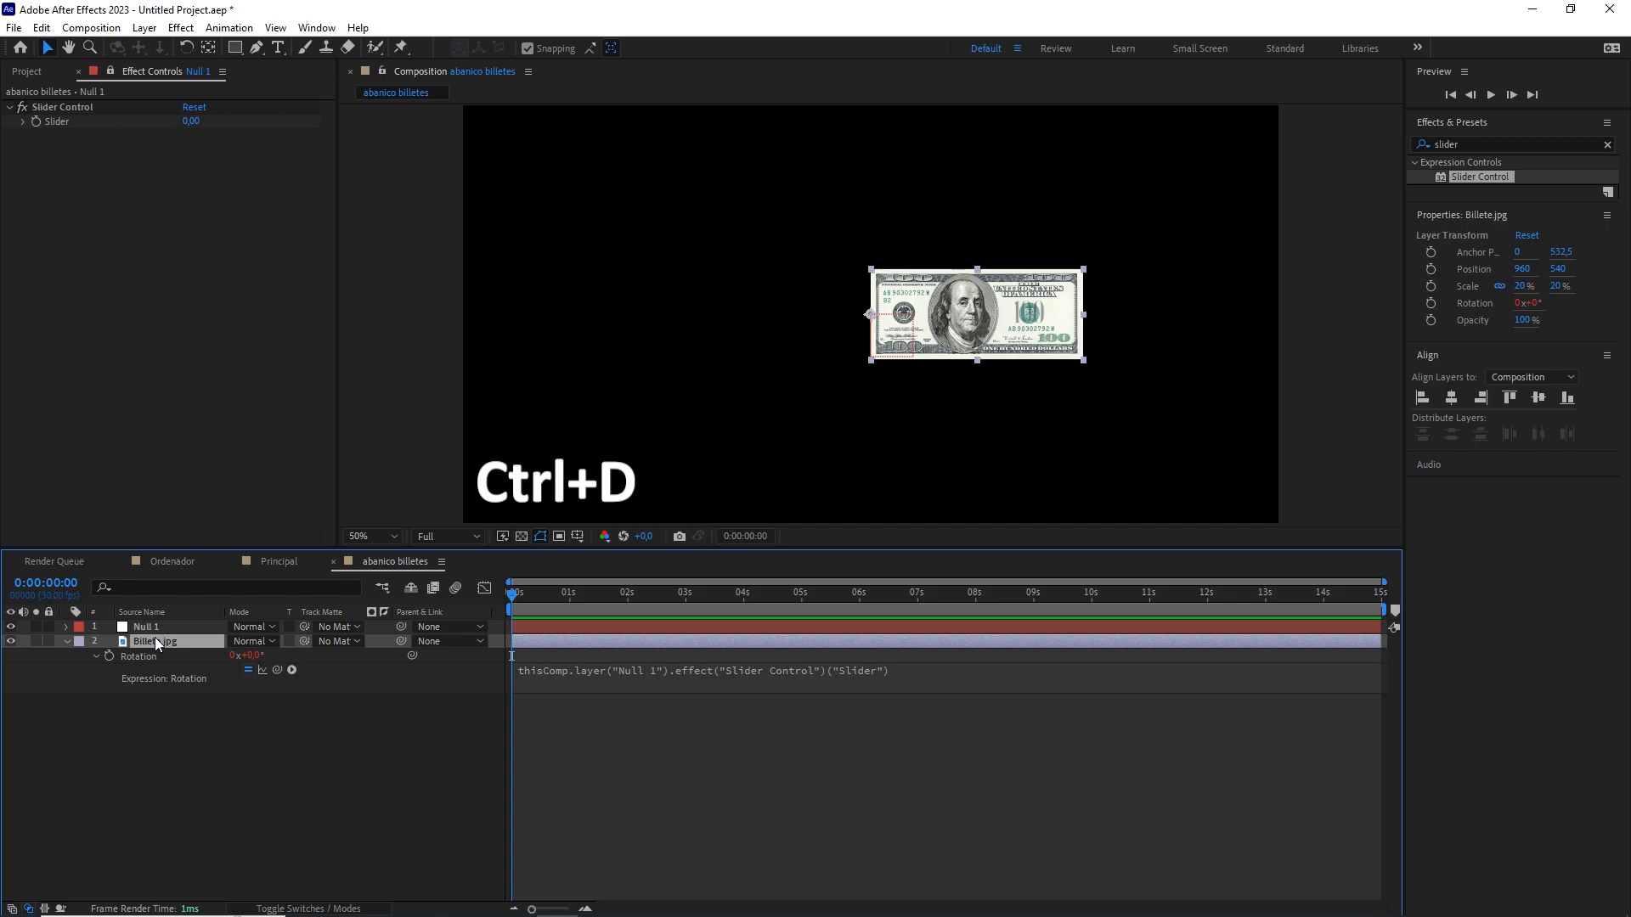
key(ctrl+d)
key(ctrl+d)
key(ctrl+d)
key(ctrl+d)
key(ctrl+d)
key(ctrl+d)
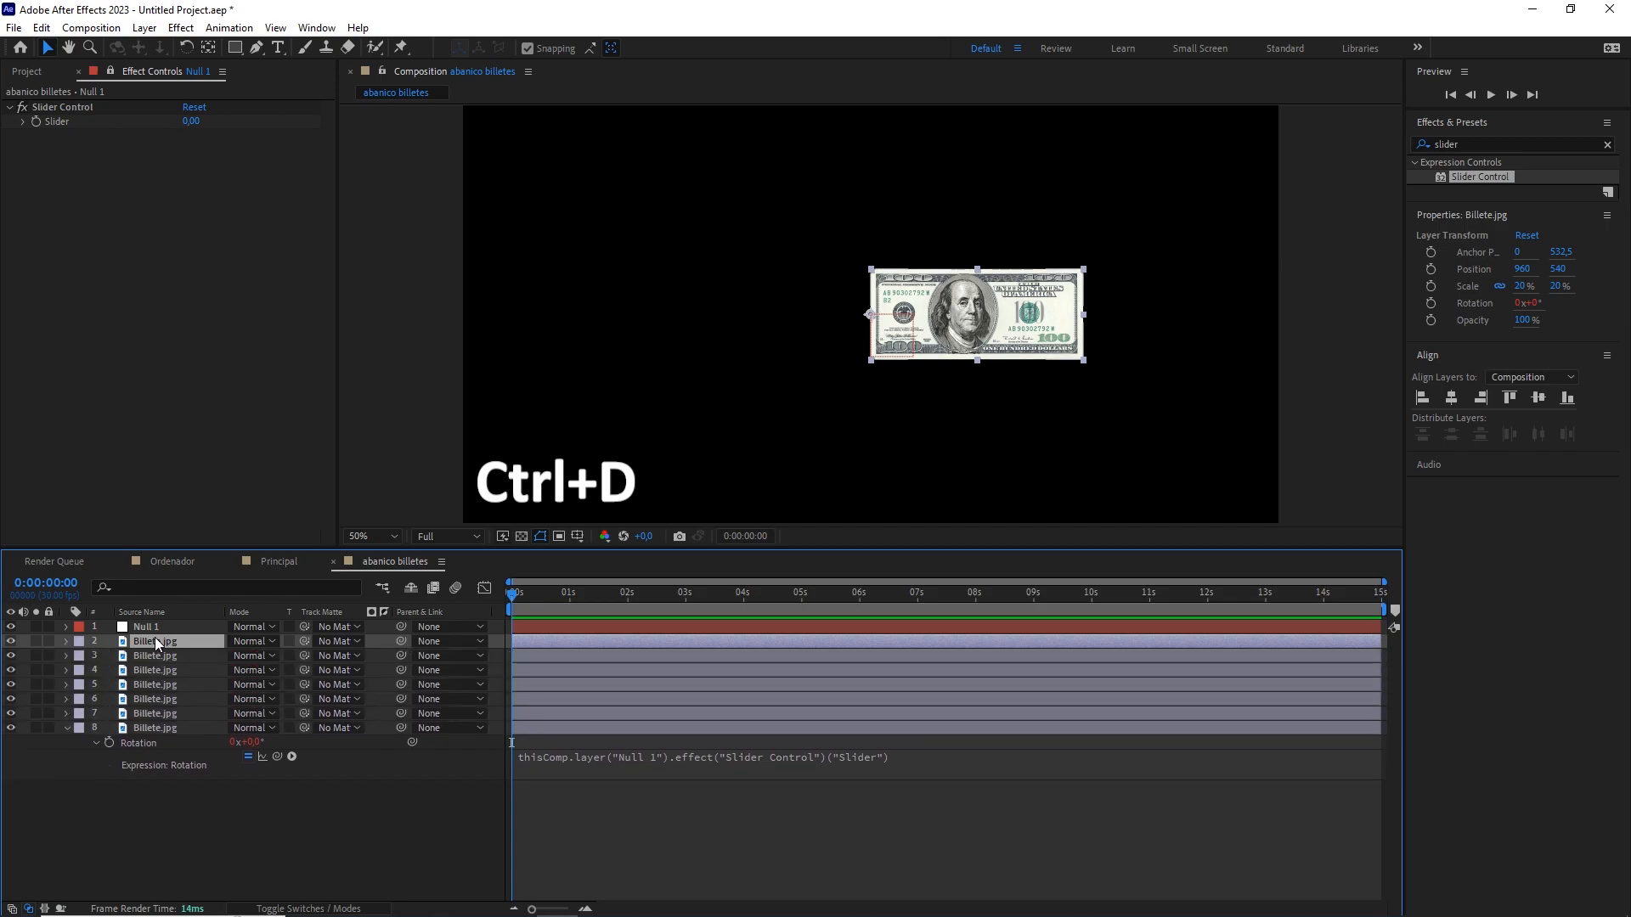
Set a keyframe for the null's Slider at 1 second and reveal the layer's keyframes.
drag(558, 599, 570, 610)
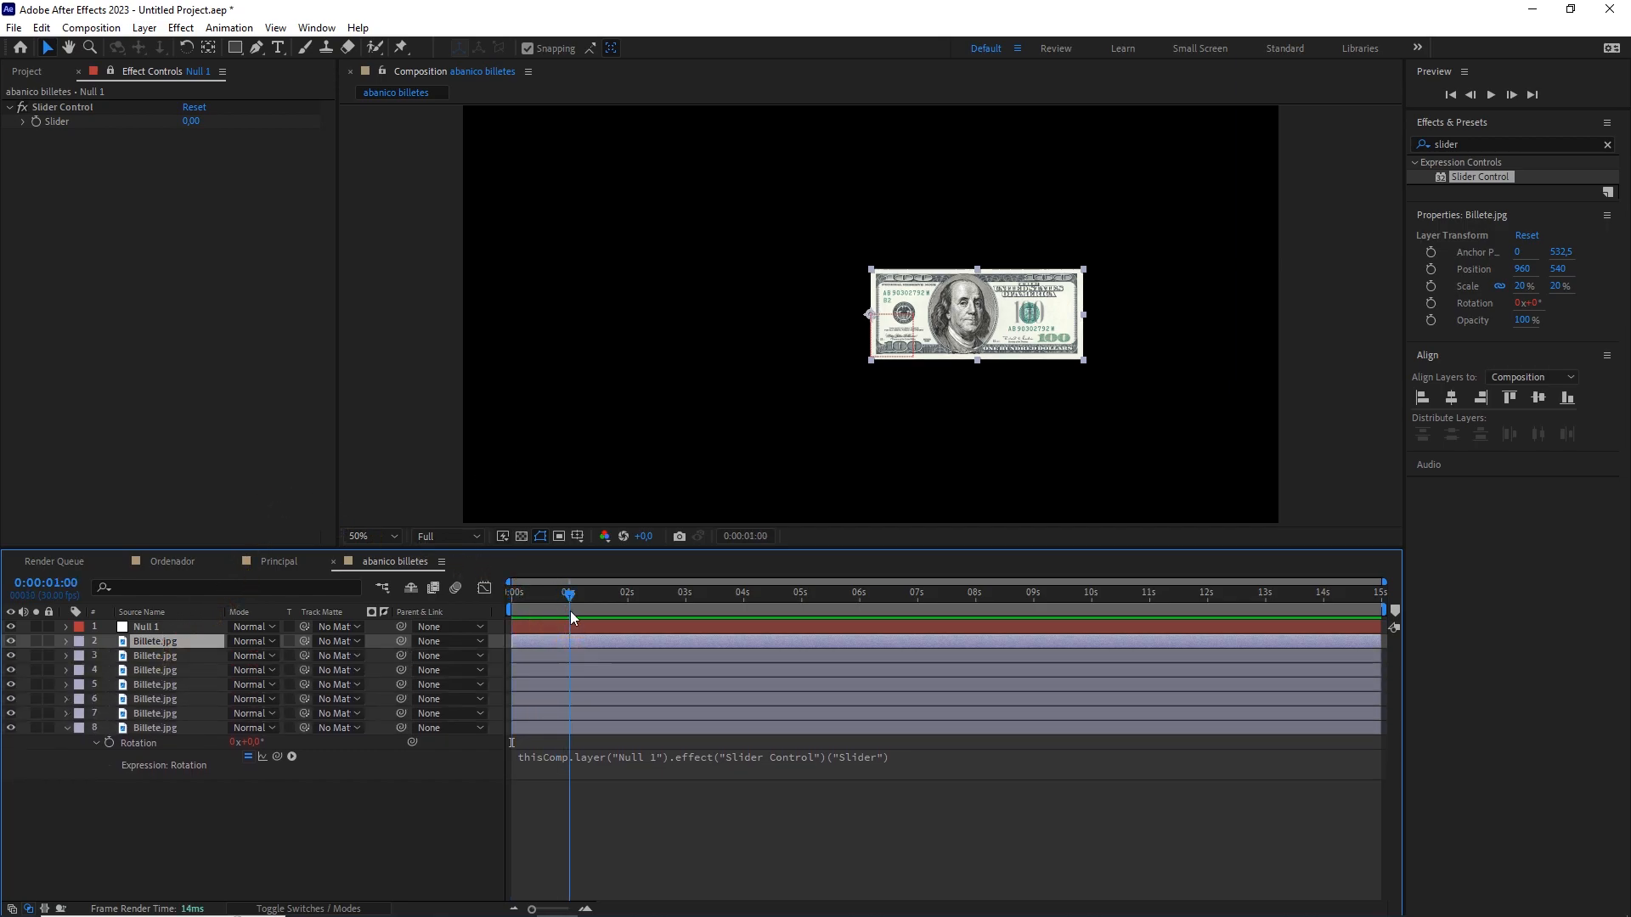
click(35, 120)
key(u)
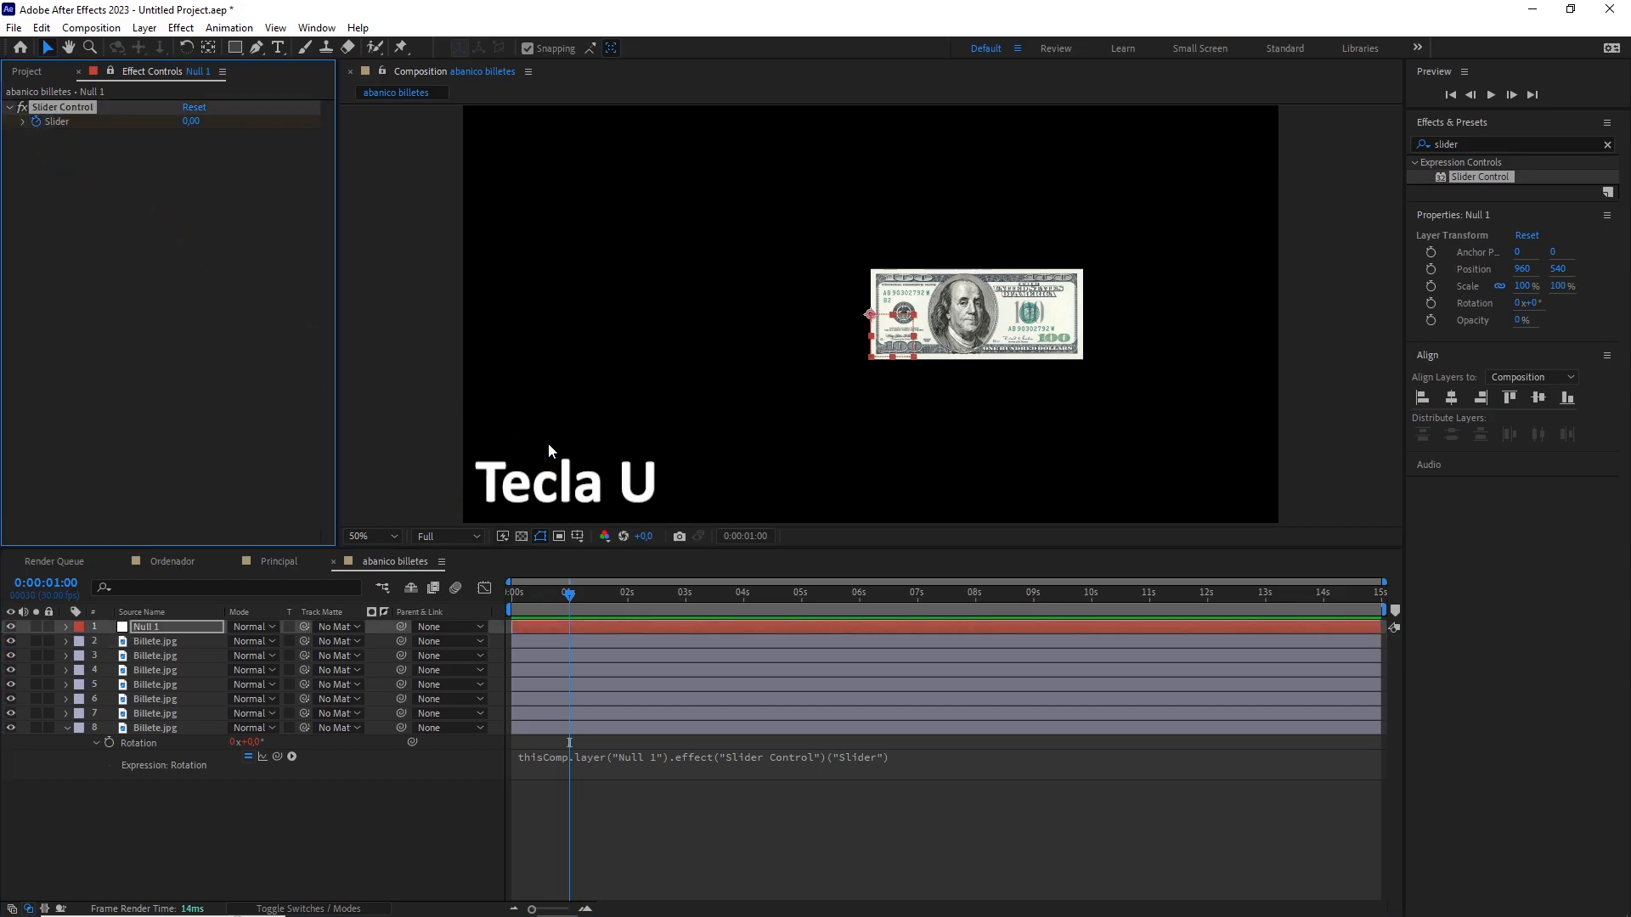
Try lowering the null's Slider to about -21 at 2 seconds, and undo the change.
drag(614, 609, 628, 617)
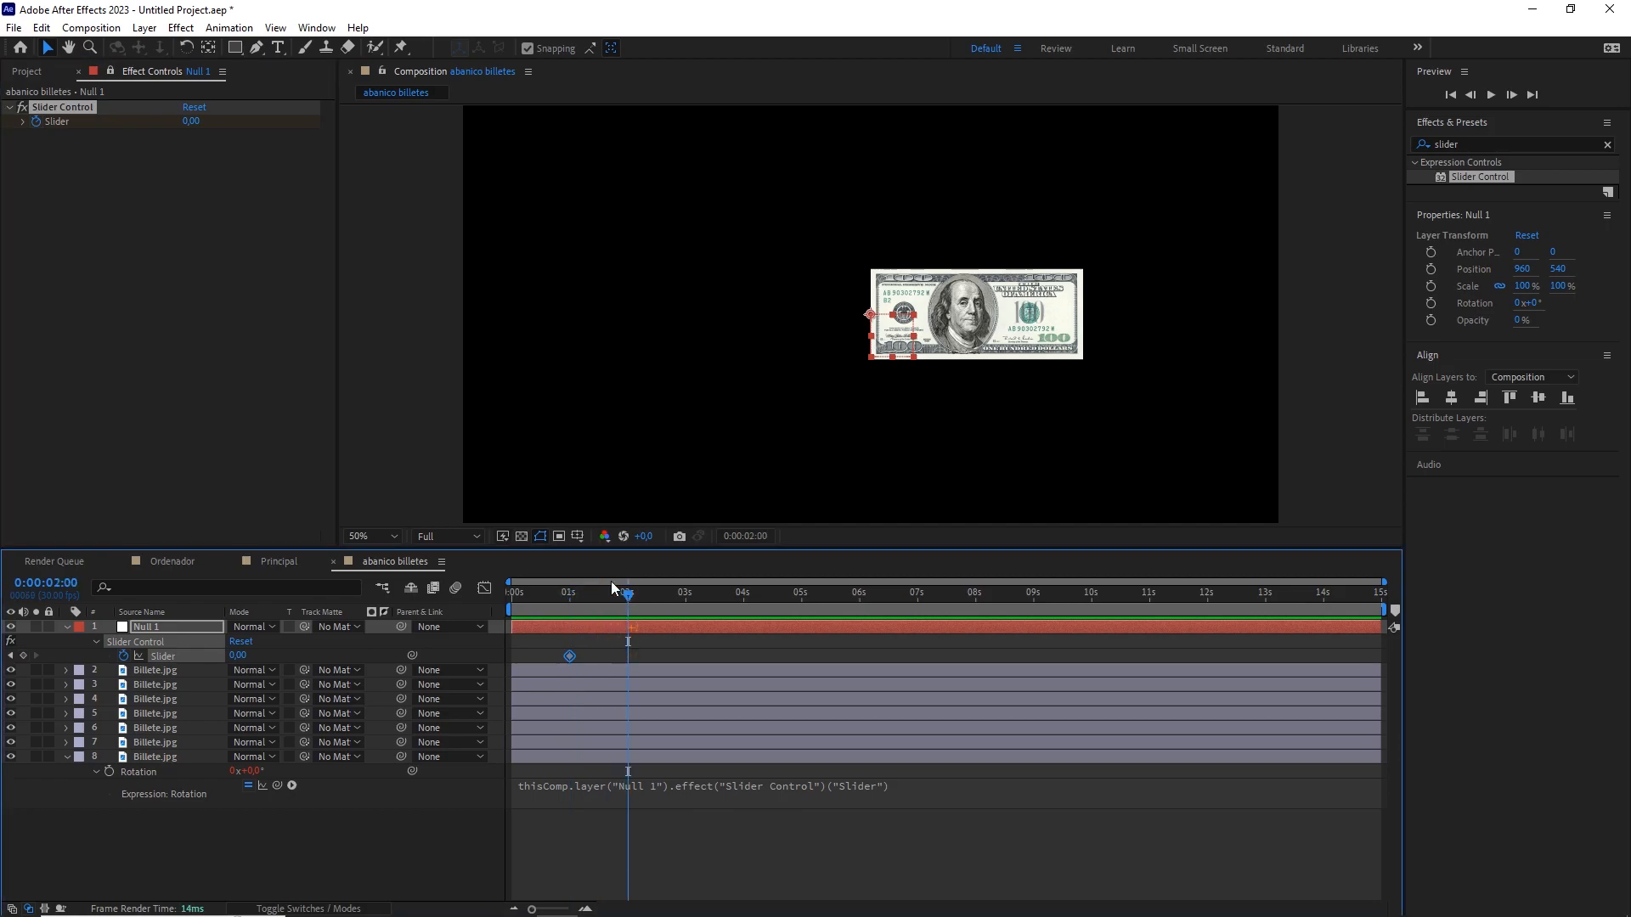
mouse_move(190, 120)
mouse_down()
mouse_move(174, 123)
mouse_move(190, 126)
mouse_up()
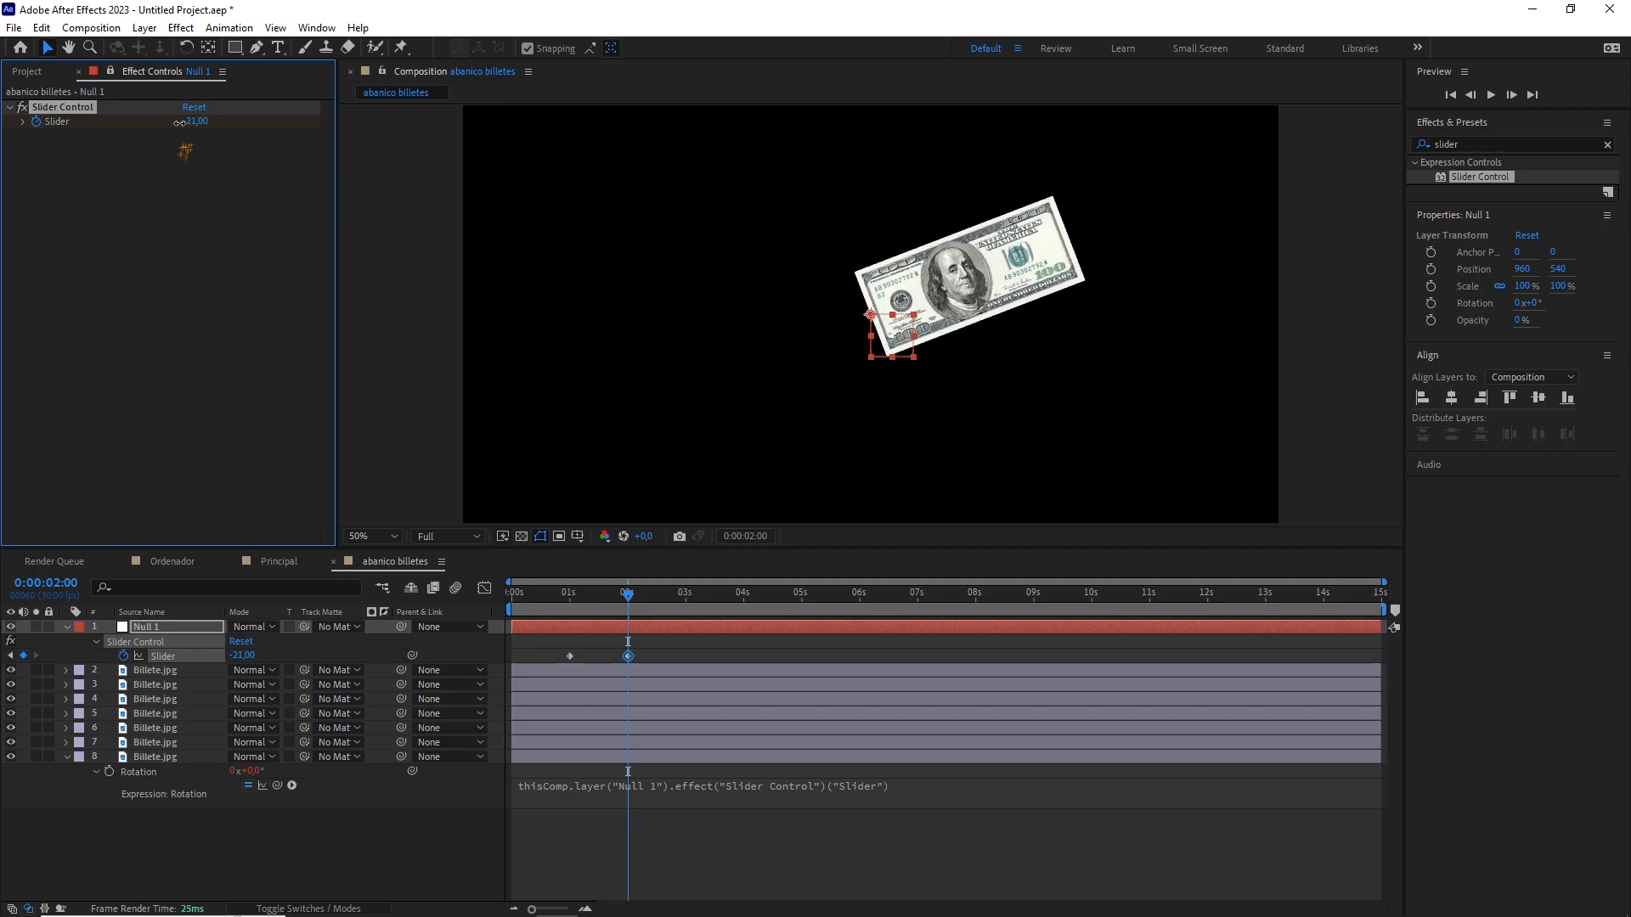
key(ctrl+z)
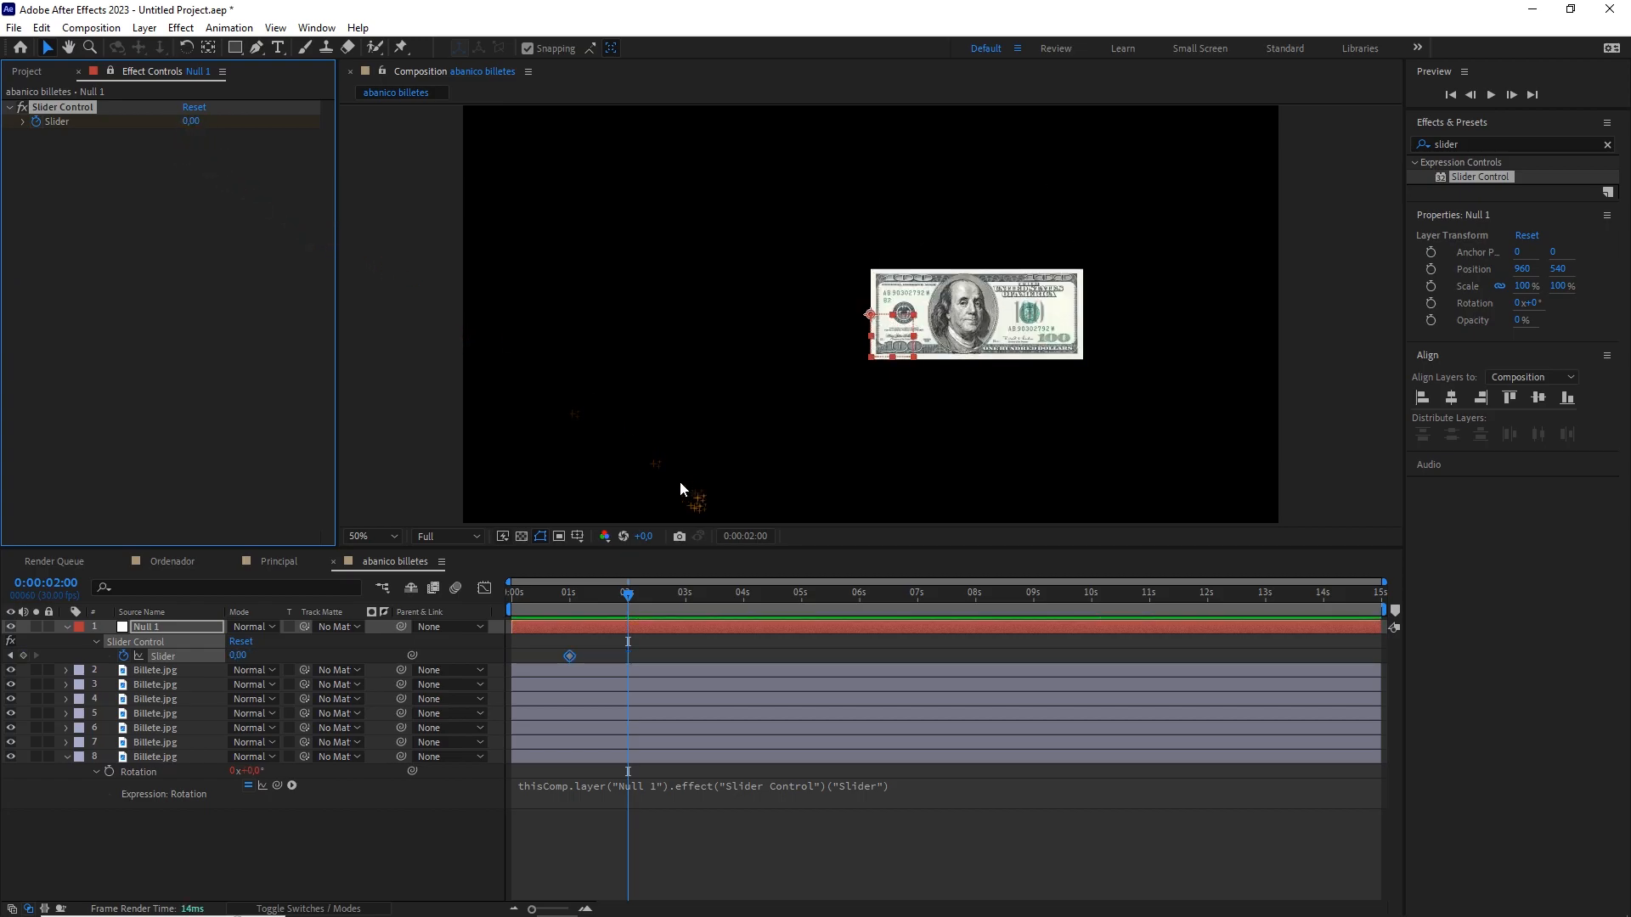
Delete the six lower Billete.jpg layers, keeping only the uppermost one.
click(180, 685)
shift+click(176, 758)
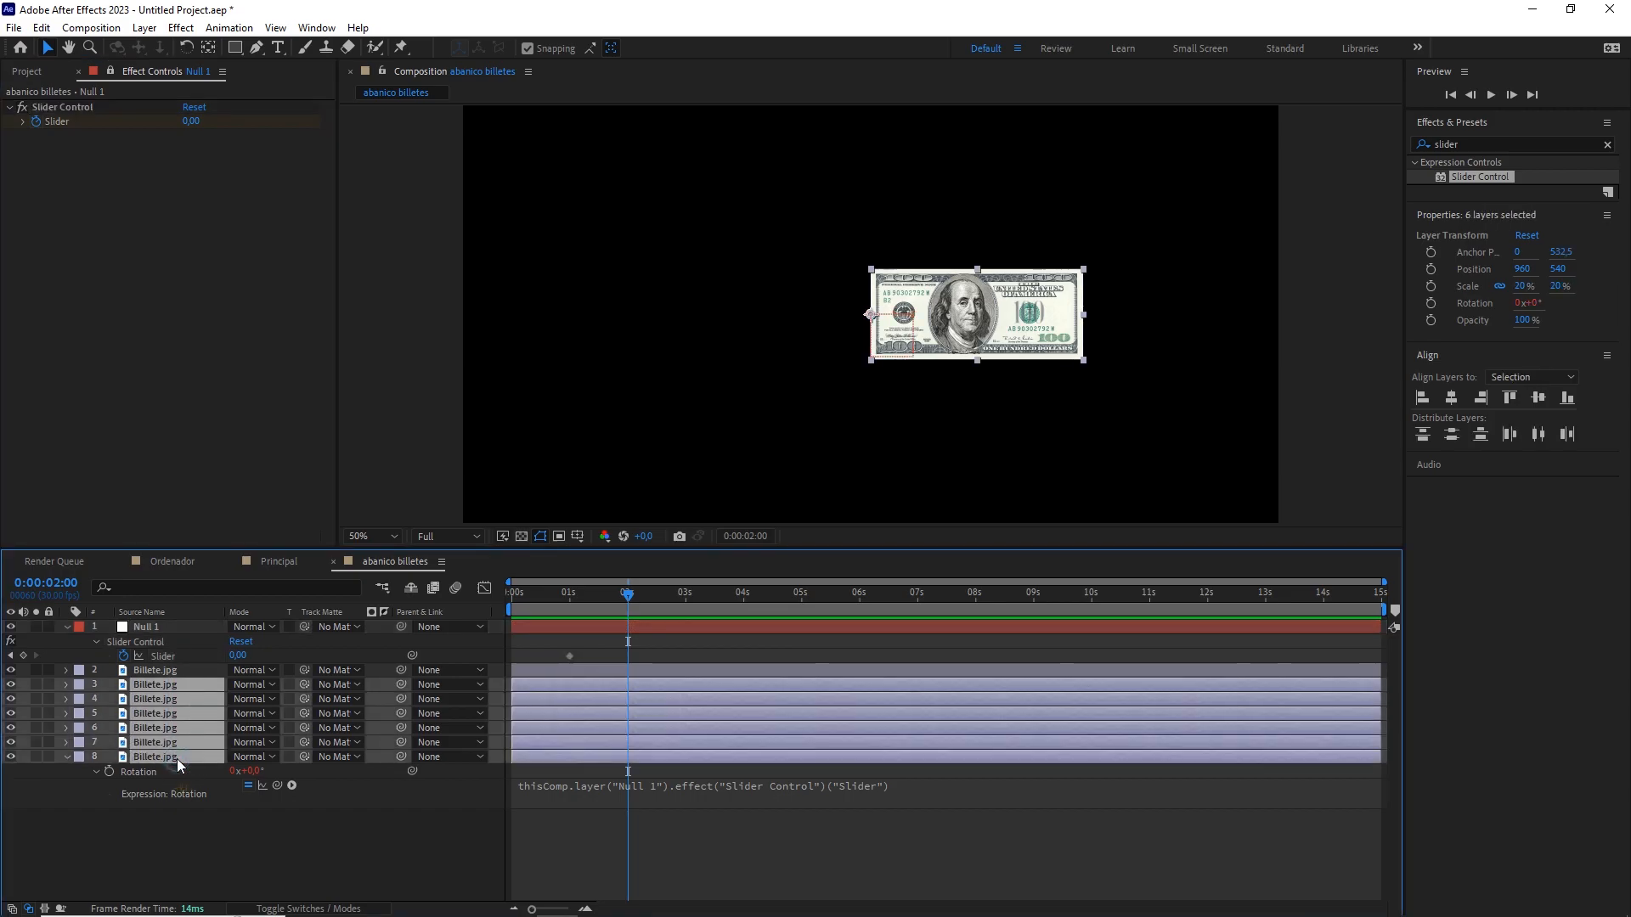
key(Delete)
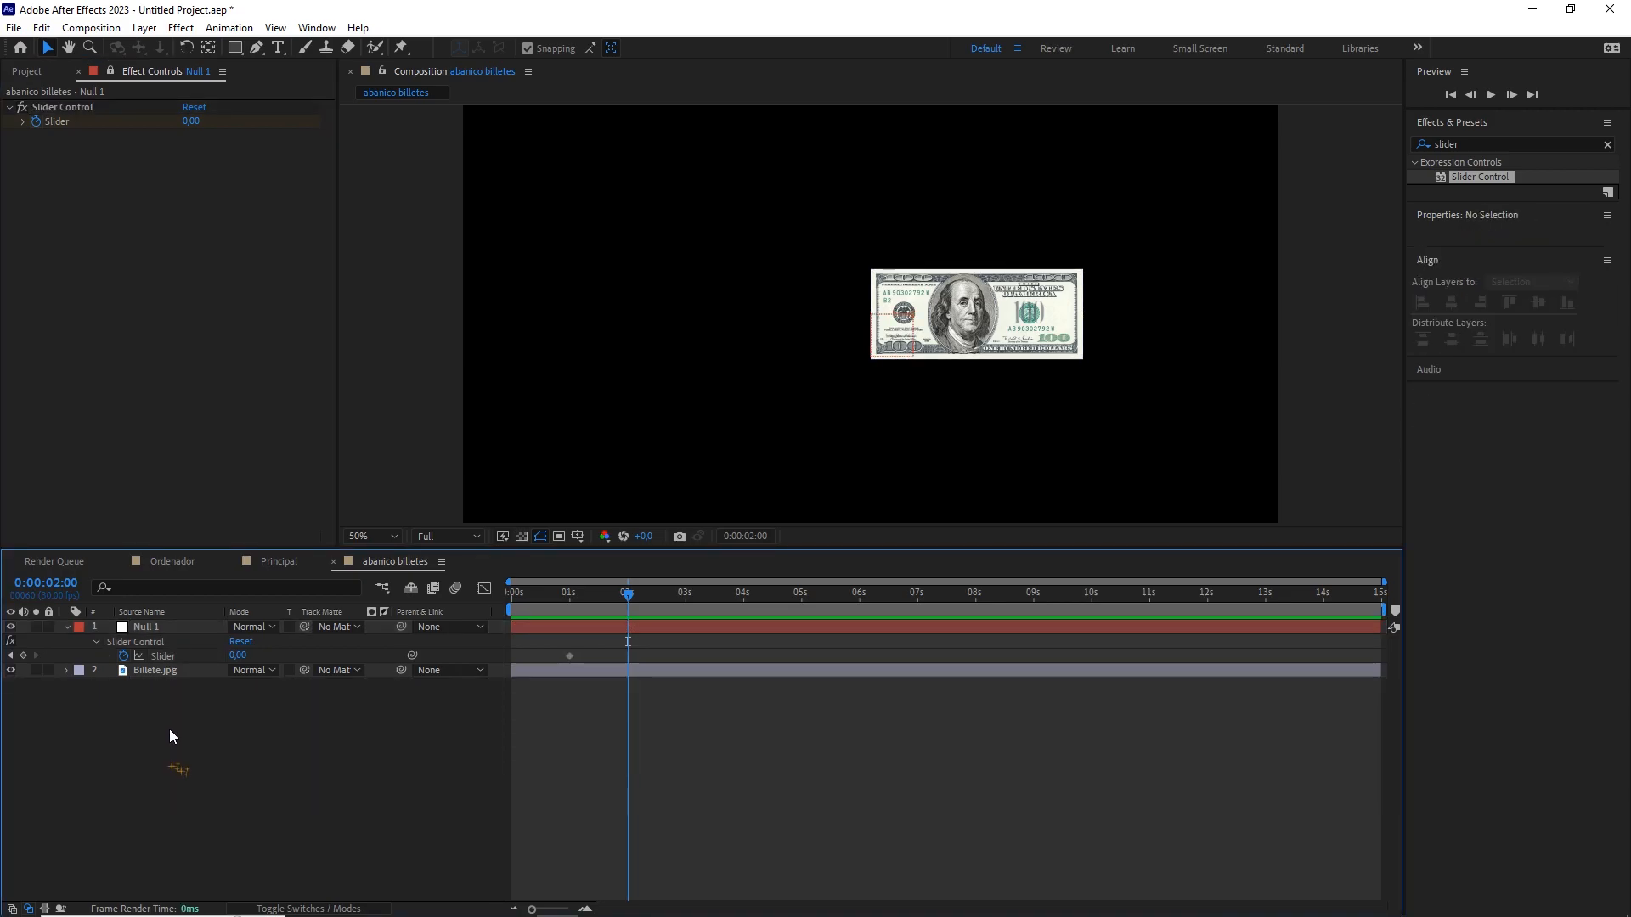
Append *index+value to the slider expression on the Billete.jpg layer's rotation.
click(158, 672)
key(e)
key(e)
click(915, 699)
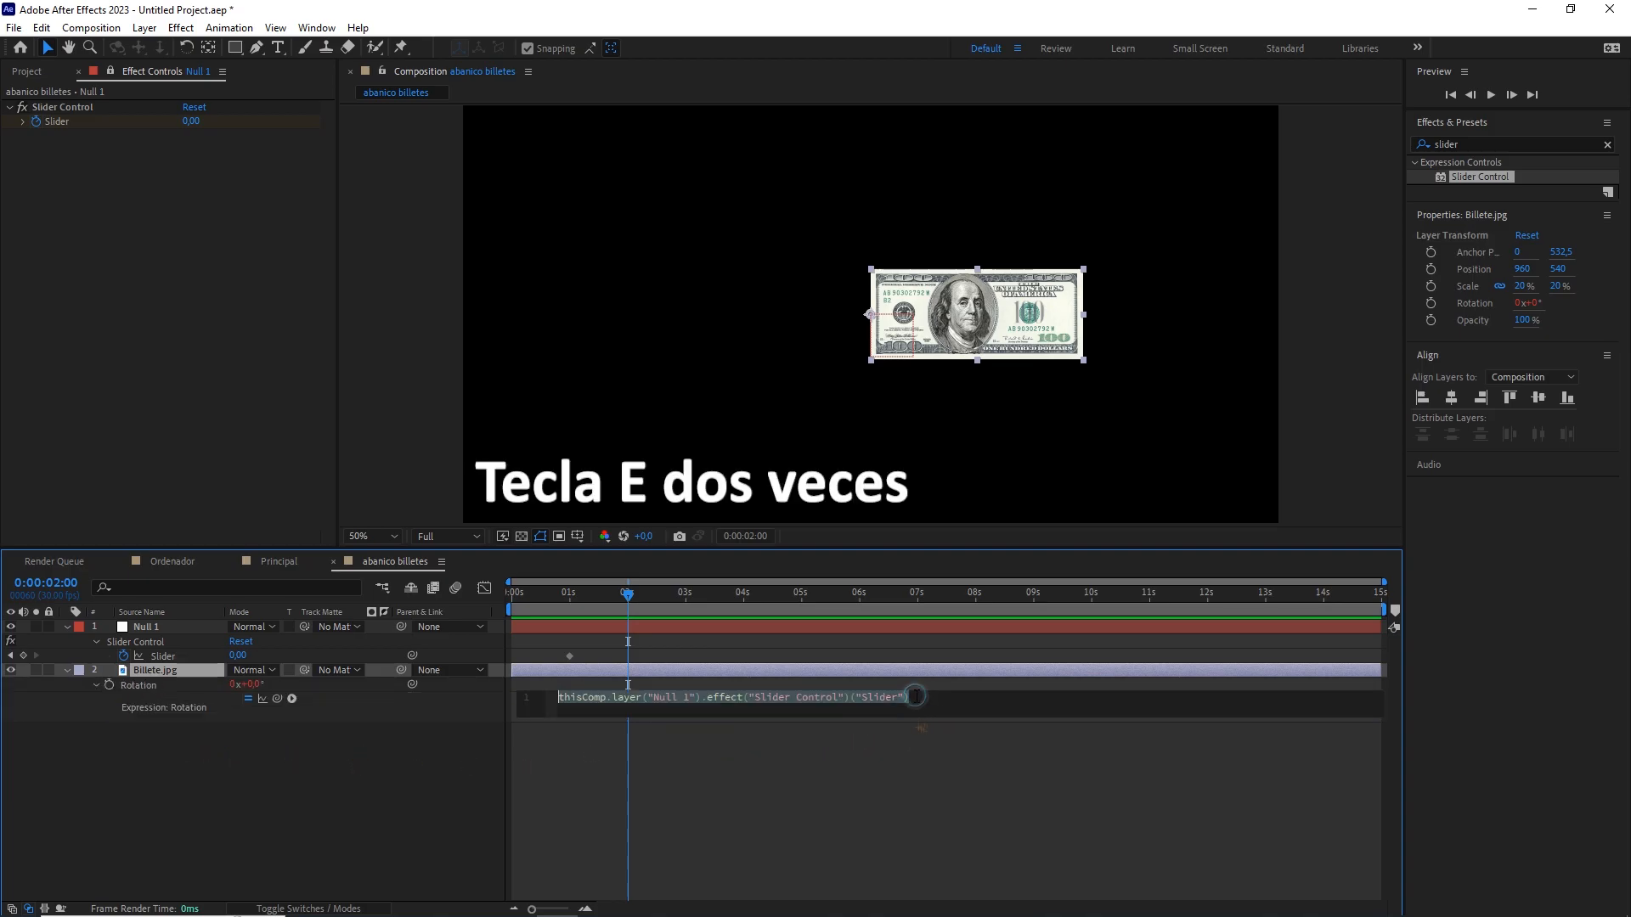
text(*)
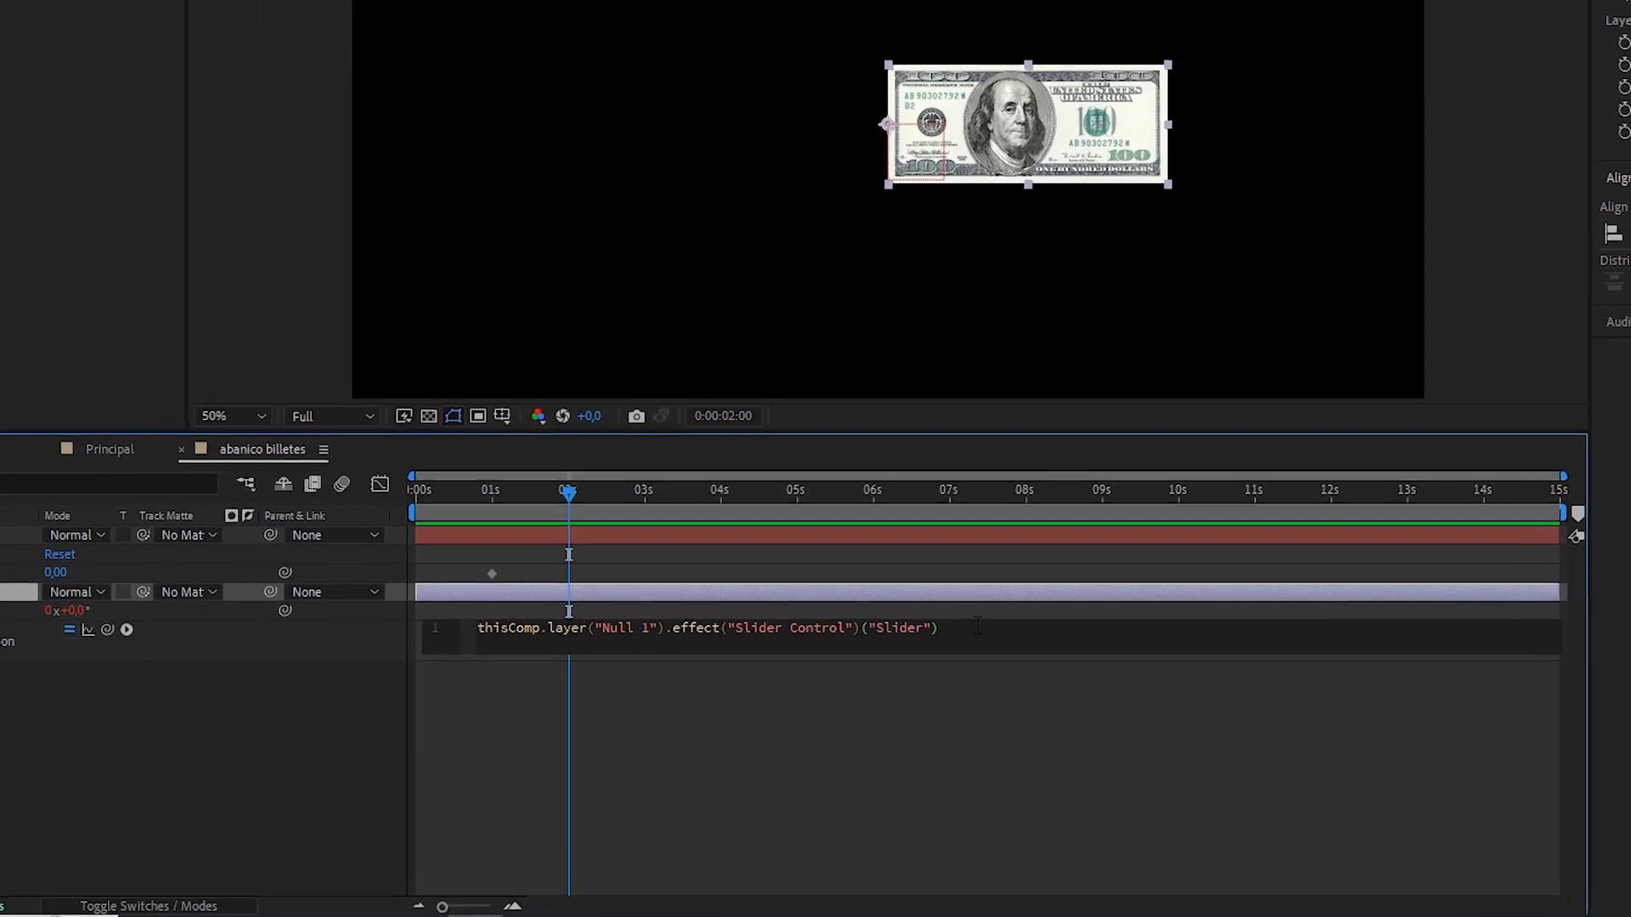
text(index)
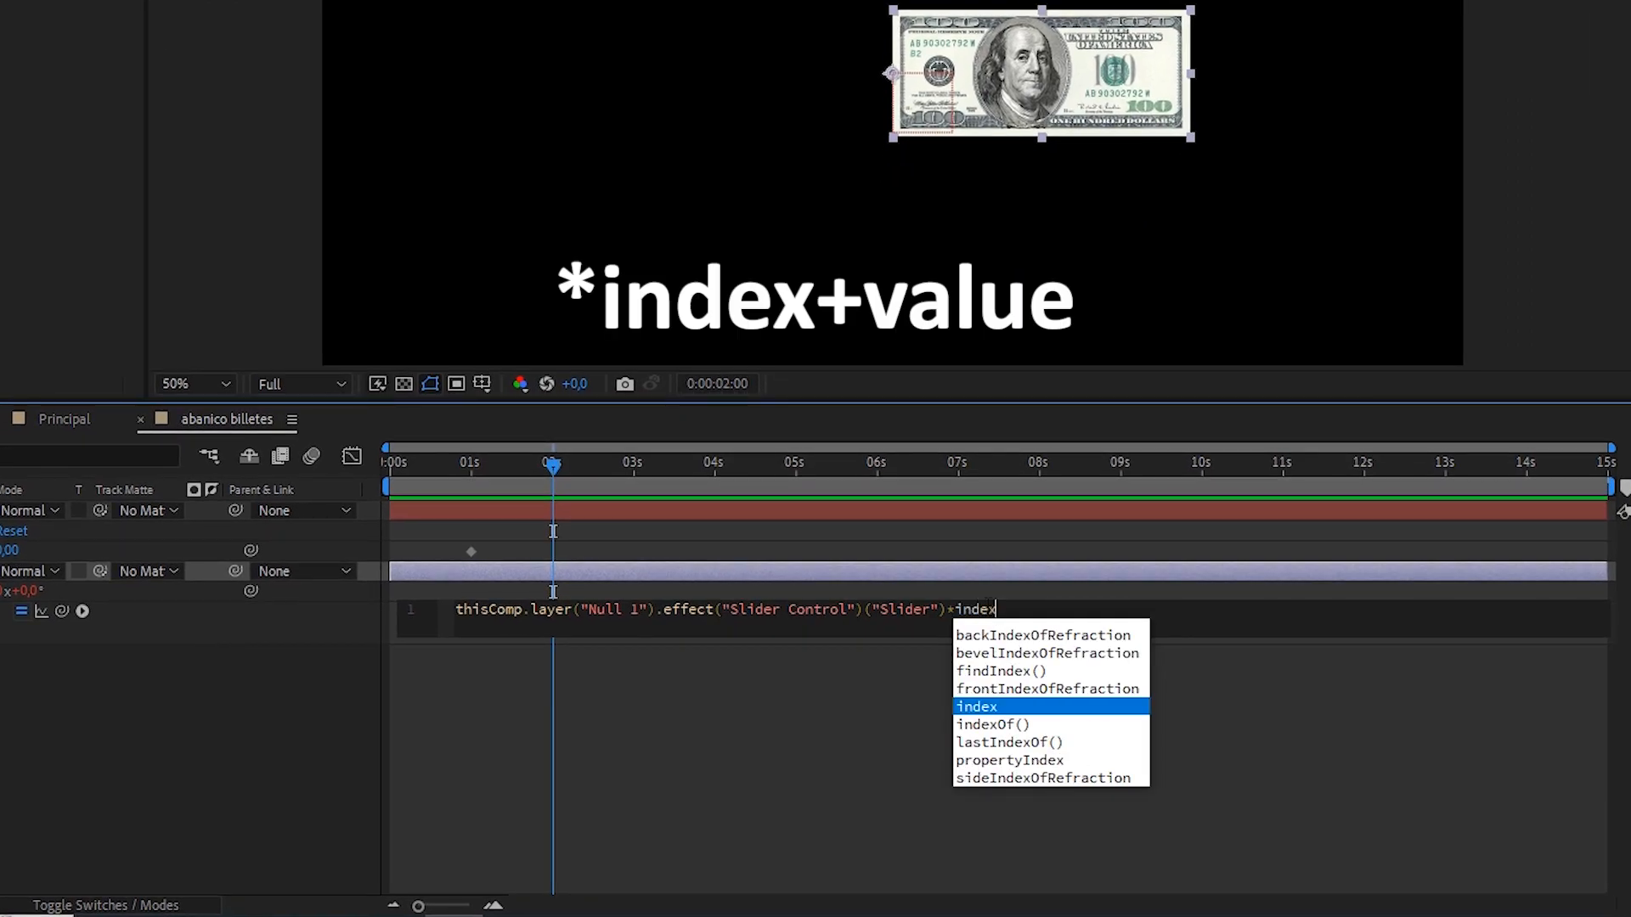
text(+va)
key(Return)
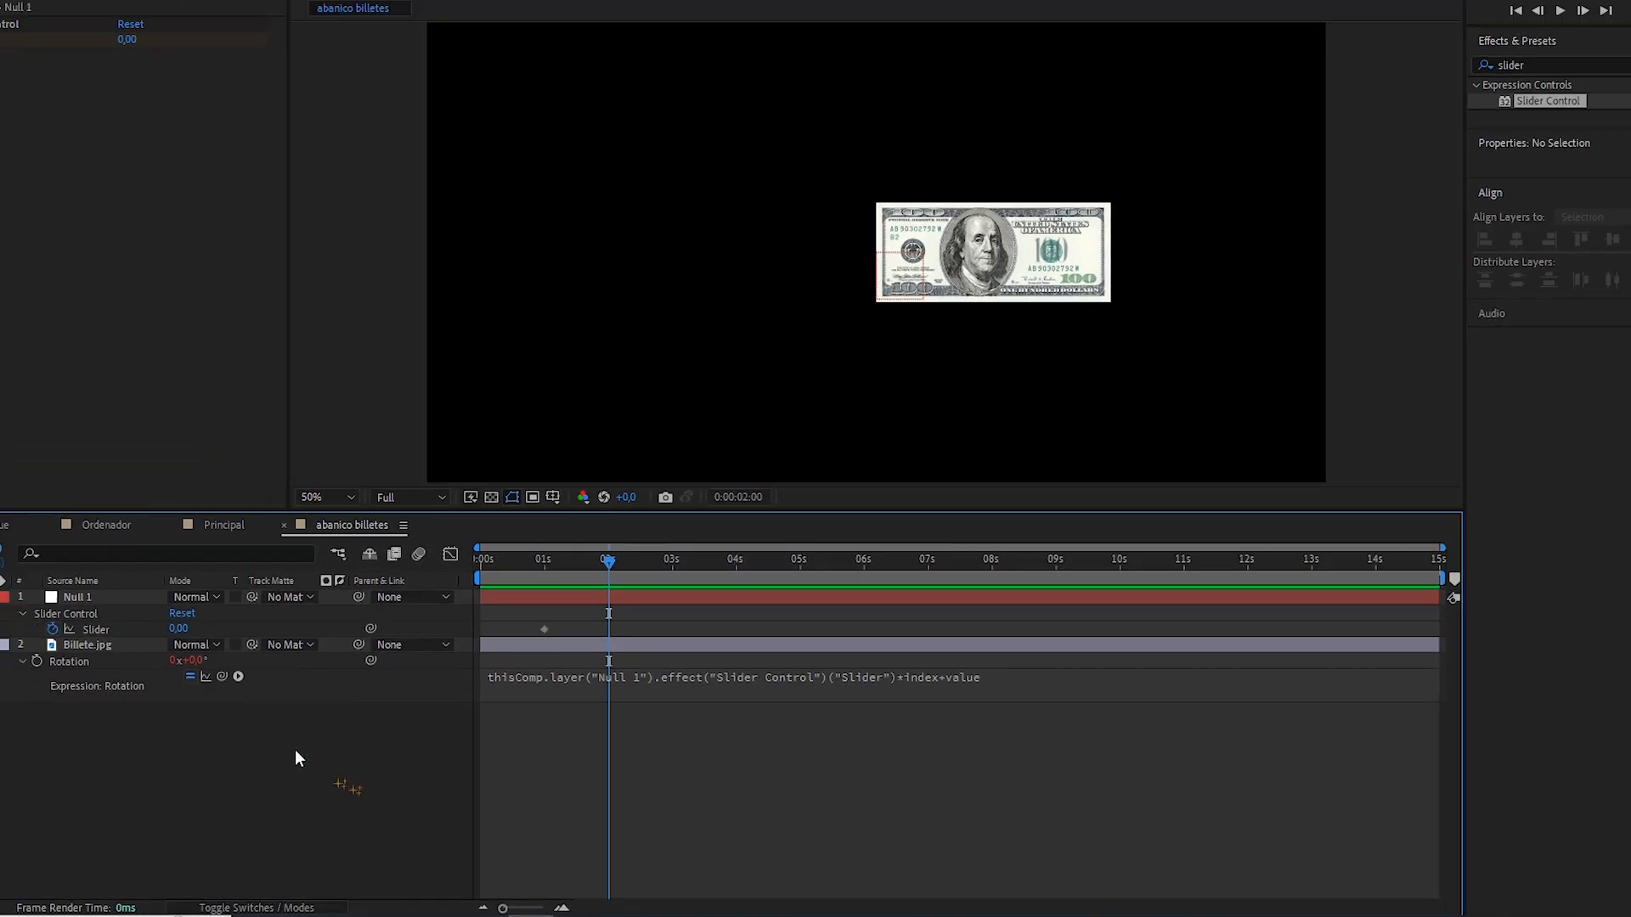
Duplicate the Billete.jpg layer six times and set the preview resolution to Third.
click(180, 670)
key(ctrl+d)
key(ctrl+d)
key(ctrl+d)
key(ctrl+d)
key(ctrl+d)
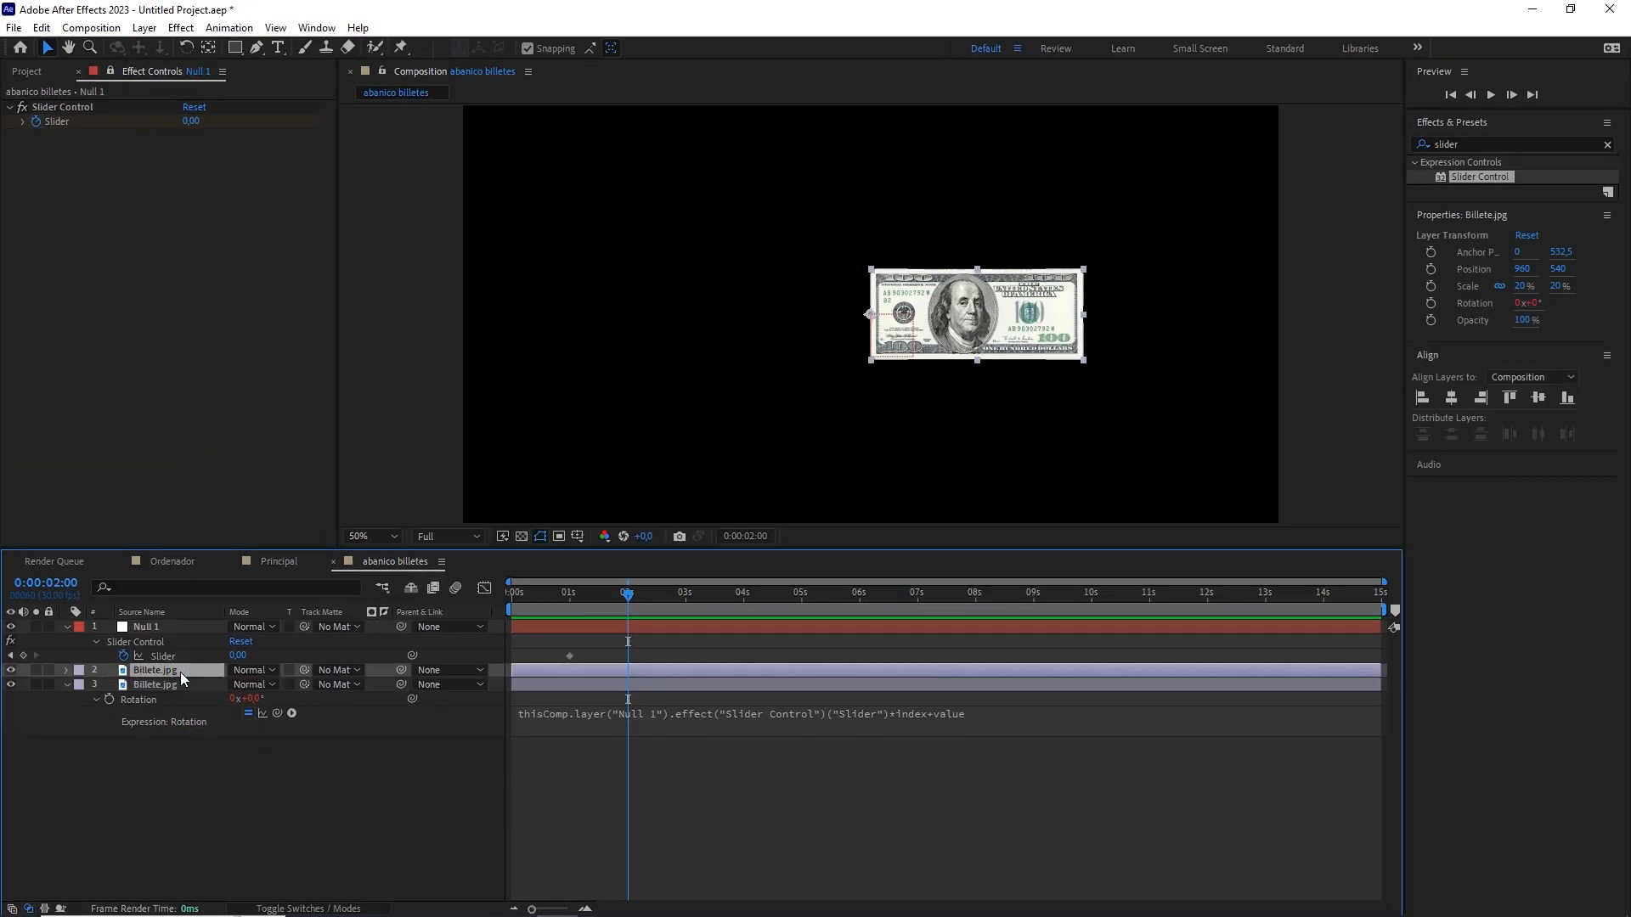
key(ctrl+d)
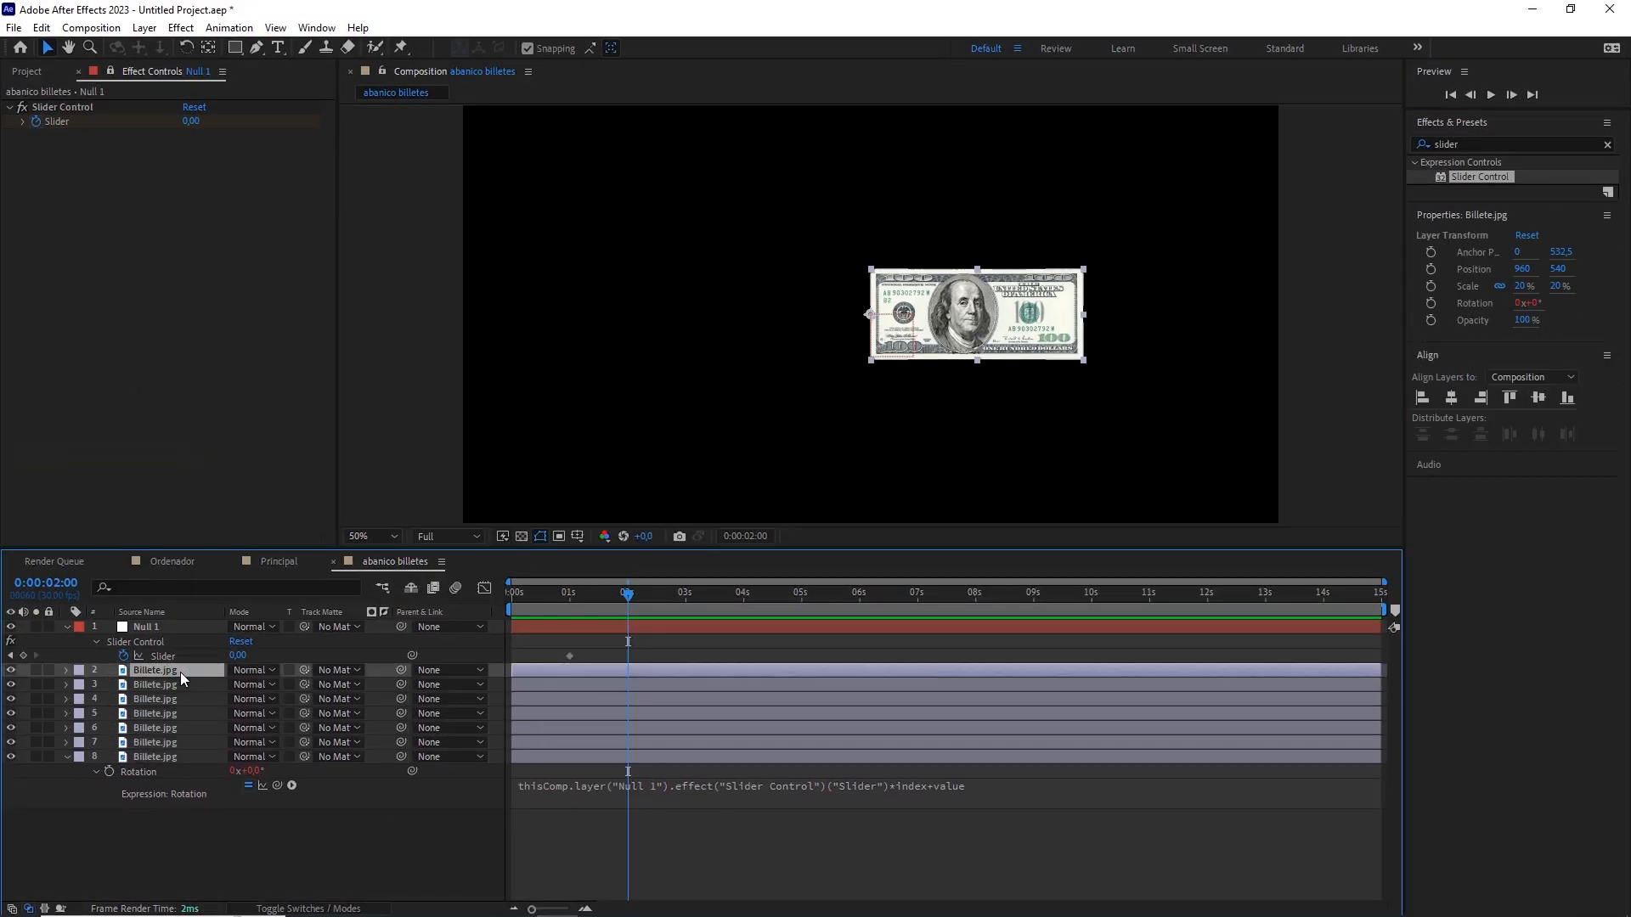
click(430, 535)
click(455, 620)
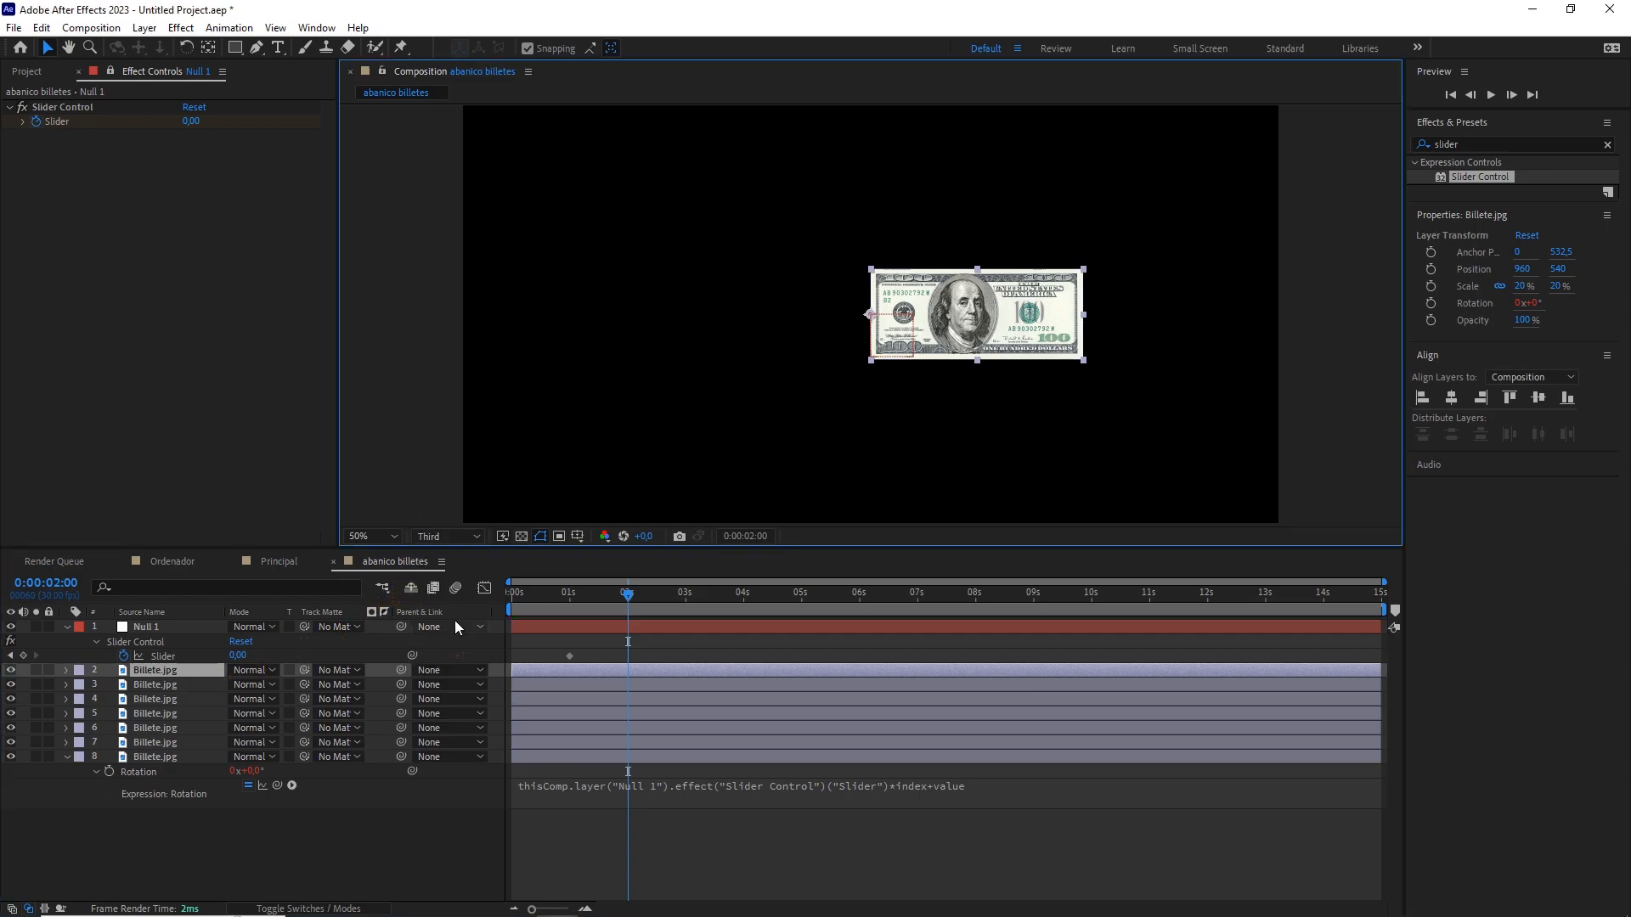
Set the null's Slider to -18 at 2 seconds to open the banknote fan.
drag(191, 121, 175, 121)
click(192, 120)
text(-18)
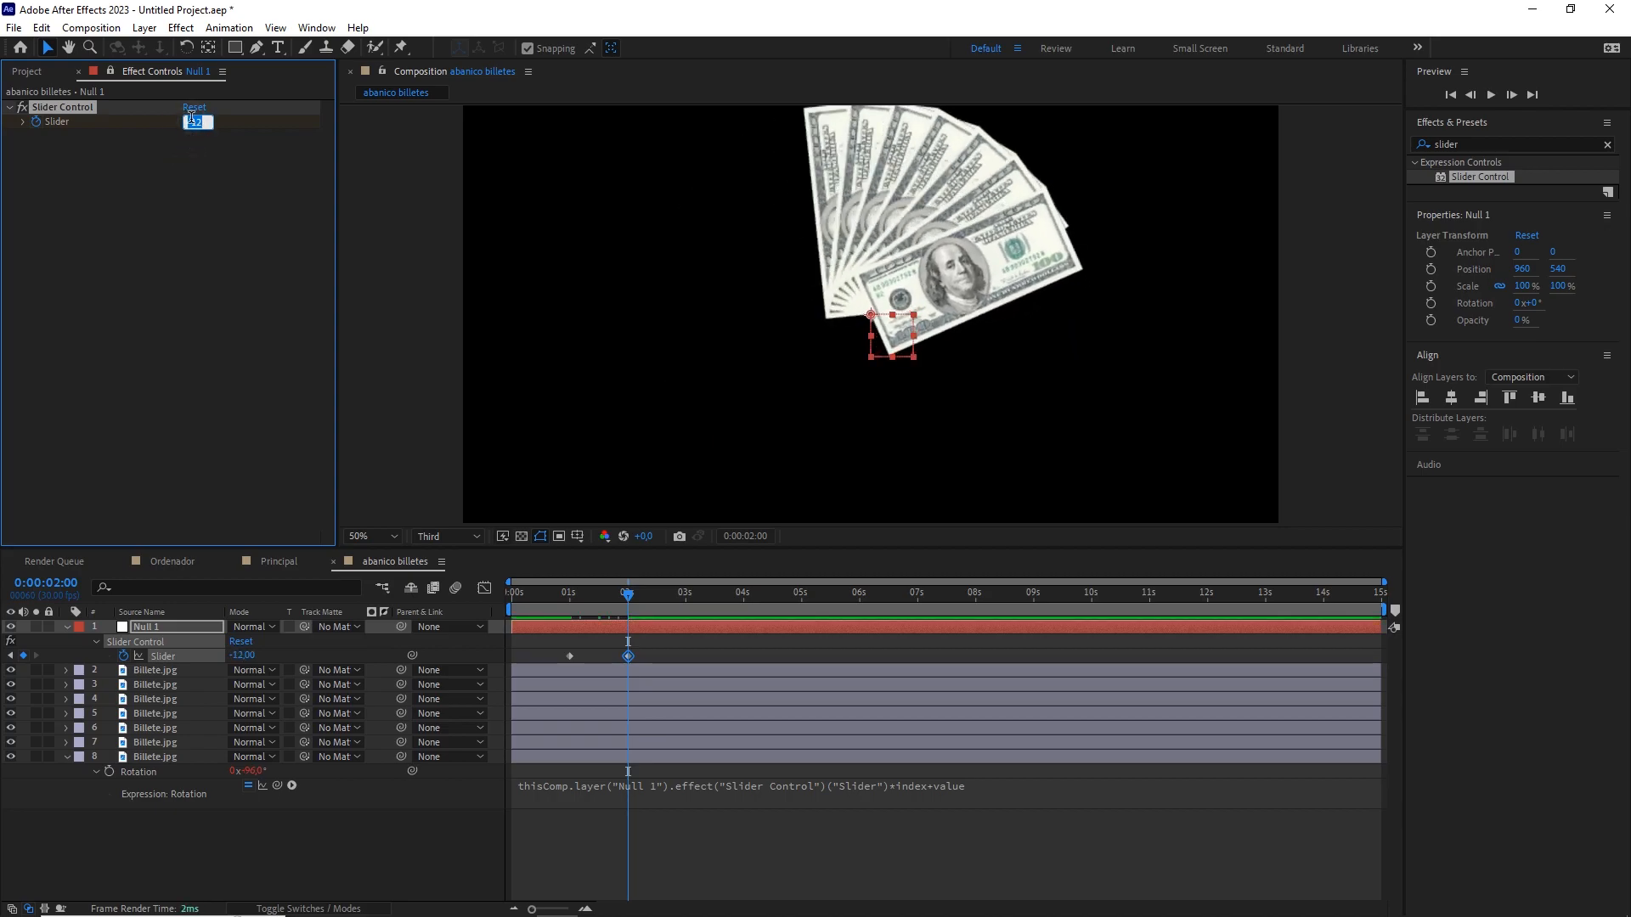
key(Return)
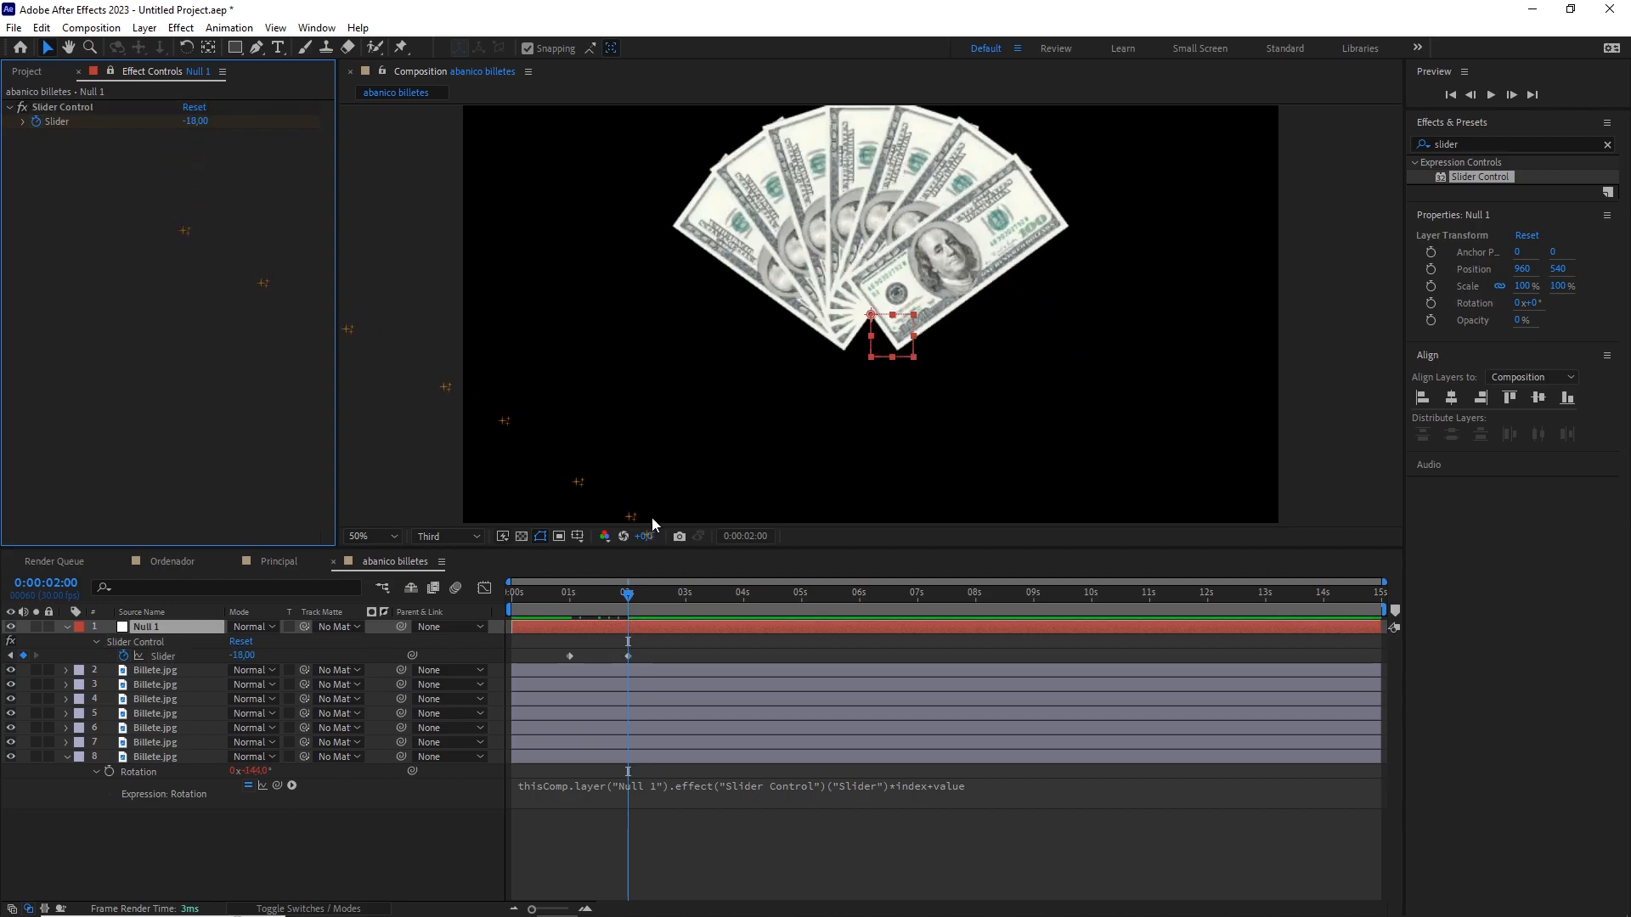
Easy Ease both Slider keyframes and pull their speed-graph handles inward to sharpen the mid-motion peak.
drag(670, 640, 553, 666)
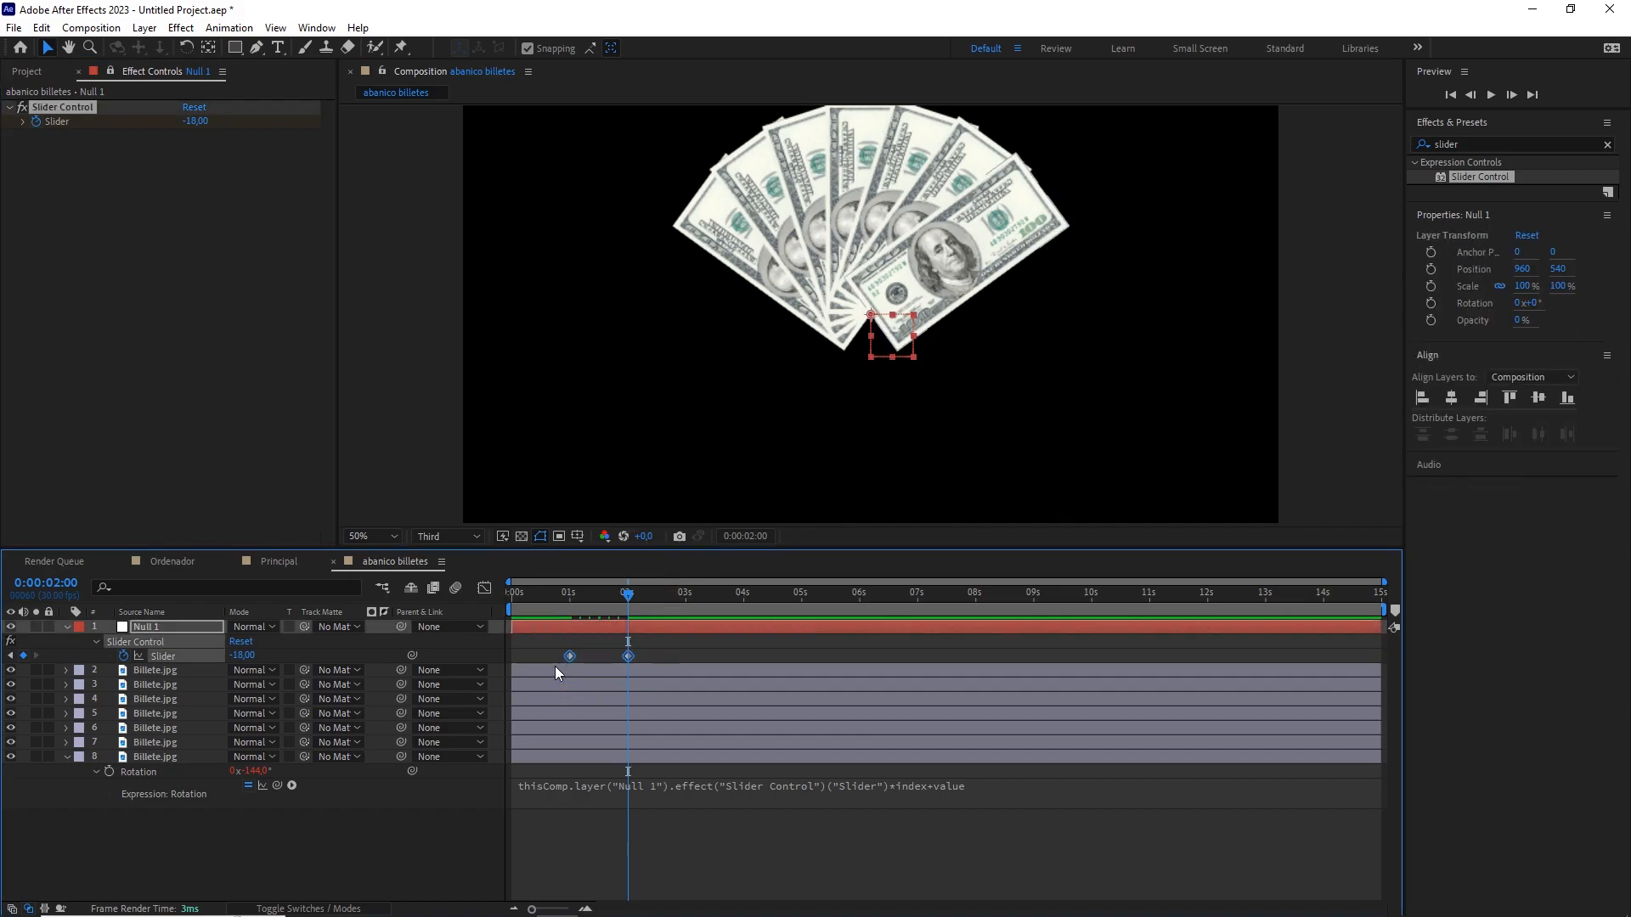
click(485, 588)
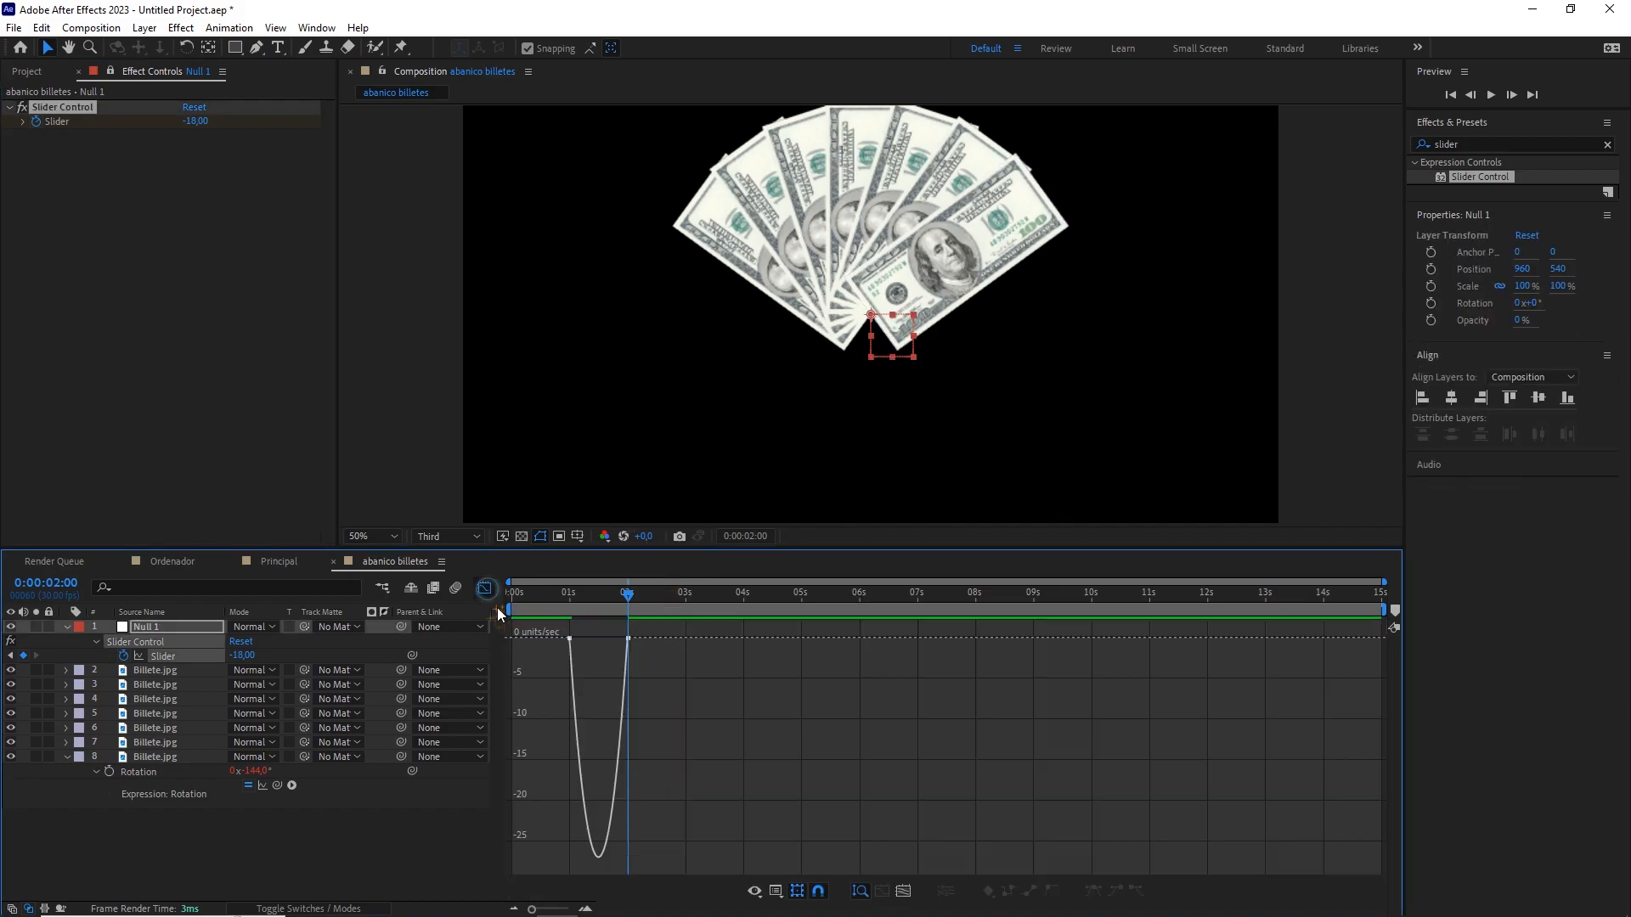
click(556, 909)
click(667, 643)
drag(700, 641, 772, 635)
click(792, 637)
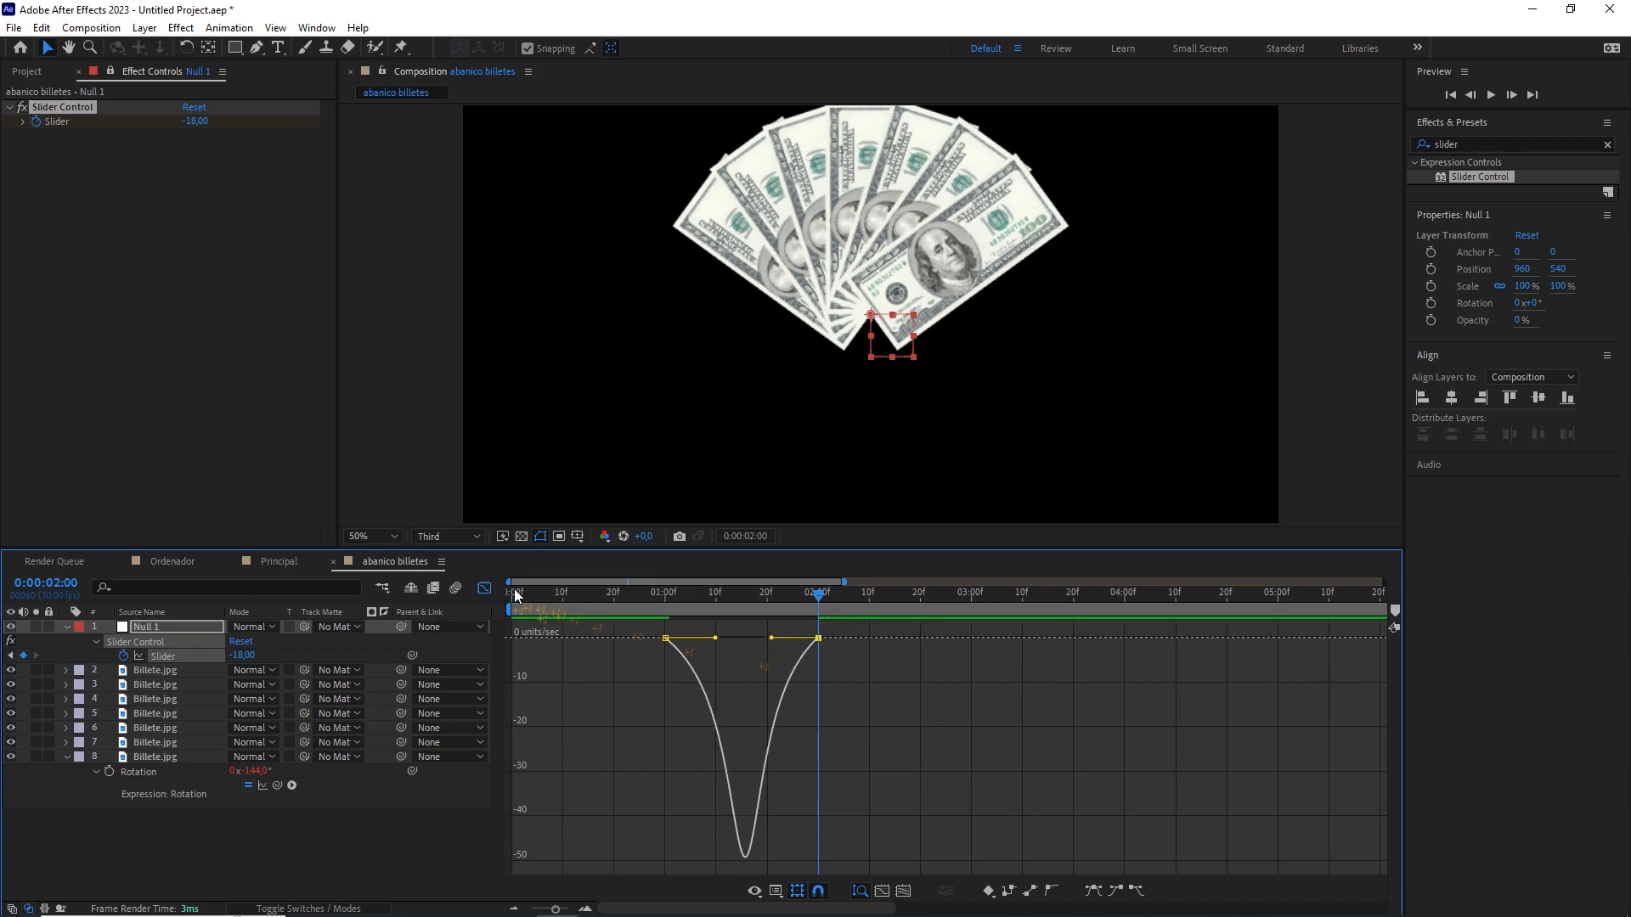
click(485, 588)
Move the current time to 1 second and parent all seven Billete.jpg layers to Null 1.
drag(701, 594, 665, 593)
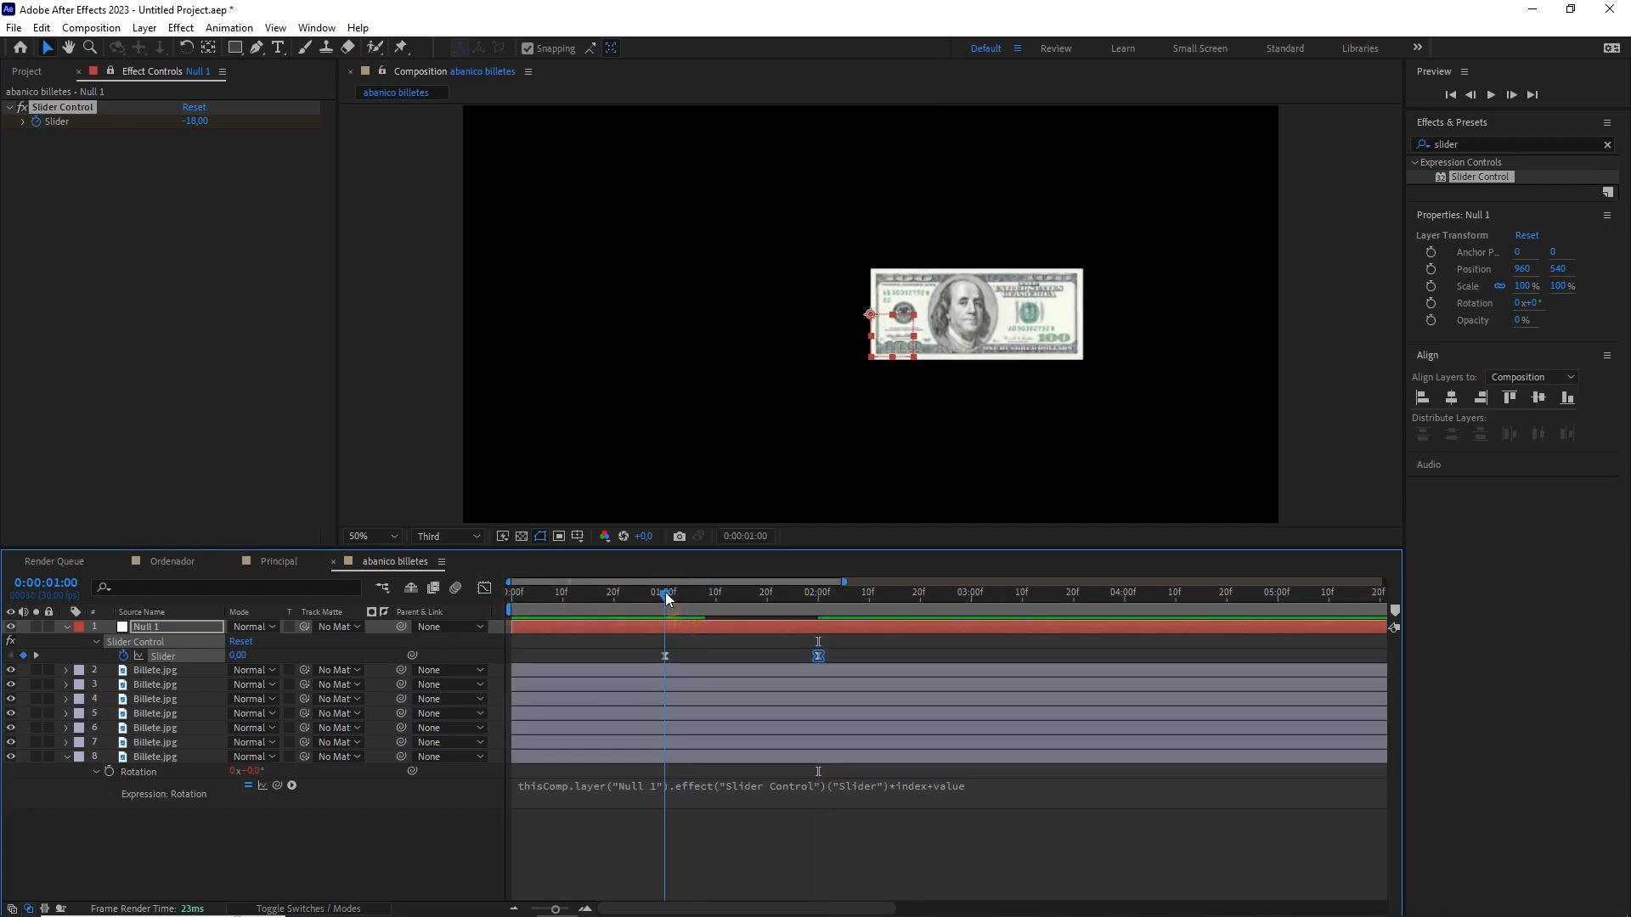
click(212, 671)
shift+click(177, 757)
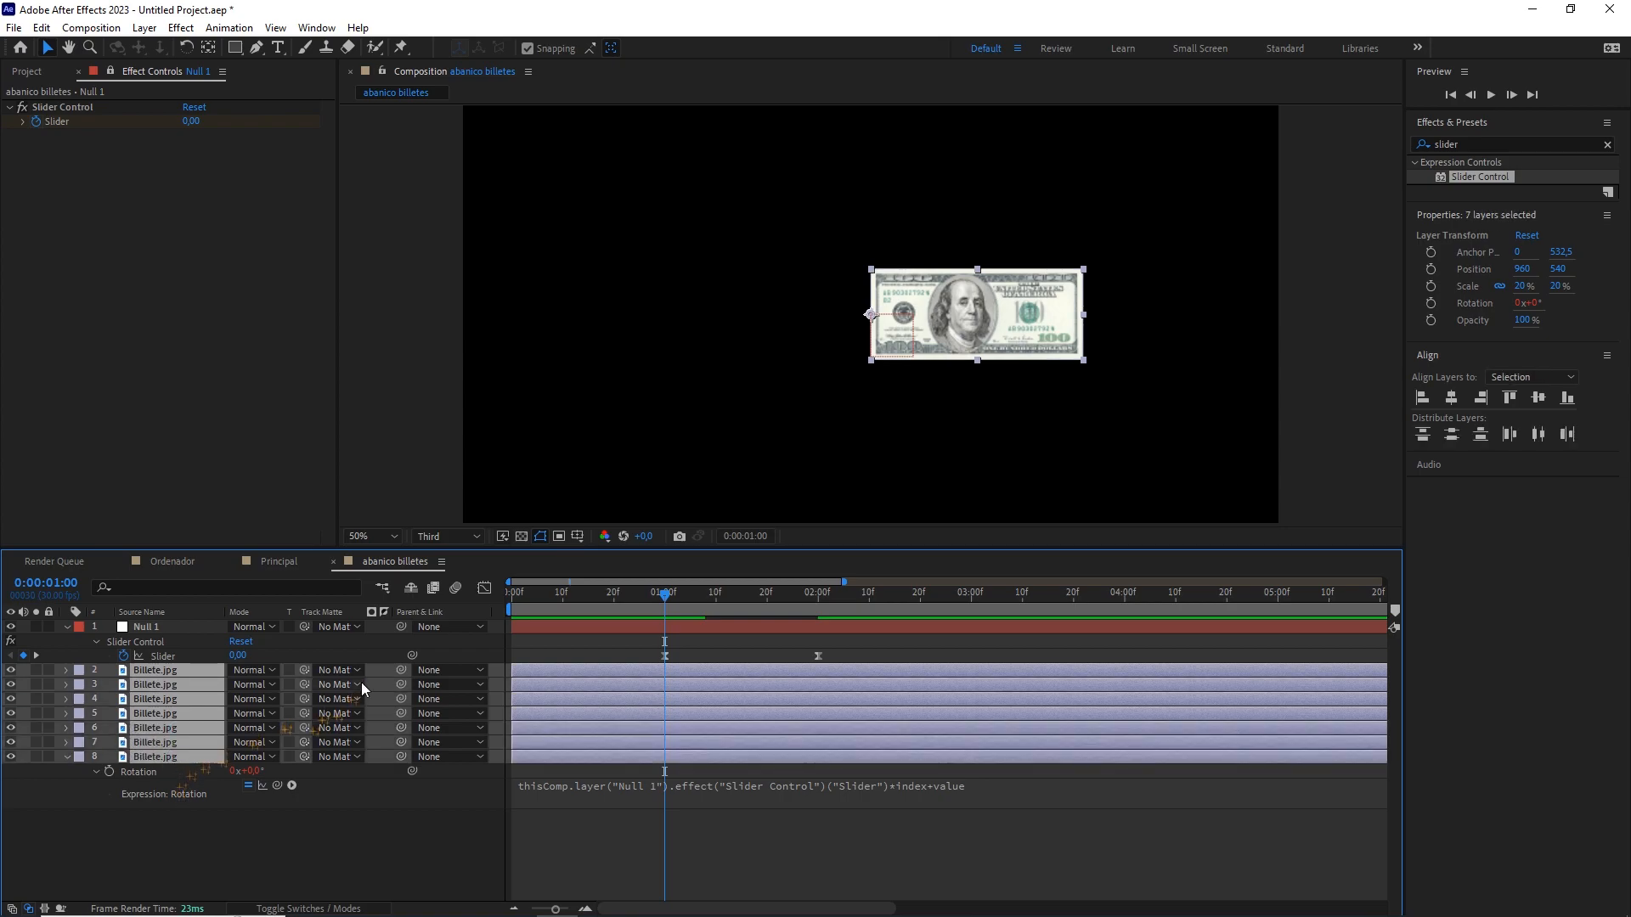
drag(404, 670, 191, 627)
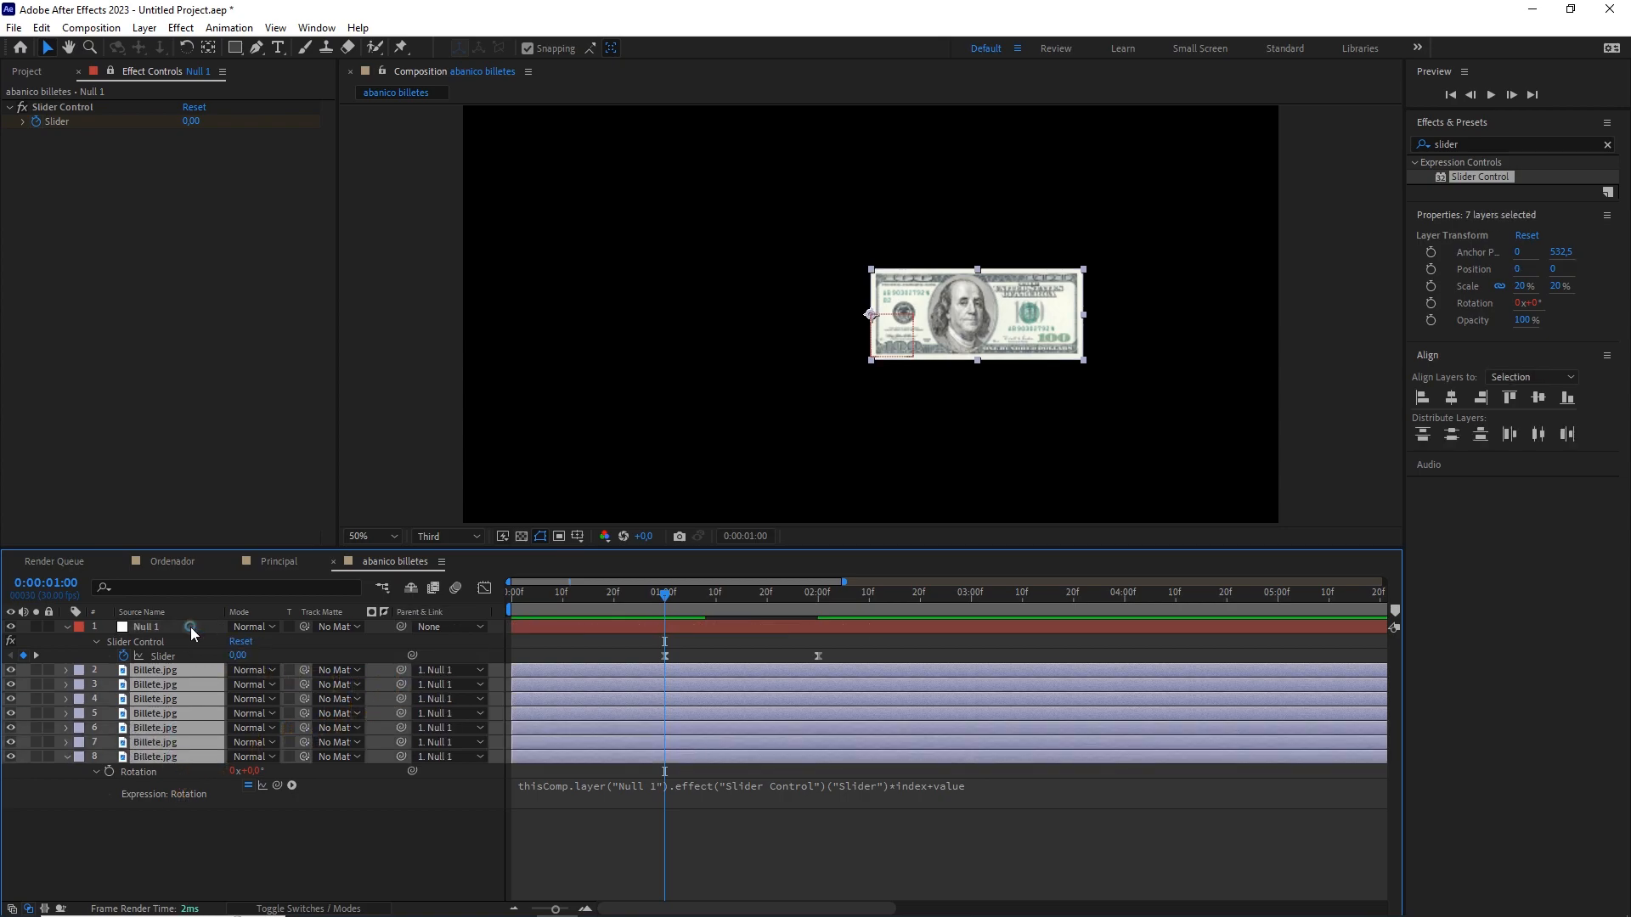
Keyframe Null 1's Scale at 1 second, and set its Scale to 70% at 2 seconds.
click(190, 626)
key(s)
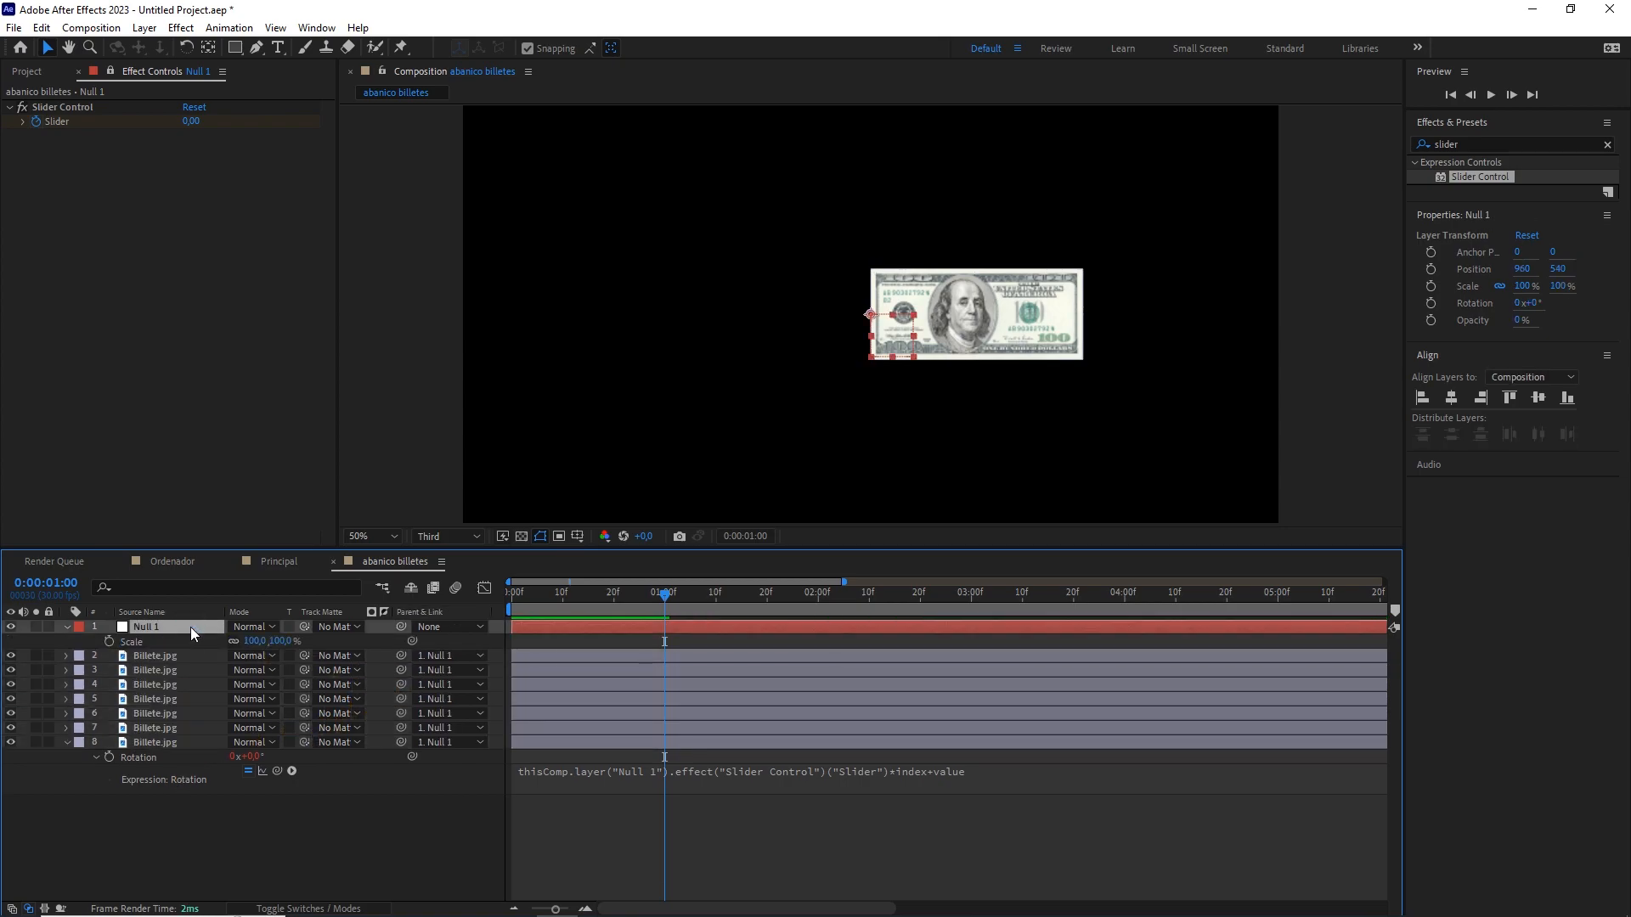
click(108, 641)
key(u)
drag(666, 599, 805, 613)
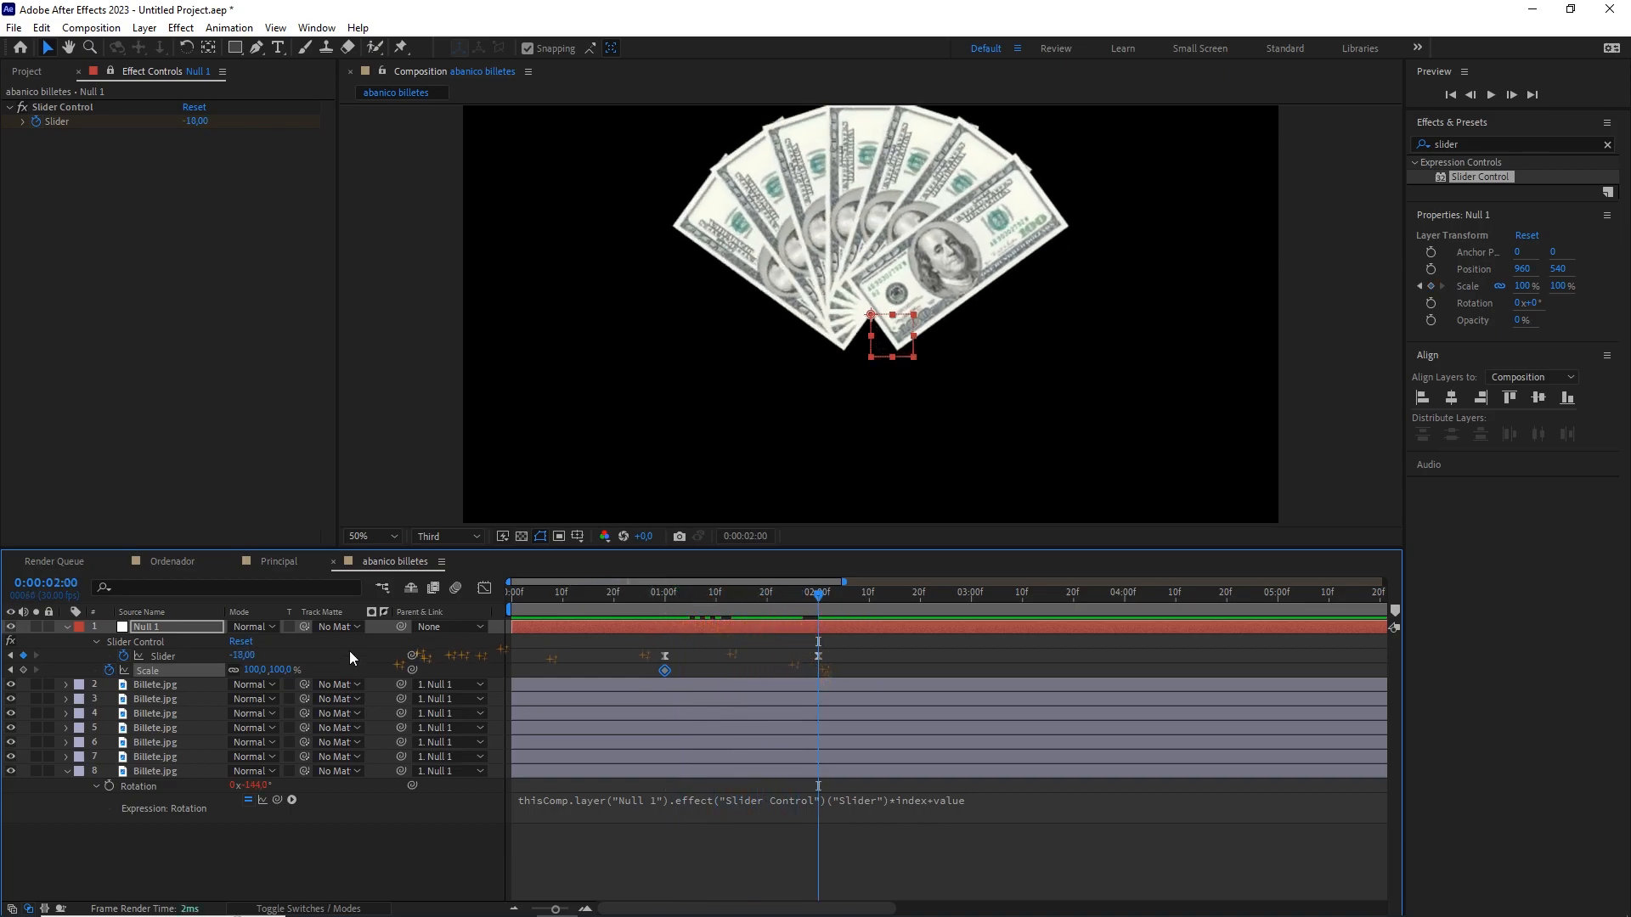
click(282, 669)
text(70)
click(328, 662)
Set Null 1's Scale to 0% at 1 second.
click(666, 594)
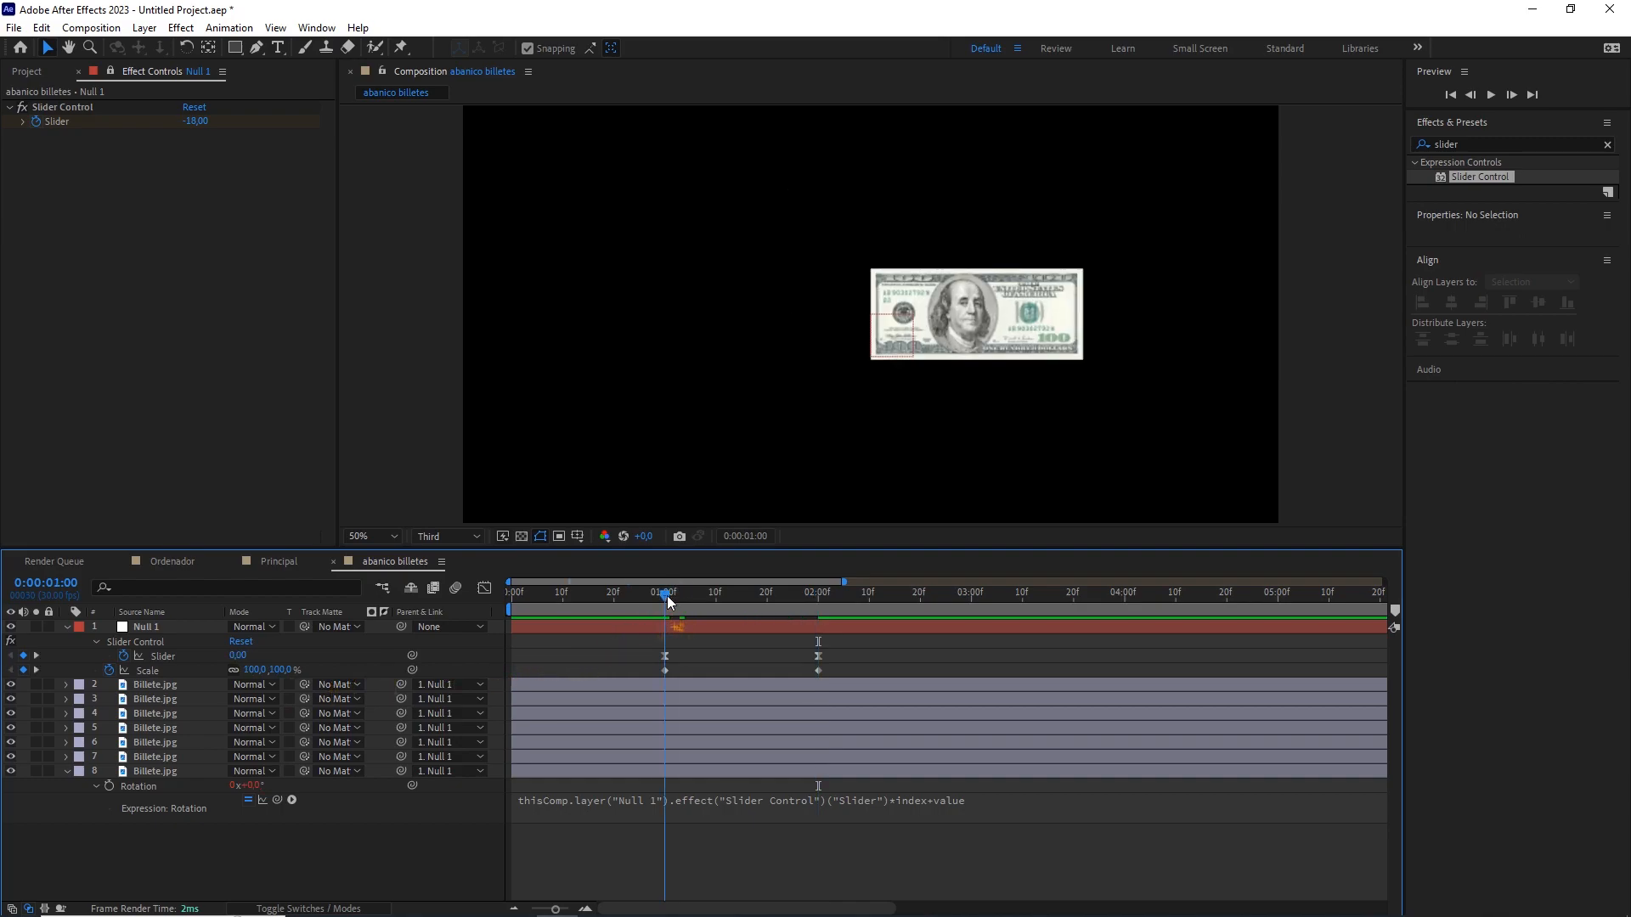
click(283, 669)
text(0)
click(345, 666)
Move Null 1's first Scale keyframe back to frame 15.
drag(664, 594, 660, 595)
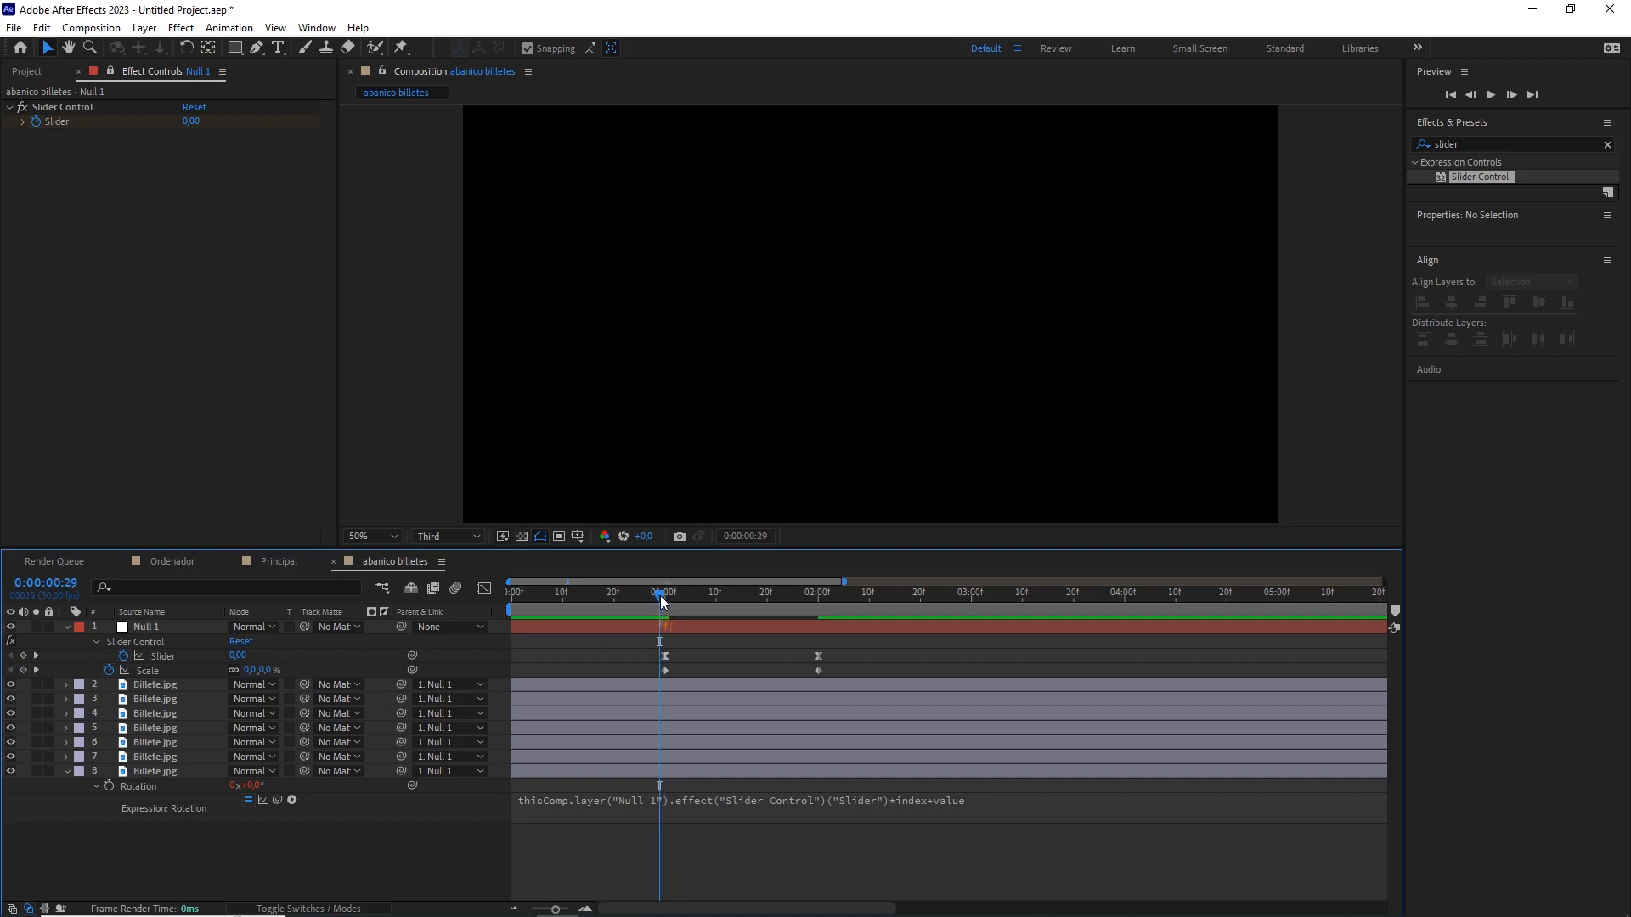
drag(665, 670, 578, 671)
click(598, 594)
drag(599, 601, 588, 598)
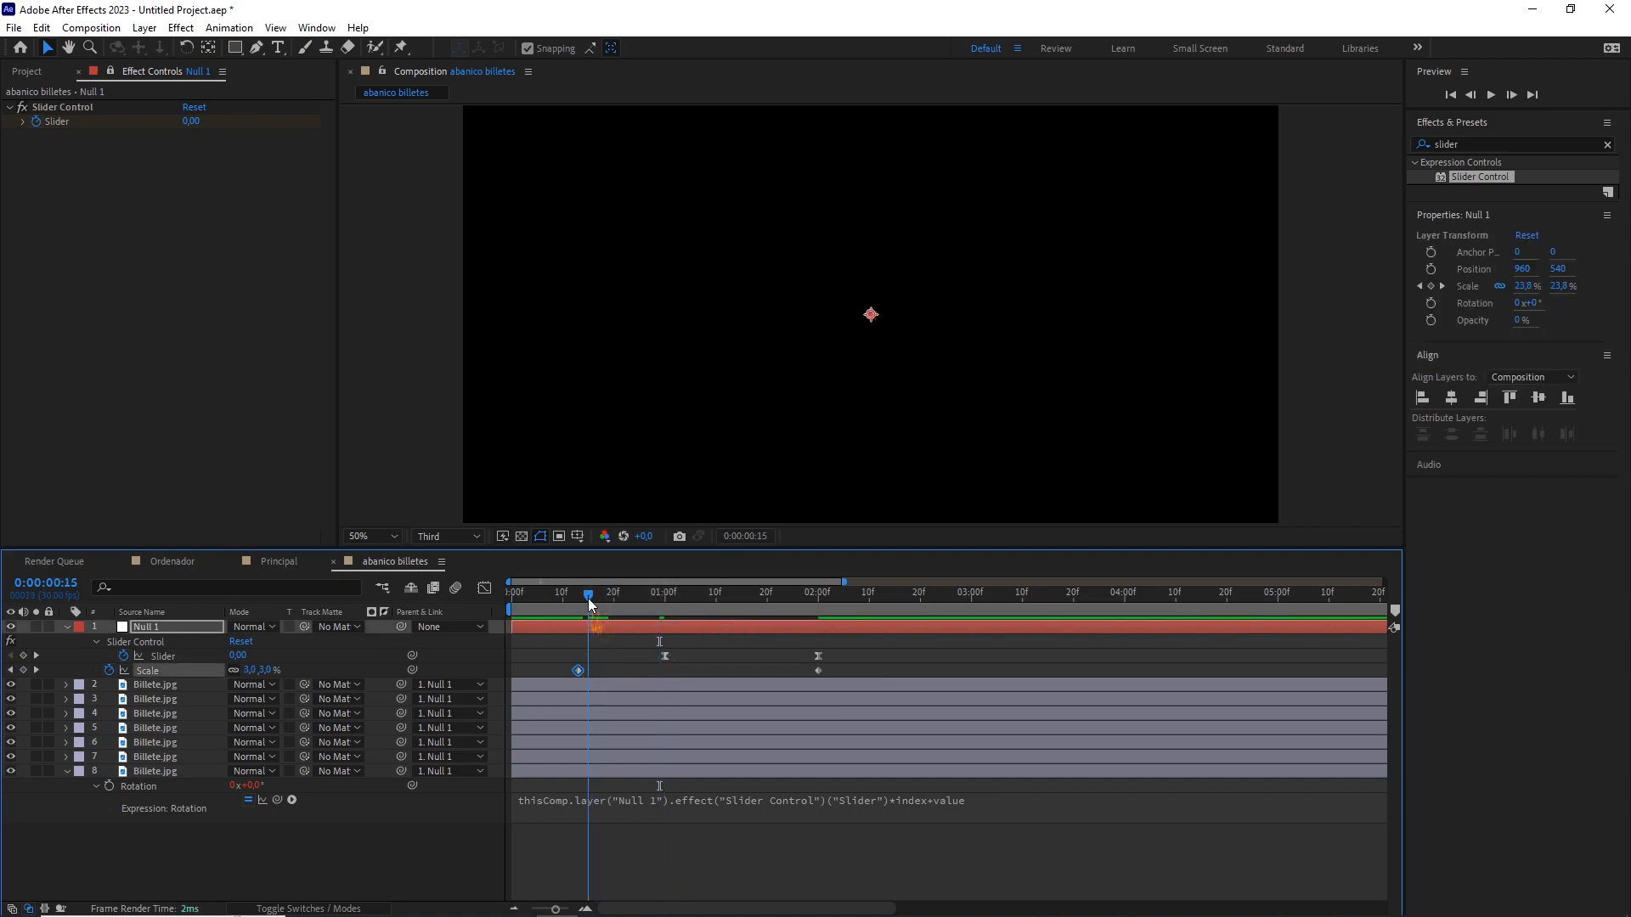
click(76, 586)
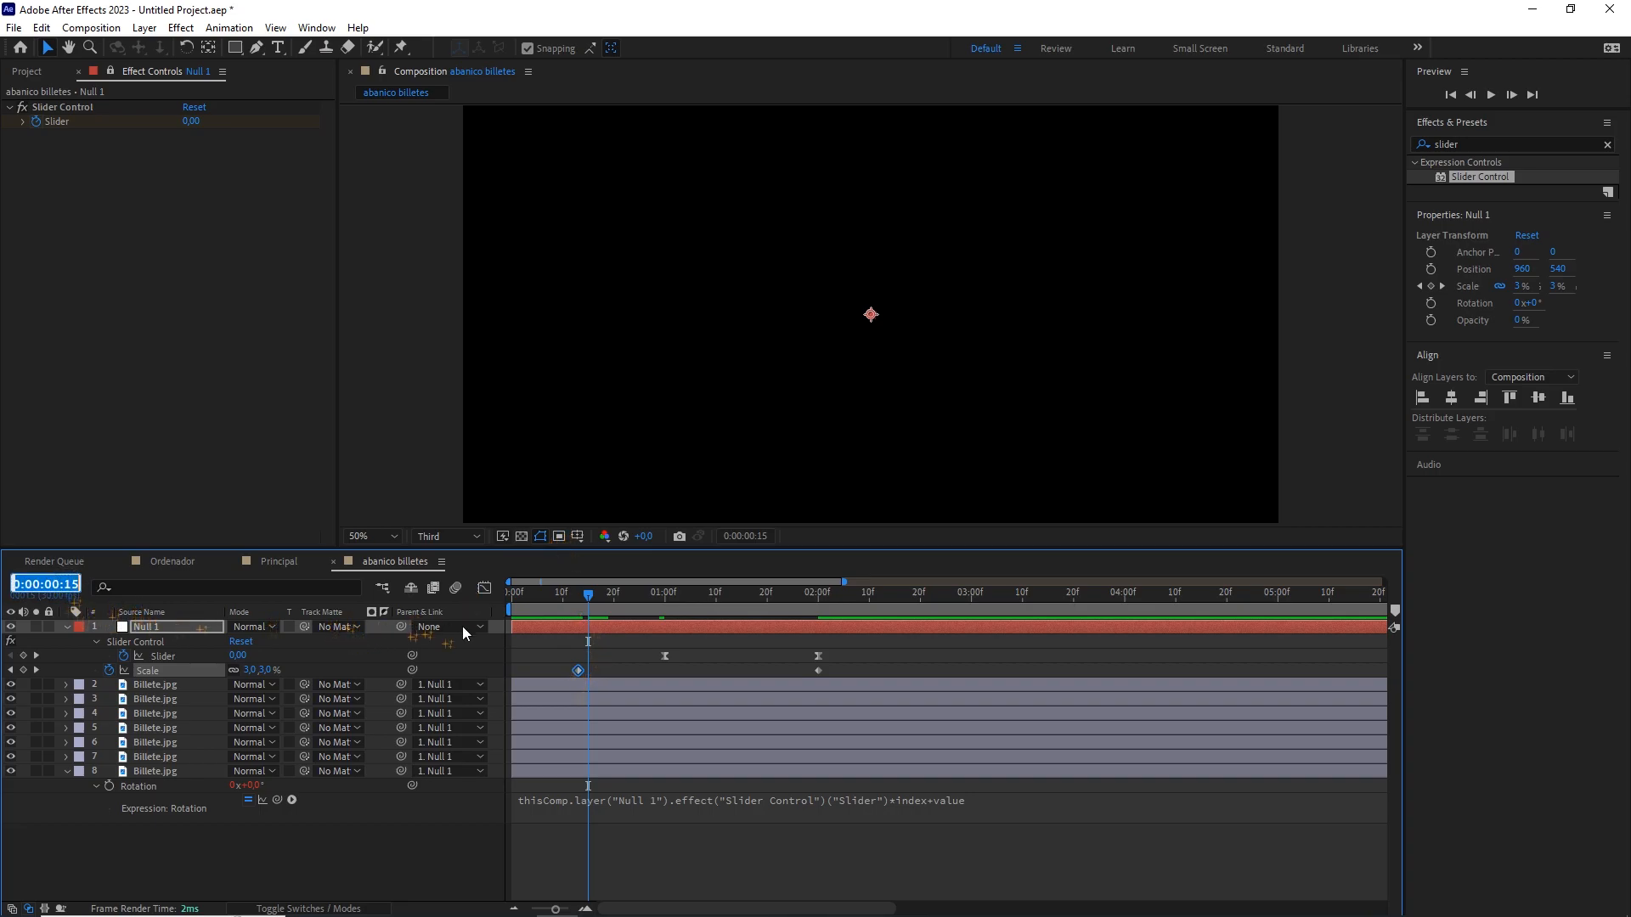
drag(575, 670, 589, 671)
Easy Ease both Scale keyframes, lengthen their speed-graph handles toward the middle, and preview the fan animation from the start.
drag(590, 600, 639, 656)
drag(844, 674, 554, 680)
key(F9)
click(484, 588)
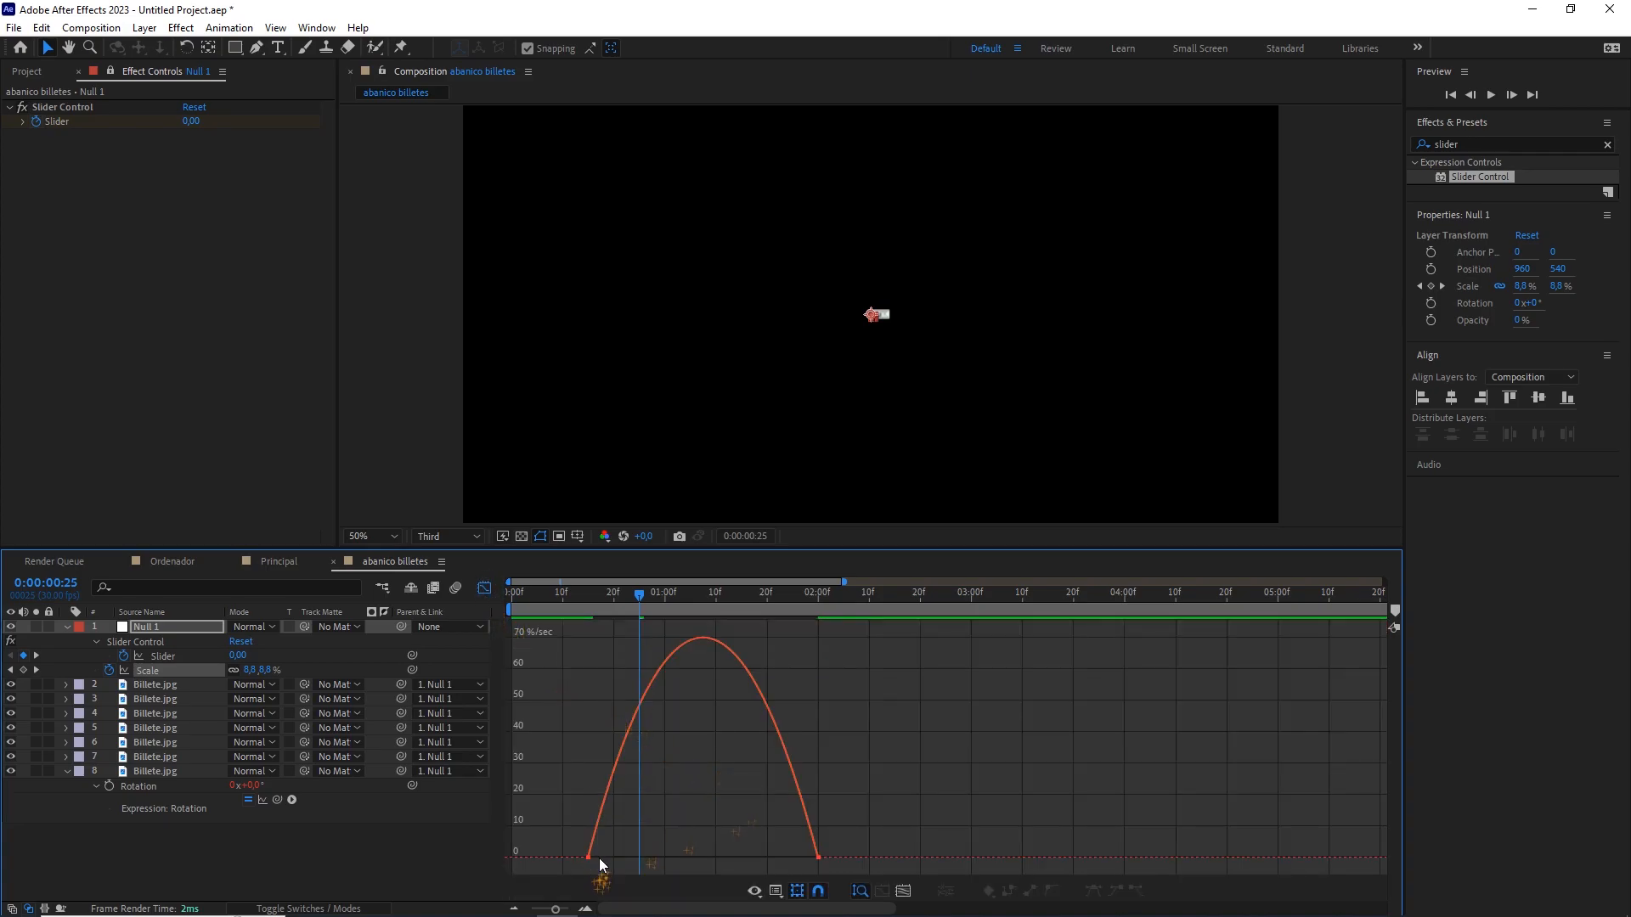
drag(896, 790, 660, 856)
drag(782, 856, 745, 851)
drag(639, 595, 511, 599)
click(455, 834)
key(space)
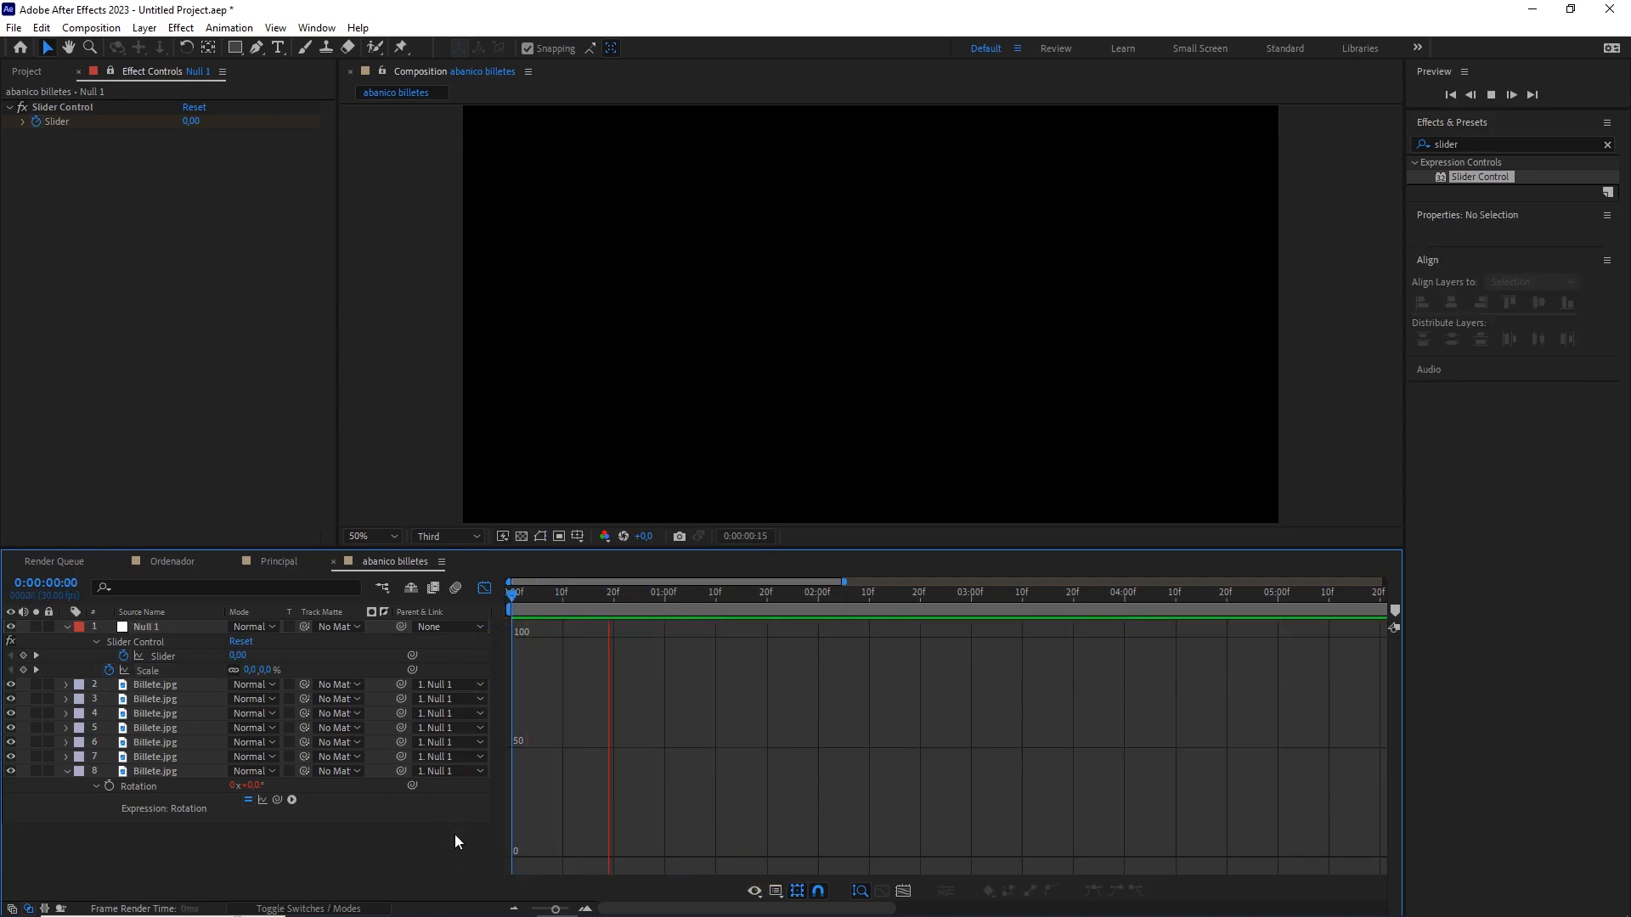
key(space)
drag(656, 597, 508, 596)
Collapse the Null 1 and lowest Billete.jpg layers, show the project assets, and return the timeline to layer bars.
click(65, 628)
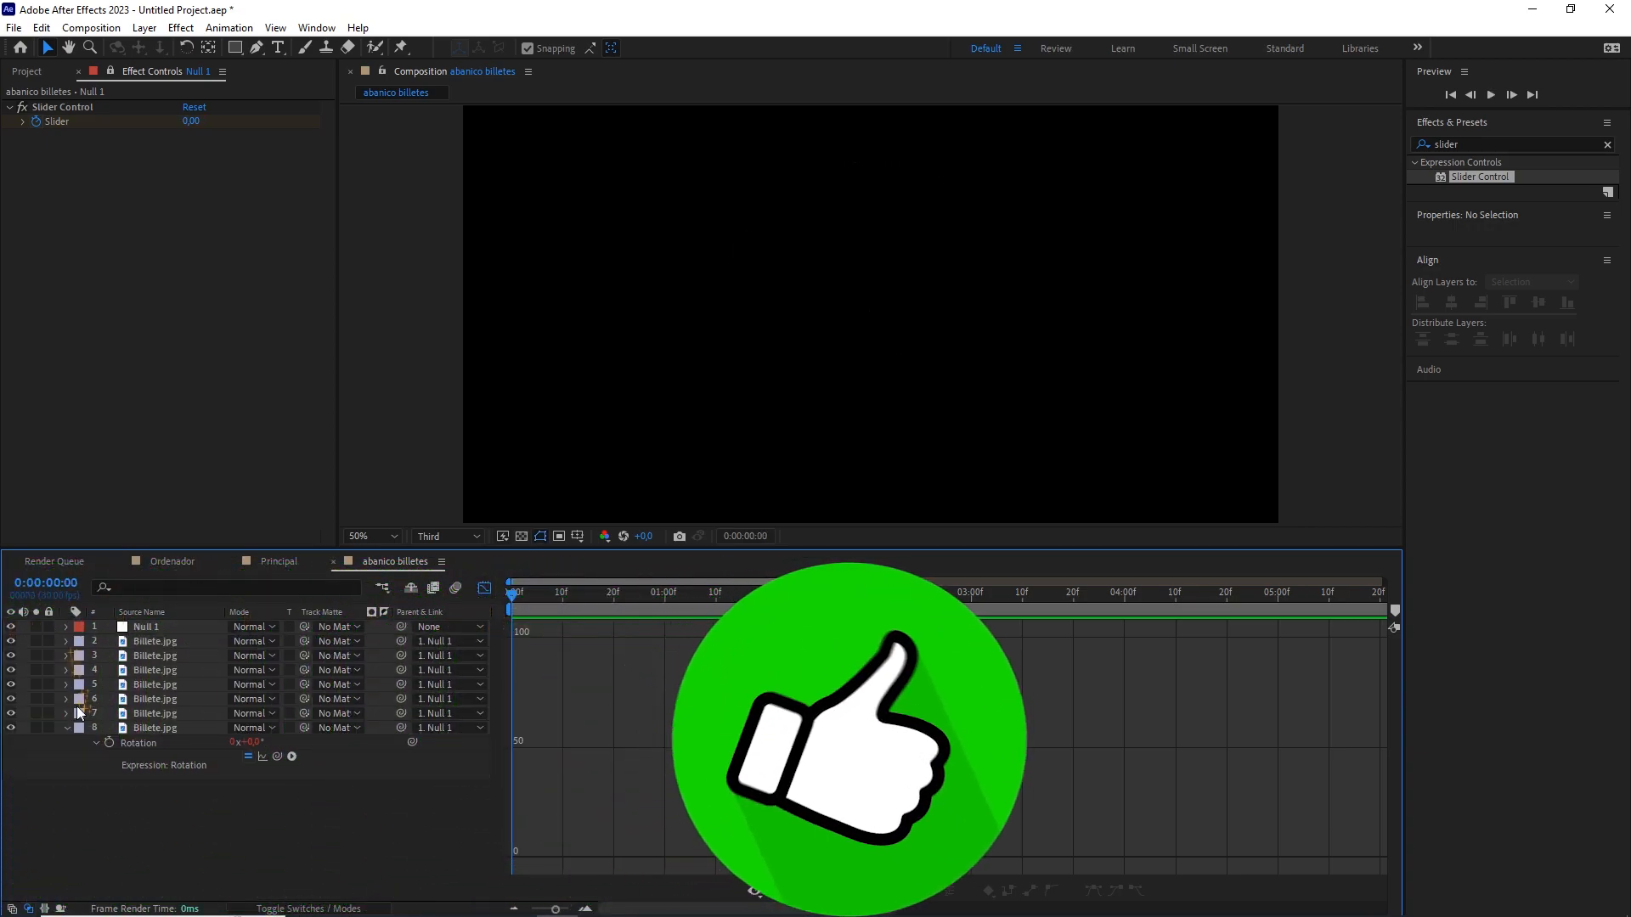
click(67, 728)
click(53, 73)
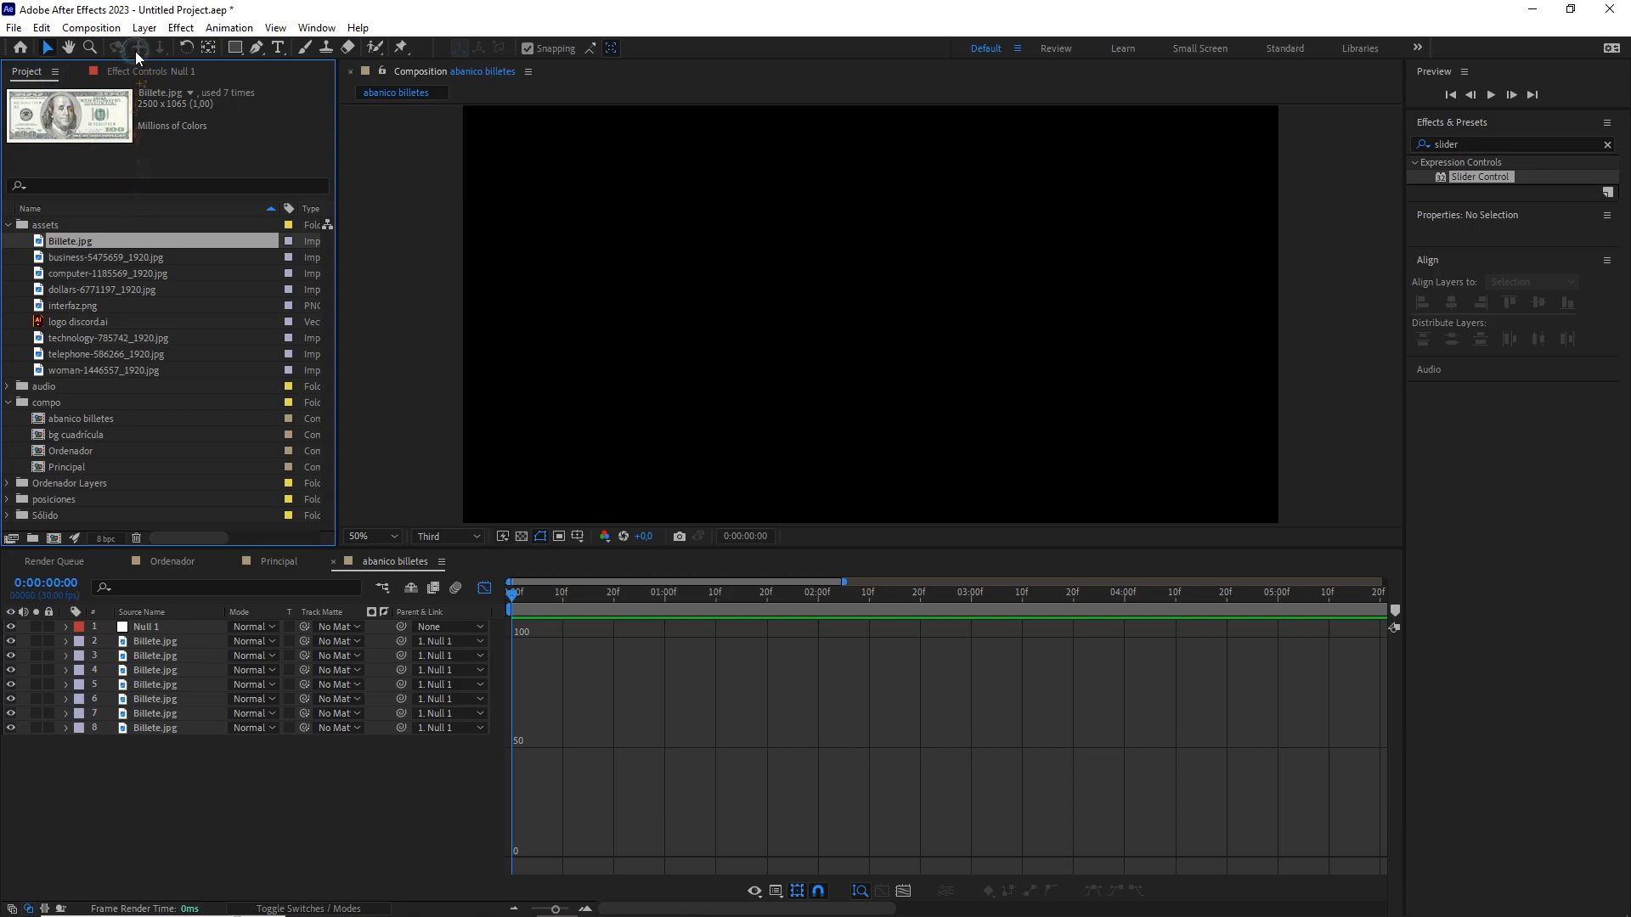
click(142, 74)
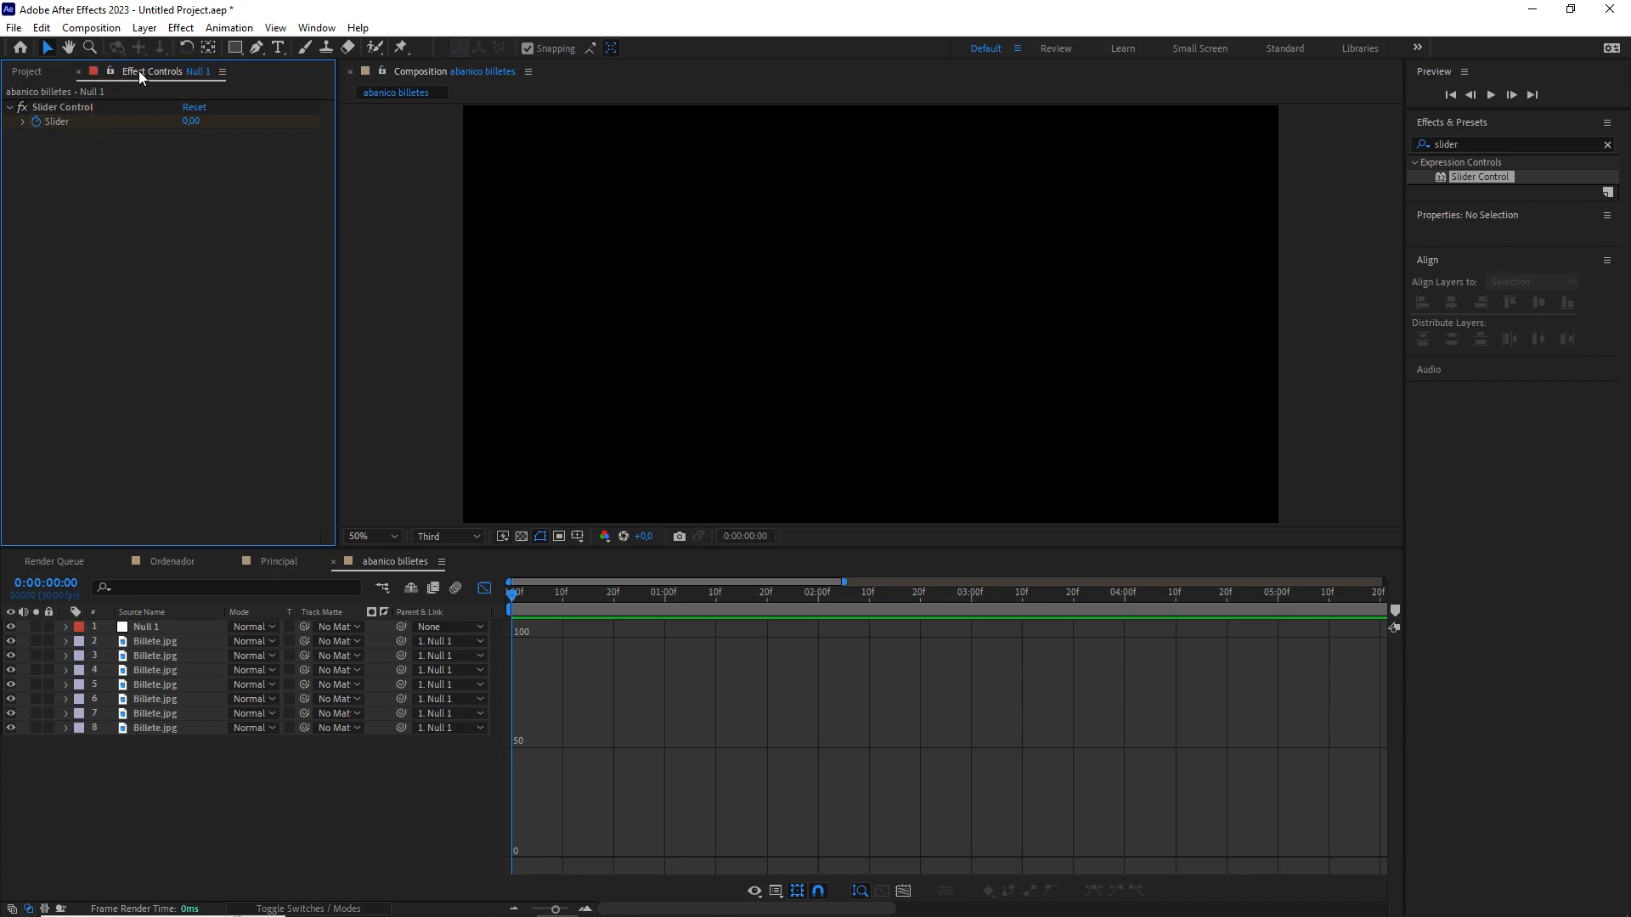
click(27, 72)
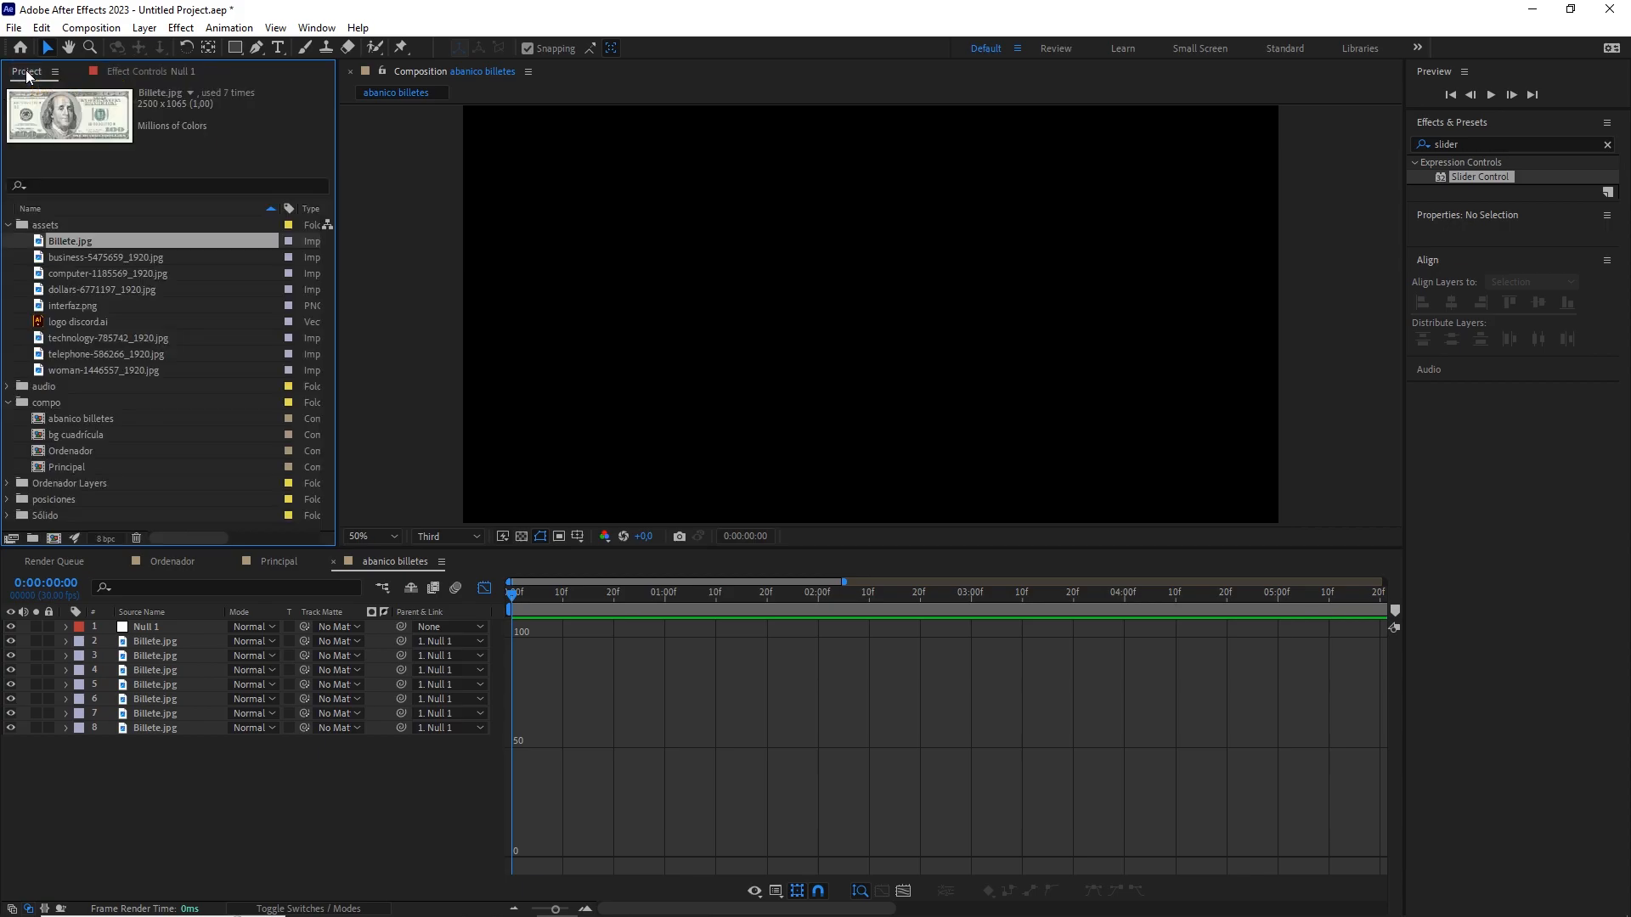
click(485, 588)
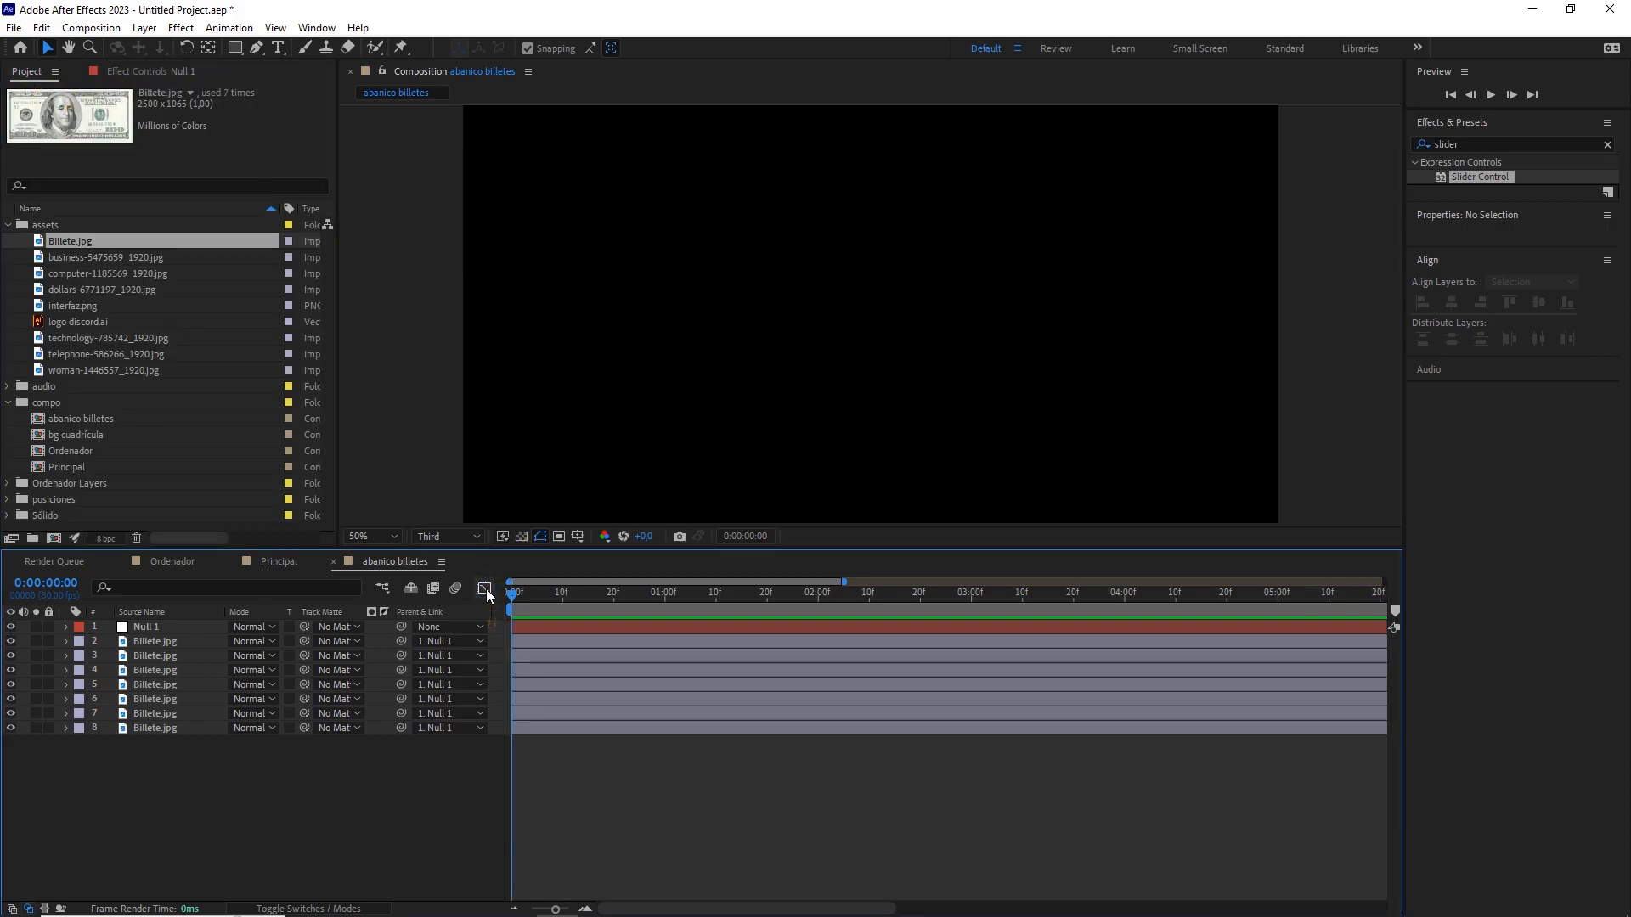
Place the abanico billetes composition above bg cuadrícula in the Principal composition and make both layers 3D.
scroll(786, 377, down, 2)
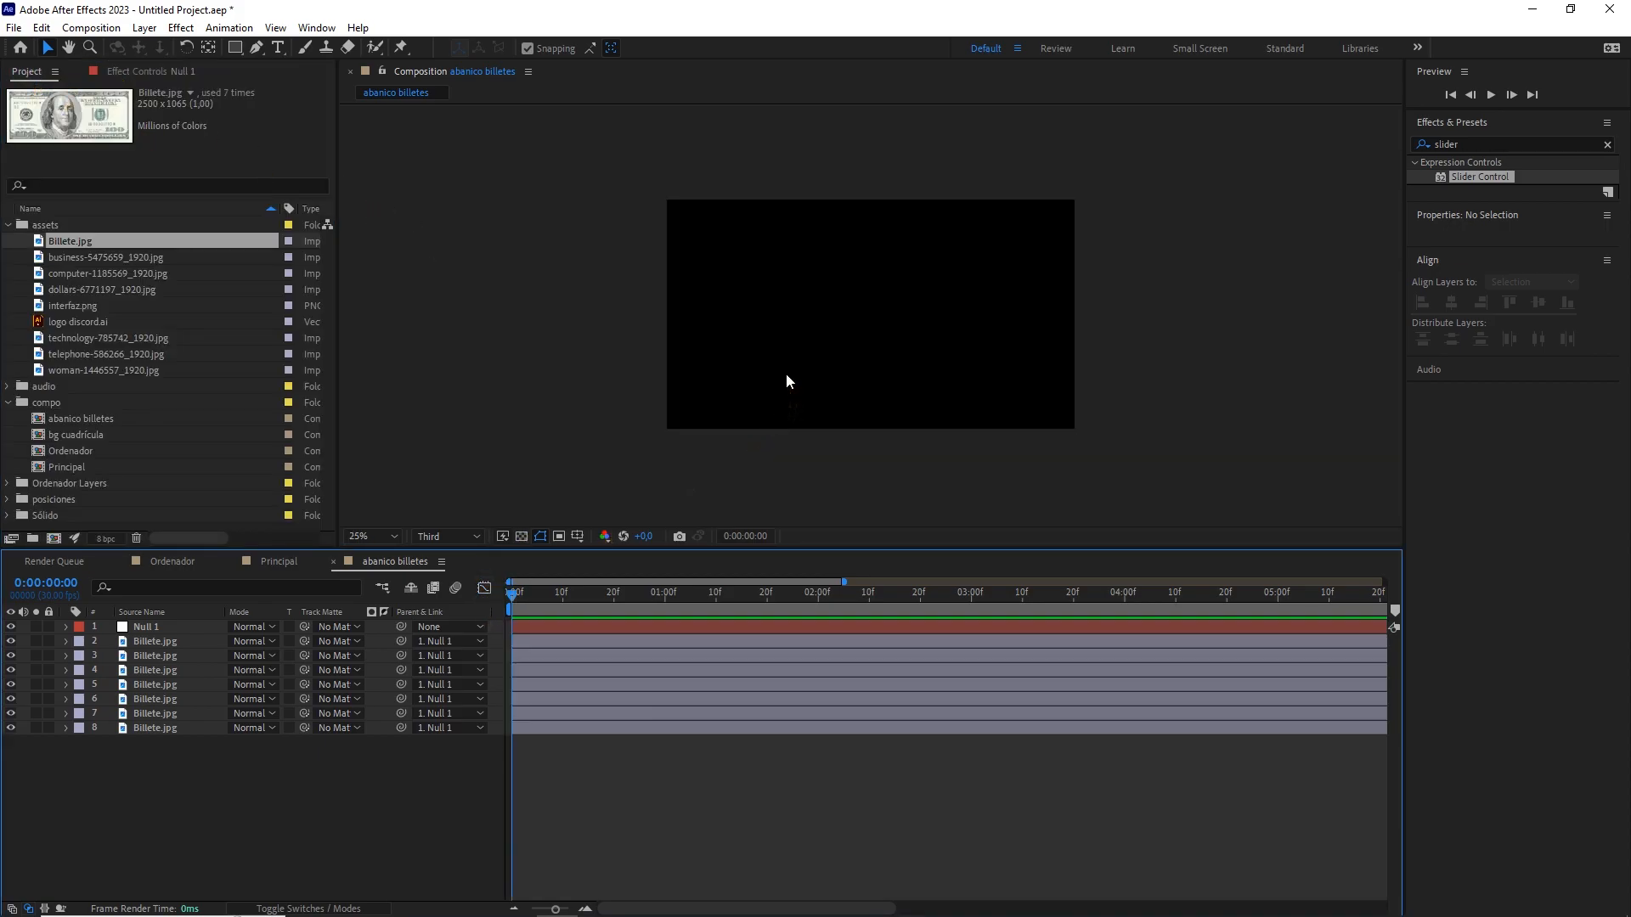
click(277, 561)
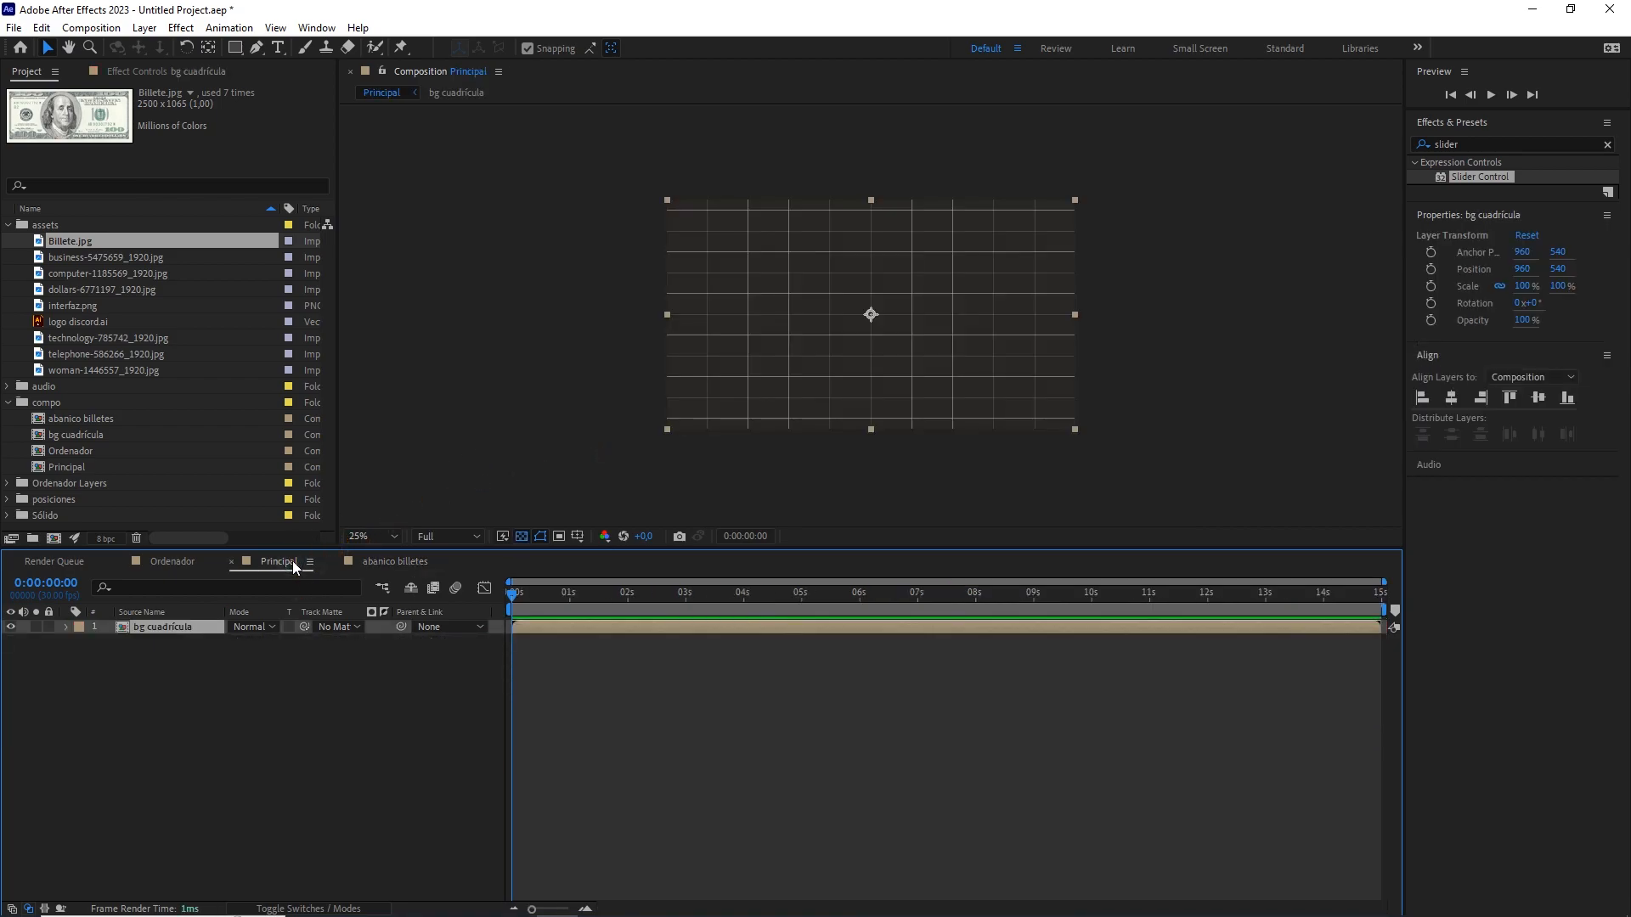
drag(81, 419, 161, 623)
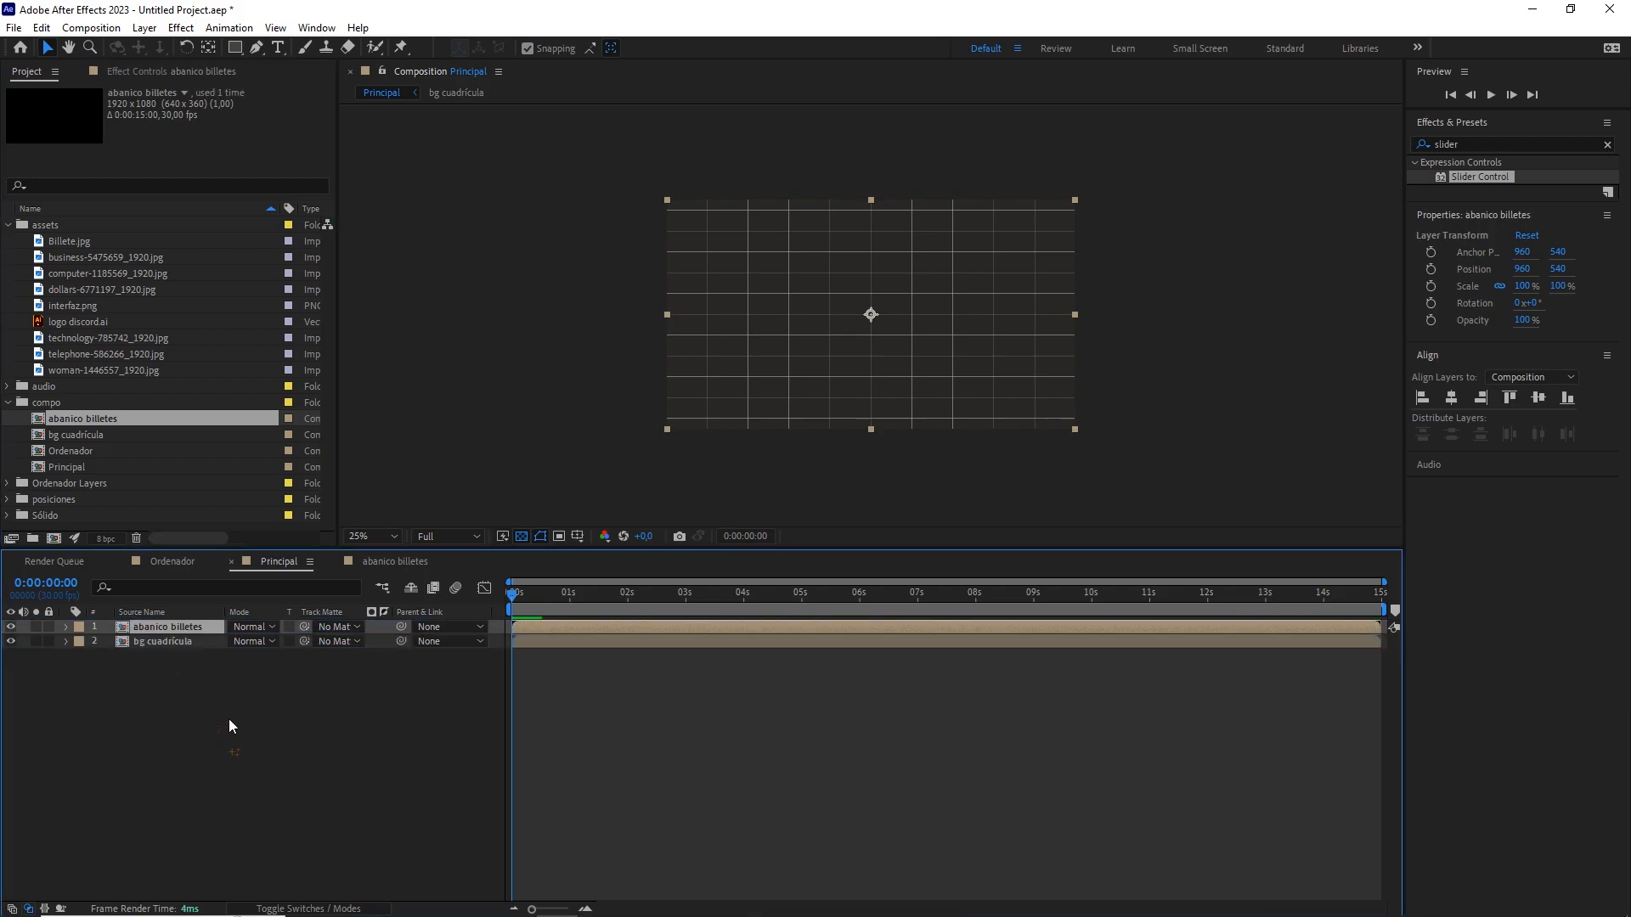
key(F4)
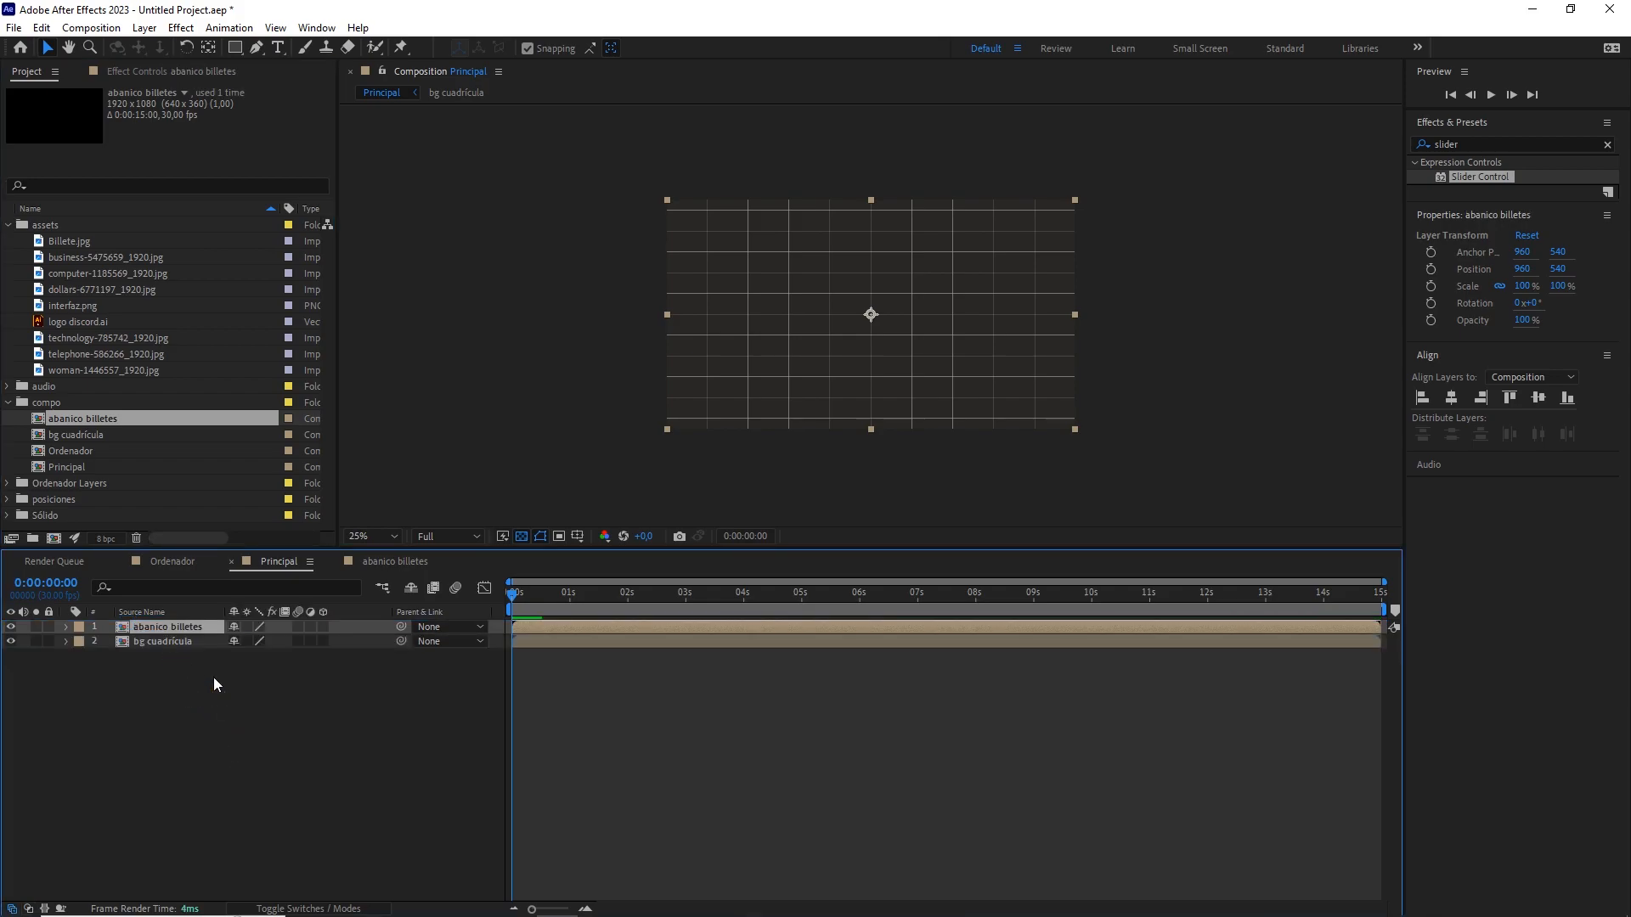
drag(325, 626, 326, 641)
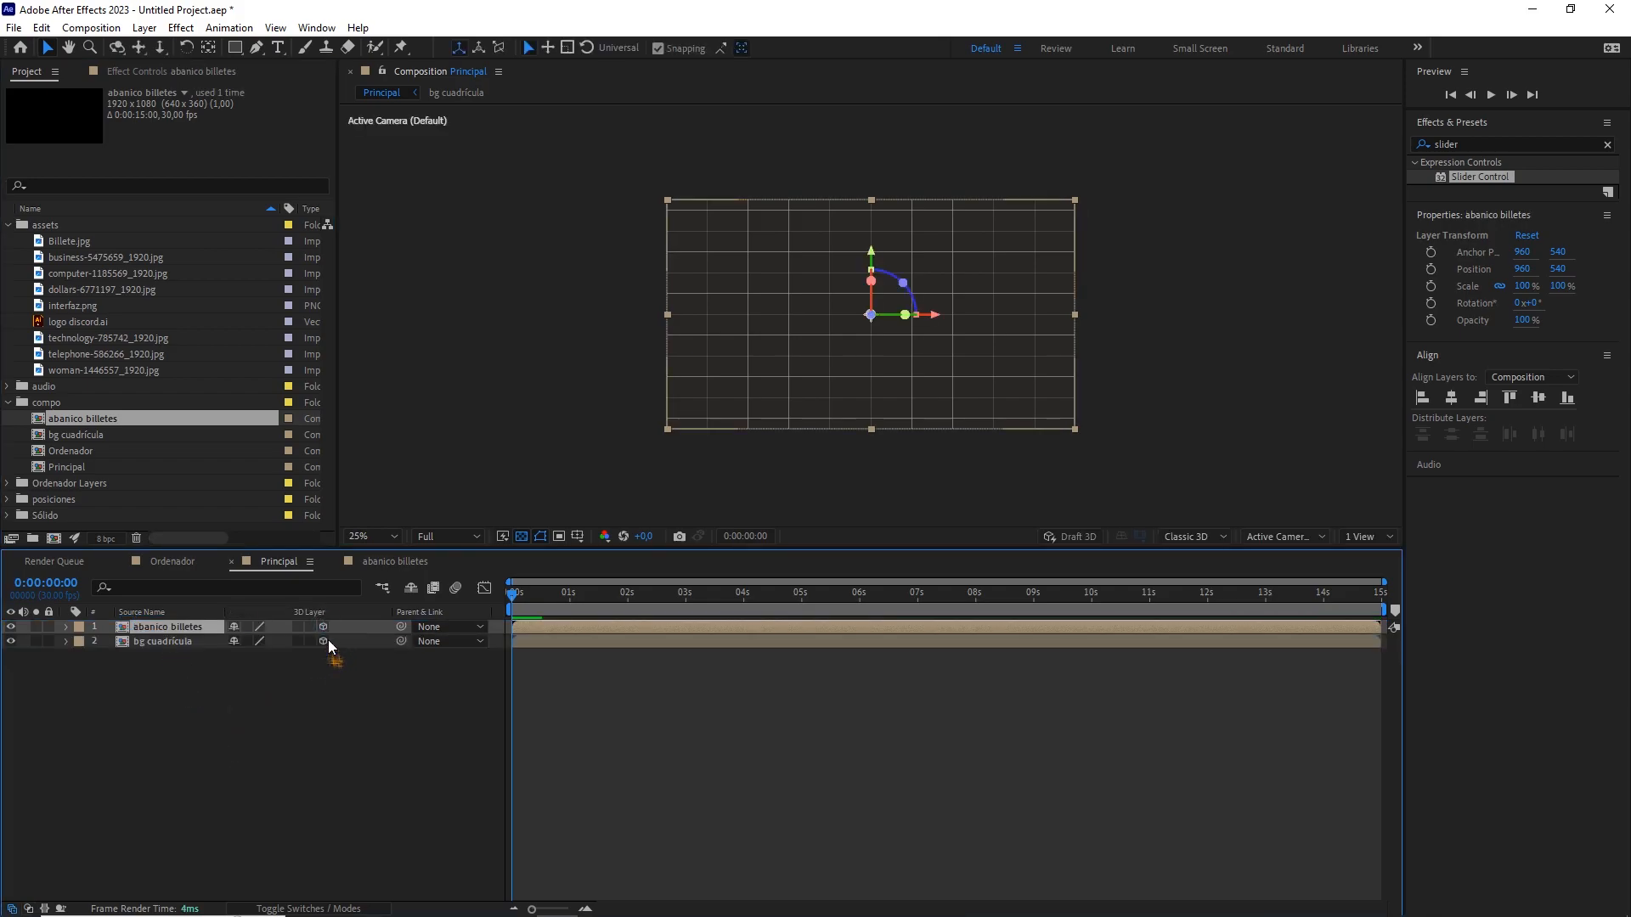
click(191, 683)
Show the Principal composition in two views and set bg cuadrícula's Z position to 300.
click(169, 645)
key(p)
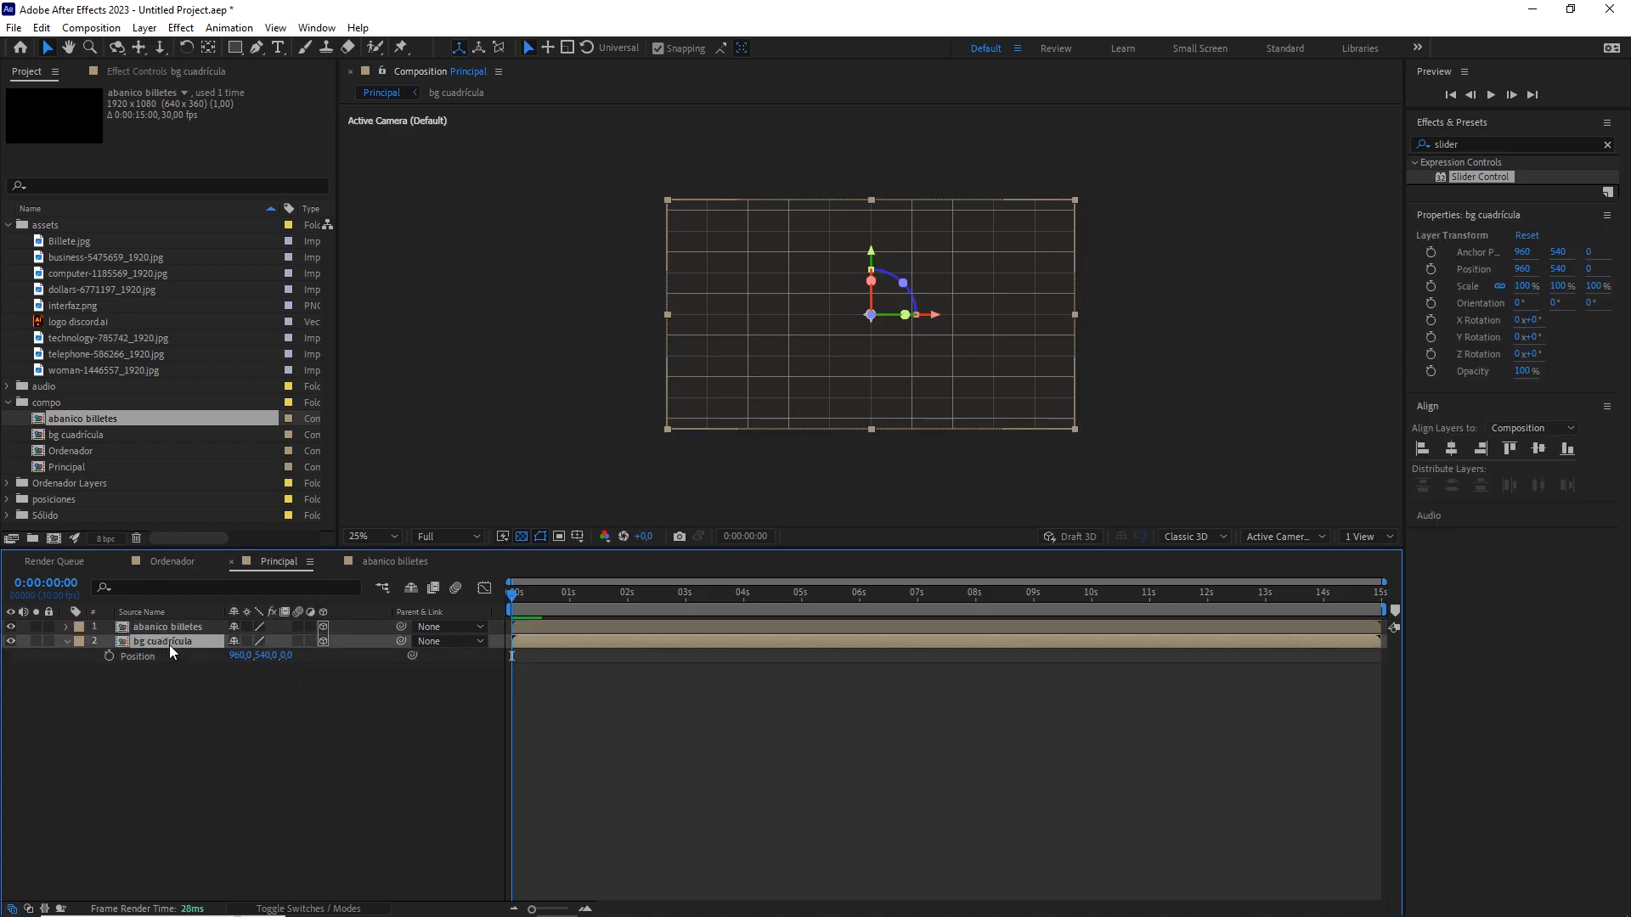
click(1371, 538)
click(1374, 577)
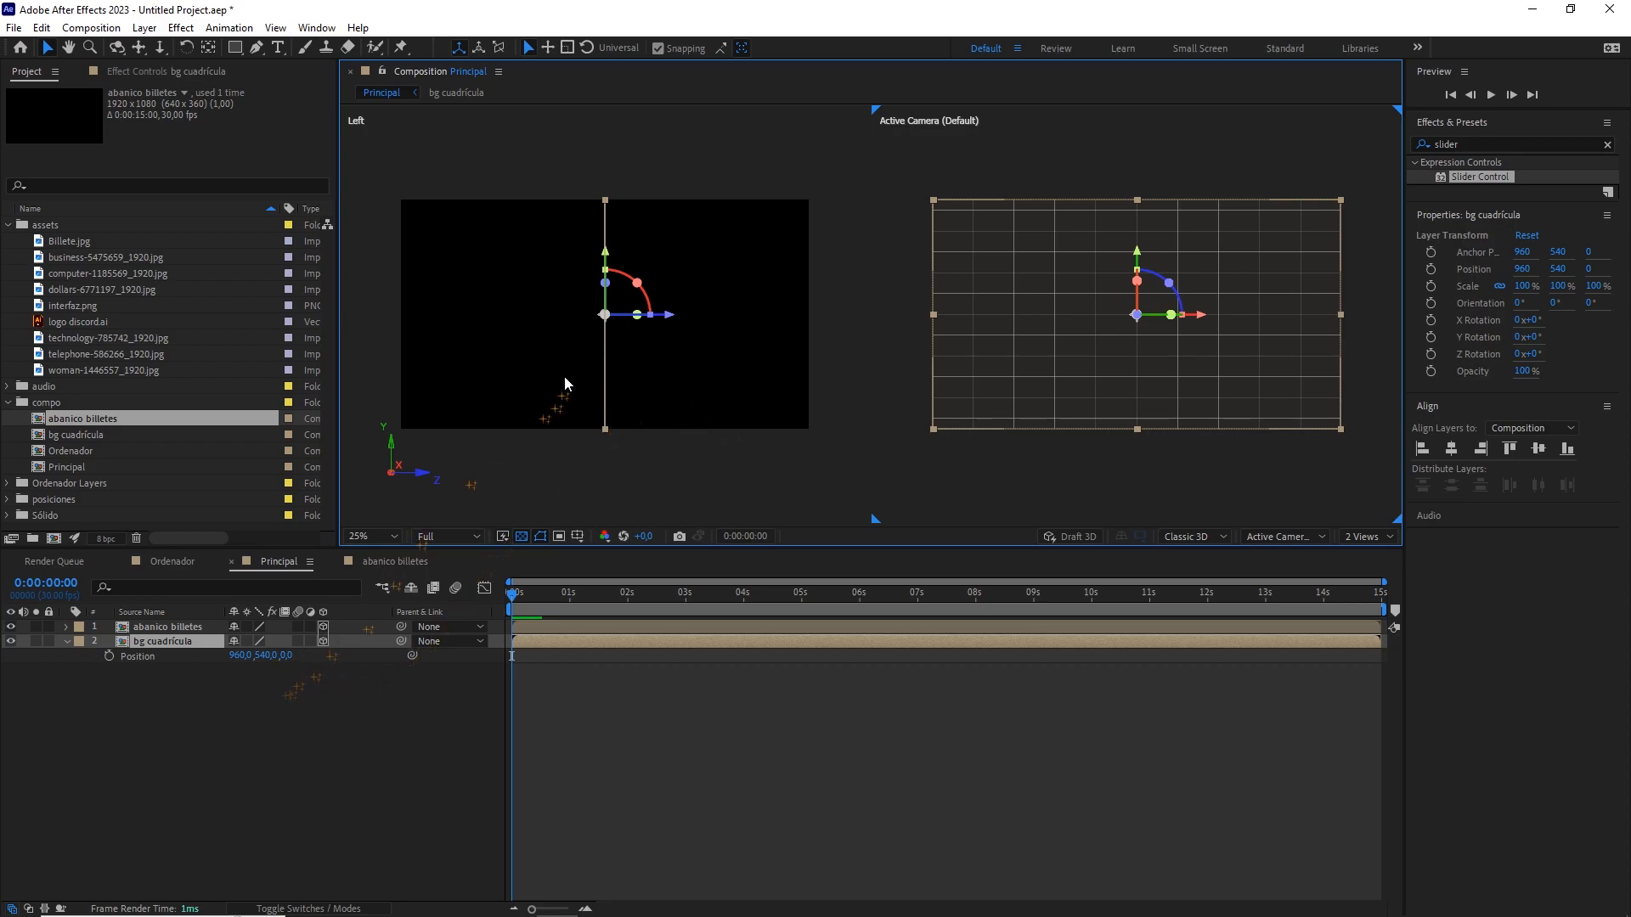
drag(664, 319, 611, 319)
click(294, 655)
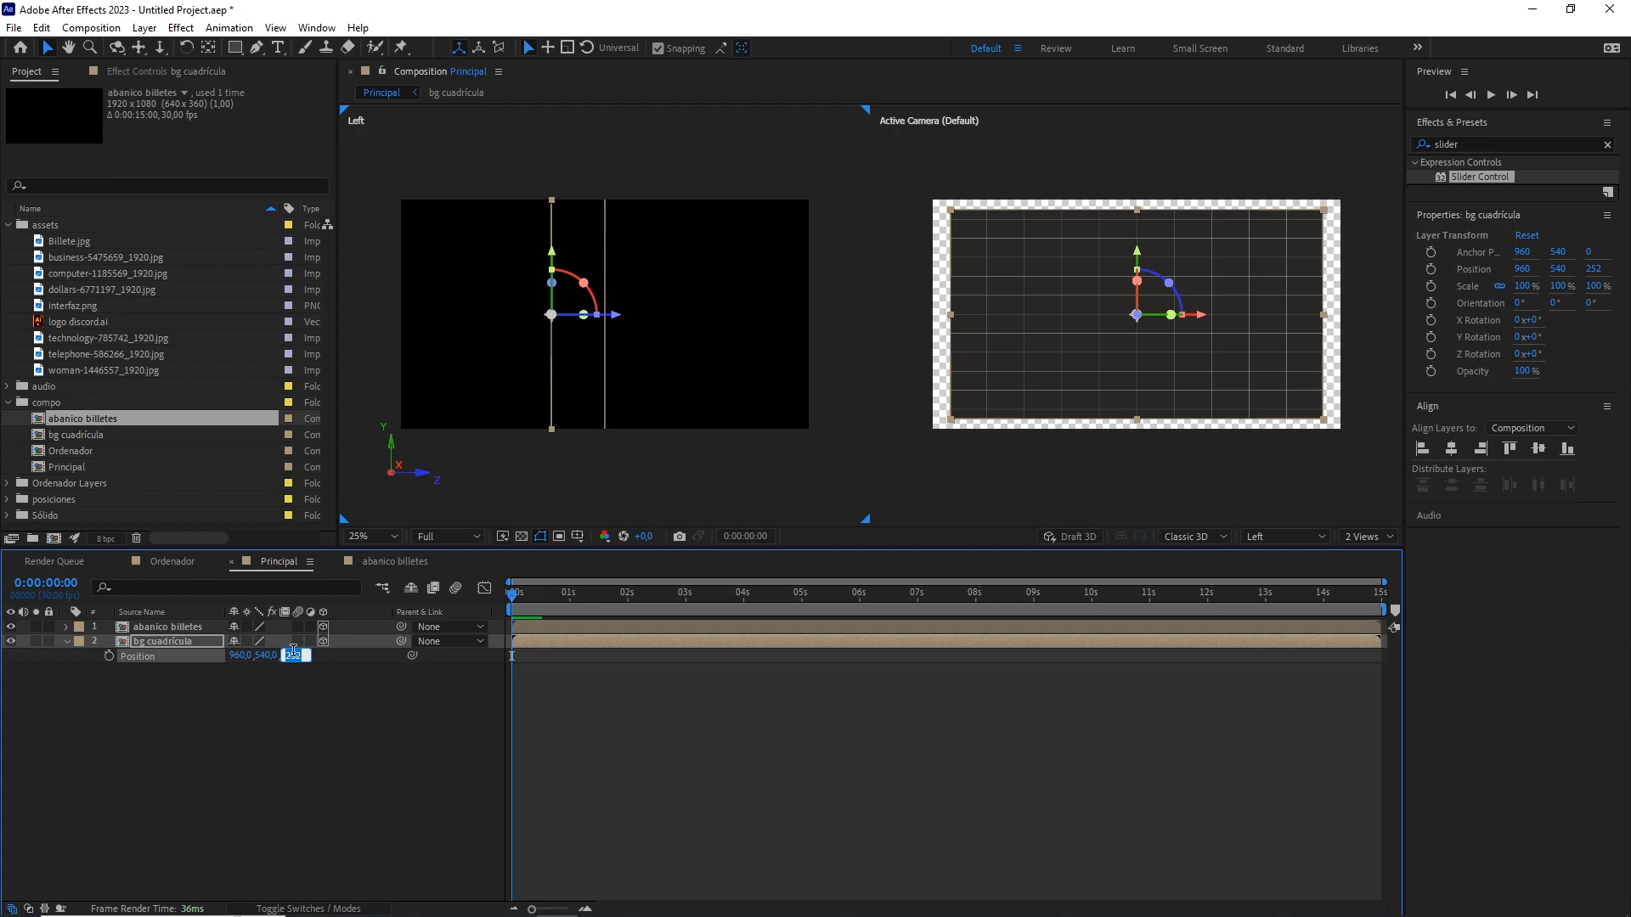
click(338, 734)
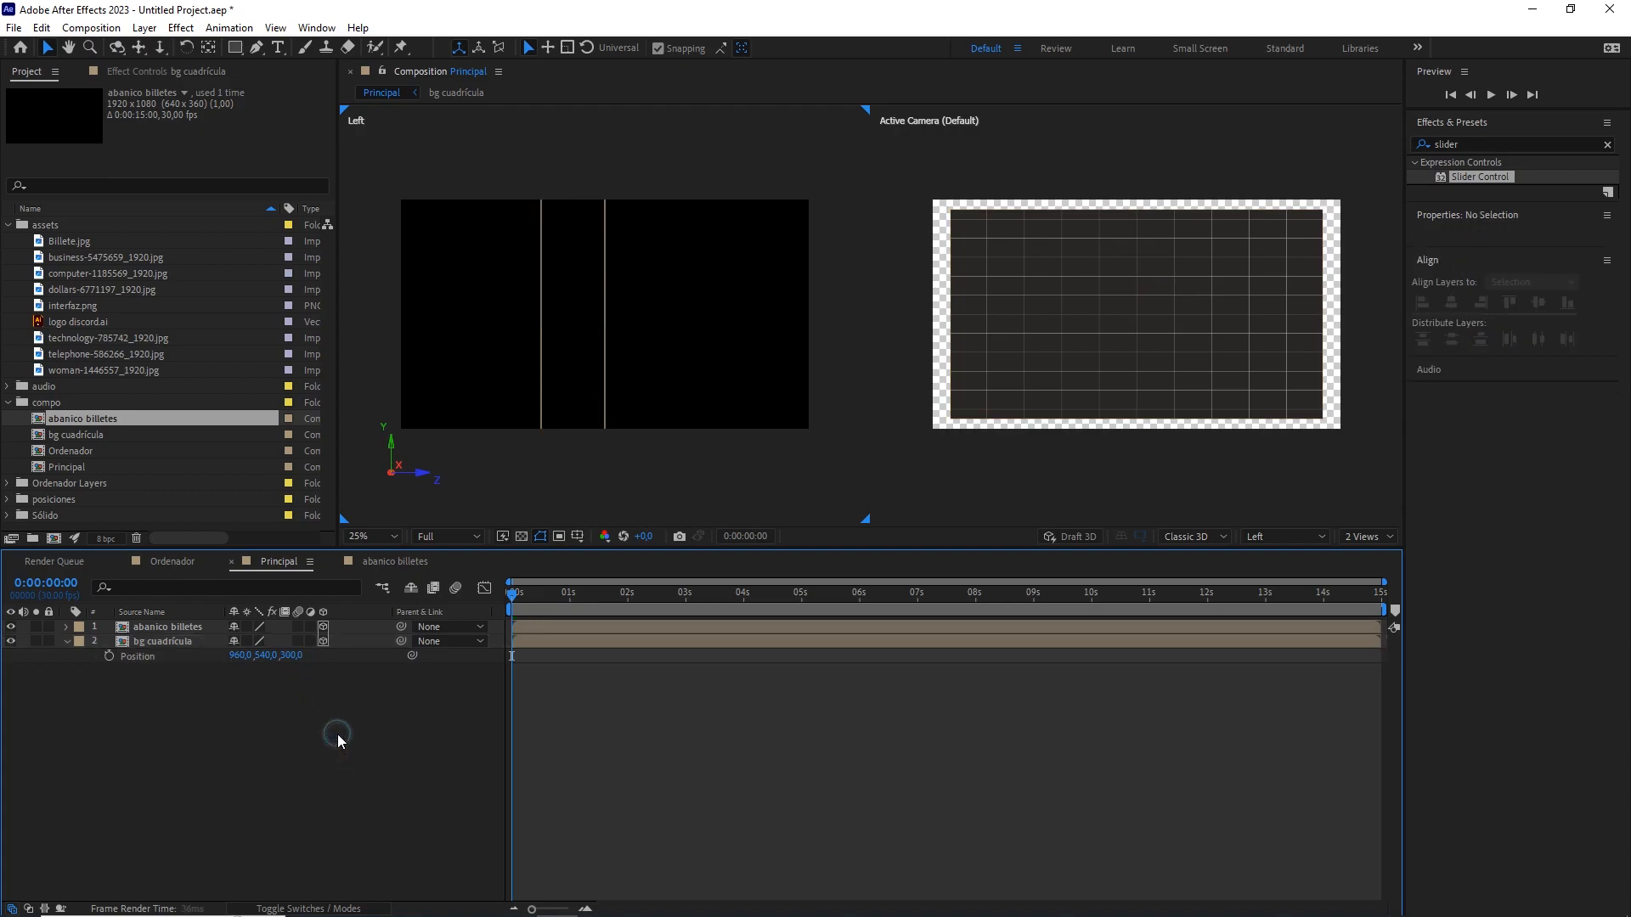
Apply the CC RepeTile effect to the bg cuadrícula layer in the Principal composition.
click(187, 640)
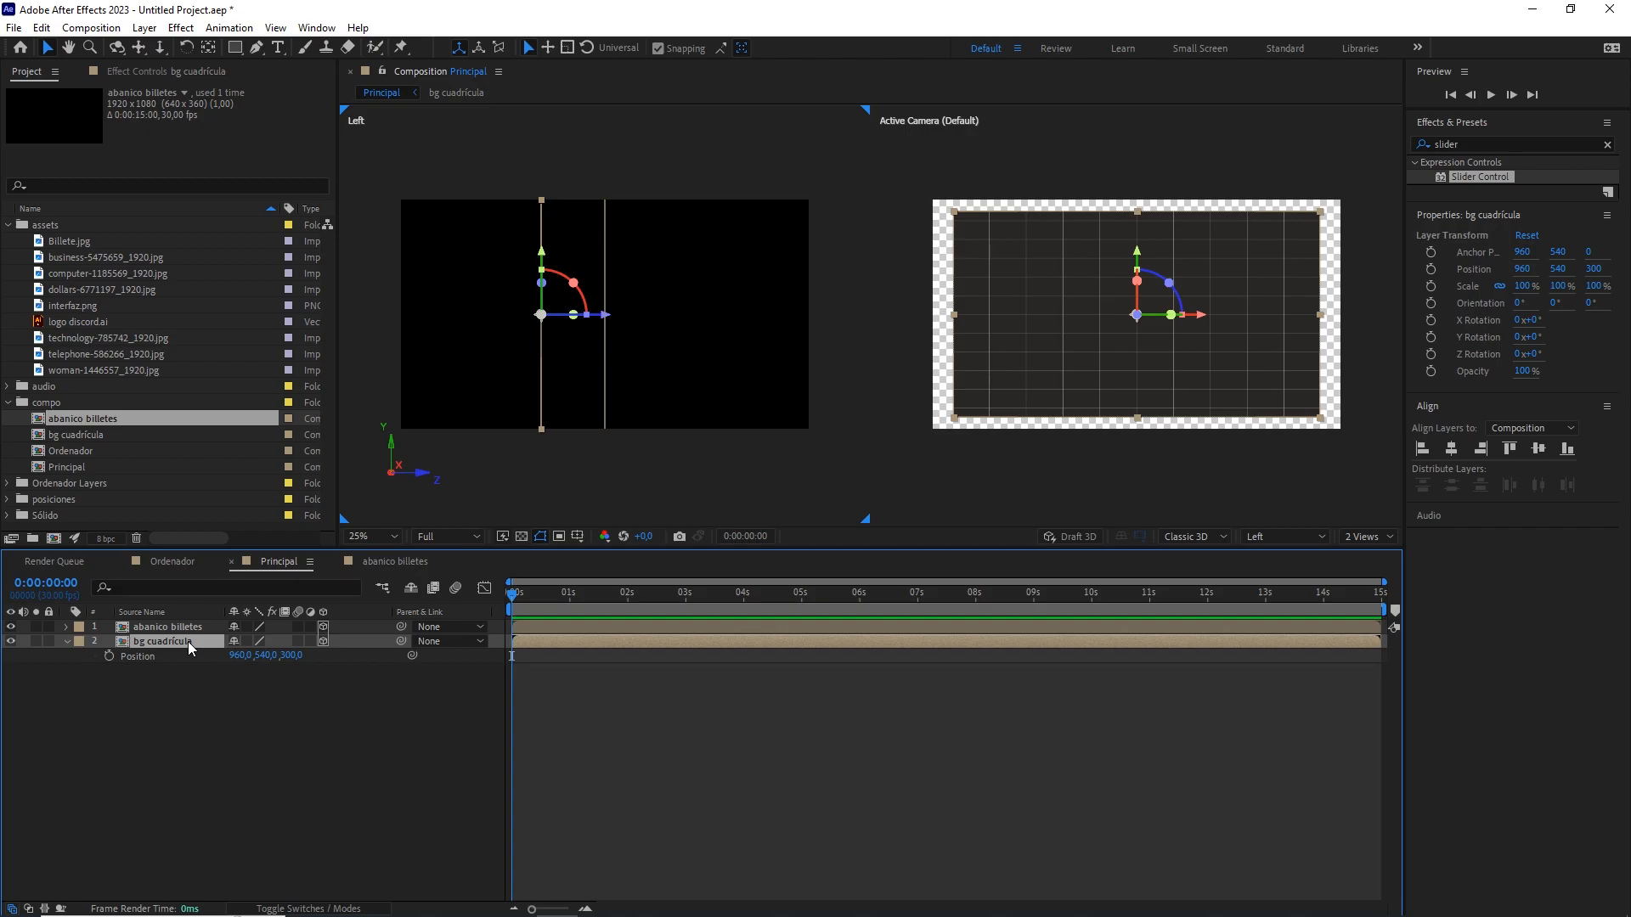
click(293, 654)
click(185, 642)
click(1486, 143)
text(cc re)
drag(1478, 177, 177, 642)
Expand the bg cuadrícula tiling to 2170 right, 3080 left, 2180 down and 2280 up, with Tiling kept on Repeat.
drag(188, 121, 342, 125)
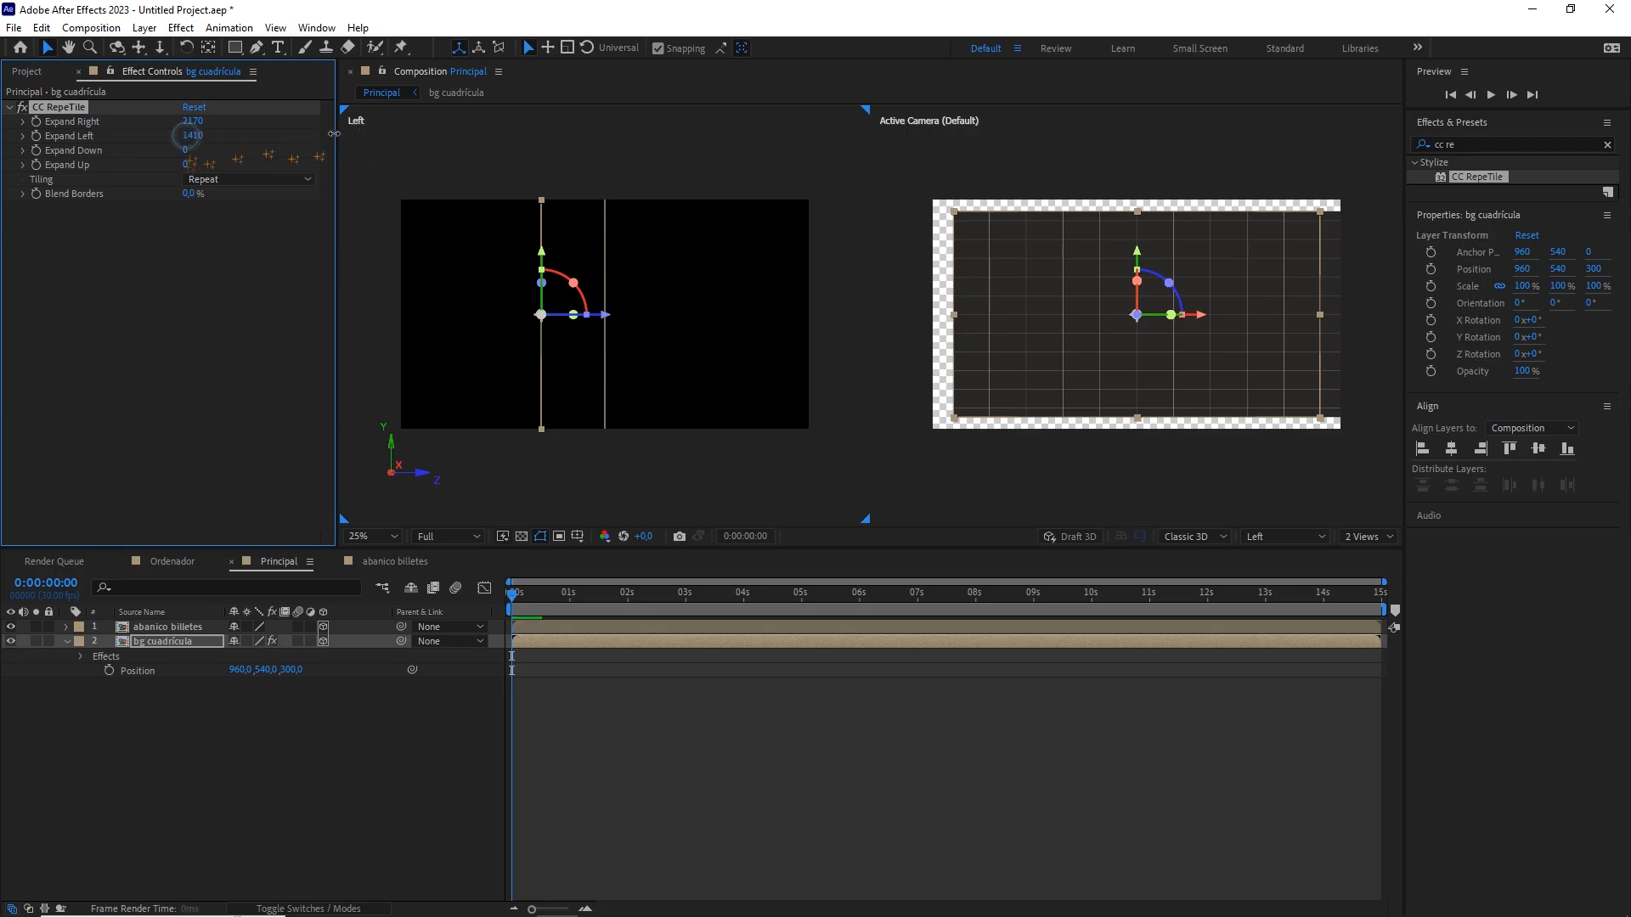
drag(186, 136, 437, 162)
drag(185, 150, 374, 166)
drag(186, 165, 372, 157)
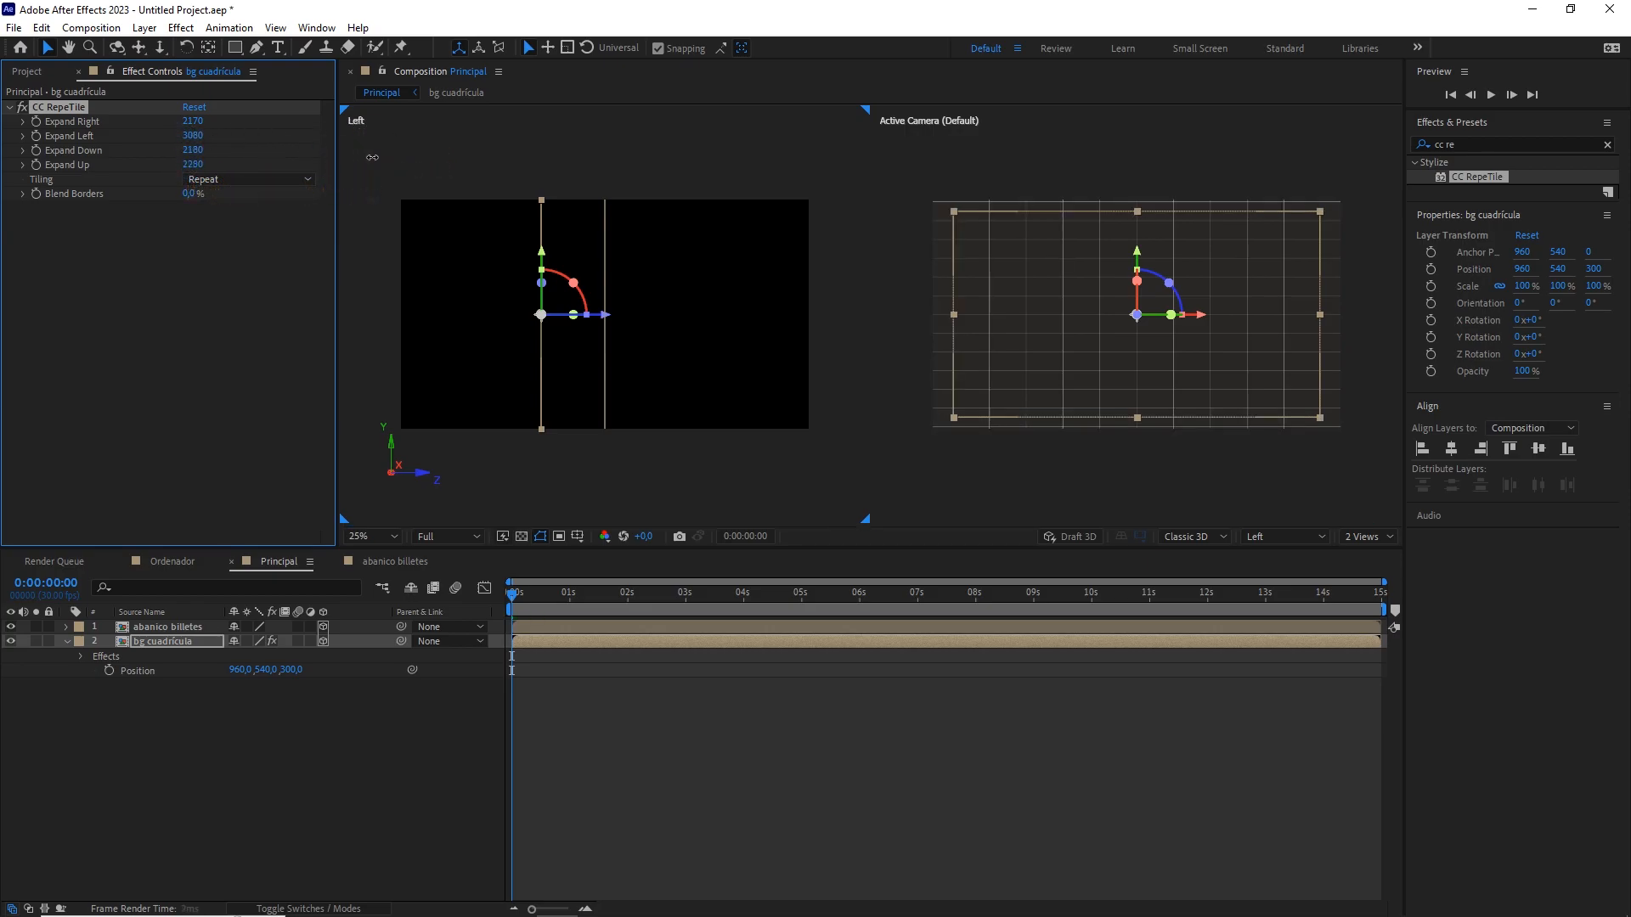
click(226, 179)
click(229, 198)
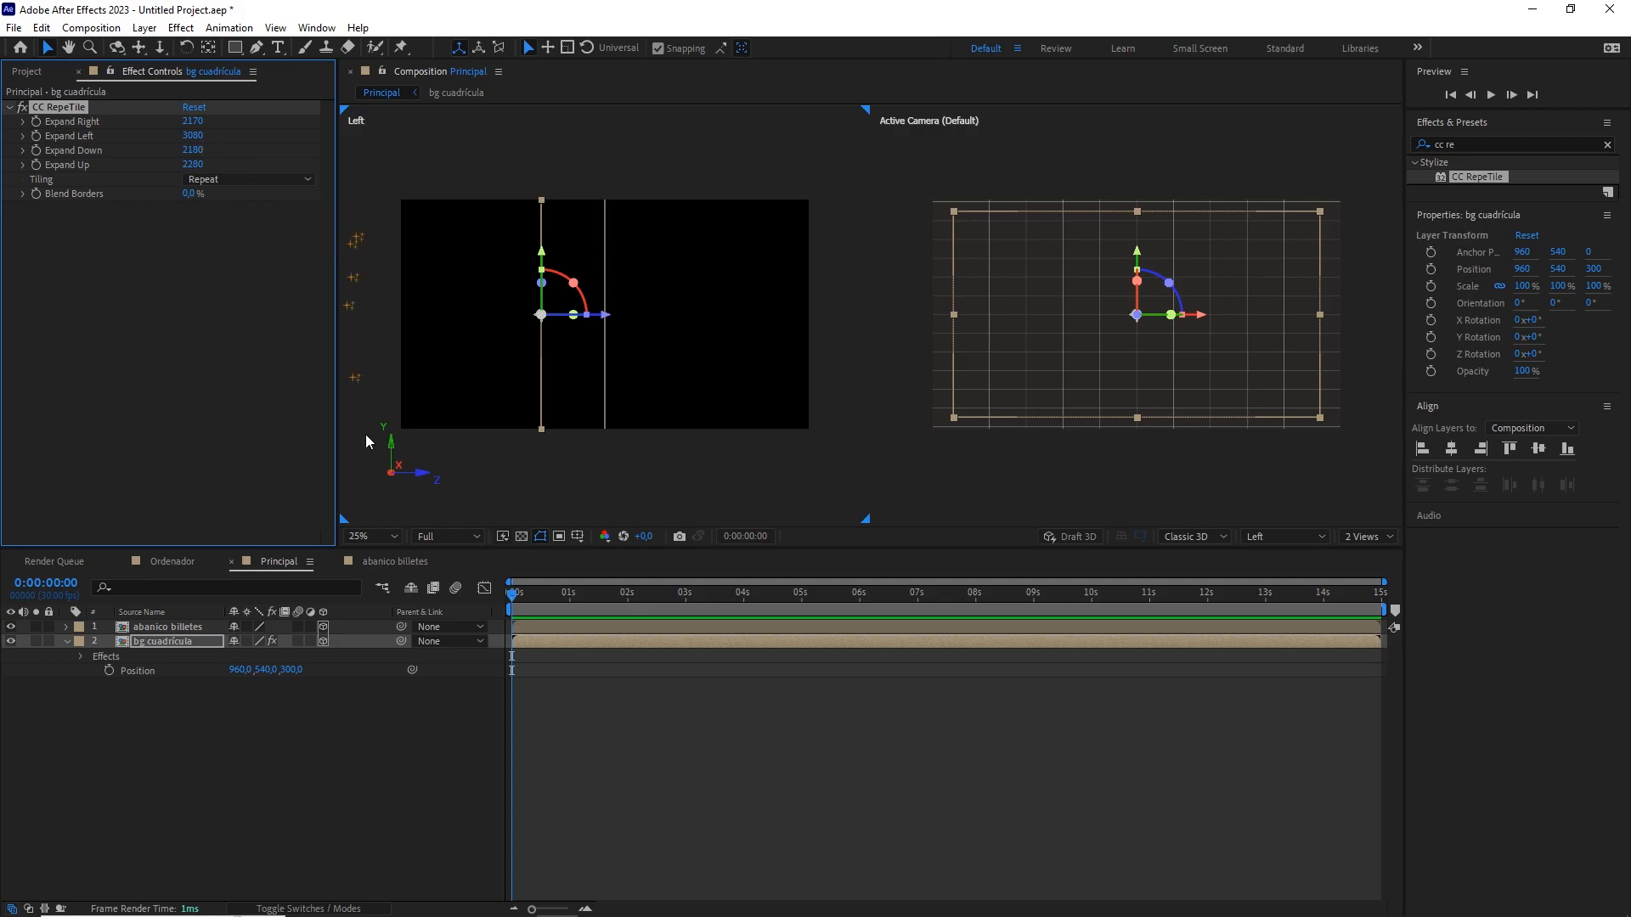
Return the Principal composition to a single view and scrub to 0:00:01:27 to check the fan over the grid.
click(323, 769)
click(1367, 537)
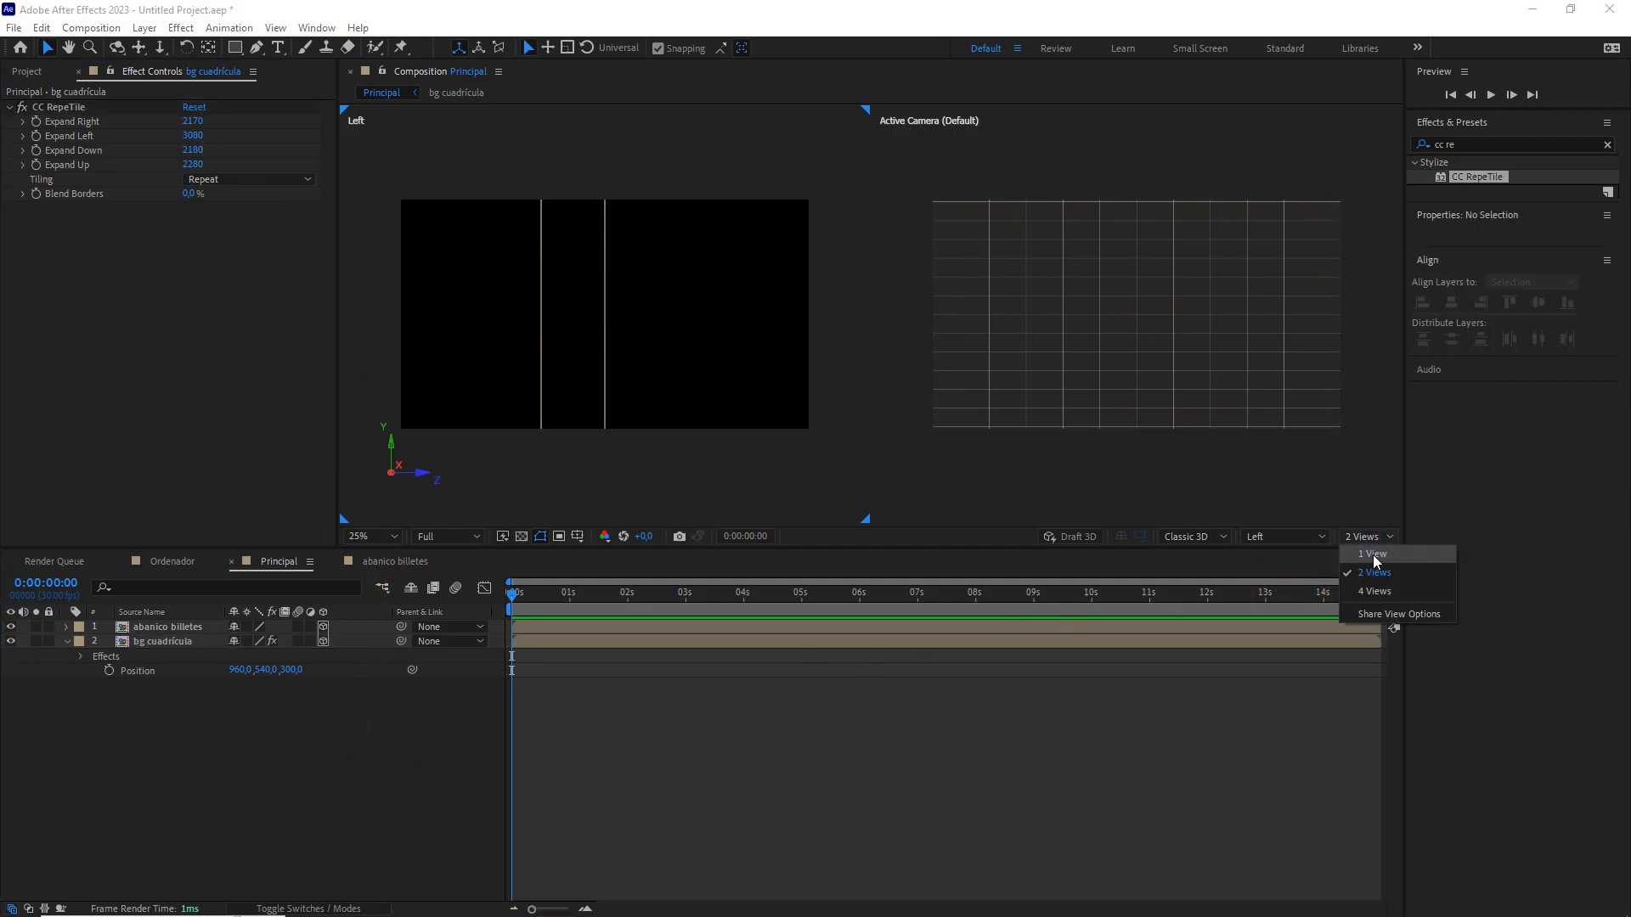
click(1369, 564)
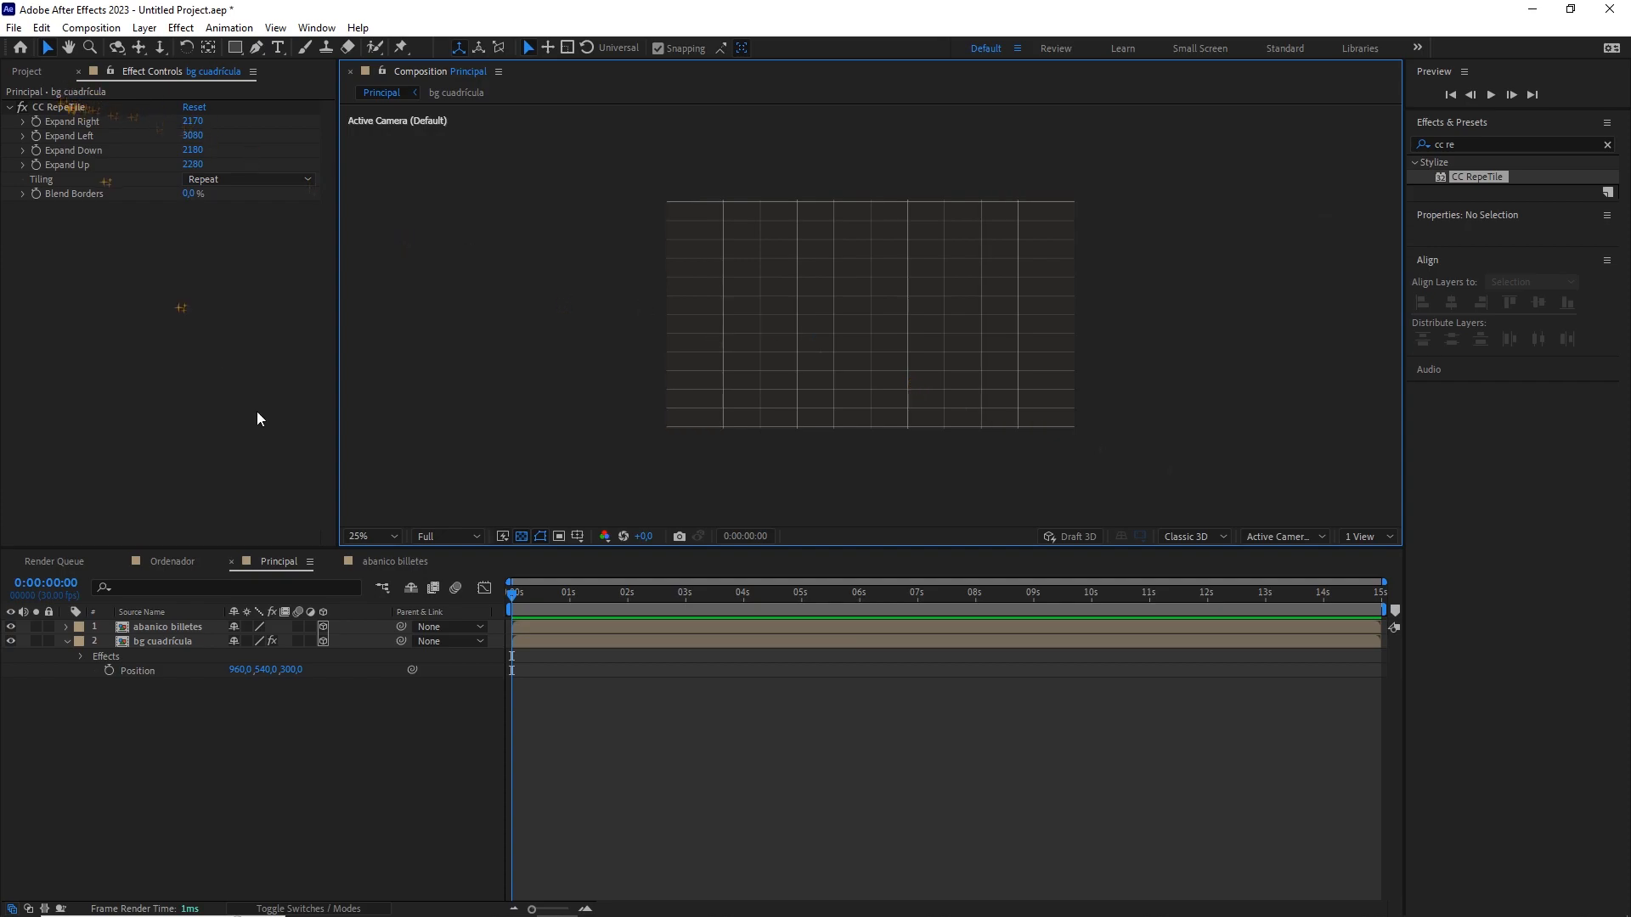
drag(527, 594, 621, 603)
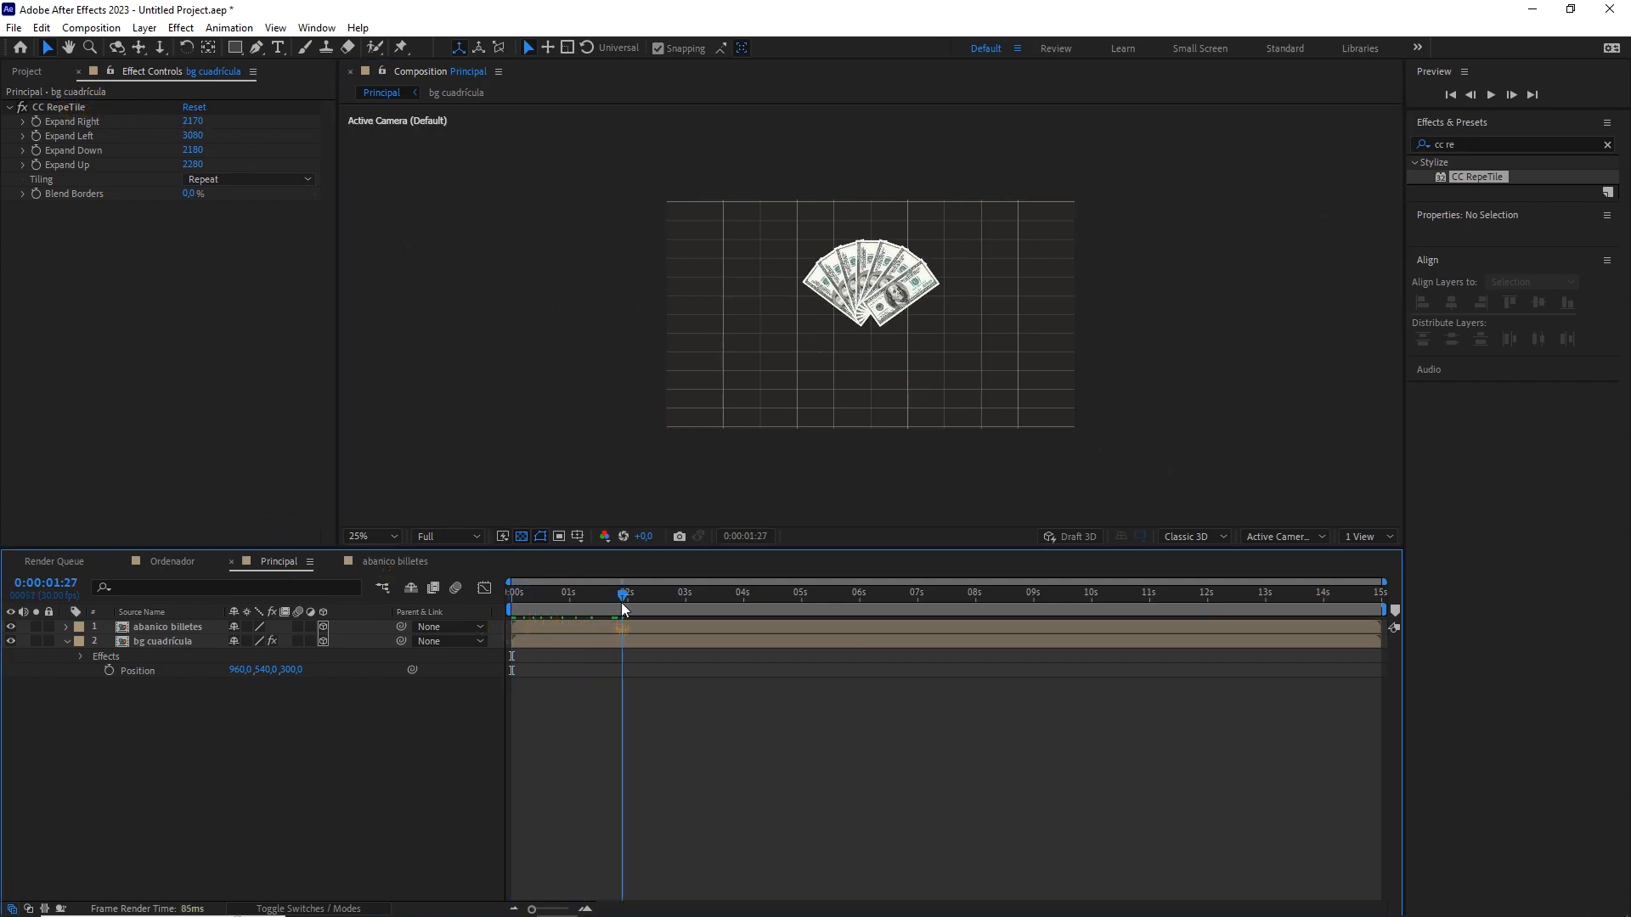
Create a composition named texto glitch in the compo folder, 1920 × 1080 px, 30 fps, 15 seconds long.
click(28, 73)
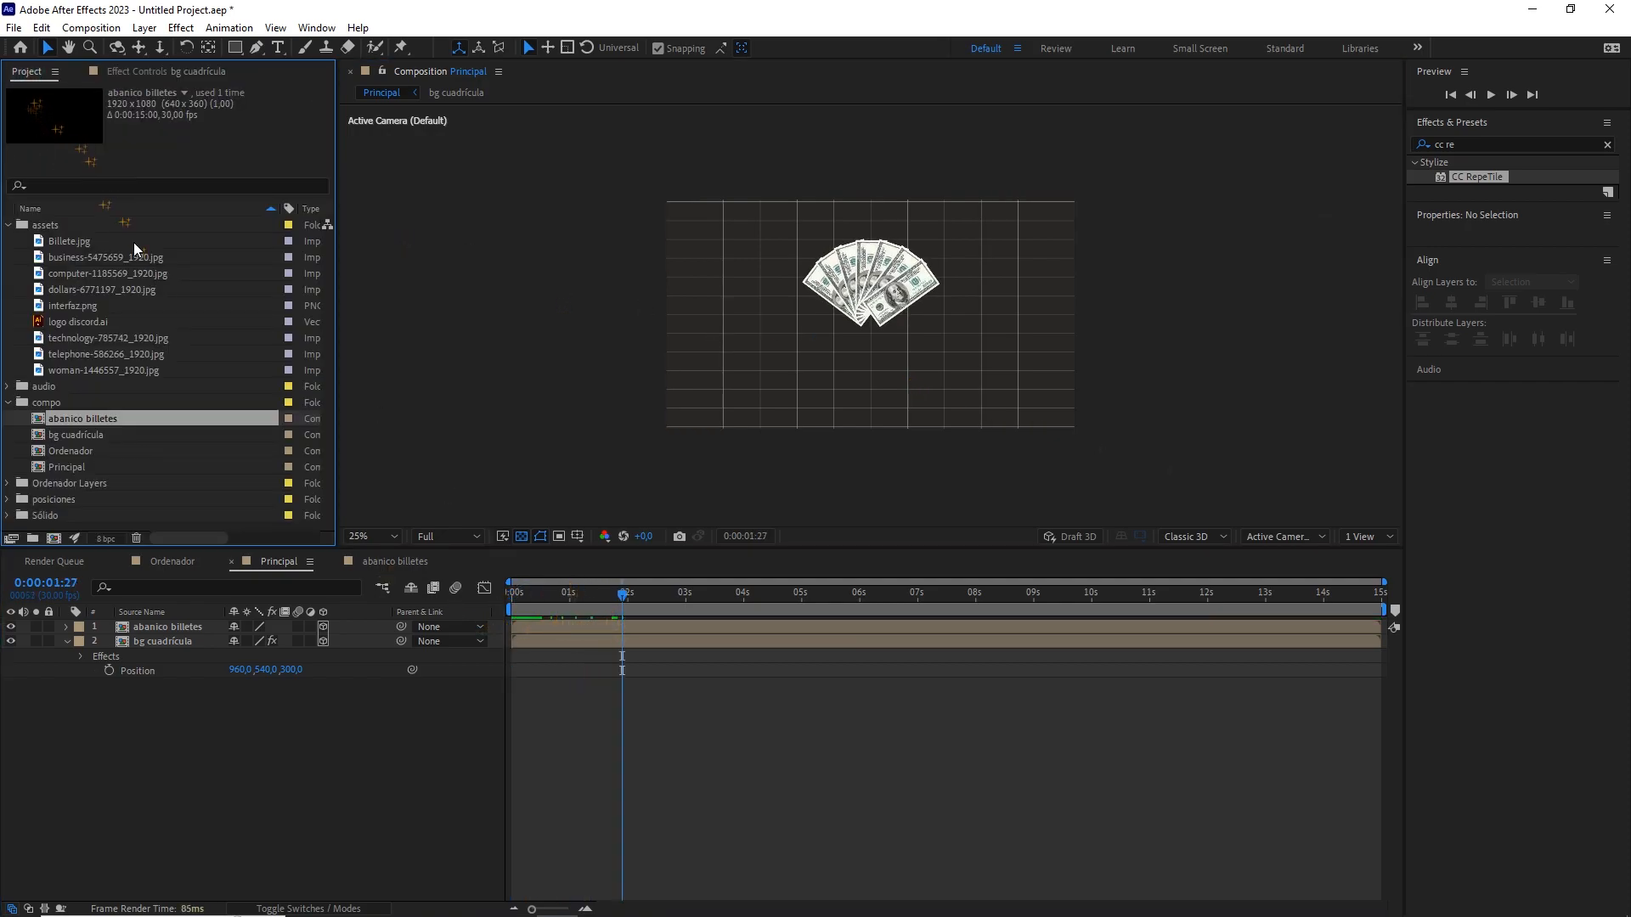
click(59, 403)
click(91, 27)
click(119, 50)
text(texto)
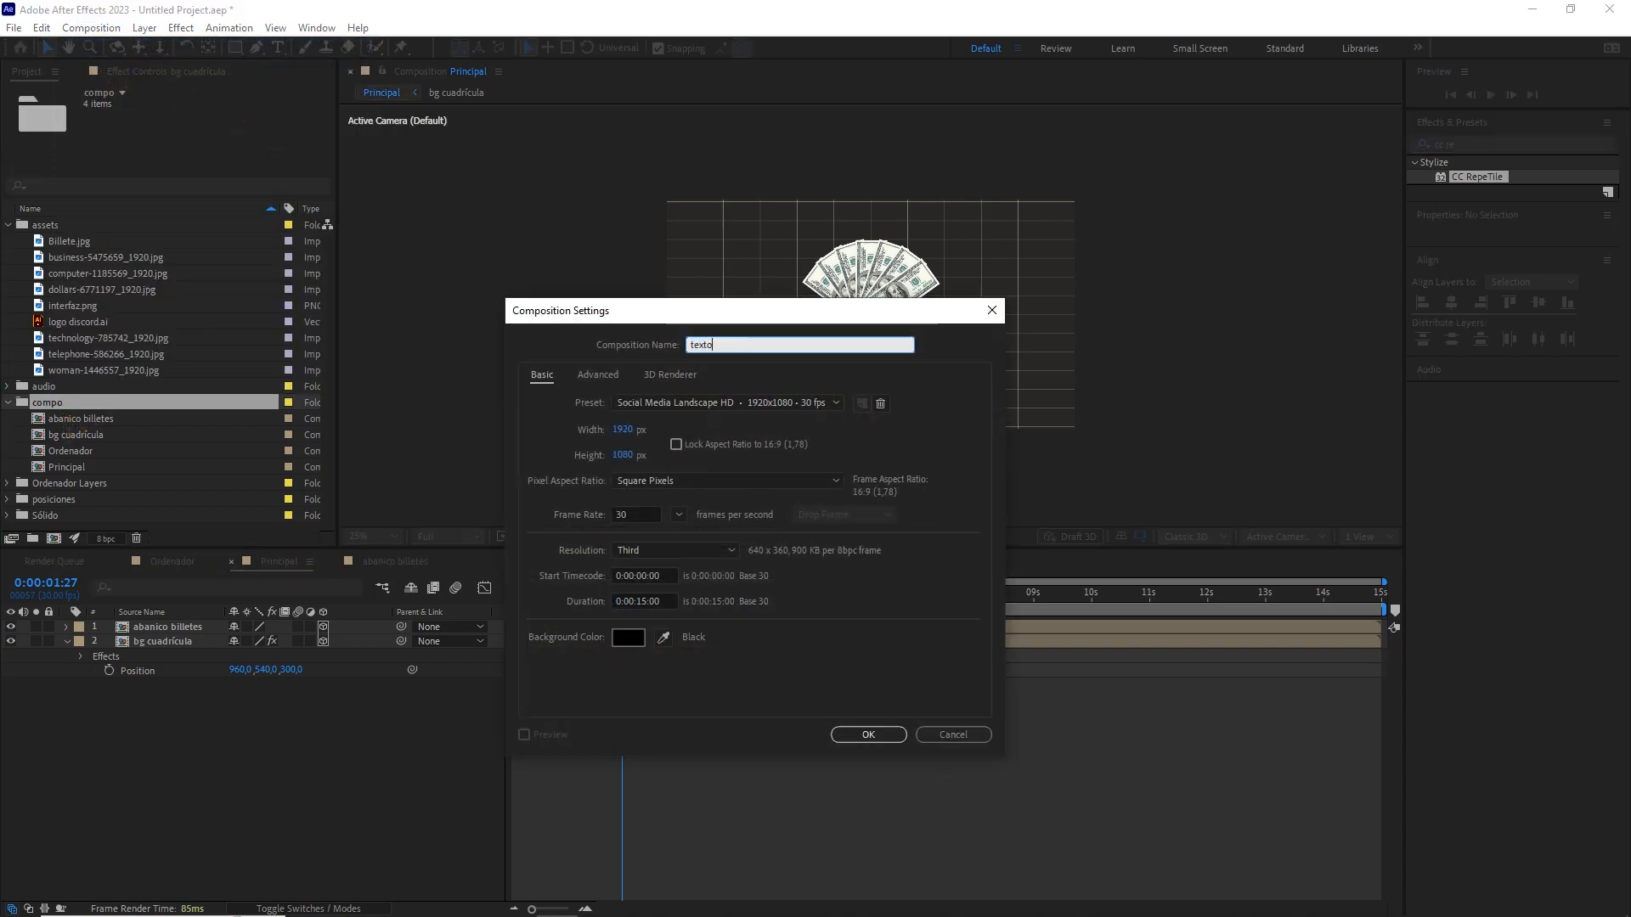
text( glitr)
click(623, 429)
click(624, 455)
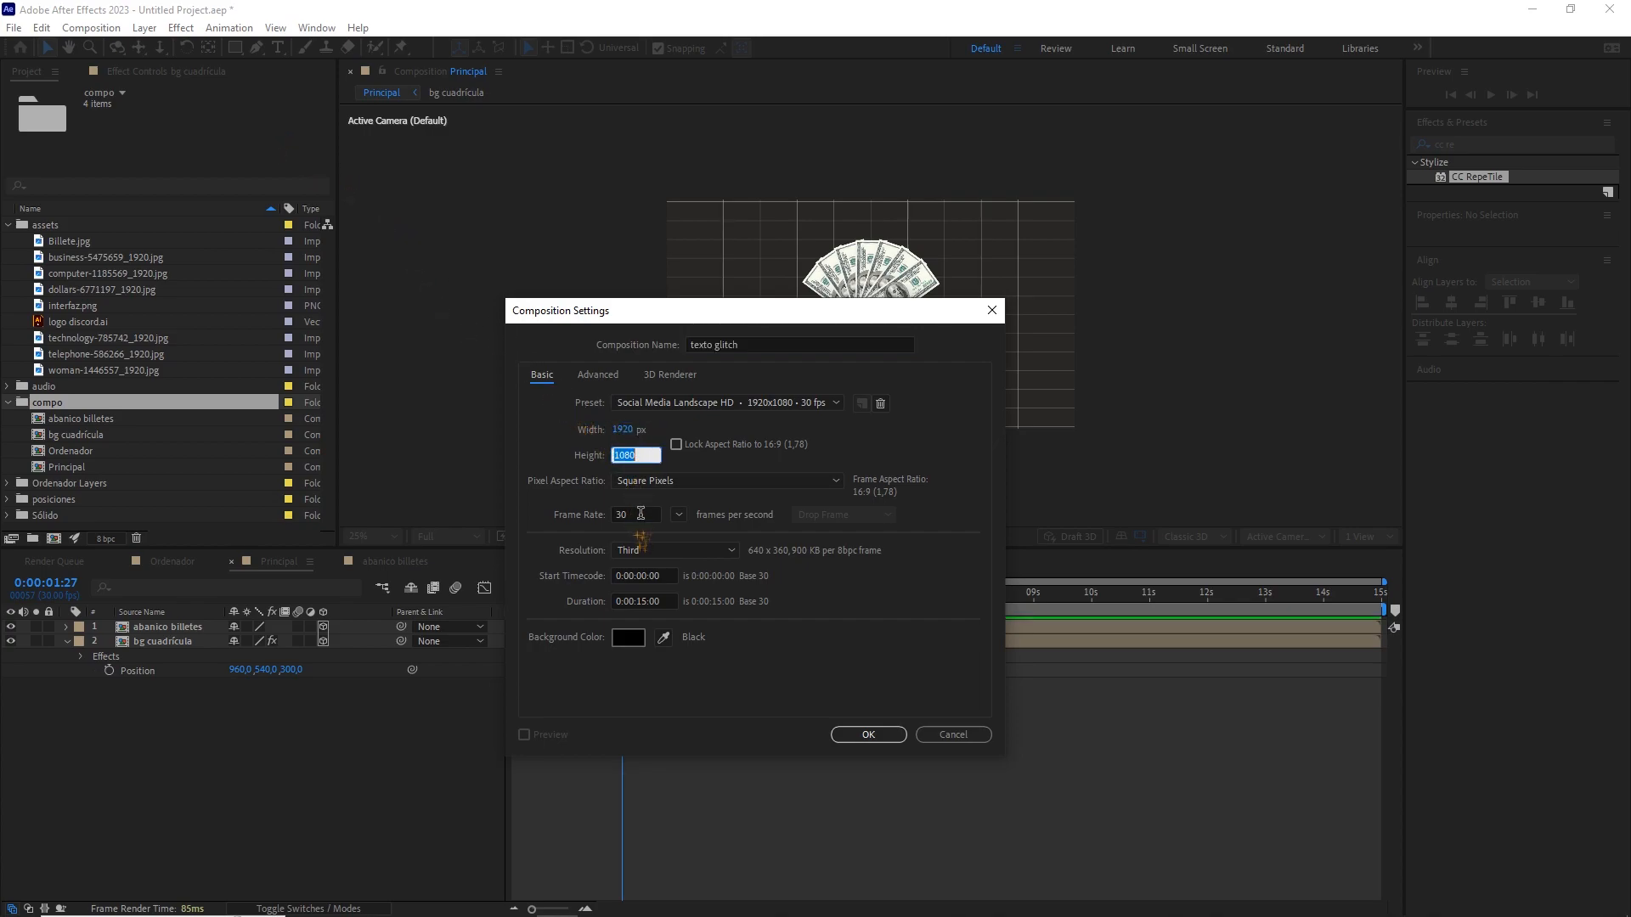
click(637, 513)
click(668, 600)
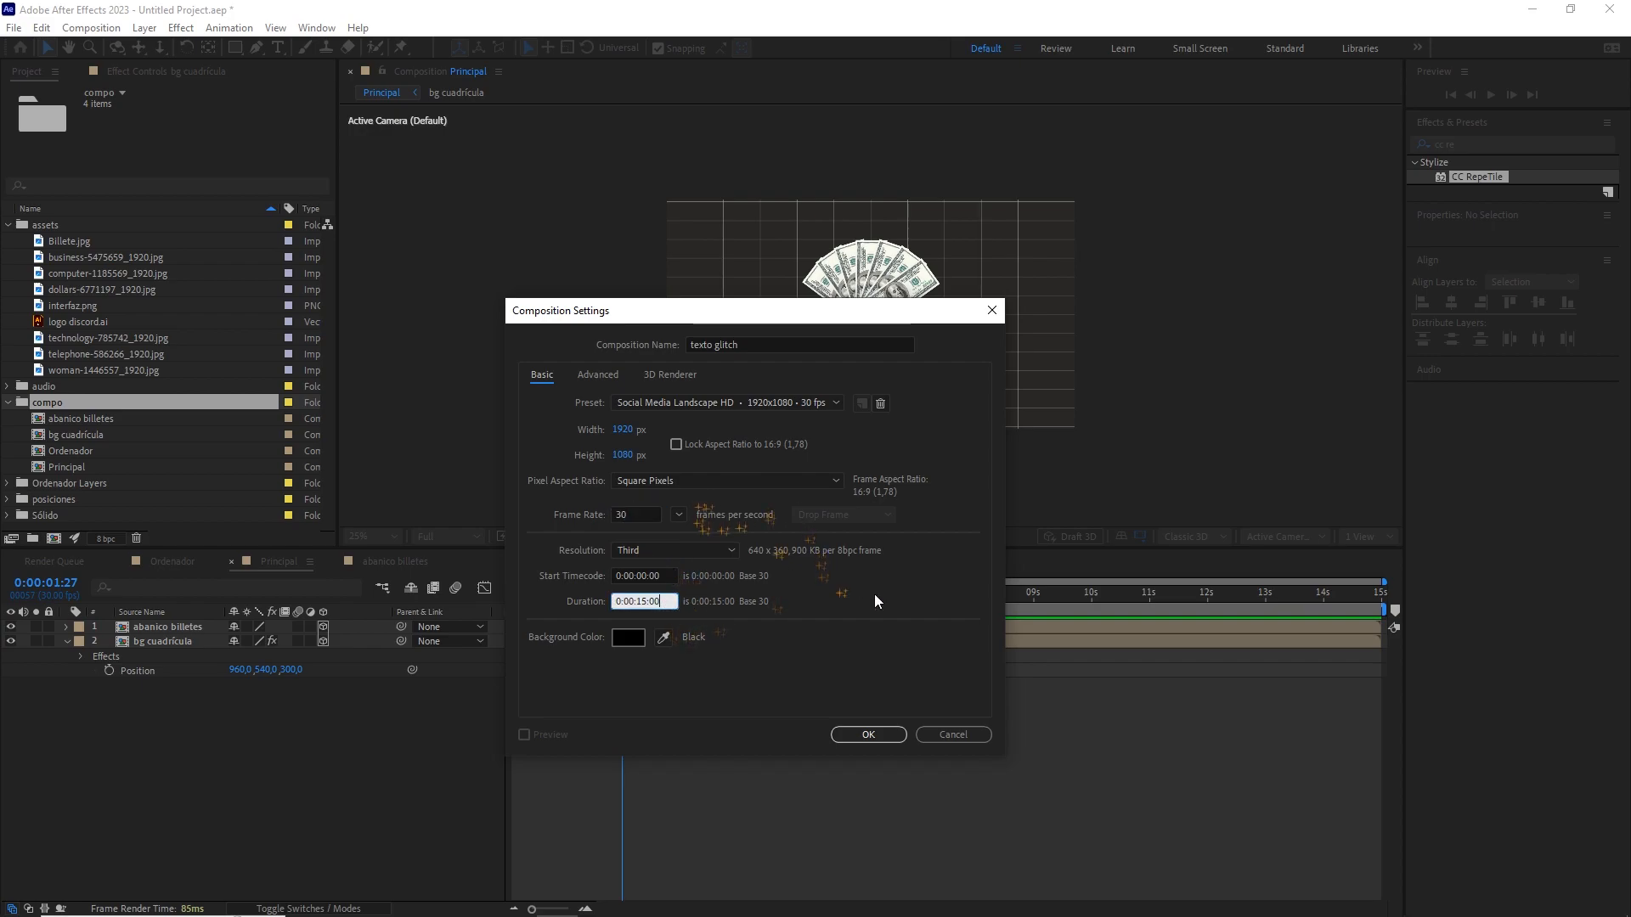
click(875, 734)
Add a DISCORD text layer to the texto glitch composition and turn off the transparency grid.
click(278, 48)
click(819, 299)
text(DISCORD)
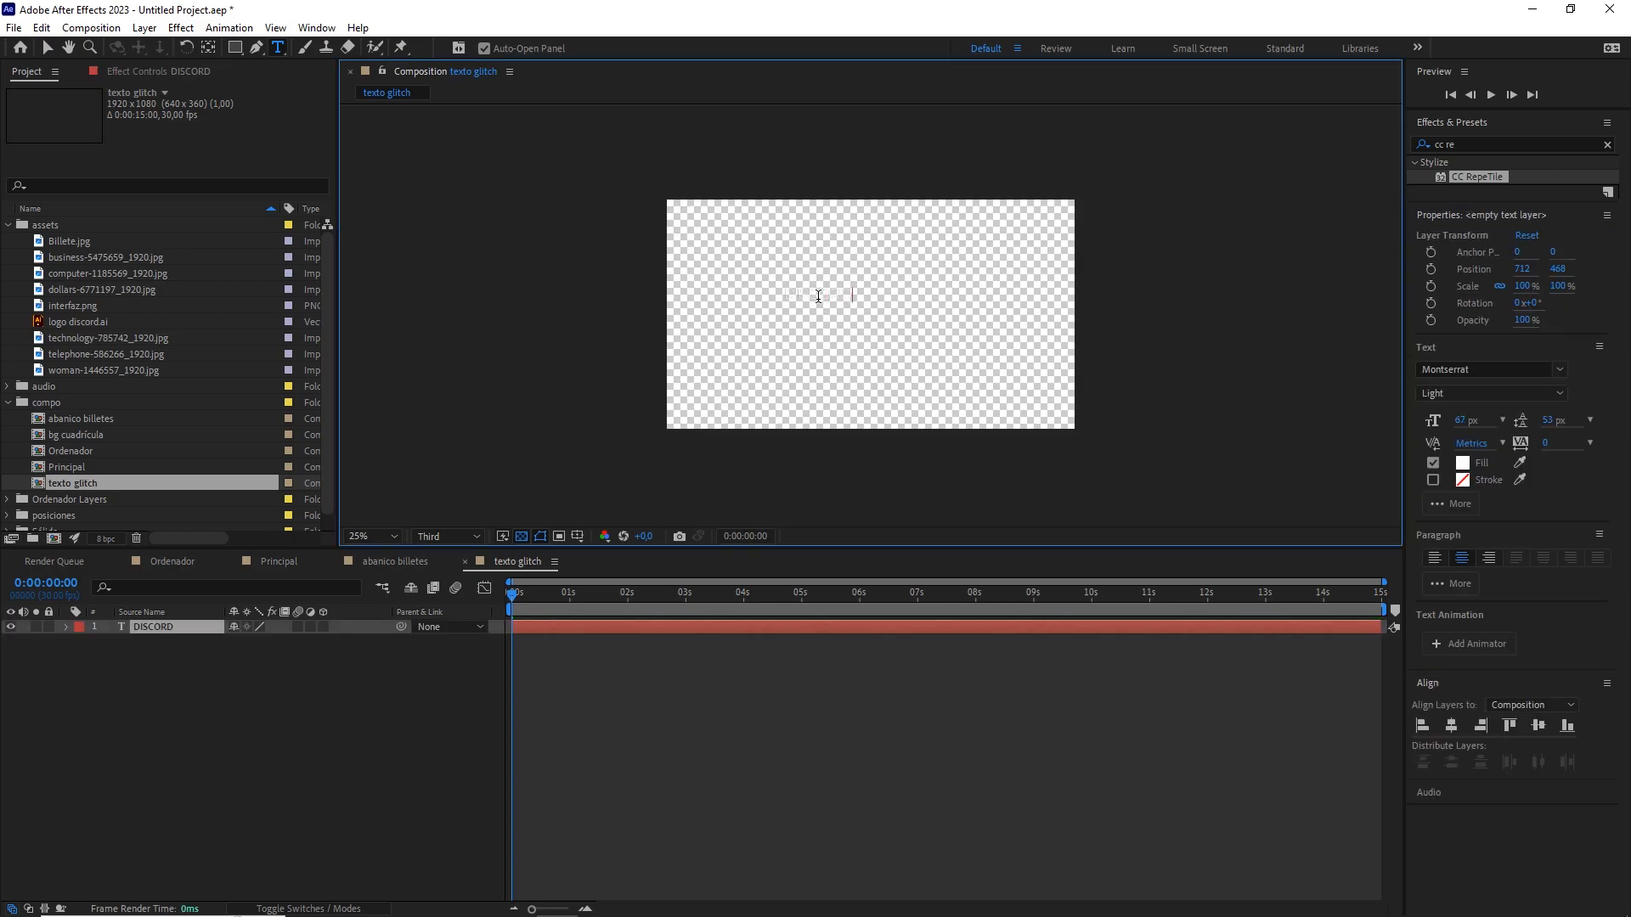
click(521, 536)
Center the DISCORD layer's anchor point and align the layer horizontally and vertically to the composition's center.
click(186, 628)
click(209, 48)
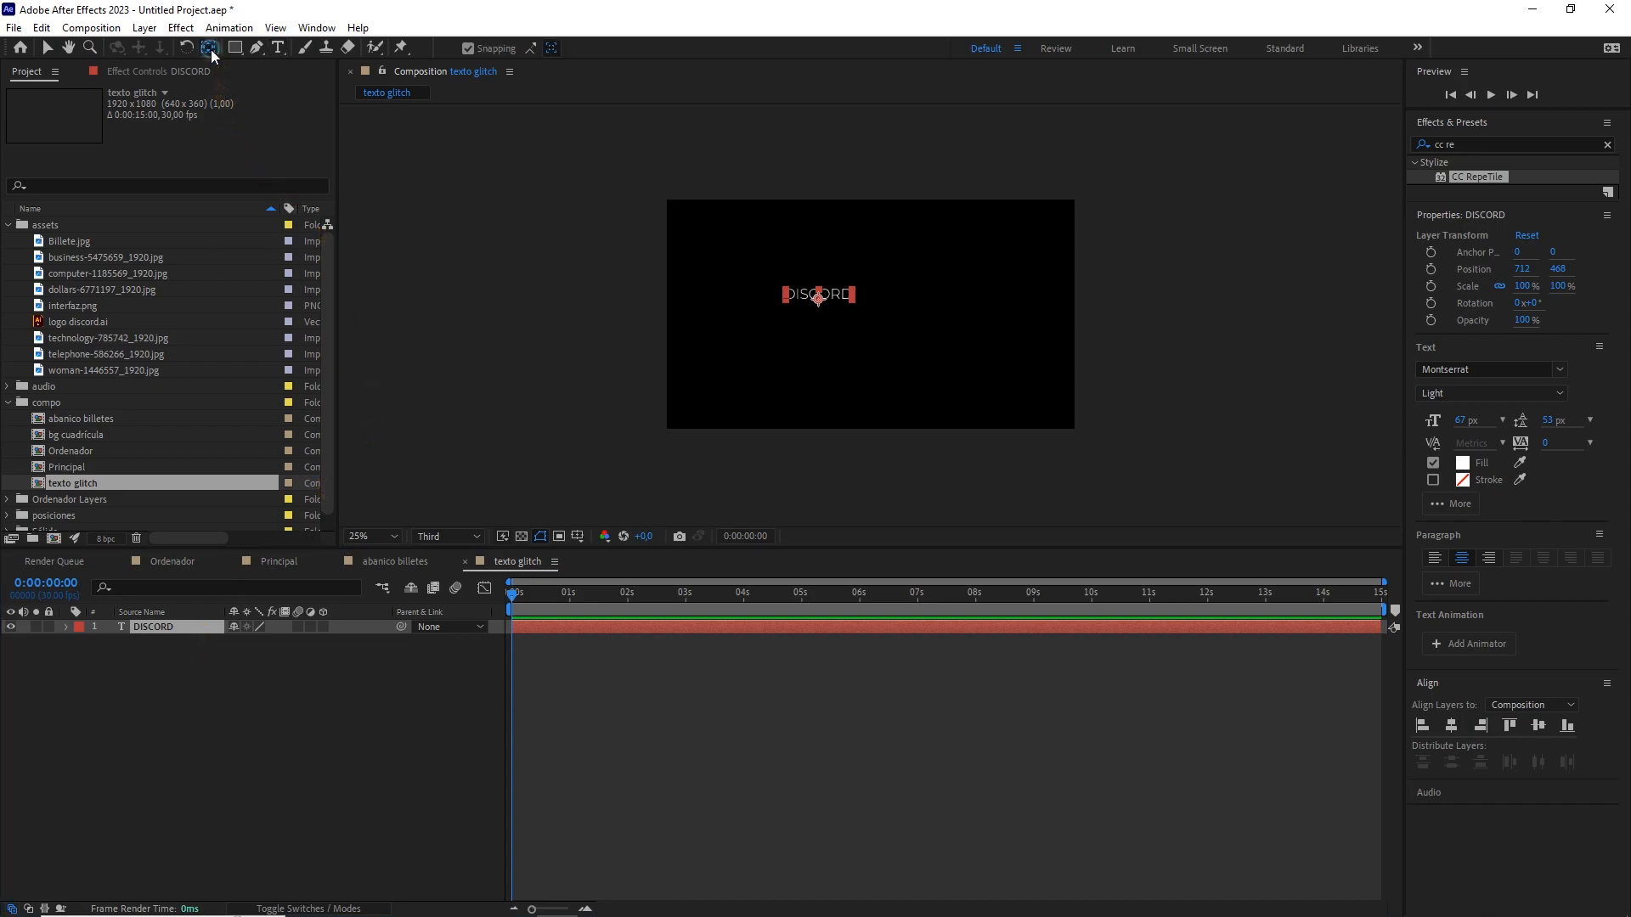
key(ctrl+alt+Home)
click(1451, 726)
click(1538, 725)
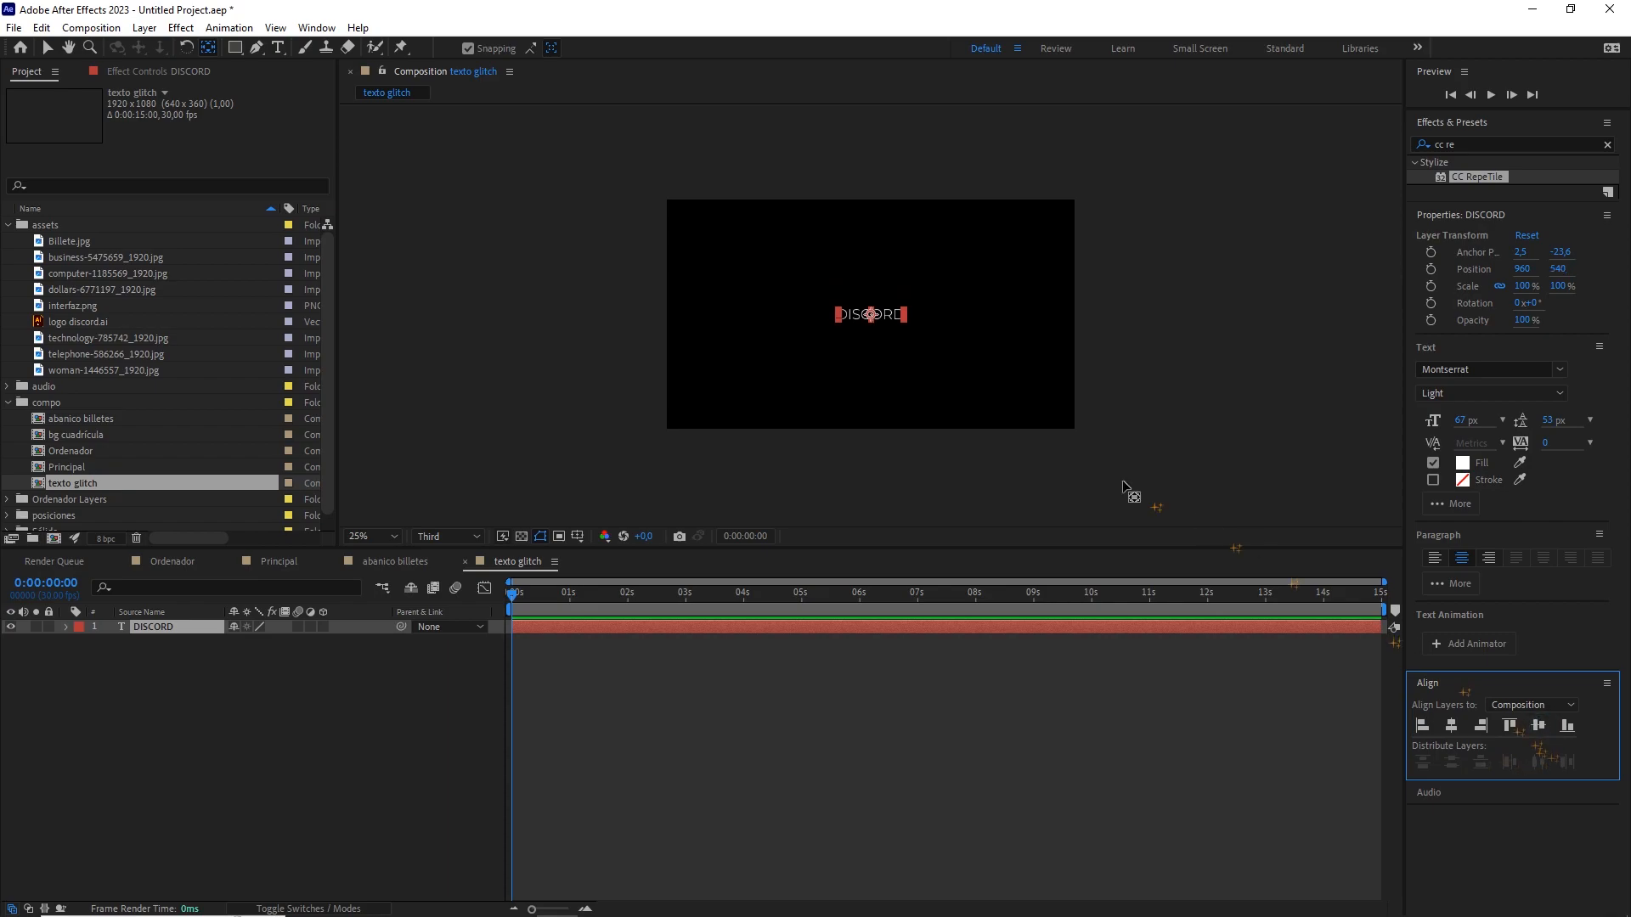
Scale the DISCORD text up to about 250% and set its Montserrat font style to Bold.
key(v)
drag(904, 305, 928, 306)
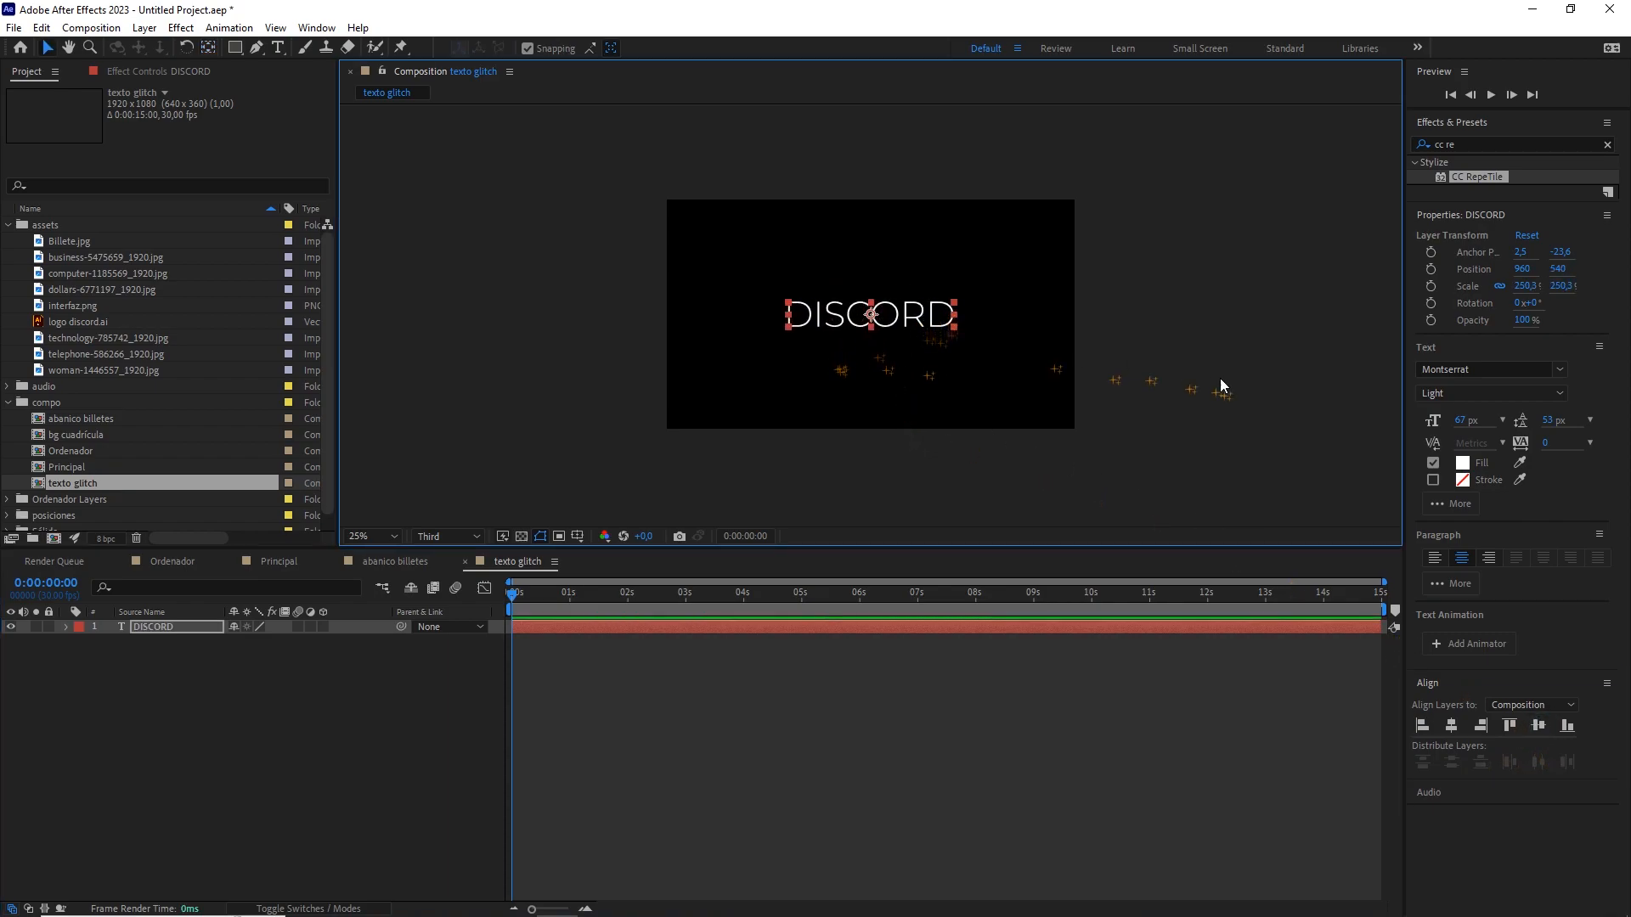
click(1559, 394)
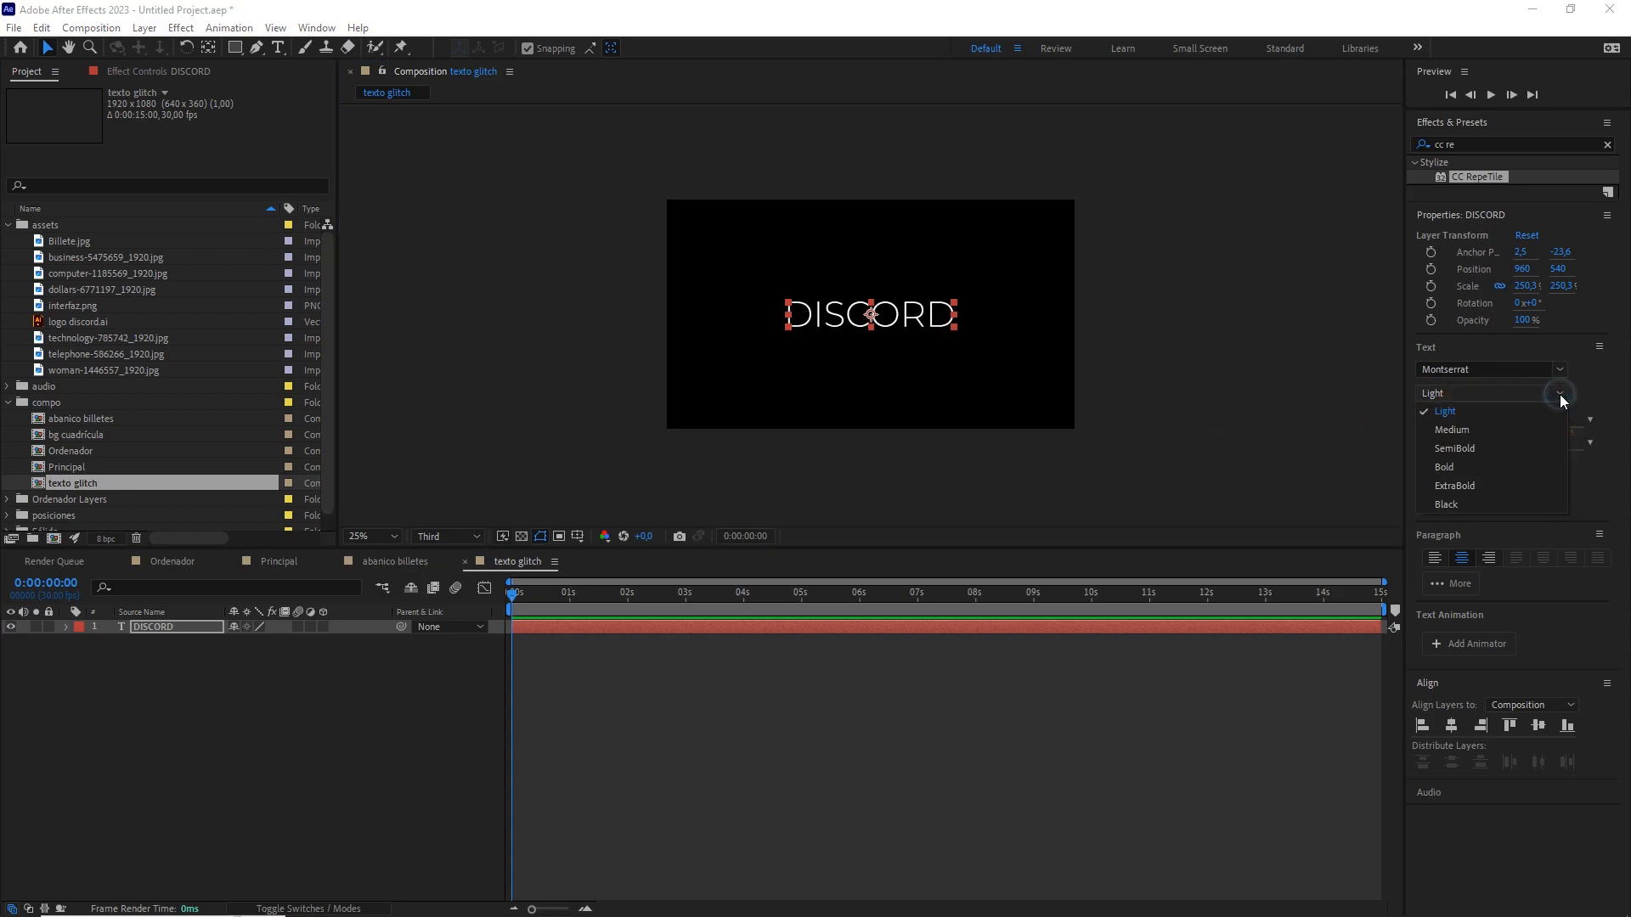
click(1474, 467)
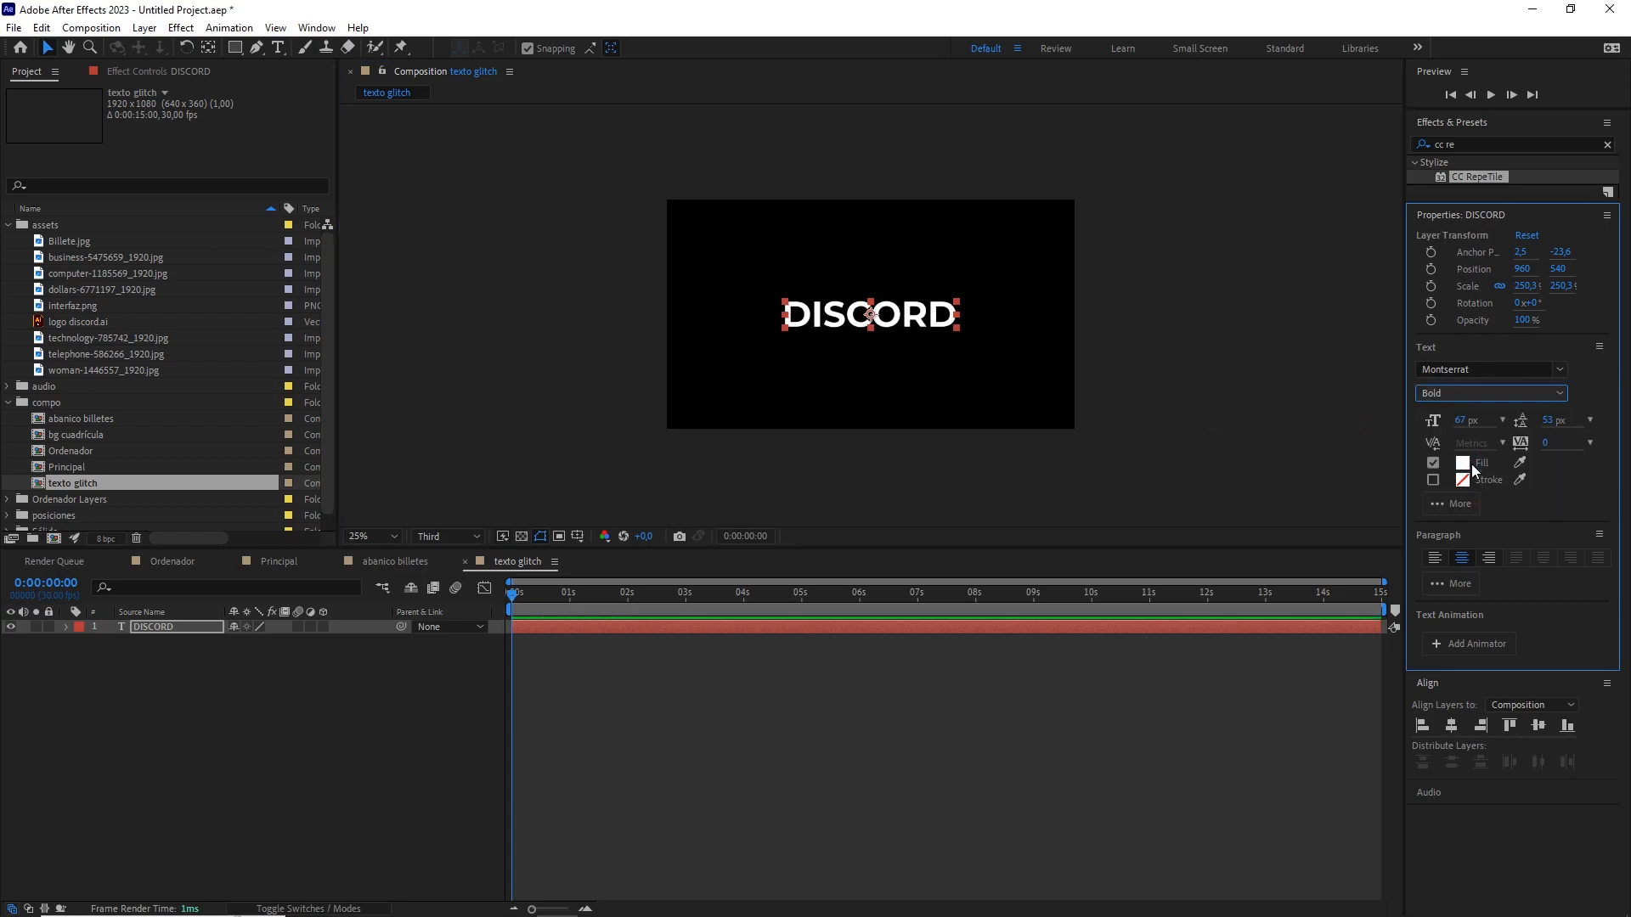
Create a composition-sized solid in texto glitch with the color 5865F2.
click(211, 667)
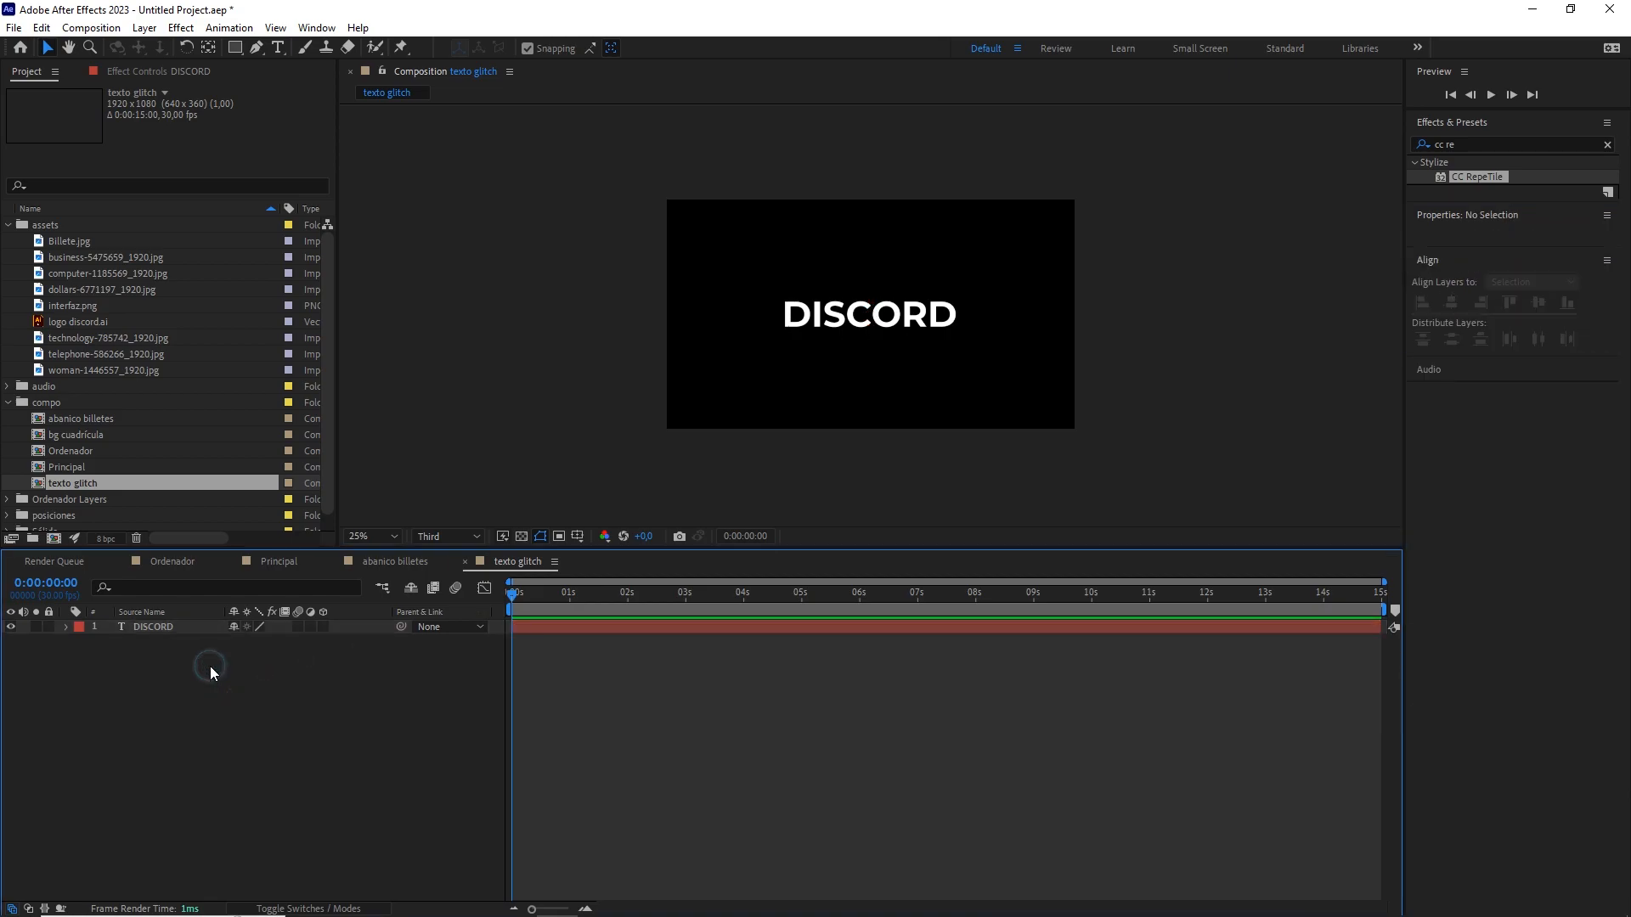
right_click(211, 671)
mouse_move(380, 677)
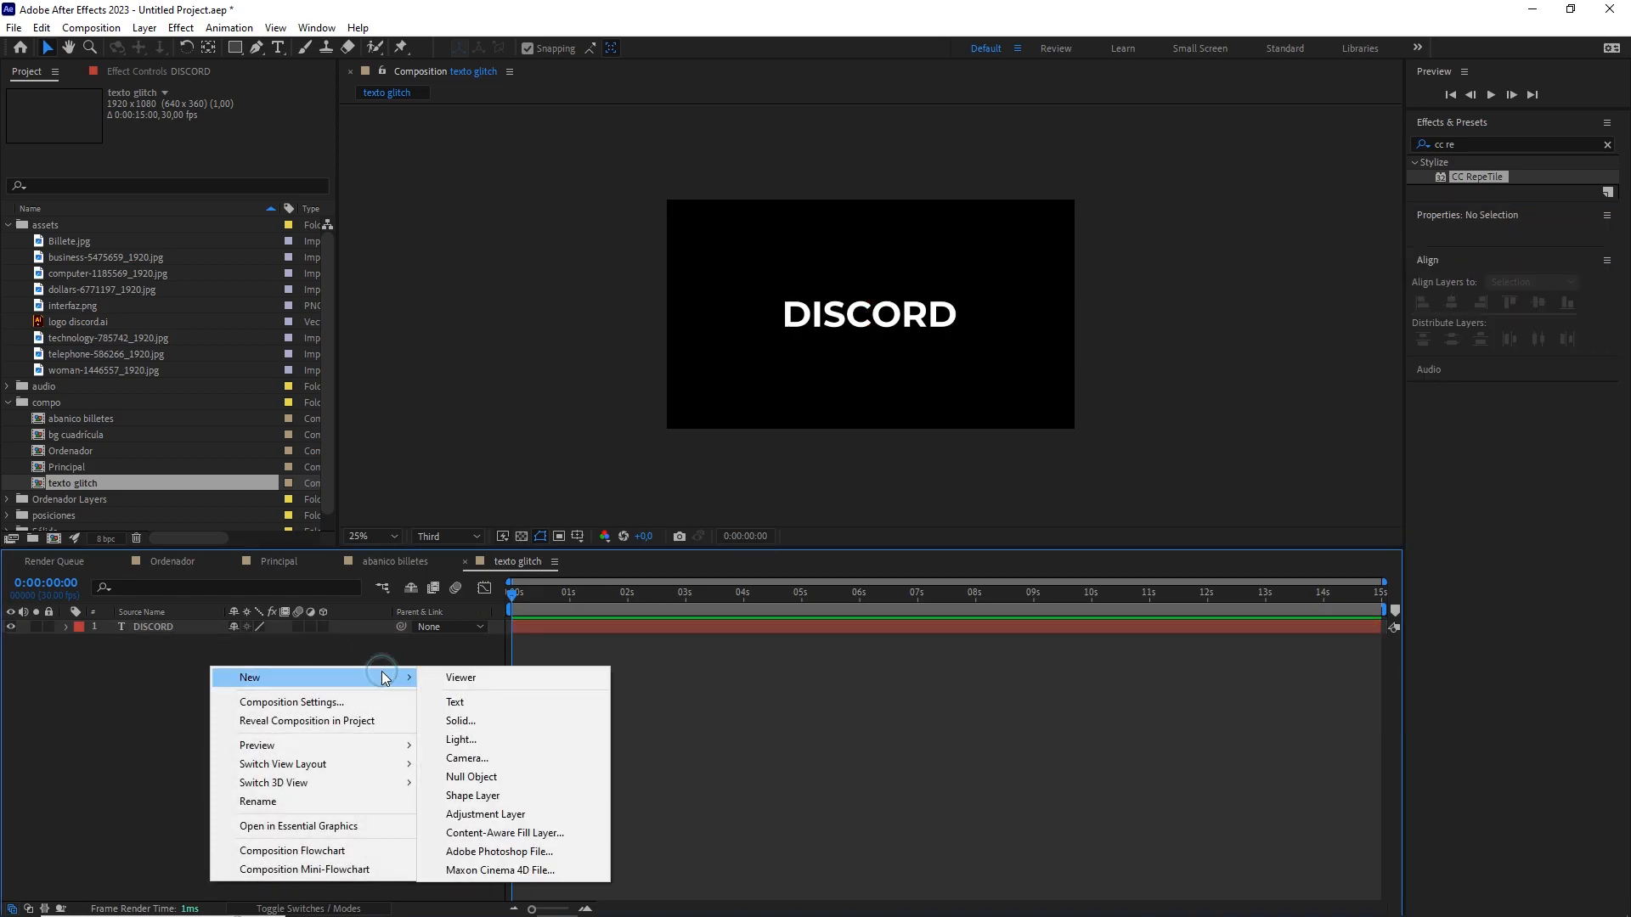
click(497, 719)
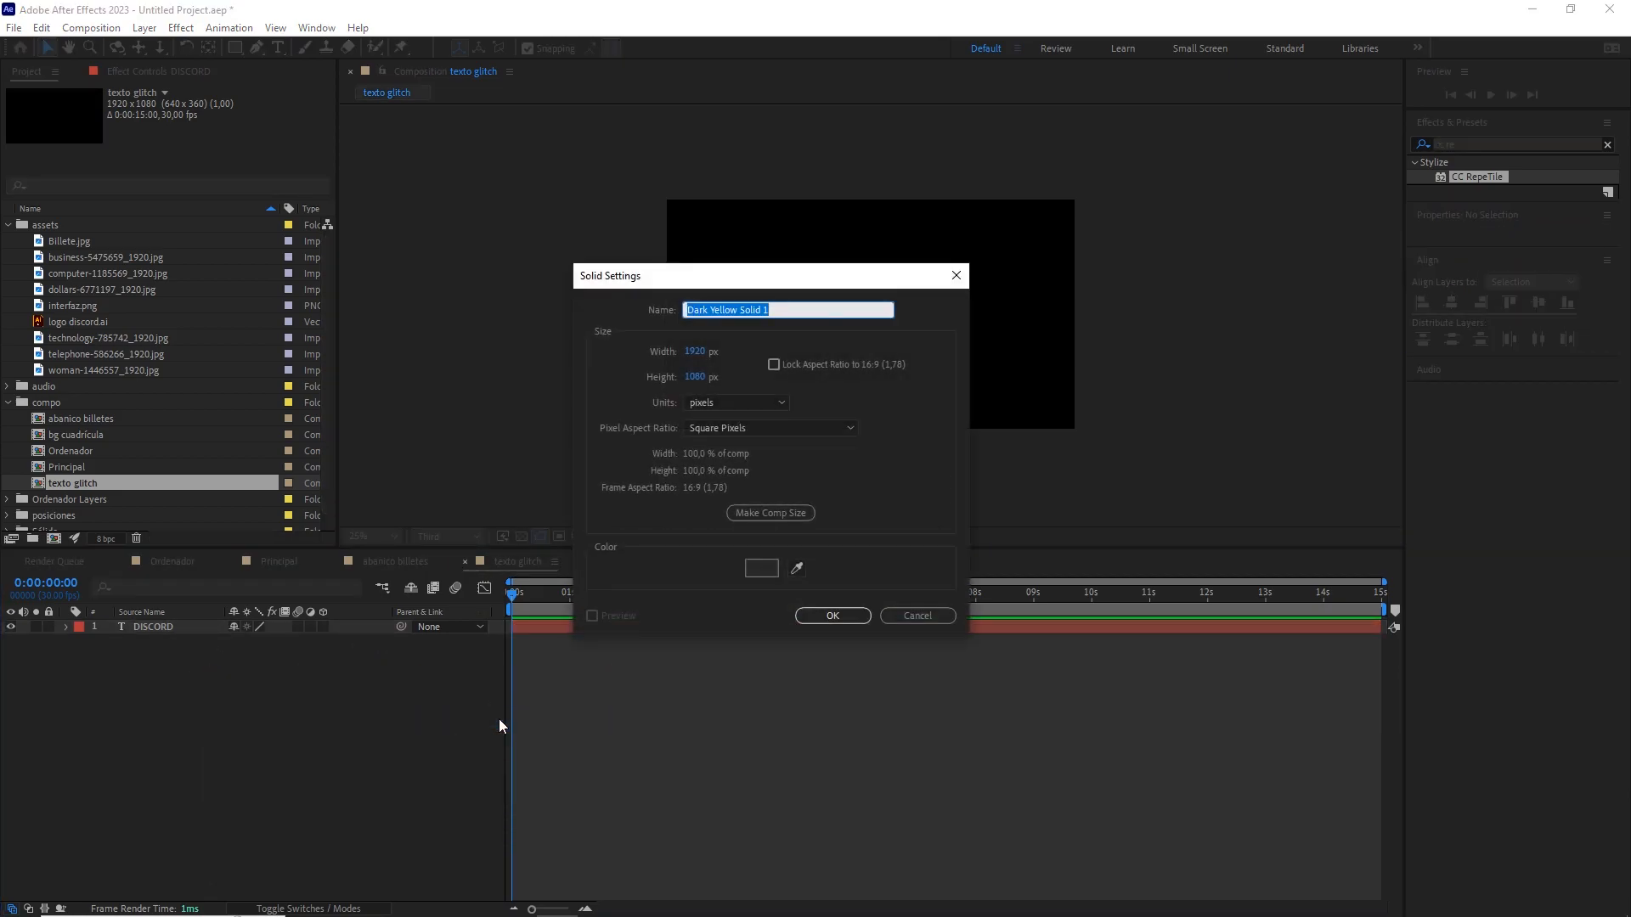
click(761, 569)
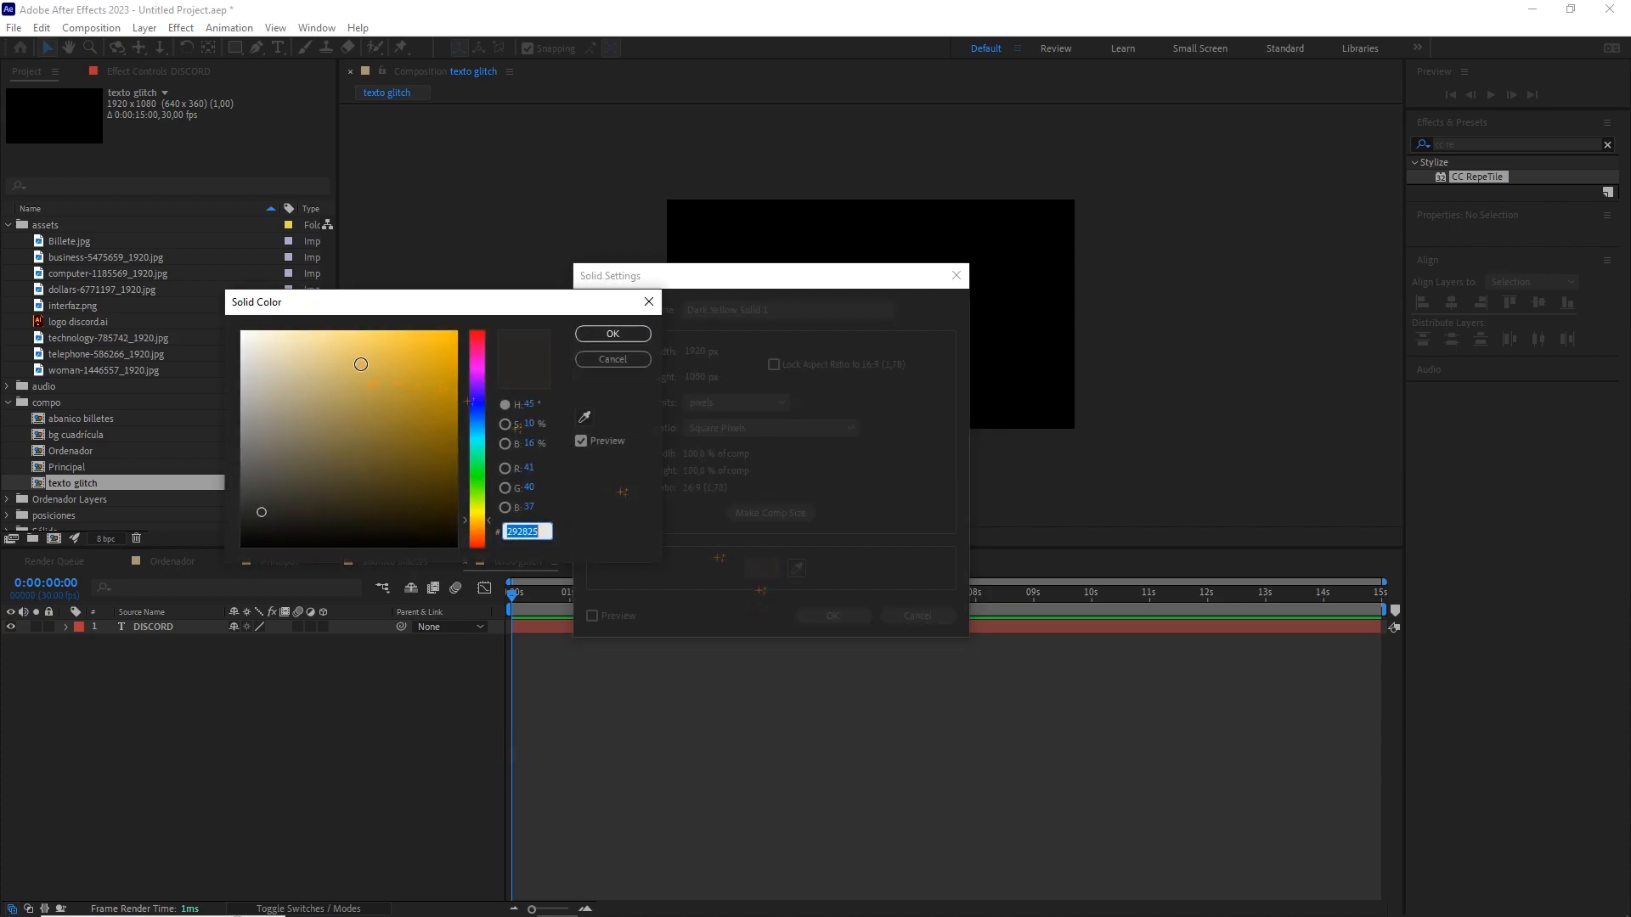
text(58)
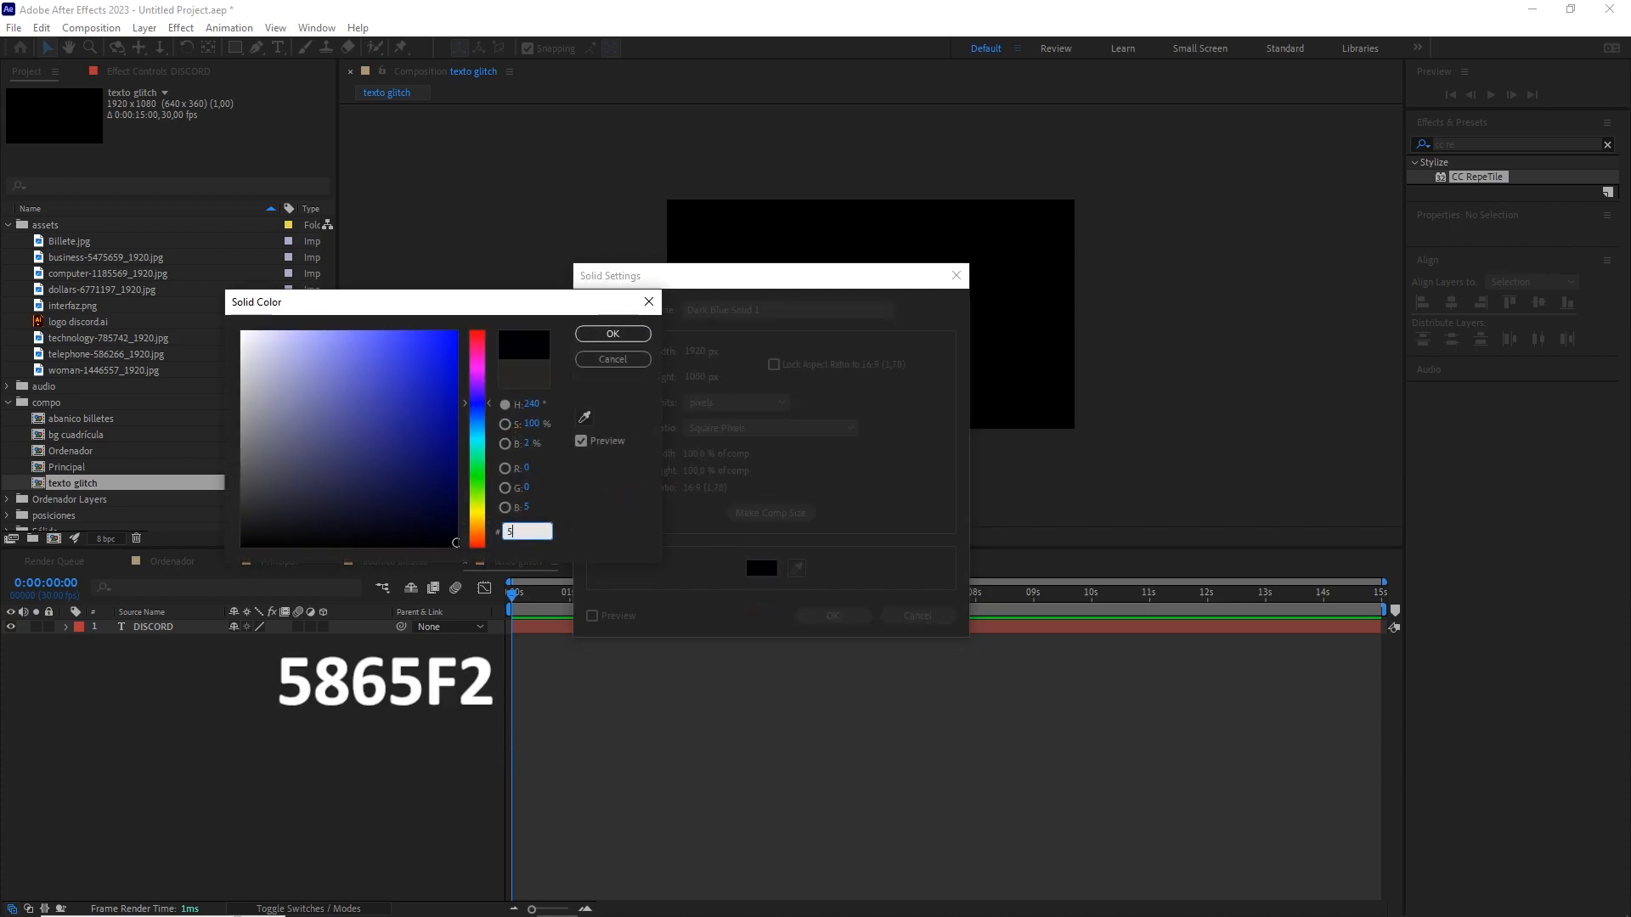
text(65F2)
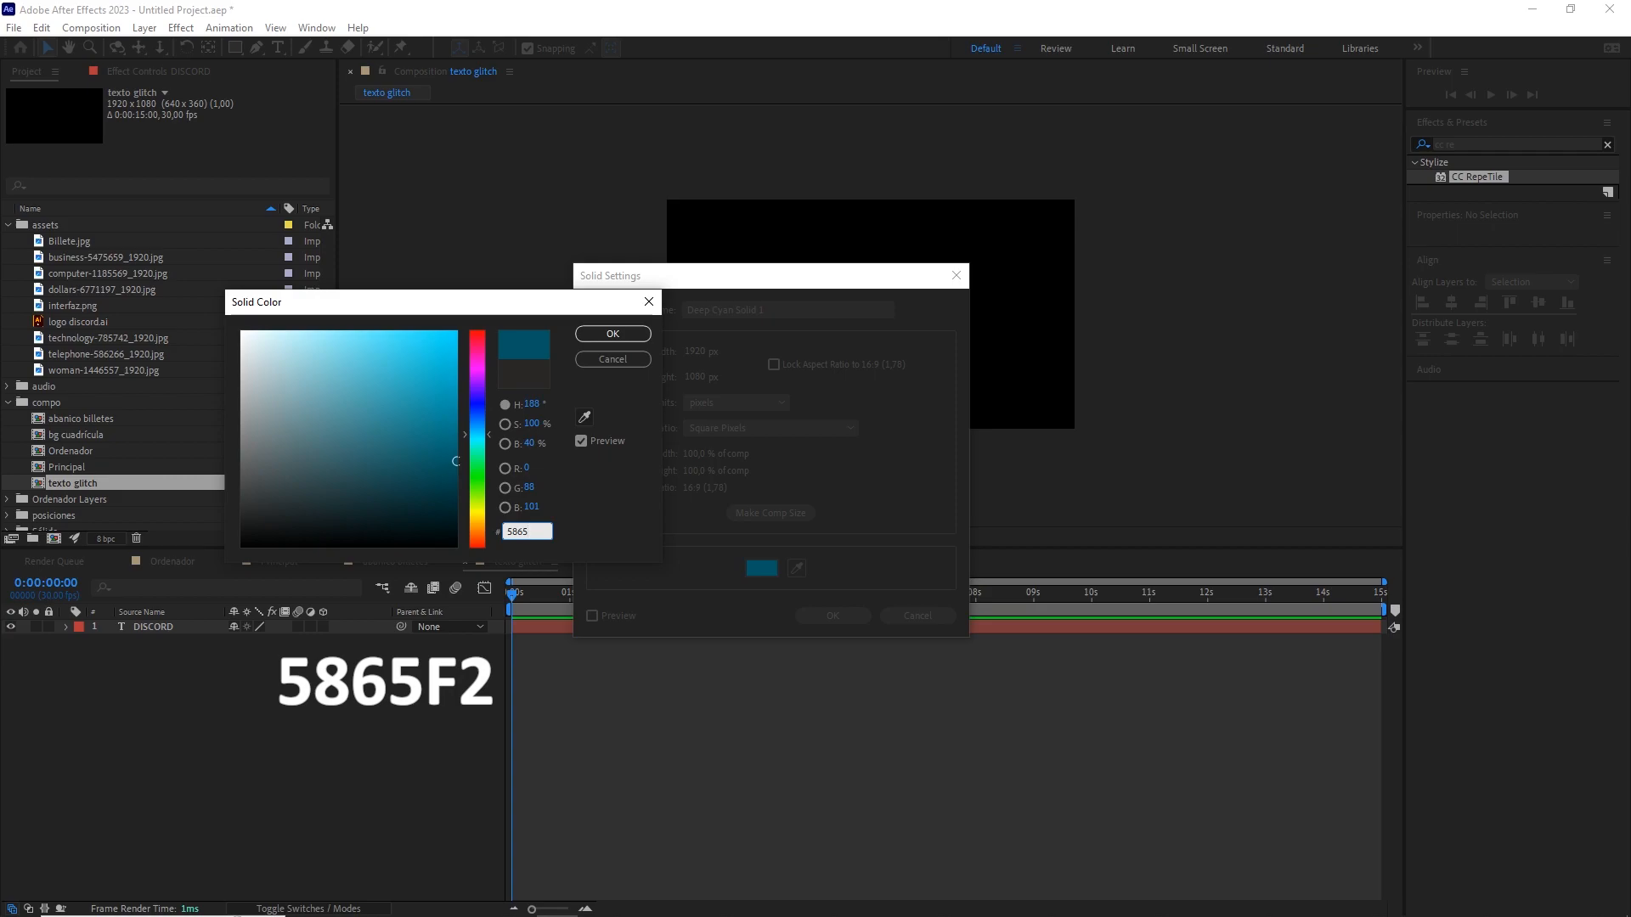
click(613, 334)
click(832, 617)
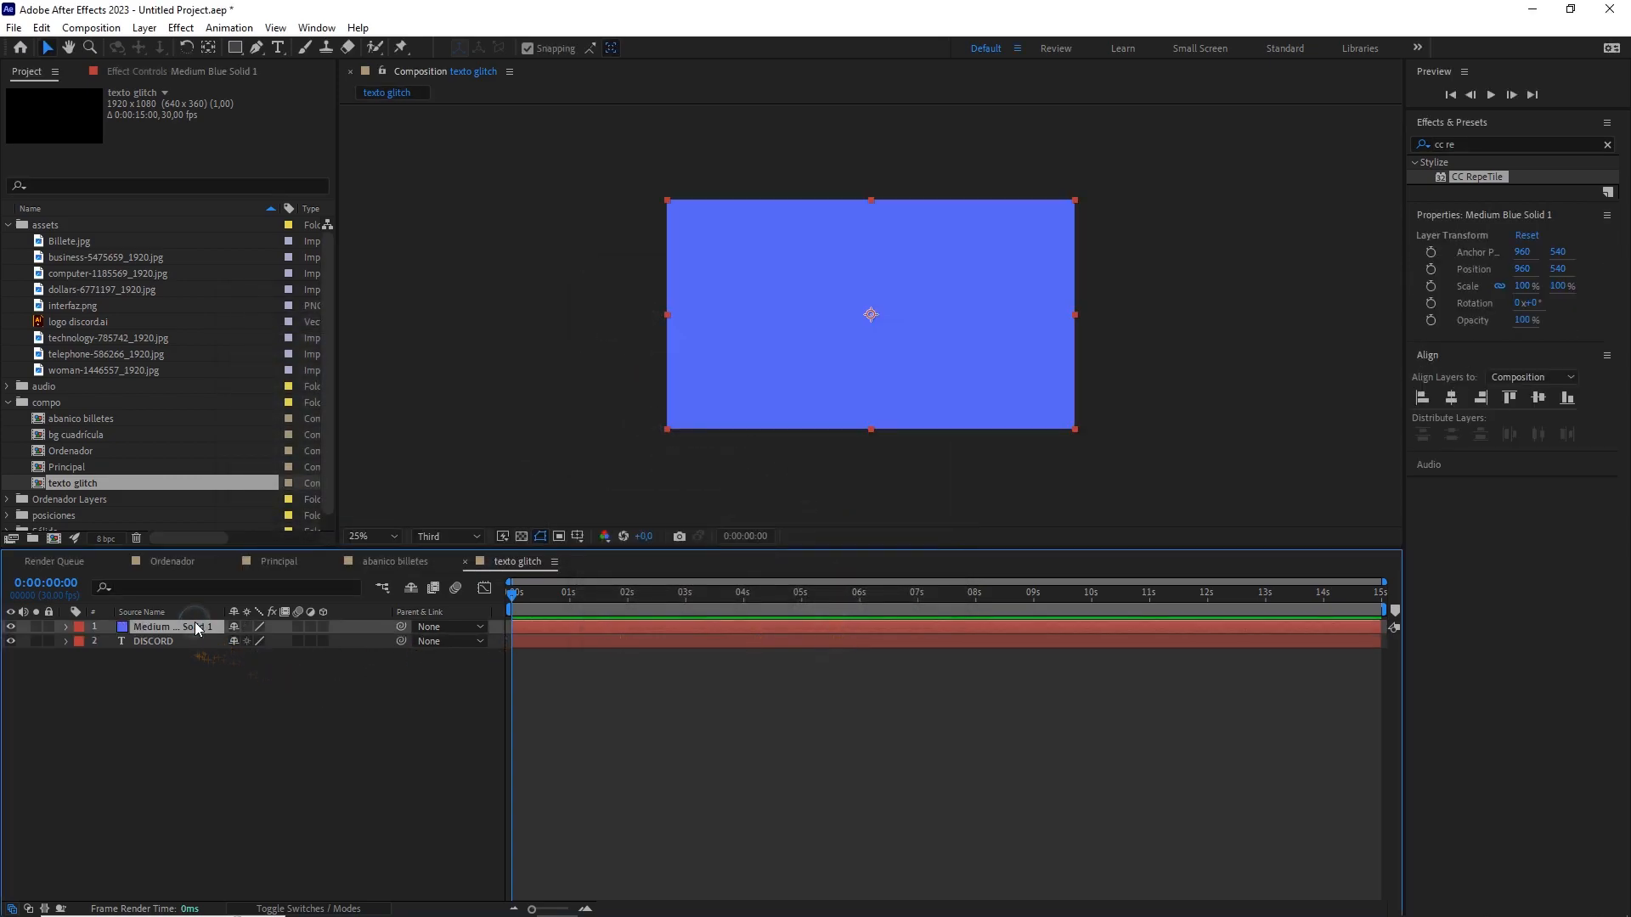
Duplicate the blue solid and recolor the copy dark blue, 141737, as a new solid.
key(ctrl+d)
click(146, 28)
click(188, 66)
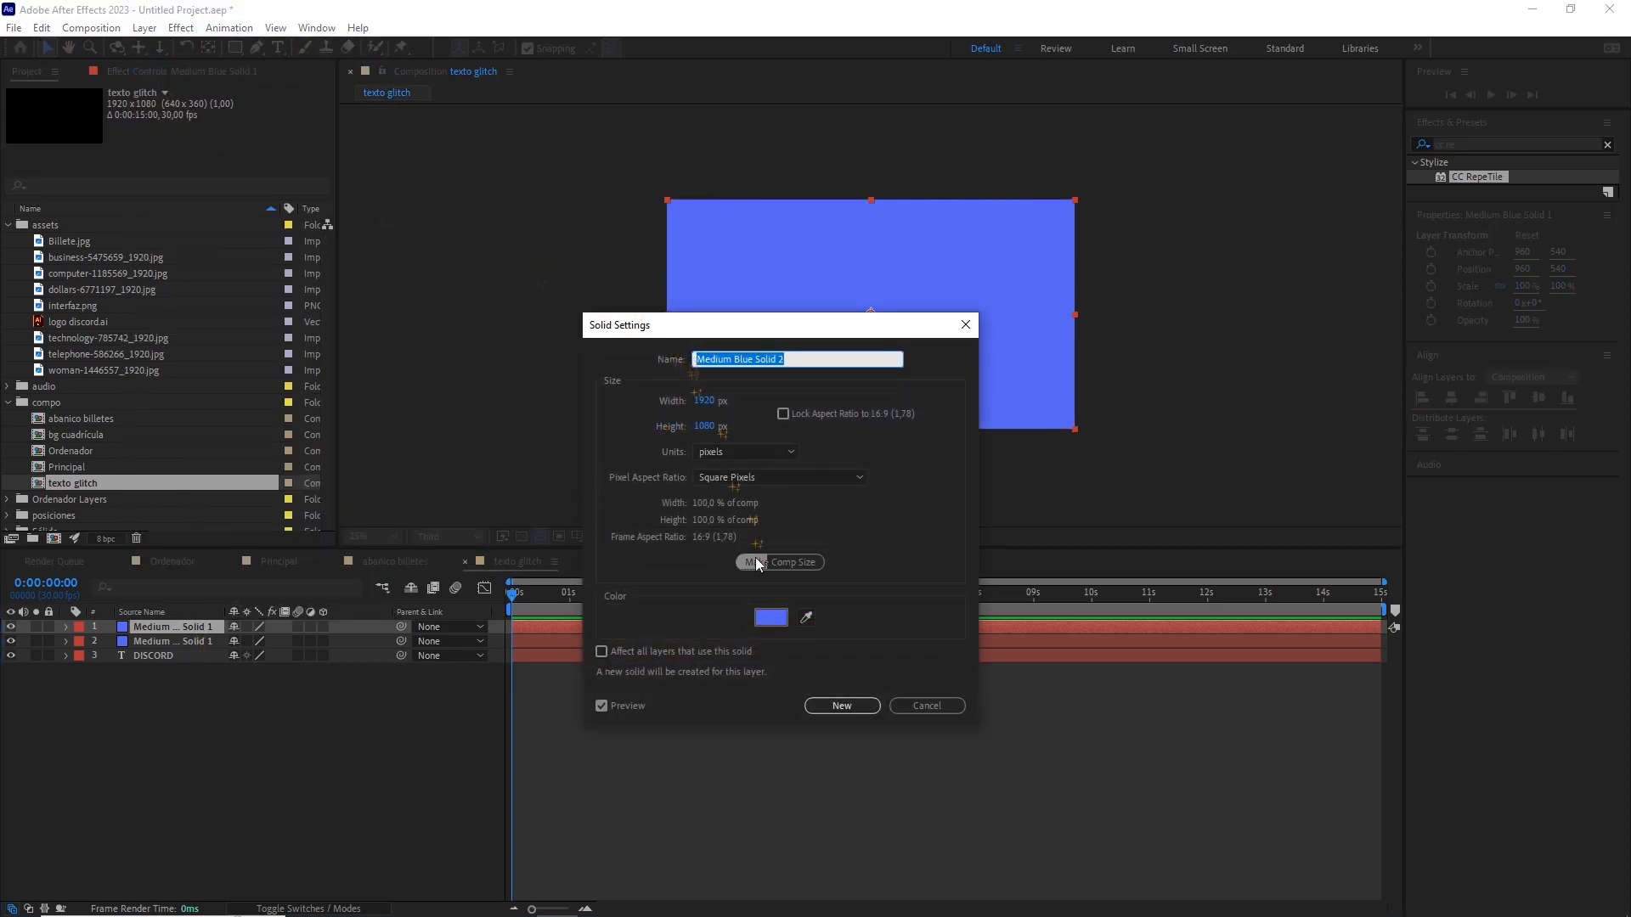
click(771, 617)
drag(378, 373, 381, 526)
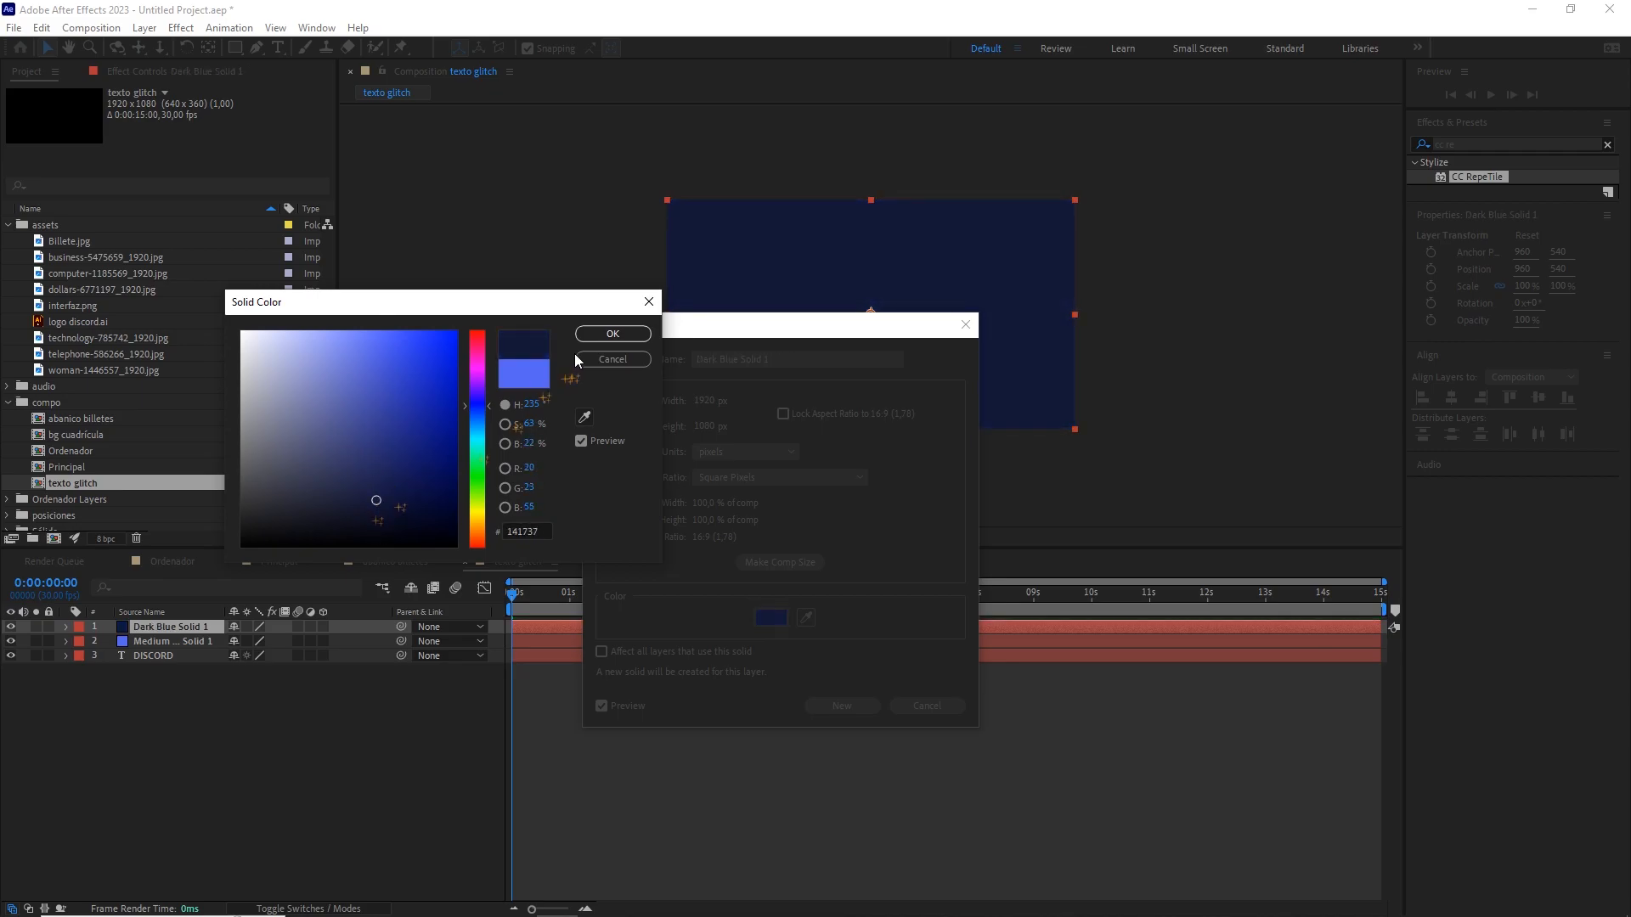
click(611, 333)
click(841, 706)
Apply Venetian Blinds to the dark blue solid with Transition Completion at 29% and Direction at 90°.
drag(1483, 144, 1399, 146)
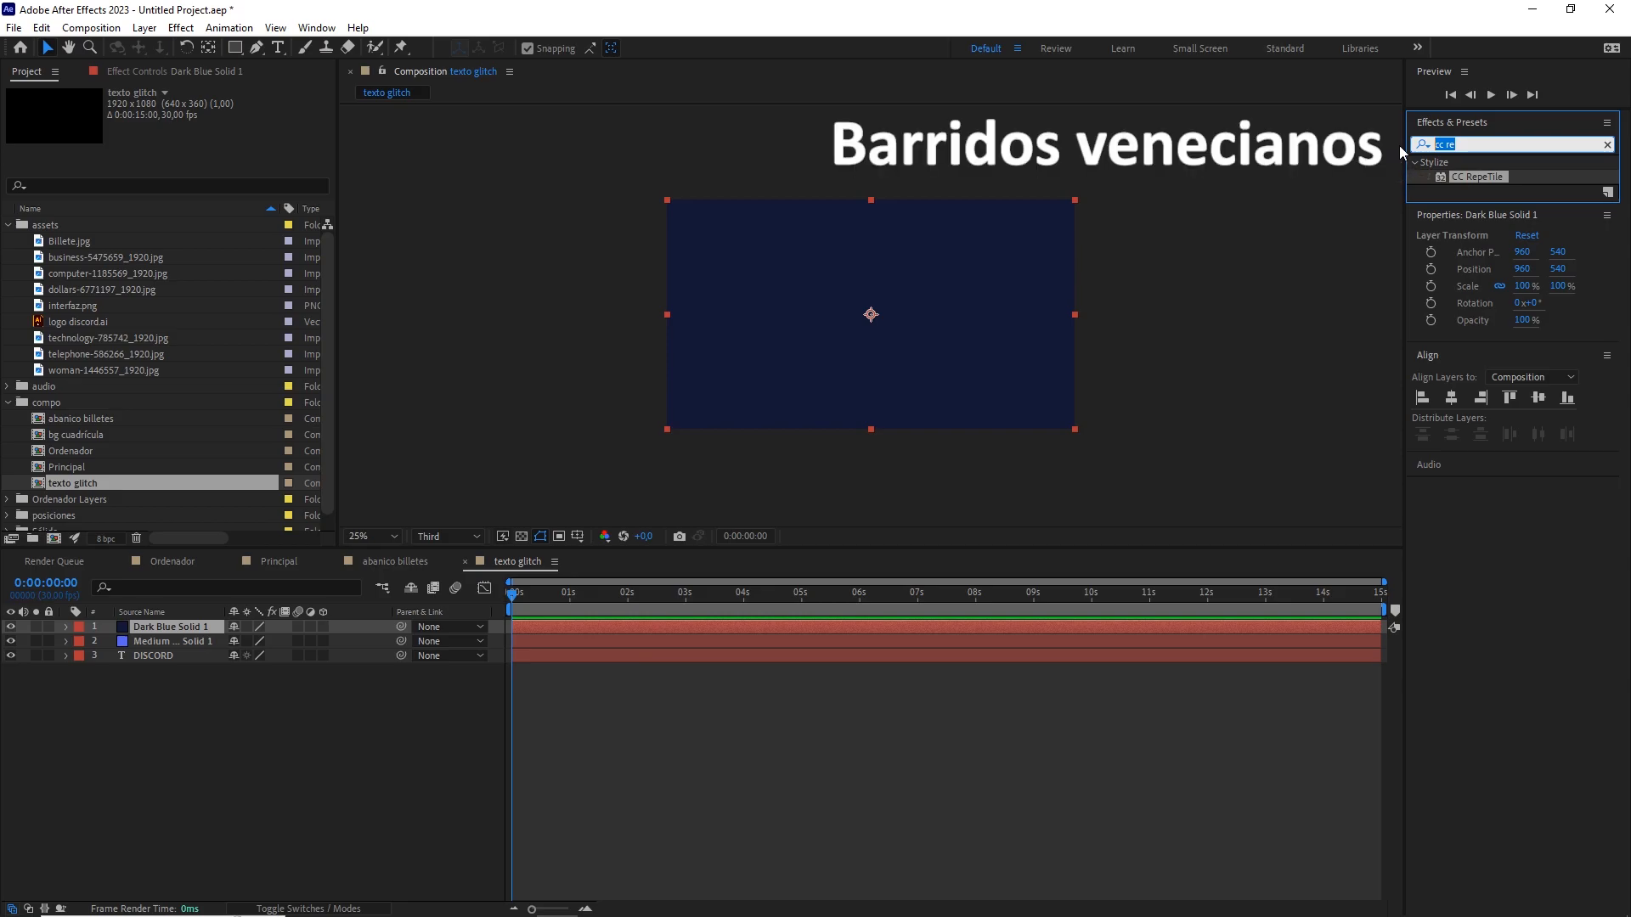
text(vene)
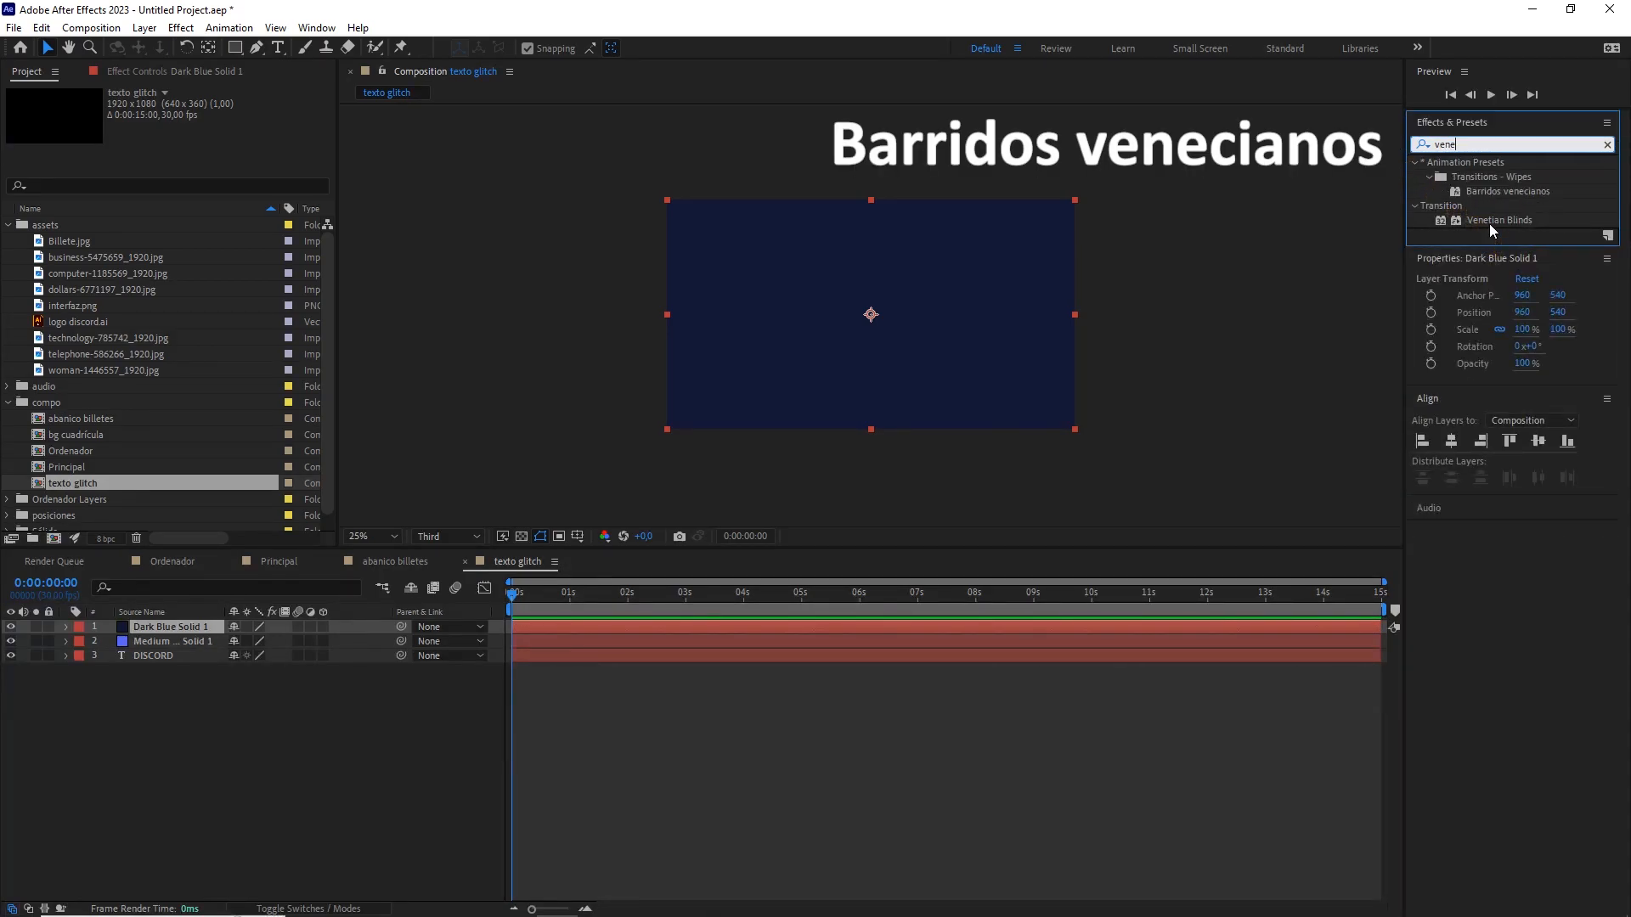
drag(1495, 217, 180, 624)
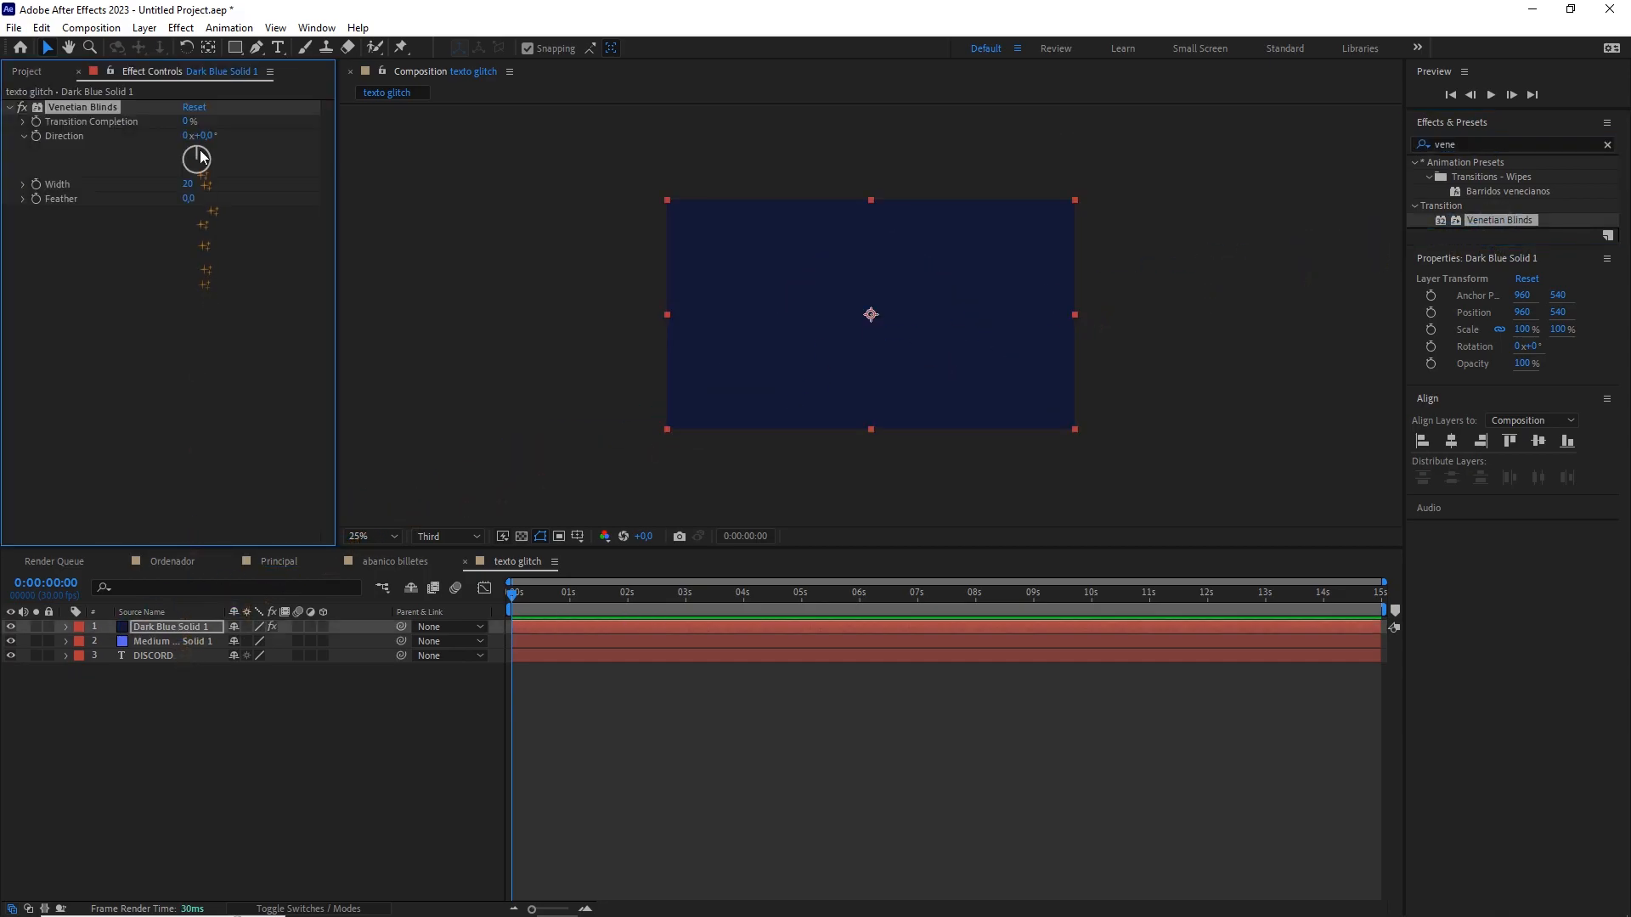
drag(185, 121, 211, 118)
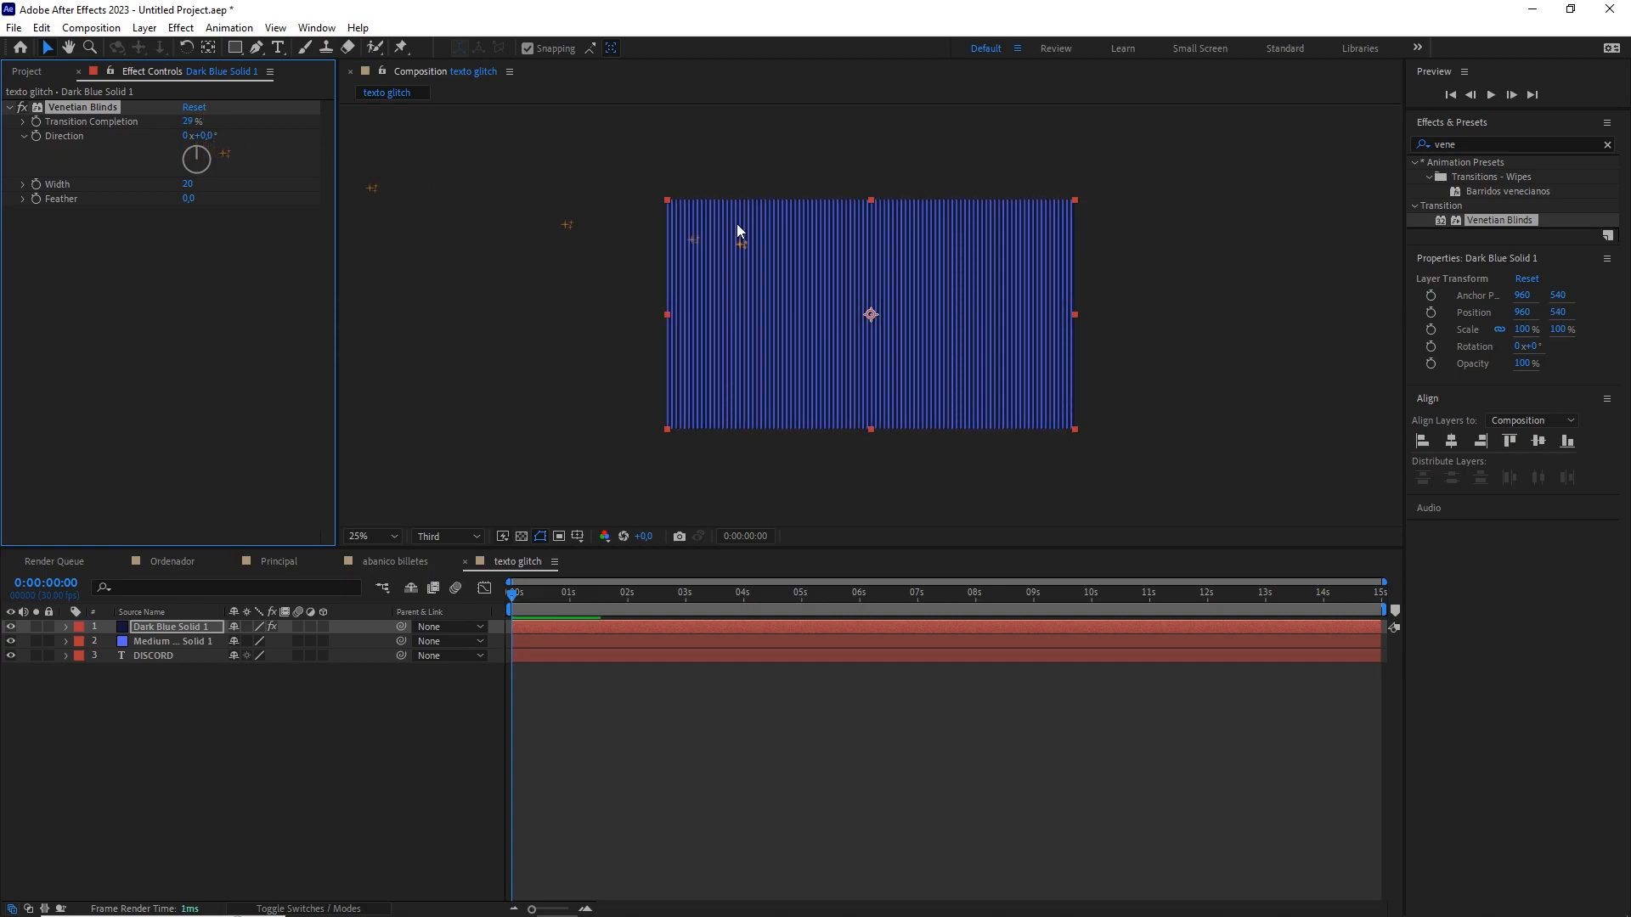
scroll(737, 225, up, 2)
click(209, 136)
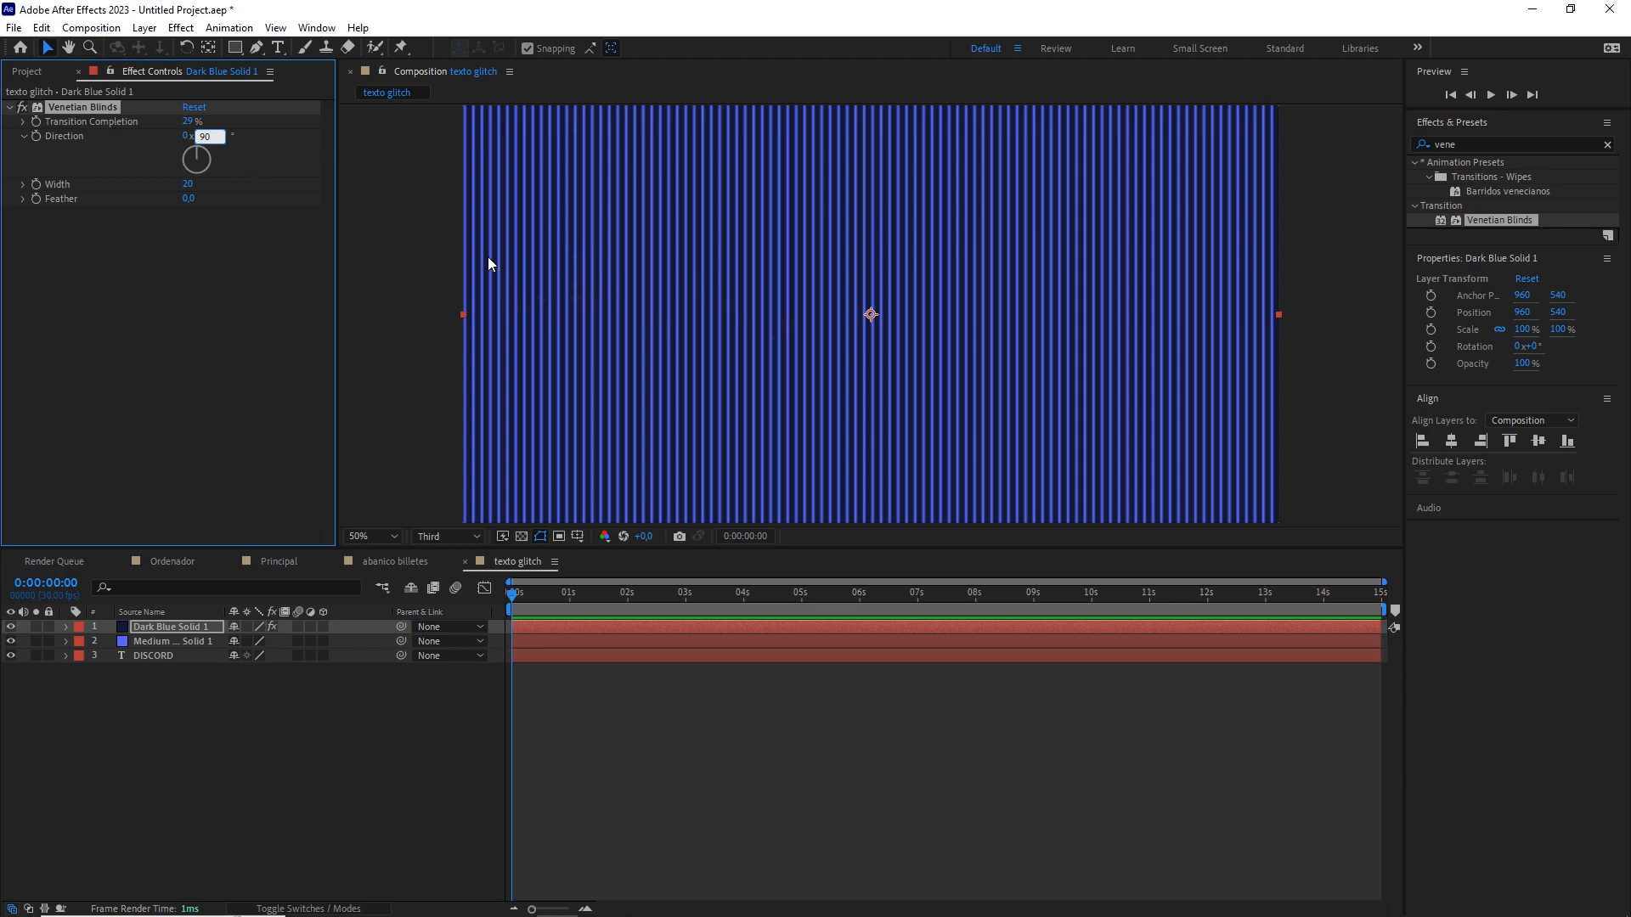
click(414, 228)
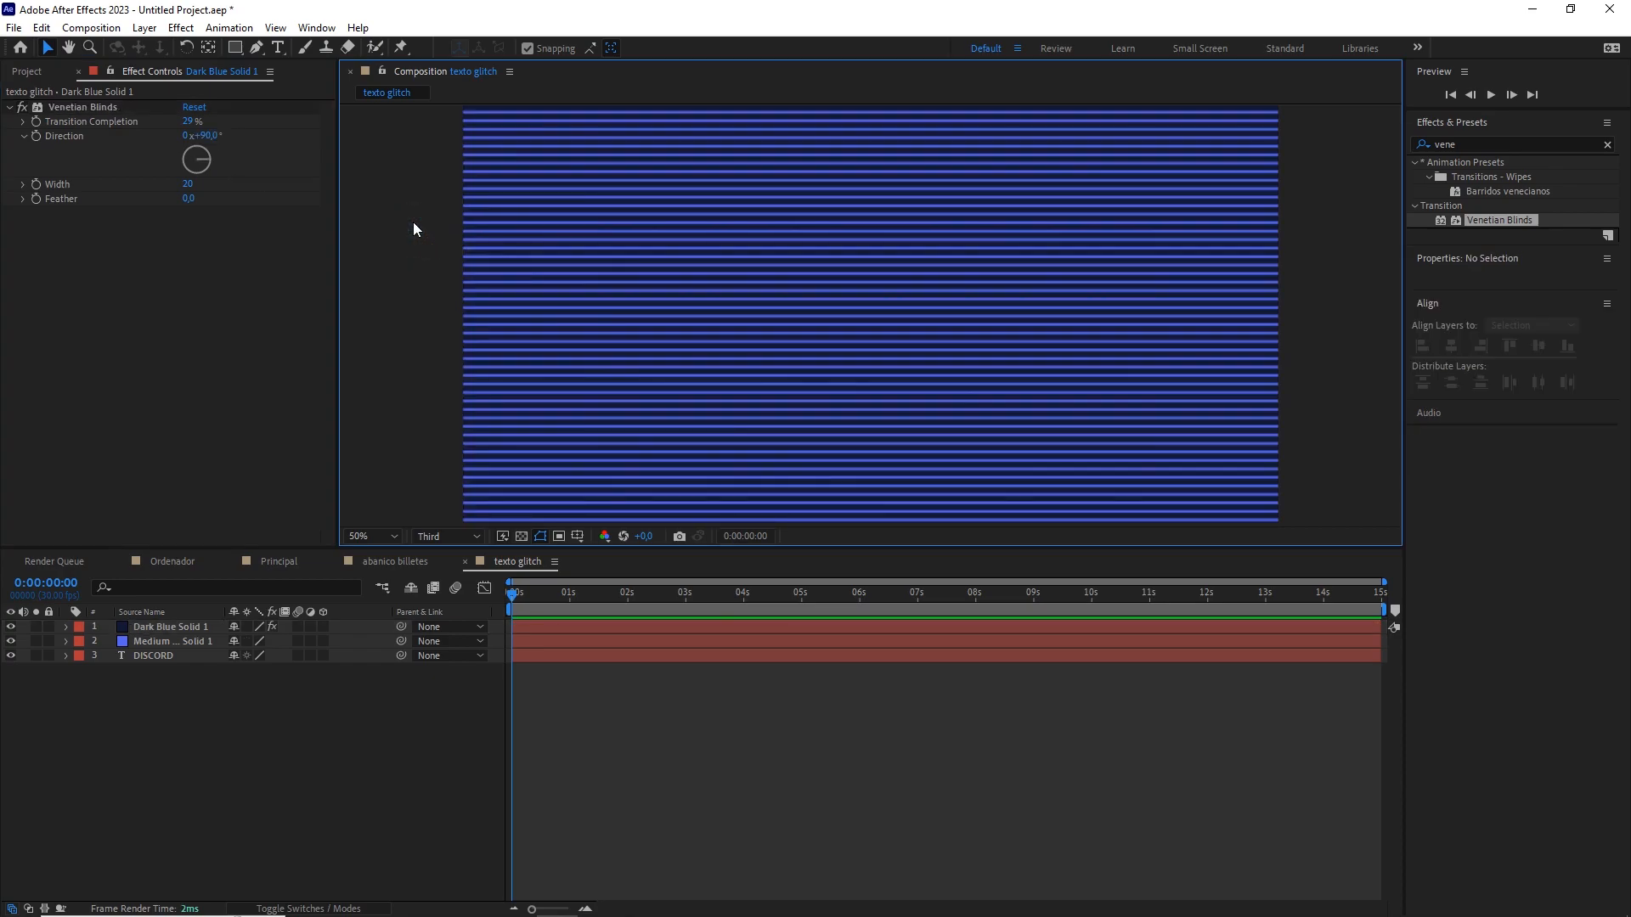
Set the dark blue solid's Venetian Blinds Transition Completion to 88%.
drag(189, 121, 216, 125)
click(192, 121)
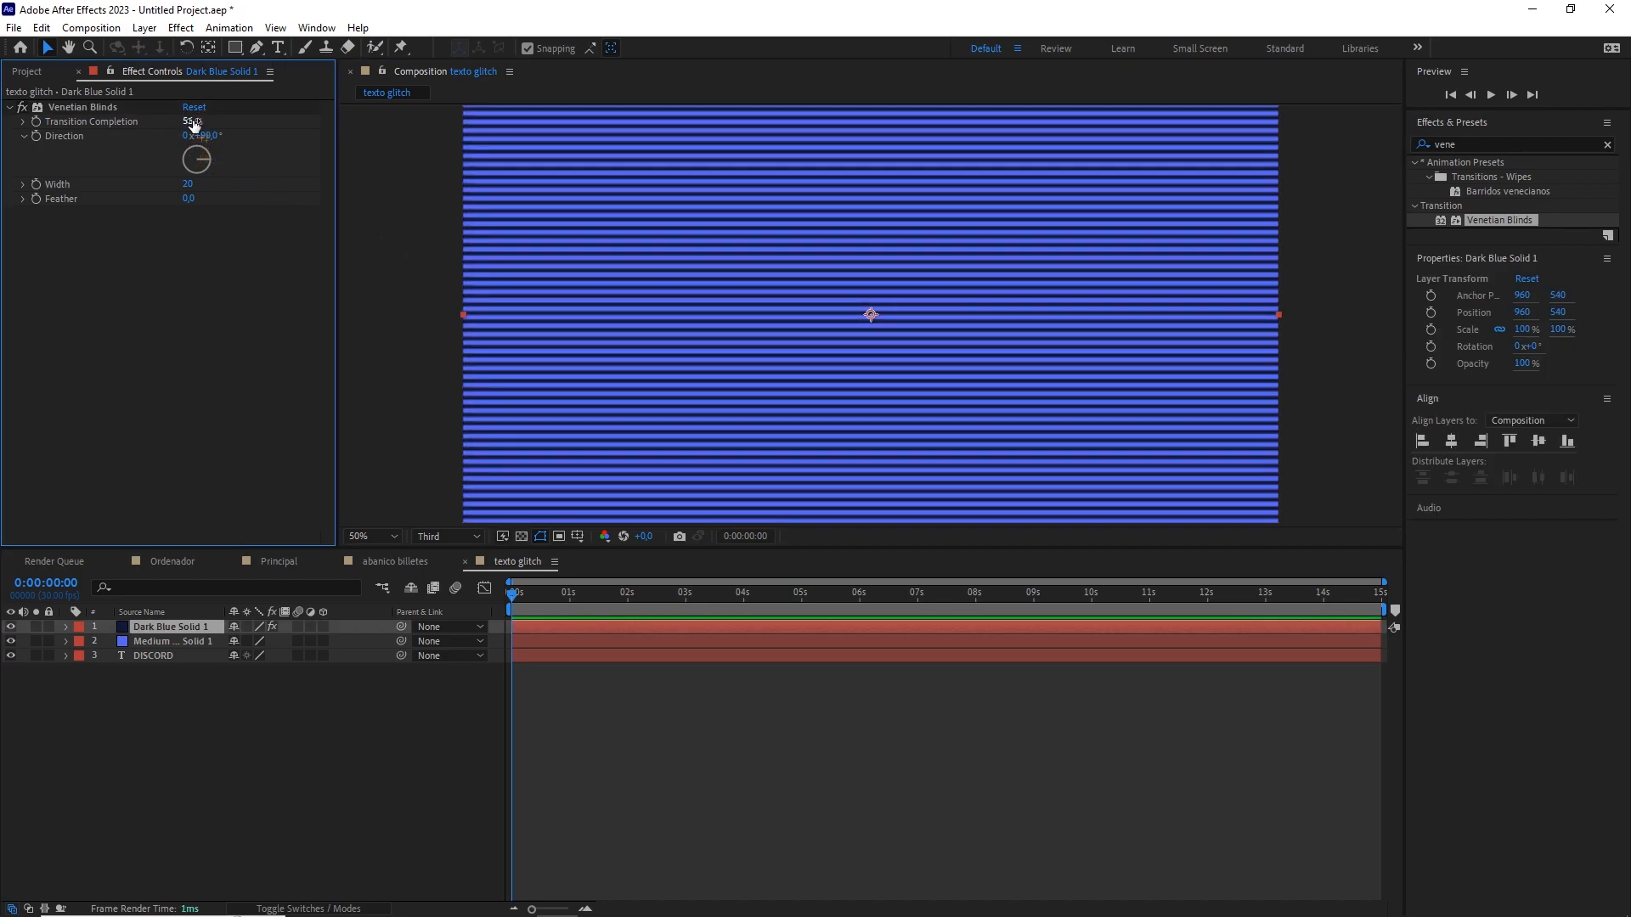
text(88)
key(Return)
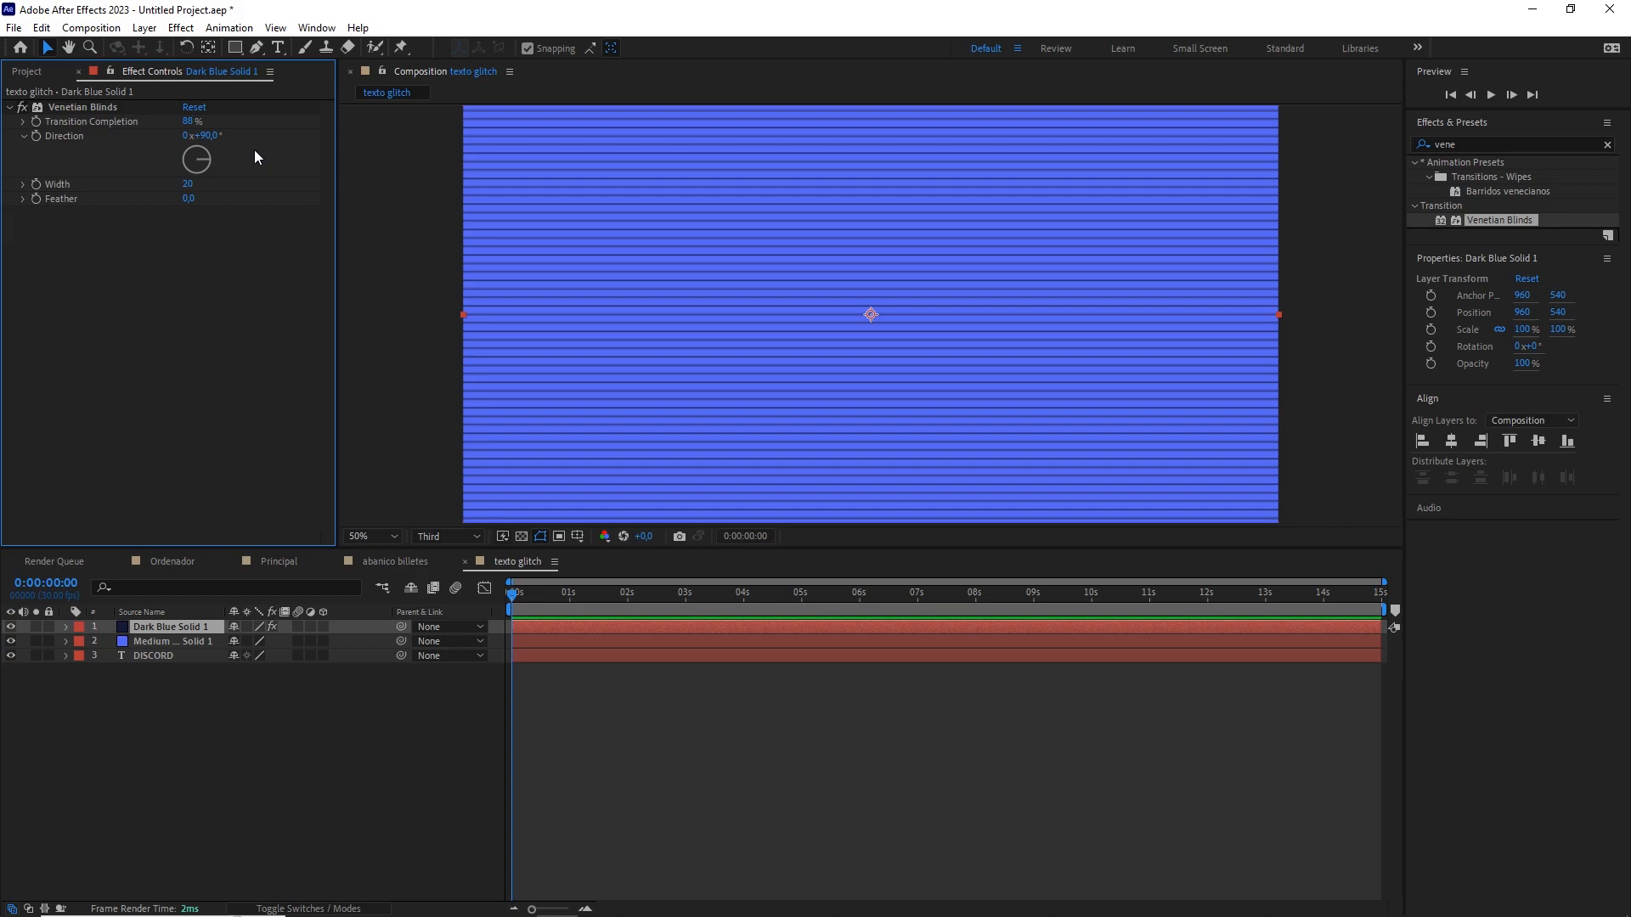
Set the dark blue solid's Venetian Blinds Width to 7 and switch the composition preview resolution to Full.
drag(187, 184, 191, 194)
click(188, 184)
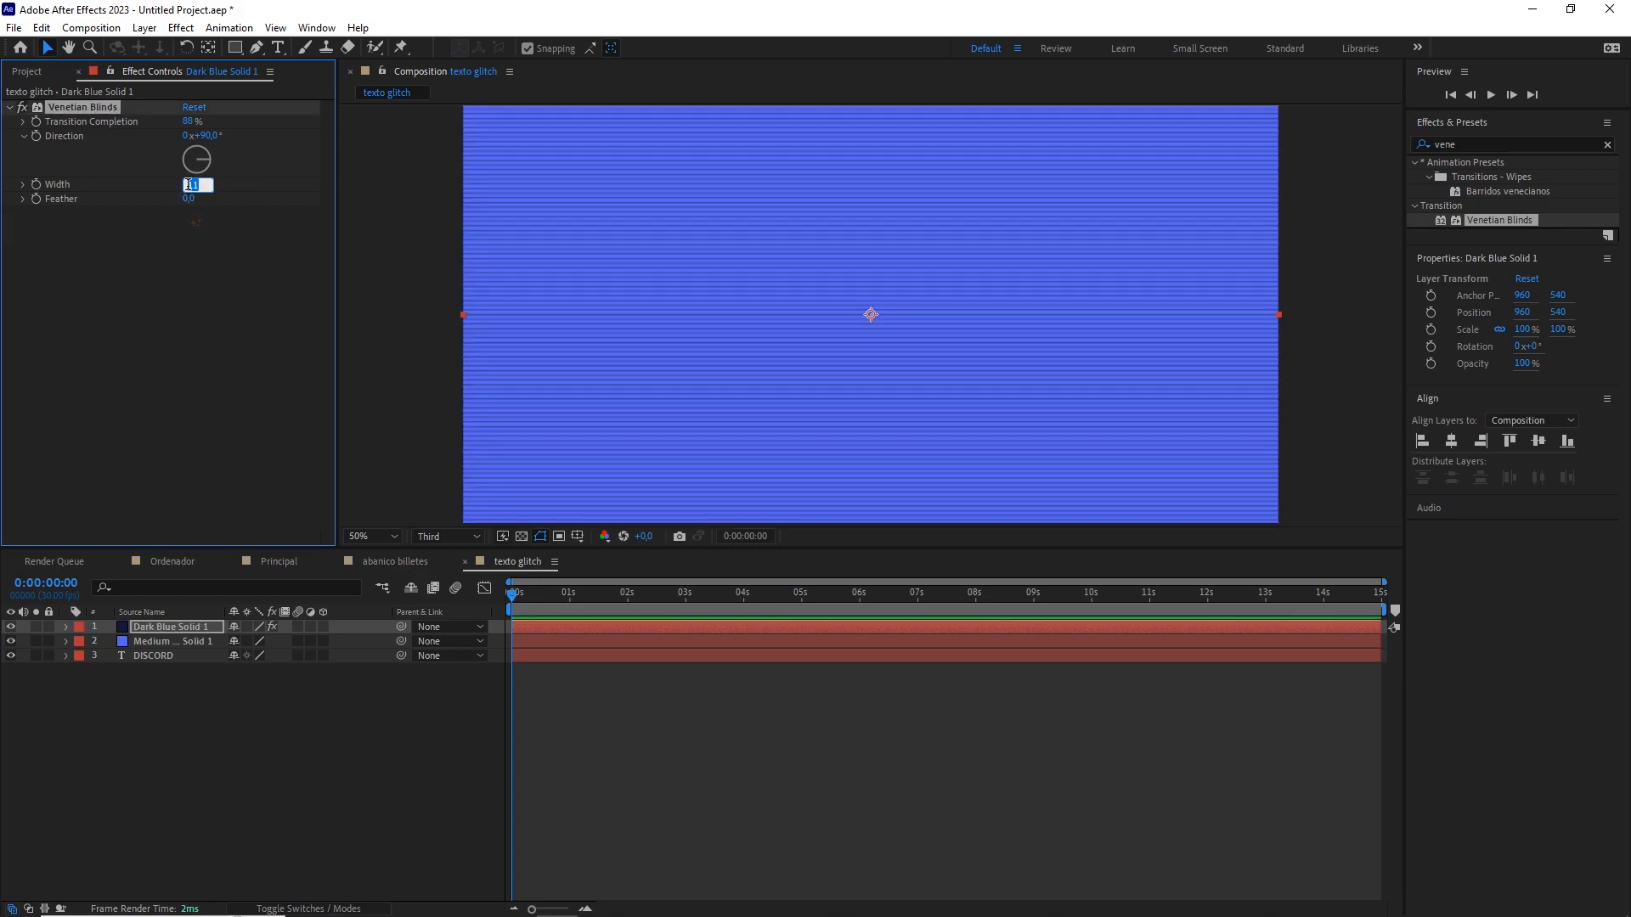
click(241, 274)
scroll(949, 264, up, 2)
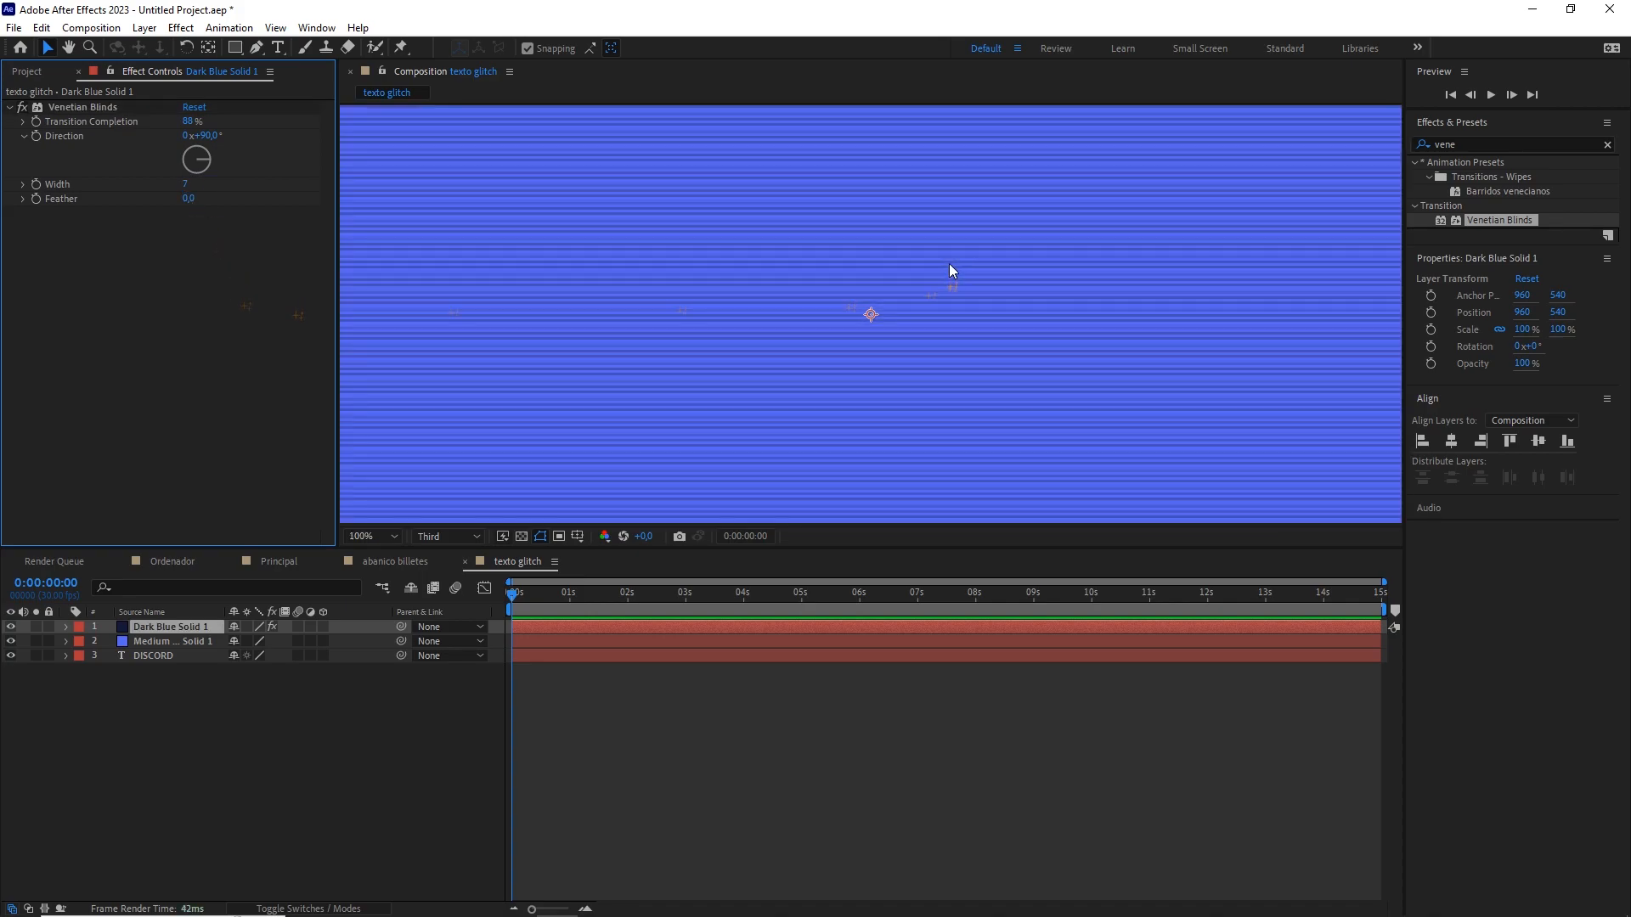
scroll(950, 270, down, 2)
click(448, 536)
click(455, 575)
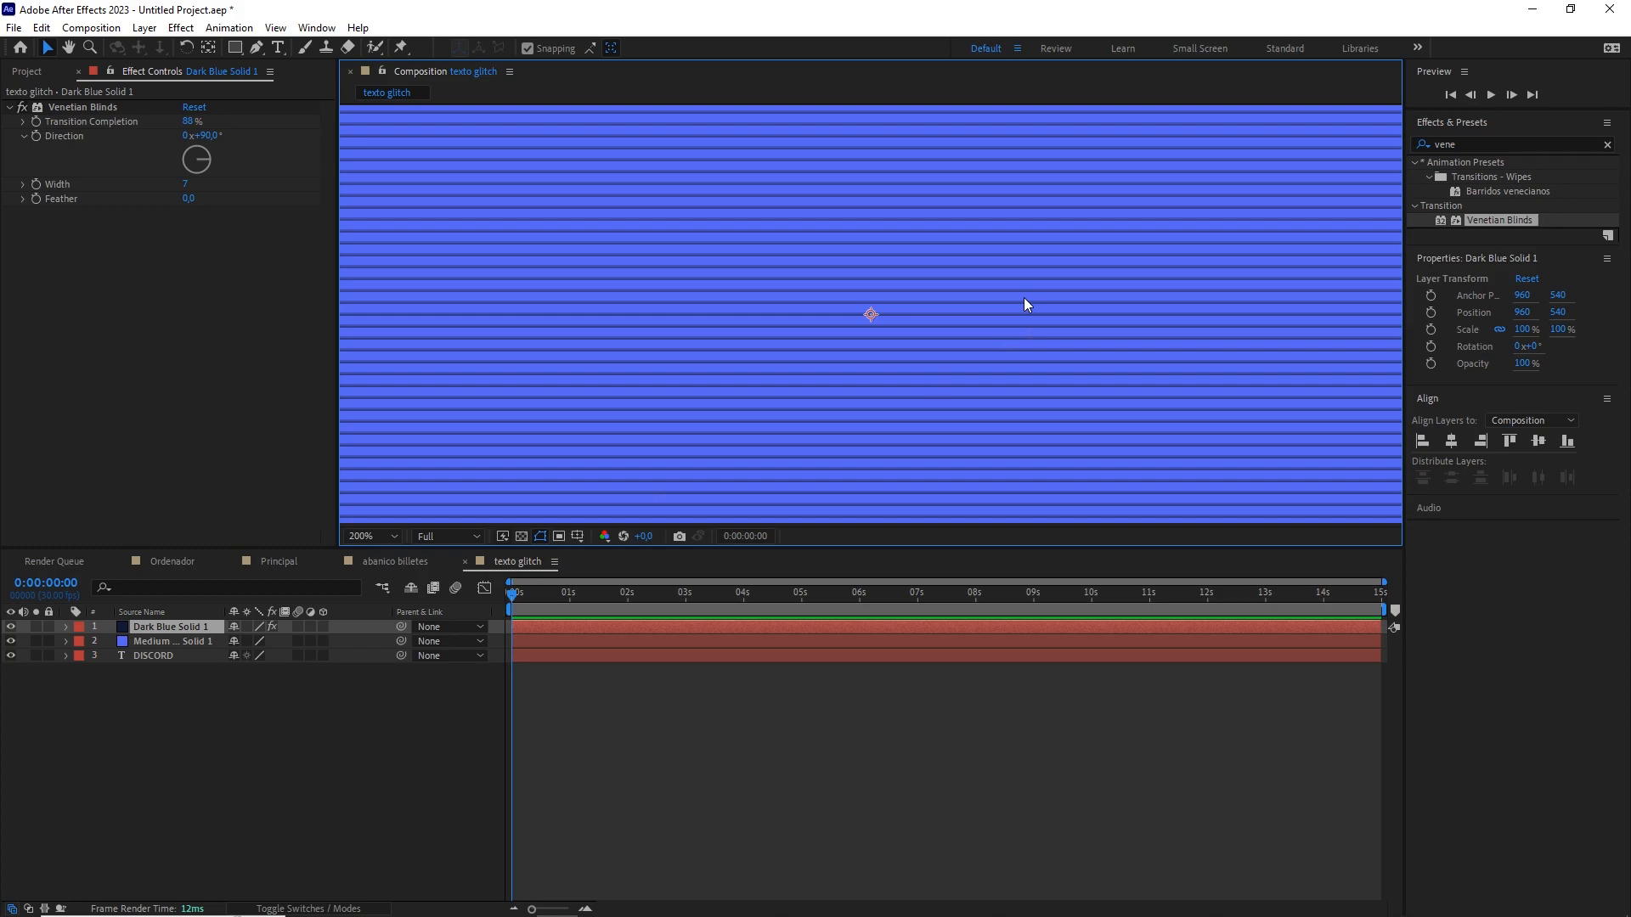
scroll(977, 298, down, 2)
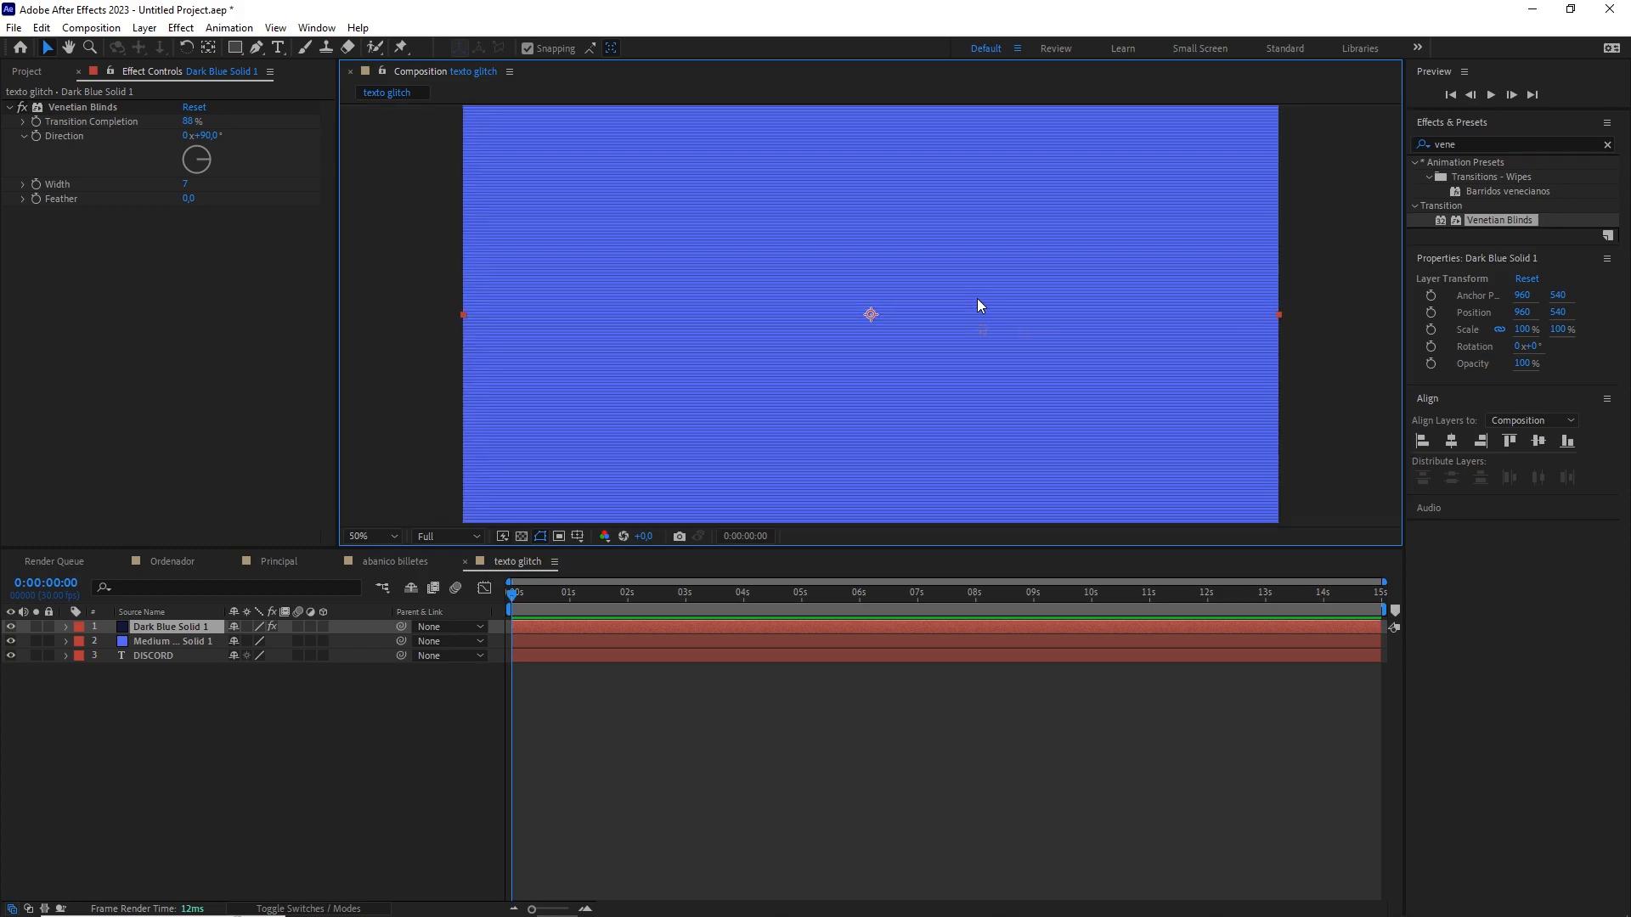
Pre-compose the two blue solids into a composition named barridos venecianos, moving all attributes into it.
shift+click(202, 640)
right_click(203, 640)
click(304, 529)
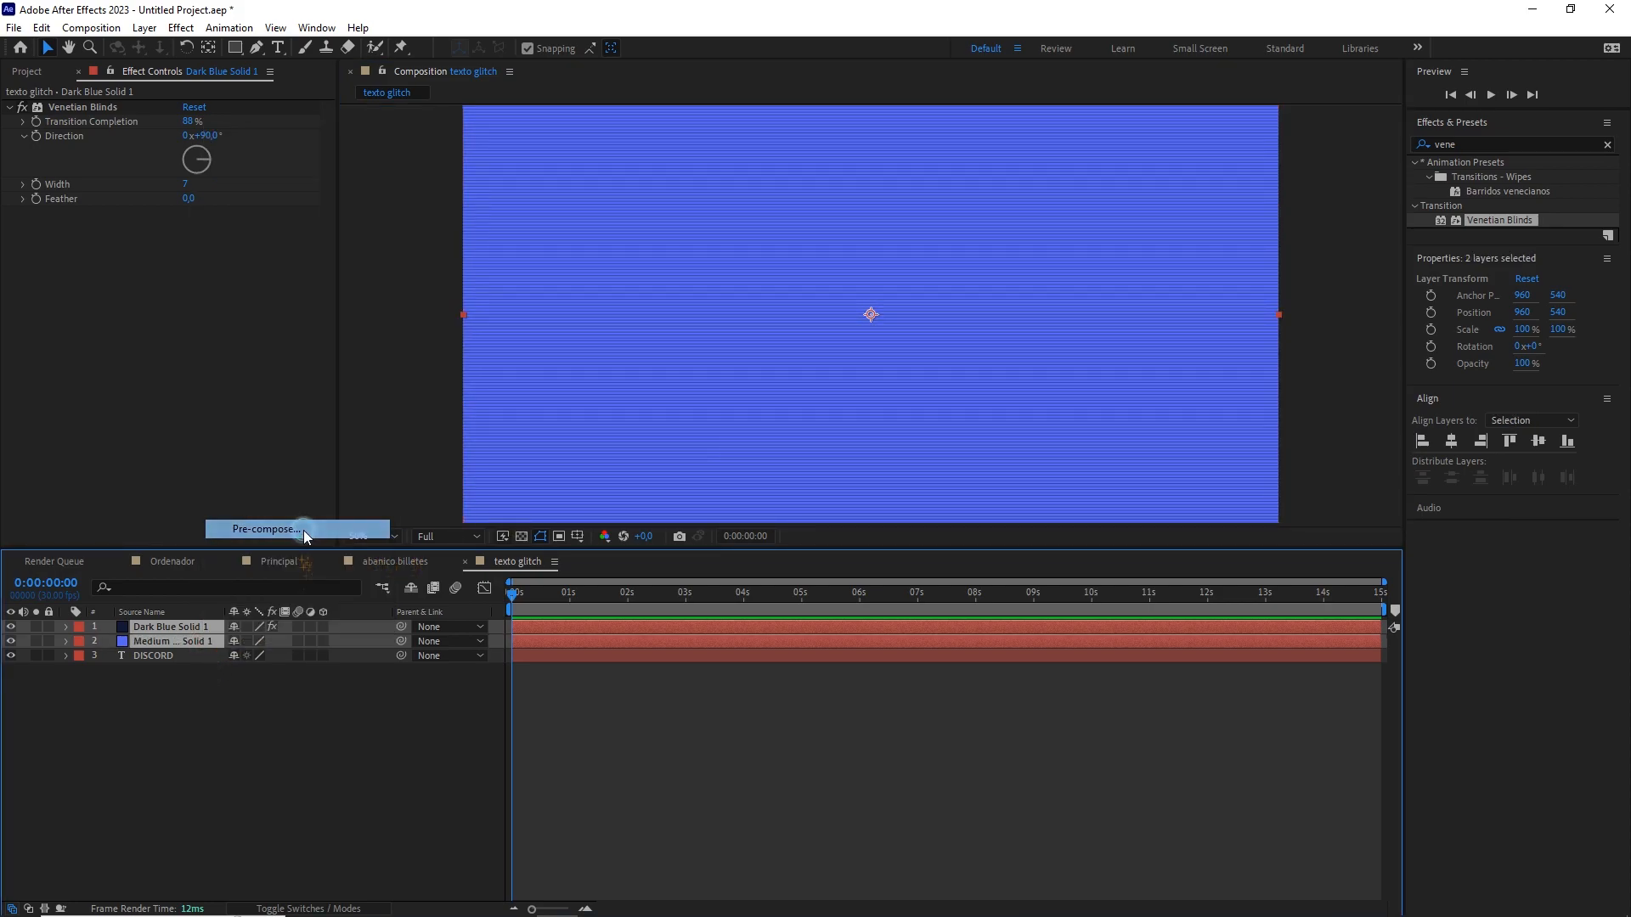
text(barrido)
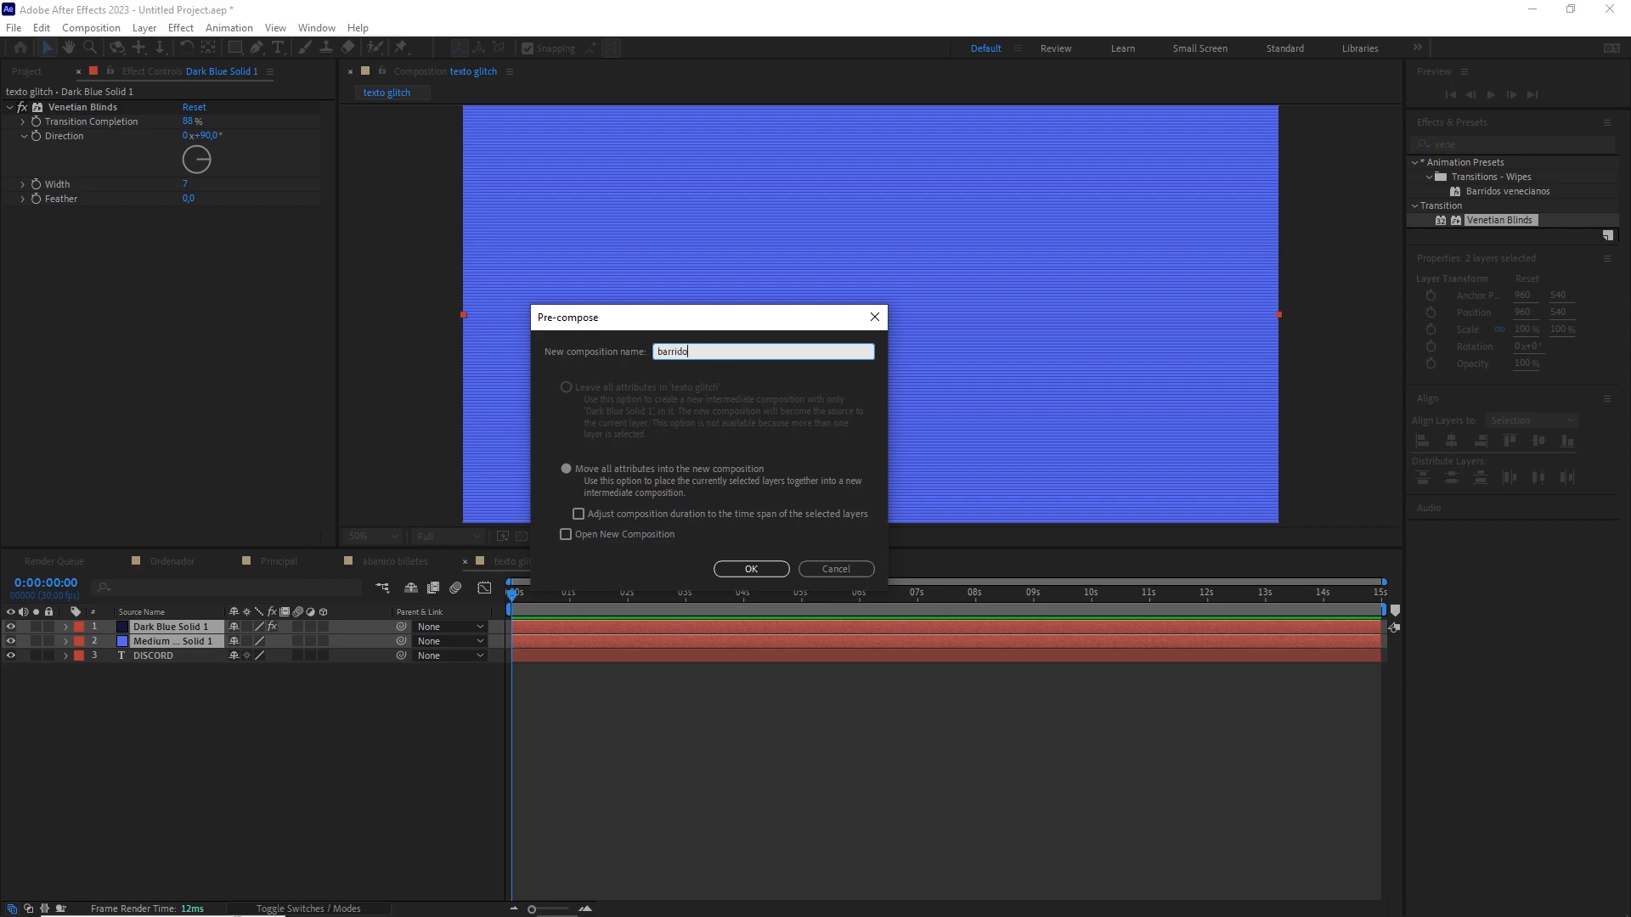
text(s venecian)
click(569, 468)
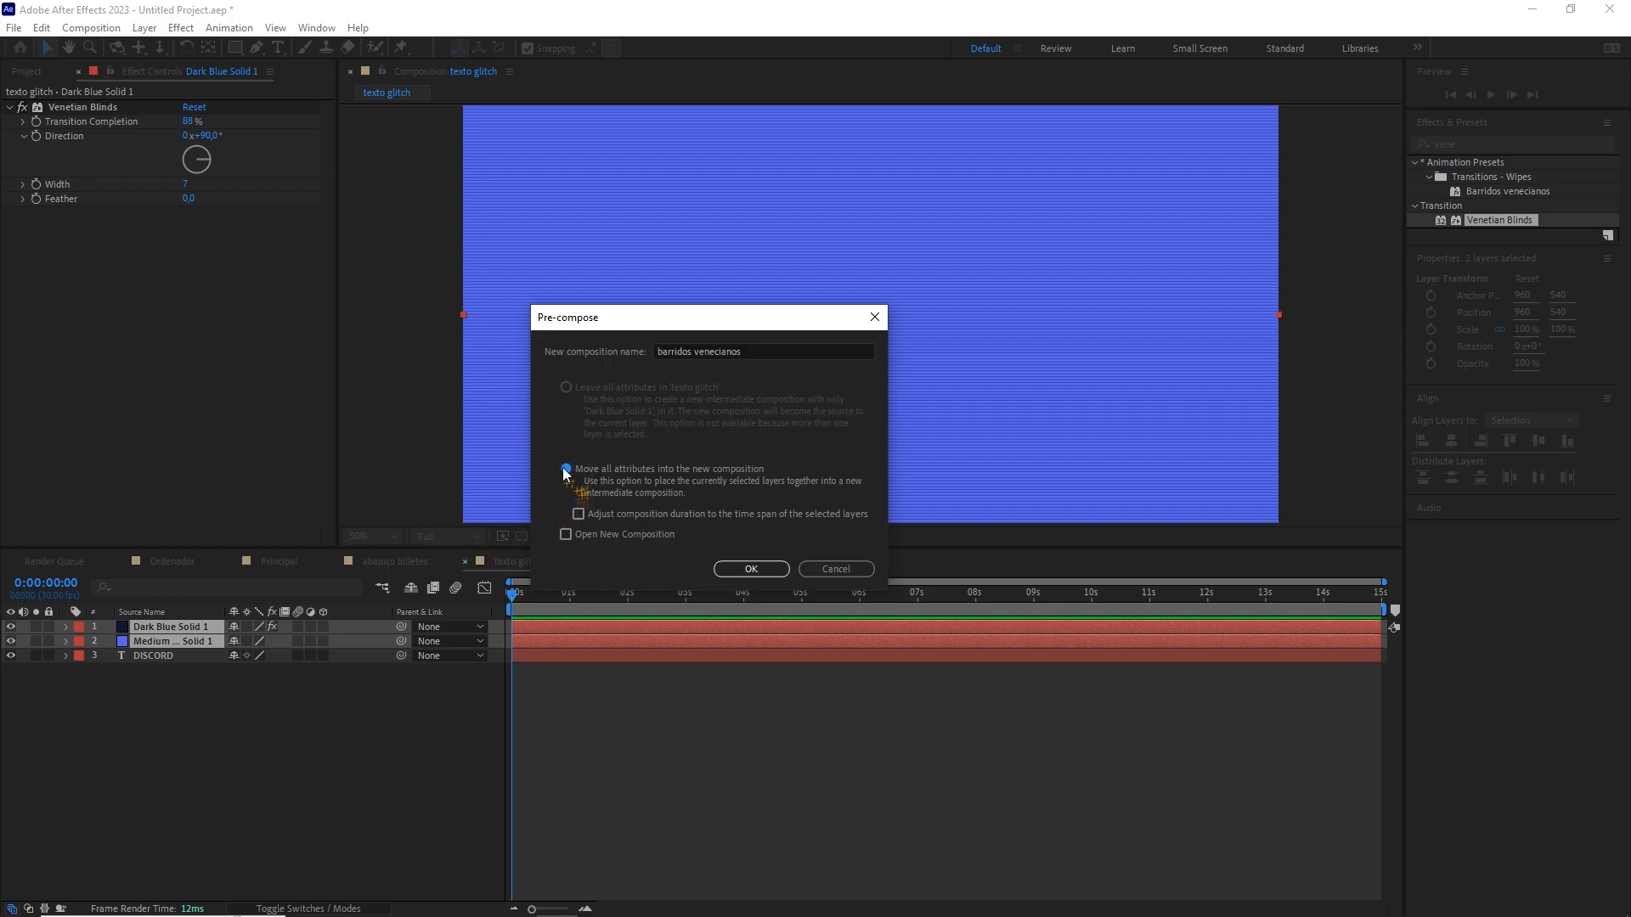
click(753, 568)
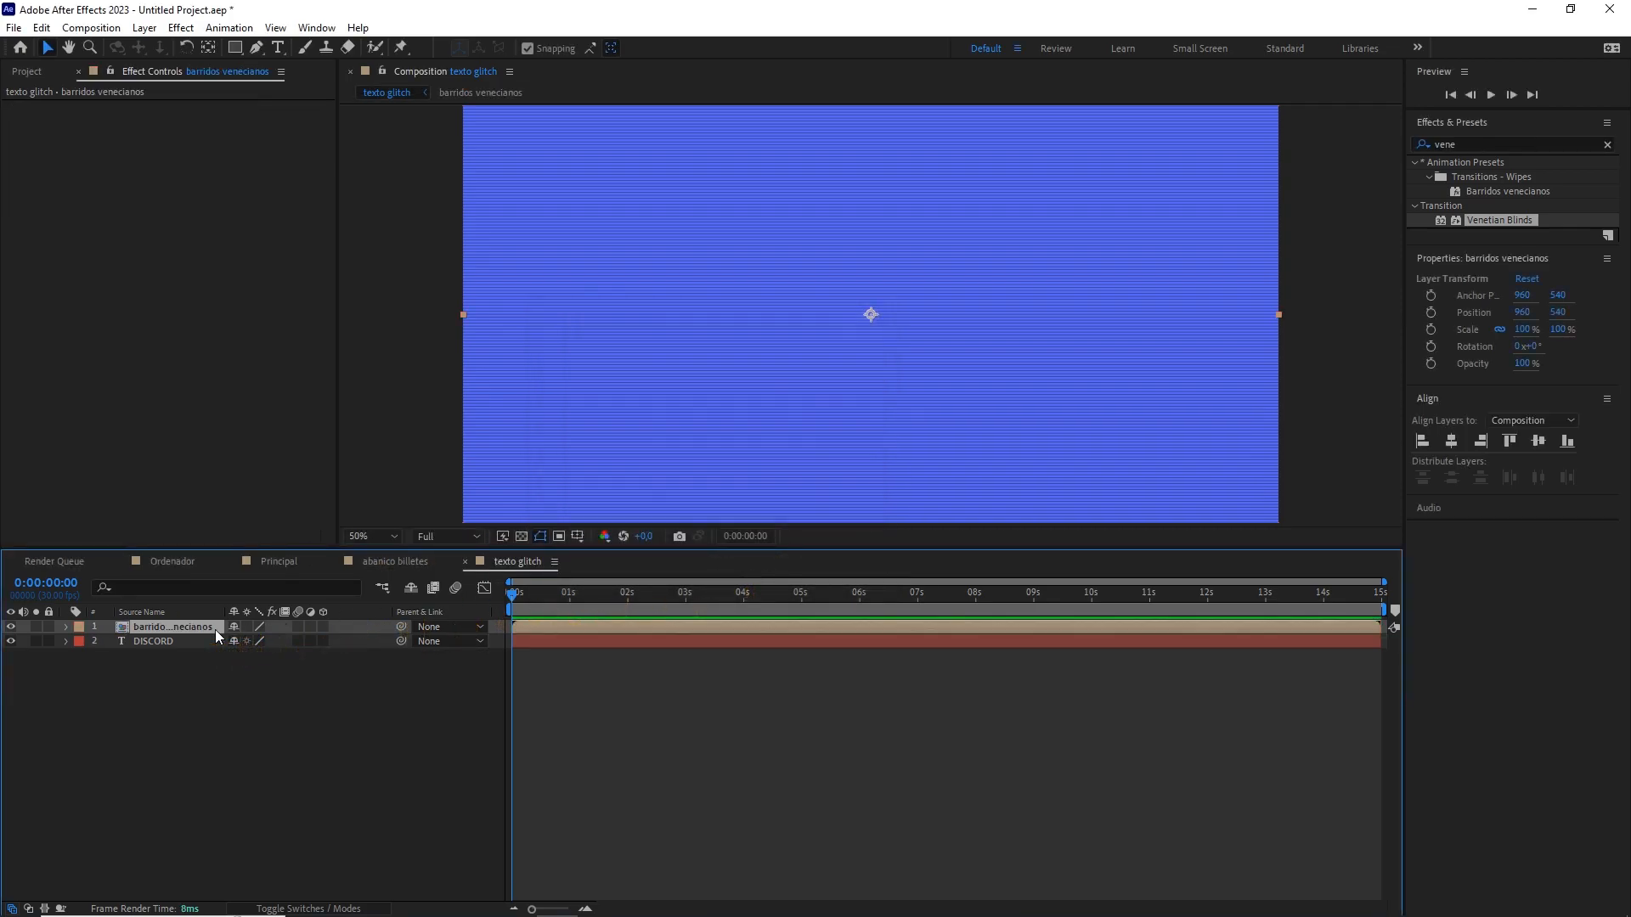
Use the DISCORD text layer as the track matte for the barridos venecianos layer and scrub through the result.
key(F4)
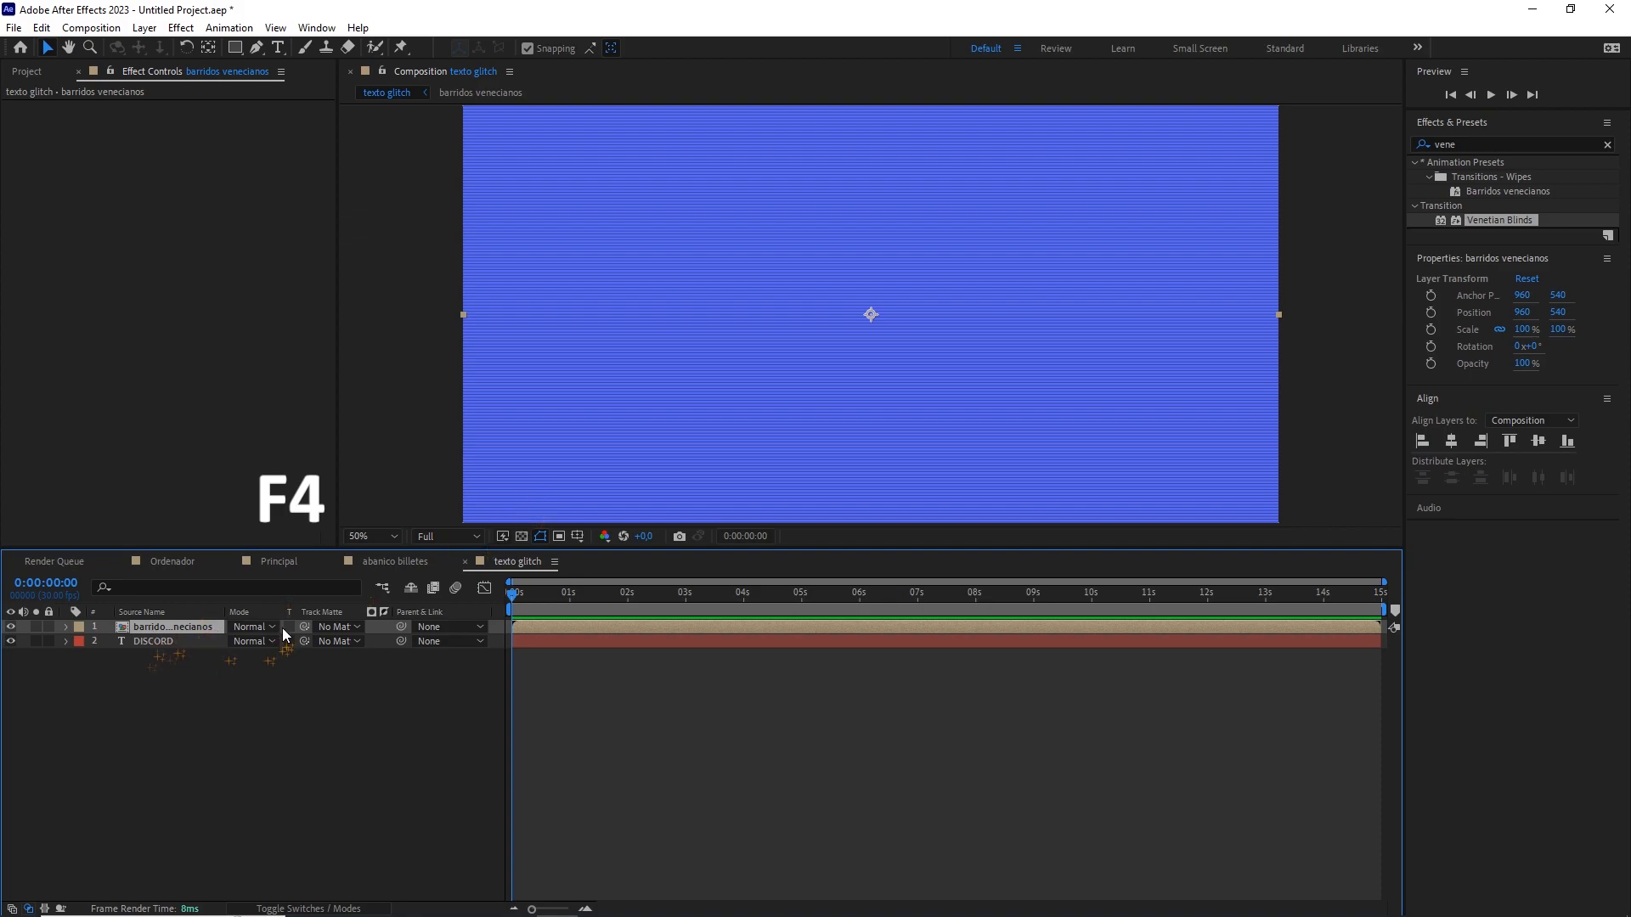
drag(304, 627, 166, 642)
click(609, 594)
drag(696, 593, 484, 603)
click(280, 683)
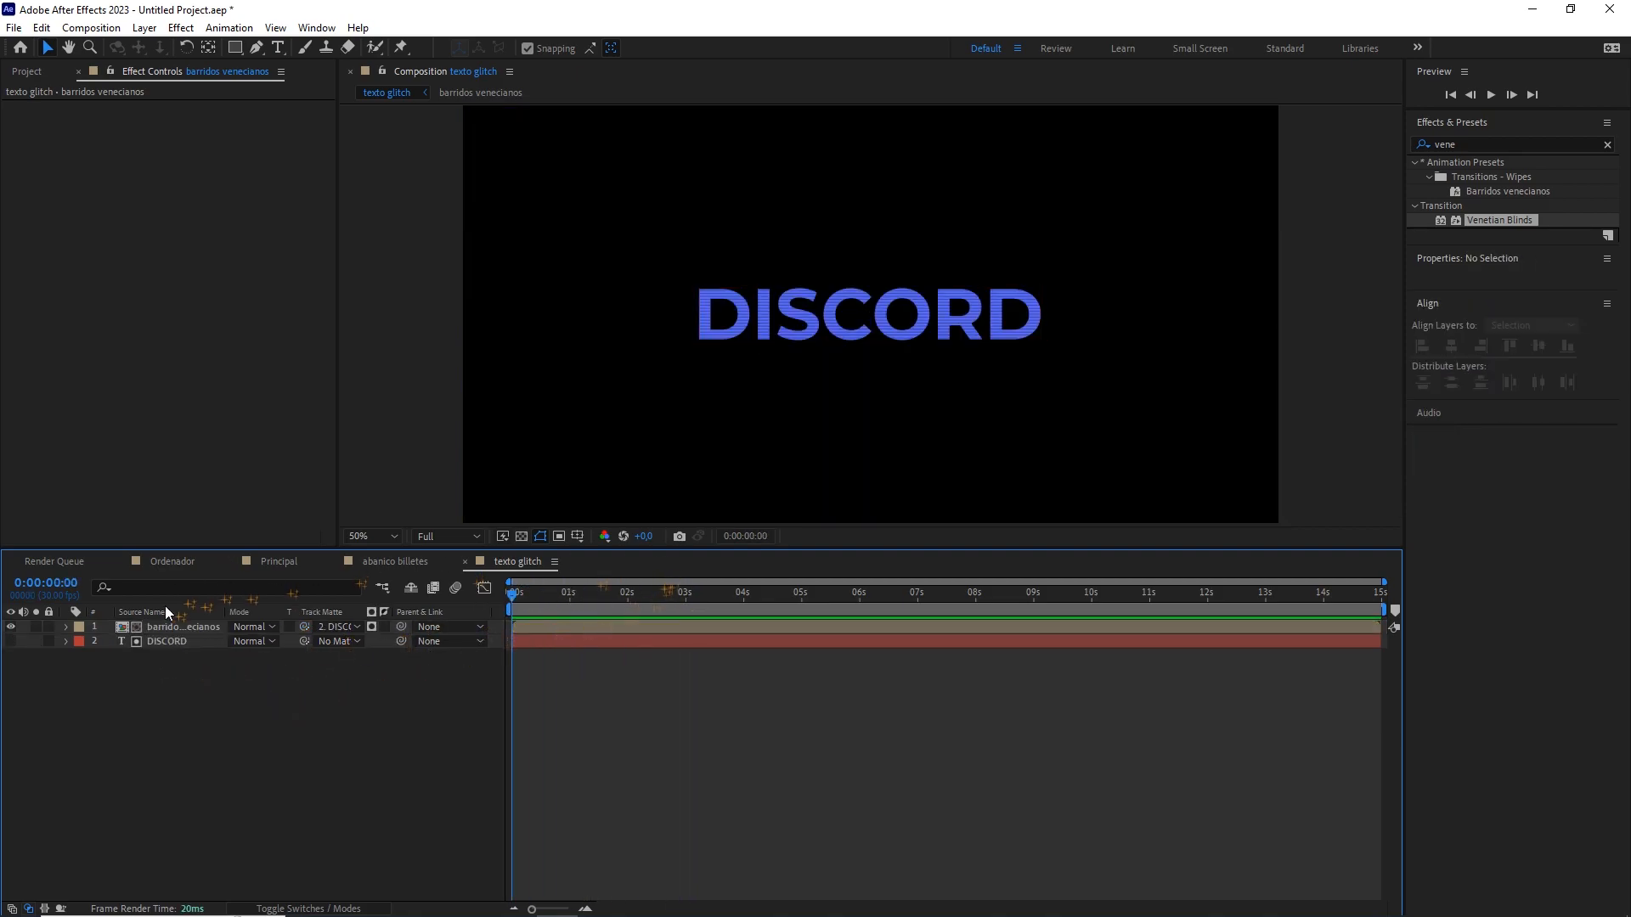
Select the DISCORD text layer and open the Animation Composer 3 extension.
click(185, 639)
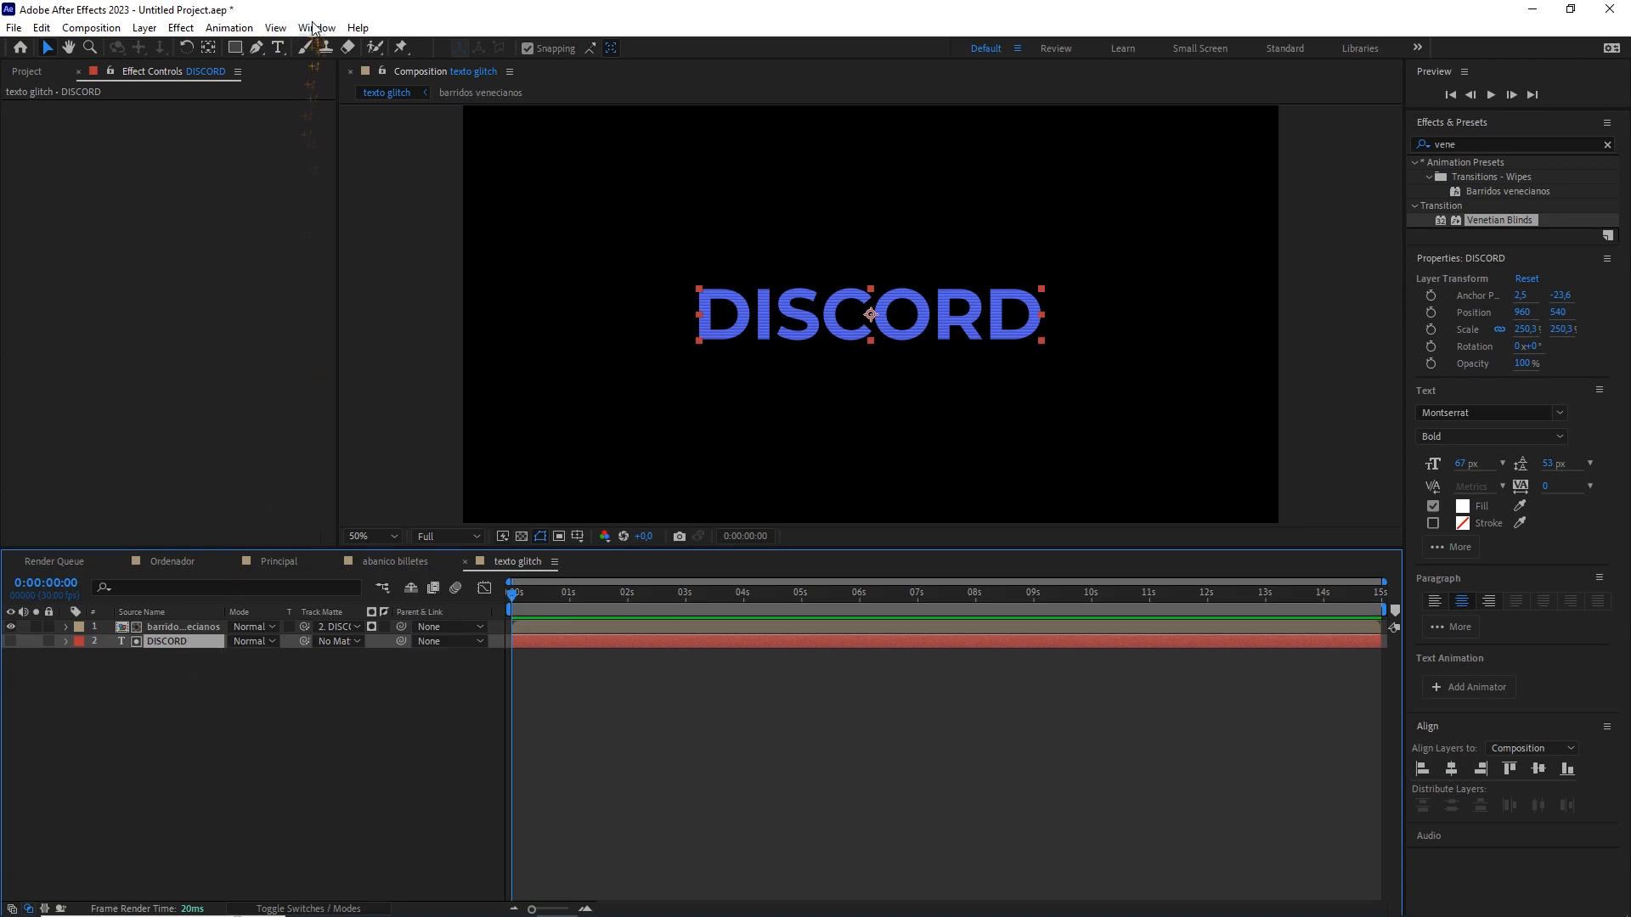
click(316, 27)
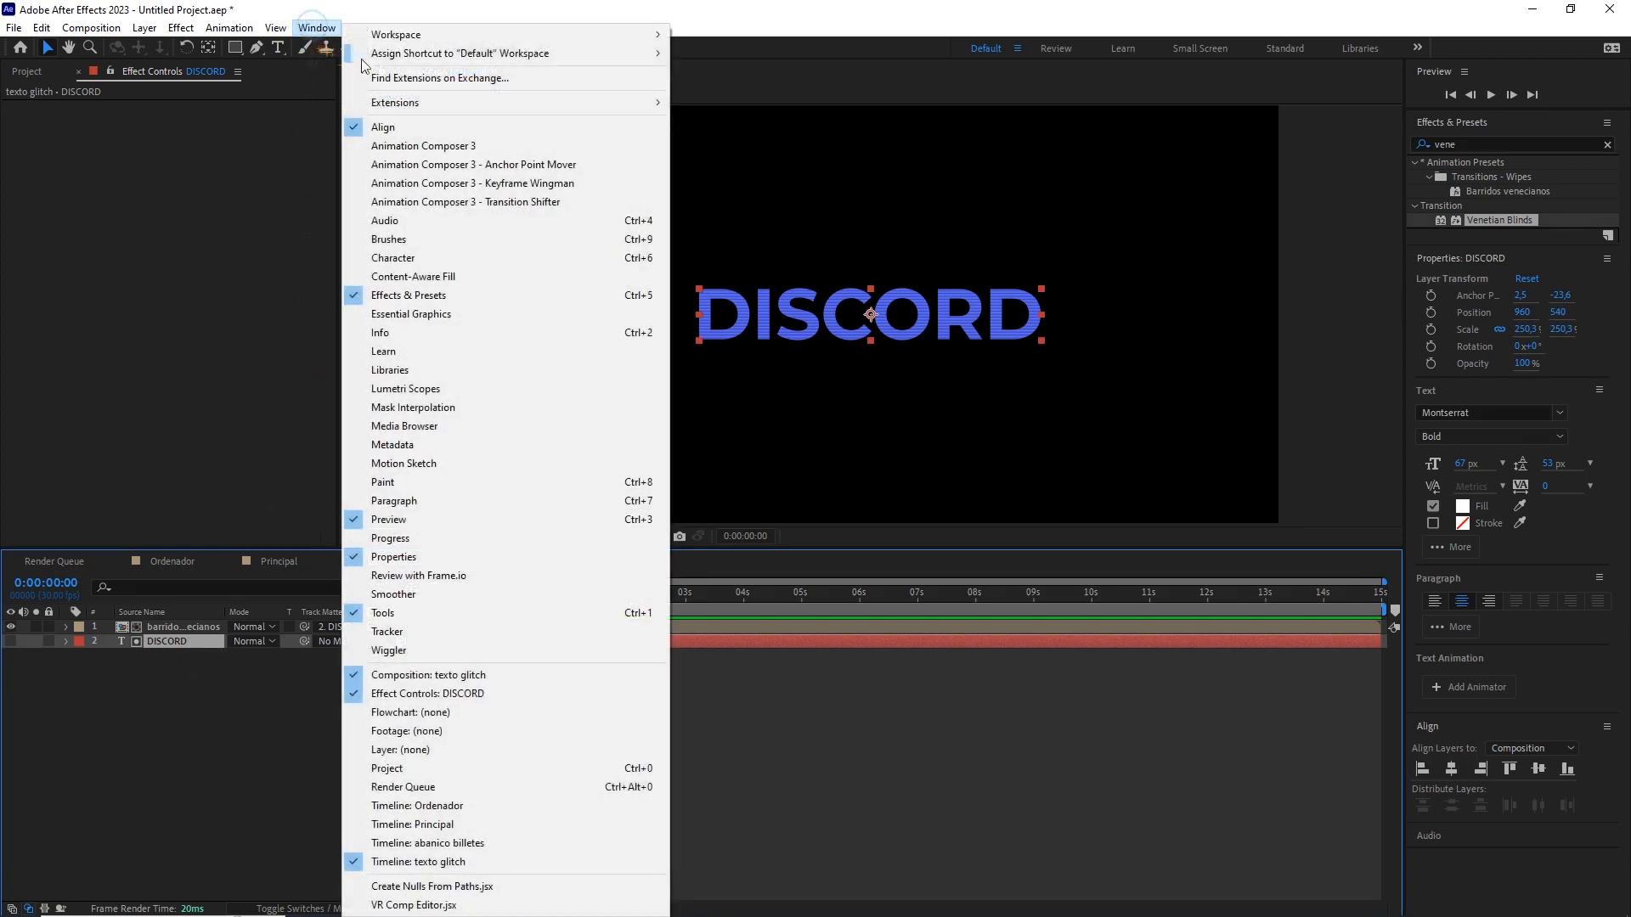
click(422, 147)
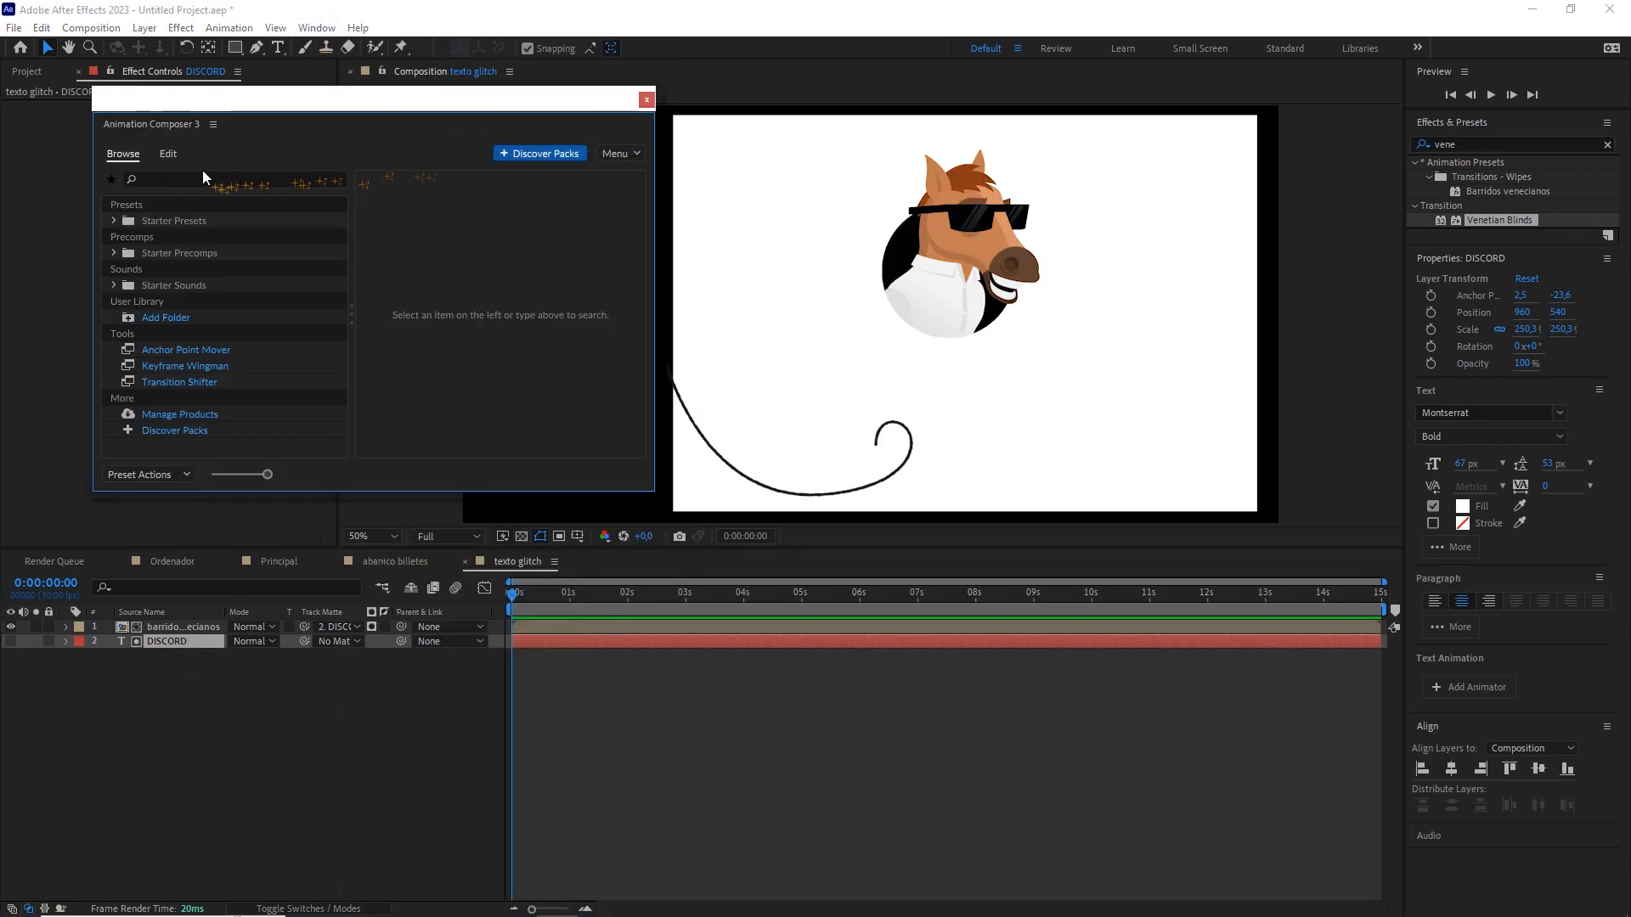
Search Animation Composer for text and select the Flickering Decode & Scale Words From Start 1 preset among the word transitions.
click(175, 178)
text(texs)
key(BackSpace)
text(t)
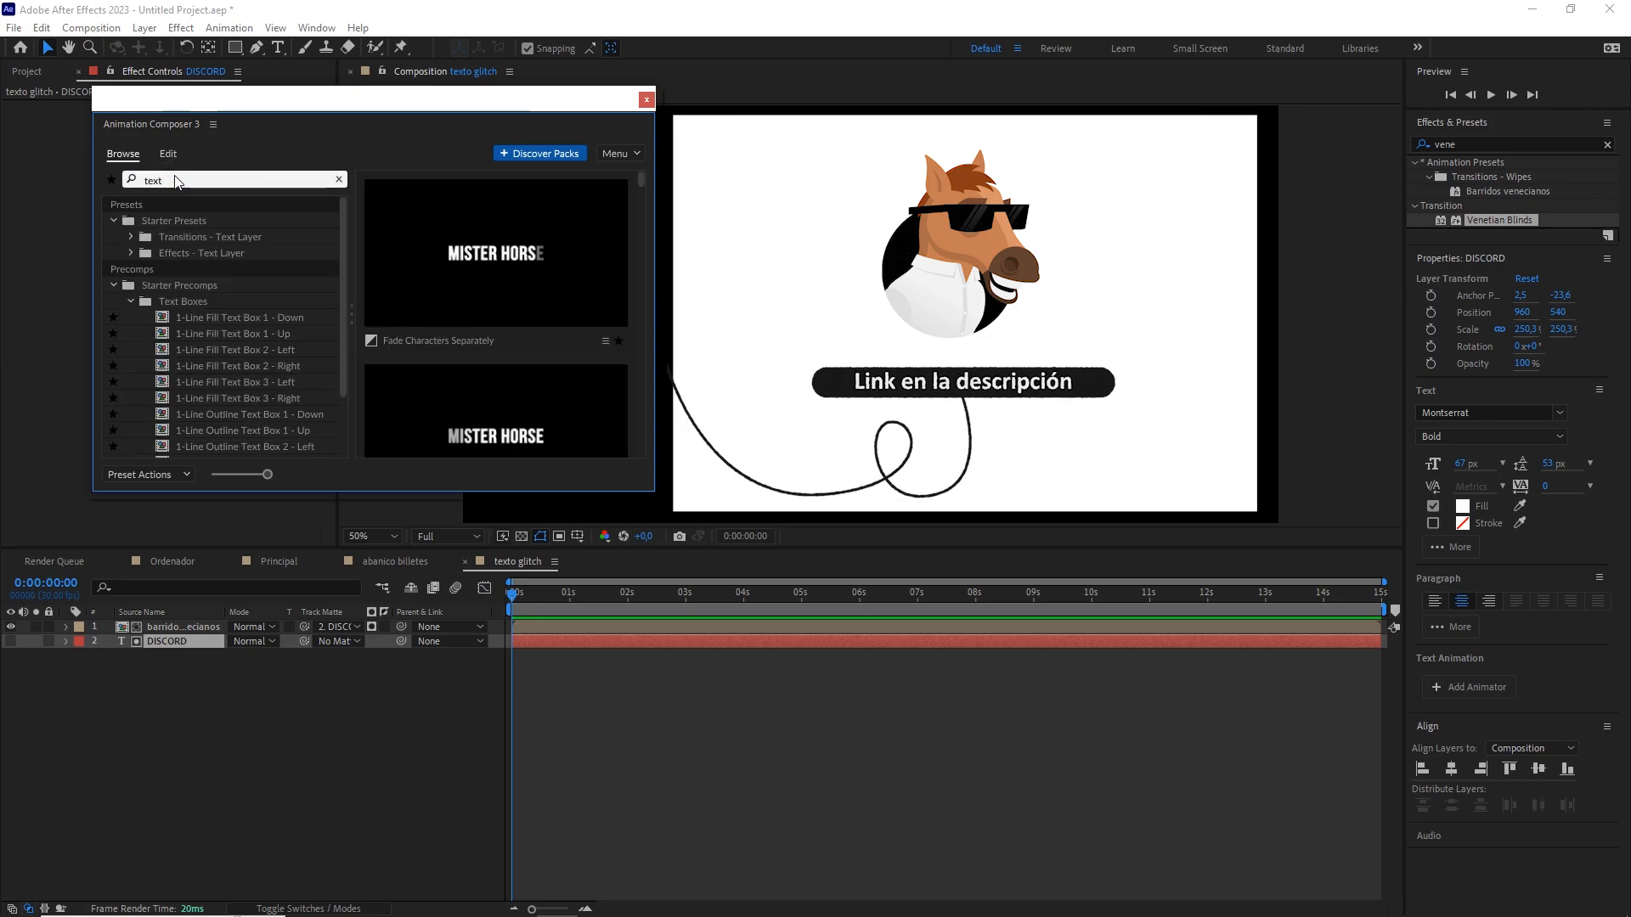
click(131, 237)
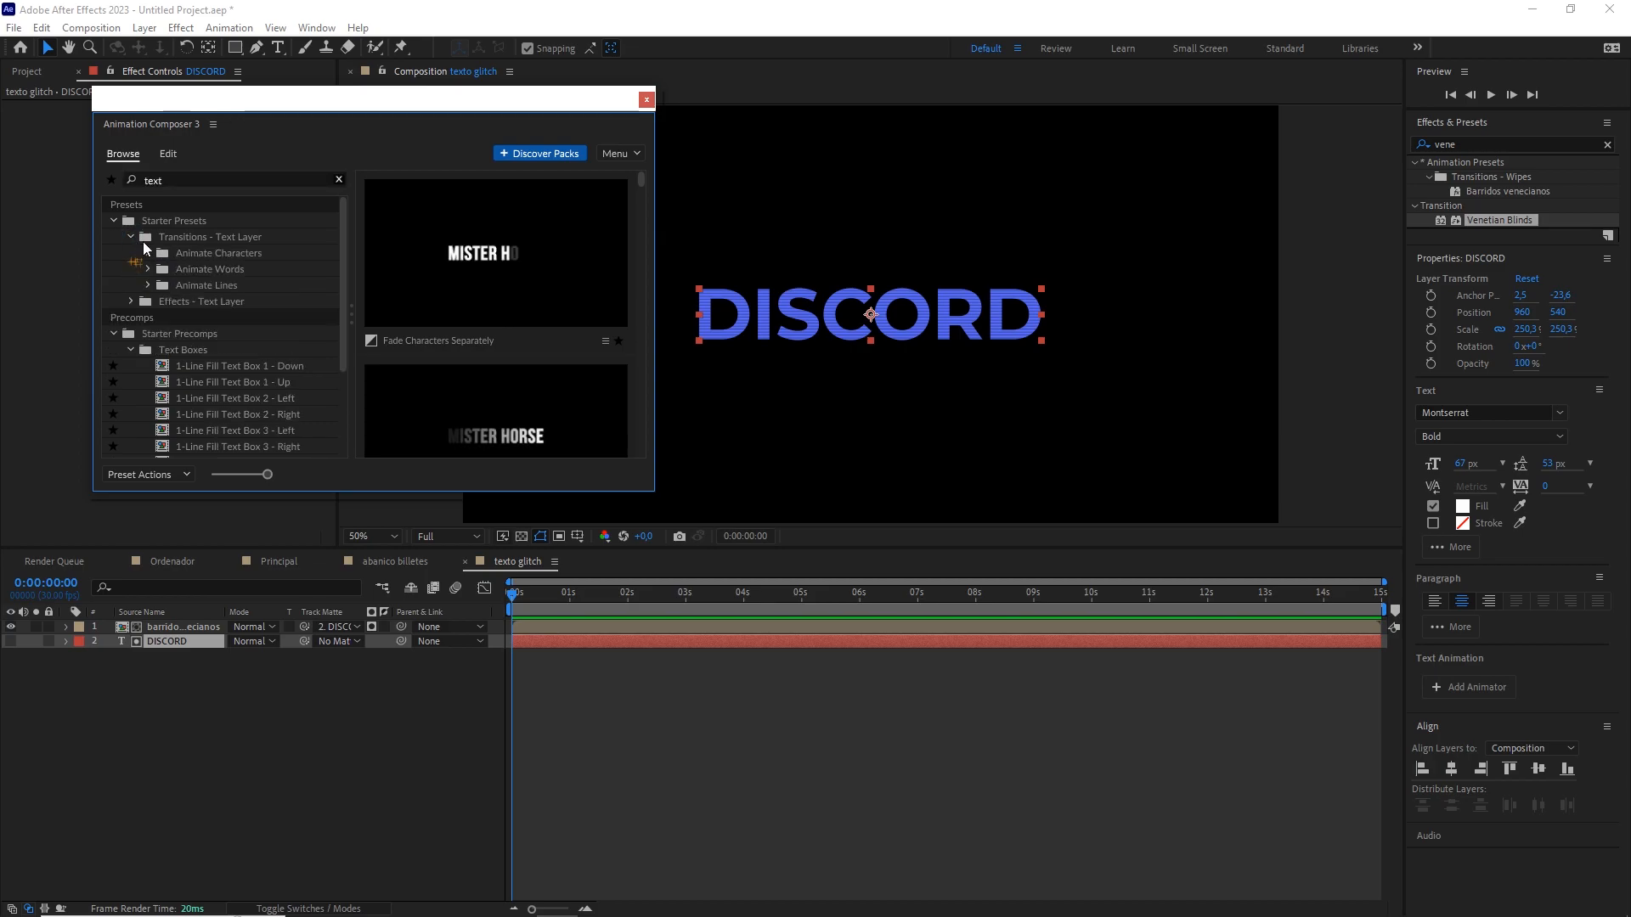
click(148, 269)
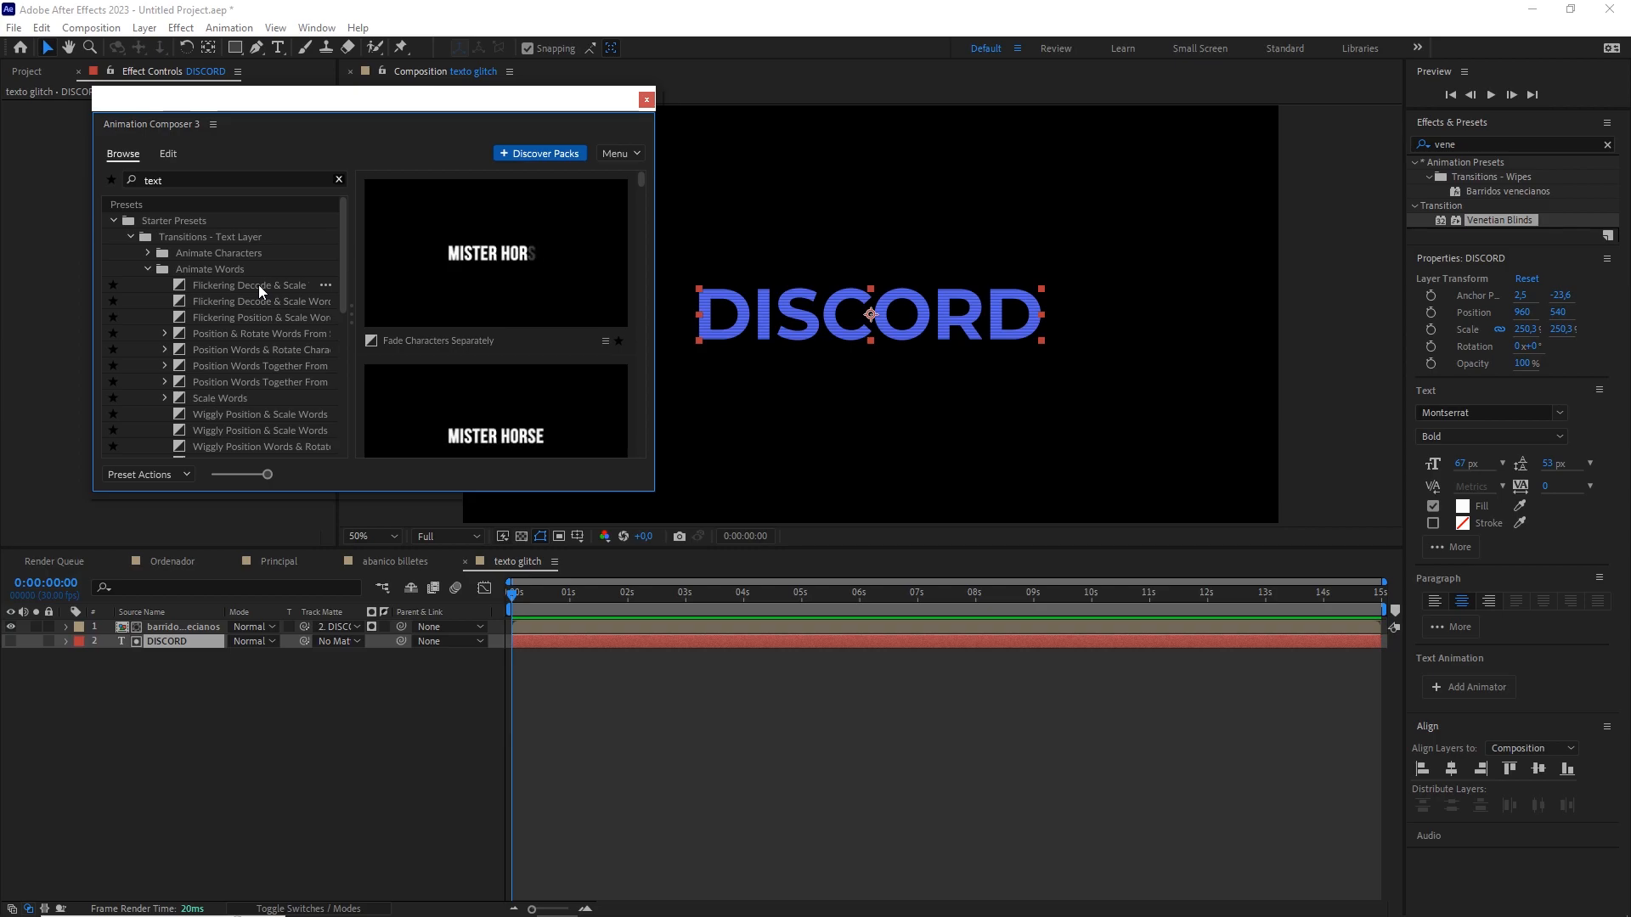
click(258, 284)
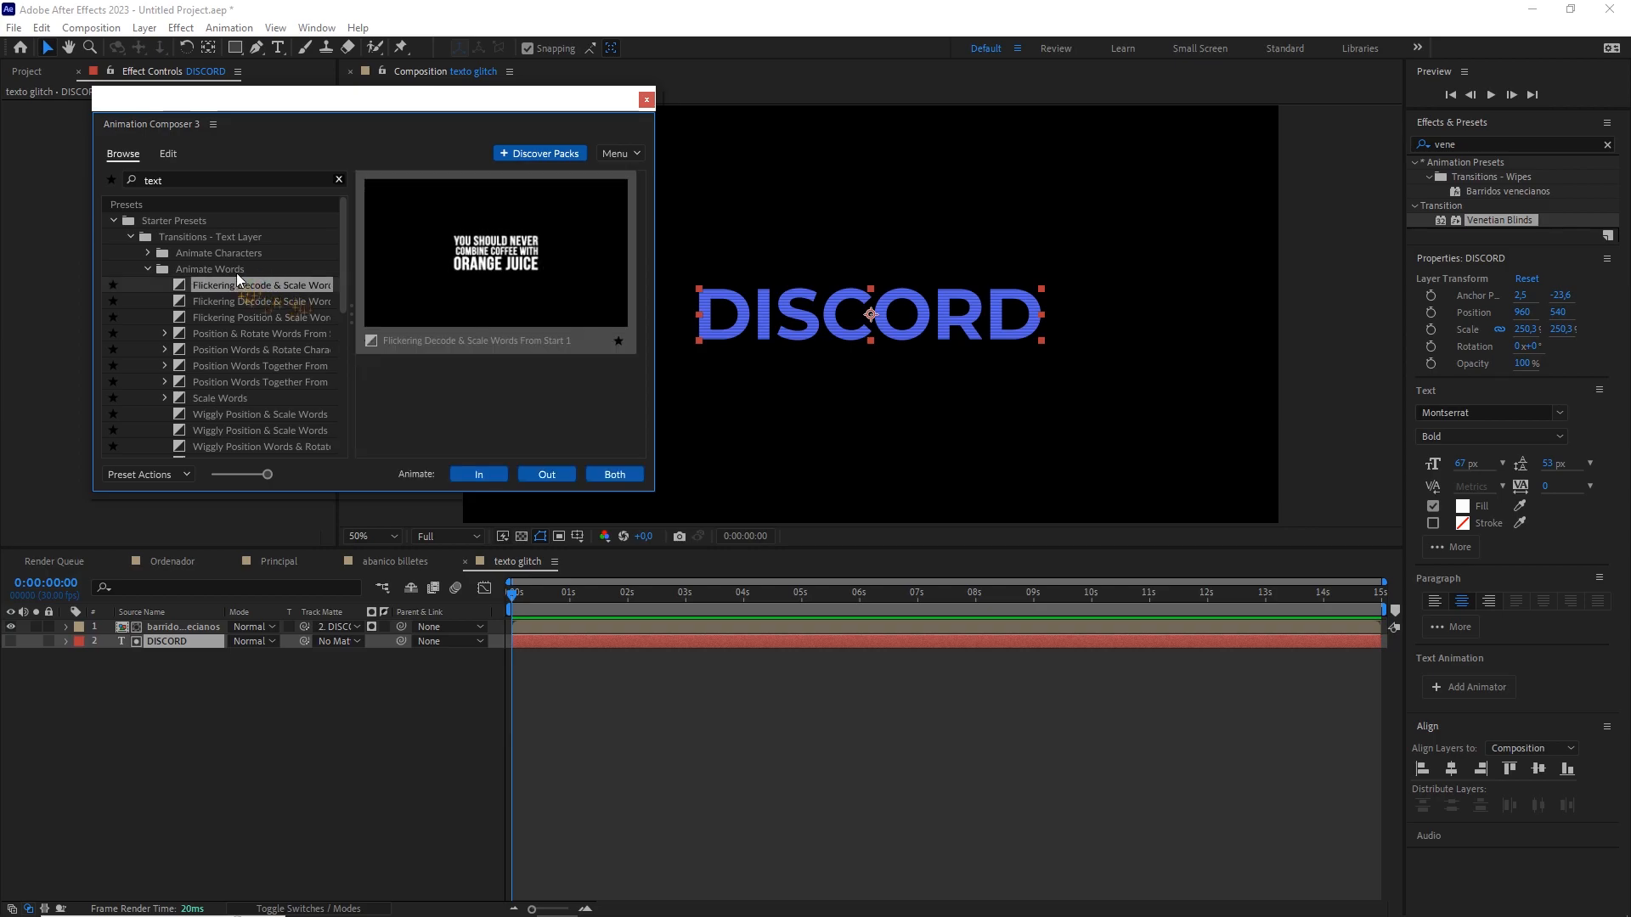
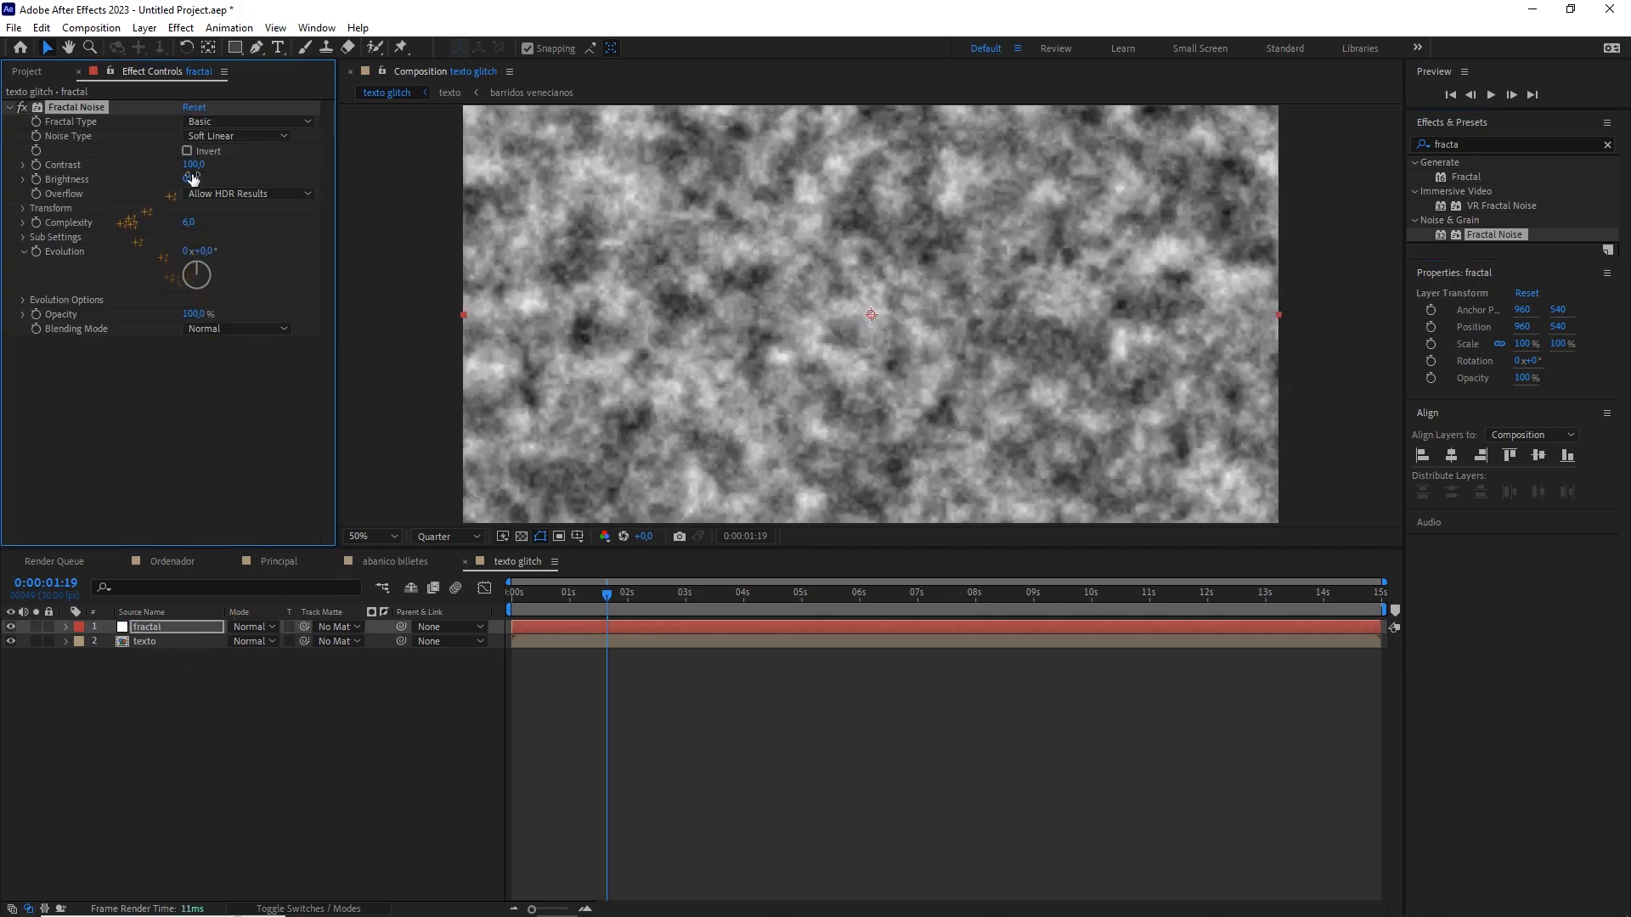
Set the fractal layer's Fractal Noise Contrast to 375 and Brightness to -100.
drag(194, 164, 308, 161)
click(197, 164)
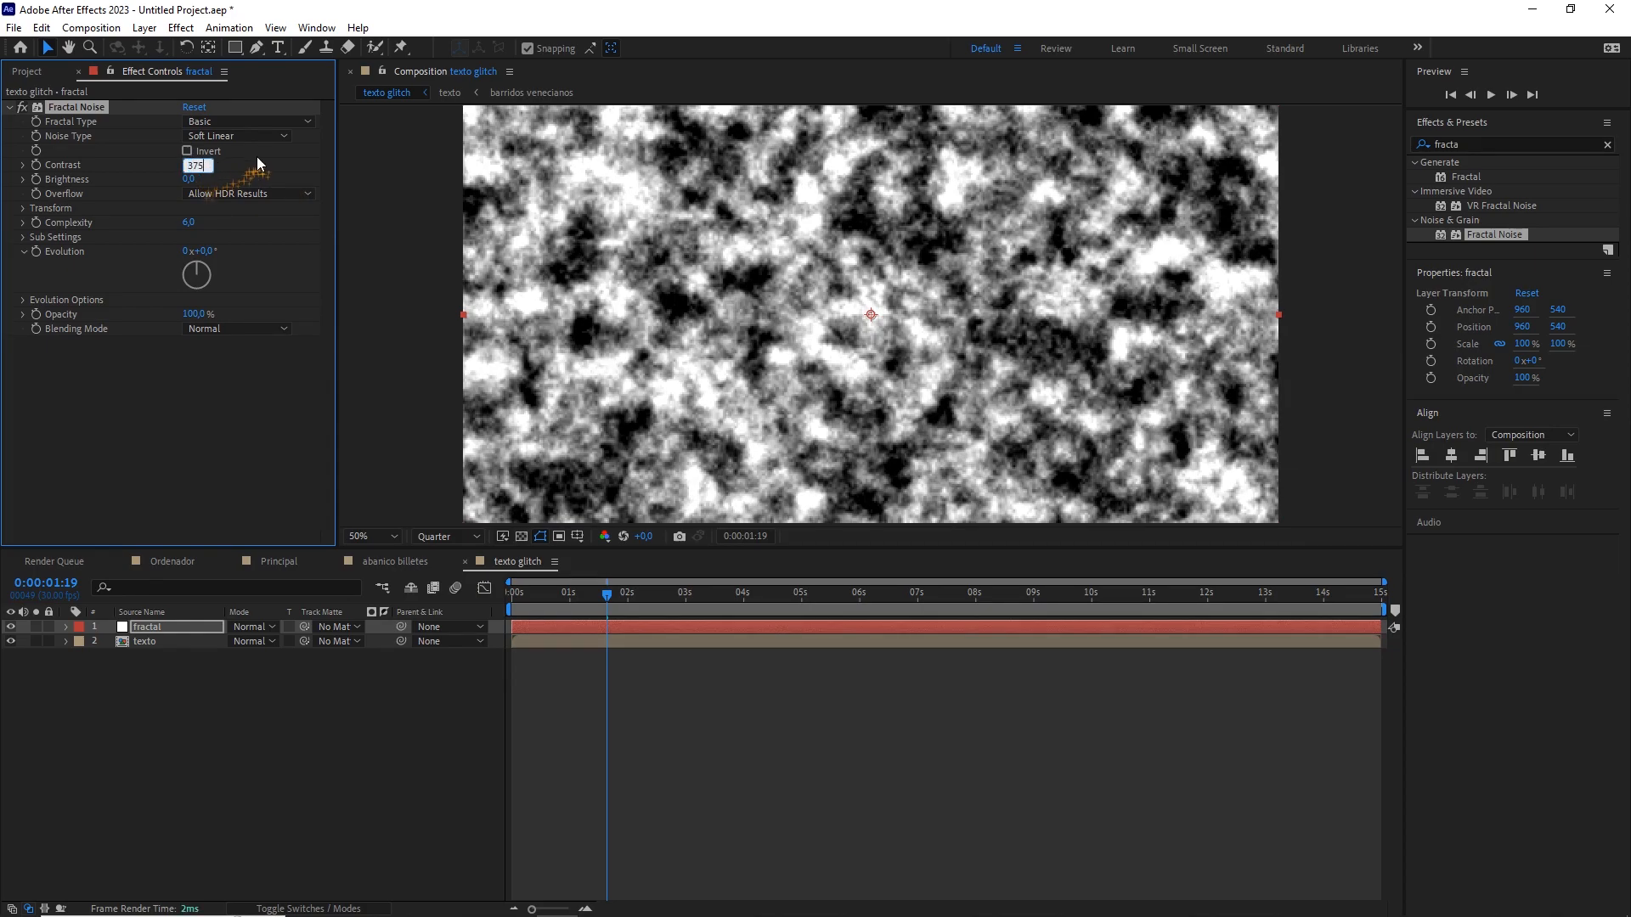
key(Return)
drag(188, 180, 173, 180)
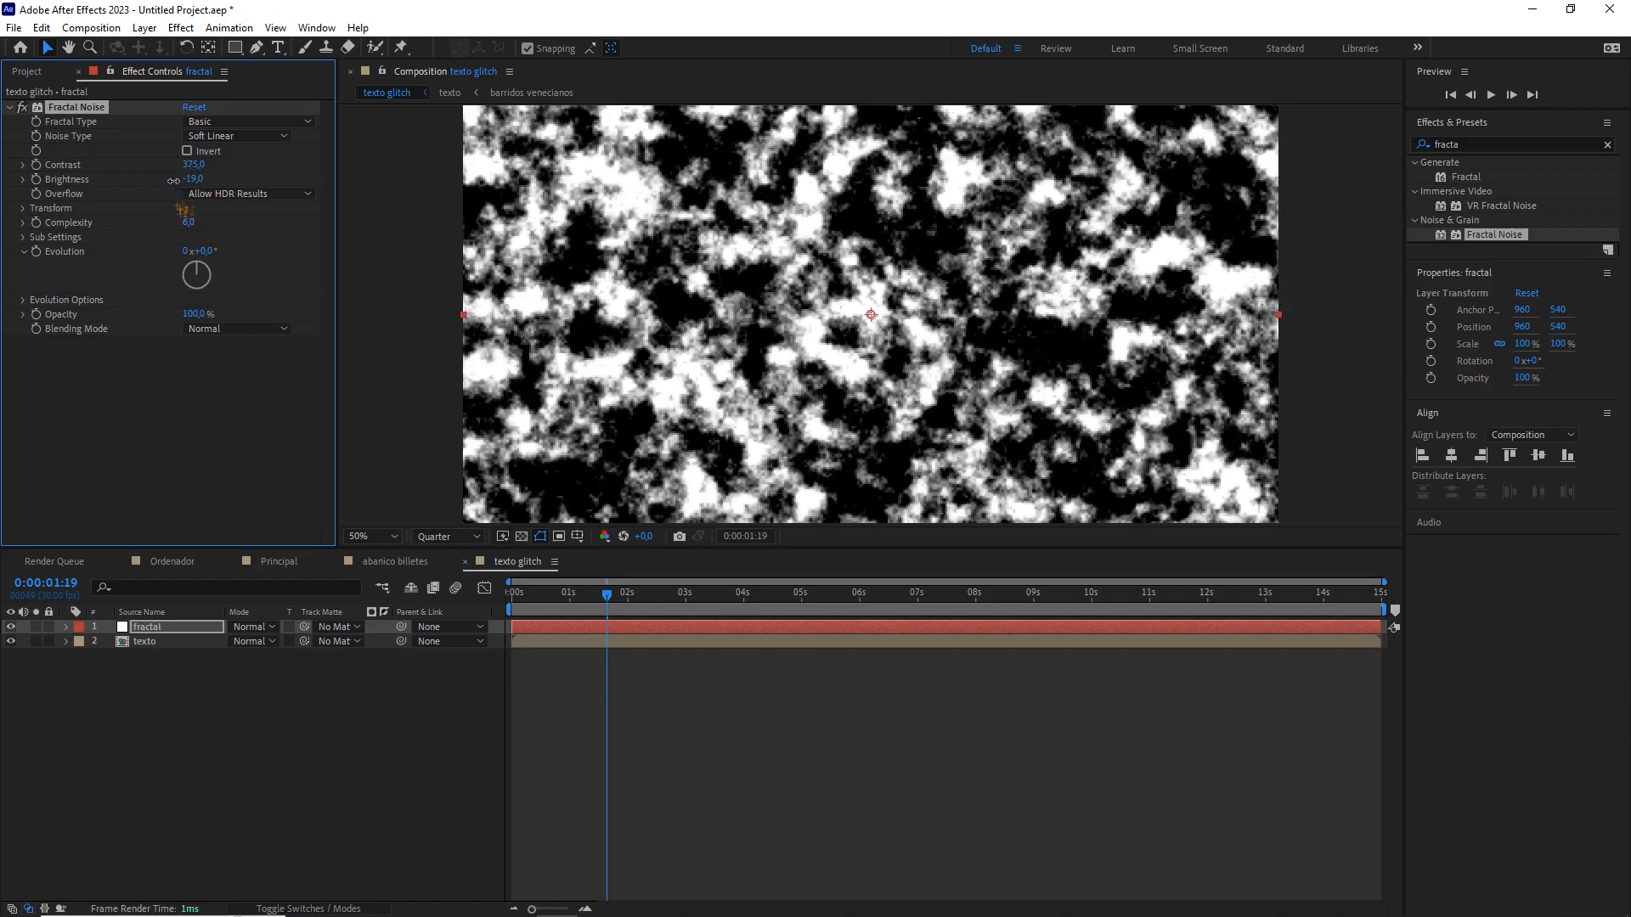
click(190, 179)
key(Return)
Turn off Uniform Scaling in the Fractal Noise transform and set Scale Width to 2975.
click(24, 208)
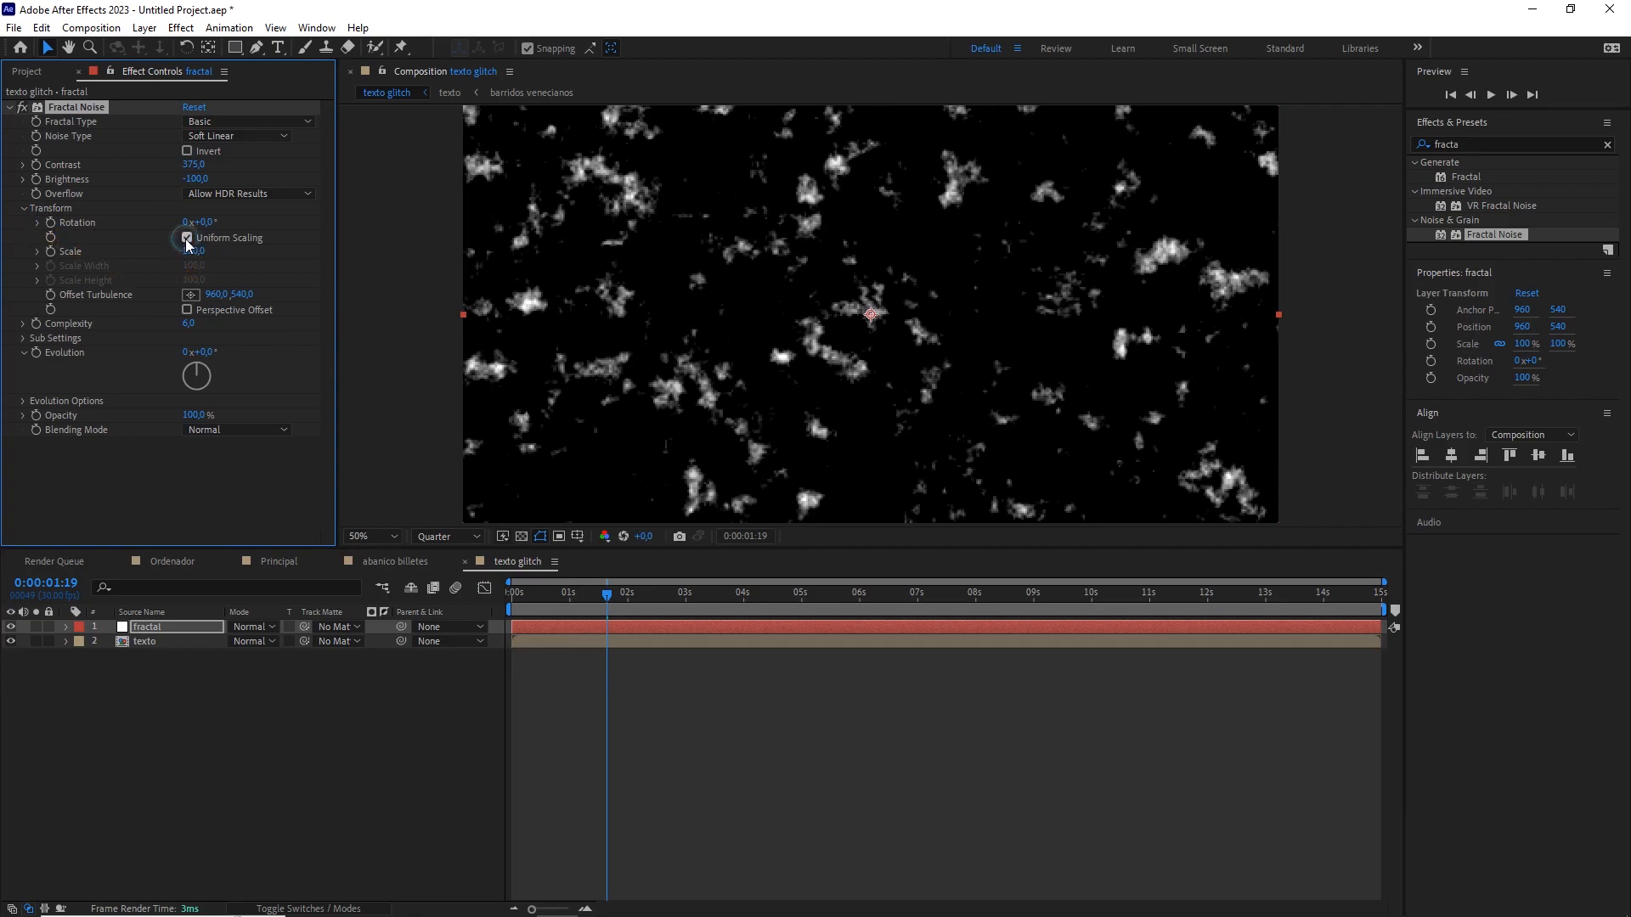
click(187, 237)
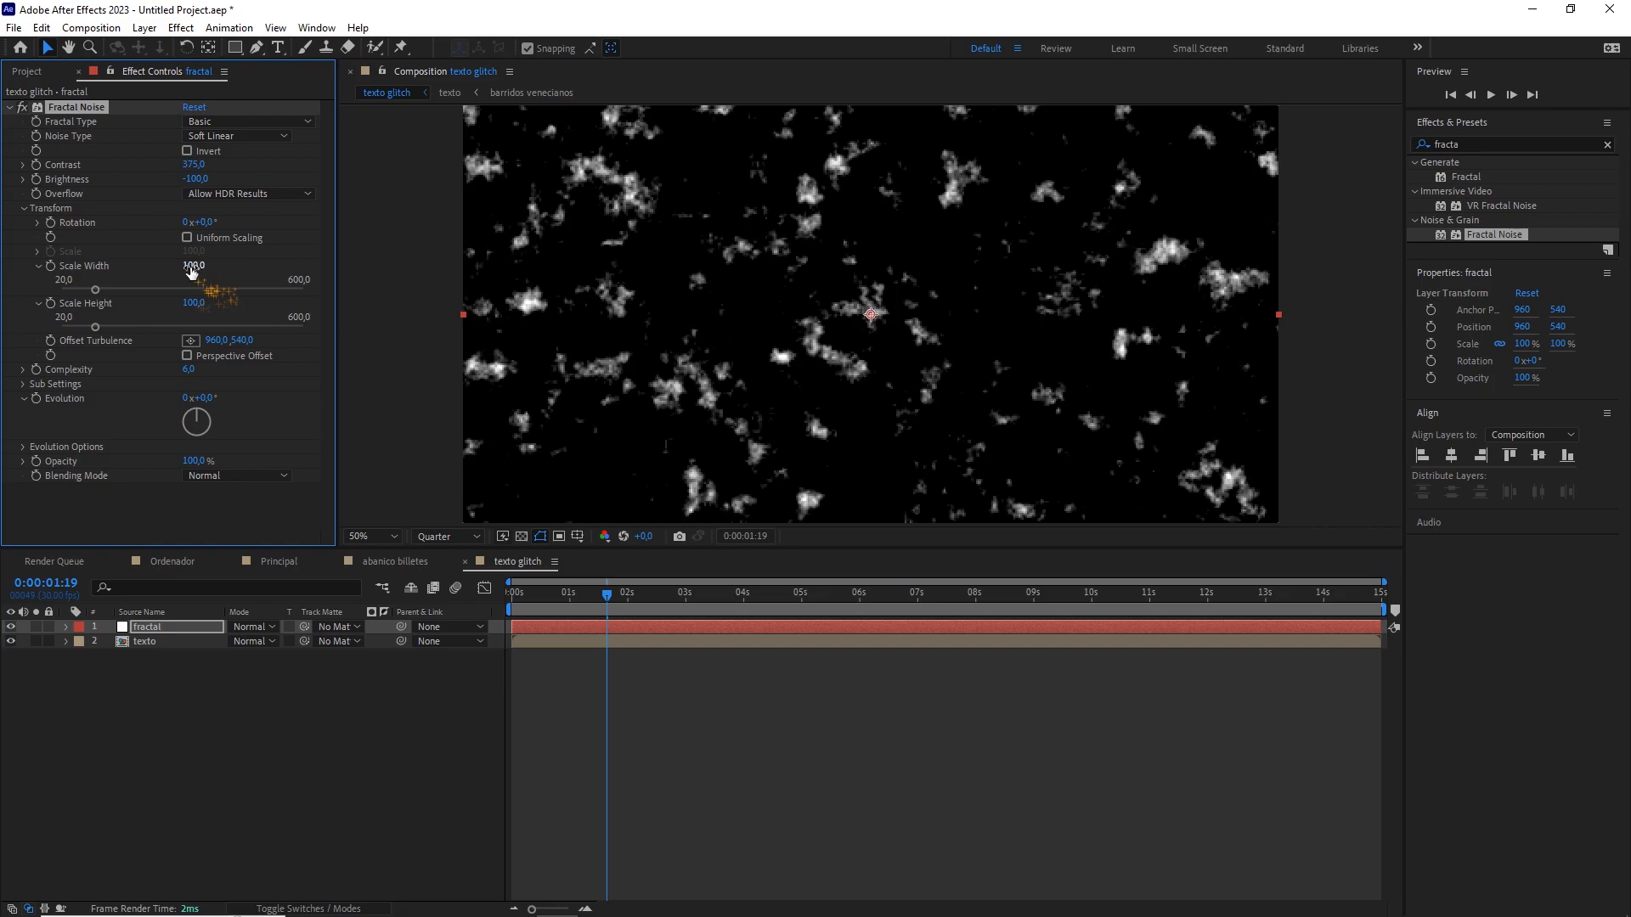
drag(192, 270, 266, 264)
click(196, 264)
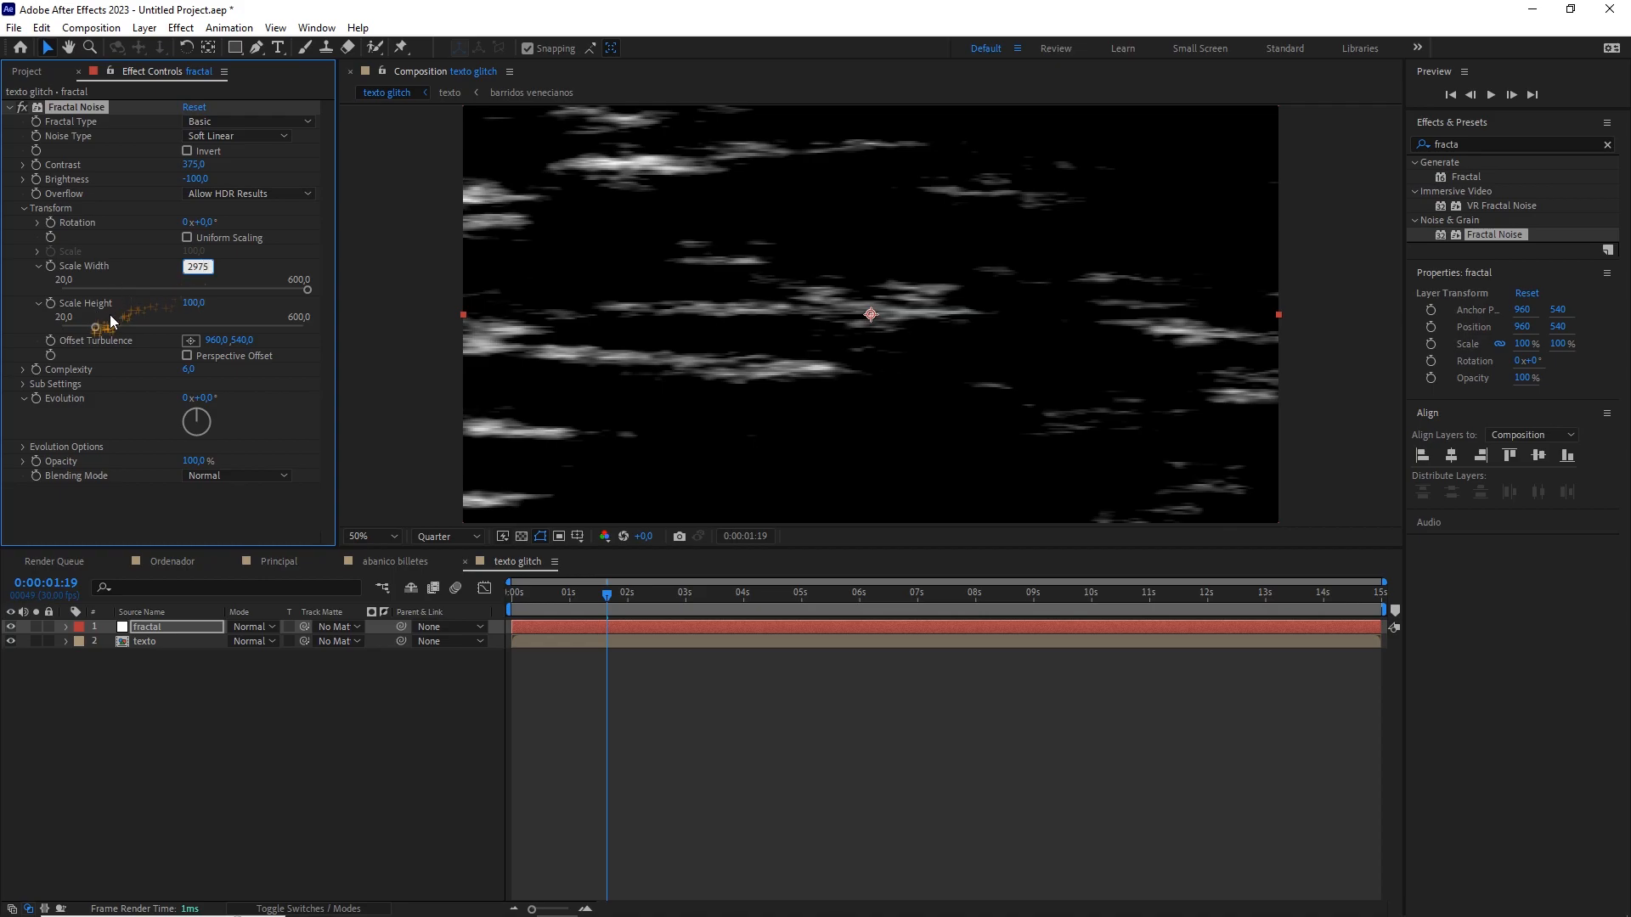
text(2975)
Set the Fractal Noise Scale Height to 2 and Complexity to 1.
drag(191, 303, 115, 308)
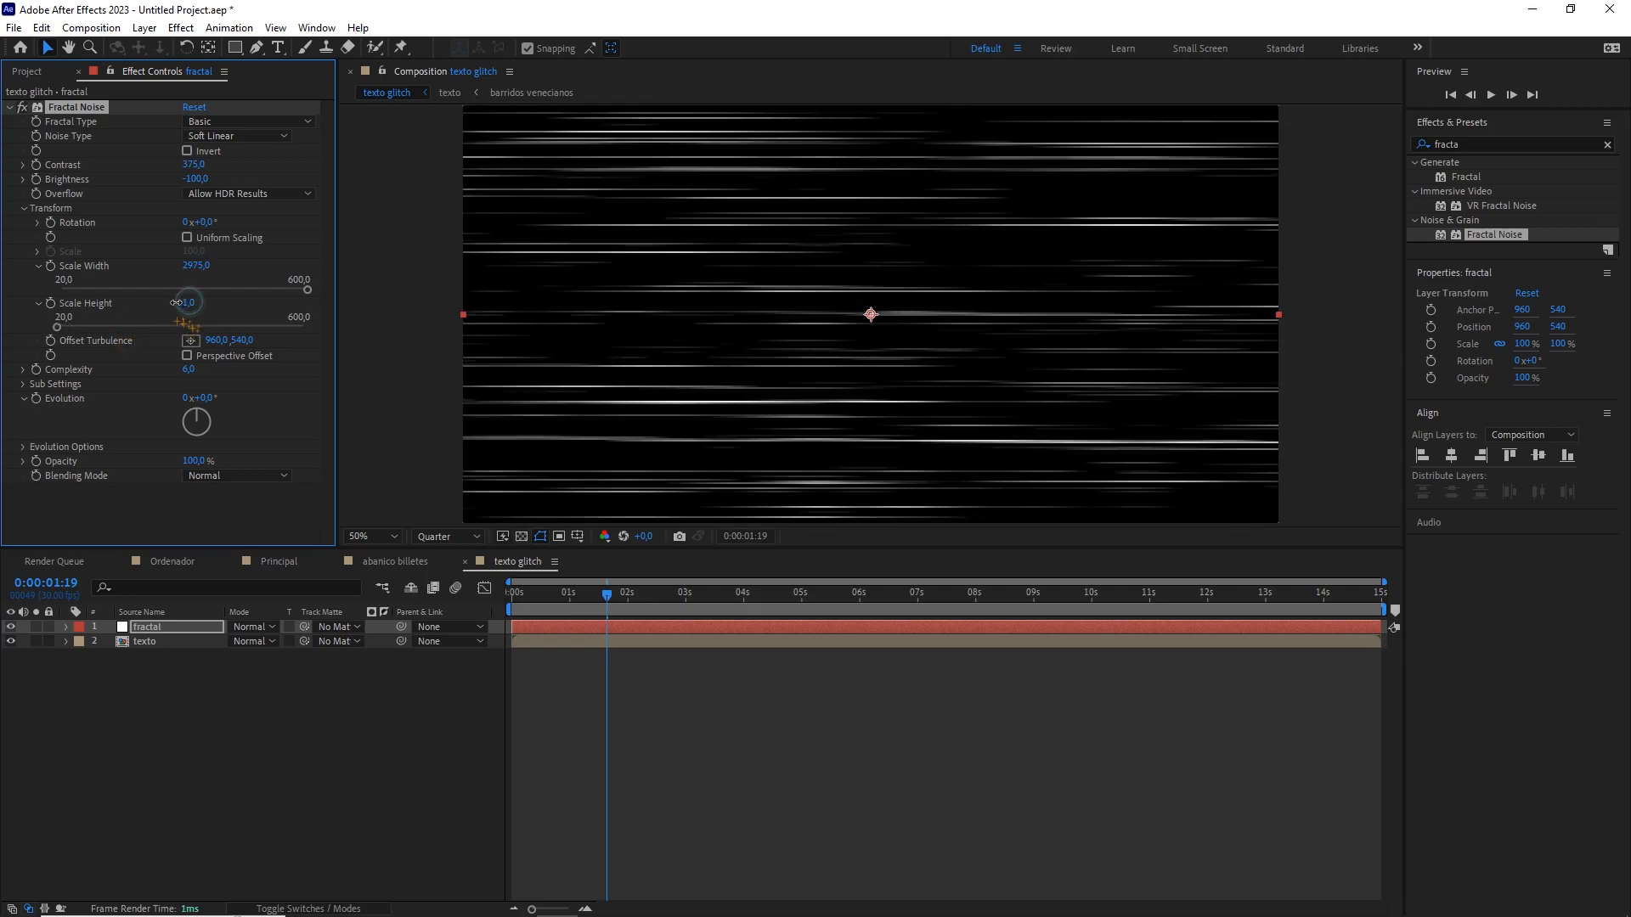
click(207, 304)
text(2)
key(Return)
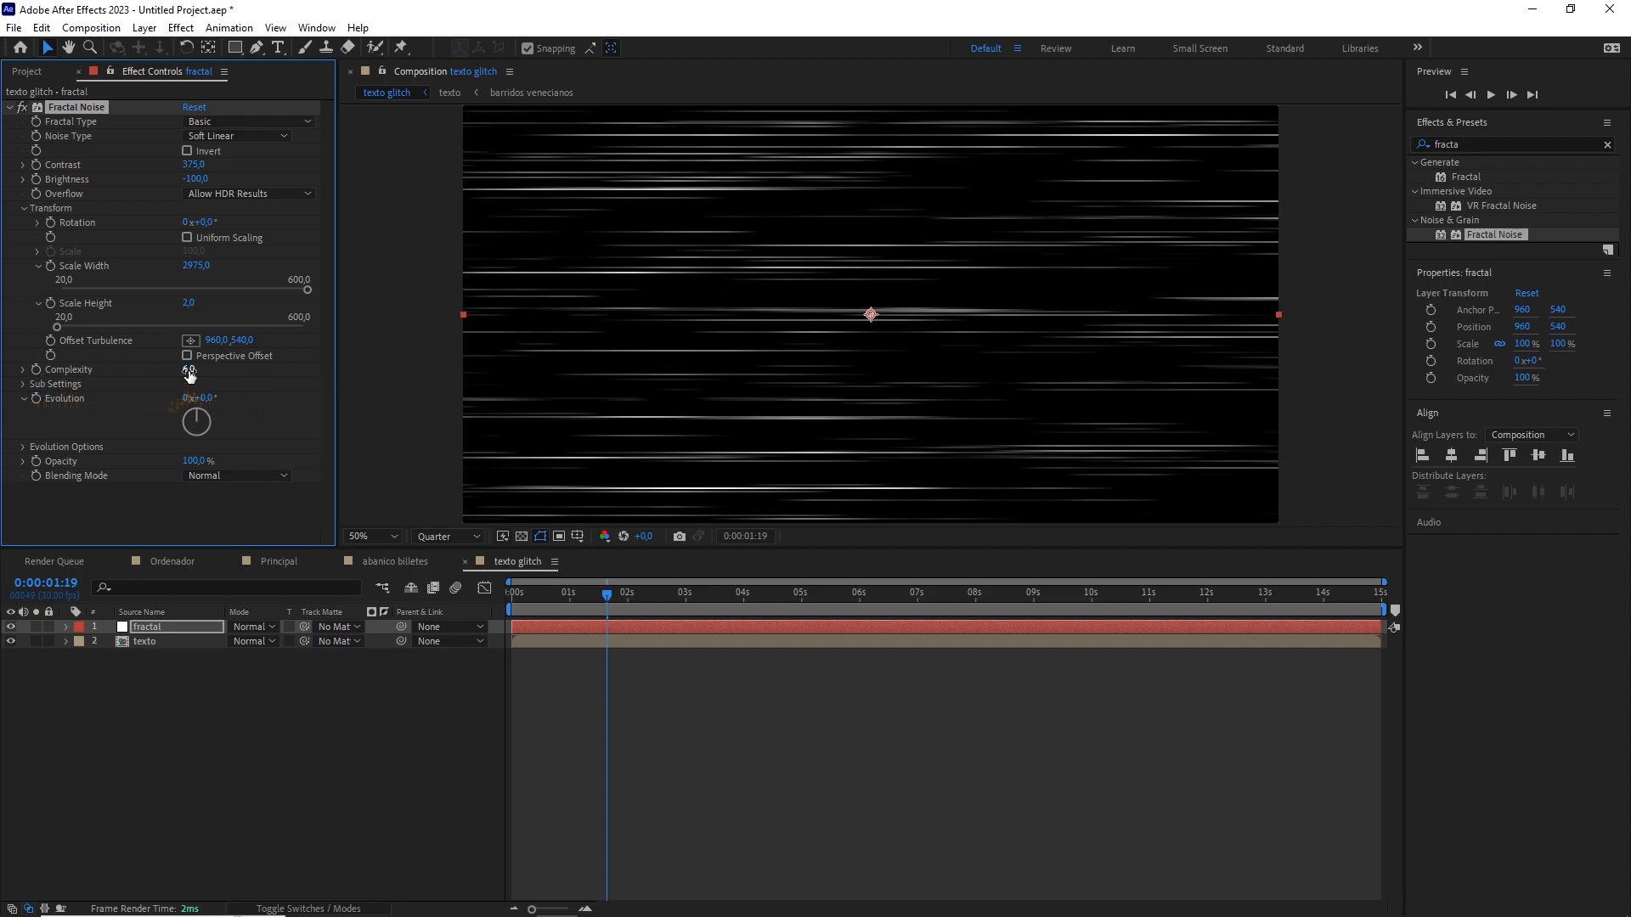
click(188, 371)
key(Return)
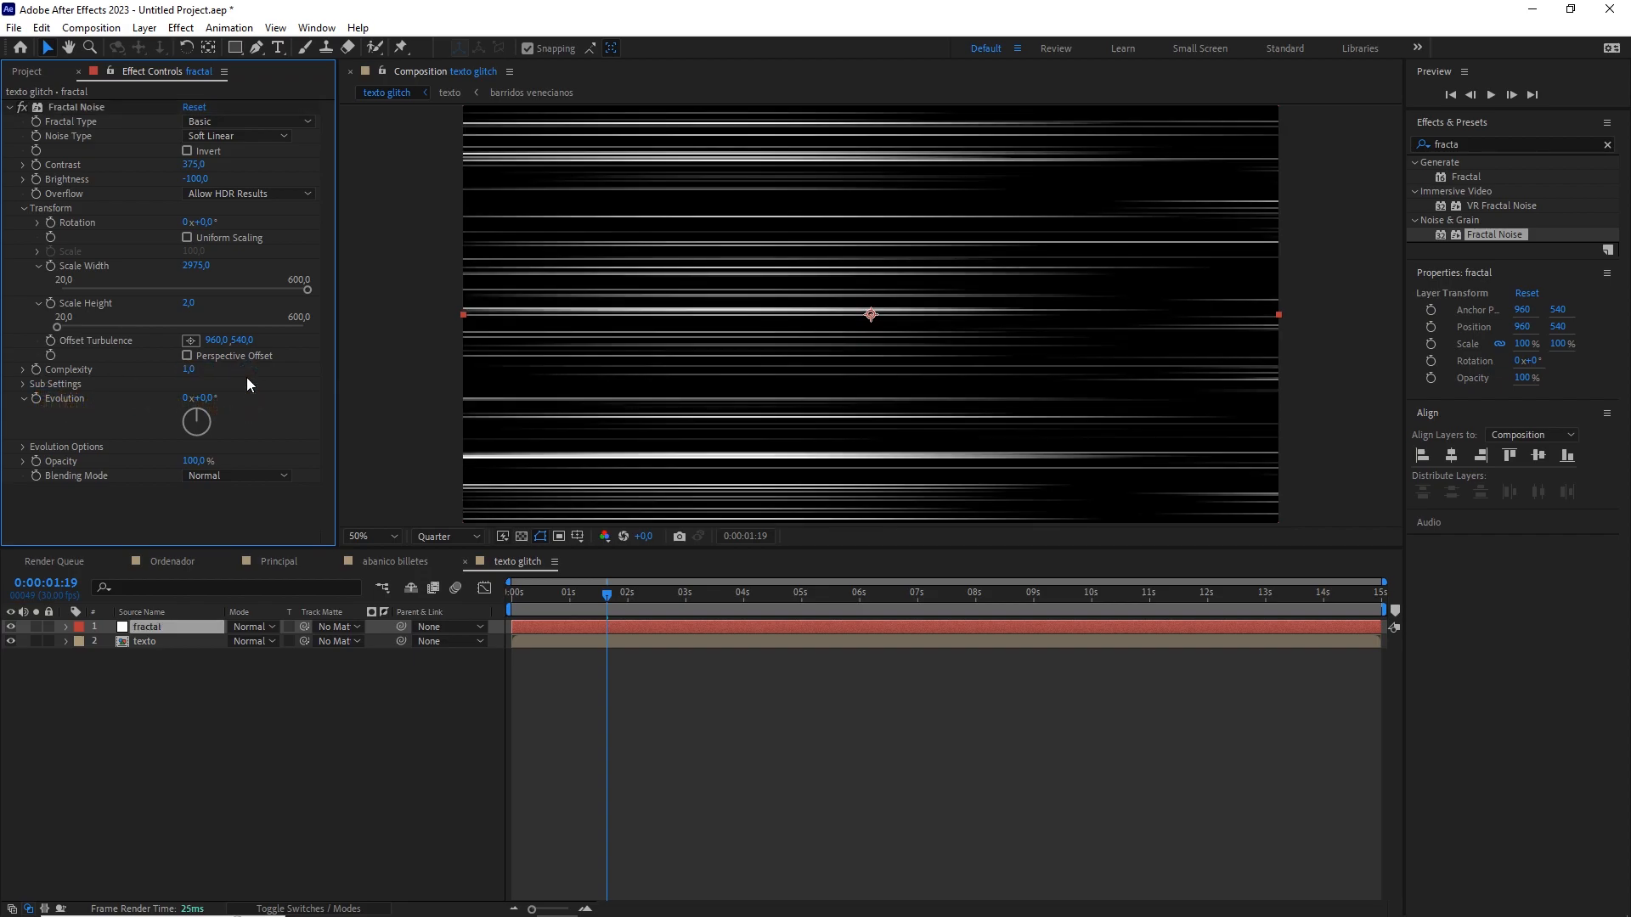
Add an expression to the Fractal Noise Evolution with posterizeTime(12) on the first line and time*1500 on the second.
drag(217, 392, 274, 396)
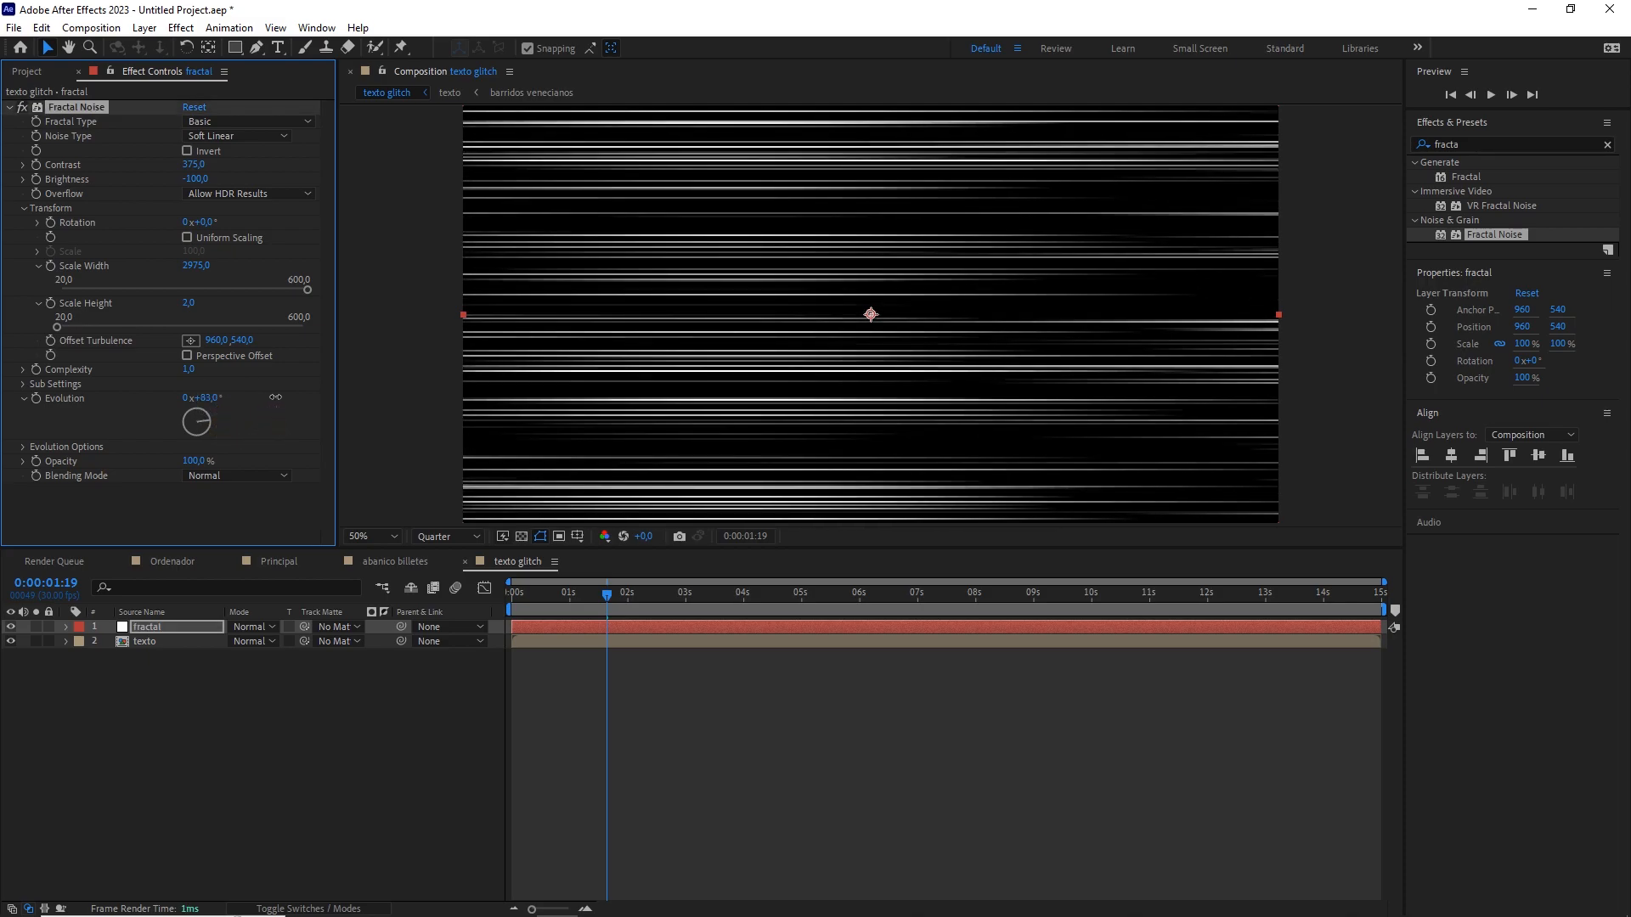
key(ctrl+z)
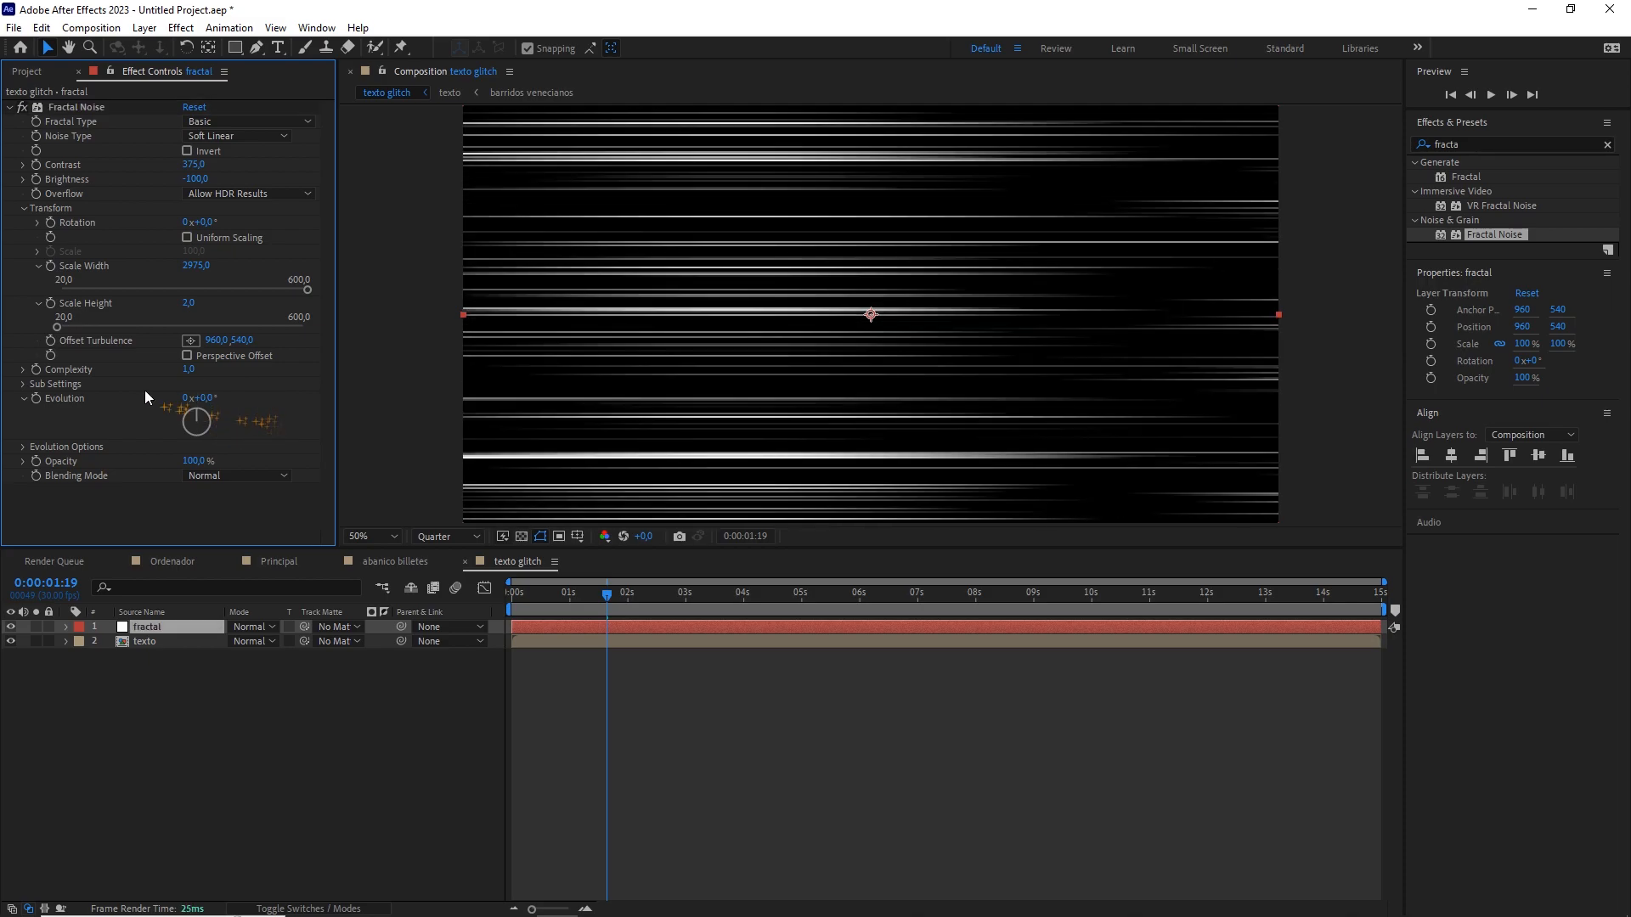
alt+click(36, 399)
text(posterizeTime())
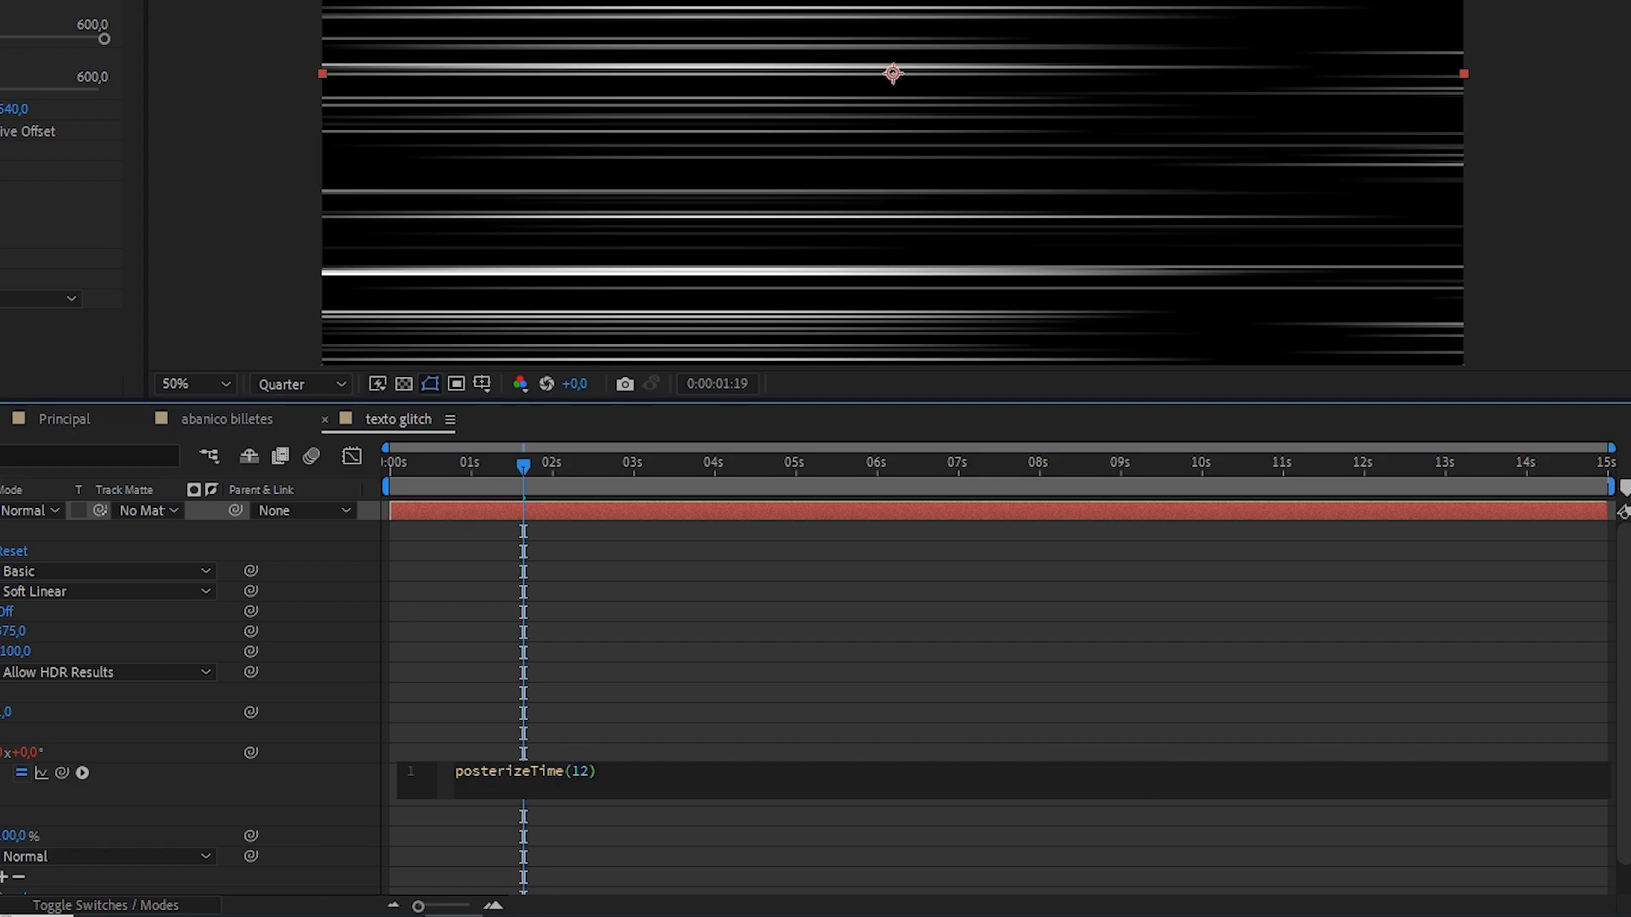
text(12)
key(Return)
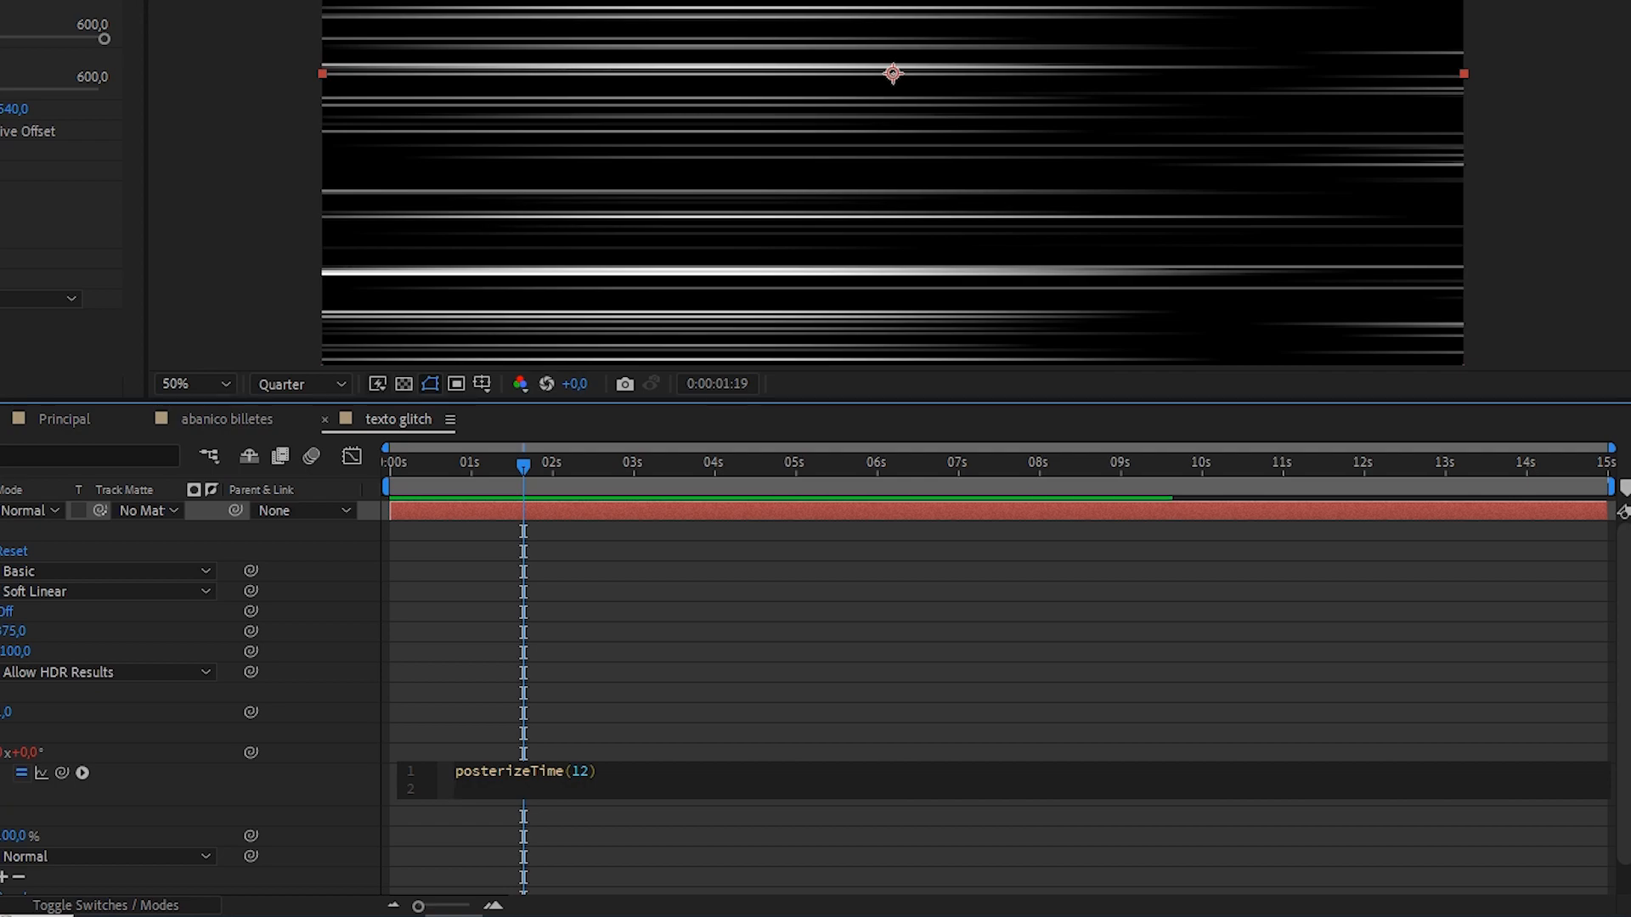
text(time)
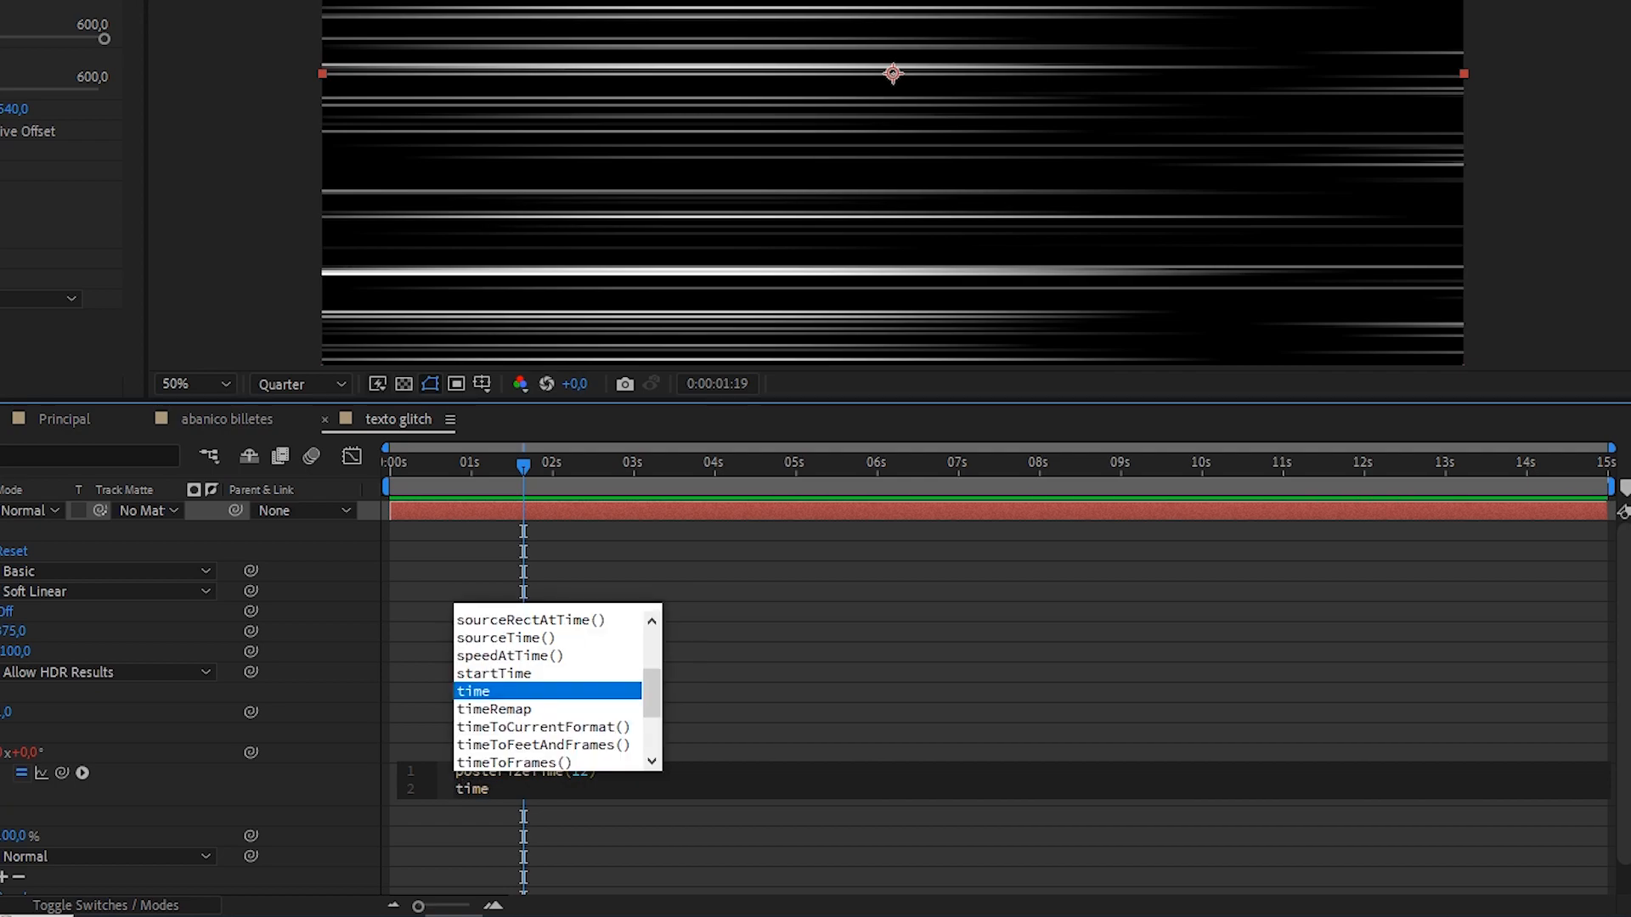
text(*)
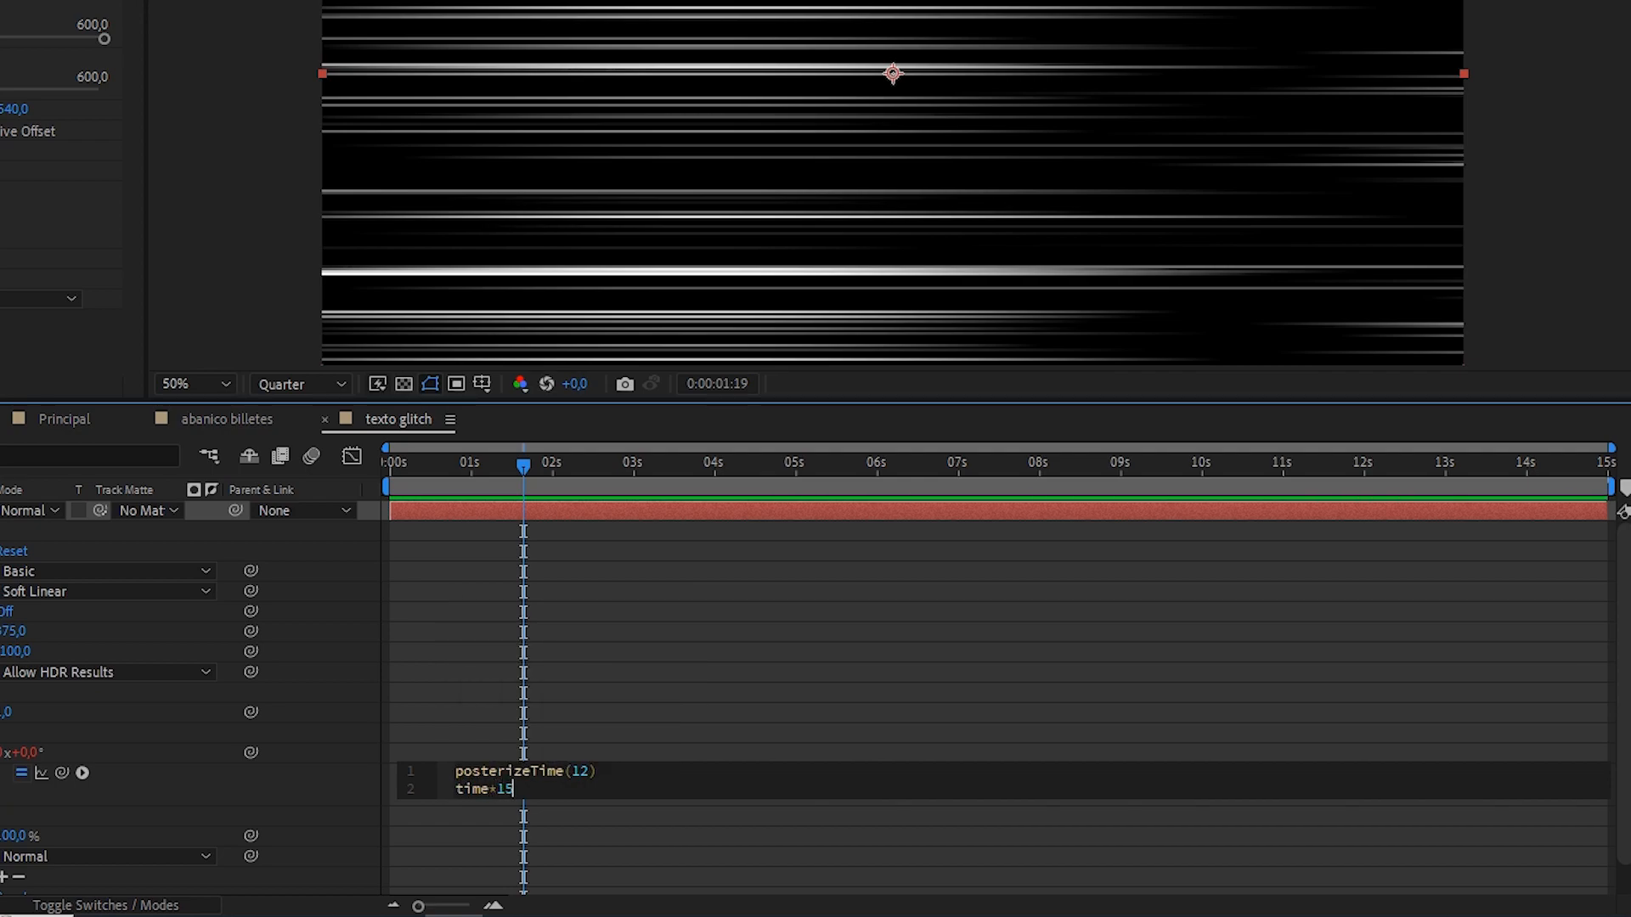
click(475, 548)
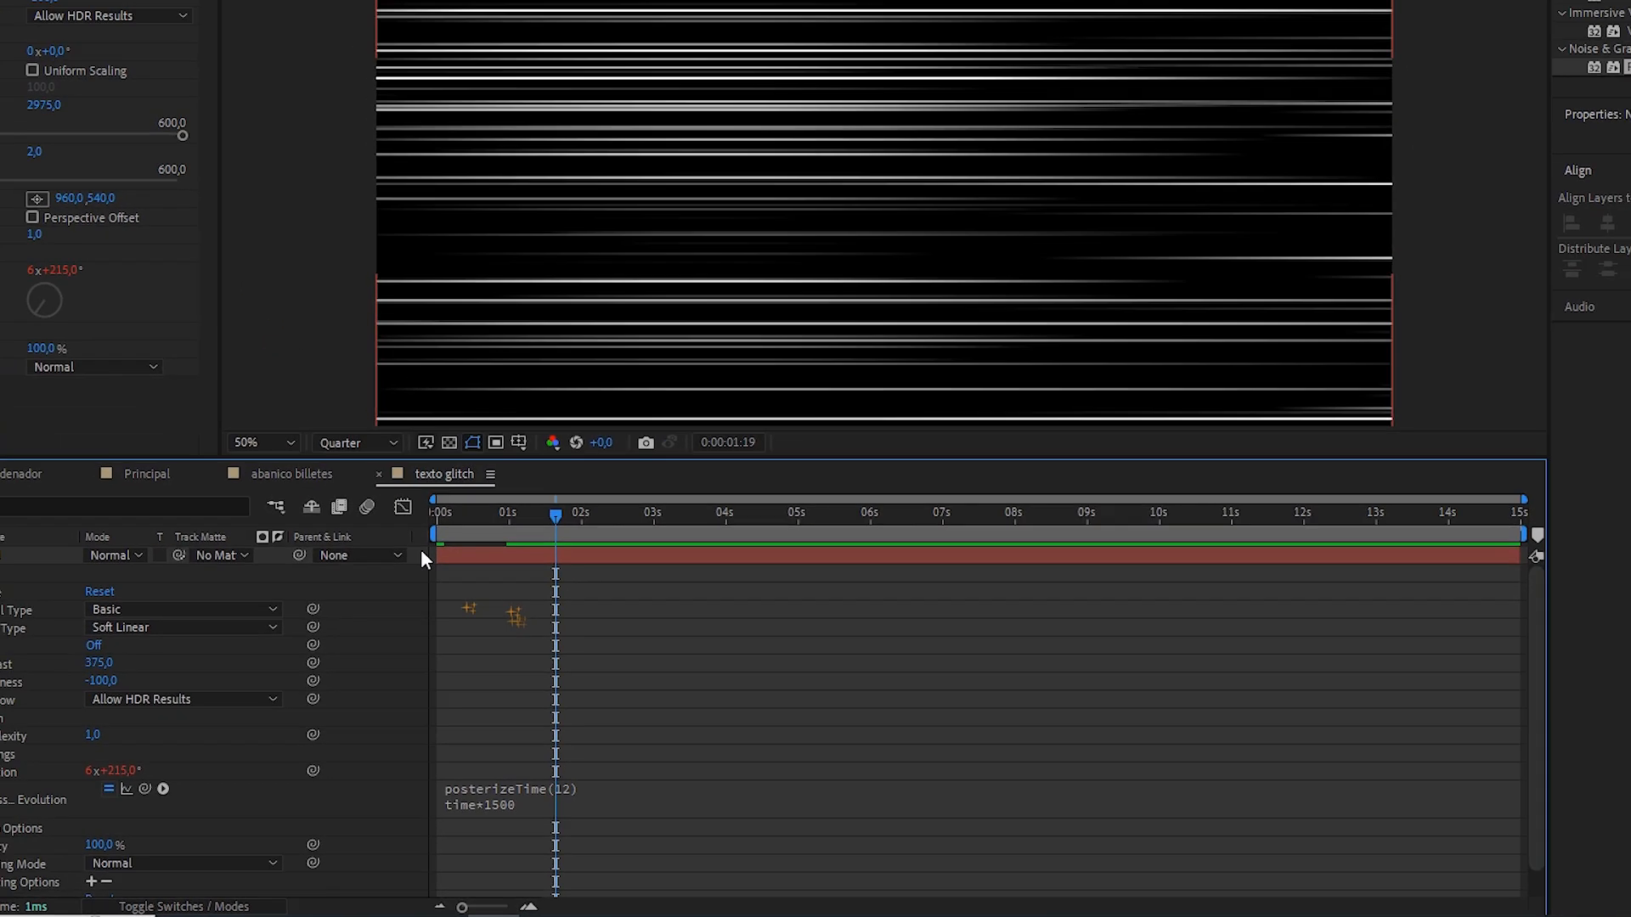
Preview the animated noise lines and collapse the fractal layer's properties.
key(space)
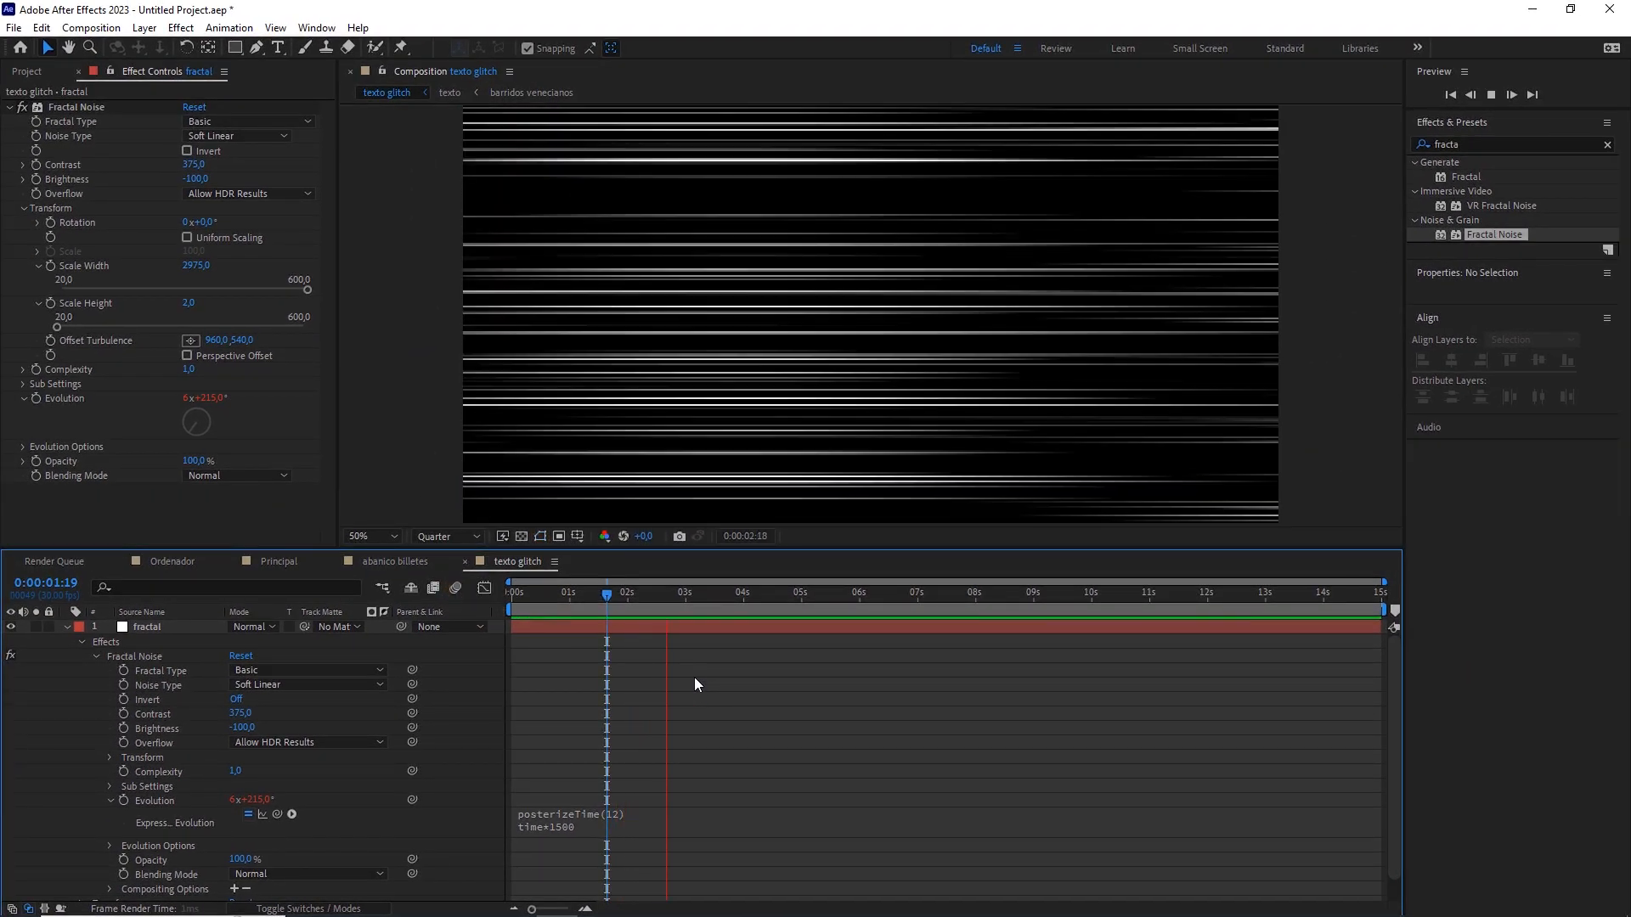
key(space)
click(66, 627)
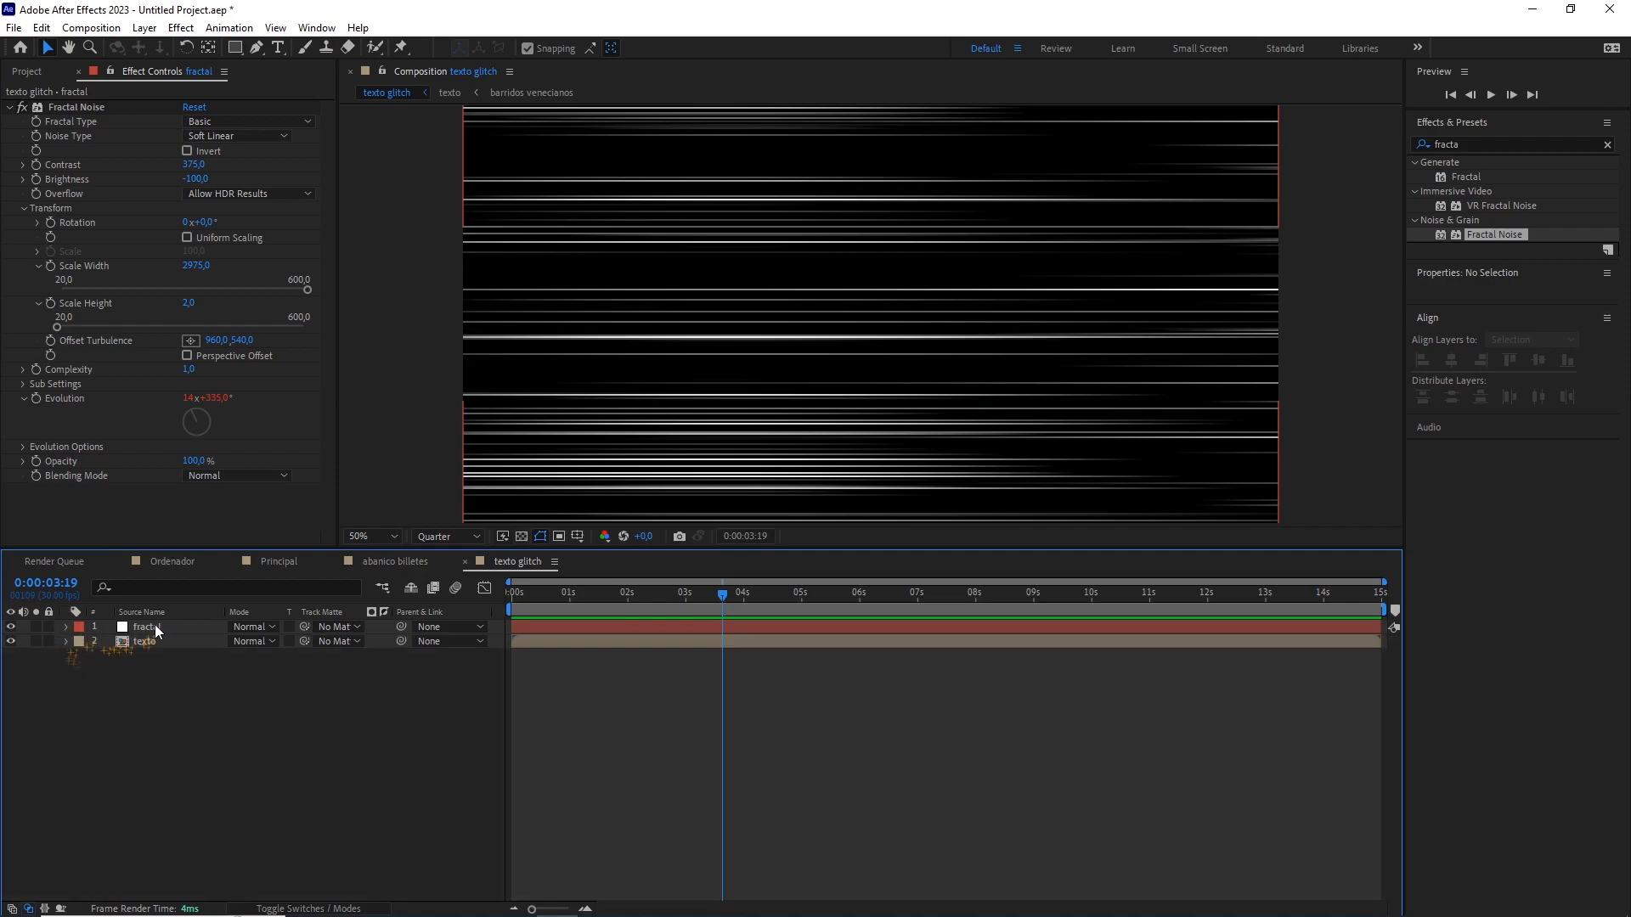
Hide the fractal layer and apply the Displacement Map effect to the texto layer.
click(171, 625)
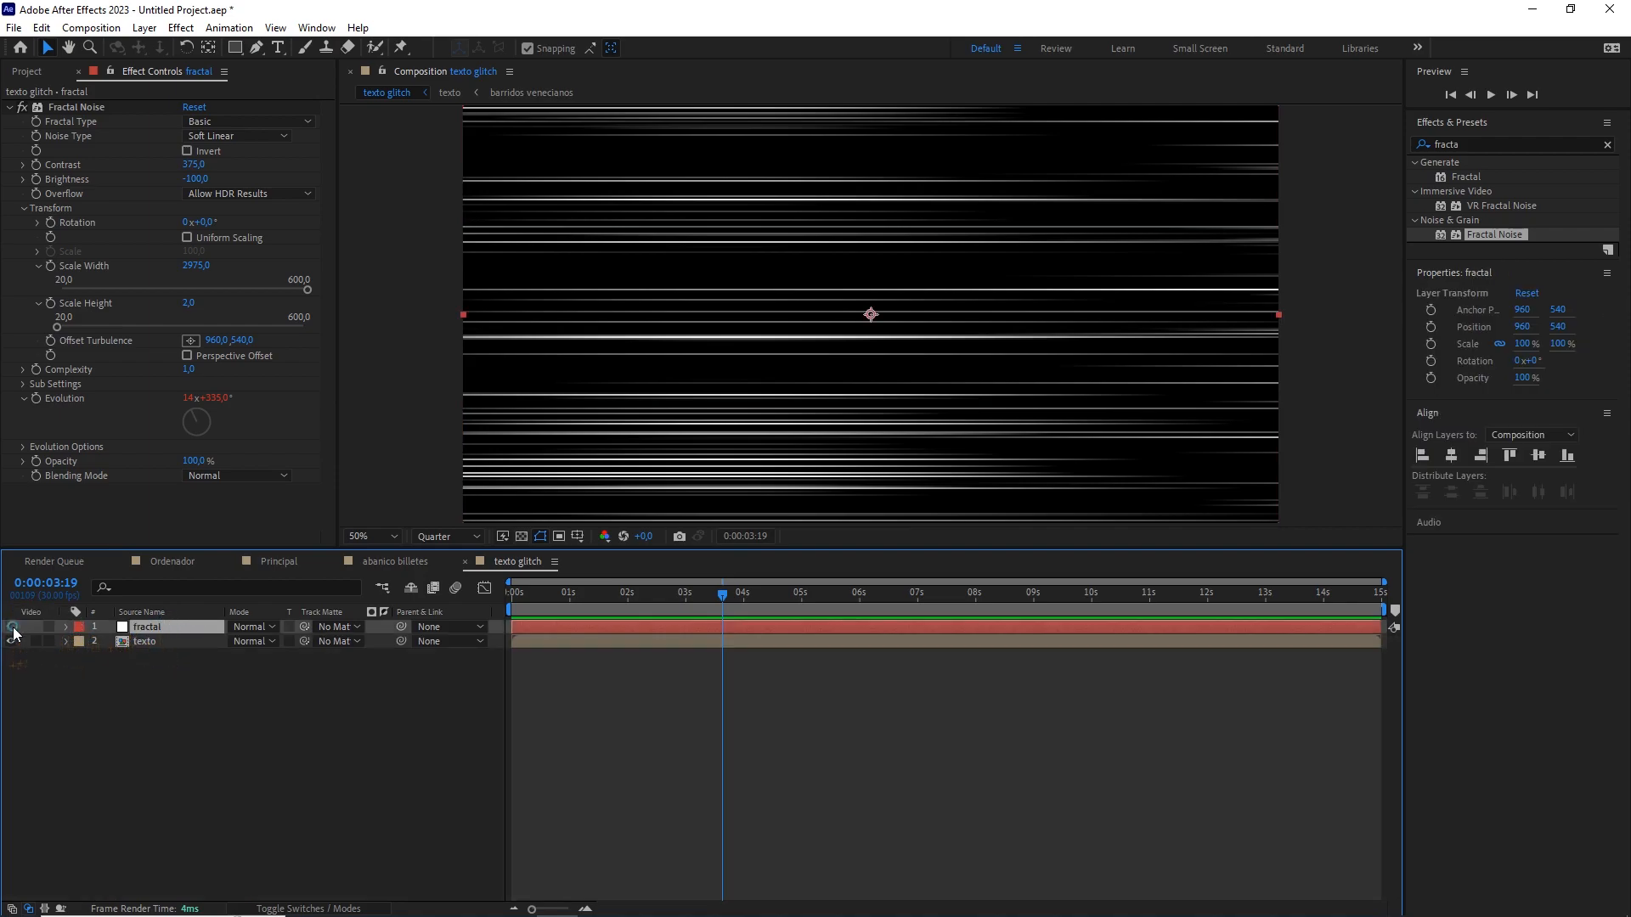
click(10, 627)
click(163, 640)
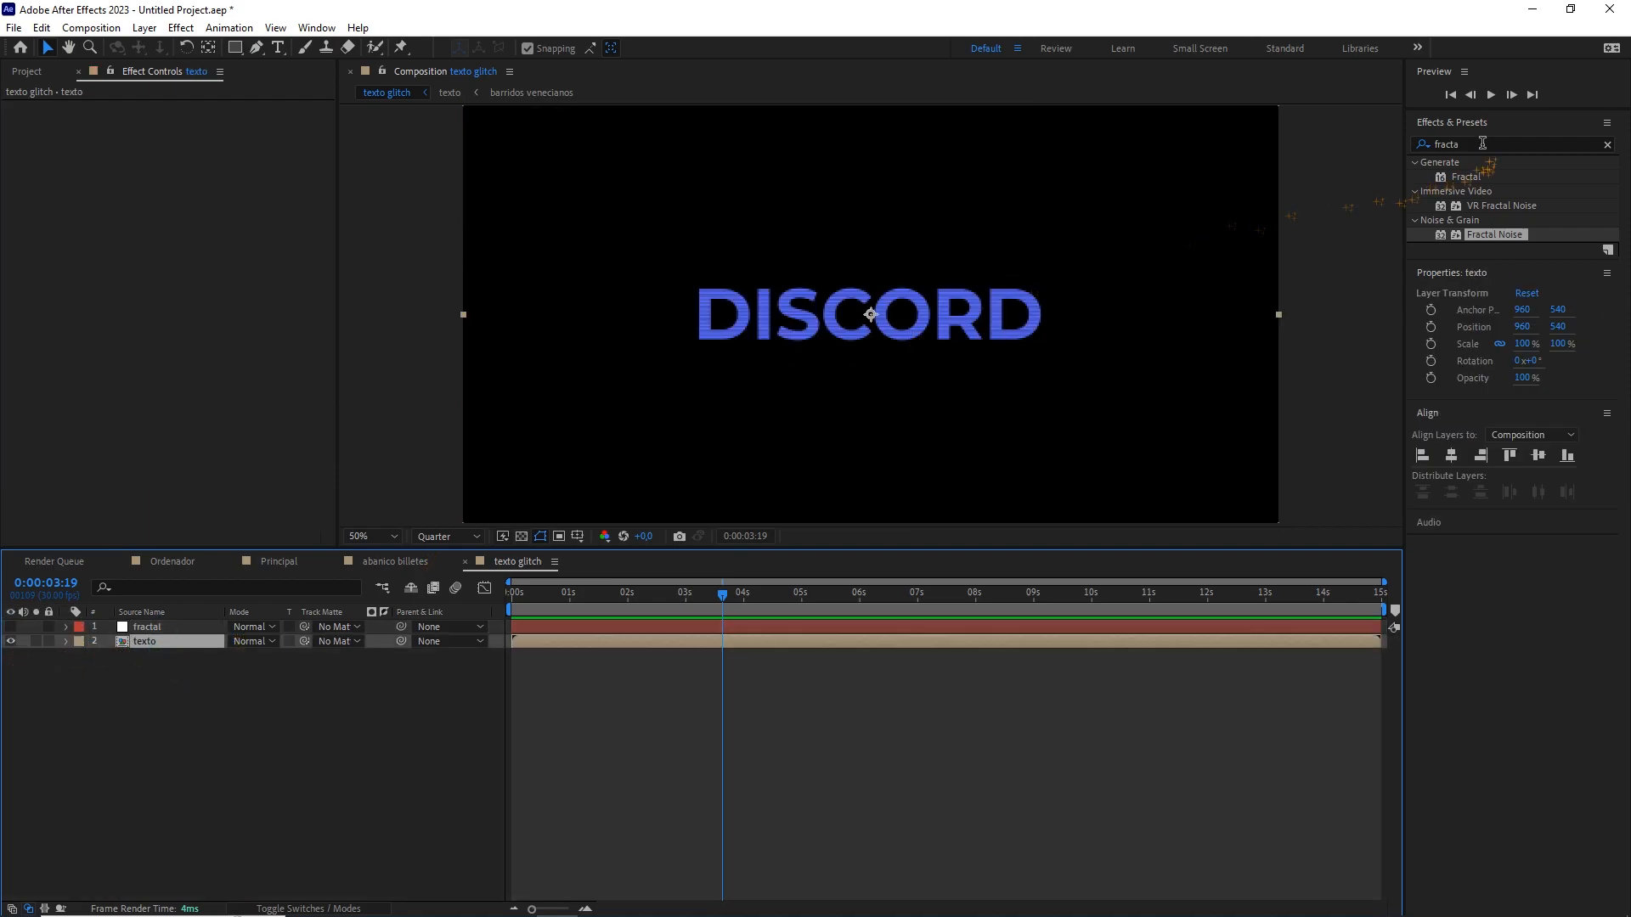
click(1412, 144)
text(m)
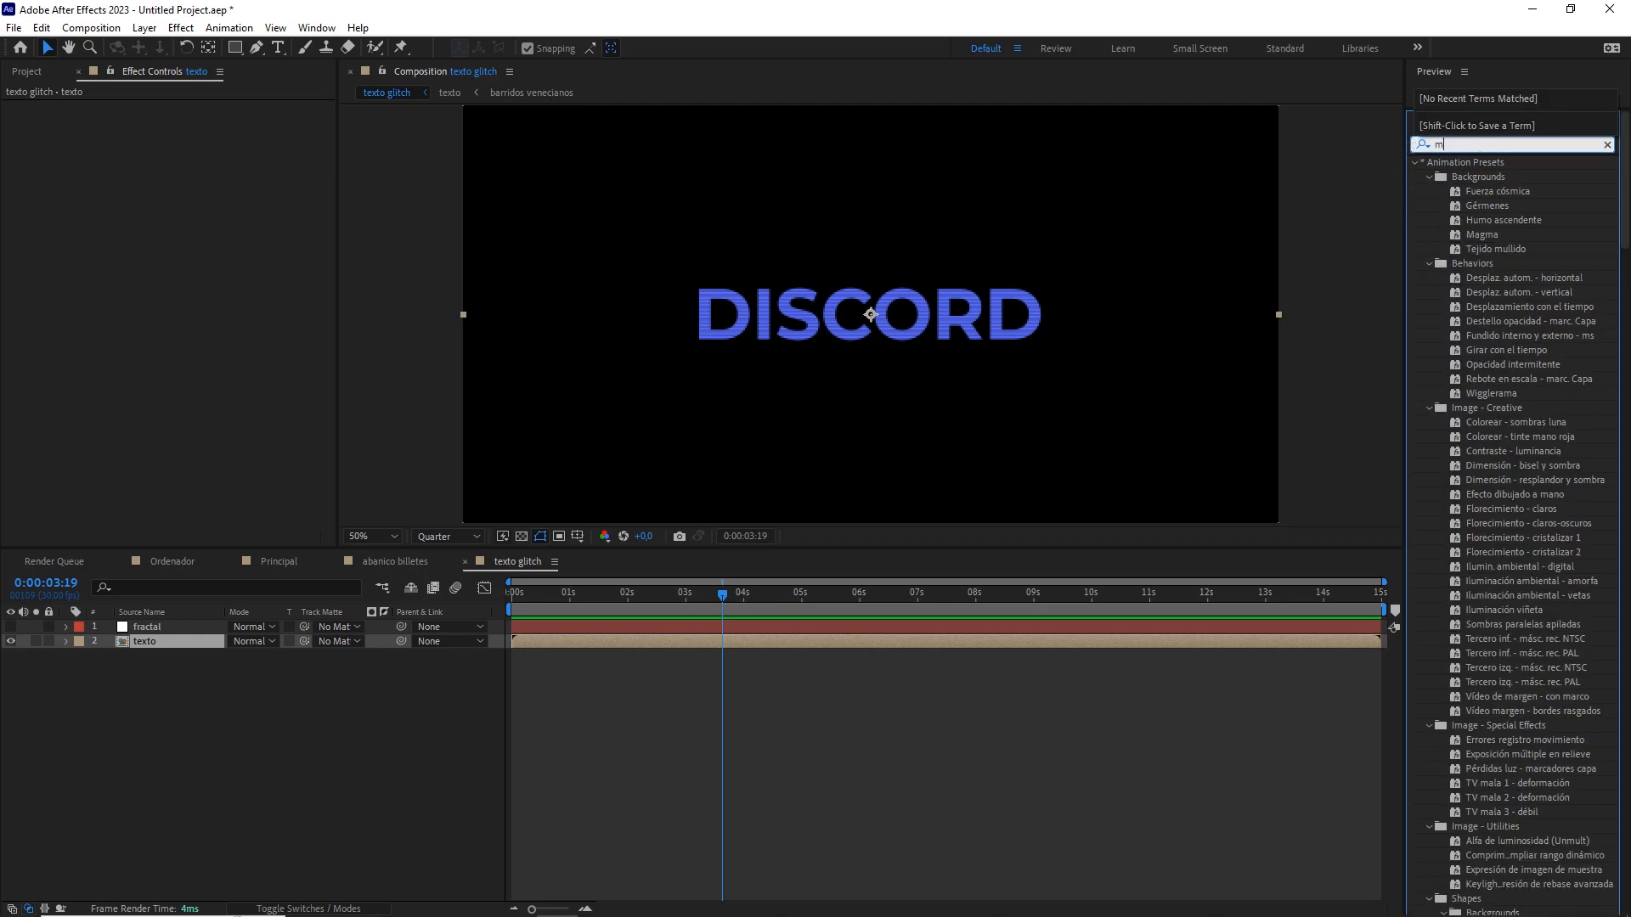
text(ap)
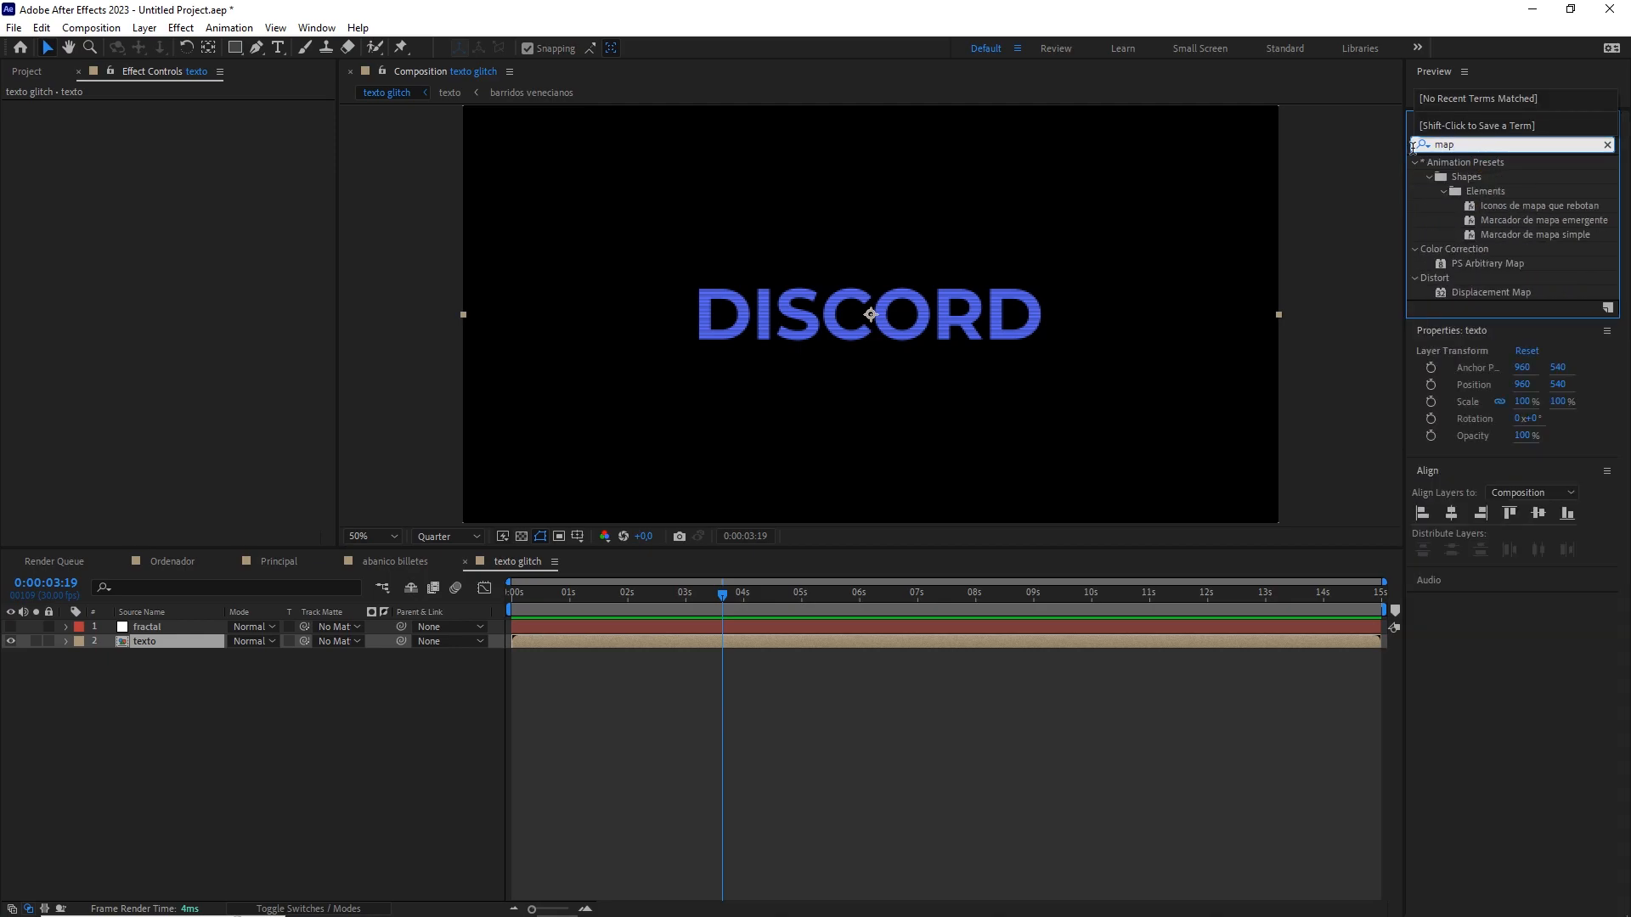
click(1495, 291)
drag(1494, 291, 176, 641)
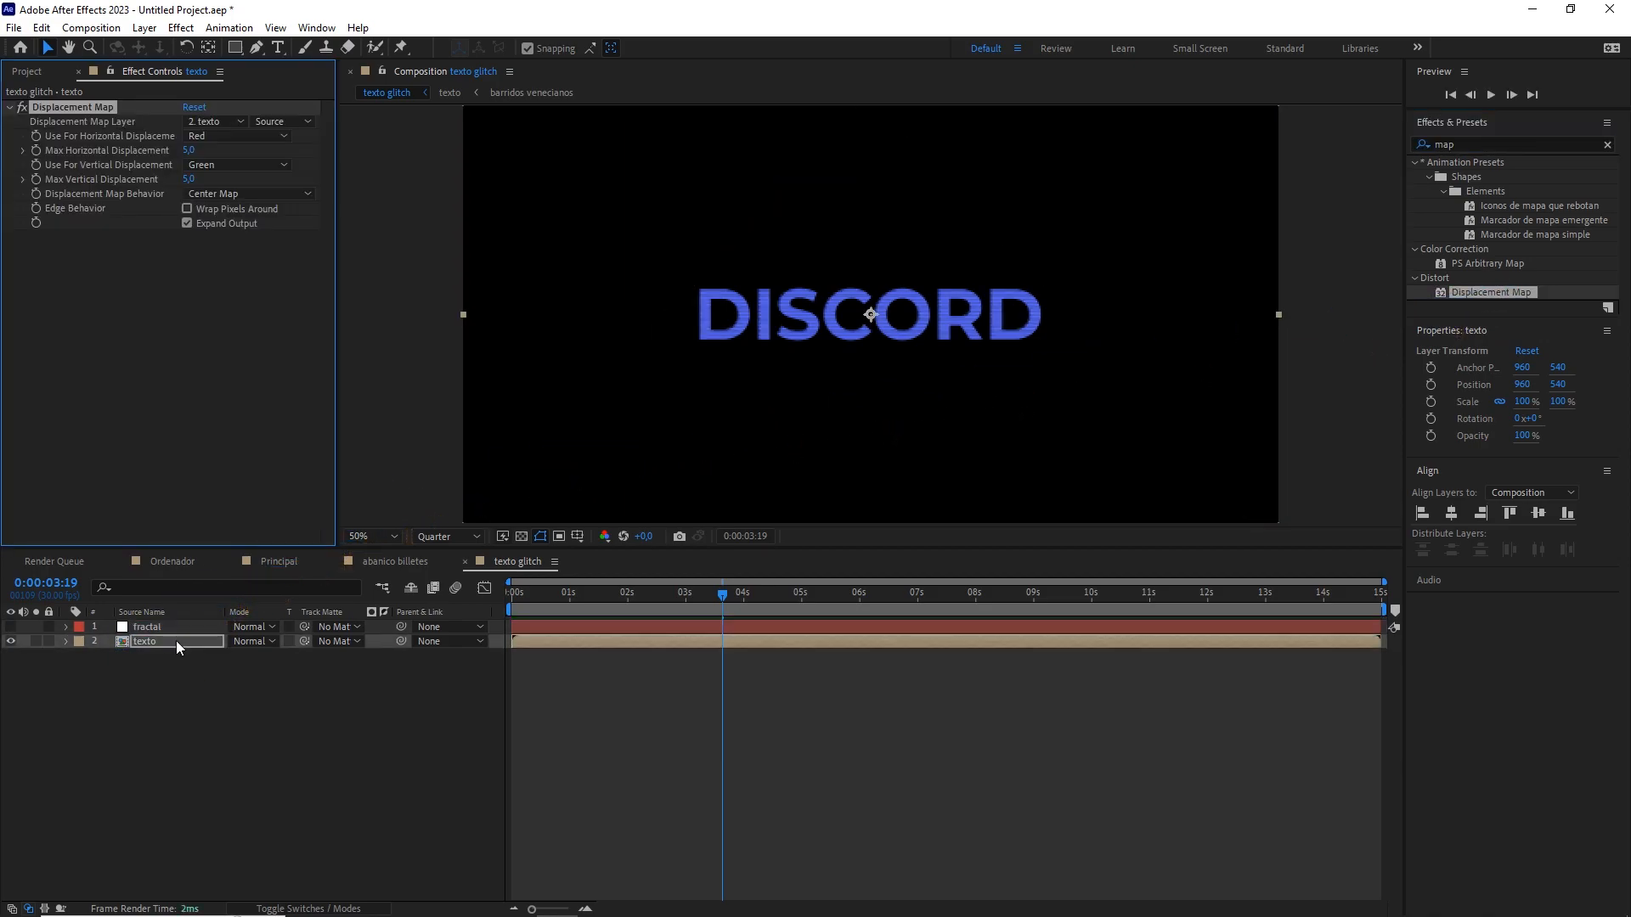
Set the Displacement Map Layer to 1. fractal, read from its Effects & Masks.
click(212, 123)
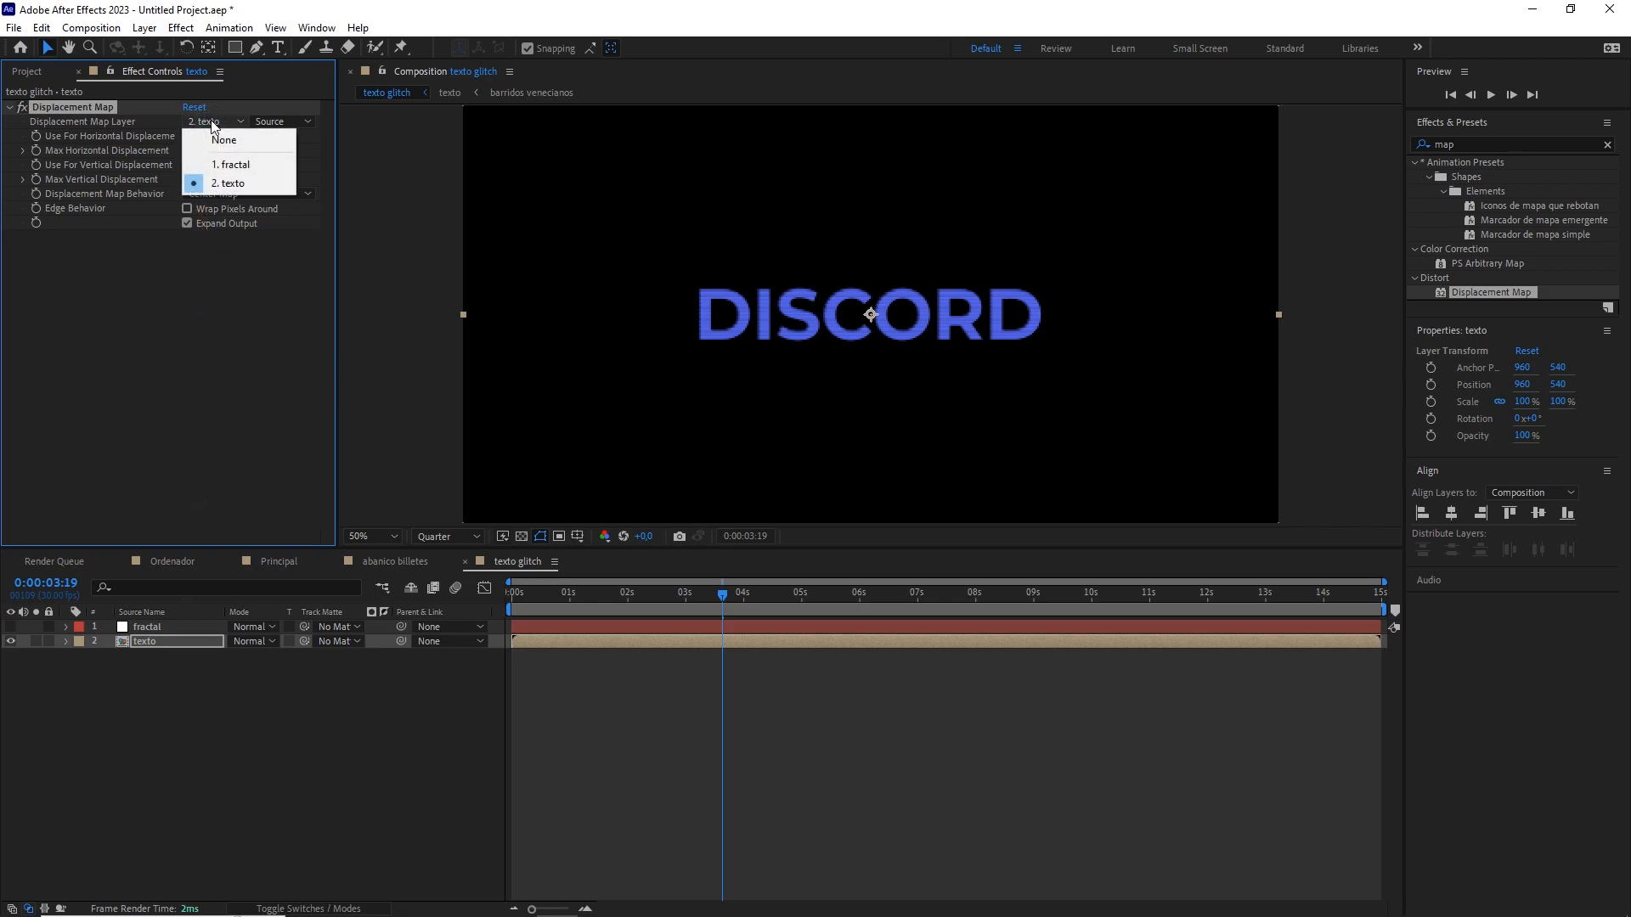
click(237, 166)
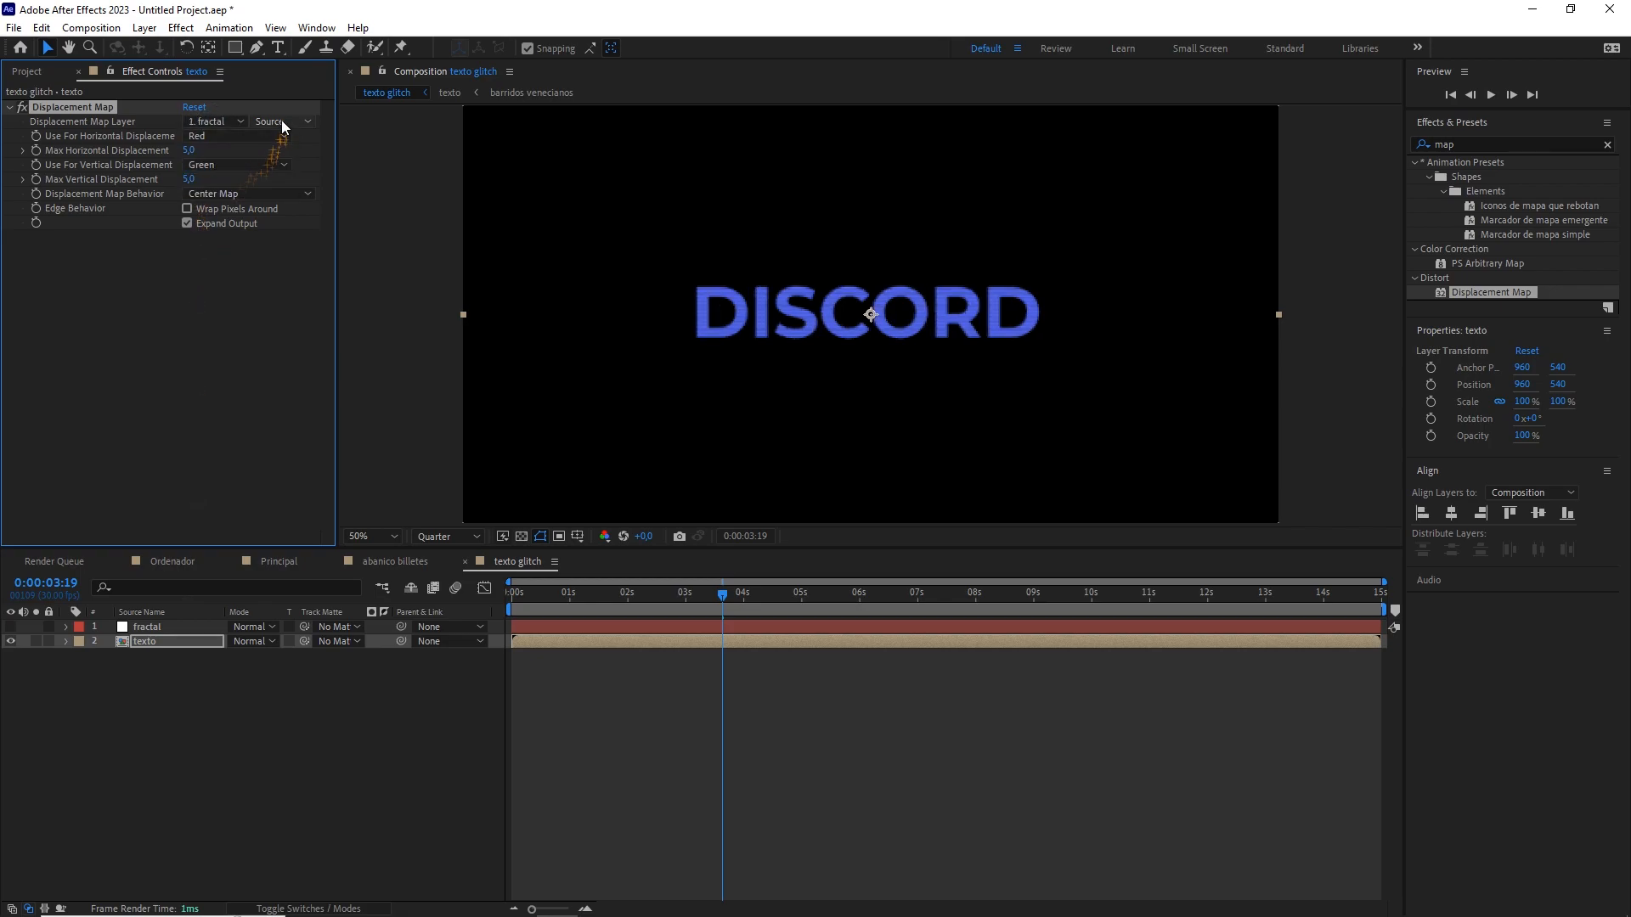
click(280, 122)
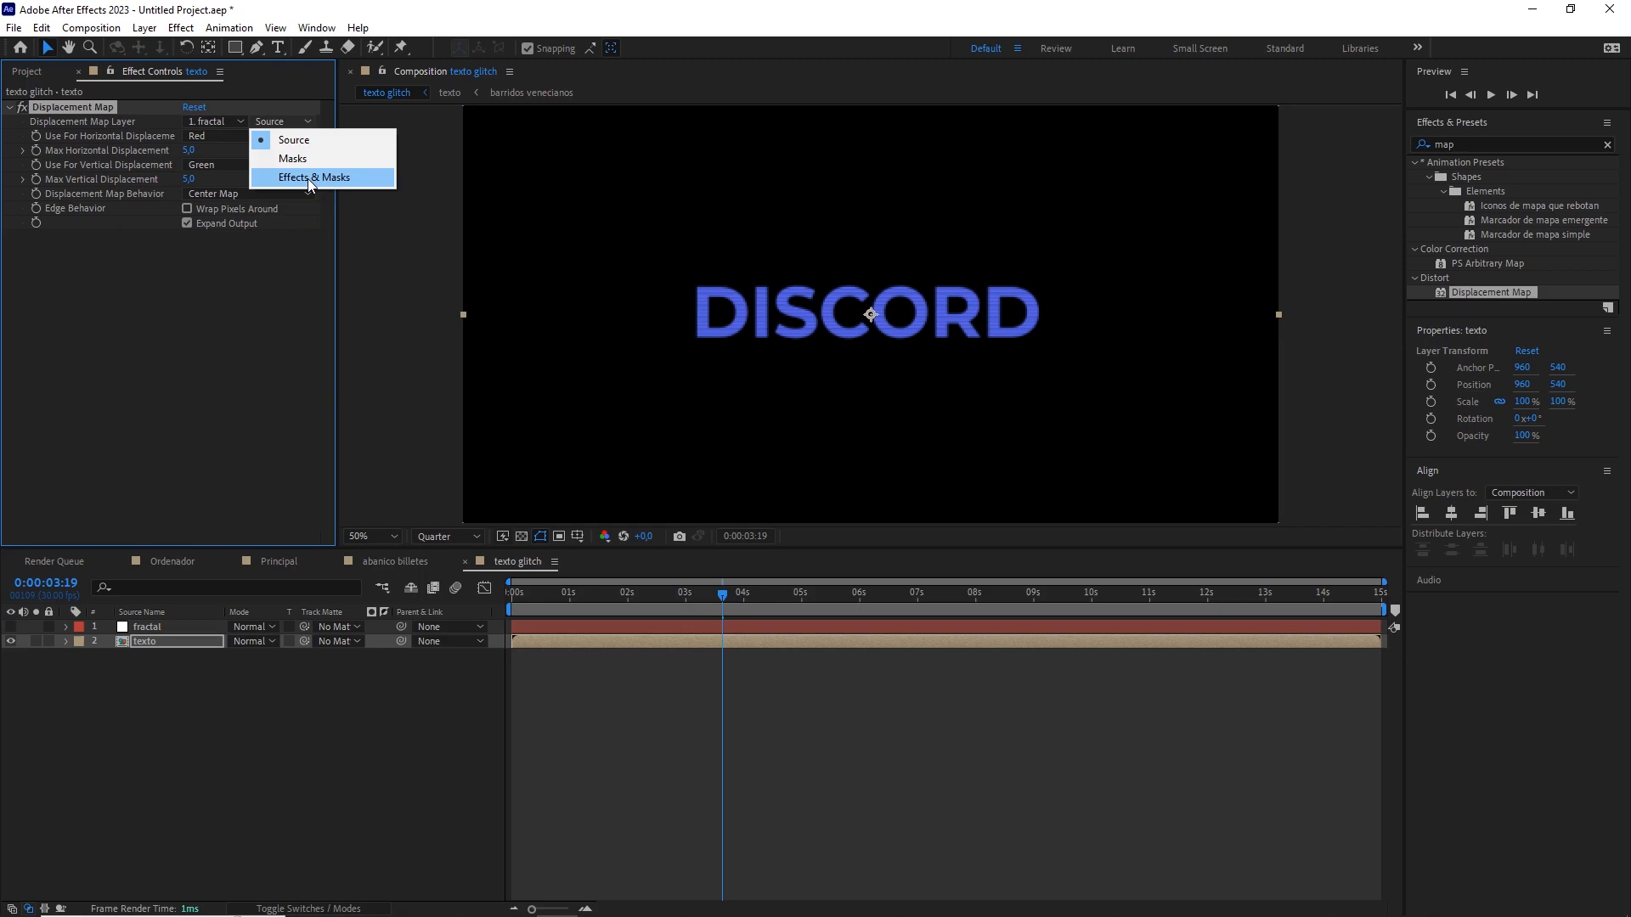
click(310, 178)
Preview the displaced DISCORD text and return the playhead to the start of the composition.
key(slash)
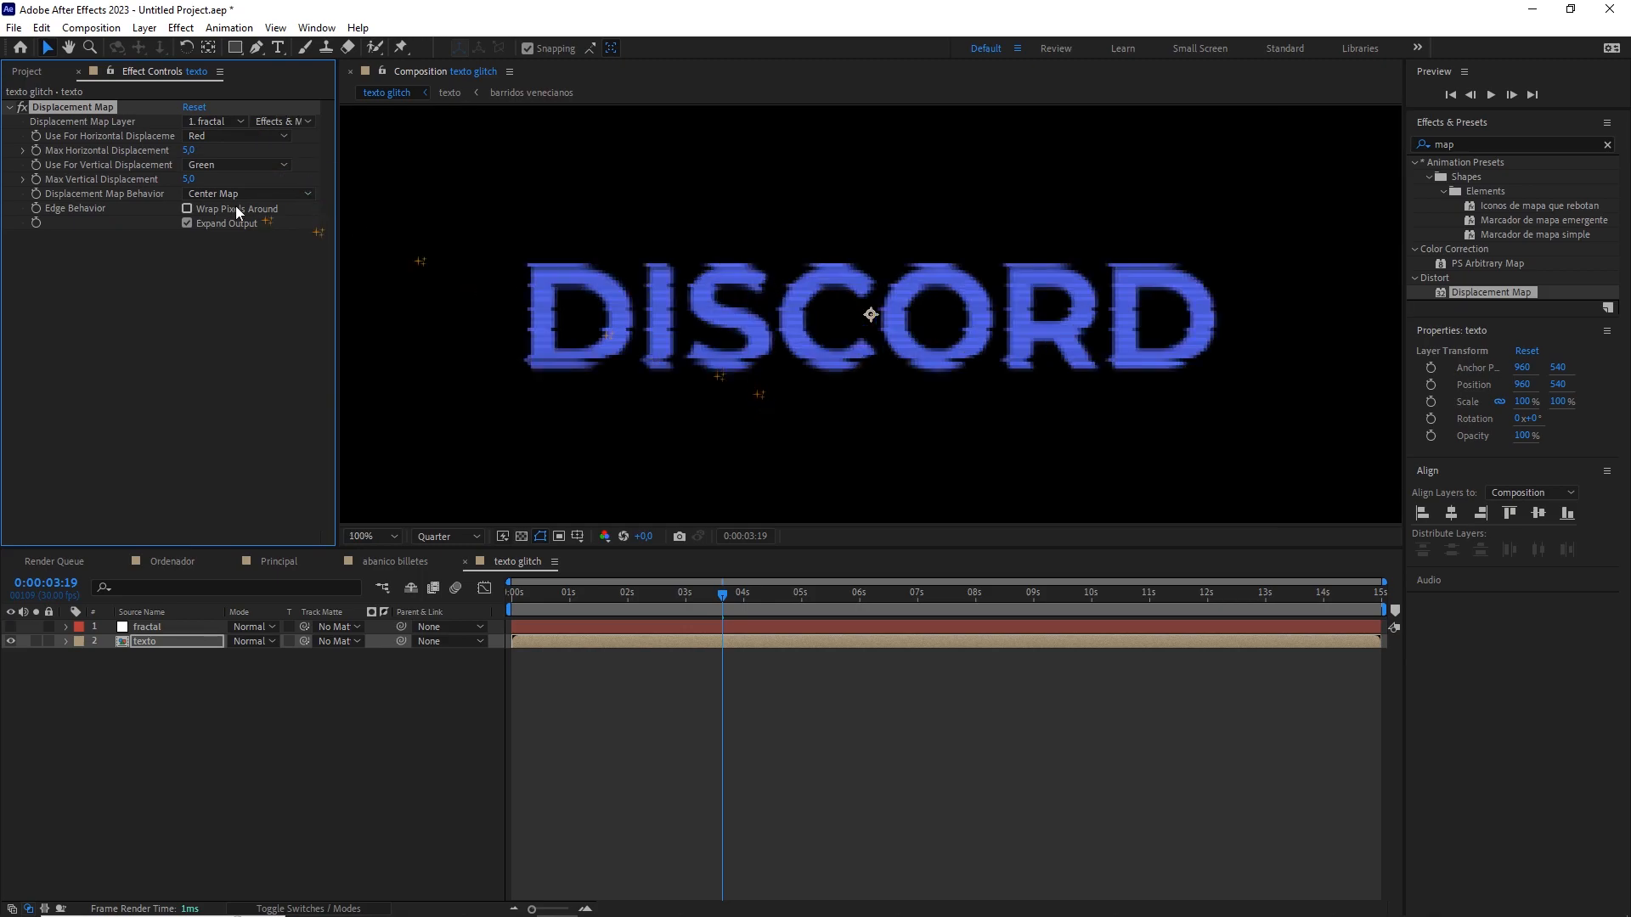
key(space)
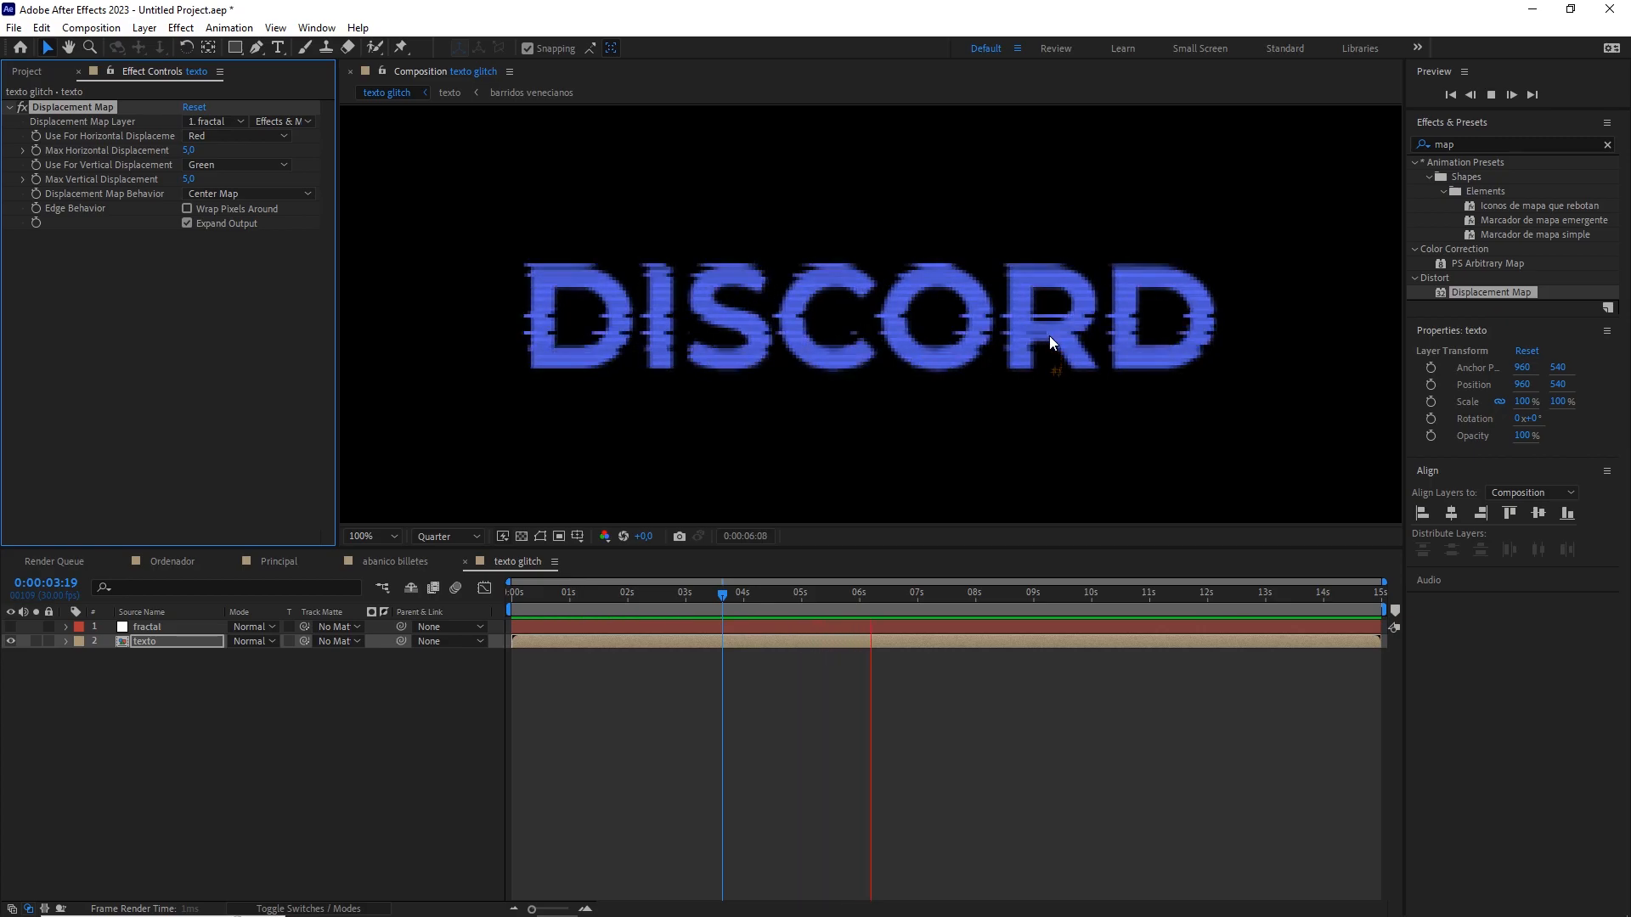
key(comma)
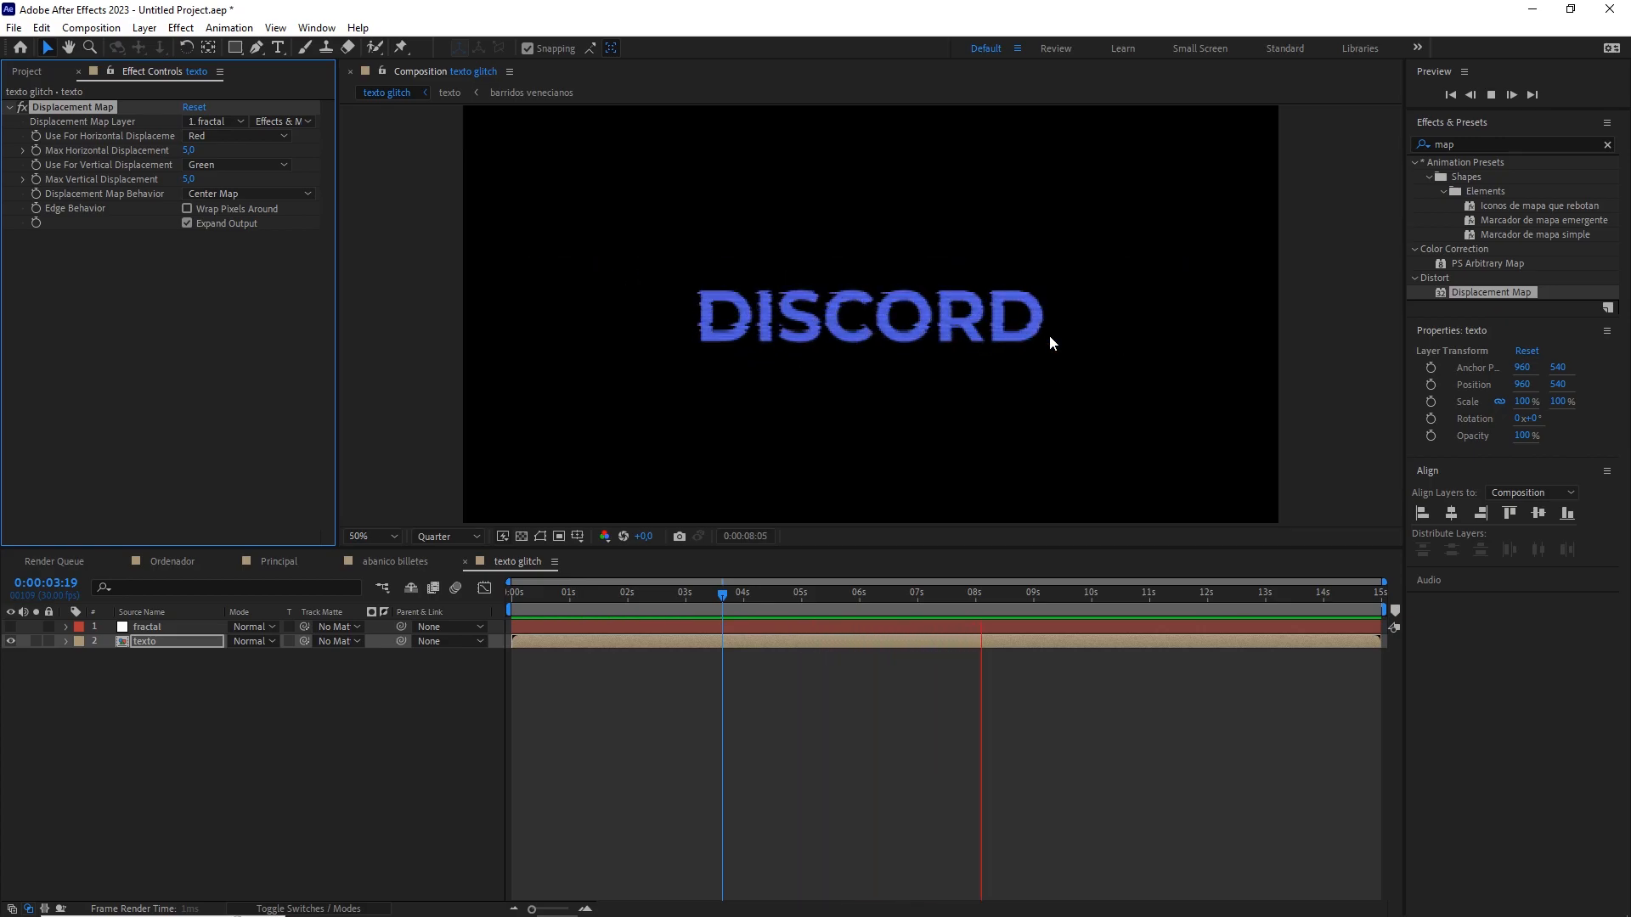
click(618, 592)
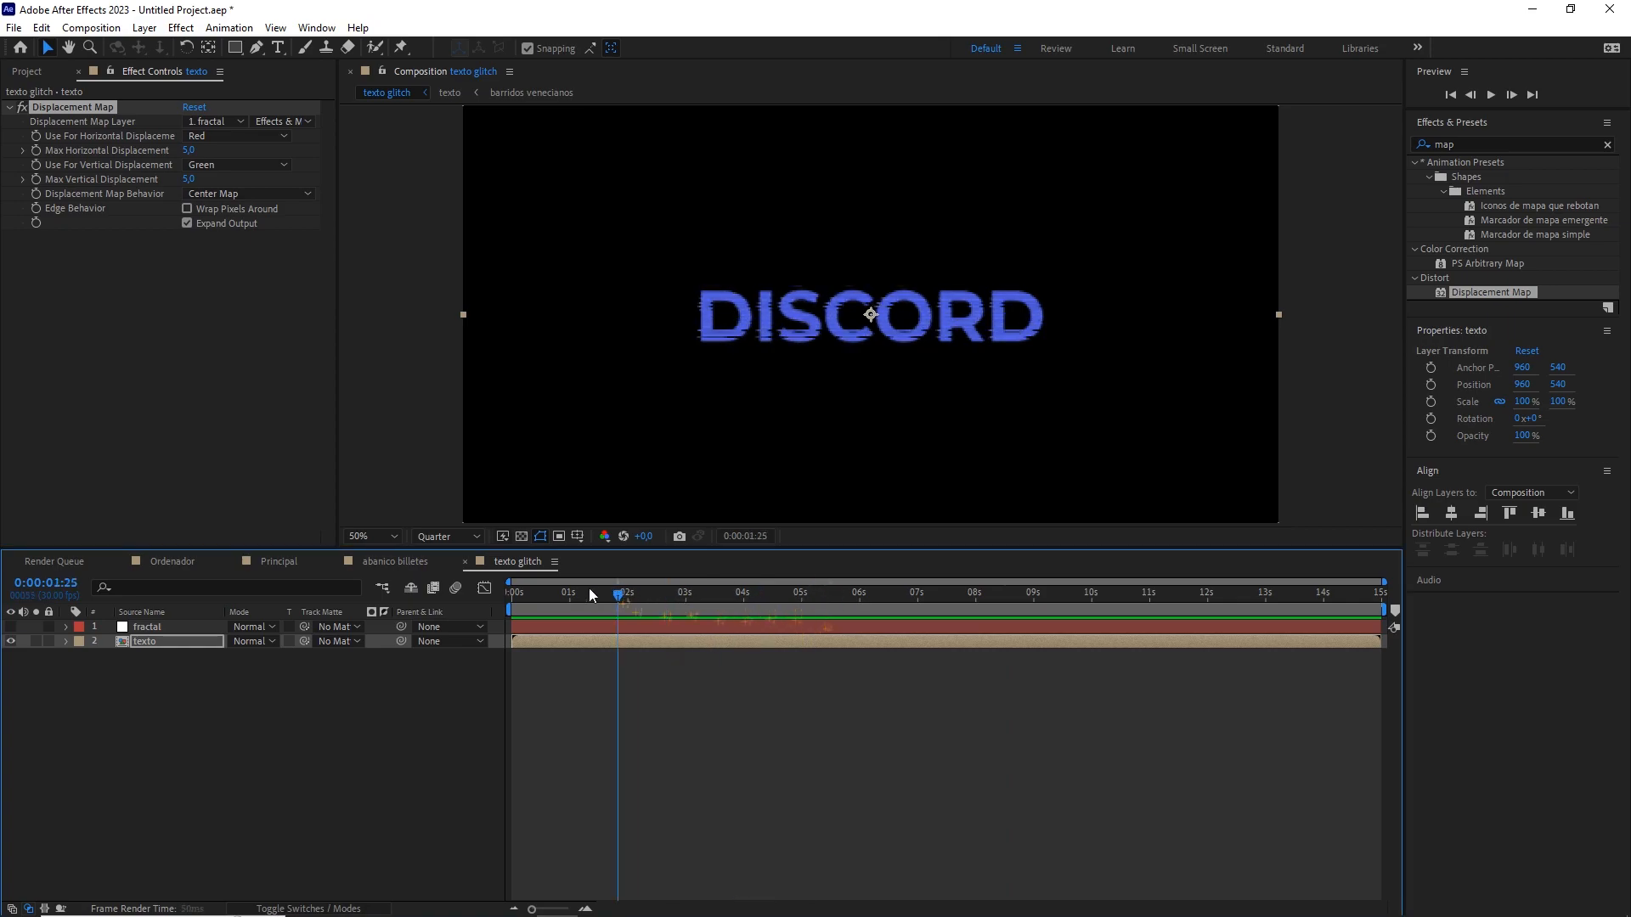
drag(590, 589, 468, 601)
Add the texto glitch composition to Principal as the top layer, with logo discord.ai above it.
click(292, 564)
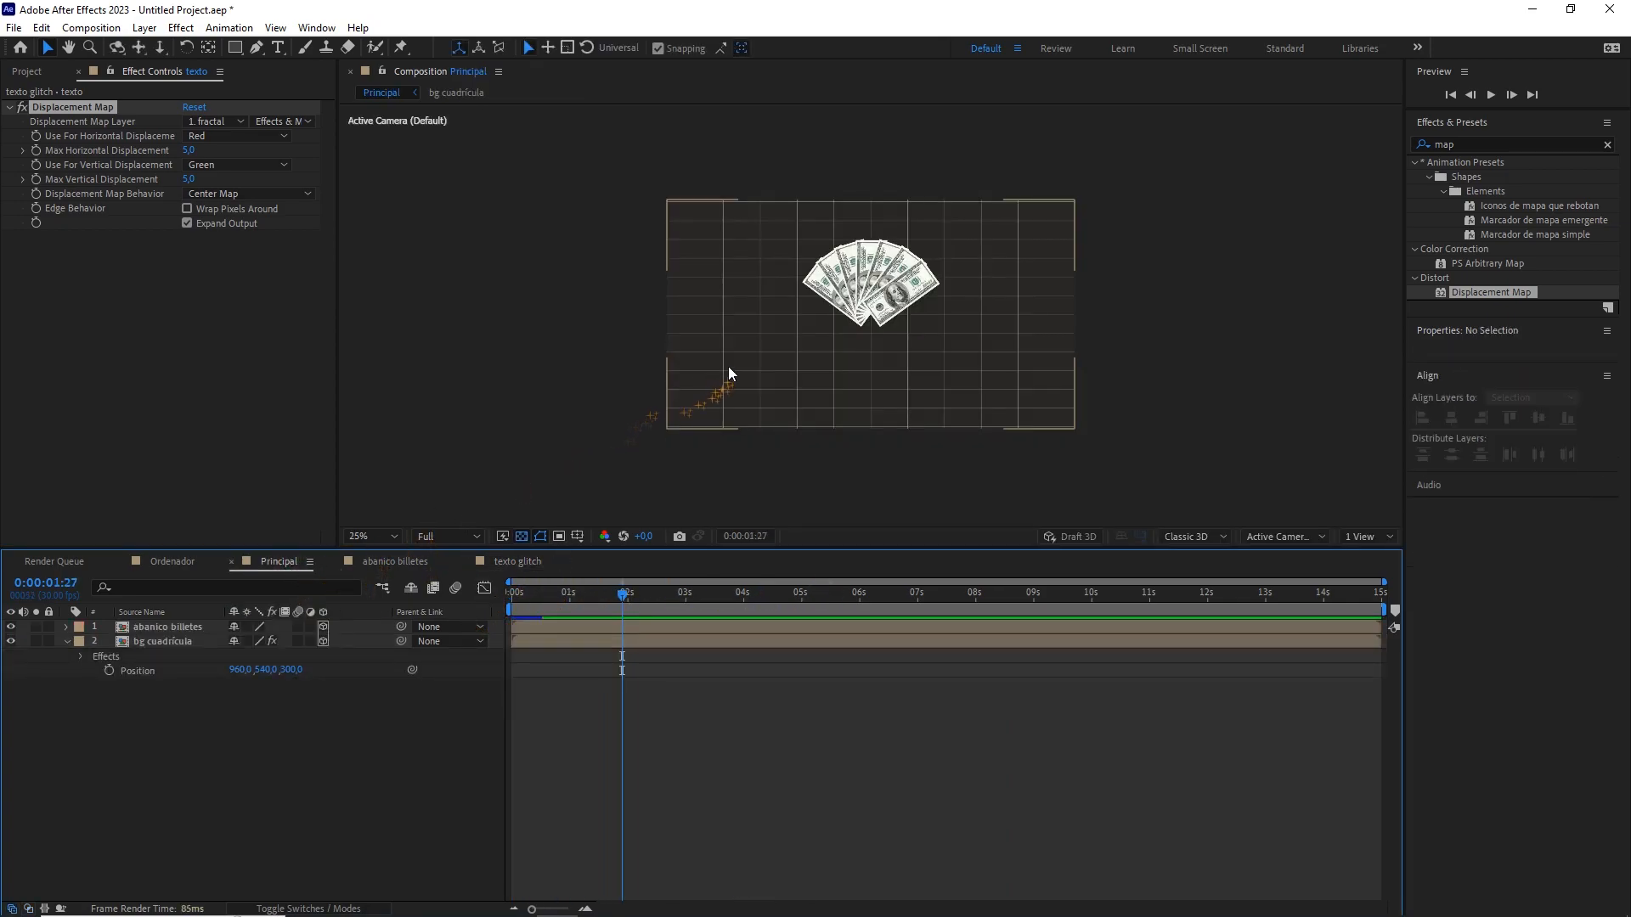
click(32, 74)
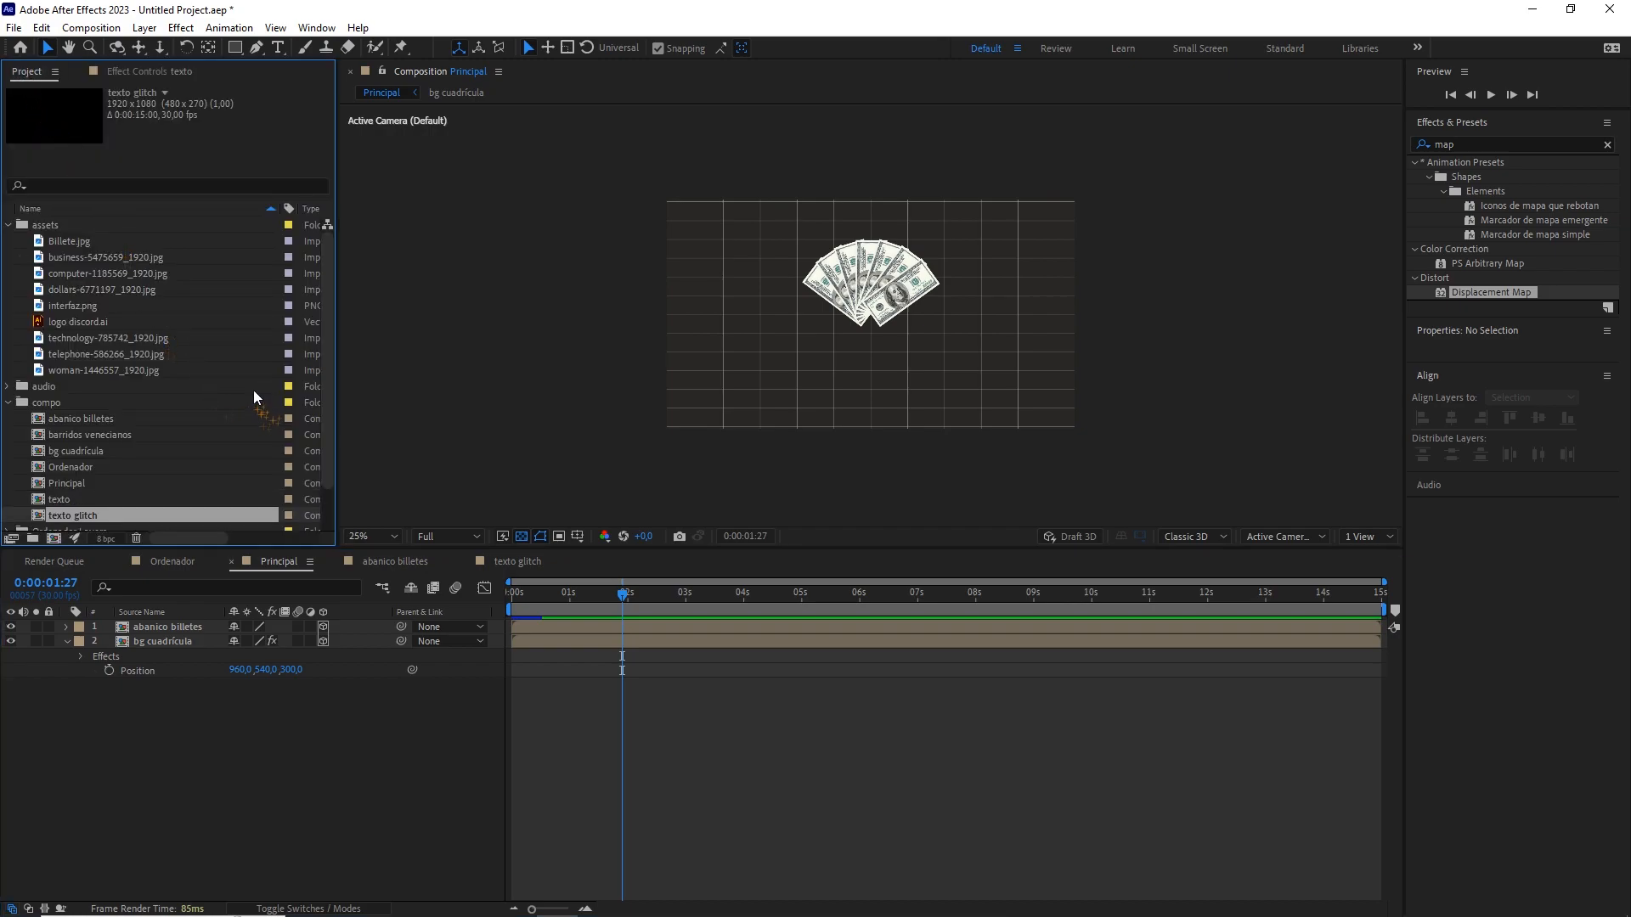
drag(87, 519, 146, 630)
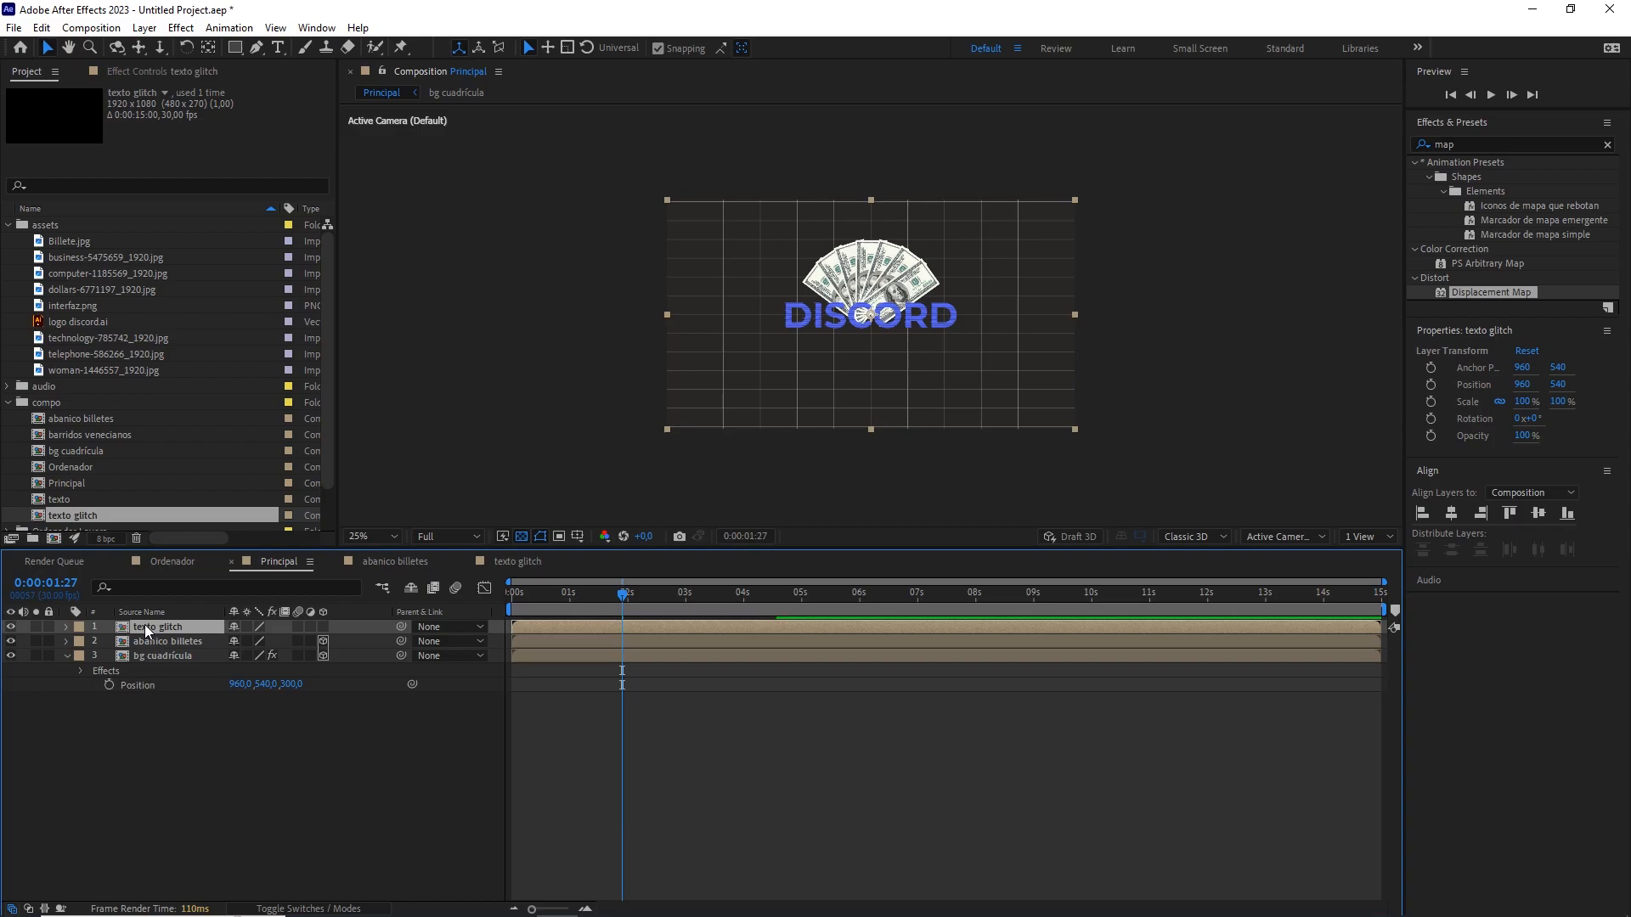
click(70, 323)
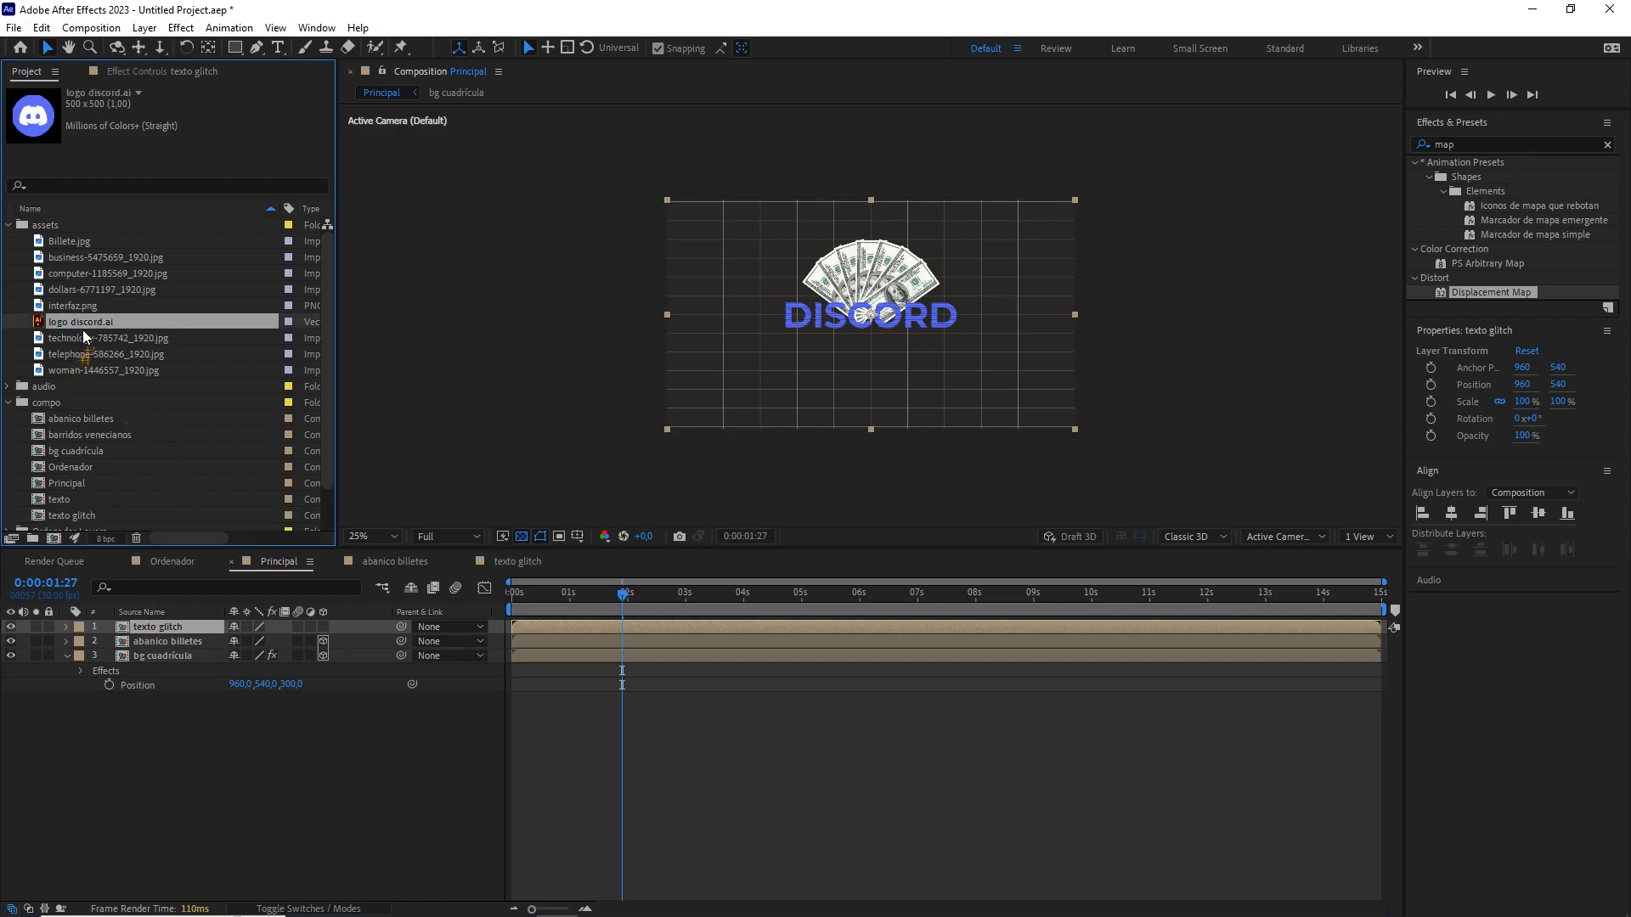
drag(102, 347, 144, 628)
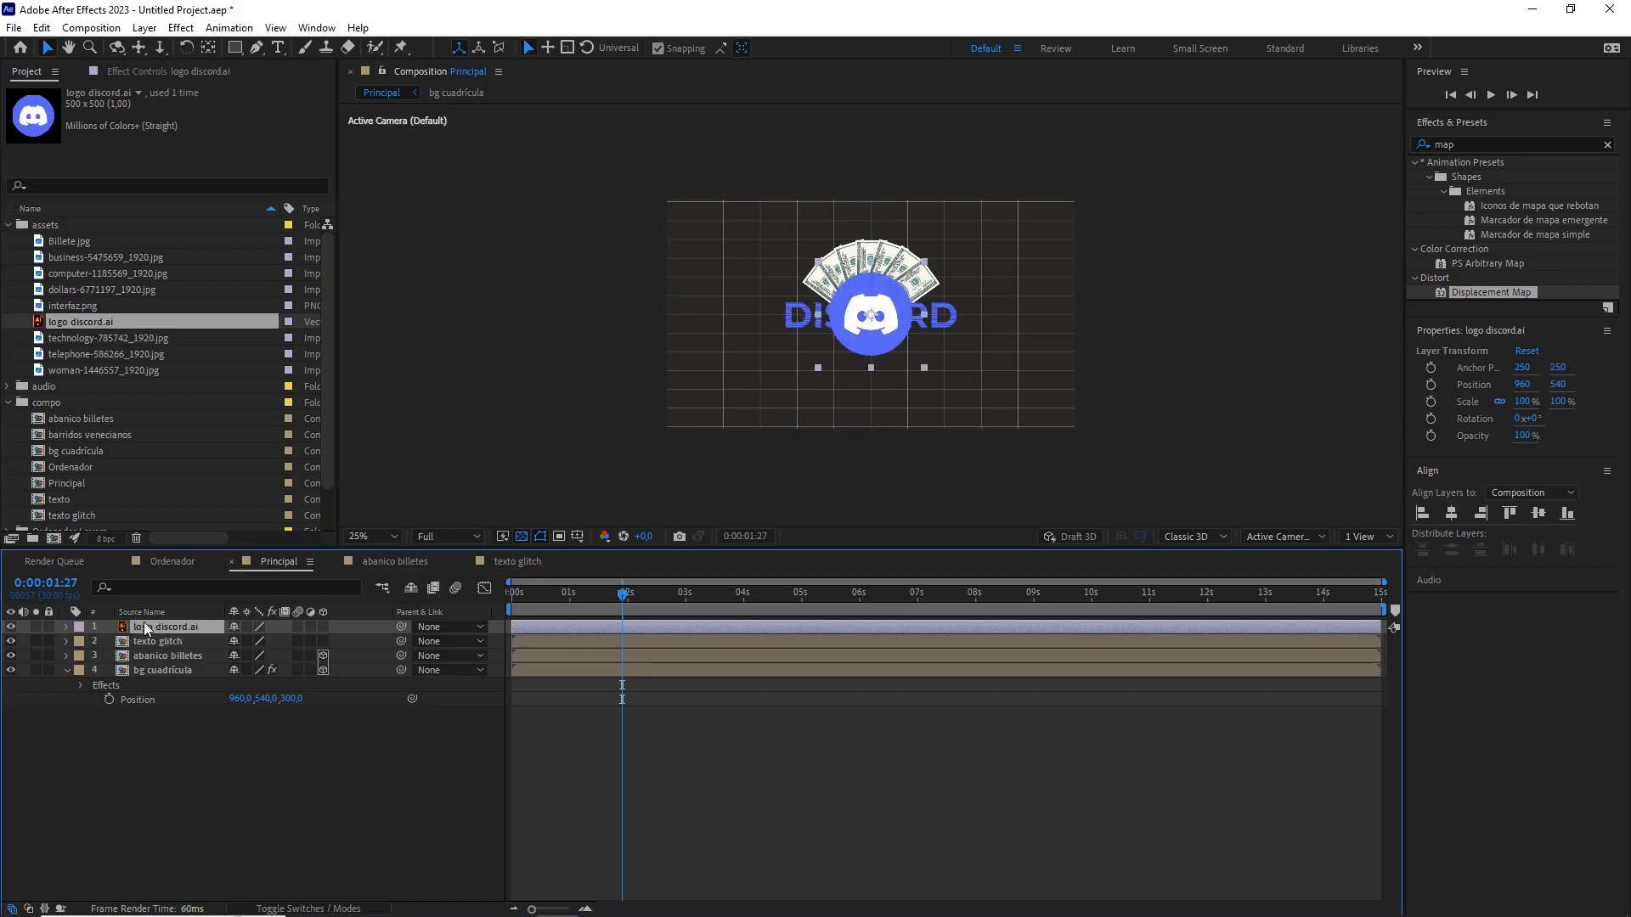
Create shapes from the logo discord.ai vector layer and delete the original logo layer.
right_click(146, 628)
mouse_move(322, 469)
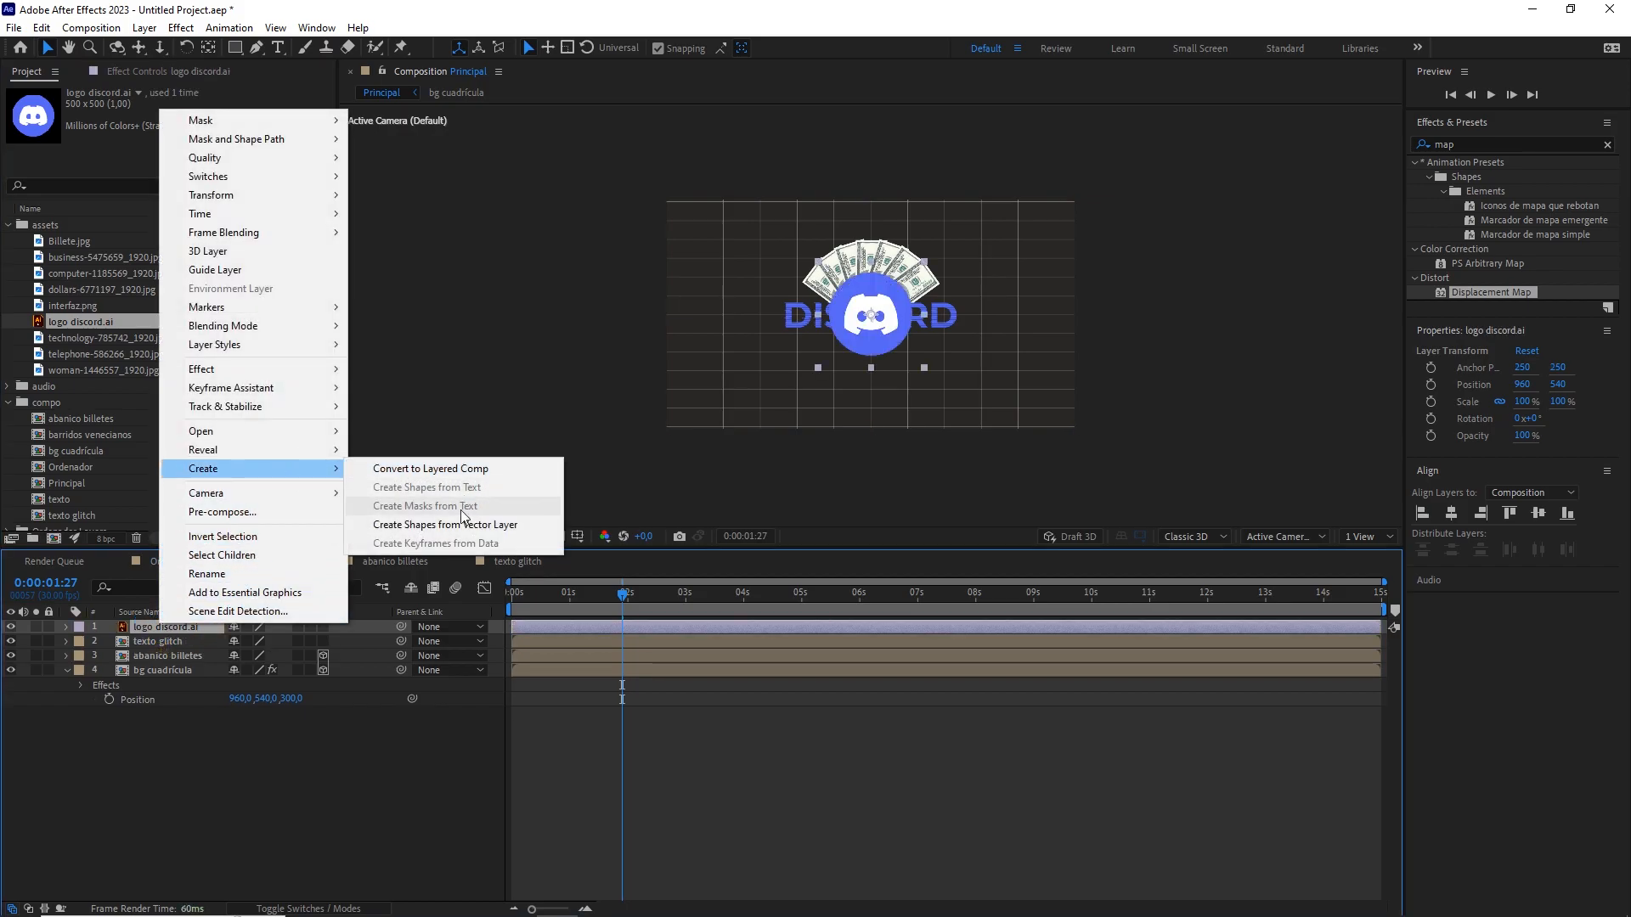
click(442, 524)
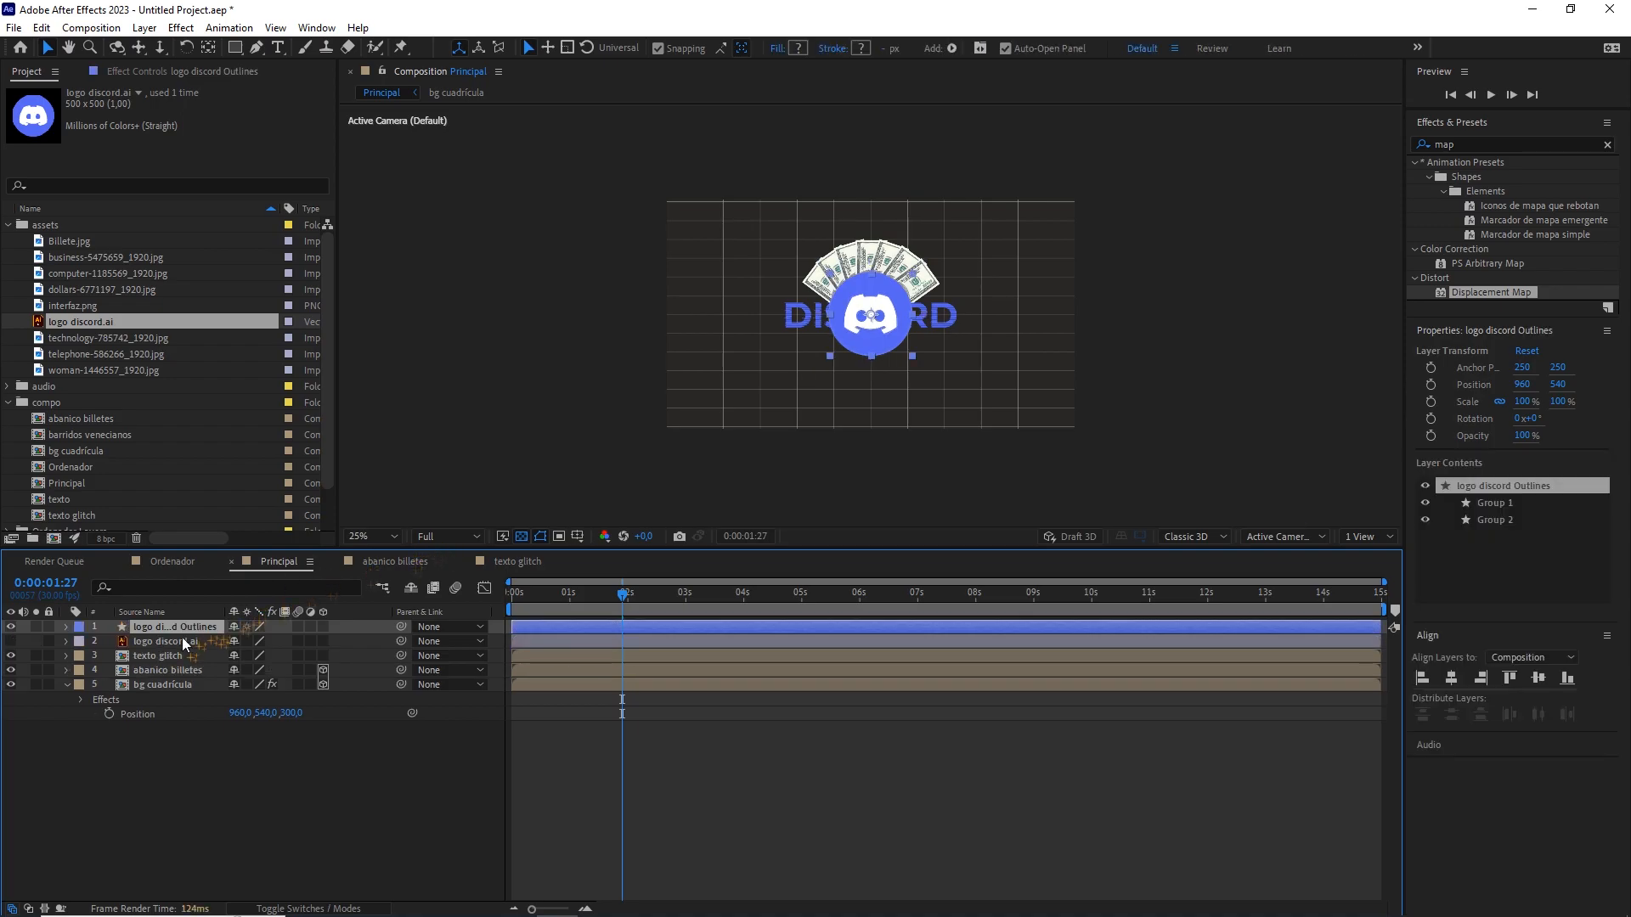
click(168, 643)
key(Delete)
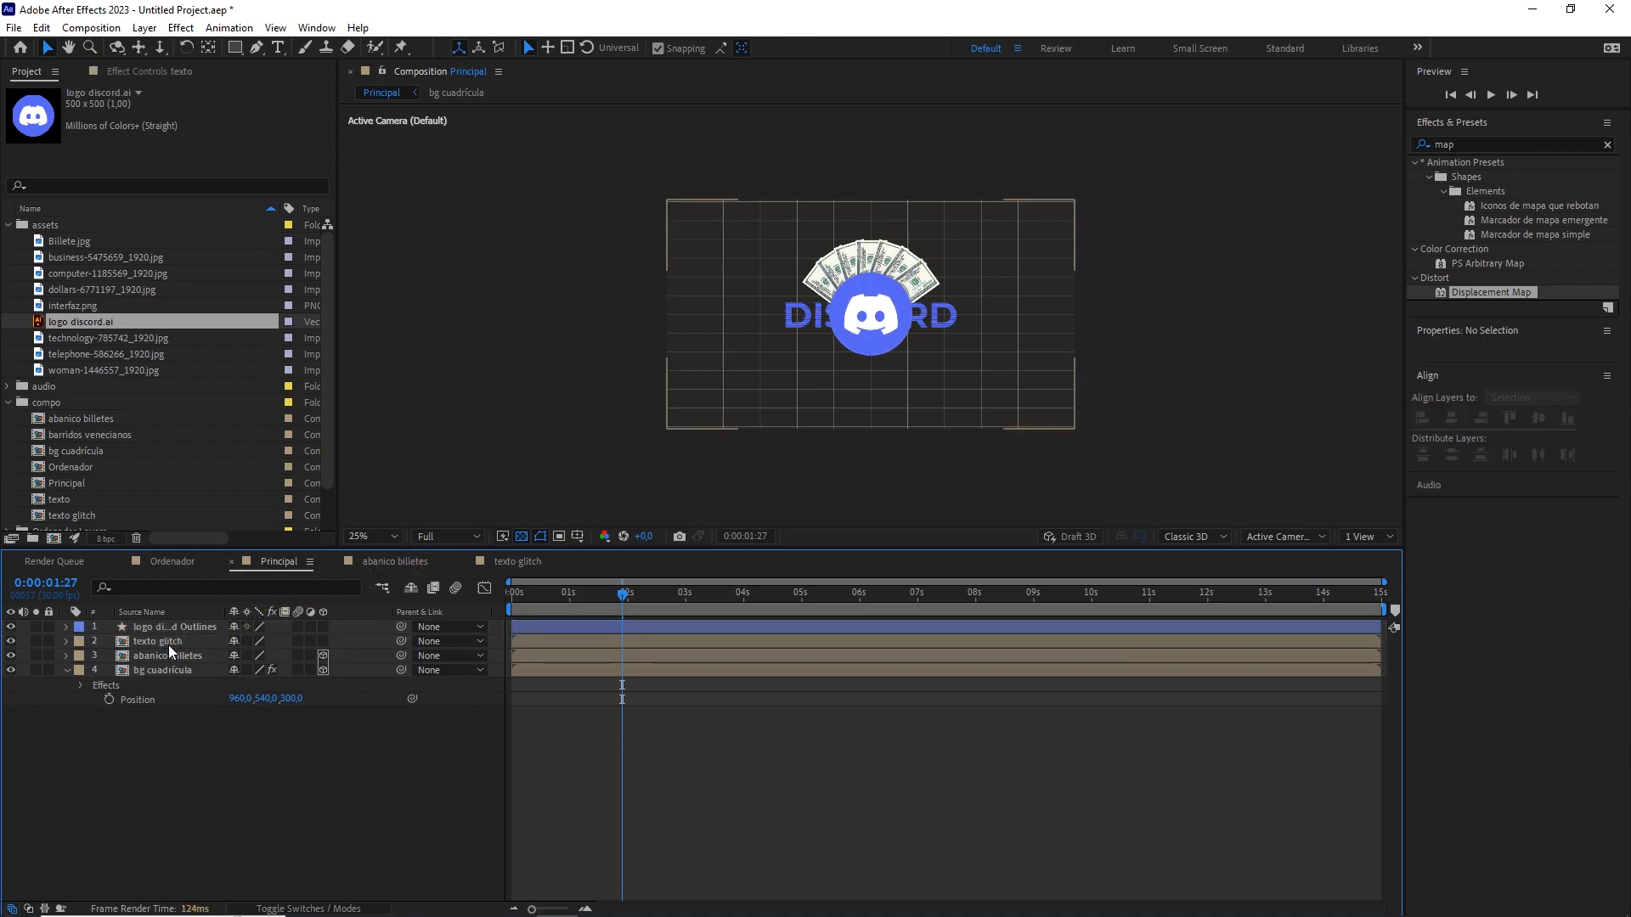
Turn the logo outlines and texto glitch layers into 3D layers.
click(170, 627)
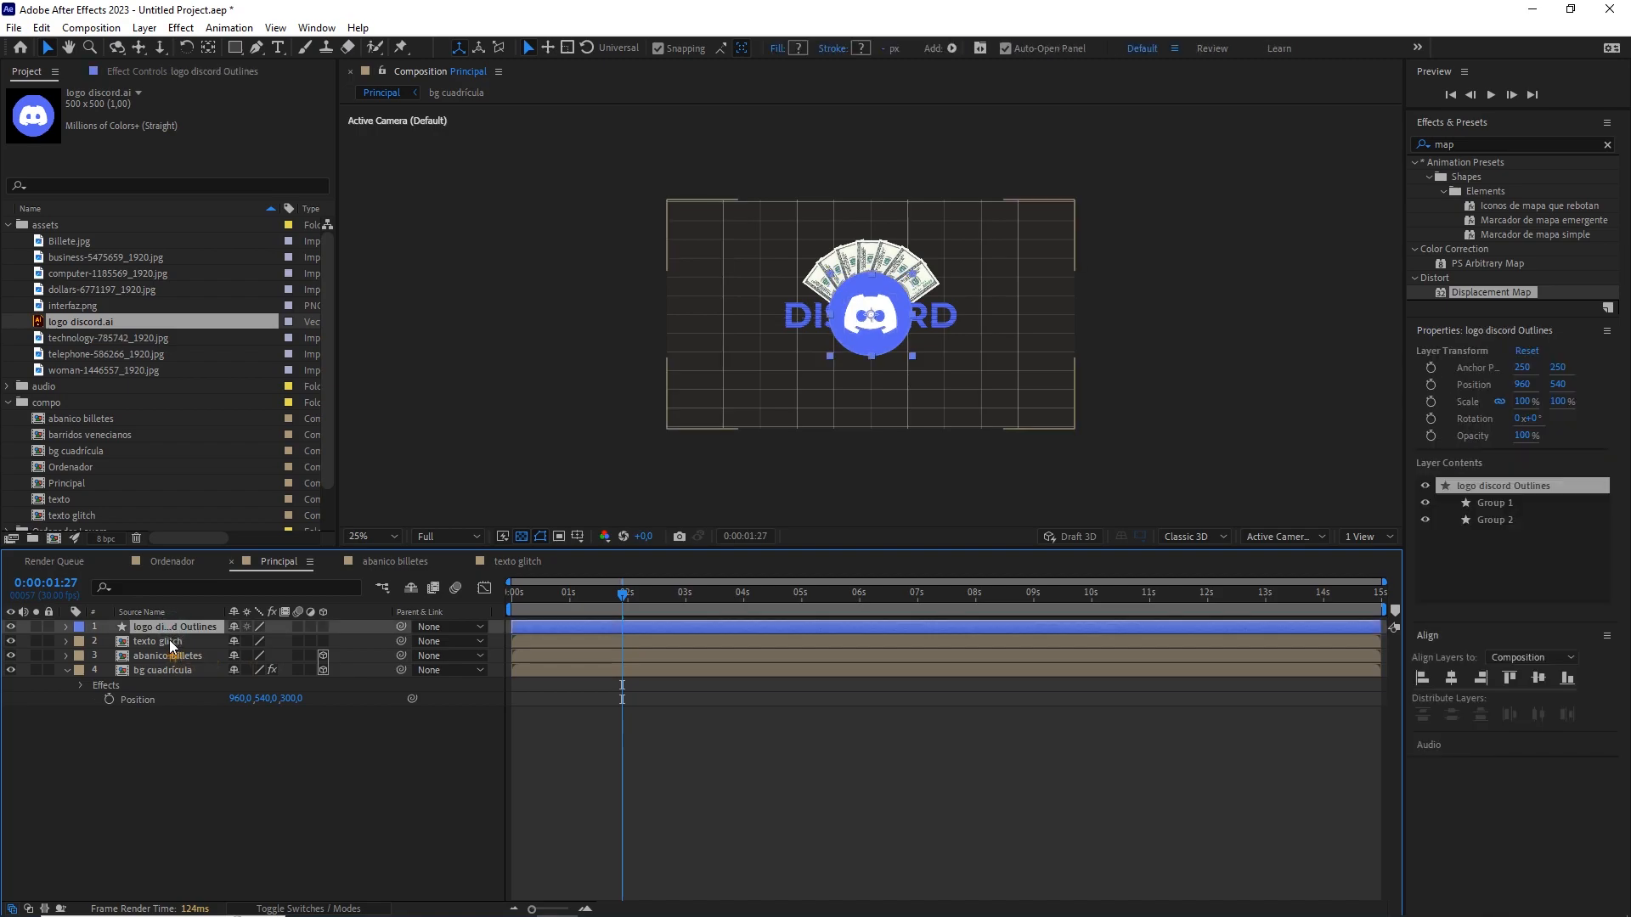
shift+click(161, 641)
click(322, 628)
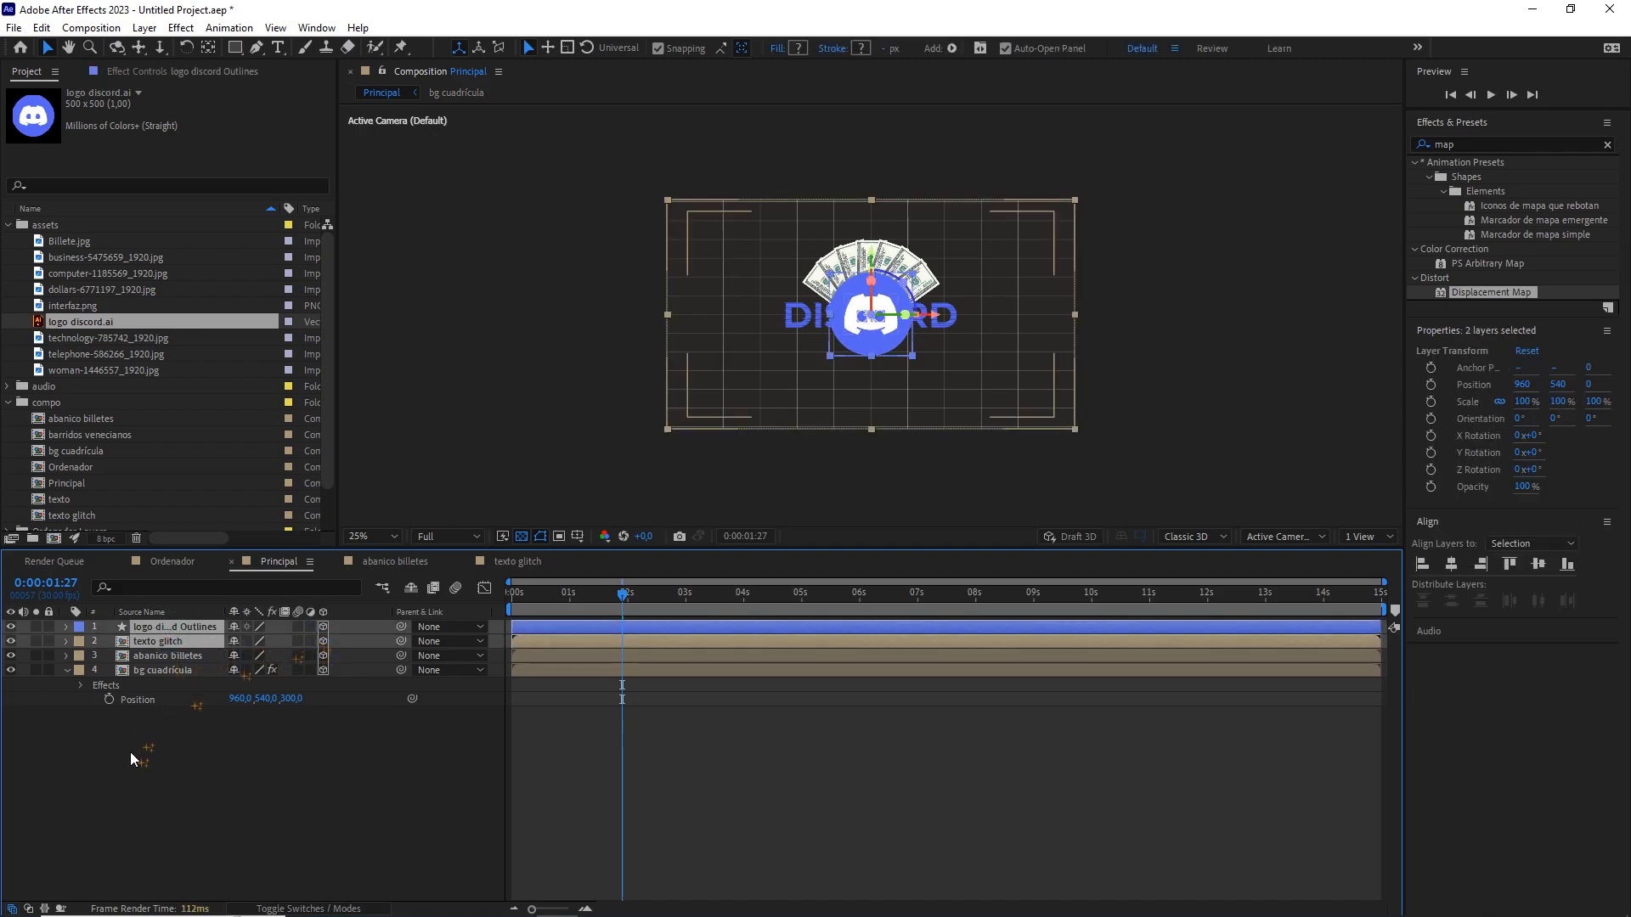
click(130, 751)
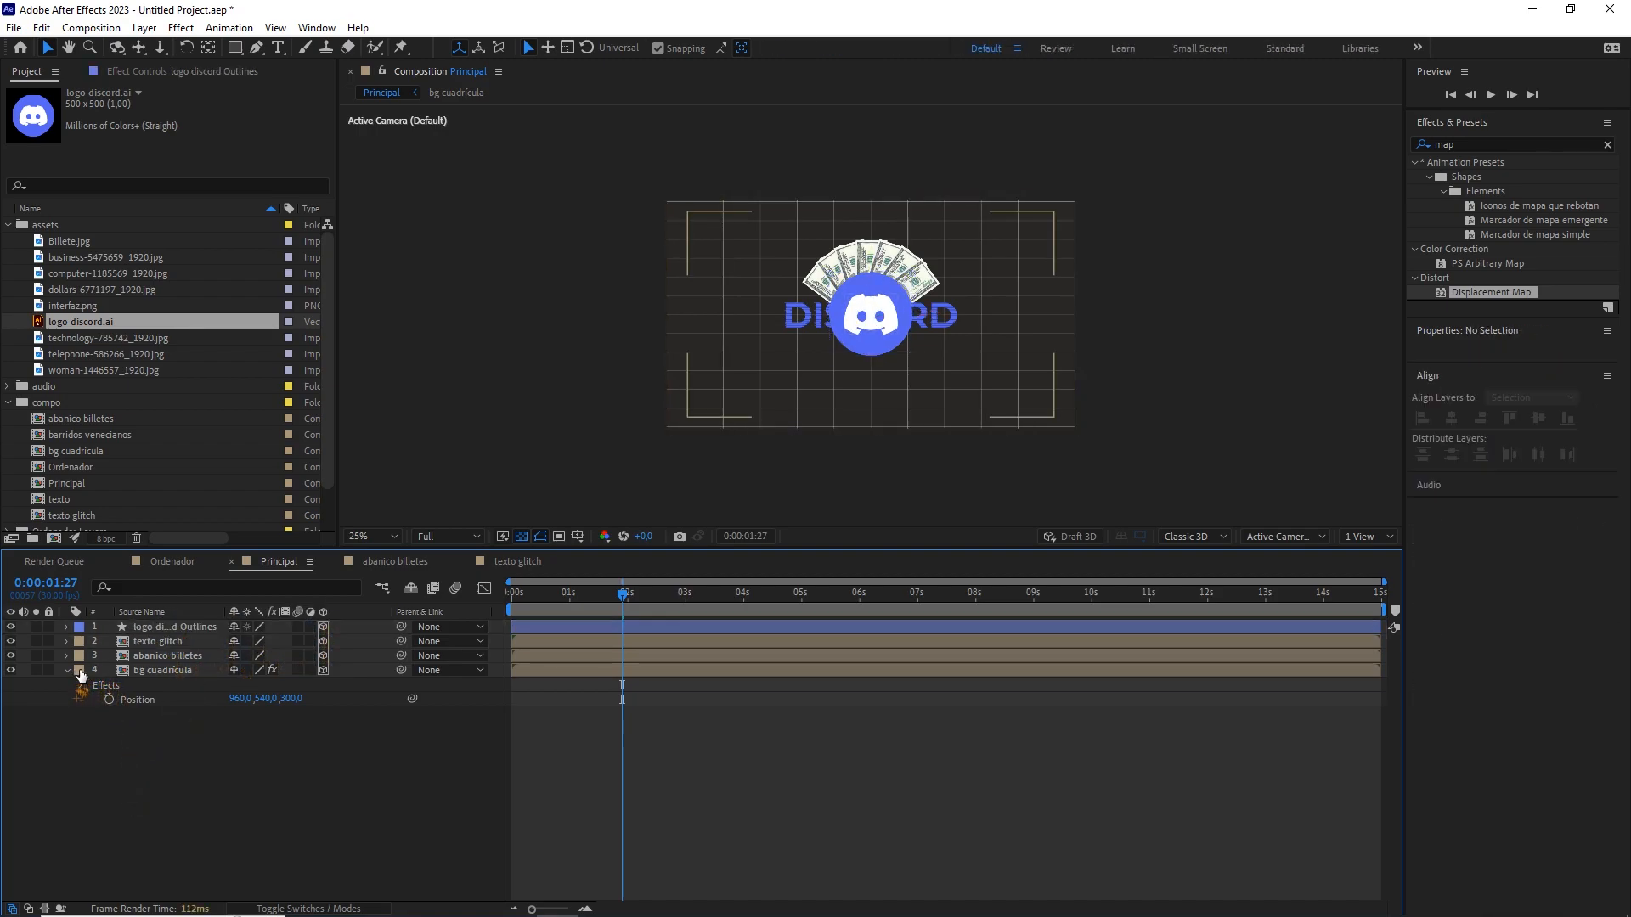
Set the label color of abanico billetes to Cyan and of texto glitch to Fuchsia.
click(79, 657)
click(114, 590)
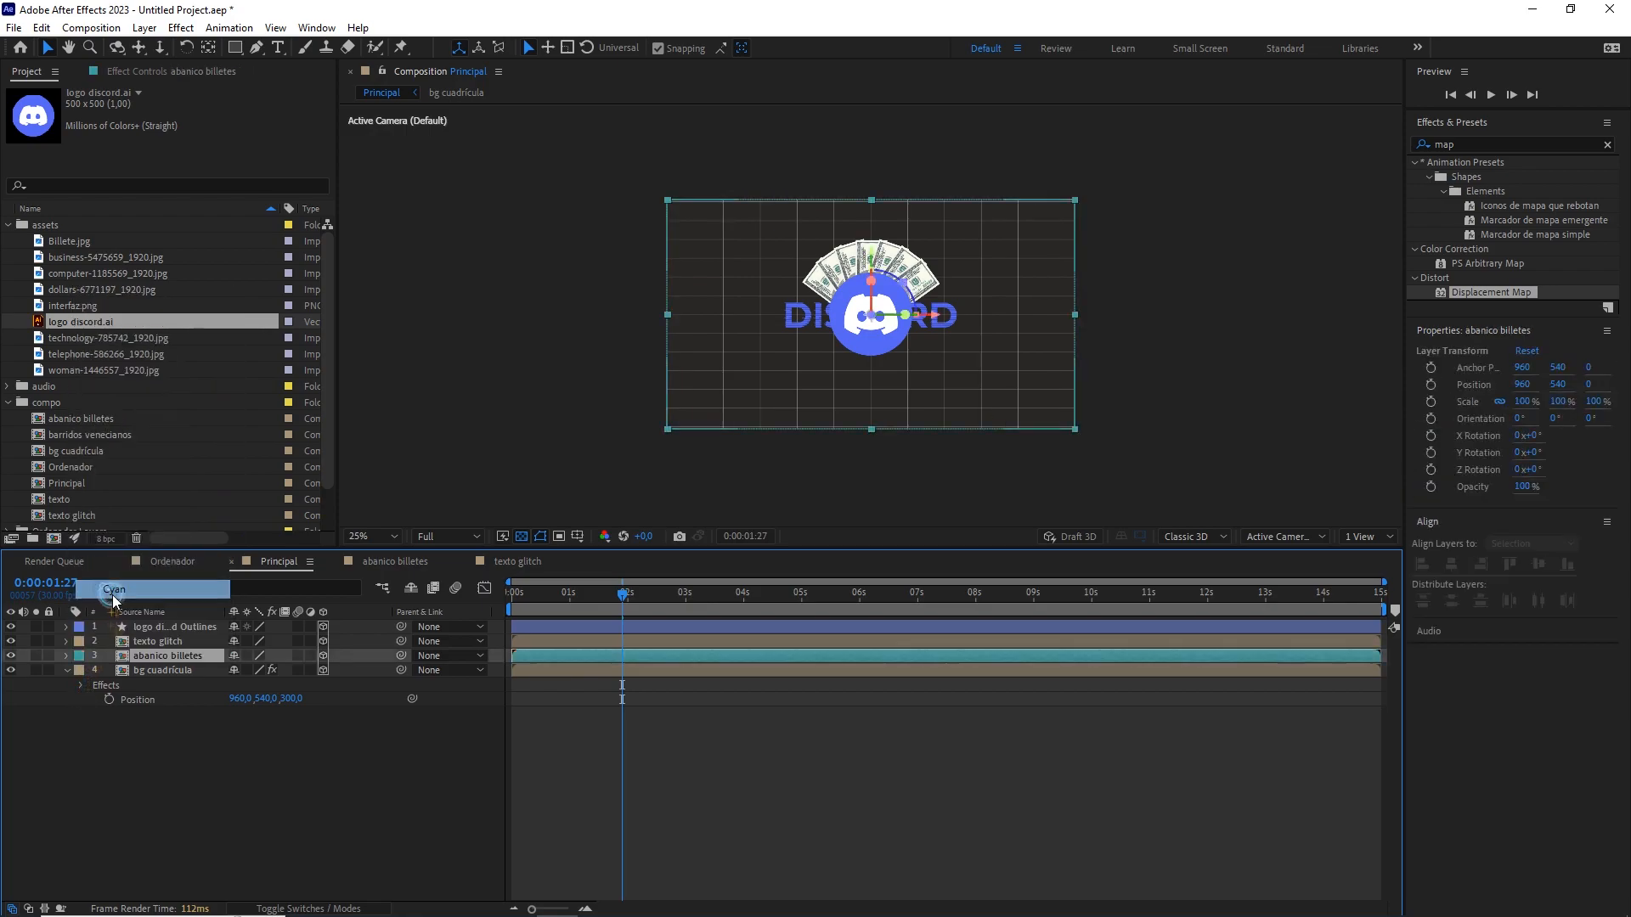
click(149, 641)
click(80, 642)
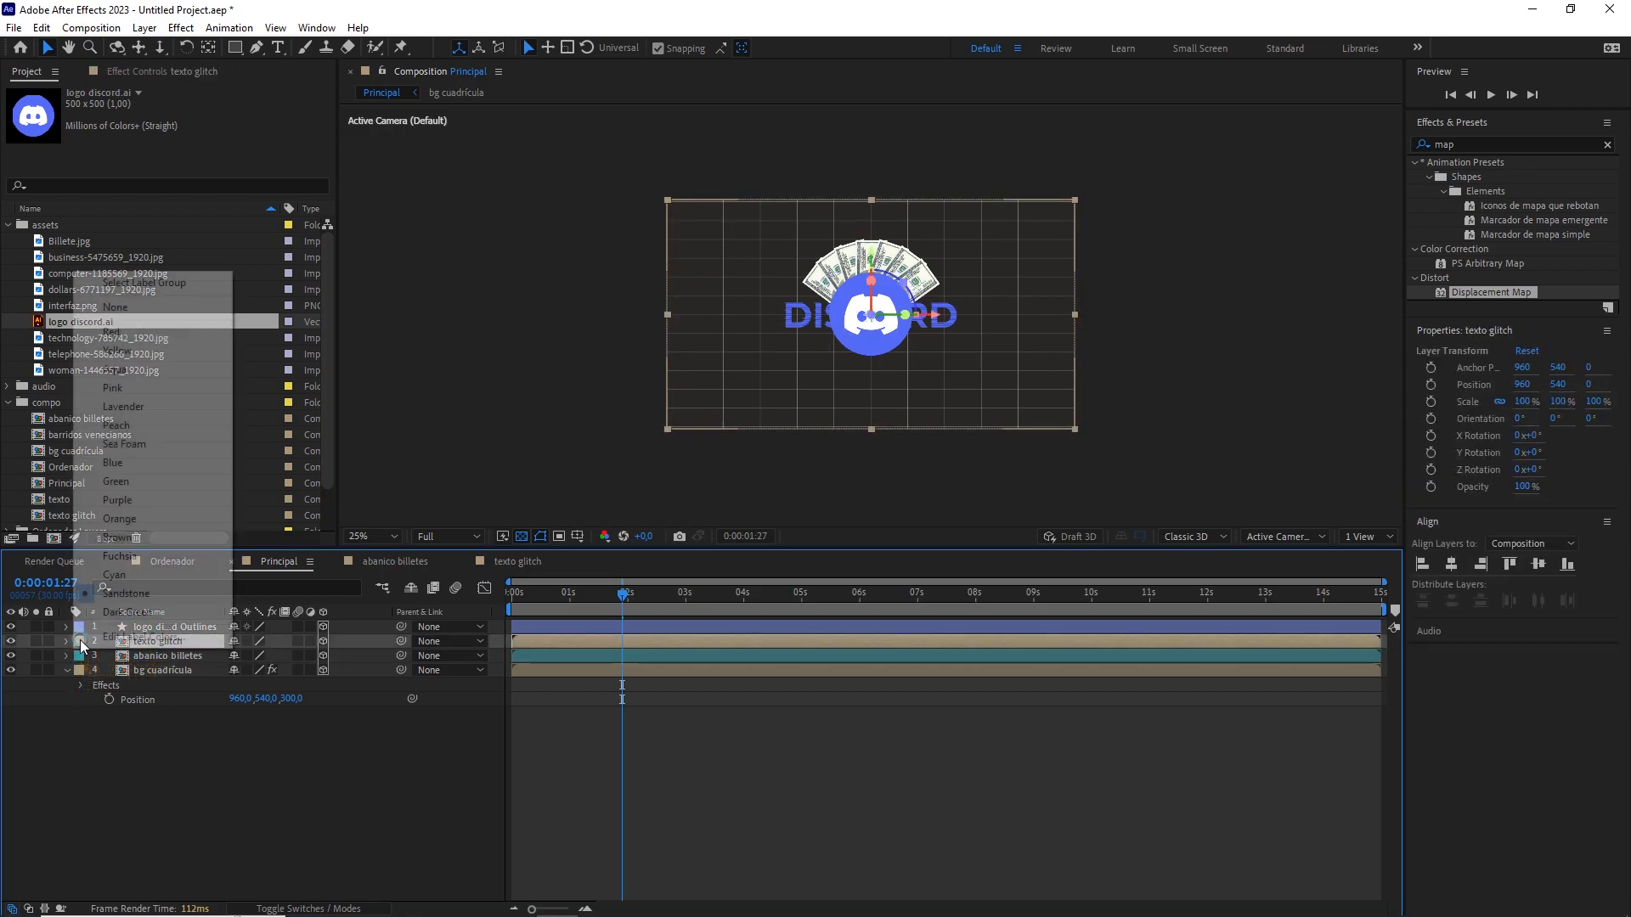
click(113, 557)
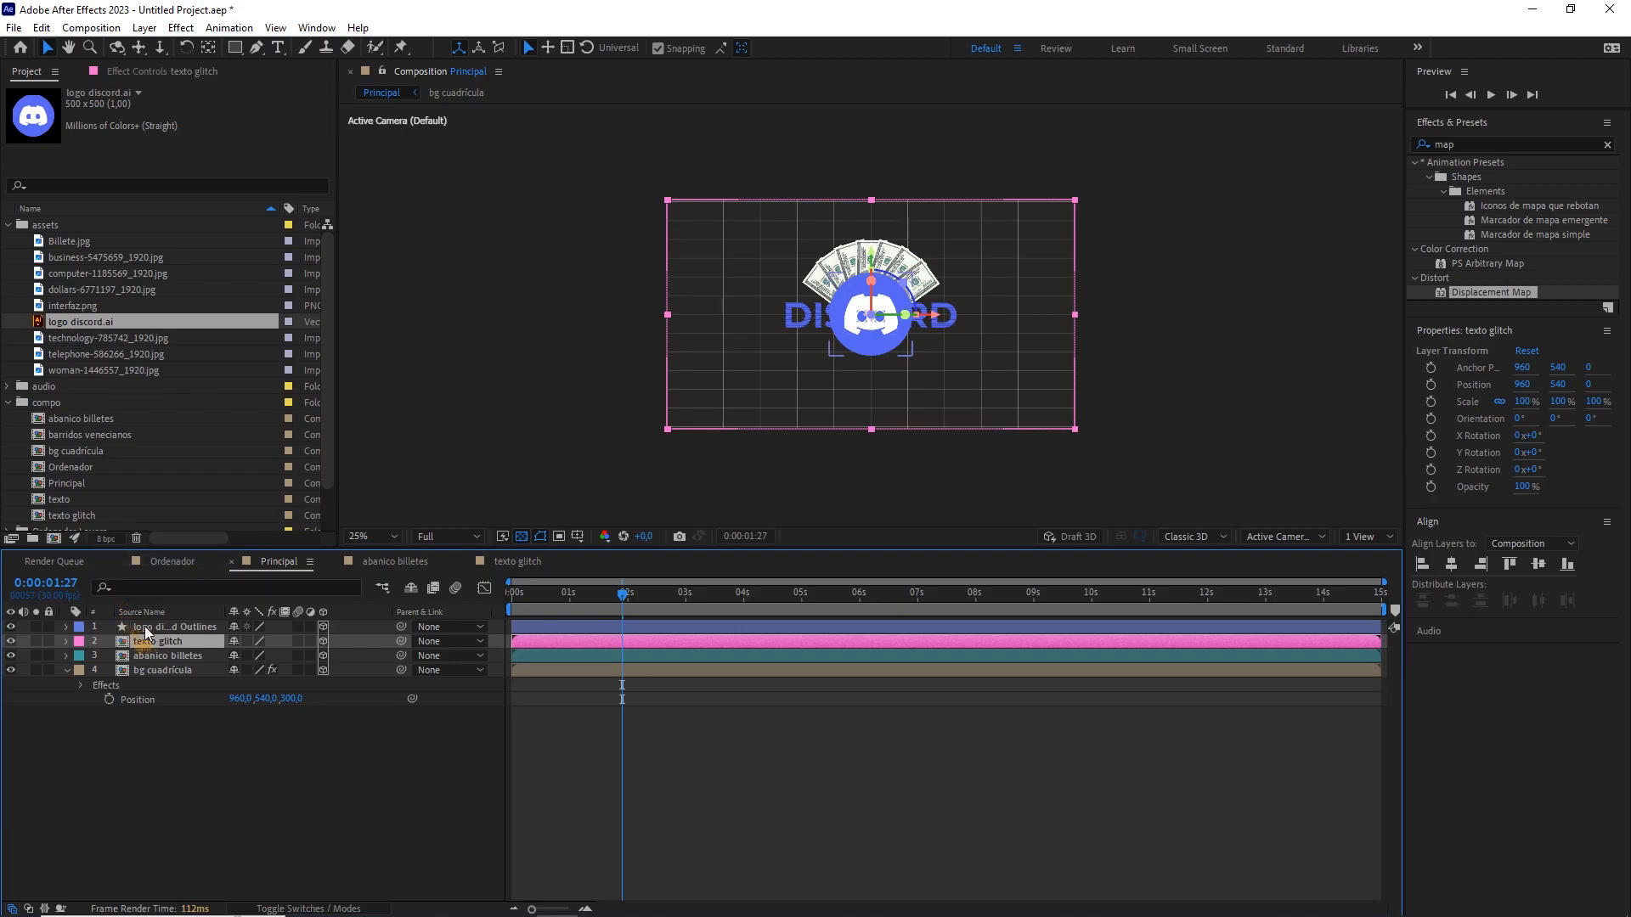
click(79, 626)
click(141, 705)
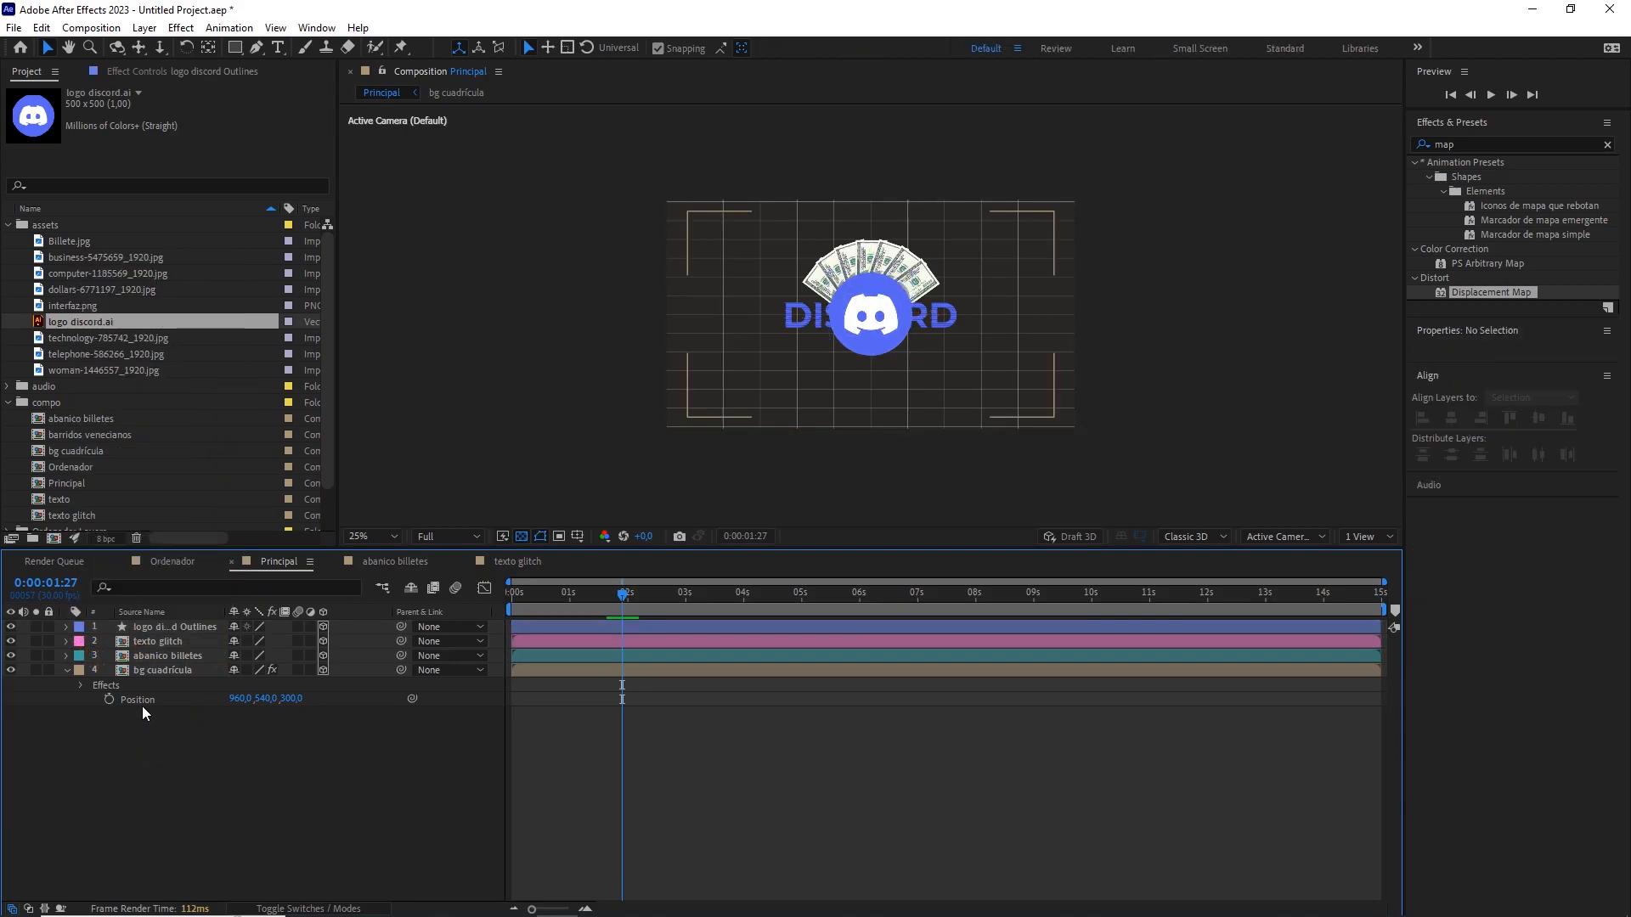
Add Primera posición.jpg from the posiciones folder to Principal, directly above the bg cuadrícula layer.
click(9, 226)
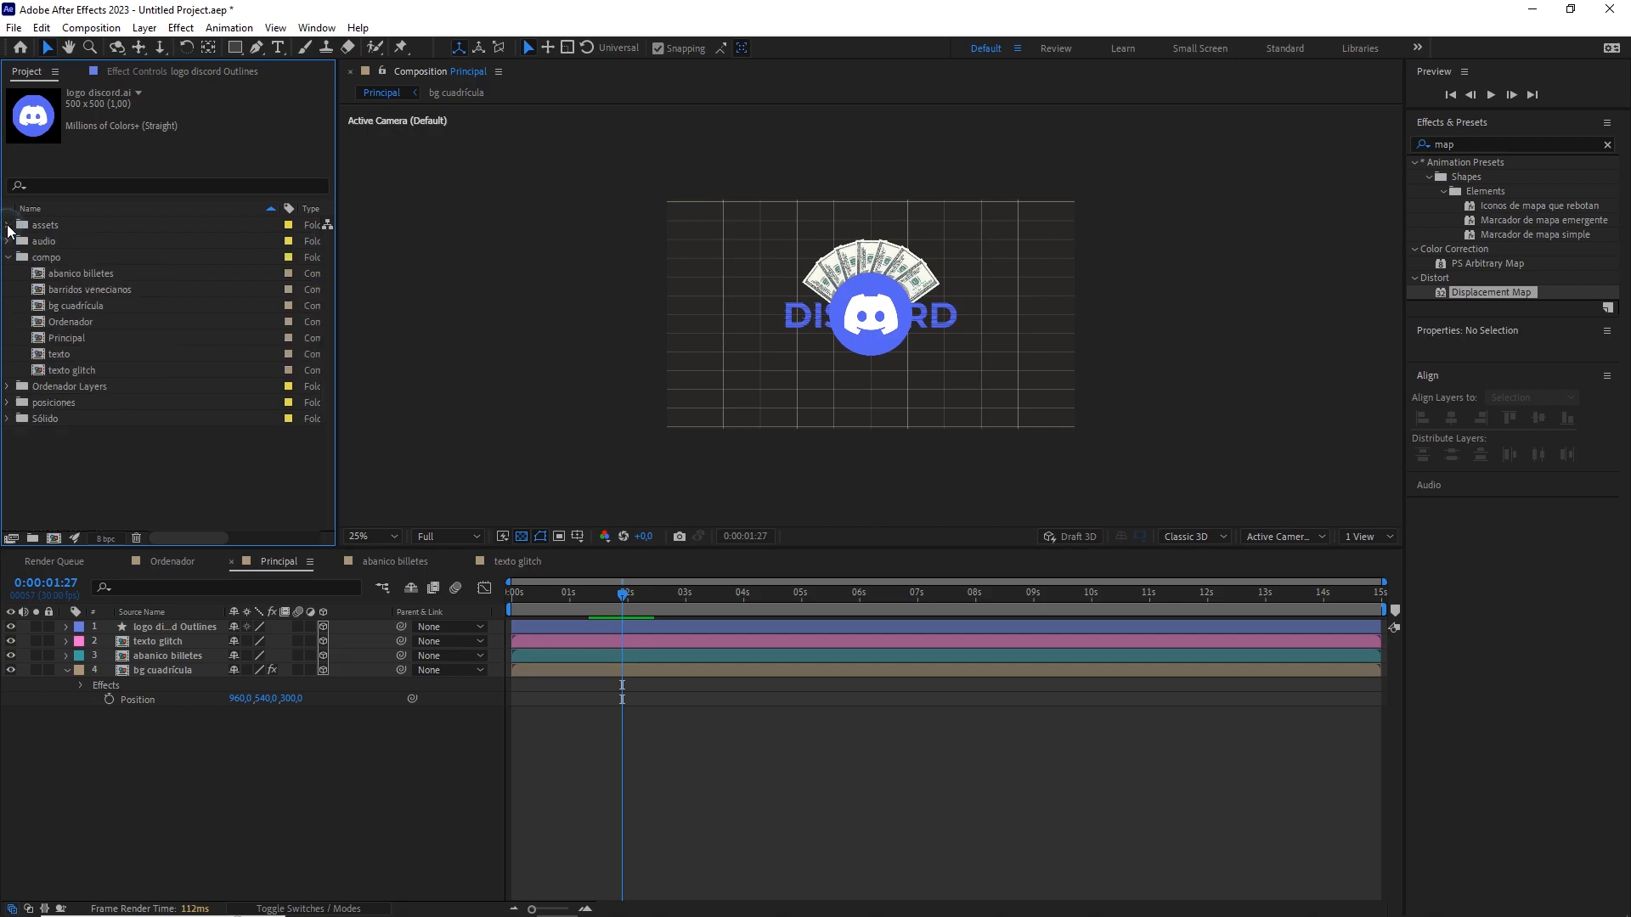
click(7, 403)
click(95, 420)
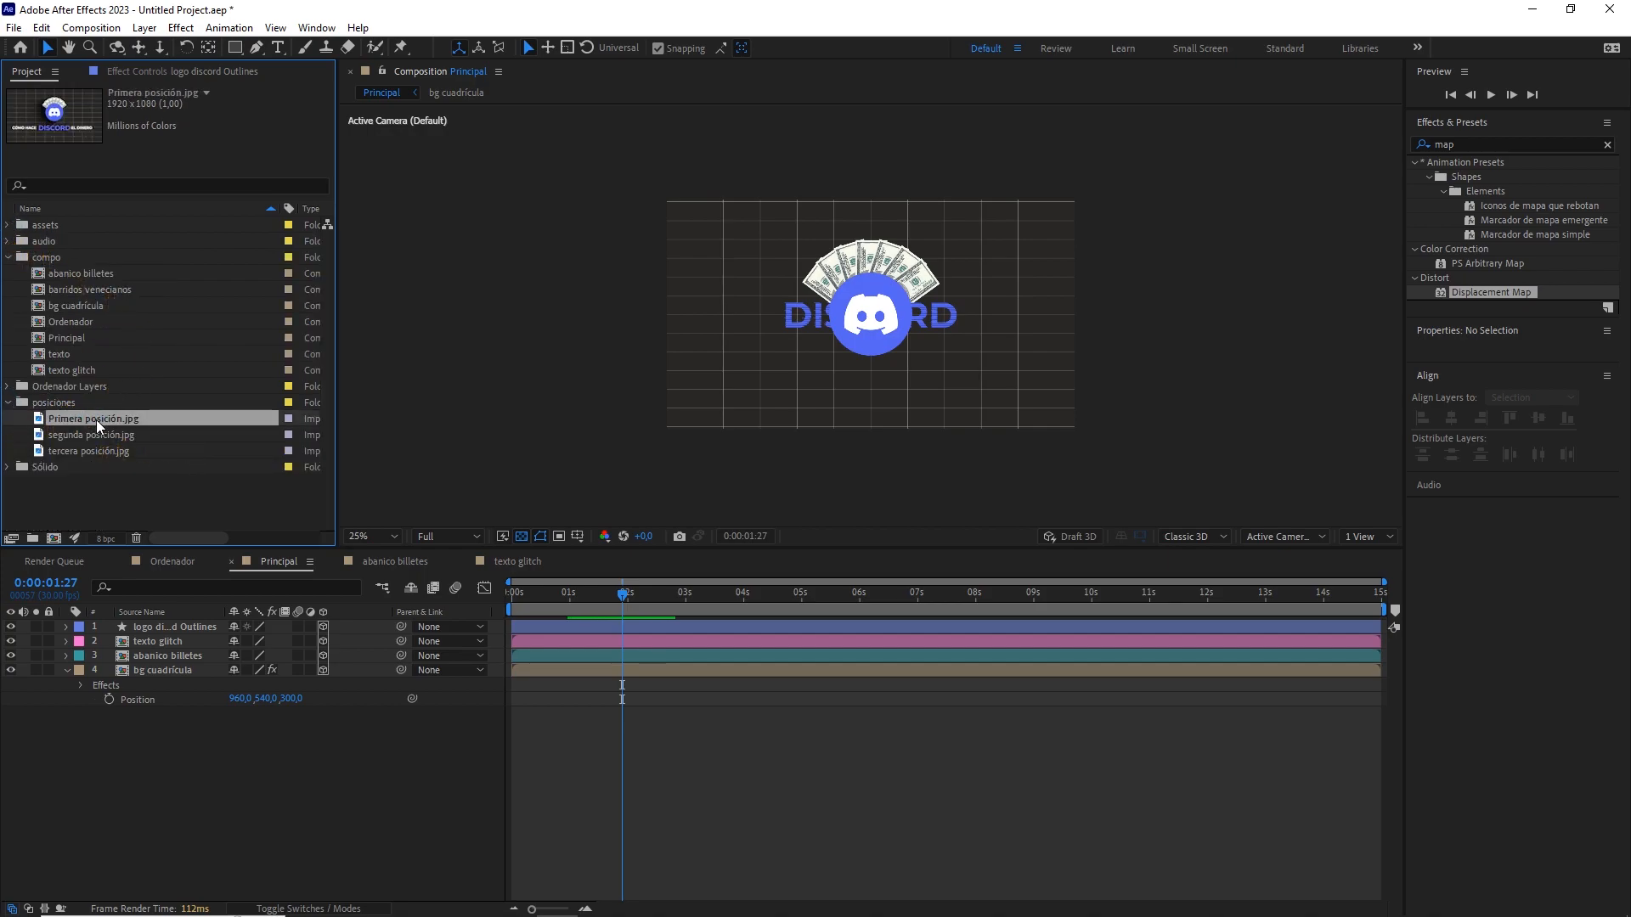
drag(94, 421, 152, 672)
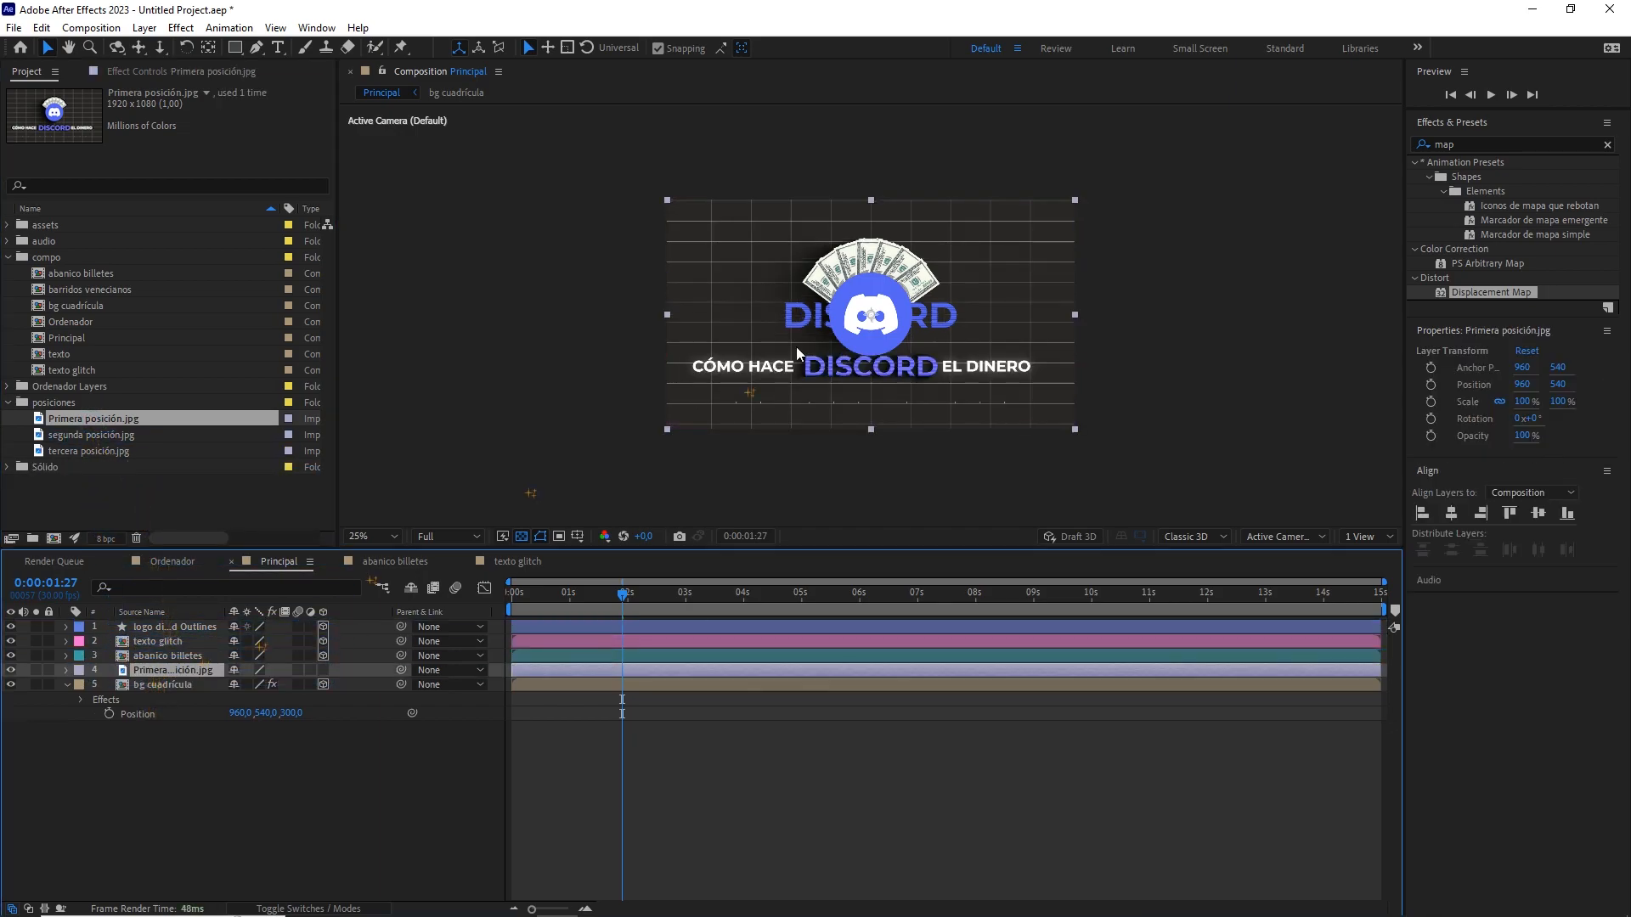
Apply the Hue/Saturation effect to the Primera posición.jpg layer and enable Colorize.
click(1412, 146)
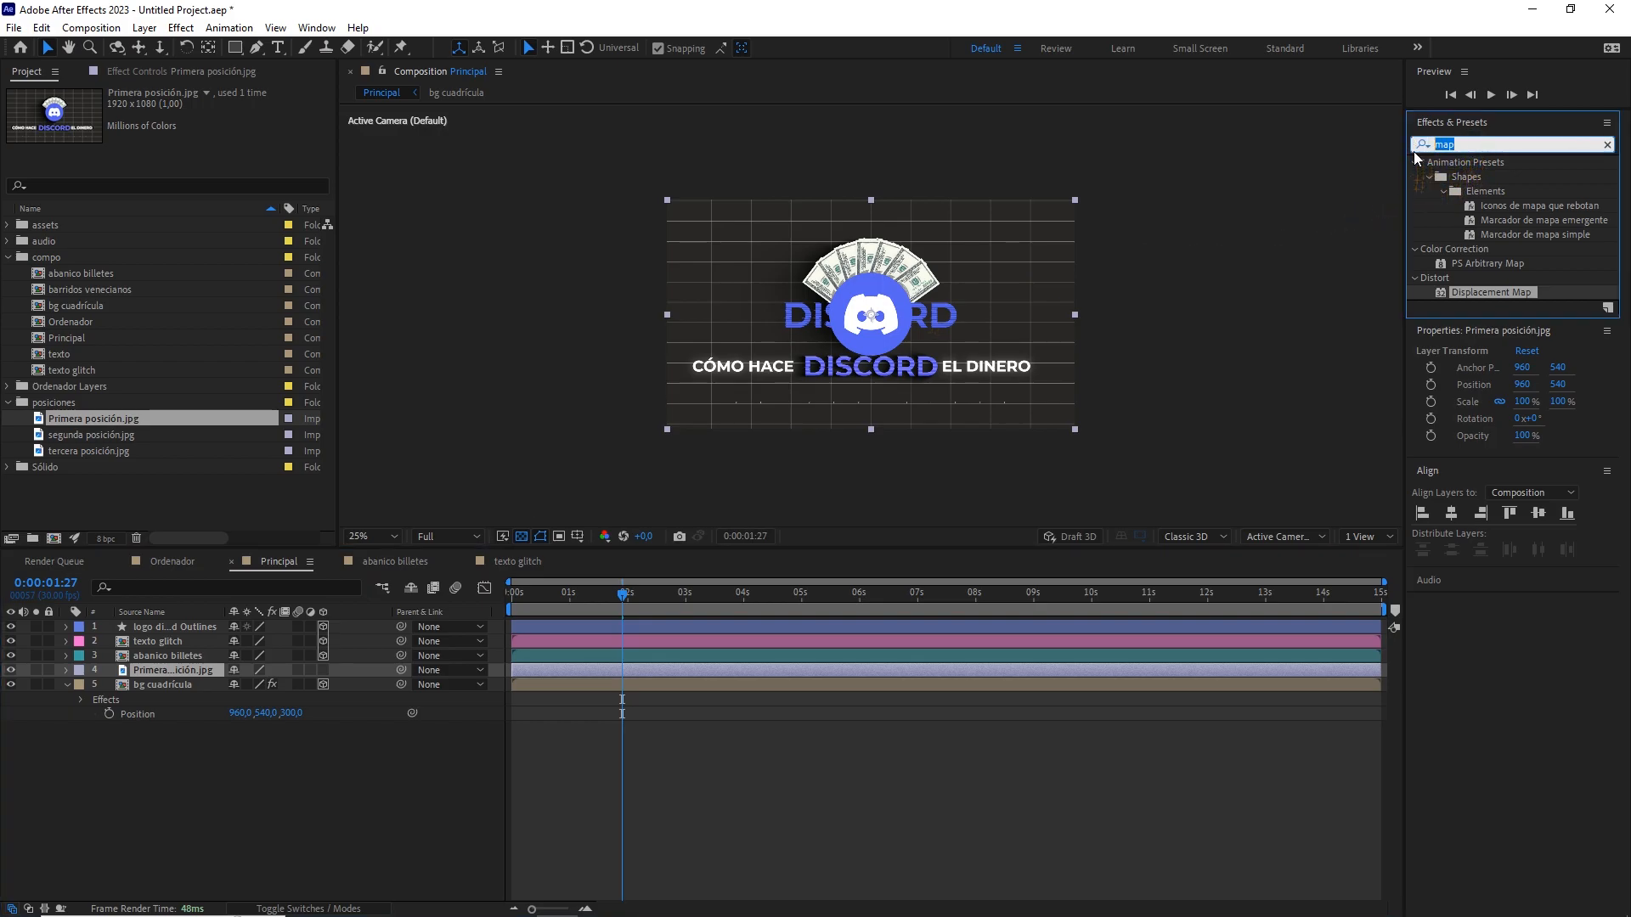
text(hue)
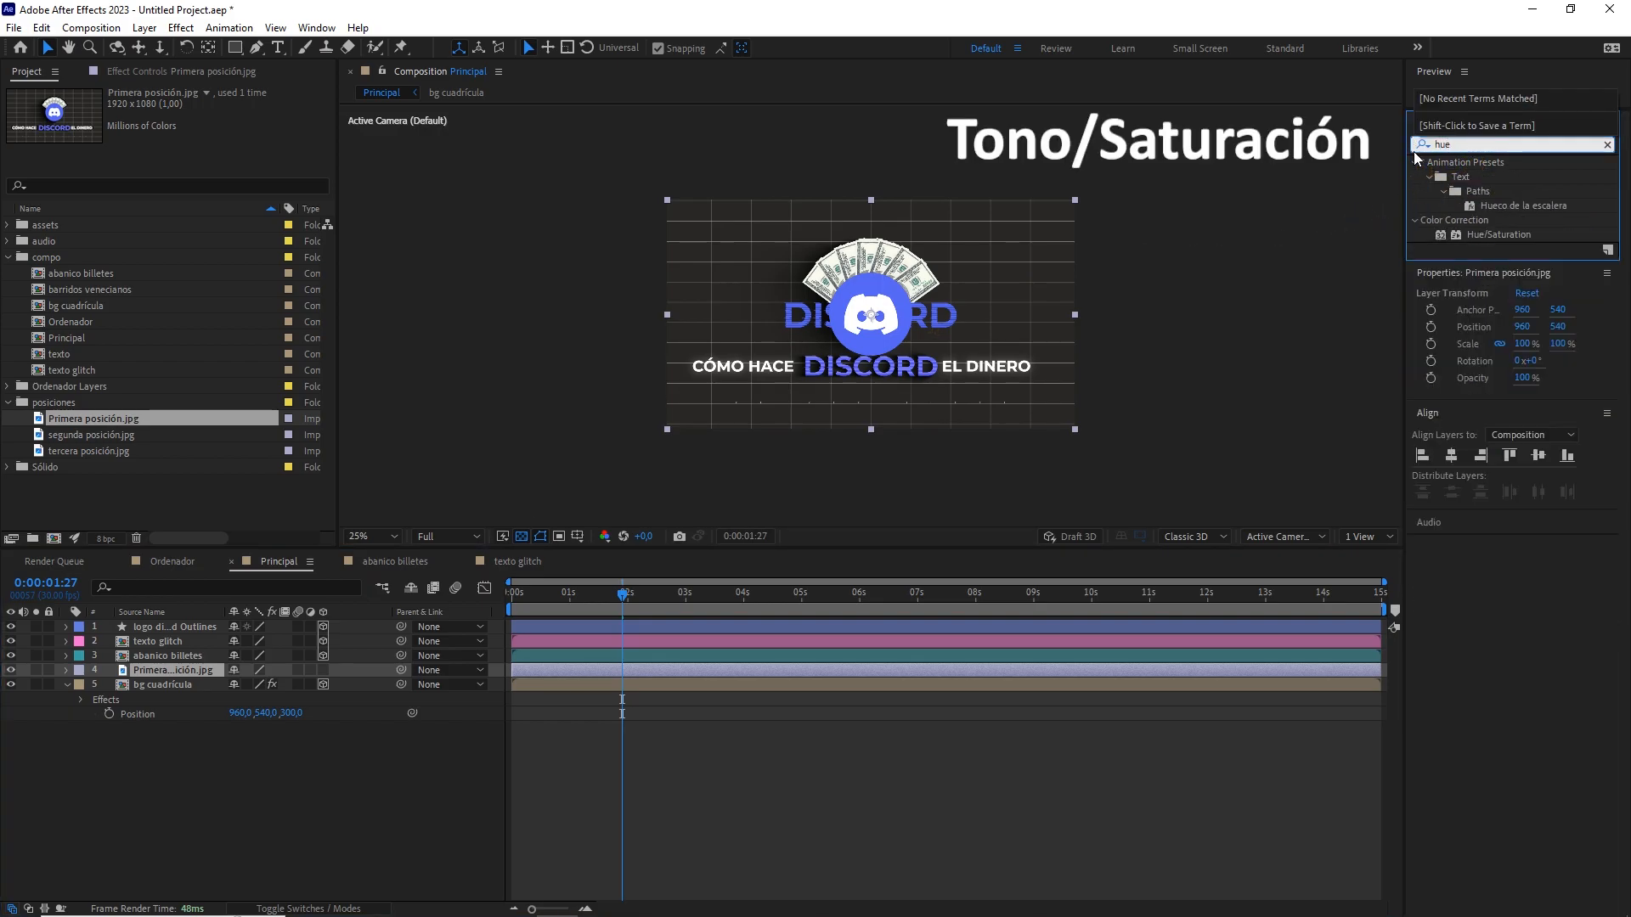
drag(1499, 234, 187, 667)
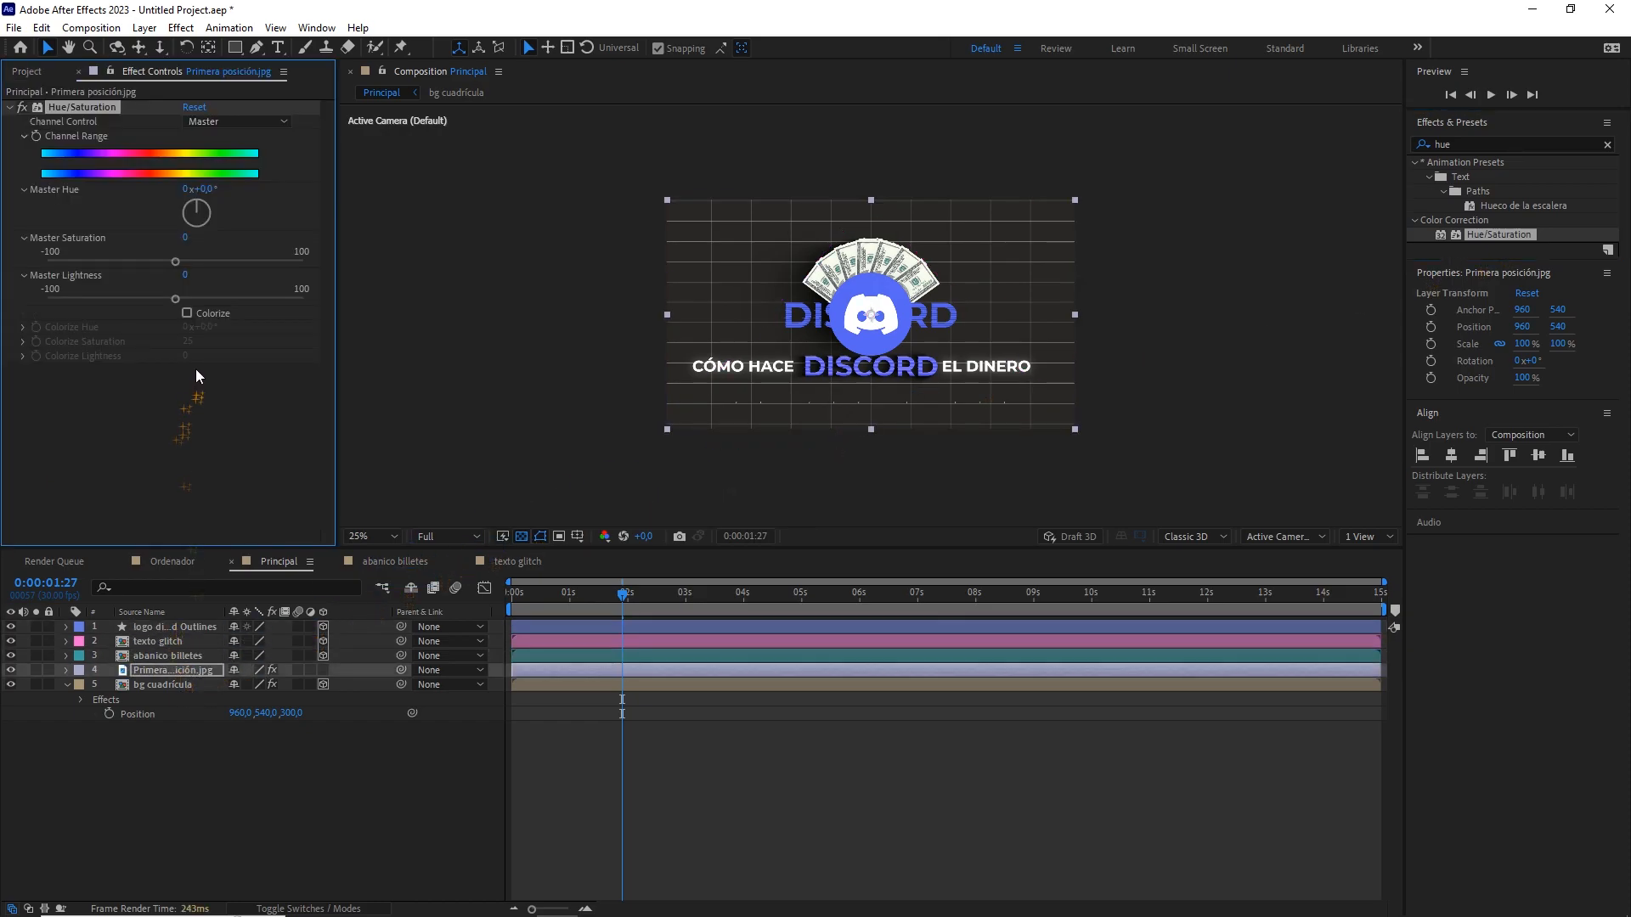
click(187, 314)
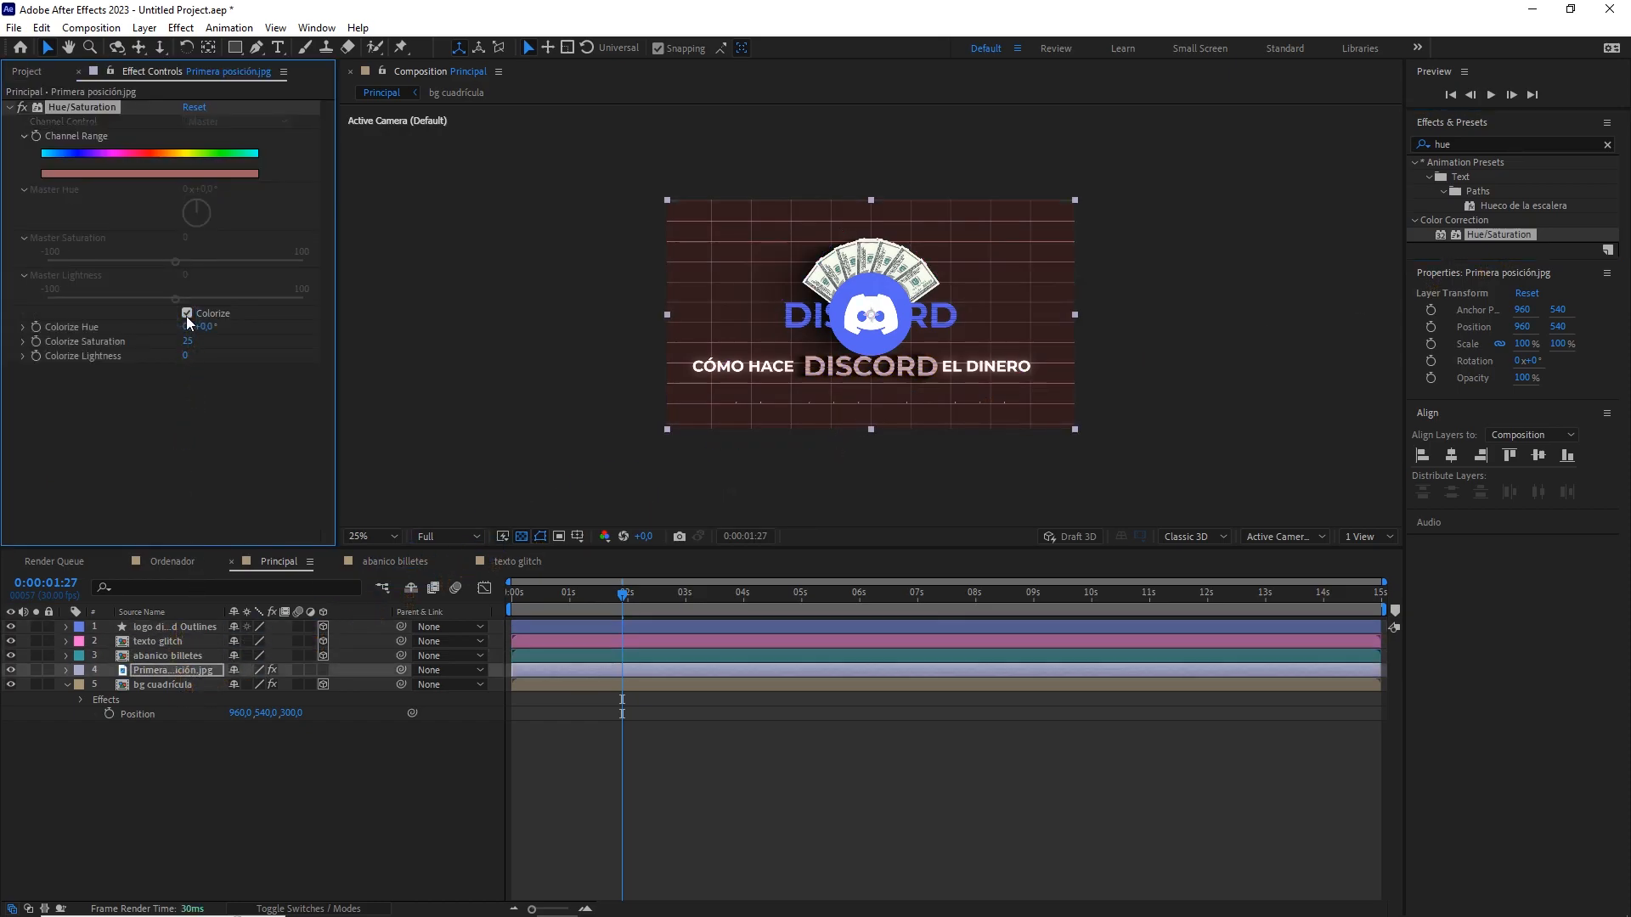
Move the playhead to 0:00:02:21 and deselect all layers.
drag(547, 595, 668, 594)
click(382, 747)
key(period)
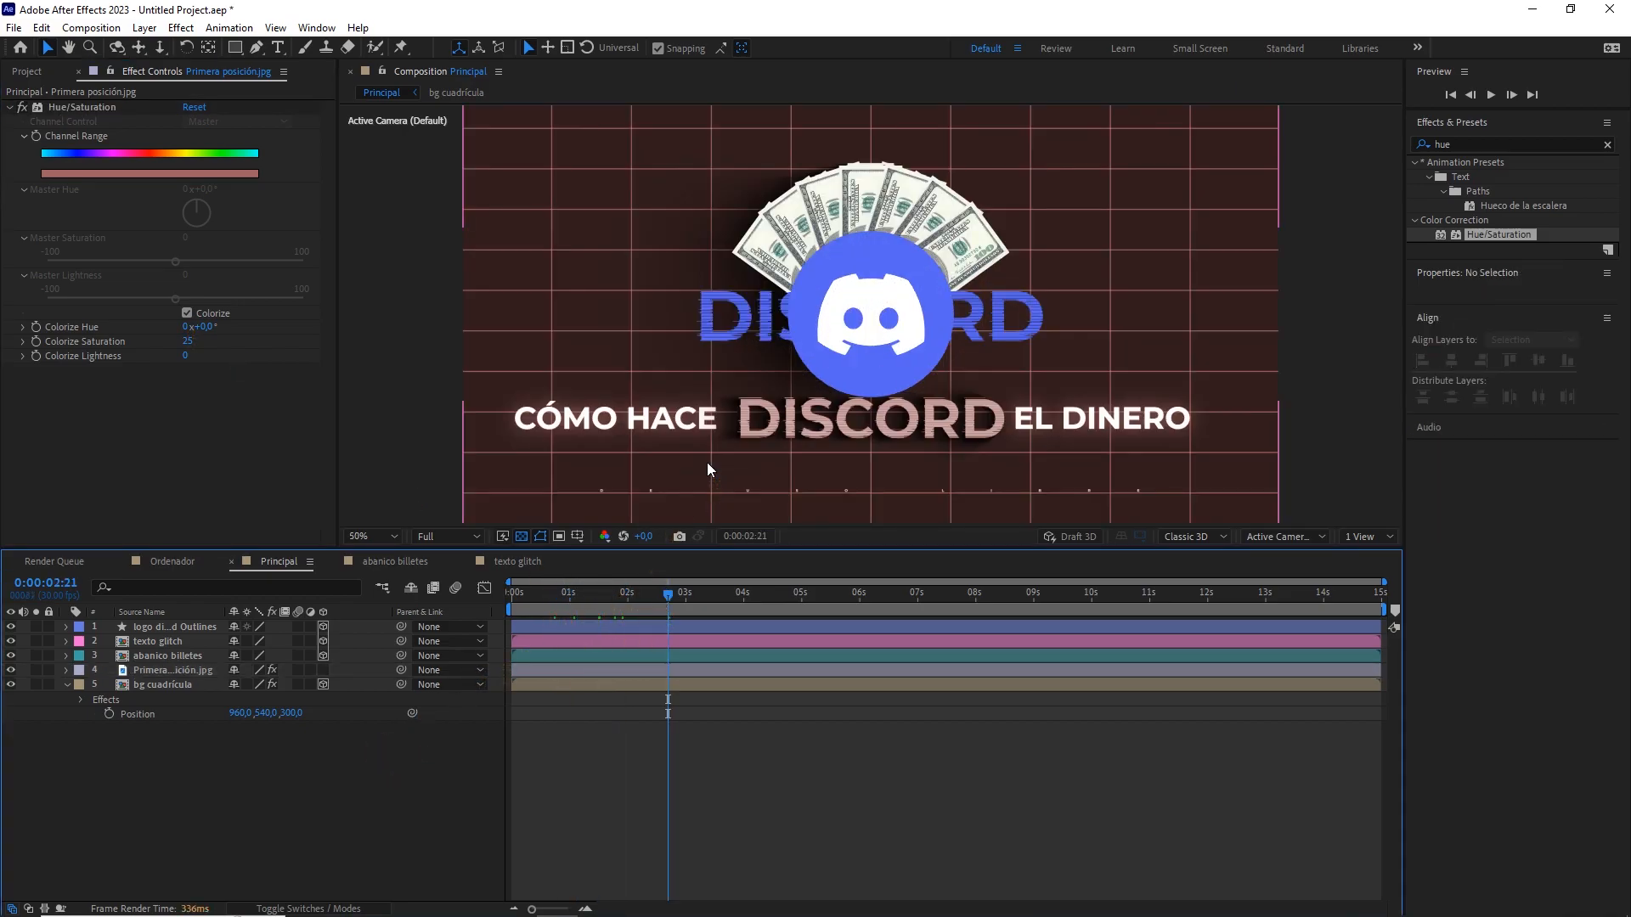
Add a text layer reading "CÓMO HACE" over the matching words in the reference image.
drag(649, 366, 748, 328)
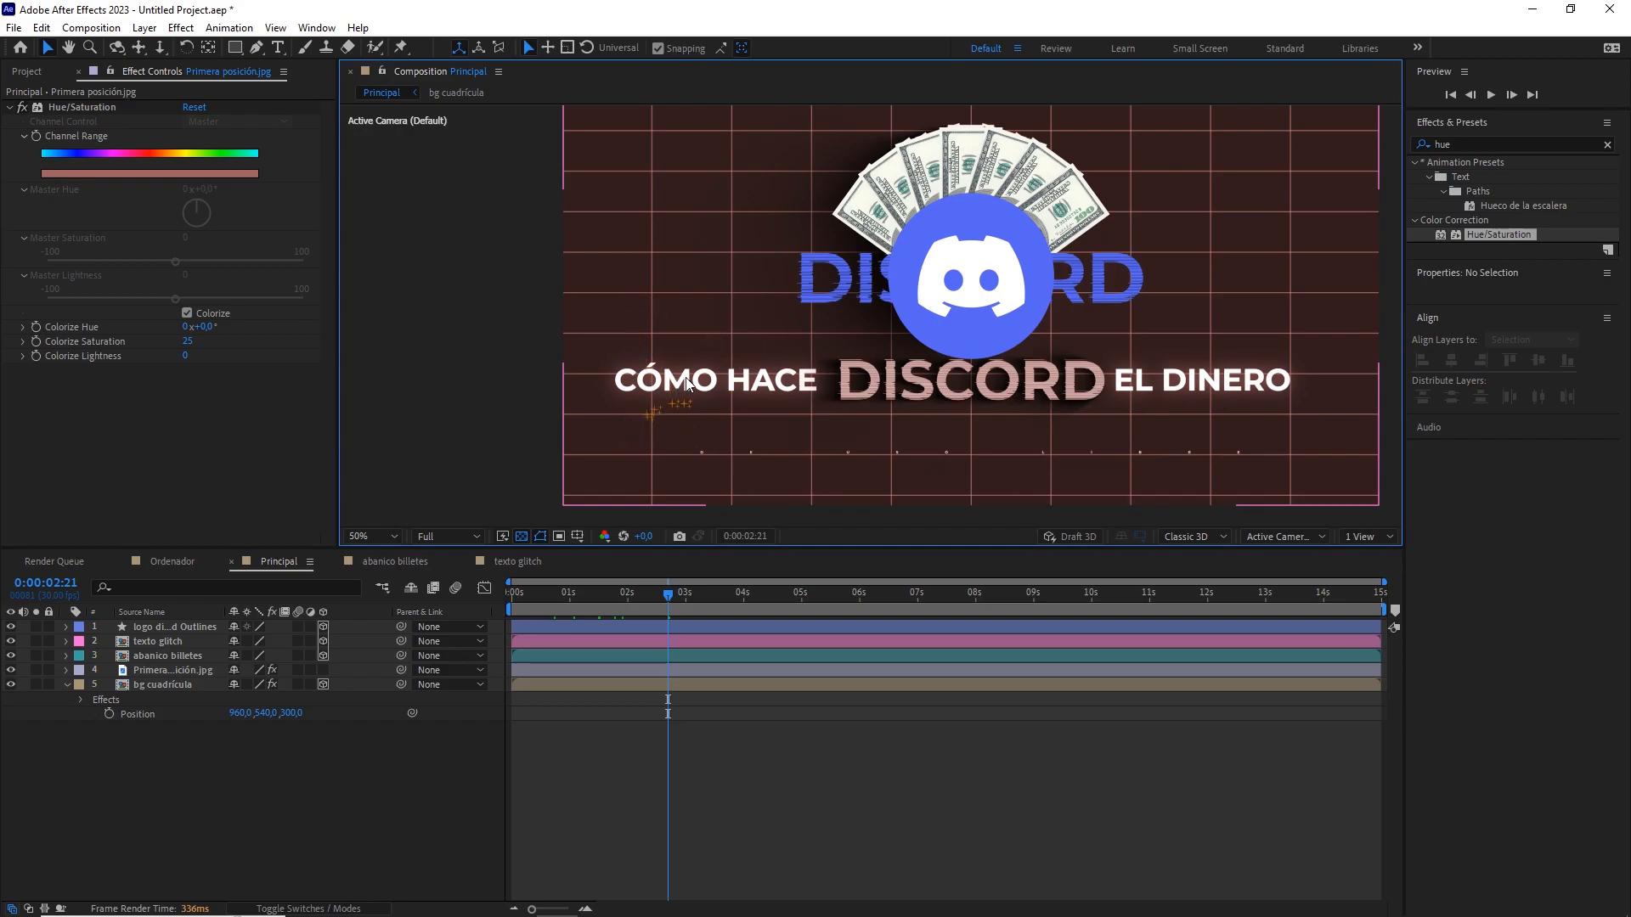
click(279, 49)
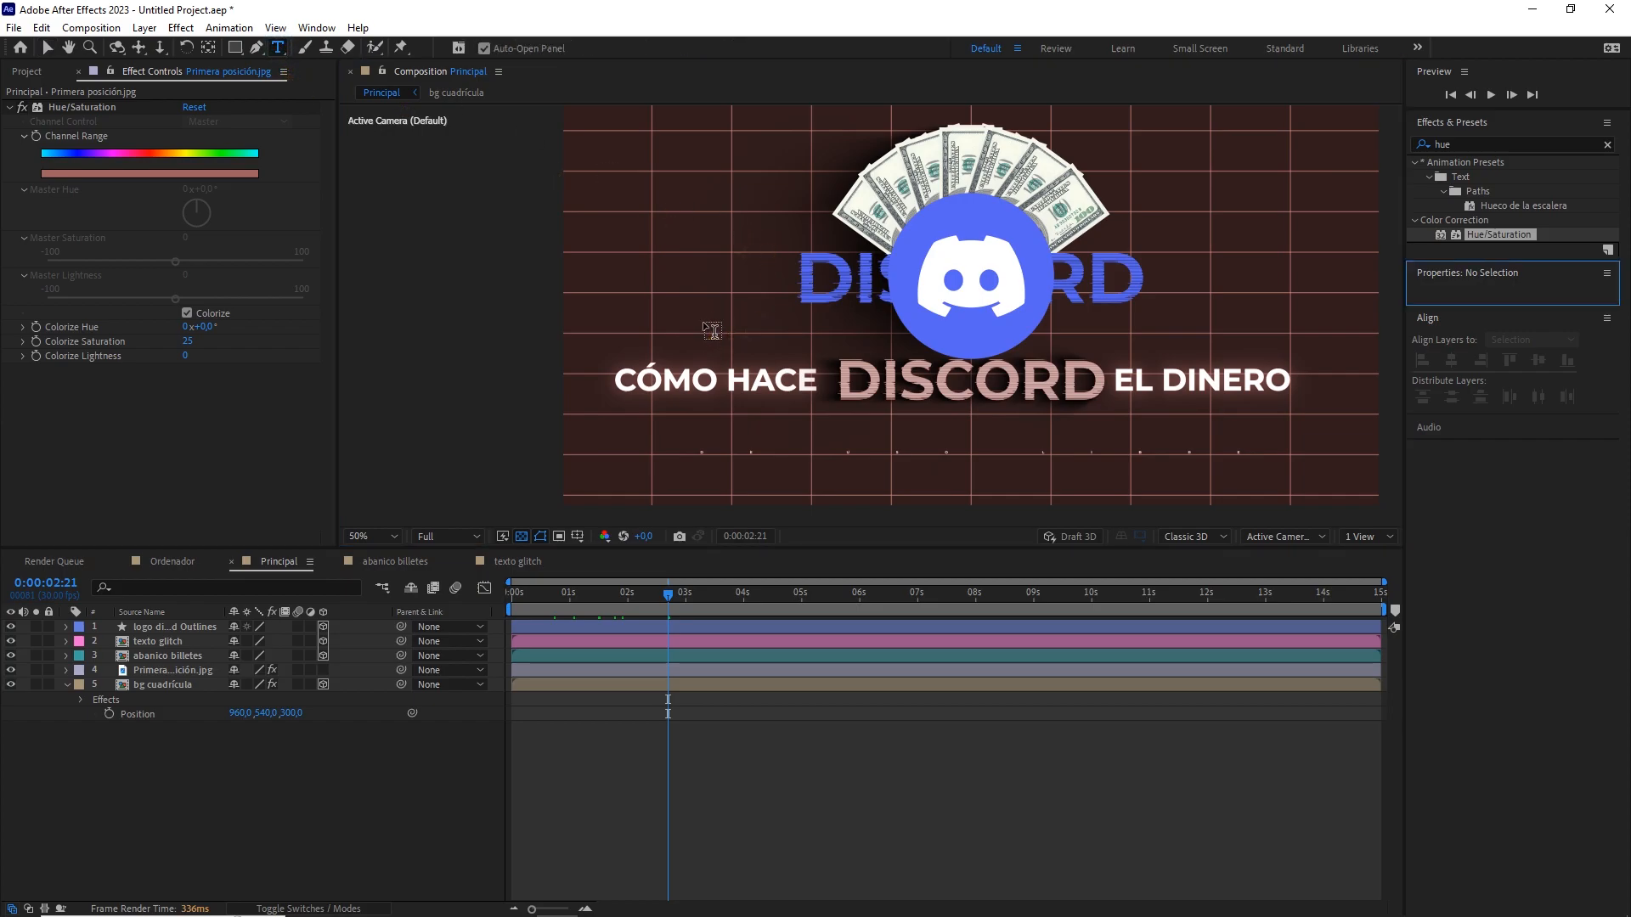
click(614, 372)
text(C)
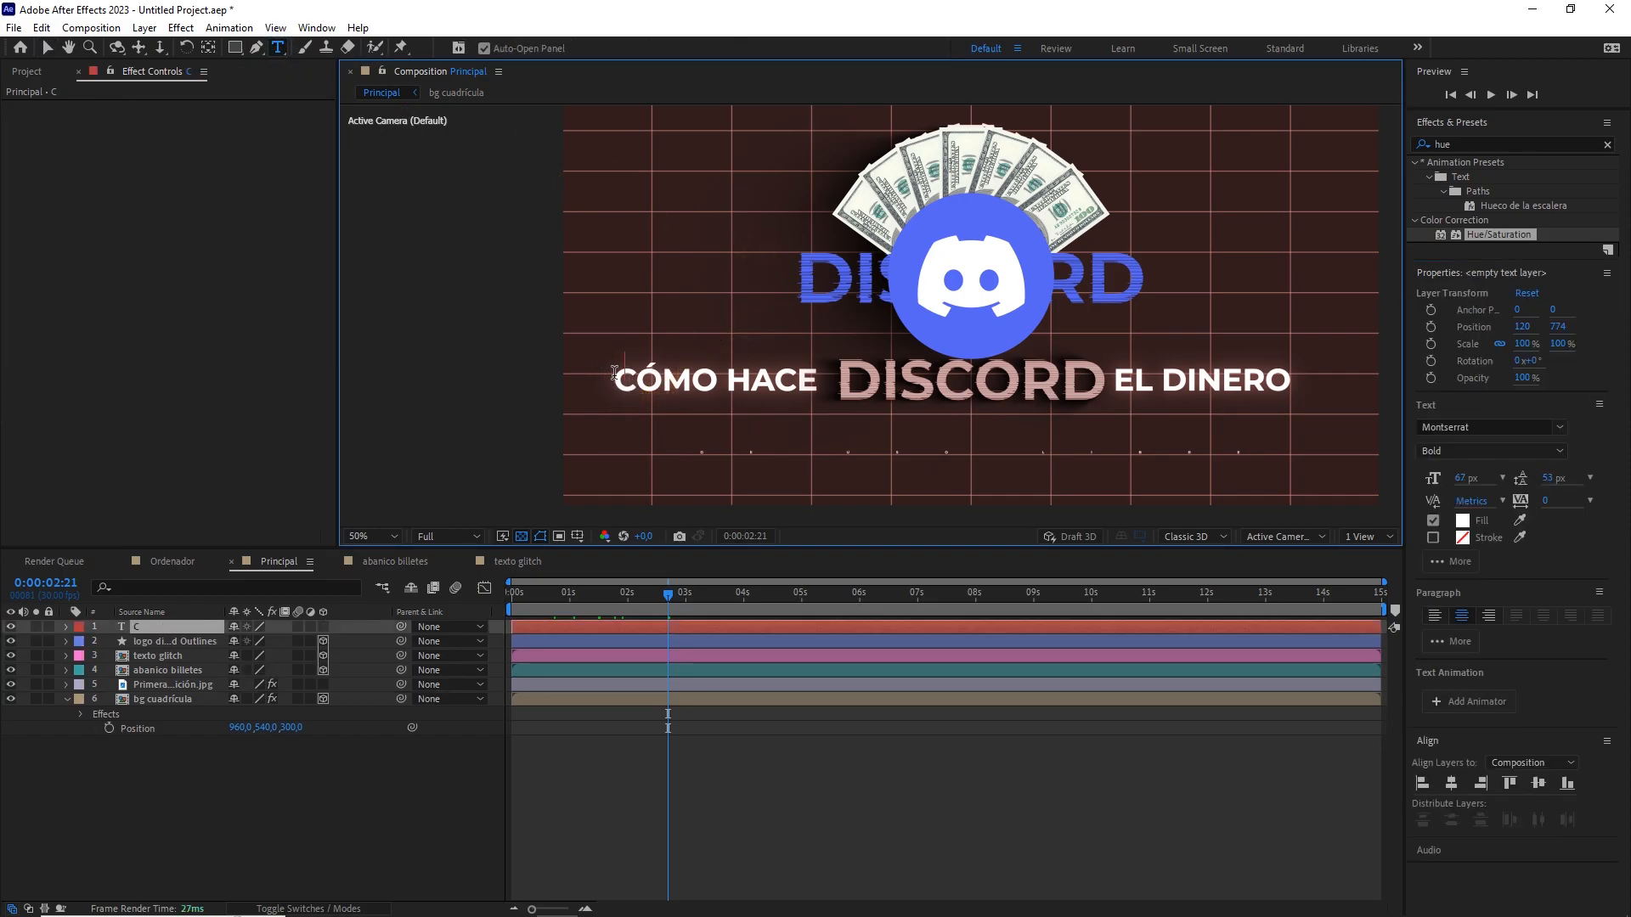
text(ÓMO HACE)
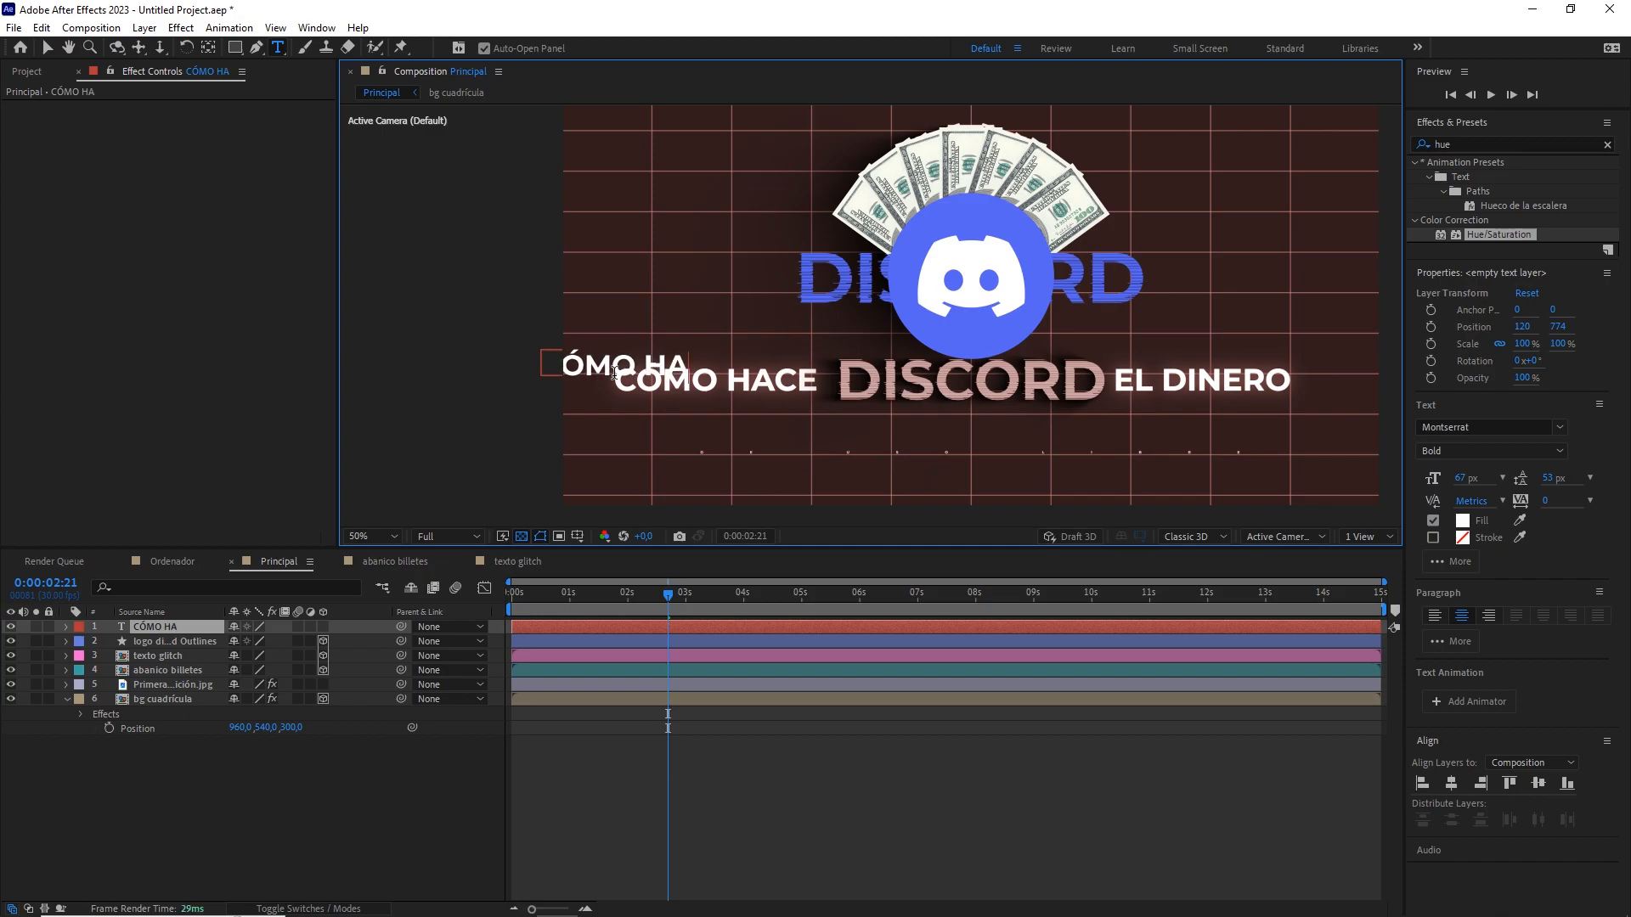
Make the CÓMO HACE layer 3D with a centered anchor point and shift it horizontally onto the reference words, at about X 330.
click(170, 625)
click(208, 47)
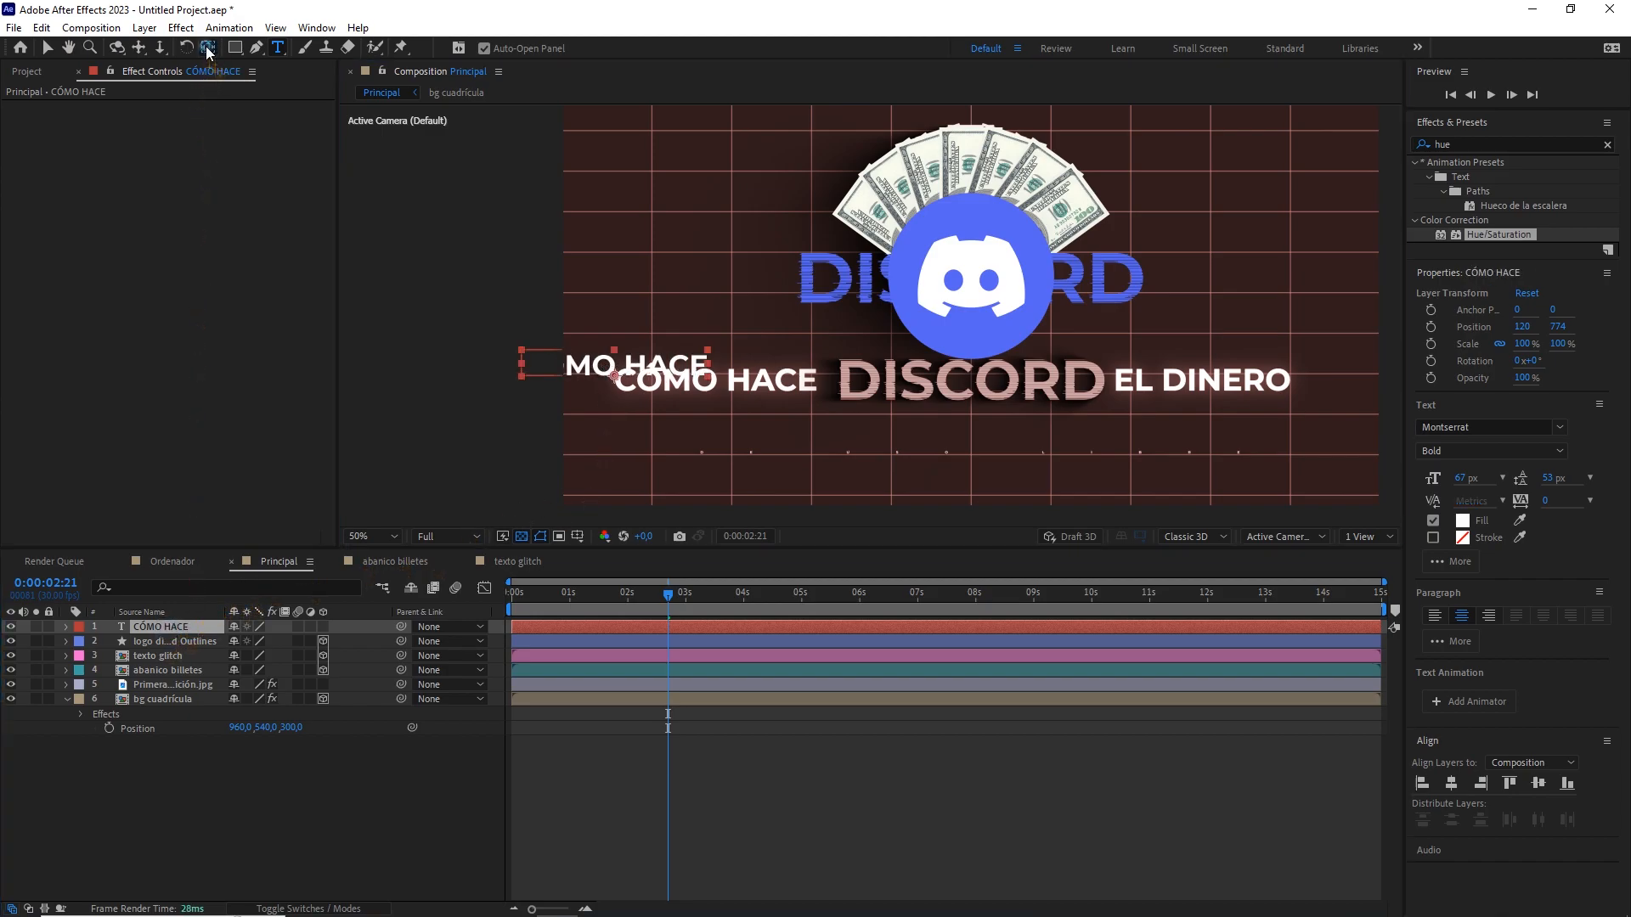
key(ctrl+alt+Home)
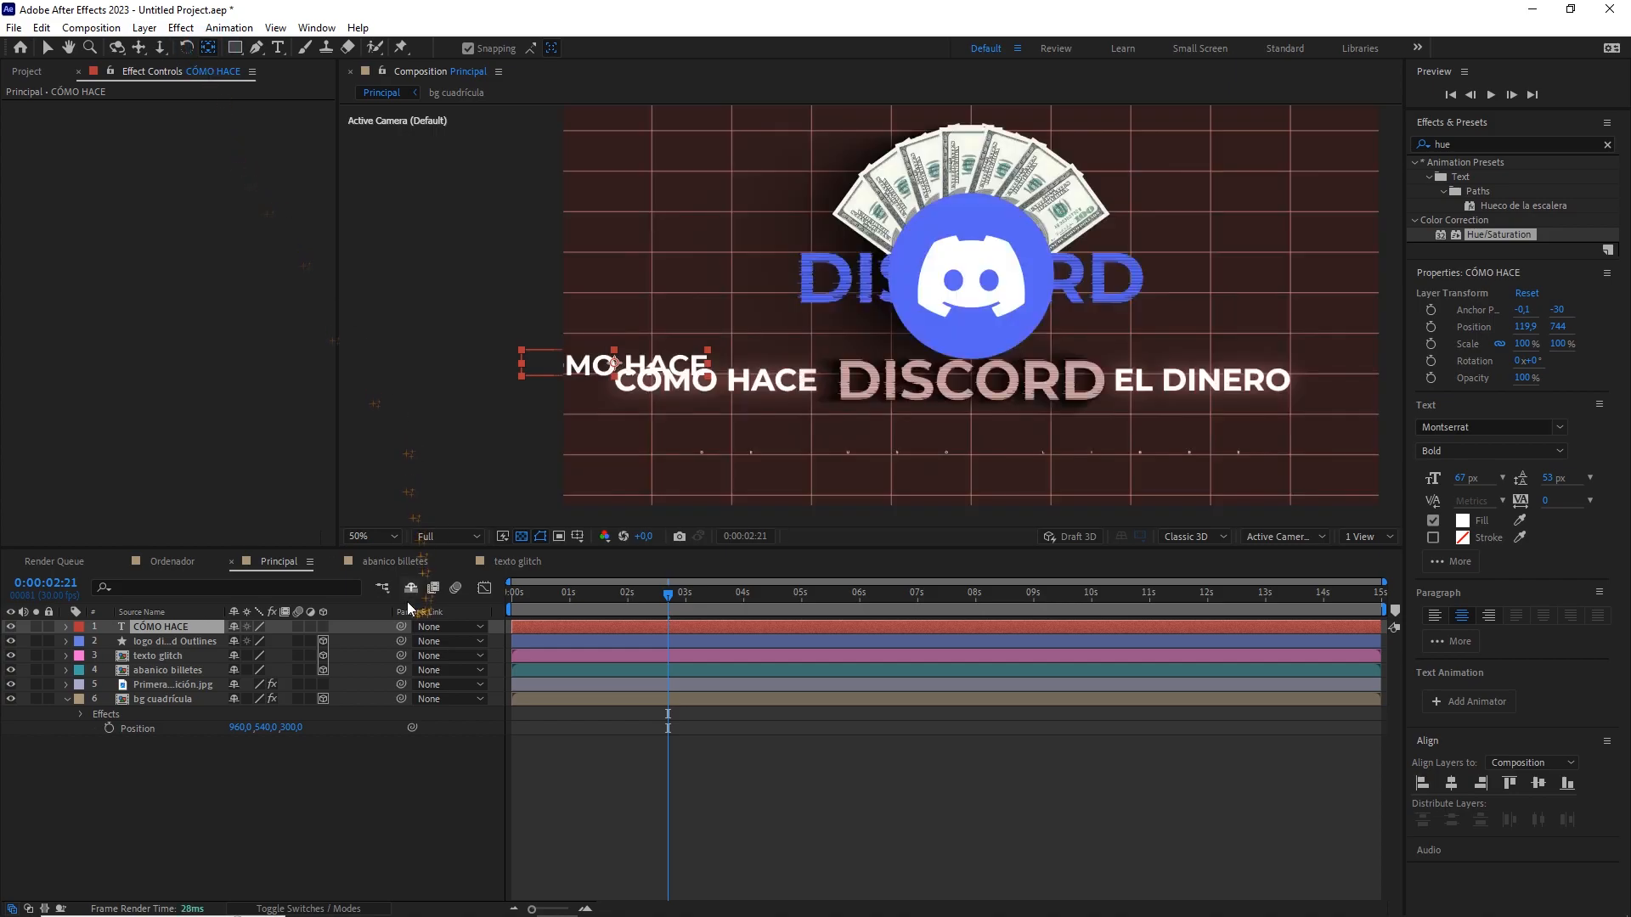
click(324, 626)
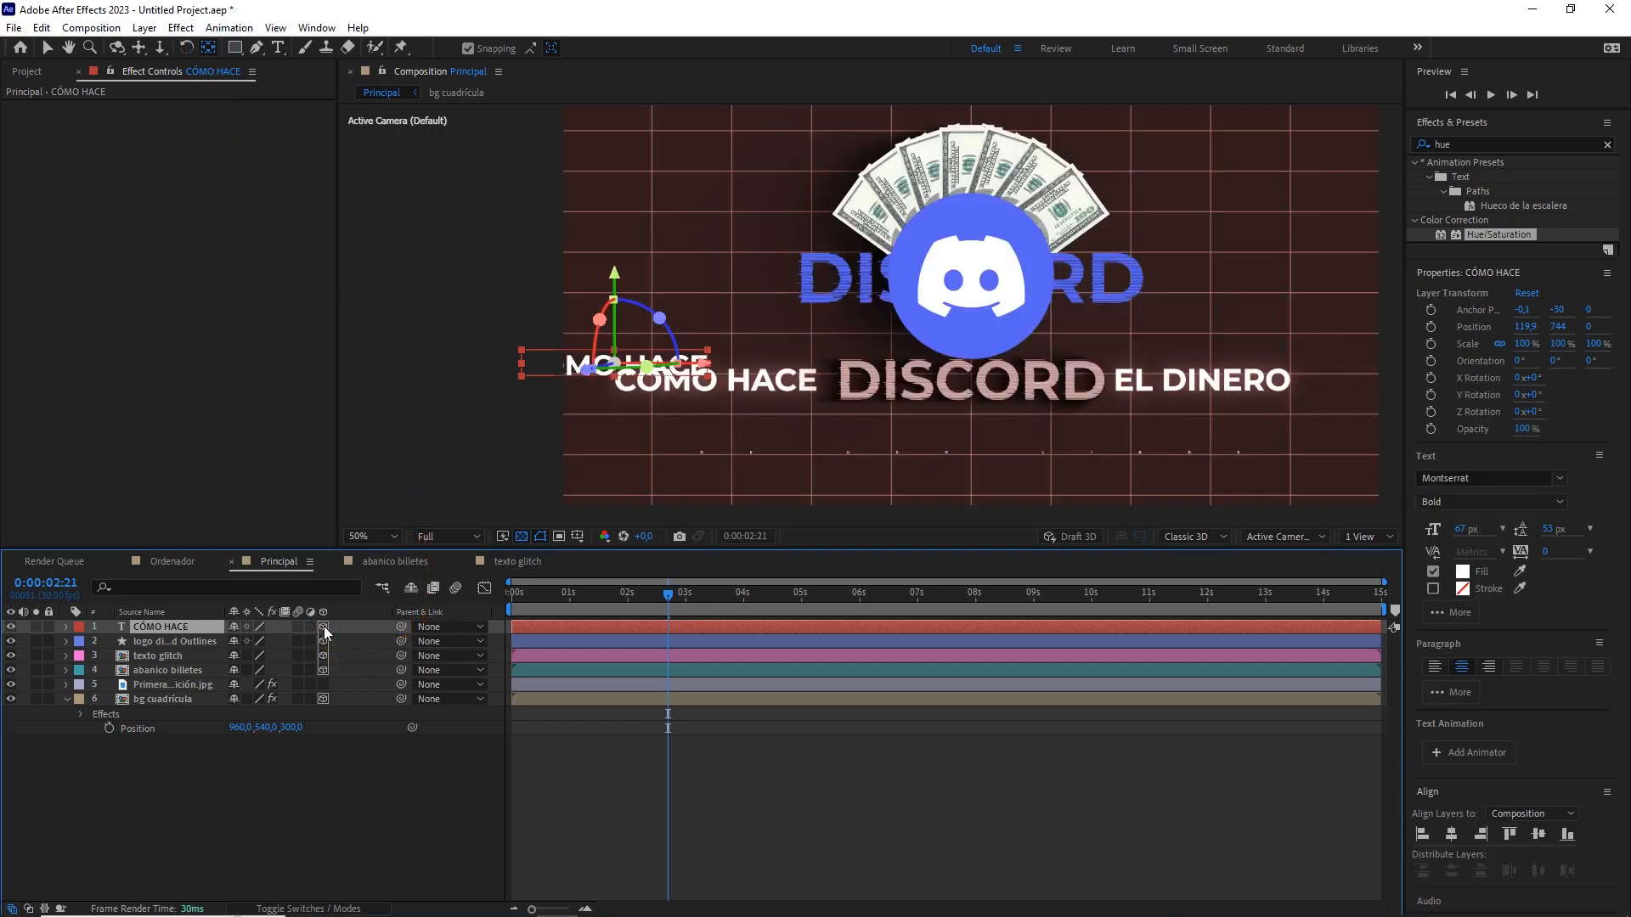
key(v)
drag(705, 364, 790, 367)
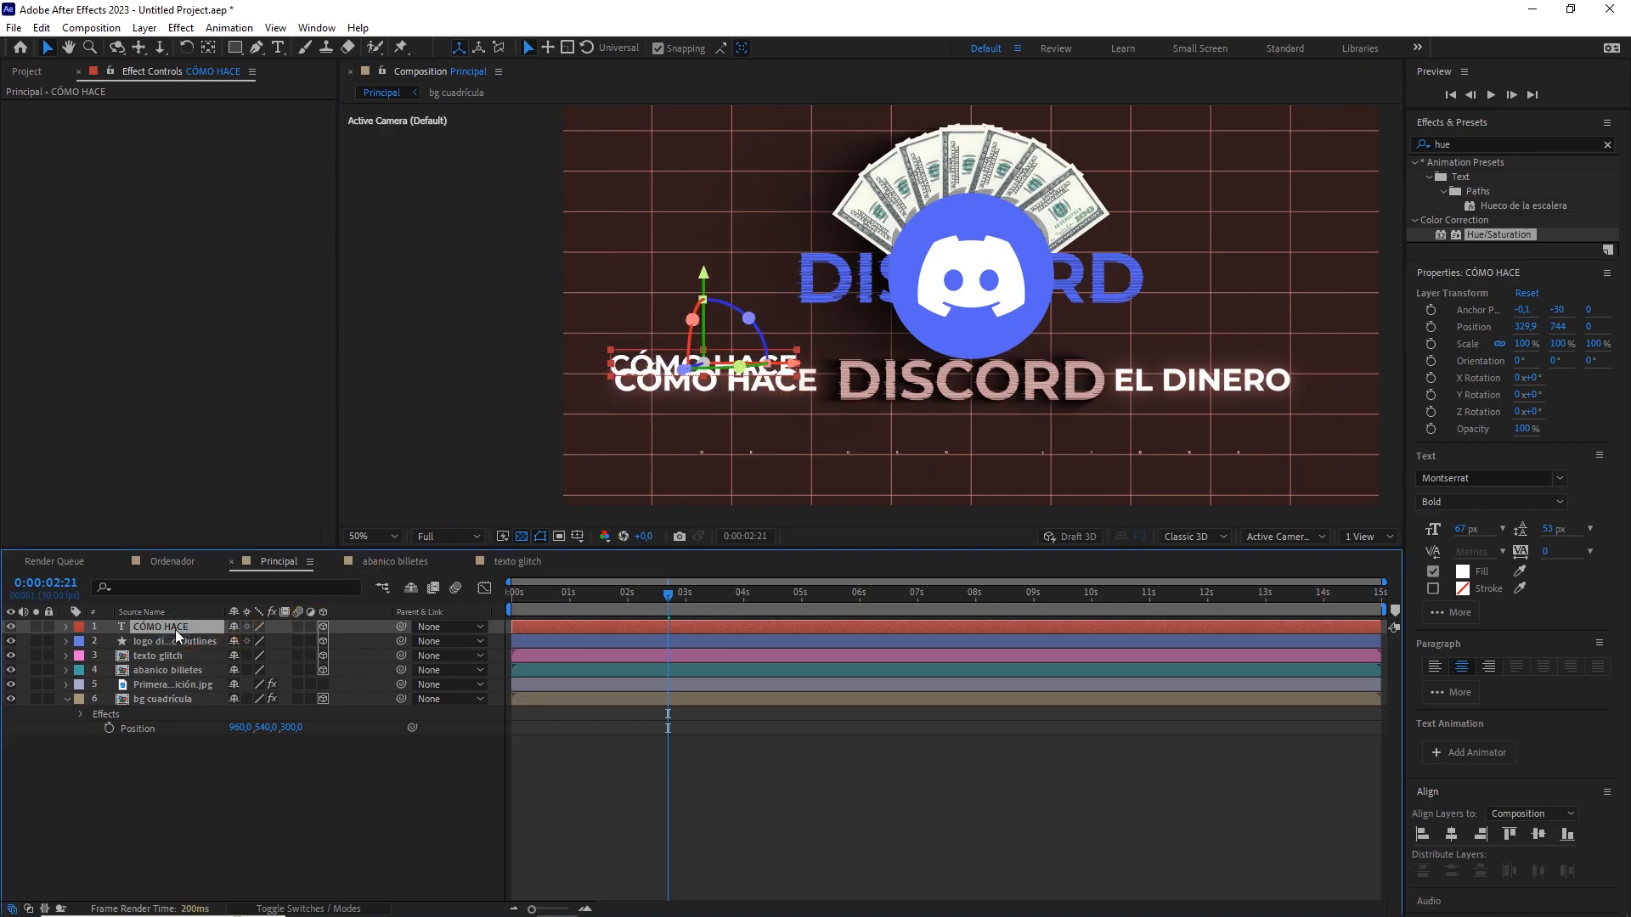
Open Animation Composer 3 and search its library for "text".
click(316, 27)
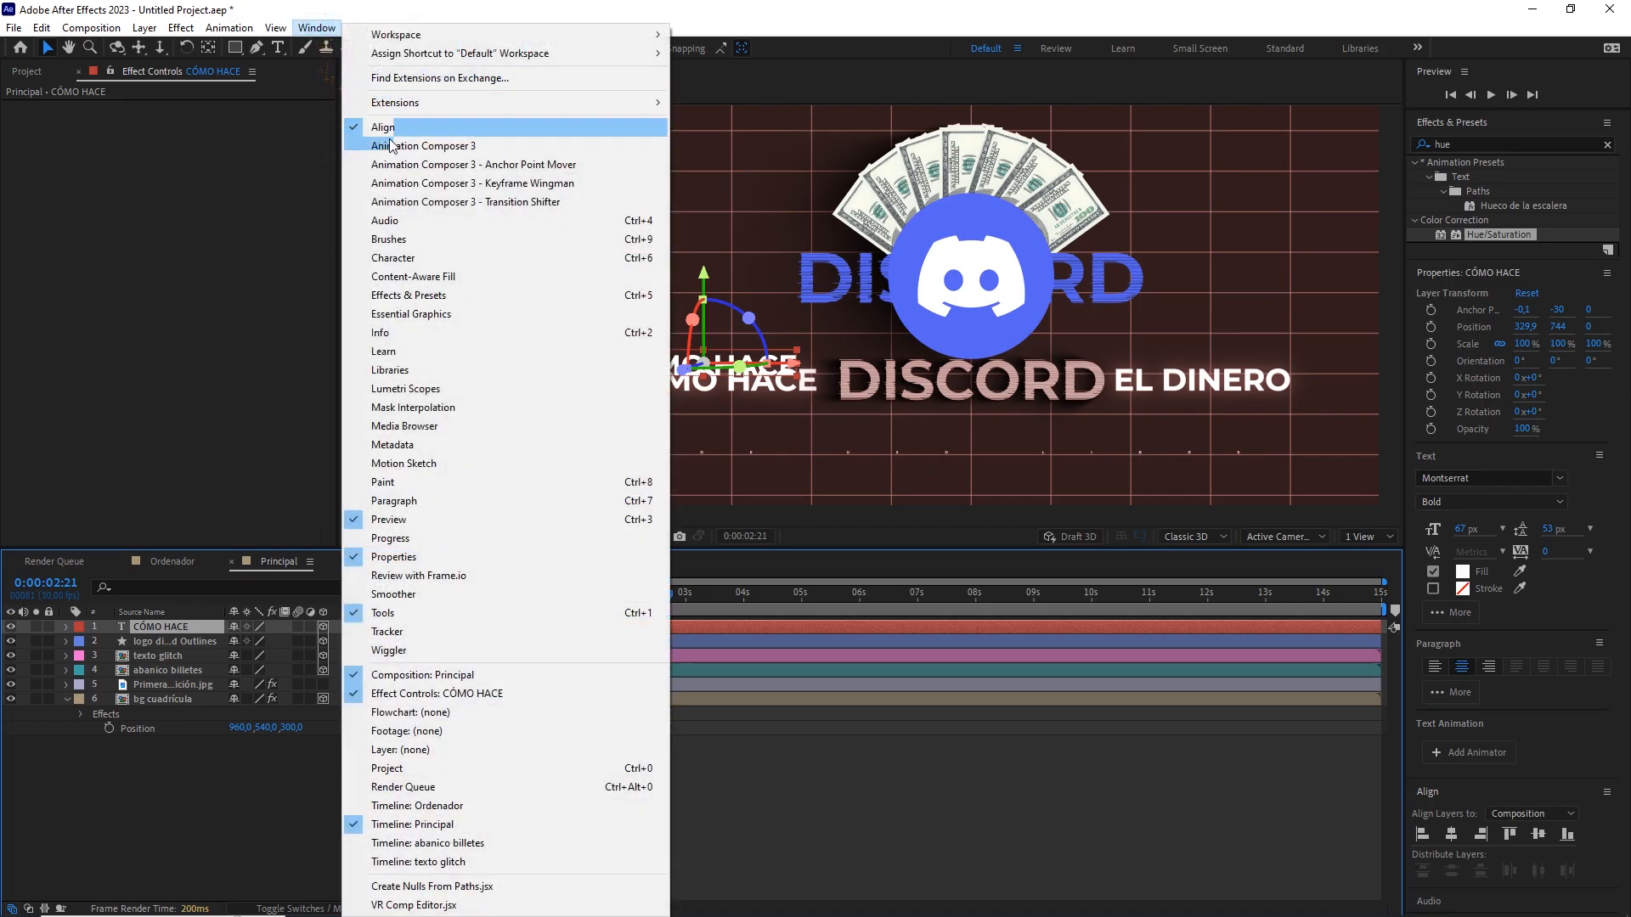
click(392, 146)
click(163, 182)
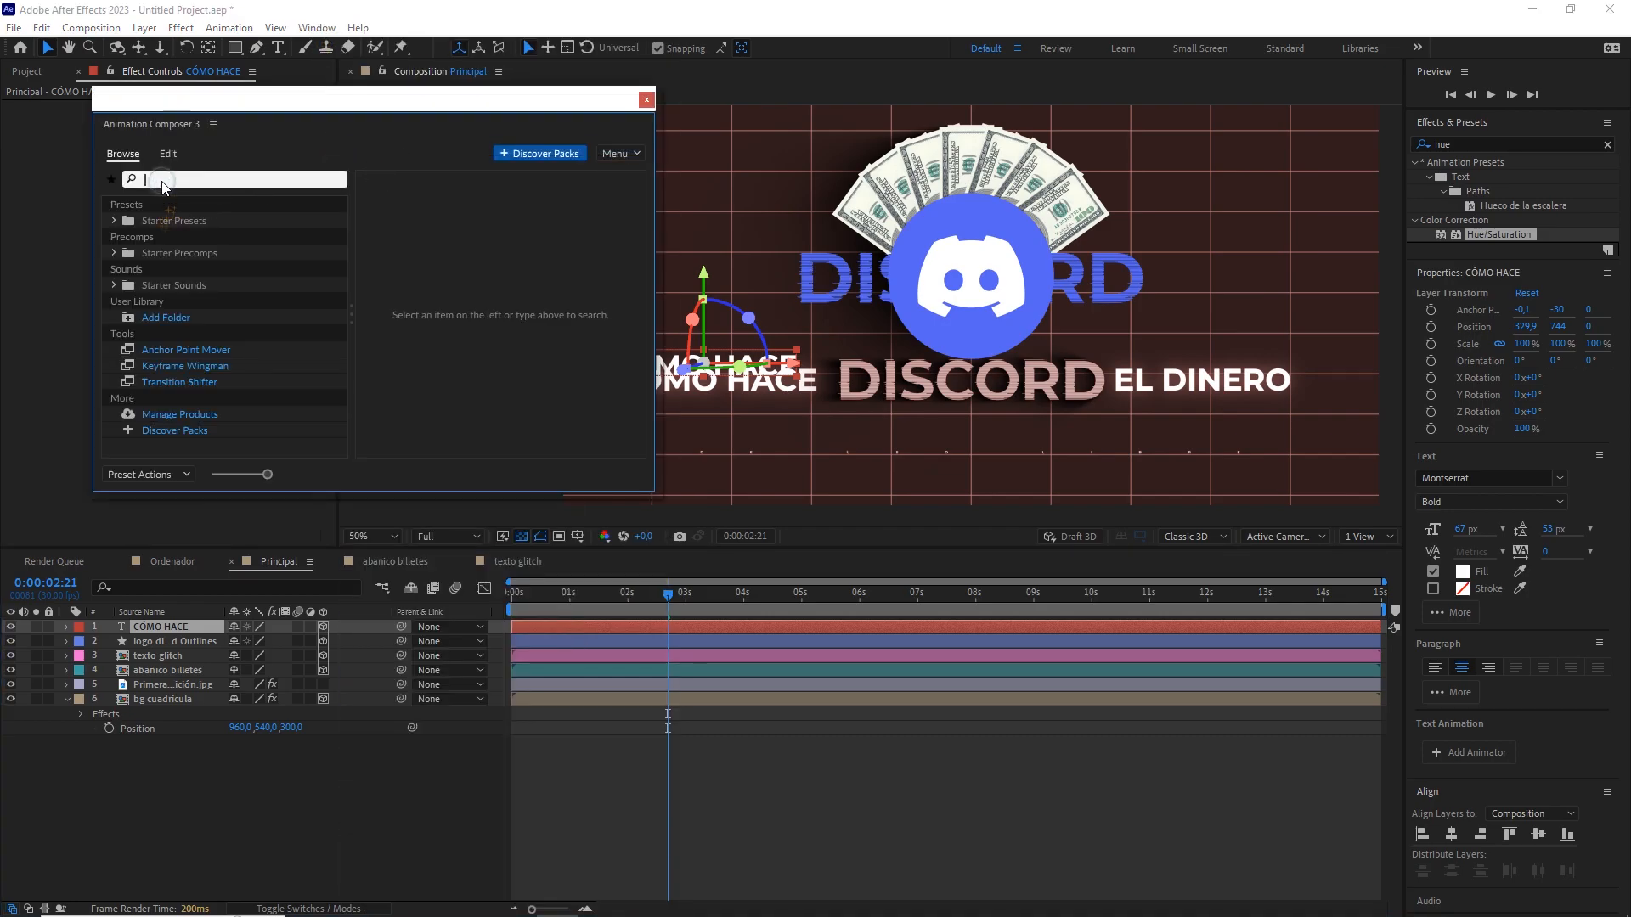
text(text)
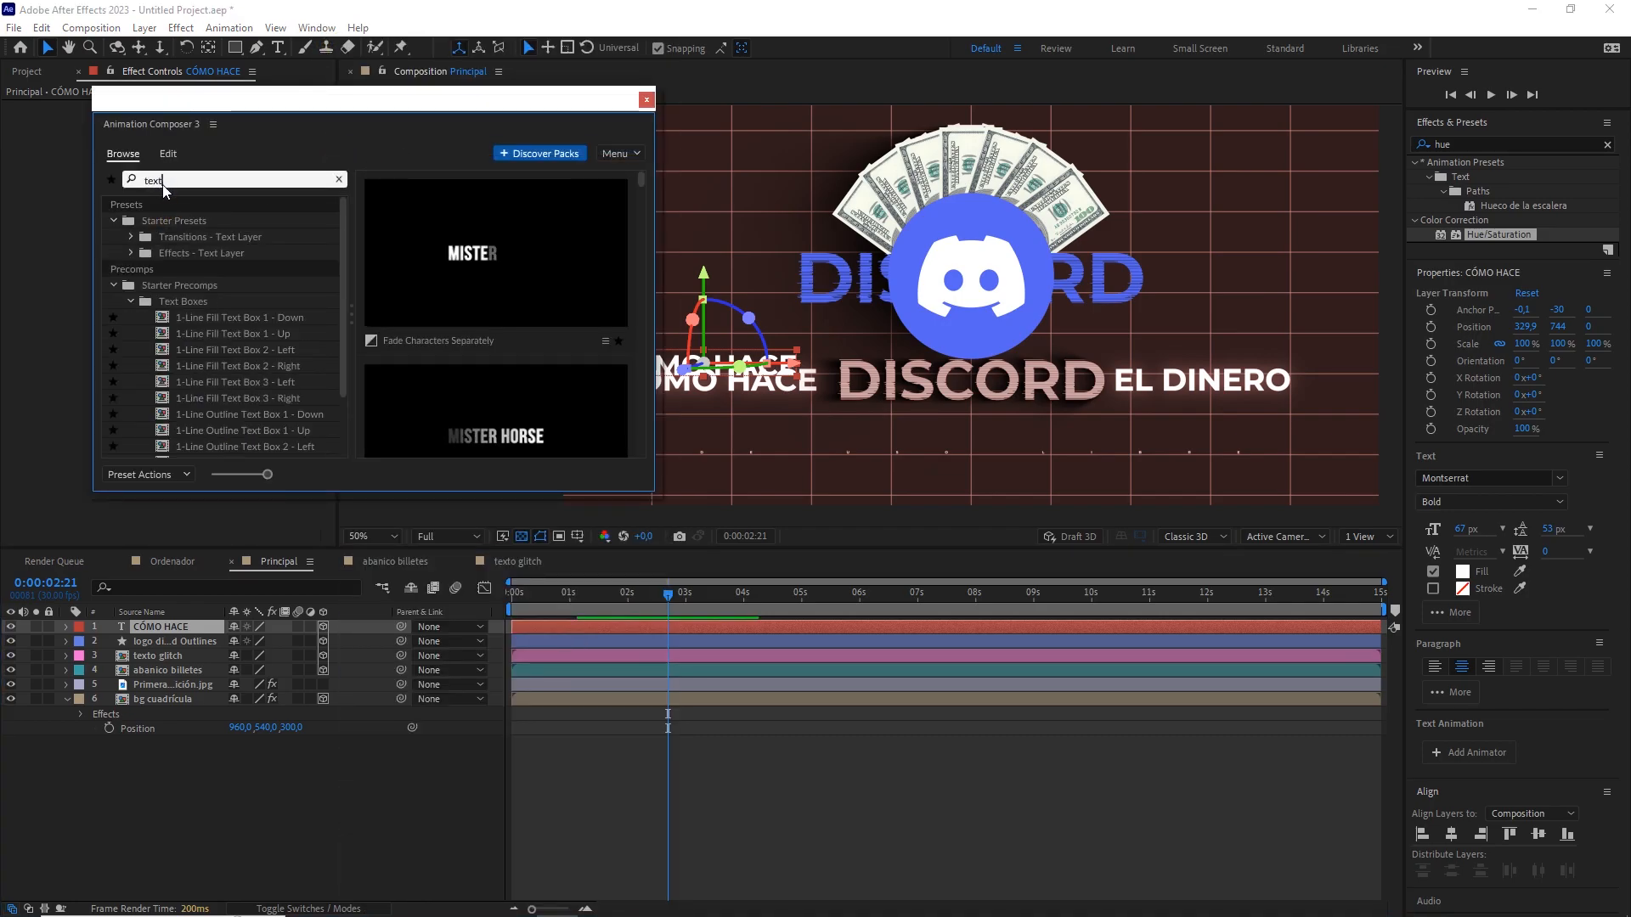
Apply the Scale Words From Start preset from Animate Words to the CÓMO HACE layer as an In animation.
click(131, 237)
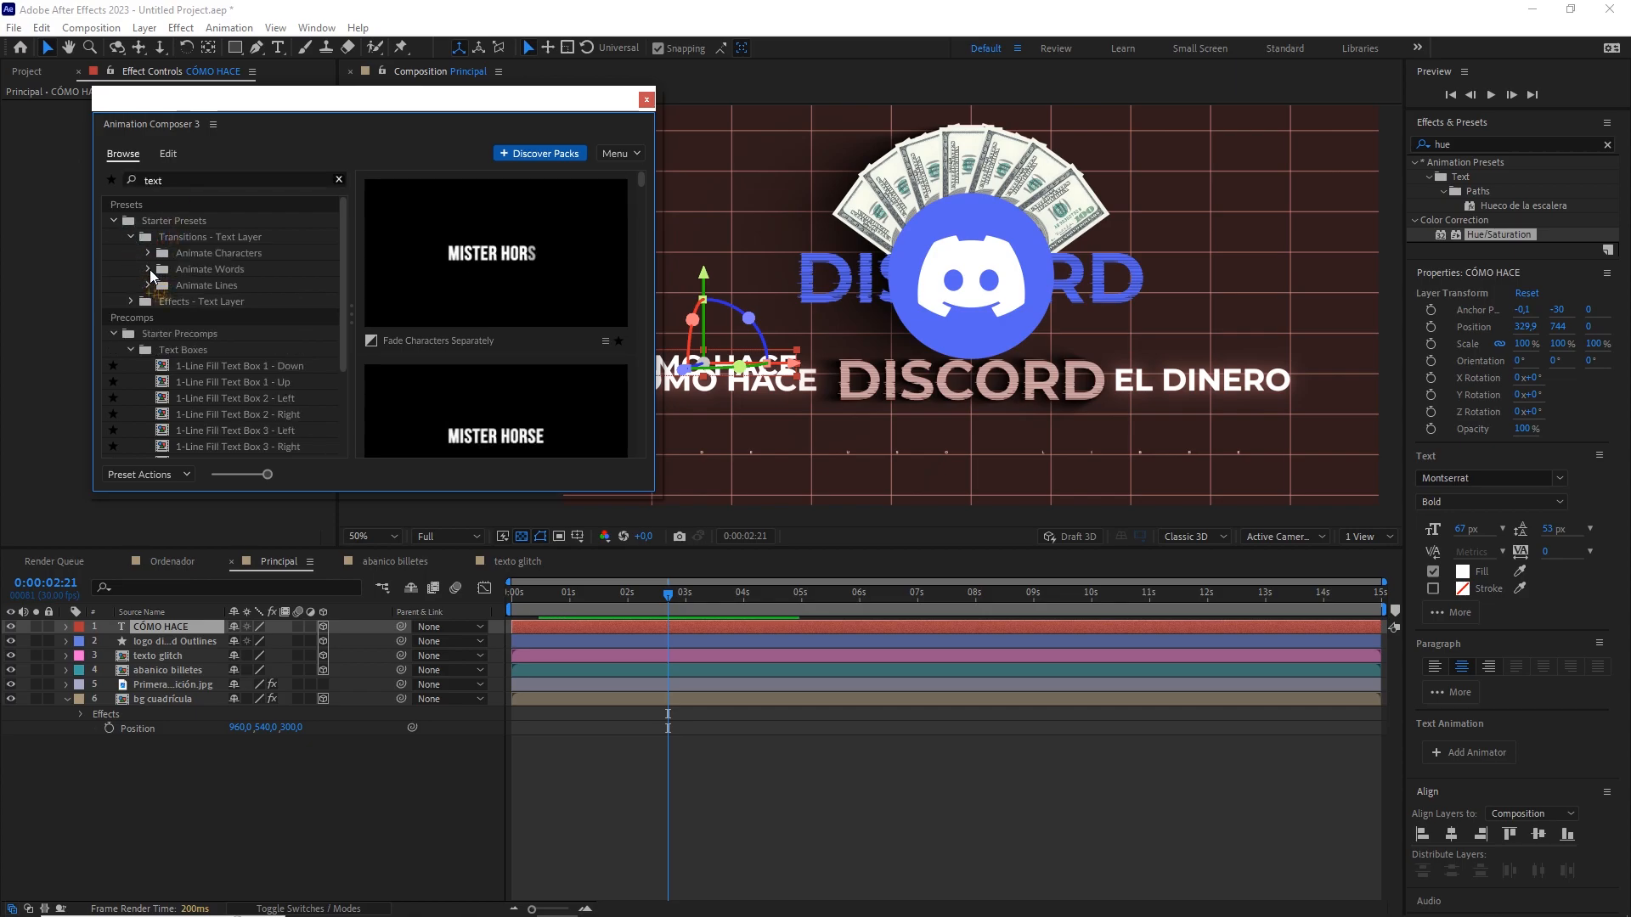
click(149, 269)
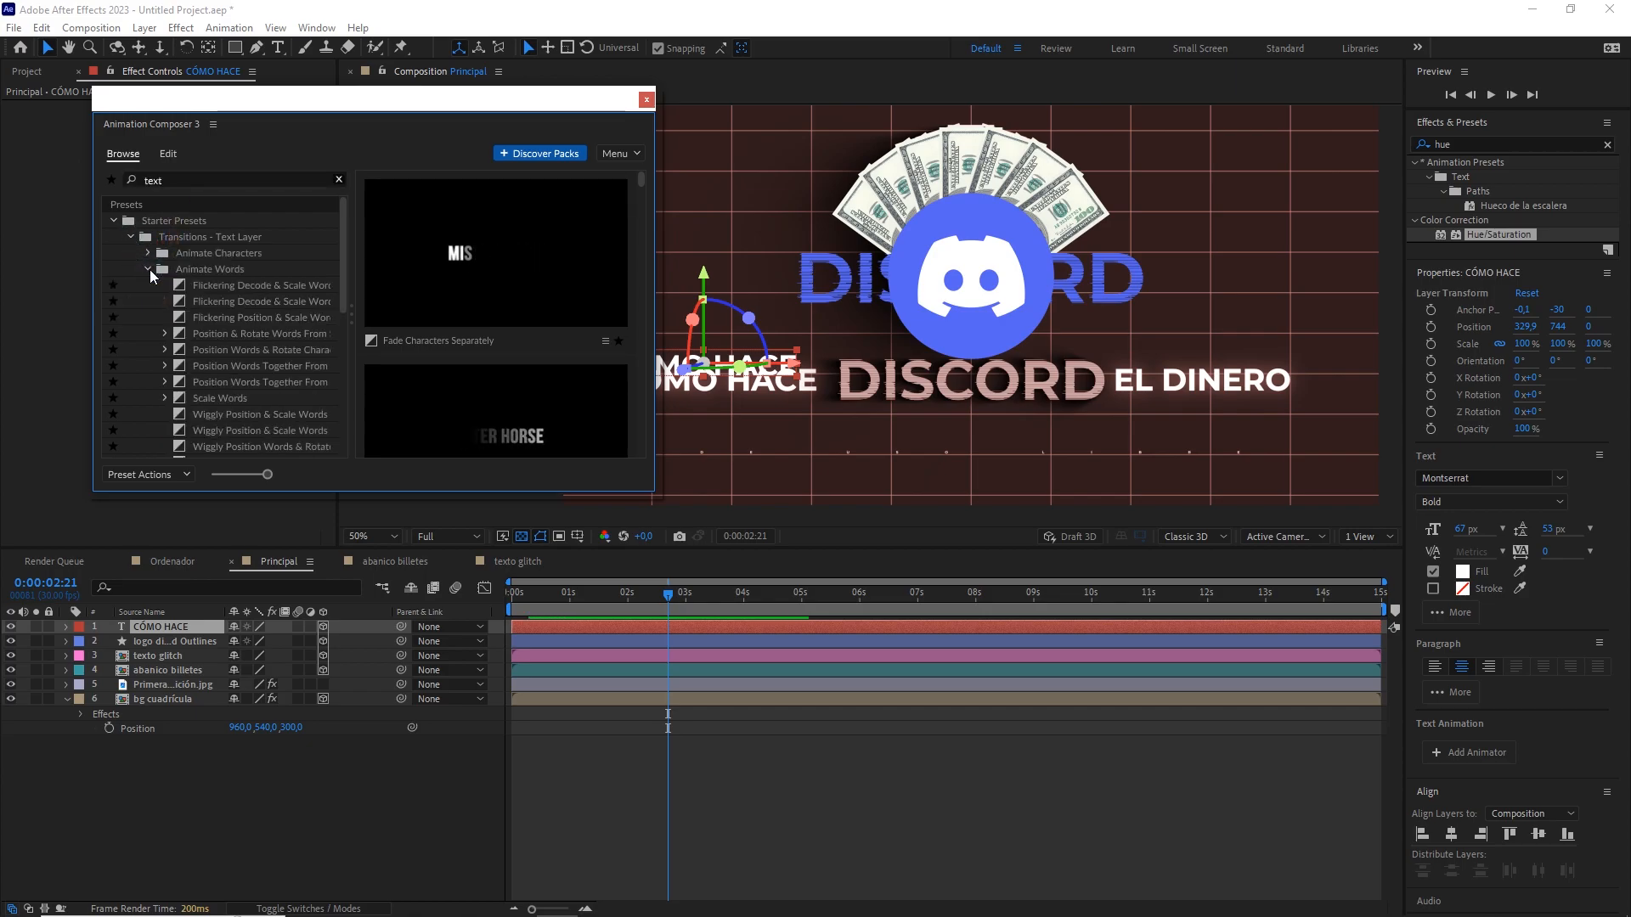
click(166, 396)
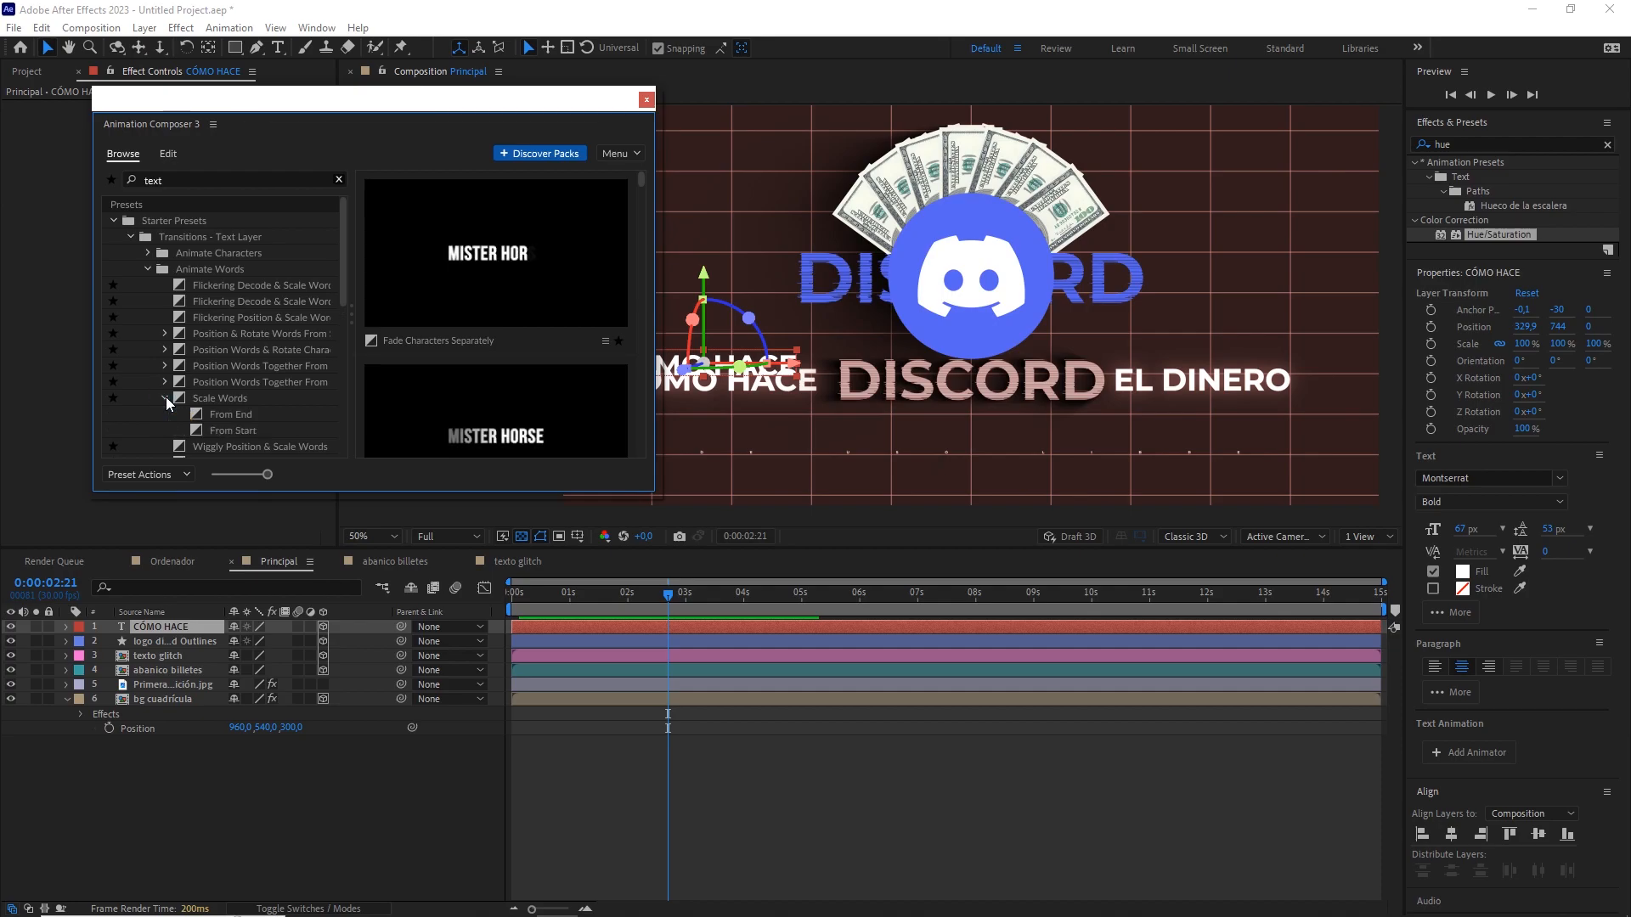
click(244, 433)
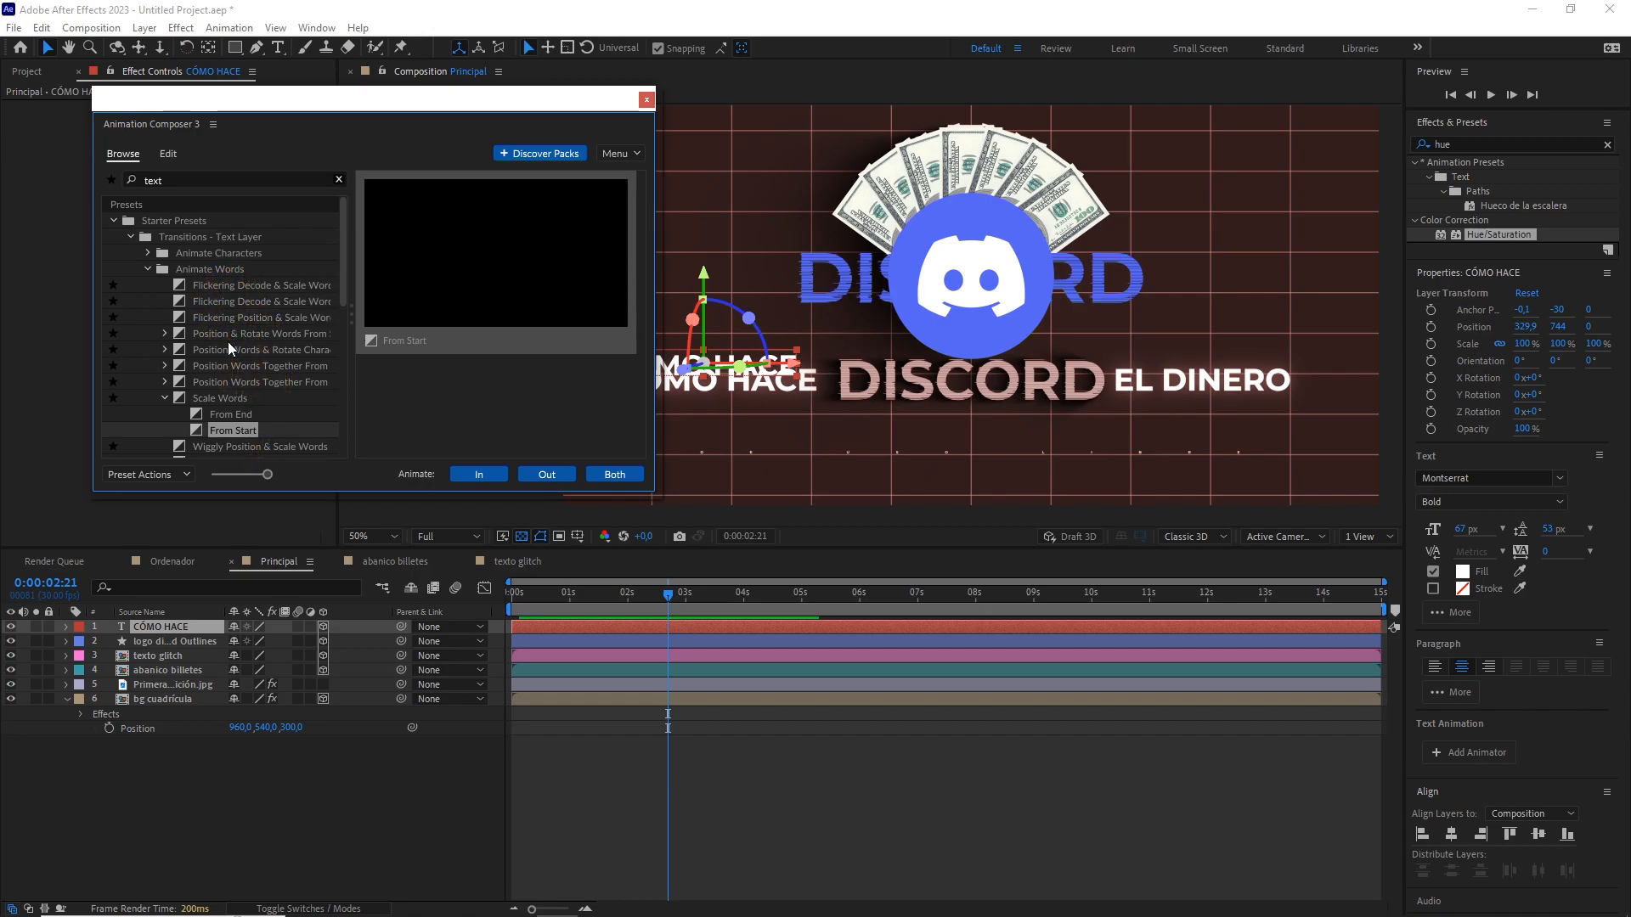
click(478, 472)
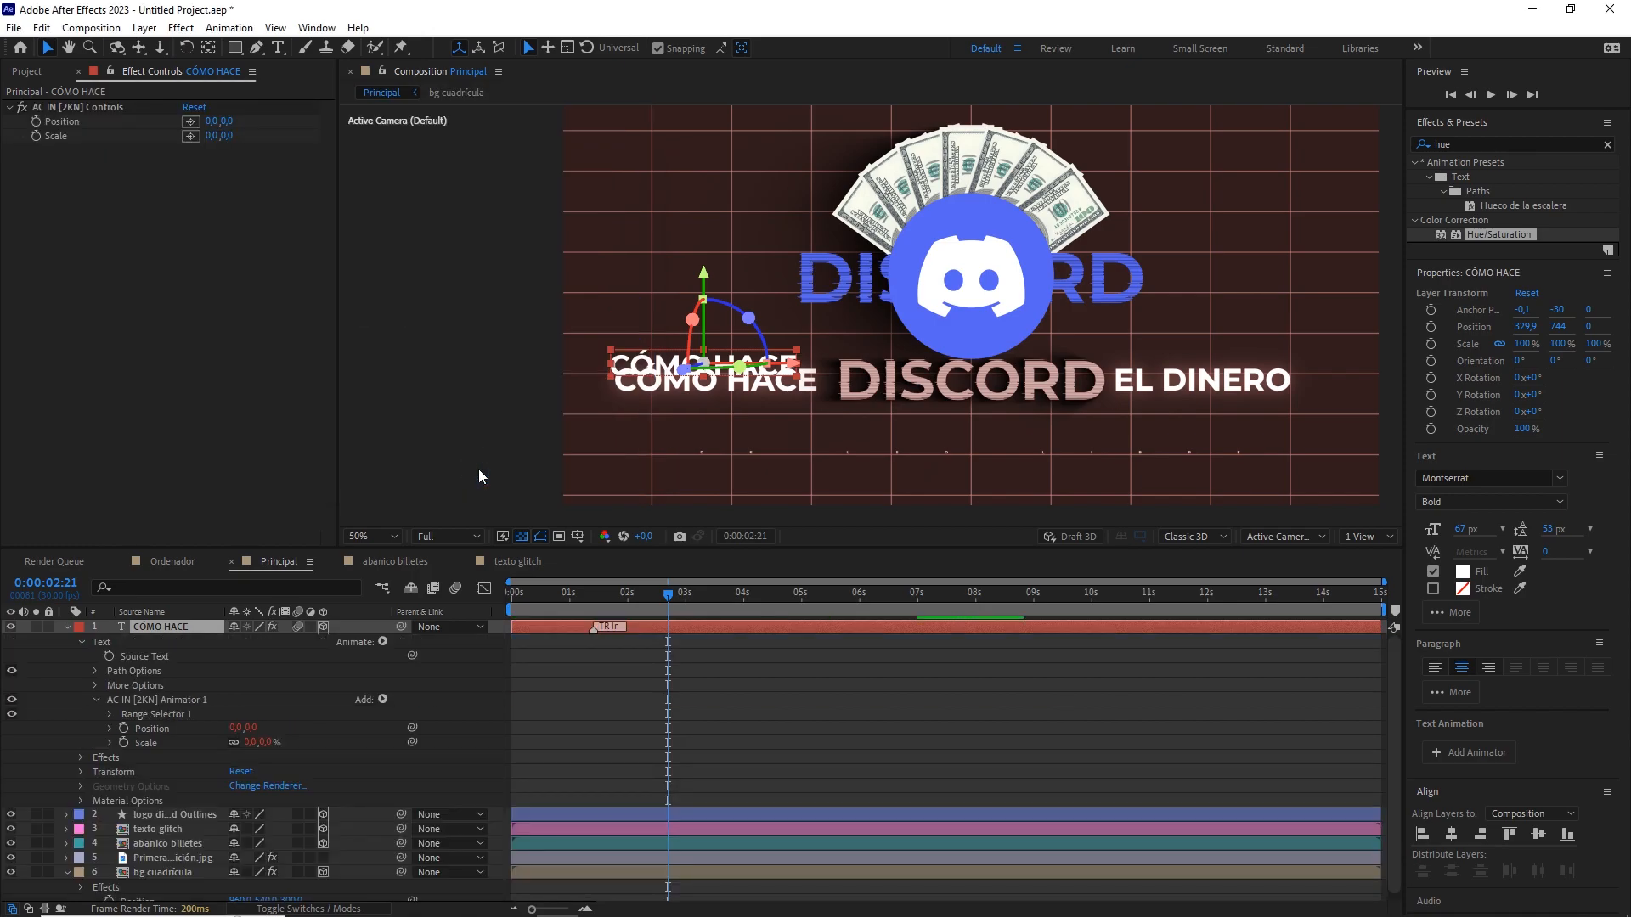
click(67, 627)
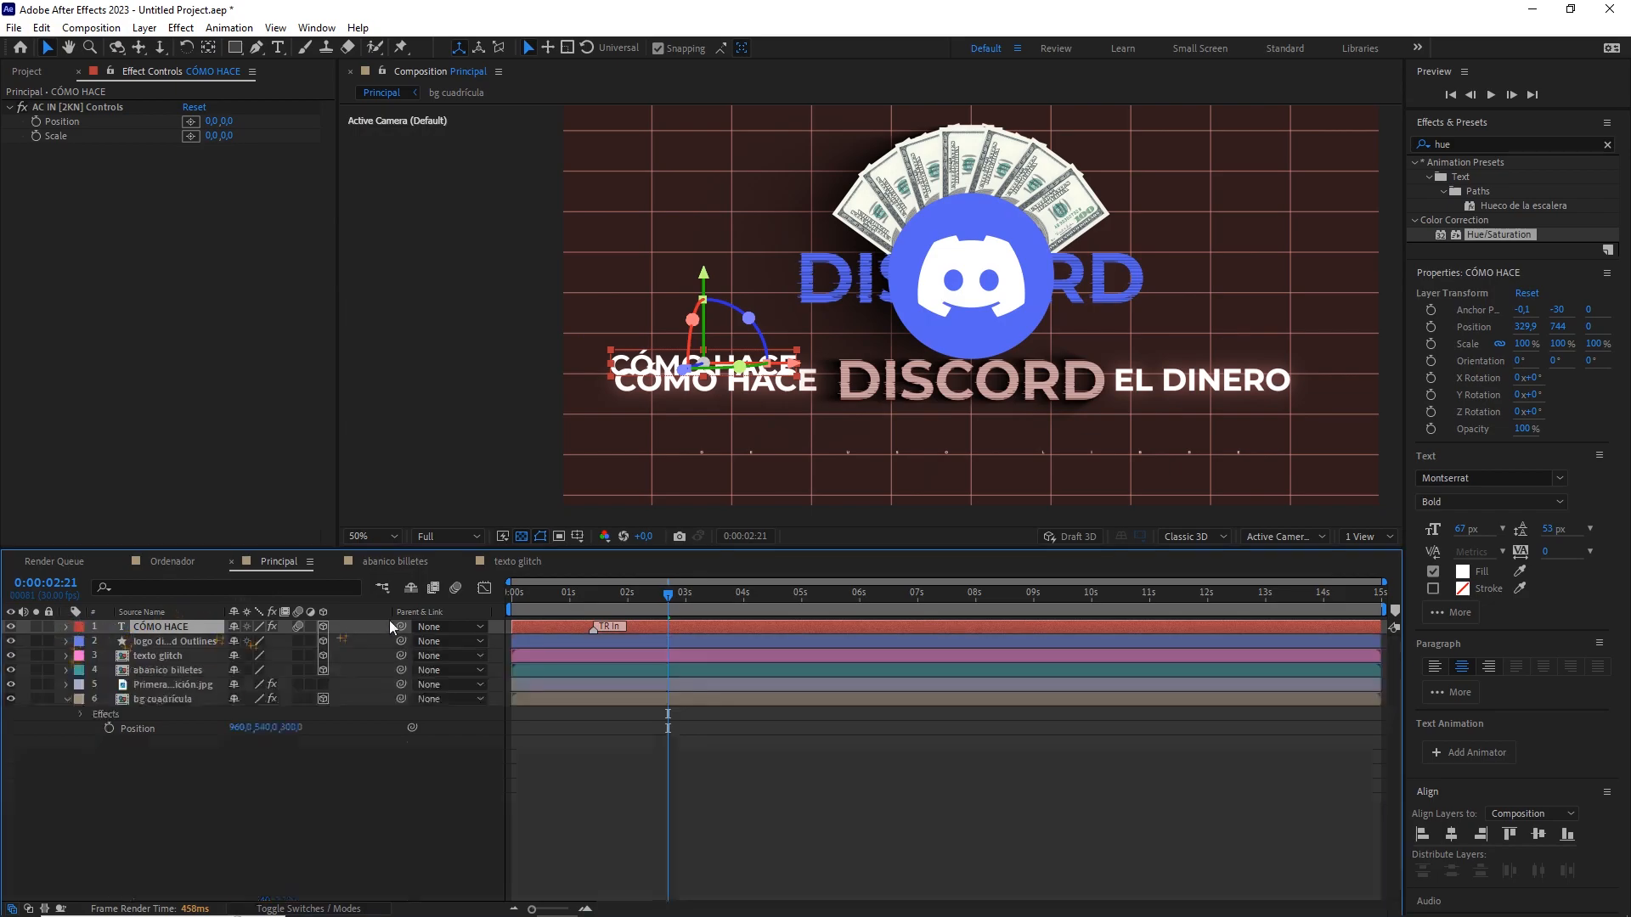
Hide the Primera posición.jpg reference layer and set the composition's preview resolution to Quarter.
drag(605, 592, 585, 592)
click(166, 684)
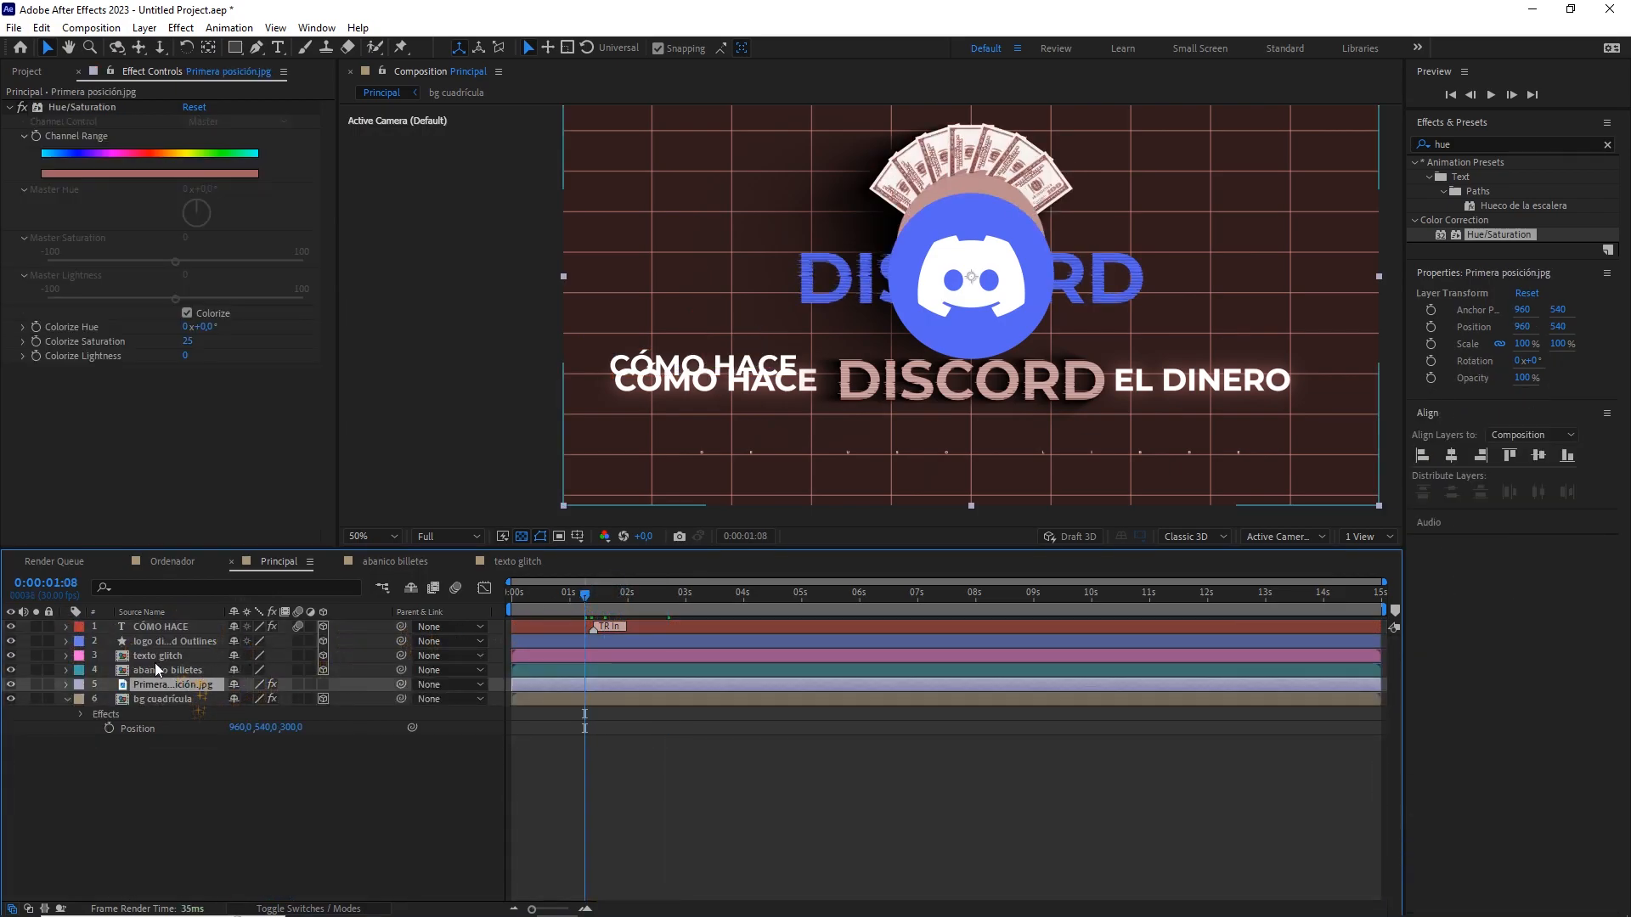
click(11, 685)
drag(585, 592, 499, 597)
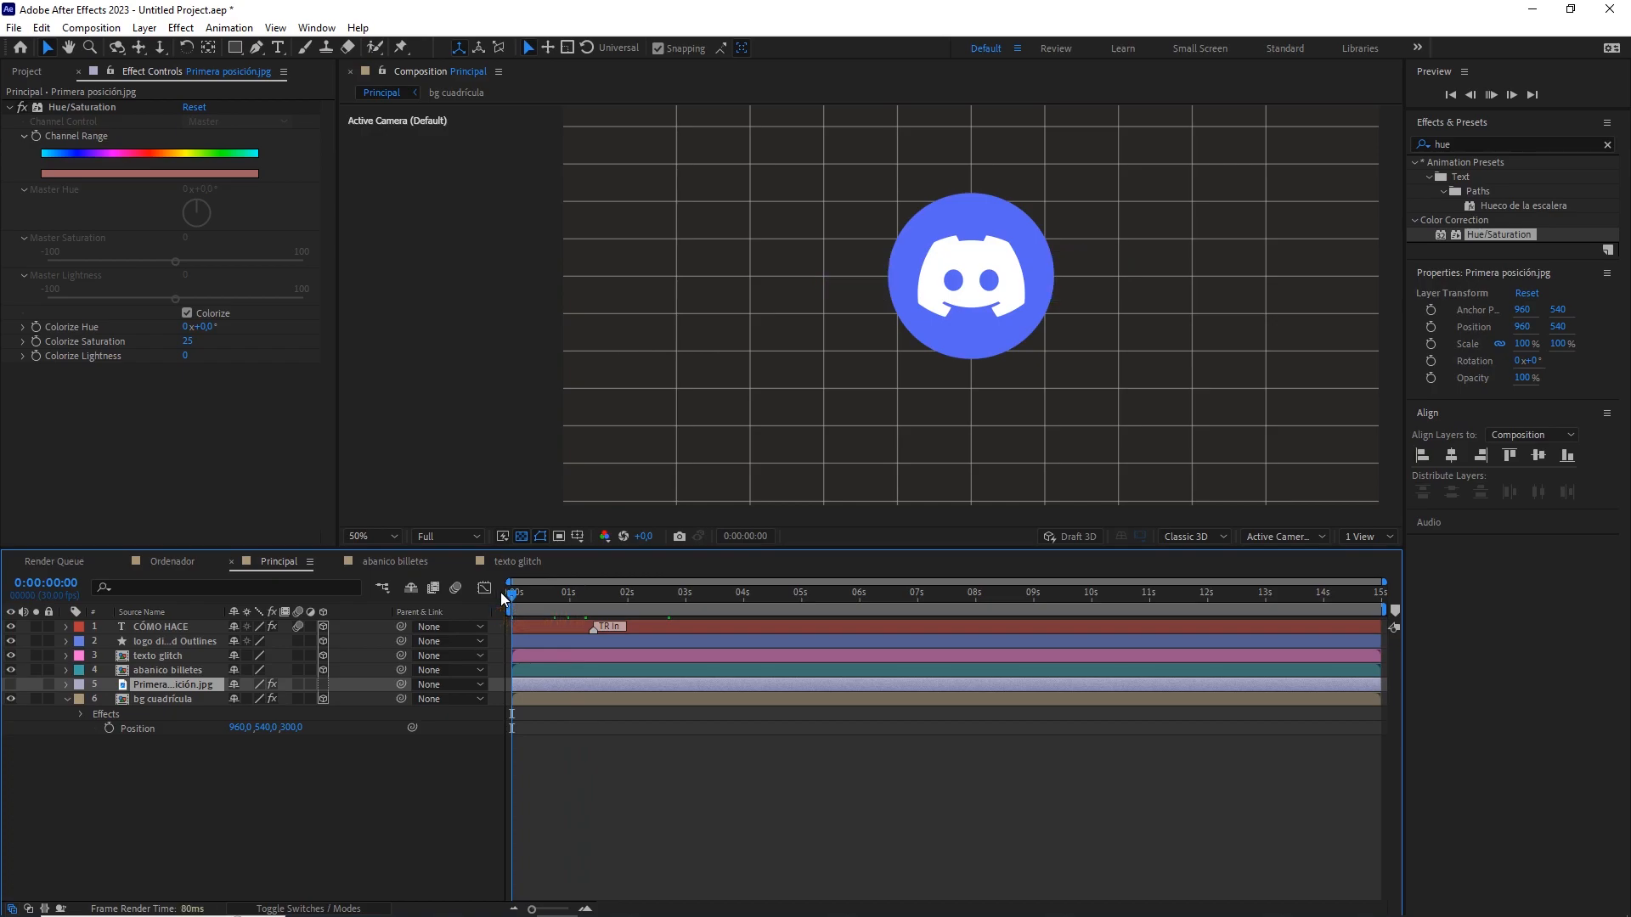
key(space)
click(467, 537)
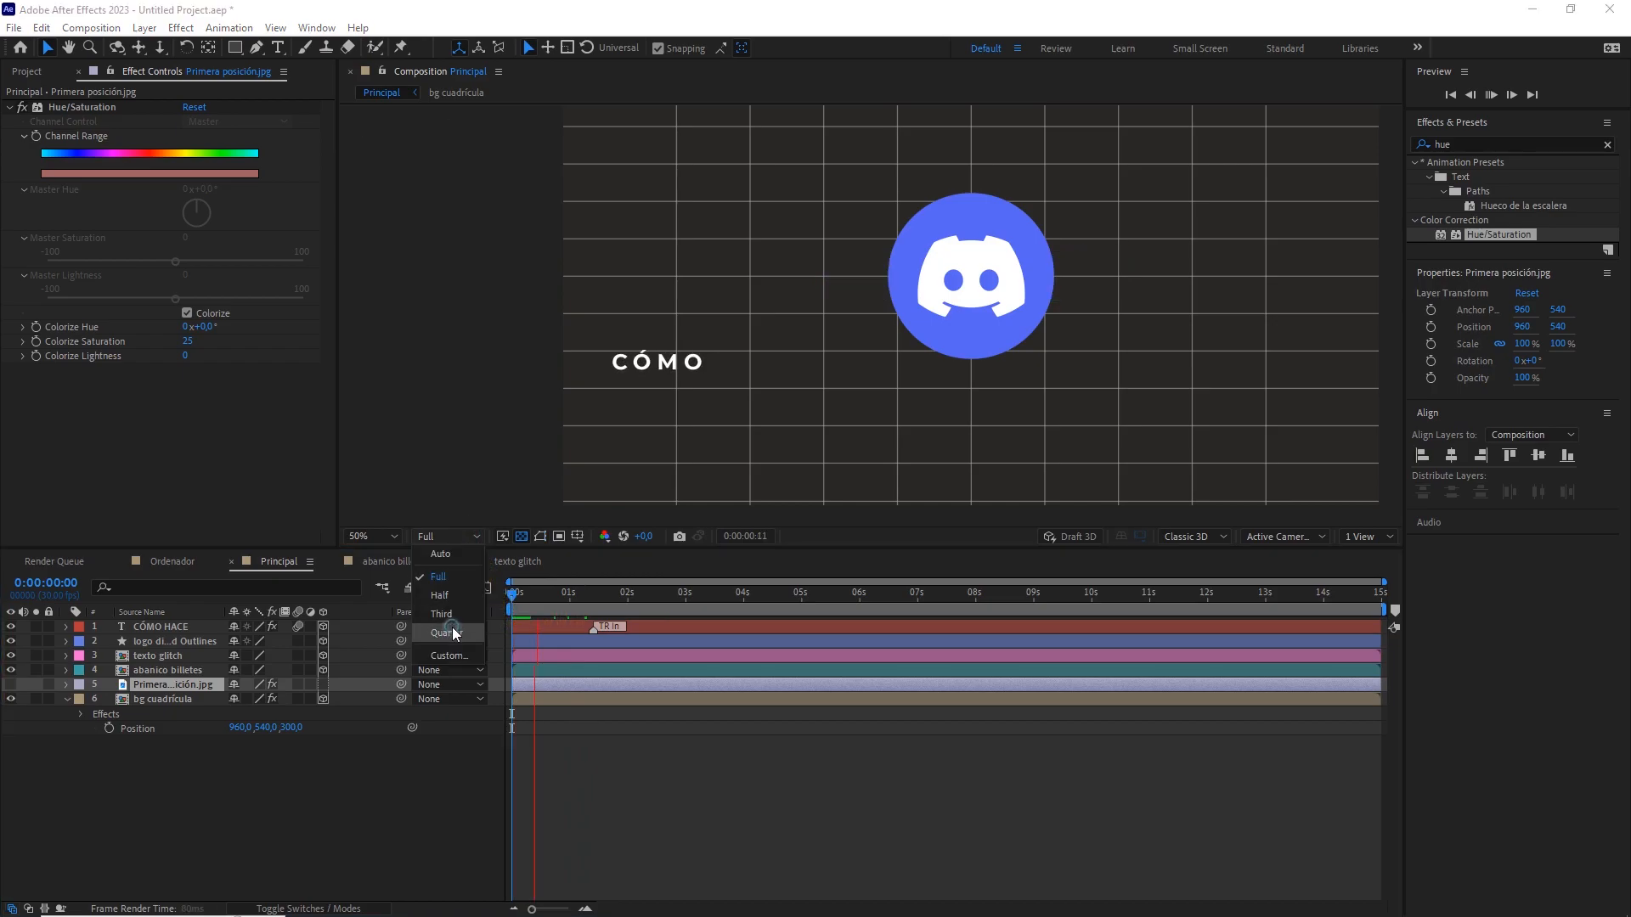
click(452, 627)
Close Animation Composer 3 and play the composition from the start to check the CÓMO HACE entrance.
click(510, 600)
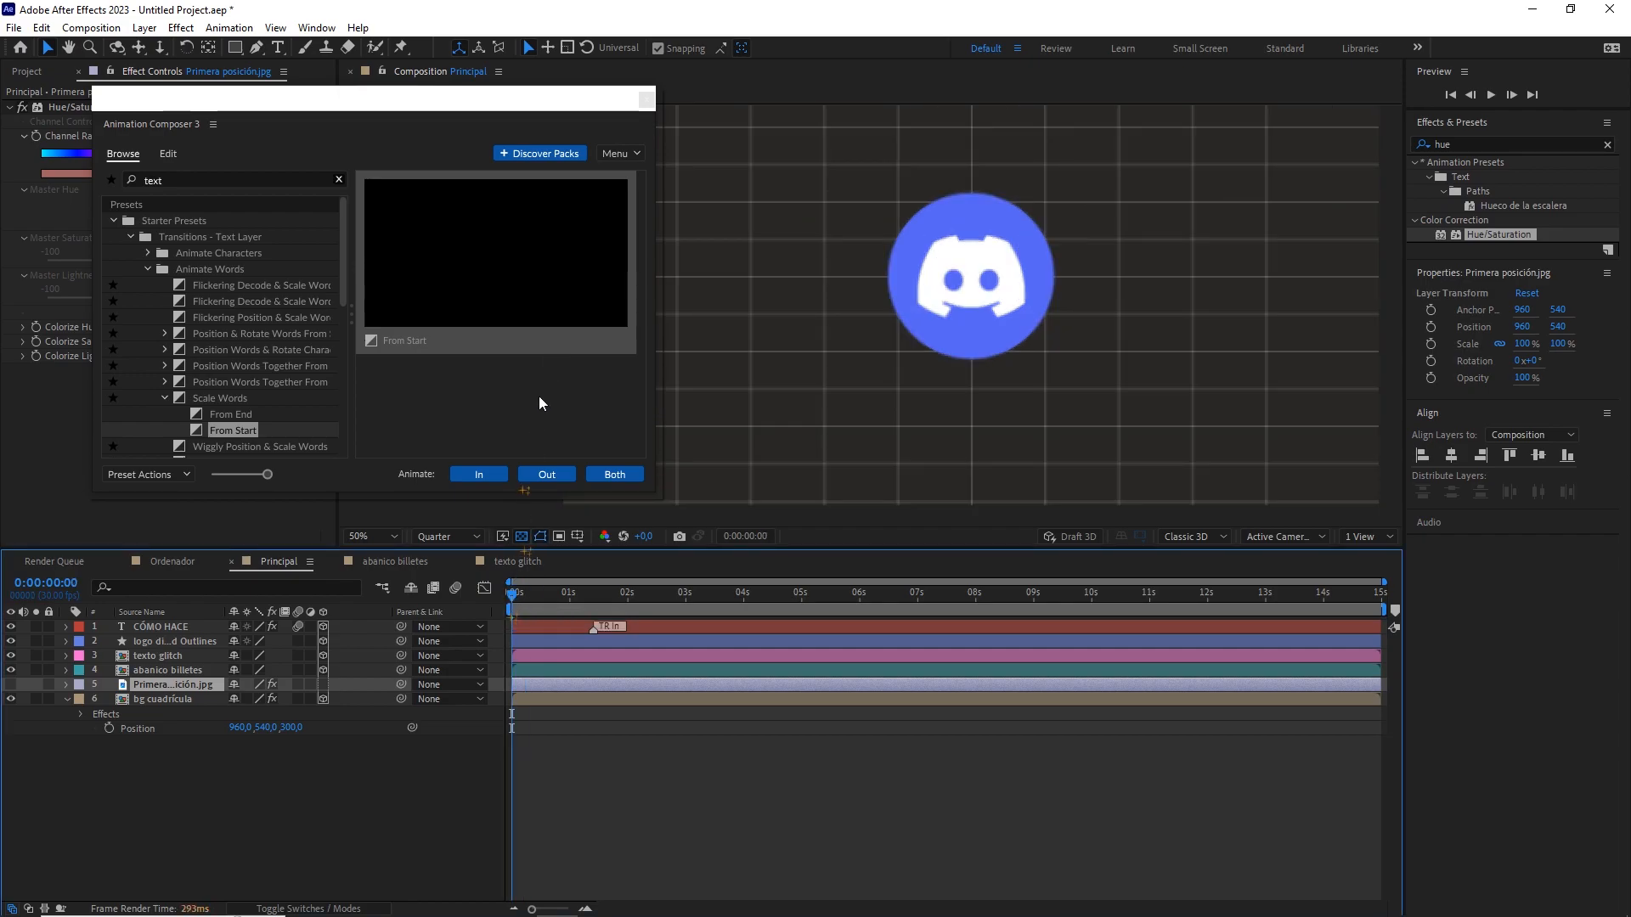
click(647, 100)
click(636, 751)
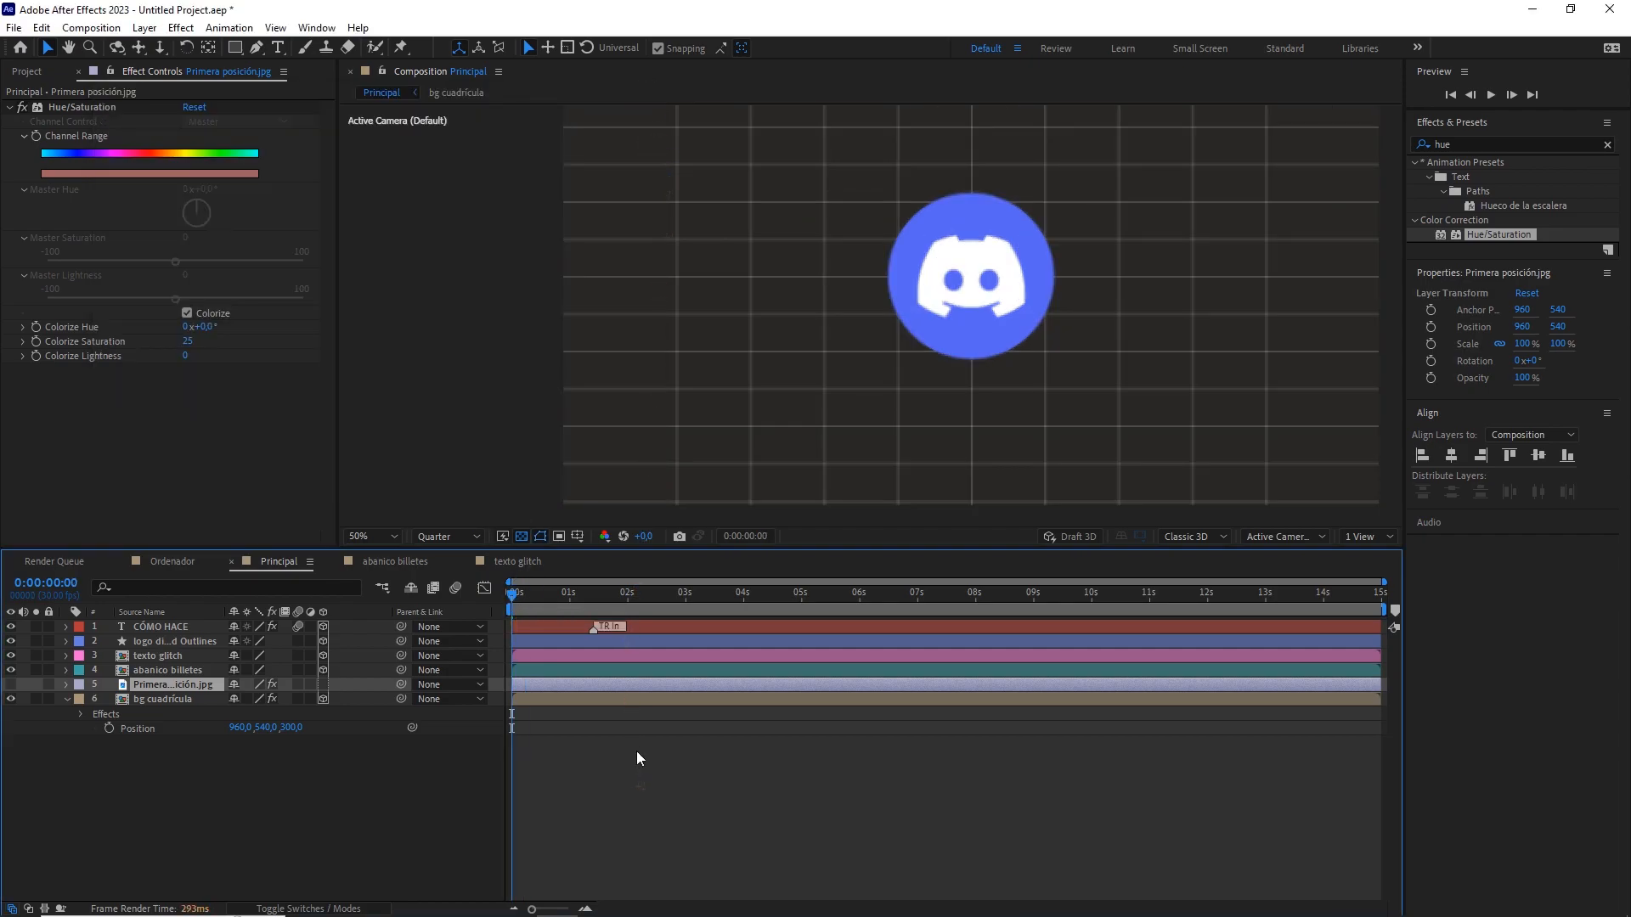
key(space)
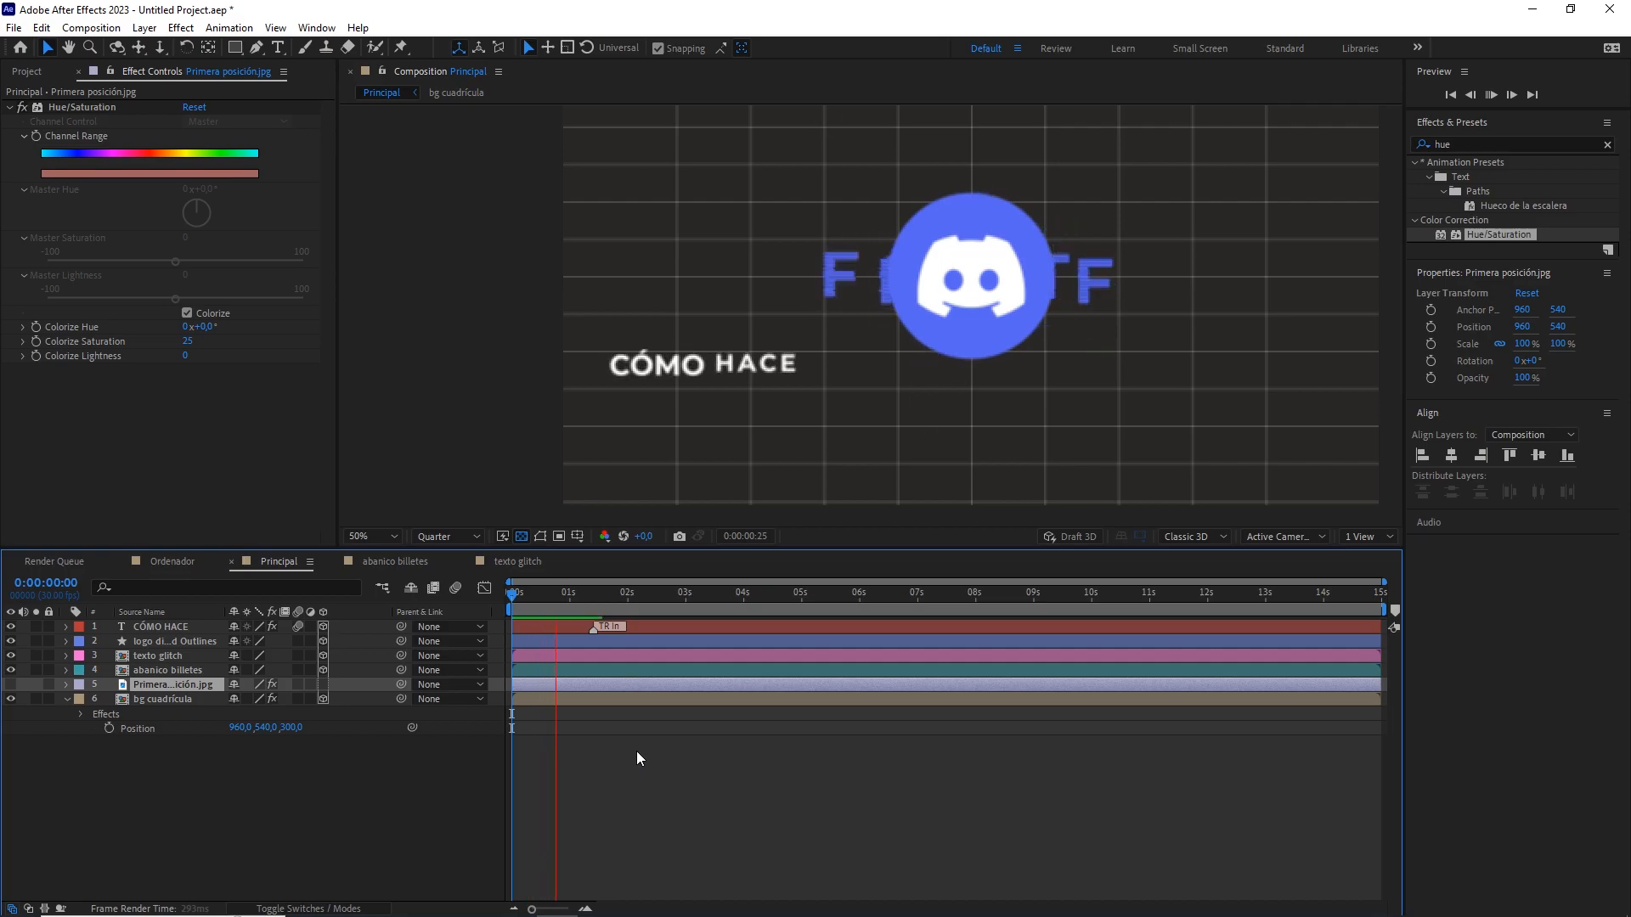
key(space)
drag(623, 599, 511, 598)
key(space)
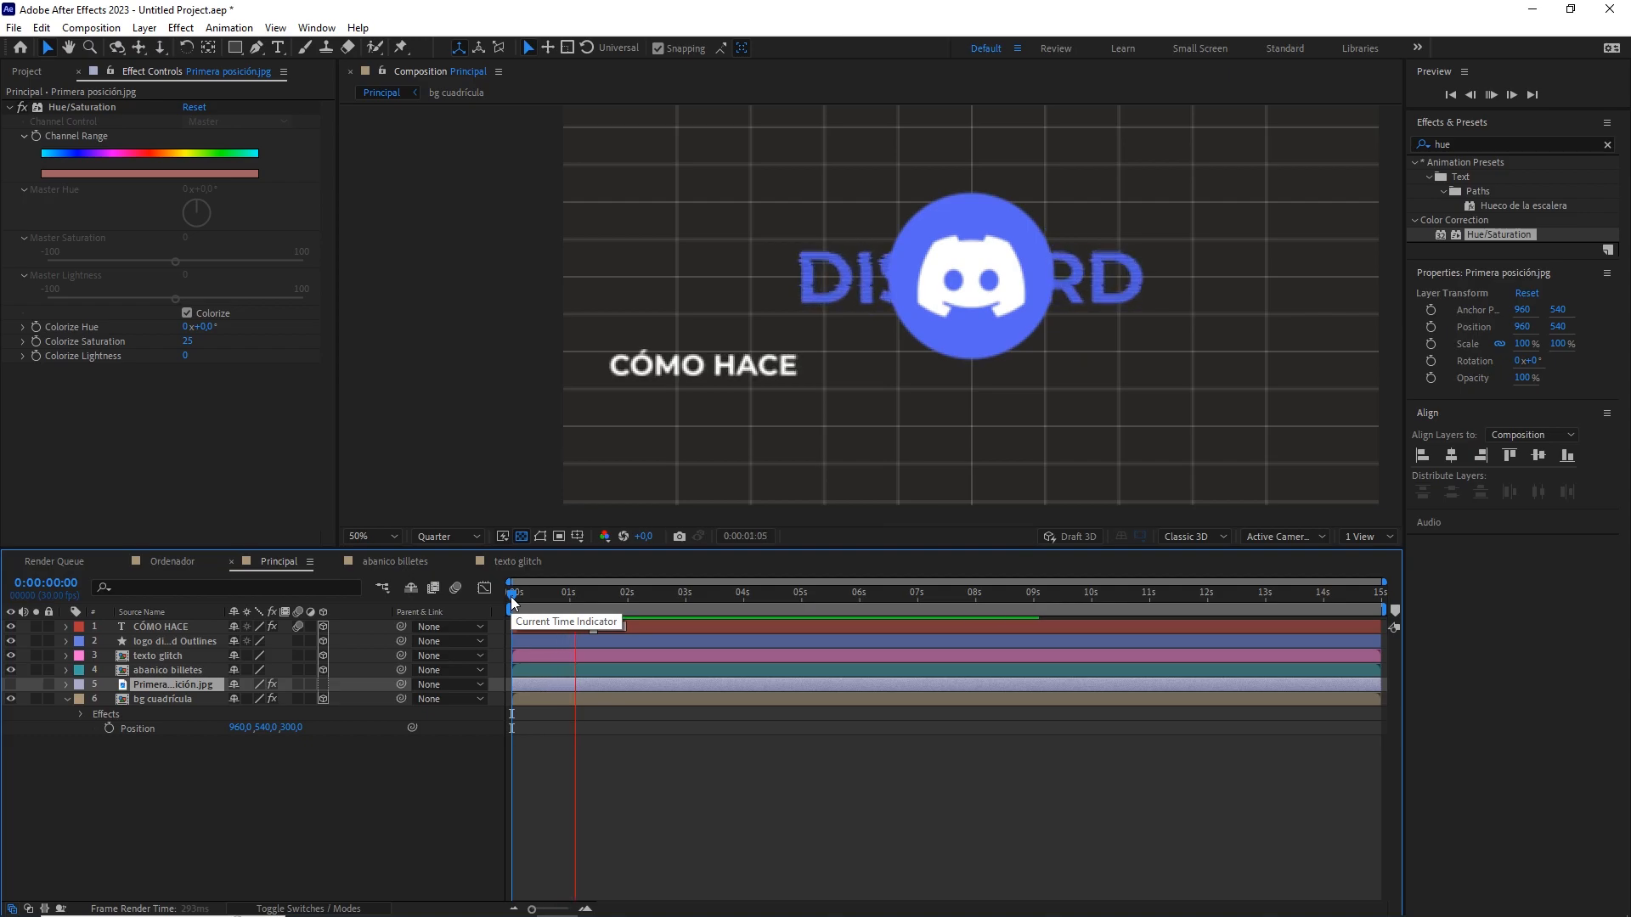
key(space)
drag(609, 597, 592, 597)
Show the Primera posición.jpg layer again and return the playhead to 0:00:00:00 with no layer selected.
scroll(812, 396, down, 2)
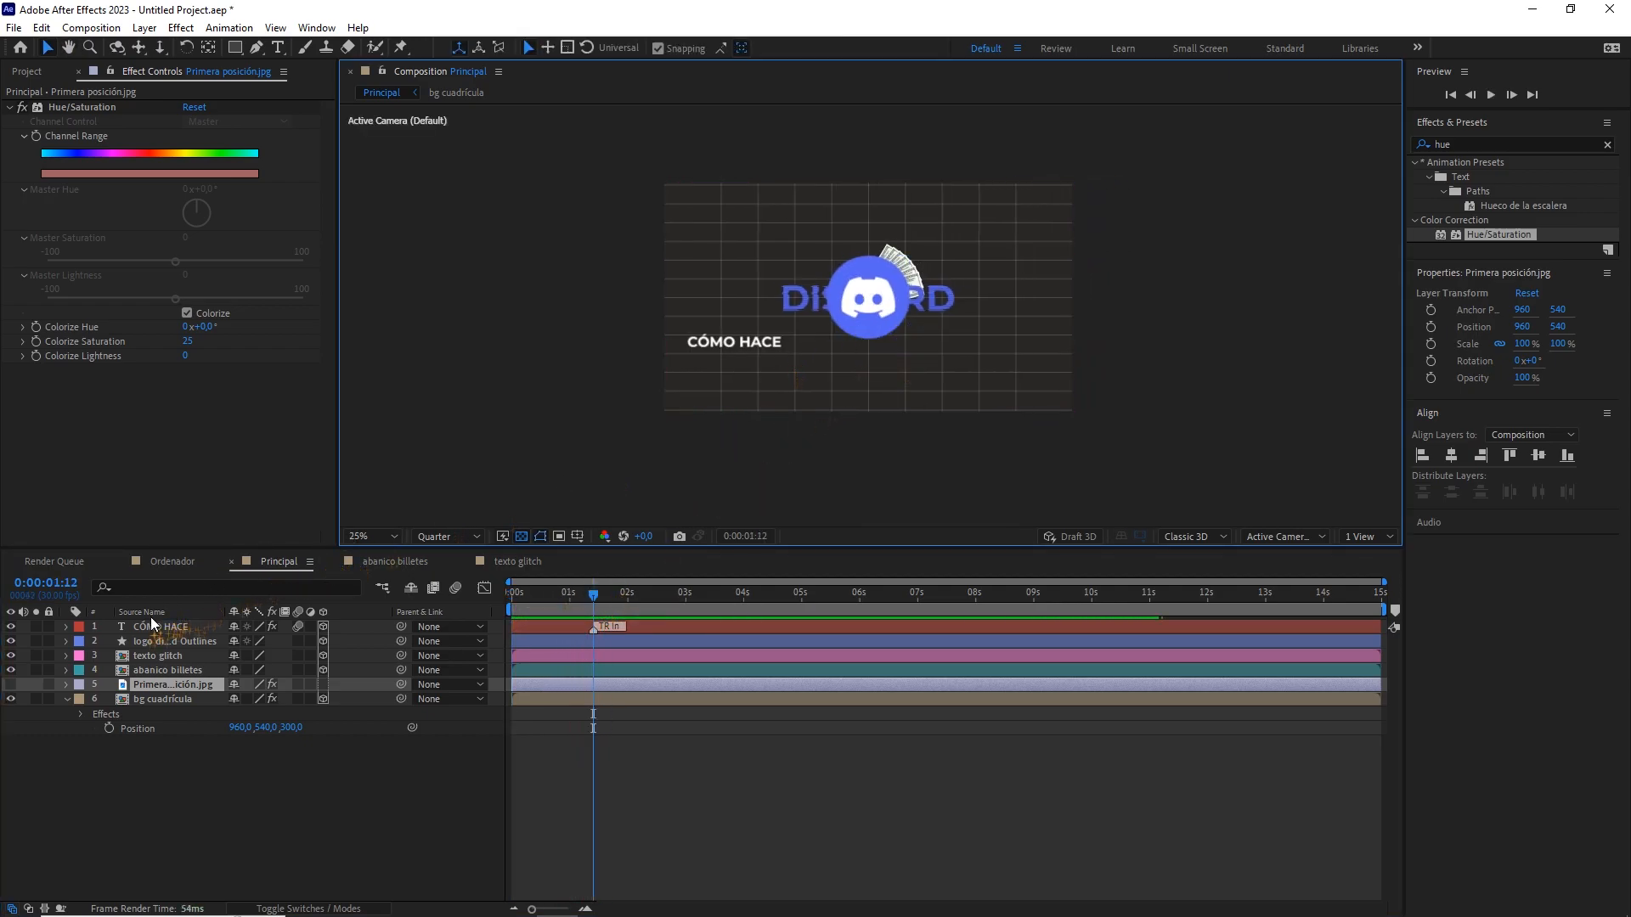
click(162, 685)
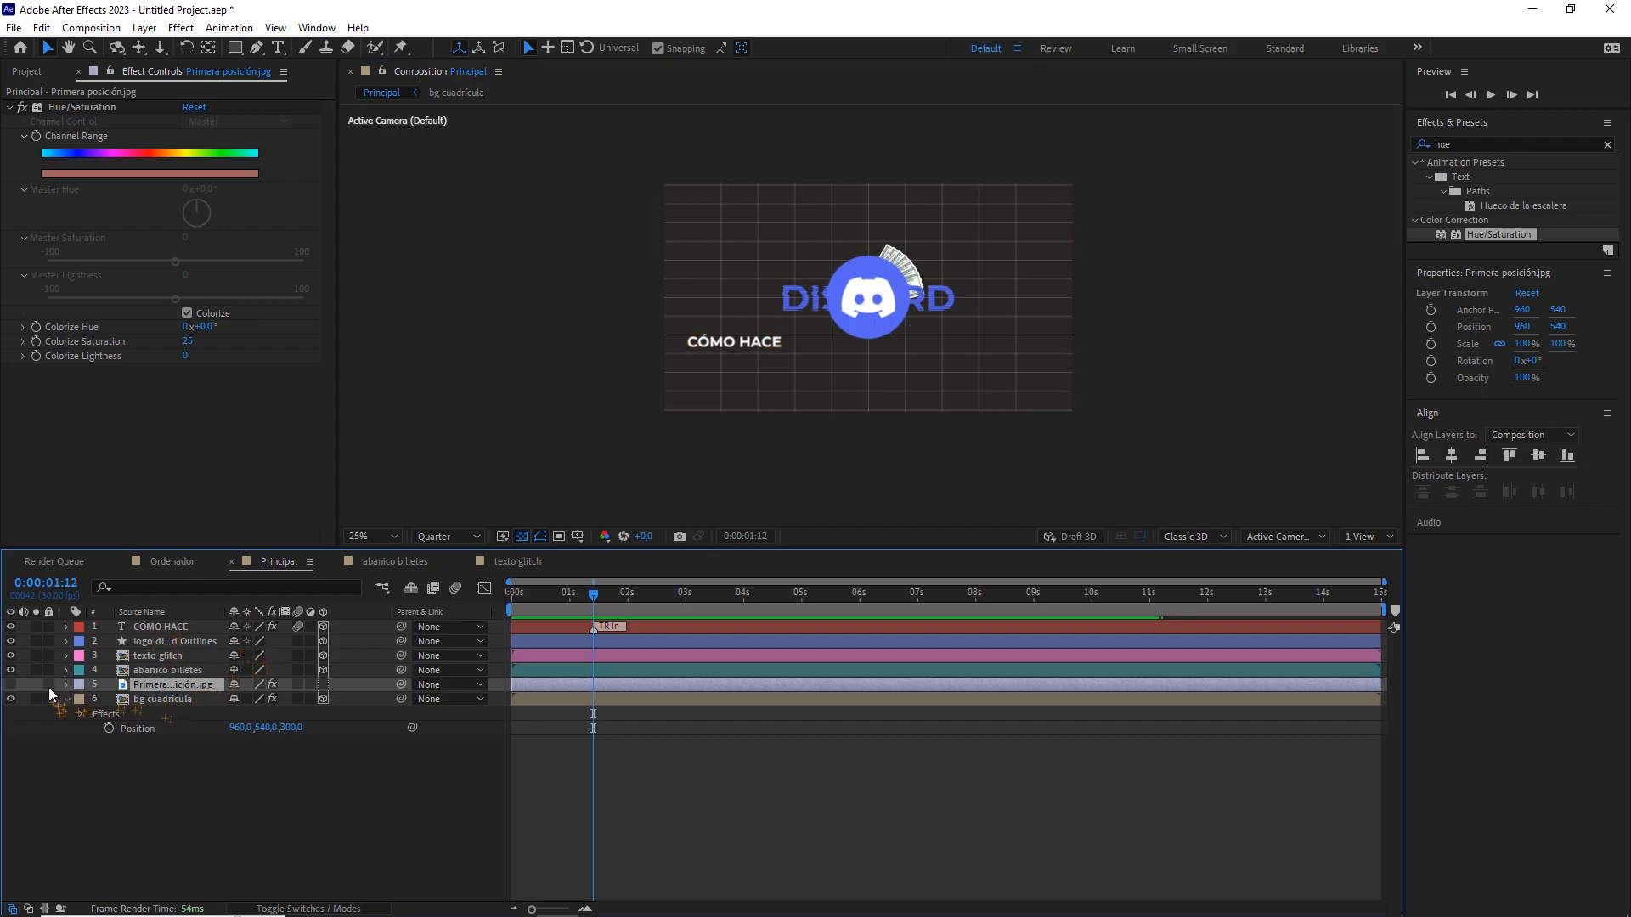
click(10, 684)
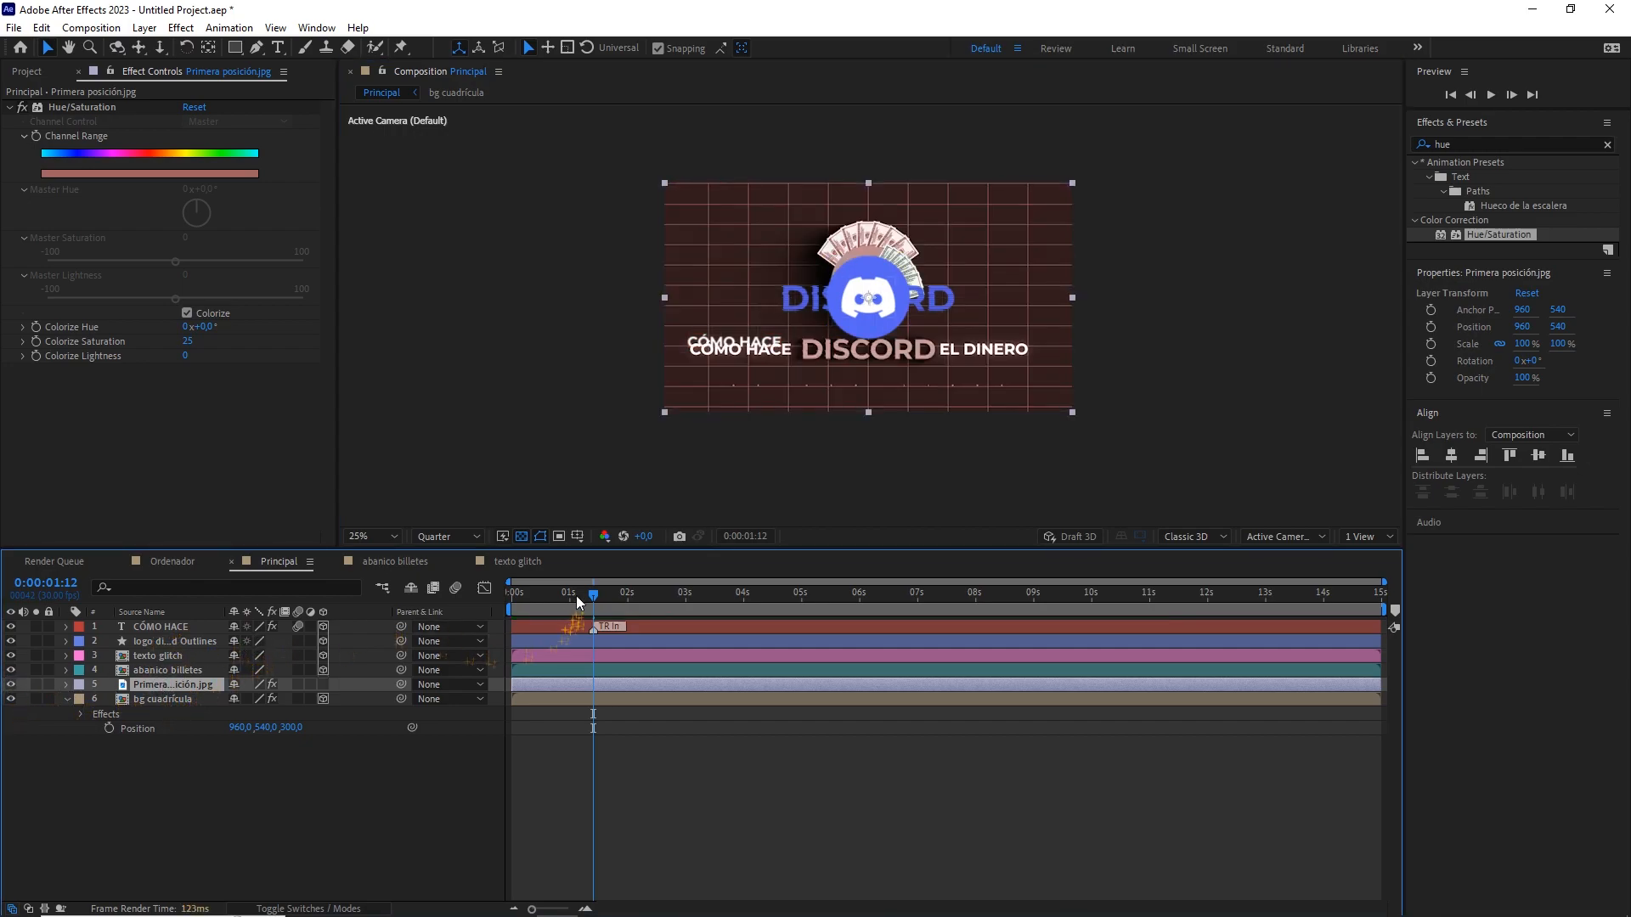
drag(577, 602, 510, 599)
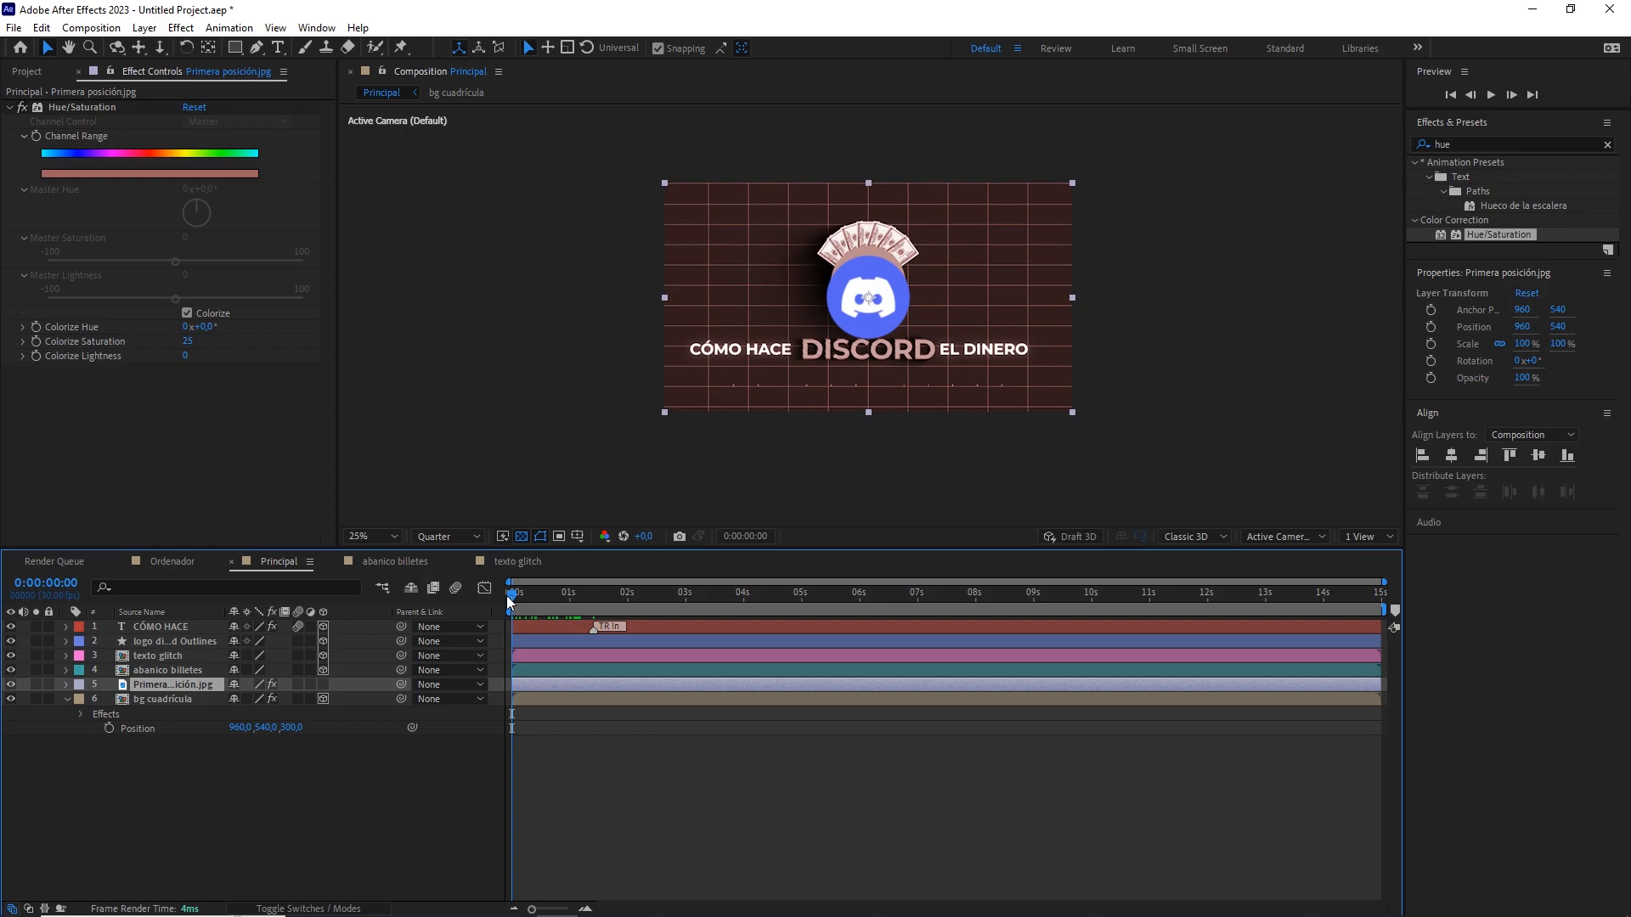
click(333, 766)
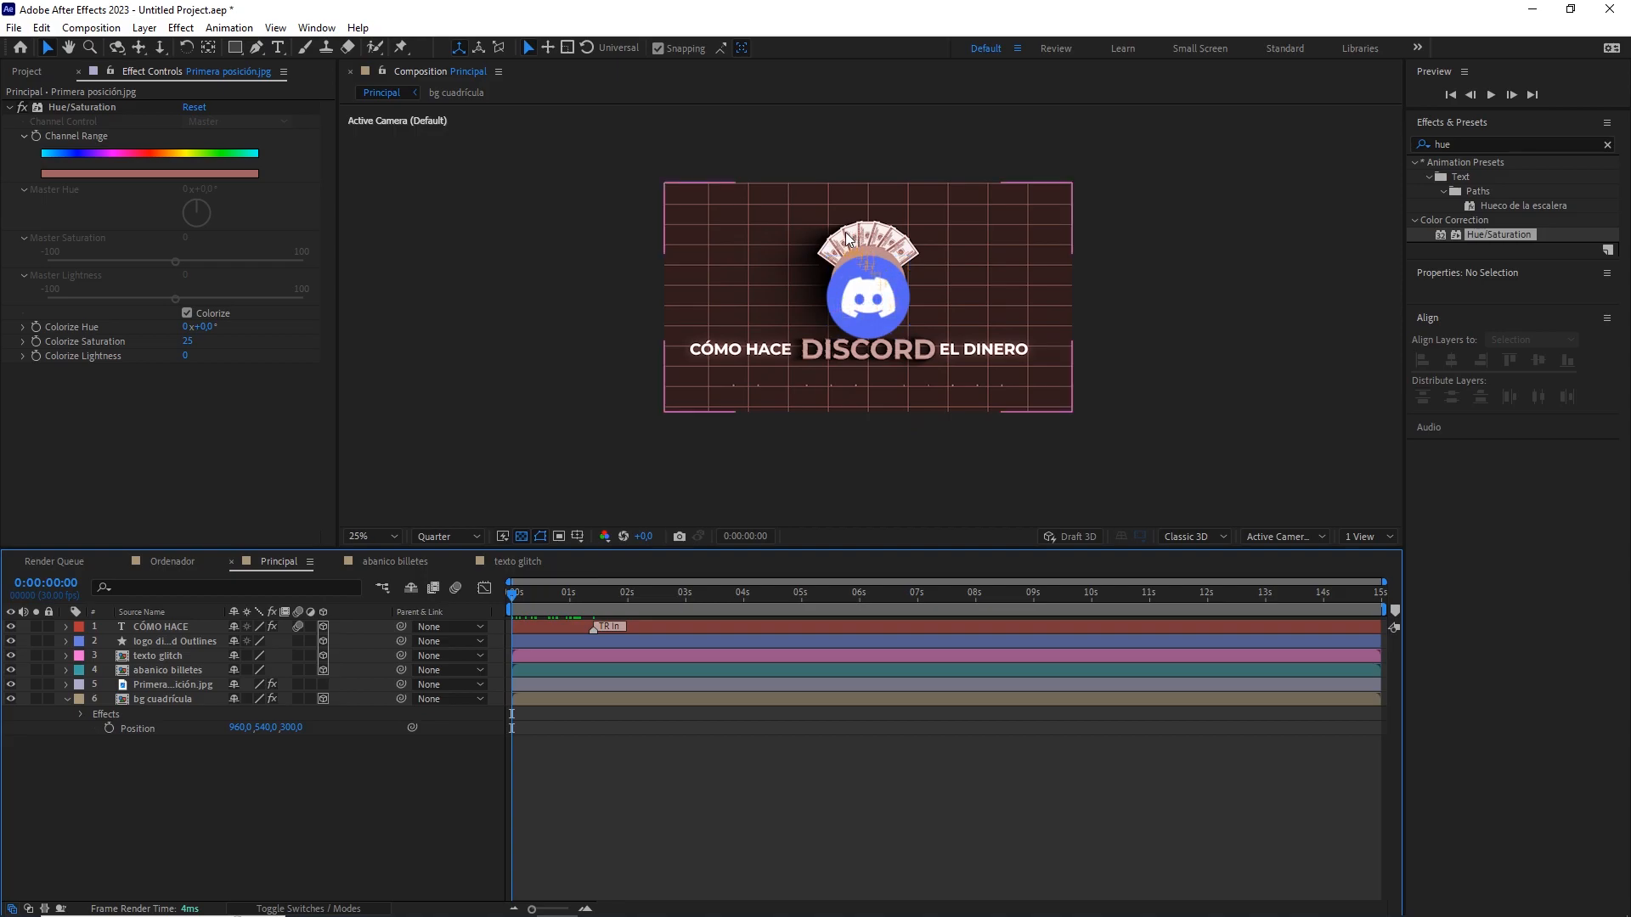
Add a One-Node Camera named Camera 1 with the 35mm preset to the Principal composition.
right_click(295, 777)
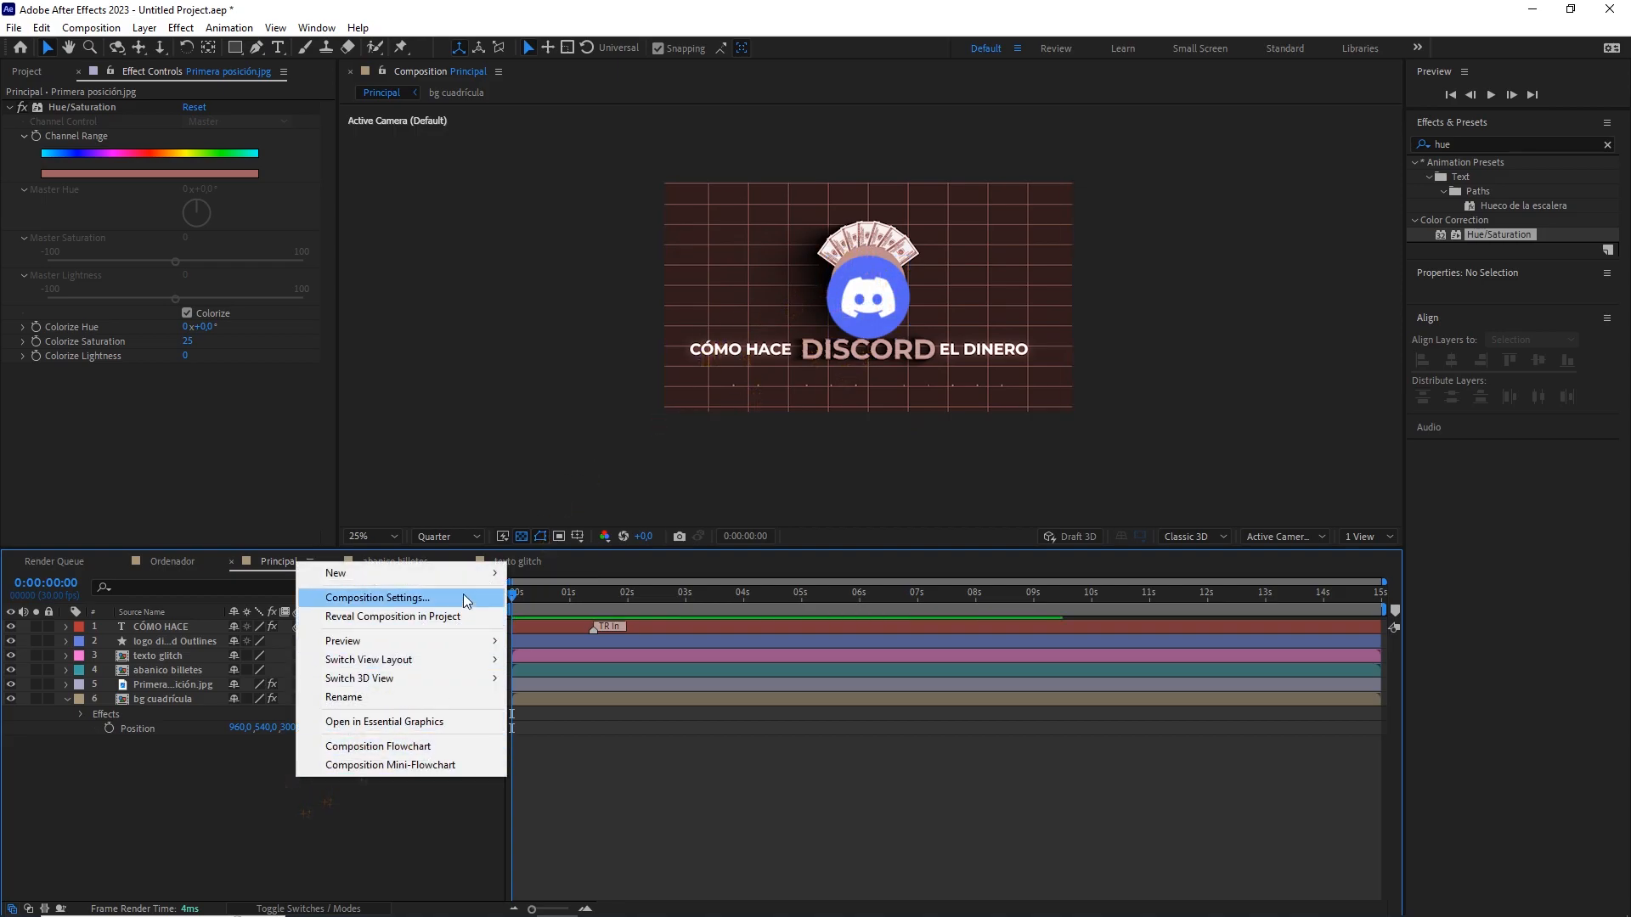
mouse_move(469, 574)
click(554, 653)
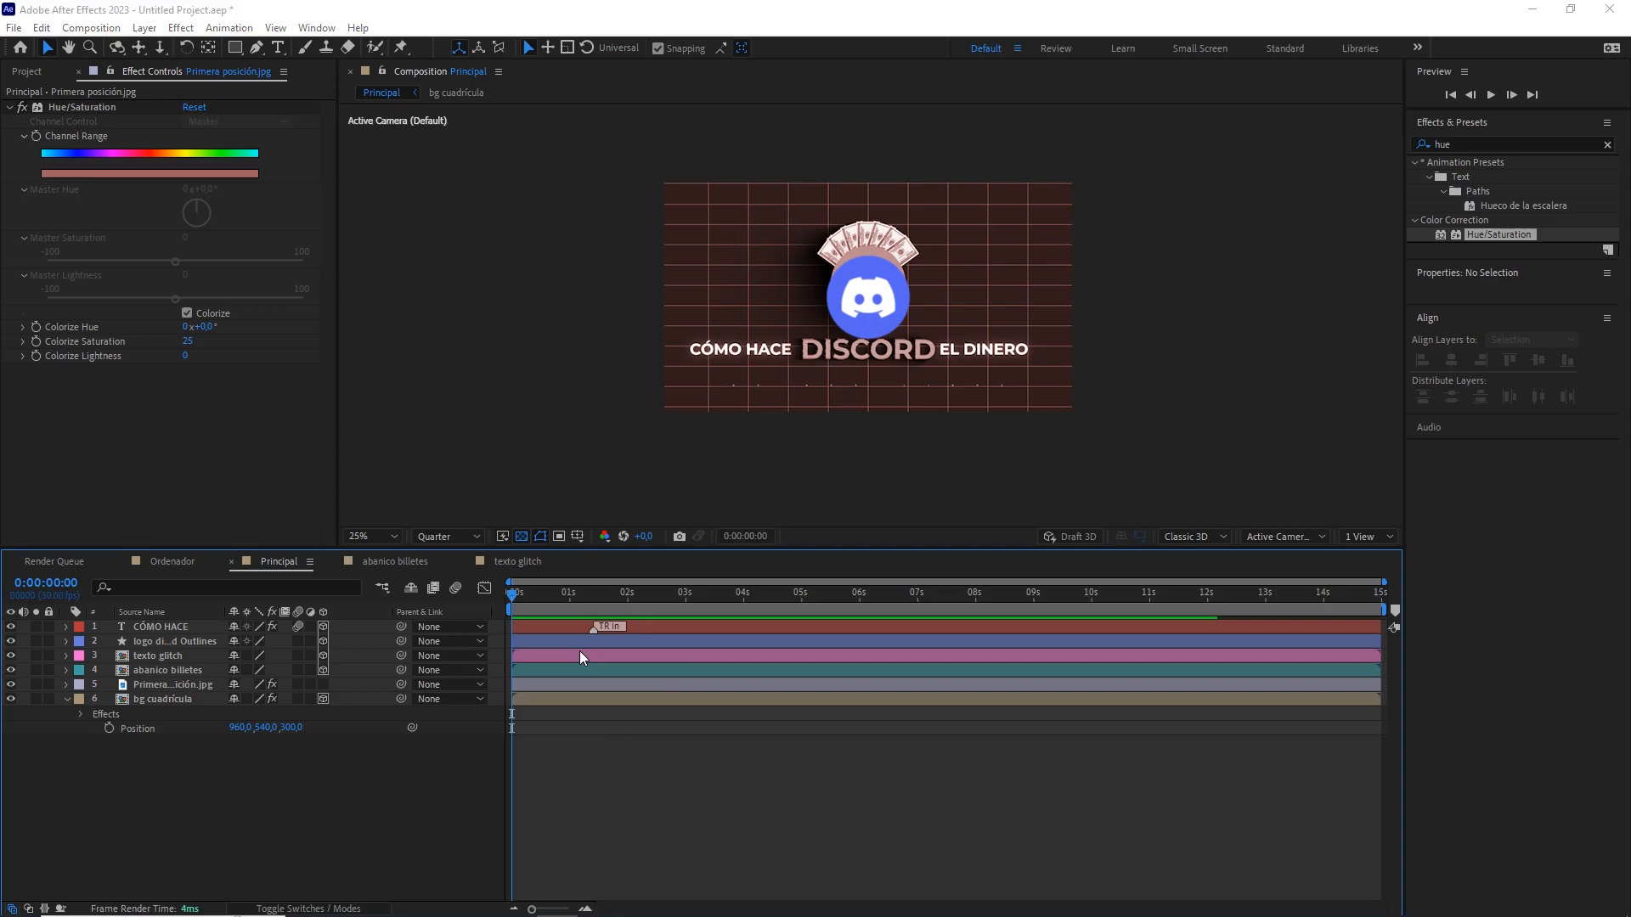
click(828, 350)
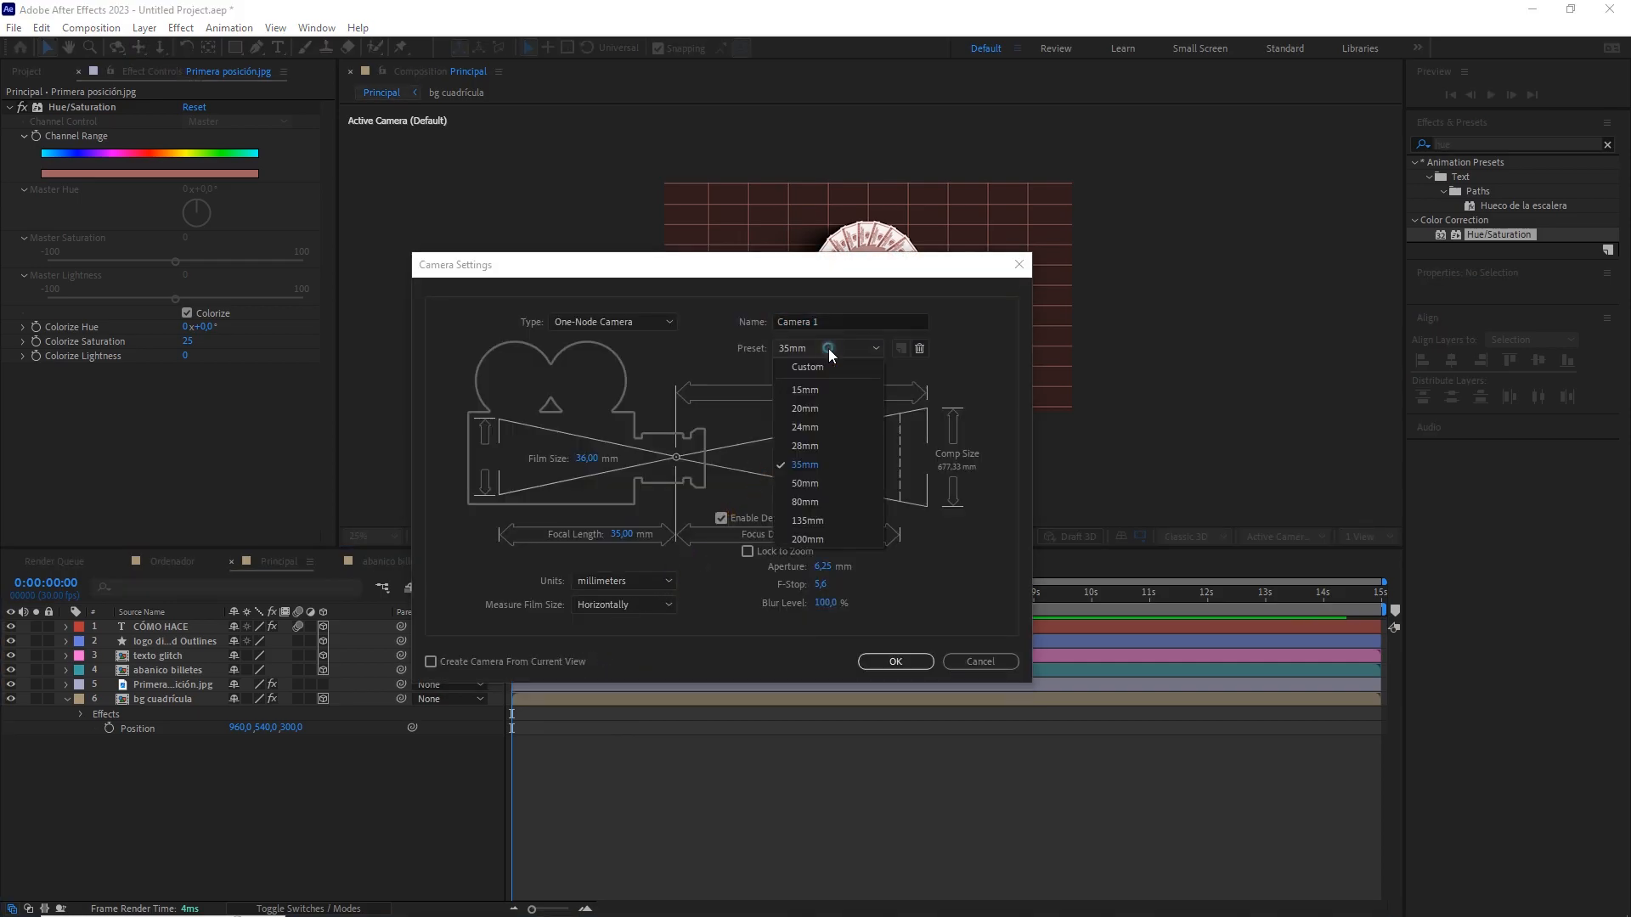
click(807, 464)
click(647, 327)
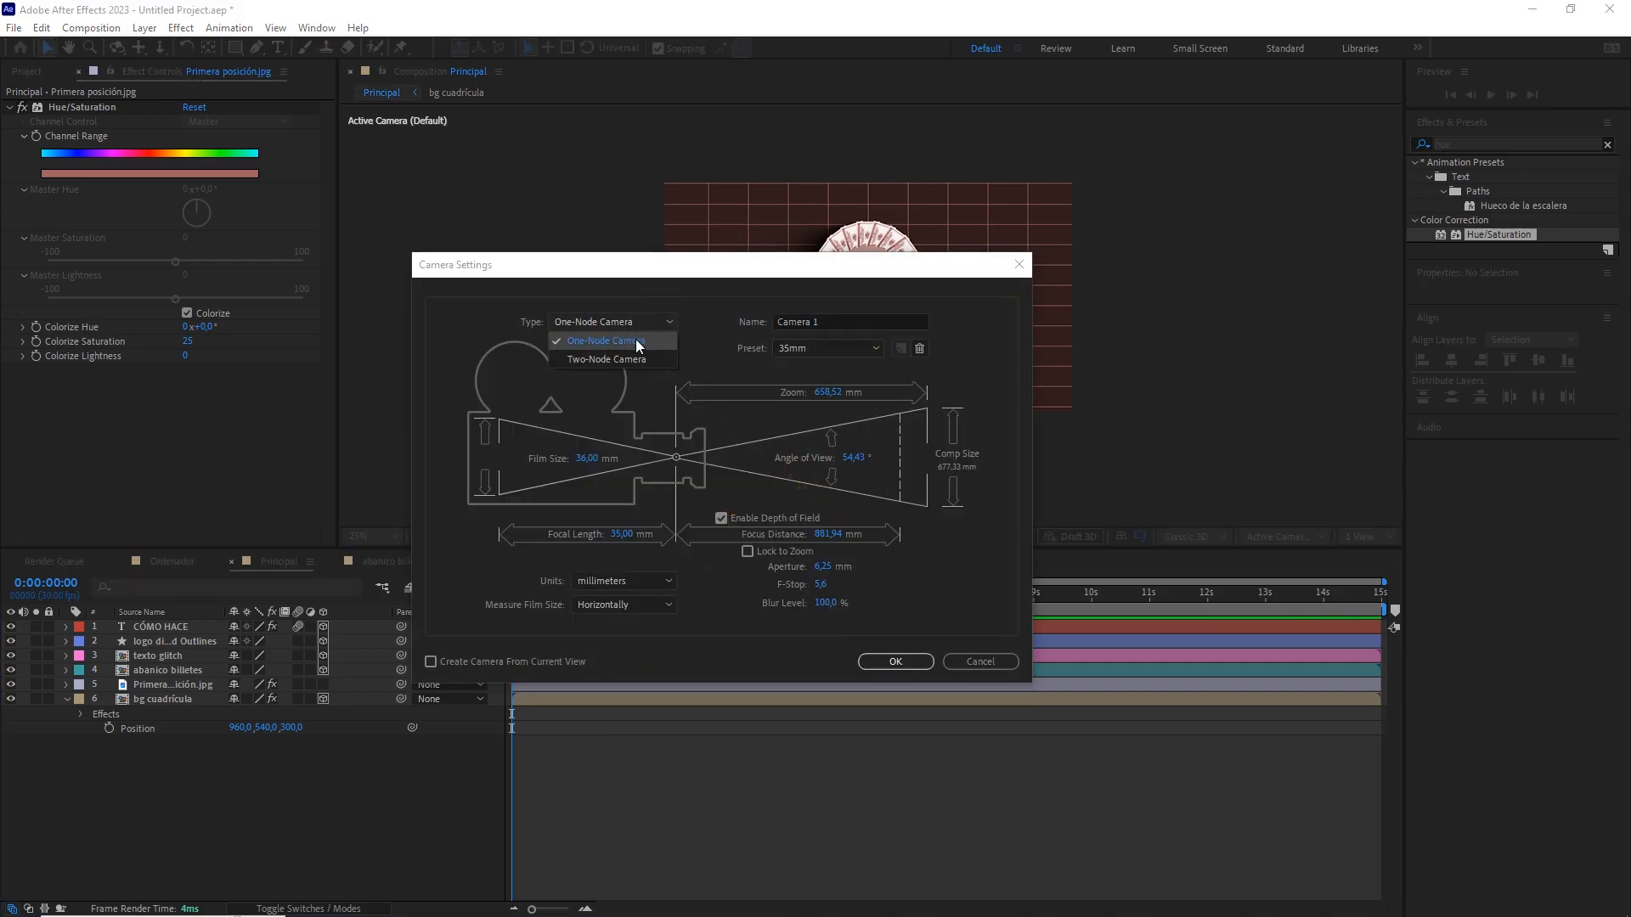
click(636, 341)
click(896, 657)
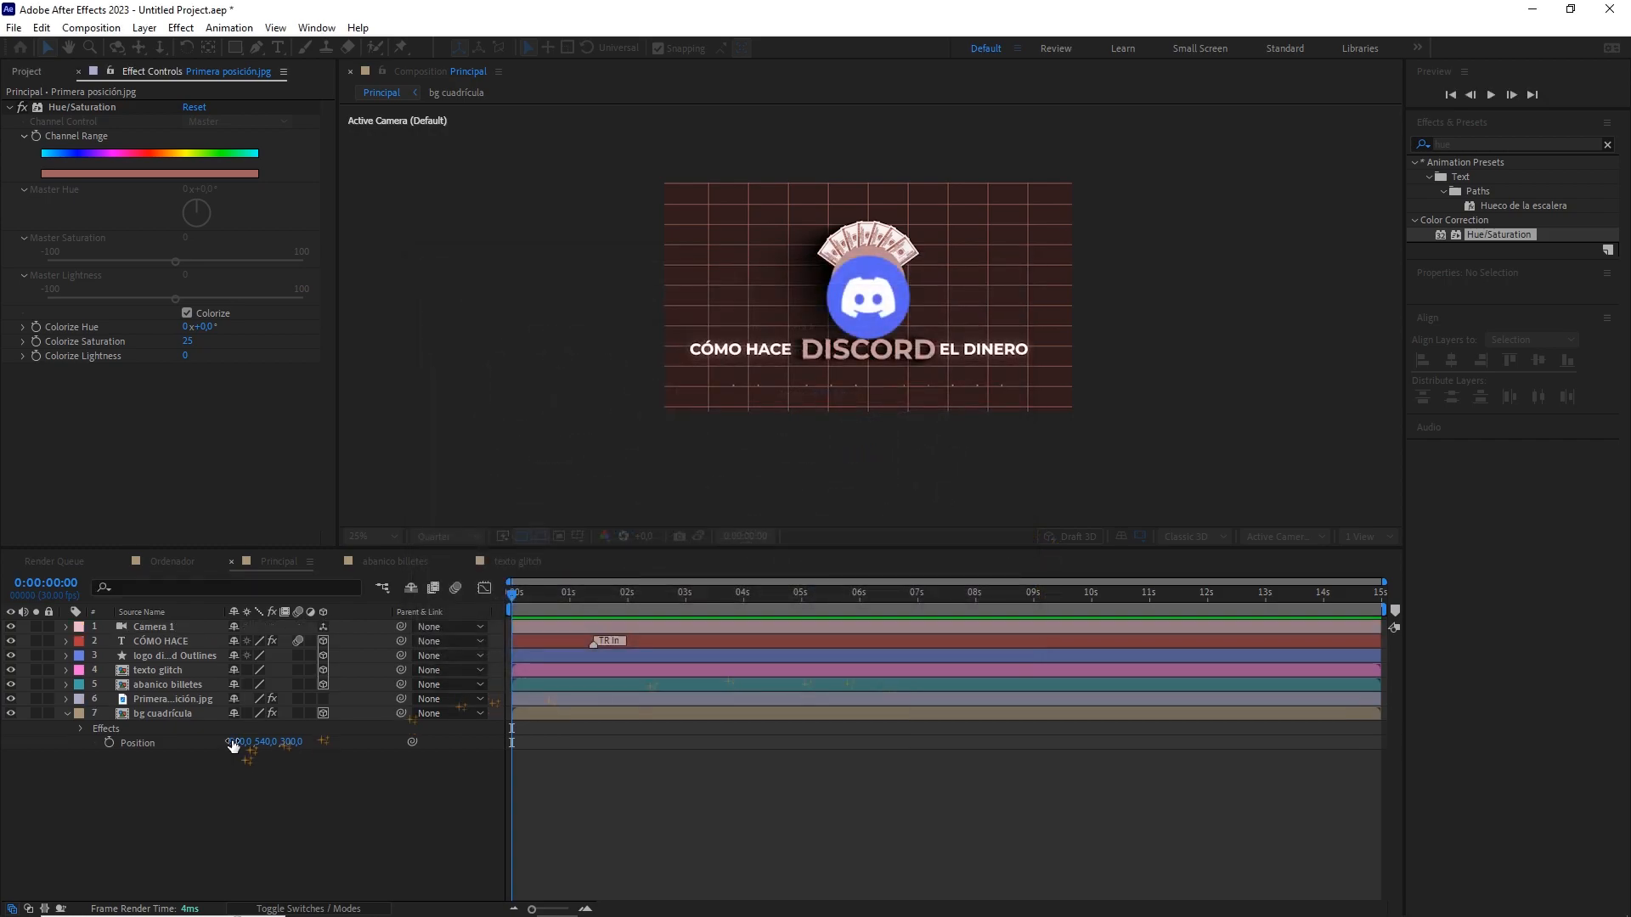
Add a null object to the Principal composition, make it a 3D layer and parent Camera 1 to it.
right_click(232, 773)
mouse_move(410, 571)
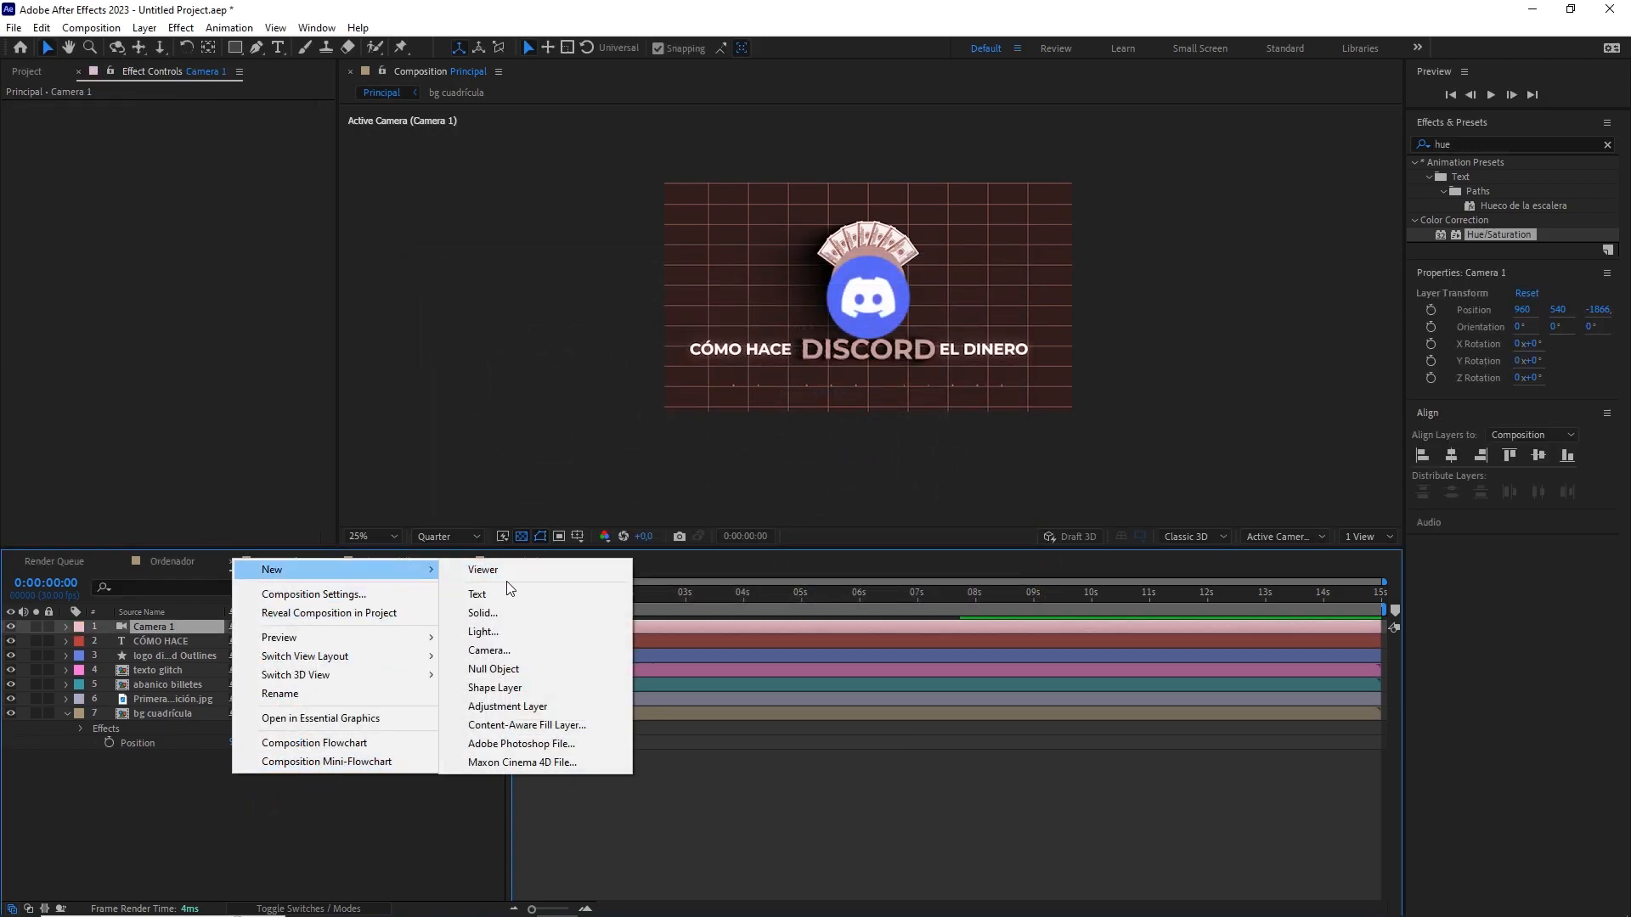
click(532, 671)
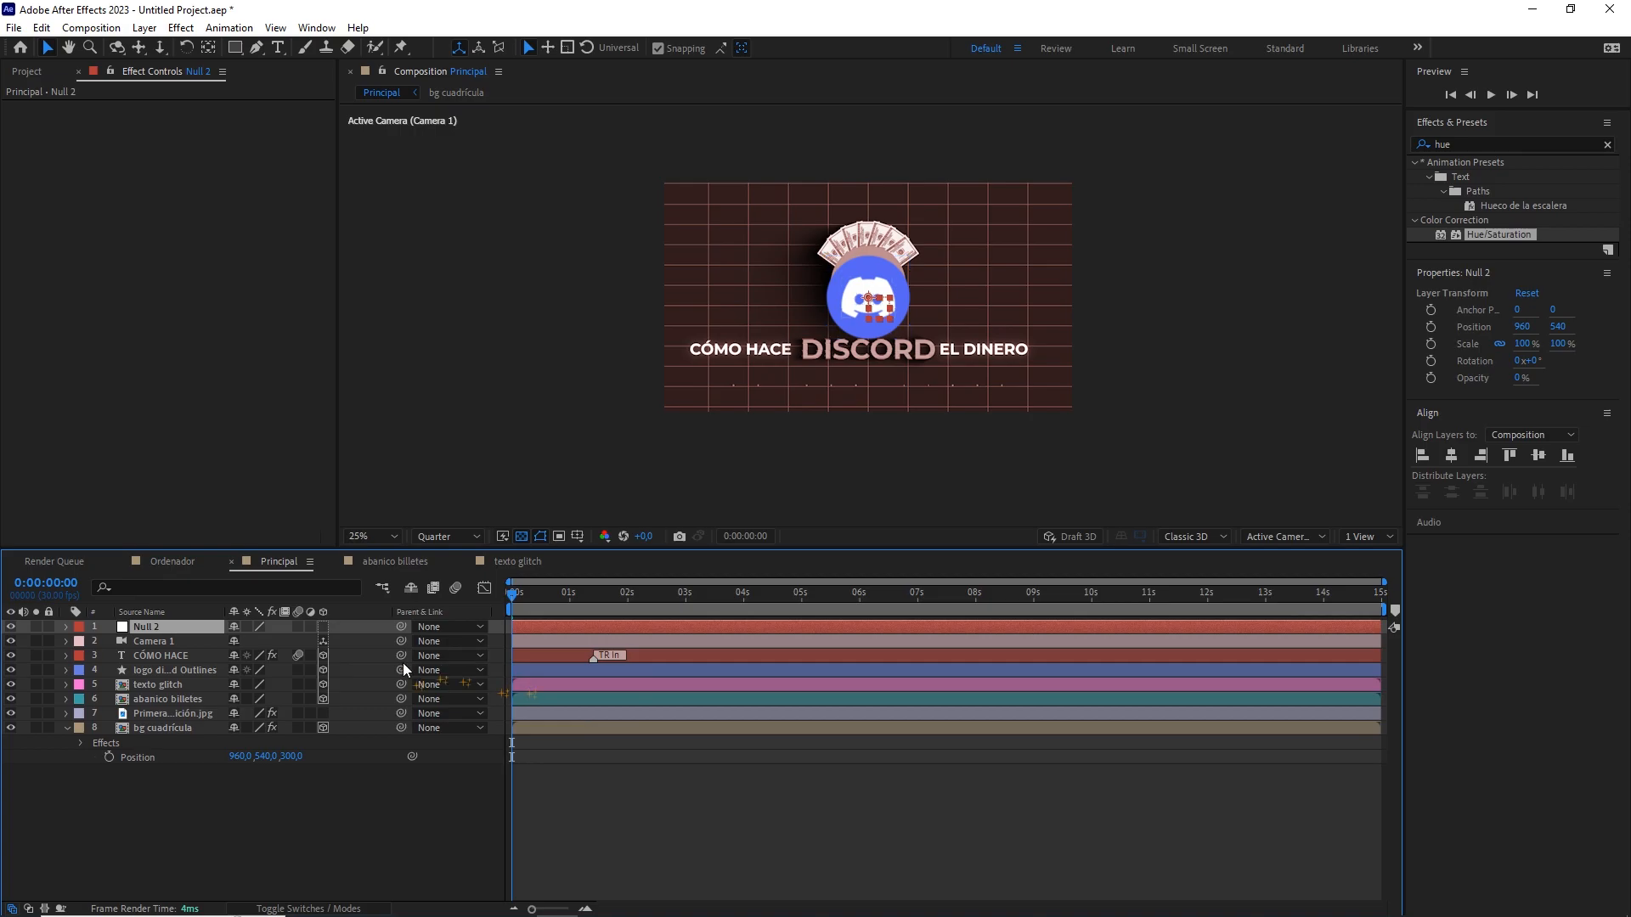
click(324, 629)
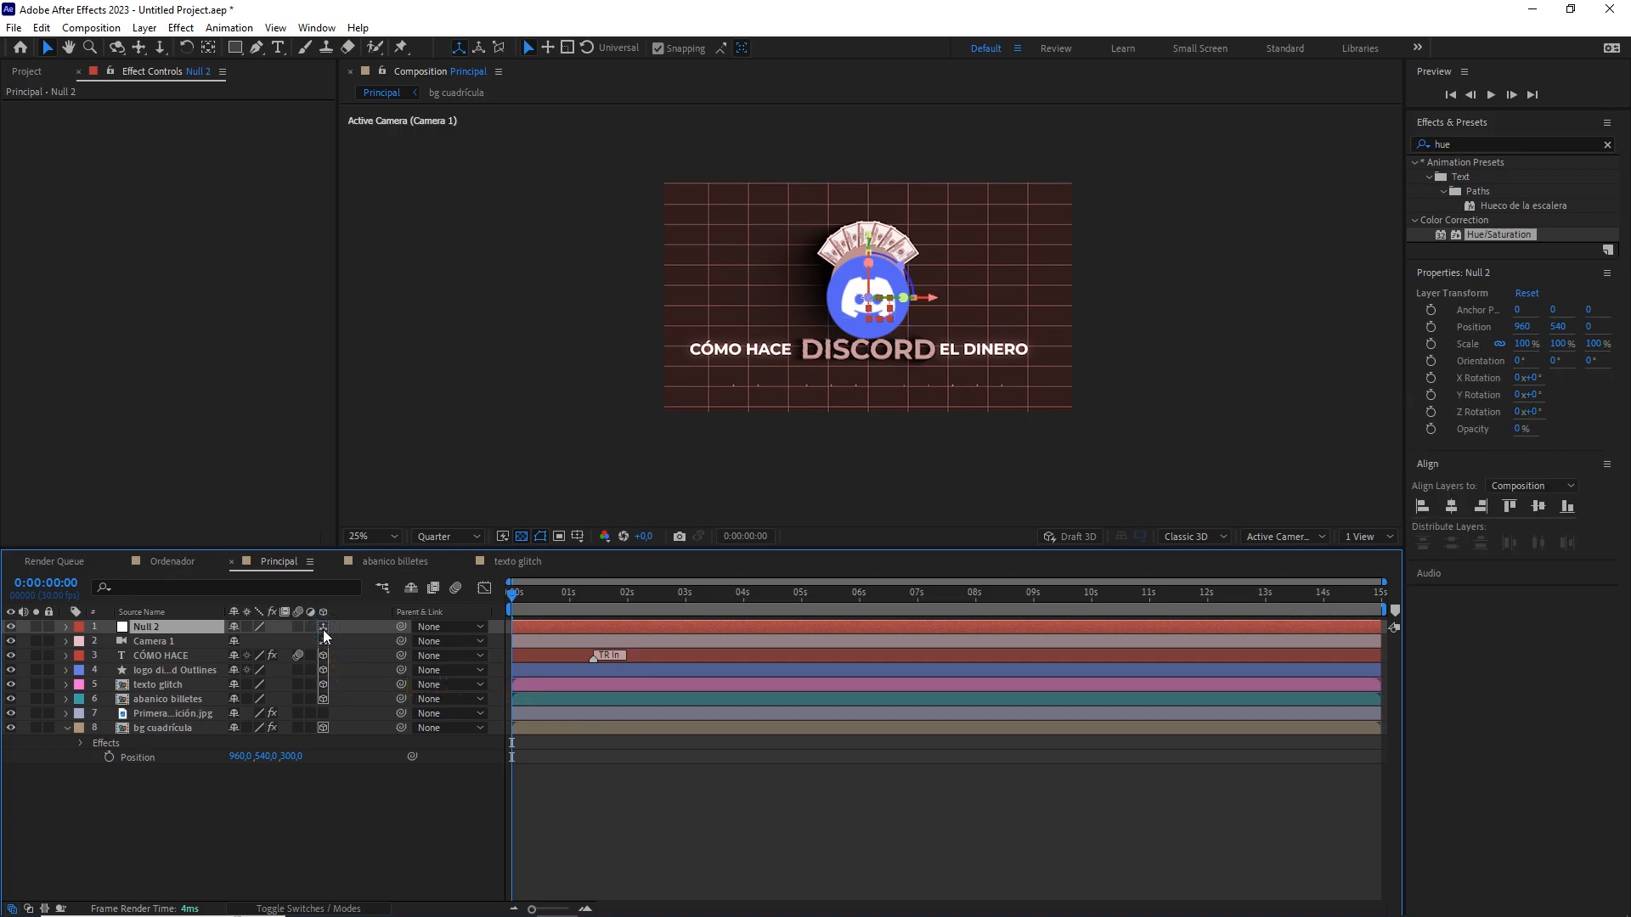
click(150, 643)
drag(399, 643, 364, 630)
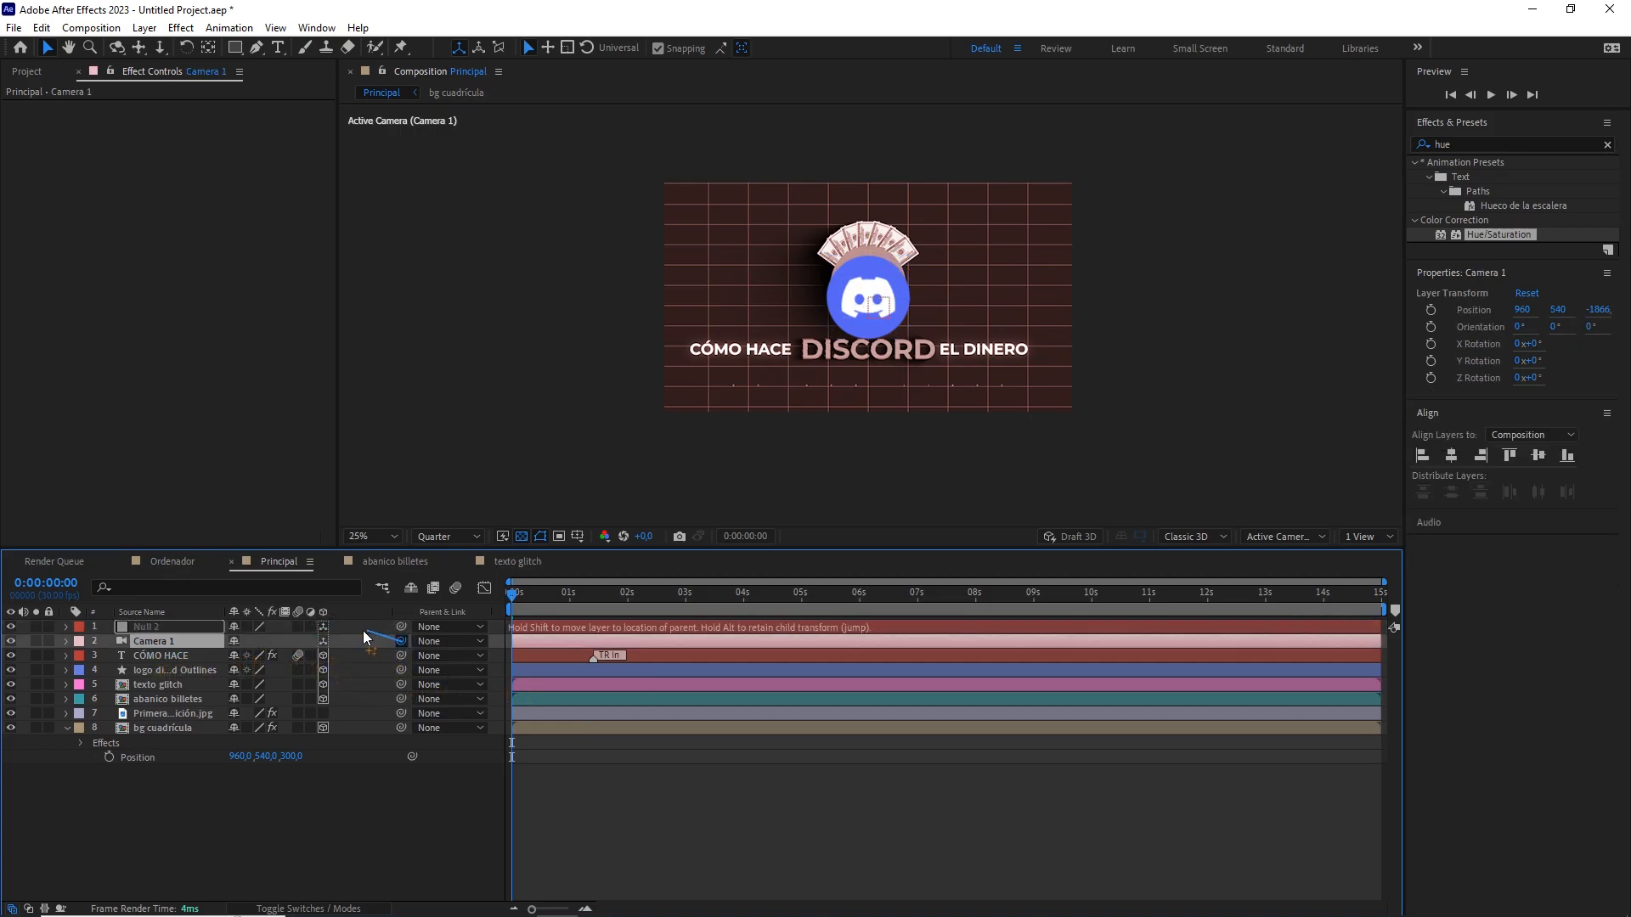
Hide the Primera posición.jpg layer and keyframe the camera null's Z position at -800 at 0:00:00:00.
click(195, 626)
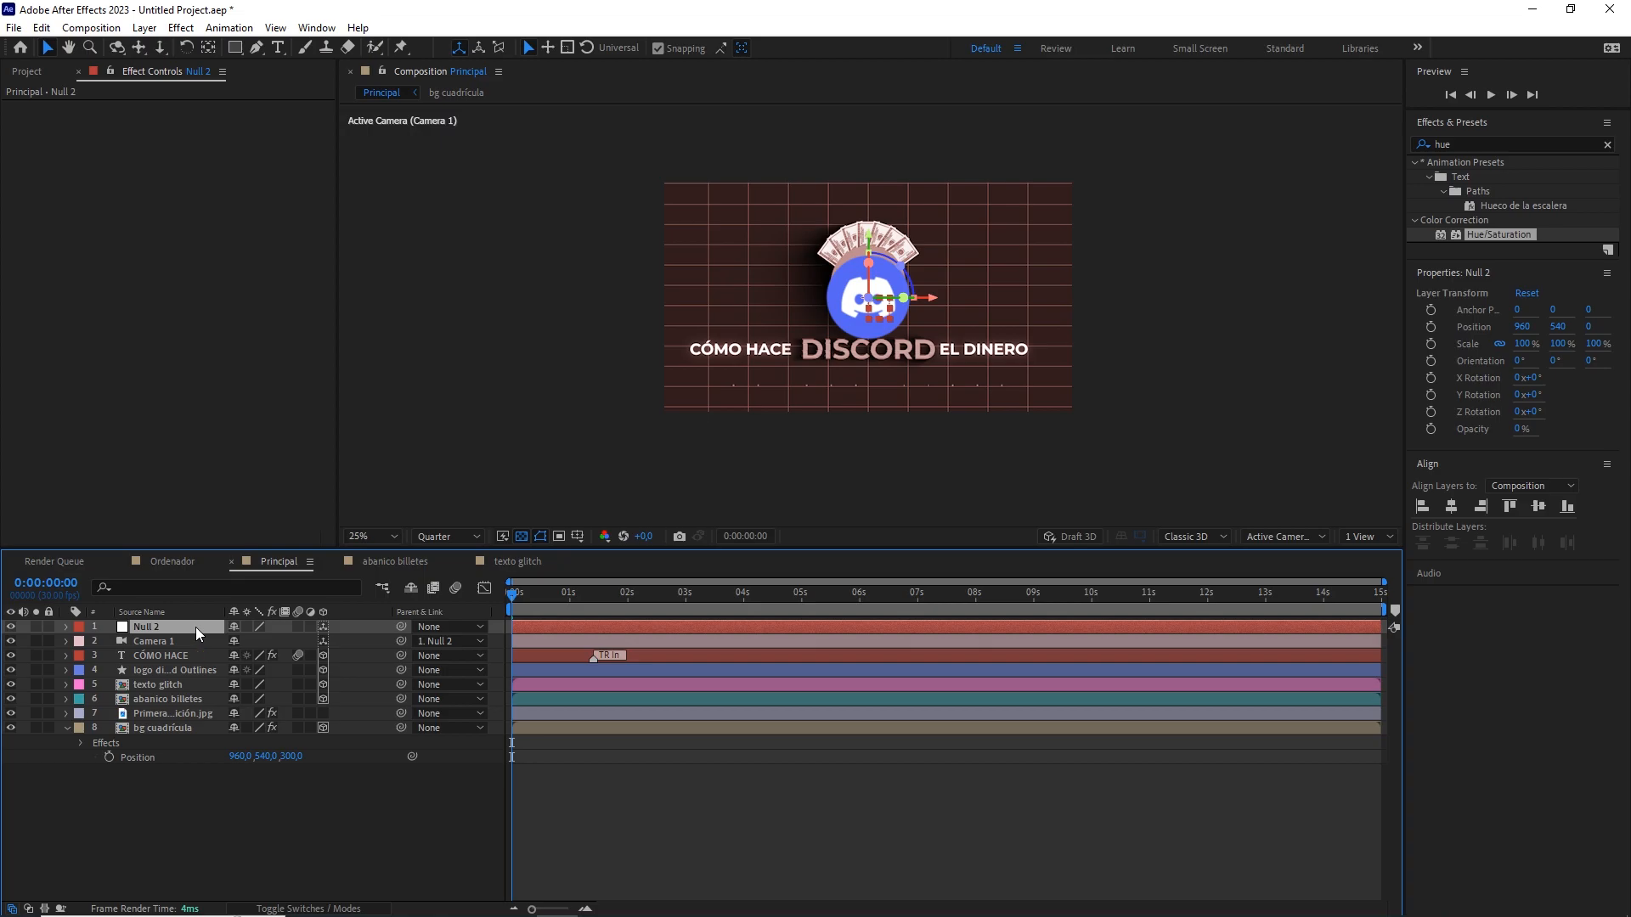
key(p)
click(51, 727)
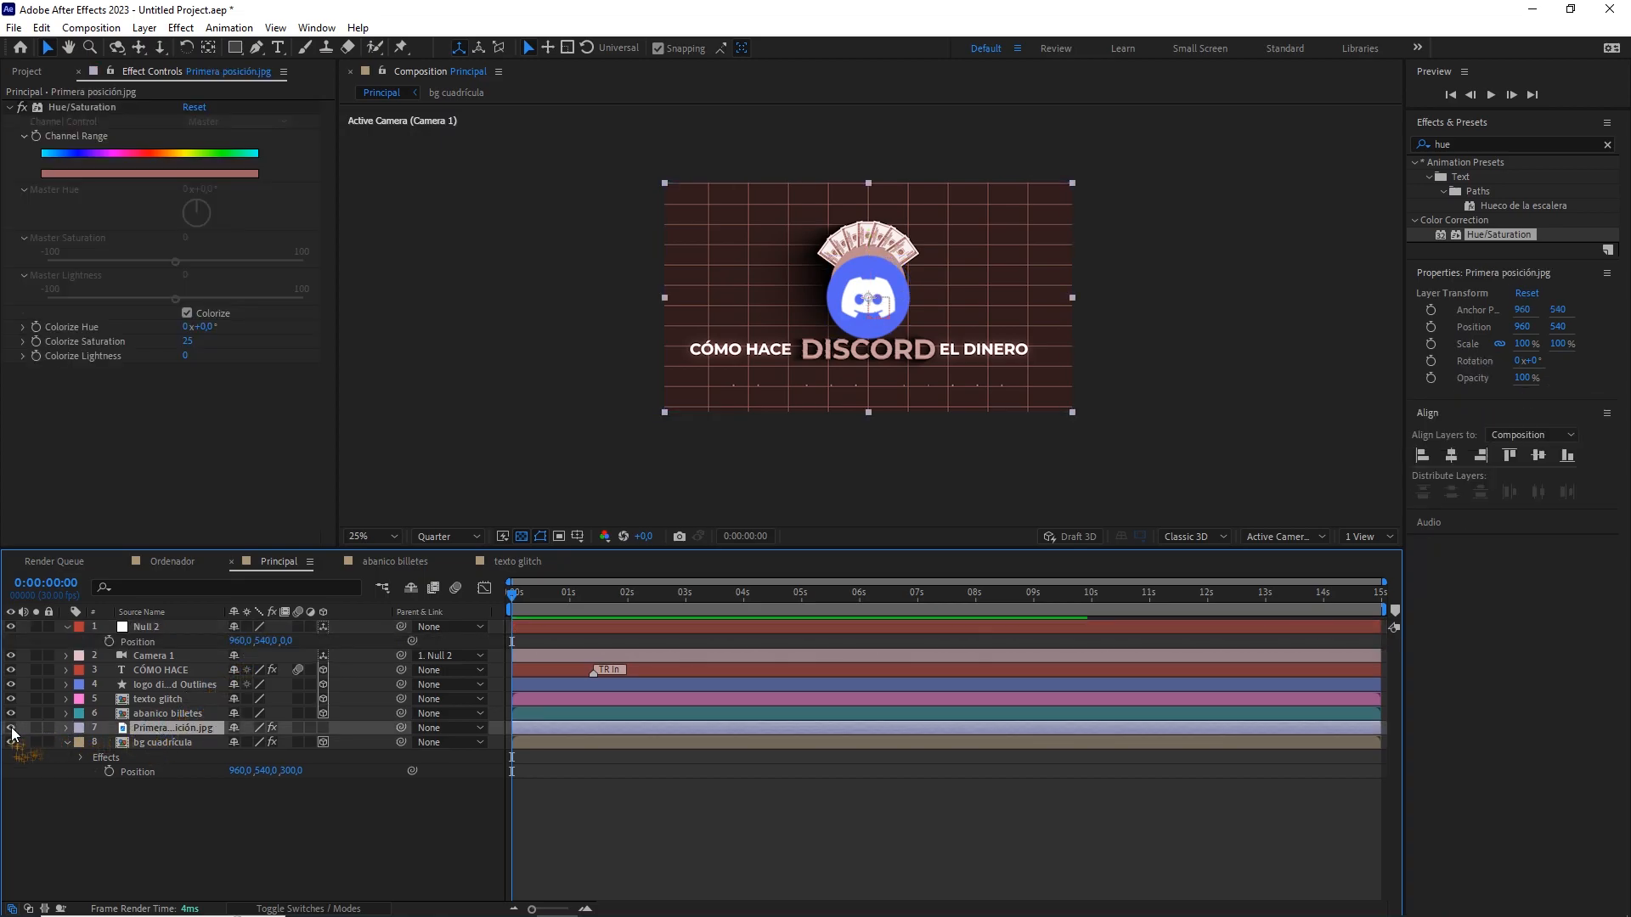
click(10, 728)
drag(285, 640, 195, 653)
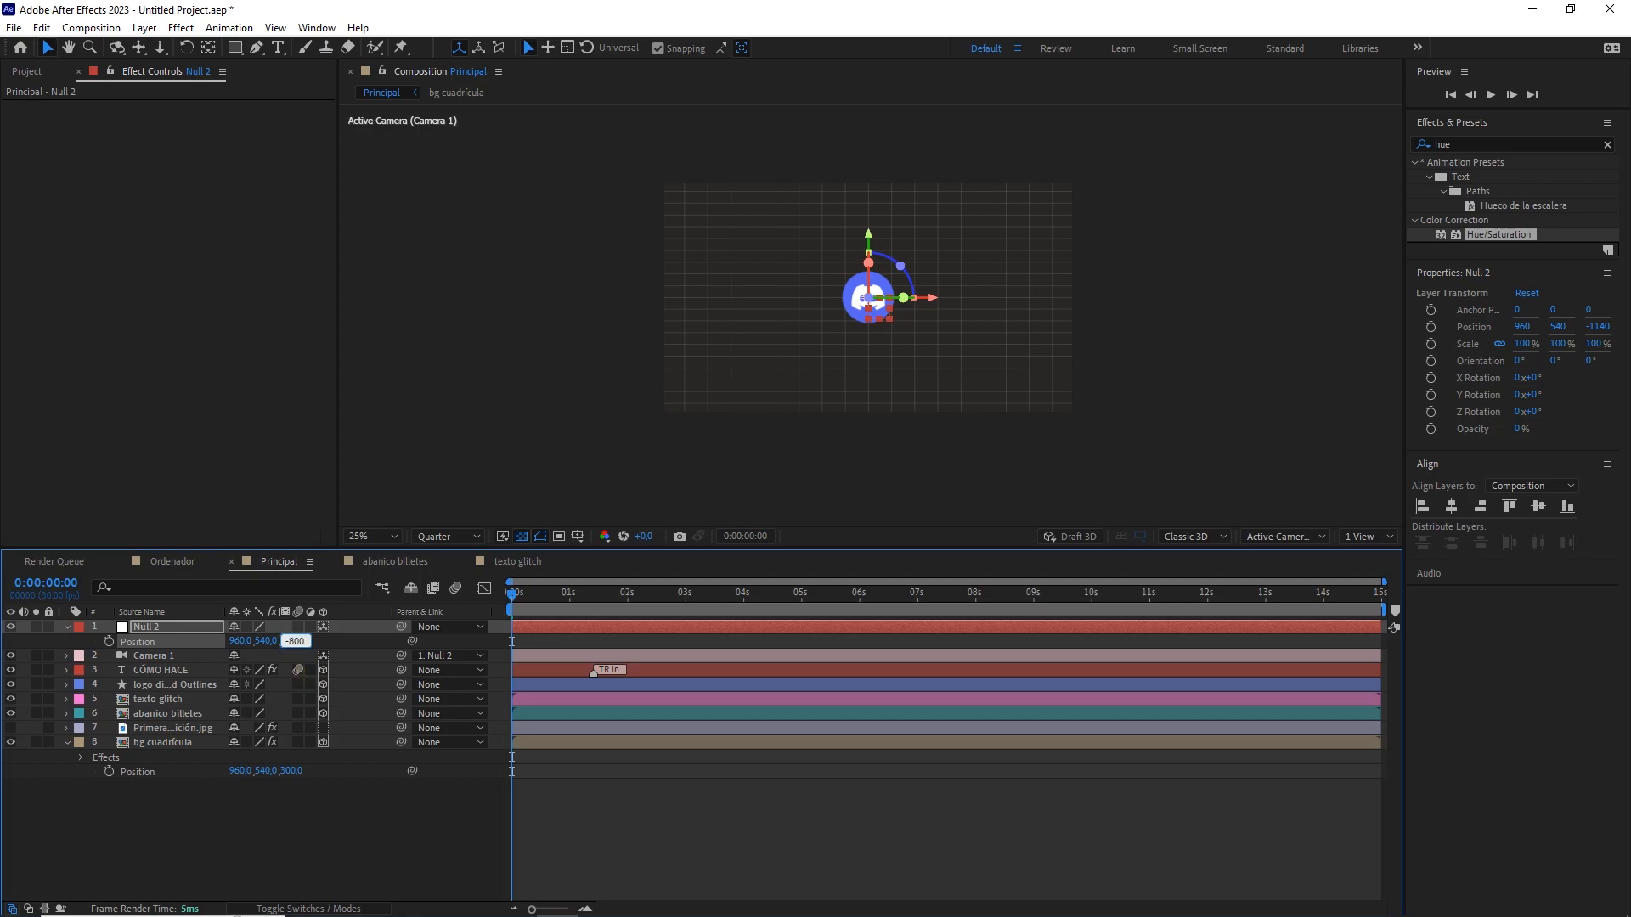
click(406, 803)
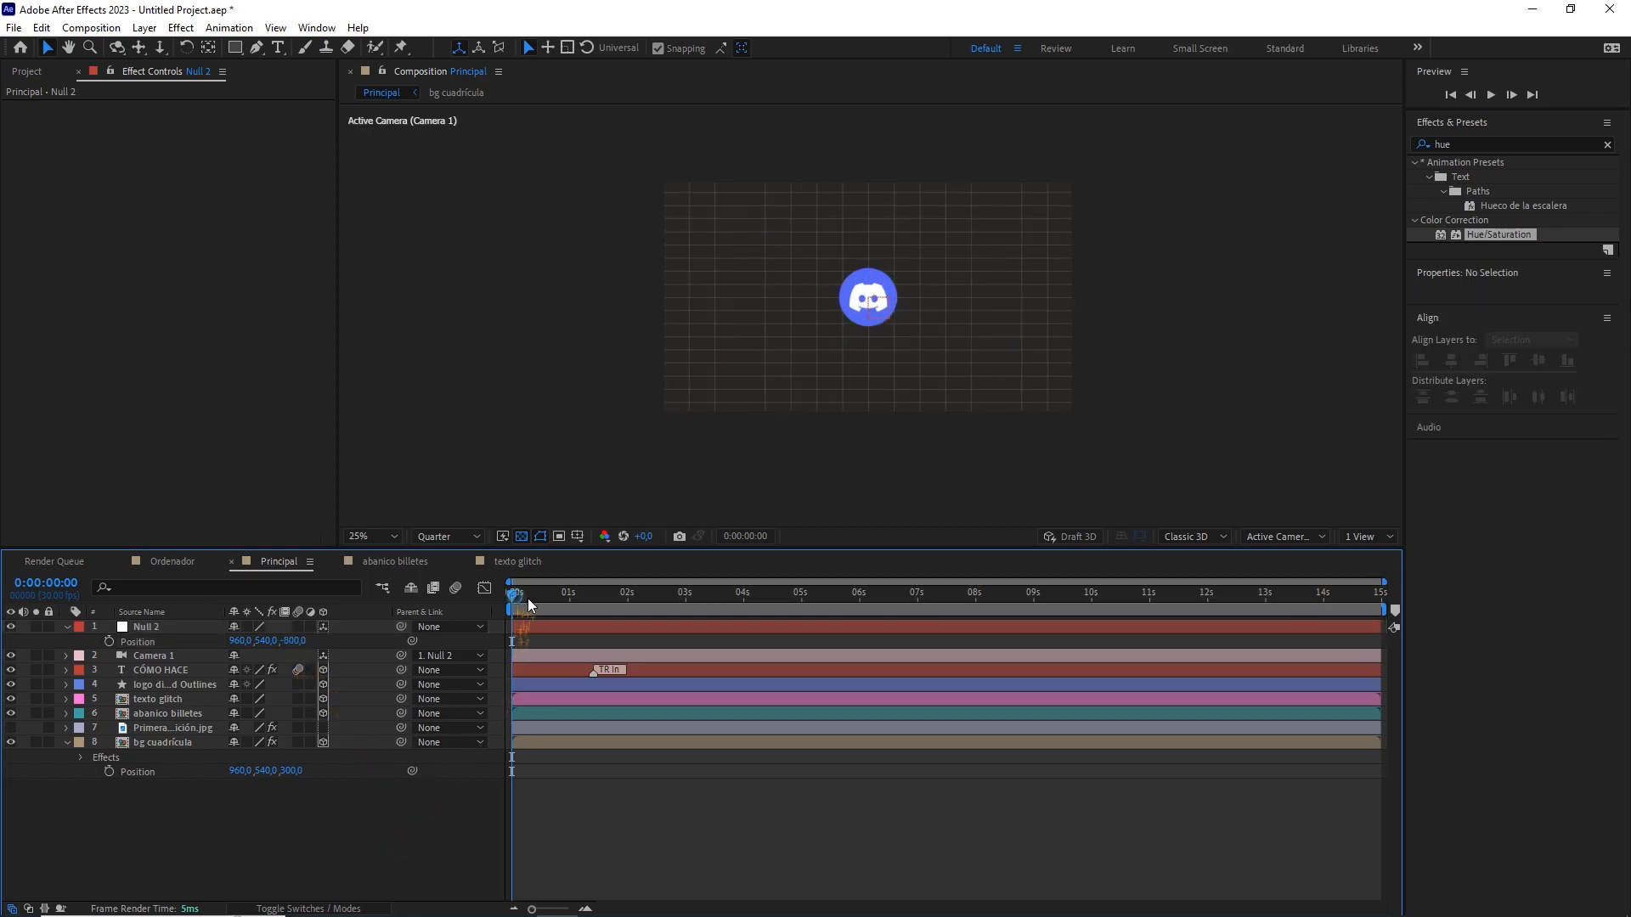
drag(528, 598, 421, 603)
click(109, 642)
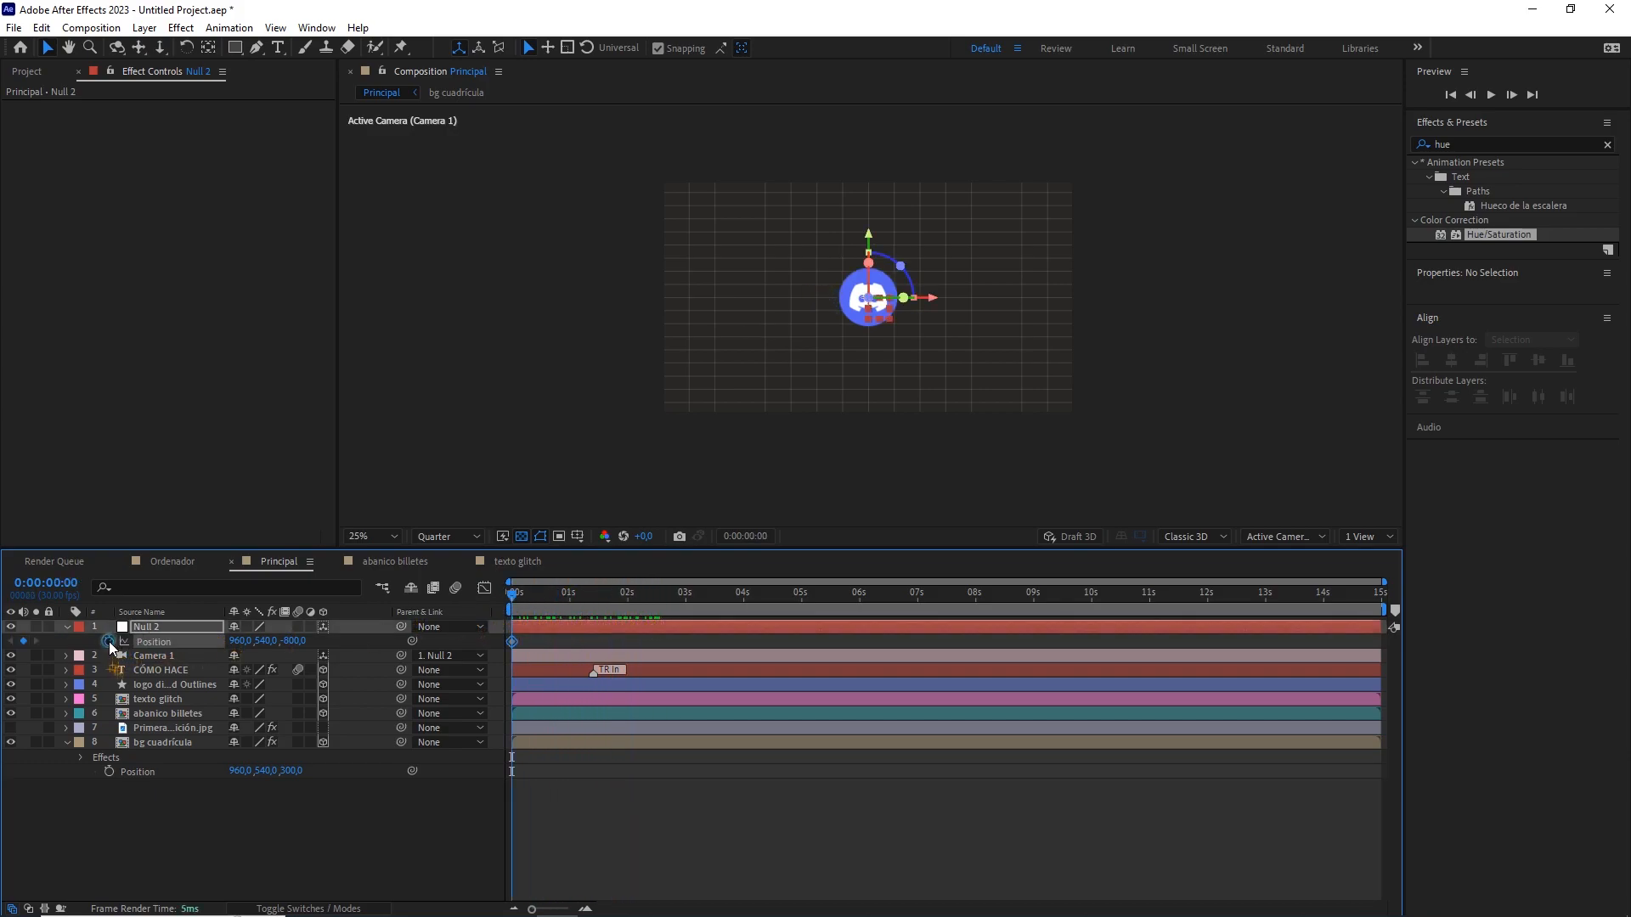
Keyframe the camera null's Z position at -200 at 0:00:01:00.
drag(558, 605, 569, 608)
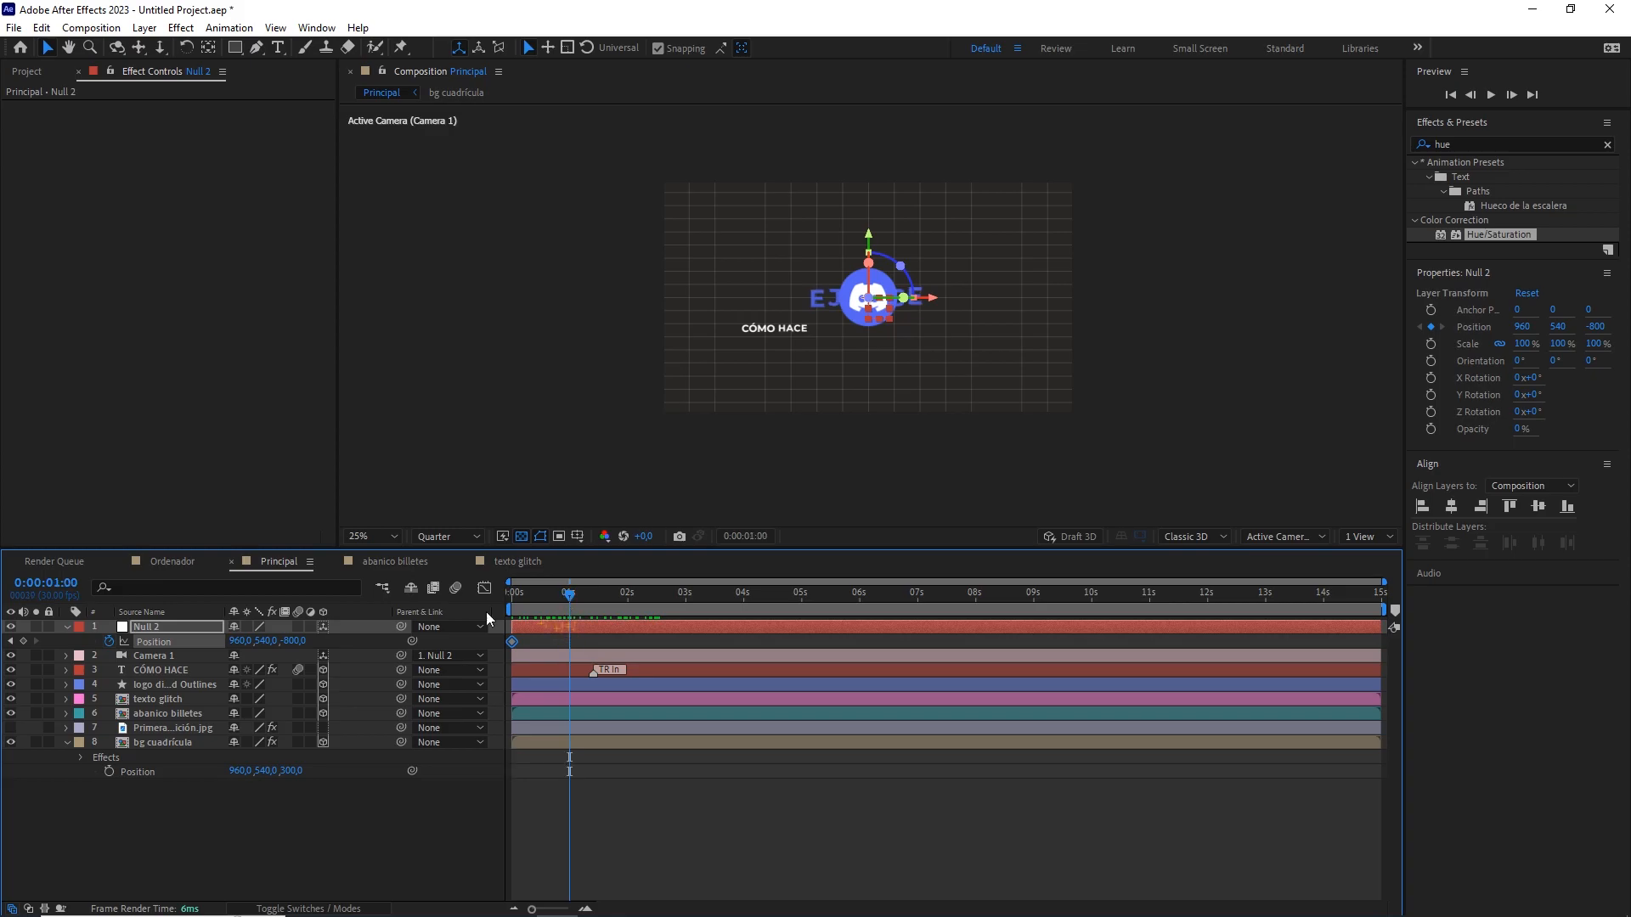
drag(290, 641, 320, 640)
click(296, 641)
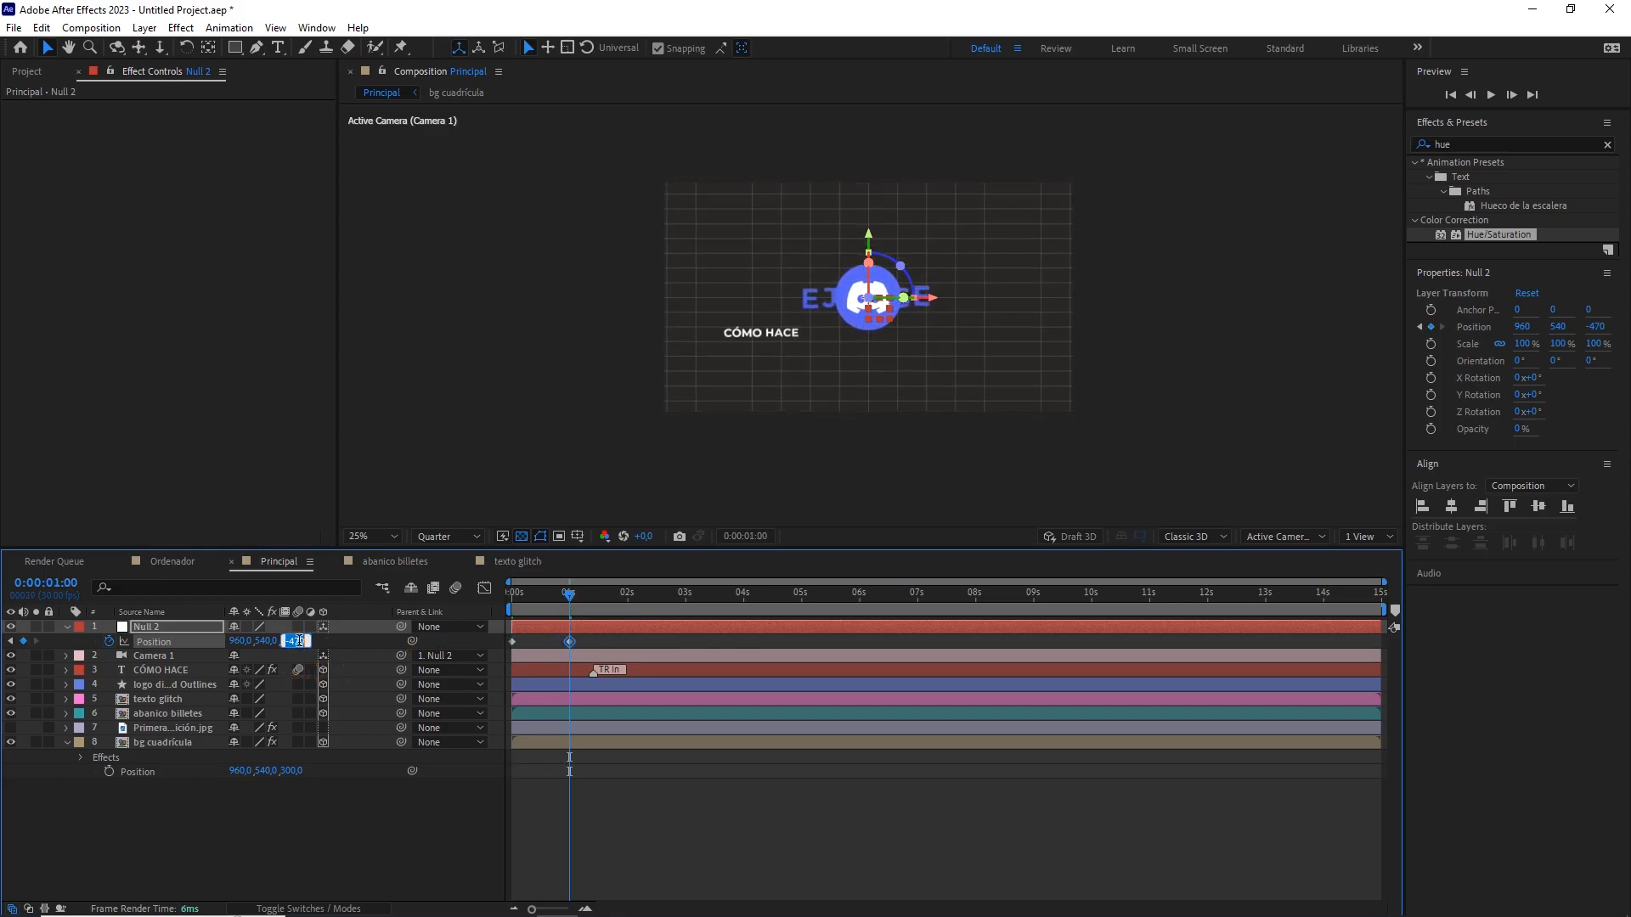
key(Return)
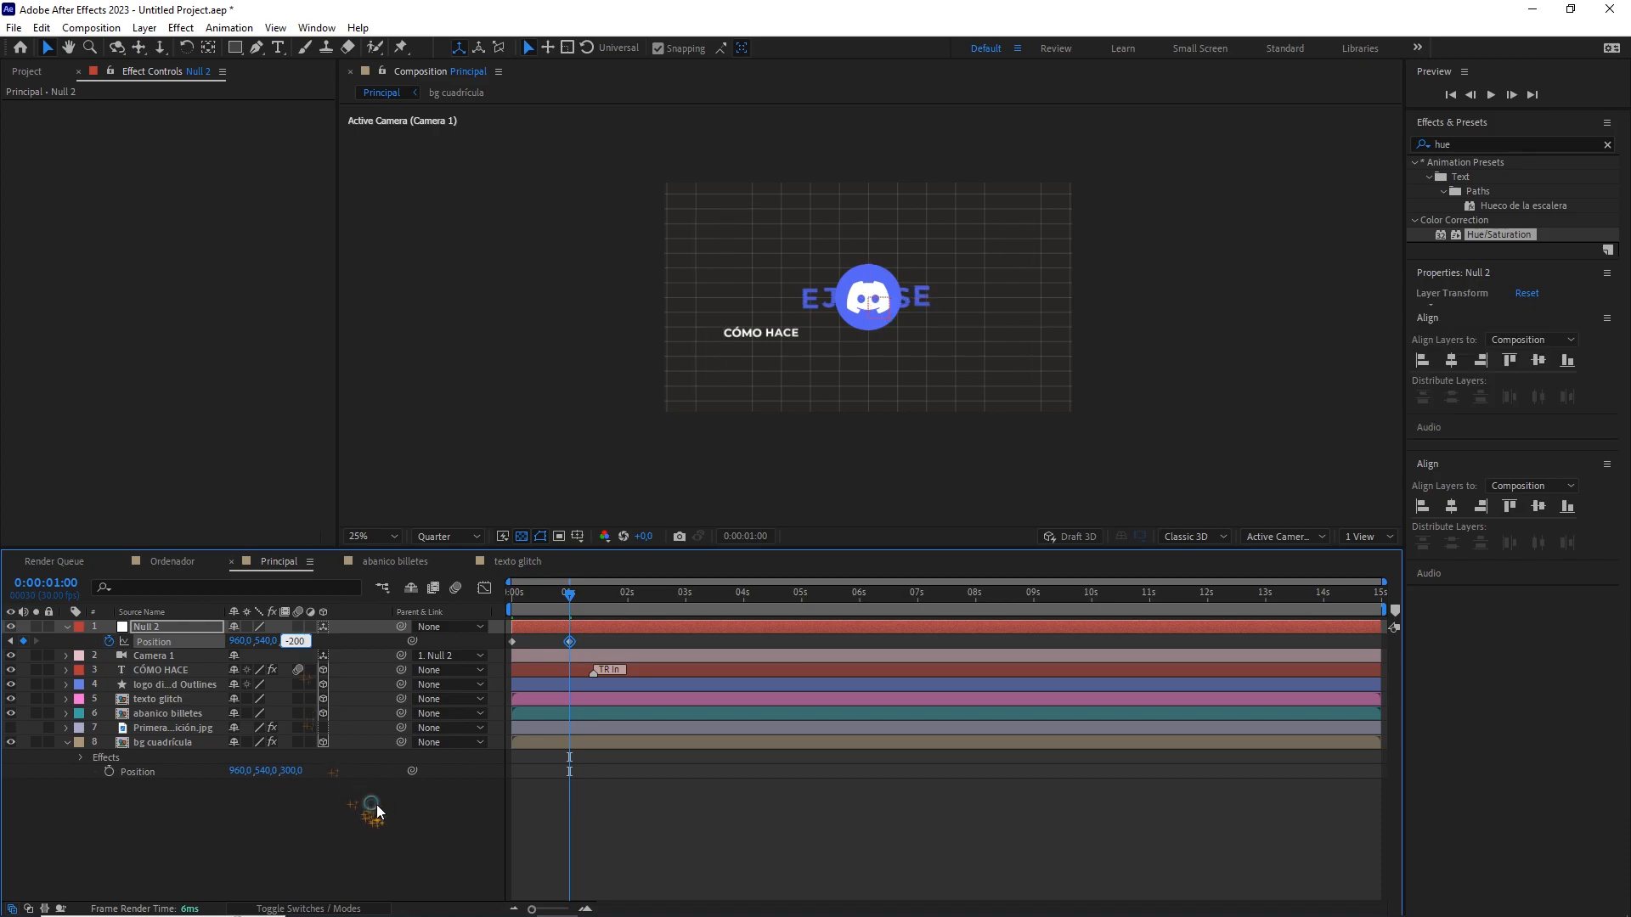
click(375, 803)
Keyframe the camera null's Z position at 250 at 0:00:02:05.
drag(569, 595, 637, 610)
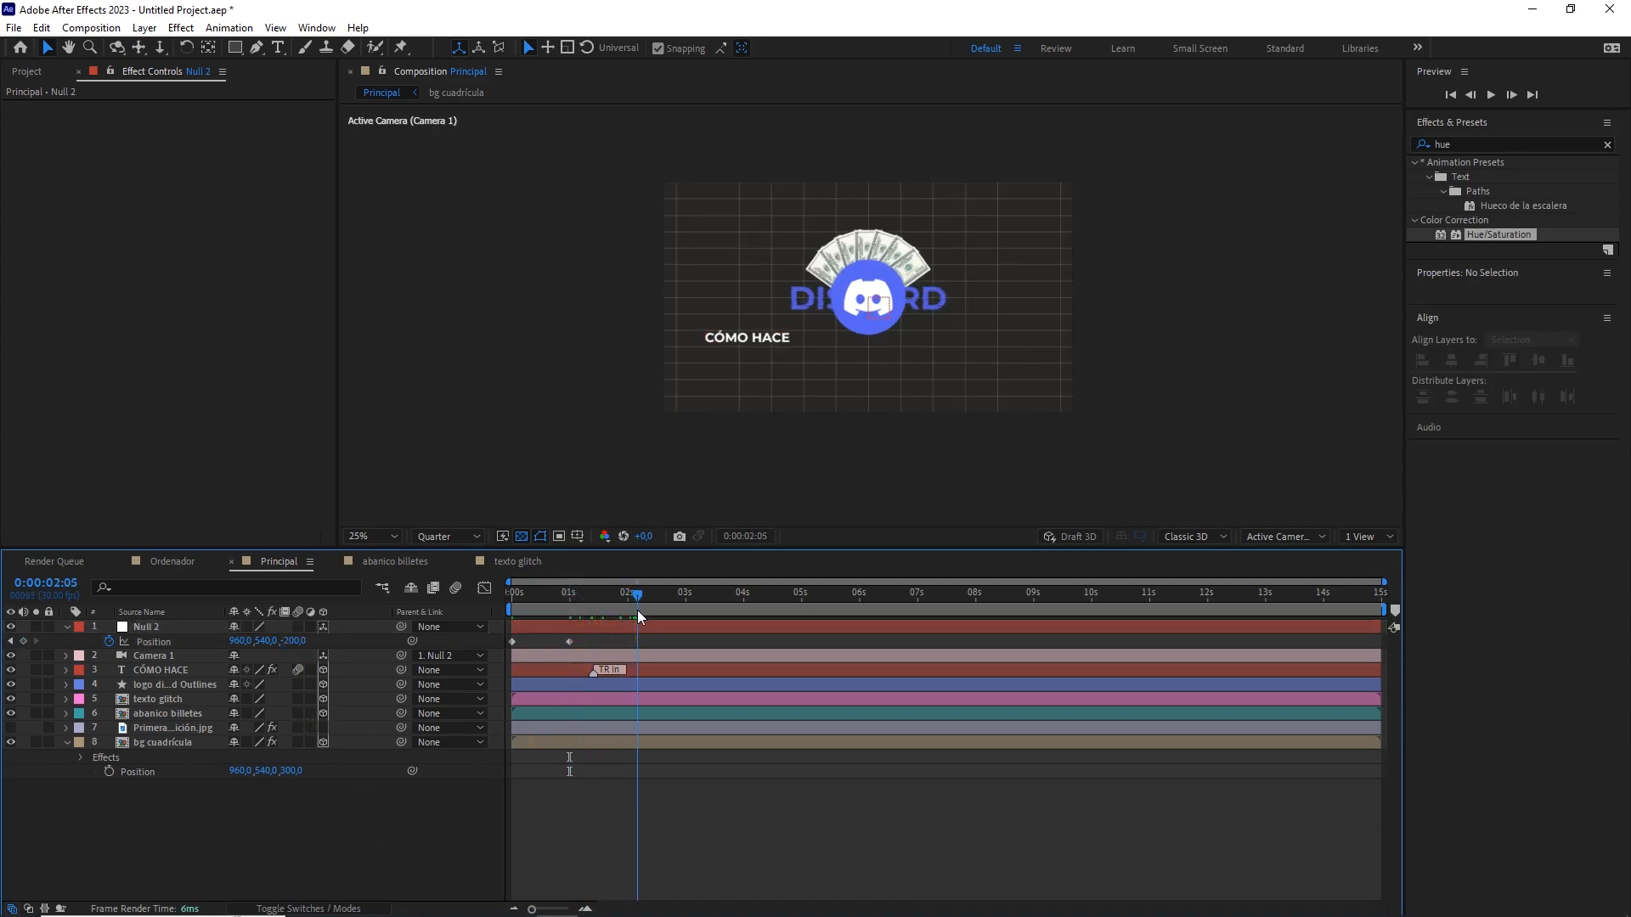
click(46, 584)
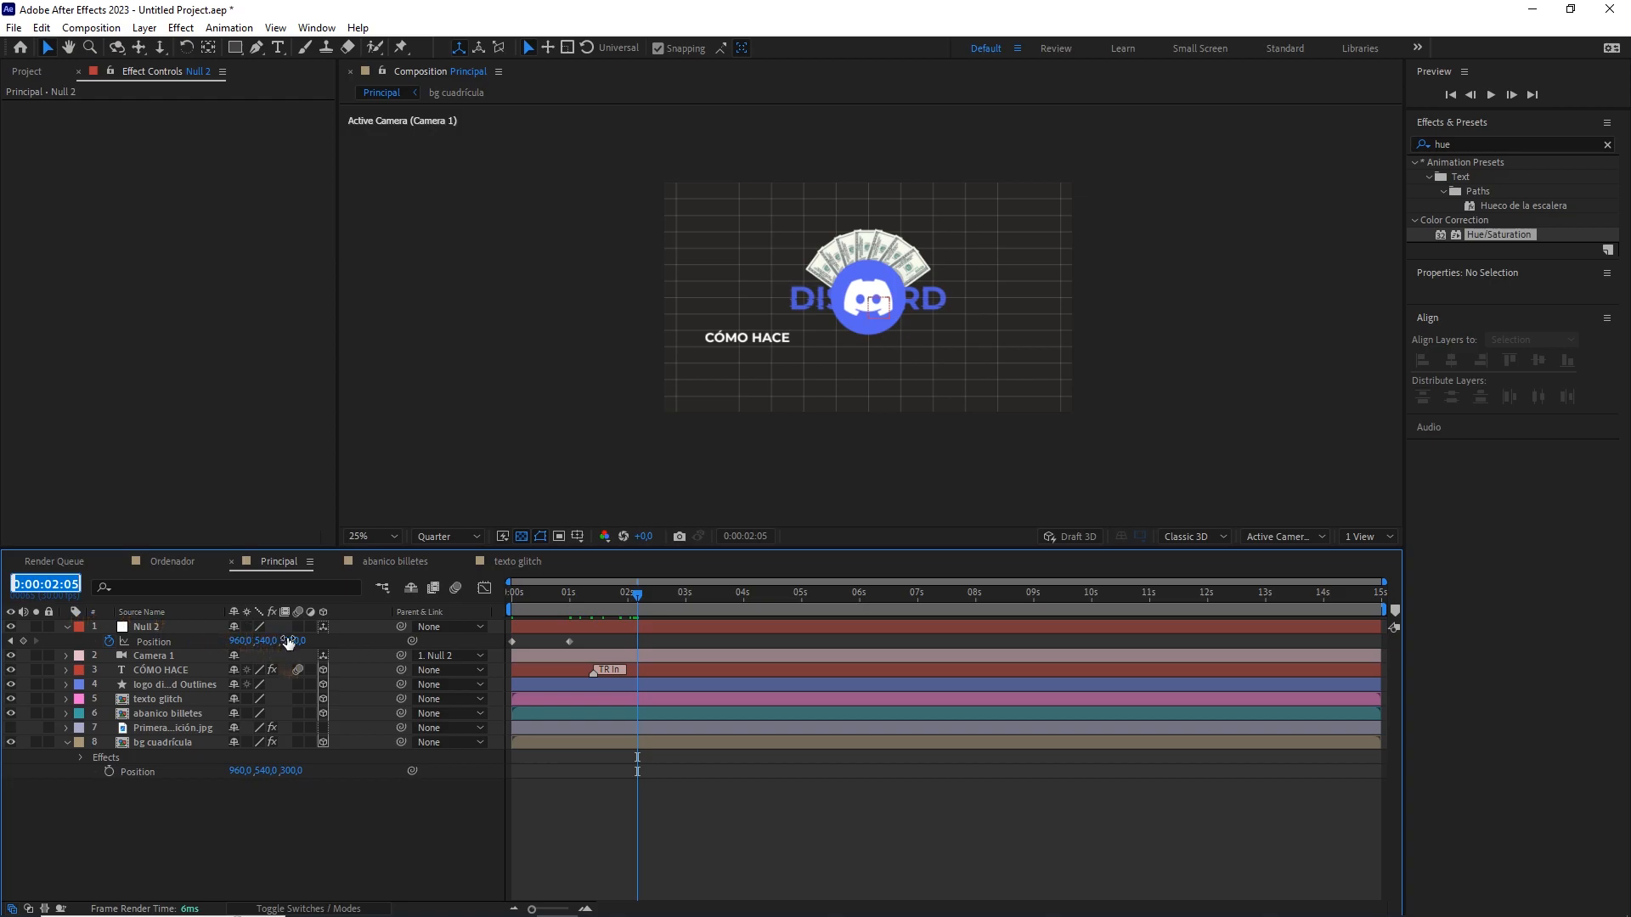
drag(289, 643, 298, 642)
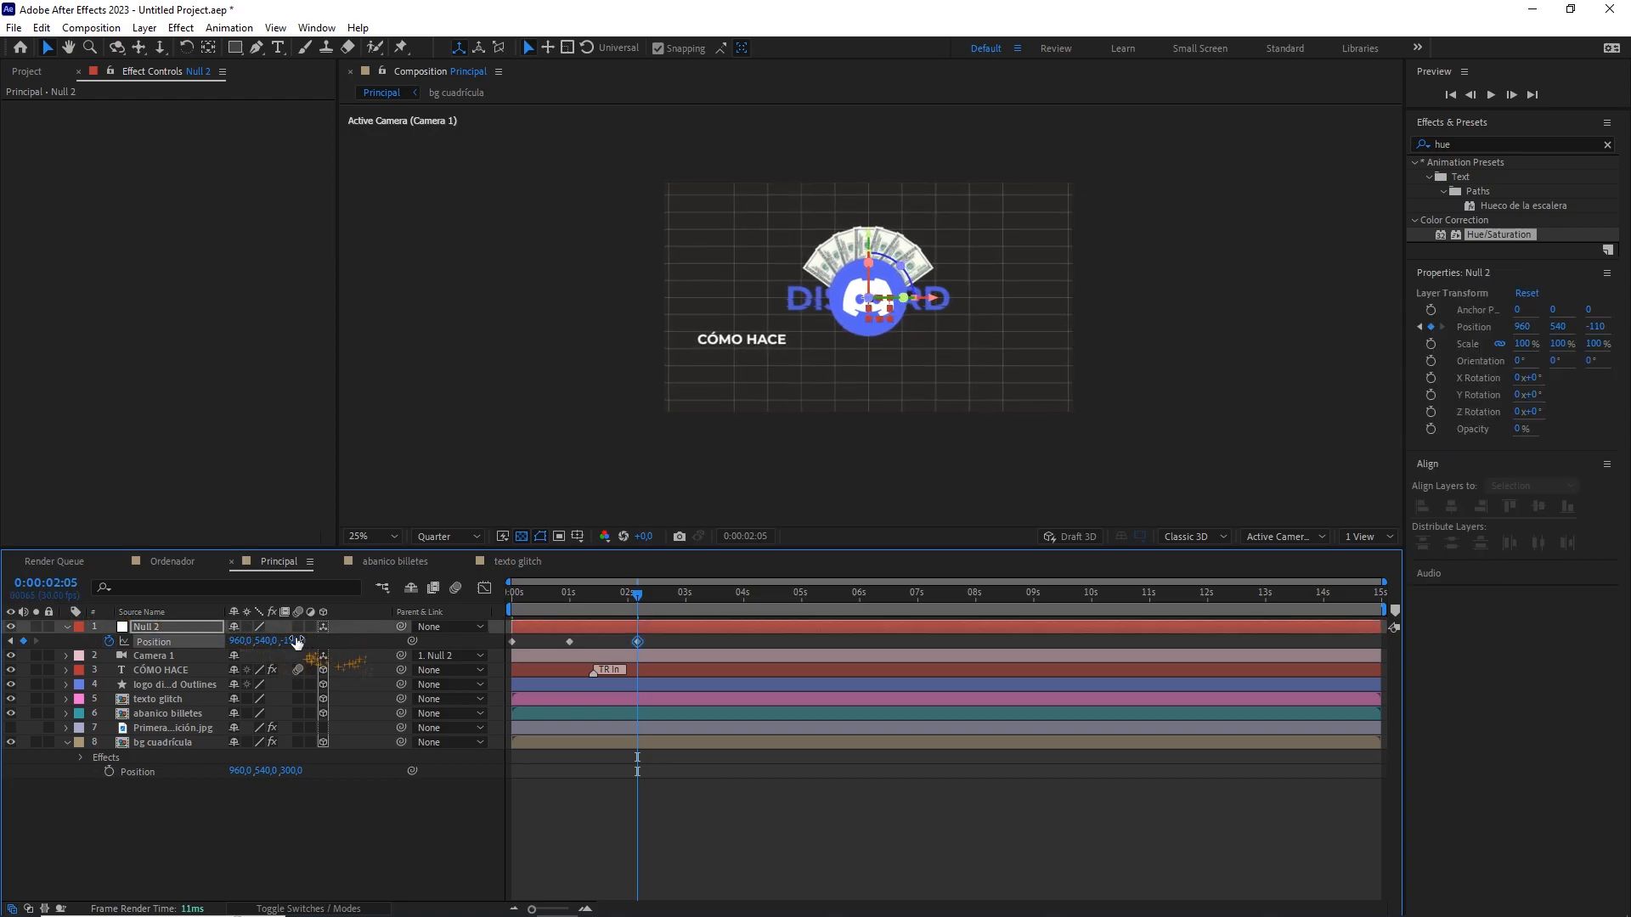
click(296, 642)
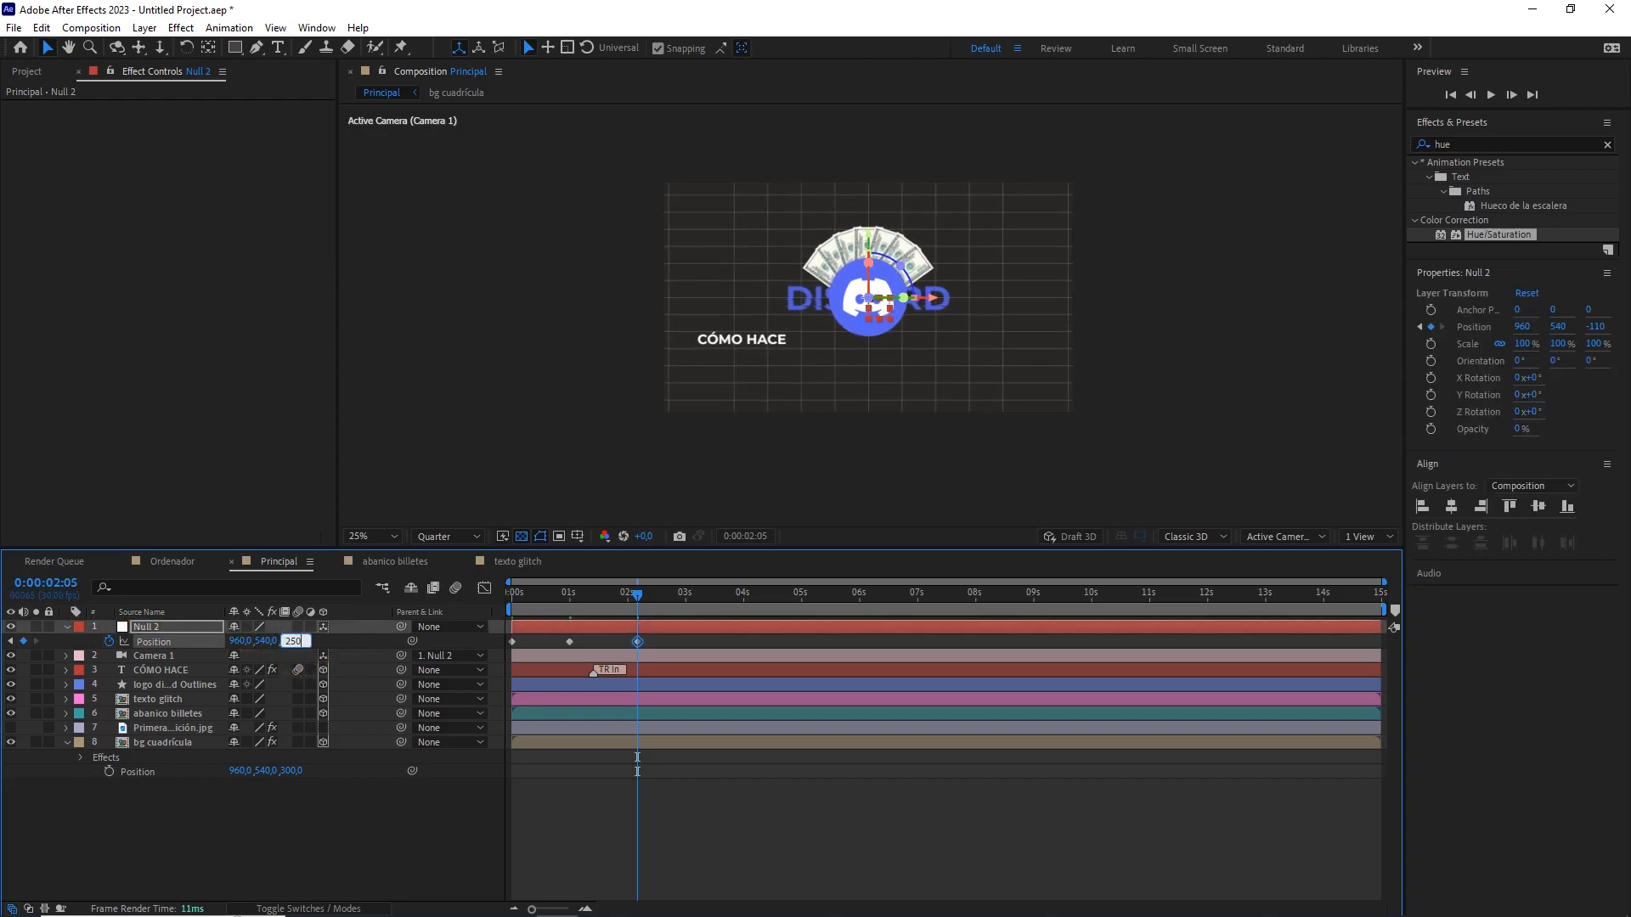
click(391, 828)
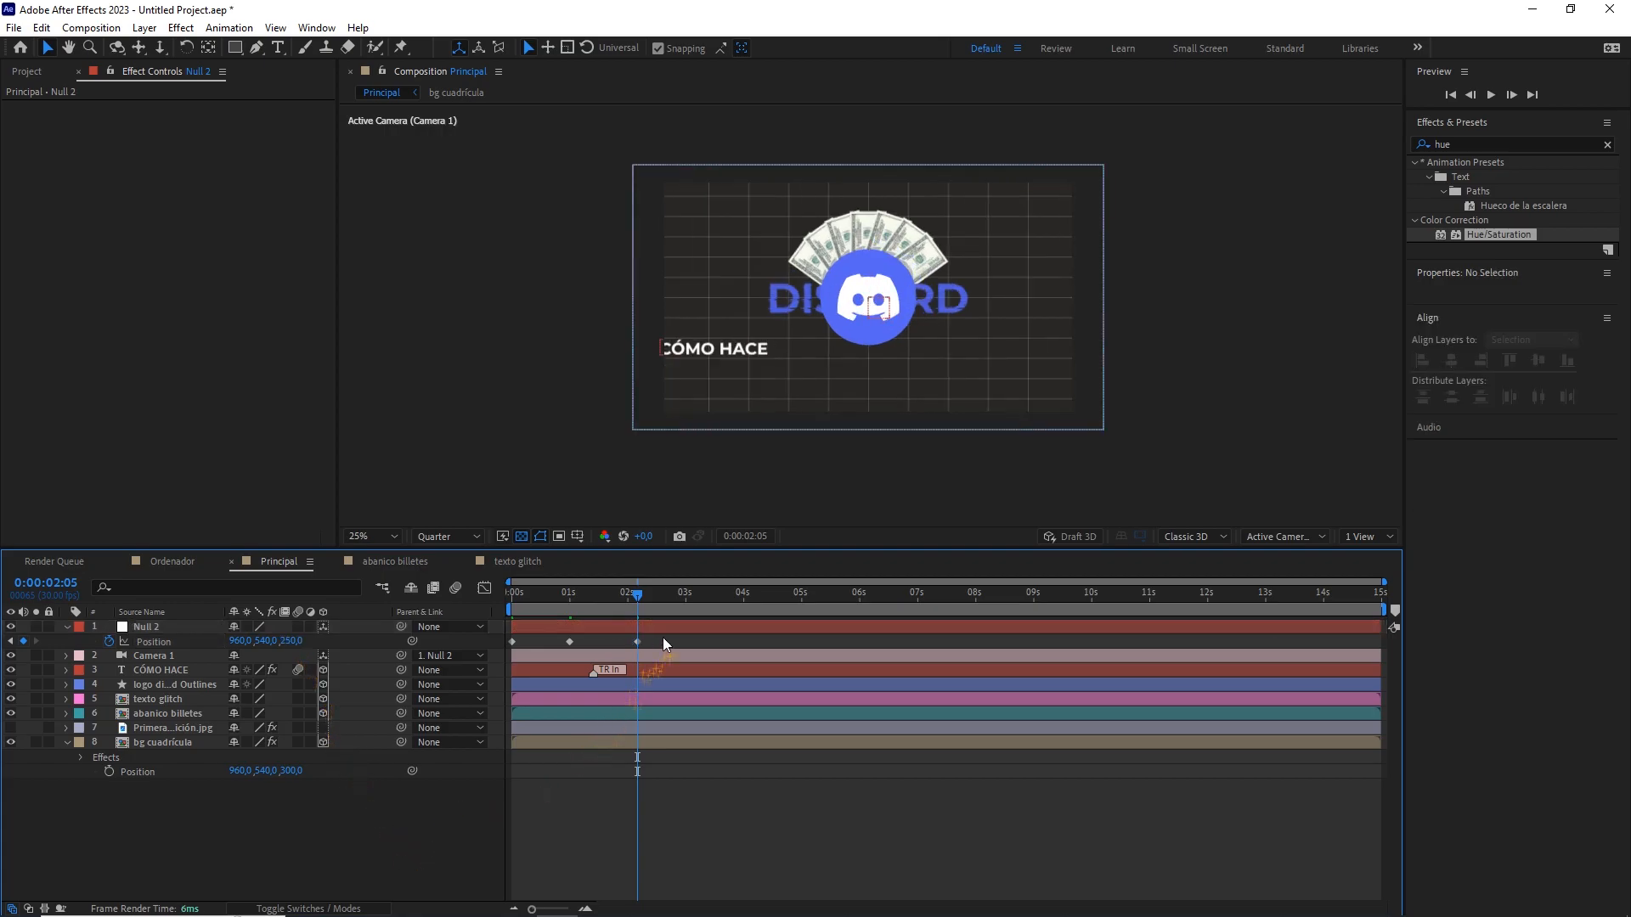
Easy Ease the null's three position keyframes and shape the speed graph so the first move starts fast and slows towards 0:00:01:00, checking it in playback.
drag(665, 644, 498, 654)
key(F9)
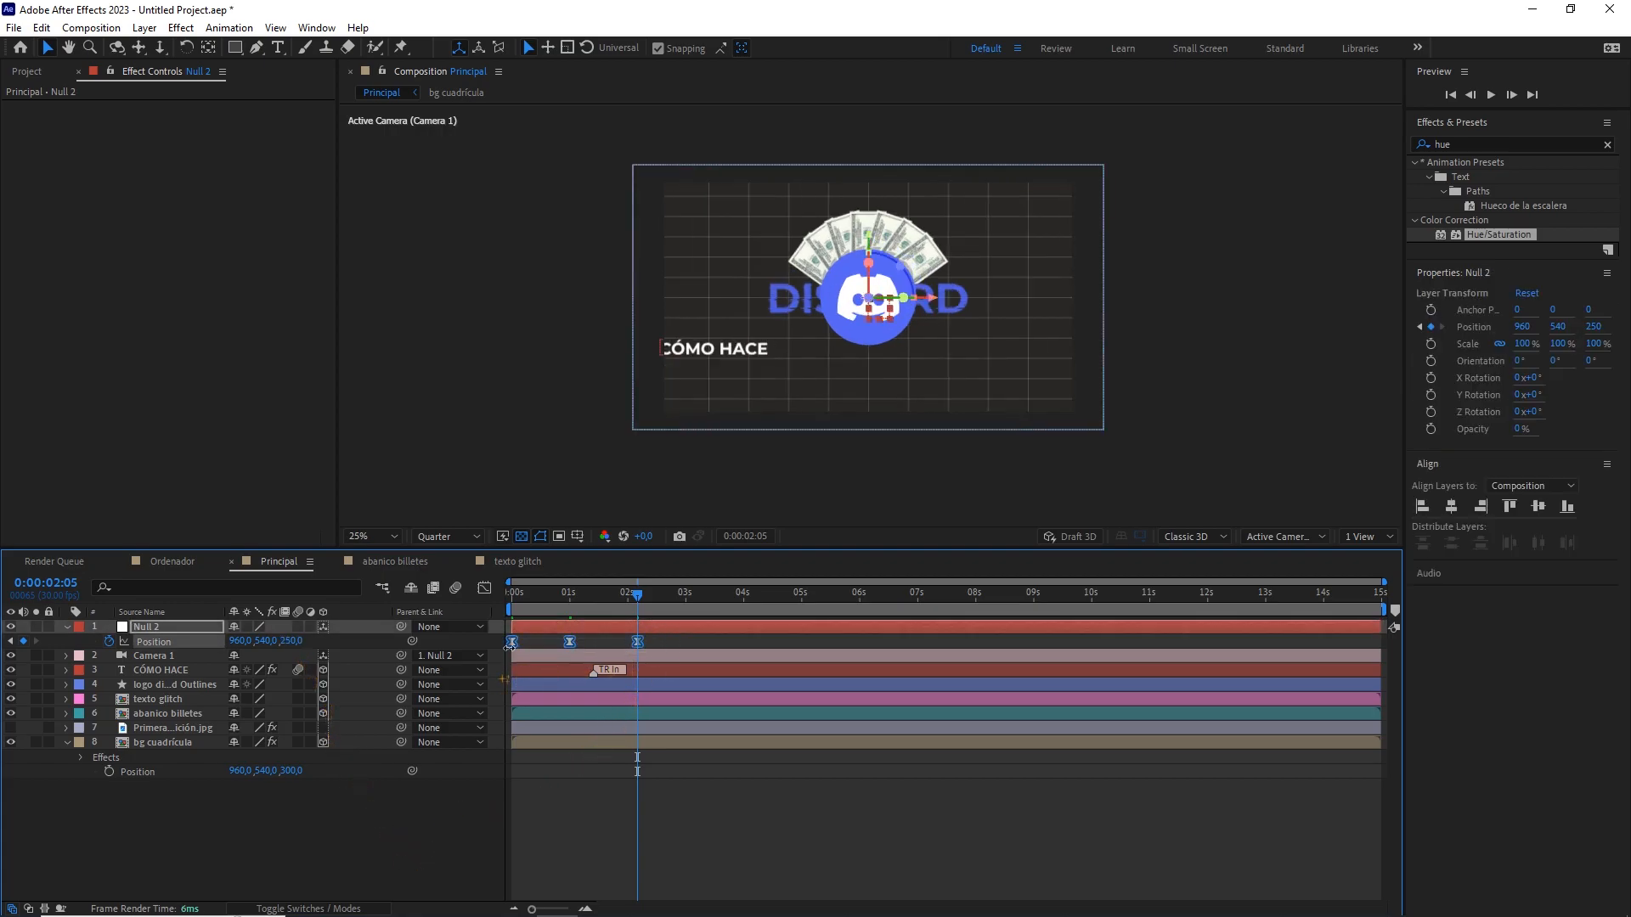
click(484, 588)
drag(528, 907, 583, 860)
key(Home)
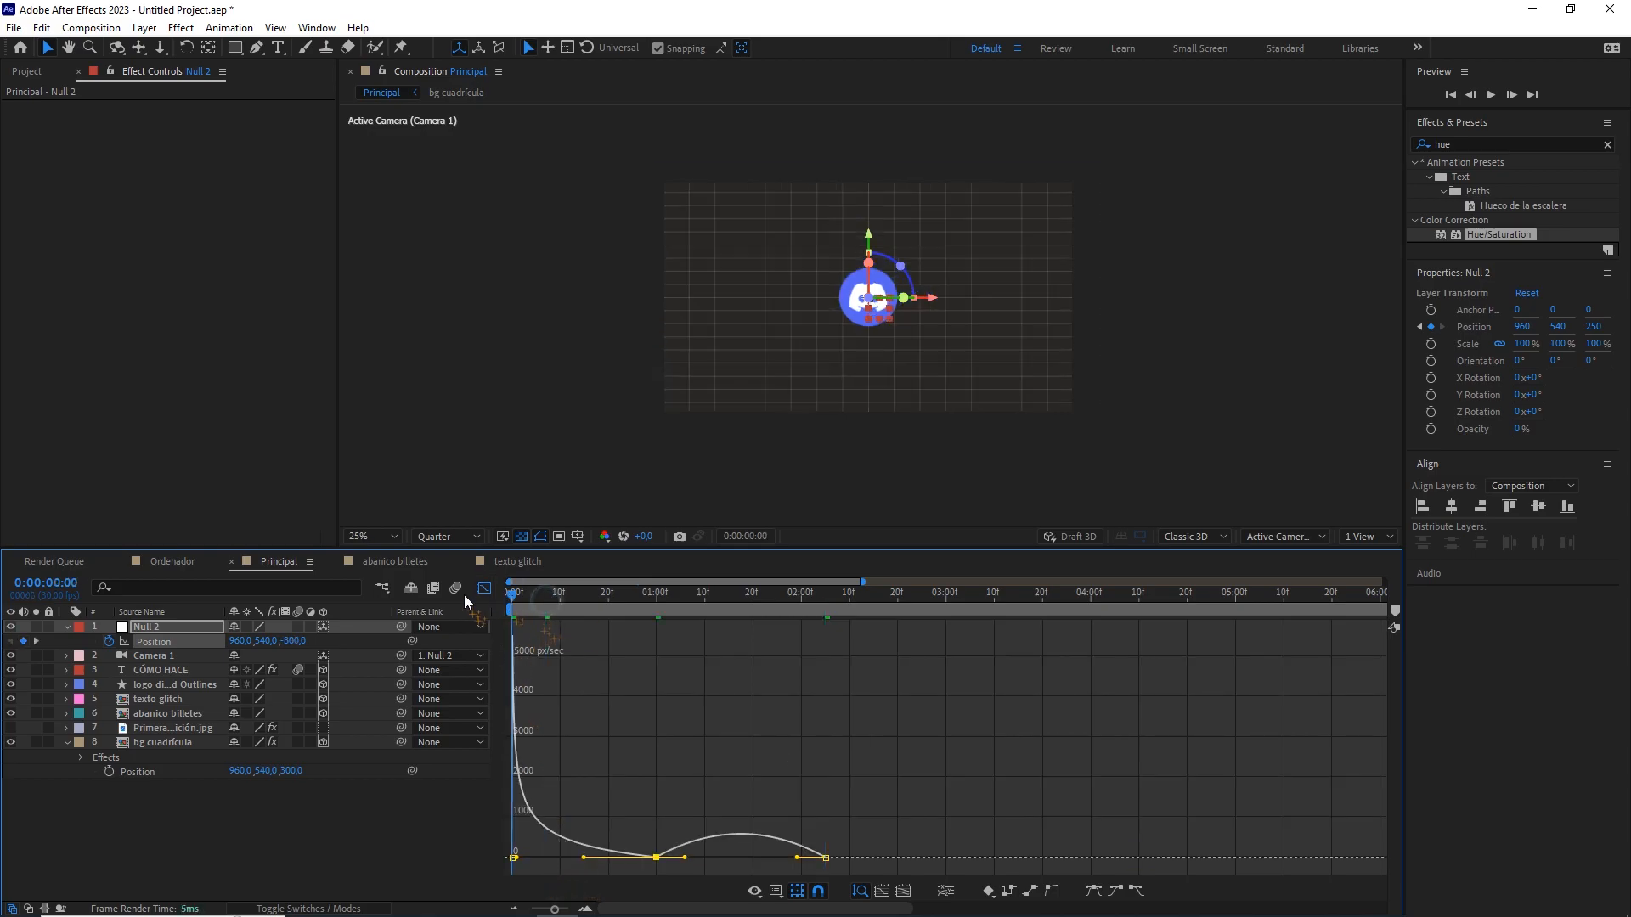
key(space)
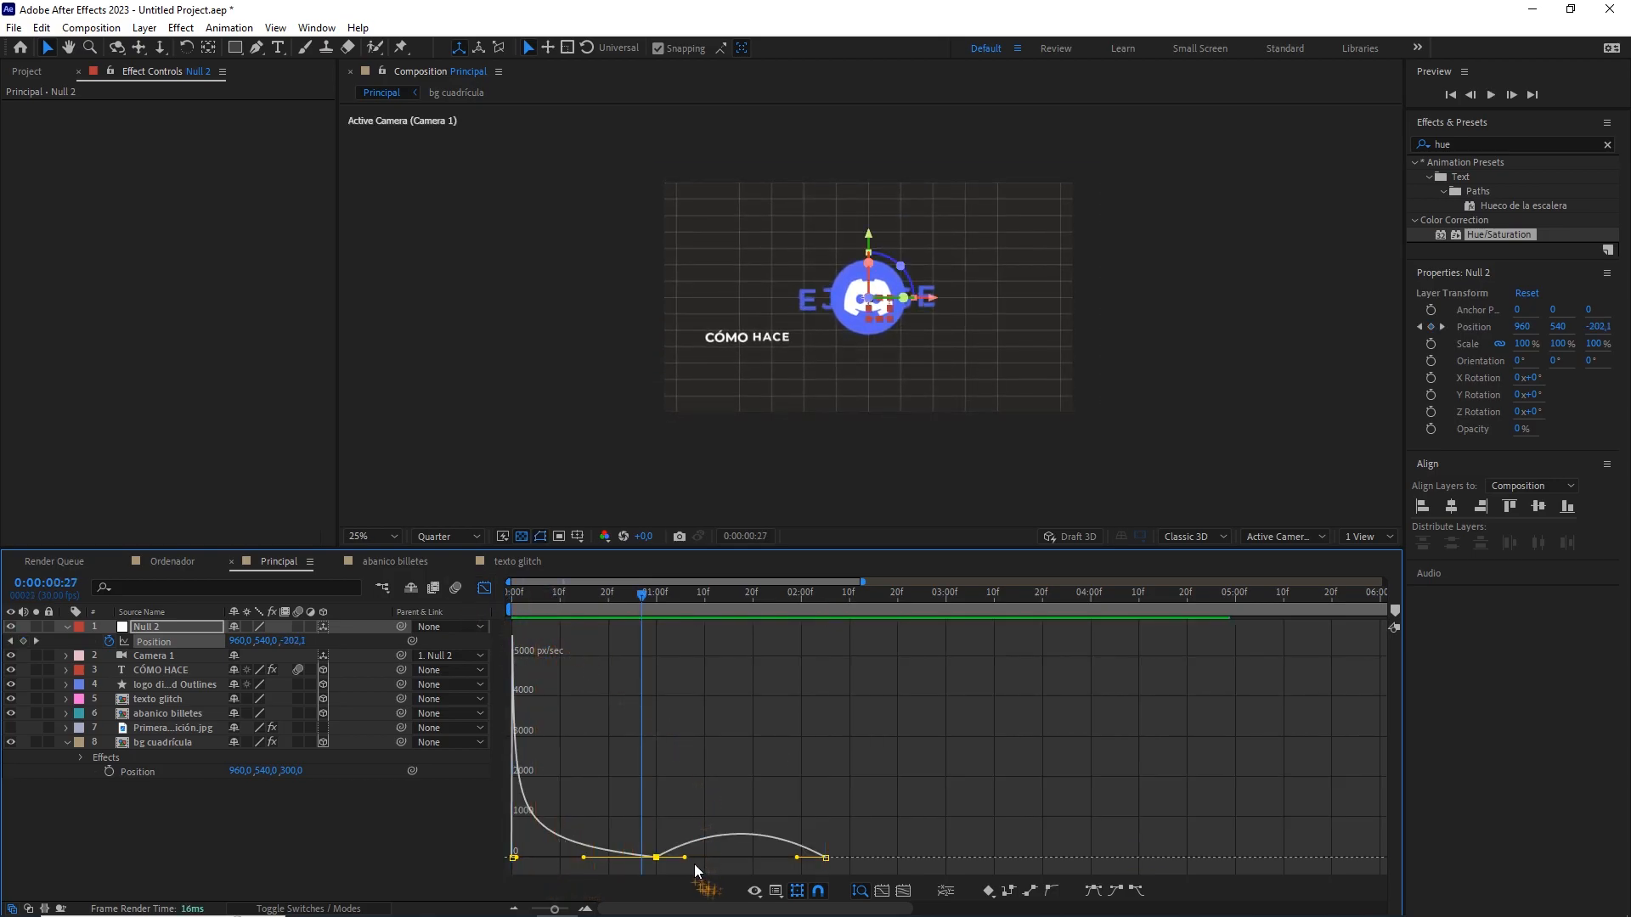
Lengthen the speed graph's easing between the 0:00:01:00 and 0:00:02:05 keyframes for a sharper mid-move peak, and play back the camera move.
drag(690, 860, 773, 867)
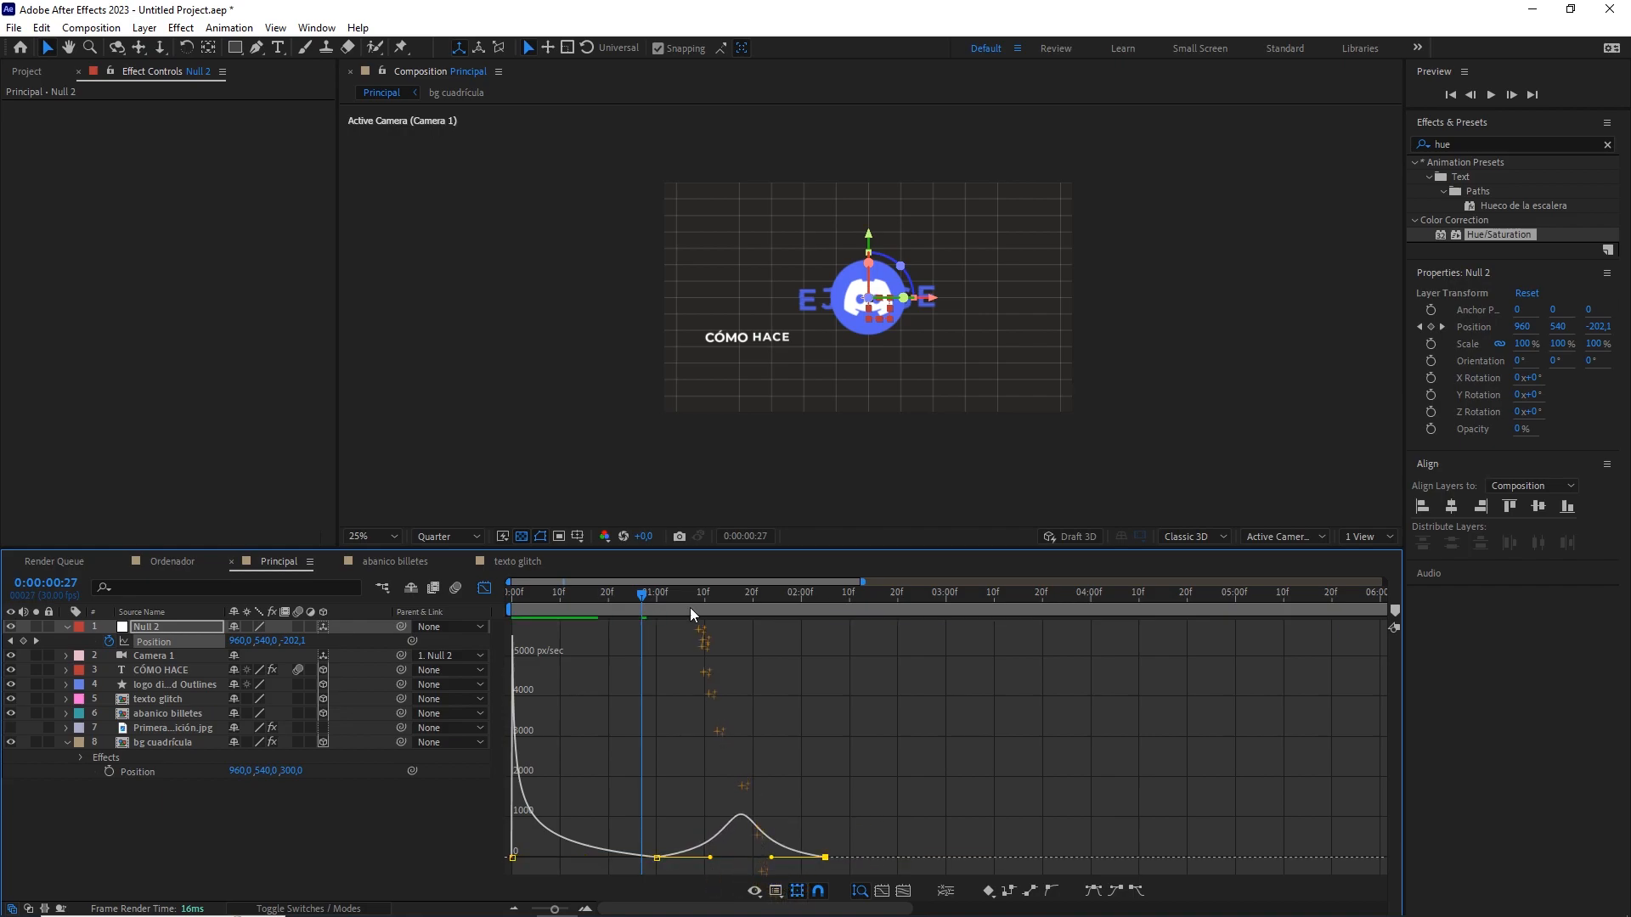
drag(643, 597, 569, 600)
key(space)
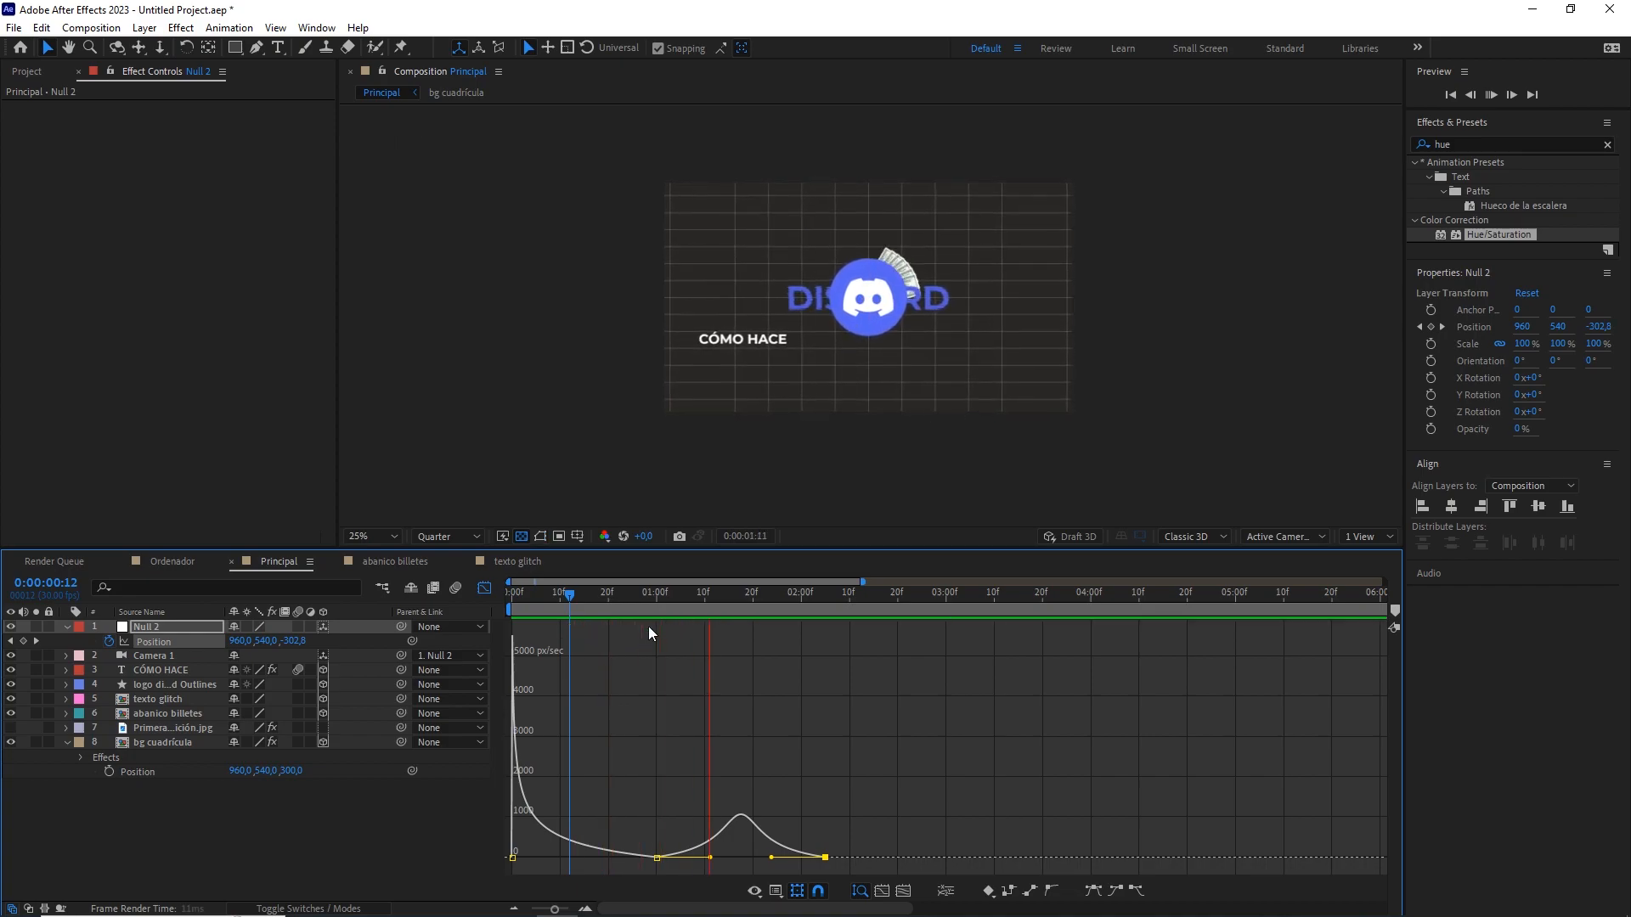
click(593, 599)
key(space)
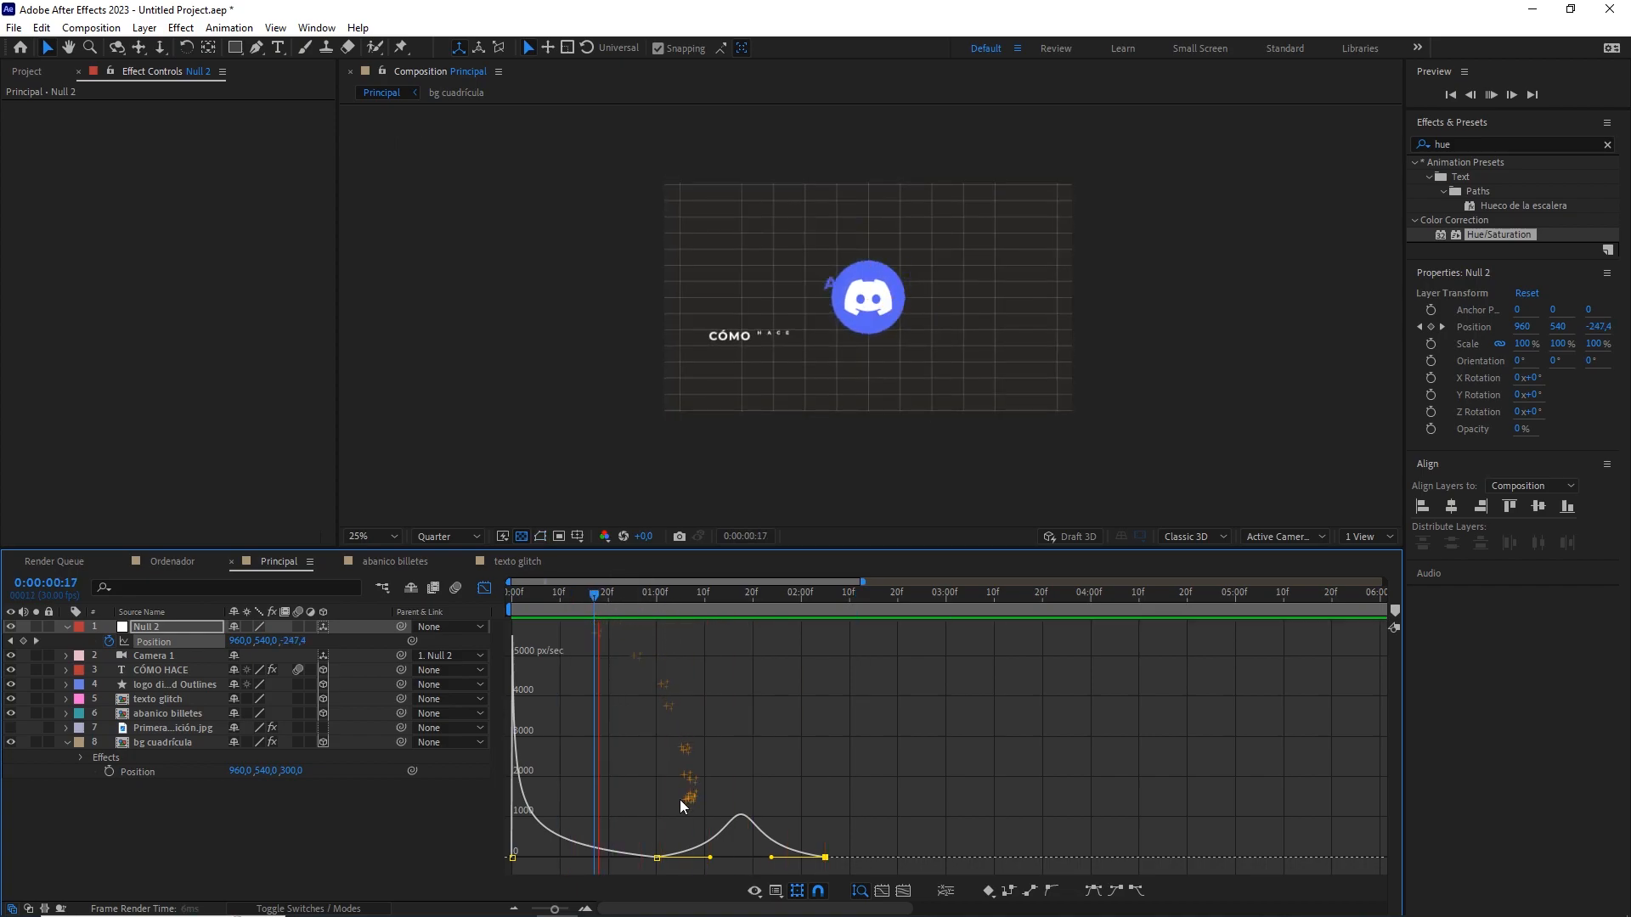
key(space)
drag(689, 599, 591, 599)
key(space)
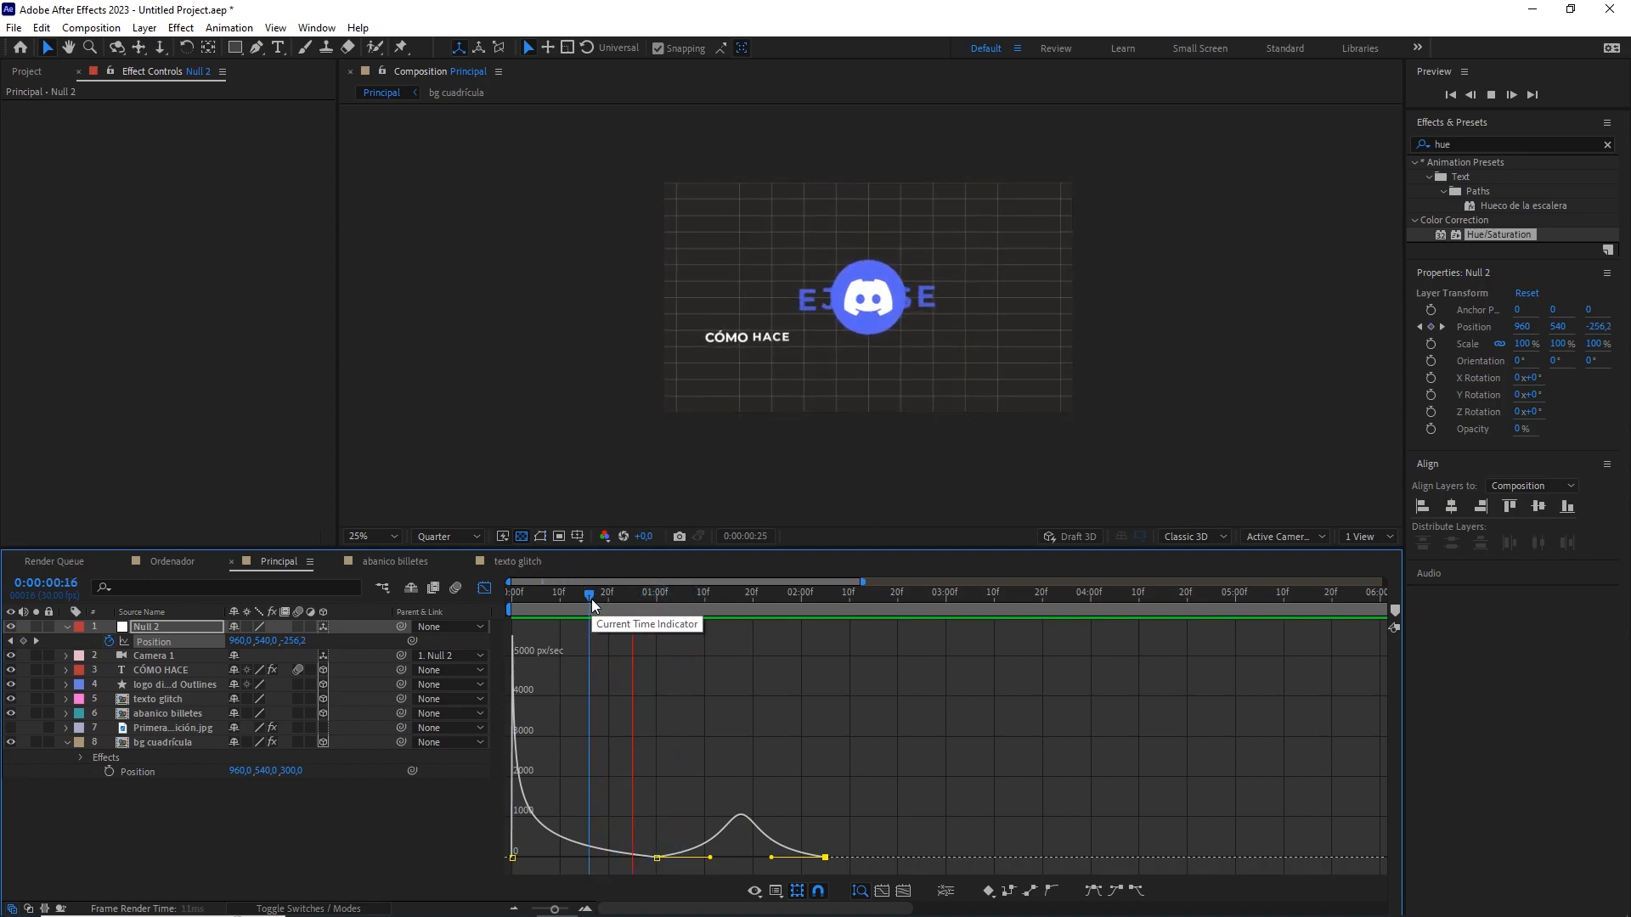
key(space)
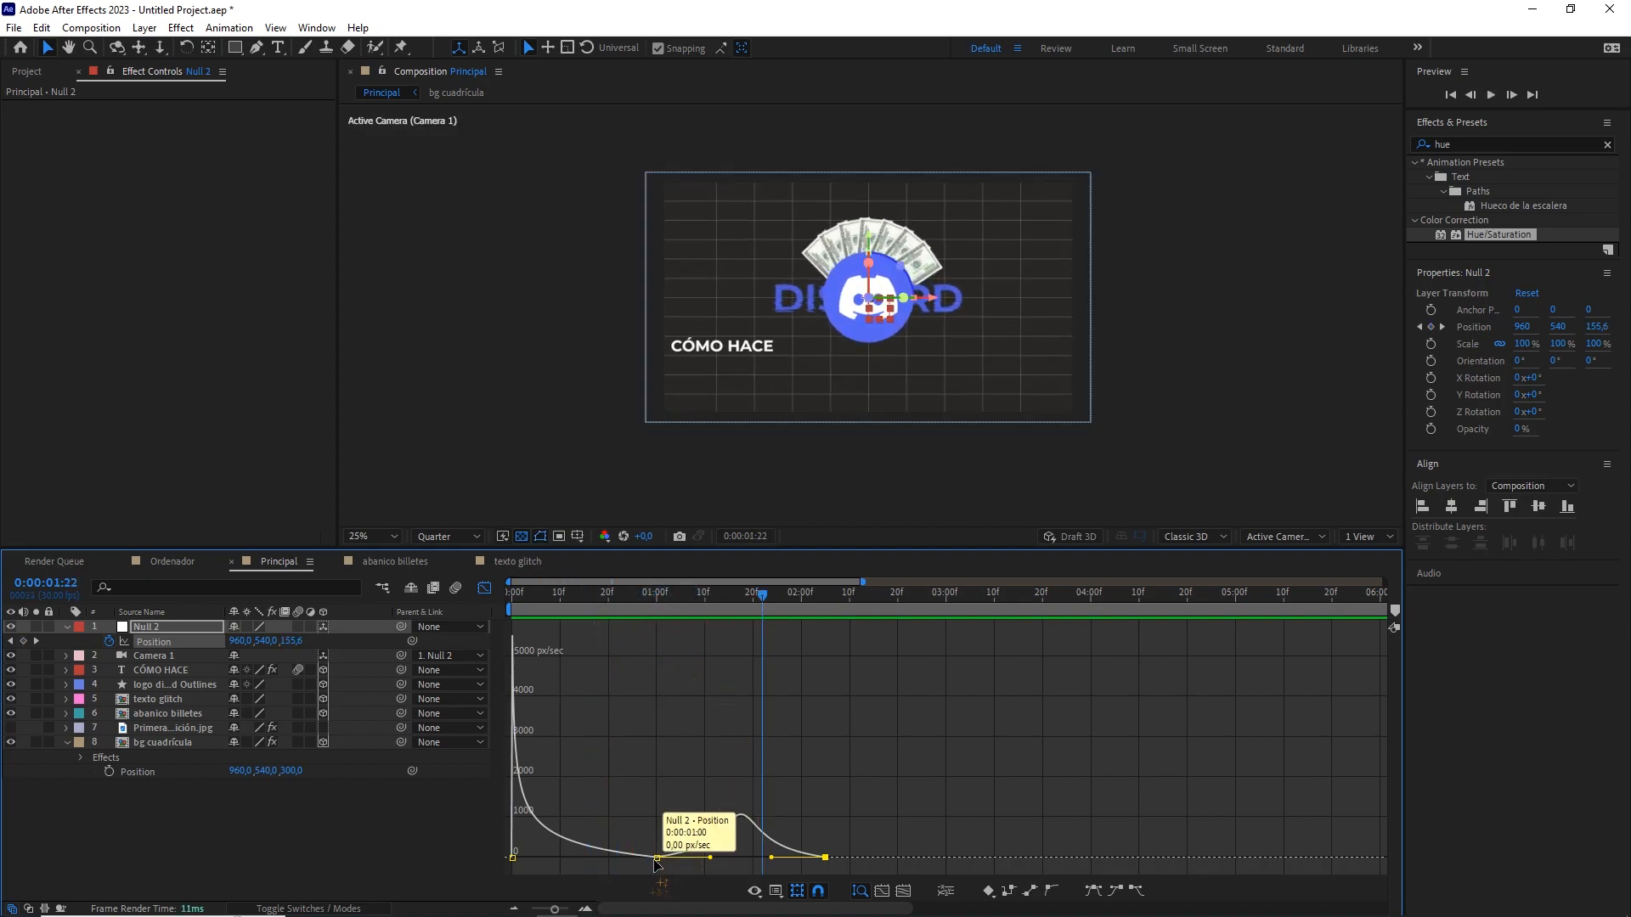
Make the 0:00:01:00 keyframe's velocity continuous with a speed of 100 pixels/sec, and preview the camera move from the start.
double_click(658, 859)
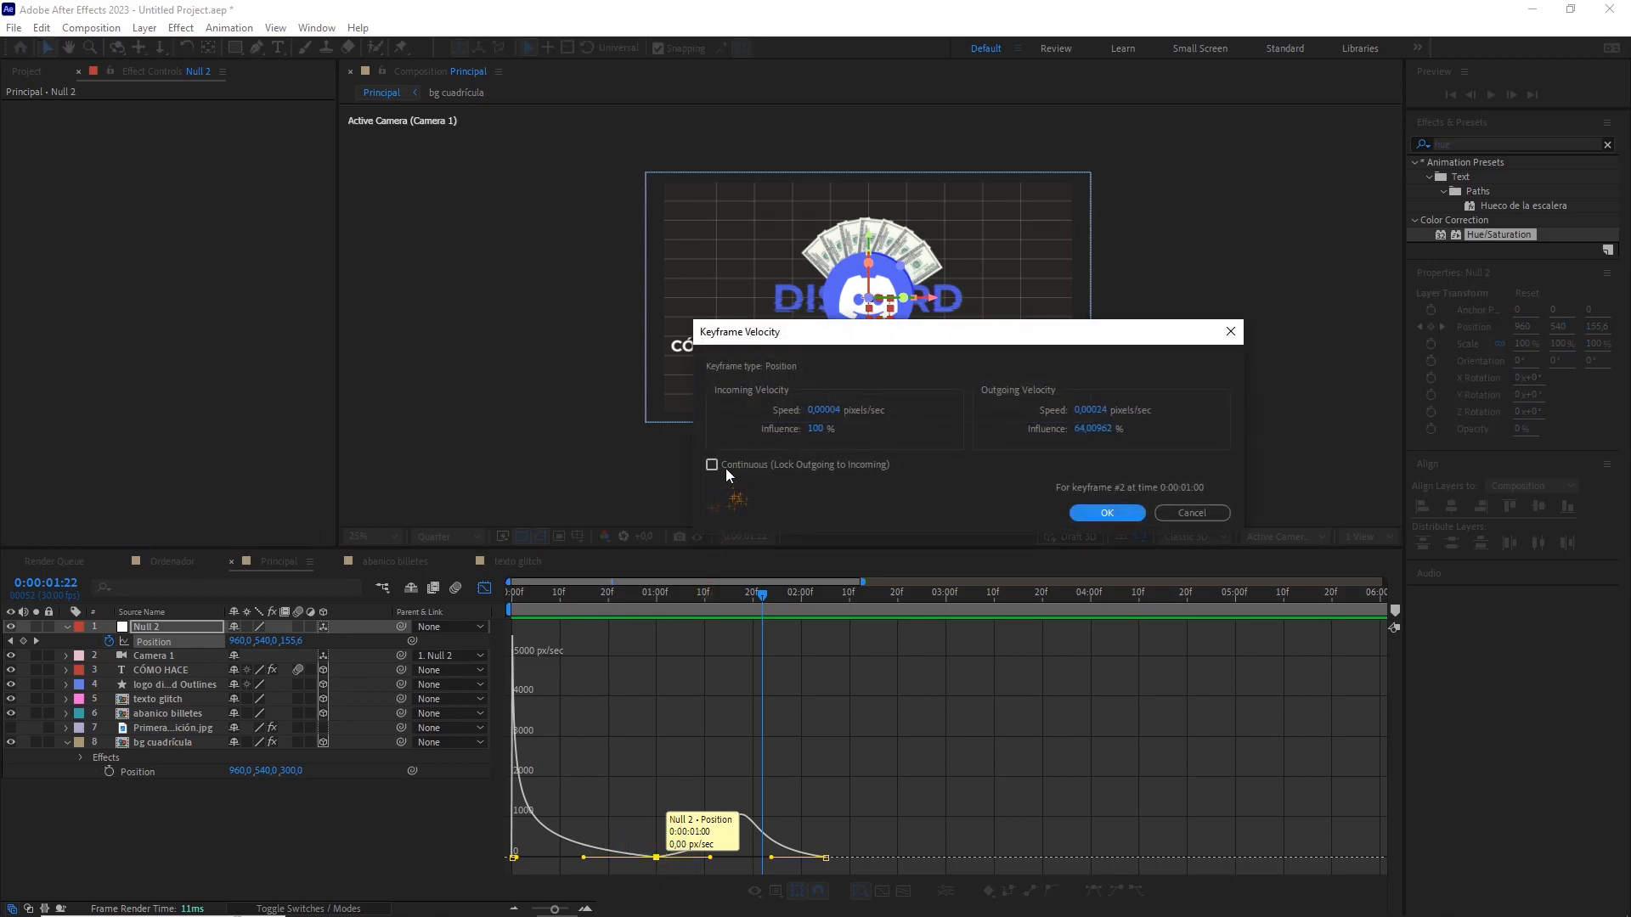
click(724, 466)
click(823, 410)
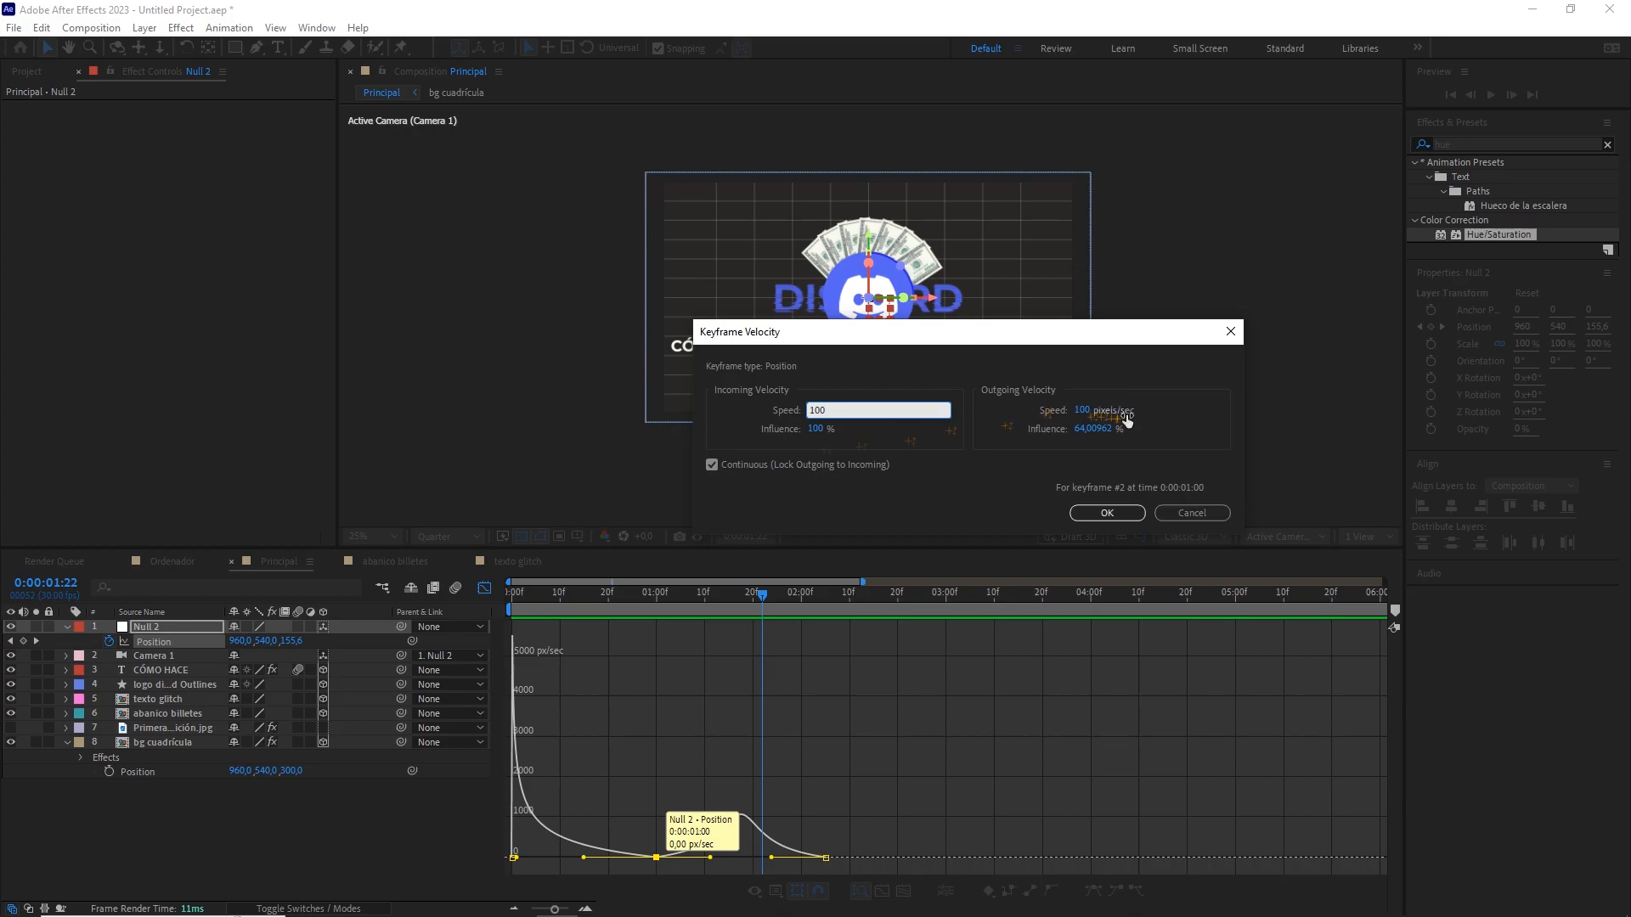
text(100)
click(1107, 513)
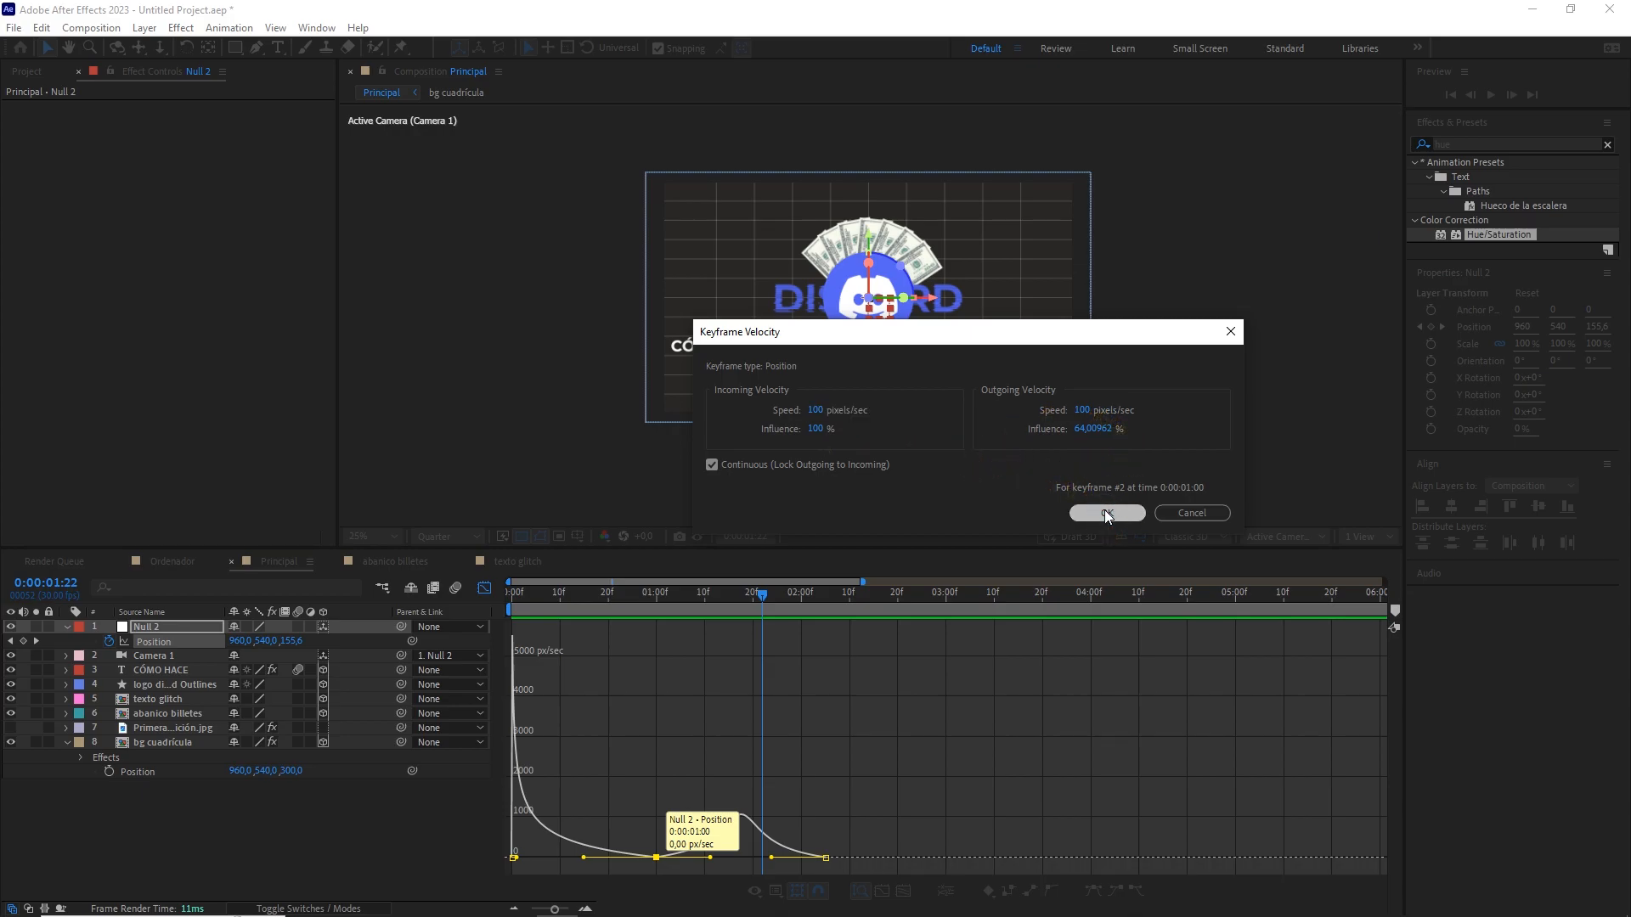
drag(726, 604, 513, 605)
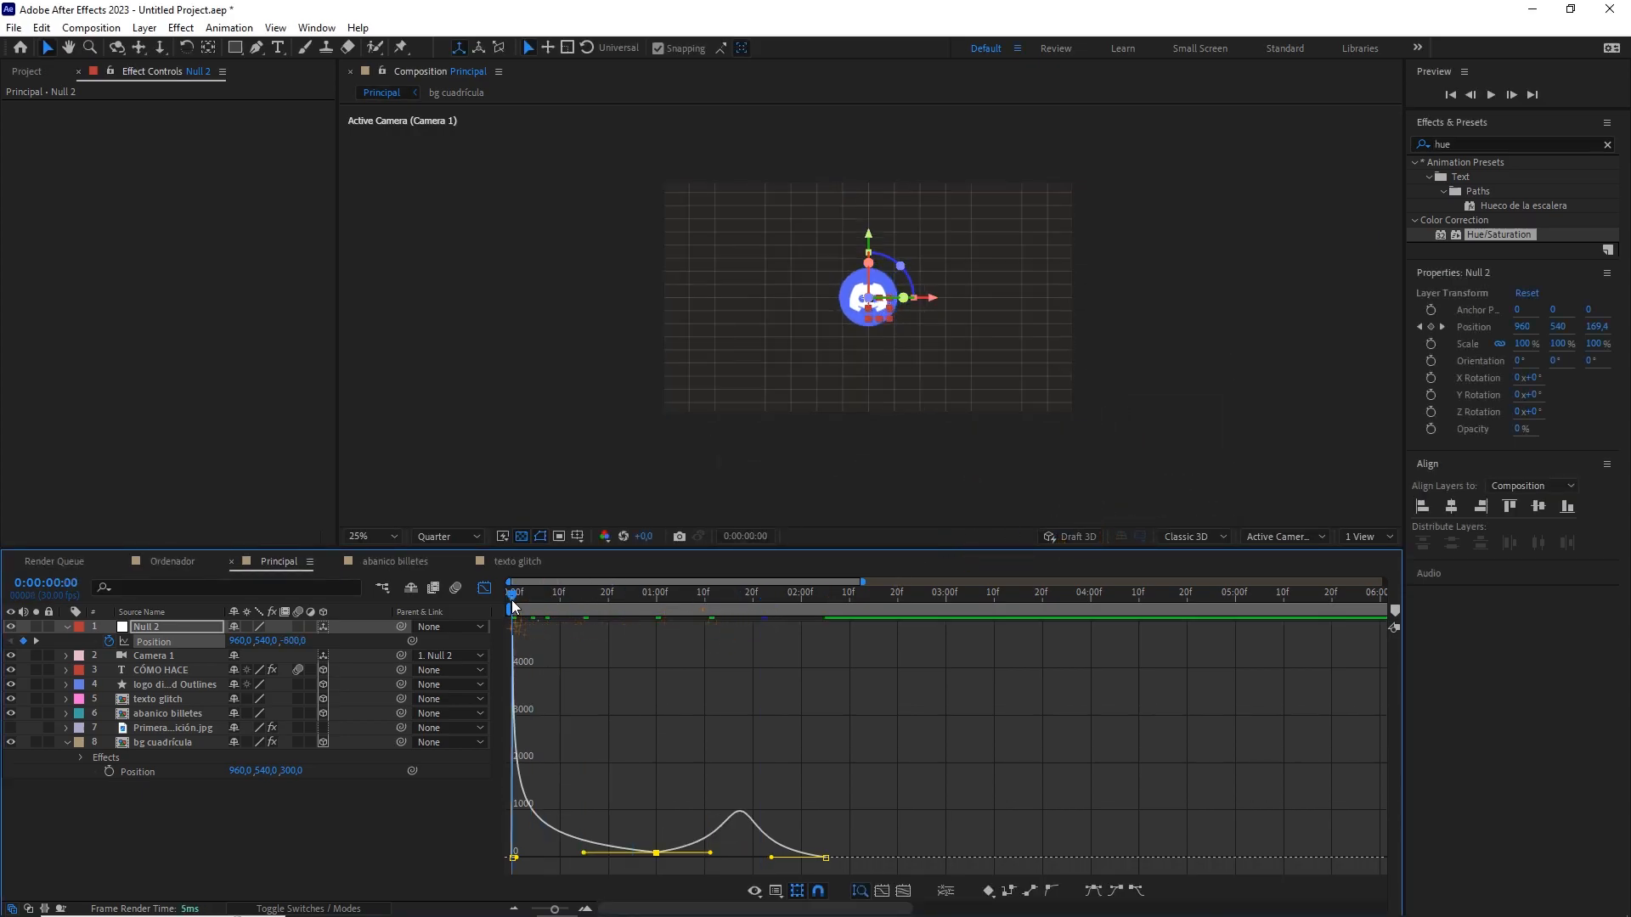
key(space)
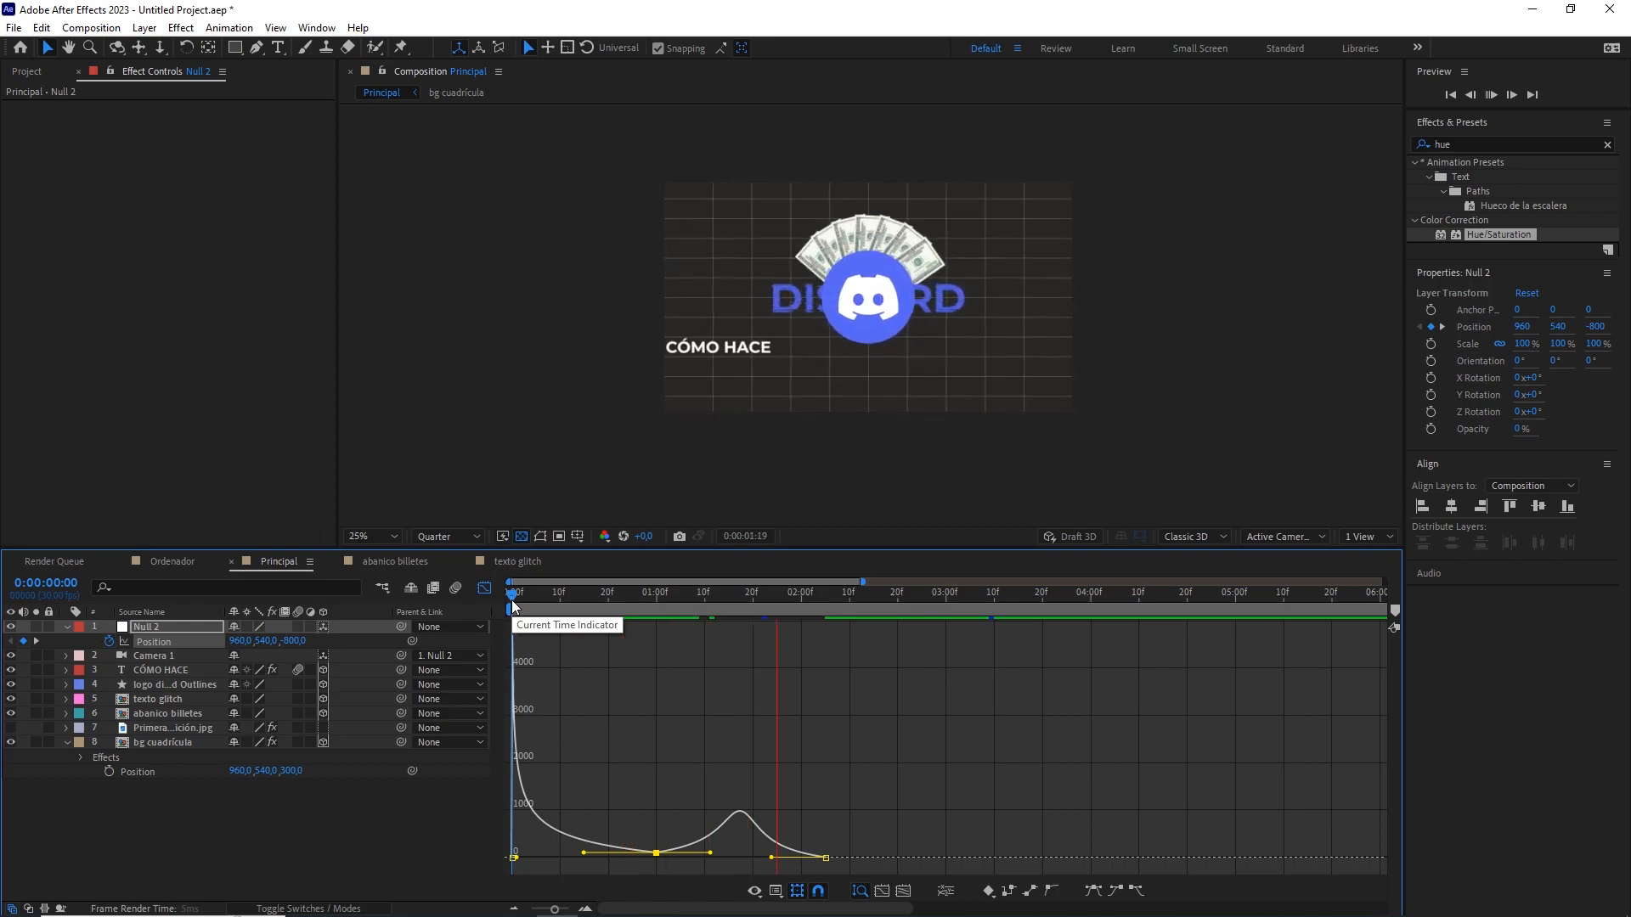
key(space)
click(600, 605)
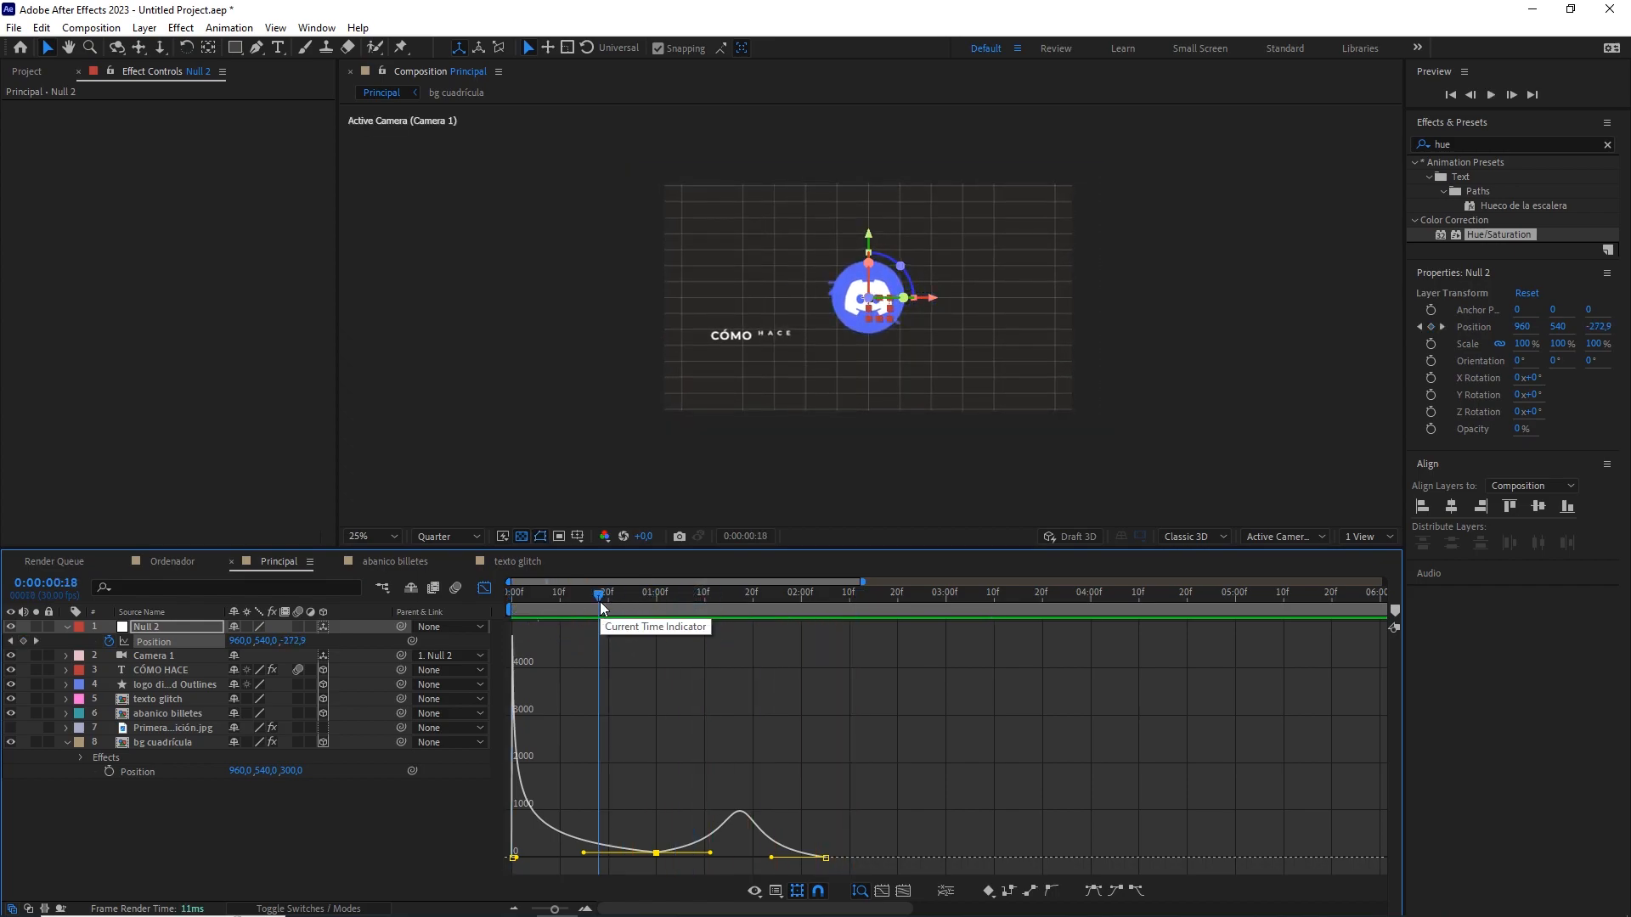
key(space)
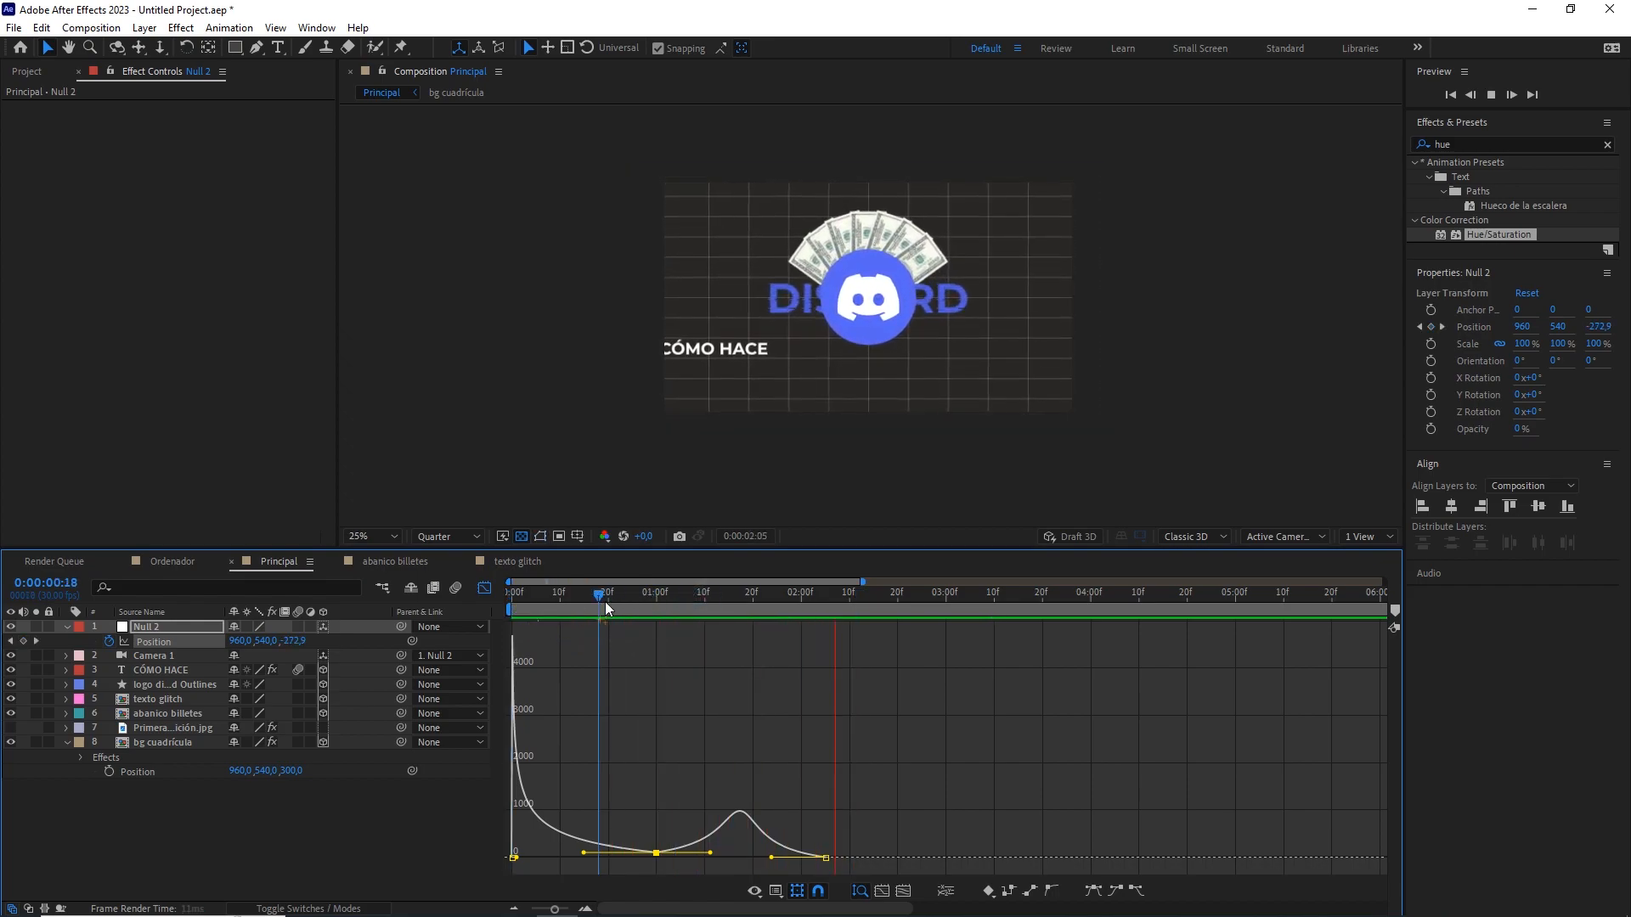
key(space)
Close the graph editor and show the Primera posición.jpg reference layer with the playhead at 0:00:02:05.
click(484, 587)
click(826, 596)
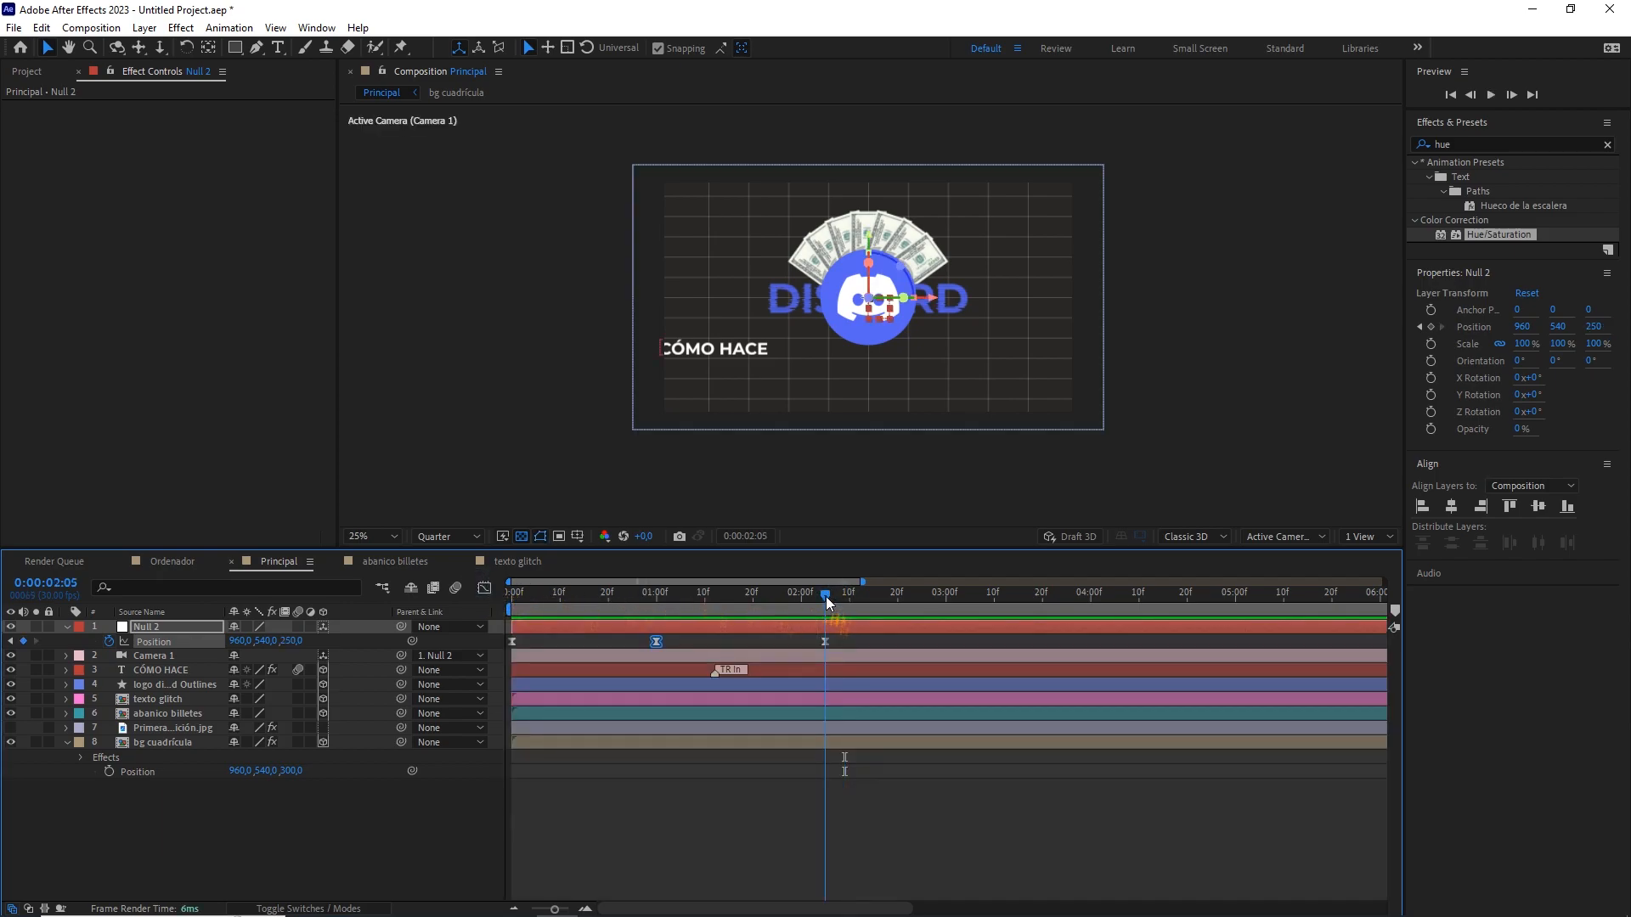
click(173, 729)
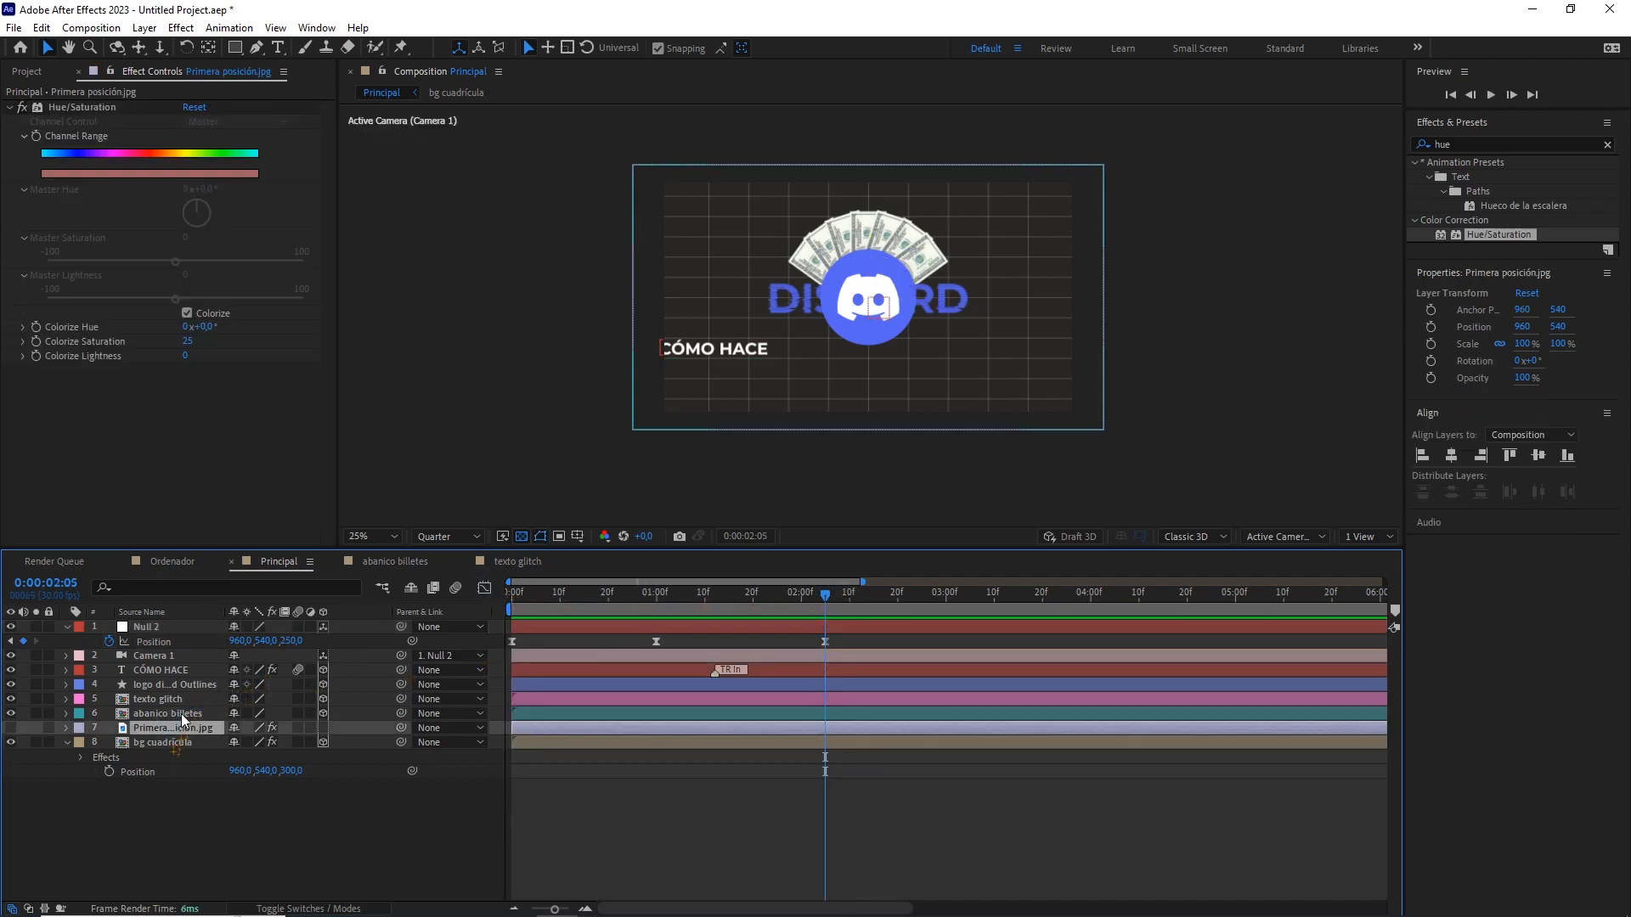
click(12, 730)
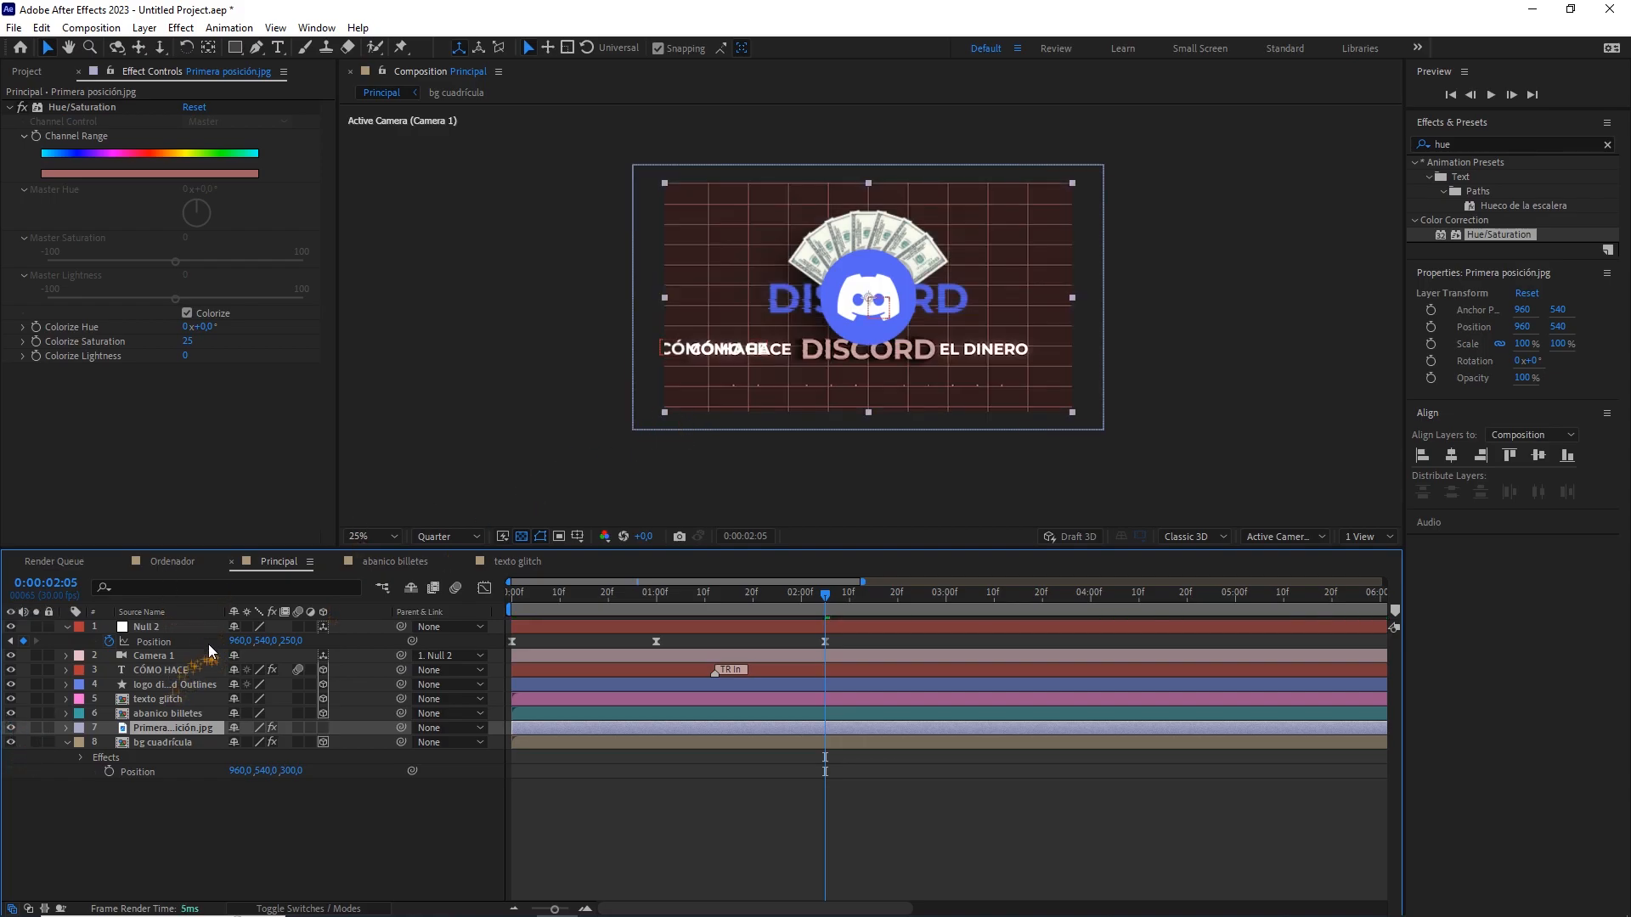
Lower the texto glitch layer to a Y position of about 716.7 to align it with the reference's DISCORD text.
click(176, 698)
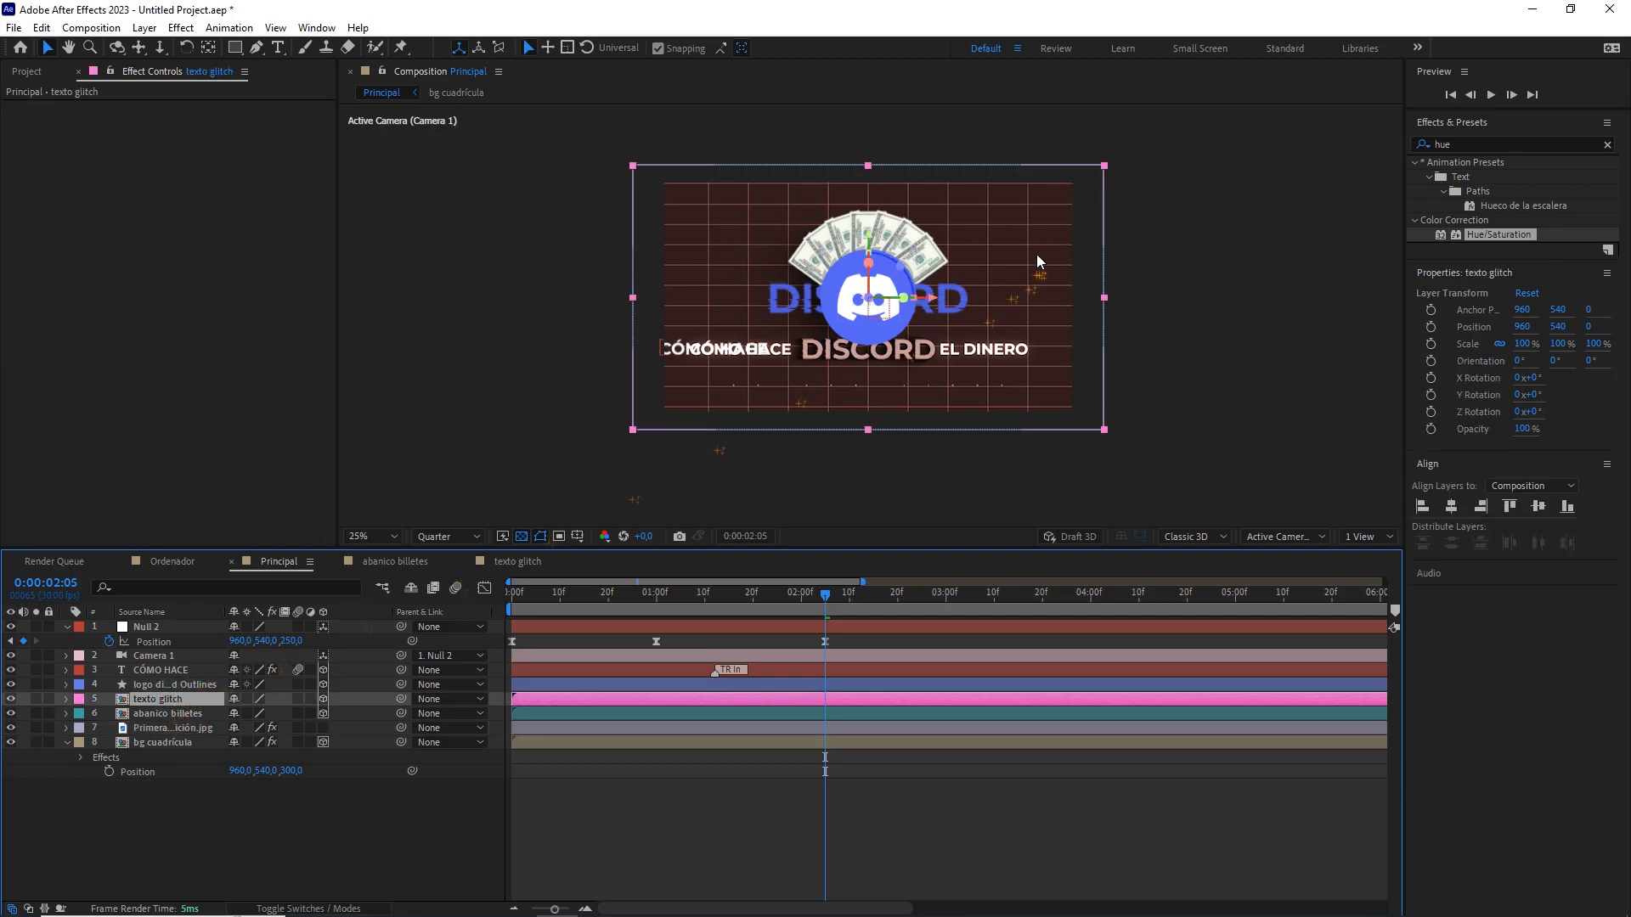
drag(870, 234, 1023, 311)
key(period)
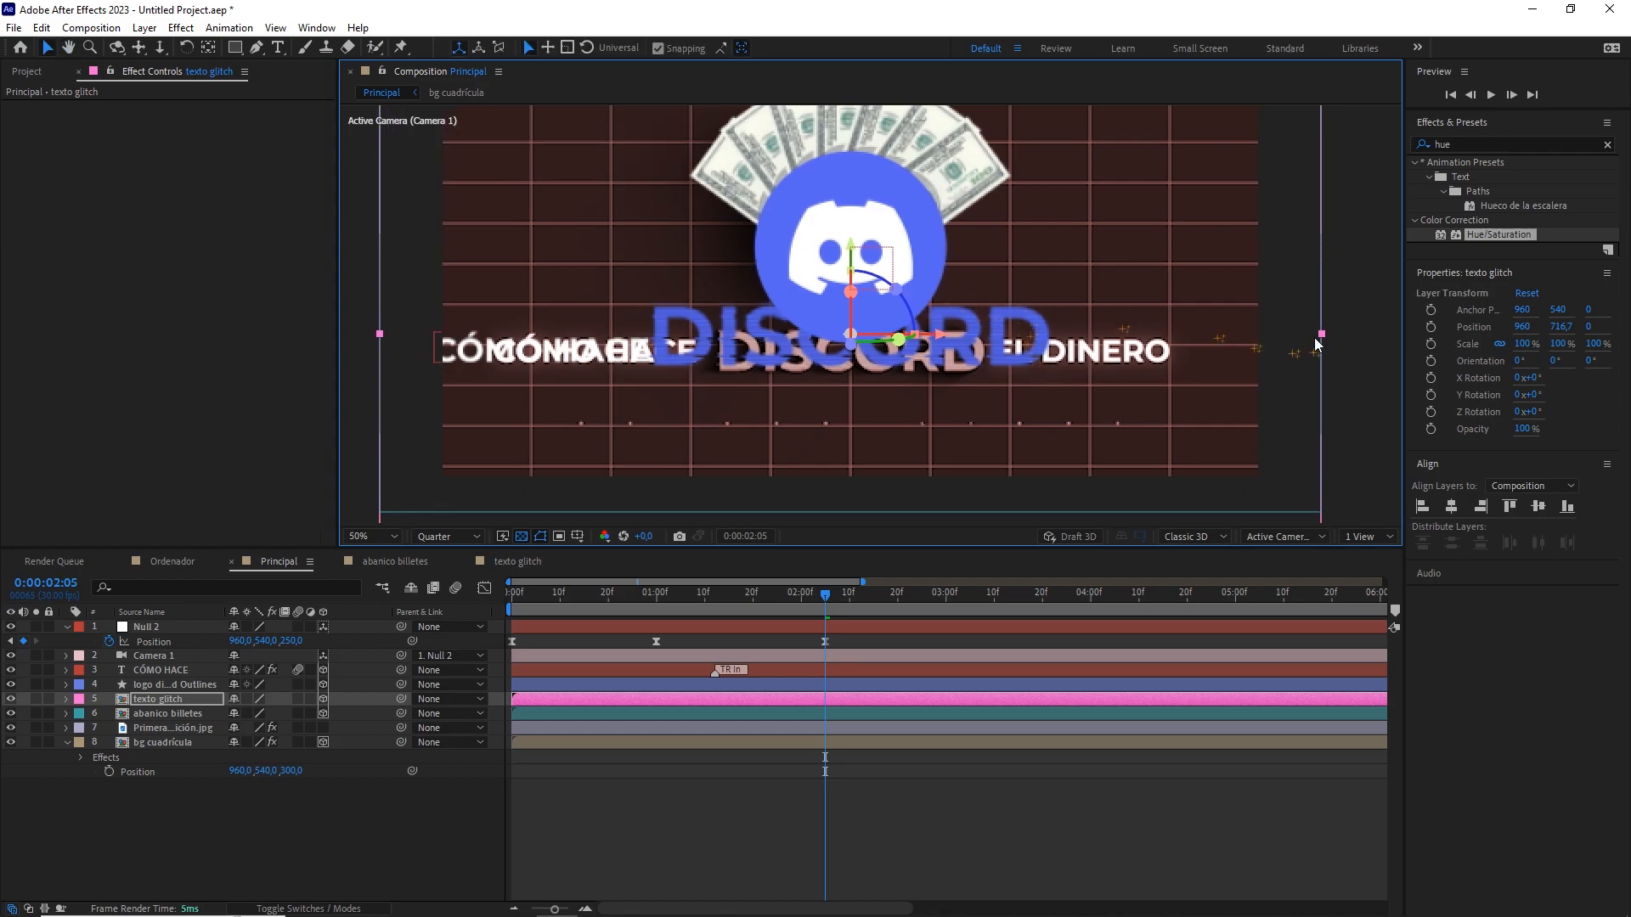
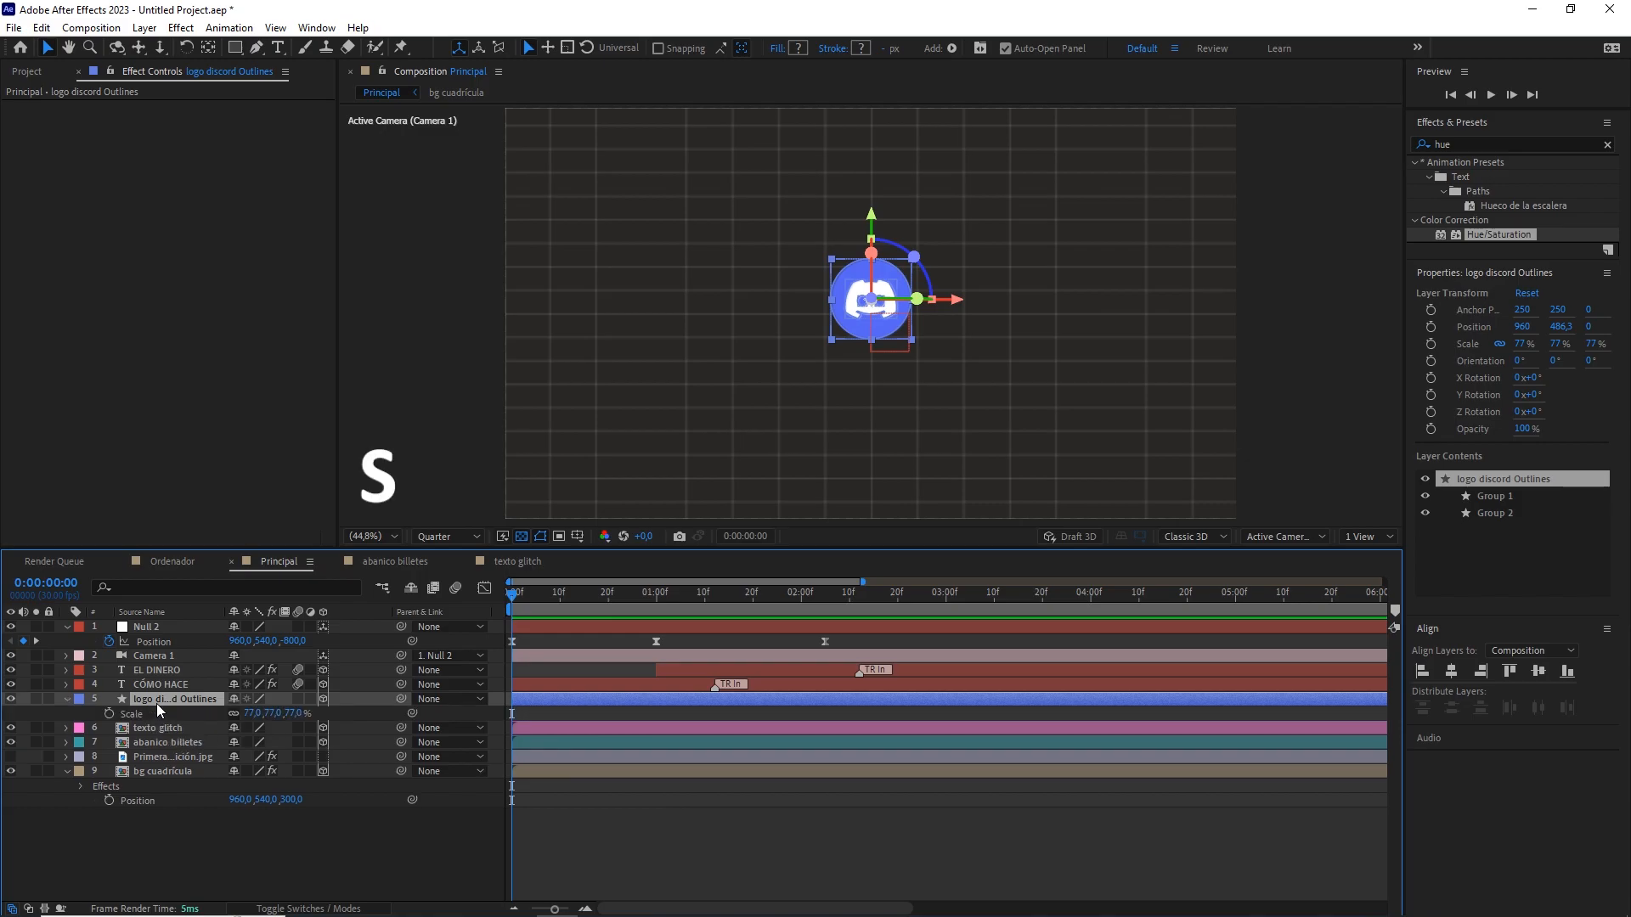
Add Scale and Z Rotation keyframes to the Discord logo layer at 0:00:00:00 and show only its keyframed properties.
key(shift+r)
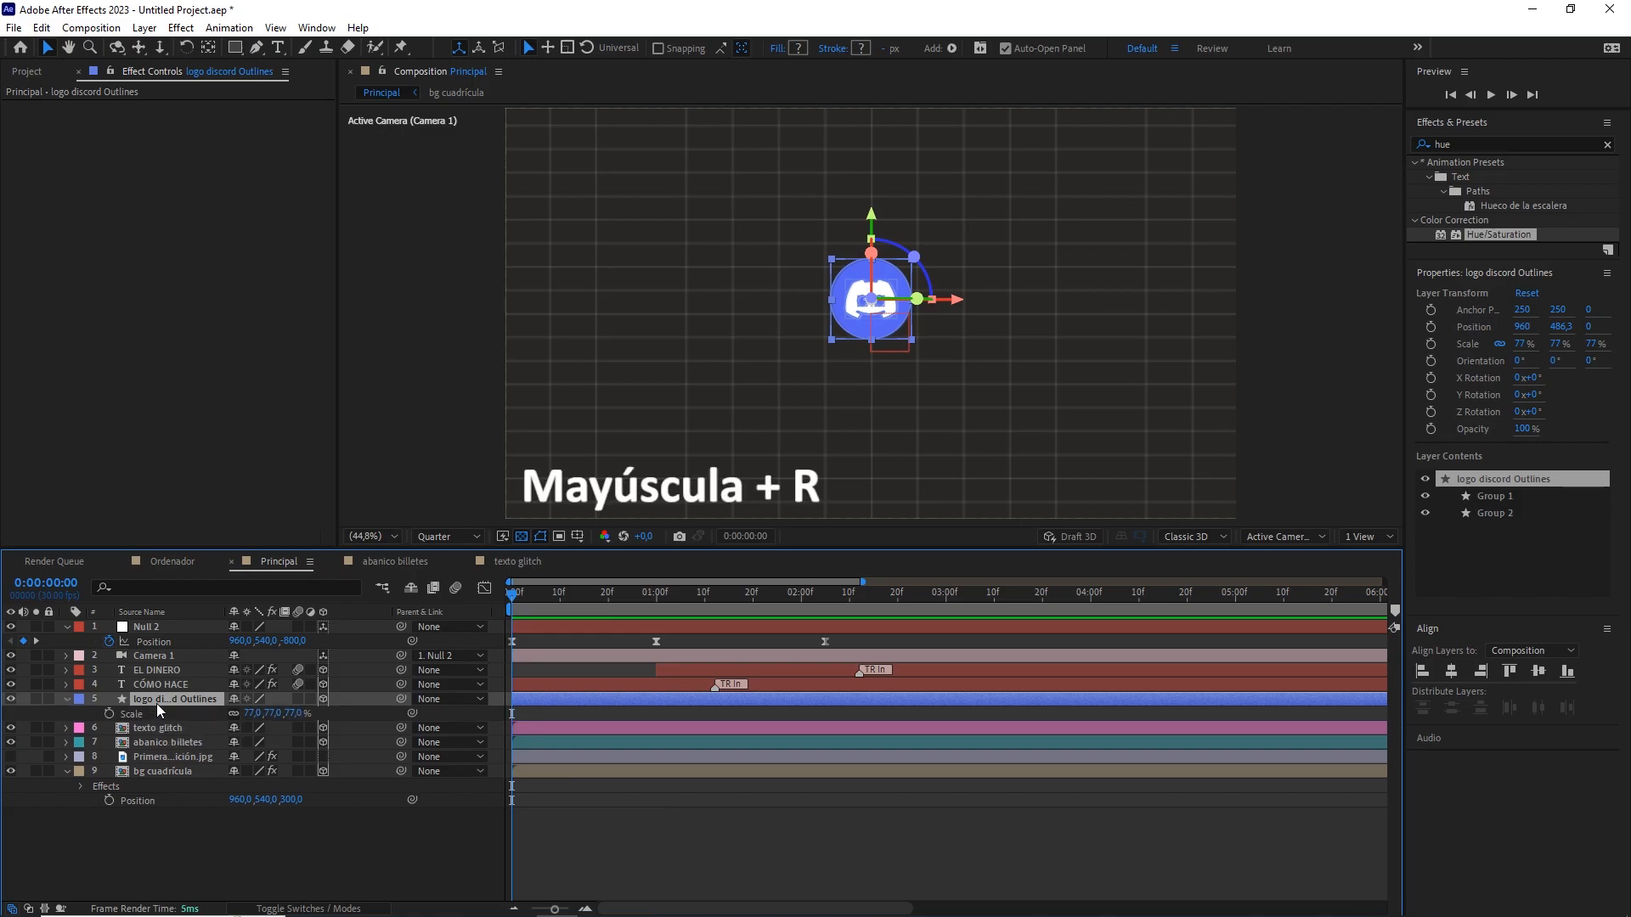
key(shift+r)
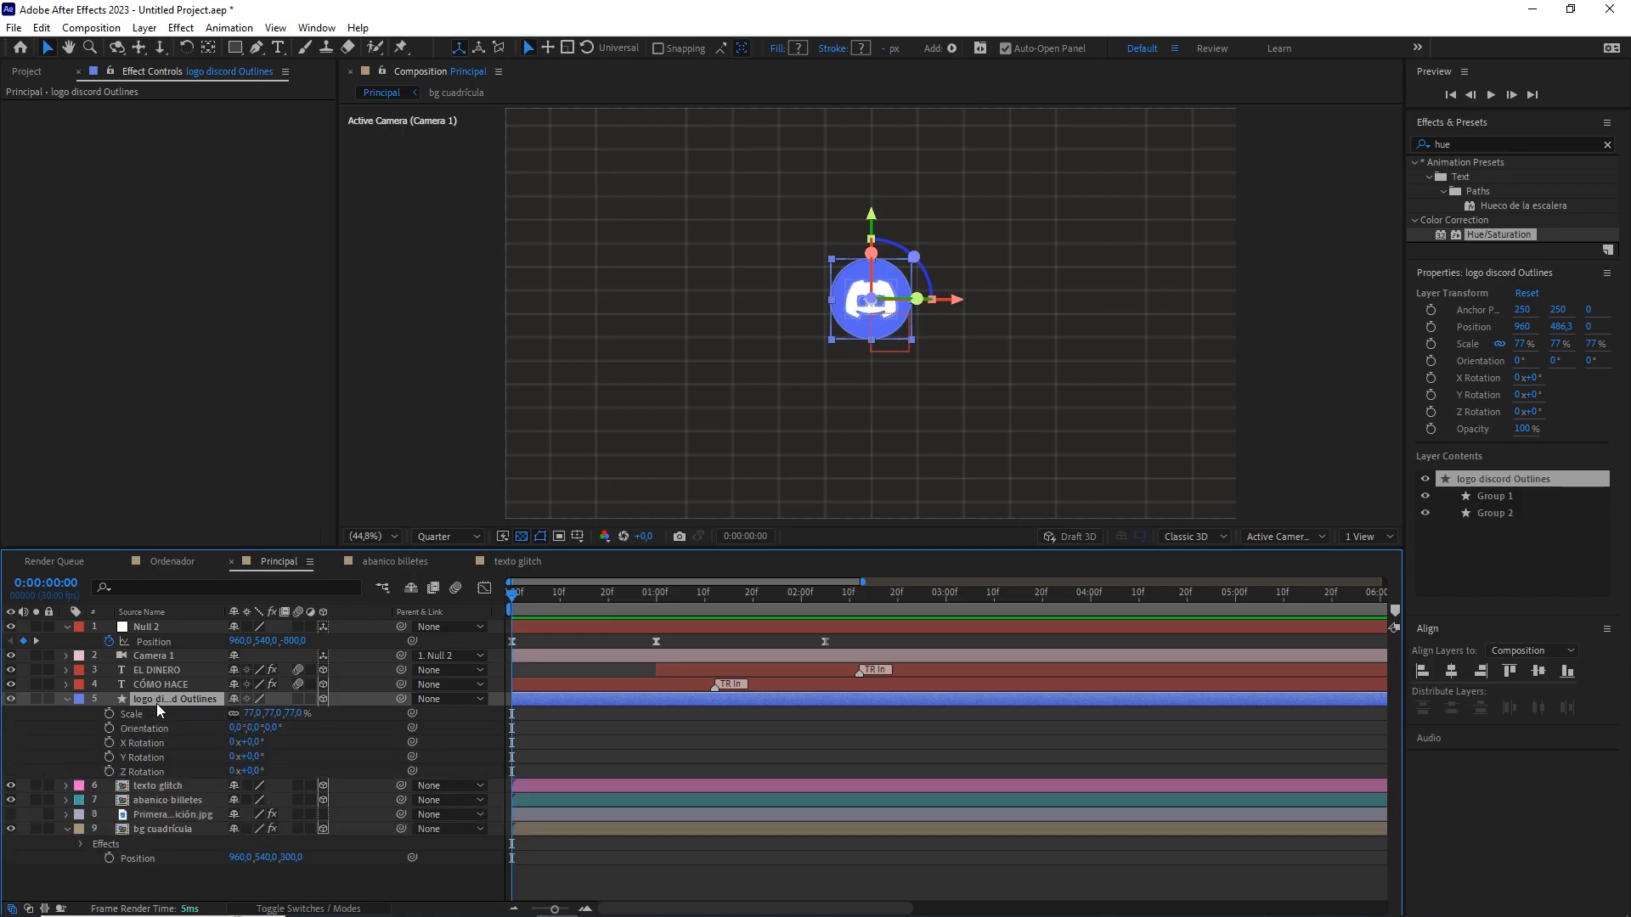
click(109, 772)
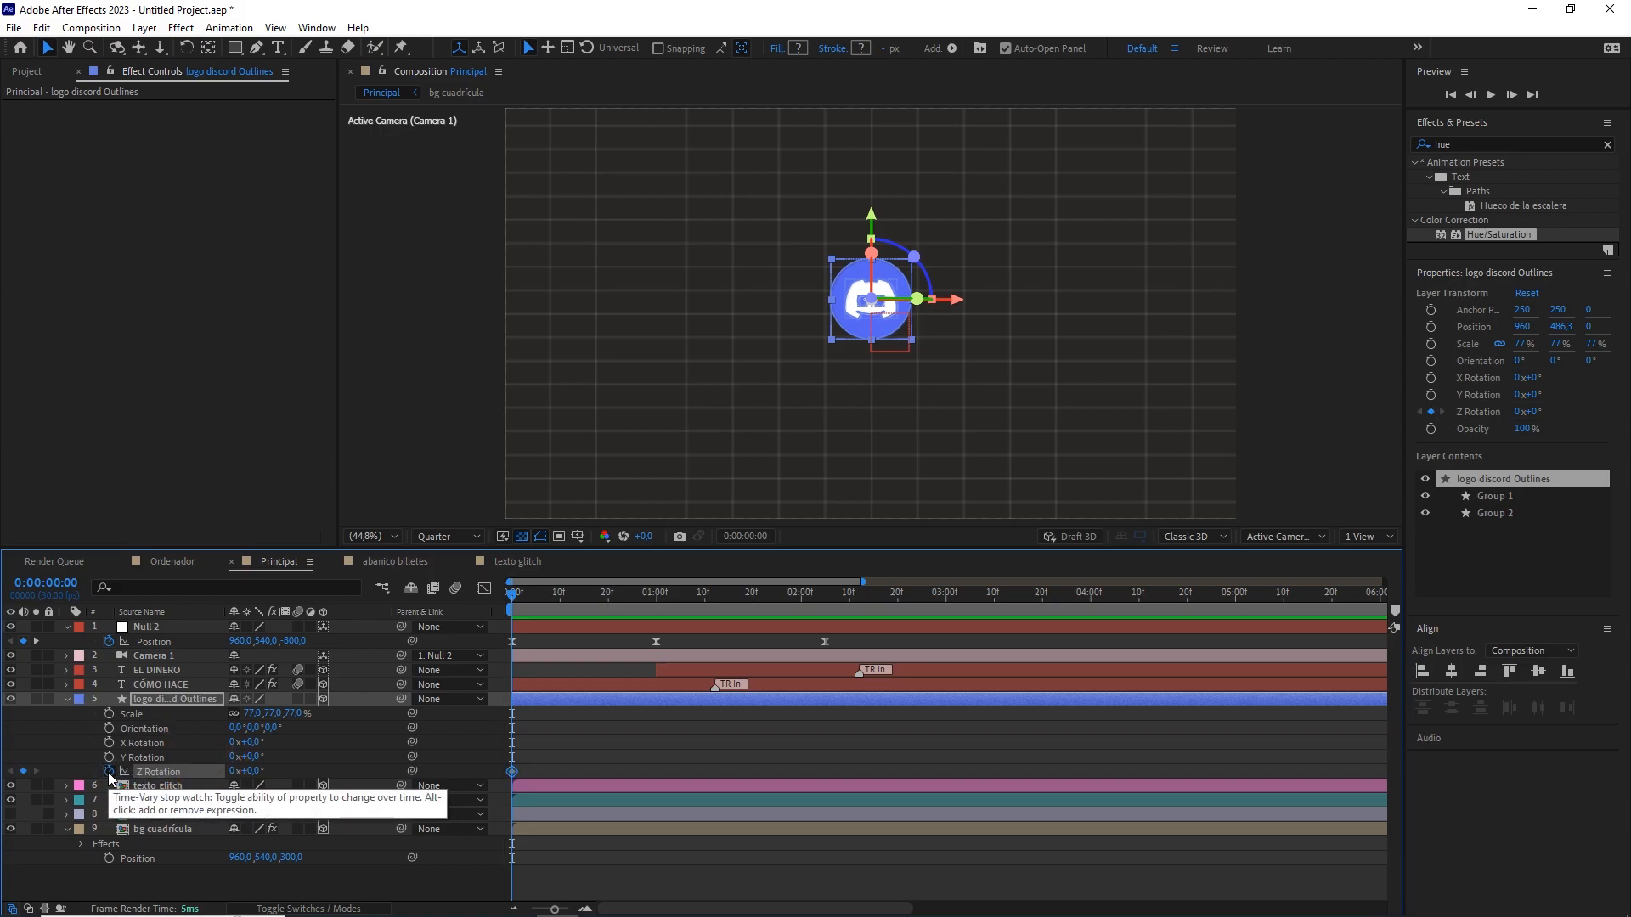
click(109, 713)
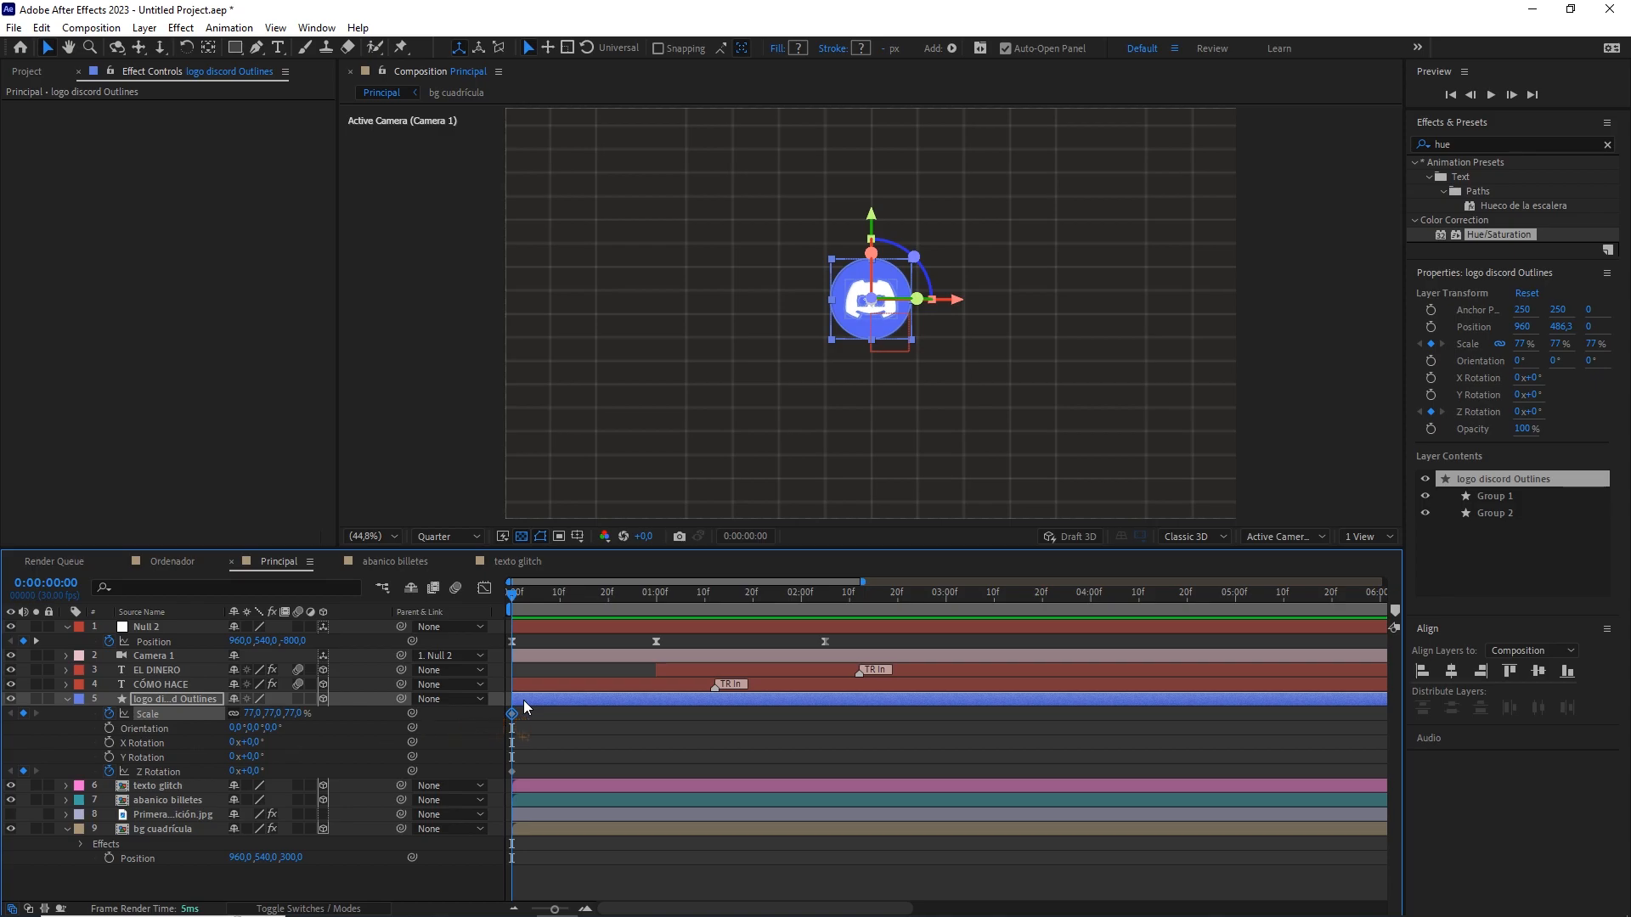
key(u)
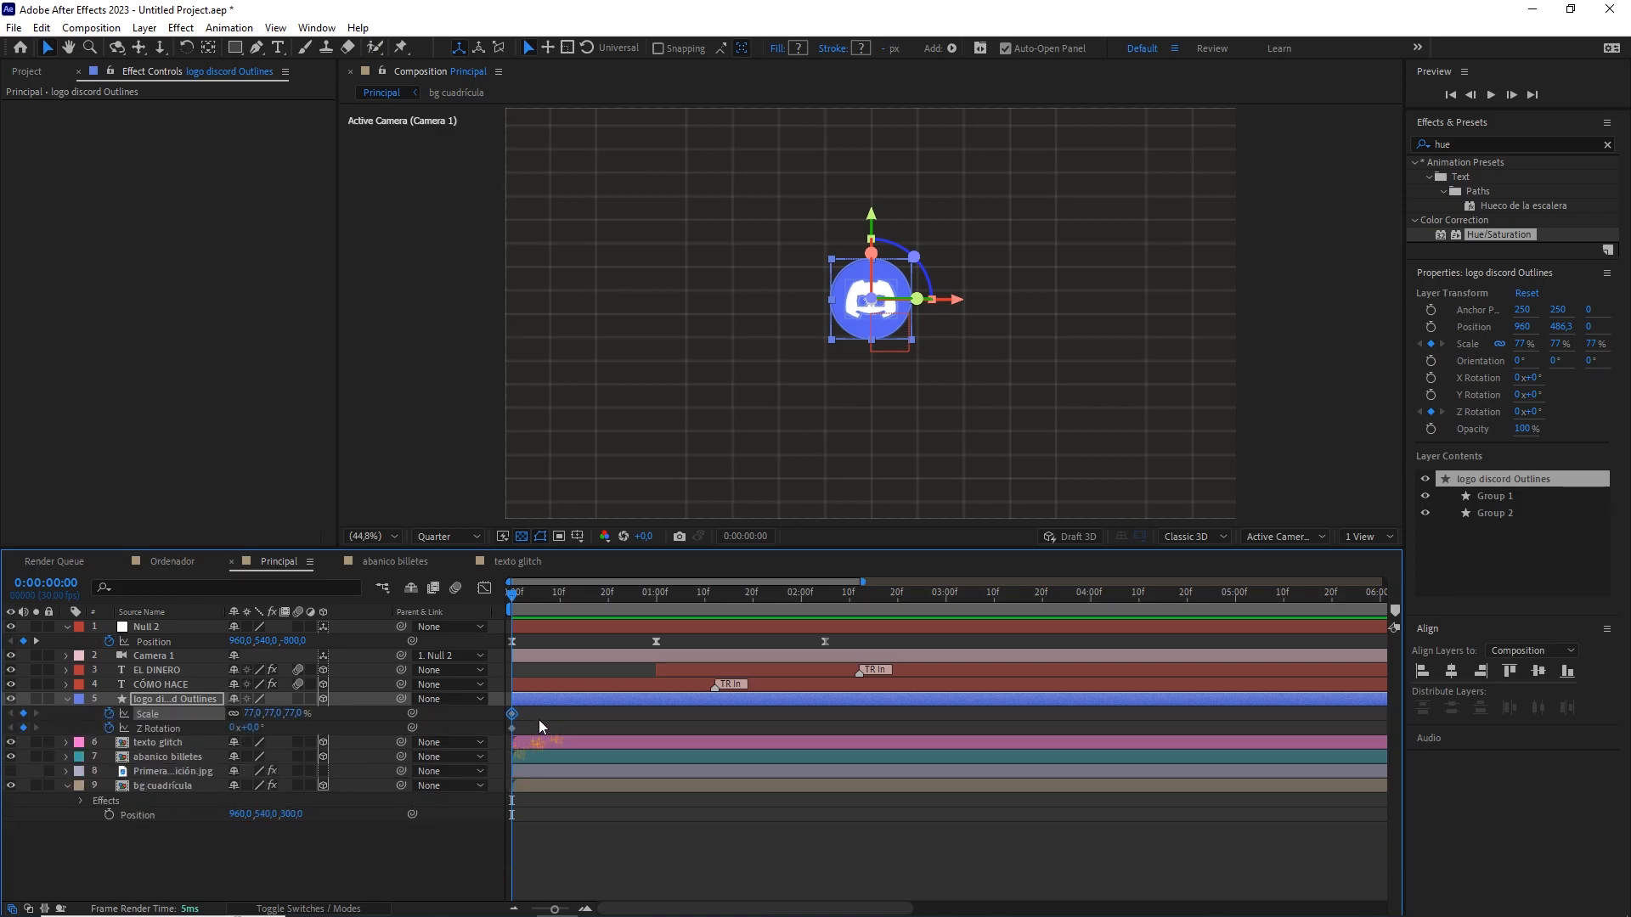
Move the logo's two keyframes to 0:00:01:00, and at 0:00:00:00 set Z Rotation to 180° and Scale to 0%.
click(498, 734)
click(511, 728)
drag(512, 729, 656, 727)
click(492, 715)
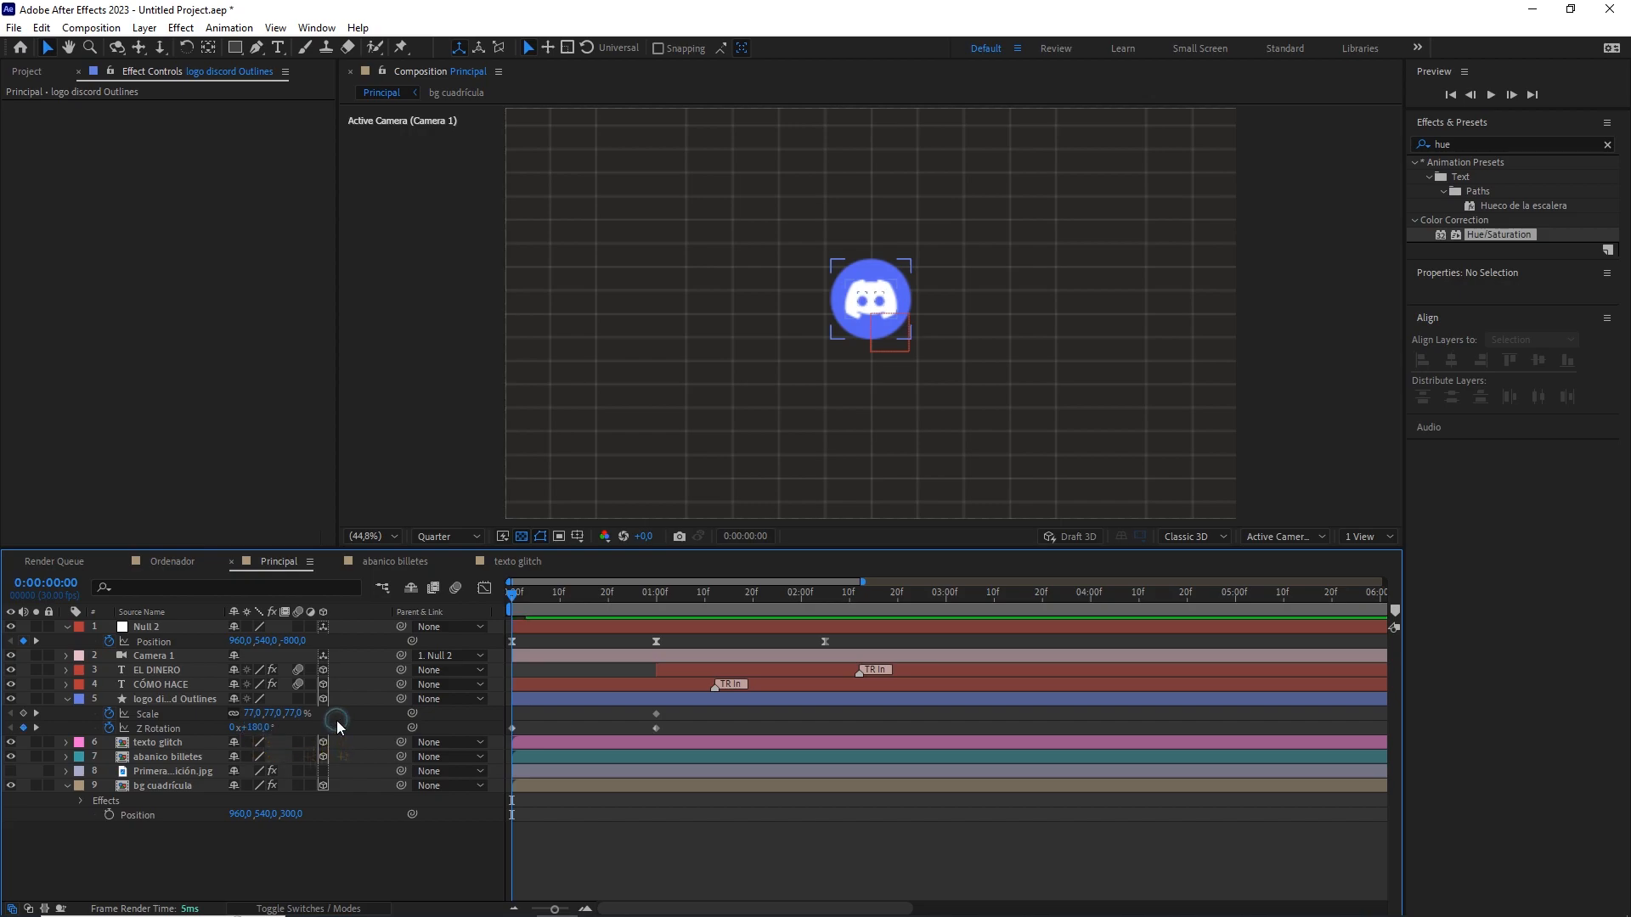
click(301, 714)
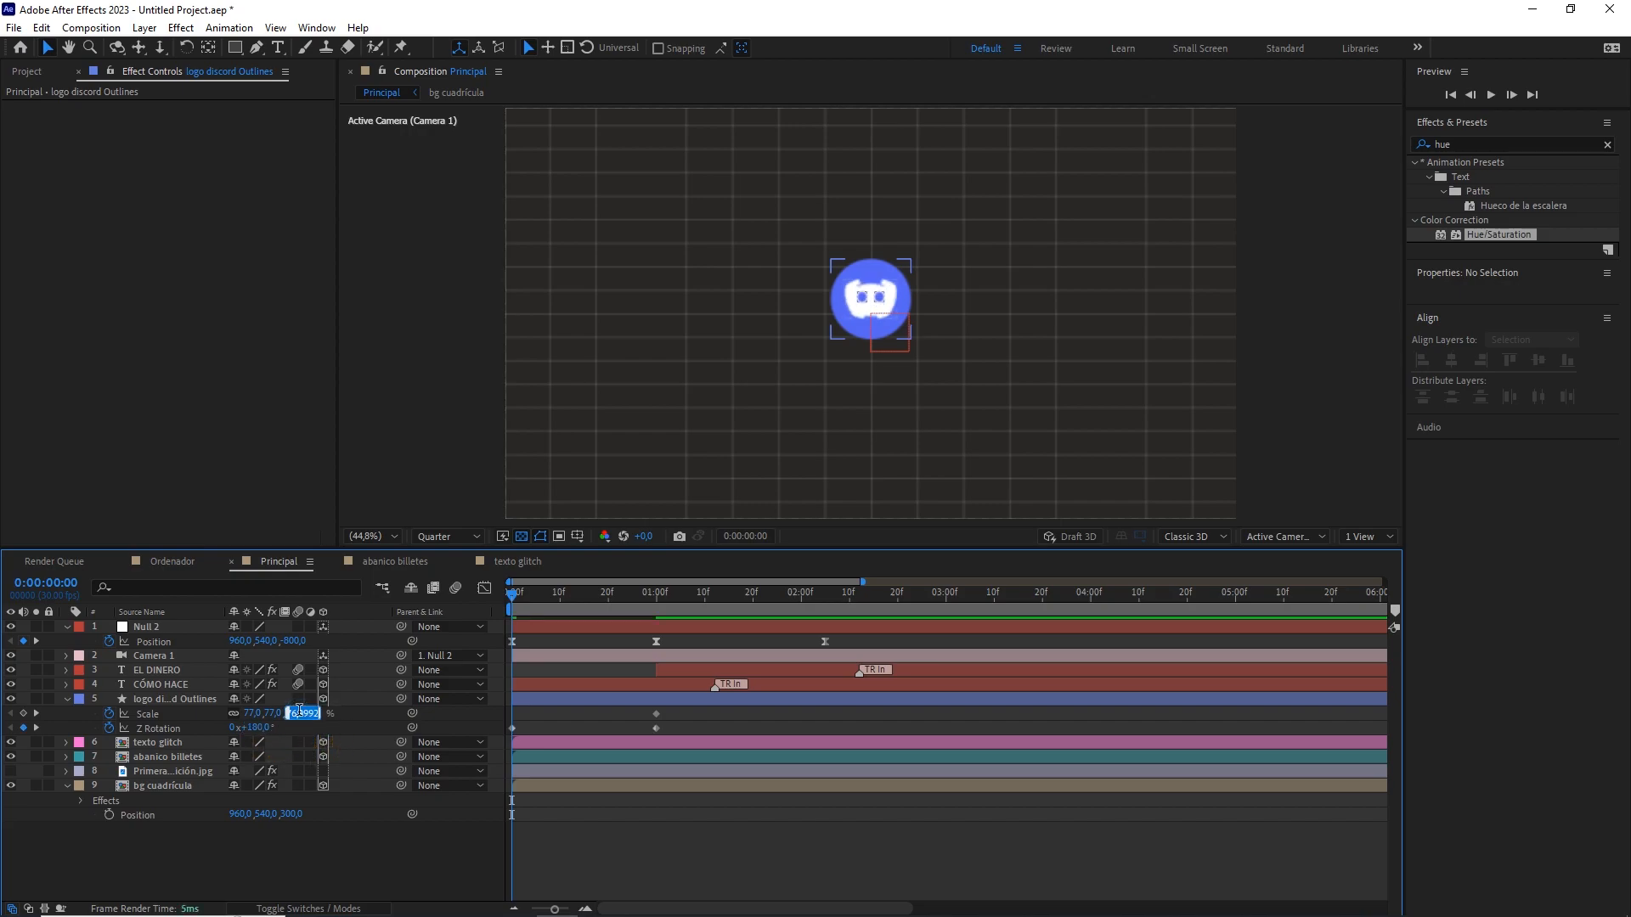
text(0)
Easy Ease the logo's scale and rotation keyframes, shape their speed graphs to start fast and slow down, and preview the animation.
drag(669, 717, 507, 736)
key(F9)
click(484, 588)
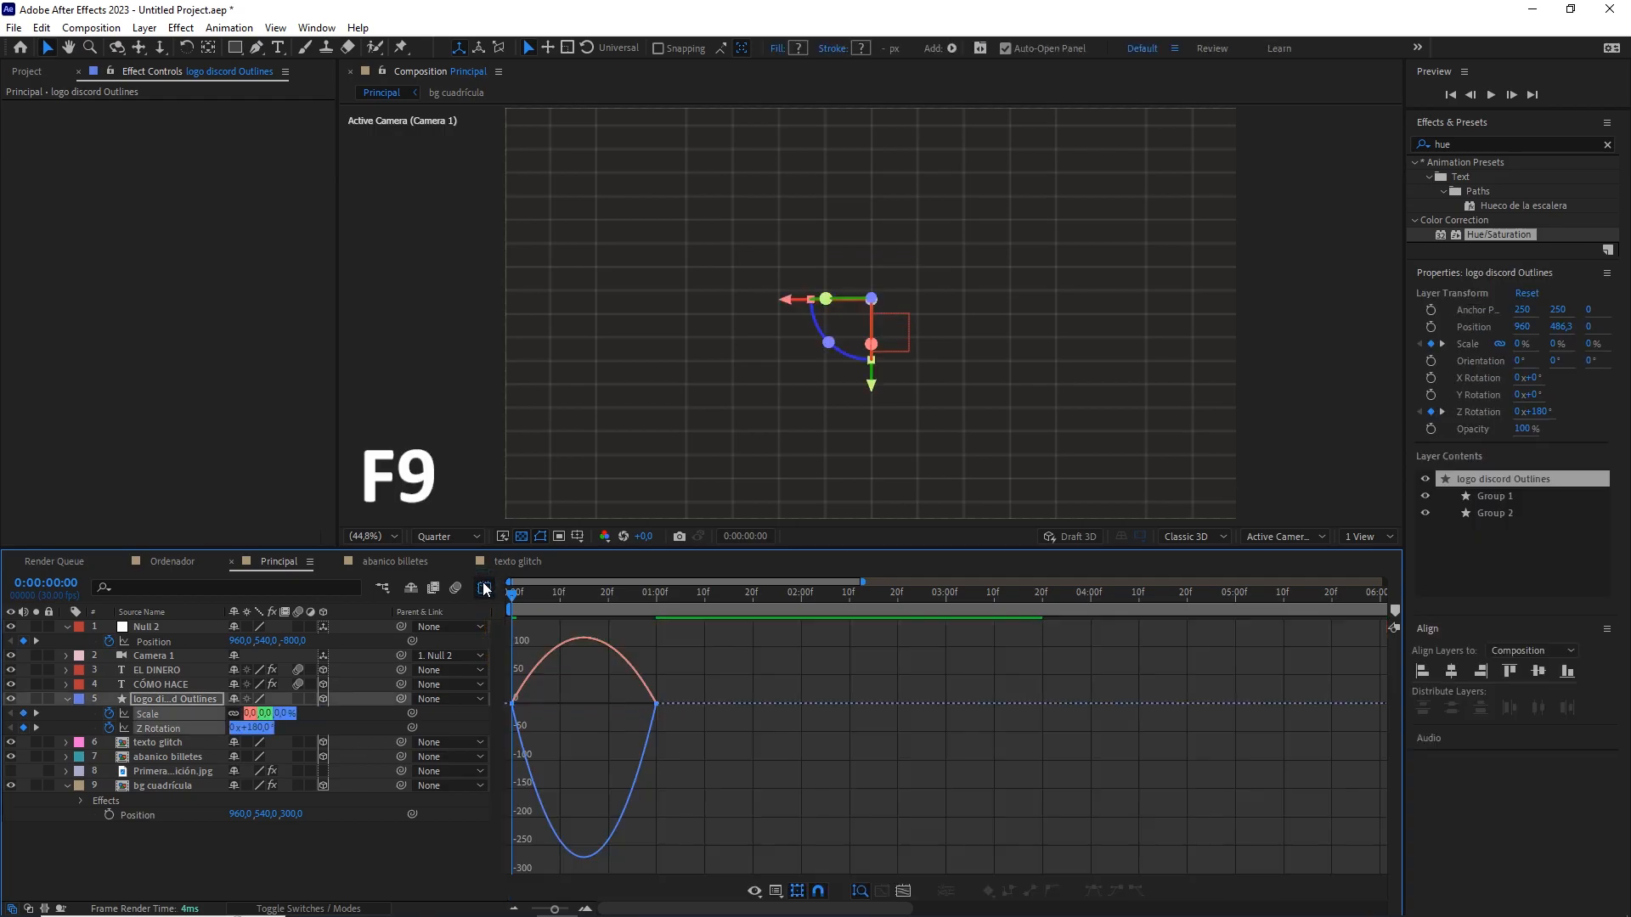
drag(583, 684, 513, 710)
drag(692, 674, 564, 705)
click(484, 589)
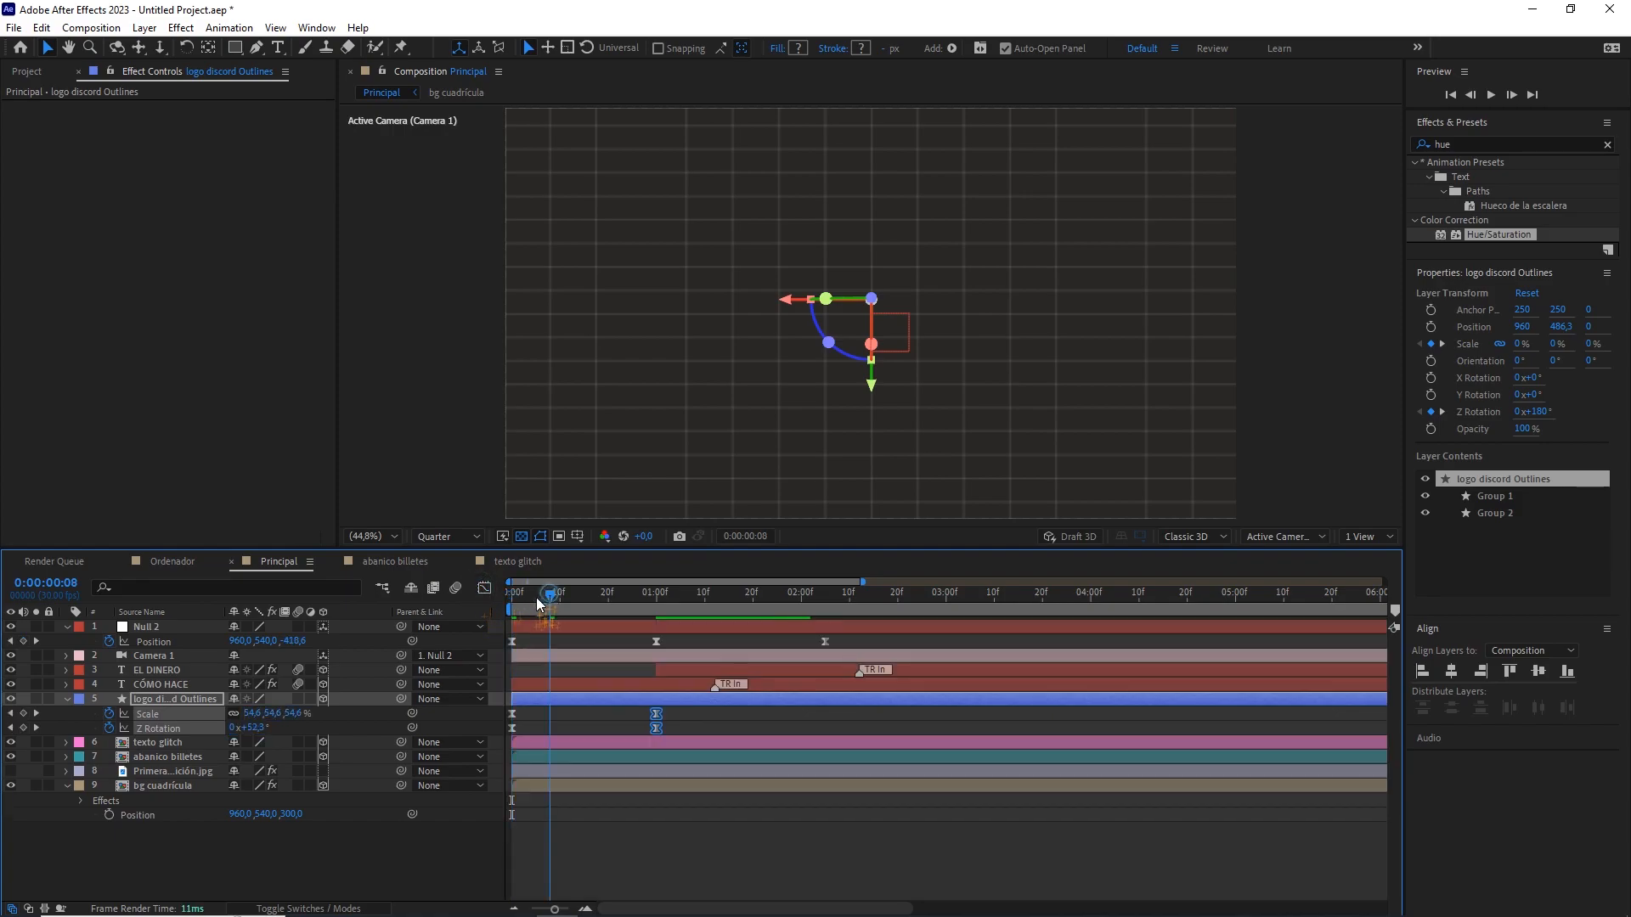
click(470, 834)
key(space)
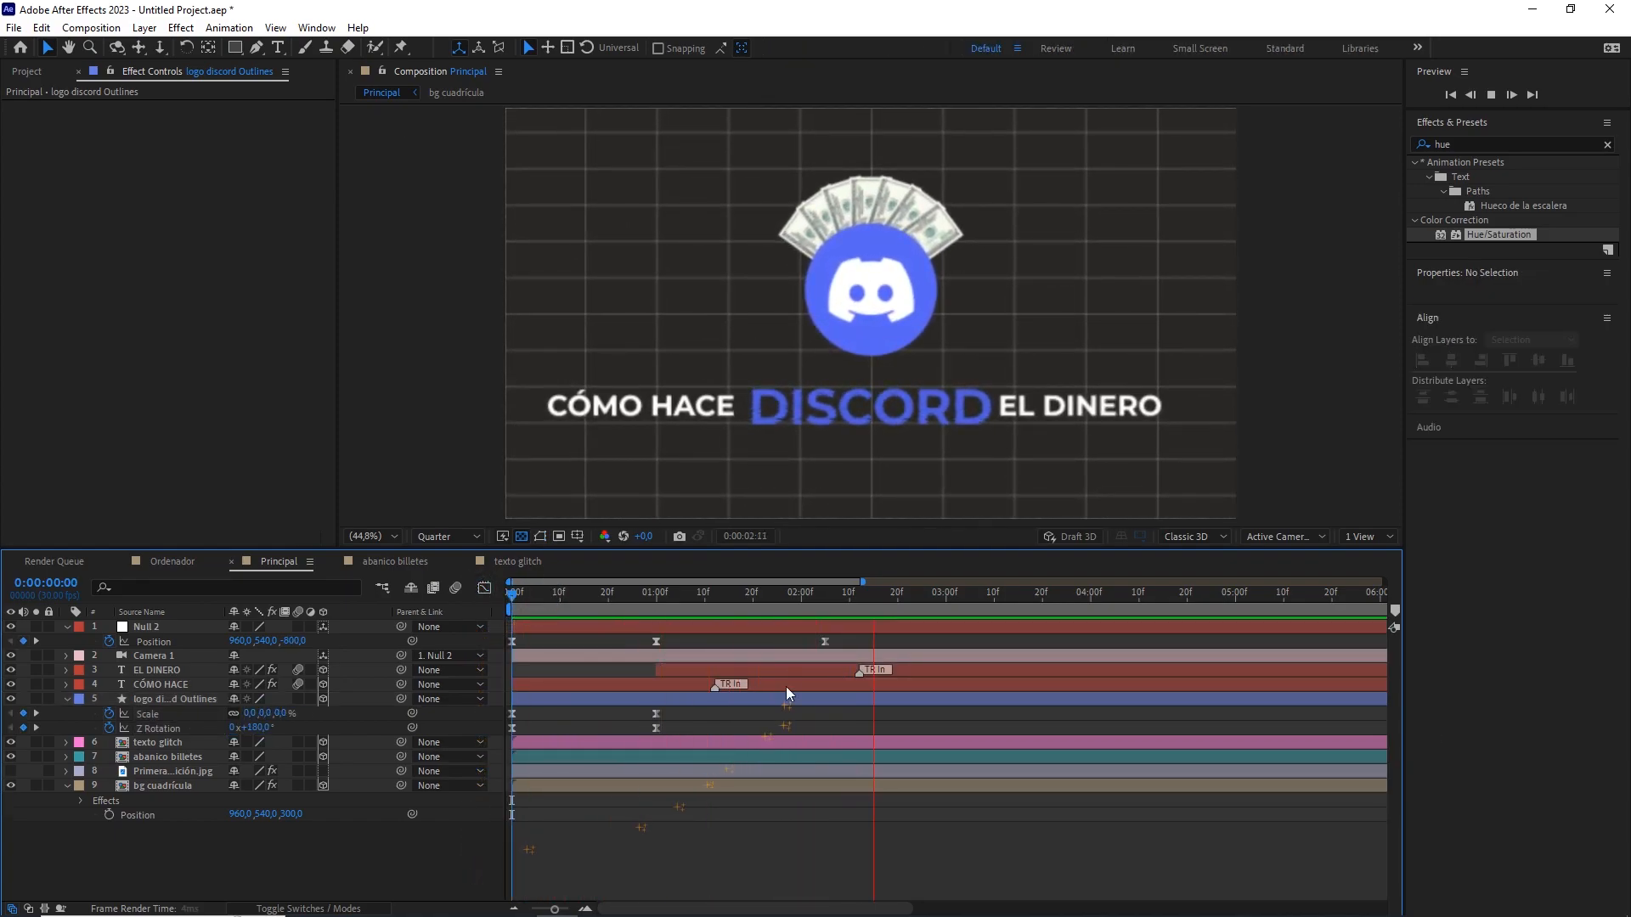
click(513, 600)
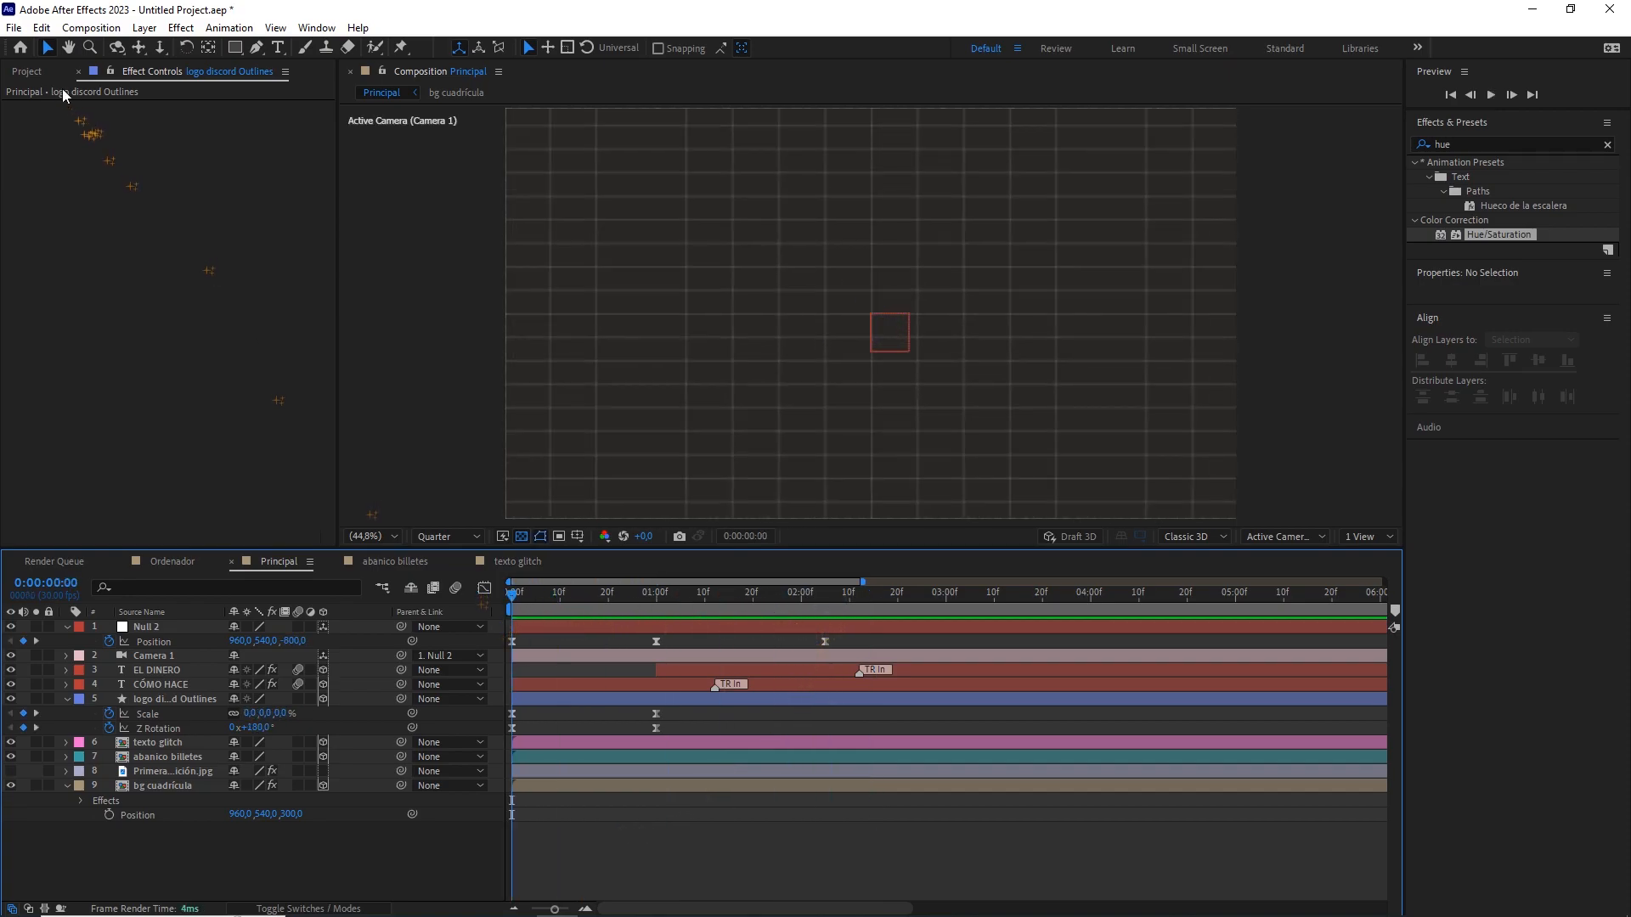
Add audio editado.mp3 as the bottom layer of the Principal composition and play the animation with sound from the start.
double_click(64, 240)
click(79, 257)
drag(149, 597, 165, 834)
key(space)
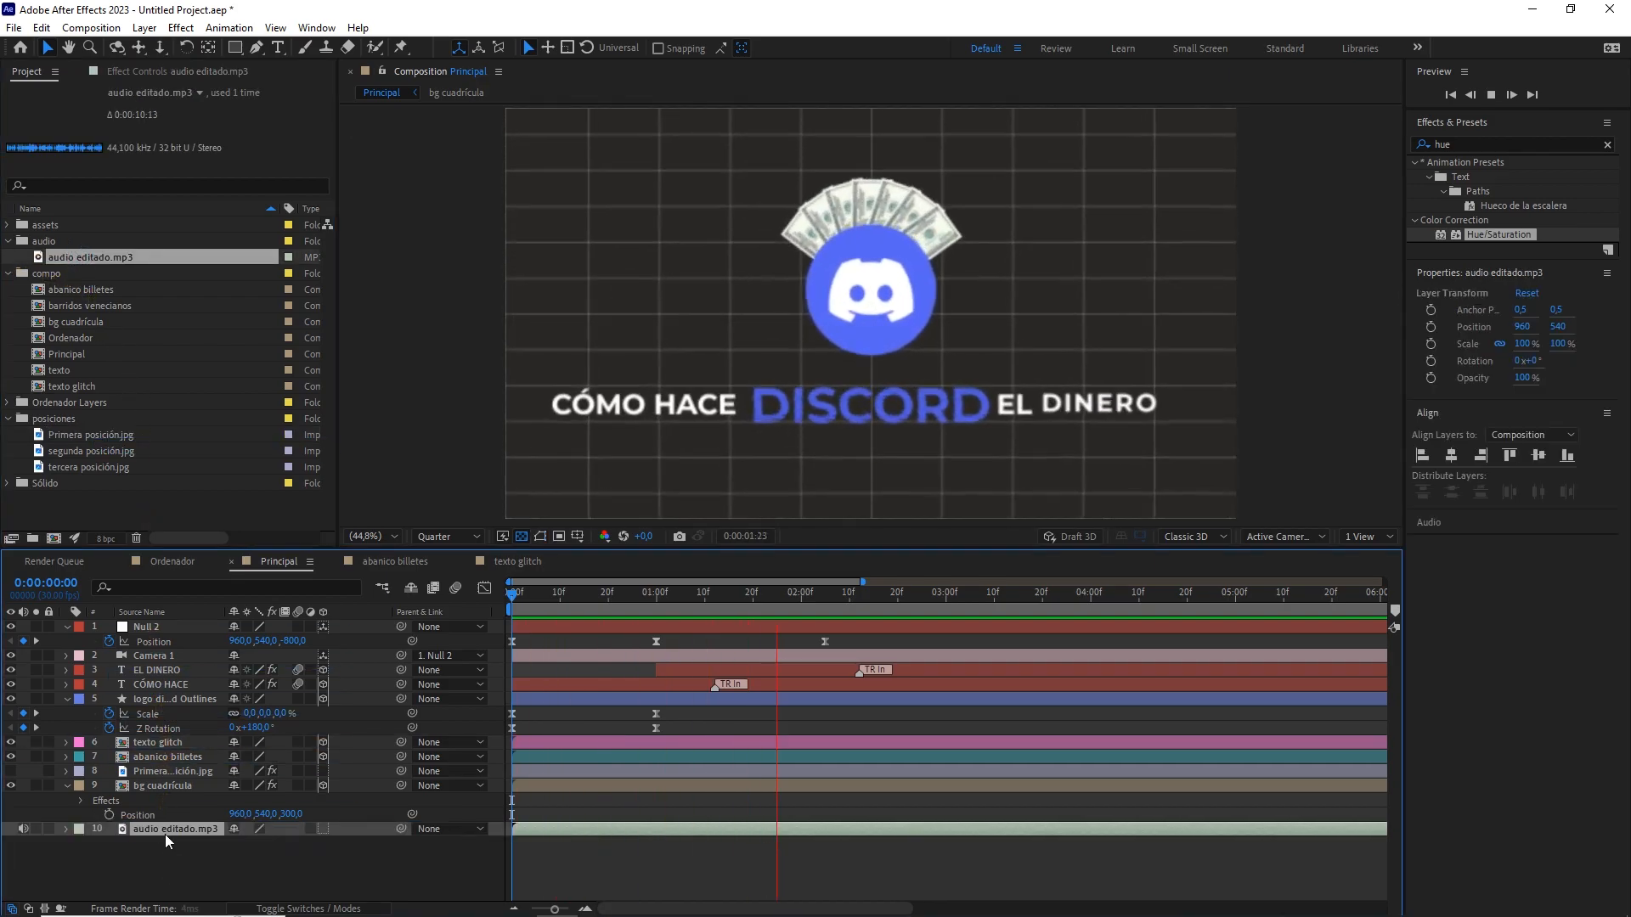
key(space)
key(Home)
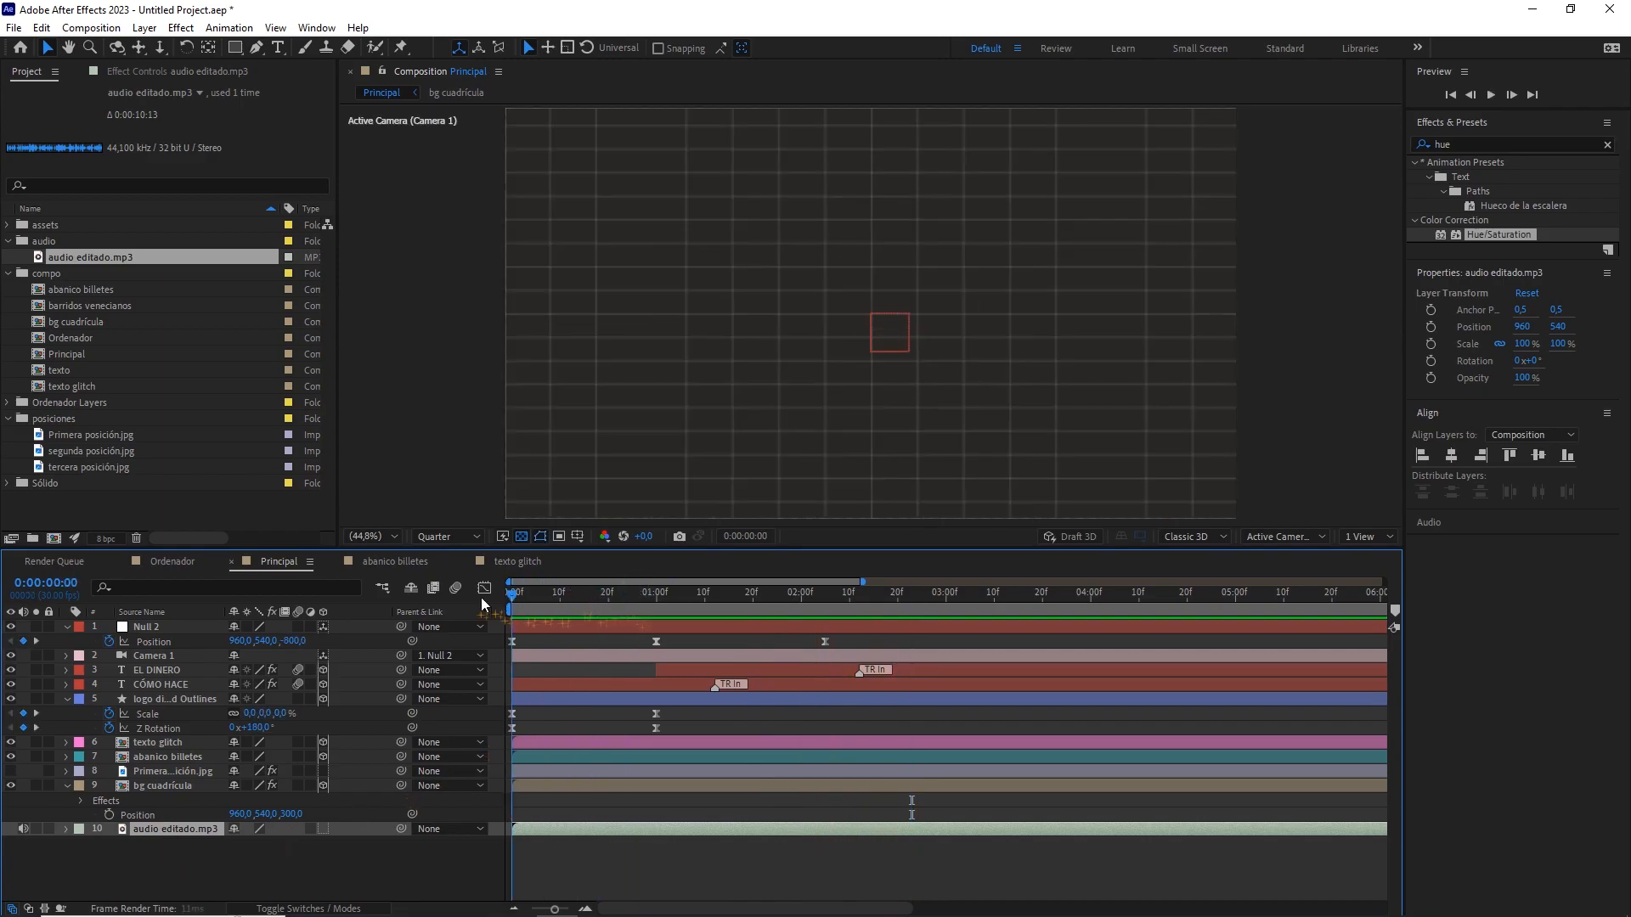
key(space)
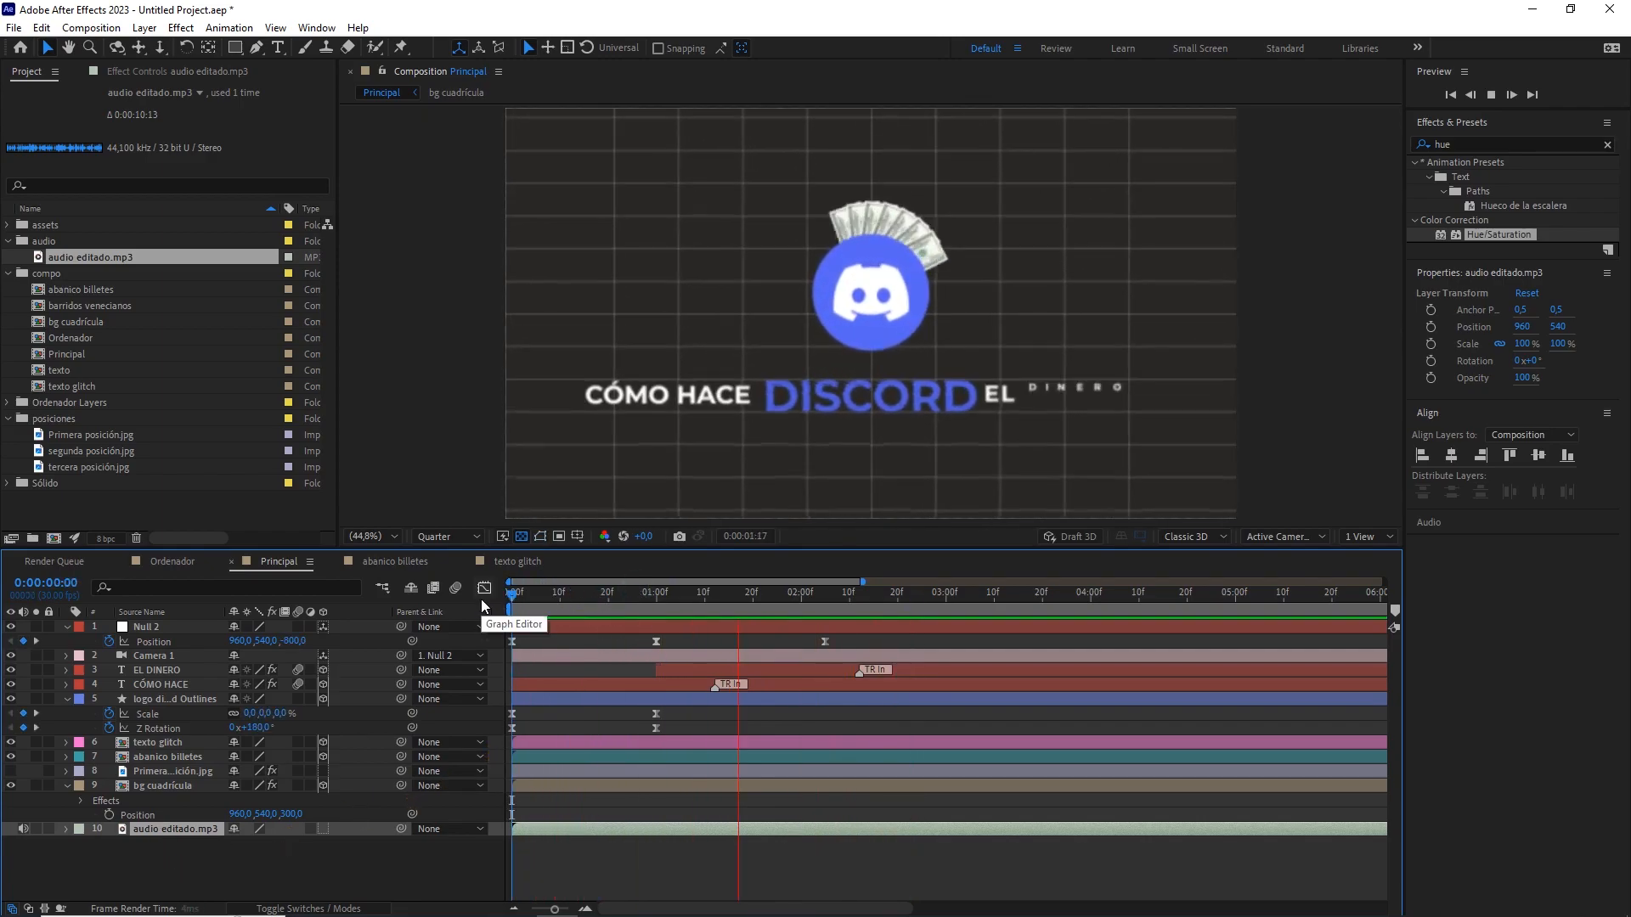
key(space)
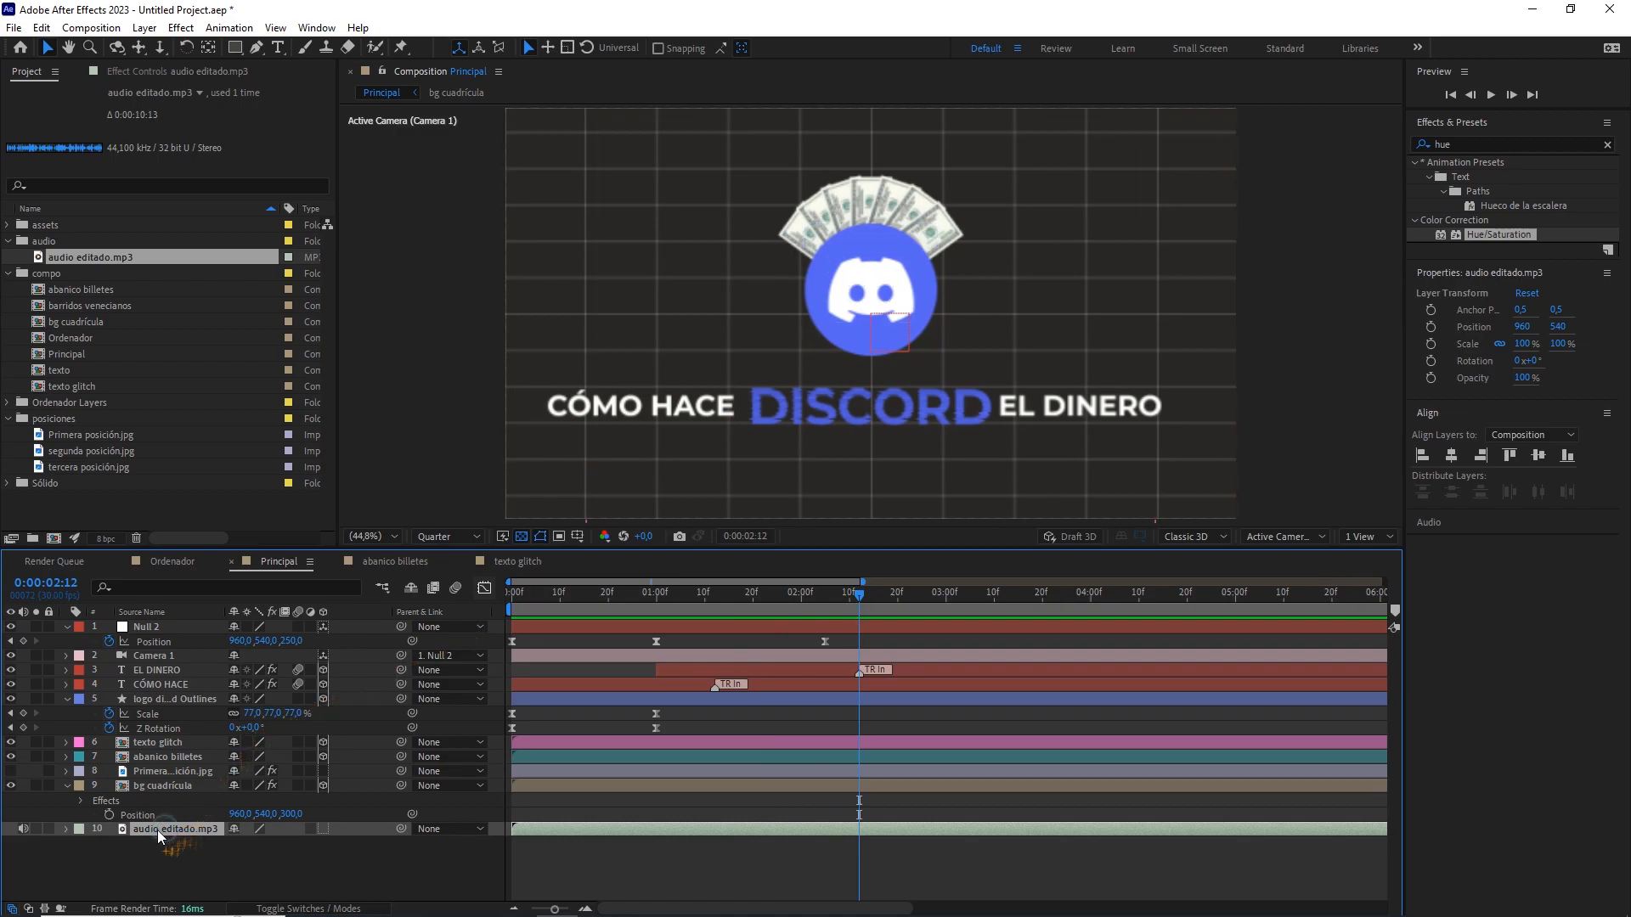
Mute the audio editado.mp3 layer and preview the animation from the start.
click(24, 829)
drag(831, 598, 491, 610)
scroll(833, 439, down, 2)
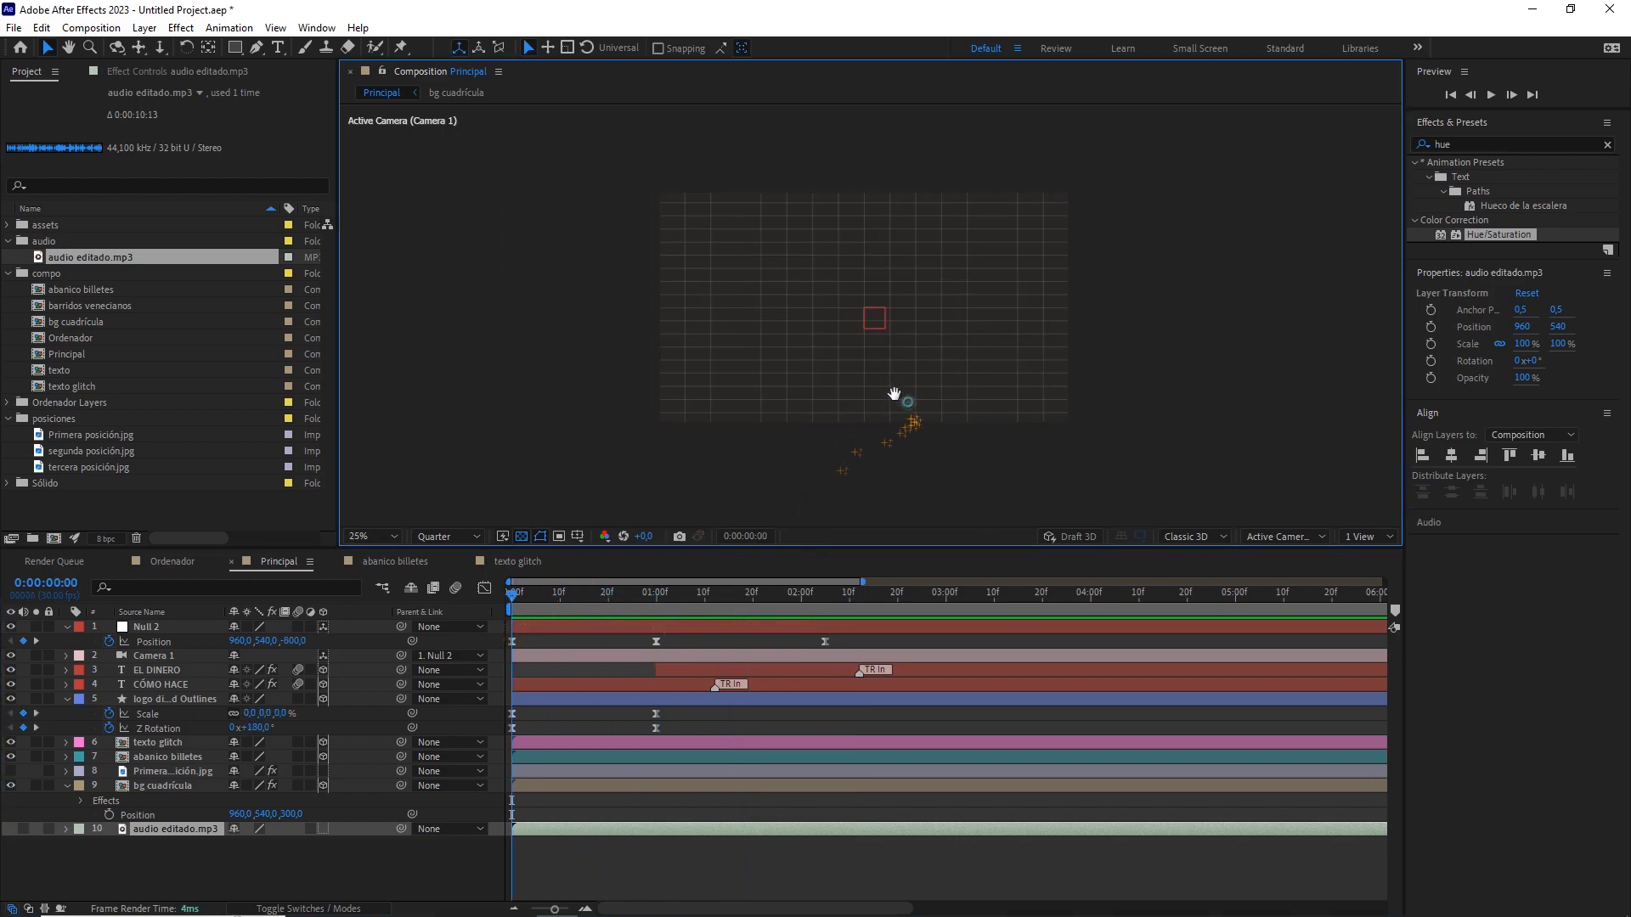
key(space)
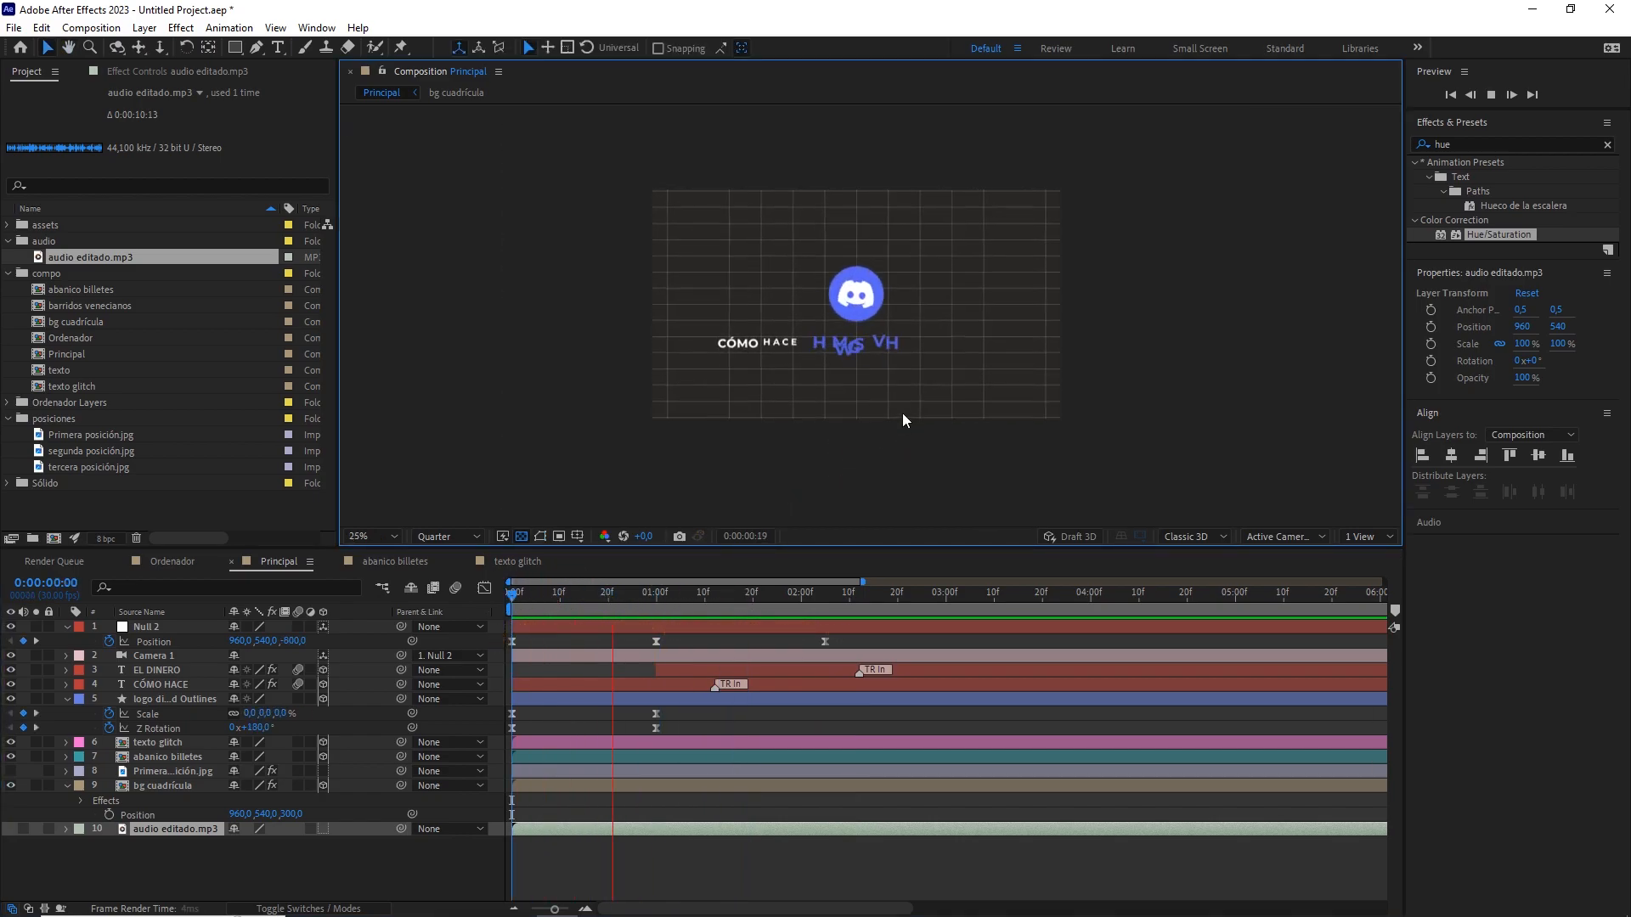
key(space)
At 0:00:02:05, show the Primera posición.jpg reference layer and replace its source with segunda posición.jpg.
click(821, 600)
click(163, 770)
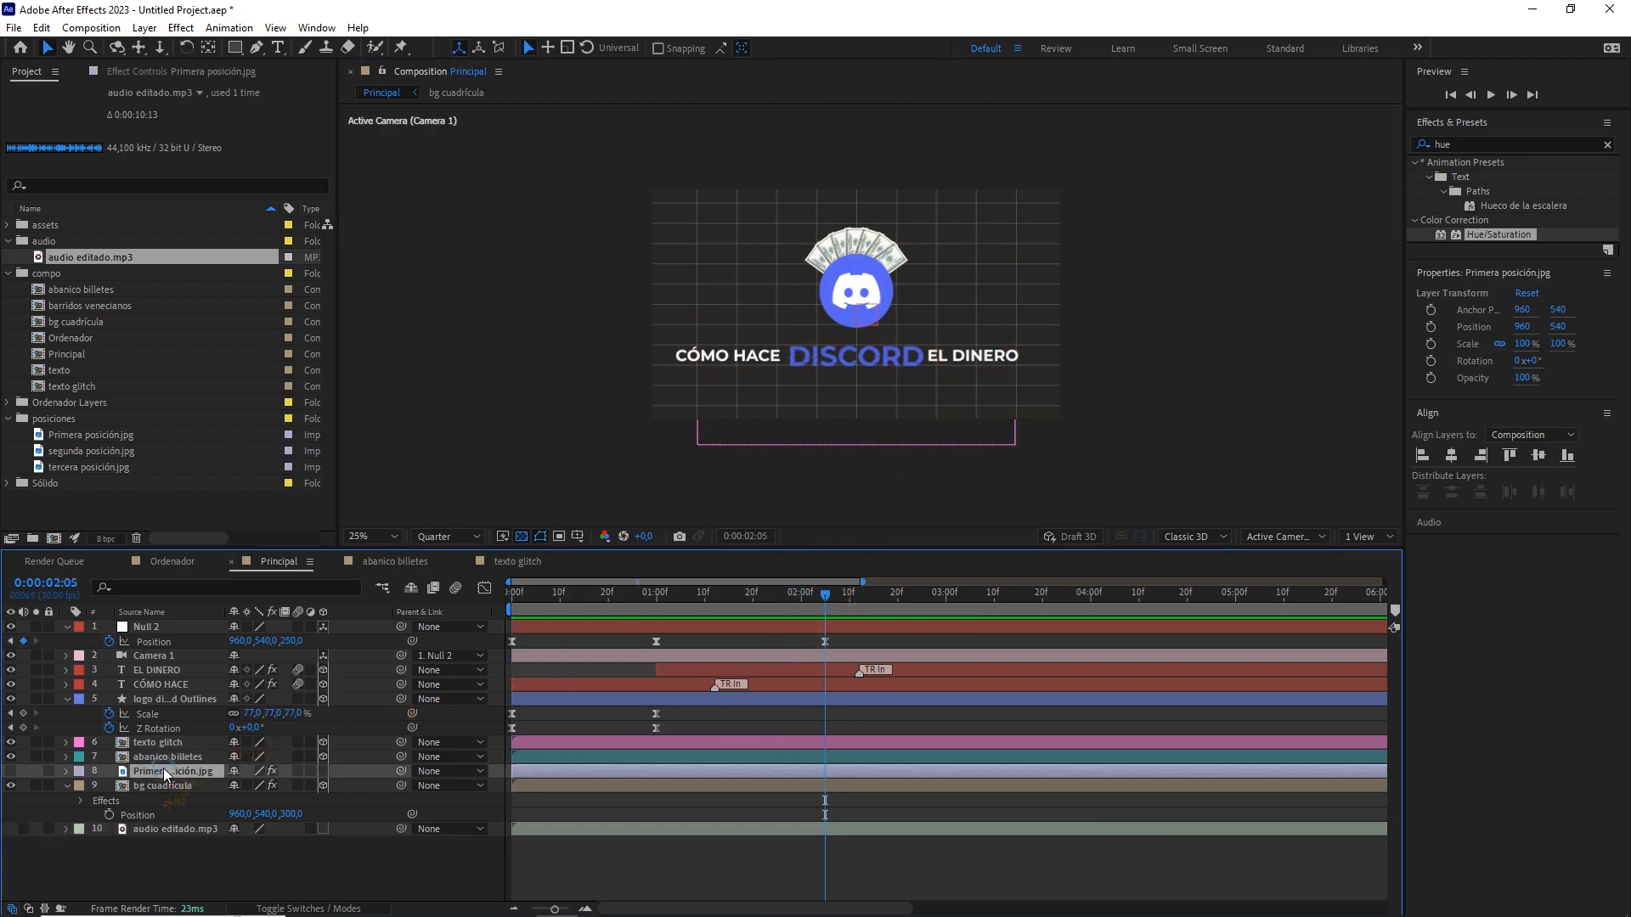
click(11, 771)
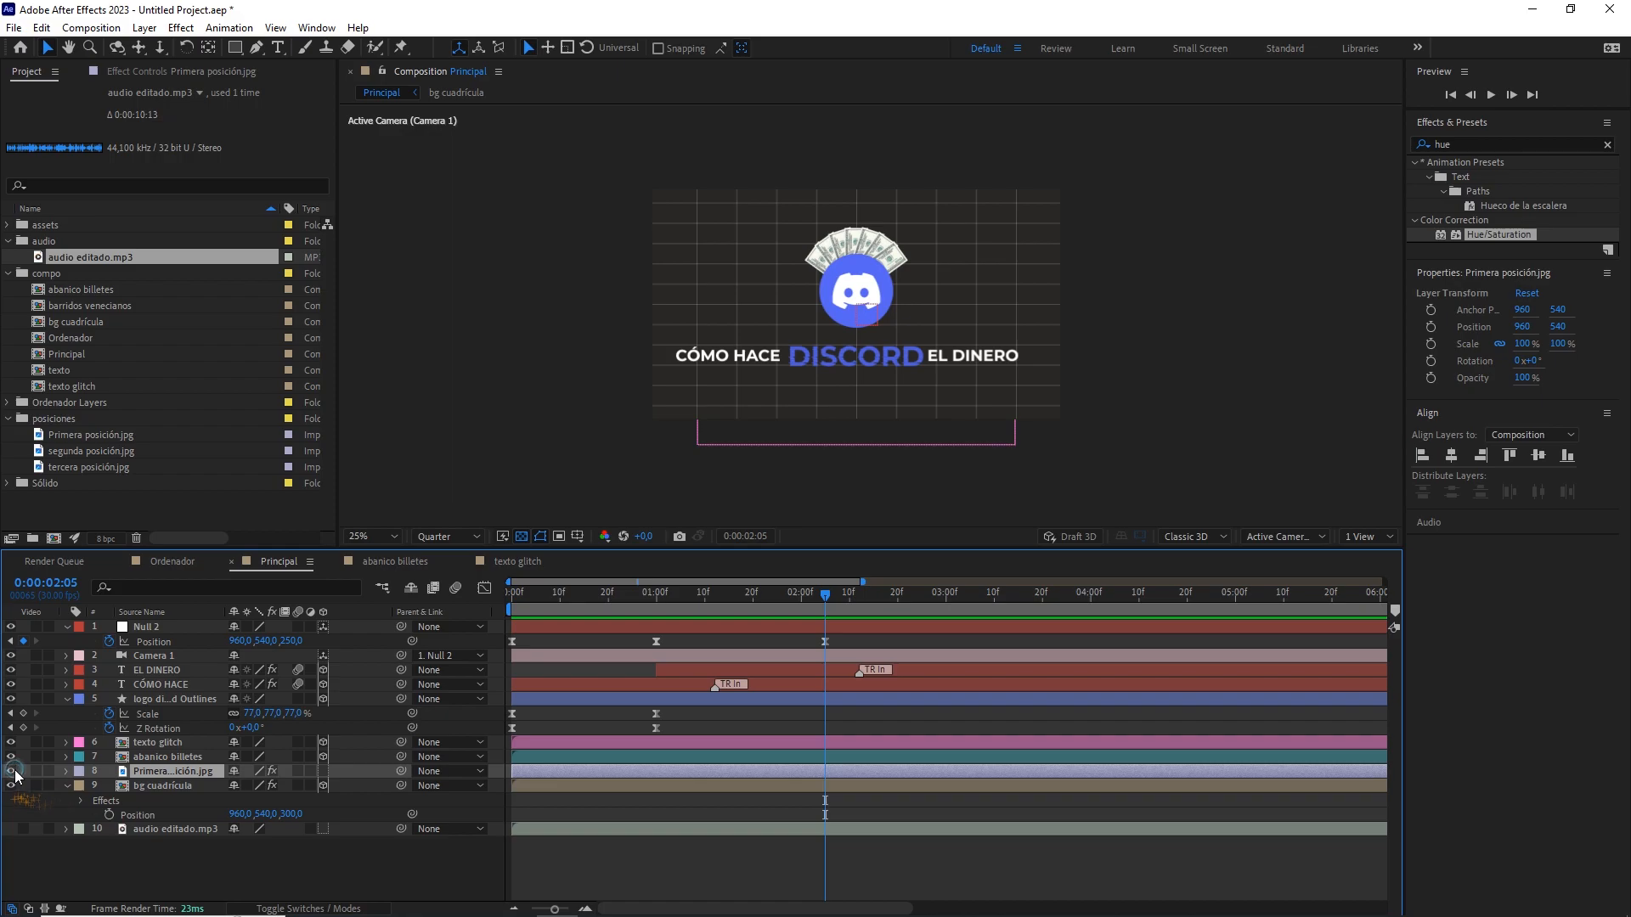
click(88, 455)
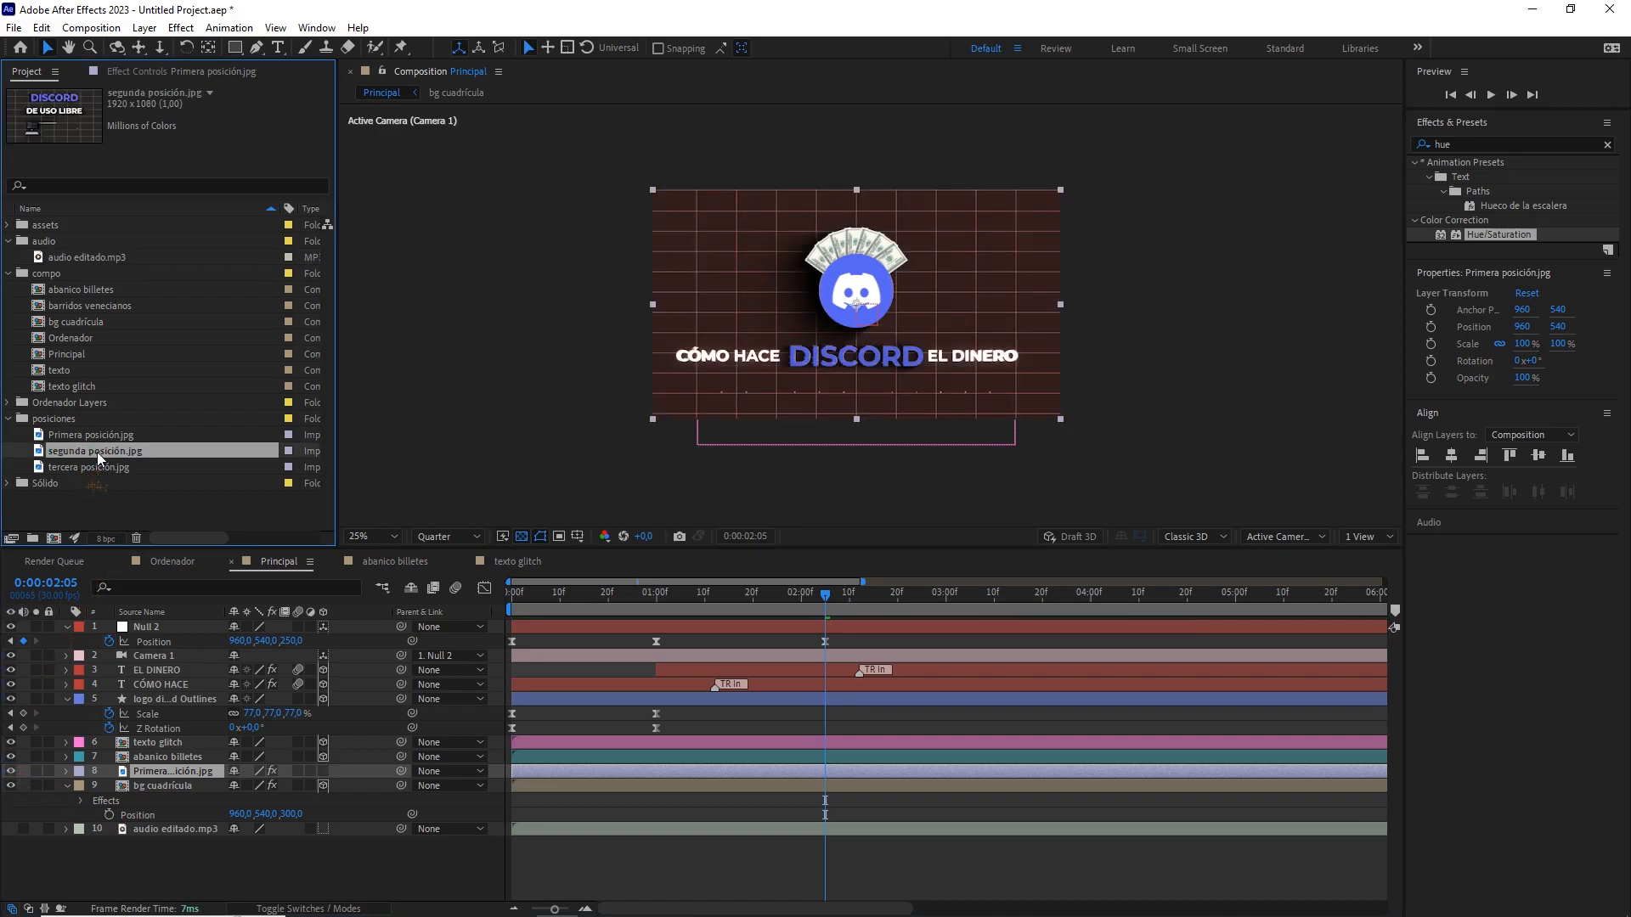
key(alt)
drag(97, 452, 161, 776)
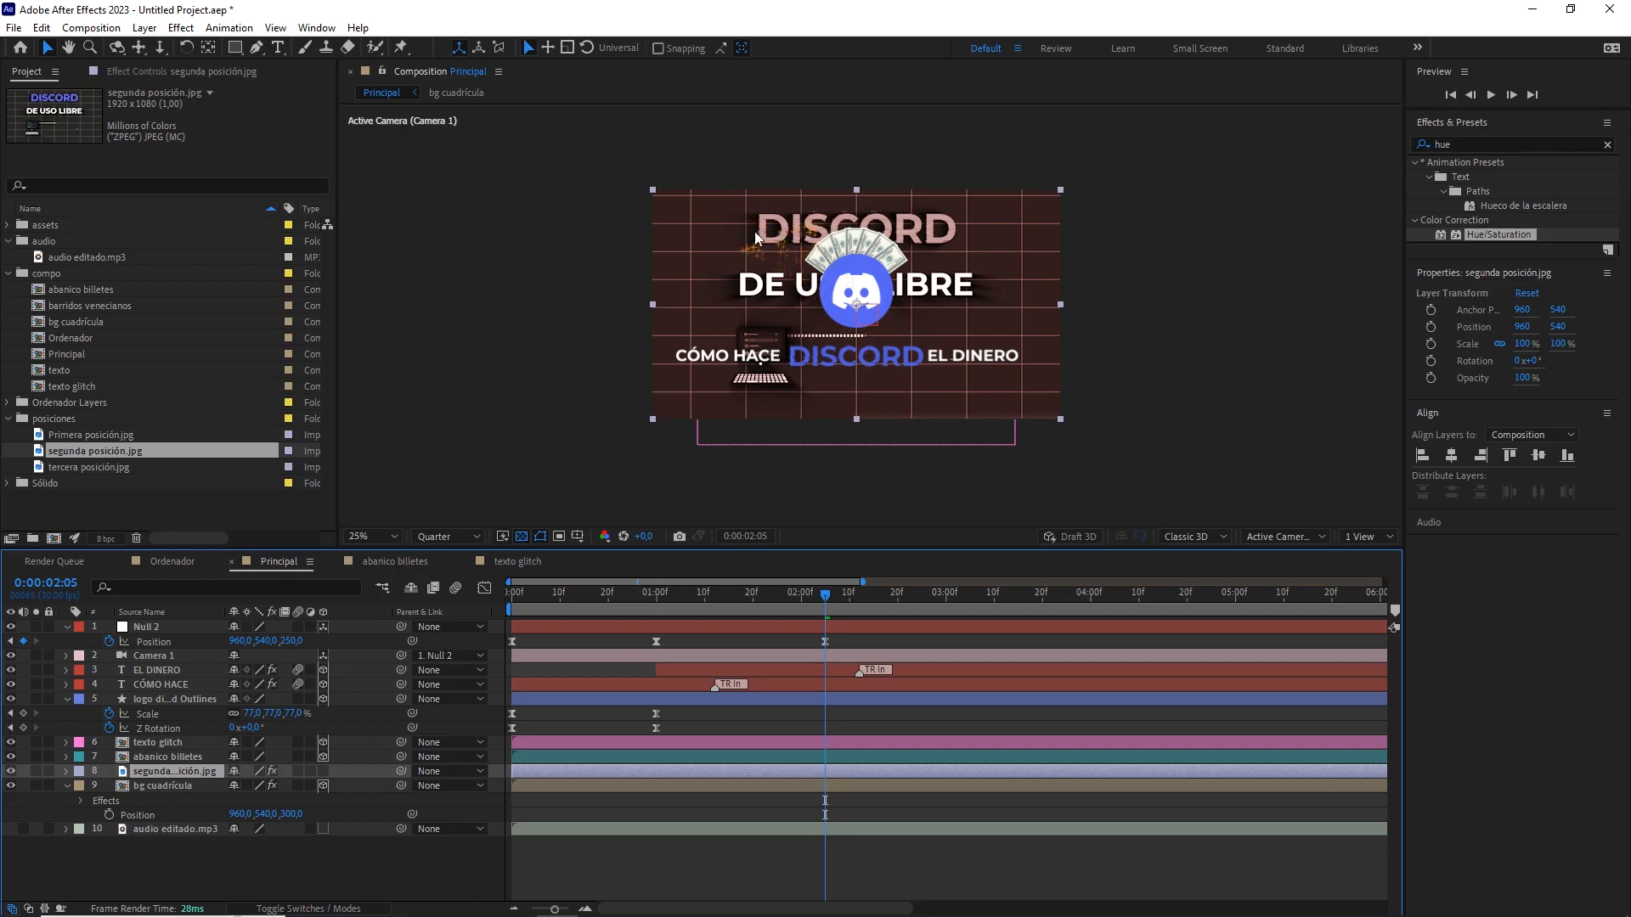
At 0:00:03:15, keyframe the null's position at 960, 960, 778 so DISCORD matches the second reference image.
drag(832, 594, 1016, 598)
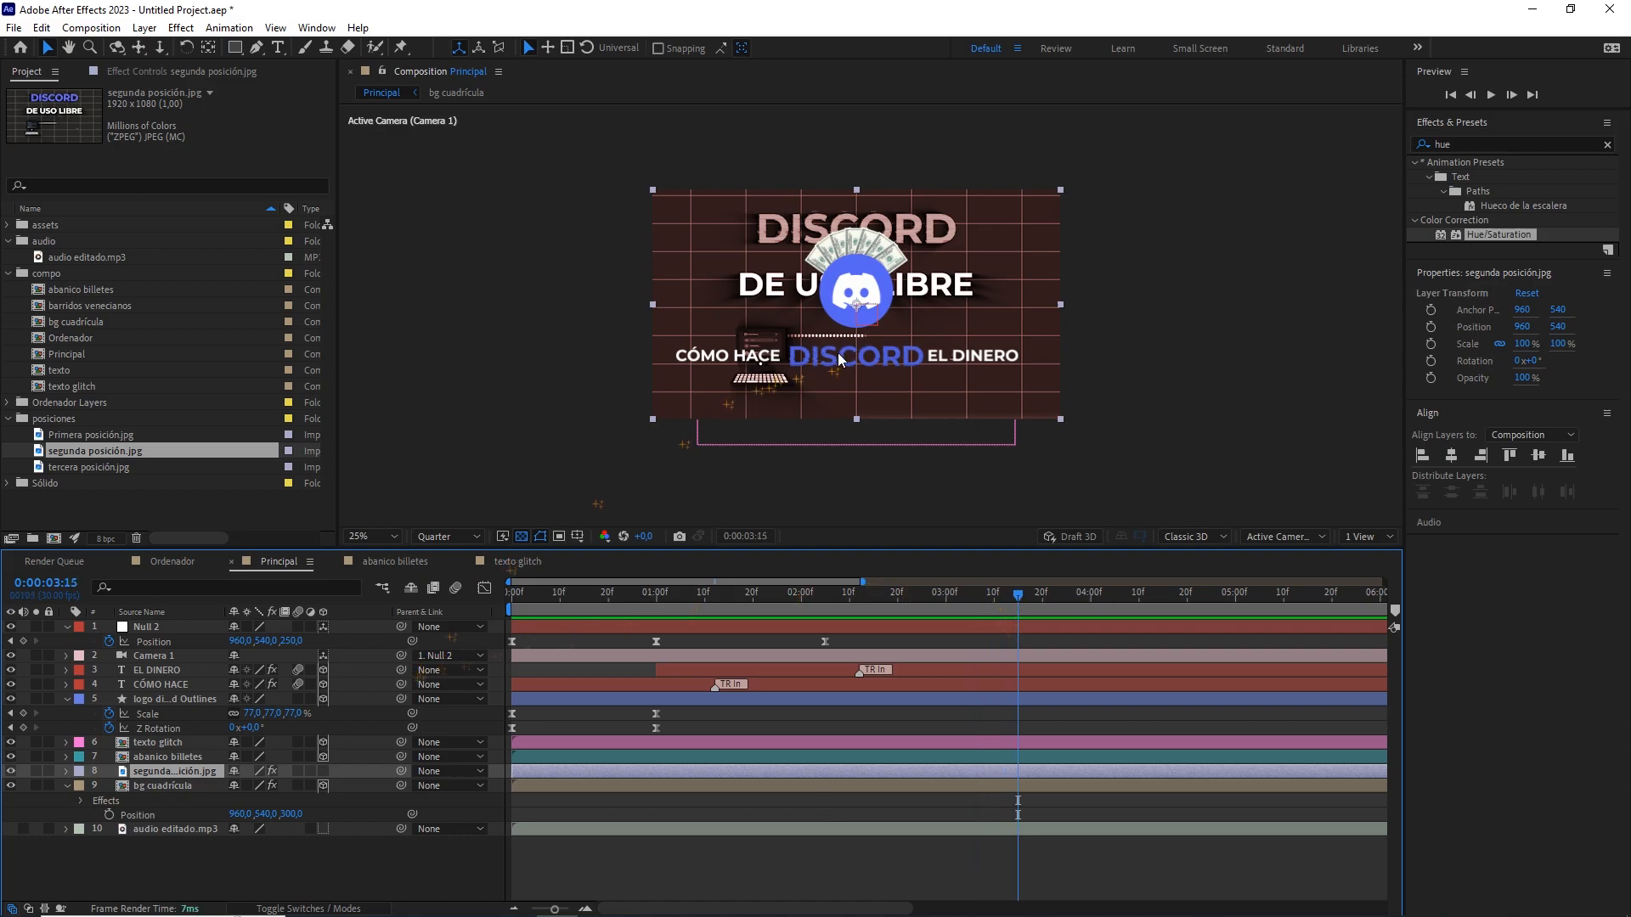
drag(268, 640, 907, 492)
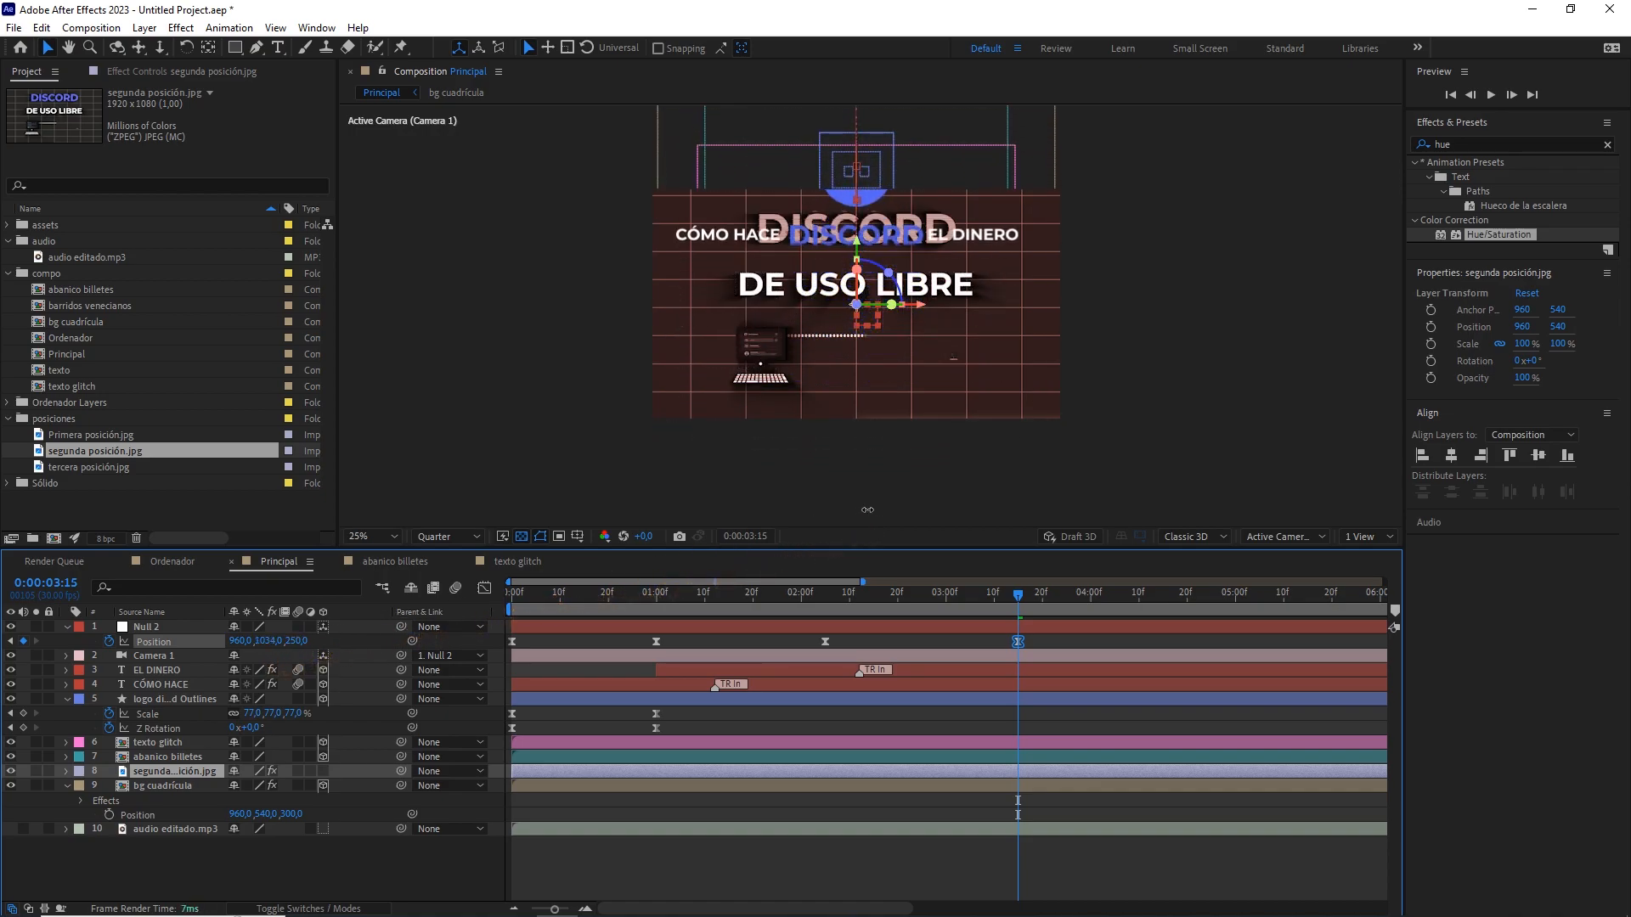
scroll(935, 328, up, 2)
drag(903, 270, 920, 335)
key(v)
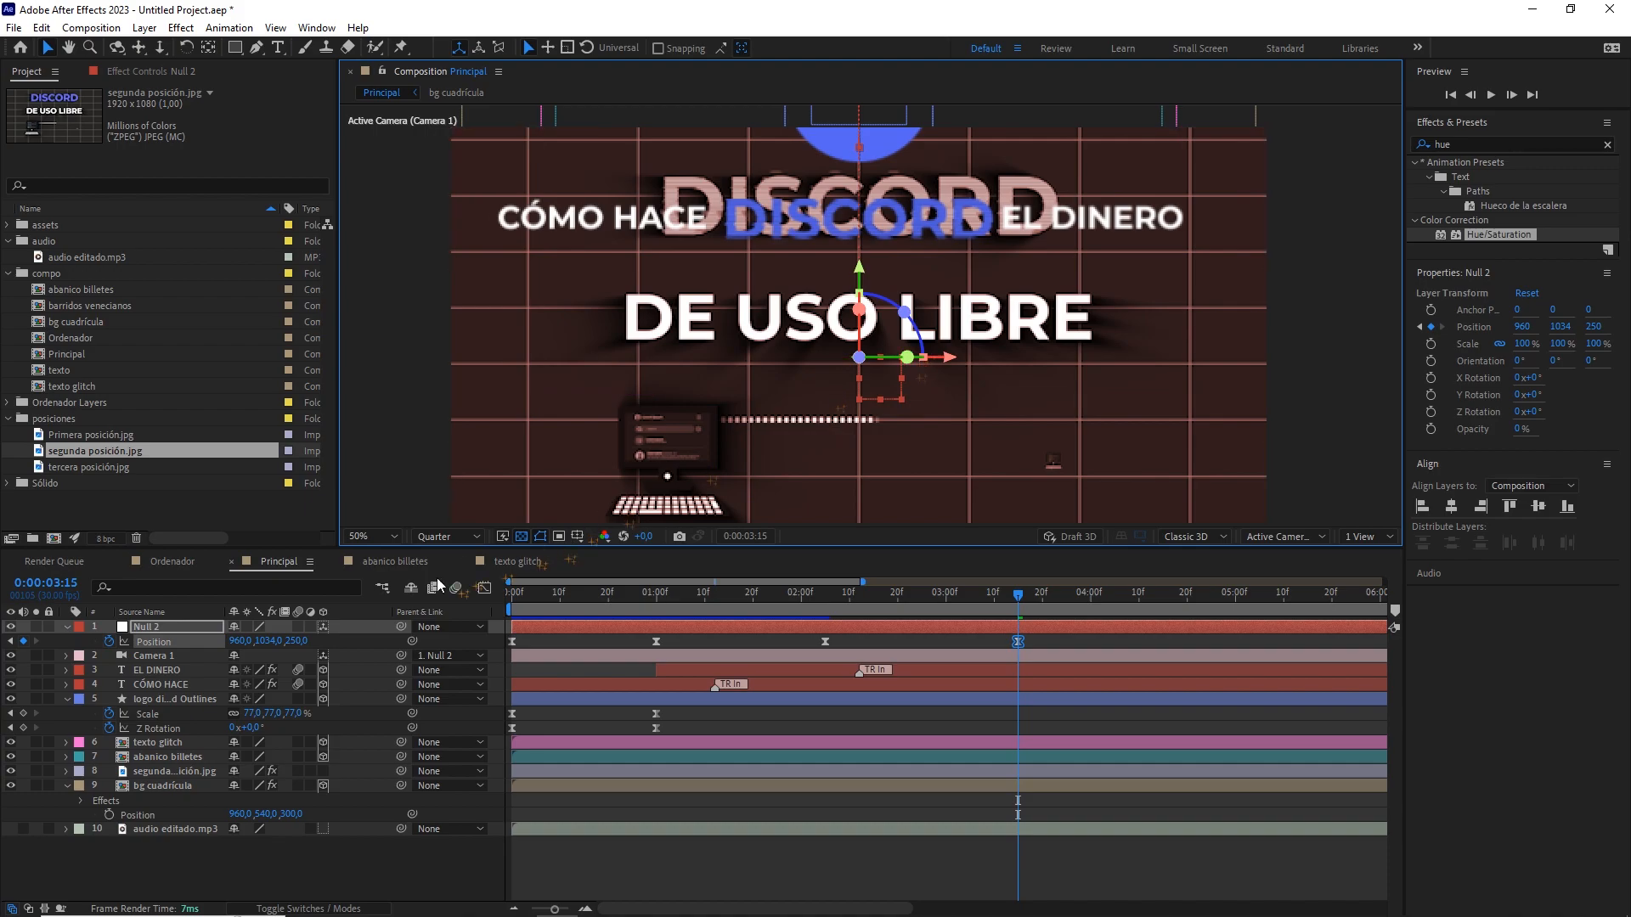
drag(295, 640, 707, 601)
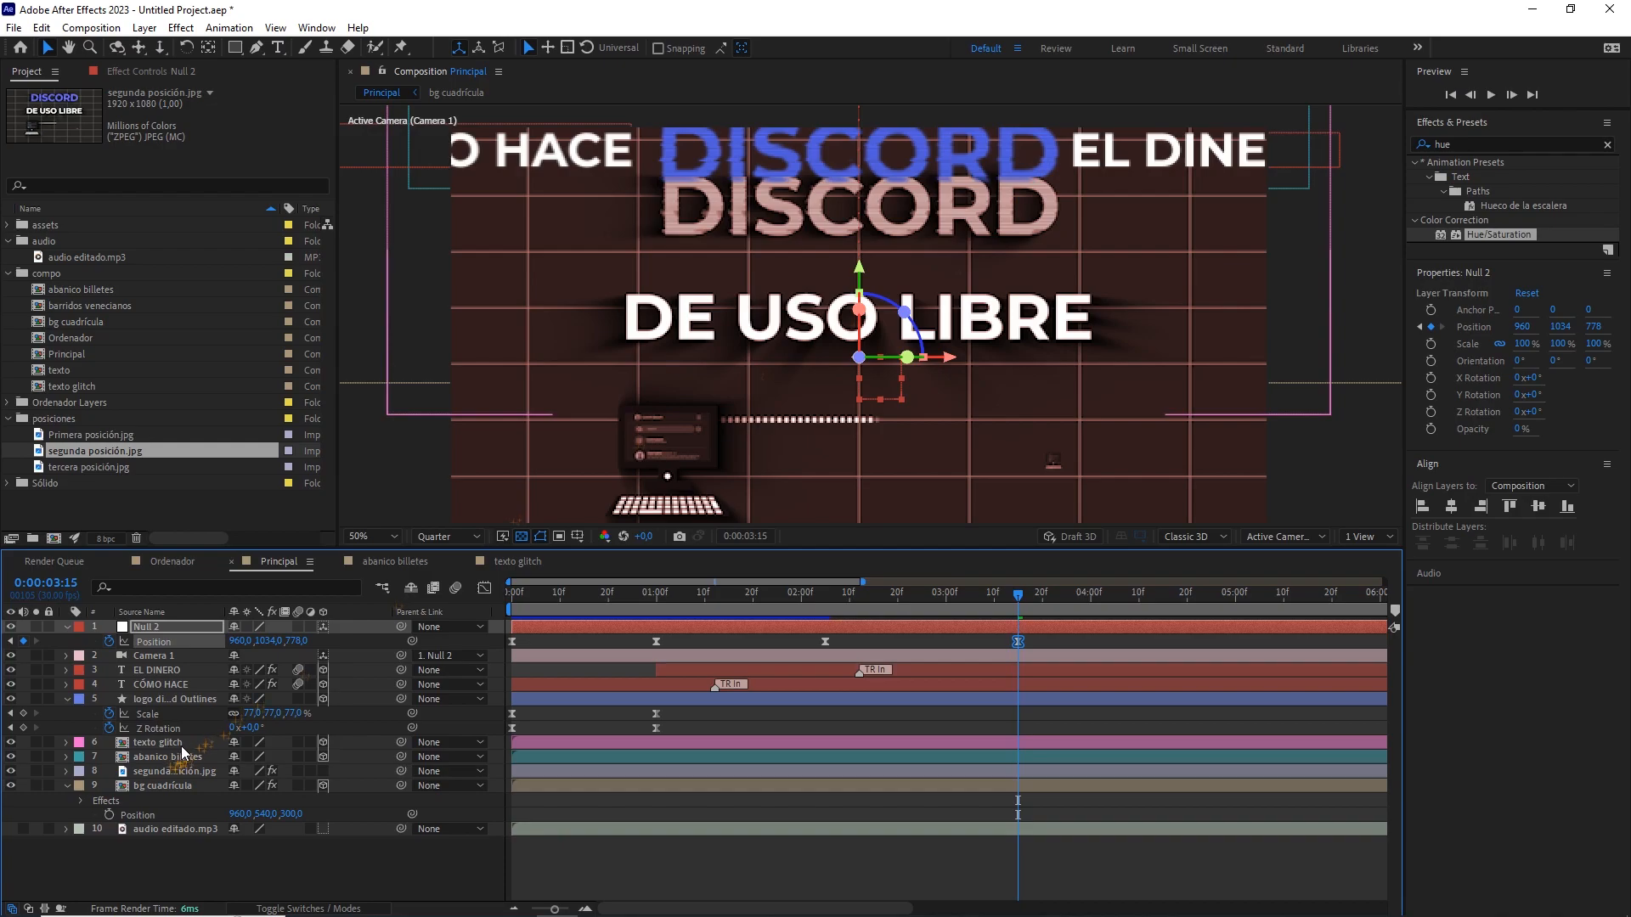
drag(265, 642, 191, 652)
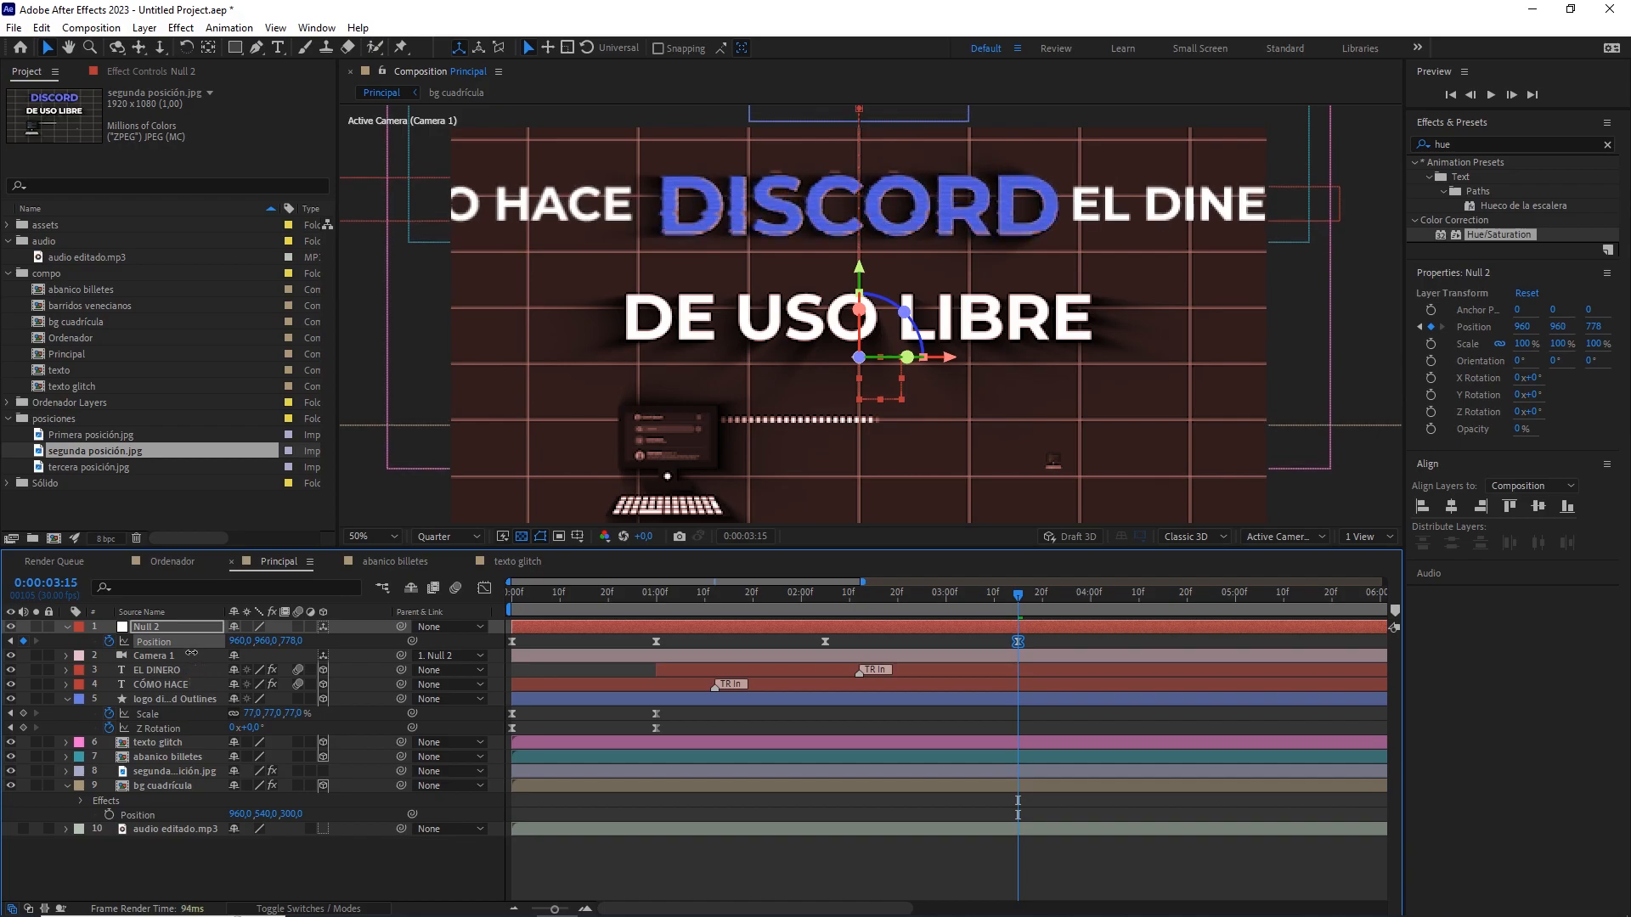
In the null's position speed graph, lengthen the outgoing easing of the 0:00:02:05 keyframe for a sharper mid-move peak.
key(comma)
key(comma)
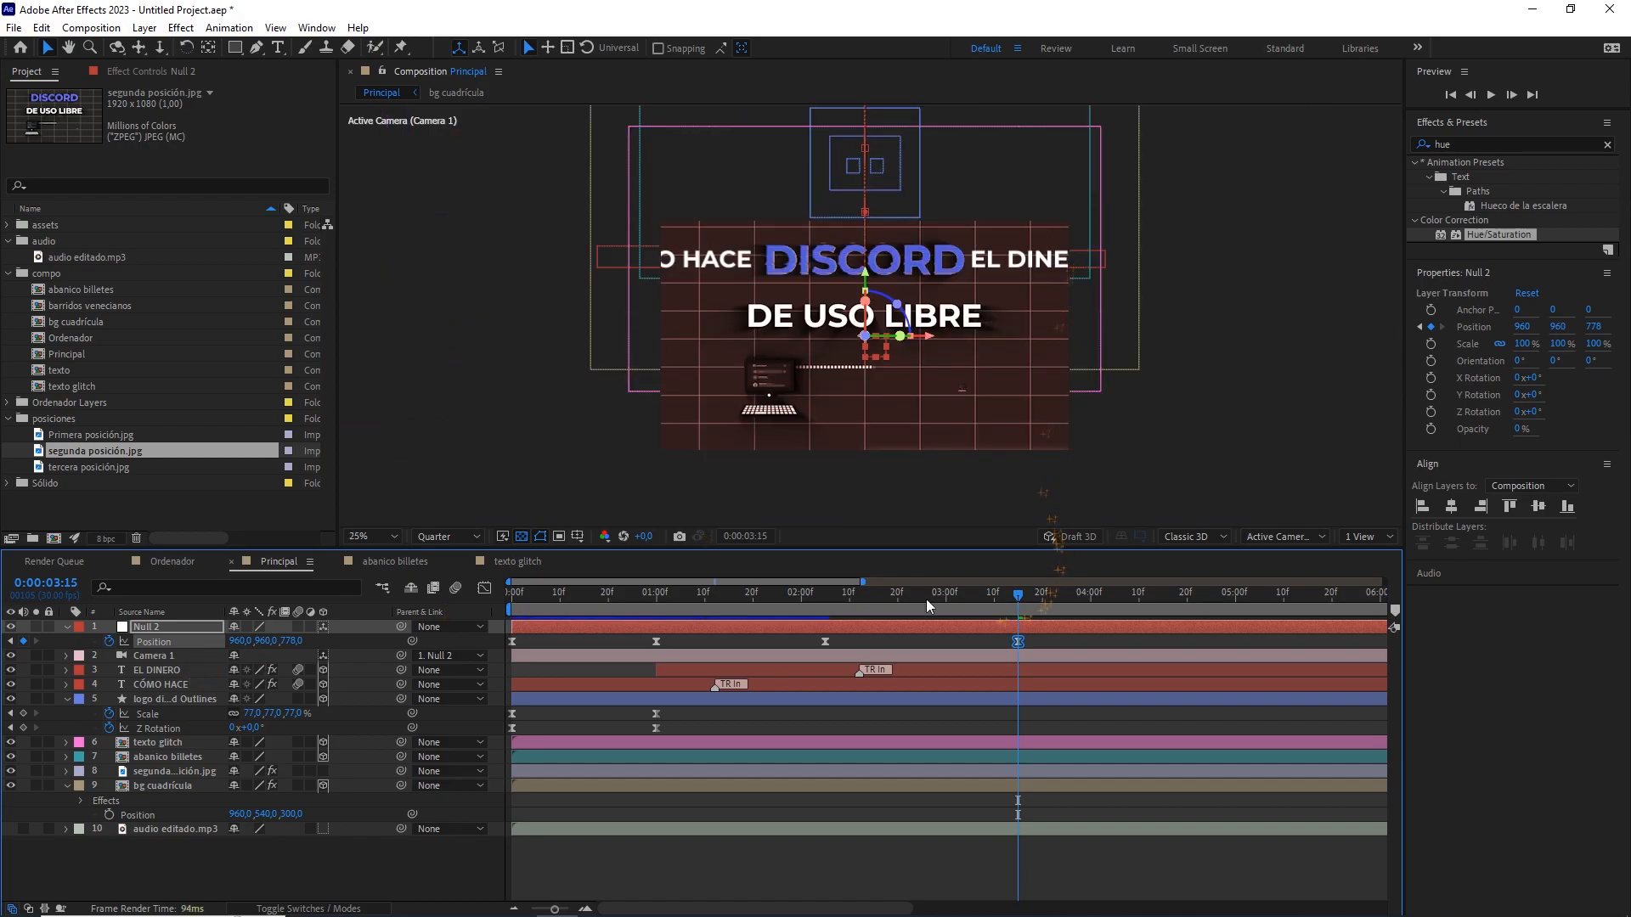
click(484, 588)
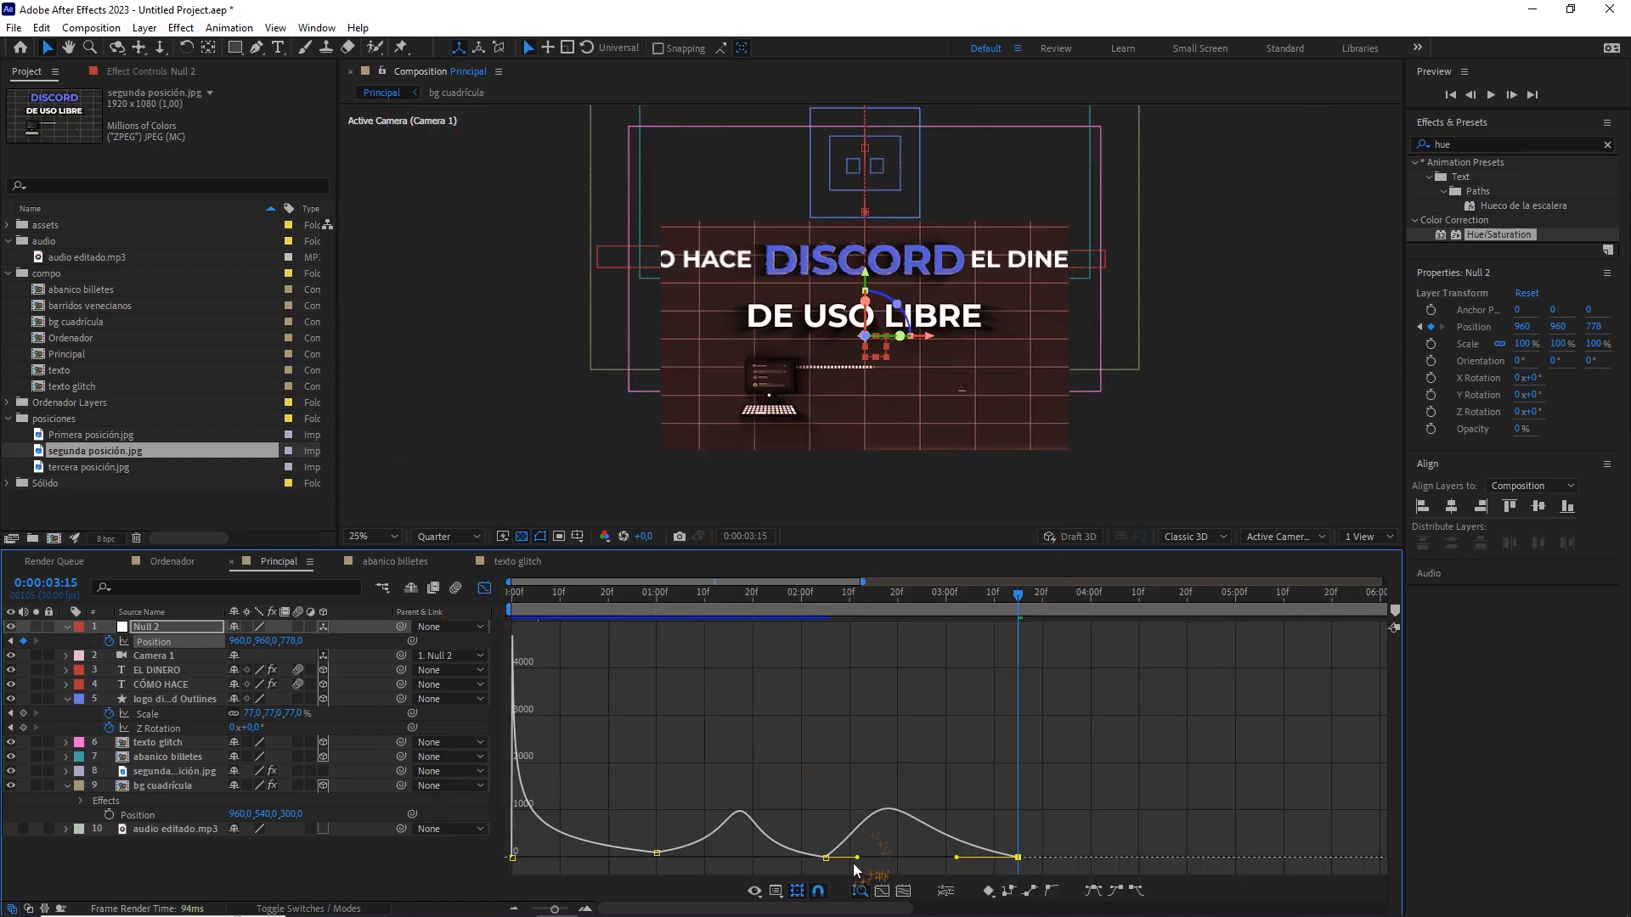
drag(860, 862, 886, 865)
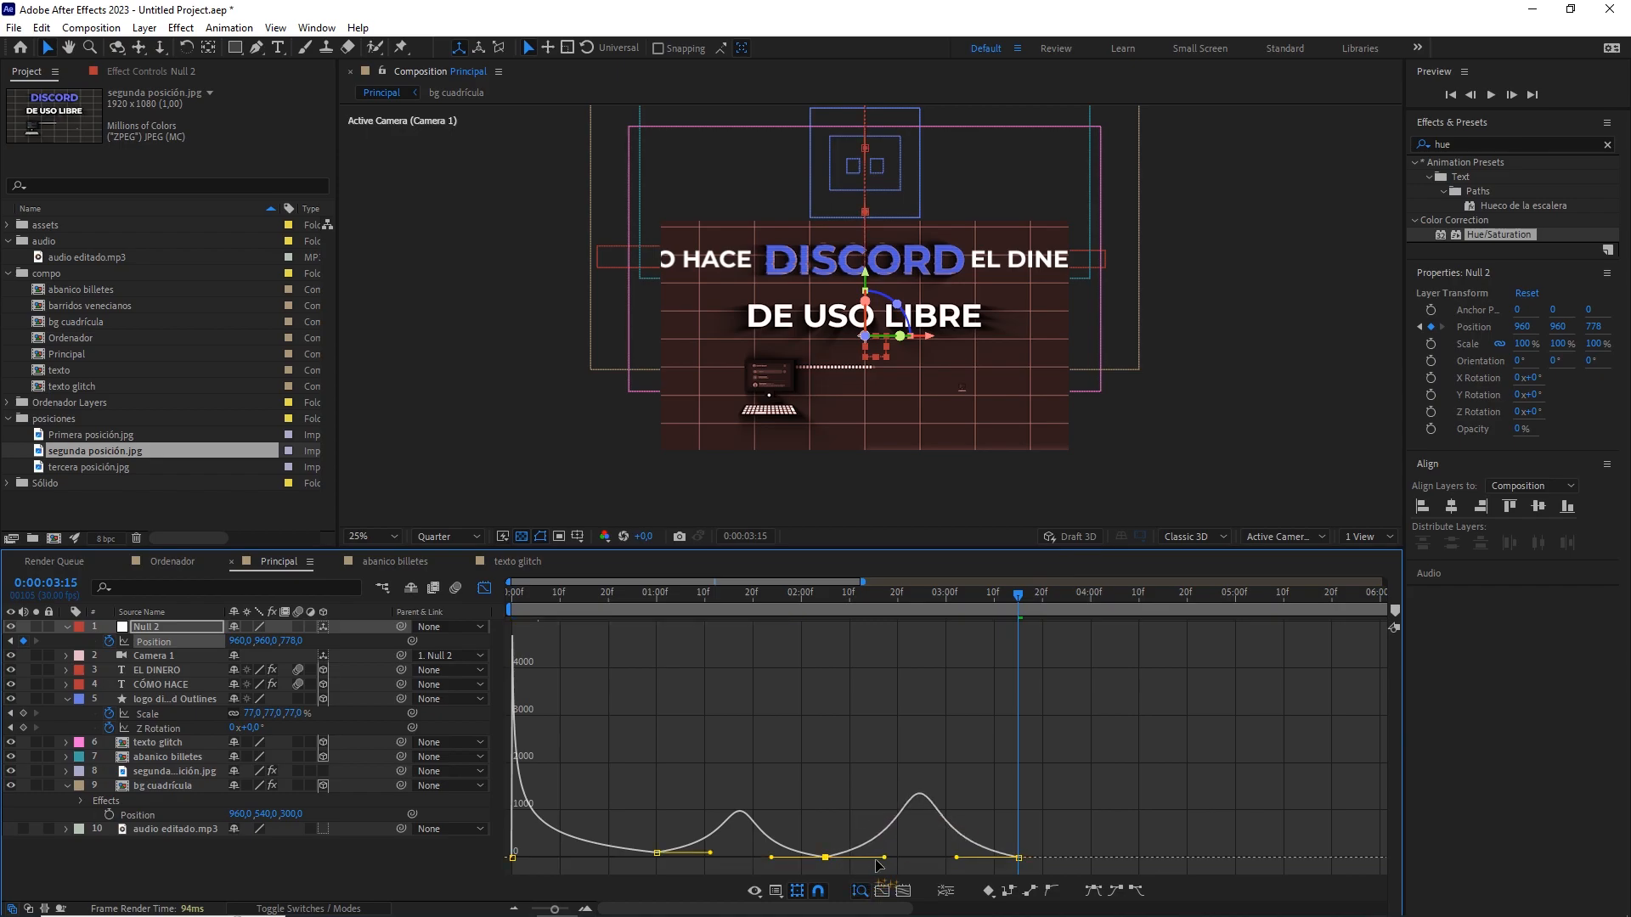
Make the null's 0:00:02:05 position keyframe velocity continuous with a speed of 80 pixels/sec.
drag(824, 601, 824, 604)
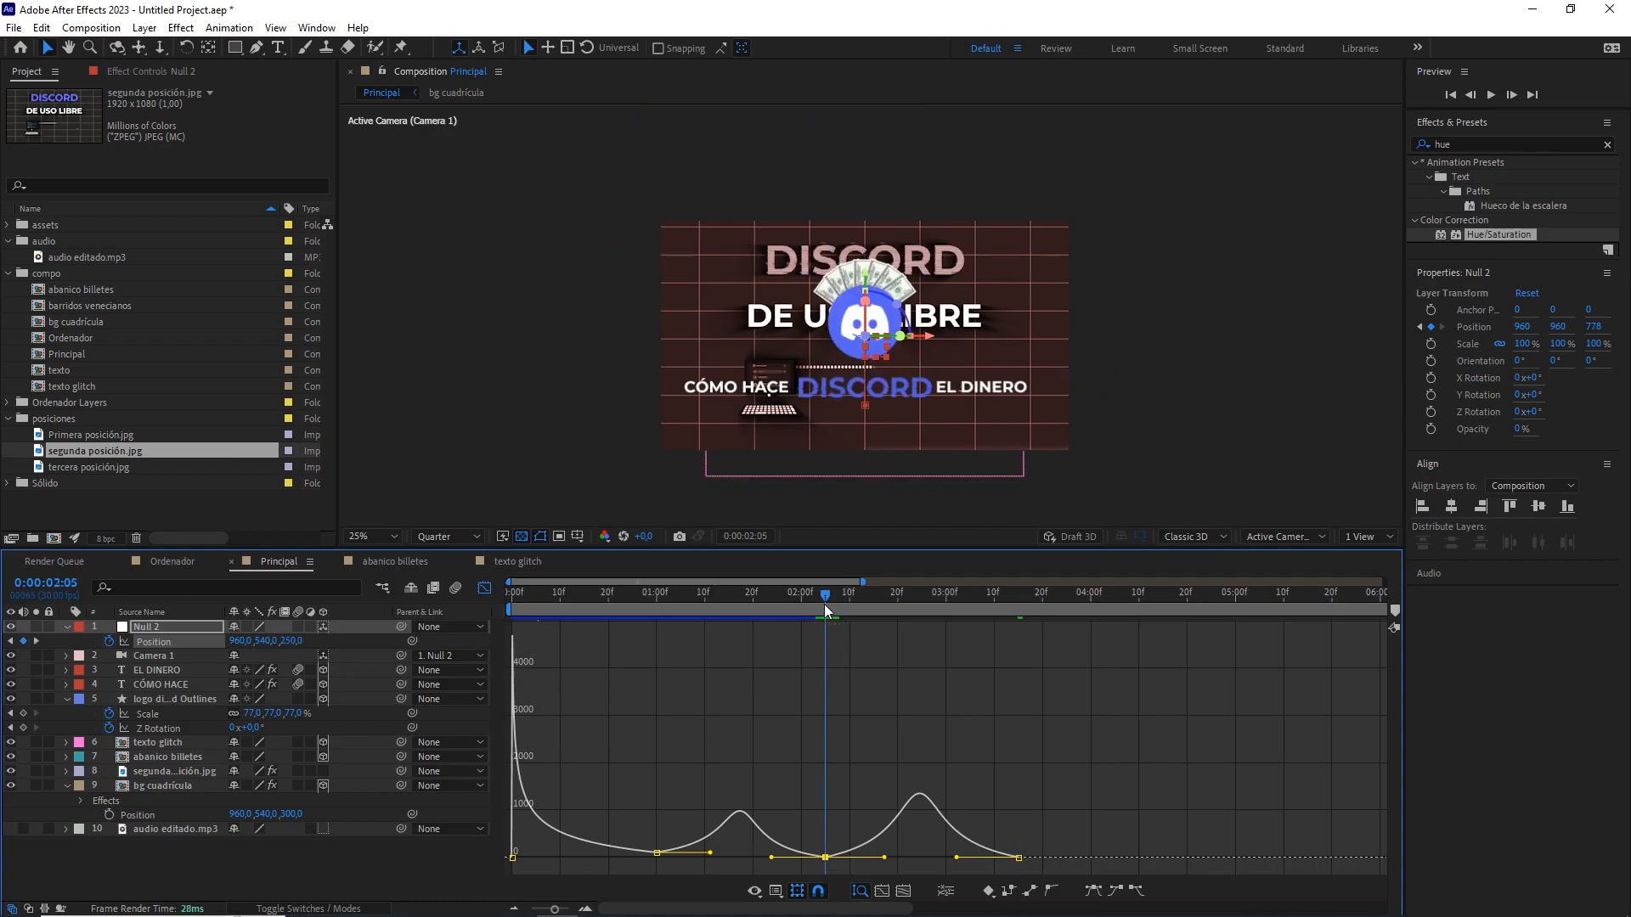
double_click(825, 857)
click(713, 465)
click(824, 411)
text(80)
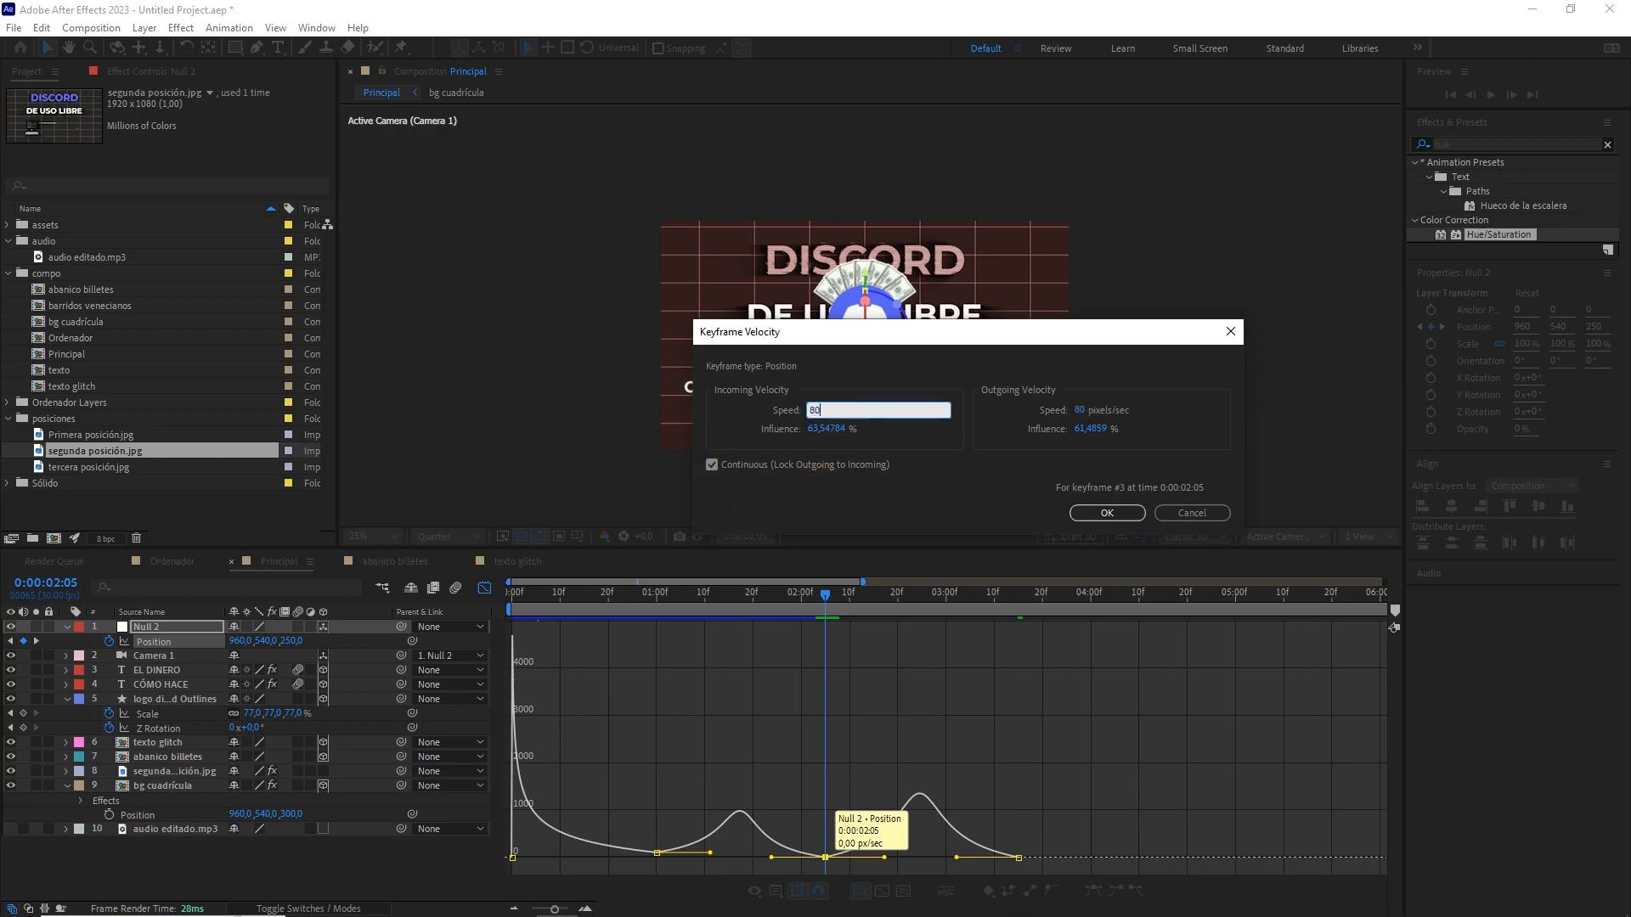
click(1102, 513)
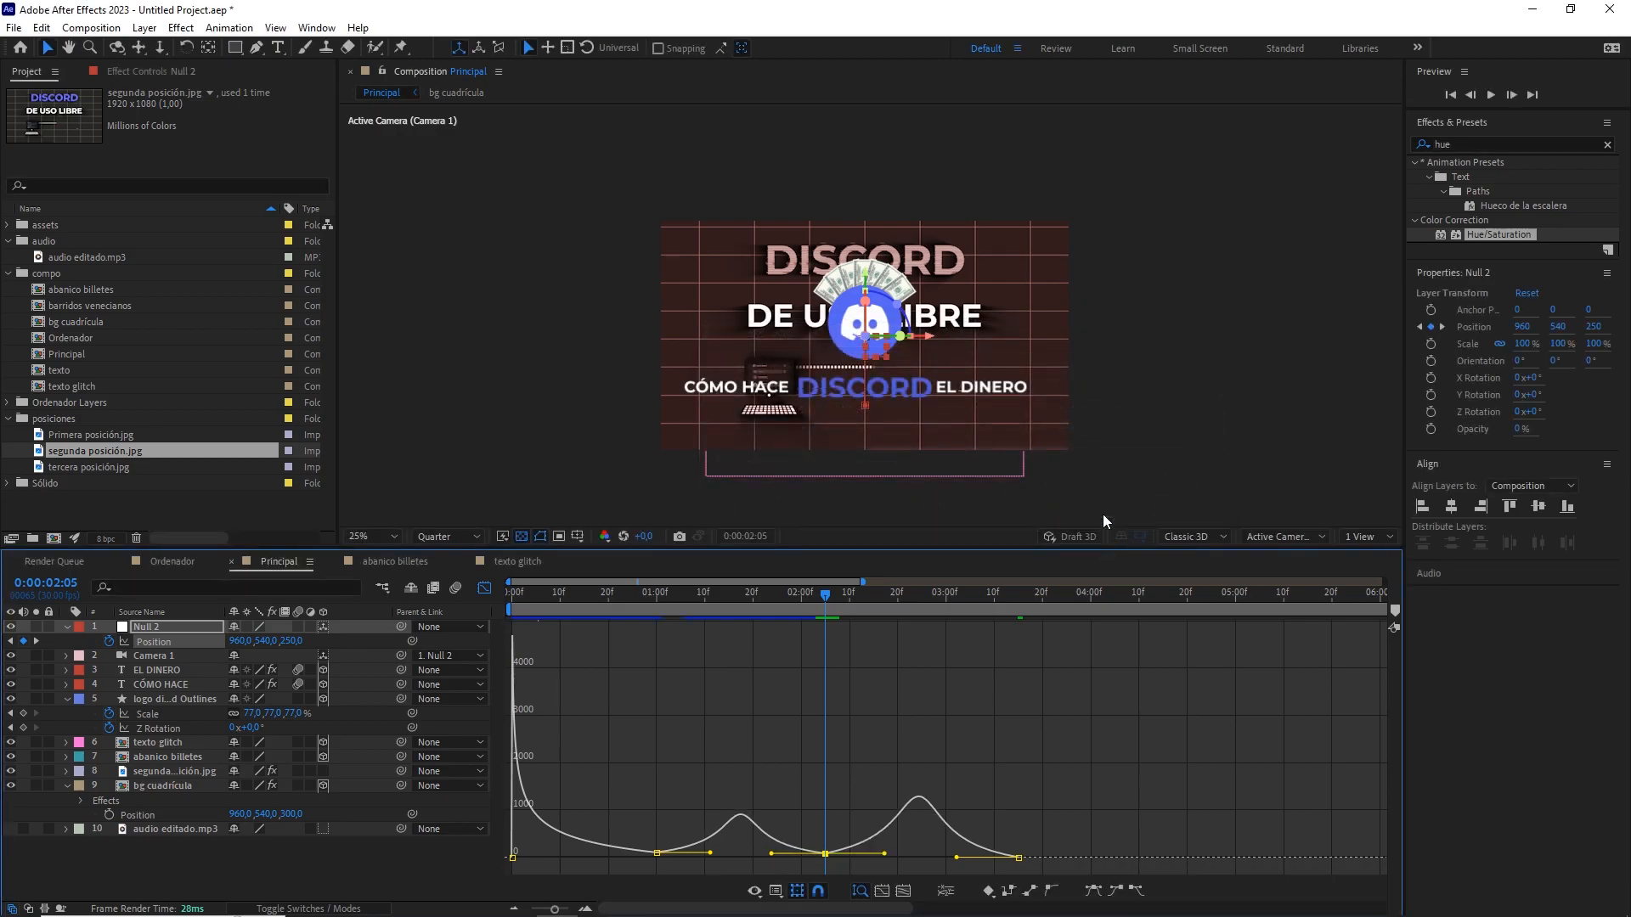
Close the graph editor, hide the segunda posición.jpg reference layer and preview the camera movement.
click(484, 588)
click(144, 770)
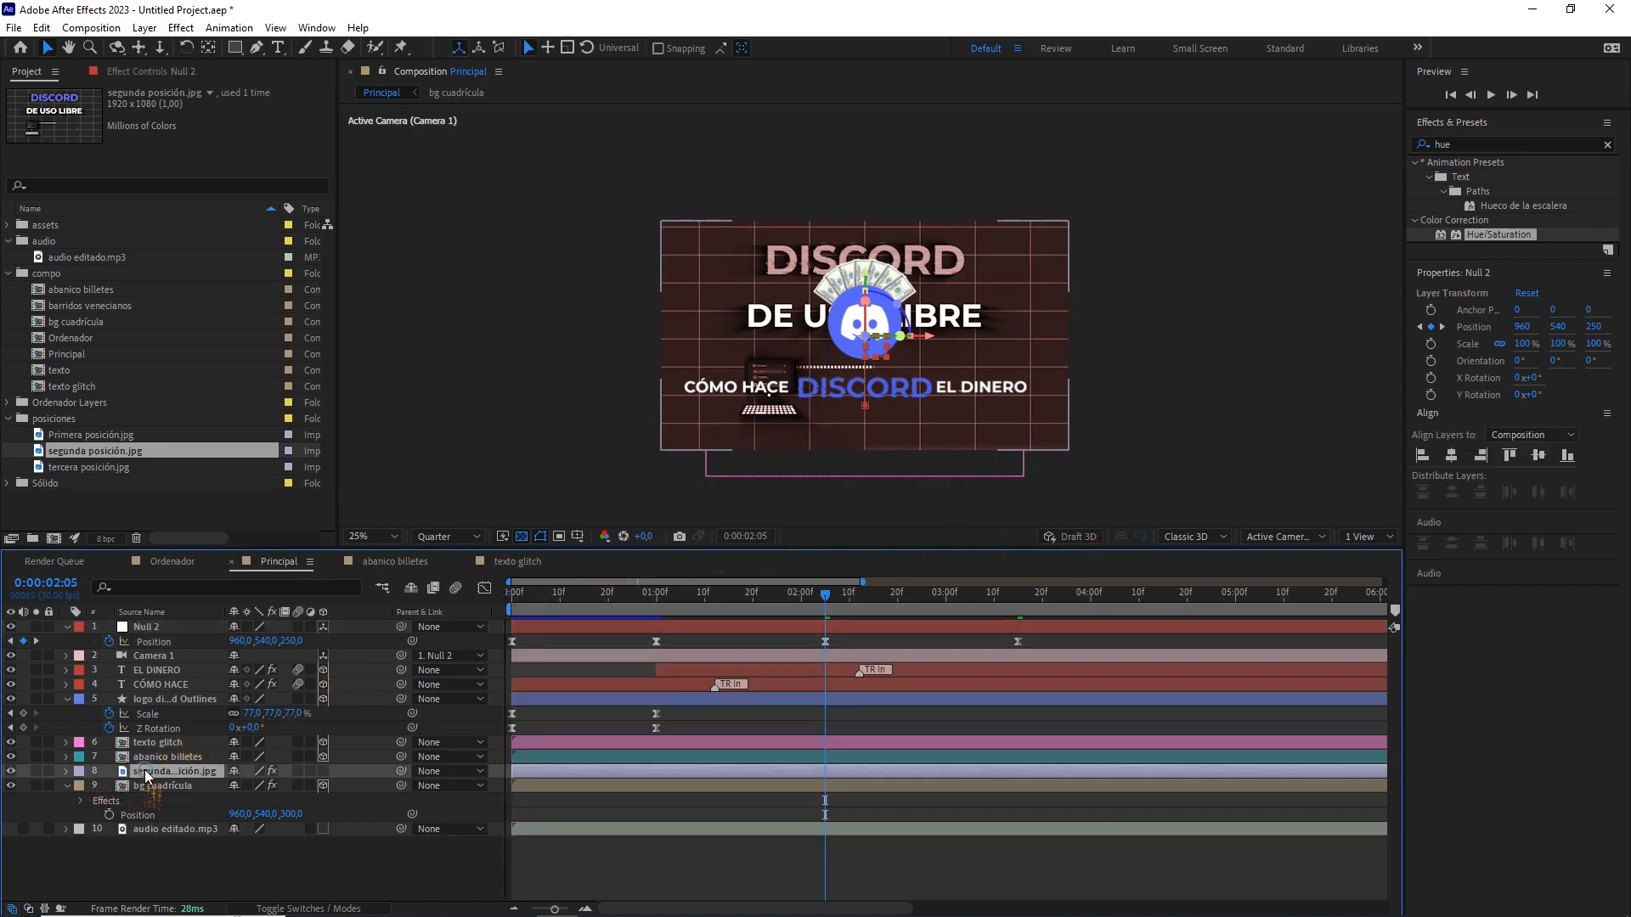
click(10, 770)
drag(823, 593, 700, 596)
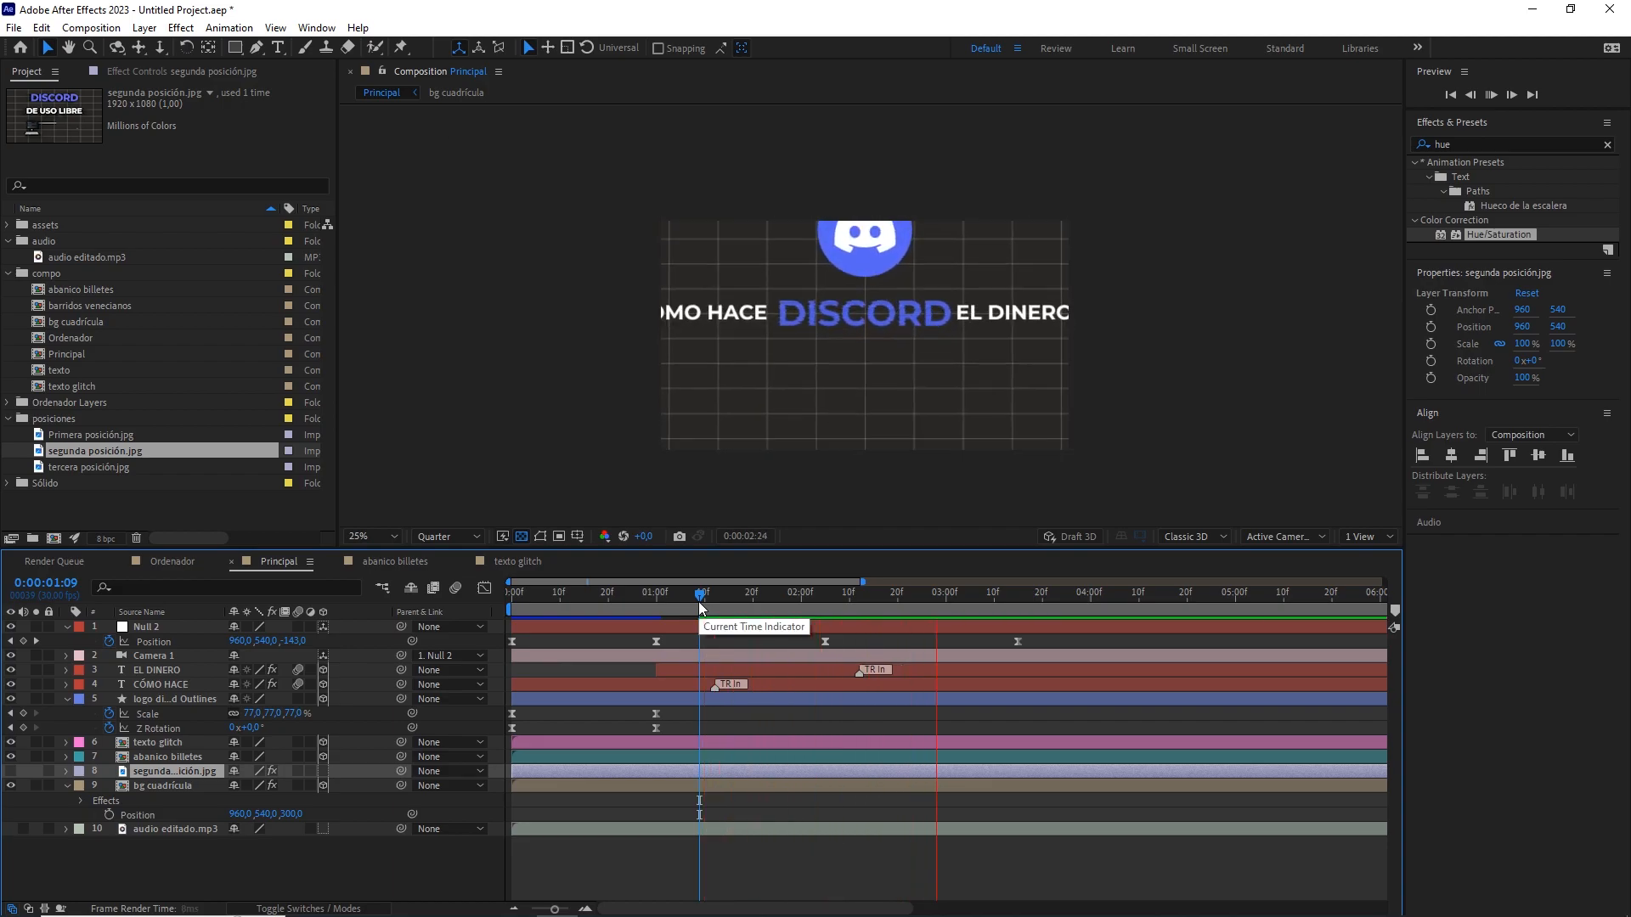
click(643, 599)
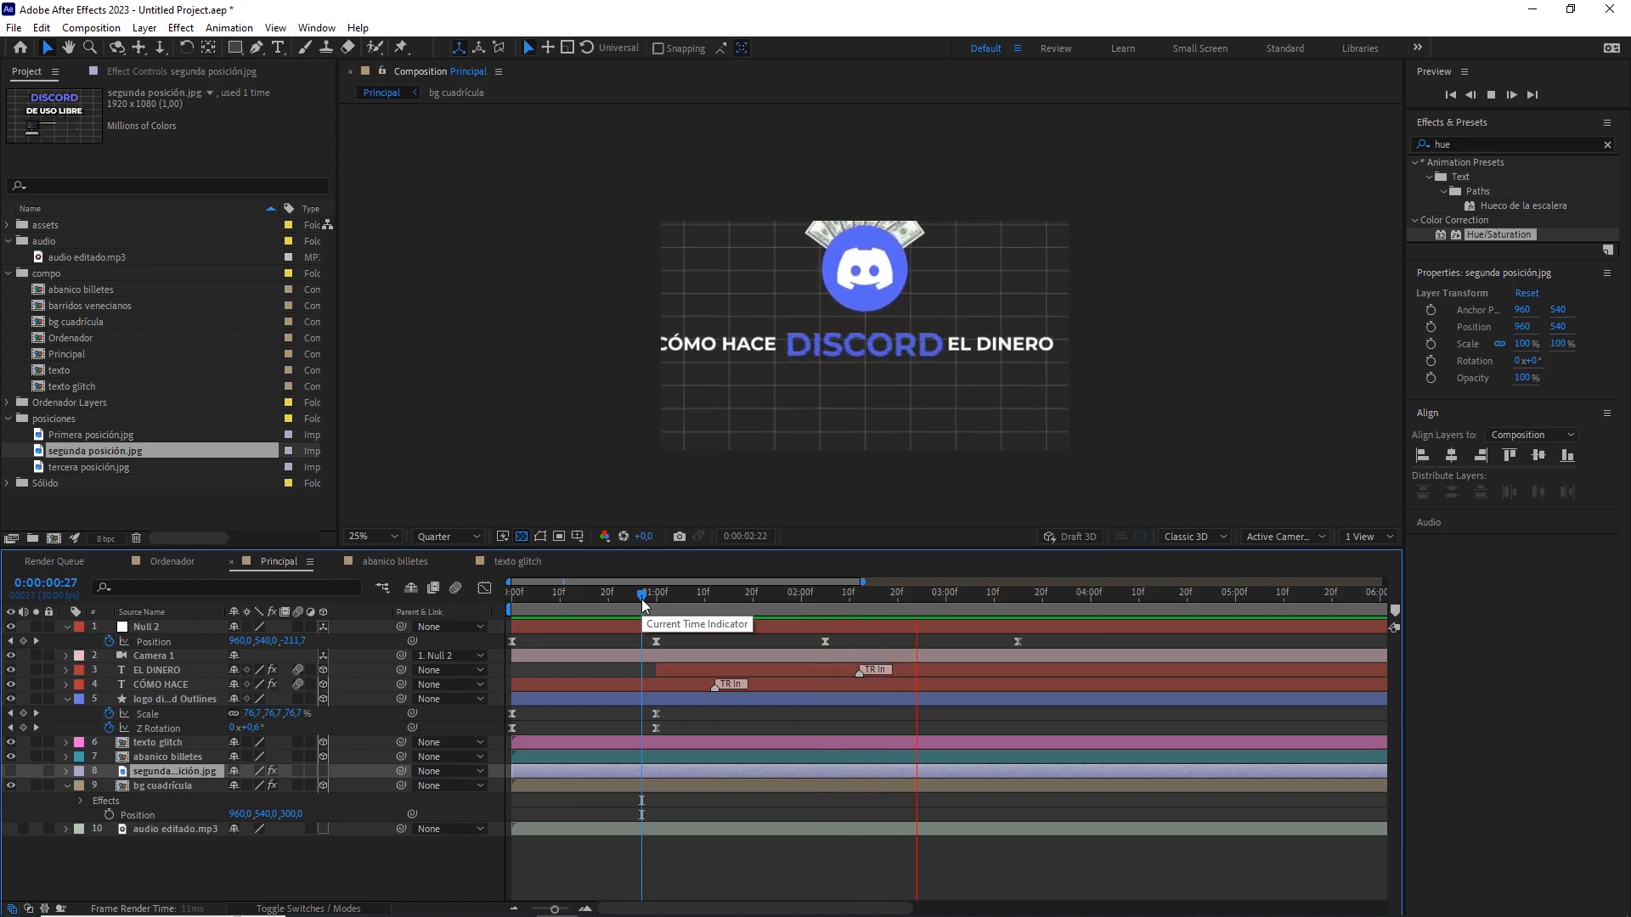
key(space)
At 0:00:02:05, add position keyframes to the EL DINERO, CÓMO HACE and logo discord Outlines layers.
drag(877, 594, 832, 597)
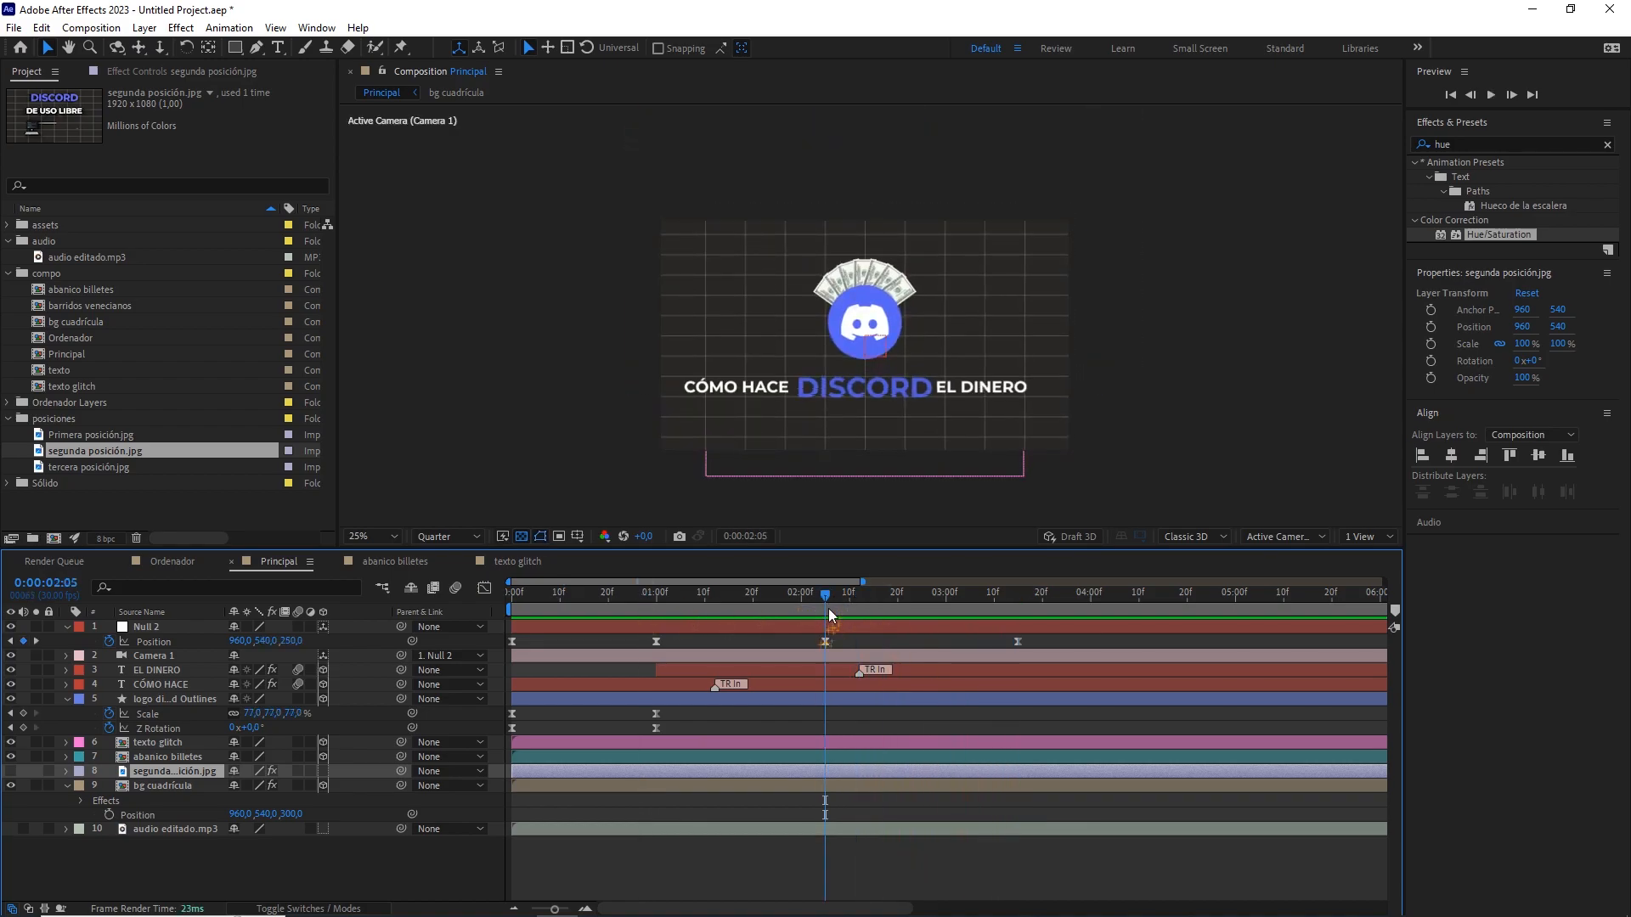
click(705, 388)
shift+click(1001, 389)
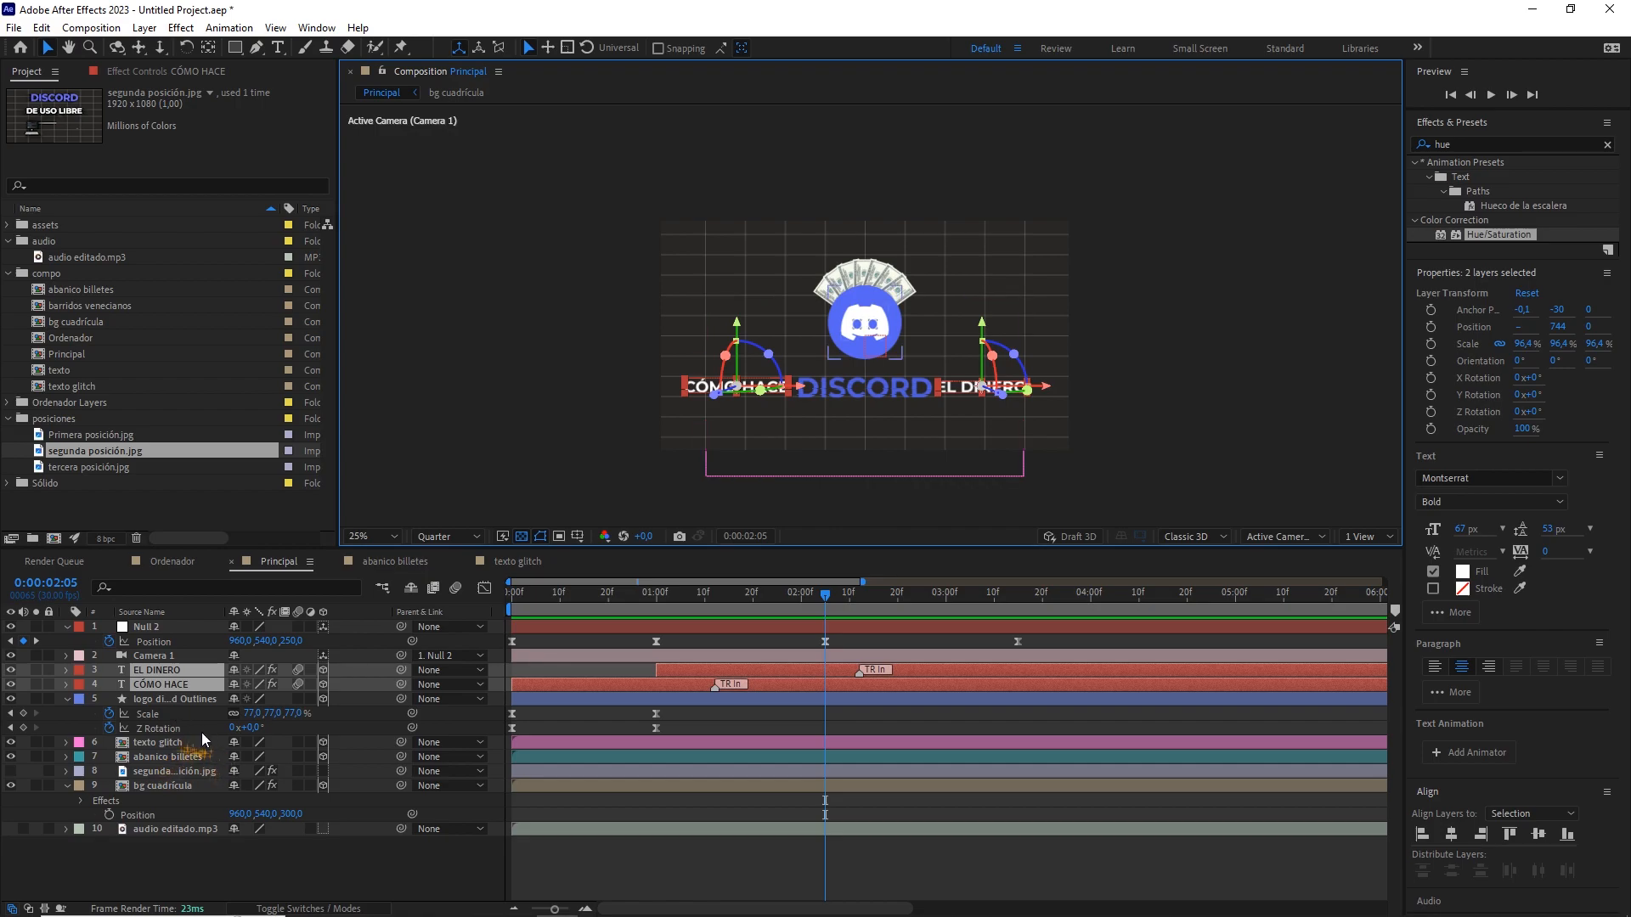
shift+click(166, 698)
key(p)
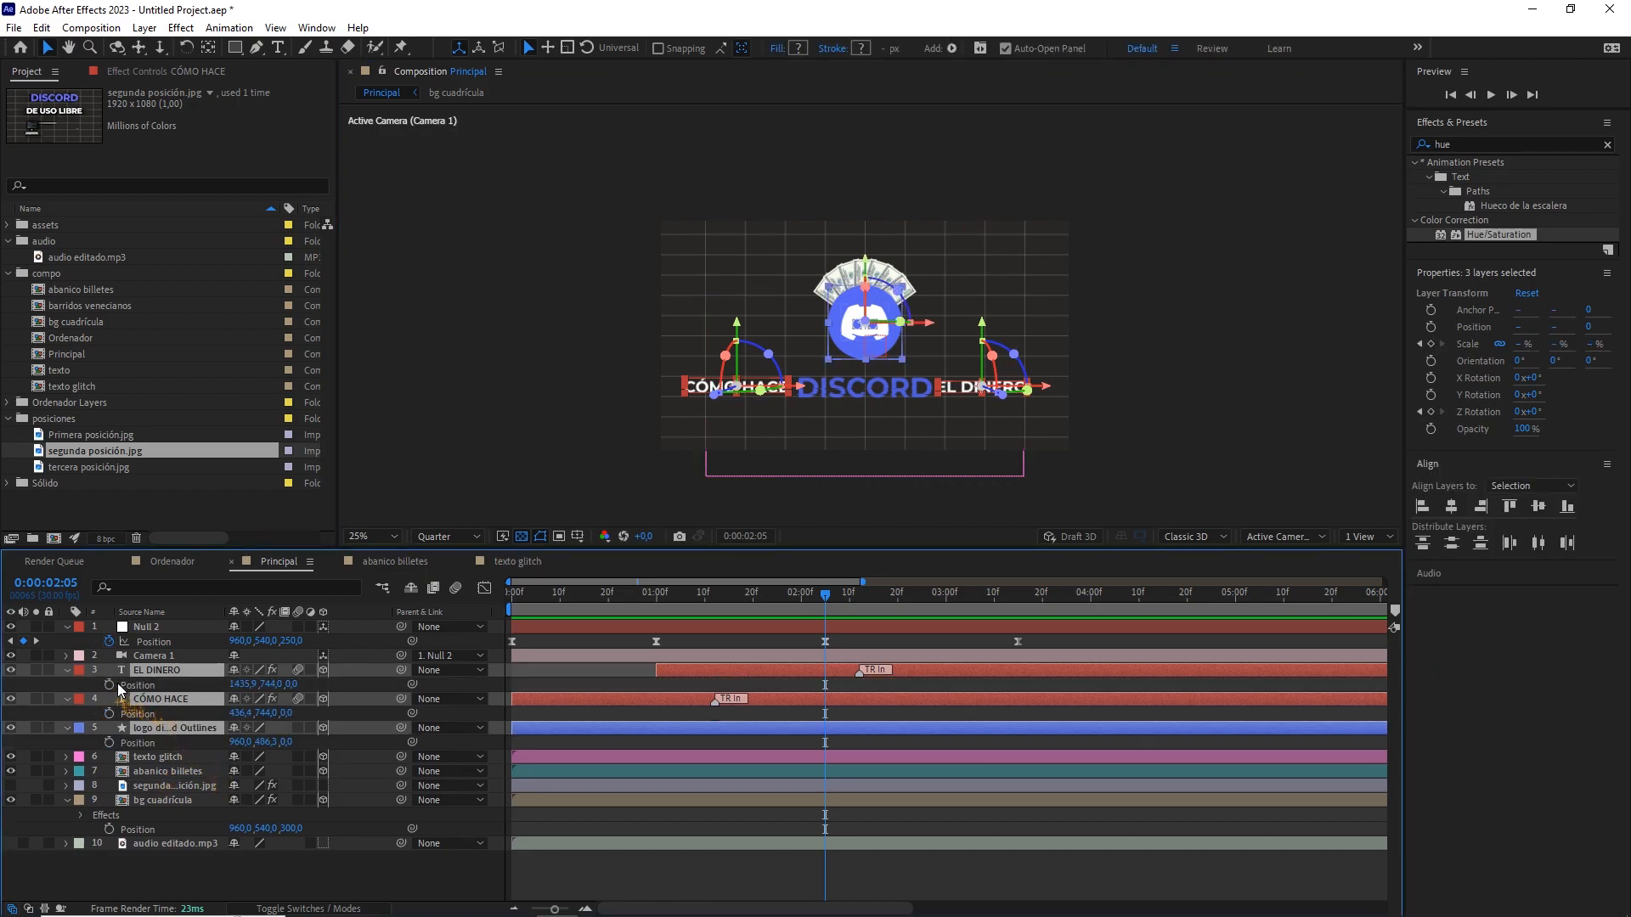
click(109, 684)
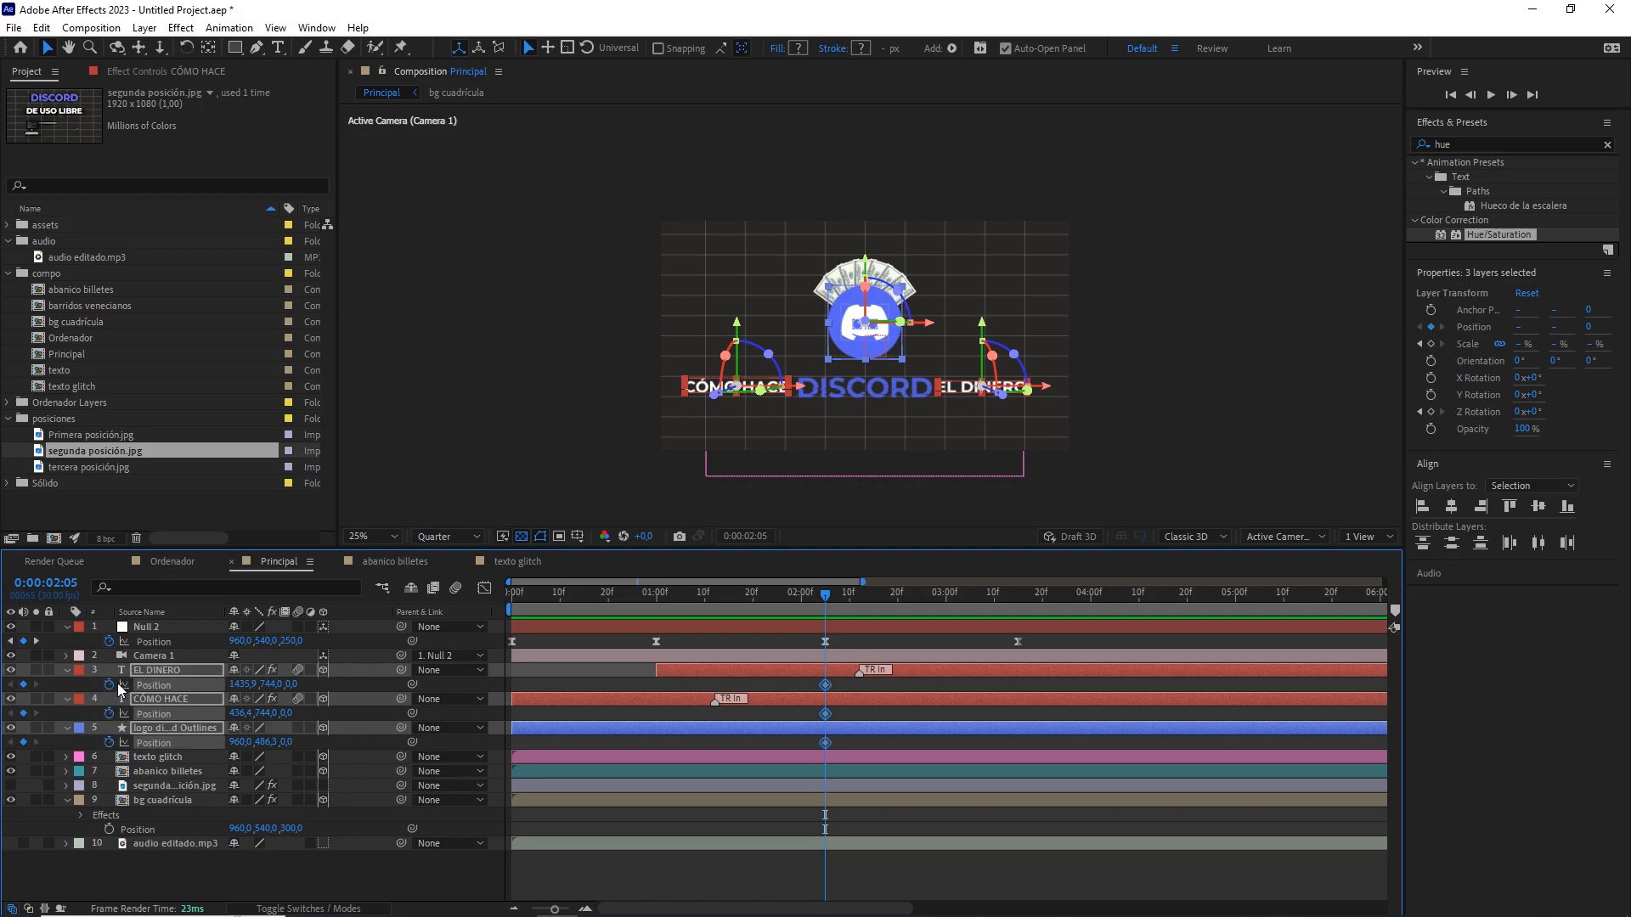
At 0:00:03:15, move EL DINERO to about X 1844 and CÓMO HACE to about X 91, beyond opposite sides of the frame.
key(space)
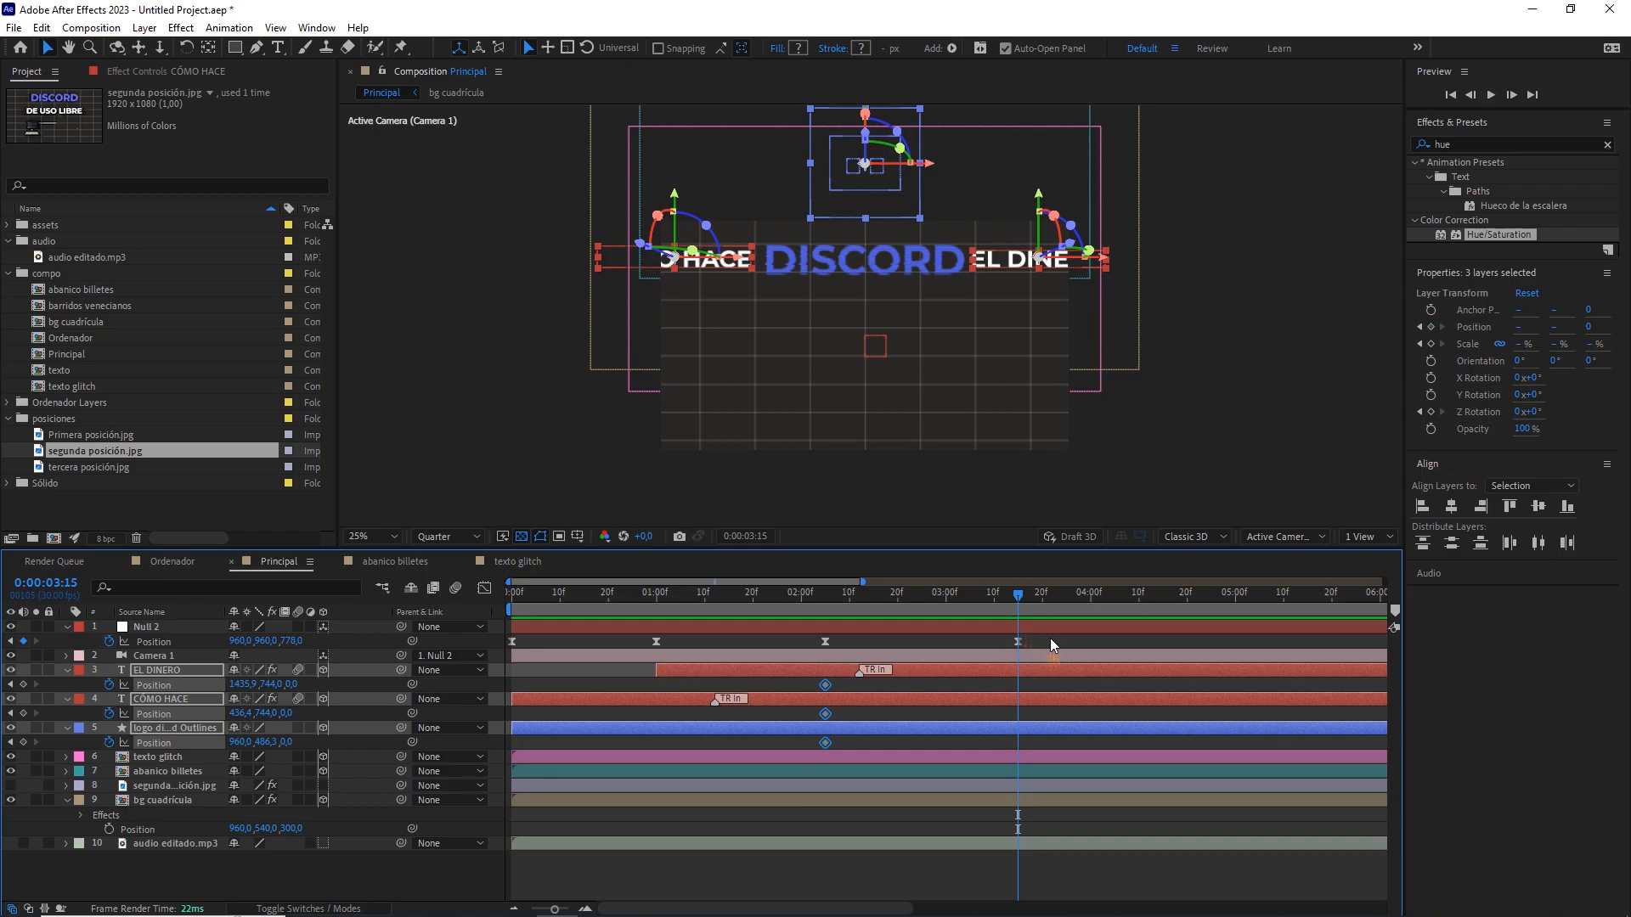
click(667, 680)
click(667, 671)
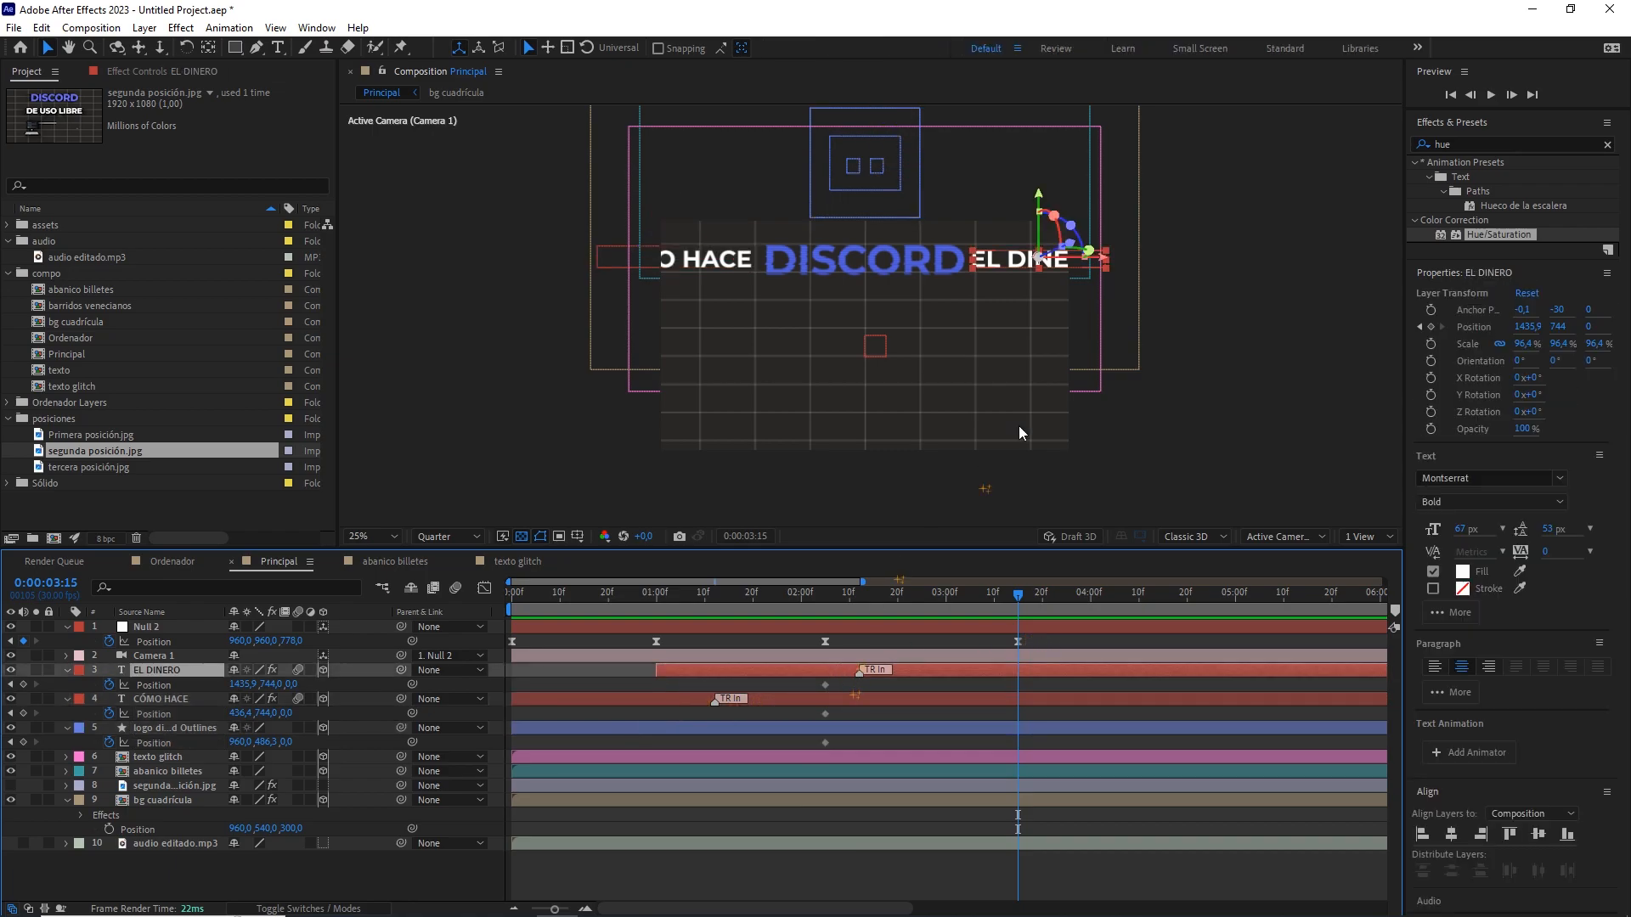
drag(1117, 263, 1259, 280)
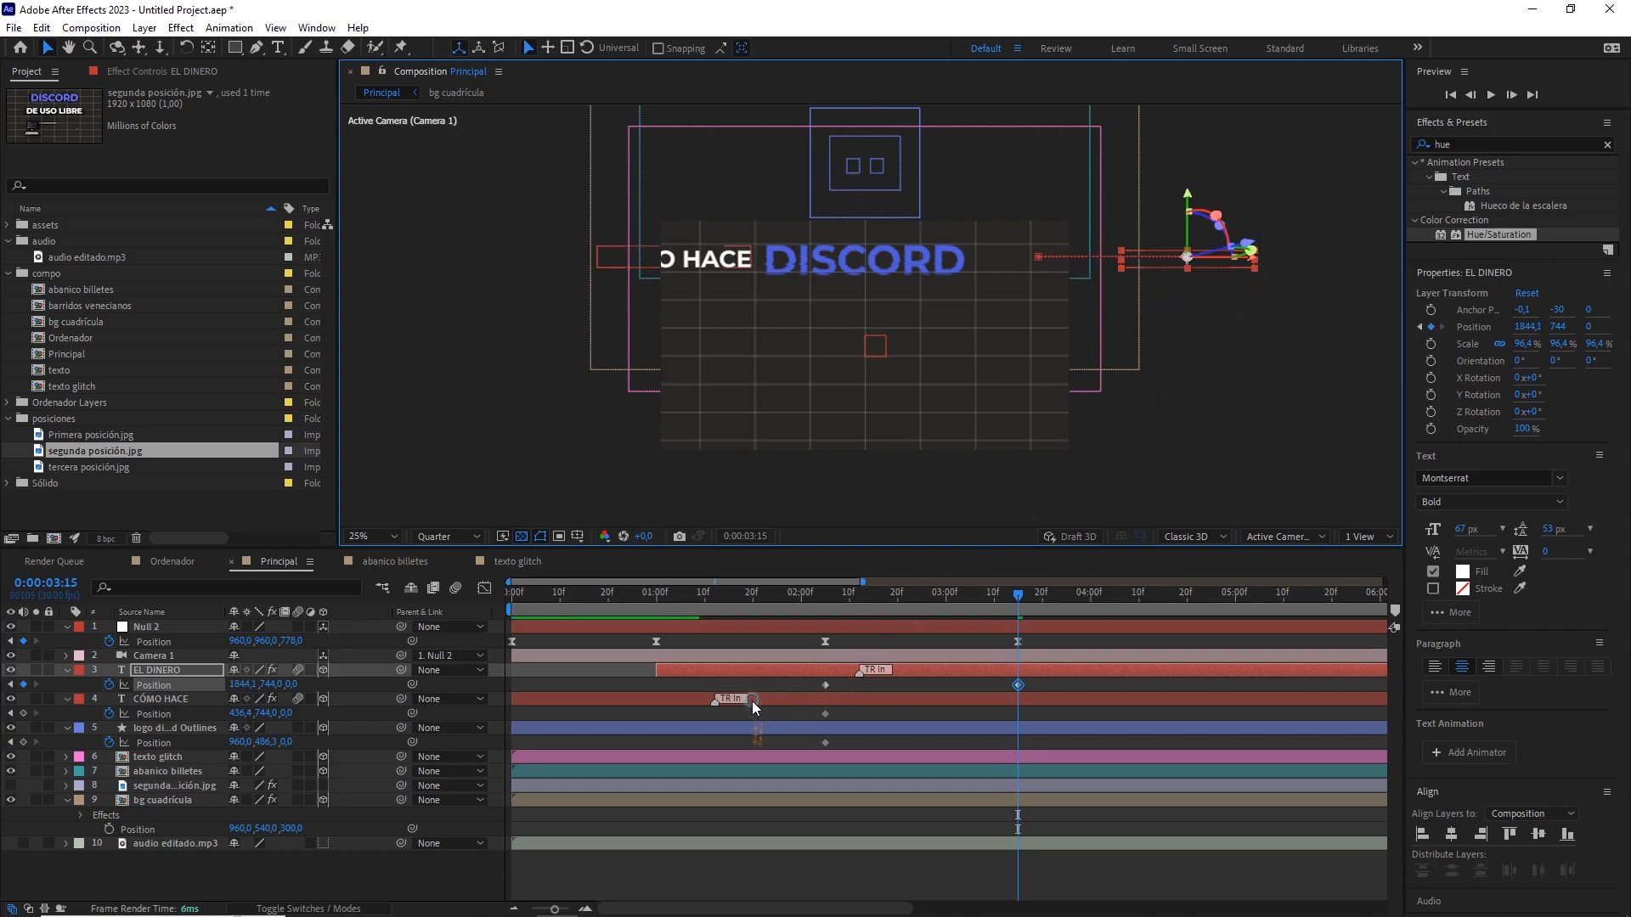
click(754, 708)
drag(684, 260, 586, 261)
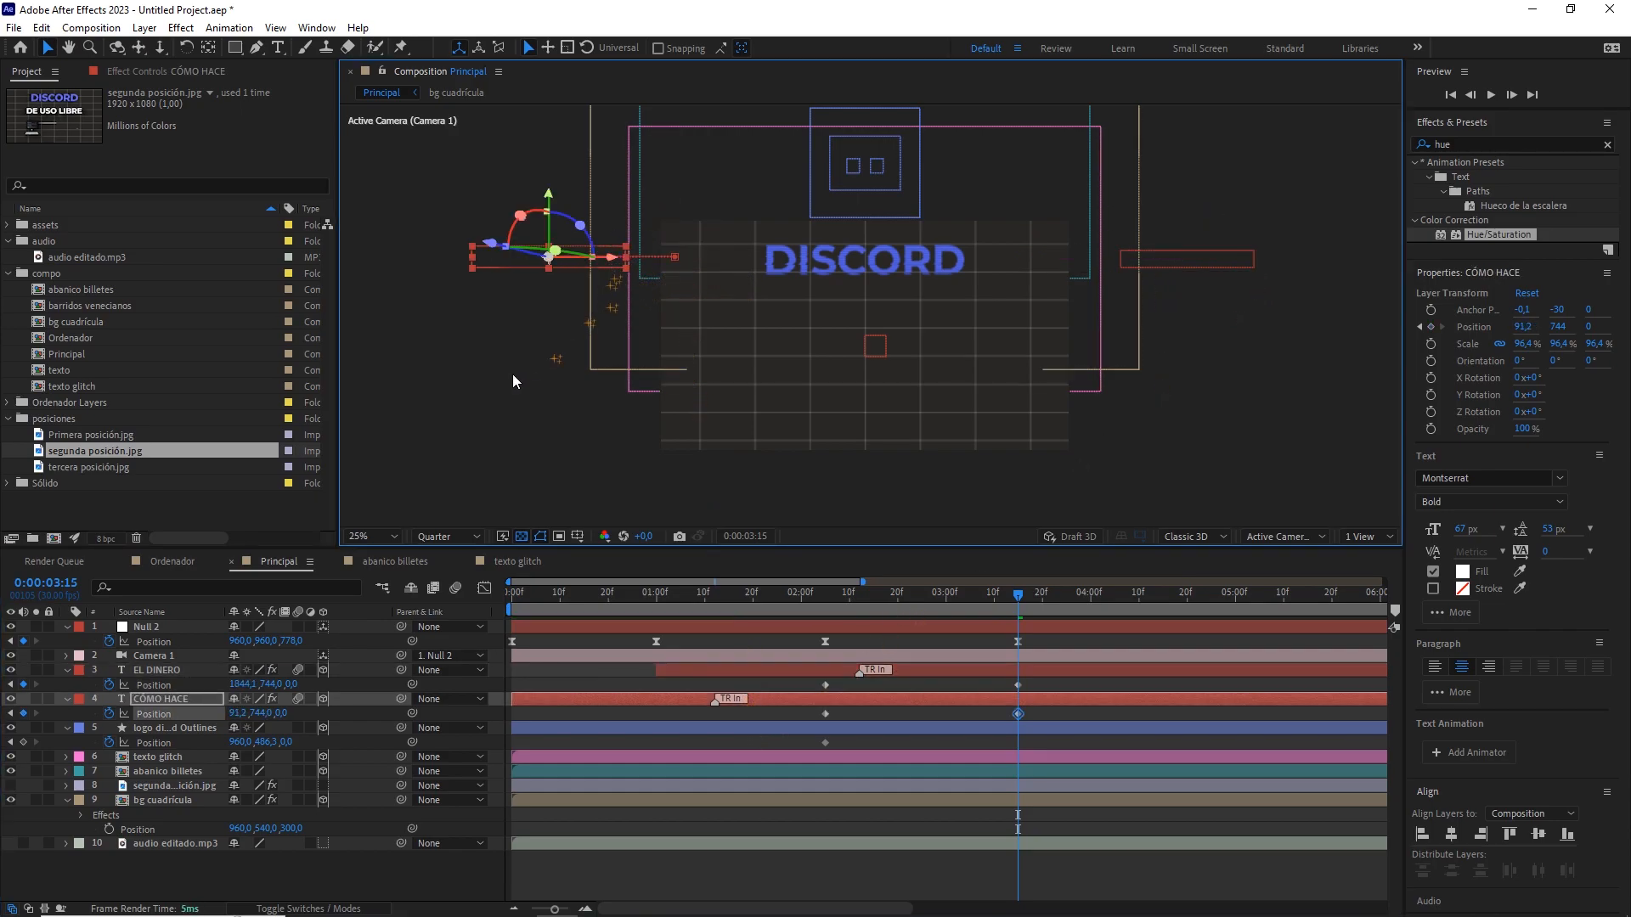
At 0:00:03:15, raise the Discord logo out of frame to position 960, 365, 0.
click(176, 728)
drag(841, 227, 819, 385)
drag(848, 259, 848, 215)
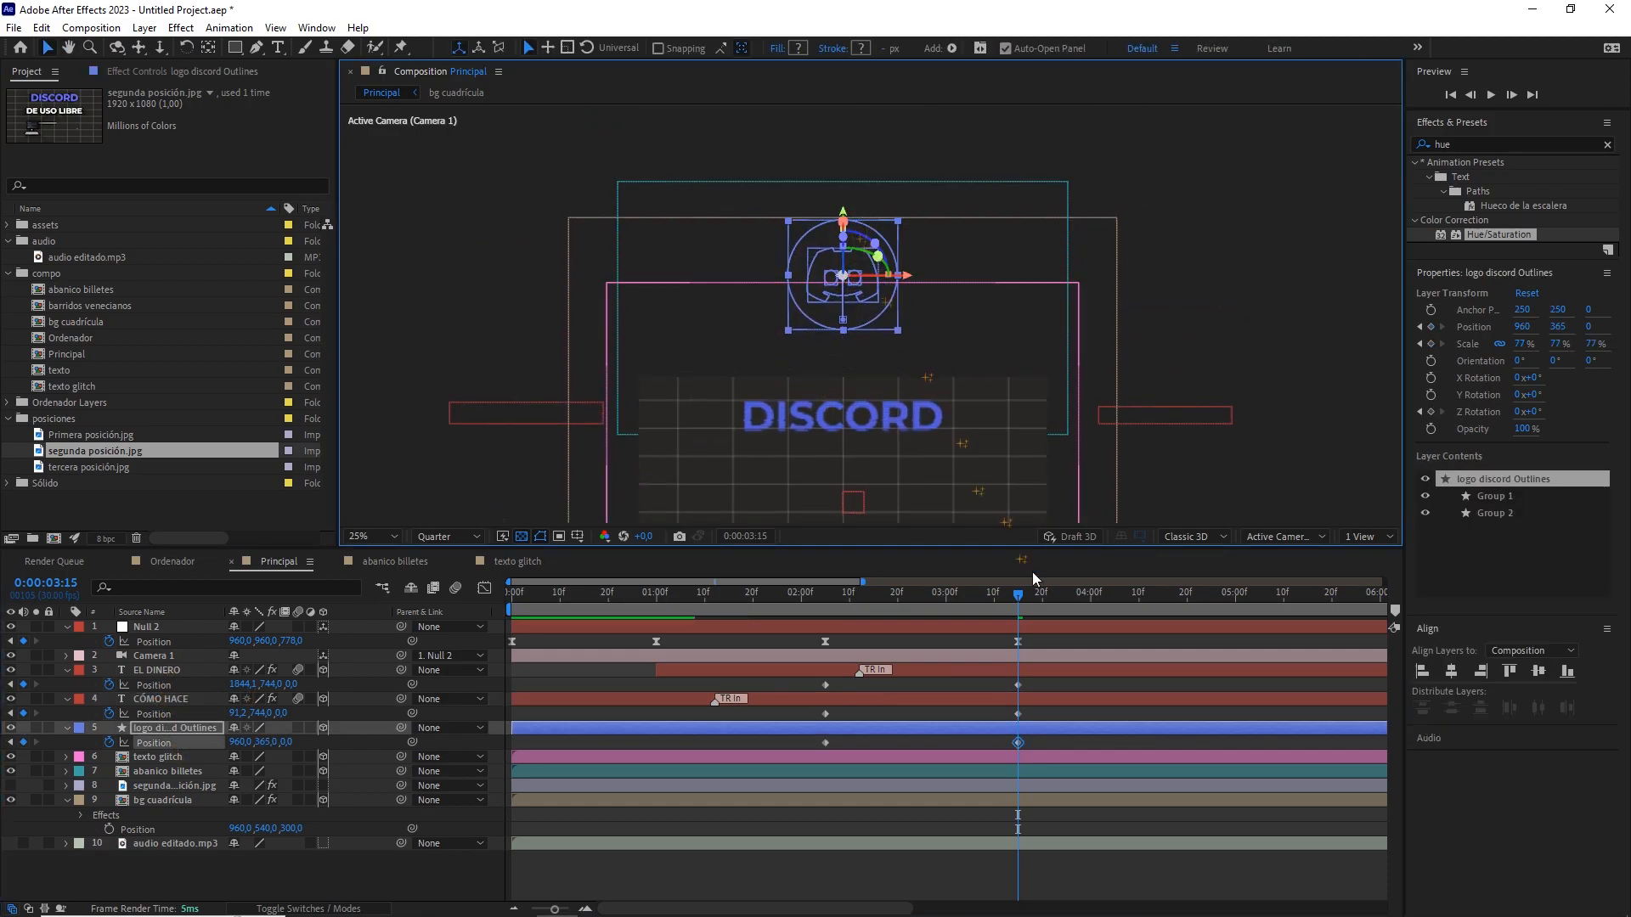
Lengthen the easing of both captions' and the logo's position keyframes to form a sharp mid-move speed peak, and preview the exit.
drag(1037, 686, 792, 753)
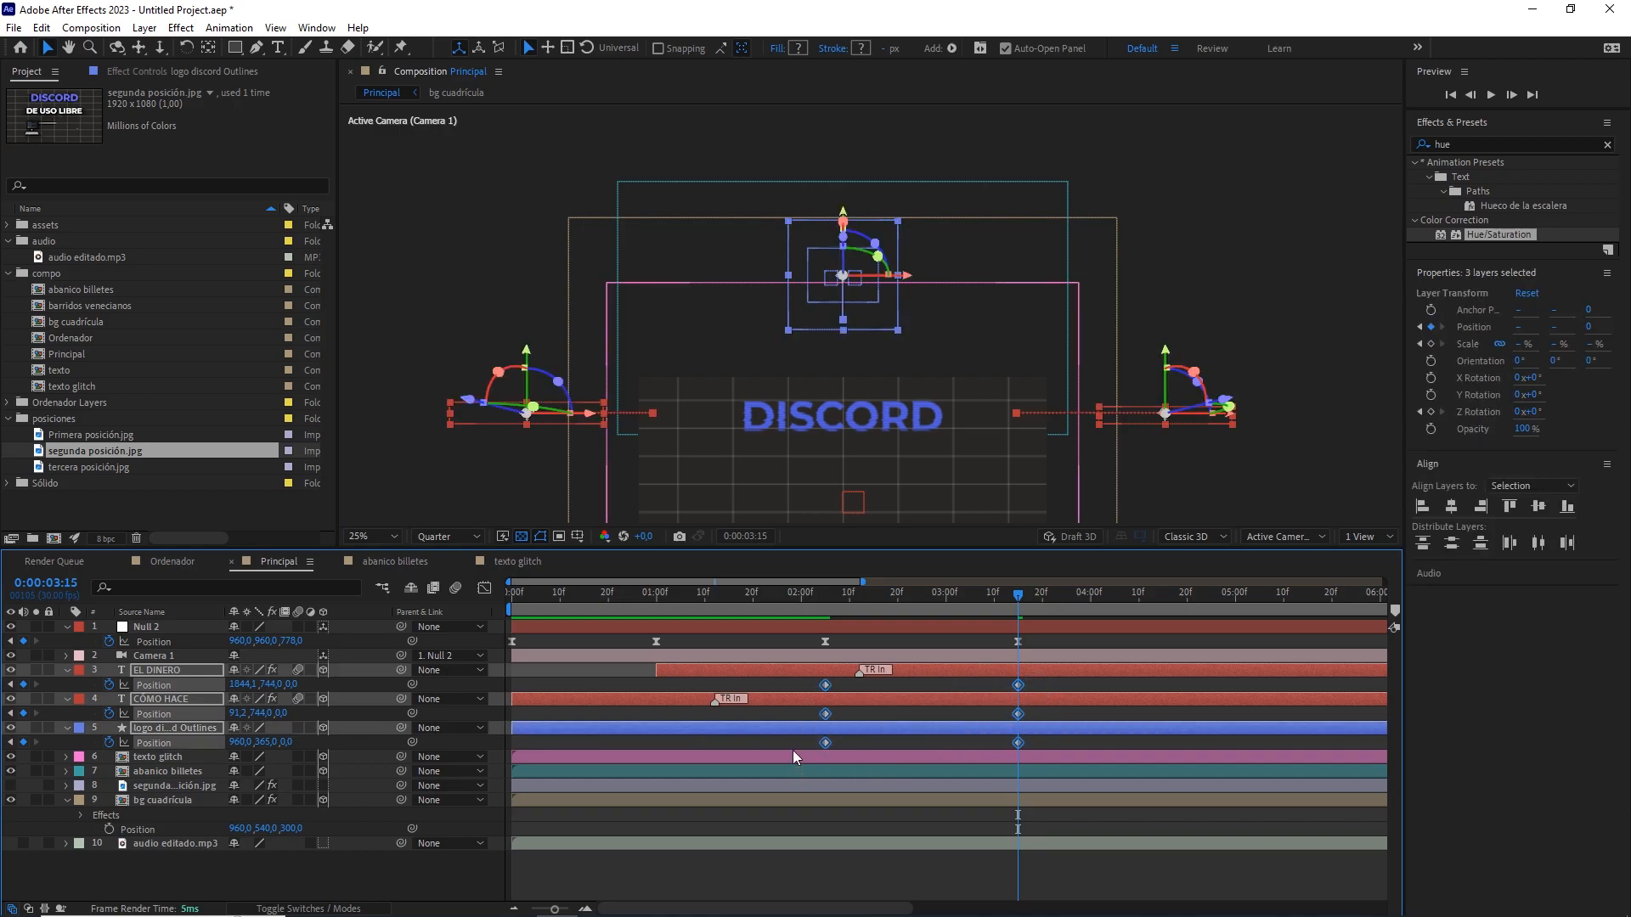
click(484, 588)
drag(892, 861, 773, 884)
drag(857, 851, 887, 856)
drag(993, 852, 957, 852)
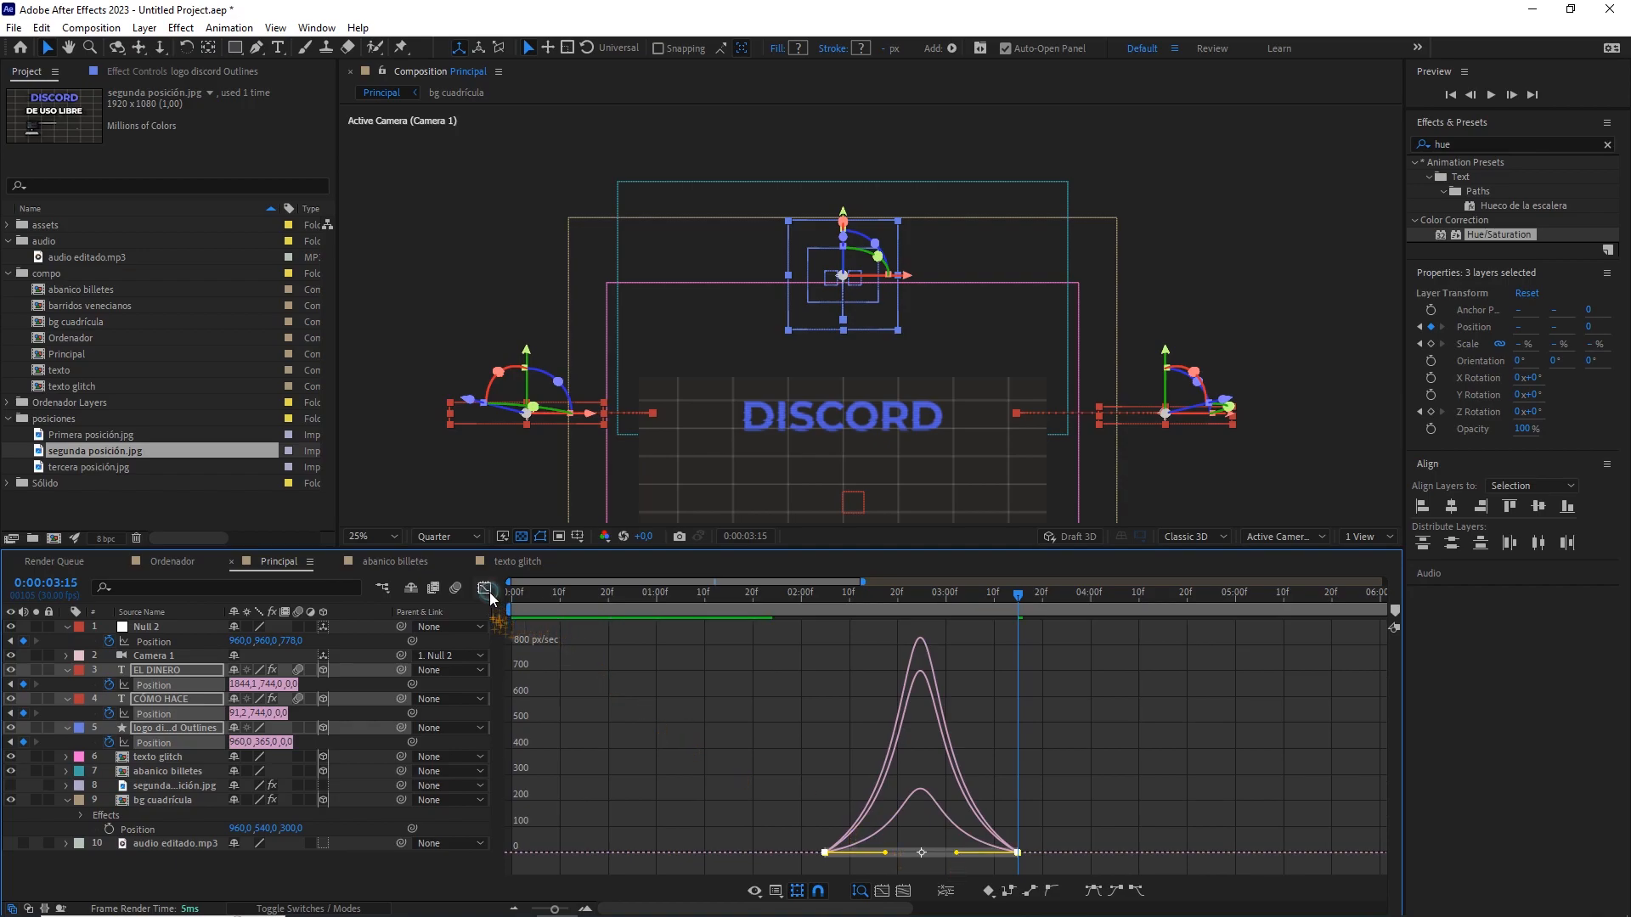
click(484, 587)
drag(884, 588, 758, 598)
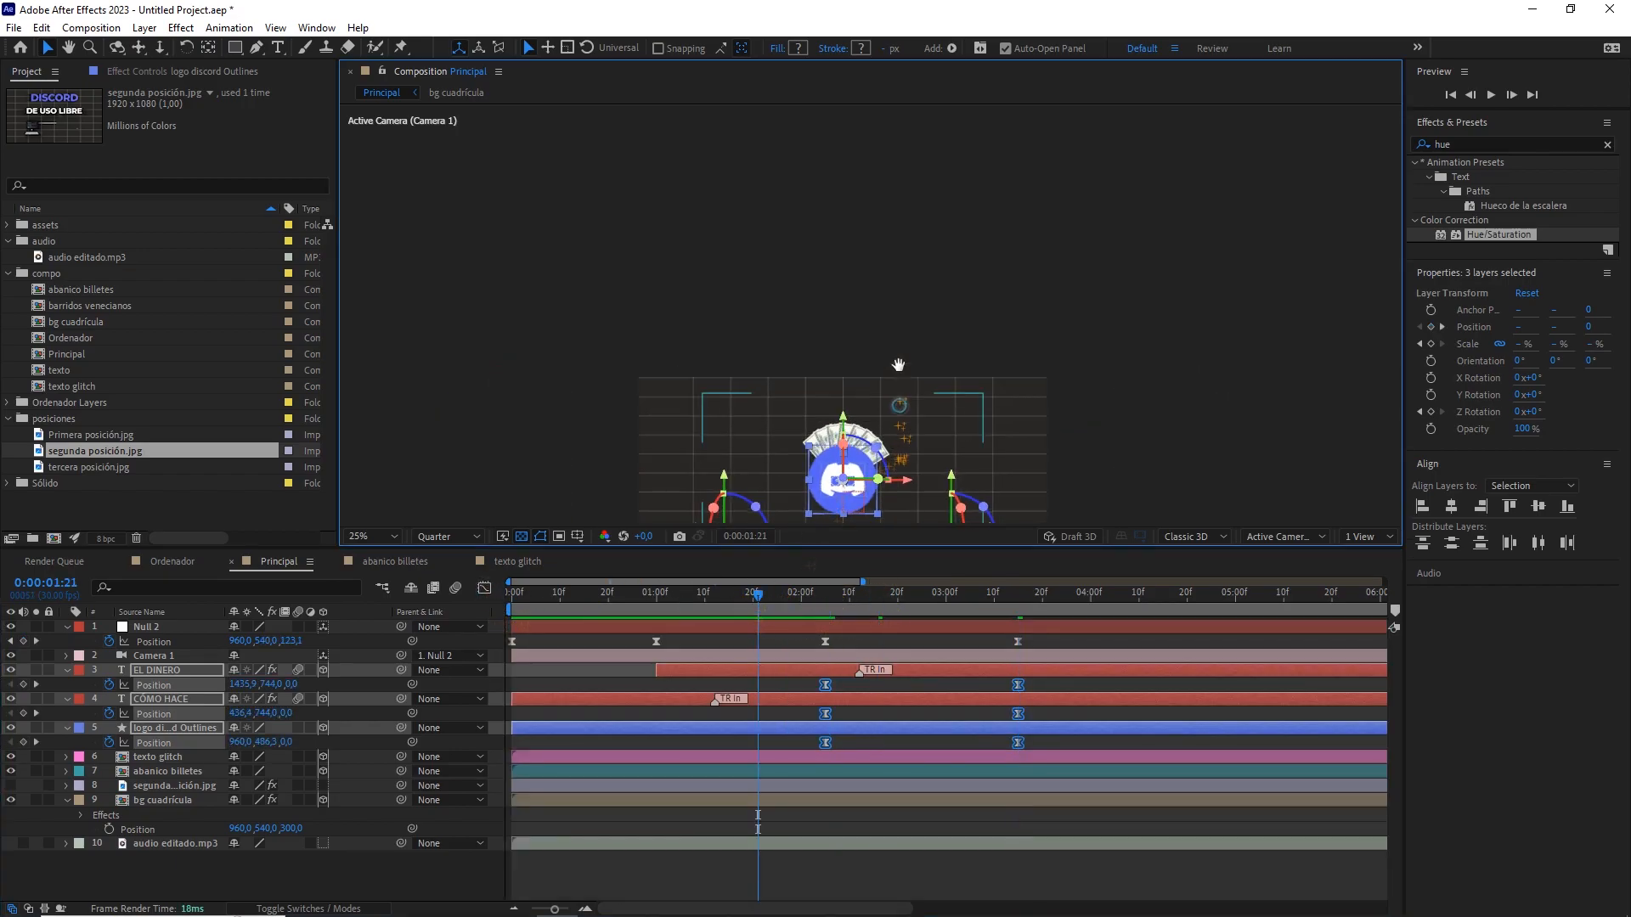
key(space)
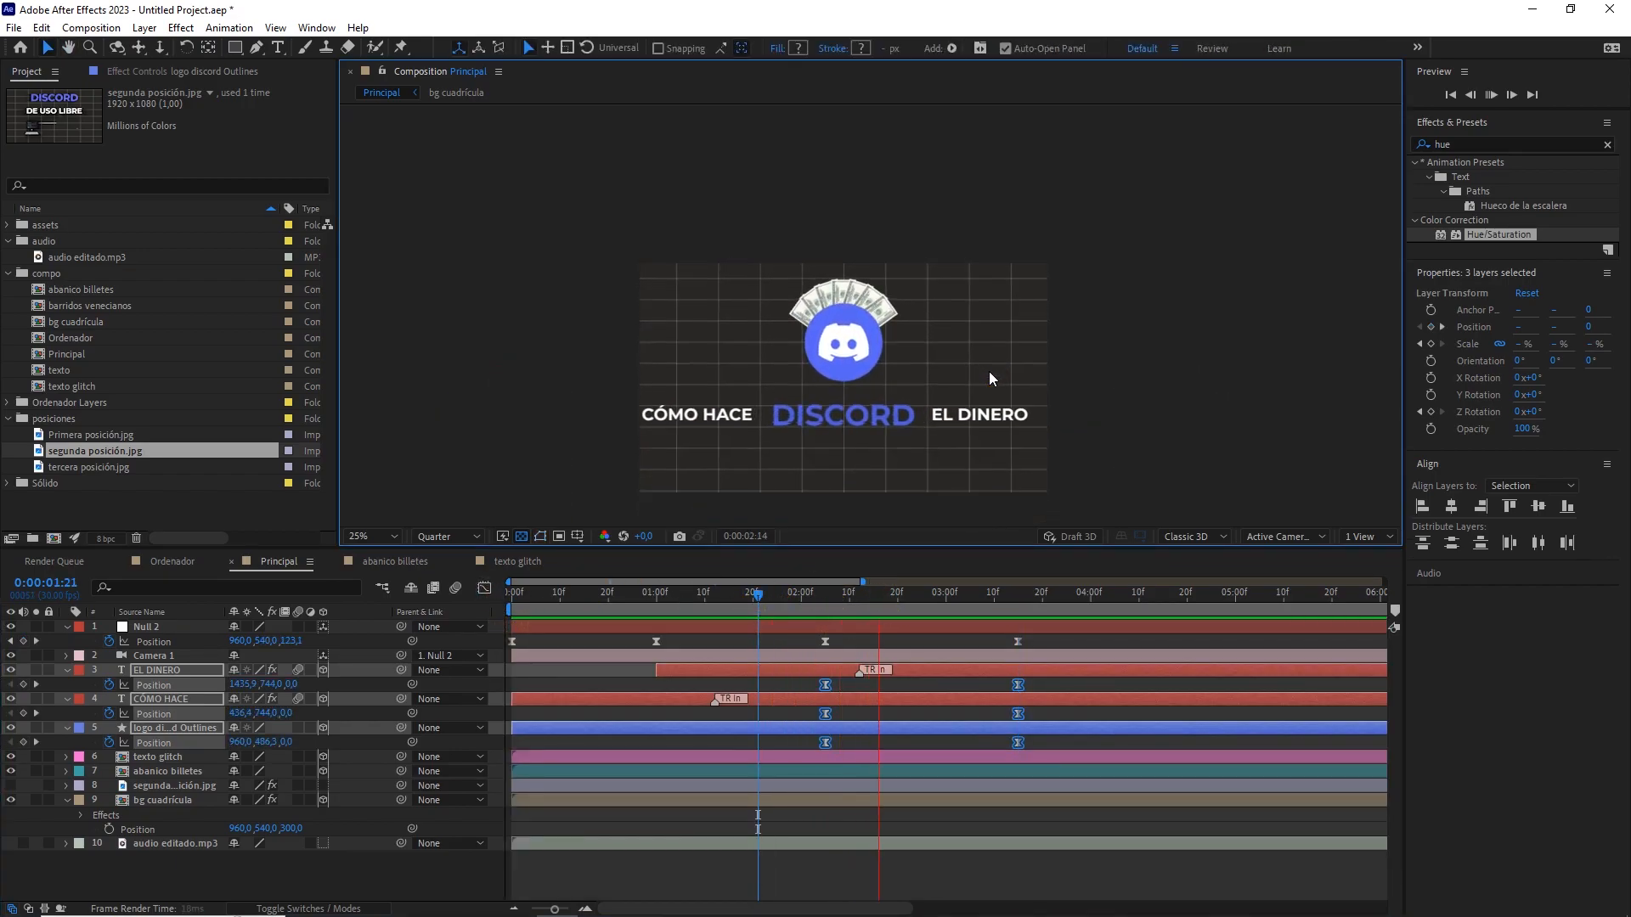
key(space)
At 0:00:02:05, parent the abanico billetes layer to the logo discord Outlines layer.
drag(881, 599, 833, 601)
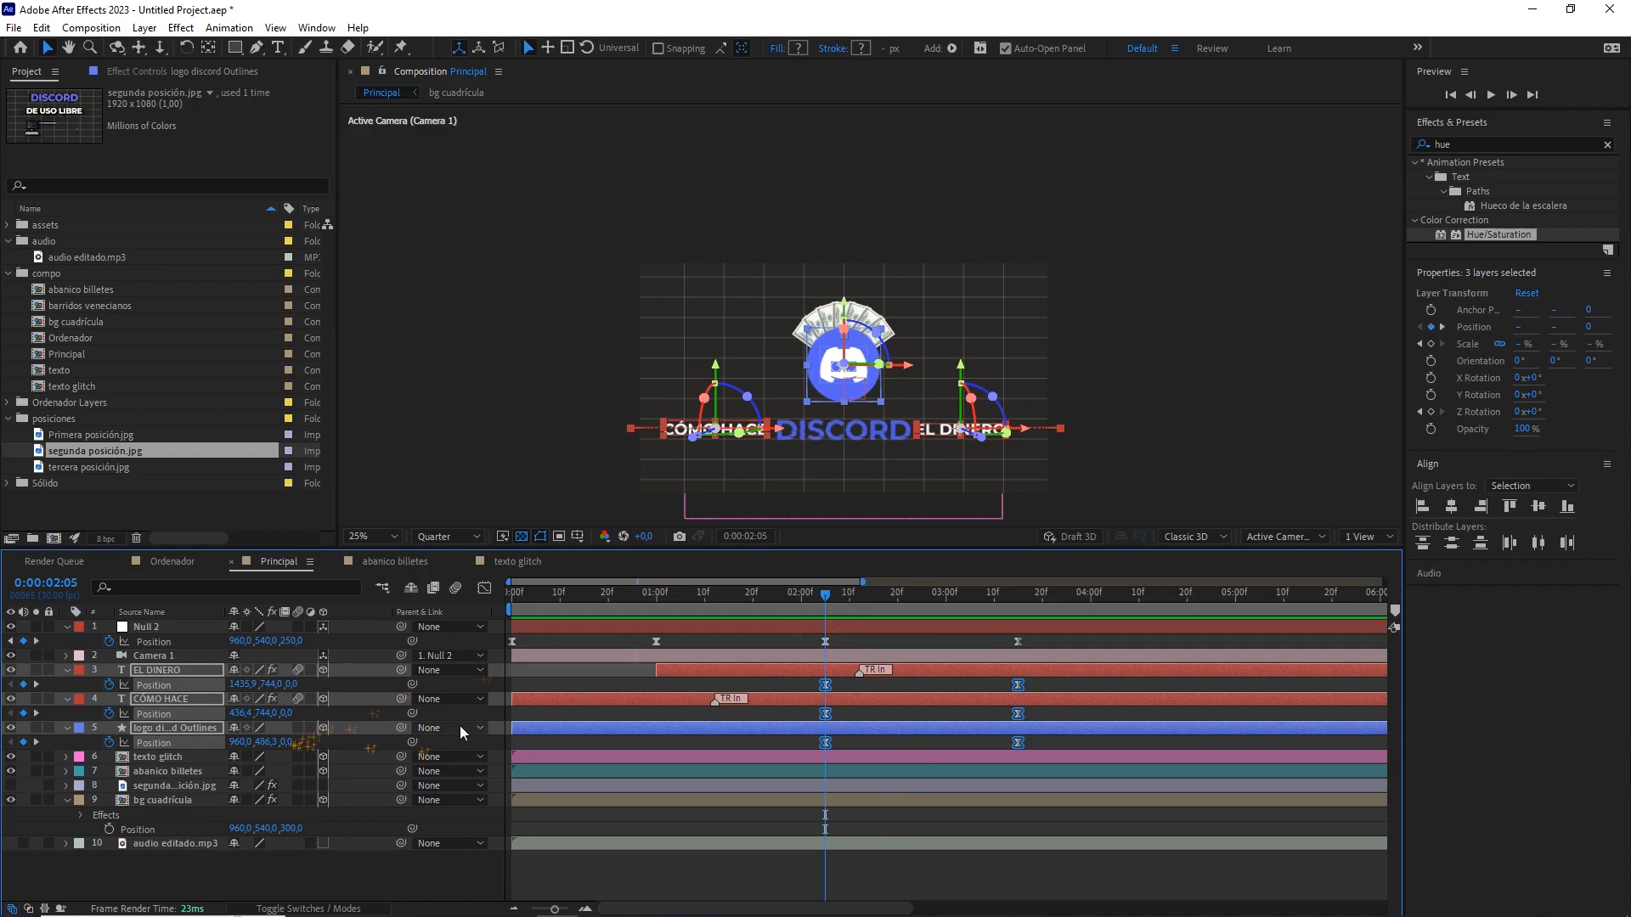
click(847, 687)
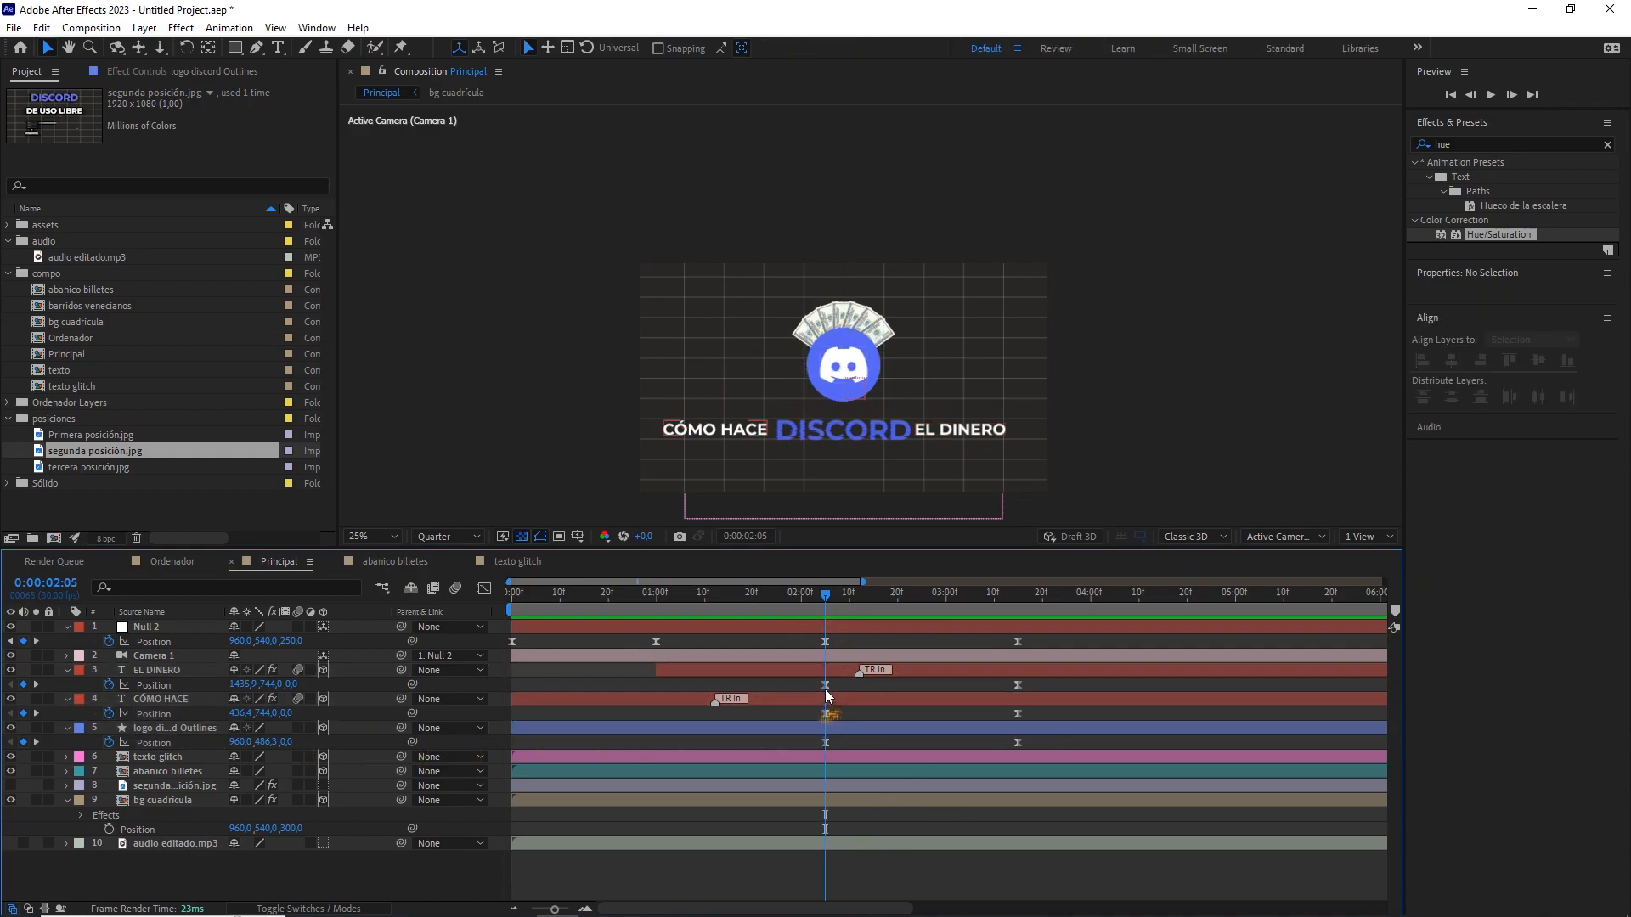
click(175, 770)
drag(401, 770, 175, 726)
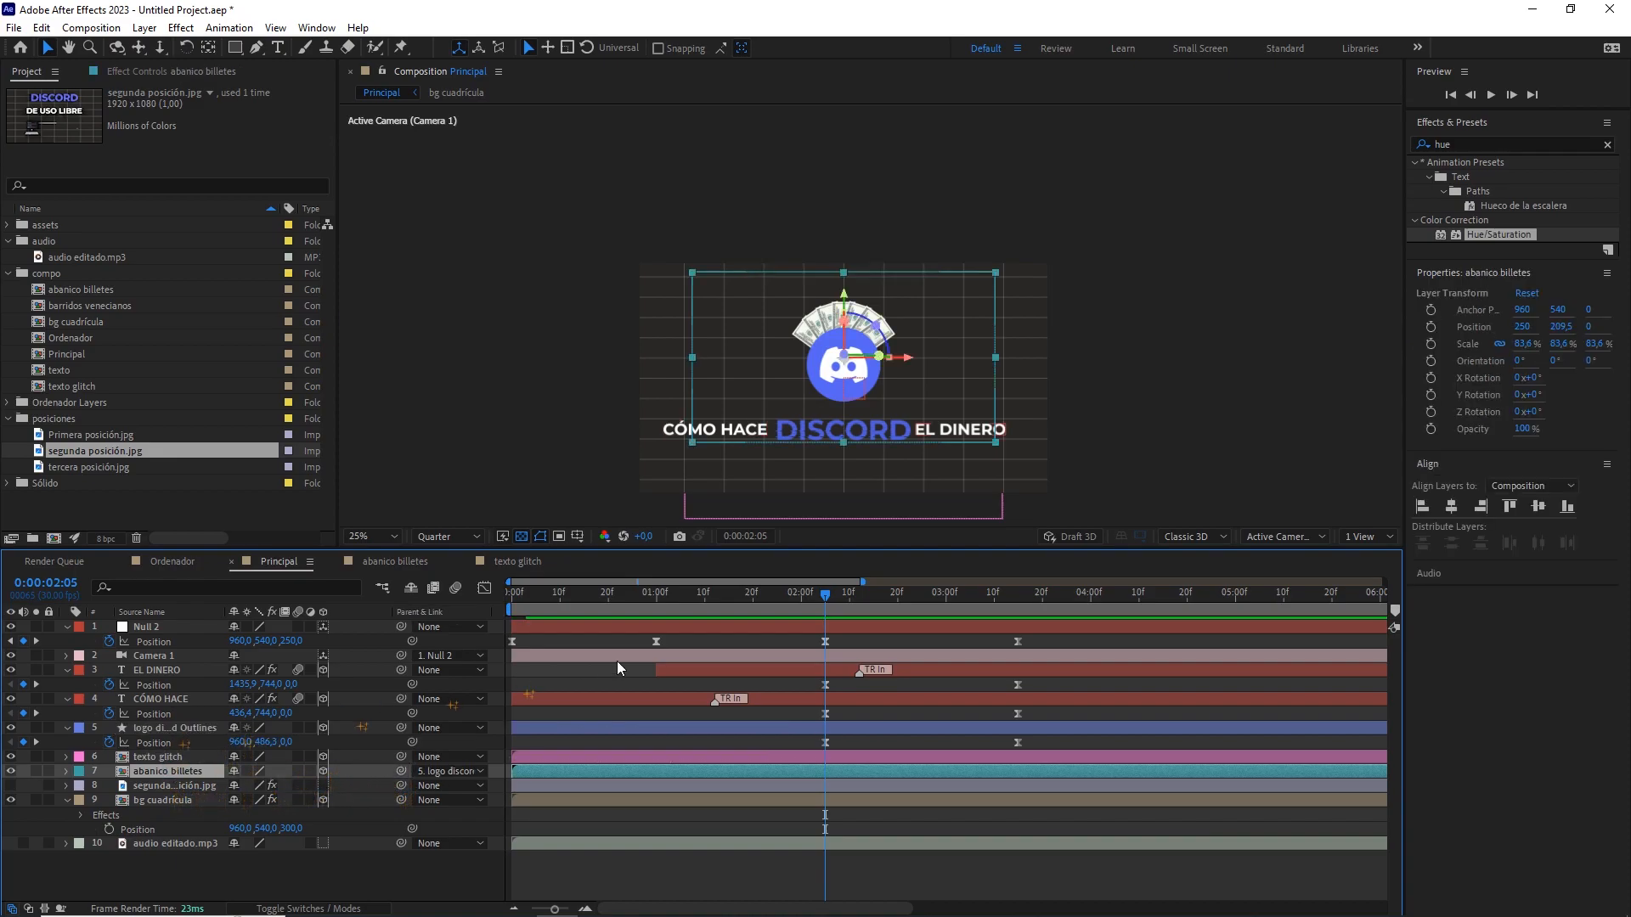
click(769, 682)
Preview the banknotes leaving with the logo, and play the whole animation from the start with the composition fitted to the viewer.
key(space)
drag(859, 605, 732, 601)
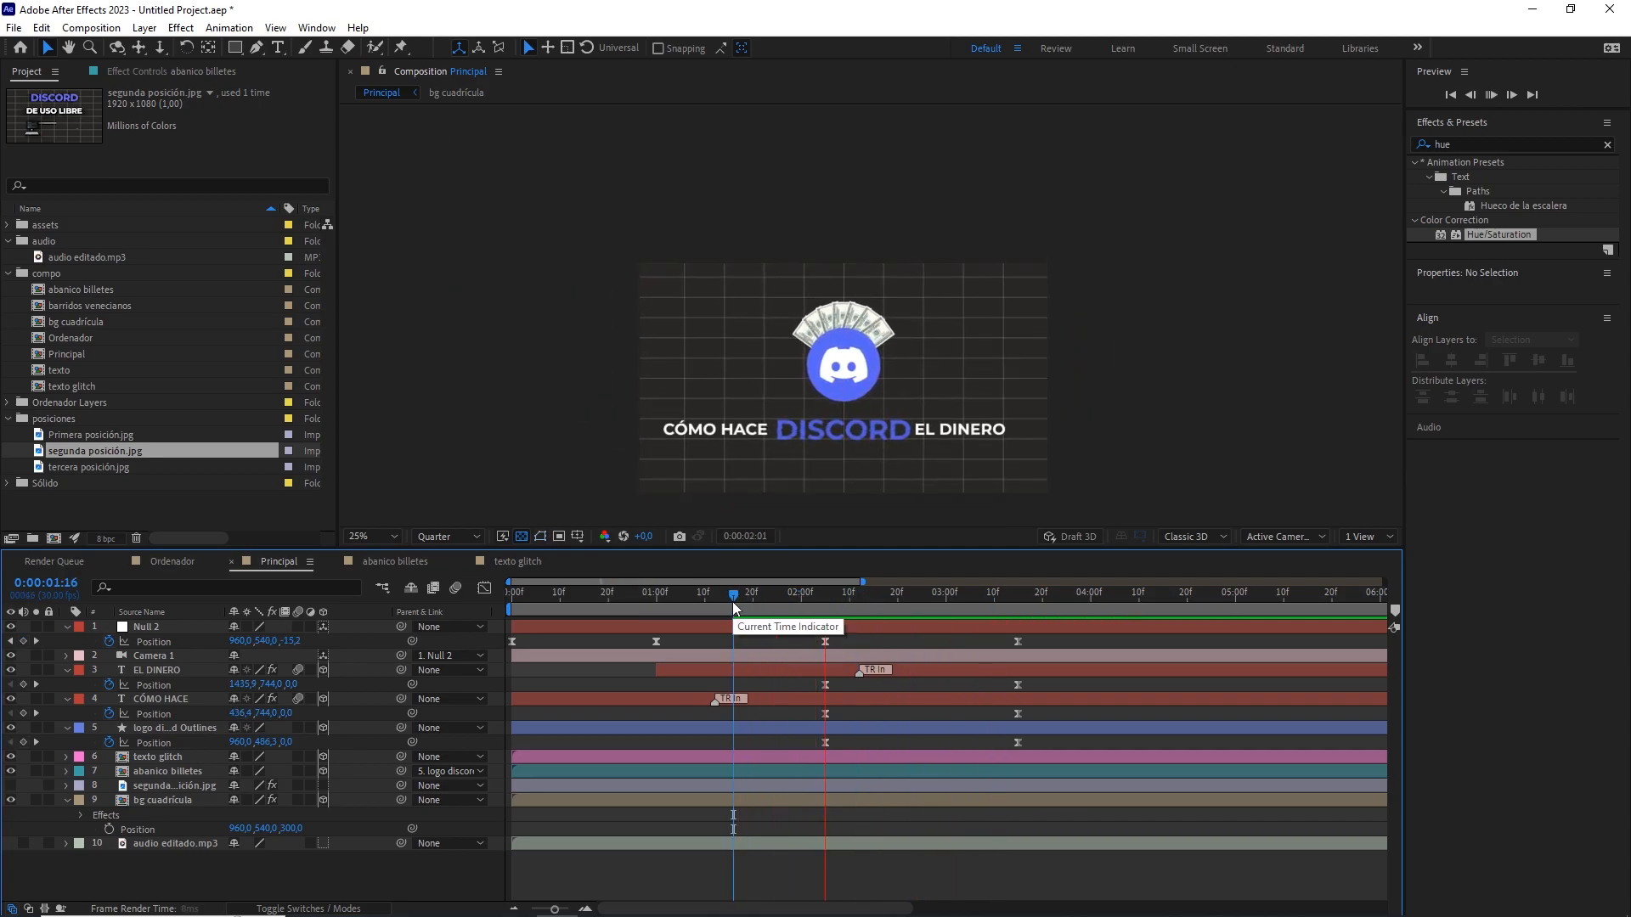
key(space)
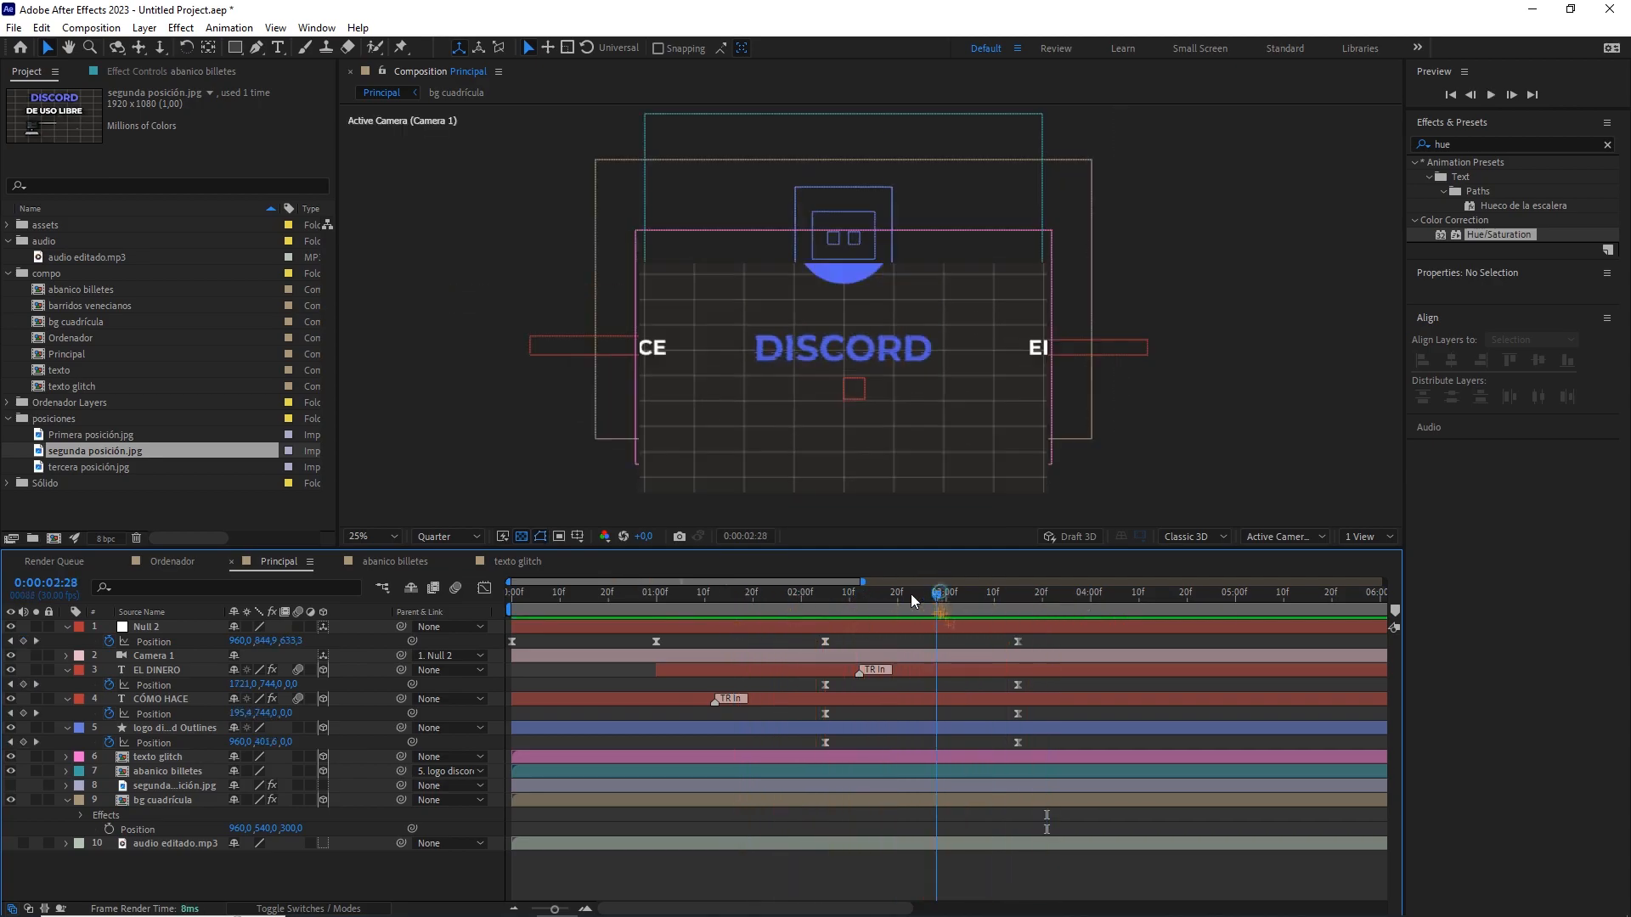
key(Home)
click(368, 537)
click(374, 553)
key(space)
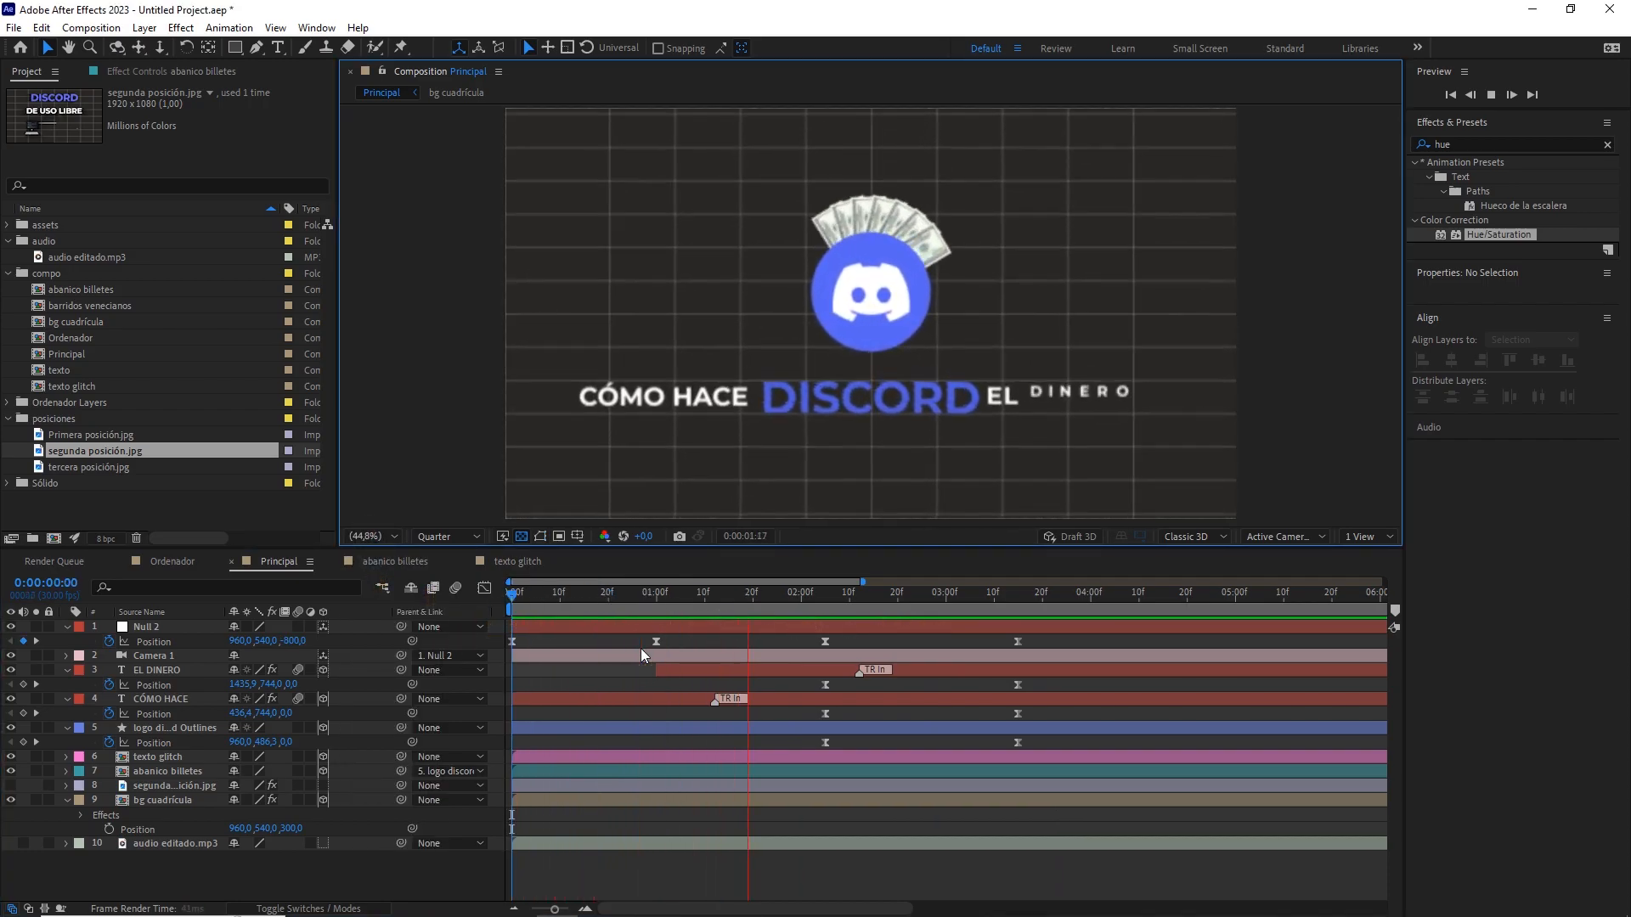
At 0:00:03:15, show the segunda posición.jpg reference layer over the composition.
click(1016, 602)
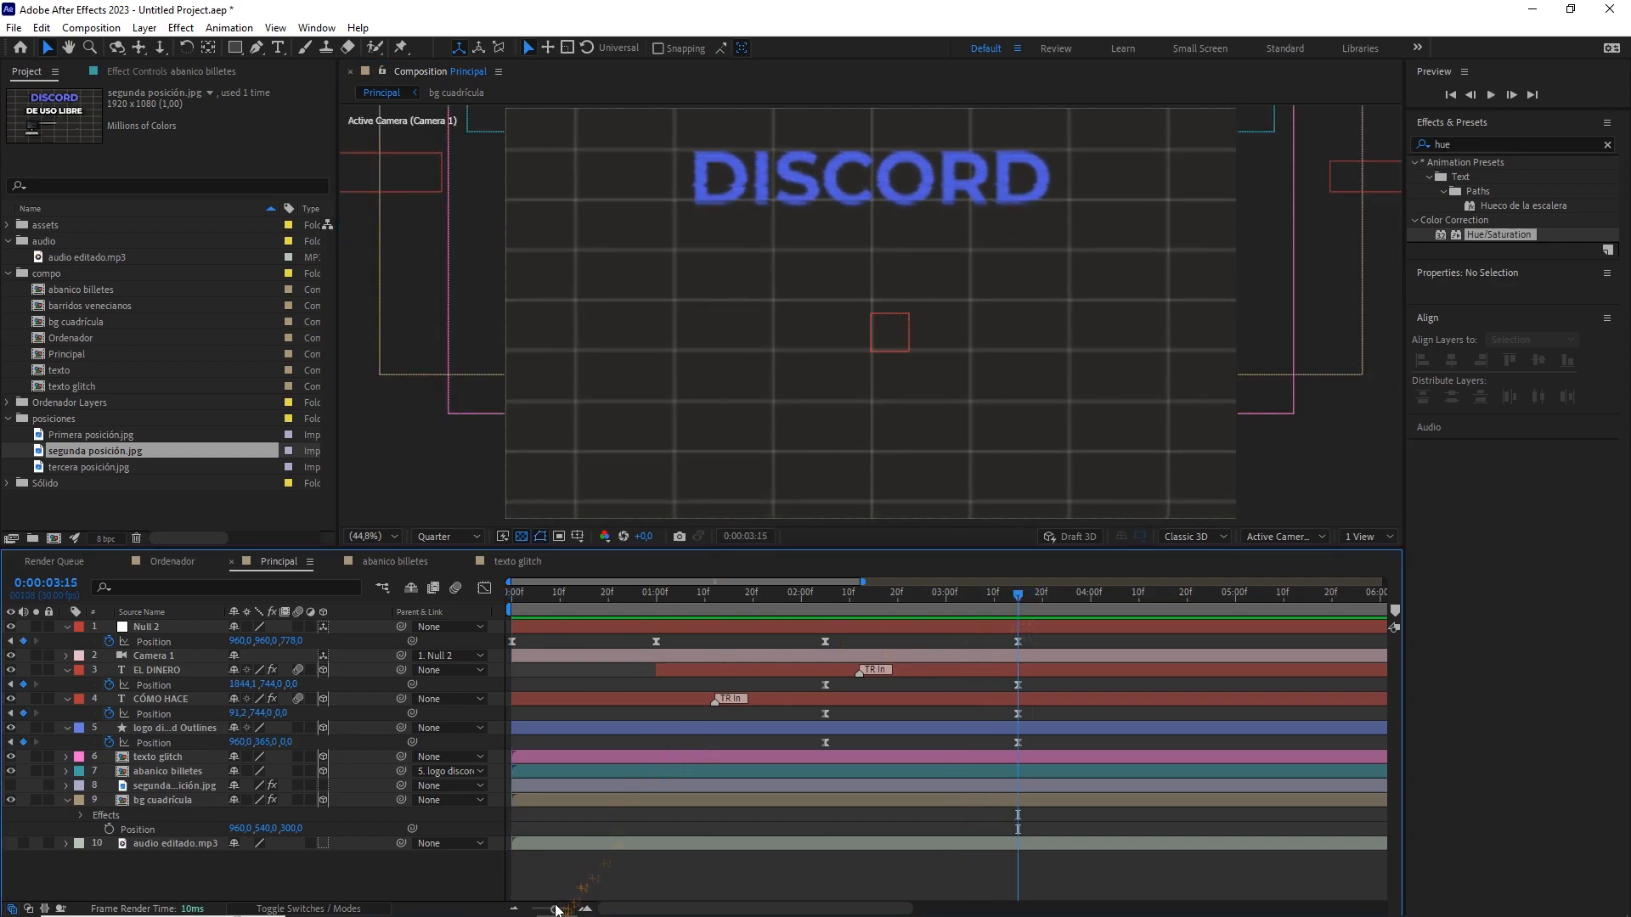
drag(556, 908, 541, 909)
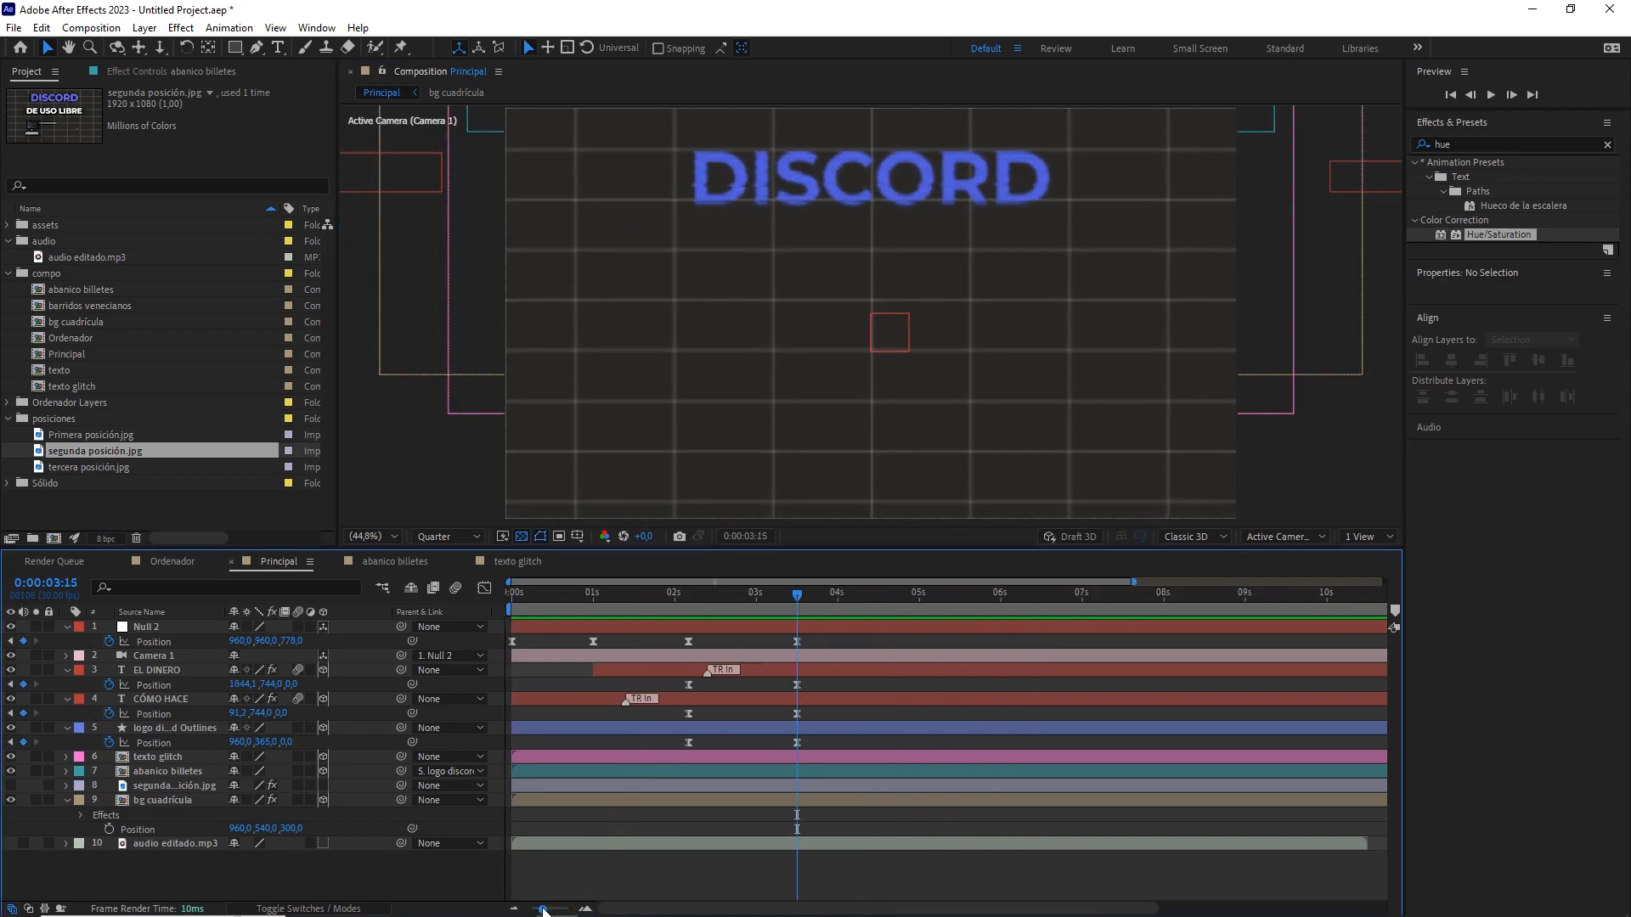
click(203, 786)
click(11, 786)
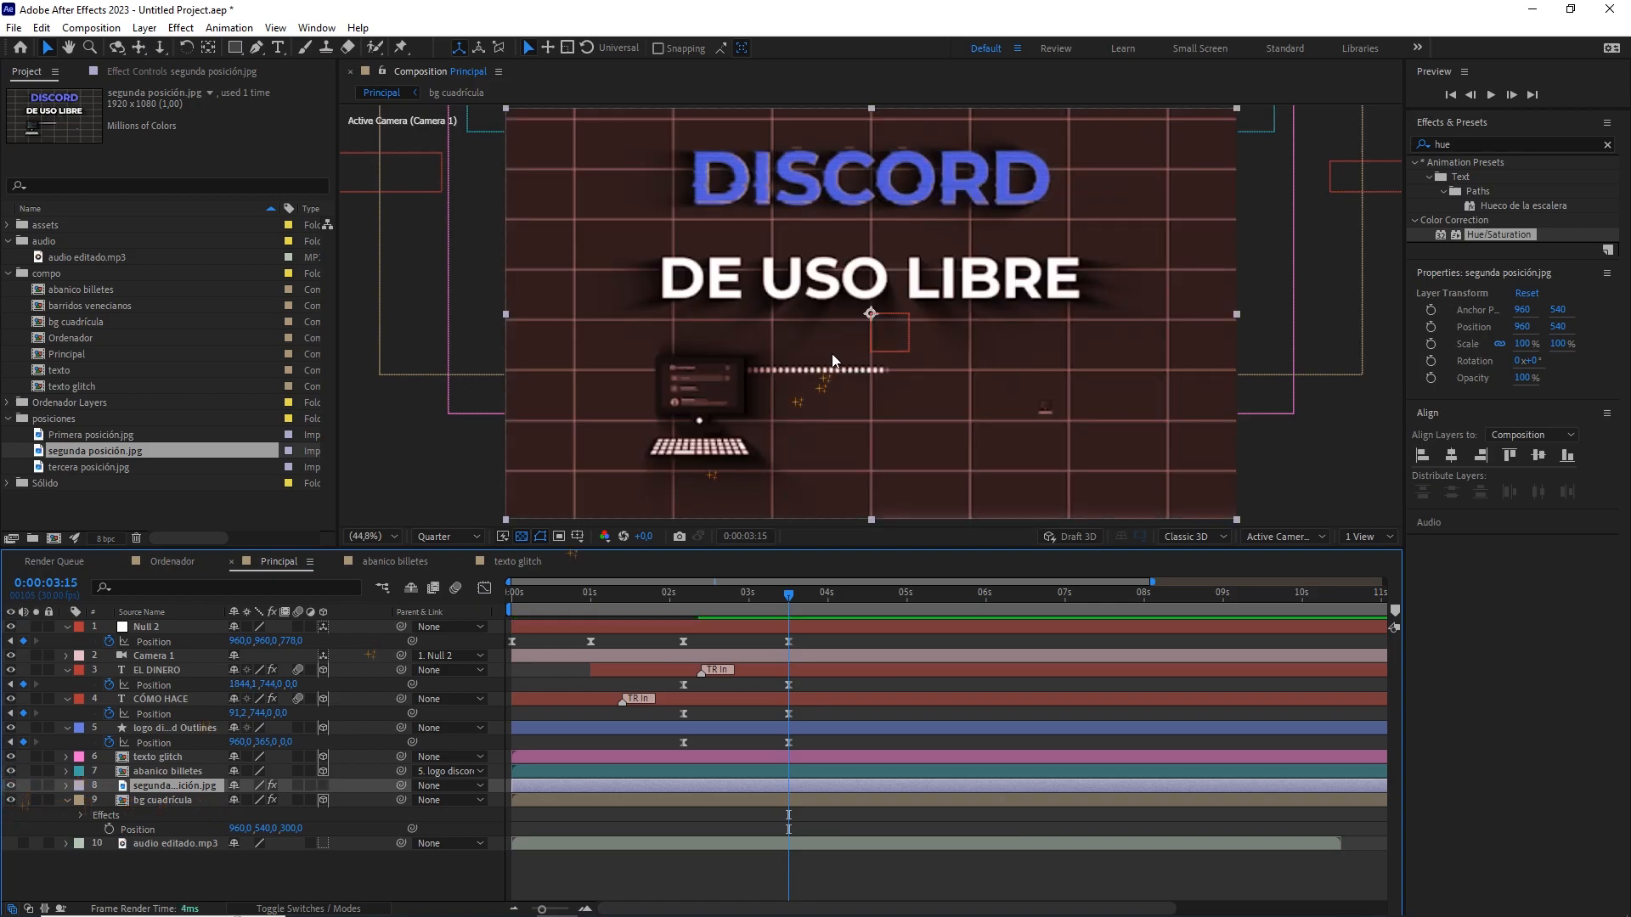
click(573, 670)
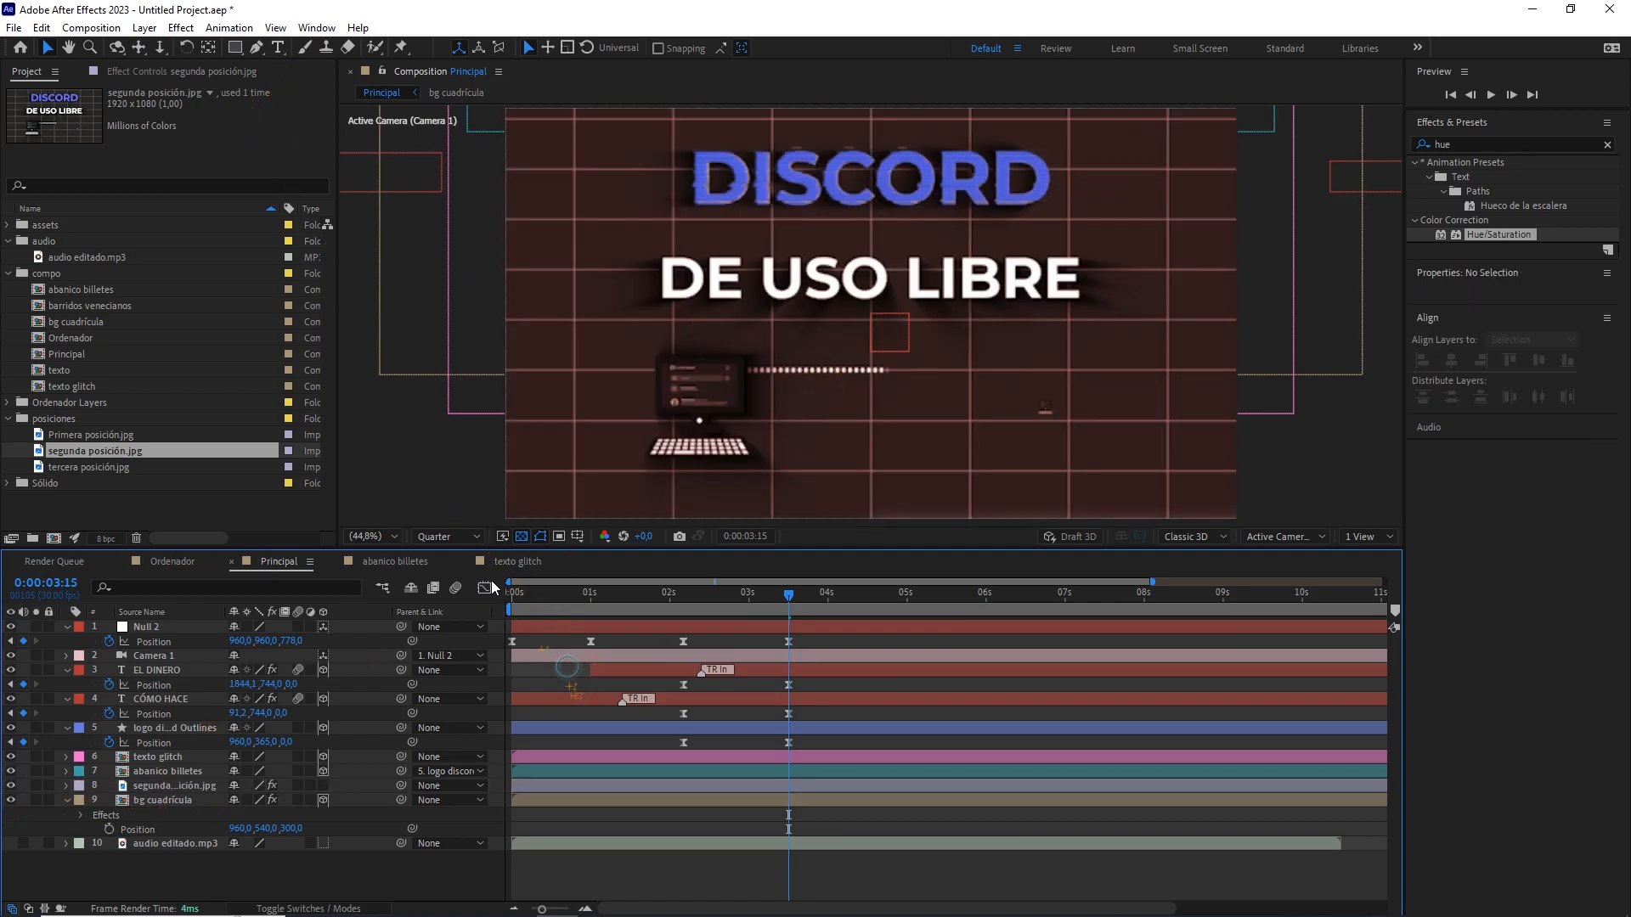
Create a text layer reading DE USO LIBRE over the matching caption in the reference image.
click(277, 49)
click(762, 275)
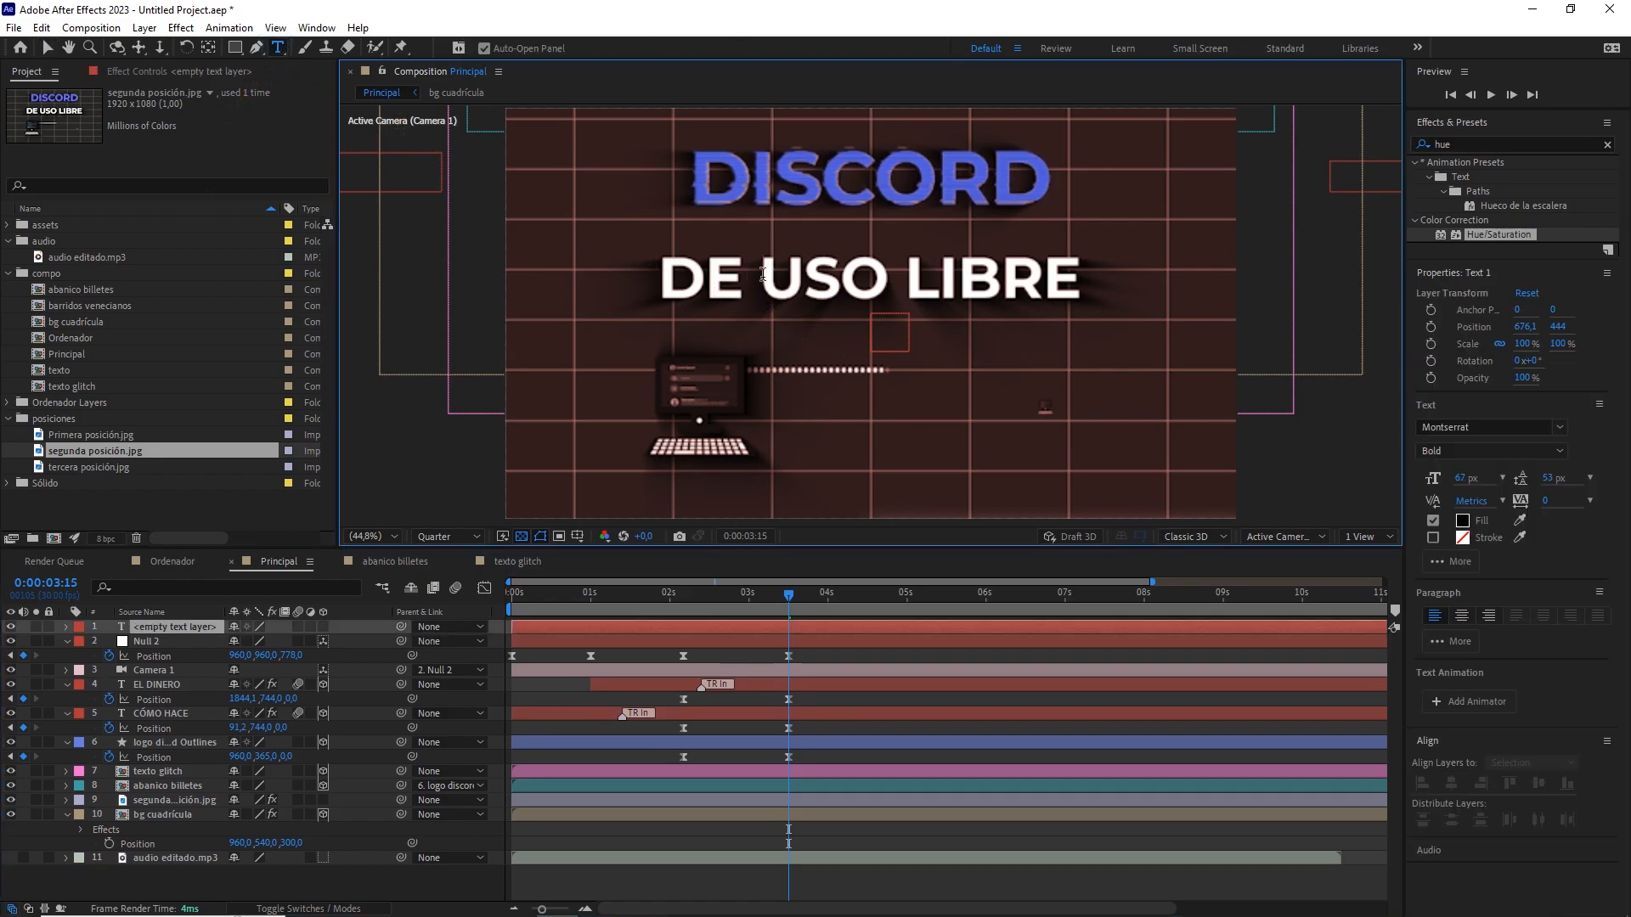
text(DE USO LIBRE)
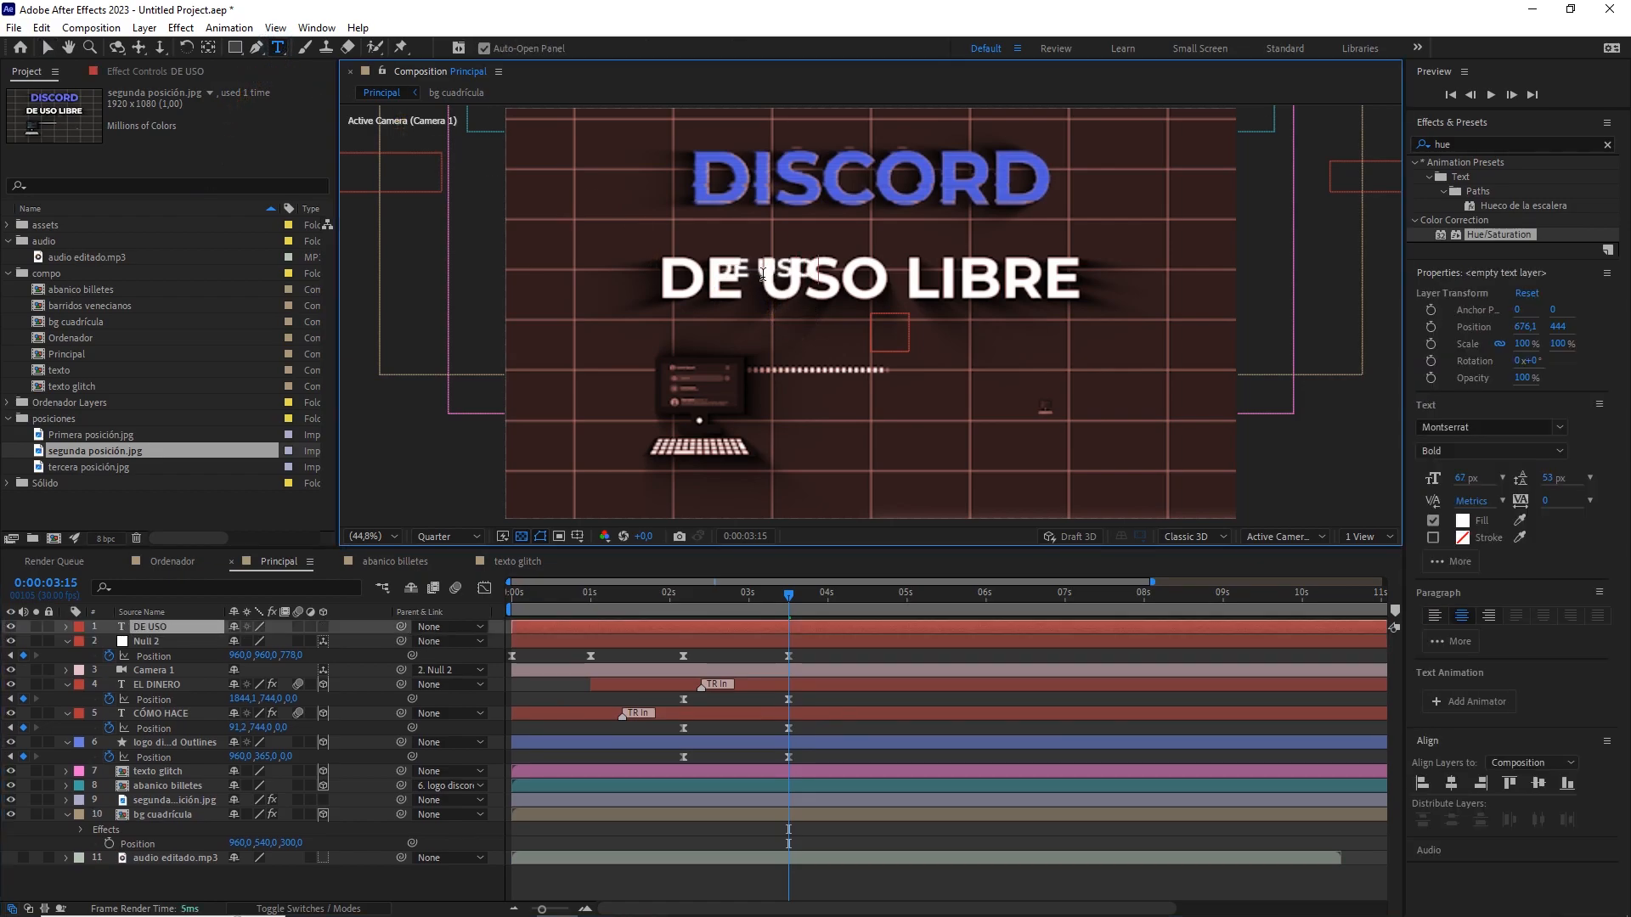
Centre the anchor point of the DE USO LIBRE text and align the layer horizontally to the composition's centre.
click(178, 627)
key(y)
key(ctrl+alt+Home)
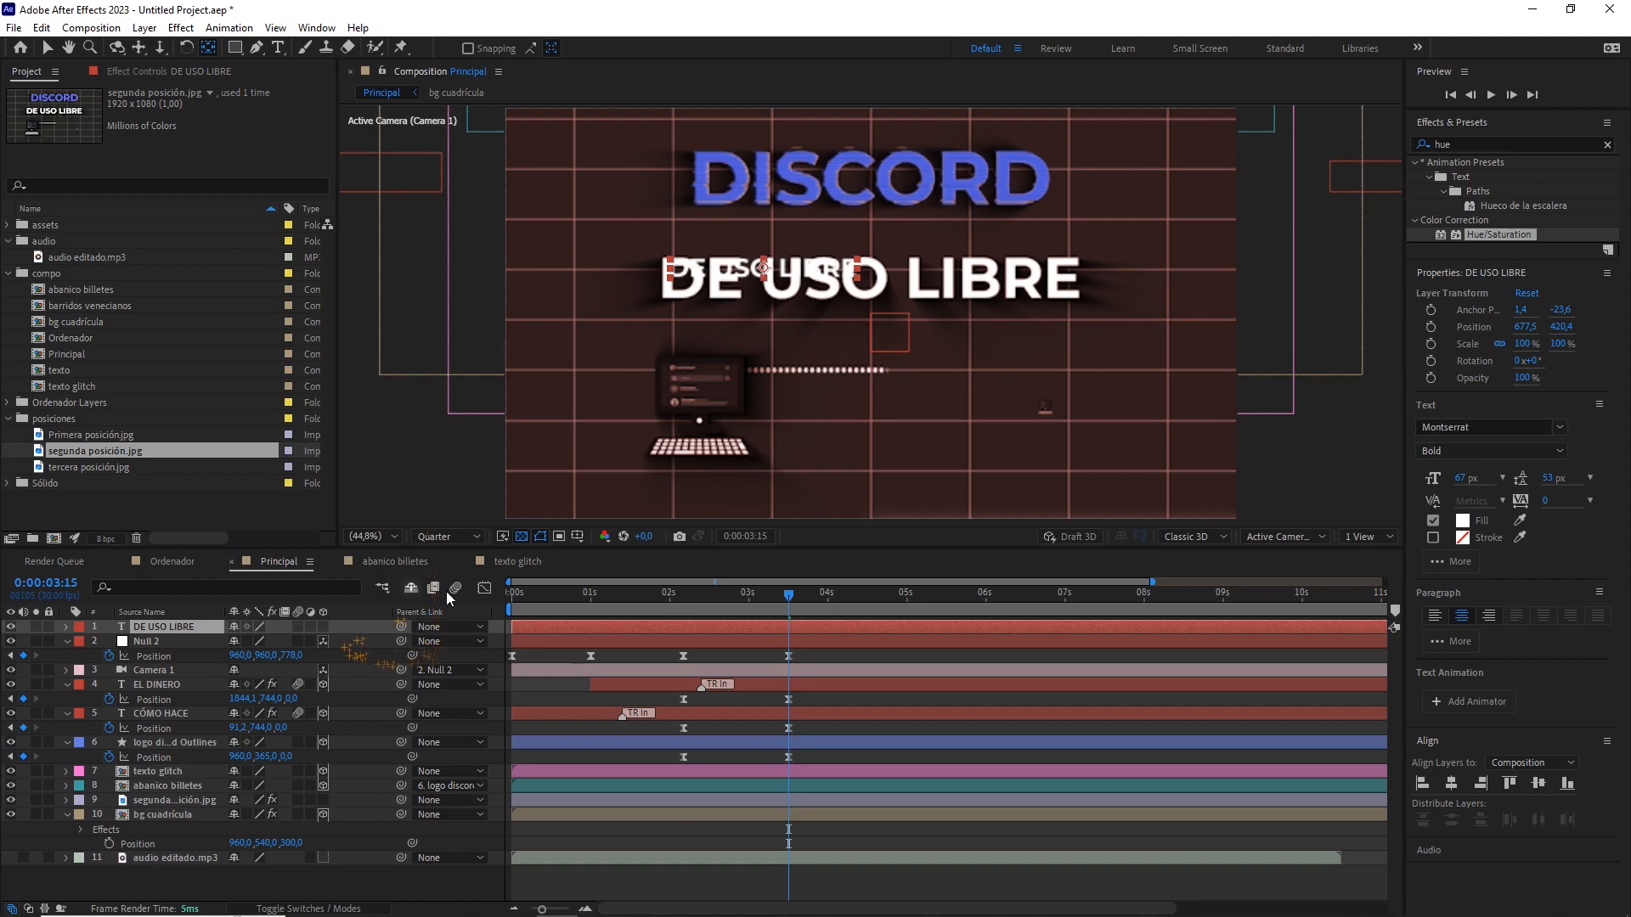
click(1454, 784)
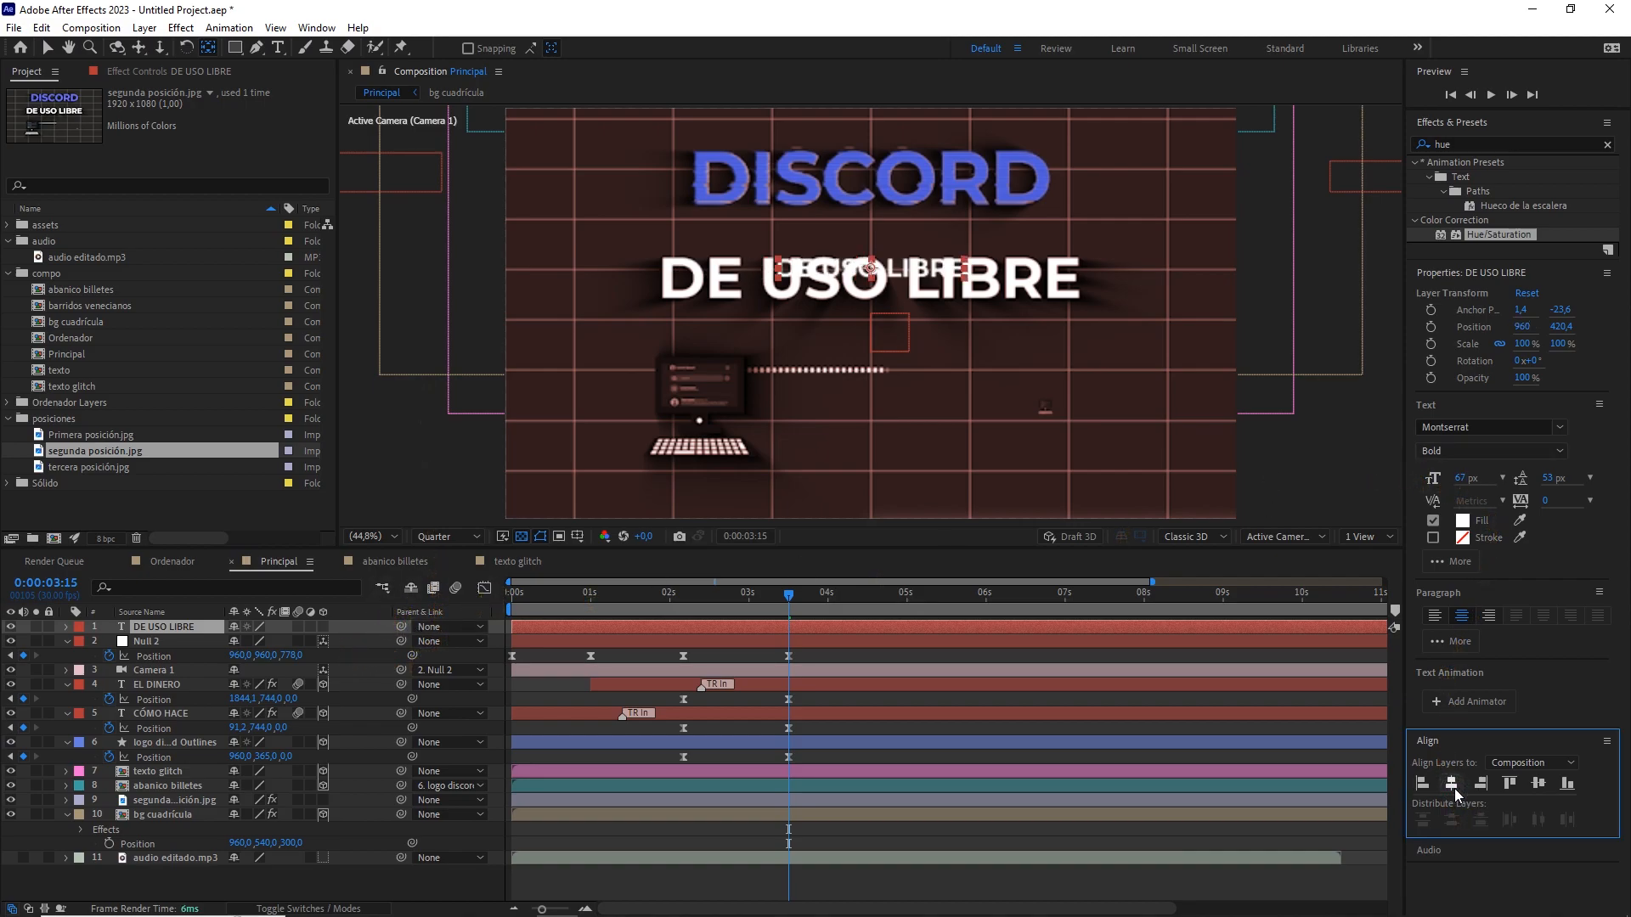
Make DE USO LIBRE a 3D layer and lower it to about Y 910 over the caption in the reference image.
click(328, 627)
scroll(858, 247, down, 2)
key(v)
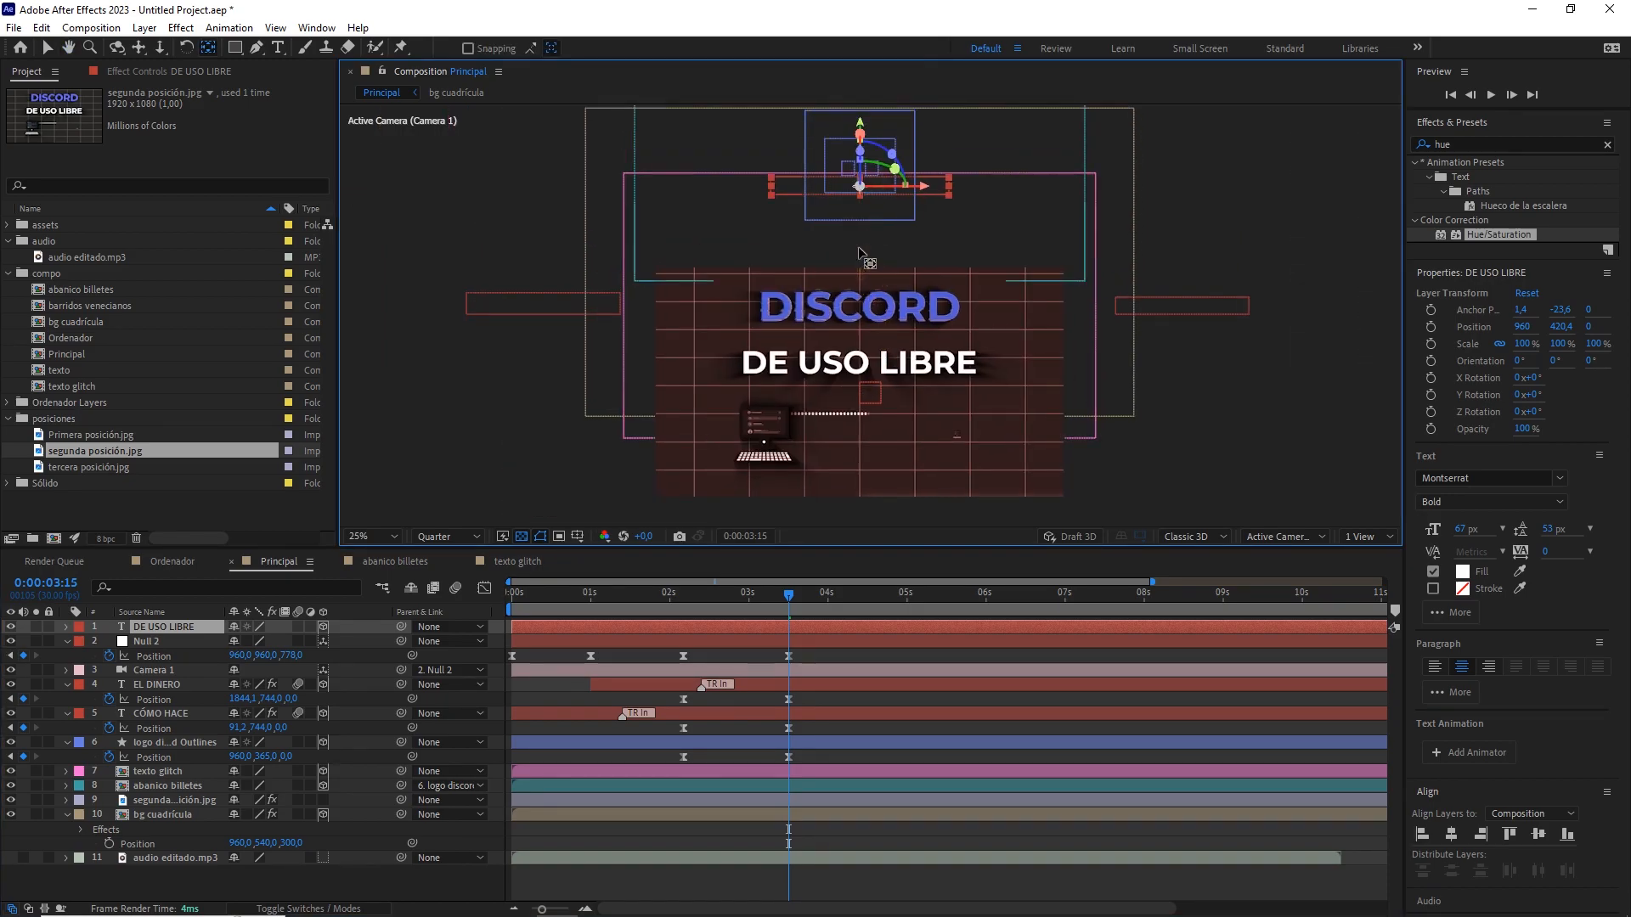
drag(860, 142, 899, 329)
scroll(902, 331, up, 4)
scroll(902, 331, down, 3)
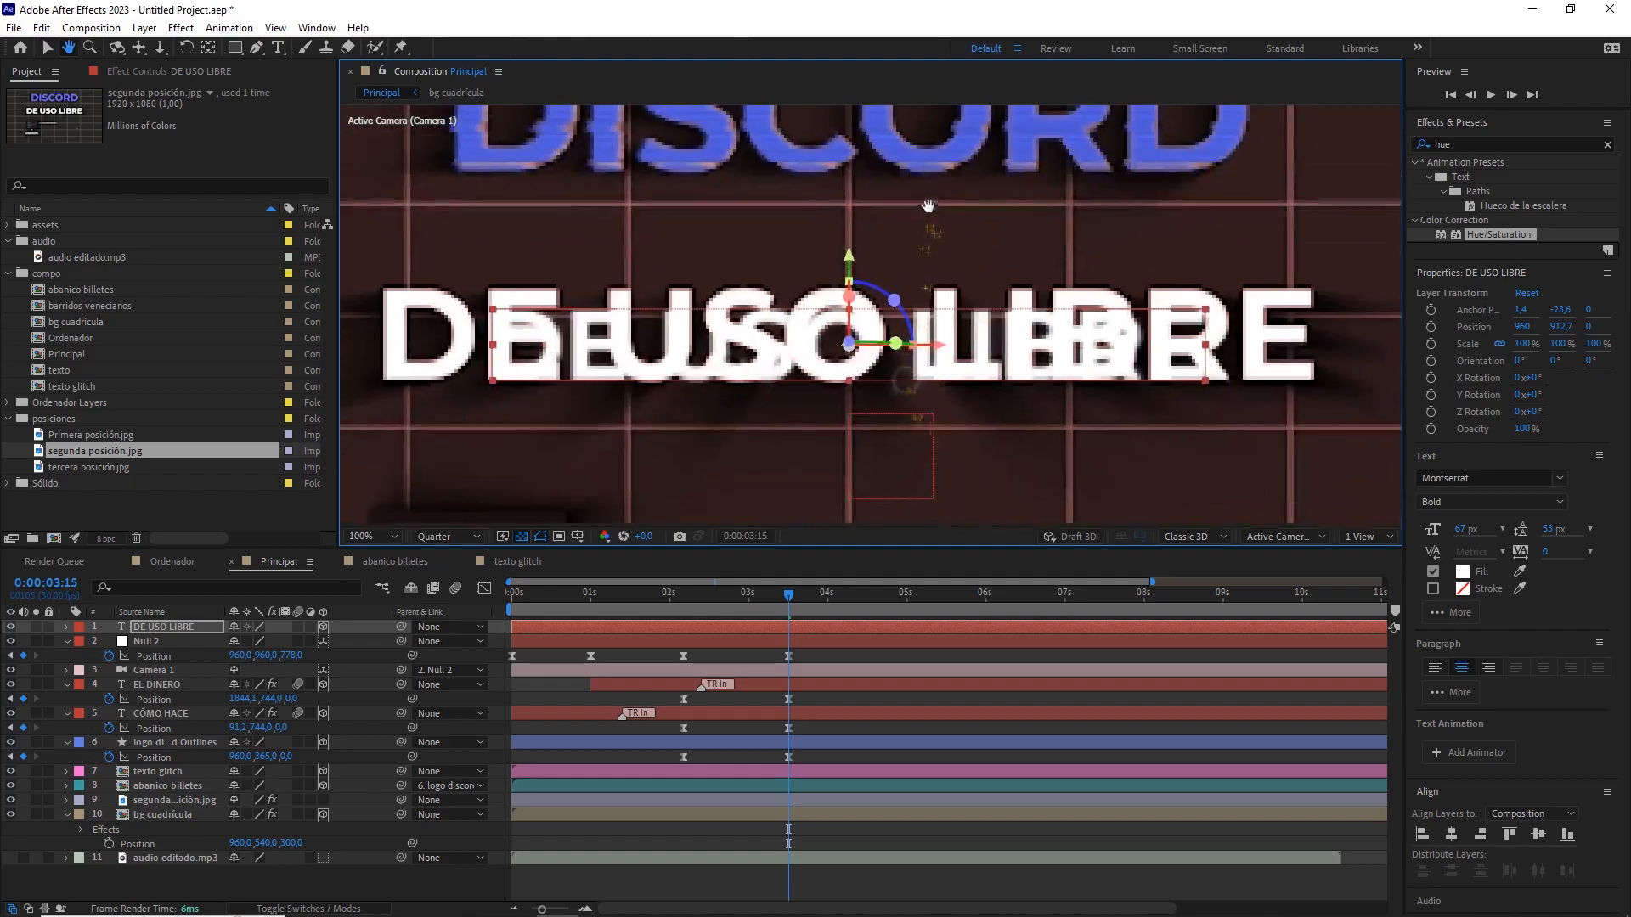
drag(853, 259, 853, 257)
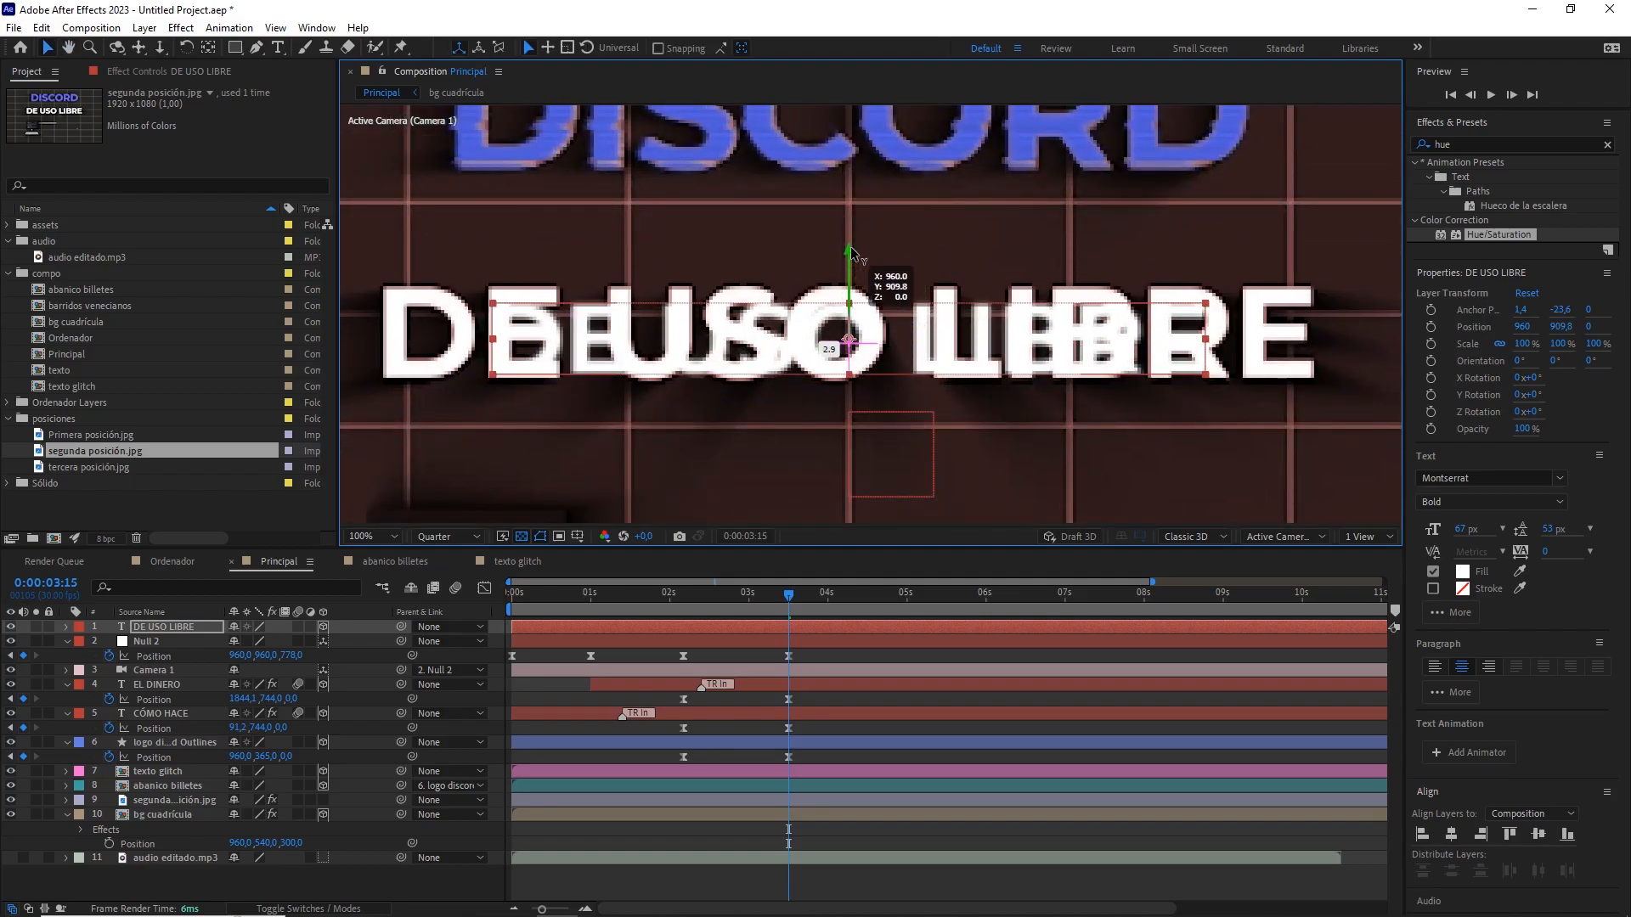
Scale the DE USO LIBRE text to about 128.7% and raise it to about Y 905.1 to match the reference image.
scroll(1198, 299, down, 2)
drag(1038, 304, 1062, 311)
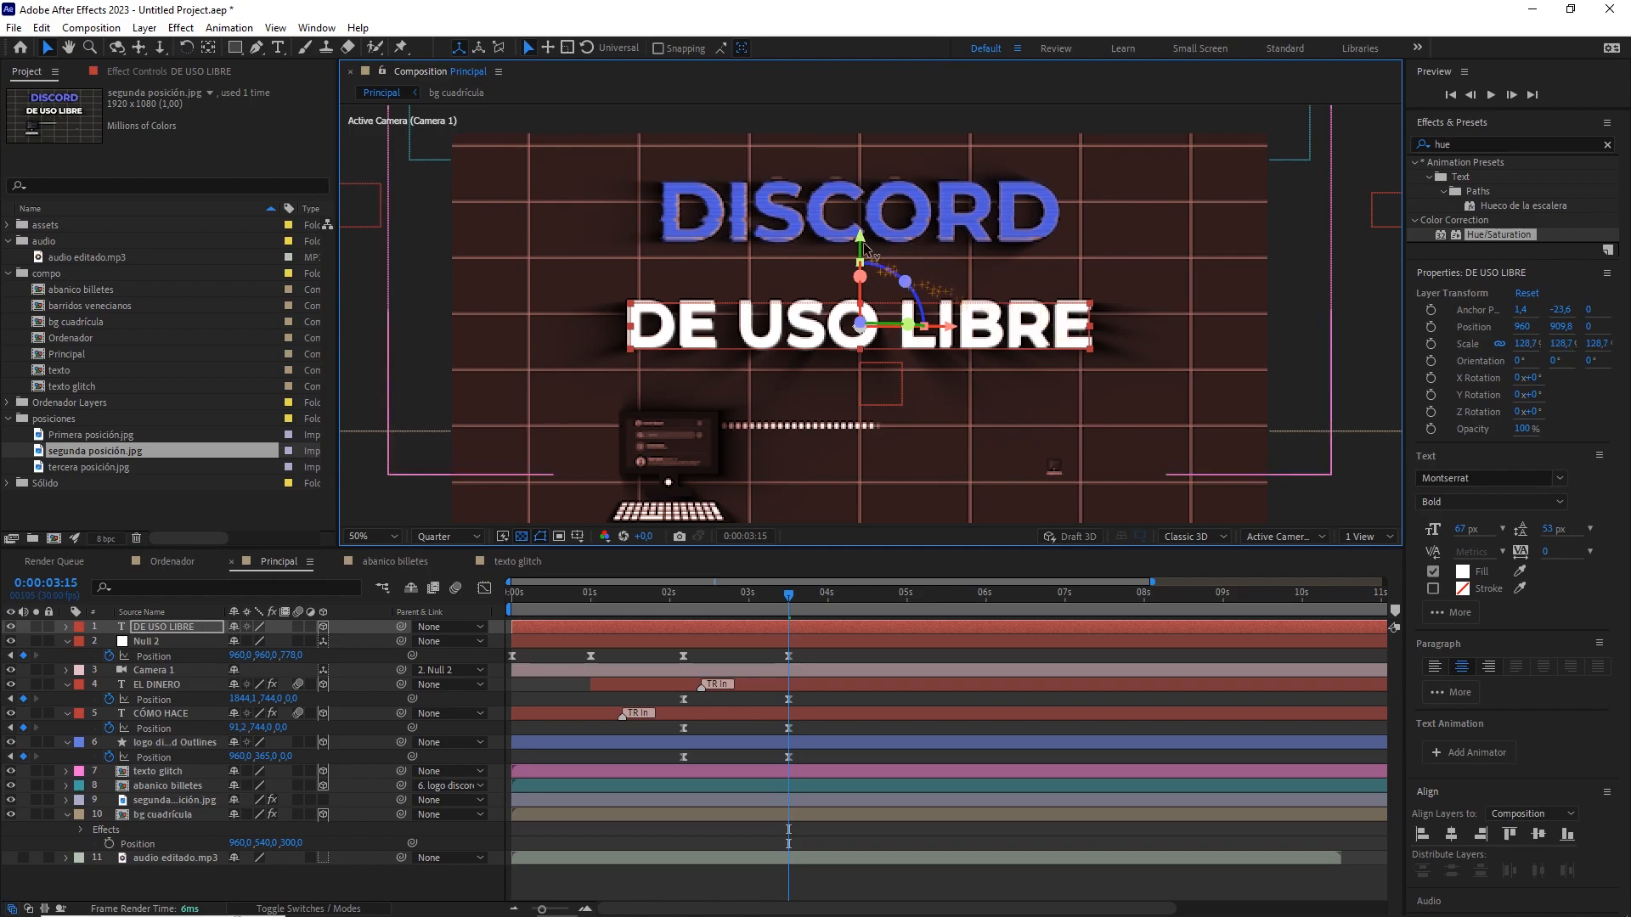
drag(859, 240, 858, 235)
key(comma)
key(comma)
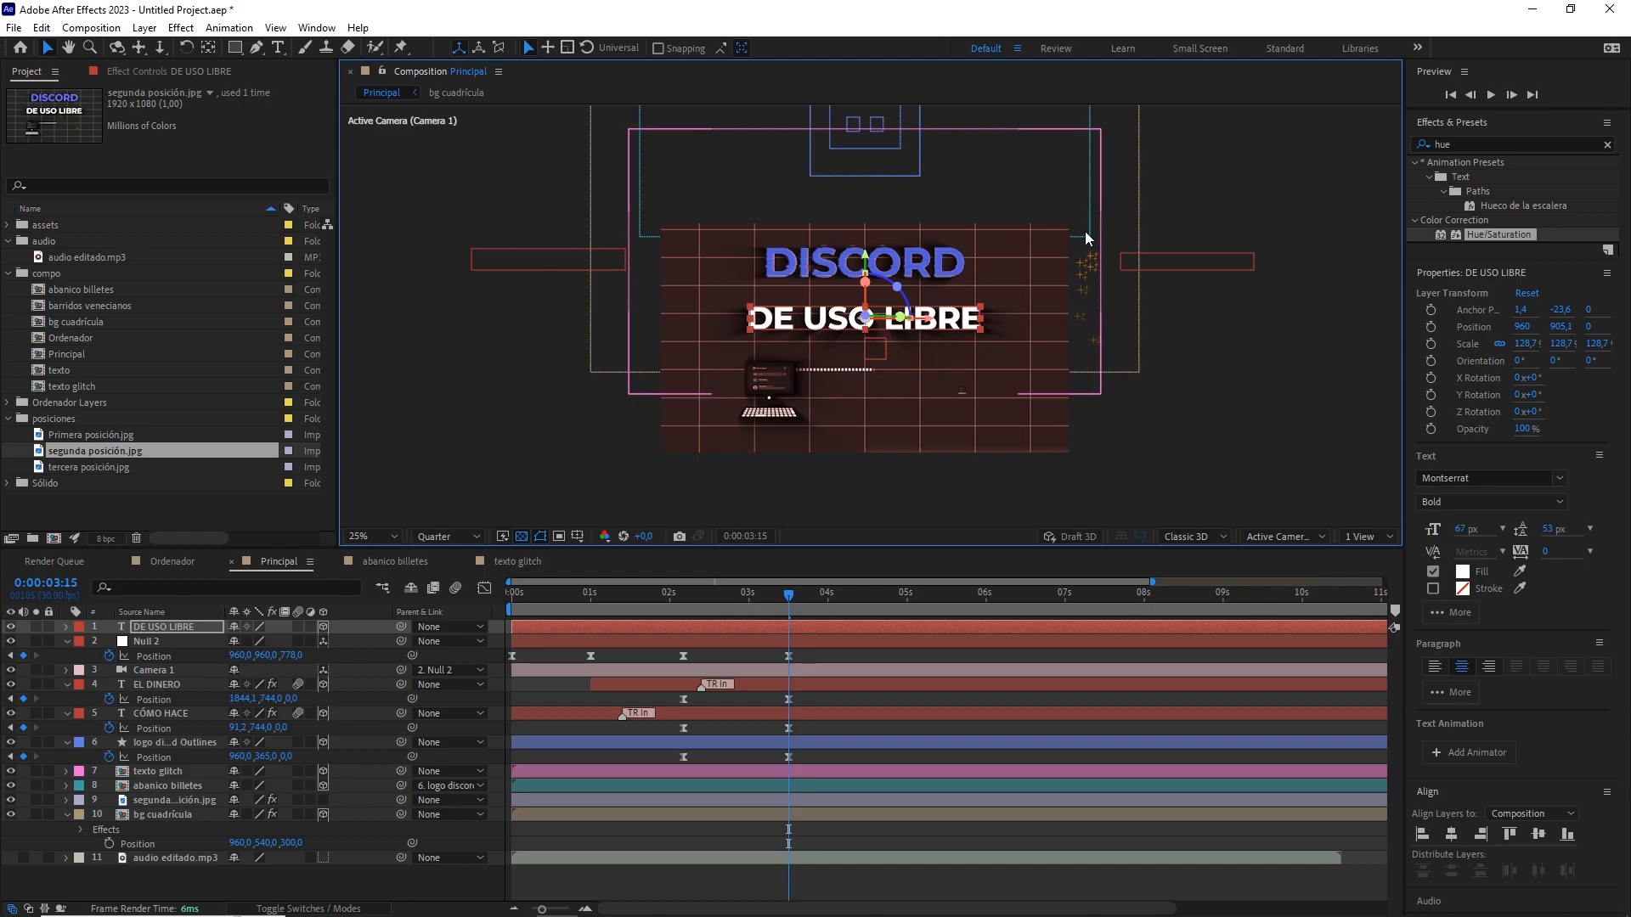
Hide the segunda posición.jpg reference layer, check the playback, and set the current time to 0:00:02:05.
click(161, 800)
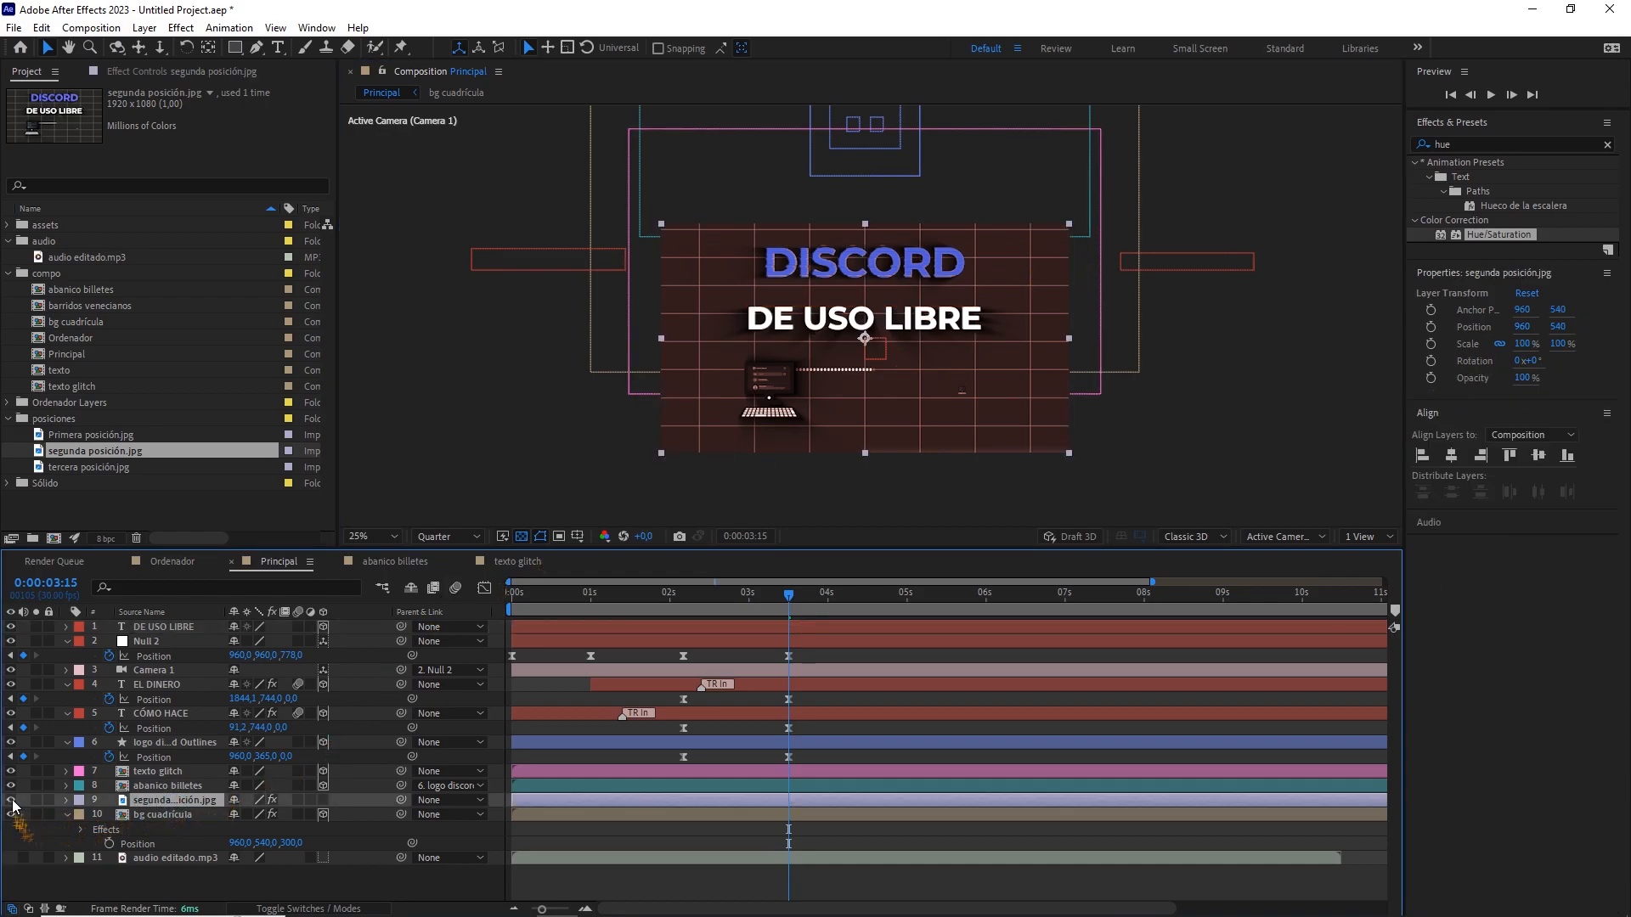
click(11, 800)
drag(780, 597, 655, 600)
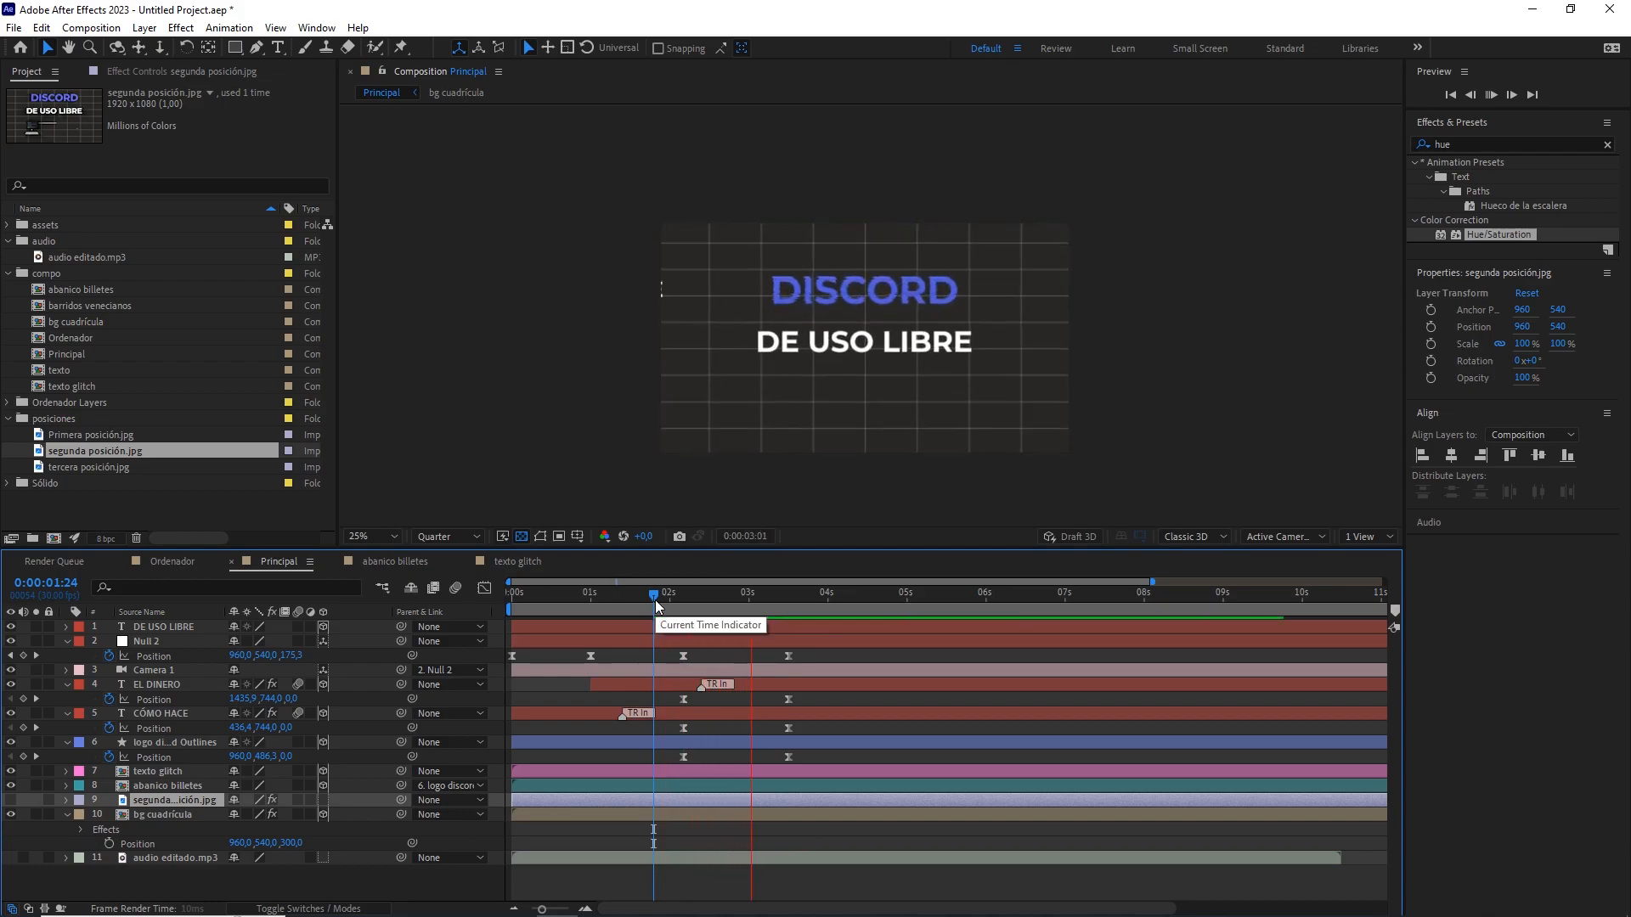
drag(779, 601, 686, 605)
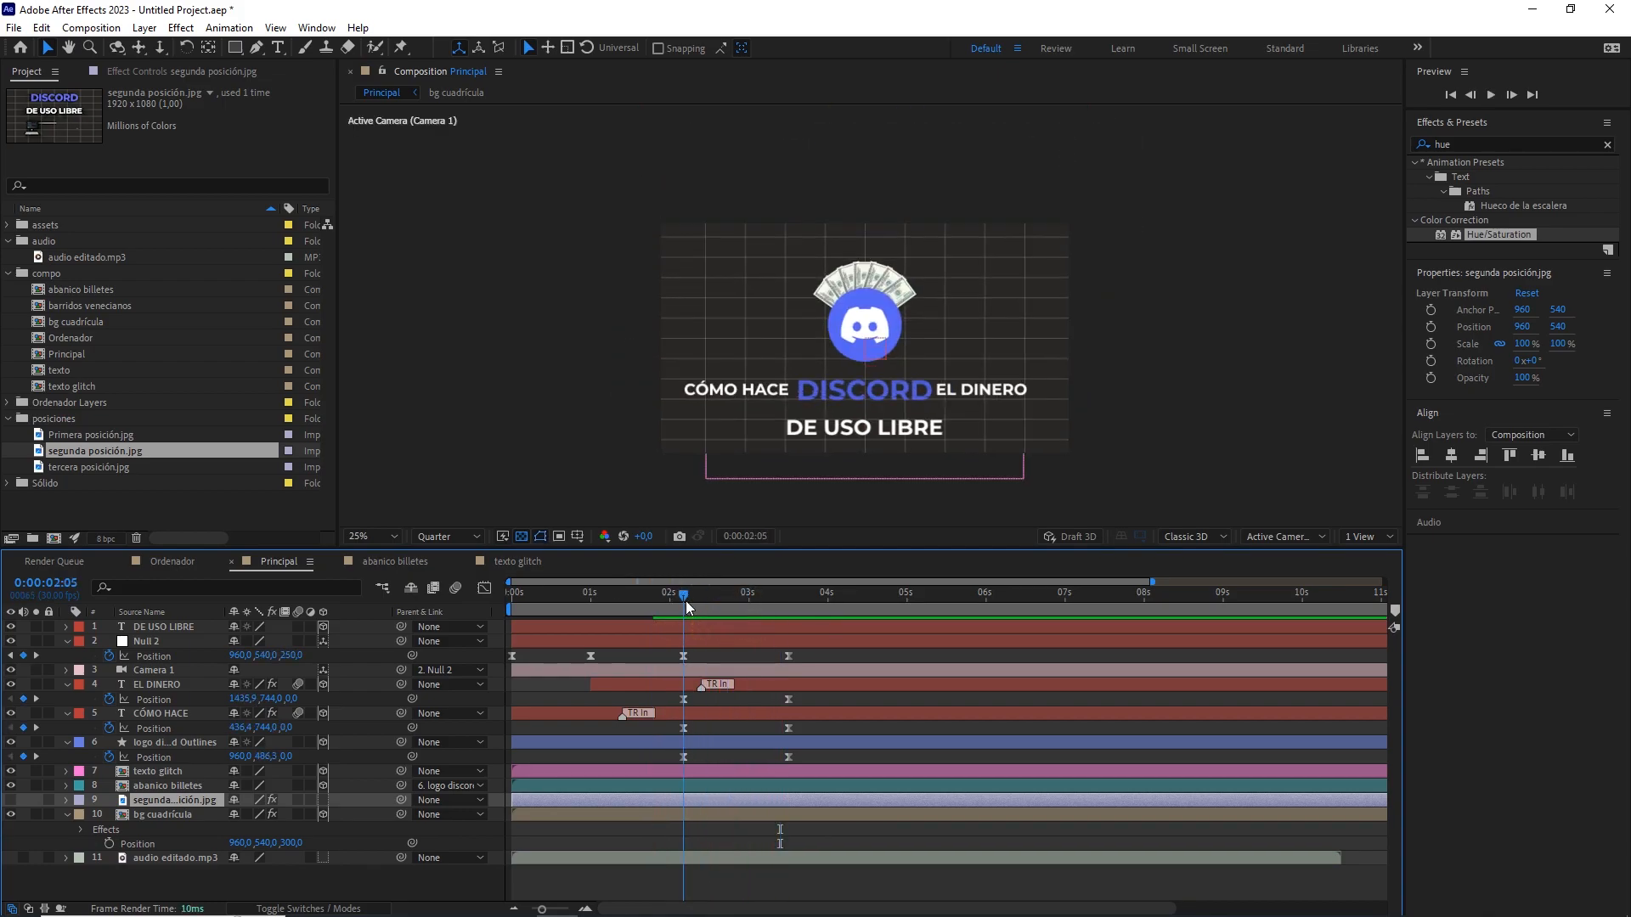
Apply Animation Composer 3's Scale & Tracking Characters Simultaneously preset to the DE USO LIBRE layer as an In animation.
click(197, 627)
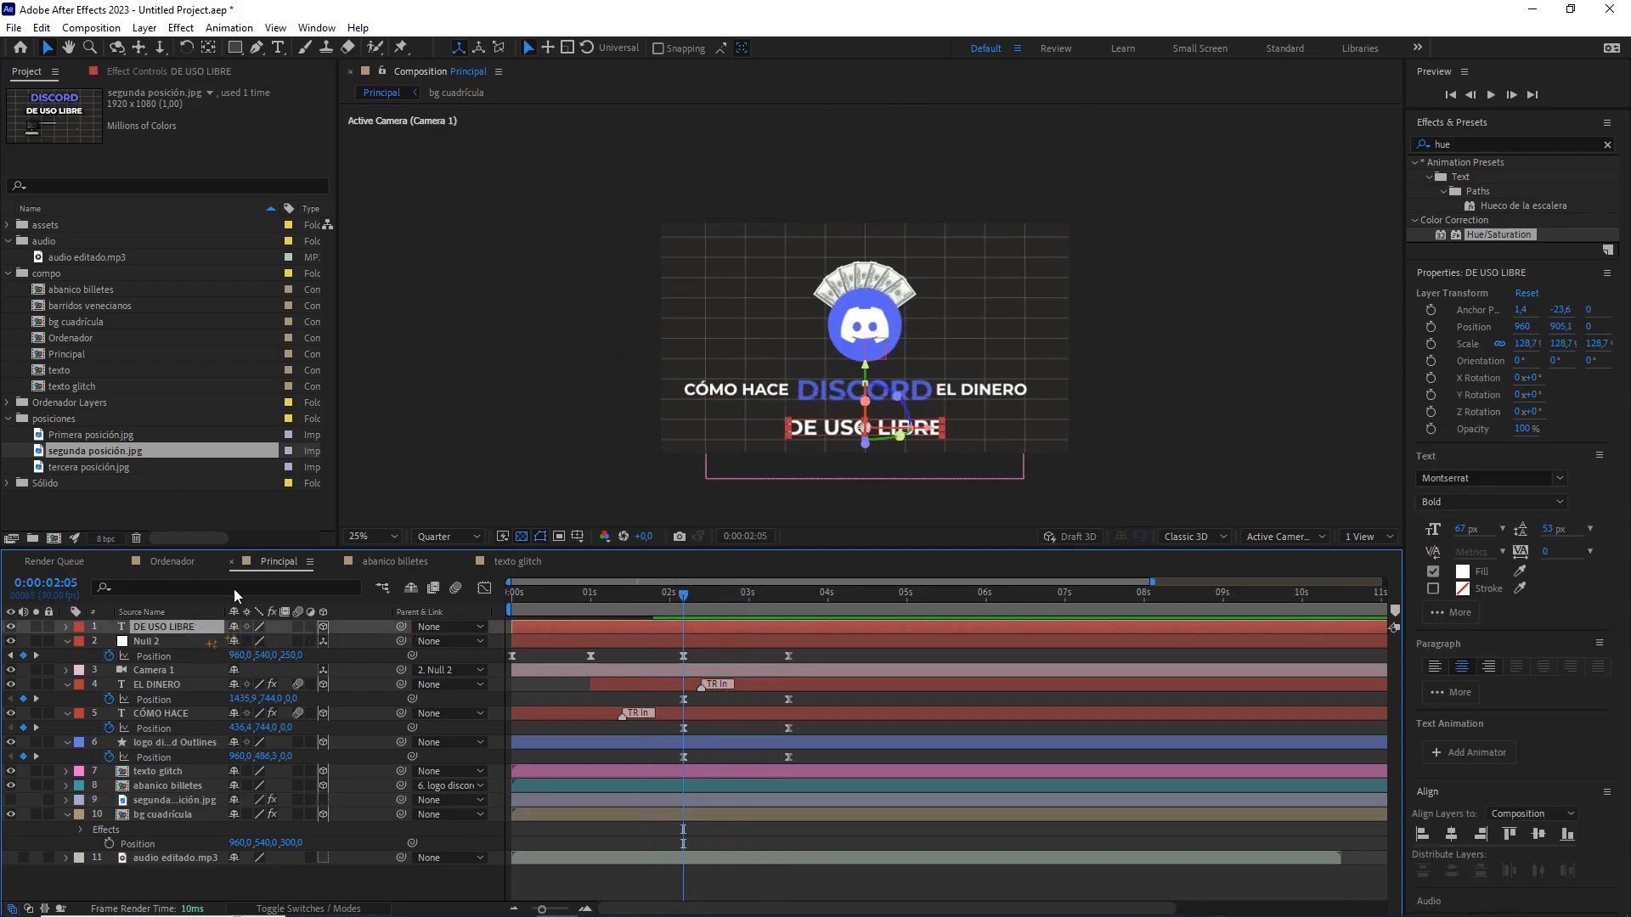
click(316, 27)
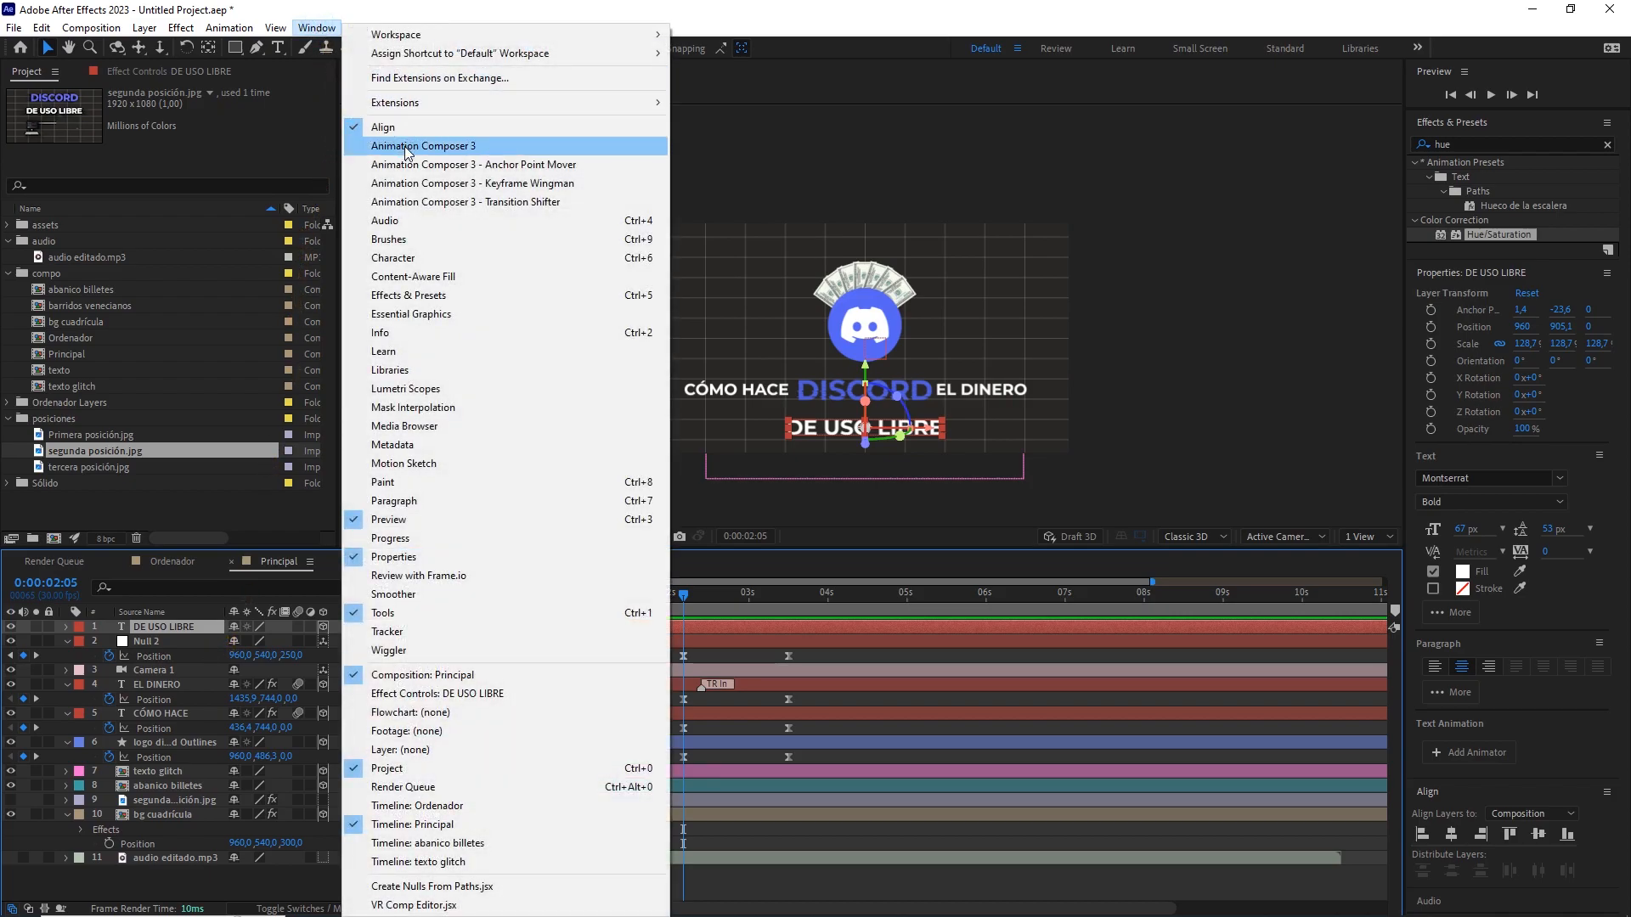
click(425, 146)
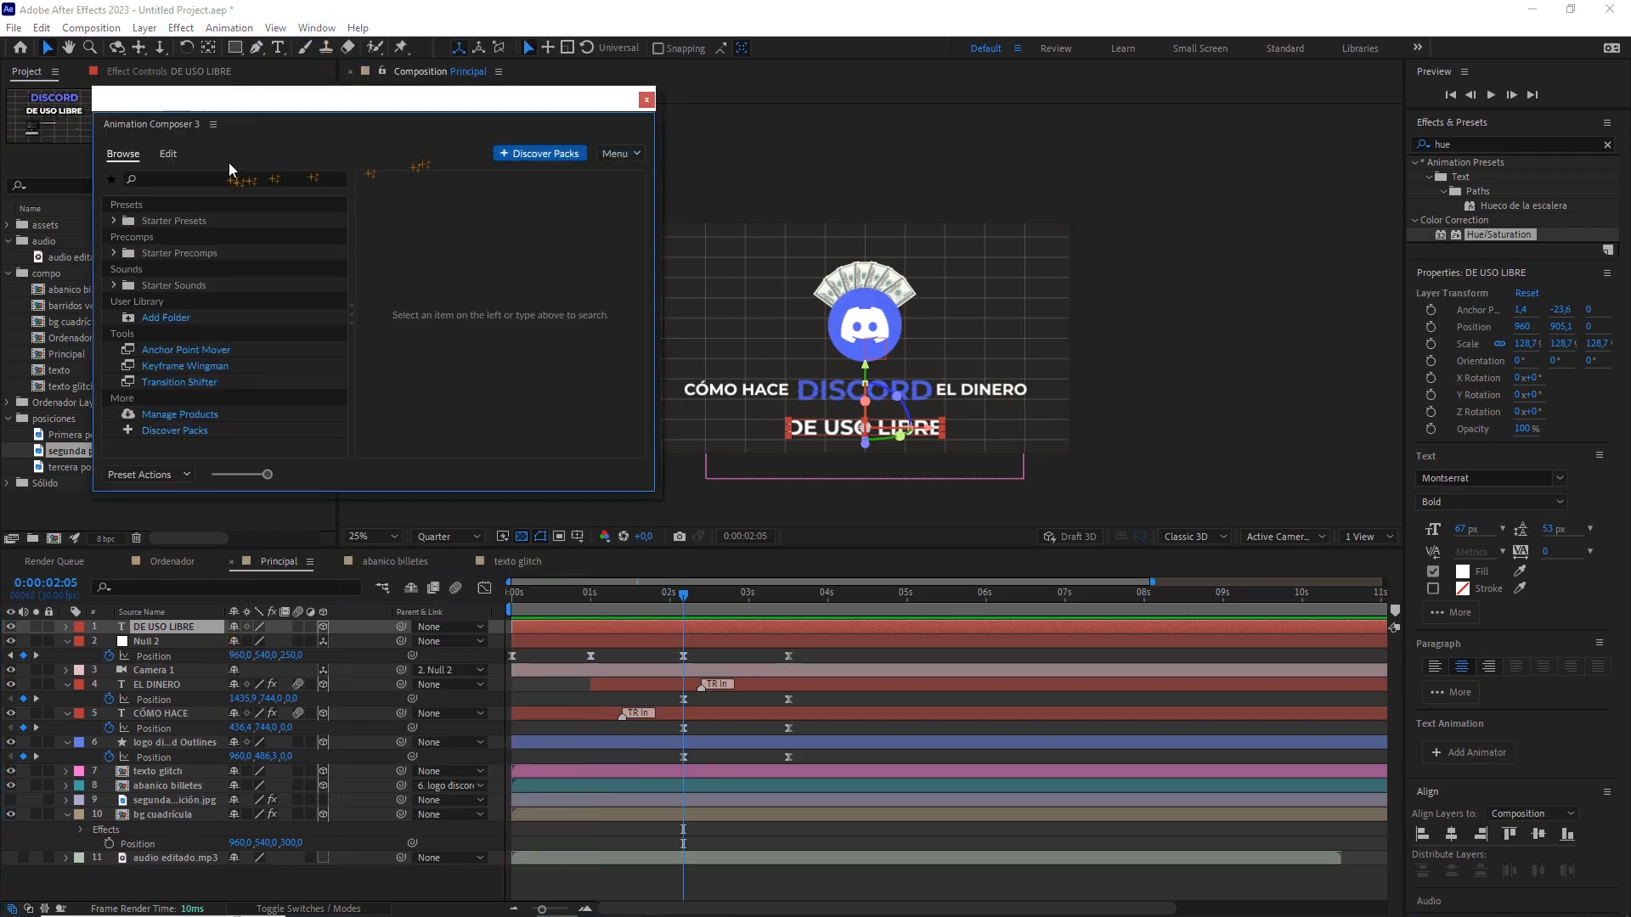
click(167, 181)
text(text)
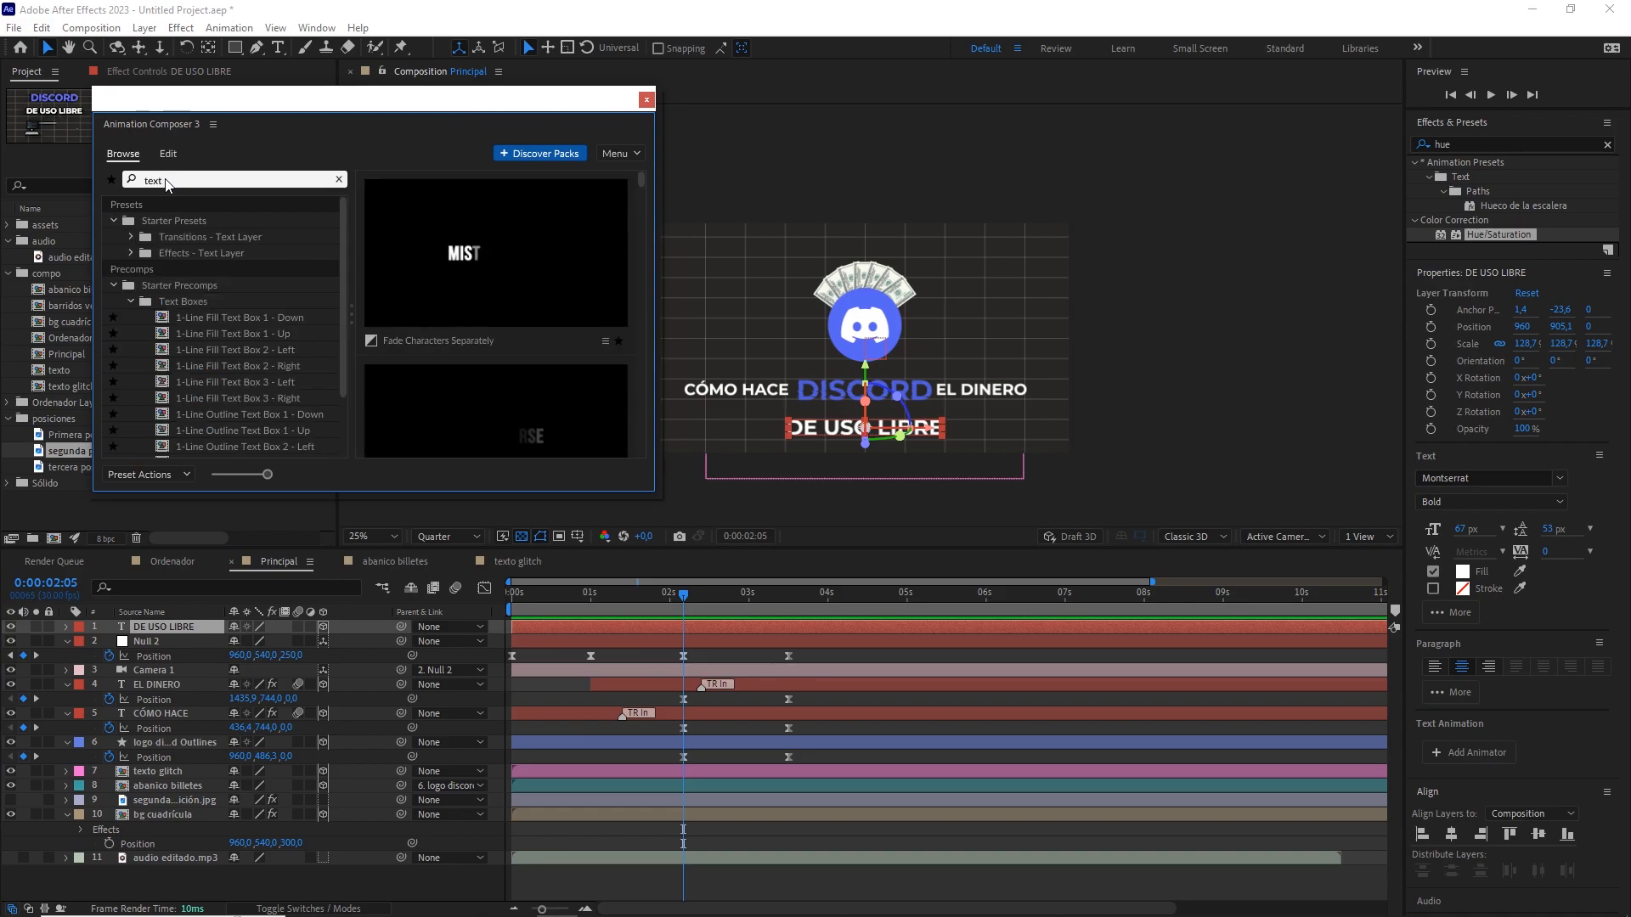
click(131, 238)
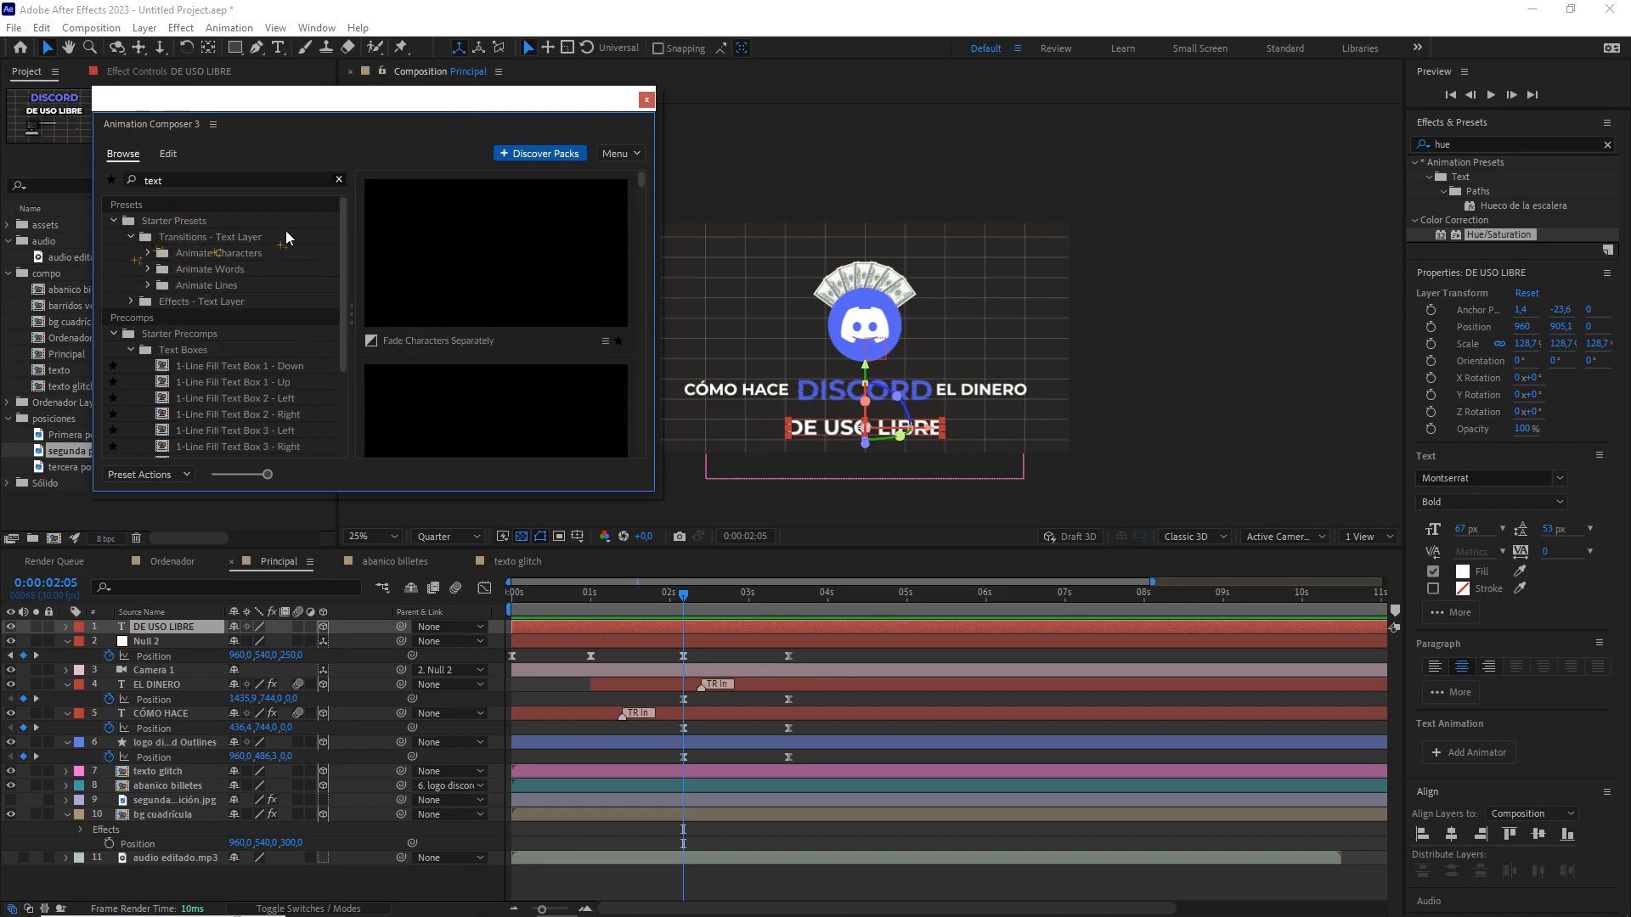
click(147, 253)
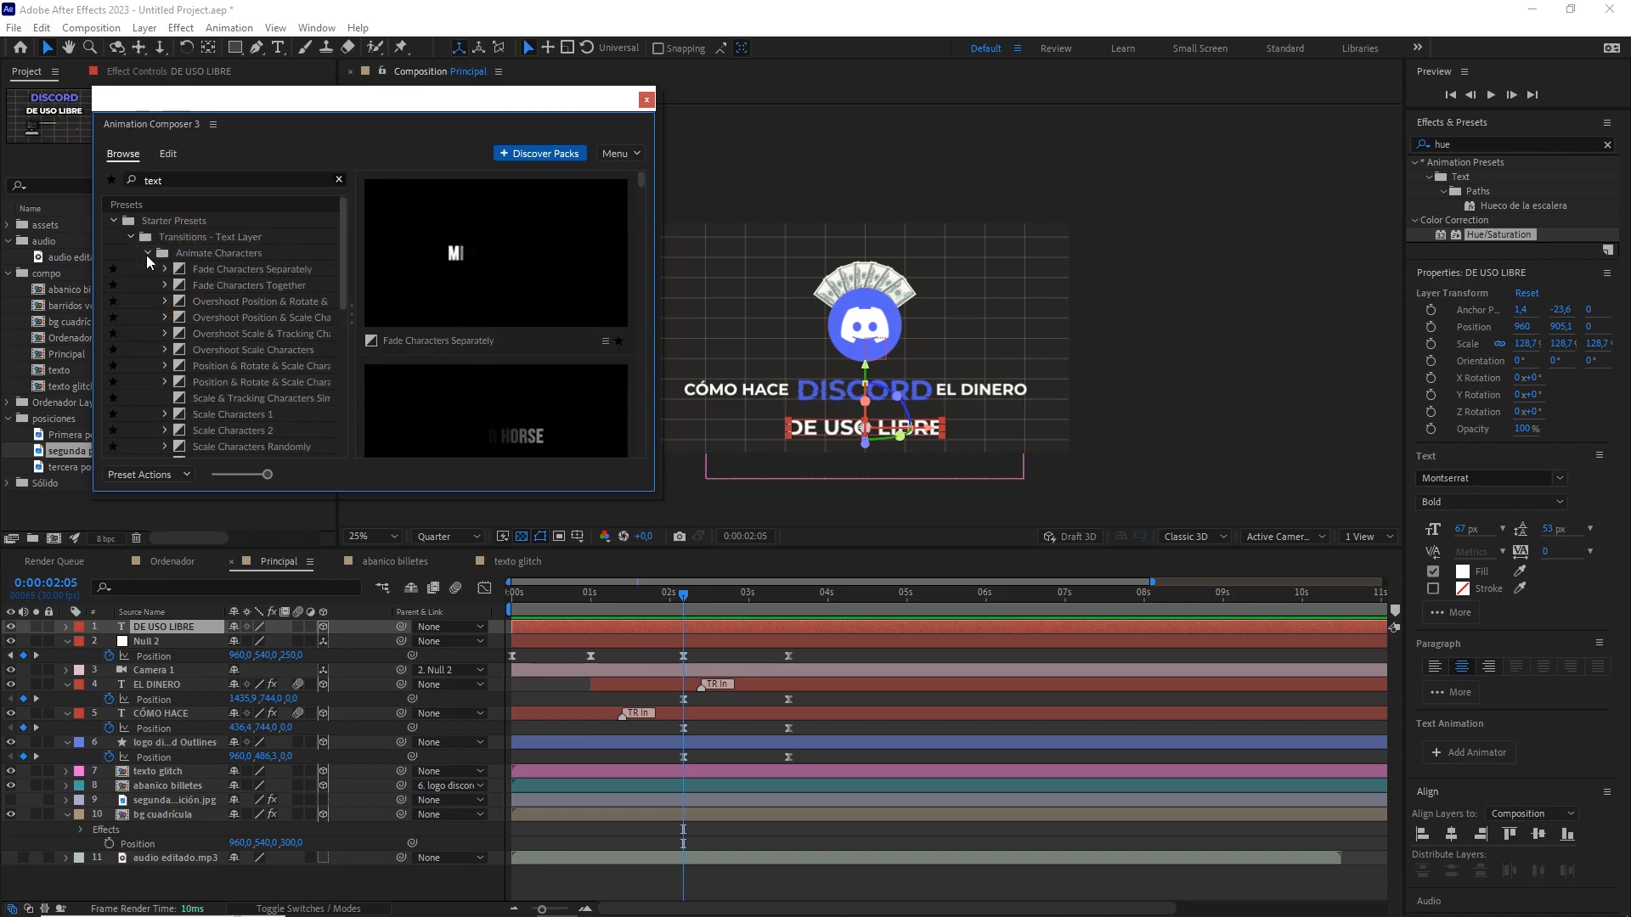
click(228, 396)
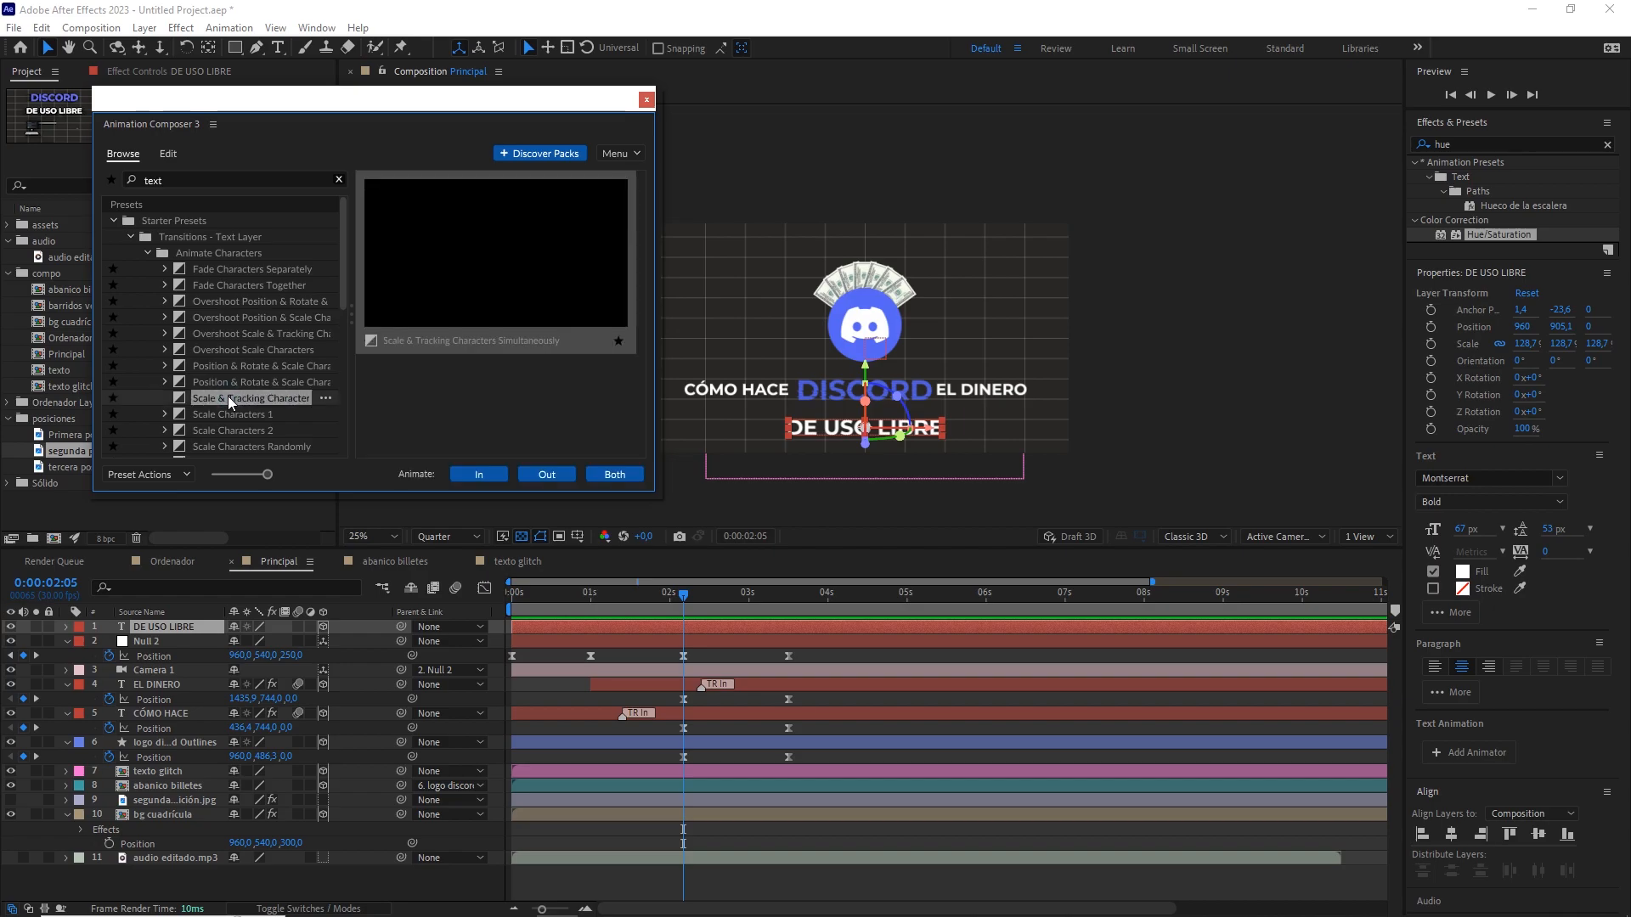
click(476, 475)
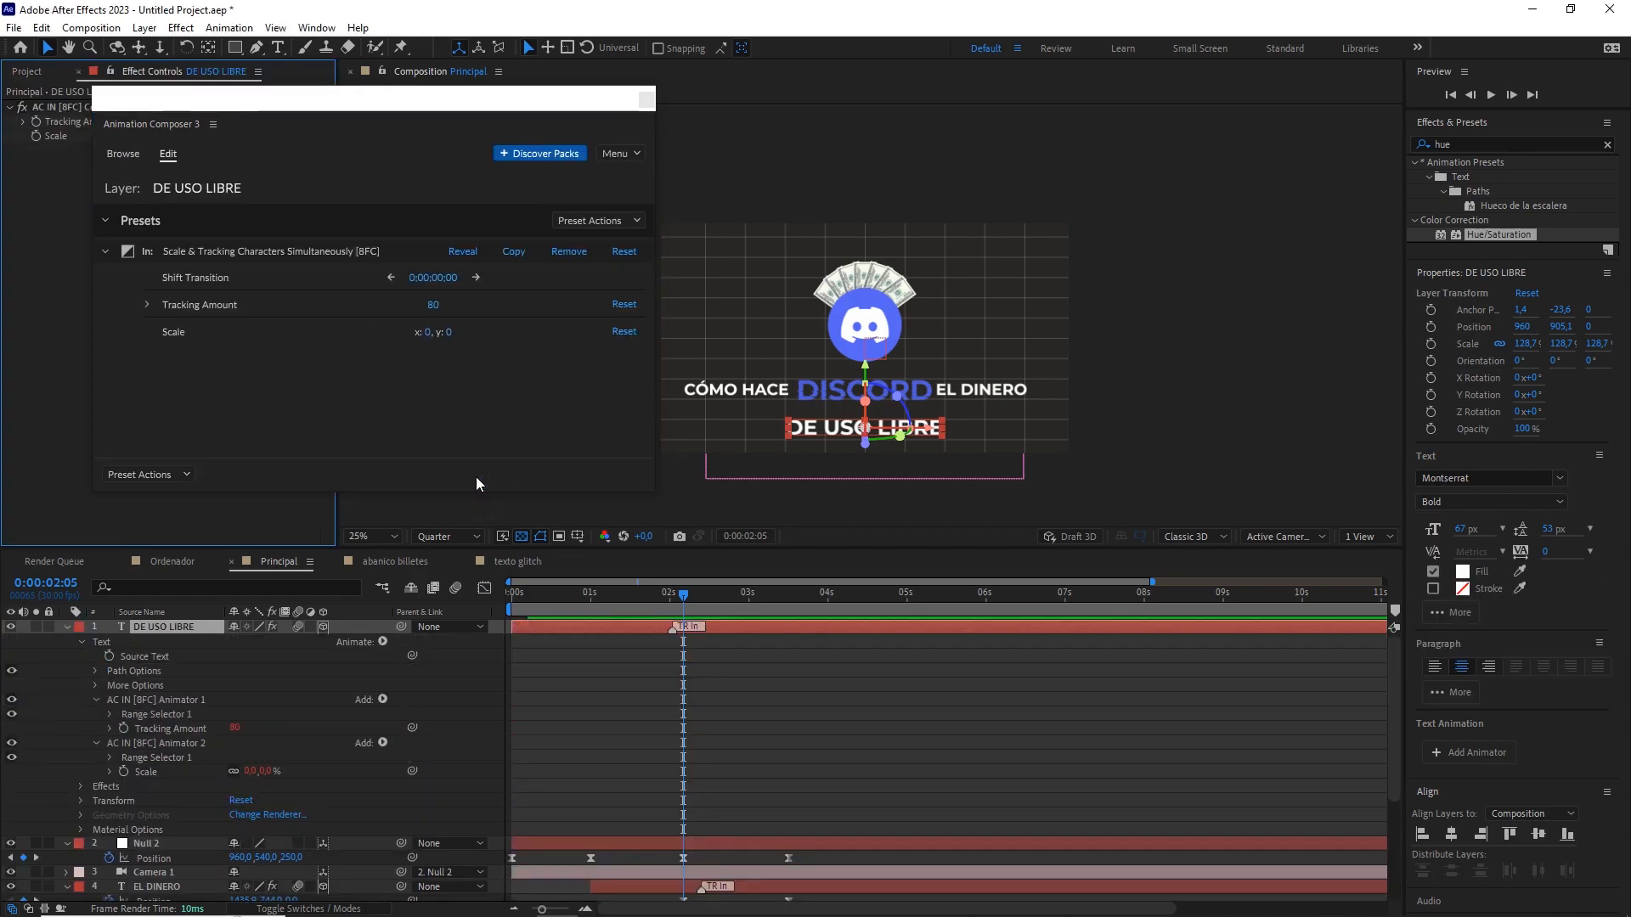
click(644, 102)
Preview the text entrance from 0:00:00:12 and examine where it falls around two seconds.
drag(679, 592, 542, 584)
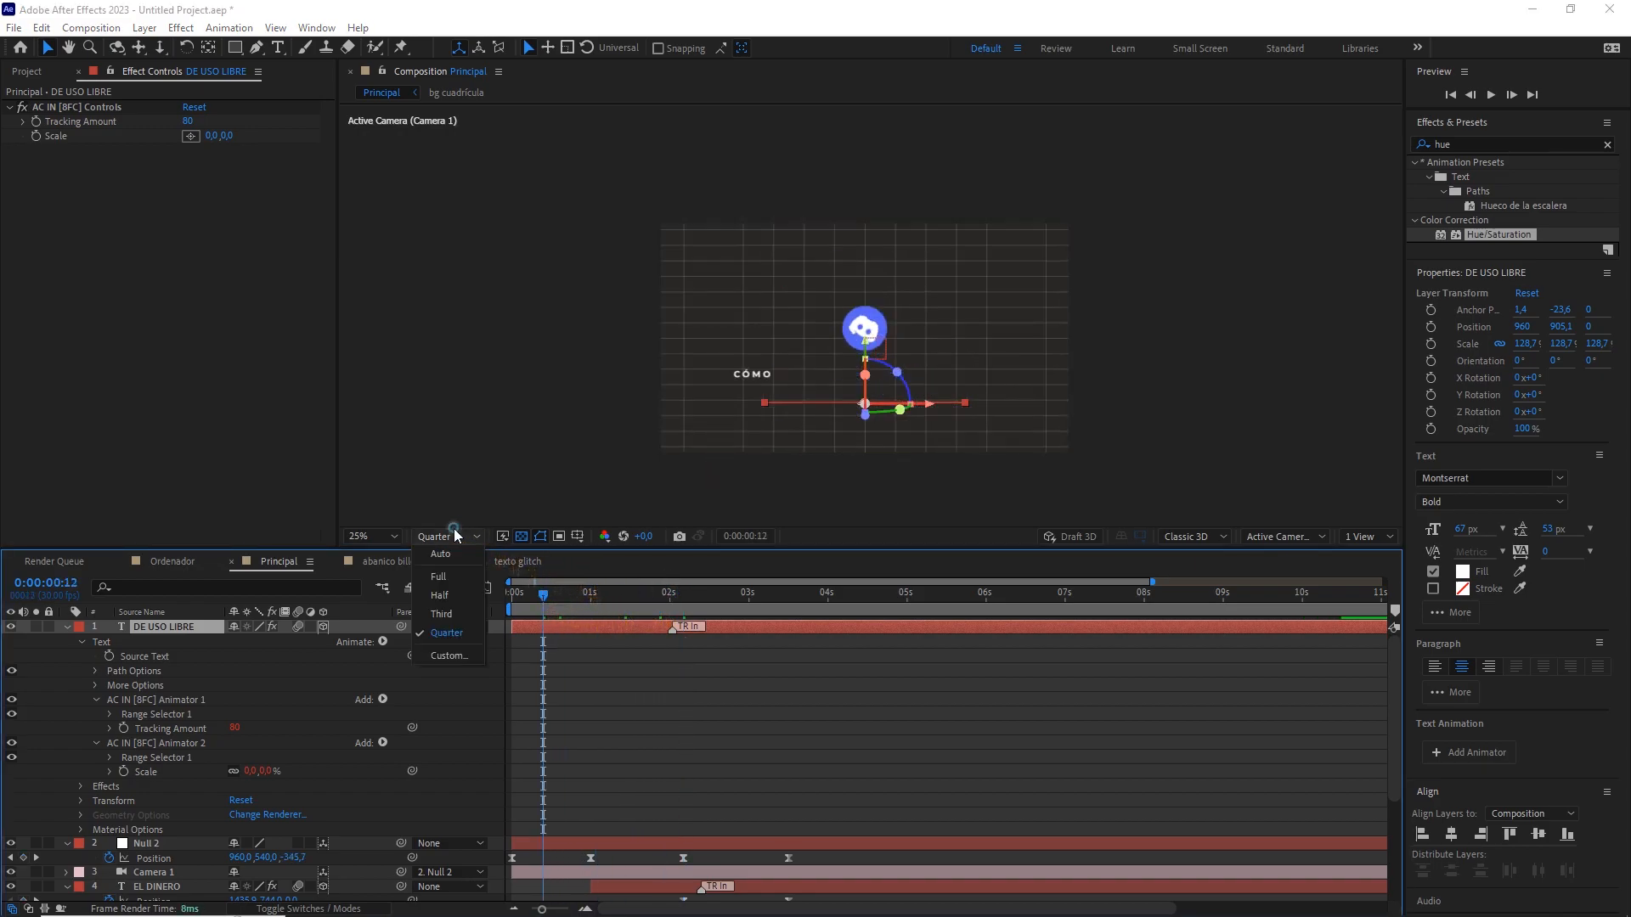
click(685, 698)
key(space)
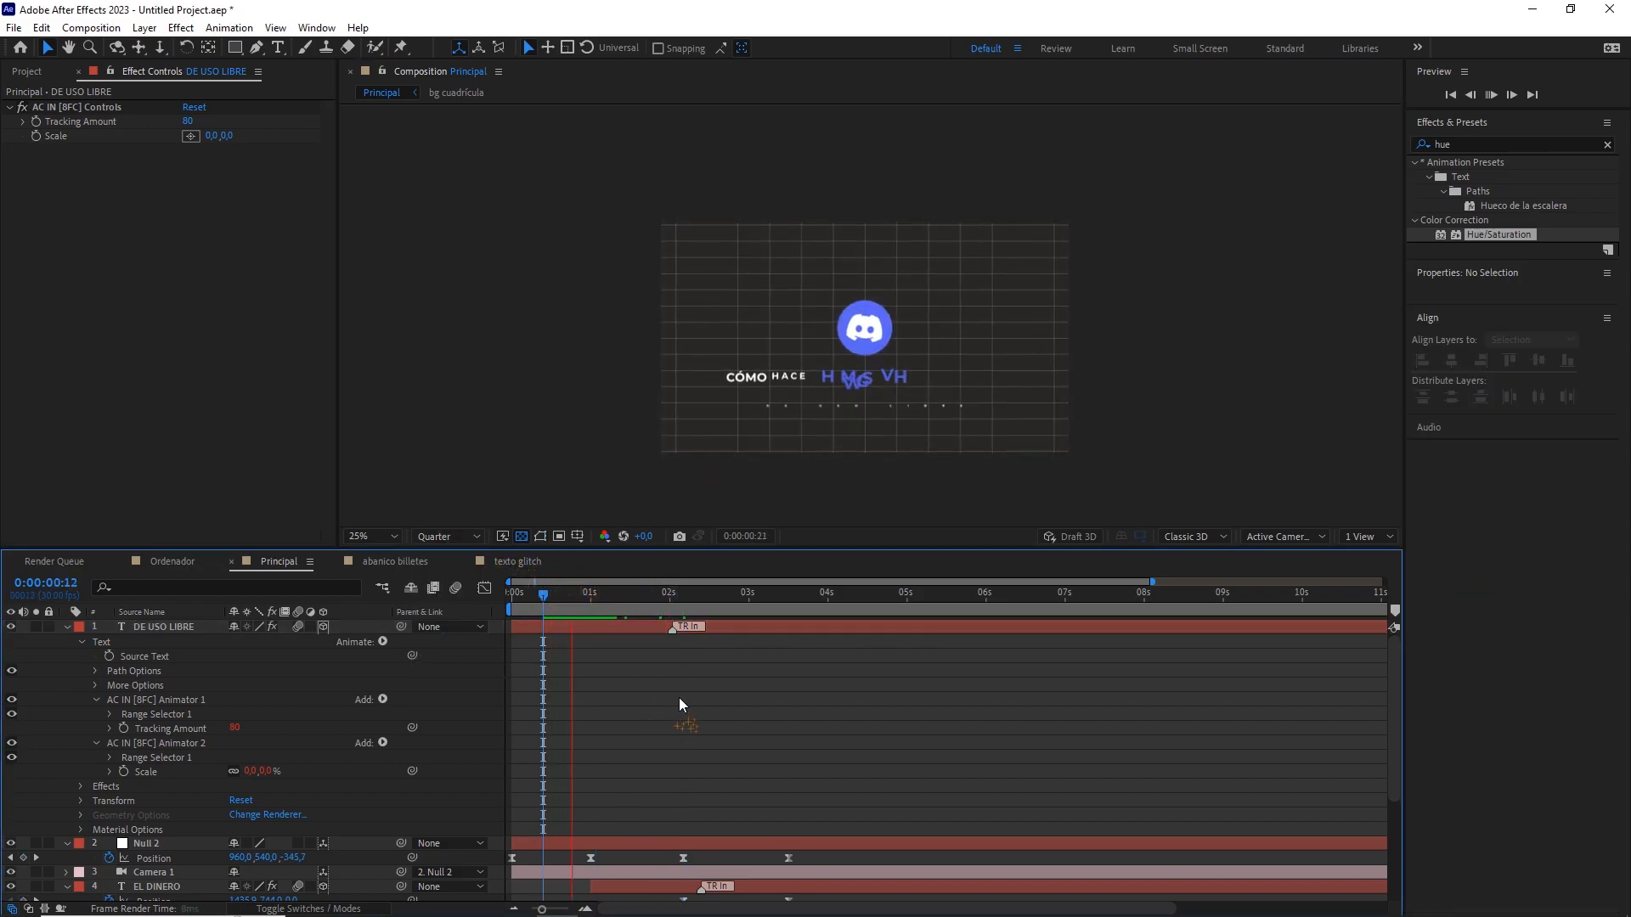
click(701, 599)
drag(701, 599, 672, 606)
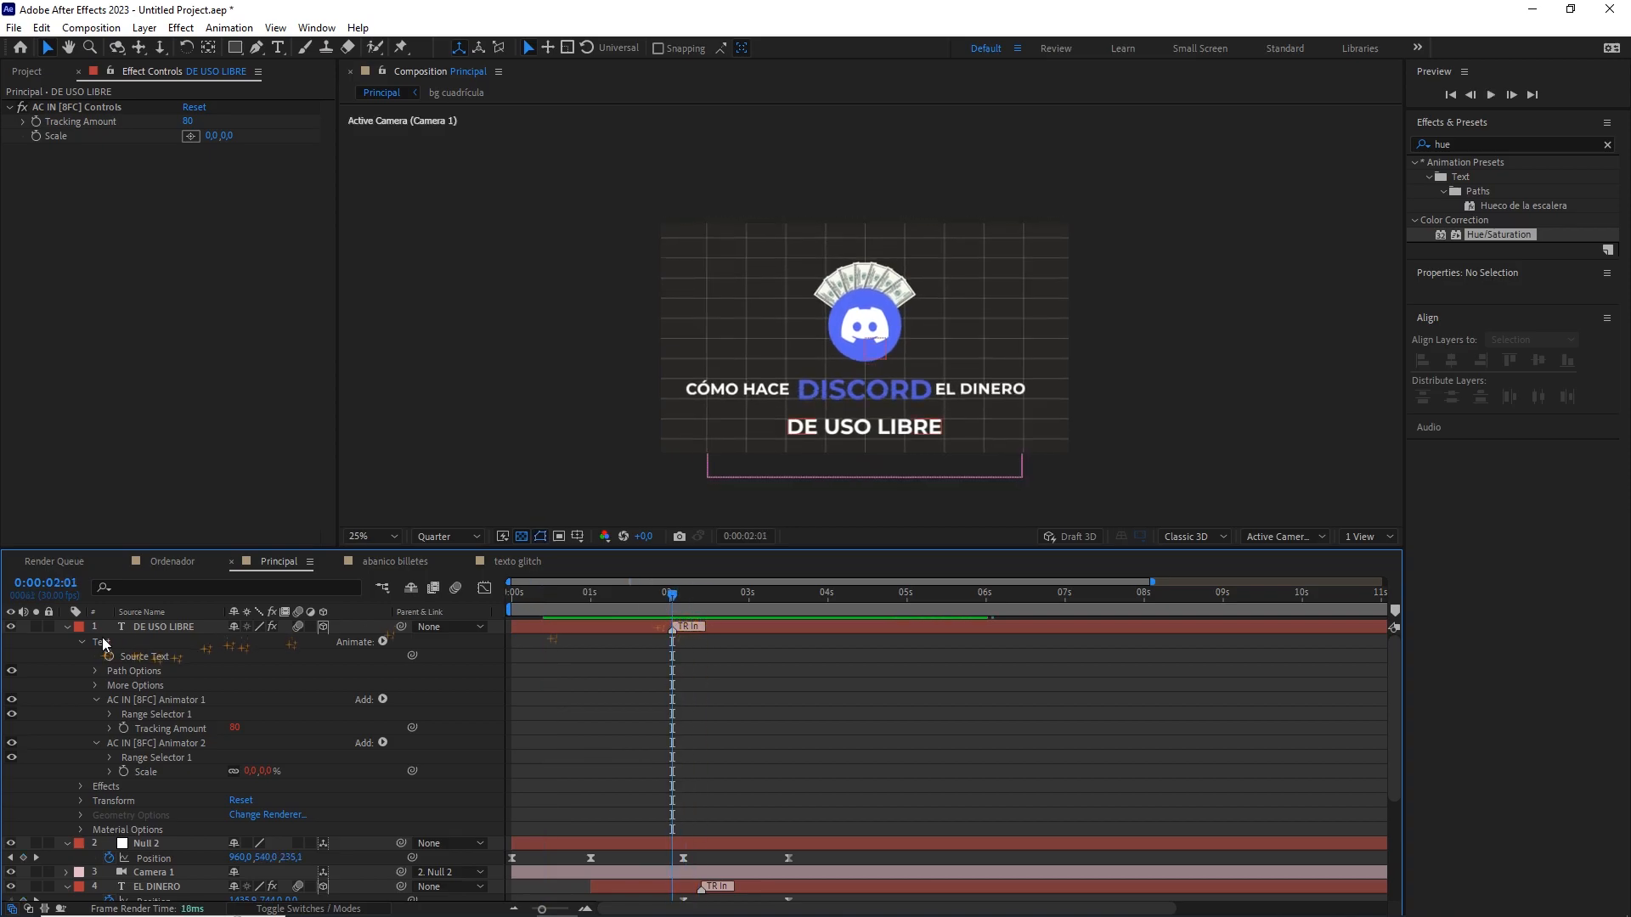
Collapse the DE USO LIBRE layer, shift it to begin at about 0:00:01:08, and preview the timing.
click(67, 628)
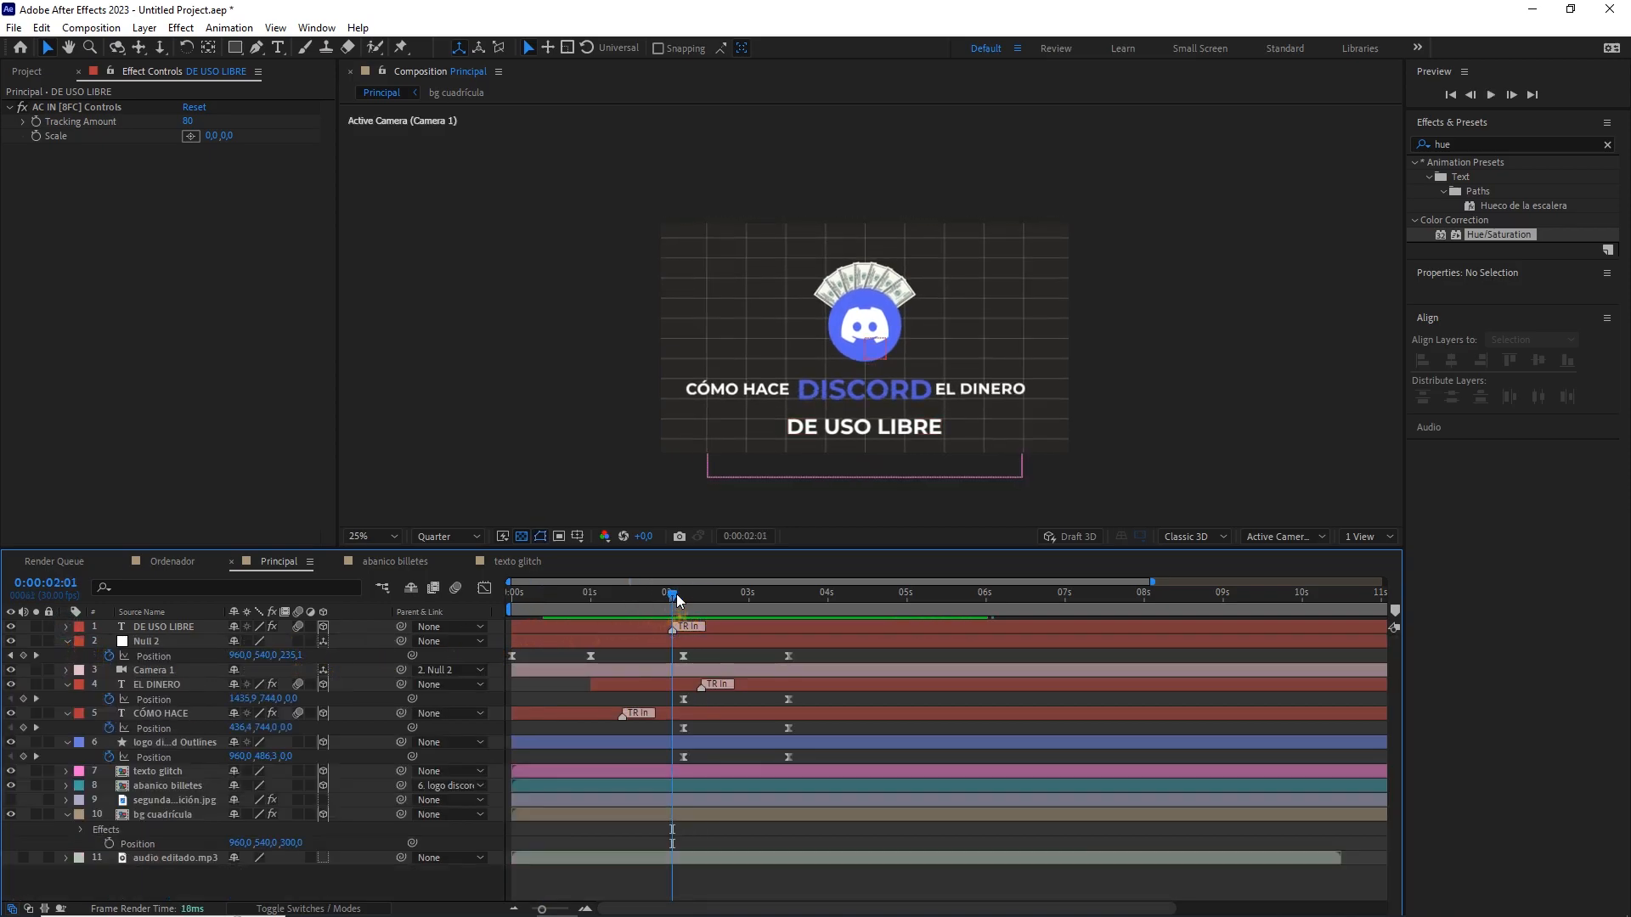
drag(599, 628, 692, 626)
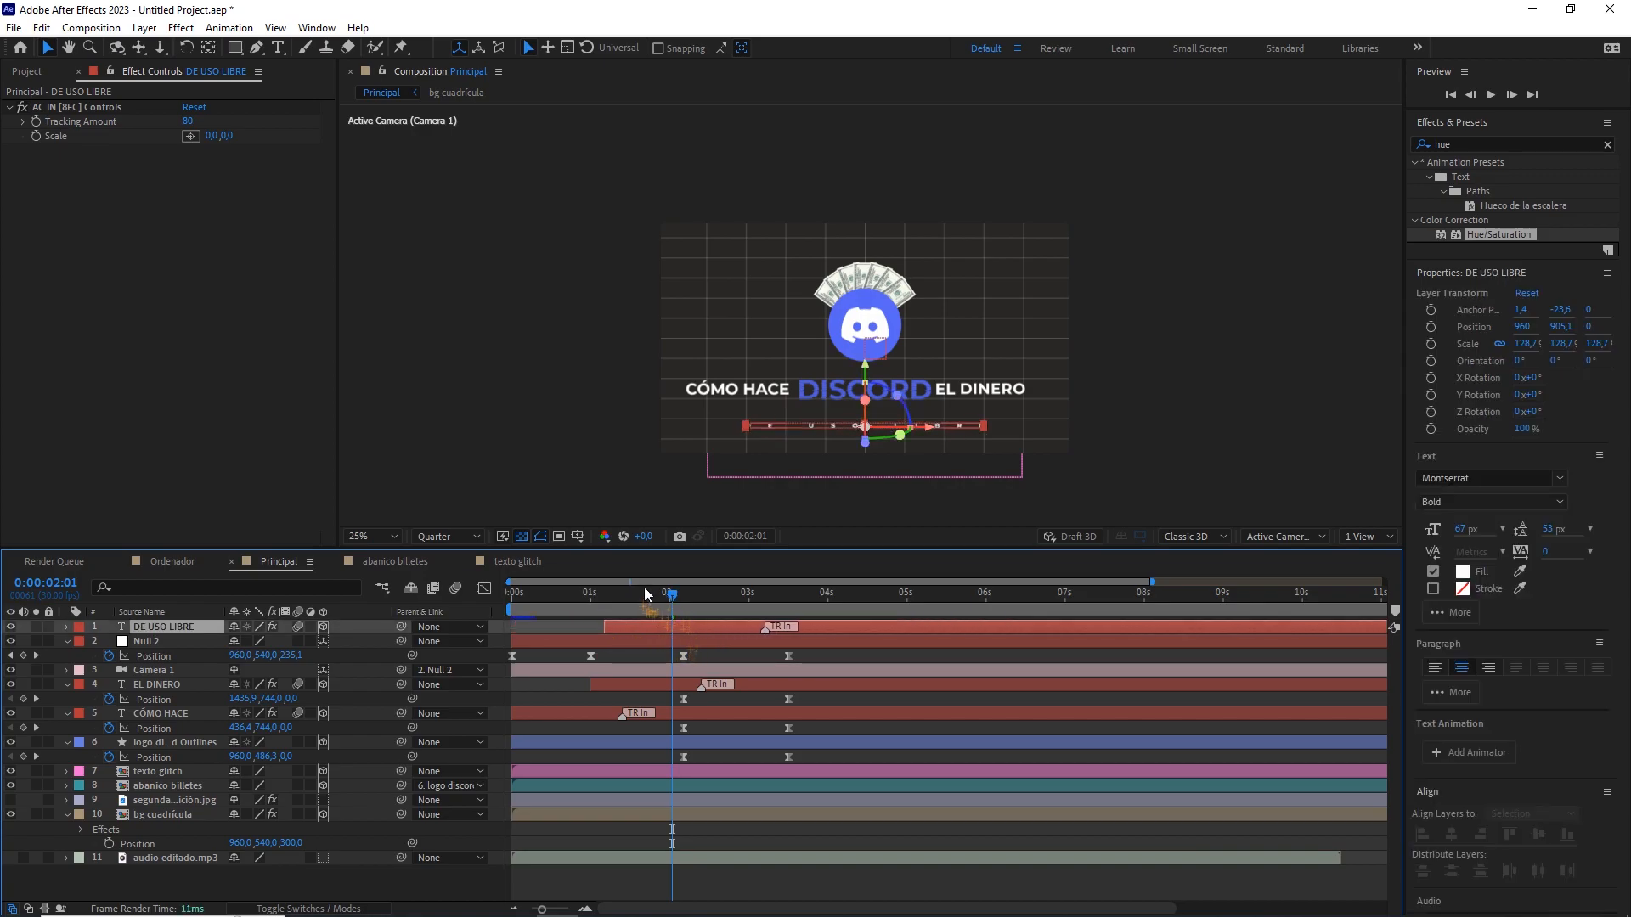
click(604, 593)
drag(599, 593, 640, 629)
click(648, 651)
key(space)
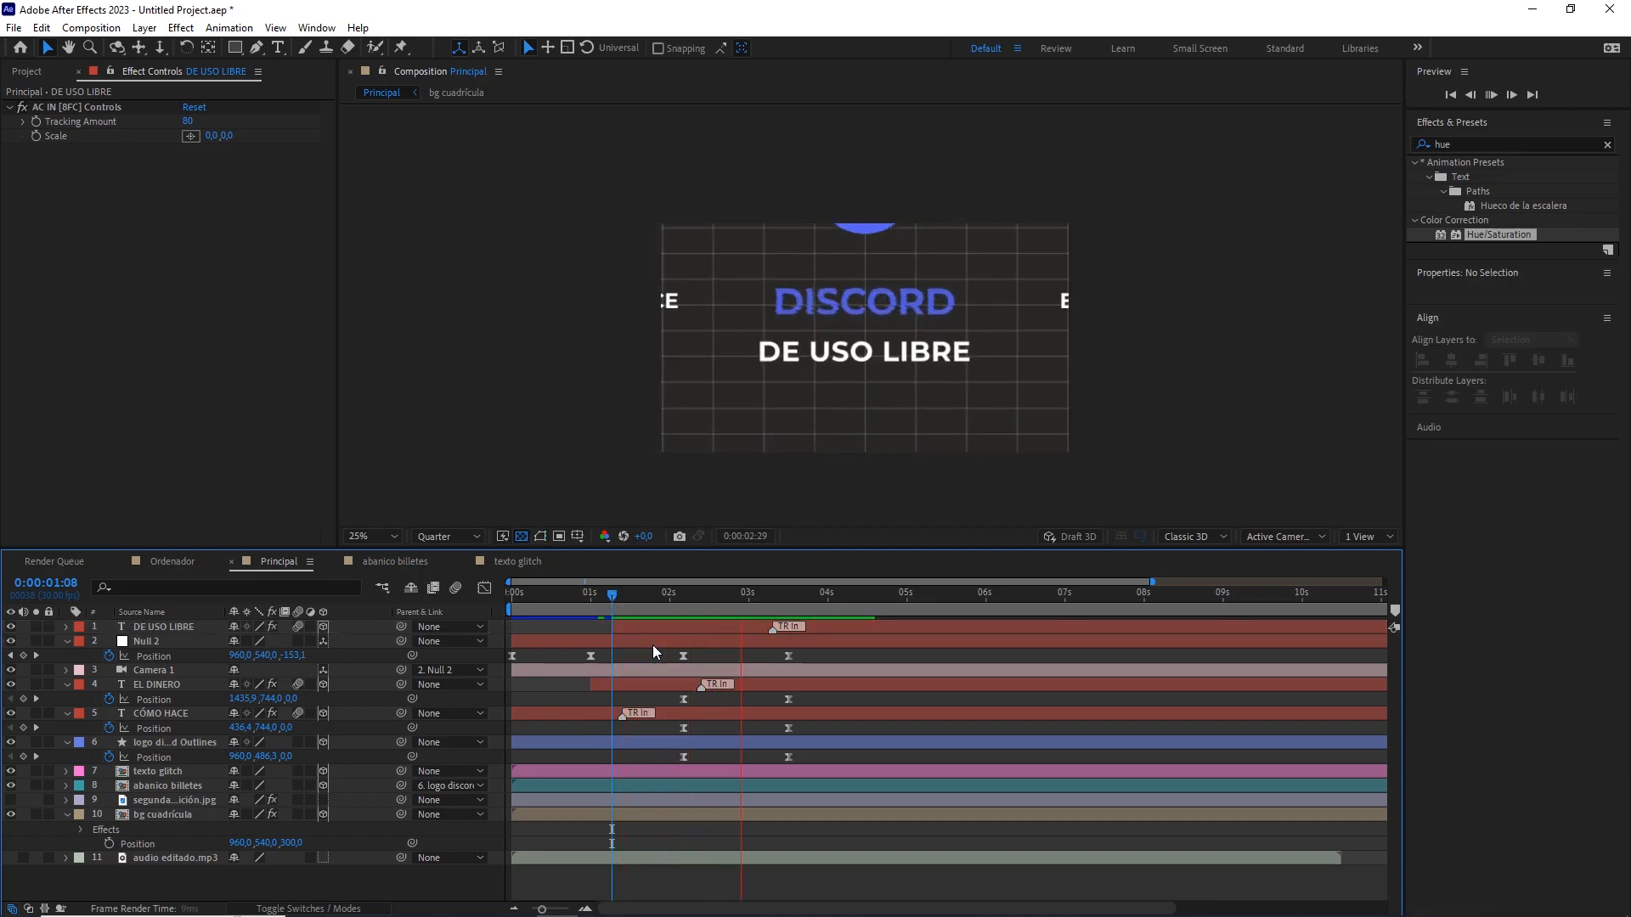
key(space)
key(space)
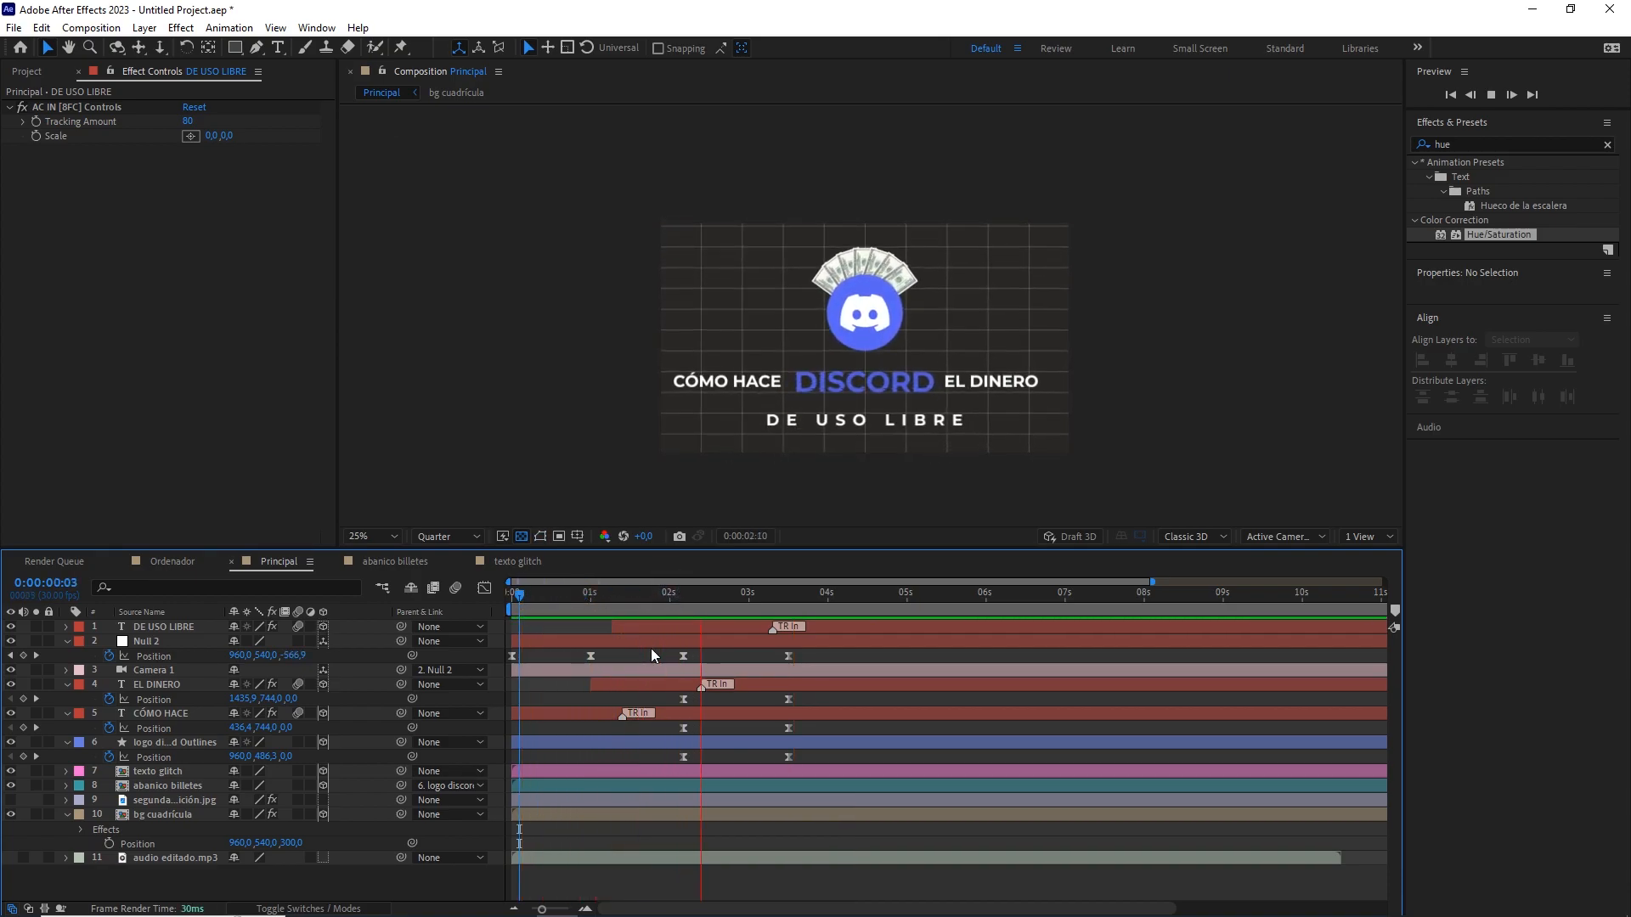
Delay the DE USO LIBRE layer's start to about 0:00:01:14 and replay the animation from around one second.
drag(620, 594, 598, 593)
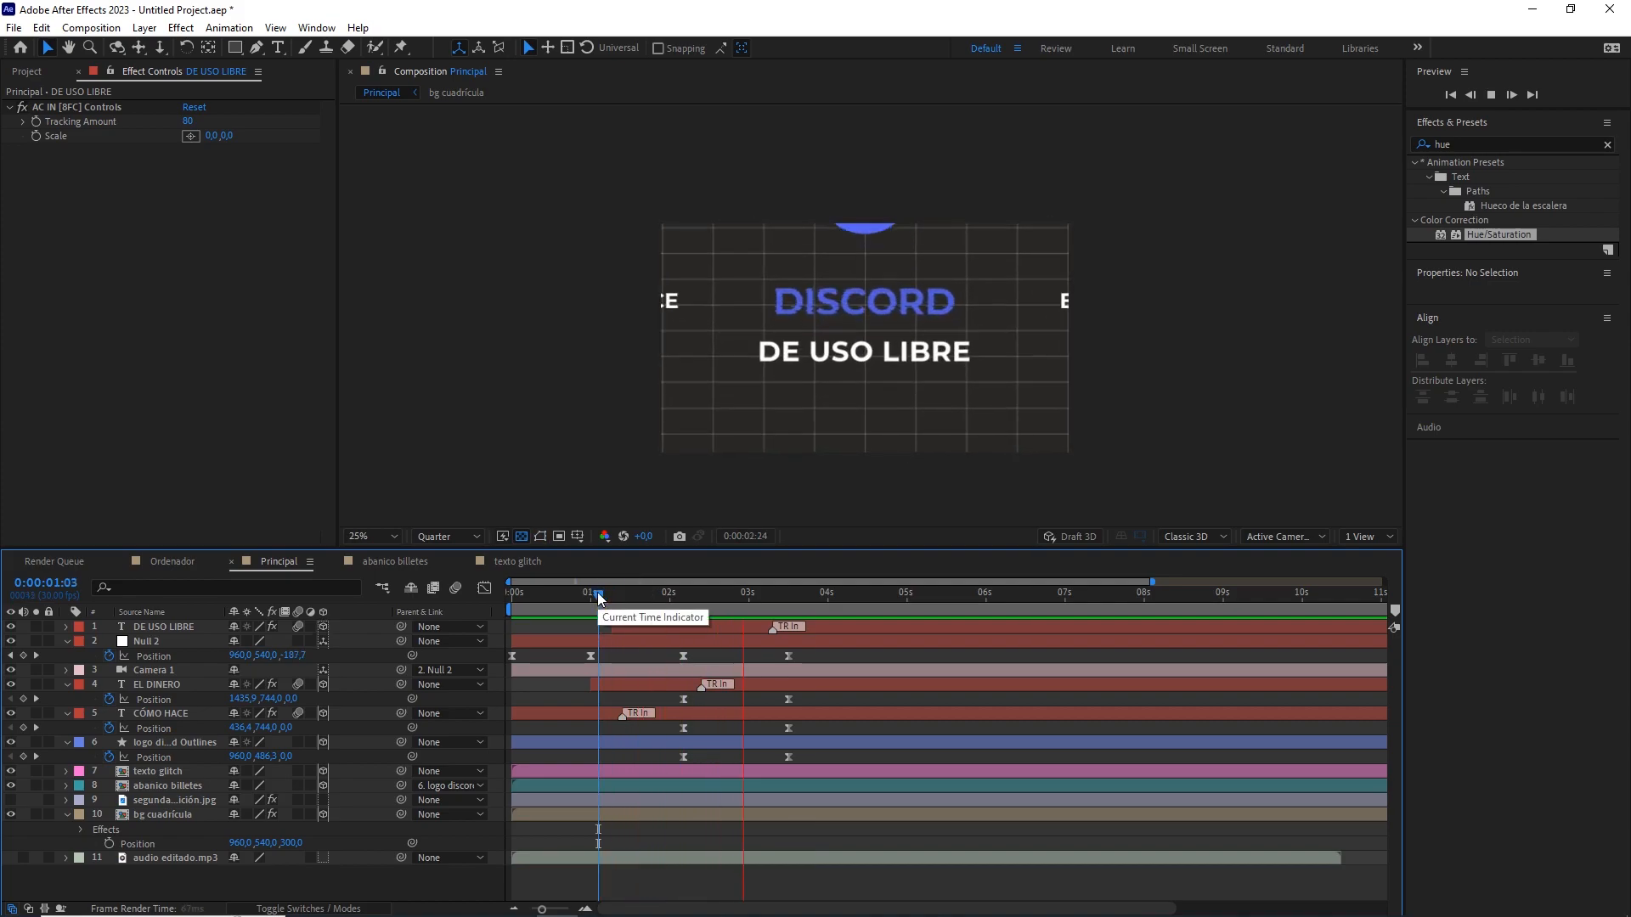
key(space)
drag(626, 626, 591, 593)
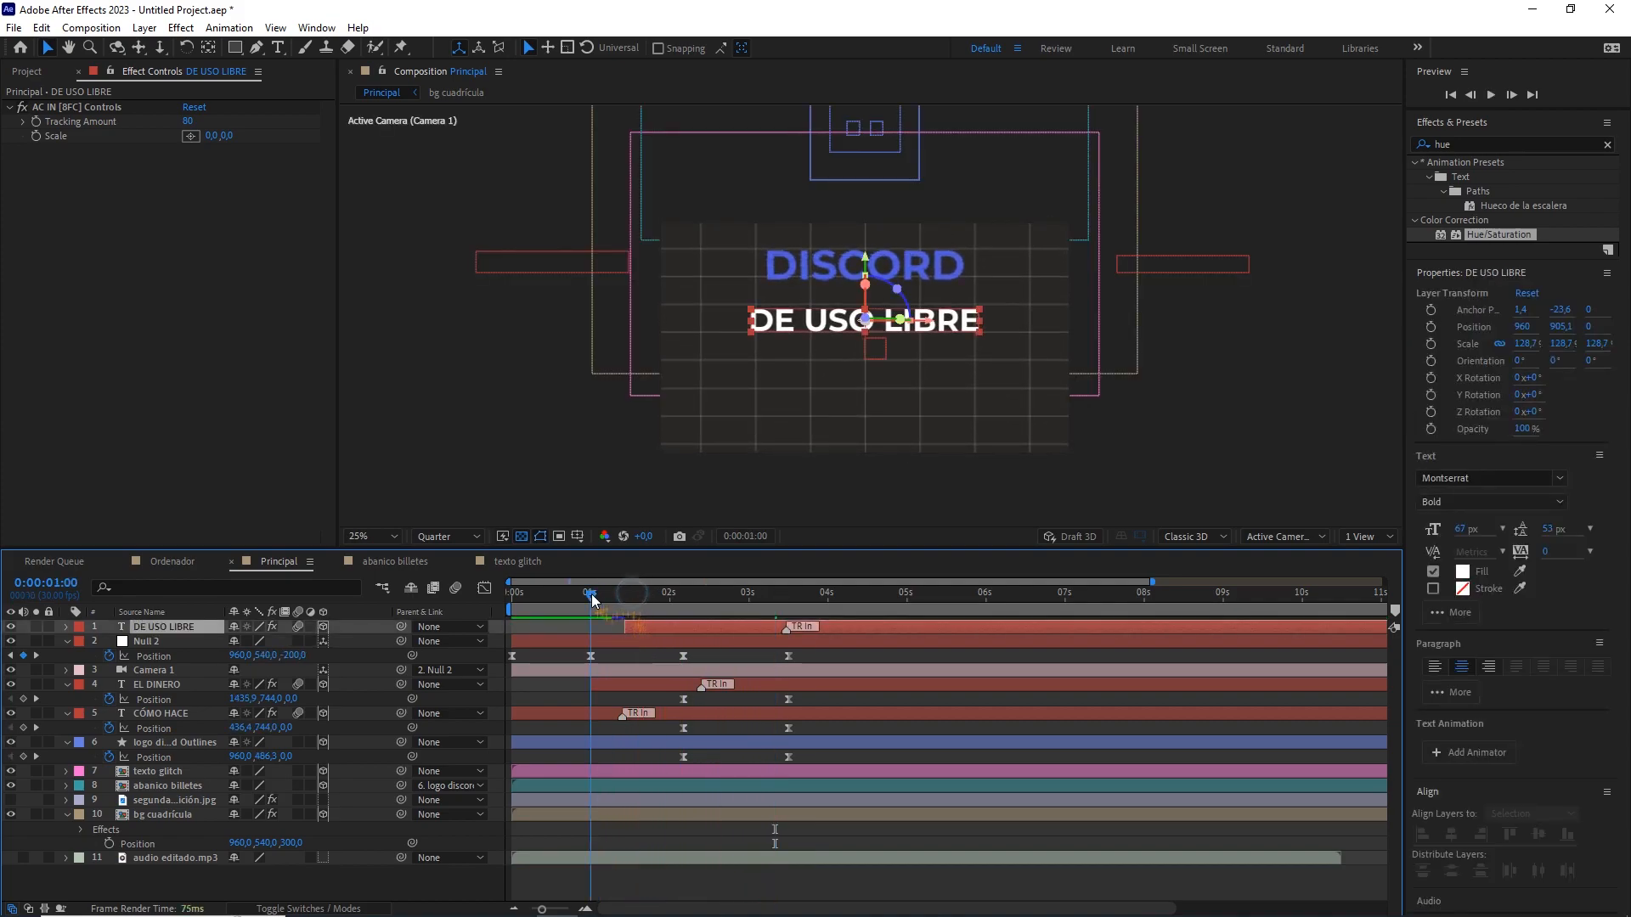
key(space)
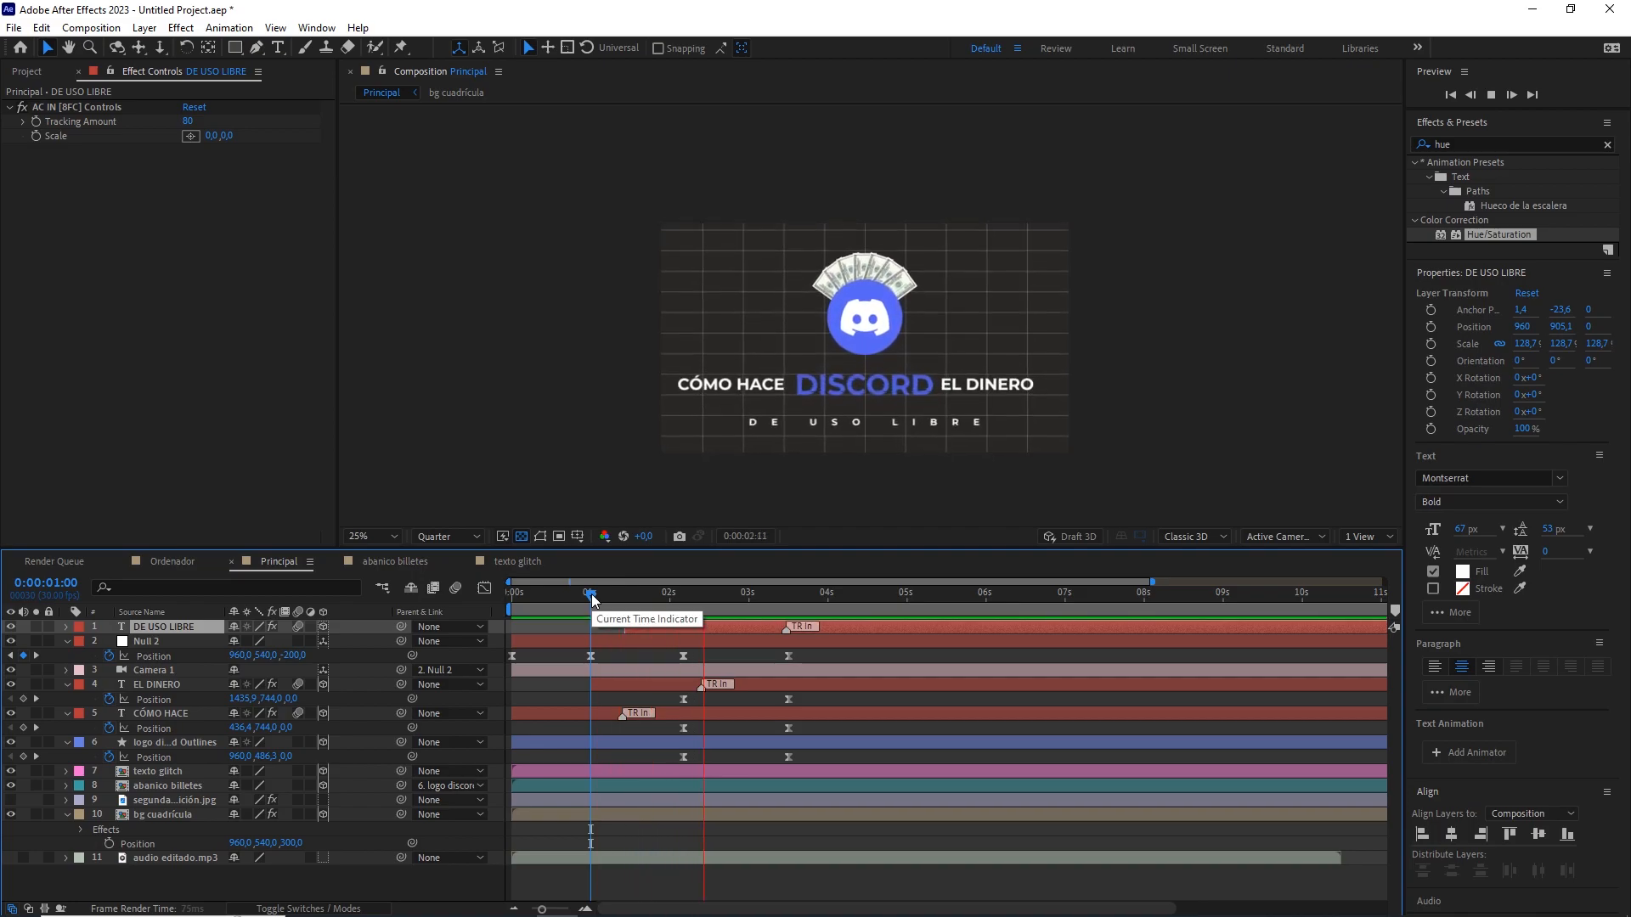
drag(591, 593, 599, 593)
key(space)
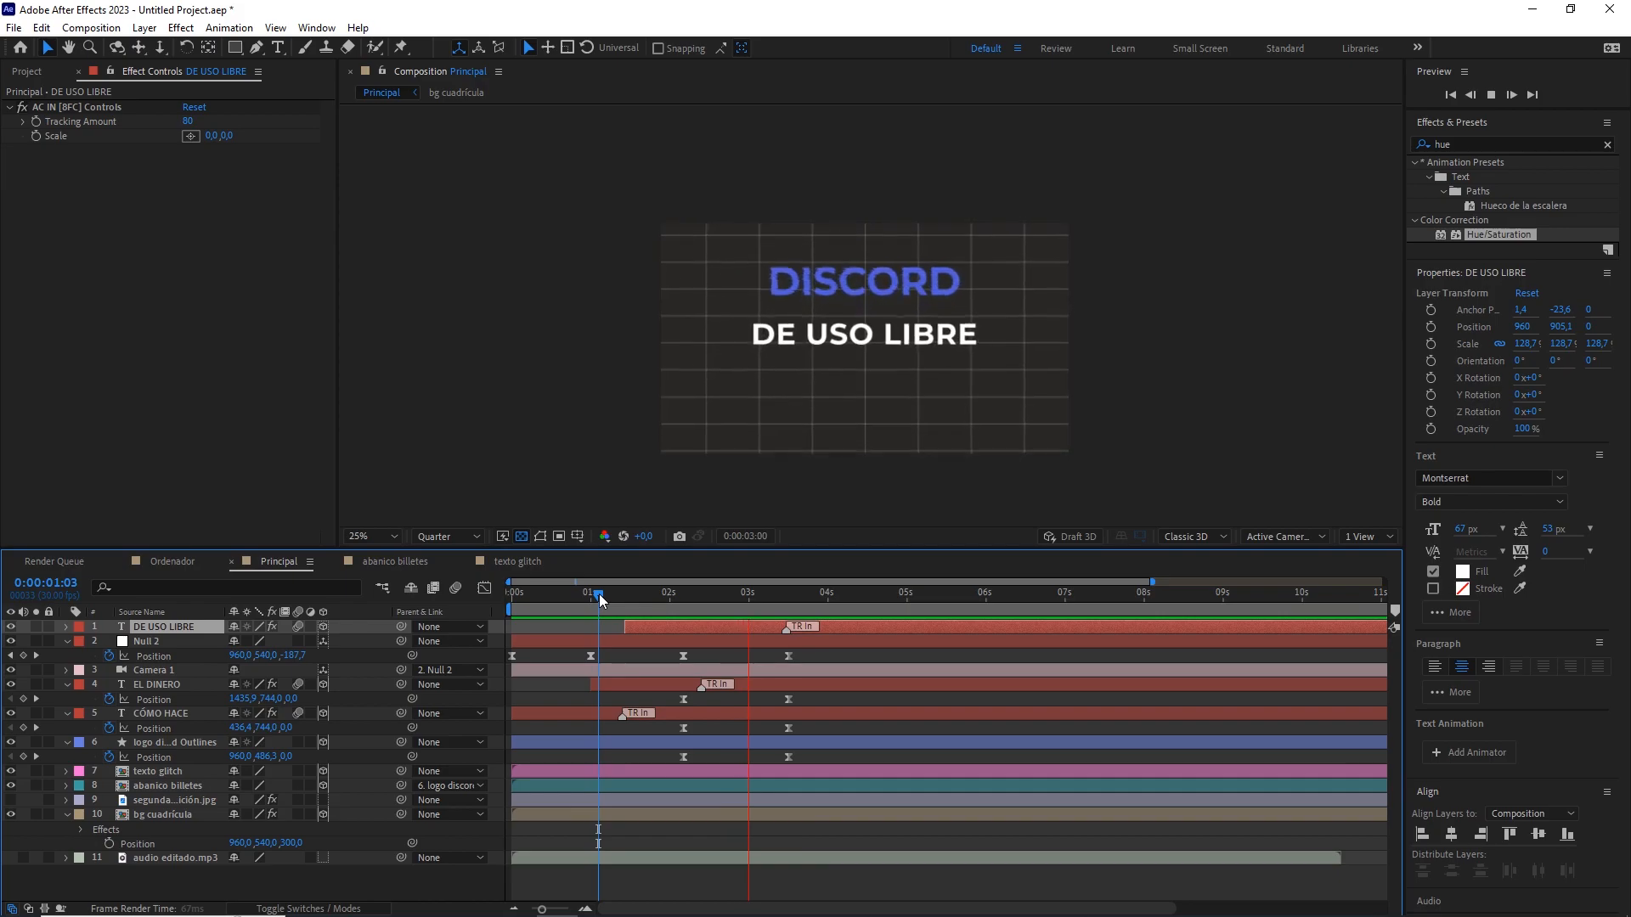
Shift the DE USO LIBRE layer one more frame to start at 0:00:01:15 and preview the entrance.
click(628, 594)
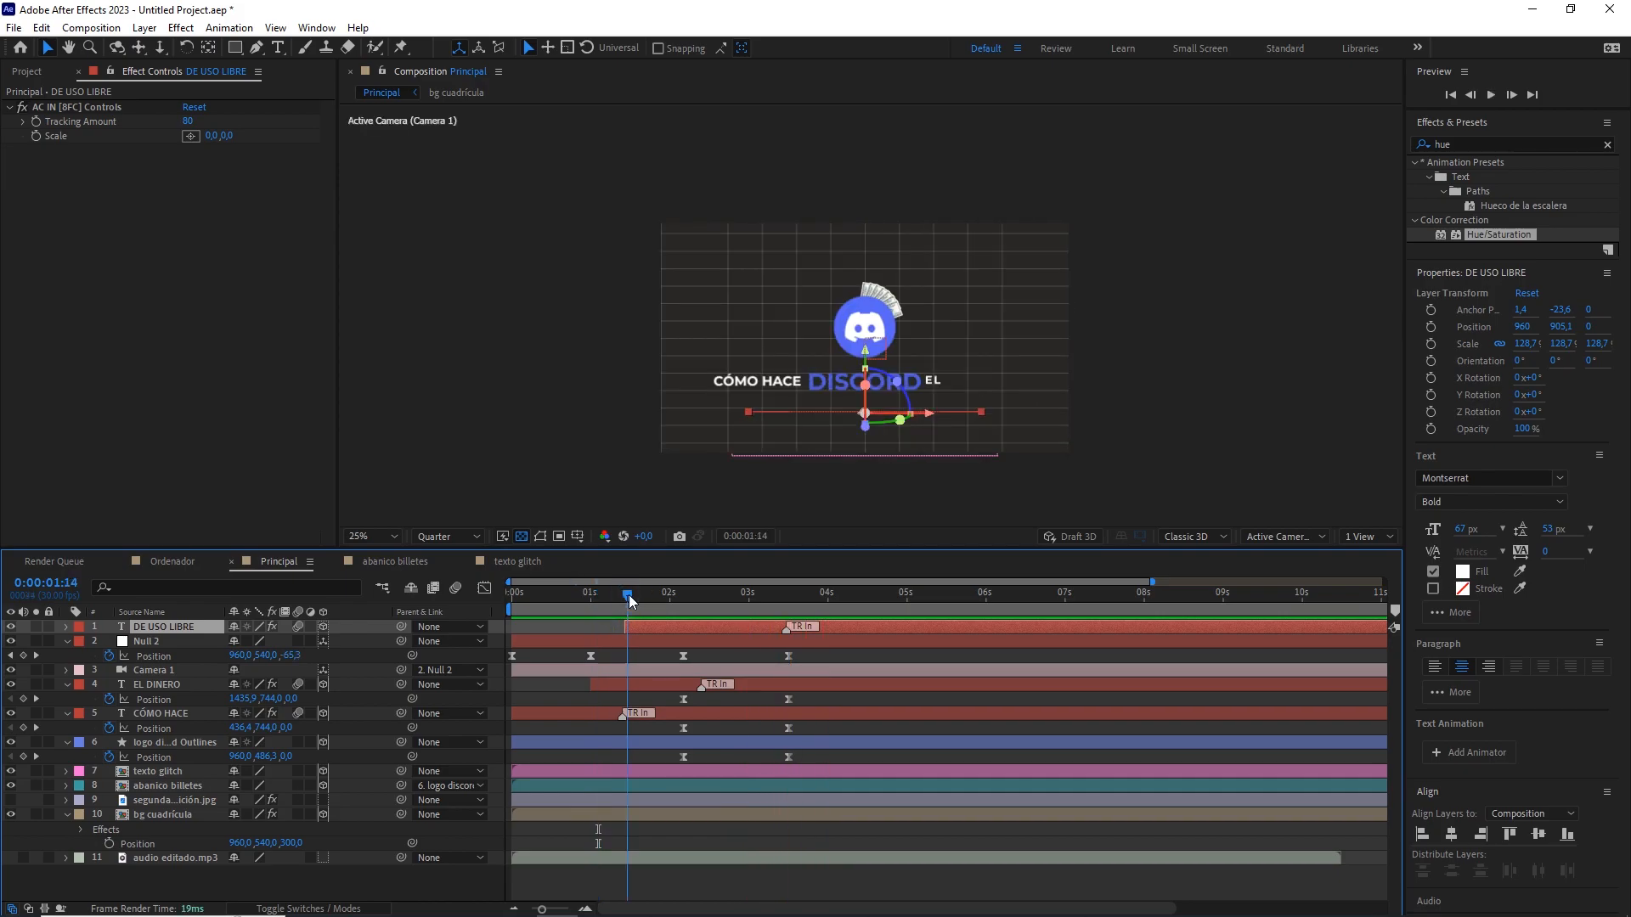
key(Page_Down)
drag(652, 625, 664, 625)
key(space)
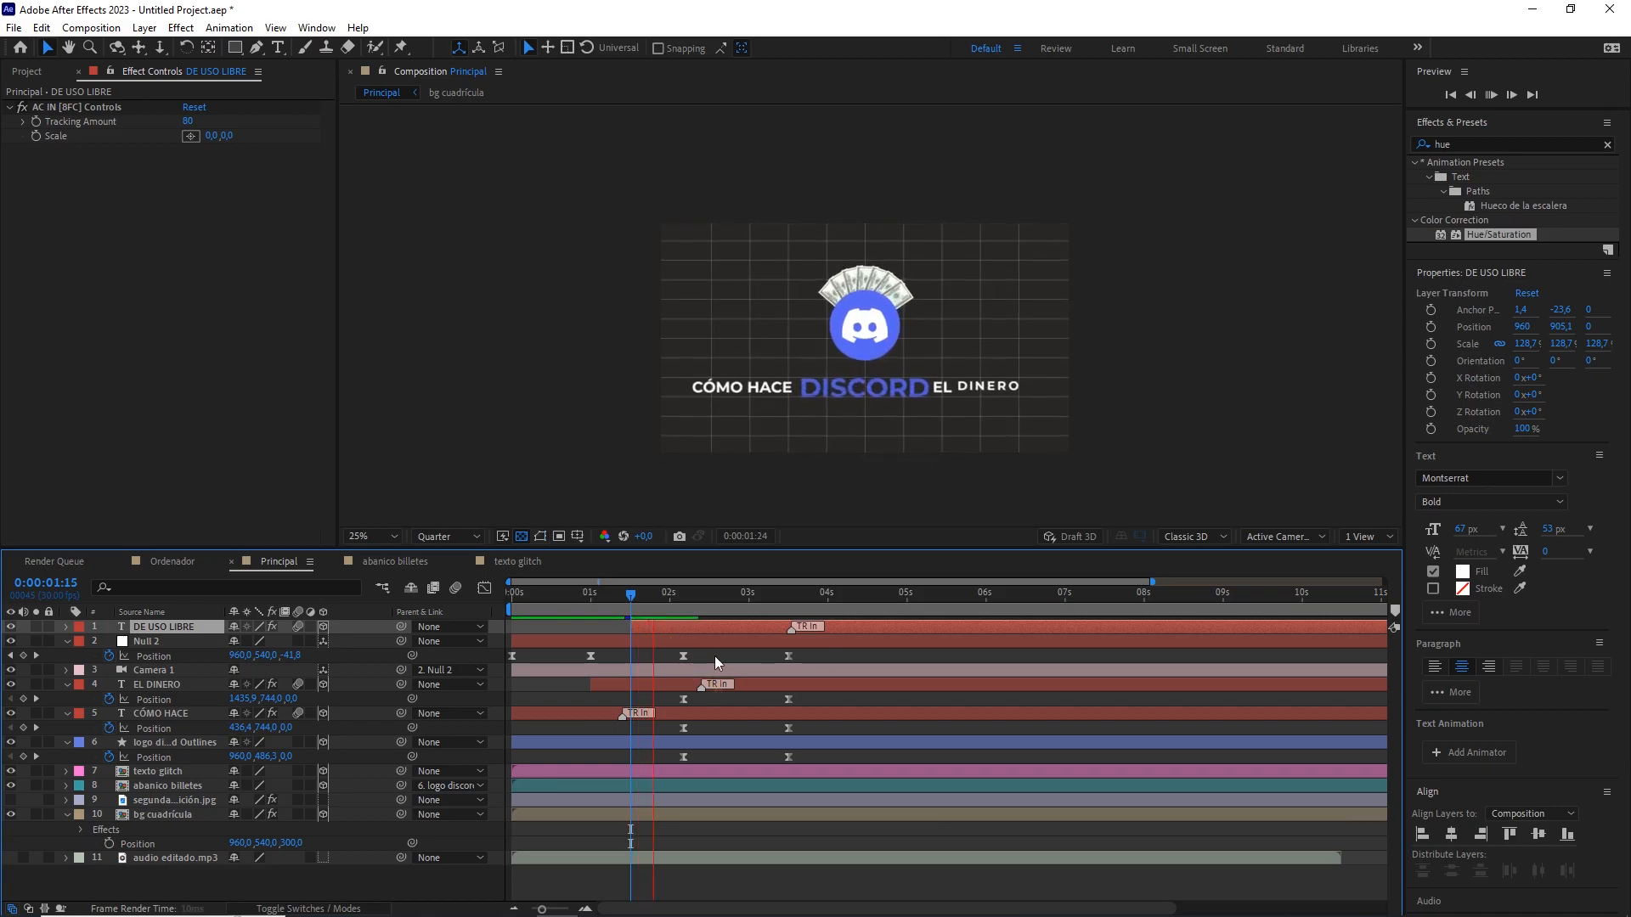
click(680, 594)
click(604, 593)
key(space)
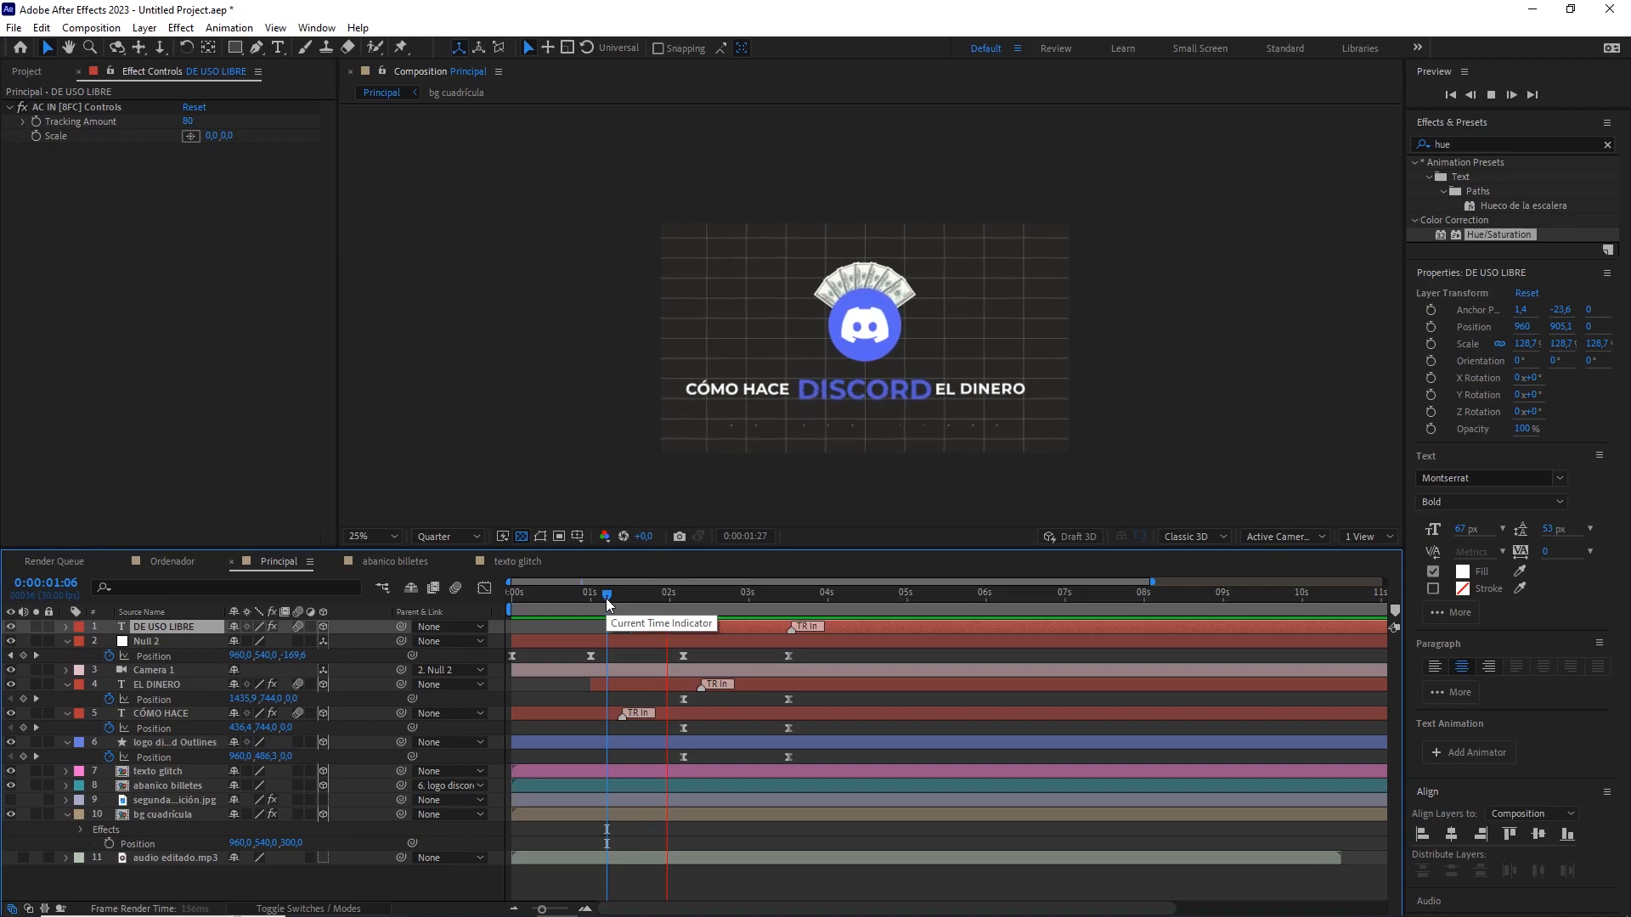
Go to 0:00:03:15 and show the segunda posición.jpg reference layer again.
drag(605, 598, 788, 601)
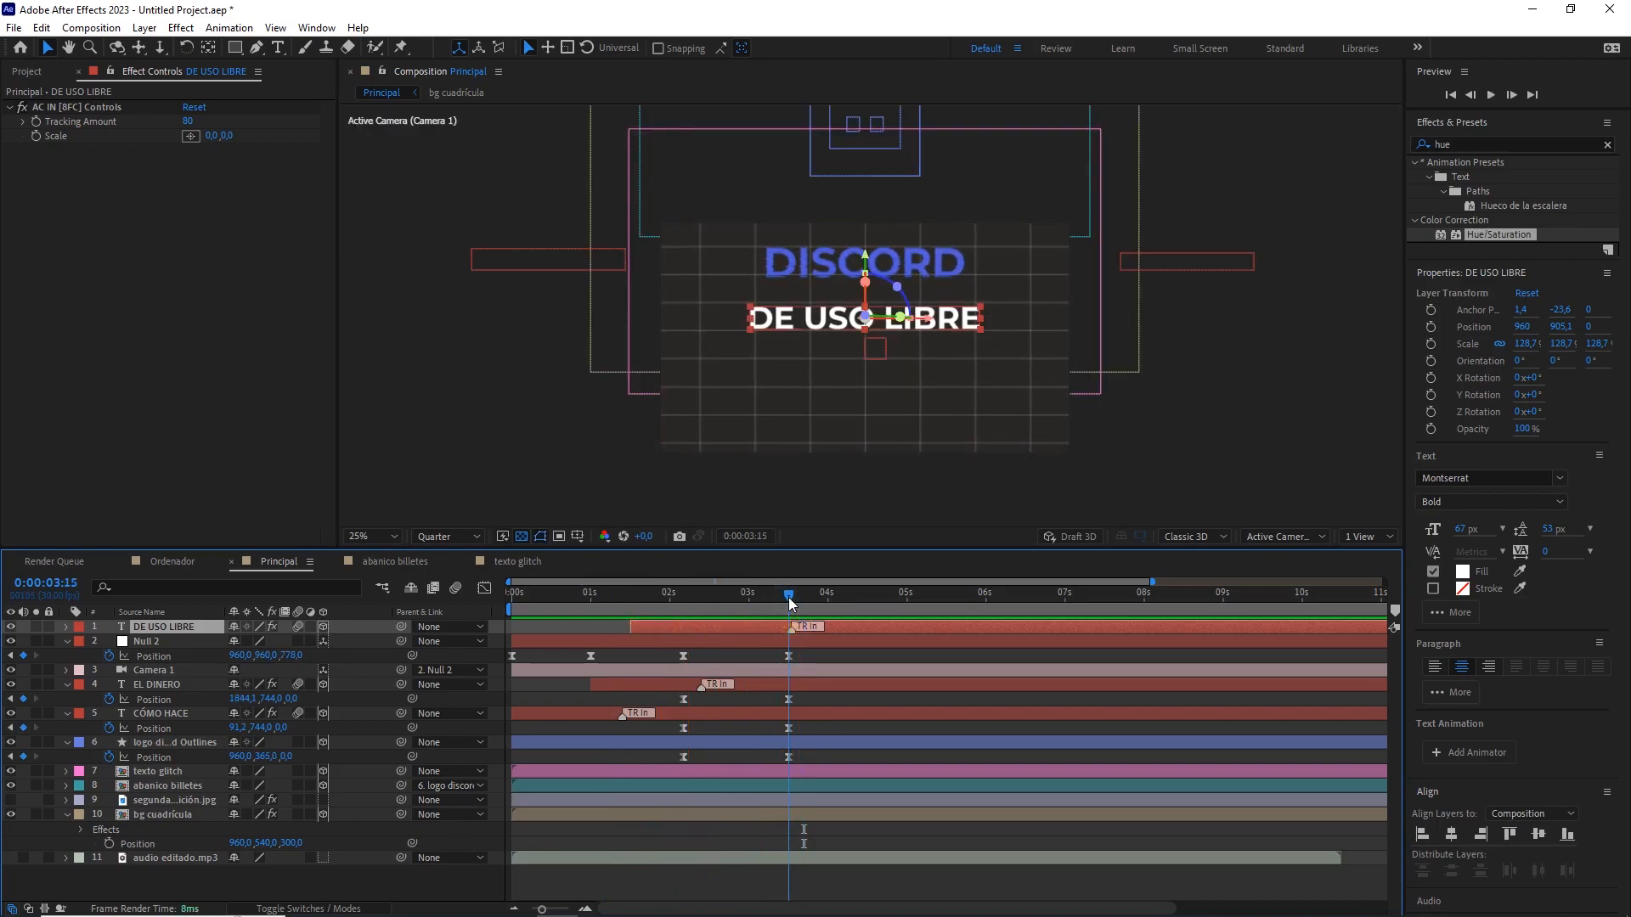
click(161, 801)
click(11, 800)
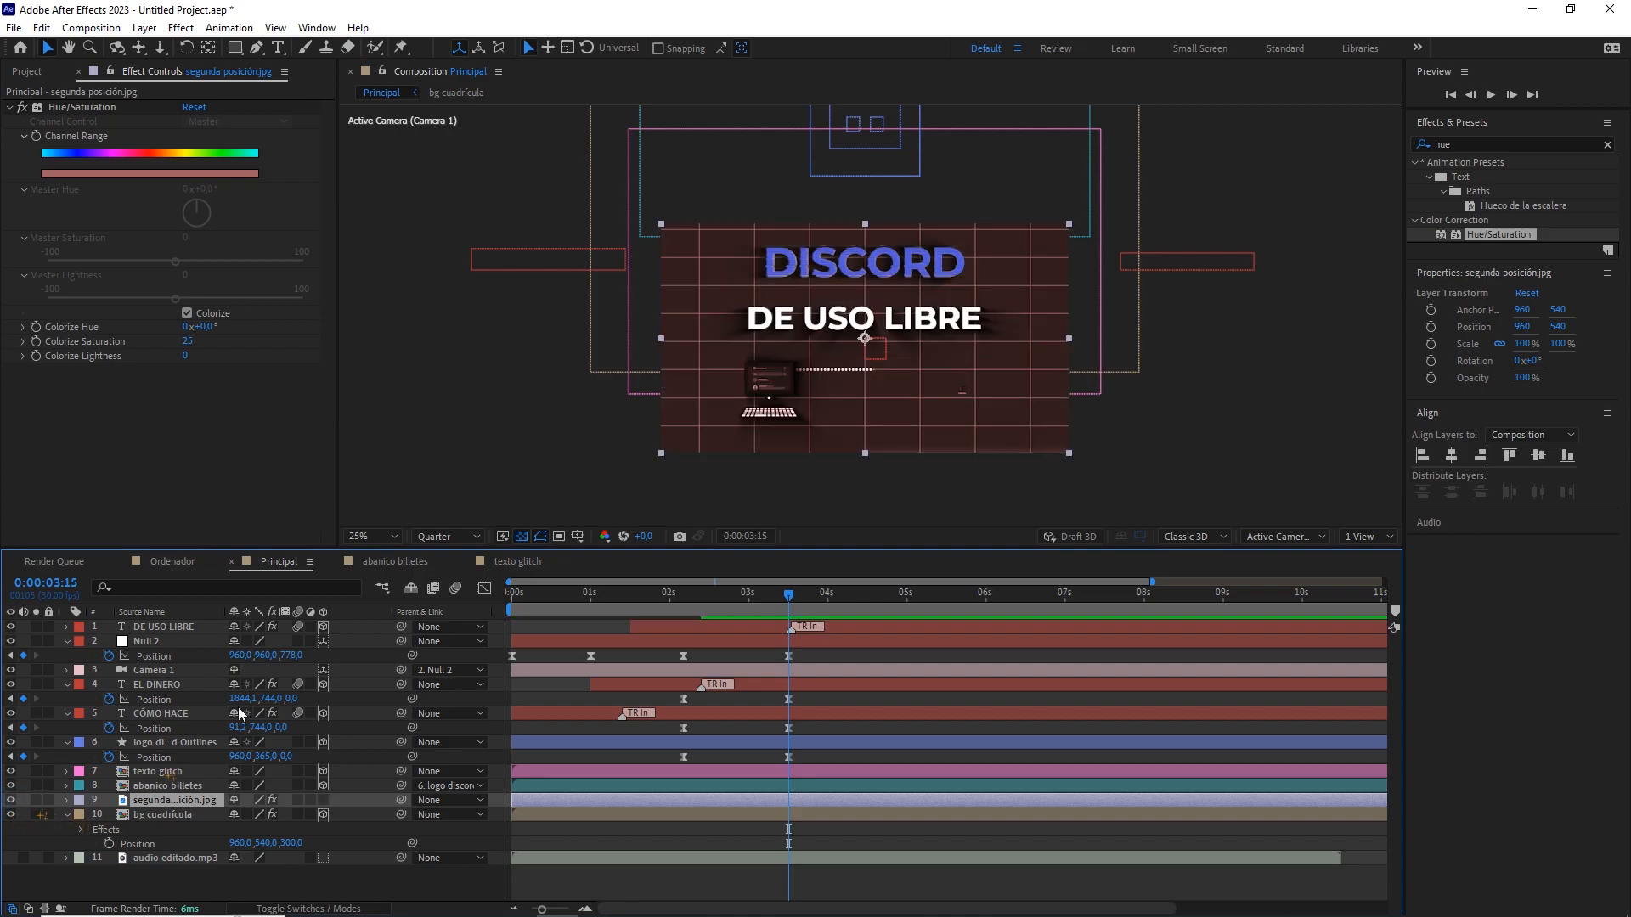
Add the Ordenador composition to the Principal timeline beneath Camera 1 and give its layer the Orange label.
click(26, 71)
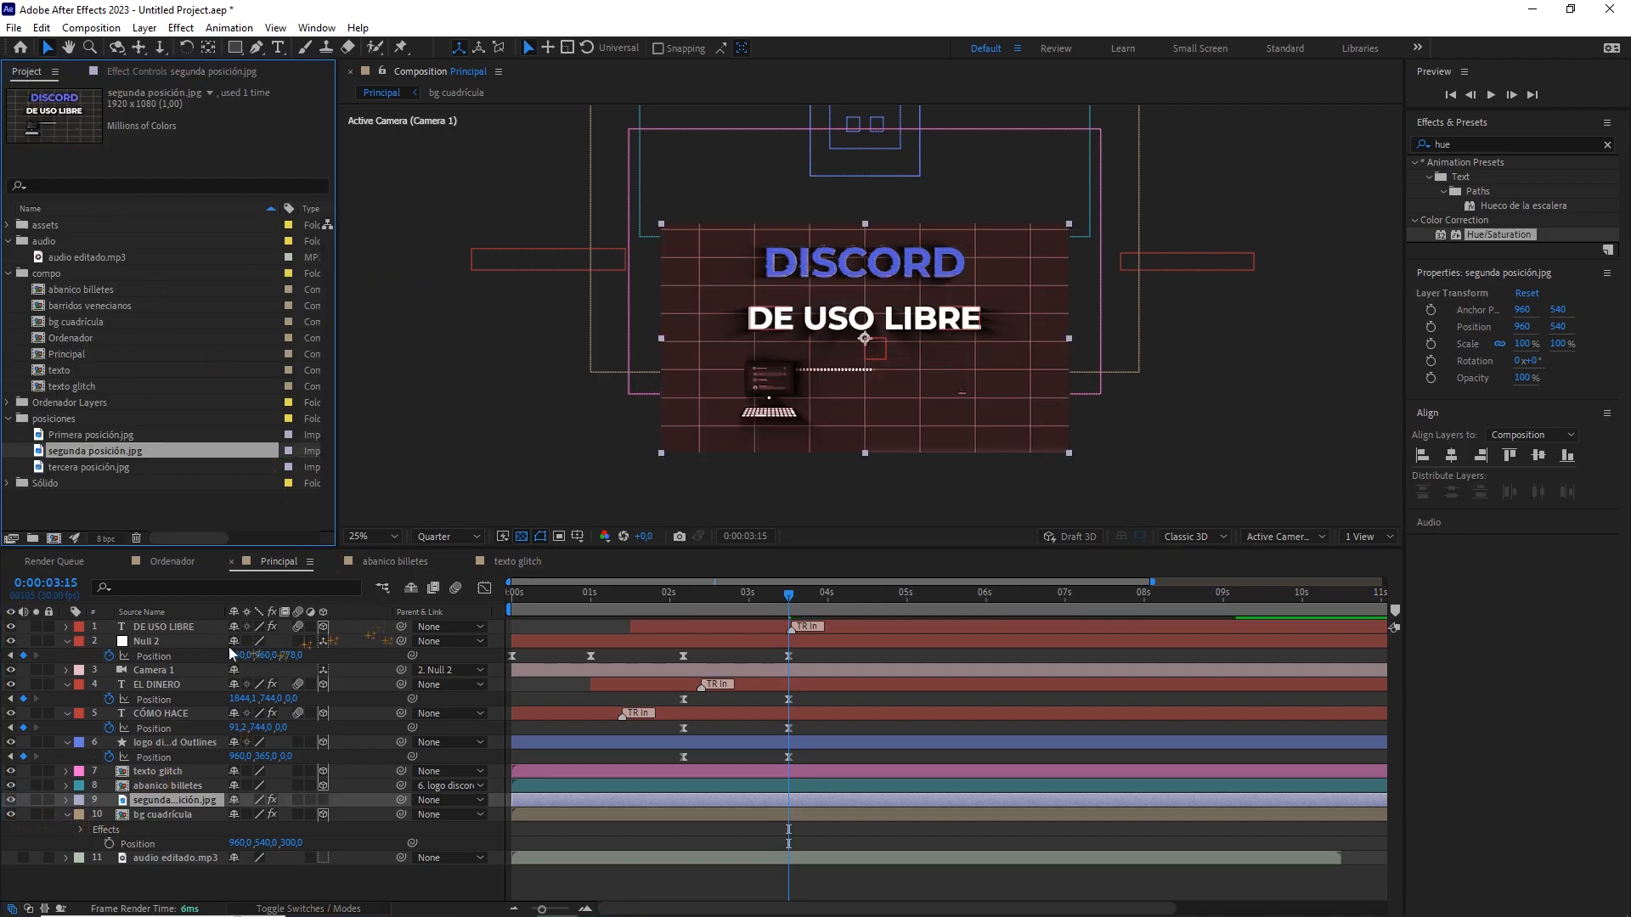
drag(85, 338, 176, 679)
click(78, 686)
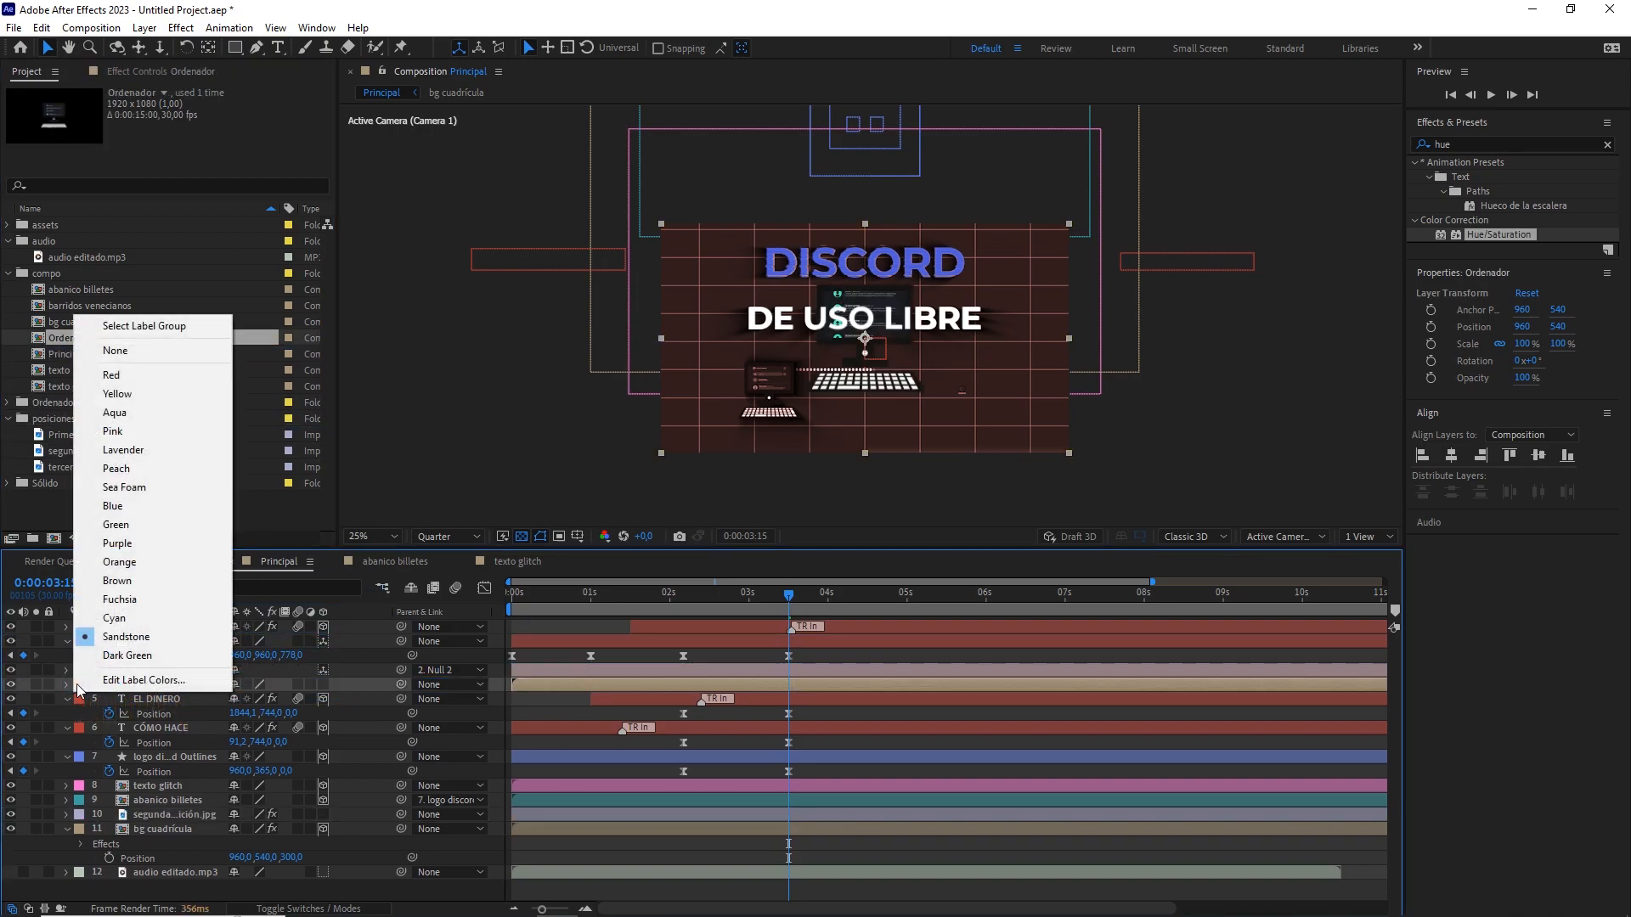
click(161, 558)
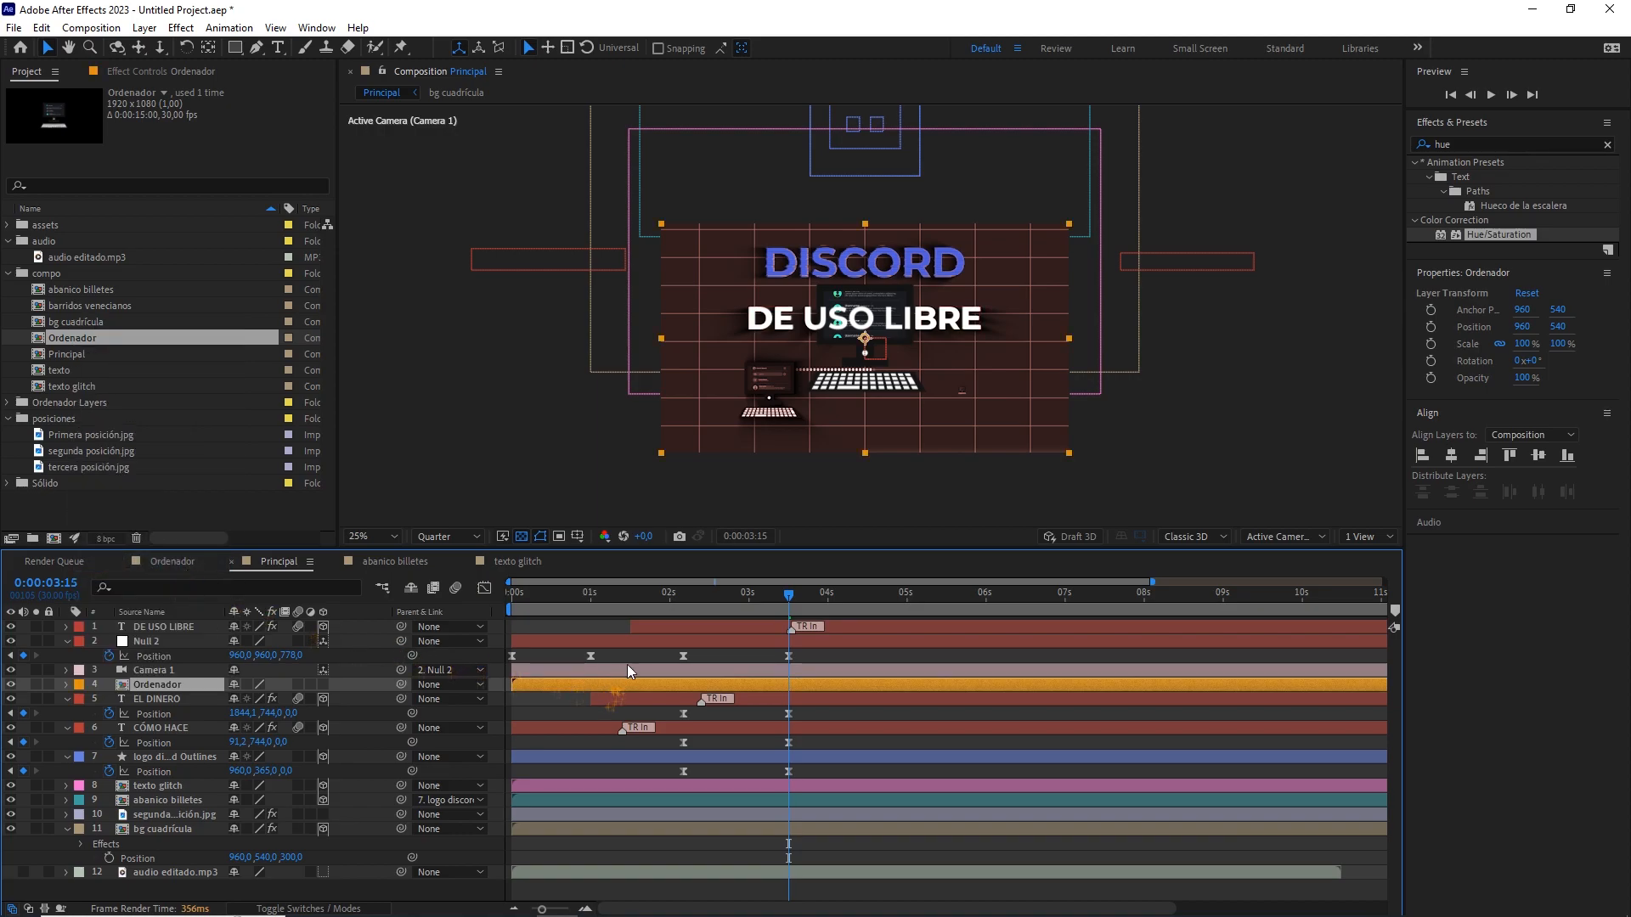
Make the Ordenador layer 3D, scale it to about 49.9%, and move it down to Y position about 1083.6.
click(323, 685)
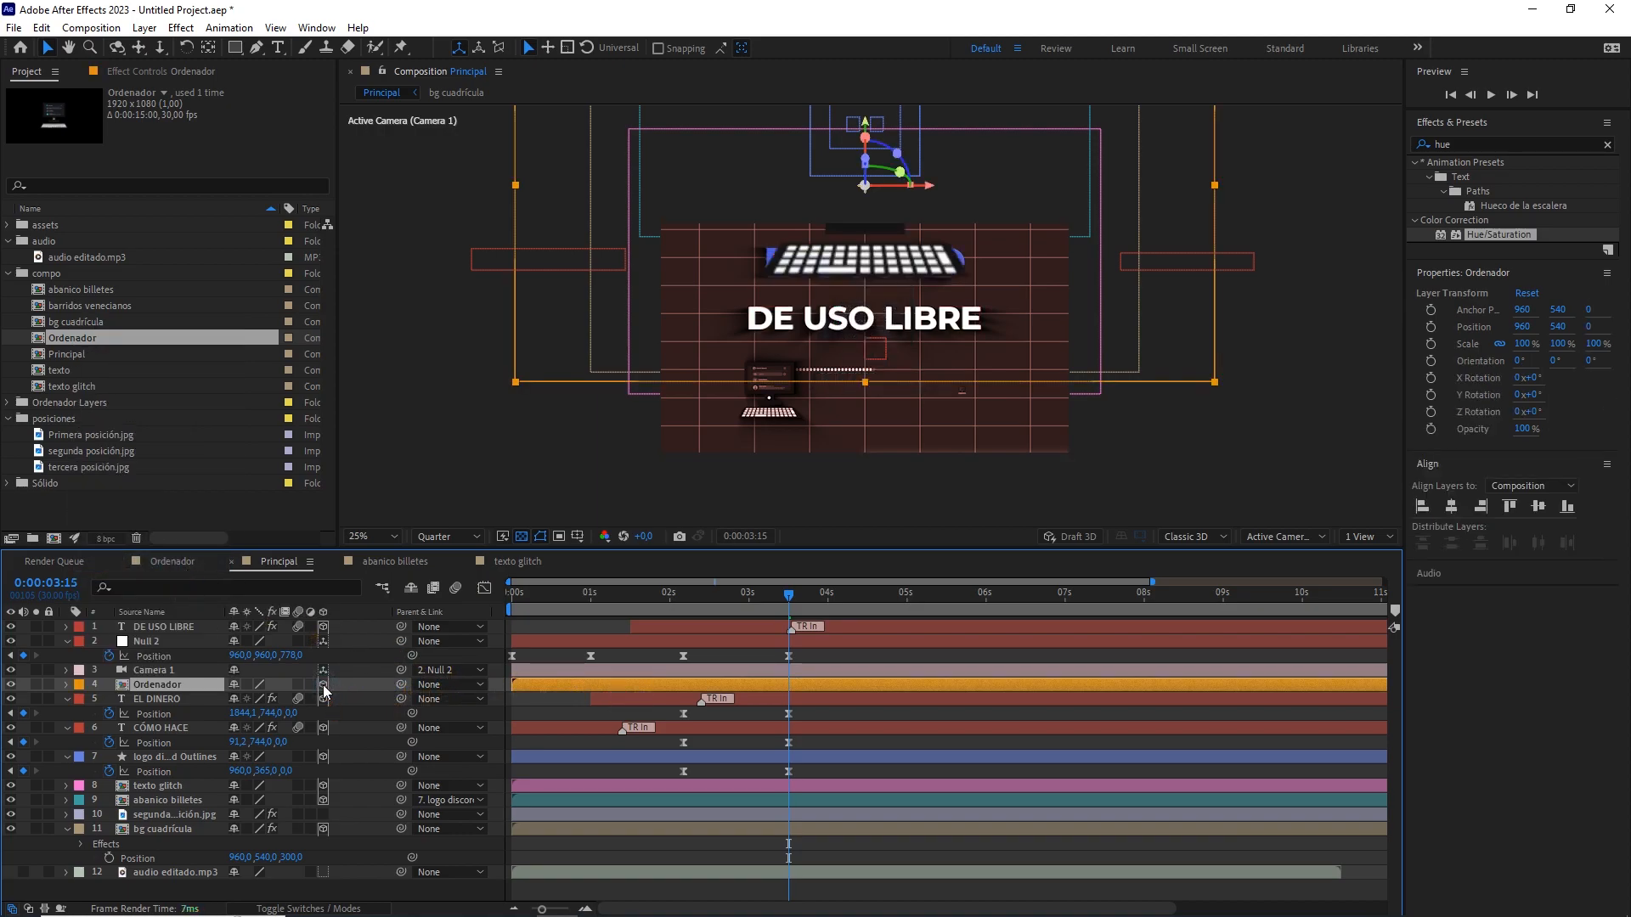
drag(1214, 385, 1037, 237)
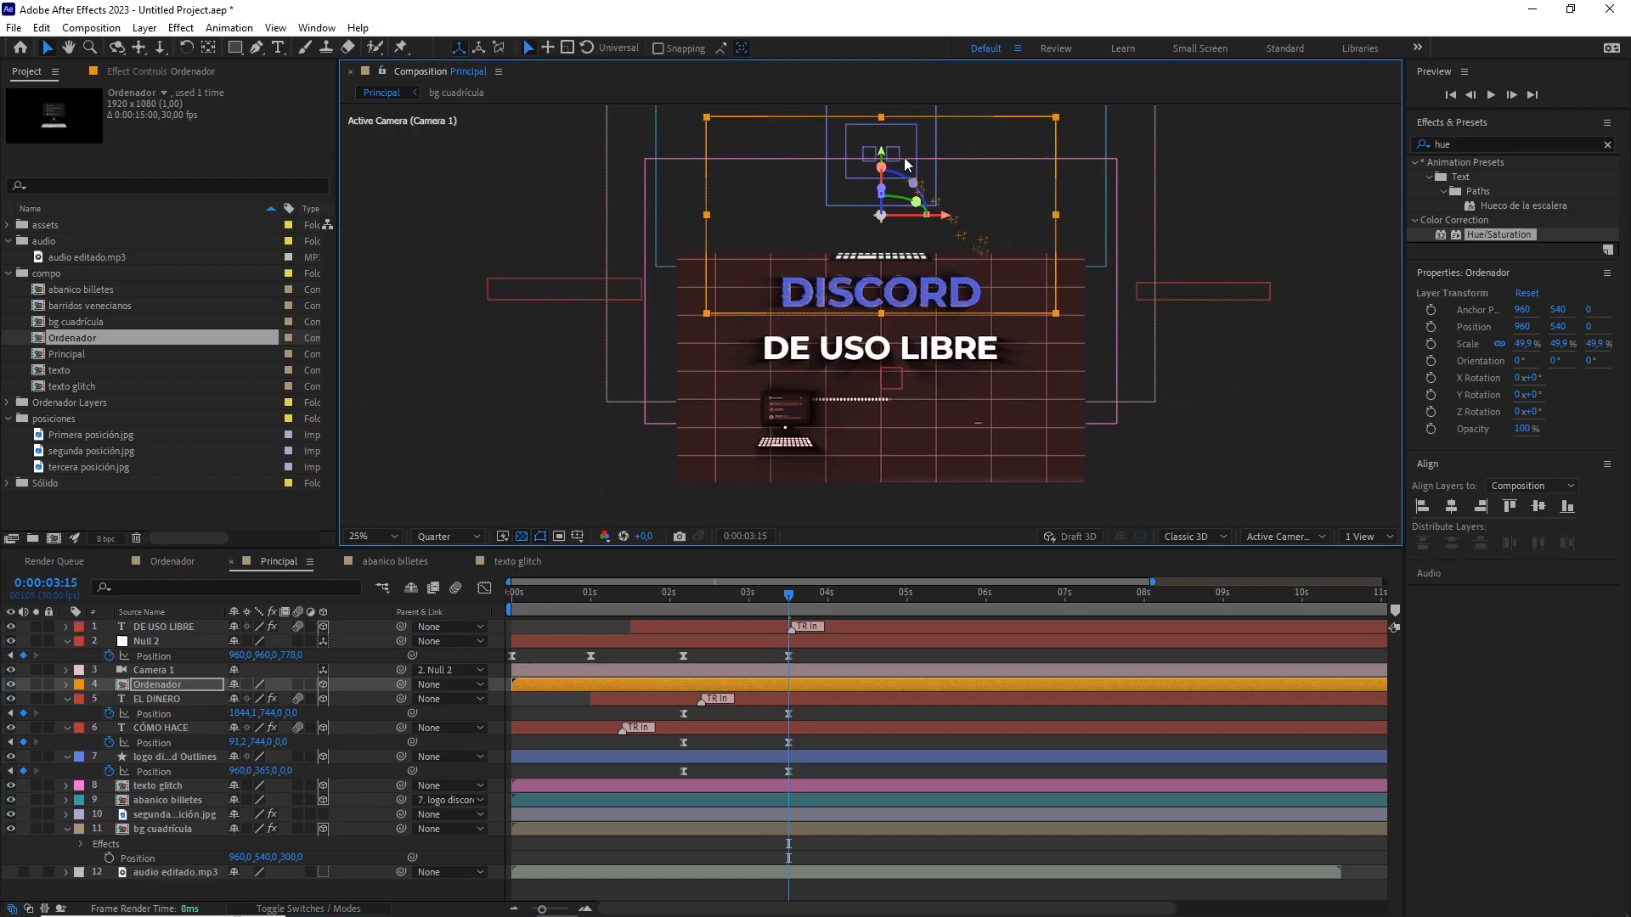
drag(877, 142, 926, 231)
scroll(922, 396, up, 2)
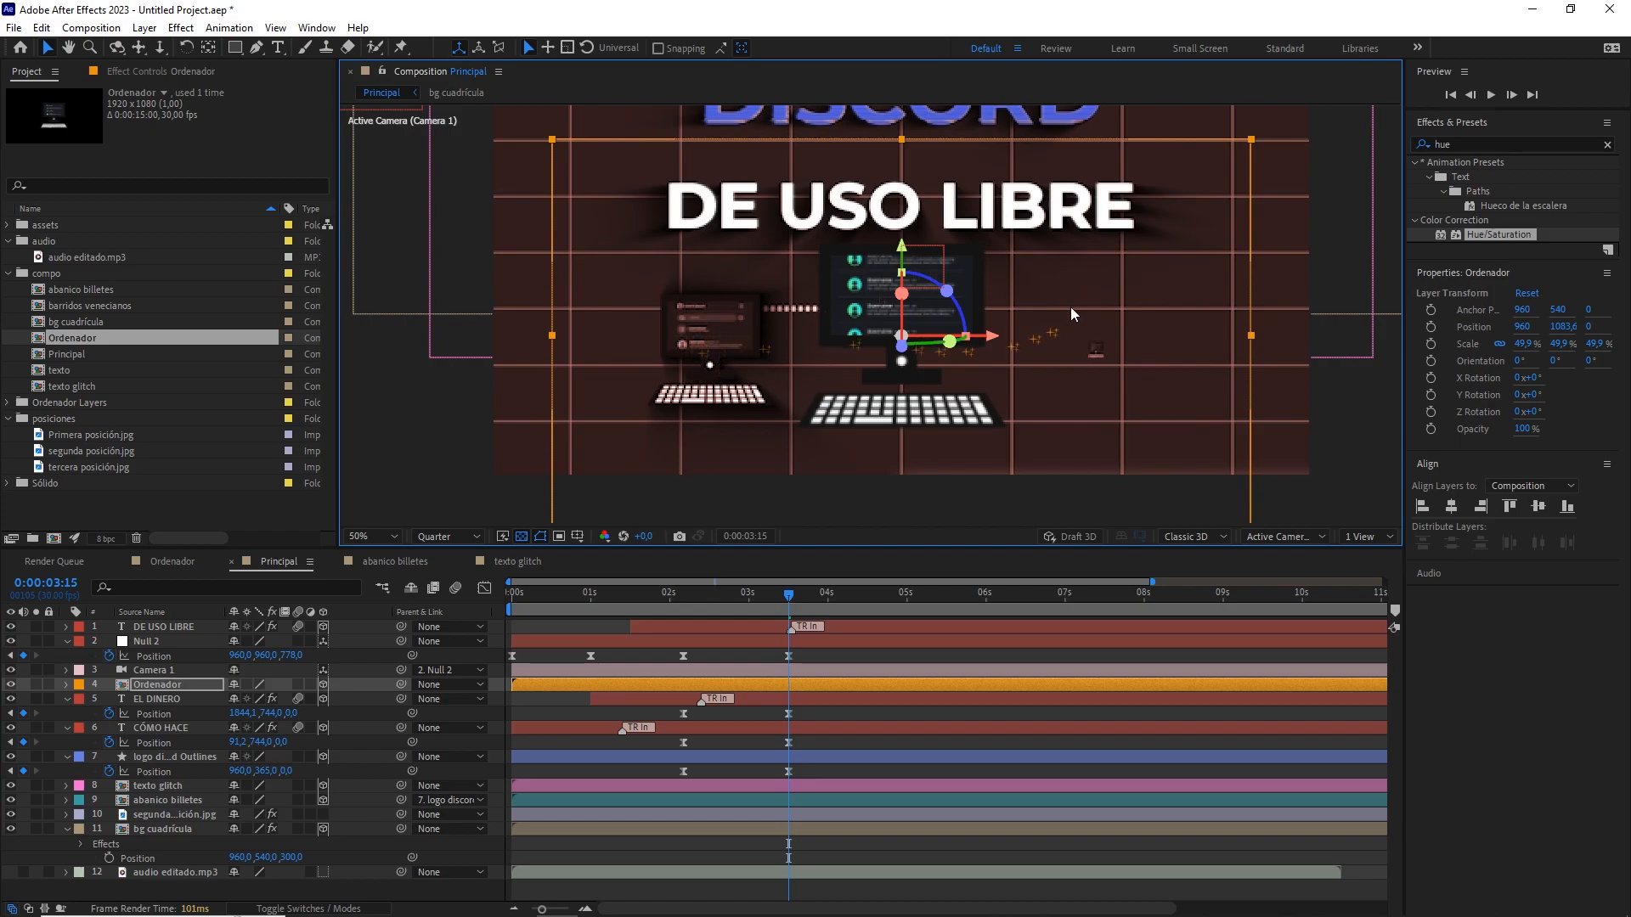
Match the Ordenador layer to the reference's left computer, at about X 697.6, Y 1099.9 and 32.4% scale.
drag(968, 336, 769, 331)
drag(1051, 141, 916, 209)
drag(702, 250, 703, 261)
drag(796, 354, 805, 354)
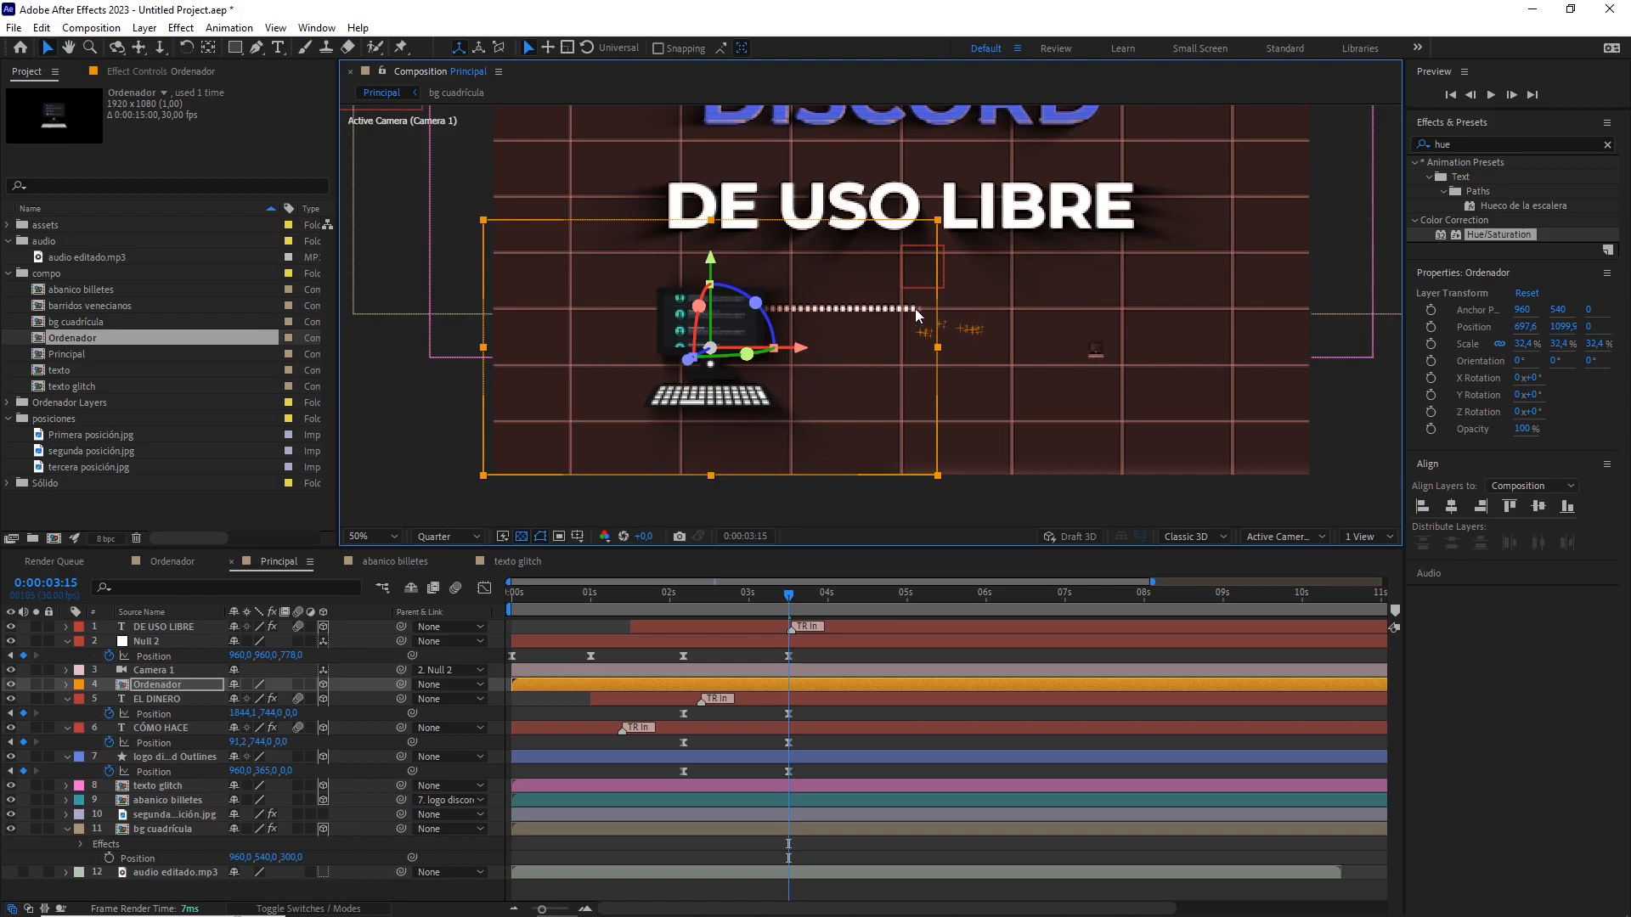
scroll(918, 316, down, 2)
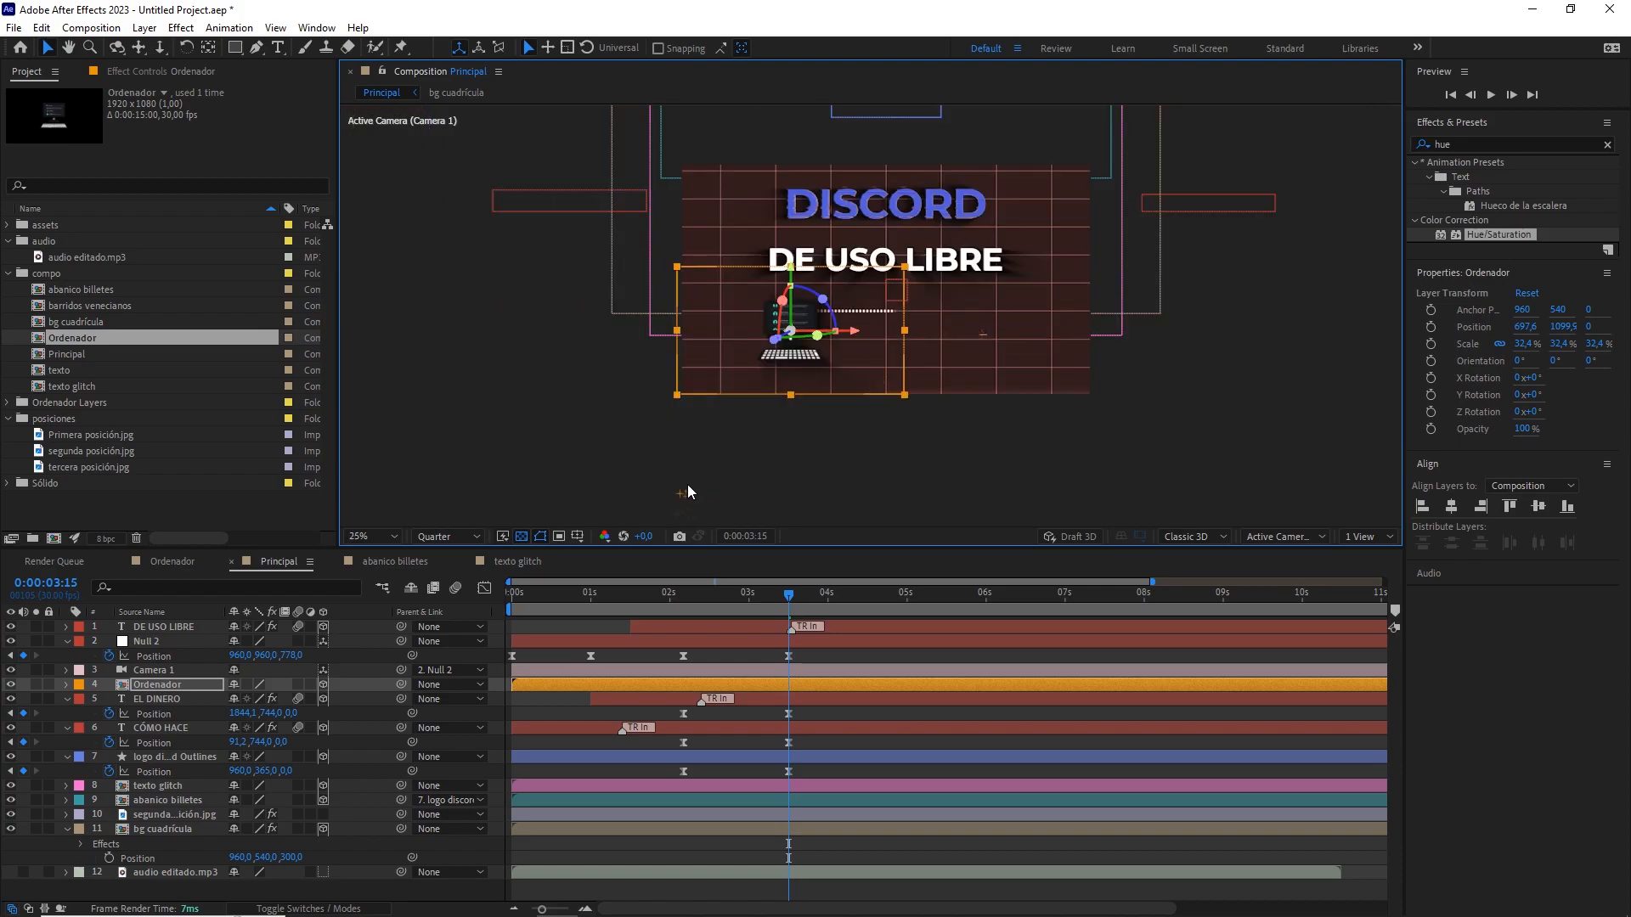
Shift the Ordenador layer in time so it starts at 0:00:03:00.
drag(593, 685, 680, 690)
mouse_move(730, 599)
mouse_down()
mouse_move(665, 599)
mouse_move(748, 604)
mouse_up()
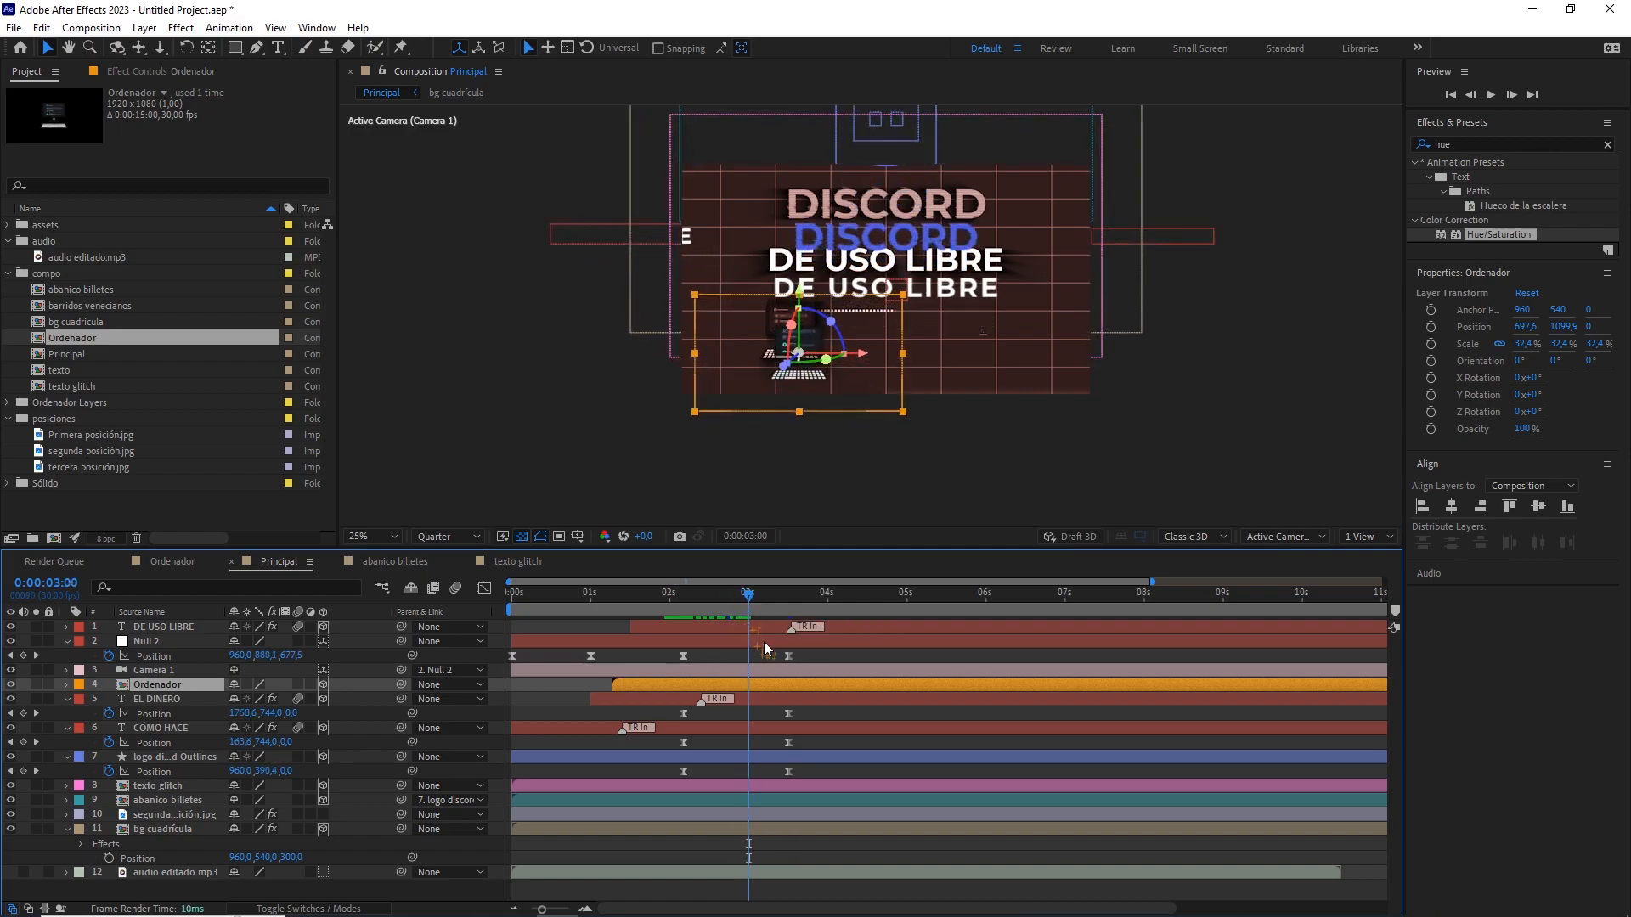
drag(644, 685, 767, 686)
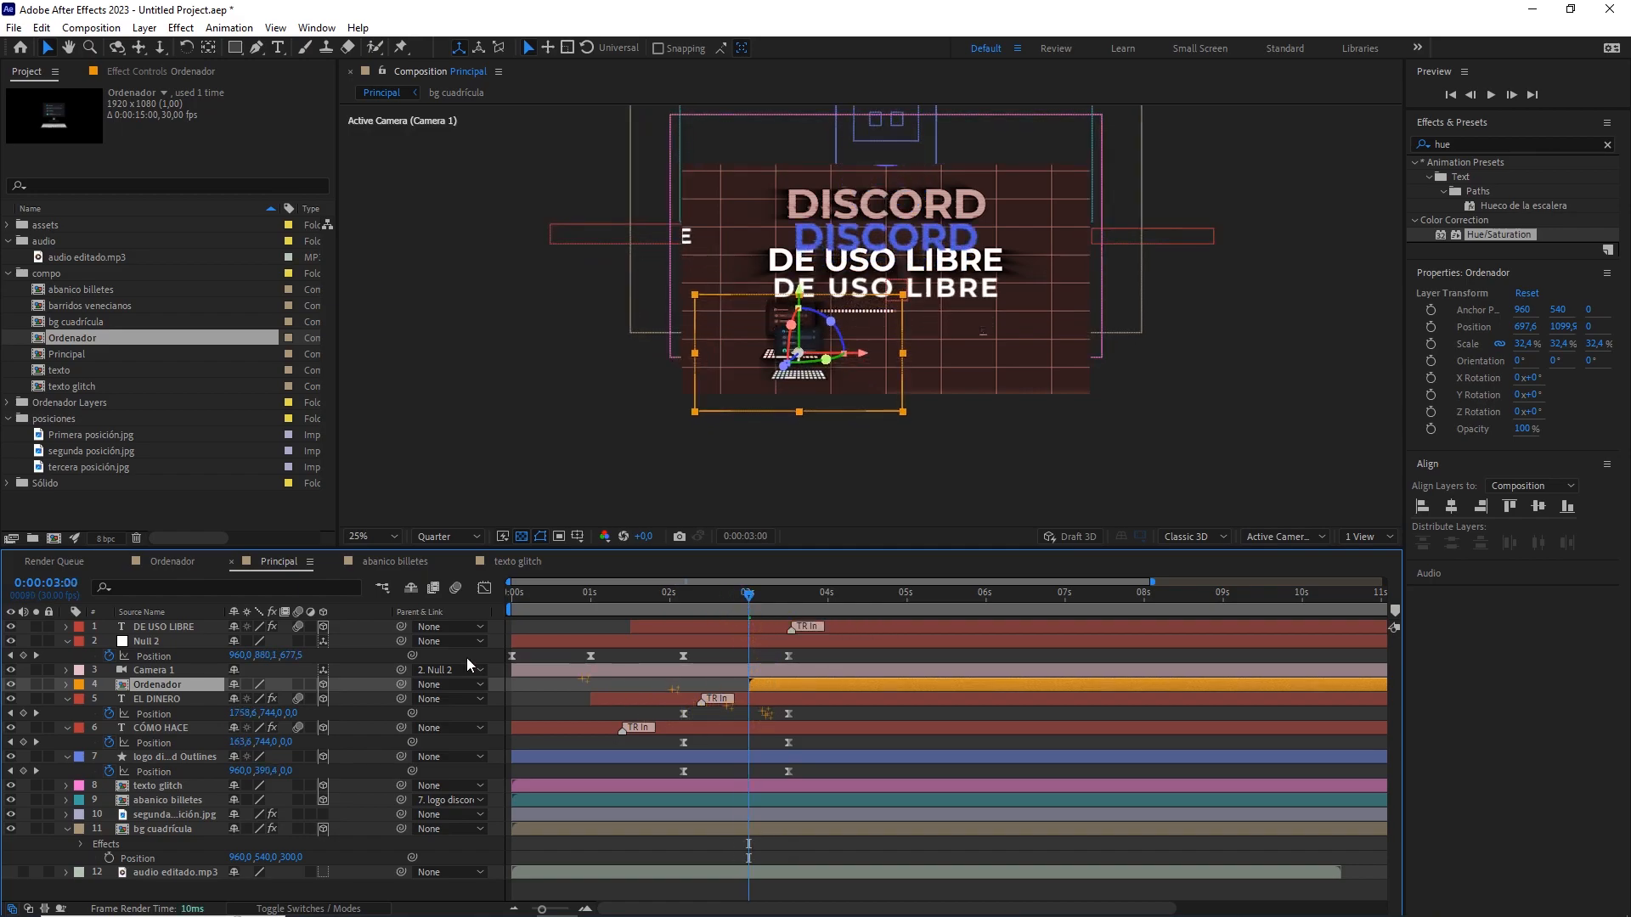
Animate the Ordenador layer's Scale with eased keyframes from 0% at 0:00:03:00 to 32.4% at 0:00:03:15.
key(s)
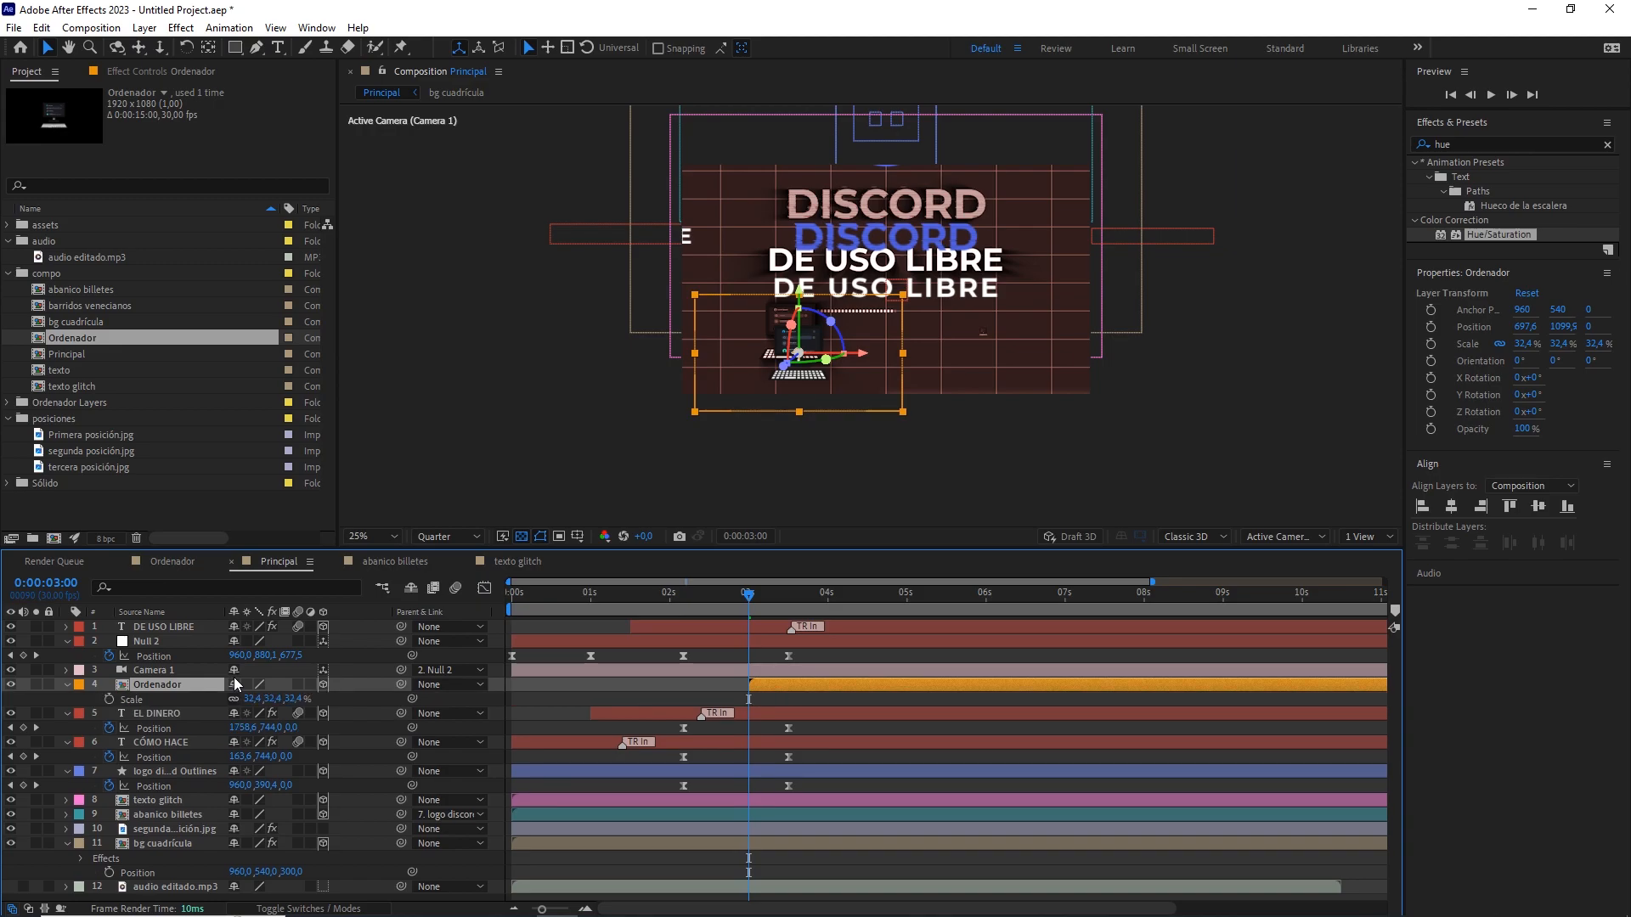
click(108, 700)
key(space)
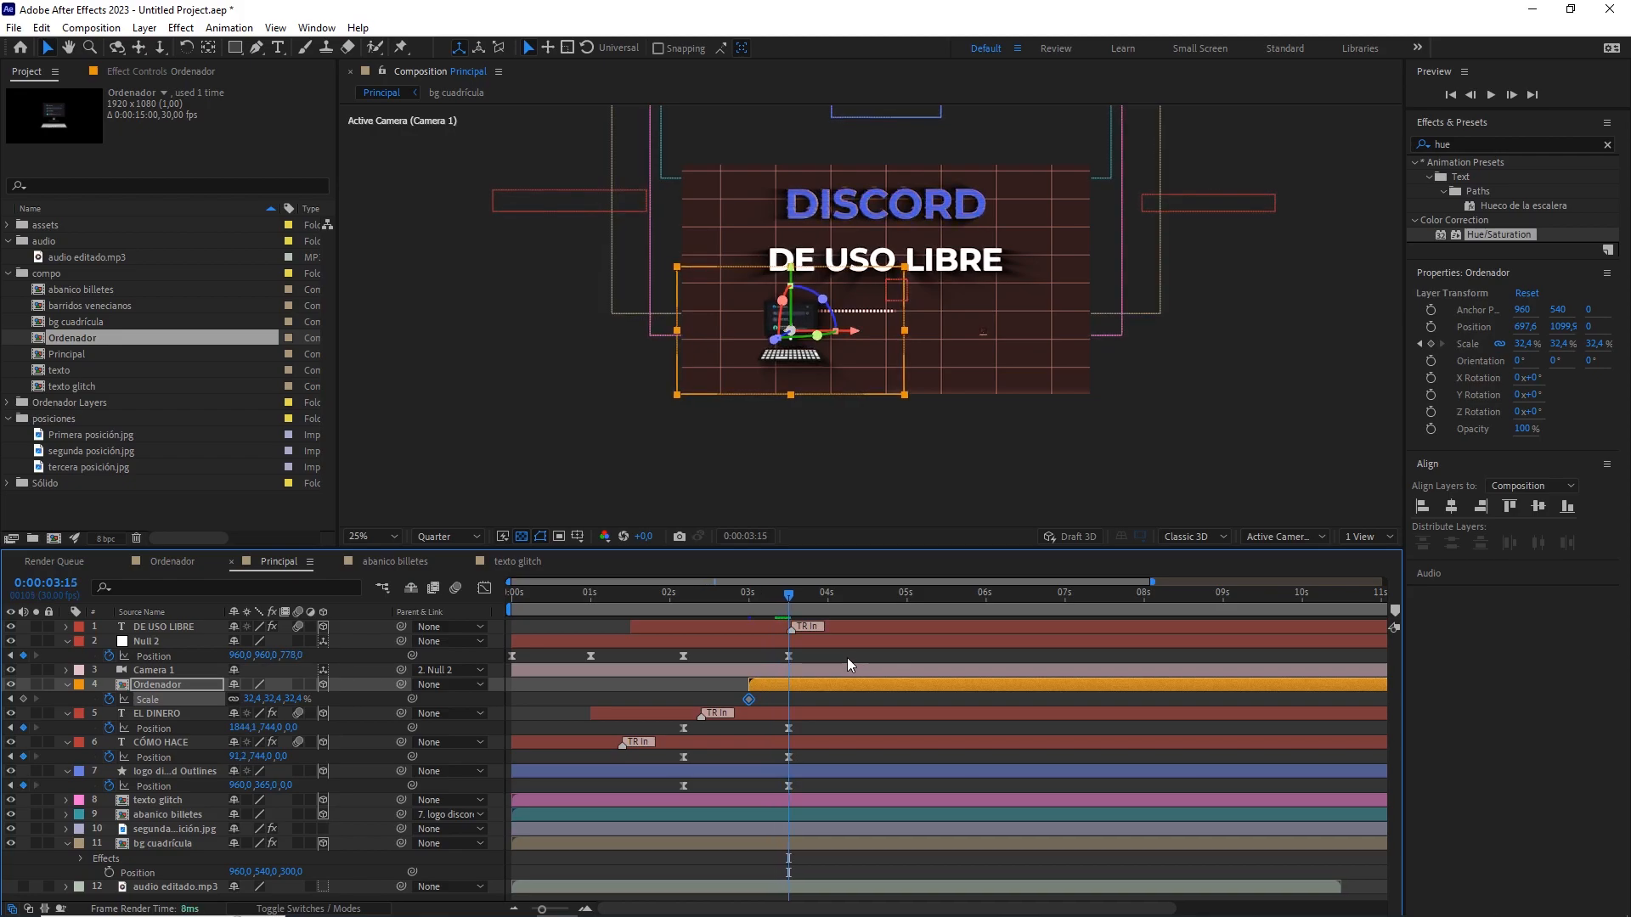
click(23, 698)
drag(783, 600, 760, 605)
click(299, 698)
text(0)
click(526, 702)
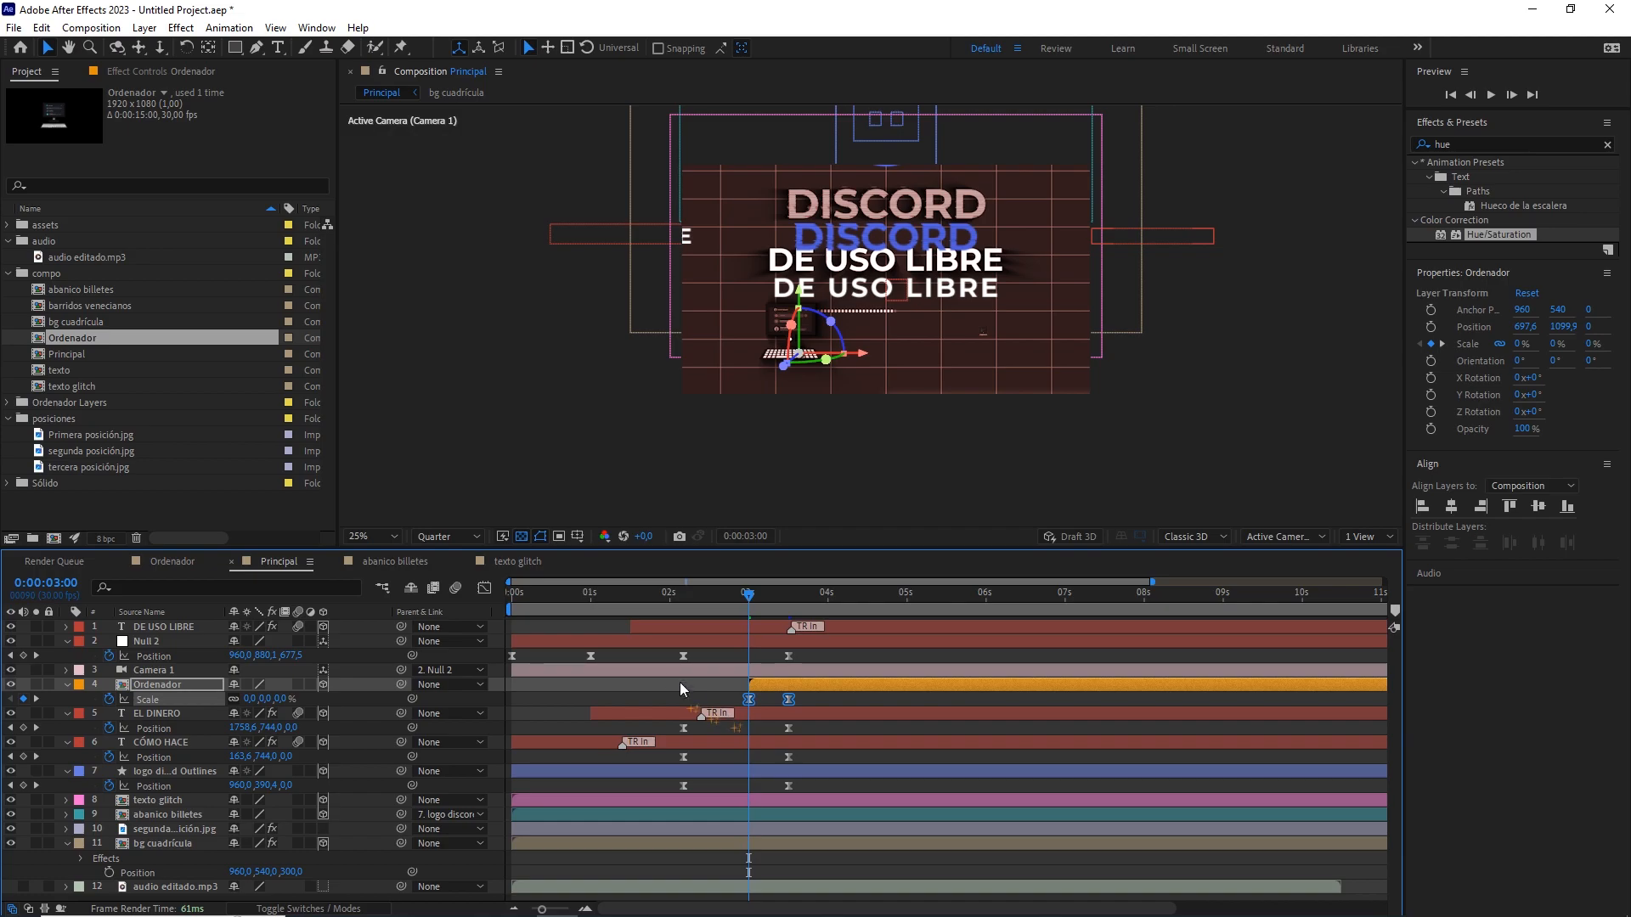
Reshape the Ordenador Scale speed curve into a sharper peak midway between its two keyframes.
click(484, 588)
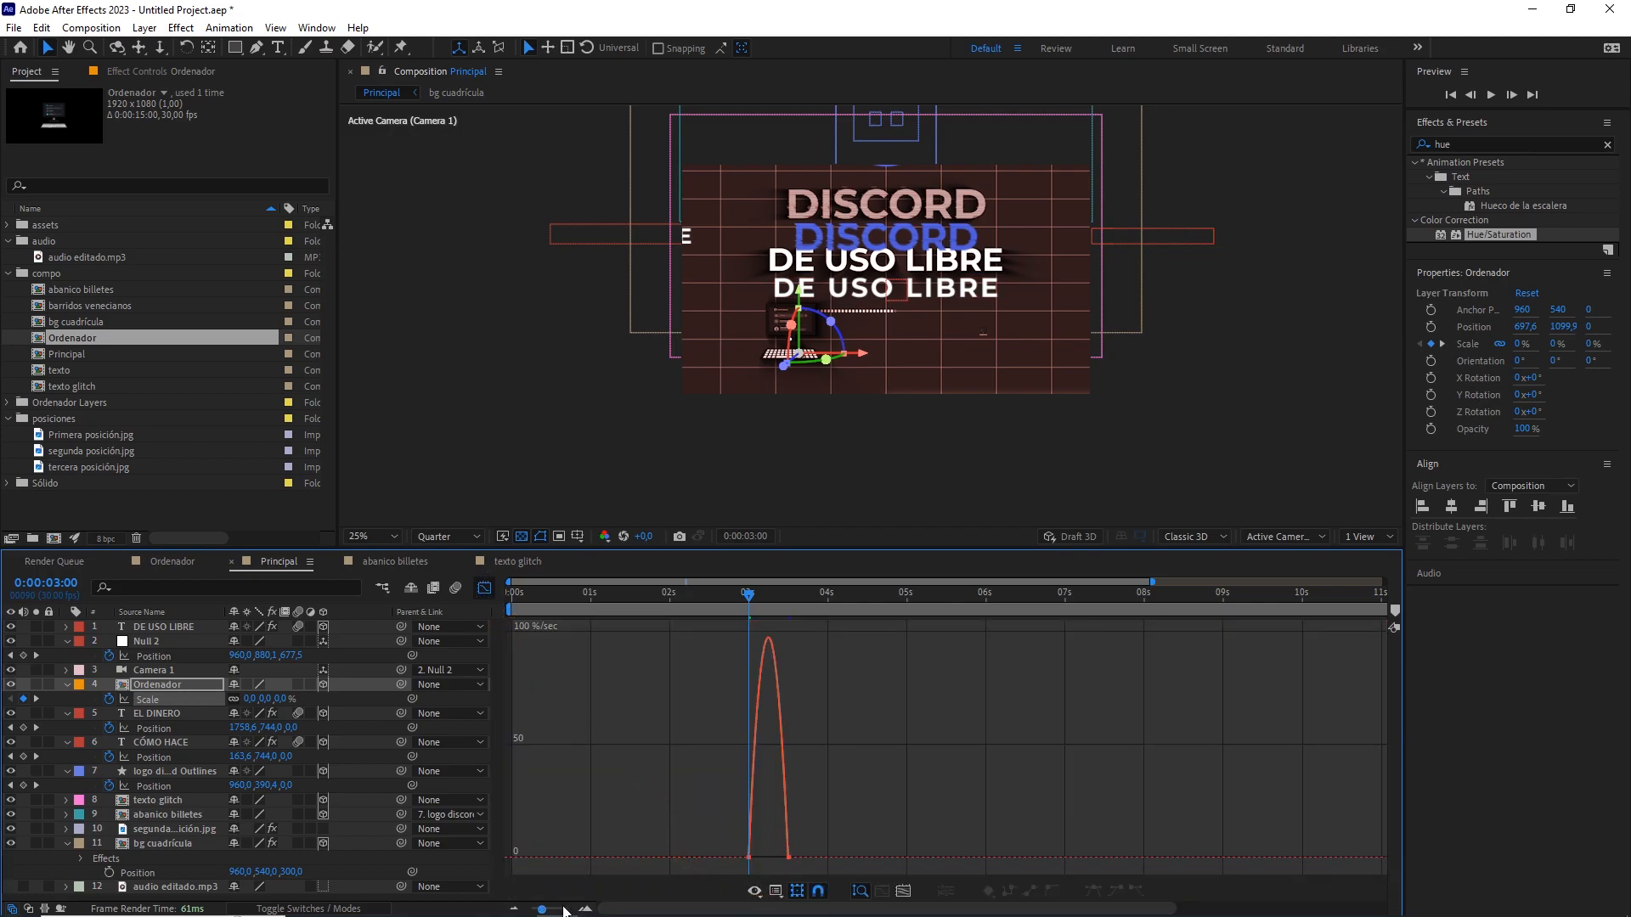
drag(541, 910, 556, 911)
drag(1091, 820, 993, 857)
drag(549, 911, 536, 910)
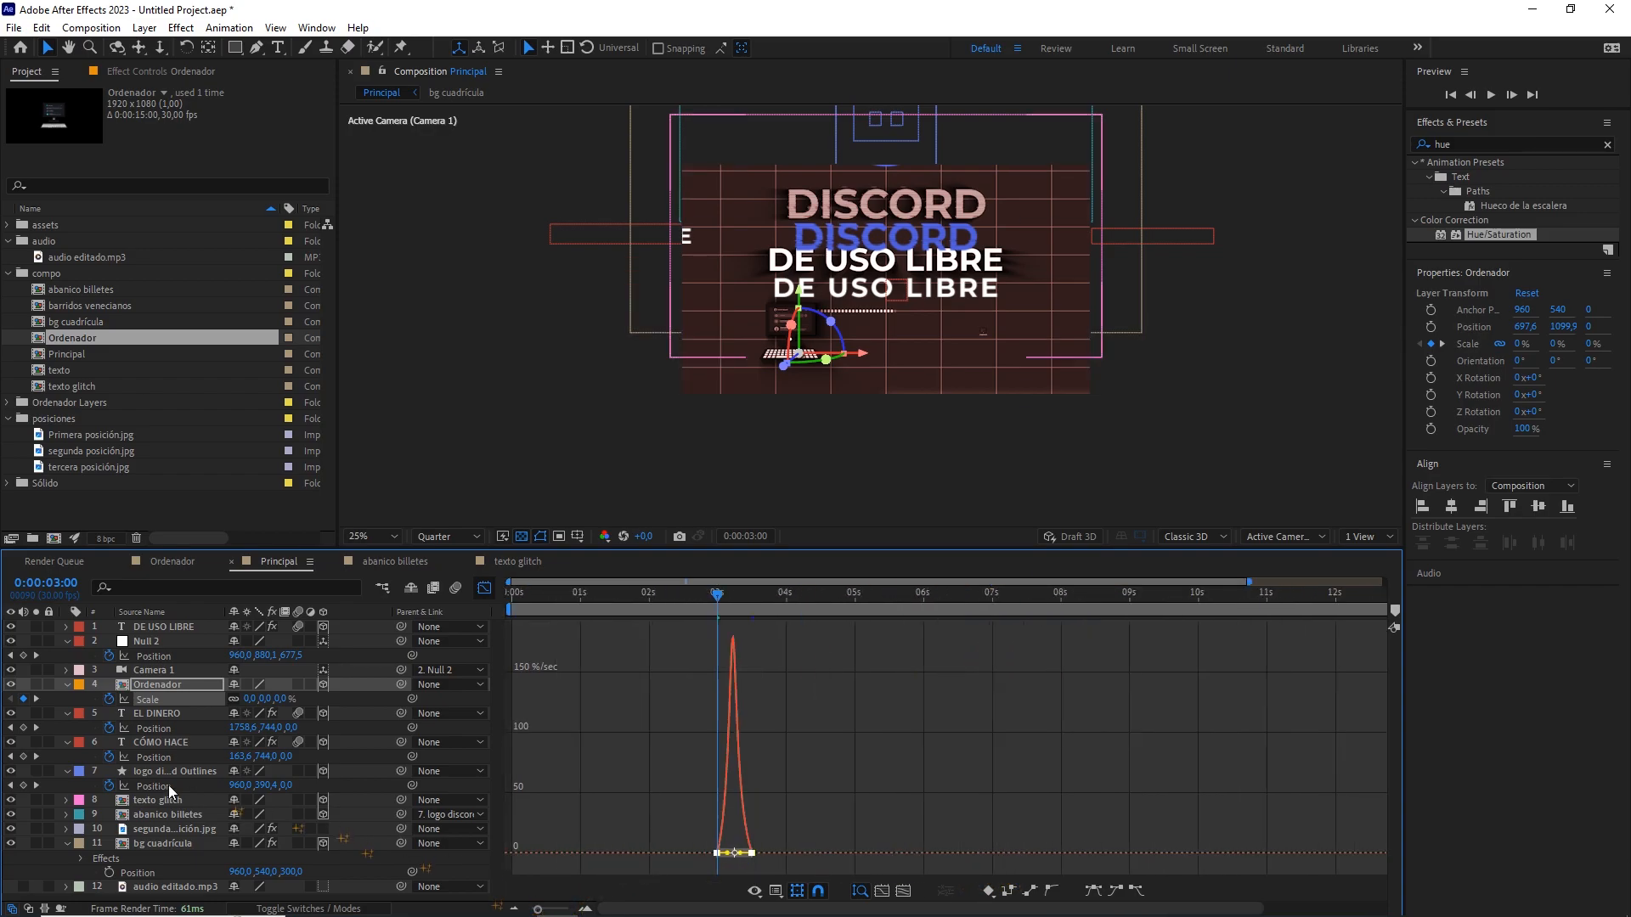
Collapse the bg cuadrícula properties, hide the segunda posición.jpg reference layer, and preview the computer's entrance from about 0:00:01:06.
click(66, 843)
click(157, 829)
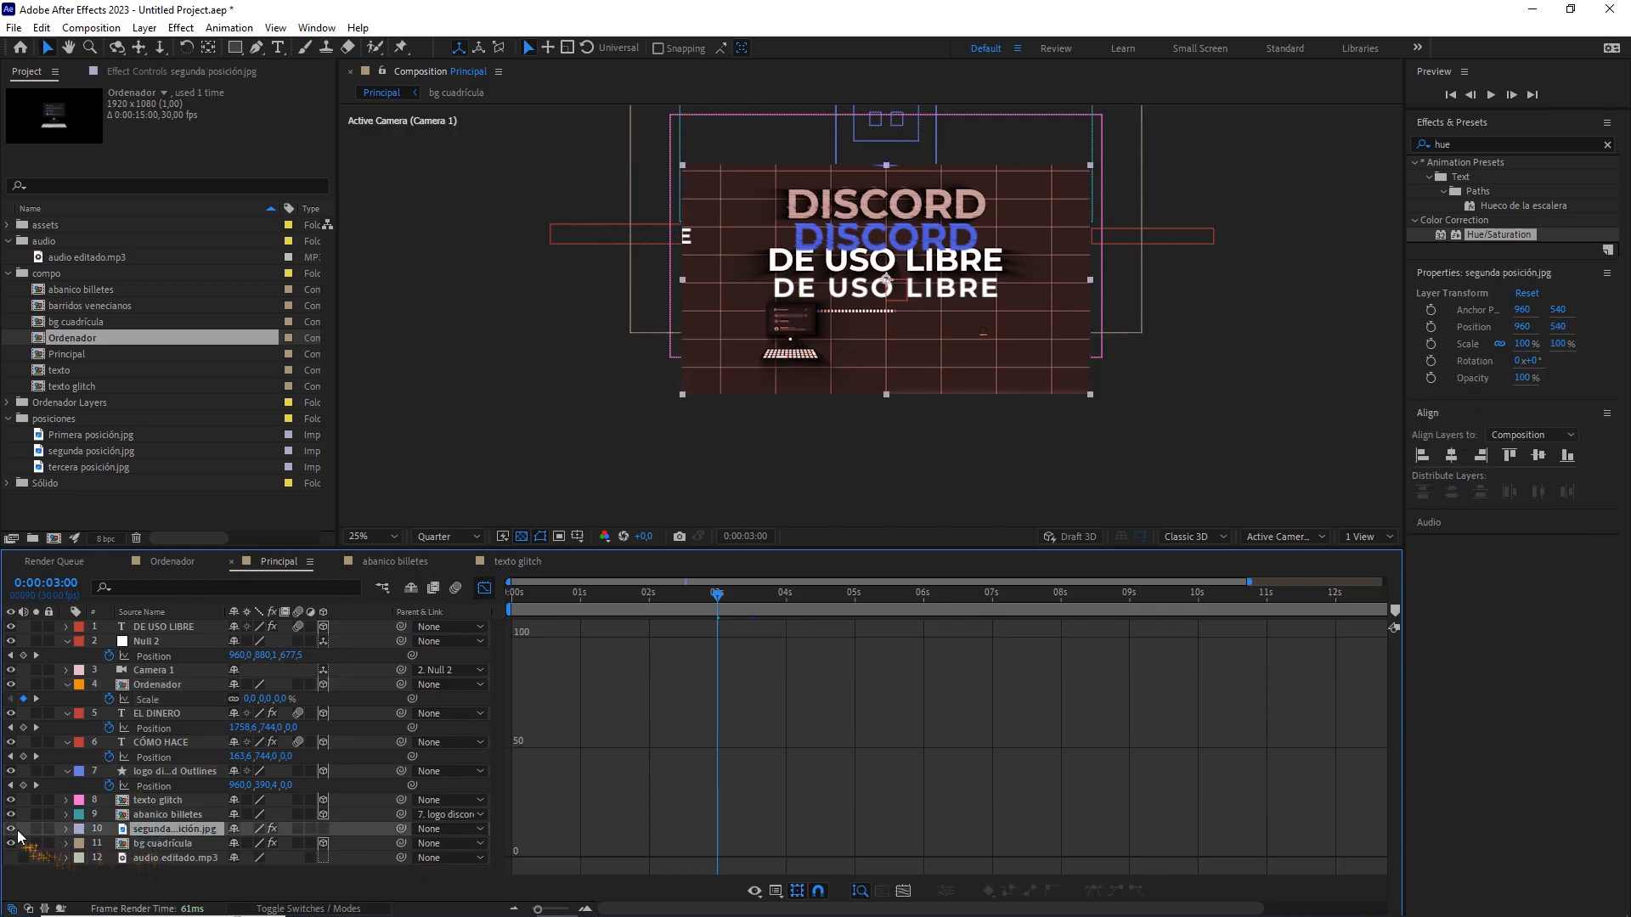
click(10, 829)
drag(690, 594, 649, 587)
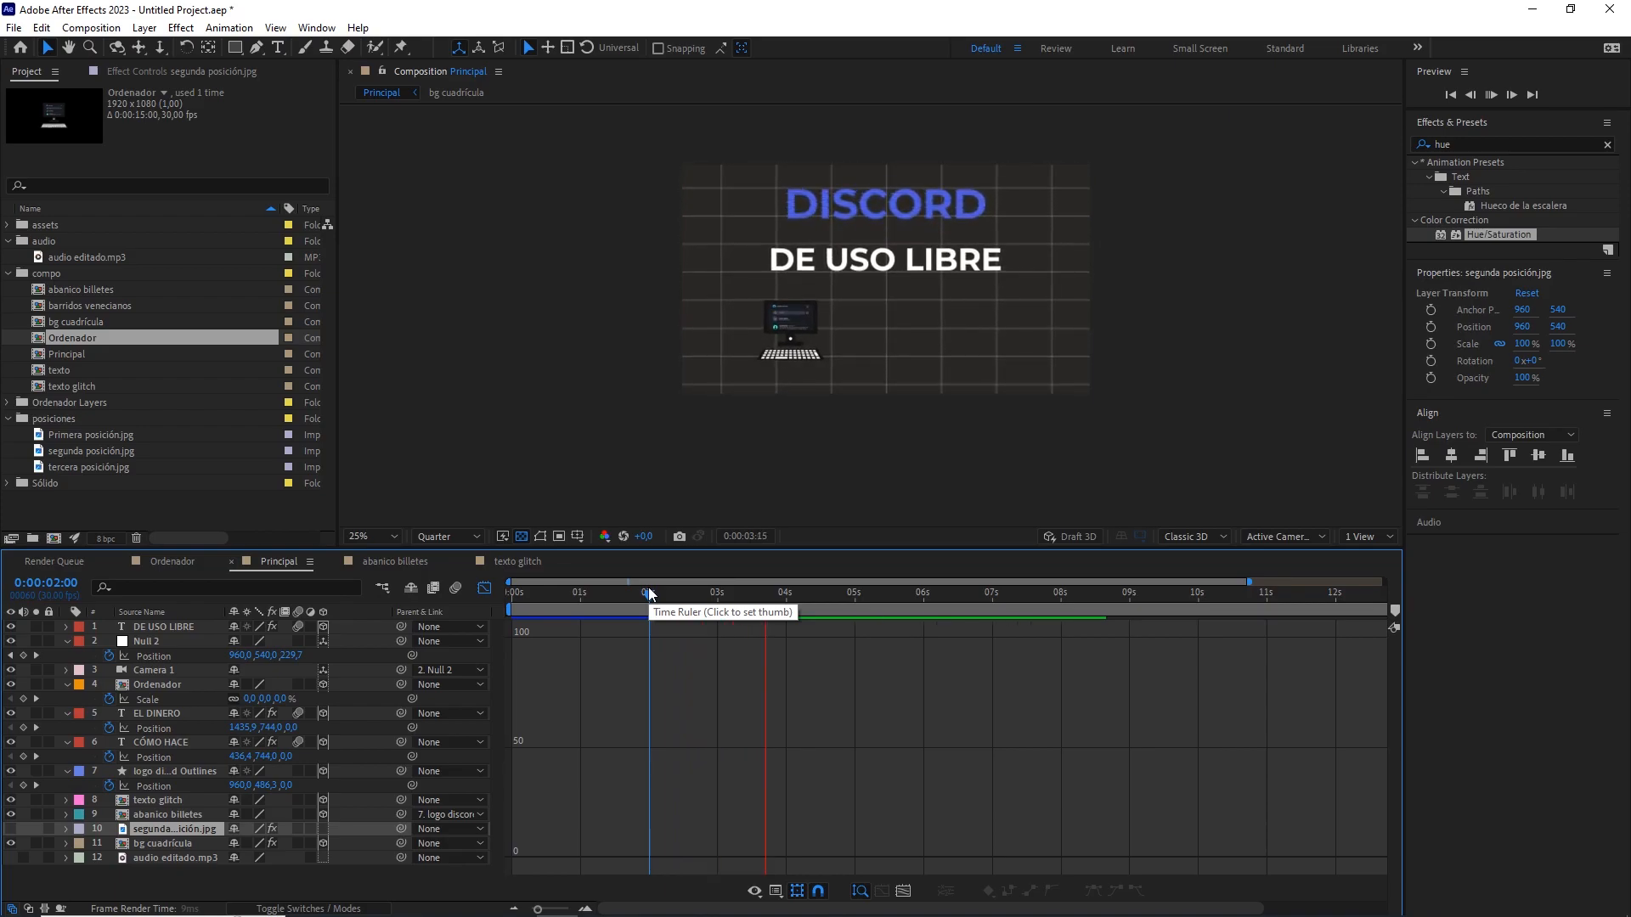
drag(649, 588, 594, 599)
key(space)
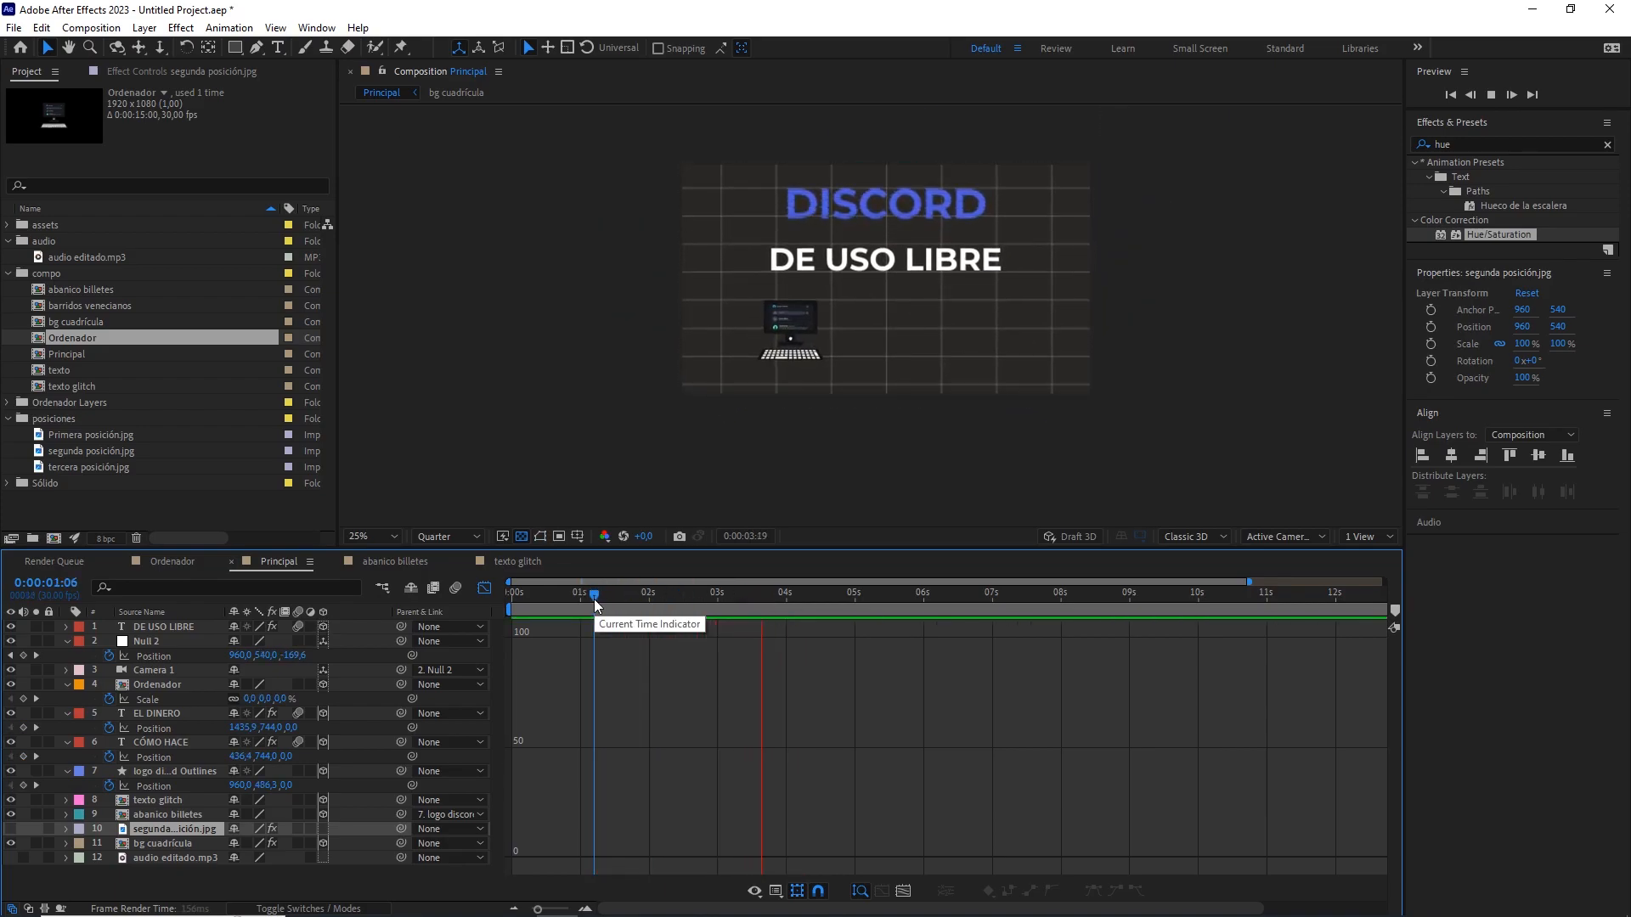
drag(741, 598, 519, 588)
Return to the layer bars, duplicate the Ordenador layer, and shift the copy to start at 0:00:03:10.
click(484, 587)
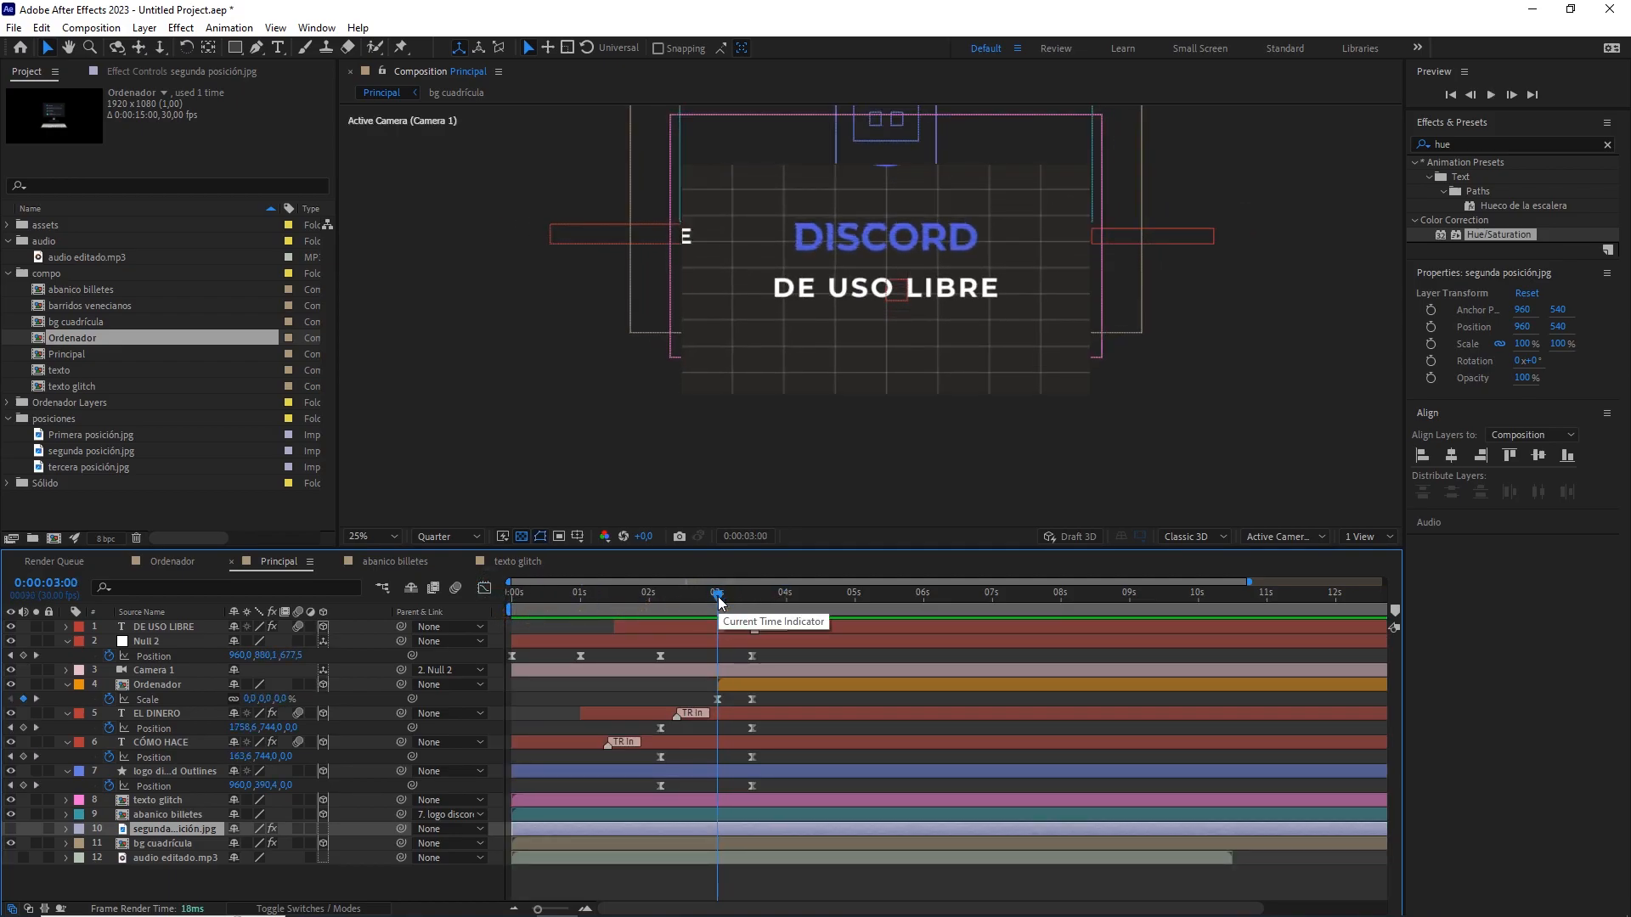
key(Page_Down)
key(Page_Down)
key(Page_Down)
key(Page_Down)
key(Page_Down)
key(Page_Down)
key(Page_Down)
key(Page_Down)
key(Page_Down)
key(Page_Down)
click(775, 682)
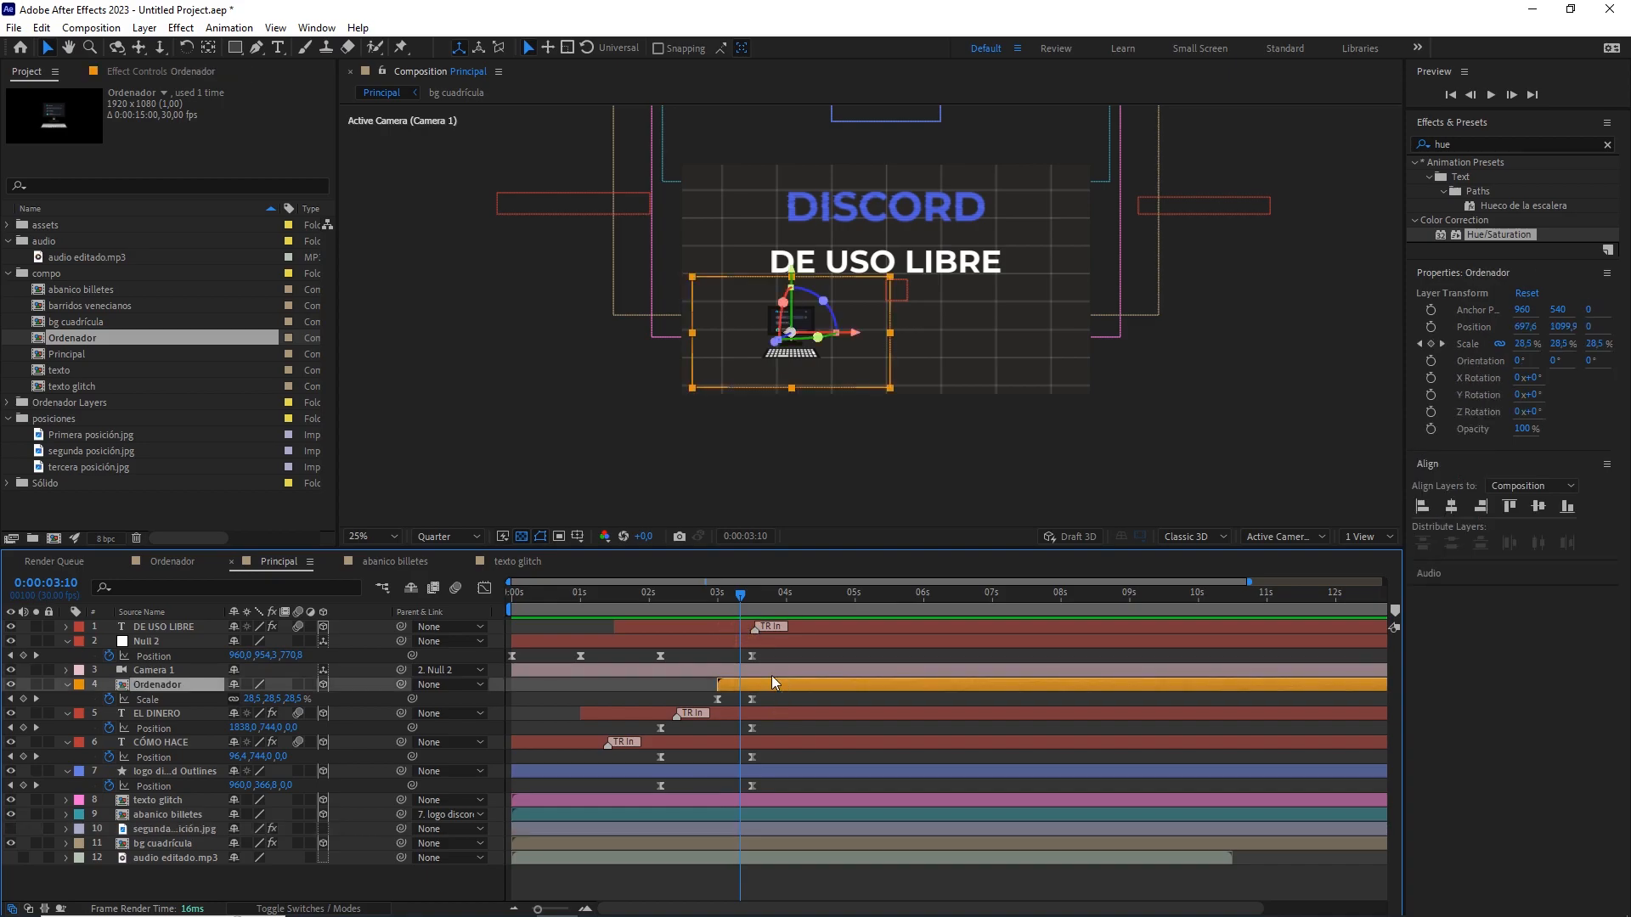
key(ctrl+d)
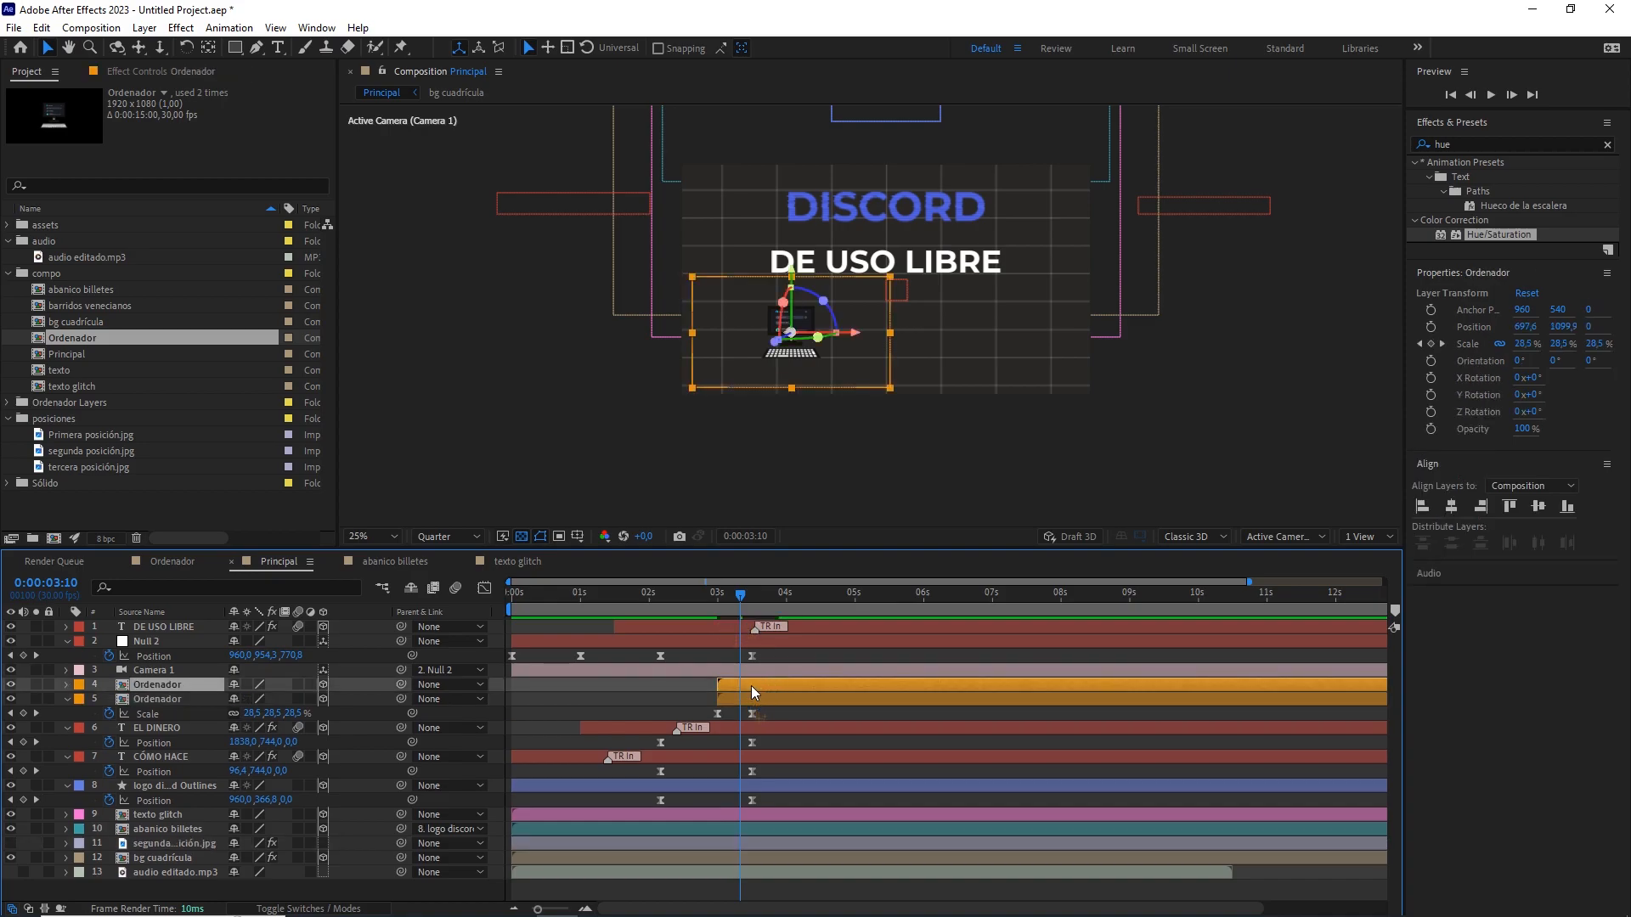
drag(751, 685, 775, 686)
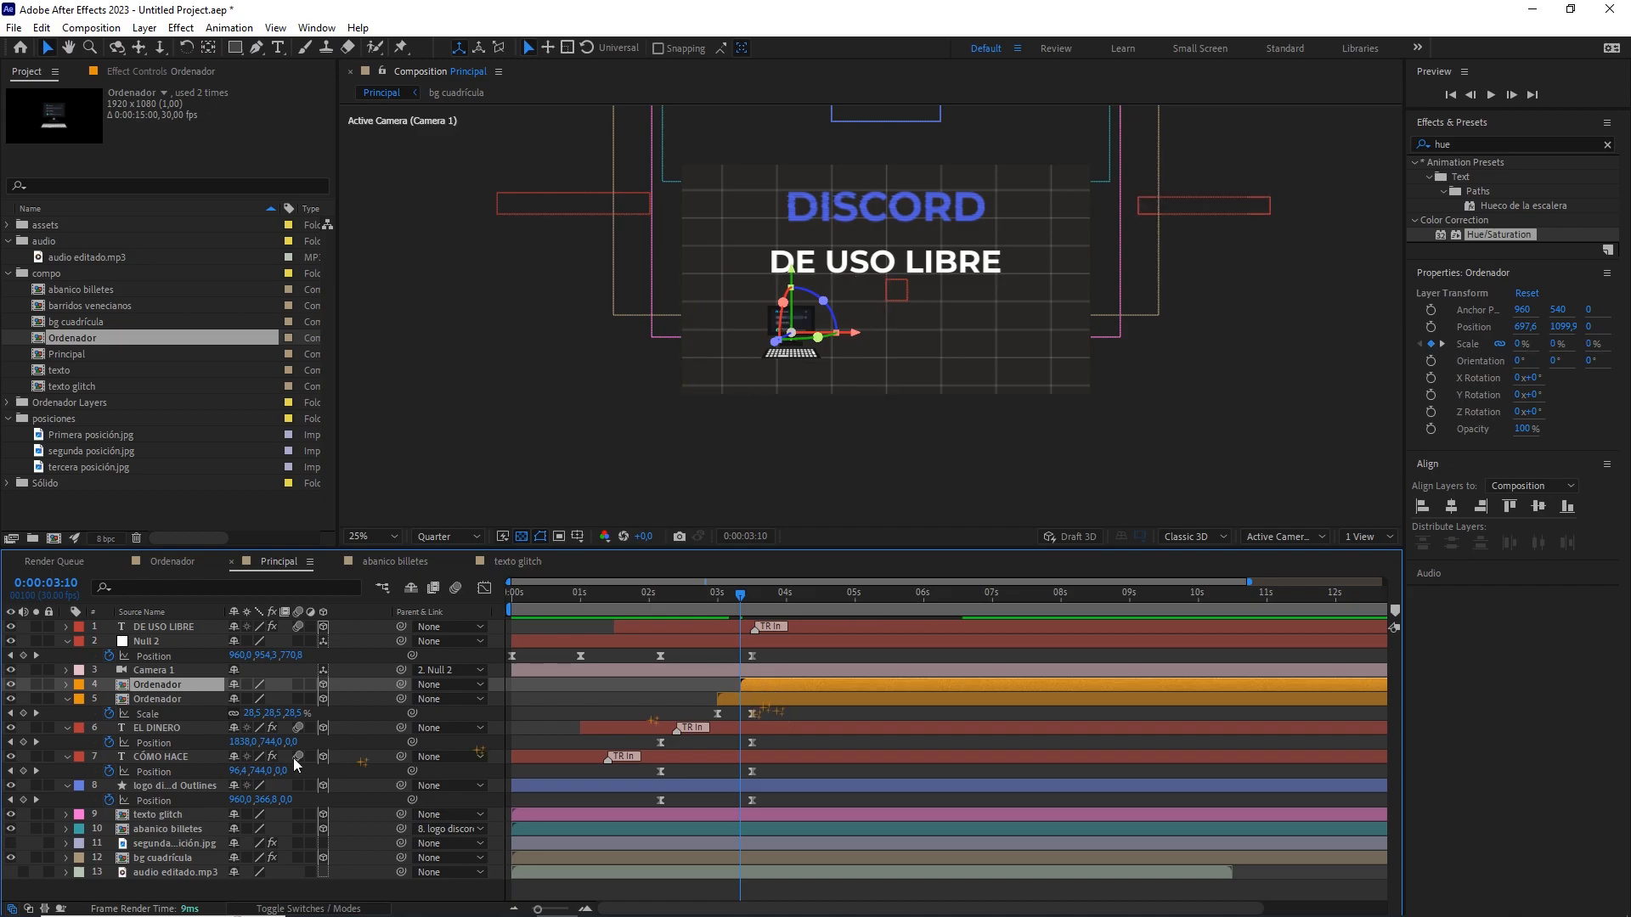
Show the segunda posición.jpg reference layer again, keeping the playhead at 0:00:03:10.
click(11, 844)
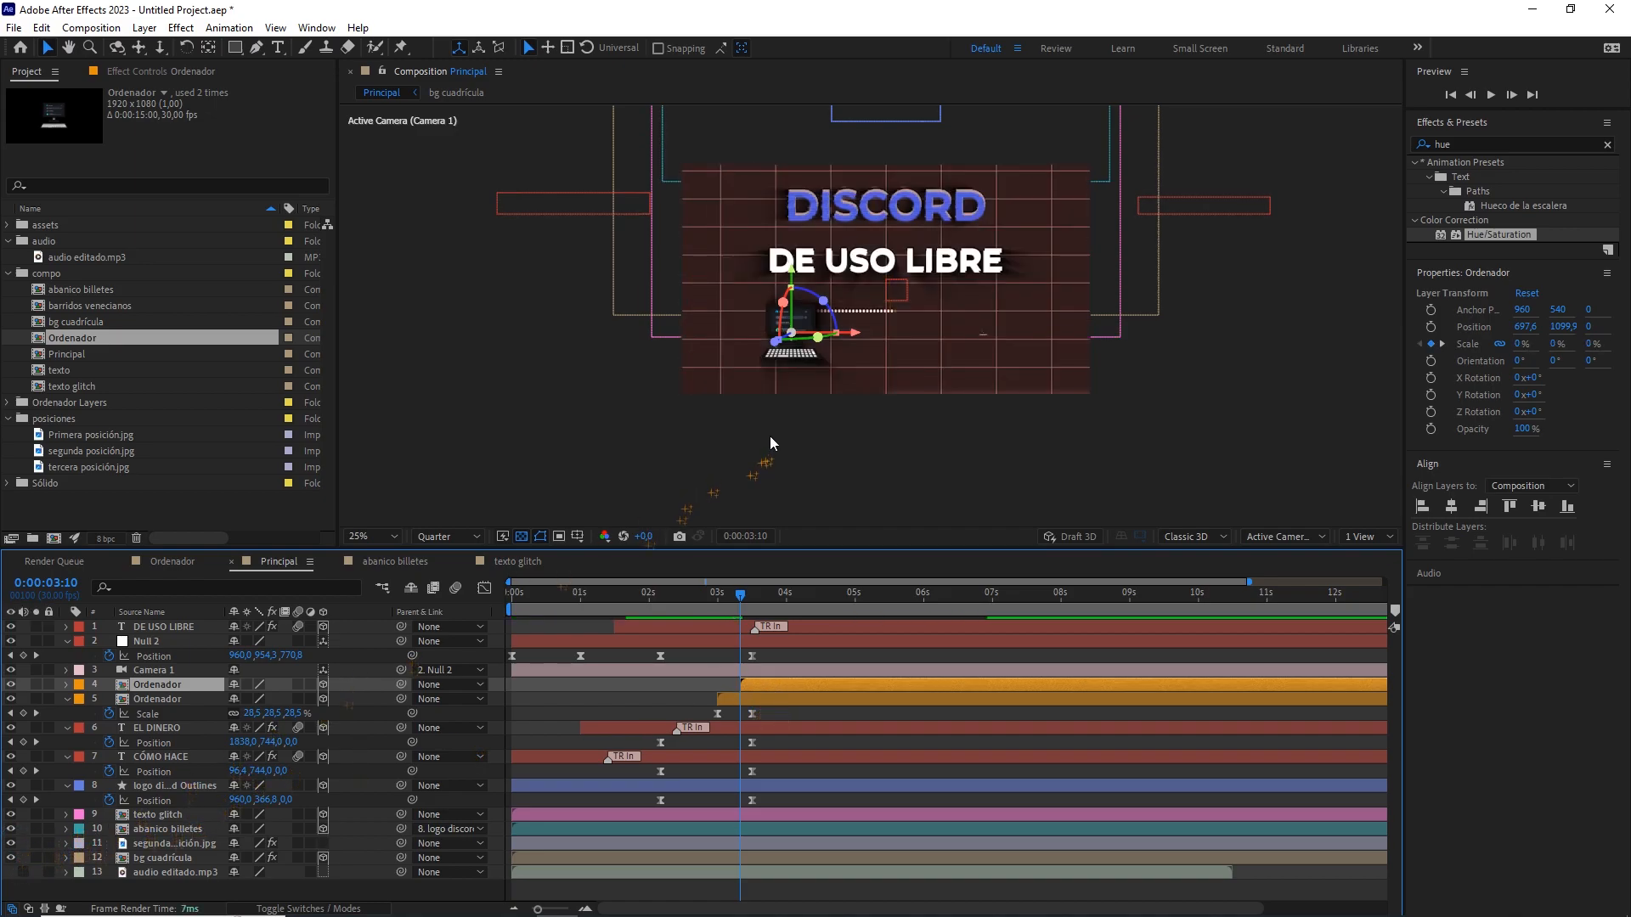
mouse_move(772, 595)
mouse_down()
mouse_move(799, 596)
mouse_move(741, 596)
mouse_up()
Try to move the duplicated Ordenador layer along its X axis at 0:00:03:10.
drag(856, 333, 902, 344)
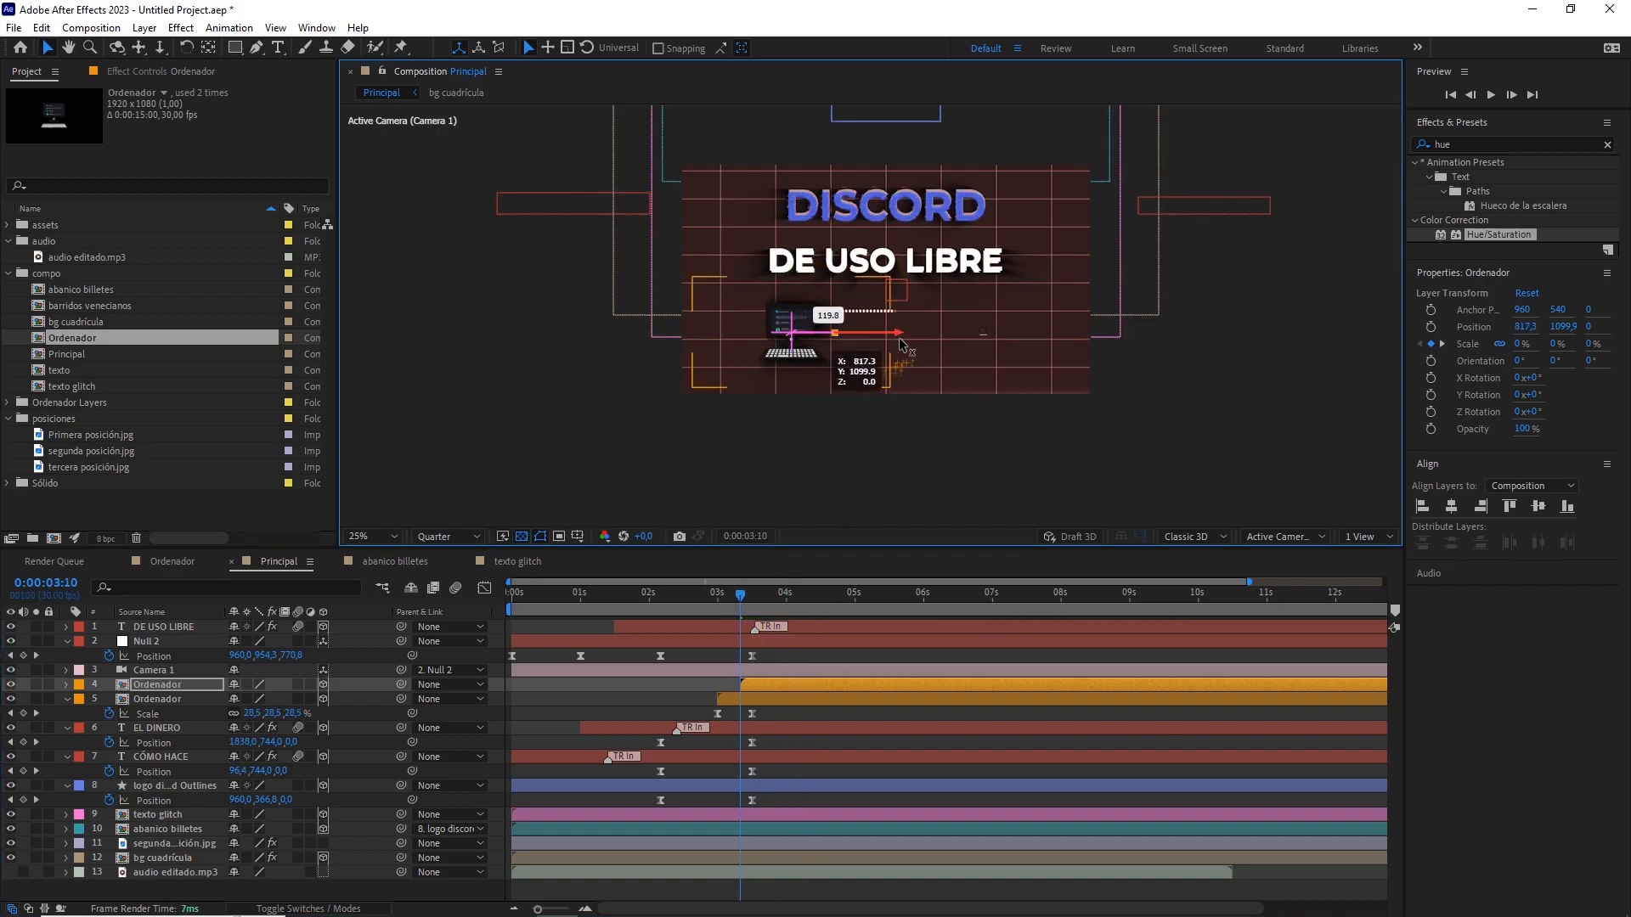
scroll(870, 312, up, 2)
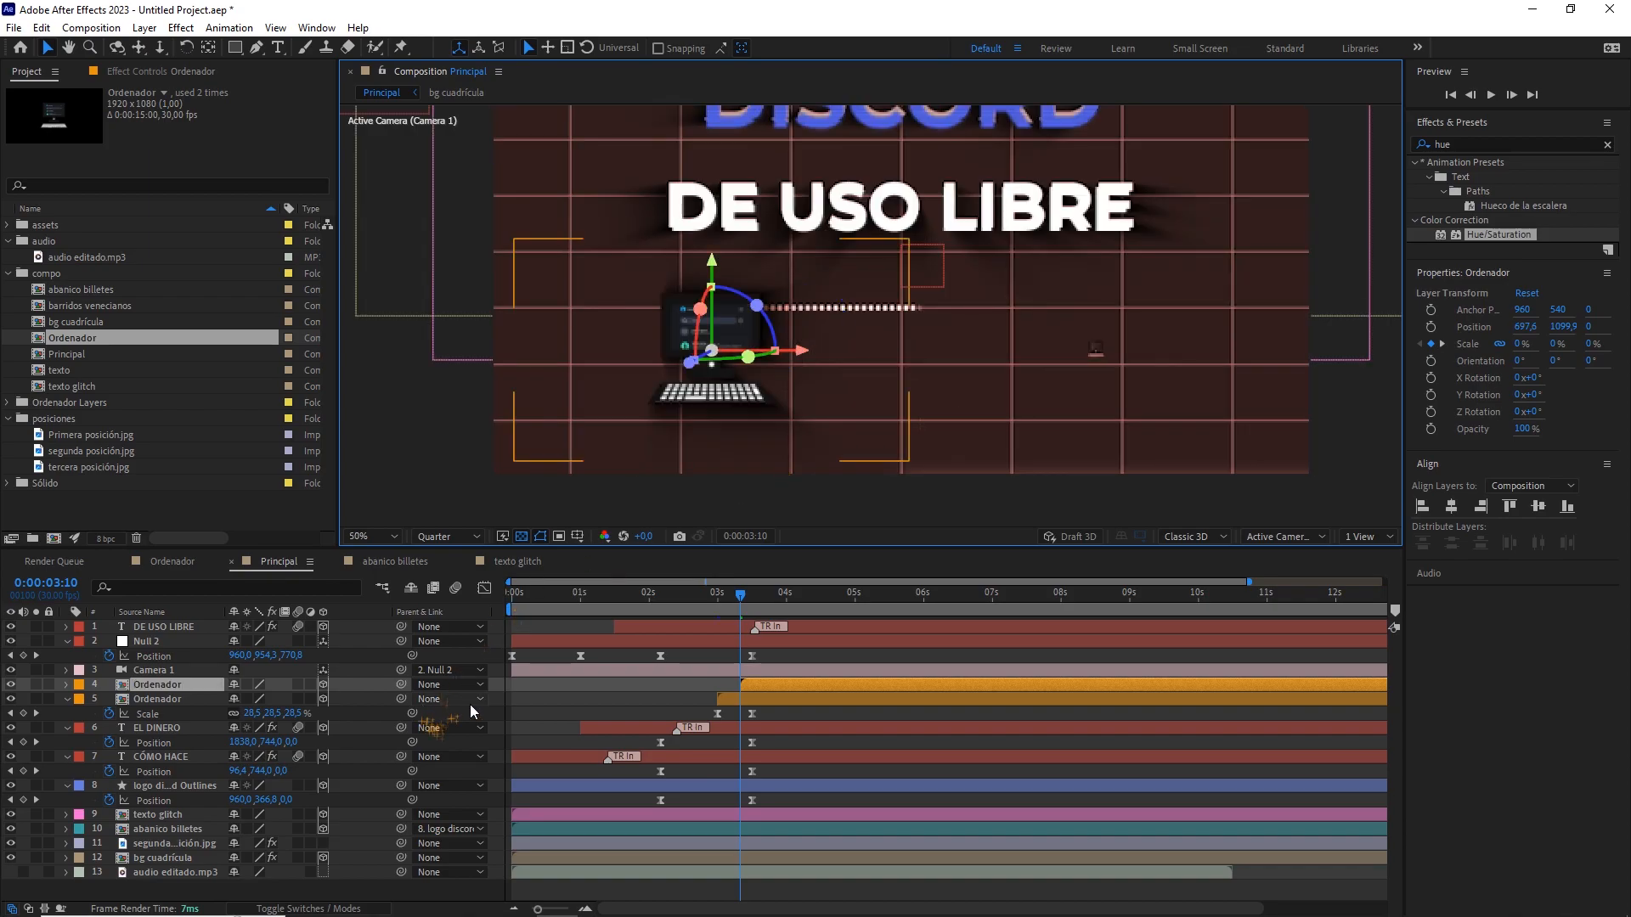
click(516, 696)
click(168, 686)
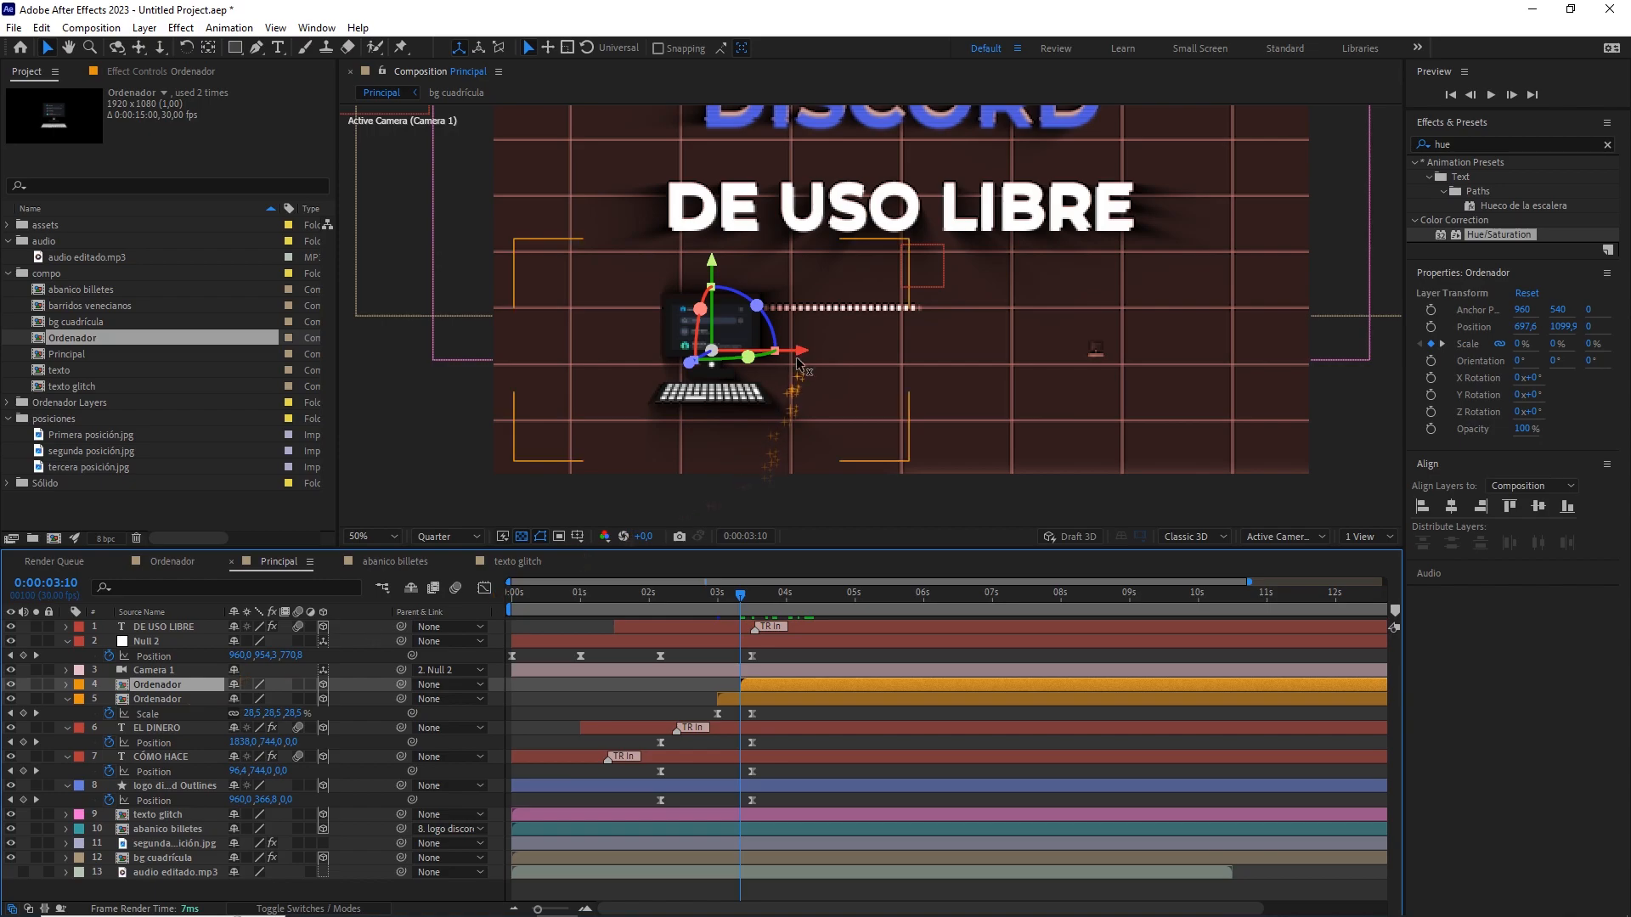
drag(845, 351, 847, 351)
key(ctrl+z)
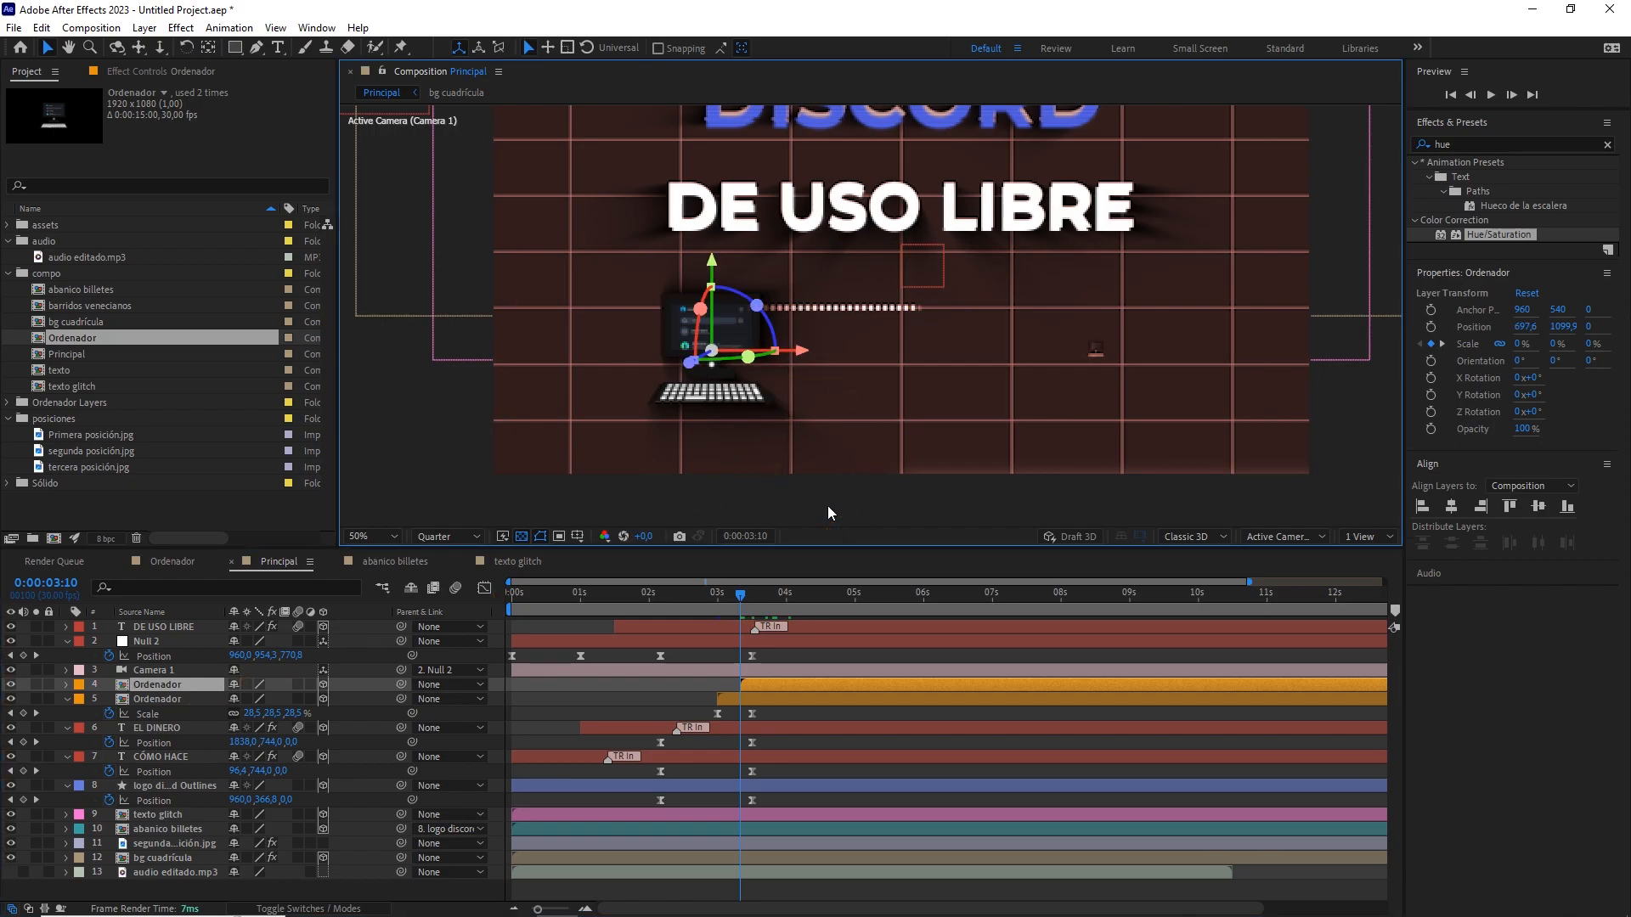
At 0:00:04:04, move the duplicated computer along X to about 1214 and turn on the Title/Action Safe overlay.
drag(741, 595, 797, 598)
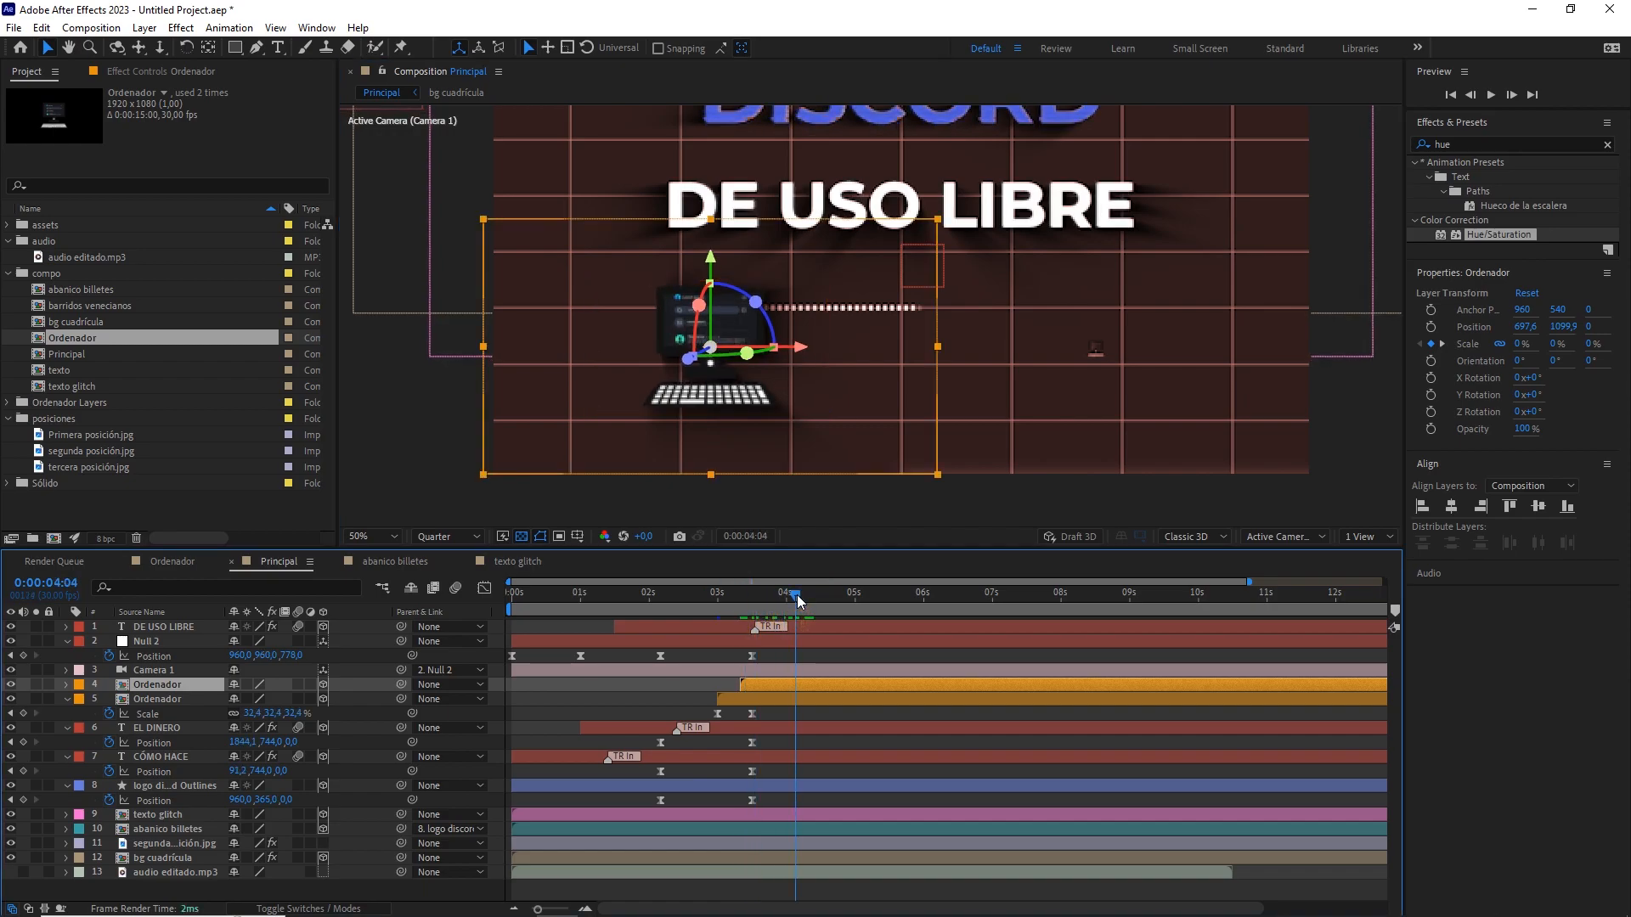
drag(818, 348, 1183, 375)
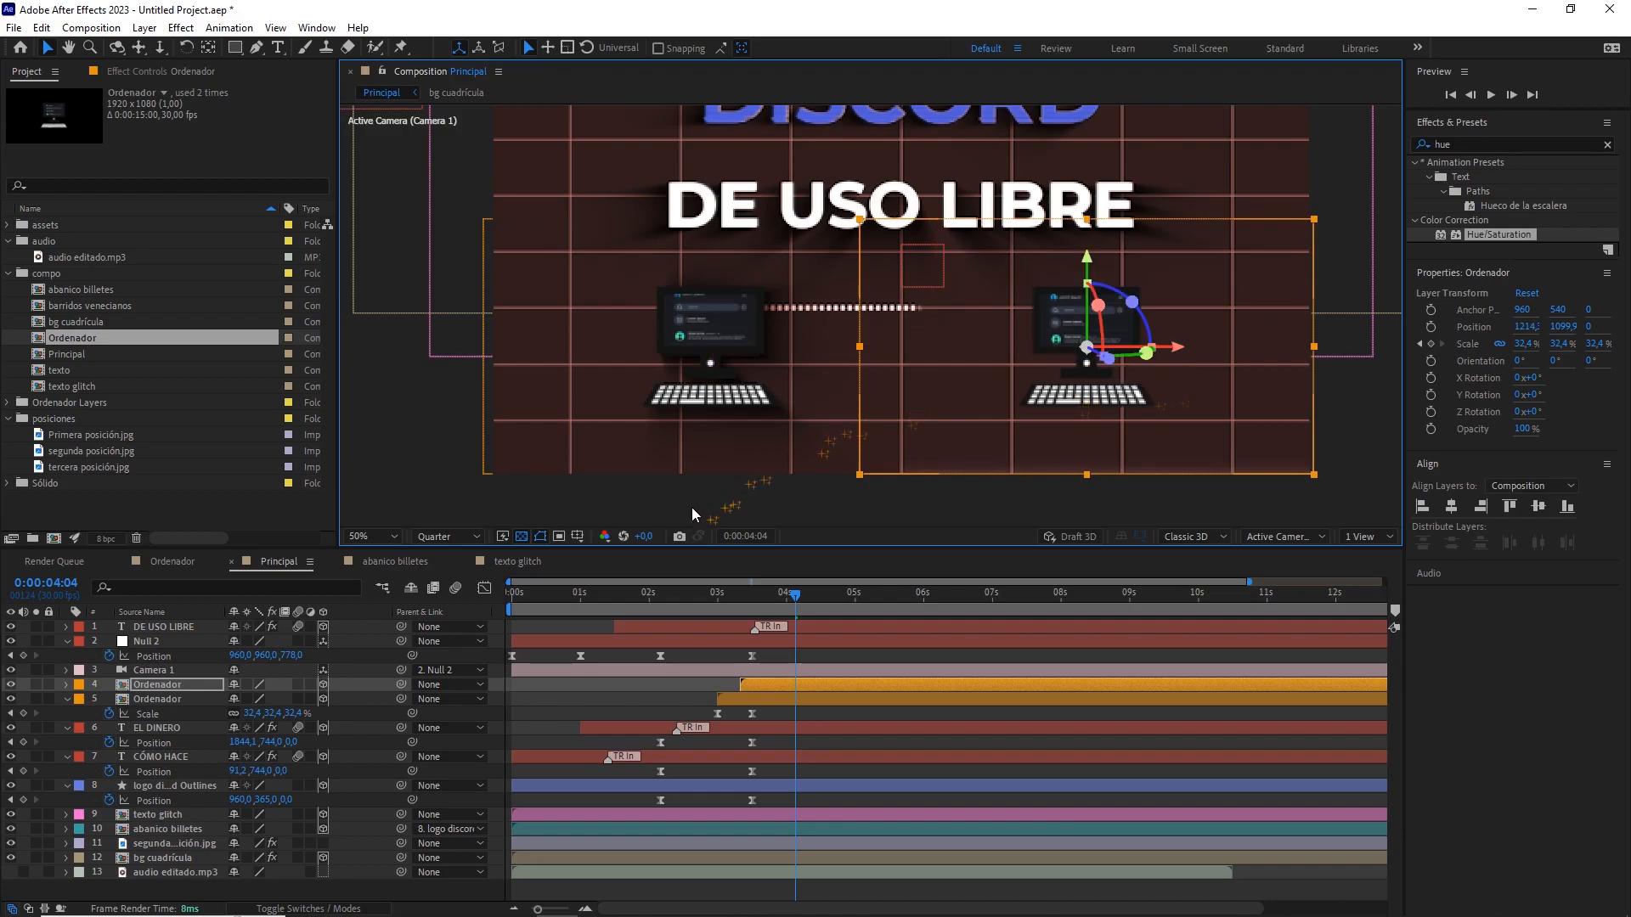
click(577, 536)
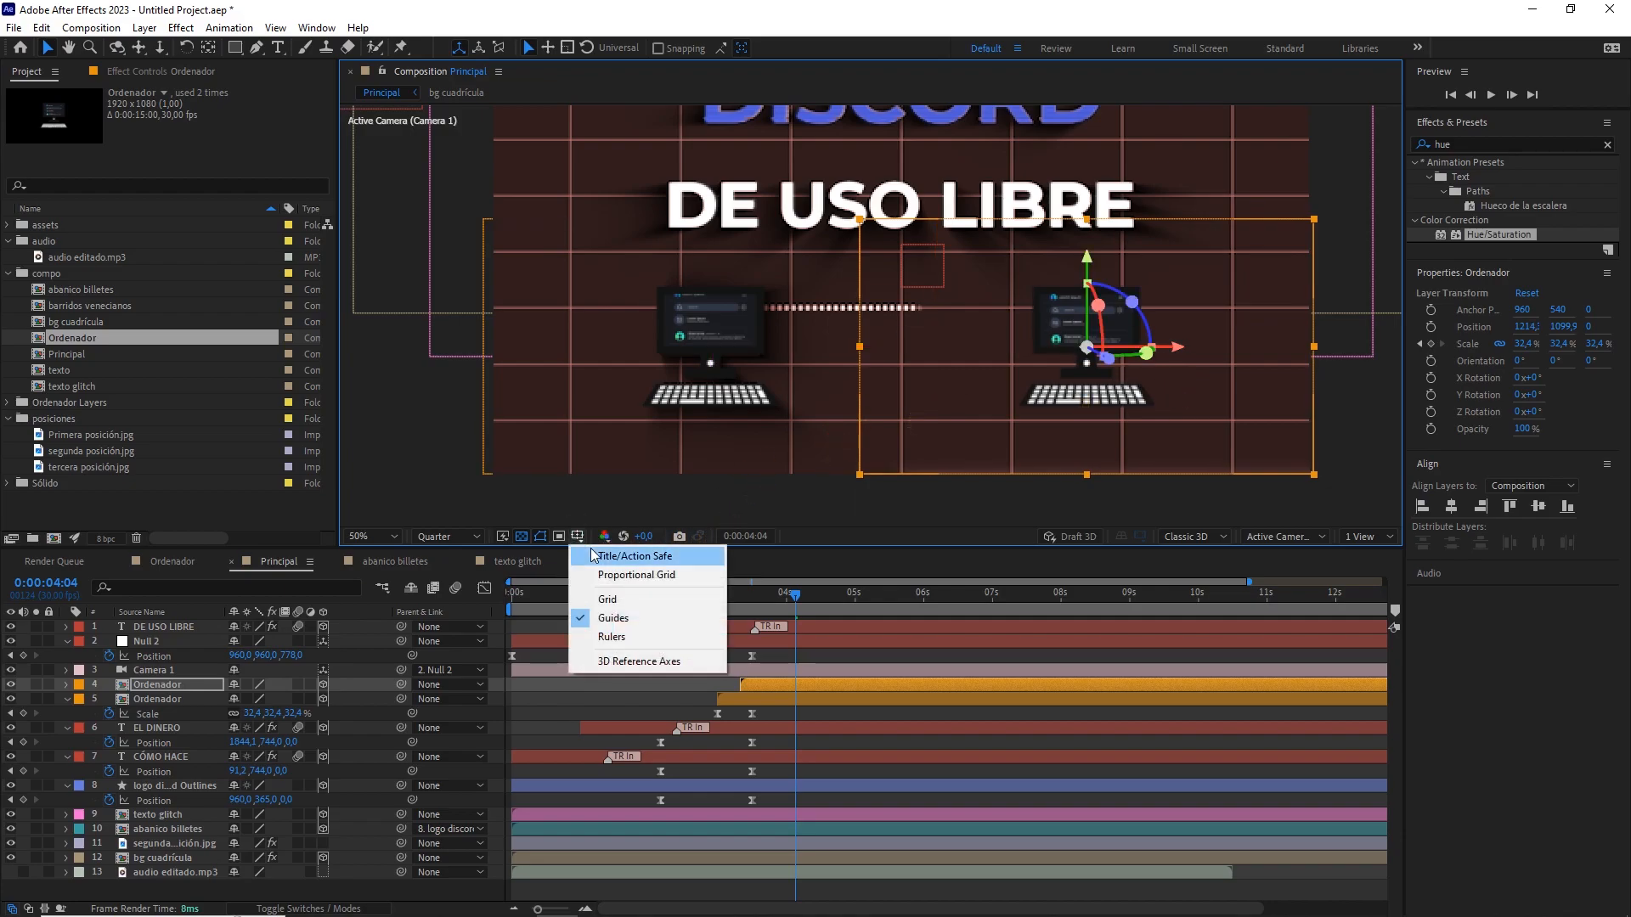
click(643, 561)
Compare both computers against the safe-area lines and nudge the duplicated one along X to about 1221.
scroll(1129, 310, up, 2)
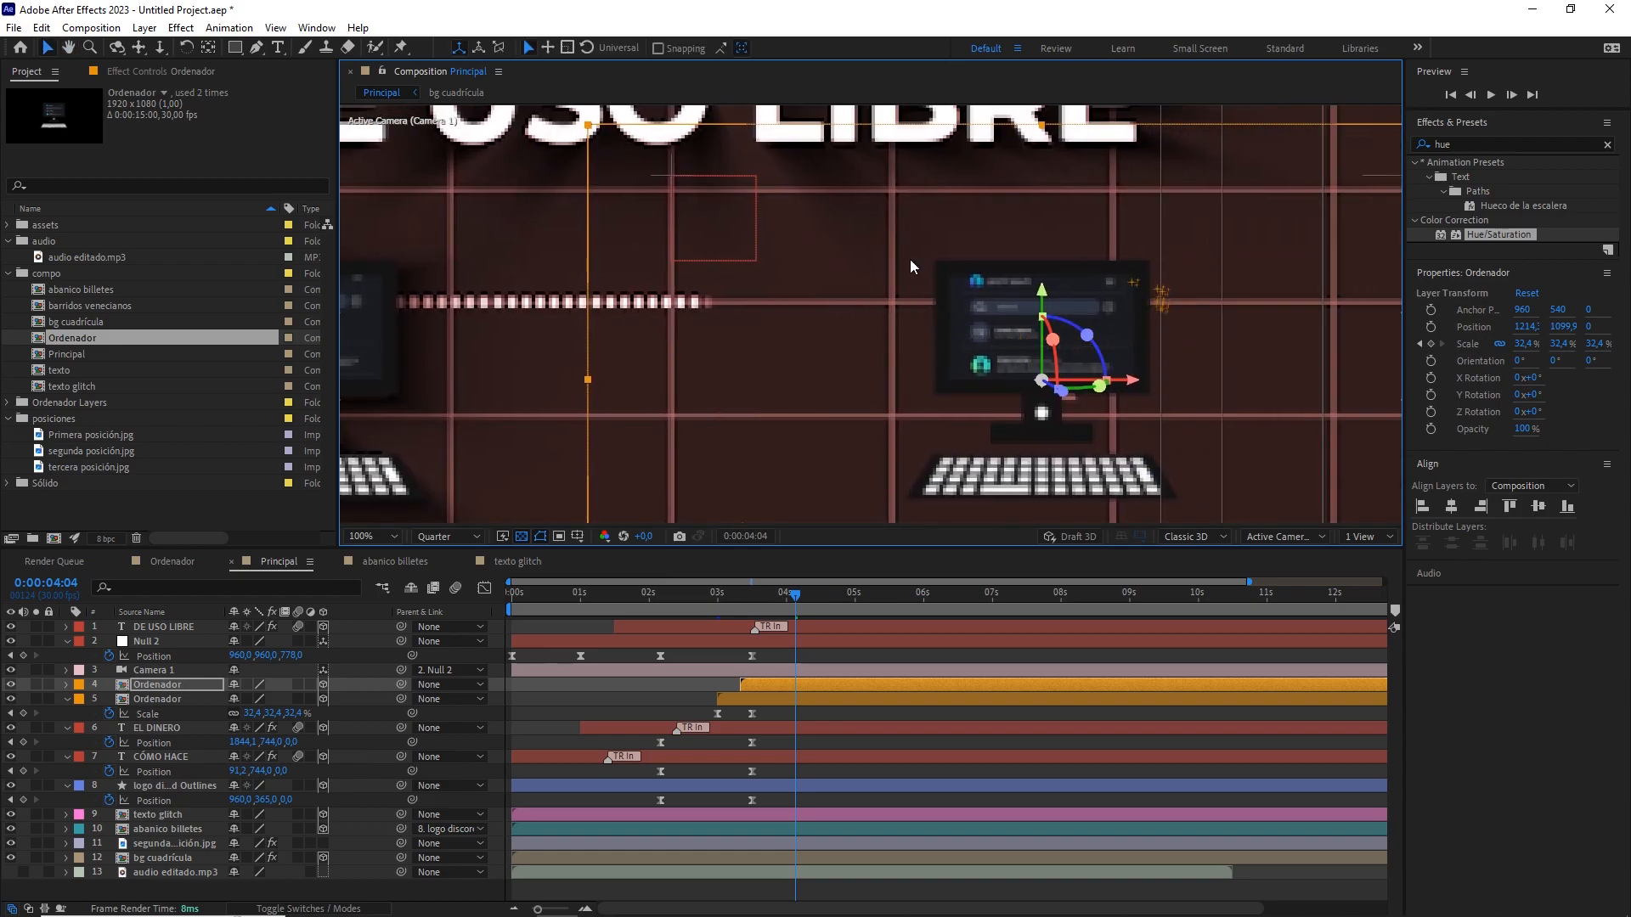
drag(630, 321, 1008, 334)
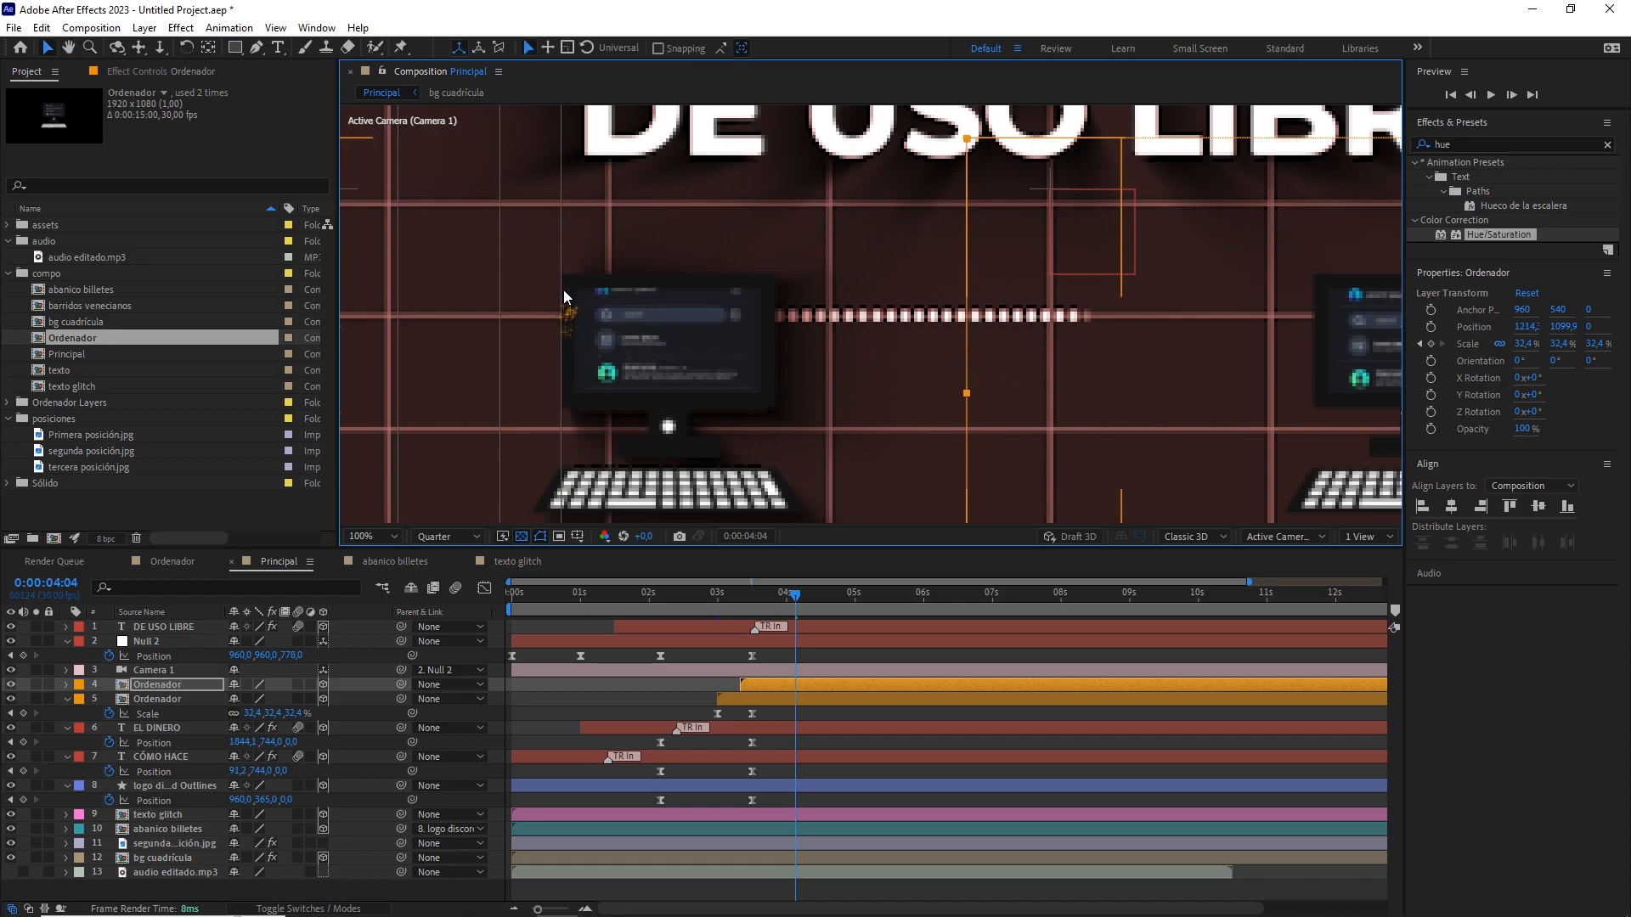
drag(1029, 288, 562, 273)
key(v)
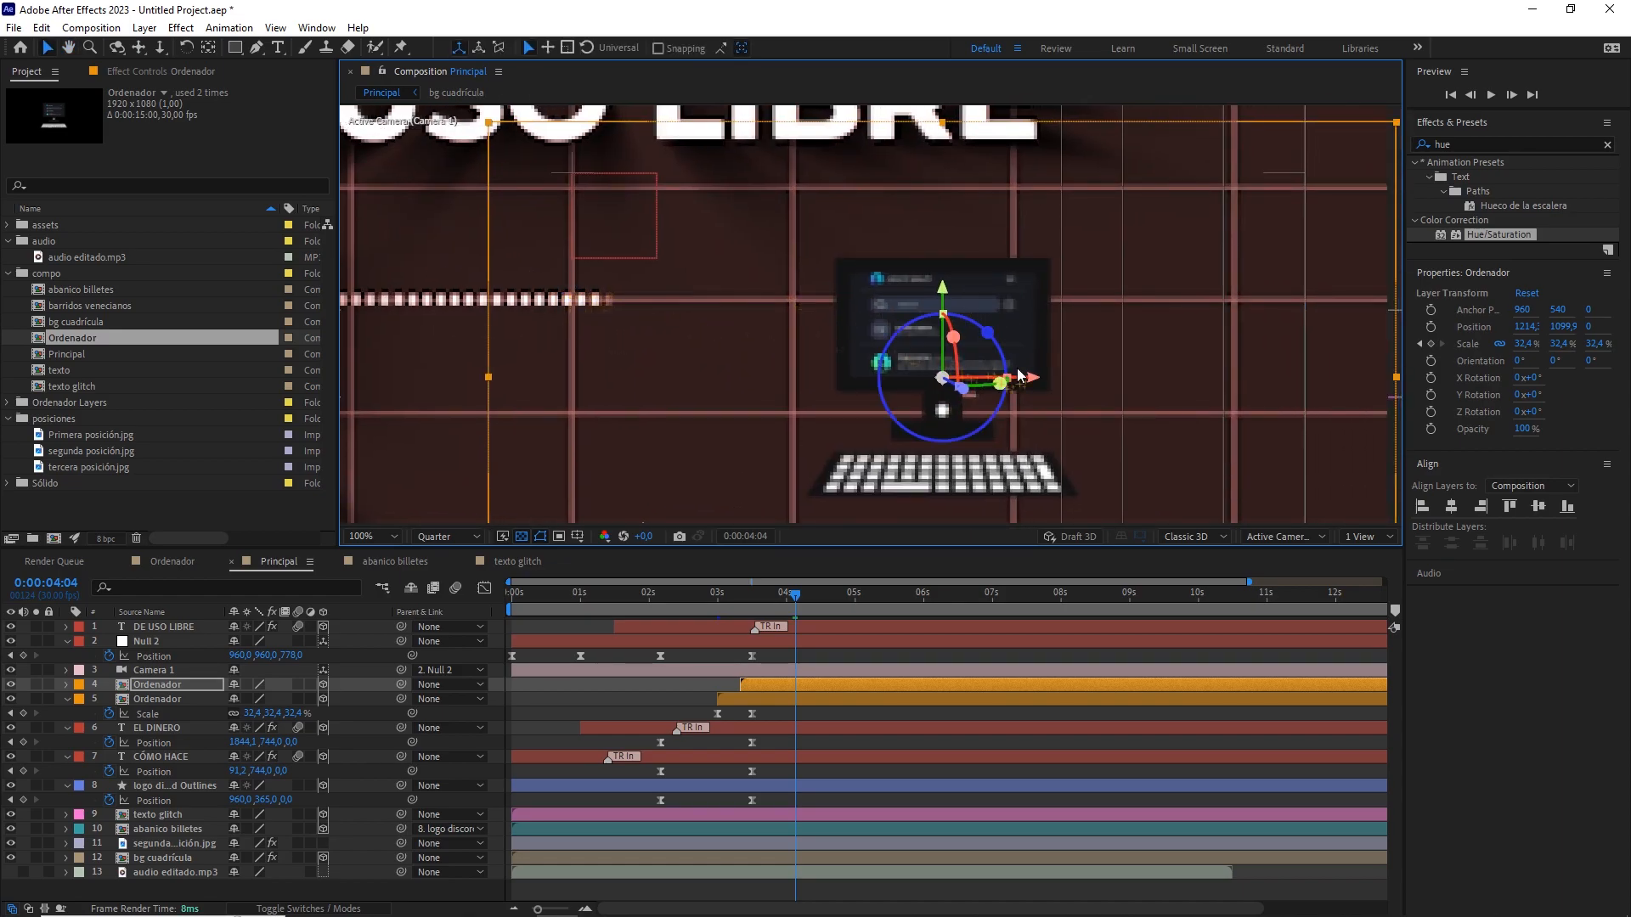
drag(1035, 380, 1042, 382)
scroll(1103, 313, down, 1)
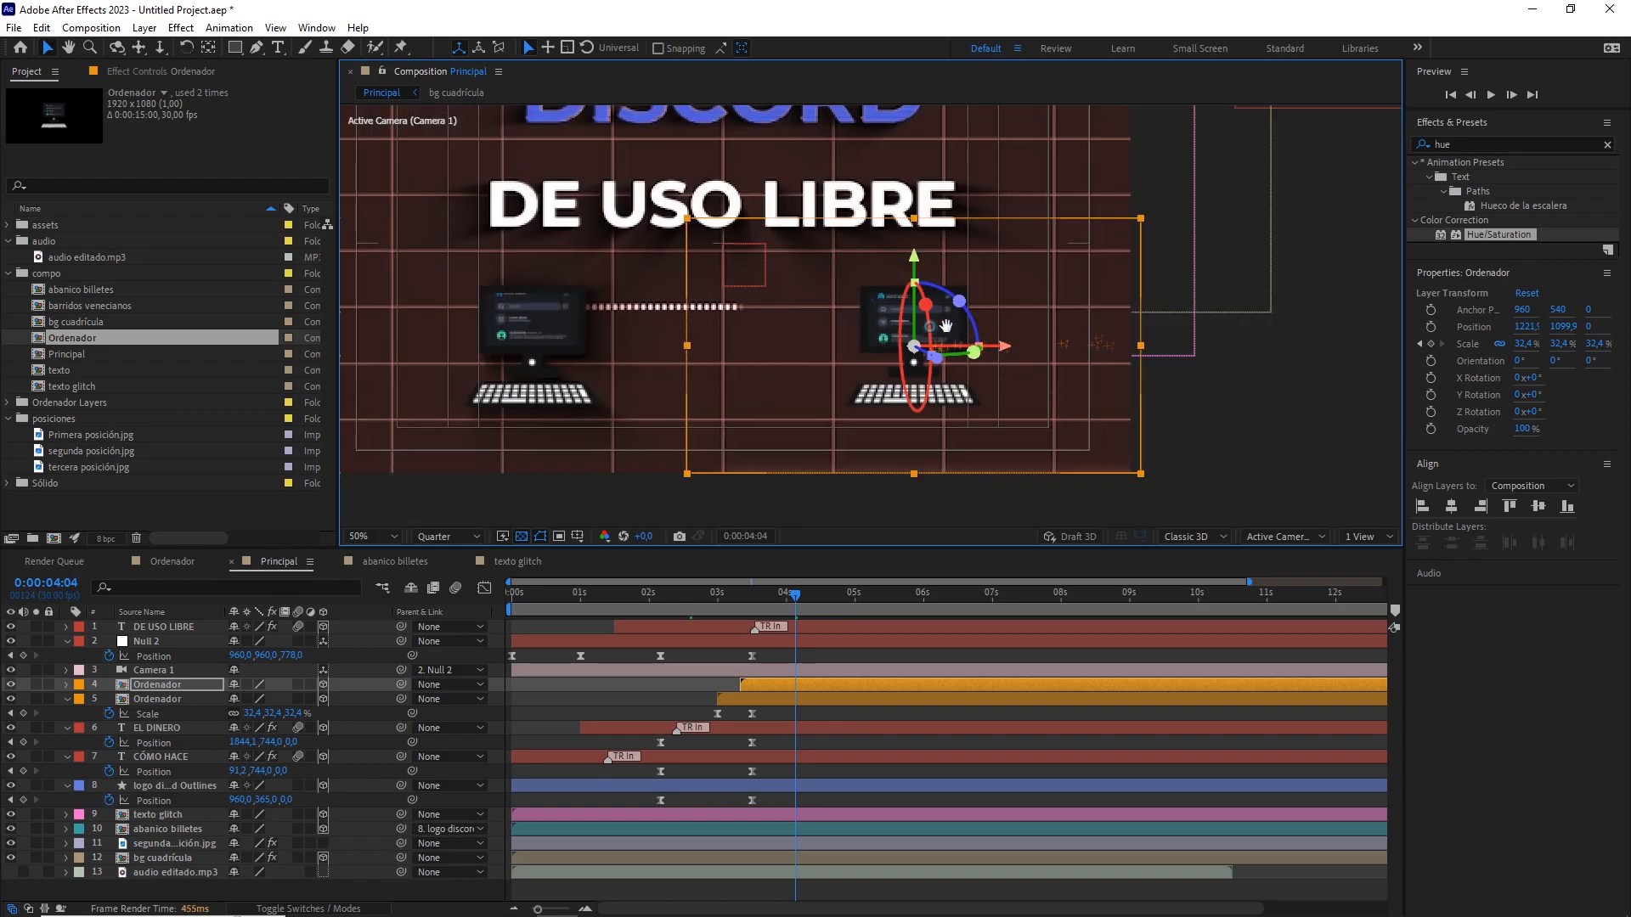
Hide the segunda posición.jpg reference layer and preview both computers' entrances from about 0:00:02:07.
click(735, 595)
drag(729, 598, 725, 595)
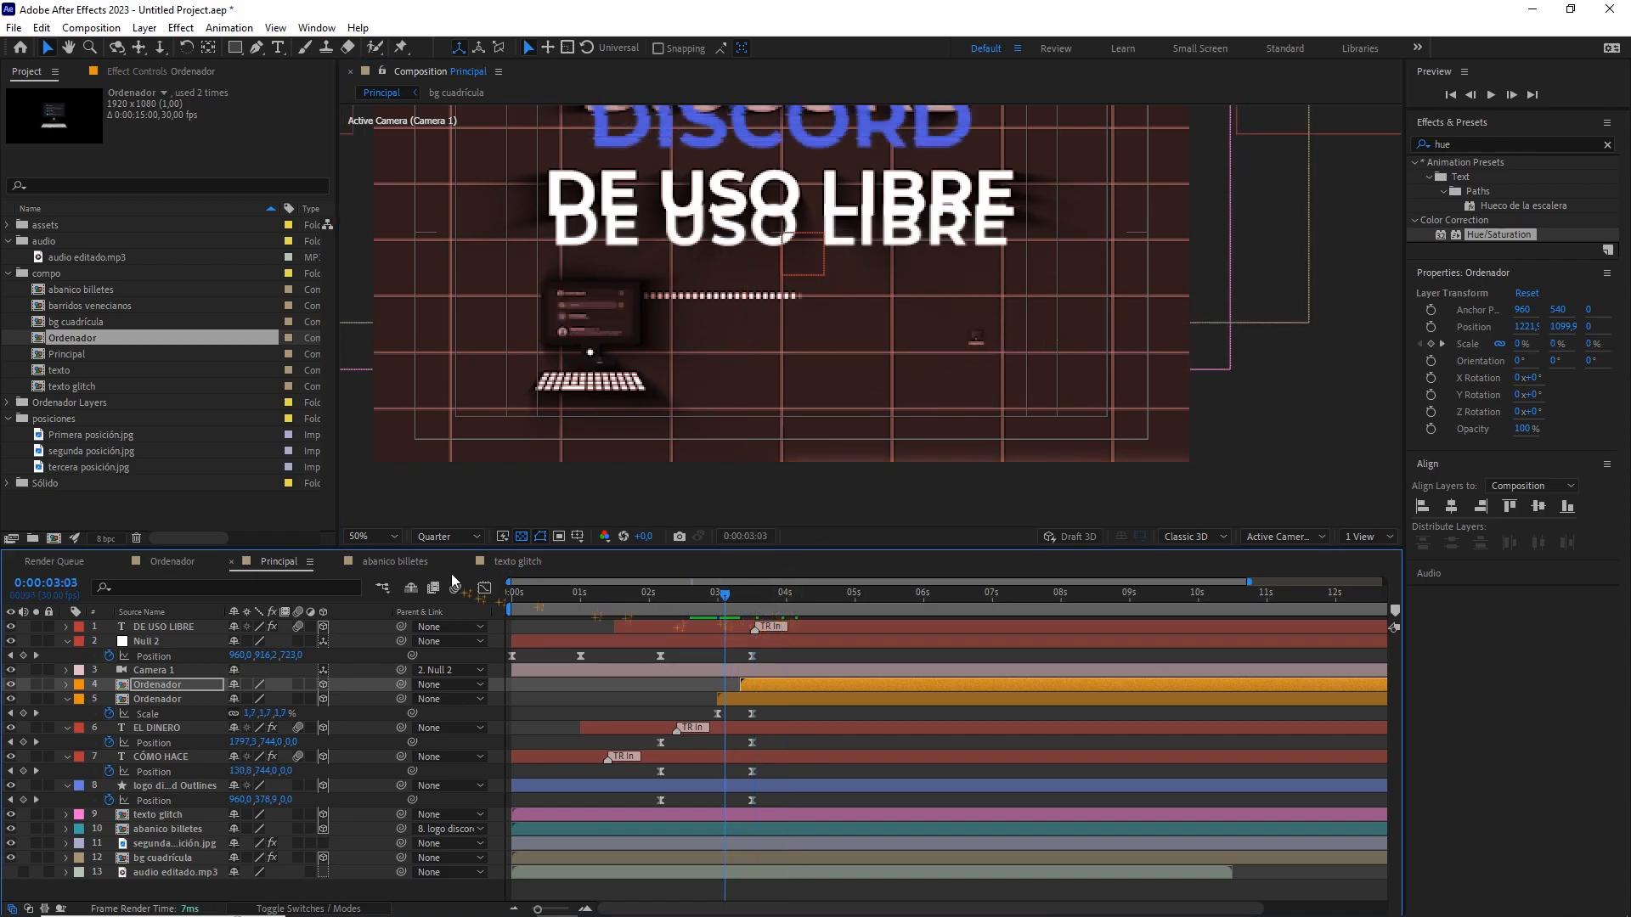
click(146, 841)
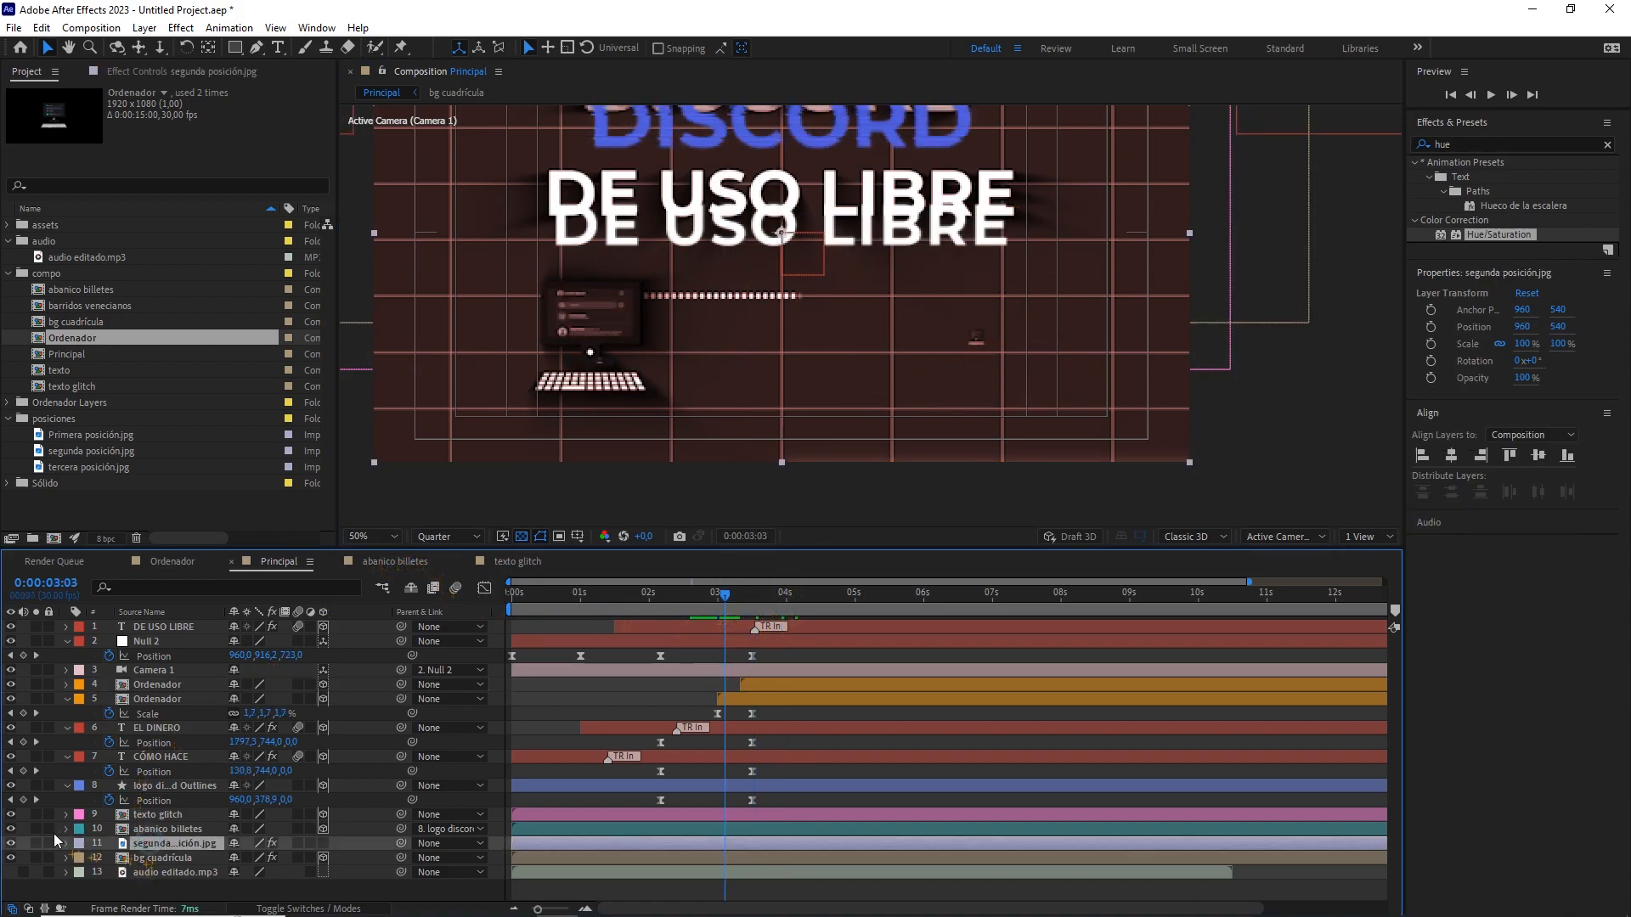
click(11, 844)
scroll(850, 399, down, 2)
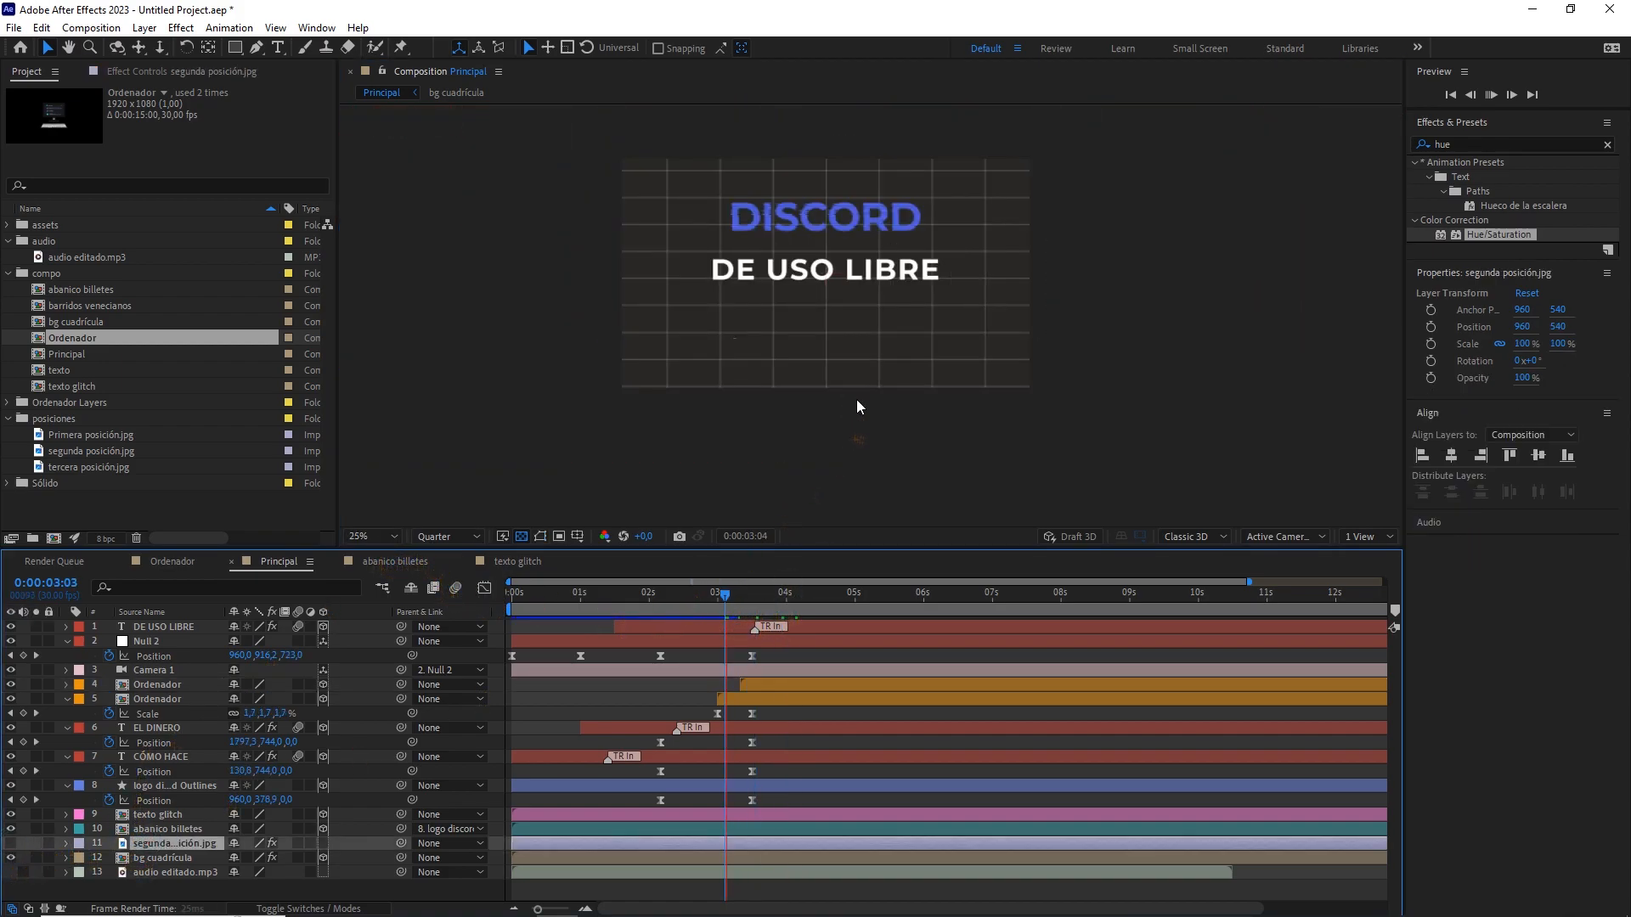
drag(771, 592, 665, 598)
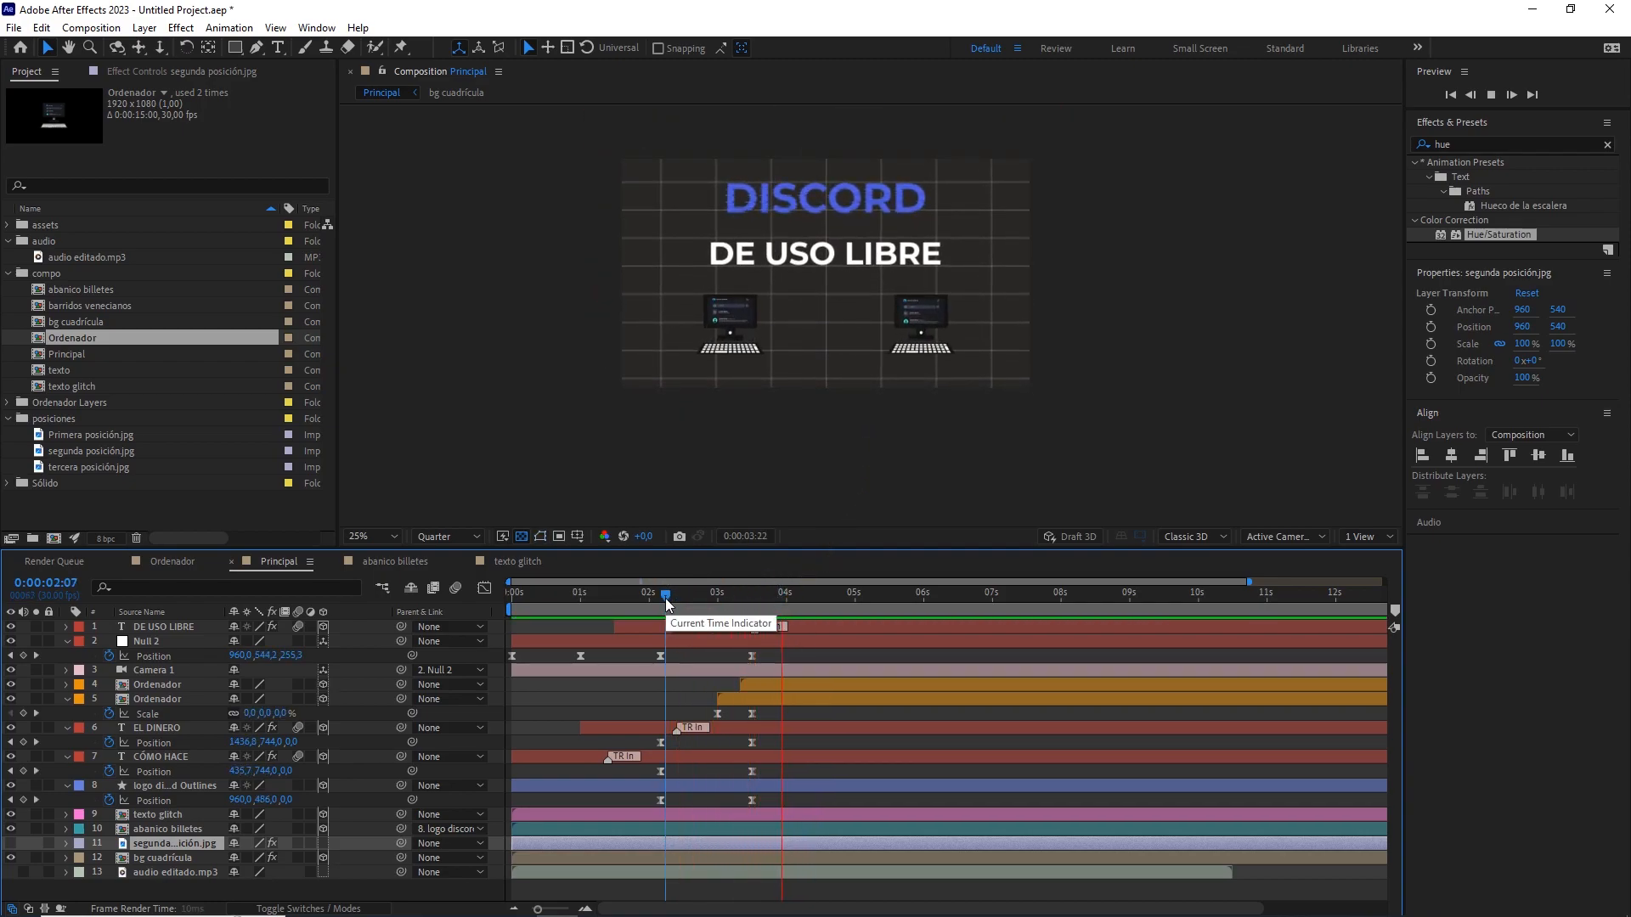
Preview the scene from the start, then park the playhead at 0:00:05:02 with no layer selected.
drag(665, 598, 510, 586)
key(space)
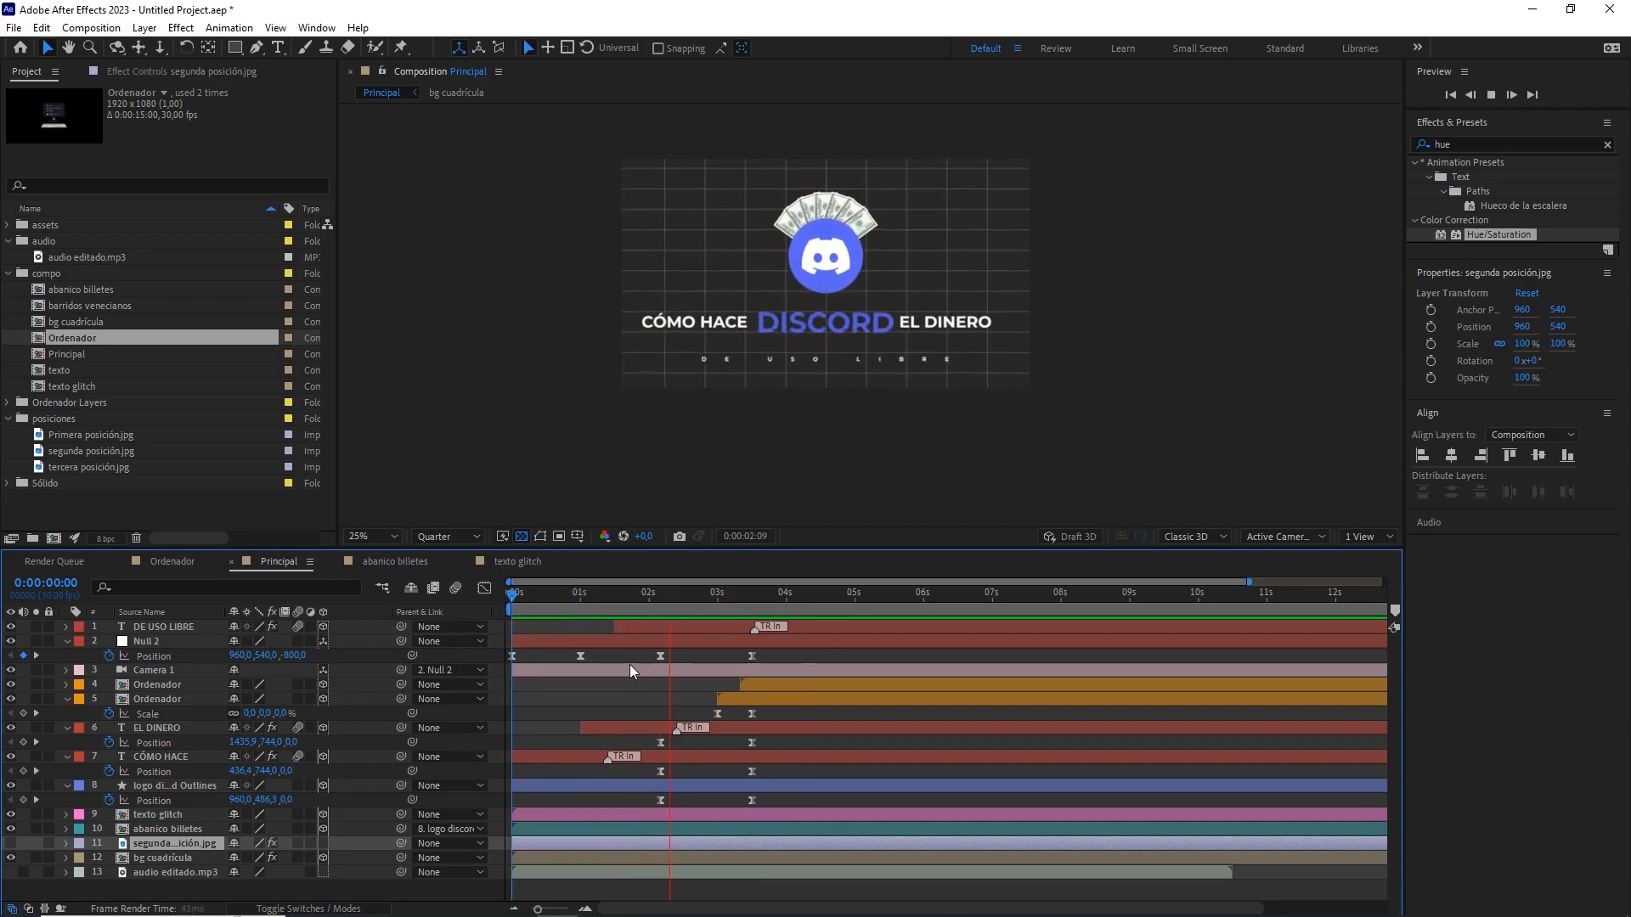
key(space)
drag(788, 598, 859, 594)
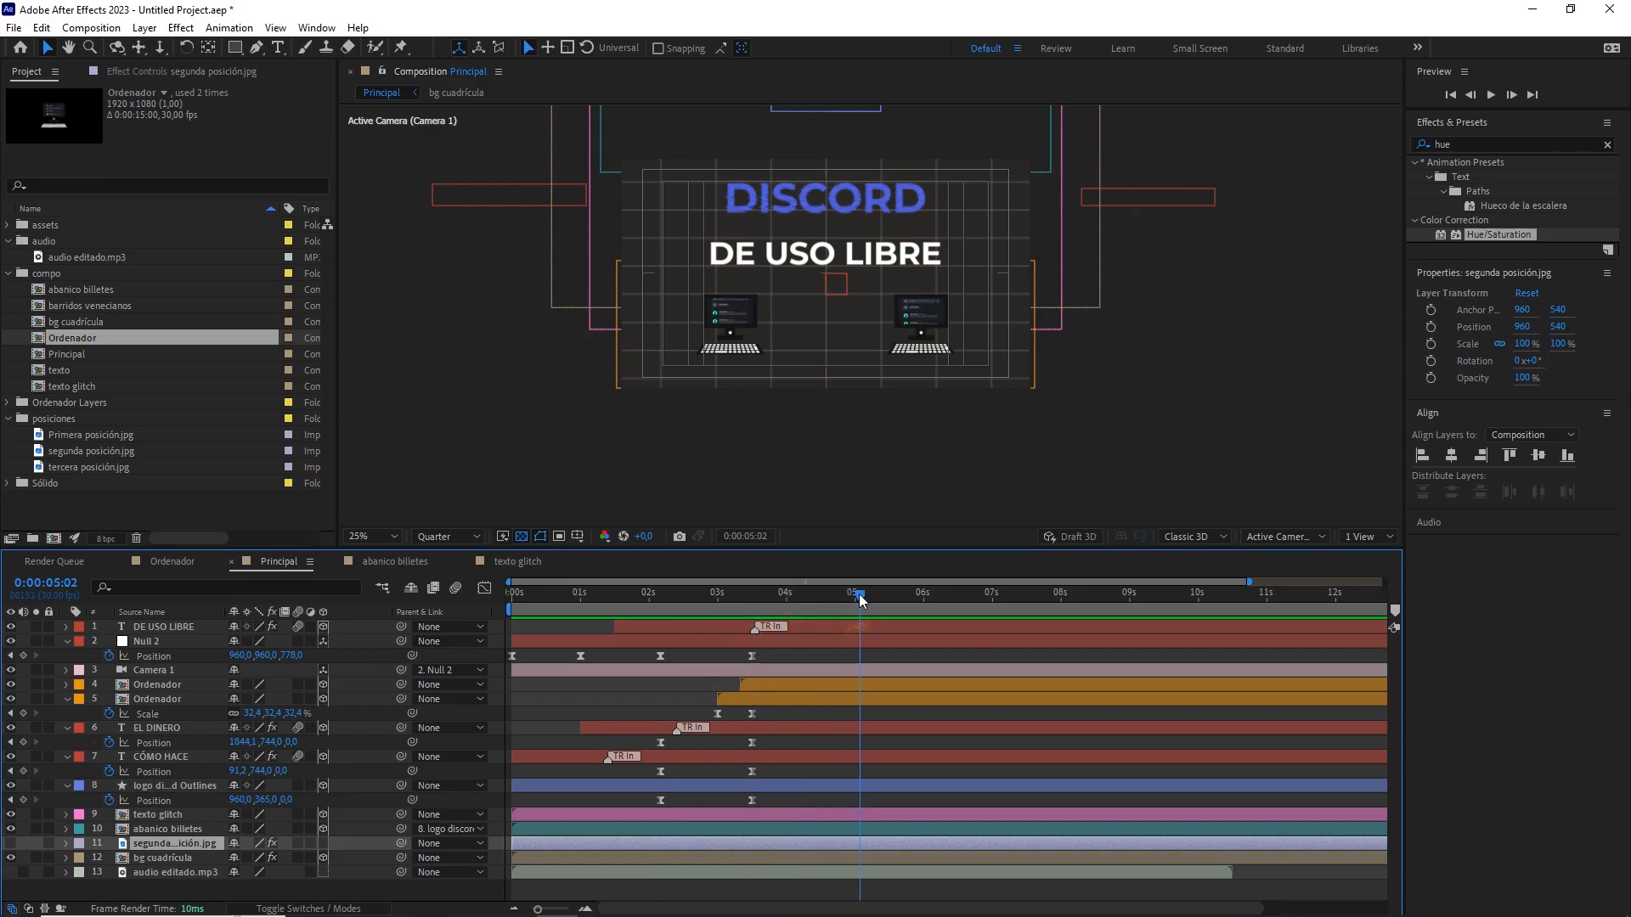
click(792, 659)
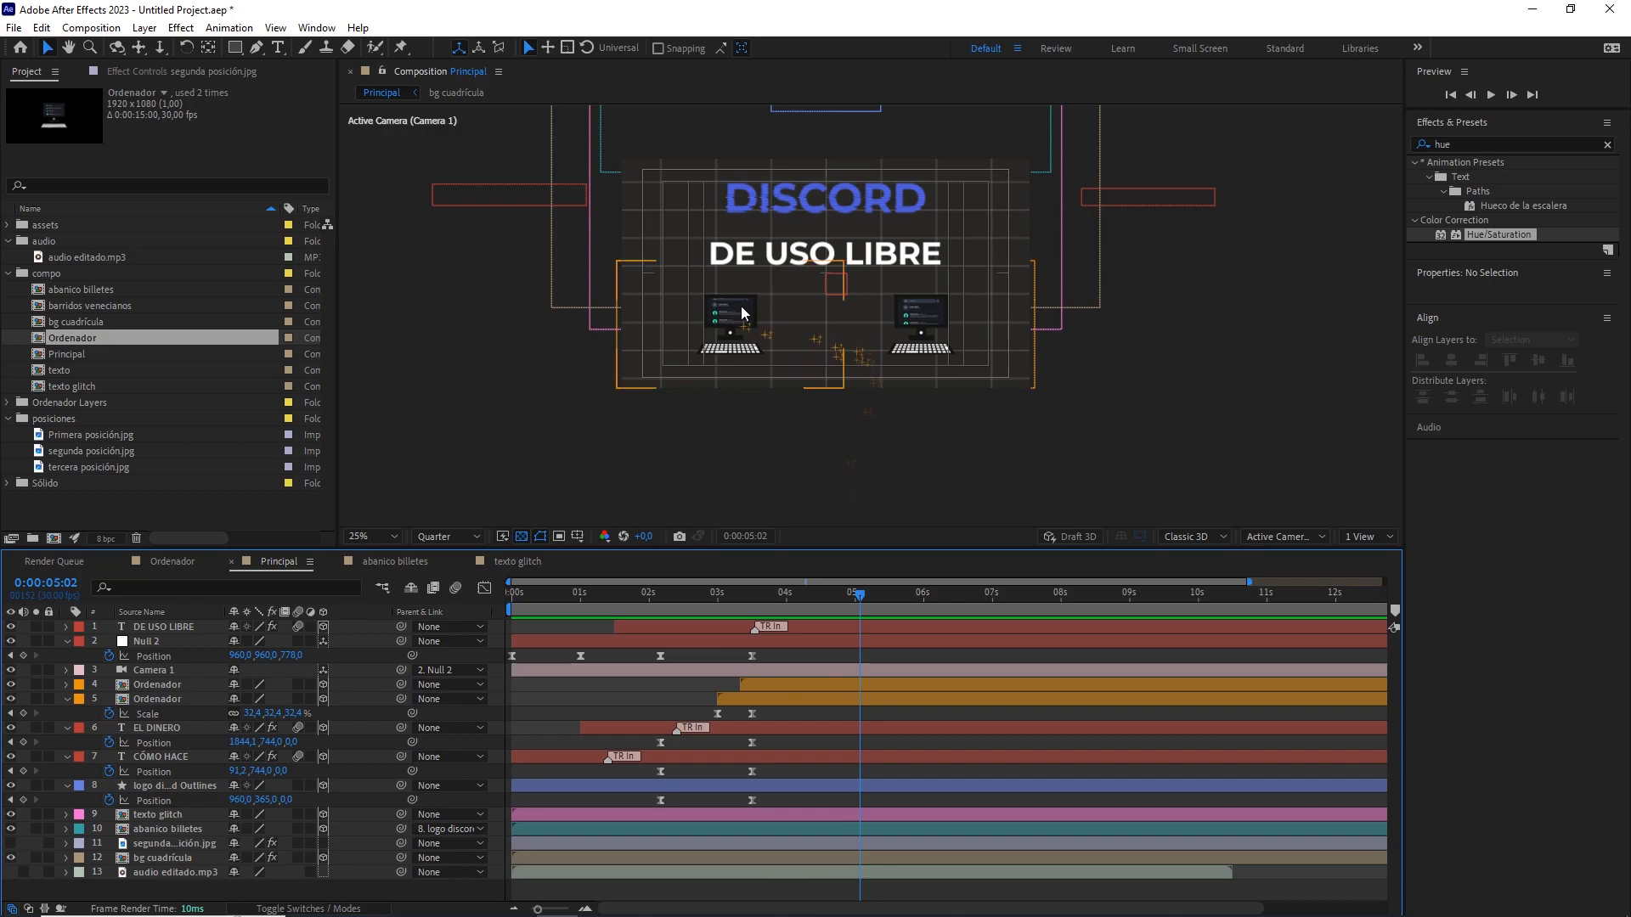
Draw an unfilled rectangle about 934 × 68 px linking the two computer screens, with a white FFFFFF stroke.
key(period)
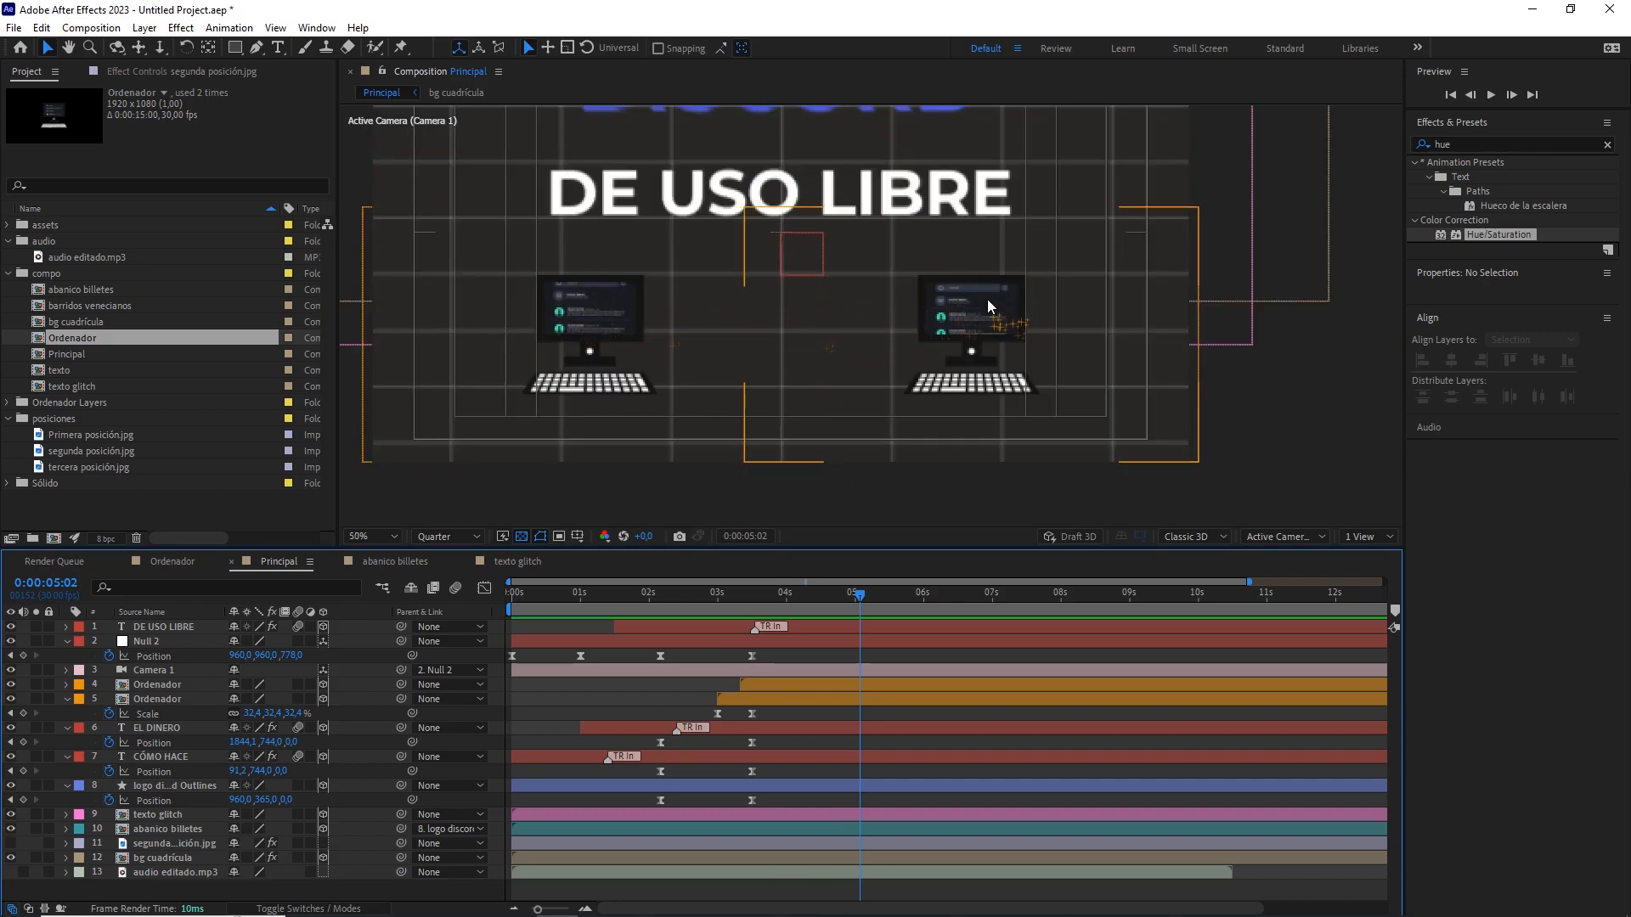
click(234, 48)
drag(242, 58, 267, 59)
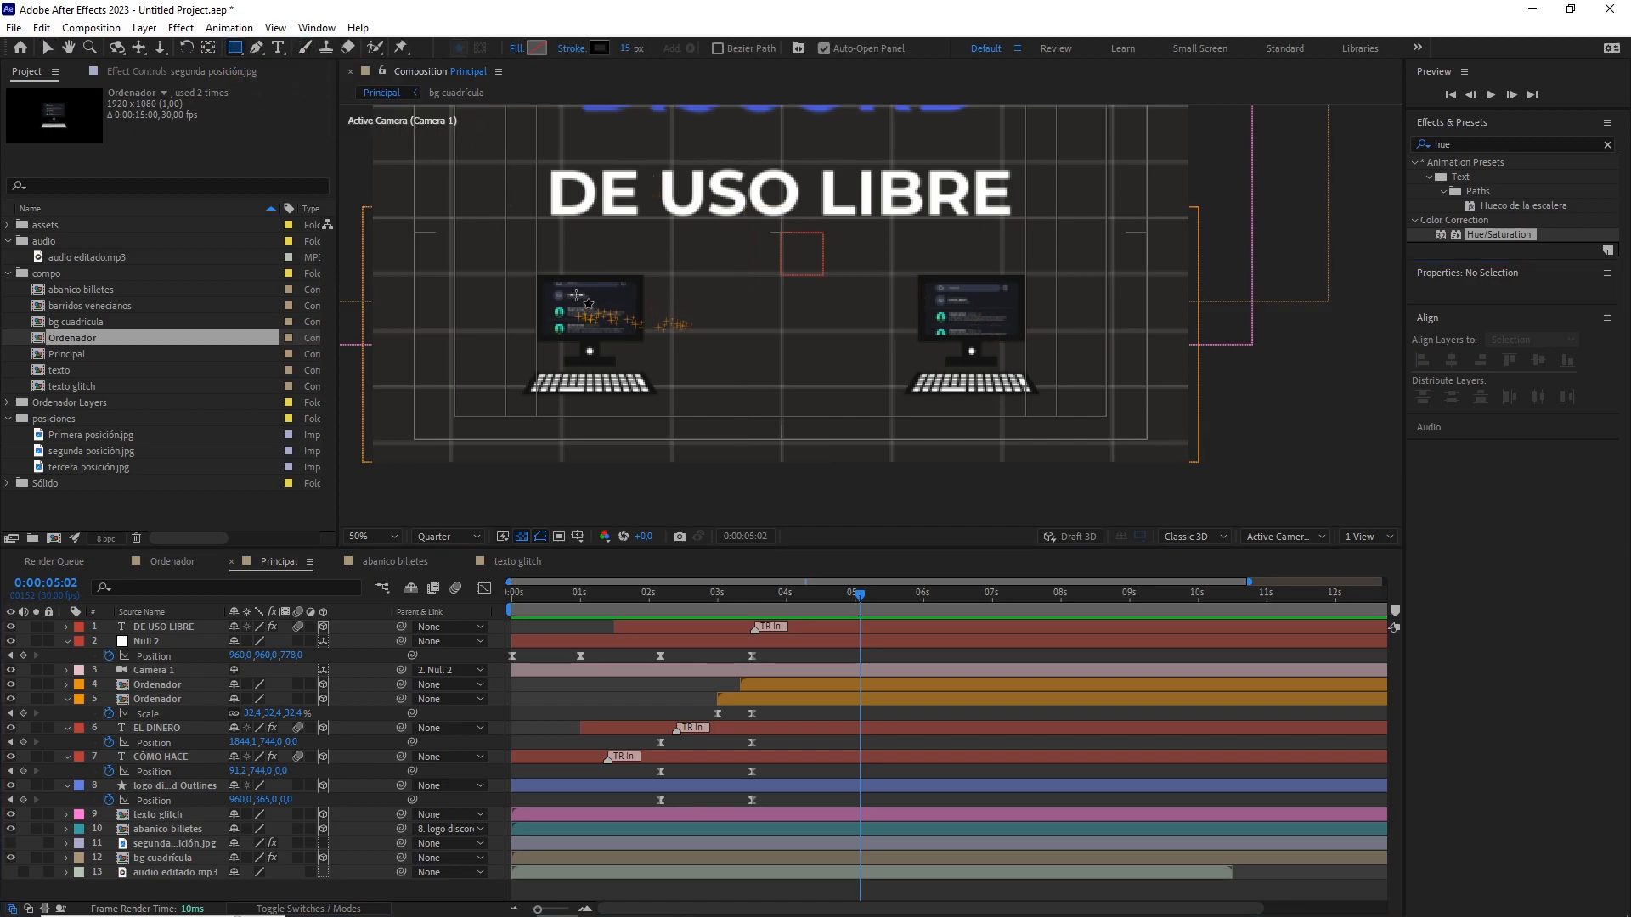
click(951, 327)
drag(975, 324, 982, 325)
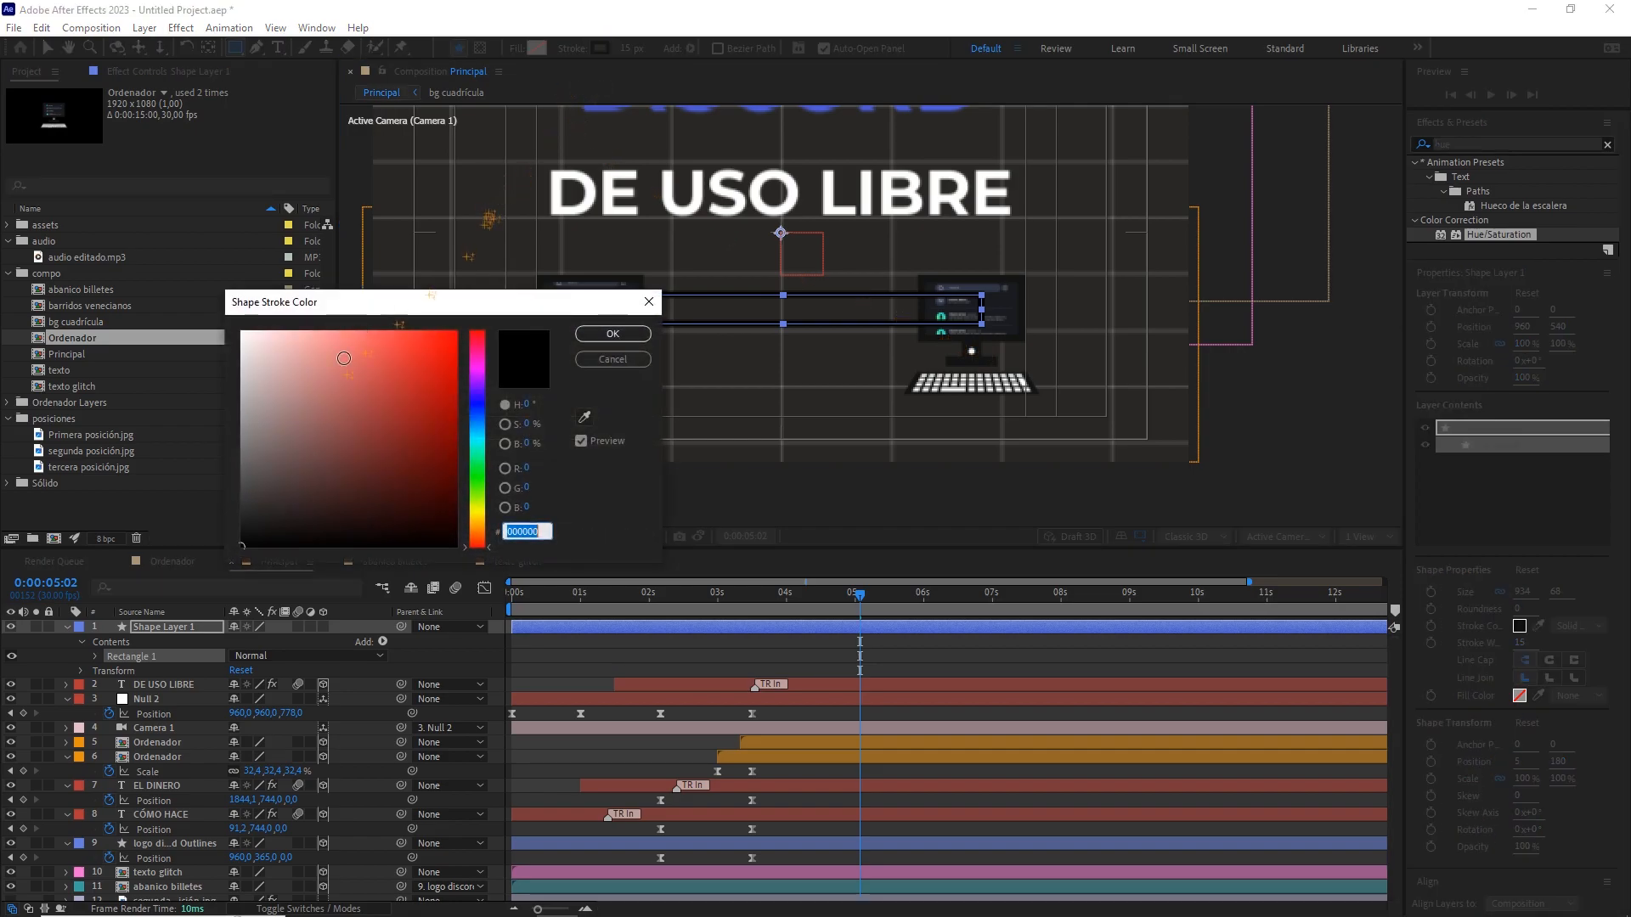
text(FFFFFF)
click(639, 338)
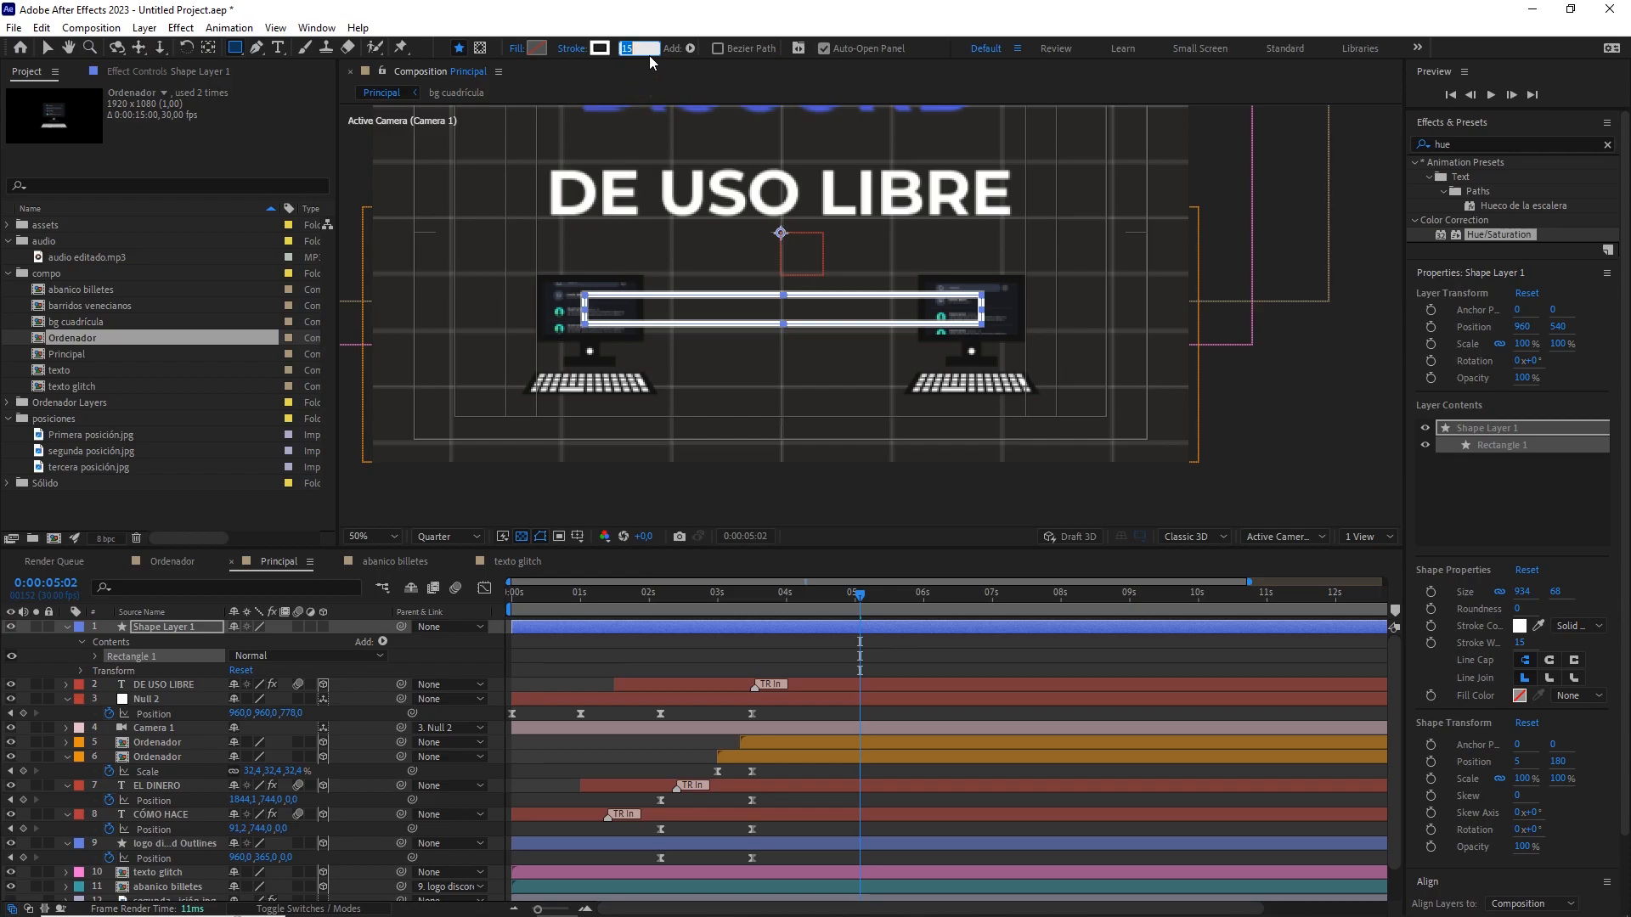
Center the new shape layer's anchor point on the rectangle and rename the layer unión pcs.
double_click(208, 48)
click(187, 631)
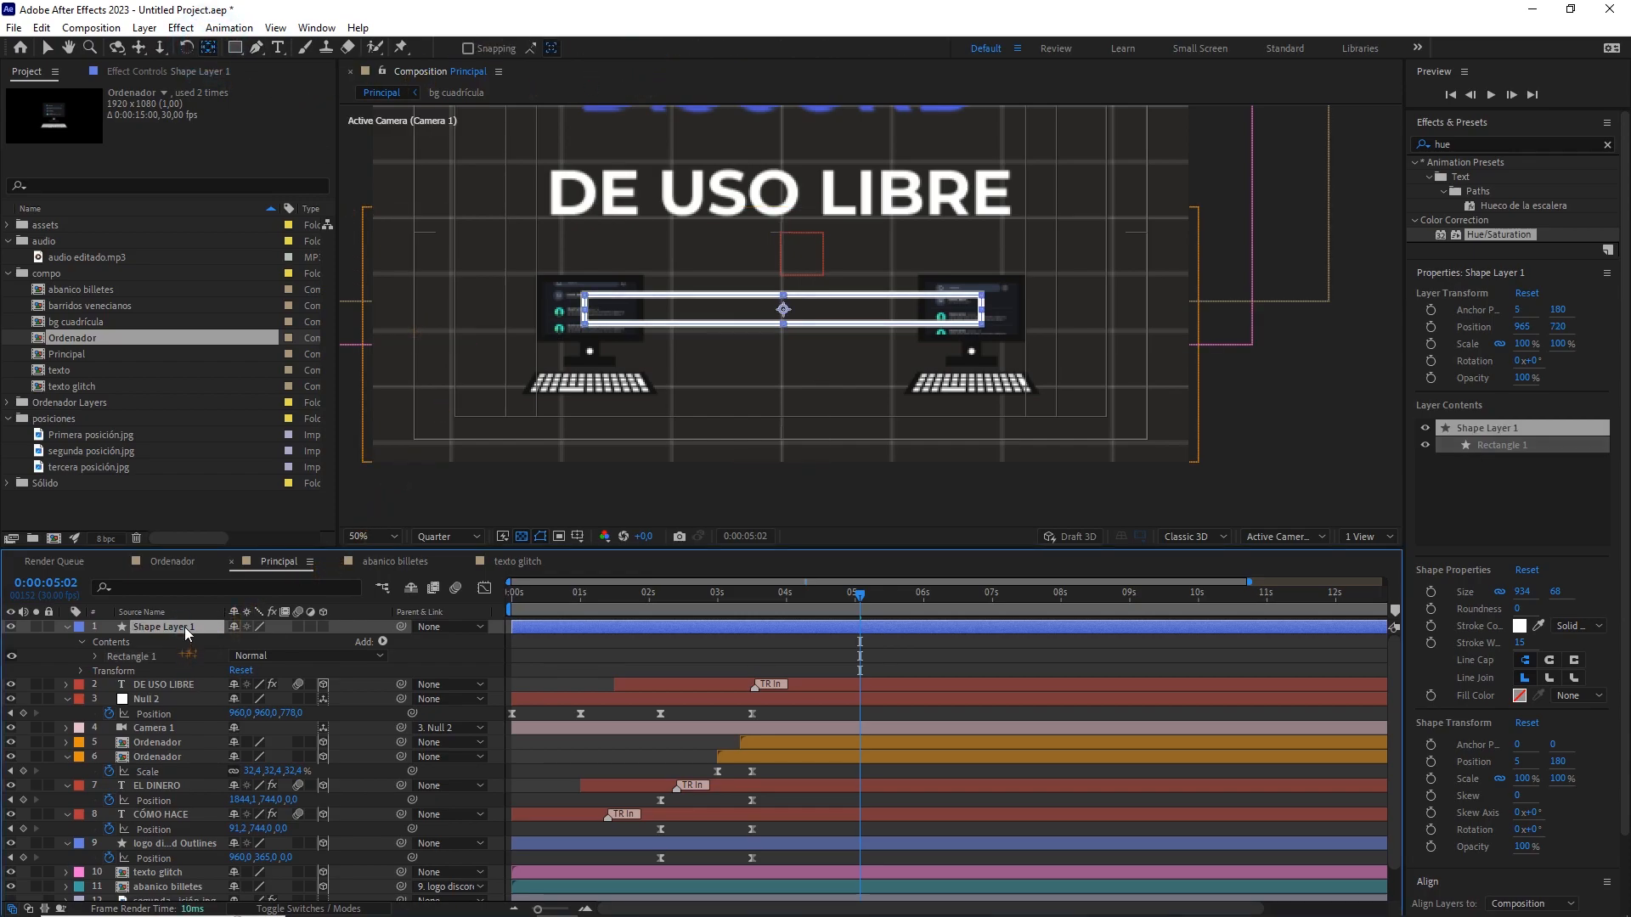
key(Return)
text(unión pcs)
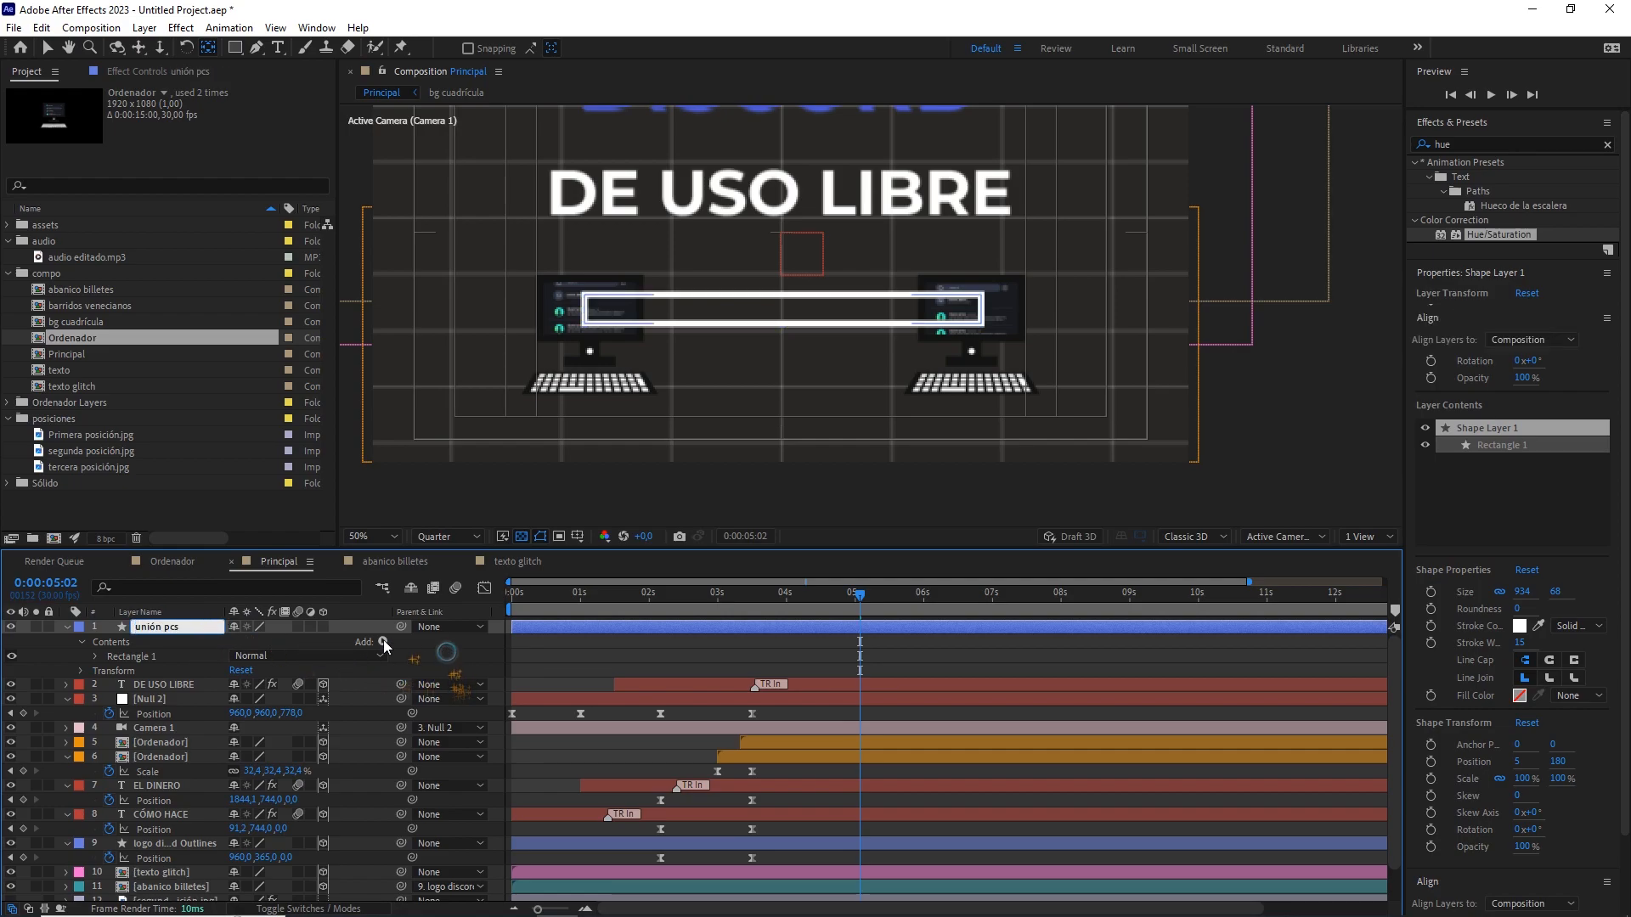
key(Return)
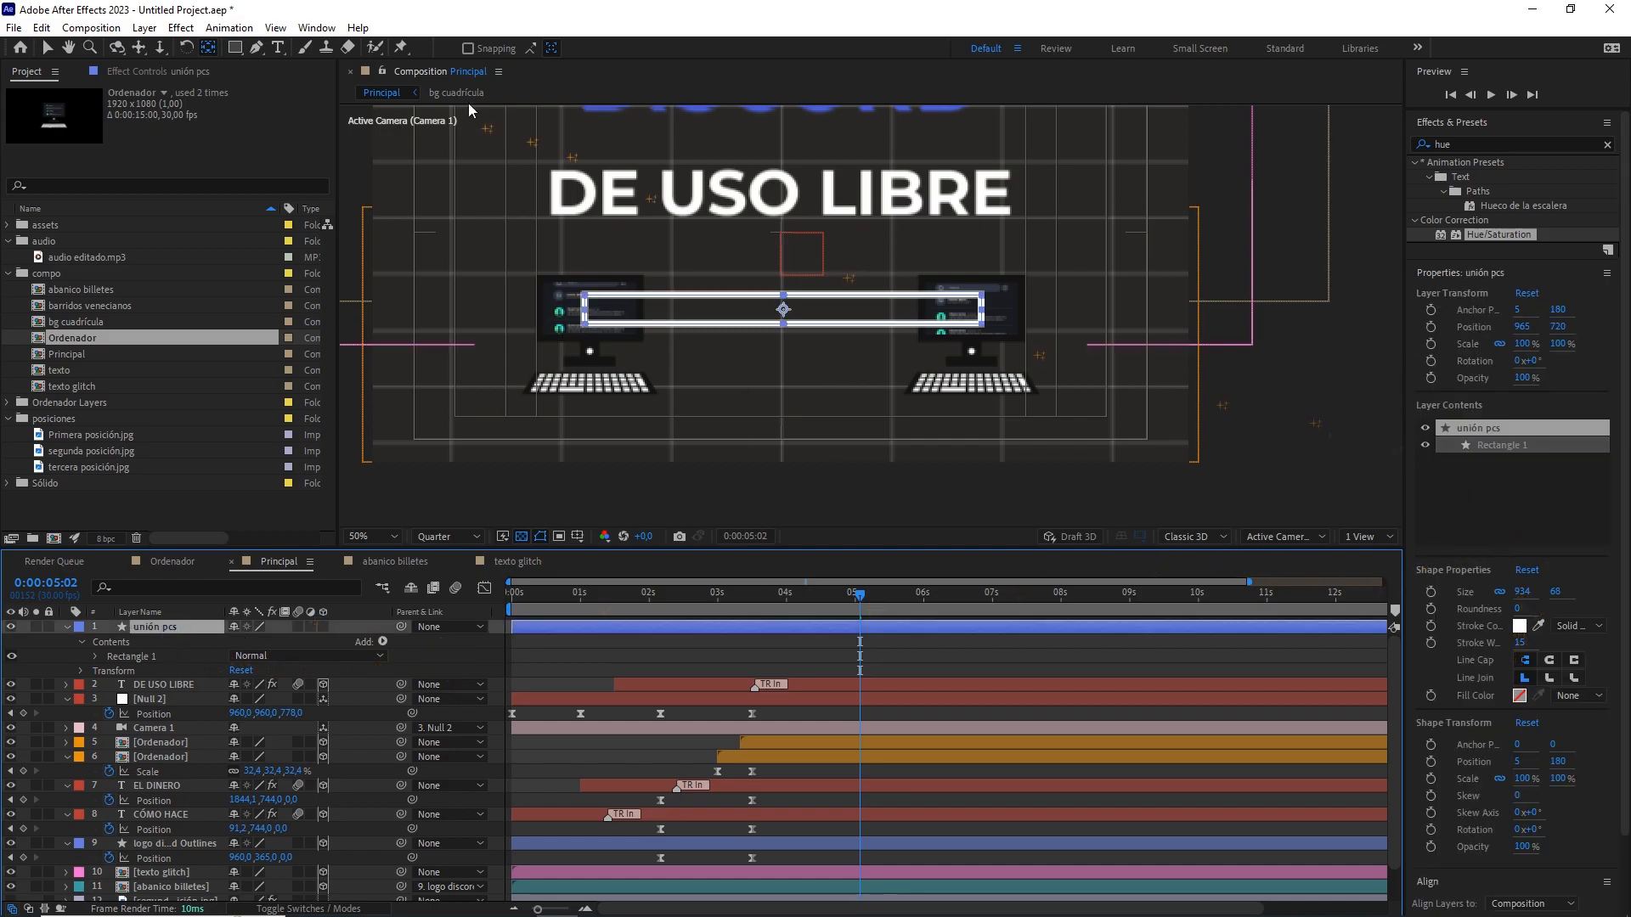
Center the unión pcs layer horizontally in the composition and set the preview resolution to Full.
click(316, 27)
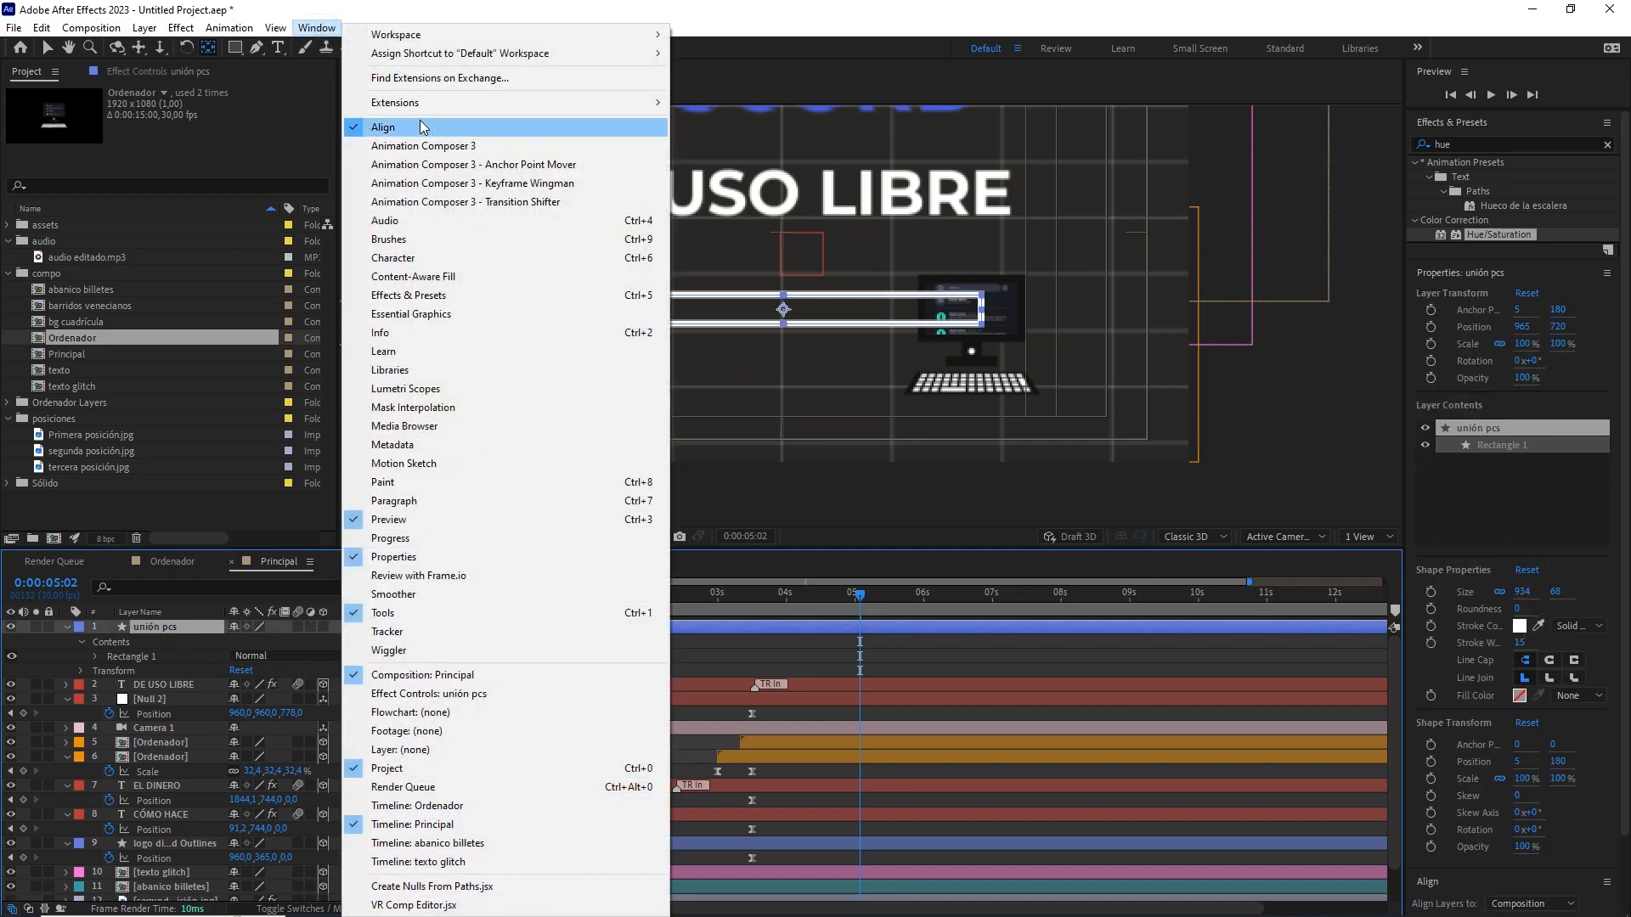
click(1625, 567)
scroll(1625, 567, down, 3)
click(1450, 836)
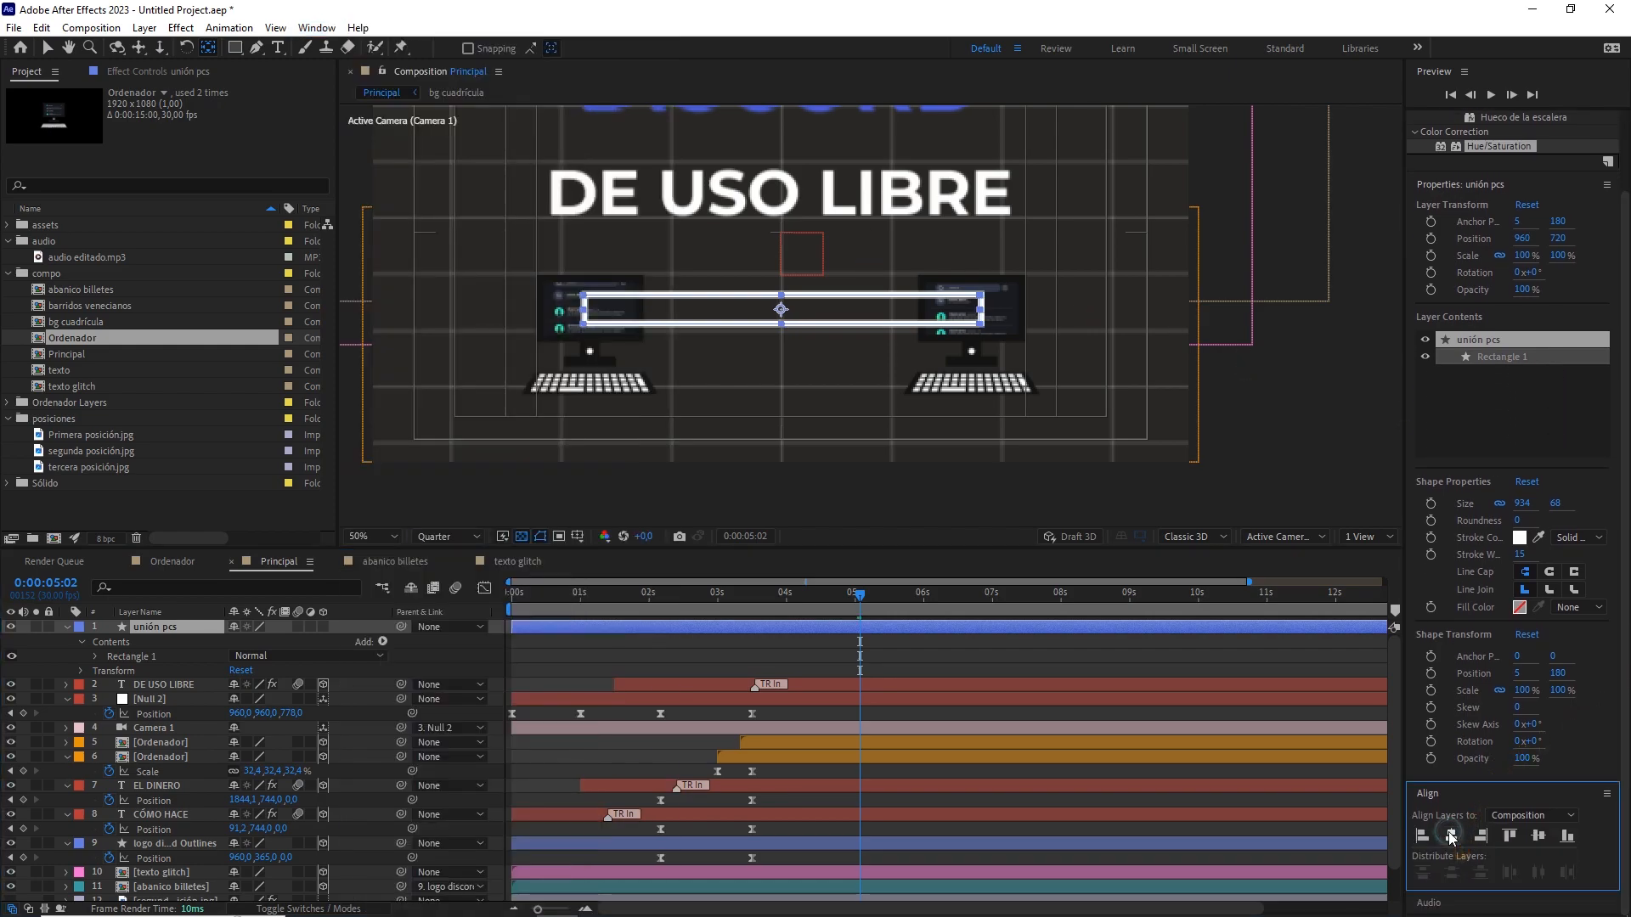
click(427, 535)
click(451, 577)
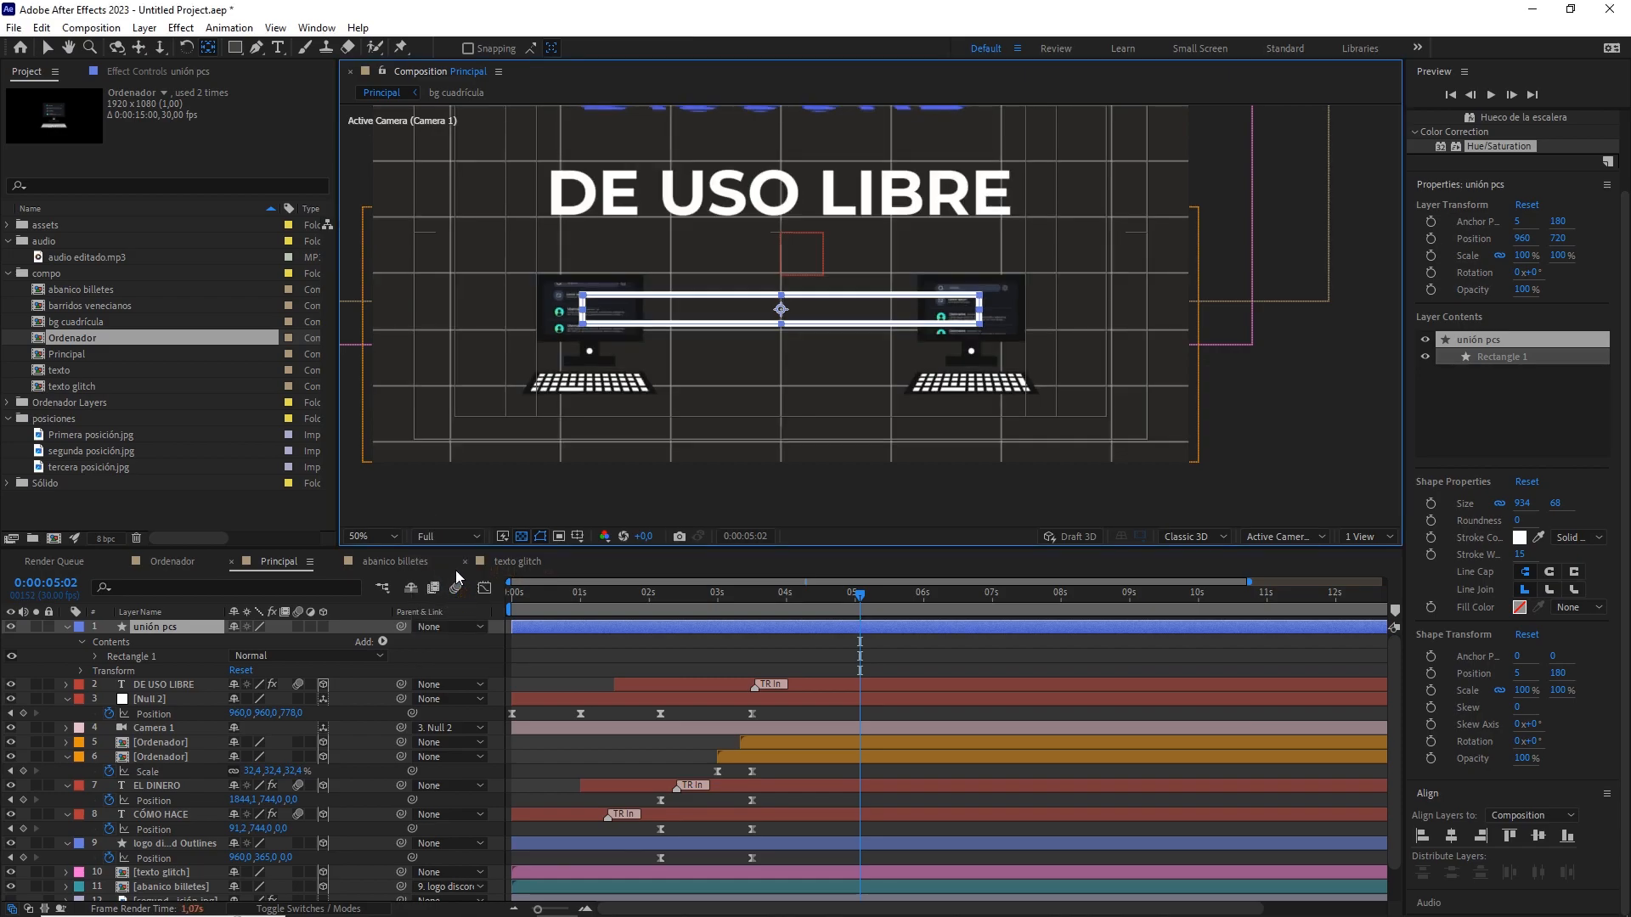
Add Trim Paths to the unión pcs shape layer and reveal its properties.
click(211, 629)
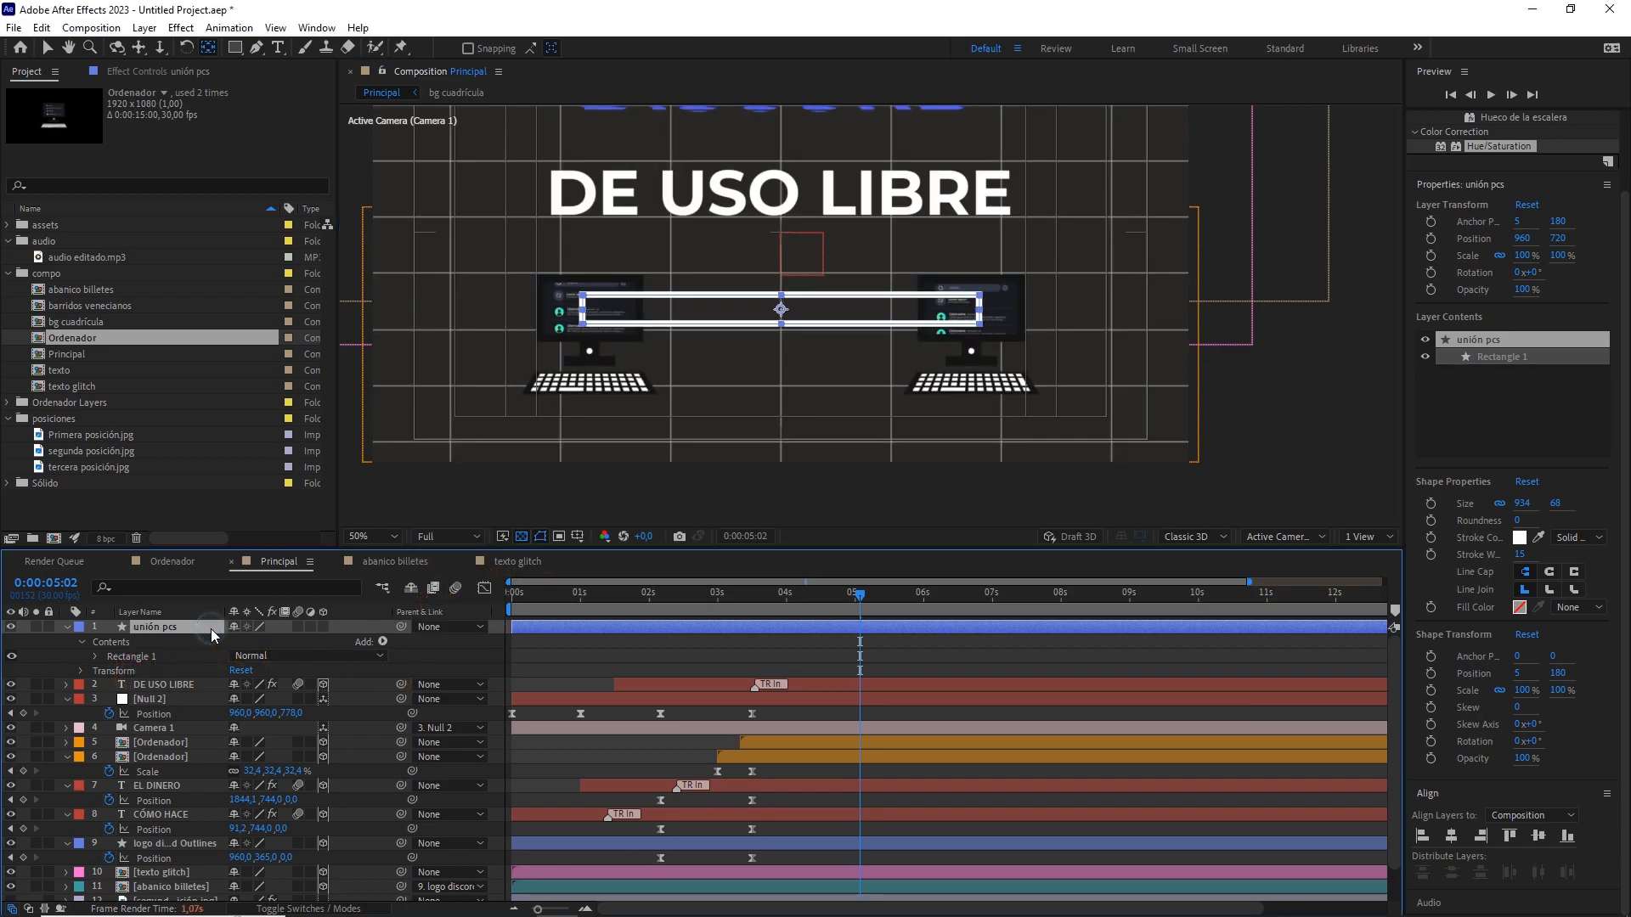
click(383, 643)
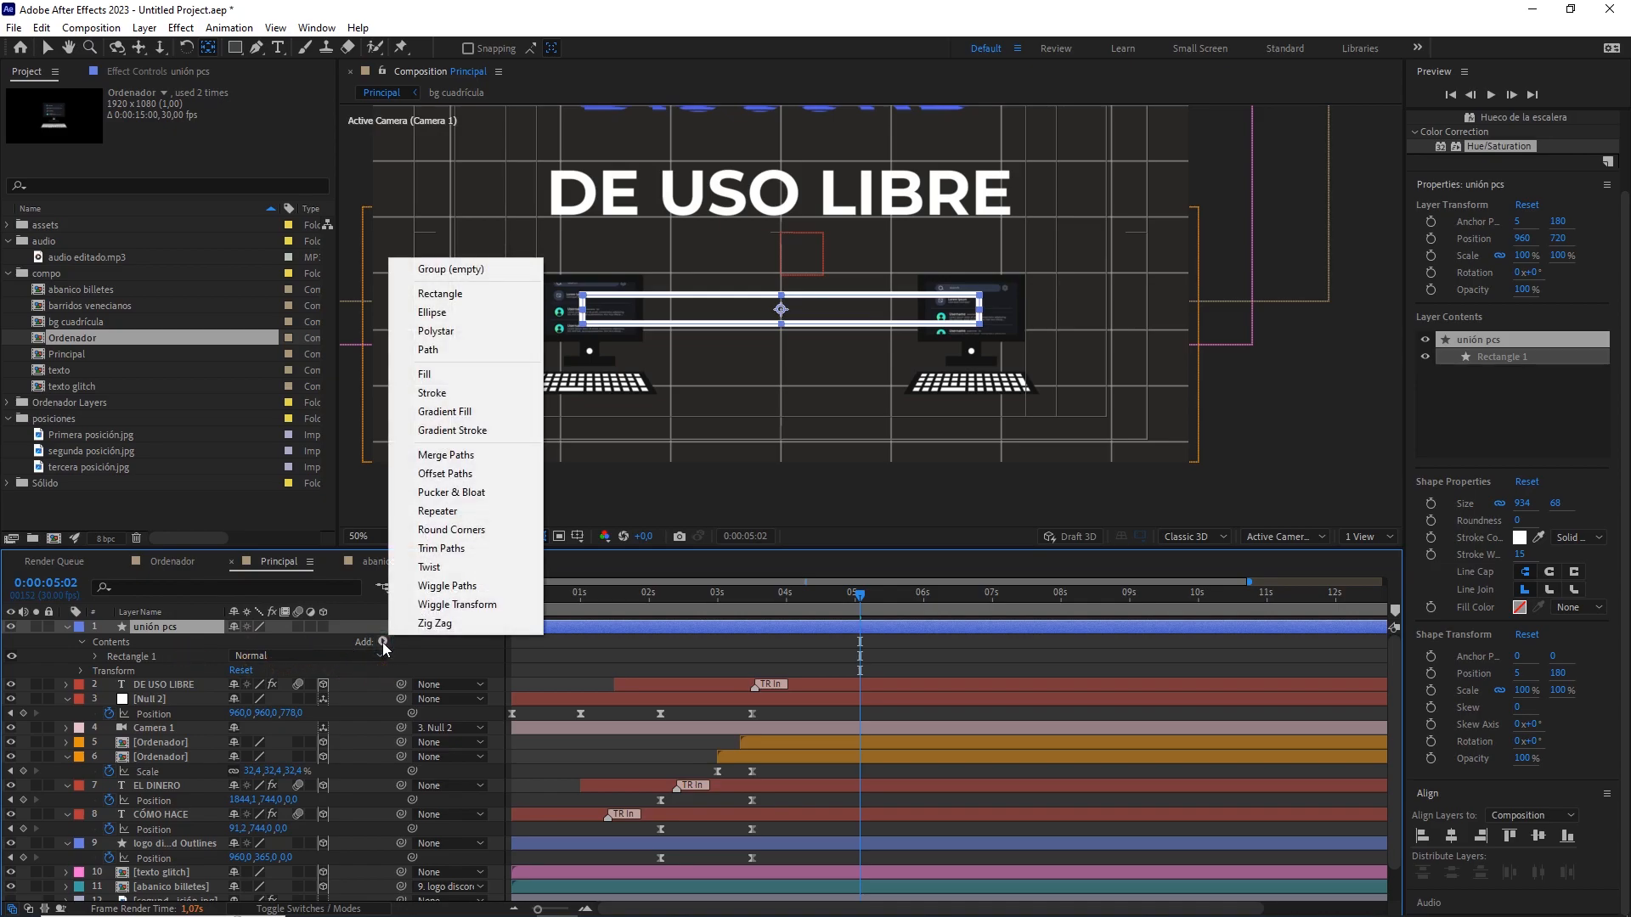
click(440, 548)
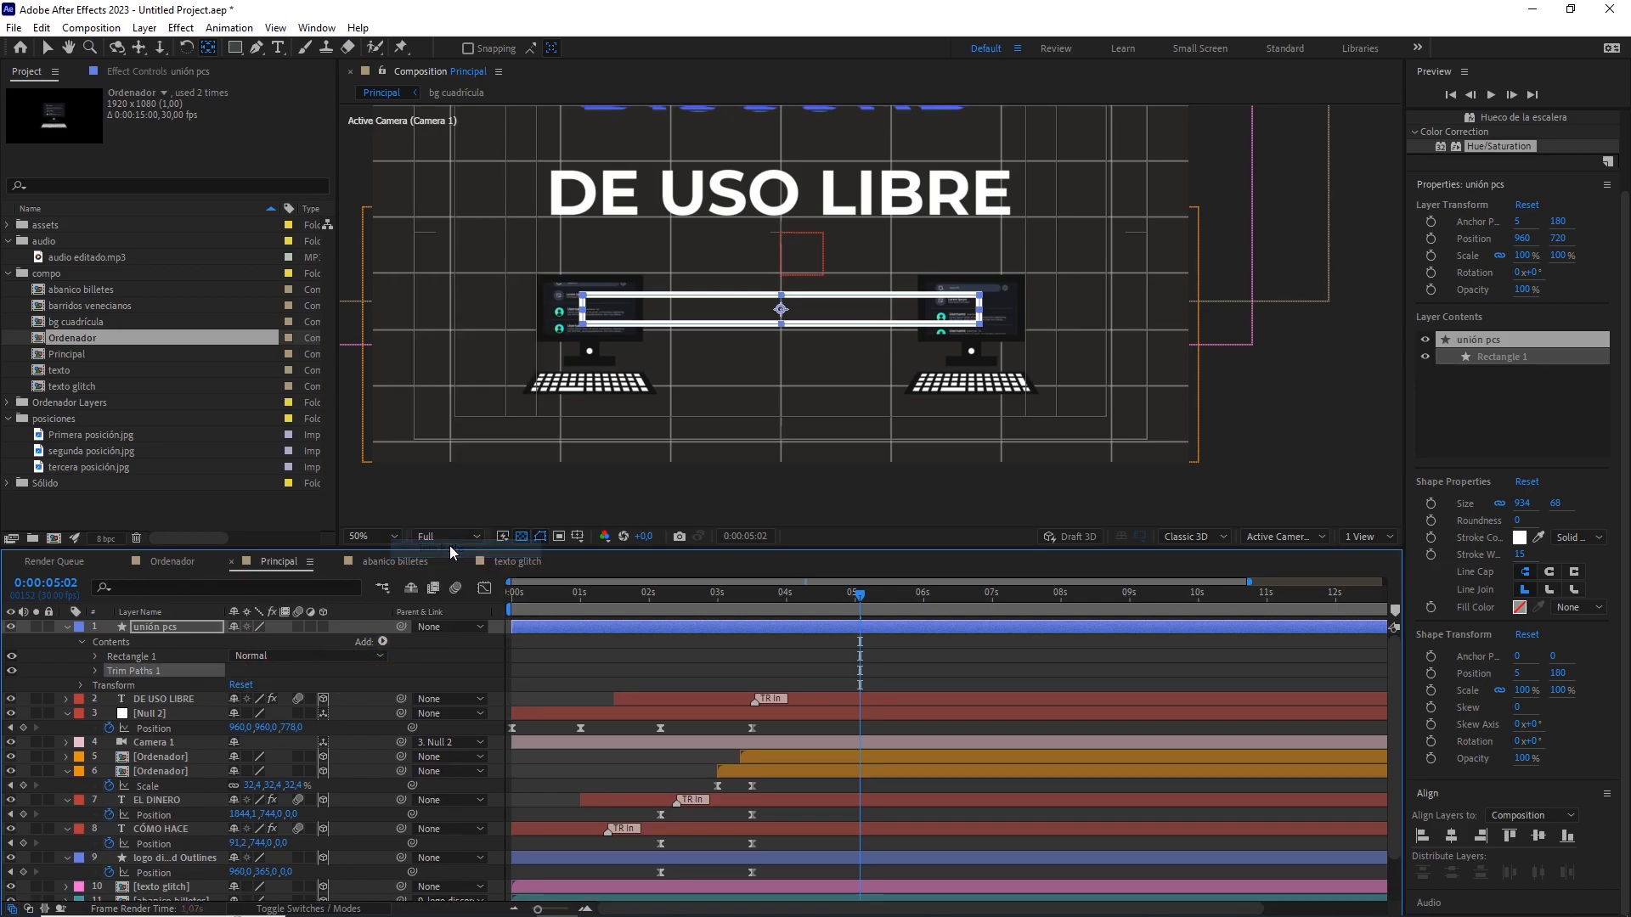
click(96, 671)
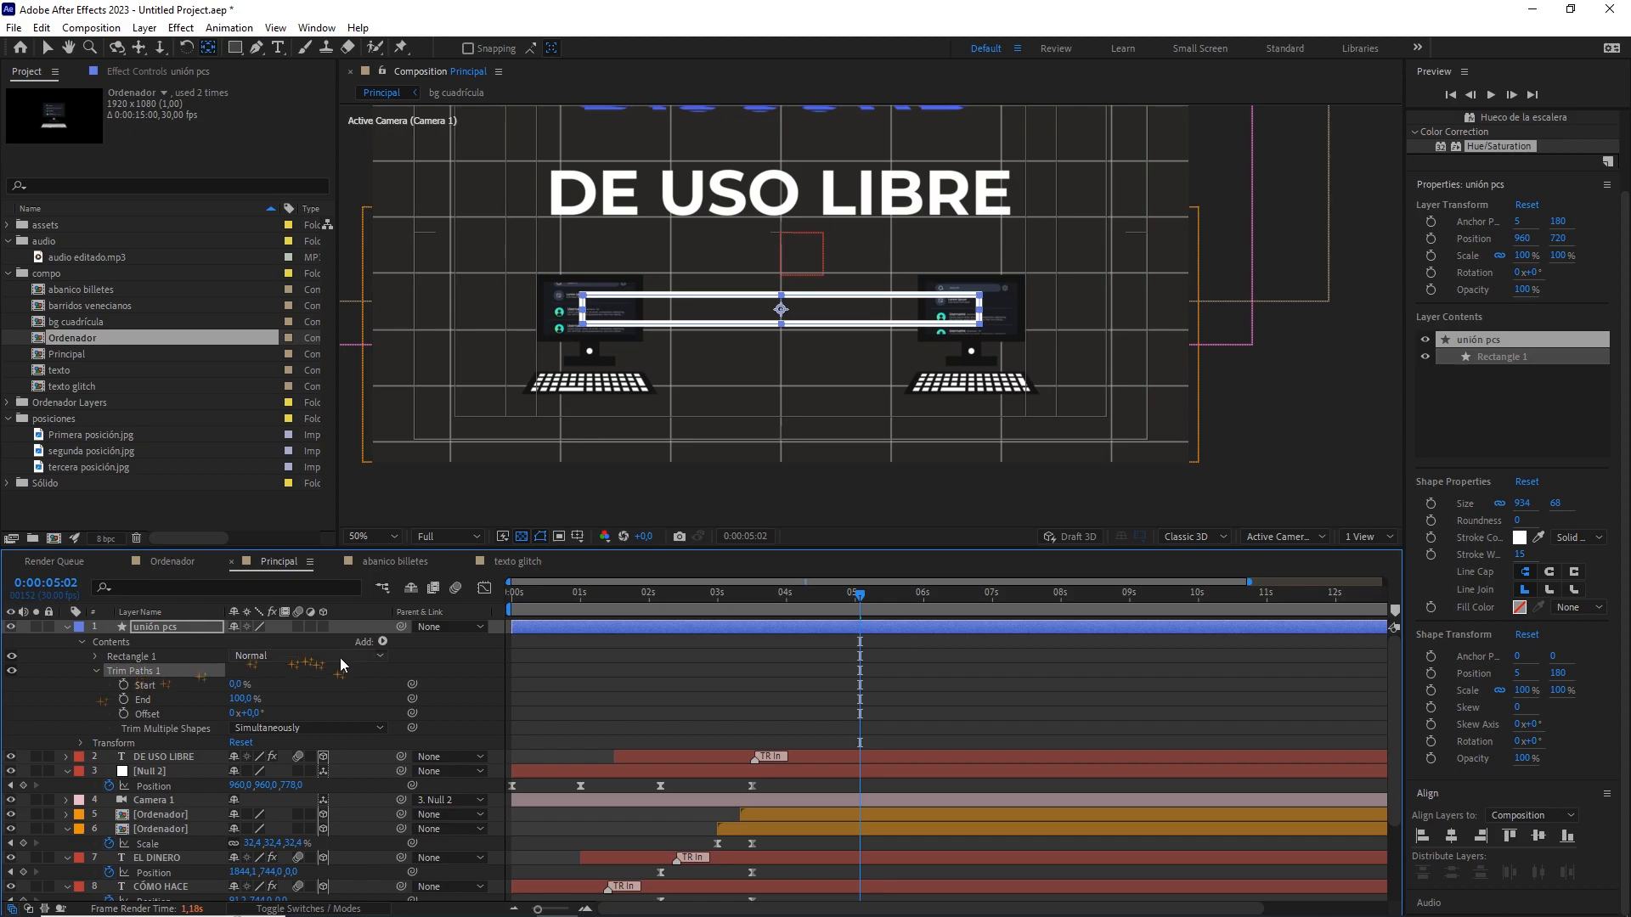
Set the Trim Paths End to 69% and Offset to -167° so the trim starts at the rectangle's corner, previewing at Half resolution.
drag(242, 699, 217, 702)
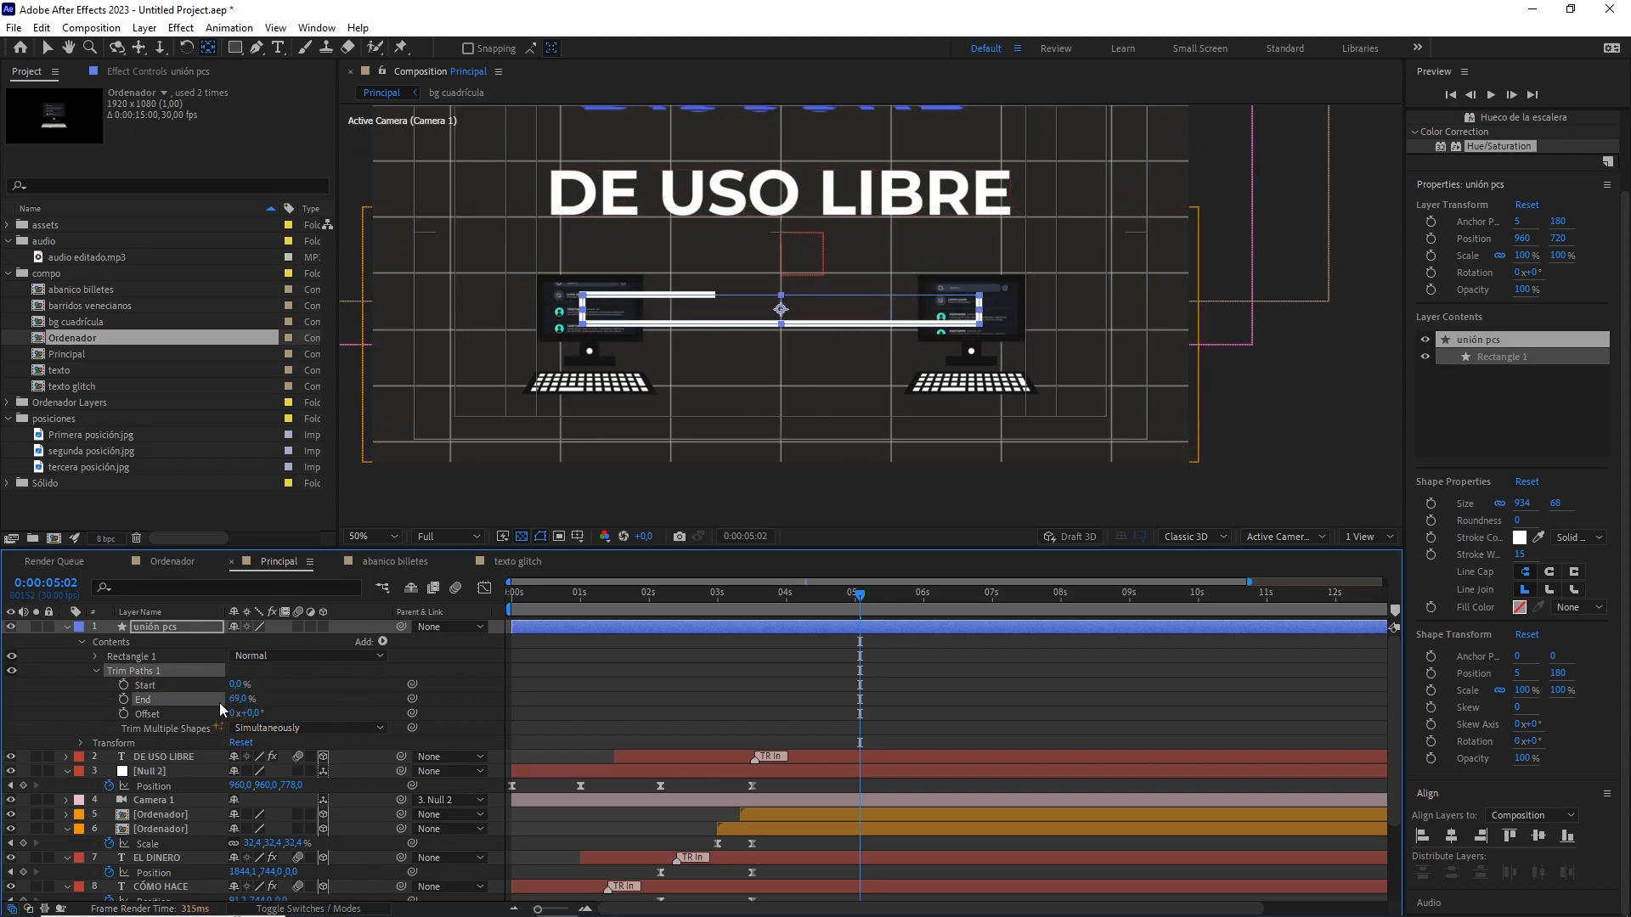
drag(259, 713, 240, 714)
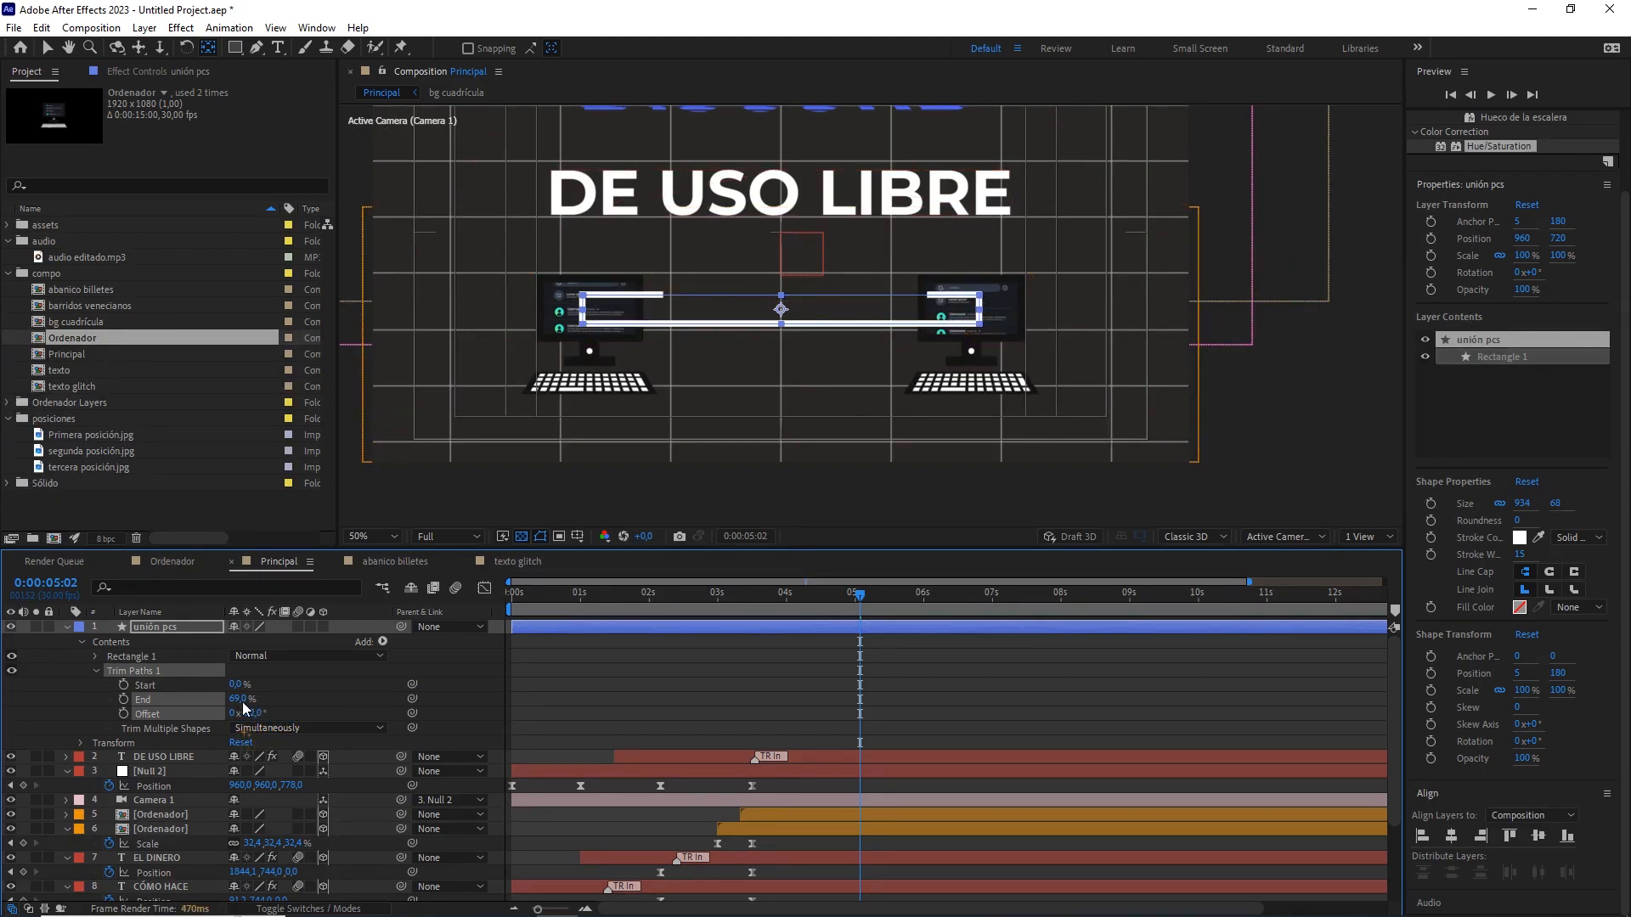
click(443, 536)
click(439, 596)
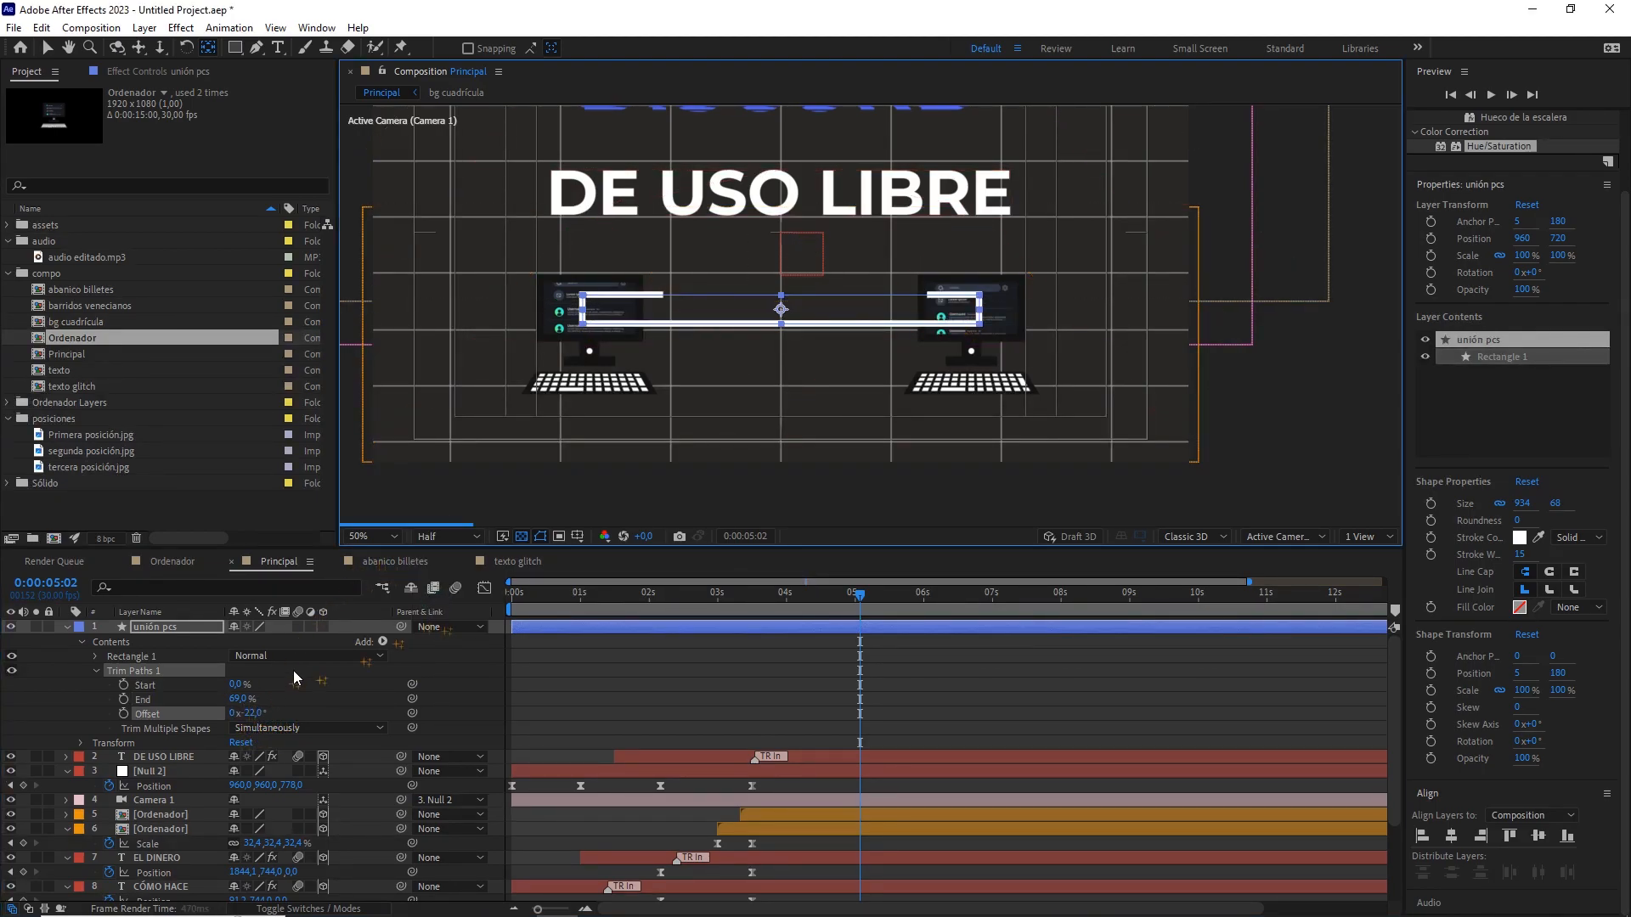
drag(250, 714, 183, 739)
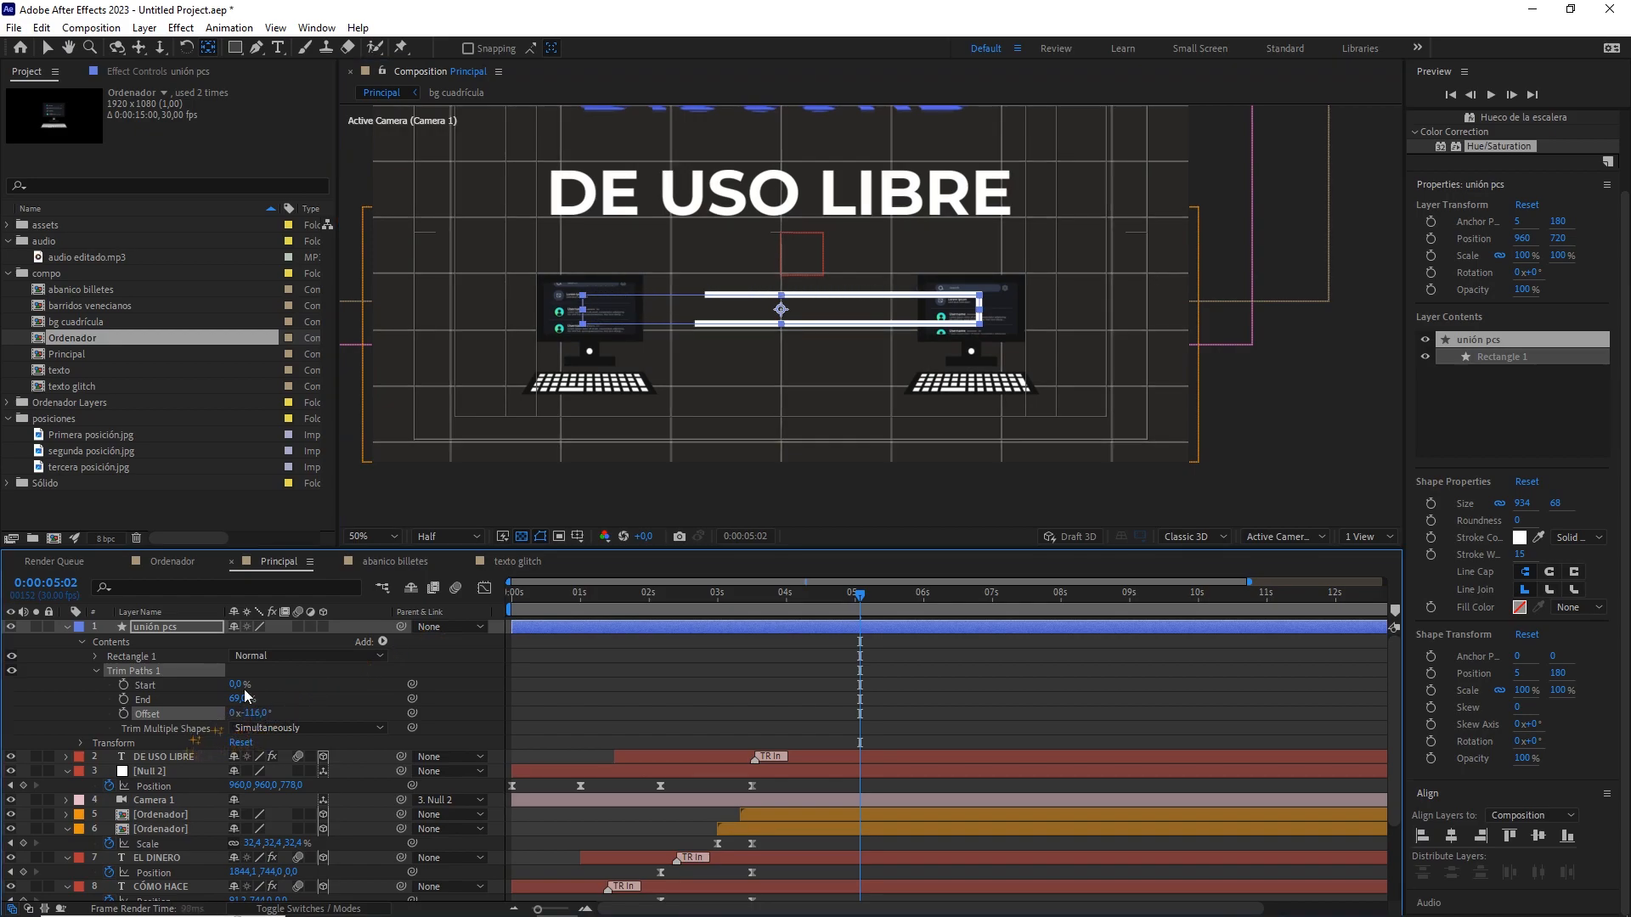
scroll(582, 298, up, 4)
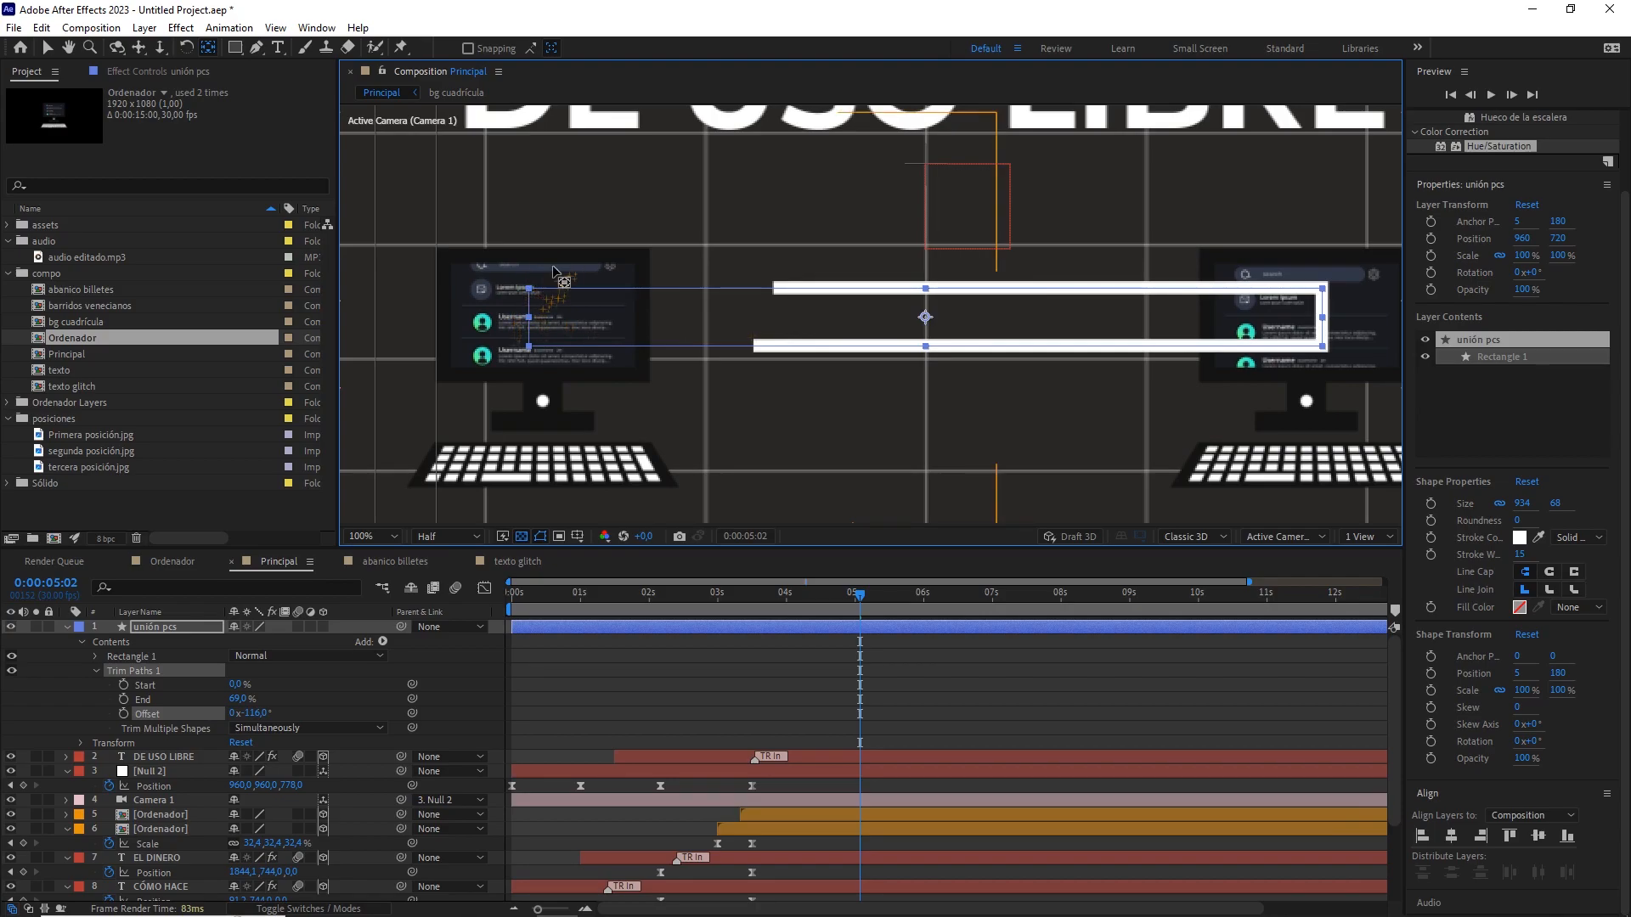
drag(252, 713, 220, 719)
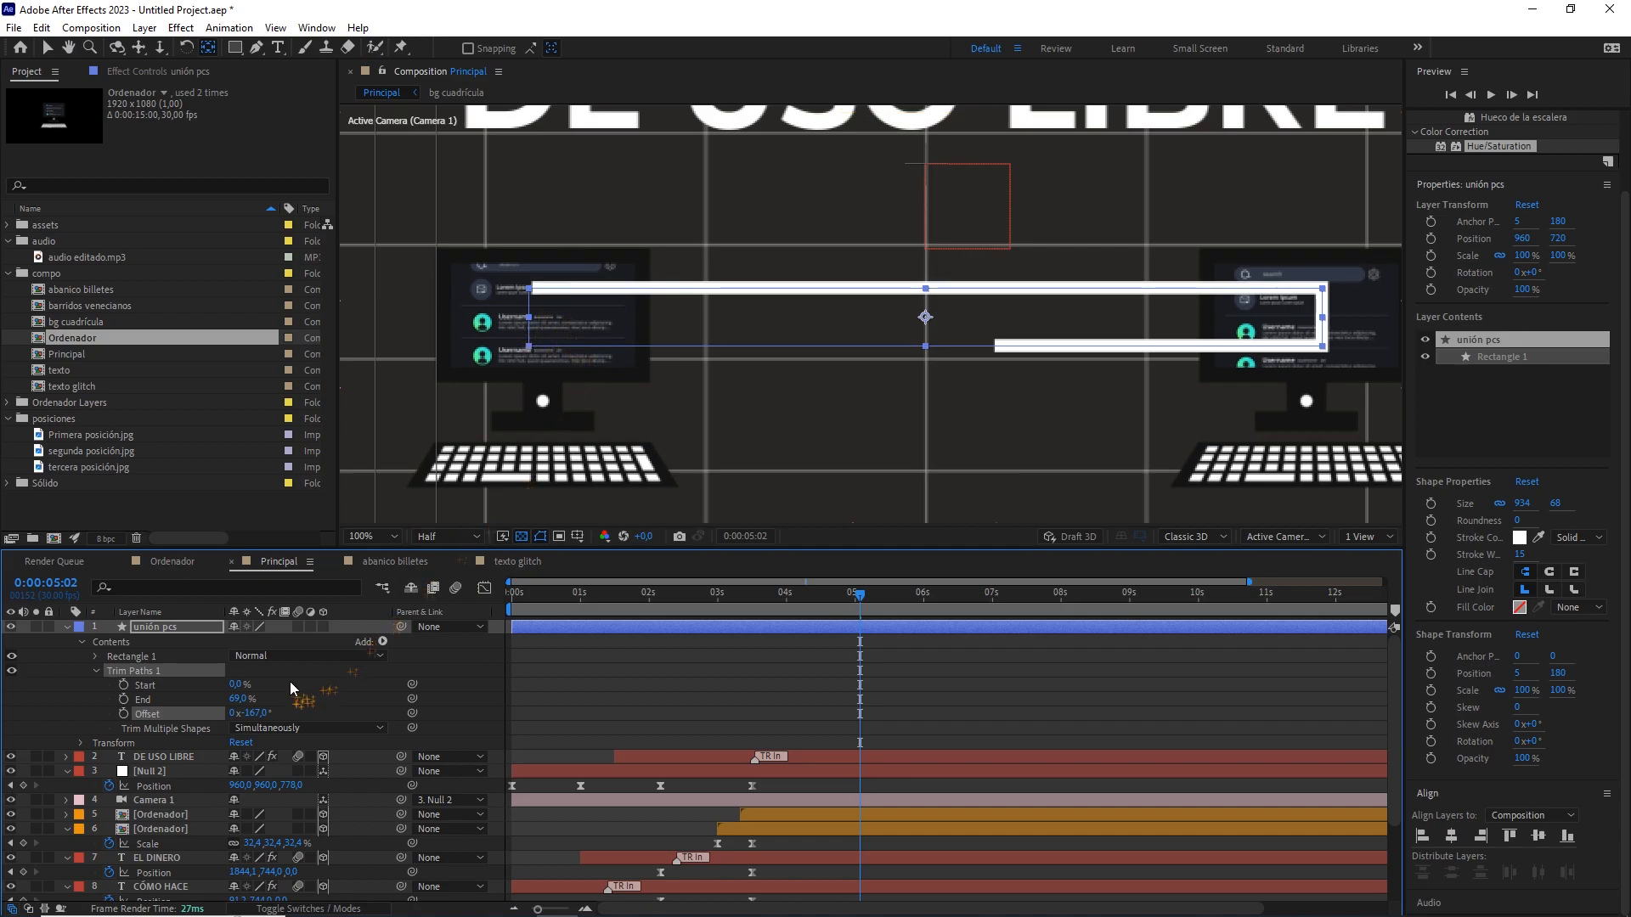
Keyframe the Trim Paths End at 100% at 0:00:05:02 and 0% at 0:00:05:22.
drag(241, 700, 307, 702)
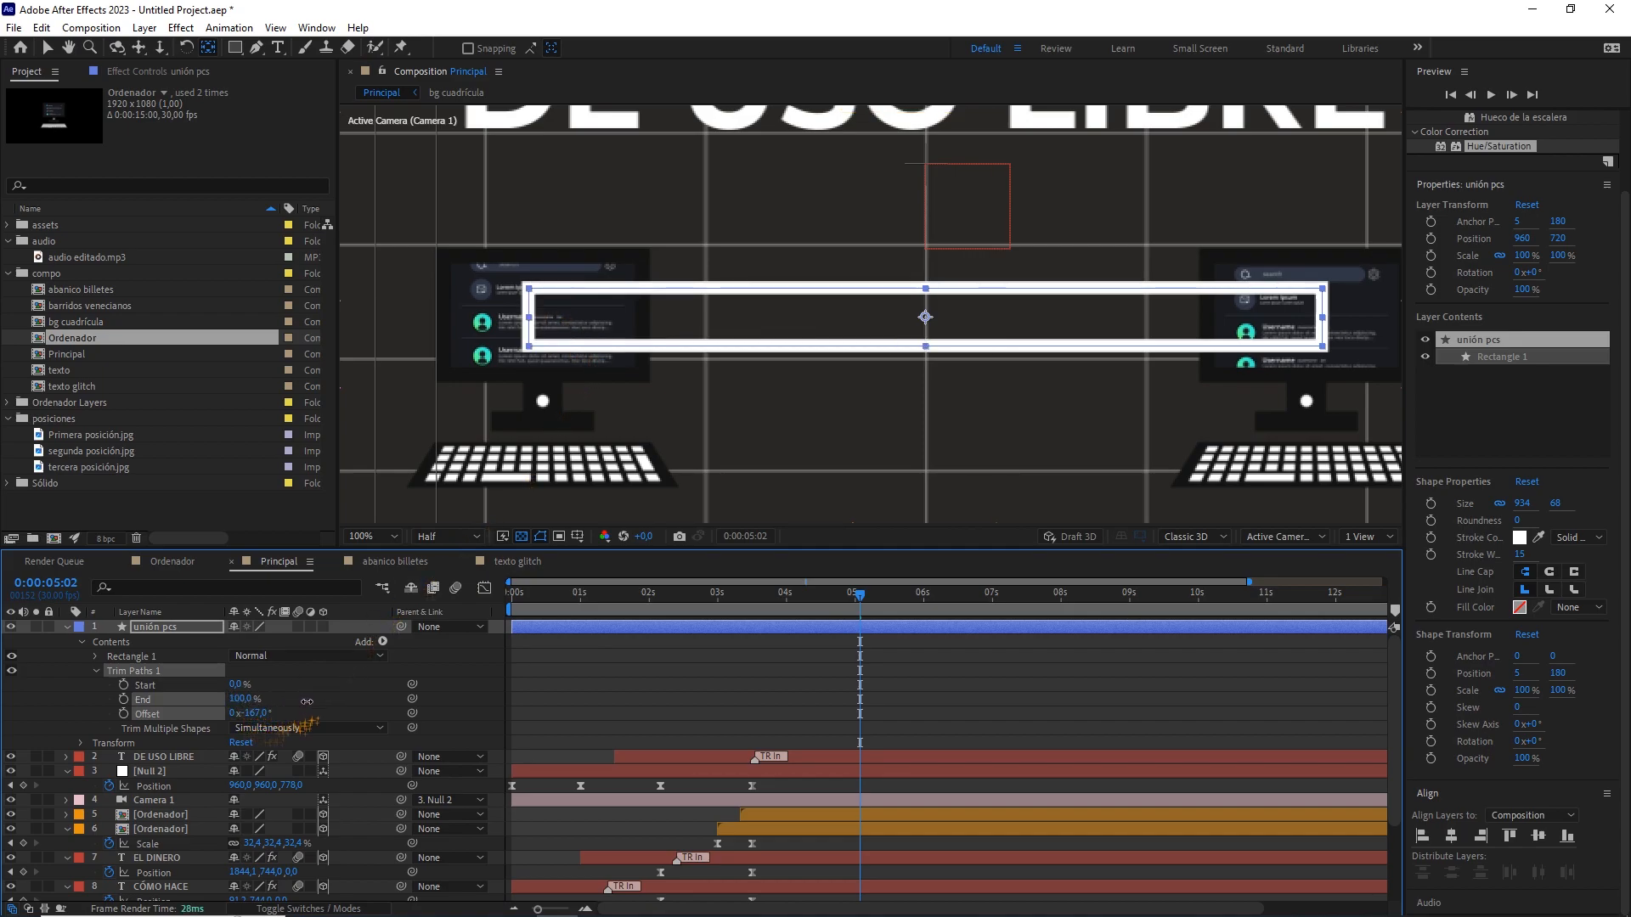
click(133, 698)
click(124, 699)
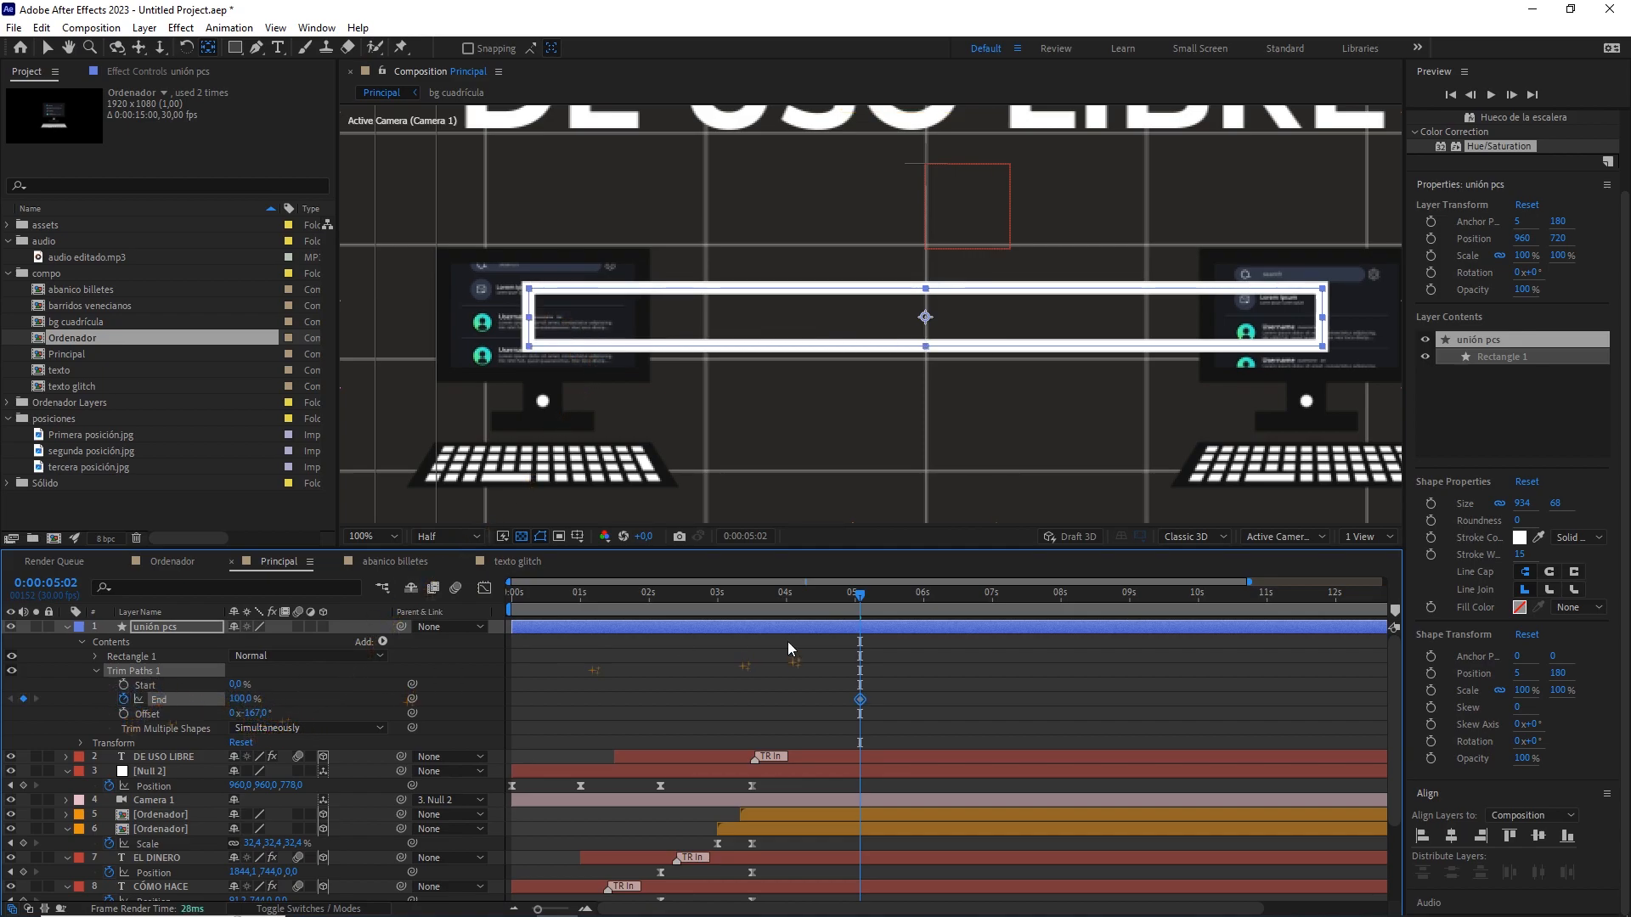
key(shift+Page_Down)
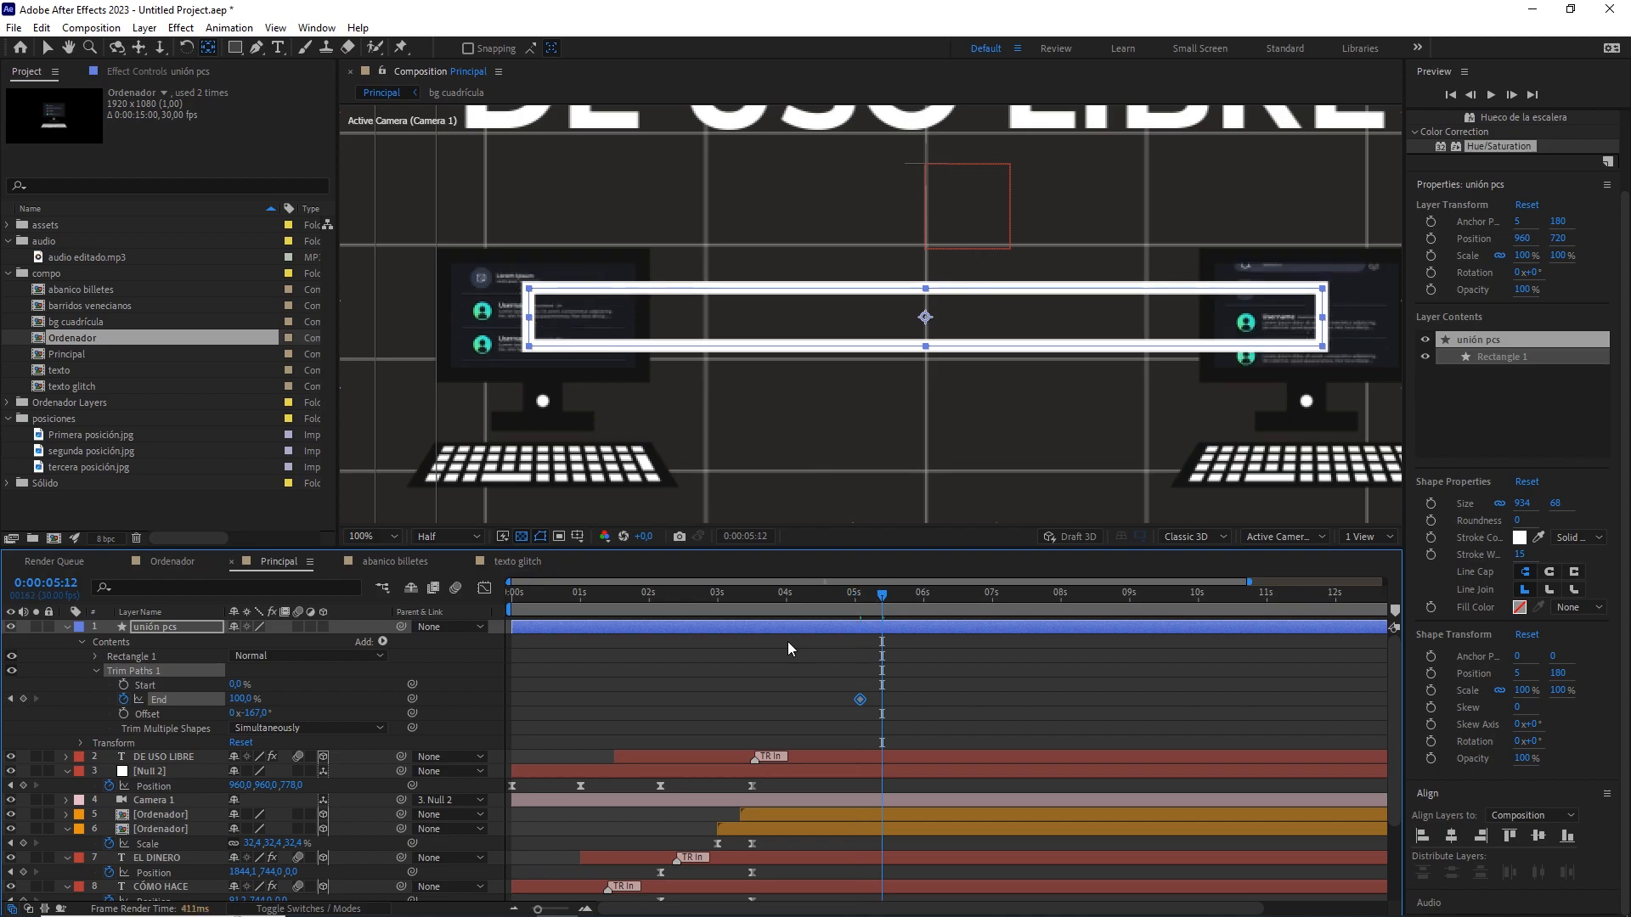
key(shift+Page_Down)
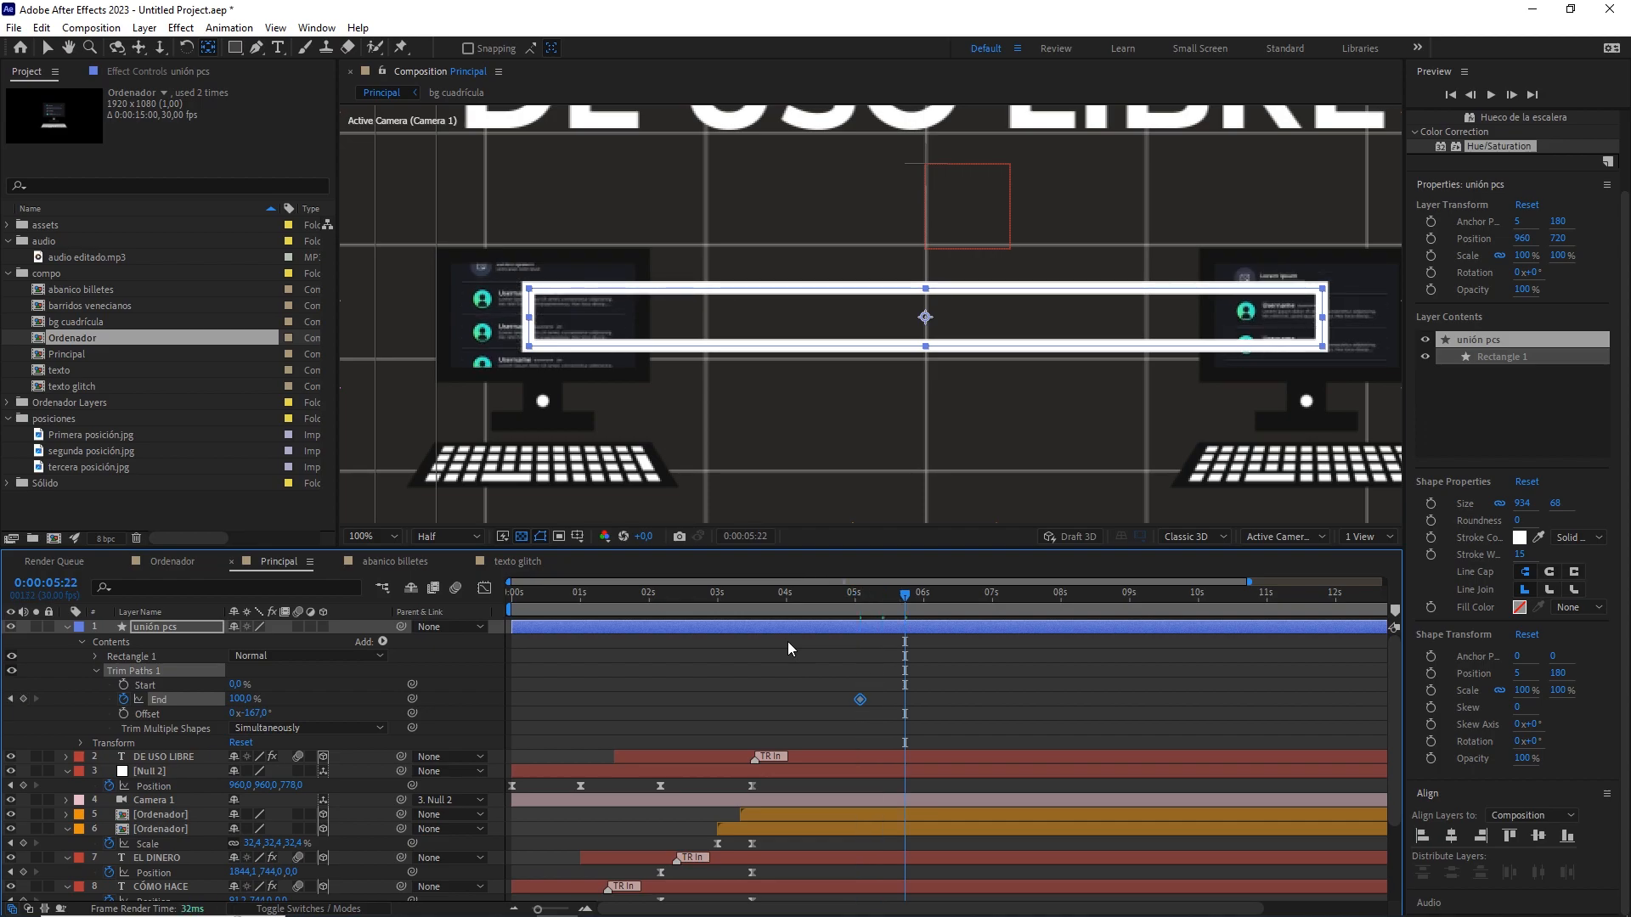
drag(237, 699, 227, 701)
drag(212, 703, 153, 705)
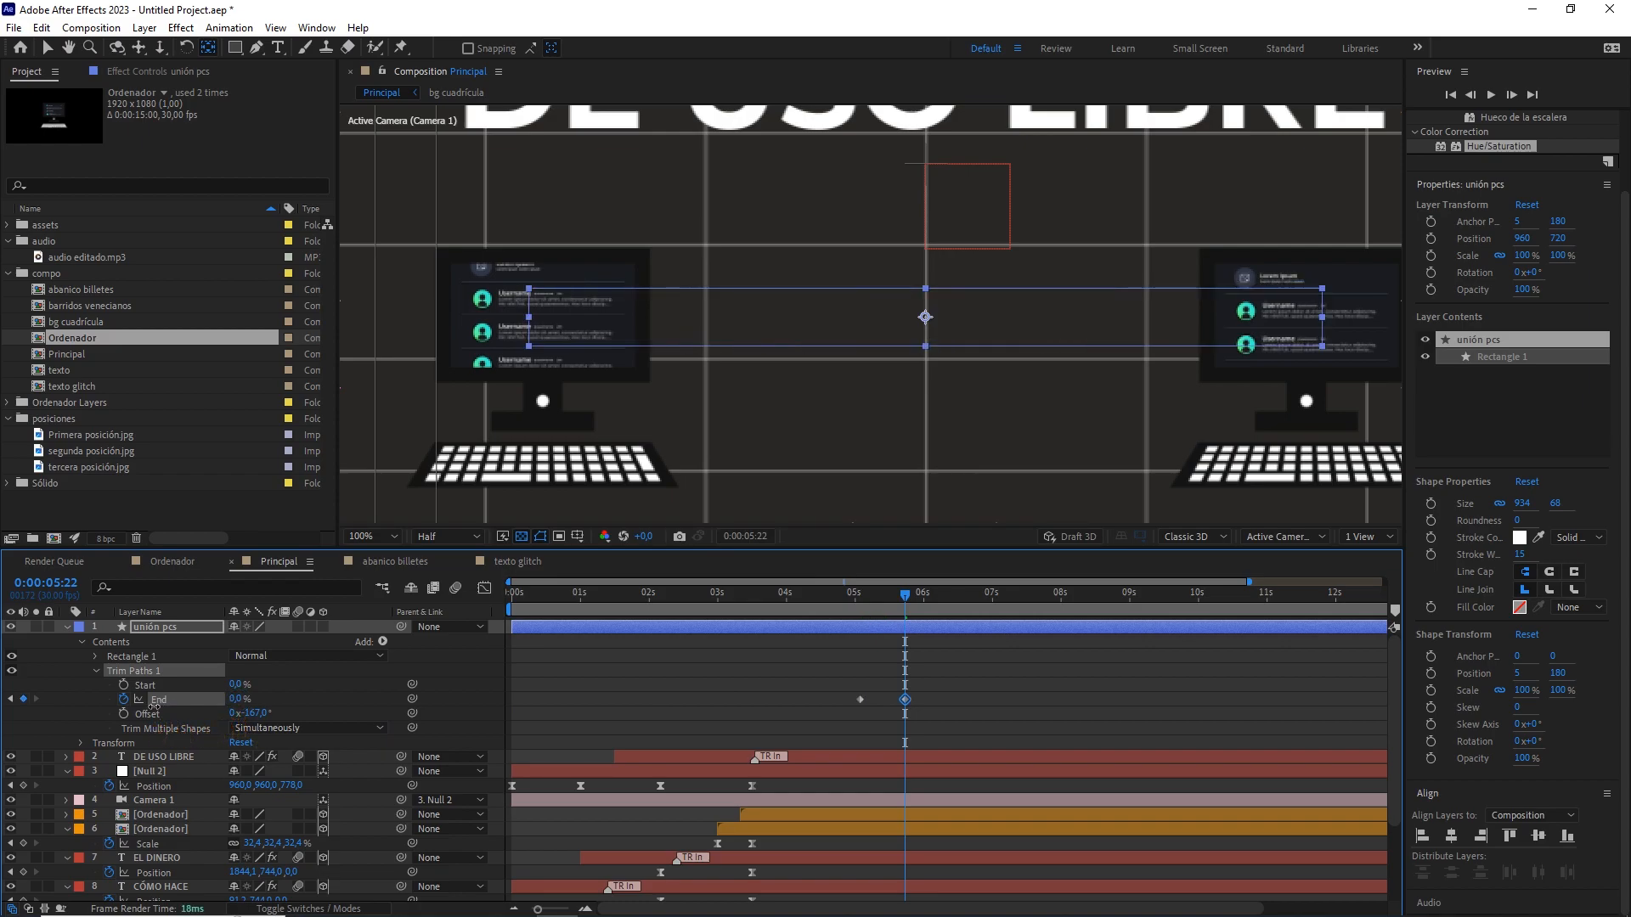
Reverse the trim animation by setting the End keyframes to 0% at 0:00:05:02 and 50% at 0:00:05:22.
drag(877, 609, 851, 613)
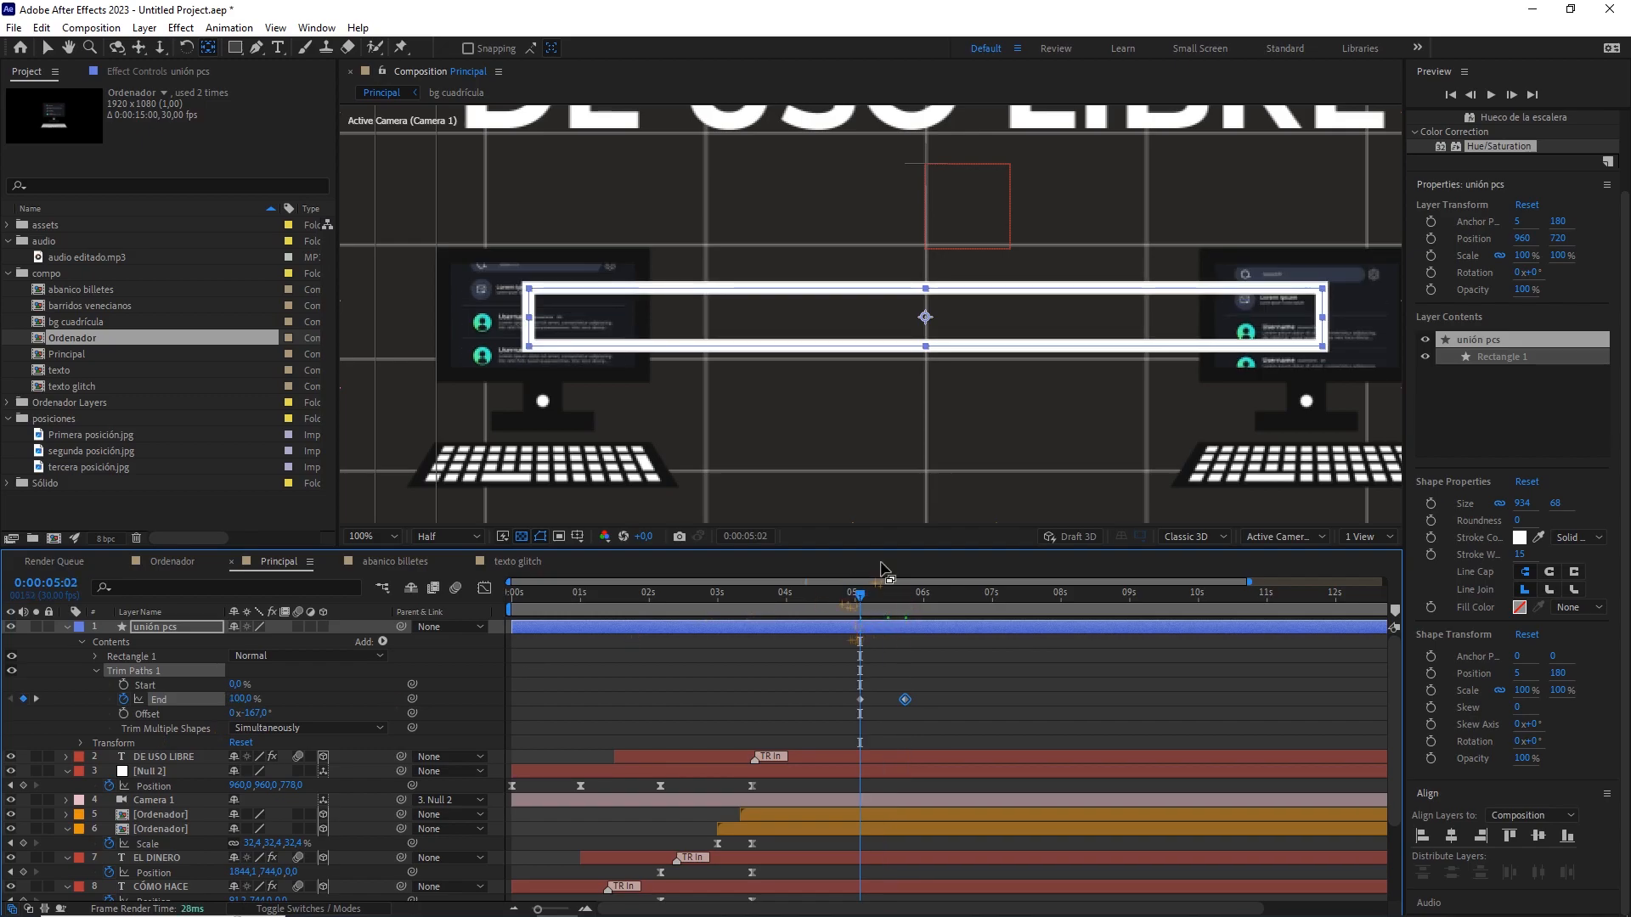
text(0)
key(Return)
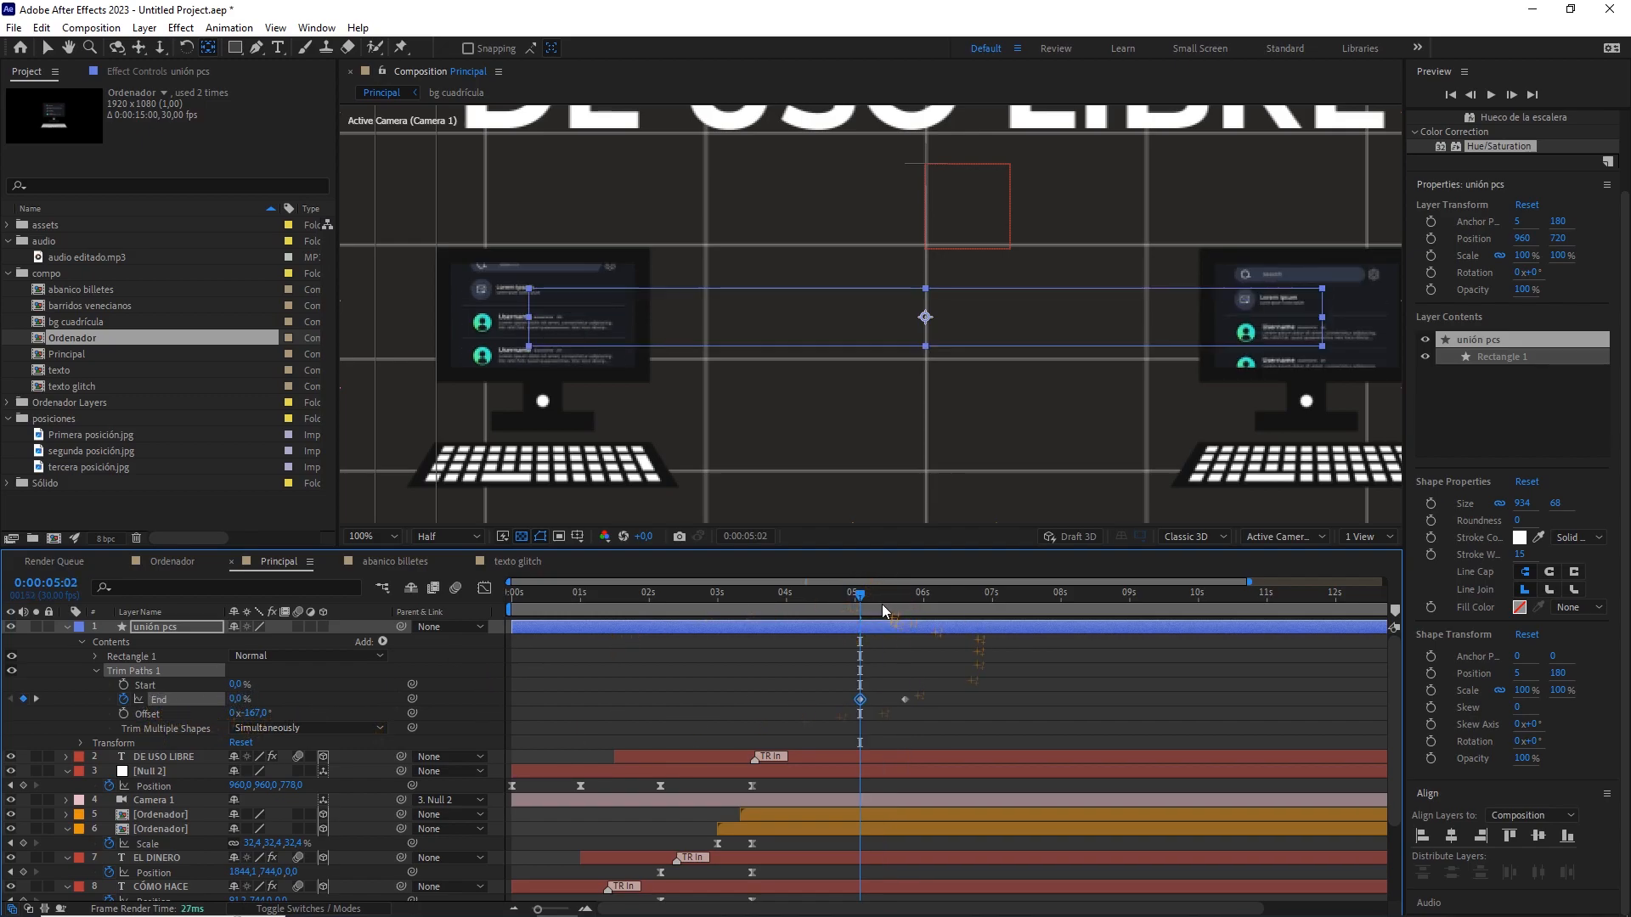
drag(861, 599, 905, 598)
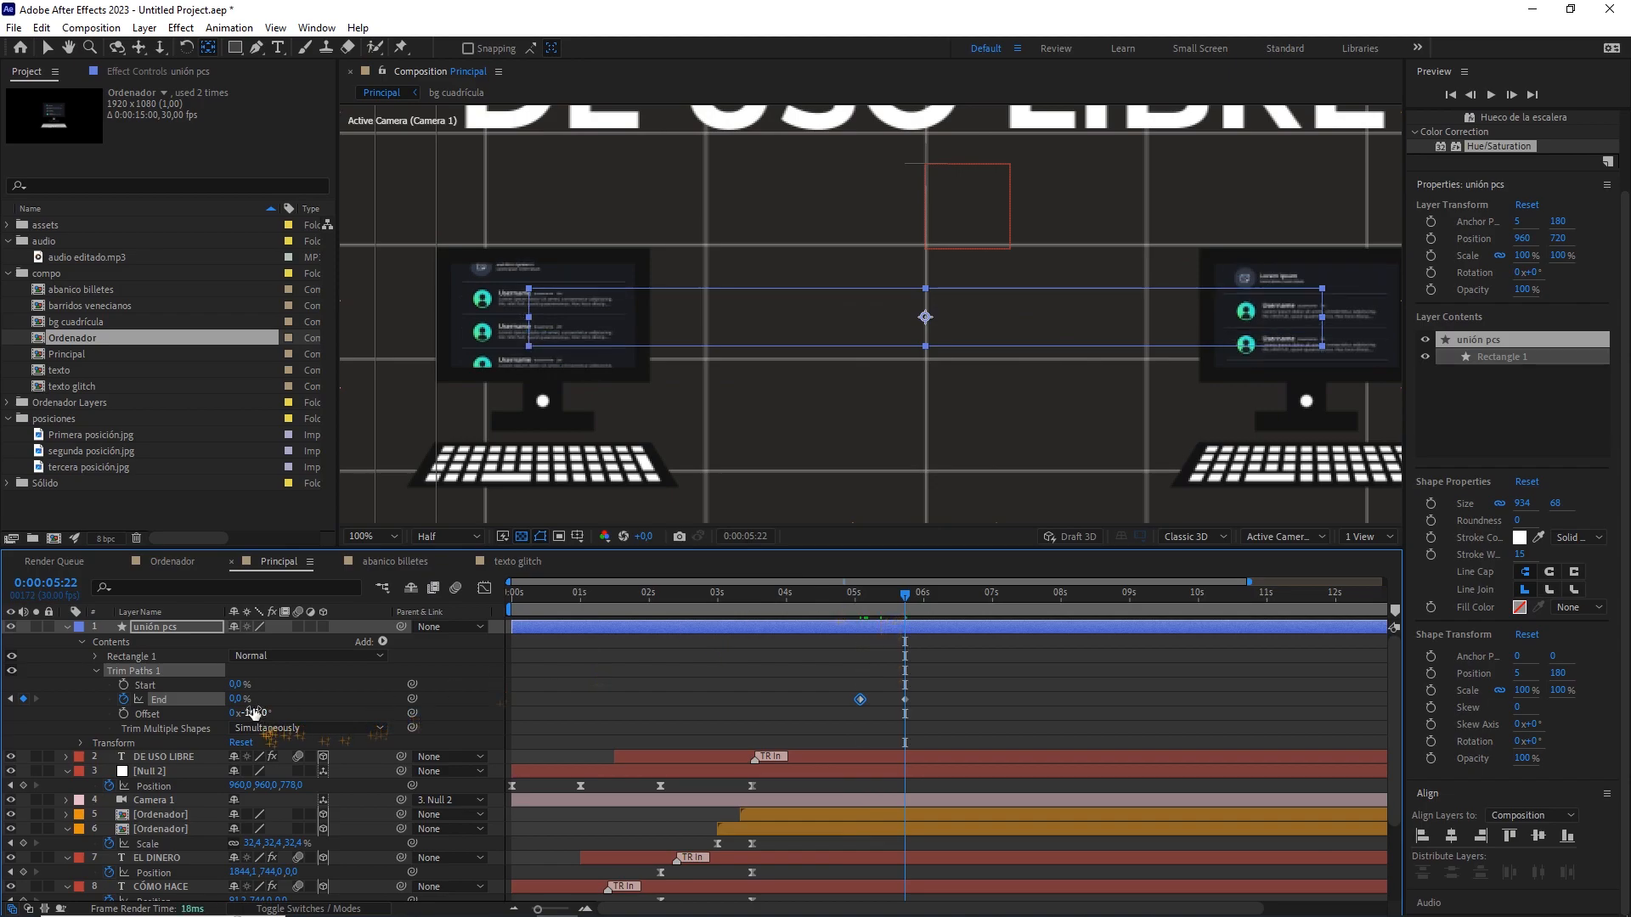
drag(238, 699, 290, 706)
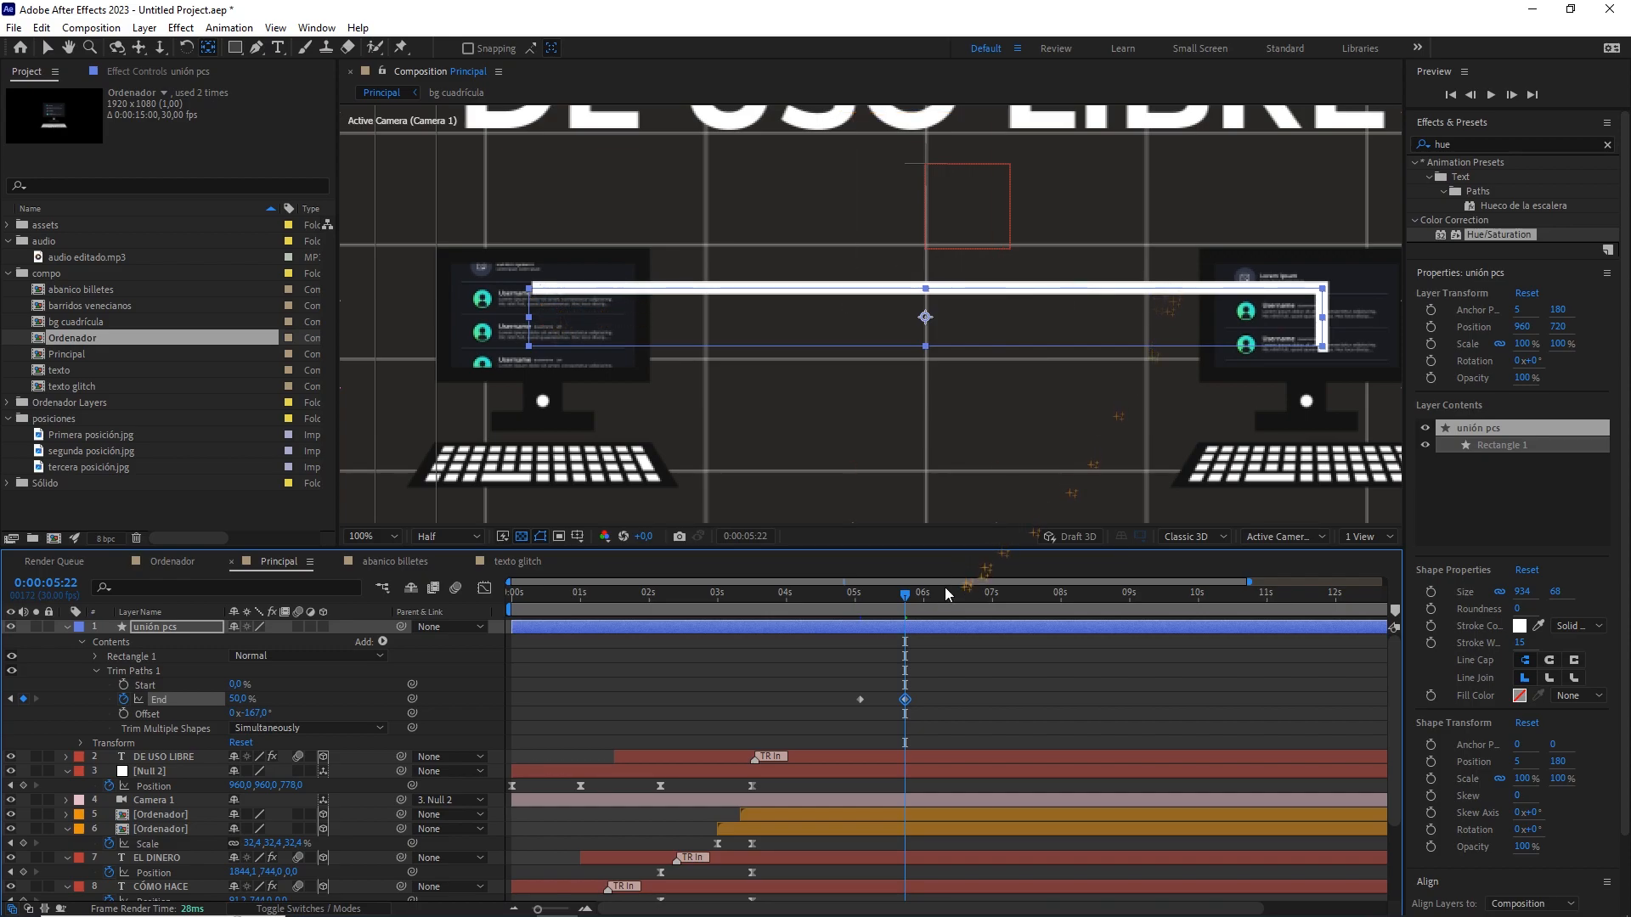
Add an End keyframe of 100% at 0:00:06:24, apply Easy Ease to it, and scrub back to check the line drawing.
drag(911, 595, 983, 605)
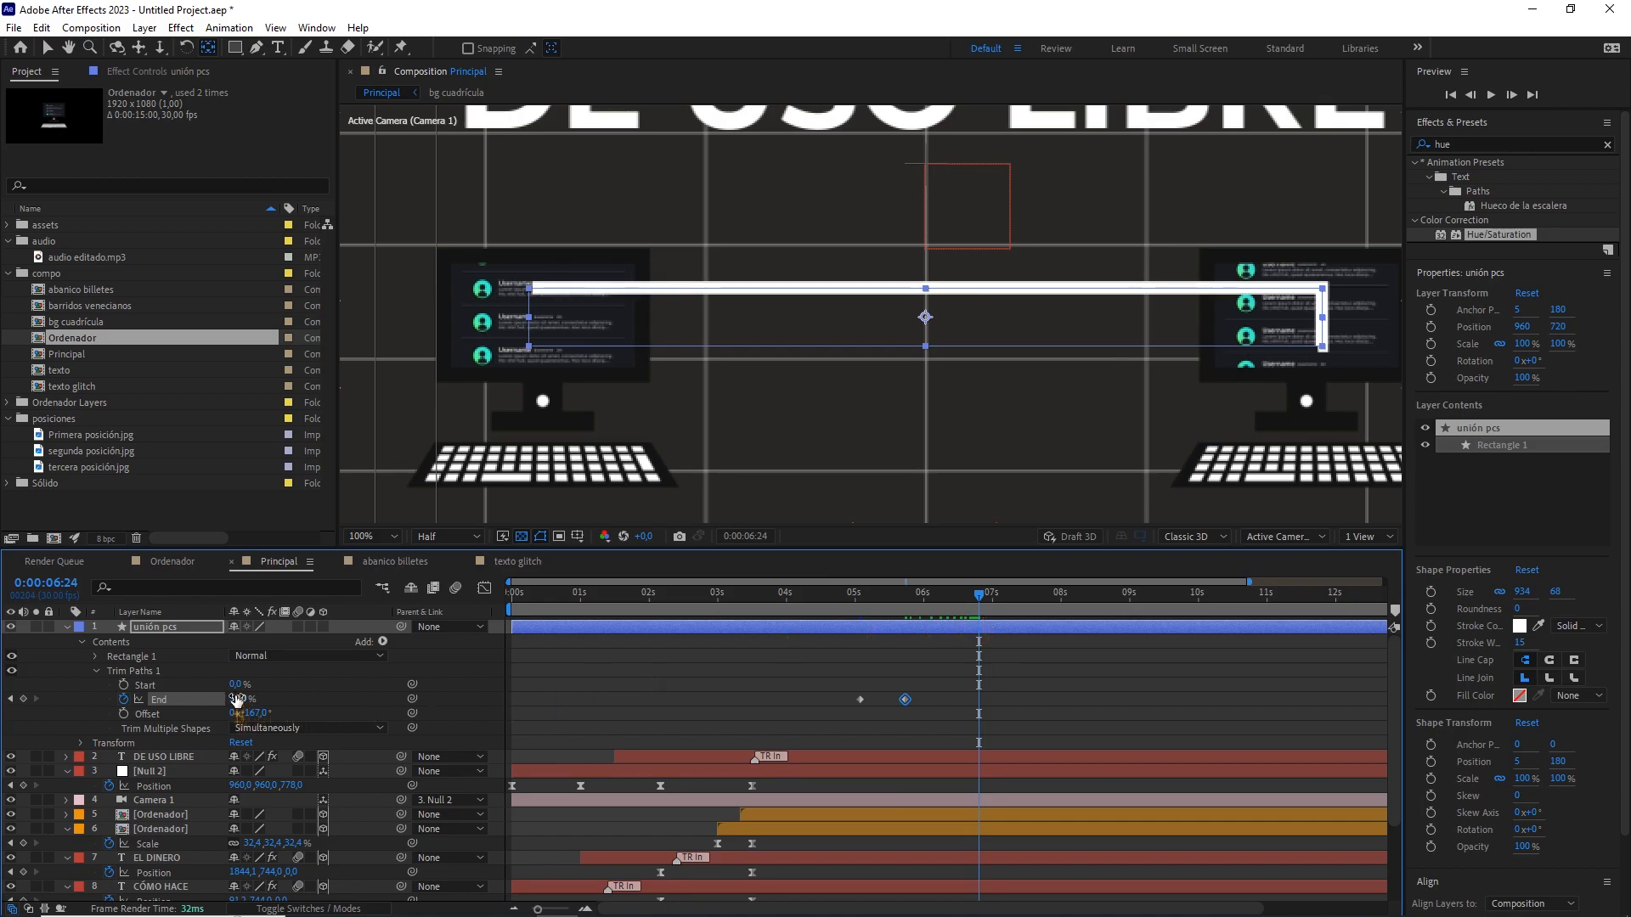
drag(237, 699, 403, 693)
drag(1068, 674, 950, 726)
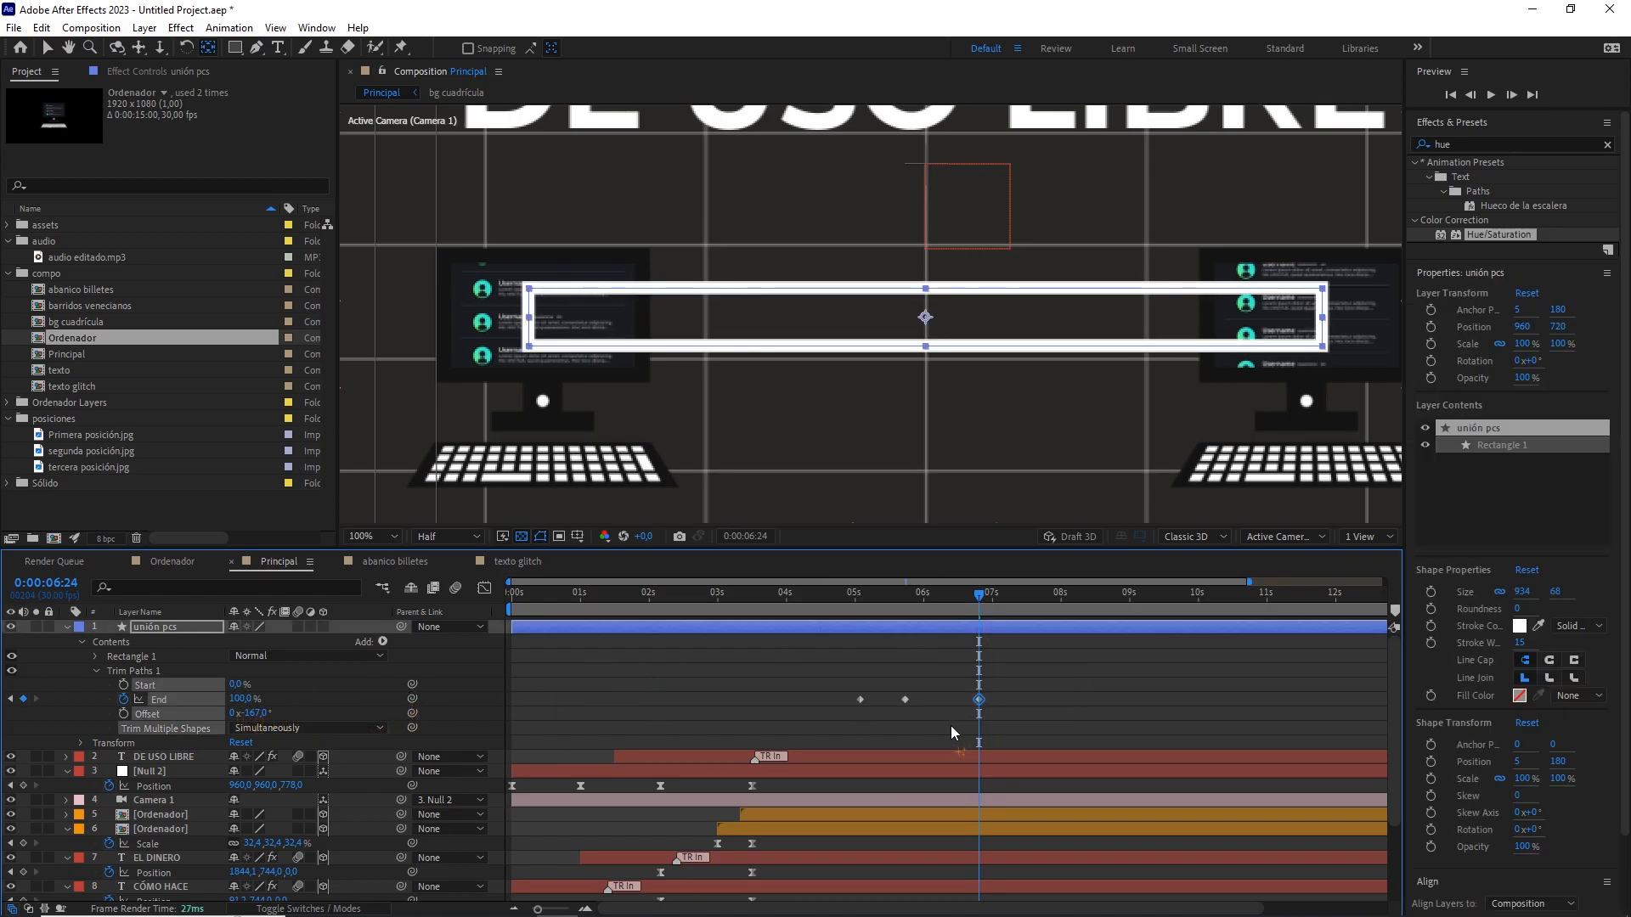
drag(950, 592, 893, 592)
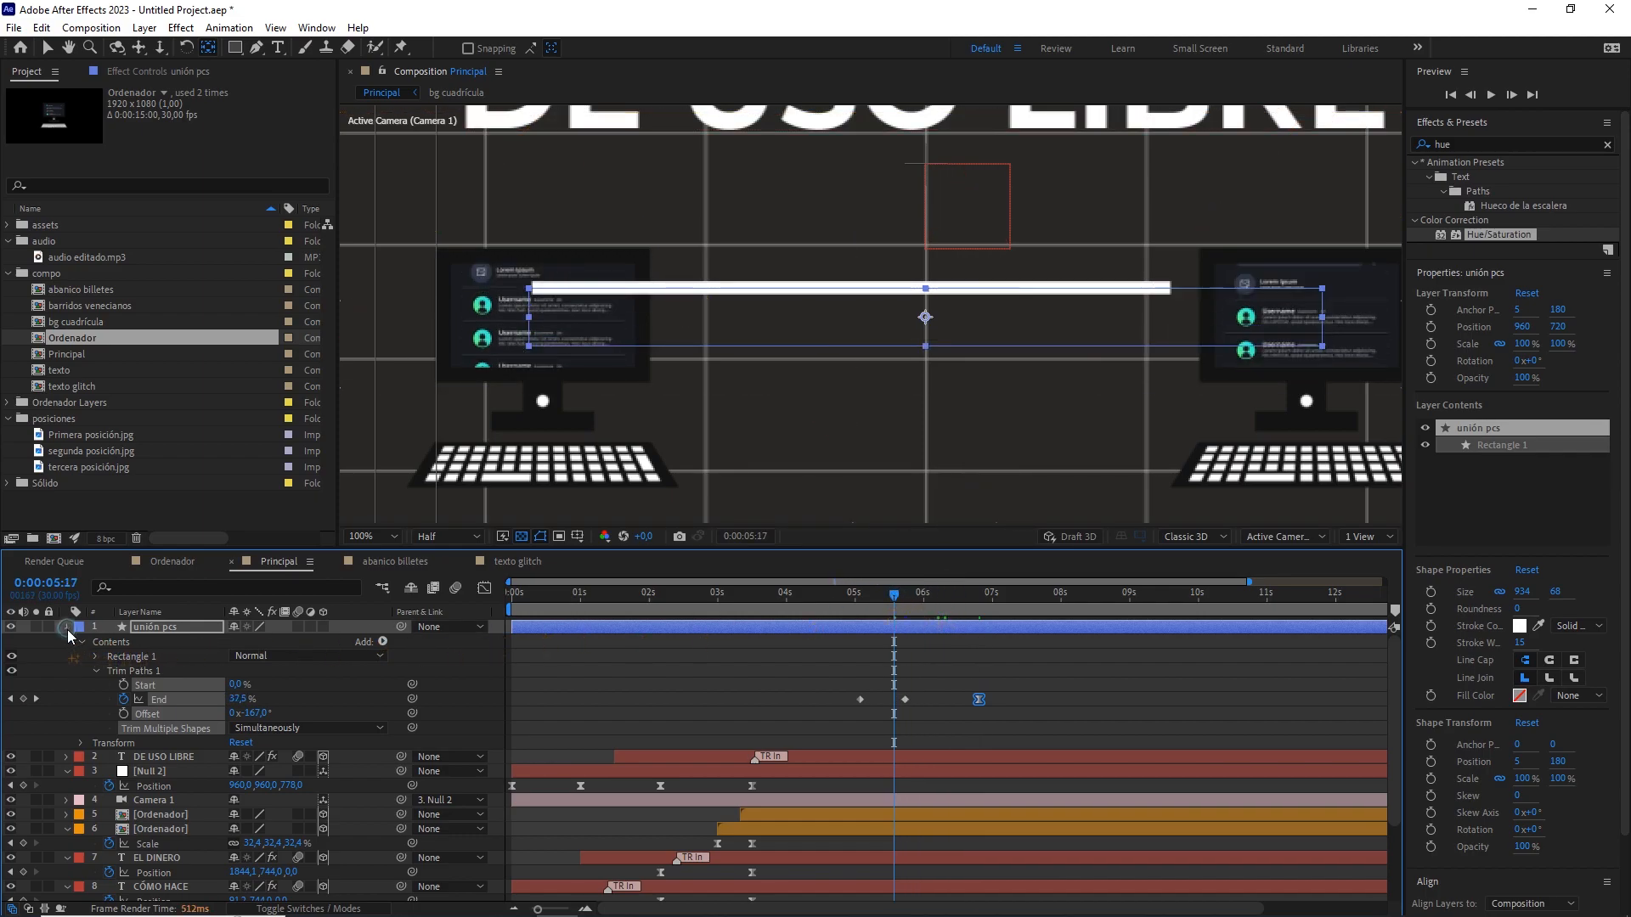
Make the unión pcs layer 3D and move the connecting line down over the two computers.
click(67, 627)
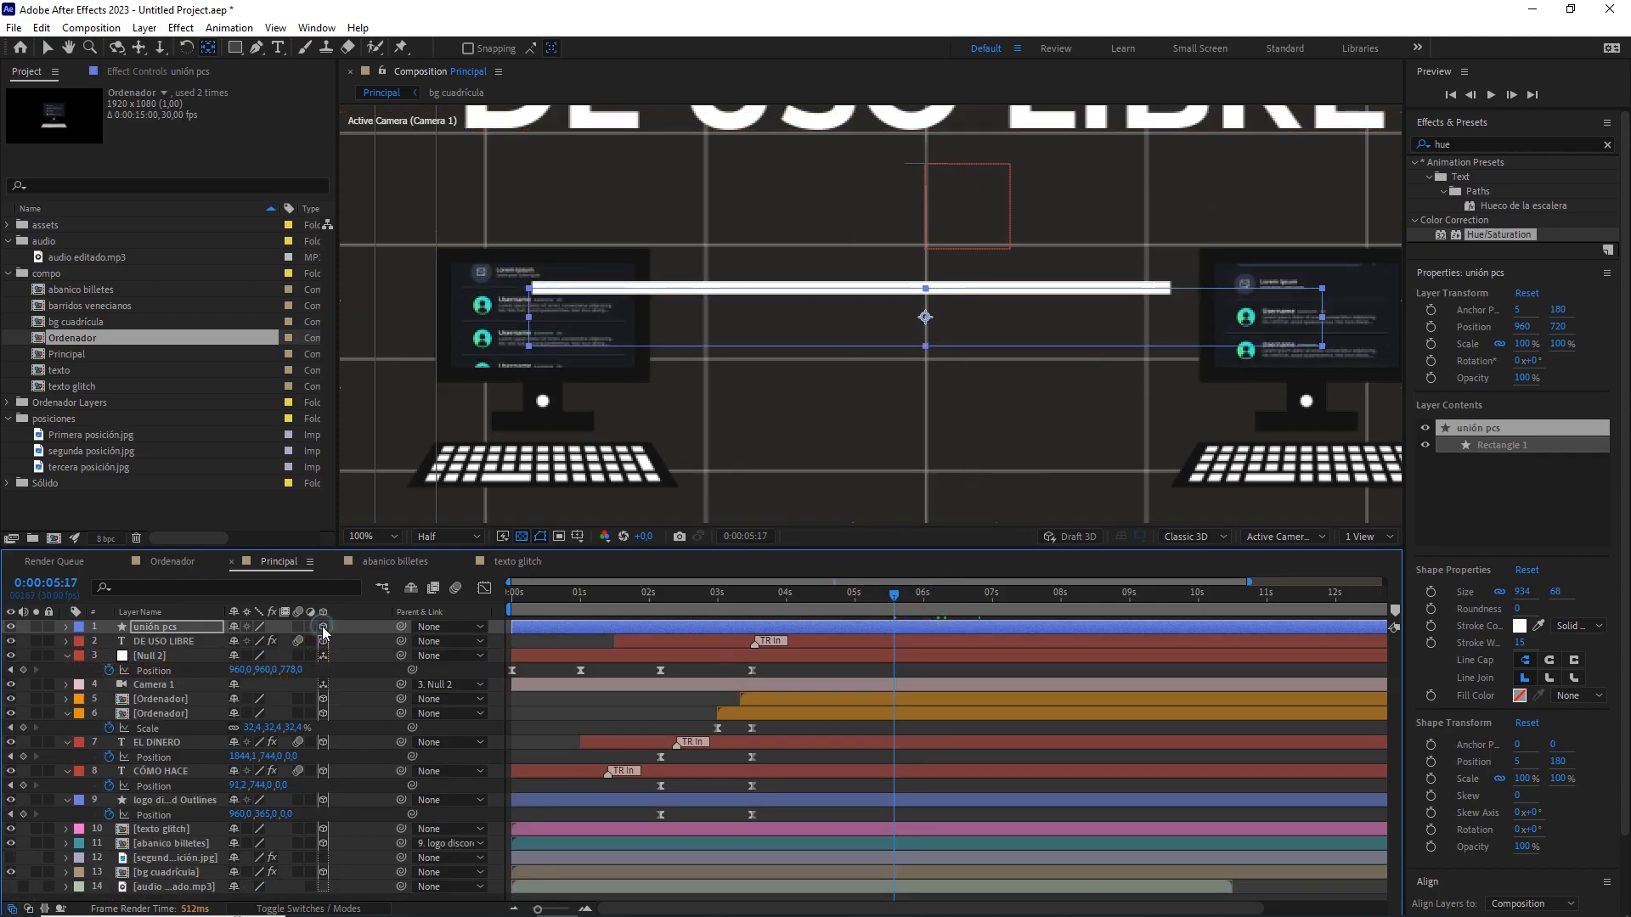
click(323, 626)
scroll(957, 345, down, 2)
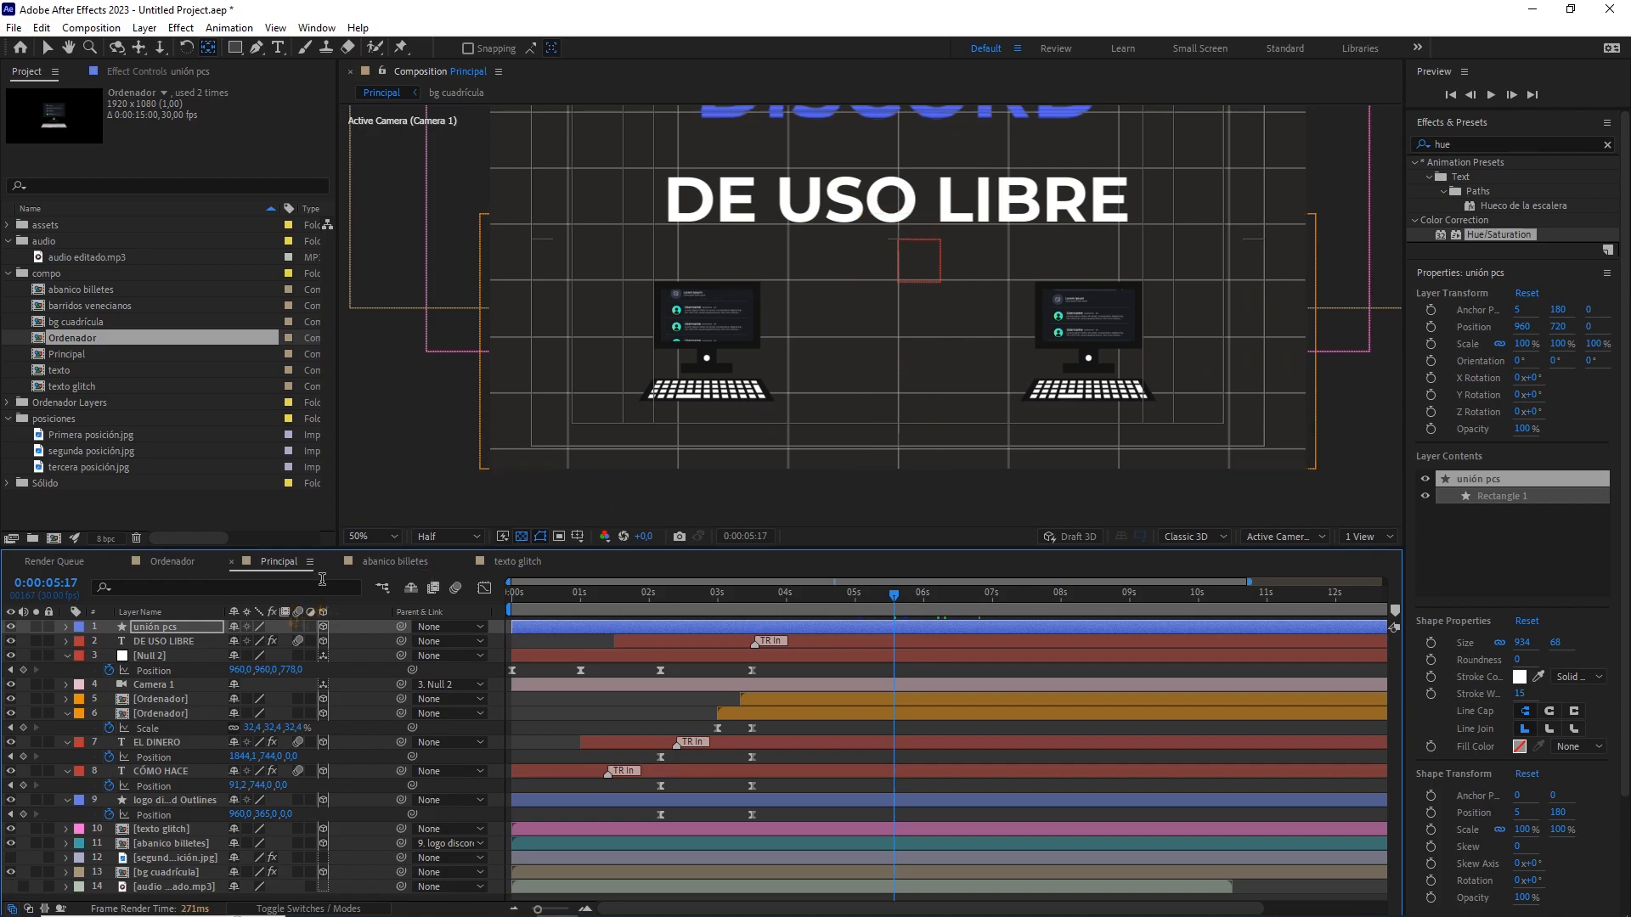
scroll(905, 287, down, 2)
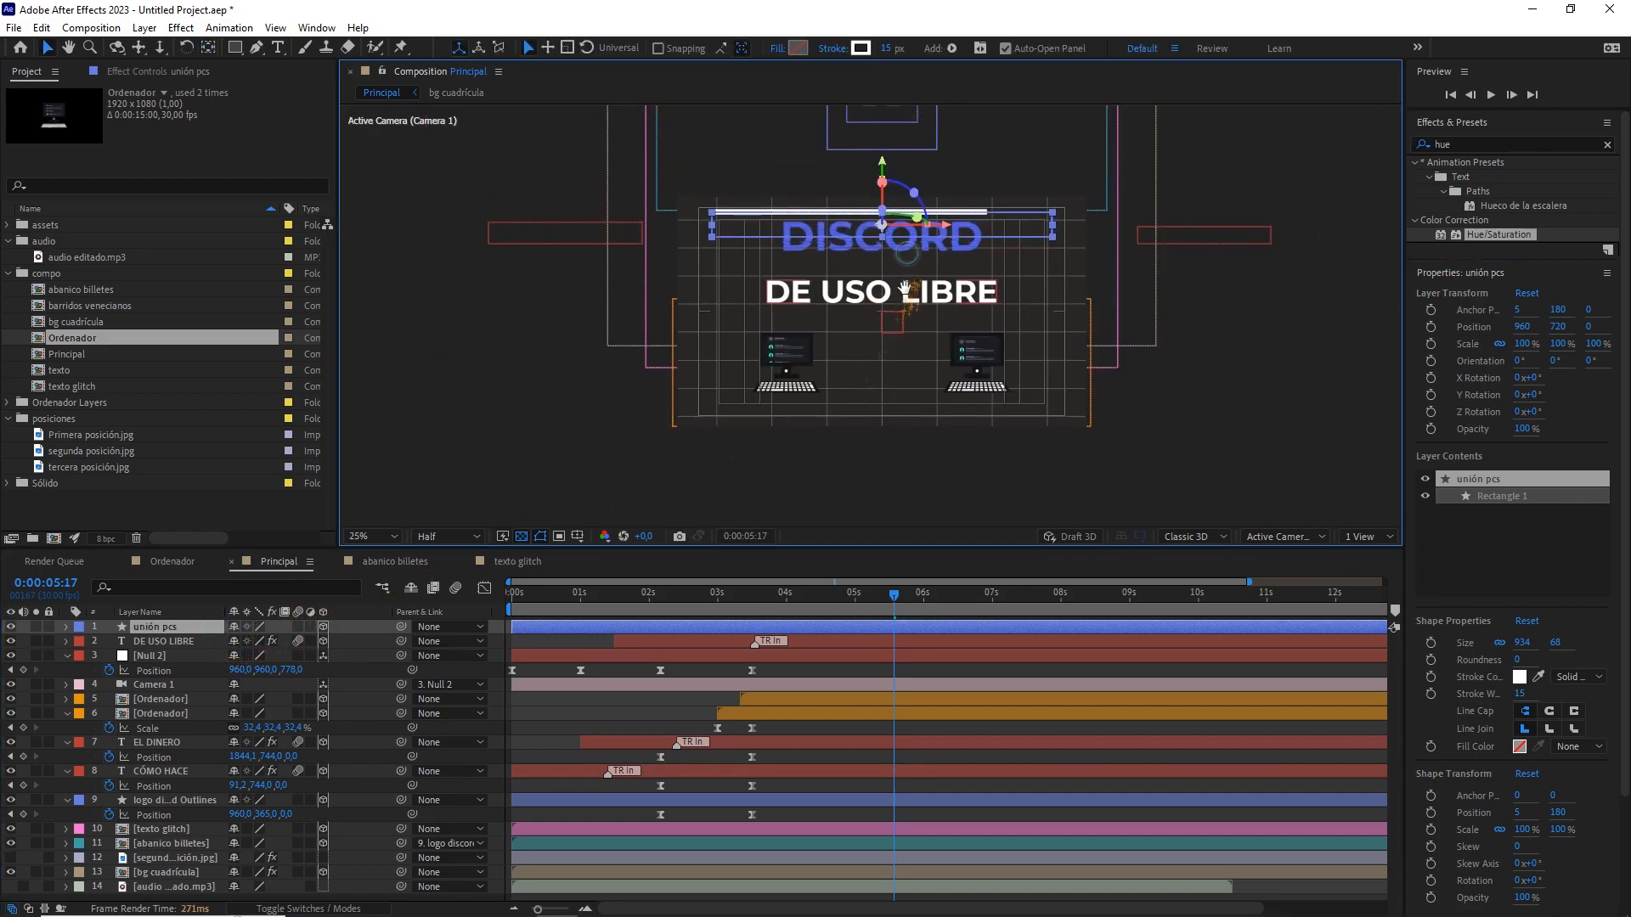
drag(893, 180, 917, 297)
Scale the connecting line to 61.5% so its ends sit on both monitors, and place its layer beneath both Ordenador layers.
scroll(871, 315, up, 2)
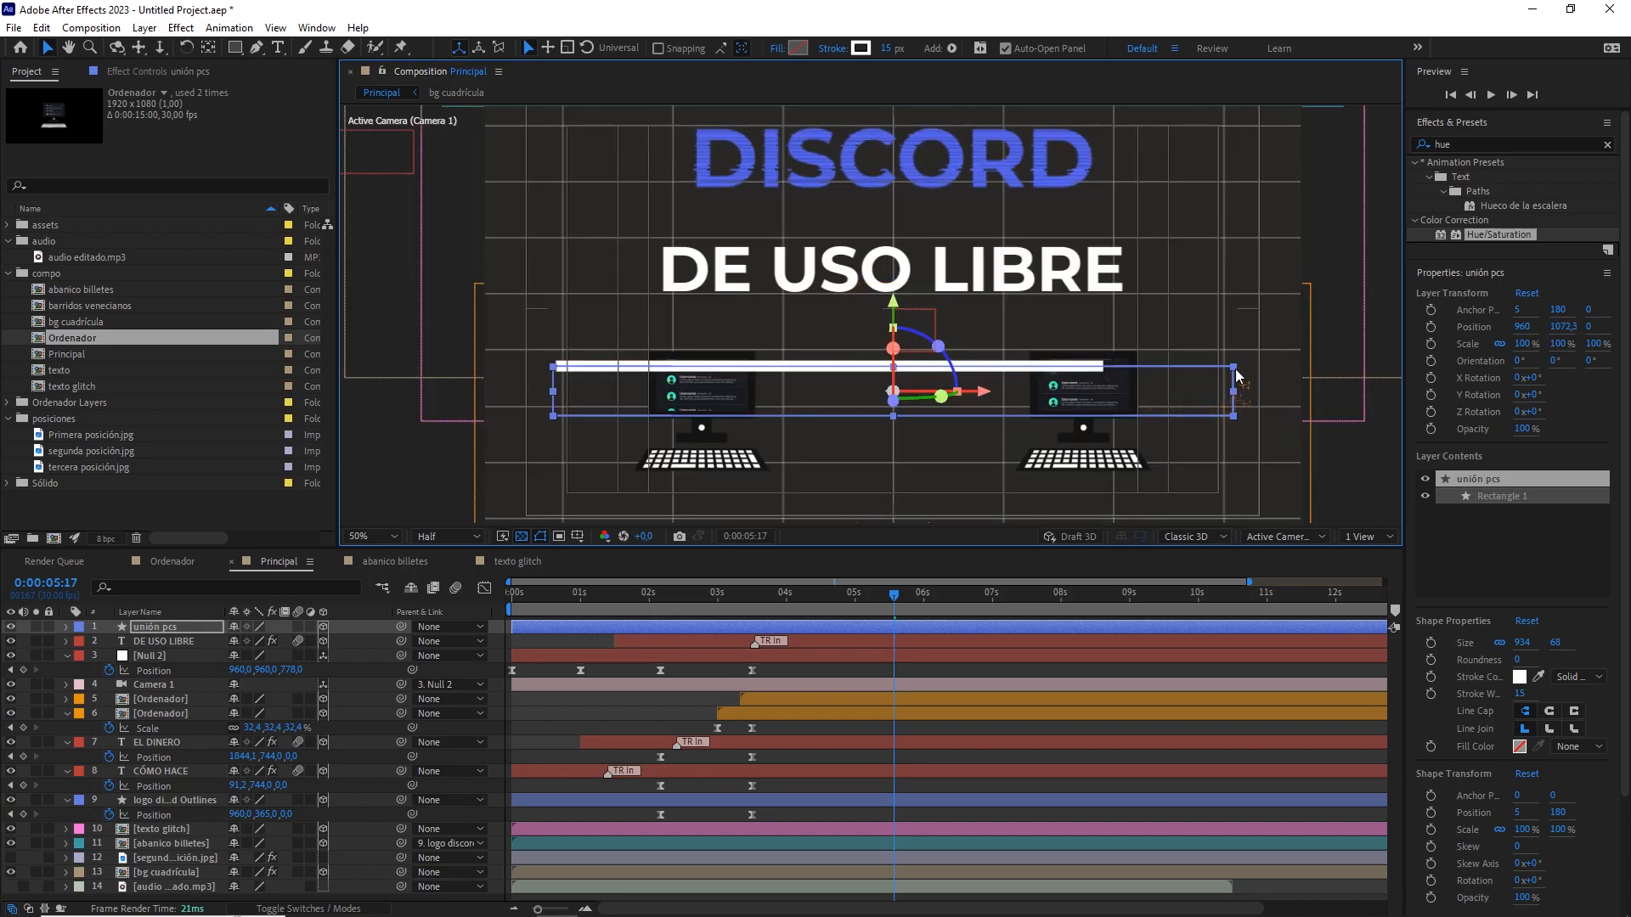
drag(1235, 374, 1102, 391)
drag(898, 302, 908, 297)
drag(161, 630, 170, 727)
Set the preview resolution to Quarter and play the scene from 0:00:02:05 to check the connecting line.
drag(778, 599, 643, 610)
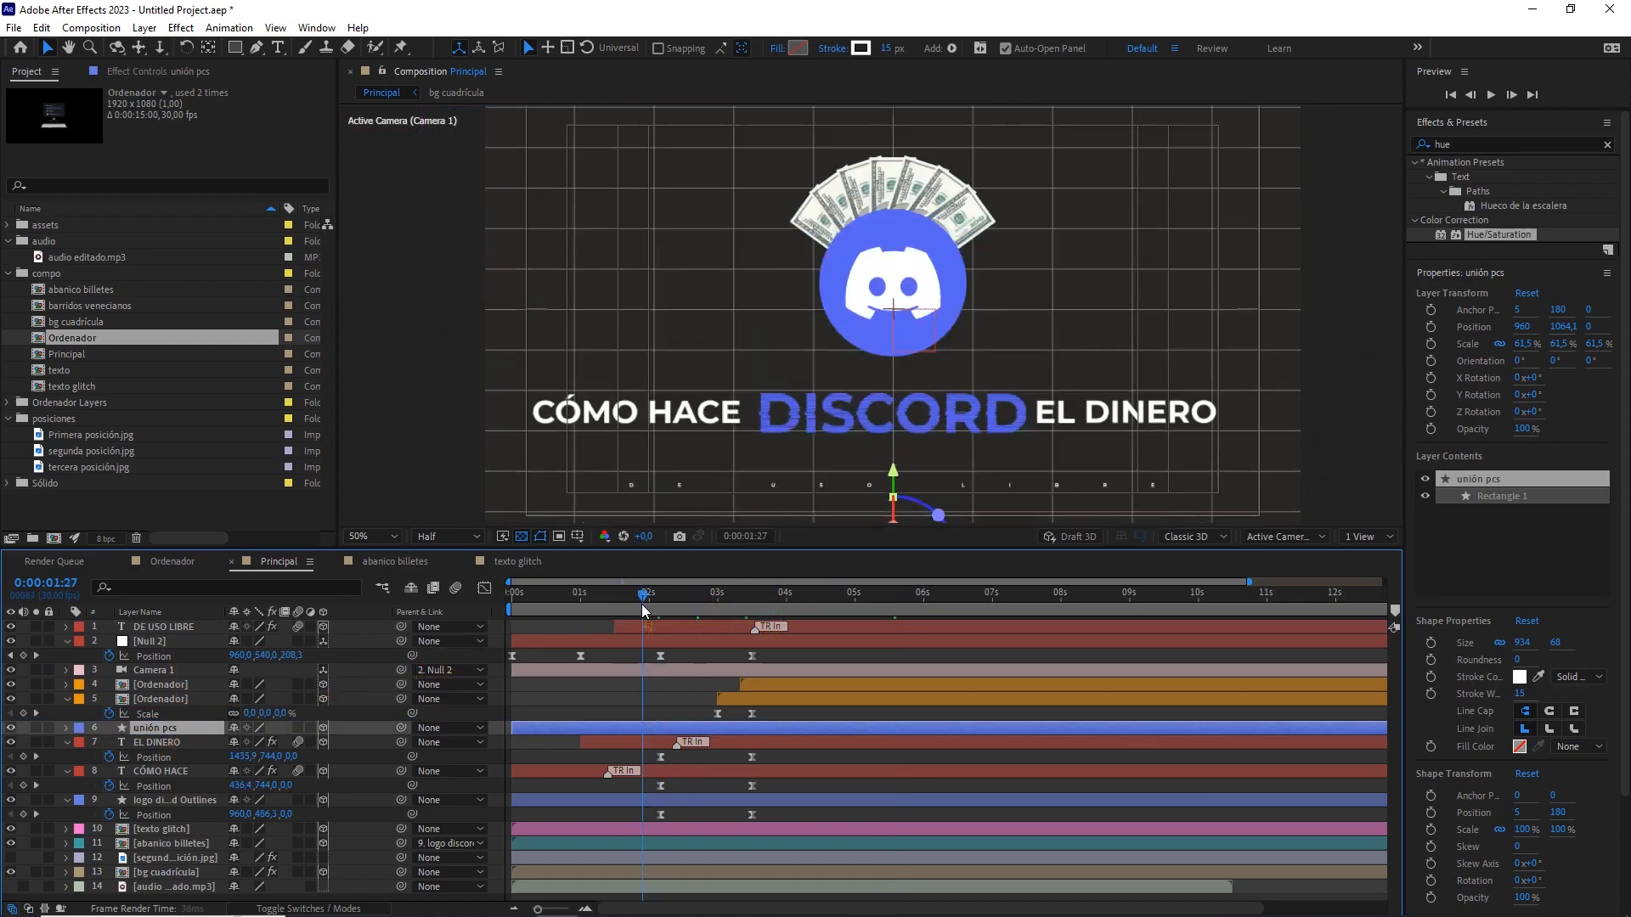
scroll(904, 414, down, 2)
key(space)
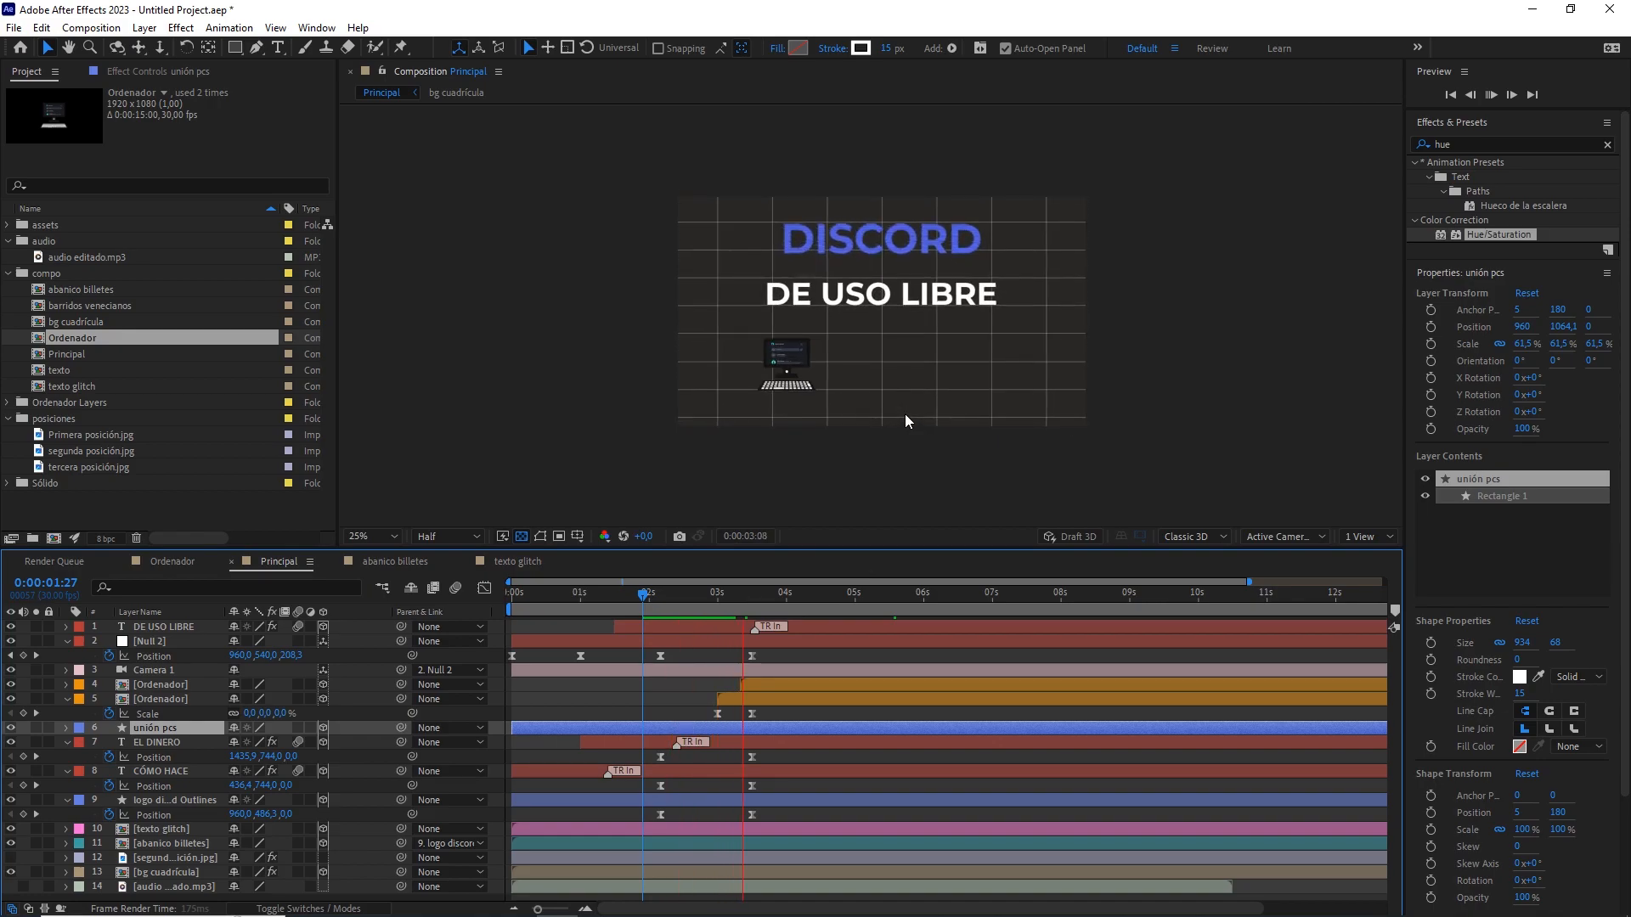
key(space)
click(463, 543)
click(464, 628)
drag(749, 596, 661, 596)
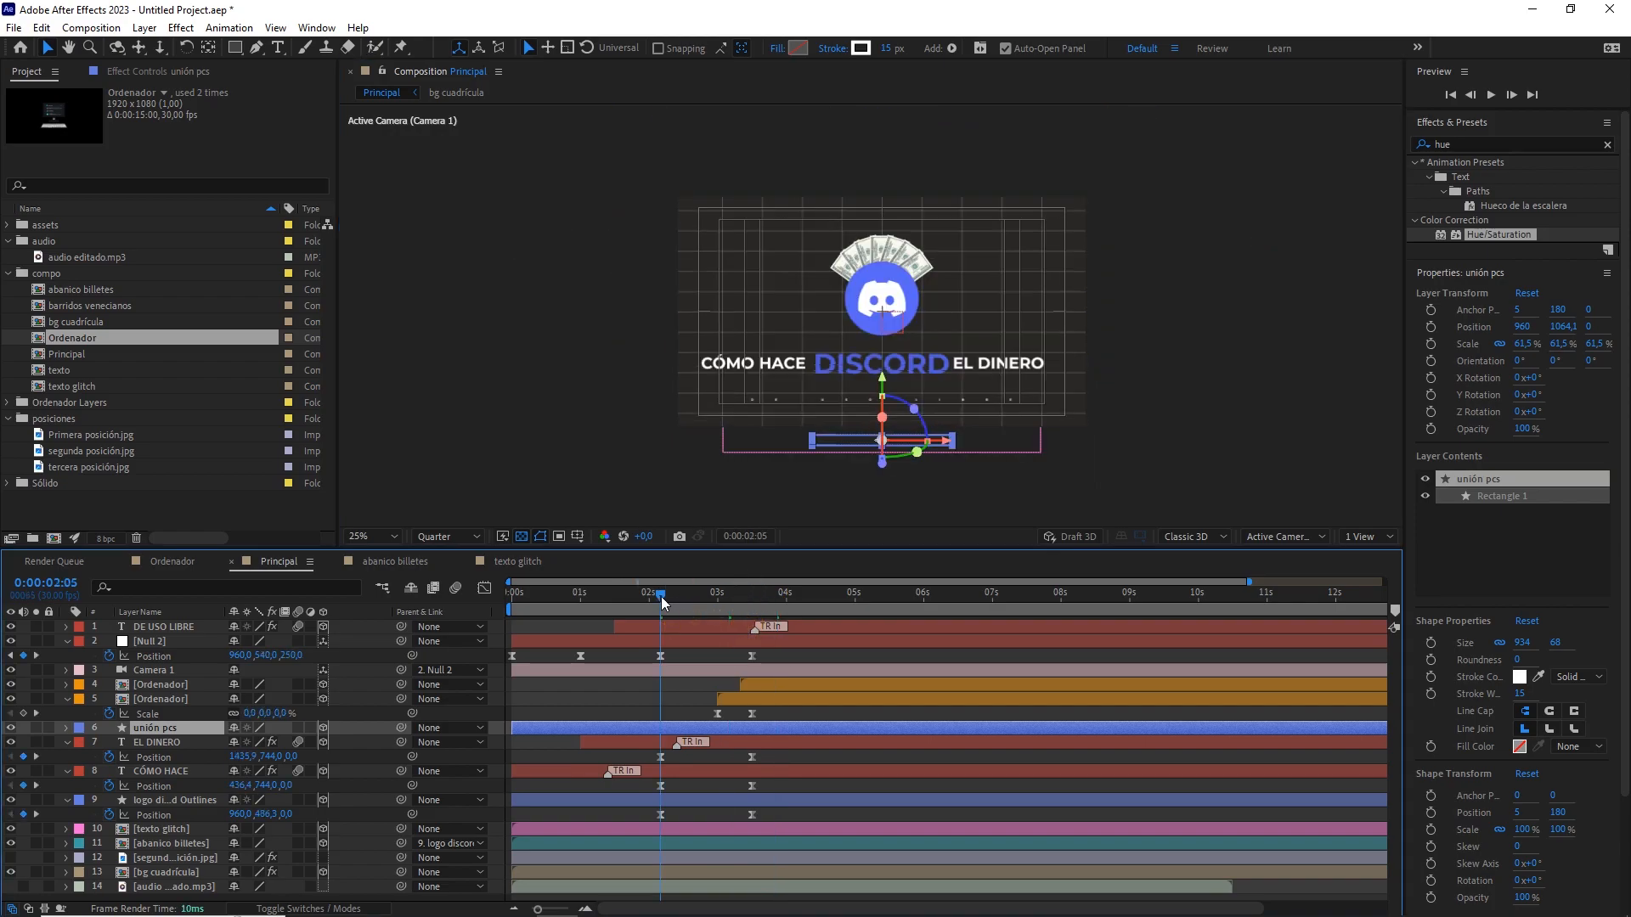
key(space)
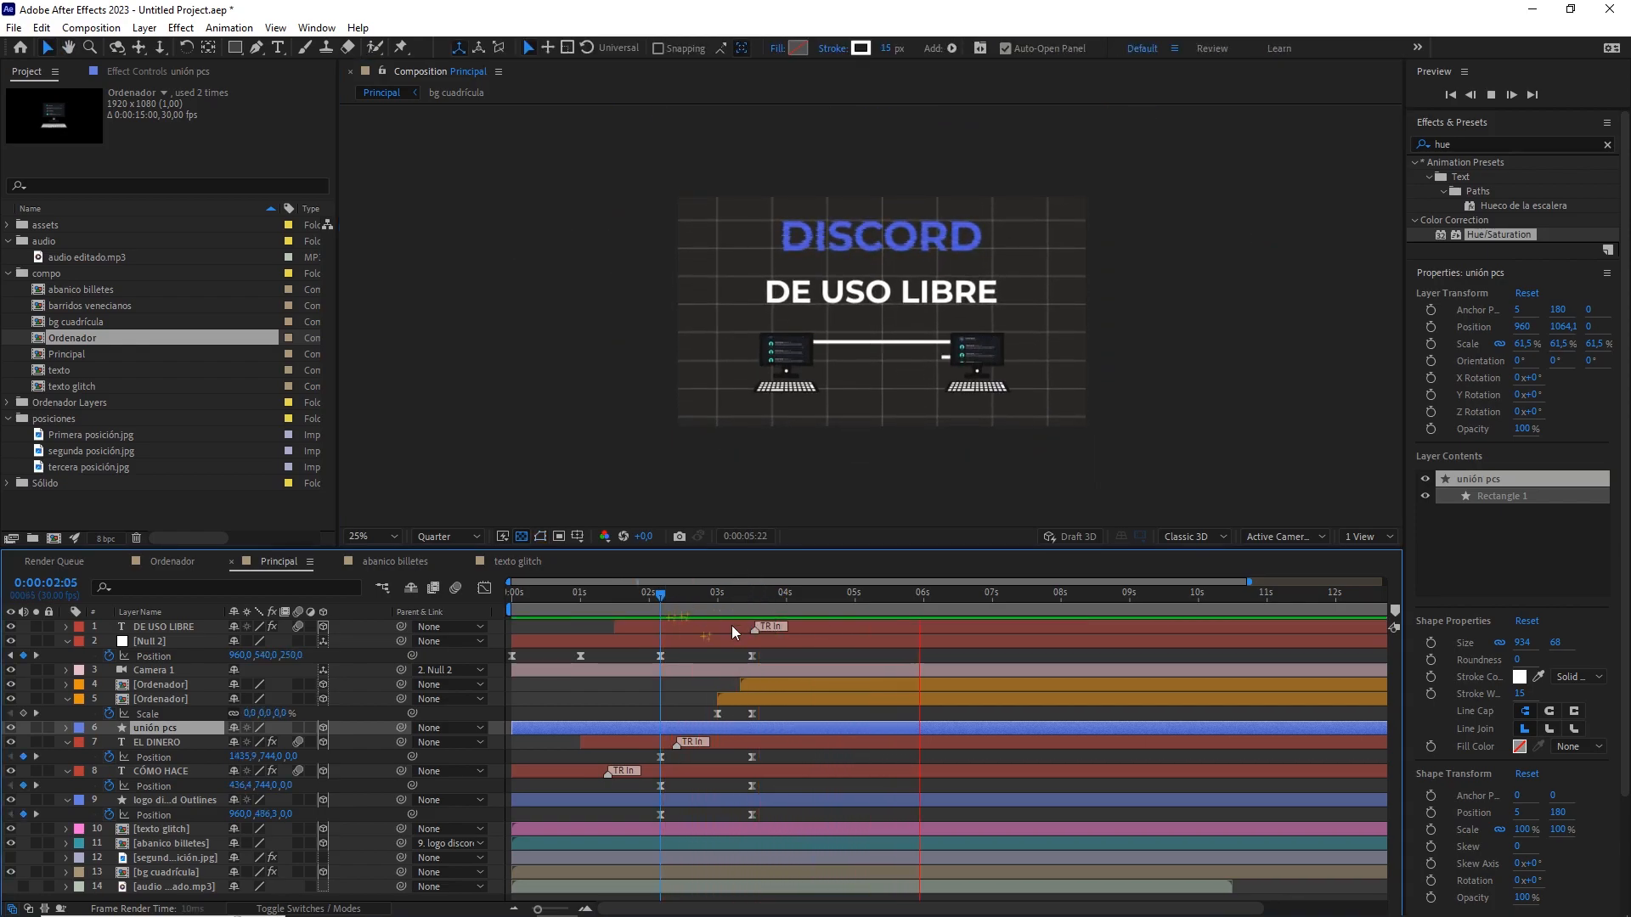
key(space)
Shift all the Trim Paths End keyframes of unión pcs earlier so the first falls at 0:00:03:09, and preview the timing.
key(u)
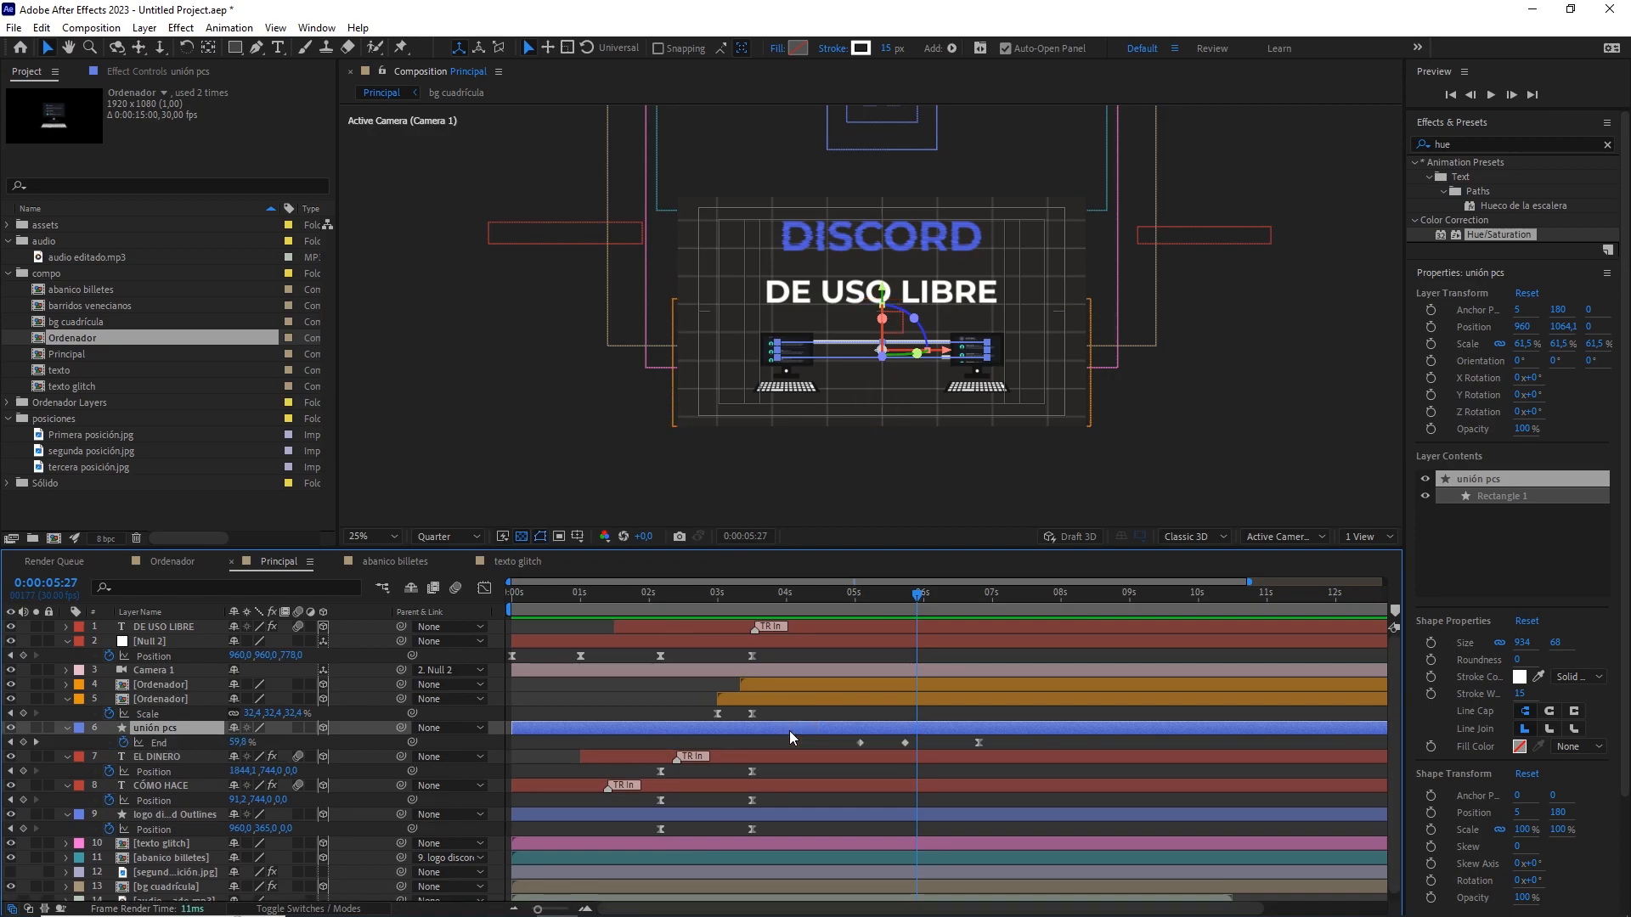
drag(922, 605, 739, 592)
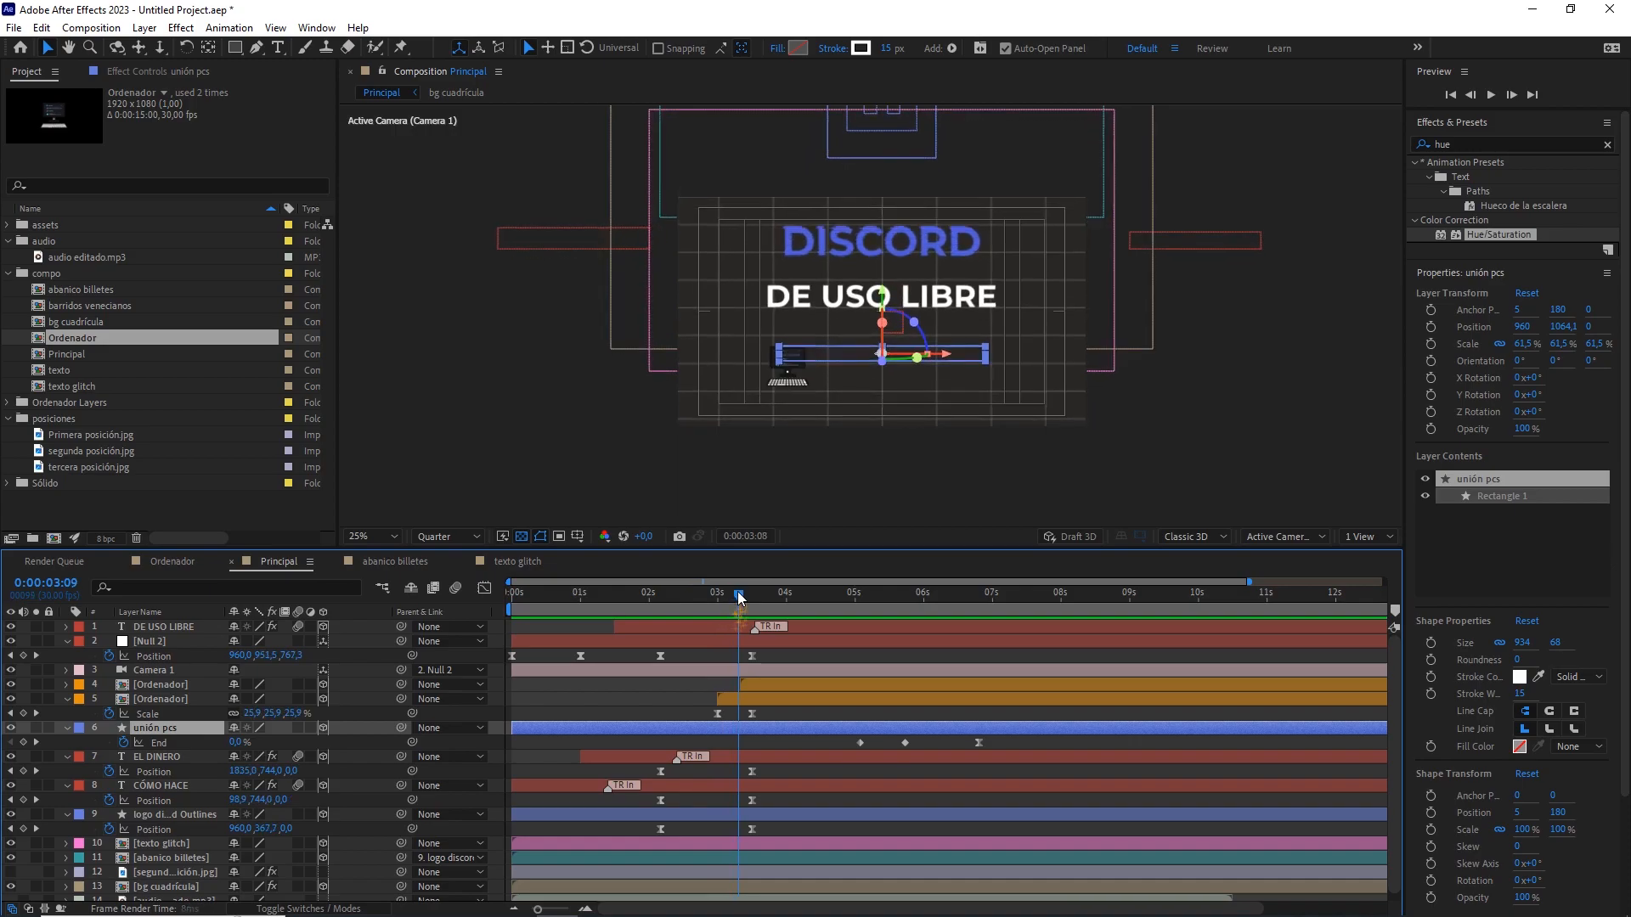
scroll(788, 365, up, 3)
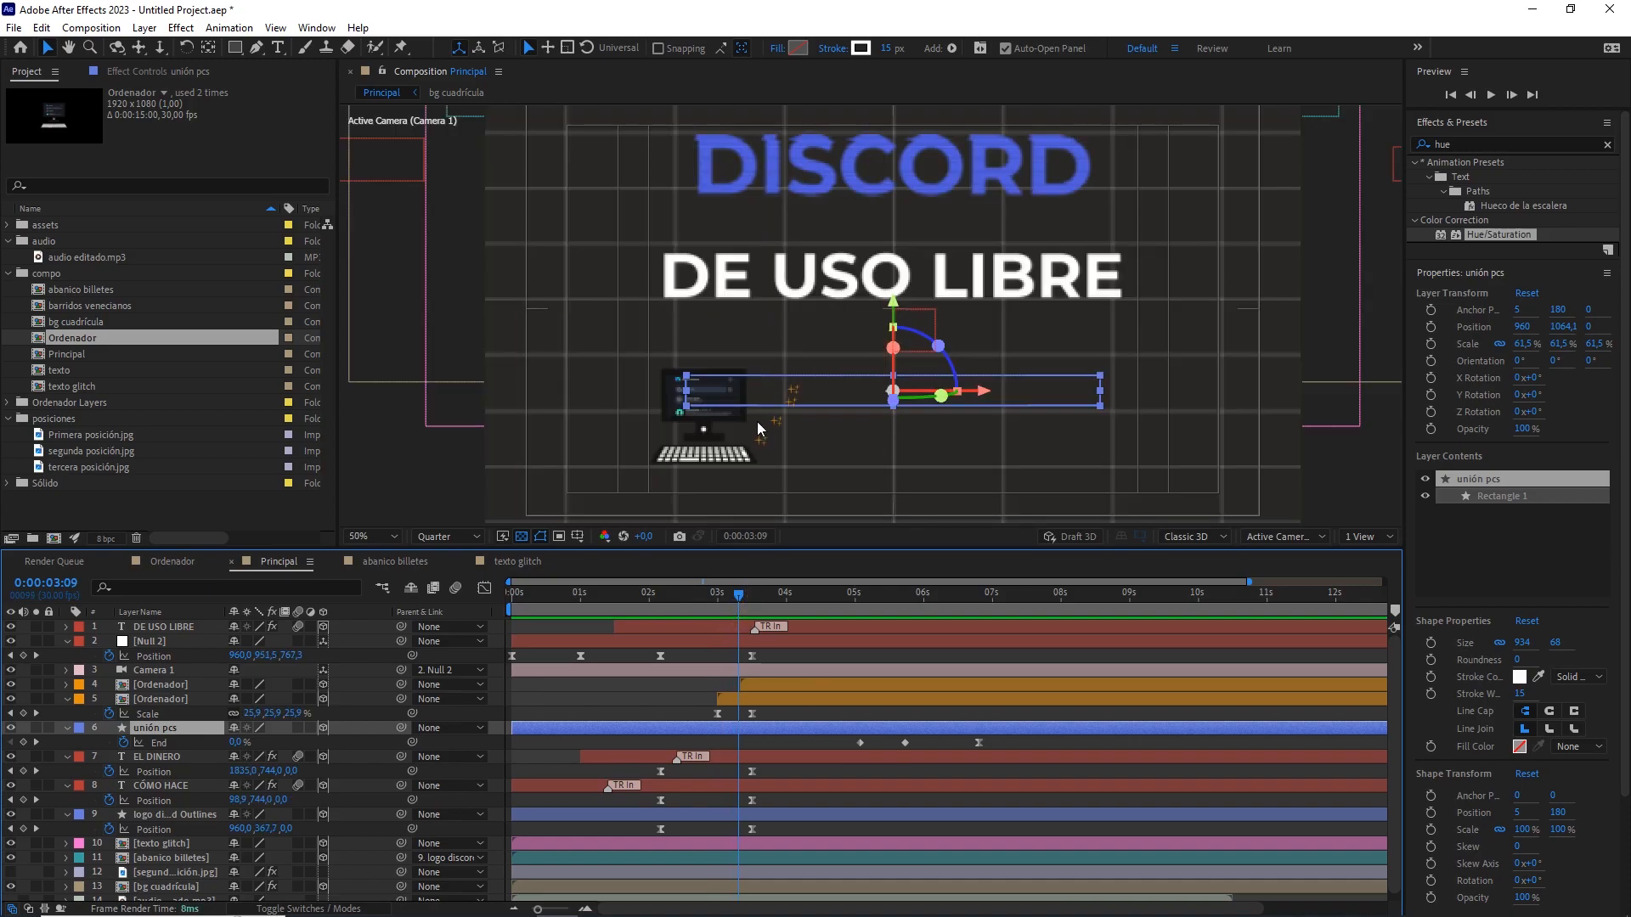
drag(999, 745, 741, 746)
click(809, 742)
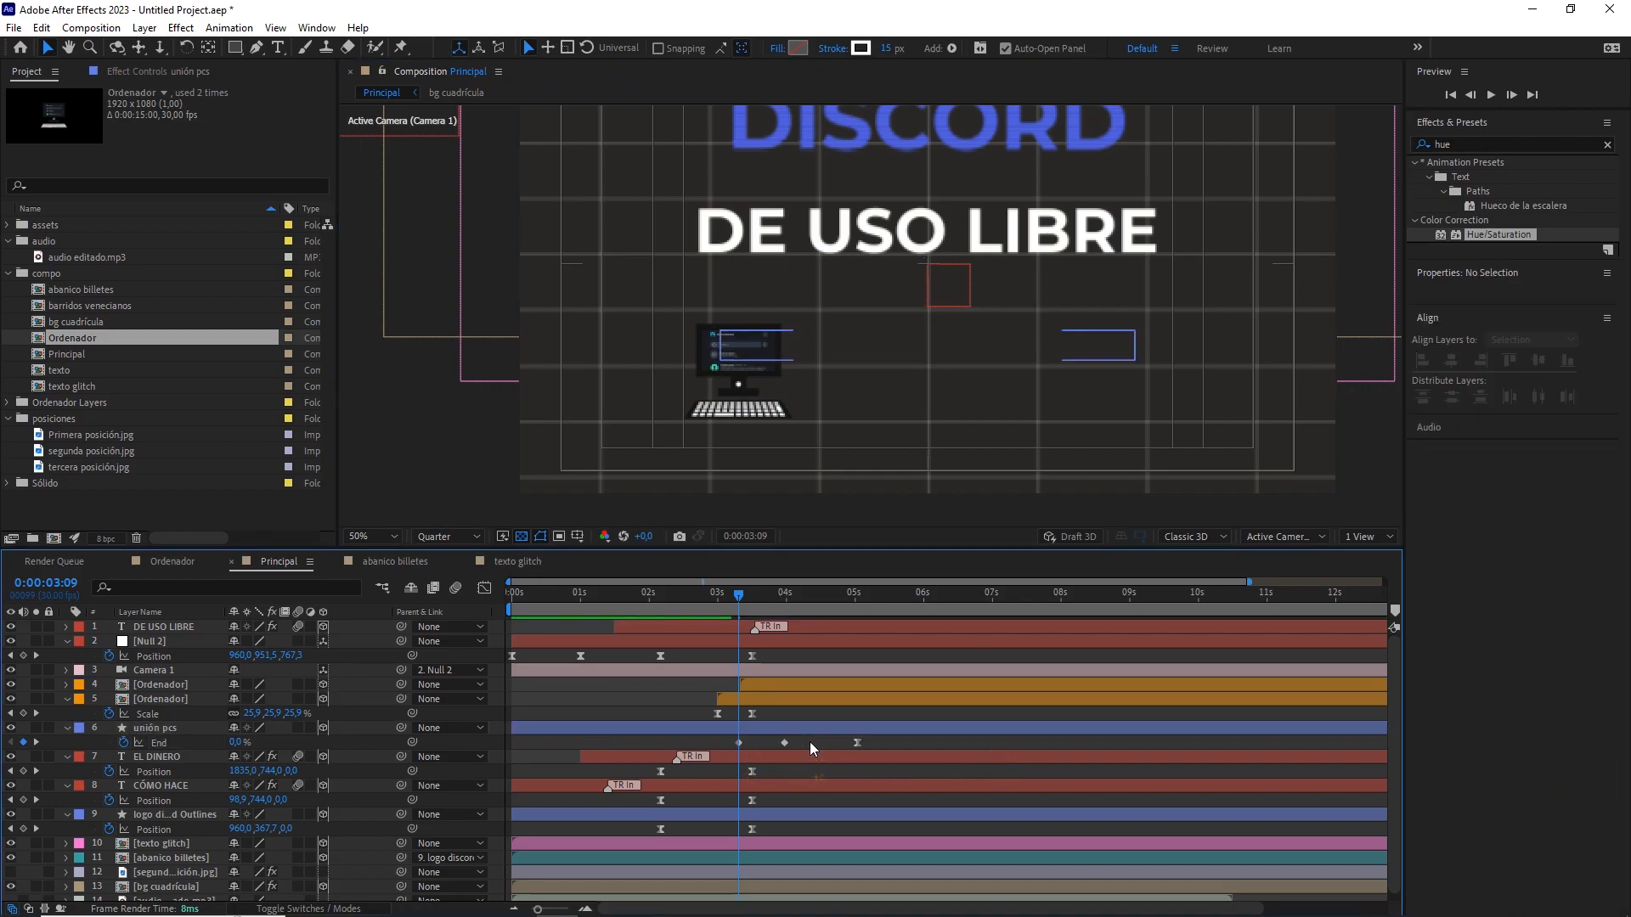
key(space)
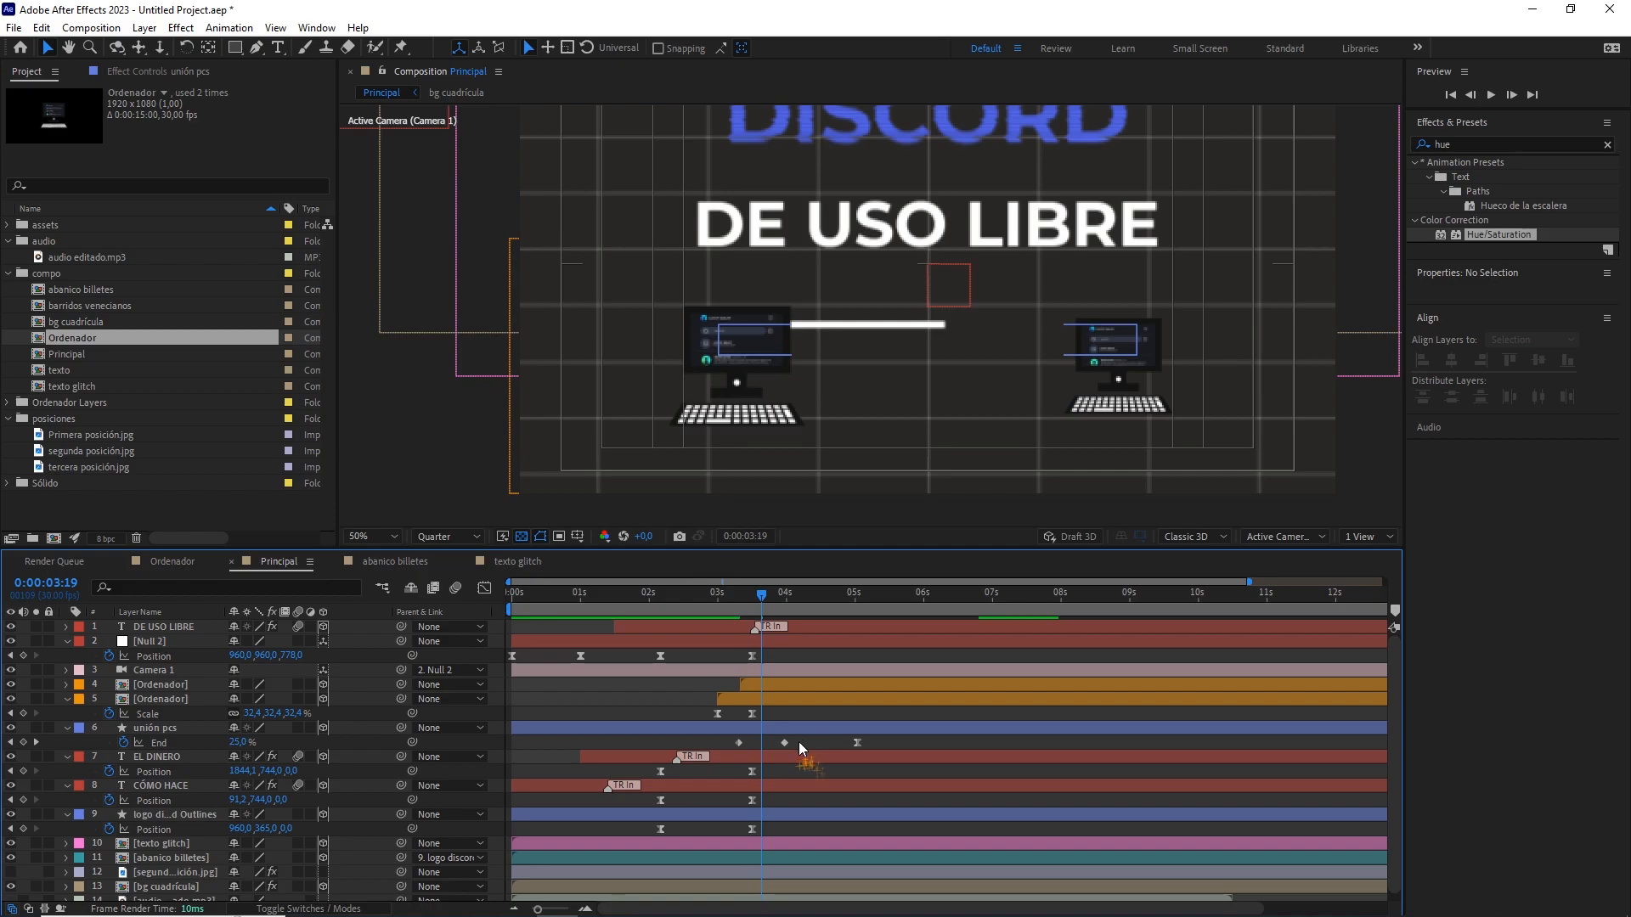
Tighten the line drawing by moving the middle End keyframe to 0:00:03:19 and the last one to just after four seconds.
drag(784, 742, 773, 743)
drag(762, 595, 801, 603)
drag(858, 742, 808, 742)
drag(793, 591, 741, 601)
key(space)
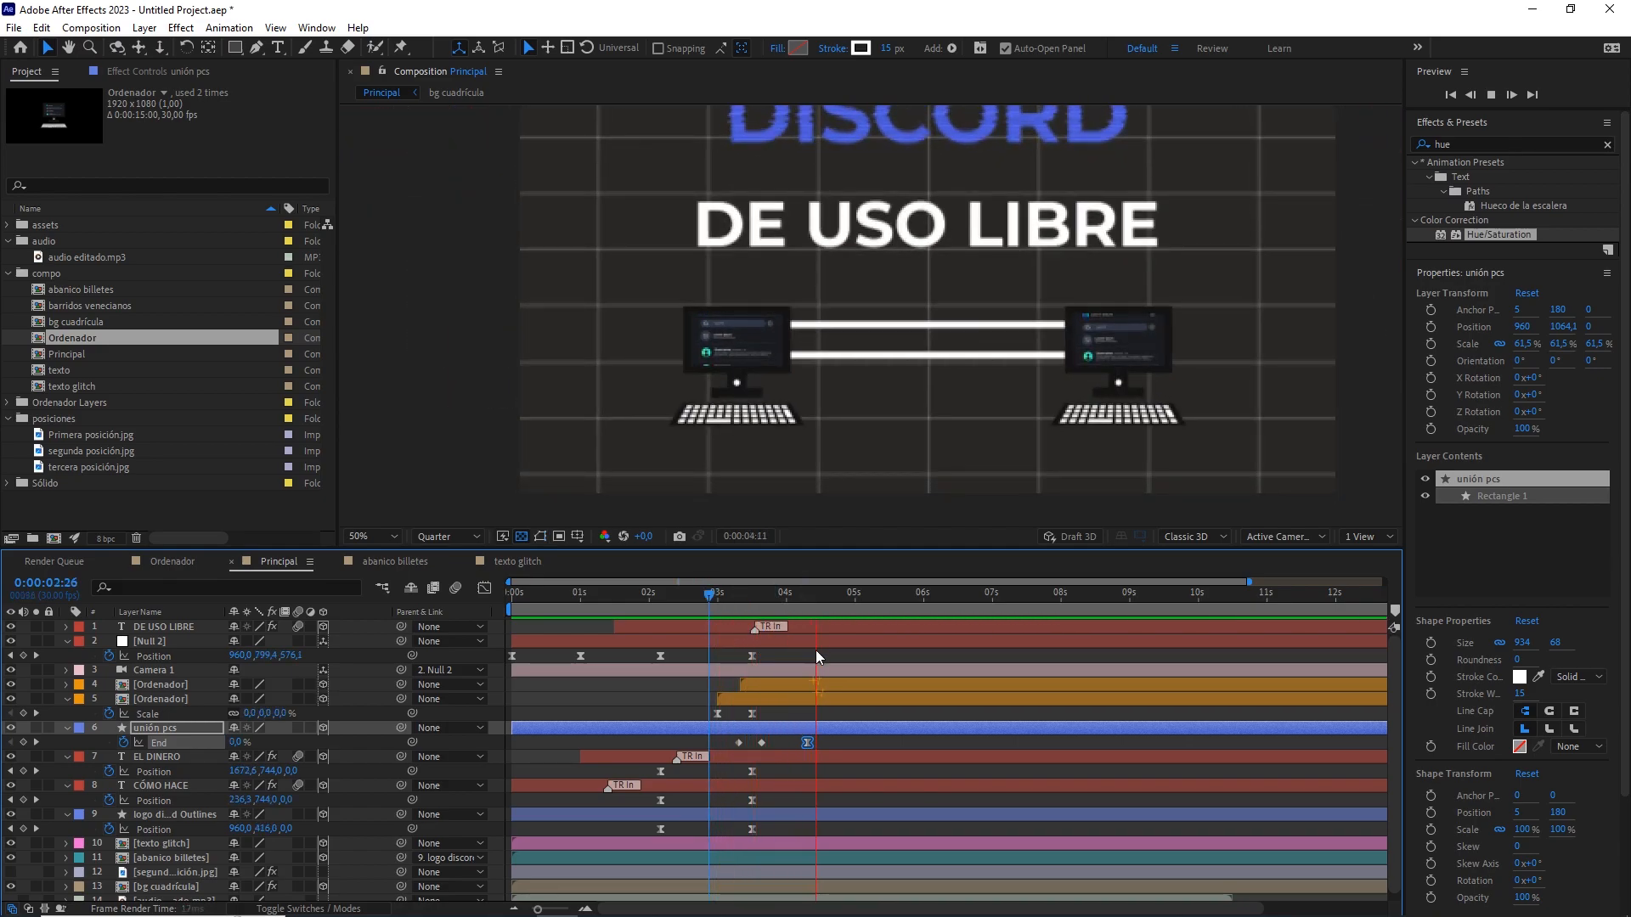
Add a dash to Stroke 1 of Rectangle 1 in the unión pcs layer.
click(818, 597)
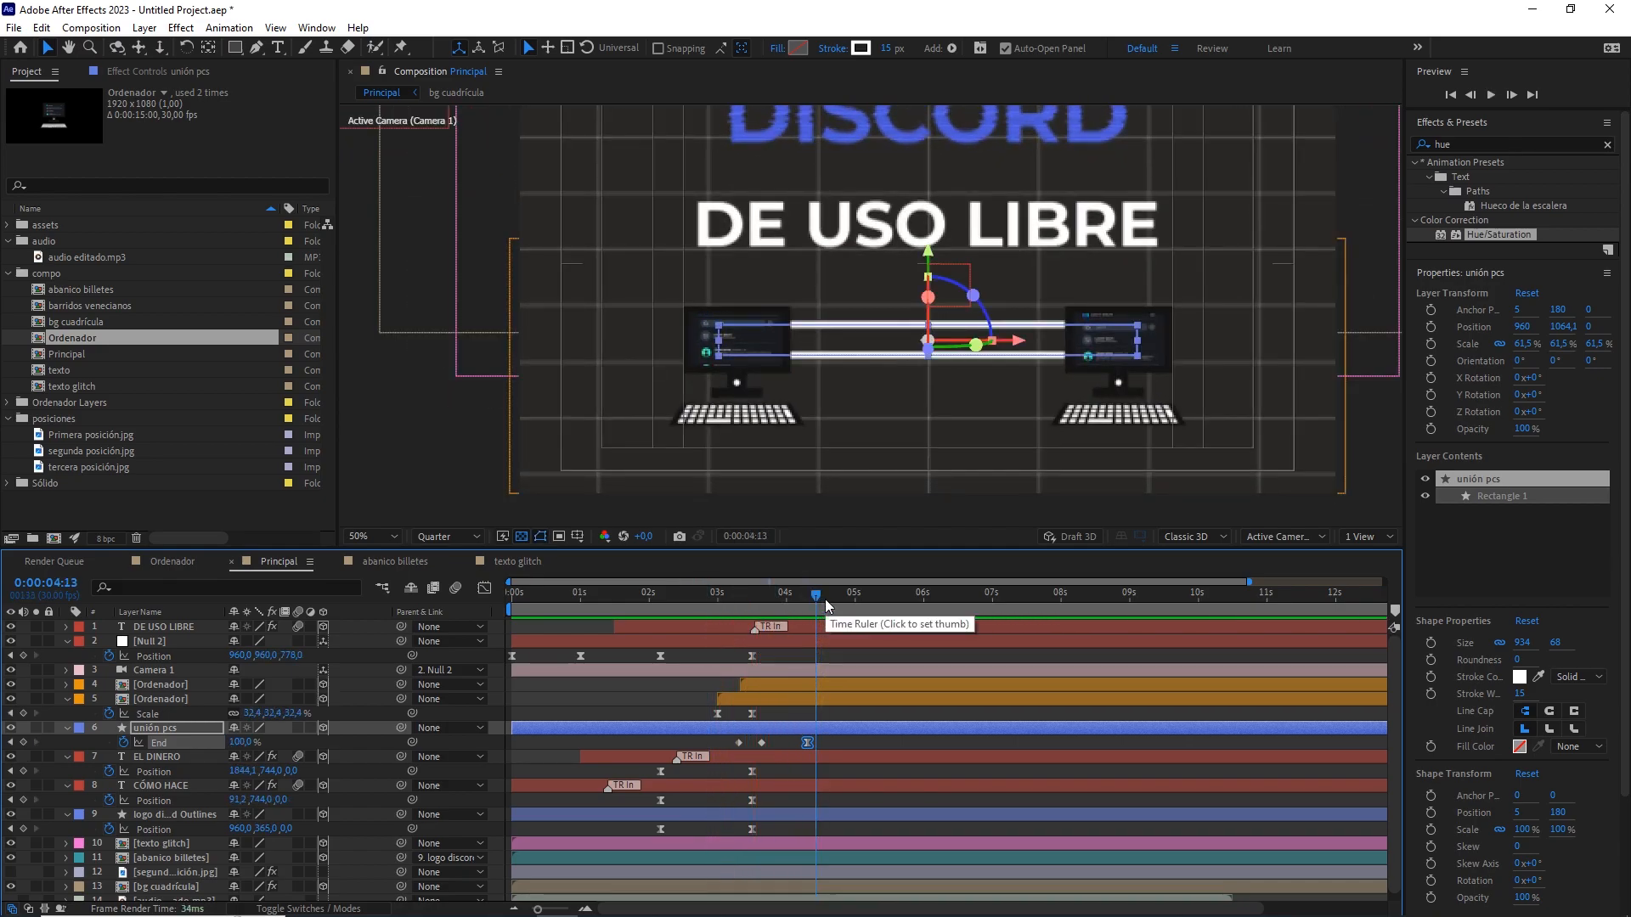
click(67, 728)
click(67, 728)
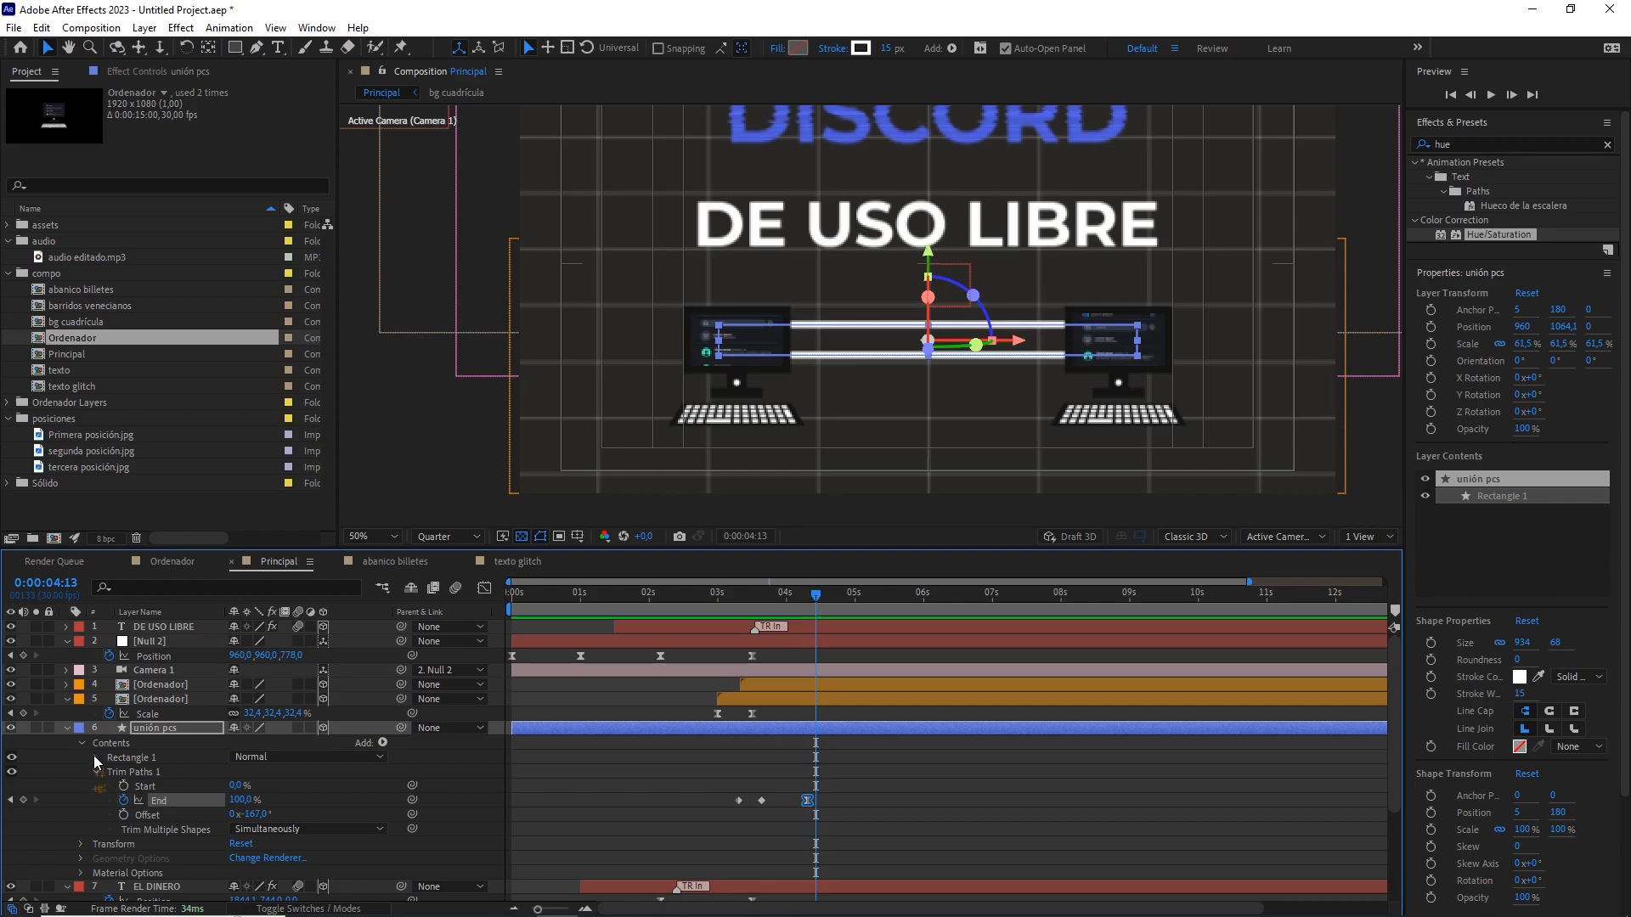
click(95, 757)
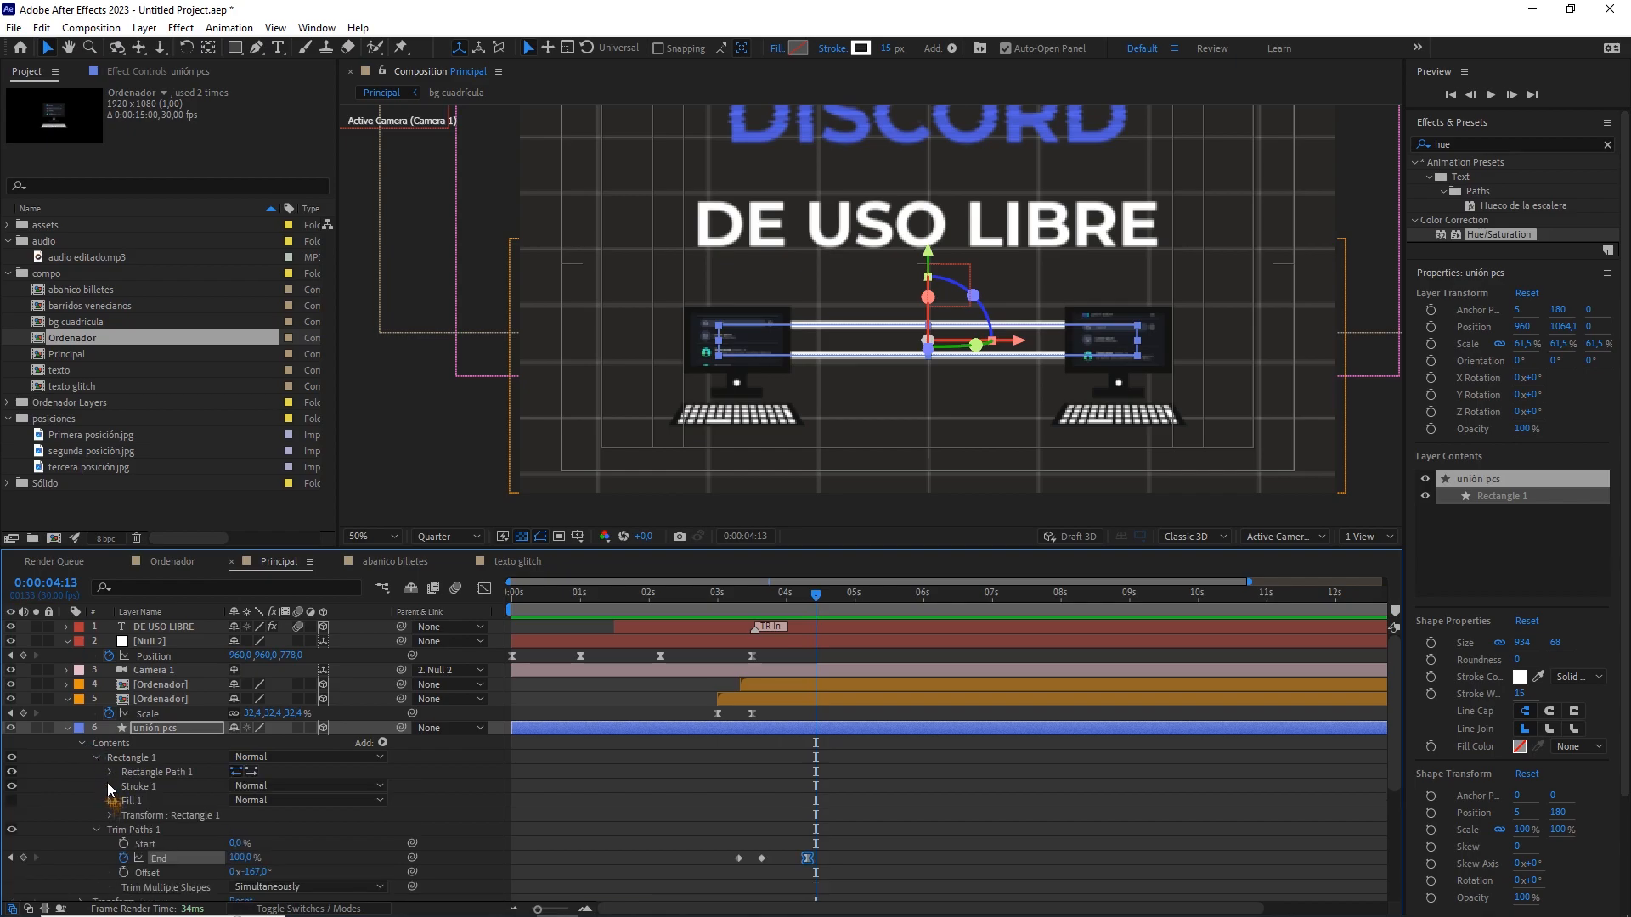
click(110, 786)
scroll(109, 790, down, 1)
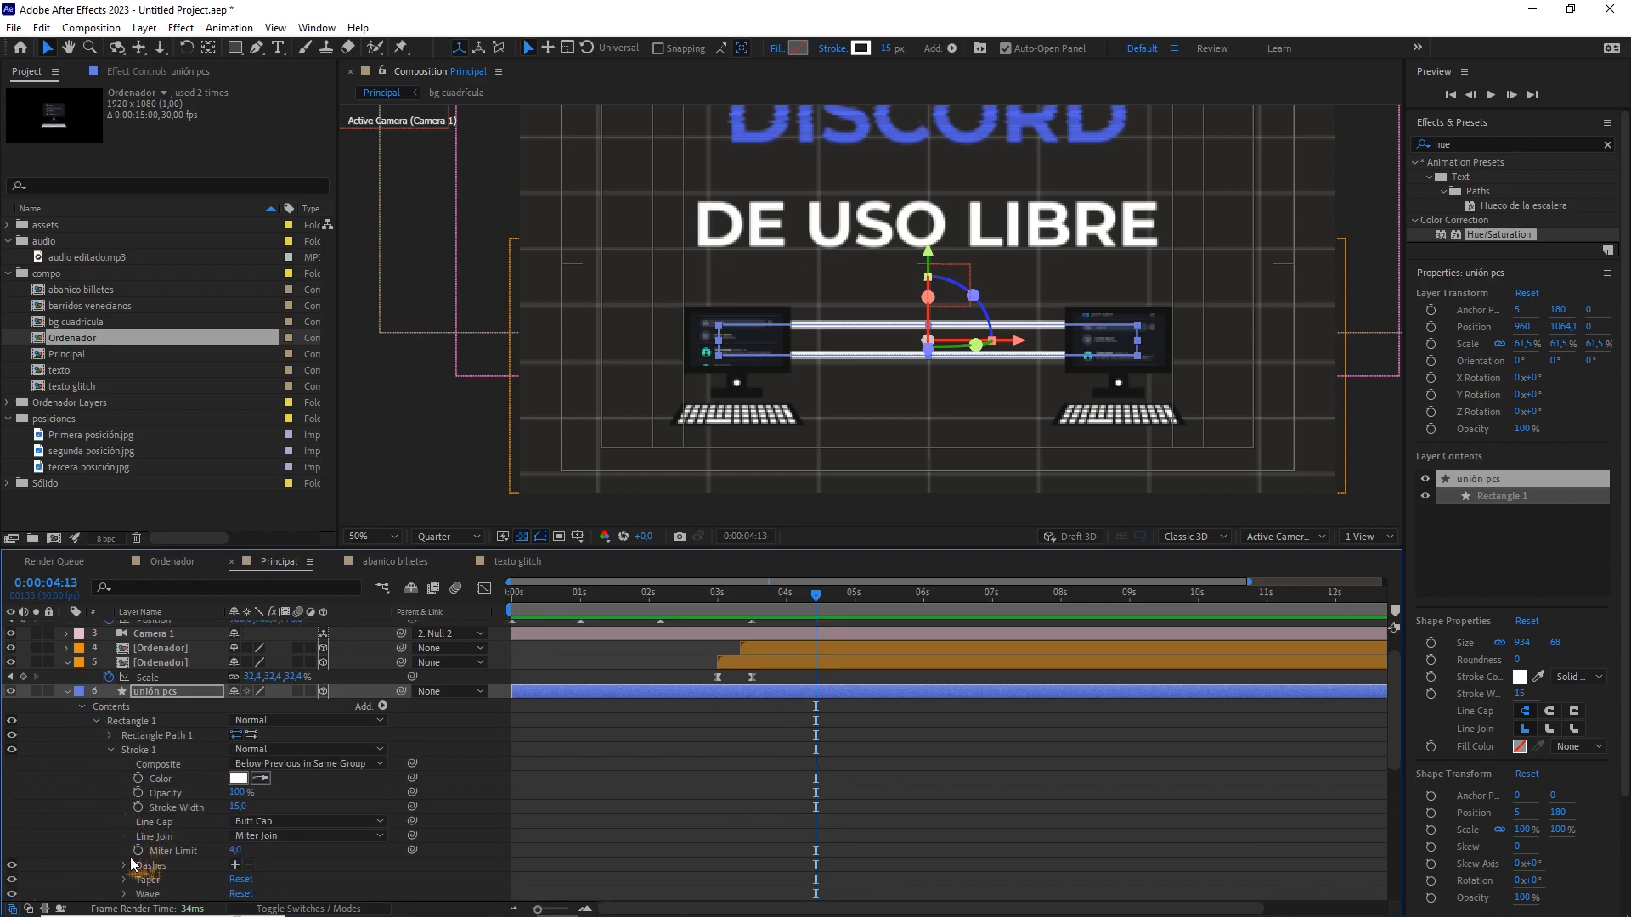
click(235, 864)
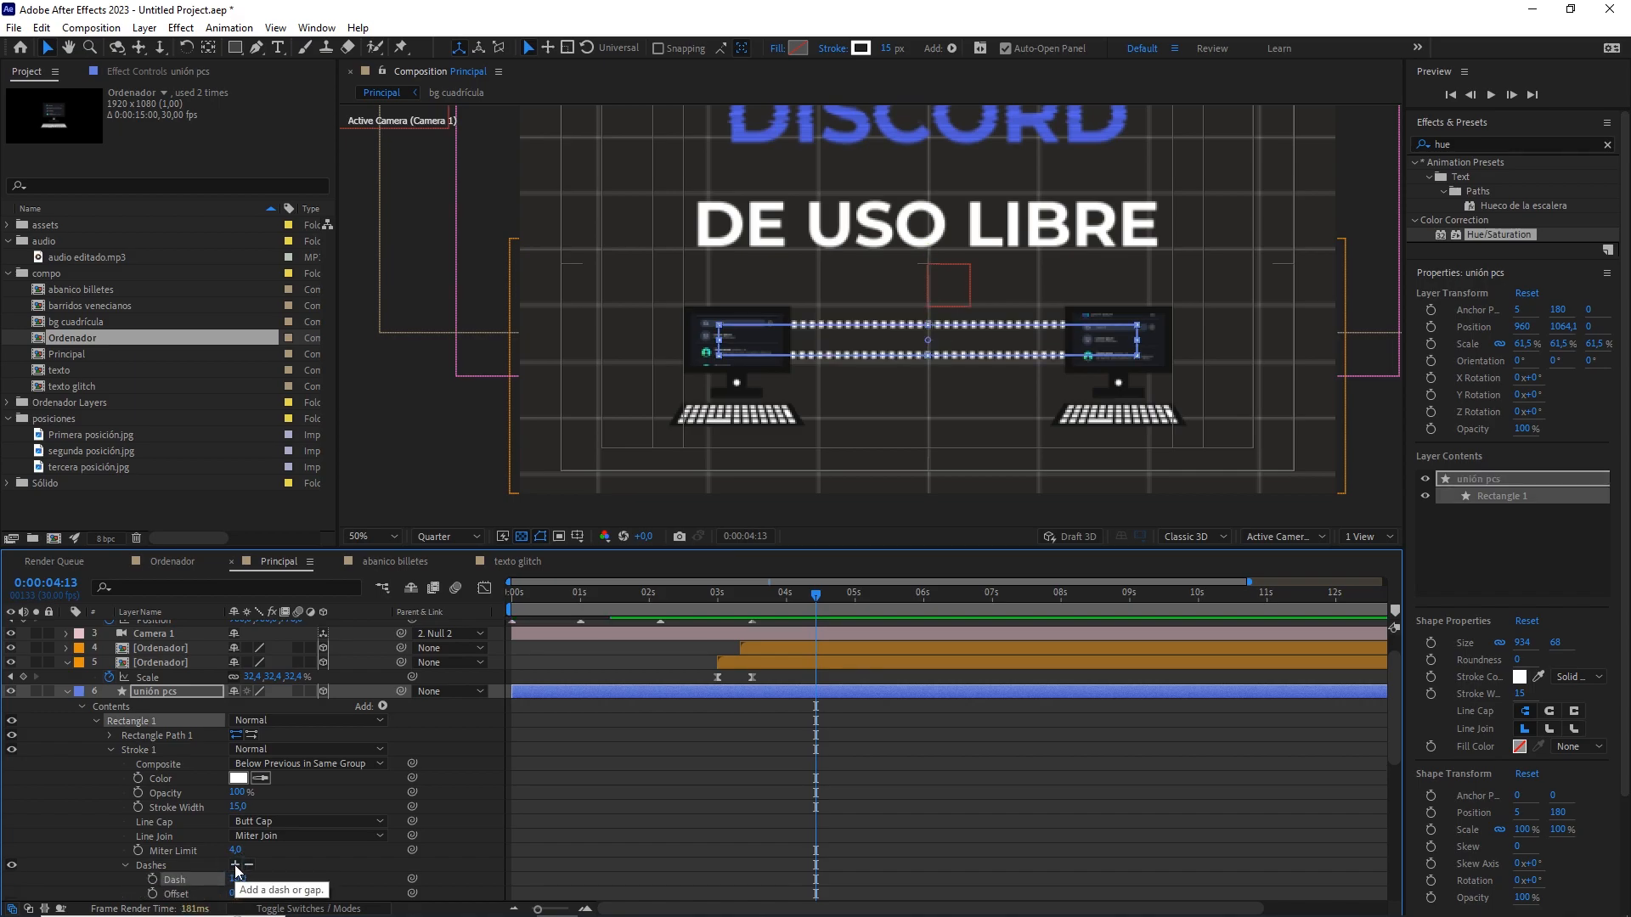
scroll(880, 375, up, 2)
scroll(991, 346, down, 2)
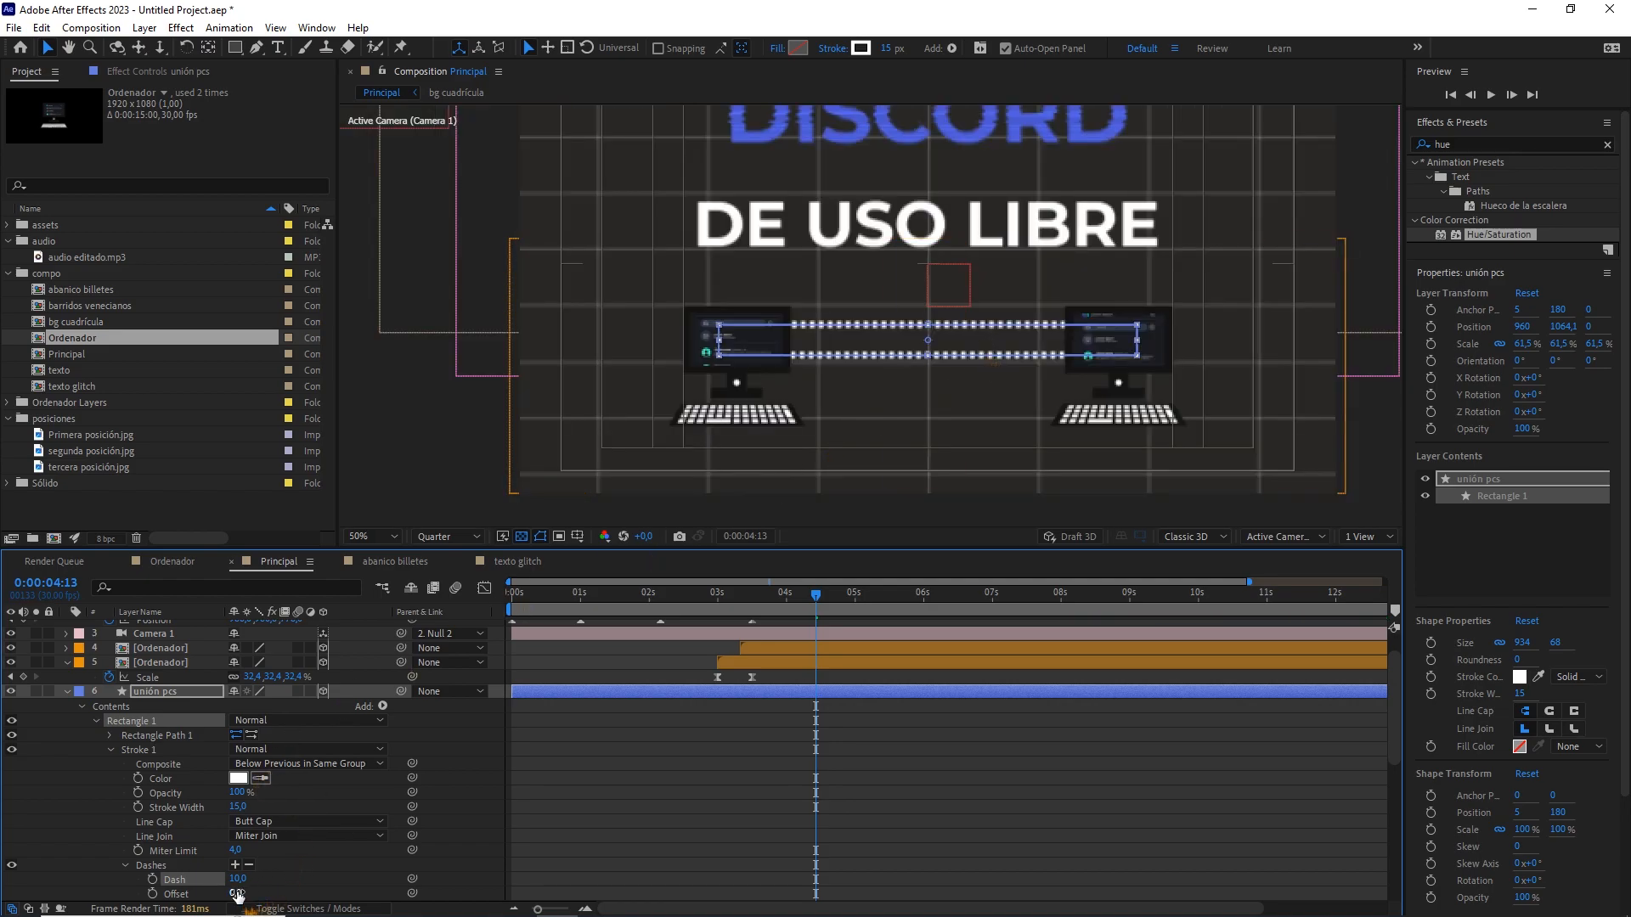
Add the expression time*-100 to the stroke's dash Offset so the dashes travel along the line.
scroll(535, 806, down, 5)
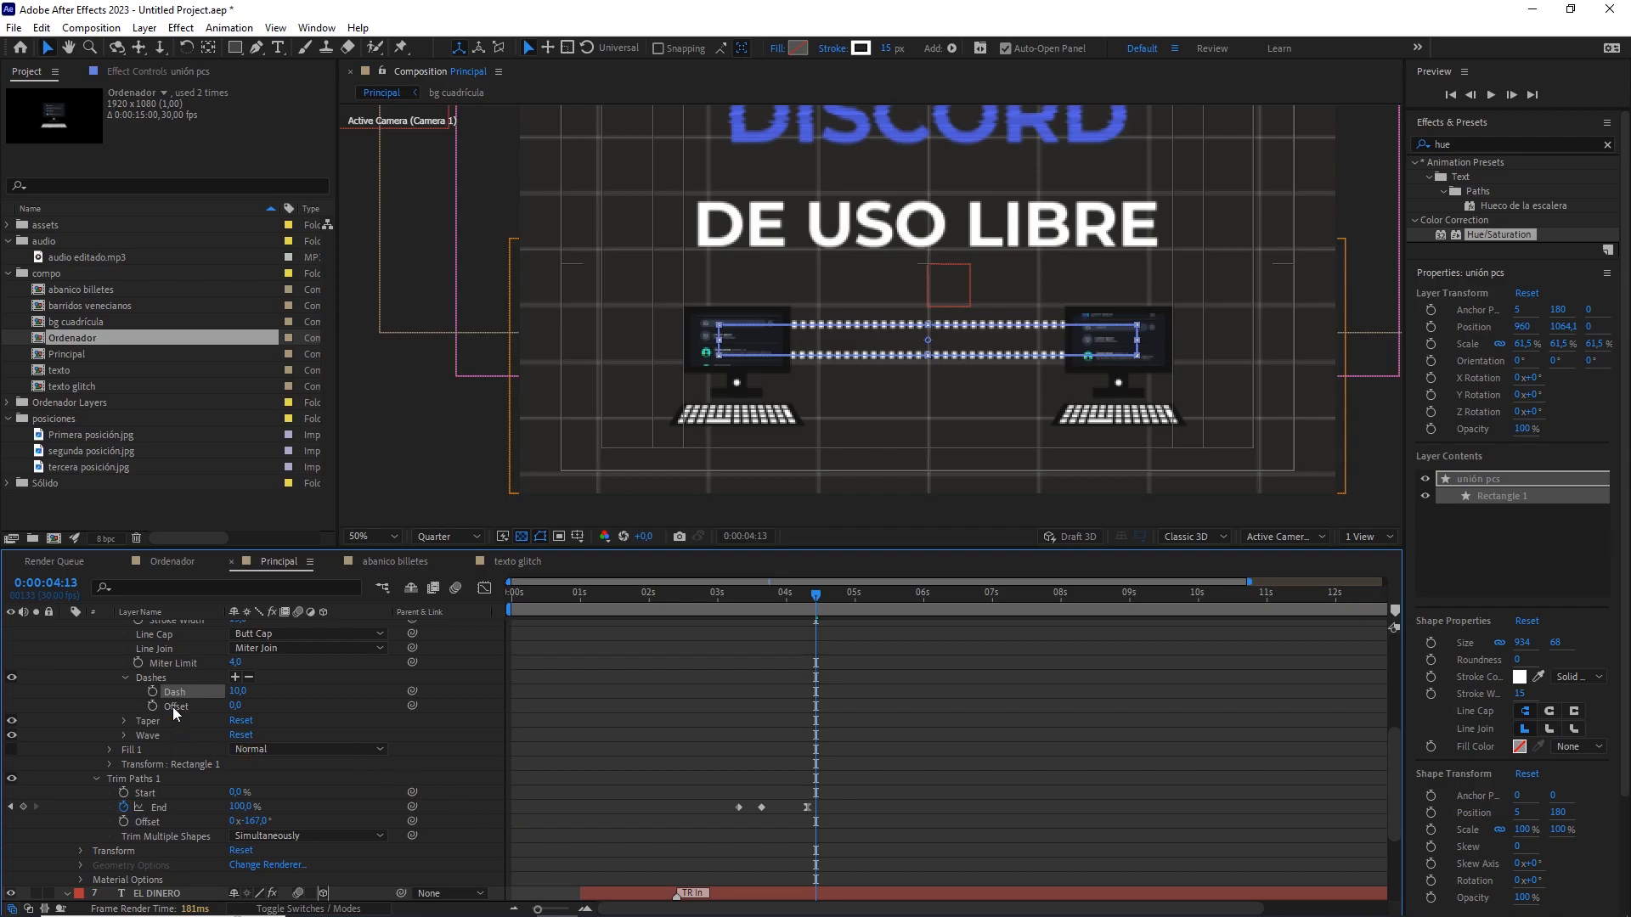
key(alt)
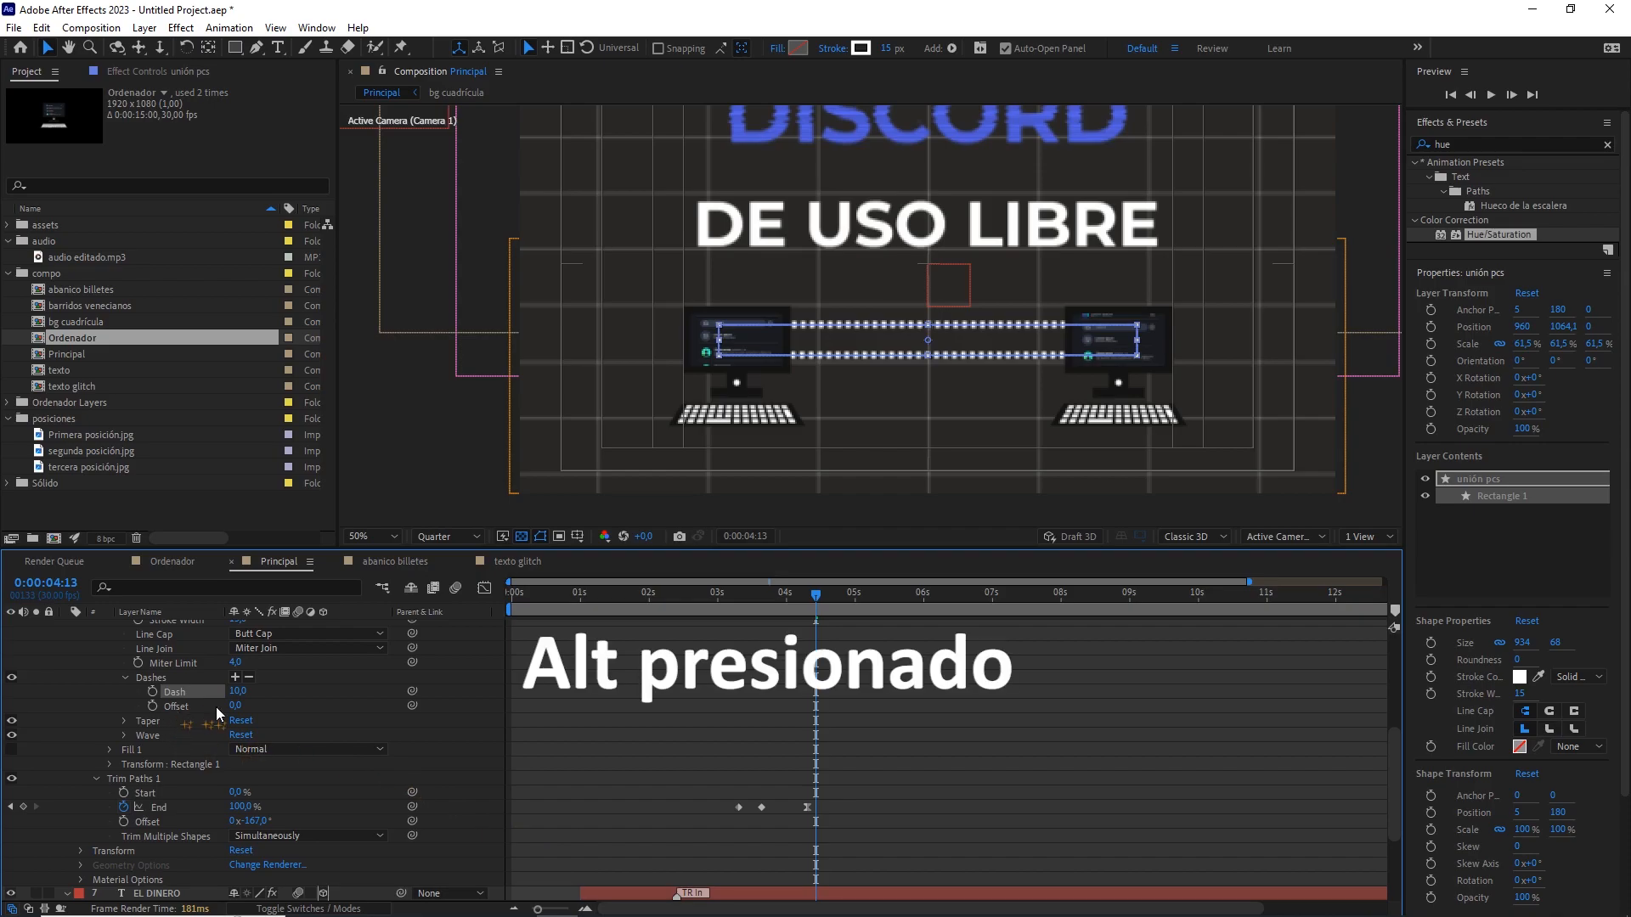
alt+click(154, 708)
text(time*)
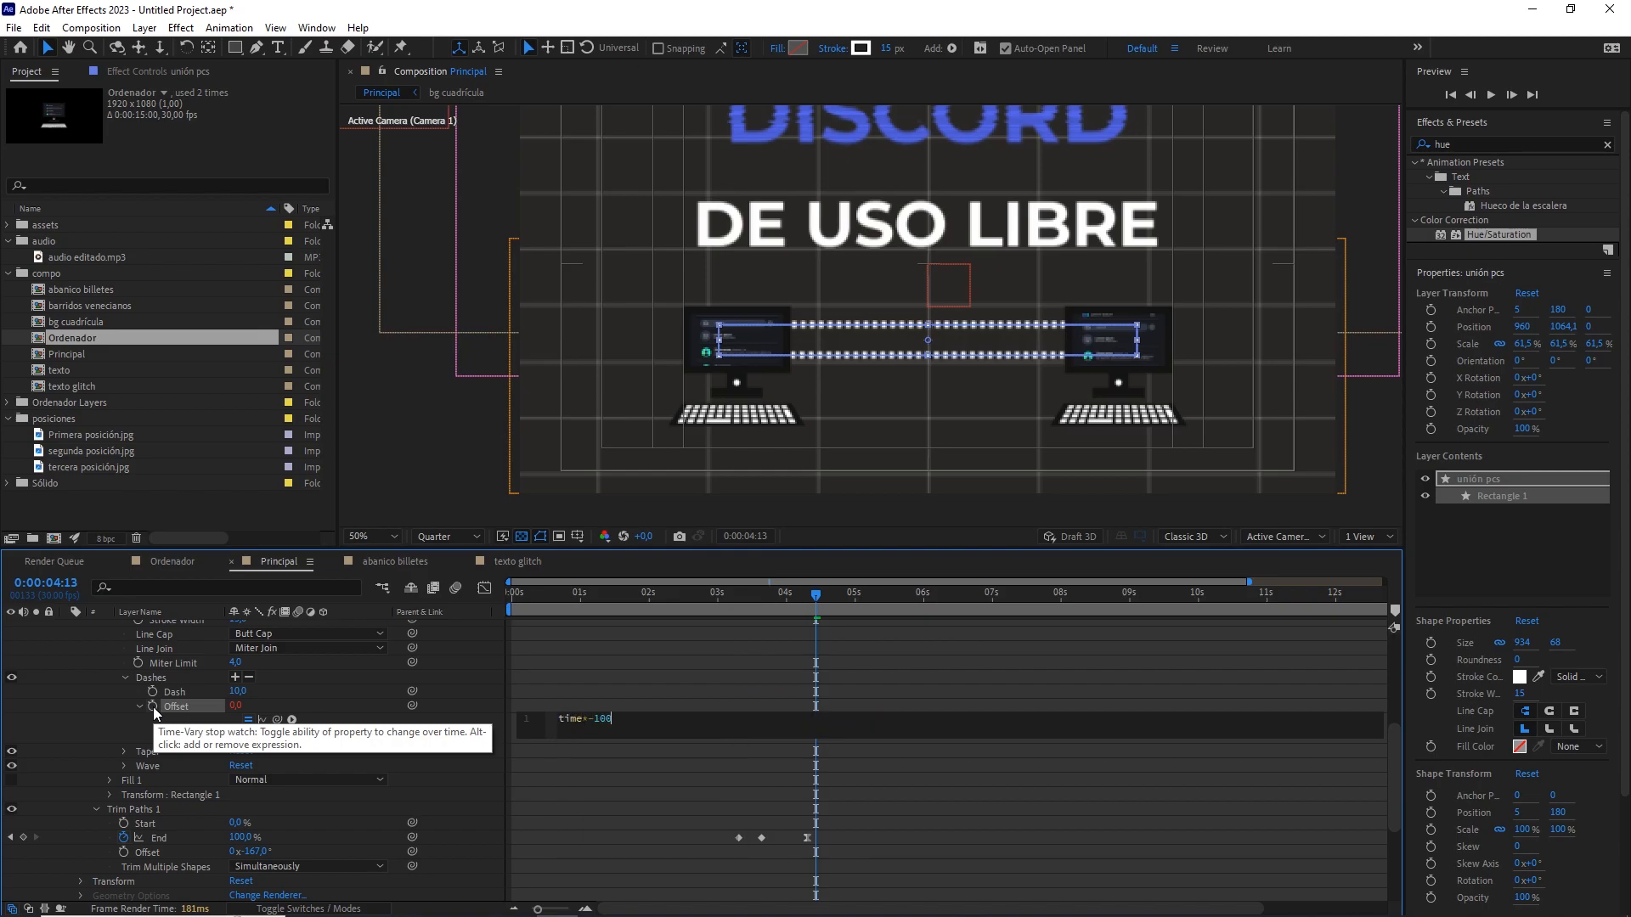
click(685, 651)
Play back the moving dashes, including a run from 0:00:02:03, and collapse the unión pcs layer's properties.
key(space)
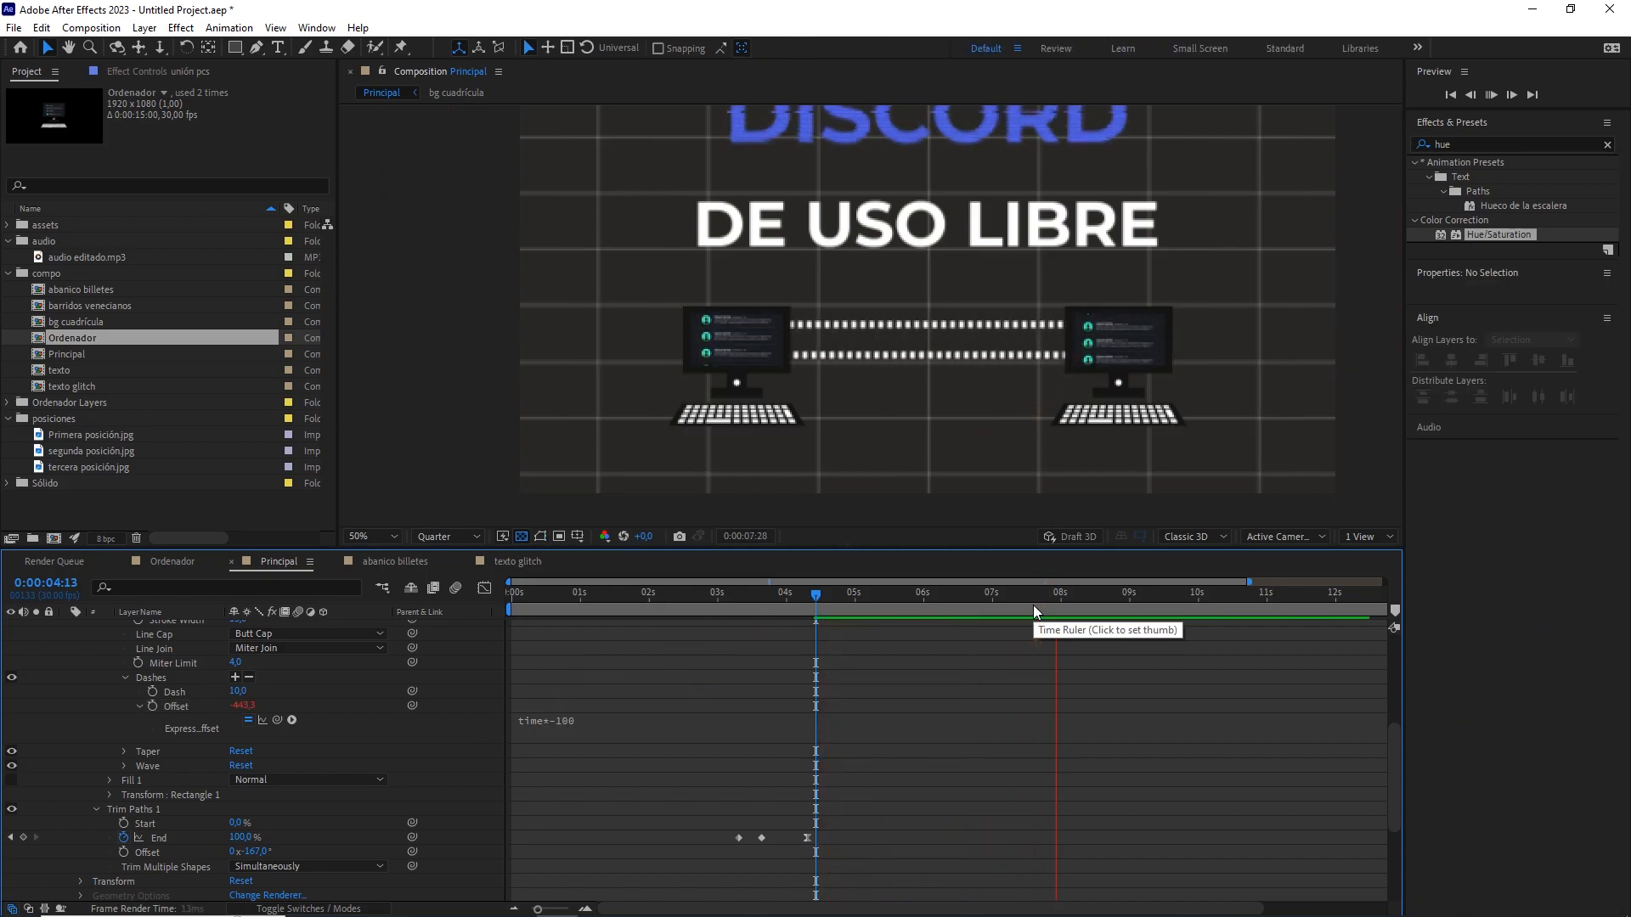
drag(1052, 603, 656, 583)
key(space)
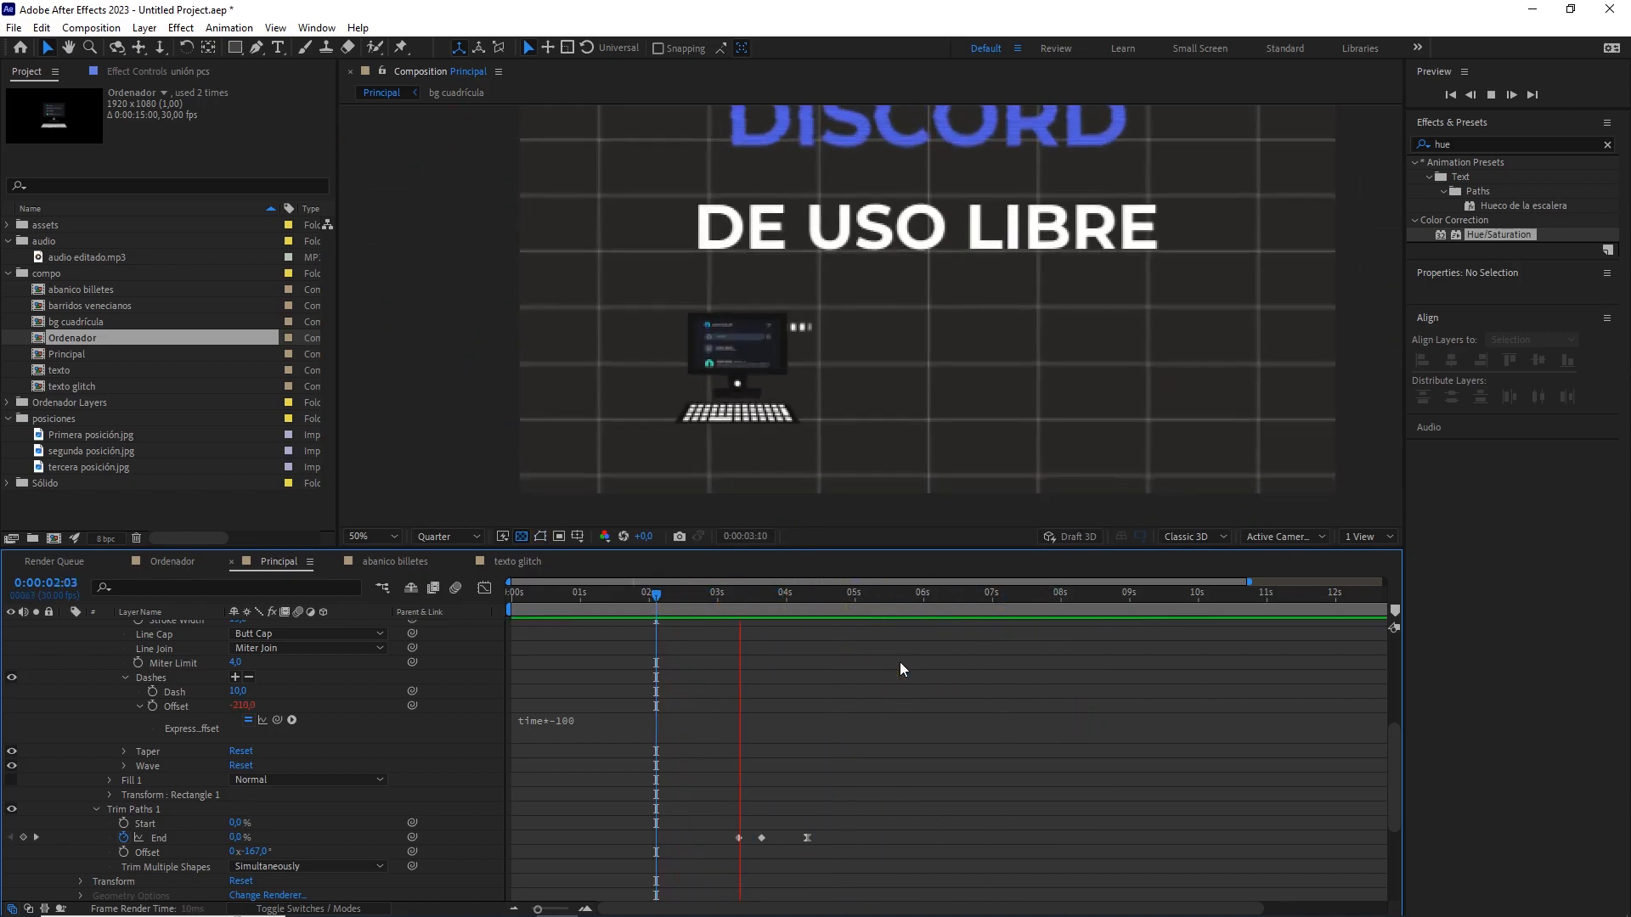
key(space)
scroll(105, 678, up, 4)
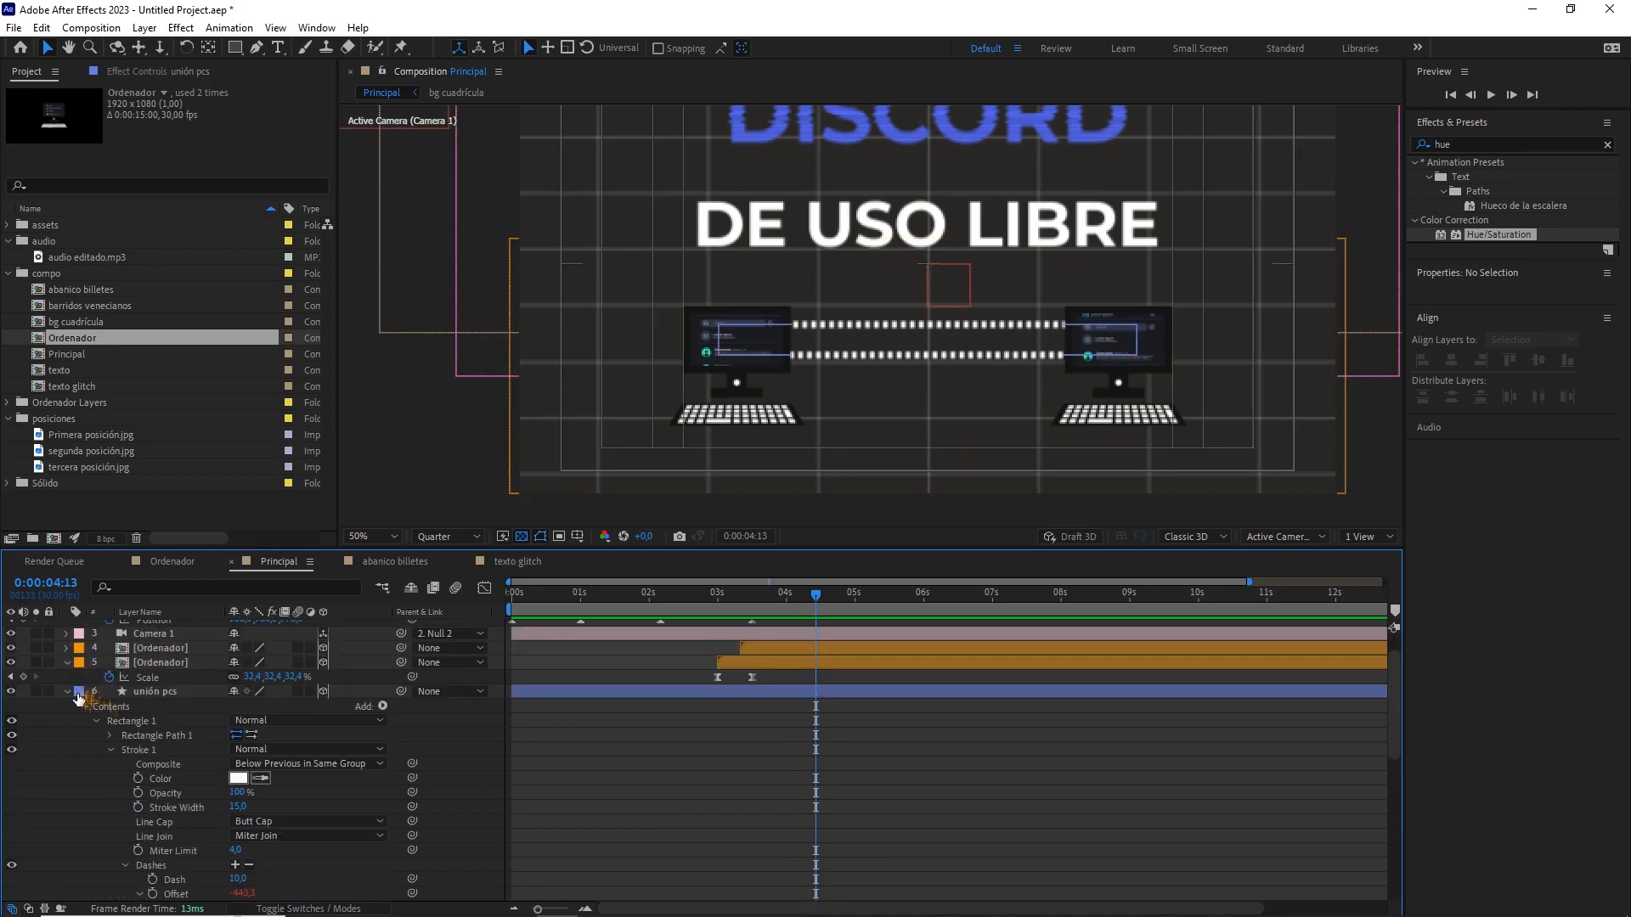
click(70, 693)
Fit the composition in the viewer and preview the animation from 0:00:00:00.
drag(617, 598, 467, 604)
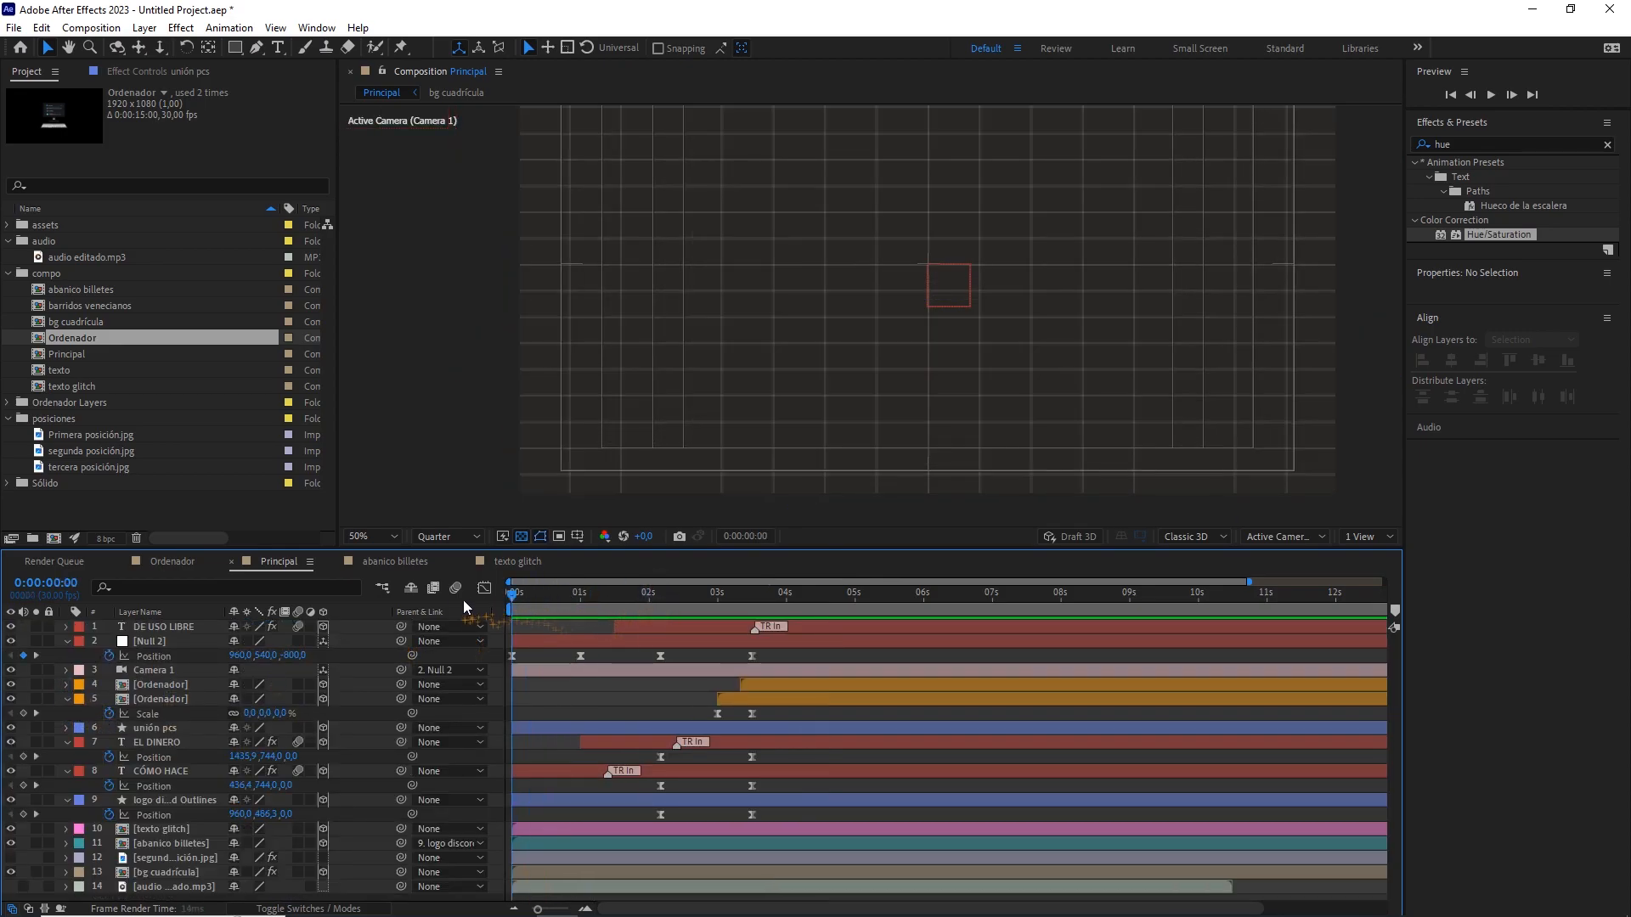
click(366, 538)
click(374, 555)
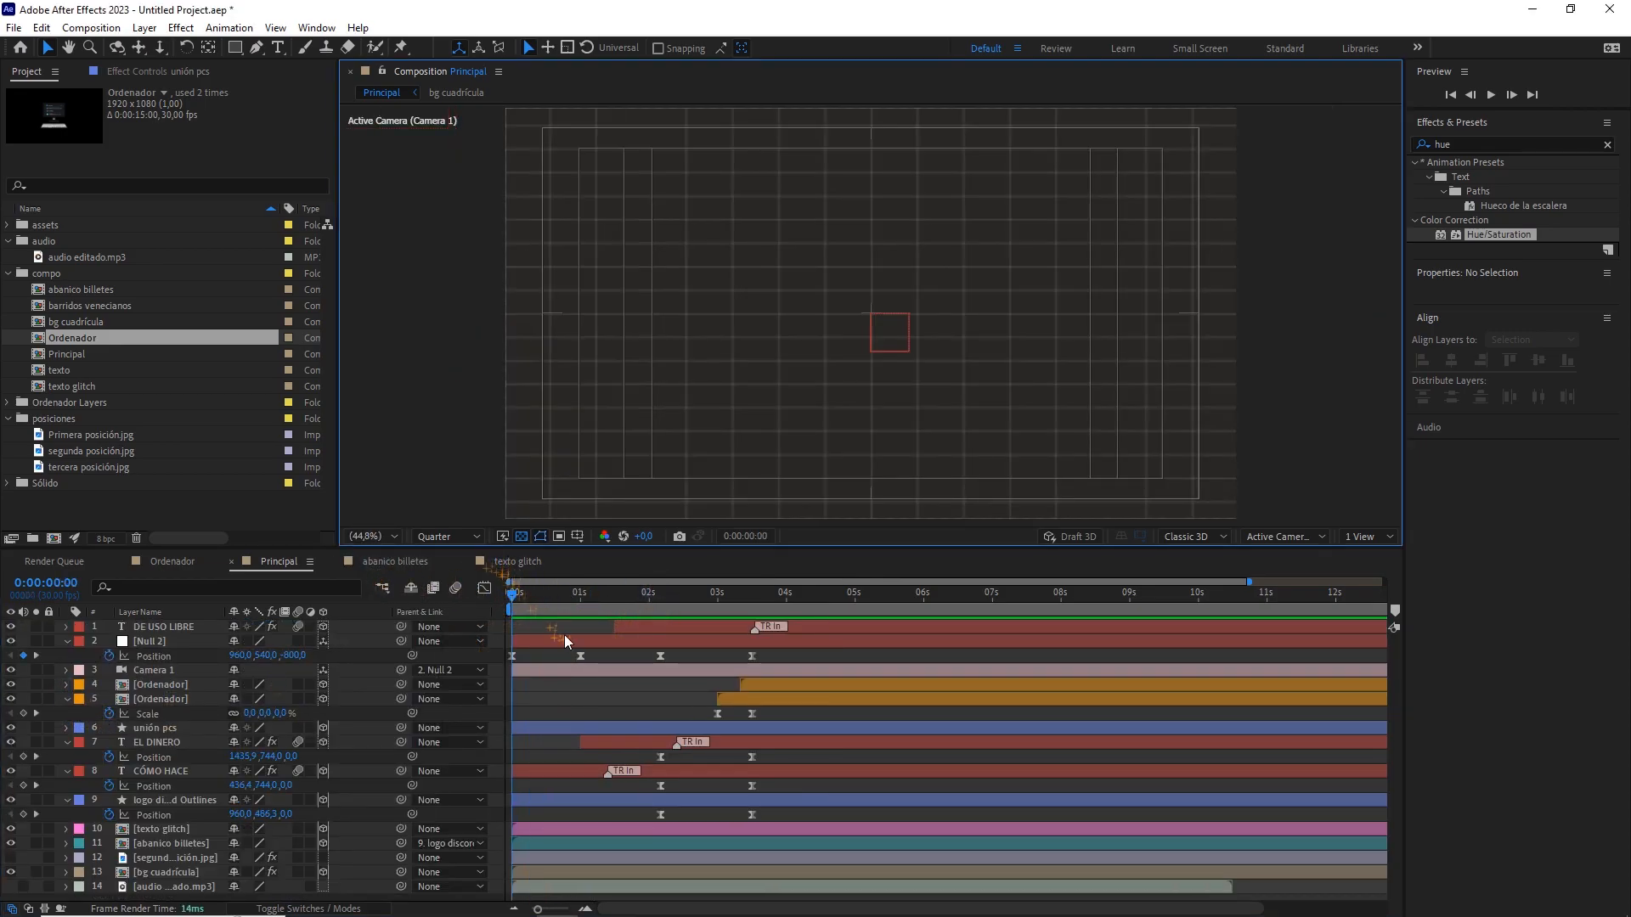
key(space)
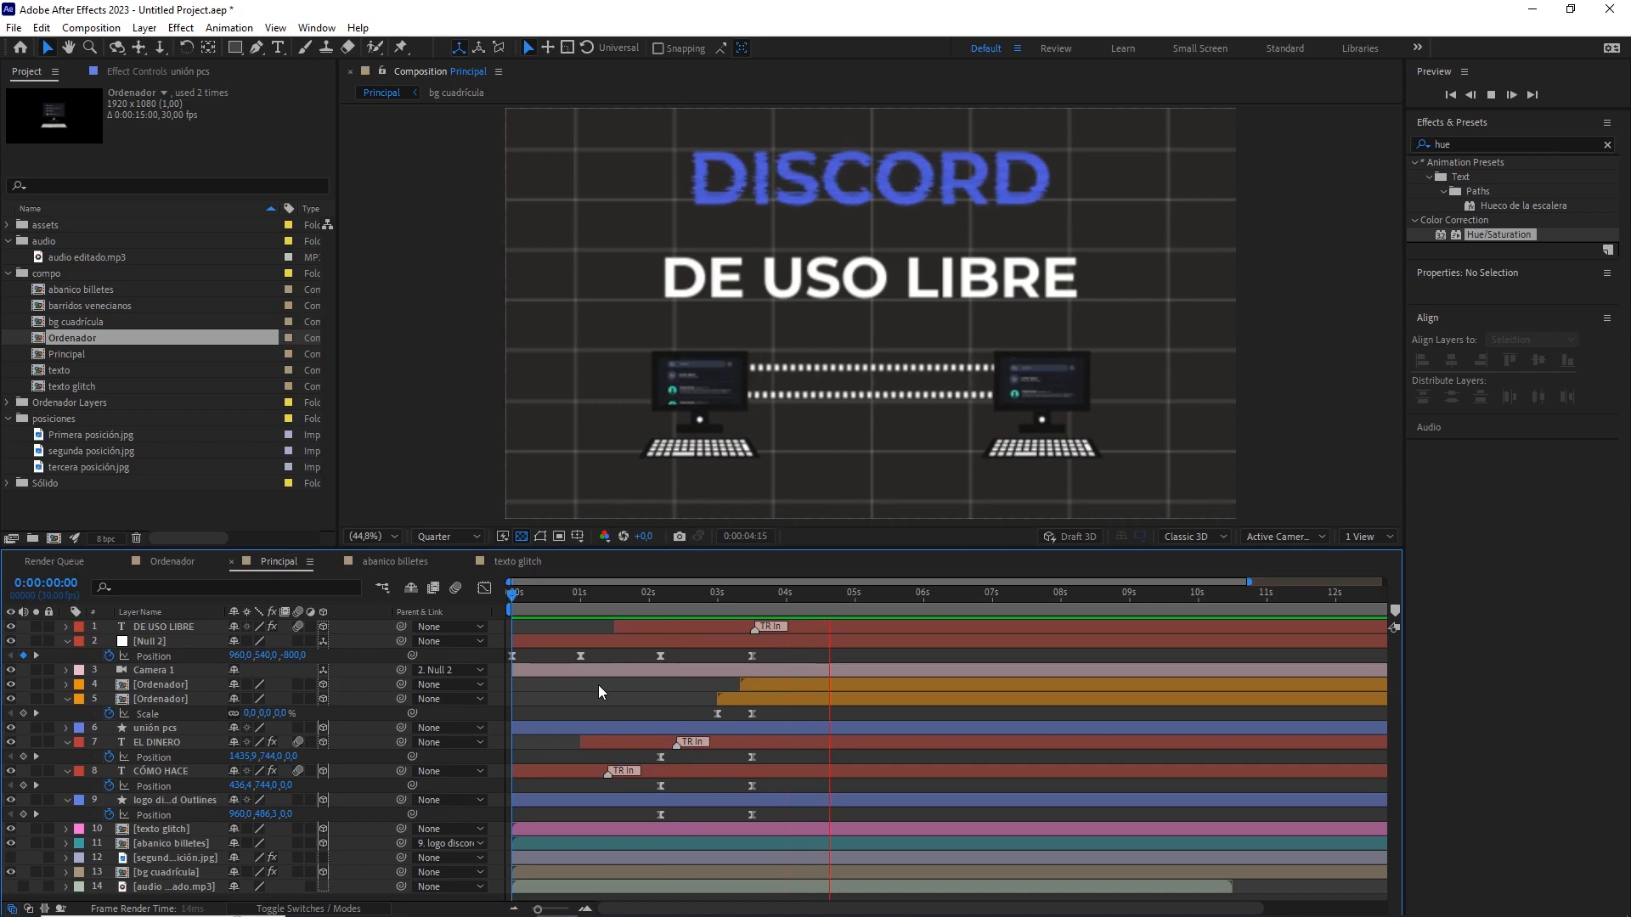
key(space)
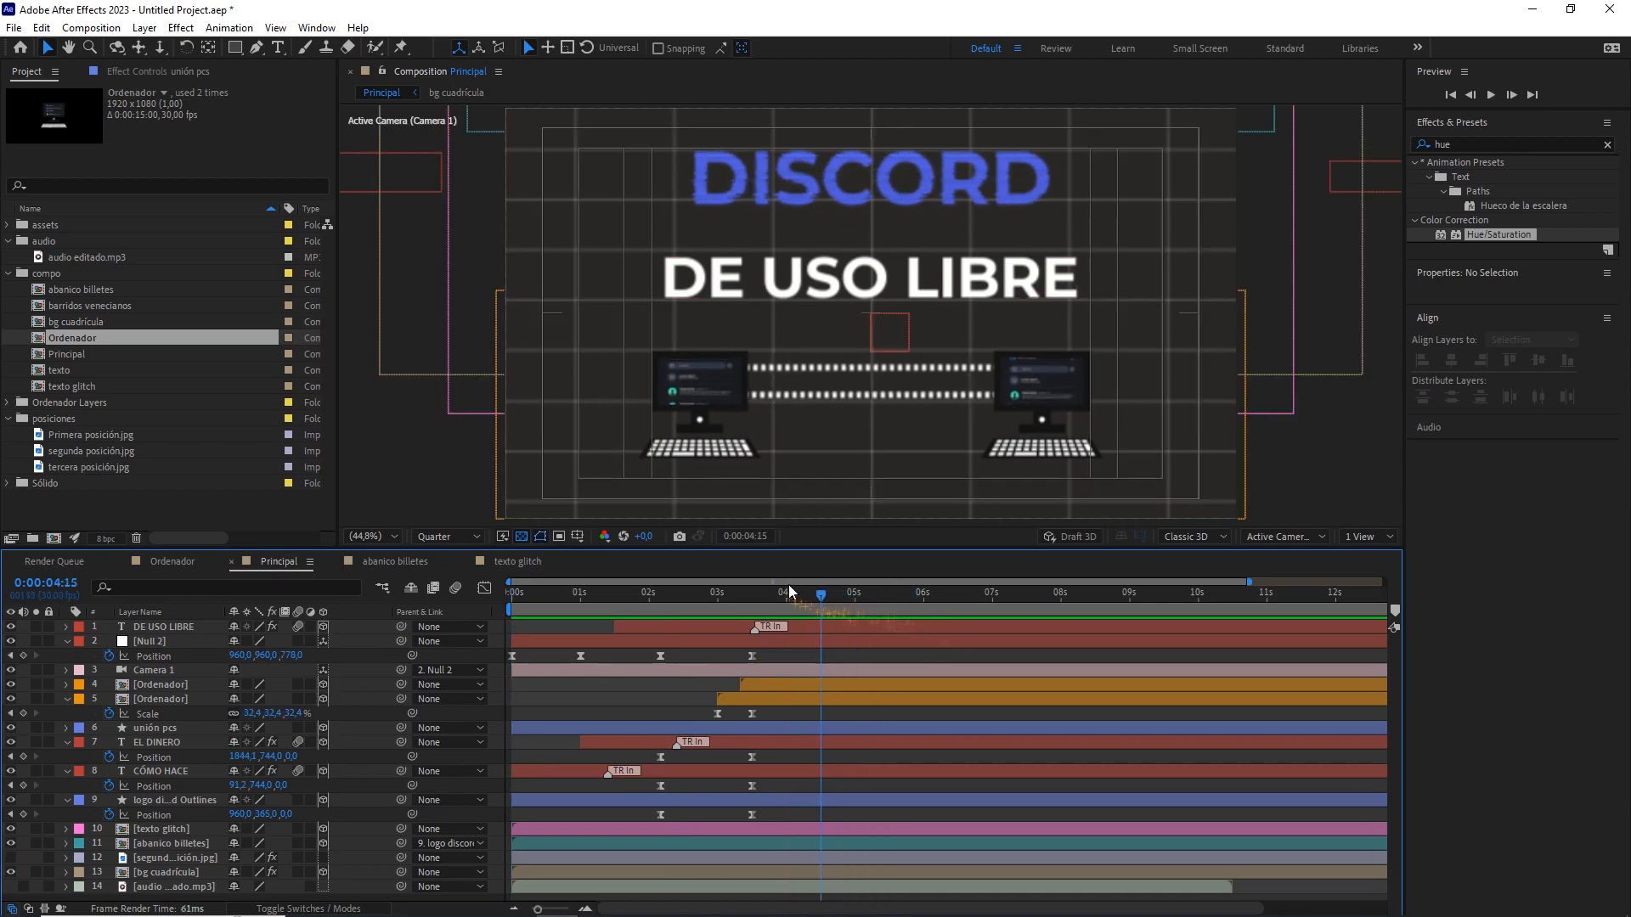
Shift the last two Trim Paths End keyframes of unión pcs about two frames later.
click(755, 581)
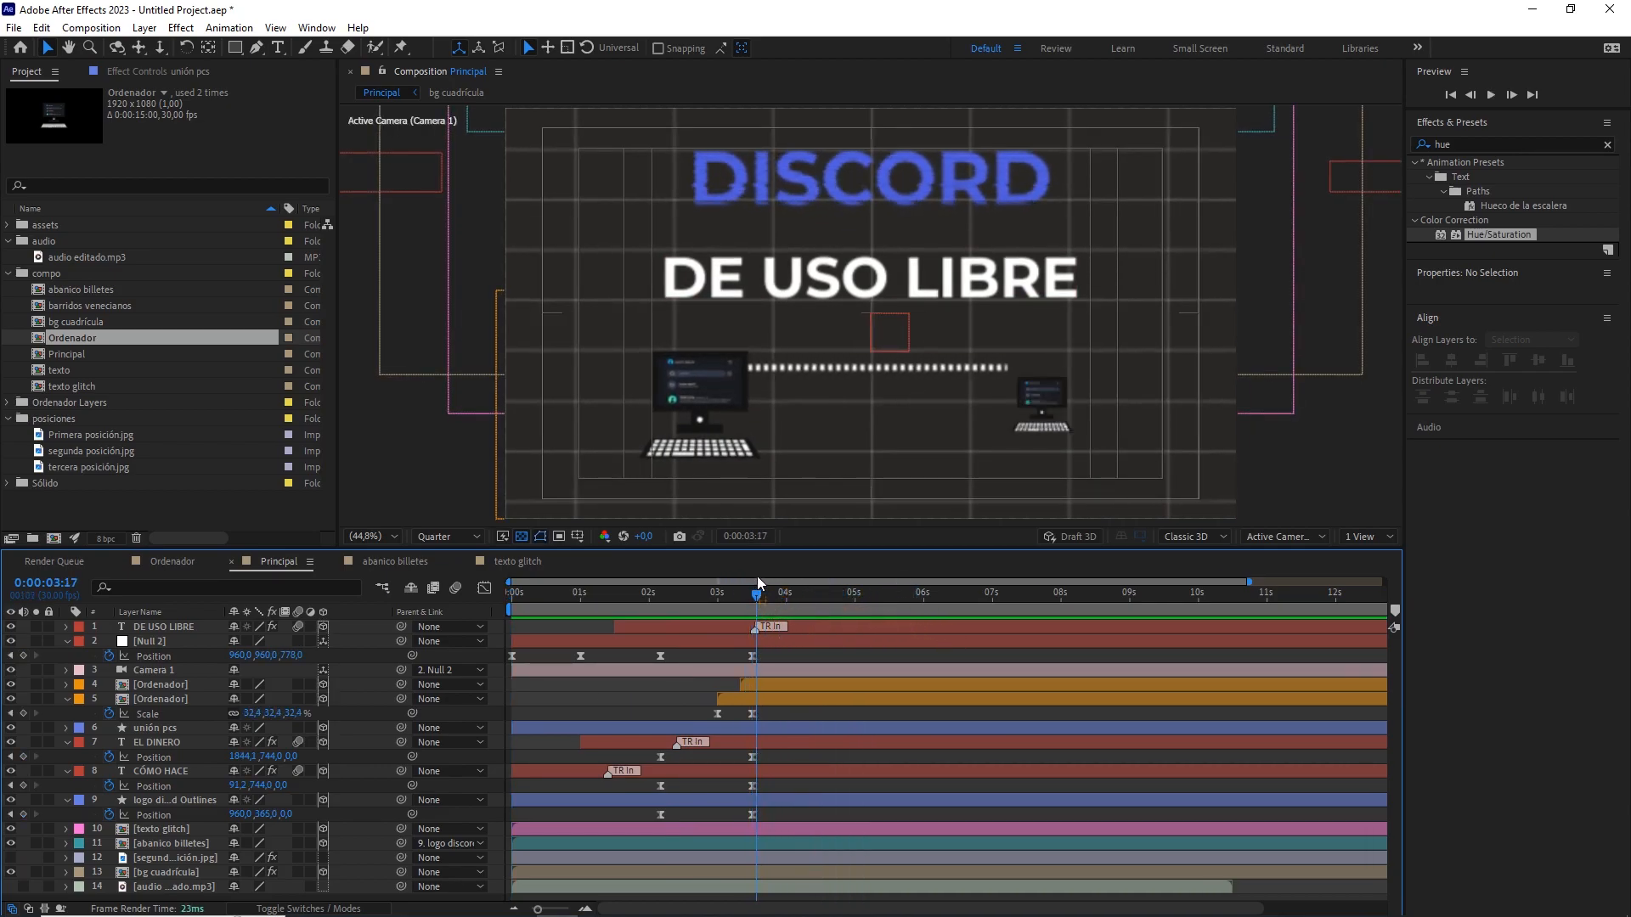
click(755, 729)
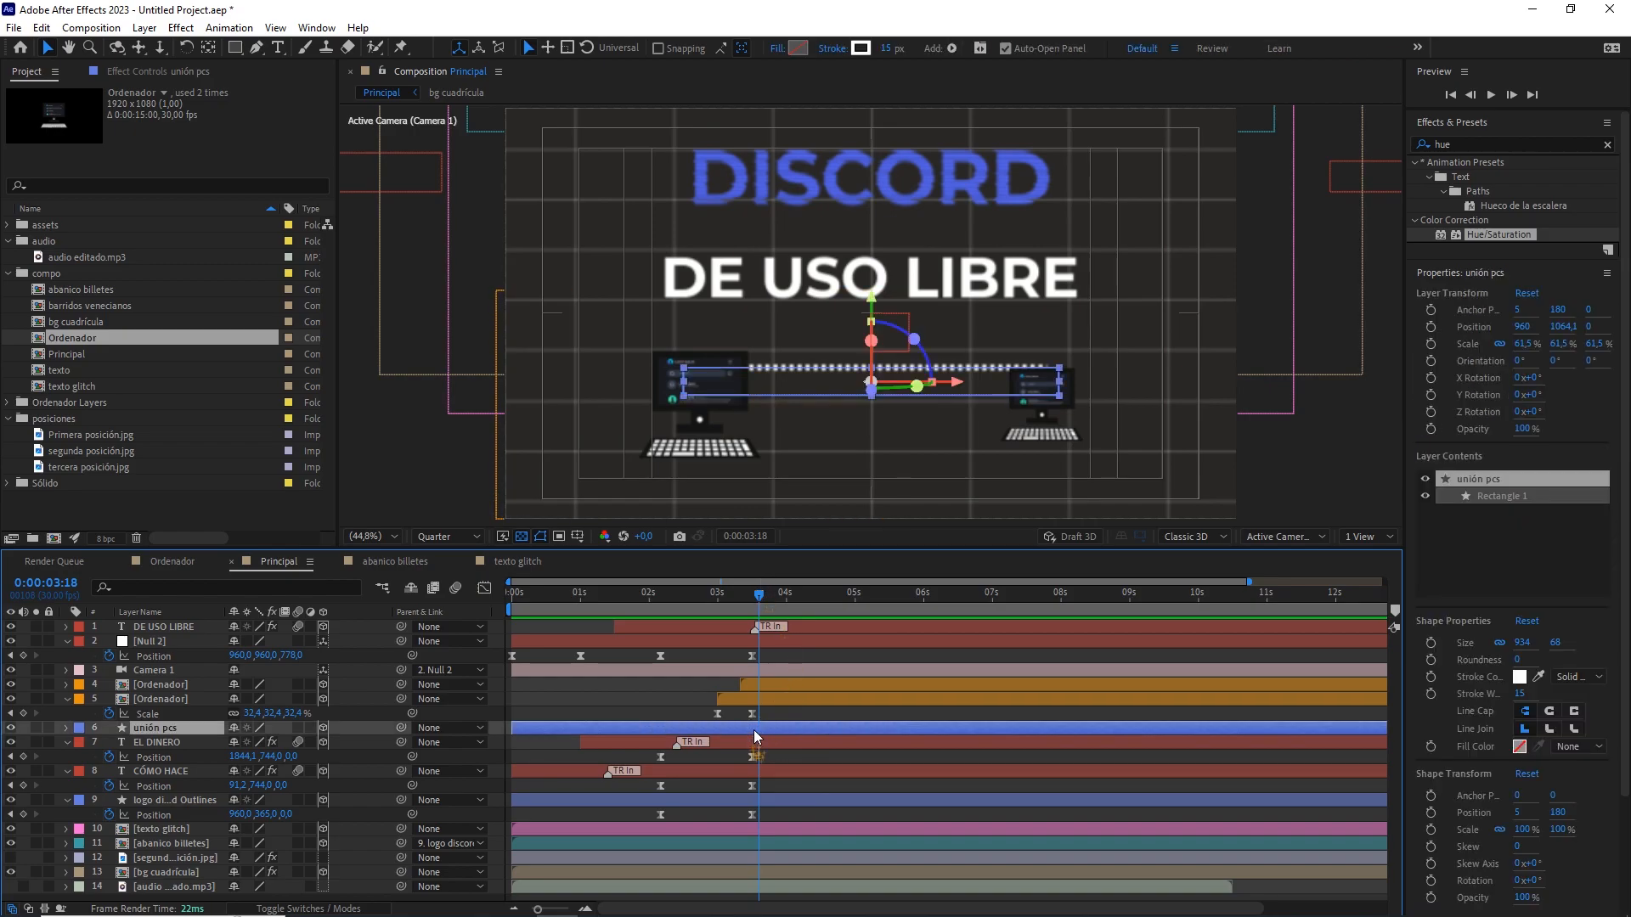
key(u)
drag(825, 741, 768, 747)
key(Page_Down)
key(Page_Down)
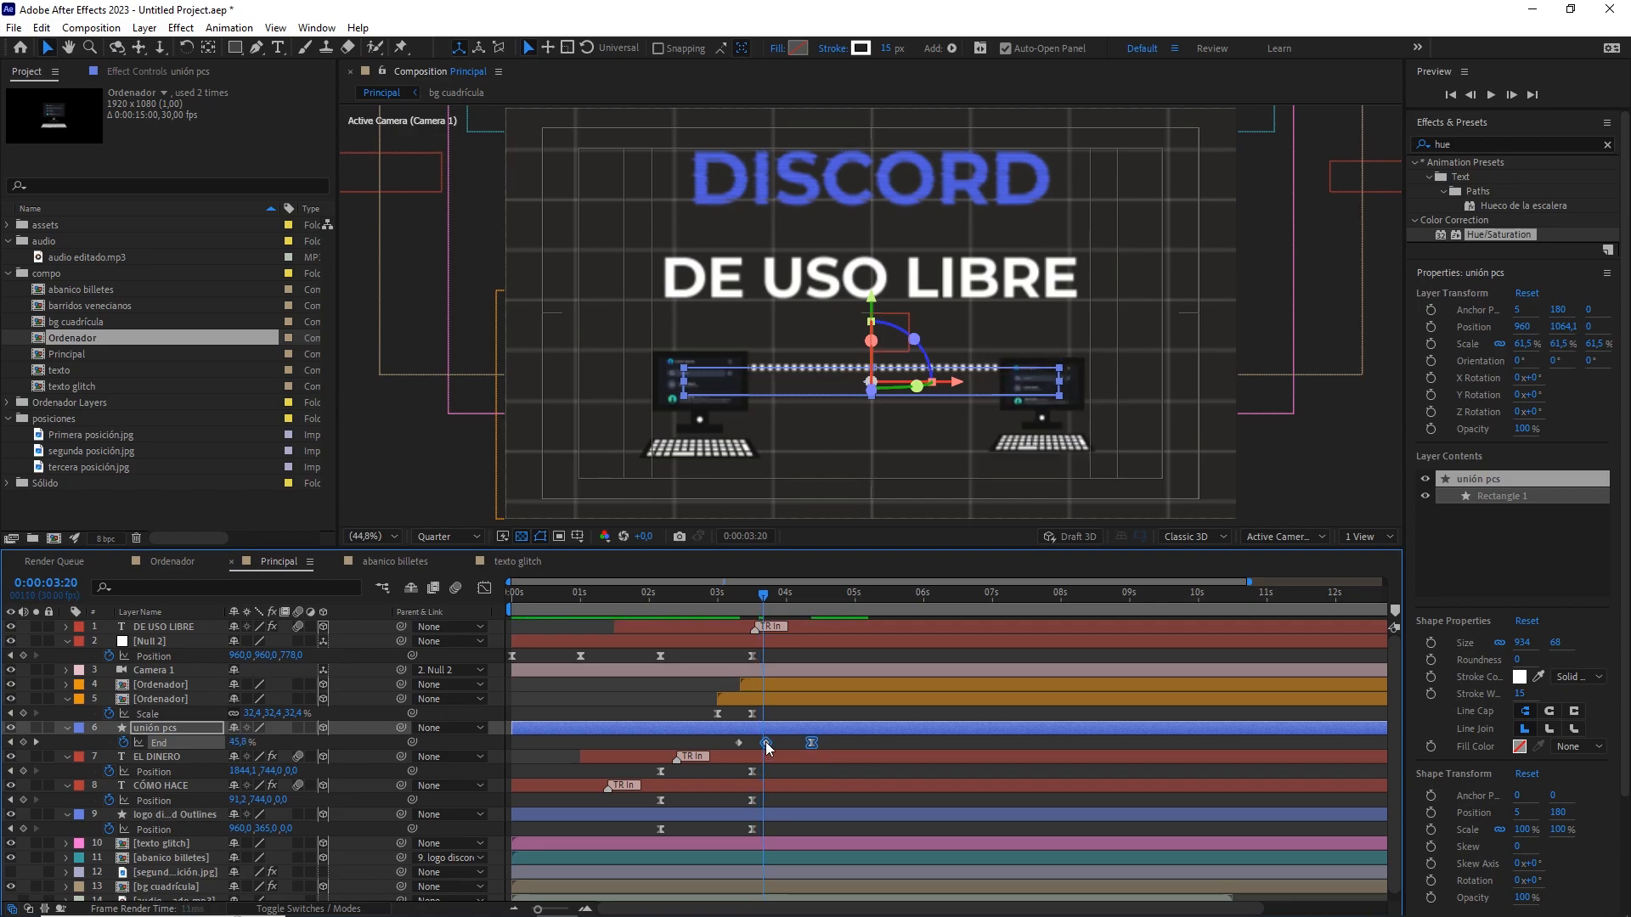
Preview the dashed line's drawing from 0:00:03:12 and scrub back to its start at 0:00:03:10.
click(746, 599)
key(space)
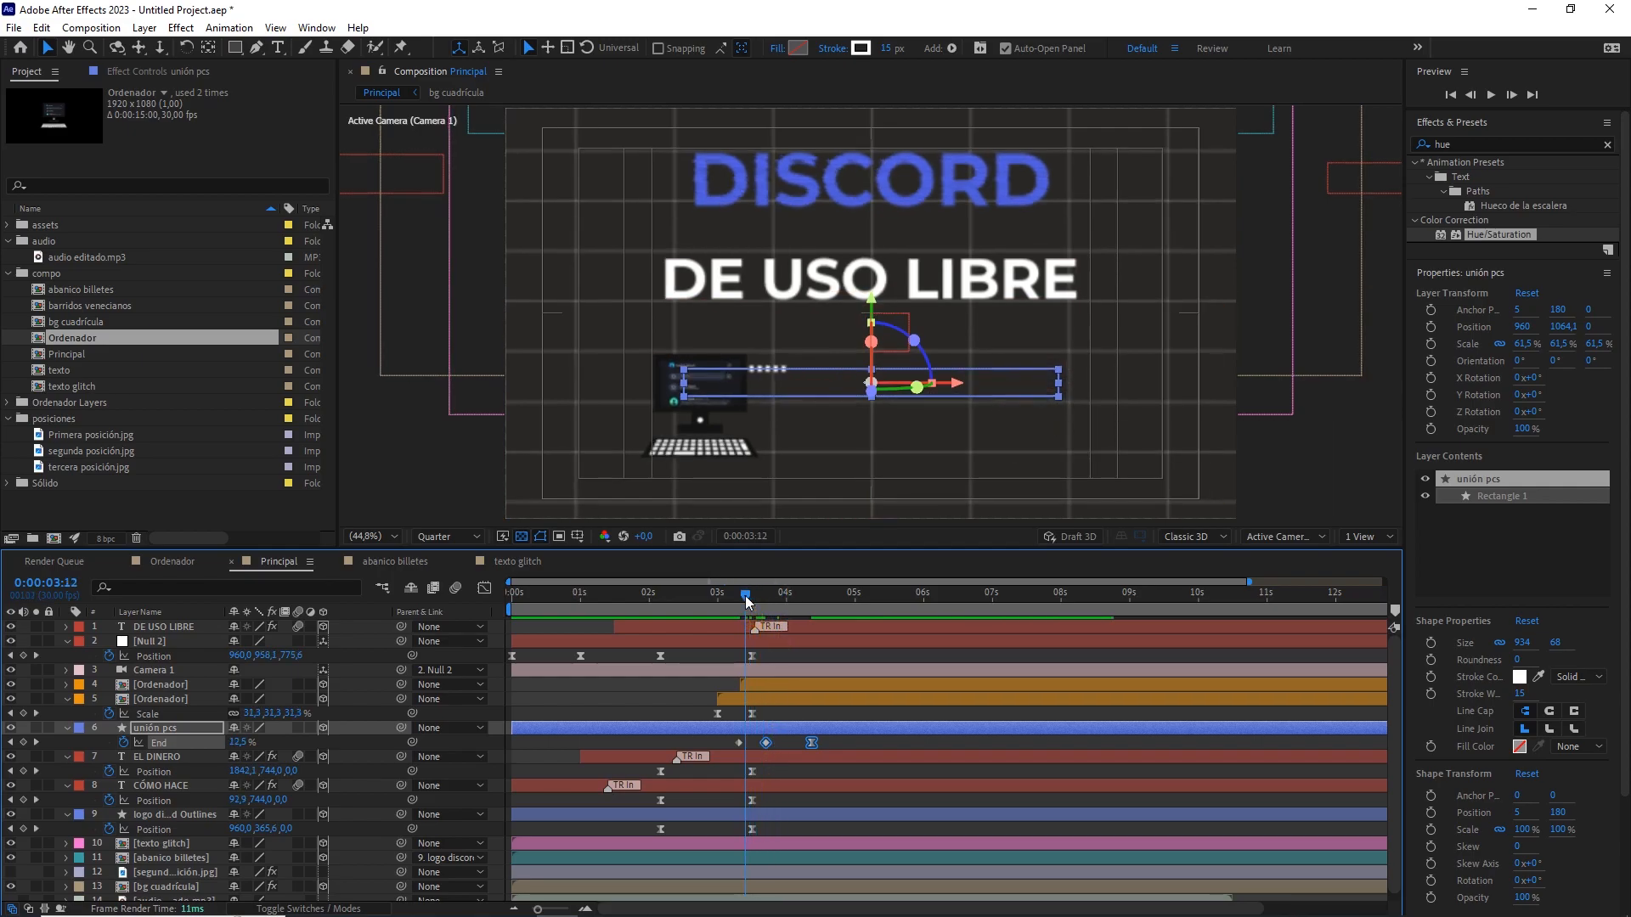
key(space)
drag(786, 602, 741, 604)
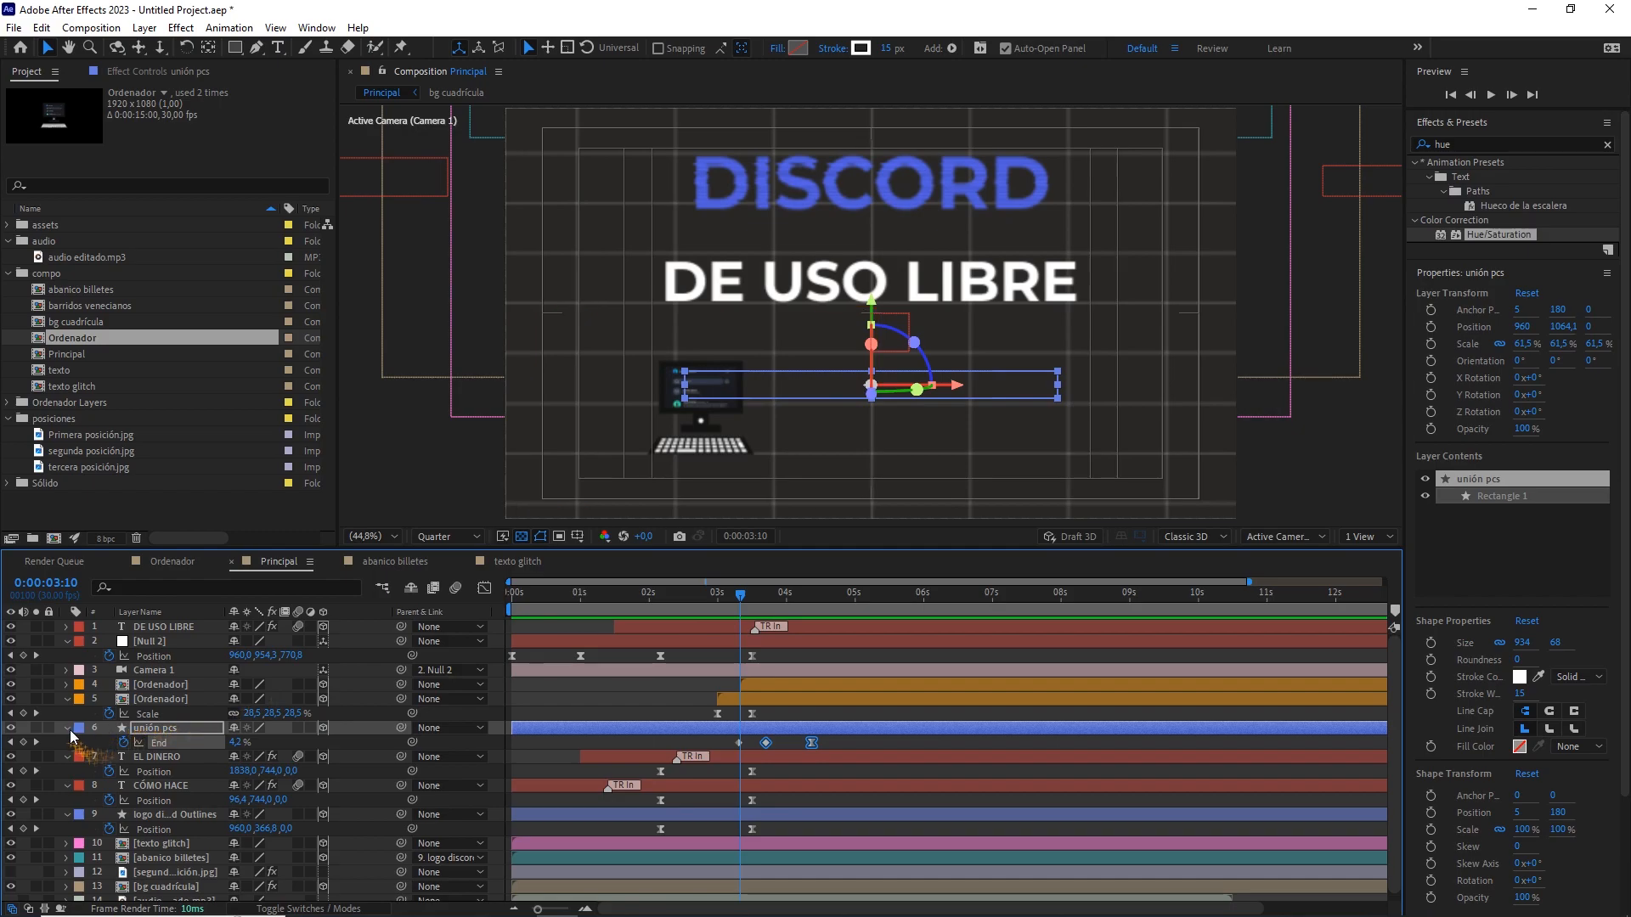
Collapse the unión pcs layer's properties, select Null 2 and move the current time to 0:00:05:10.
click(67, 729)
click(780, 642)
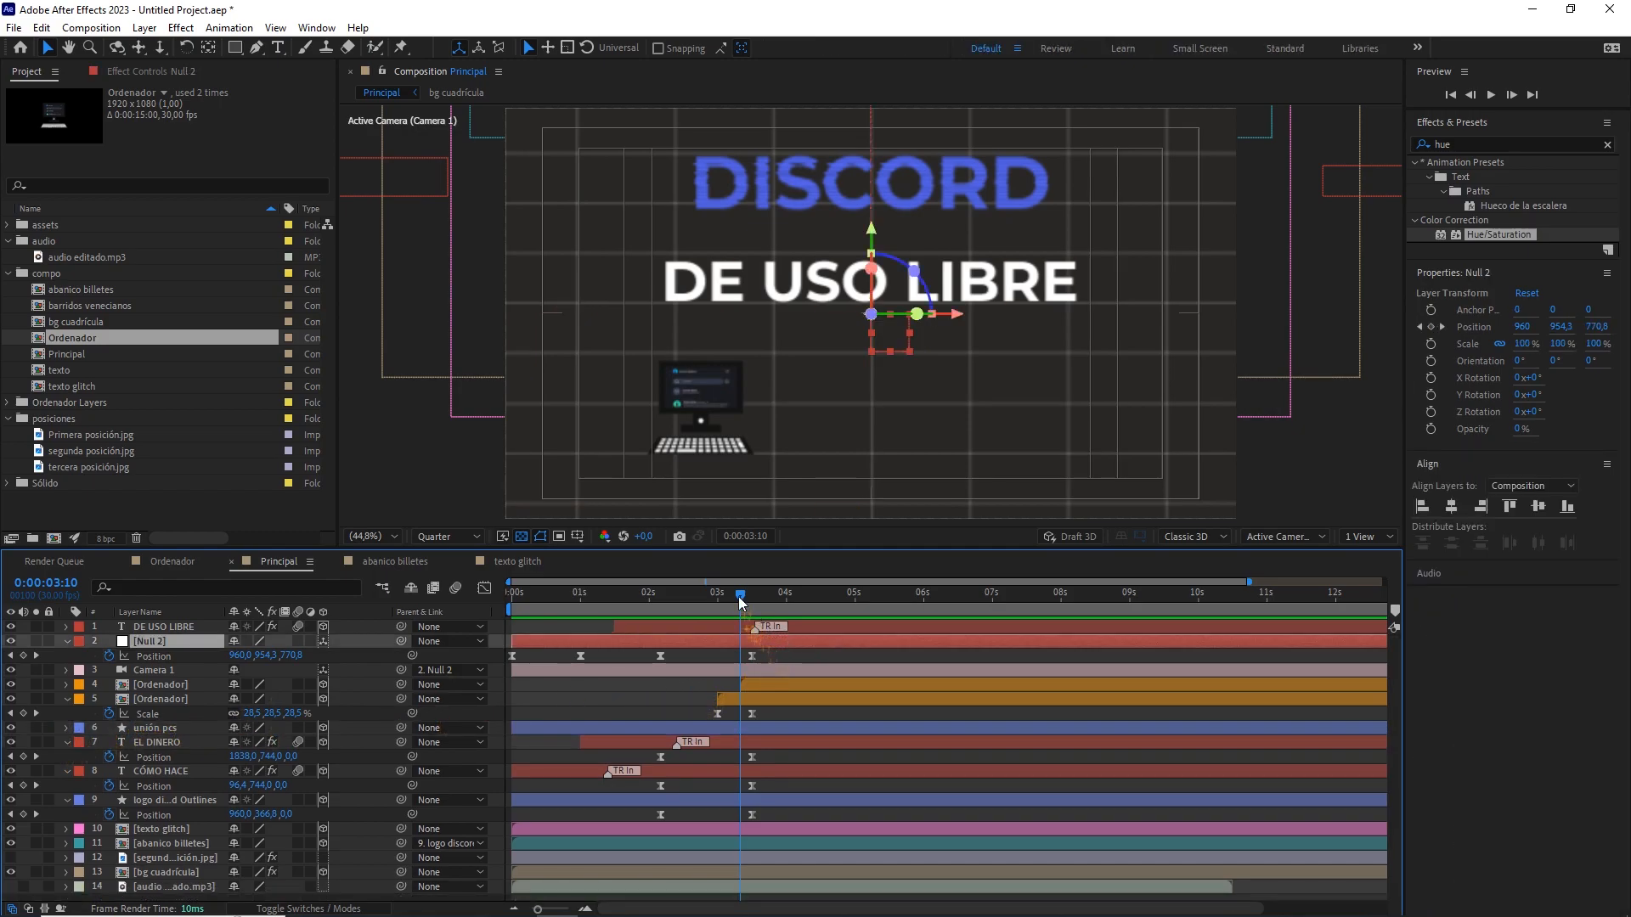
drag(752, 599, 752, 597)
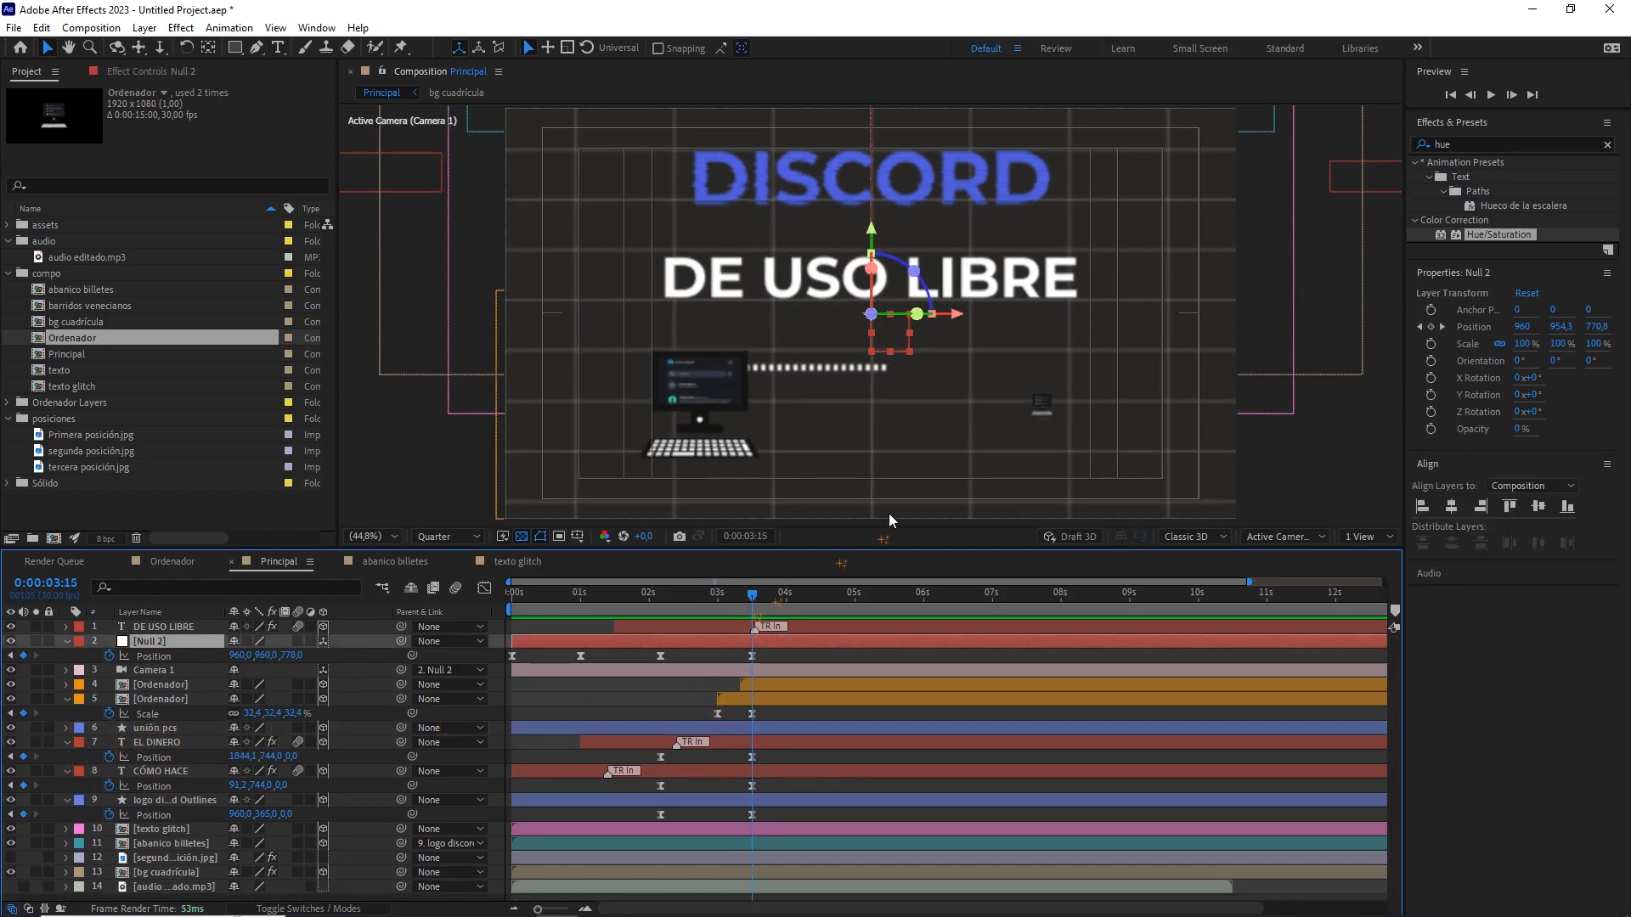
scroll(916, 481, down, 2)
drag(951, 442, 931, 416)
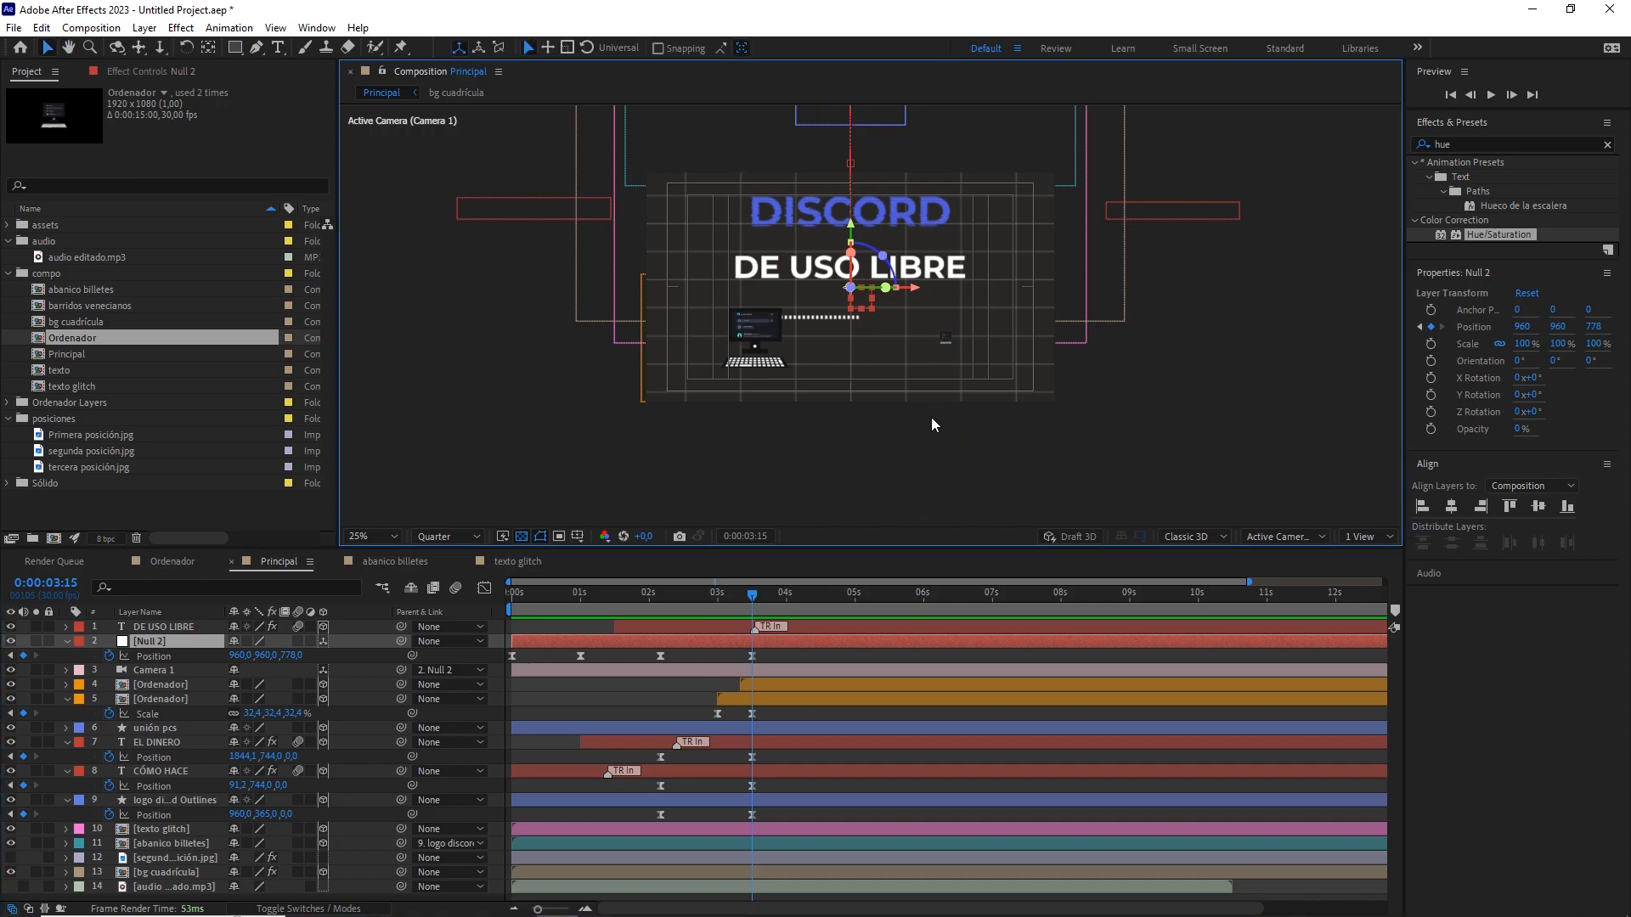
drag(765, 597, 877, 609)
click(812, 656)
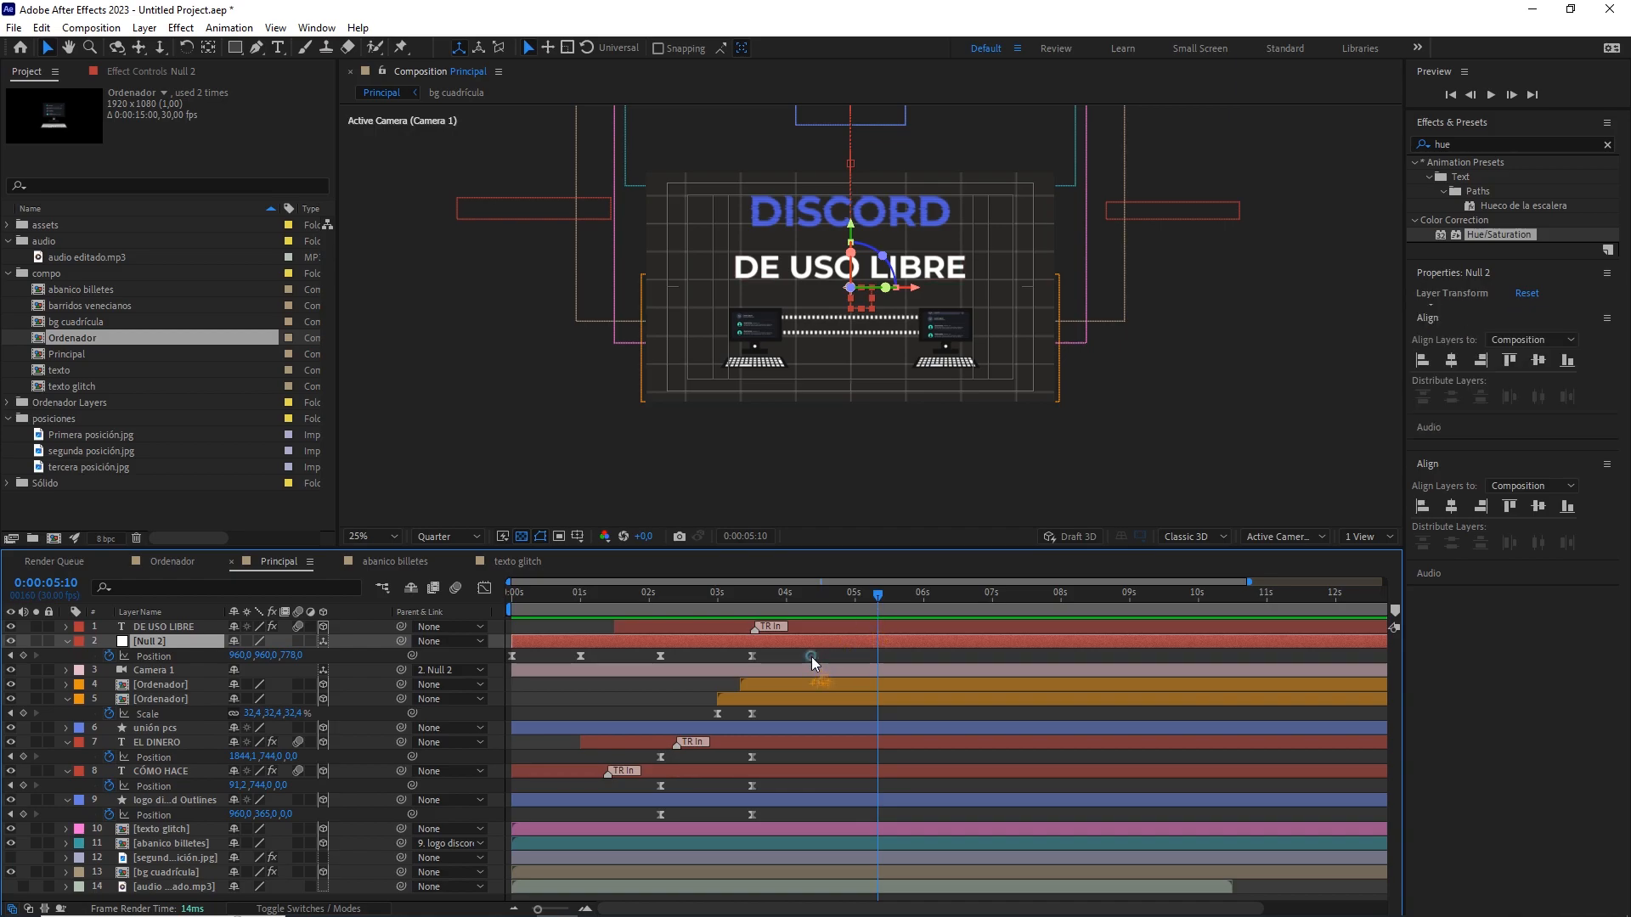
Show the segunda posición.jpg reference layer and replace its source with tercera posición.jpg.
click(163, 858)
click(12, 858)
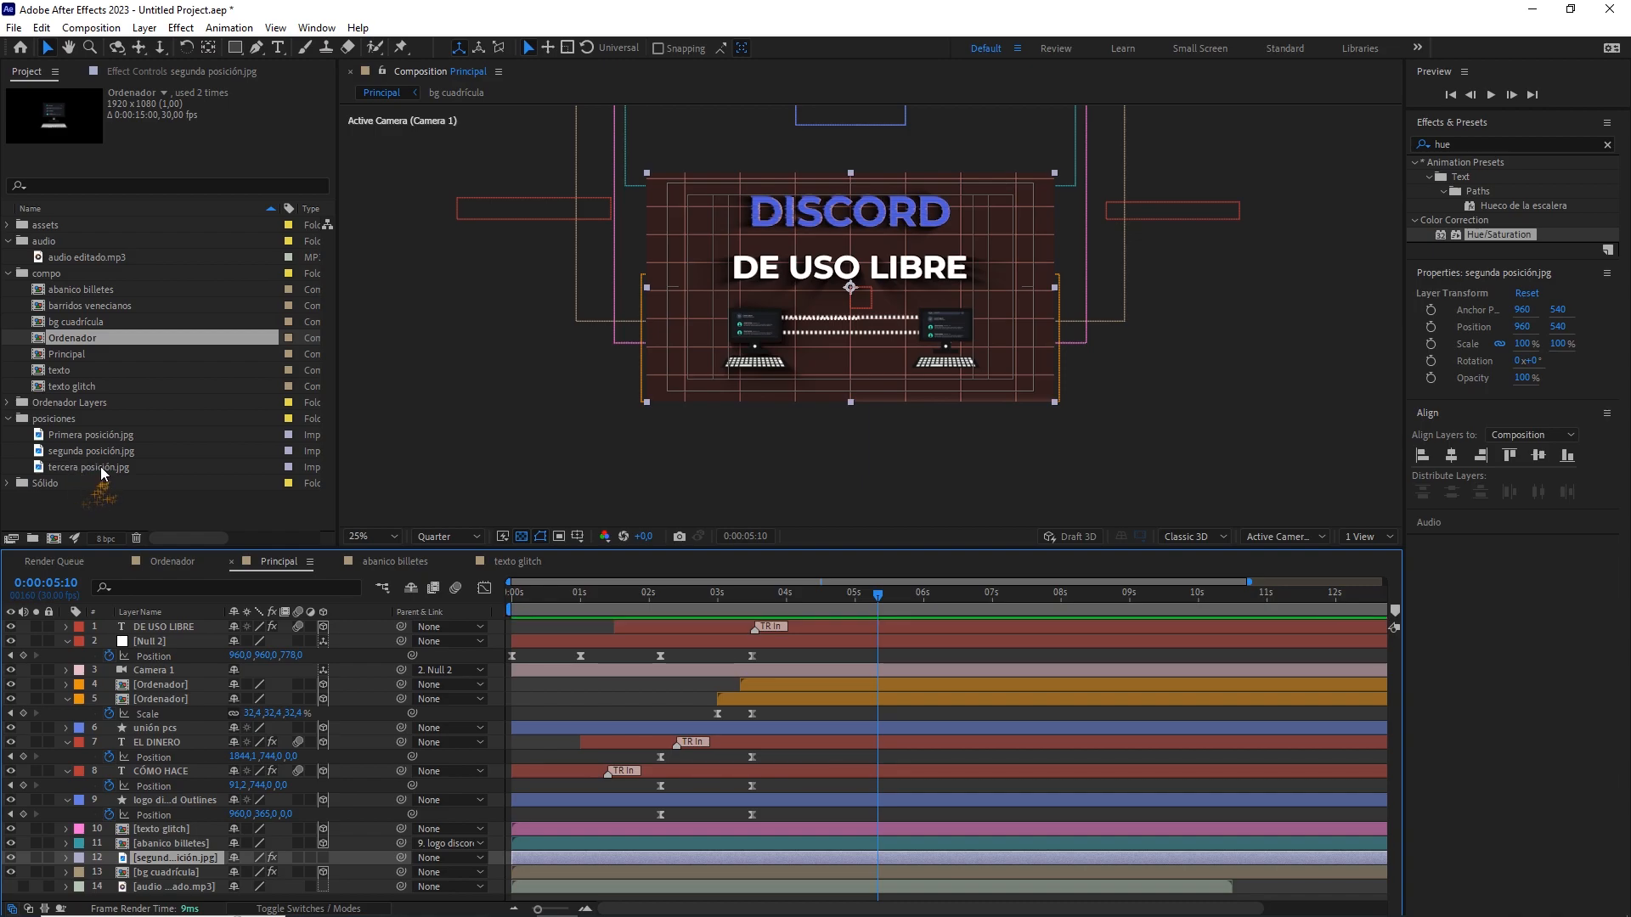
drag(100, 466, 186, 858)
drag(184, 865, 183, 865)
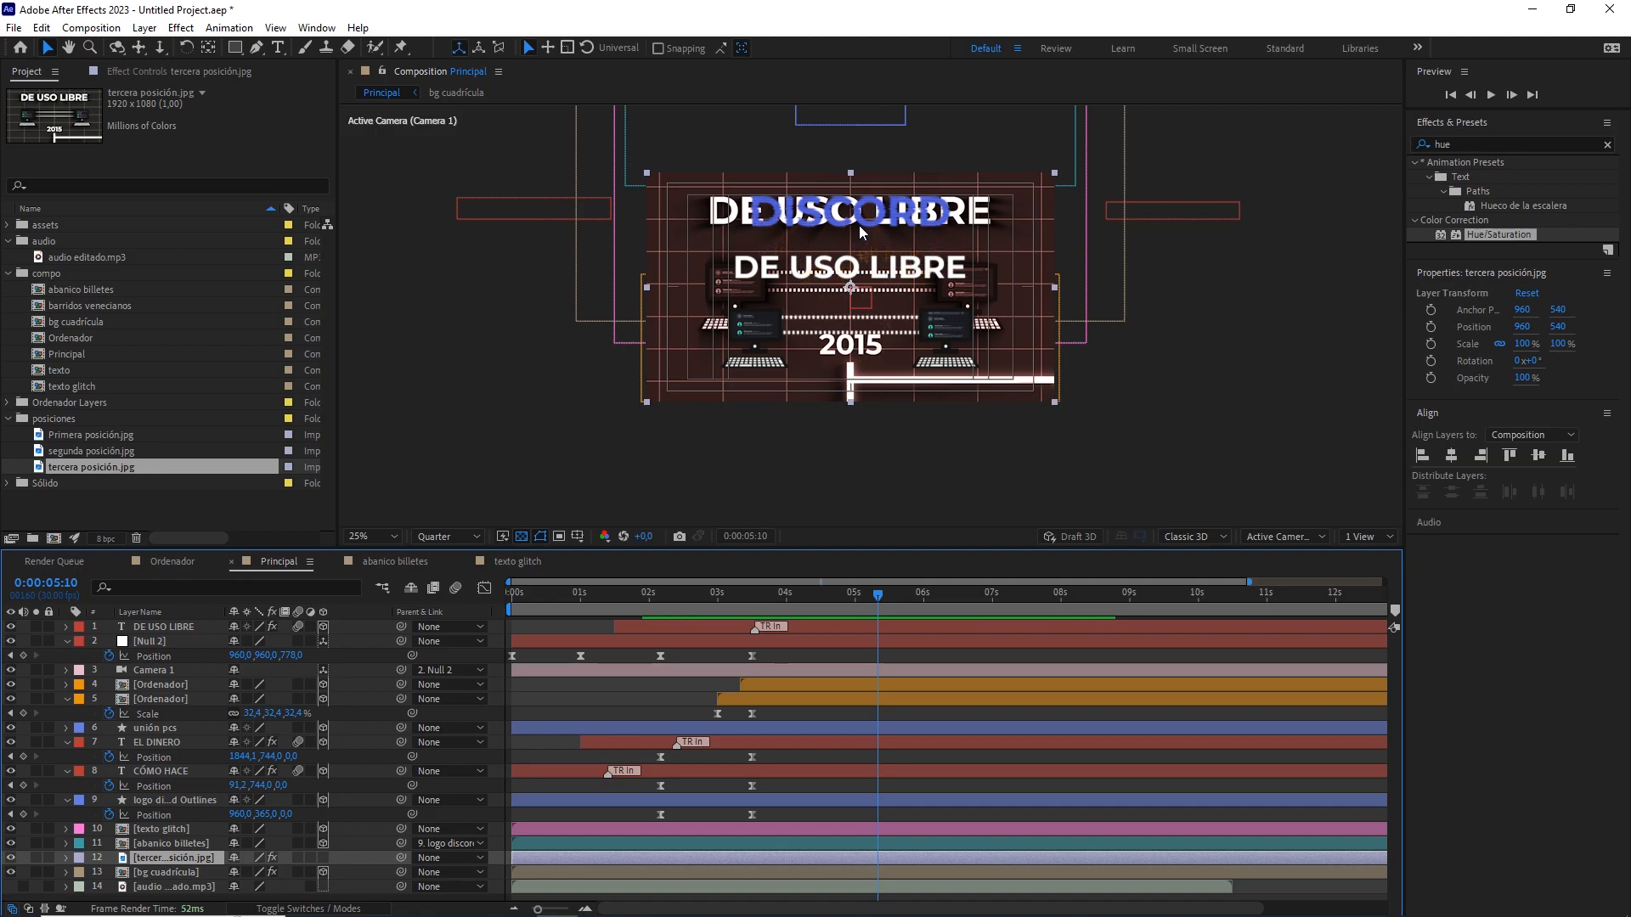
Keyframe Null 2's Position at 0:00:05:10 to 960, 1079, 973 so the scene matches the reference image.
click(166, 641)
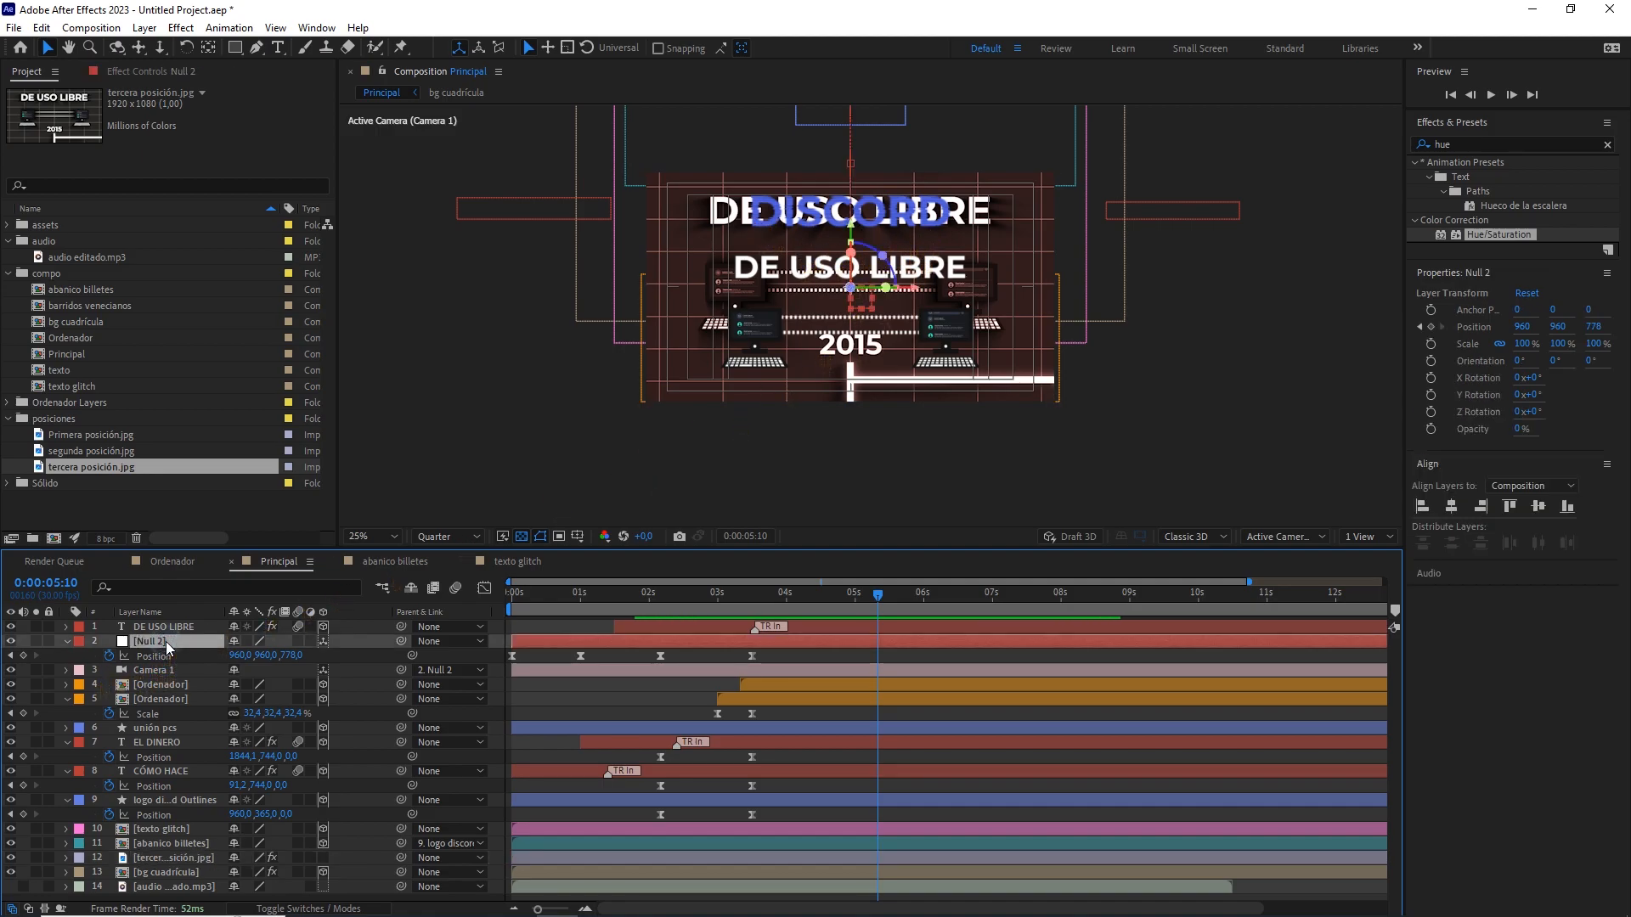
scroll(937, 253, up, 2)
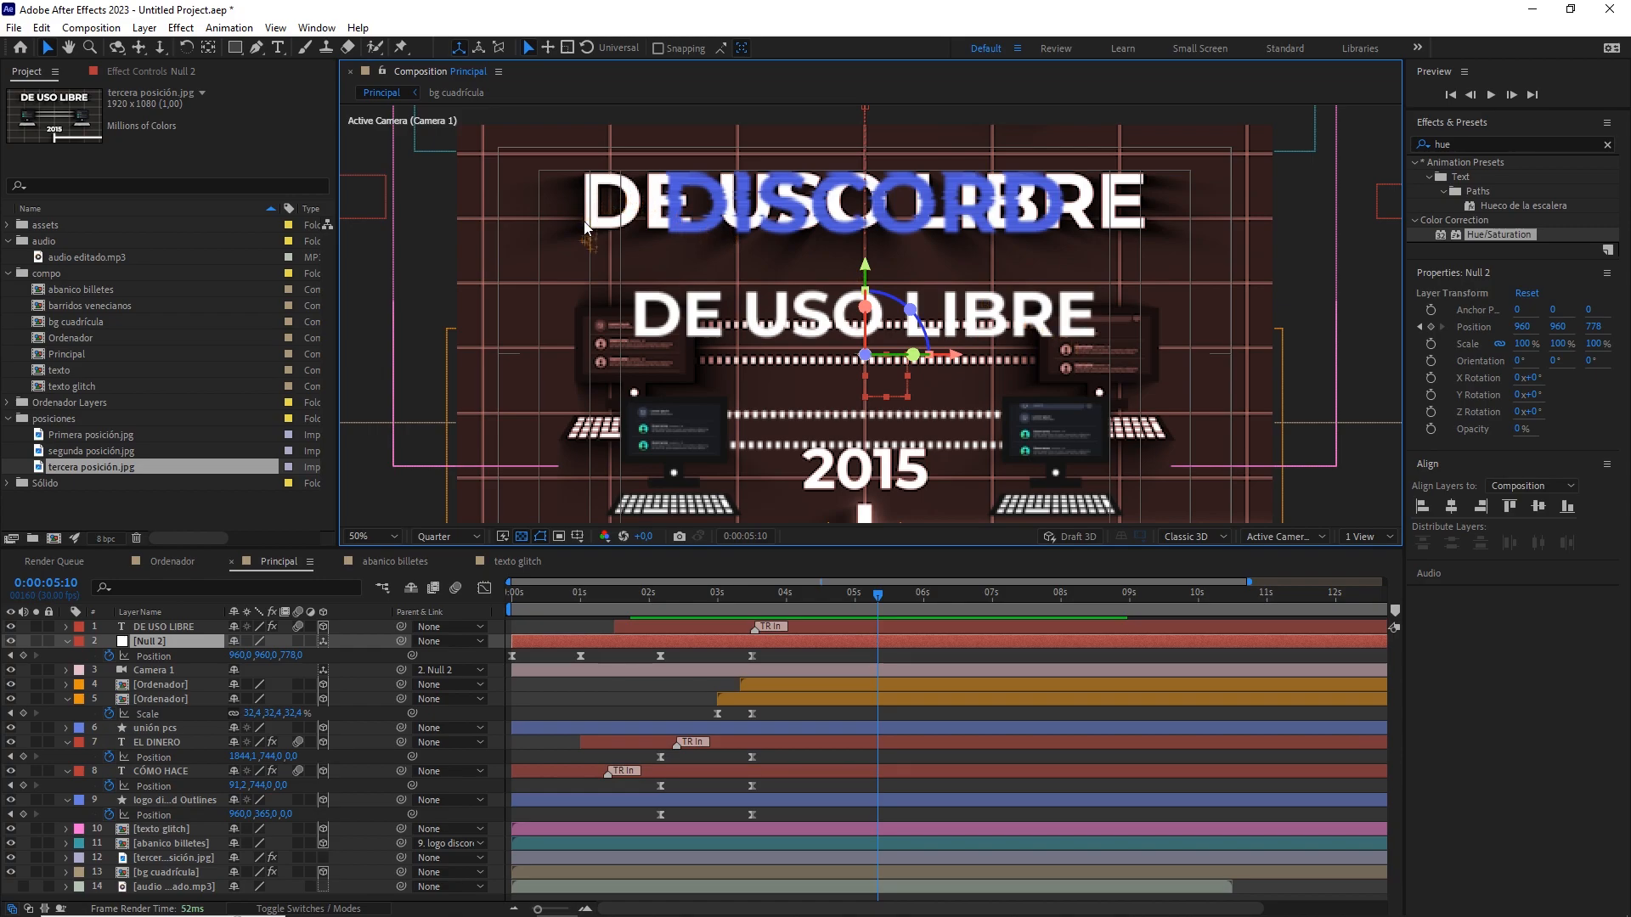
drag(274, 655, 455, 648)
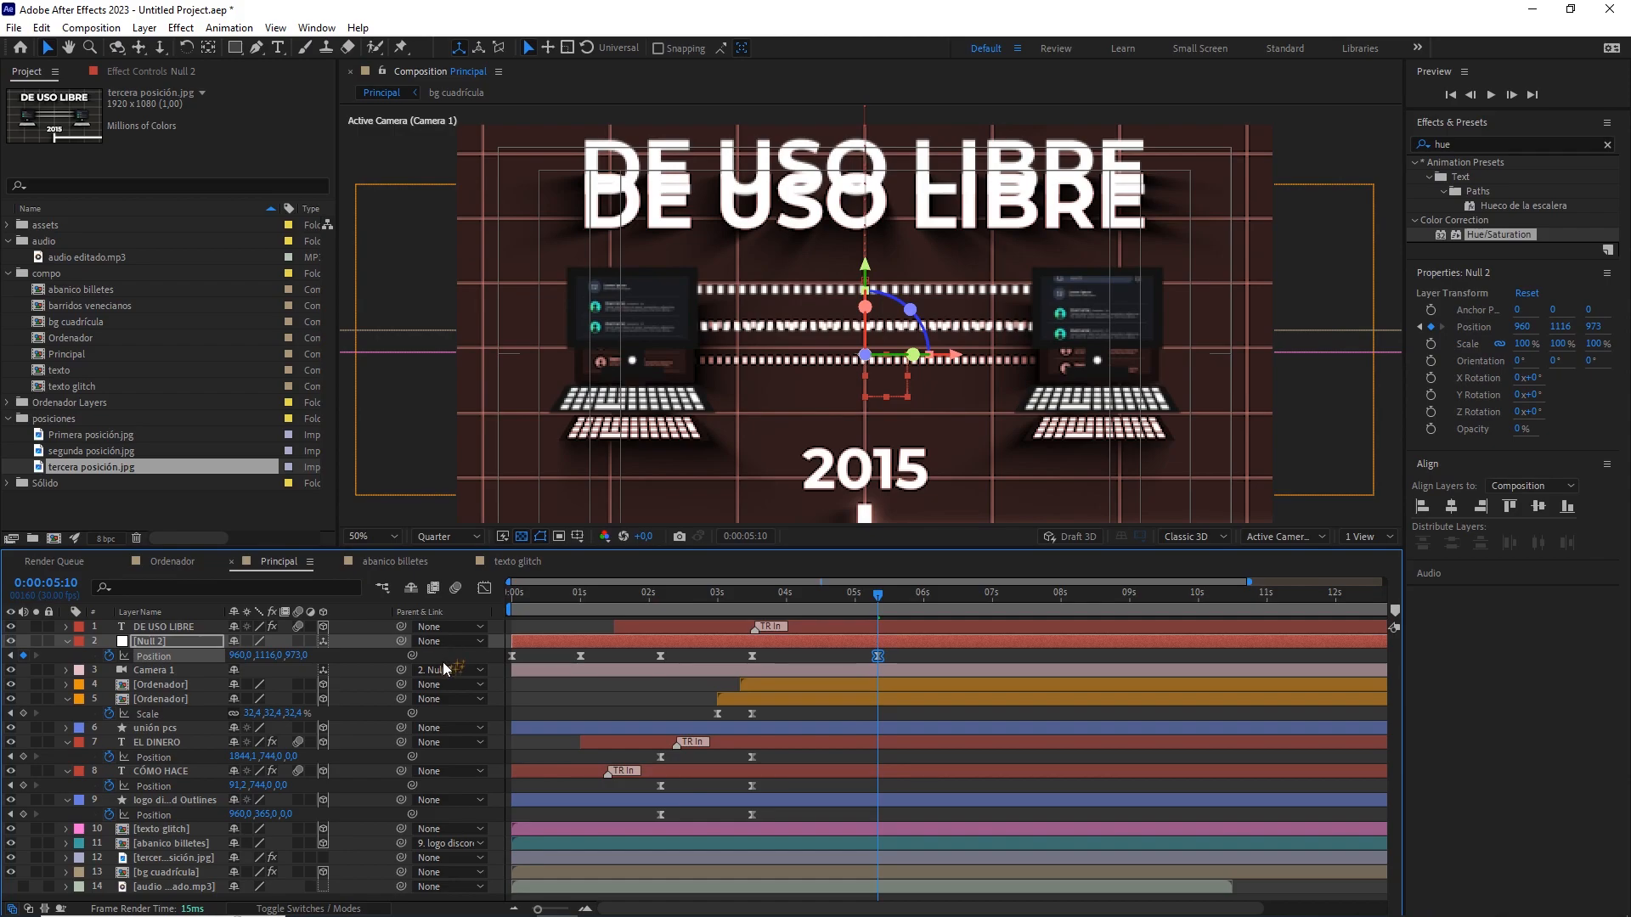
drag(267, 655, 233, 658)
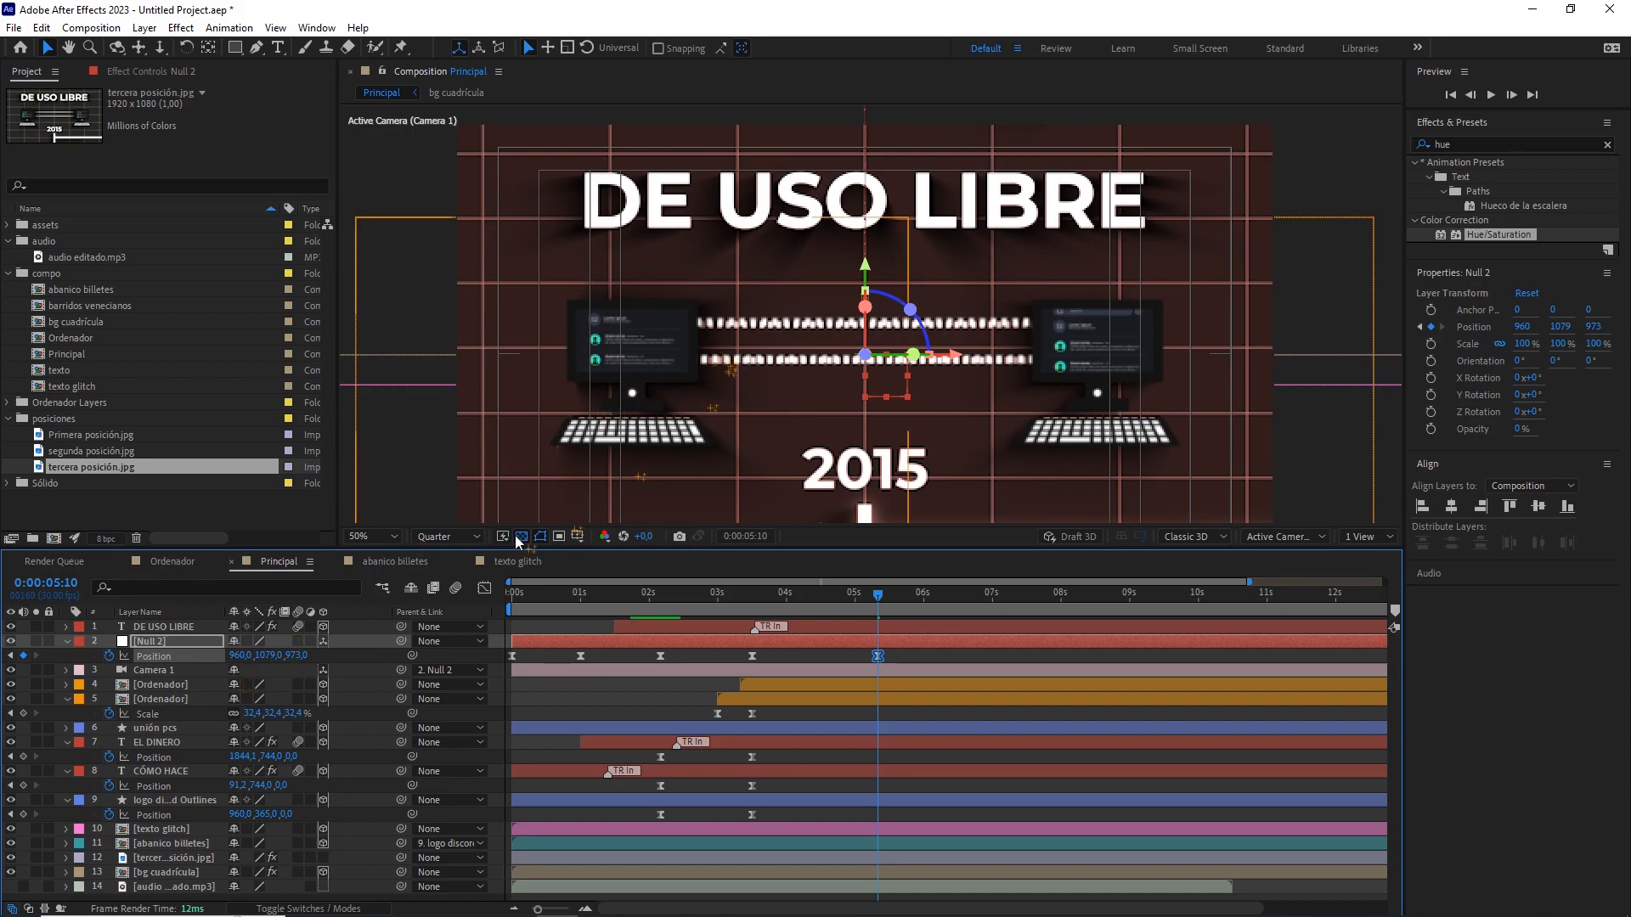
drag(708, 229, 789, 305)
scroll(744, 278, up, 1)
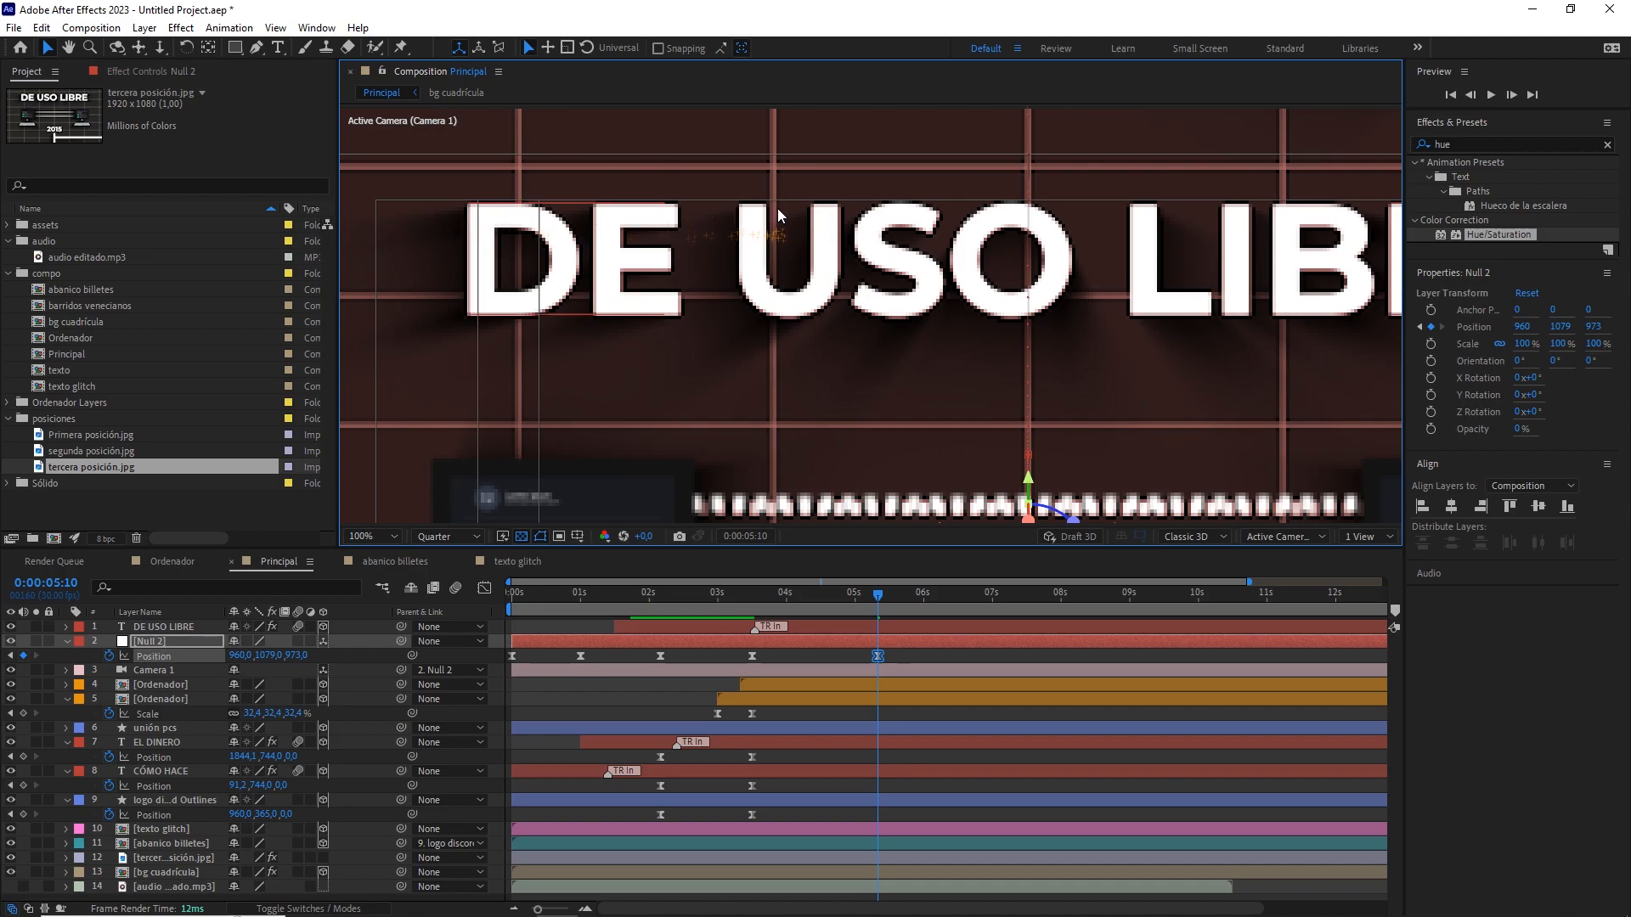
scroll(793, 219, down, 1)
scroll(793, 217, down, 1)
scroll(800, 223, up, 1)
drag(856, 329, 784, 209)
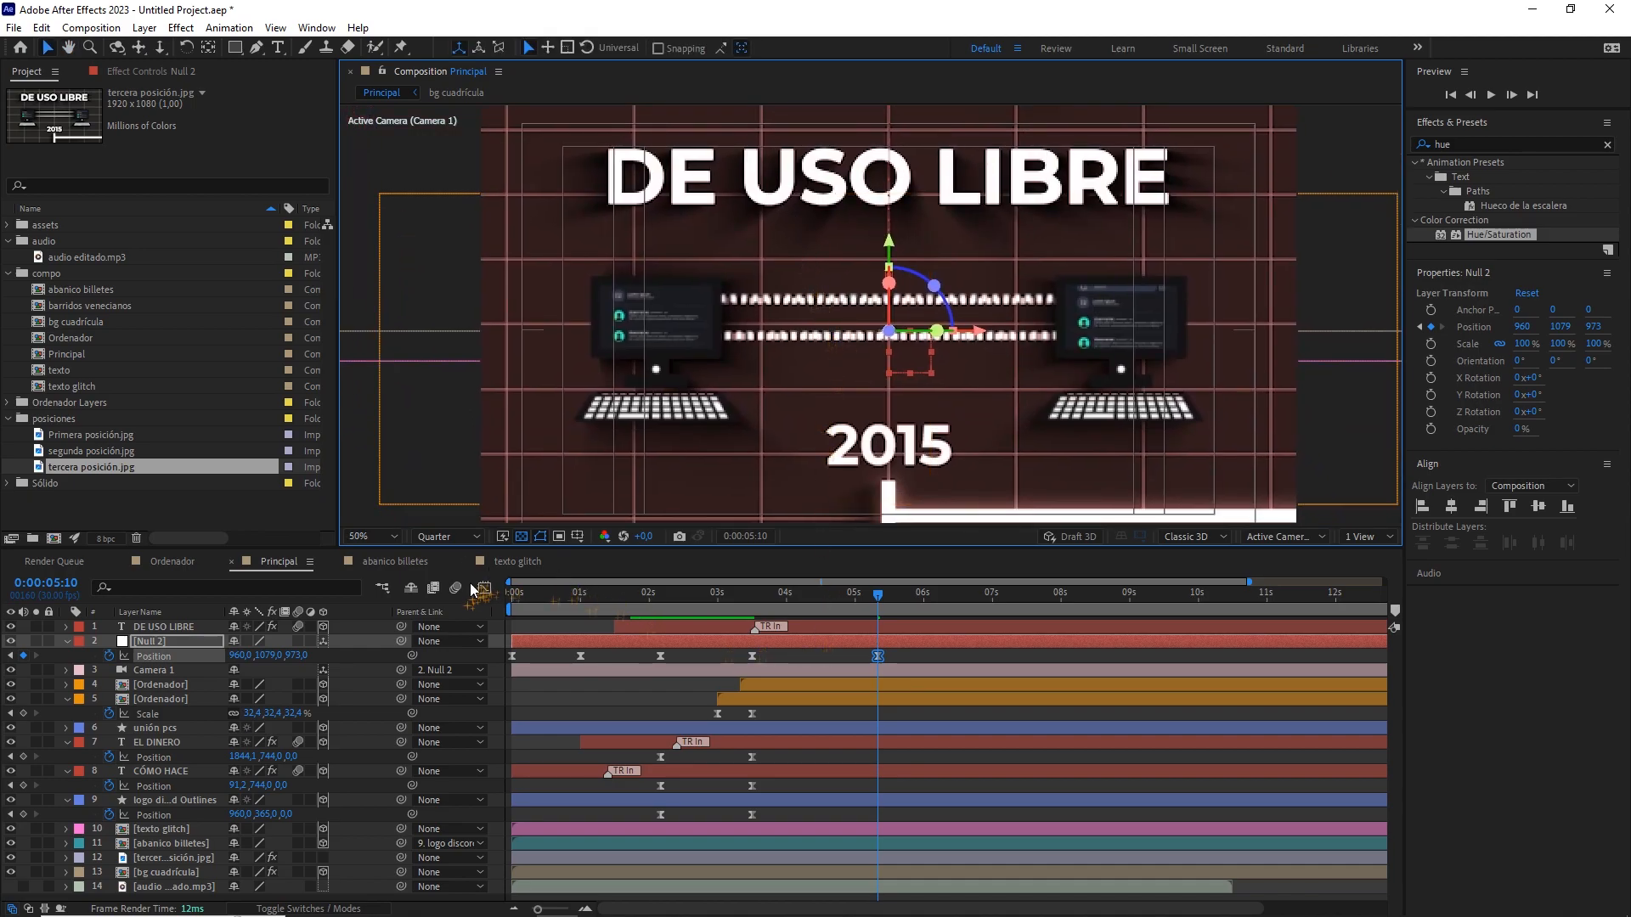
Open the speed graph and edit the velocity of Null 2's Position keyframe at 0:00:03:15, making it continuous with a new incoming speed.
click(484, 588)
drag(773, 858, 793, 865)
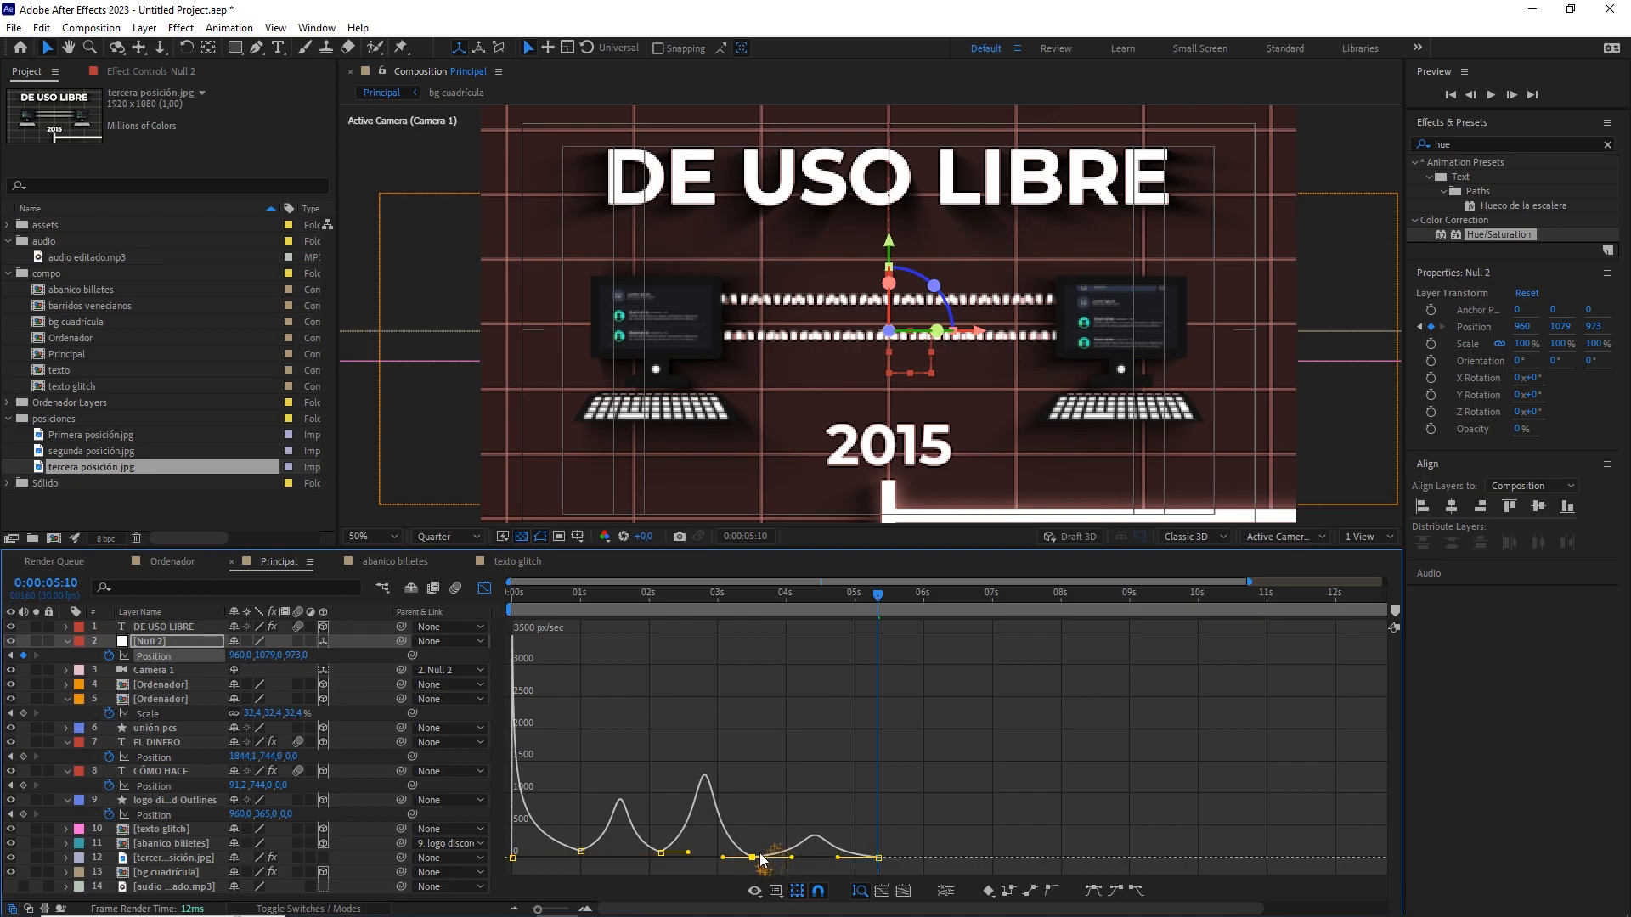
double_click(751, 857)
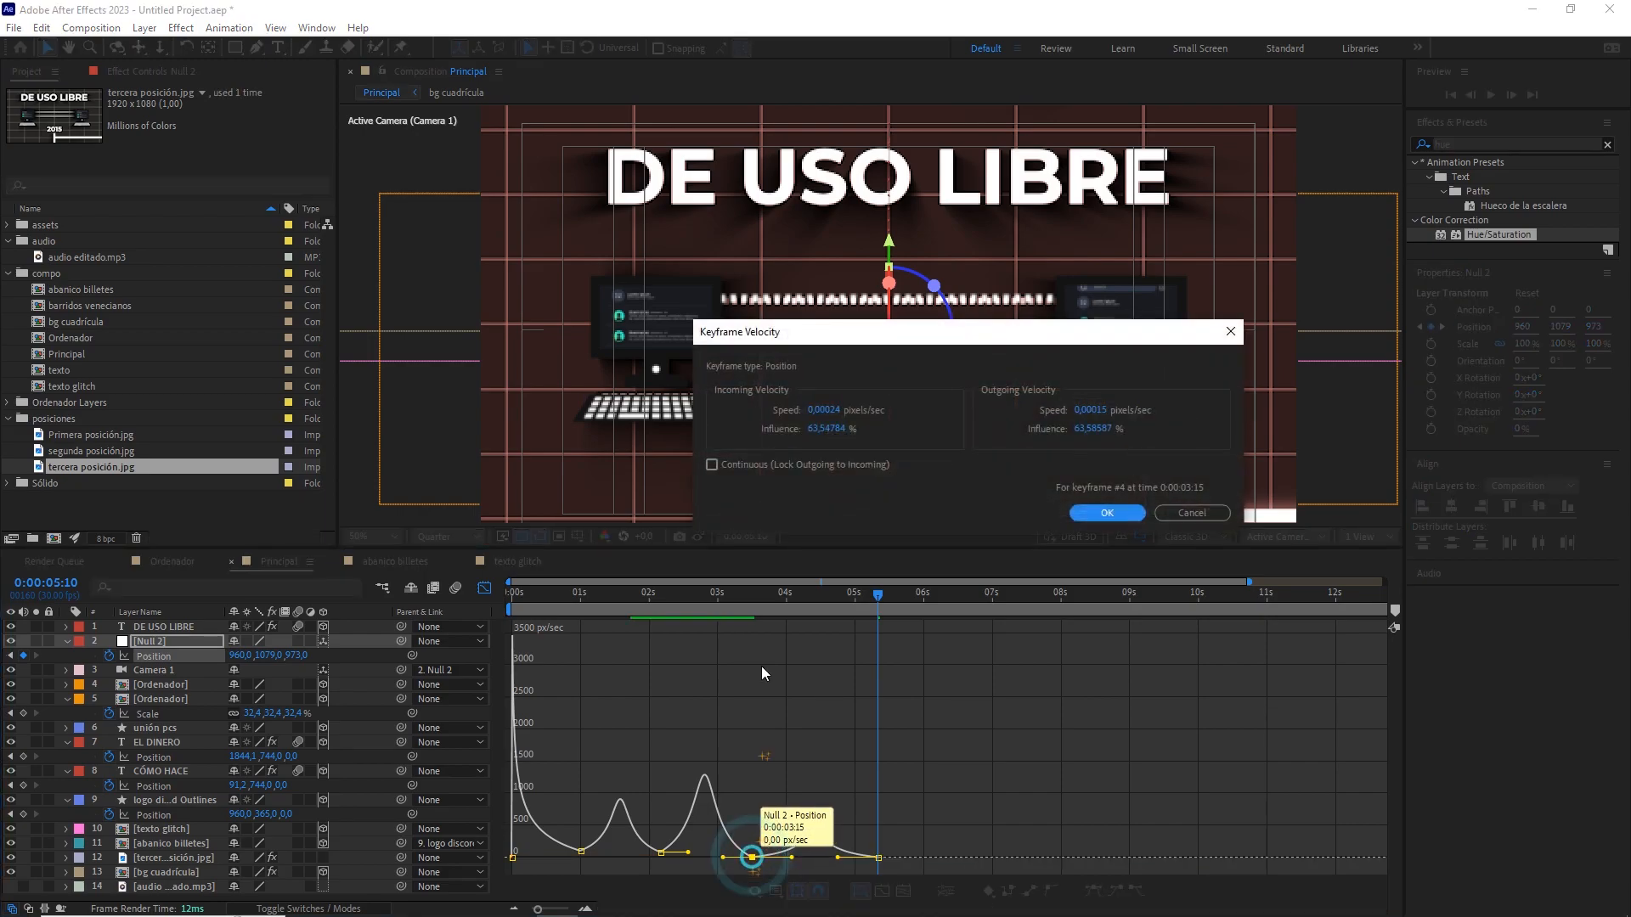
click(714, 465)
click(823, 410)
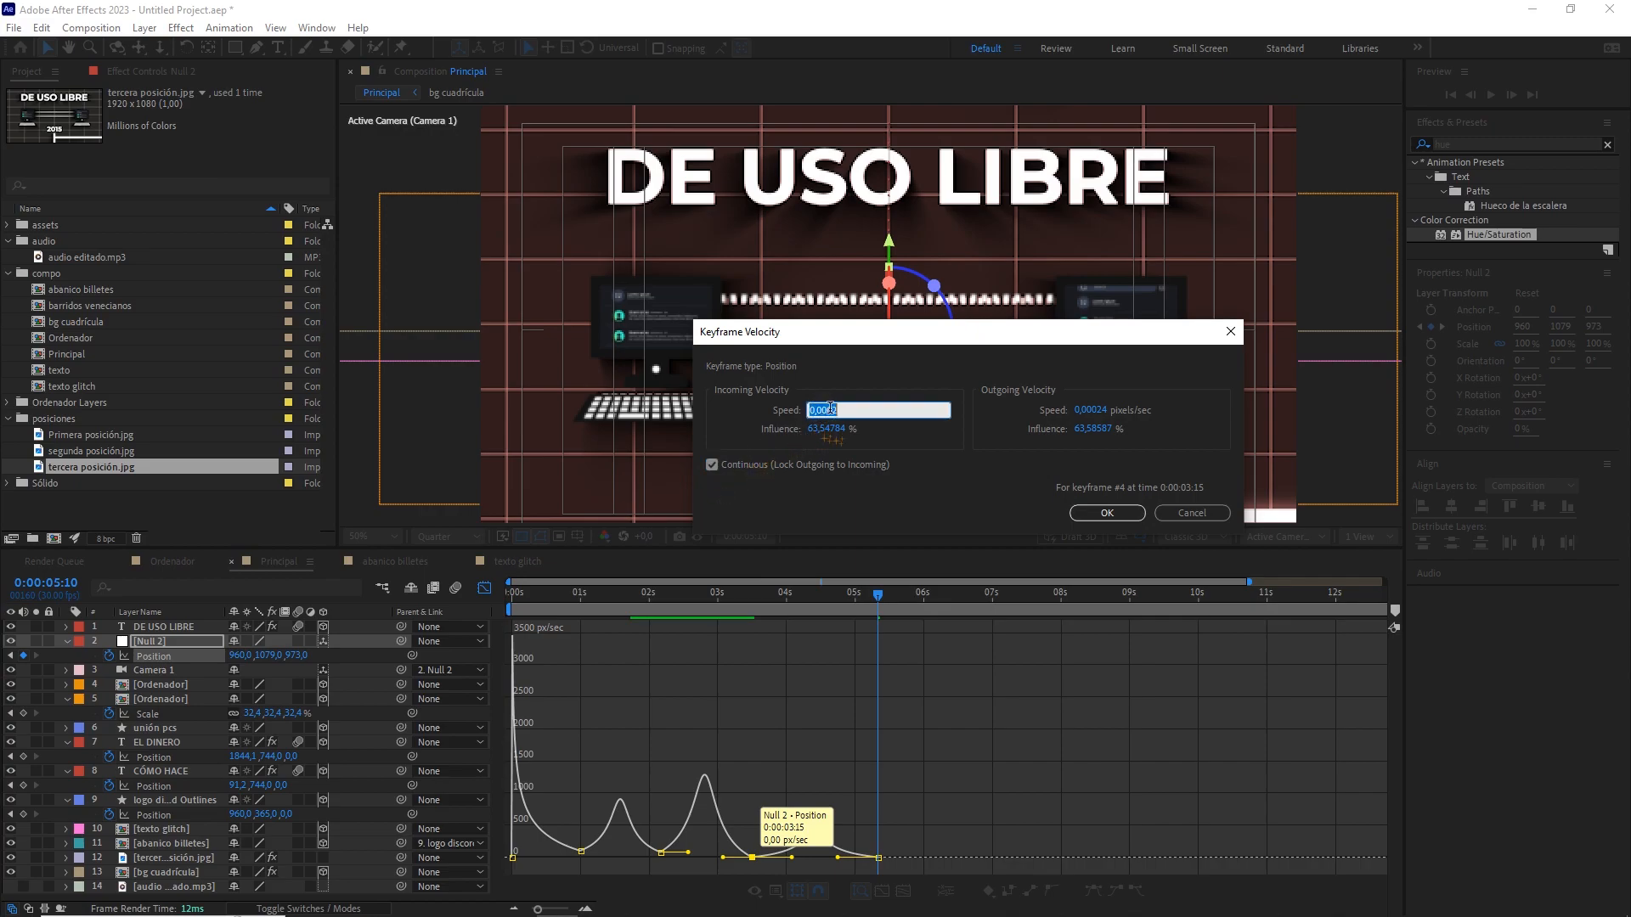
text(0)
click(1106, 512)
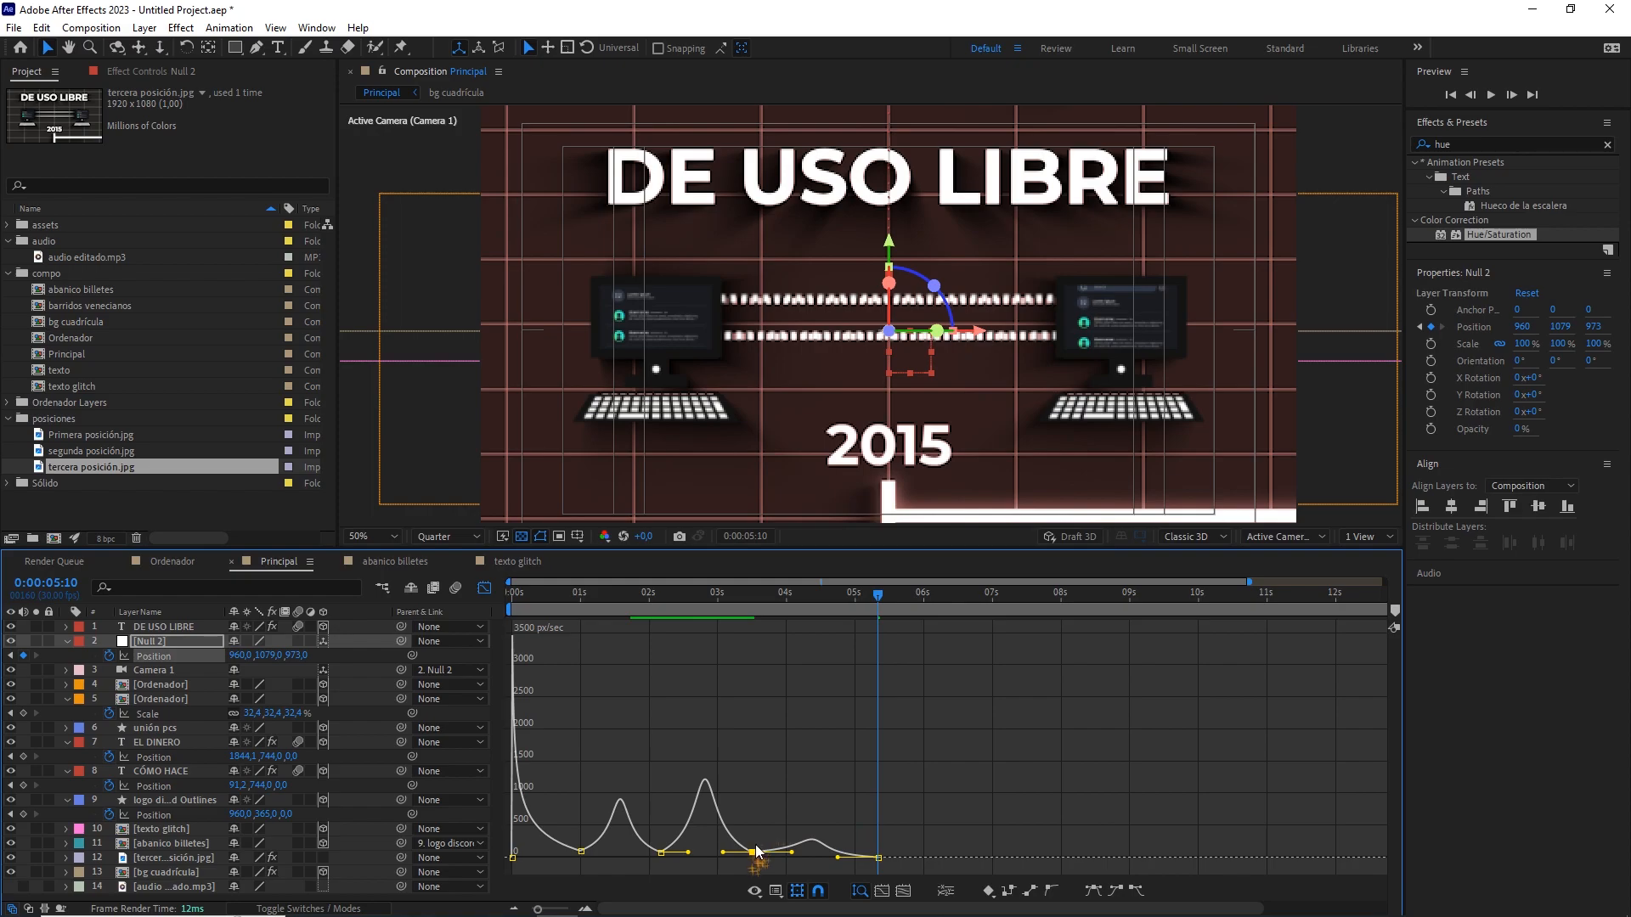
Hide the tercera posición.jpg reference and preview the camera move from 0:00:00:00 and from 0:00:02:27.
click(795, 597)
click(747, 594)
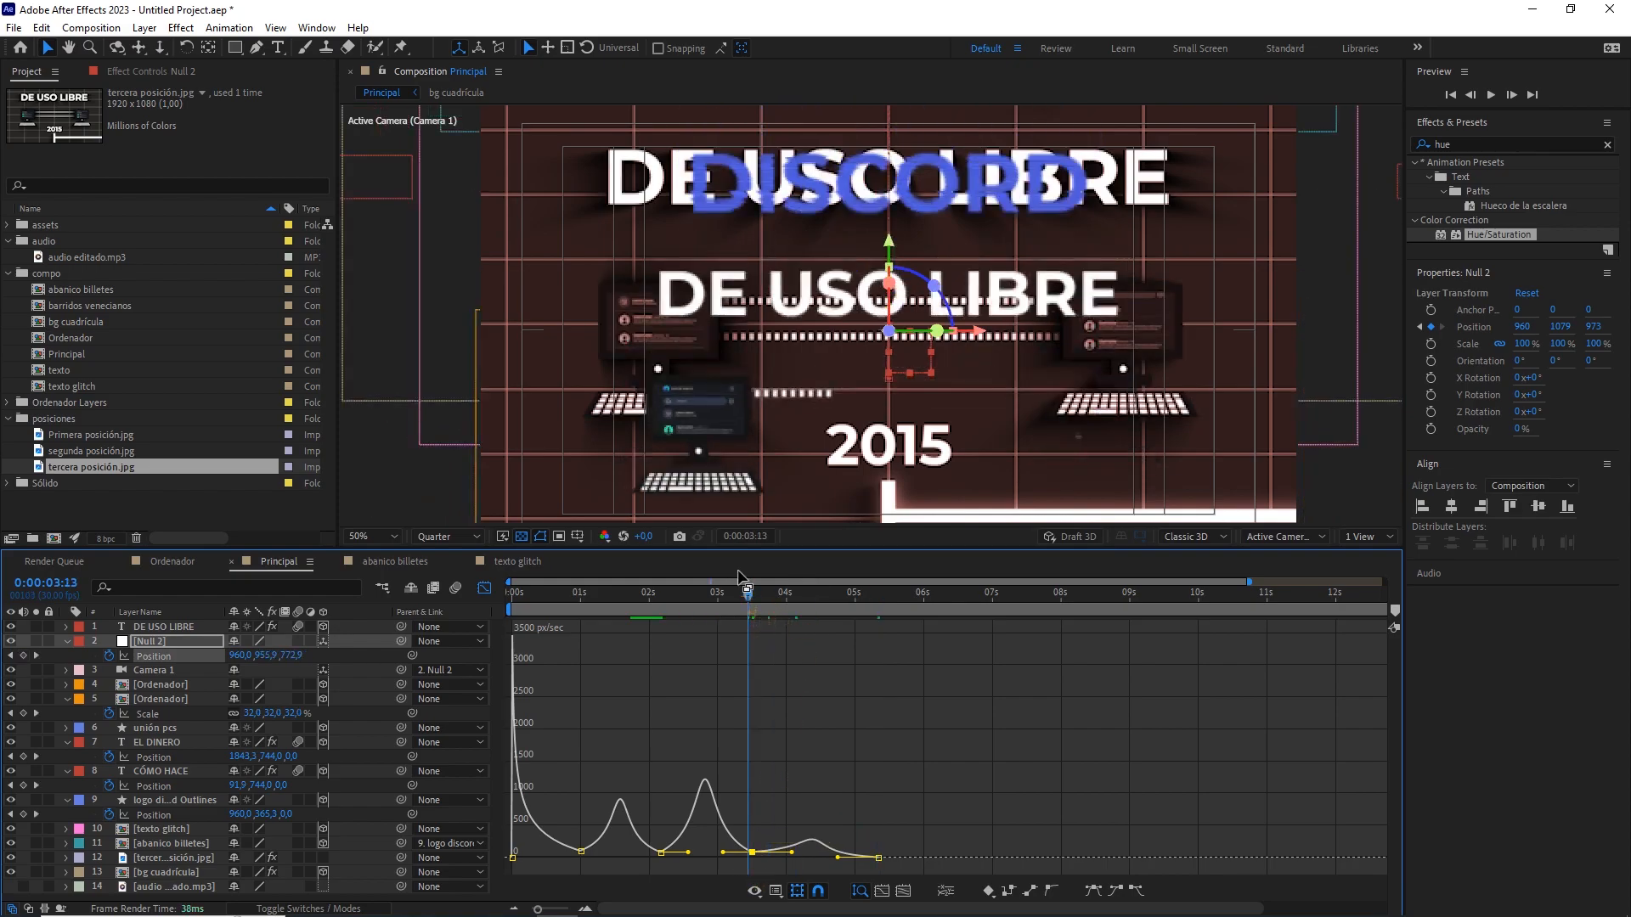
click(155, 858)
click(11, 858)
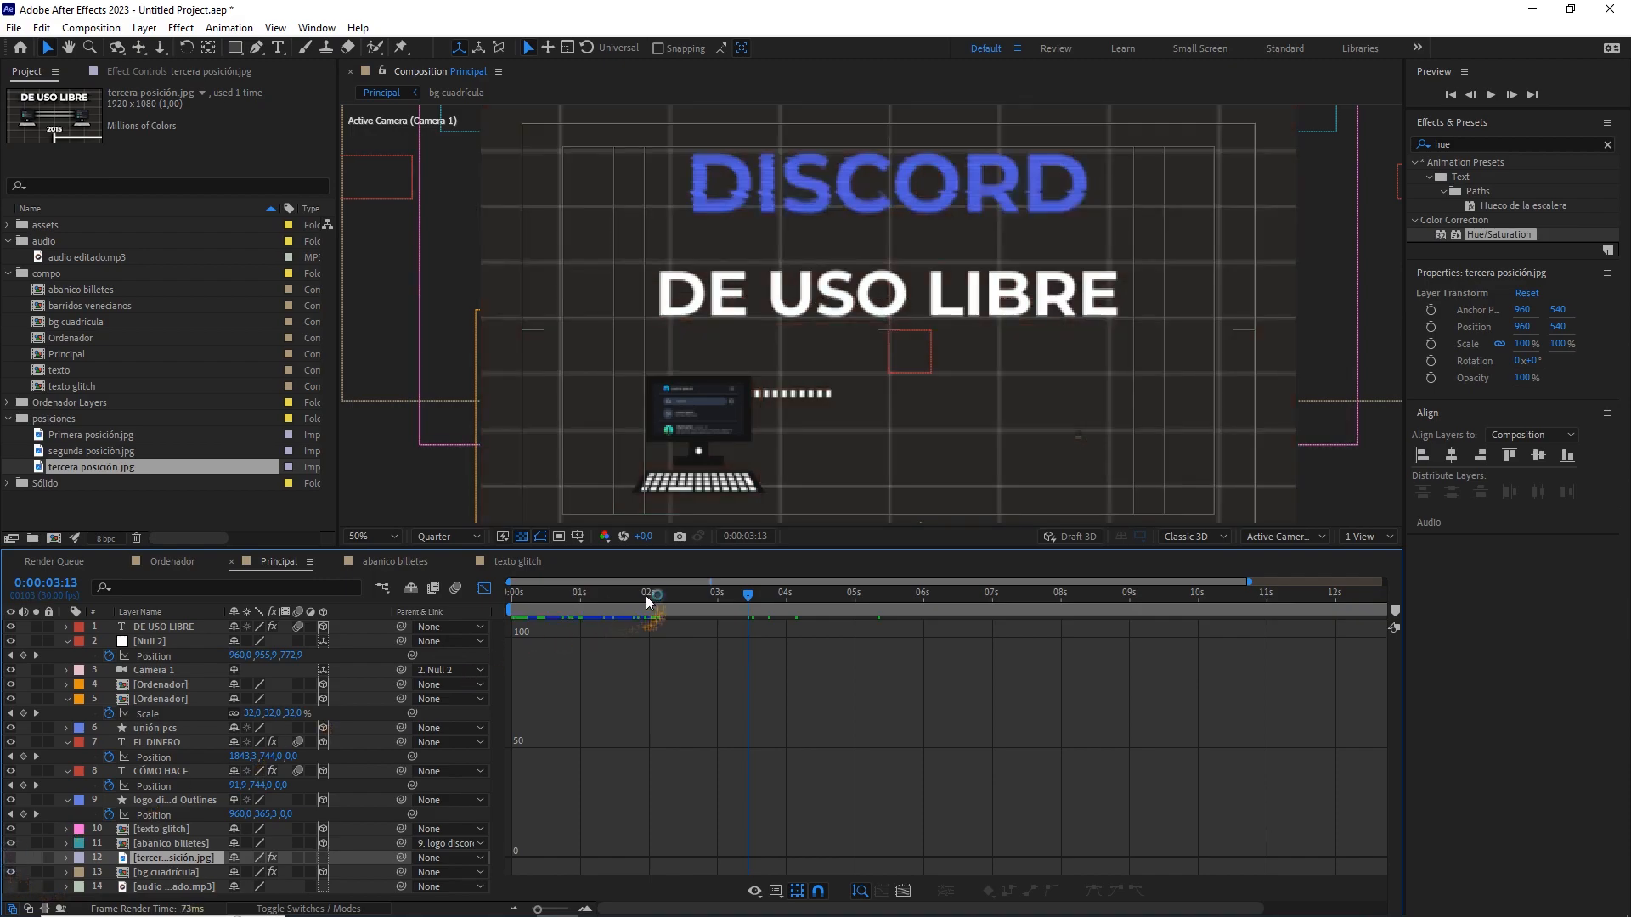
drag(654, 594, 472, 603)
key(space)
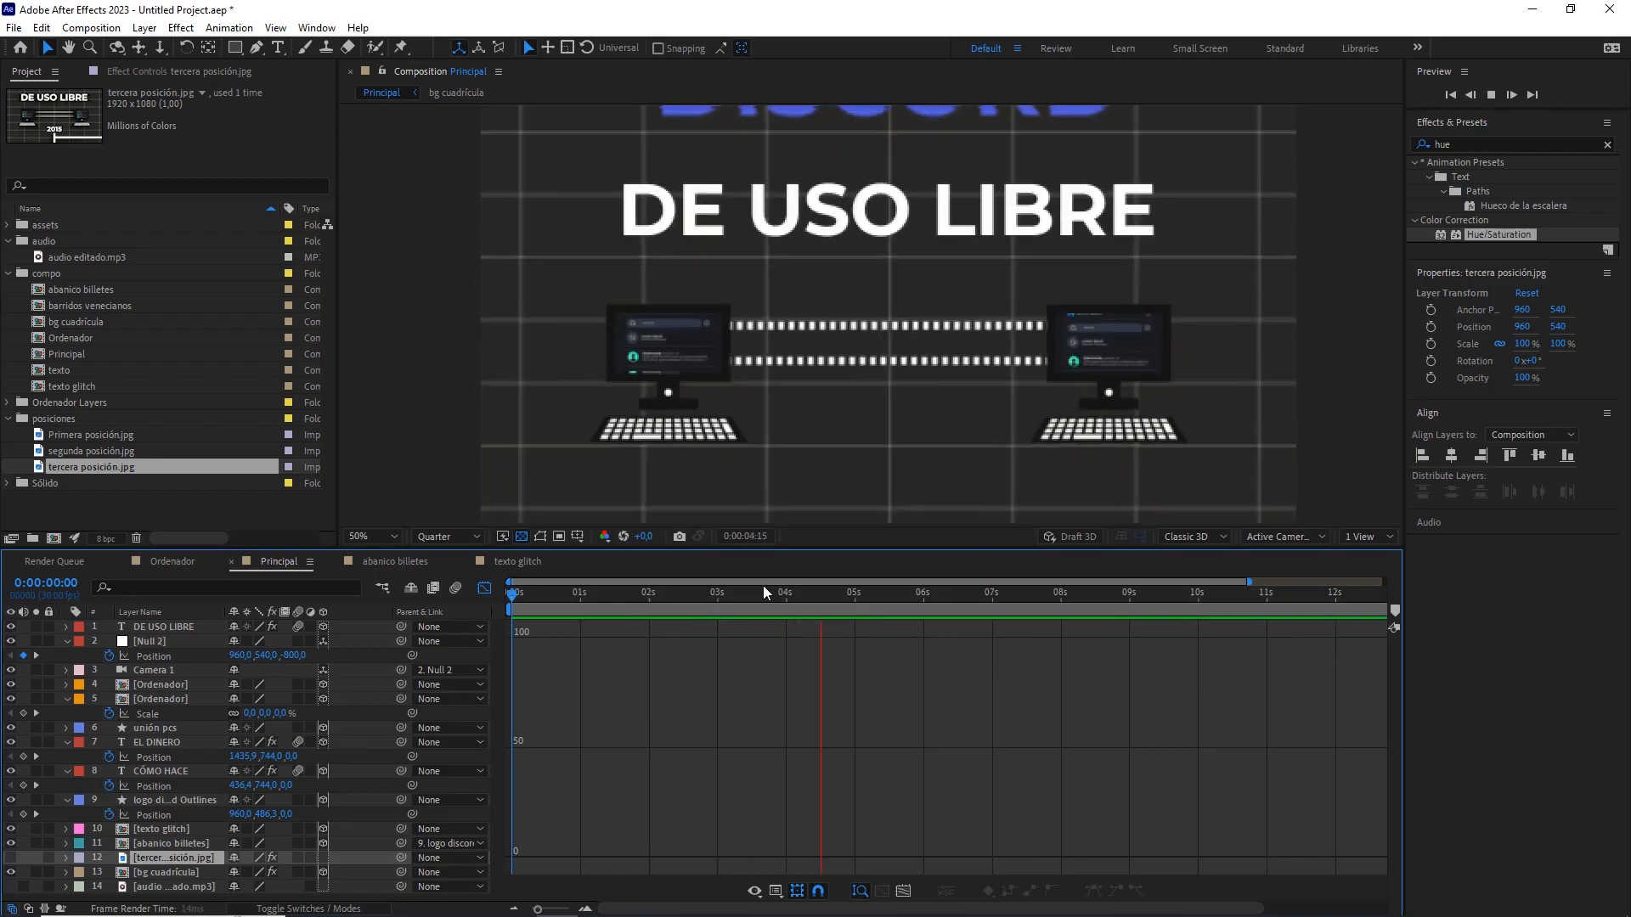
drag(783, 593, 711, 601)
key(space)
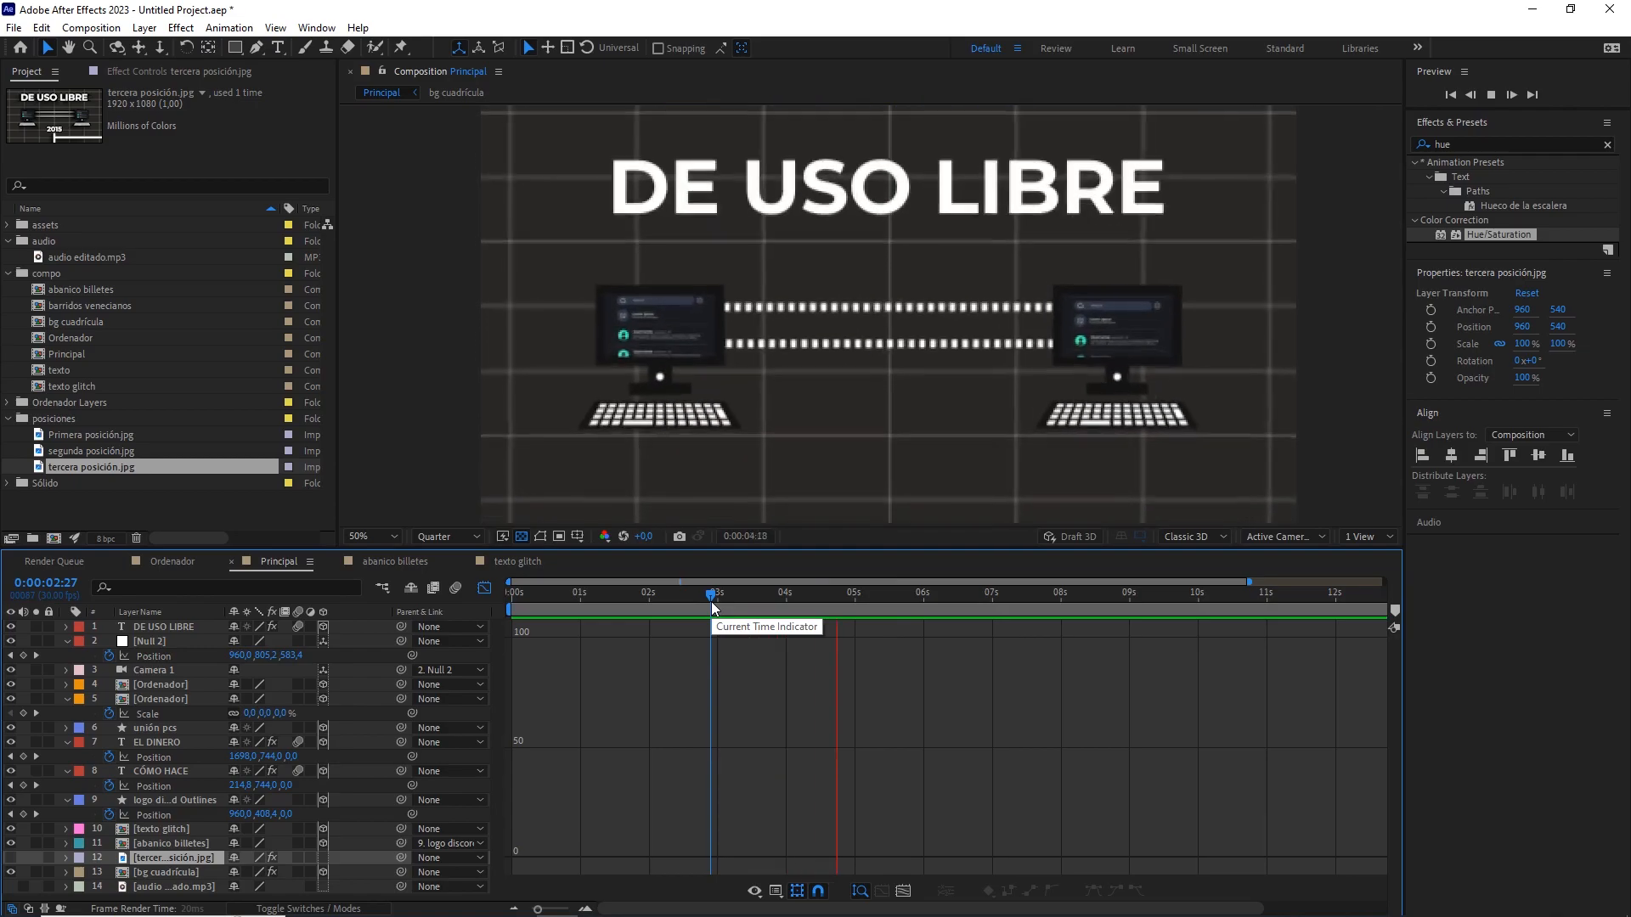
key(space)
Close the graph, show the tercera posición.jpg reference again and return to 0:00:05:10 with no layer selected.
click(484, 588)
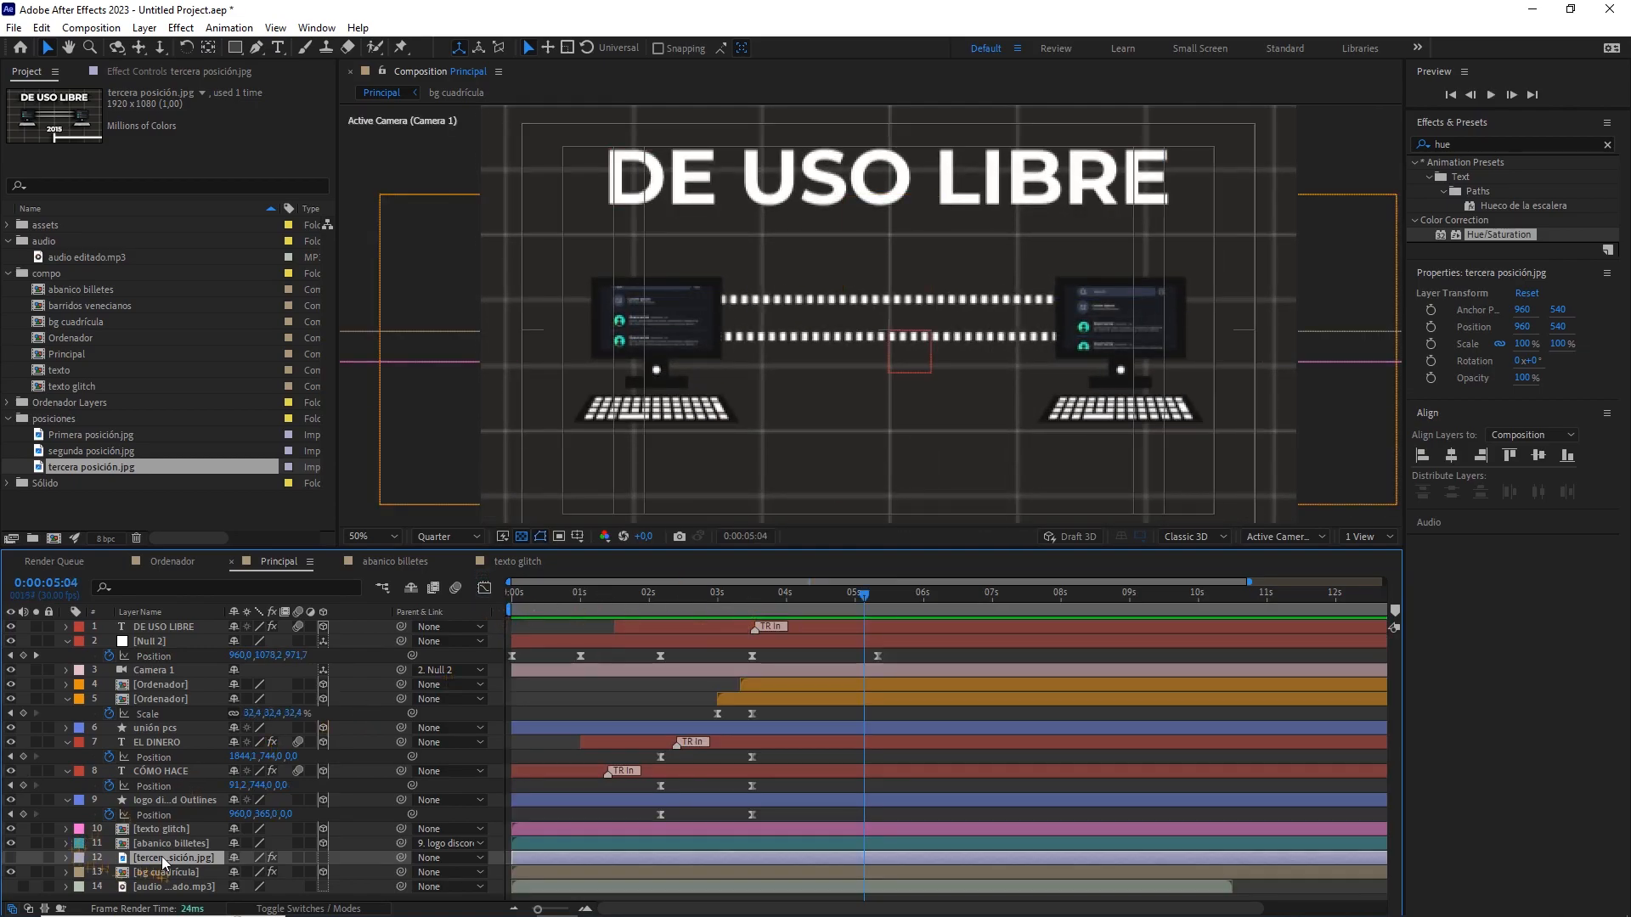
click(10, 858)
key(comma)
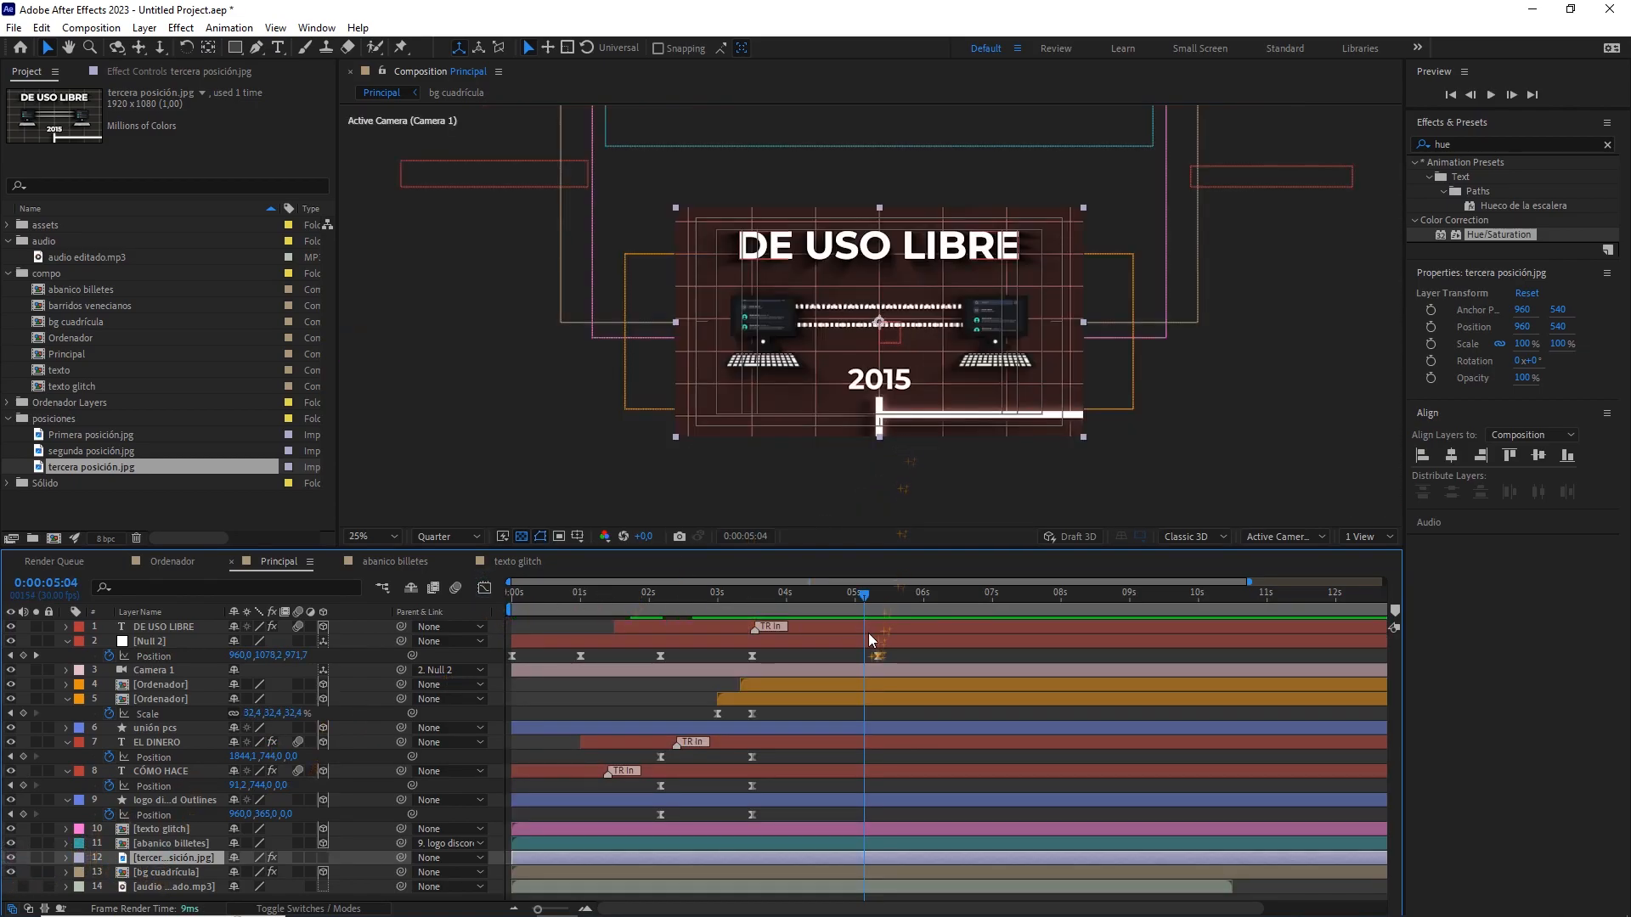
drag(863, 594, 874, 594)
key(comma)
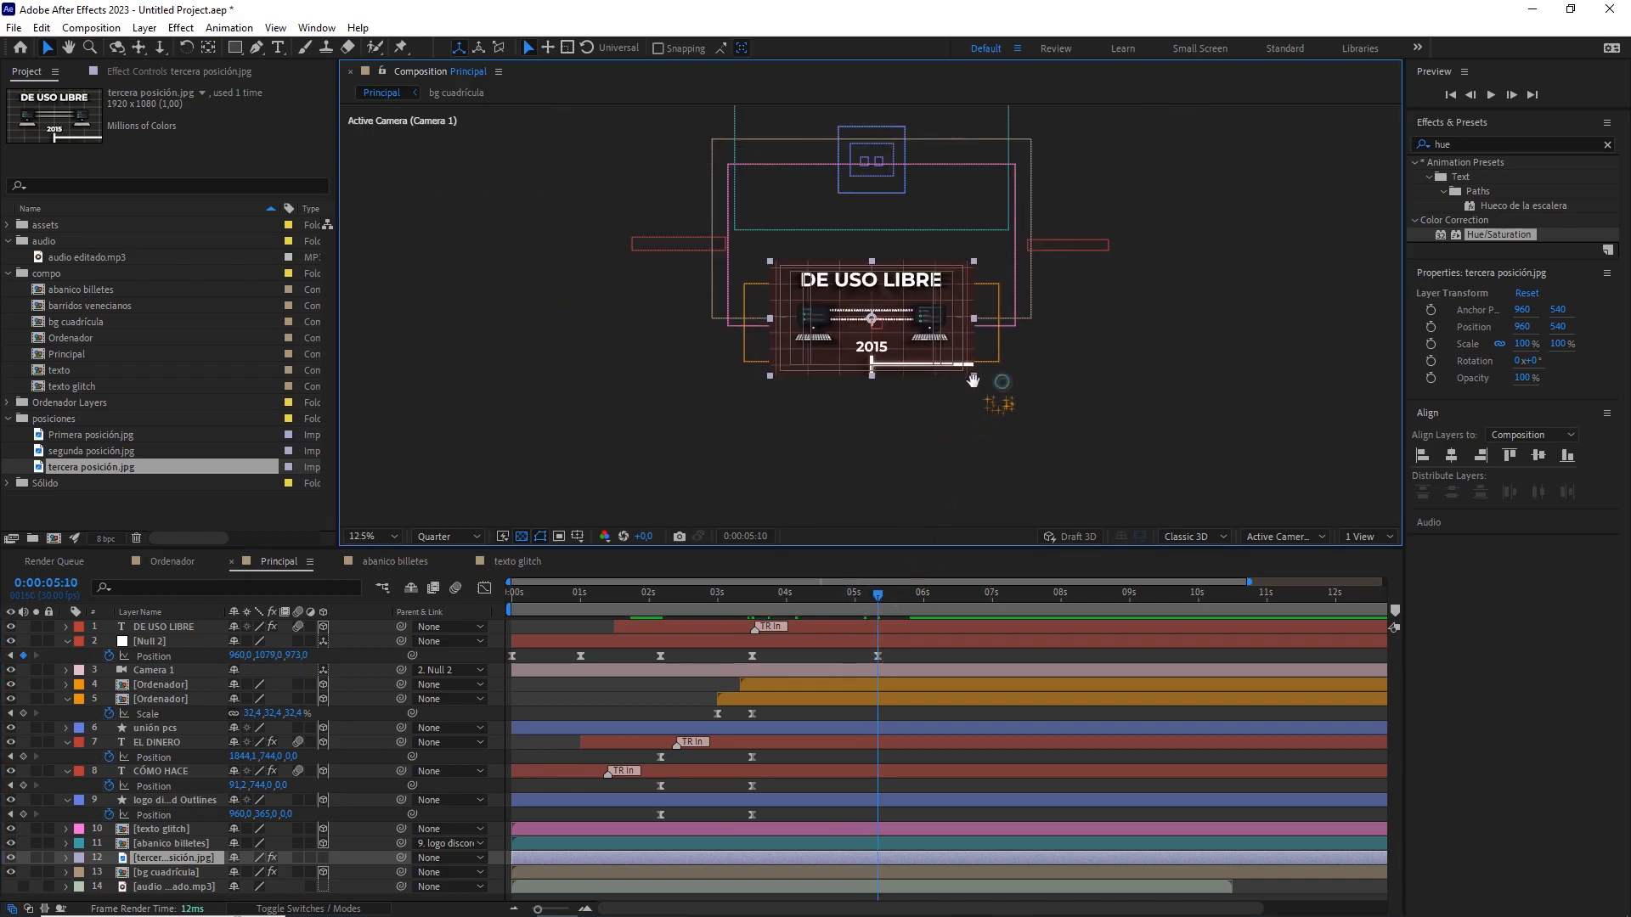
drag(981, 382, 852, 382)
click(826, 660)
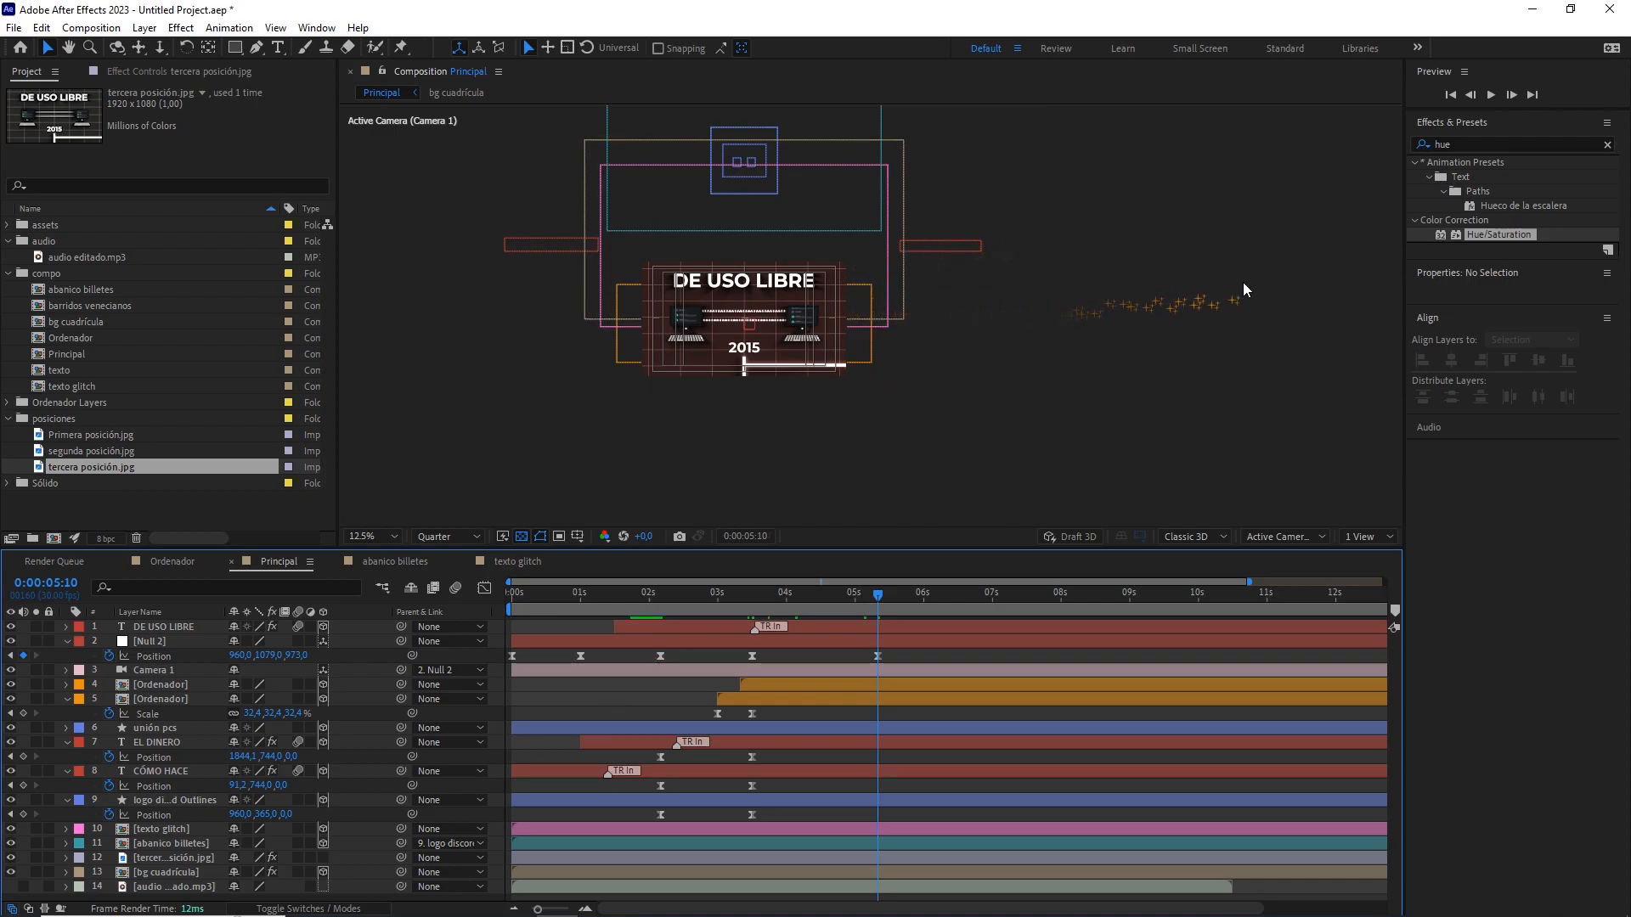
Create a 1920 × 1080, 30 fps composition named Placeholder in the compo folder.
click(56, 277)
click(90, 27)
click(213, 68)
text(Placeholder)
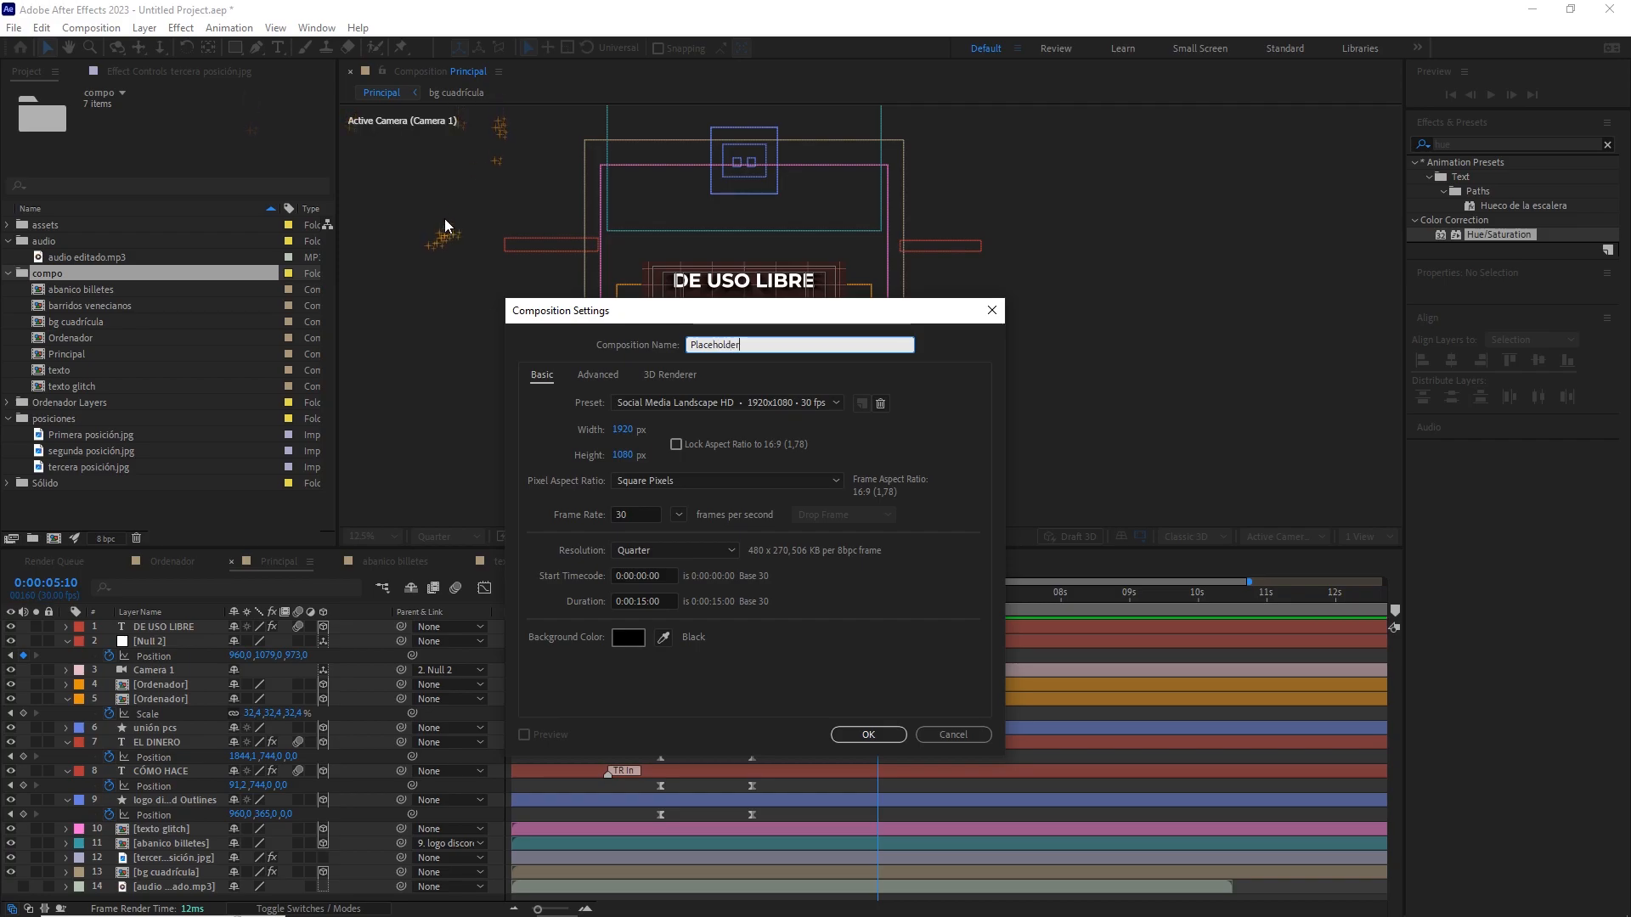
click(621, 431)
click(623, 455)
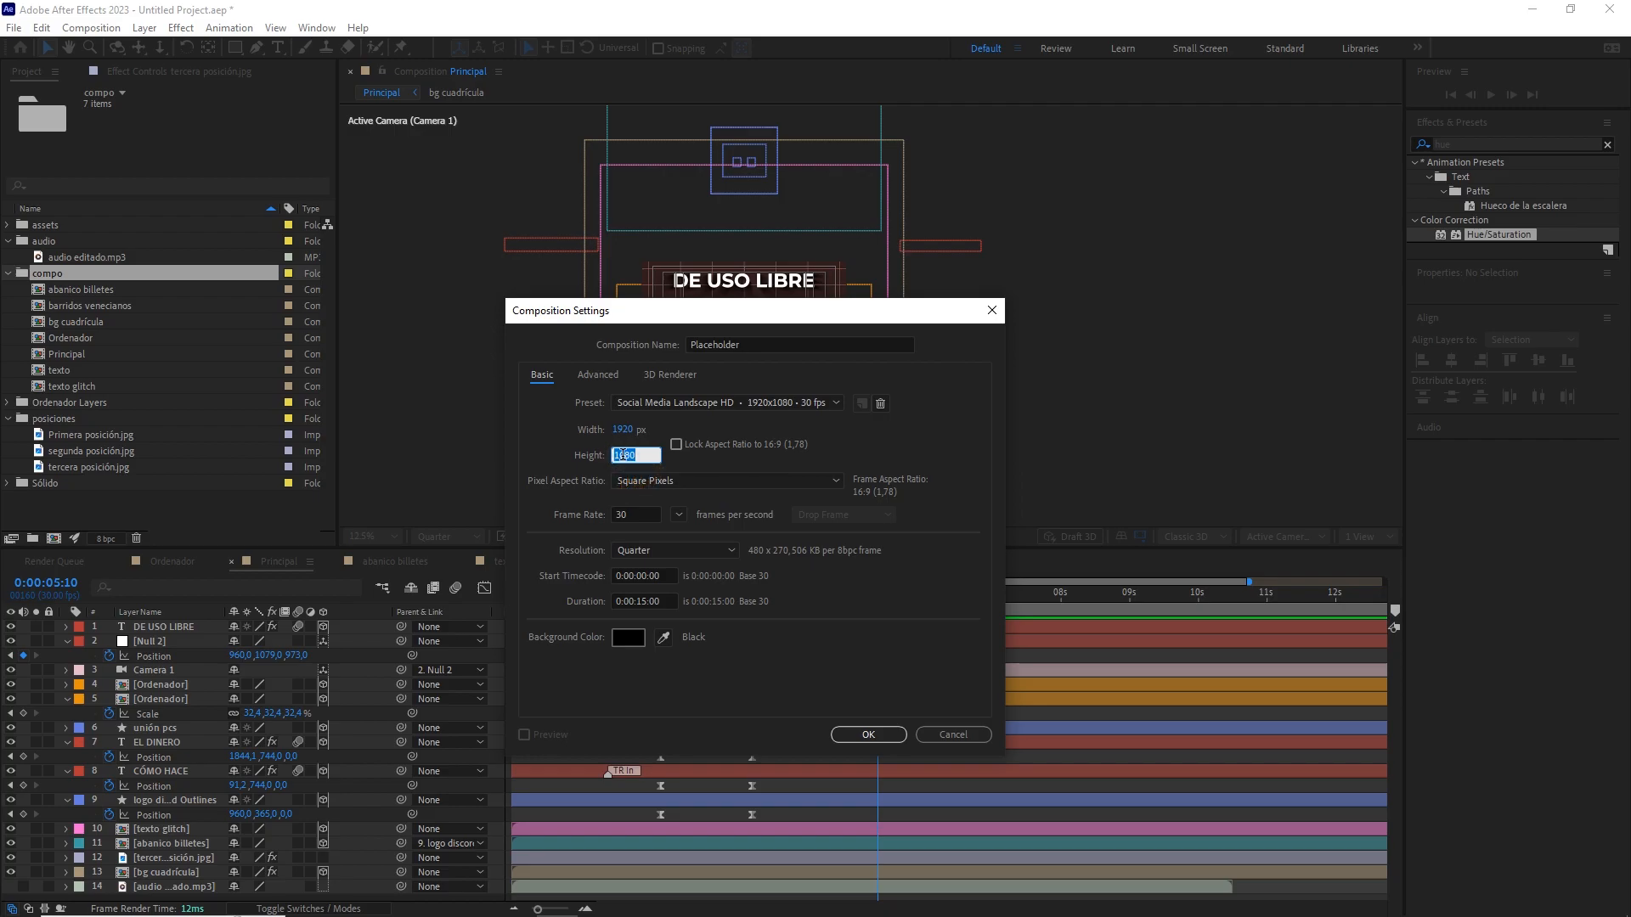
click(641, 514)
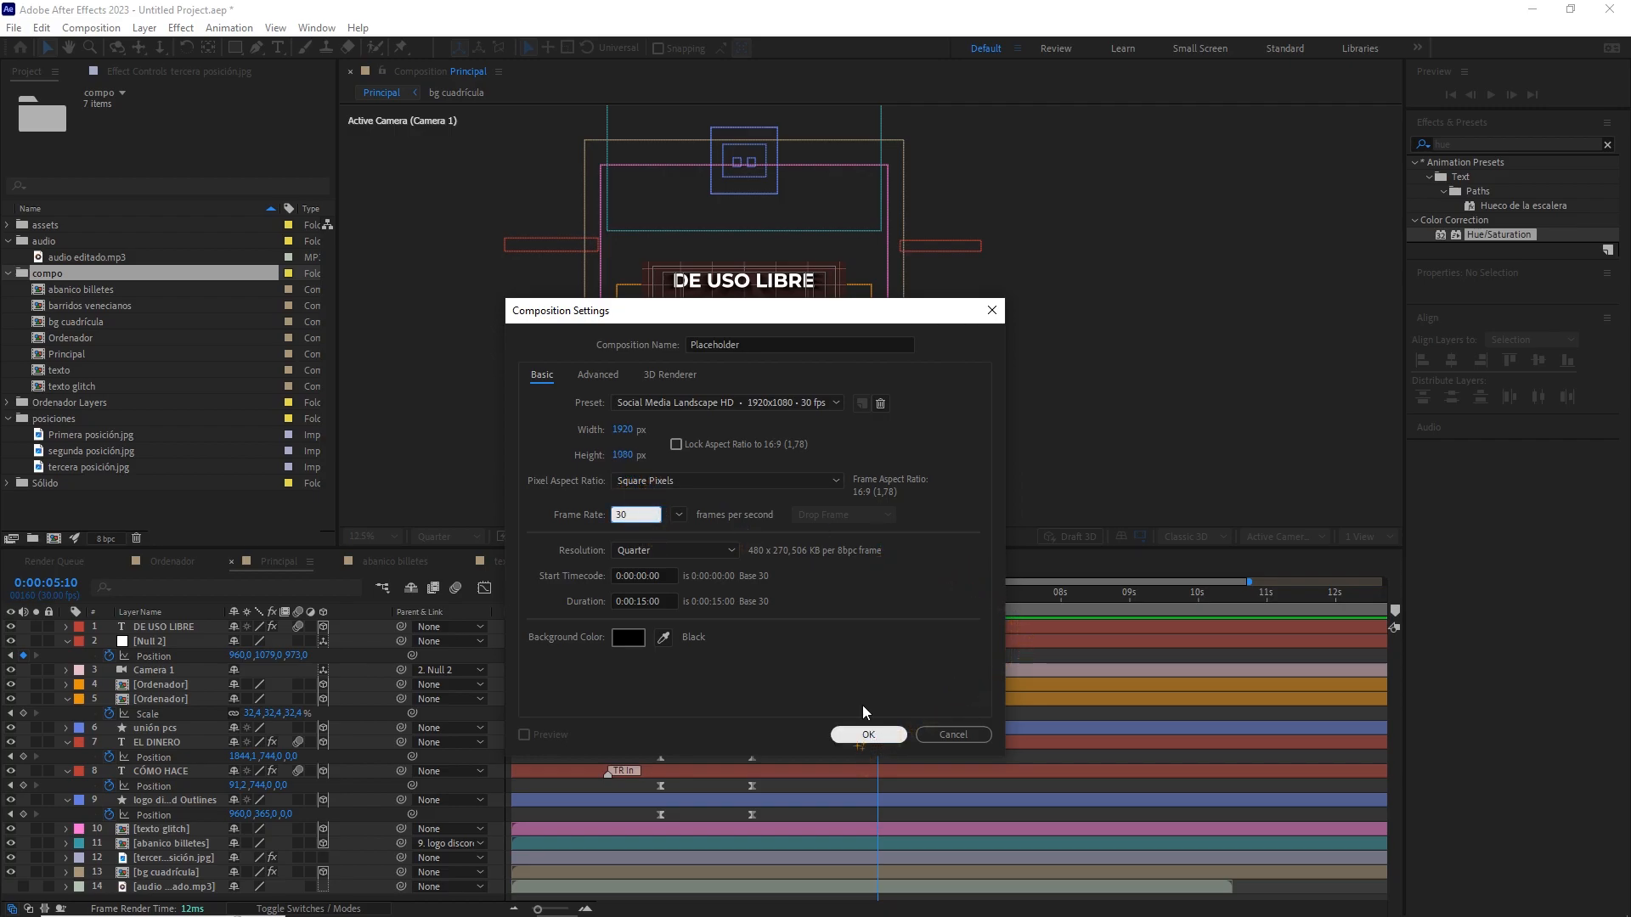
click(859, 732)
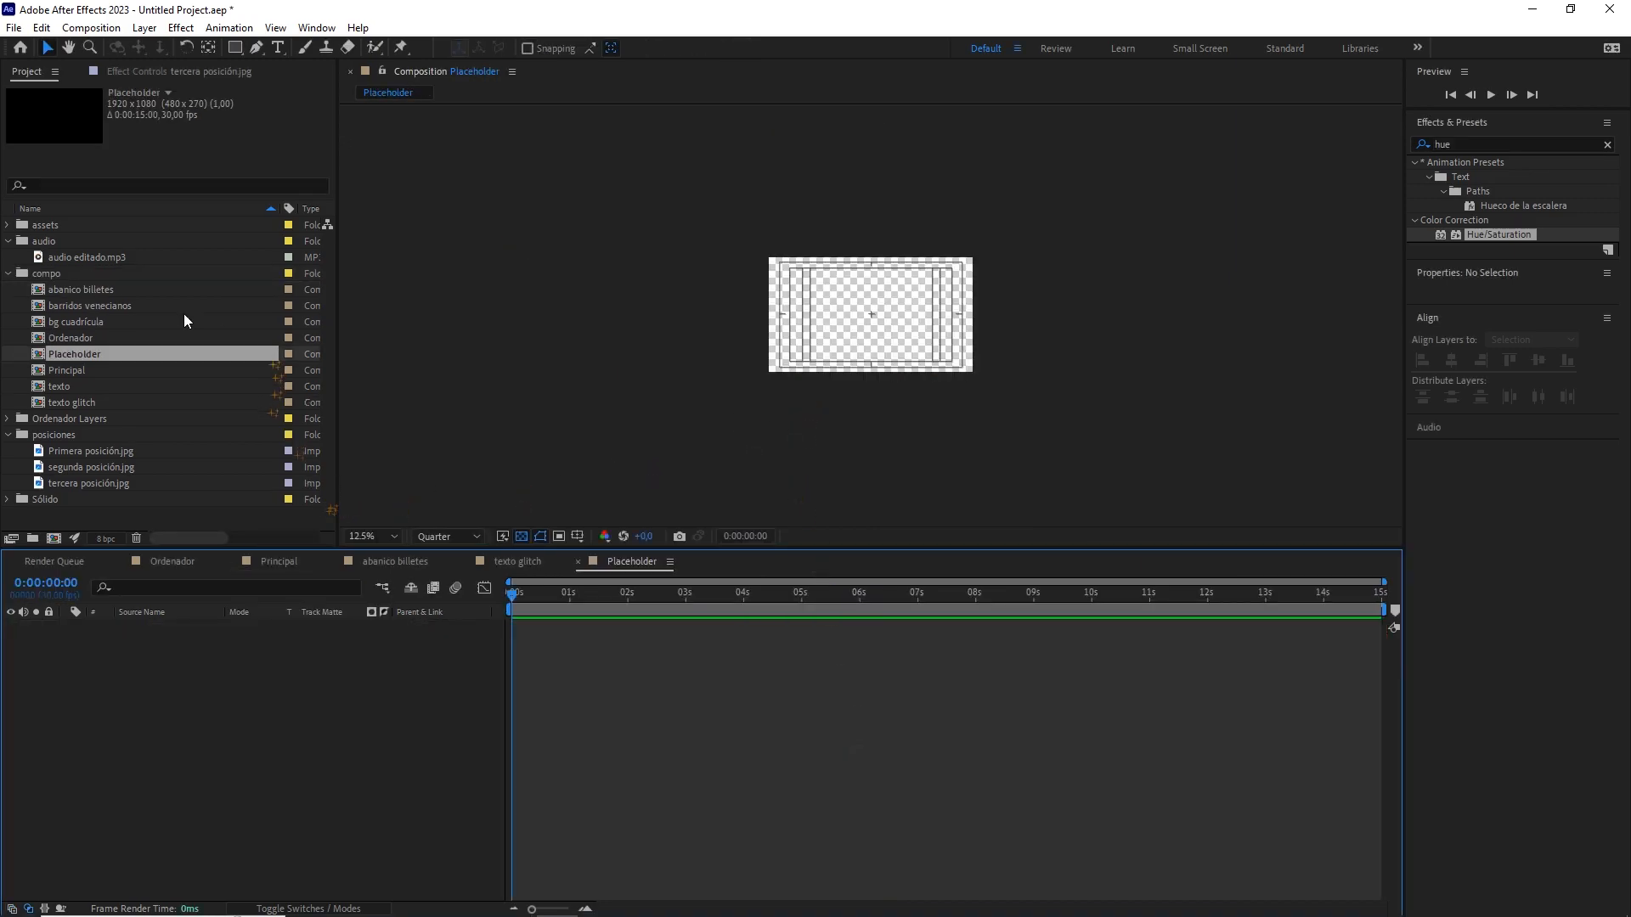
Add business-5475659_1920.jpg from the assets folder to Placeholder and scale it to 102.9% to fill the frame.
click(9, 225)
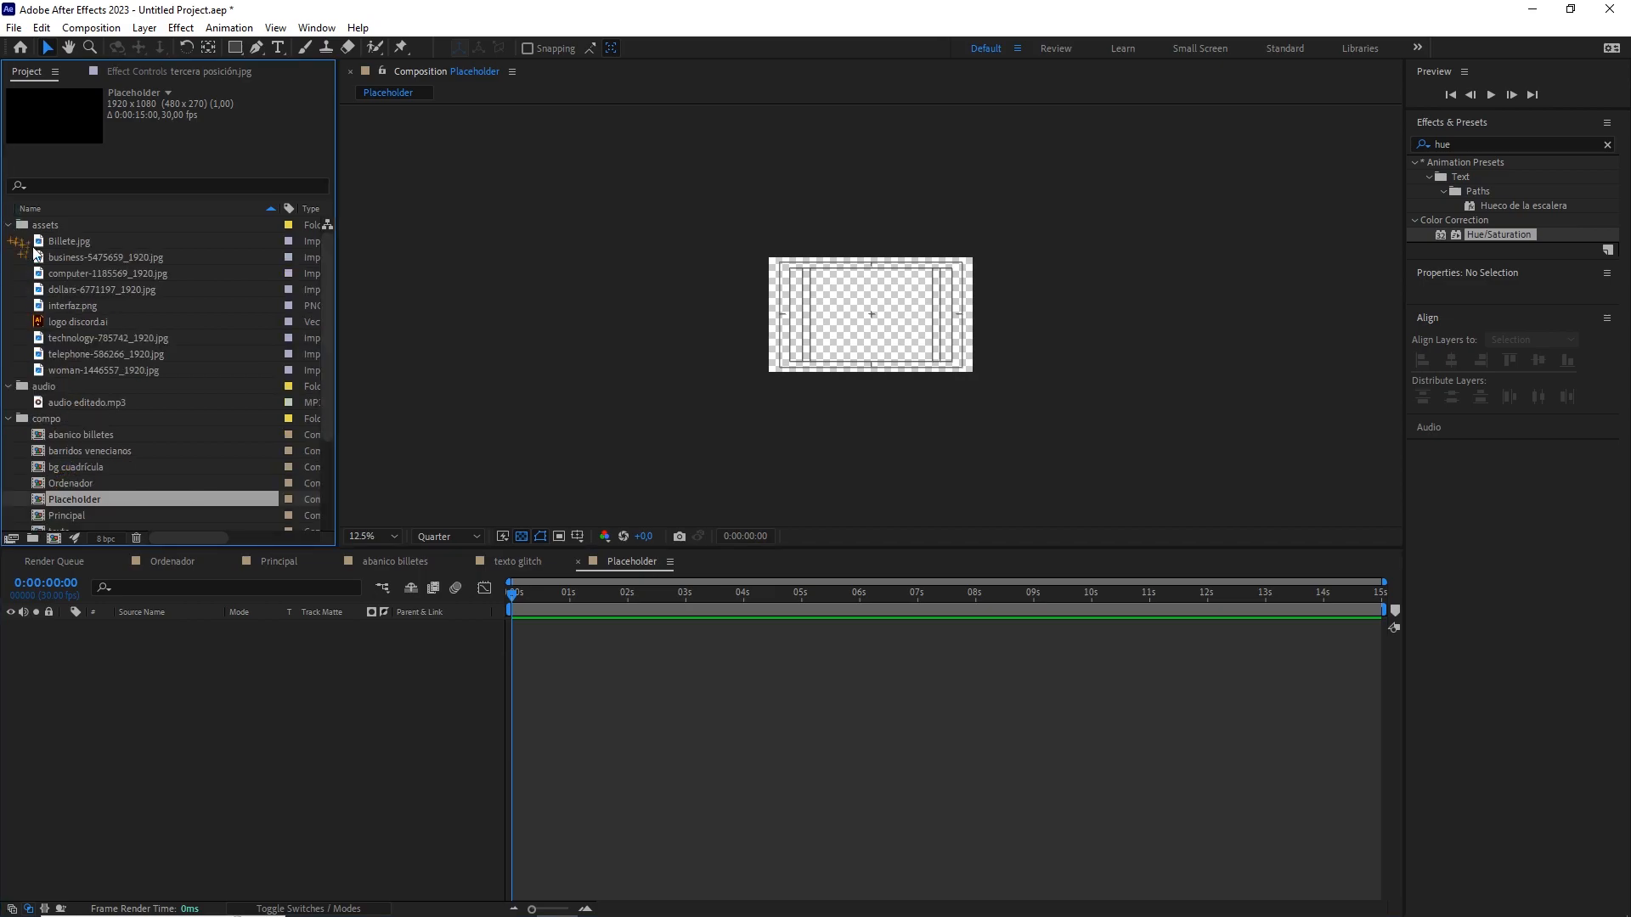
click(79, 253)
drag(80, 253, 265, 722)
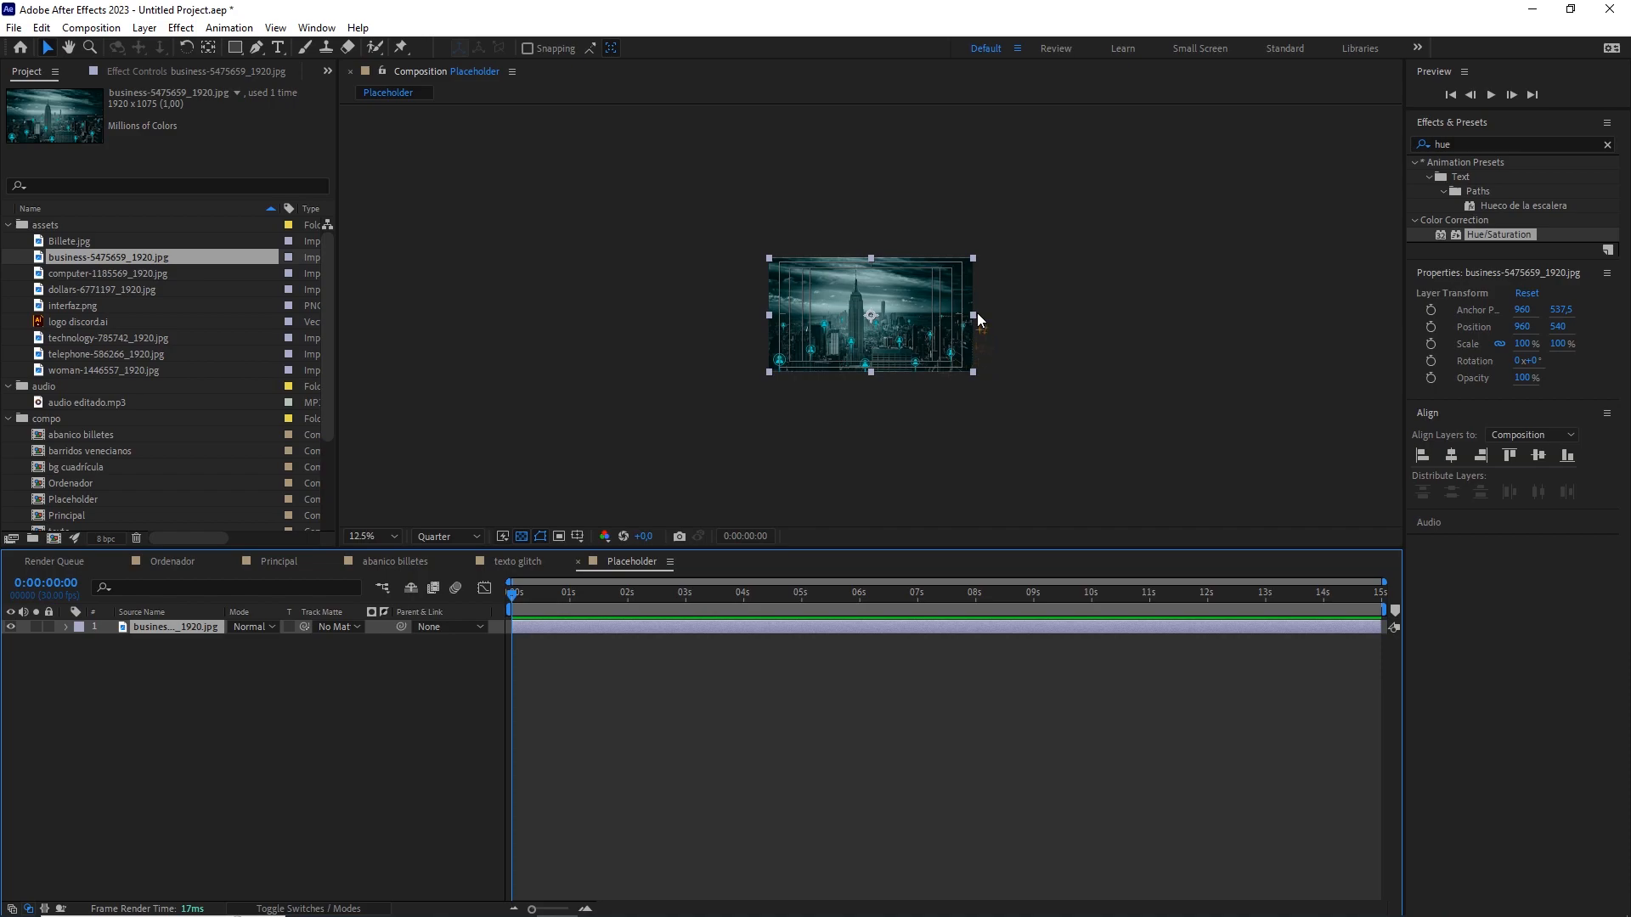
key(period)
drag(1075, 317, 1082, 318)
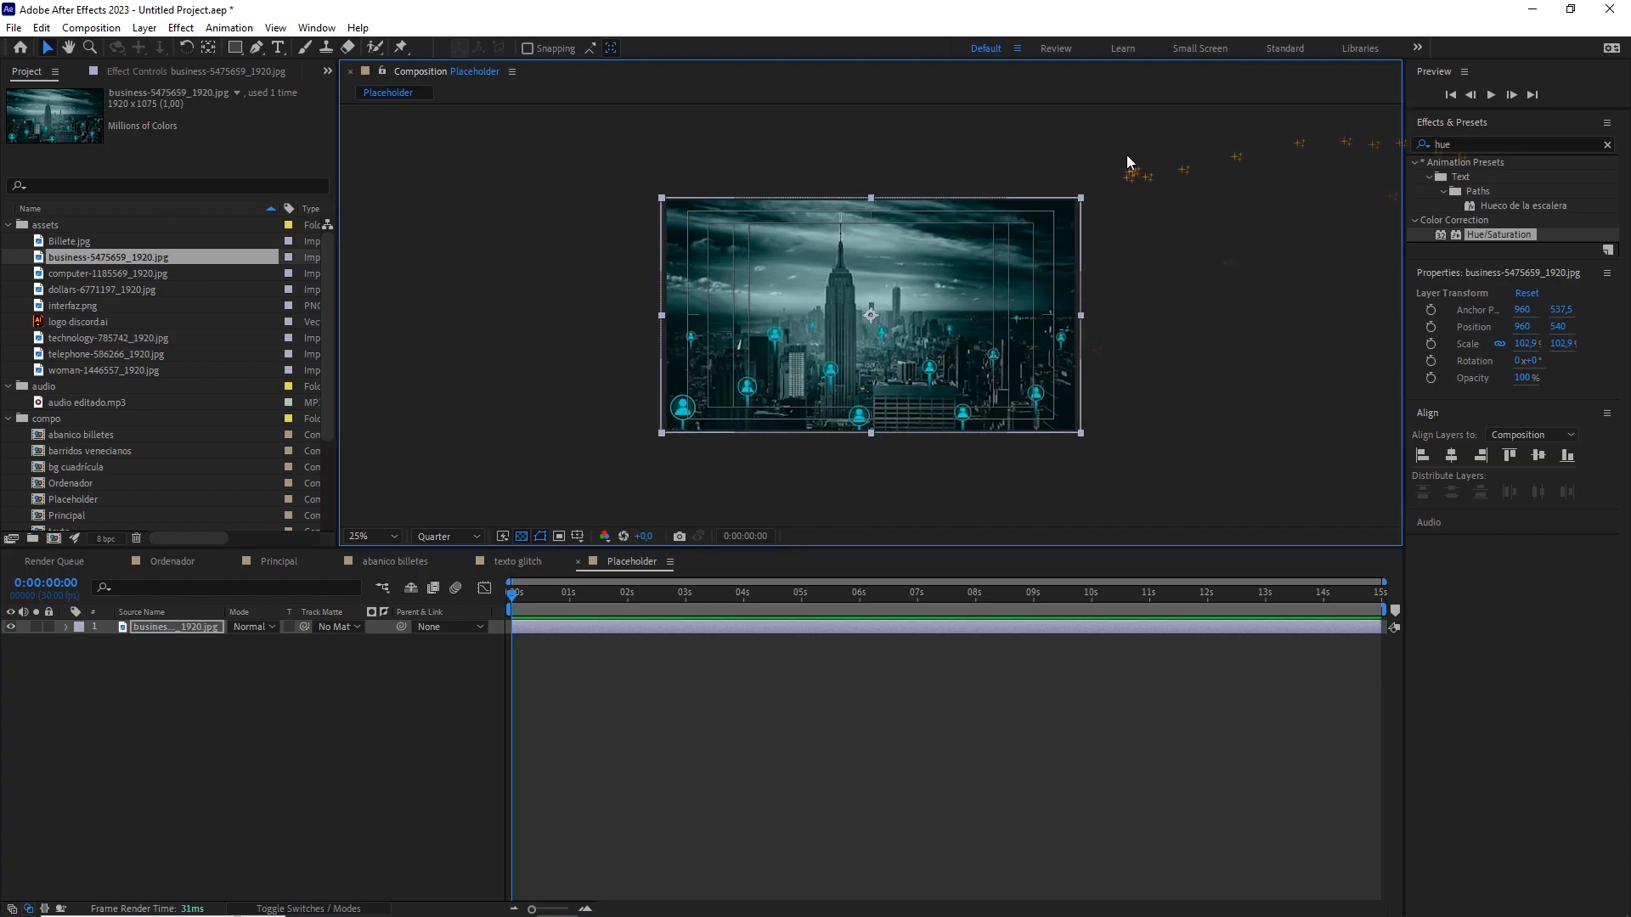
Place the Placeholder composition in Principal directly below Camera 1 and give the layer a green label.
click(291, 560)
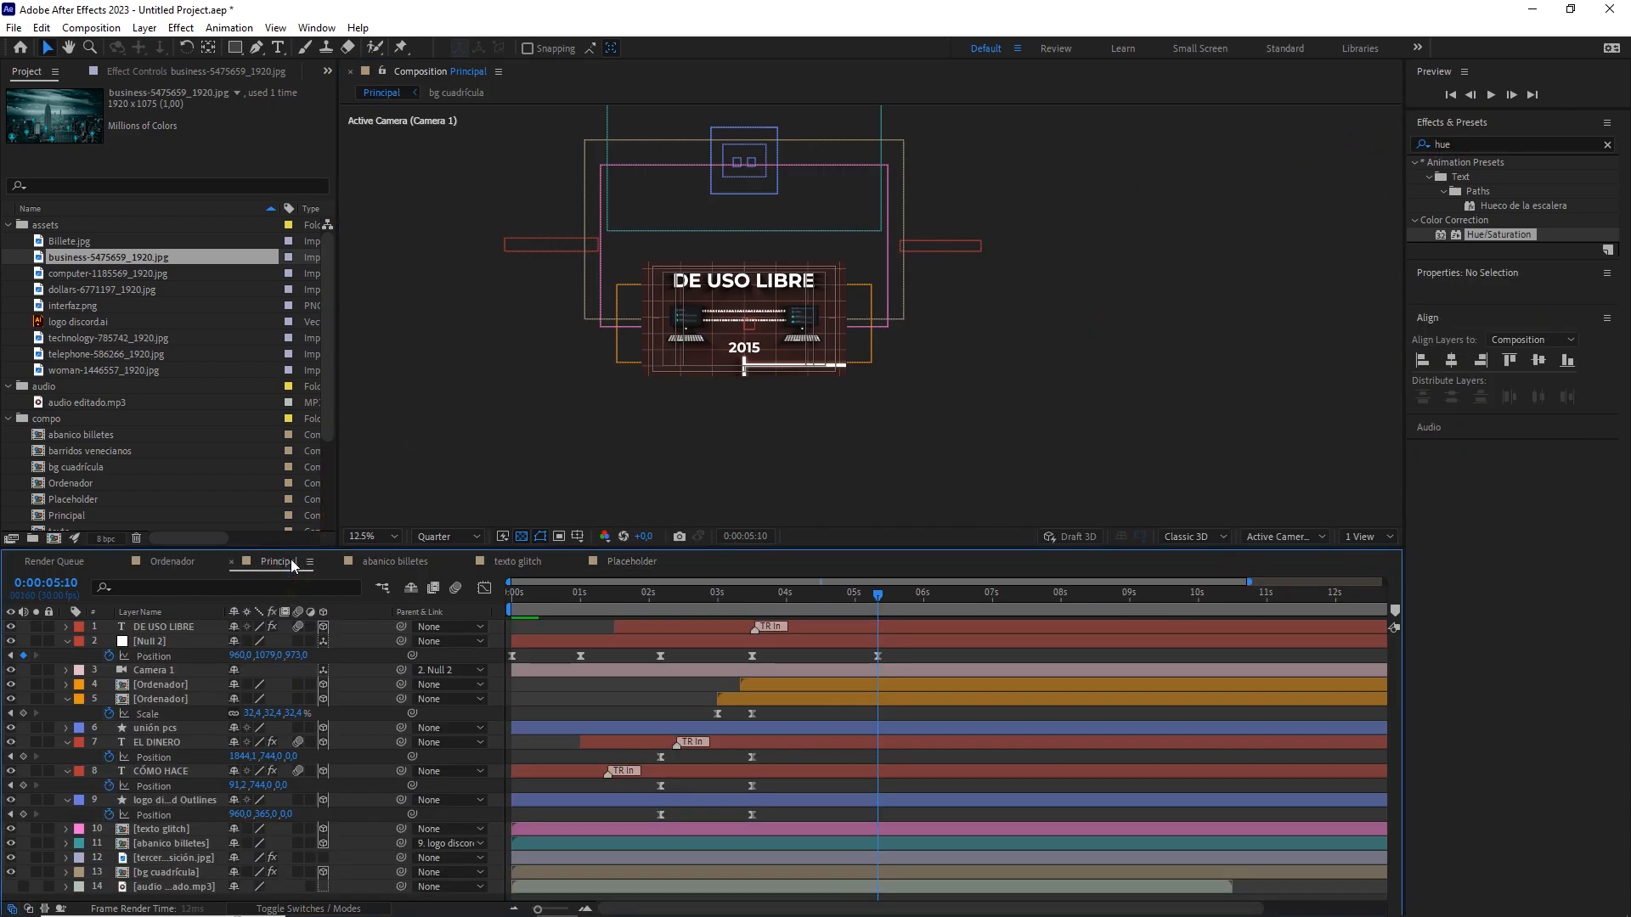
scroll(94, 424, down, 3)
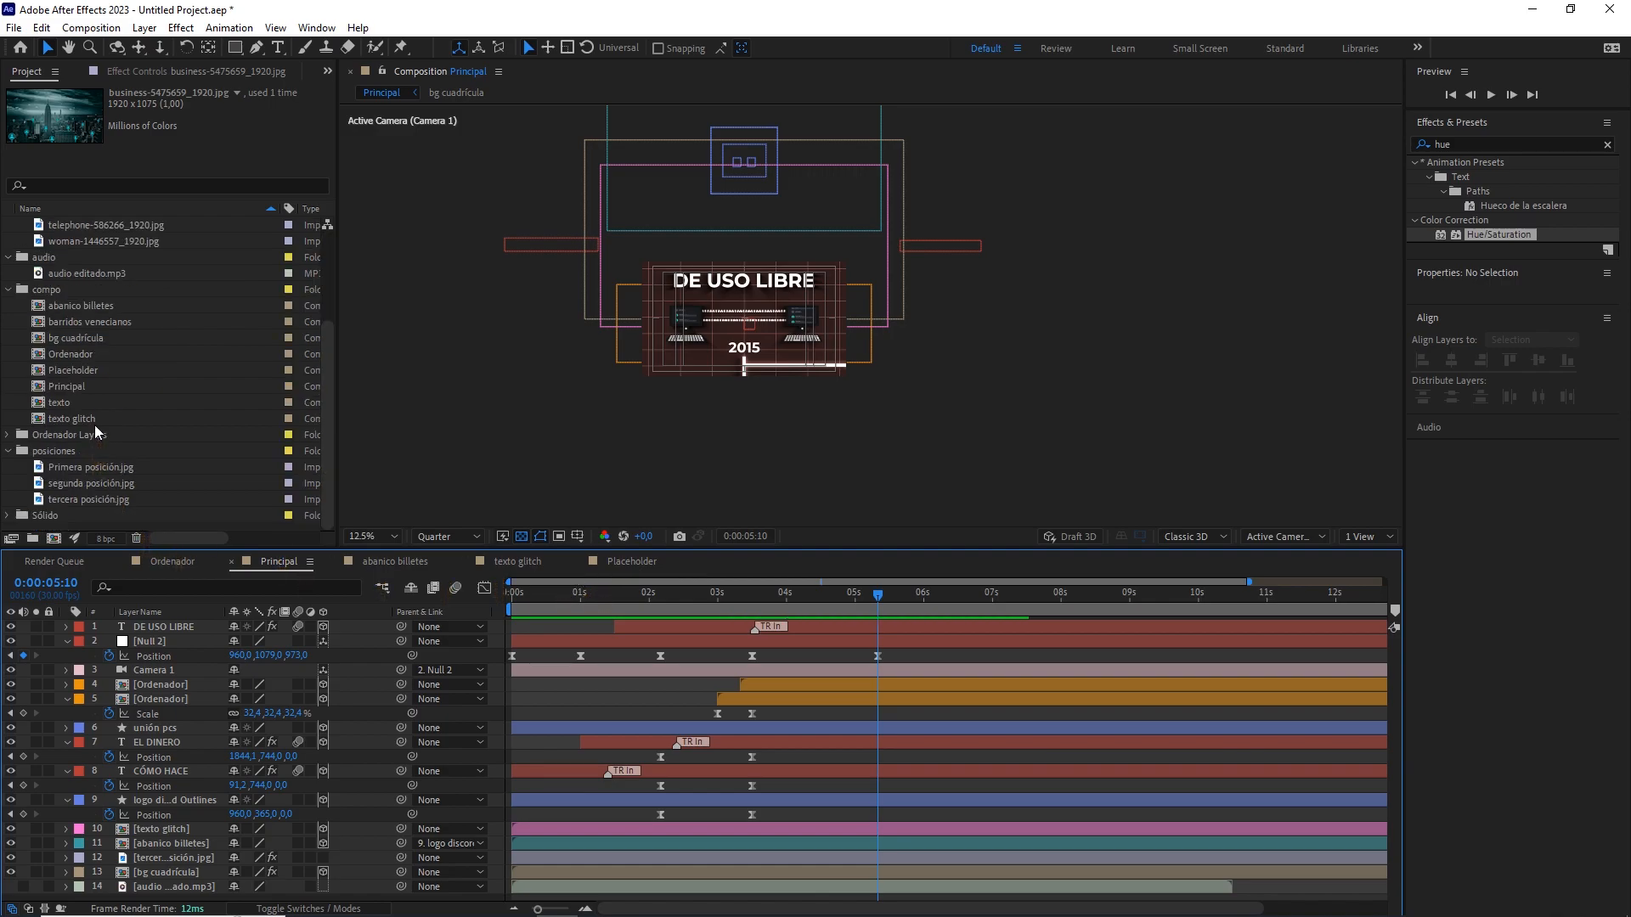
click(89, 372)
drag(88, 378, 172, 683)
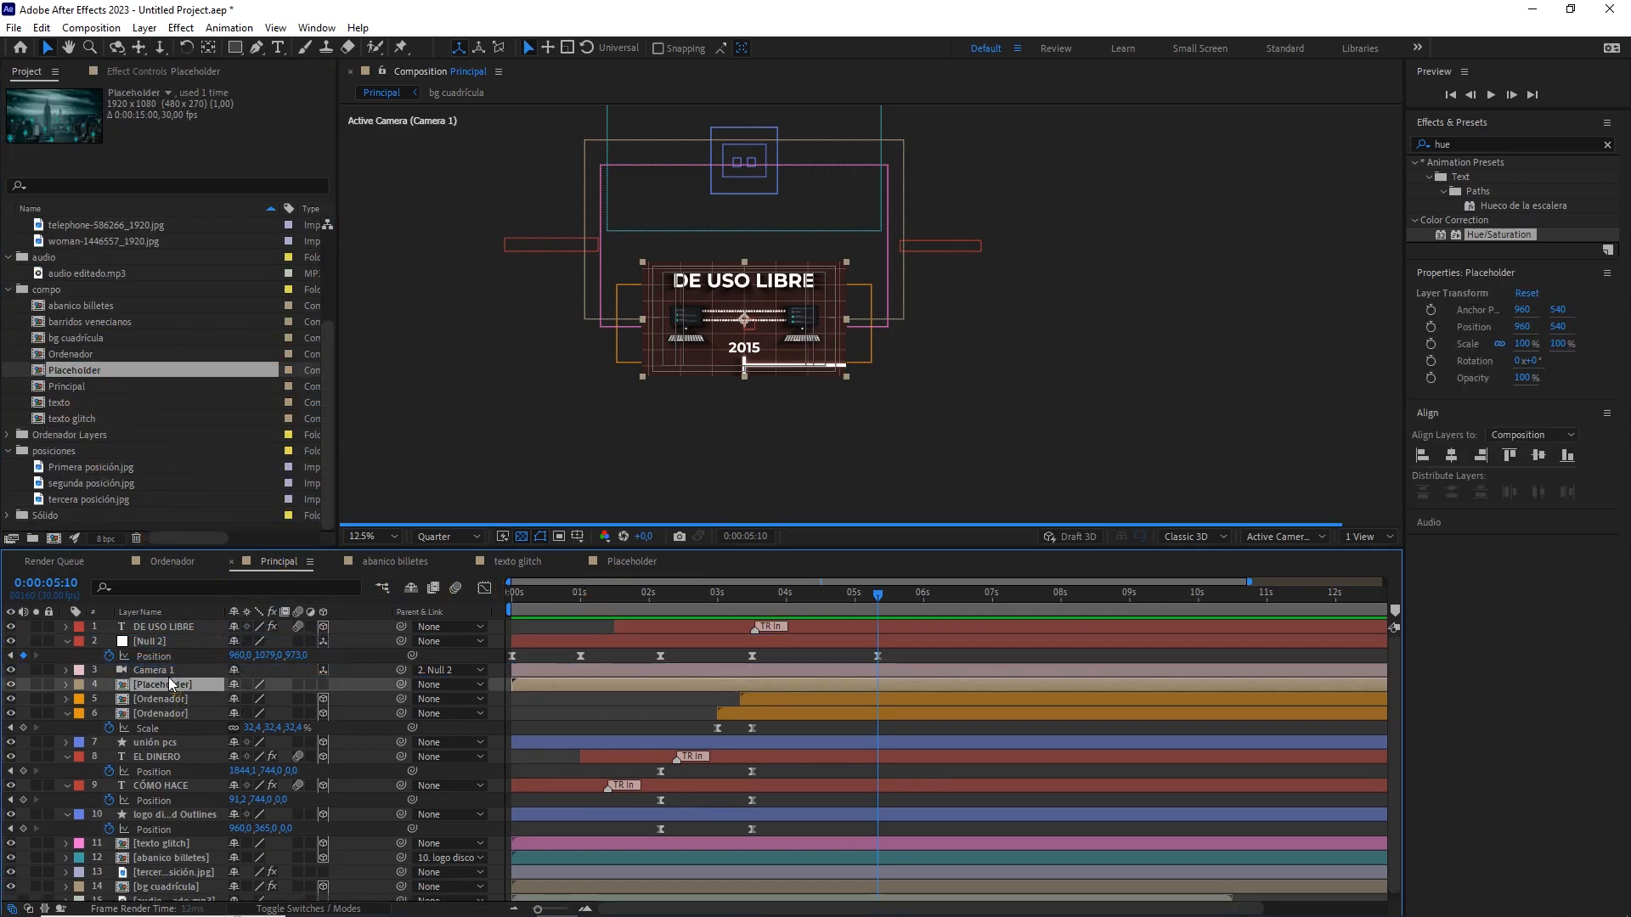
click(79, 684)
click(116, 524)
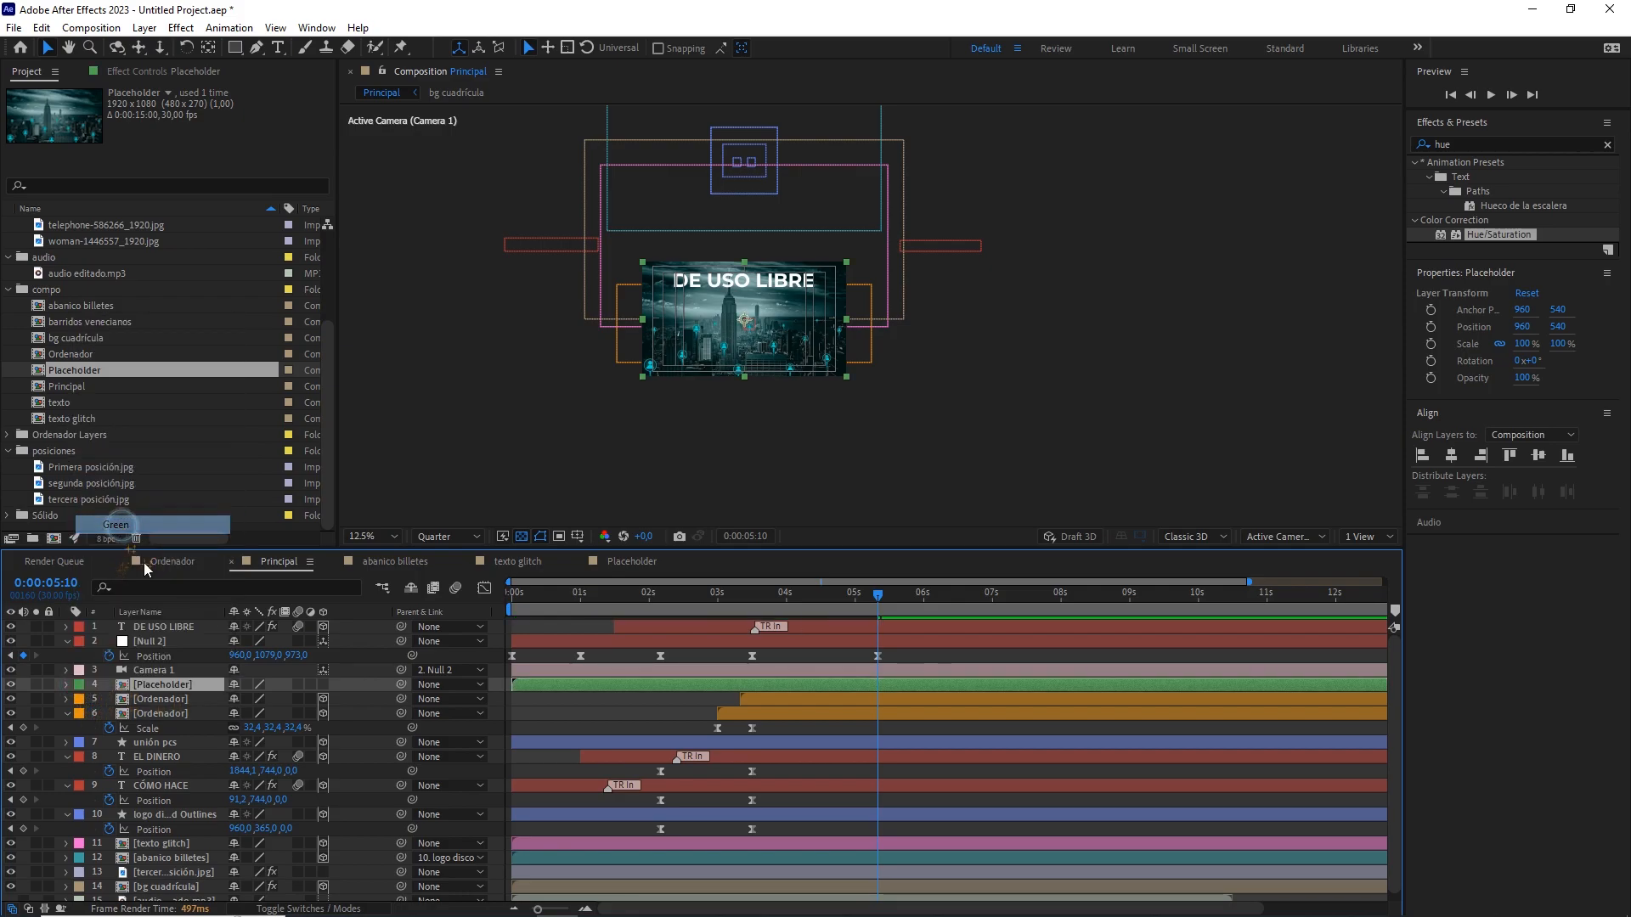
Make the Placeholder layer 3D and set its scale to 25% on all three axes.
click(323, 685)
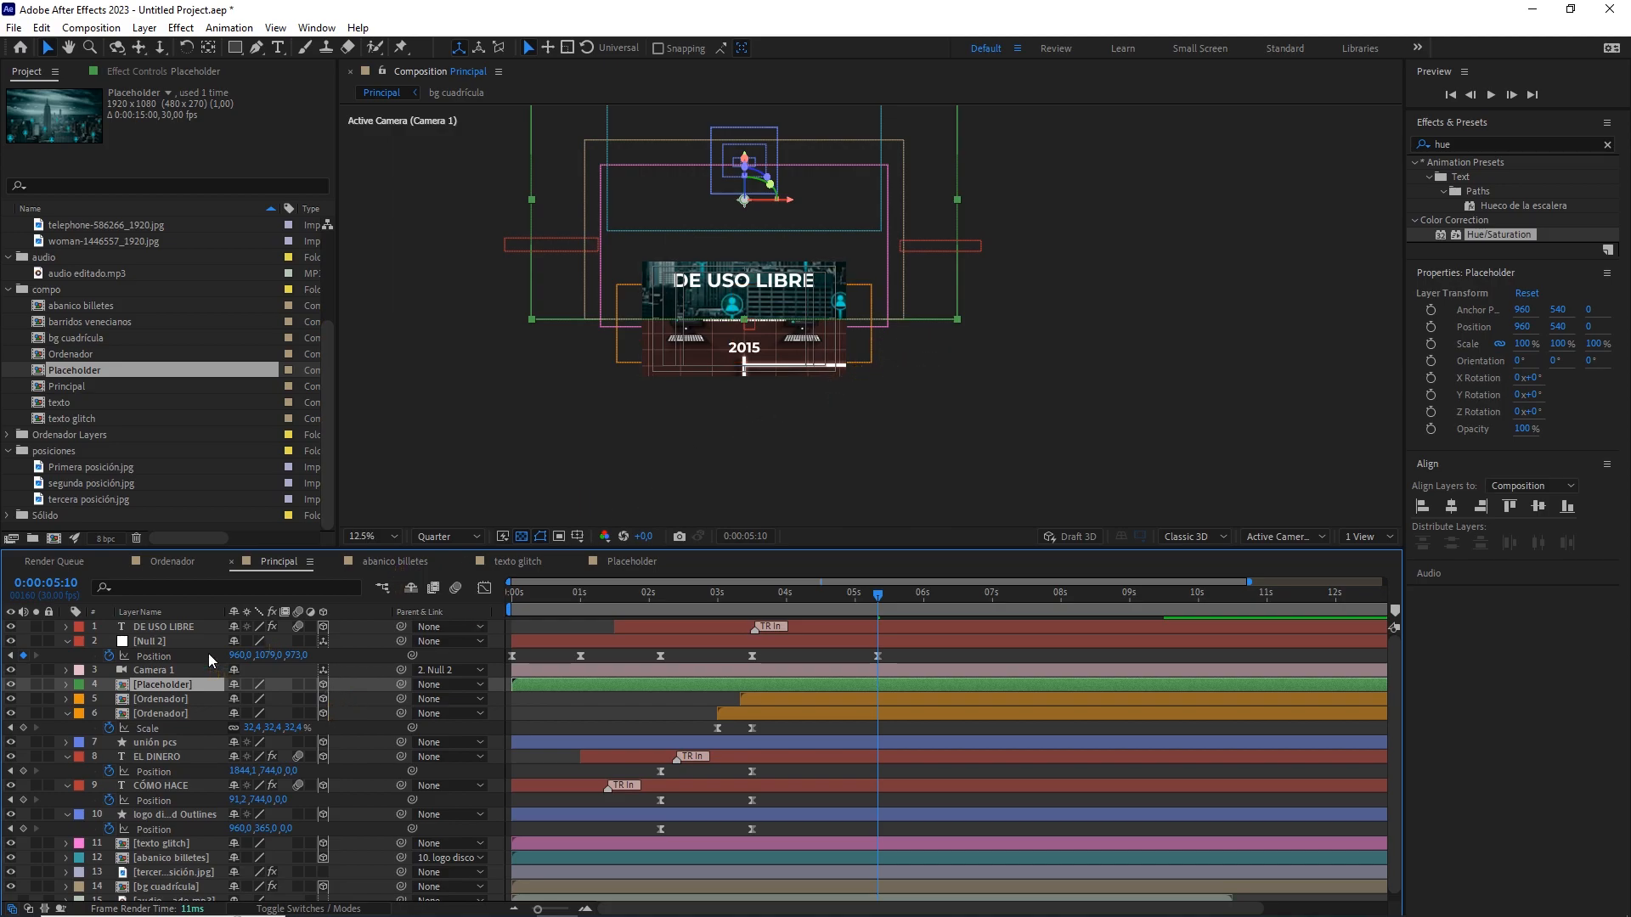
key(s)
click(307, 699)
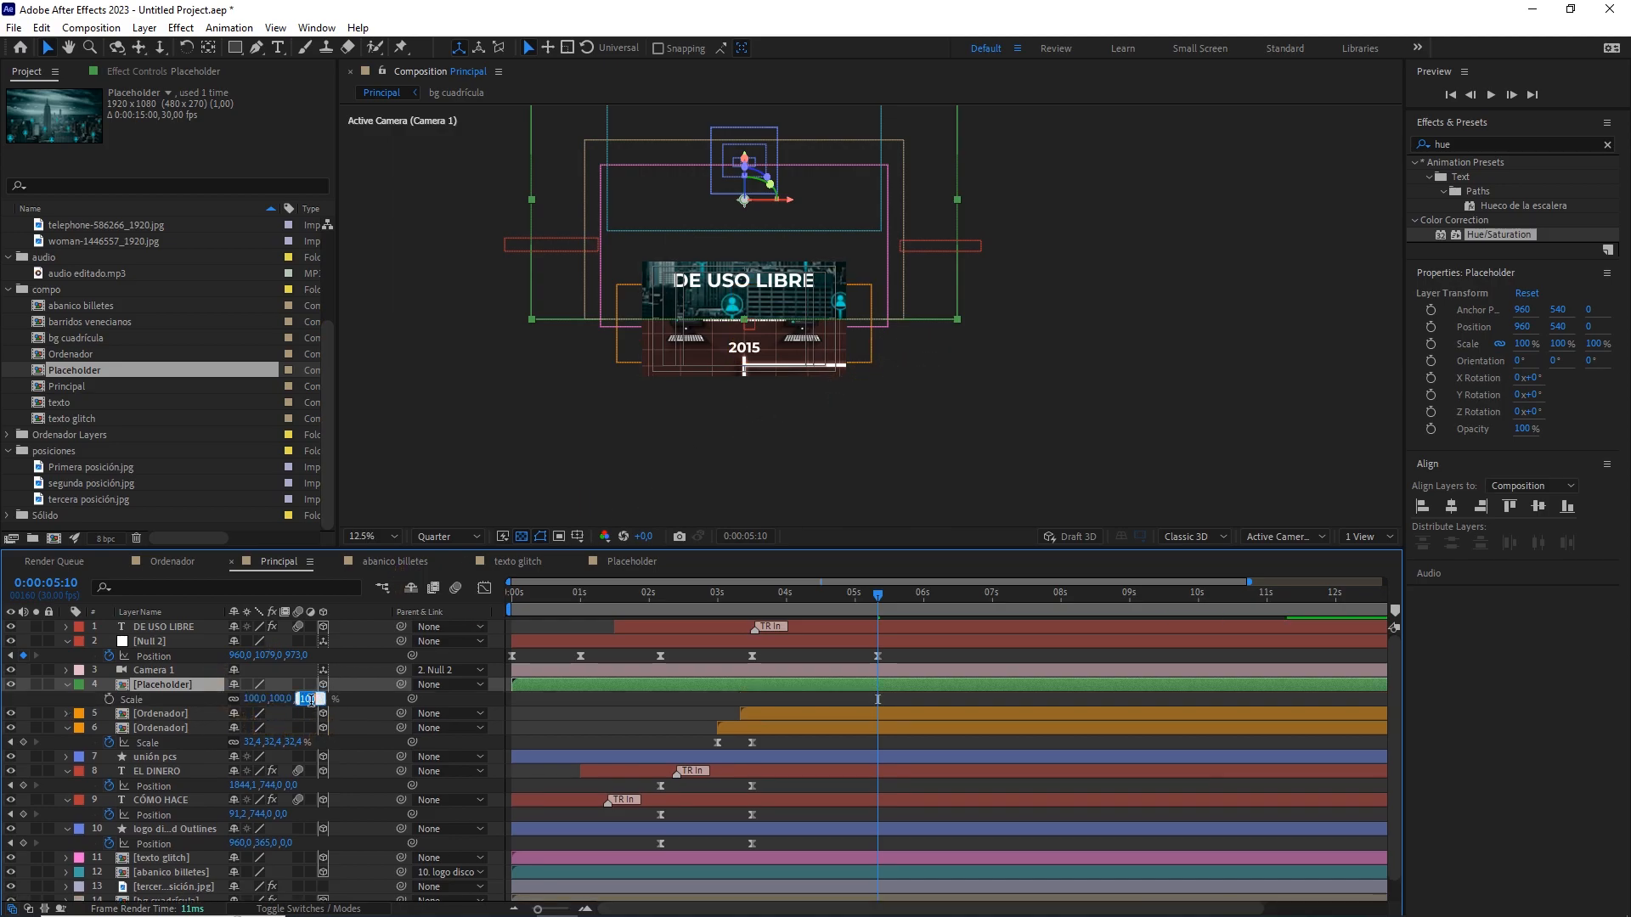
click(365, 701)
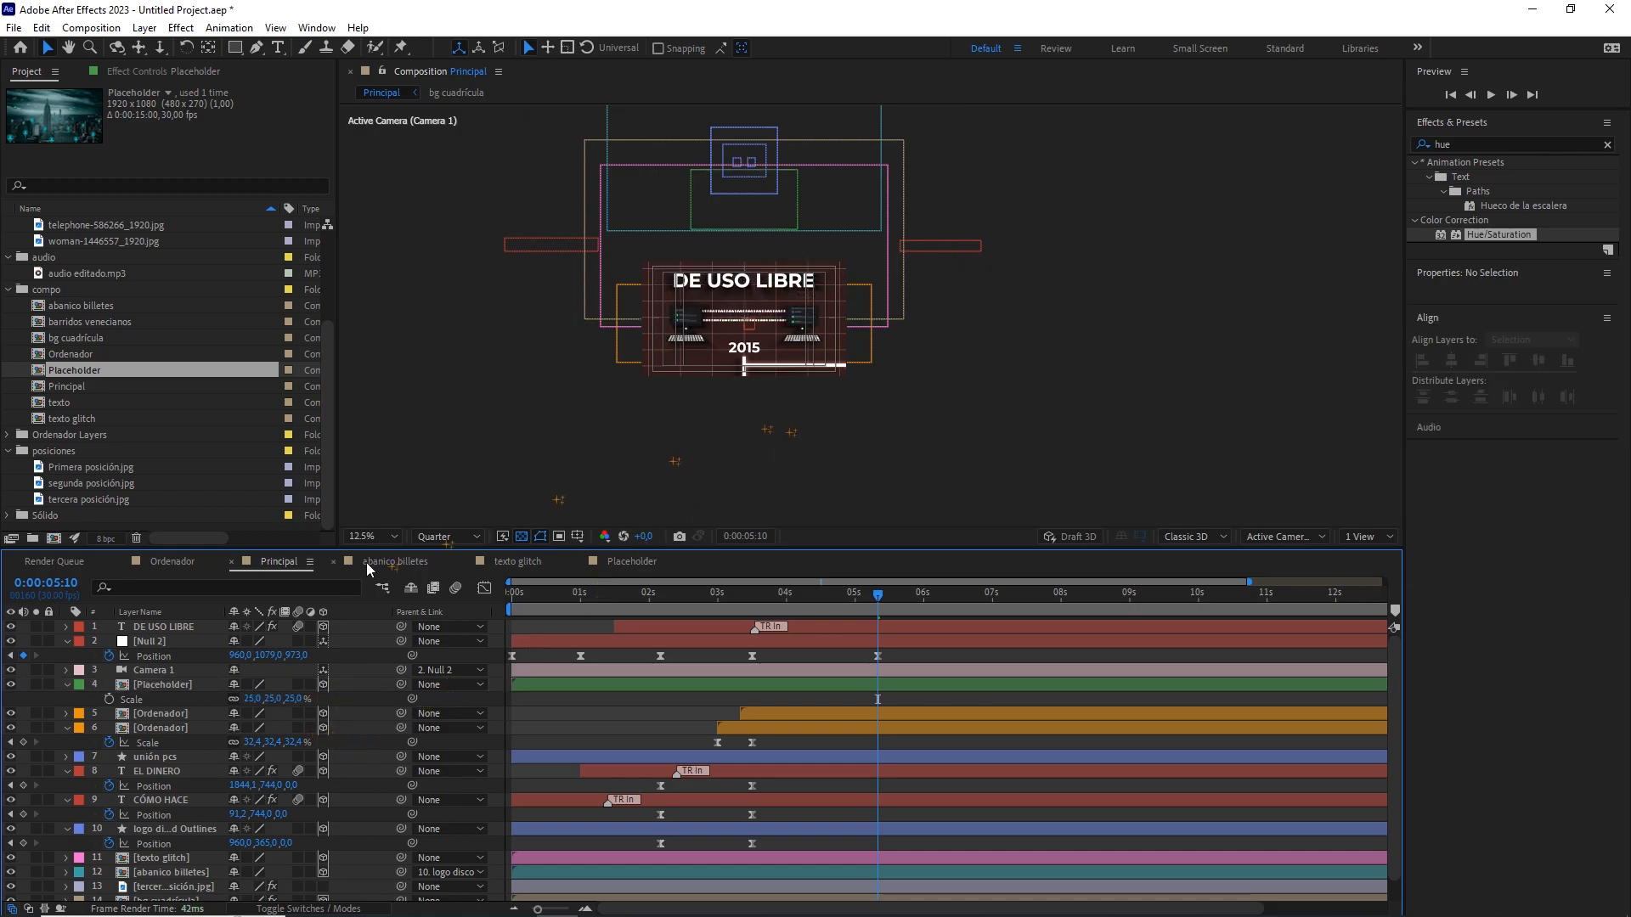
Move the Placeholder layer down along its Y axis to about 1007.7, so its upper edge overlaps the DE USO LIBRE title.
click(186, 688)
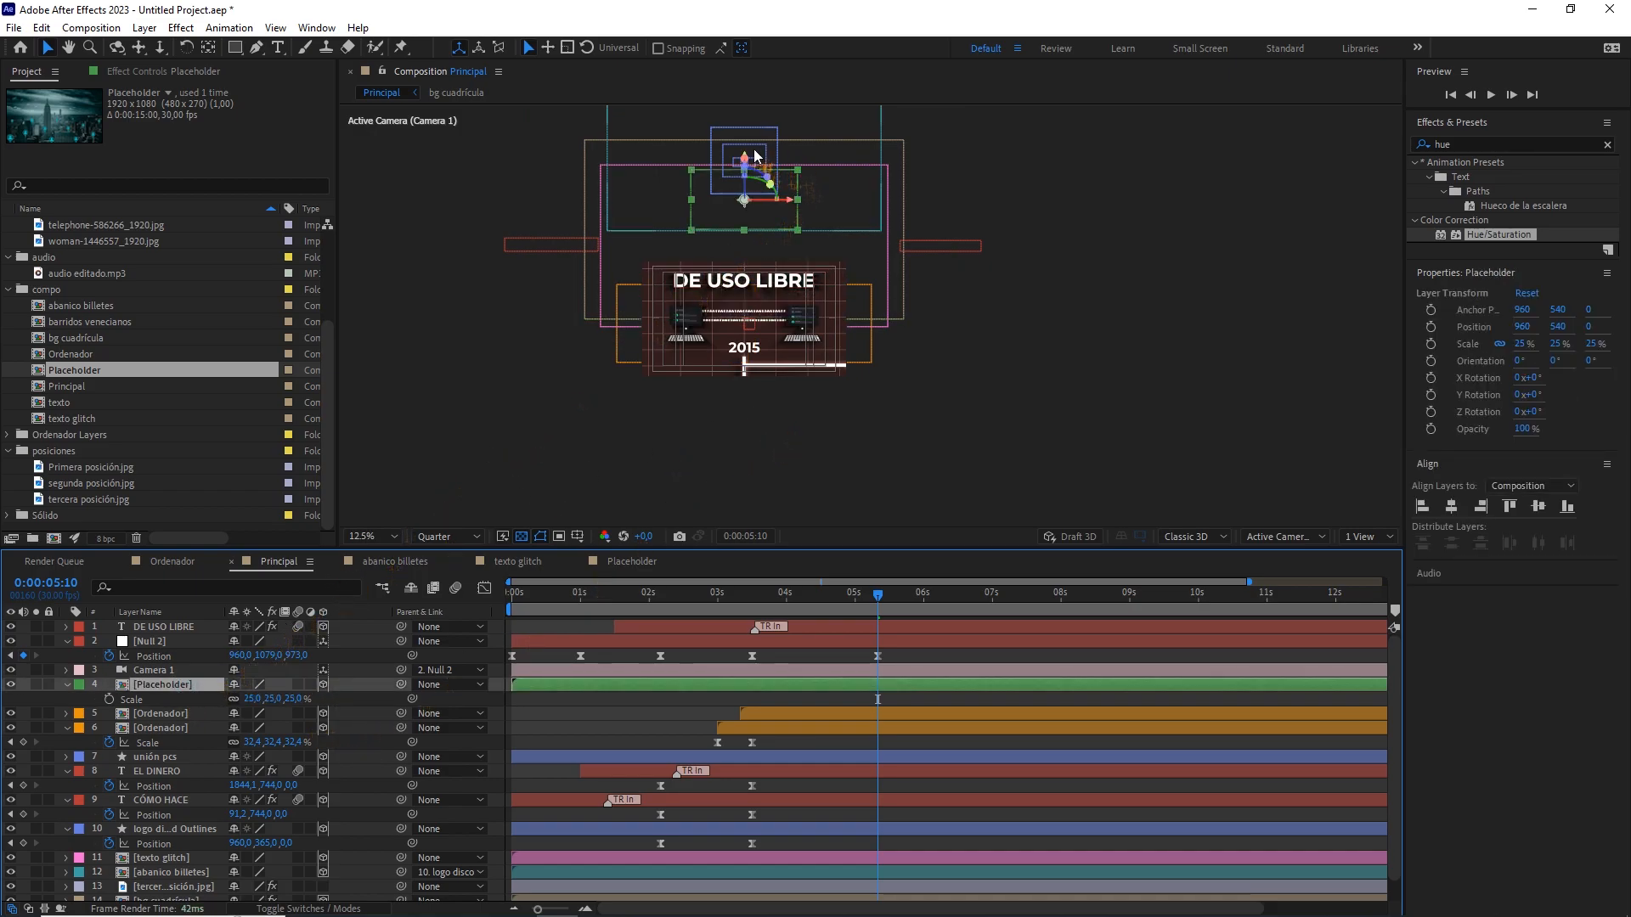
drag(747, 154, 1300, 352)
scroll(782, 285, up, 3)
scroll(783, 284, up, 1)
key(space)
drag(854, 268, 1167, 358)
drag(912, 286, 1188, 287)
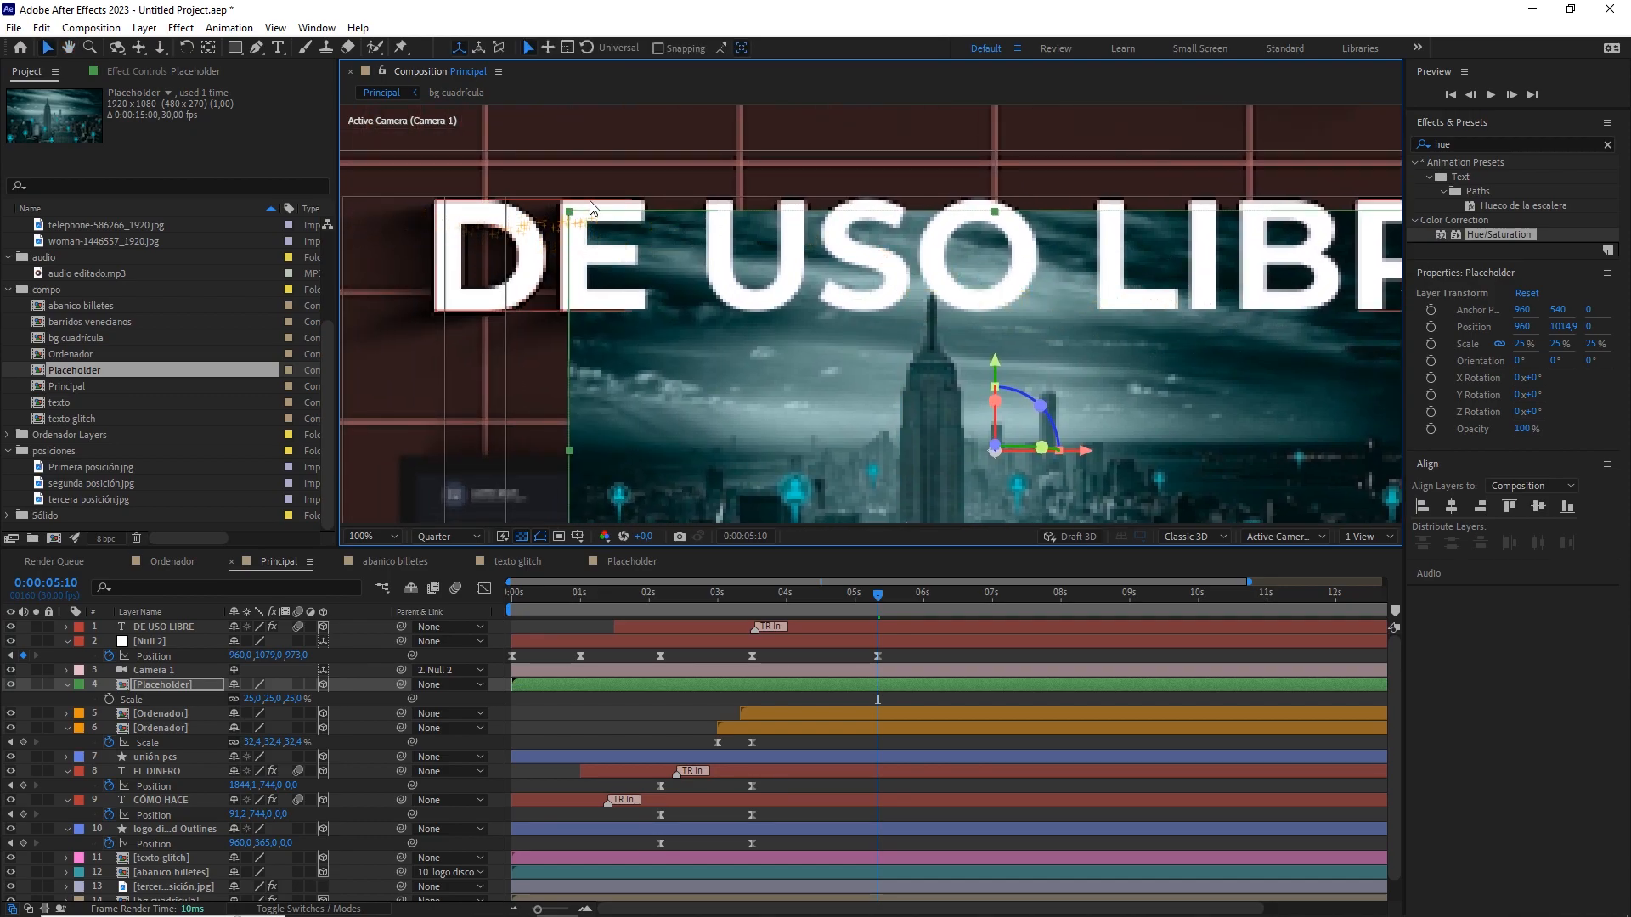
drag(996, 362, 790, 291)
scroll(1043, 323, down, 3)
key(v)
Shift the Placeholder layer to the right by adding 800 to its X position, giving 1760.
click(165, 686)
key(p)
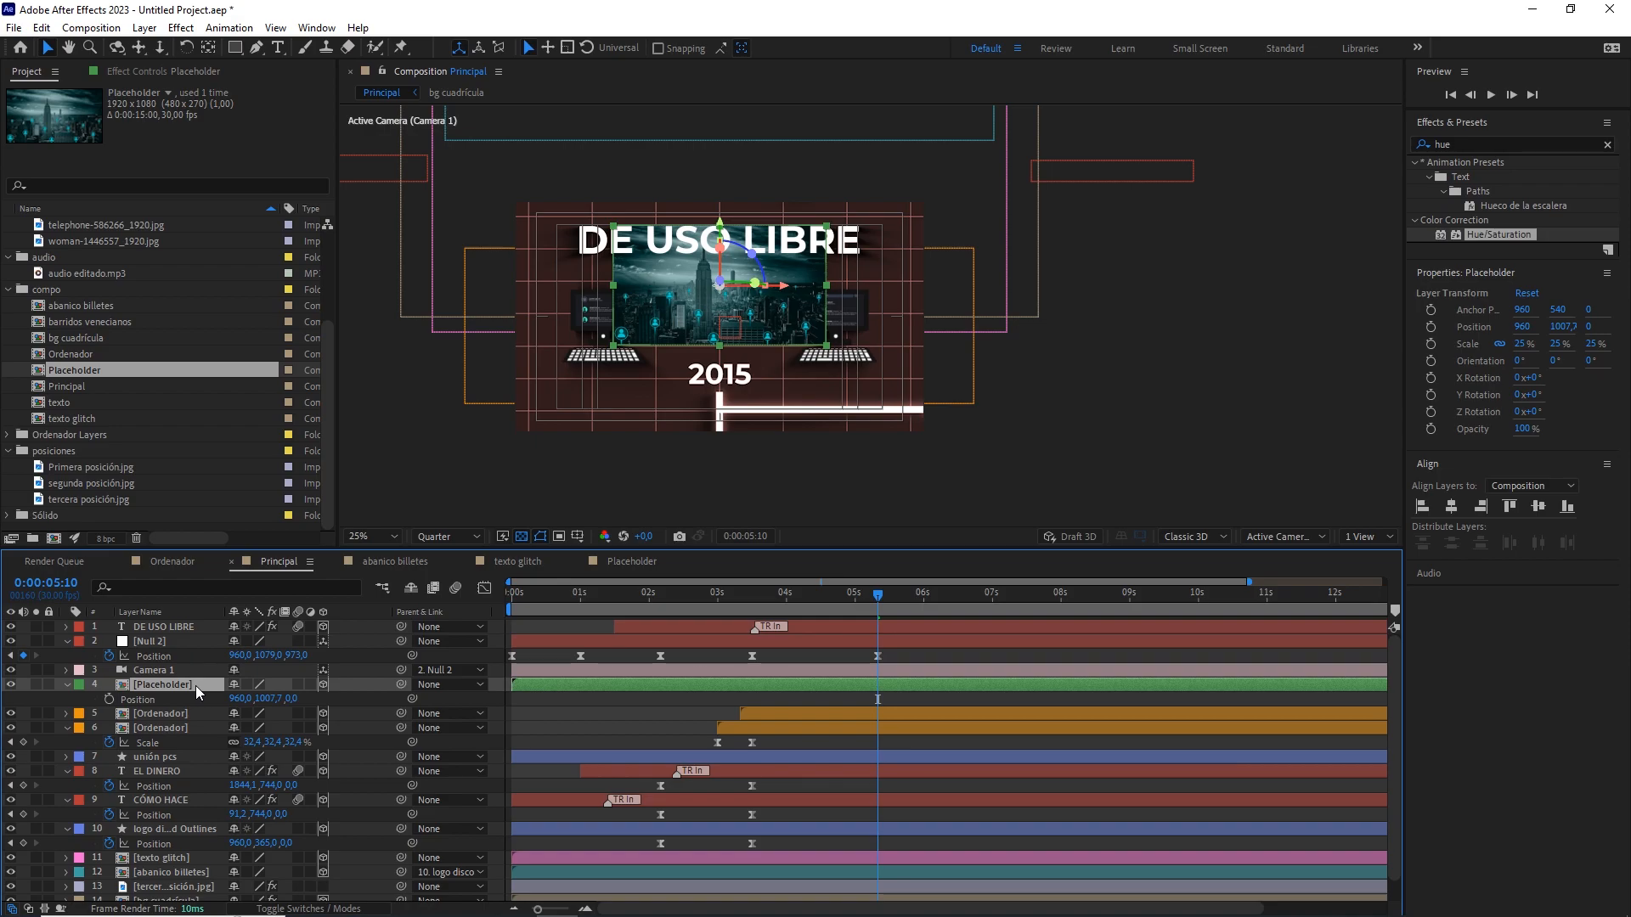
click(252, 699)
text(+800)
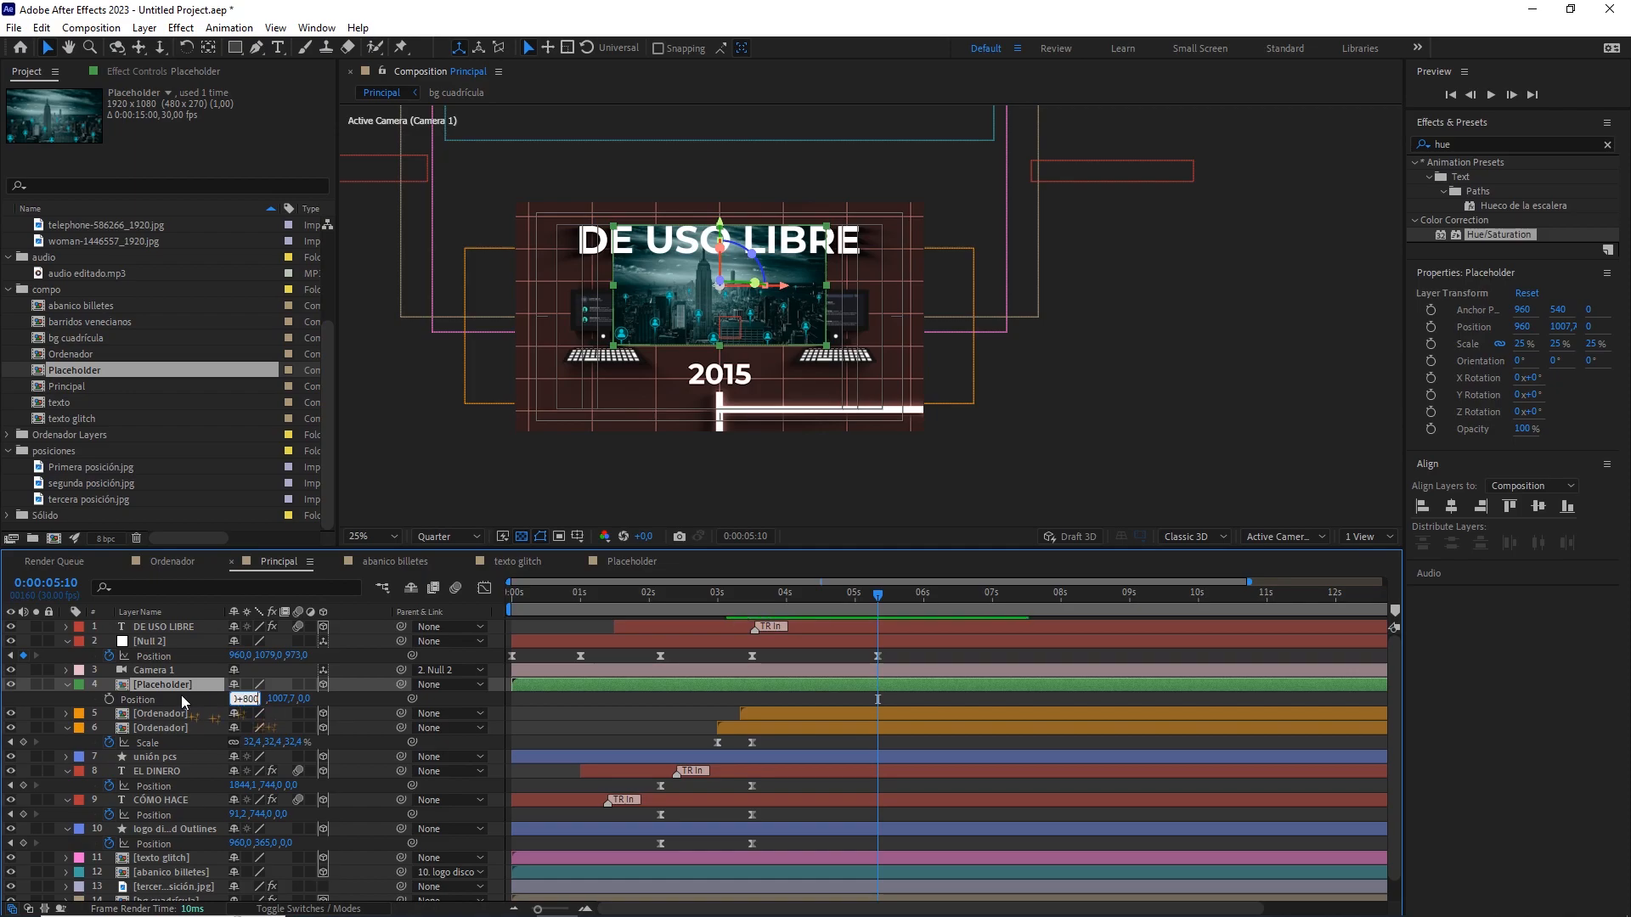
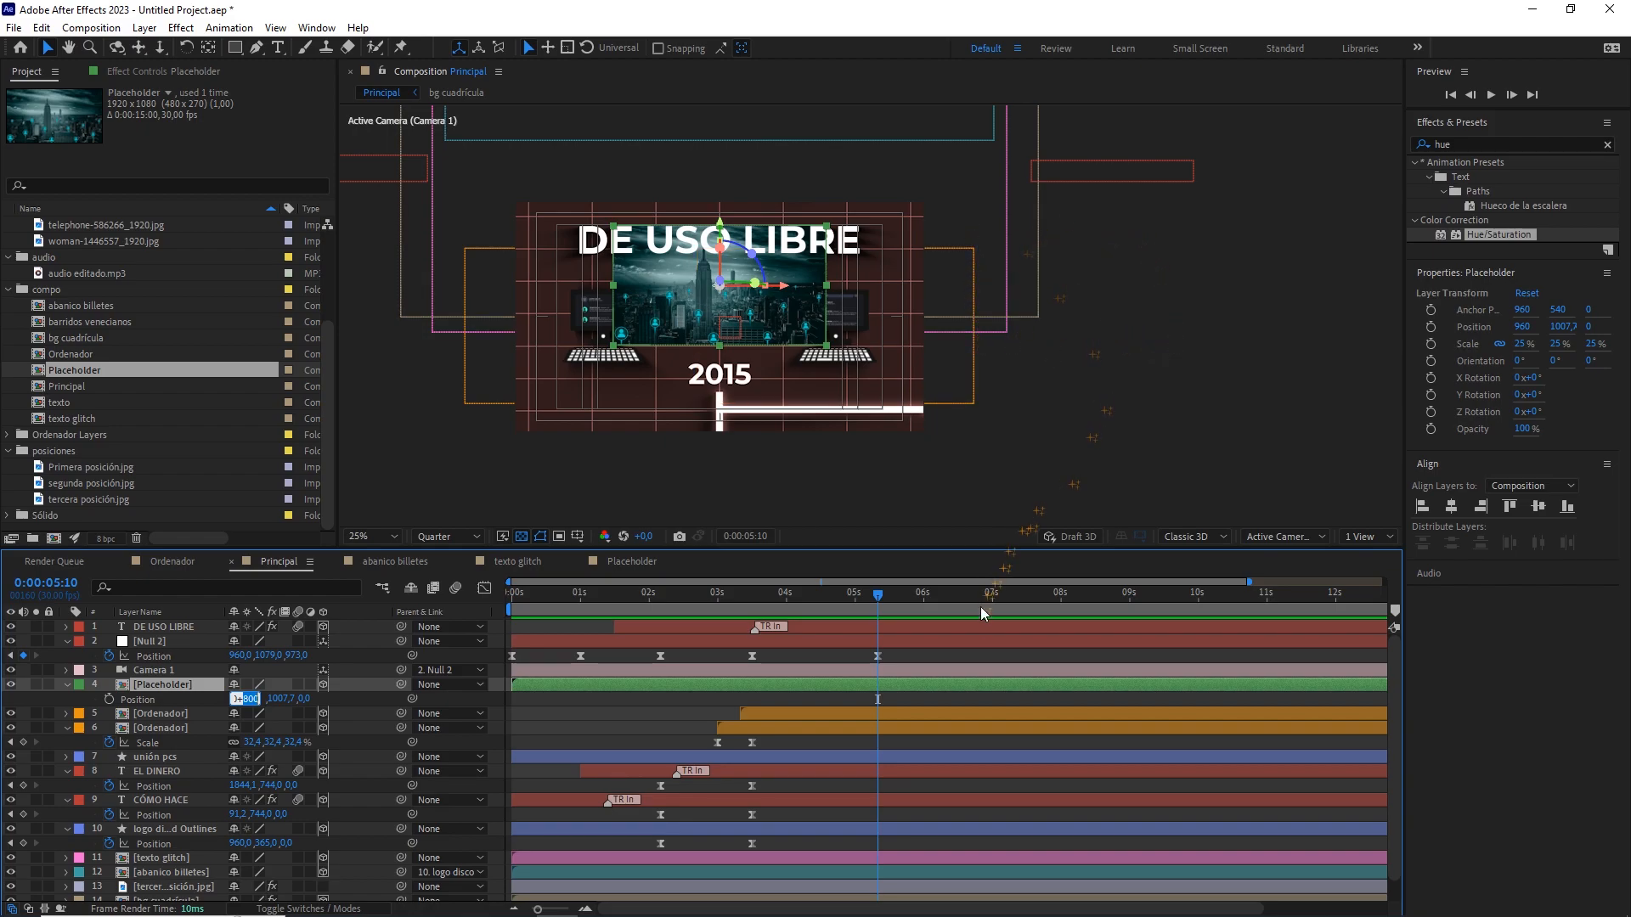
click(965, 655)
click(1112, 318)
drag(1144, 367, 949, 347)
scroll(778, 423, down, 1)
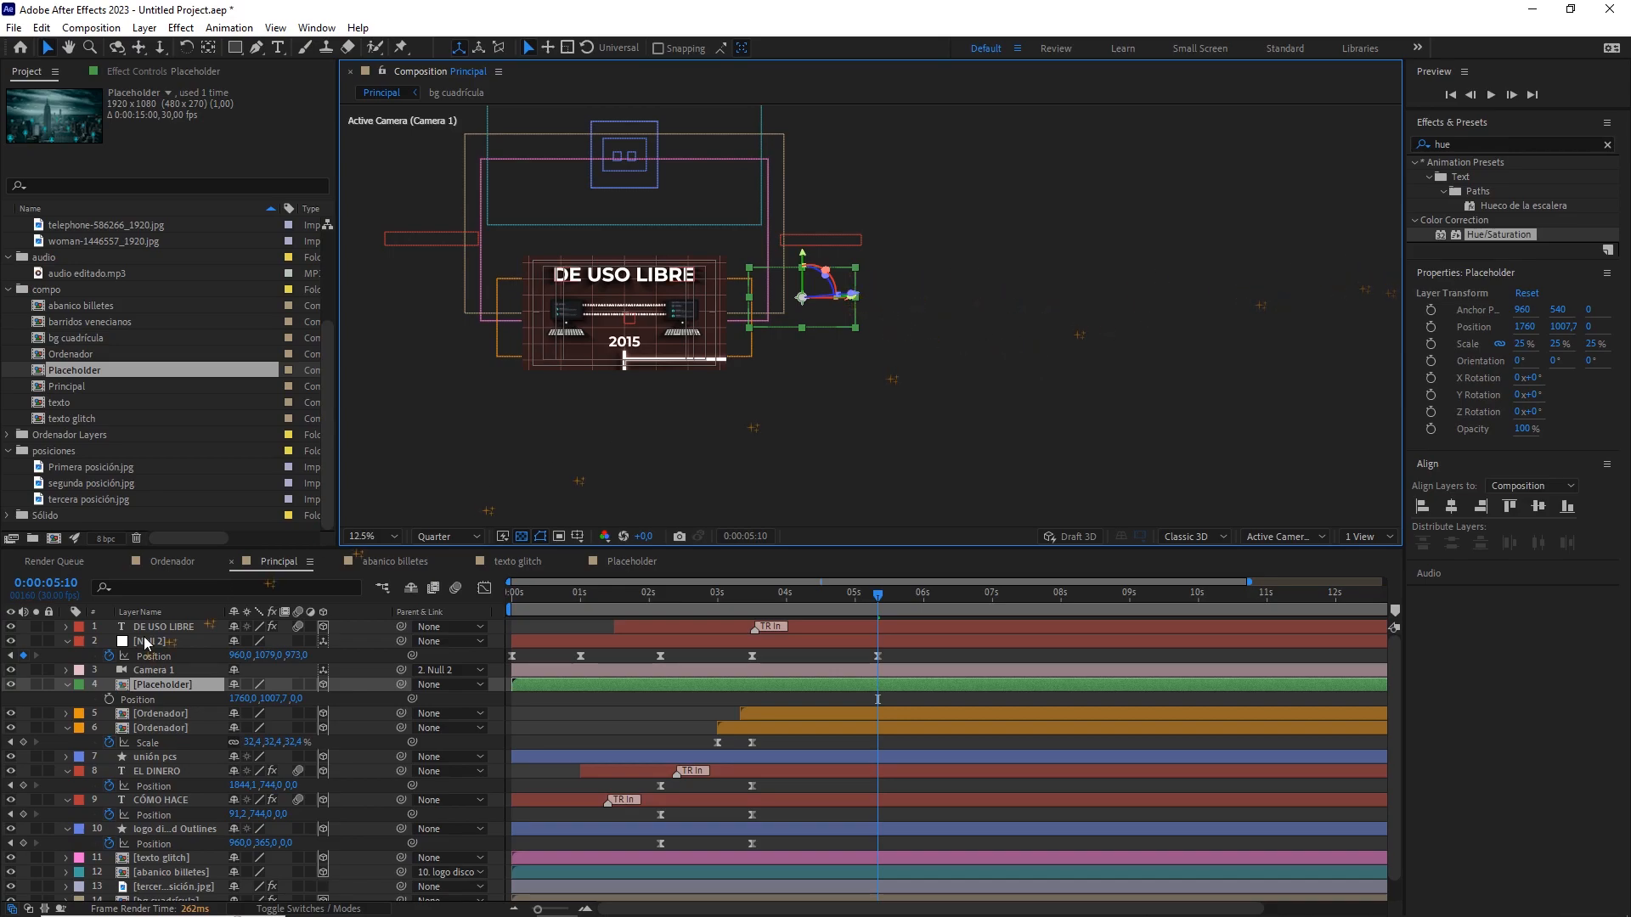
Duplicate the Placeholder layer and add 800 to the copy's X position, giving 2560.
key(ctrl+d)
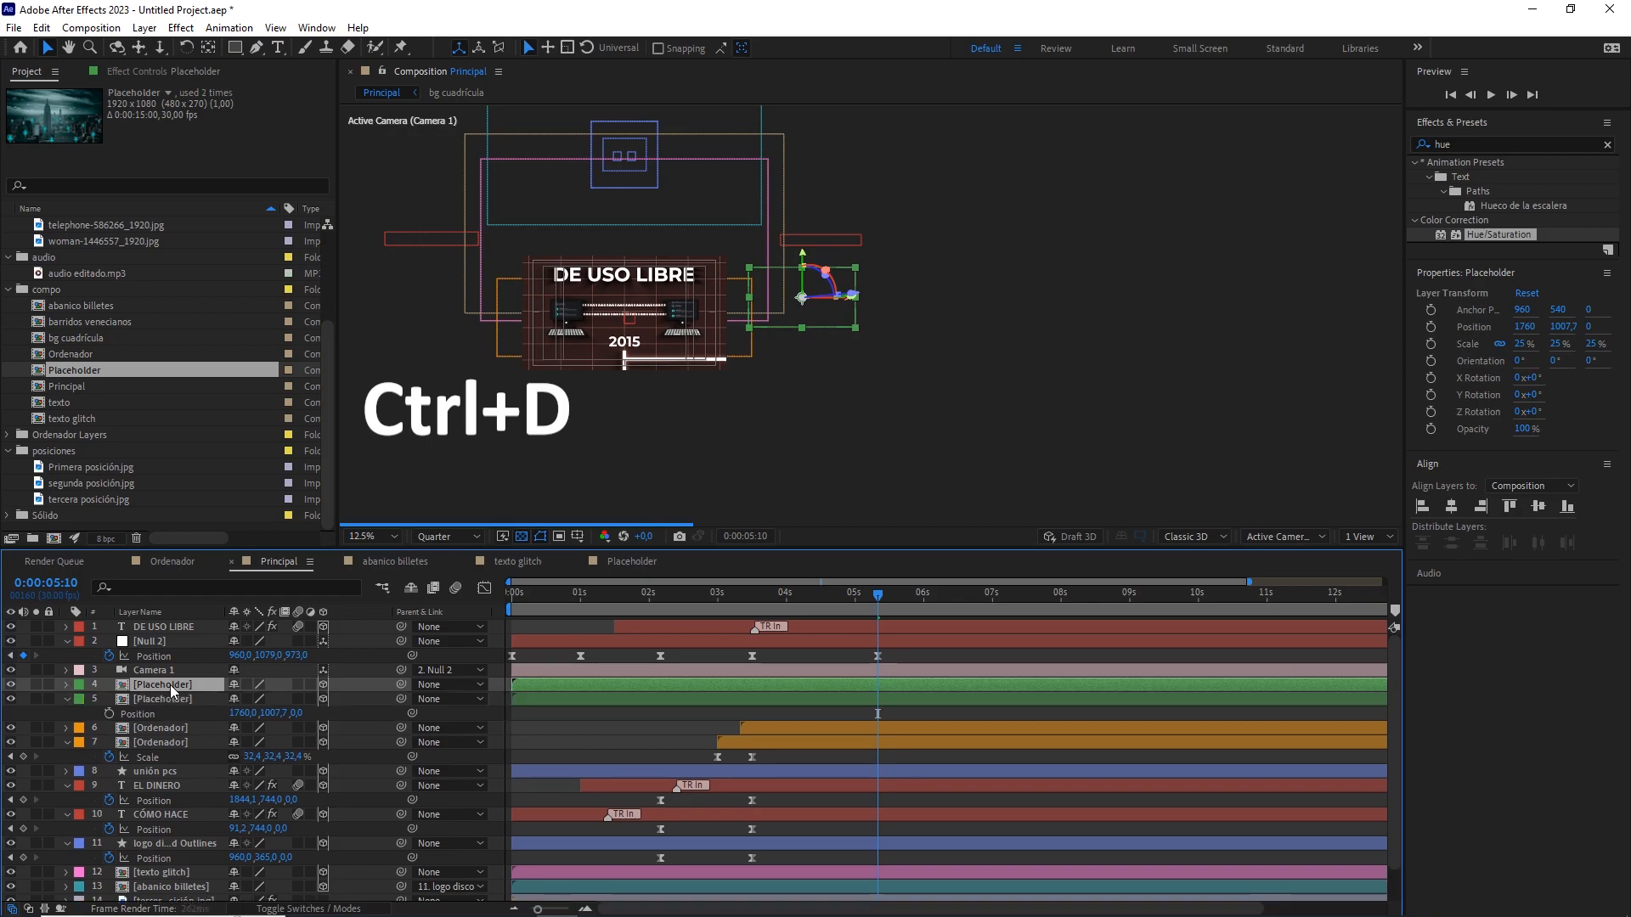
key(p)
click(243, 700)
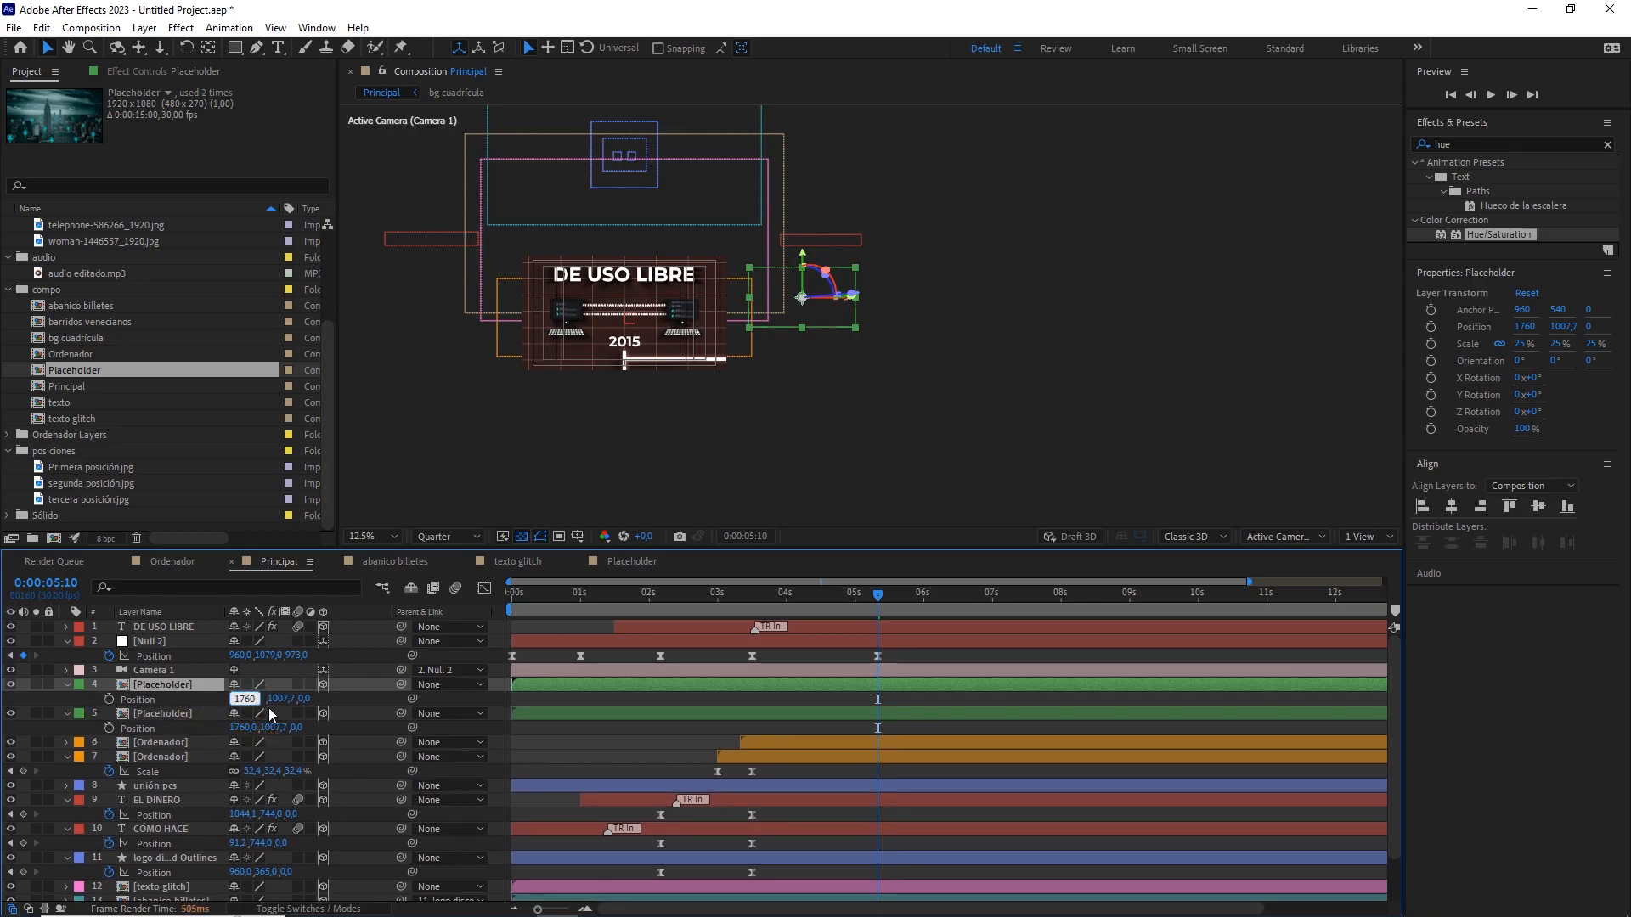
key(End)
text(+800)
key(Return)
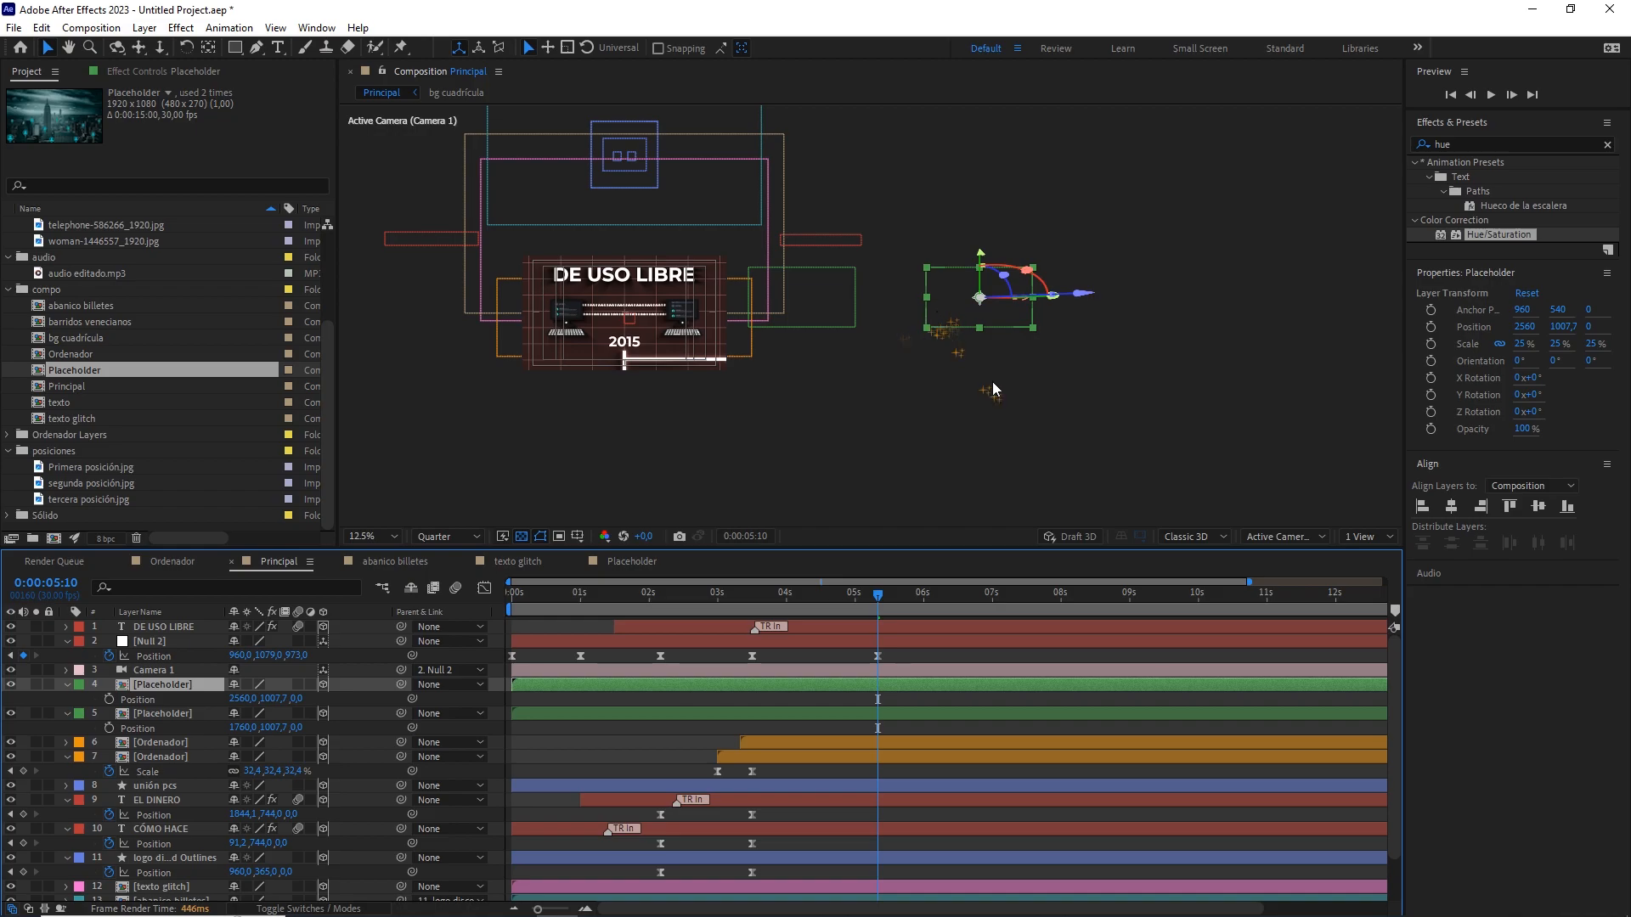
Turn on Draft 3D and adjust the Extended Viewer's opacity, trying 9% and 100% before lowering it again.
click(1080, 538)
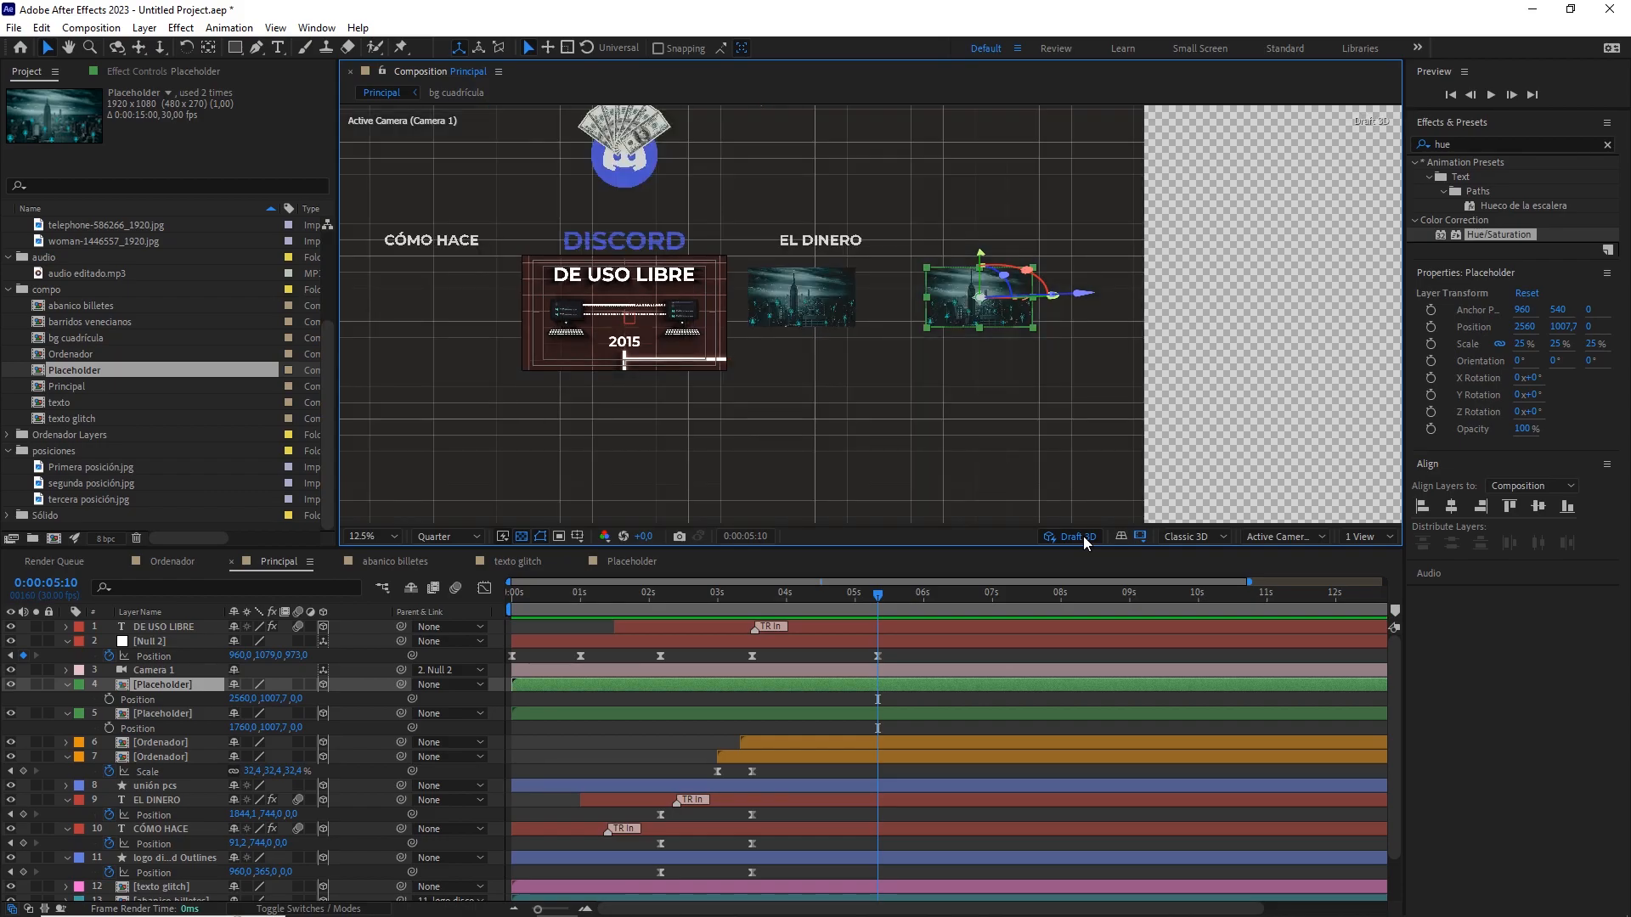
click(1142, 537)
drag(1223, 564, 1201, 567)
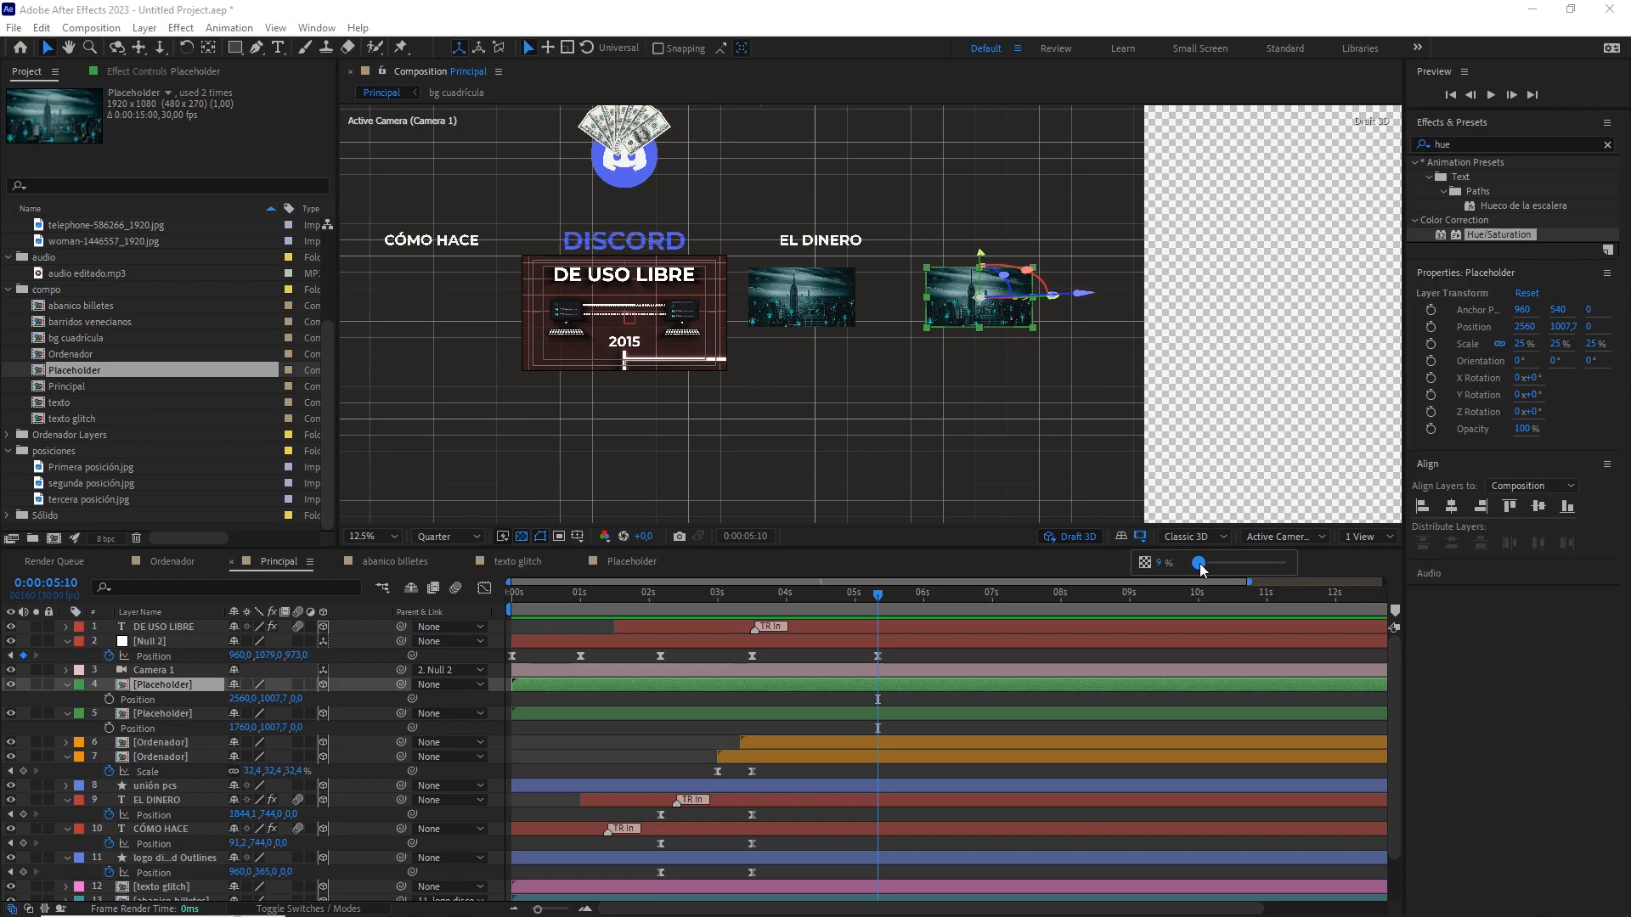
key(comma)
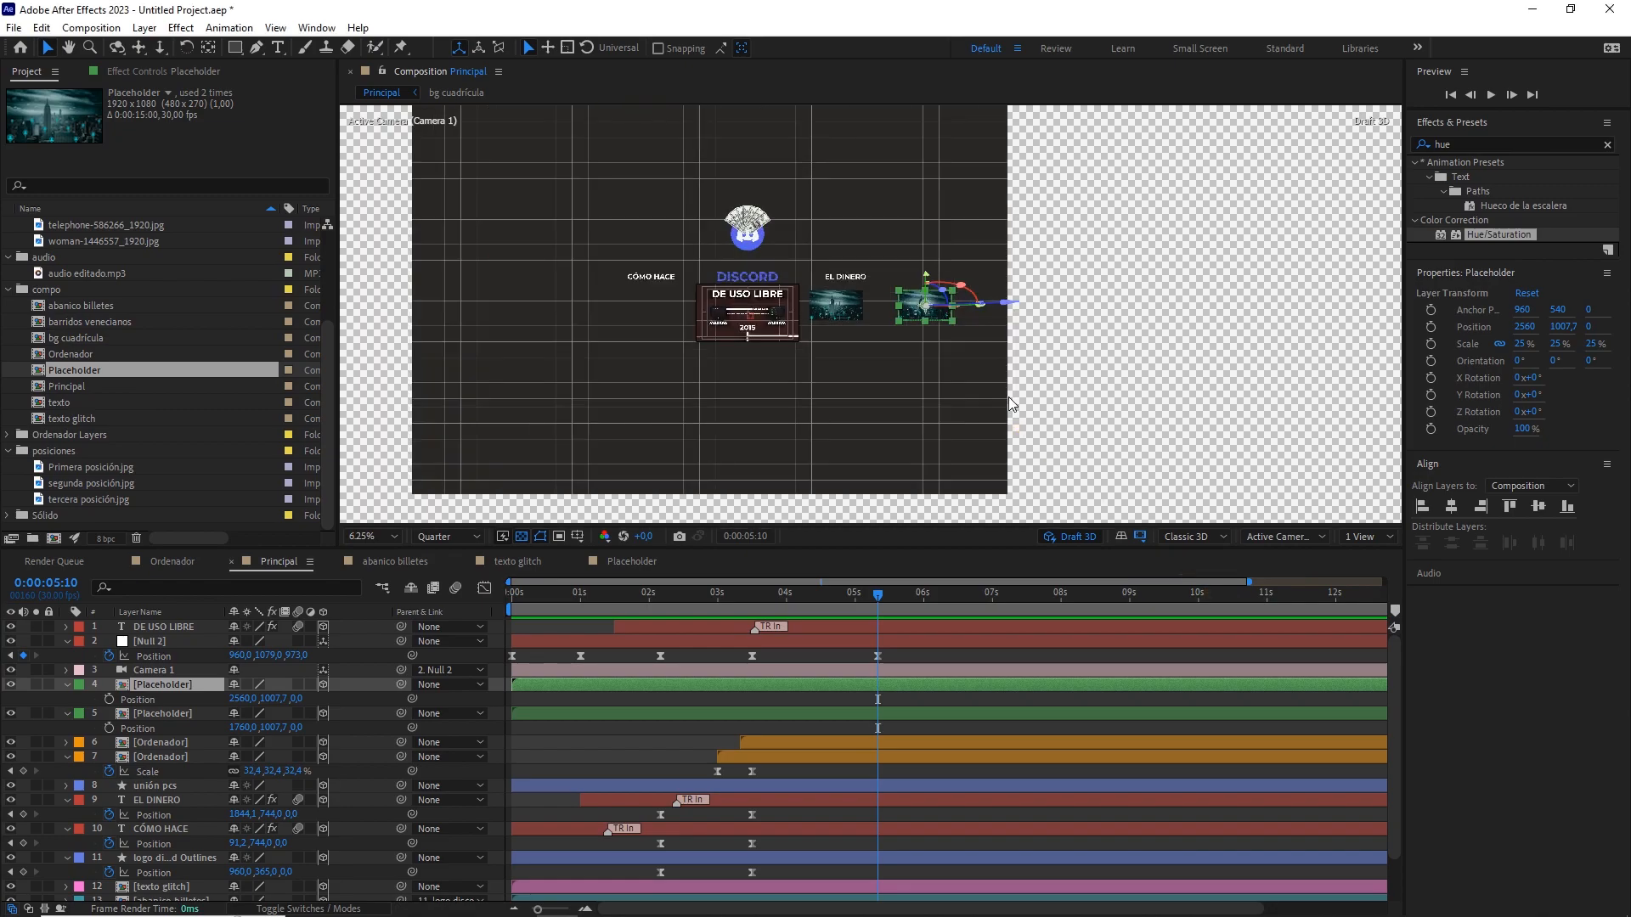
key(comma)
right_click(1140, 536)
drag(1196, 564, 1294, 564)
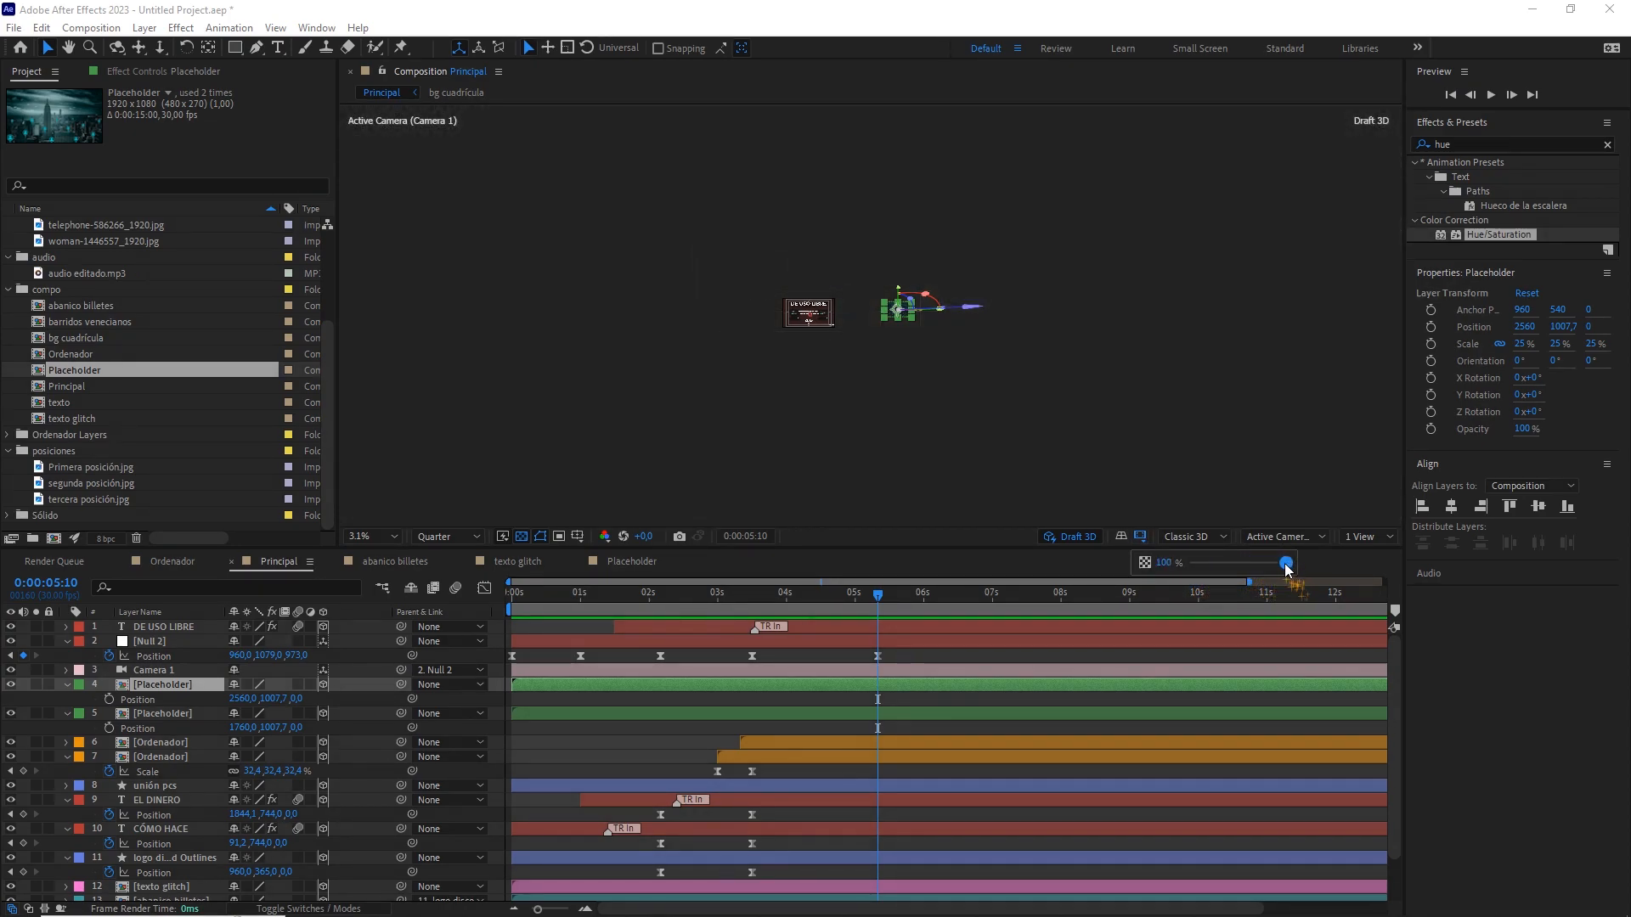
key(period)
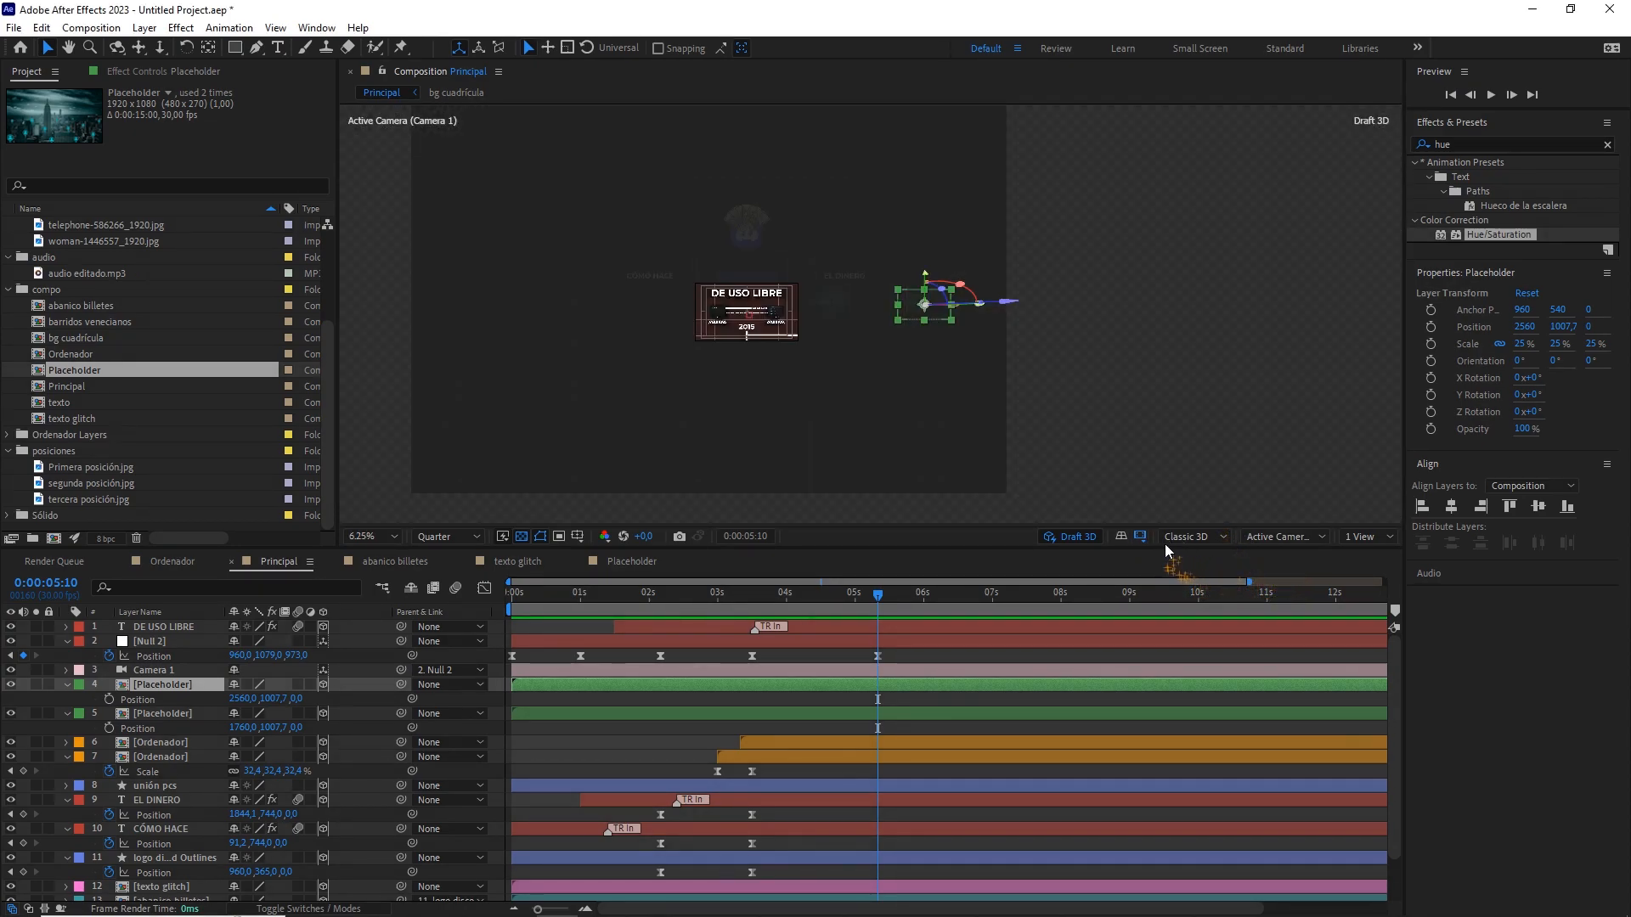
right_click(1134, 537)
drag(1284, 563, 1180, 565)
Show the 3D Ground Plane and turn off the transparency grid in the Principal view.
click(1123, 538)
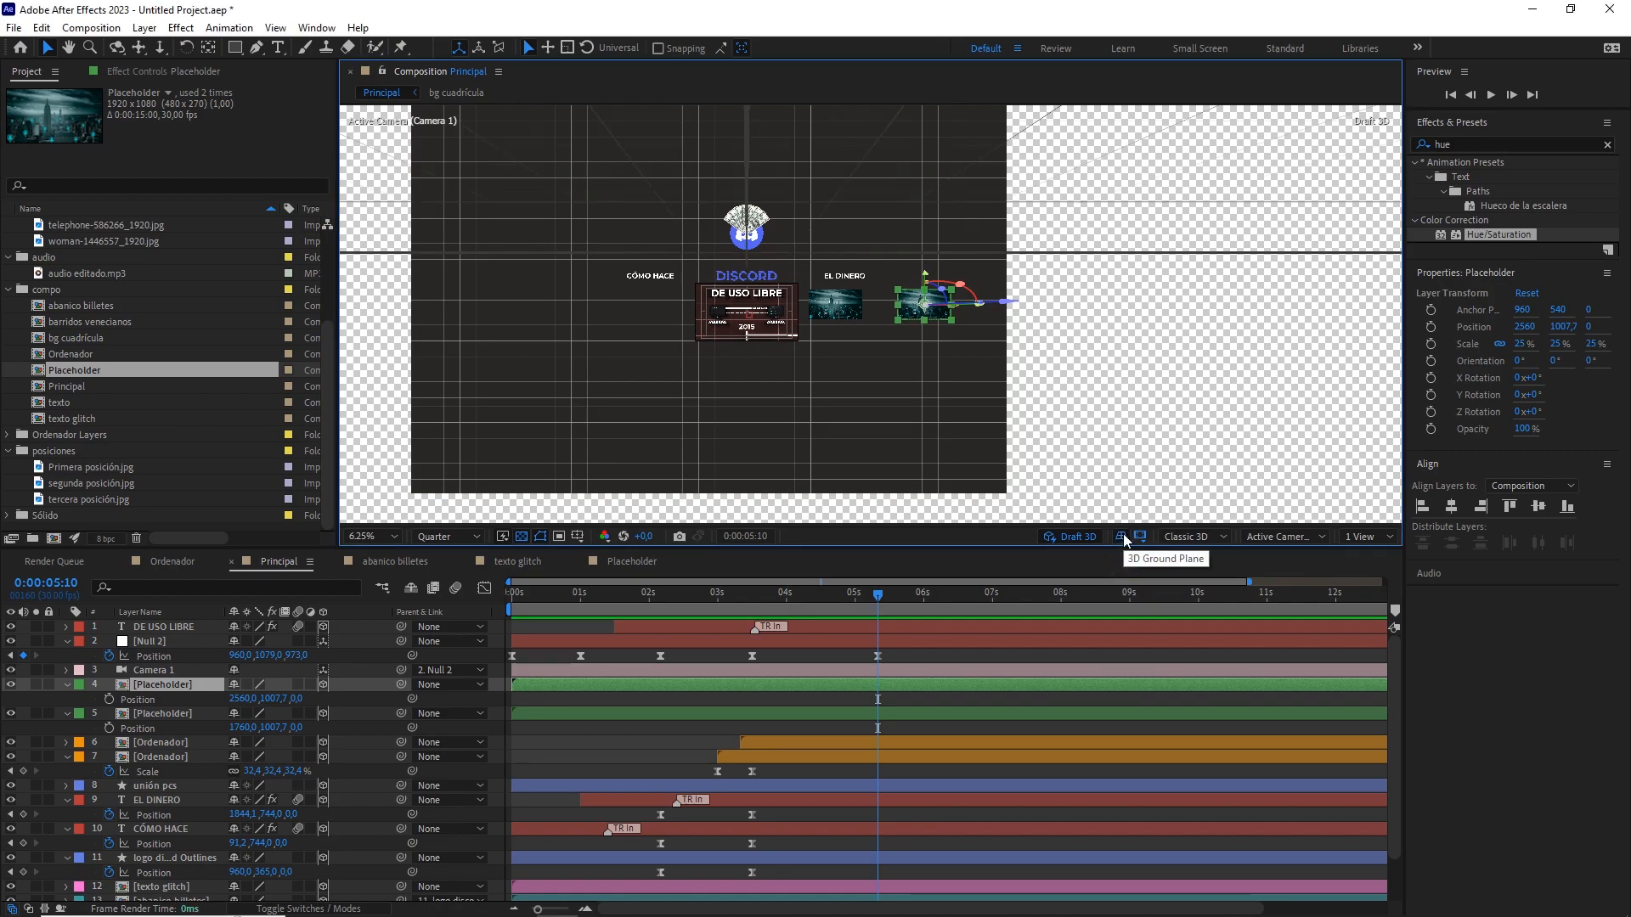
click(522, 537)
scroll(959, 385, down, 1)
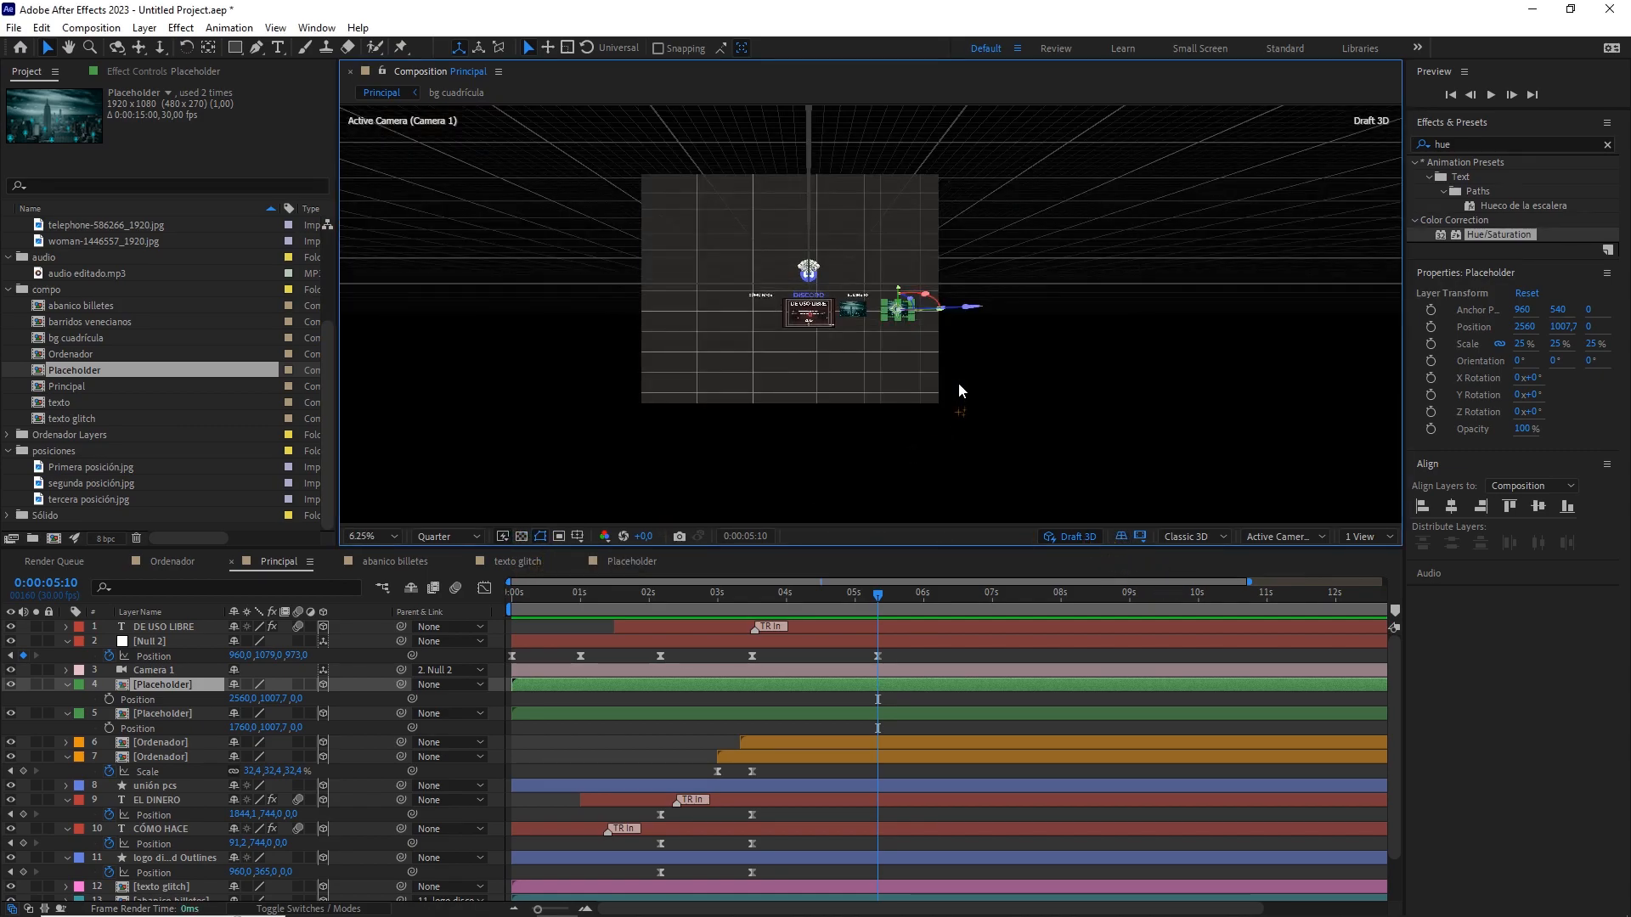
scroll(960, 384, up, 1)
scroll(978, 380, up, 1)
drag(1118, 365, 1009, 366)
scroll(1007, 367, down, 1)
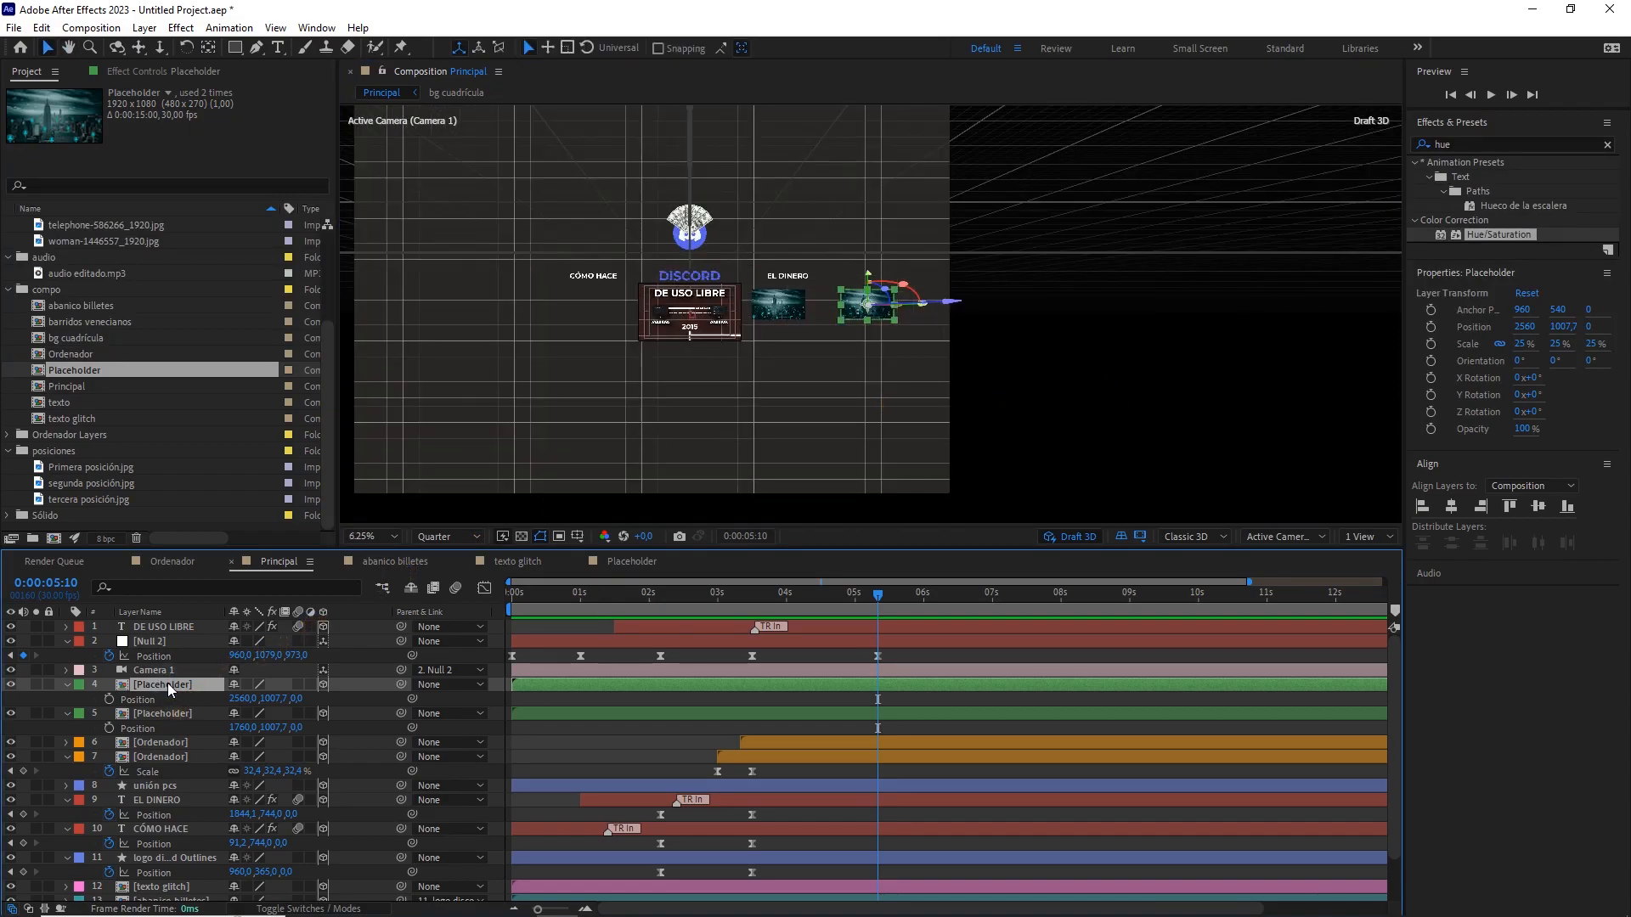
Duplicate the rightmost Placeholder and offset the copy's X position by +800 to 3360.
key(ctrl+d)
key(p)
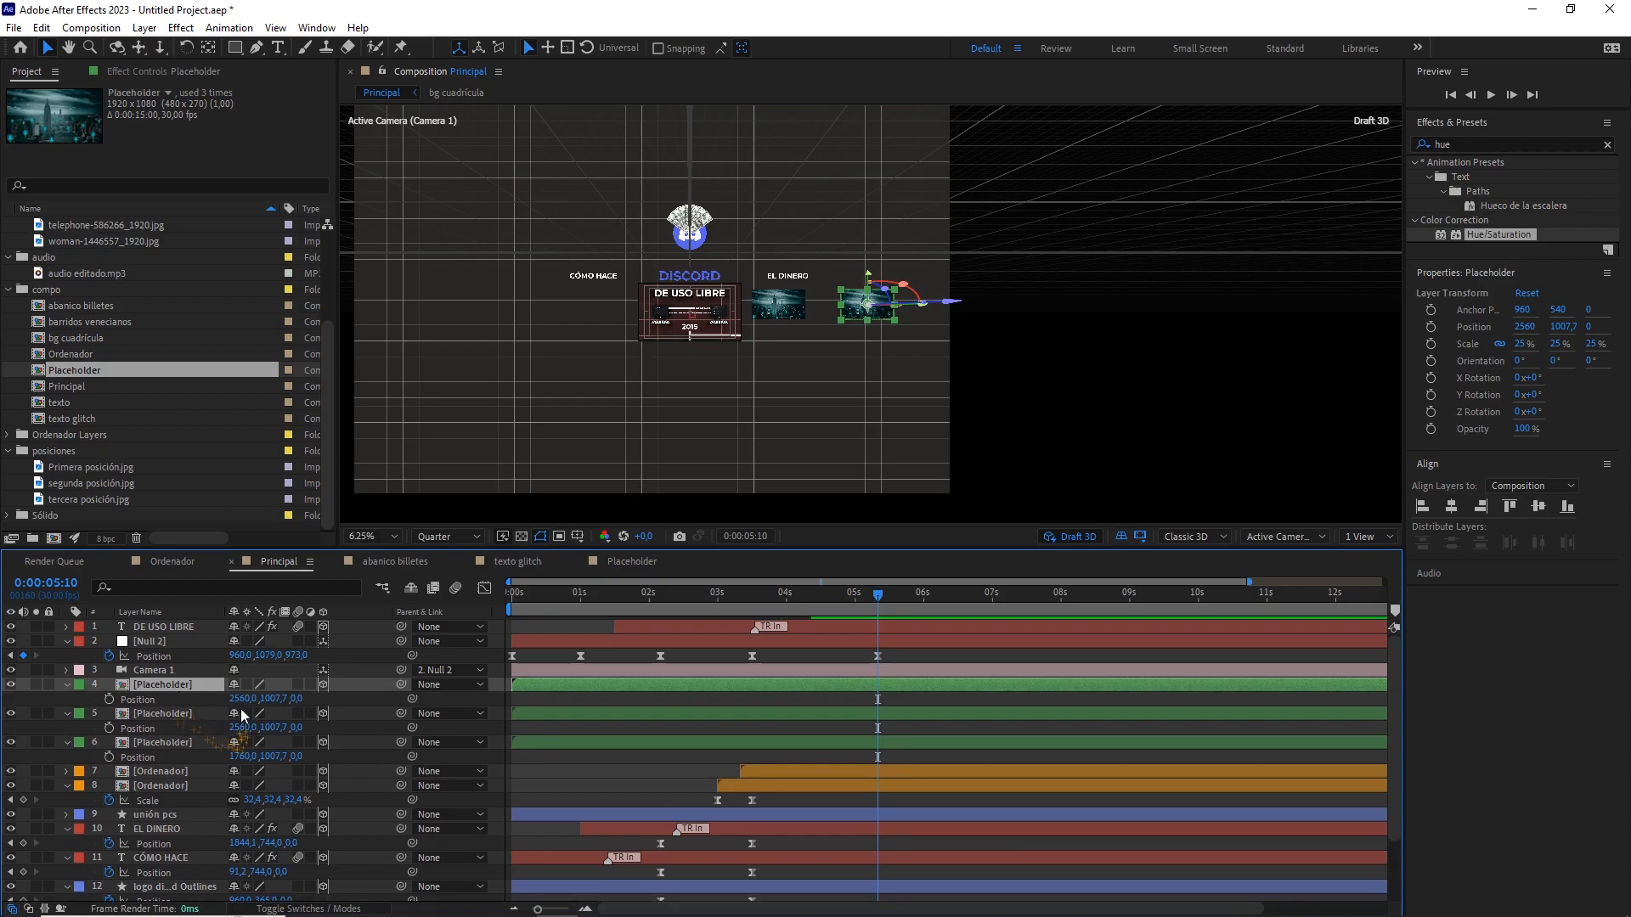
click(245, 698)
click(255, 698)
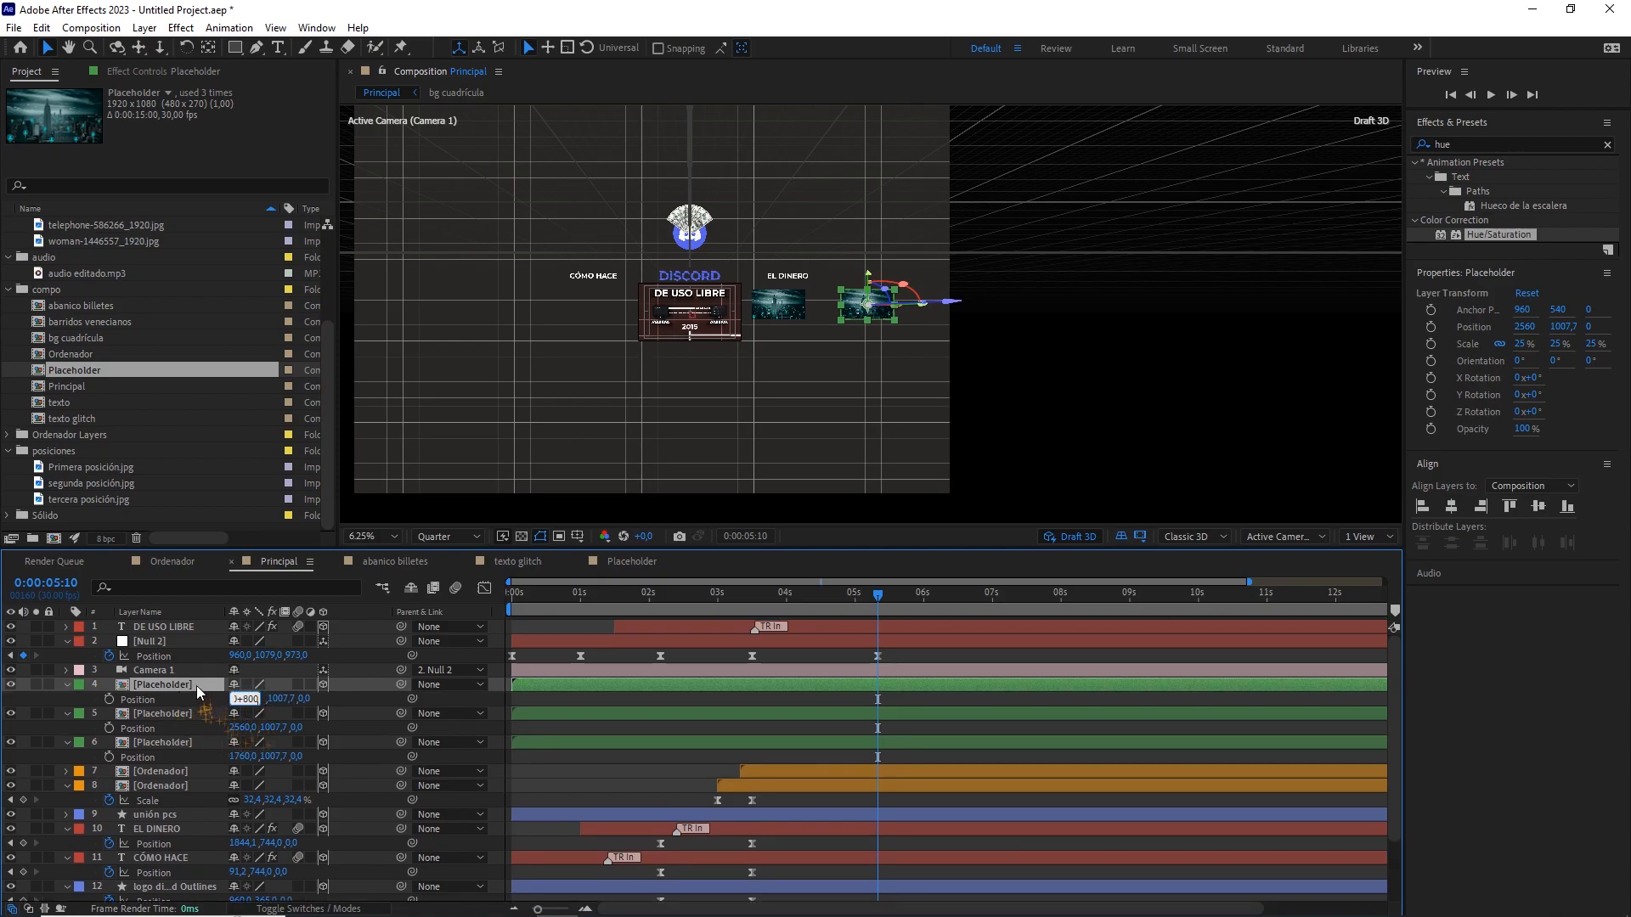
key(Return)
Create a fourth Placeholder by duplicating the topmost one and adding 800 to its X position, giving 4160.
key(ctrl+d)
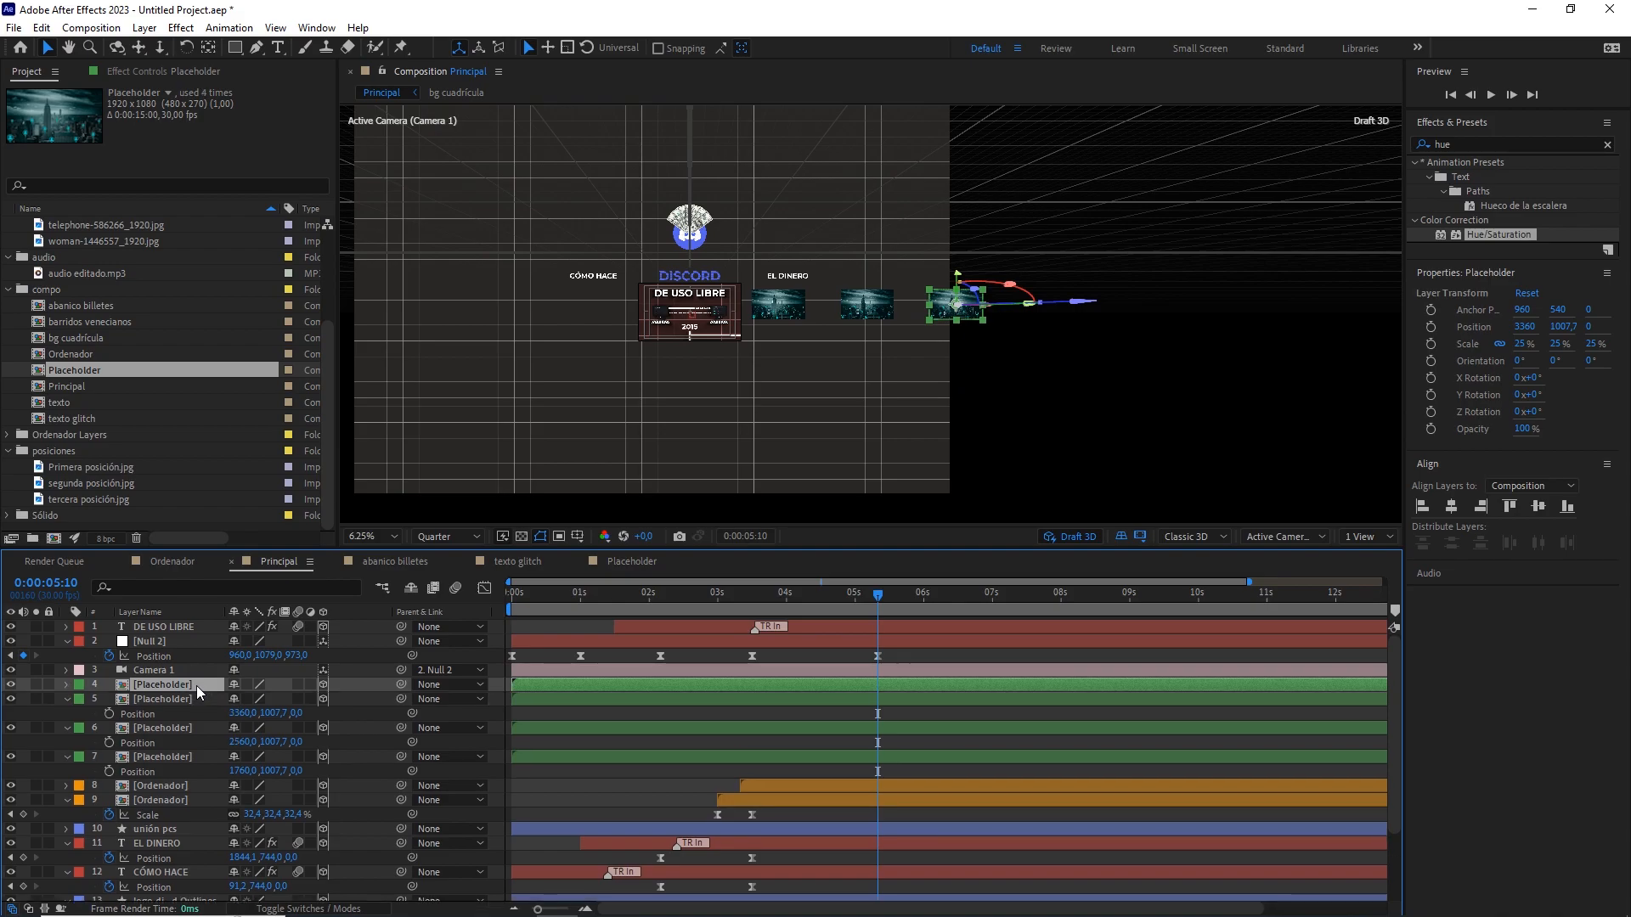
key(p)
click(244, 699)
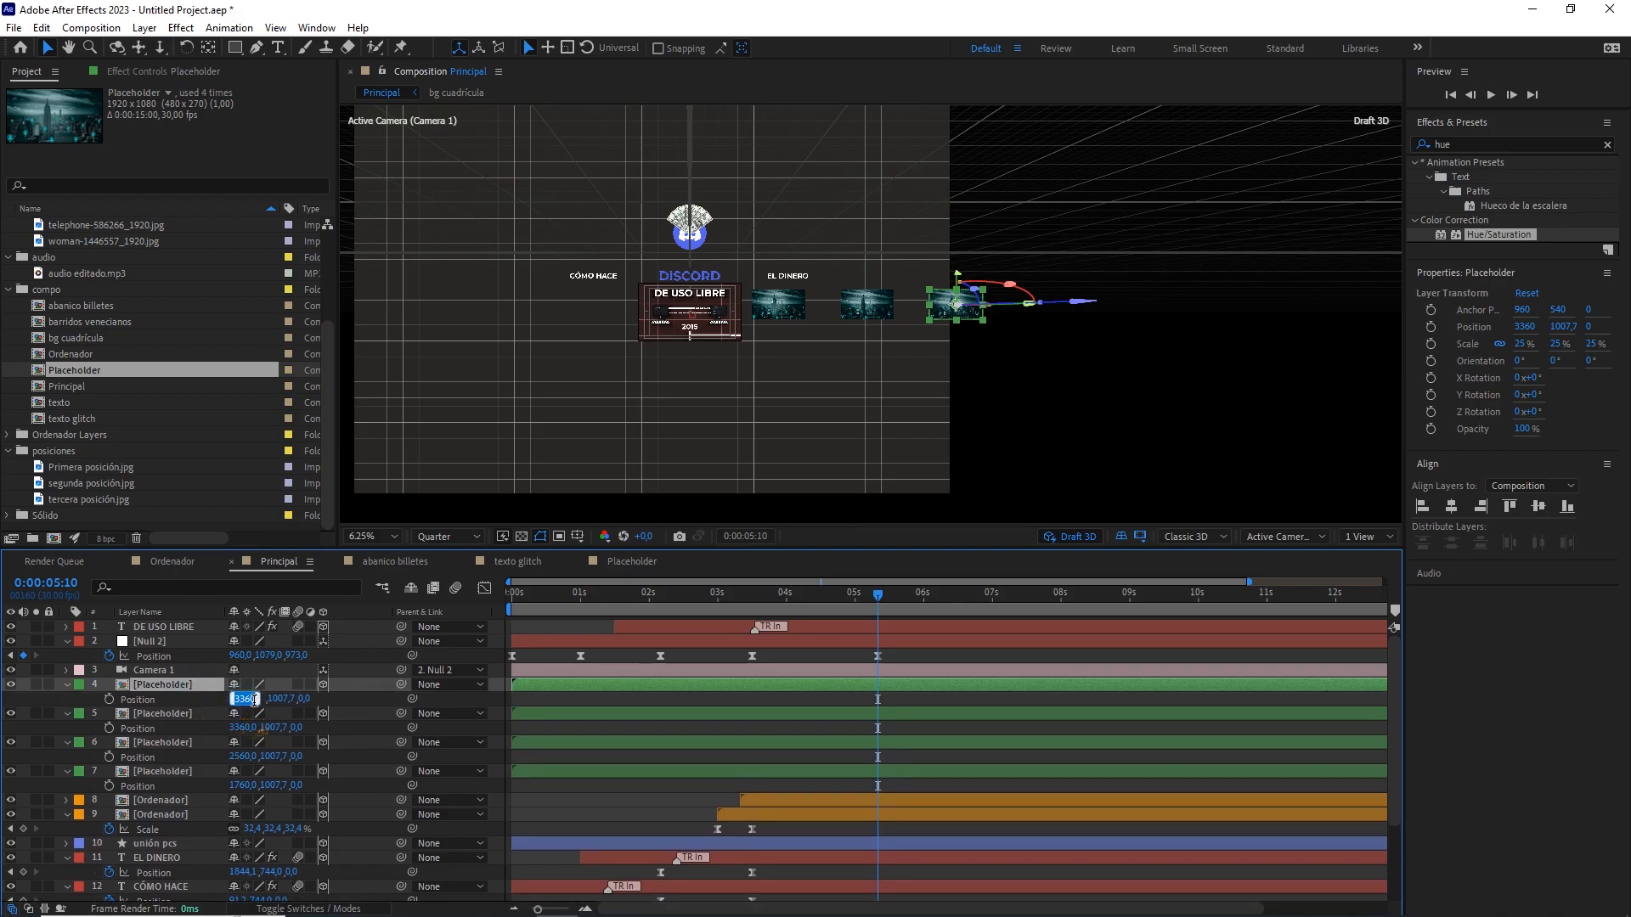
text(+800)
key(Return)
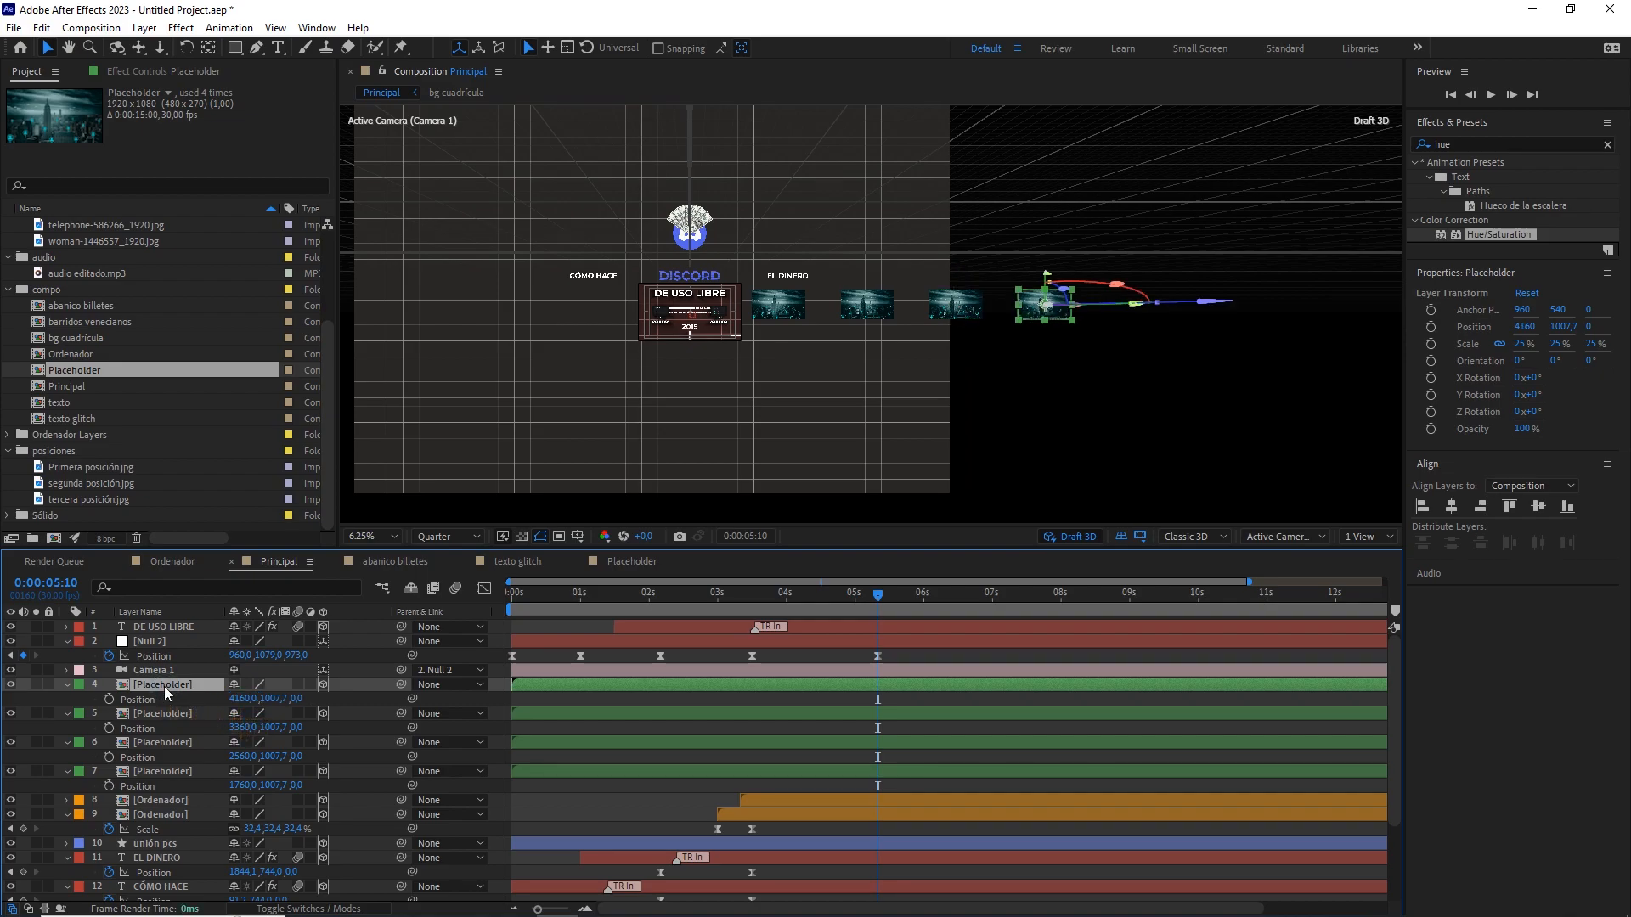
Create a fifth Placeholder by duplicating the topmost one and adding 800 to its X position, giving 4960.
key(ctrl+d)
key(p)
click(246, 699)
click(257, 698)
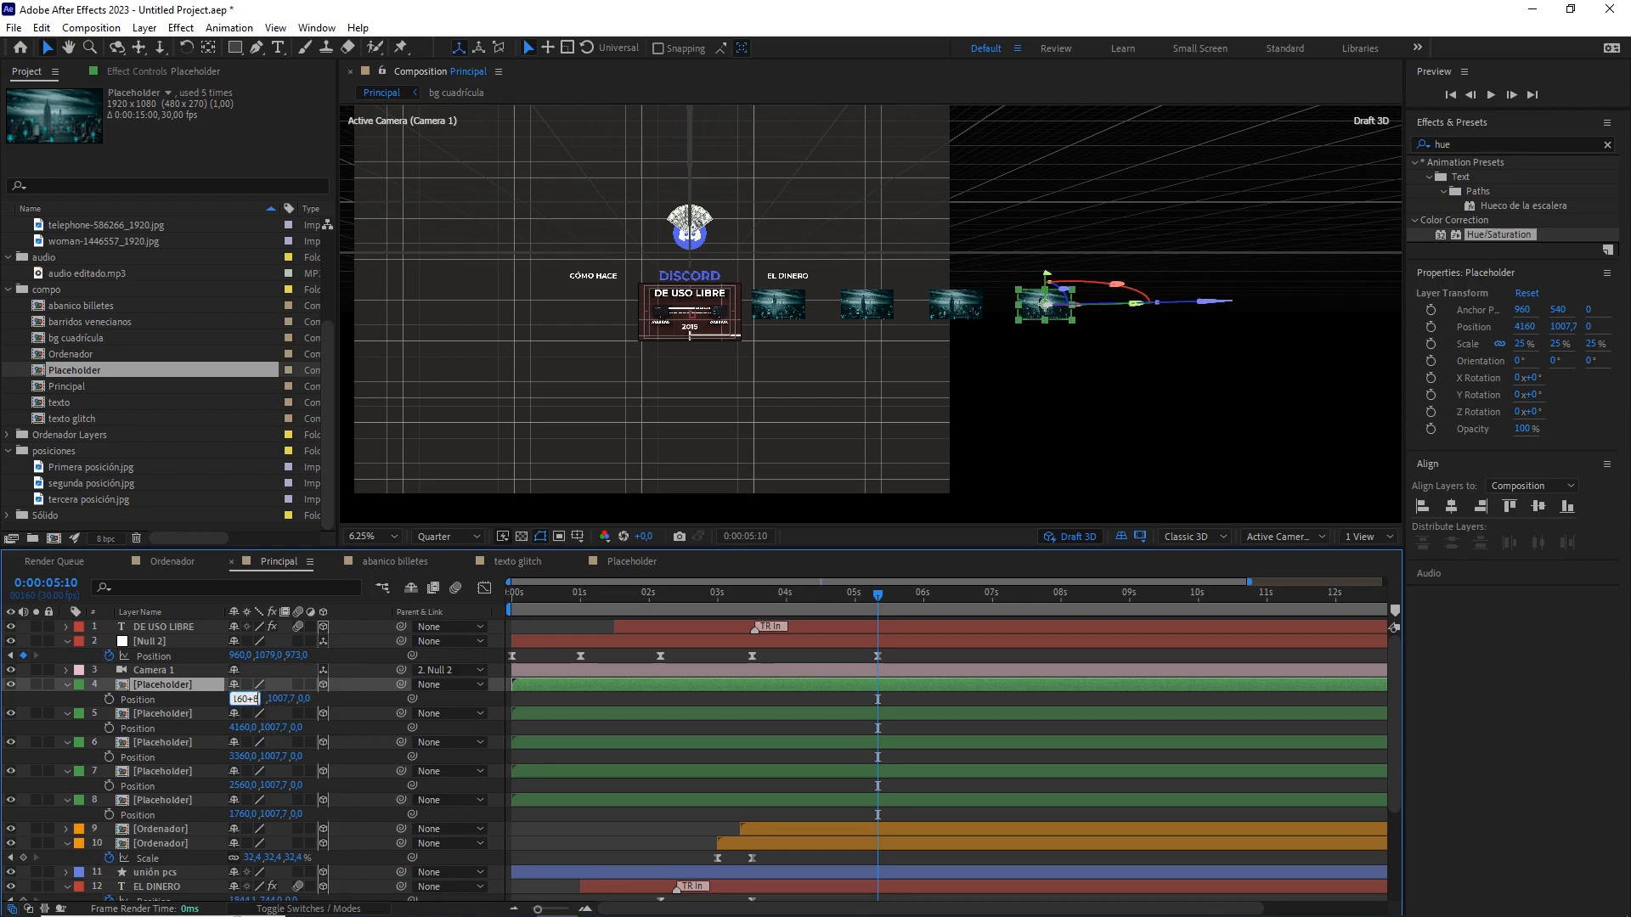
key(Return)
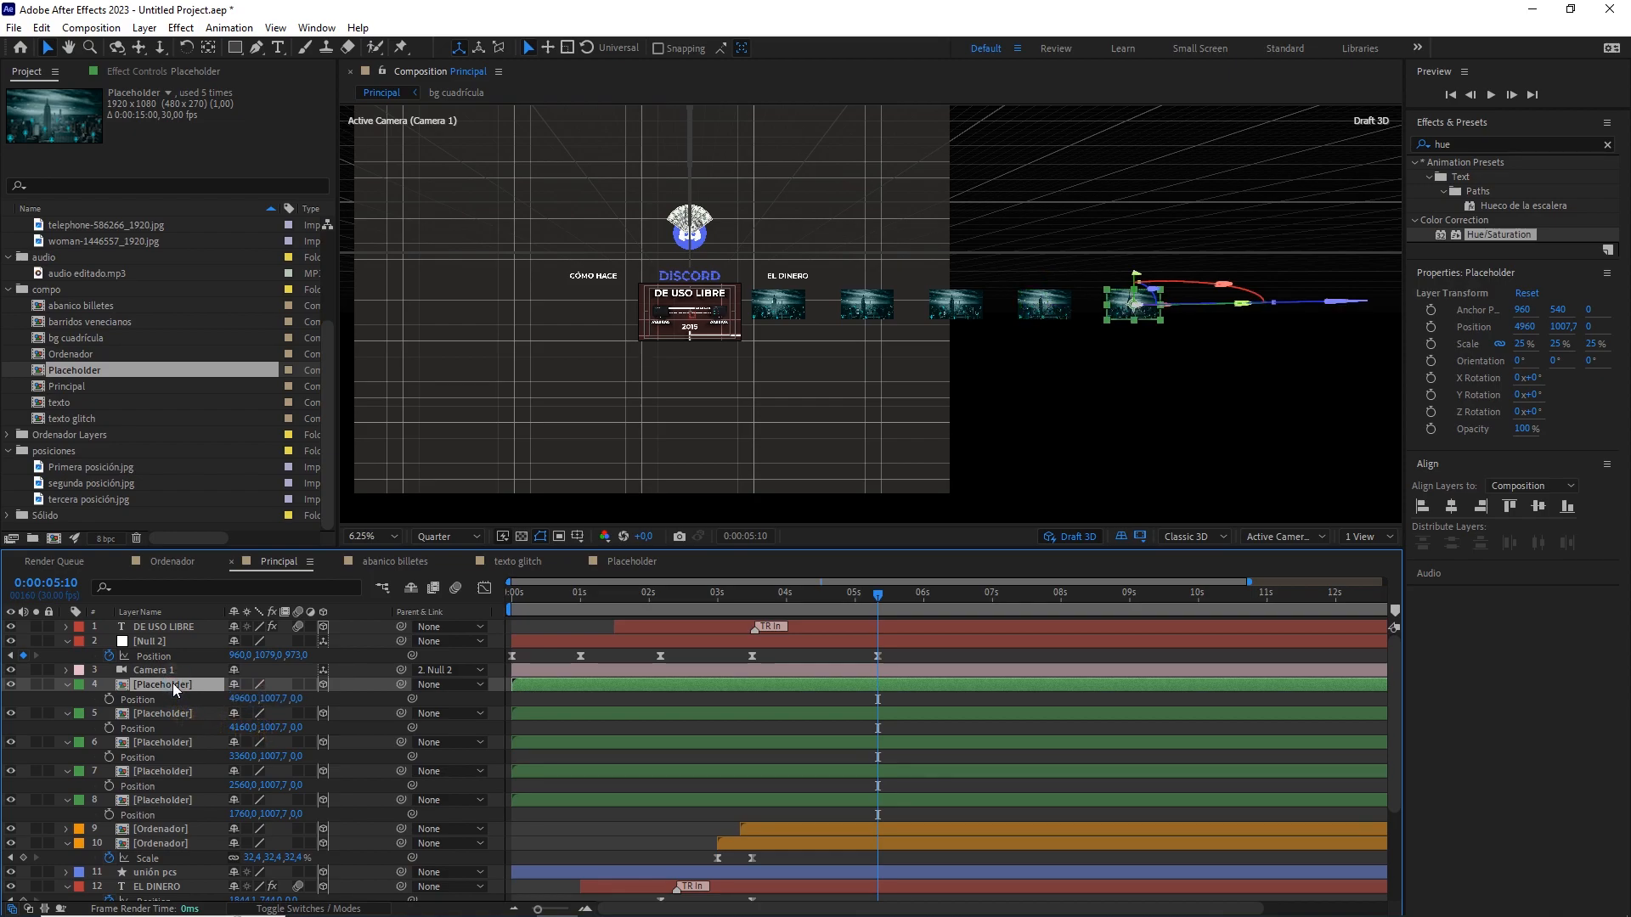
Create a sixth Placeholder by duplicating the topmost one, add 800 to its X position for 5760, and deselect all layers.
key(ctrl+d)
key(p)
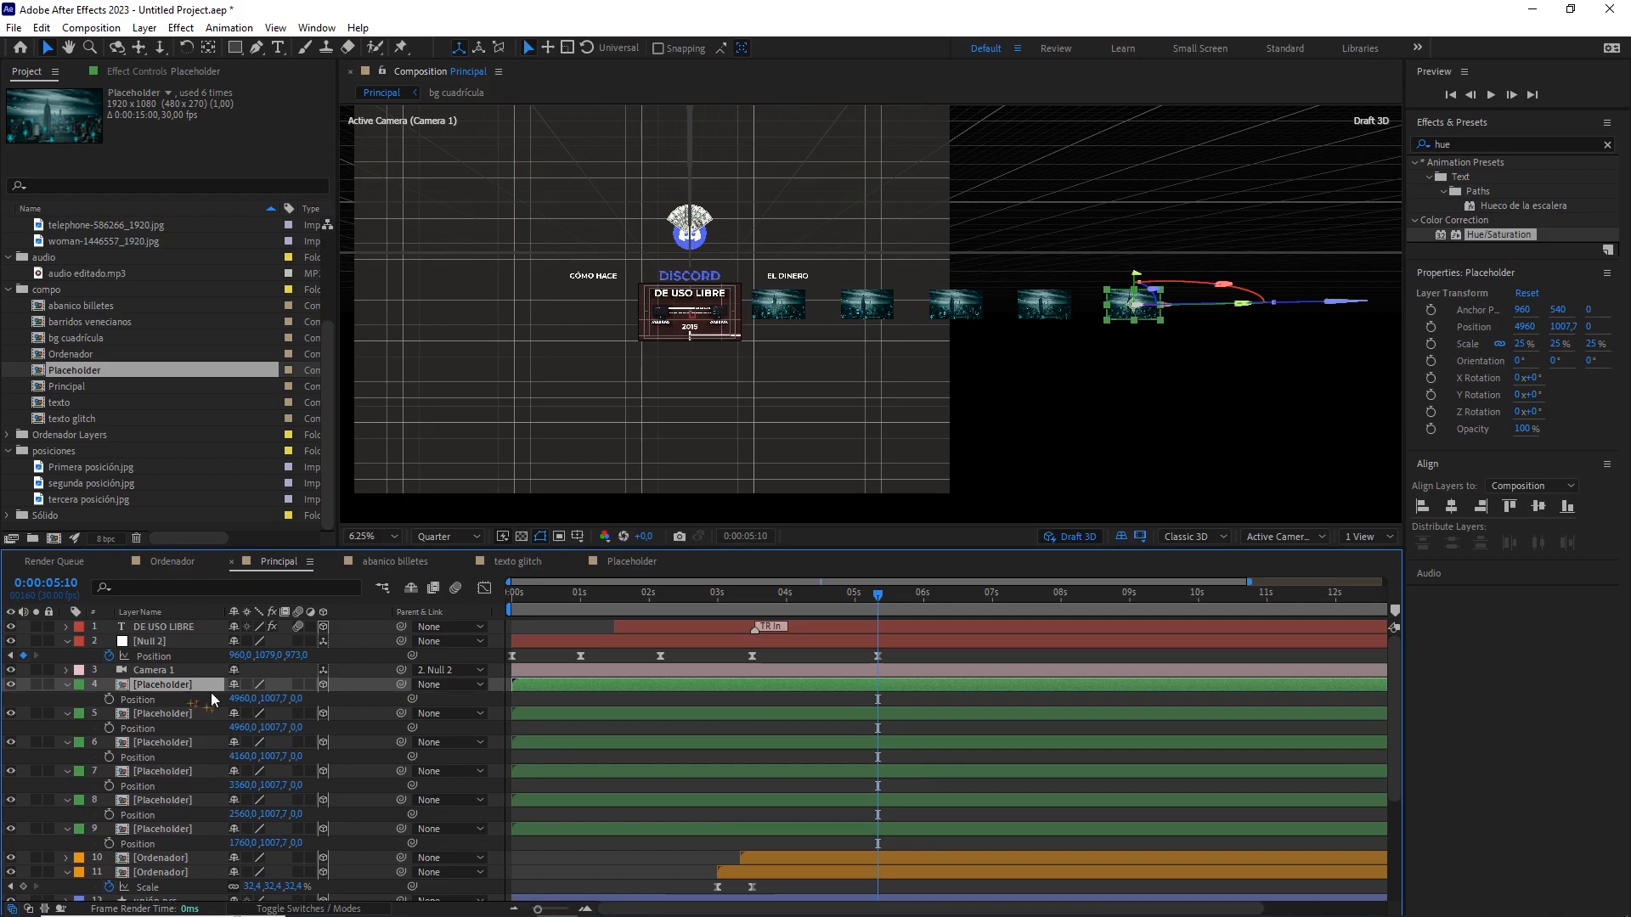
click(244, 698)
text(+800)
key(Return)
drag(1288, 315, 777, 348)
click(1087, 458)
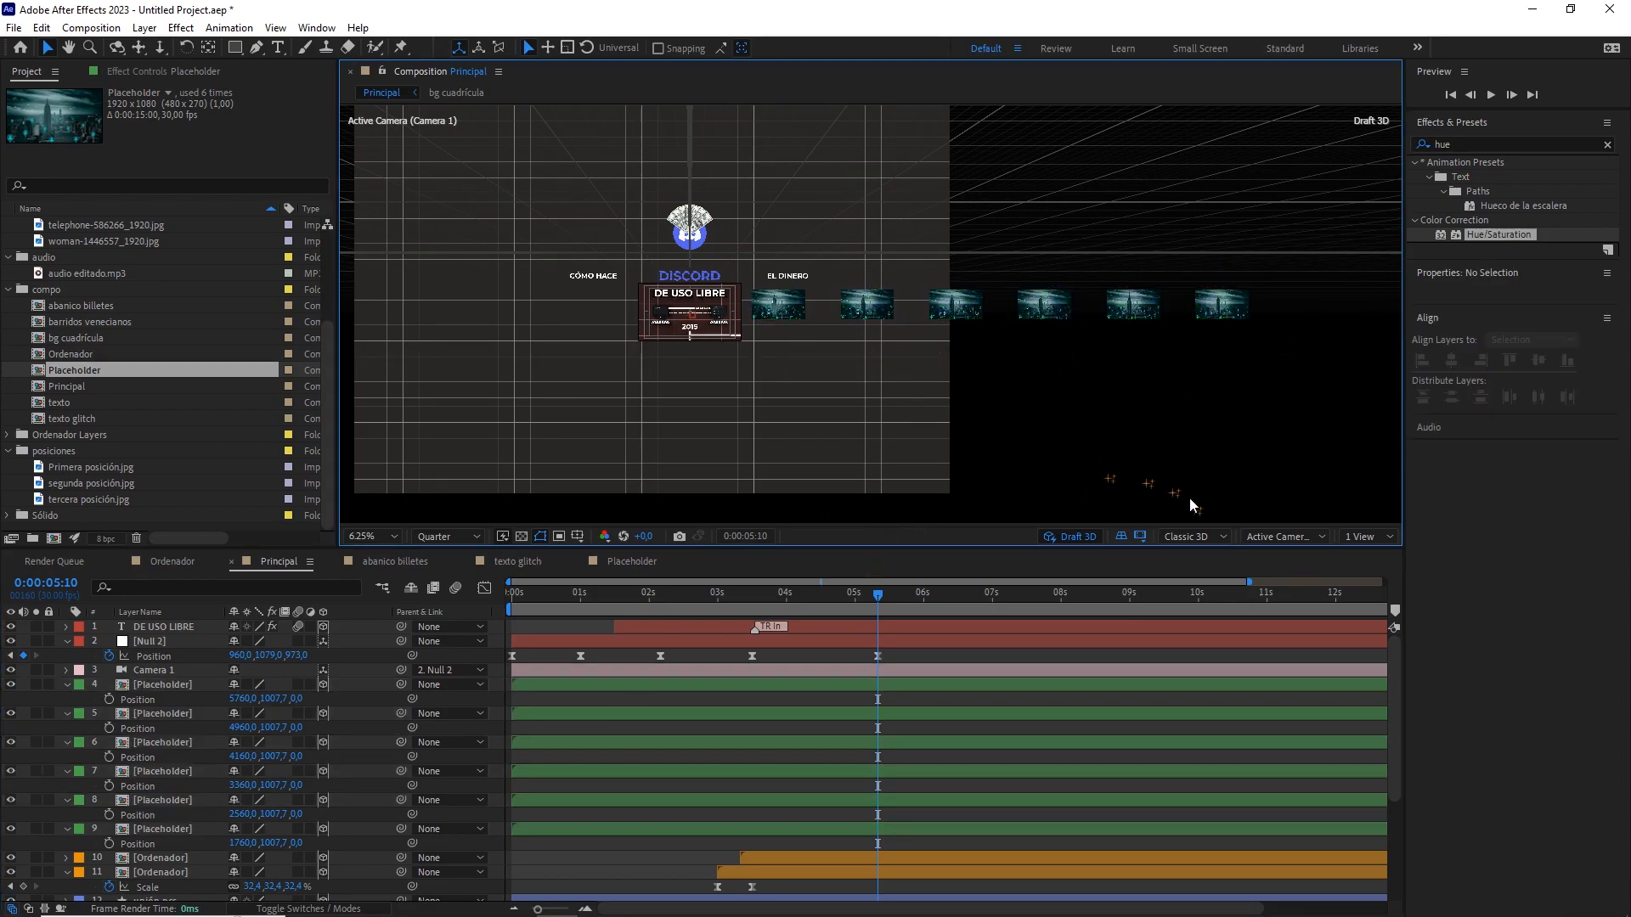
Turn off Draft 3D, check the row of placeholders beside the title and select the topmost Placeholder layer.
click(1070, 538)
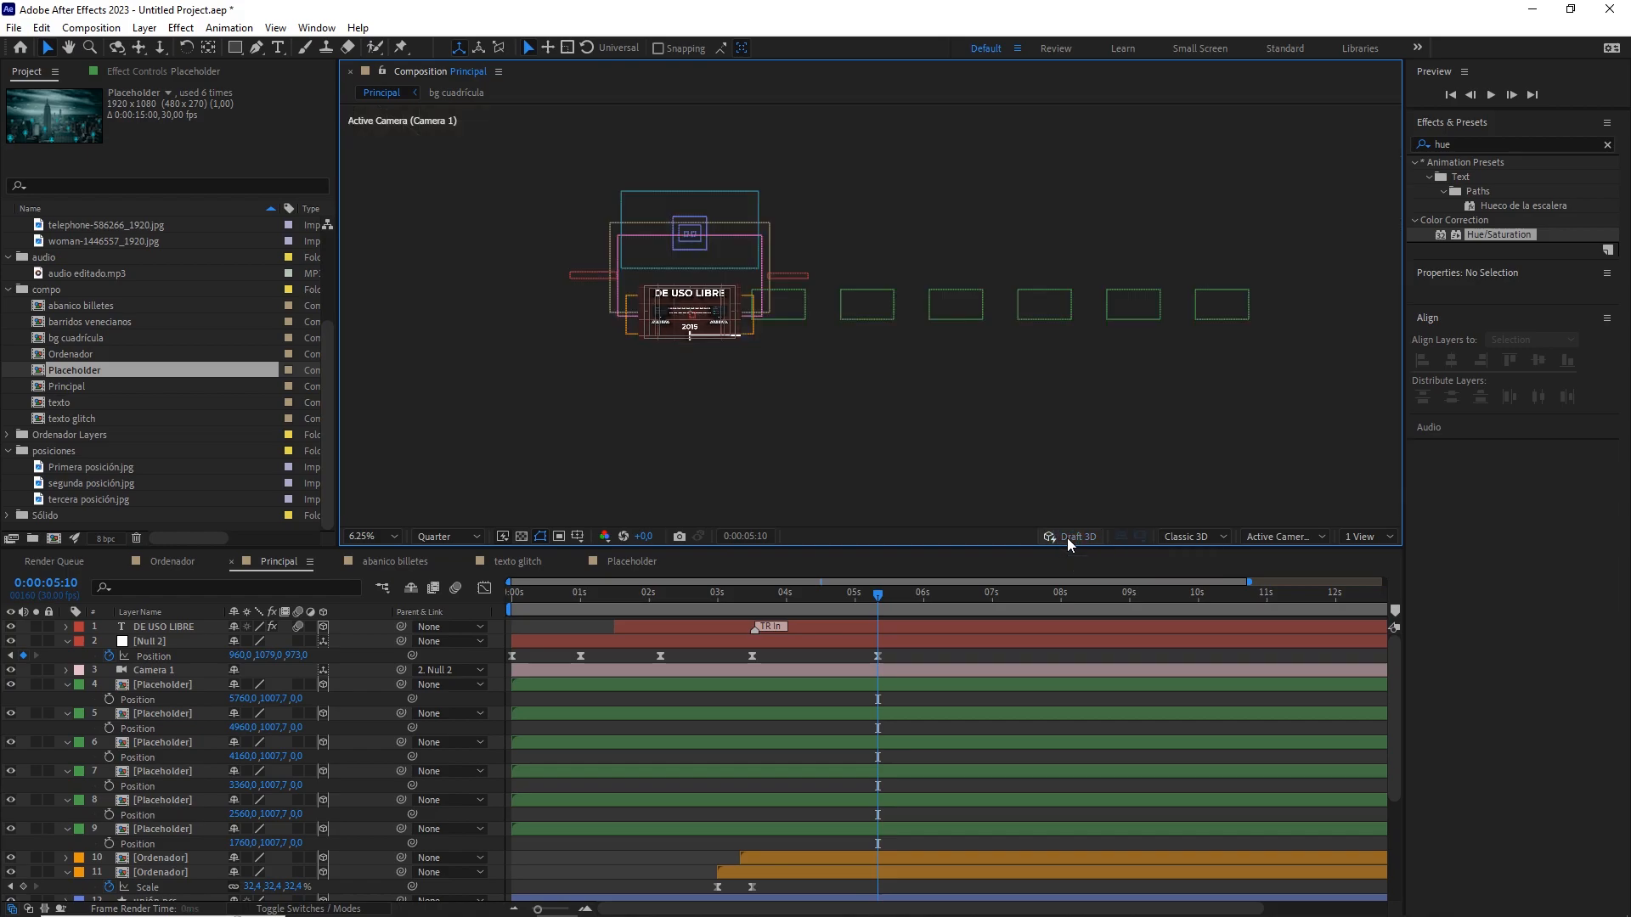
scroll(935, 382, up, 1)
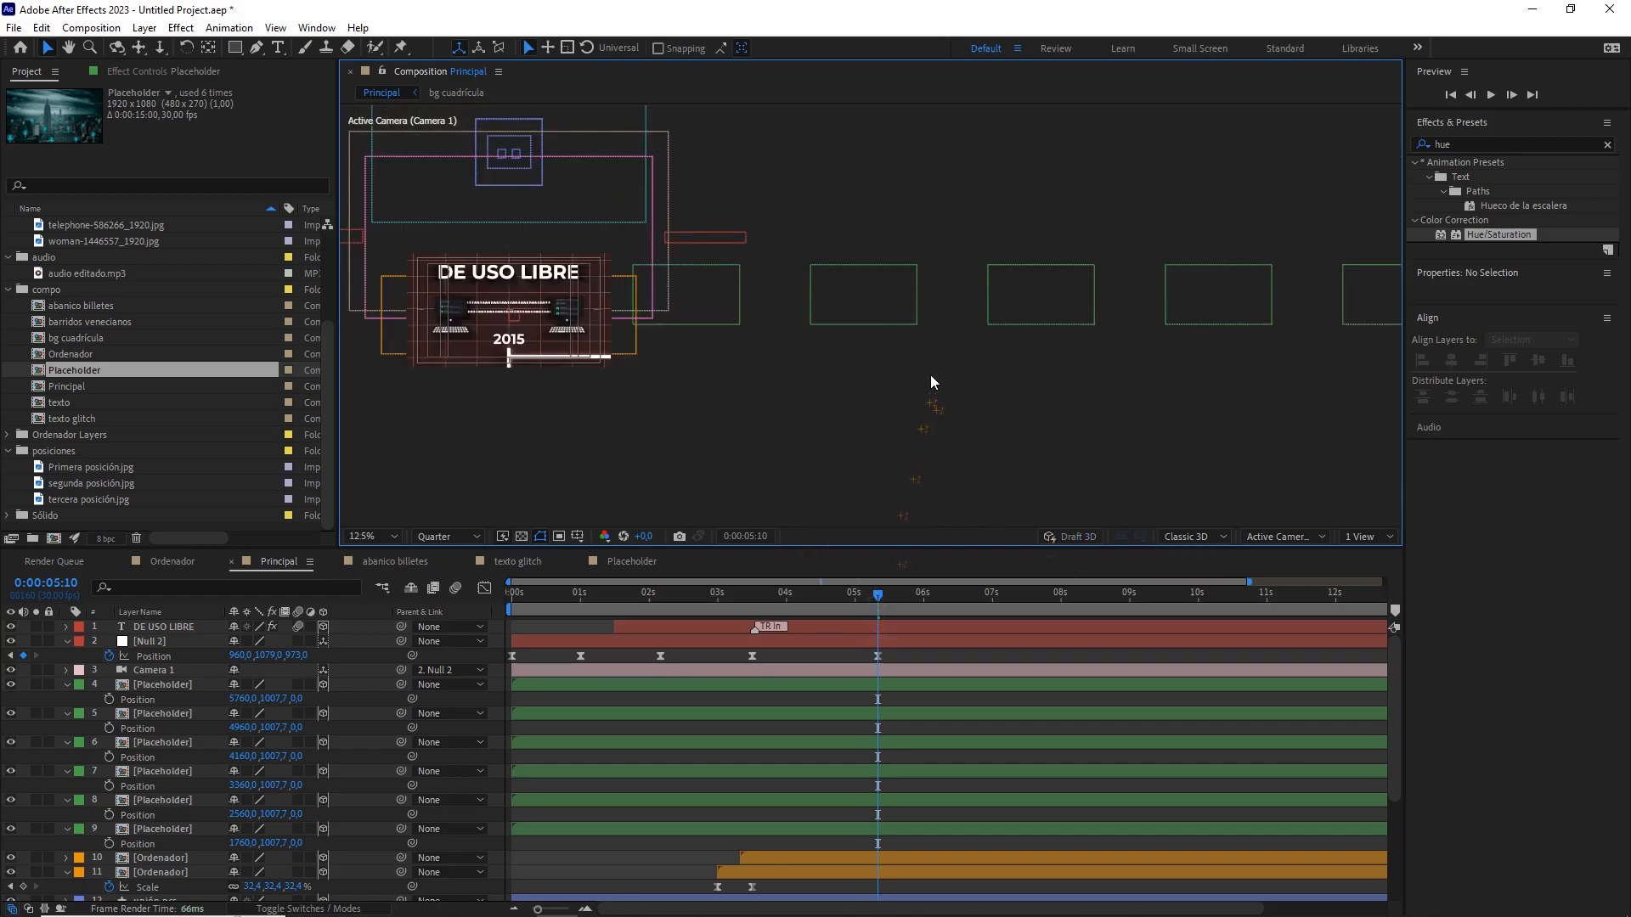
drag(732, 365, 1103, 391)
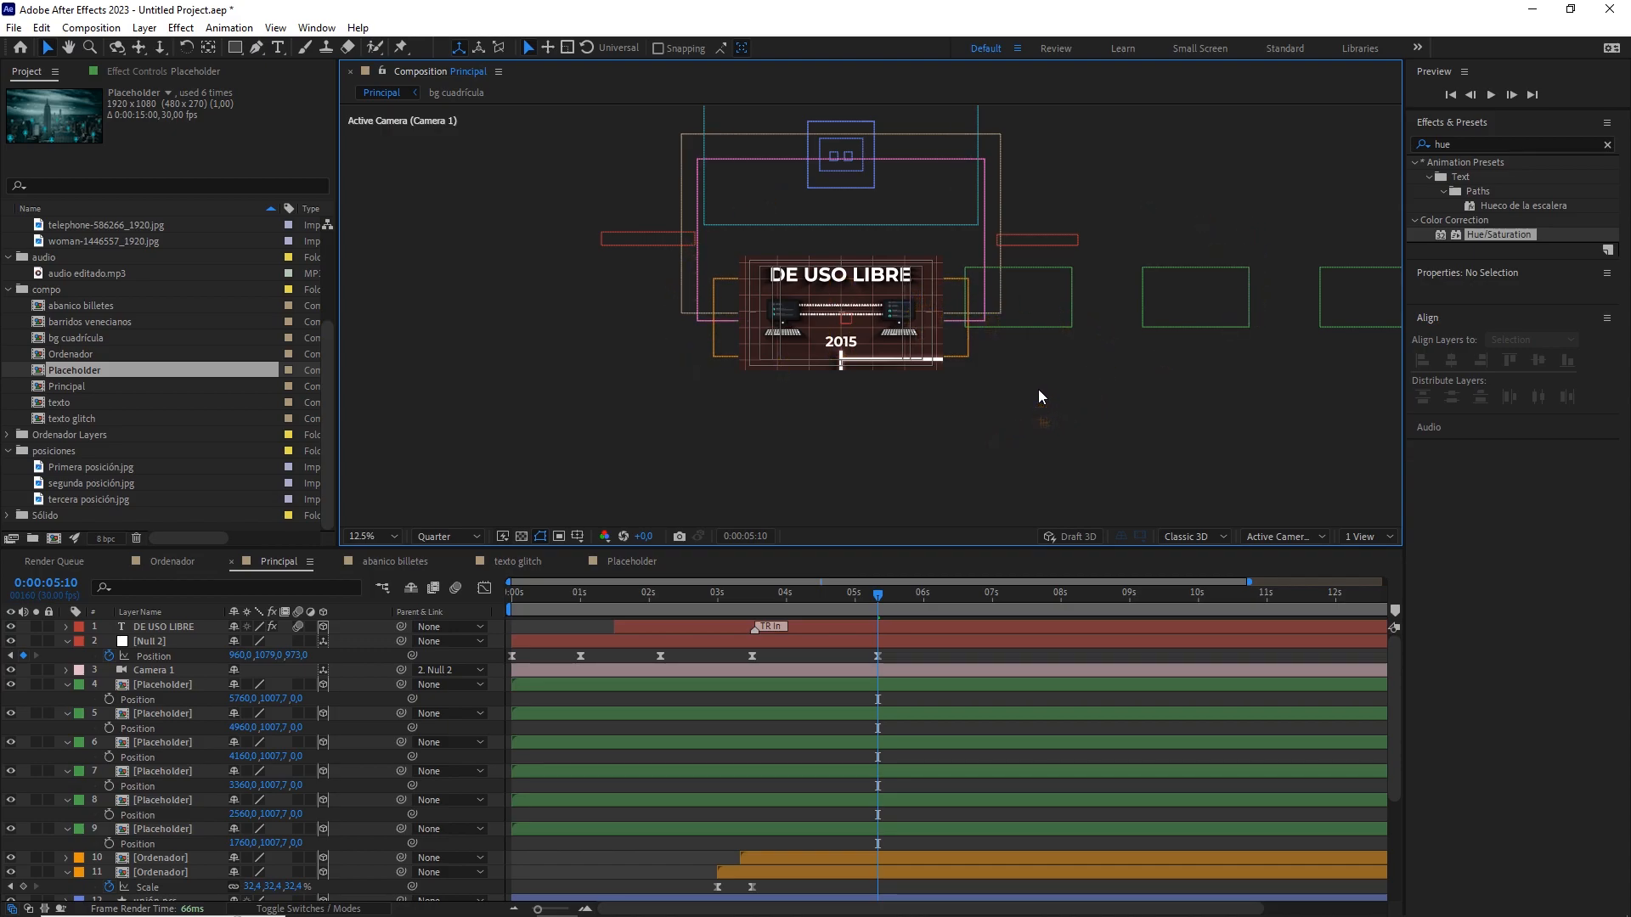
drag(1050, 259, 878, 301)
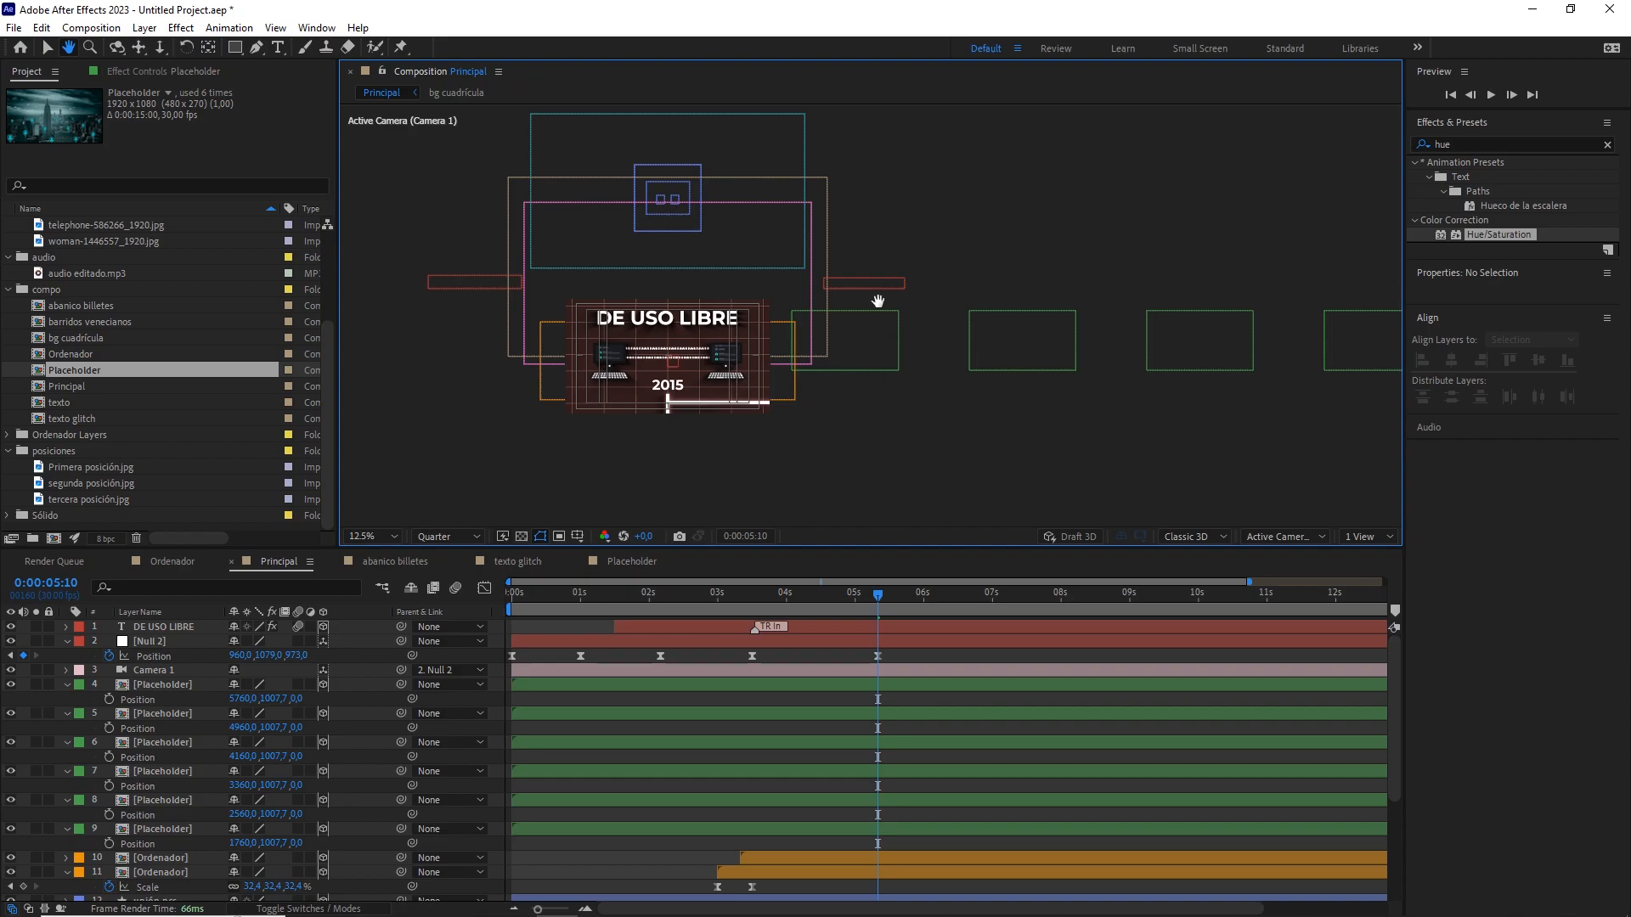
key(v)
scroll(932, 434, down, 2)
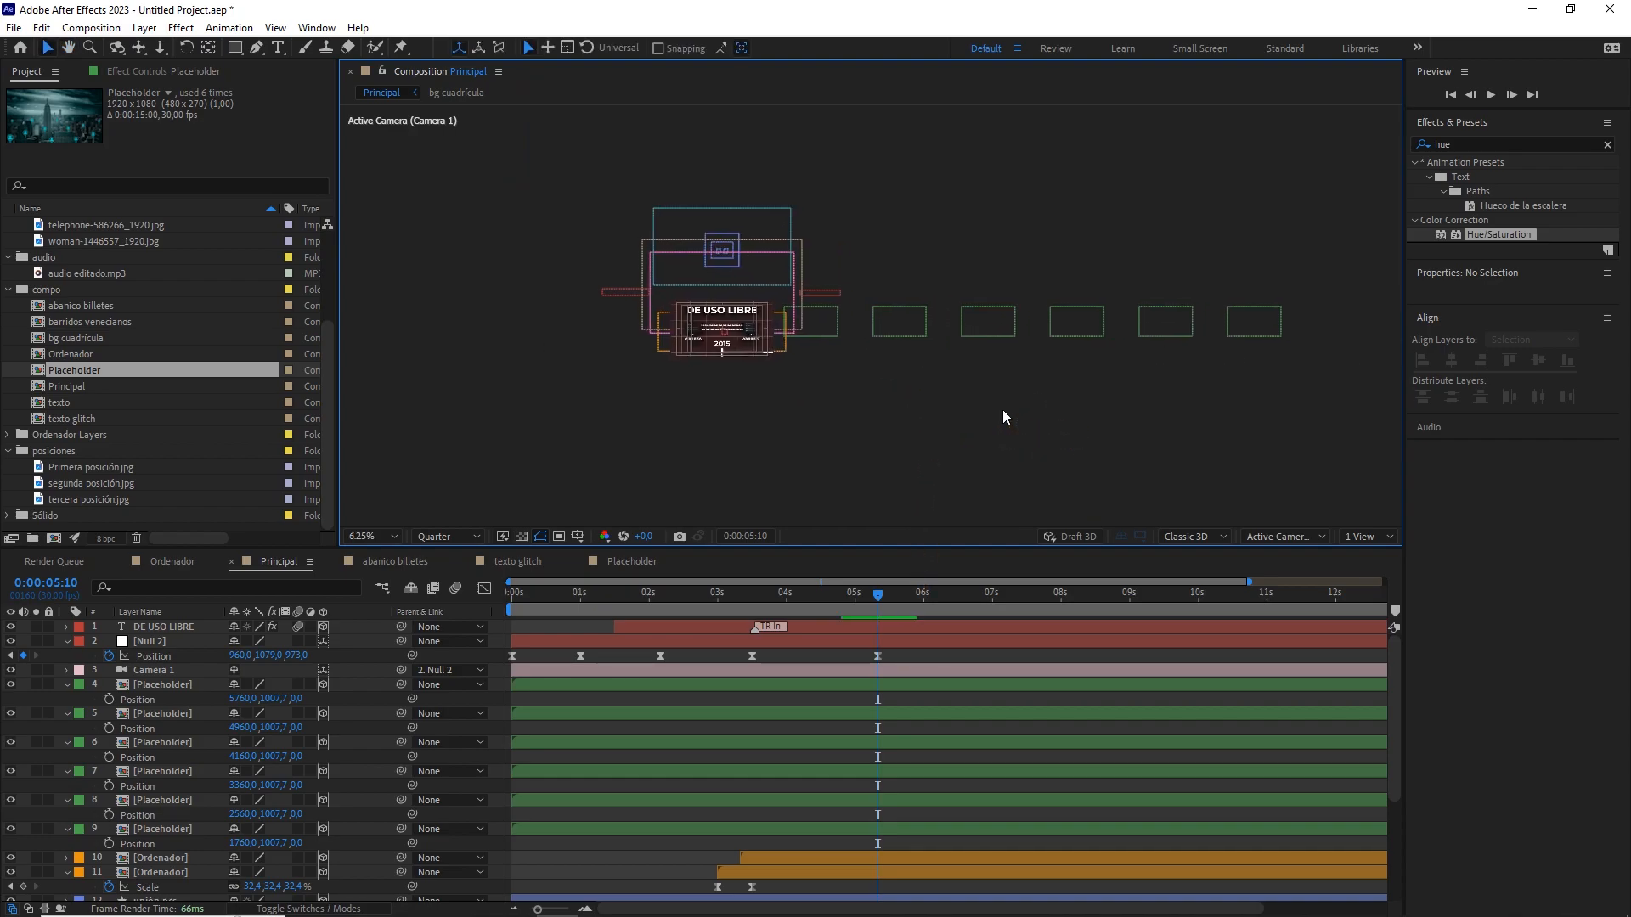
click(584, 684)
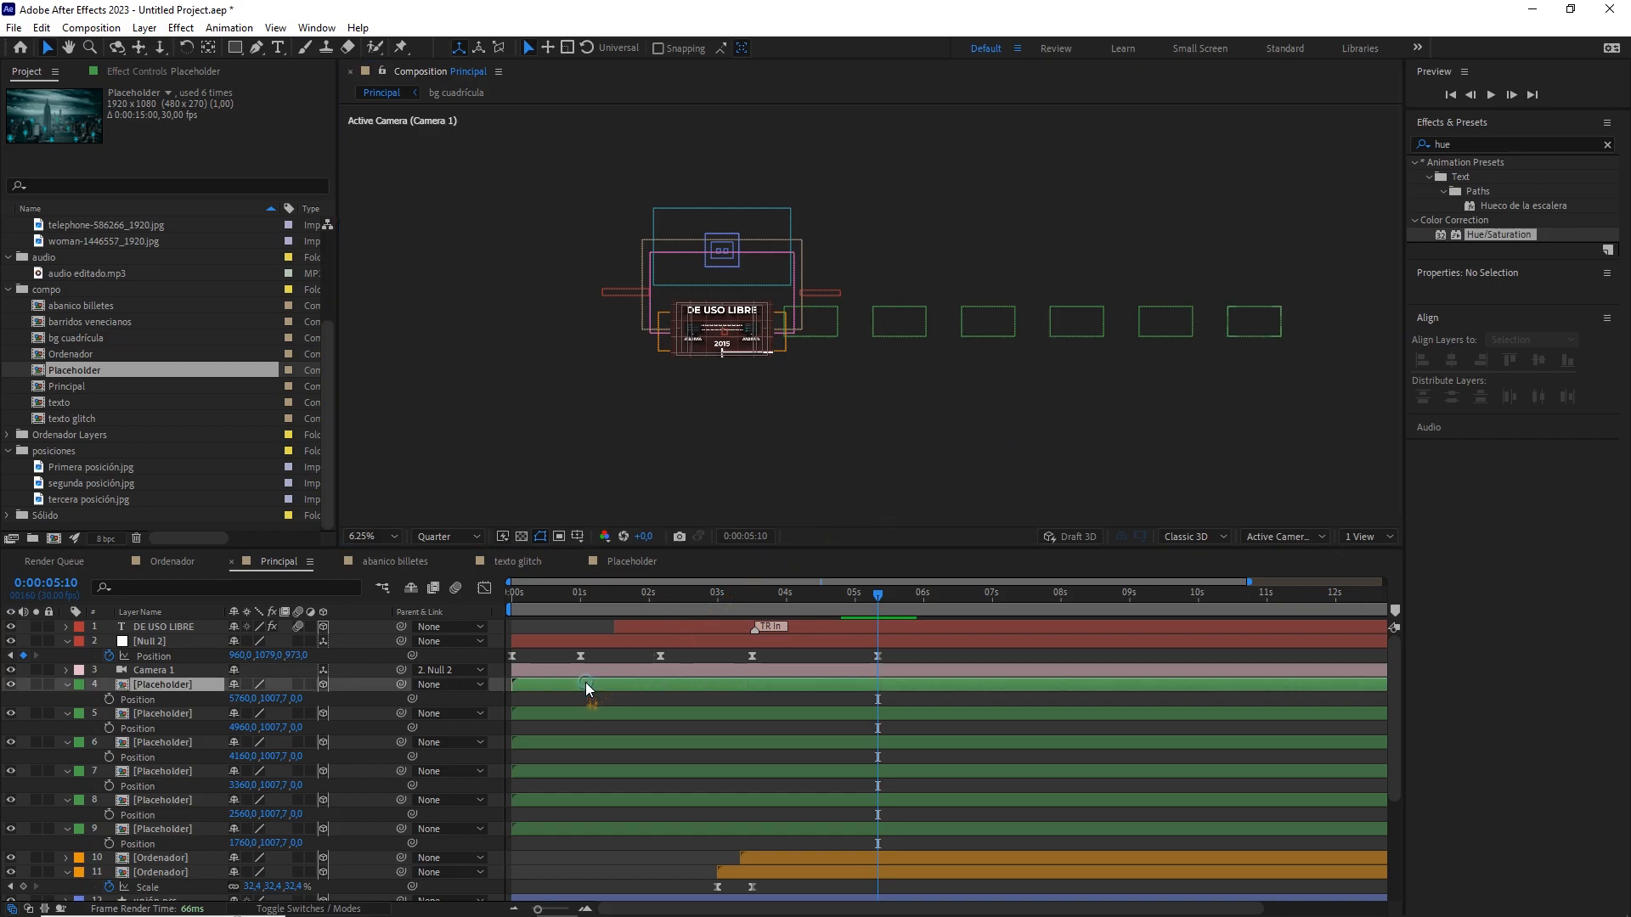
Select all six Placeholder layers, shift them to start at 0:00:03:15, and collapse their properties.
shift+click(593, 828)
drag(587, 684, 807, 685)
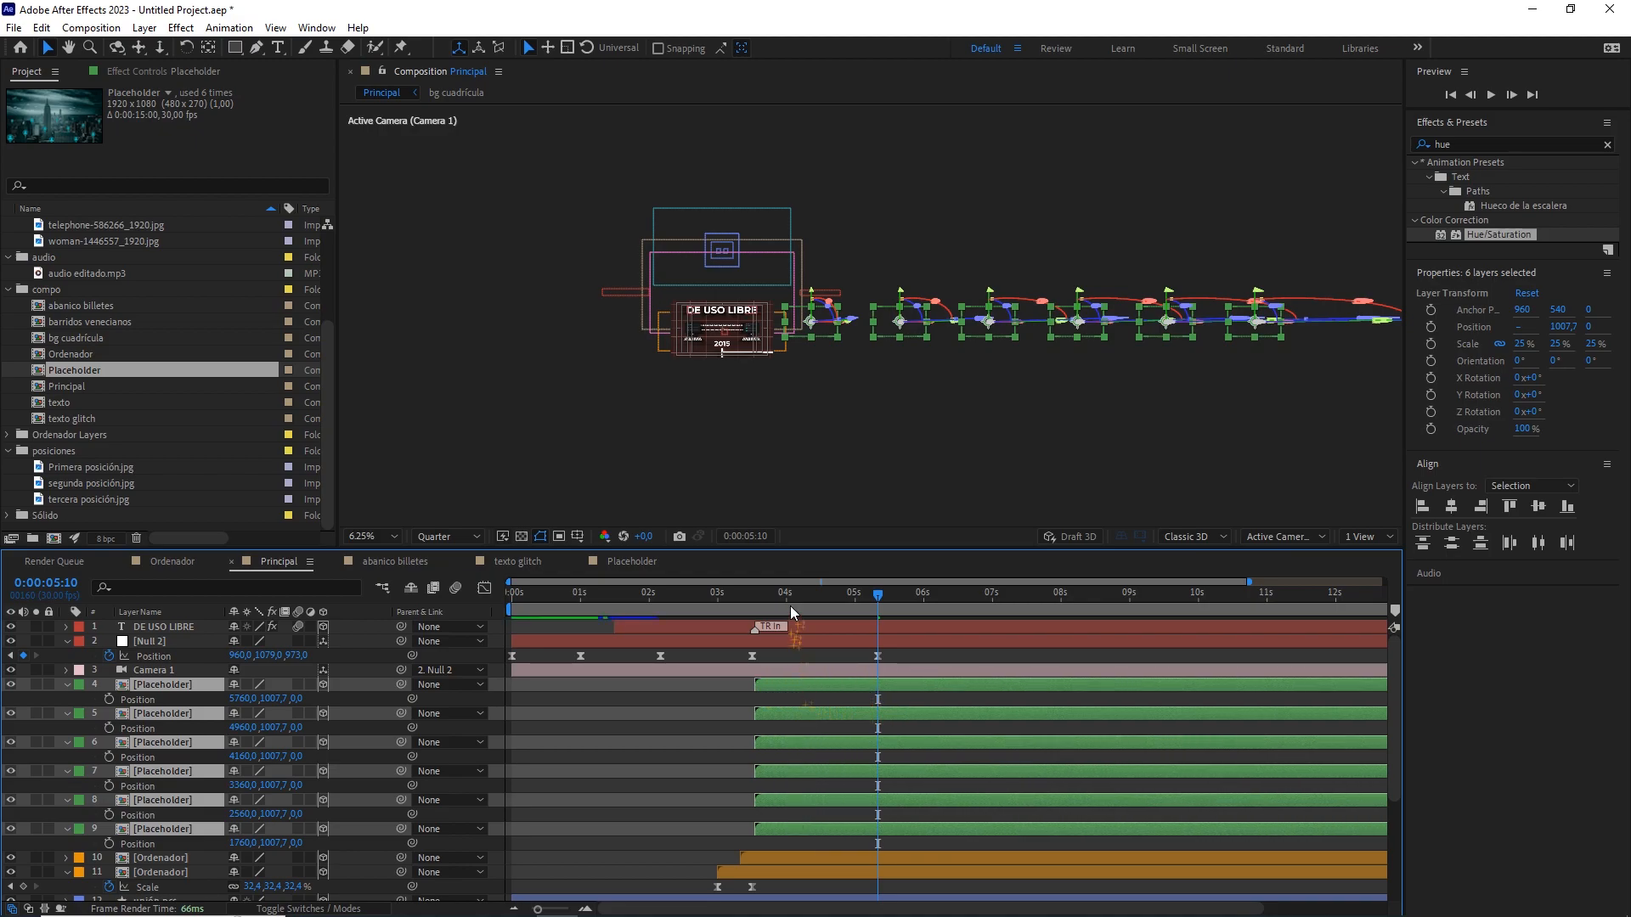
drag(774, 600, 754, 600)
drag(784, 680, 782, 683)
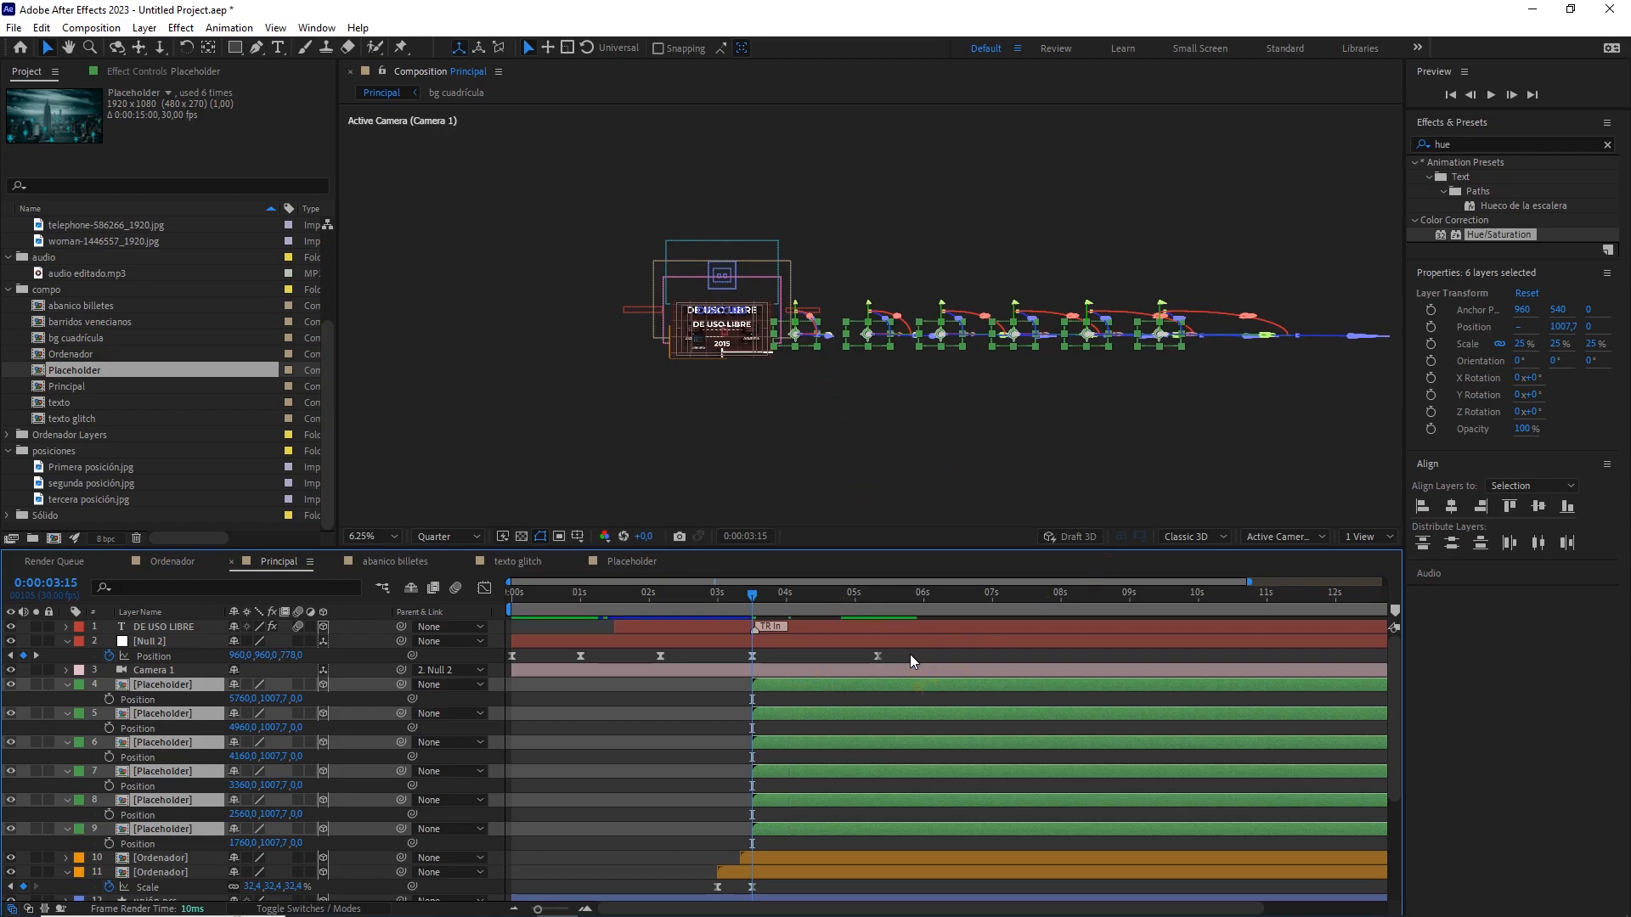
click(69, 685)
Show the rulers and place a vertical guide through the centre of the last Placeholder in the row.
click(1000, 405)
click(1155, 343)
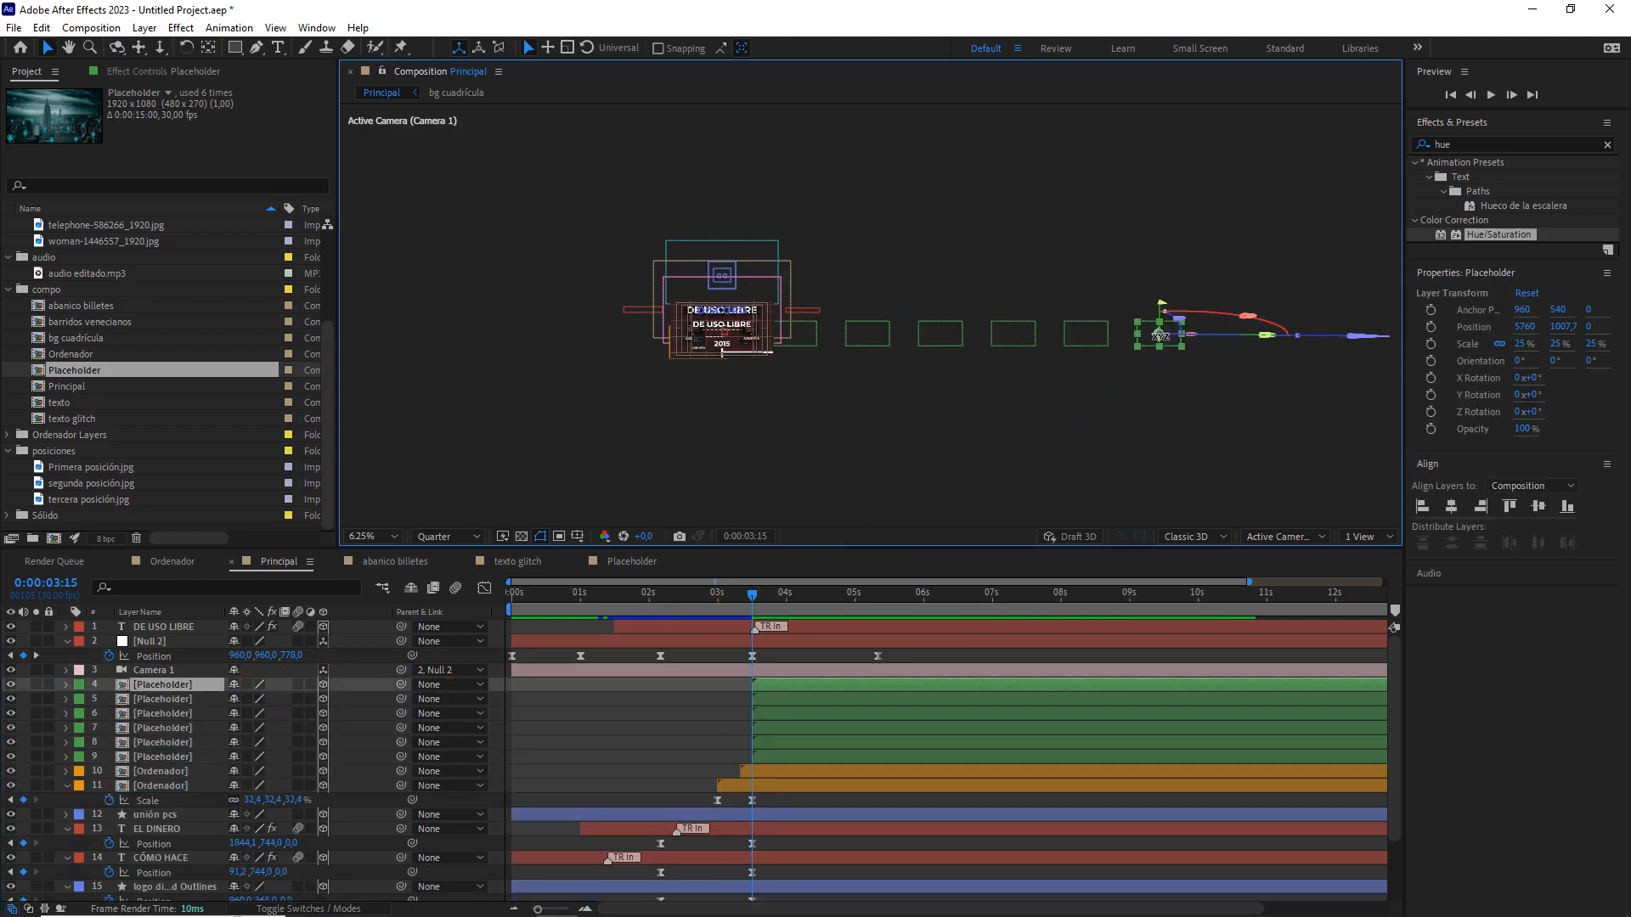
scroll(1152, 387, up, 2)
drag(1176, 400, 817, 325)
scroll(1129, 374, up, 2)
scroll(930, 367, up, 2)
scroll(933, 377, up, 1)
scroll(1053, 379, up, 1)
click(578, 536)
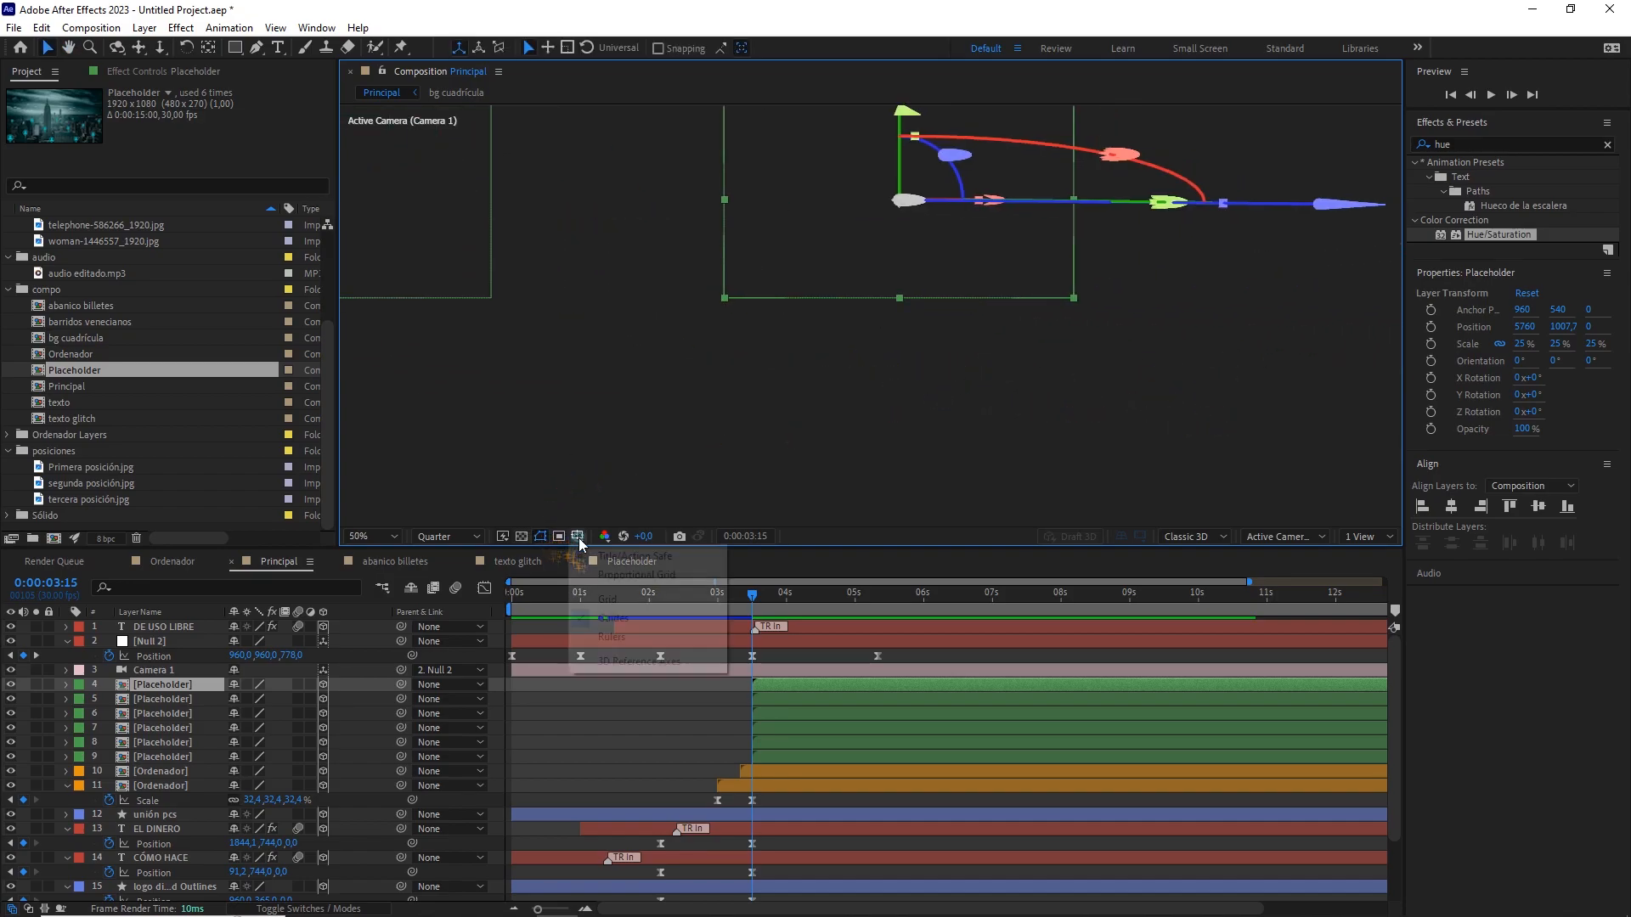
click(614, 637)
drag(349, 371, 906, 311)
Add a second vertical guide through the centre of the white vertical bar under the 2015 text.
scroll(911, 314, down, 2)
drag(818, 353, 1246, 367)
drag(671, 325, 1287, 343)
drag(781, 339, 957, 345)
scroll(879, 316, up, 2)
drag(795, 233, 840, 305)
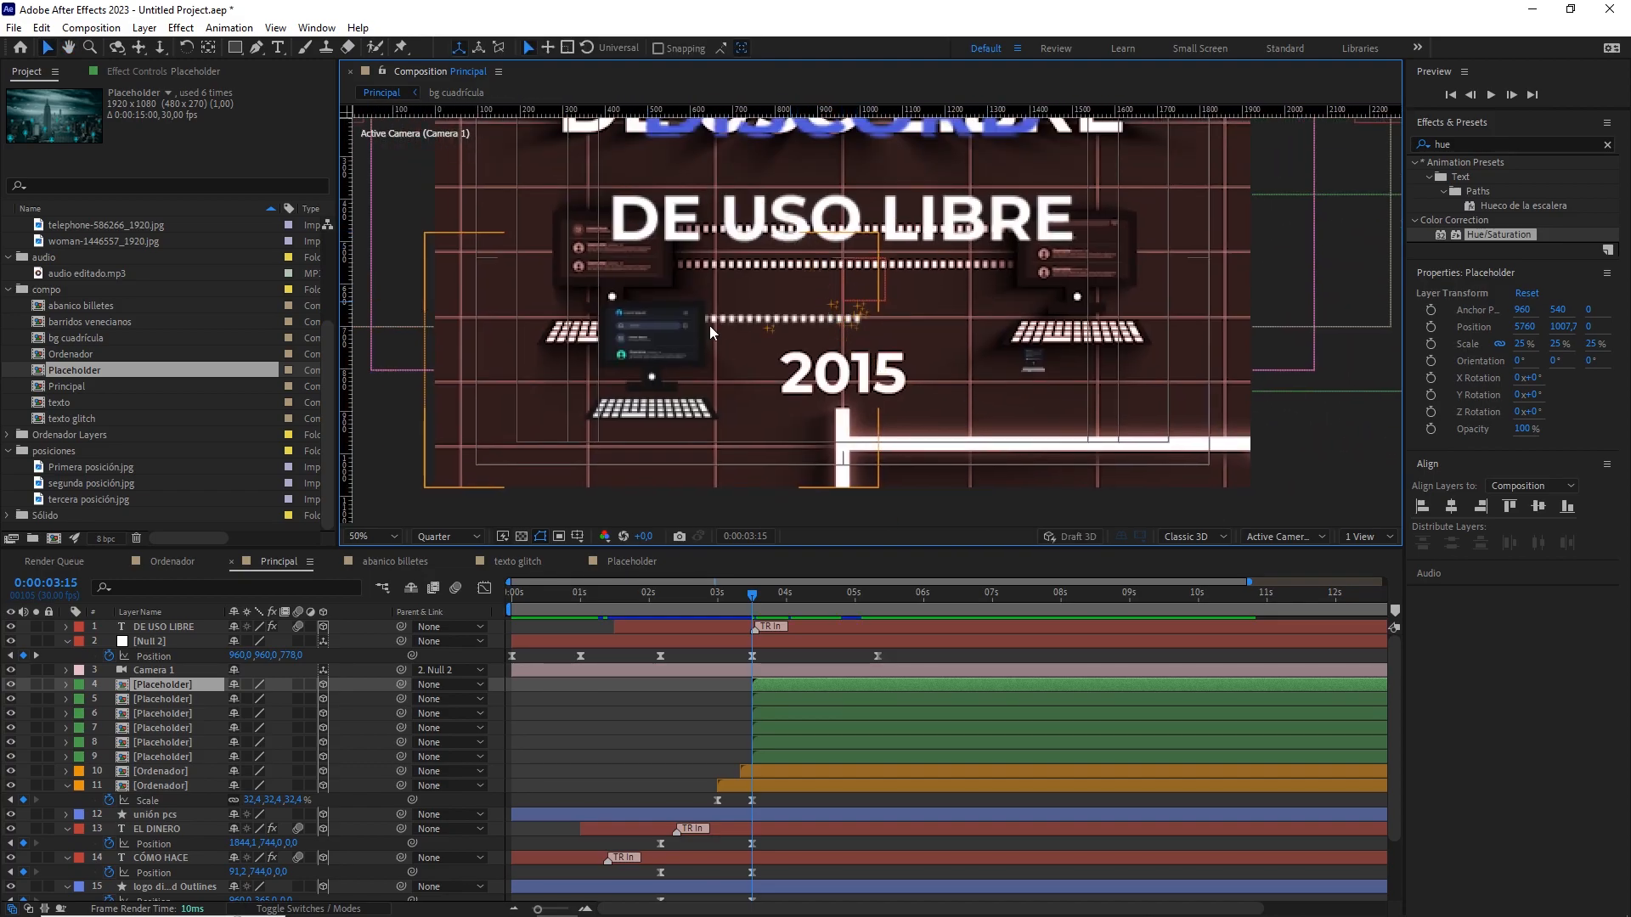
drag(347, 424, 842, 265)
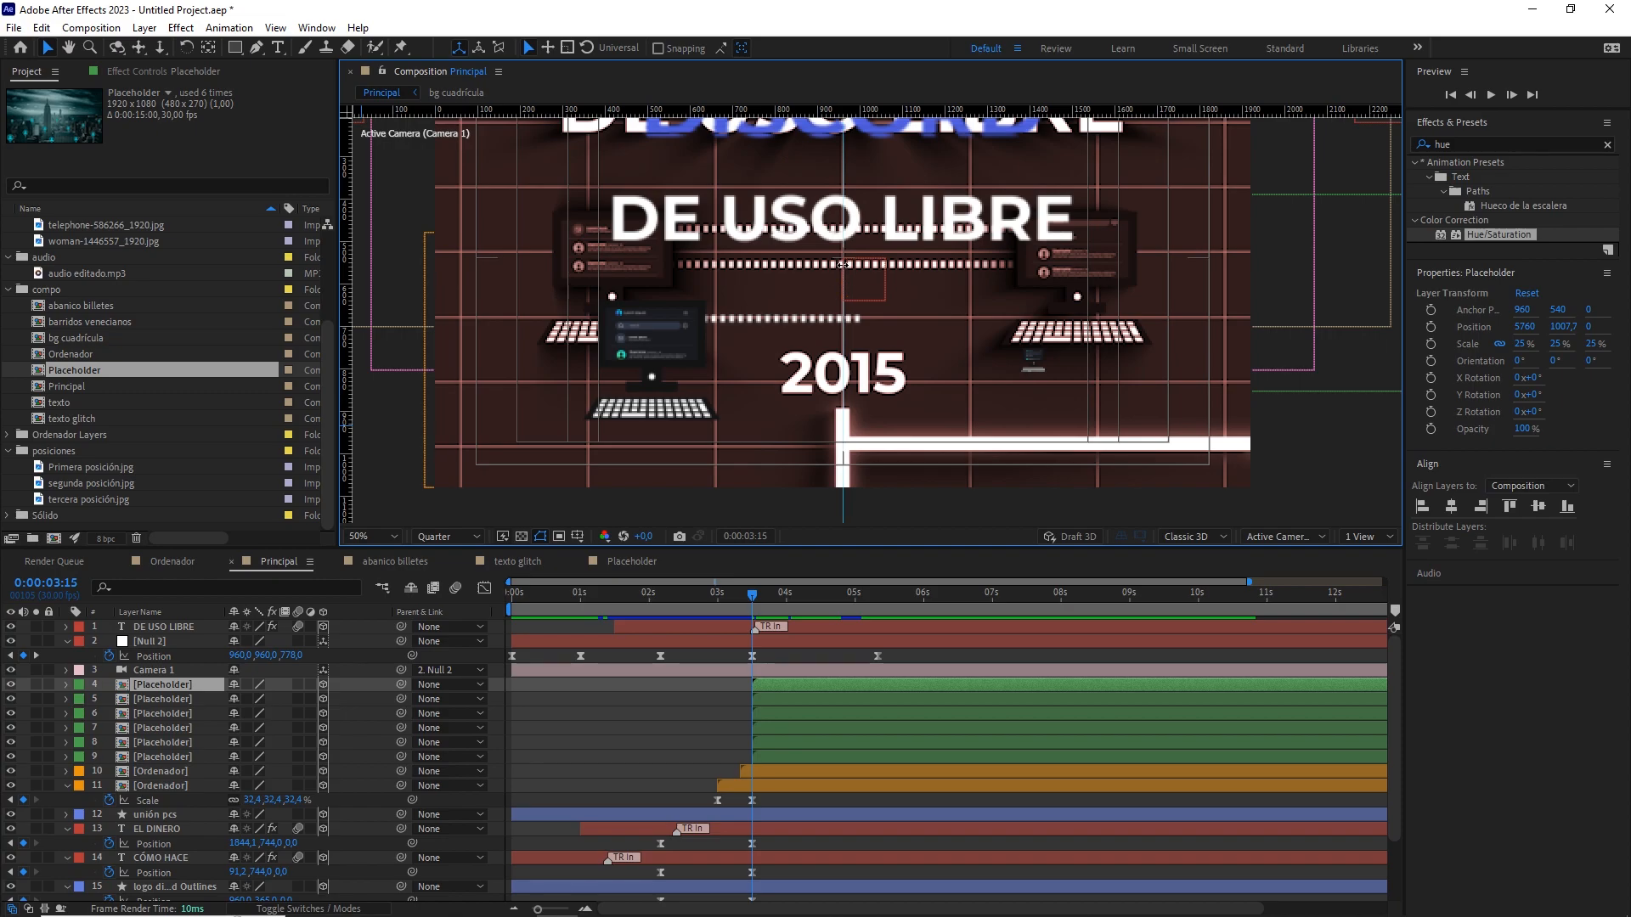
Deselect all layers and start a Pen tool path on the first guide, just below the 2015 frame.
scroll(842, 264, down, 3)
scroll(1105, 394, down, 1)
drag(1105, 394, 824, 385)
click(445, 471)
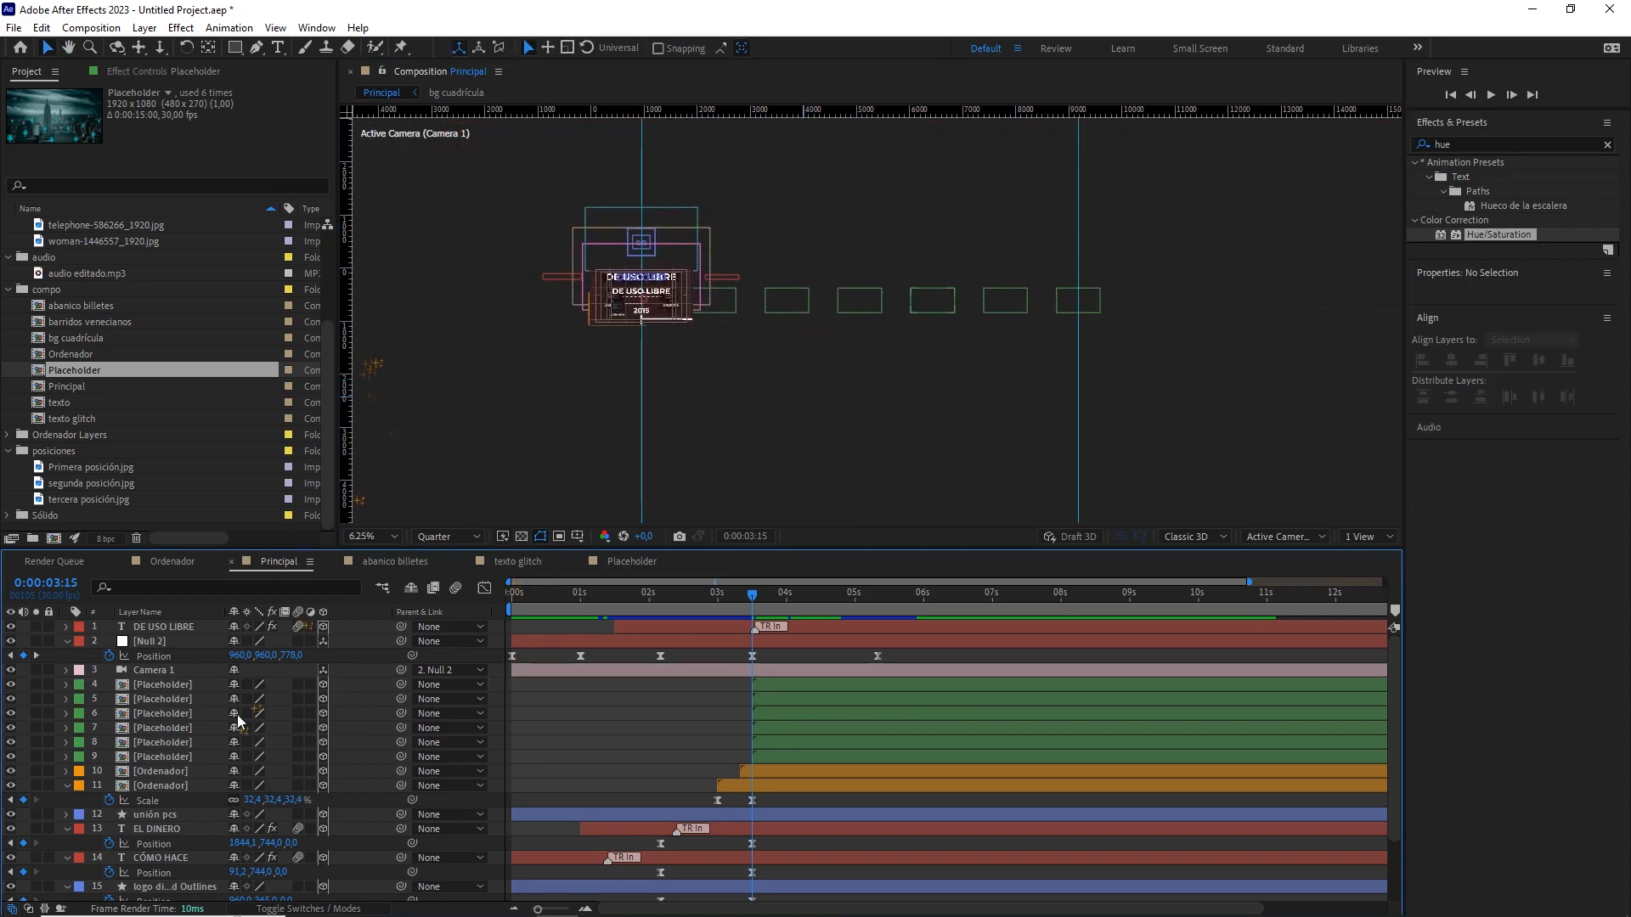
click(256, 47)
scroll(704, 336, up, 1)
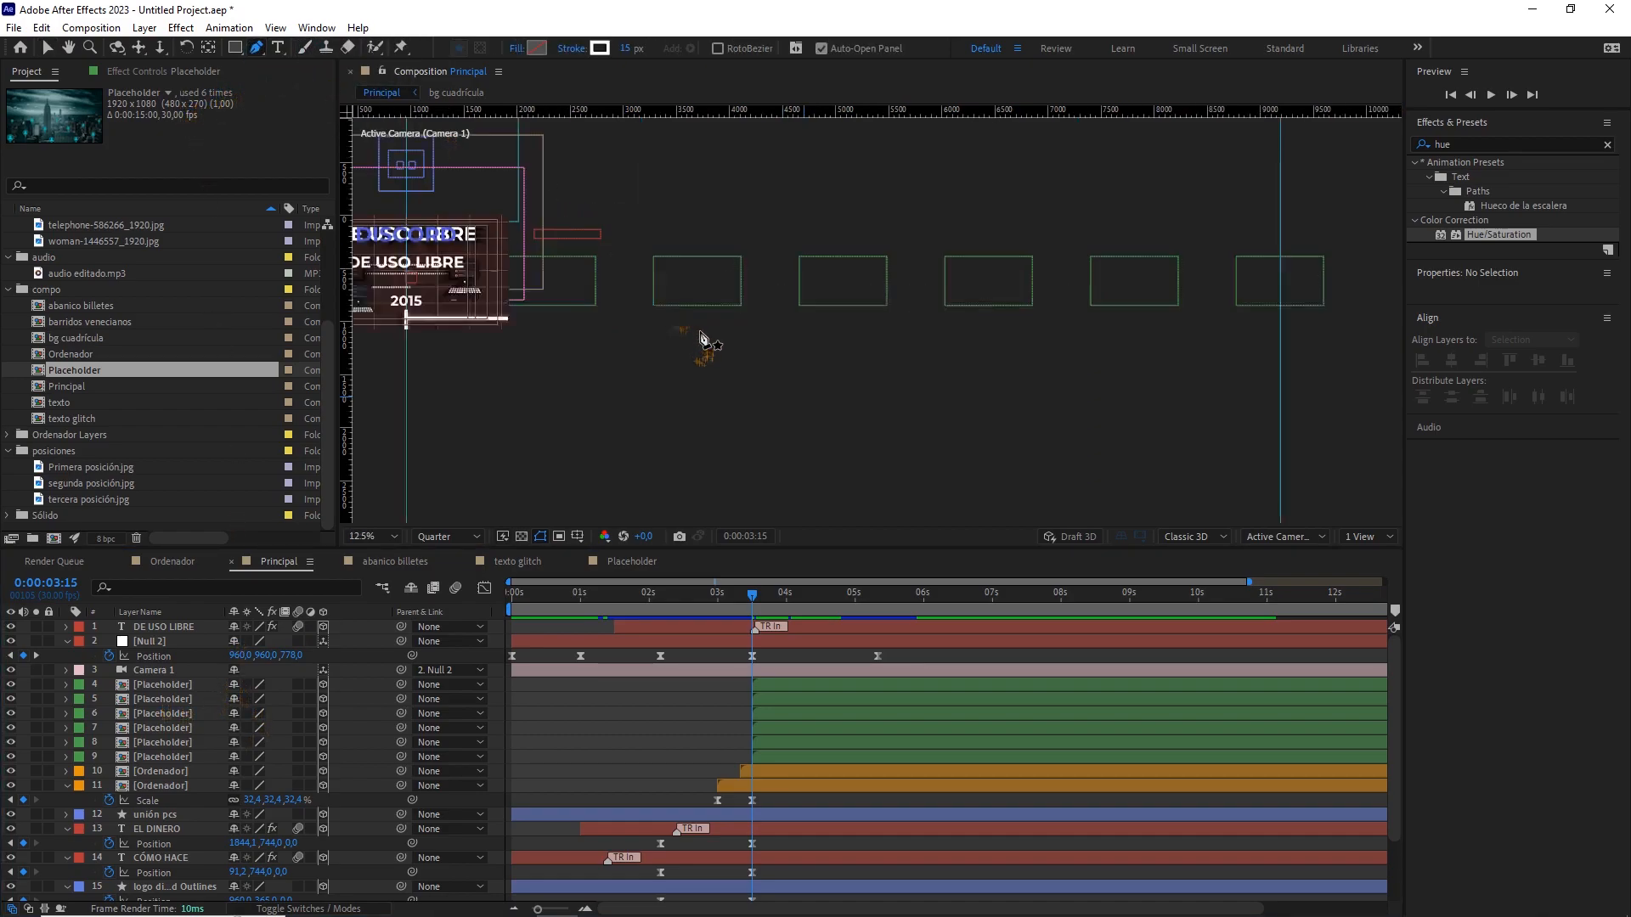
drag(626, 347, 753, 349)
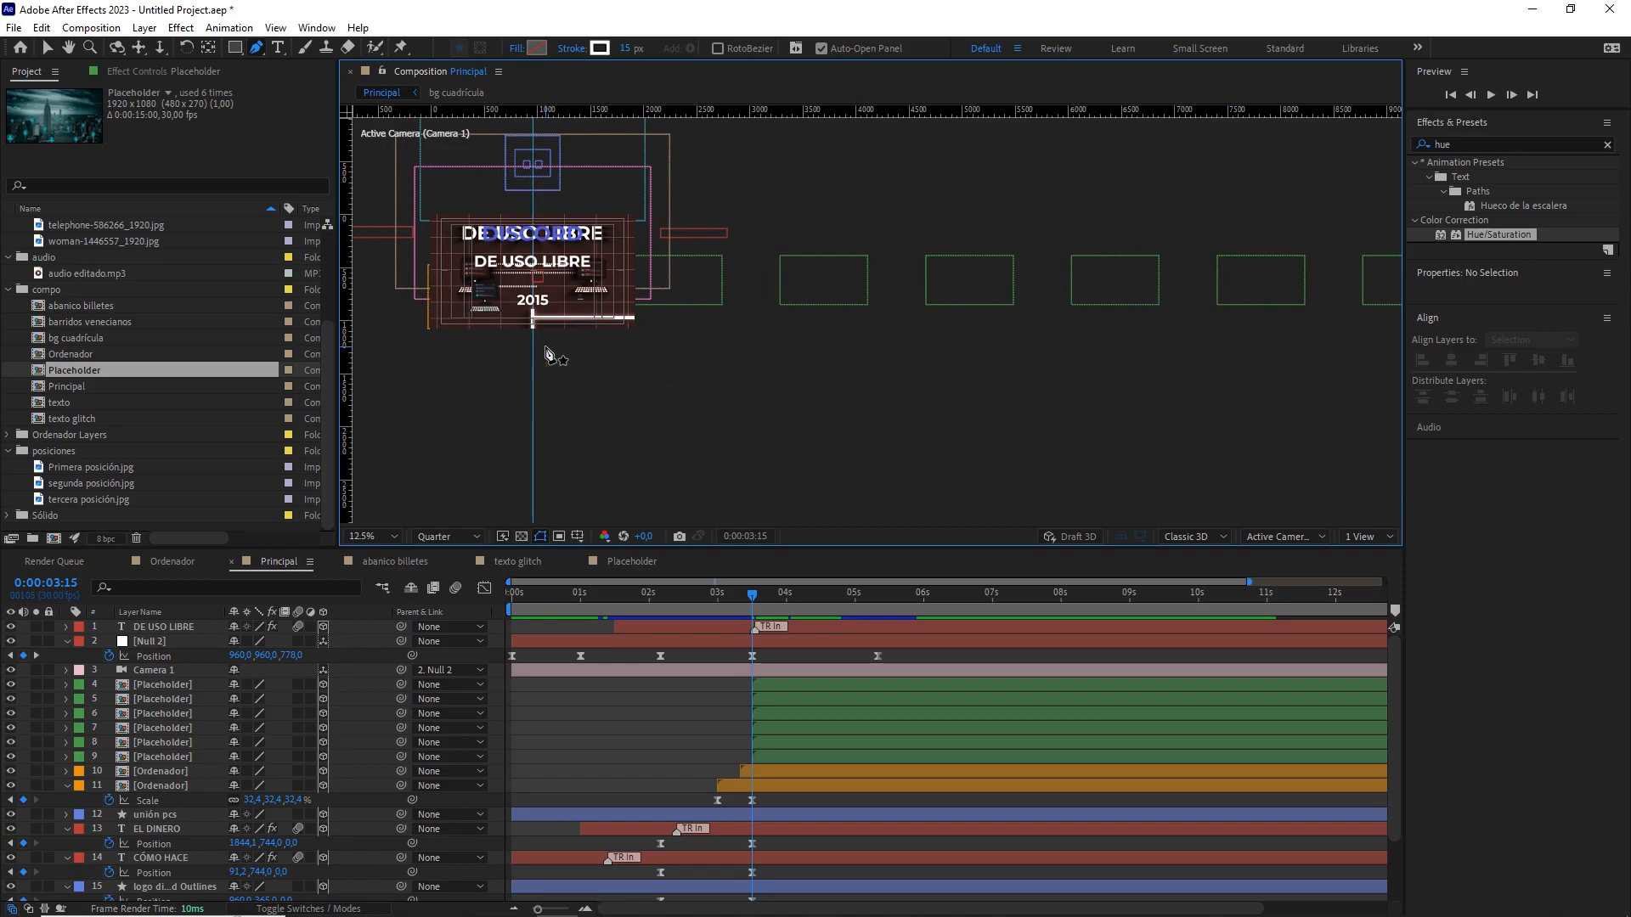
click(532, 346)
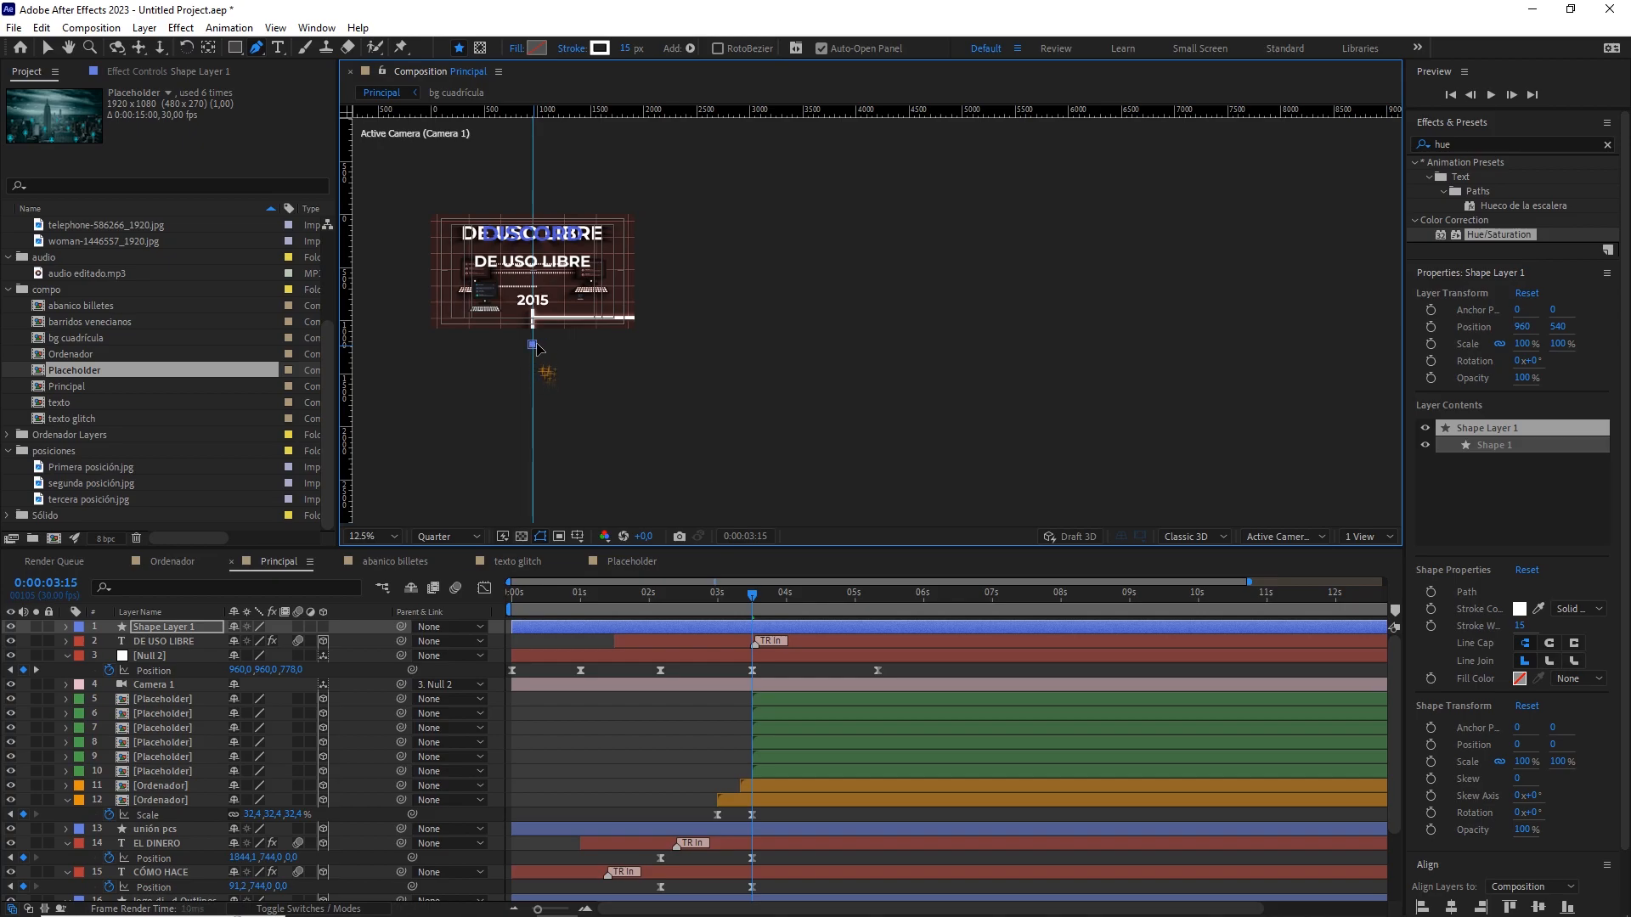
Check that Snap to Guides is on and extend the path as a straight horizontal line to the guide at the last Placeholder.
click(275, 27)
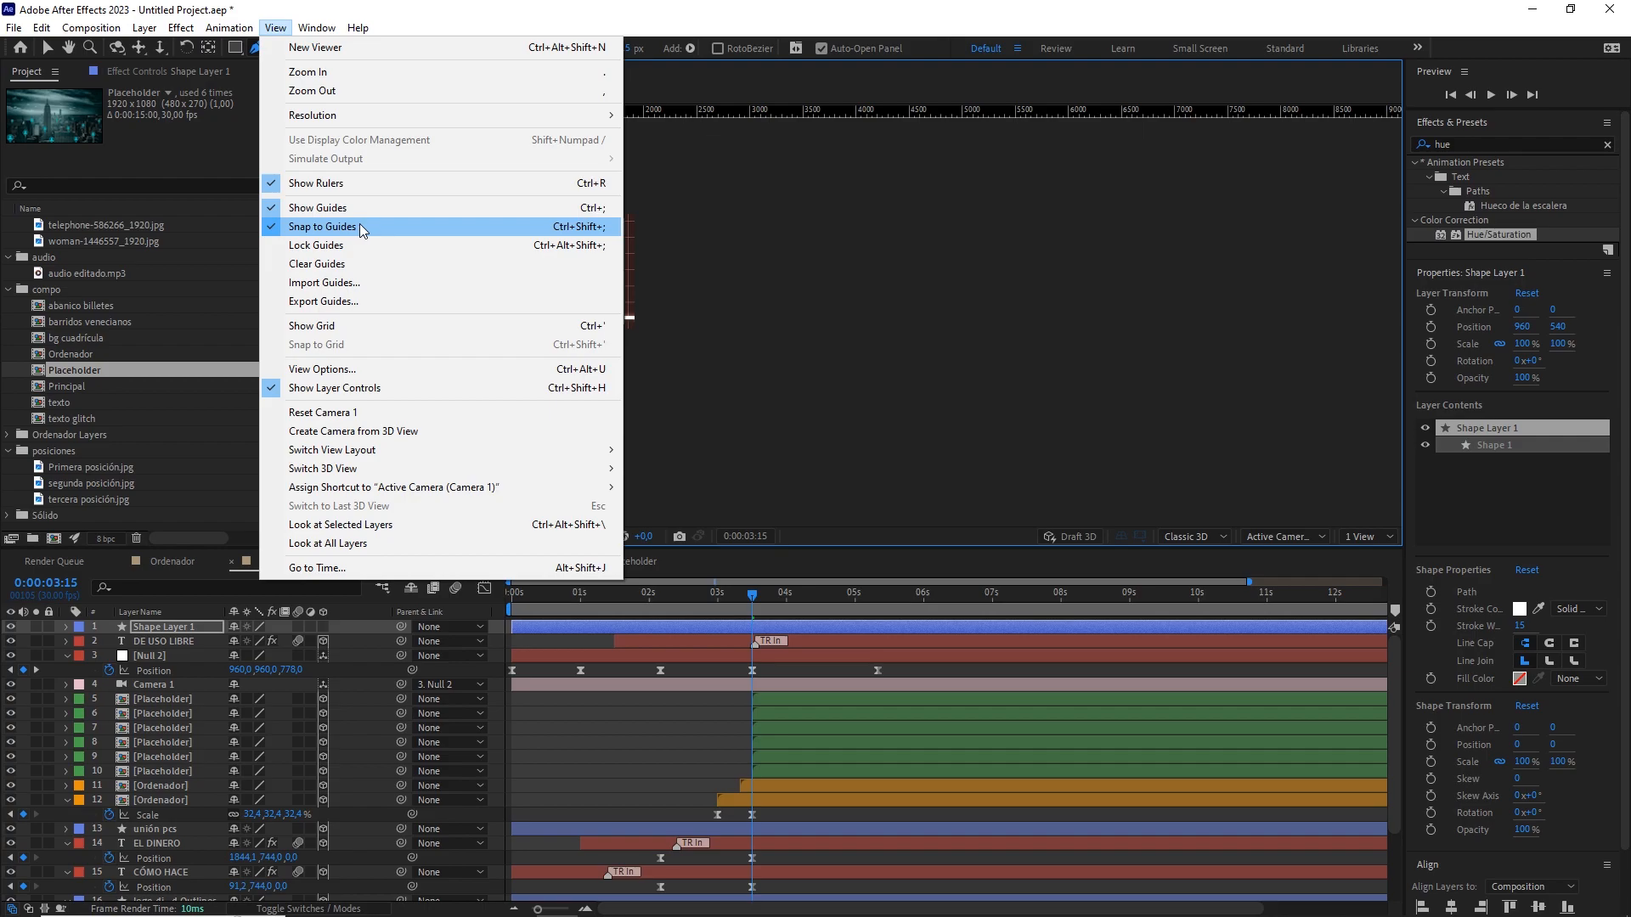
click(277, 29)
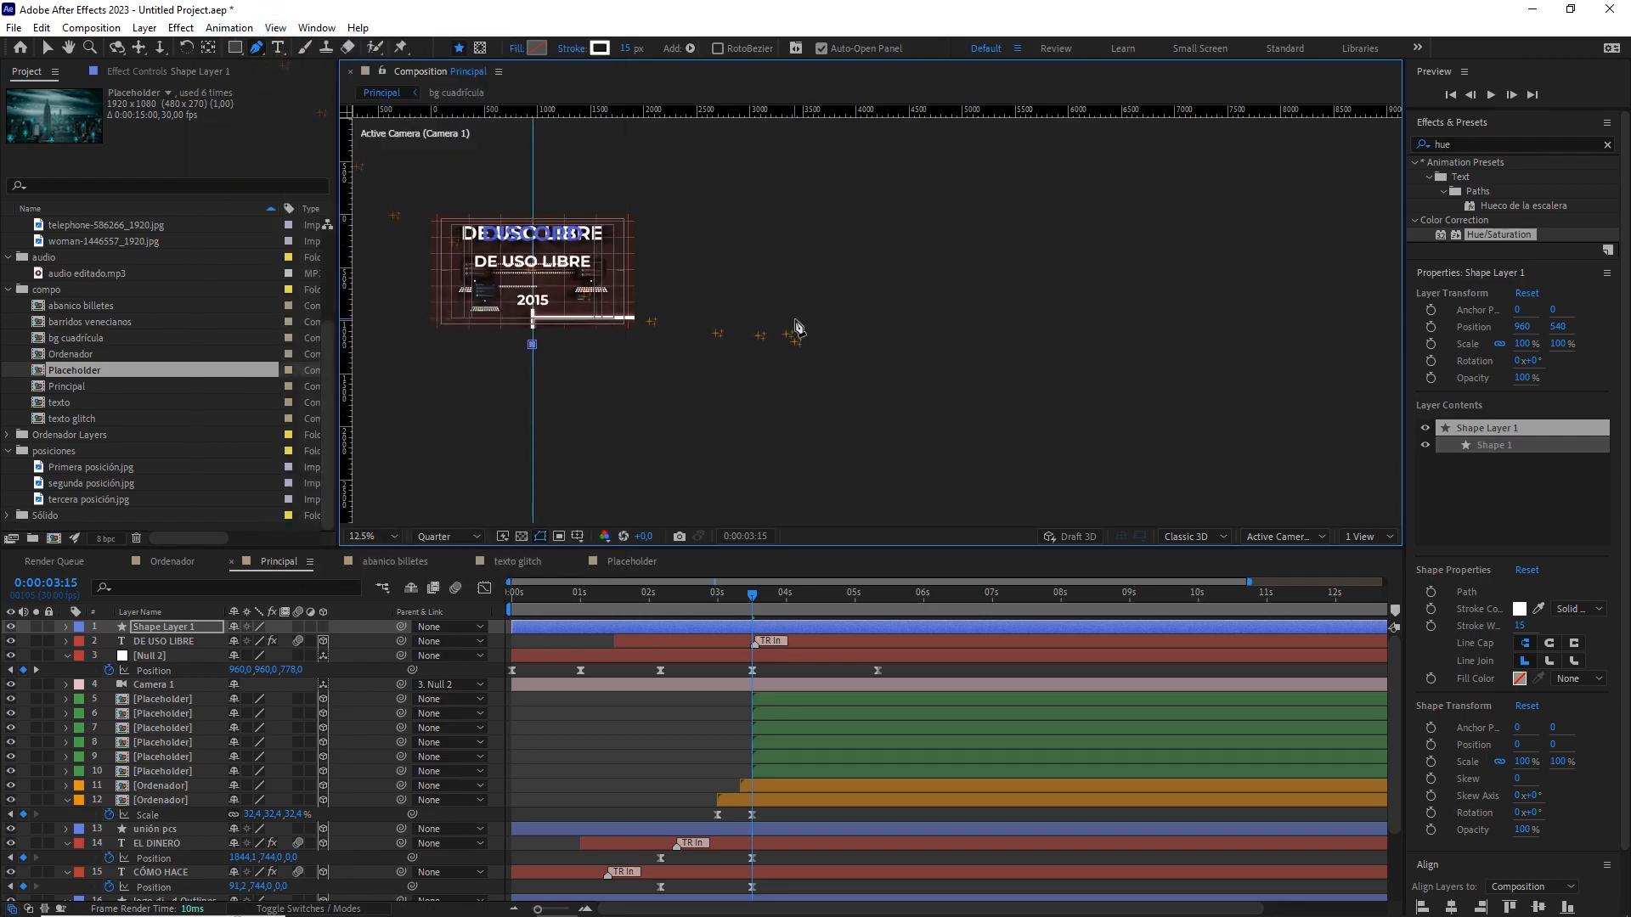
scroll(935, 335, down, 1)
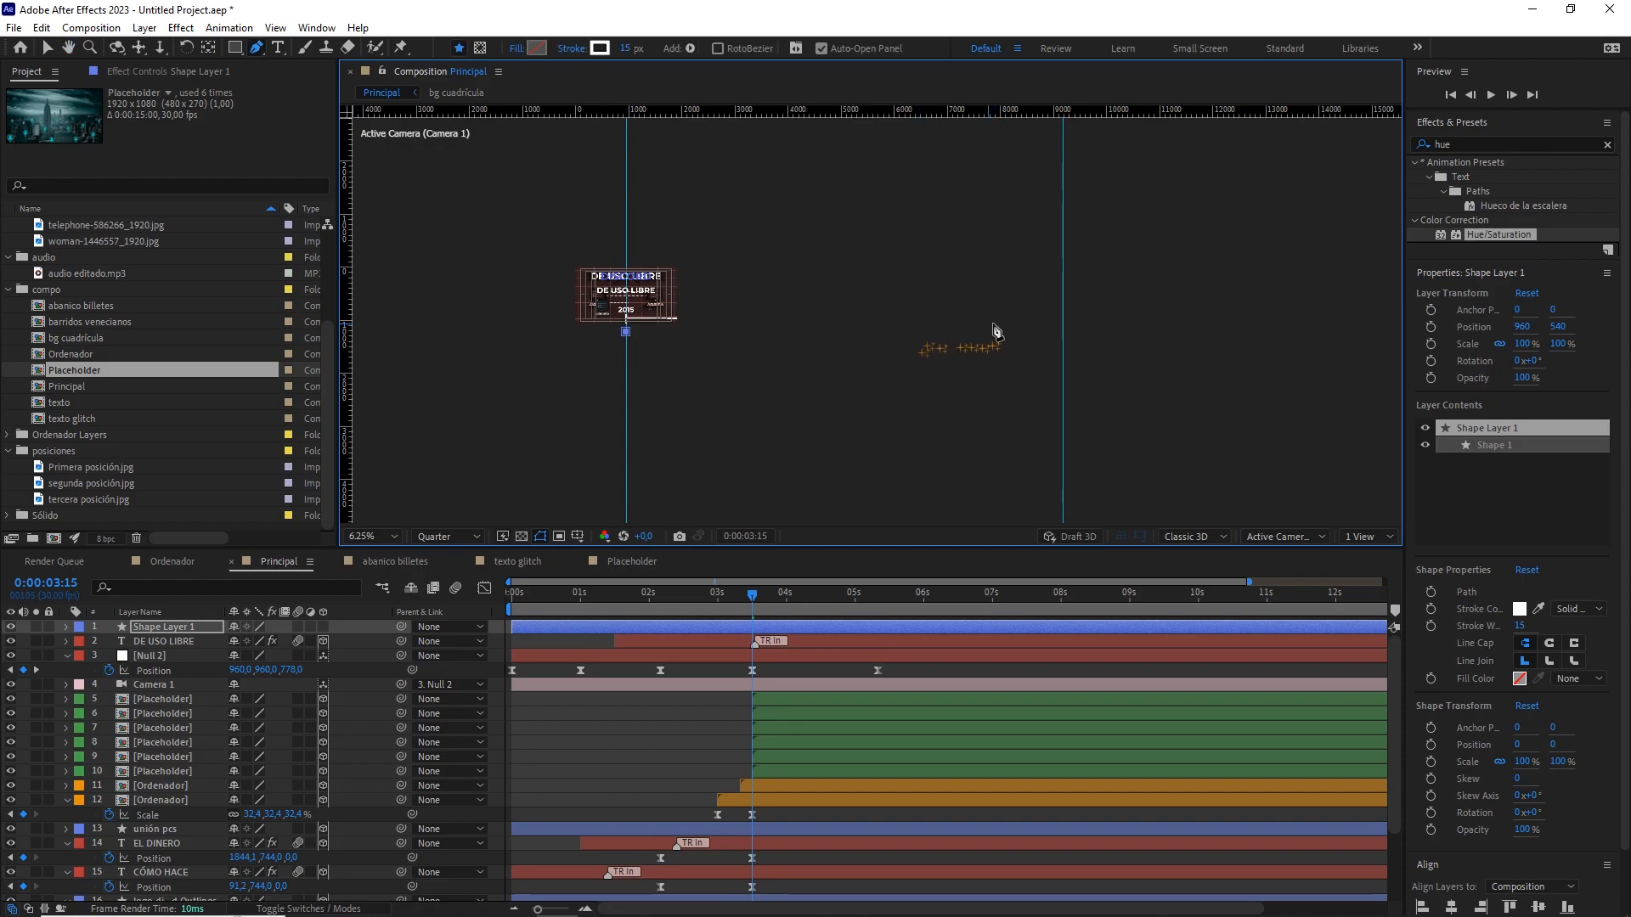
key(shift)
click(1023, 331)
scroll(1041, 344, up, 1)
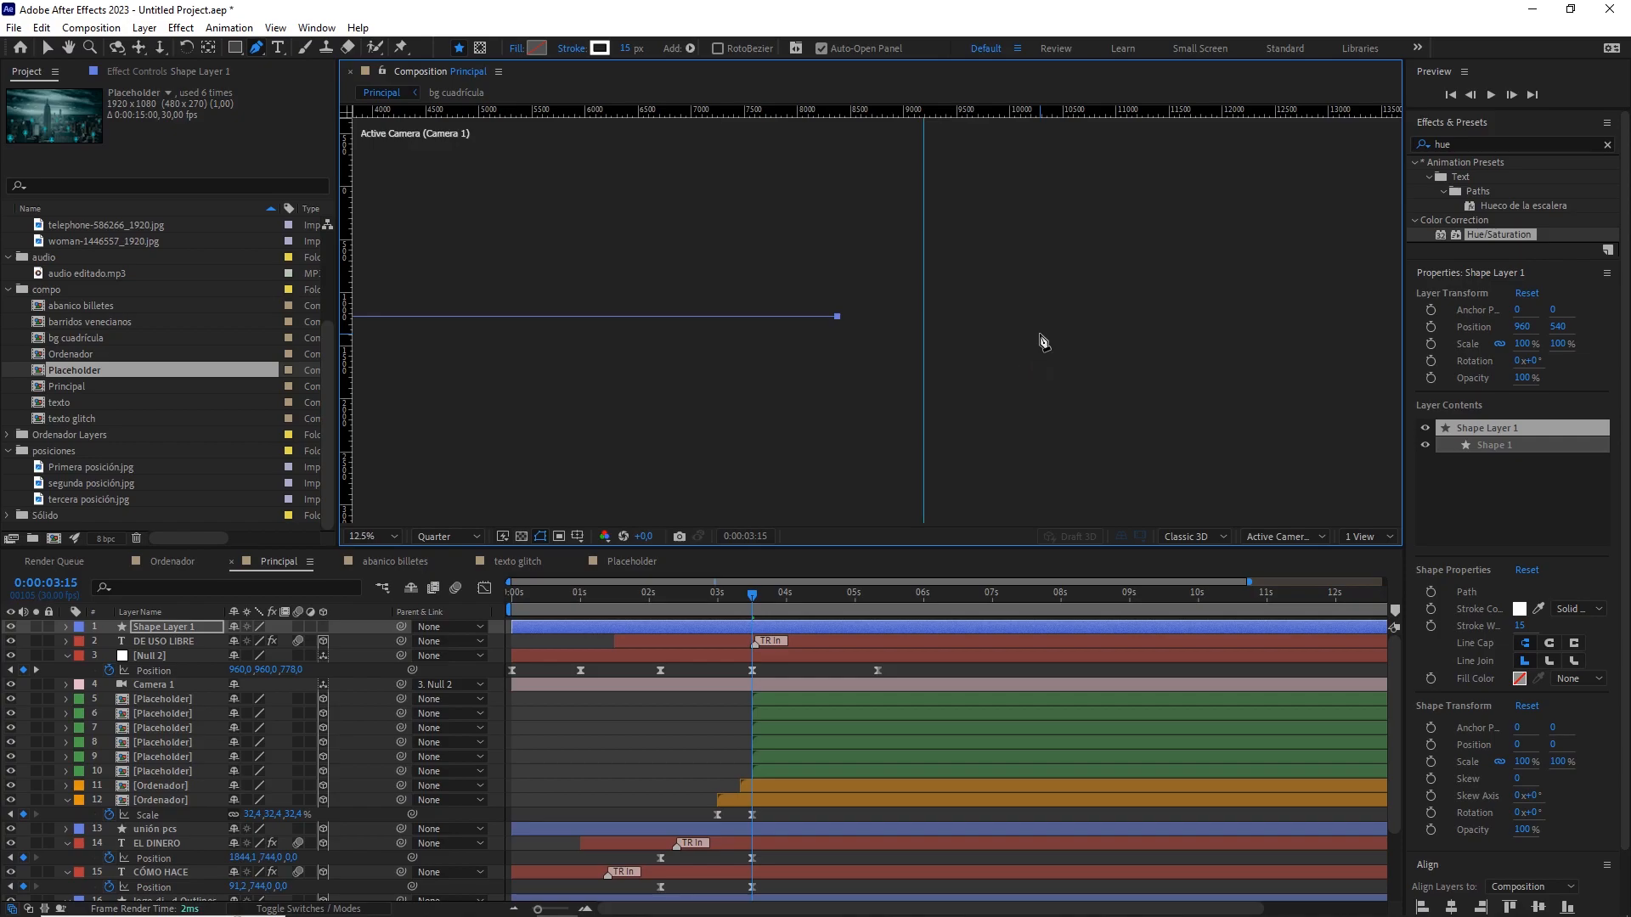
drag(839, 317, 930, 323)
scroll(931, 327, down, 1)
drag(769, 323, 940, 324)
Rename the new shape layer as "linea de tiempo" and make it a 3D layer.
click(200, 628)
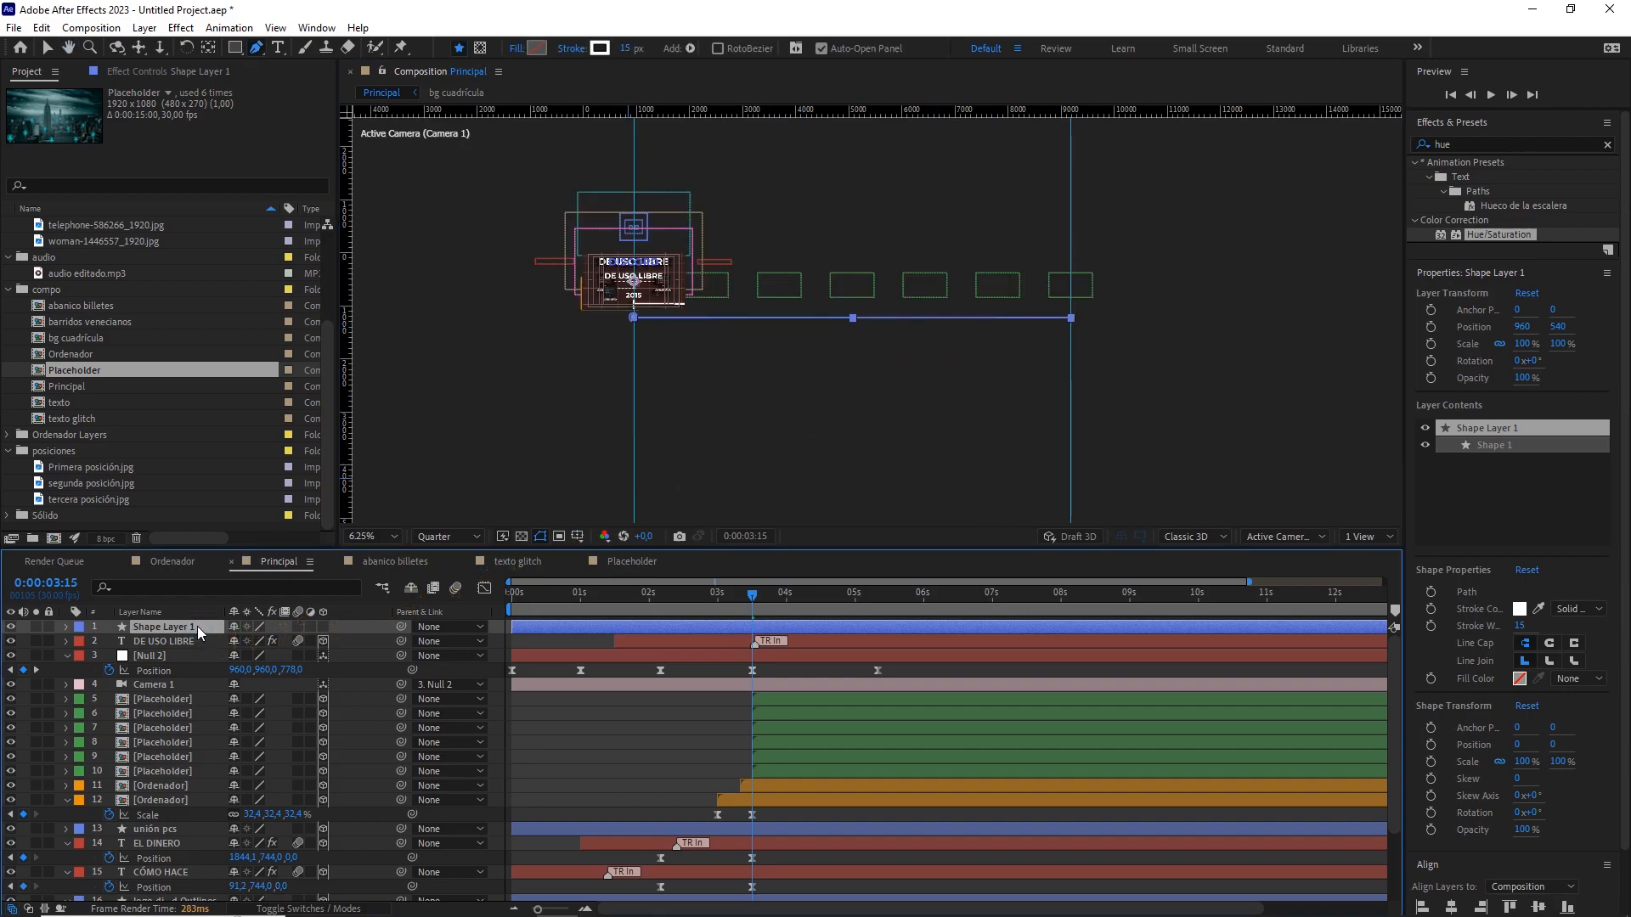
key(Return)
key(BackSpace)
text(linea de tiempo)
click(323, 627)
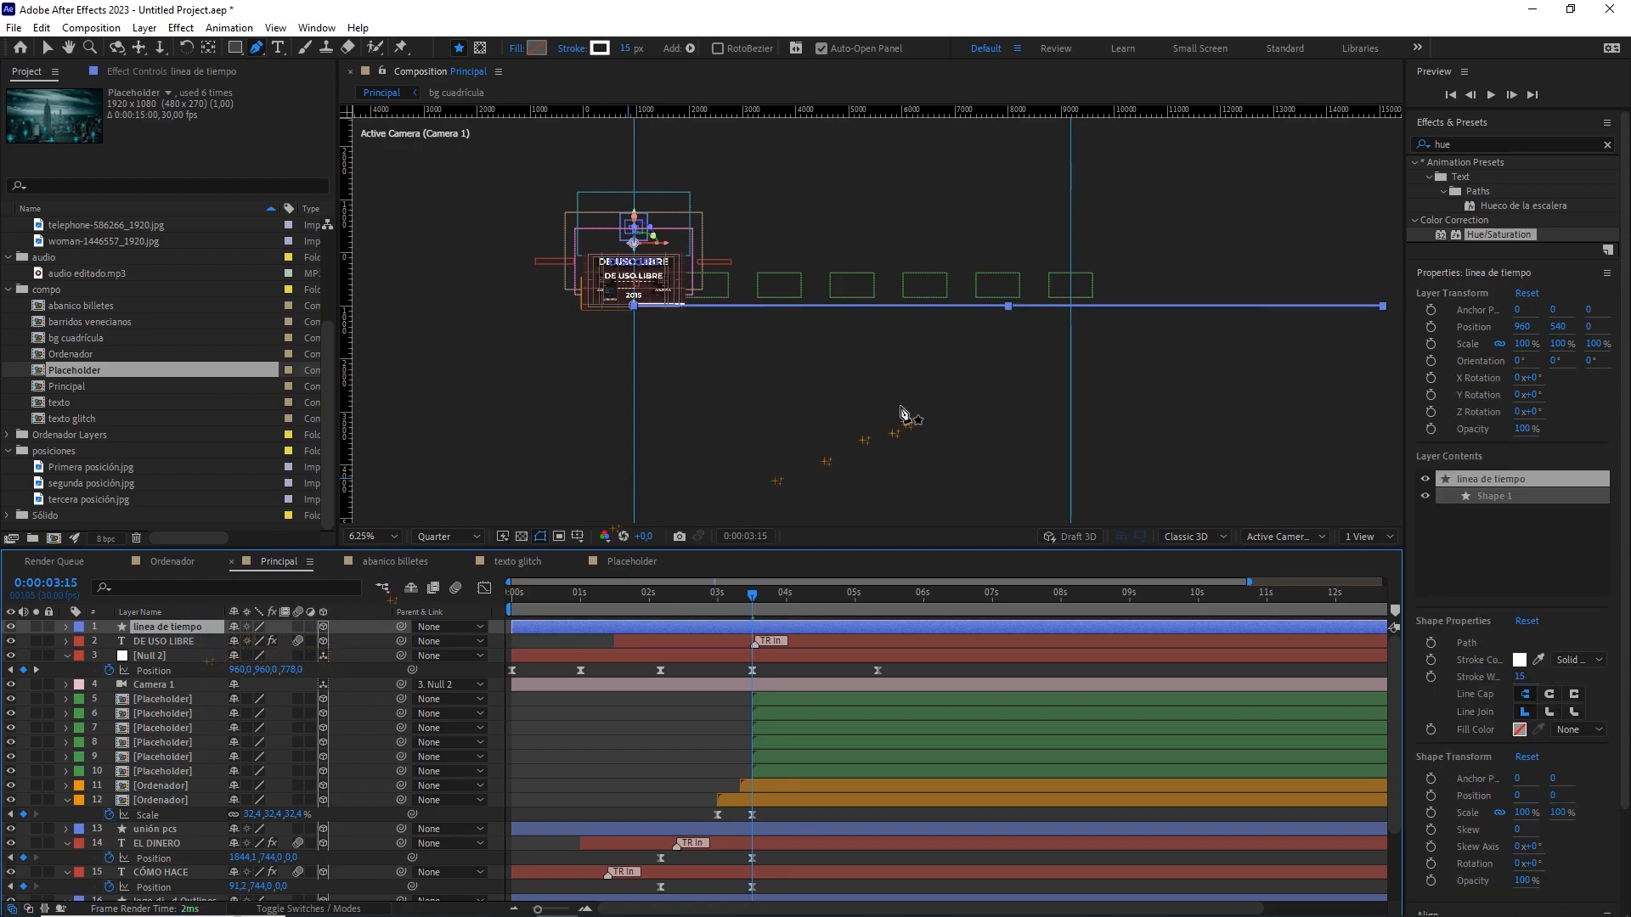
Move the end point of the timeline path back onto the guide at the last Placeholder, undoing any stray shift.
click(1381, 308)
drag(1381, 308, 1075, 319)
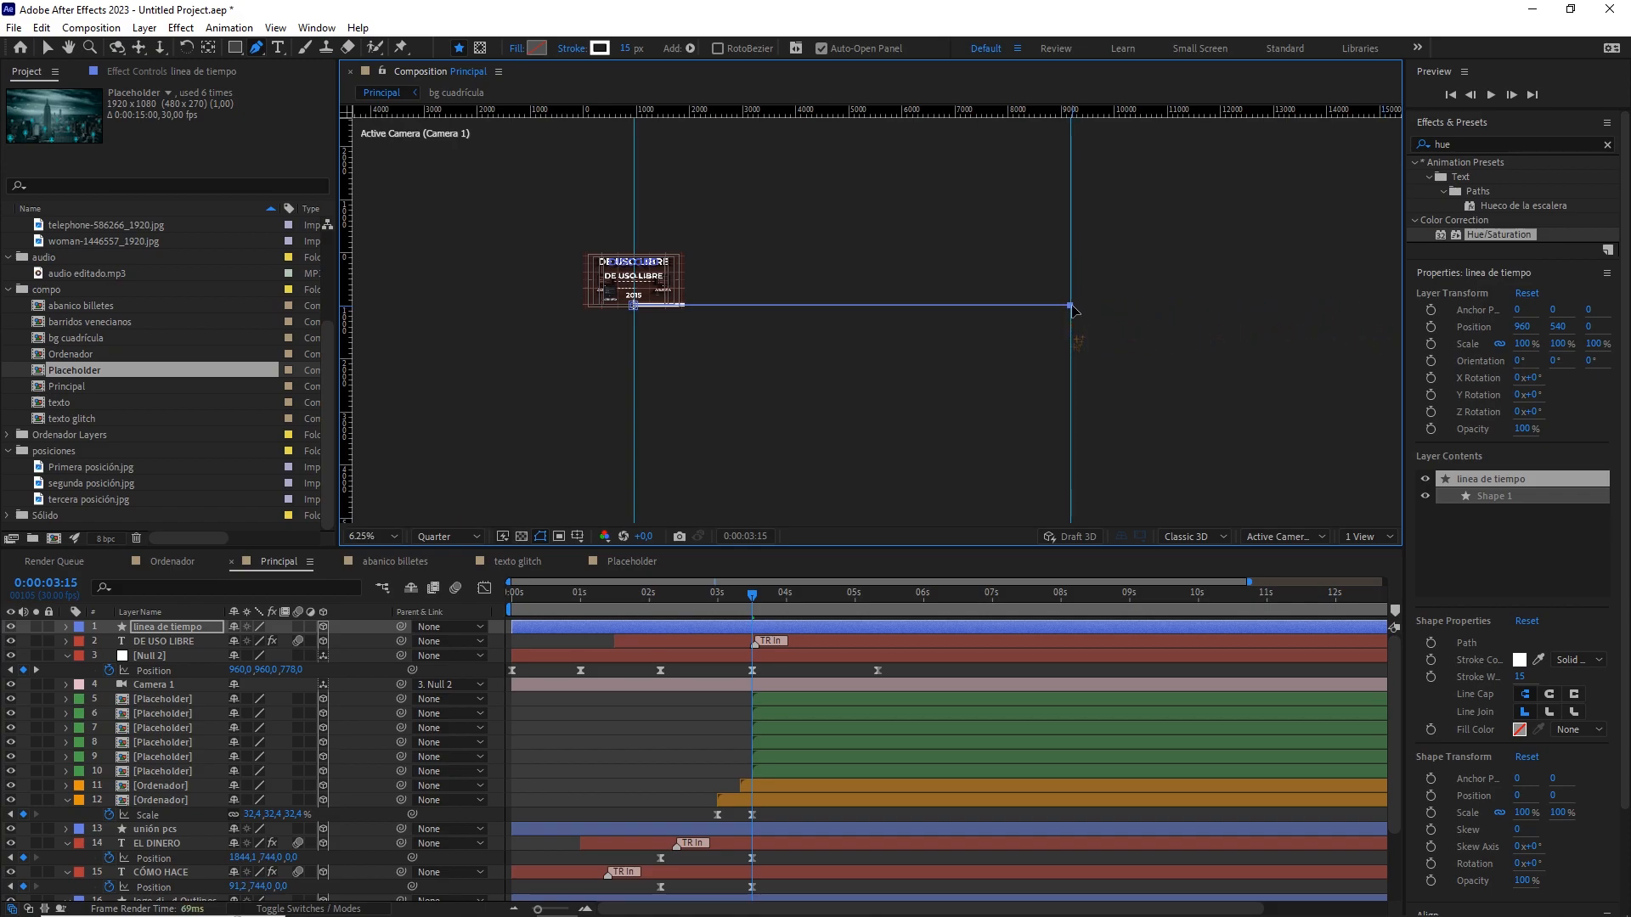
scroll(885, 321, up, 1)
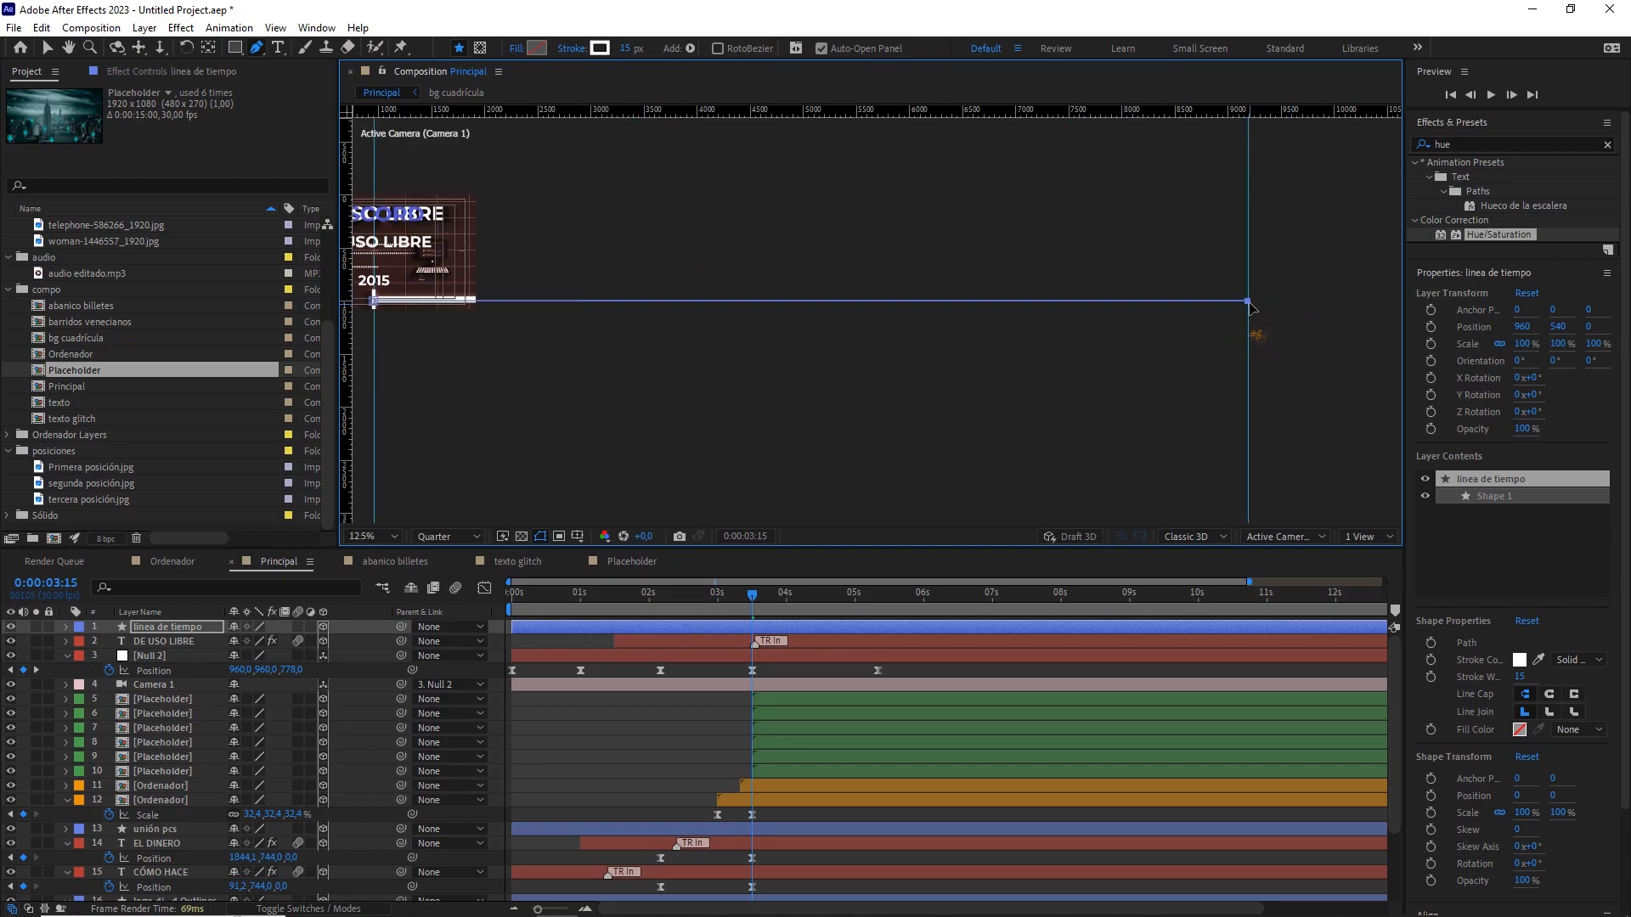
drag(1247, 301, 1236, 320)
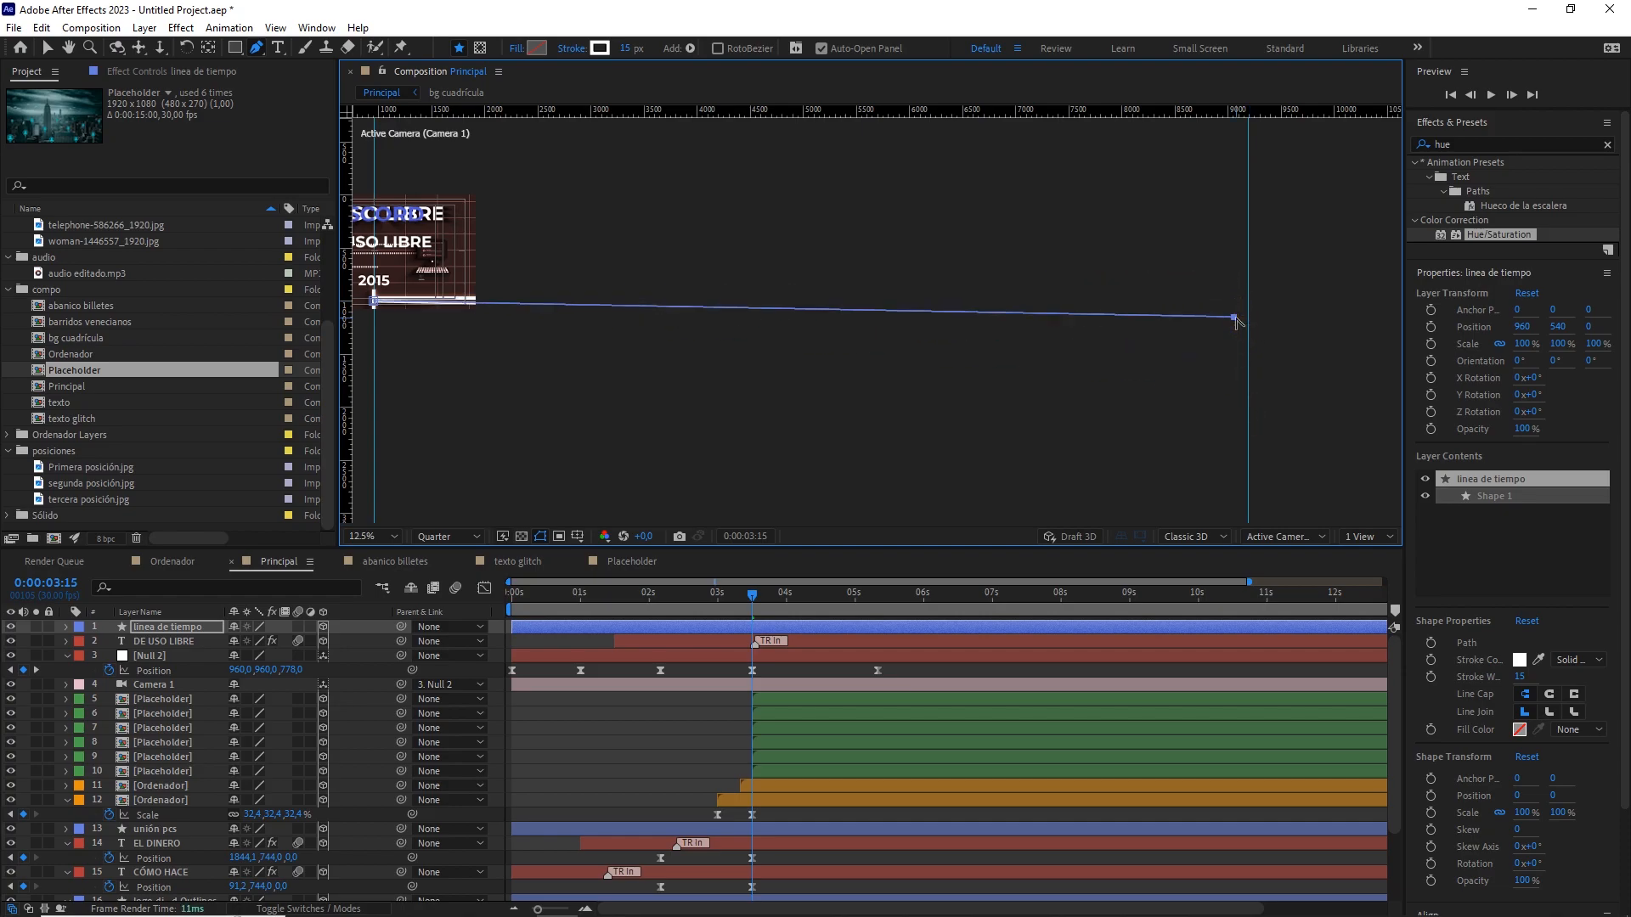
key(ctrl+z)
Select the linea de tiempo layer and centre its anchor point in the layer content.
scroll(1226, 304, down, 1)
drag(952, 286, 1094, 291)
scroll(1094, 293, up, 2)
scroll(907, 352, down, 2)
drag(763, 345, 901, 316)
scroll(900, 367, up, 1)
scroll(899, 364, up, 1)
key(g)
click(180, 629)
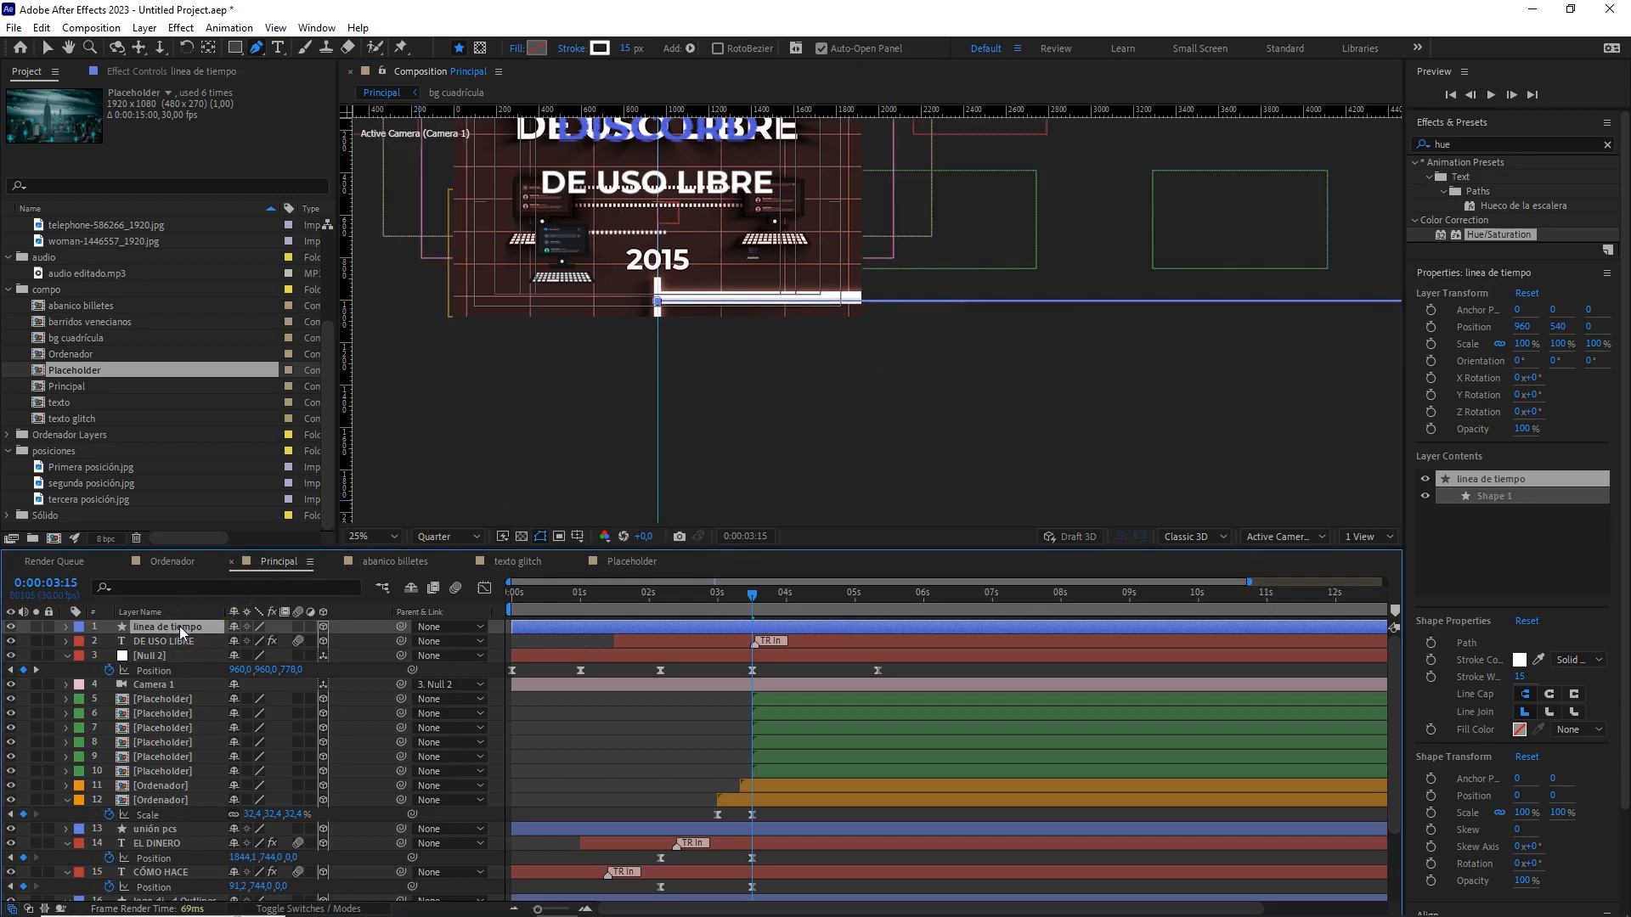
scroll(595, 407, up, 2)
drag(598, 346, 681, 398)
click(599, 639)
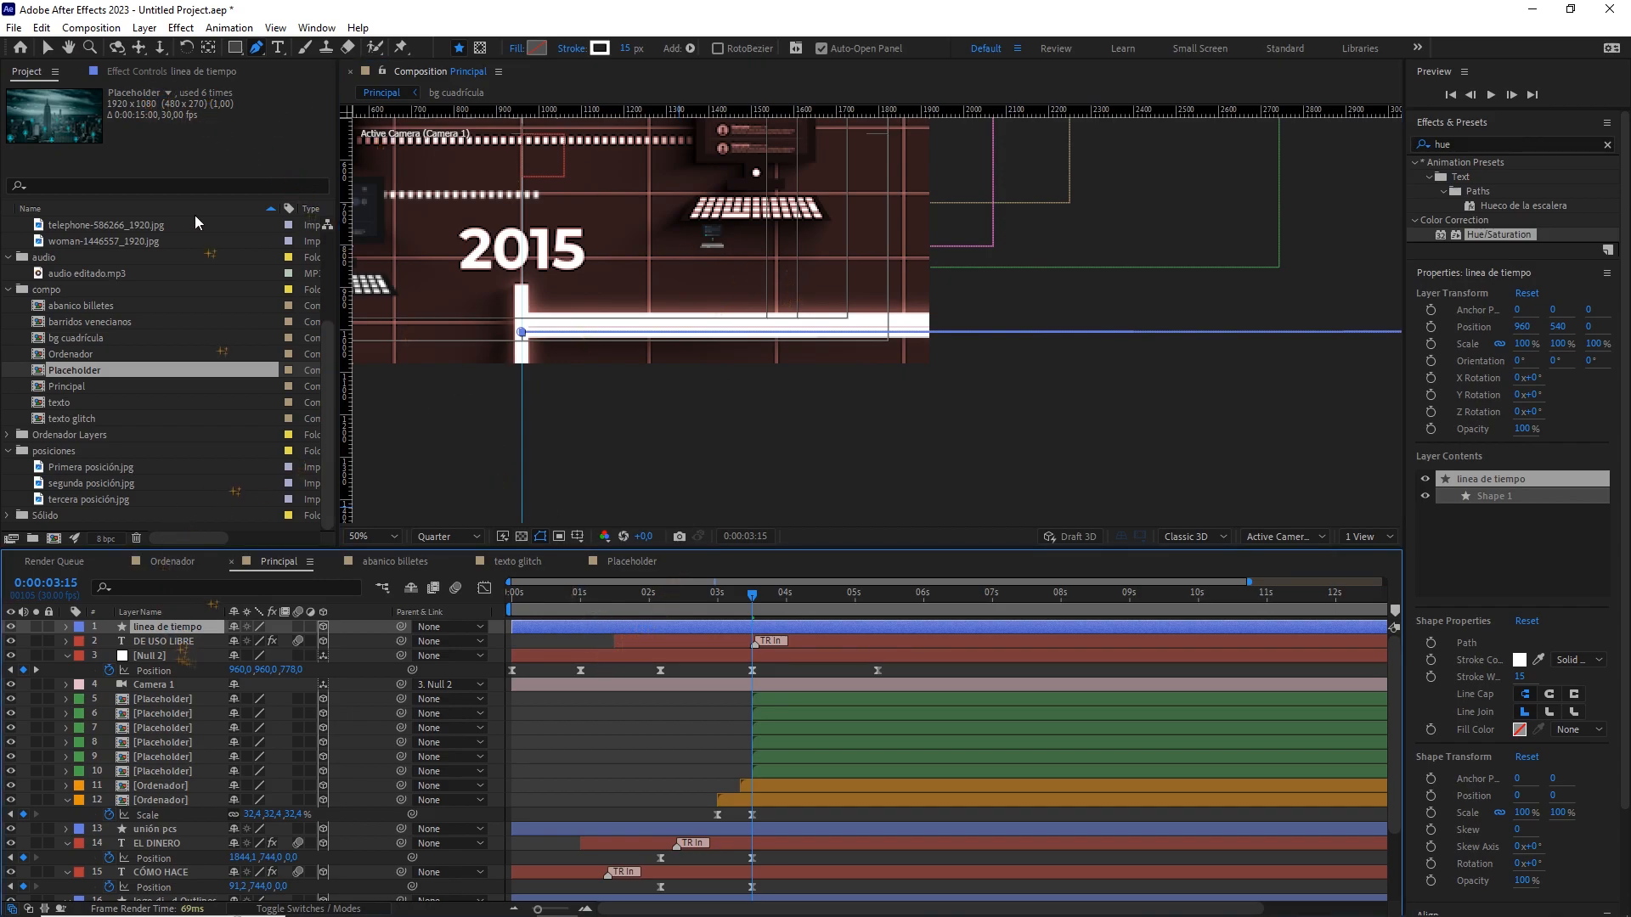
ctrl+double_click(210, 49)
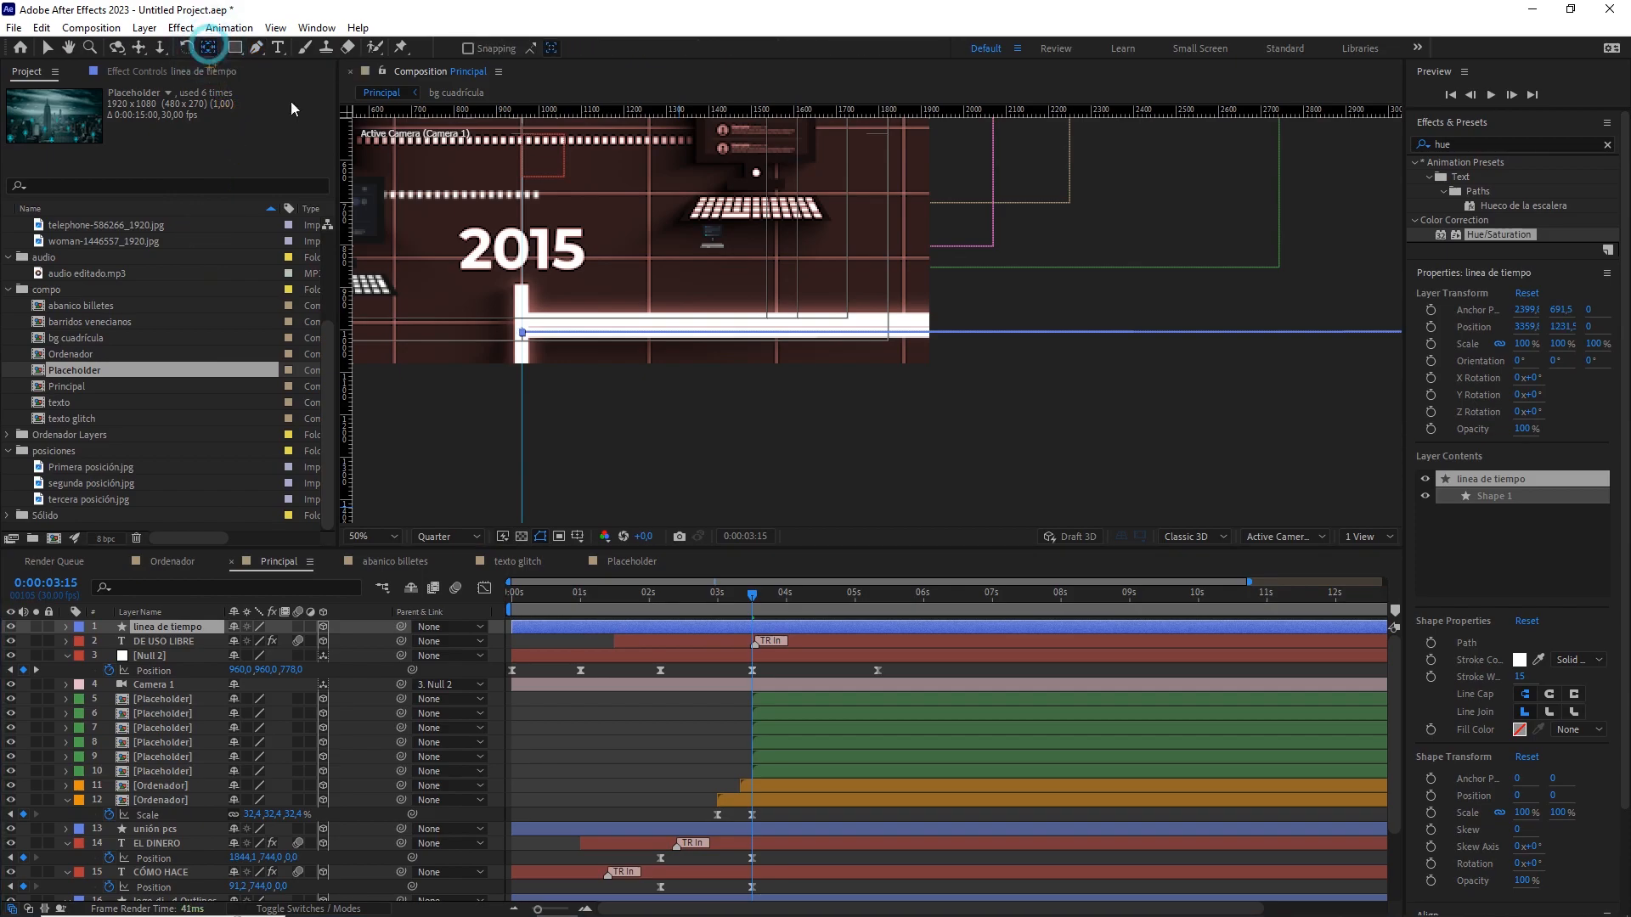
Nudge the linea de tiempo layer vertically to Y position 1215.5, aligning it with the white horizontal line of the reference image.
scroll(977, 392, down, 2)
drag(1036, 341, 960, 341)
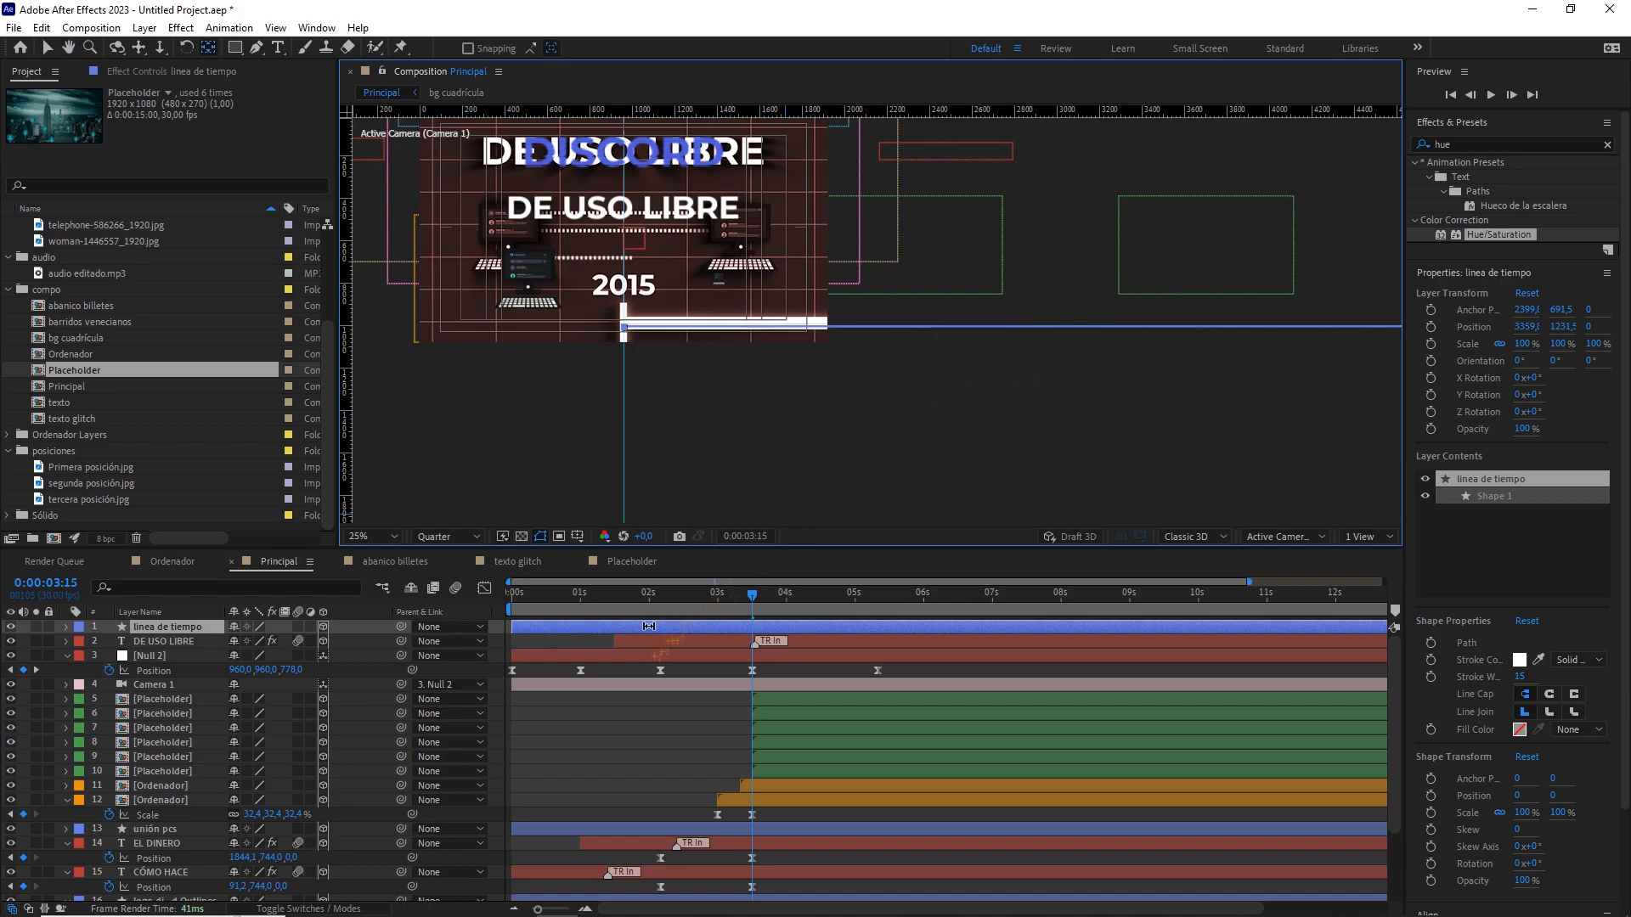
key(Up)
key(Up)
key(Up)
key(Up)
key(Up)
key(Up)
key(Up)
key(Up)
key(Up)
key(Up)
key(Up)
key(Up)
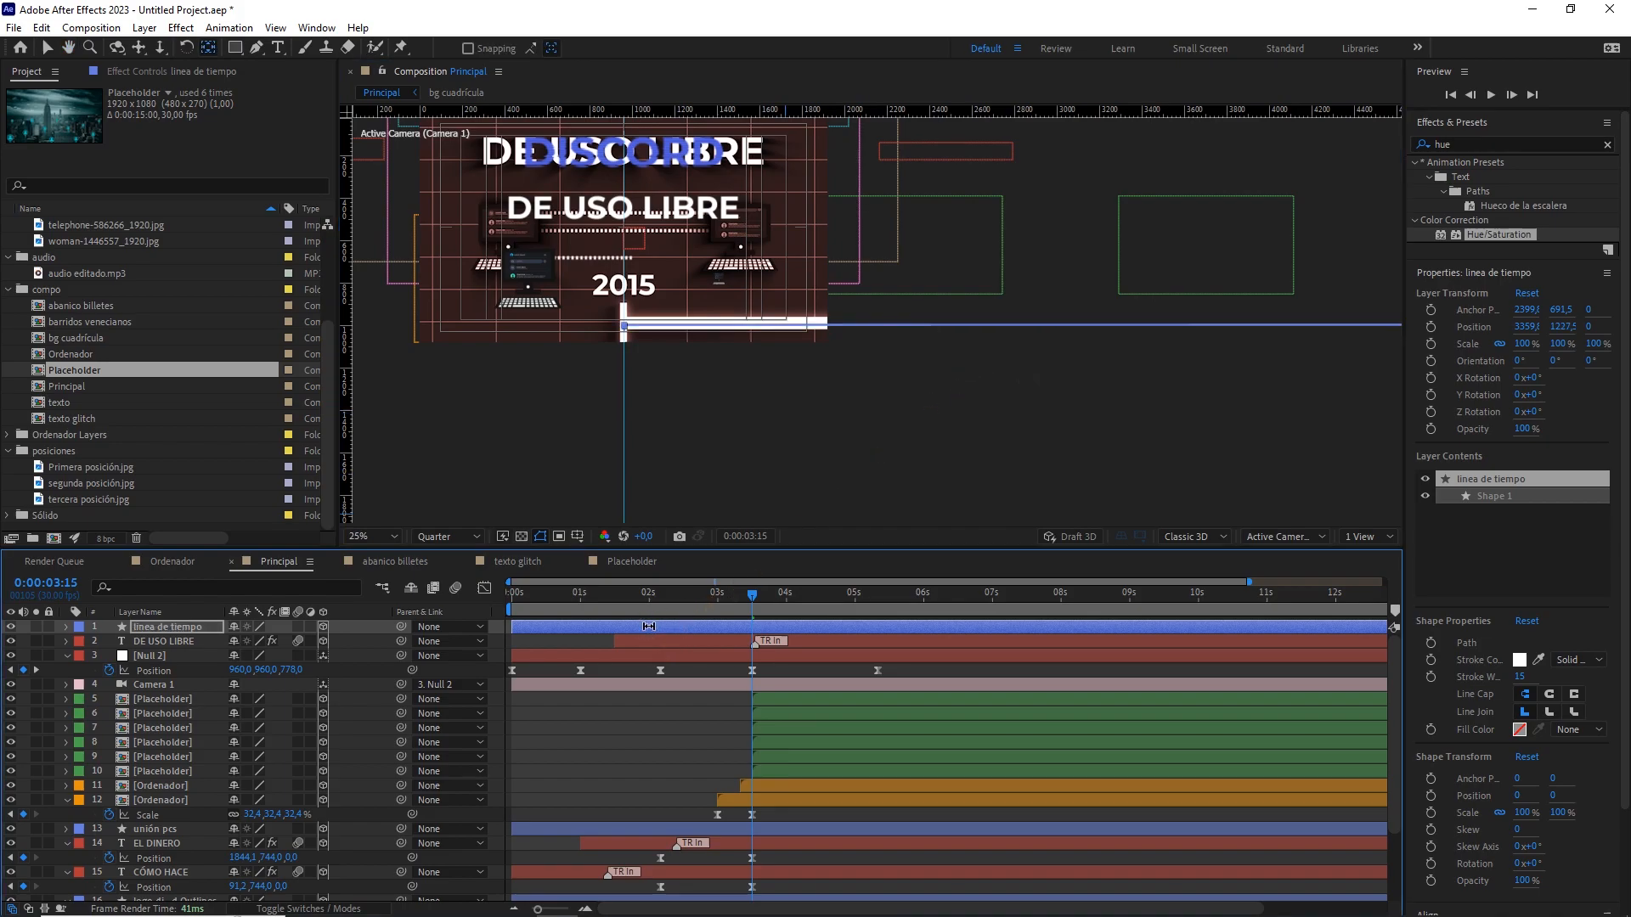
scroll(871, 455, up, 2)
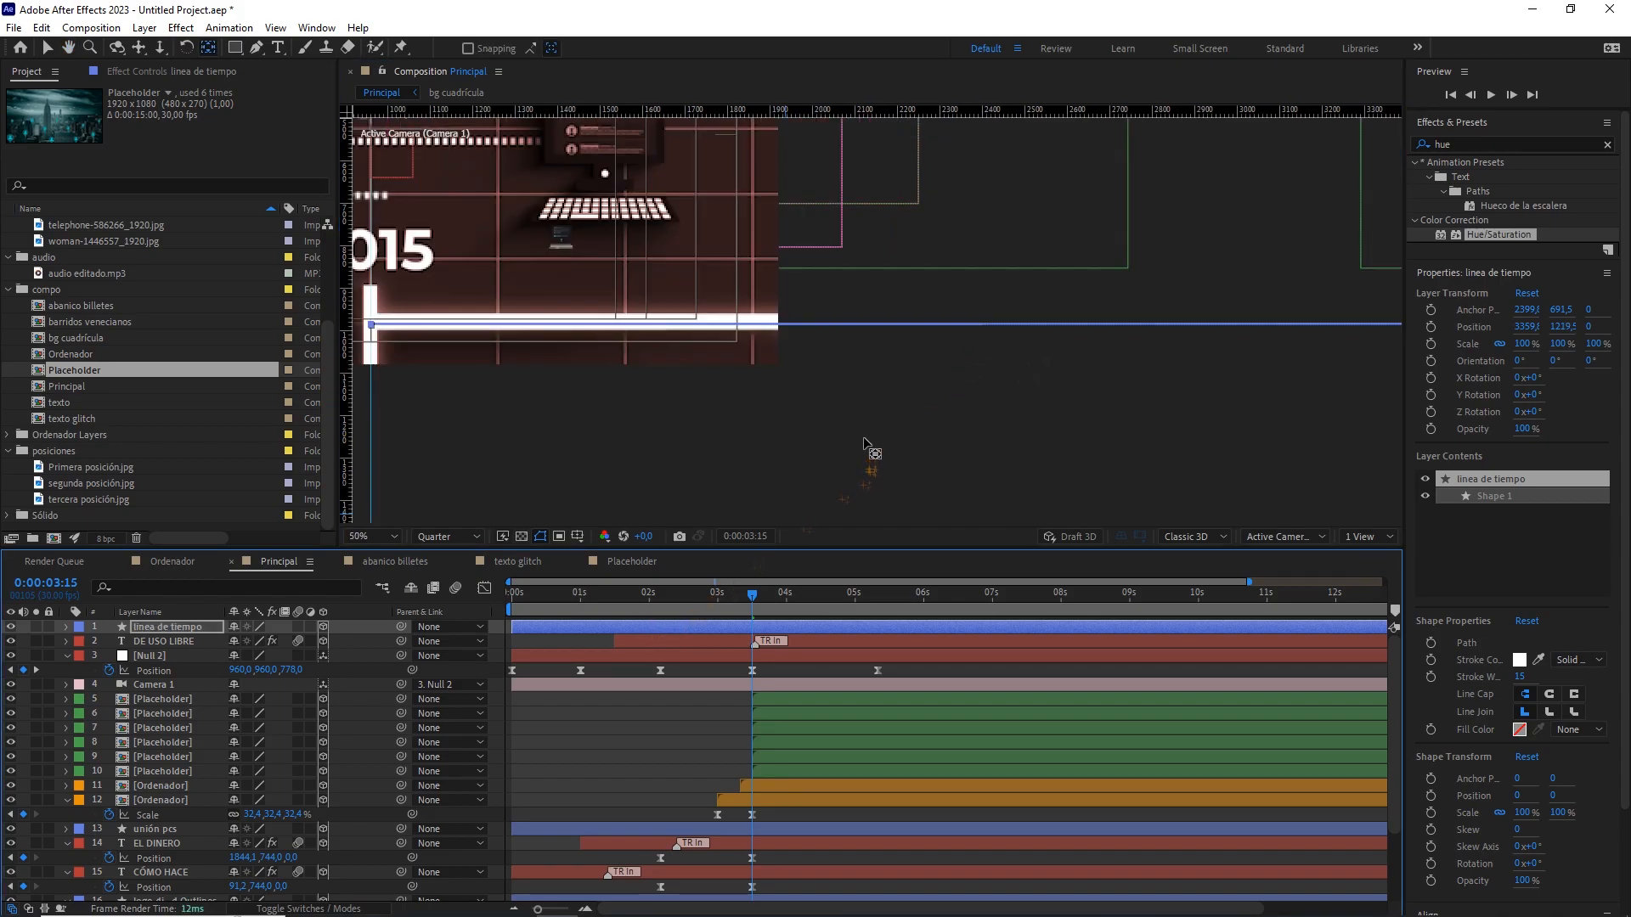
key(Up)
key(Up)
key(Up)
key(Up)
key(Up)
key(Up)
key(Up)
key(Up)
key(Up)
key(Up)
key(Down)
key(Down)
key(Down)
key(Down)
key(Down)
key(Down)
key(Down)
key(Down)
key(Up)
key(Up)
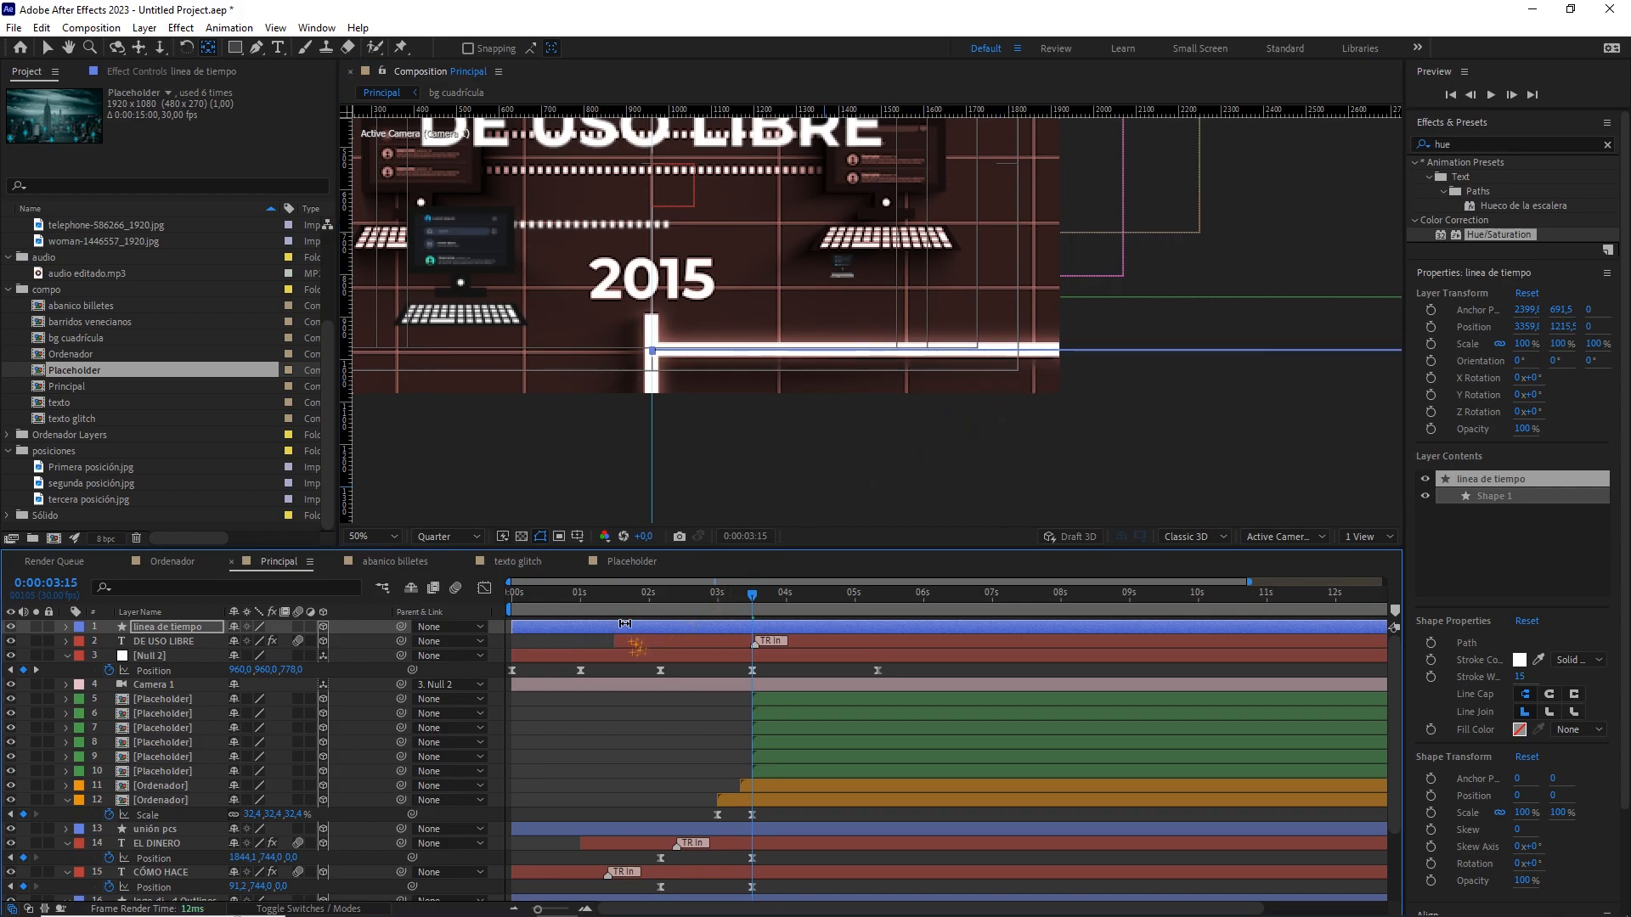
Draw a vertical path in linea de tiempo along the guide, from below the frame up to the bar's top under 2015.
key(v)
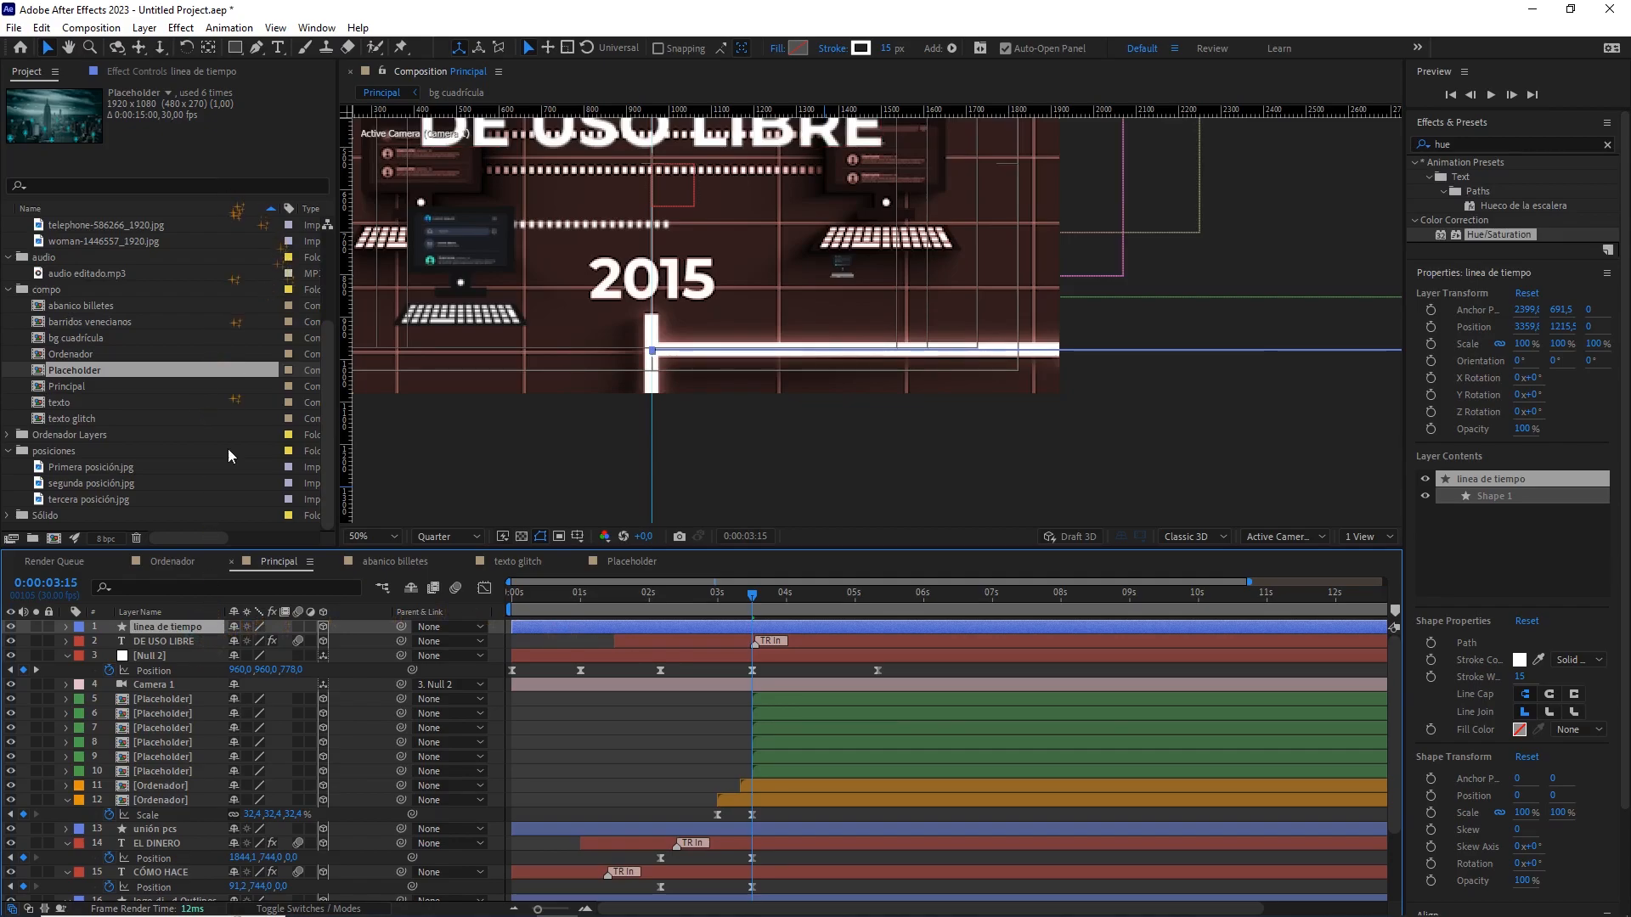
click(256, 51)
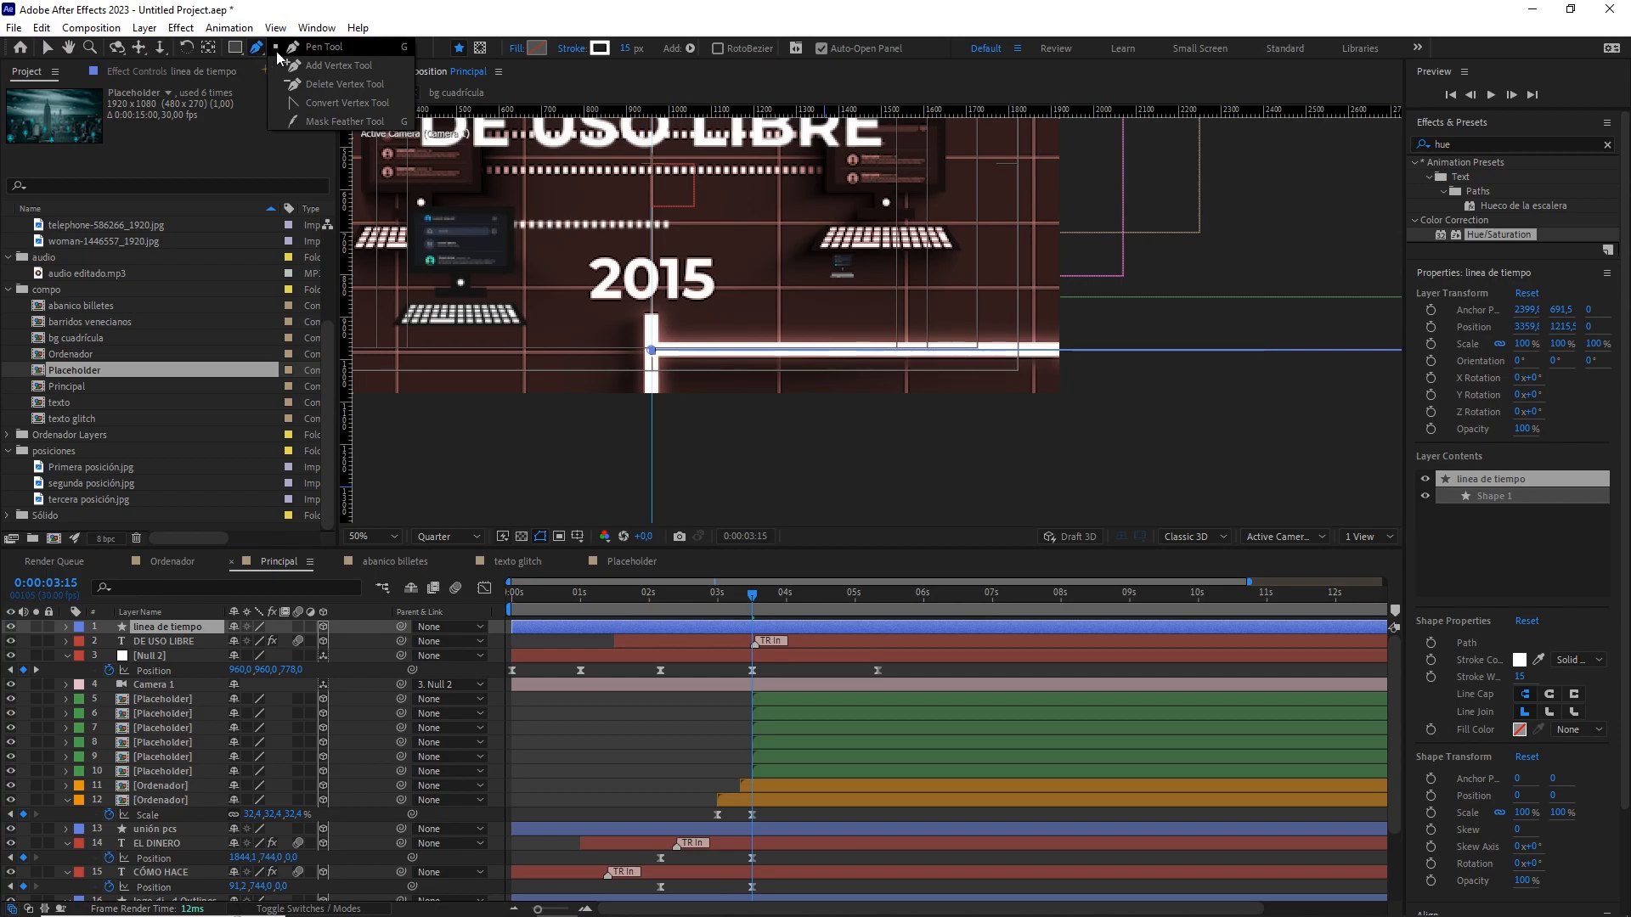
scroll(774, 443, up, 2)
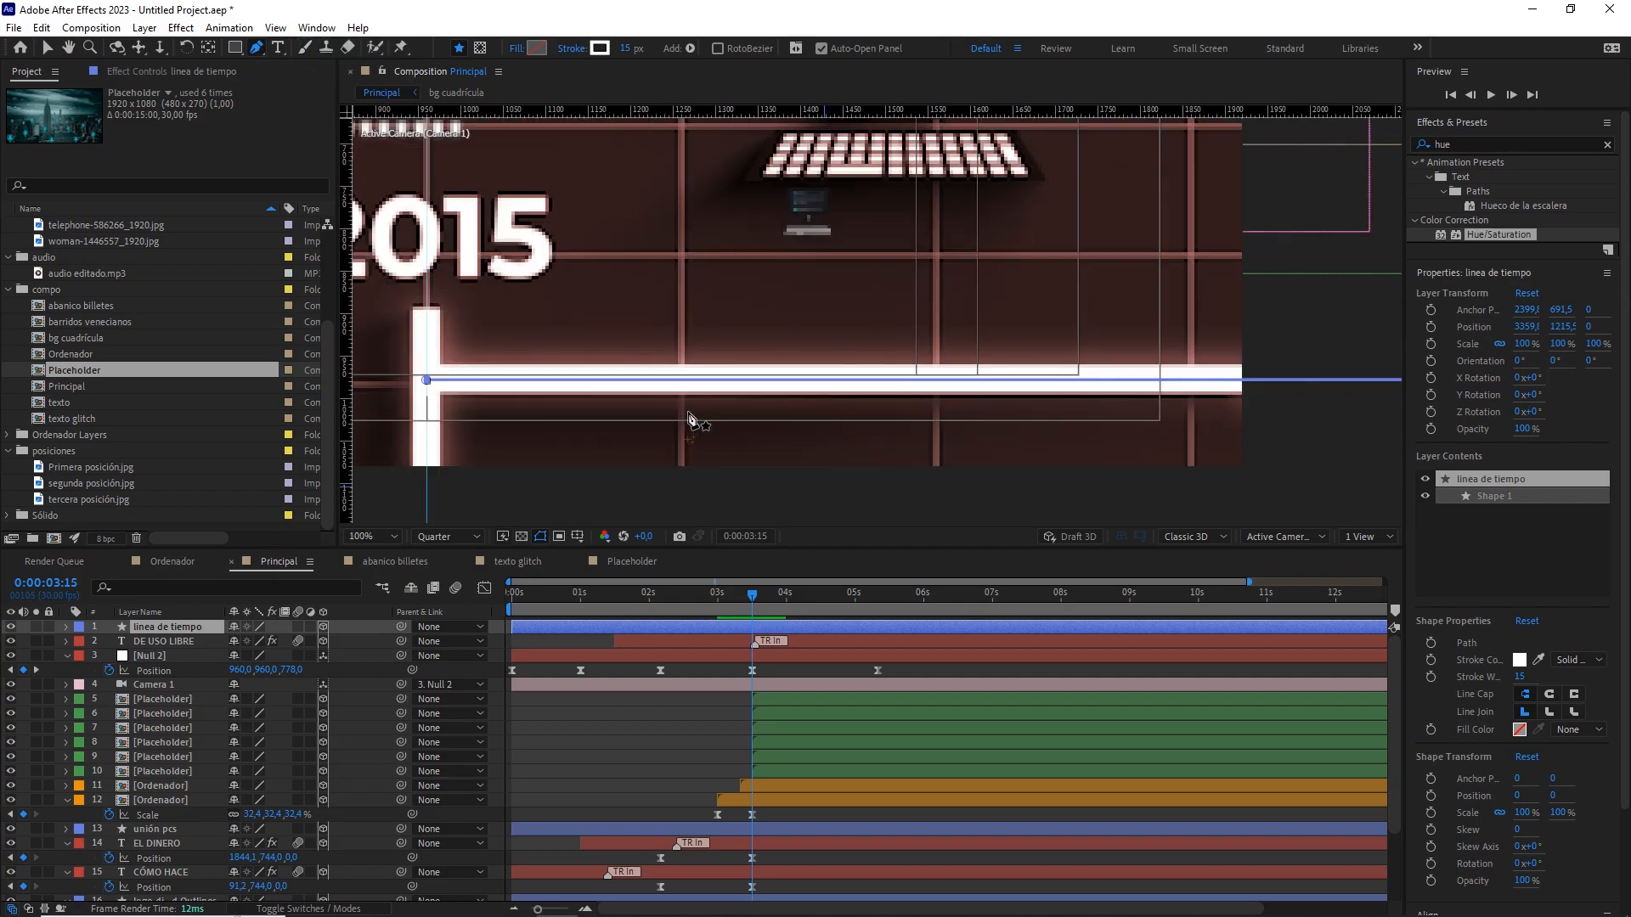
click(750, 429)
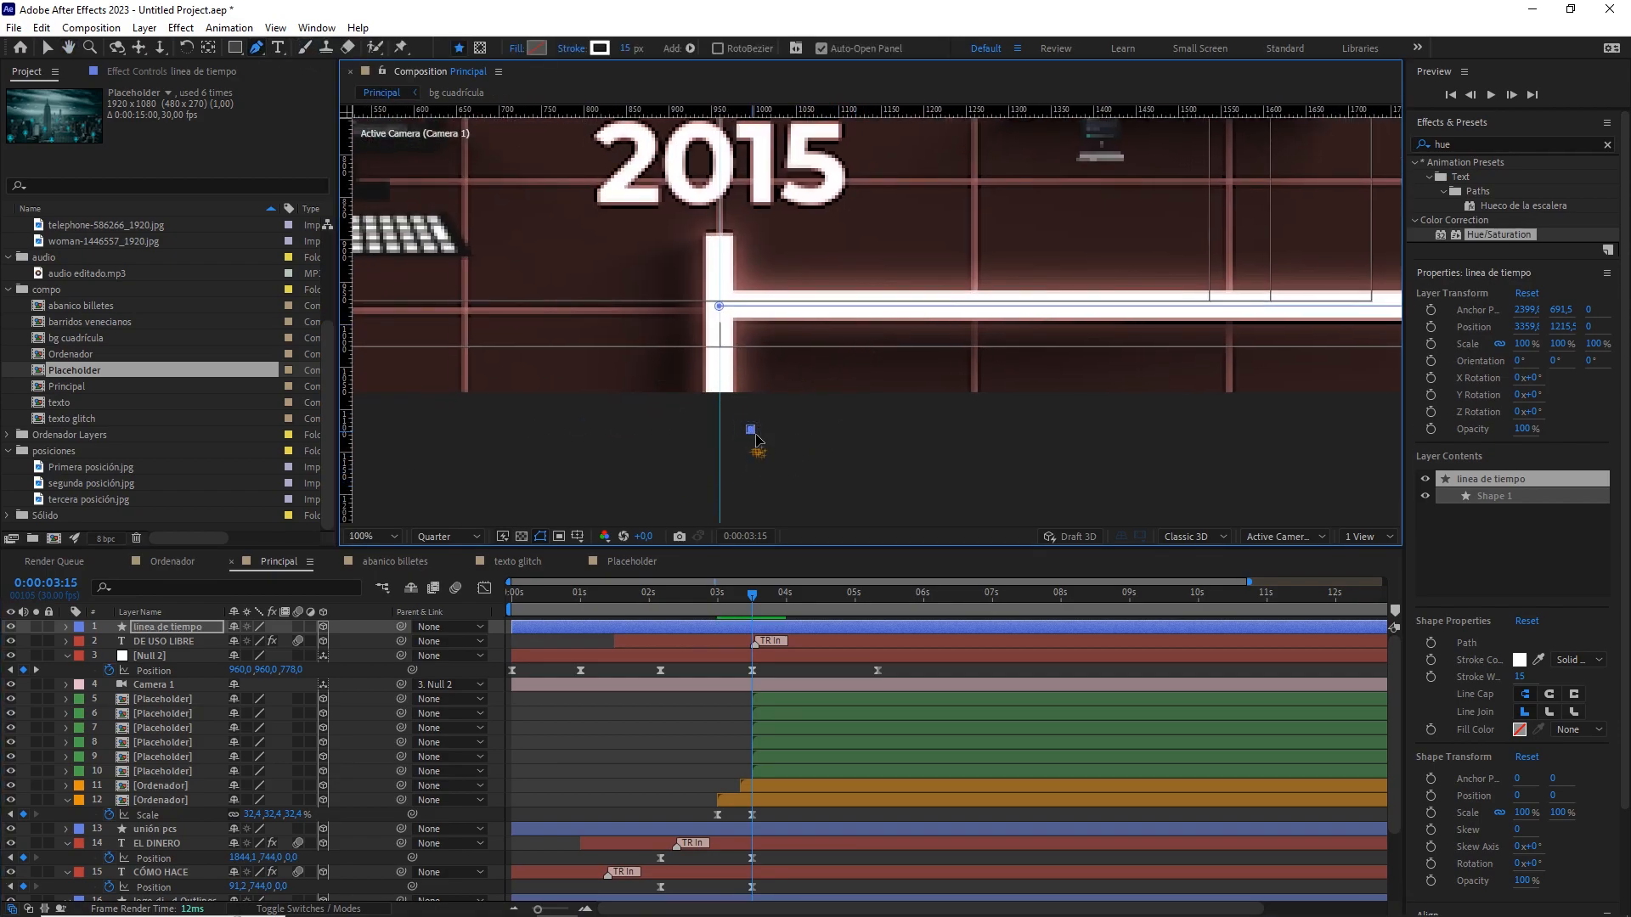
drag(750, 429, 714, 429)
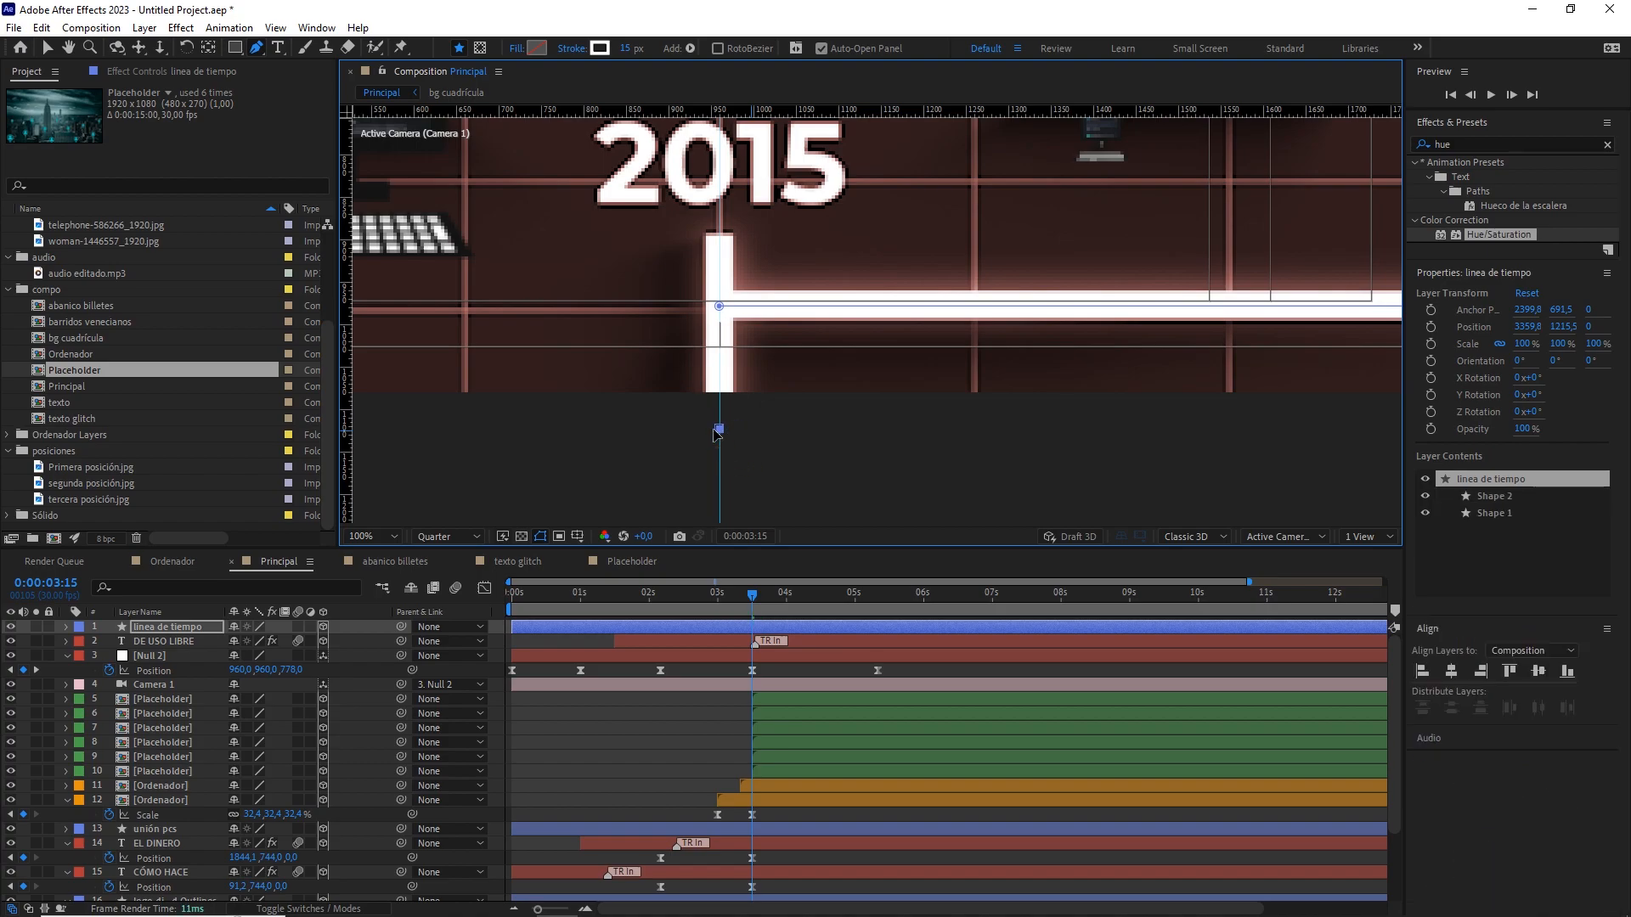
click(746, 240)
drag(746, 240, 715, 239)
Hide the tercera posición.jpg reference layer and return to the top of the layer list.
scroll(166, 851, down, 3)
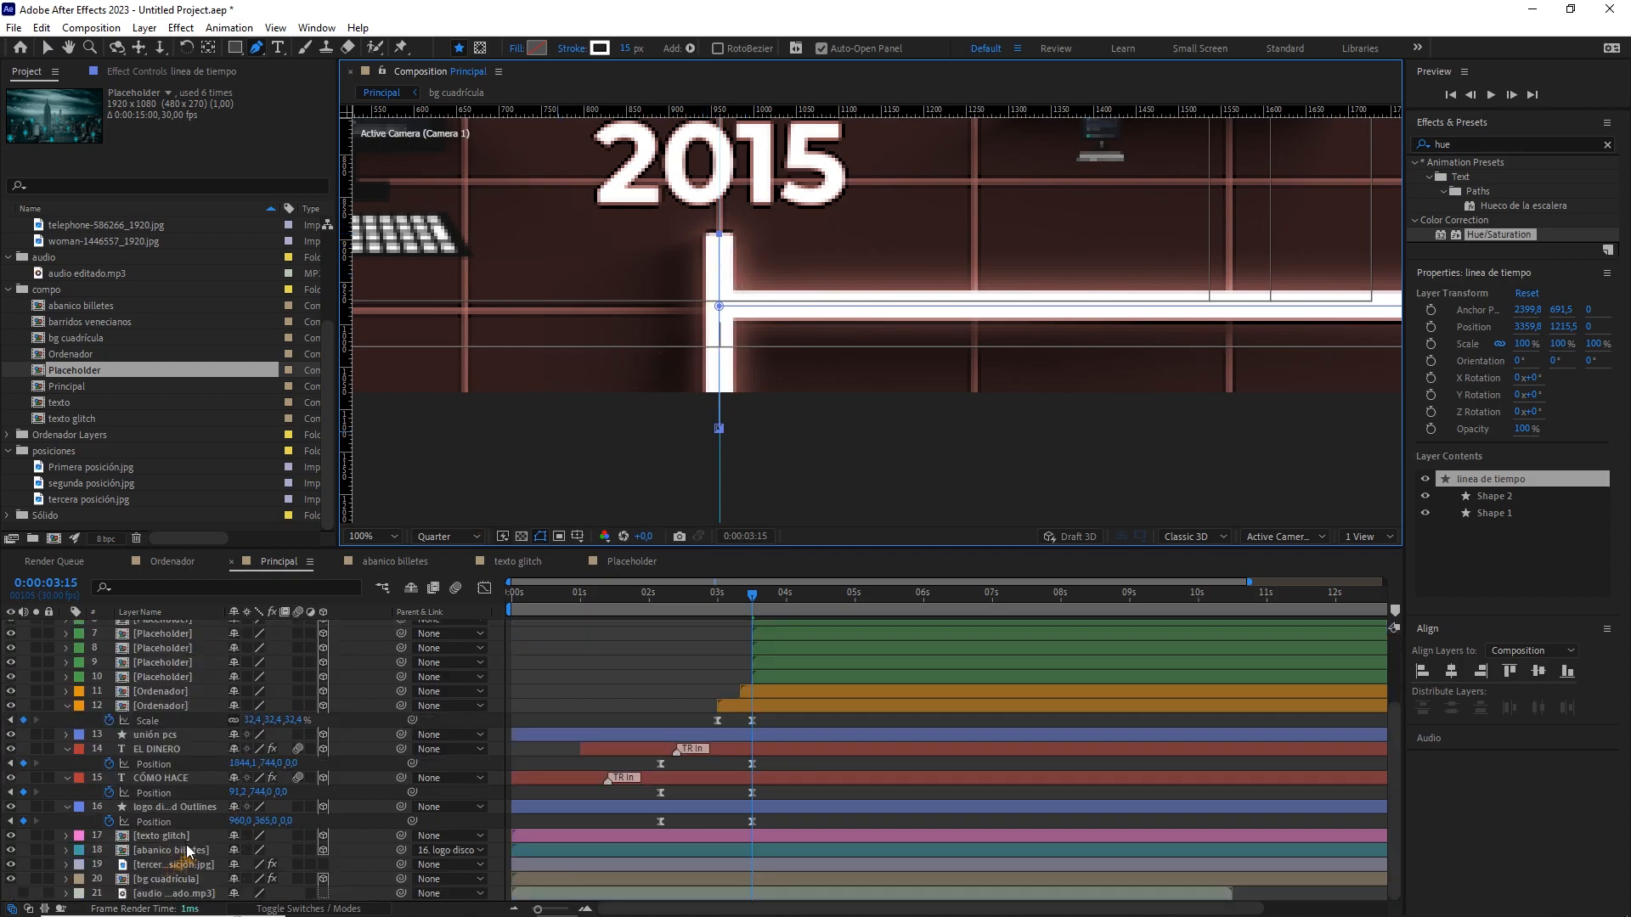
click(172, 864)
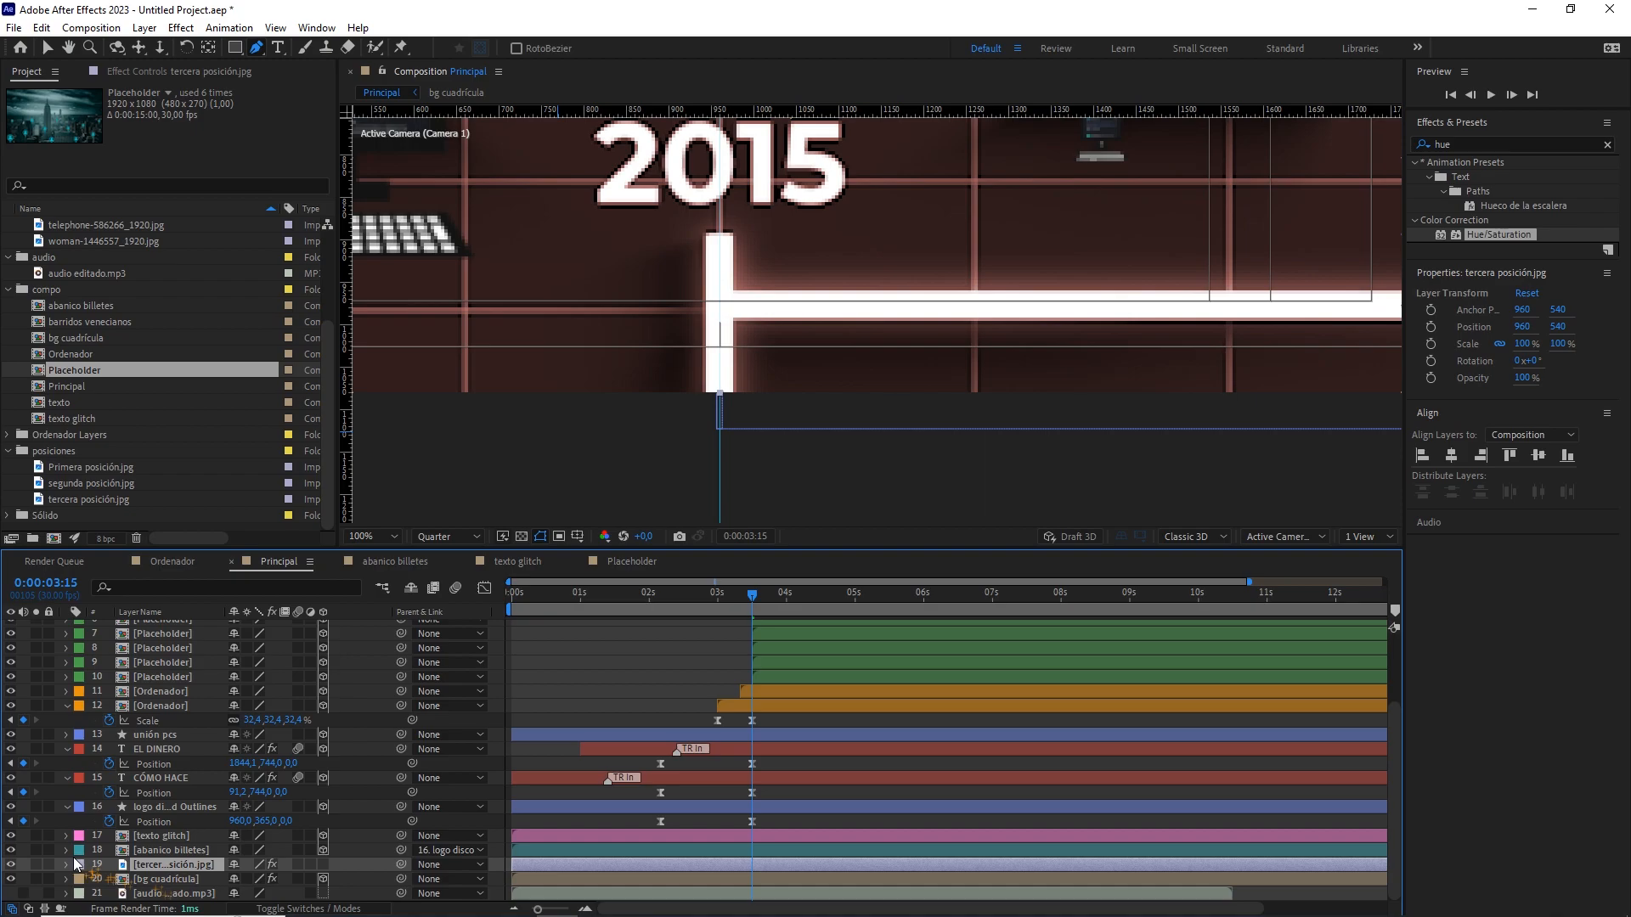
click(11, 865)
scroll(848, 372, down, 2)
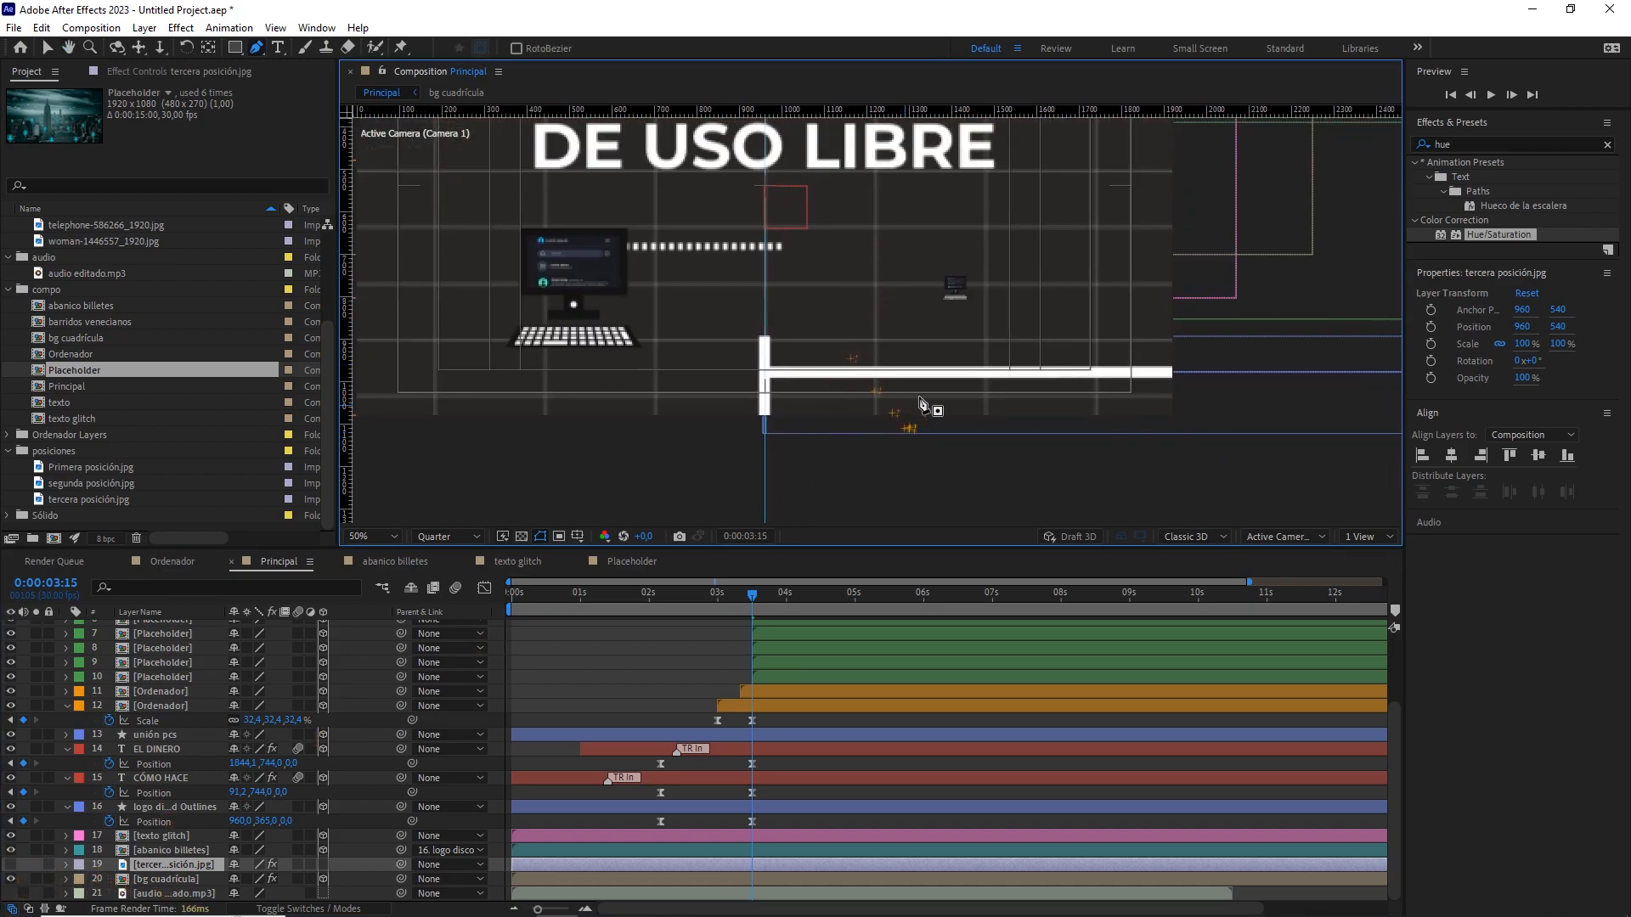
scroll(193, 691, up, 3)
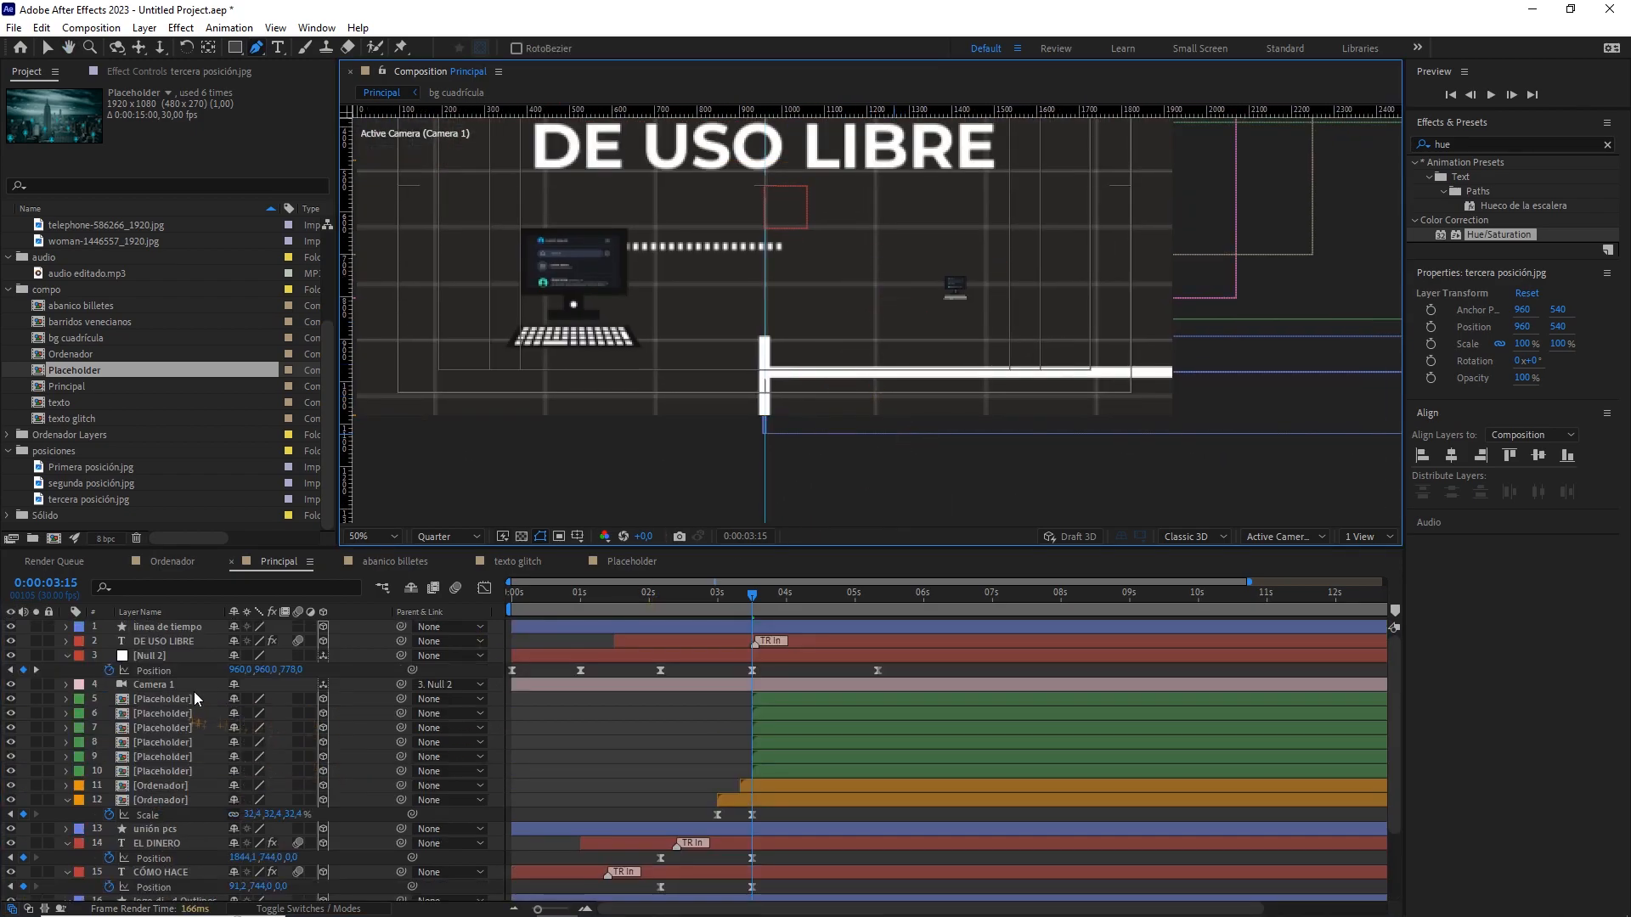
In the linea de tiempo layer, rename Shape 2 as vertical and Shape 1 as horizontal.
click(160, 628)
click(66, 626)
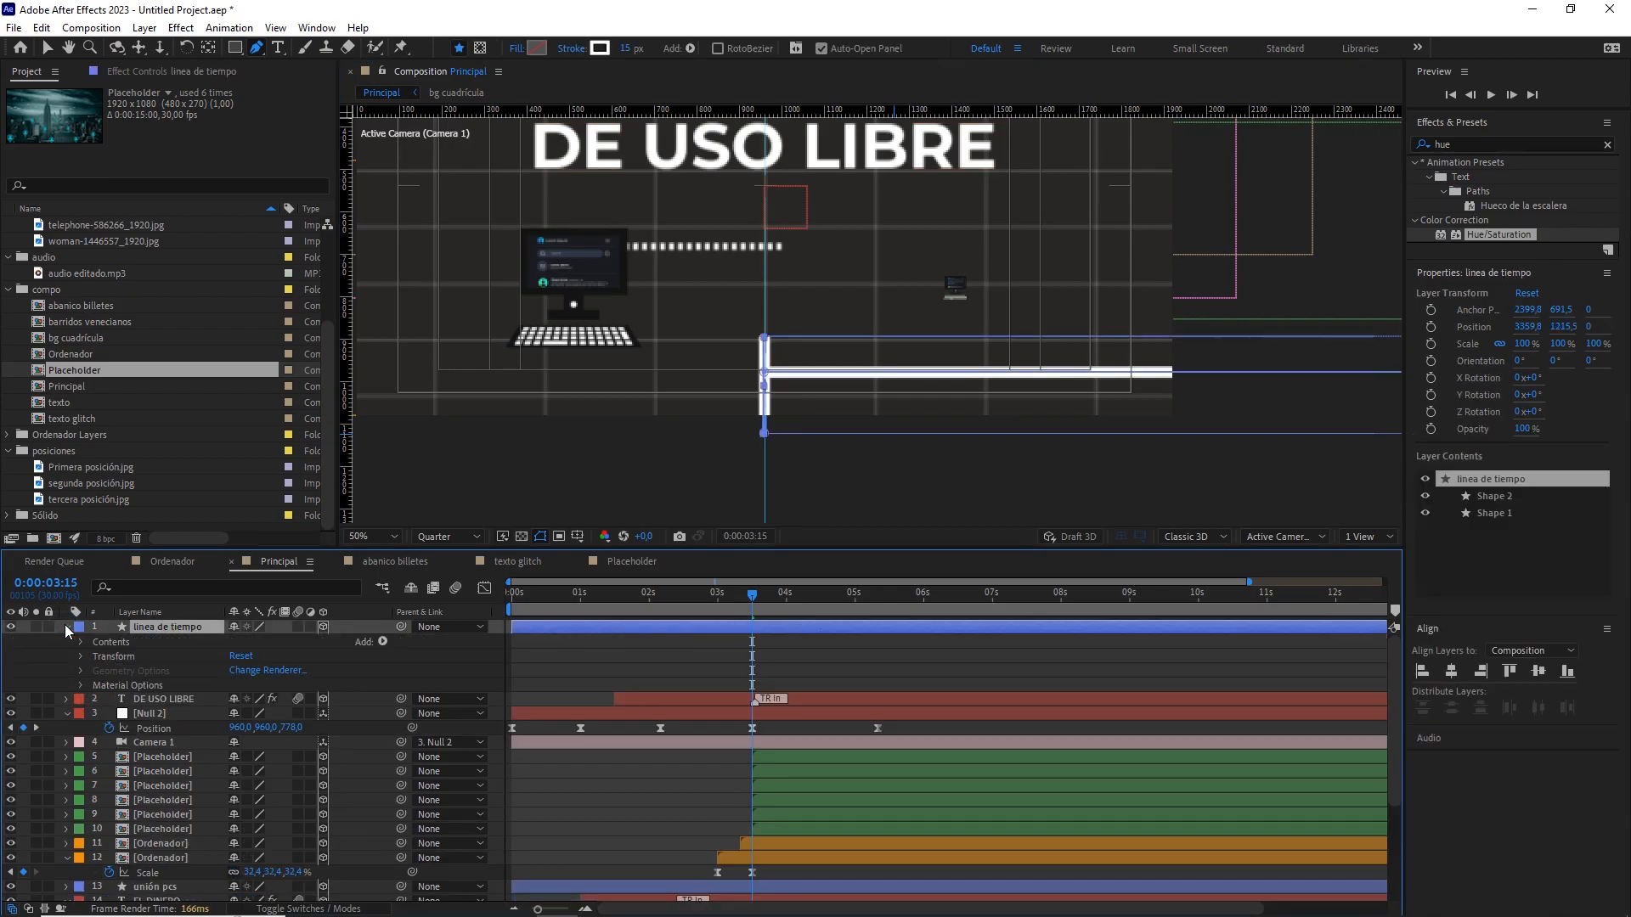
click(81, 642)
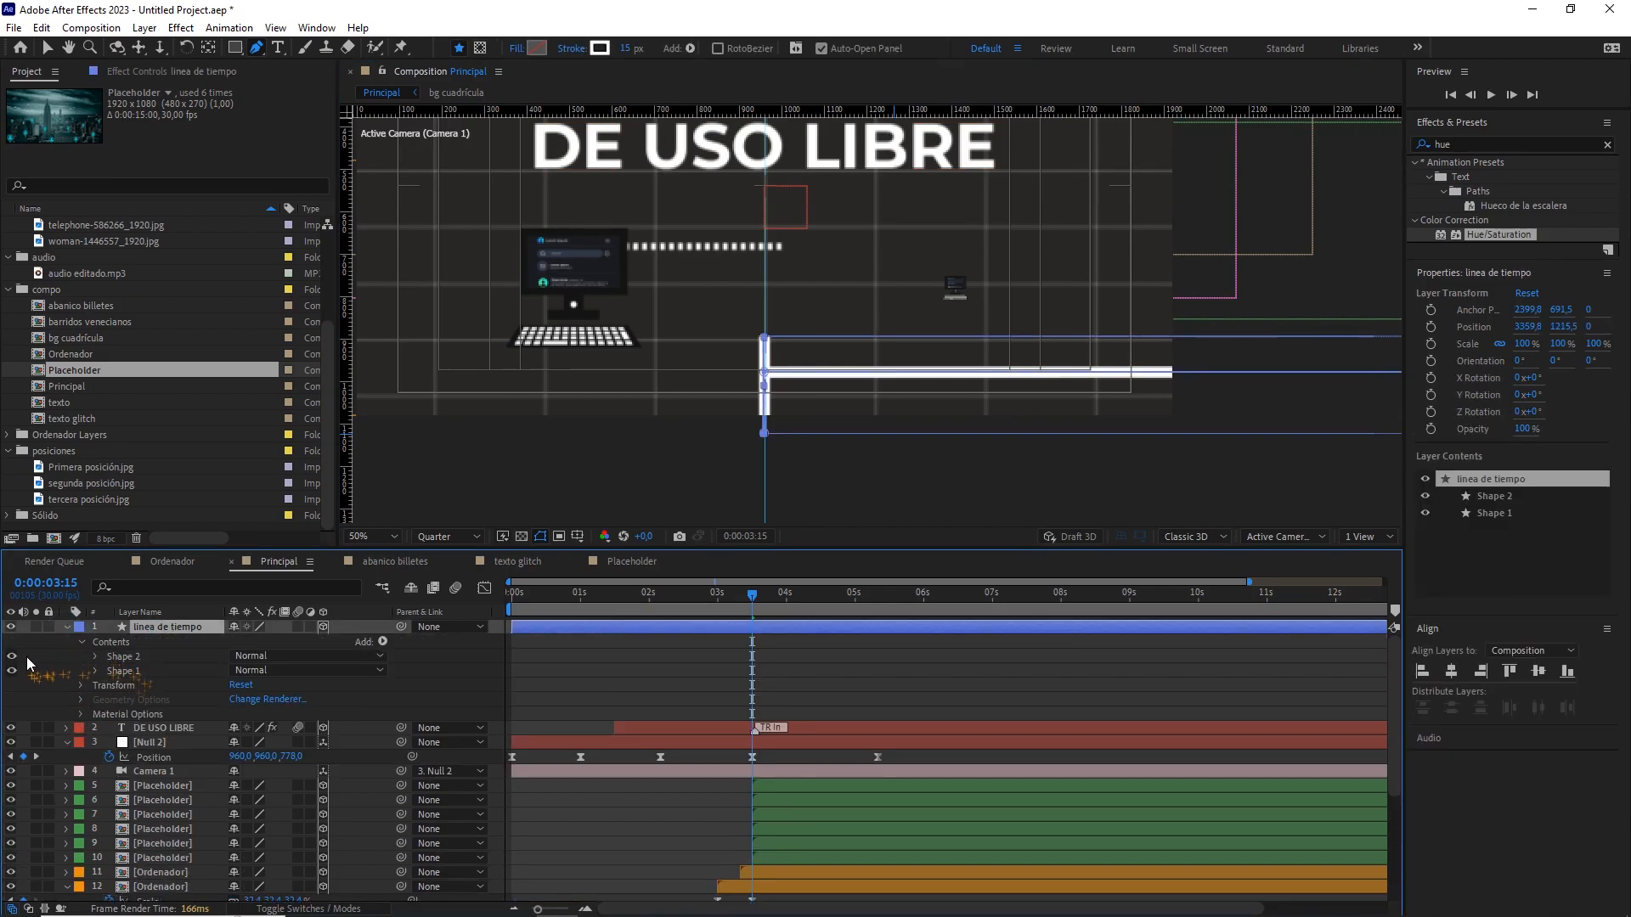
click(136, 657)
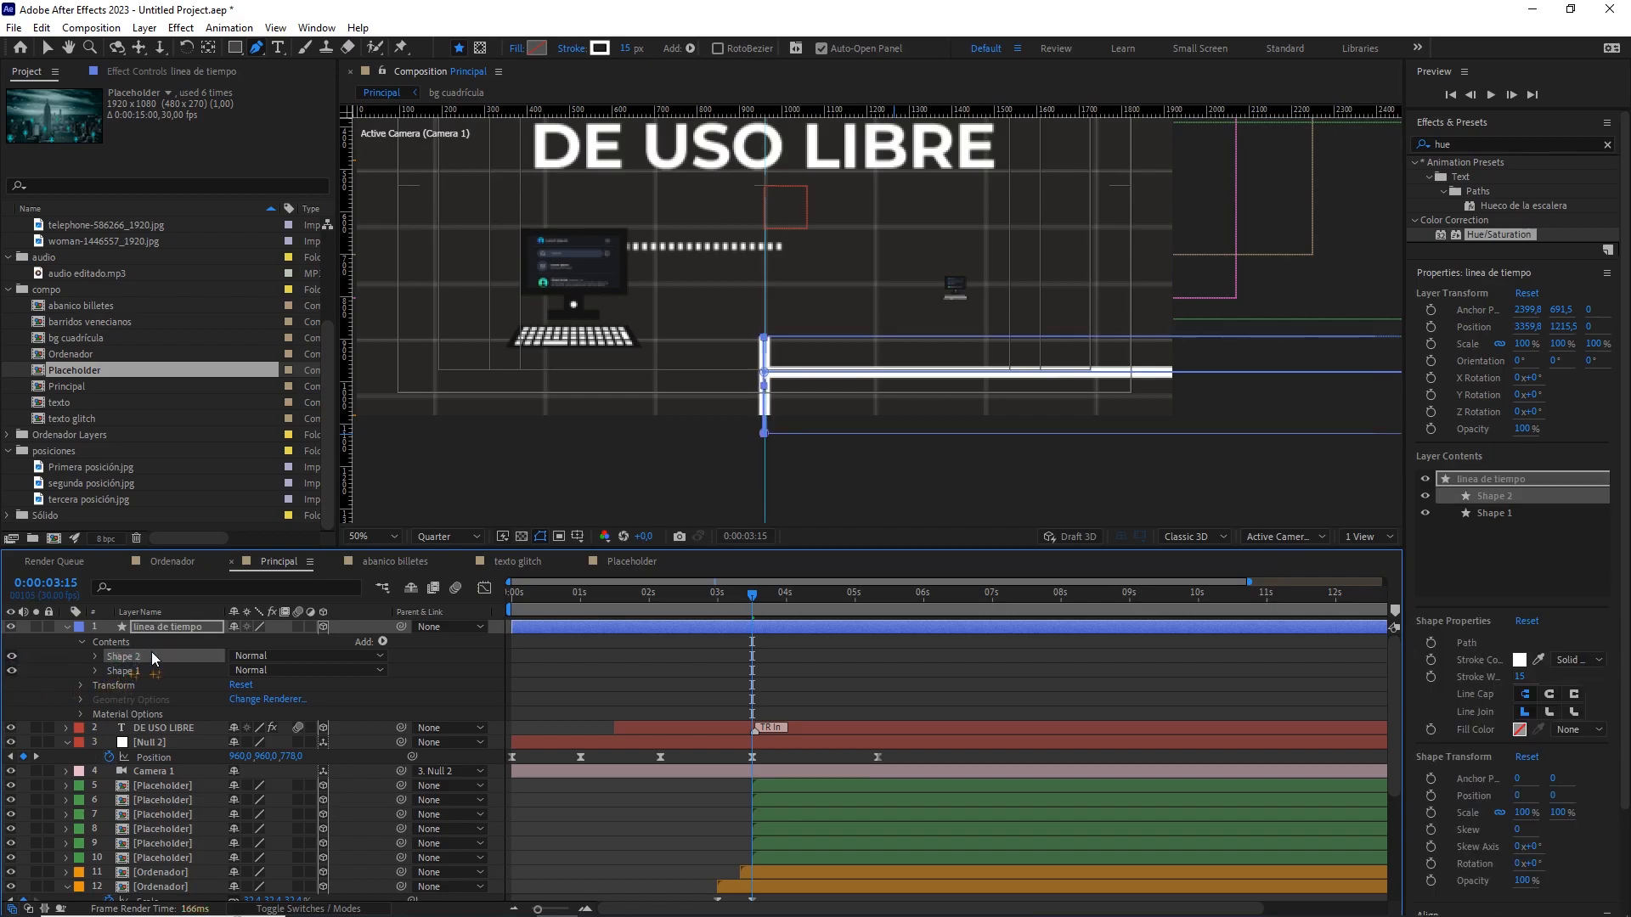
key(Return)
text(vertical)
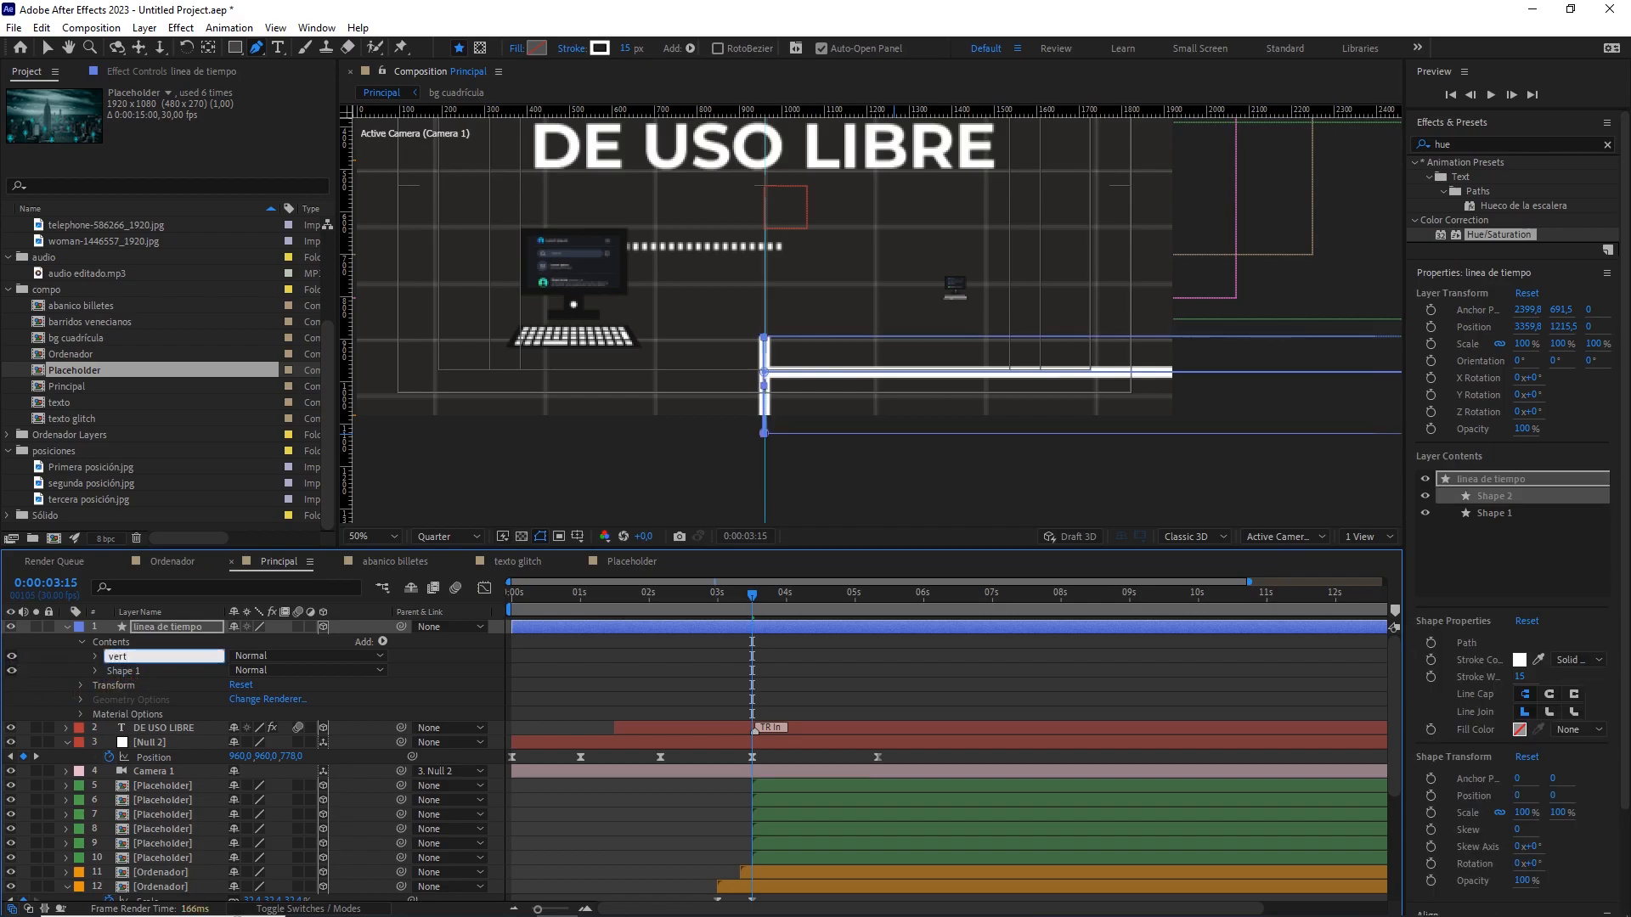
click(124, 670)
key(Return)
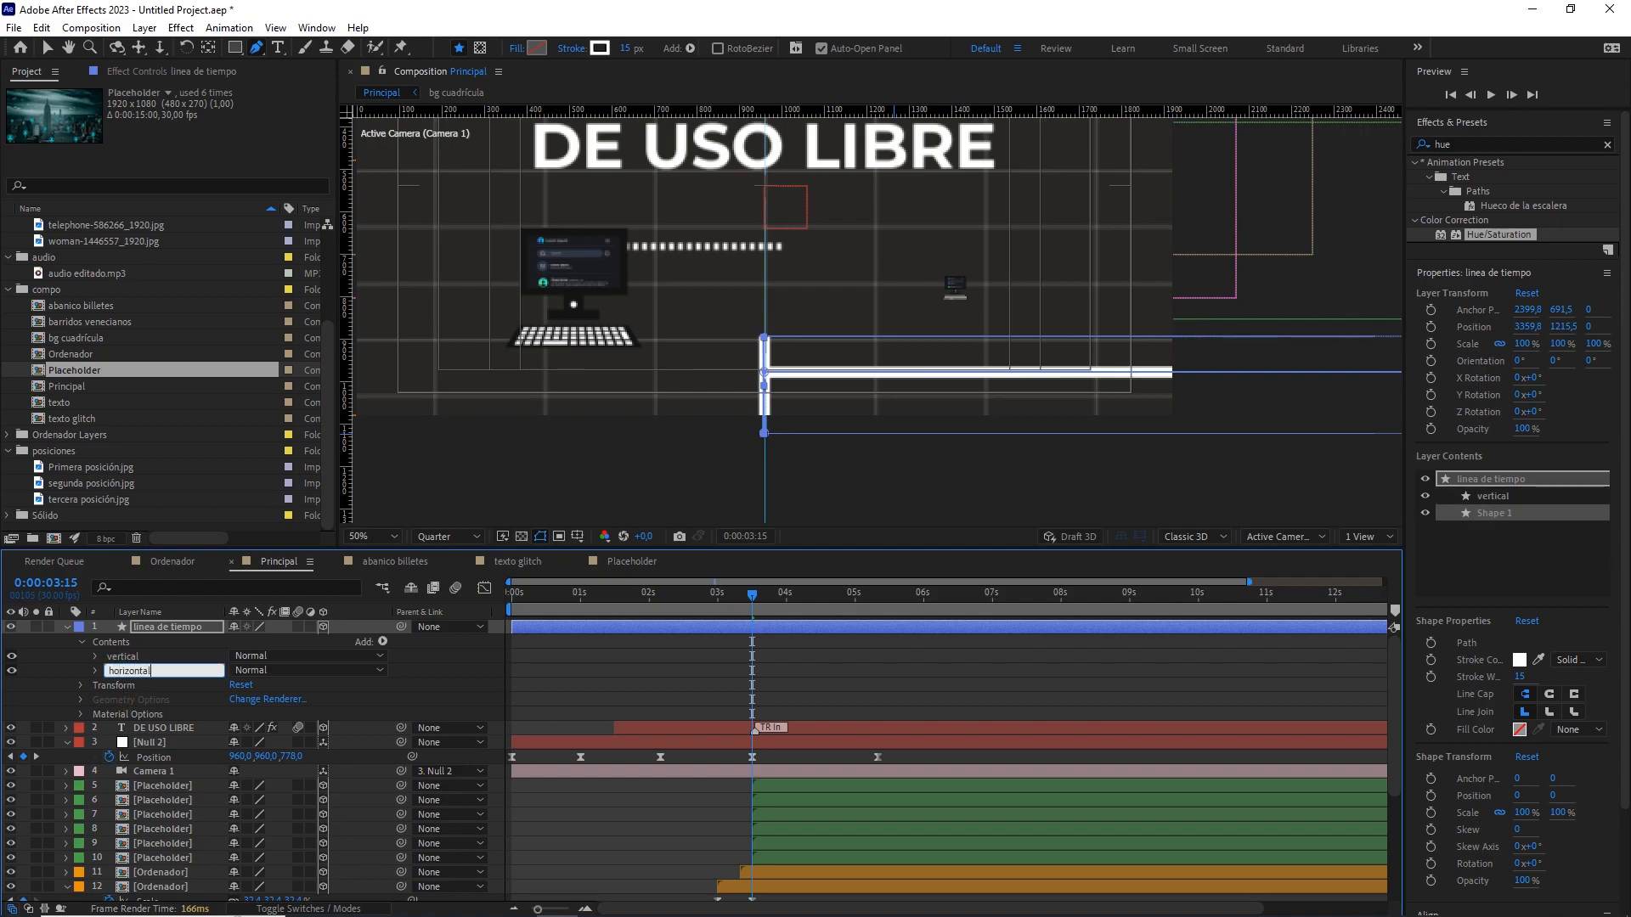
click(450, 659)
Add a Repeater to the vertical shape group of linea de tiempo.
scroll(790, 446, down, 2)
key(space)
drag(896, 402, 785, 370)
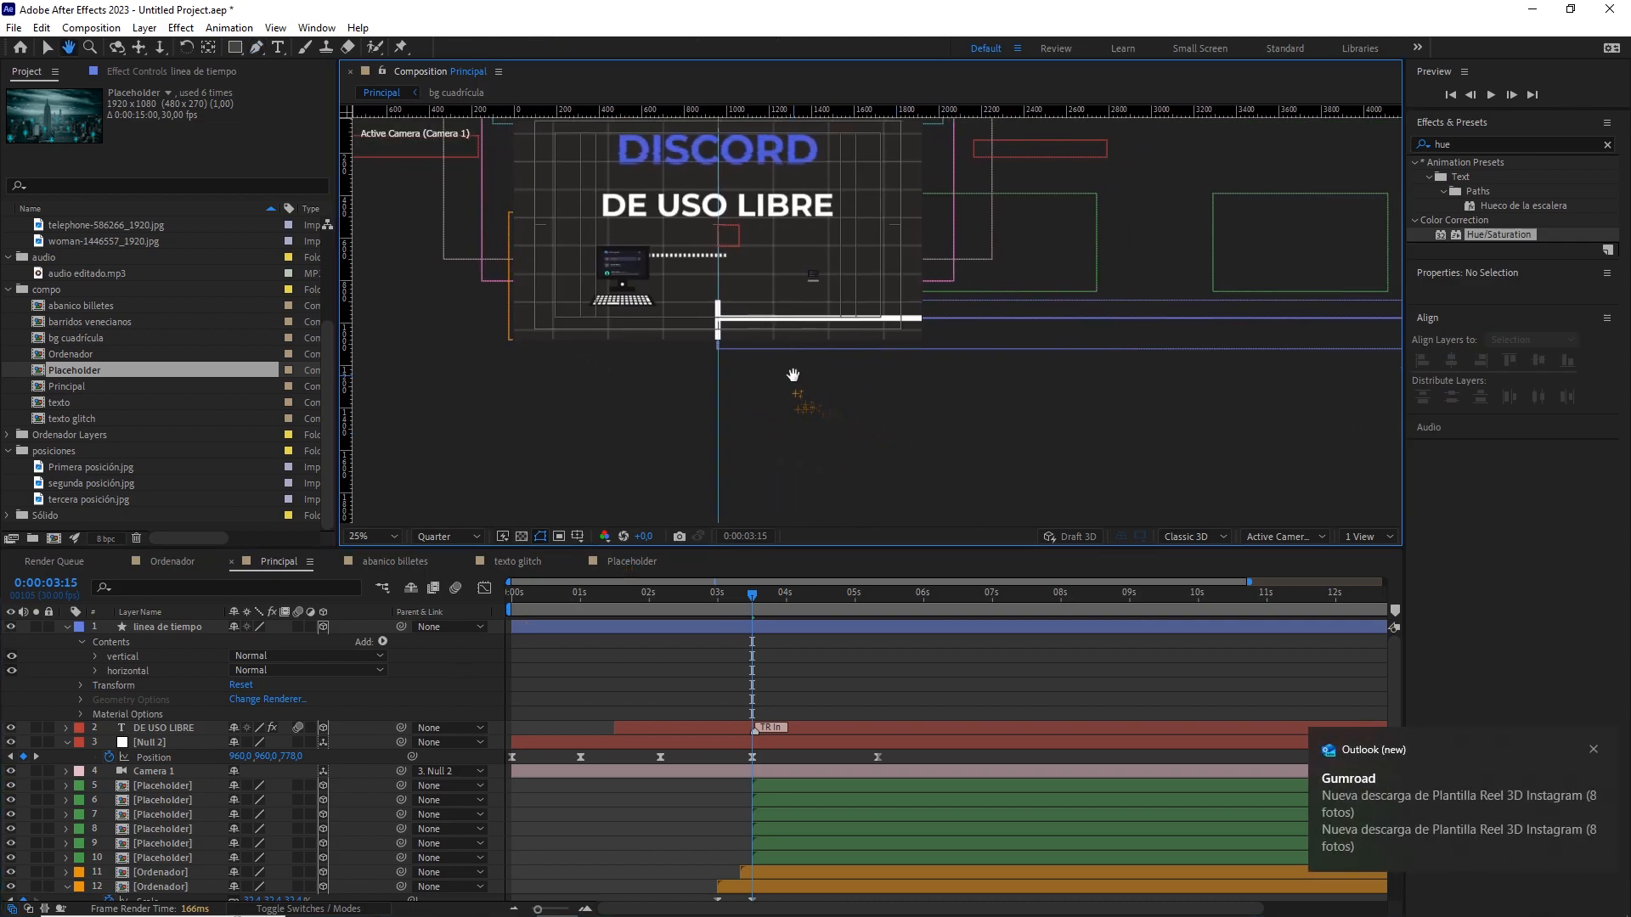
click(123, 658)
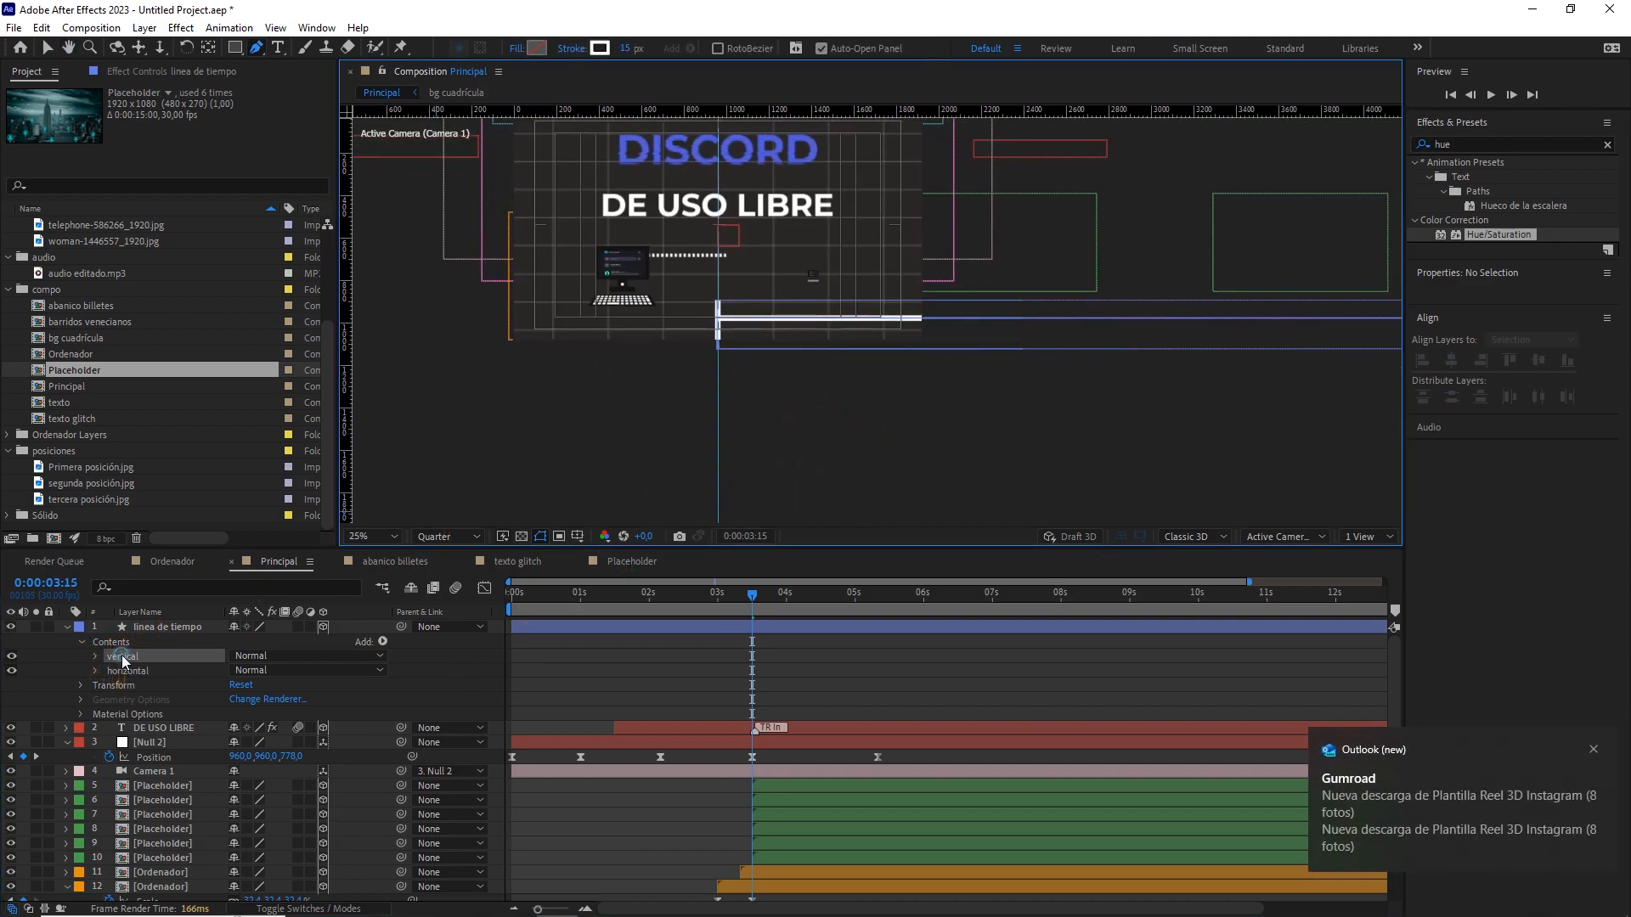
click(382, 644)
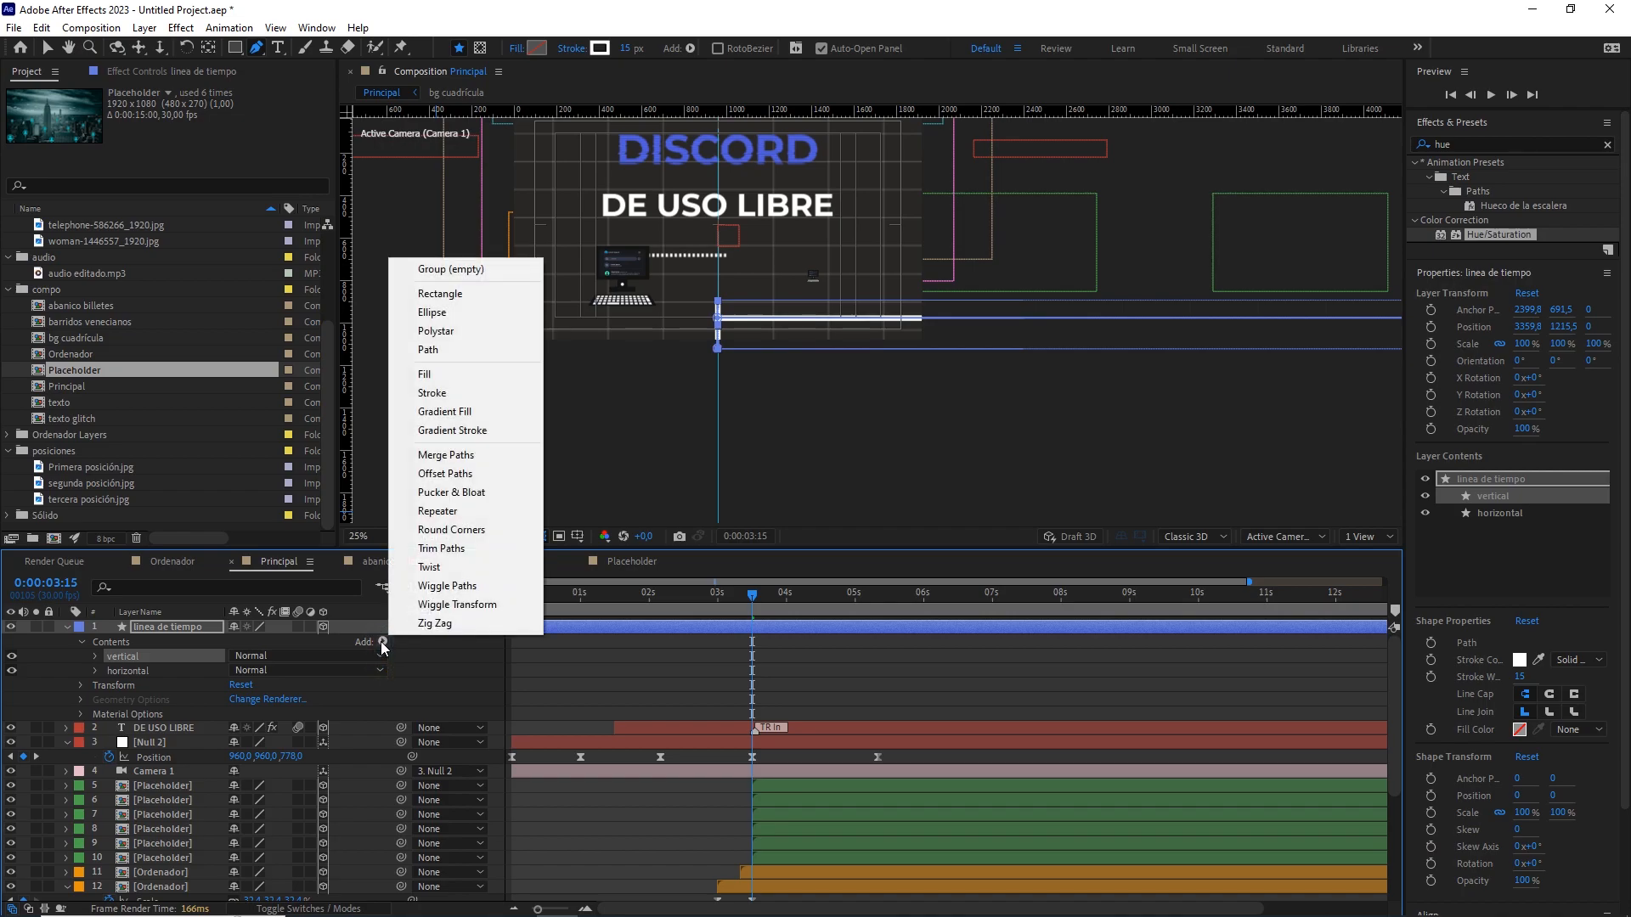
click(446, 514)
scroll(843, 318, up, 2)
drag(724, 321, 808, 320)
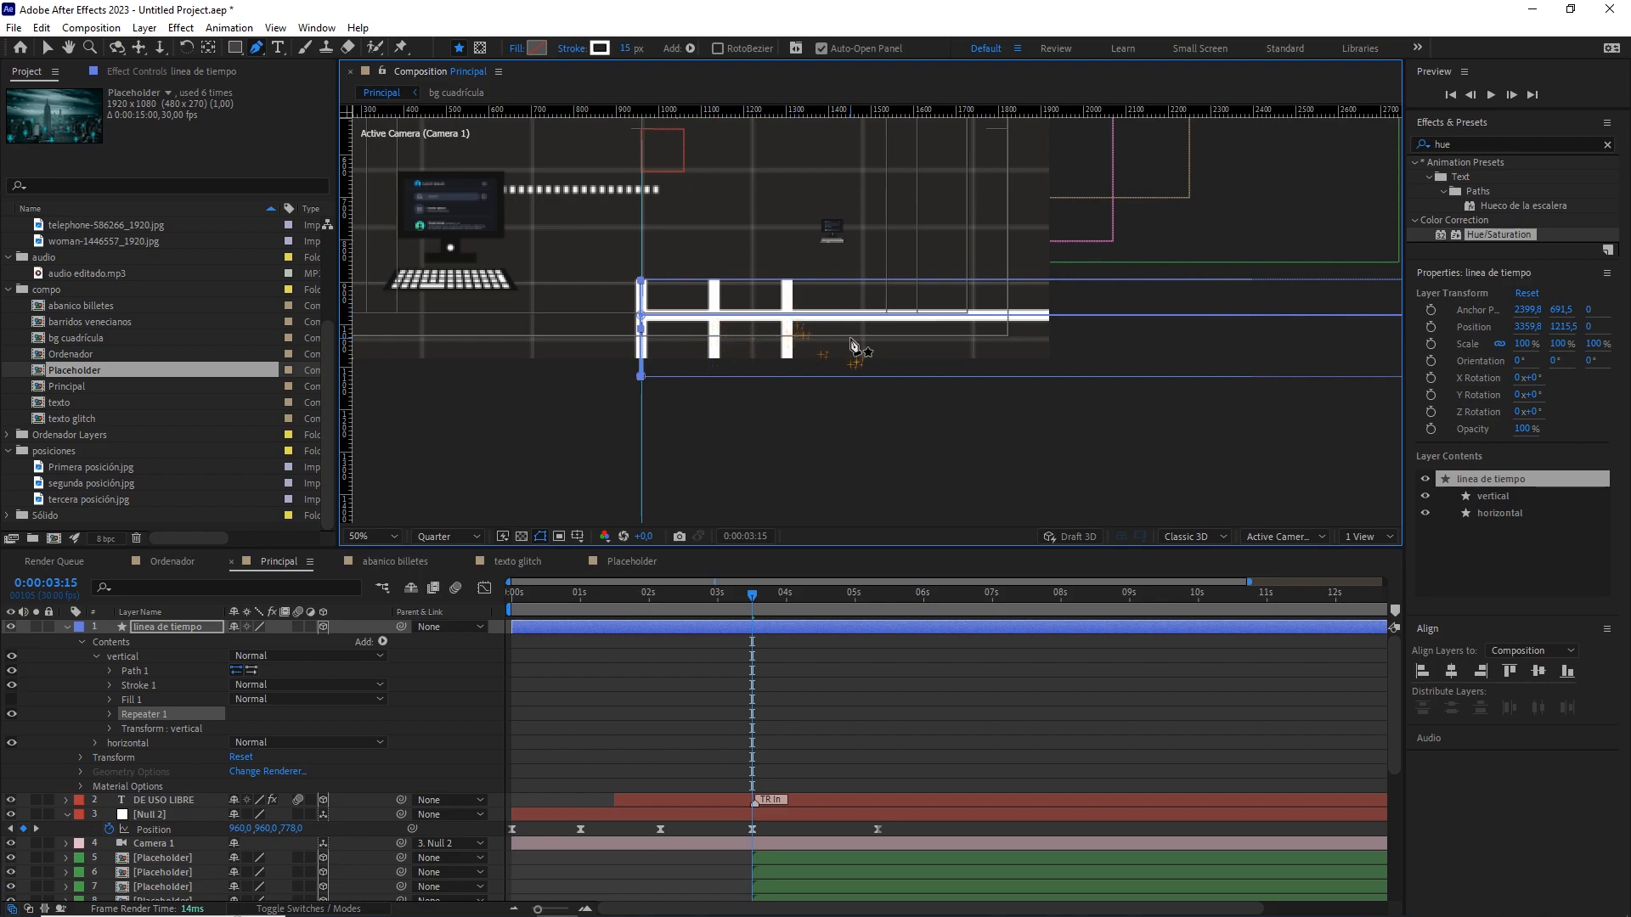
Expand Repeater 1 and its transform settings in the vertical group to expose the copies' position.
scroll(848, 346, down, 2)
drag(957, 291, 852, 277)
key(g)
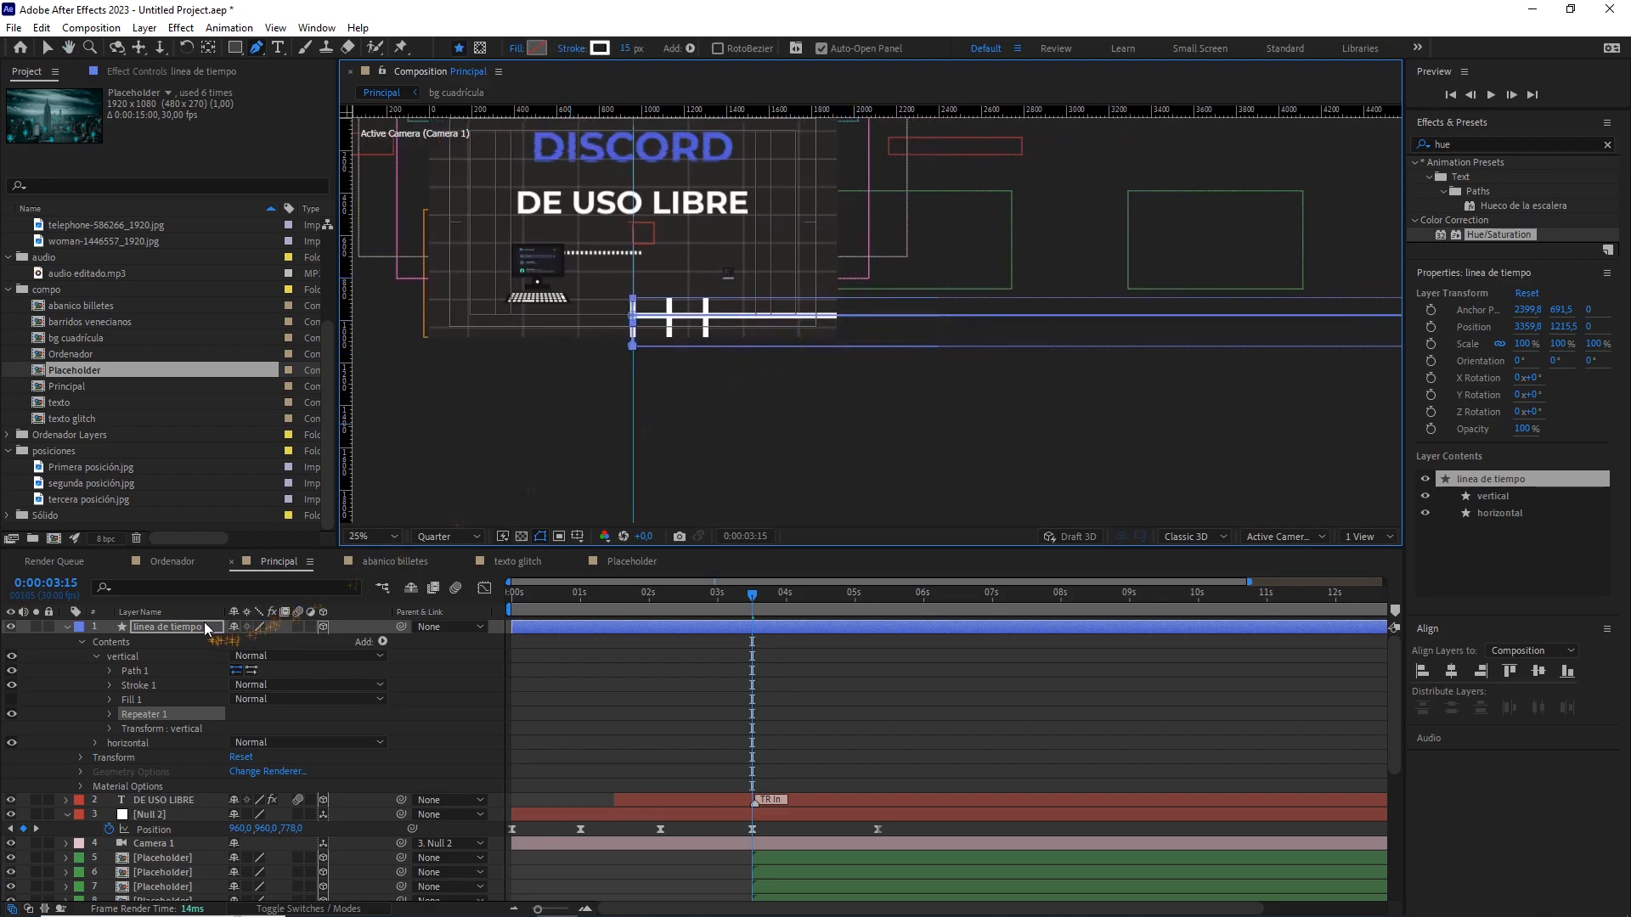
click(106, 716)
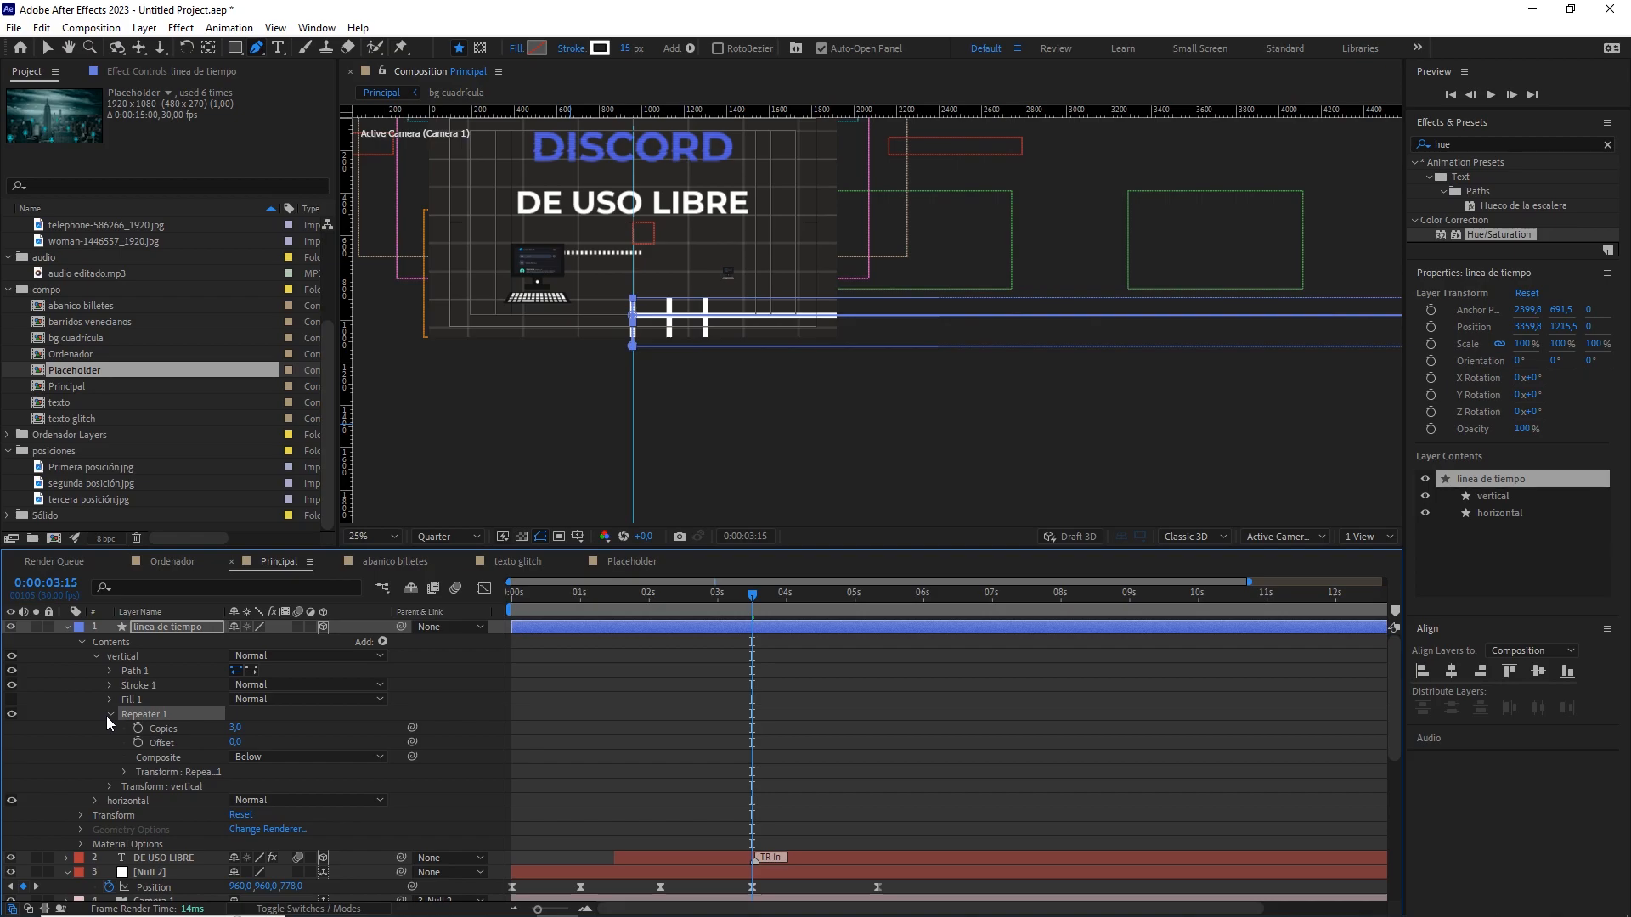
click(125, 772)
click(237, 800)
click(816, 699)
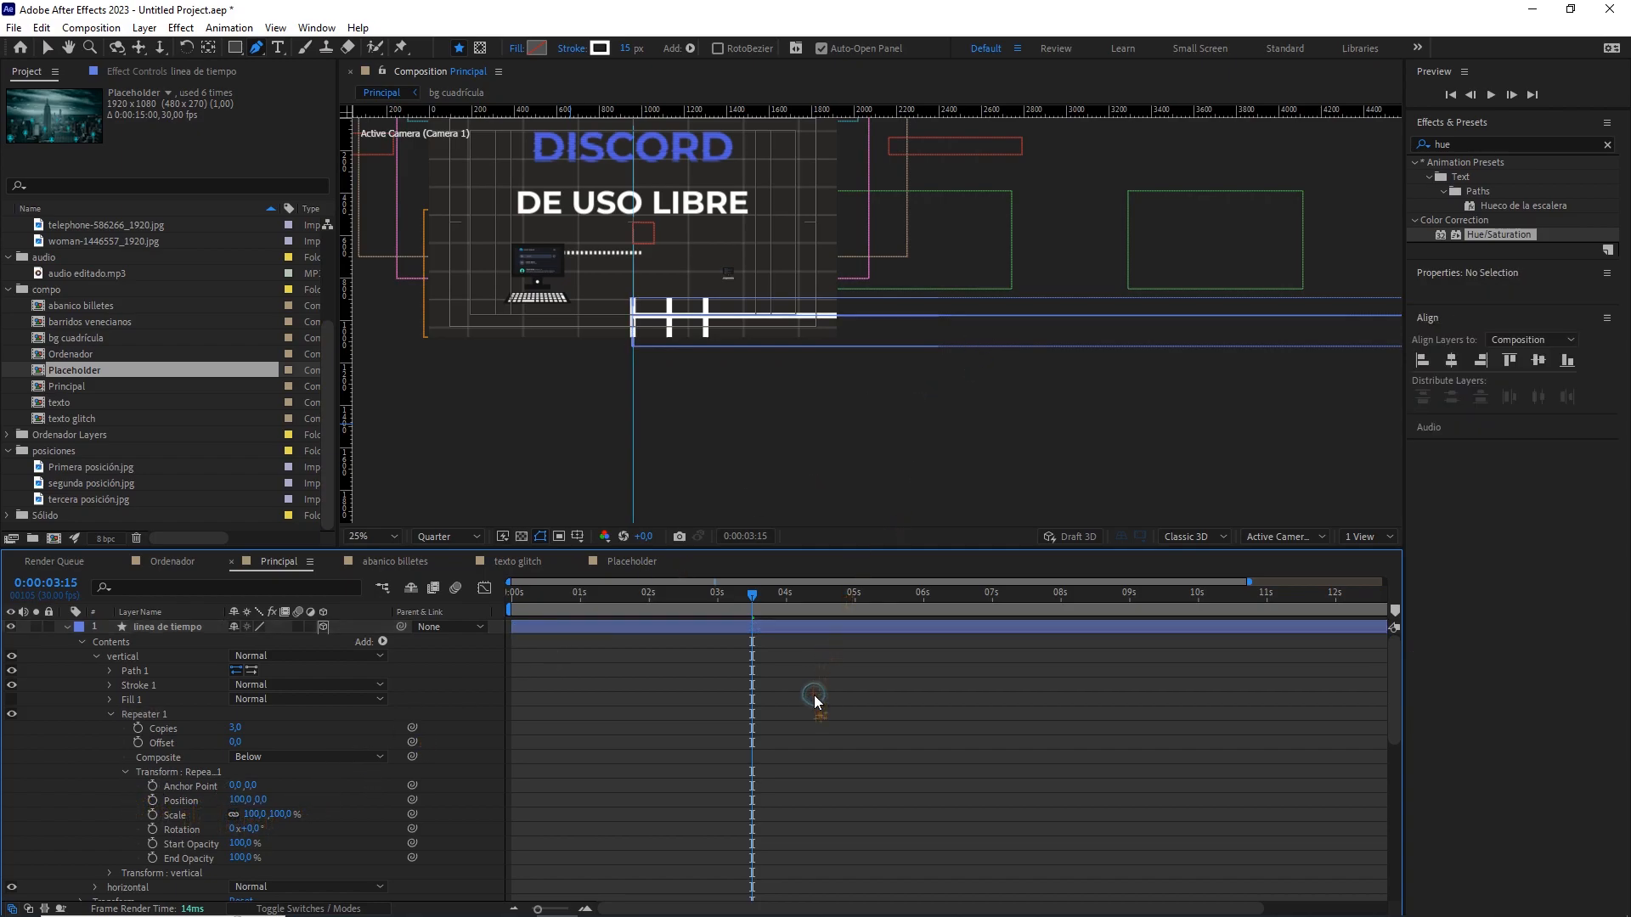
Turn on Draft 3D and check the X positions of the first two placeholders to find their spacing.
key(v)
click(992, 228)
drag(992, 228, 1282, 229)
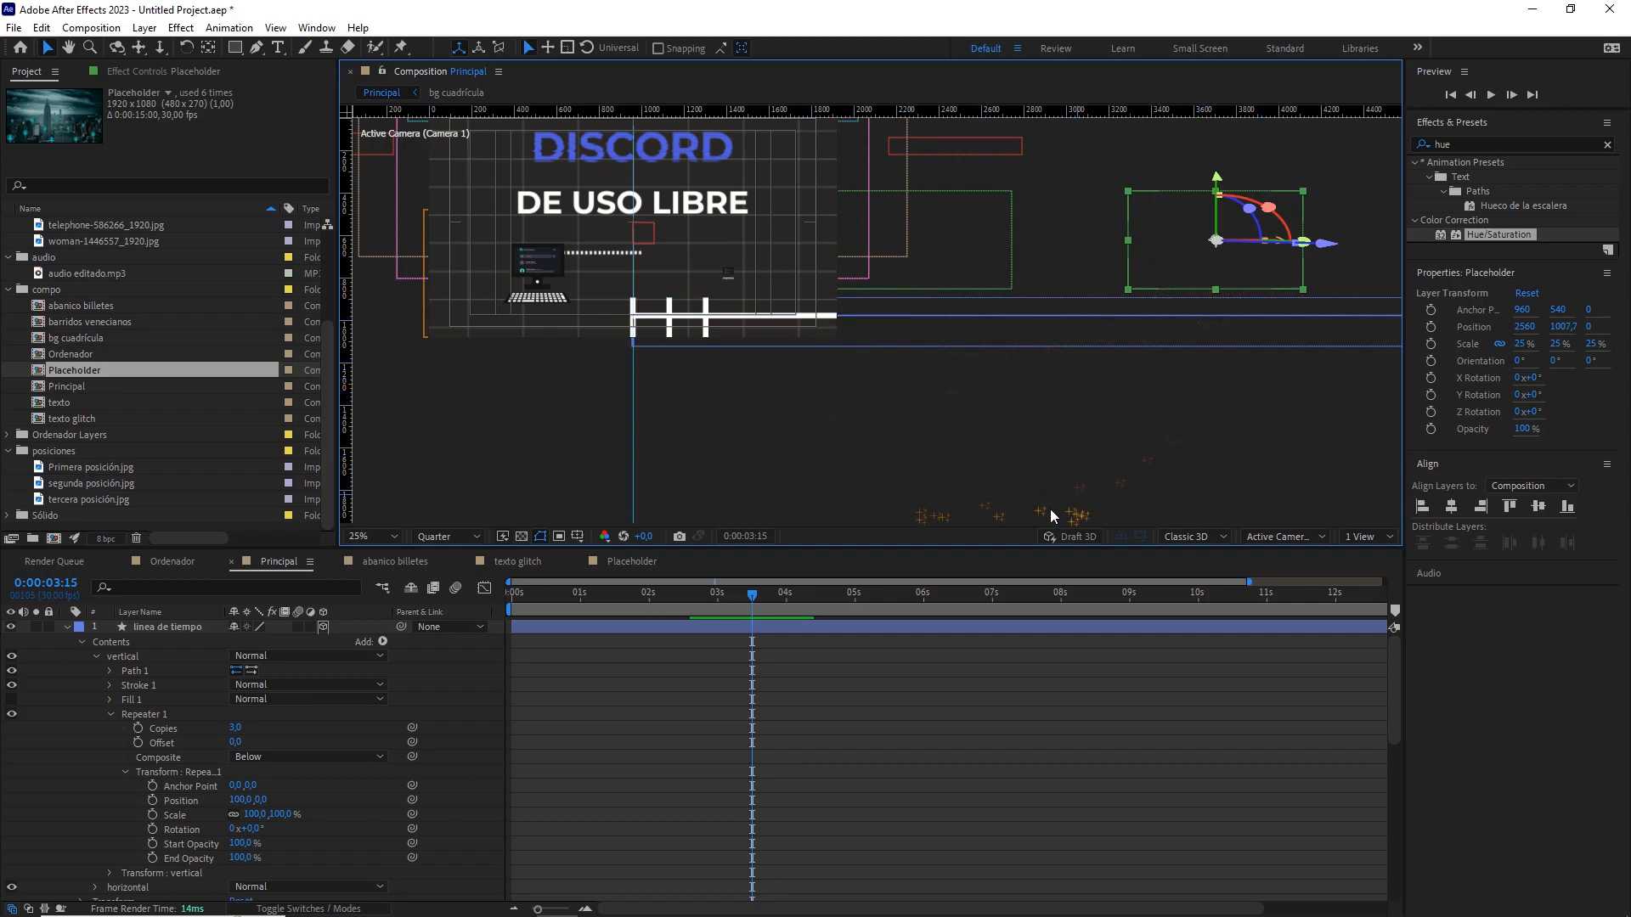
click(1080, 537)
scroll(1007, 347, down, 2)
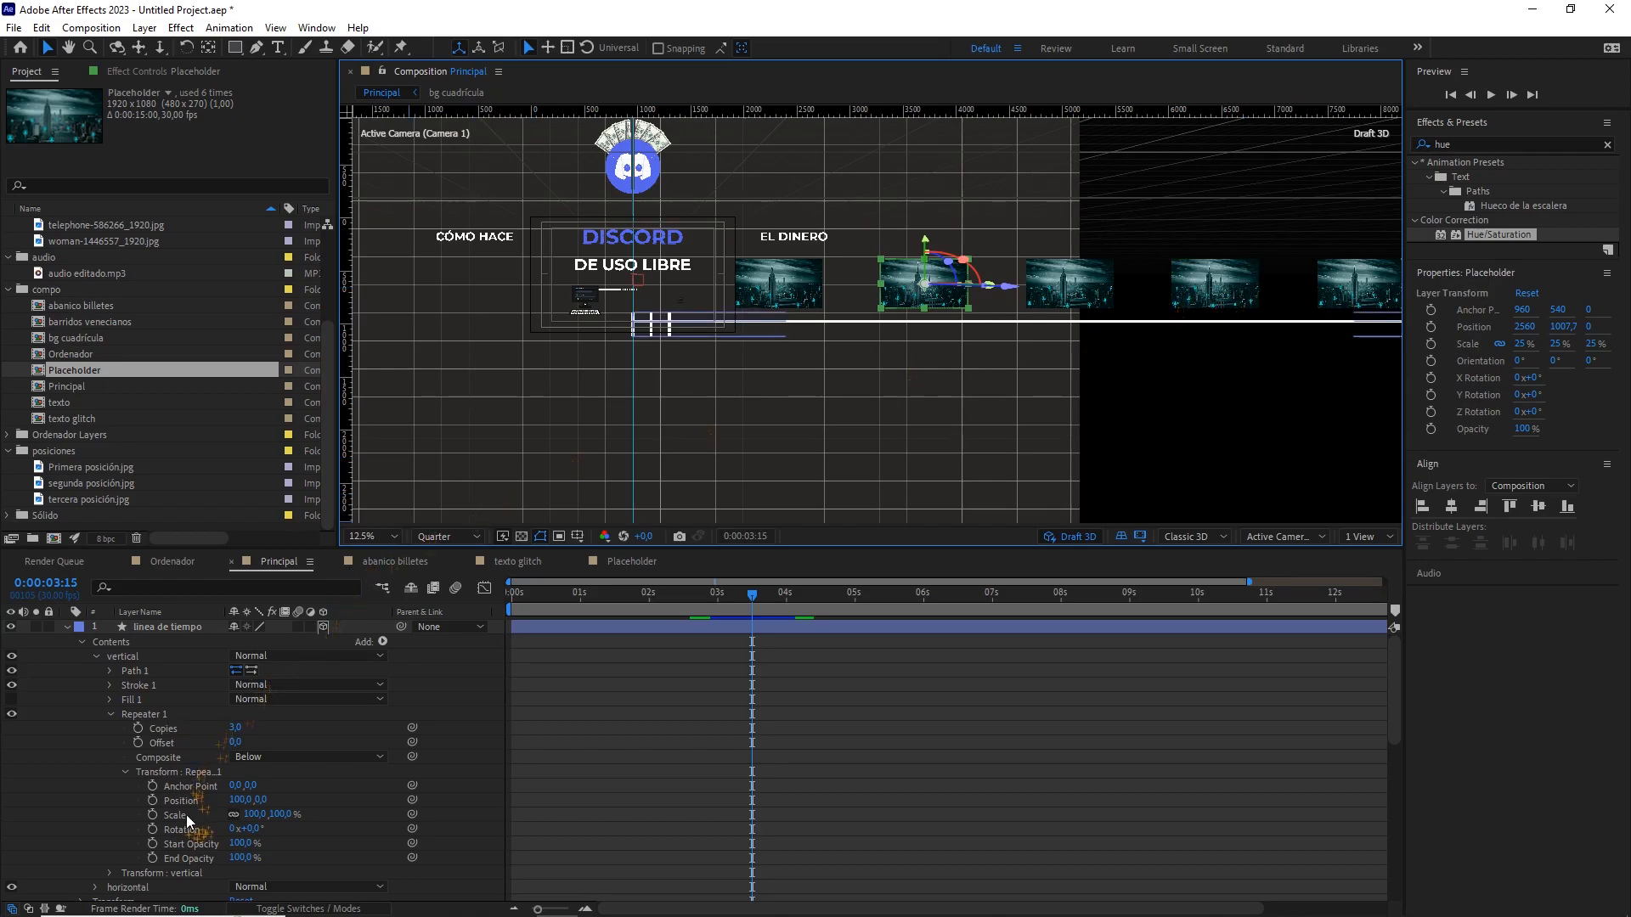
click(785, 289)
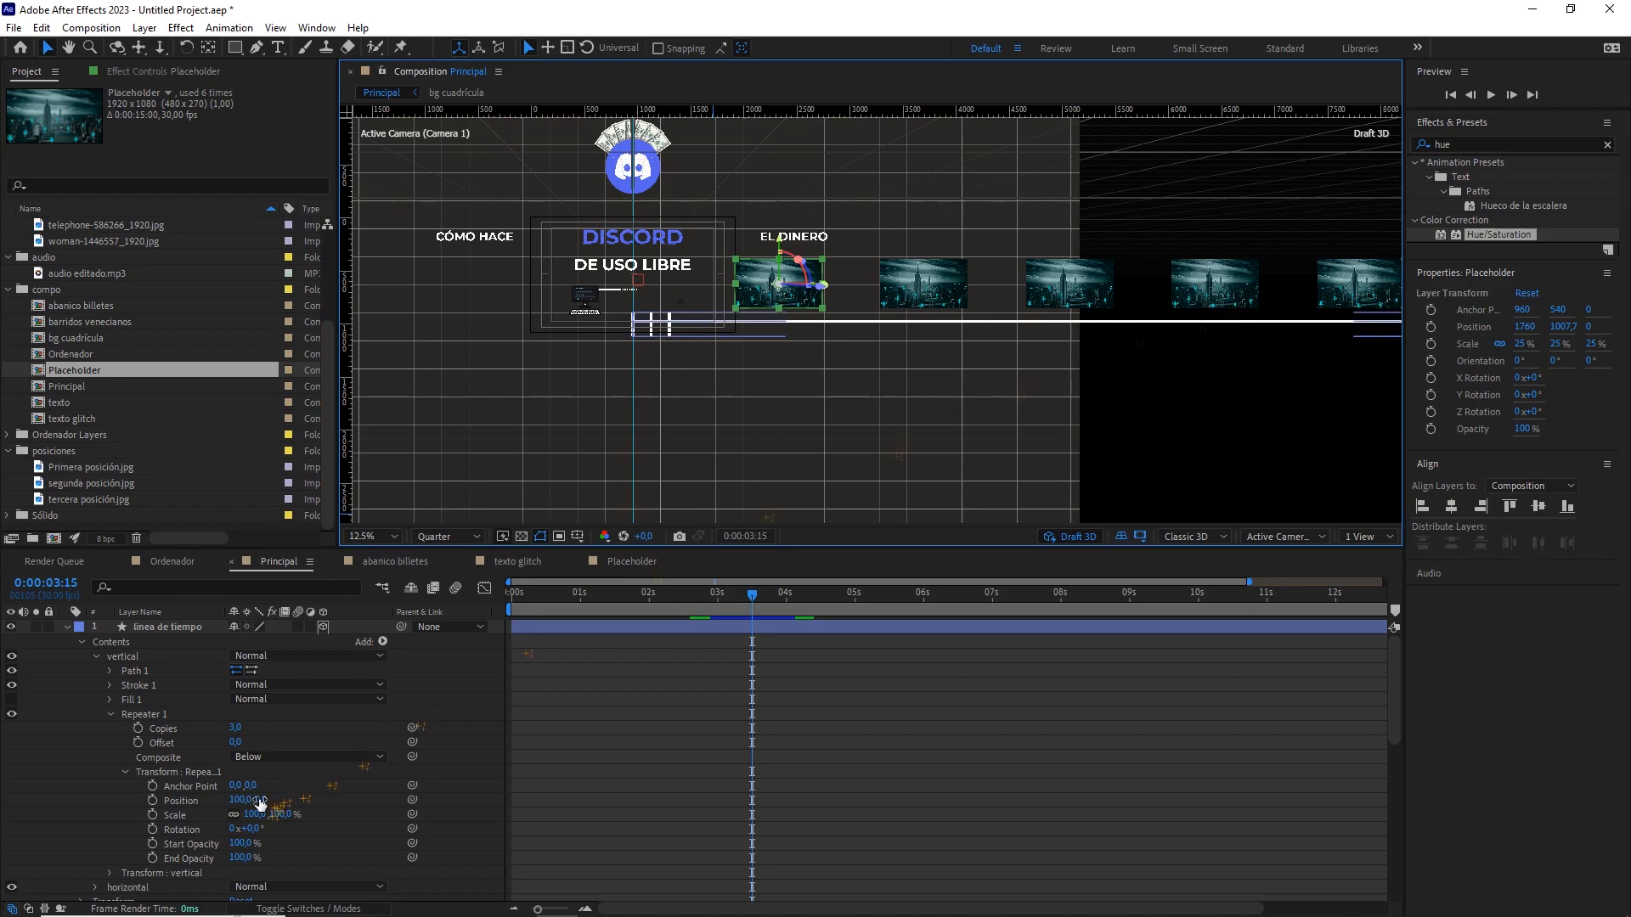
Set the repeater's transform position to 800 horizontally so the vertical marks match the placeholder spacing.
drag(237, 806, 406, 811)
click(243, 799)
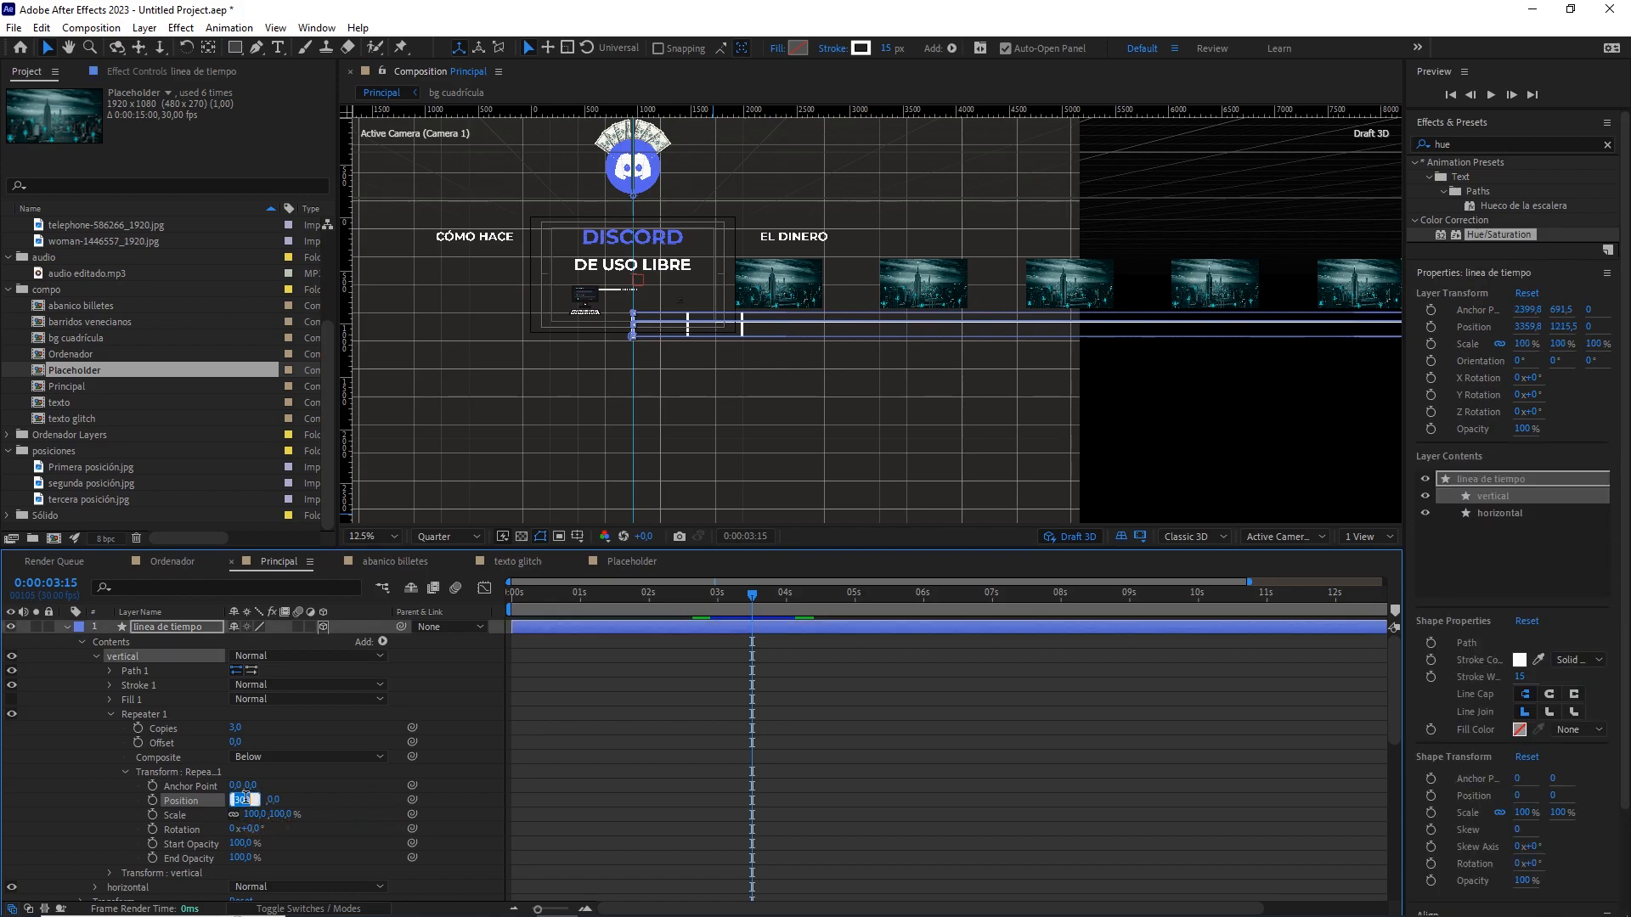
click(335, 727)
scroll(831, 369, up, 1)
drag(747, 334, 776, 345)
key(v)
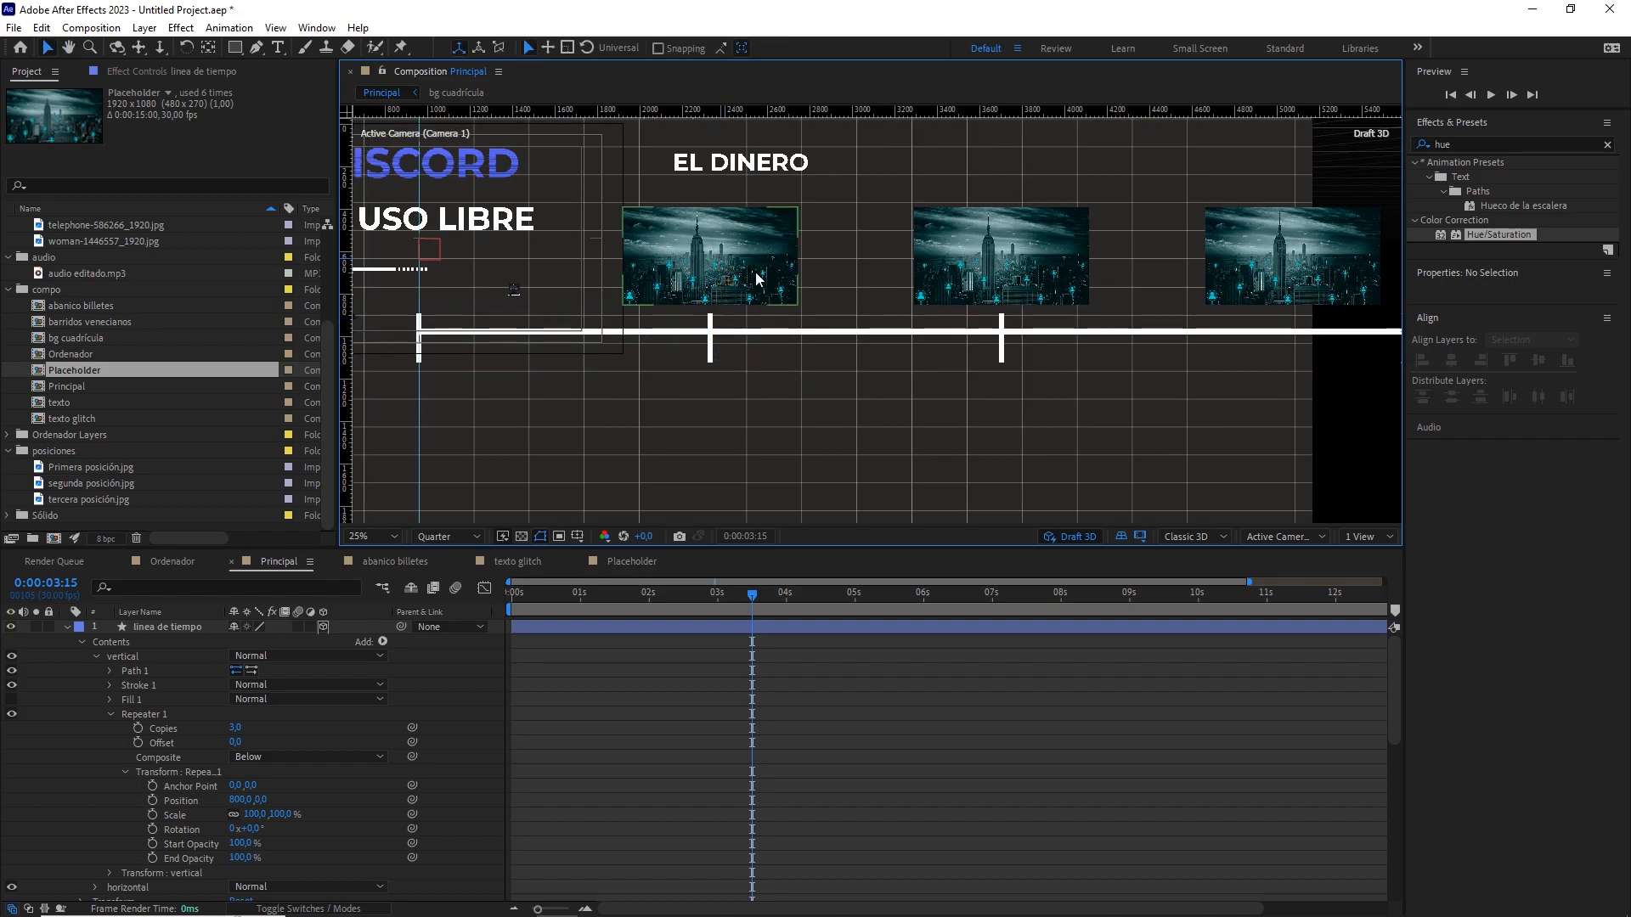
Increase the repeater's copies to 7 so the vertical marks run along the whole timeline line.
scroll(1033, 304, down, 1)
drag(1106, 323, 855, 320)
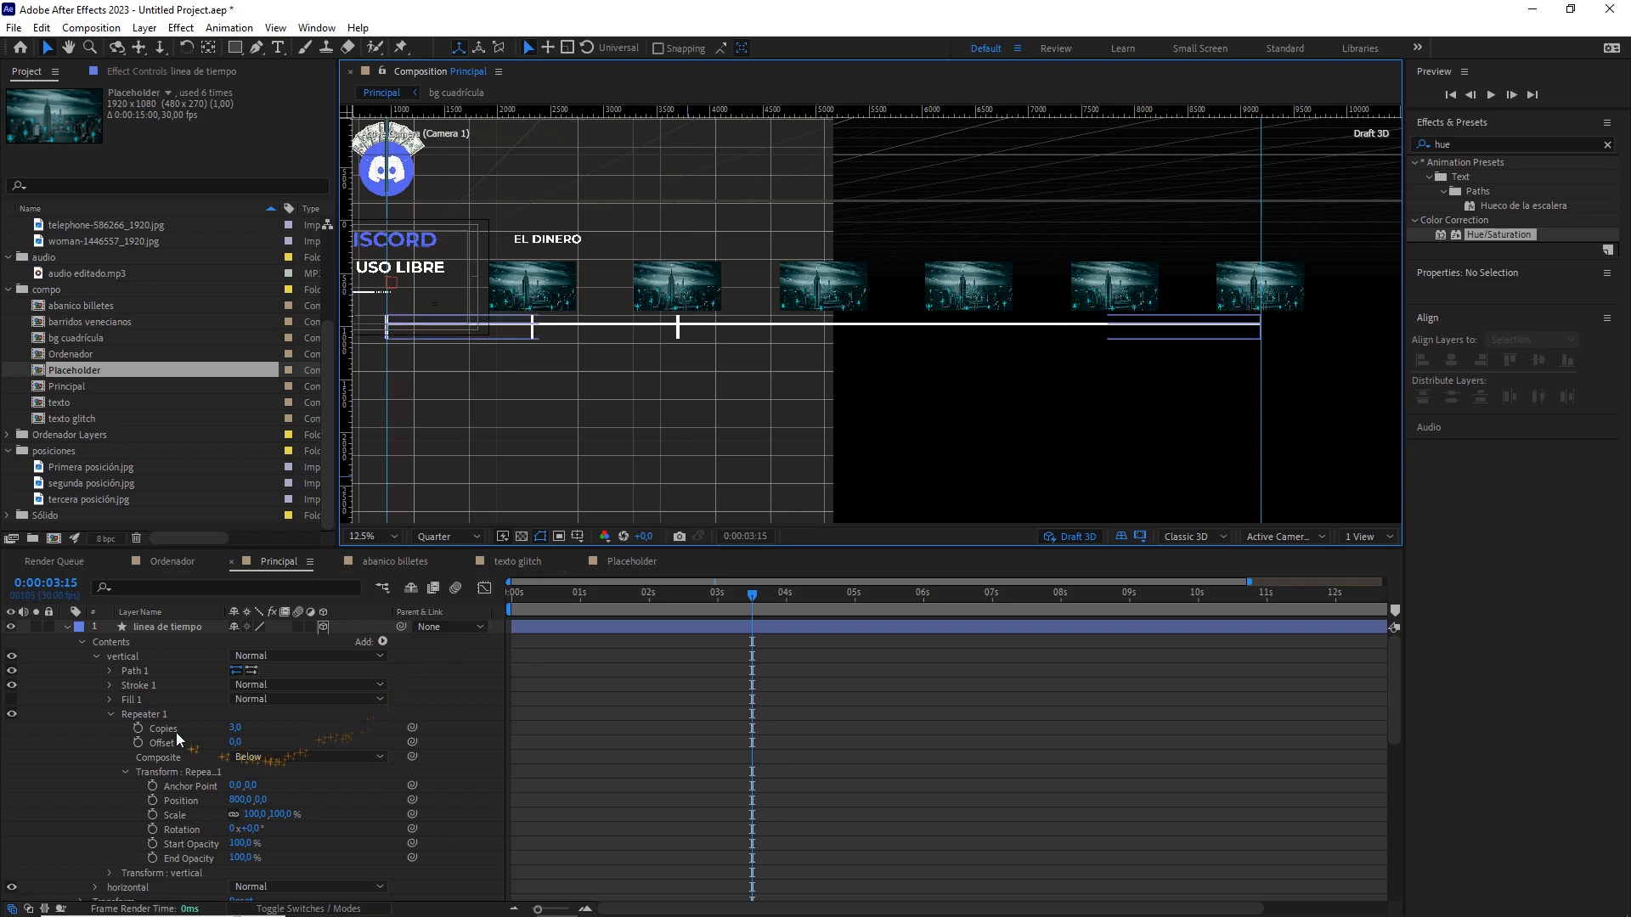
click(235, 729)
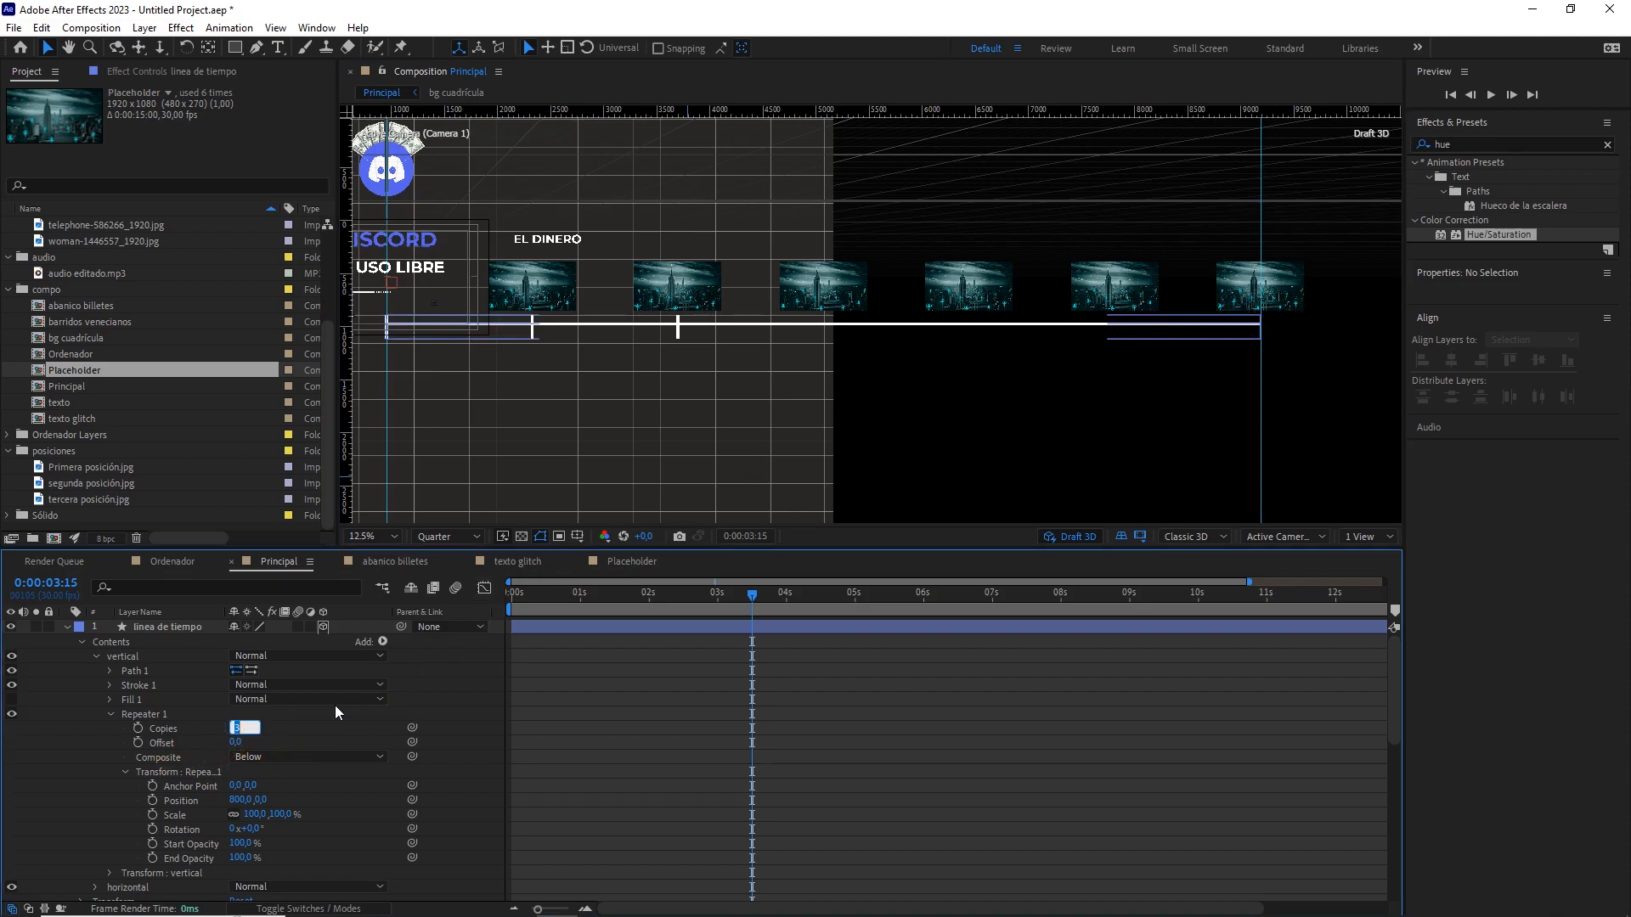
key(Up)
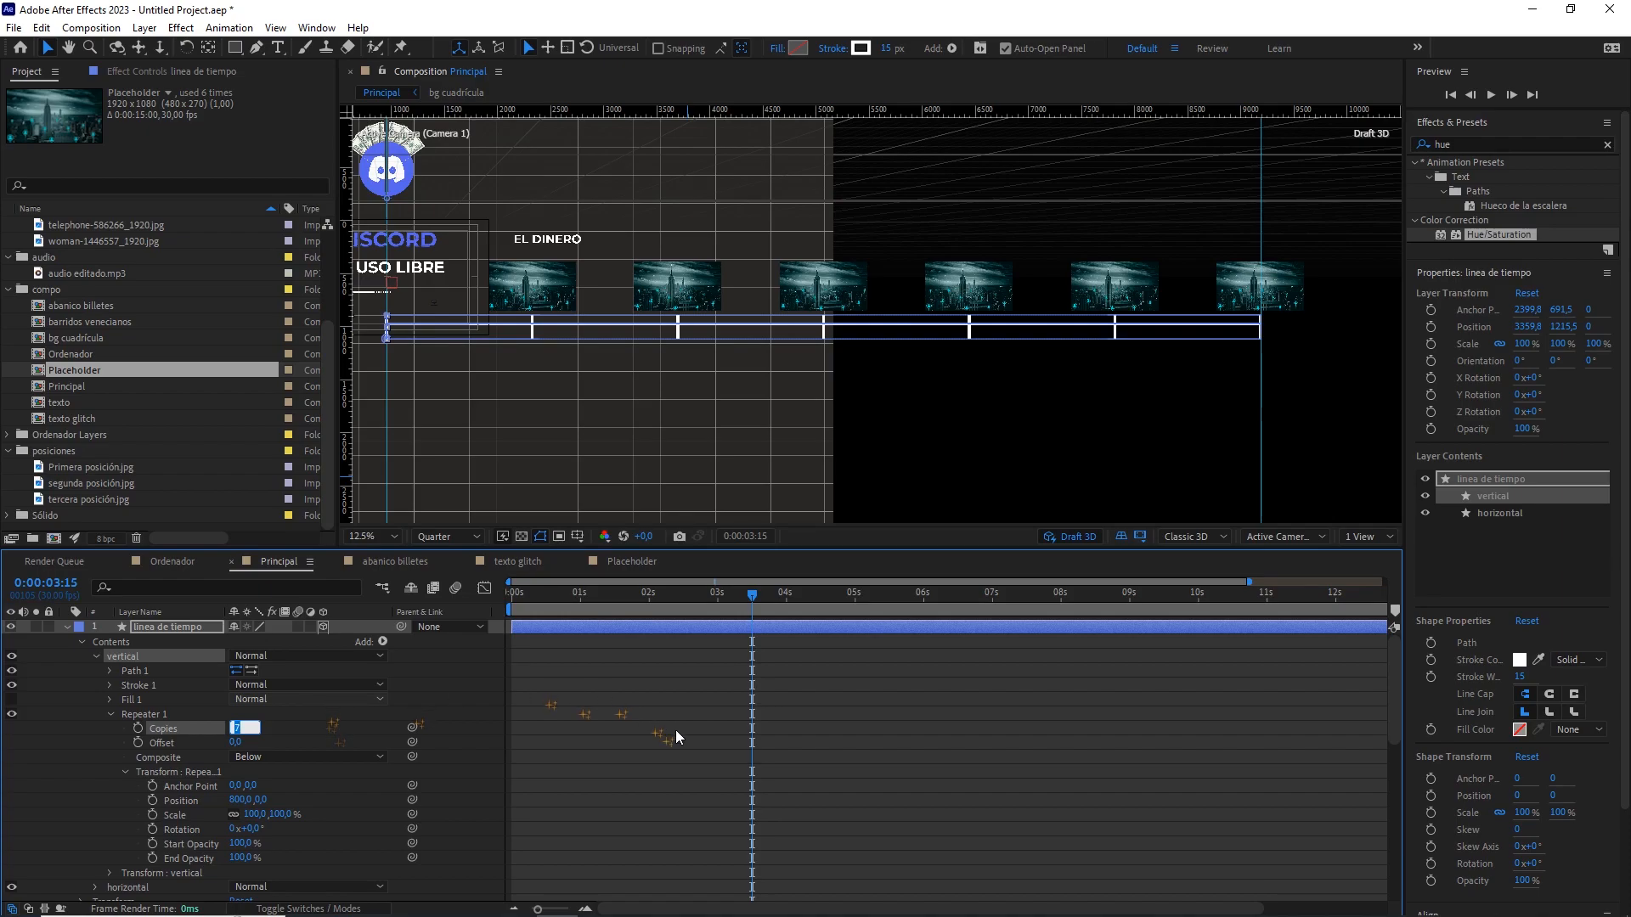
click(668, 729)
drag(795, 326, 987, 340)
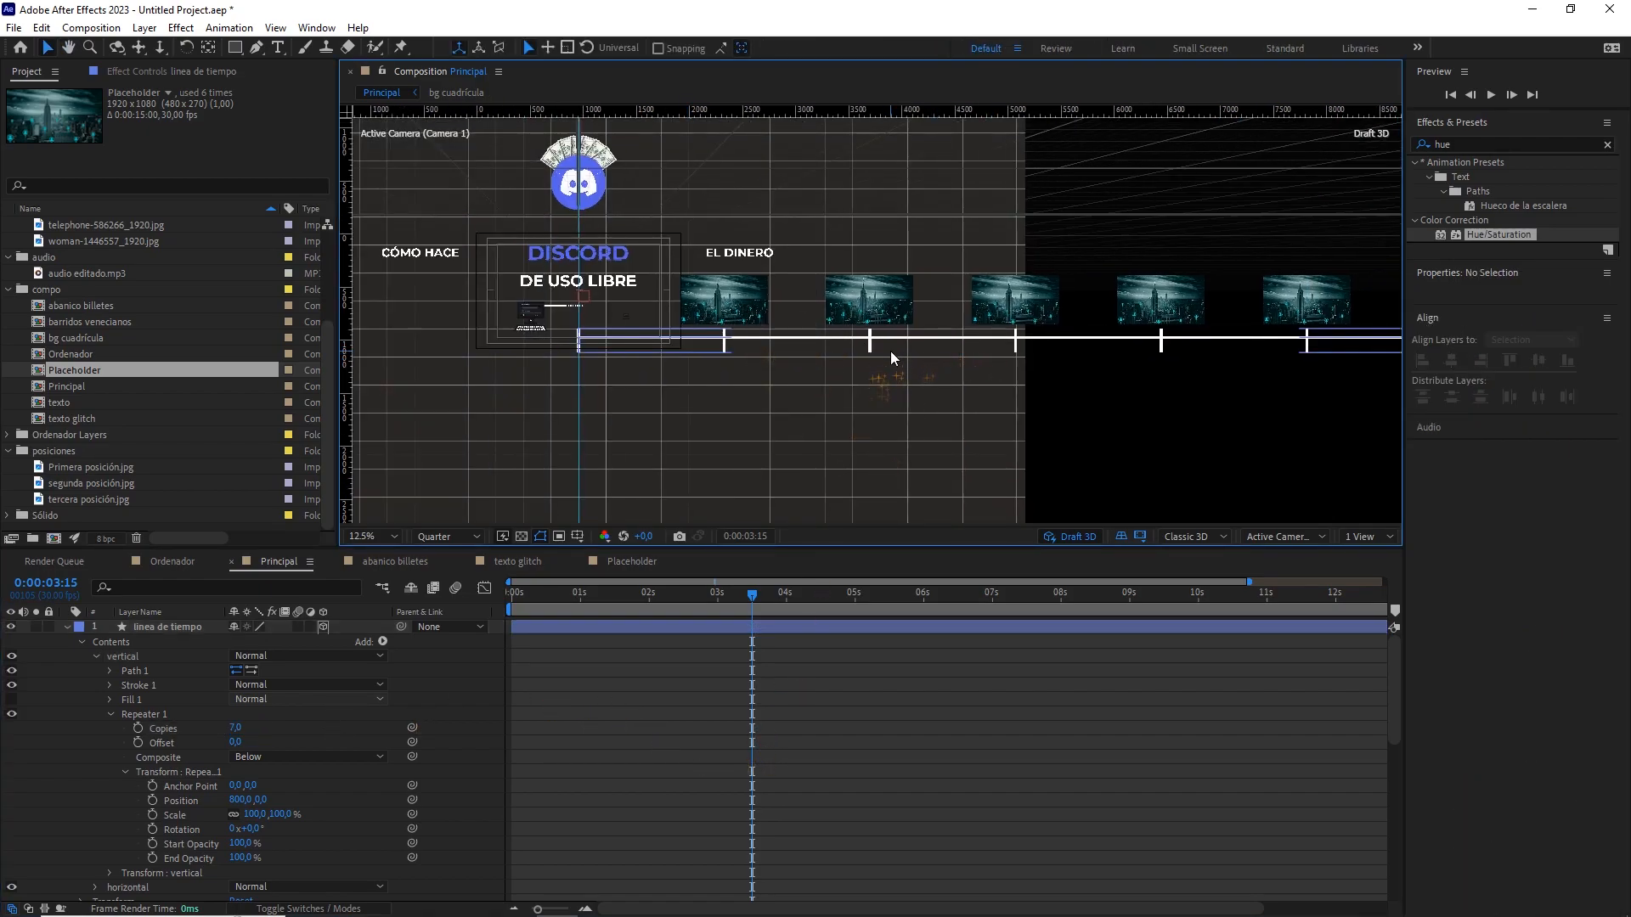
Scrub through the camera move, leave the playhead at 0:00:05:08, and collapse the linea de tiempo layer's properties.
drag(794, 596, 1087, 593)
click(873, 595)
click(58, 639)
click(68, 627)
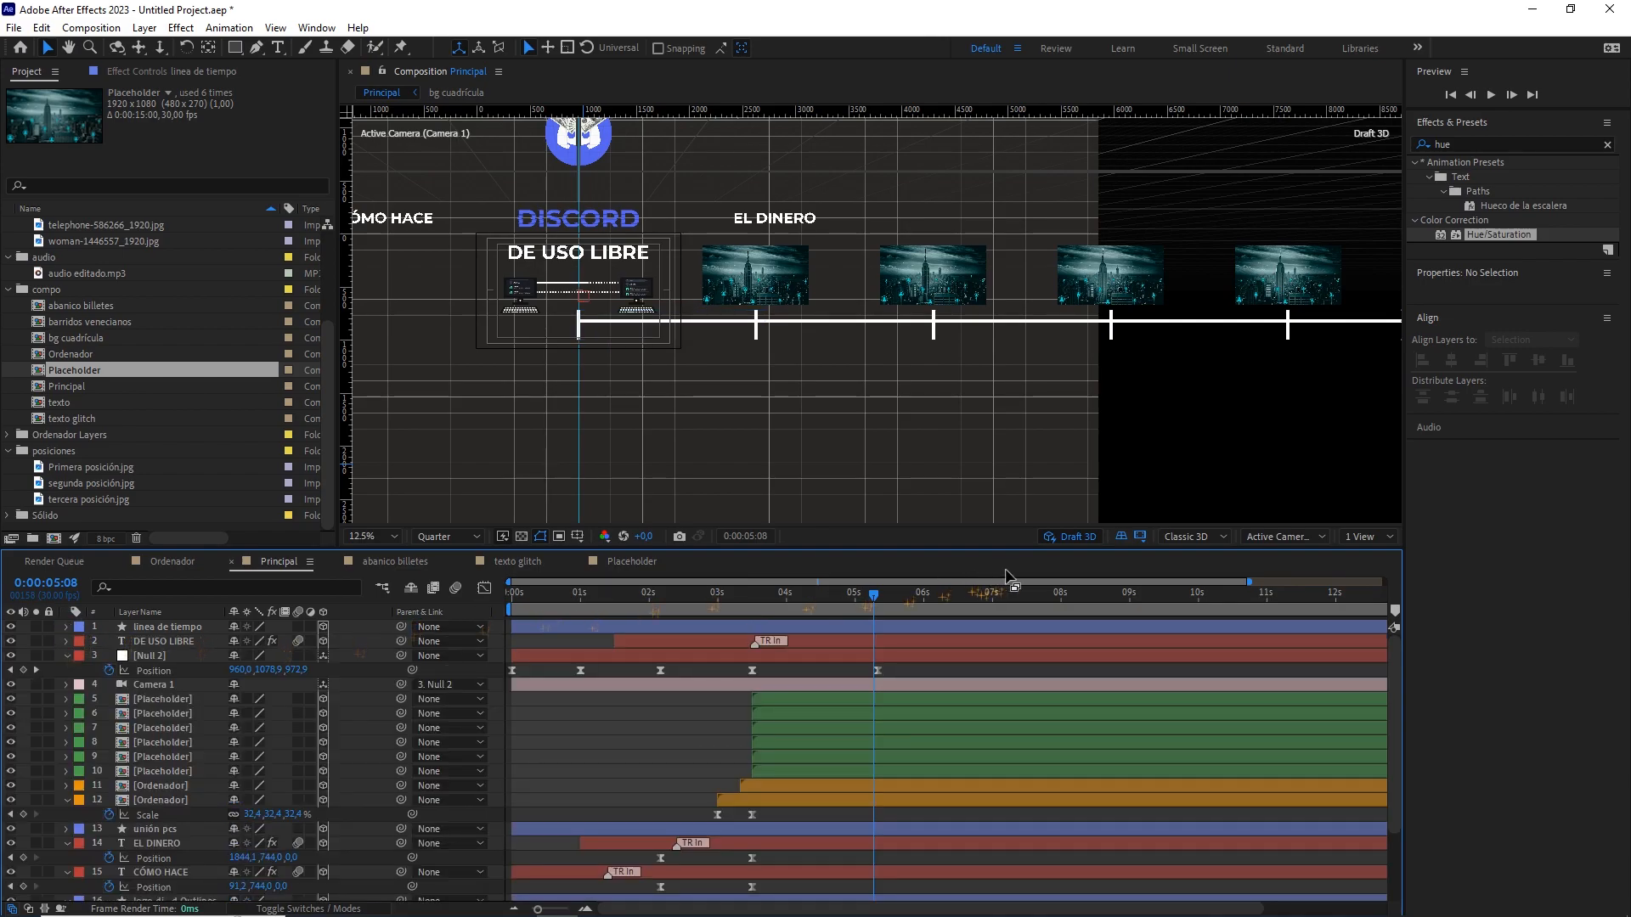
Turn off Draft 3D and move the playhead to Null 2's last position keyframe at 0:00:05:10.
click(1082, 537)
scroll(905, 333, up, 3)
drag(669, 342, 1349, 336)
drag(764, 318, 1029, 393)
scroll(1032, 382, down, 2)
drag(1062, 311, 964, 327)
key(v)
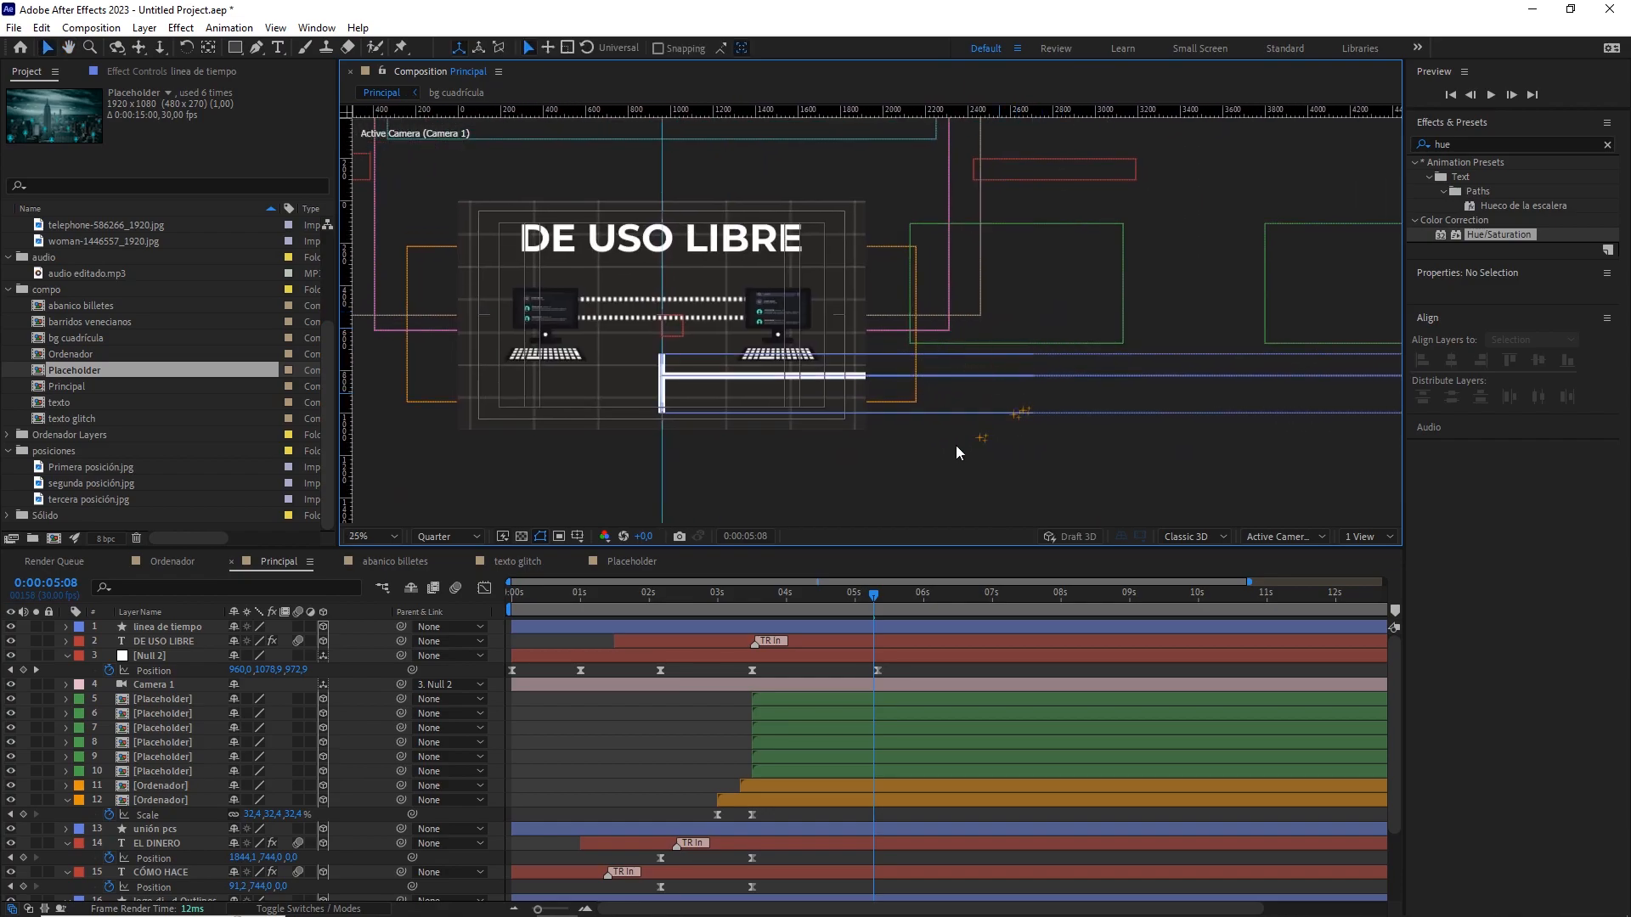
mouse_move(874, 594)
mouse_down()
mouse_move(966, 593)
mouse_move(884, 596)
mouse_up()
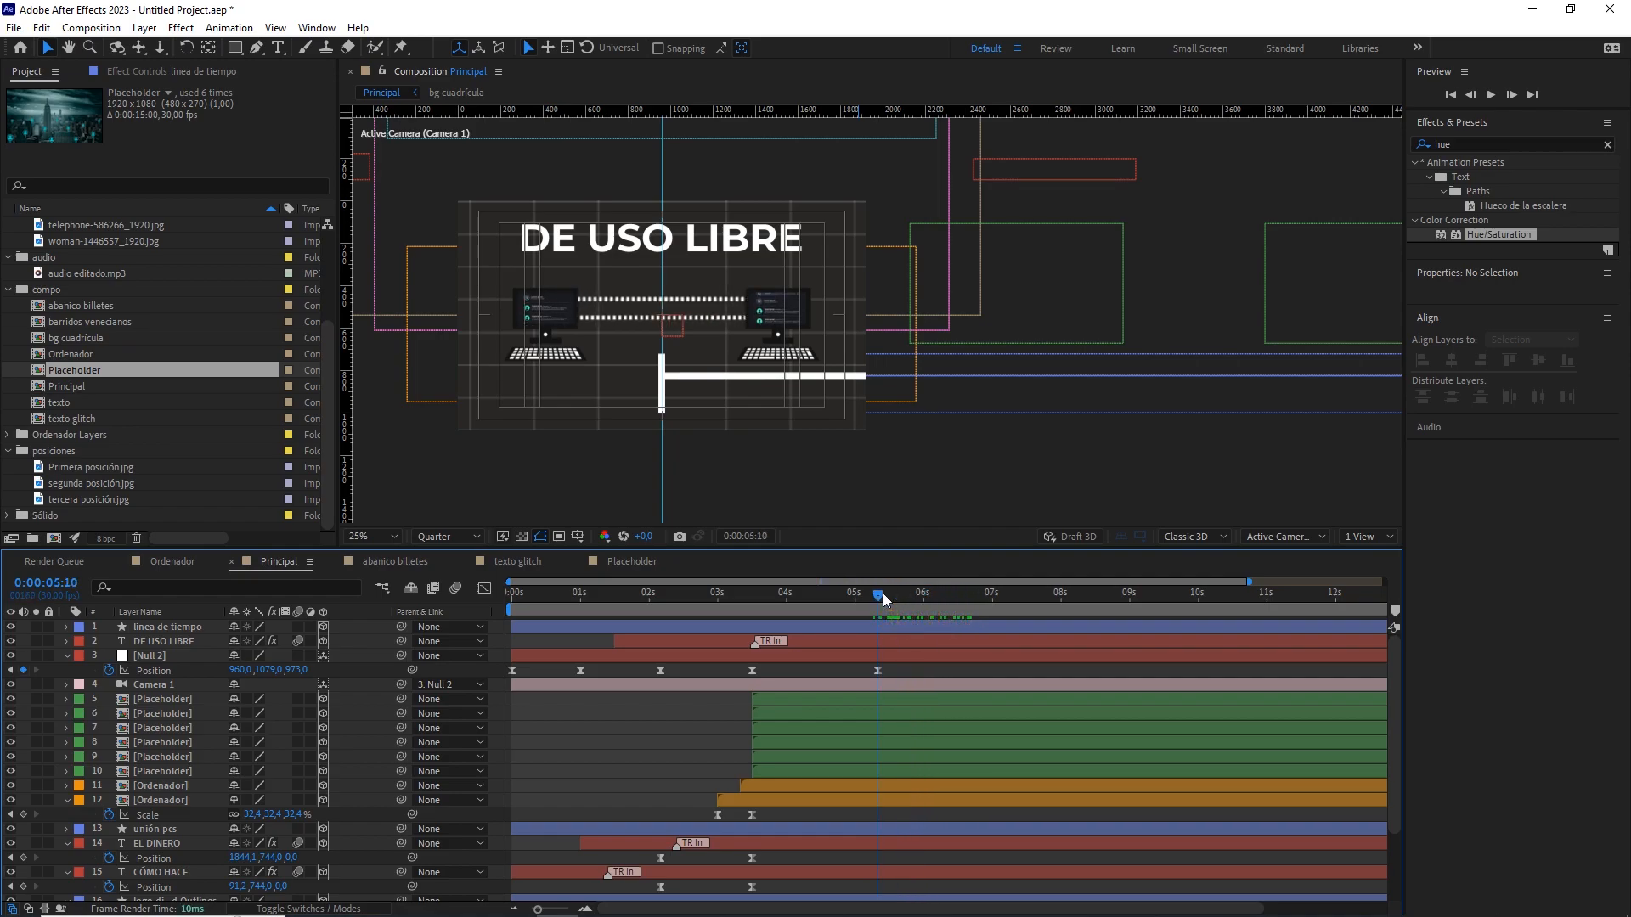
Show the tercera posición.jpg reference and lower the linea de tiempo layer to Y position 1285.5 to match it.
click(151, 628)
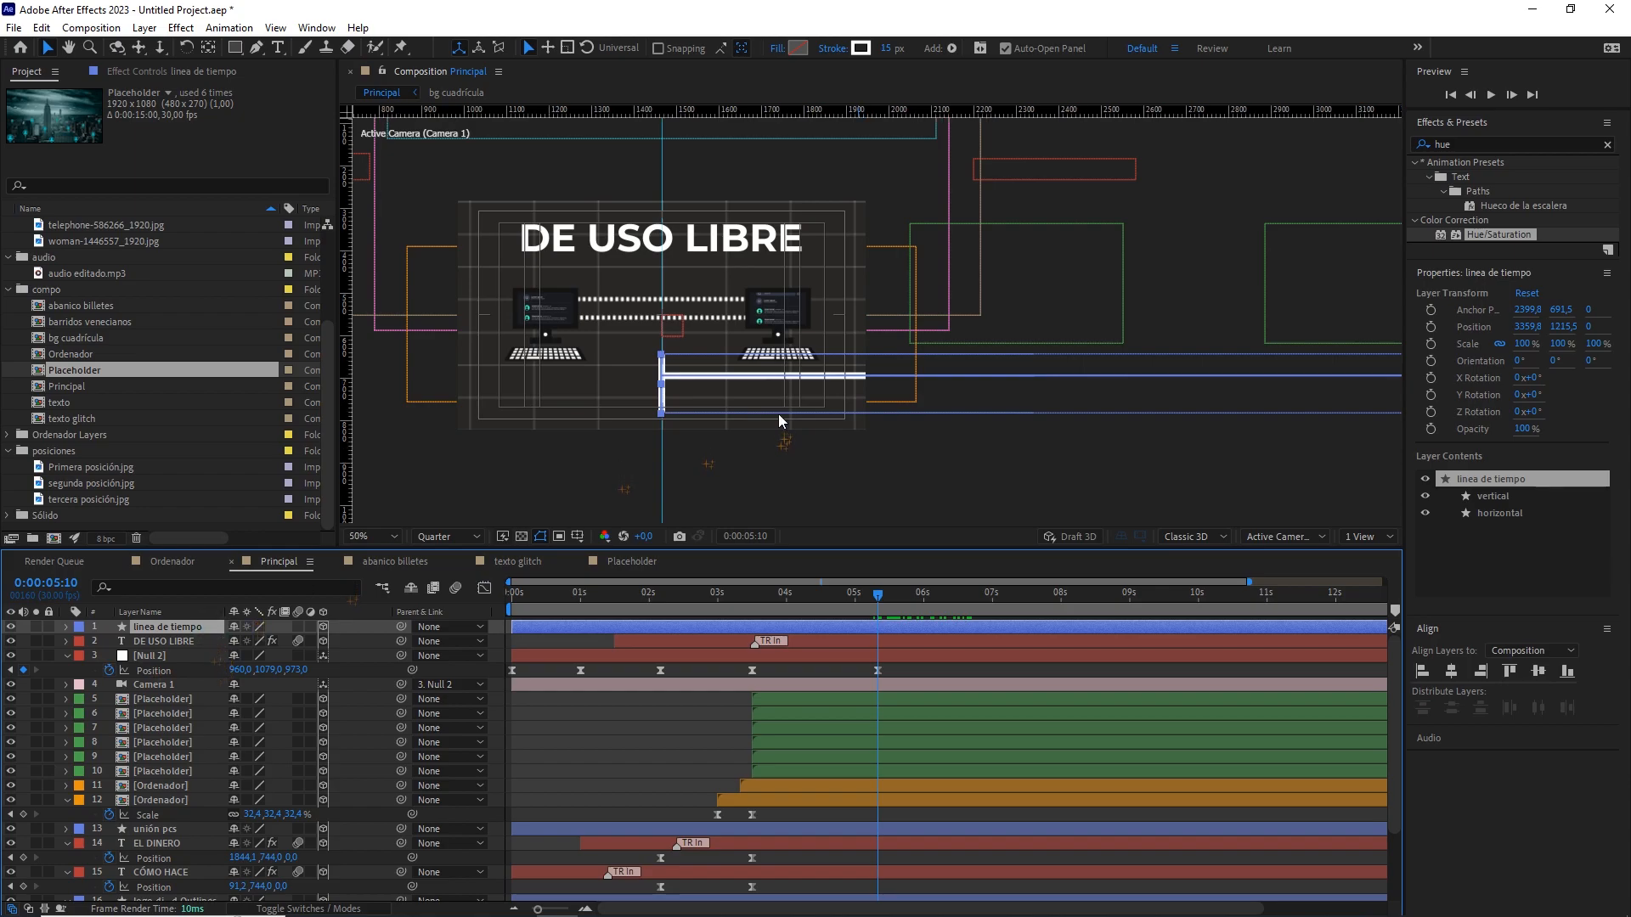
key(period)
drag(766, 395, 923, 302)
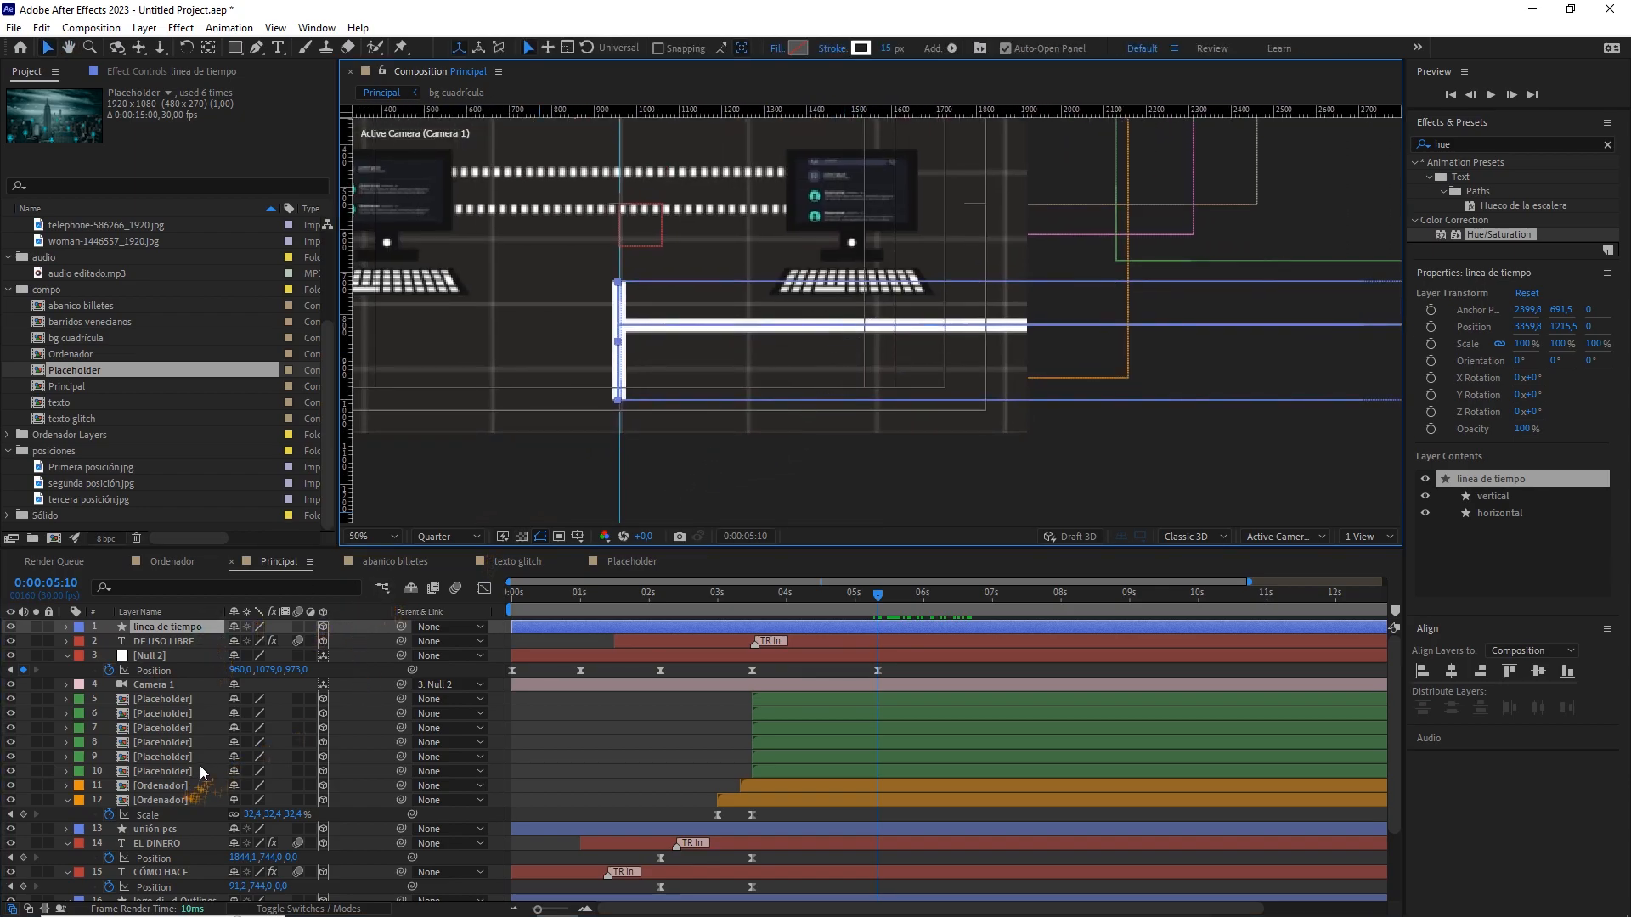
scroll(200, 766, down, 3)
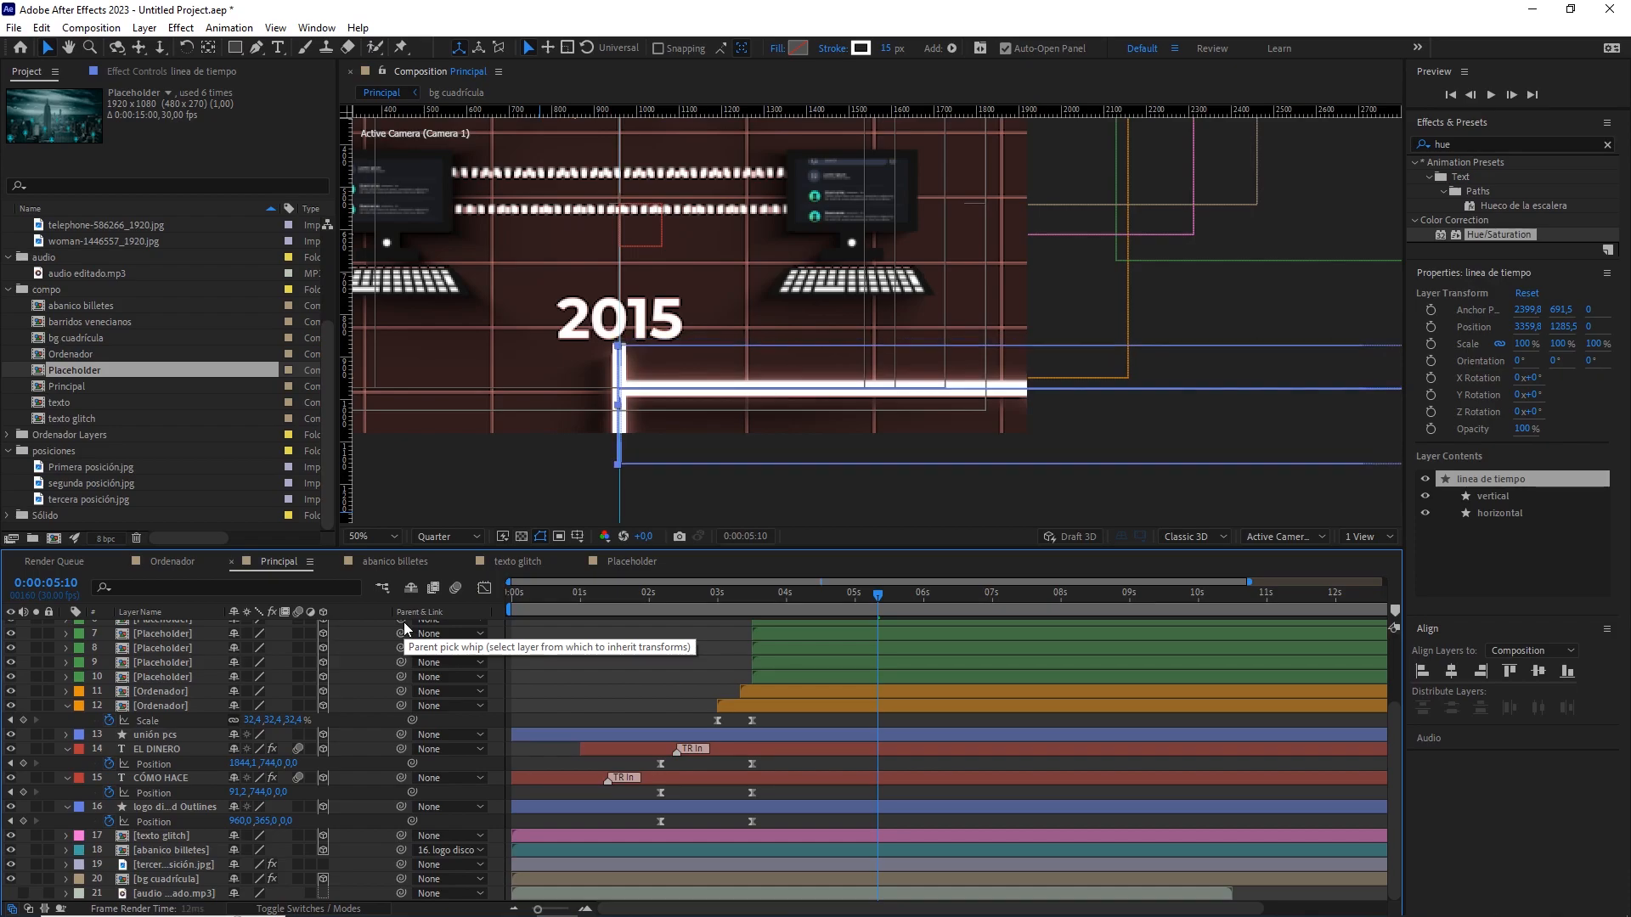
click(670, 649)
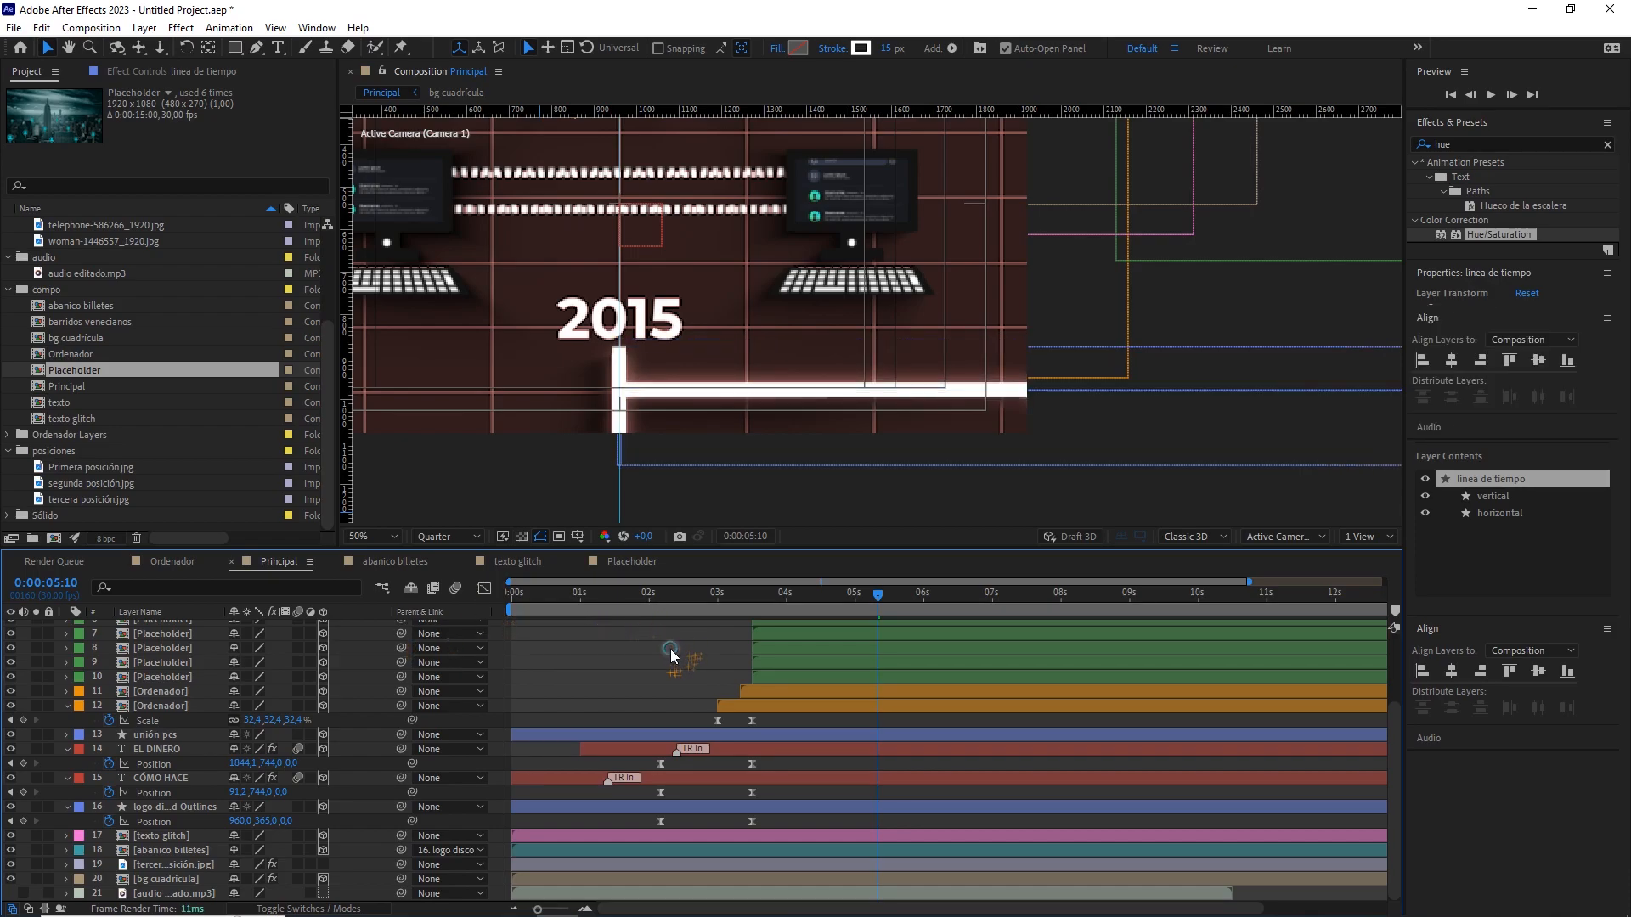
Hide the tercera posición.jpg reference layer again.
click(174, 865)
click(11, 865)
scroll(913, 393, down, 2)
drag(991, 336, 922, 345)
key(v)
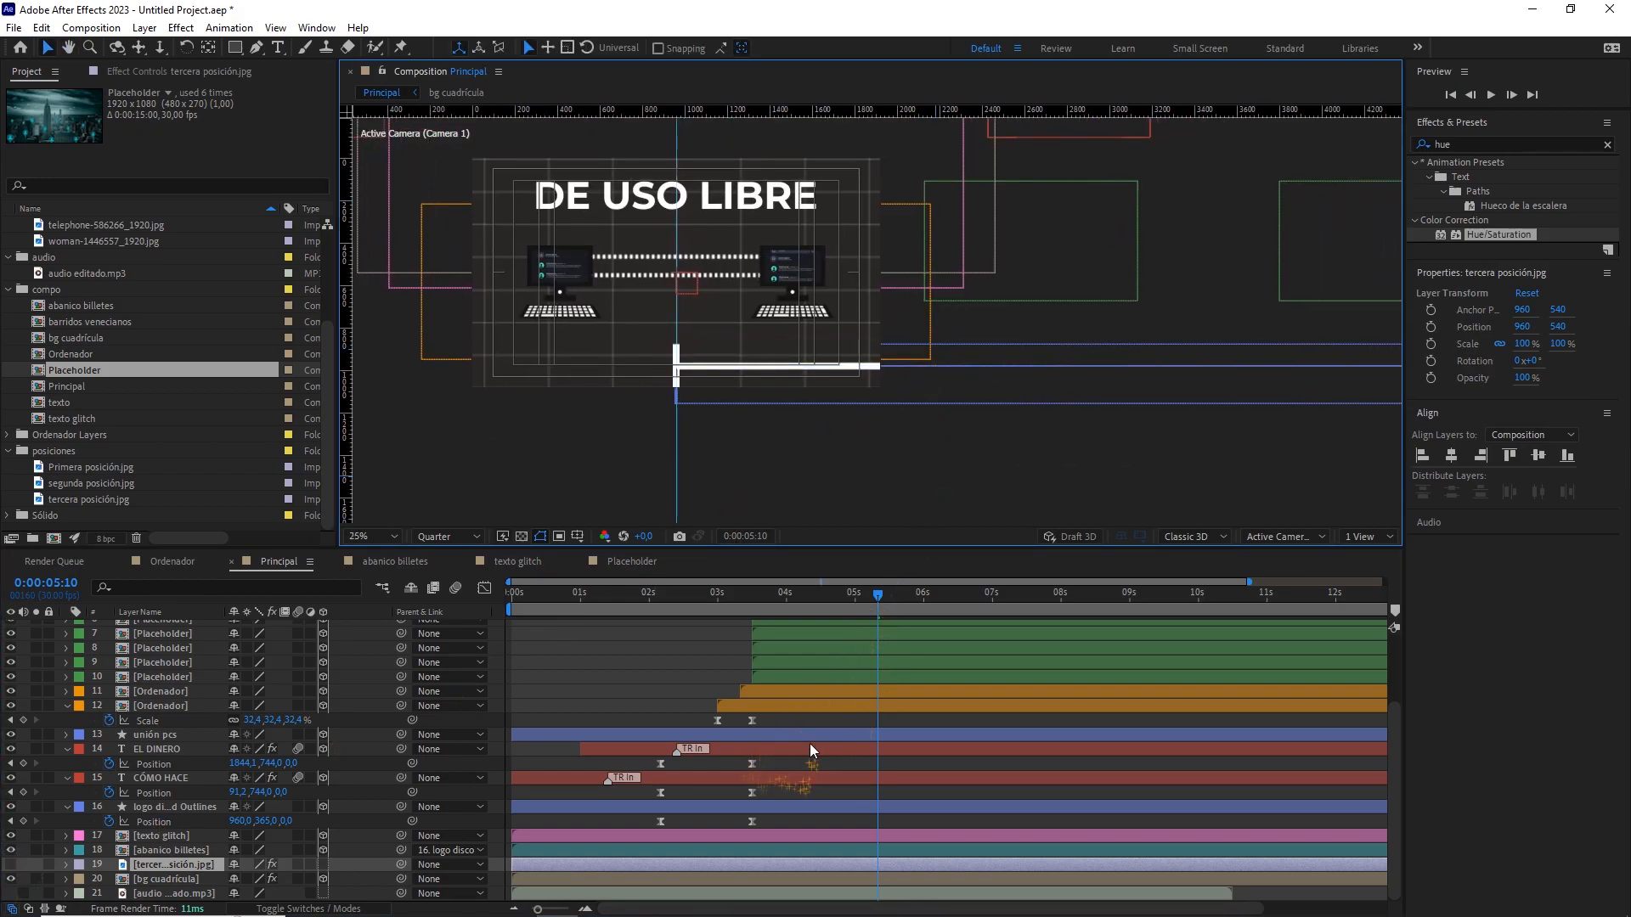
scroll(831, 717, up, 3)
Add a new 3D null object directly above Null 2 in the layer stack.
click(905, 655)
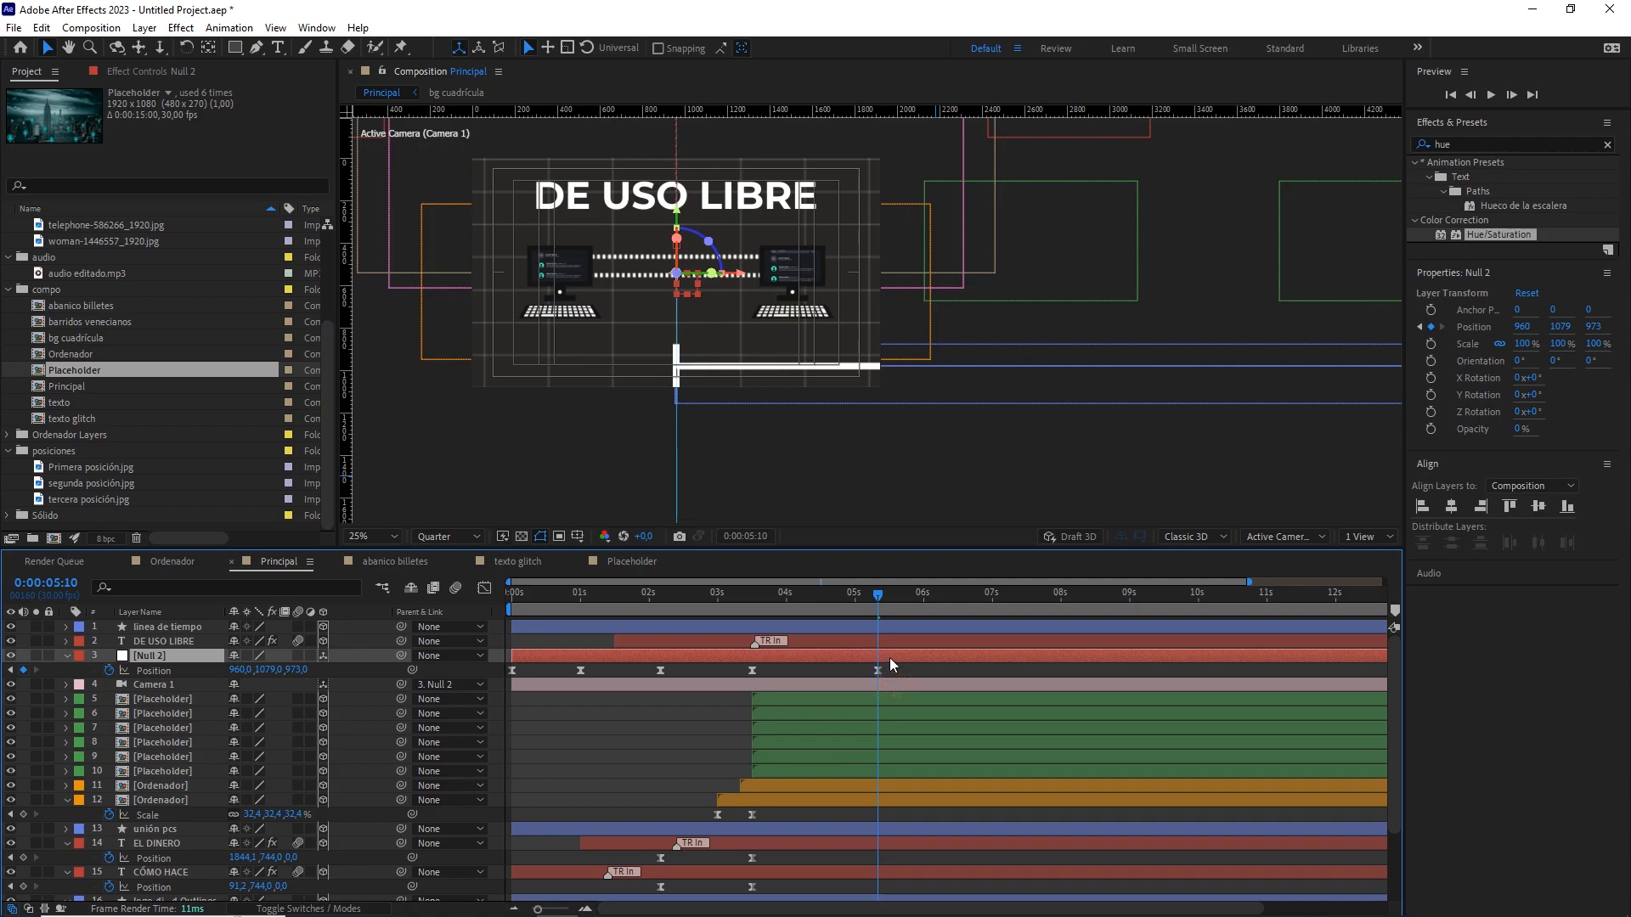
right_click(375, 668)
mouse_move(442, 677)
click(626, 779)
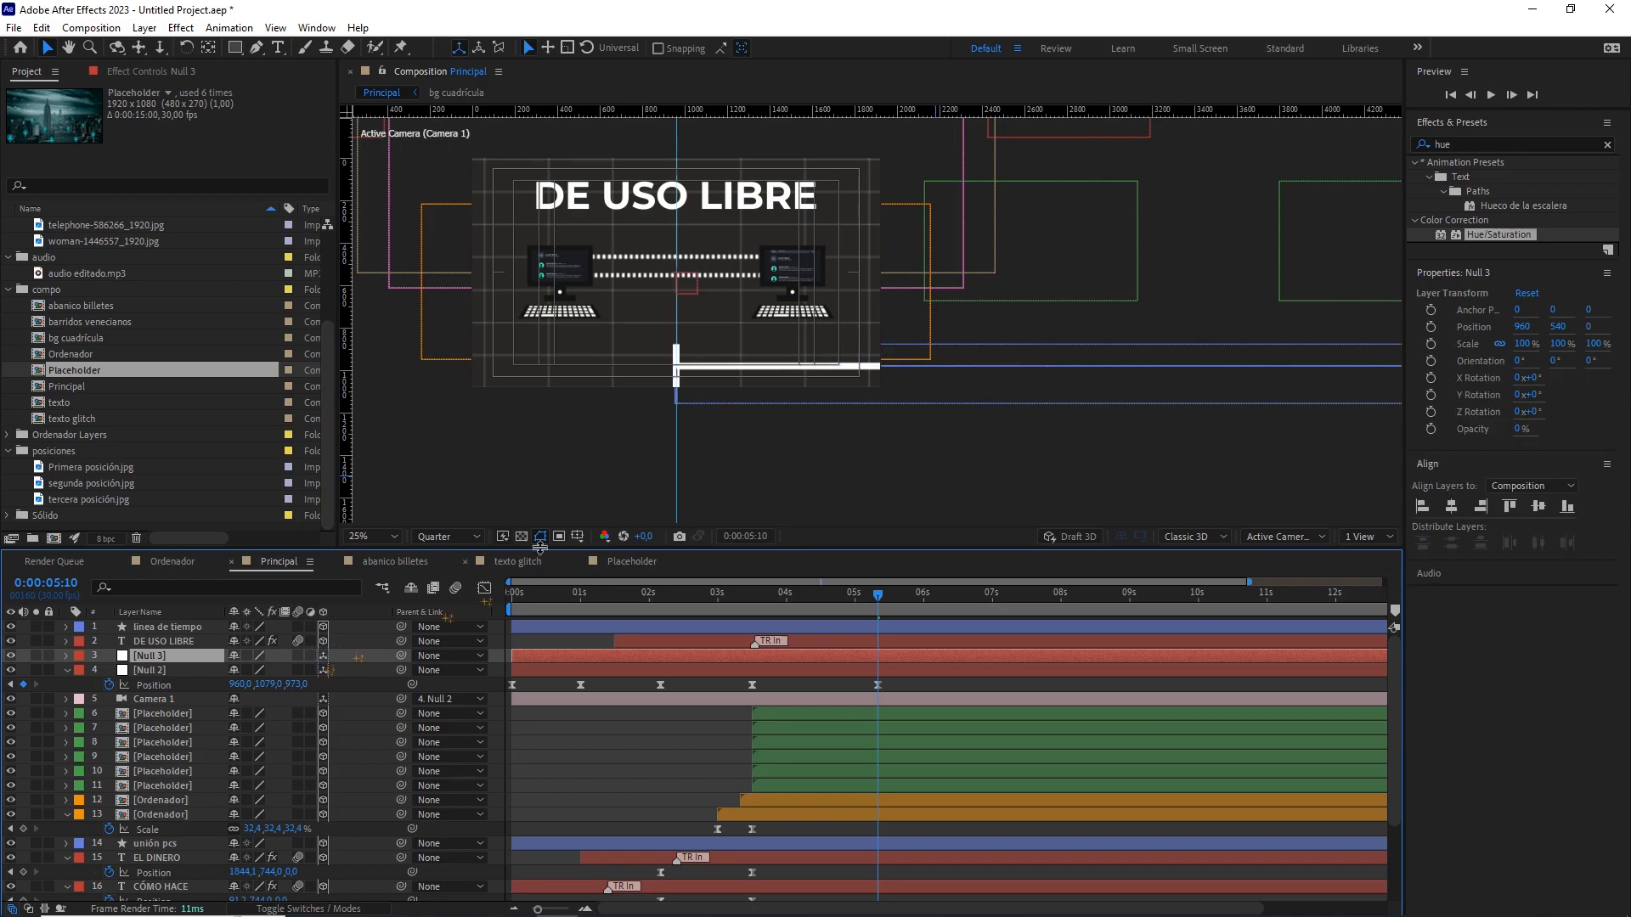
Enable snapping and move the new null down to Y position 1080, between the two computers.
scroll(782, 402, down, 2)
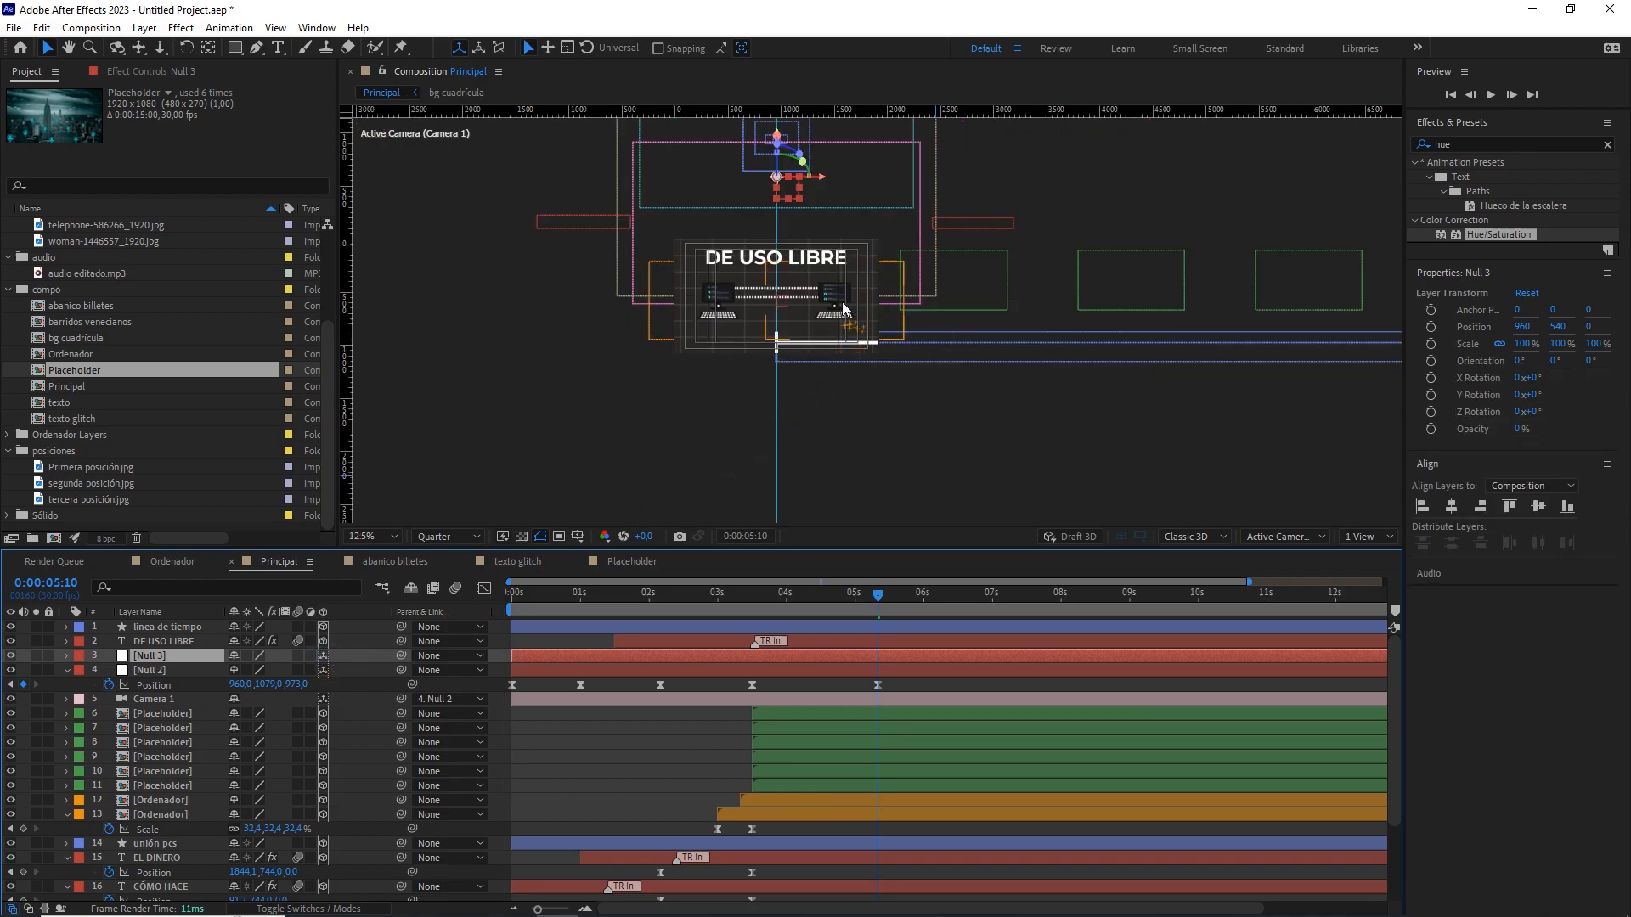
scroll(843, 307, up, 2)
drag(779, 182, 828, 340)
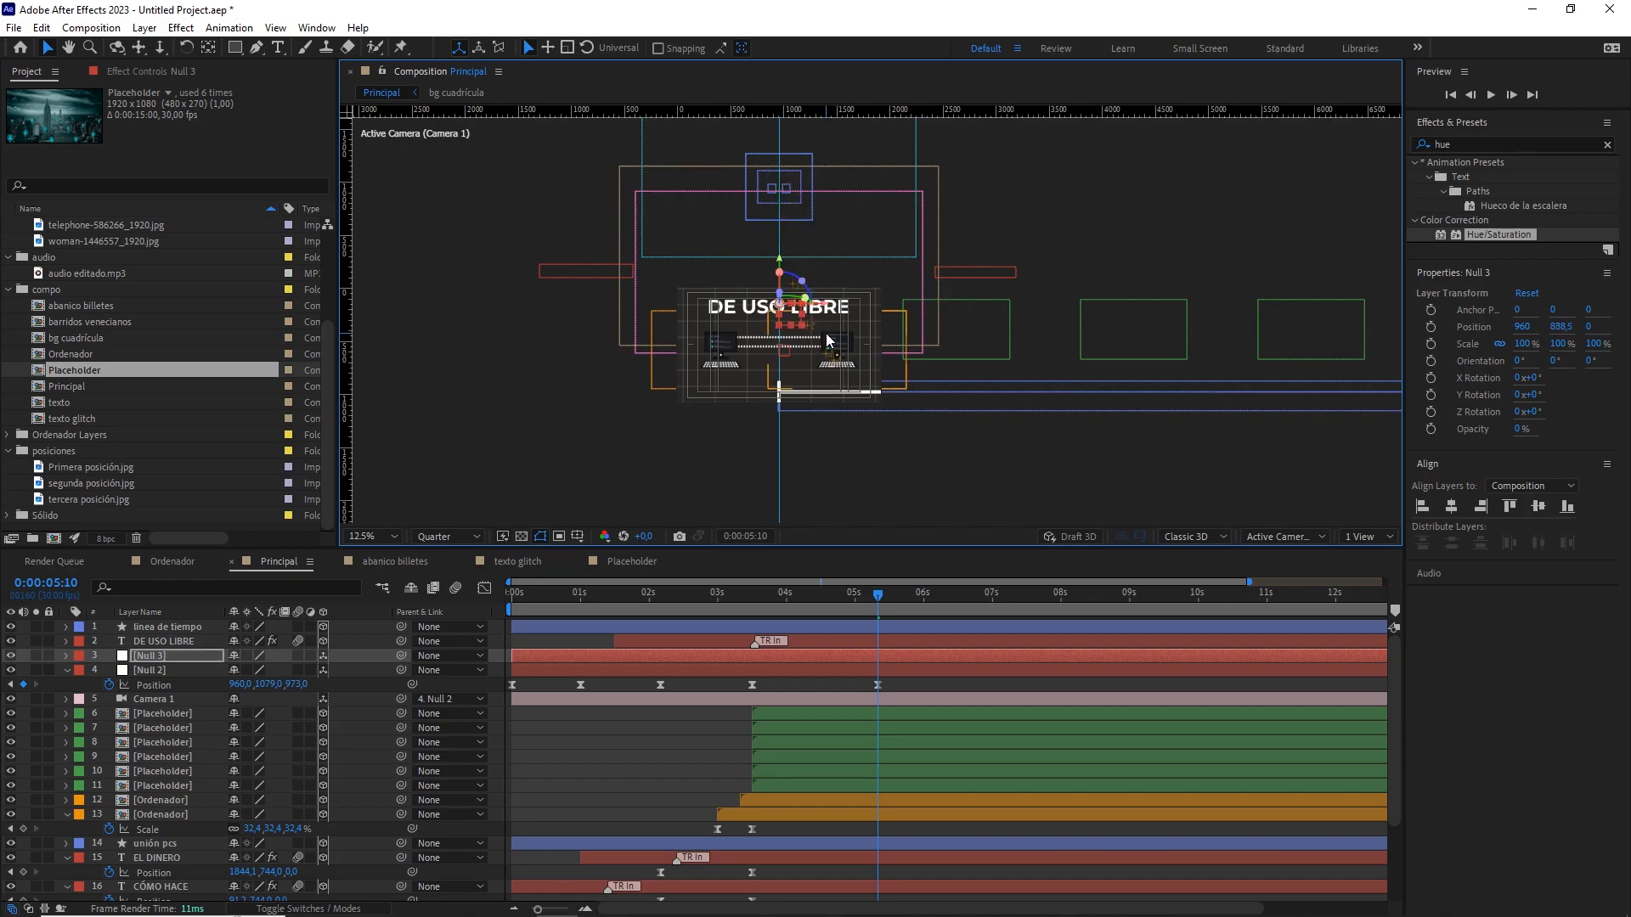
scroll(828, 340, up, 2)
click(672, 51)
drag(683, 247, 689, 317)
Start keyframing Null 3's Position at 0:00:04:10 with its present value.
click(205, 658)
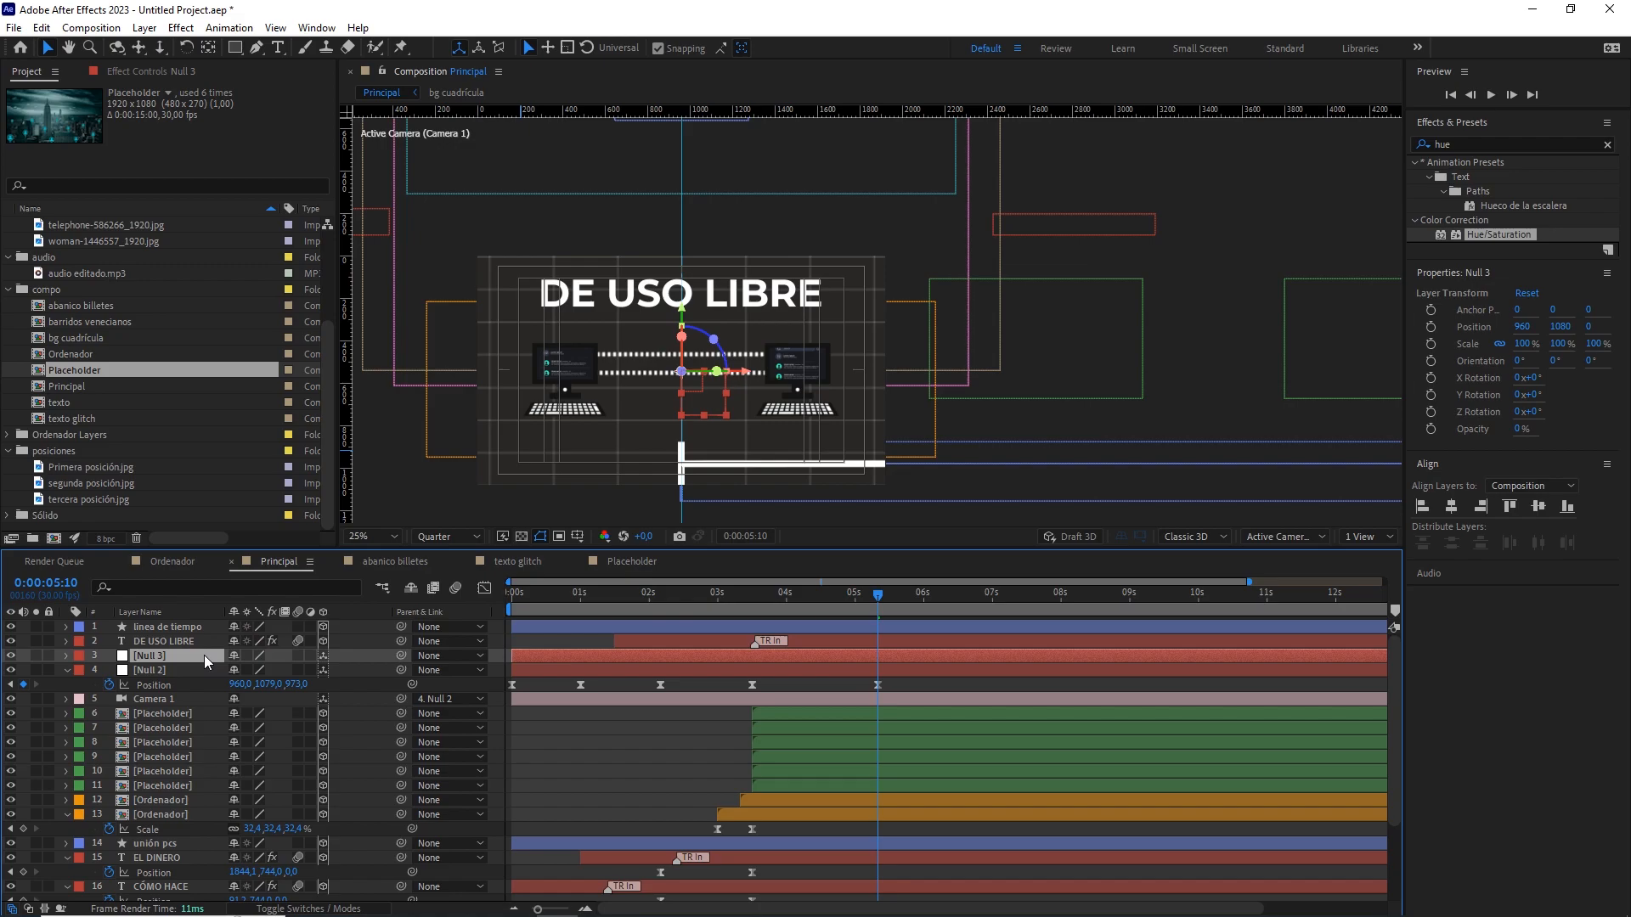
key(p)
drag(856, 603, 809, 603)
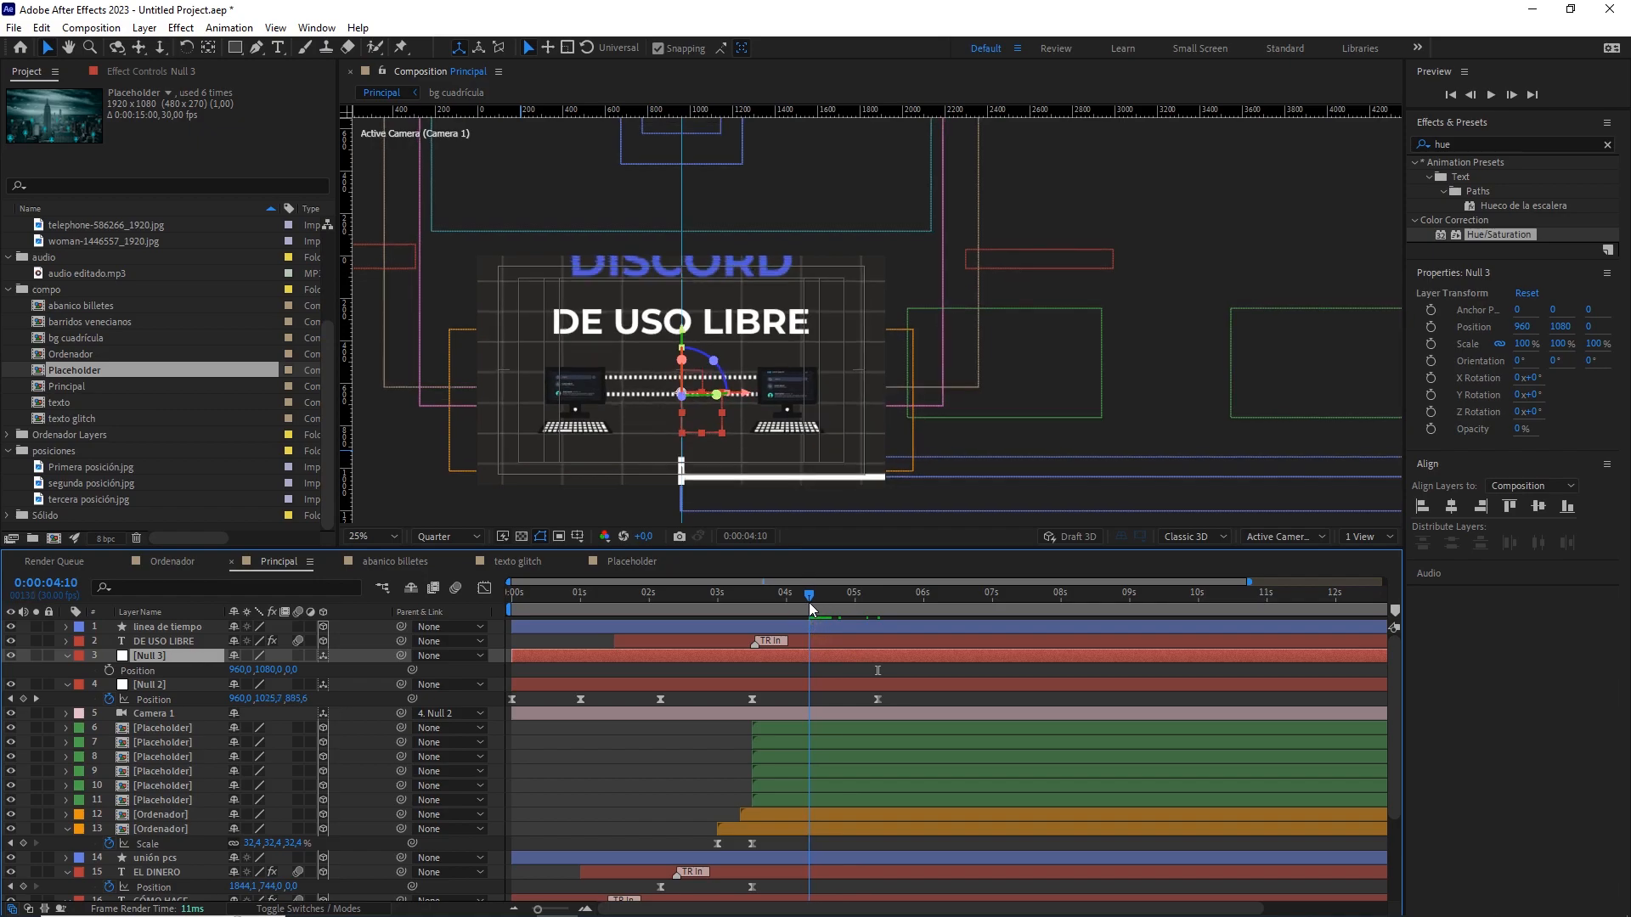
click(109, 670)
Move the playhead to 0:00:09:00 and select the last placeholder at the far end of the timeline line.
drag(900, 593, 1128, 613)
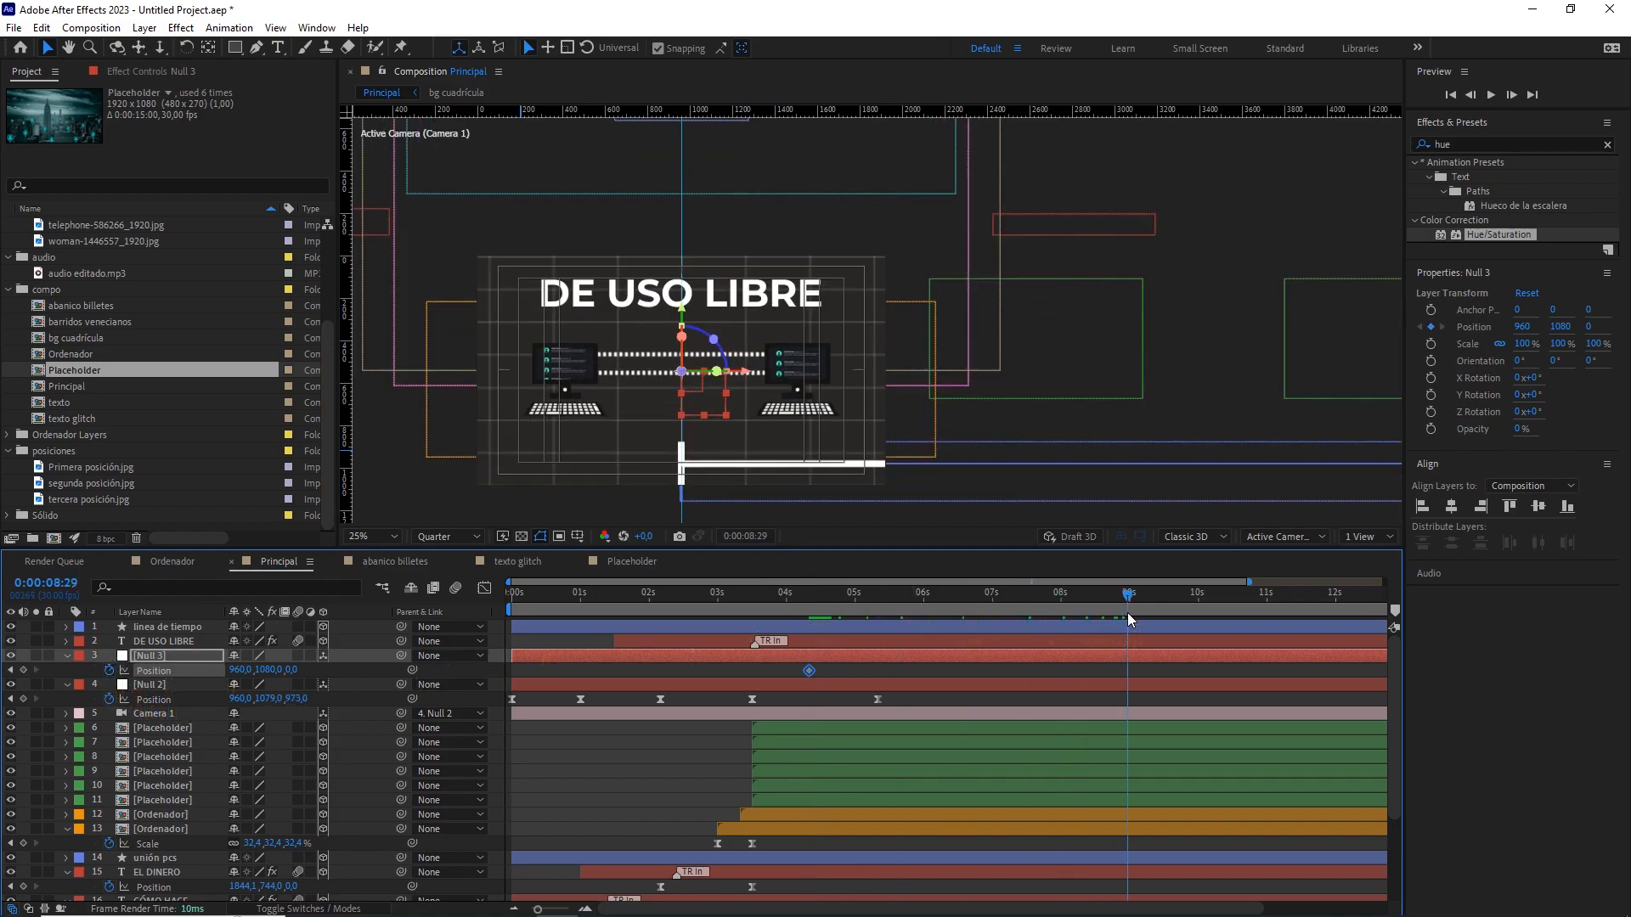
scroll(1124, 432, down, 1)
drag(1179, 397, 947, 395)
scroll(1011, 386, down, 1)
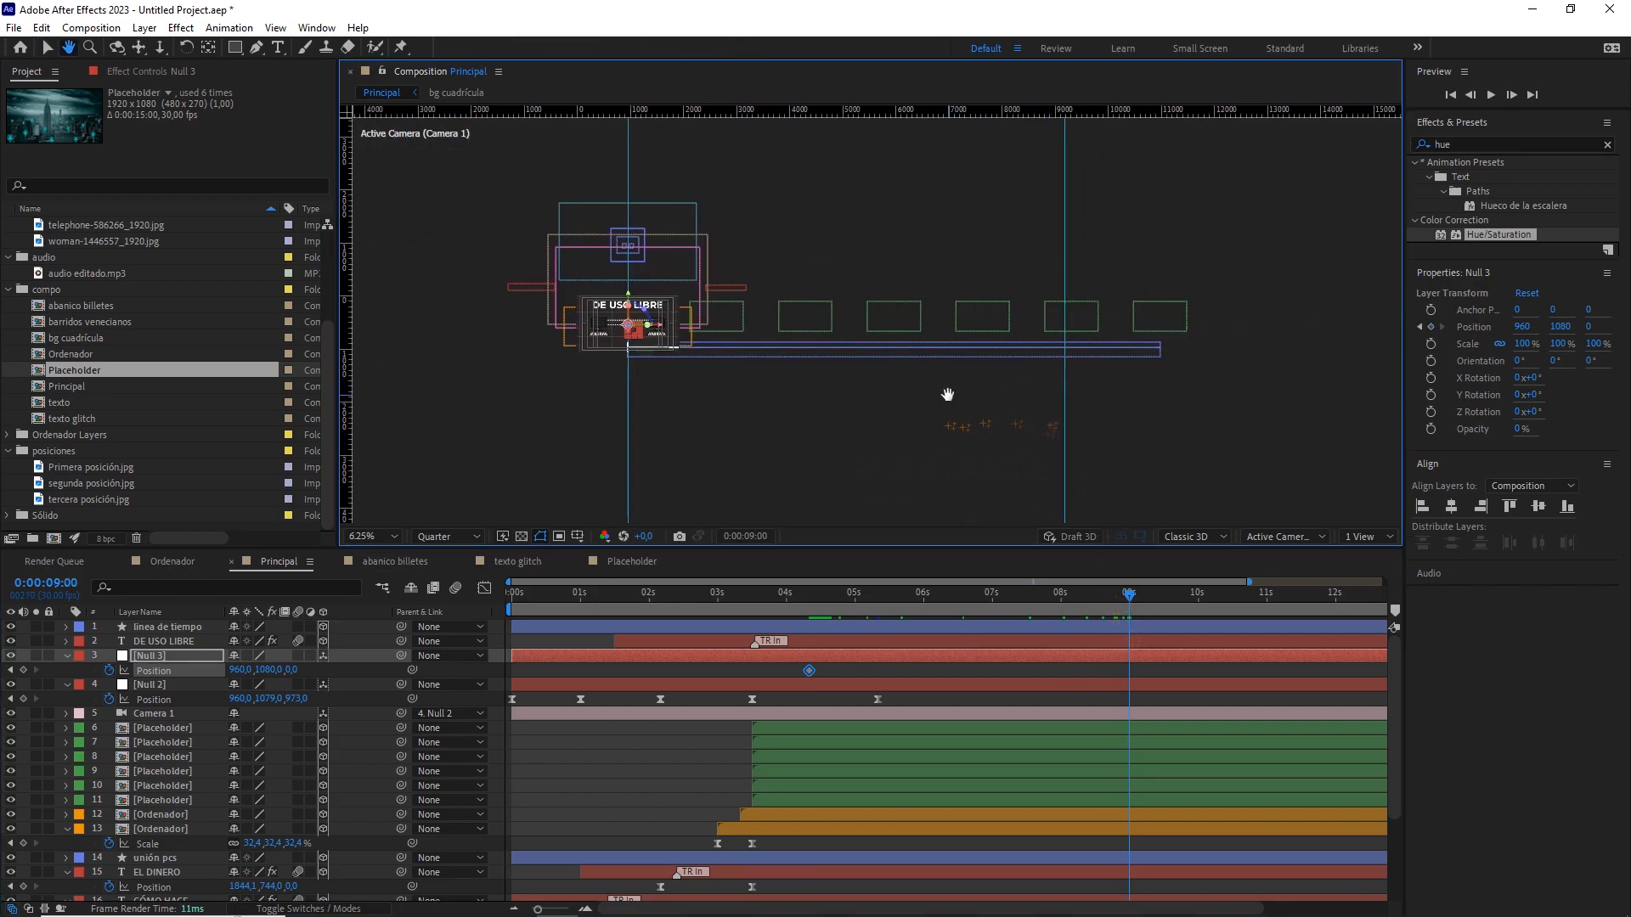
click(1179, 316)
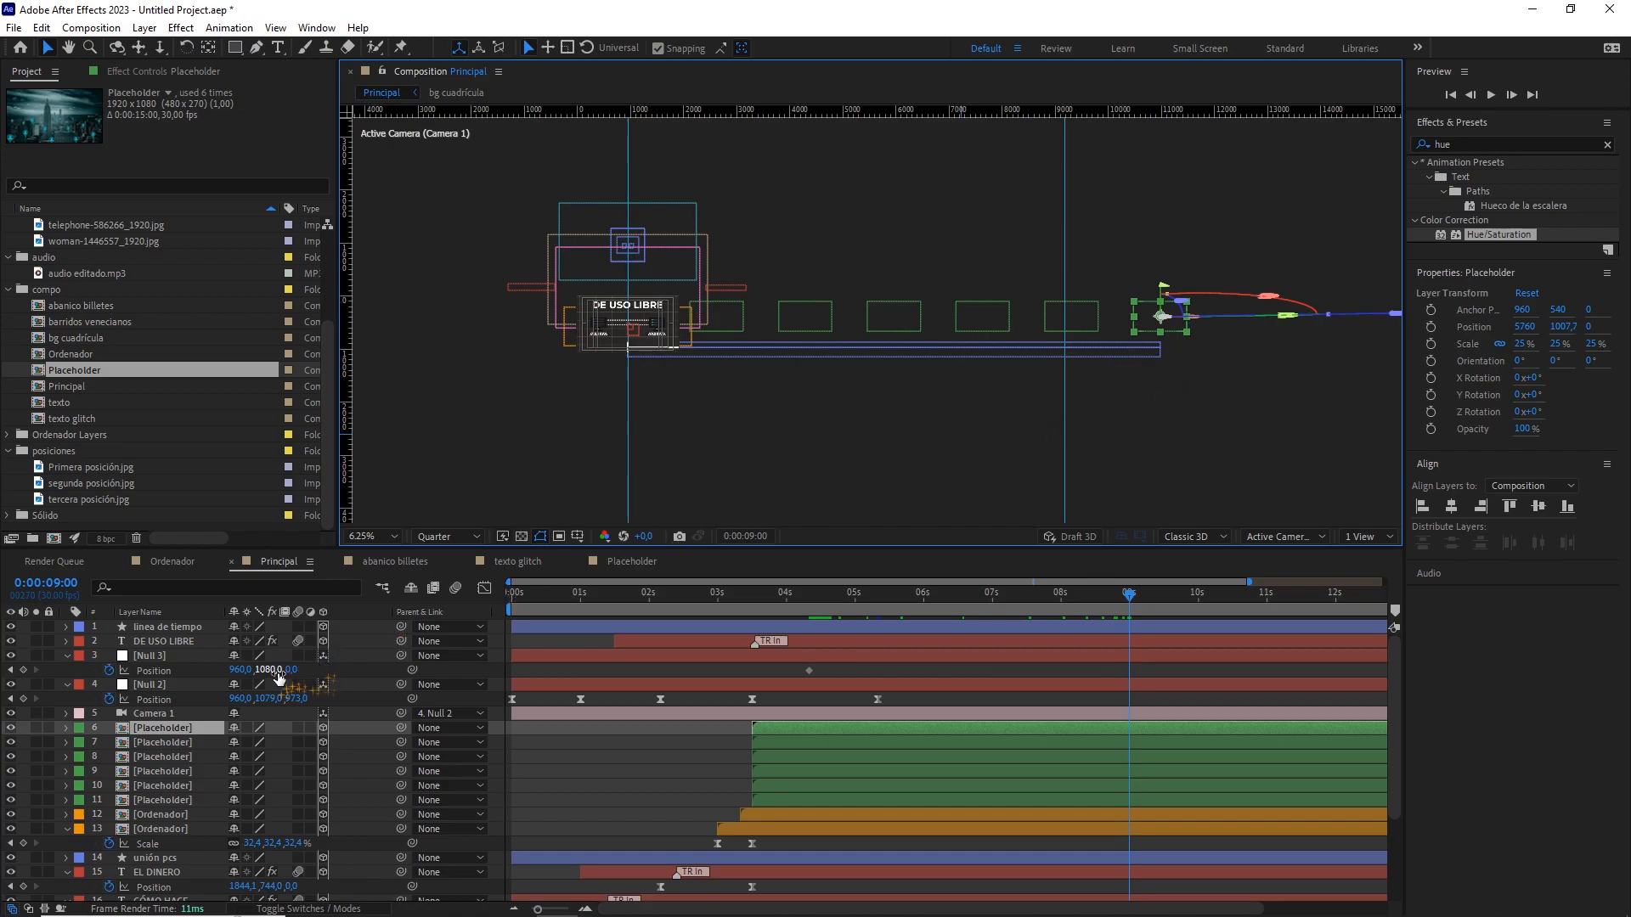
drag(242, 670, 270, 671)
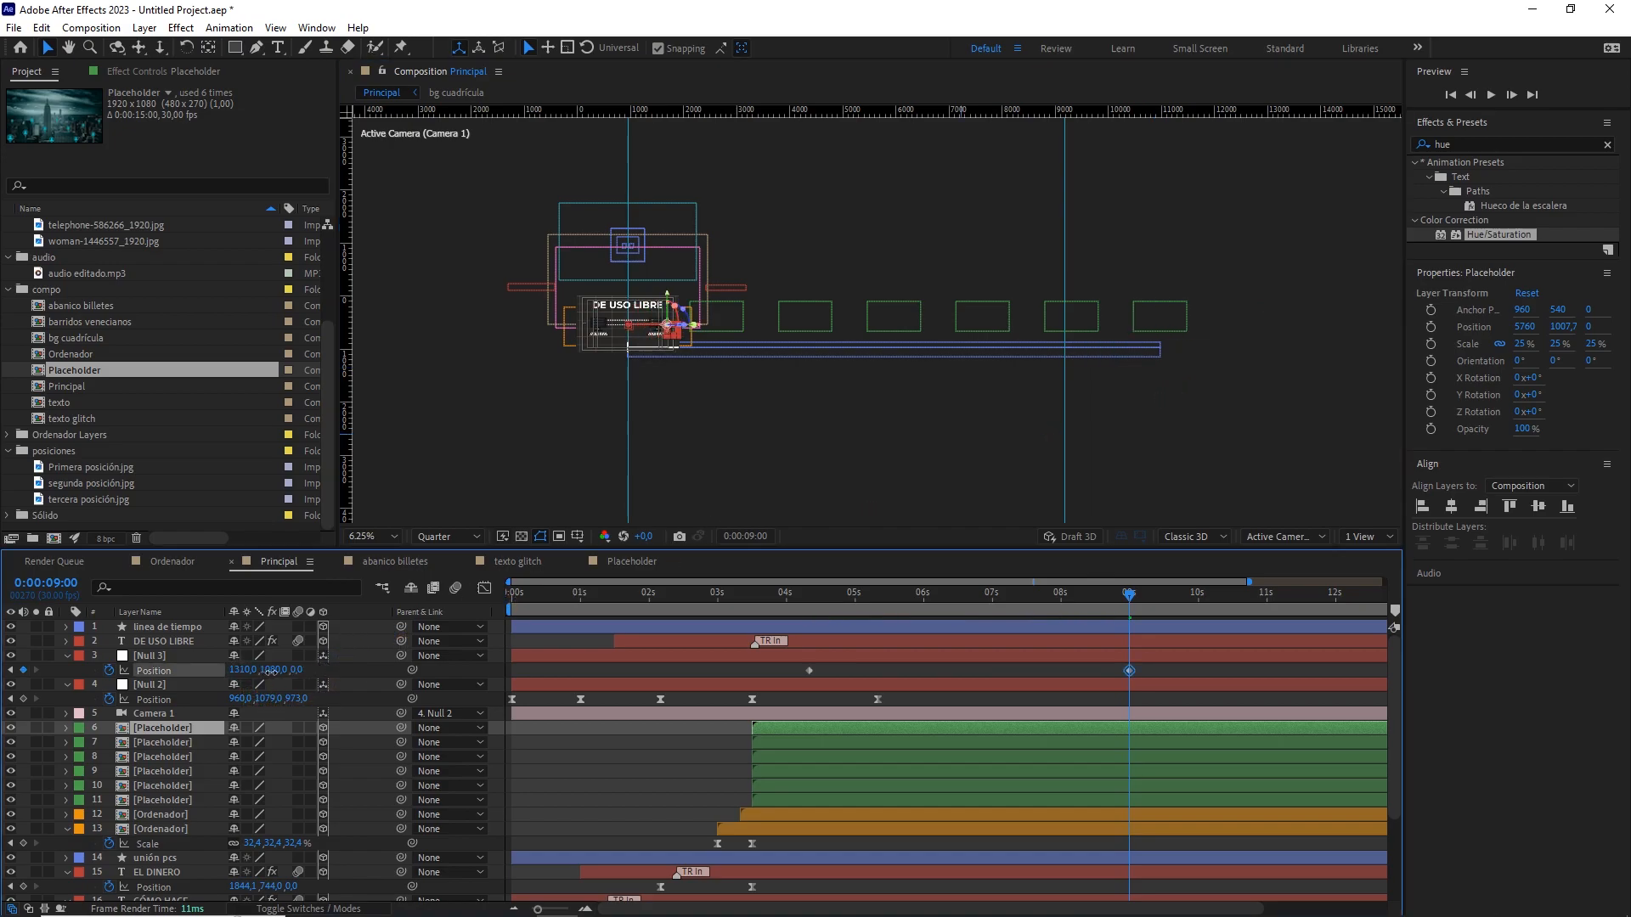
click(271, 670)
key(ctrl+z)
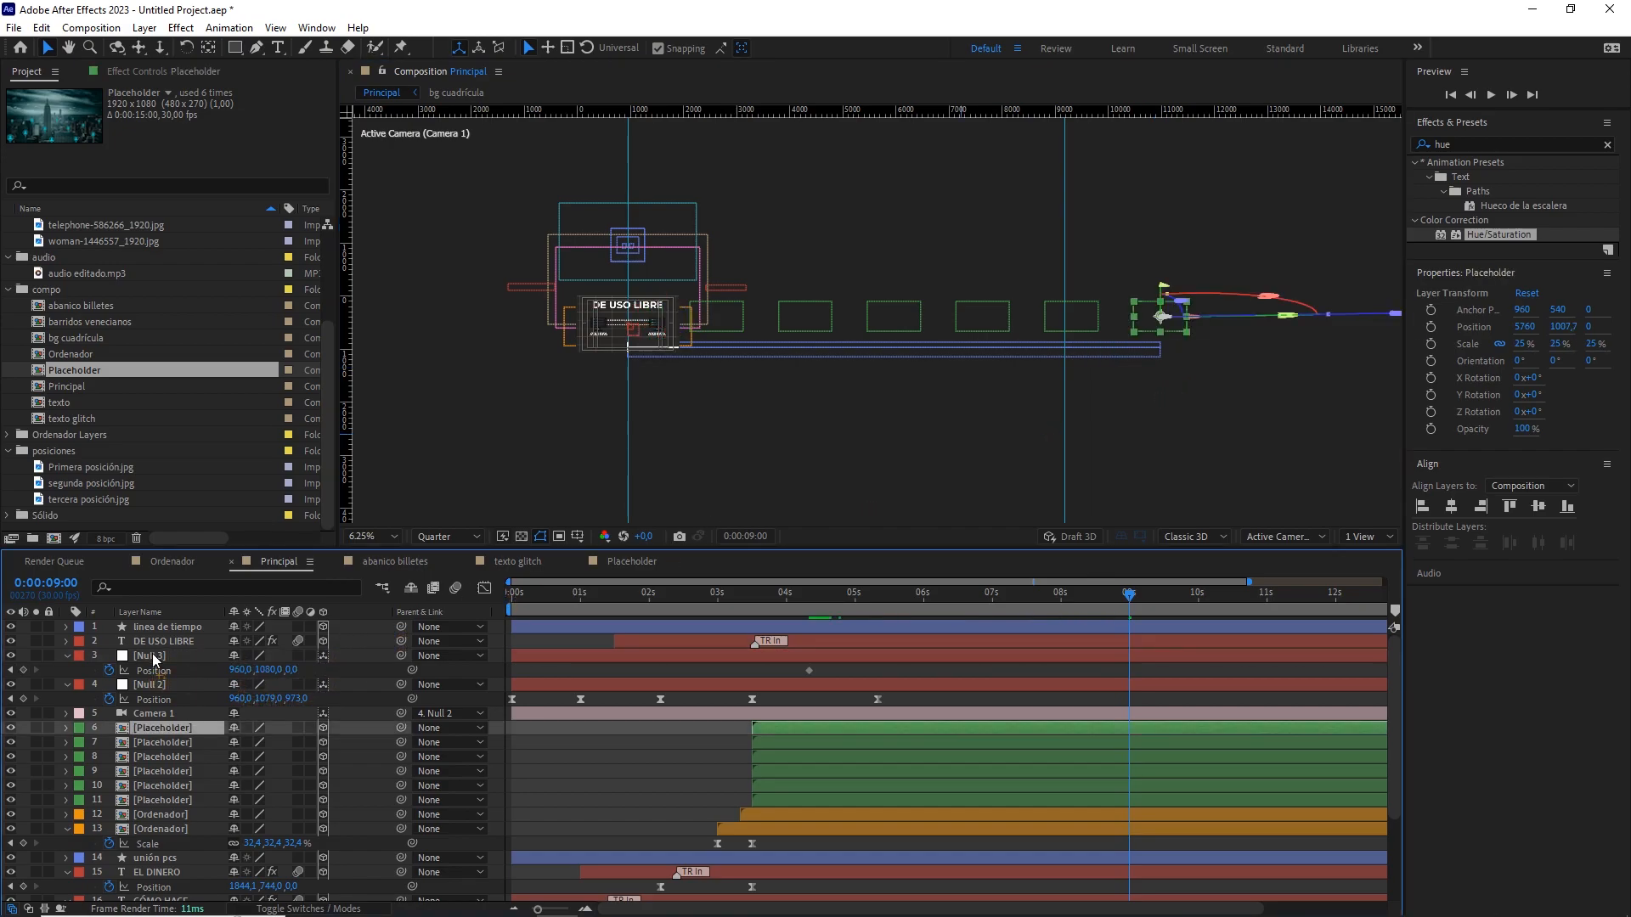
Parent Null 2 to Null 3, and move Null 3 along X to 5090 at 0:00:09:00.
click(149, 685)
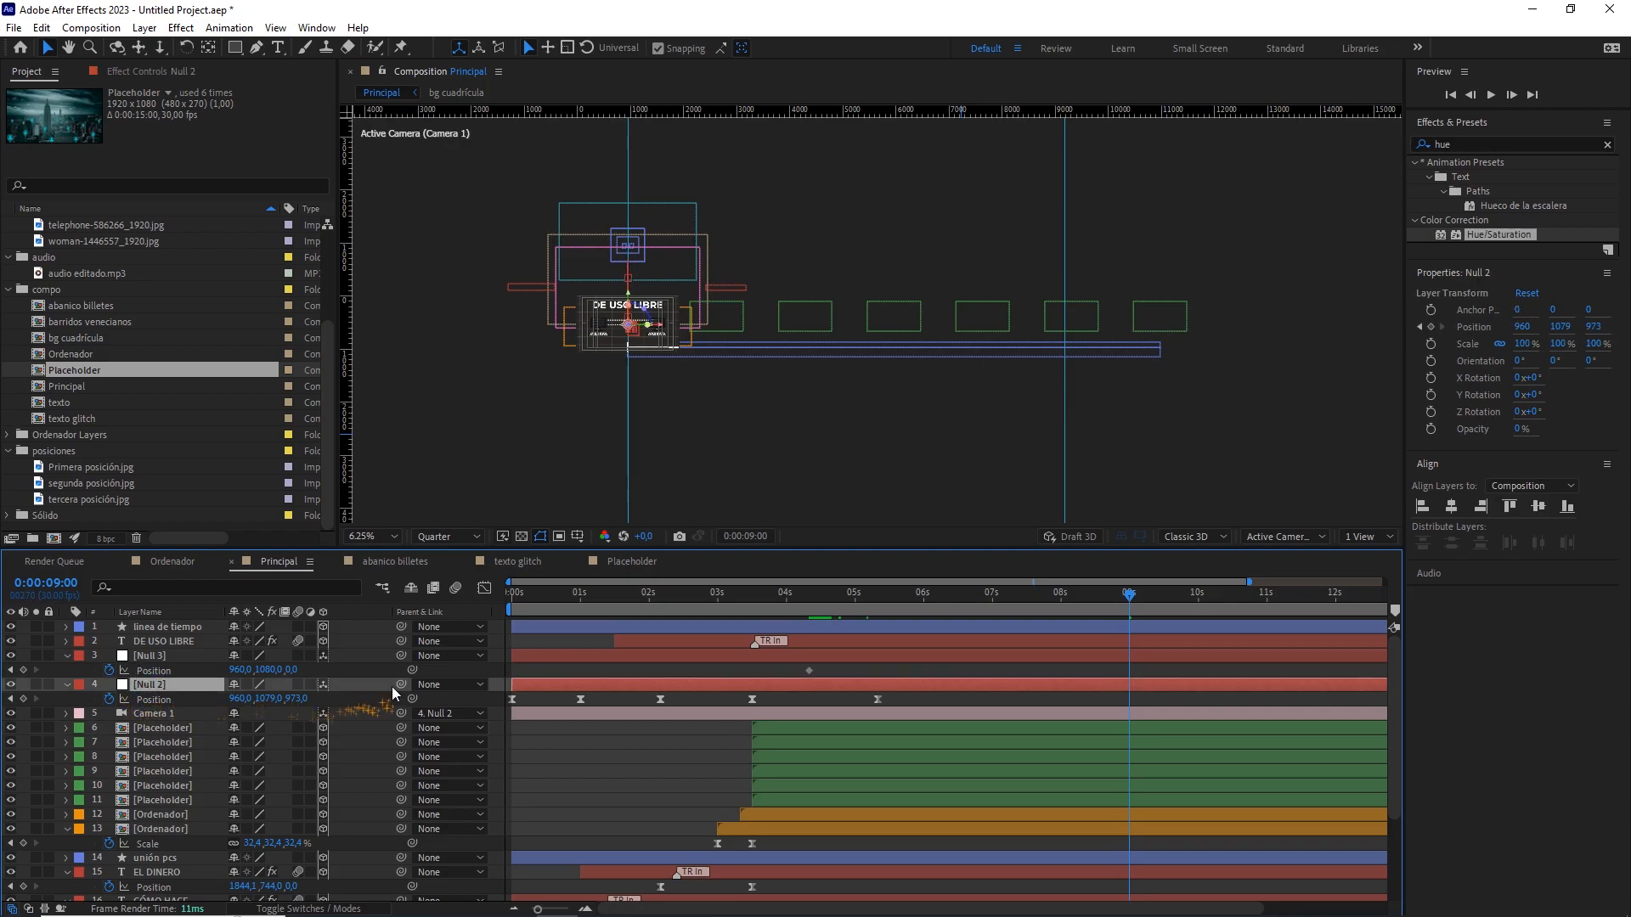
drag(296, 681, 582, 649)
scroll(737, 348, up, 1)
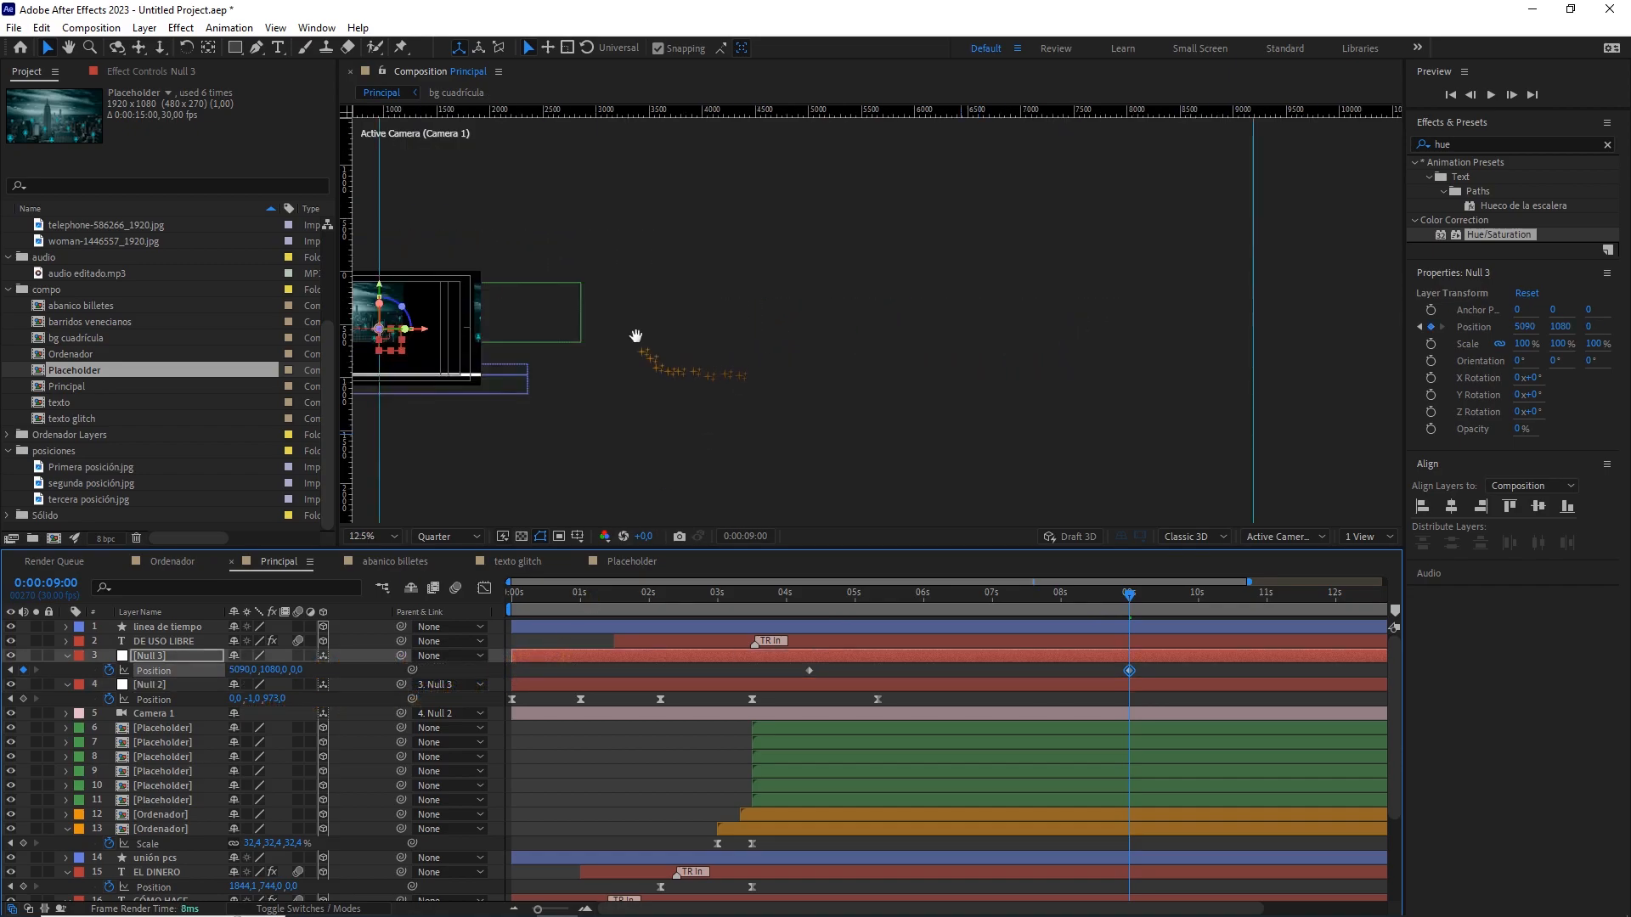
drag(635, 336, 1031, 331)
key(v)
Copy the last placeholder's X position of 5760 into Null 3's X position keyframe at 0:00:09:00.
click(178, 730)
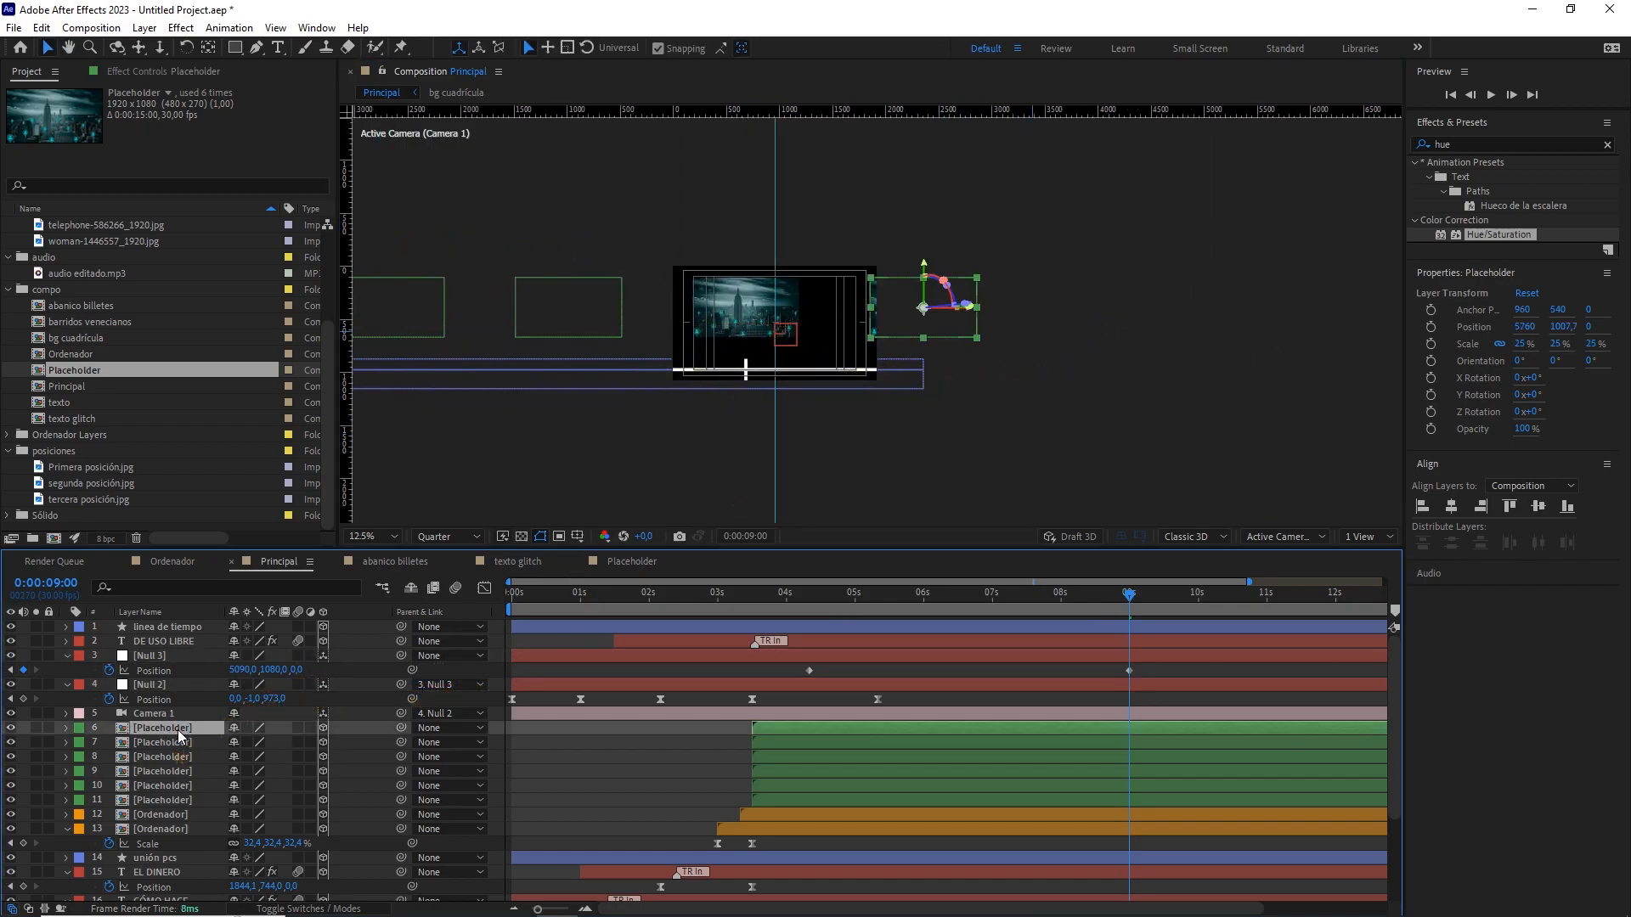
key(p)
click(238, 742)
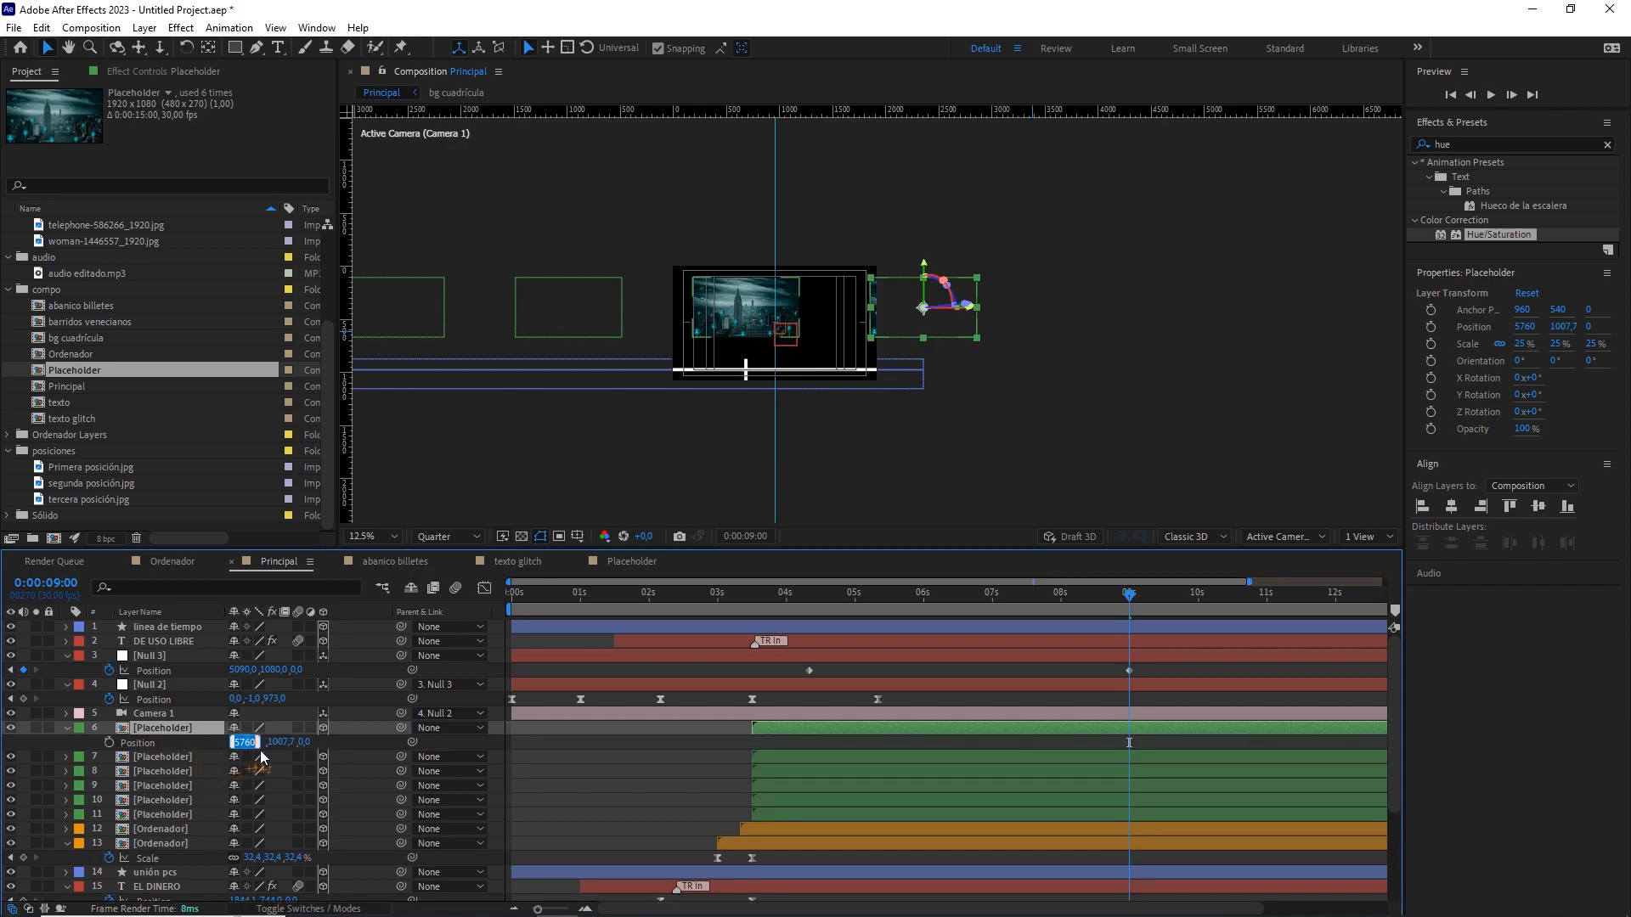
click(244, 670)
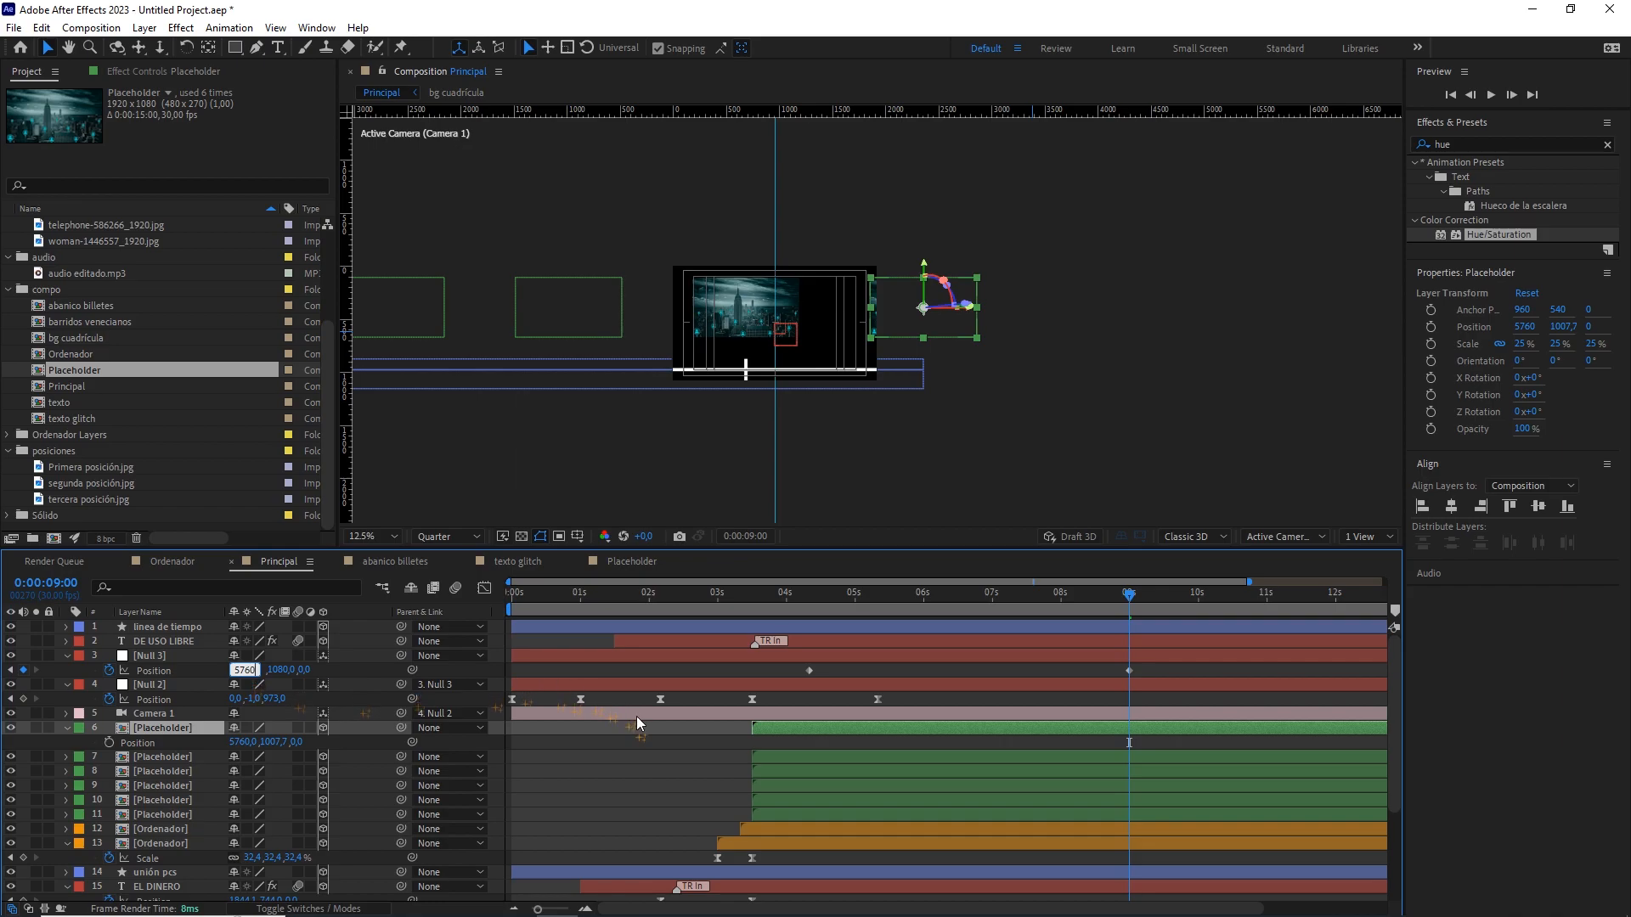
click(647, 727)
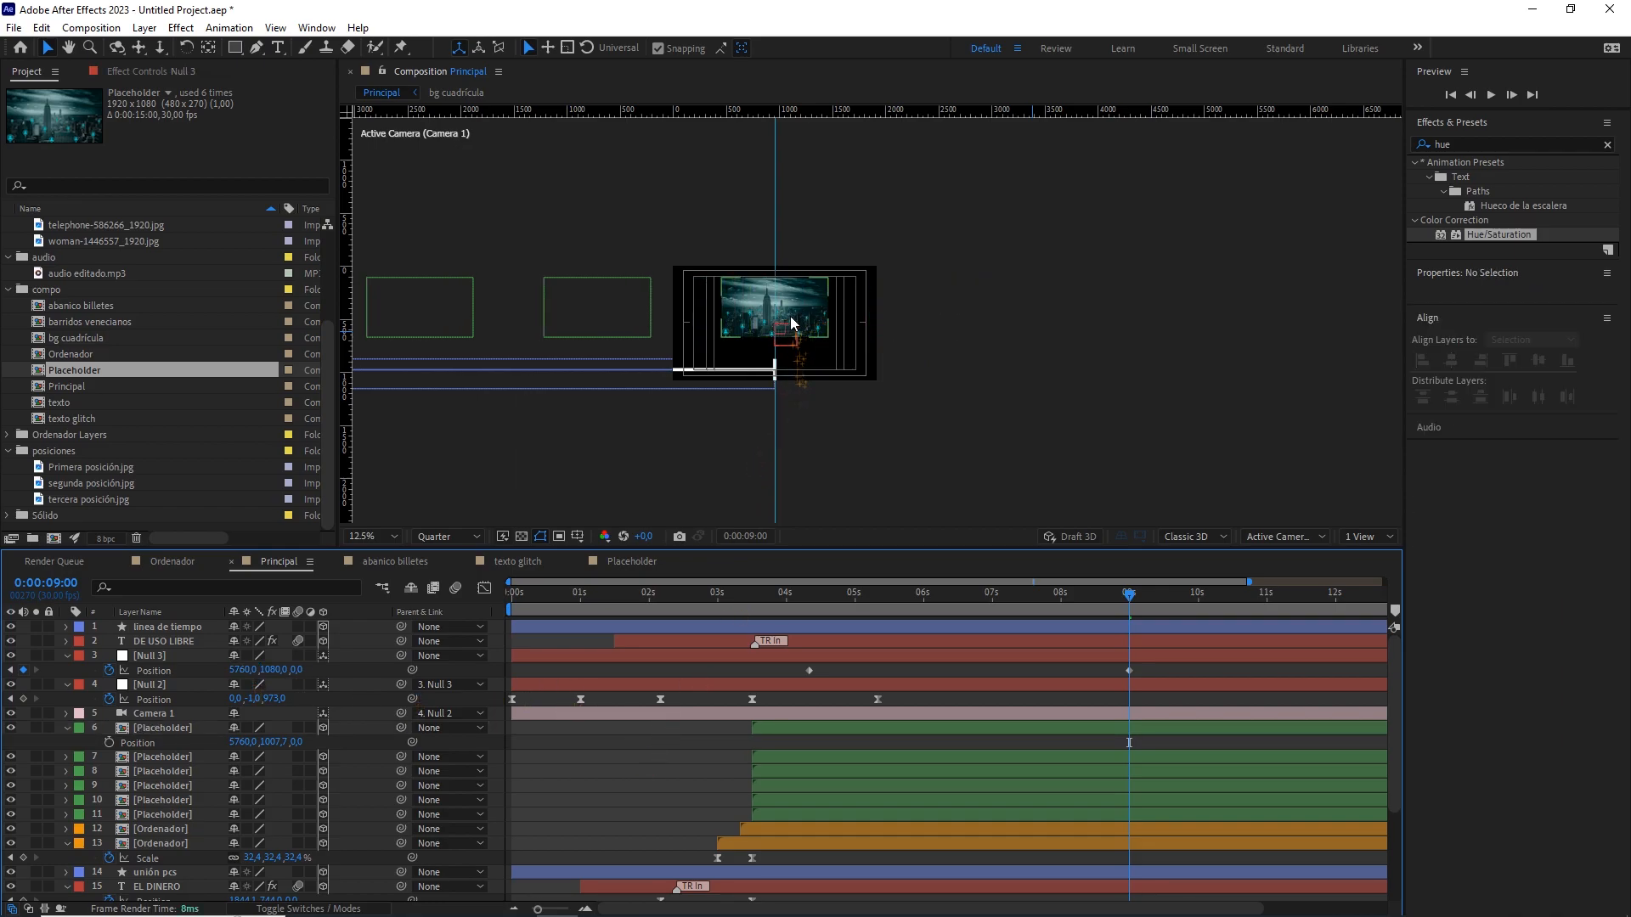
scroll(822, 318, up, 1)
drag(746, 297, 926, 283)
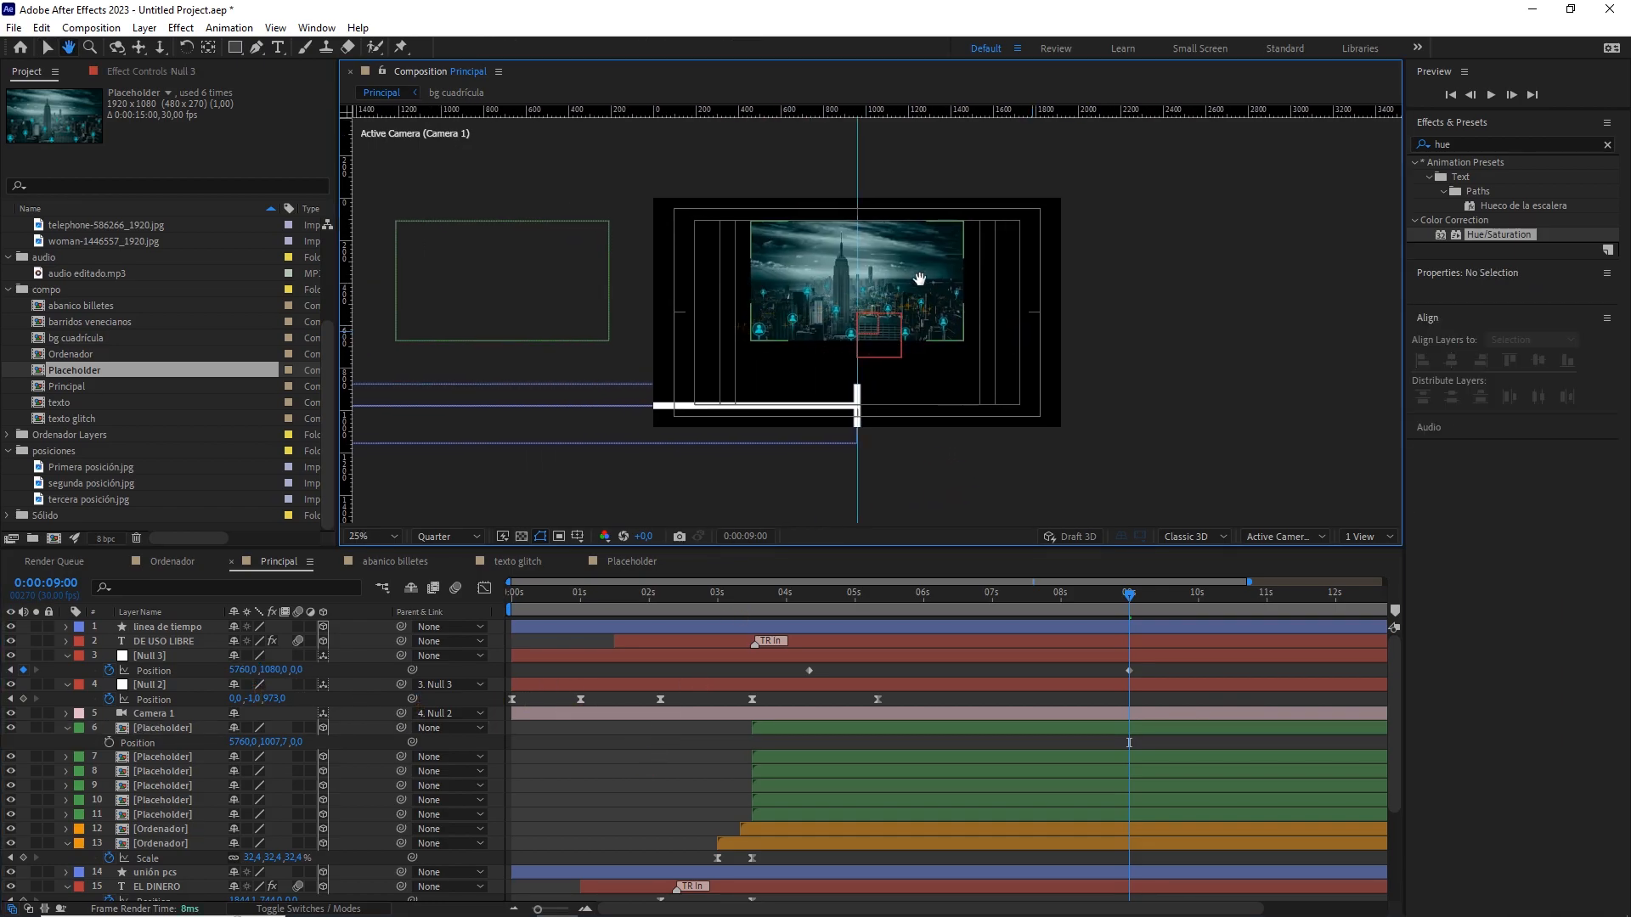
scroll(927, 284, down, 1)
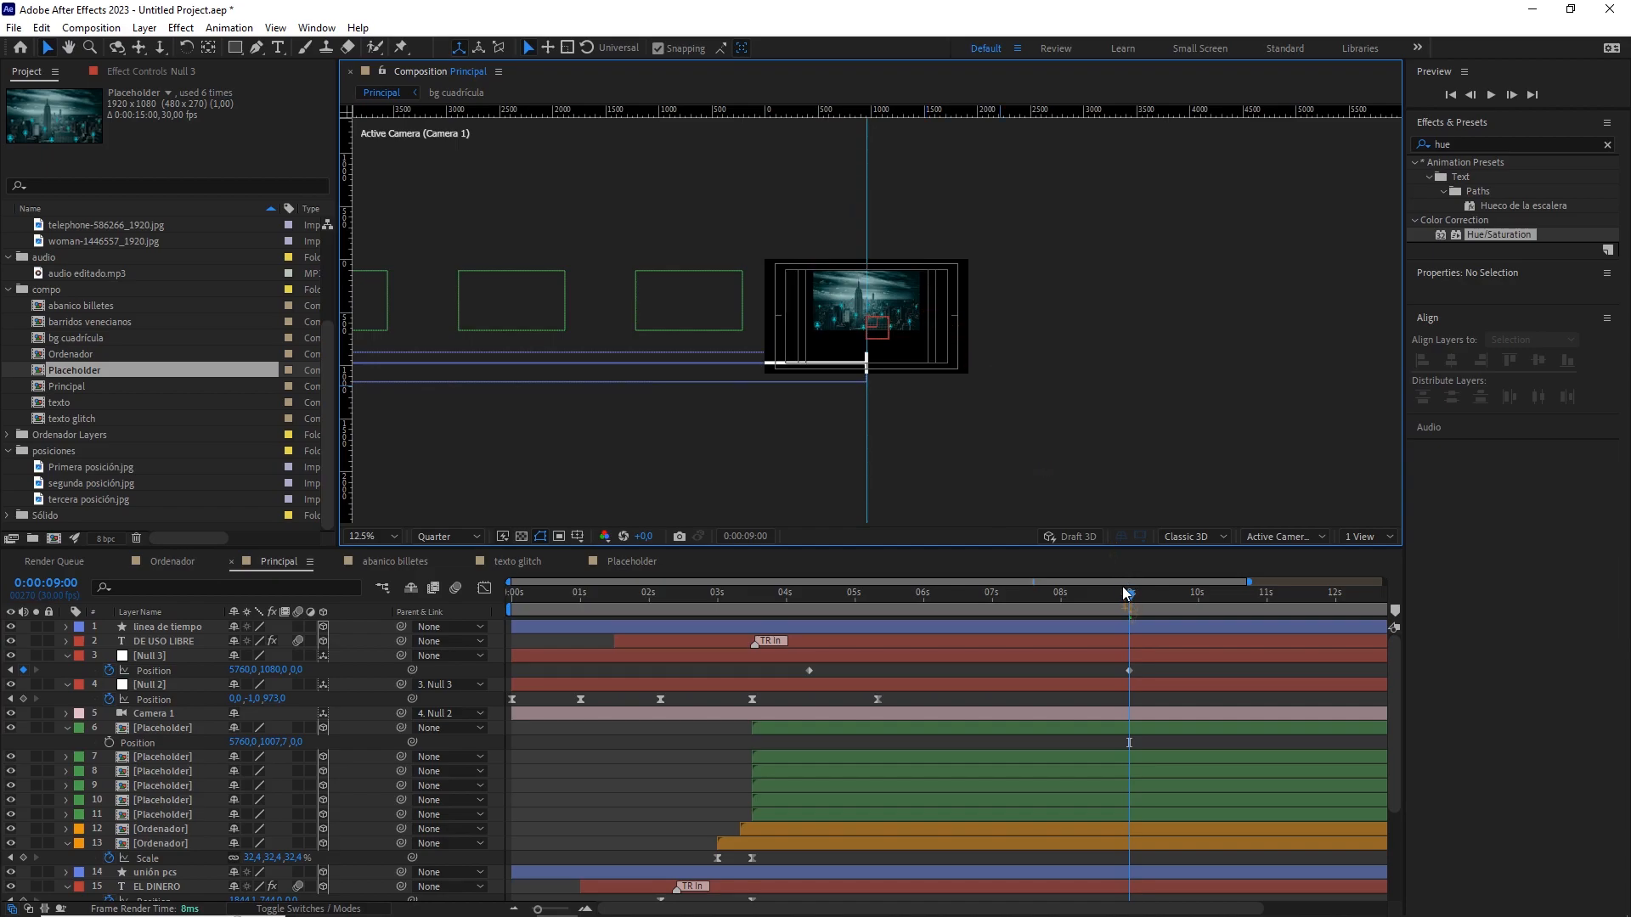
Raise CC RepeTile's Expand Right to 4573 on bg cuadrícula so the grid fills the frame at 0:00:09:00.
drag(1117, 600, 1033, 598)
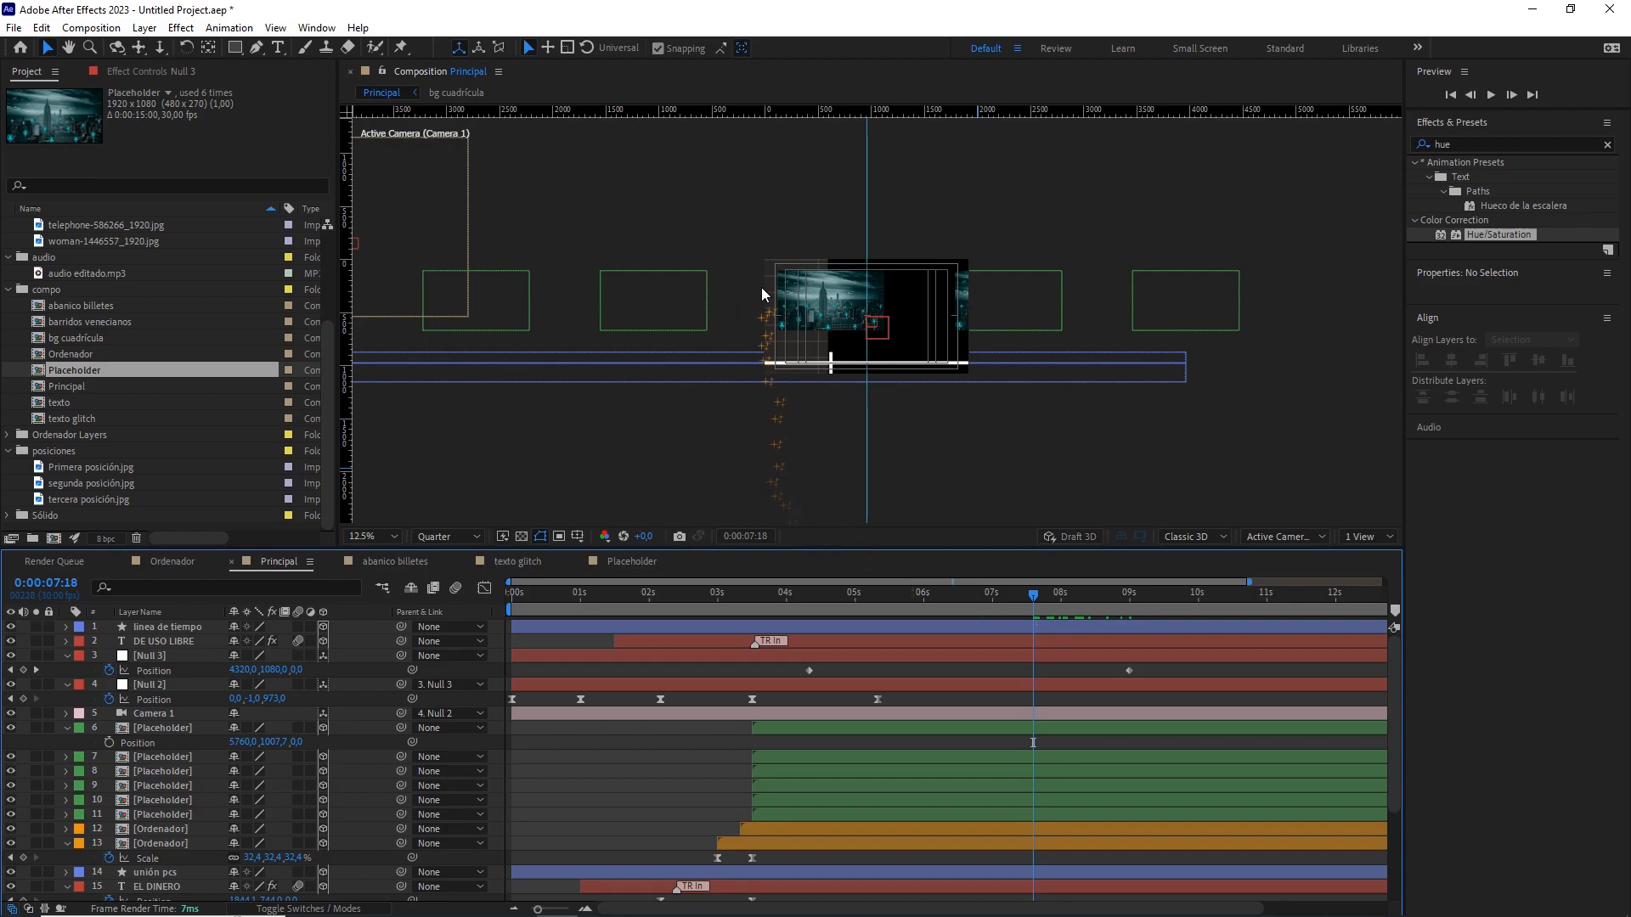
scroll(601, 768, down, 5)
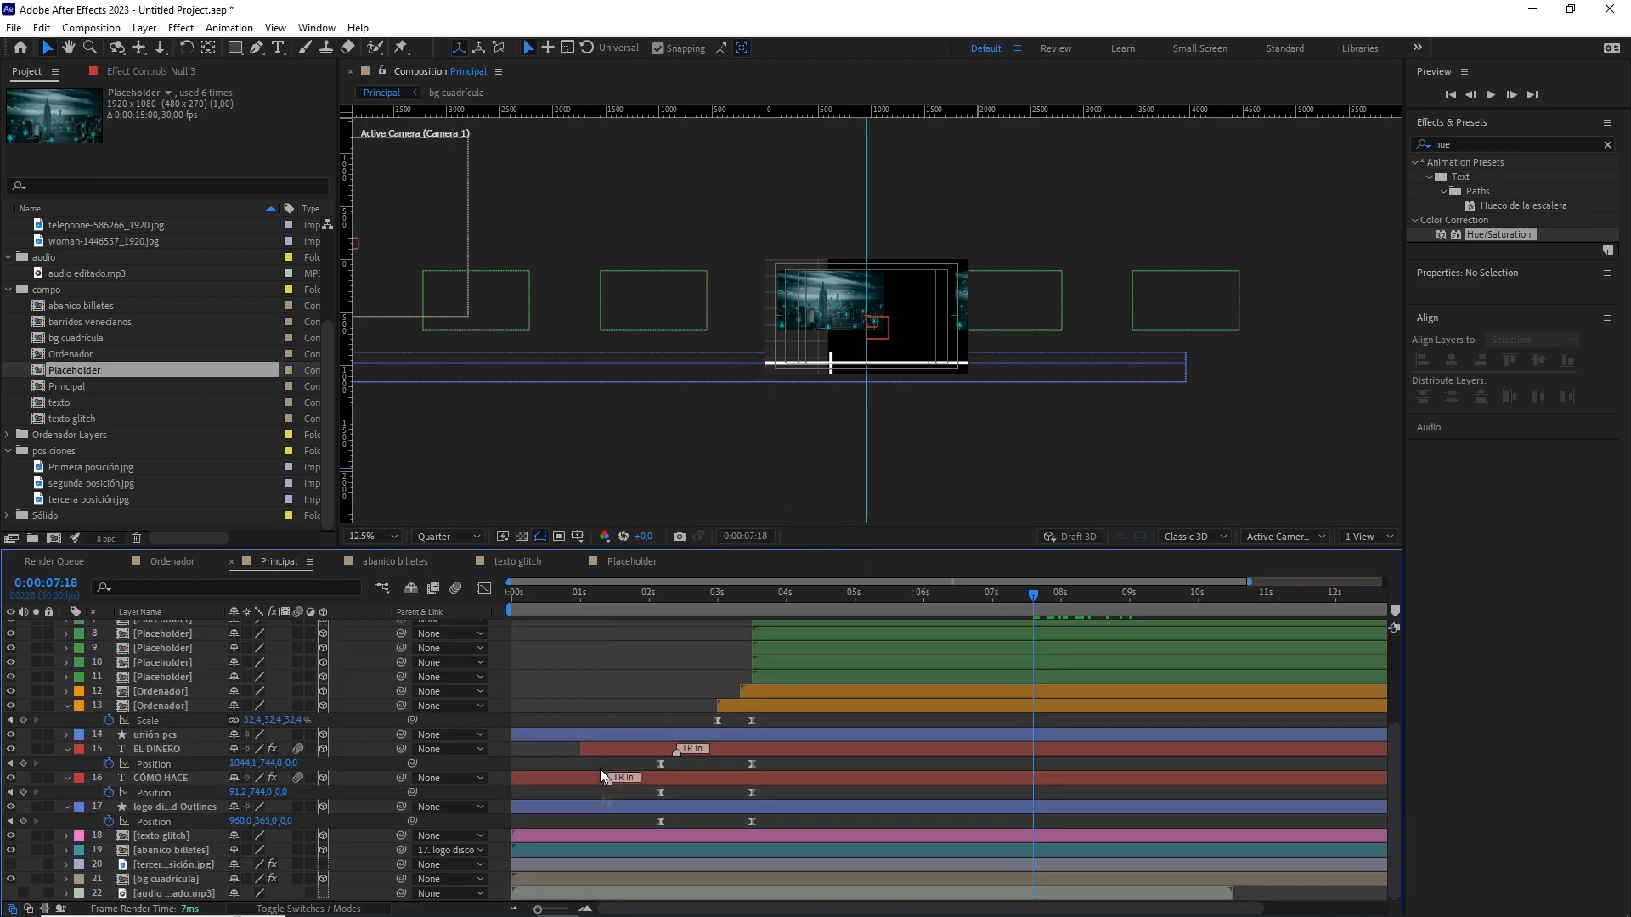
click(167, 880)
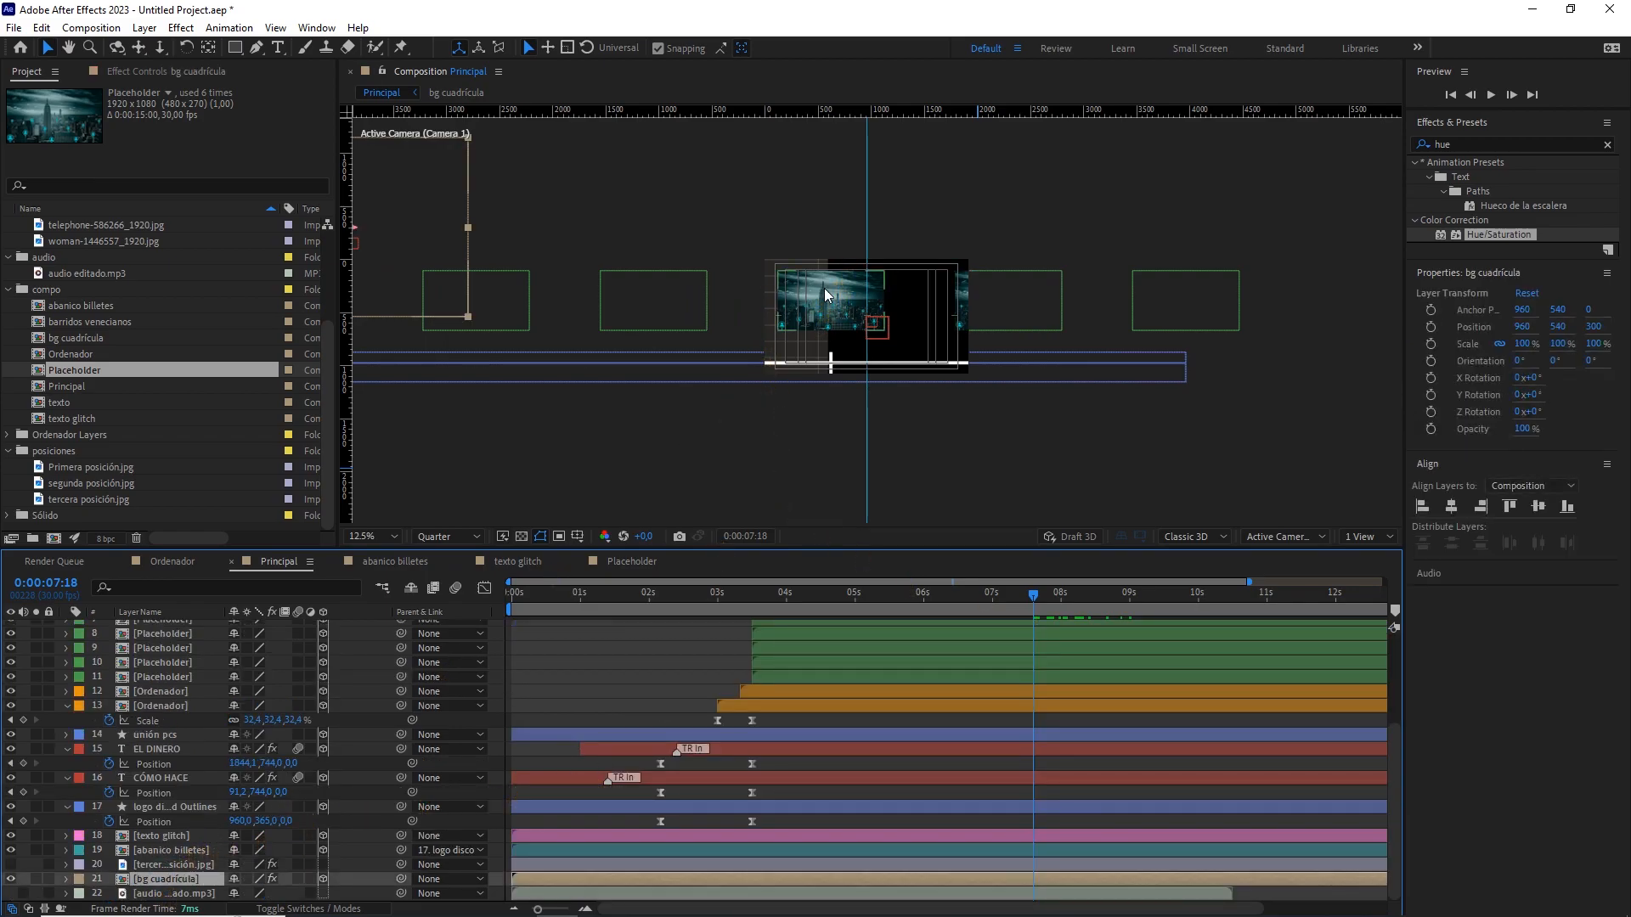
click(169, 74)
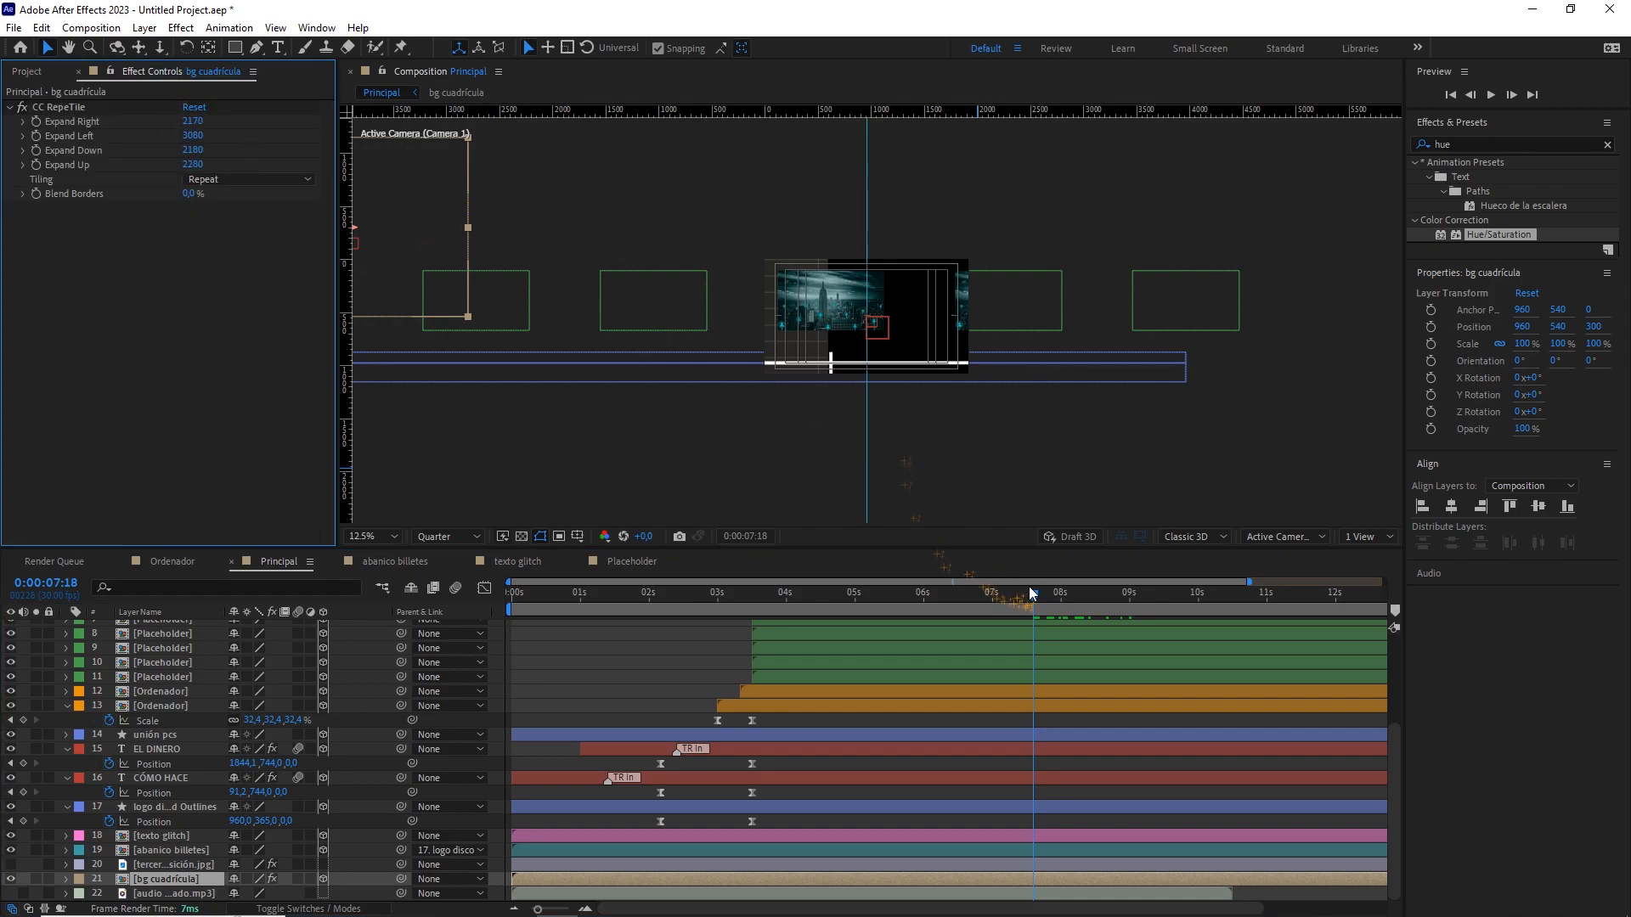
scroll(1048, 615, up, 3)
drag(1036, 597, 1129, 598)
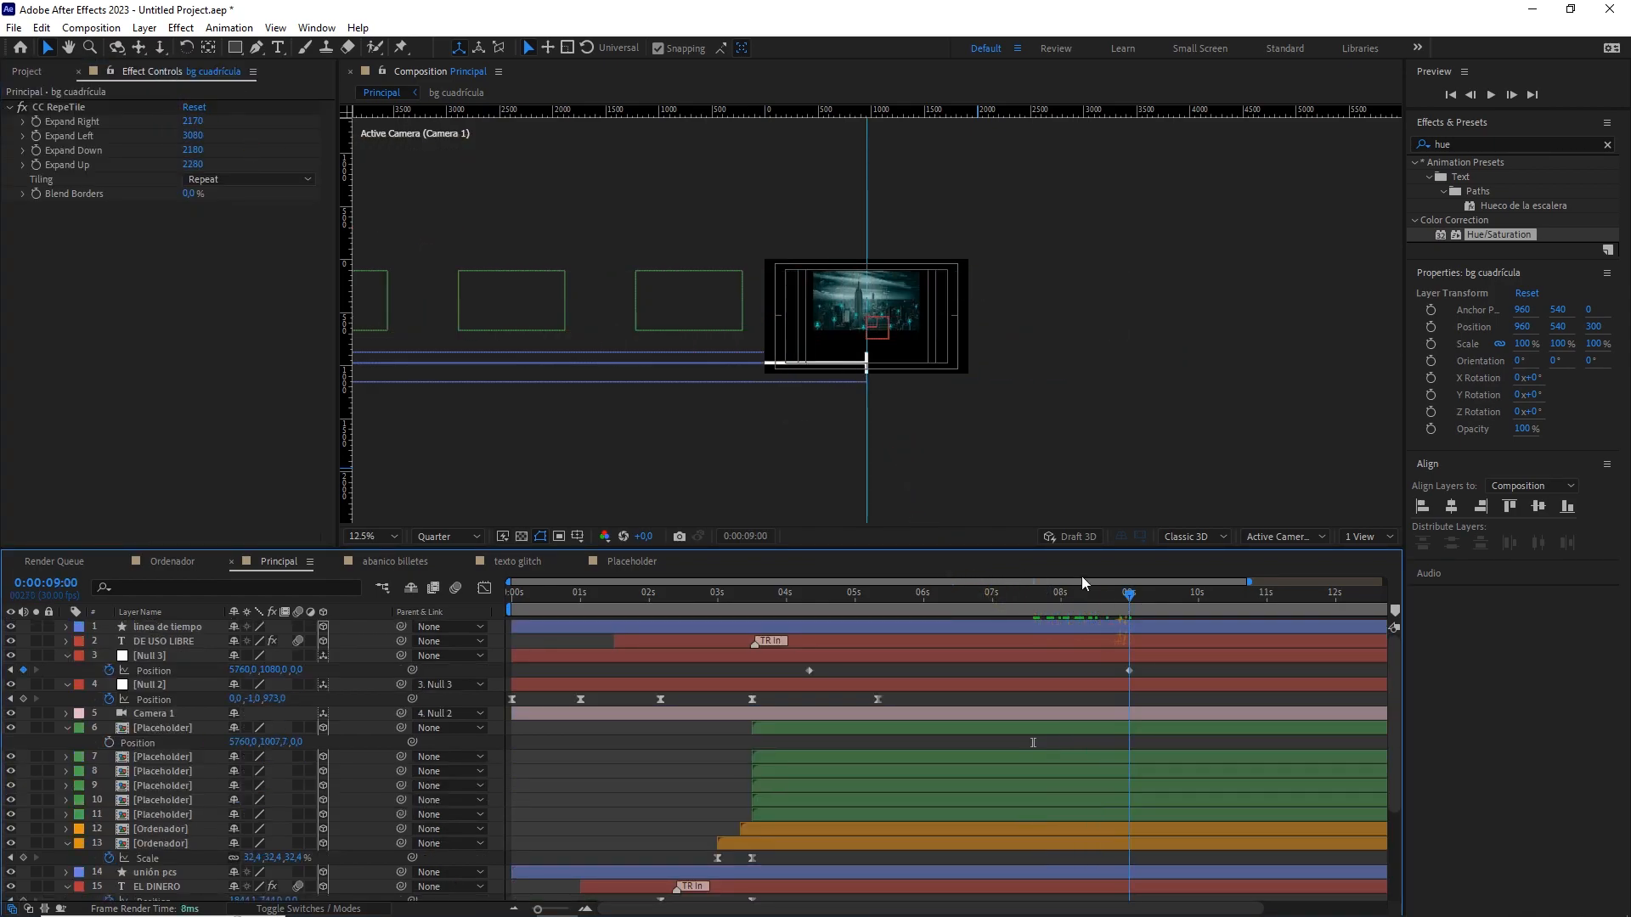
drag(192, 120, 254, 117)
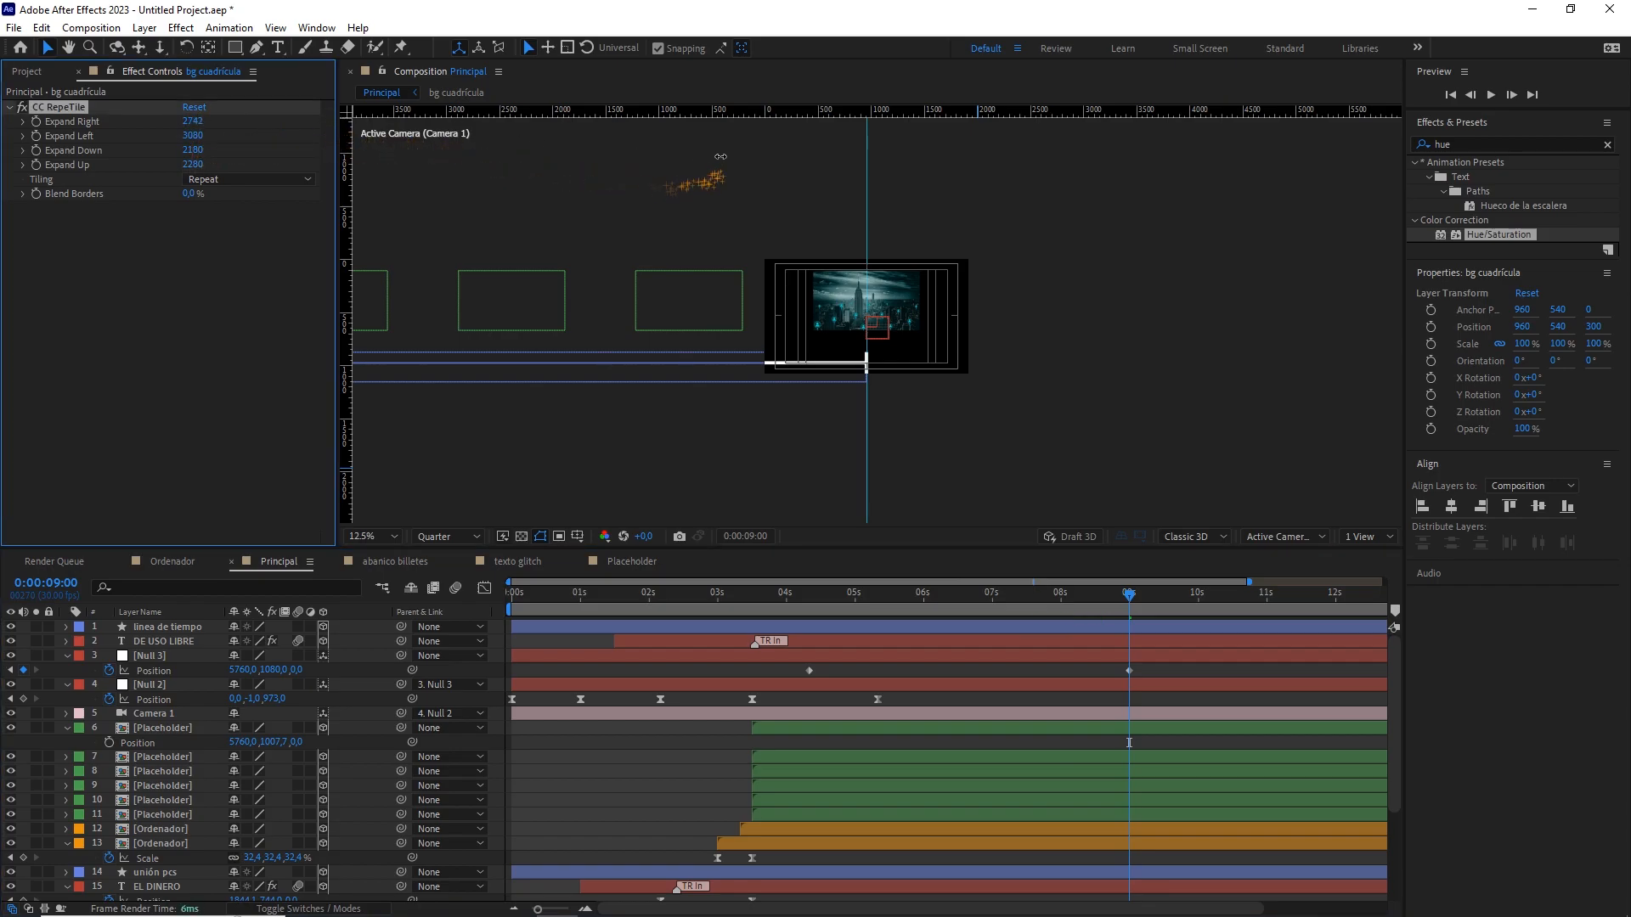
drag(885, 158, 348, 135)
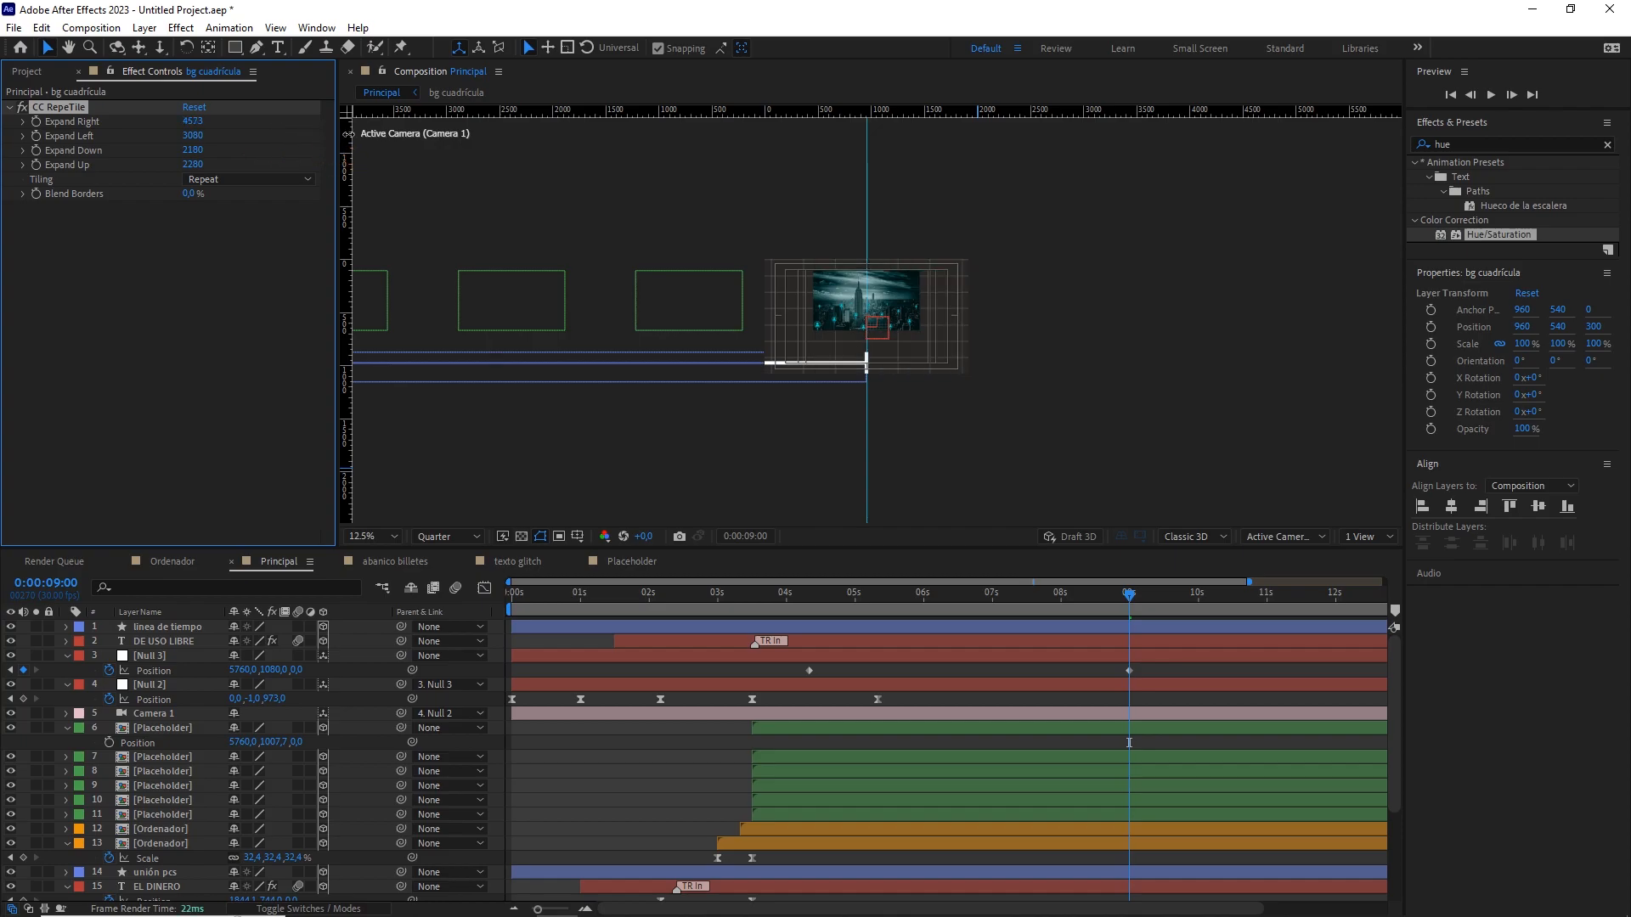
scroll(939, 346, up, 4)
scroll(939, 346, down, 2)
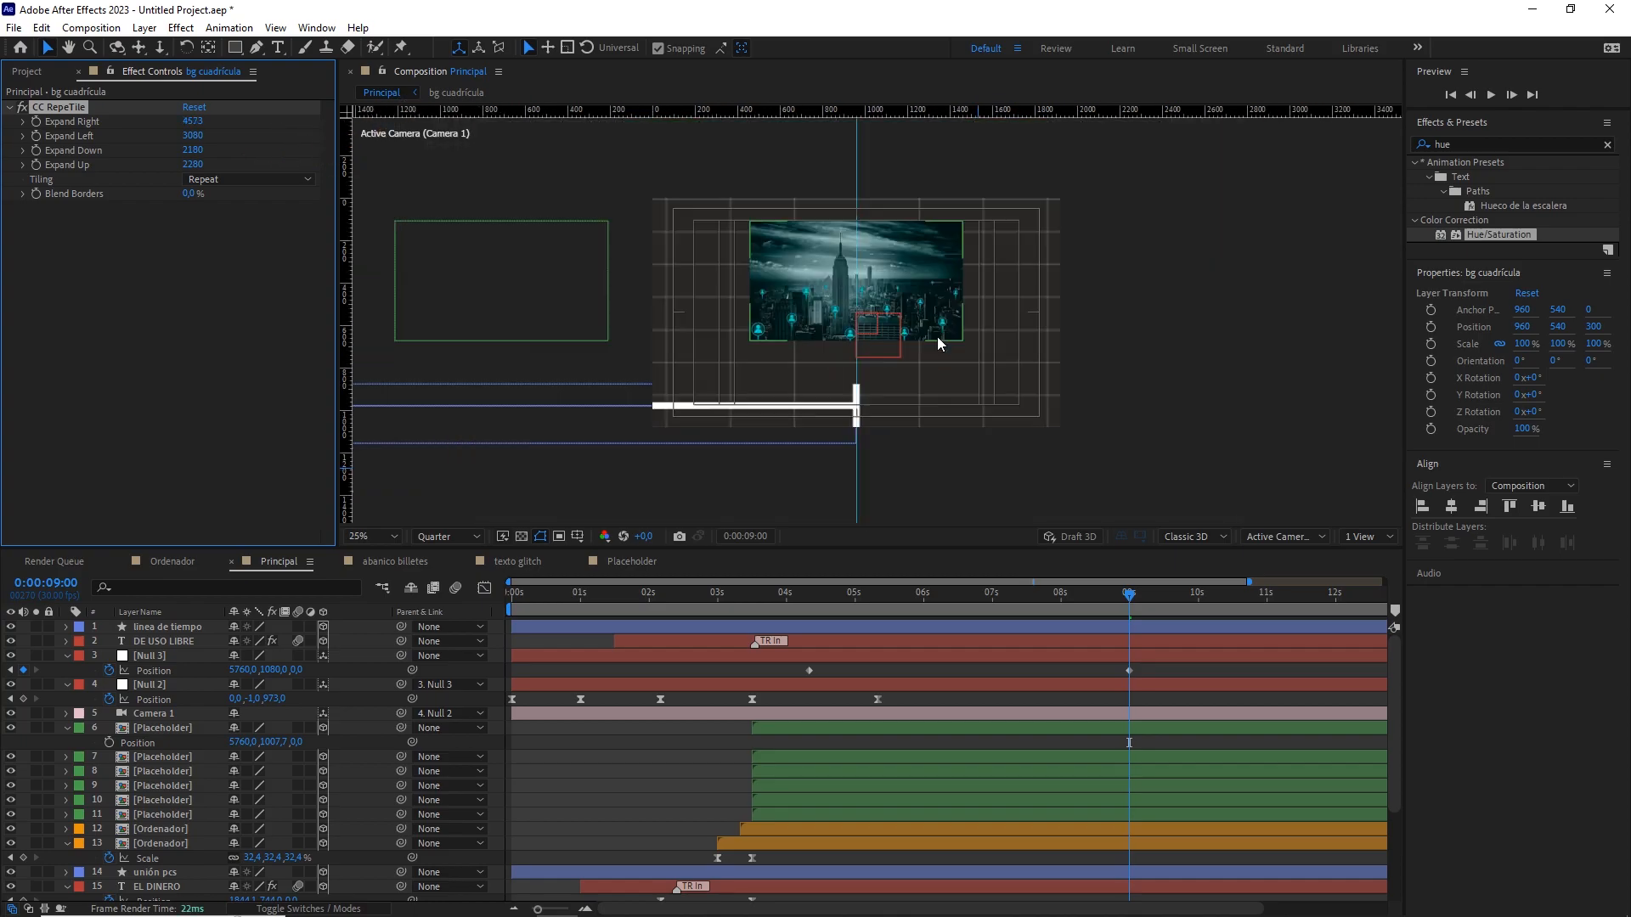
Easy-ease both Null 3 Position keyframes and shape the speed graph into a sharp, symmetrical peak midway between them.
drag(1147, 660, 786, 683)
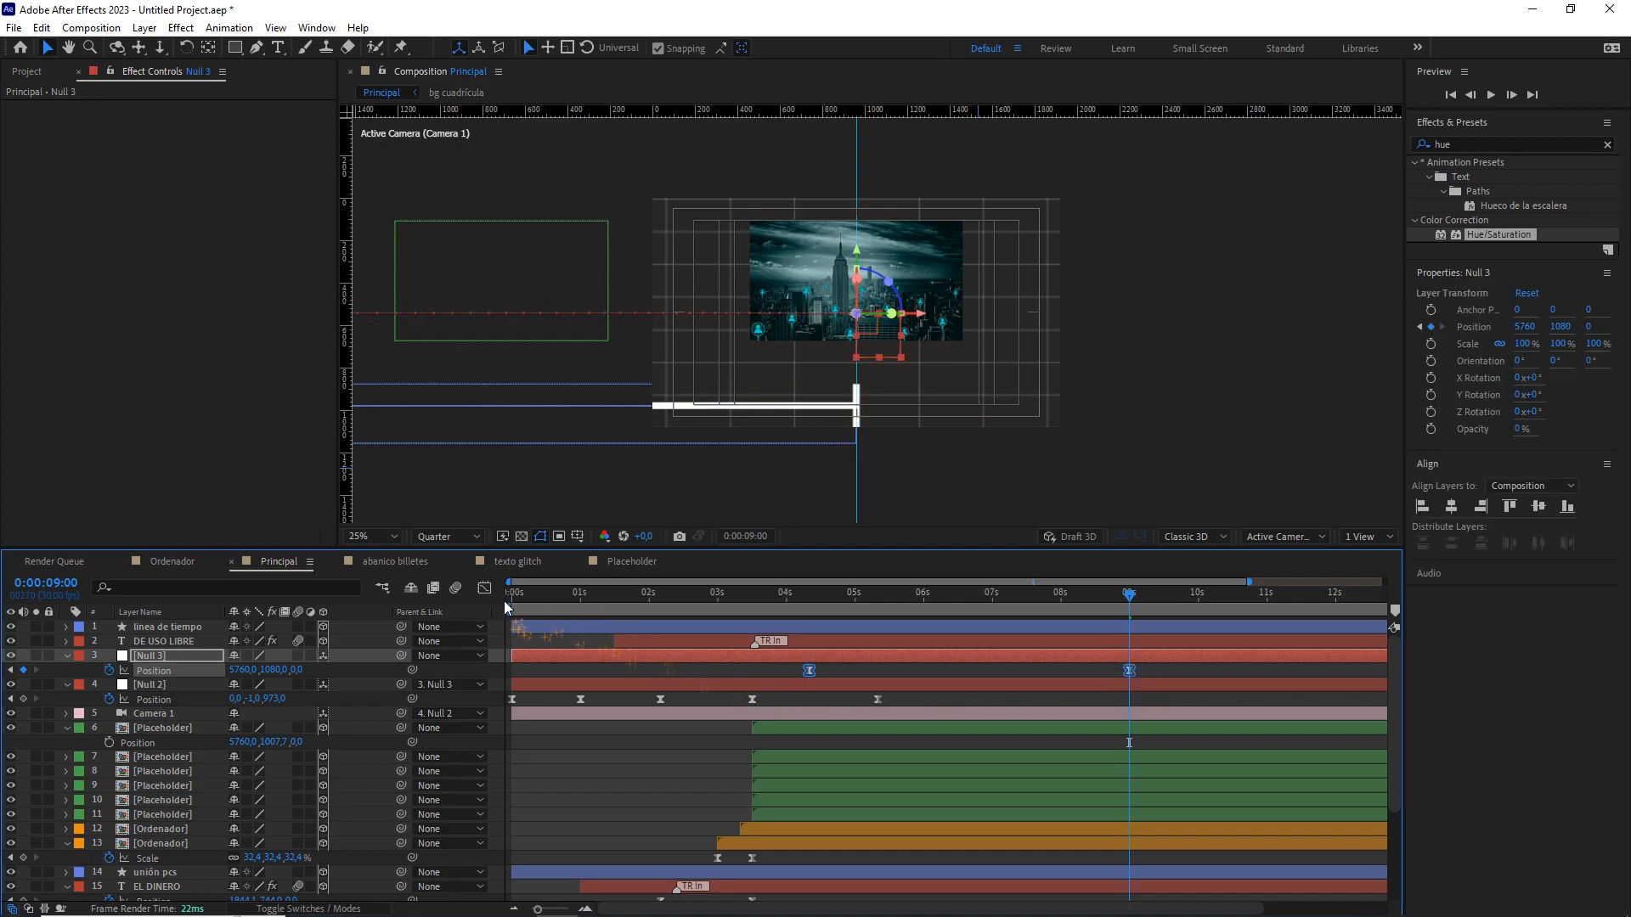
key(shift+F3)
drag(1196, 788, 938, 866)
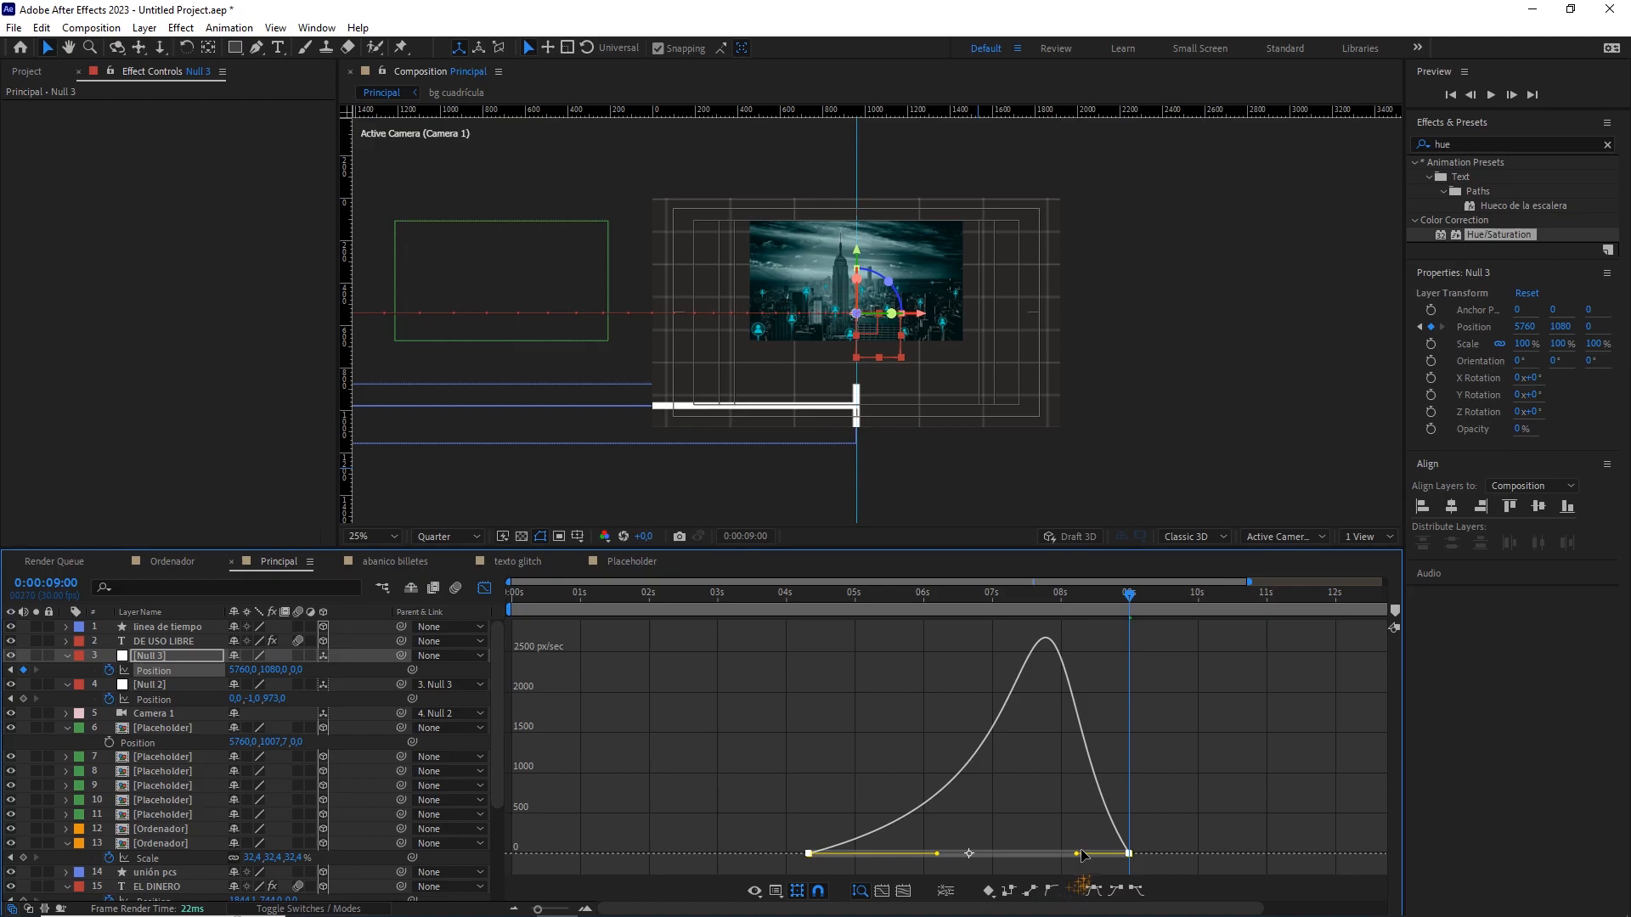
drag(1077, 854, 1006, 858)
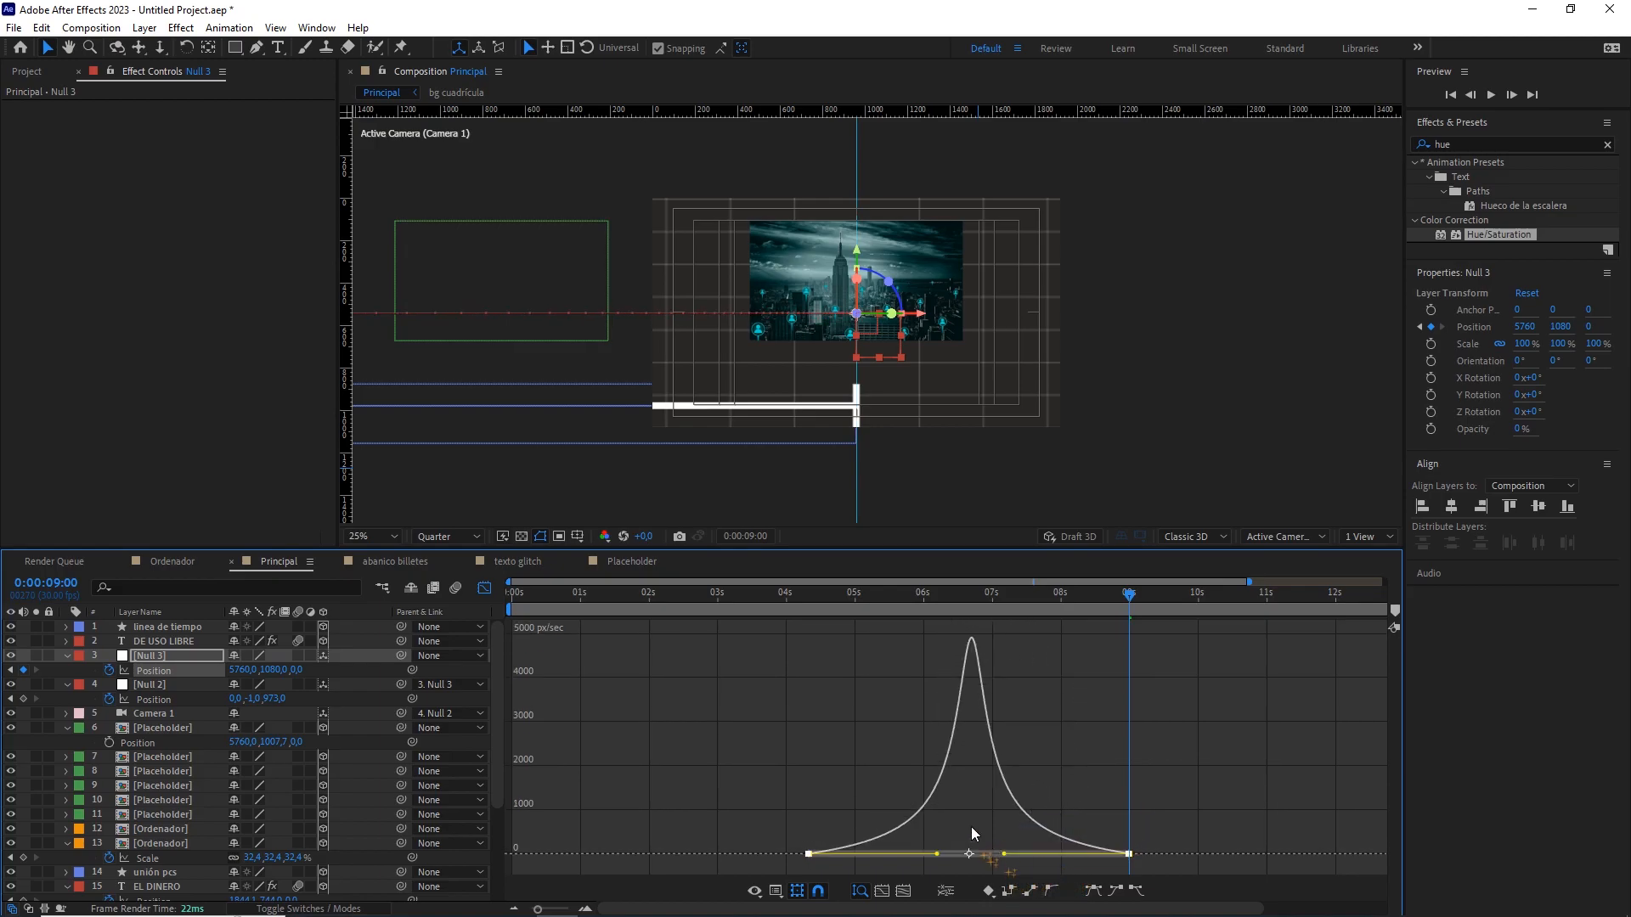
click(484, 590)
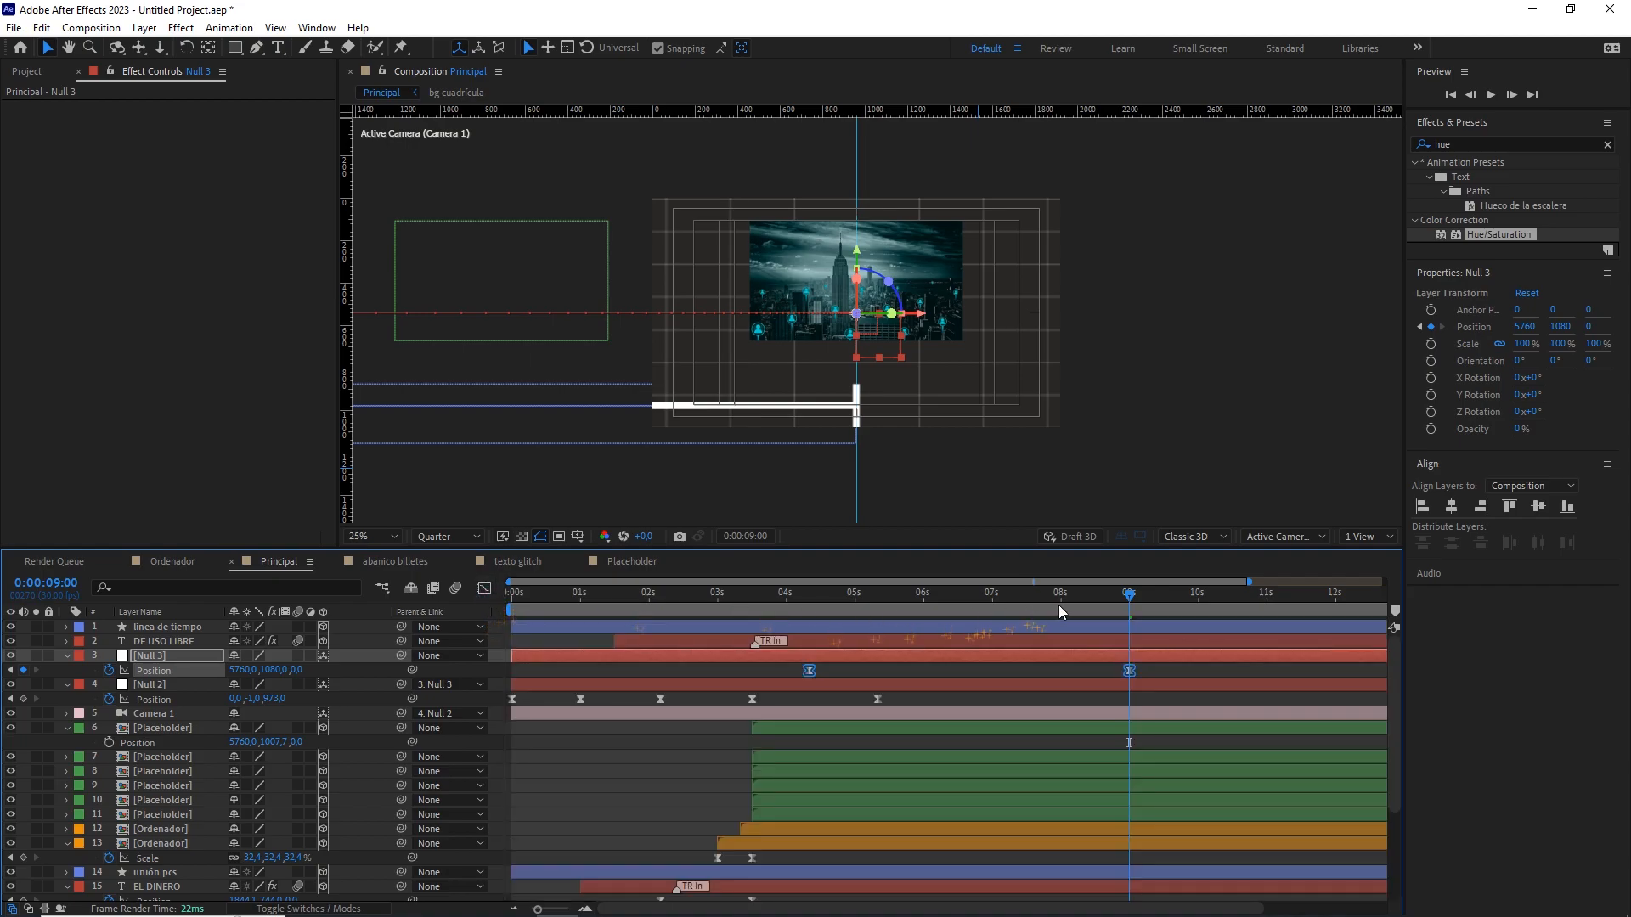
Return to the start of the timeline, fit the composition in the viewer and hide the title/action safe guides.
drag(1047, 598, 508, 587)
click(377, 538)
click(374, 553)
click(578, 536)
click(632, 555)
click(603, 753)
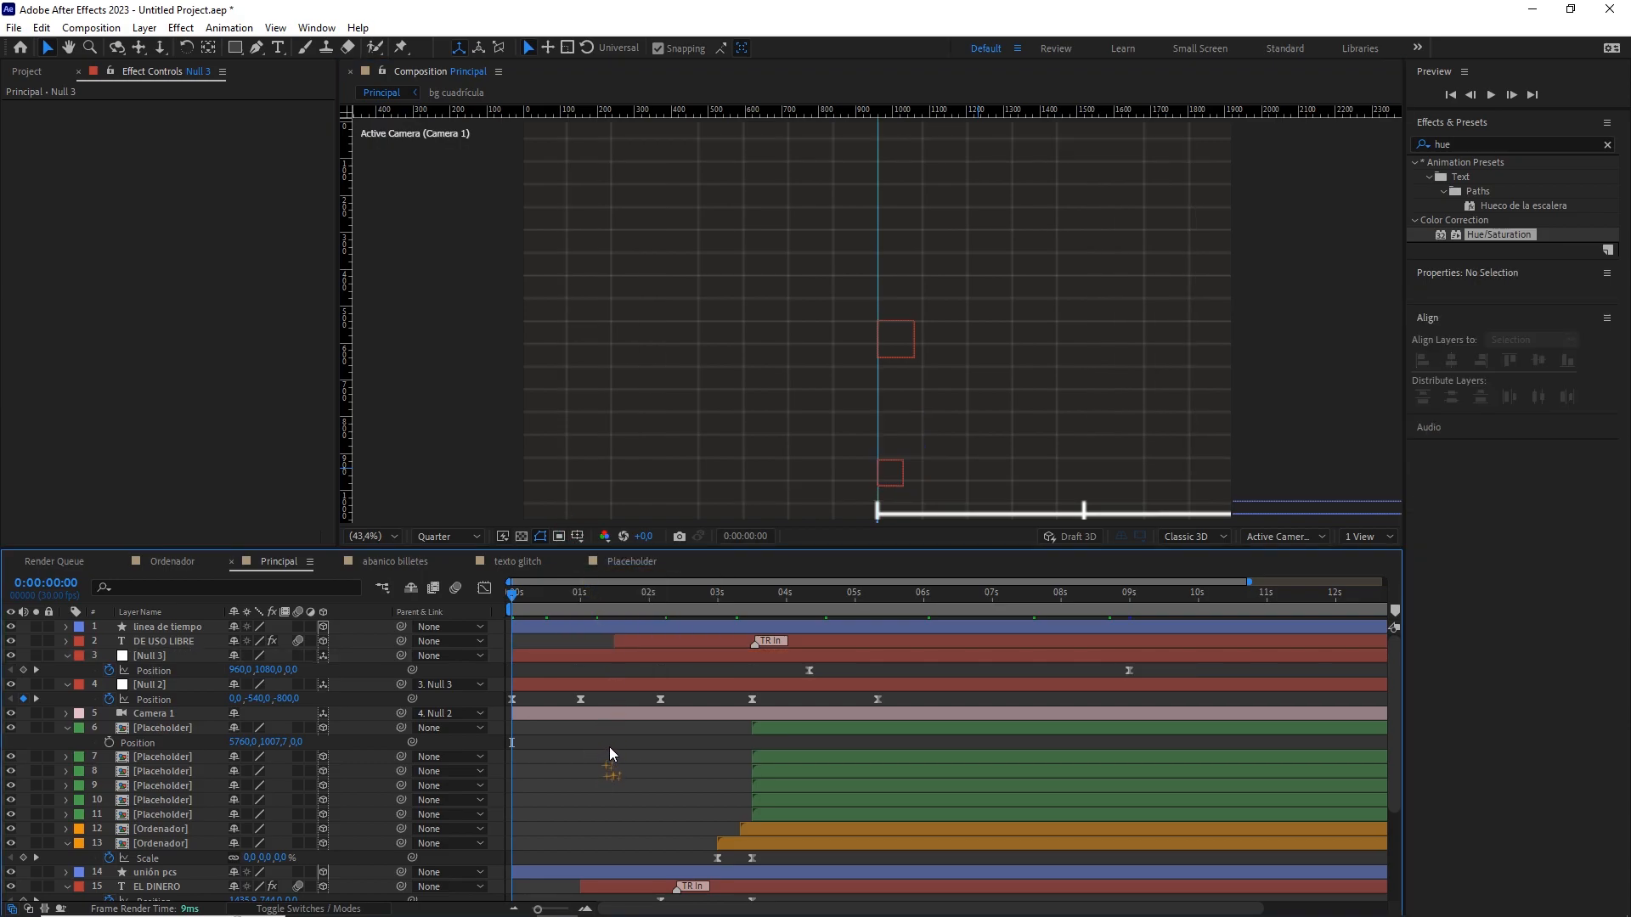
Delay the linea de tiempo layer to start together with the Placeholder layers and preview the animation.
click(610, 629)
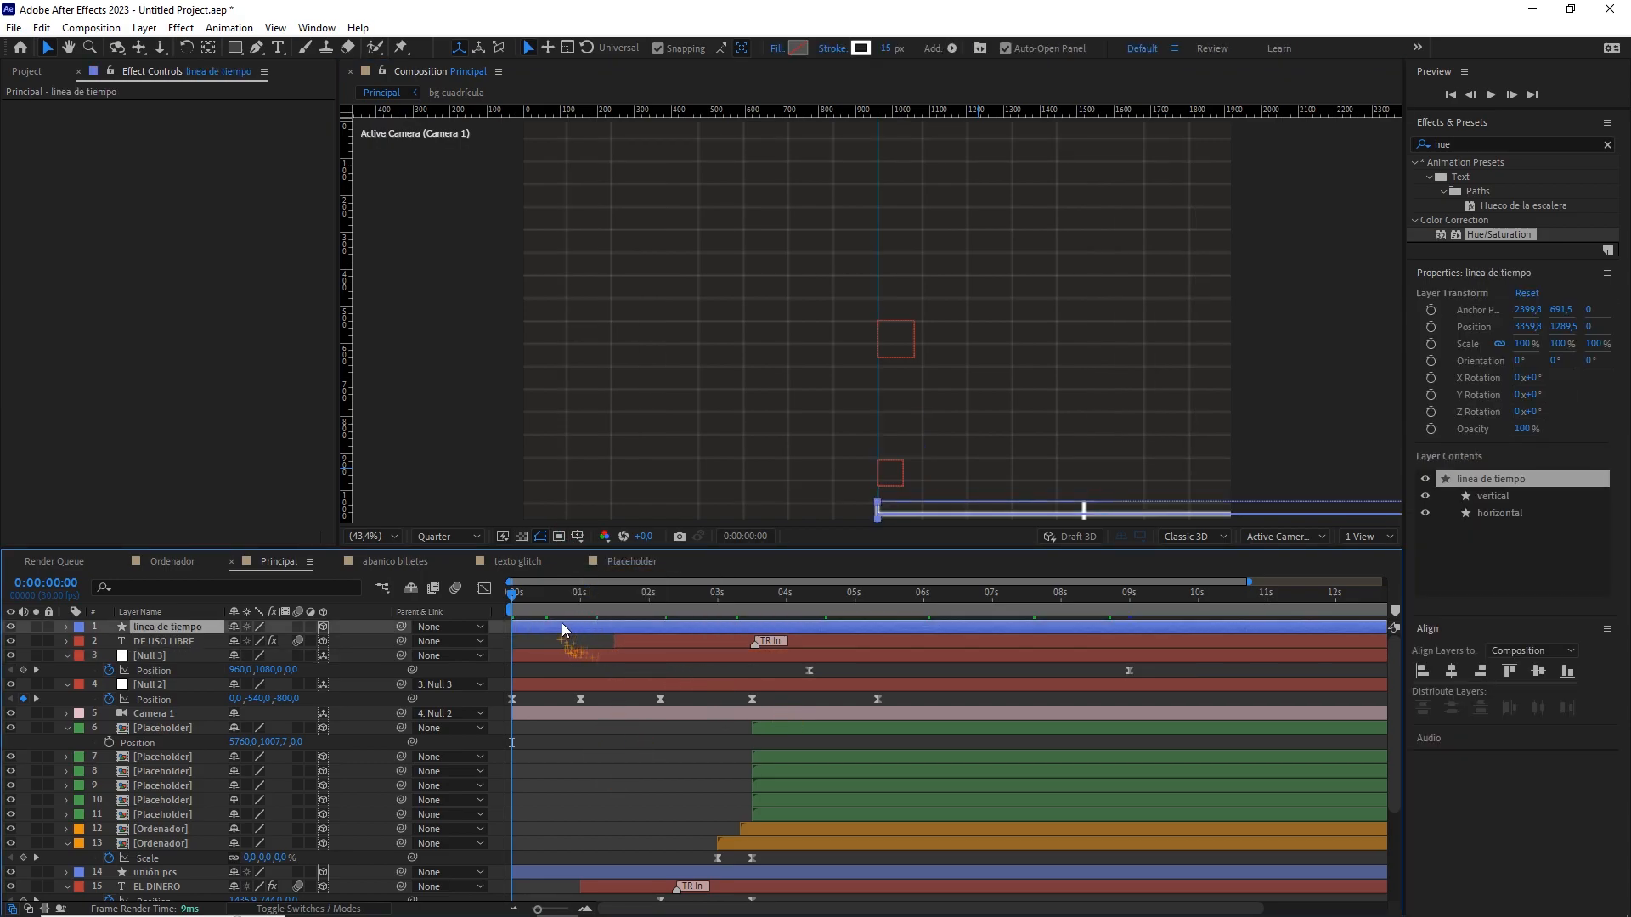
drag(571, 628, 725, 629)
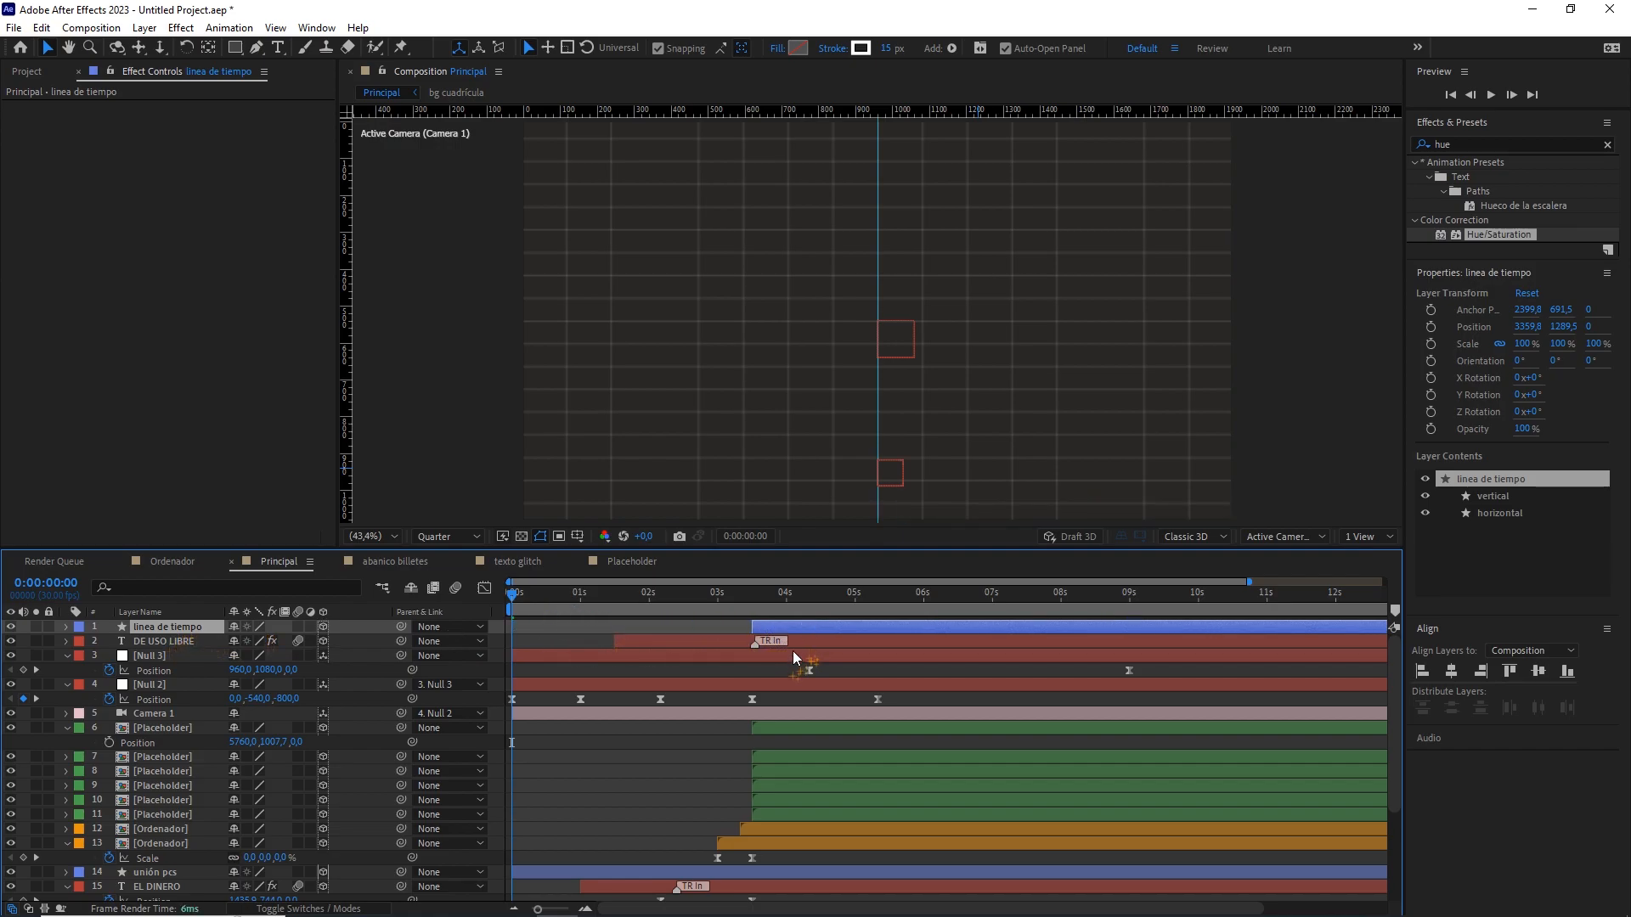
click(627, 752)
key(space)
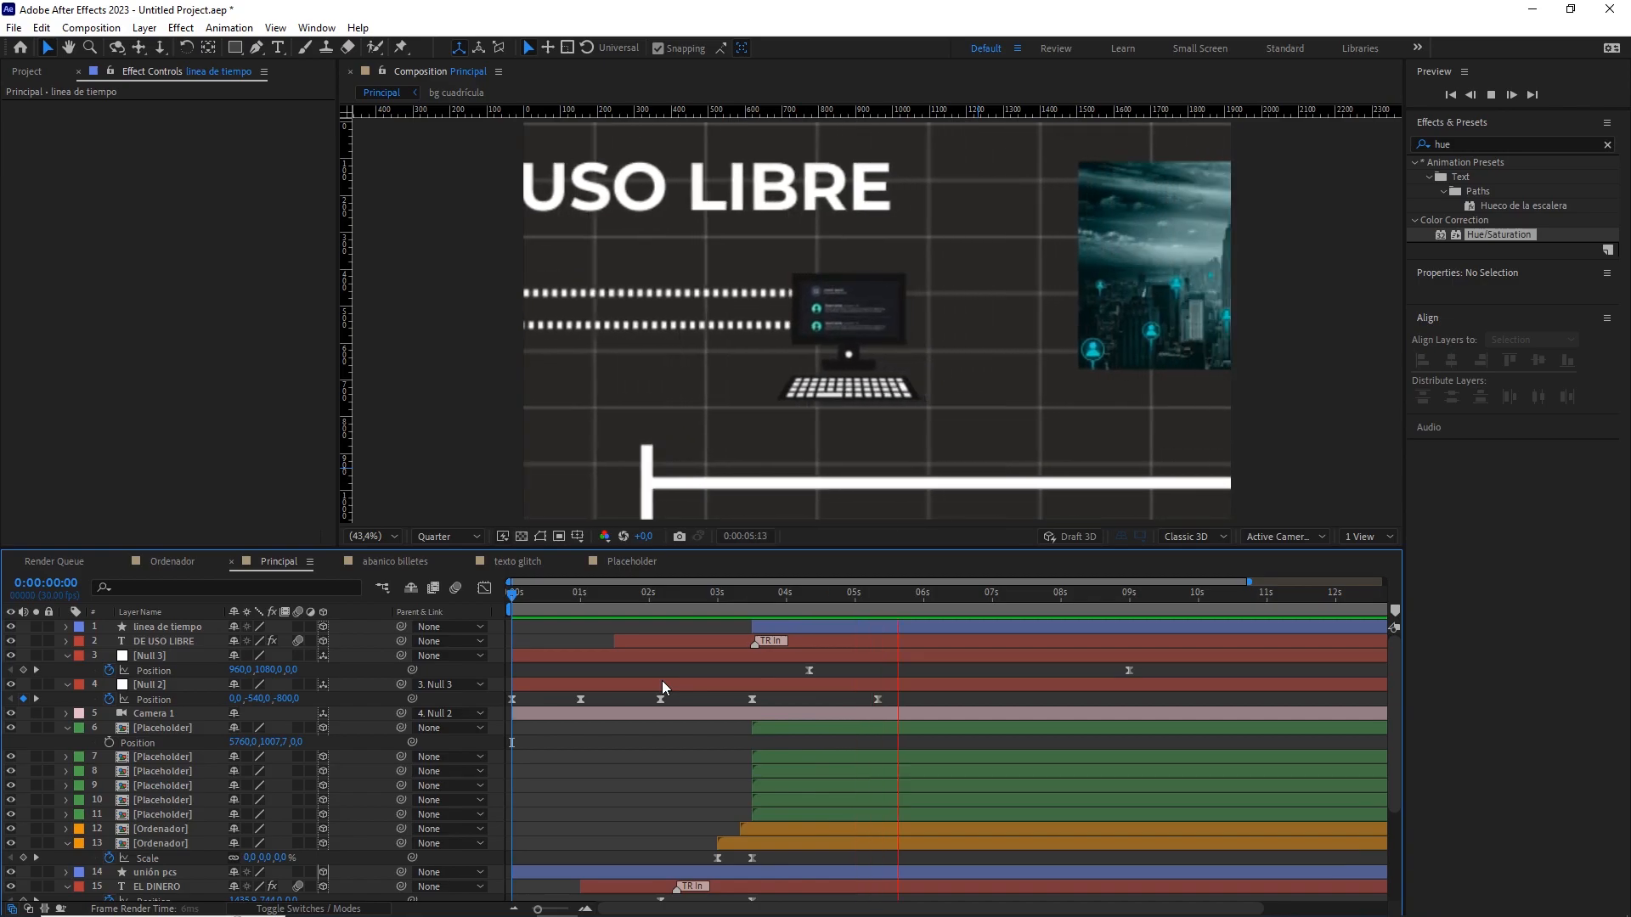
Move the linea de tiempo layer's start to 0:00:03:00 and preview its entrance.
click(774, 596)
drag(769, 602, 748, 629)
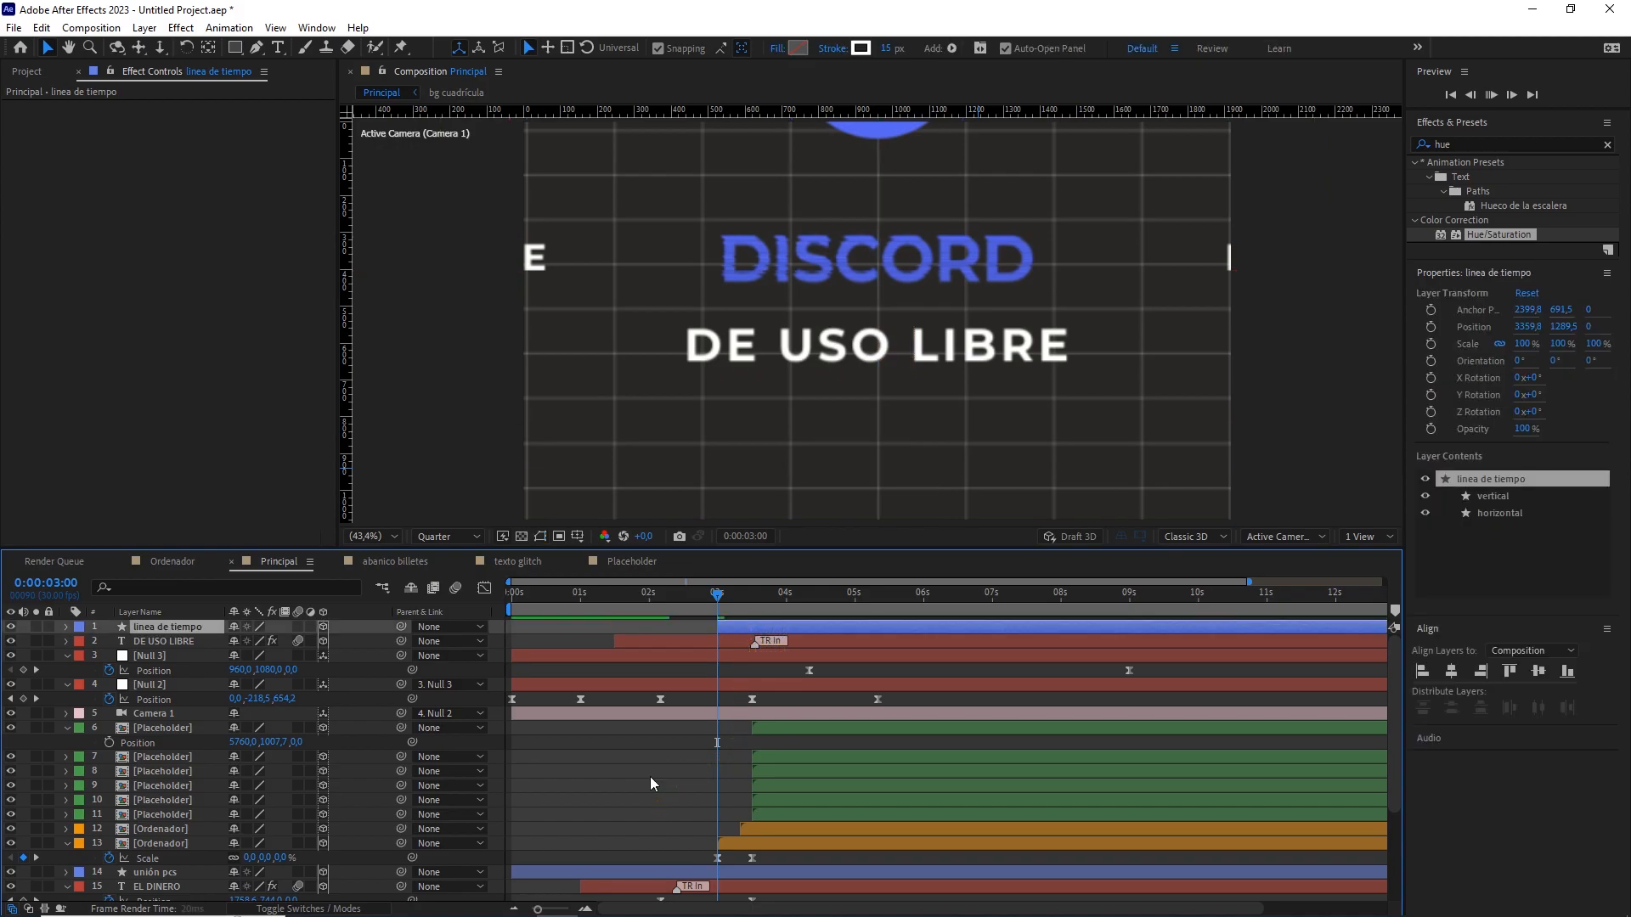
key(space)
click(705, 607)
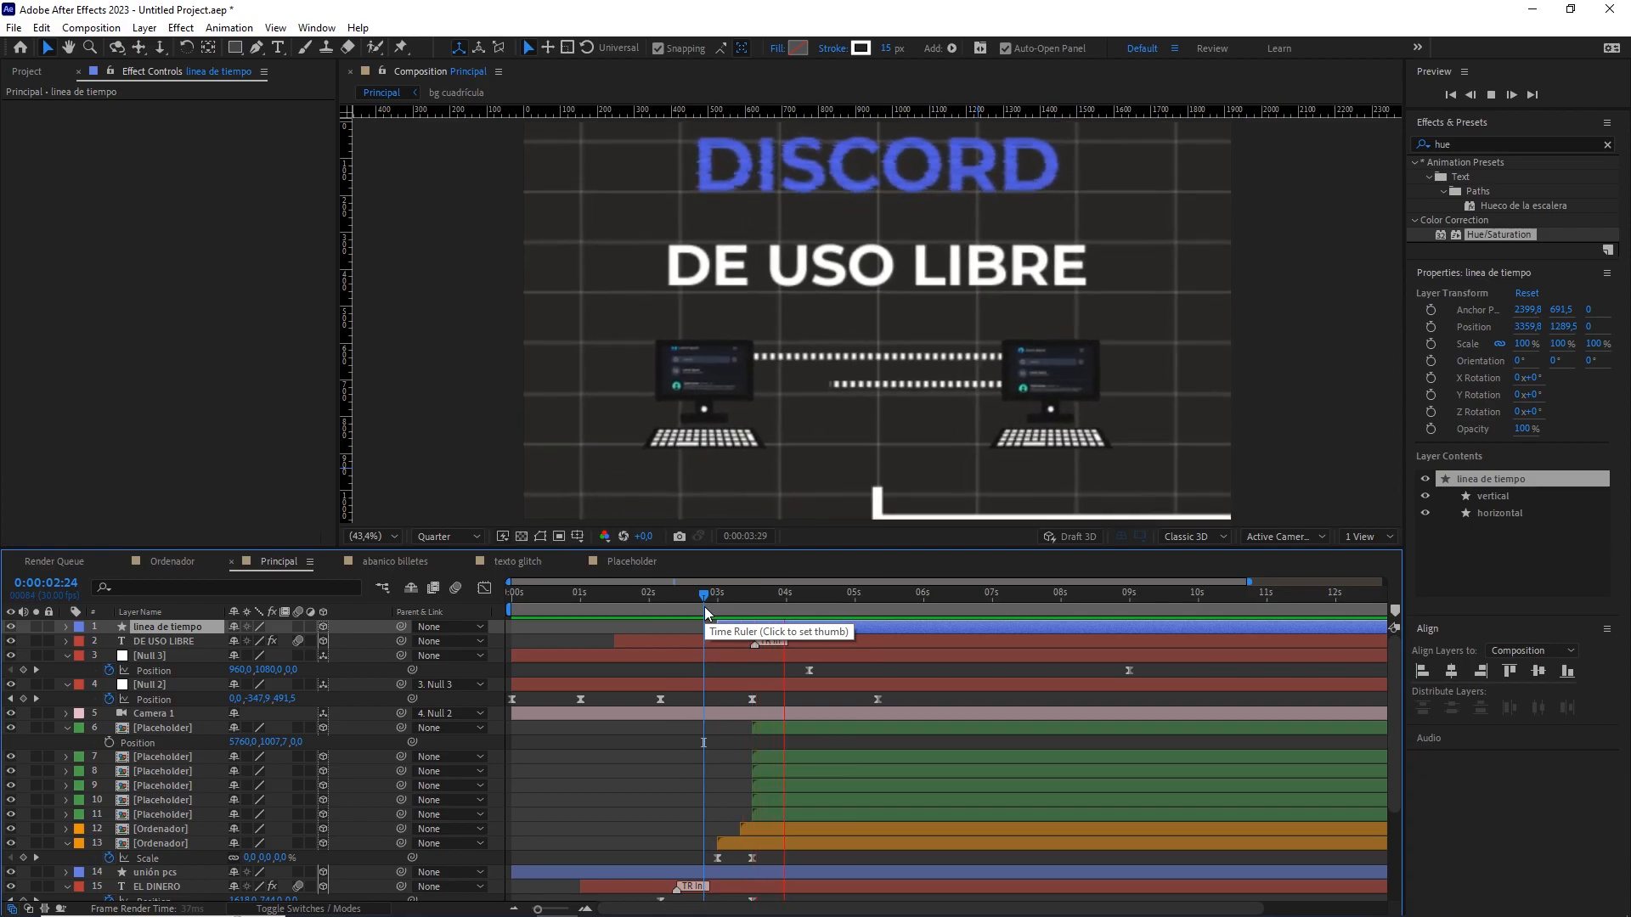
Preview the whole camera move from the beginning, and review the frames around 0:00:04:18.
drag(713, 591, 508, 582)
key(space)
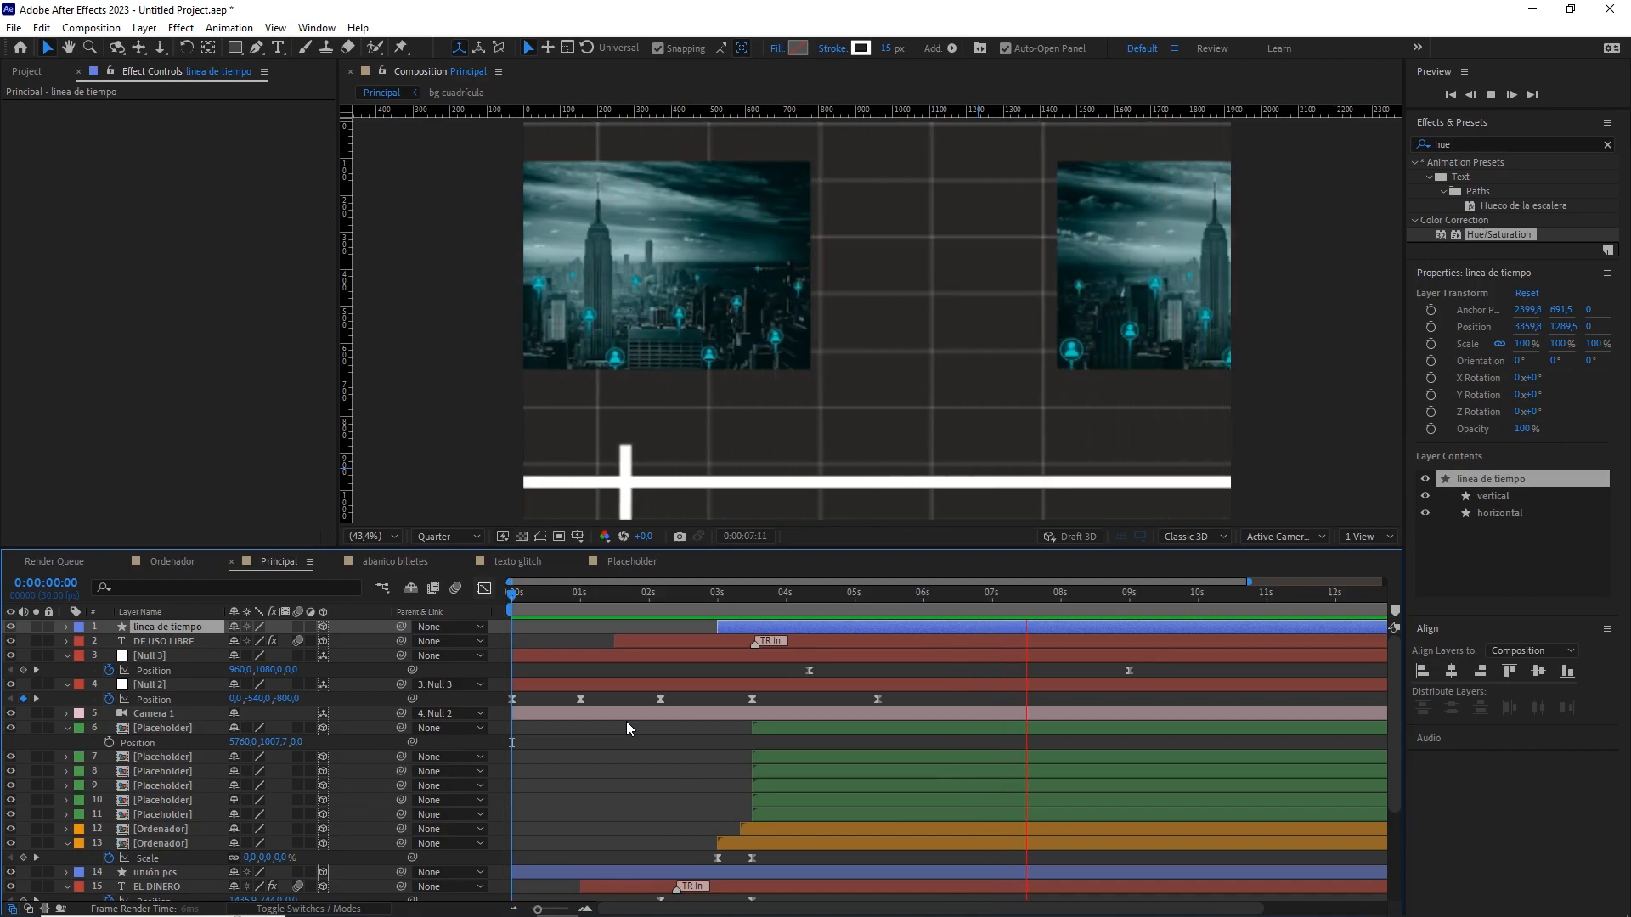
key(space)
drag(1150, 594, 827, 593)
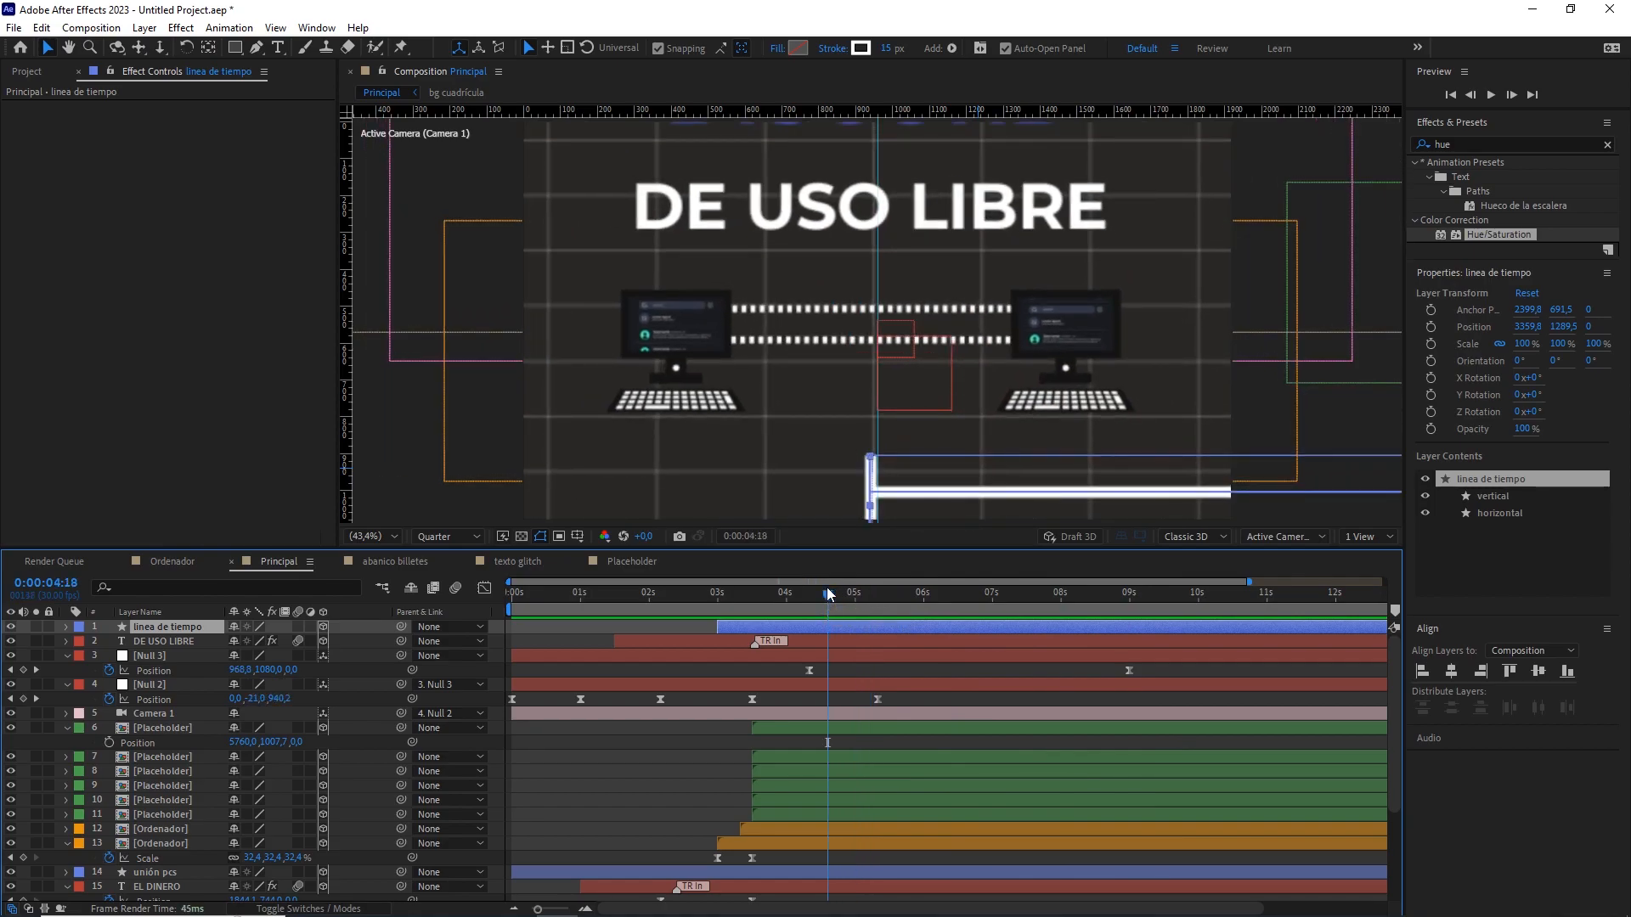
Add a text layer reading "2015" above the start of the timeline line at 0:00:04:10.
drag(540, 910, 528, 910)
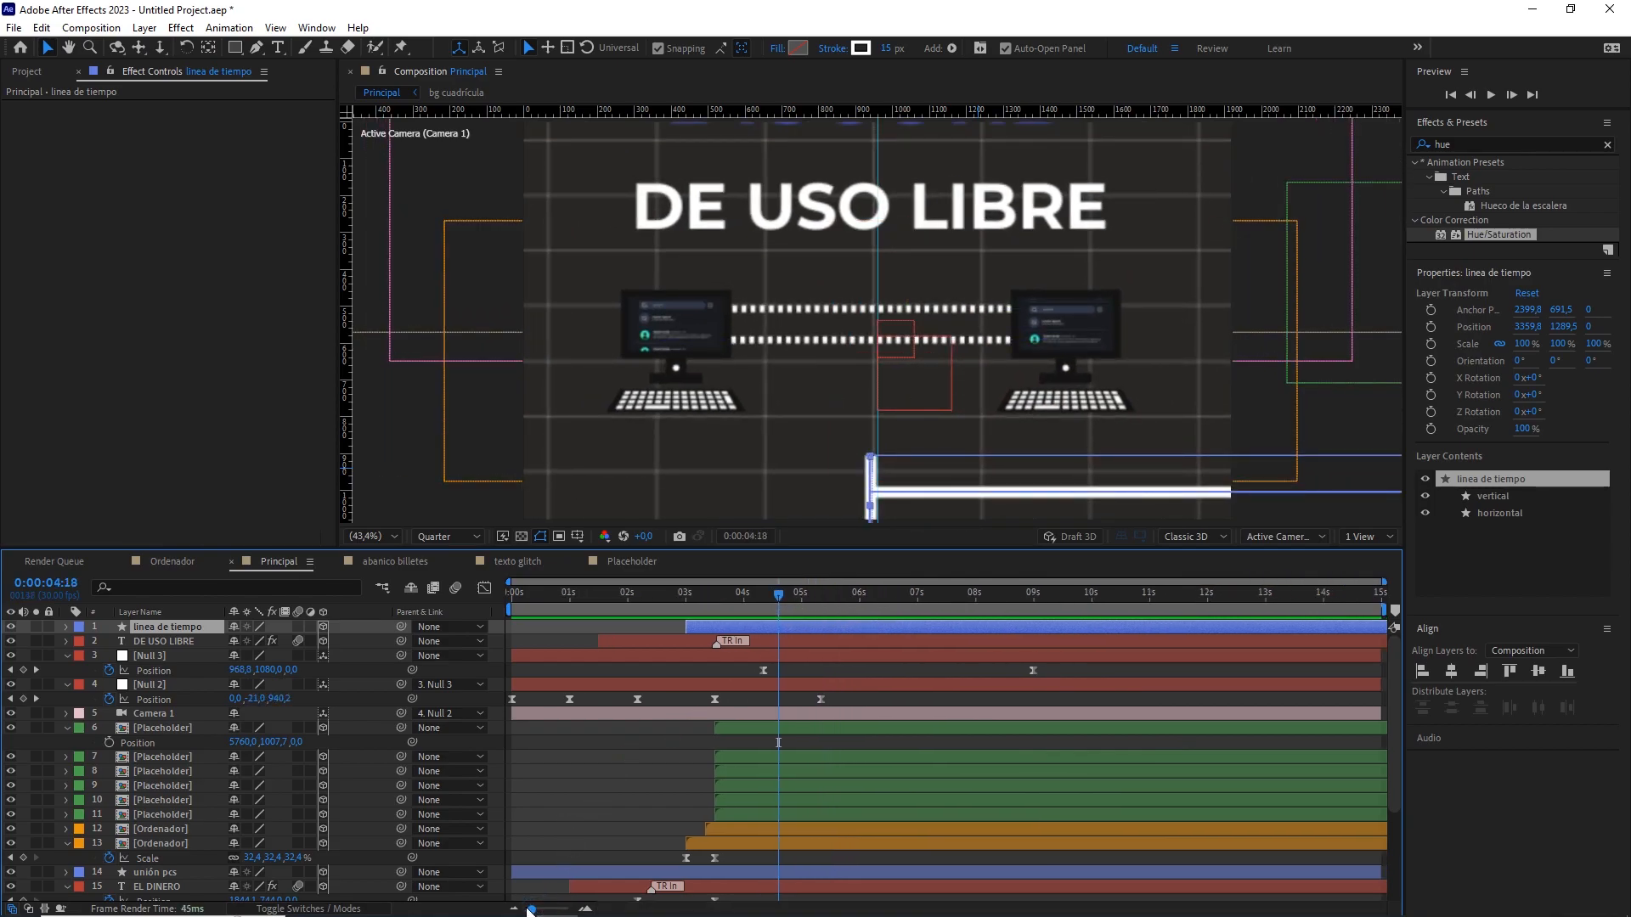
mouse_move(782, 593)
mouse_down()
mouse_move(823, 598)
mouse_move(776, 603)
mouse_up()
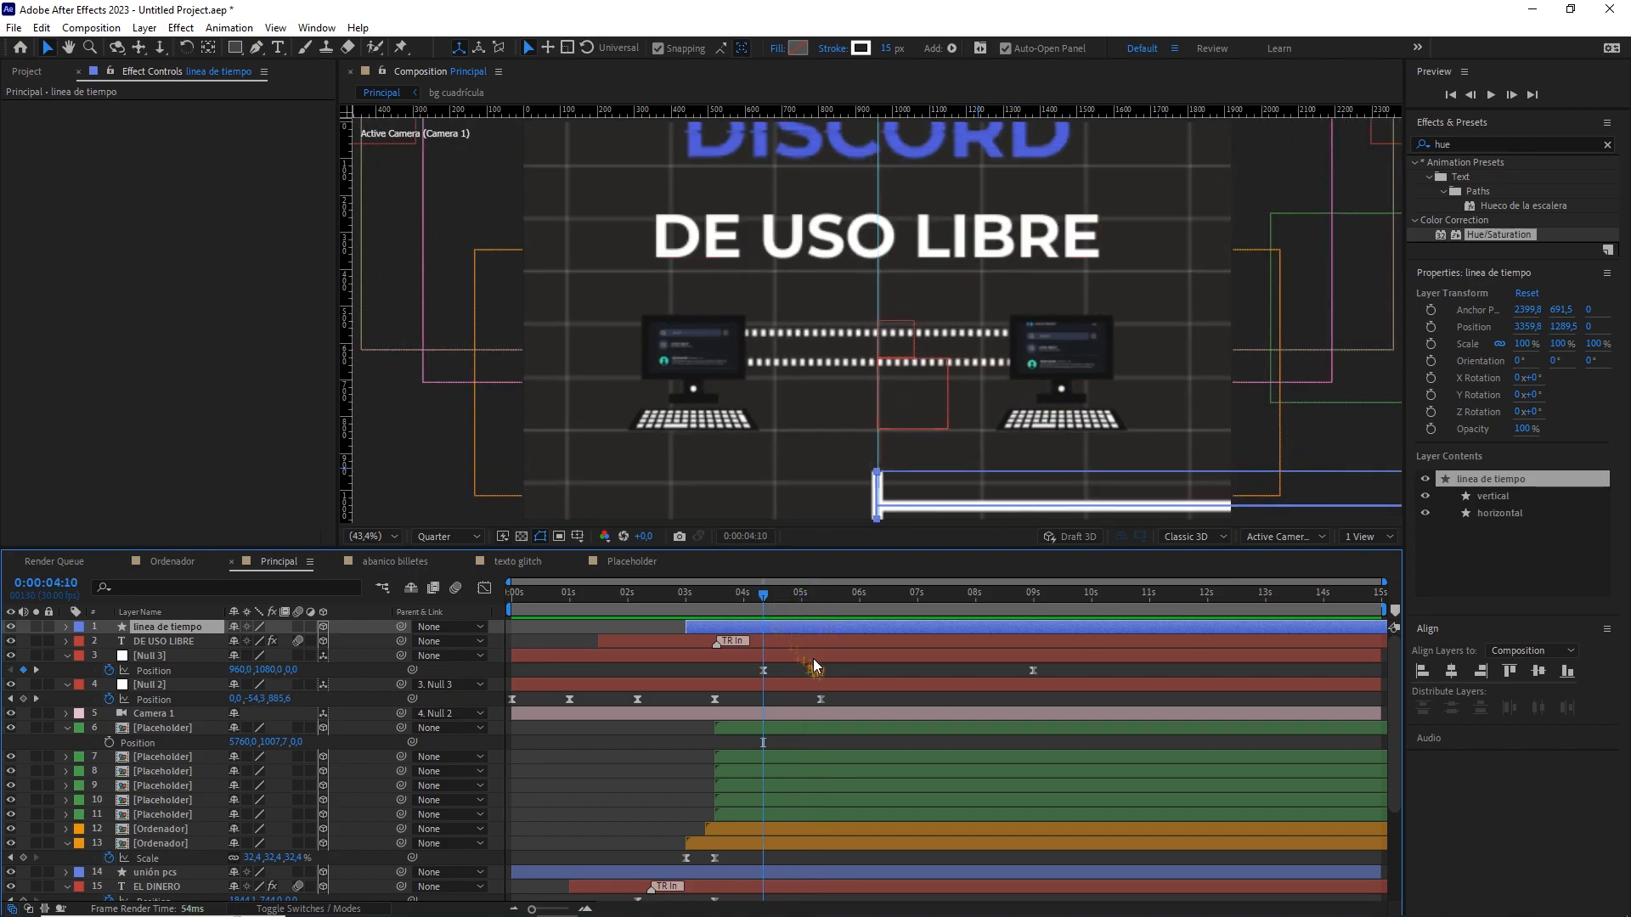
click(865, 523)
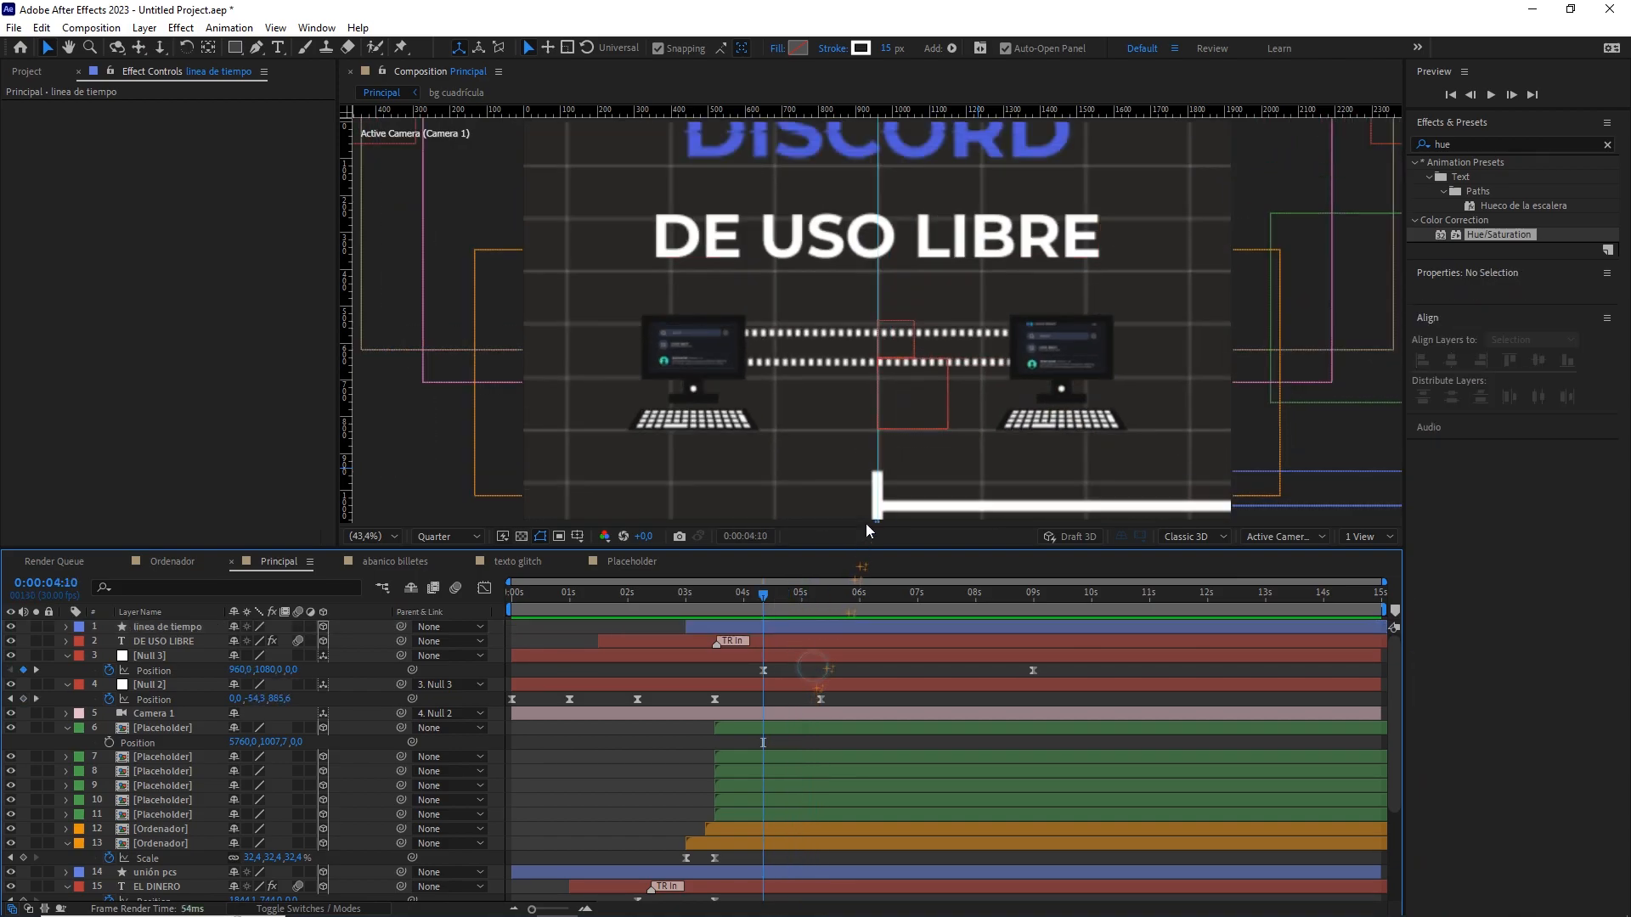
click(277, 48)
click(851, 448)
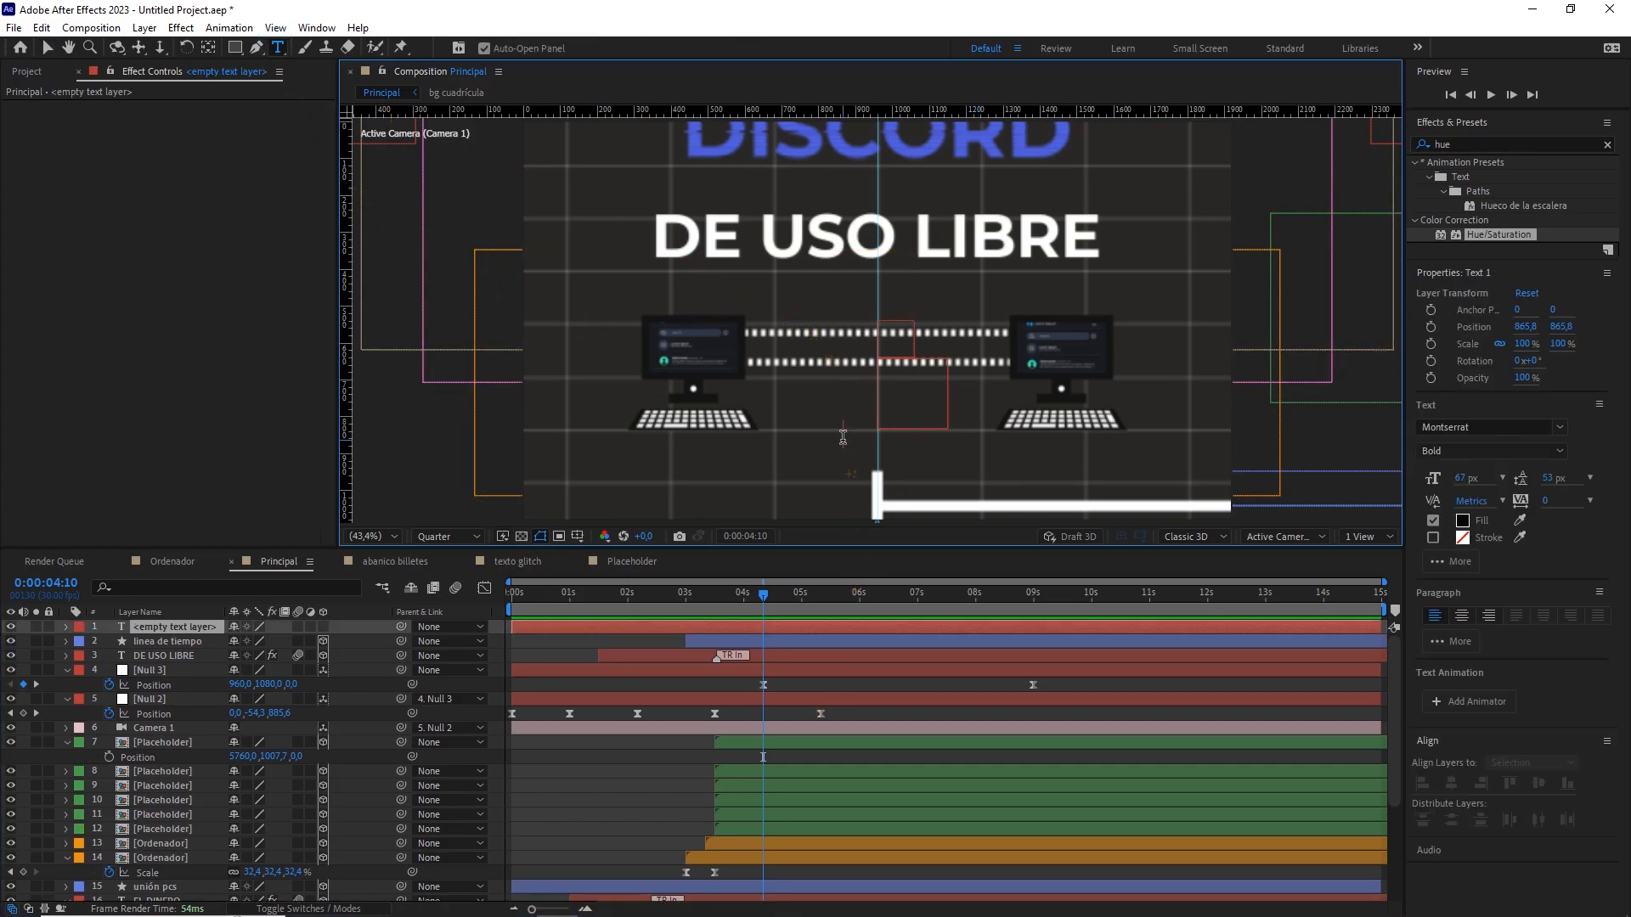
text(202)
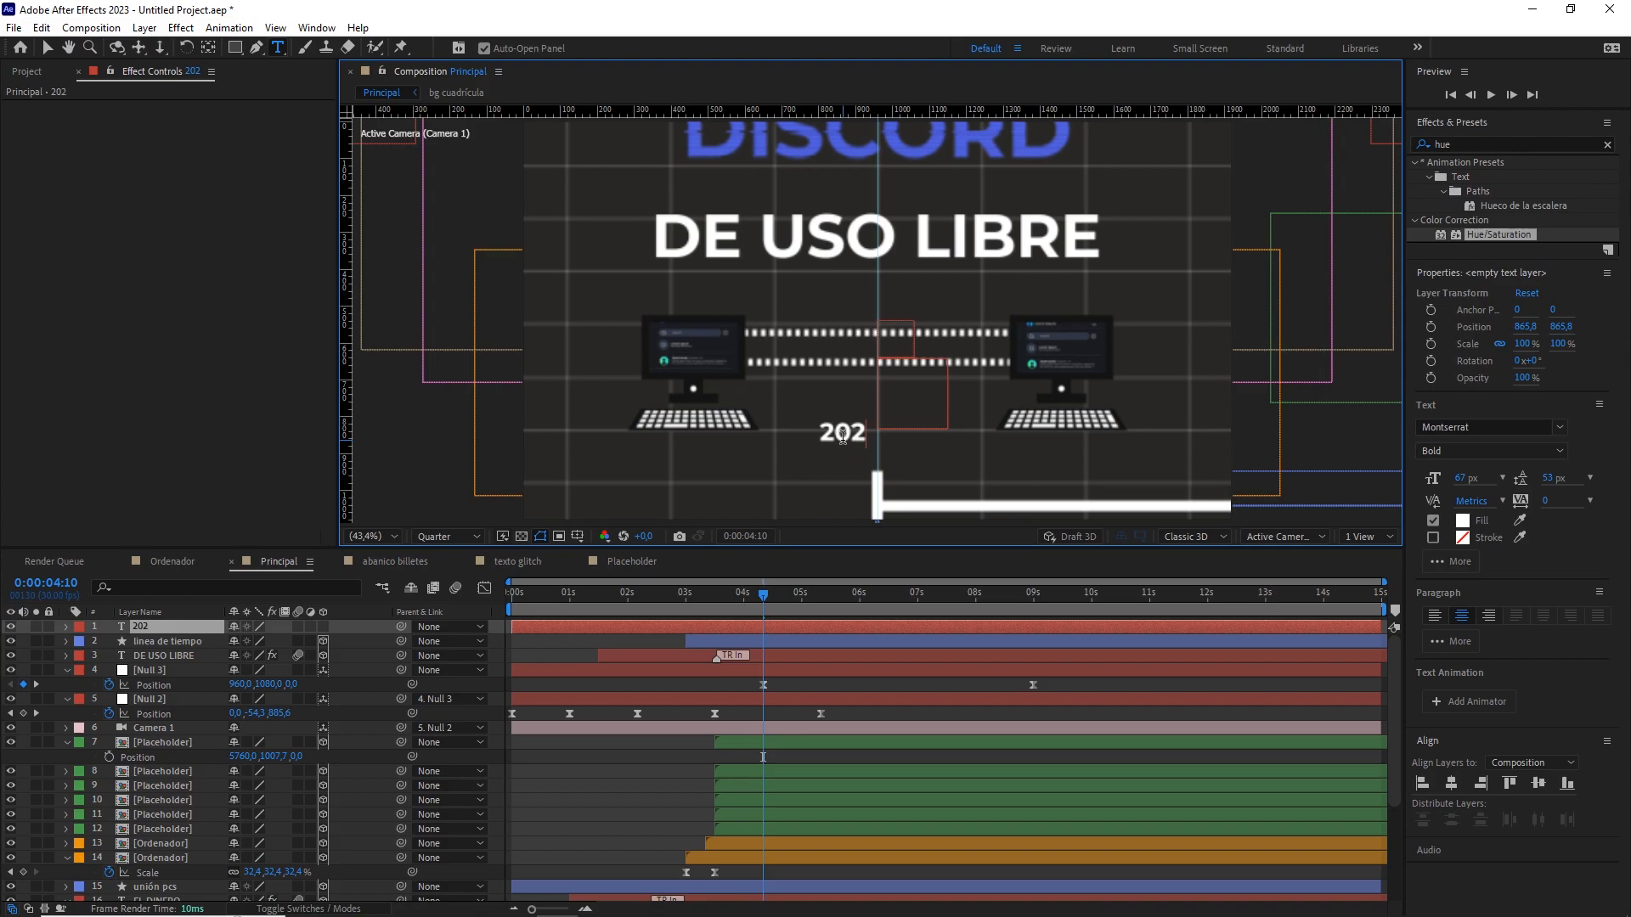
click(199, 630)
Centre the 2015 text's anchor point and align the layer to the composition's horizontal centre.
ctrl+double_click(208, 48)
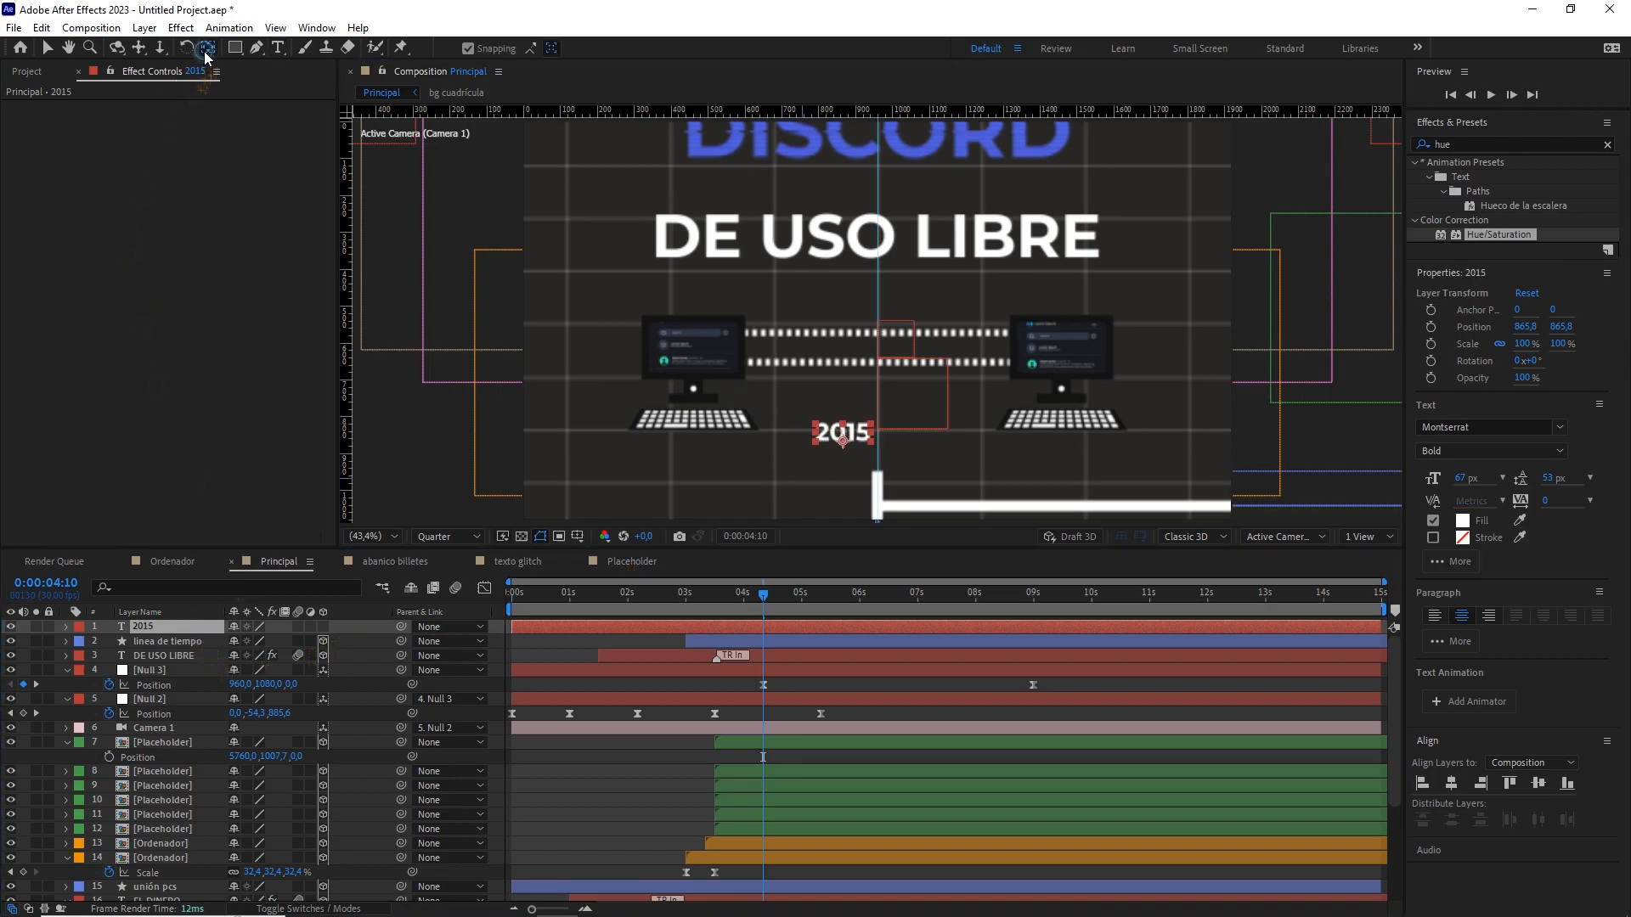
click(1453, 783)
Make the 2015 layer 3D and move it down to Y position 1180, between the computers and the line.
click(324, 626)
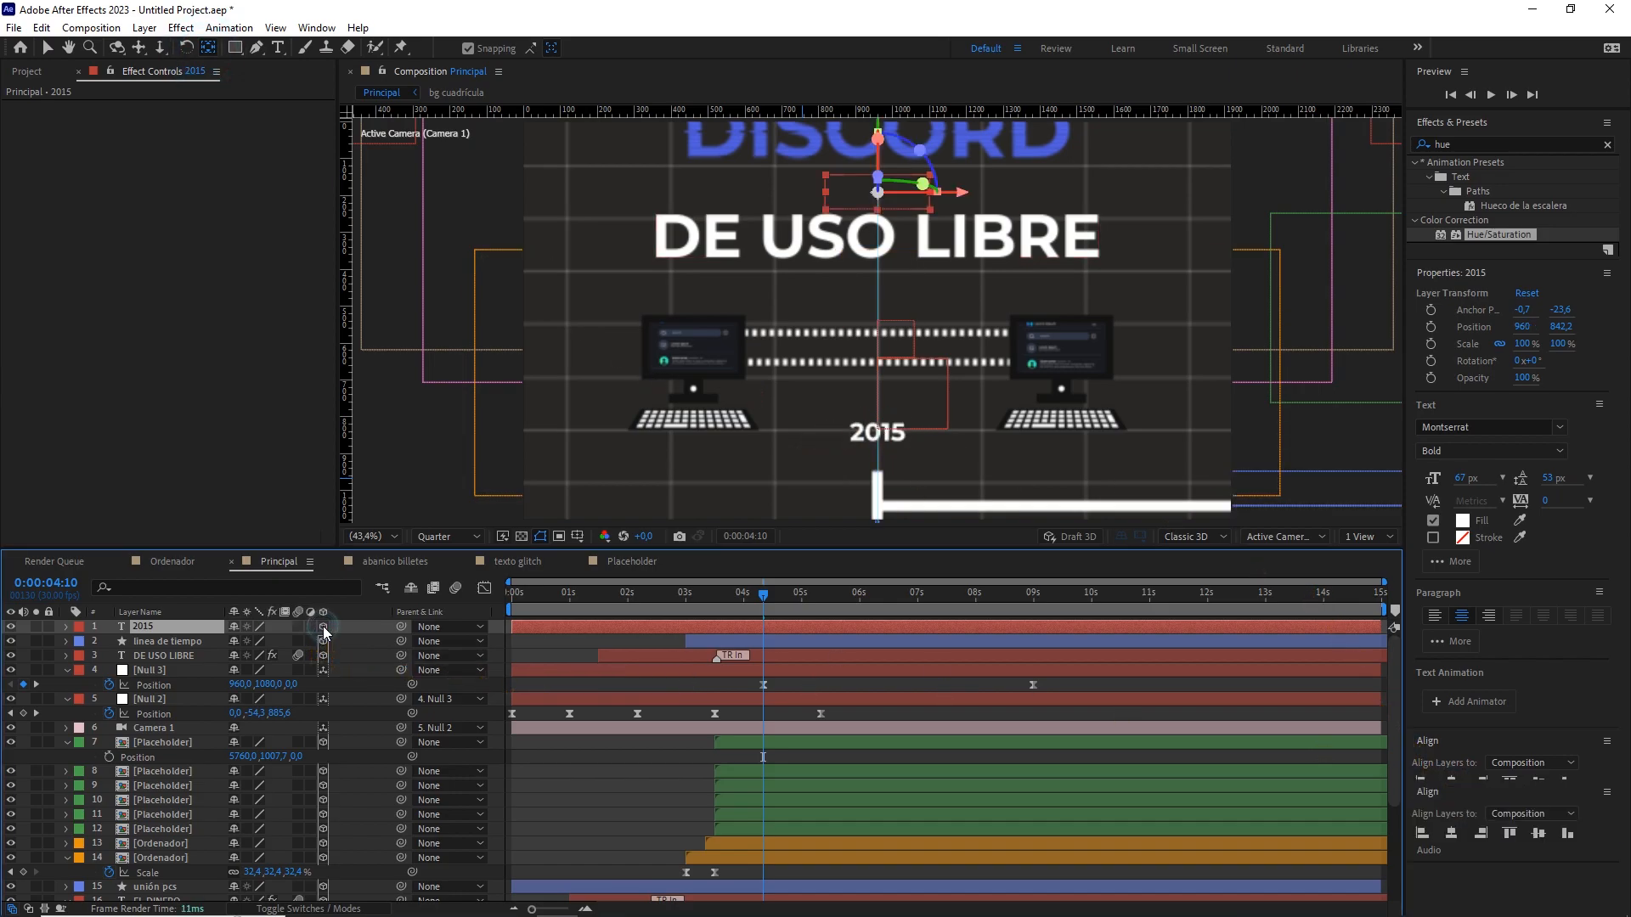
key(v)
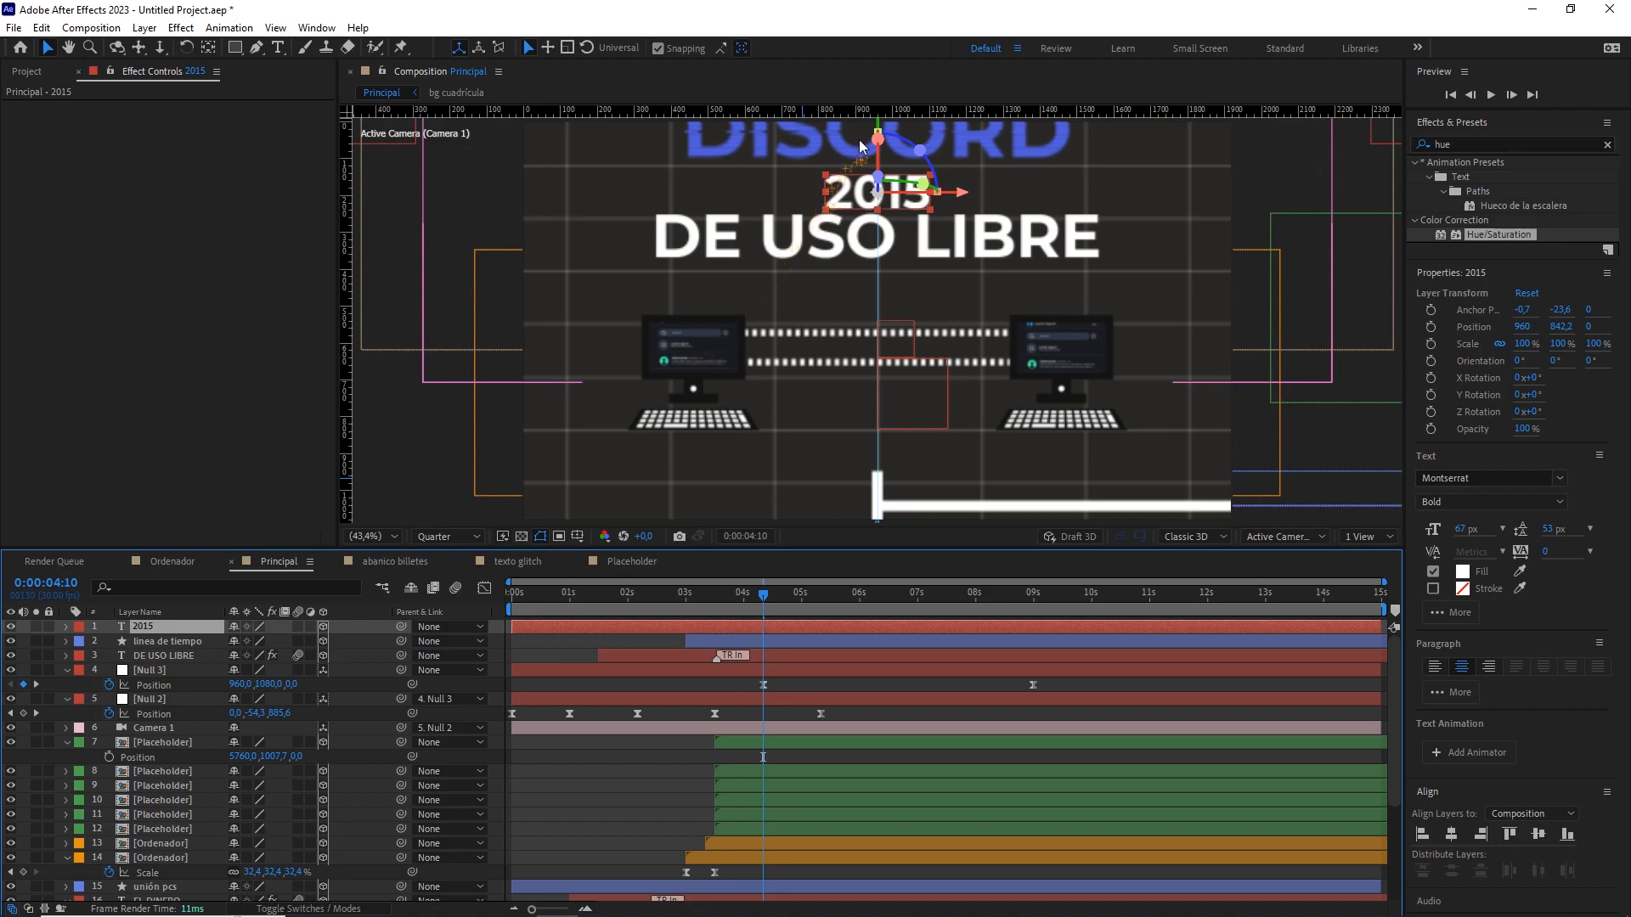
drag(880, 136, 894, 376)
scroll(902, 392, up, 1)
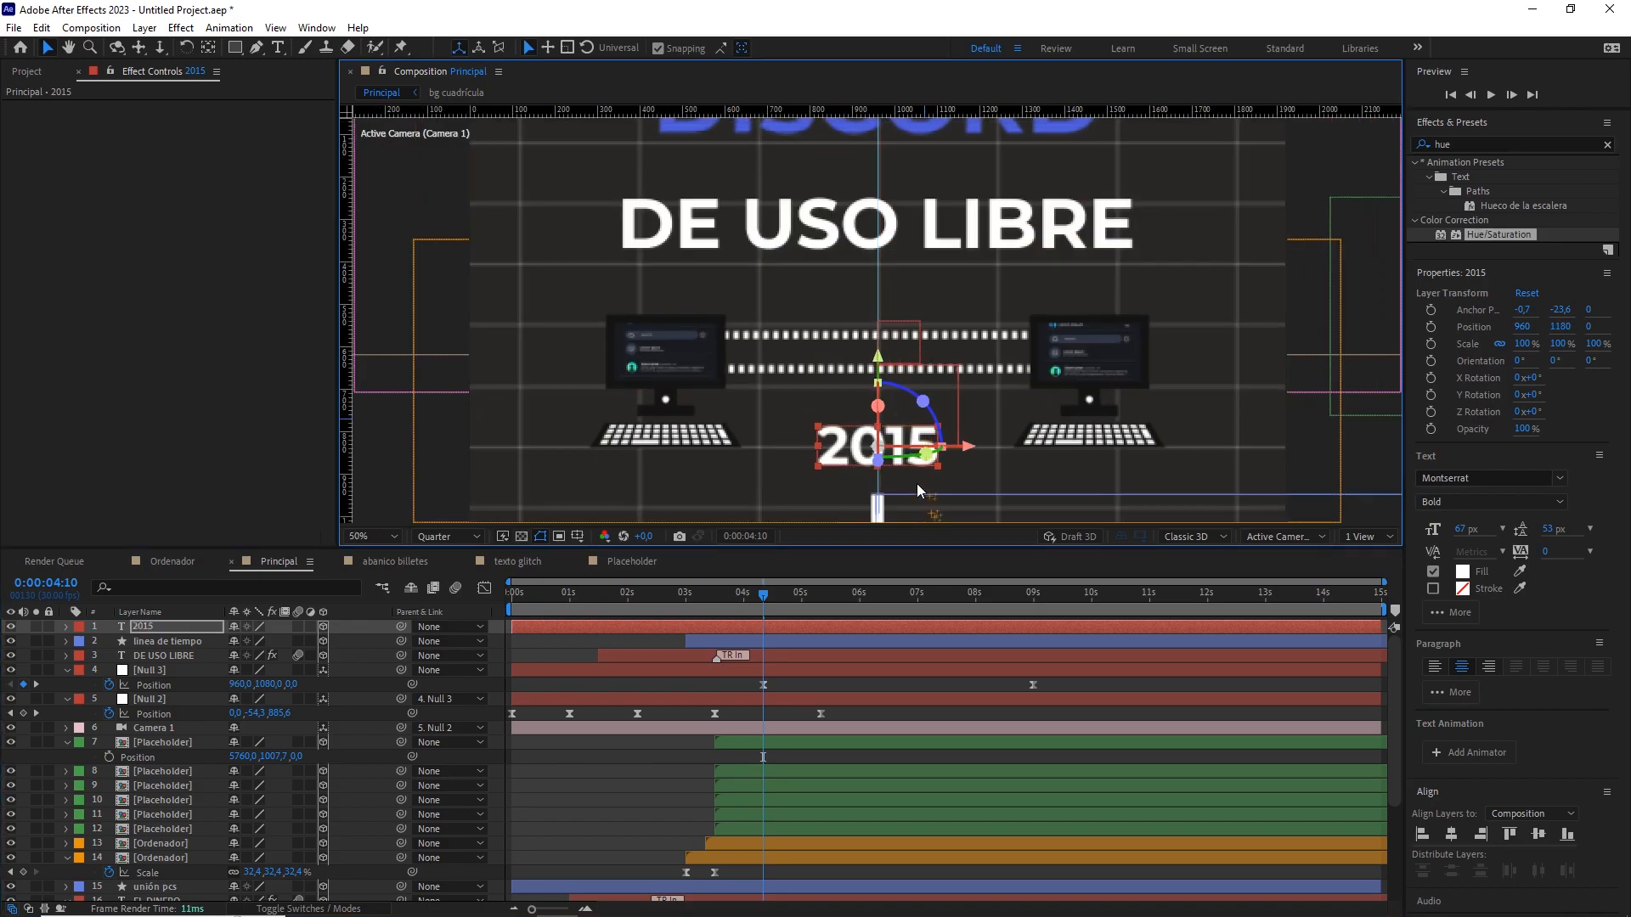
drag(925, 496, 924, 408)
drag(880, 276, 884, 299)
Disable snapping, scale the 2015 text to about 81.7% and lower it to a Y position of about 1207.9.
click(659, 49)
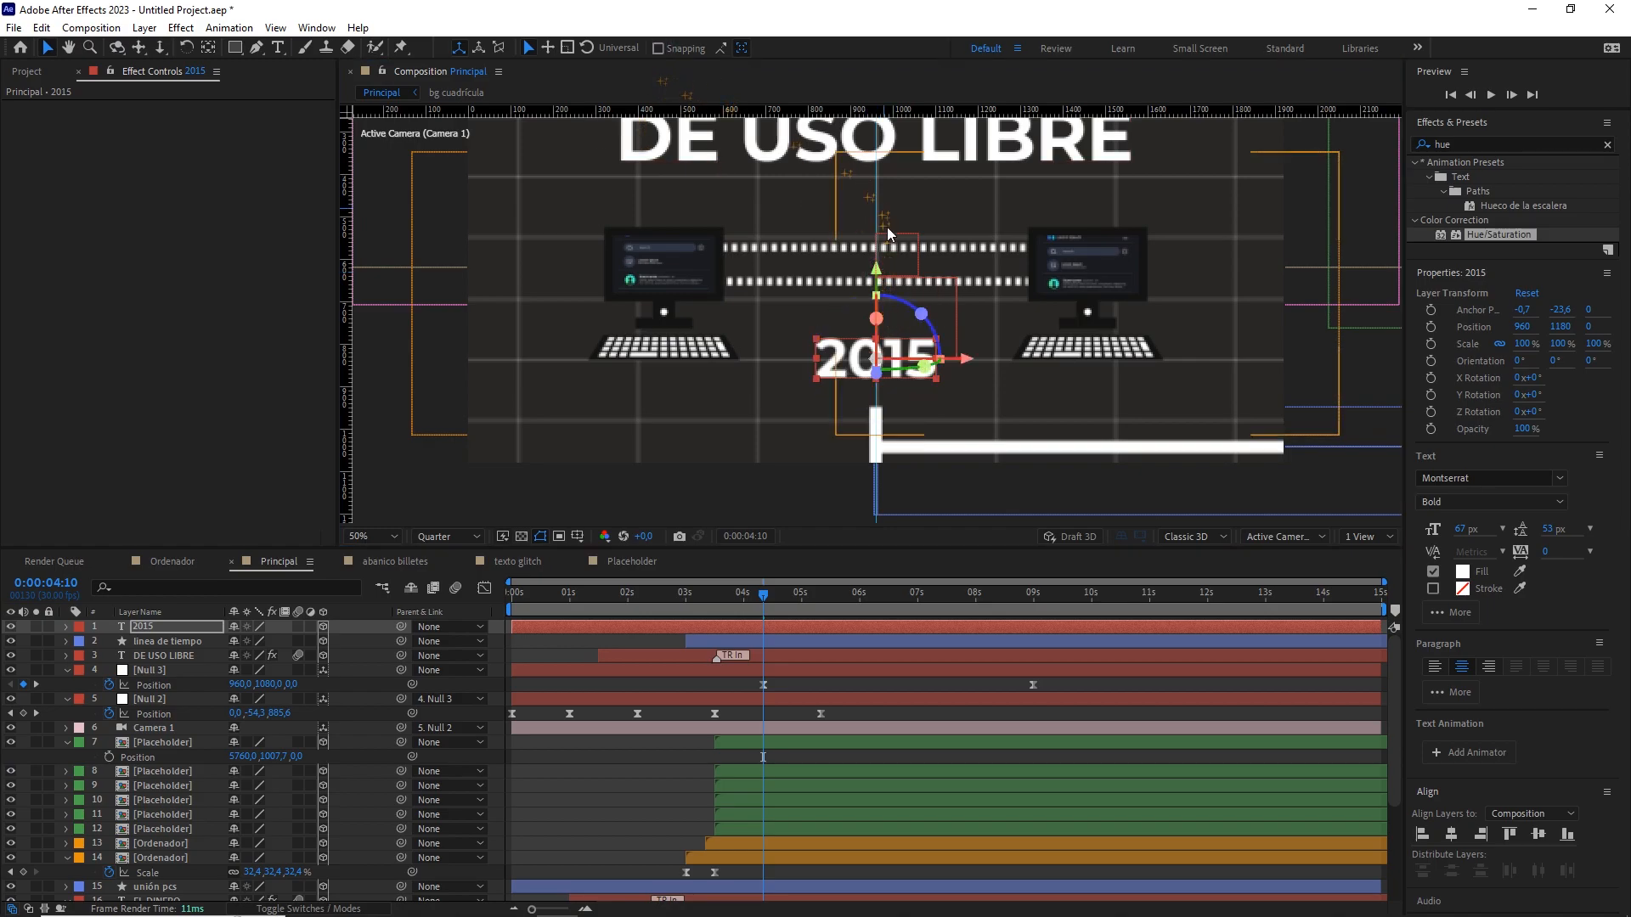
drag(878, 271, 878, 290)
drag(933, 405, 946, 336)
scroll(945, 336, up, 2)
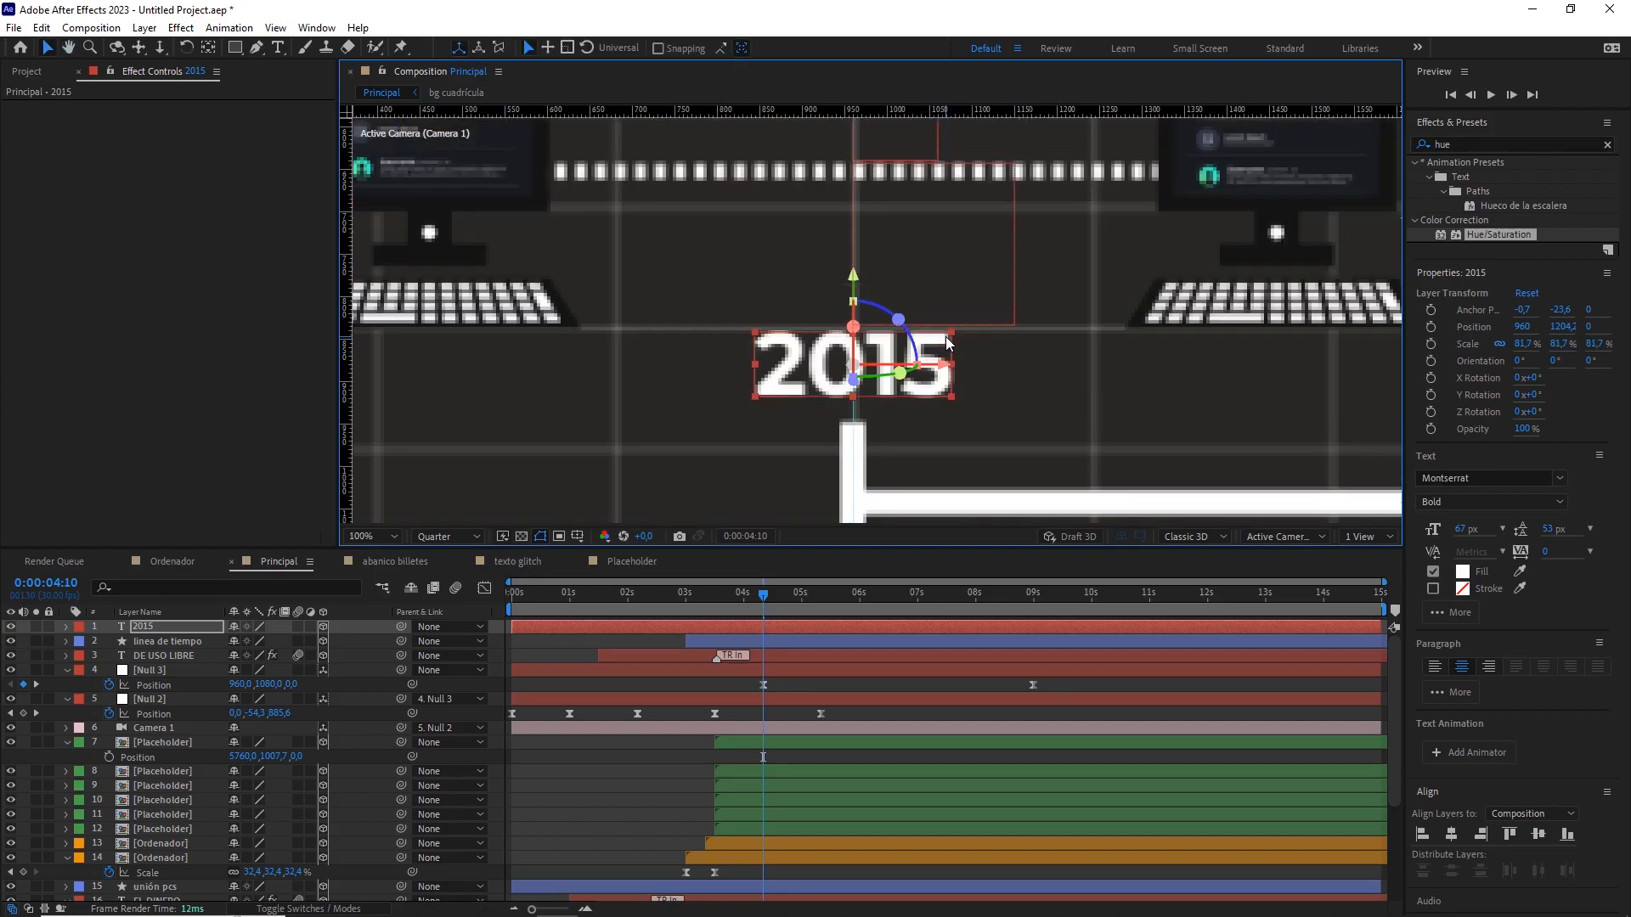
drag(853, 276, 854, 279)
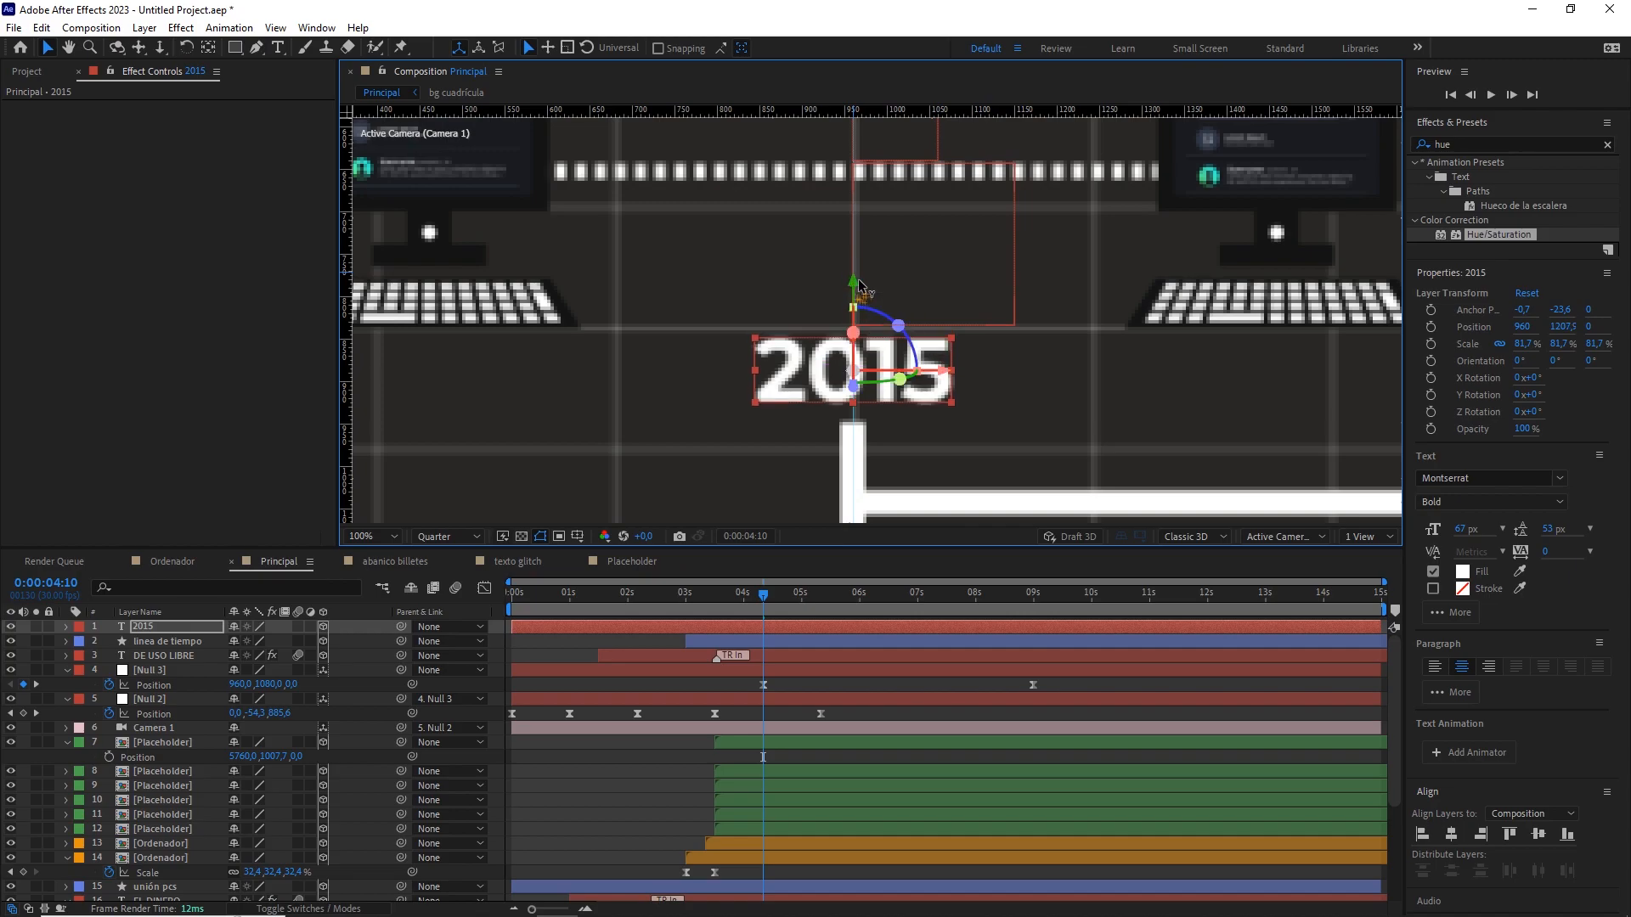
scroll(880, 328, down, 2)
With the 2015 layer selected, open Animation Composer 3 and search its presets for "text".
click(210, 628)
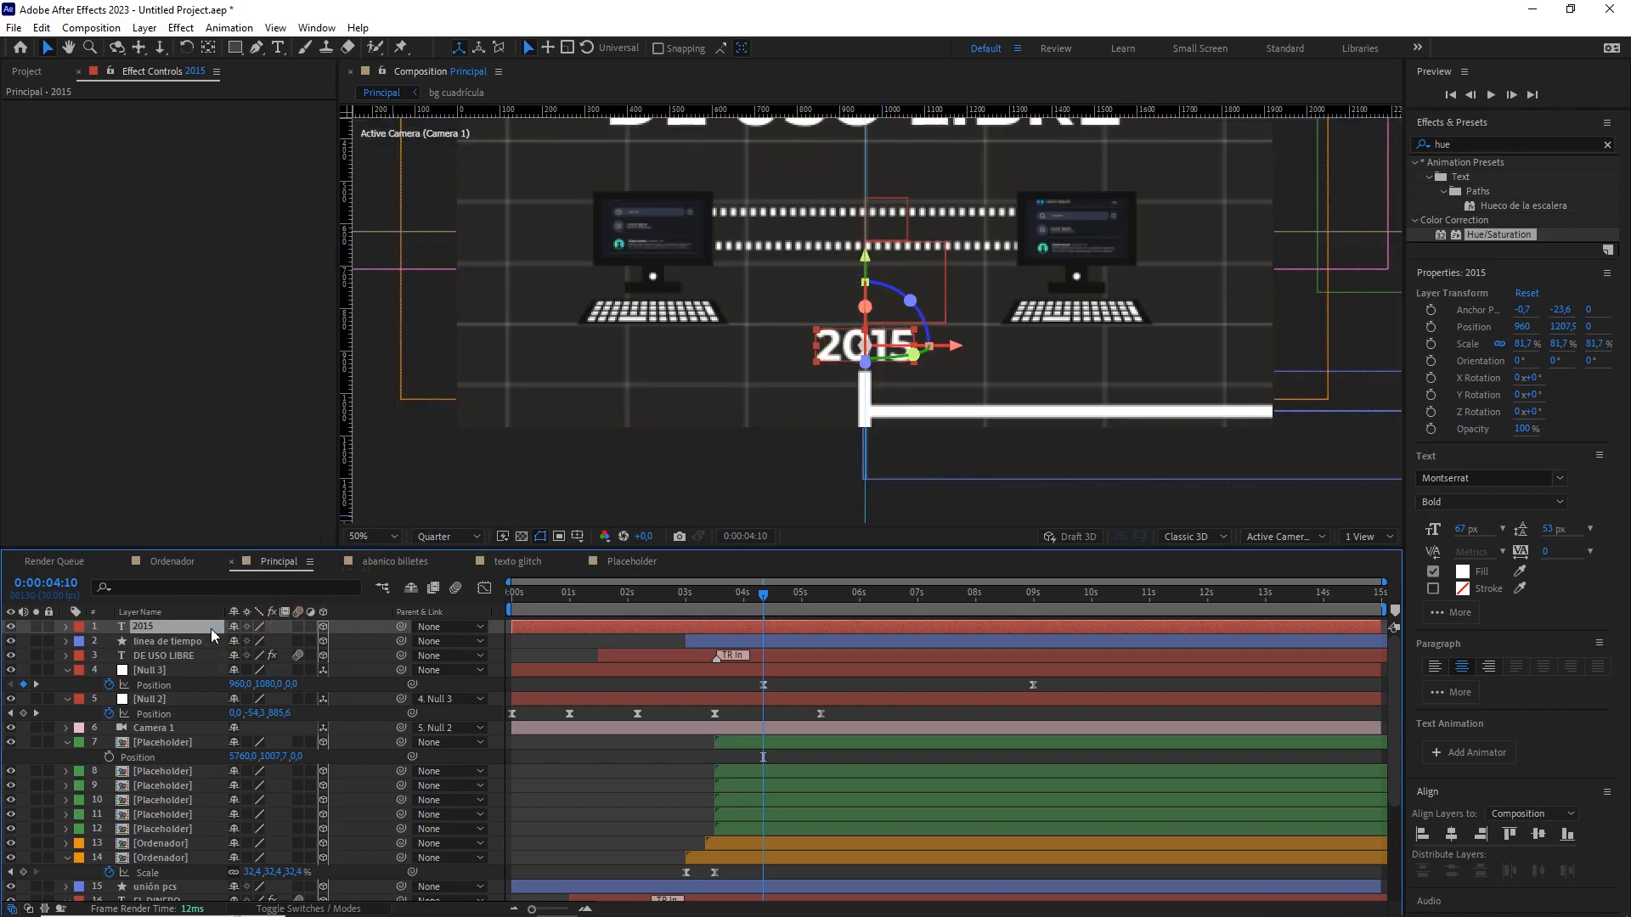
click(315, 28)
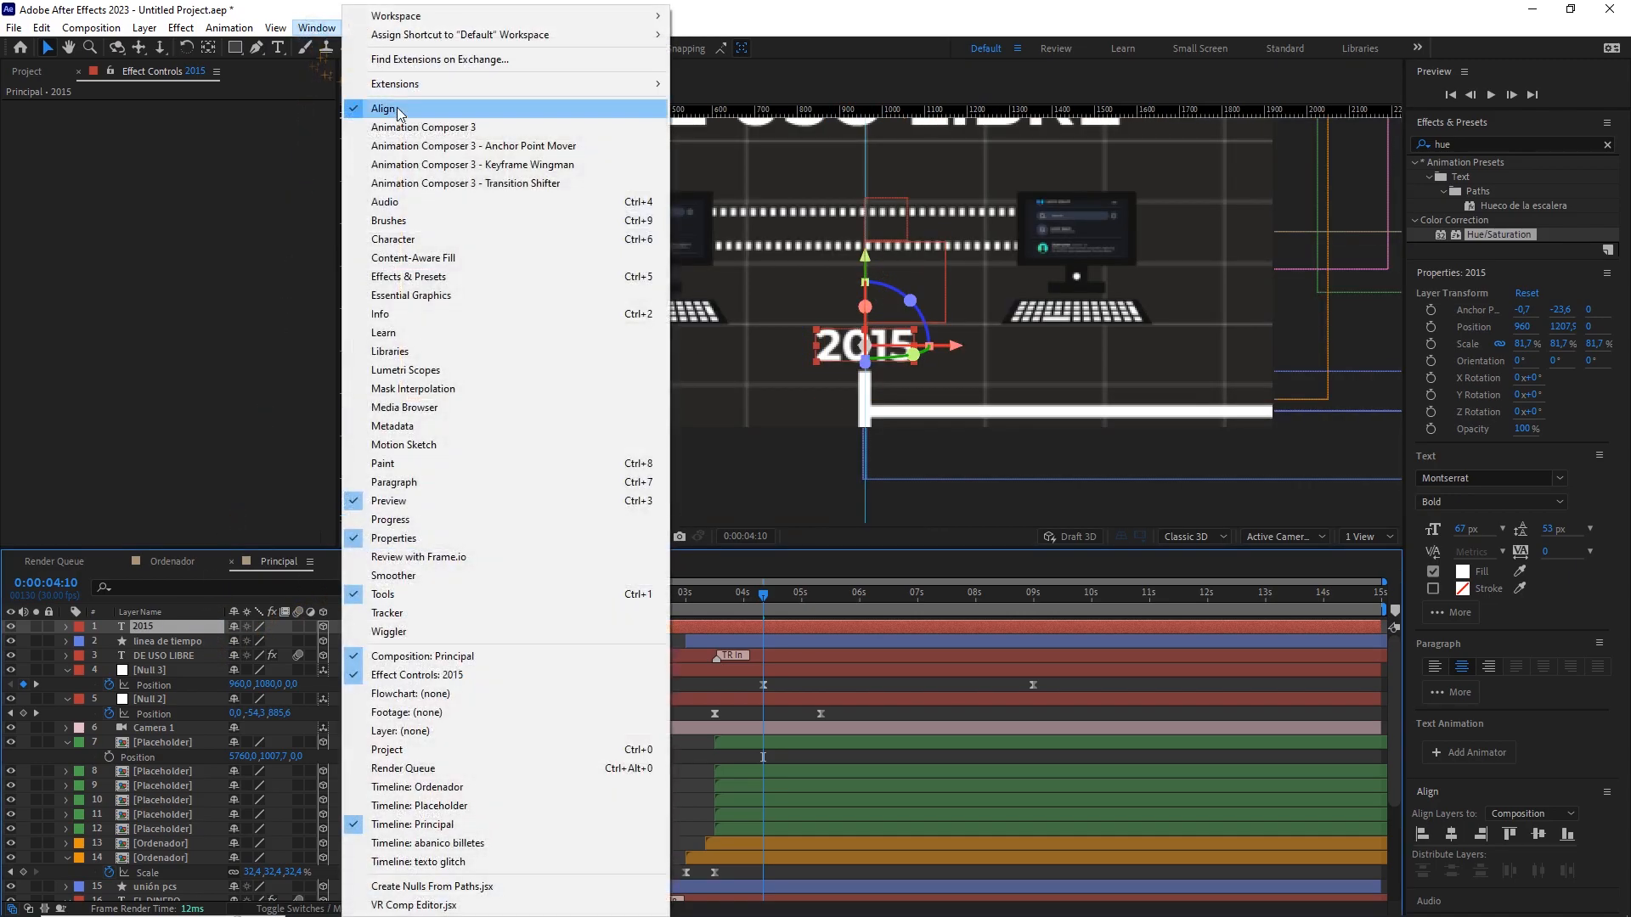
click(420, 129)
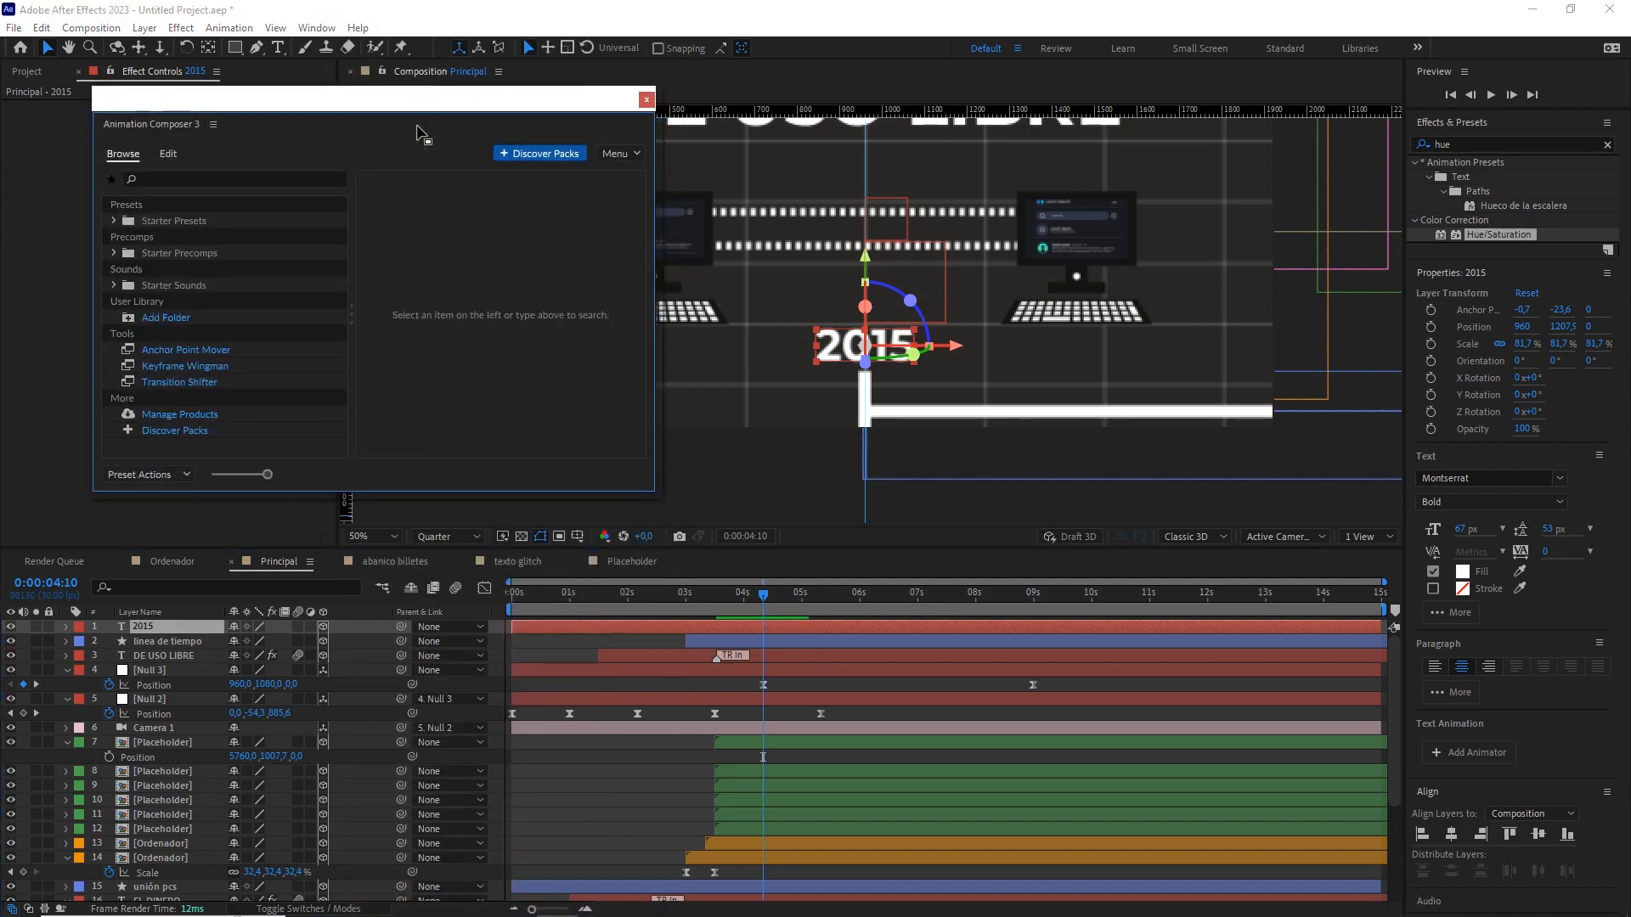
click(167, 180)
text(text)
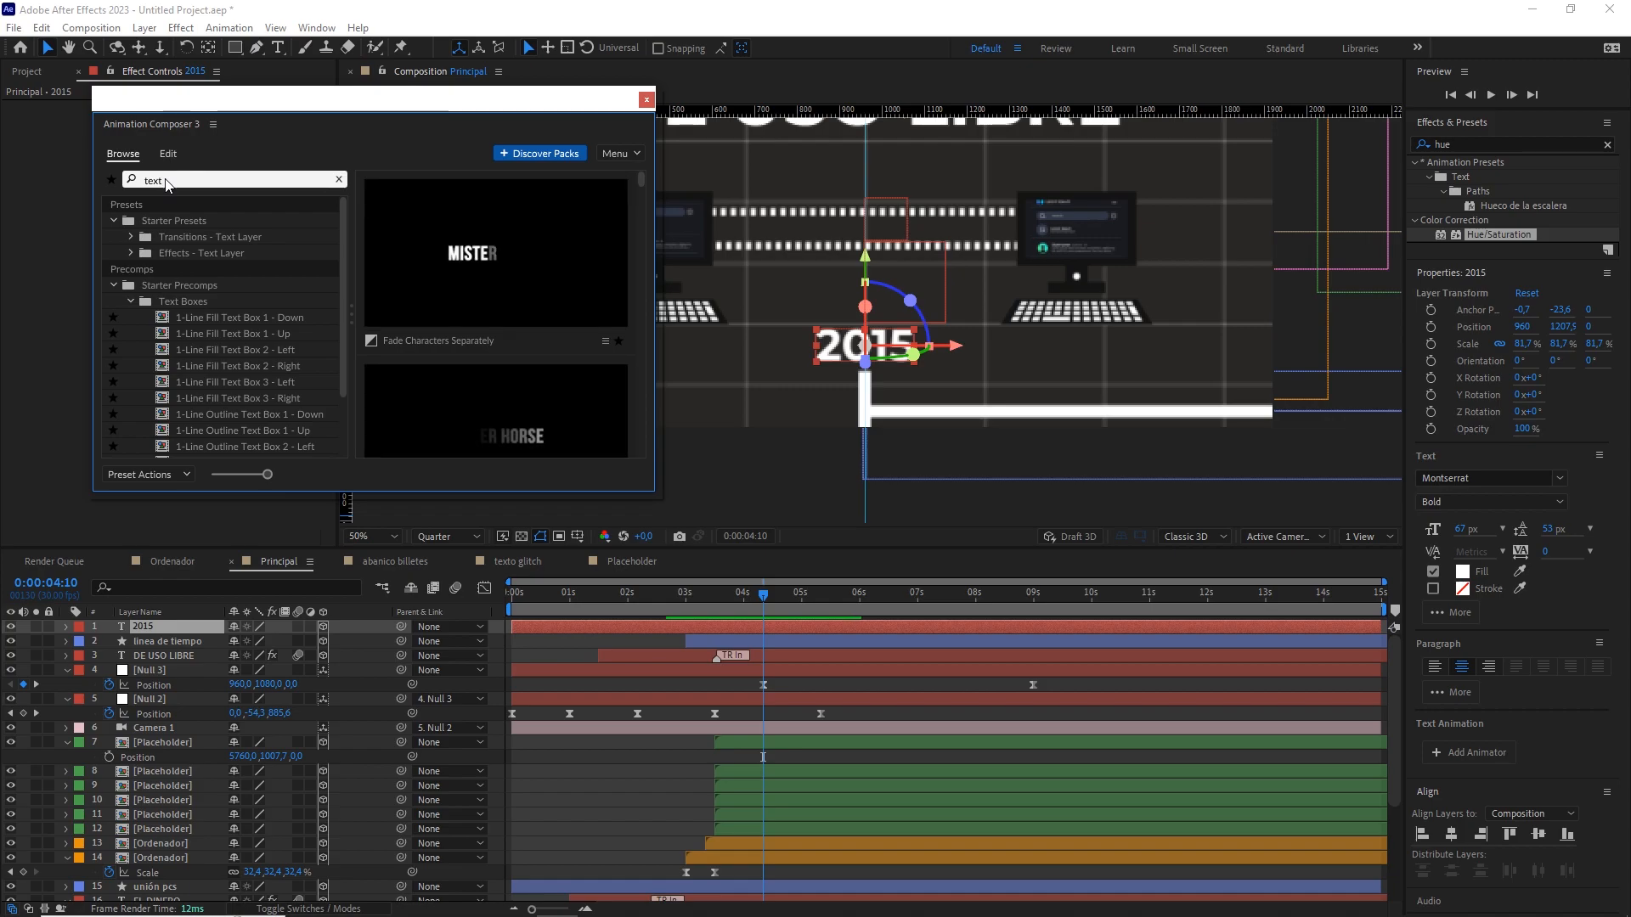
Apply the Bottom variant of Position & Rotate & Scale Characters Randomly as an In transition on the 2015 layer.
click(130, 237)
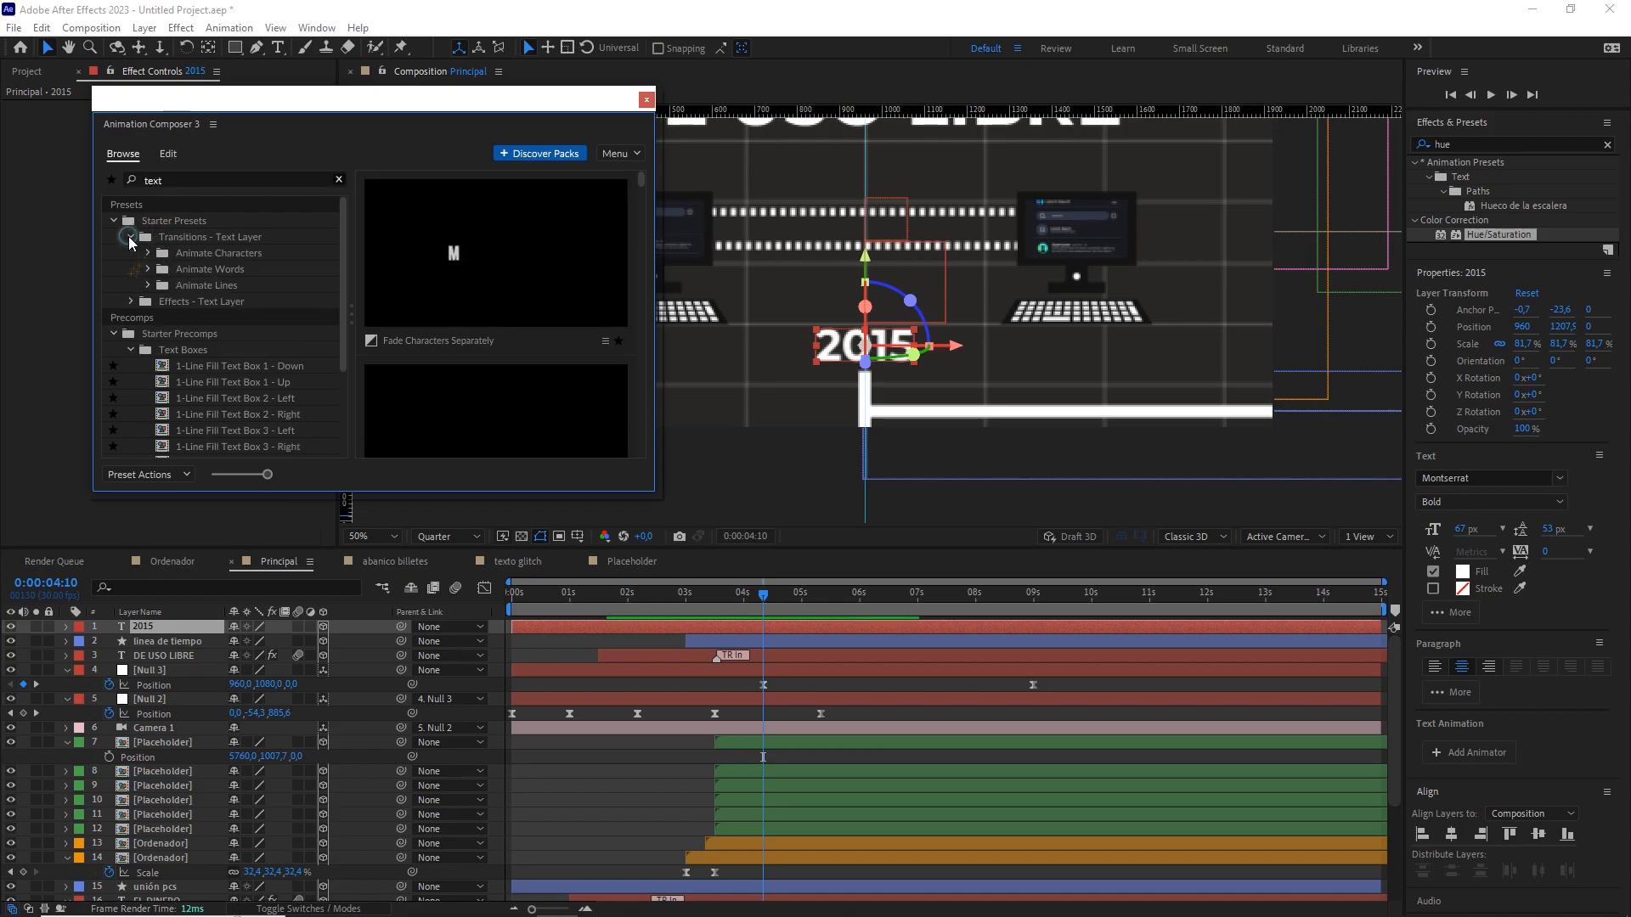
click(216, 253)
click(148, 253)
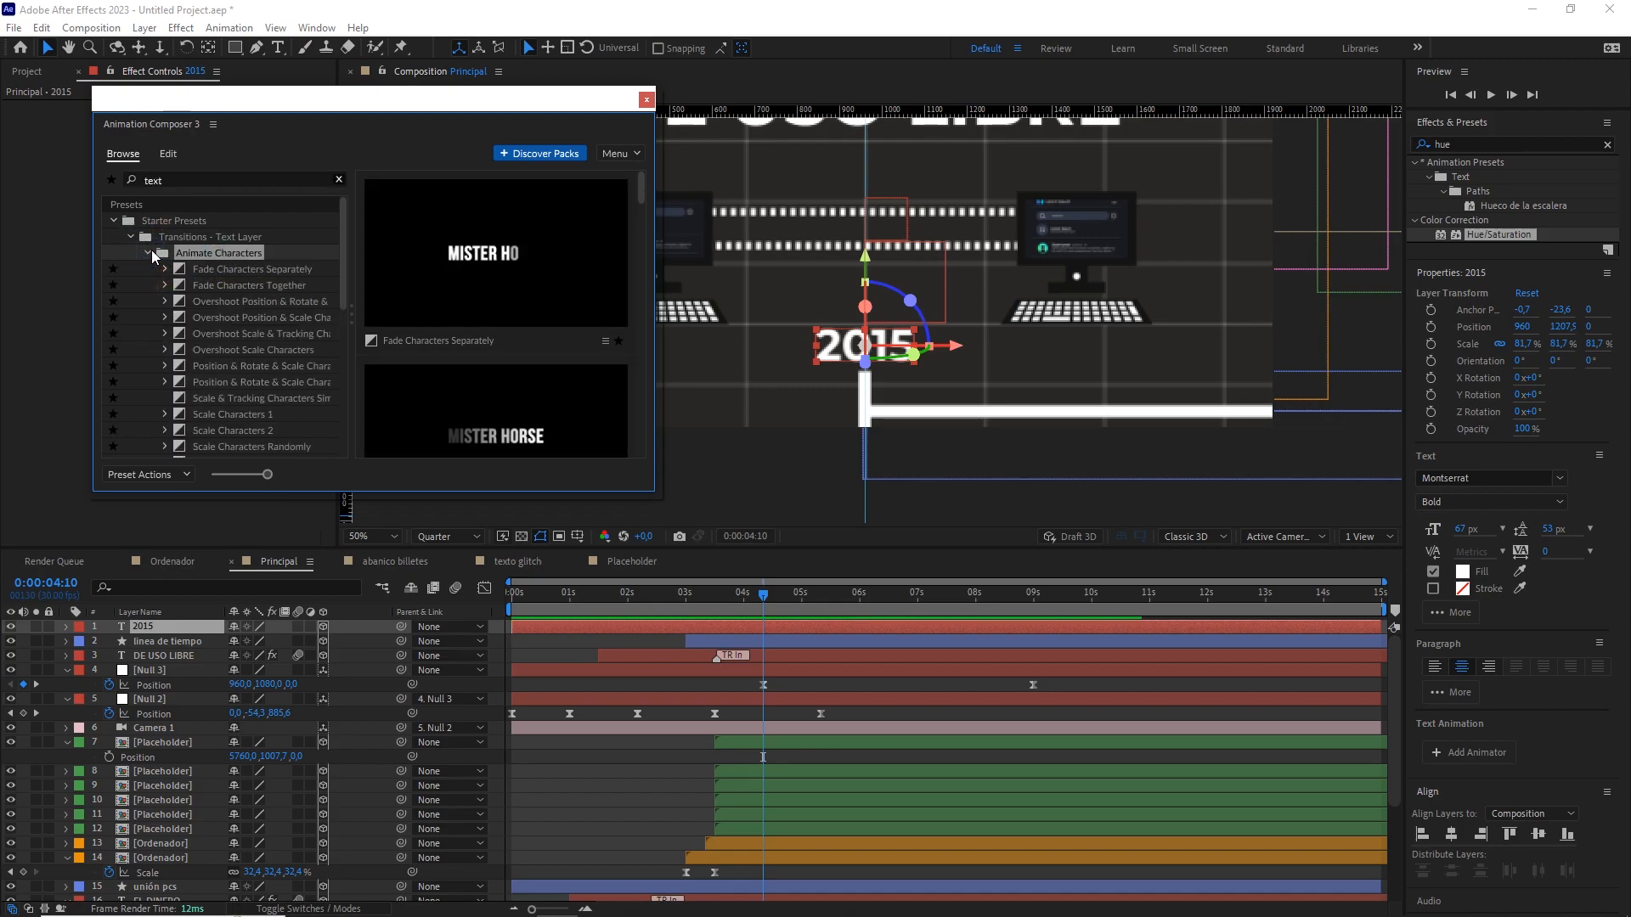
click(253, 380)
click(166, 381)
click(226, 398)
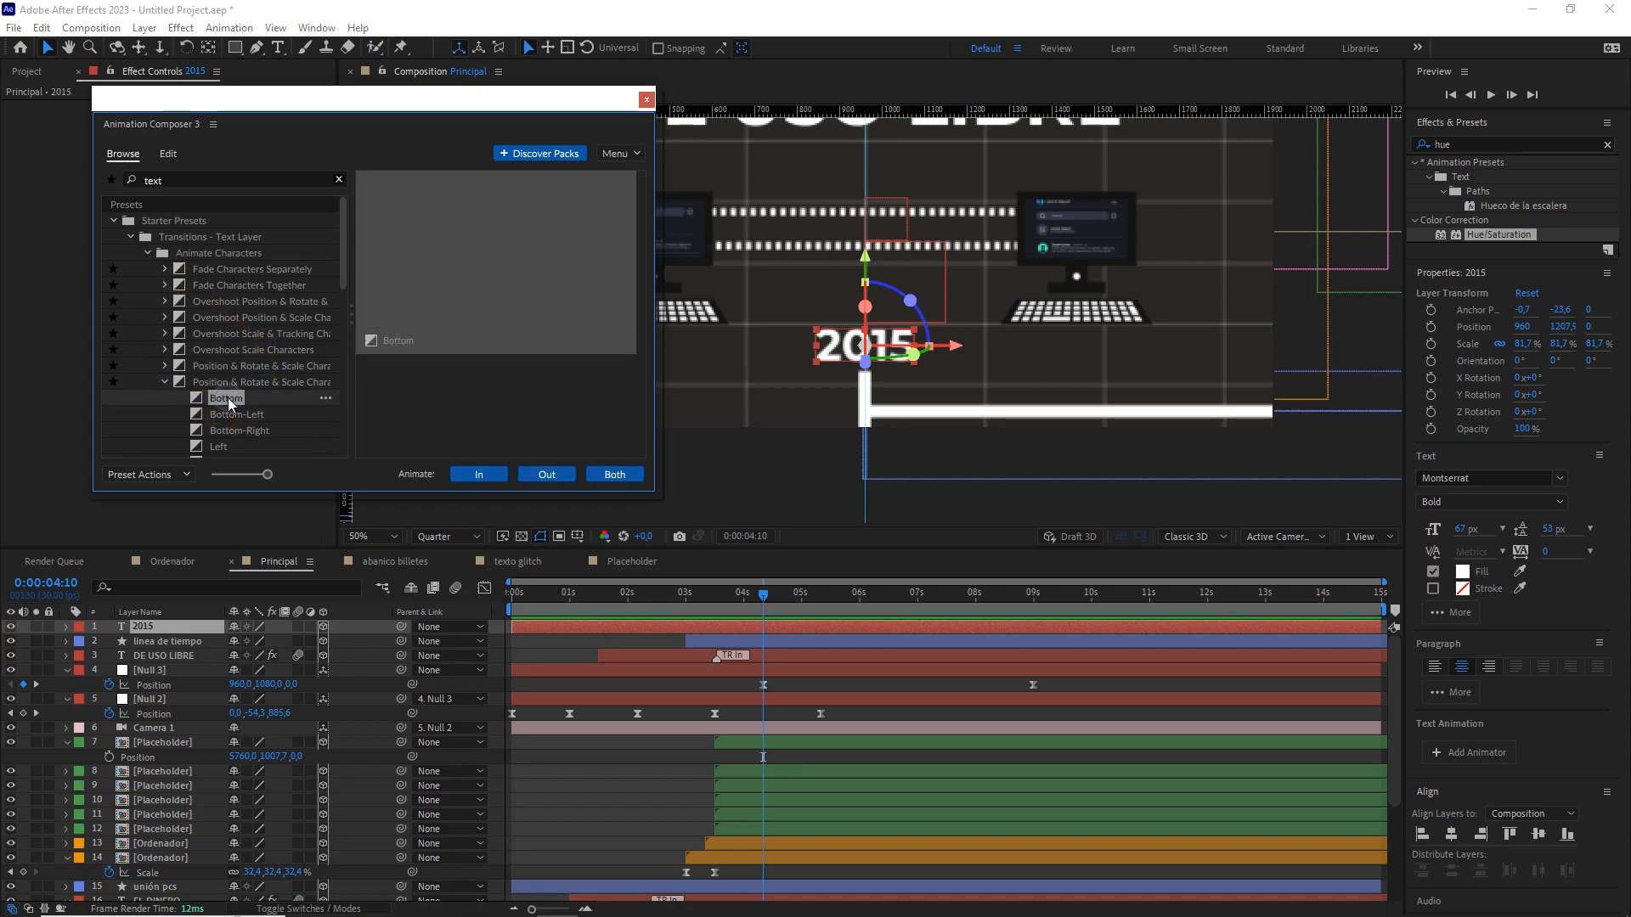
click(484, 474)
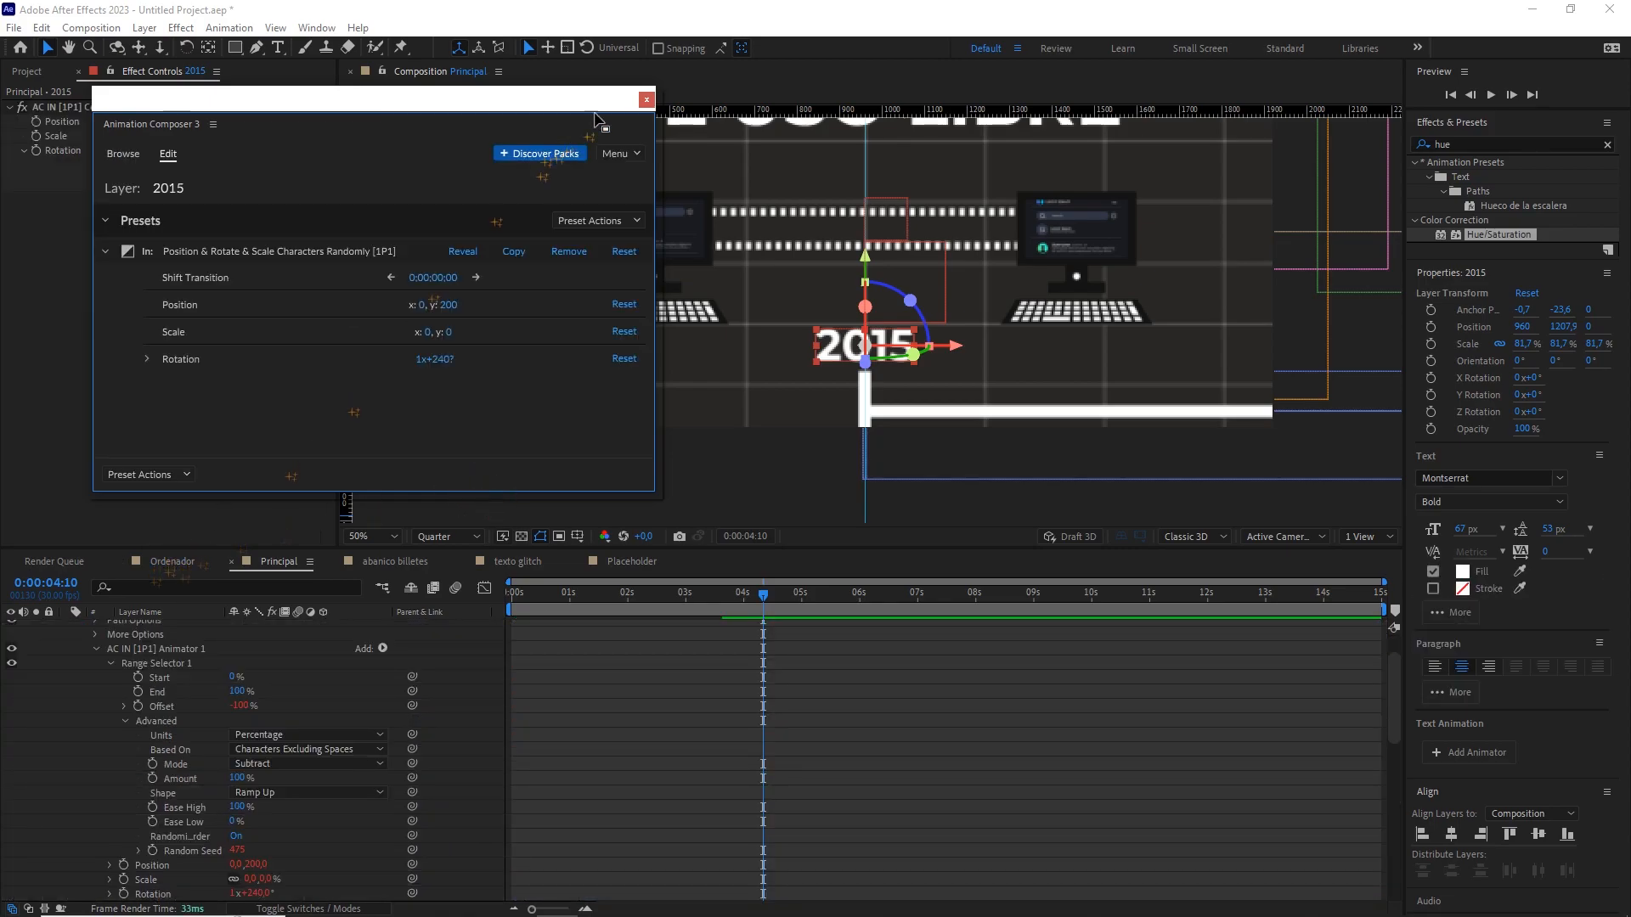
click(648, 100)
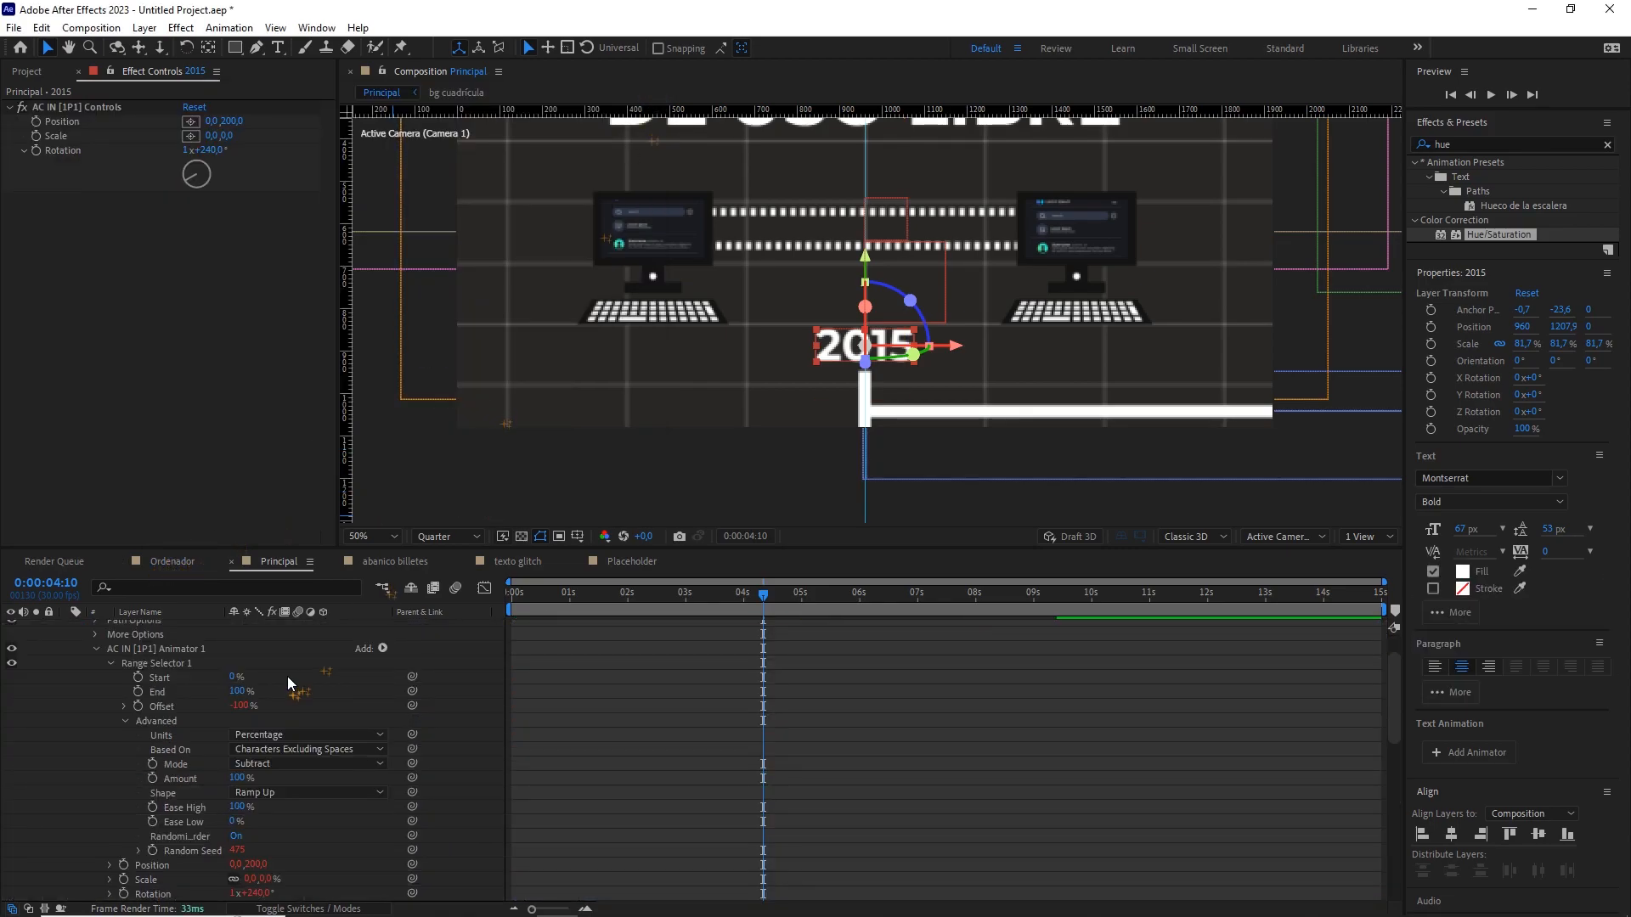
Collapse the 2015 layer's properties and delay the layer to start at 0:00:03:15 with the Placeholder layers.
scroll(287, 676, up, 1)
click(67, 626)
drag(643, 625, 888, 624)
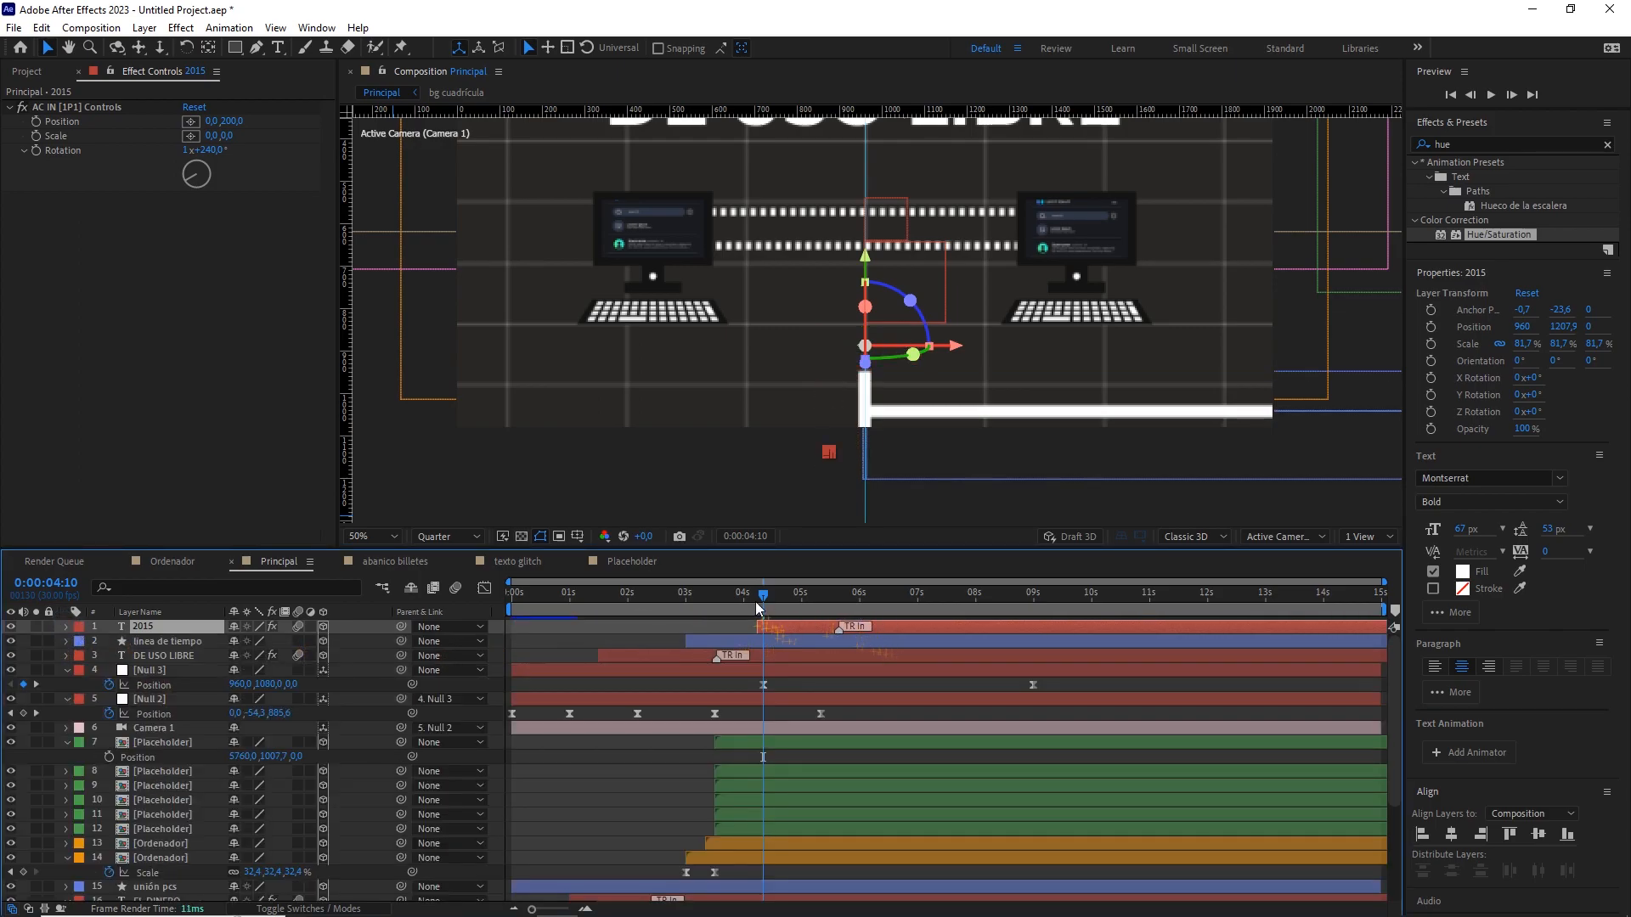
click(720, 597)
mouse_move(721, 598)
mouse_down()
mouse_move(746, 597)
mouse_move(684, 598)
mouse_move(705, 598)
mouse_up()
drag(763, 626, 737, 624)
Preview the 2015 text's entrance twice, starting around 0:00:03:14.
key(space)
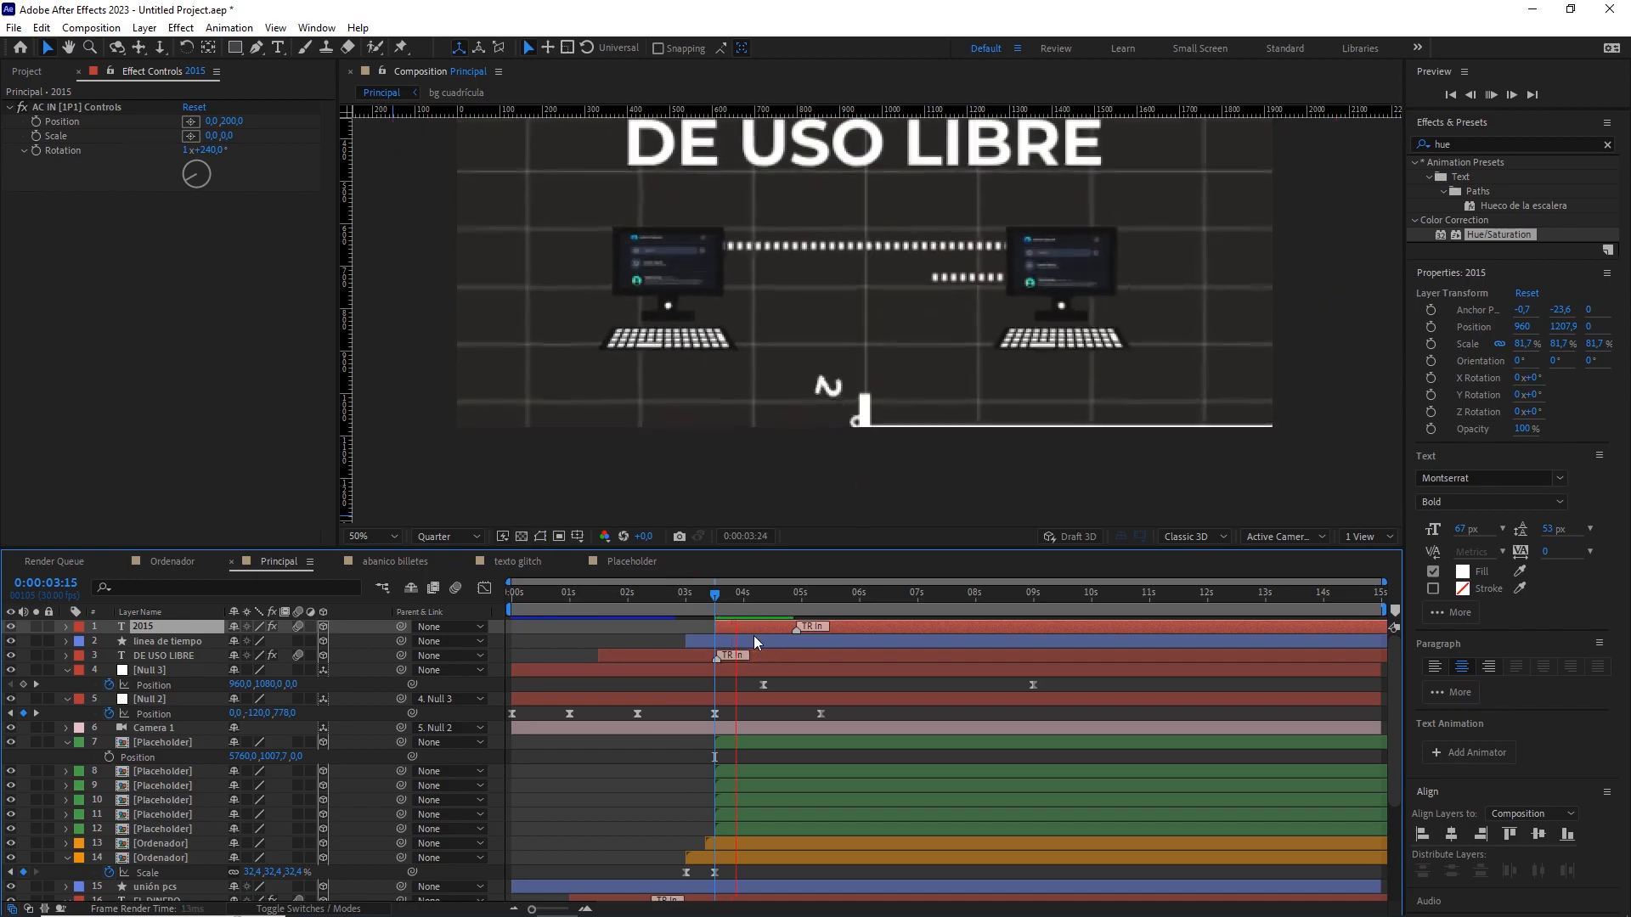
key(space)
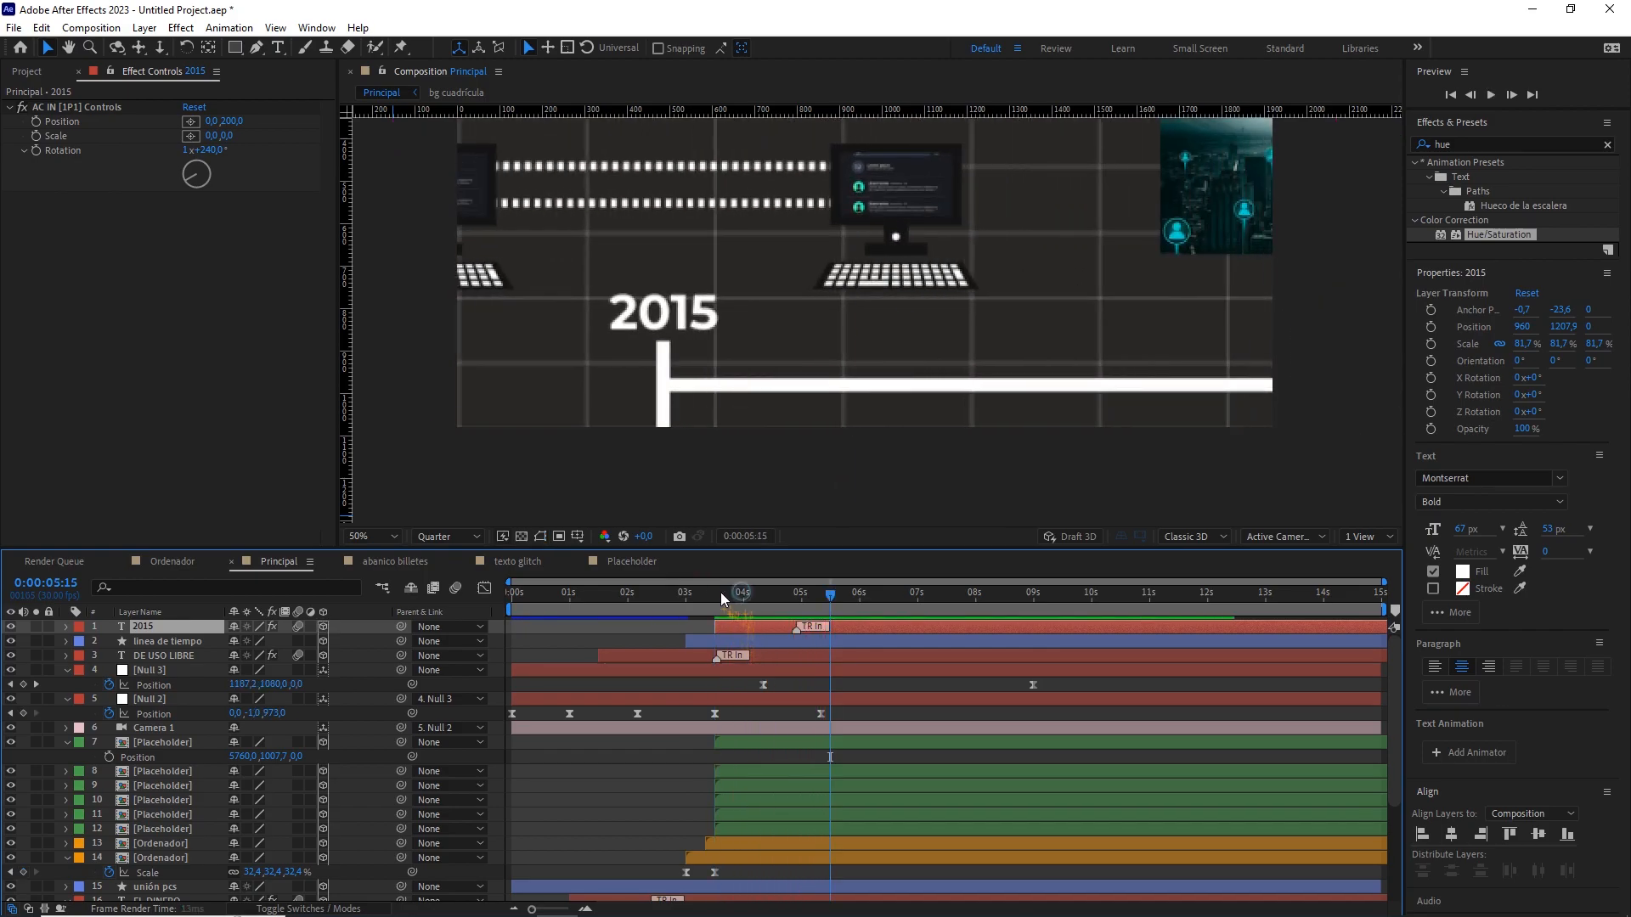
click(713, 592)
key(space)
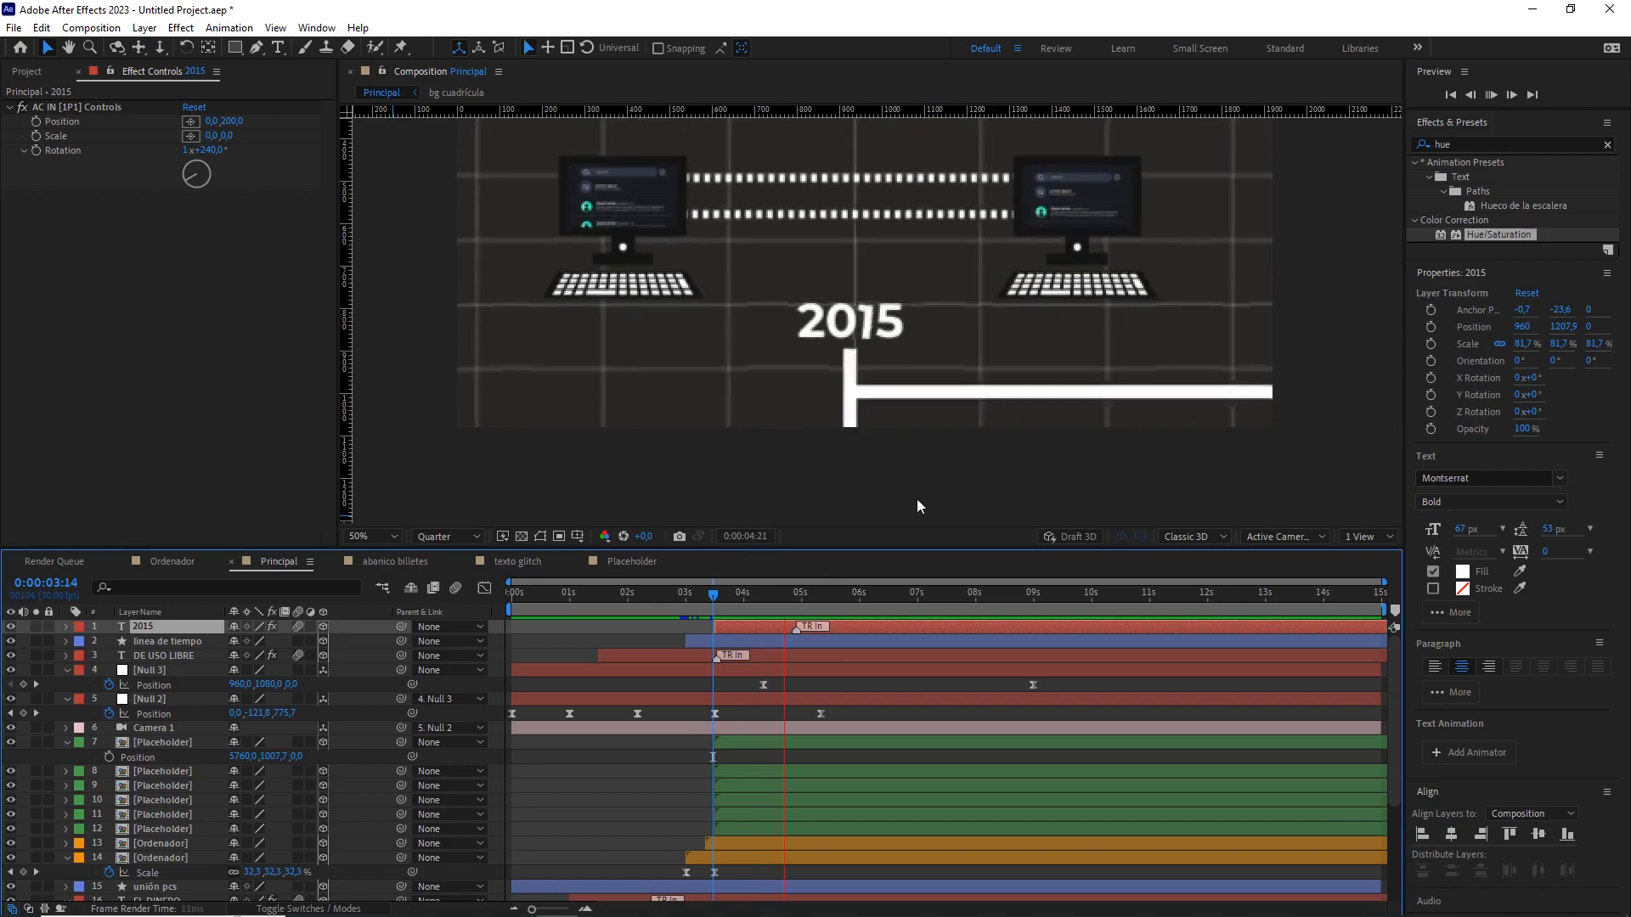
key(space)
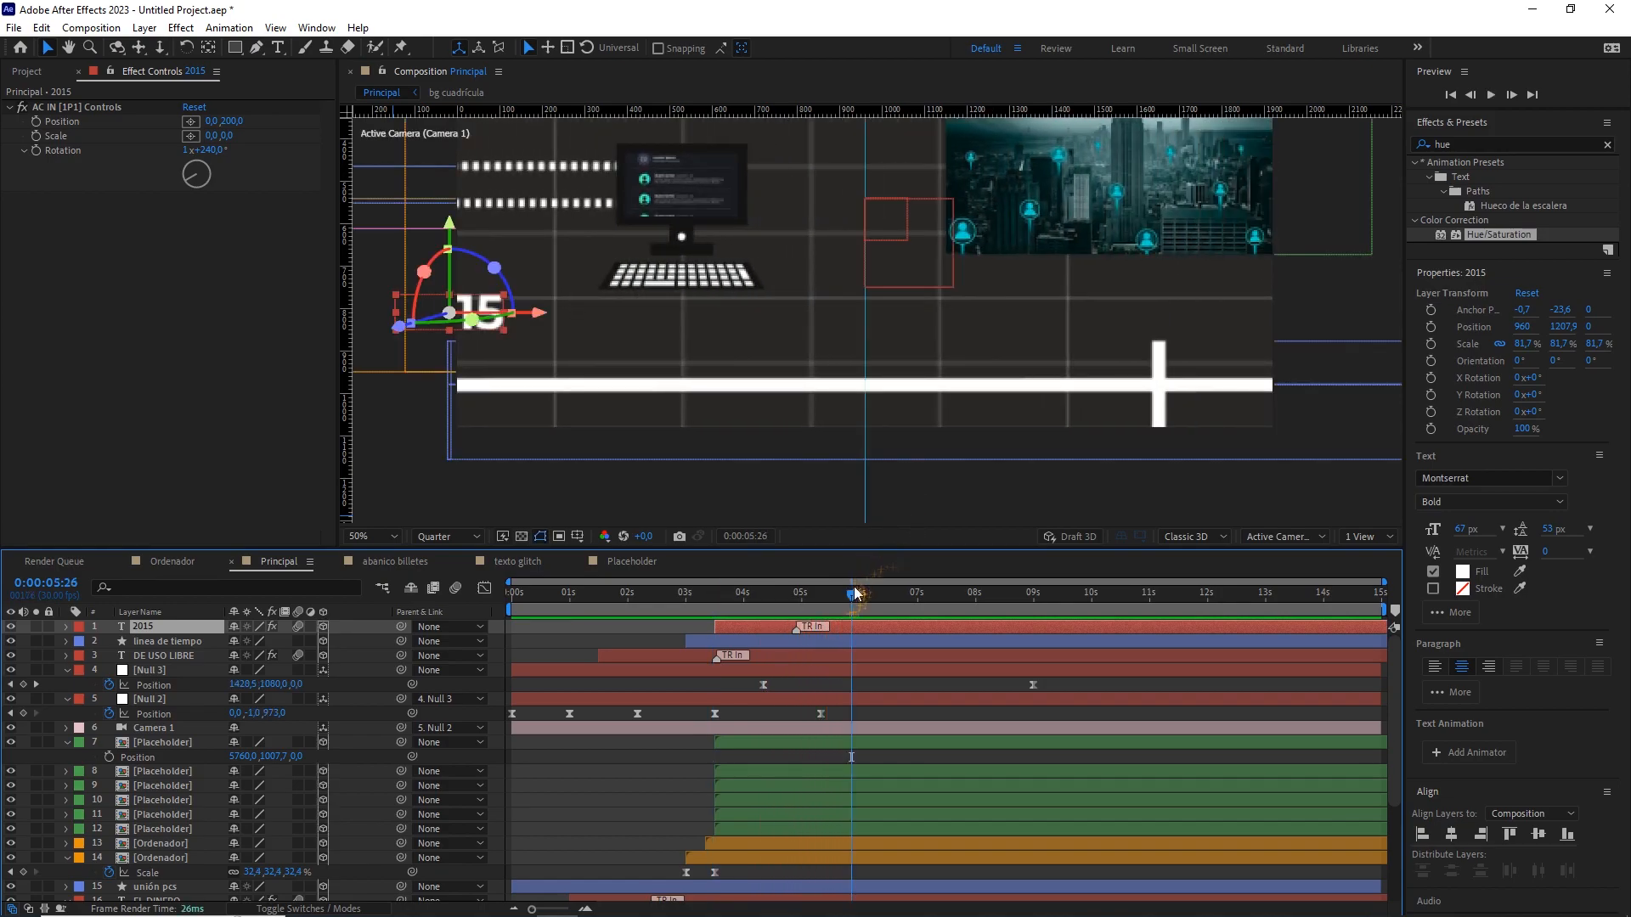
Go to 0:00:05:10 and enable Draft 3D to show the whole timeline line with its placeholders.
scroll(986, 466, down, 2)
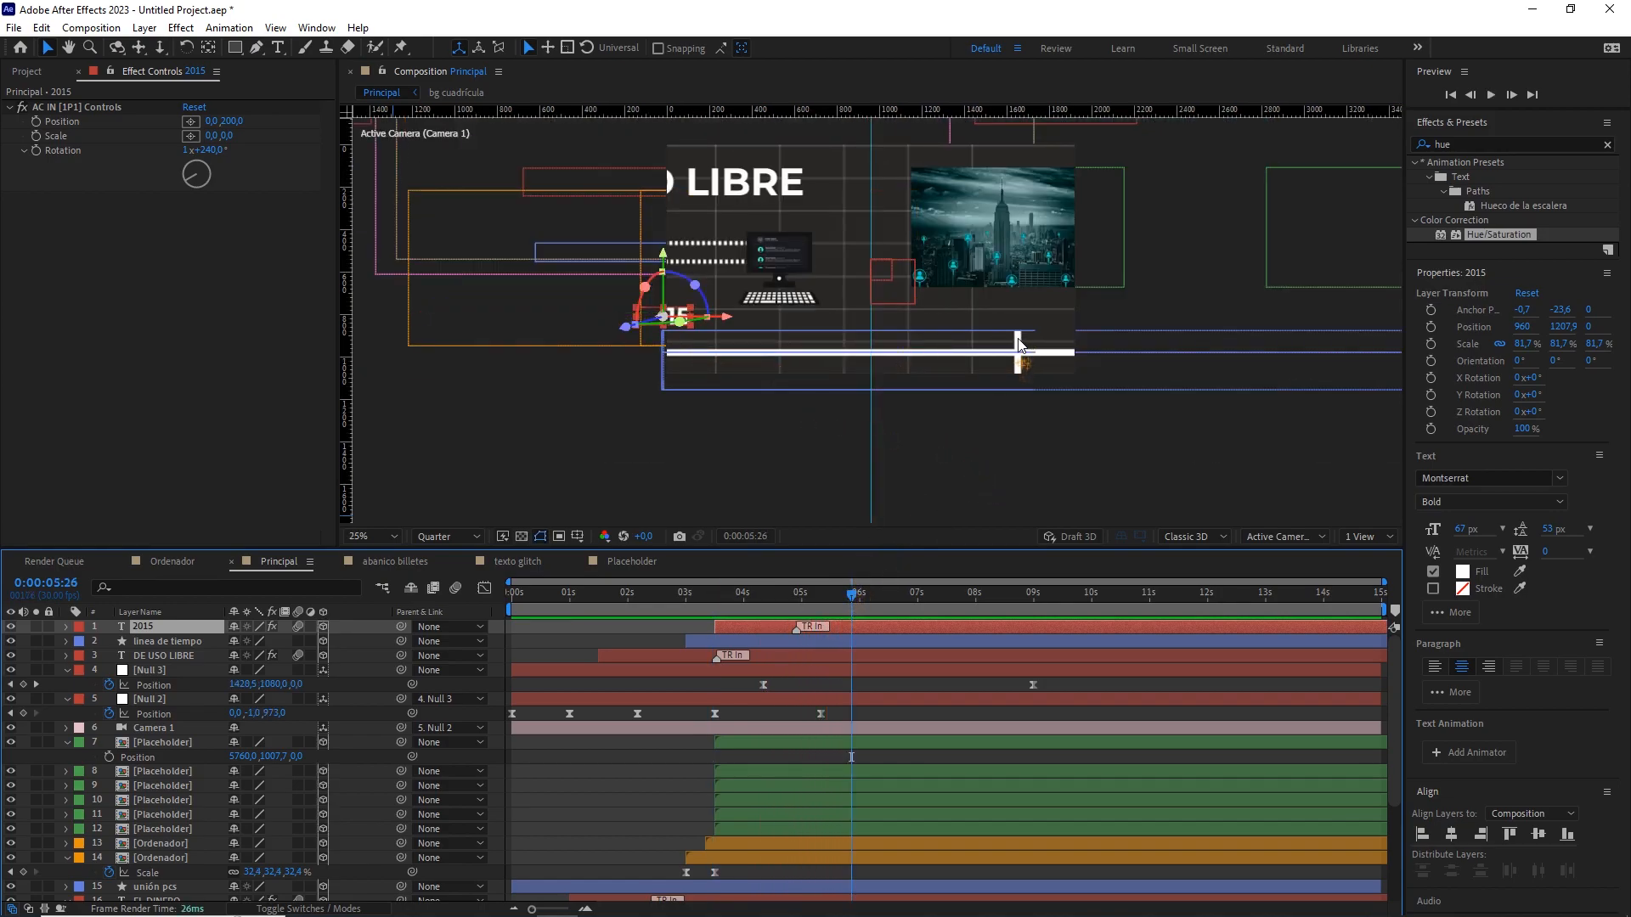
drag(867, 595, 817, 607)
scroll(970, 420, down, 1)
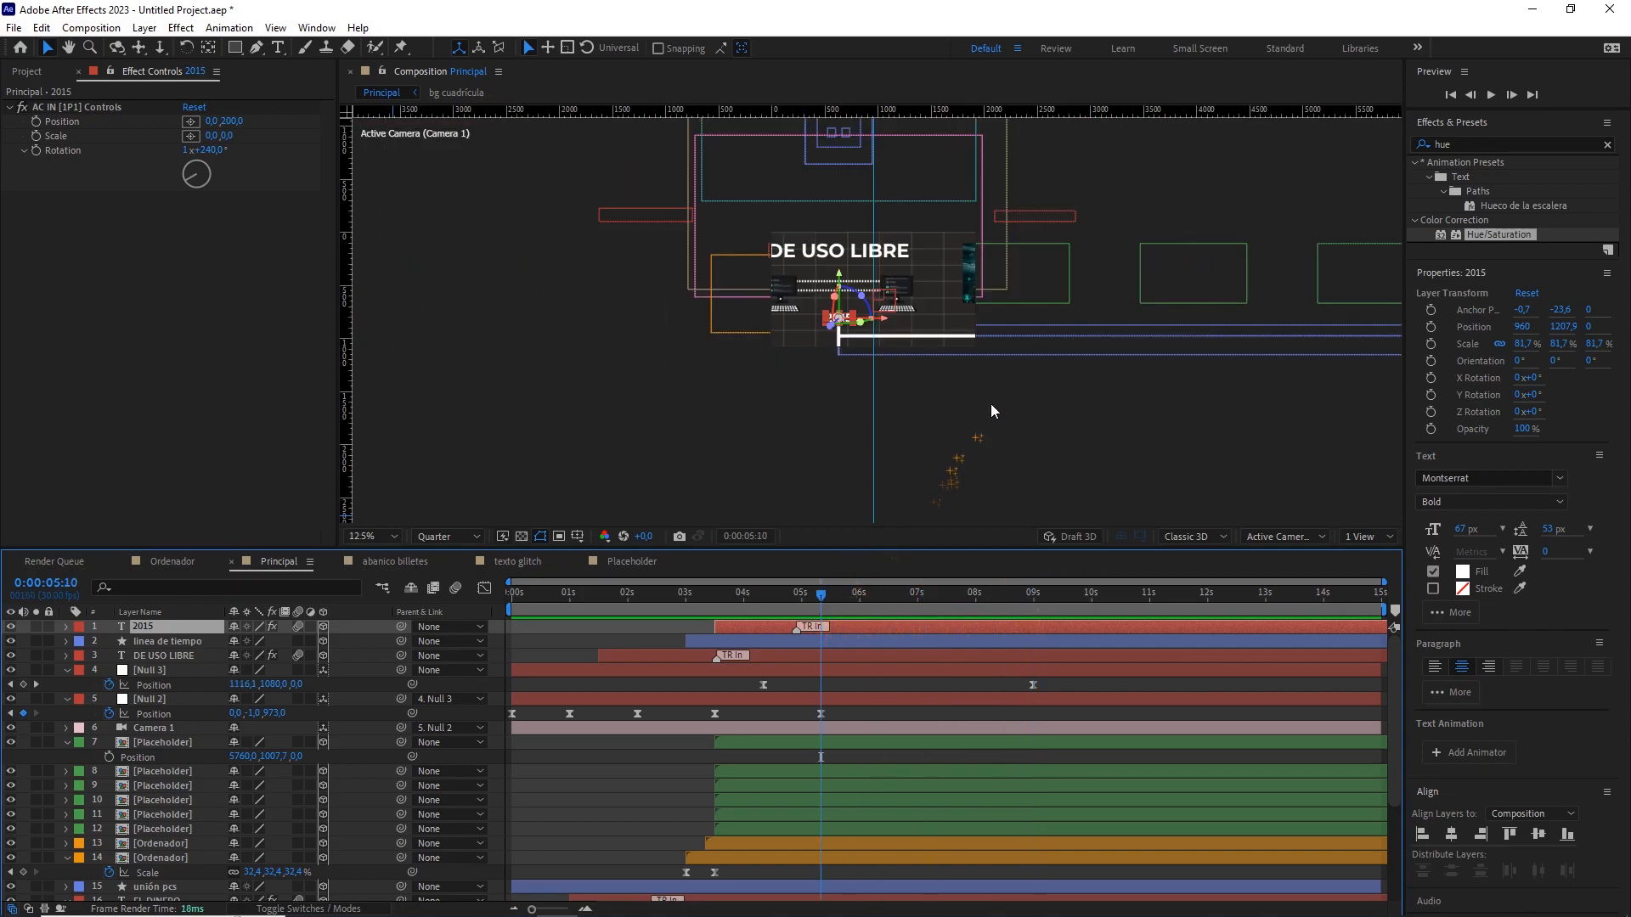
drag(1043, 381, 908, 373)
click(1078, 536)
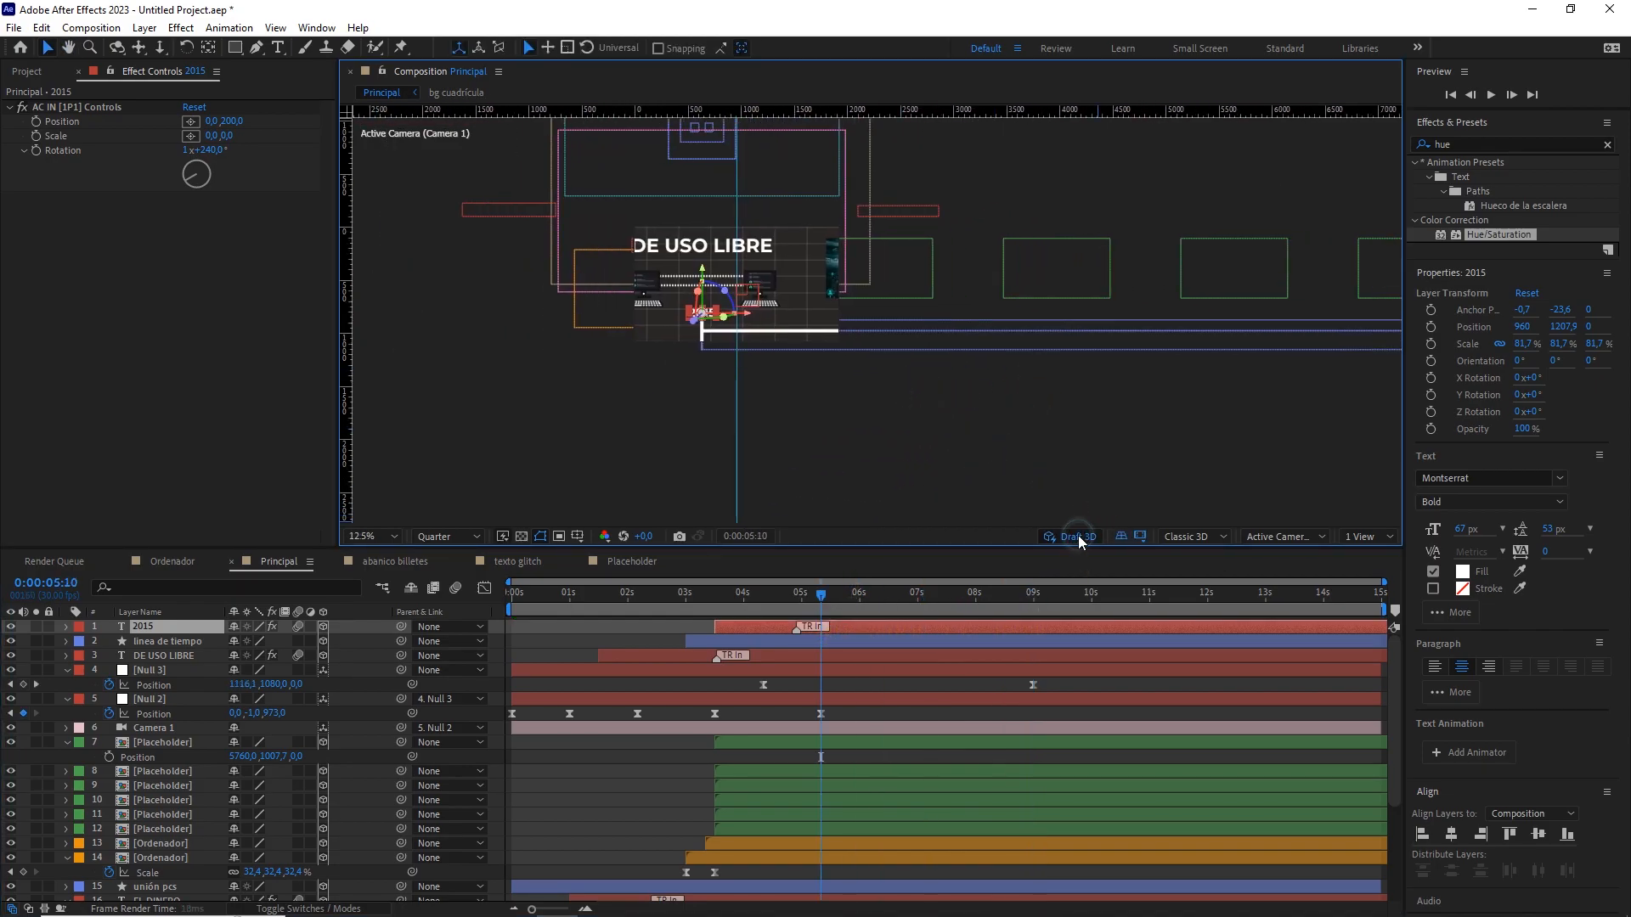
drag(1129, 394, 976, 368)
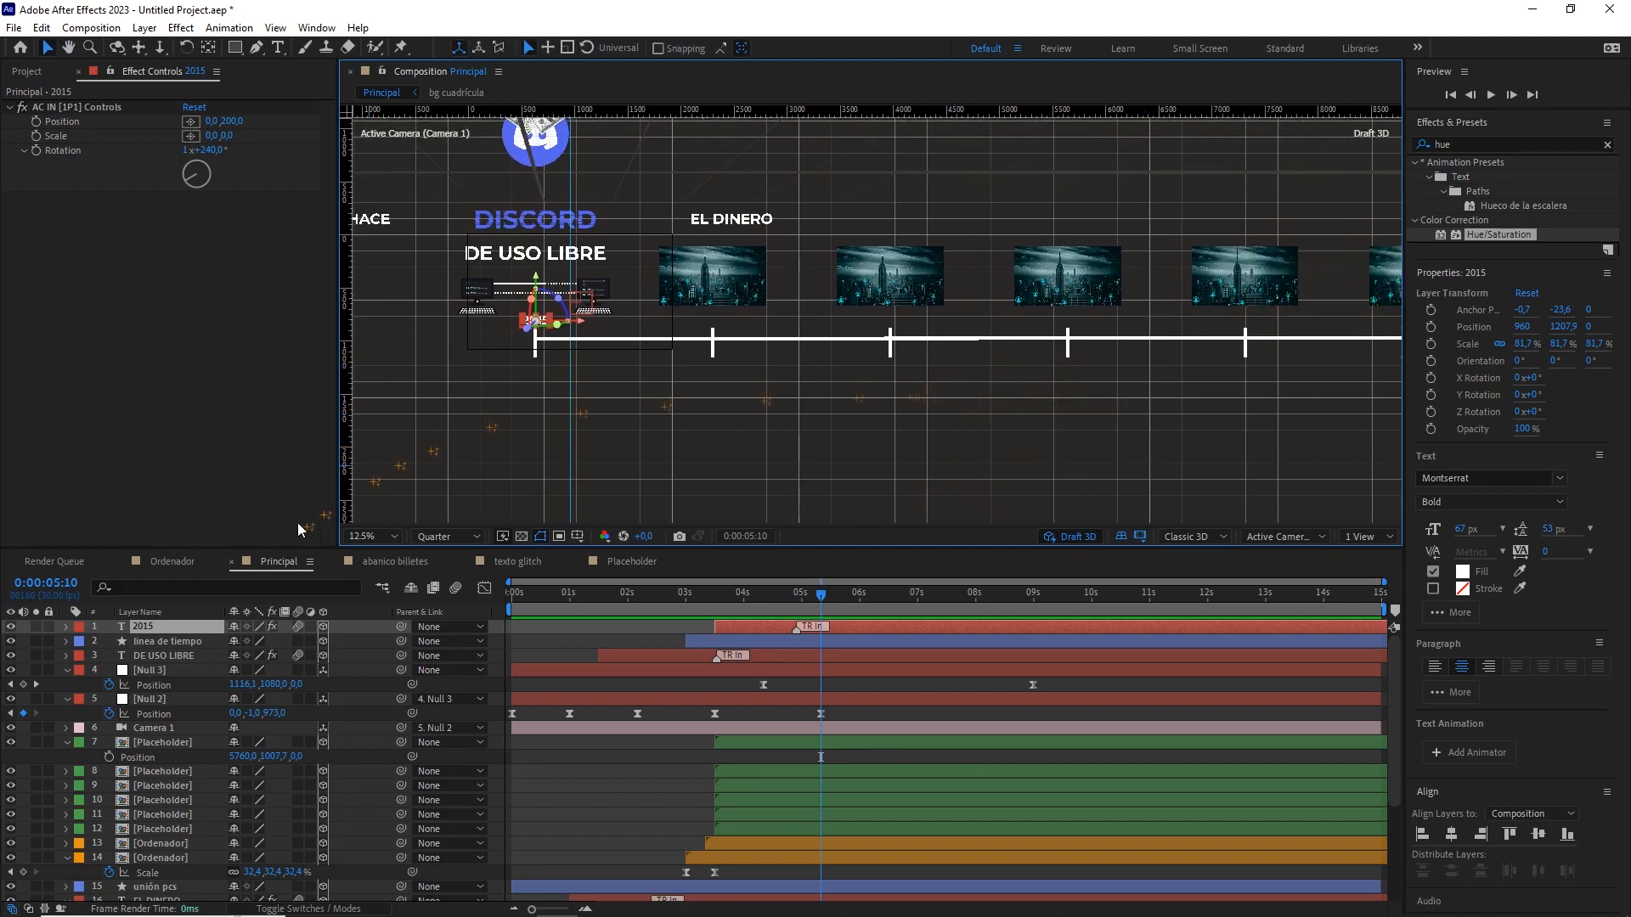
Duplicate the 2015 text layer and change the copy's text to "2016".
key(ctrl+d)
double_click(166, 624)
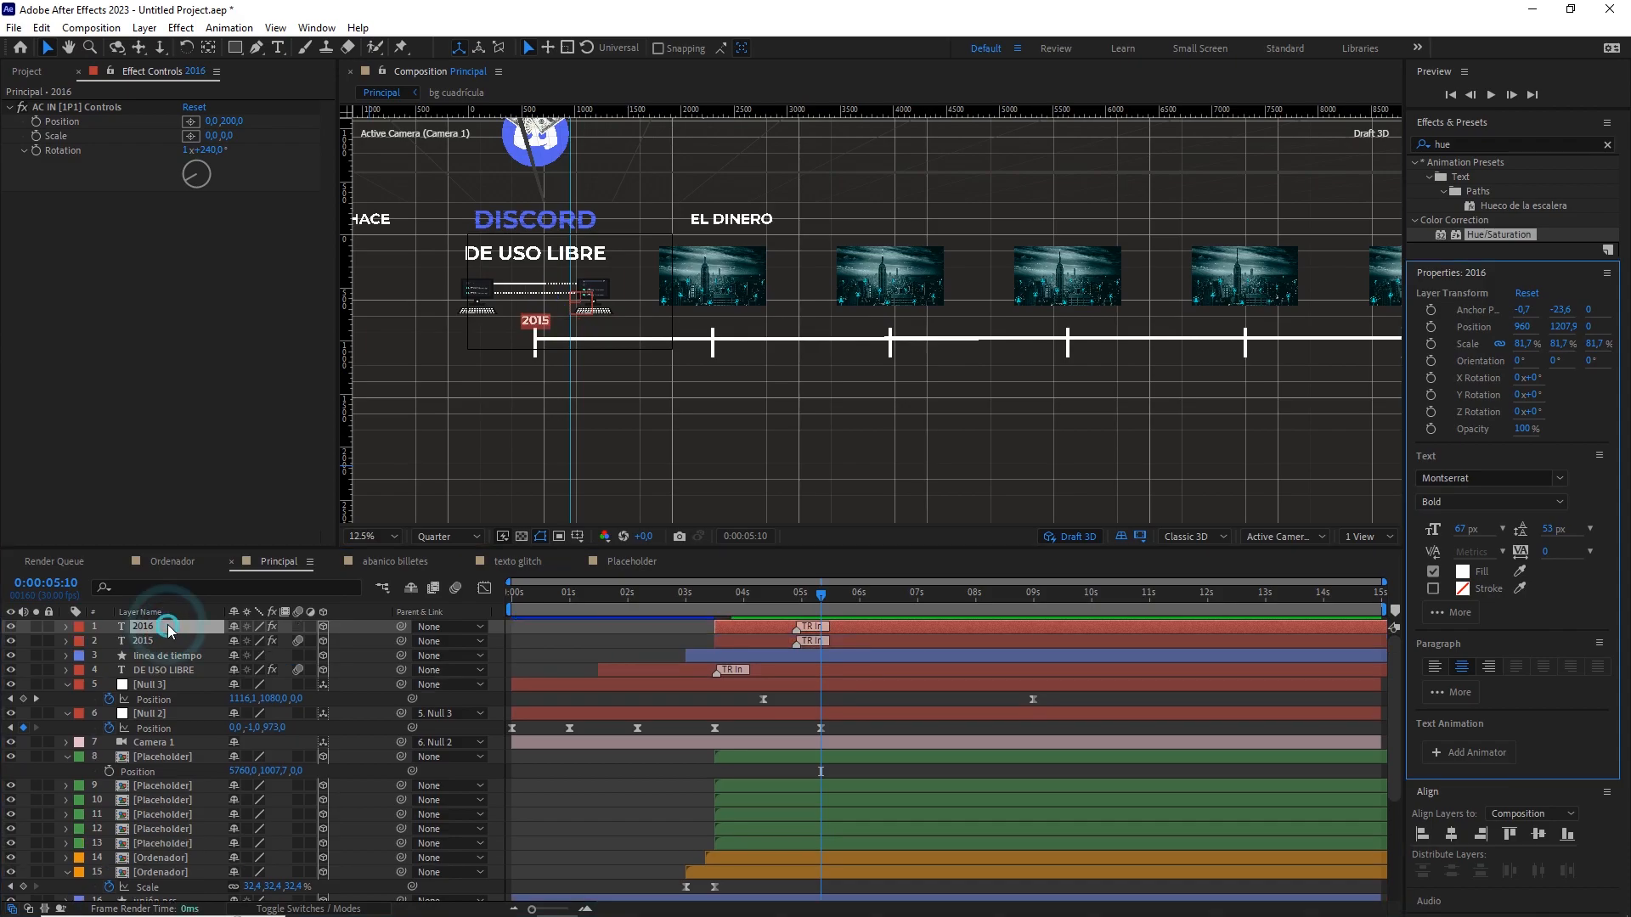
text(20)
click(166, 624)
Offset the 2016 layer's X position by +800, to 1760, placing it above the line's second mark.
key(p)
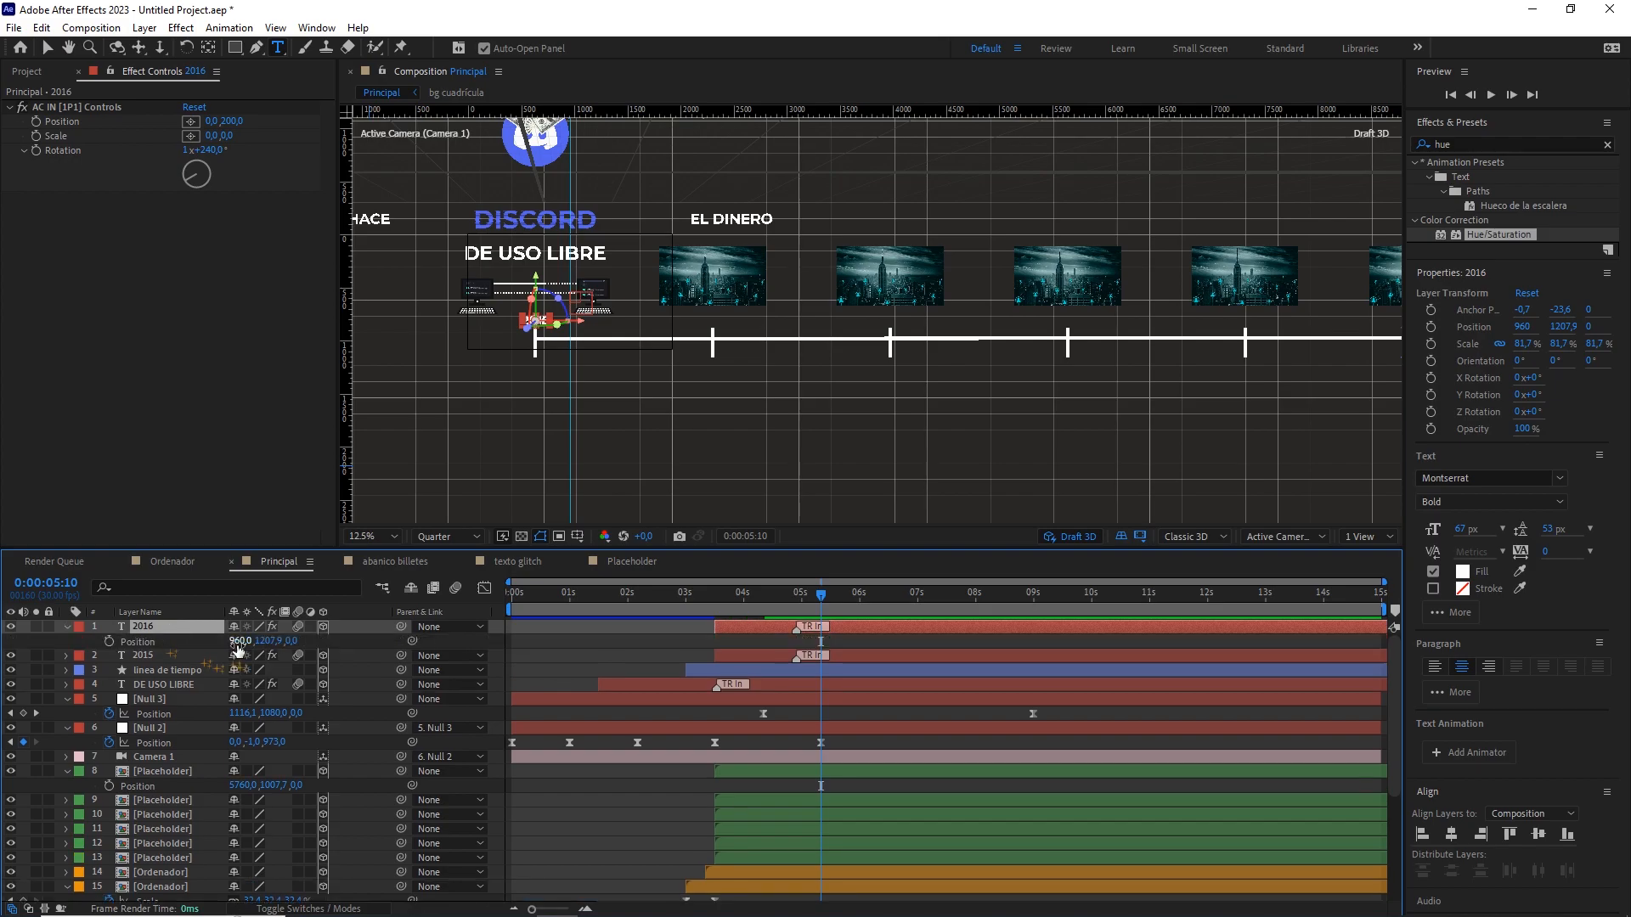
click(243, 641)
click(252, 641)
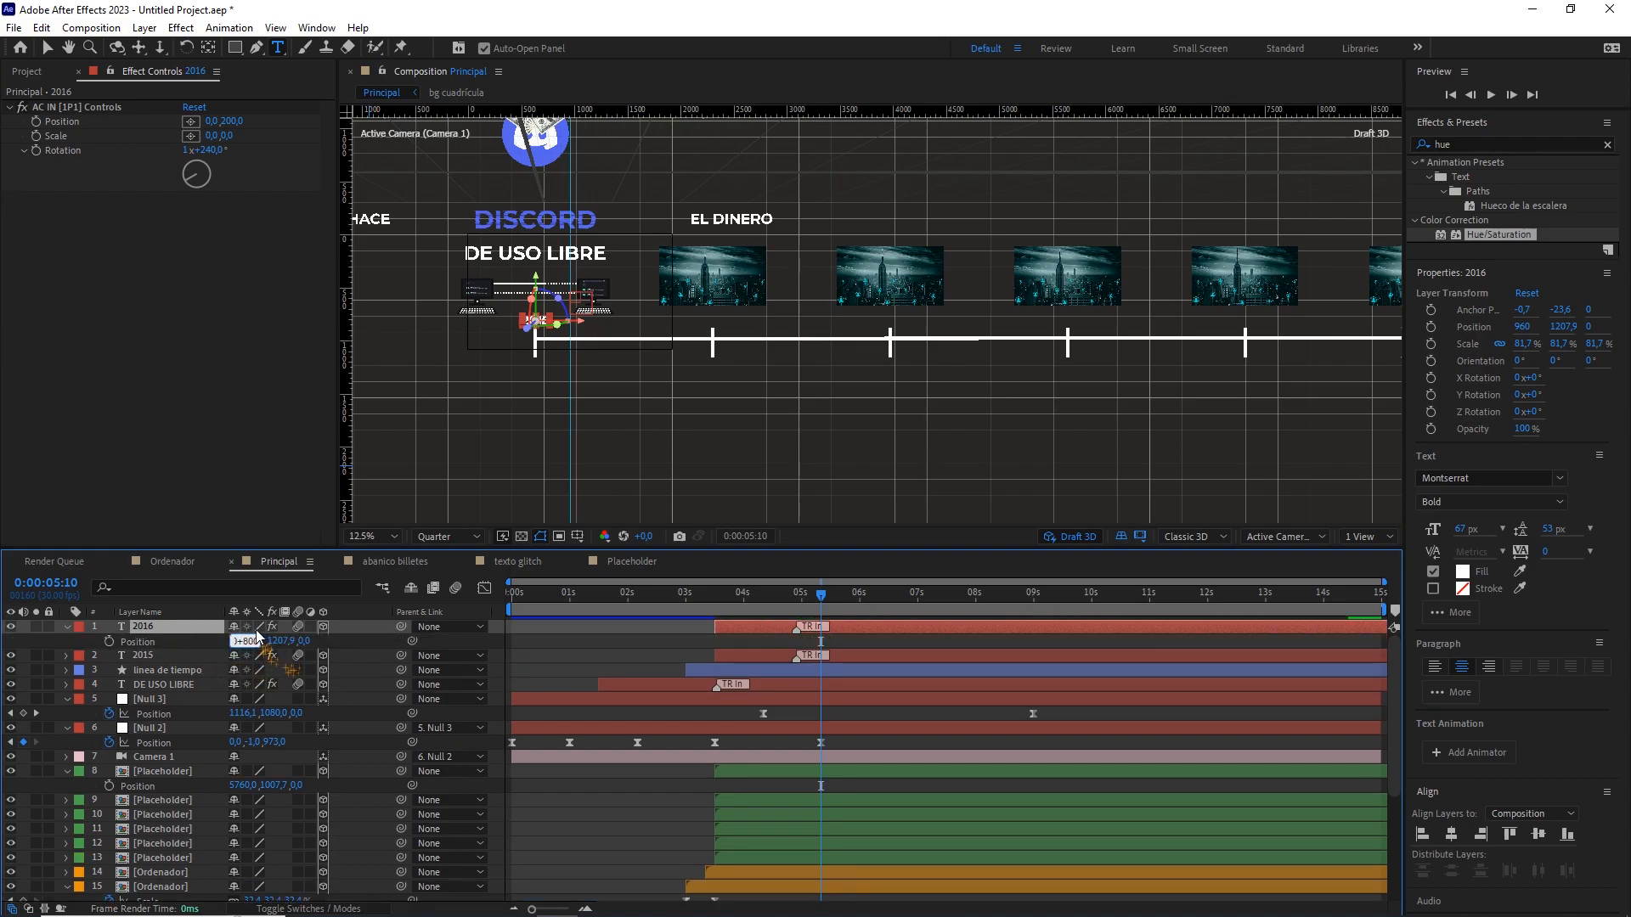
key(Return)
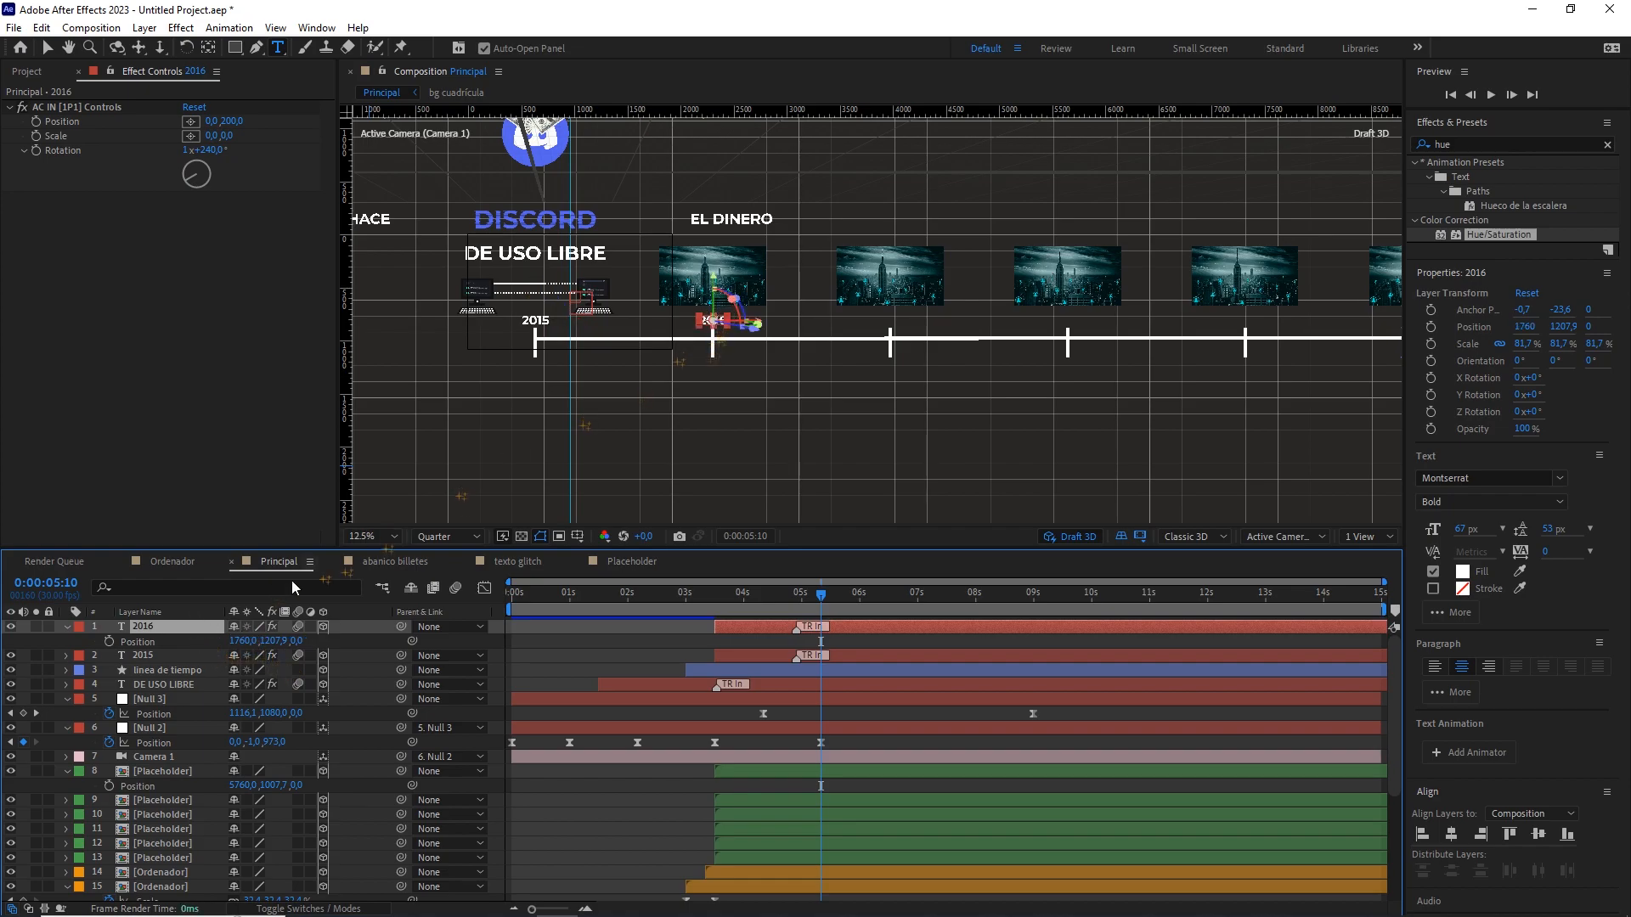
scroll(785, 320, up, 1)
drag(650, 318, 841, 316)
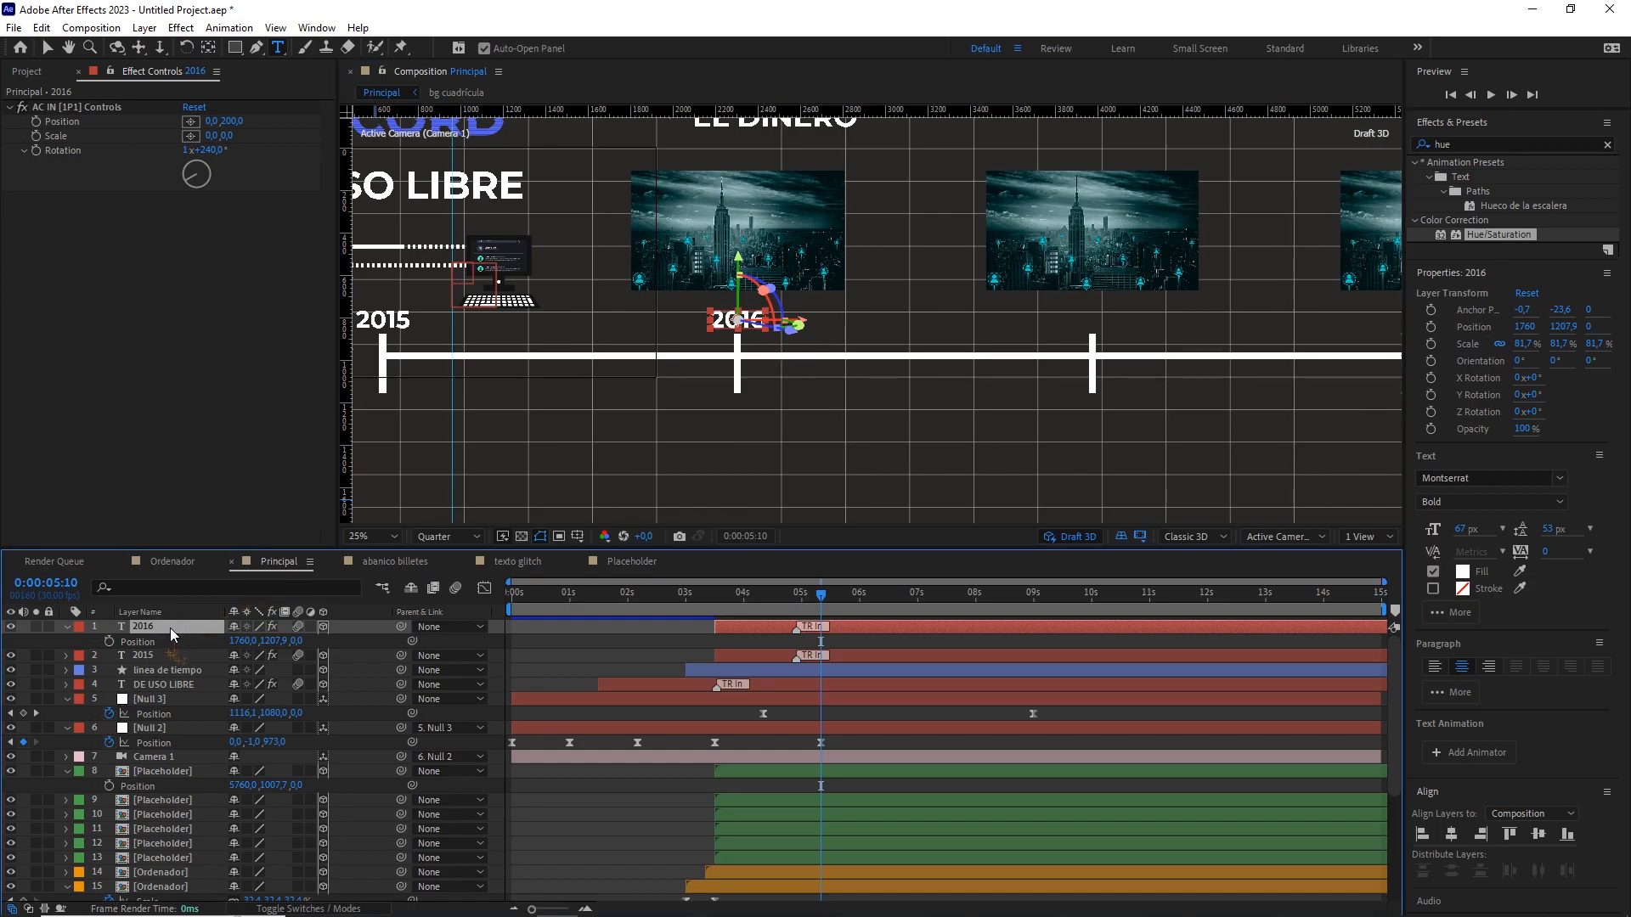
Remove all effects from the 2016 text layer.
key(v)
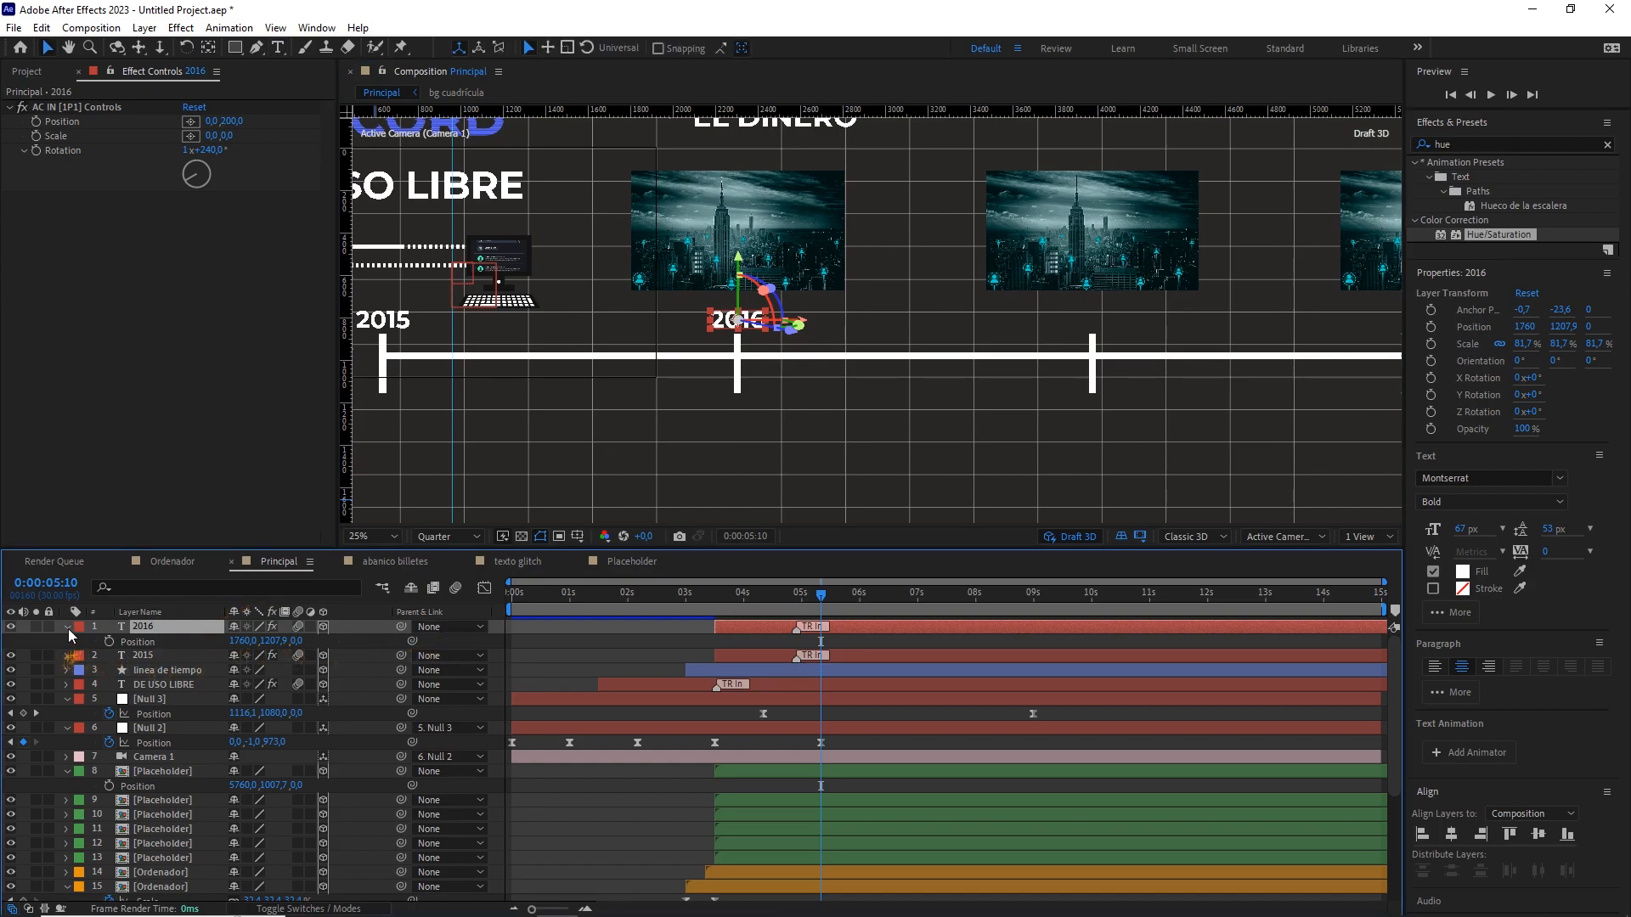
click(68, 628)
click(68, 628)
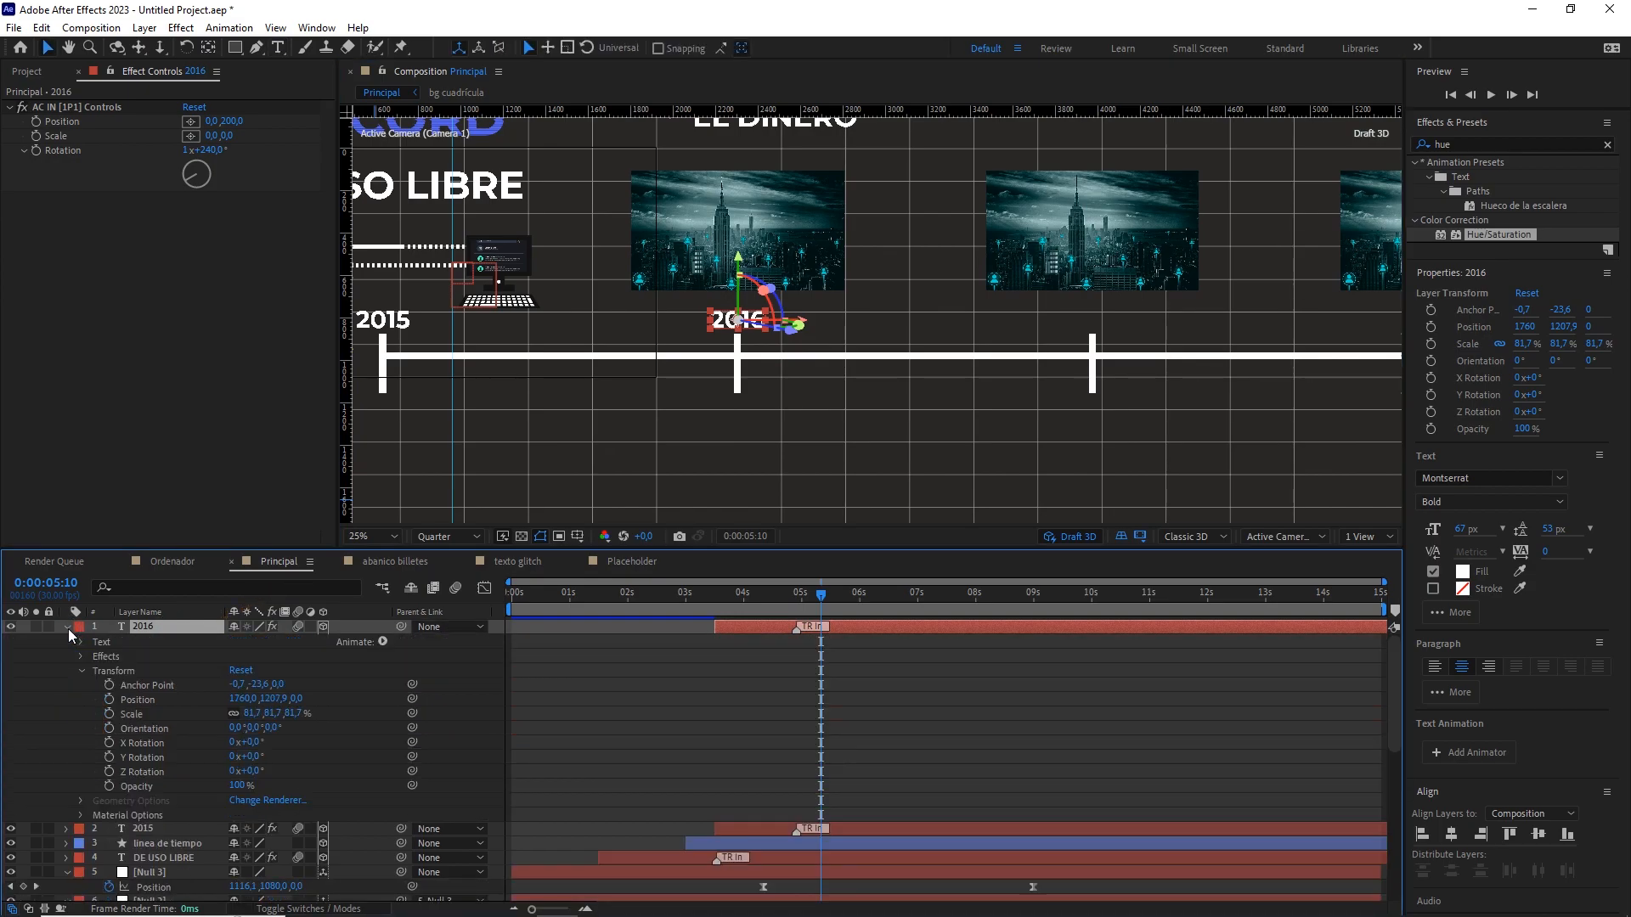
click(102, 657)
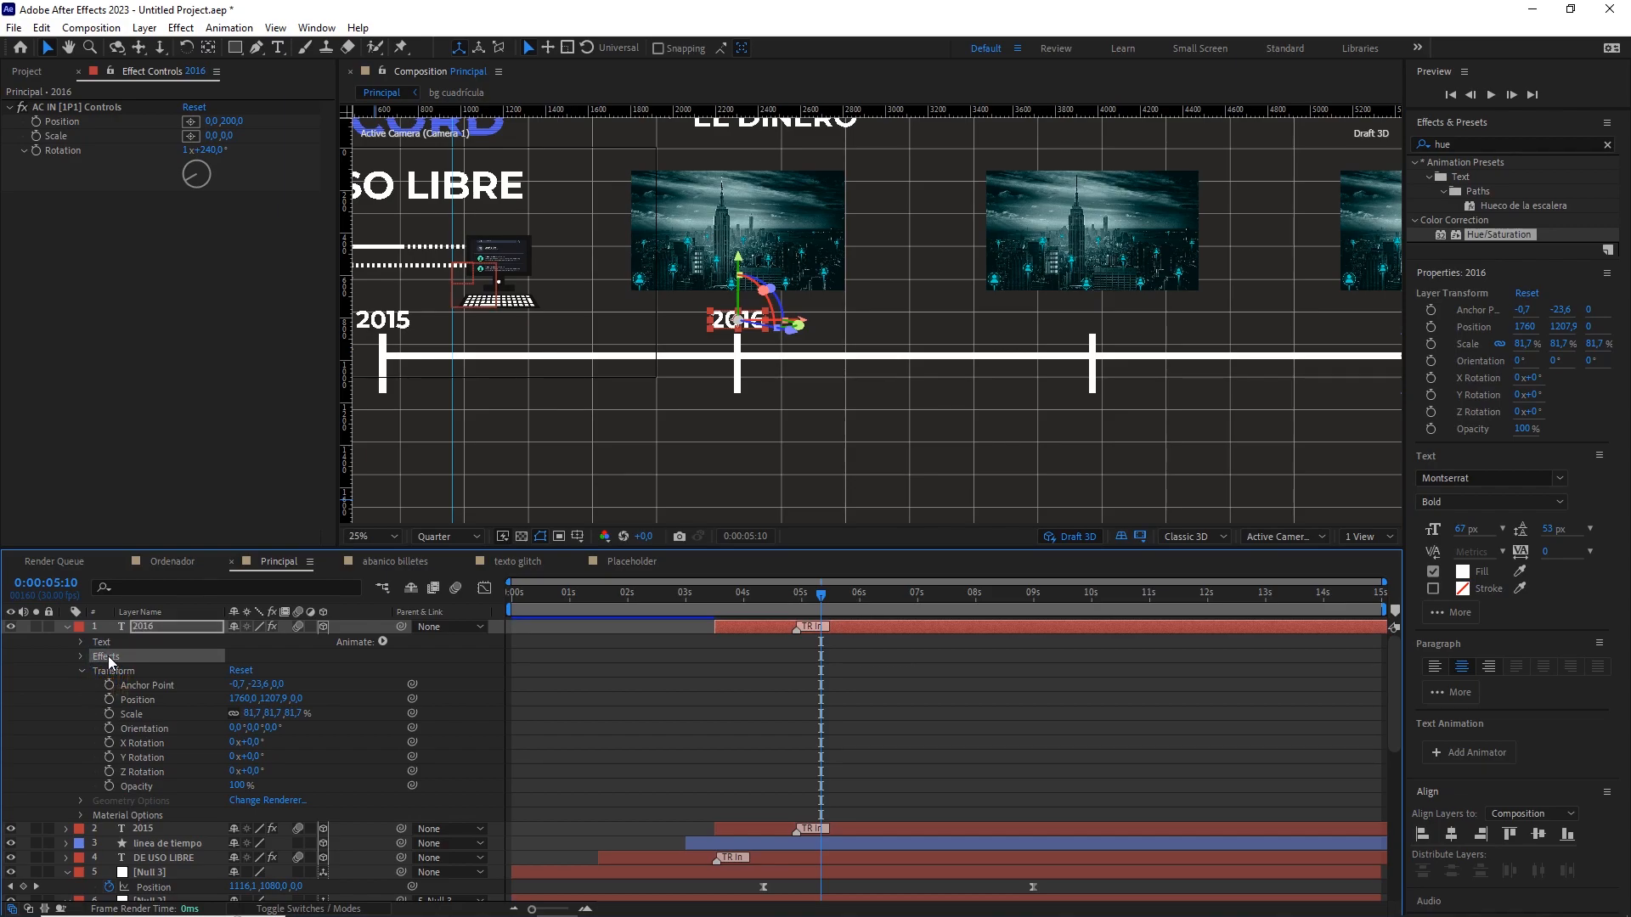
key(Delete)
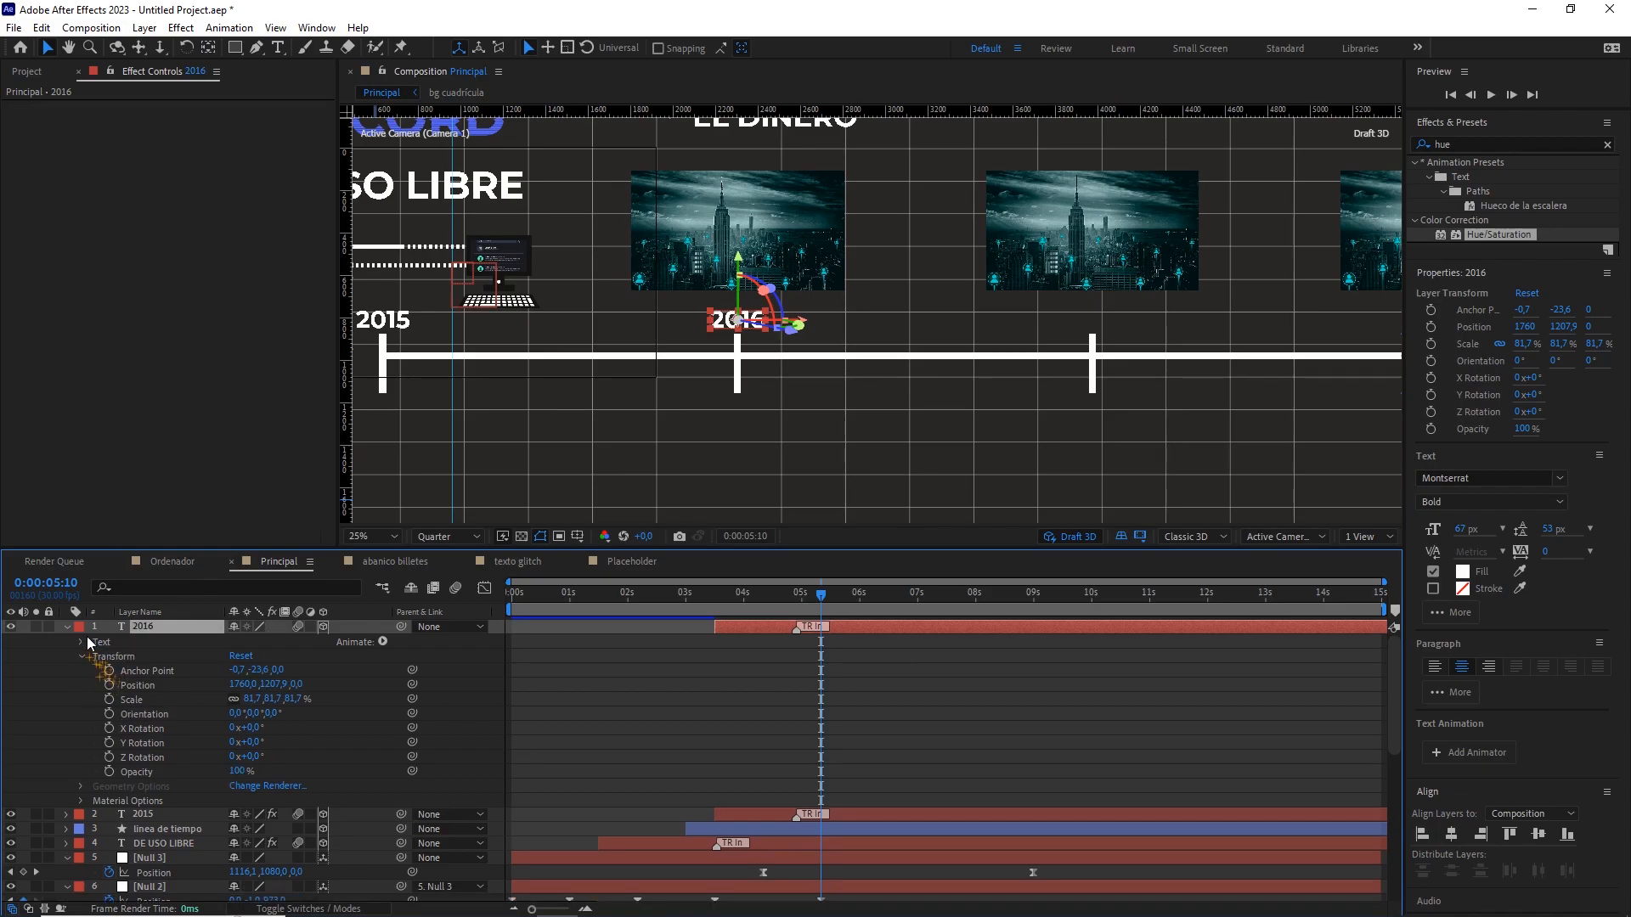
click(68, 629)
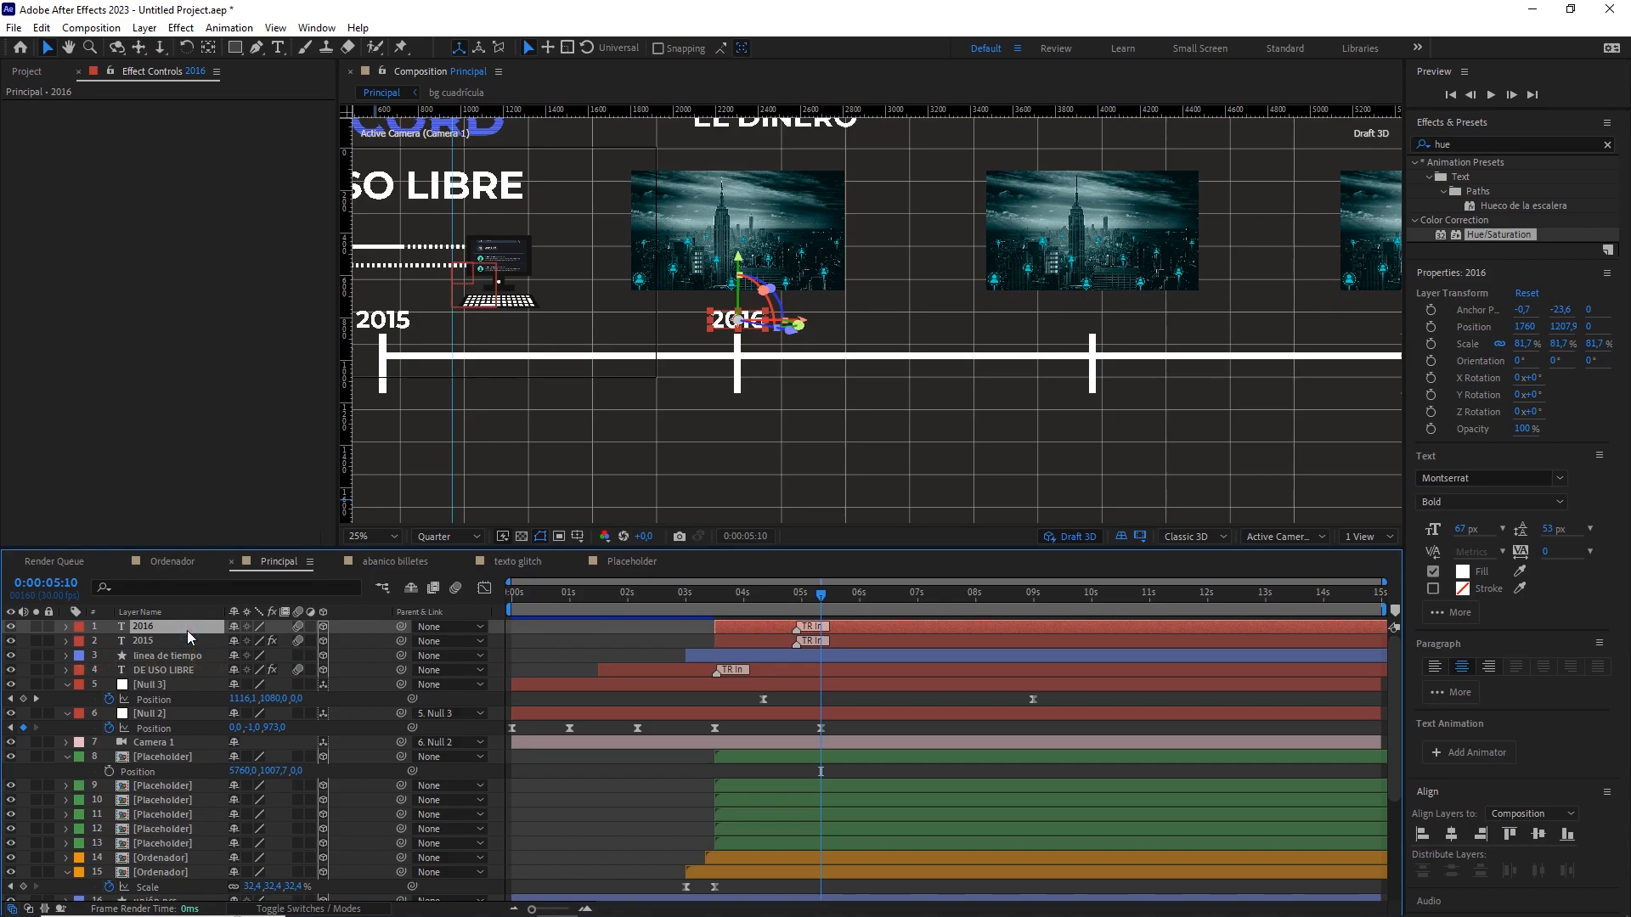
Duplicate the 2016 text layer and offset the copy's X position by +800, to 2560.
key(ctrl+d)
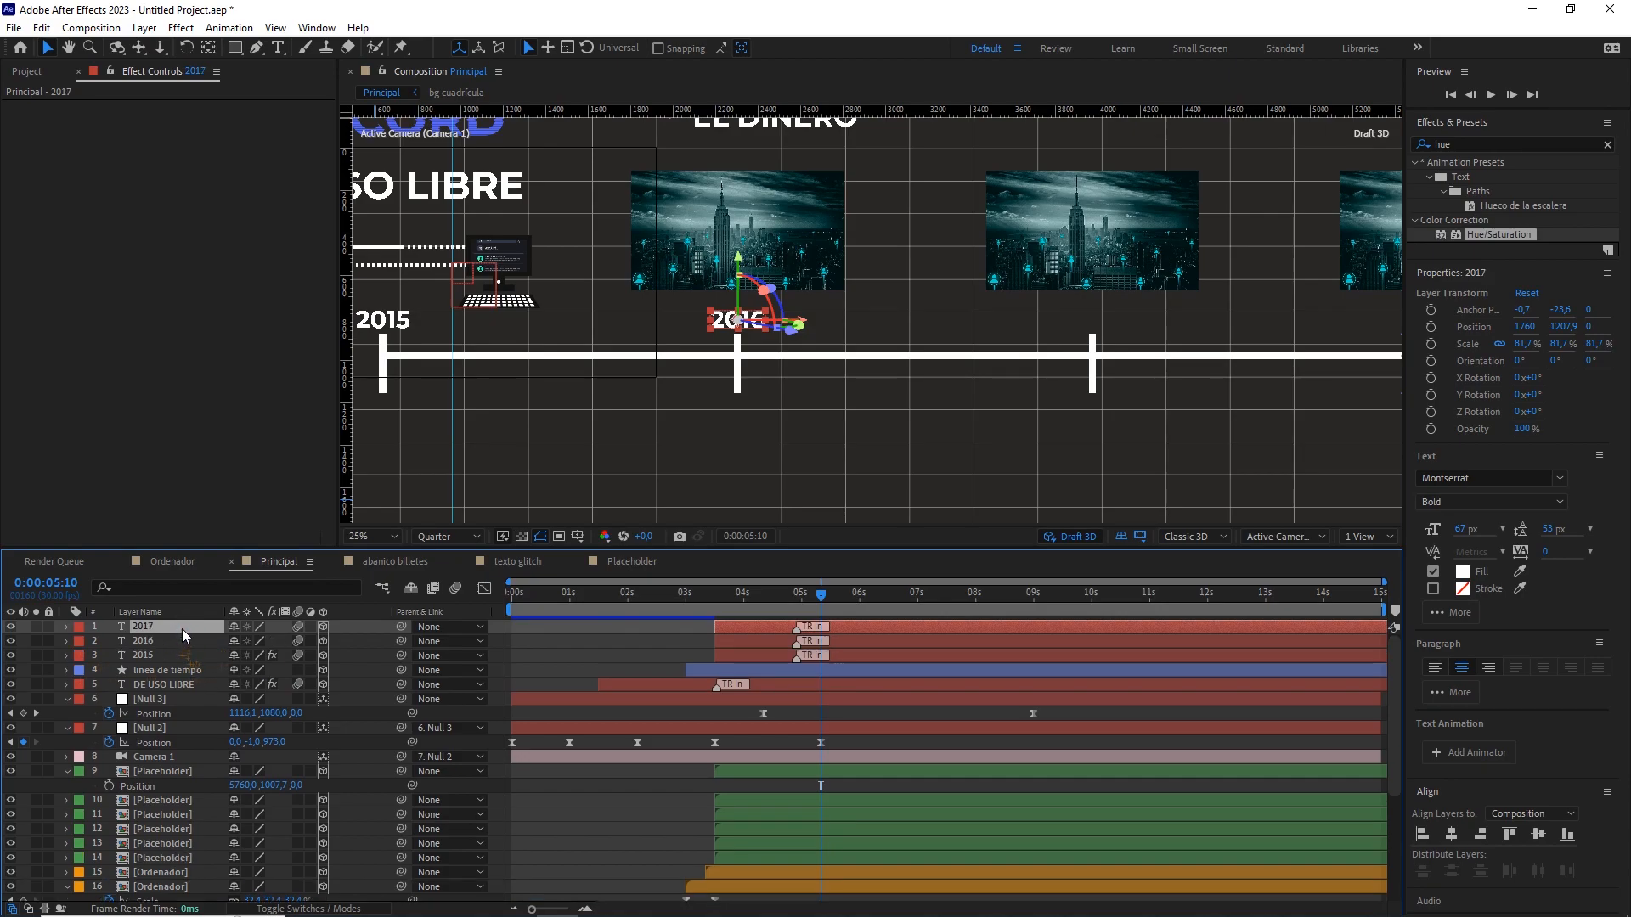
key(p)
click(252, 641)
click(256, 642)
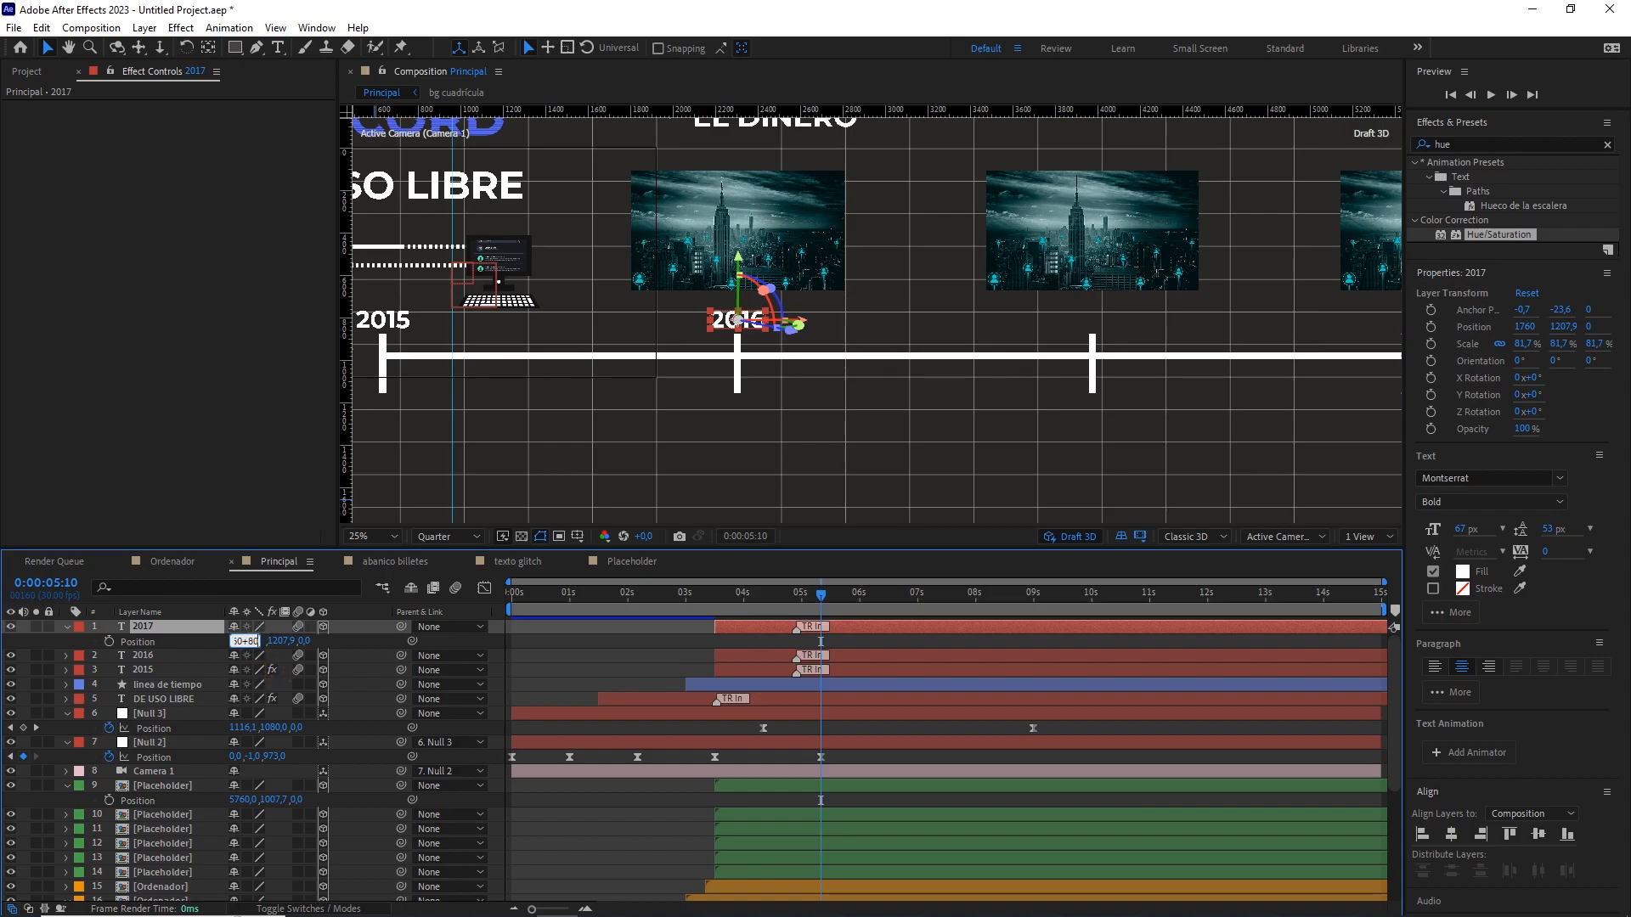
text(+800)
key(Return)
Change the text above the line's third mark to "2017".
double_click(188, 623)
key(End)
key(BackSpace)
text(7)
click(189, 625)
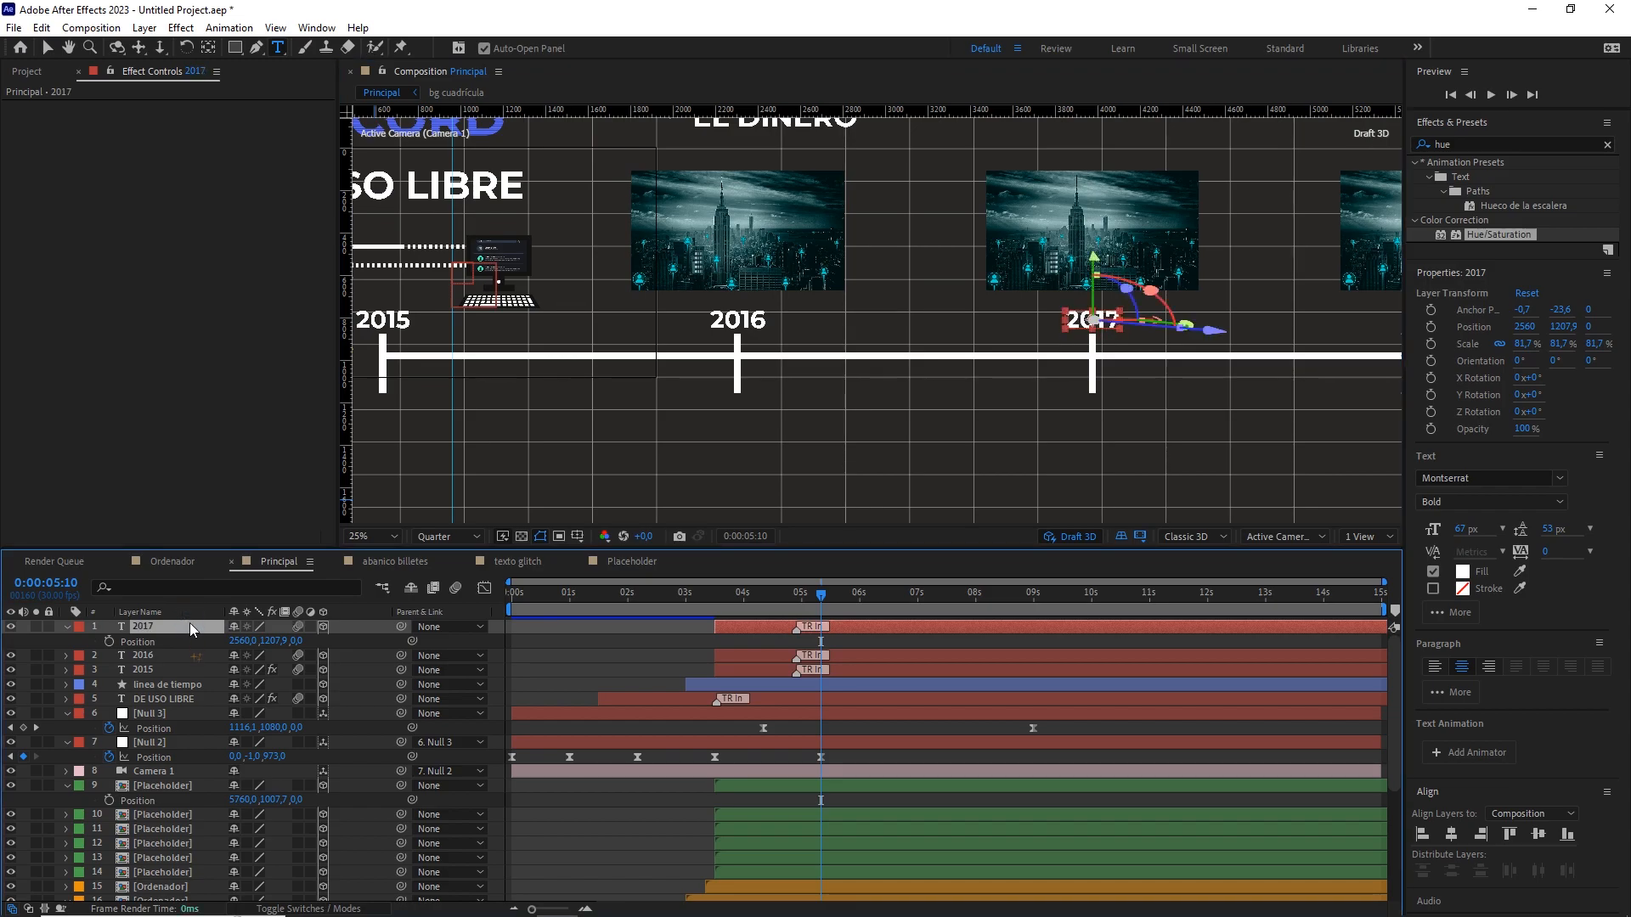
Duplicate the 2017 text layer and offset the copy's X position by +800, to 3360.
key(ctrl+d)
key(p)
click(244, 640)
click(255, 641)
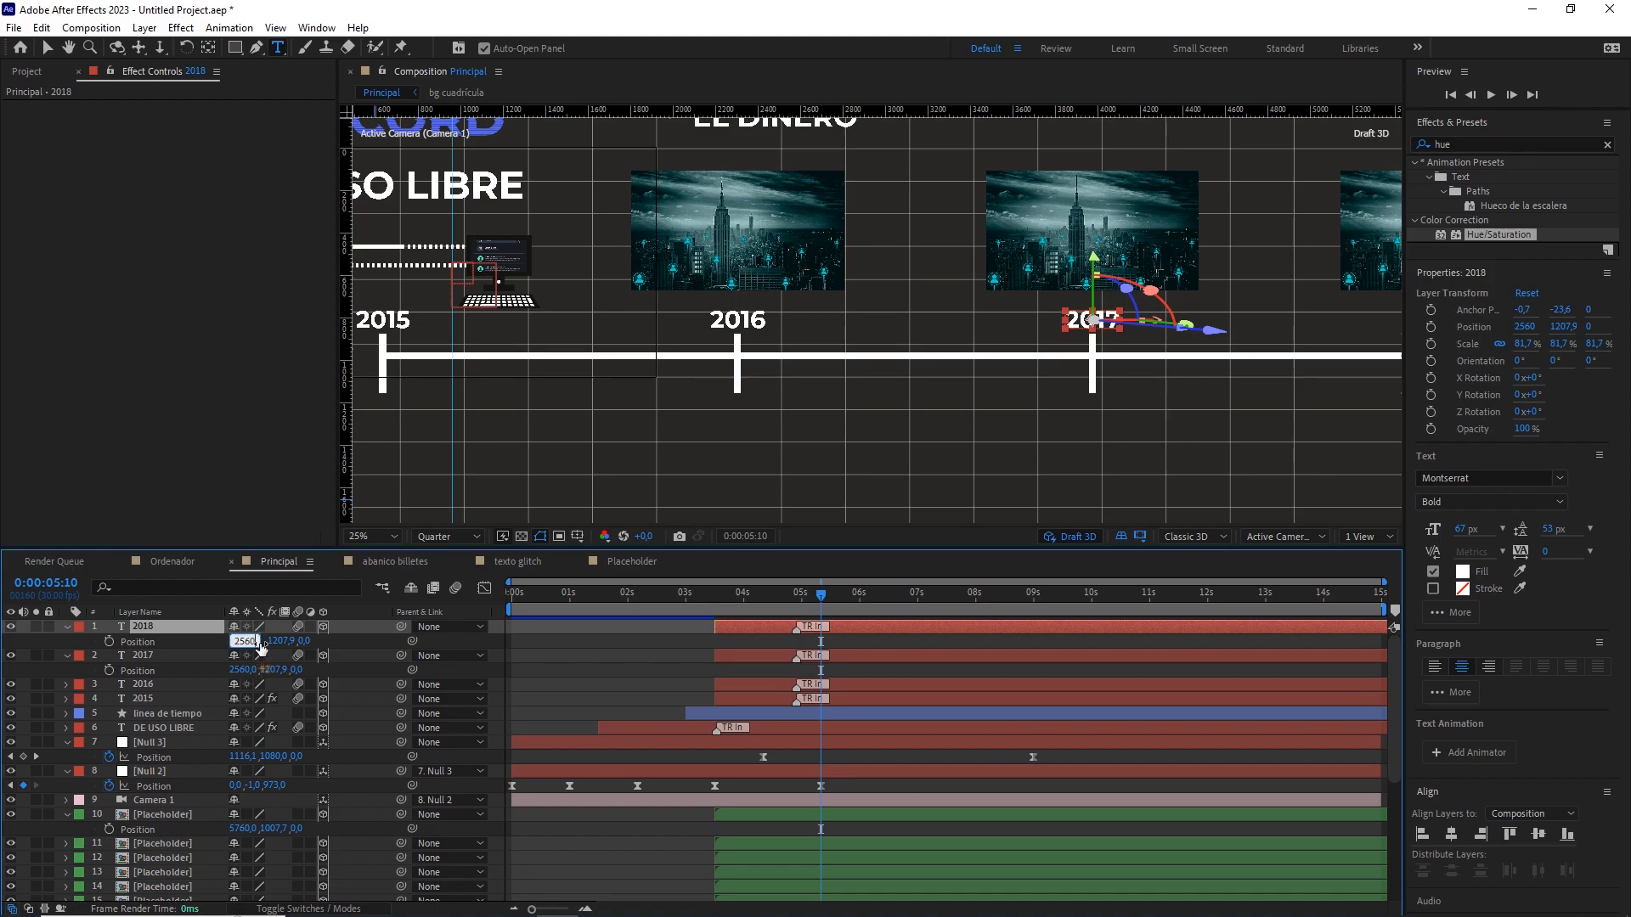
key(Return)
Change the text above the line's fourth mark to "2018".
scroll(1184, 329, down, 1)
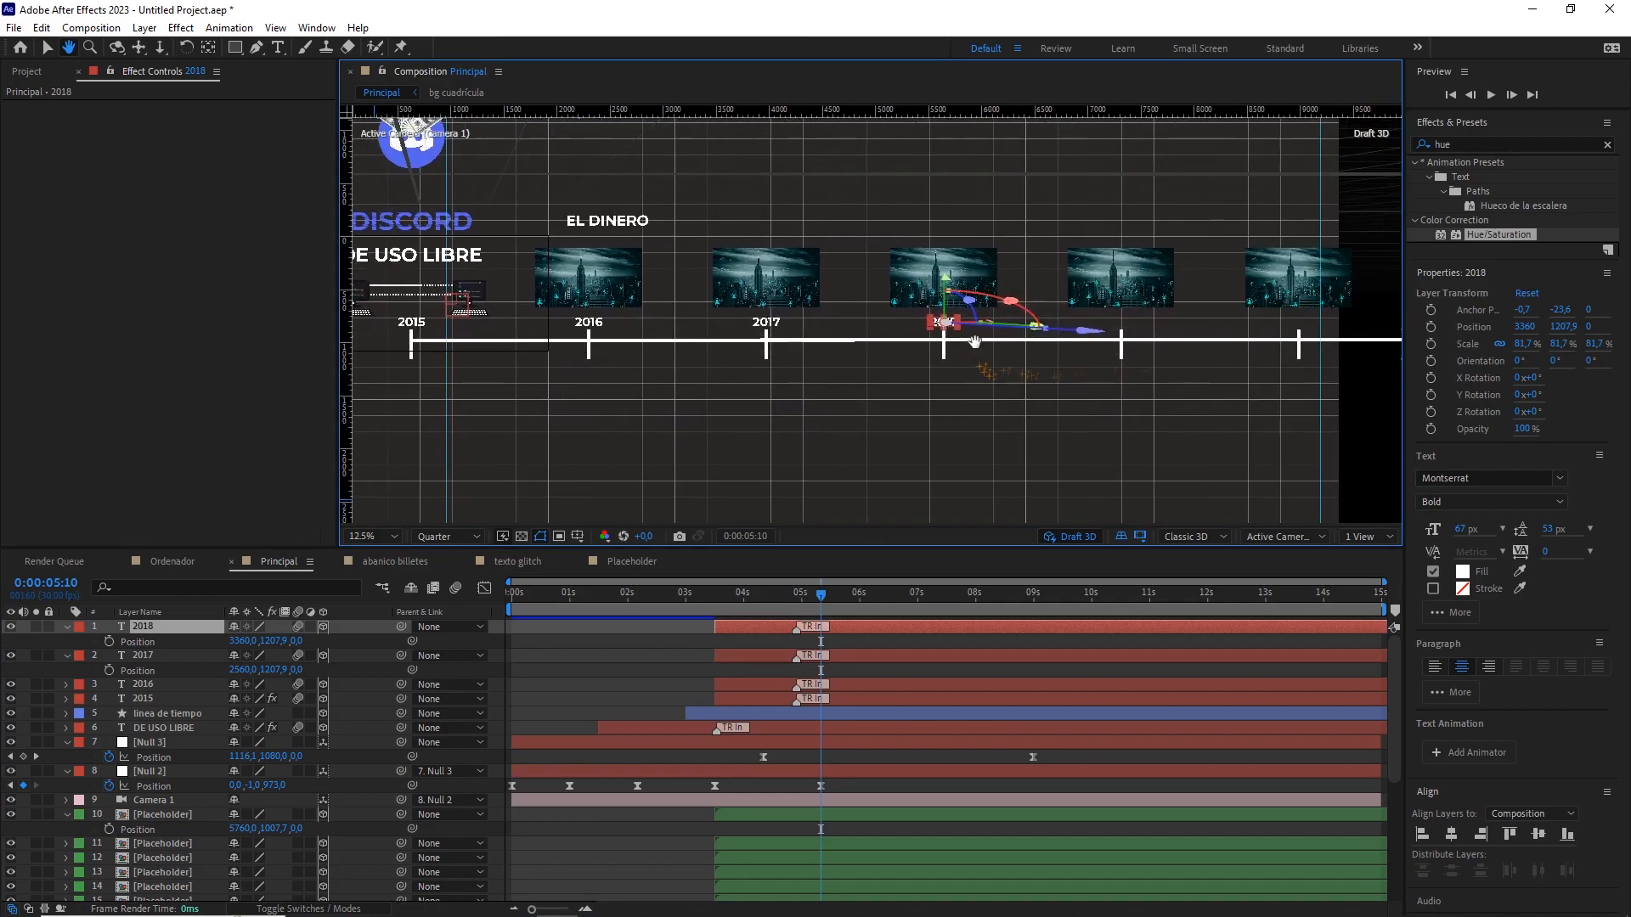
key(period)
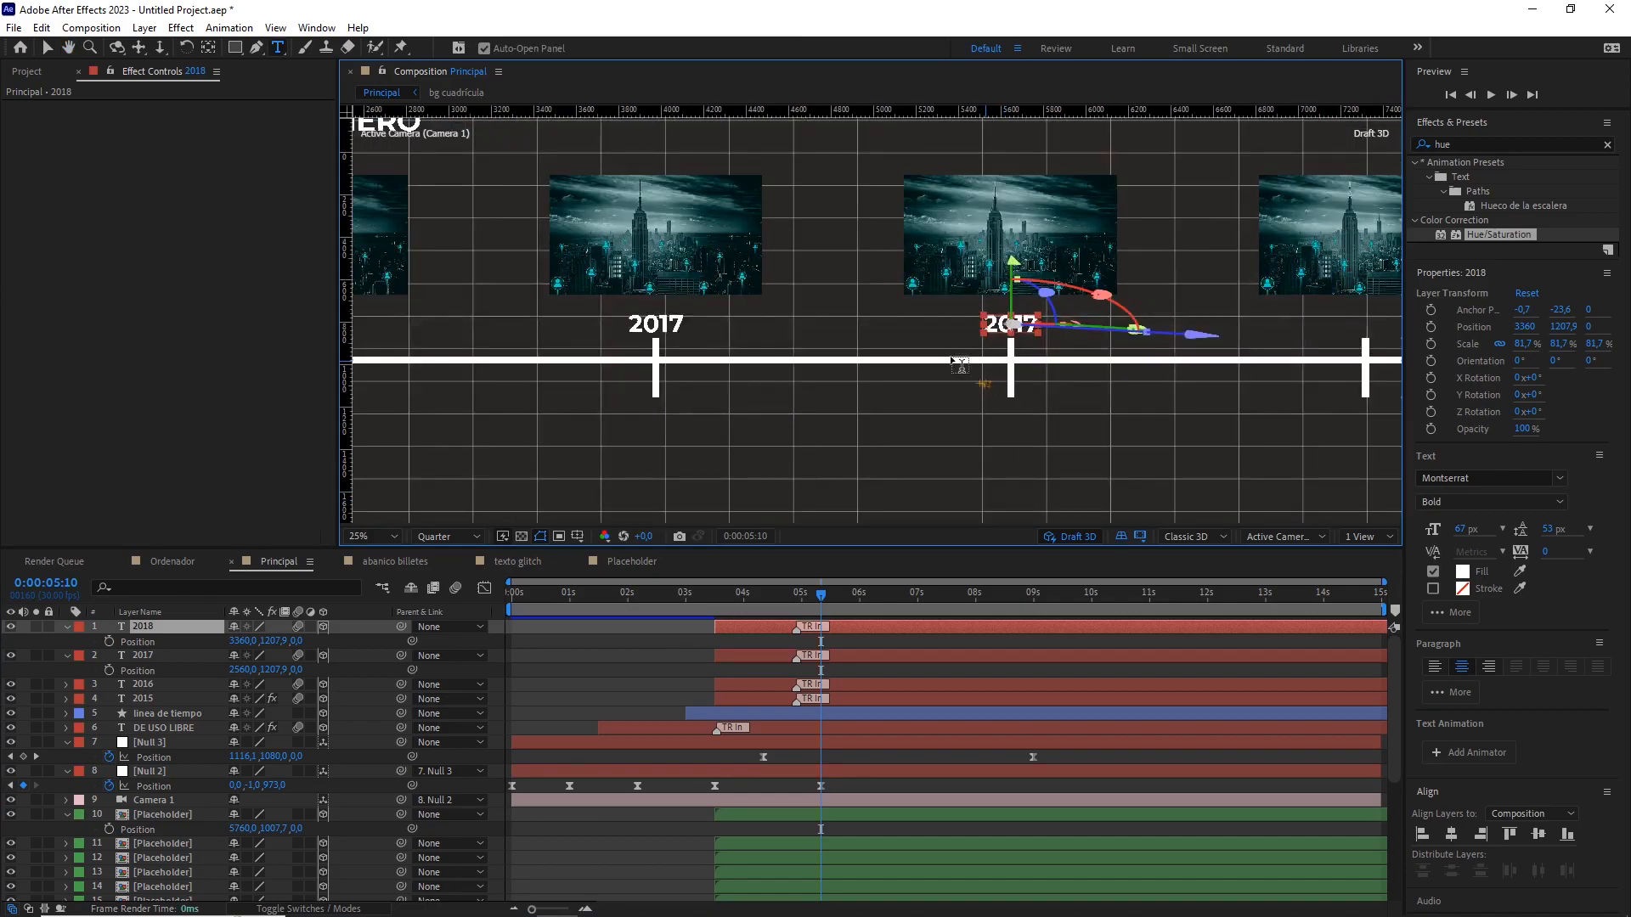
double_click(157, 626)
text(2018)
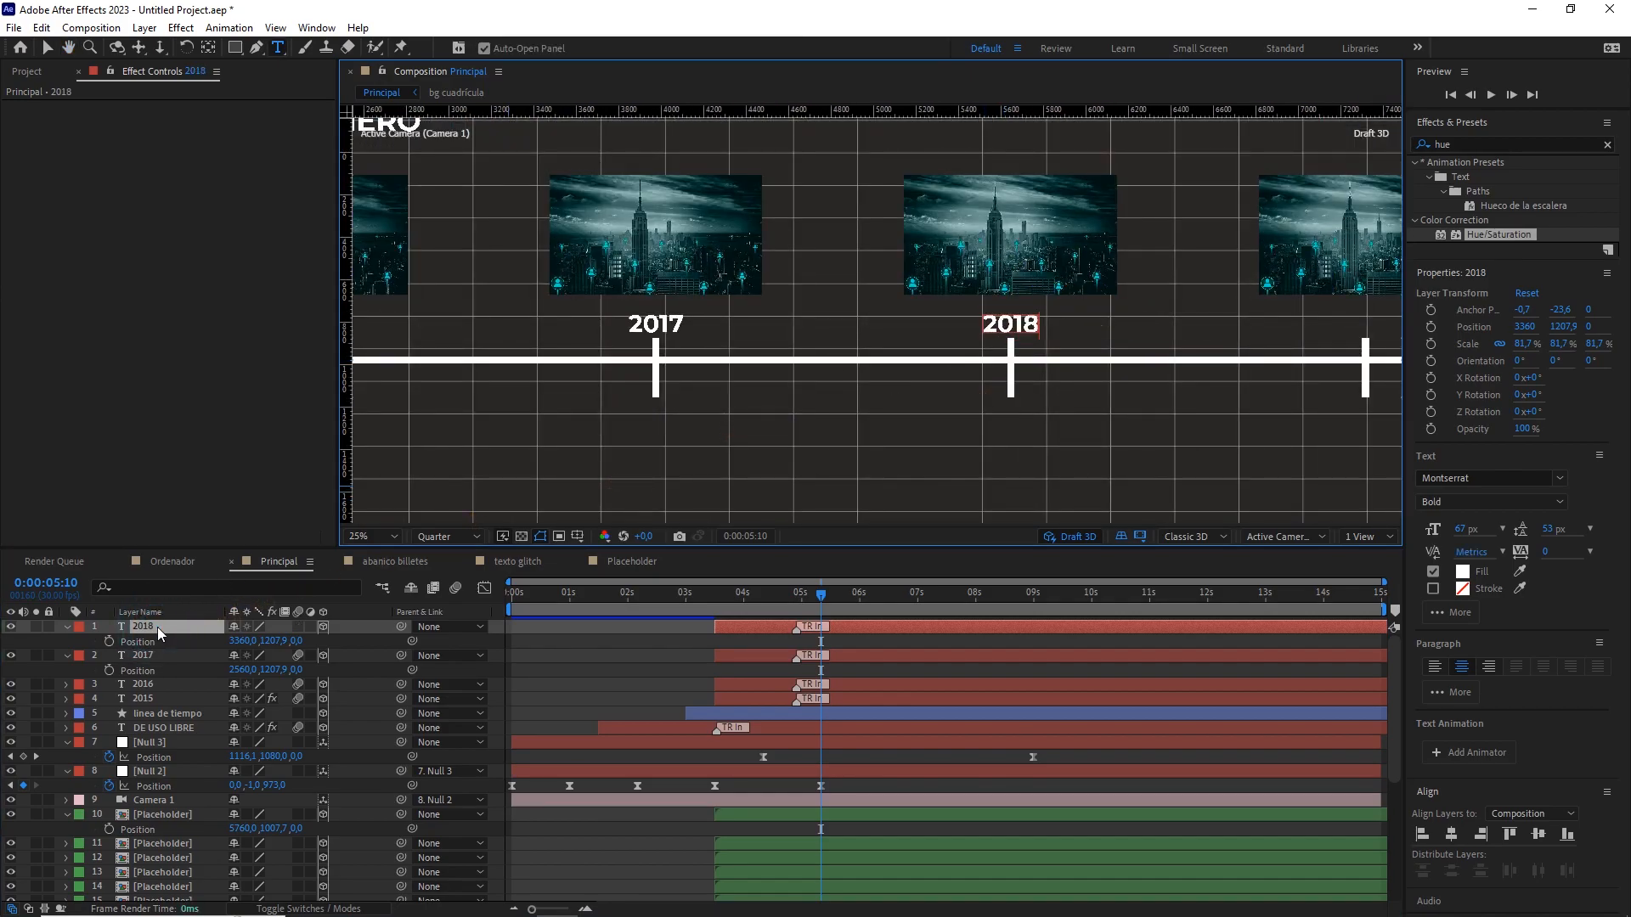
key(Escape)
Duplicate the 2018 text layer and offset the copy's X position by +800, to 4160.
key(ctrl+d)
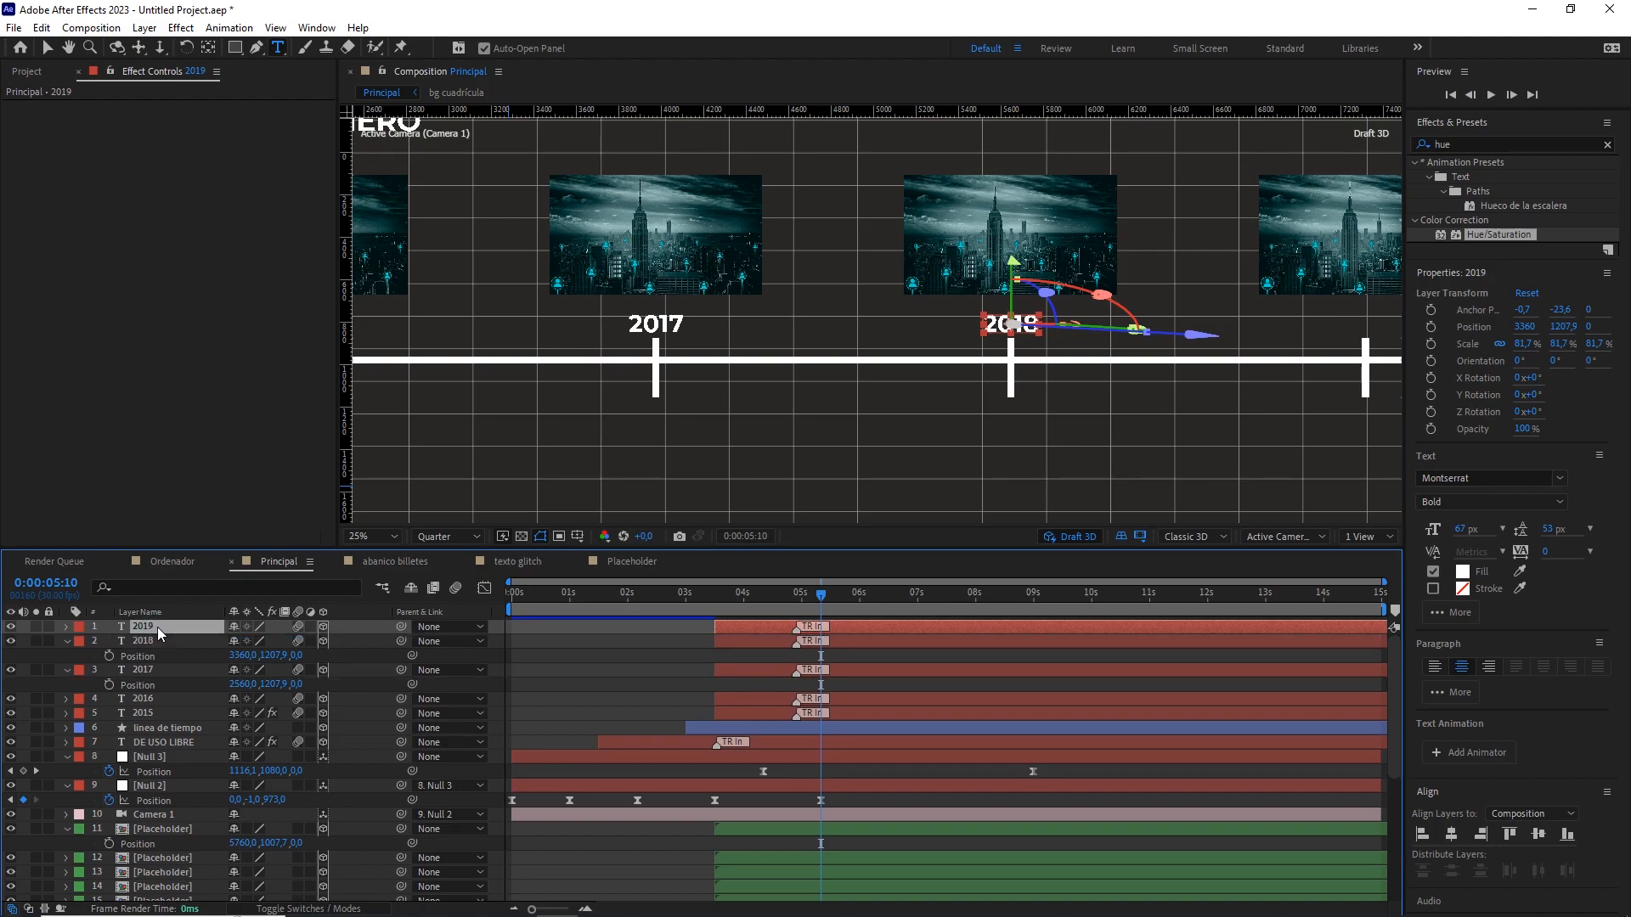
key(p)
click(244, 641)
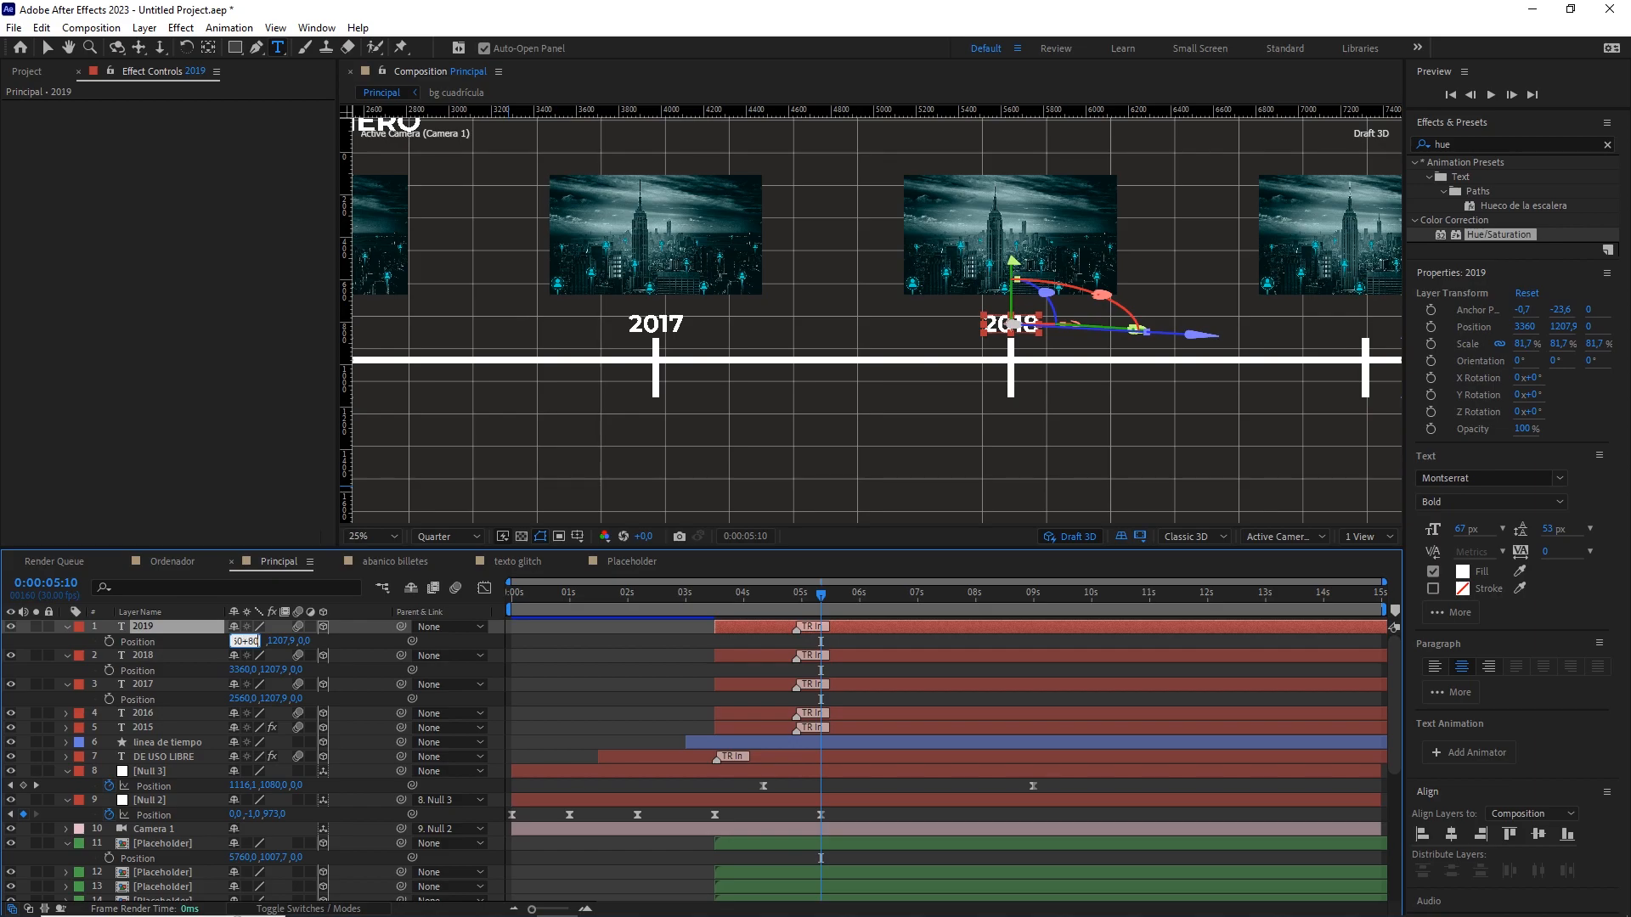
key(Return)
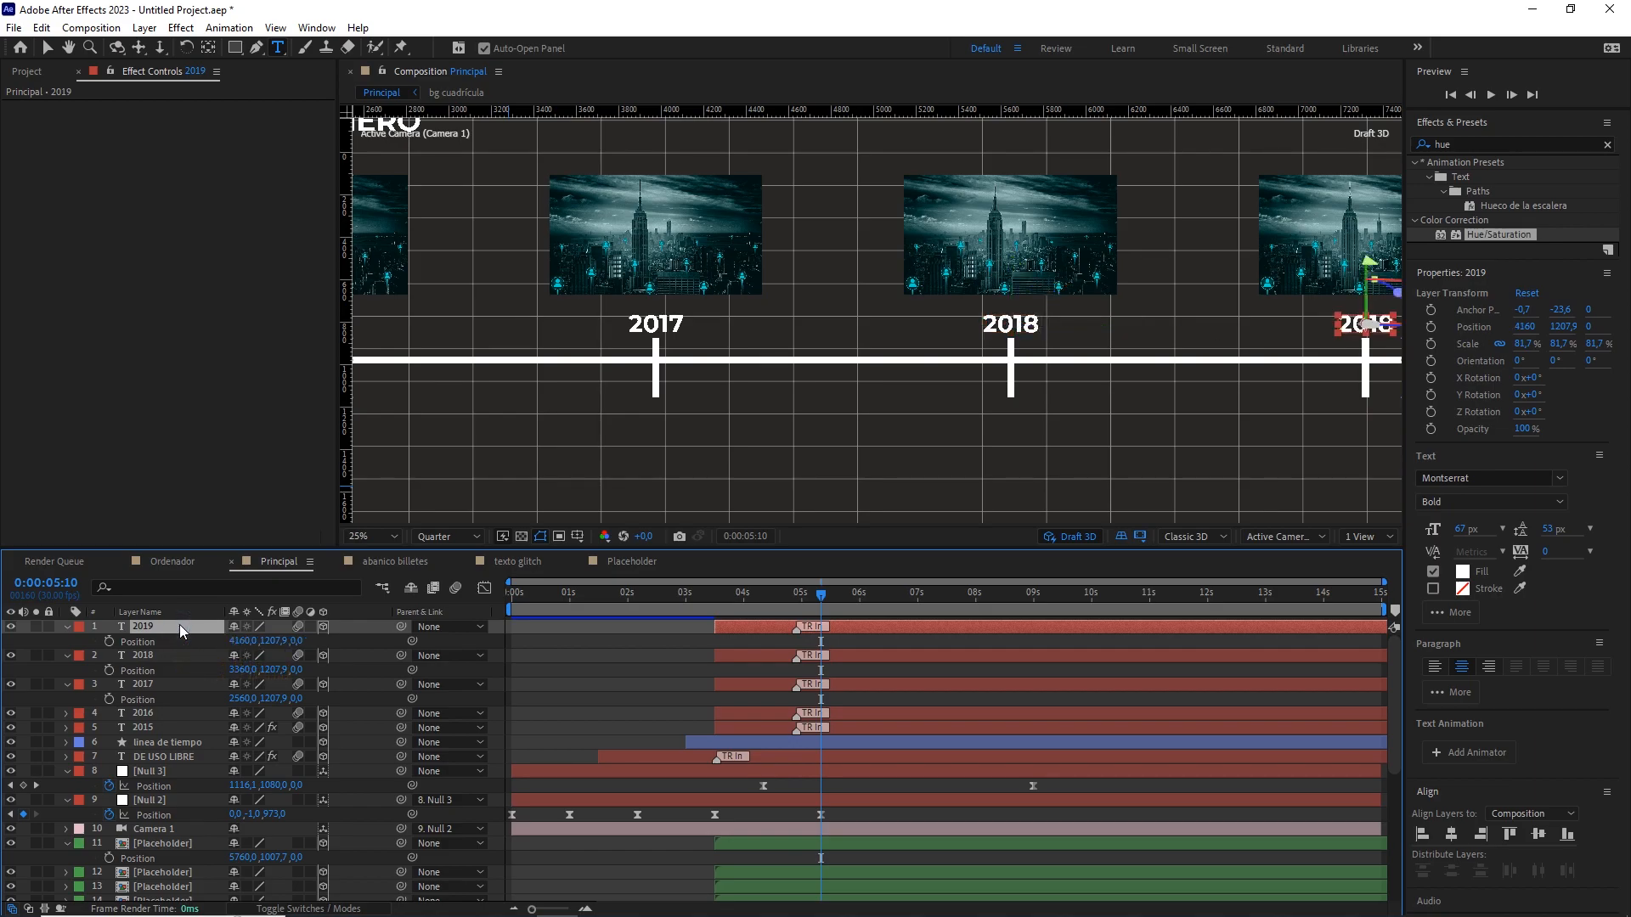
Change the text above the line's fifth mark to "2019".
key(h)
drag(1109, 359, 847, 375)
key(ctrl+t)
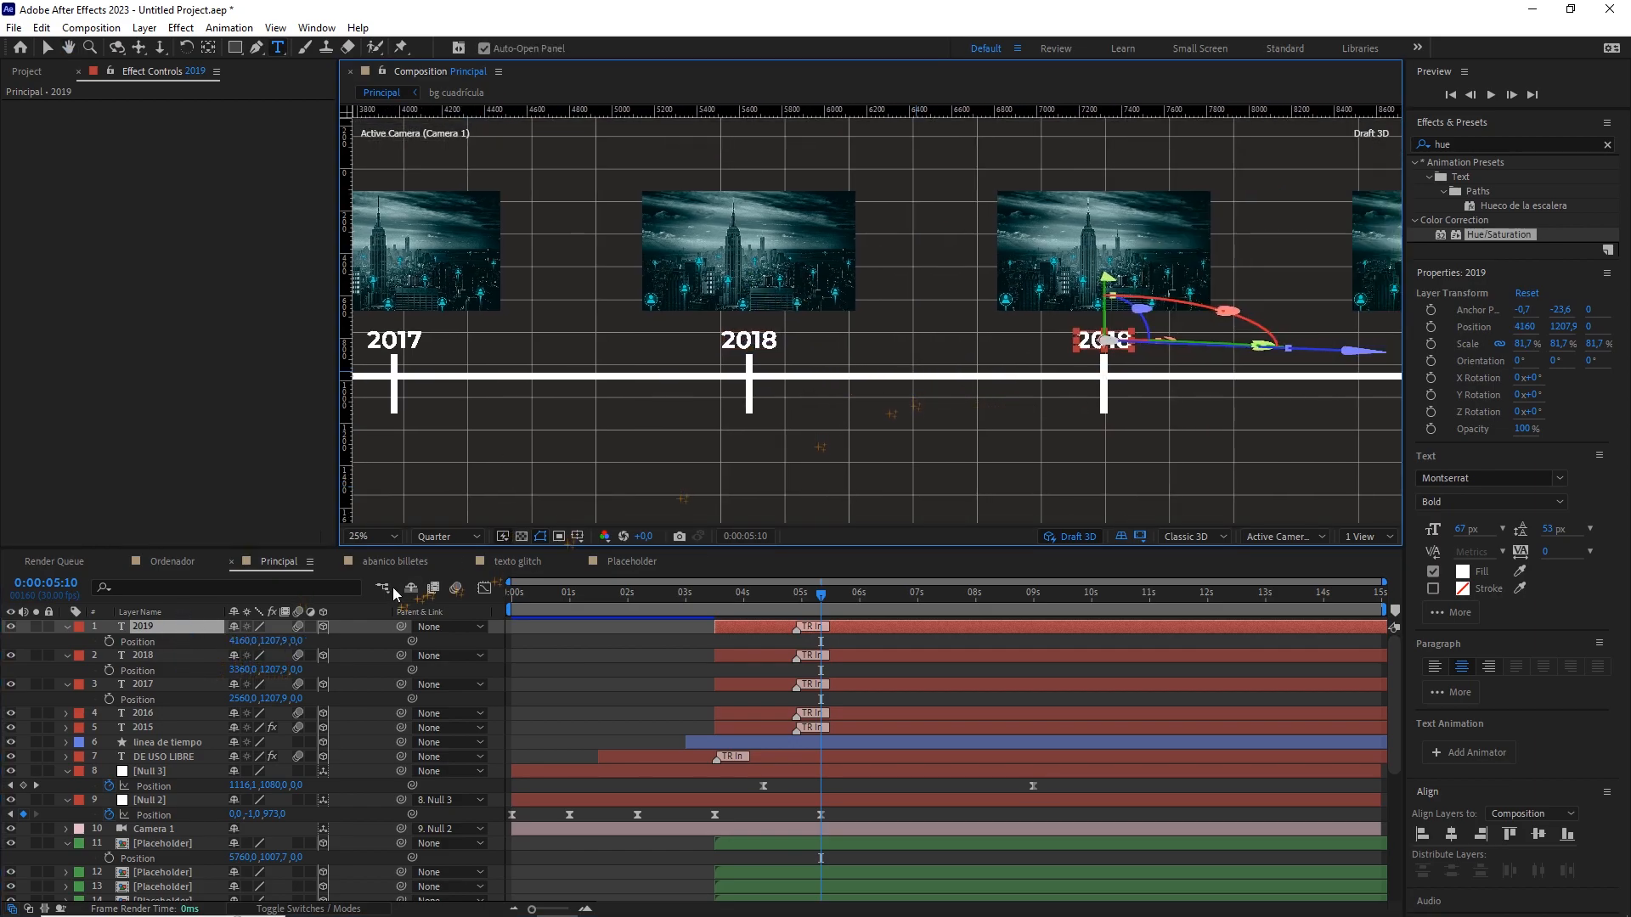
double_click(161, 626)
text(201)
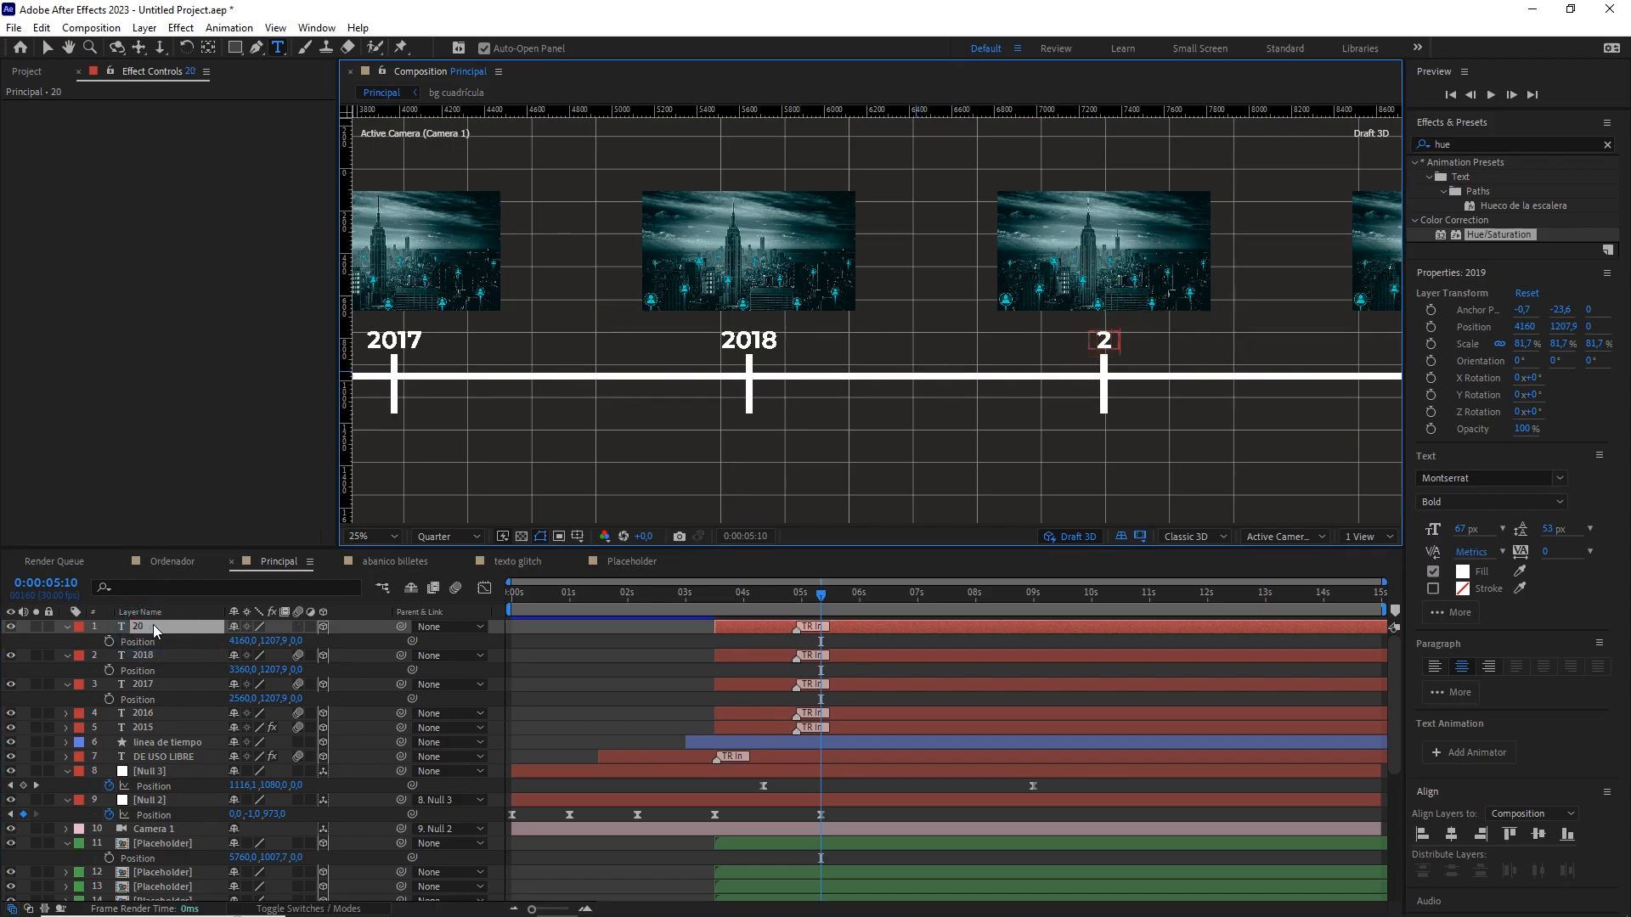
text(9)
key(Escape)
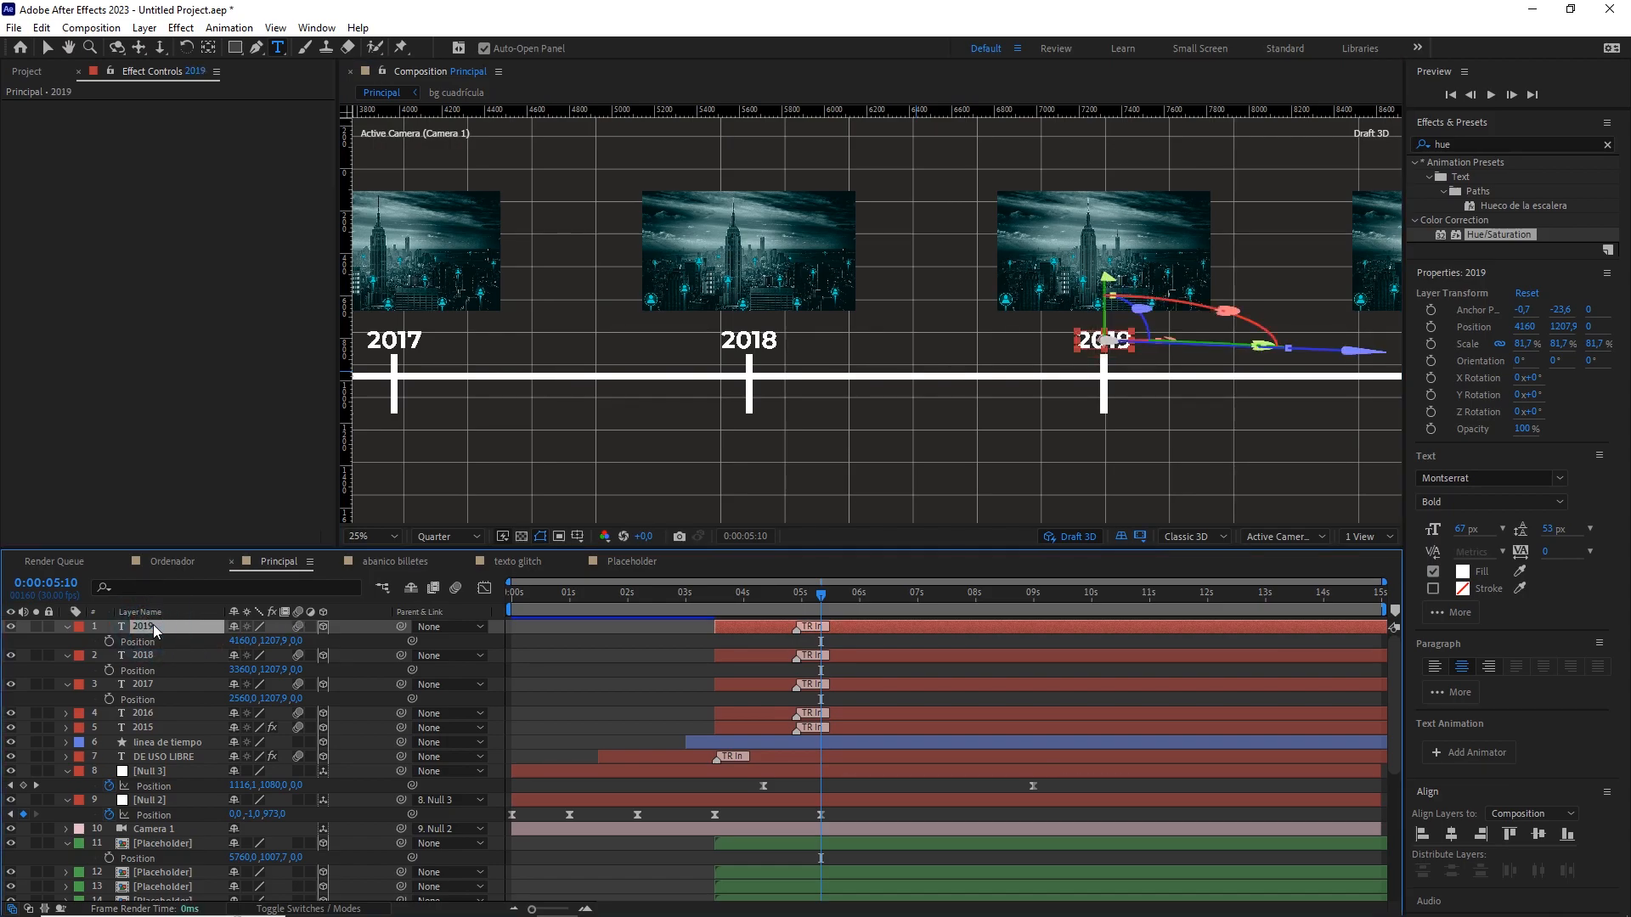
Duplicate the 2019 text layer and offset the copy's X position by +800, to 4960.
key(ctrl+d)
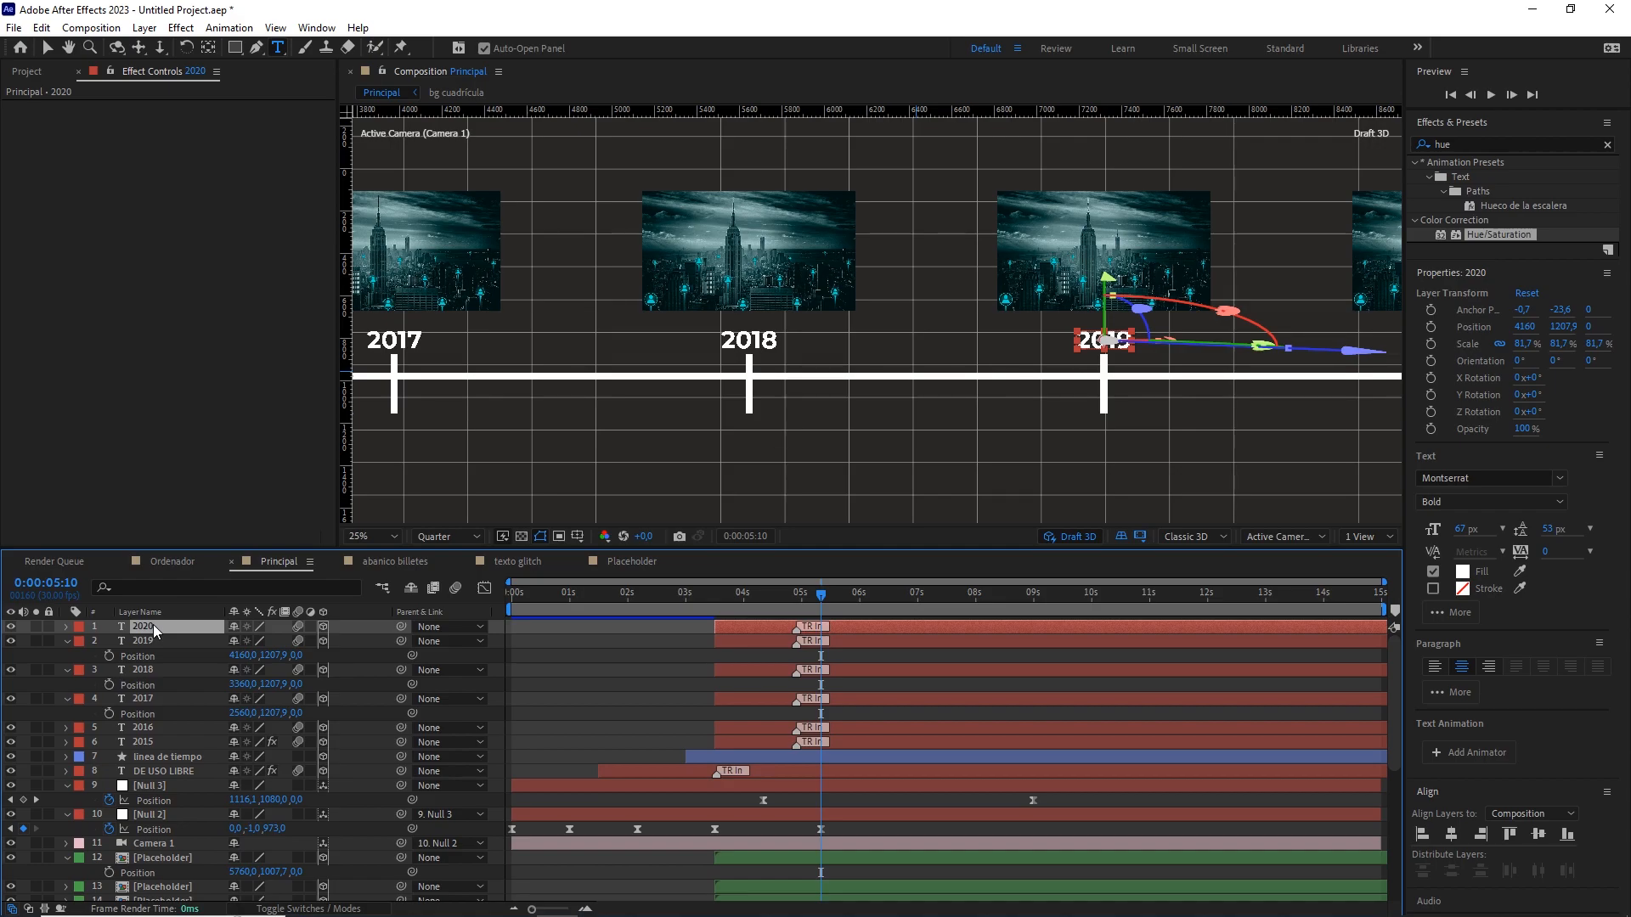
key(p)
click(252, 642)
click(256, 642)
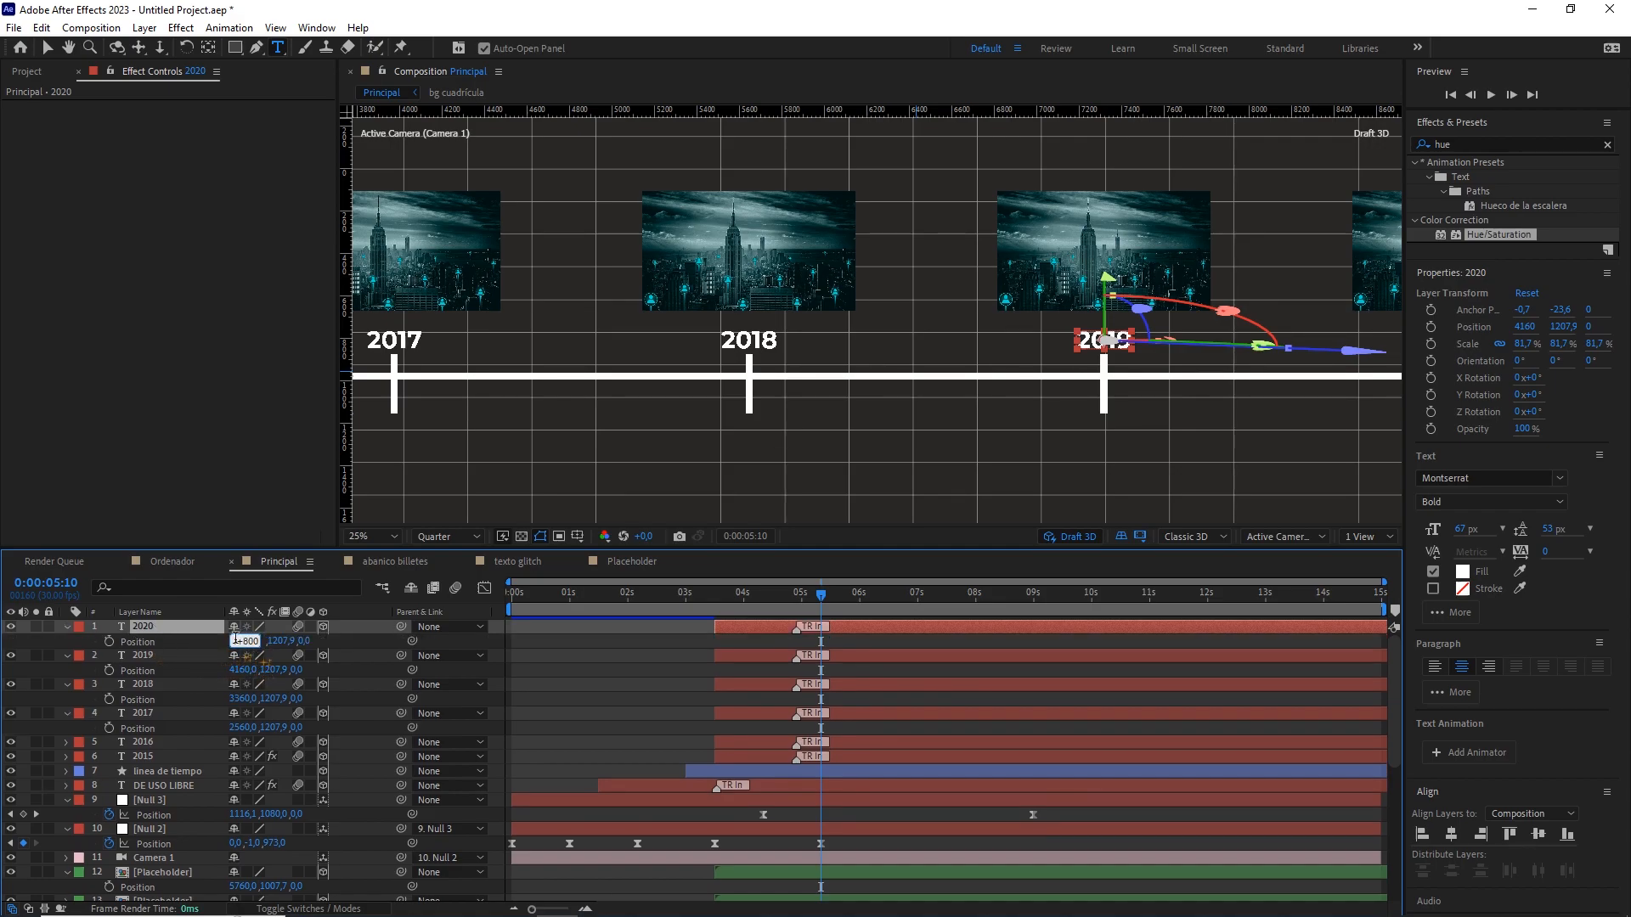
Change the text above the line's sixth mark to "2020".
click(178, 631)
text(202)
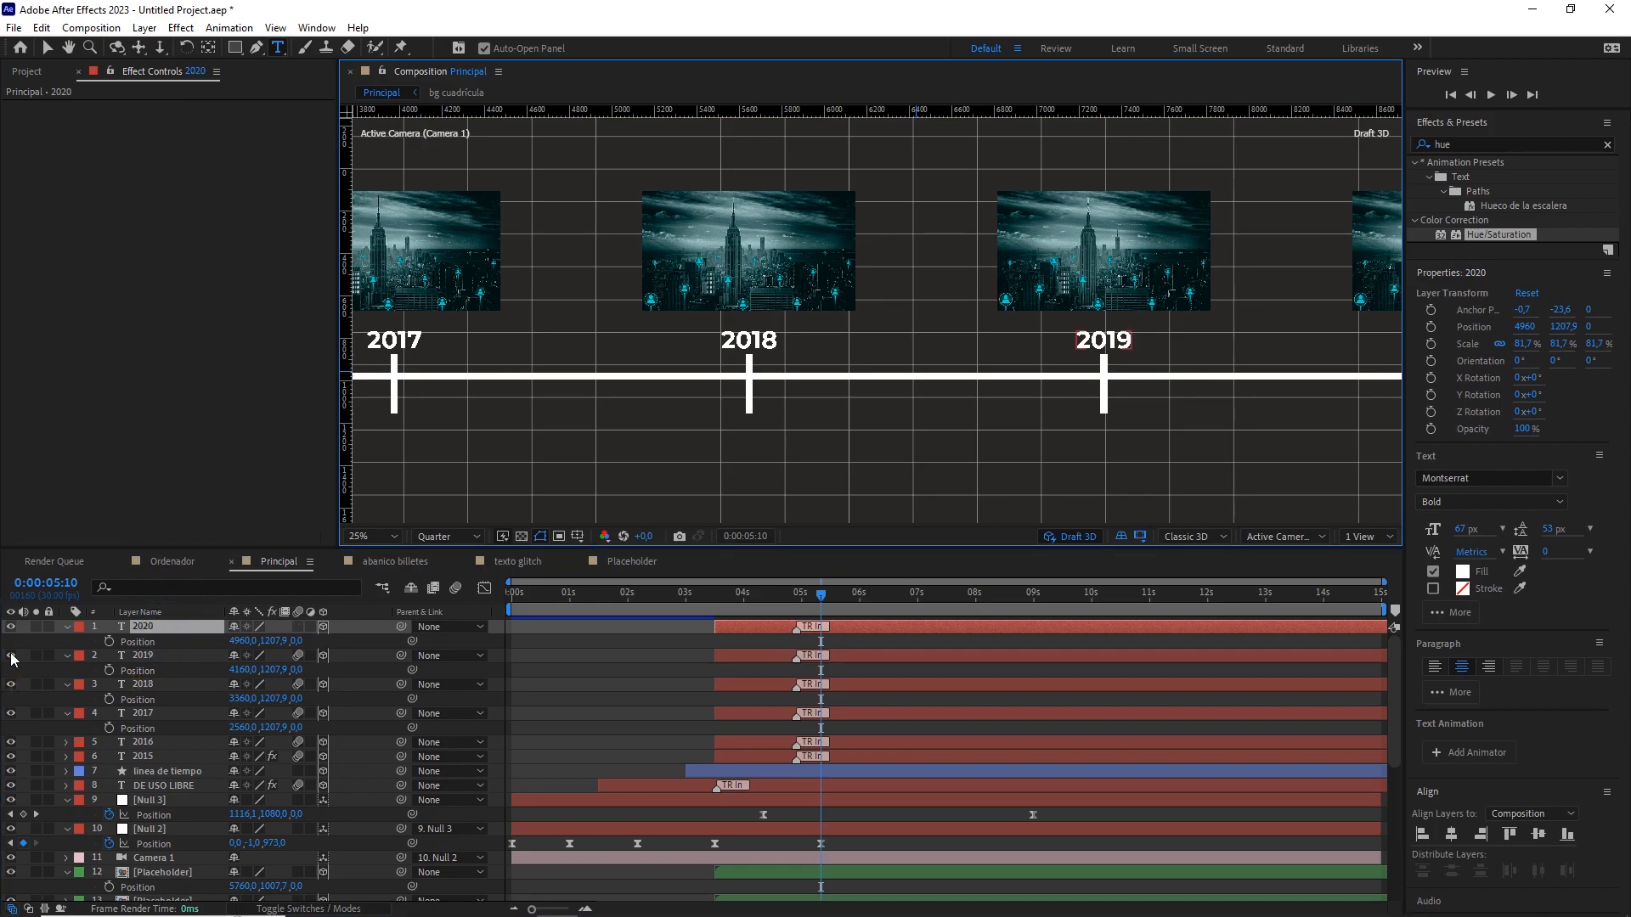
click(144, 630)
Duplicate the 2020 text layer and offset the copy's X position by +800, to 5760.
scroll(665, 461, down, 1)
drag(1053, 357, 799, 343)
scroll(982, 390, up, 1)
drag(1025, 387, 871, 393)
click(166, 627)
key(ctrl+d)
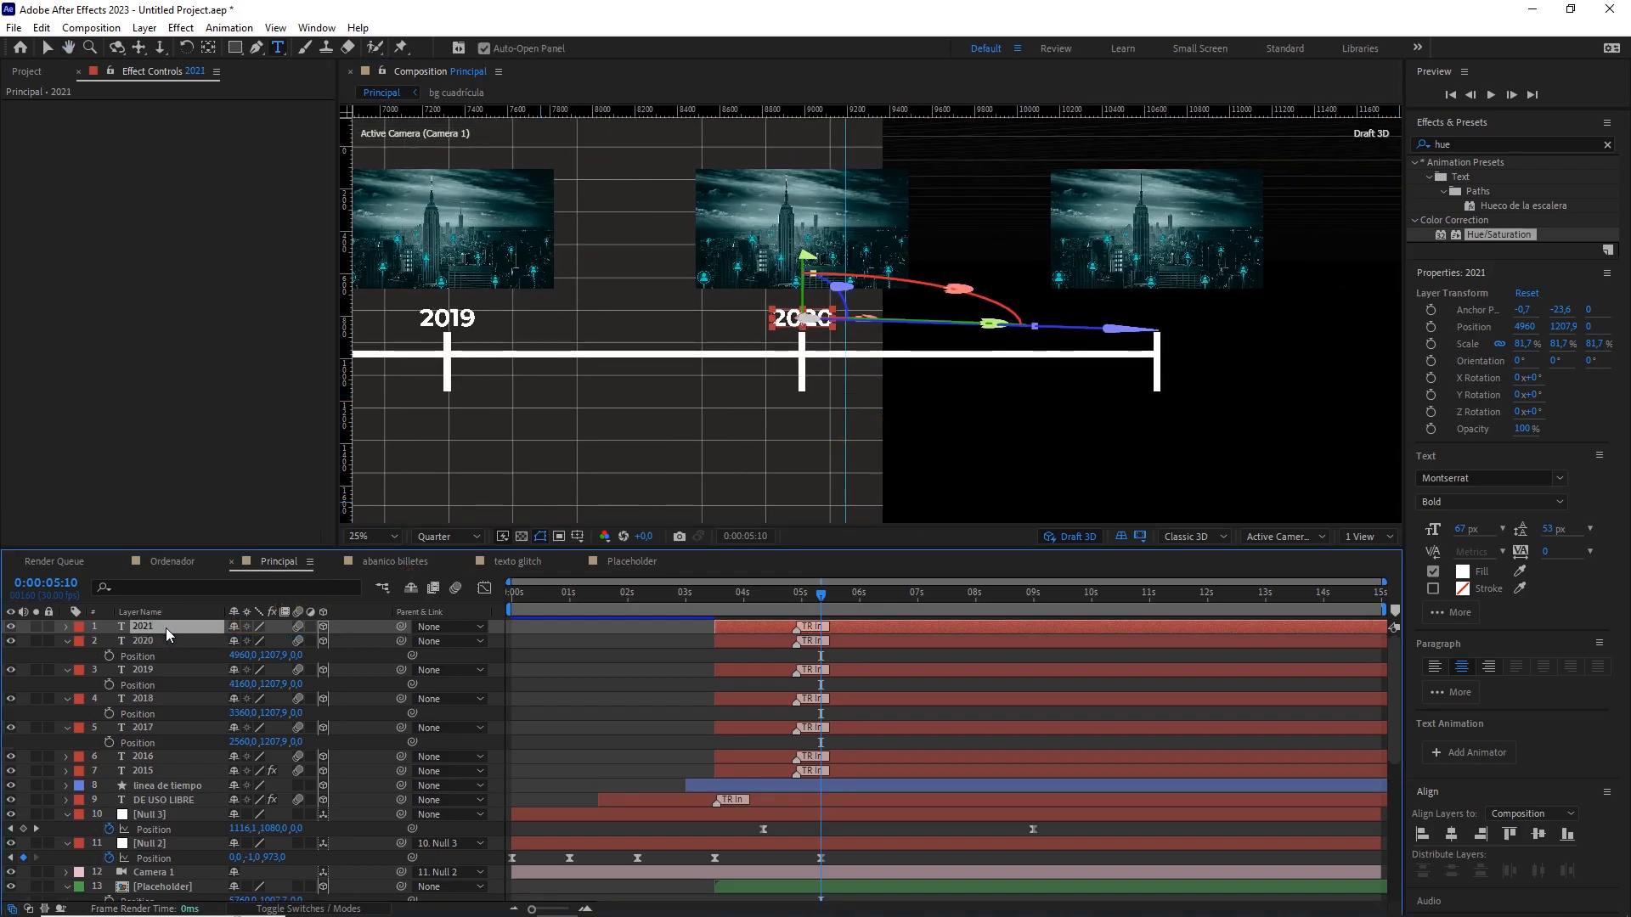
key(p)
click(244, 641)
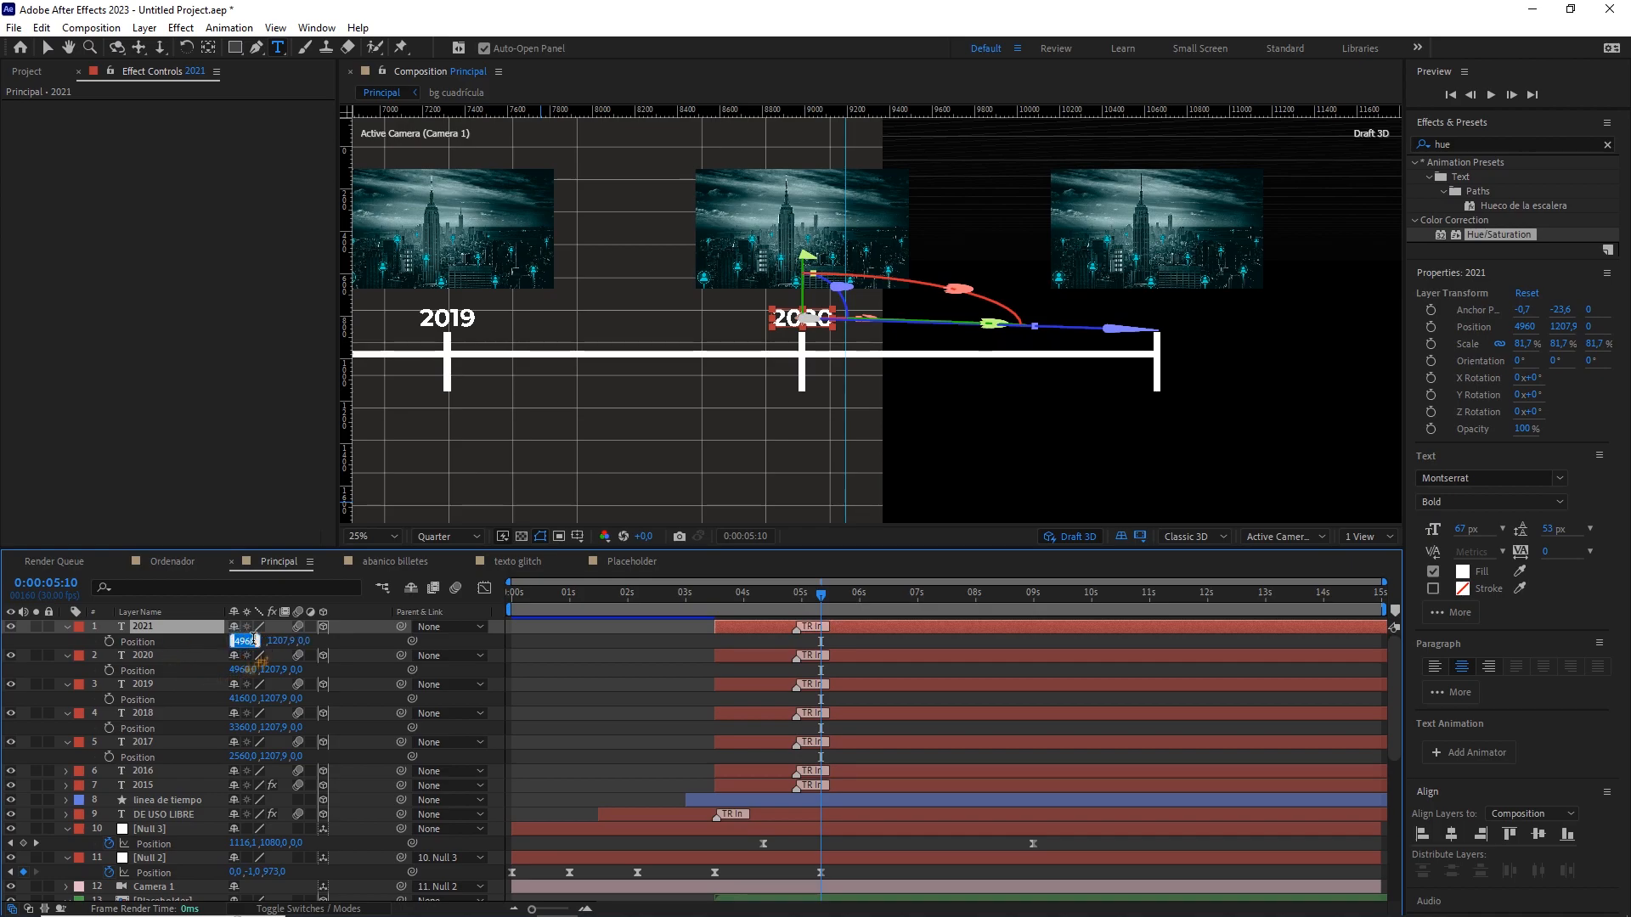
text(+800)
key(Return)
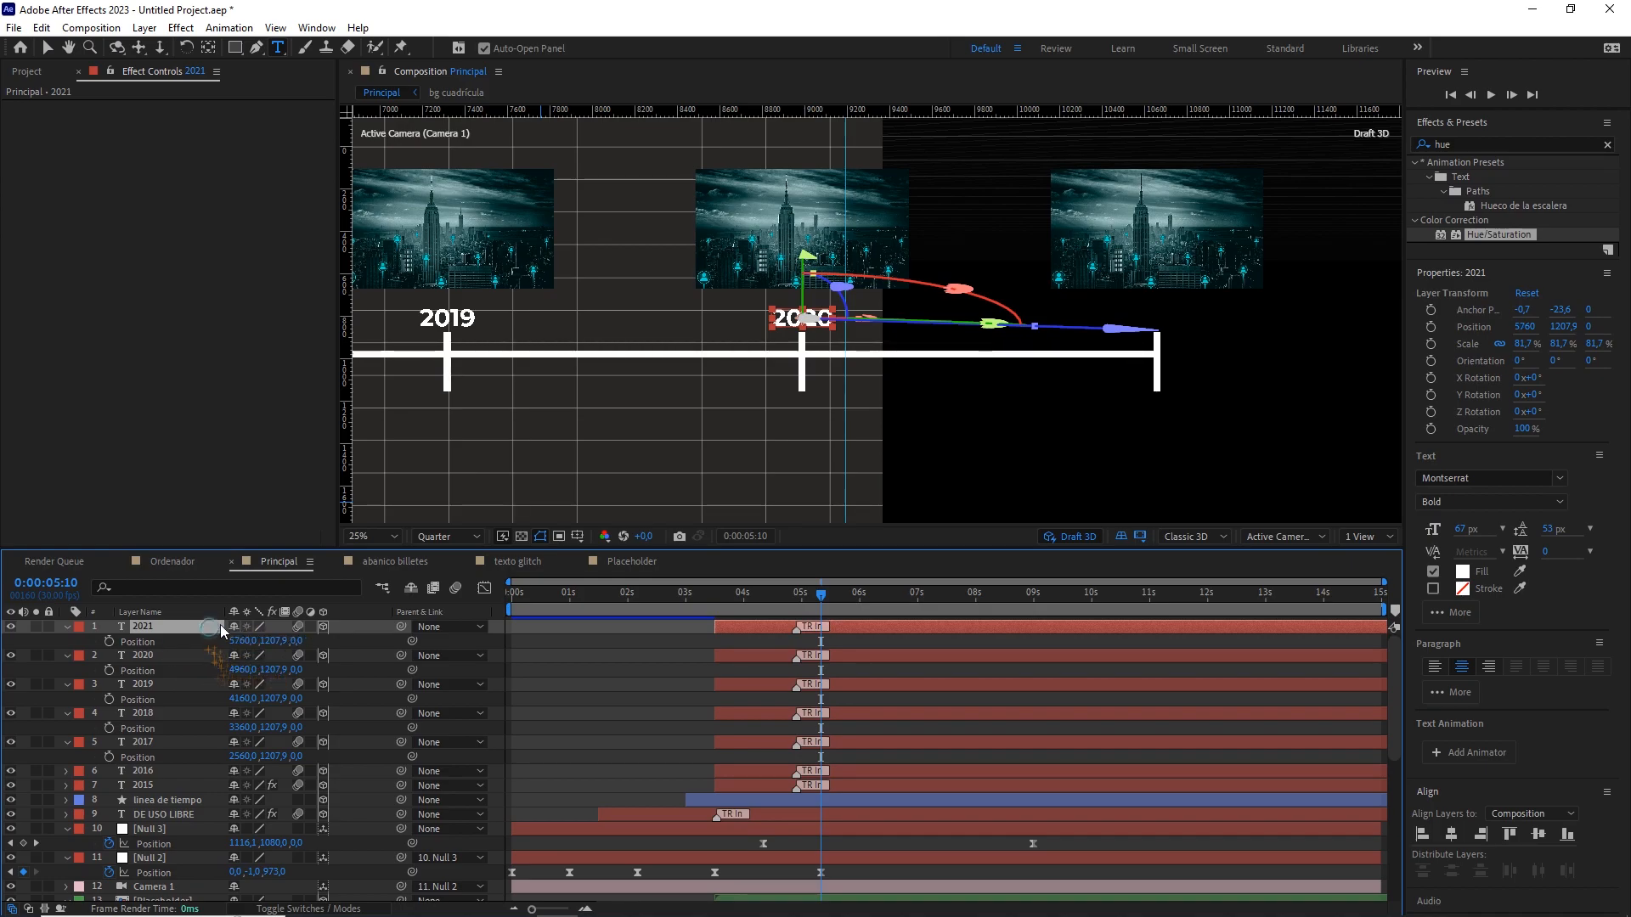
Change the text above the line's last mark to "2021" and deselect the layer.
double_click(176, 630)
text(2021)
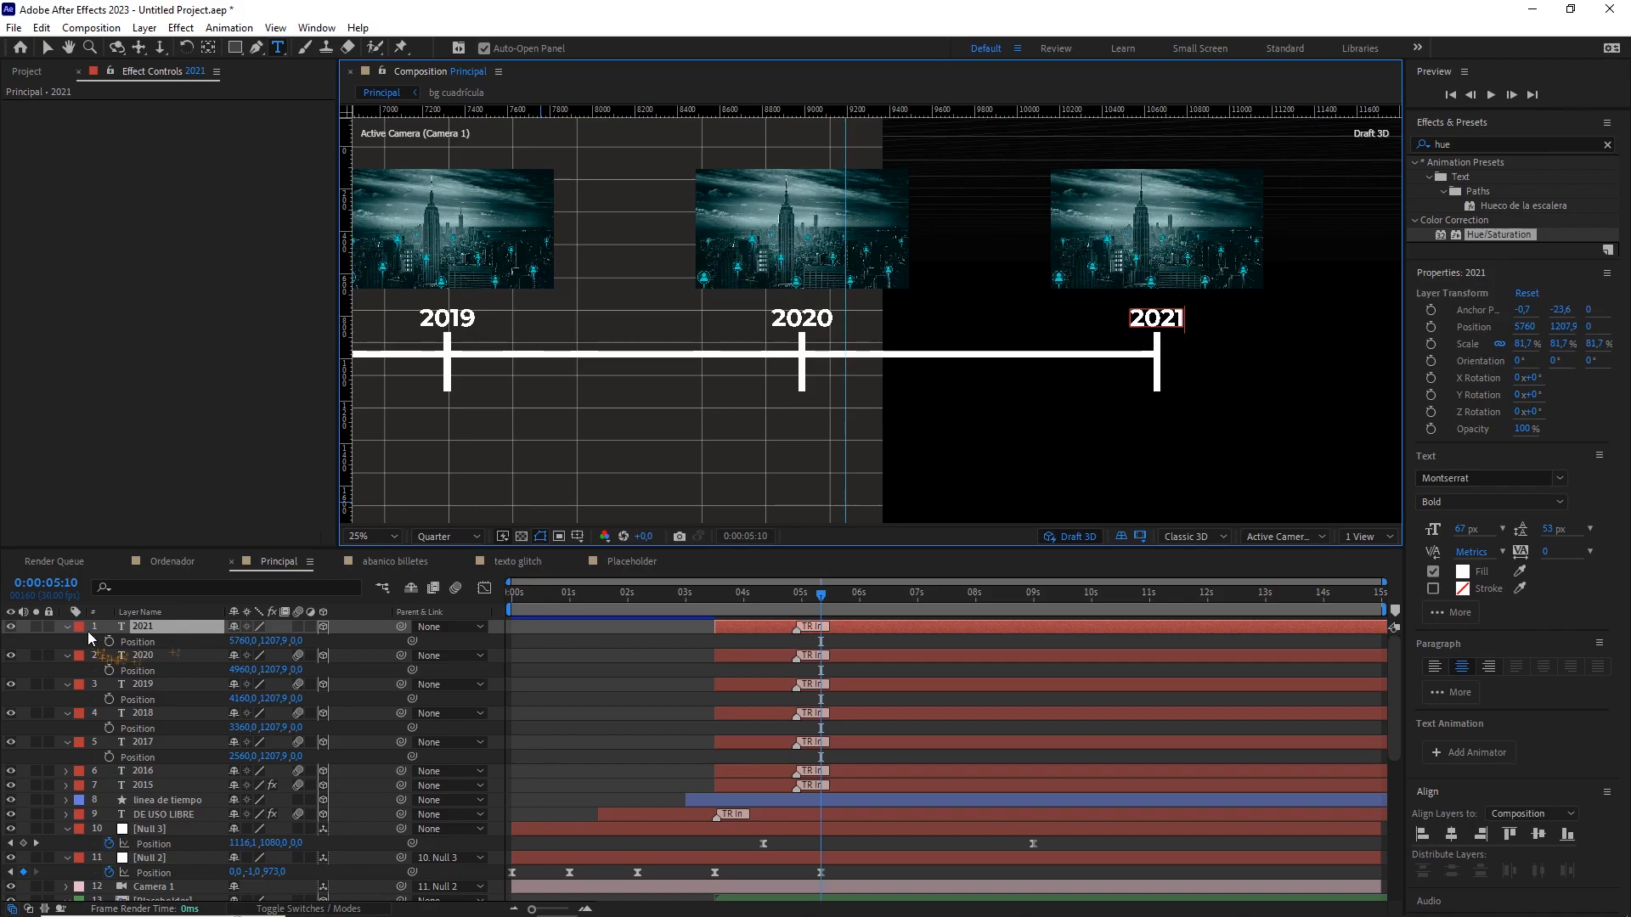
click(665, 627)
Turn off Draft 3D and fit the composition frame in the viewer.
scroll(1001, 433, down, 2)
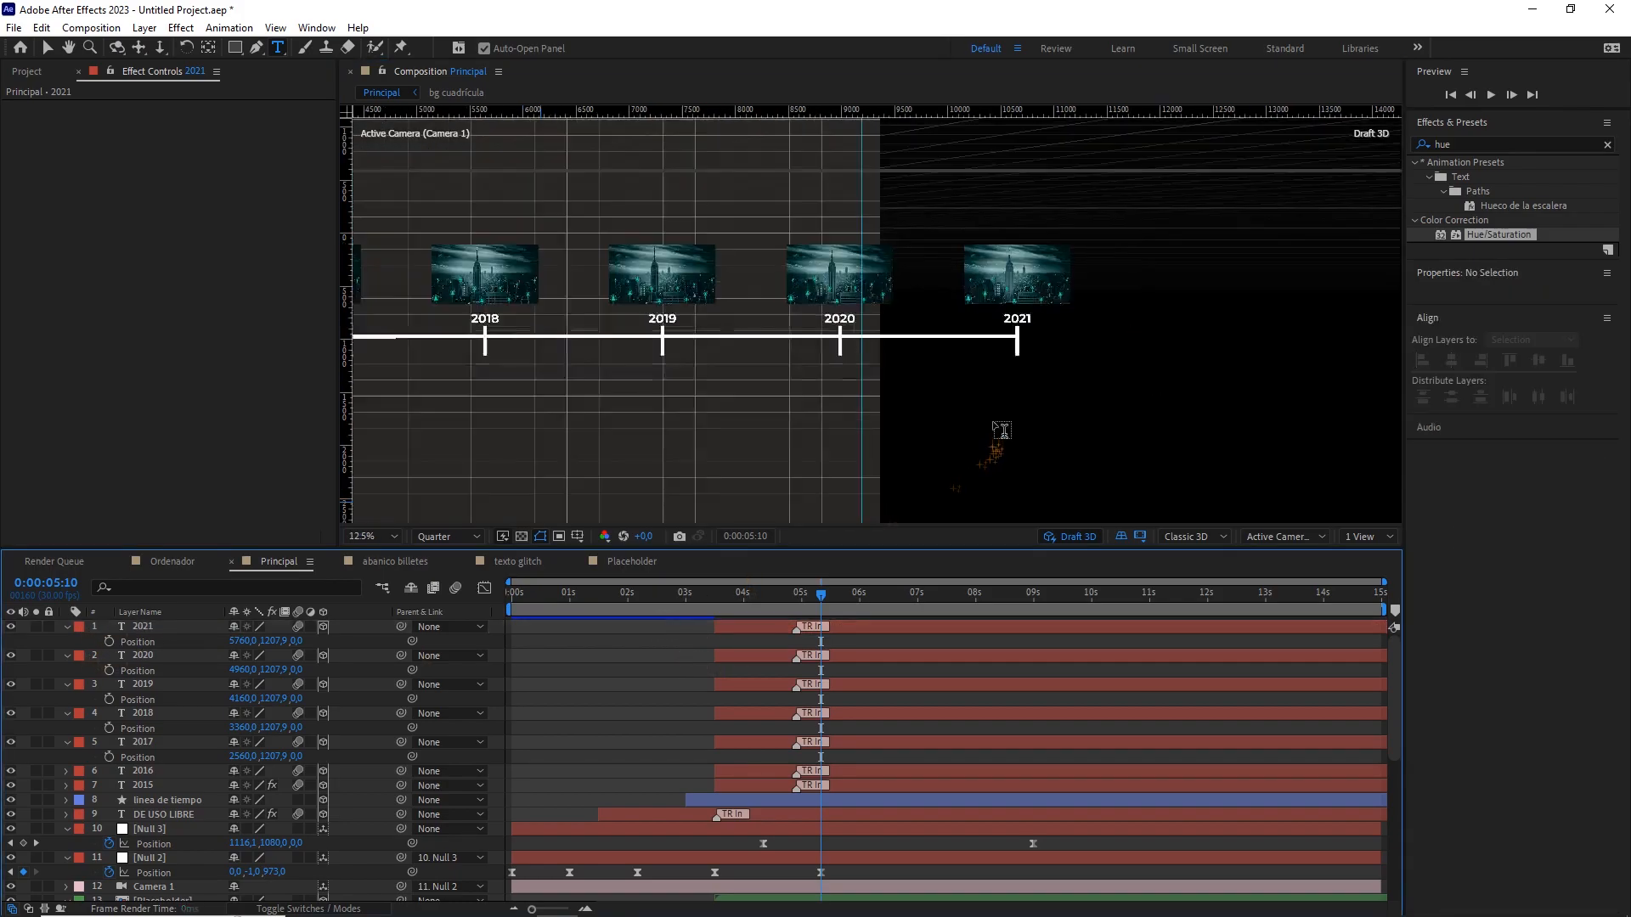
drag(878, 319, 1090, 325)
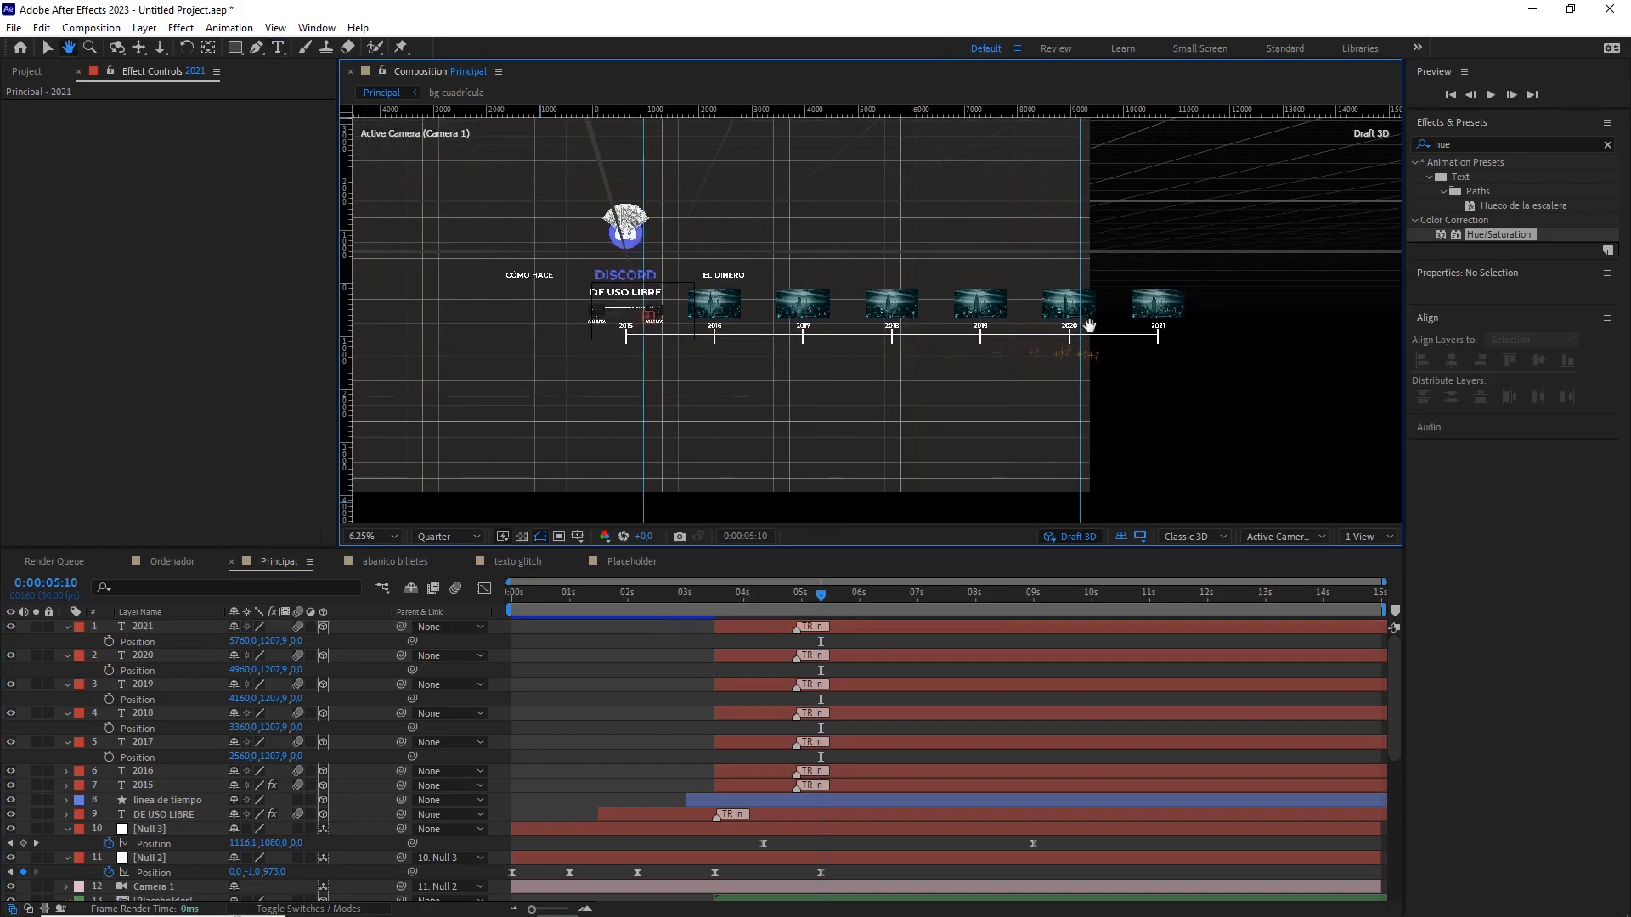
click(1061, 537)
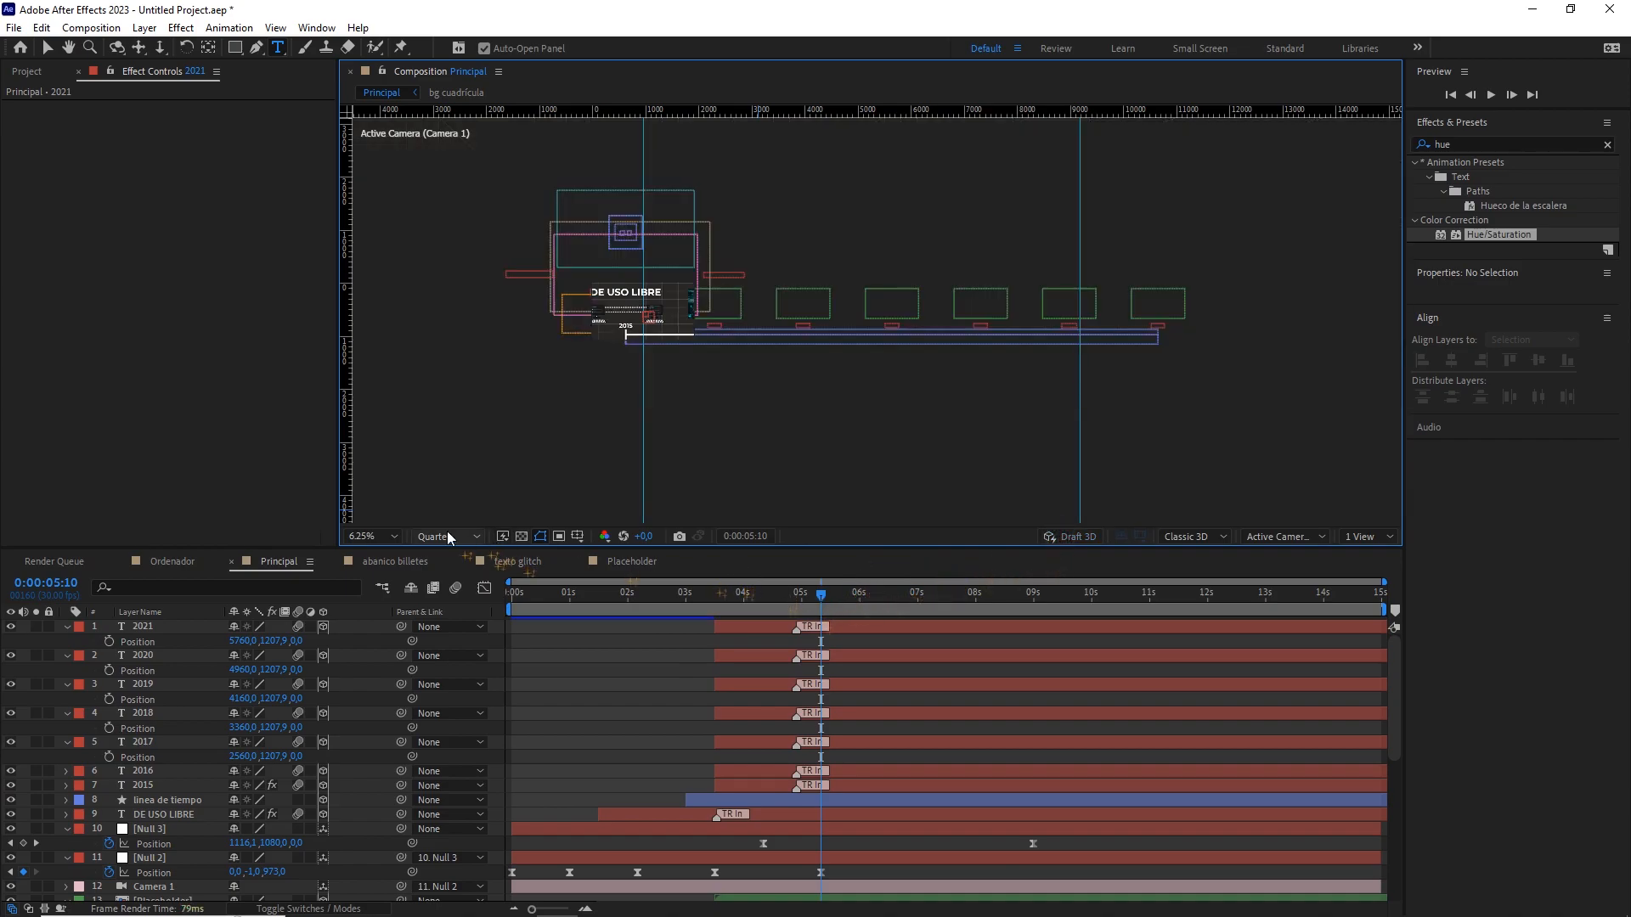
click(379, 534)
click(395, 553)
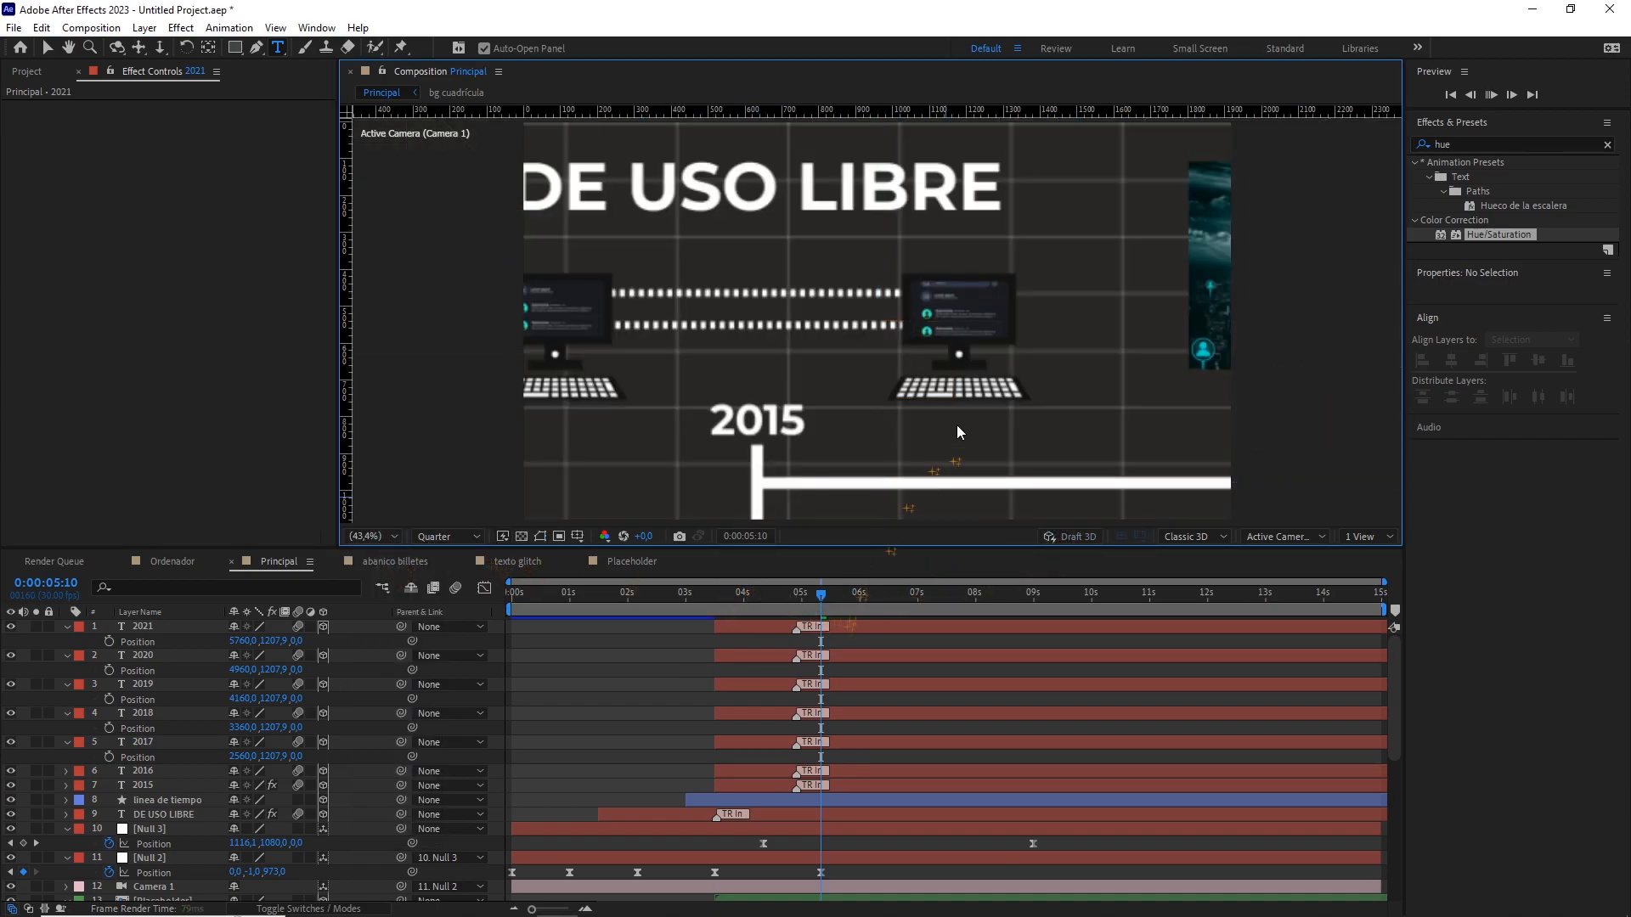
Preview the timeline animation, stop playback and move the current time to 0:00:08:00.
key(space)
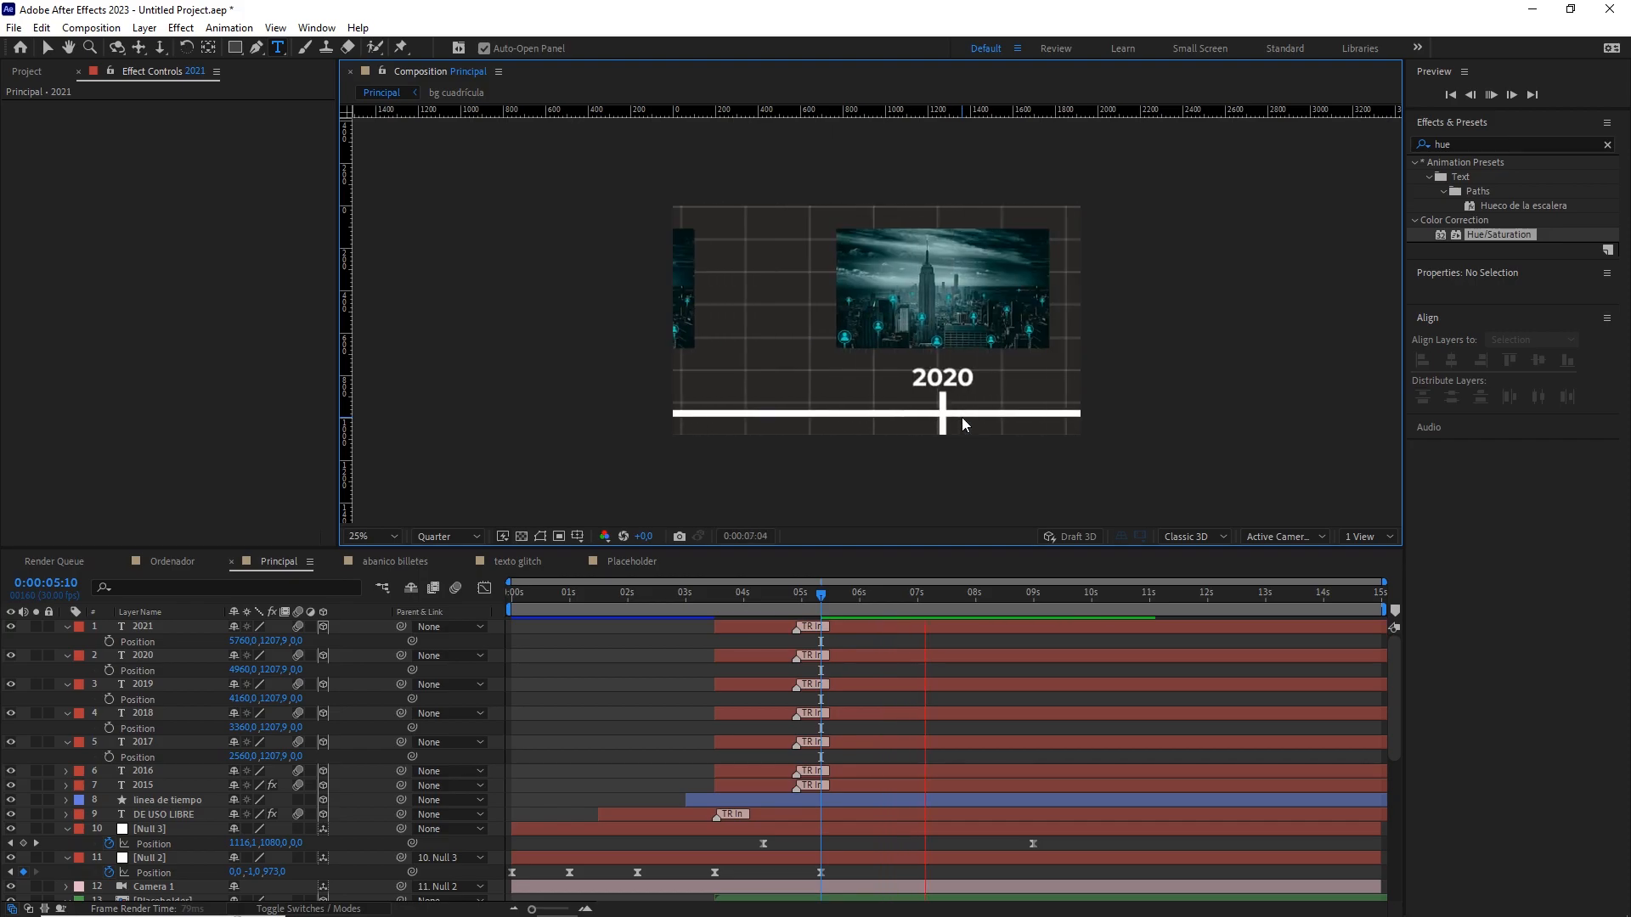
key(space)
drag(1031, 596, 977, 609)
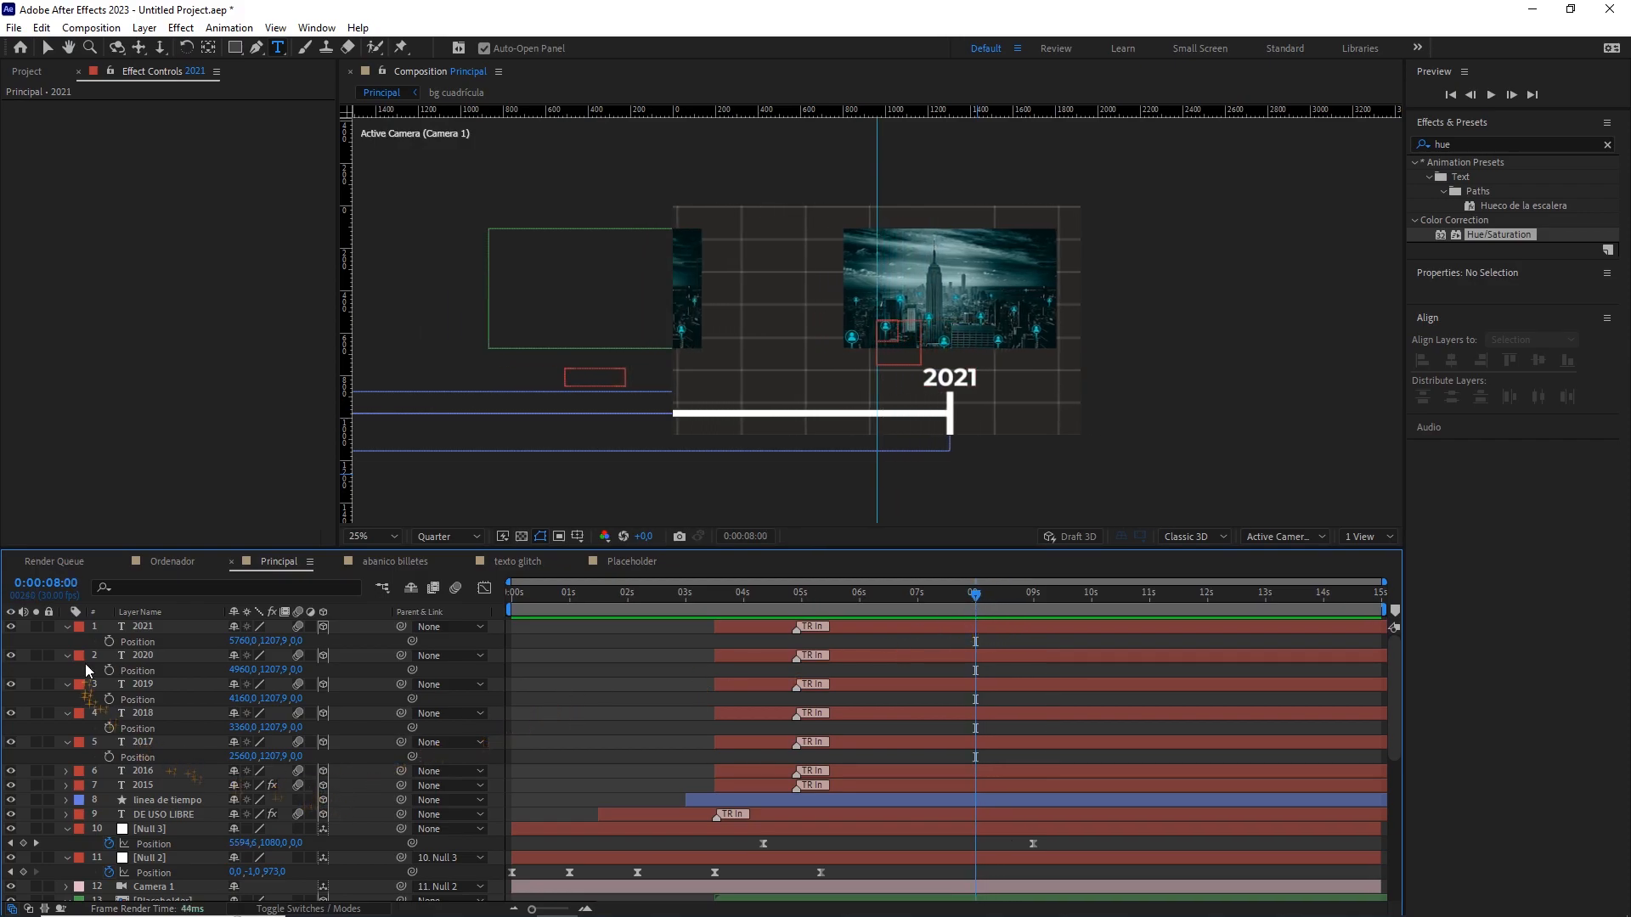
Collapse the expanded properties of all layers in the Principal composition and deselect them.
key(ctrl+a)
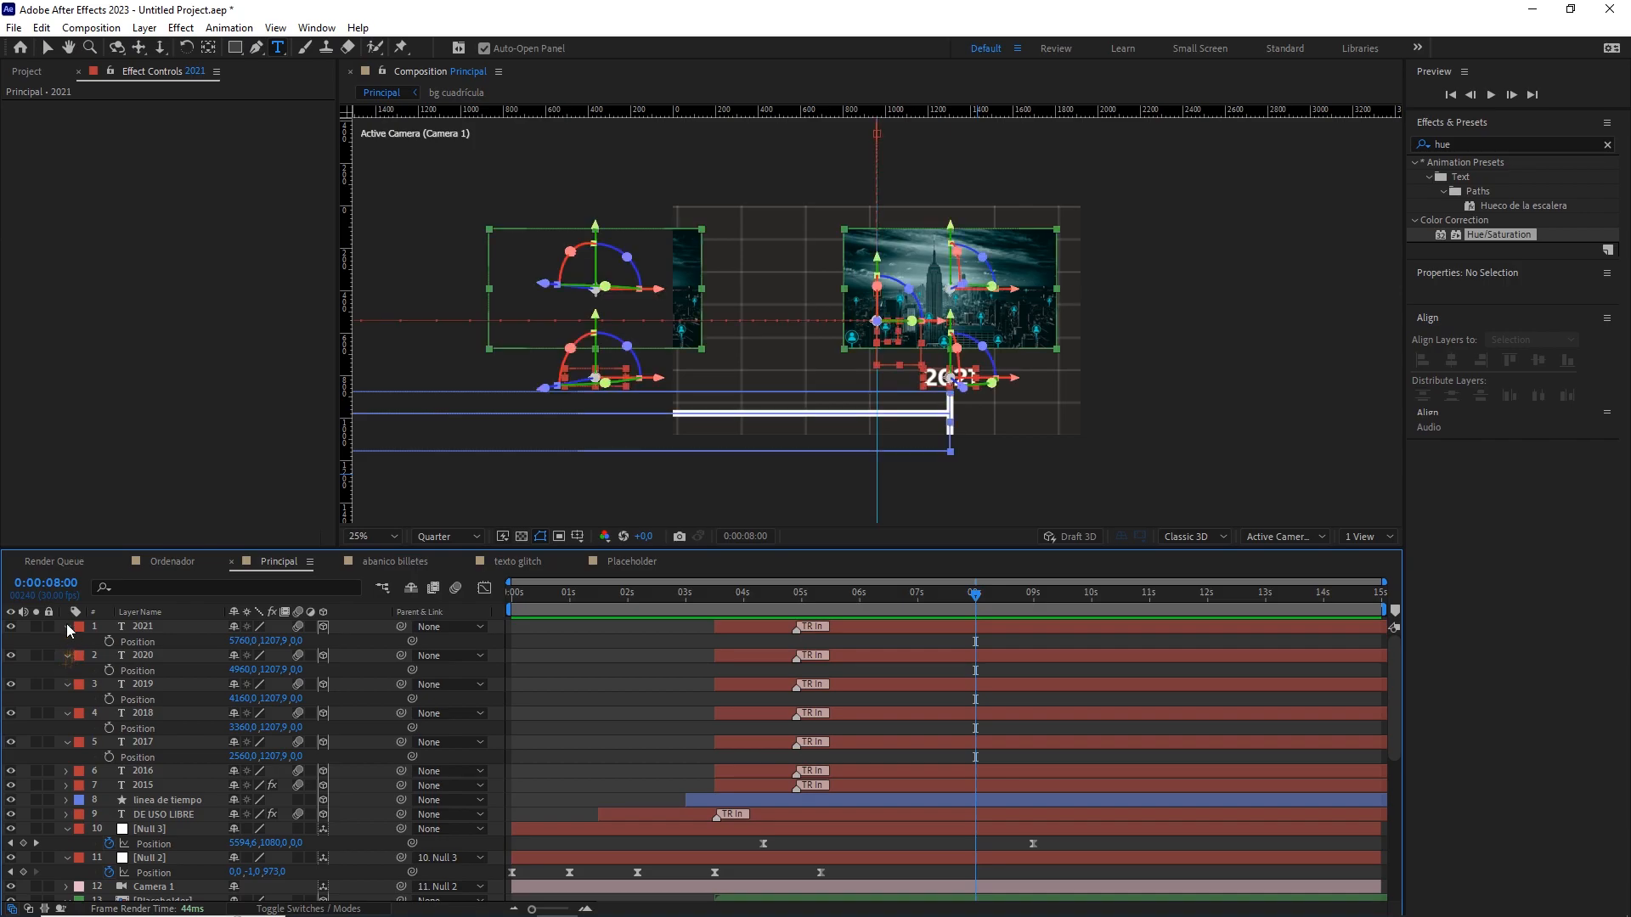
click(66, 626)
click(591, 673)
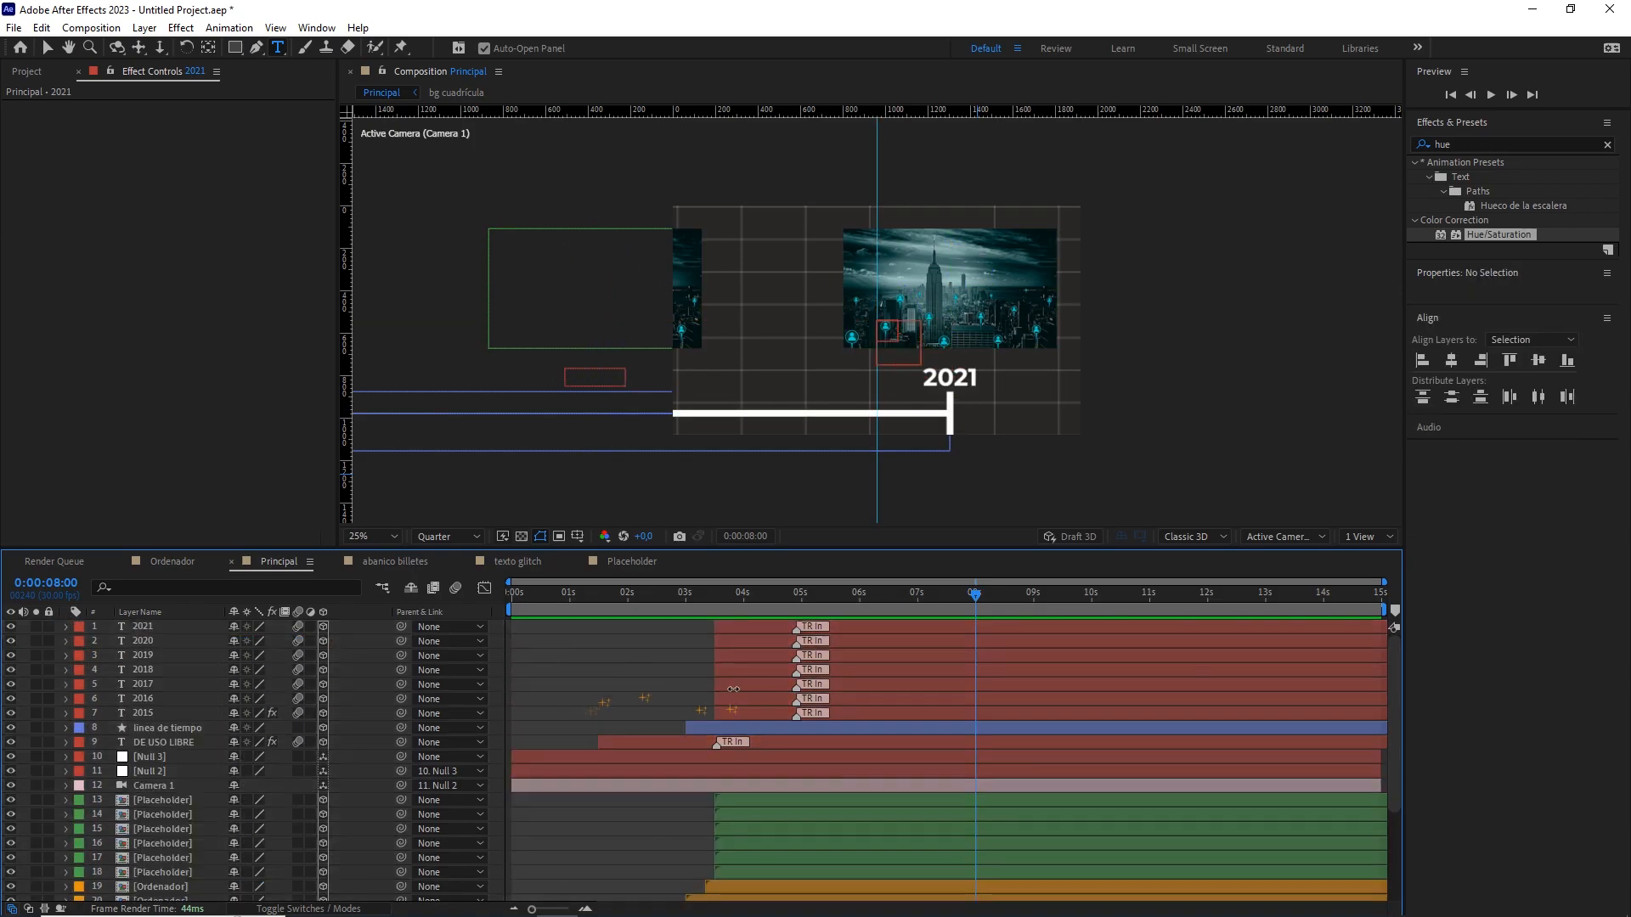
Change the label color of the seven year text layers, 2015 to 2021, to Fuchsia.
click(755, 716)
shift+click(731, 626)
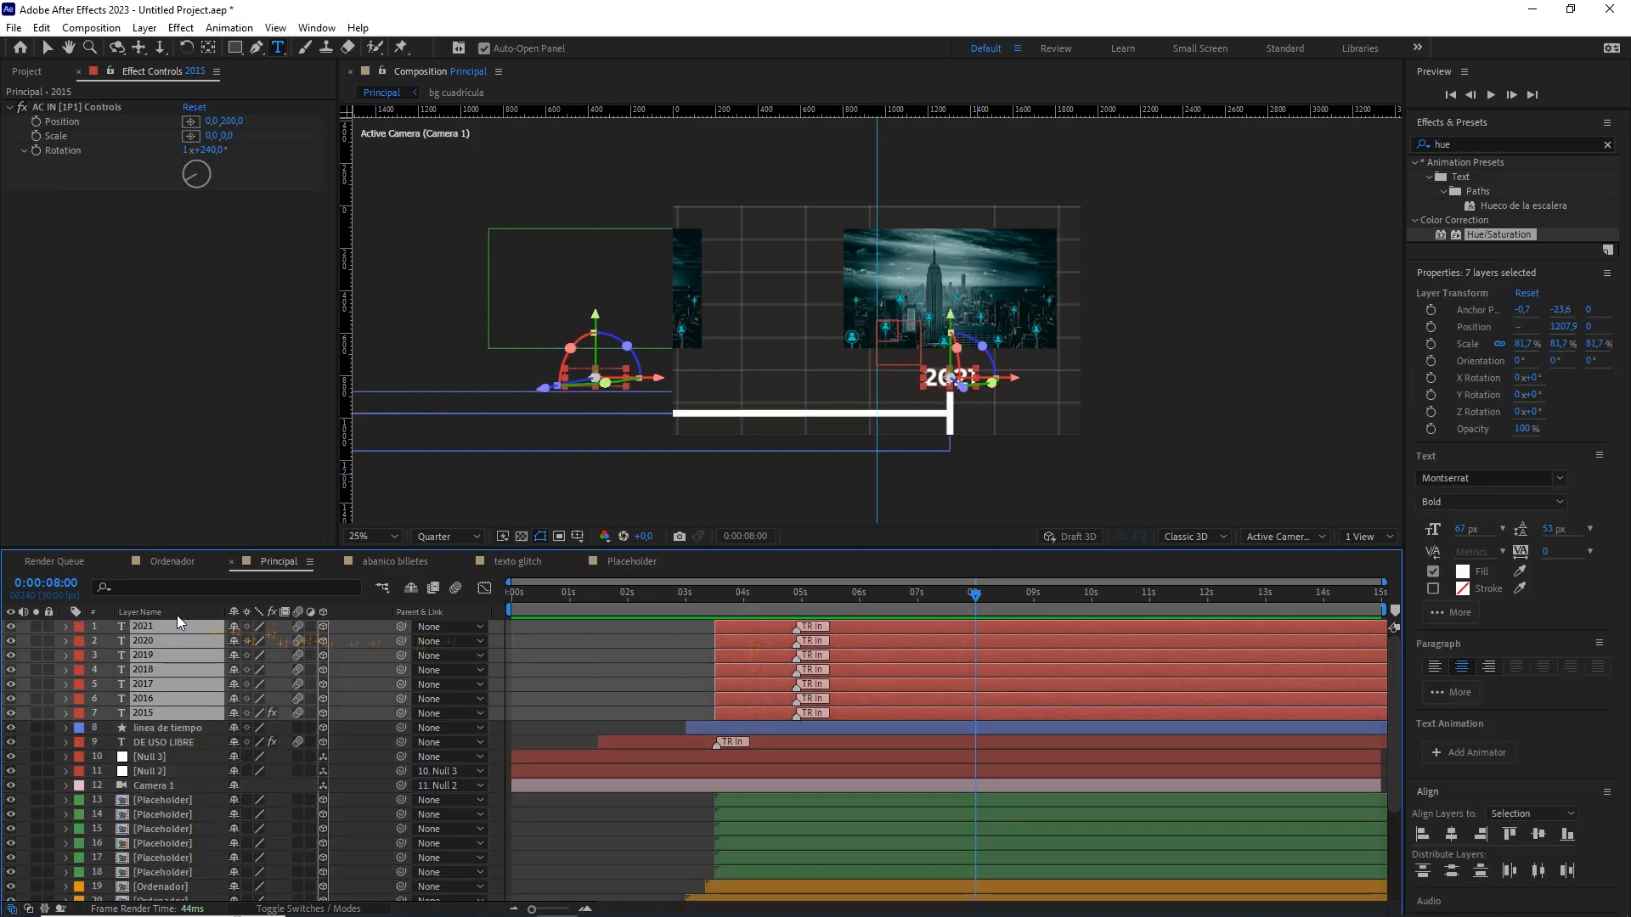
click(80, 629)
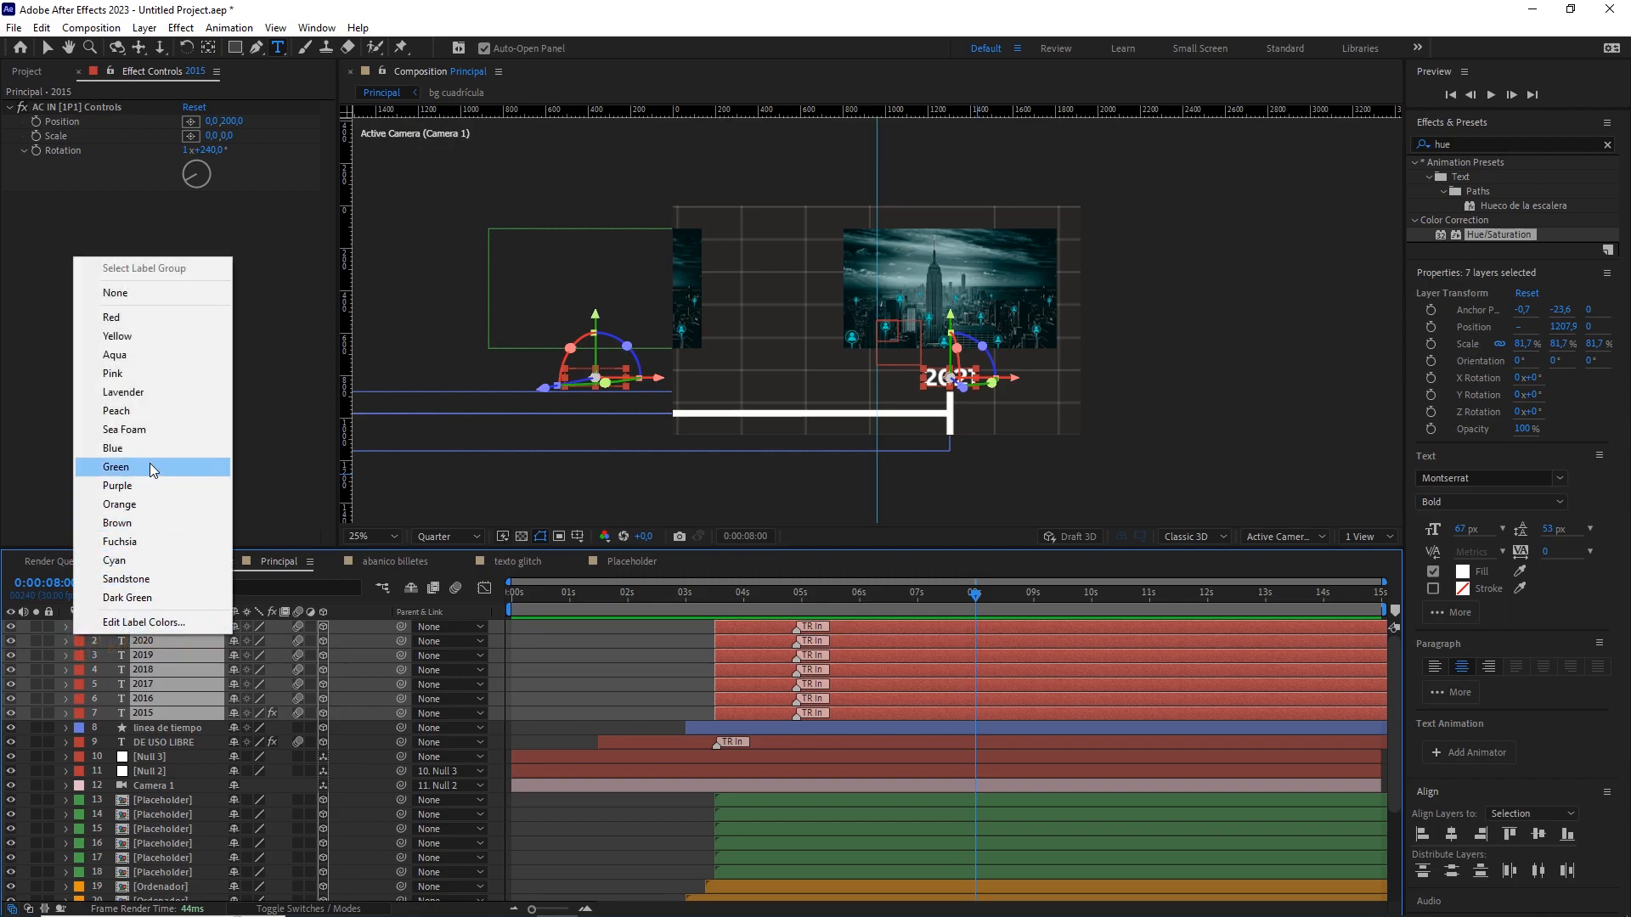
click(153, 541)
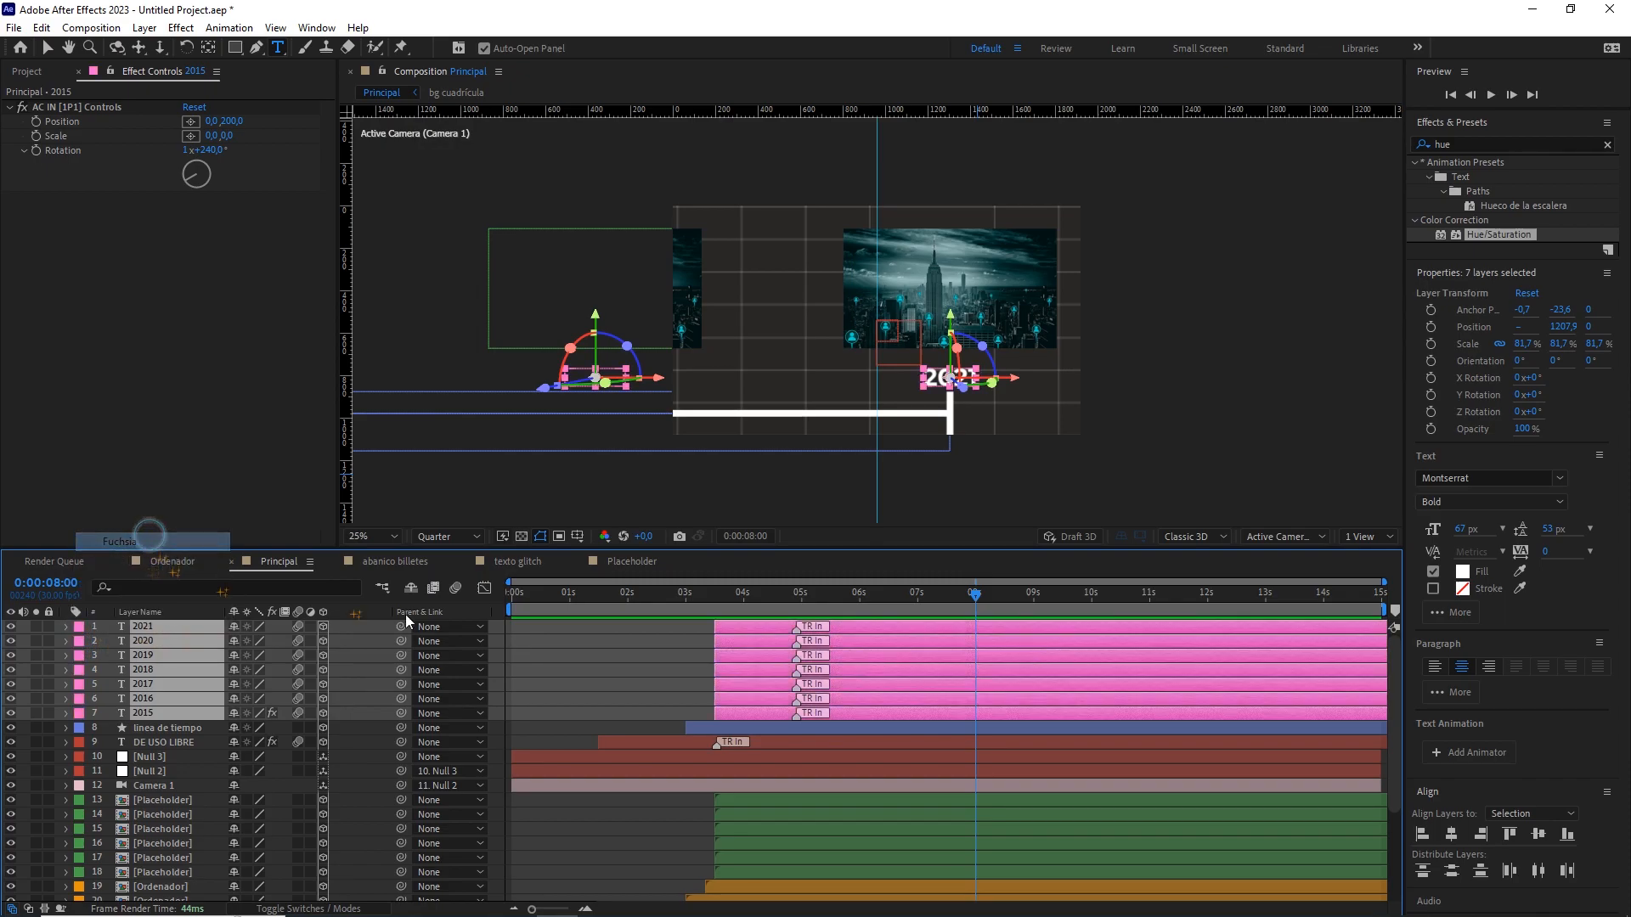
click(574, 732)
Create a null object, place it directly below the DE USO LIBRE layer and make it a 3D layer.
right_click(349, 751)
mouse_move(422, 548)
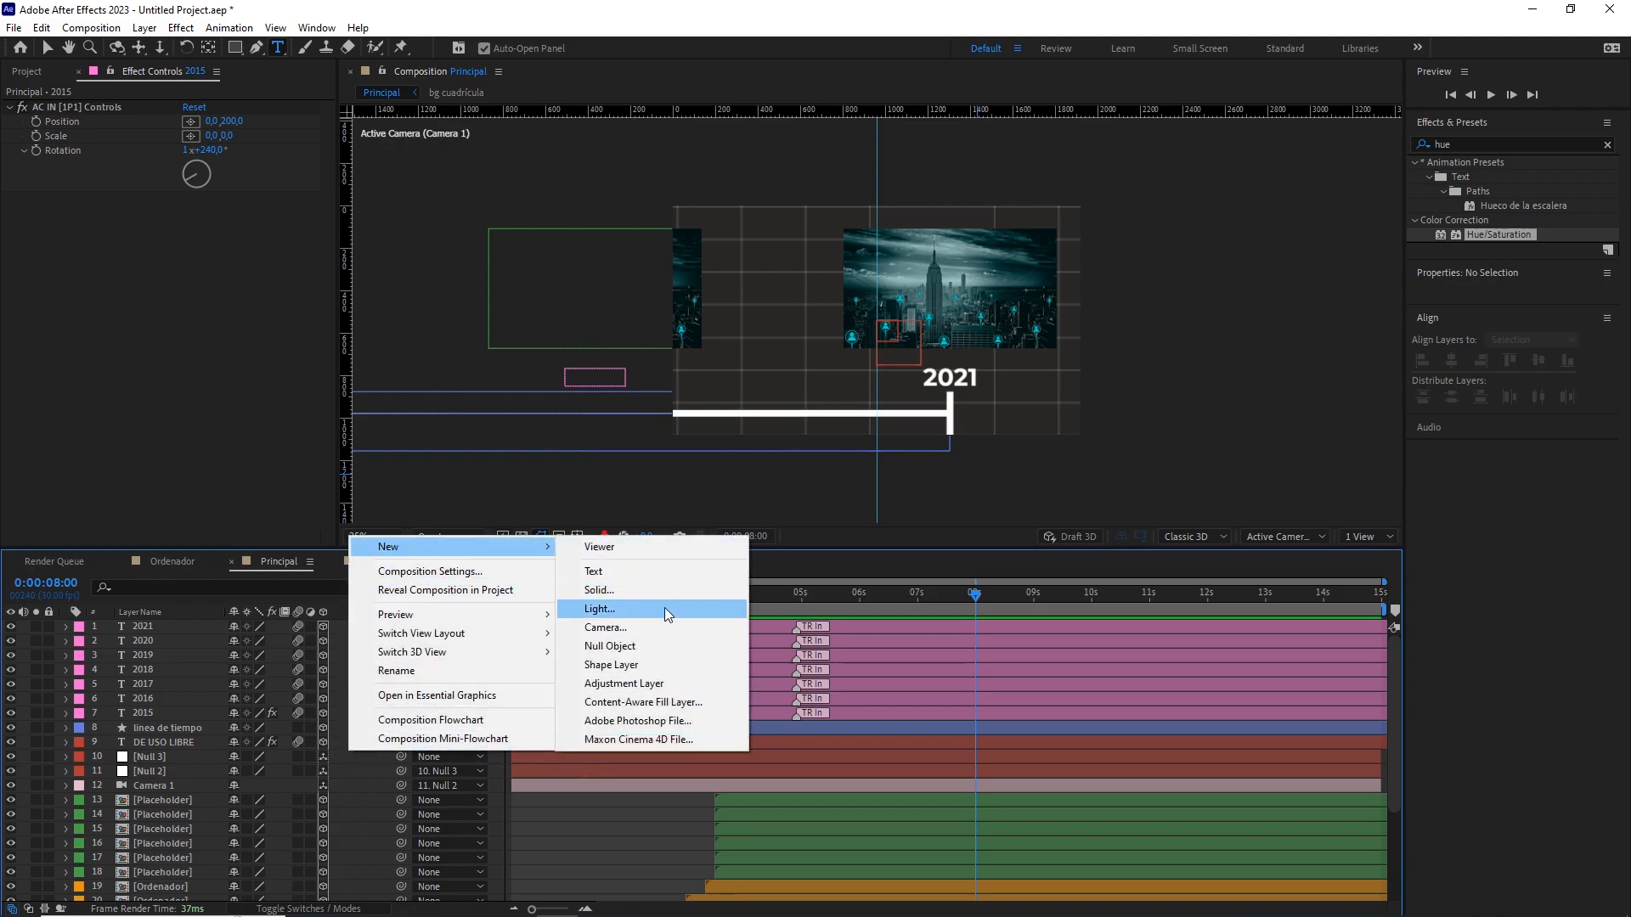
click(643, 650)
drag(172, 625, 170, 759)
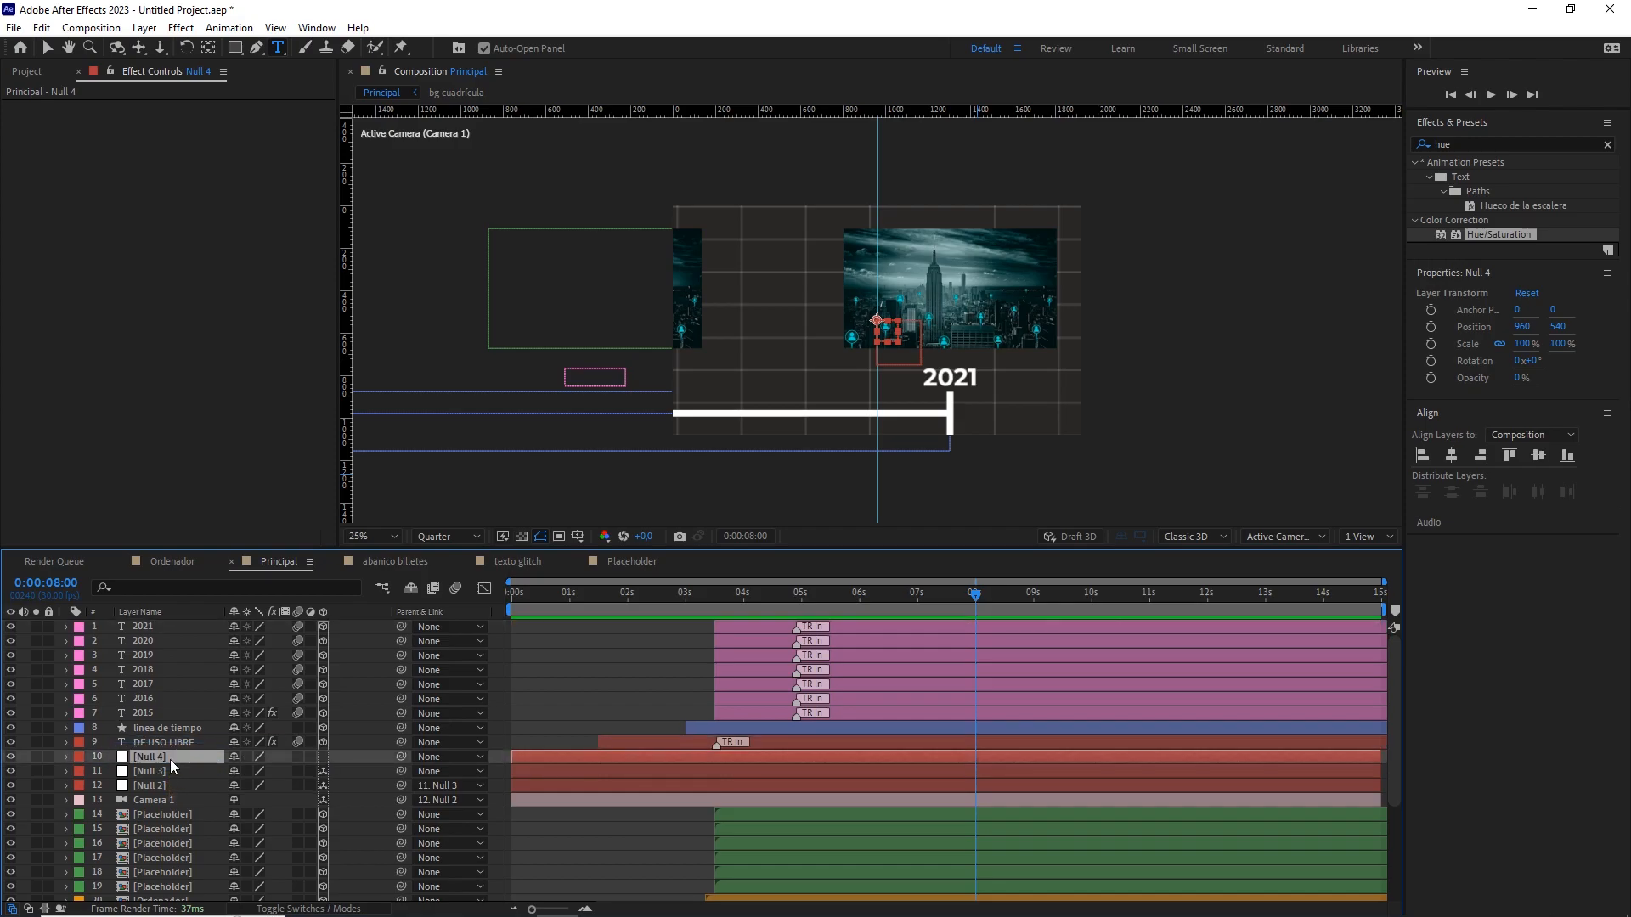
click(326, 754)
Set the X position of Null 4 to 5760.
key(comma)
key(comma)
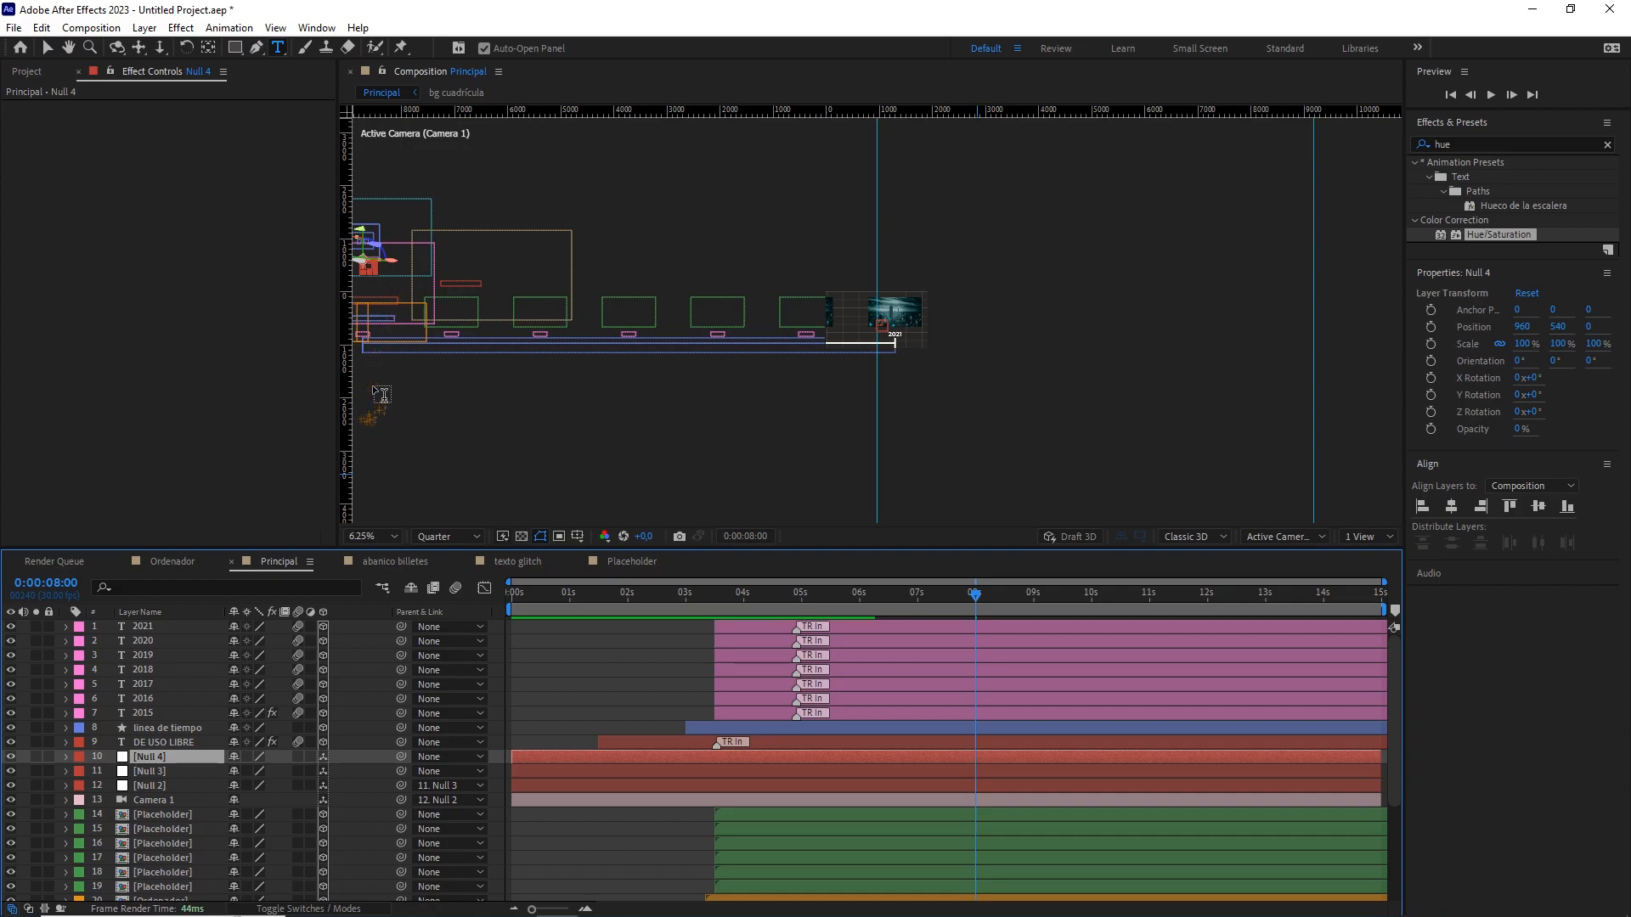
key(p)
drag(246, 770, 586, 767)
click(246, 772)
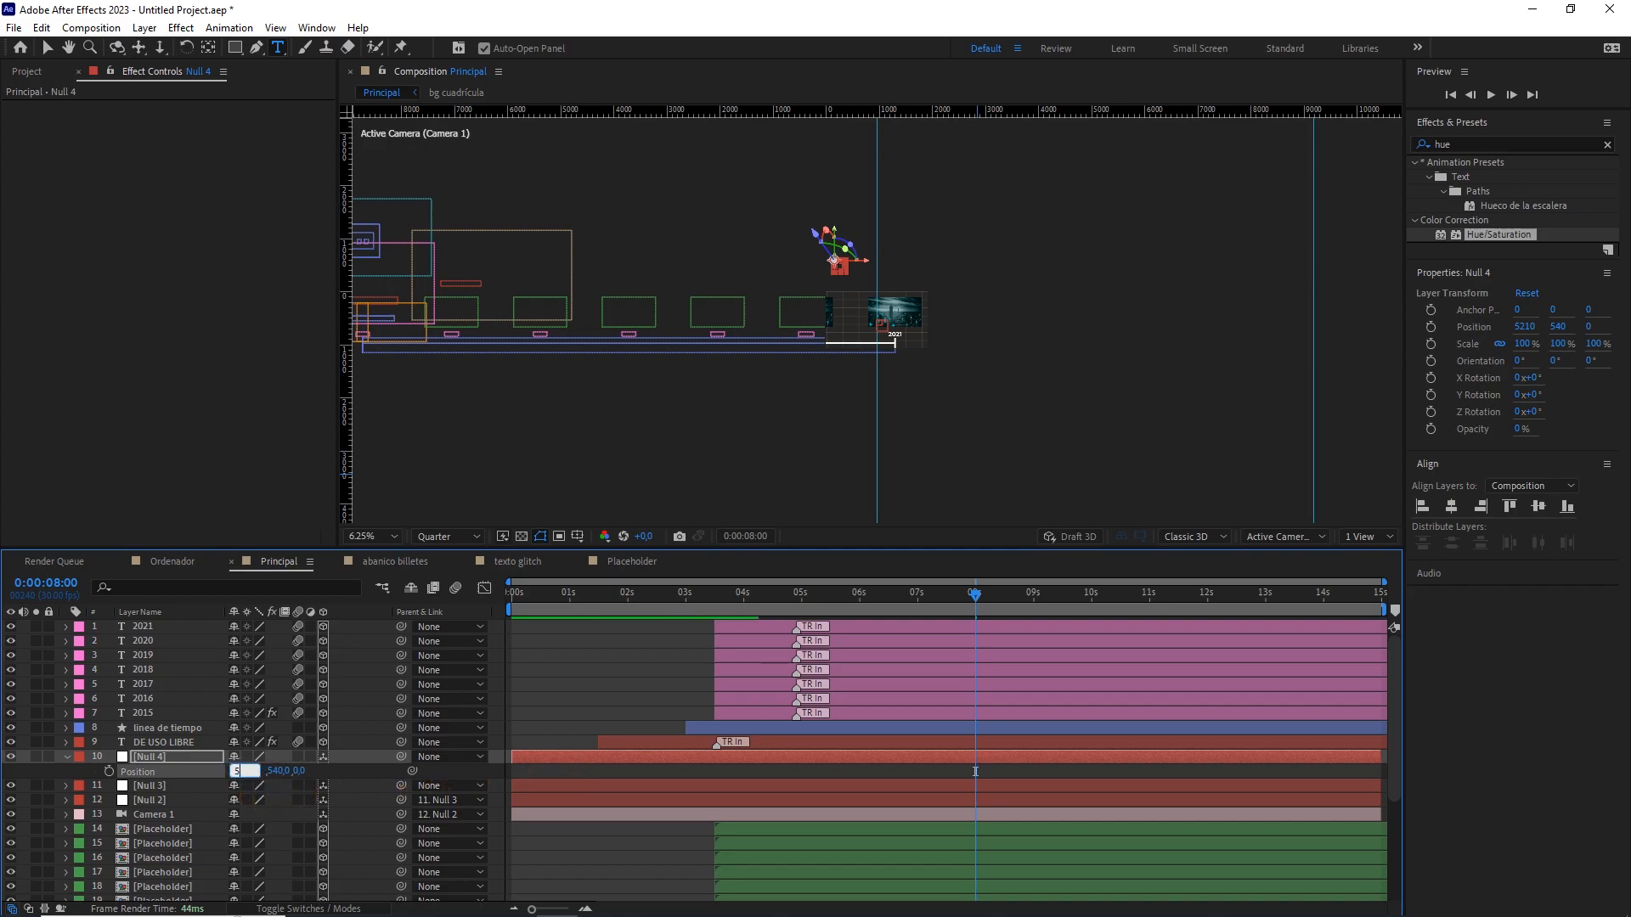
text(5760)
click(374, 781)
scroll(884, 313, up, 2)
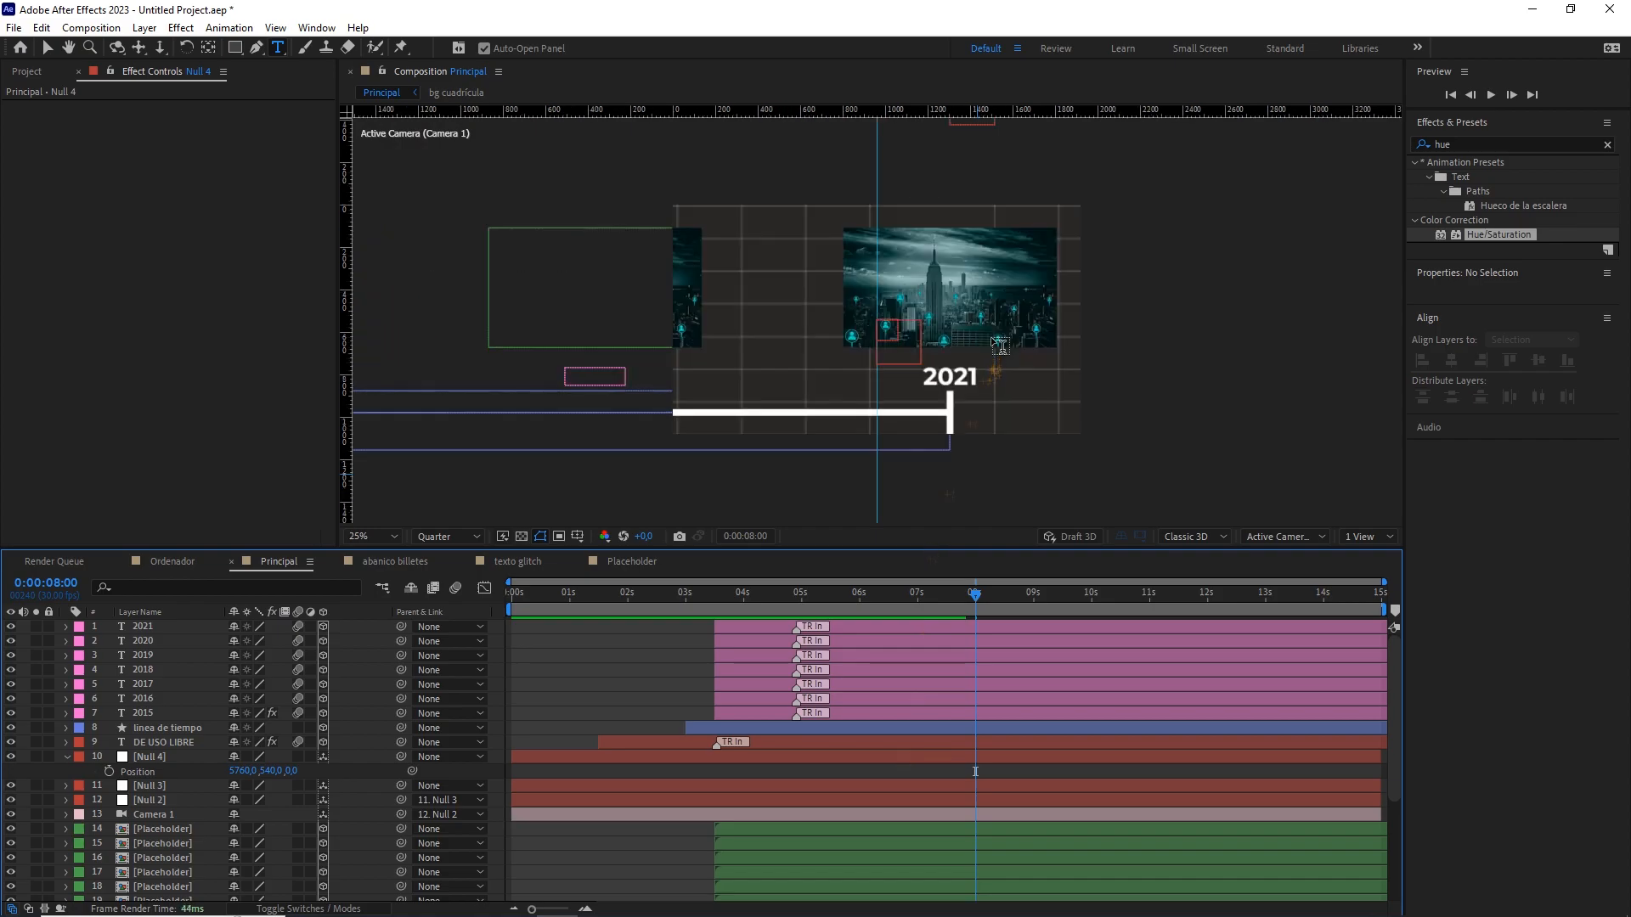
At 0:00:09:06, move Null 4 down toward the 2021 image, to a Y position of about 795.
drag(1037, 595, 1046, 601)
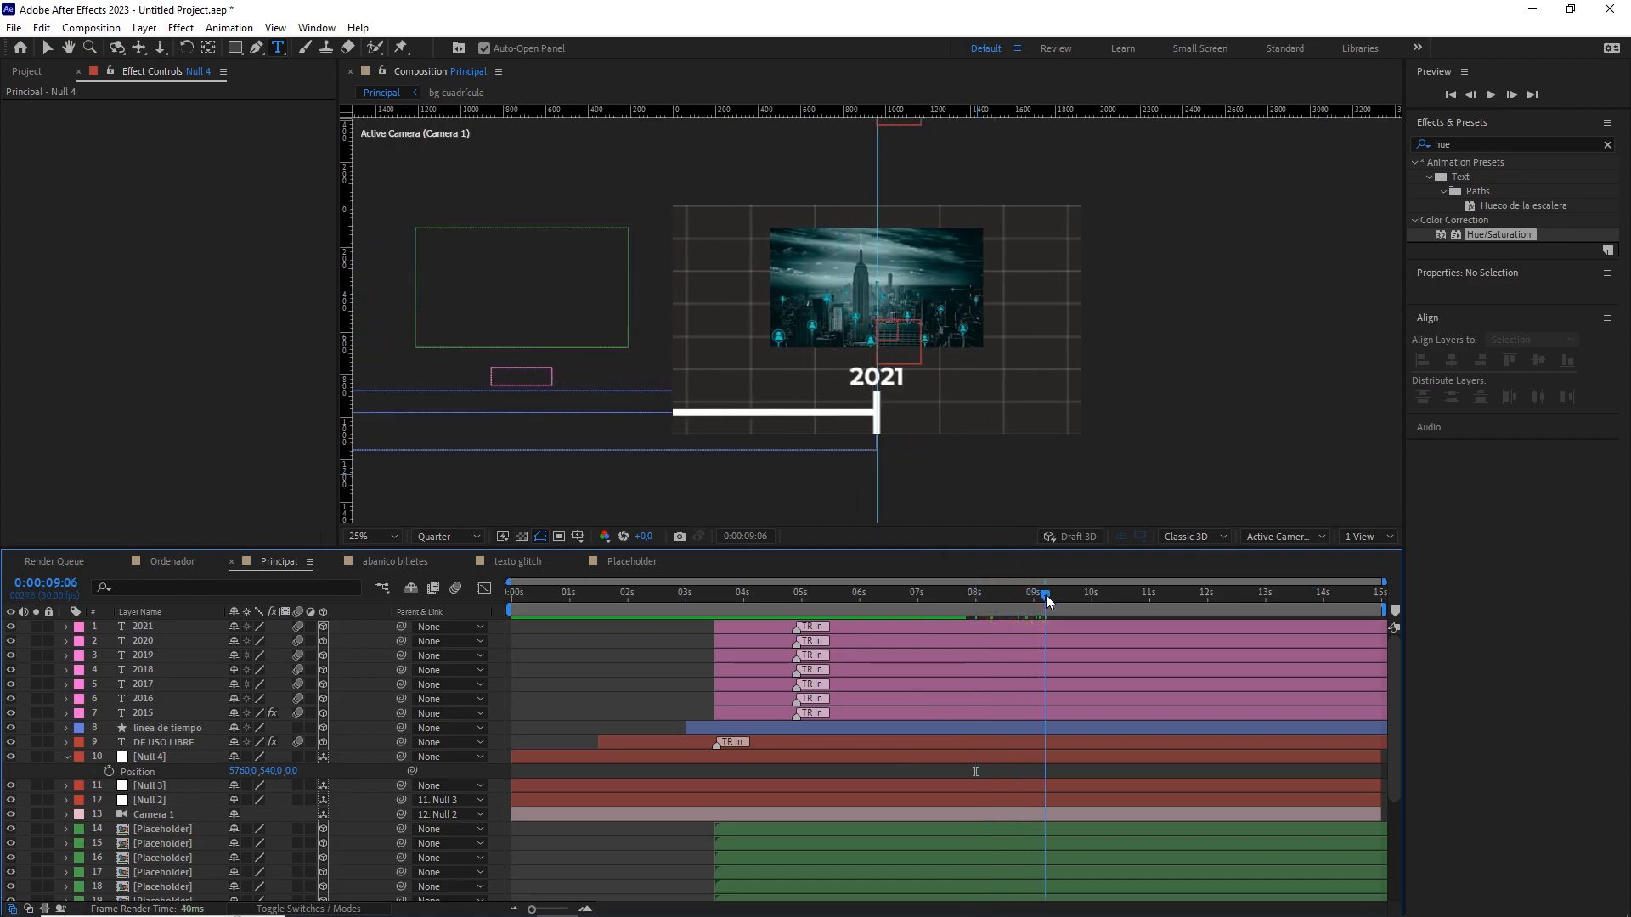
drag(965, 298, 962, 398)
key(v)
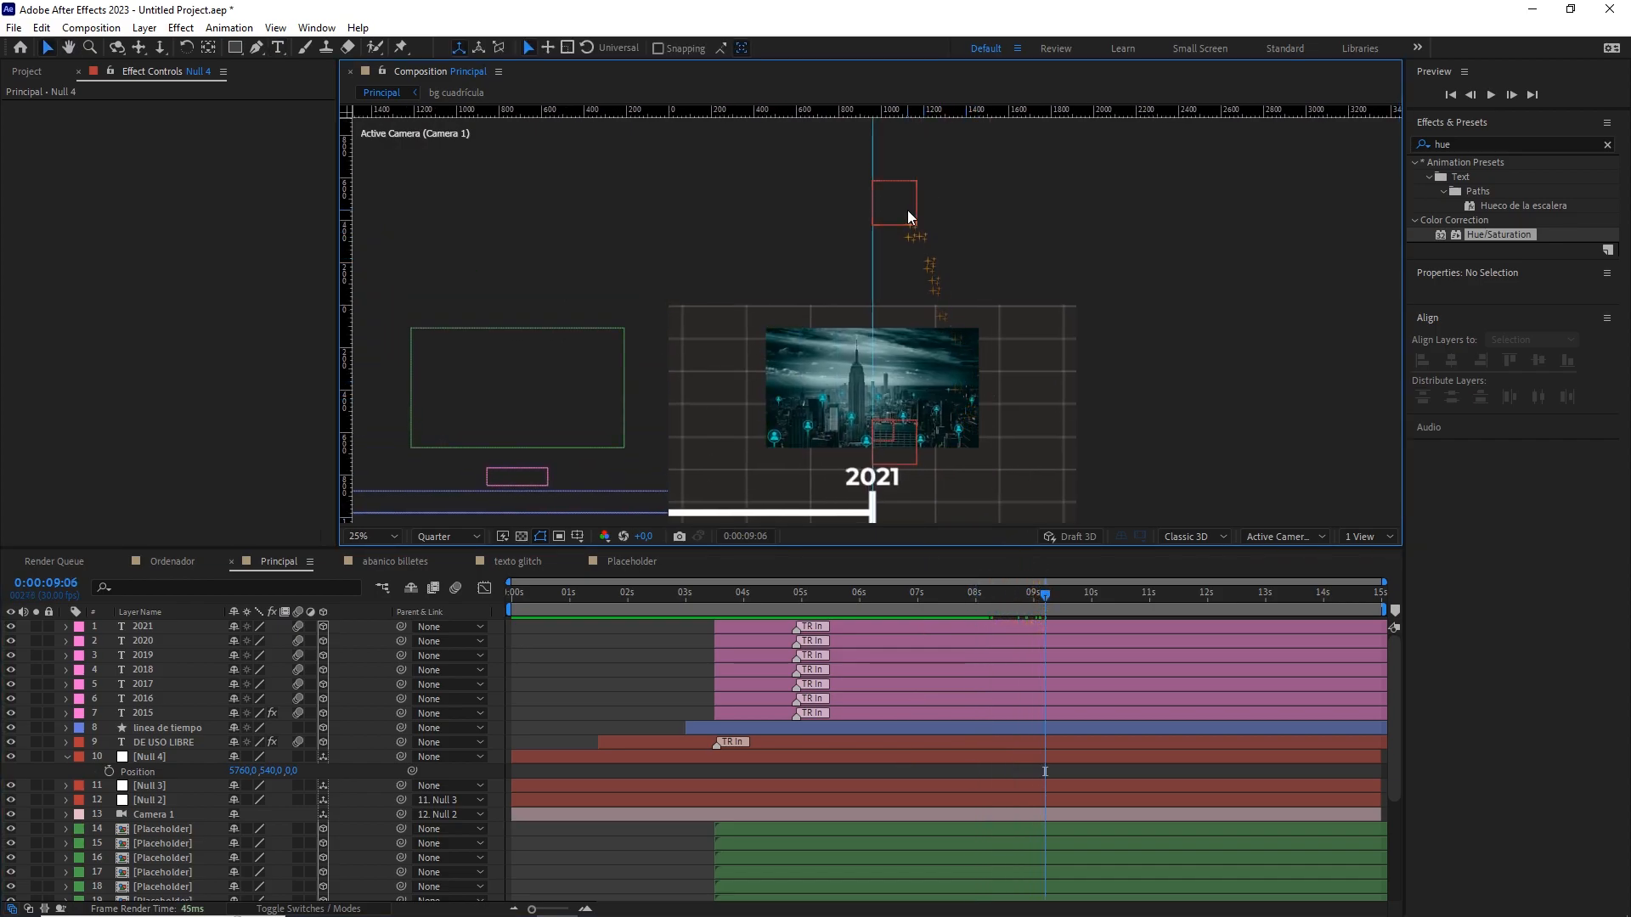
click(909, 219)
drag(915, 220, 910, 282)
drag(868, 177, 871, 284)
key(period)
drag(946, 423, 984, 246)
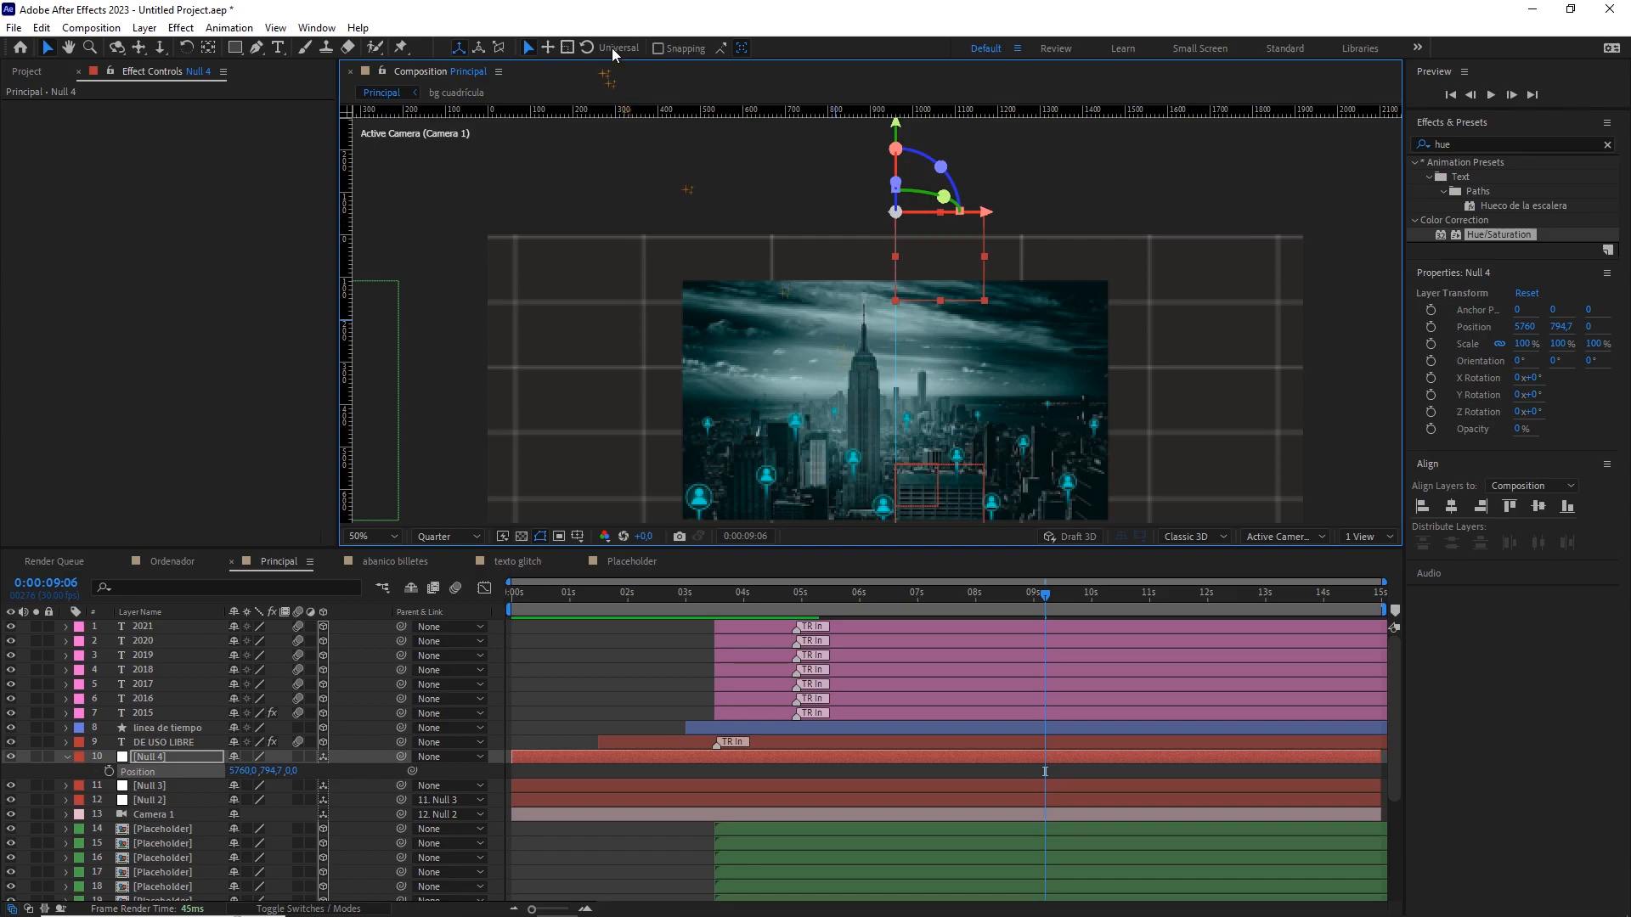
Enable snapping and move Null 4 down to the center of the 2021 image, at Y position 1007.7.
click(659, 48)
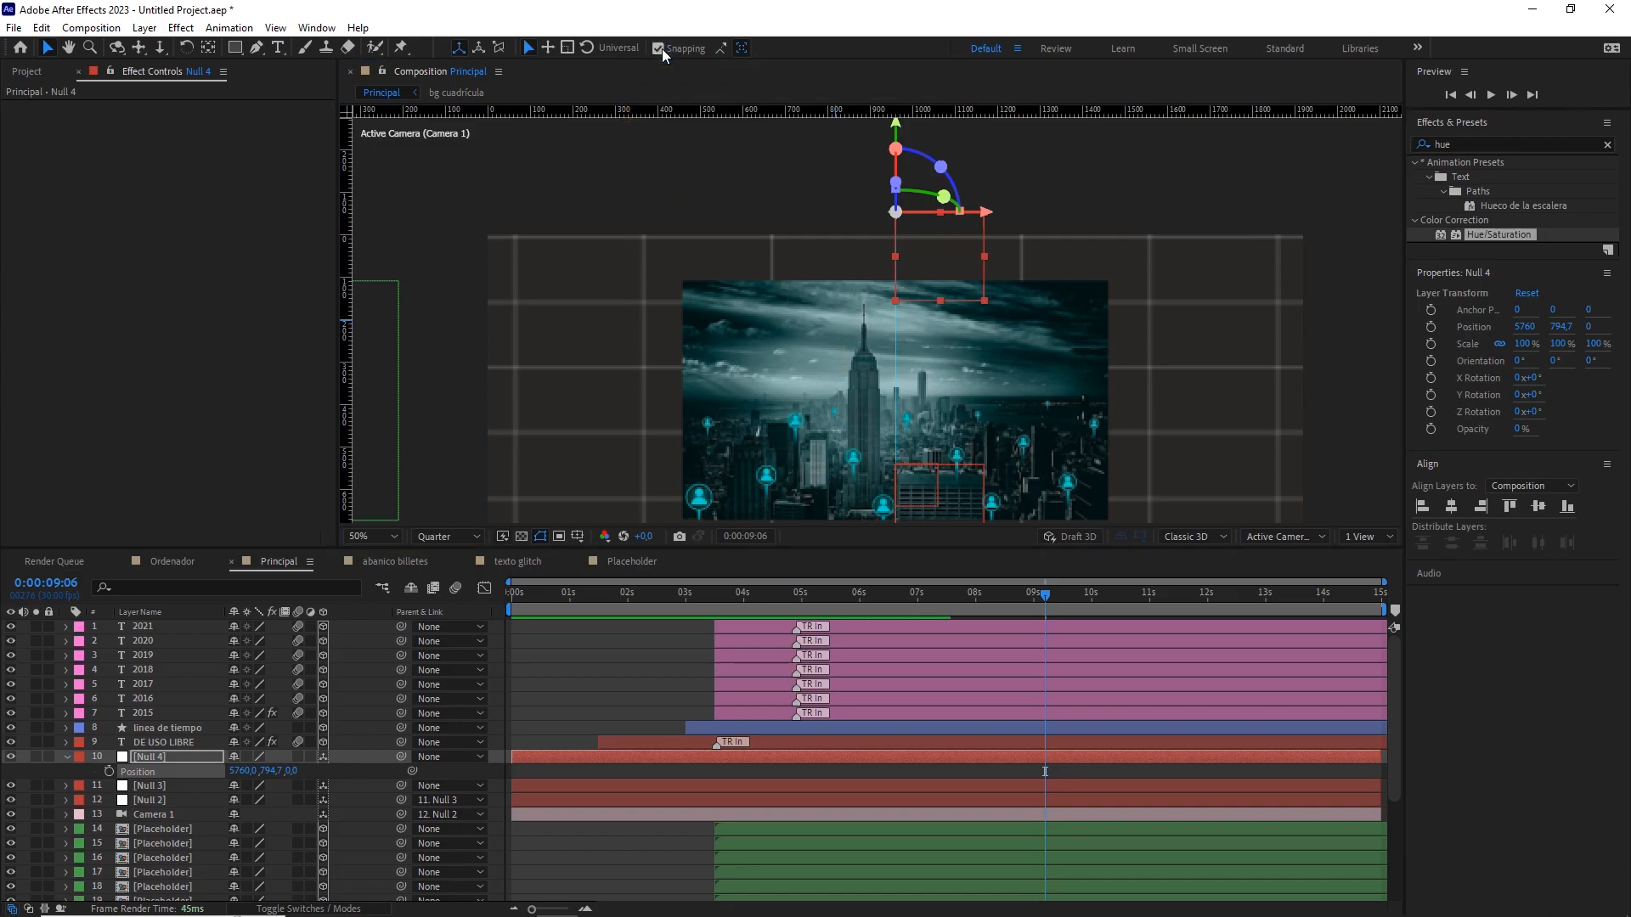
click(985, 347)
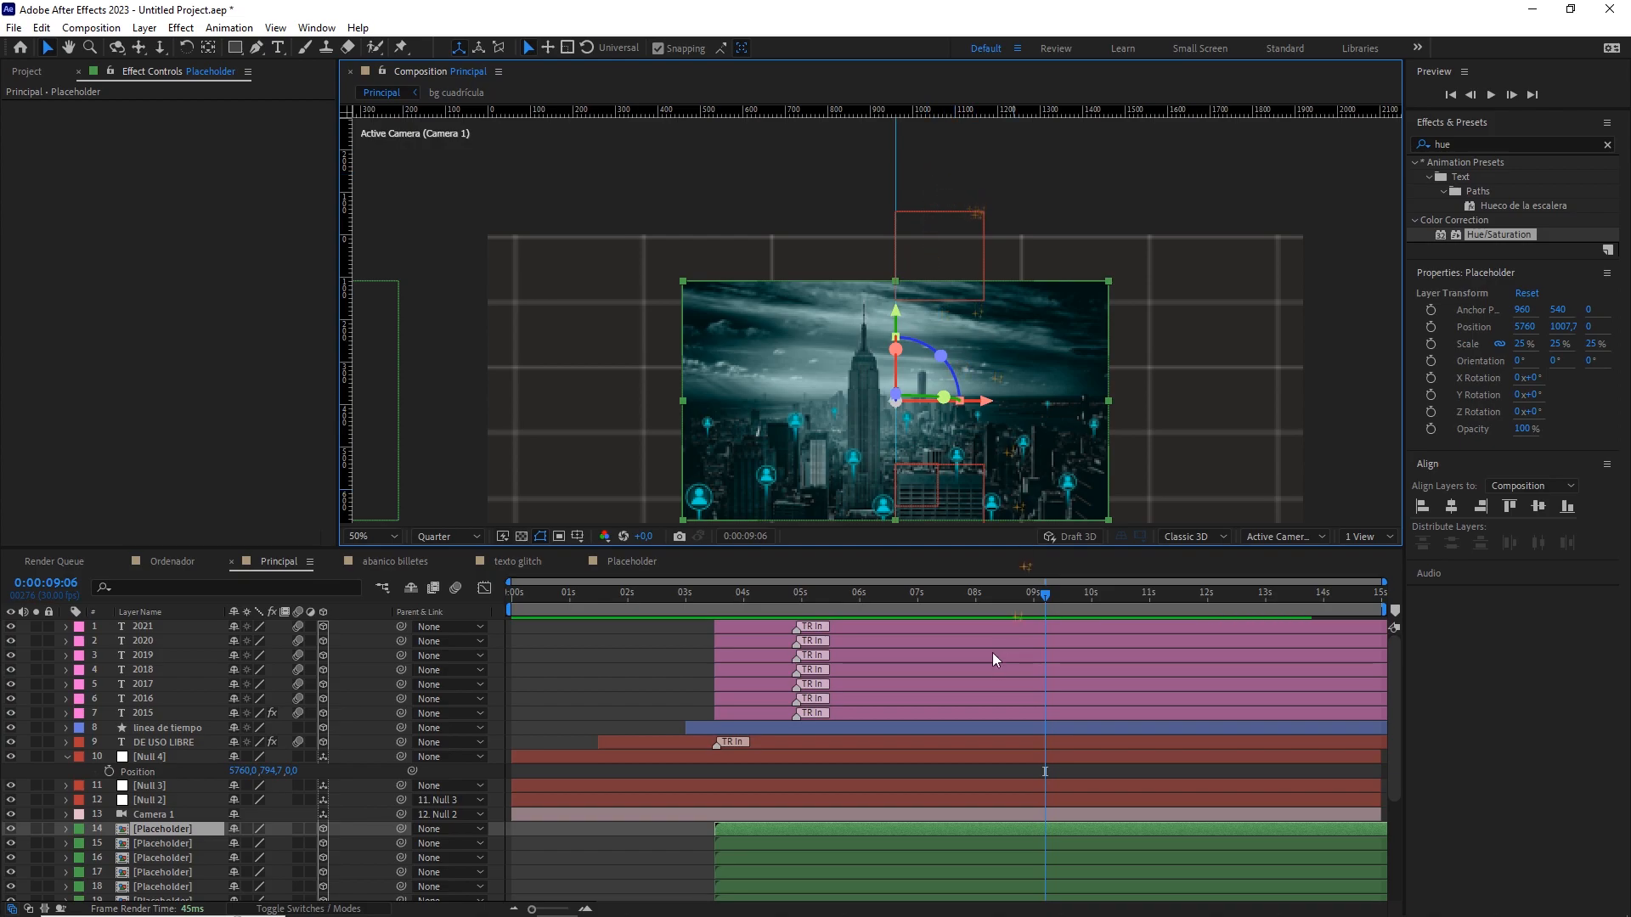
click(968, 743)
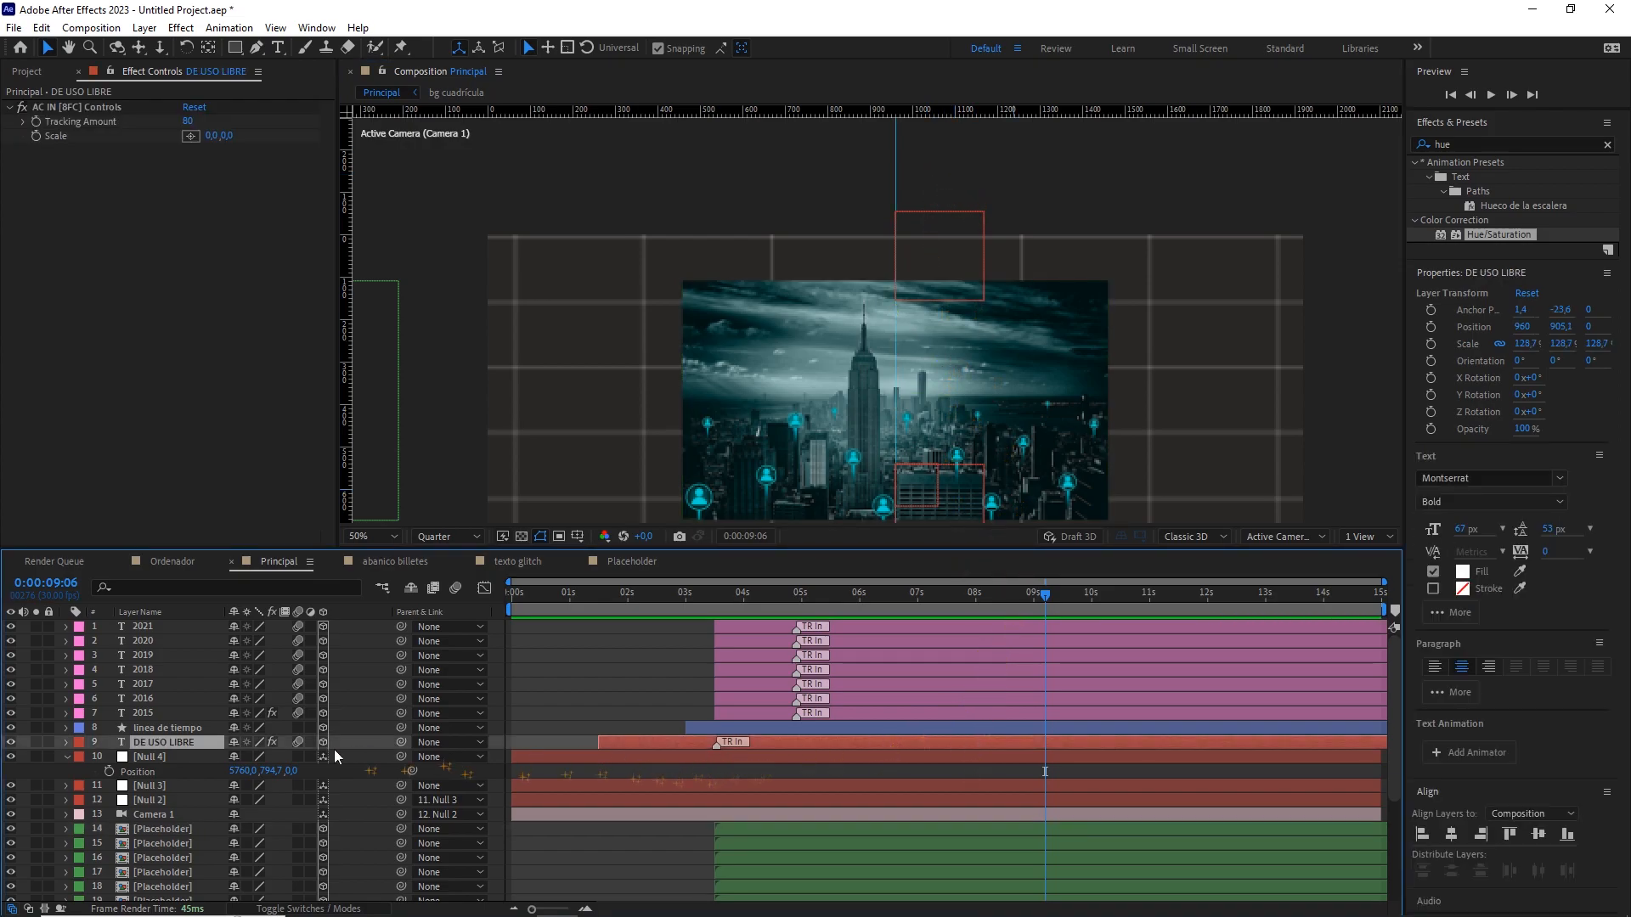
click(176, 757)
drag(895, 151, 899, 327)
key(comma)
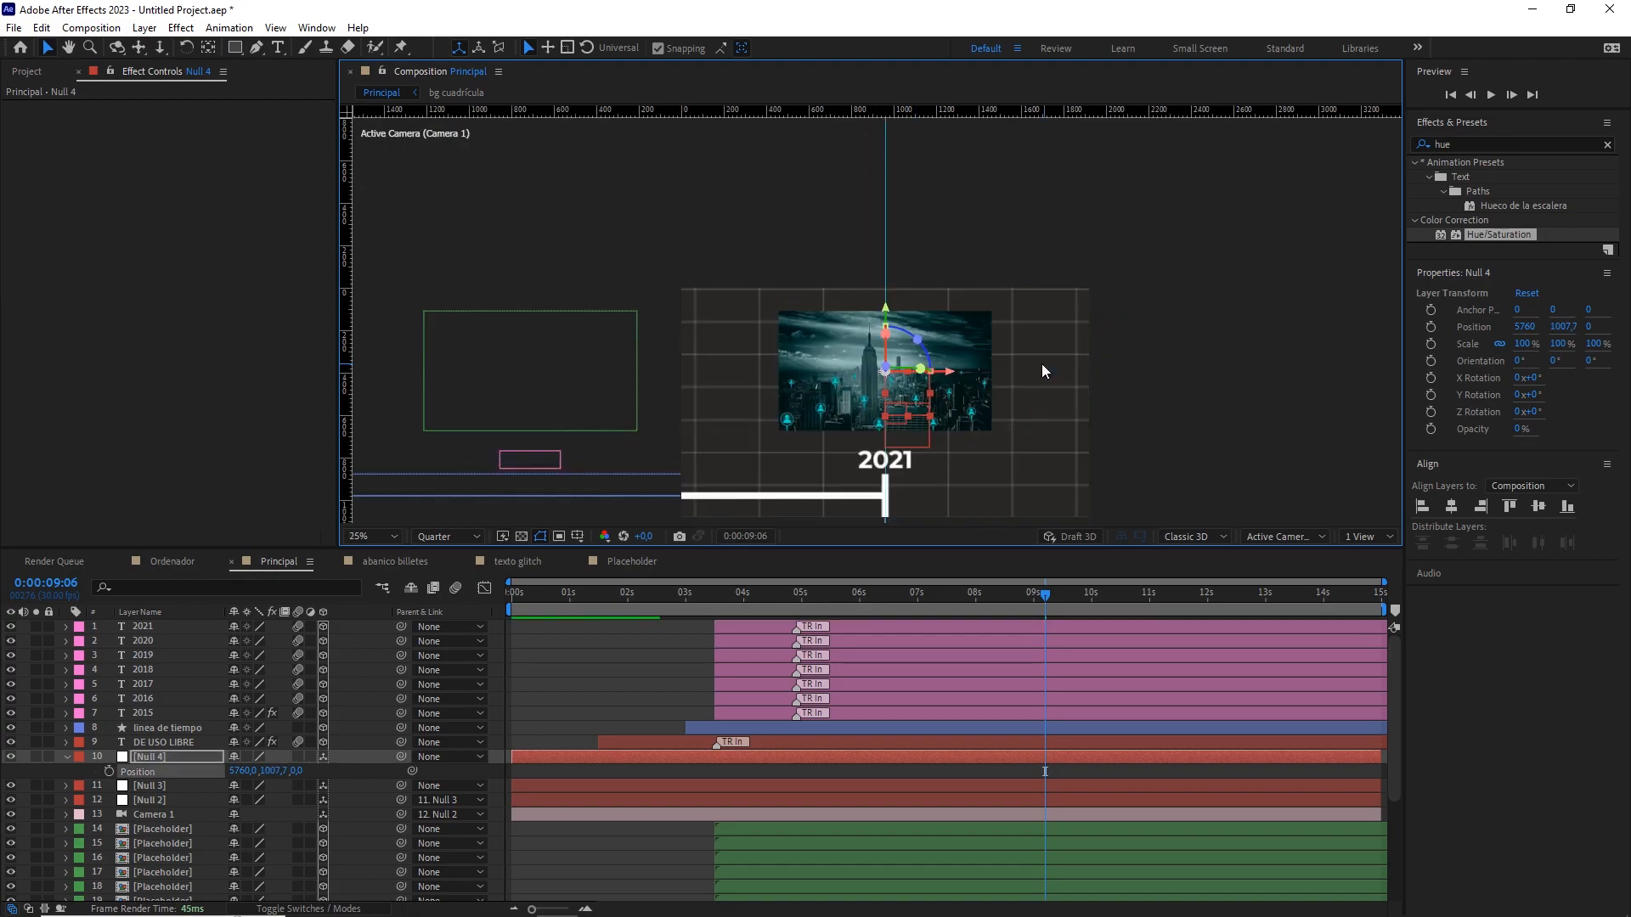
scroll(1019, 340, down, 2)
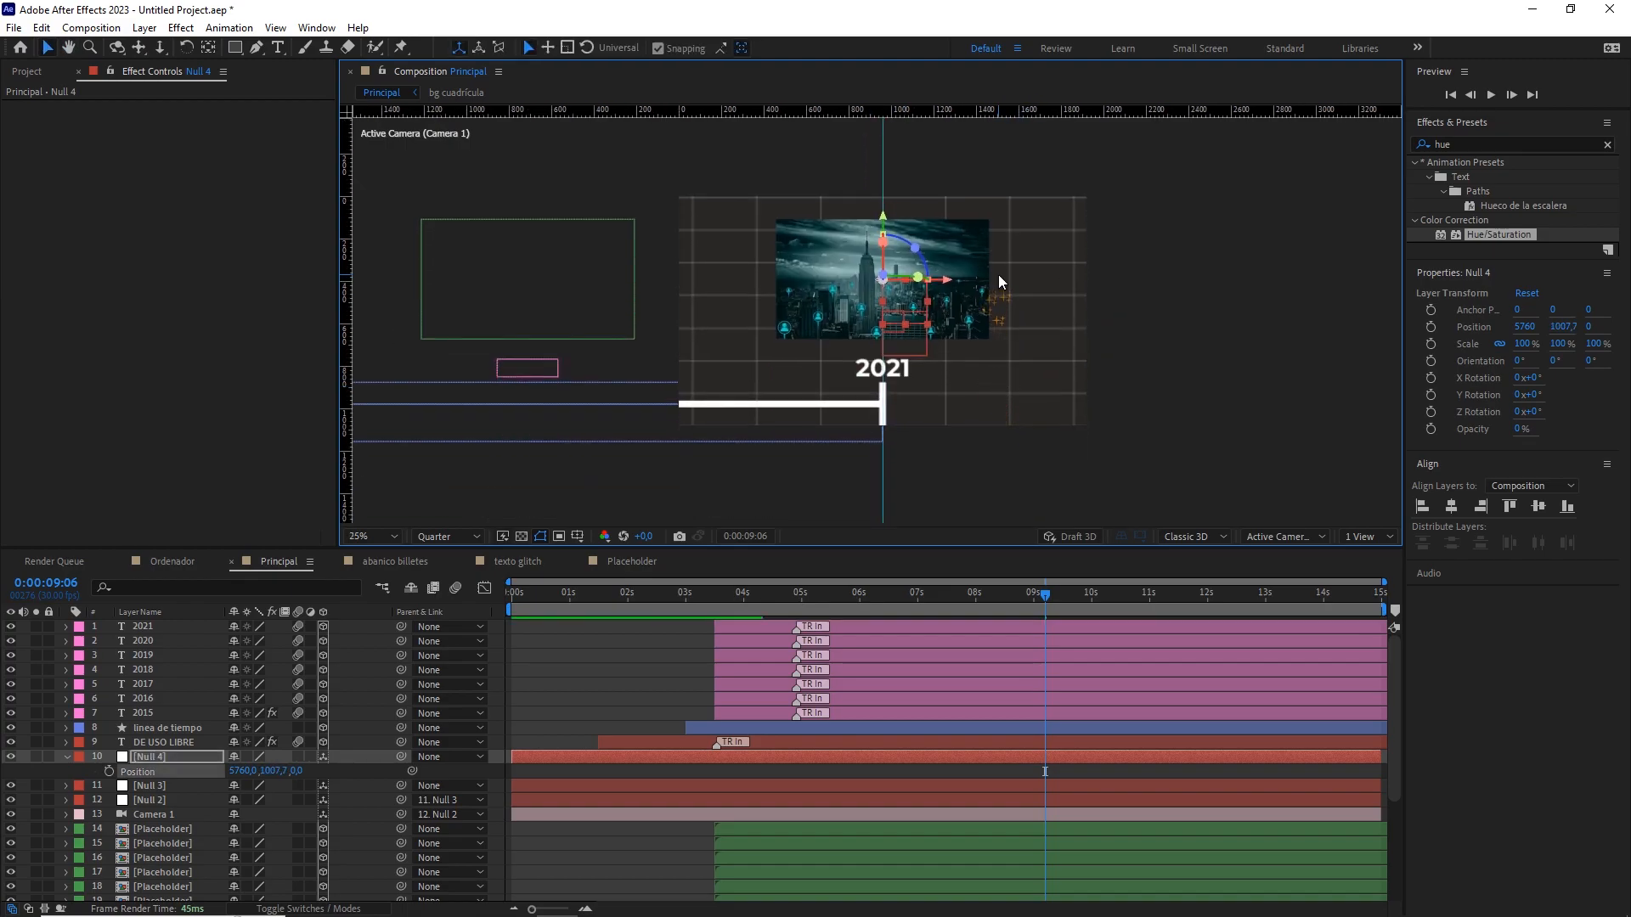
Parent Null 3 to Null 4 and collapse Null 4's position property.
click(152, 787)
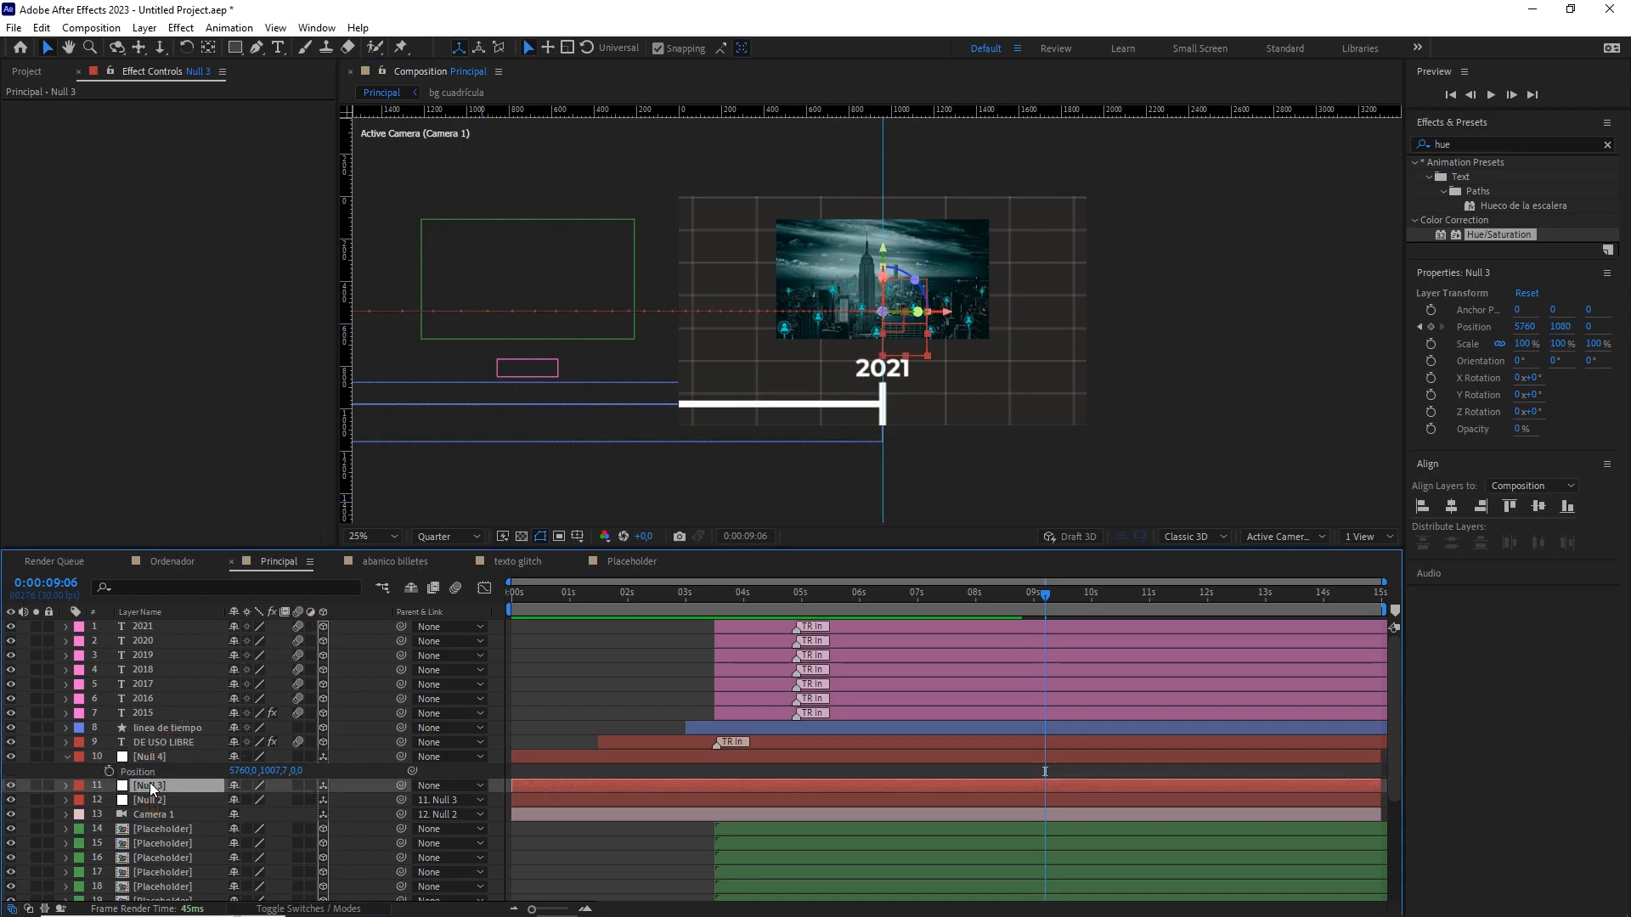
drag(401, 786, 195, 762)
click(965, 755)
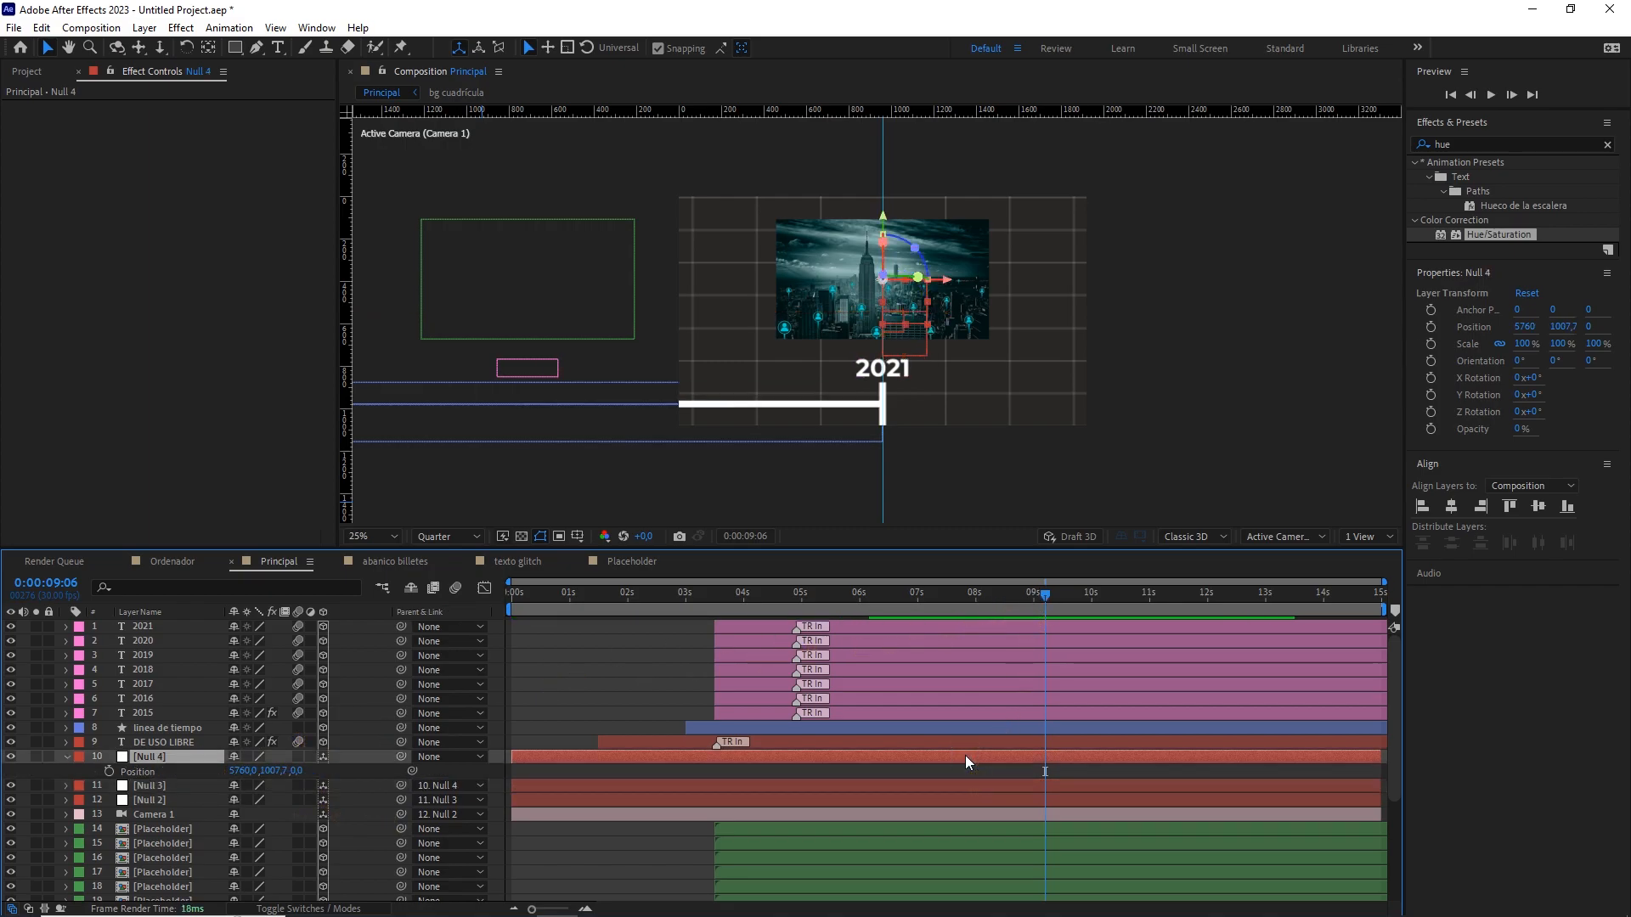
key(p)
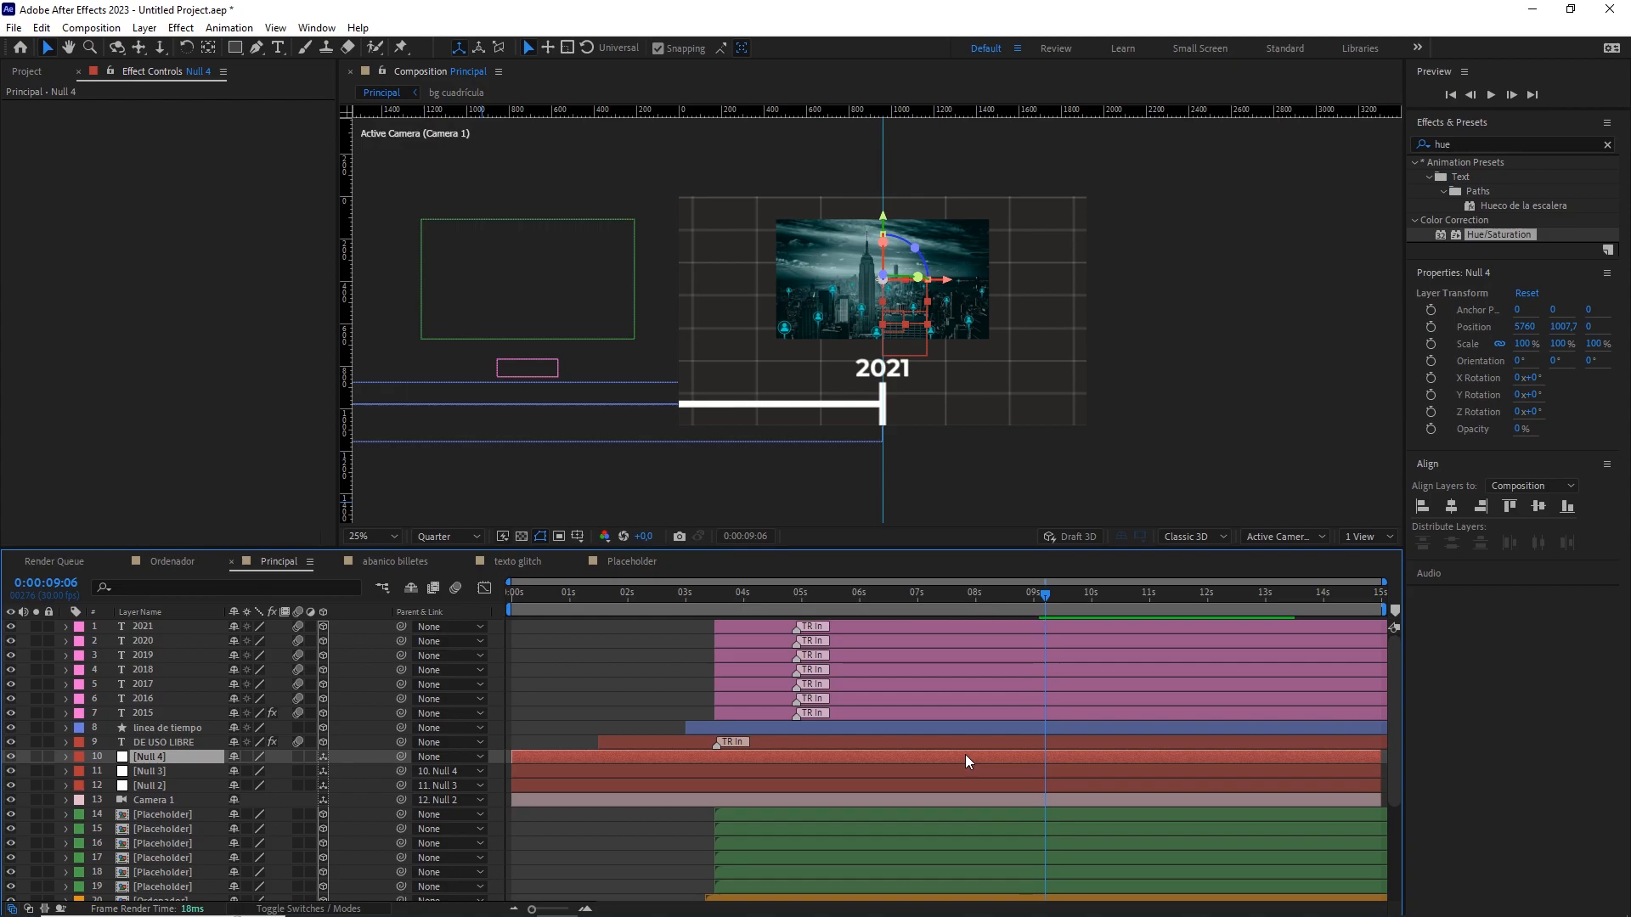
Show Null 3's position keyframes and add a starting position keyframe to Null 4 at 0:00:08:00.
click(976, 770)
key(p)
drag(1058, 594, 981, 608)
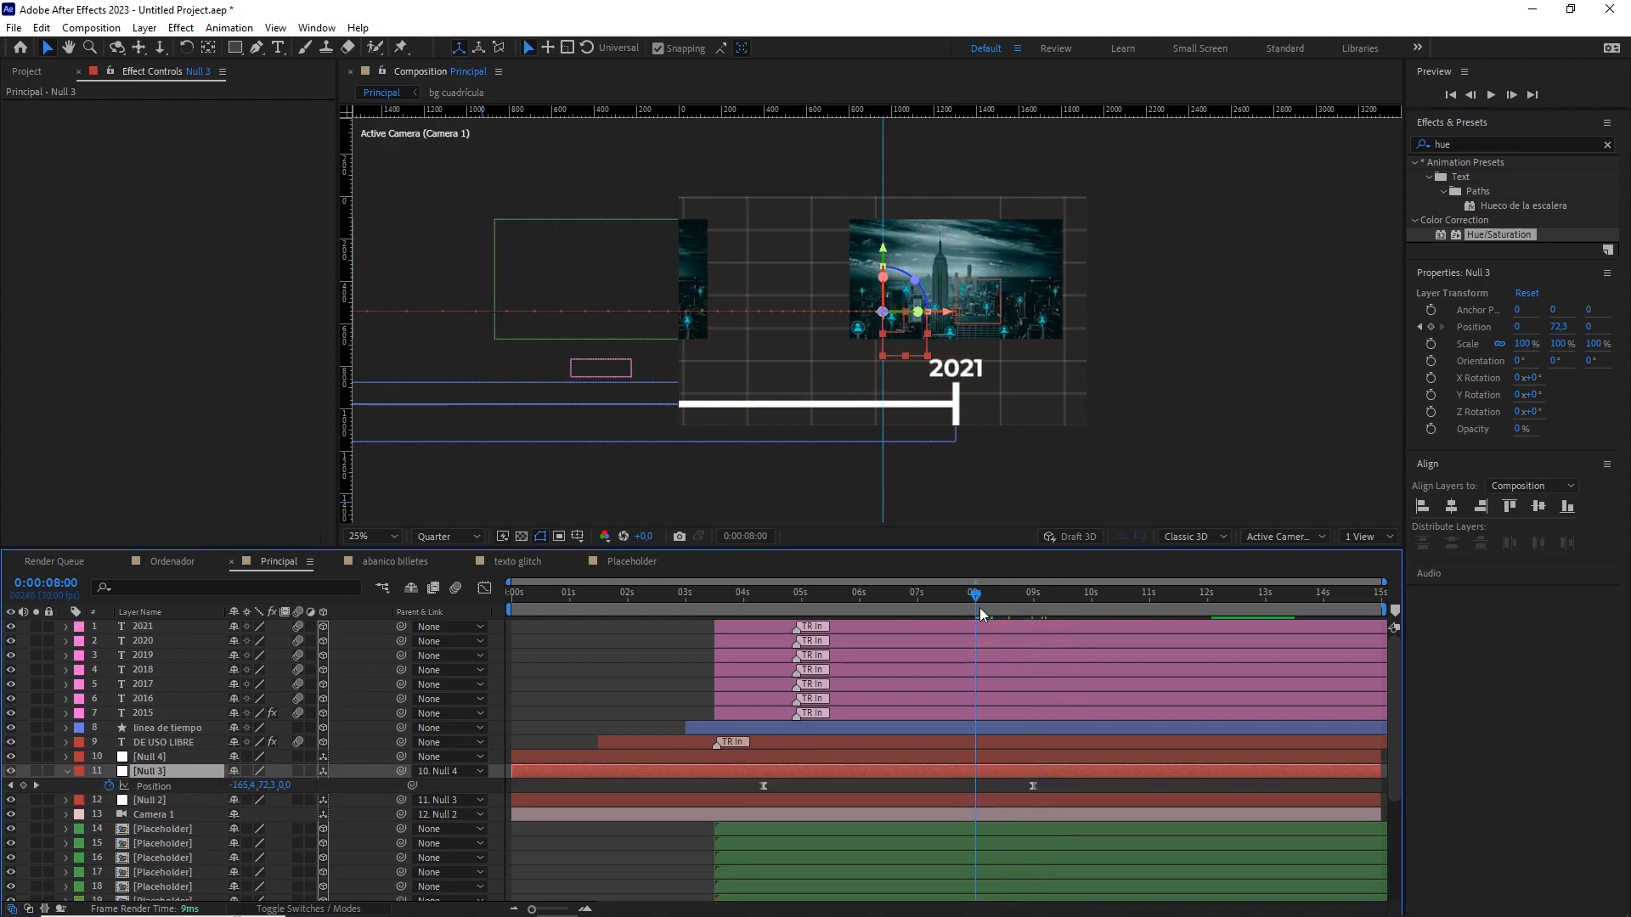
click(146, 756)
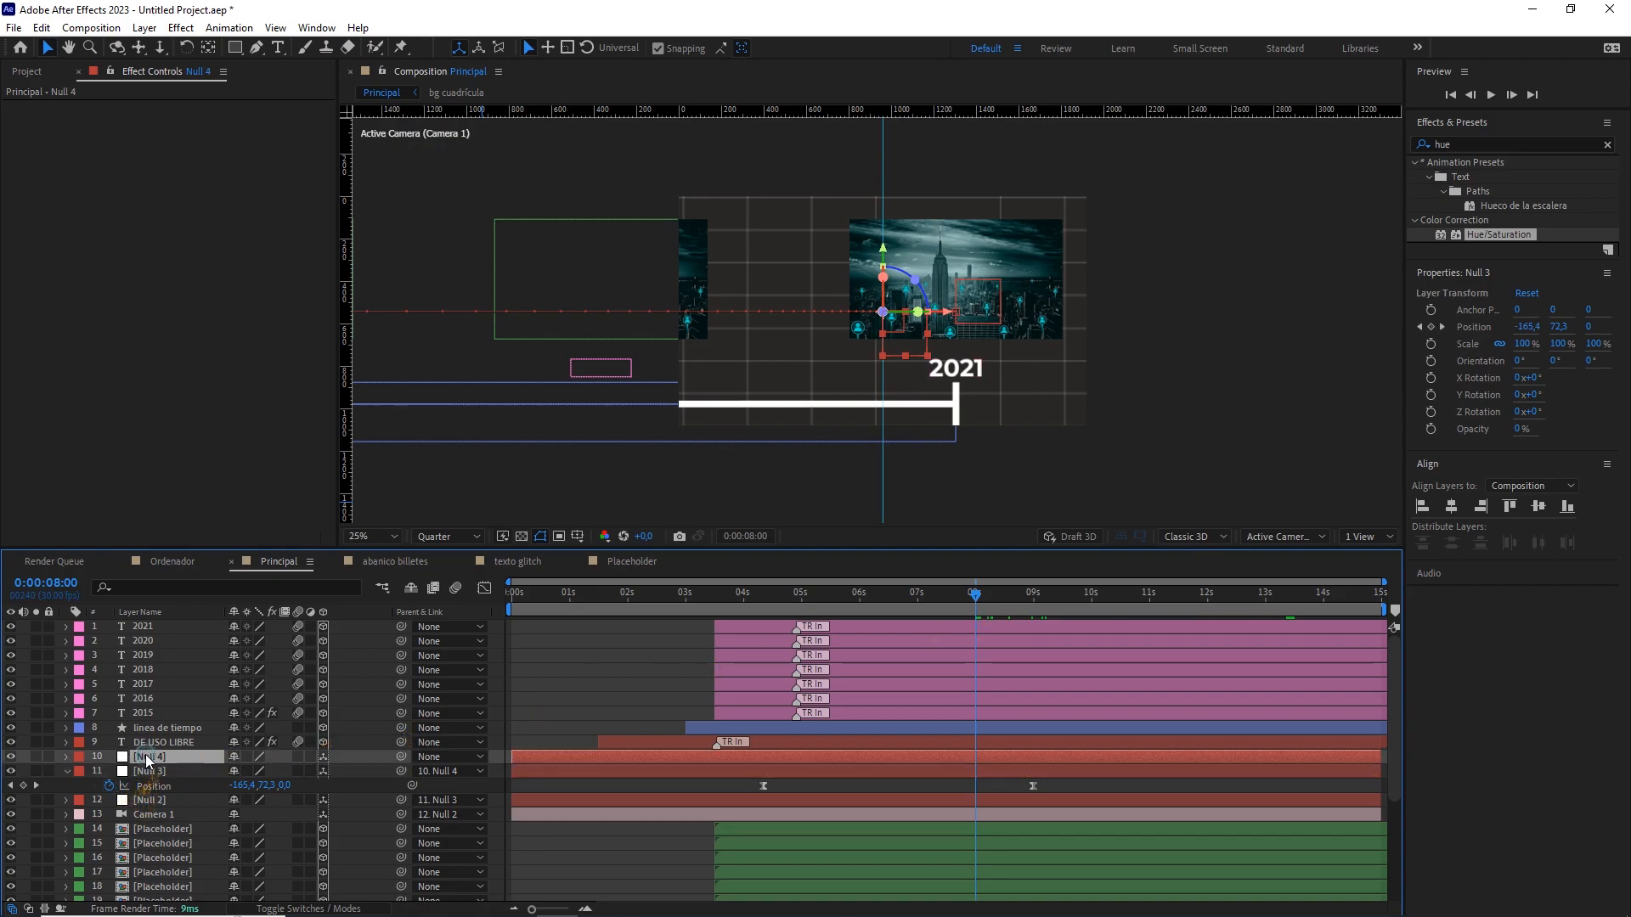
key(p)
click(108, 771)
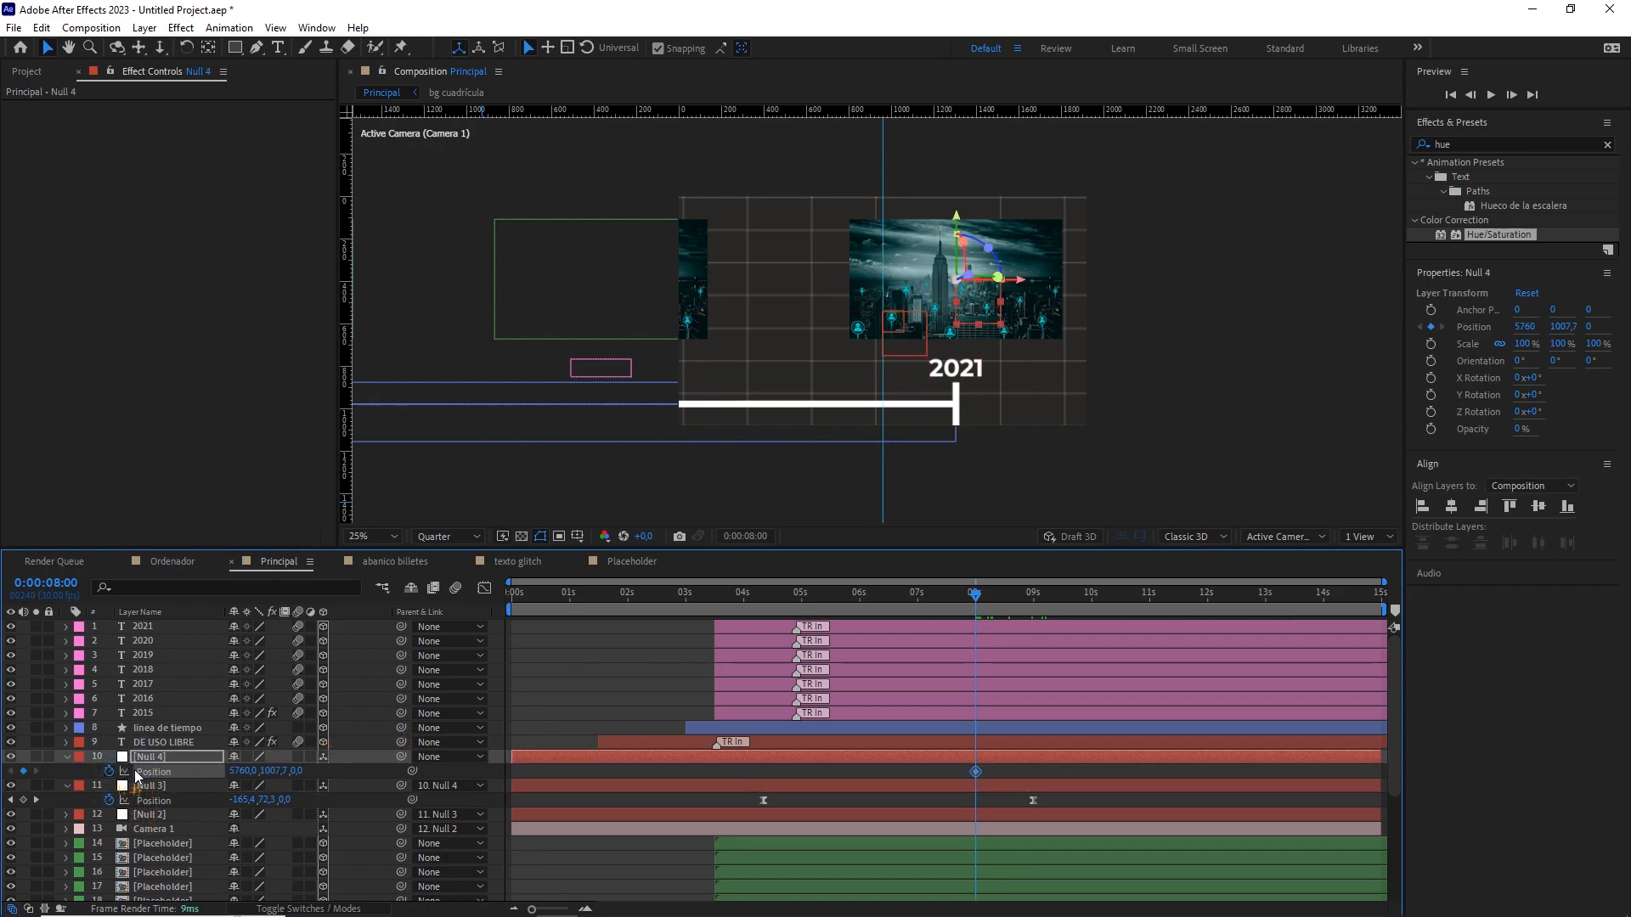
At 0:00:09:20, switch the preview resolution to Full and raise Null 4's Z position to 357.
drag(966, 605, 1057, 605)
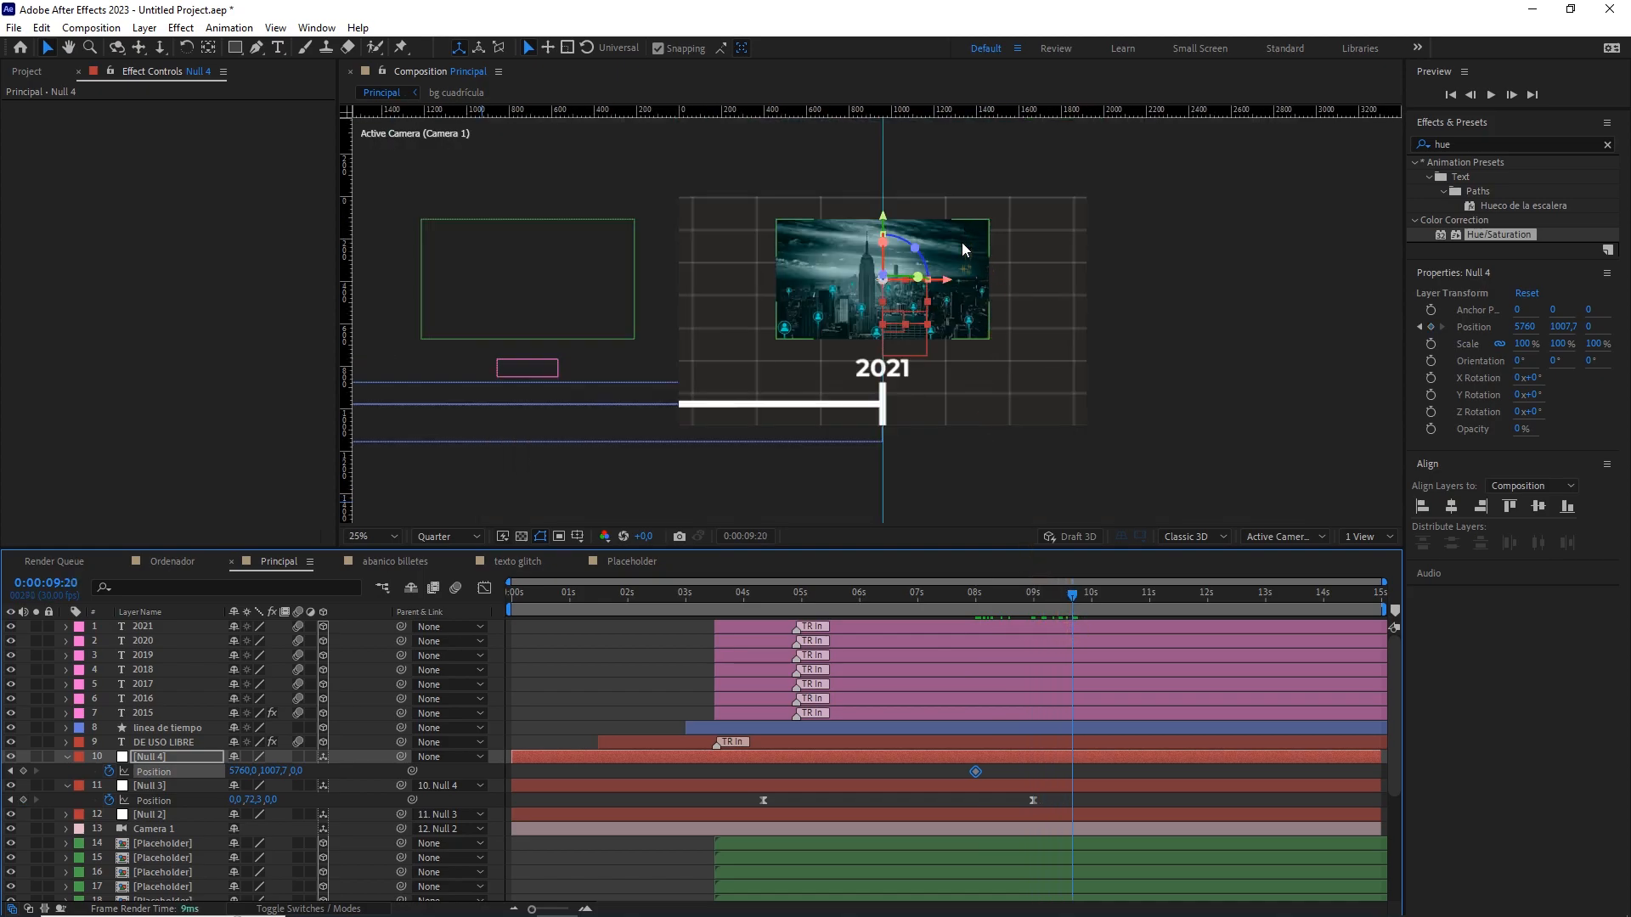
click(963, 247)
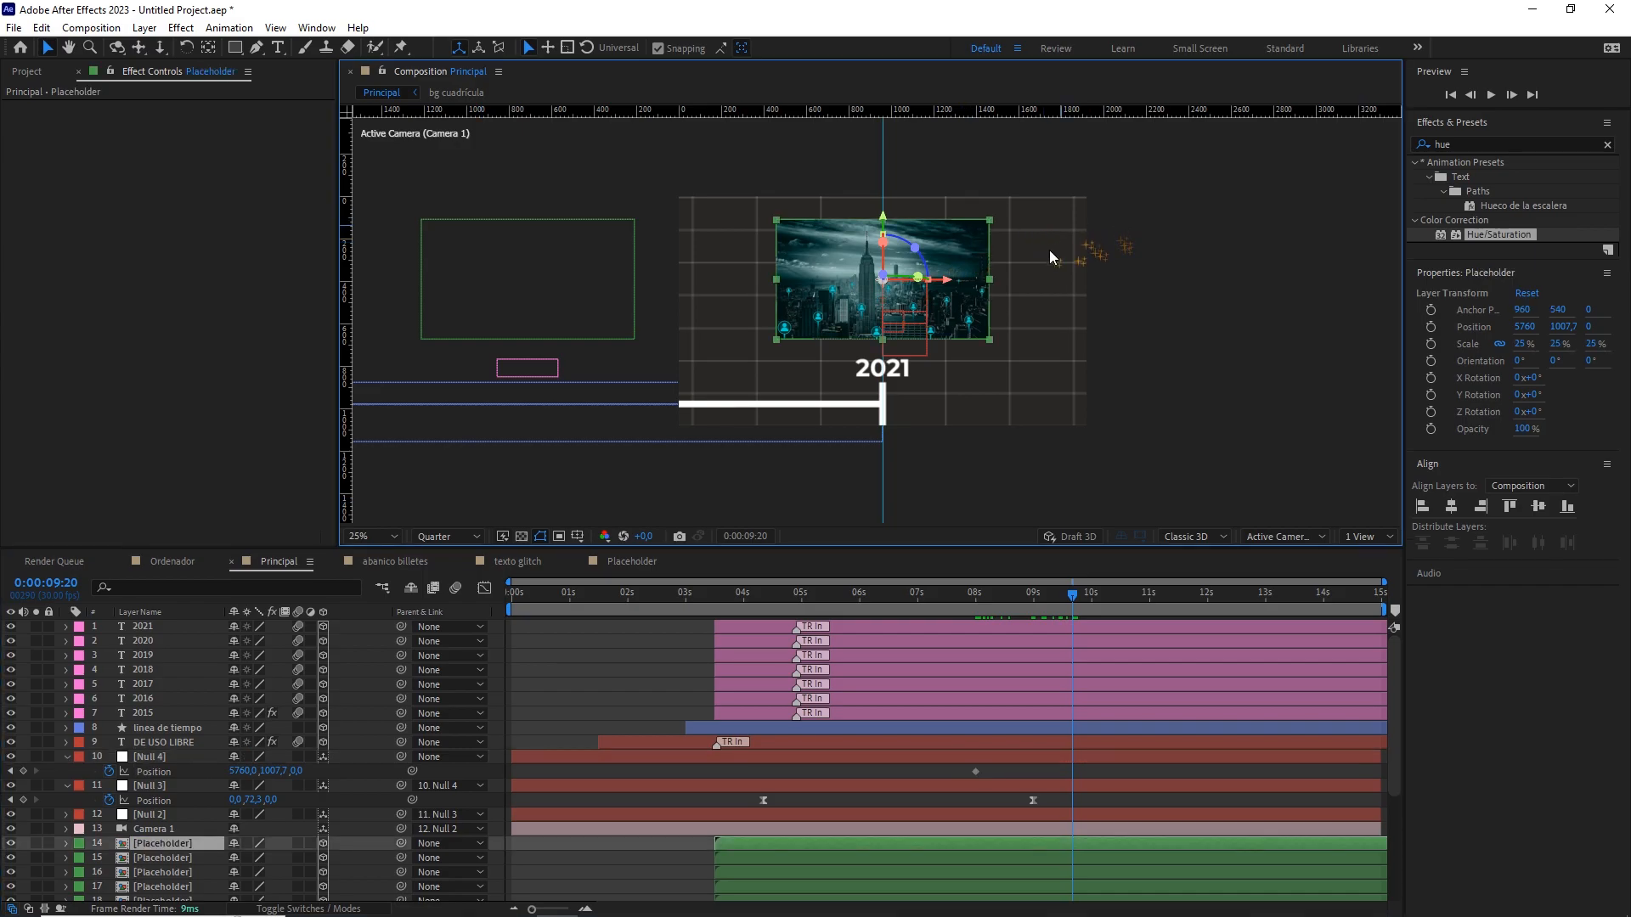
click(450, 536)
click(451, 568)
click(197, 759)
drag(296, 771, 536, 715)
Hide the bg cuadrícula layer and inspect the gap between the 2021 image and the frame's left edge up close.
scroll(163, 849, down, 5)
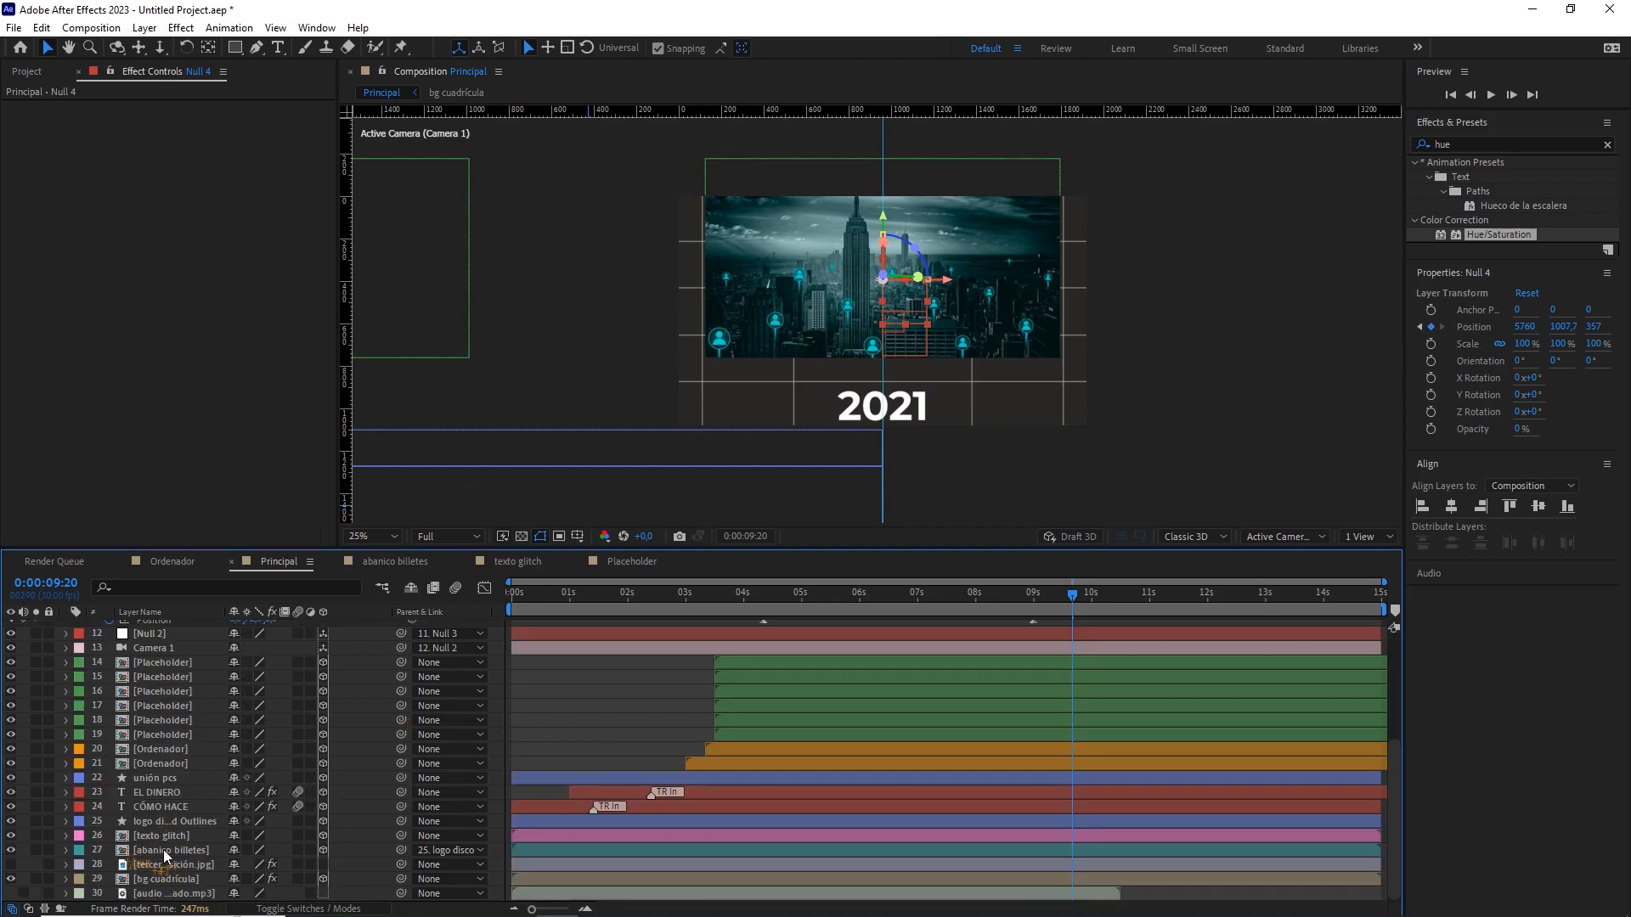
click(179, 880)
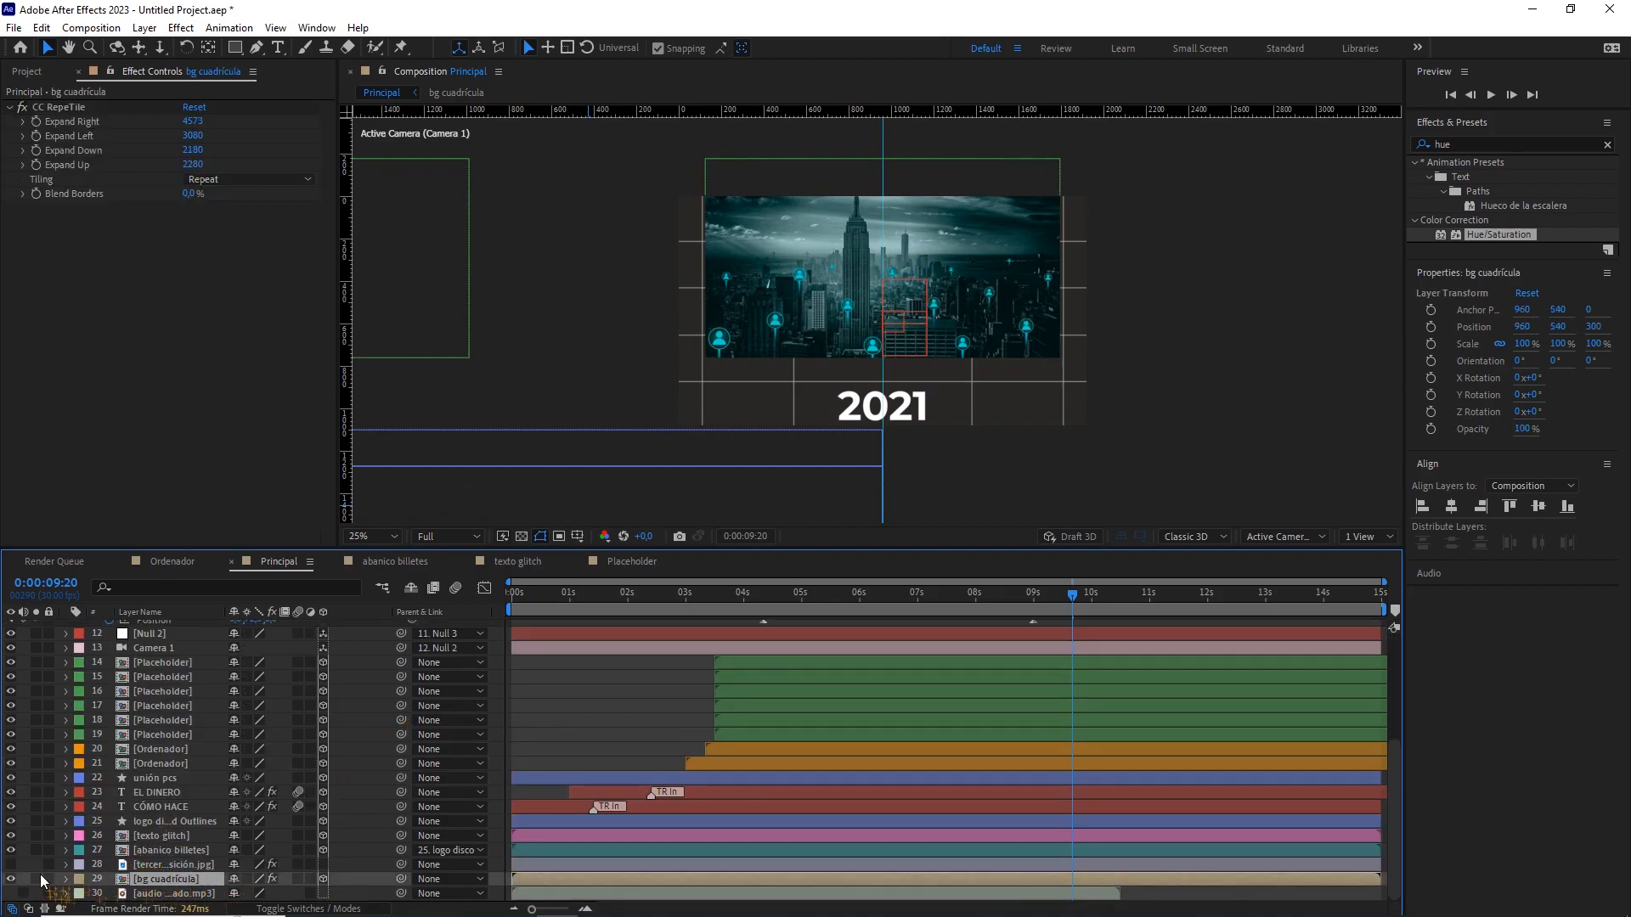
click(12, 879)
scroll(839, 368, up, 2)
drag(710, 346, 838, 498)
scroll(732, 354, up, 1)
drag(839, 307, 1161, 340)
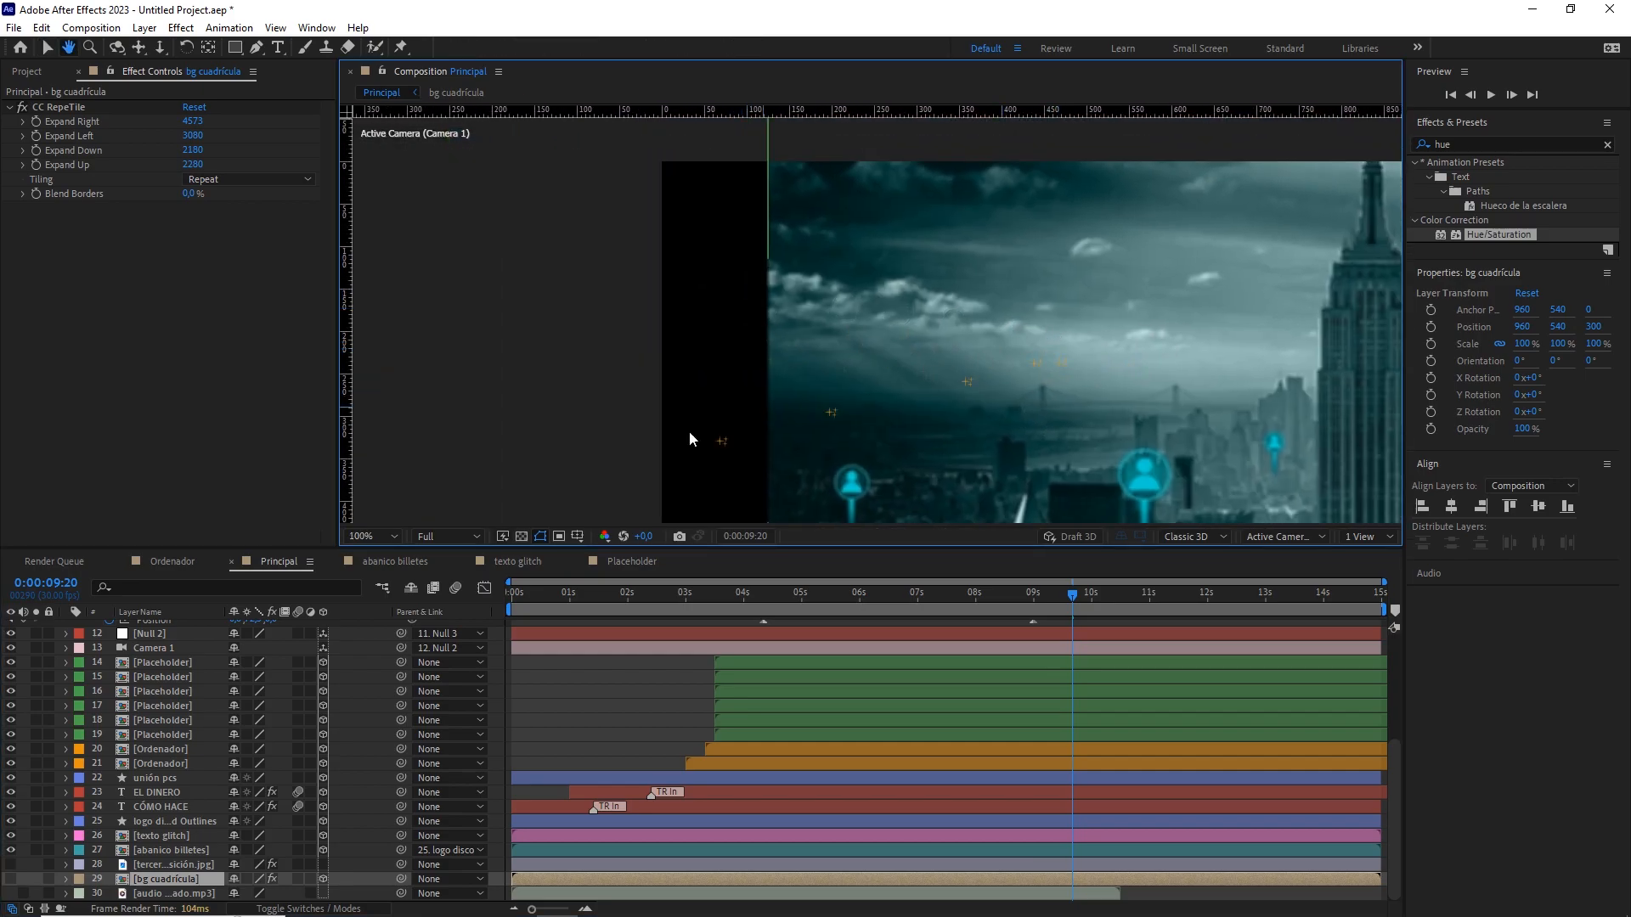
Raise Null 4's Z position to 427 at 0:00:09:20 so the image reaches the frame's left edge.
scroll(266, 698, up, 4)
click(304, 771)
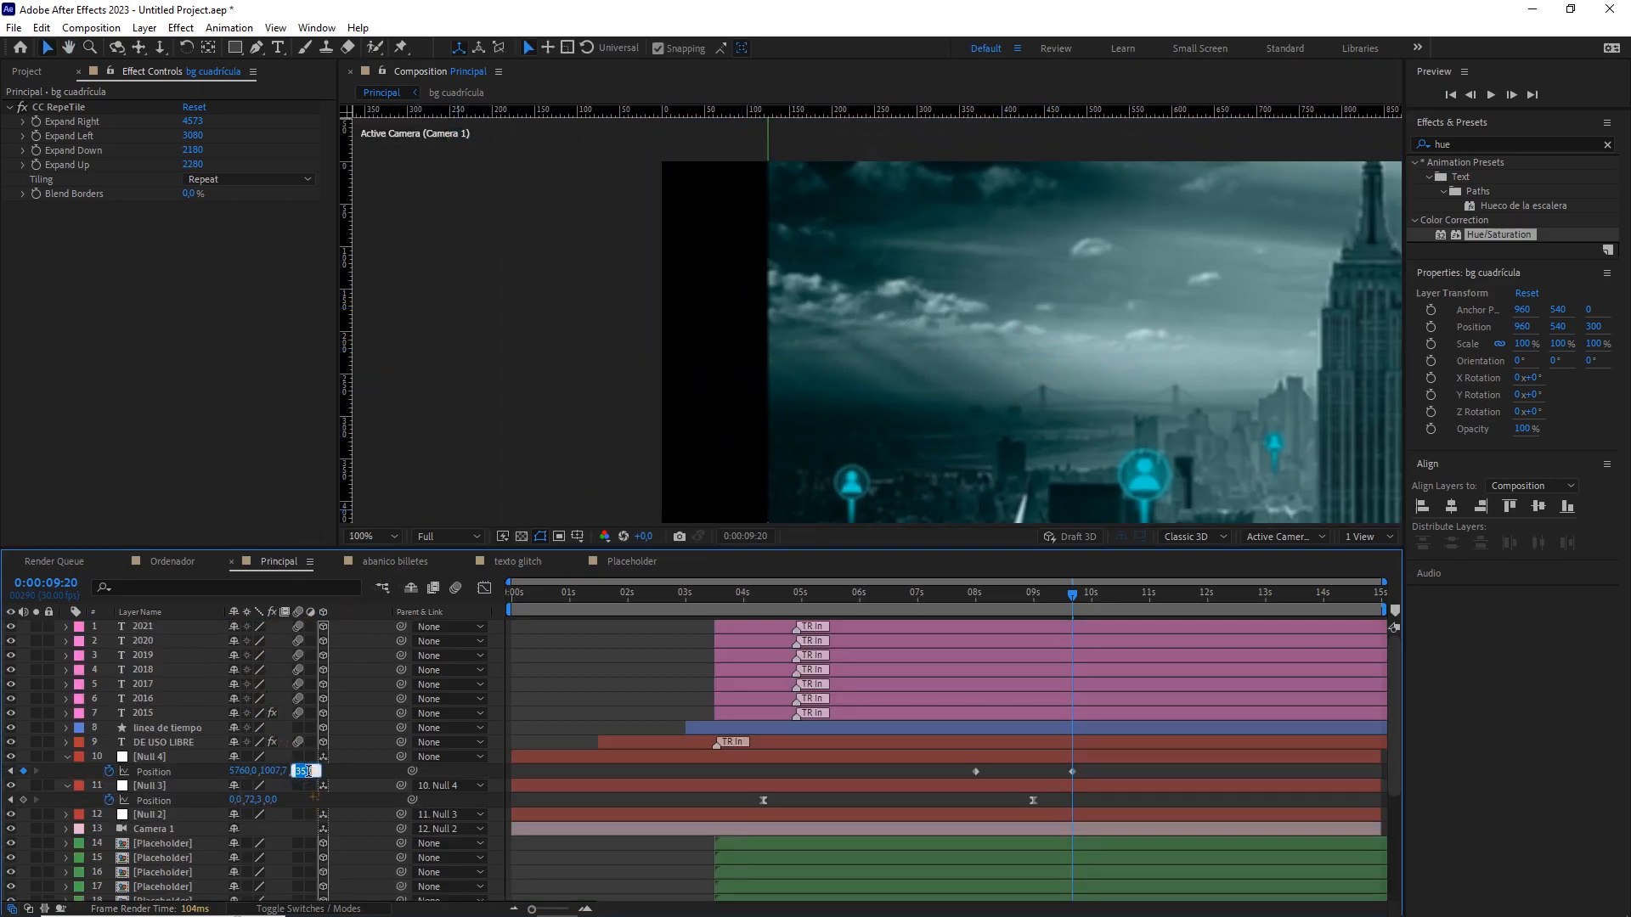
text(362)
key(Return)
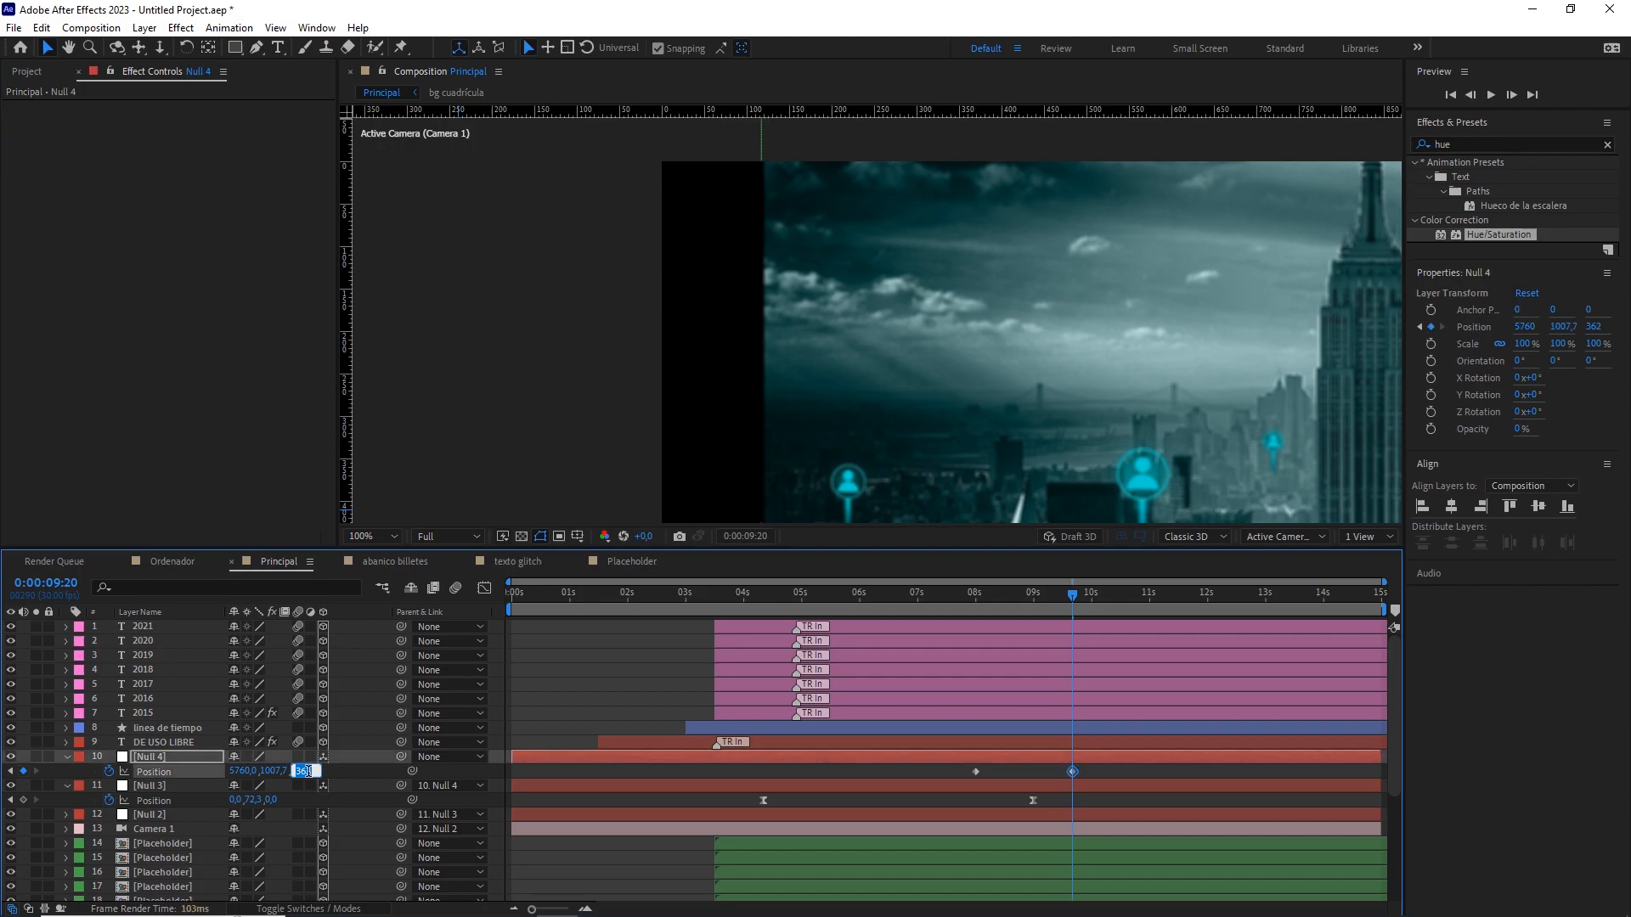
text(386)
key(Return)
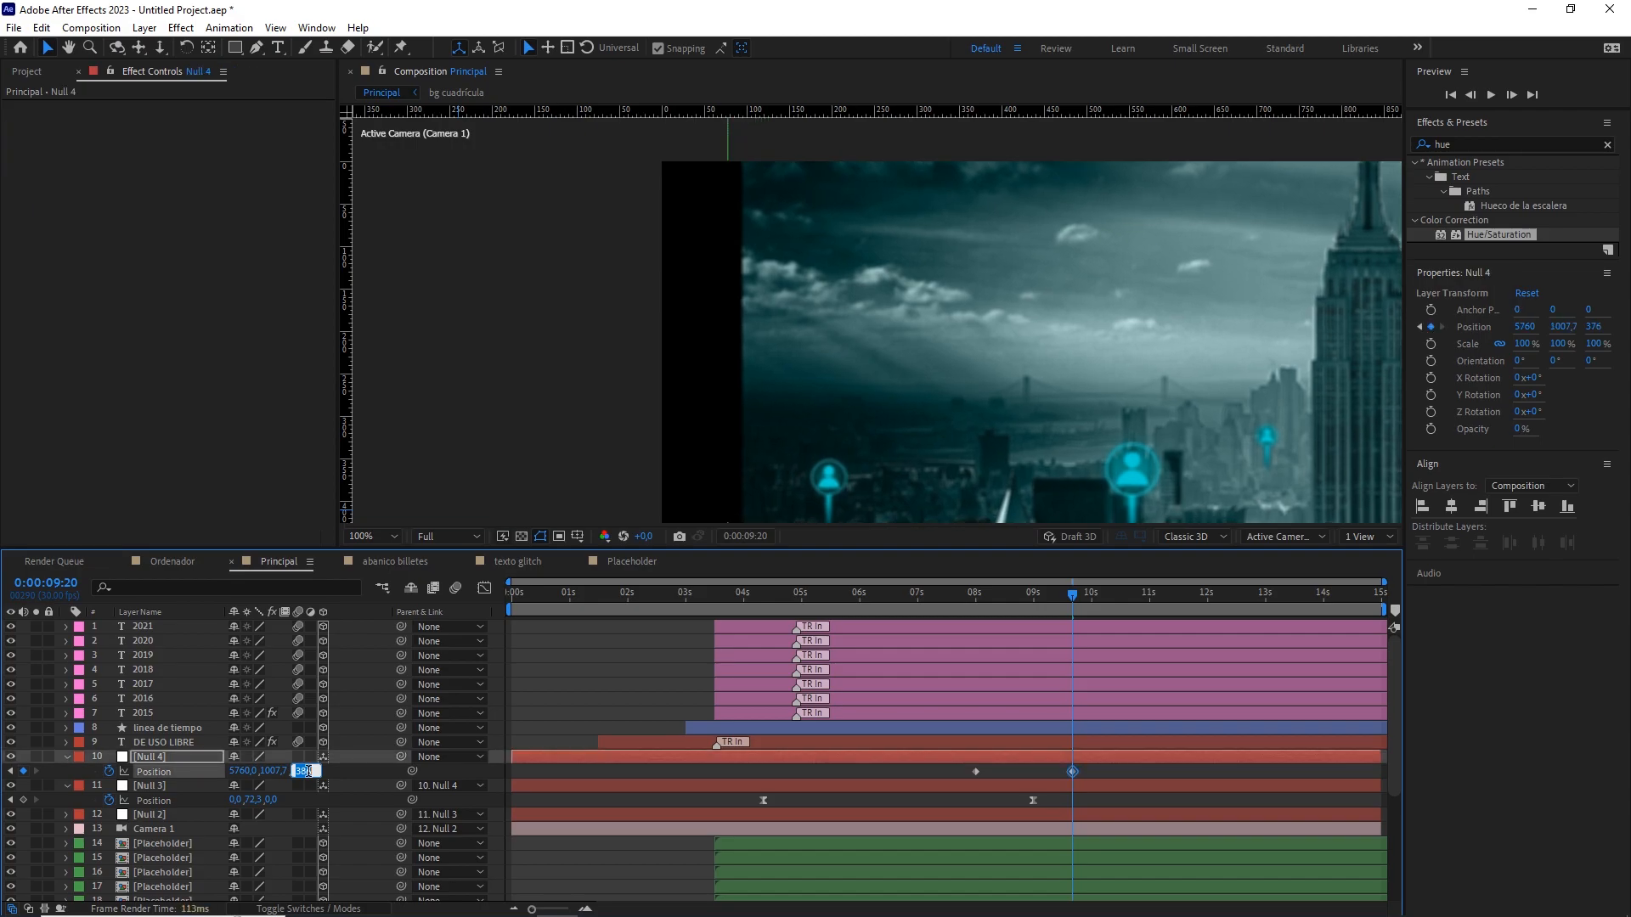
key(Up)
key(Up)
key(Up)
key(Up)
key(Up)
key(Up)
key(Up)
key(Up)
key(Up)
key(Up)
key(Up)
key(Up)
key(Up)
key(Up)
key(Up)
key(Up)
key(Up)
key(Up)
key(Up)
key(Up)
key(Up)
key(Up)
key(Up)
key(Up)
key(Up)
key(Up)
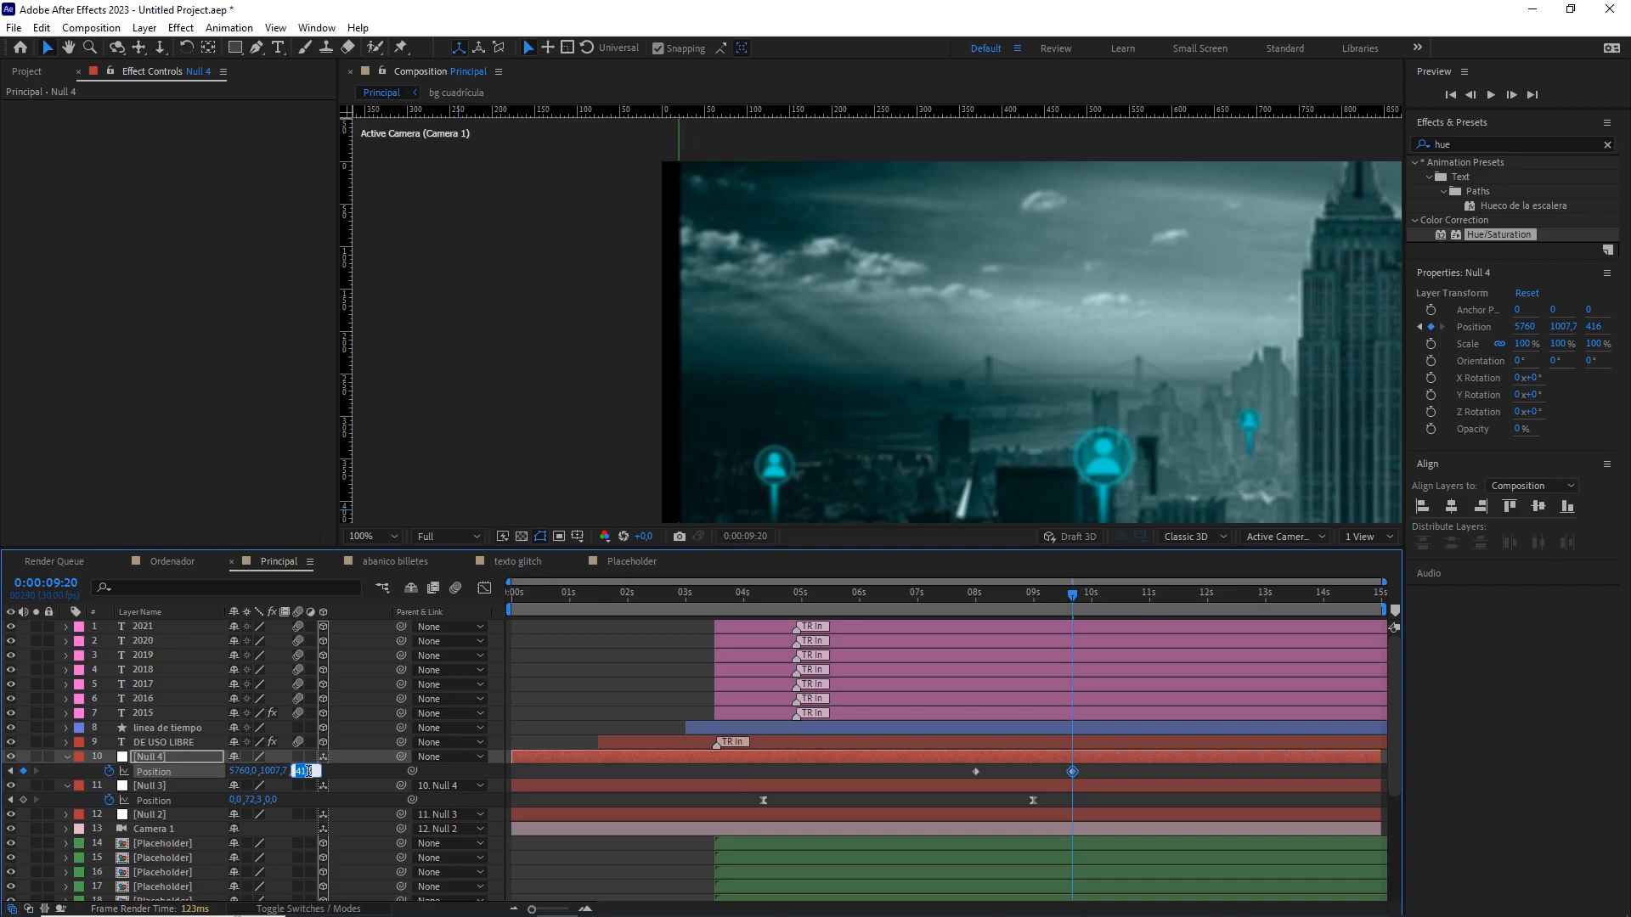
key(Up)
key(Up)
key(Up)
key(Up)
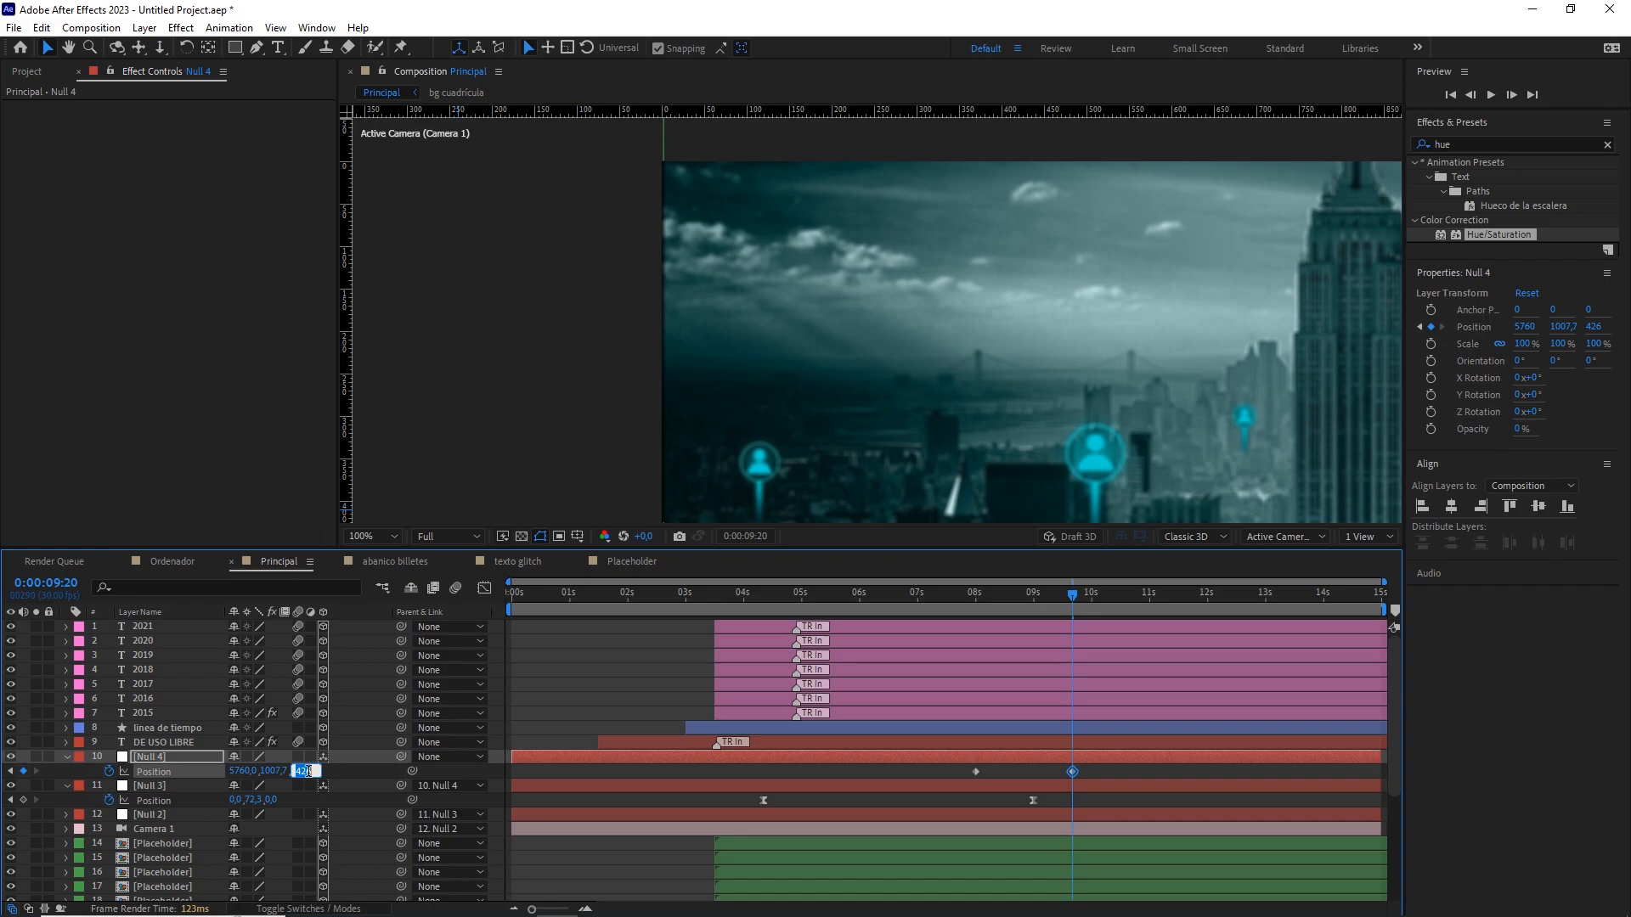
key(Up)
click(376, 782)
click(305, 770)
click(374, 775)
Lower Null 4's Y position to 937 at 0:00:09:20 and check the image's upper-left corner up close.
scroll(875, 396, down, 1)
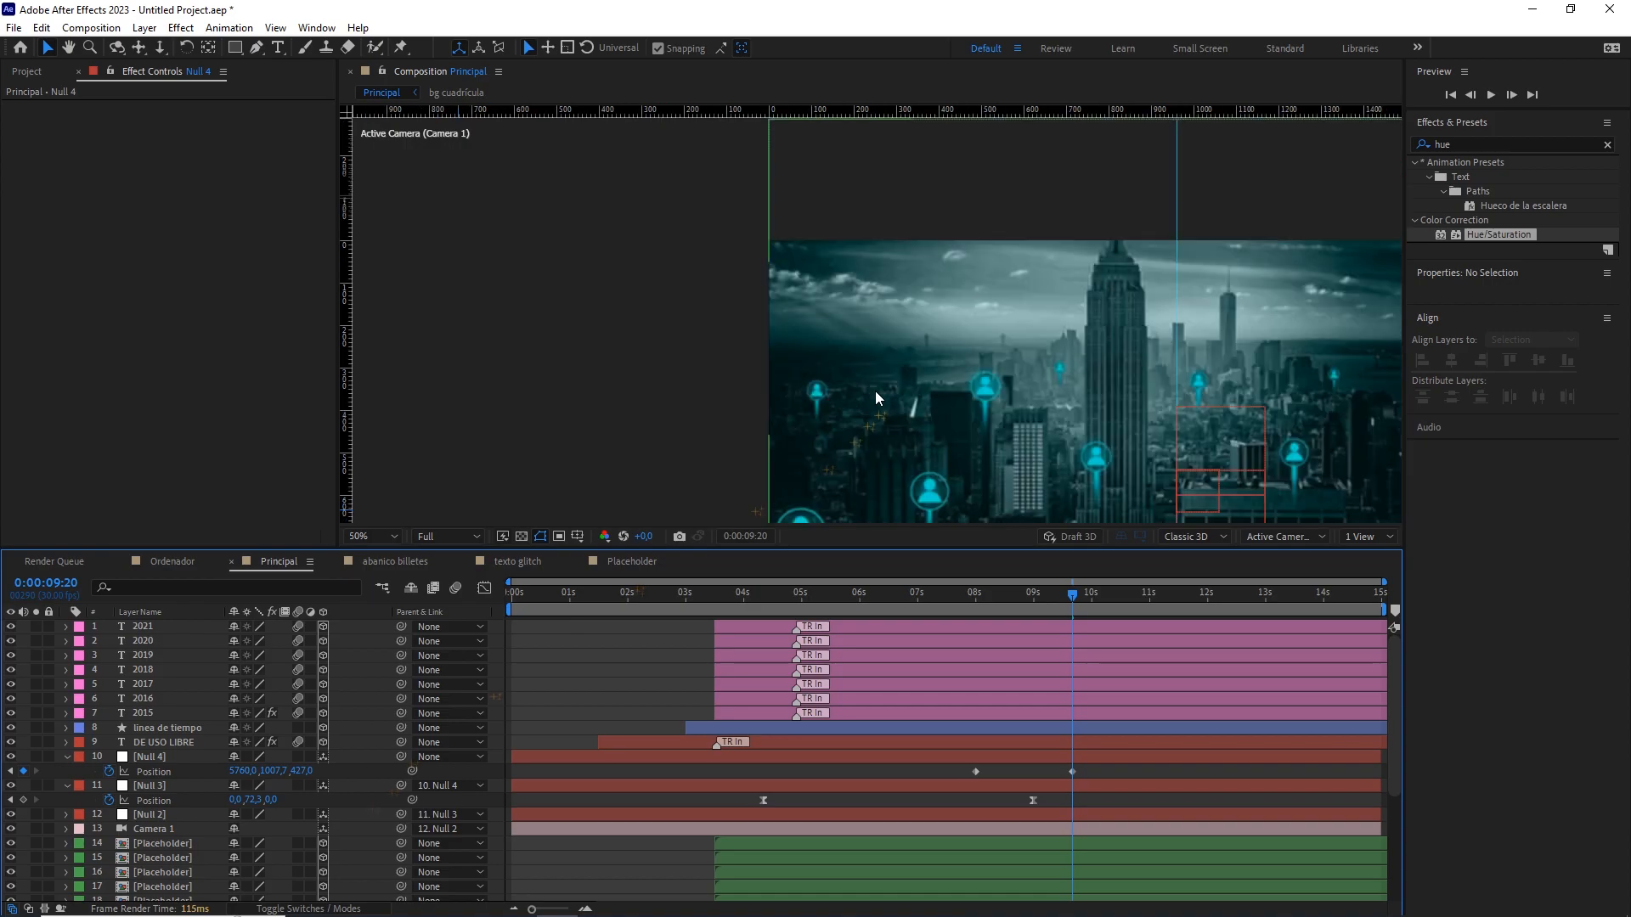
scroll(874, 395, down, 1)
click(278, 770)
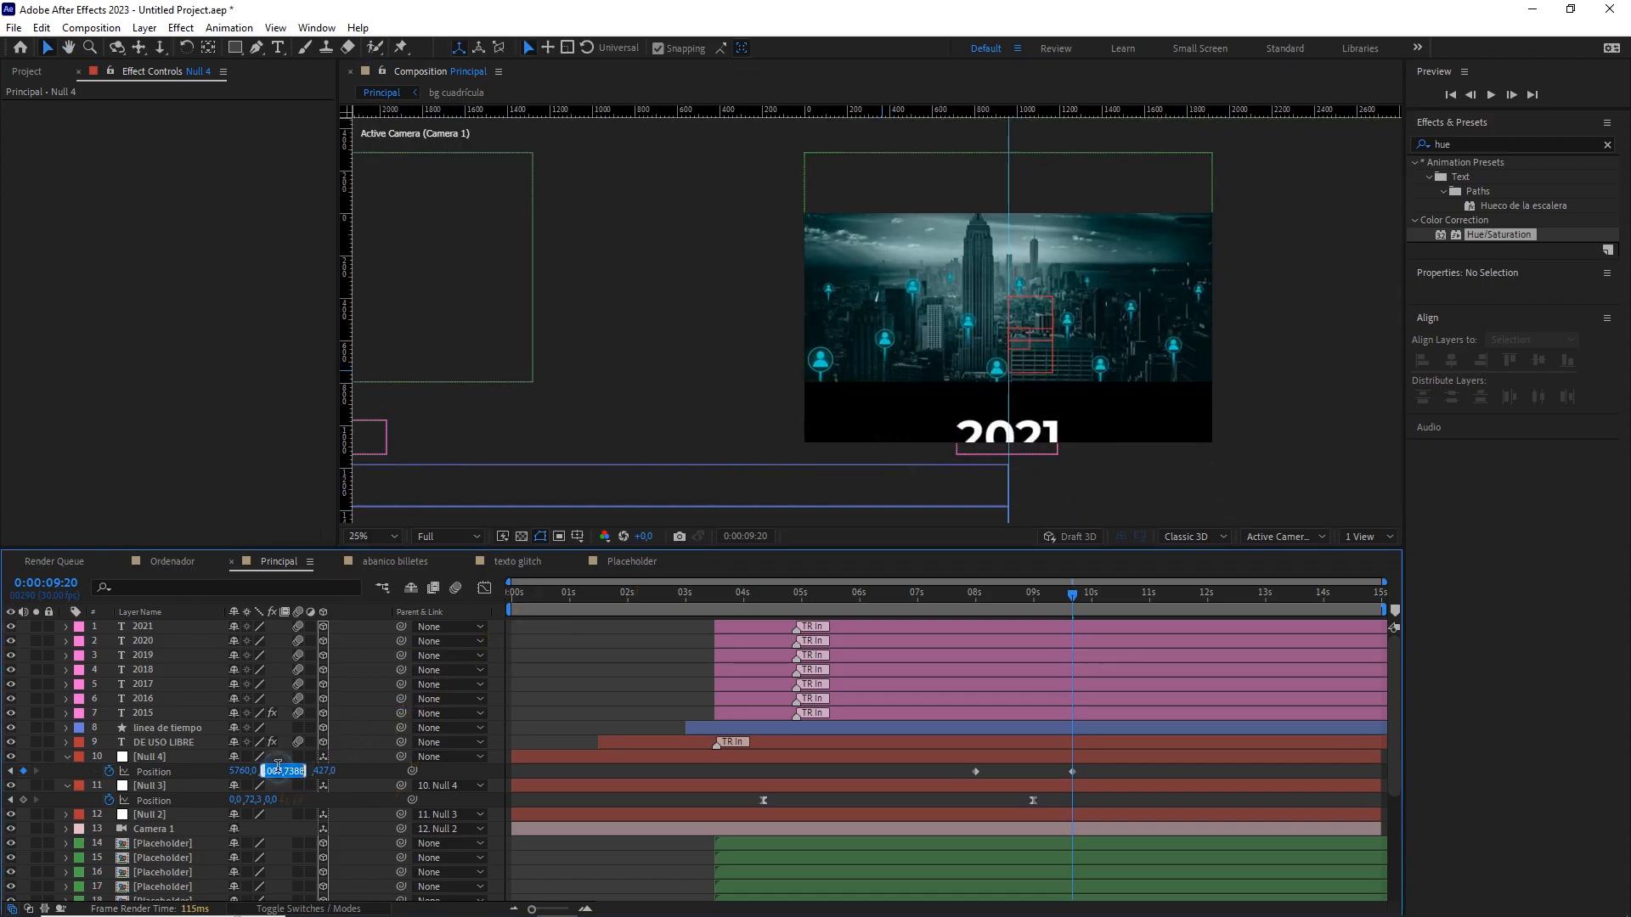
key(shift+Down)
key(shift+Down)
key(shift+Down)
key(shift+Down)
key(shift+Down)
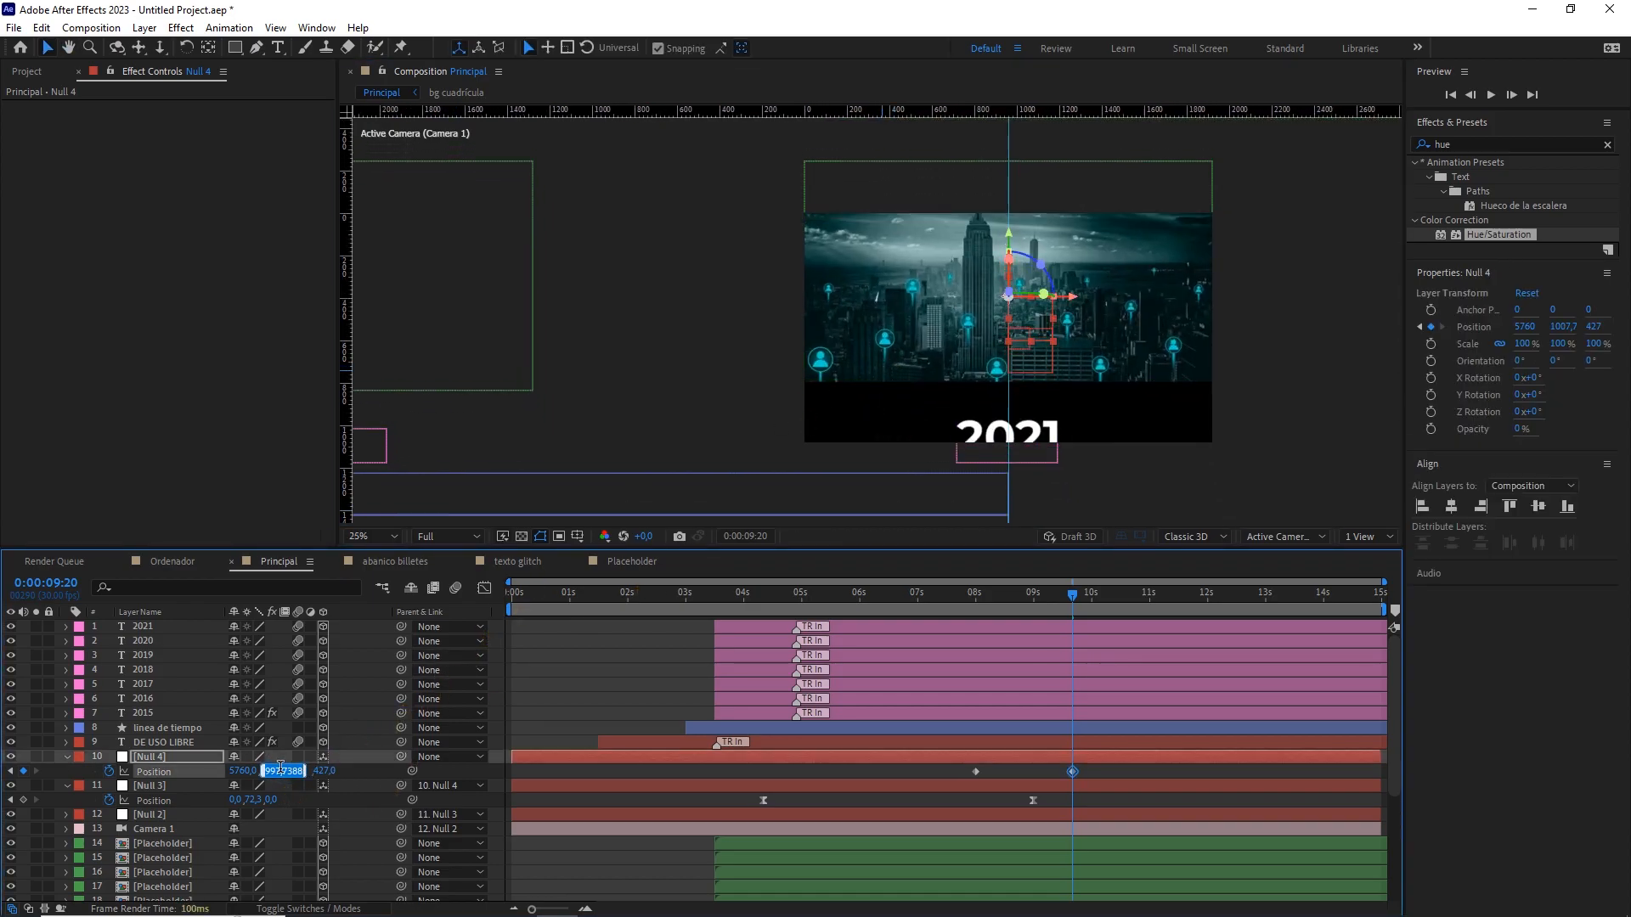
key(shift+Down)
key(shift+Down)
key(Down)
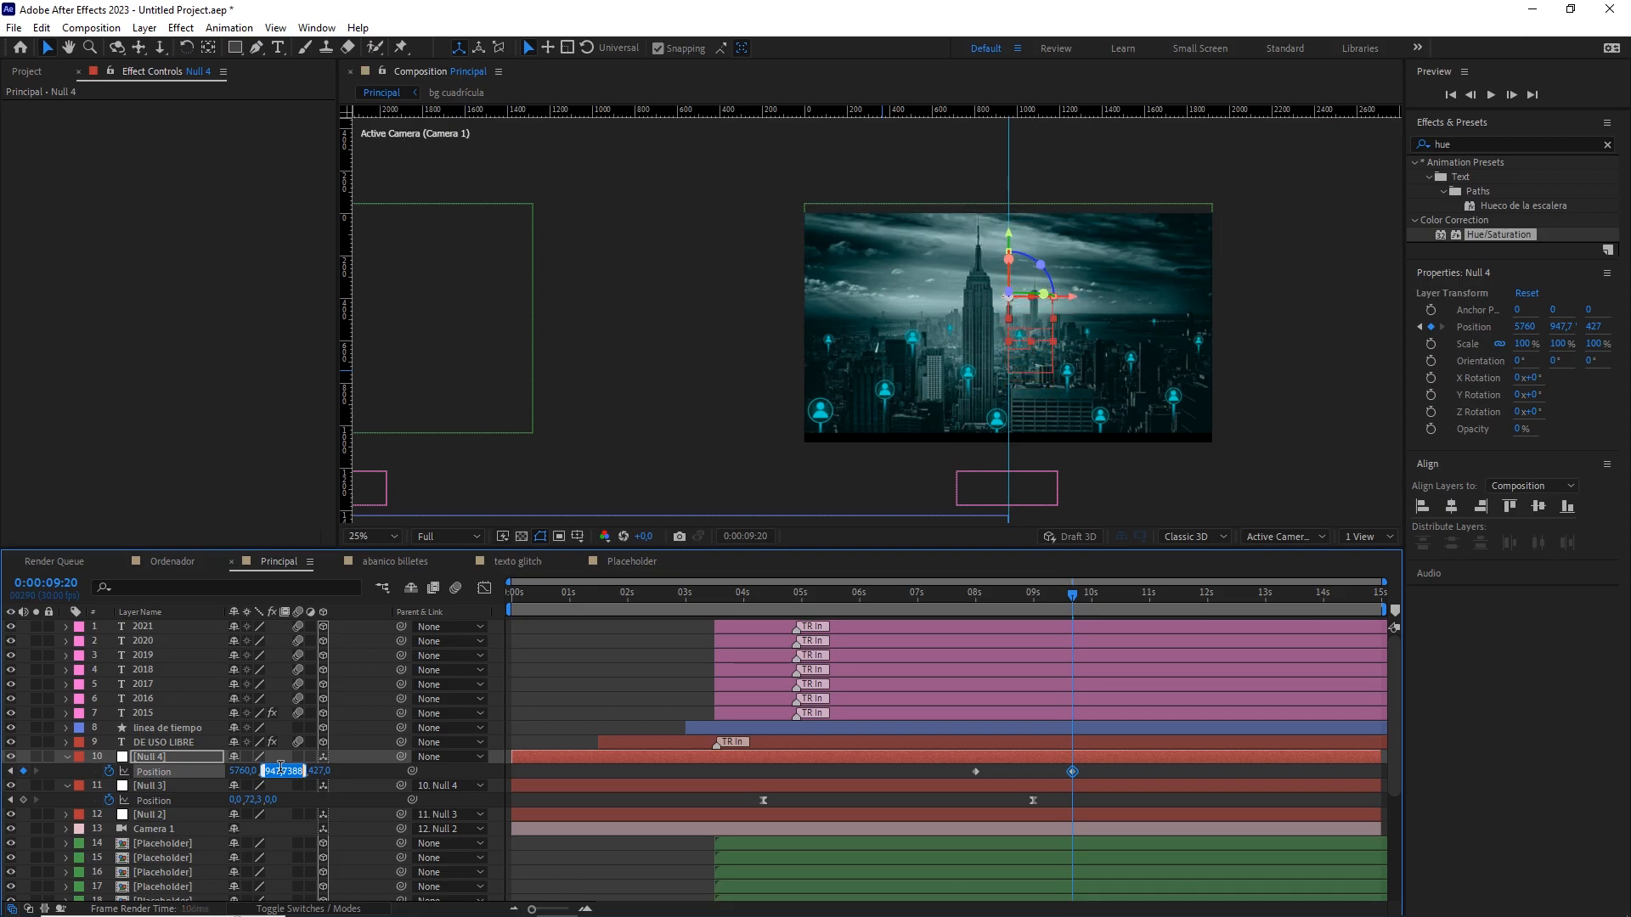
key(Down)
key(Down)
key(Down)
key(Down)
key(Down)
key(Down)
key(Down)
key(Down)
key(Down)
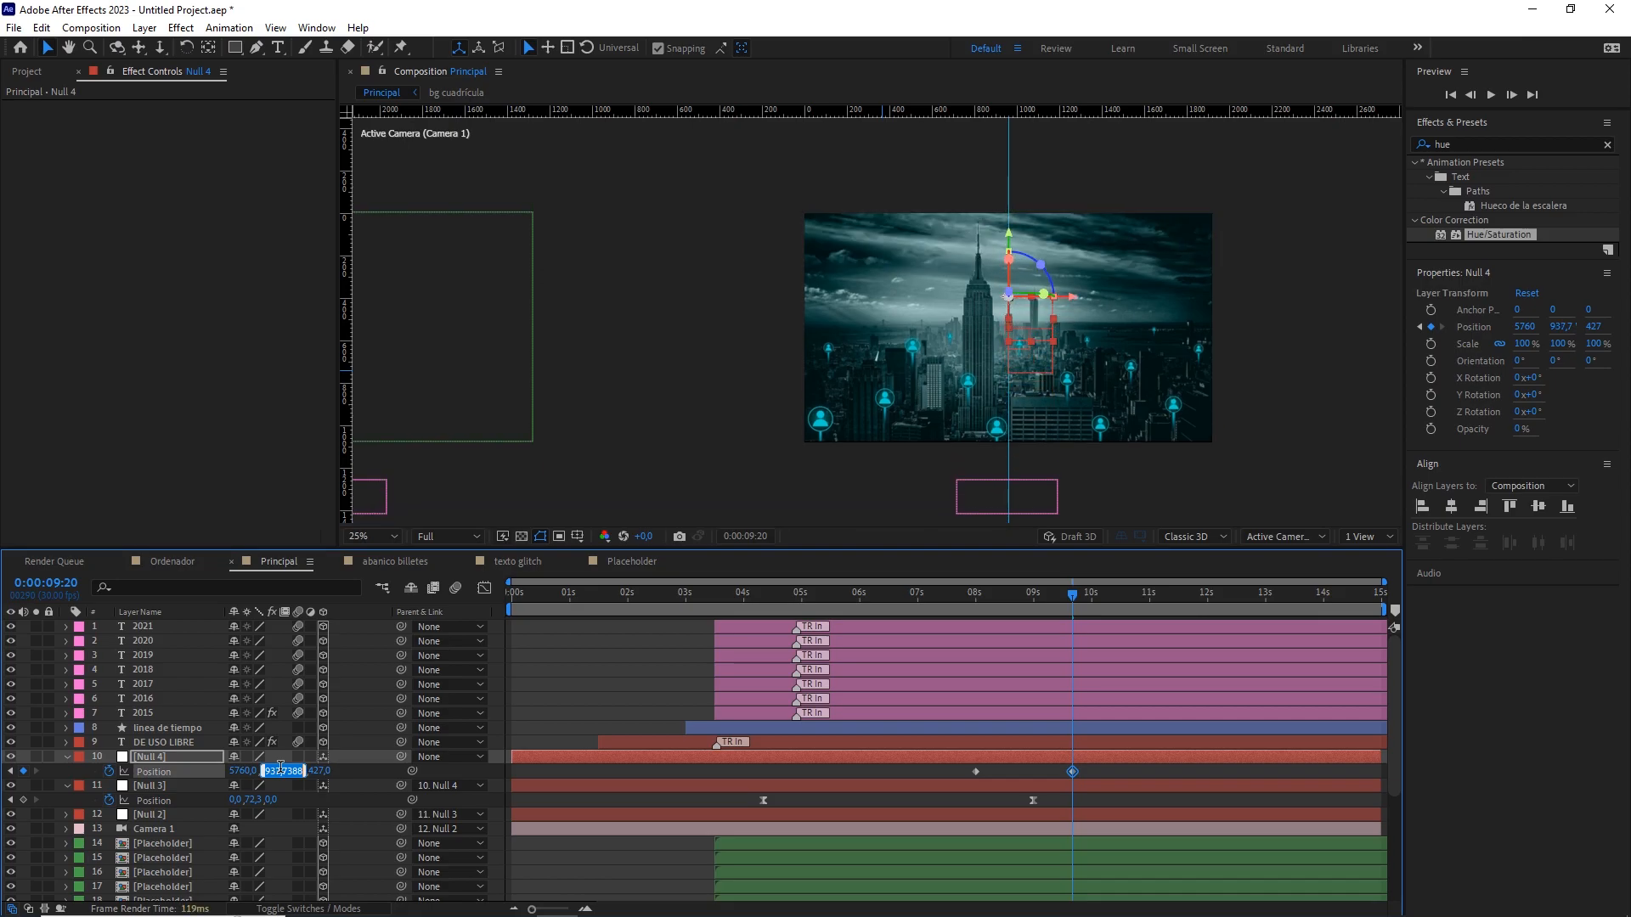
click(623, 699)
click(269, 771)
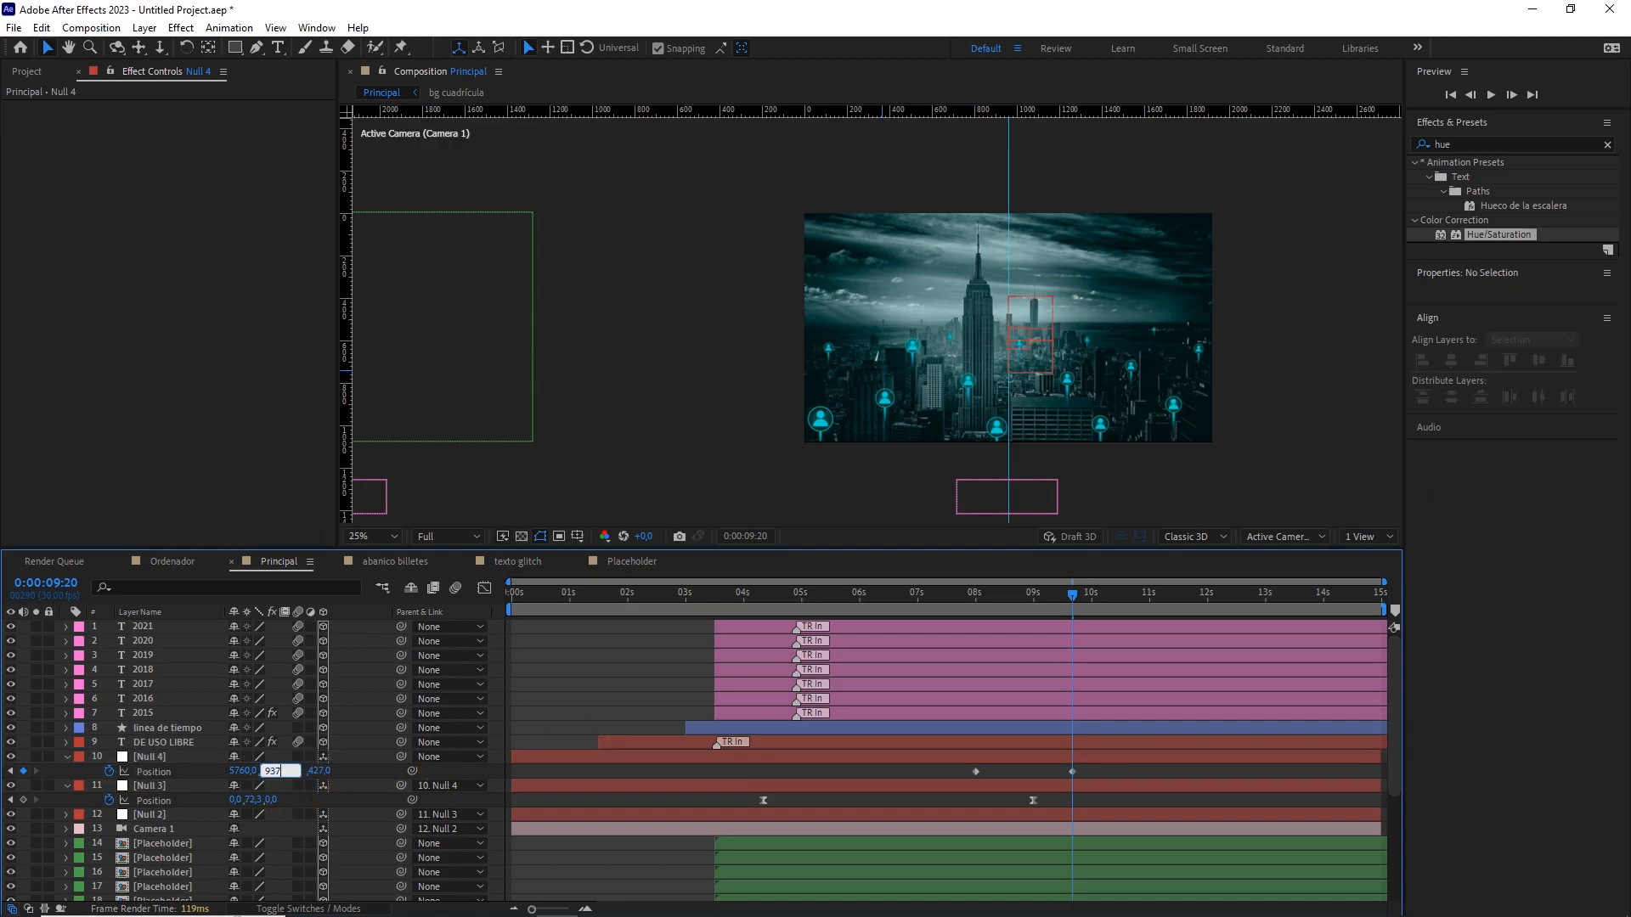
click(576, 687)
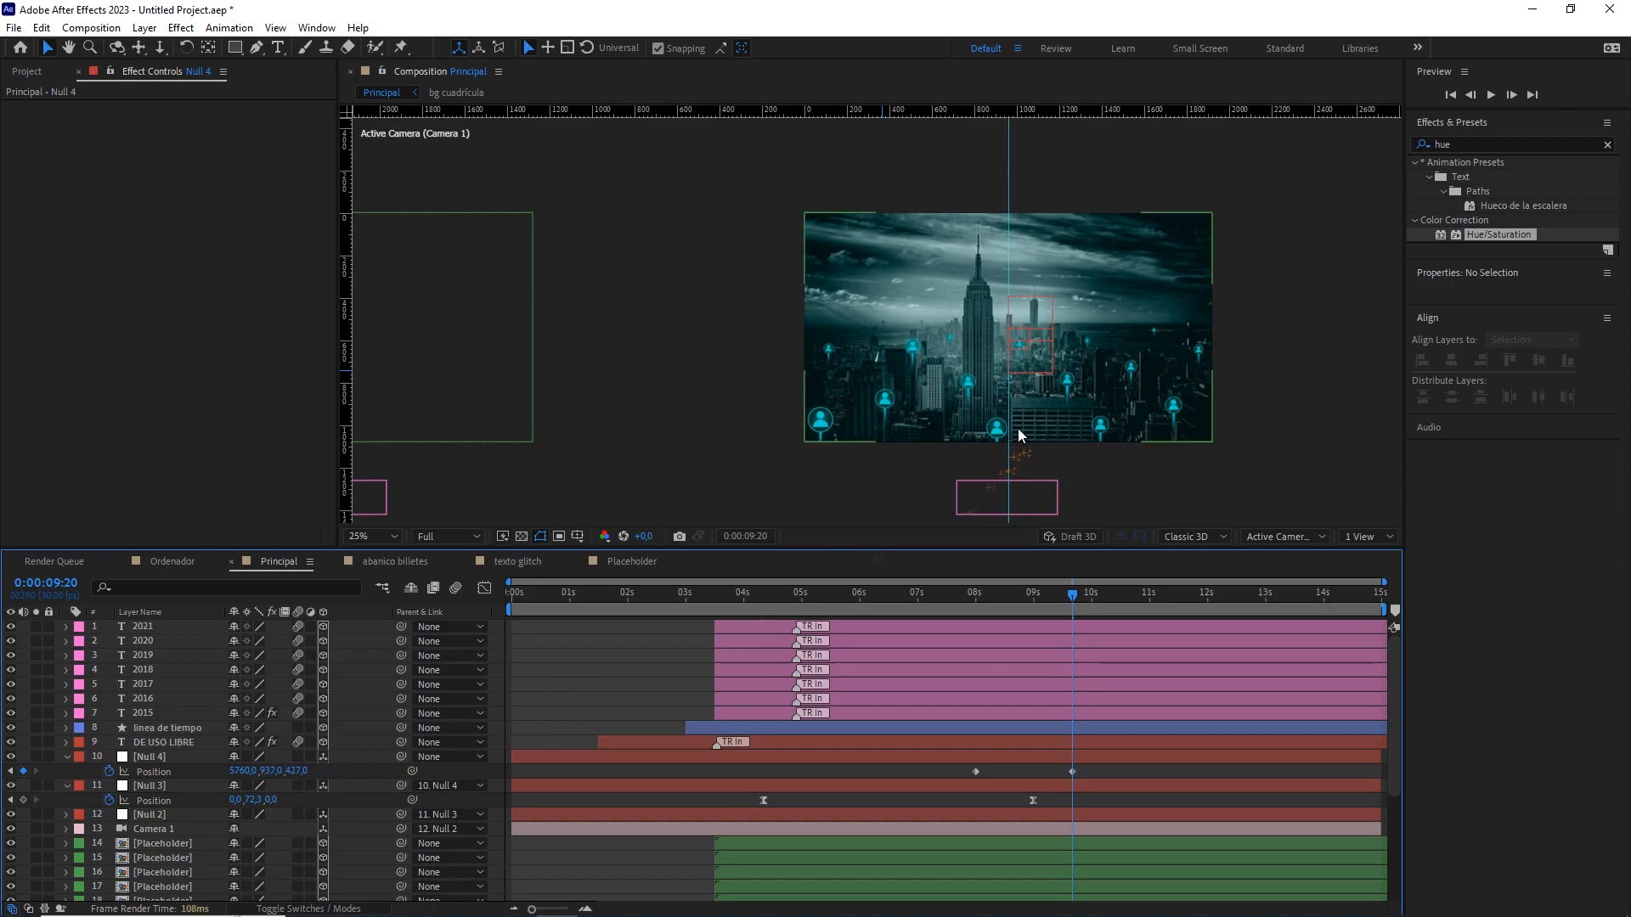
scroll(1017, 430, up, 2)
key(space)
drag(929, 259, 922, 404)
click(855, 316)
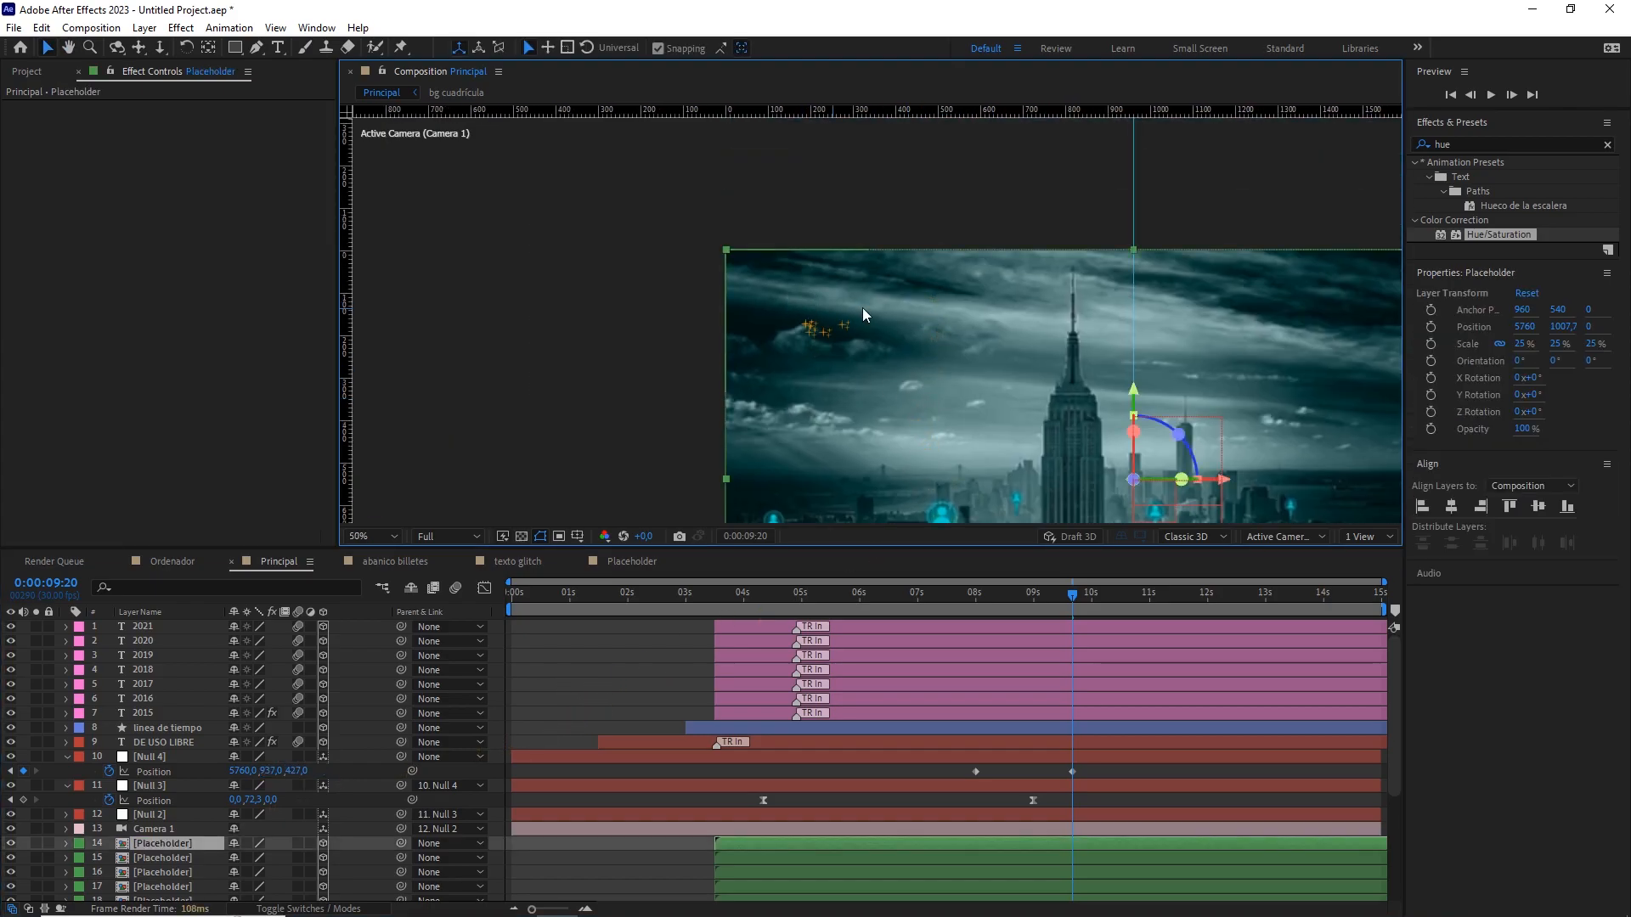
scroll(888, 298, down, 2)
Ease both of Null 4's position keyframes and adjust their speed curve in the Graph Editor.
drag(1109, 751, 960, 772)
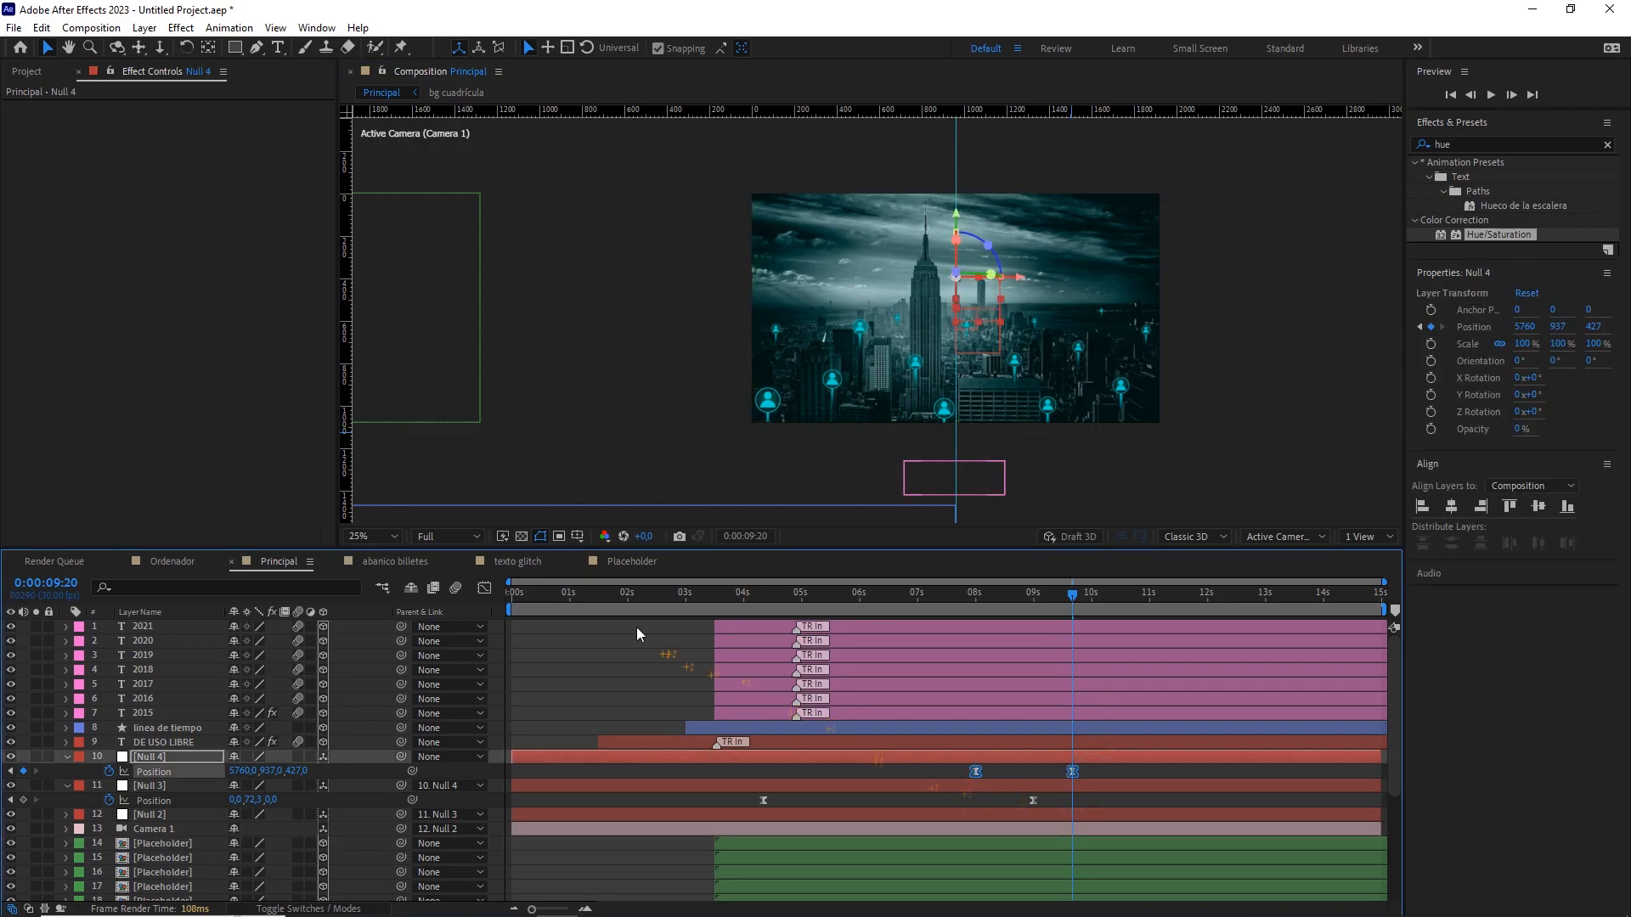
click(484, 588)
mouse_move(941, 830)
mouse_down()
mouse_move(1003, 879)
mouse_move(1006, 858)
mouse_move(1042, 857)
mouse_up()
click(485, 588)
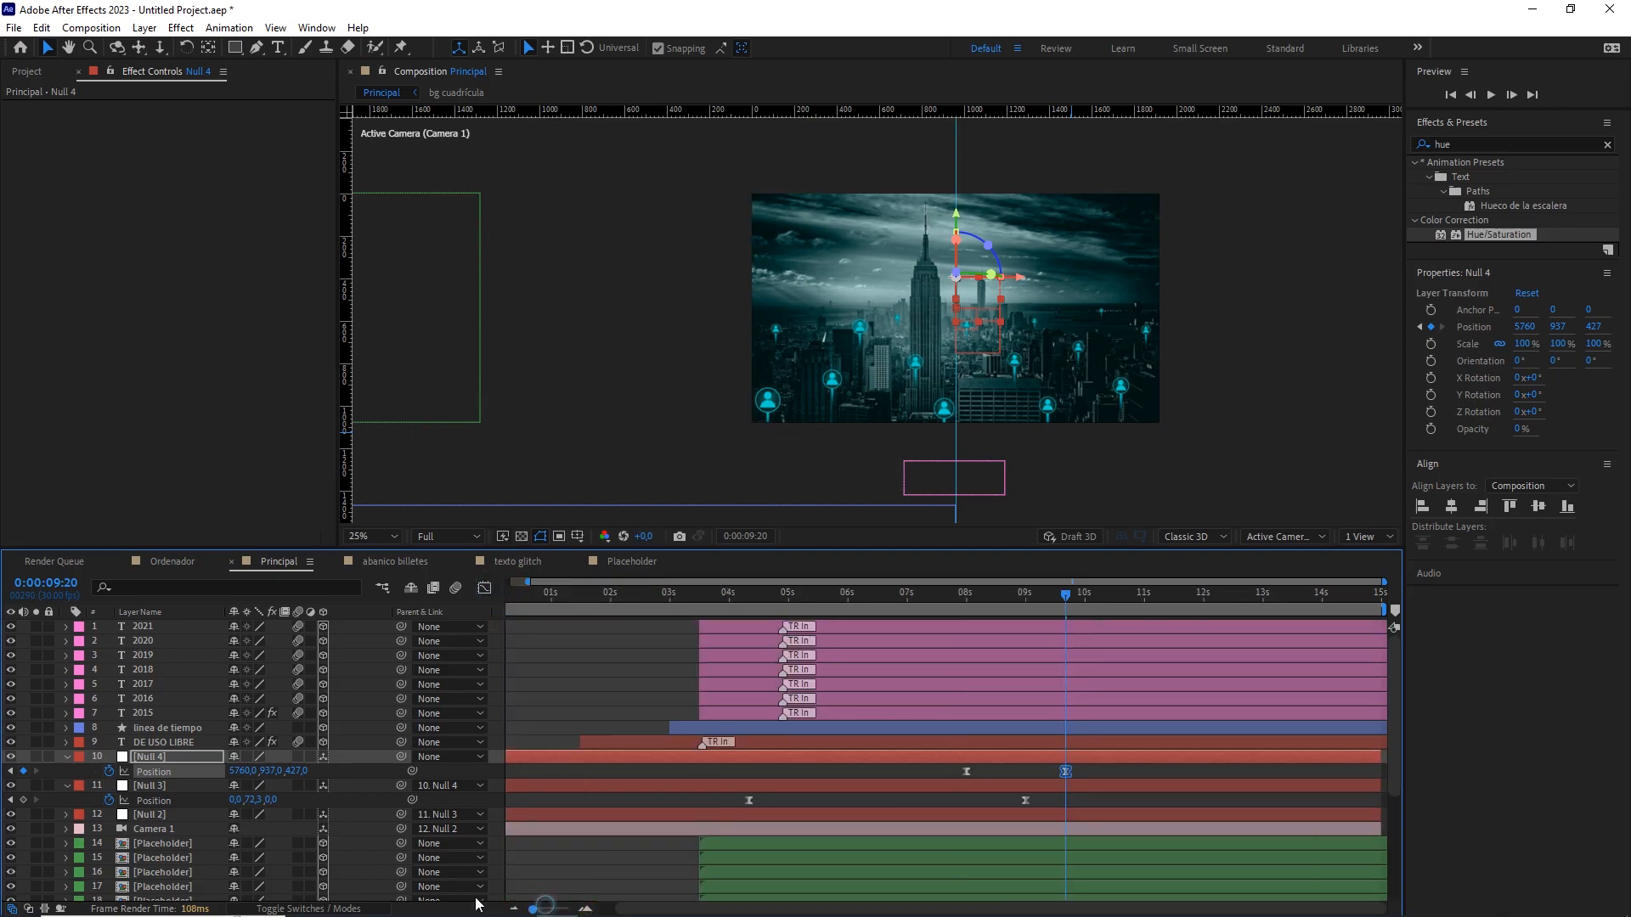
Fit the composition view to its panel and end the work area at 0:00:11:00.
click(384, 536)
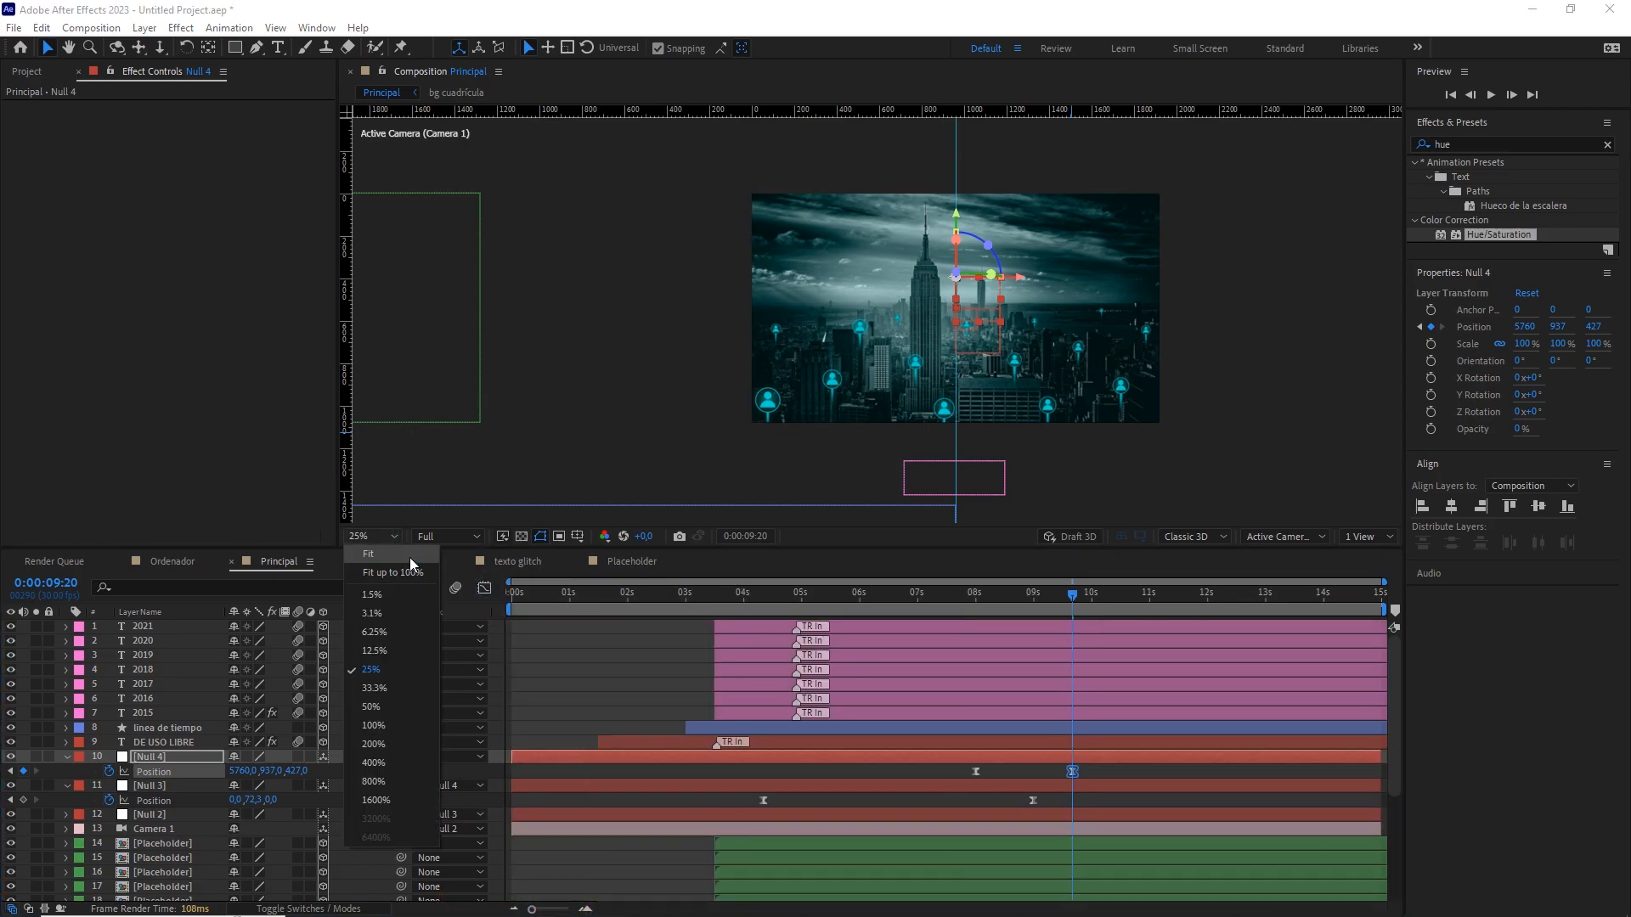
click(409, 555)
drag(1073, 597, 1150, 609)
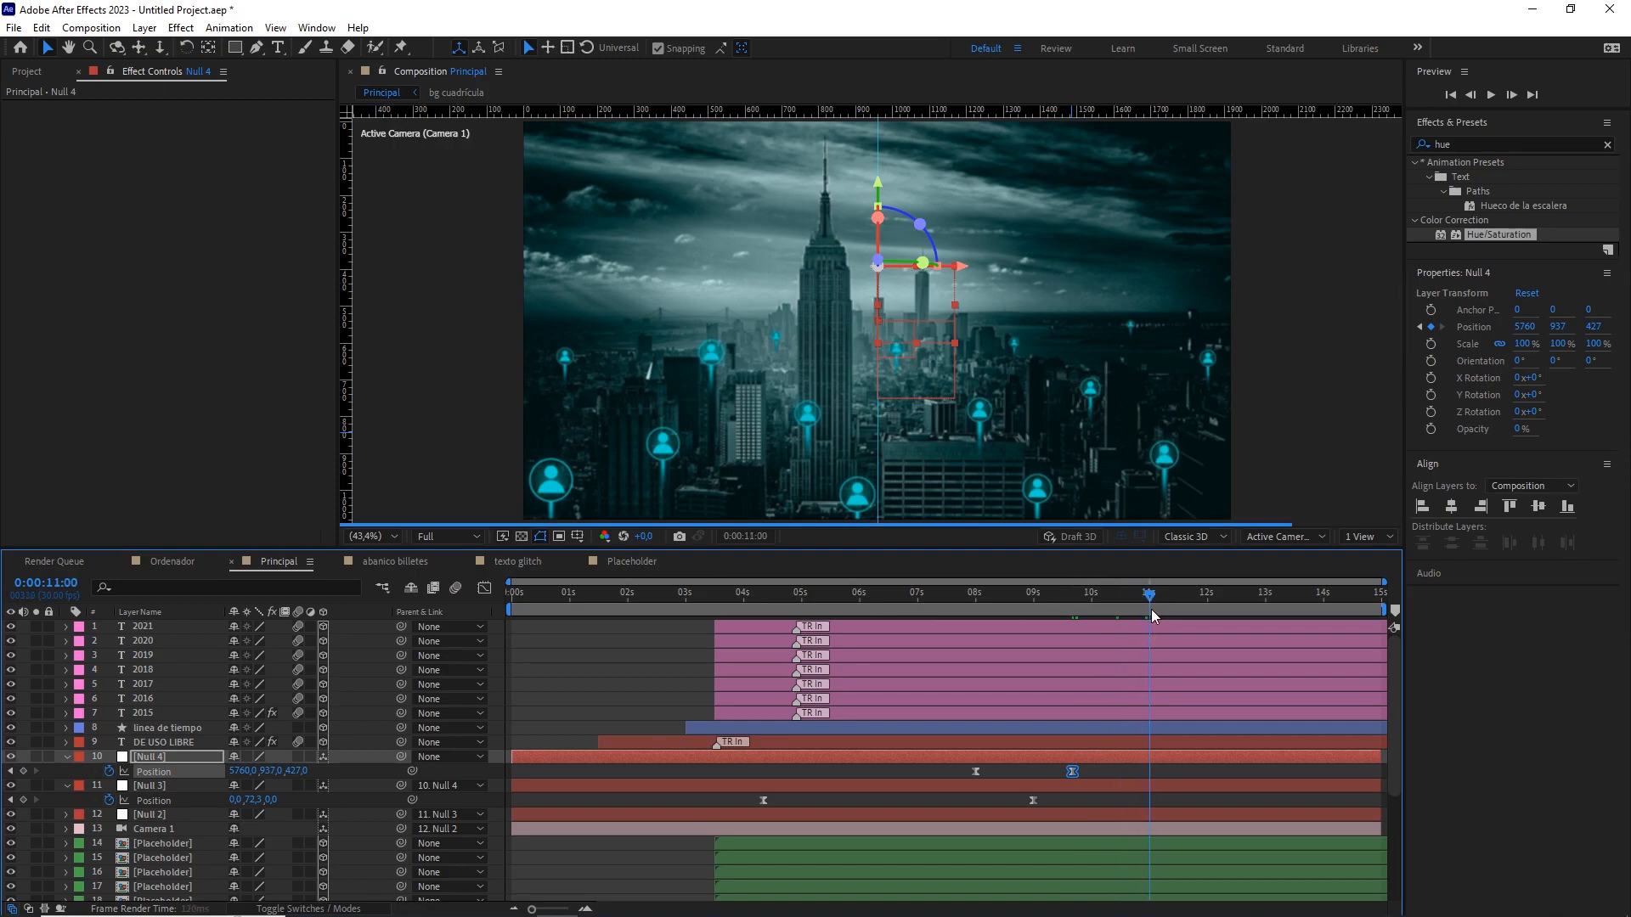
key(n)
Show the bg cuadrícula layer again and preview the animation from the start.
key(Home)
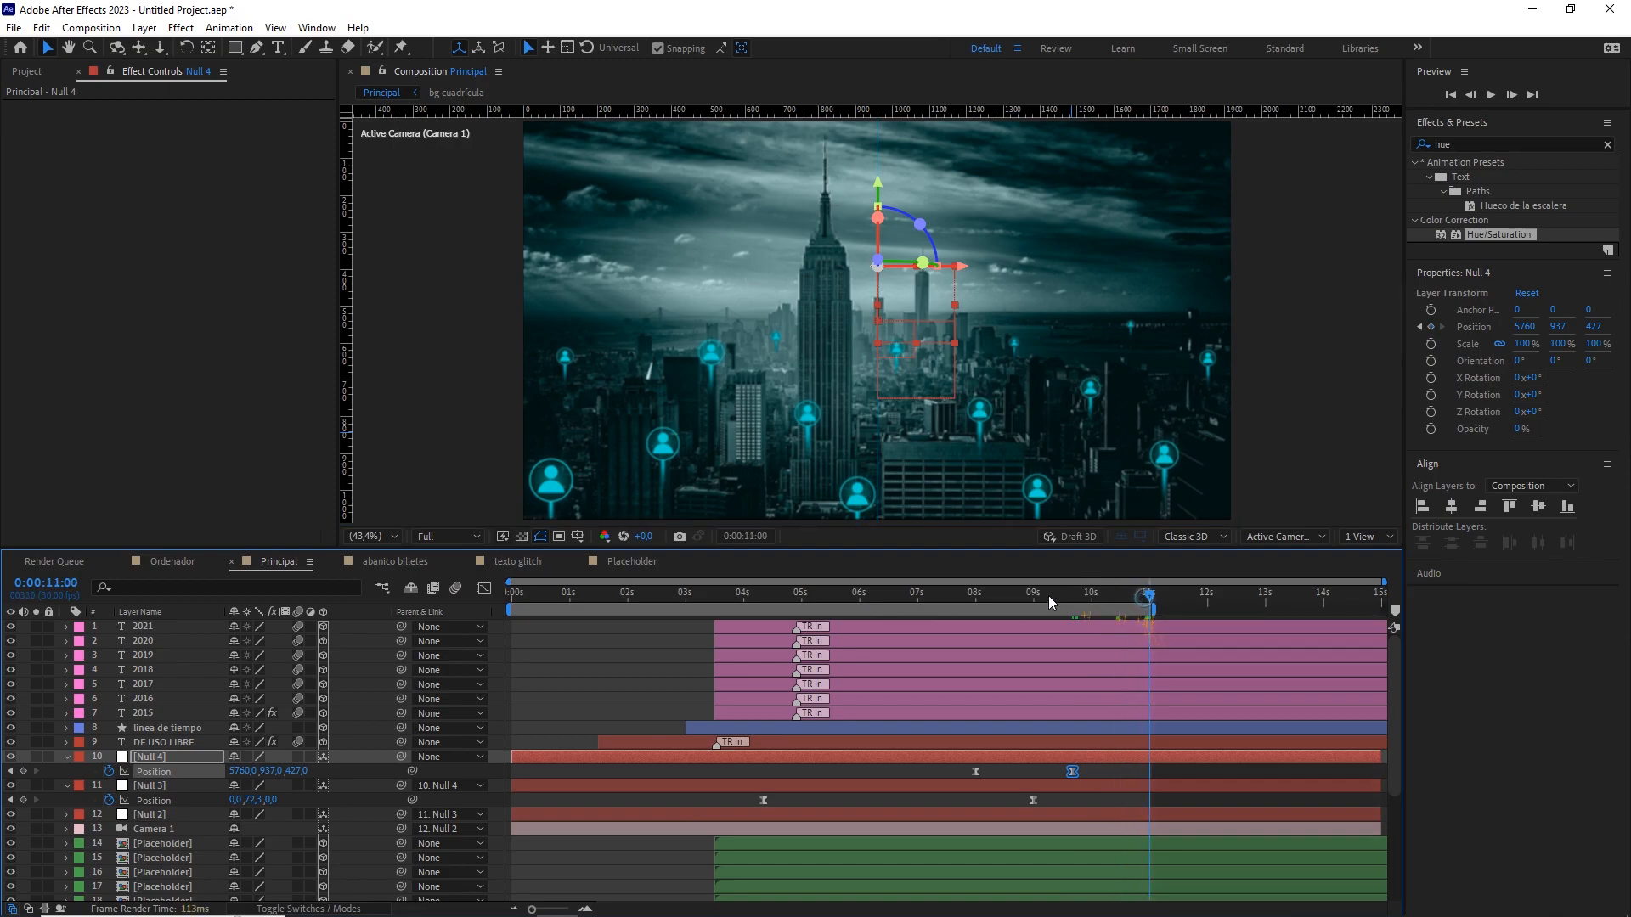
click(378, 540)
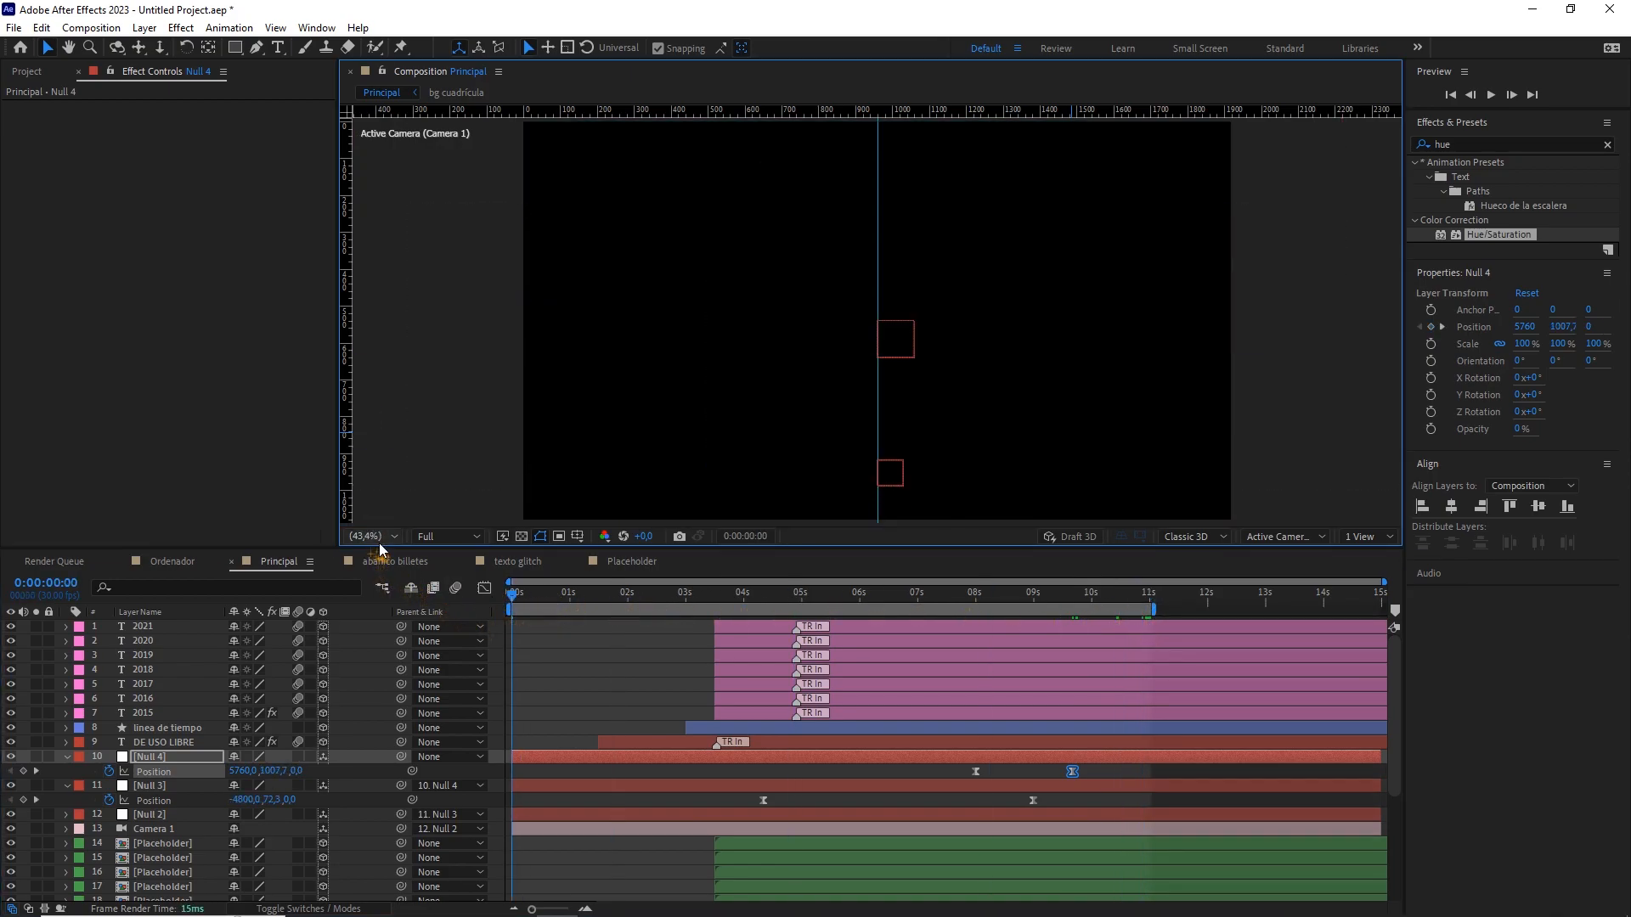
click(381, 555)
scroll(365, 637, down, 5)
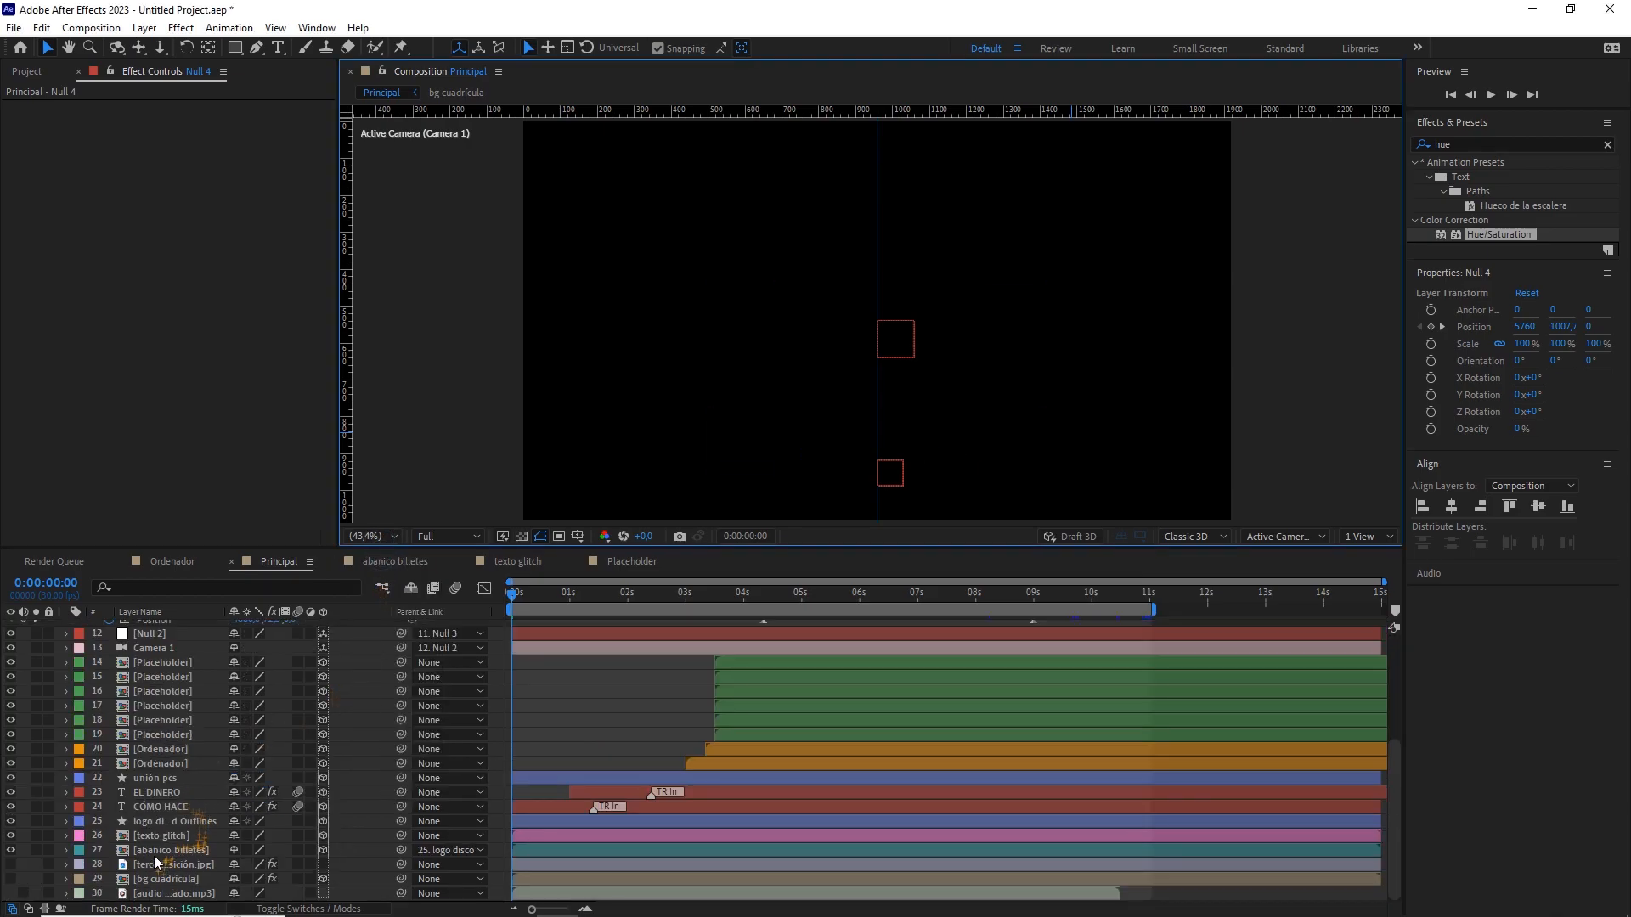
click(76, 879)
click(10, 879)
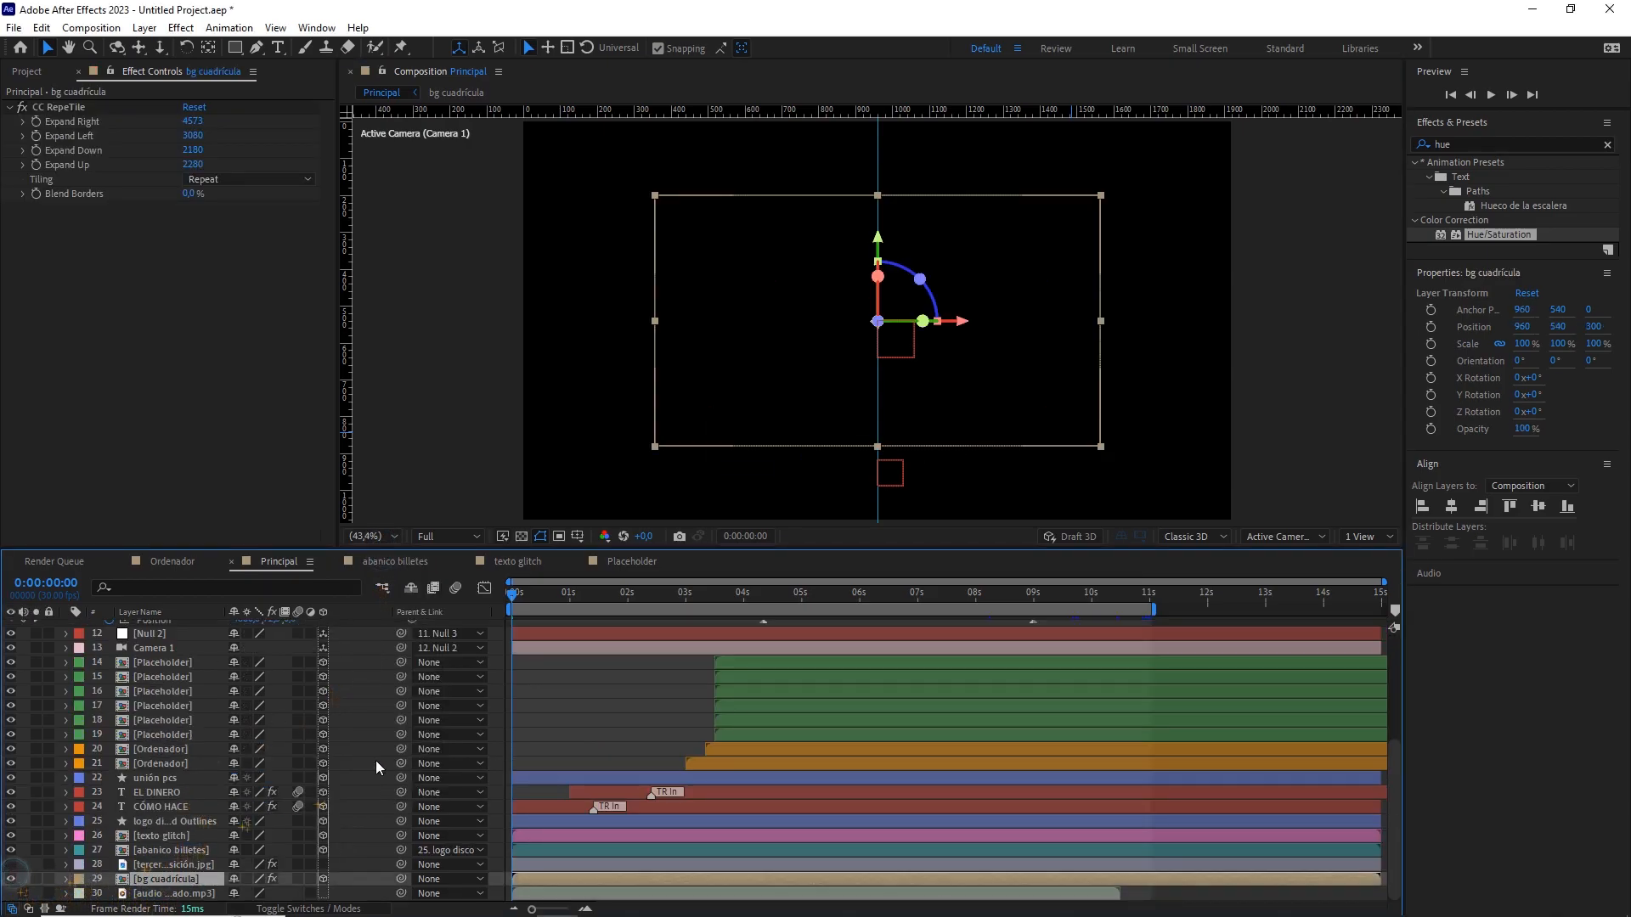
click(550, 703)
key(space)
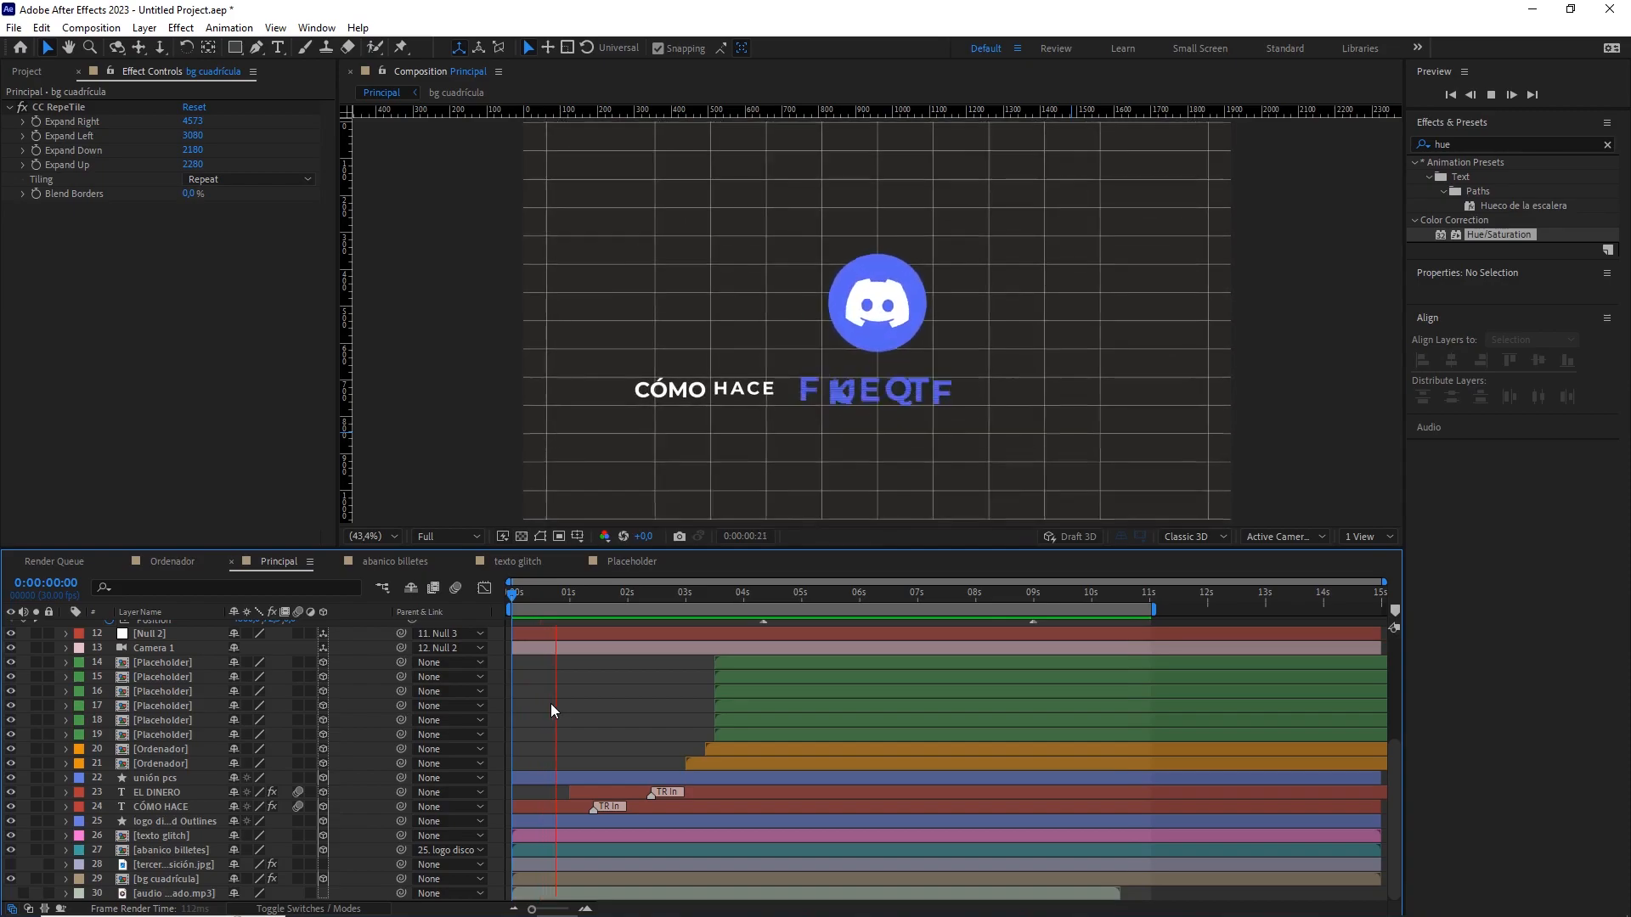
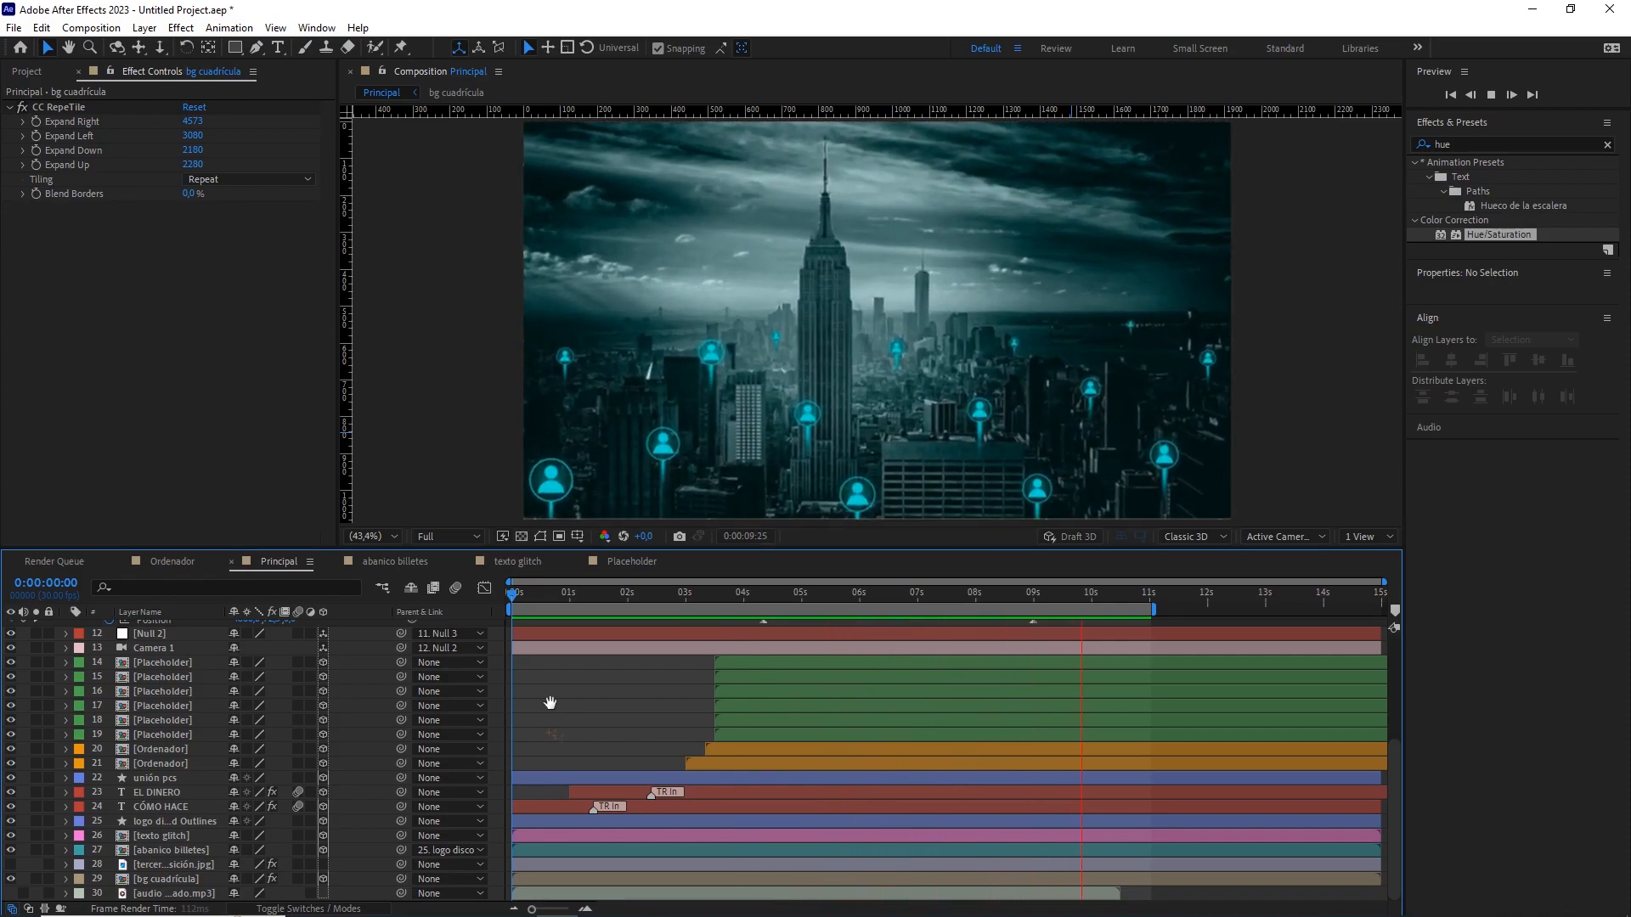
Turn on Draft 3D at 0:00:05:17 to view the whole timeline scene and select the 2017 image.
drag(802, 598, 834, 594)
key(comma)
key(comma)
key(comma)
key(comma)
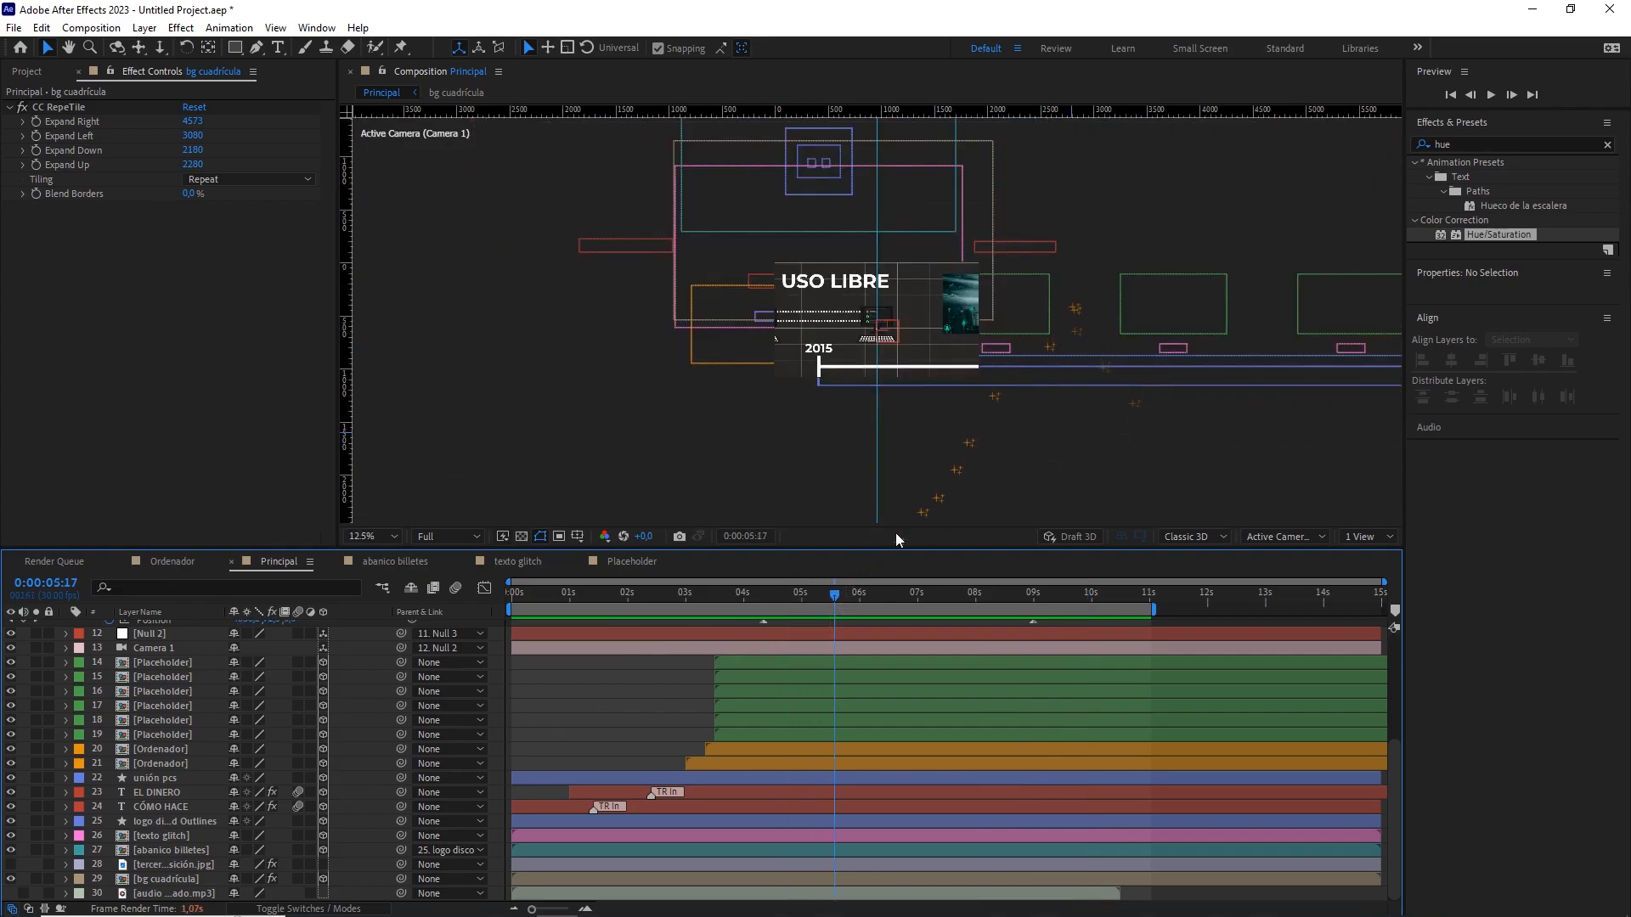
click(1079, 537)
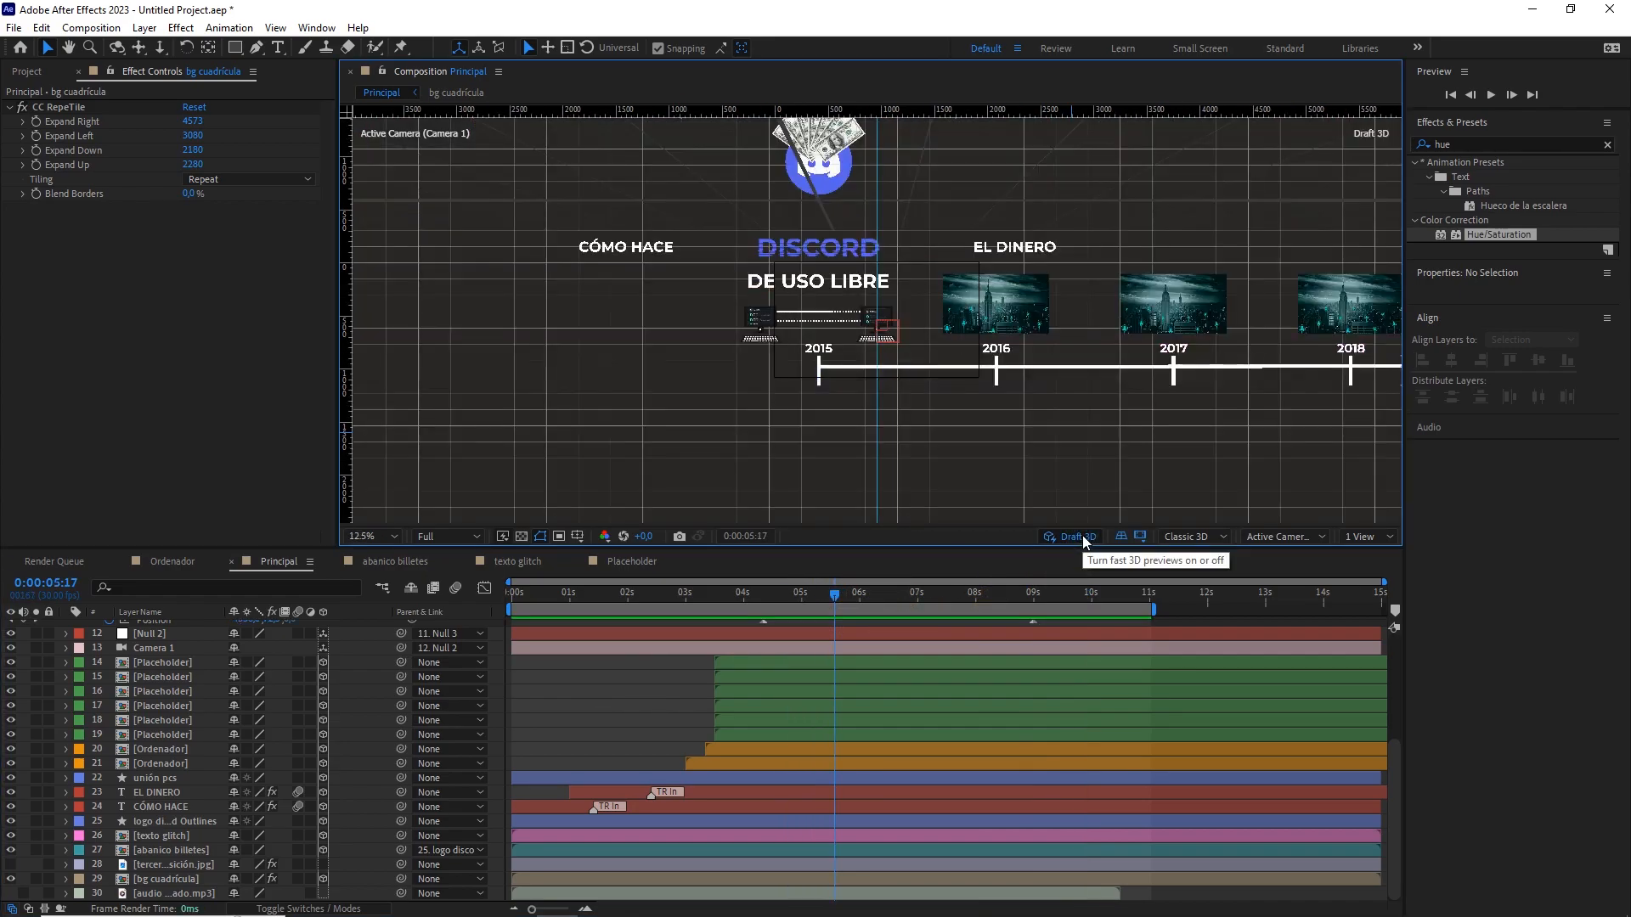
key(comma)
drag(1079, 332, 925, 341)
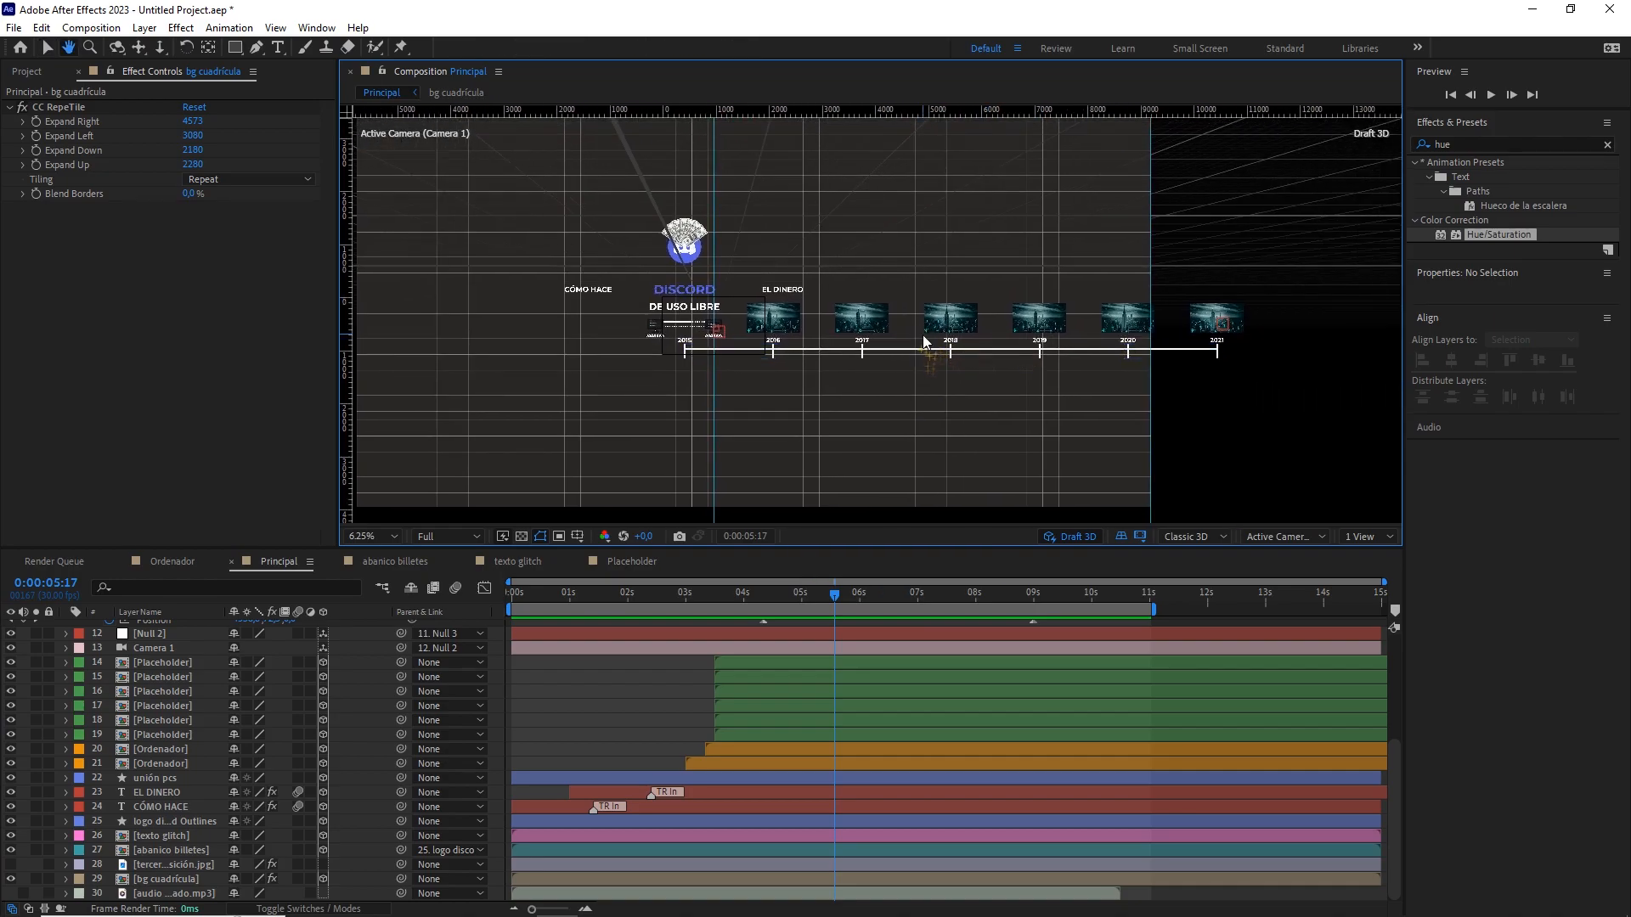
click(856, 325)
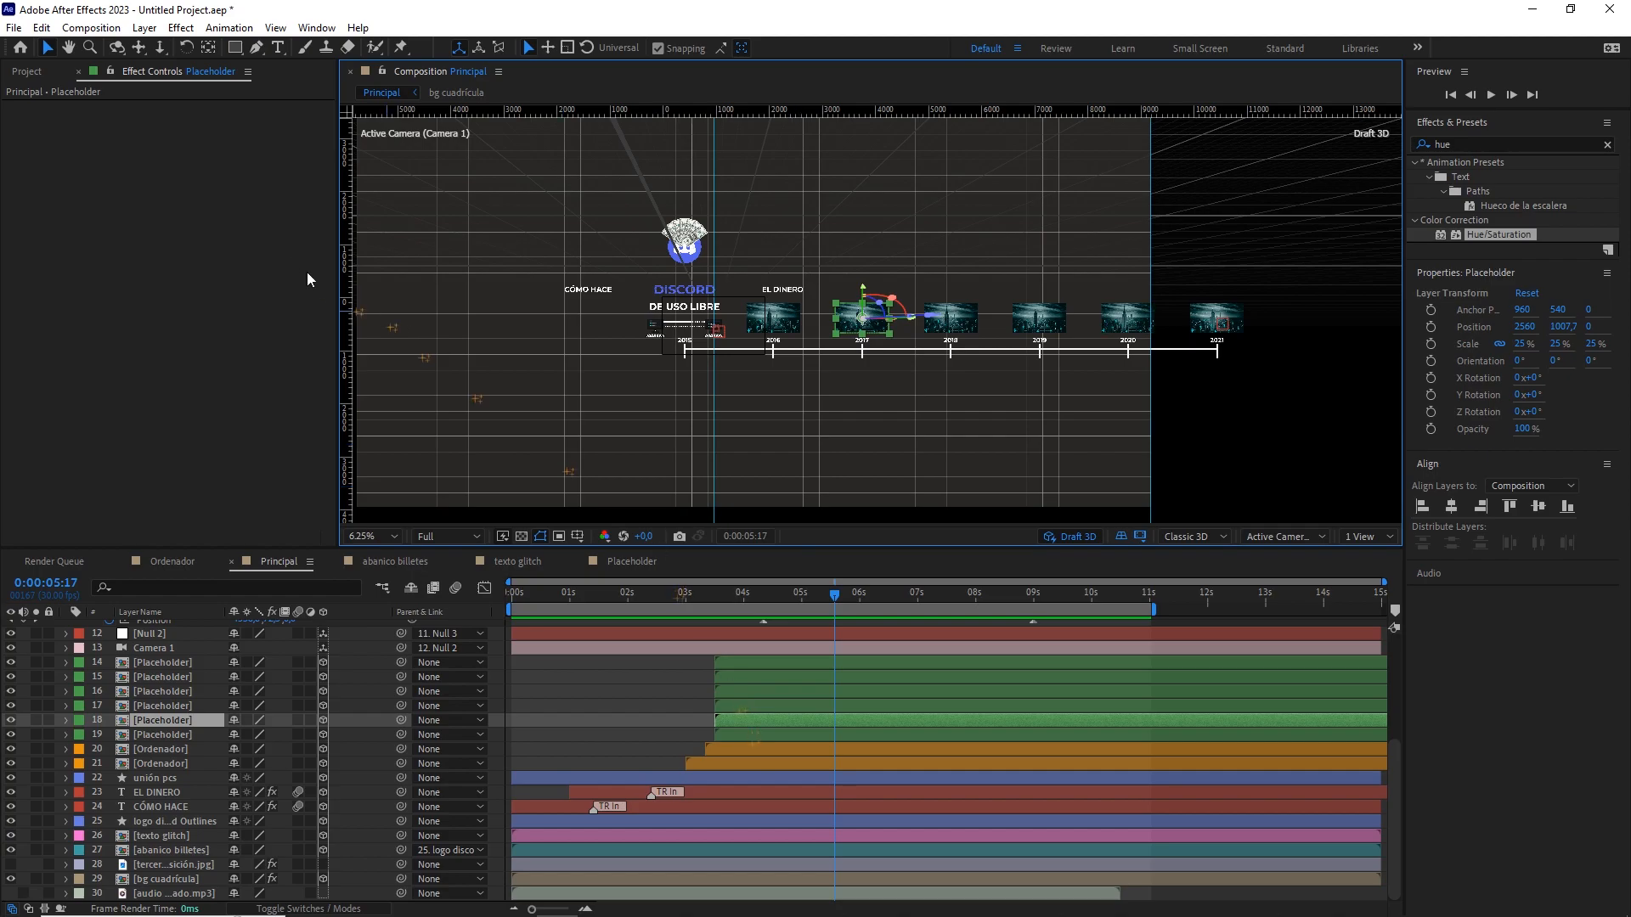
Duplicate the Placeholder composition five times in the project.
click(27, 72)
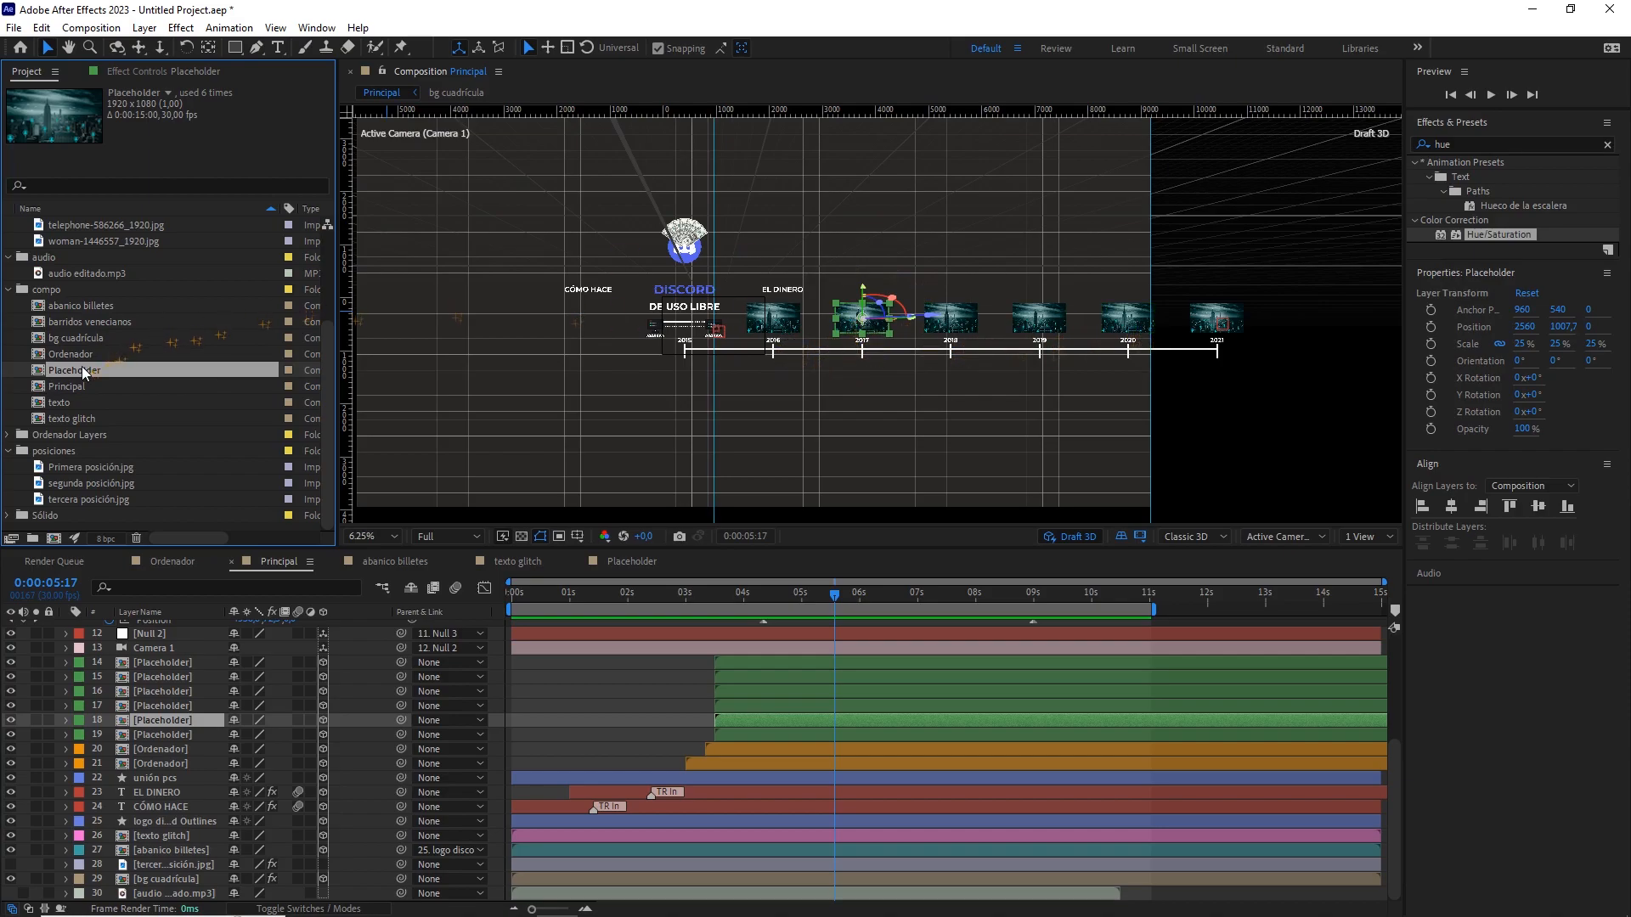
key(ctrl+d)
key(ctrl+d)
key(ctrl+d)
key(ctrl+d)
key(ctrl+d)
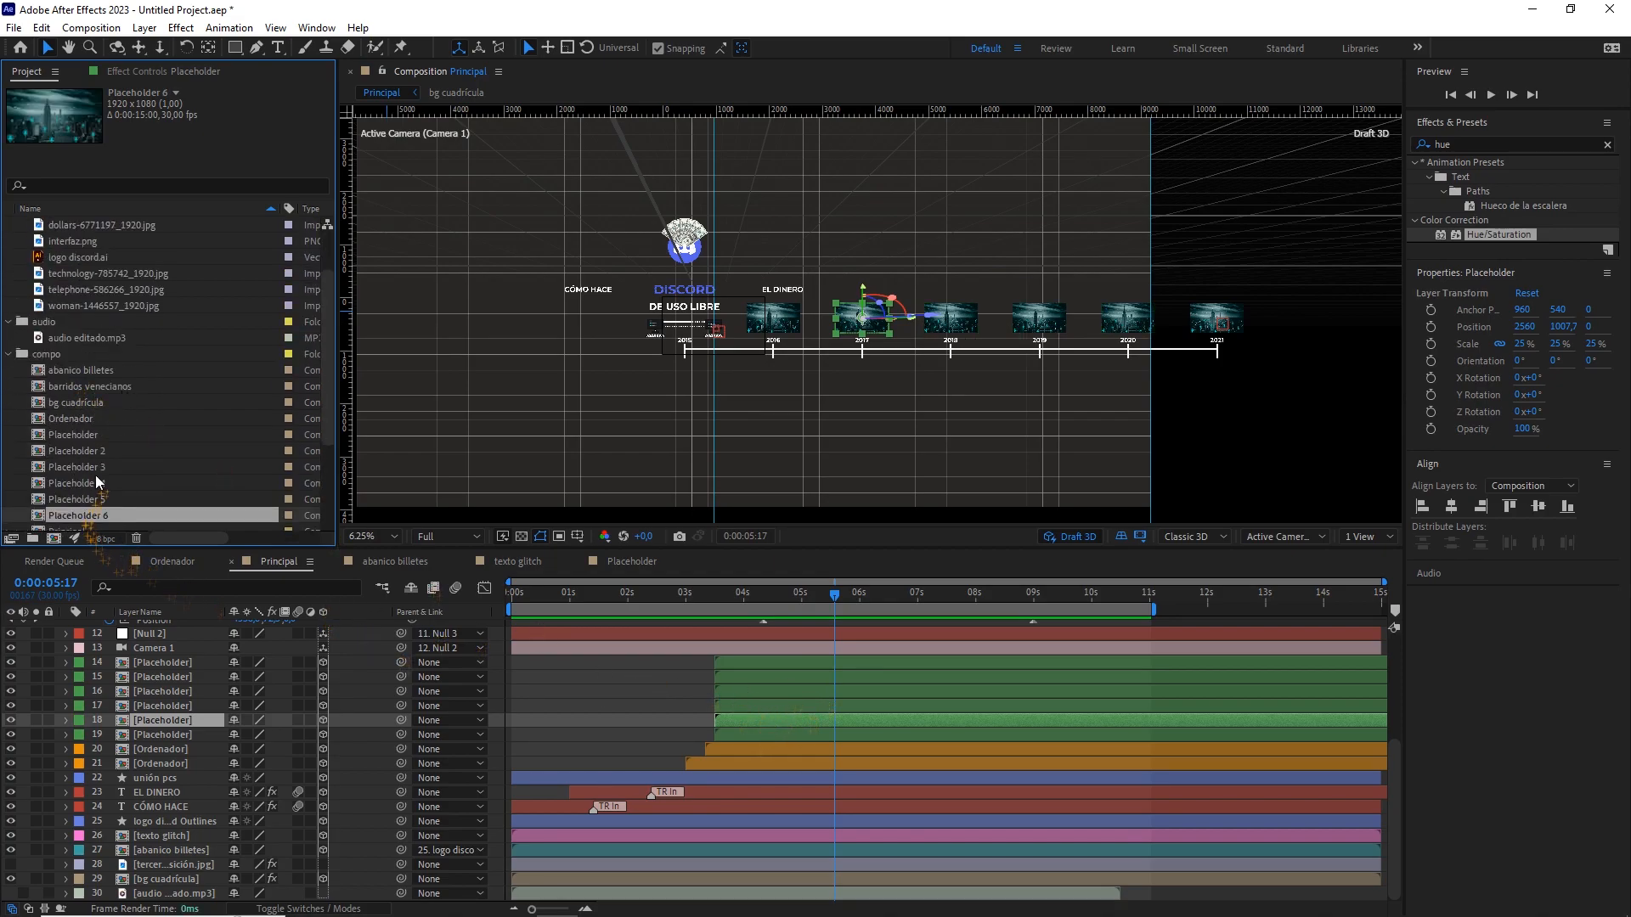
Replace the 2017, 2018, 2019, 2020 and 2021 image layers with Placeholder 2, 3, 4, 5 and 6 respectively.
drag(96, 454, 170, 712)
click(170, 707)
drag(101, 467, 167, 711)
click(161, 691)
drag(98, 483, 166, 684)
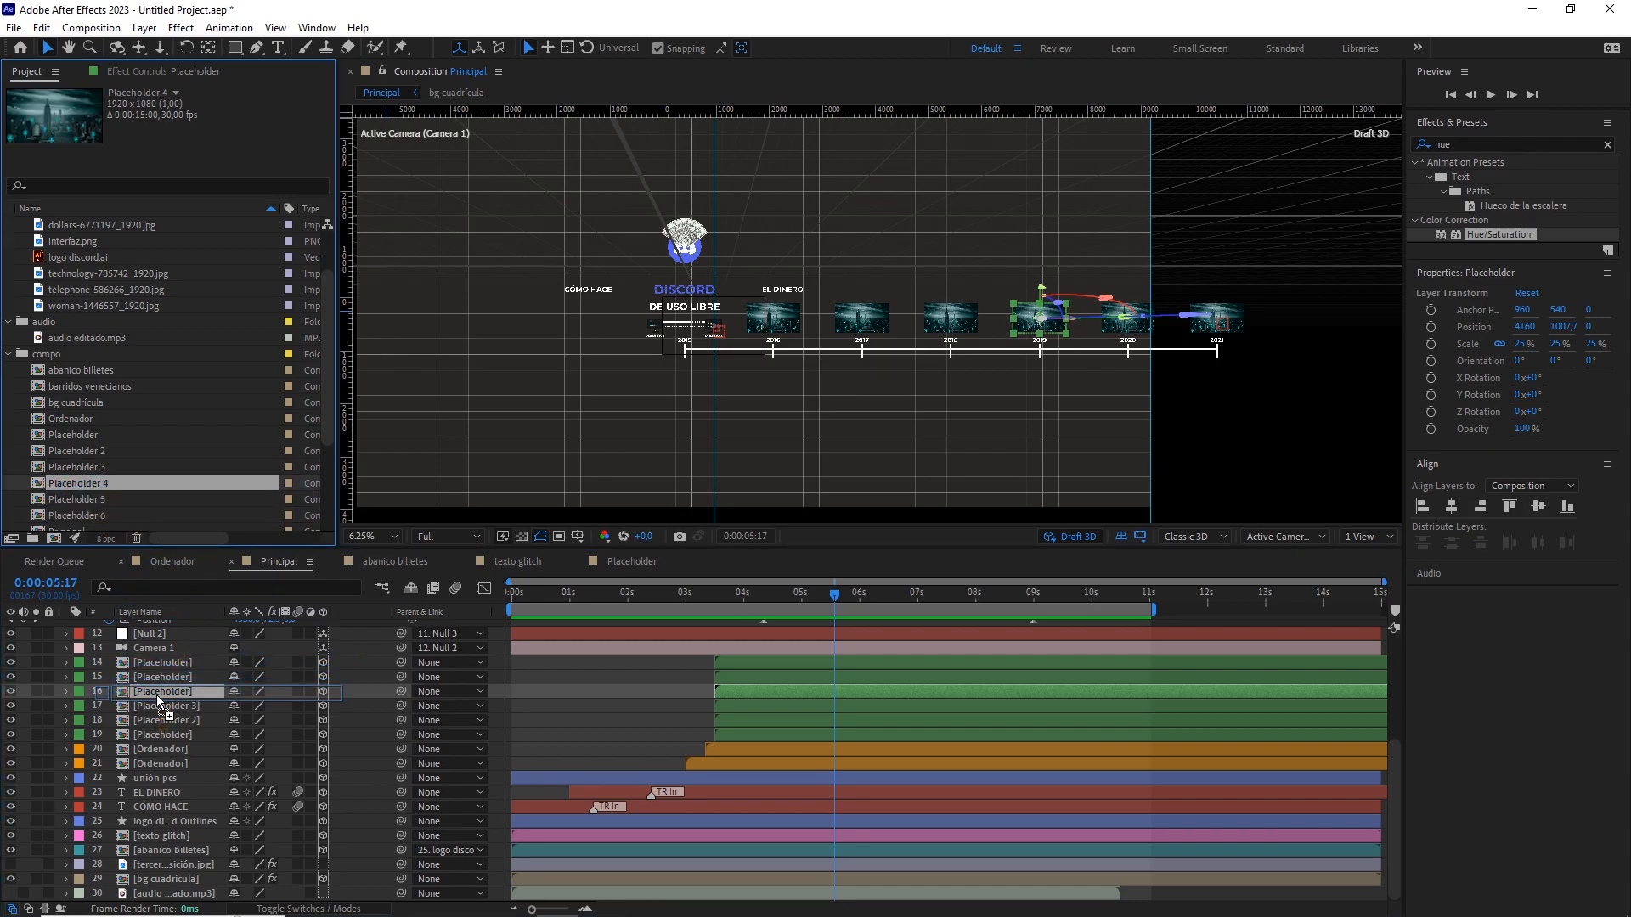
click(164, 680)
drag(117, 500, 152, 675)
click(155, 663)
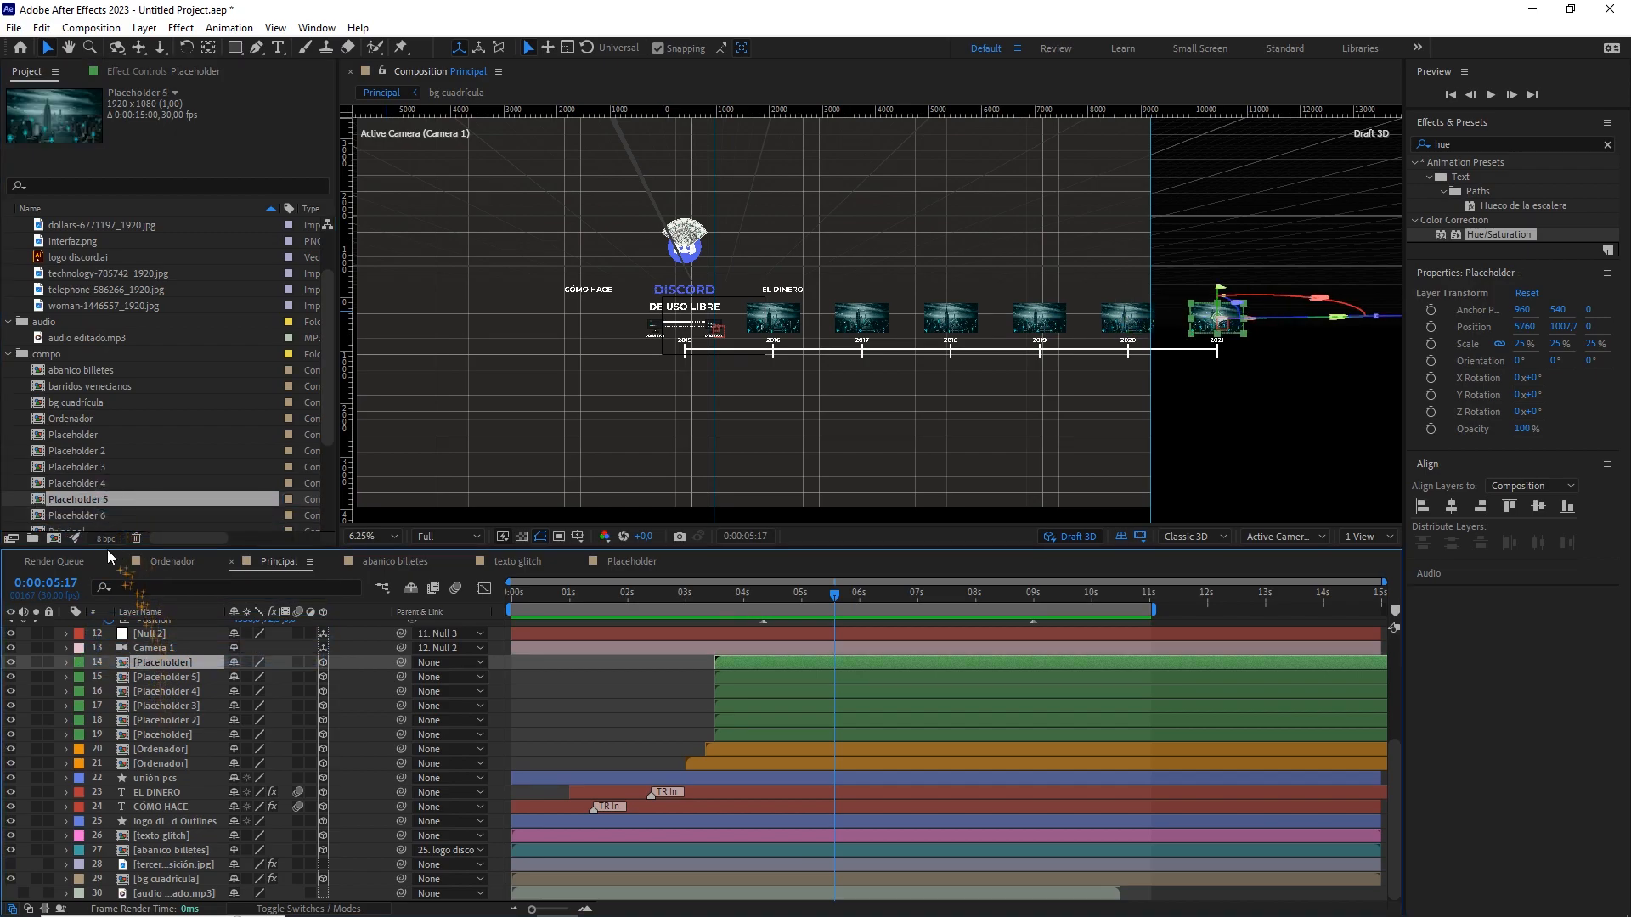
drag(108, 515, 149, 663)
Open the Placeholder 6 composition, delete its city image and add dollars-6771197_1920.jpg instead.
double_click(778, 666)
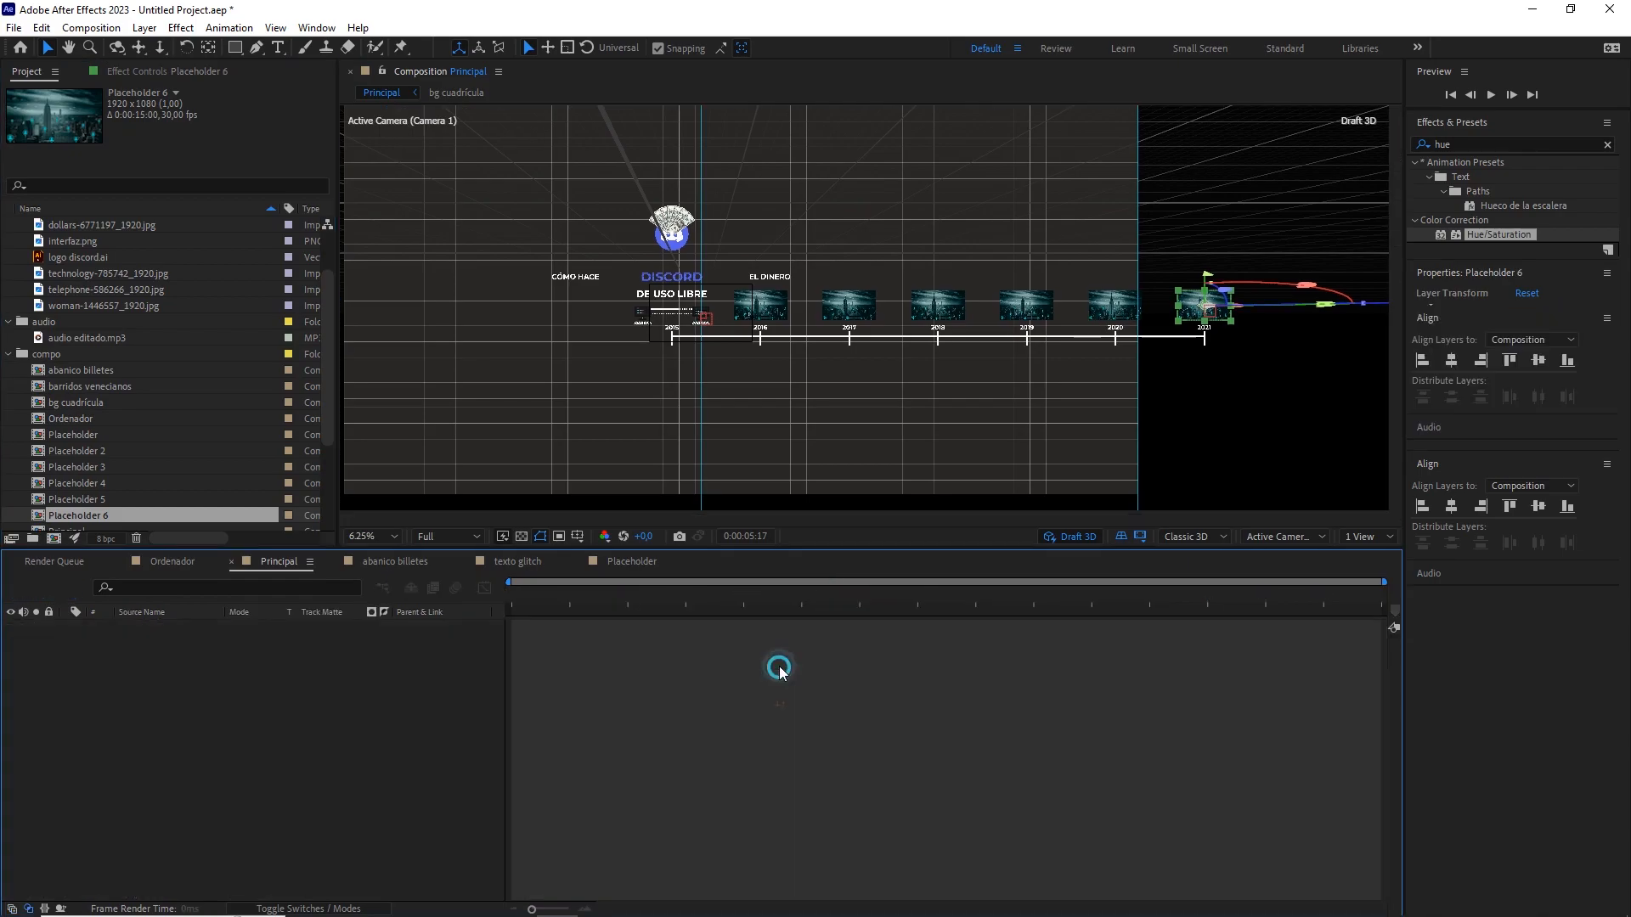
drag(553, 144, 1012, 455)
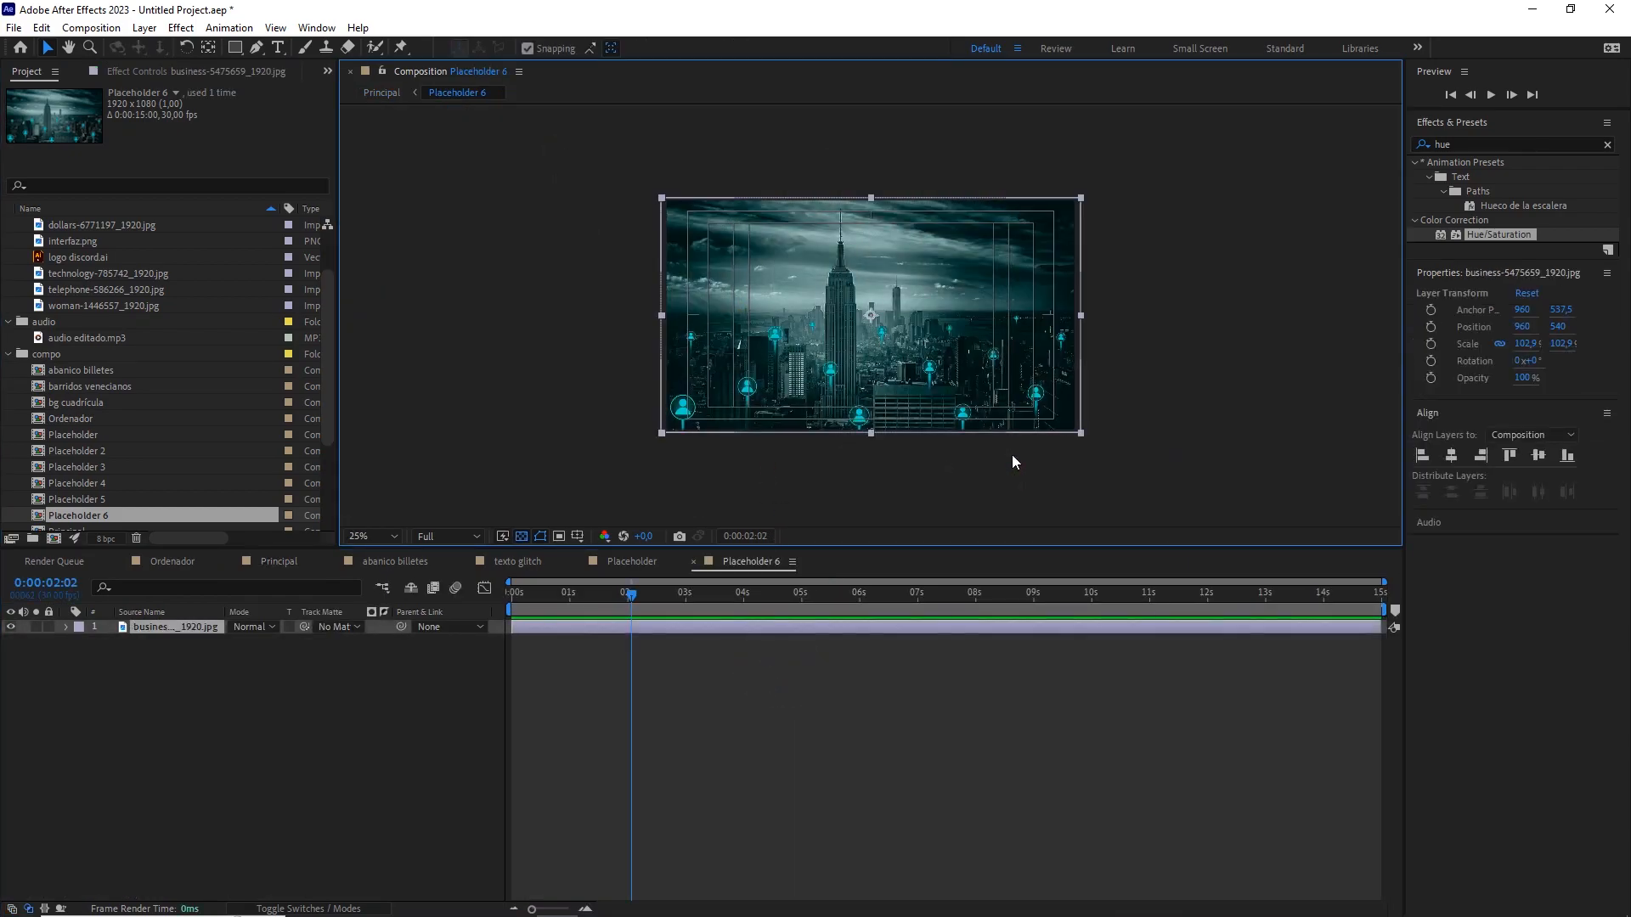
key(Delete)
scroll(112, 314, up, 3)
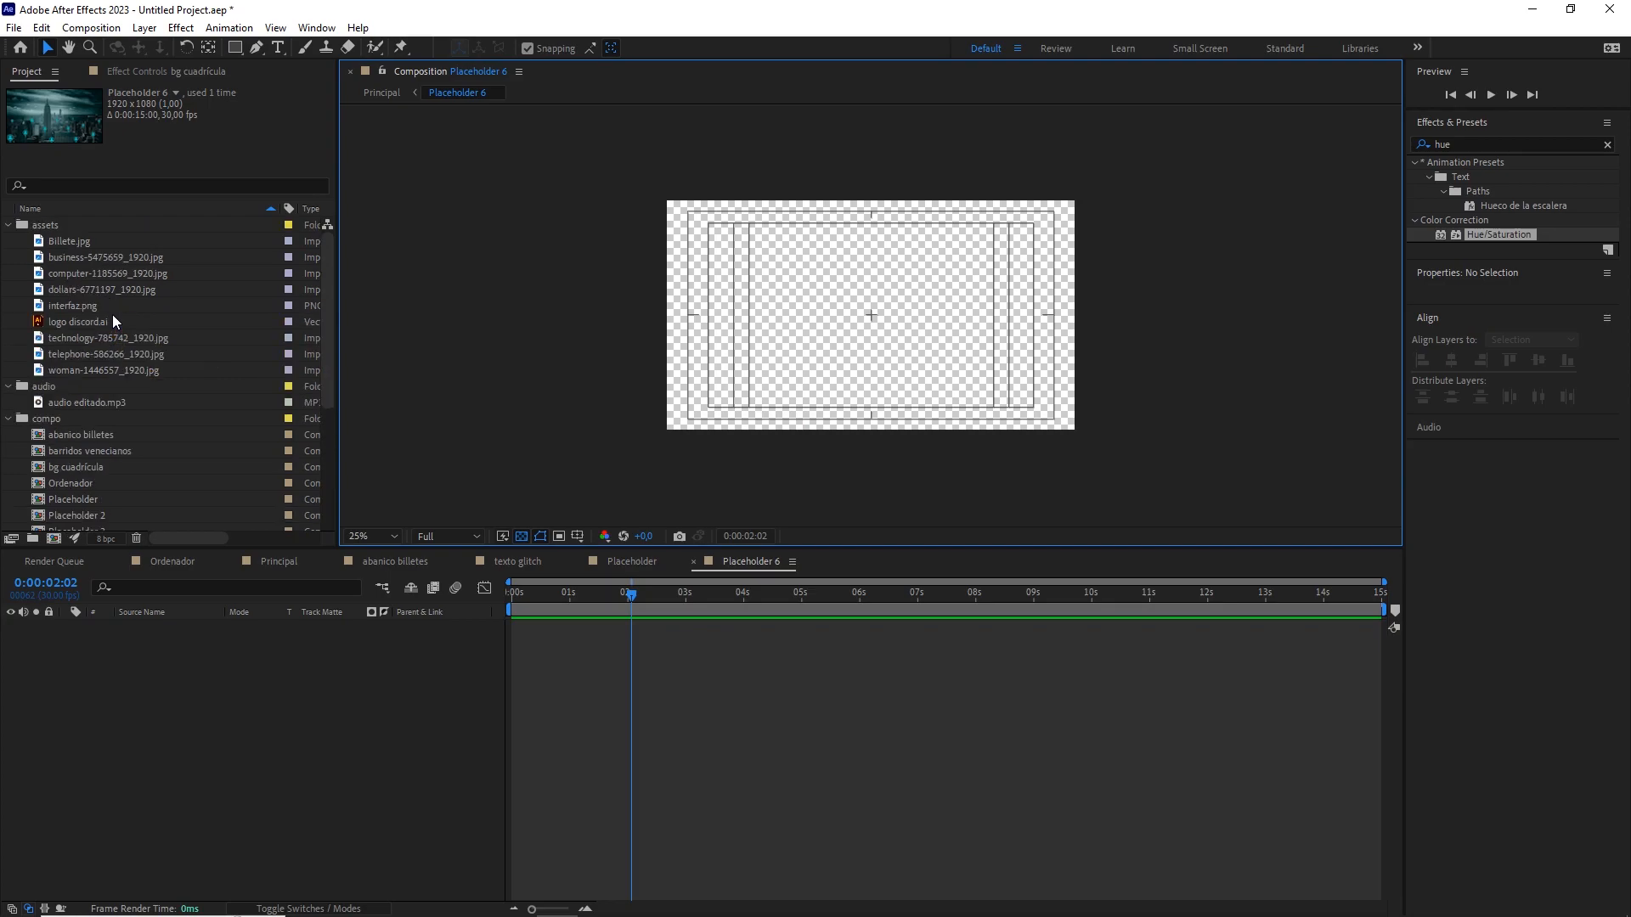
click(90, 292)
click(76, 277)
drag(85, 290, 190, 667)
In the Placeholder 5 composition, replace the city image with computer-1185569_1920.jpg scaled to 102.5%.
click(277, 561)
double_click(772, 679)
drag(564, 328, 773, 452)
key(Delete)
drag(99, 273, 204, 629)
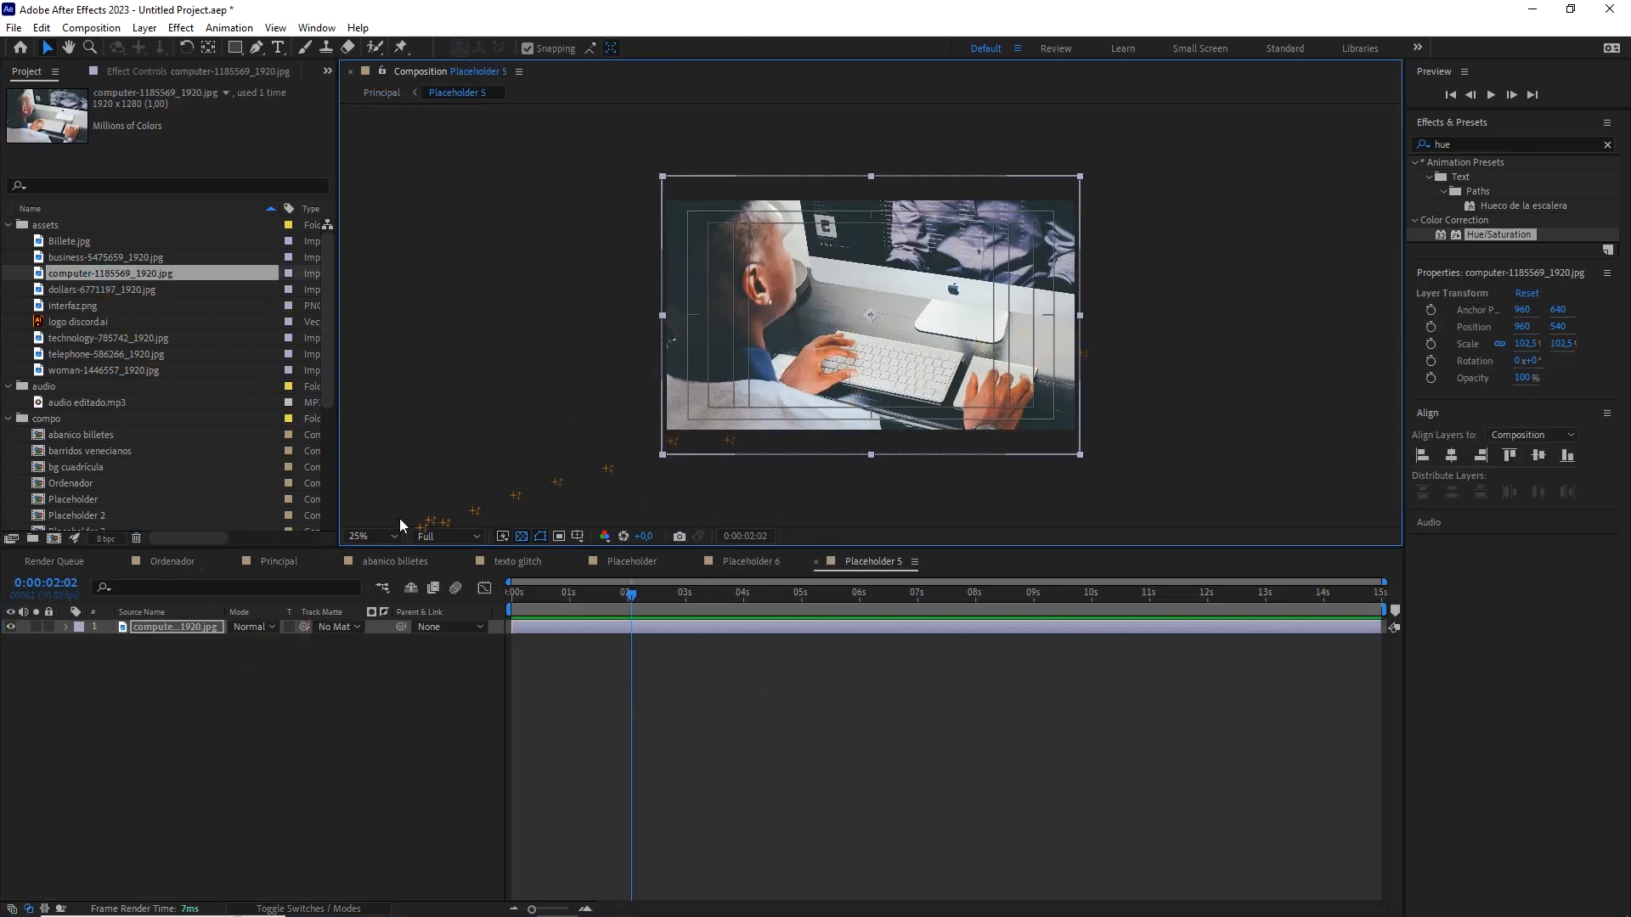
Open the Placeholder 4 composition from Principal, delete its city image and add telephone-586266_1920.jpg instead.
click(279, 561)
double_click(167, 691)
click(708, 355)
key(Delete)
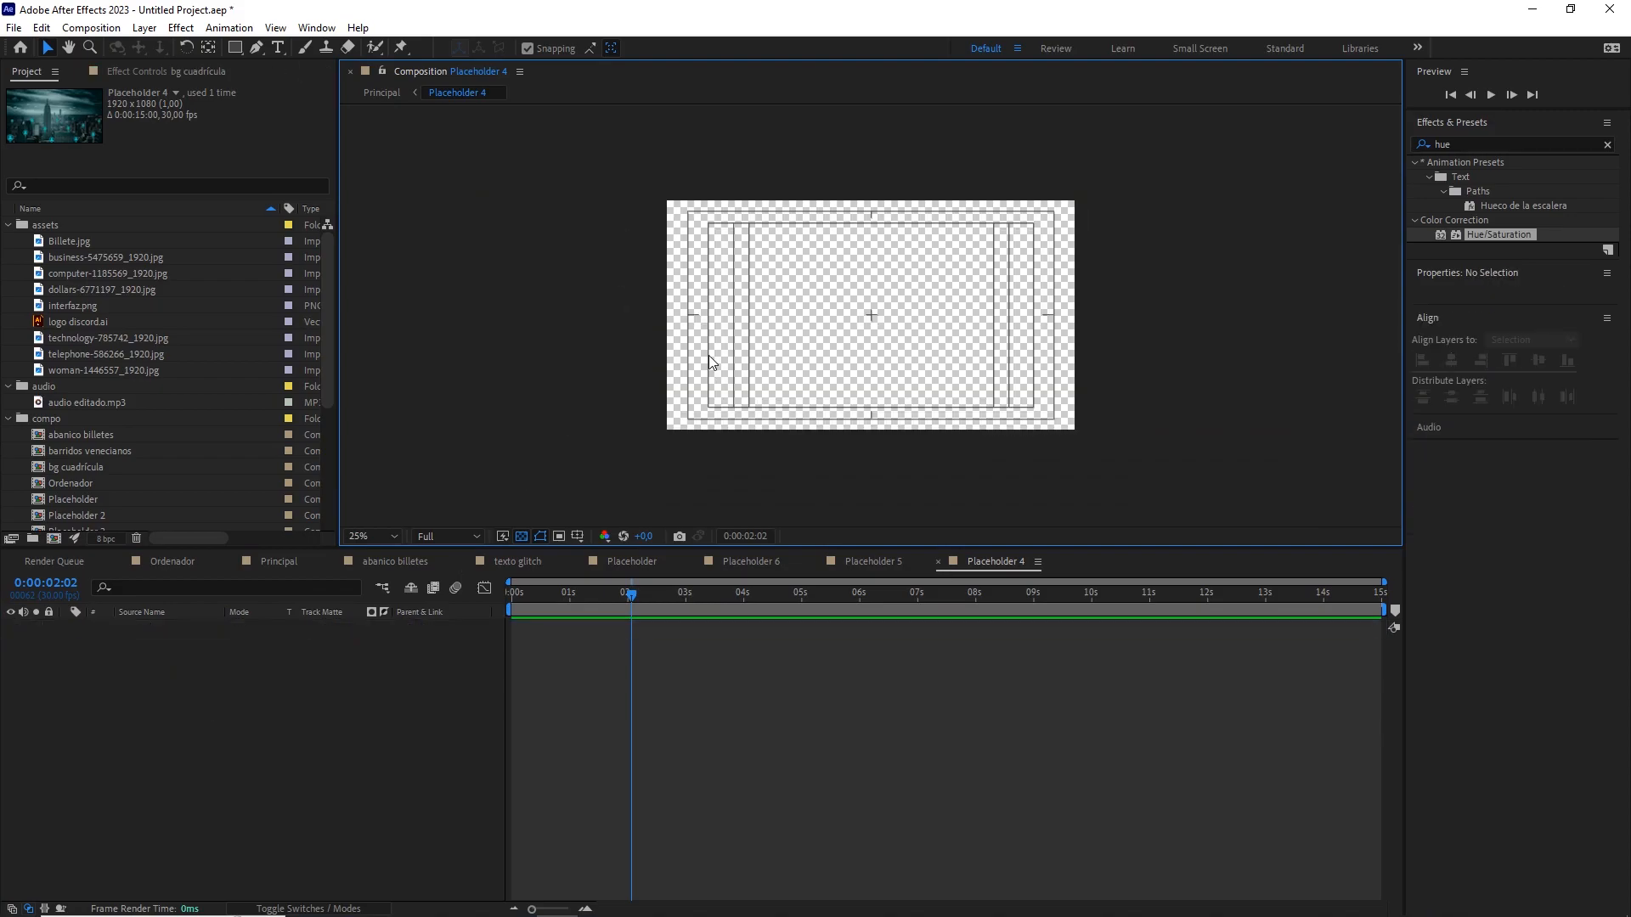
drag(104, 354, 204, 645)
Open the Placeholder 3 composition from Principal and replace its city image with technology-785742_1920.jpg, scaled up slightly to cover the frame.
click(265, 562)
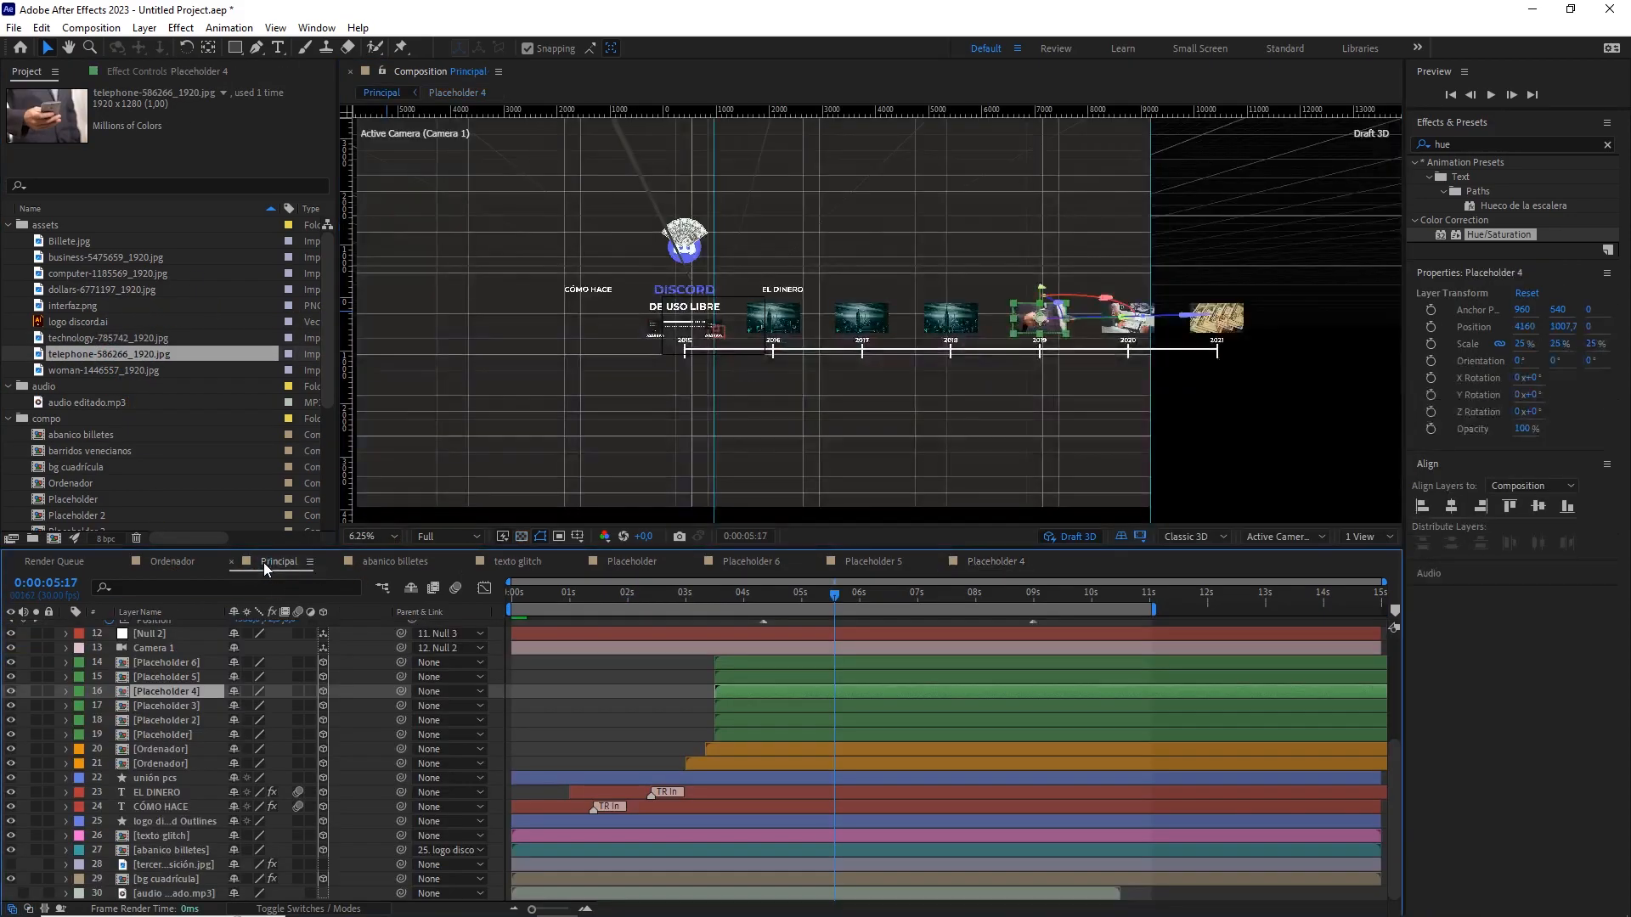
click(742, 681)
double_click(742, 680)
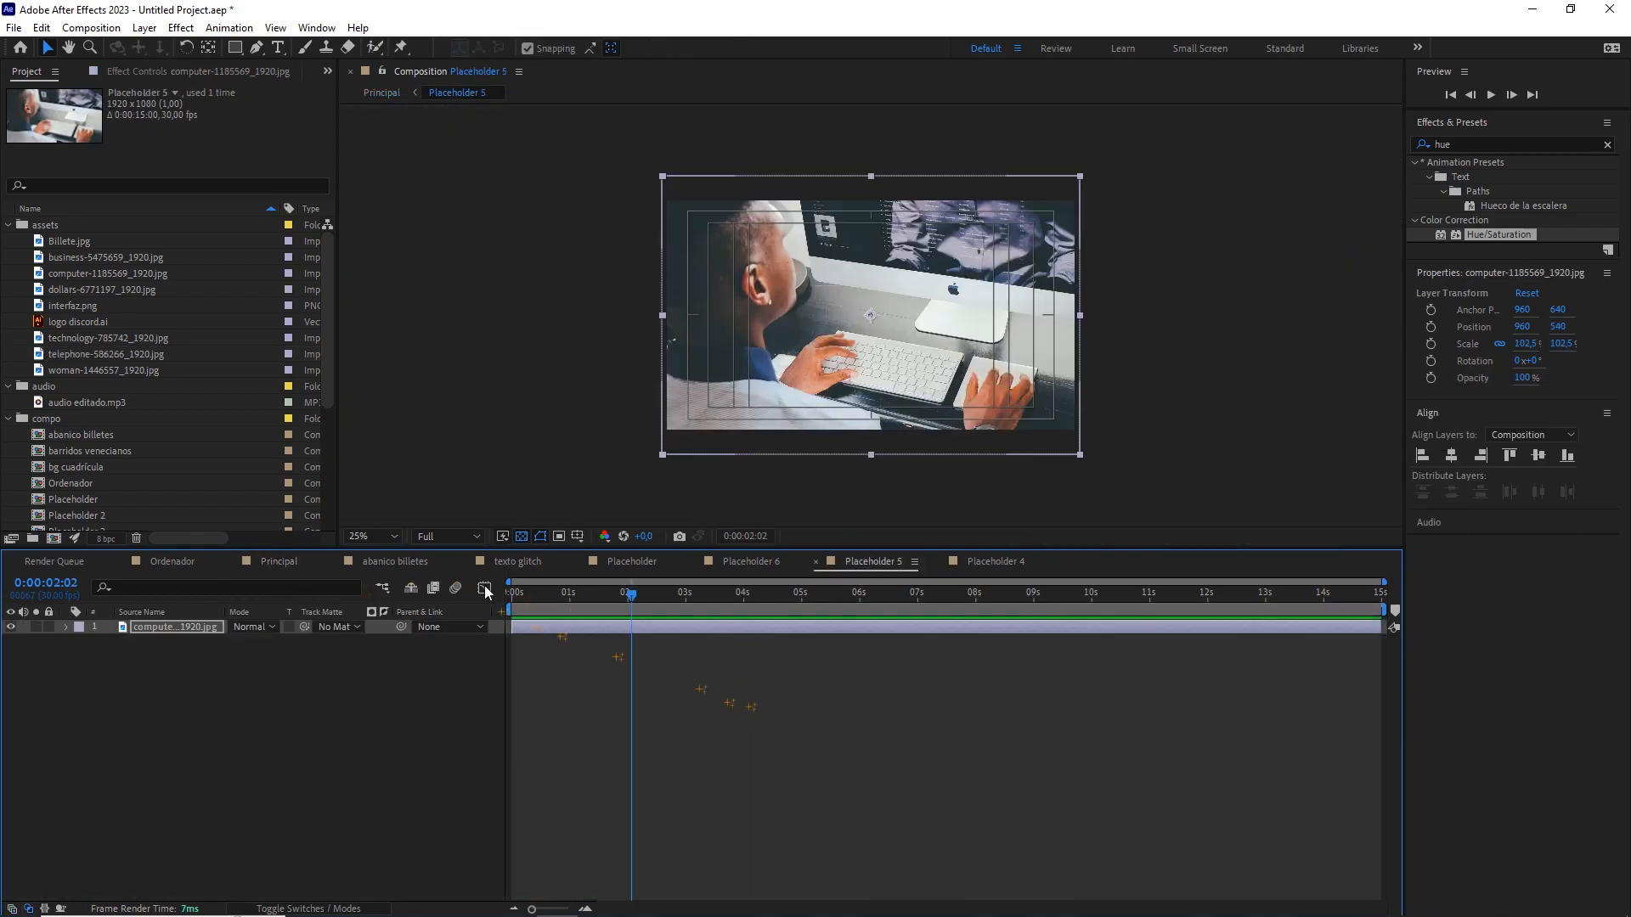
click(297, 563)
double_click(733, 705)
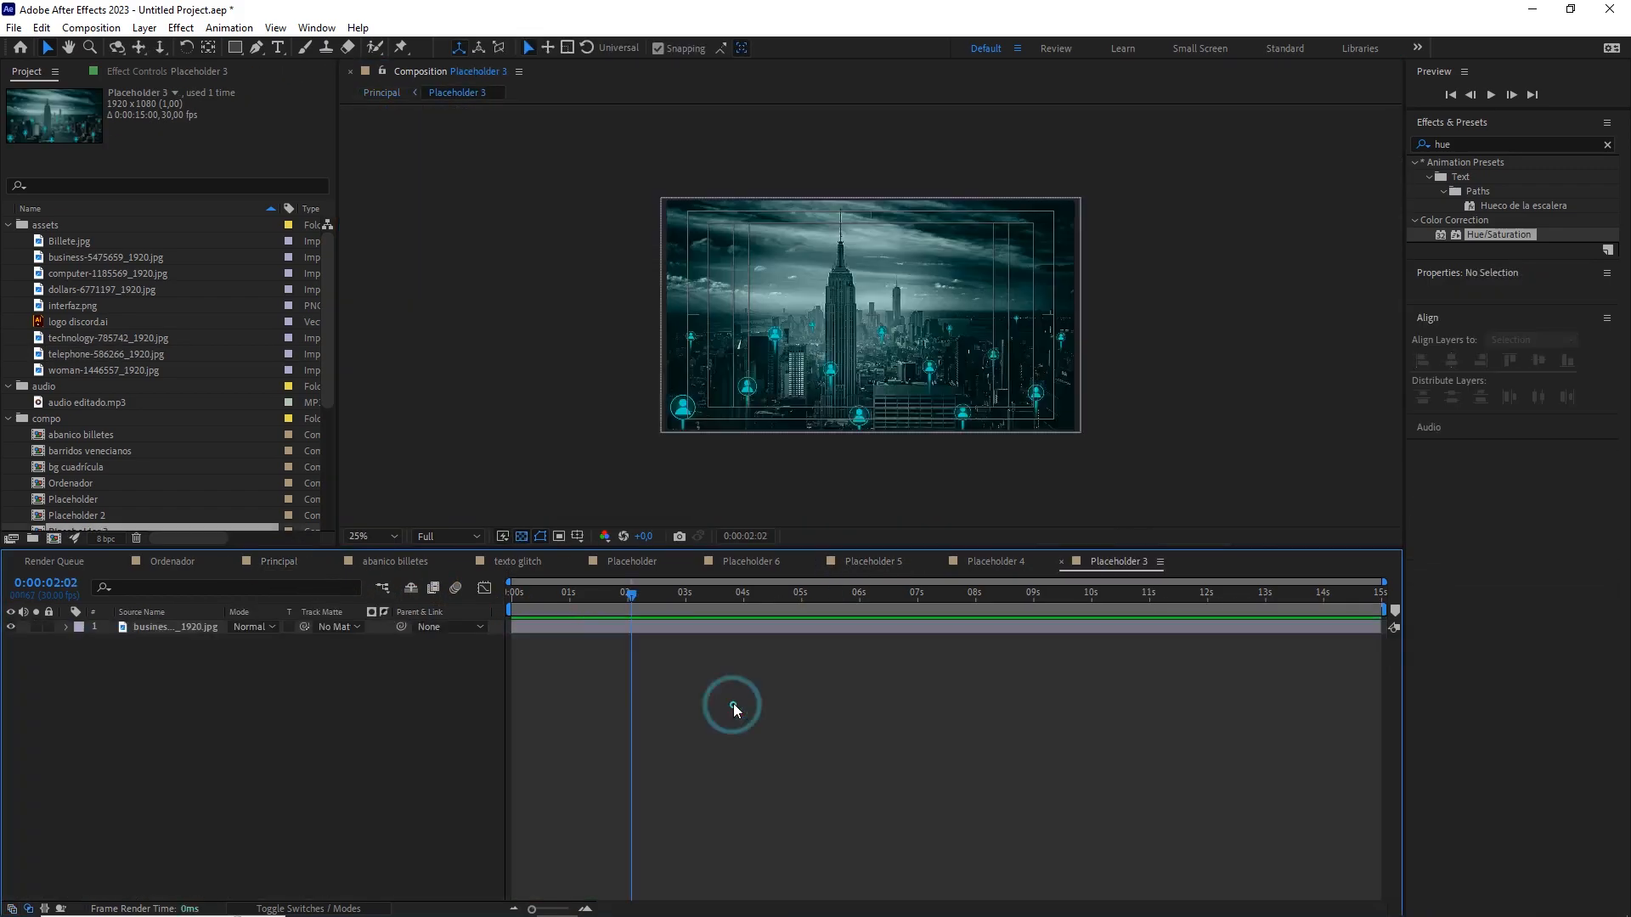
drag(110, 336, 181, 629)
drag(1082, 314, 1085, 330)
In the Placeholder 2 composition, replace the city image with woman-1446557_1920.jpg scaled to about 106.3%.
click(285, 562)
click(864, 323)
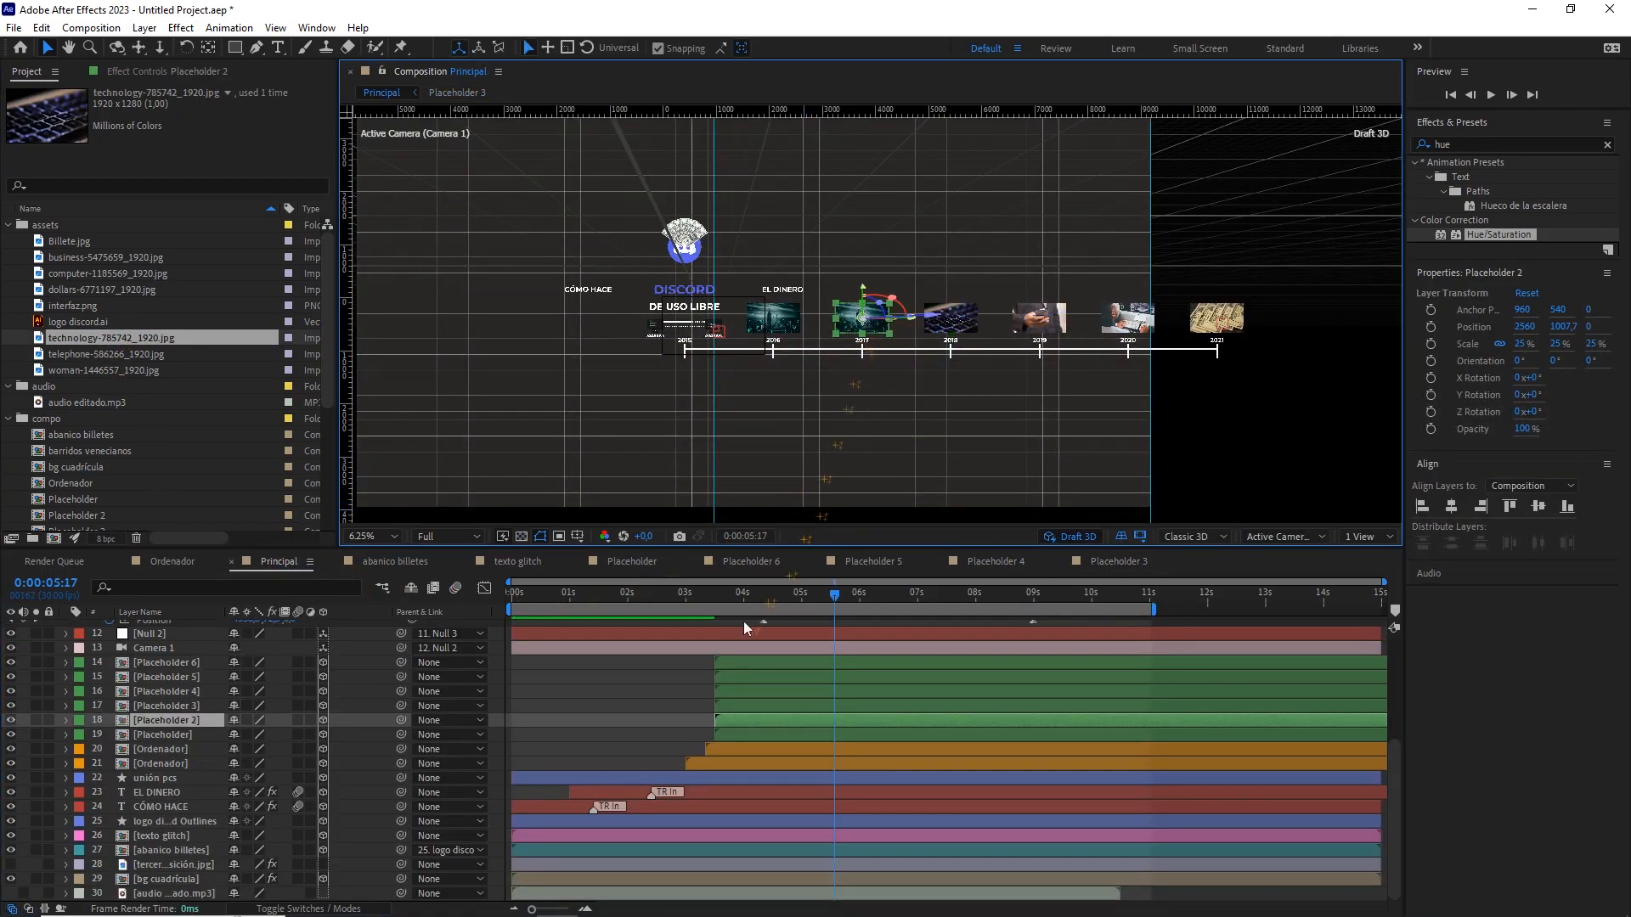
double_click(737, 721)
drag(623, 352, 793, 499)
key(Delete)
click(100, 242)
click(99, 255)
click(100, 273)
click(103, 287)
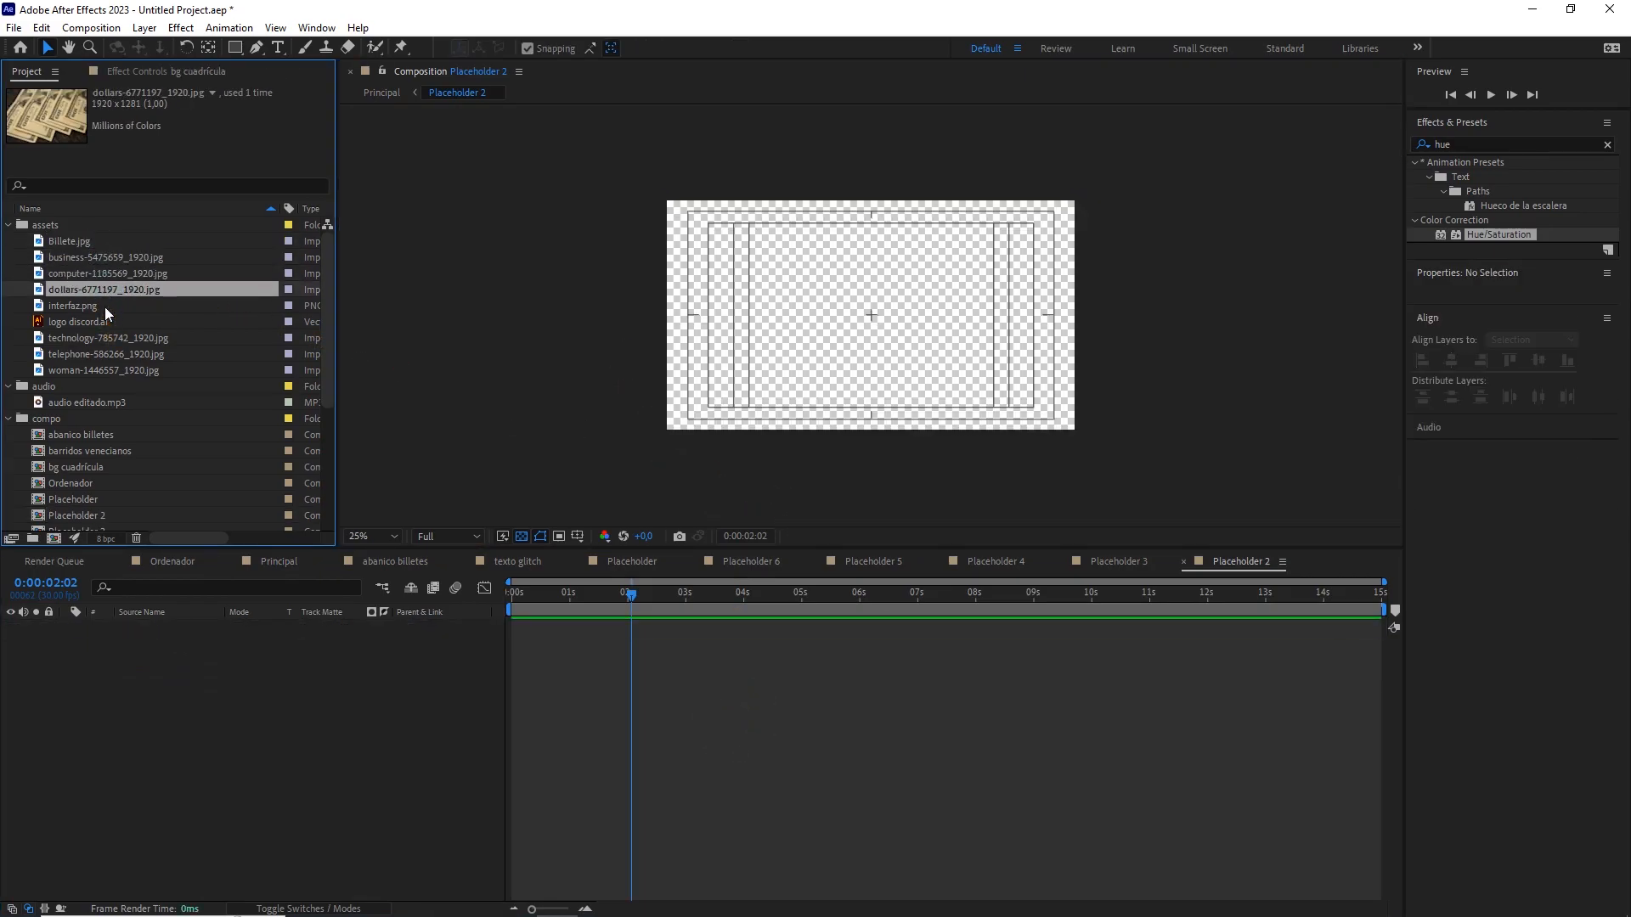
click(104, 338)
click(104, 354)
click(103, 367)
drag(104, 365, 192, 654)
drag(1074, 315, 1084, 314)
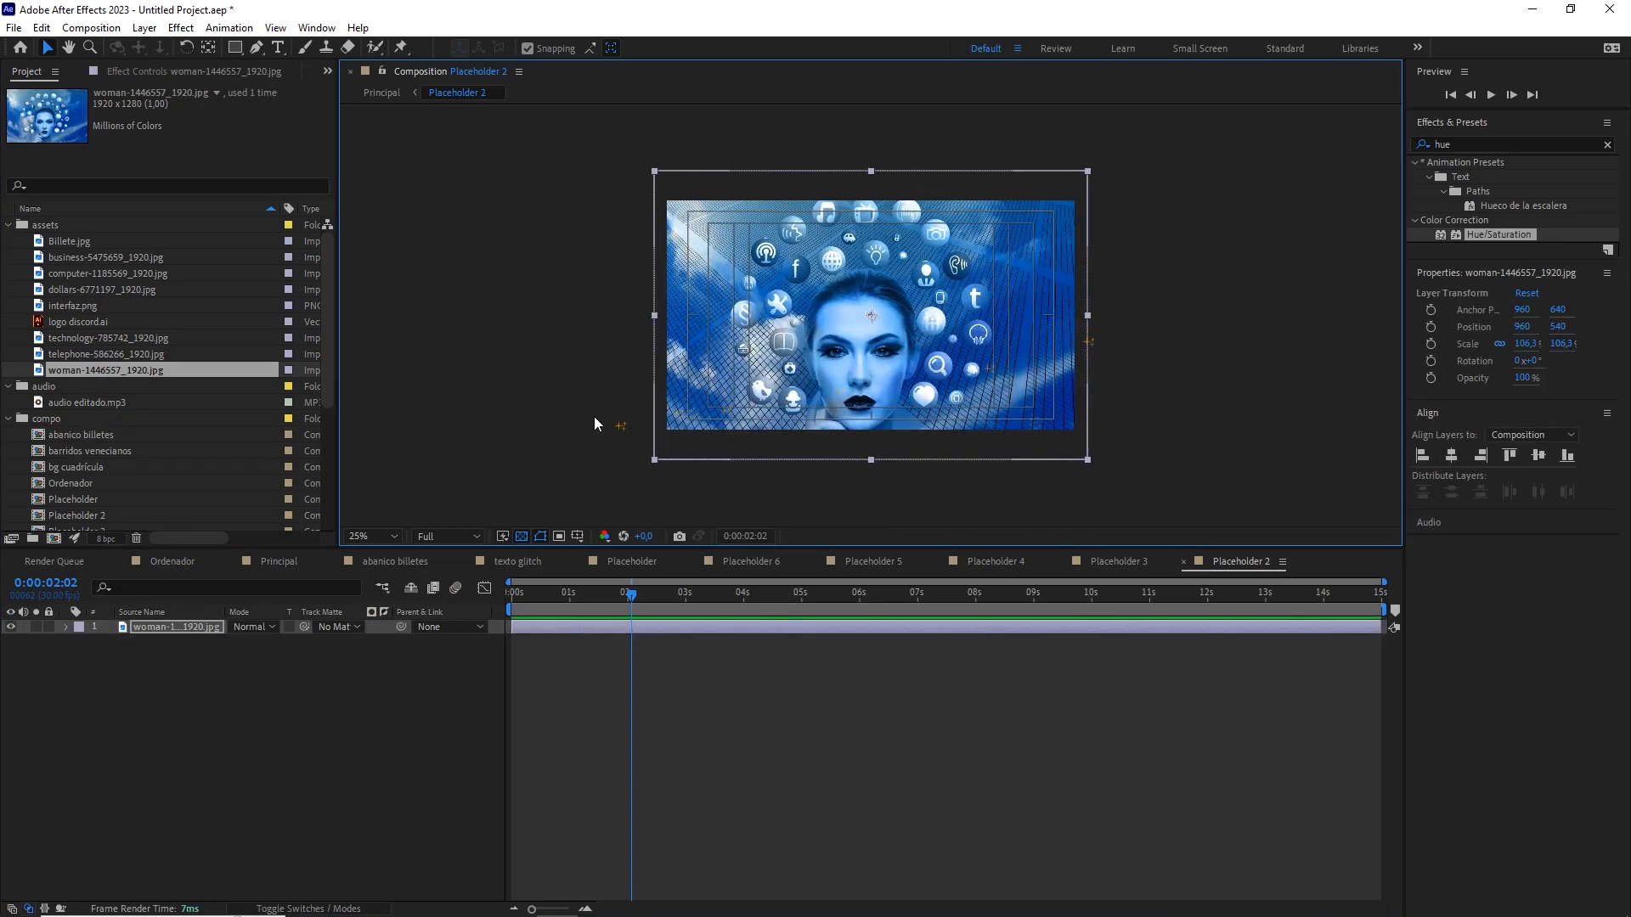
Return to the Principal composition and turn off the Draft 3D preview.
click(284, 562)
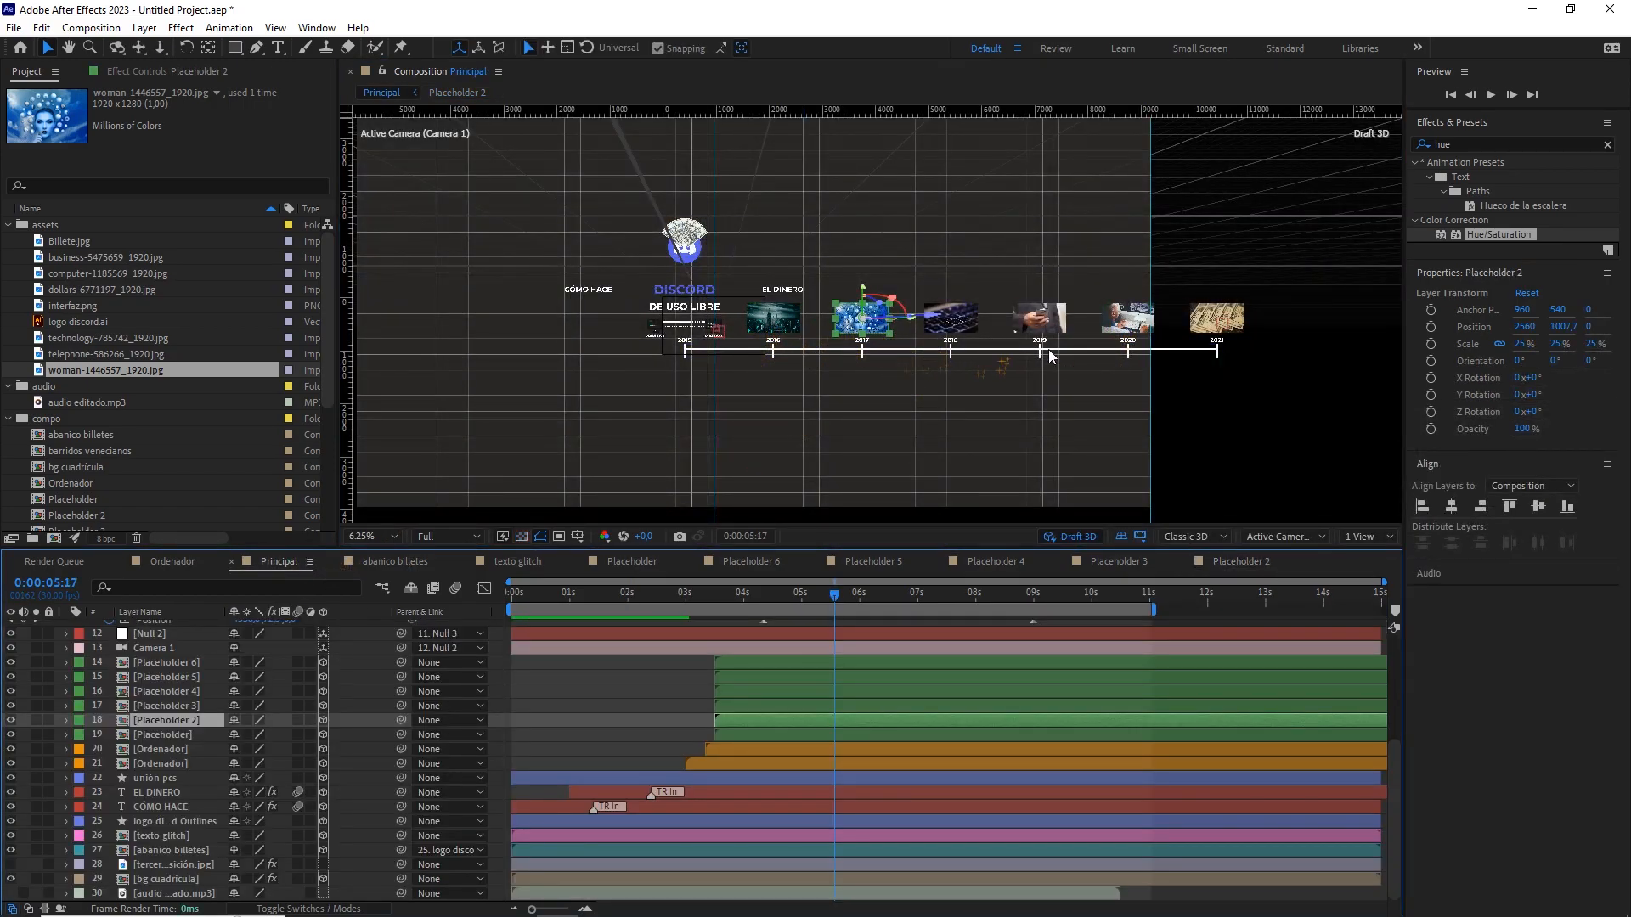
click(1077, 538)
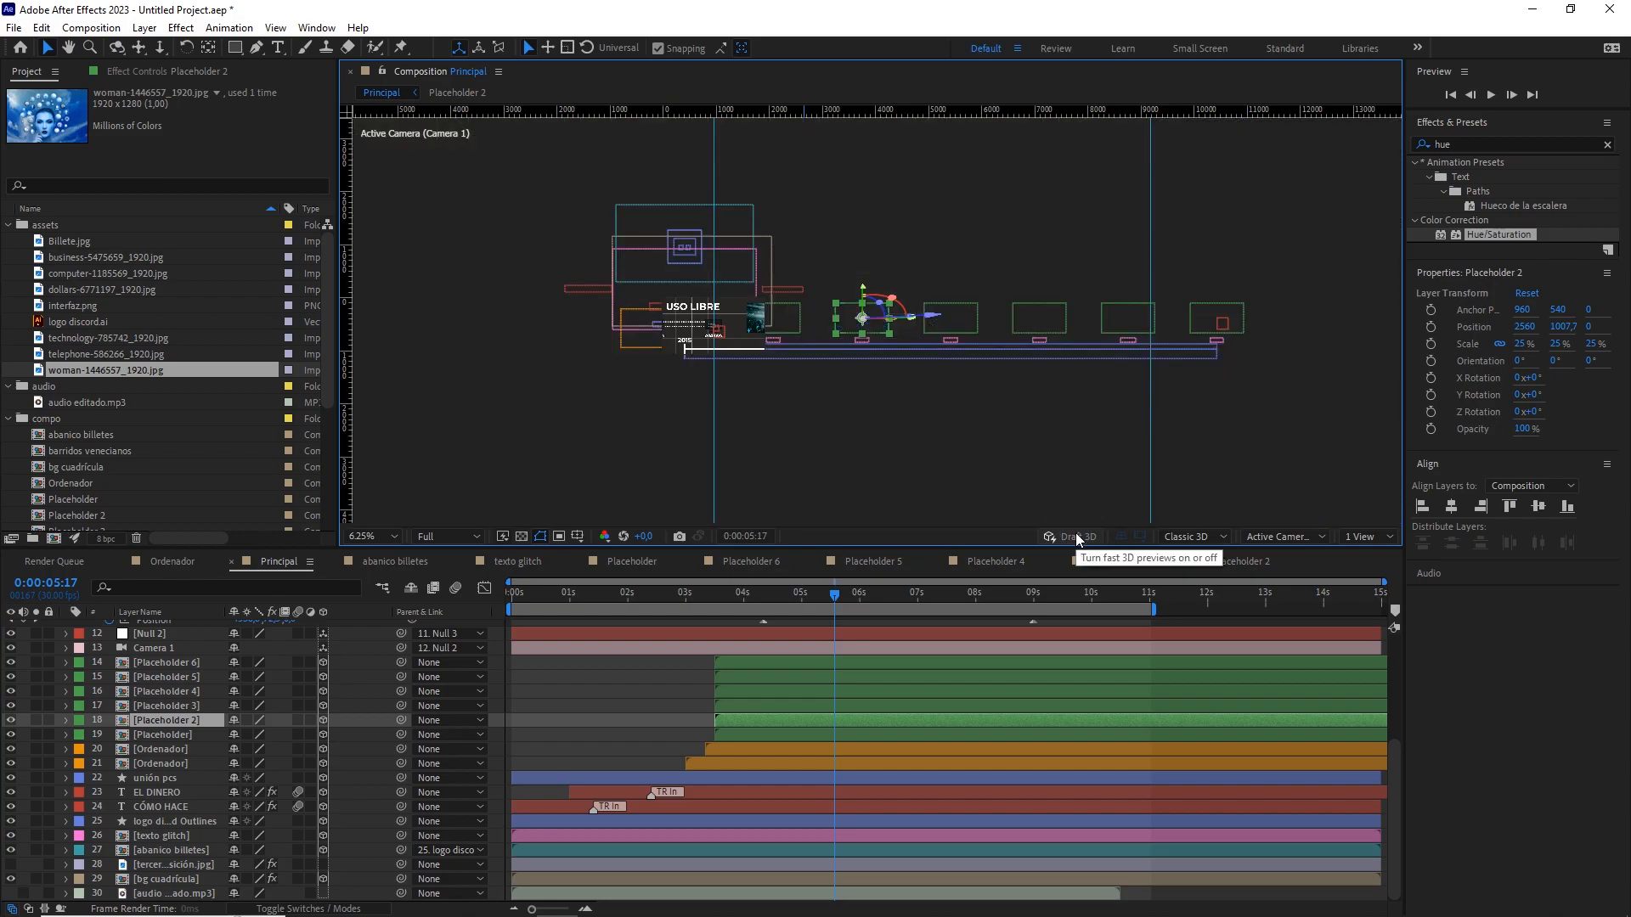
scroll(762, 336, up, 4)
drag(728, 302, 858, 306)
key(v)
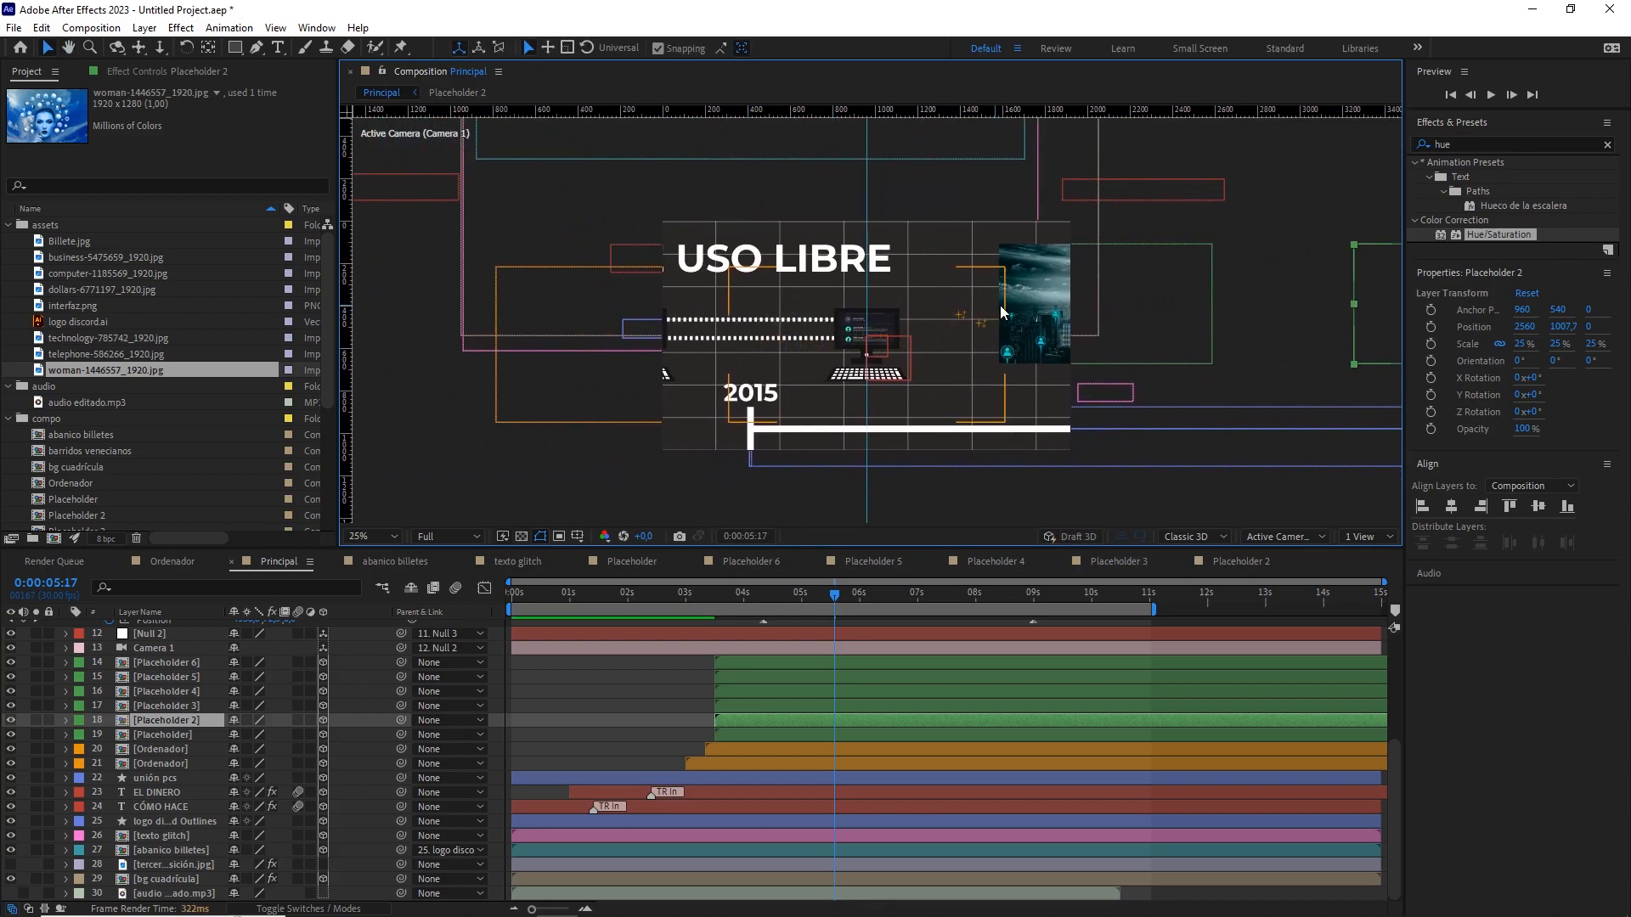
click(577, 536)
click(599, 556)
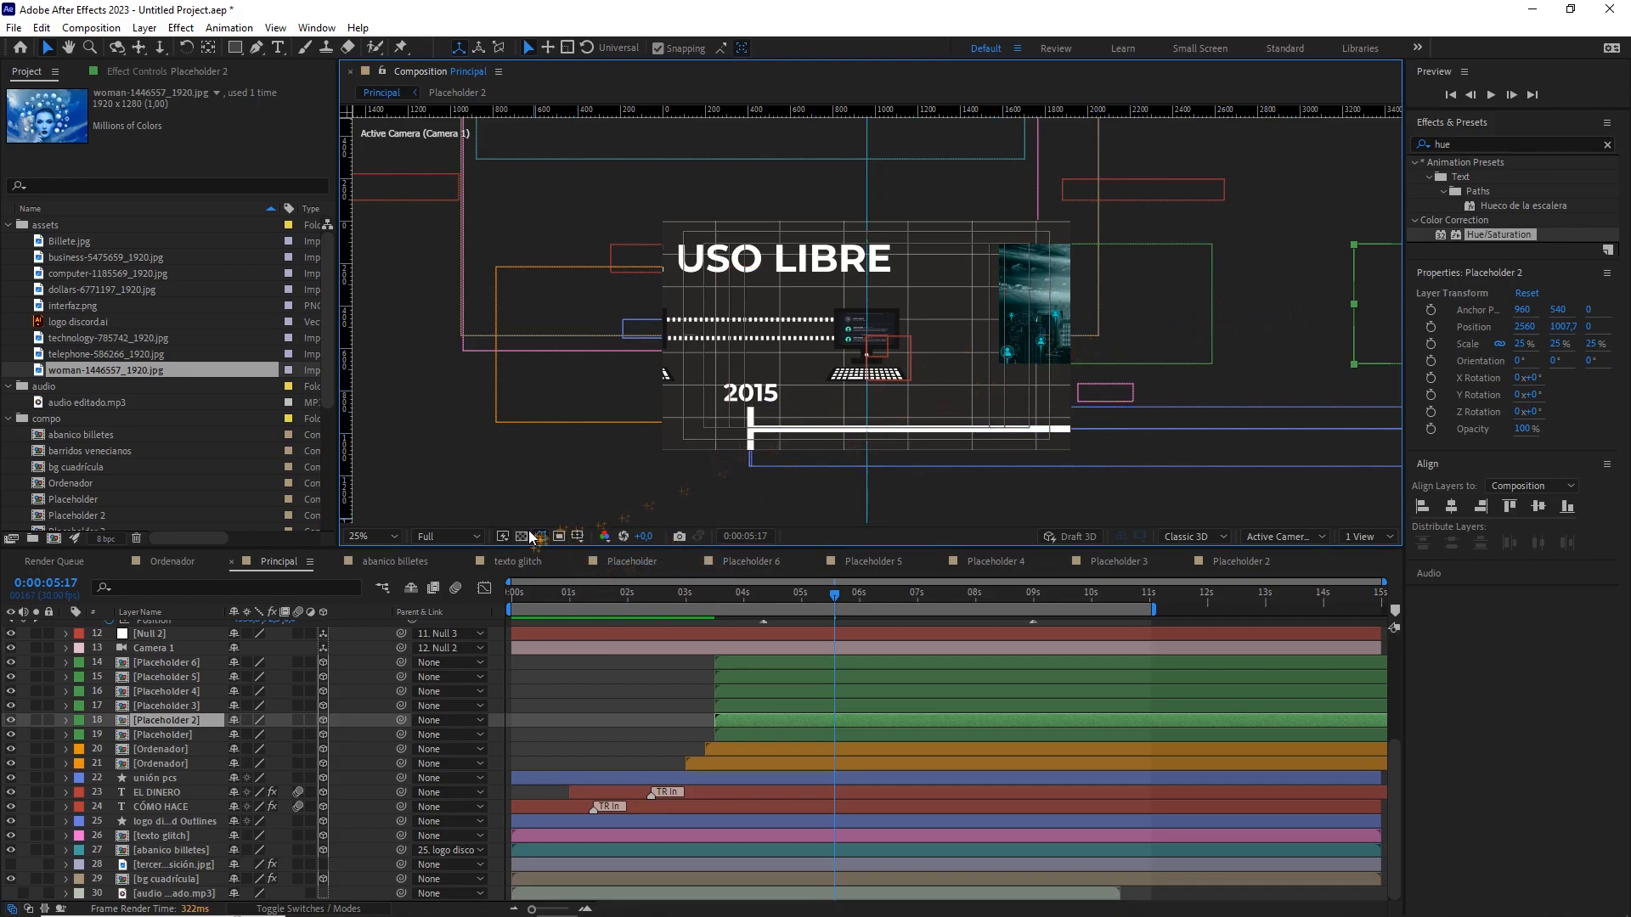
click(577, 537)
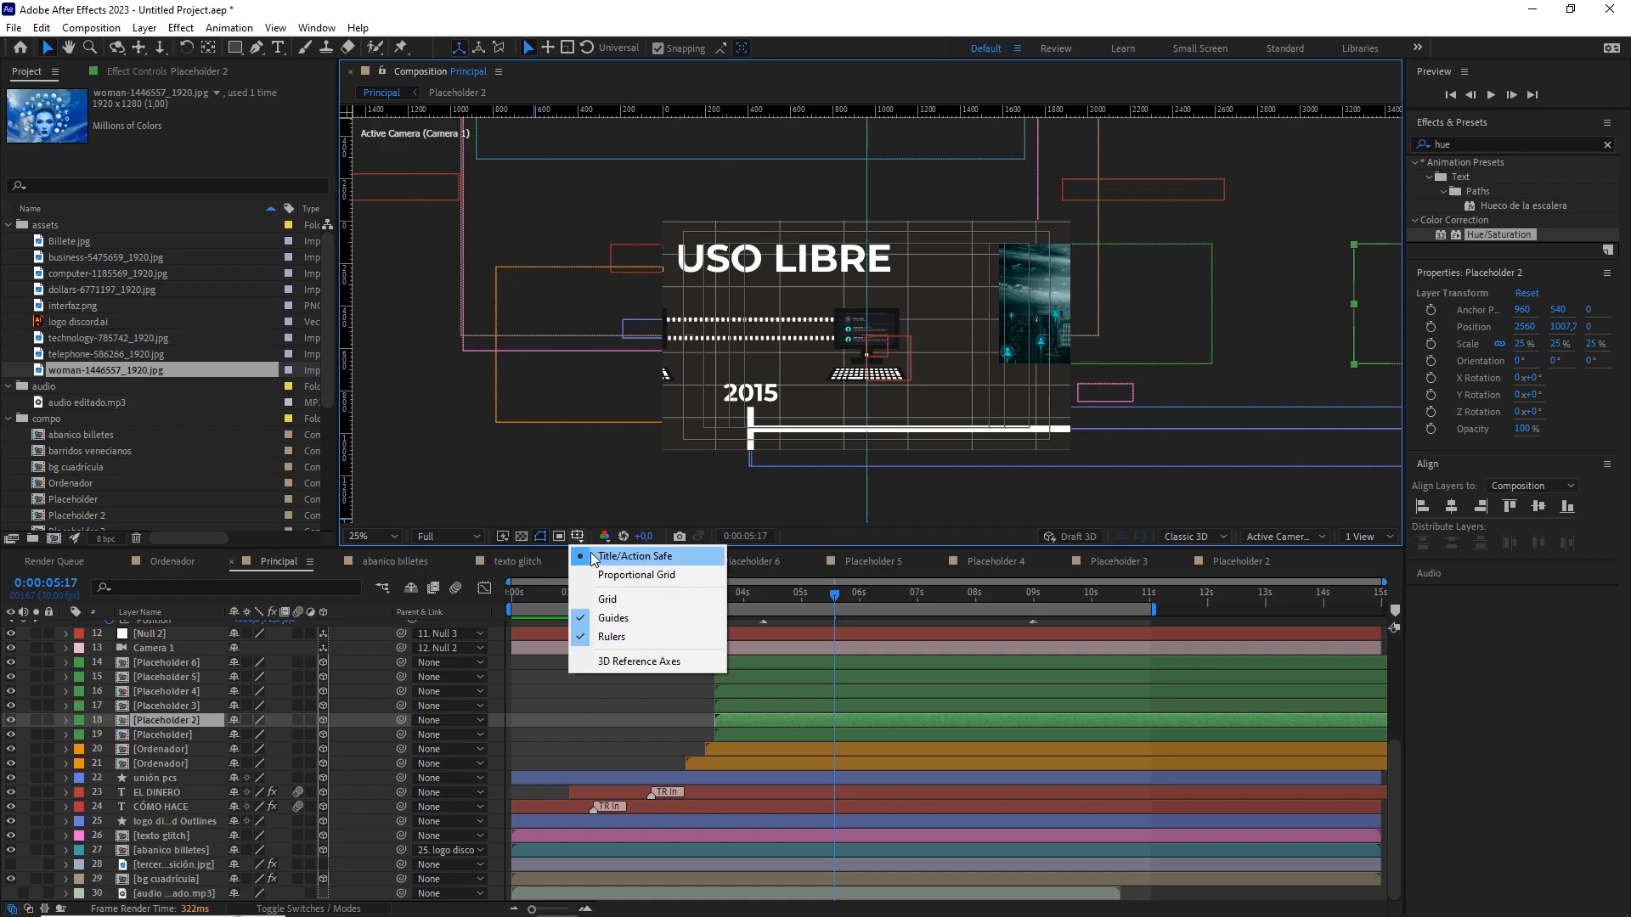
click(593, 557)
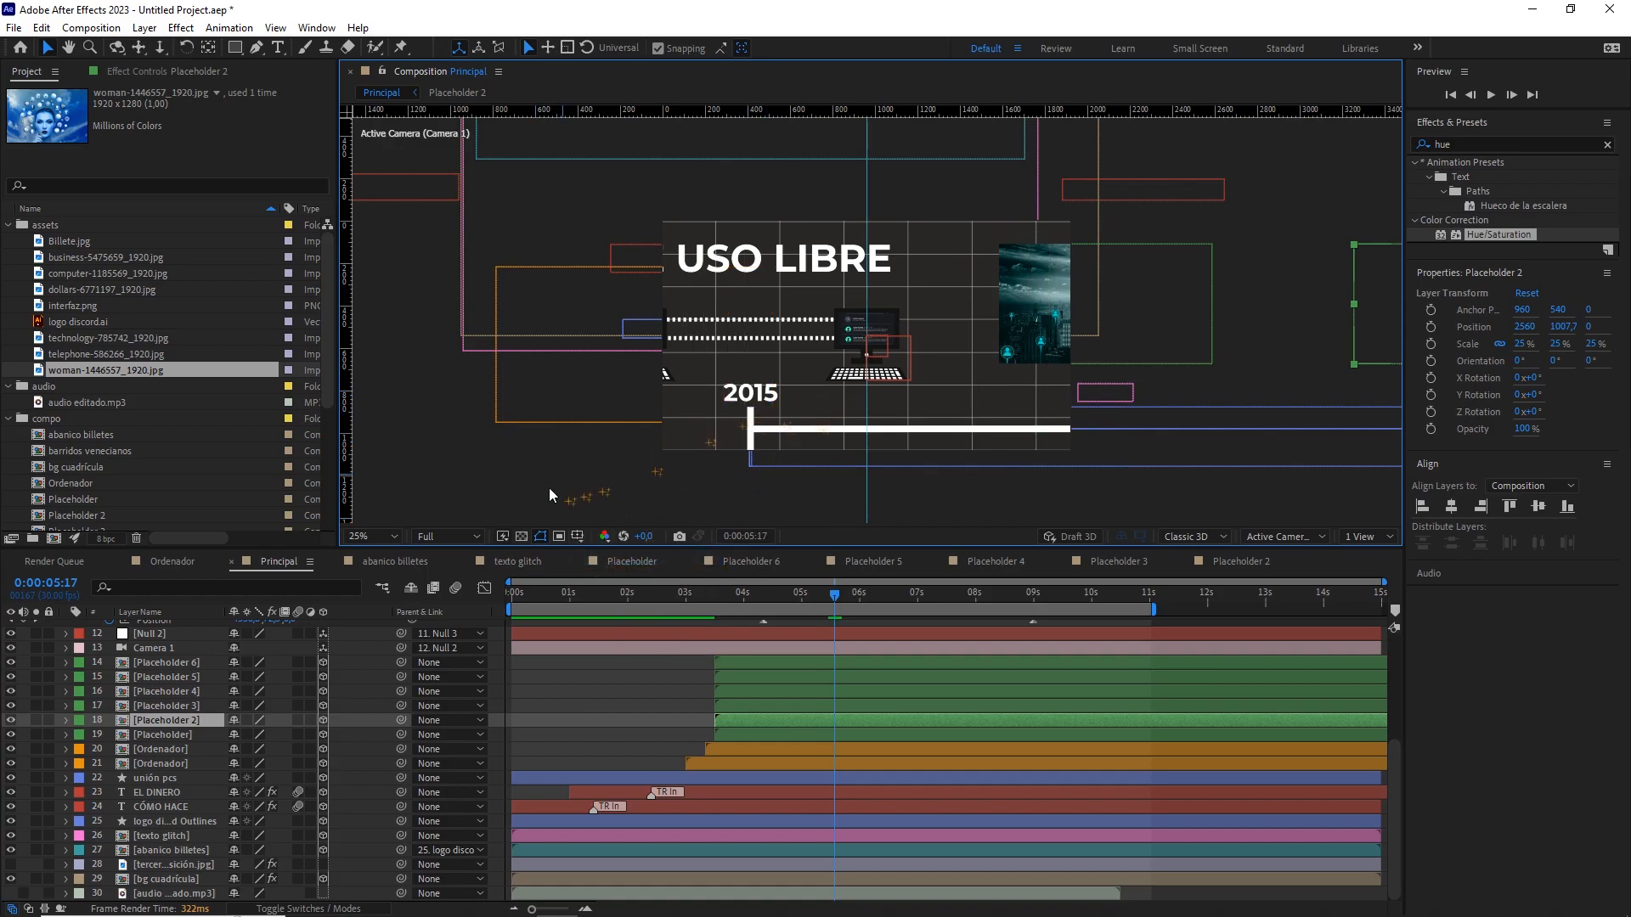
Go to about 0:00:02:15 in the Principal timeline and duplicate the logo discord Outlines layer.
click(379, 537)
click(388, 556)
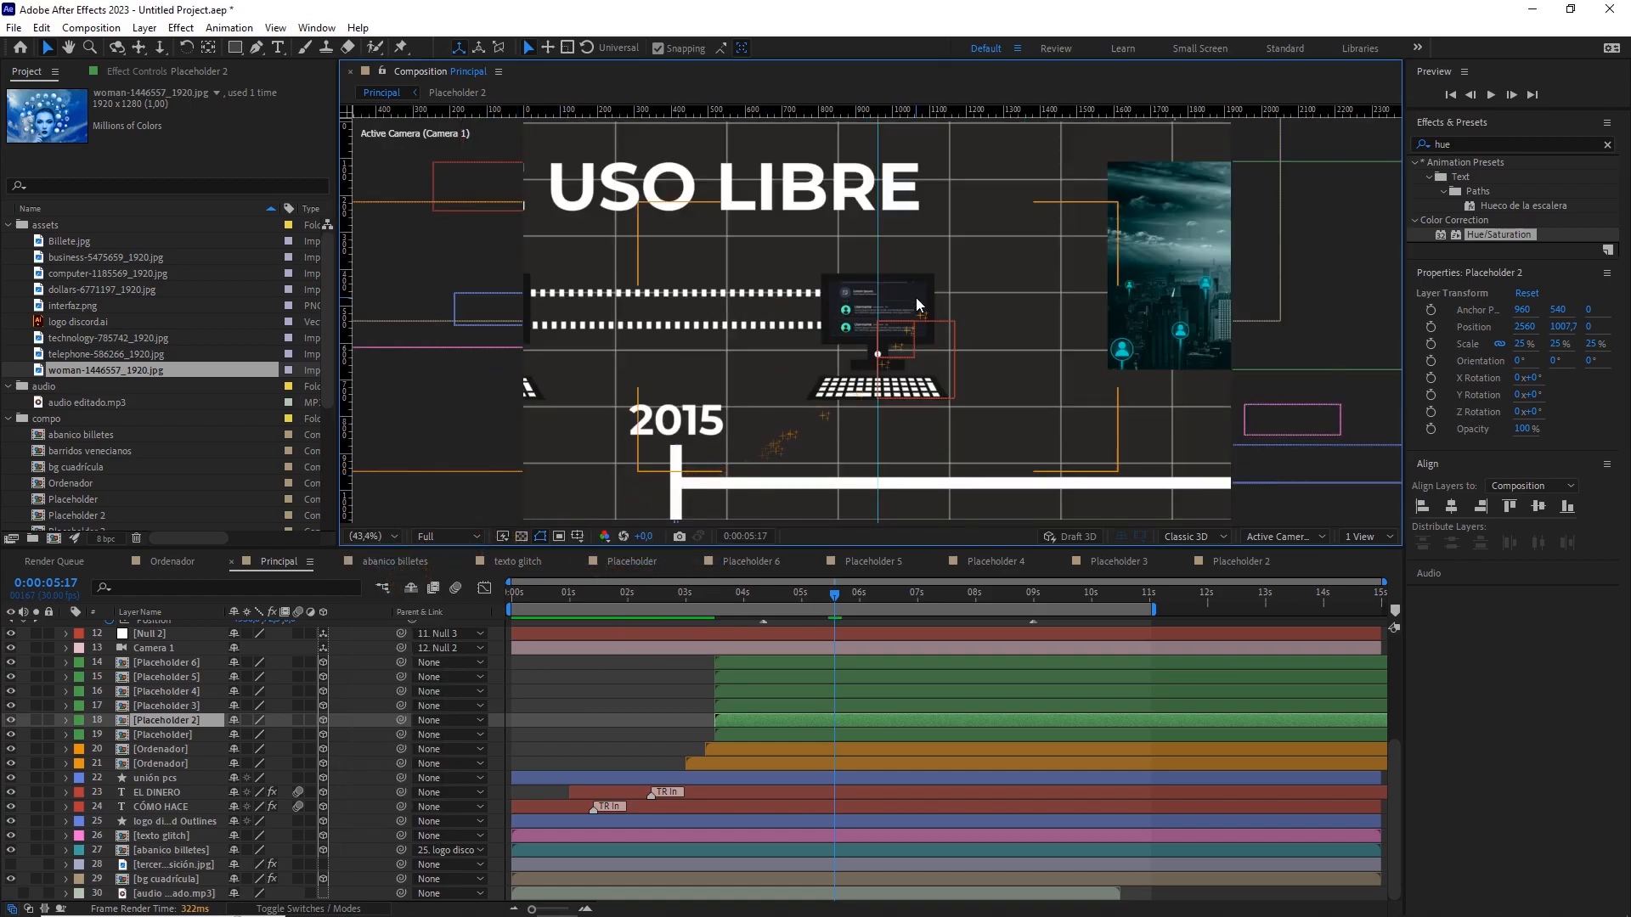
scroll(941, 301, down, 2)
drag(705, 597, 656, 598)
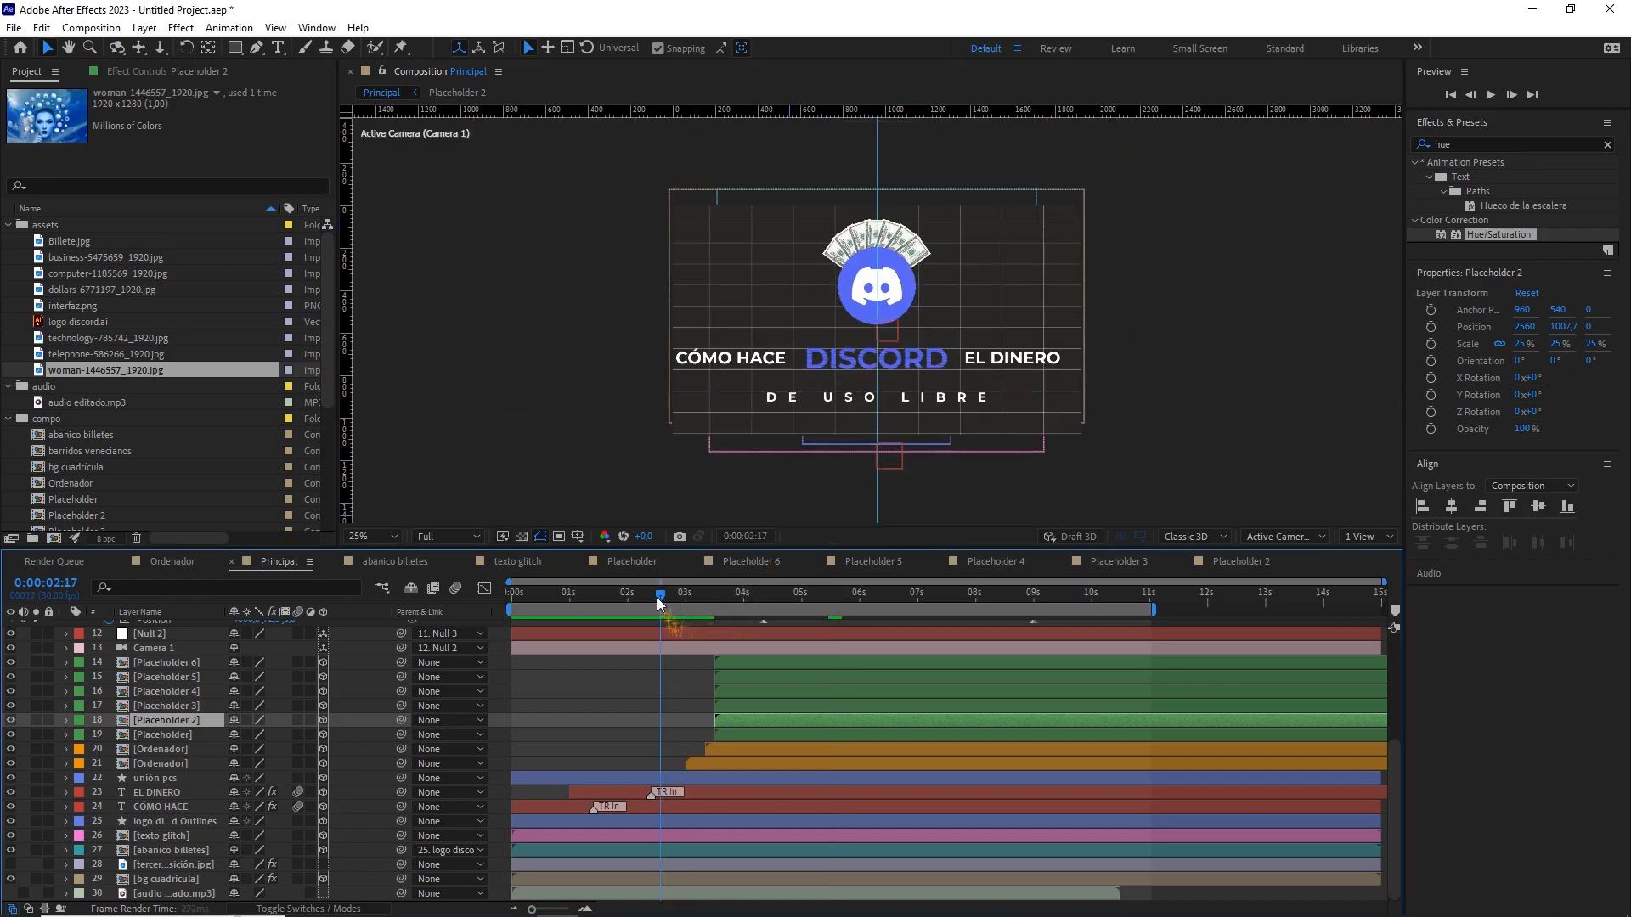
click(875, 338)
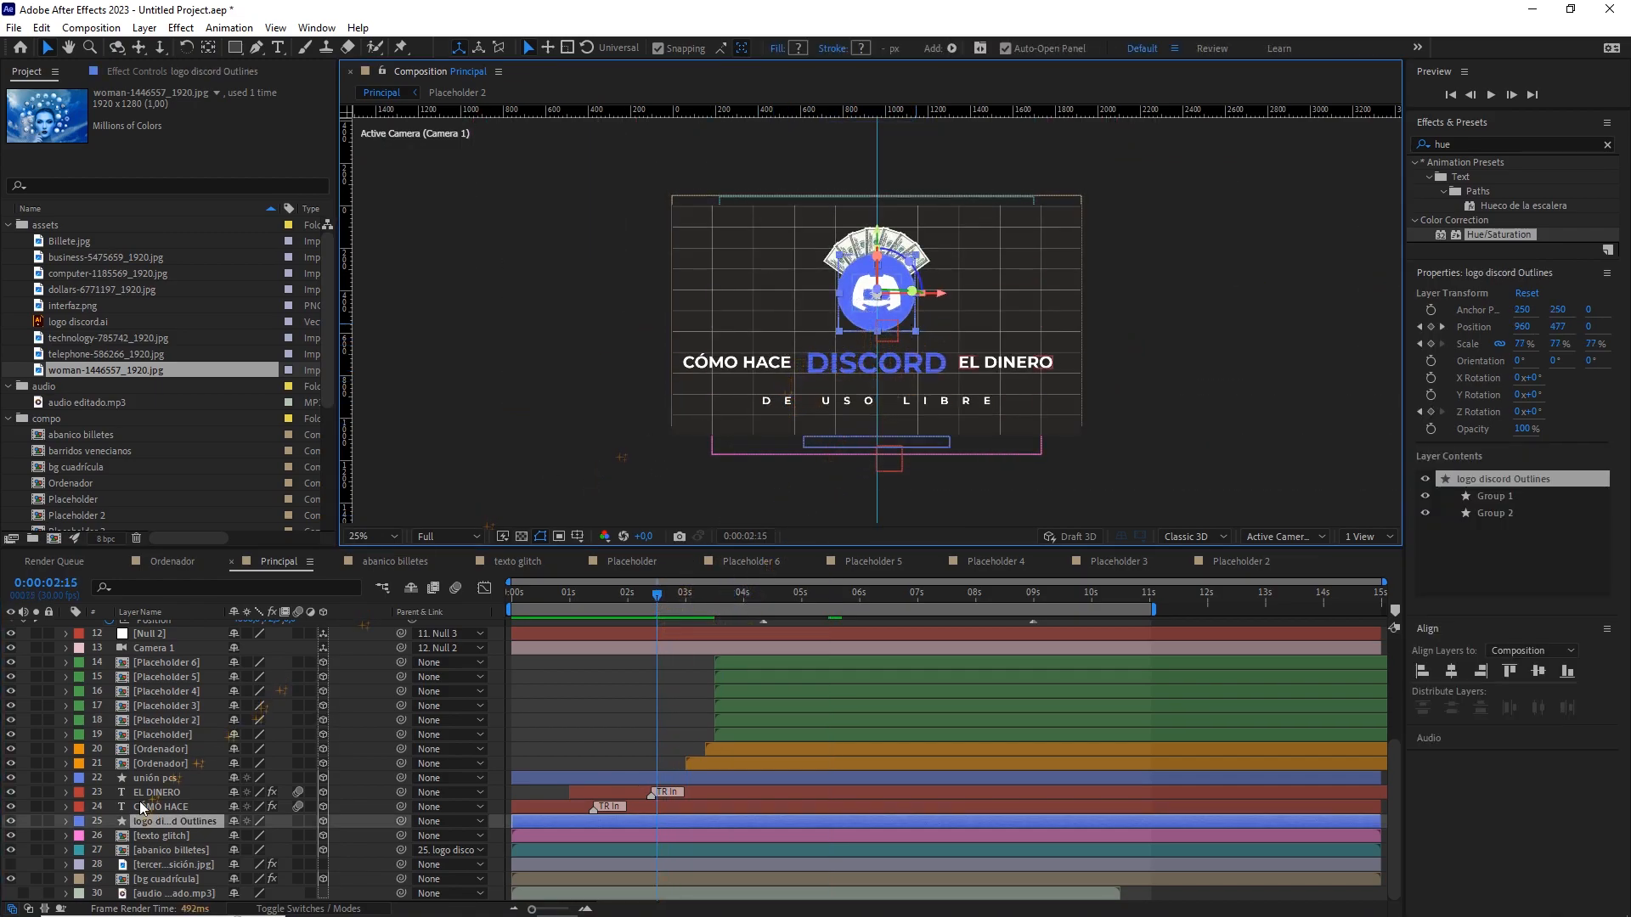
key(ctrl+d)
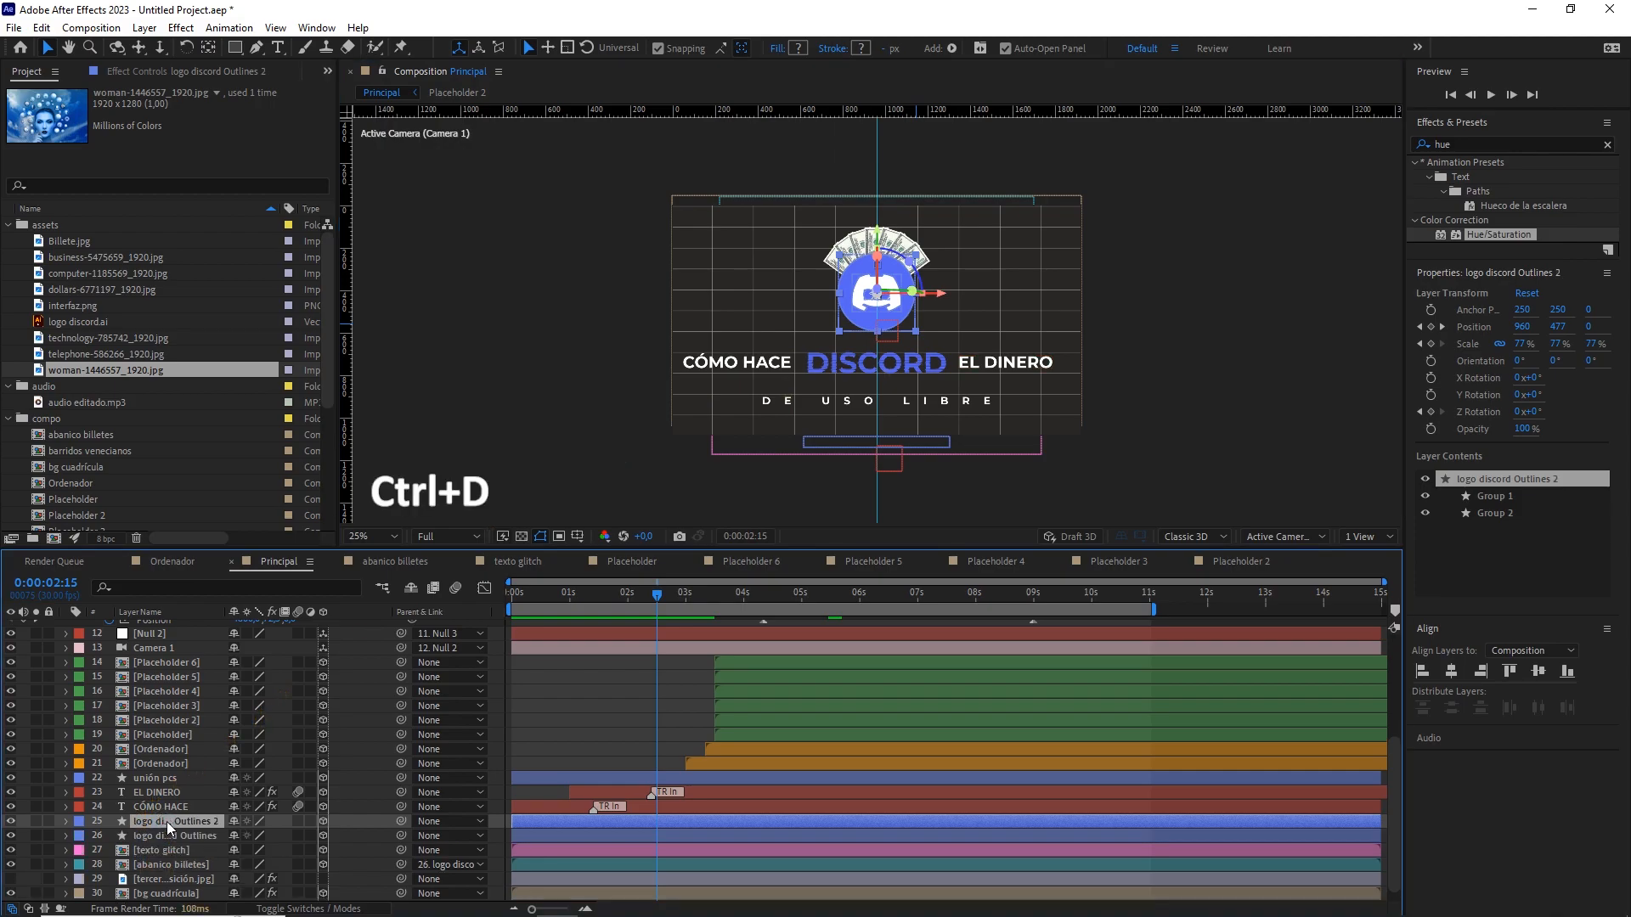
Solo the lower logo discord Outlines layer and delete its Group 1 shape, leaving only the circle in Group 2.
click(151, 835)
click(67, 836)
click(83, 751)
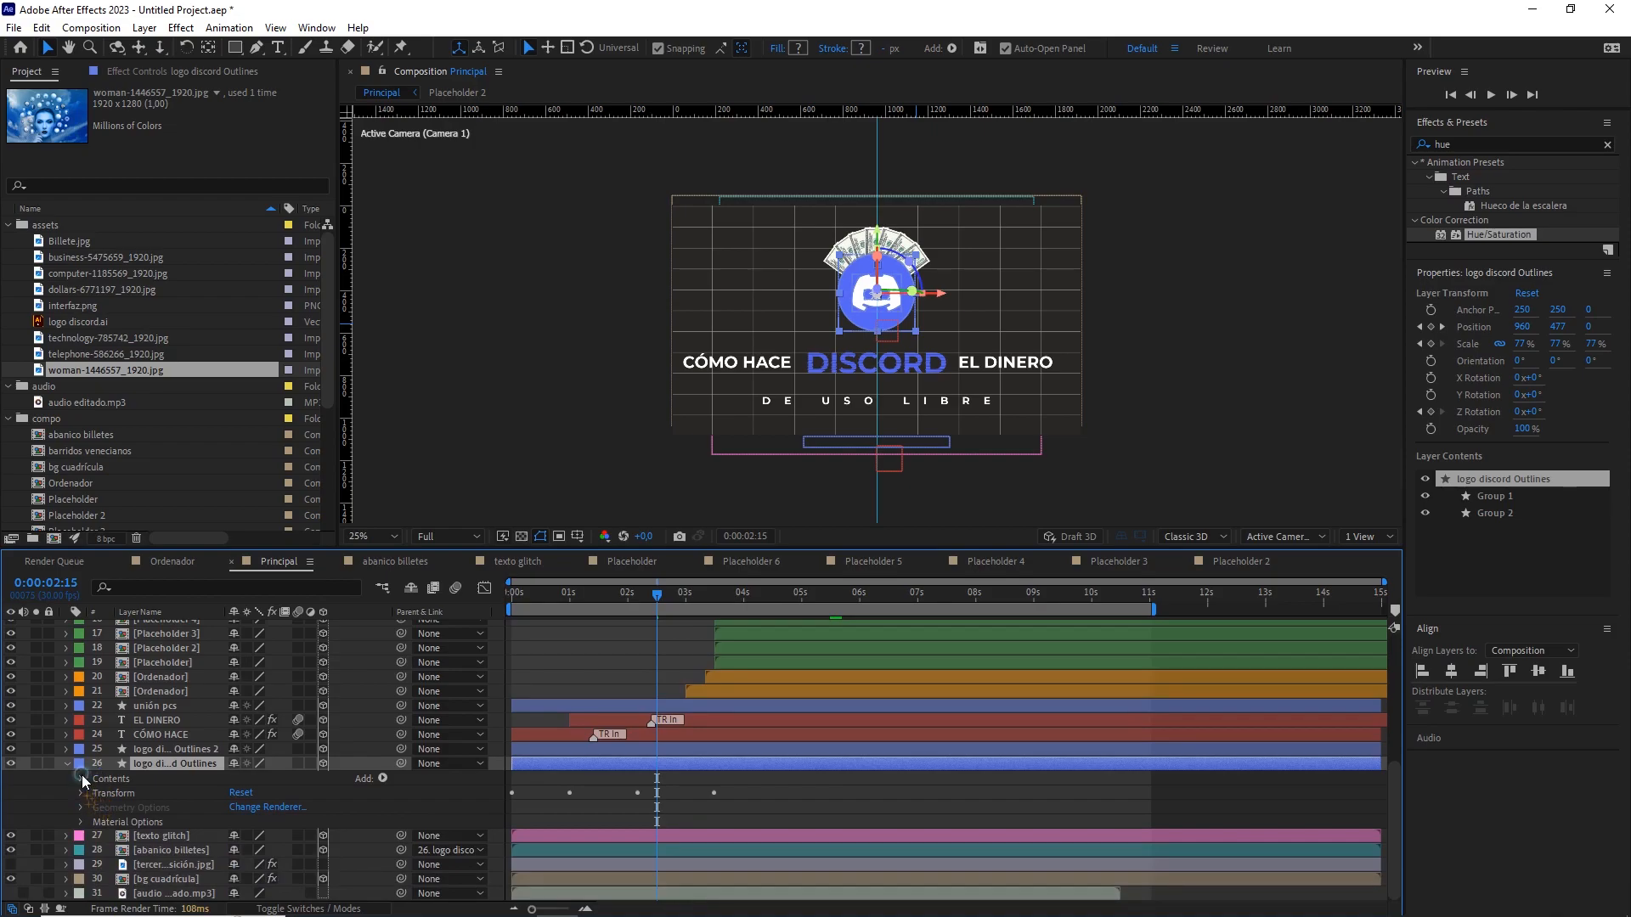
click(82, 779)
click(120, 793)
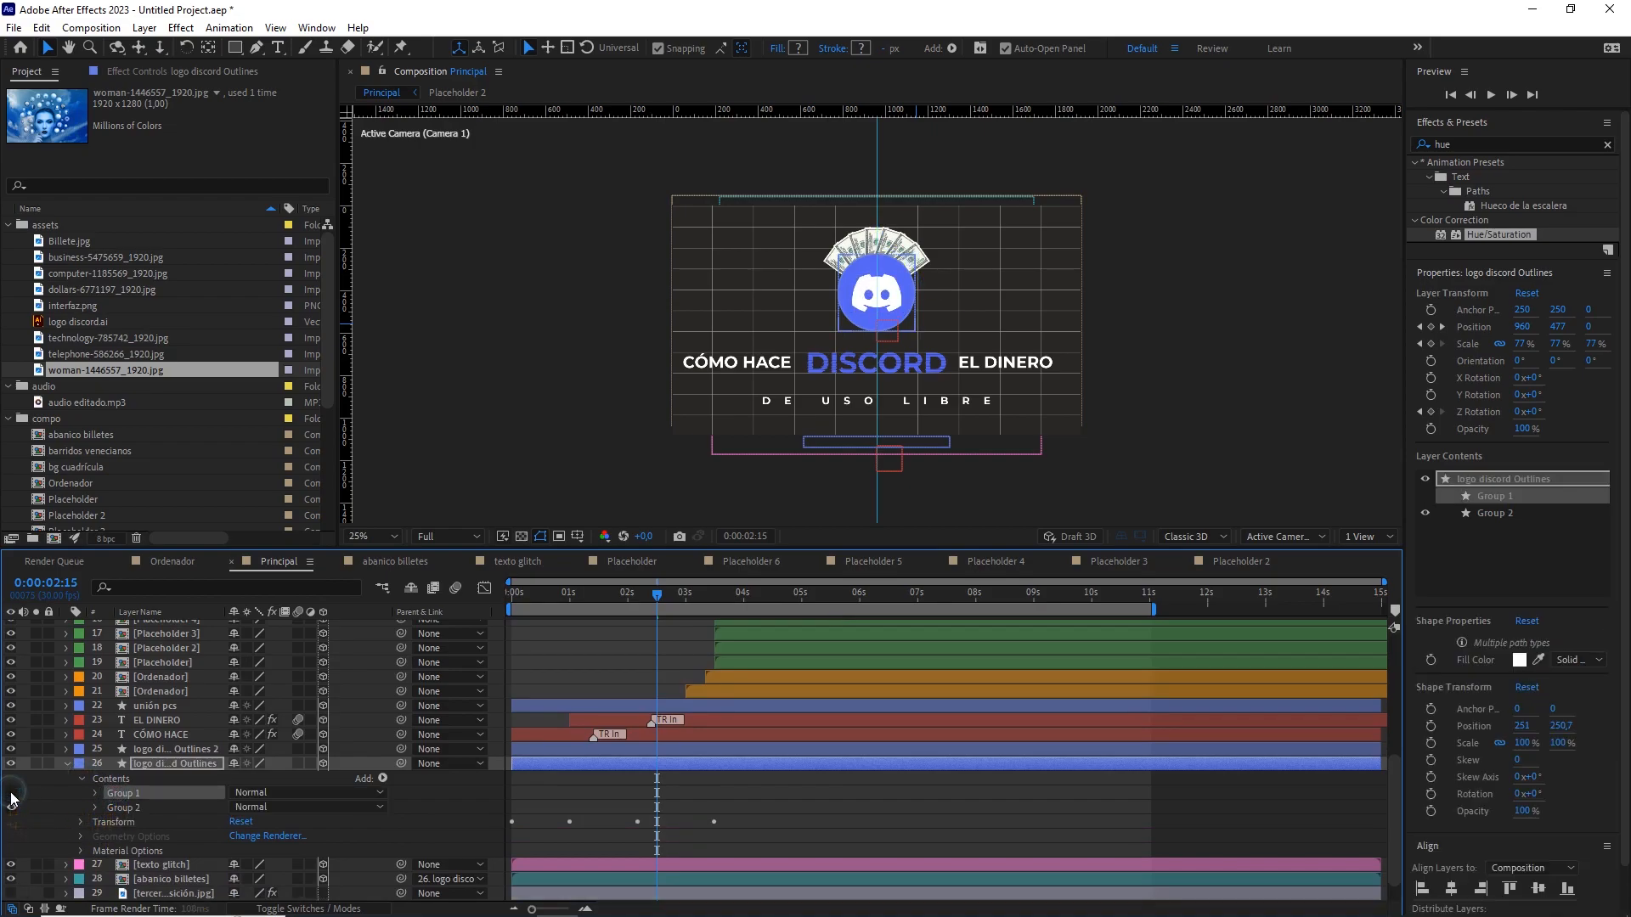
click(36, 764)
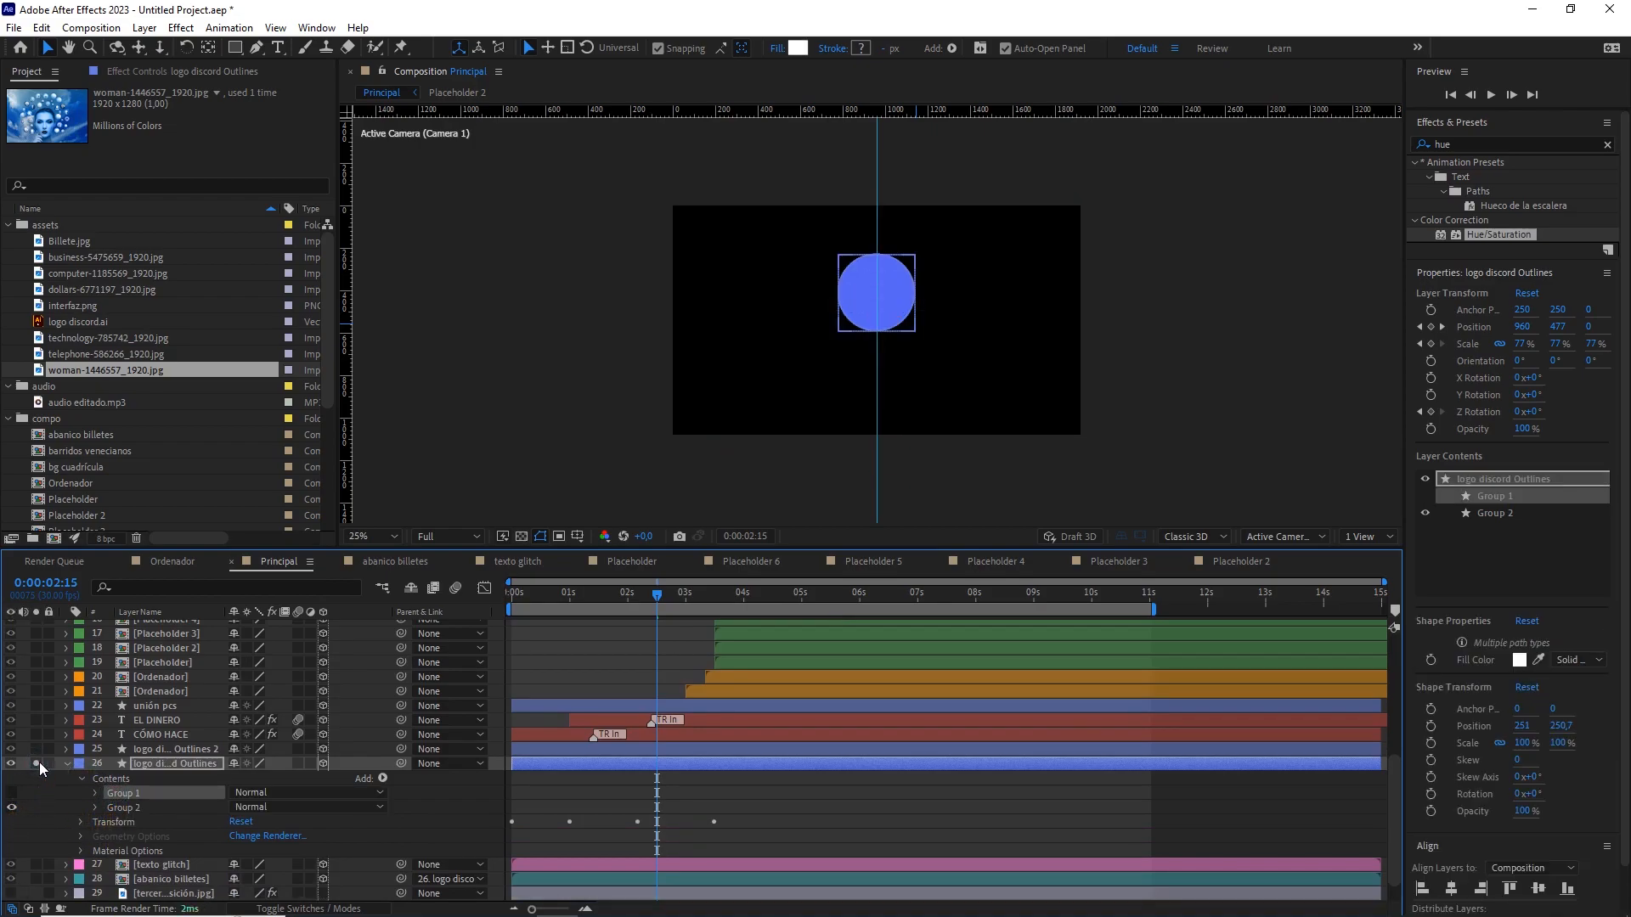
click(11, 794)
click(11, 793)
click(119, 793)
key(Delete)
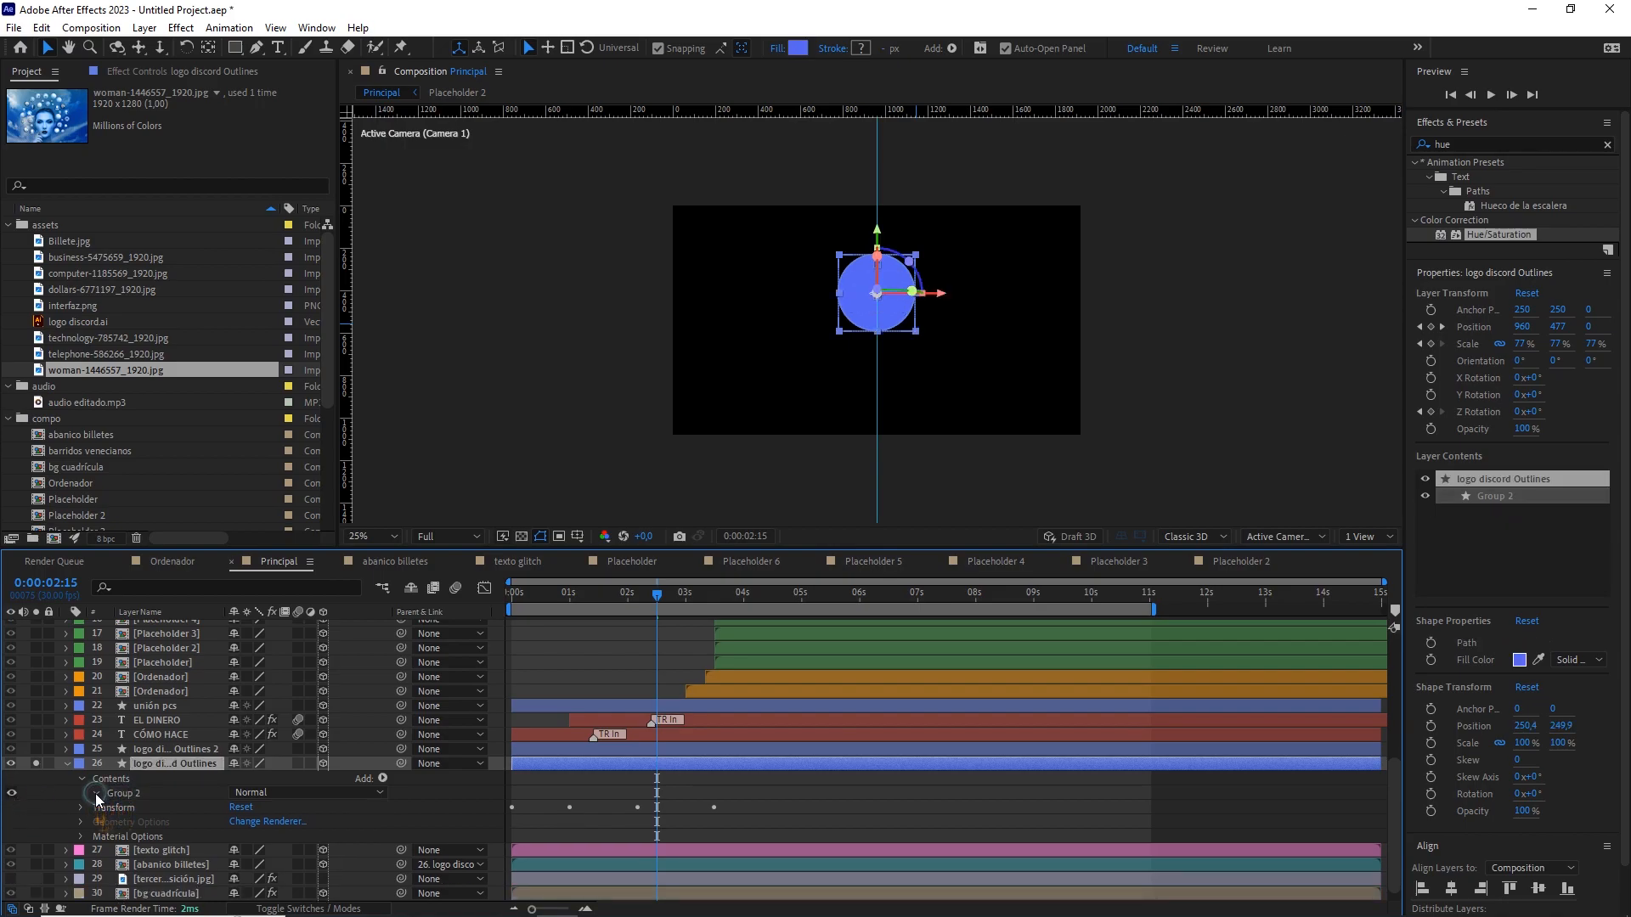
Set the circle's fill color to black (000000) and show the transparency grid.
click(96, 793)
click(111, 822)
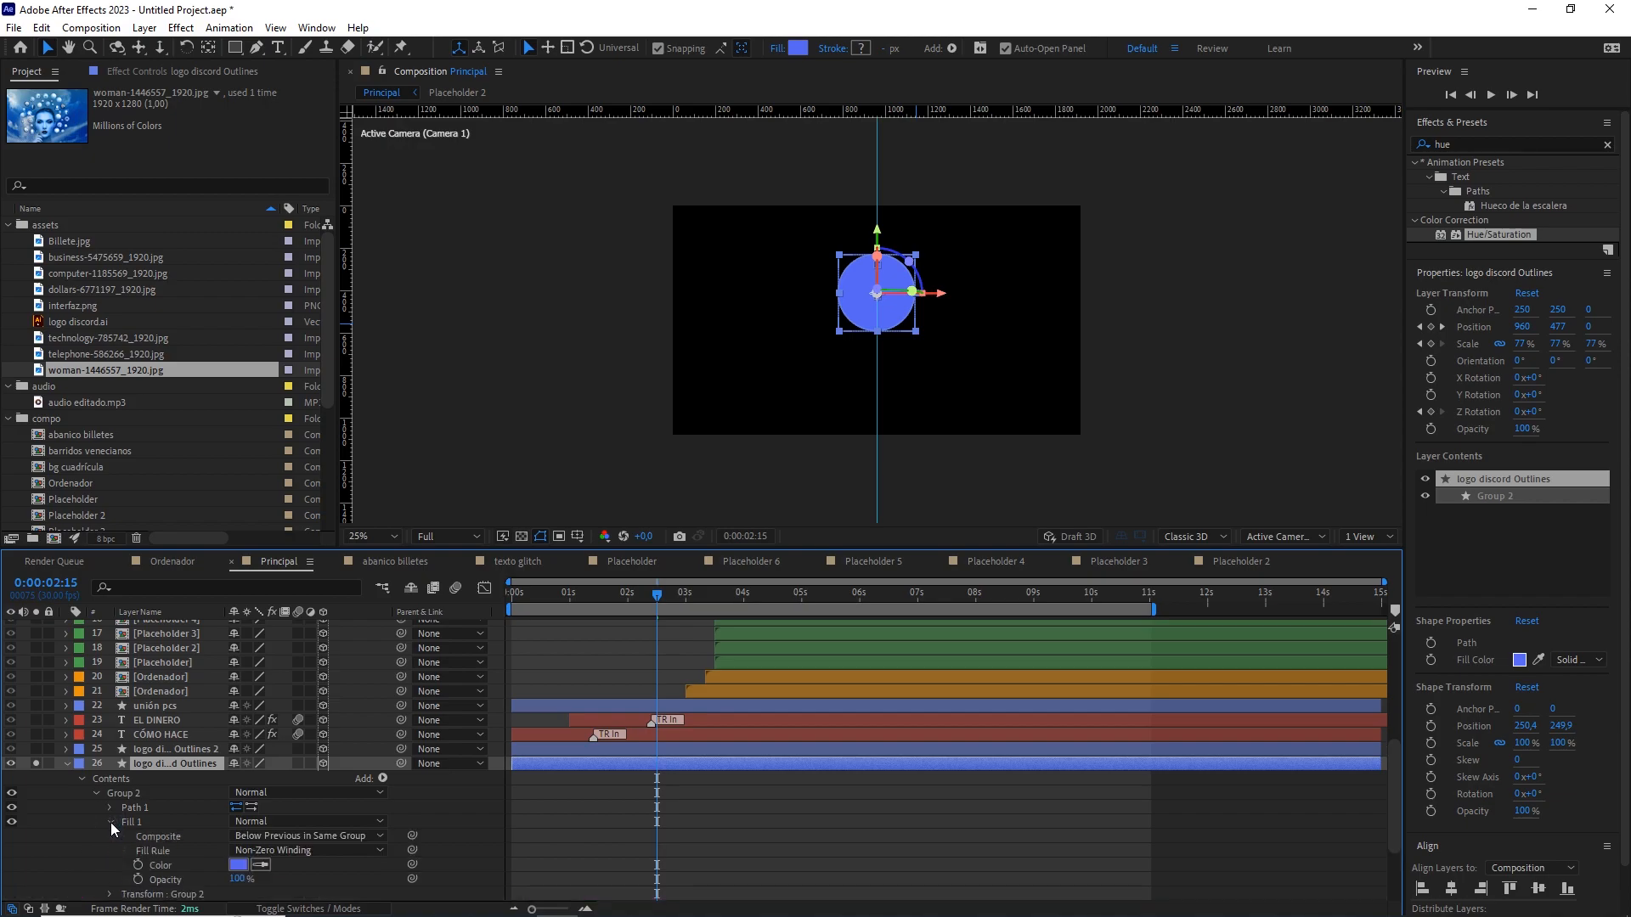
click(239, 864)
click(242, 546)
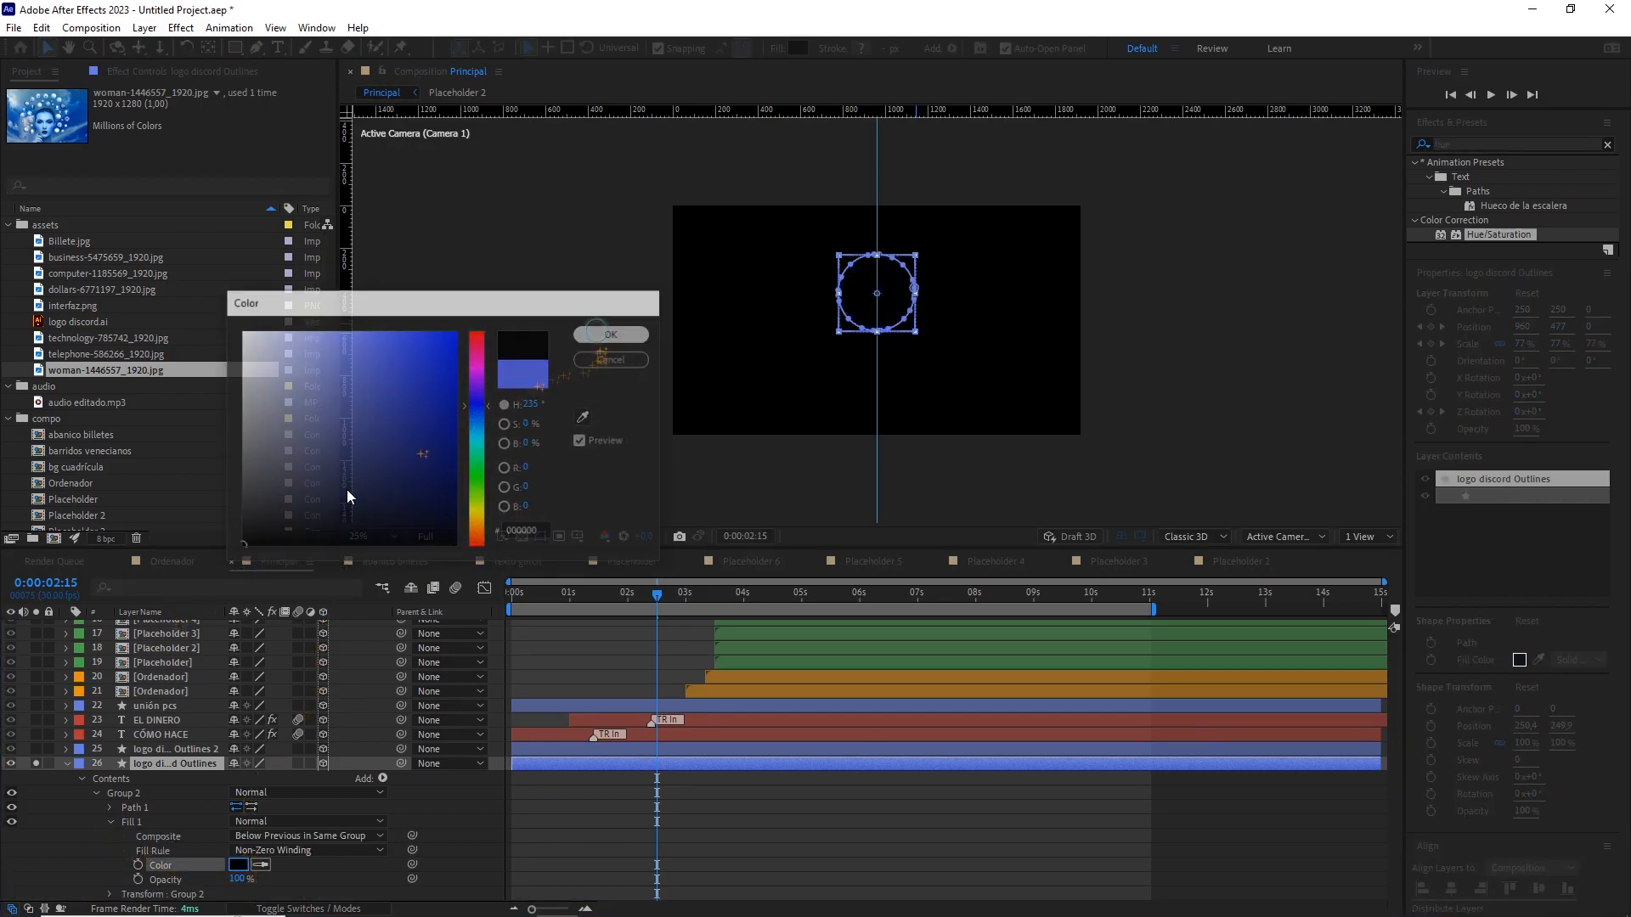
click(66, 763)
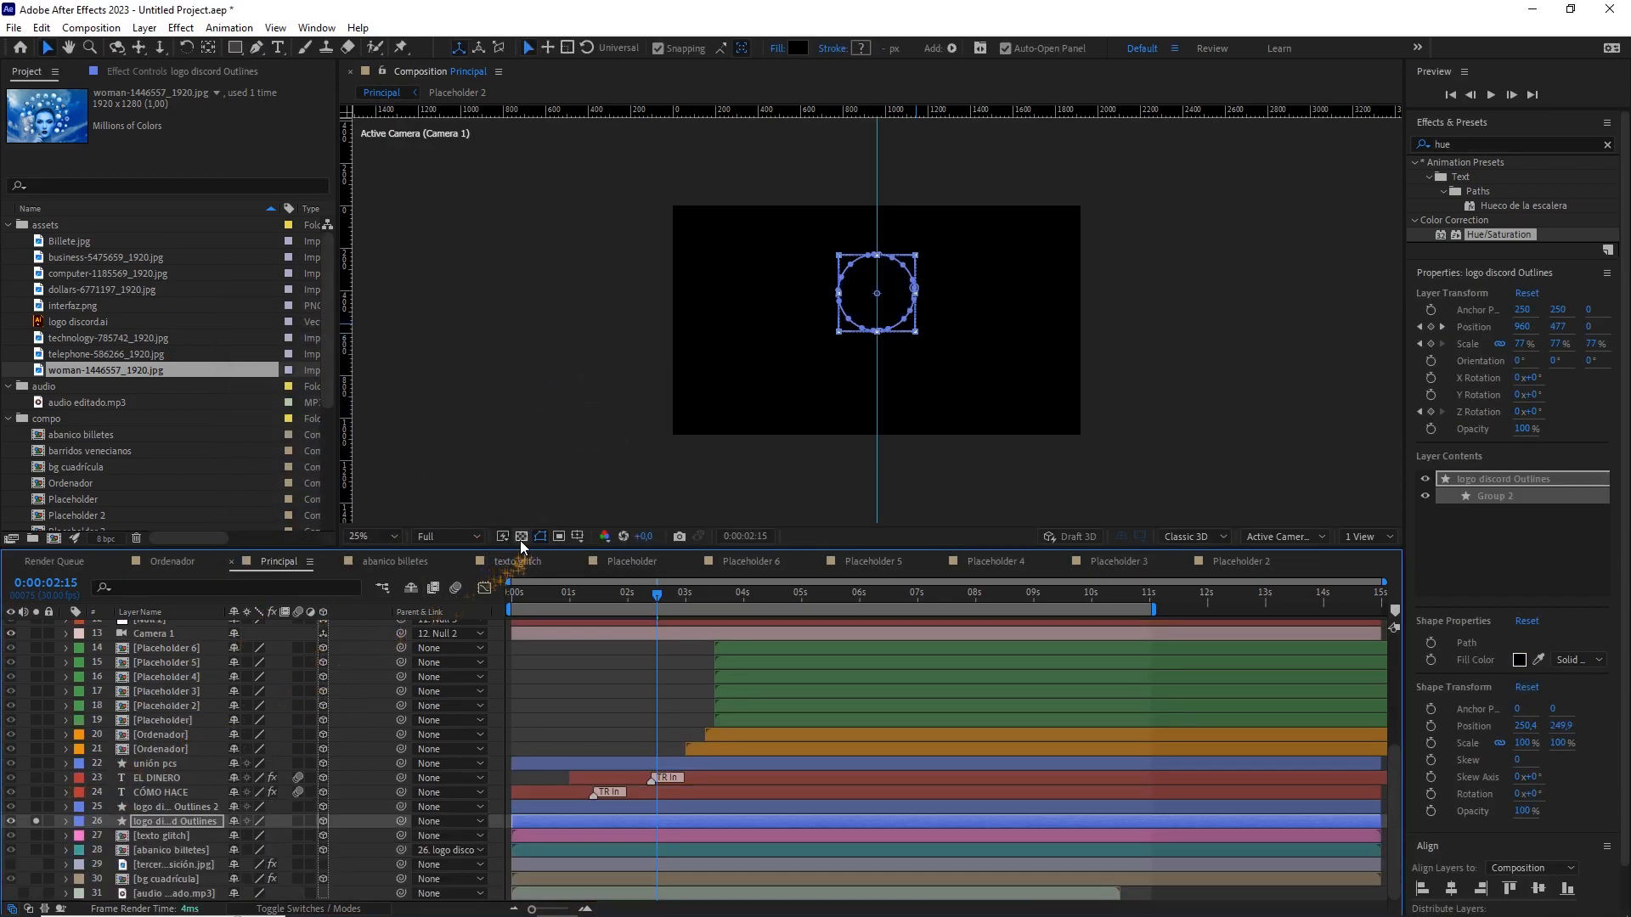
click(521, 538)
Apply the CC Radial Fast Blur effect to the black circle layer with an Amount of 80.
click(145, 823)
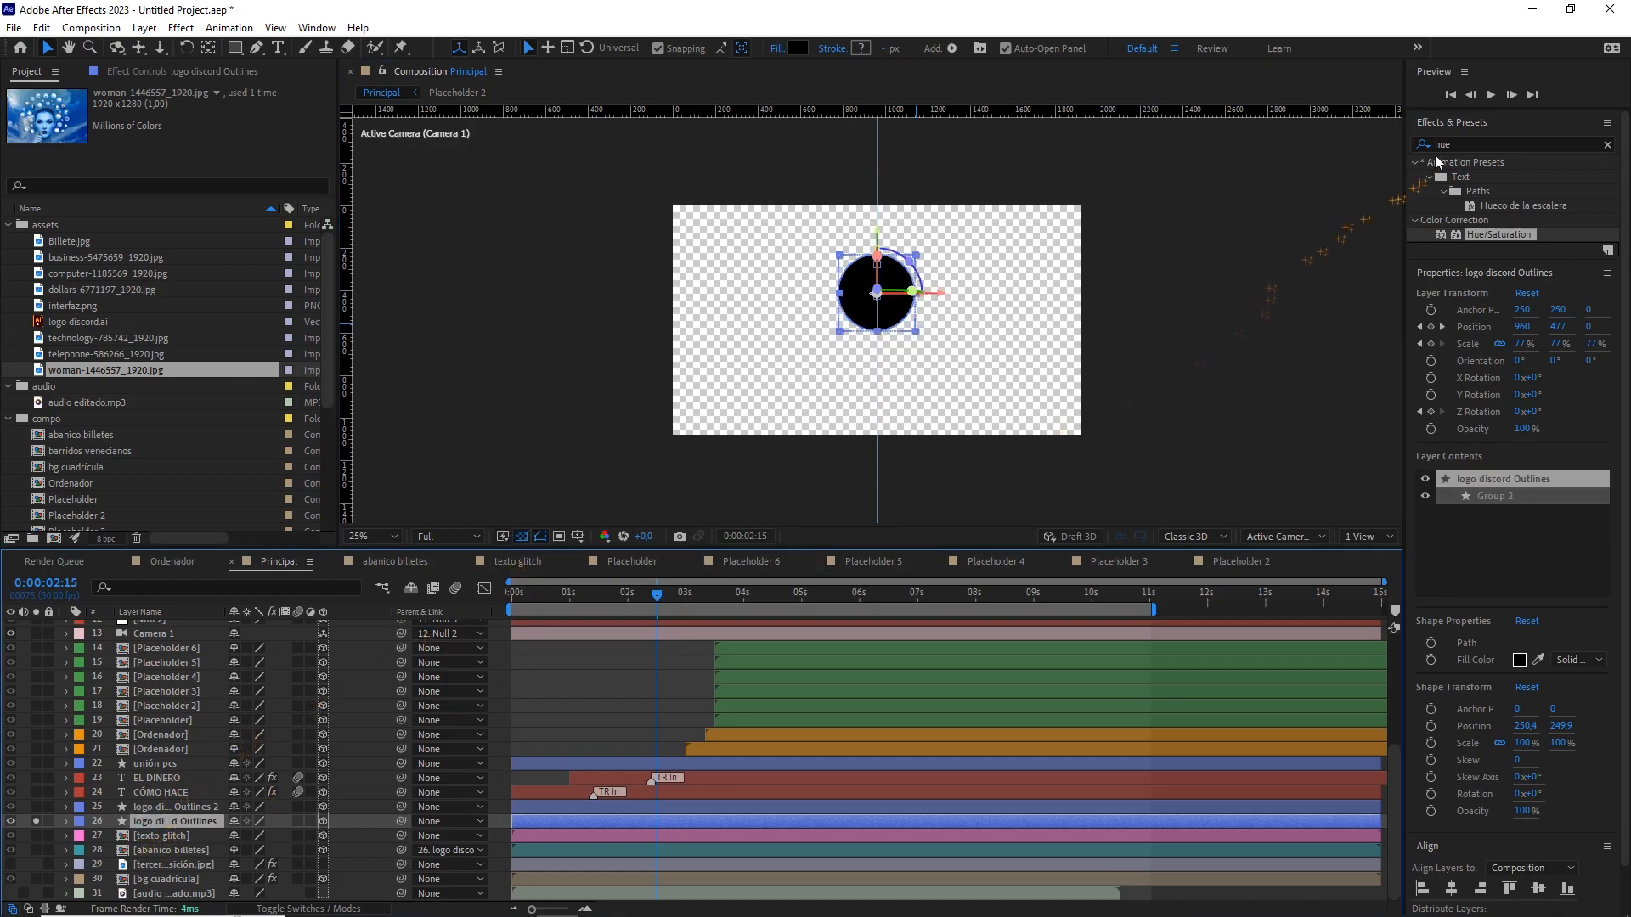
drag(1460, 144, 1421, 149)
text(radial)
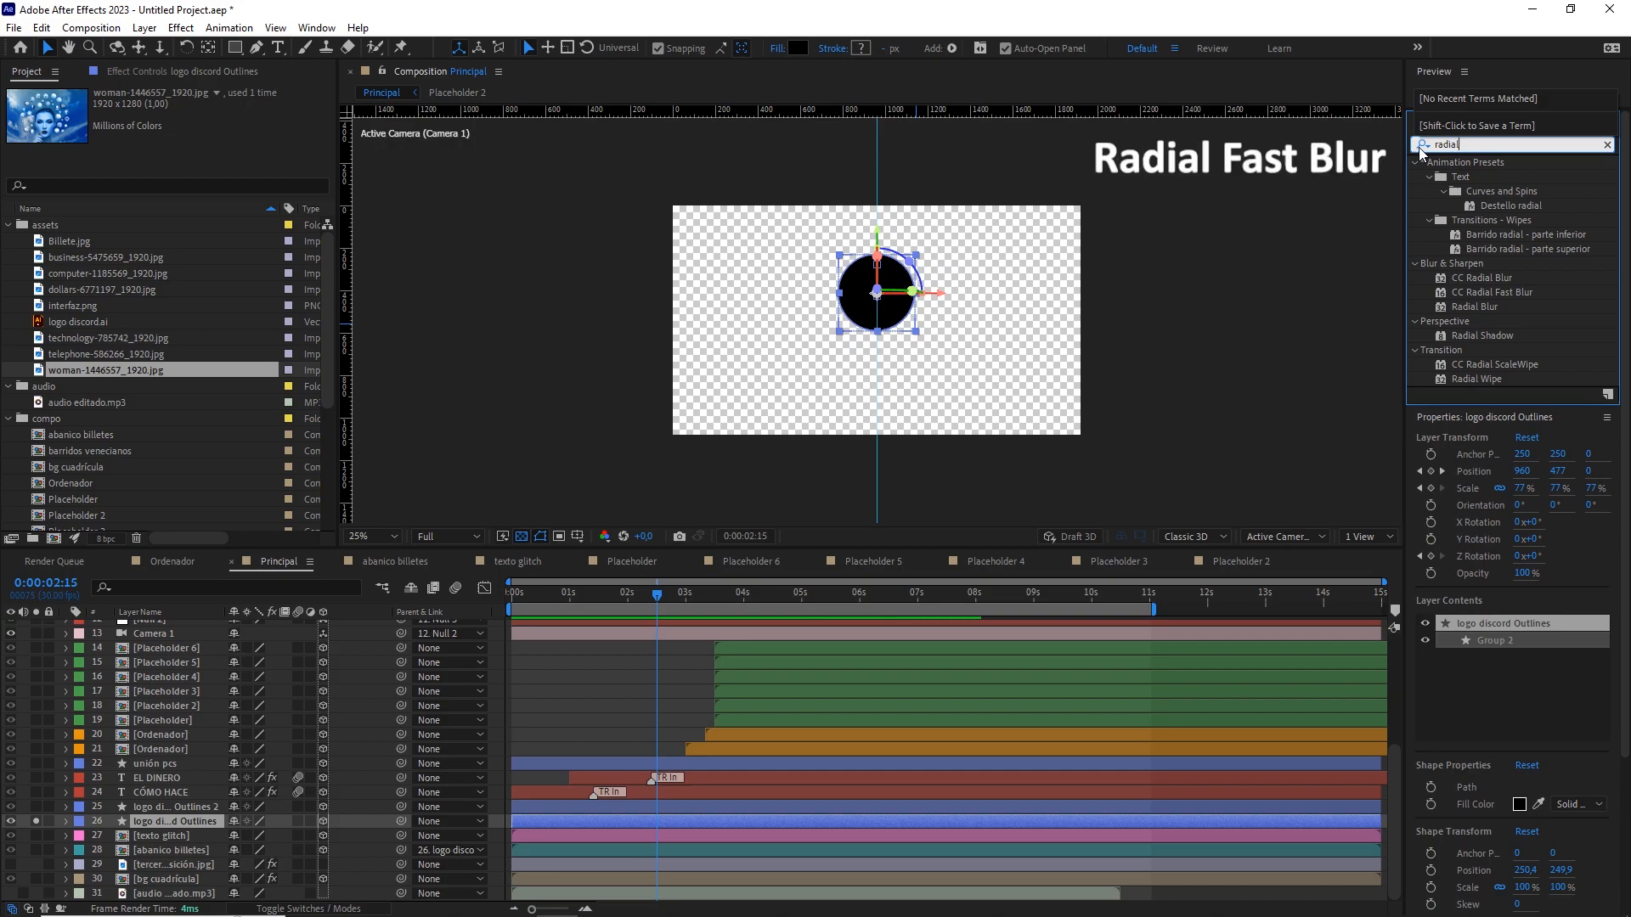
drag(1501, 295, 187, 822)
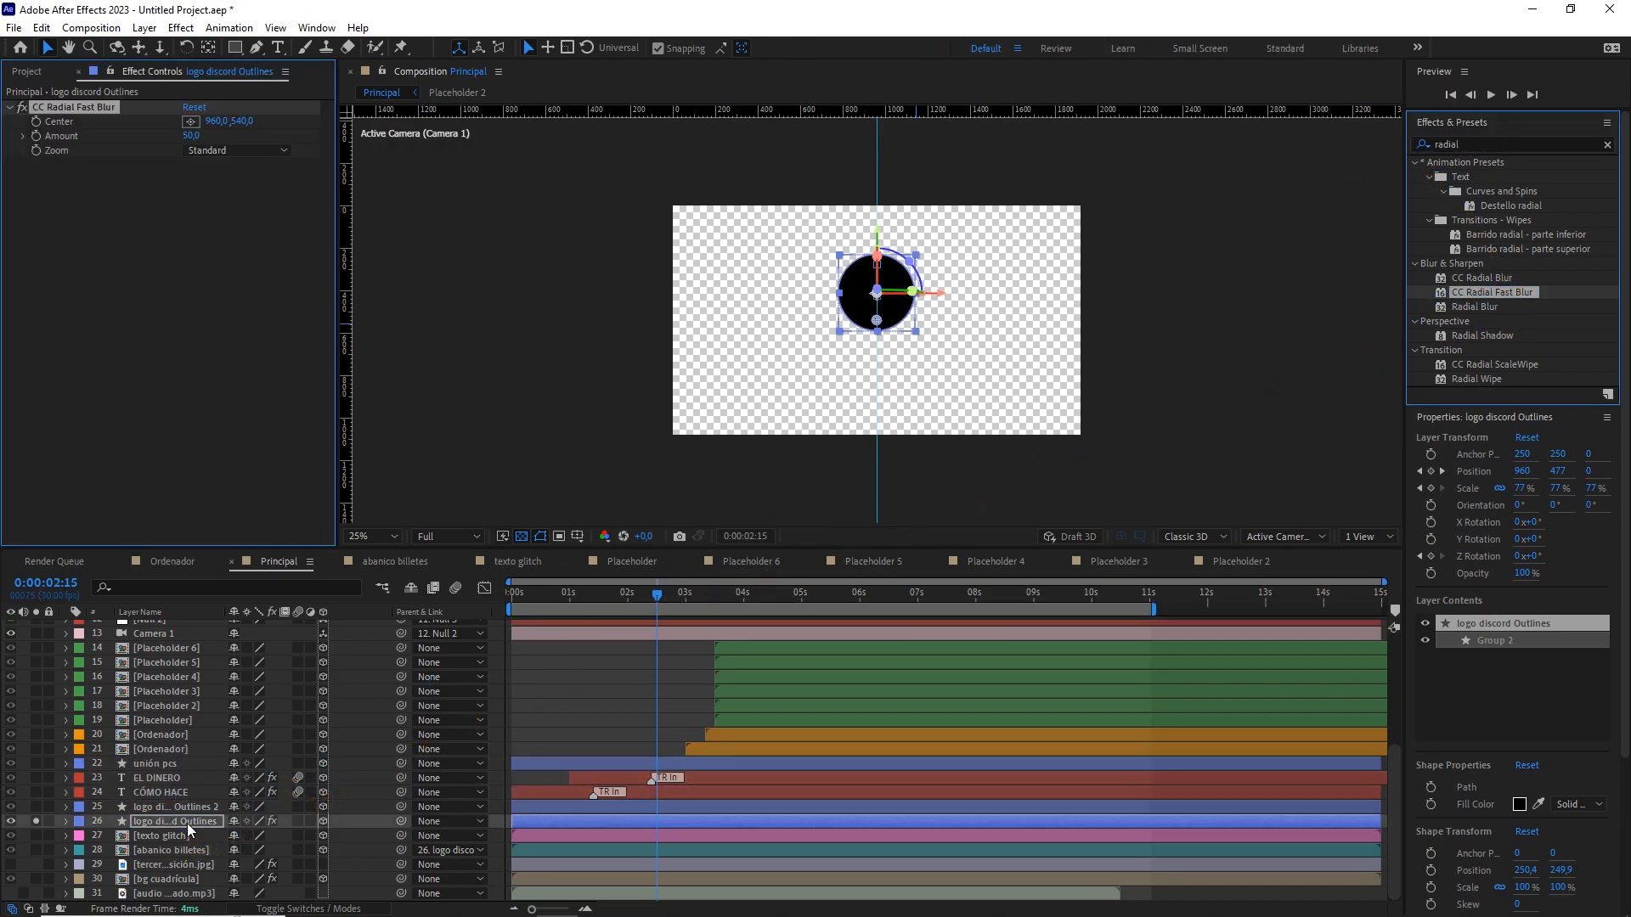
click(188, 136)
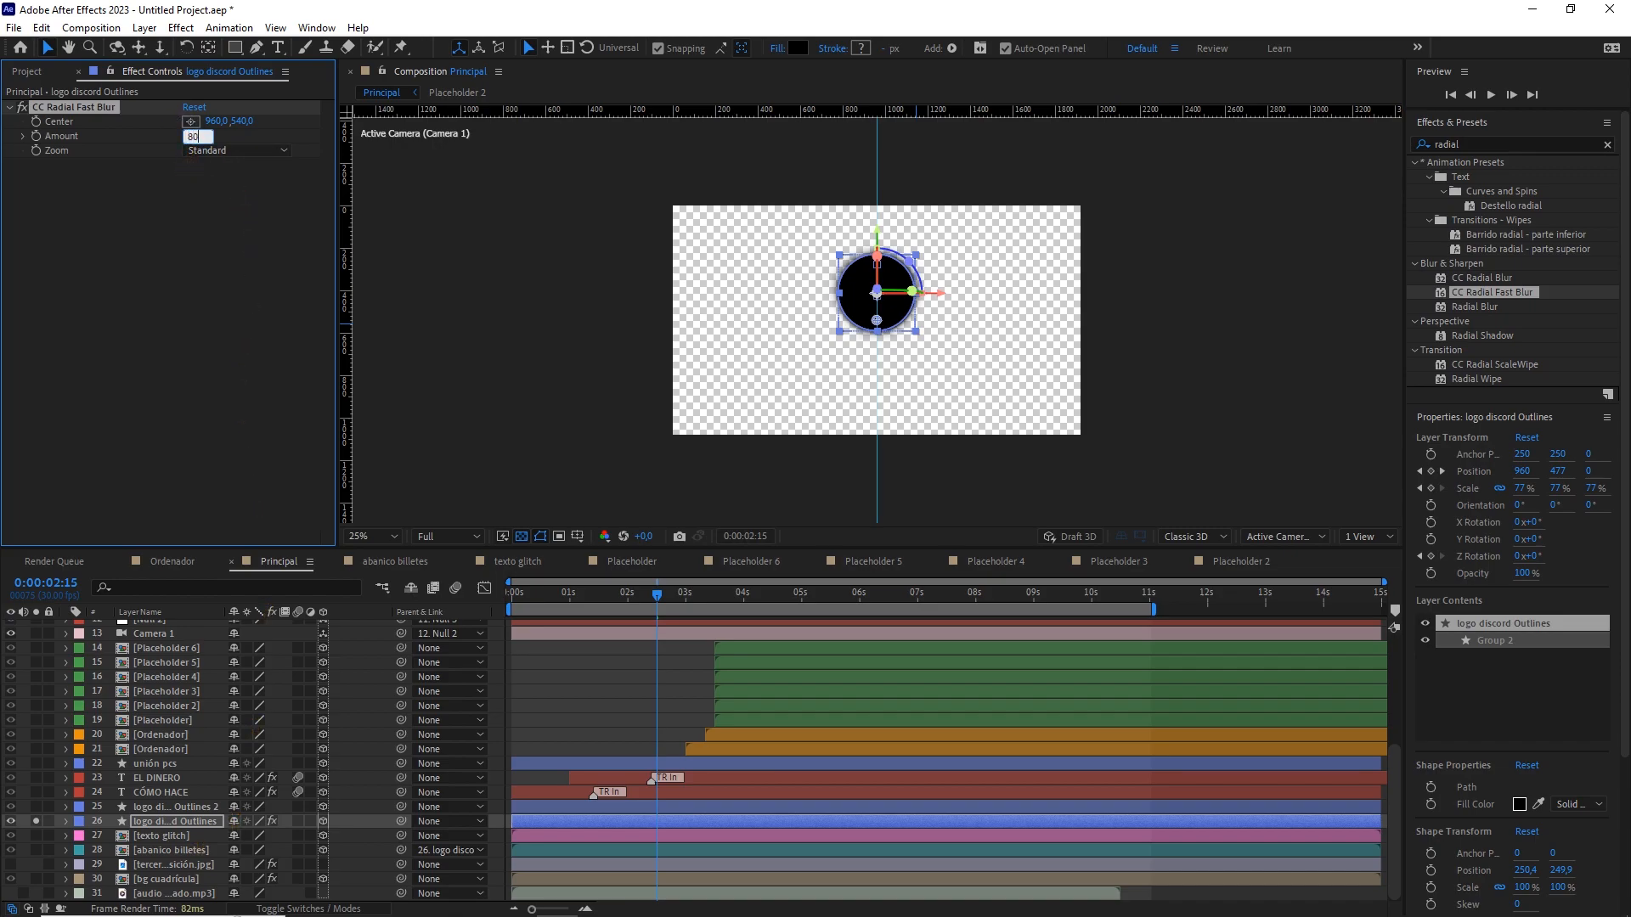
key(Return)
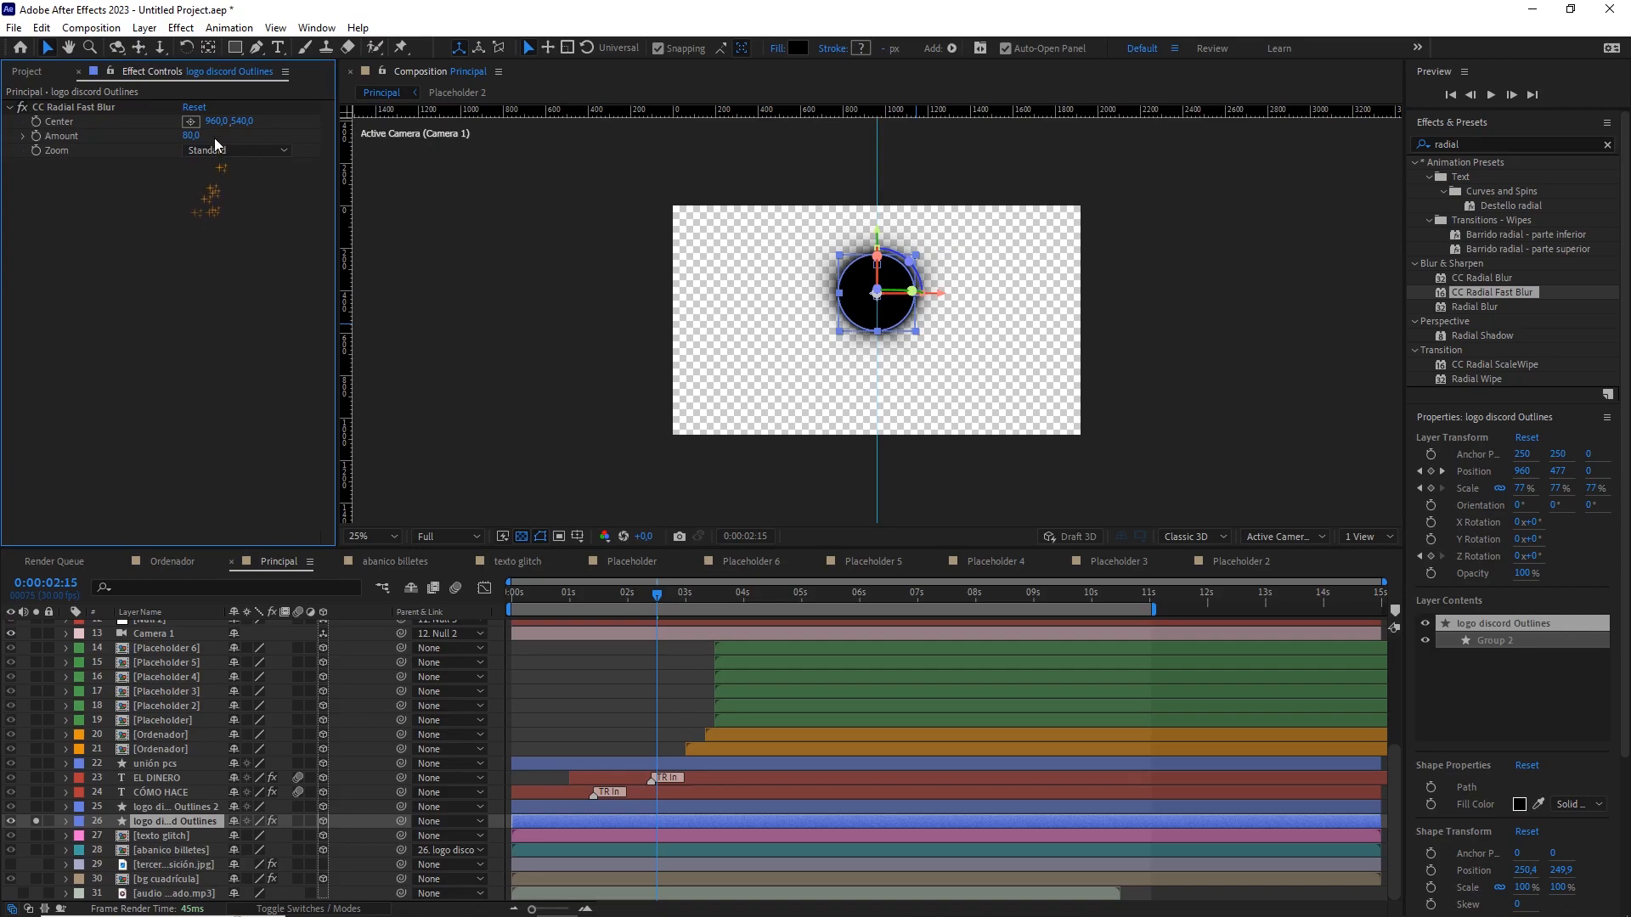
Move the radial blur's Center to about 1166, 272 above and beside the circle, and set its Amount to 90.
drag(217, 120, 386, 116)
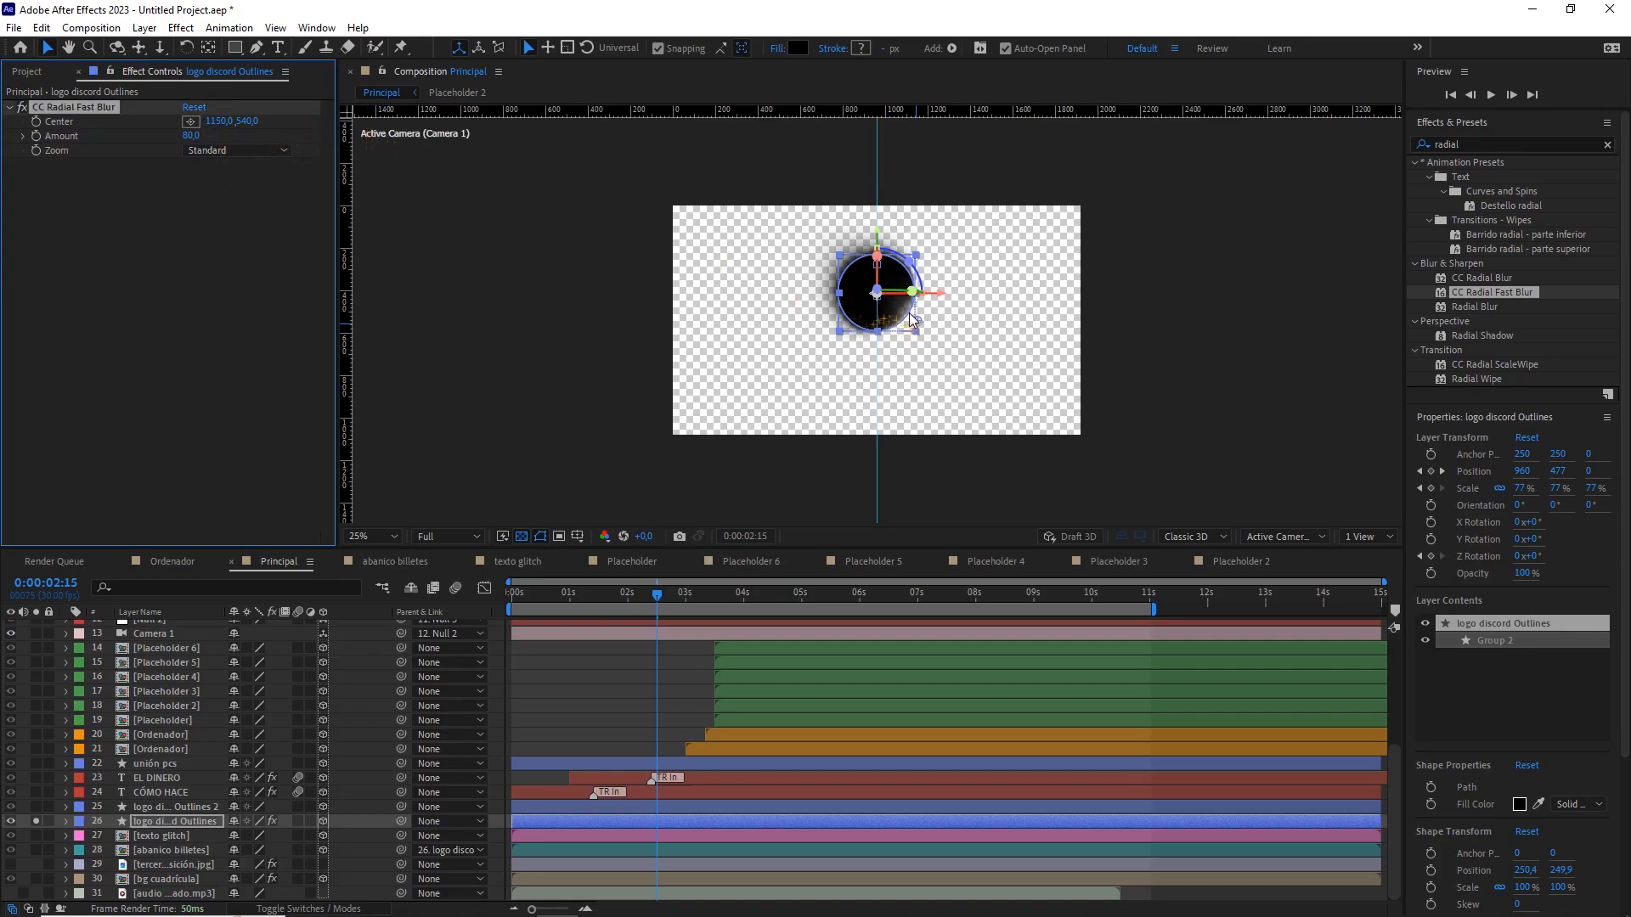
scroll(925, 323, up, 2)
drag(955, 323, 965, 202)
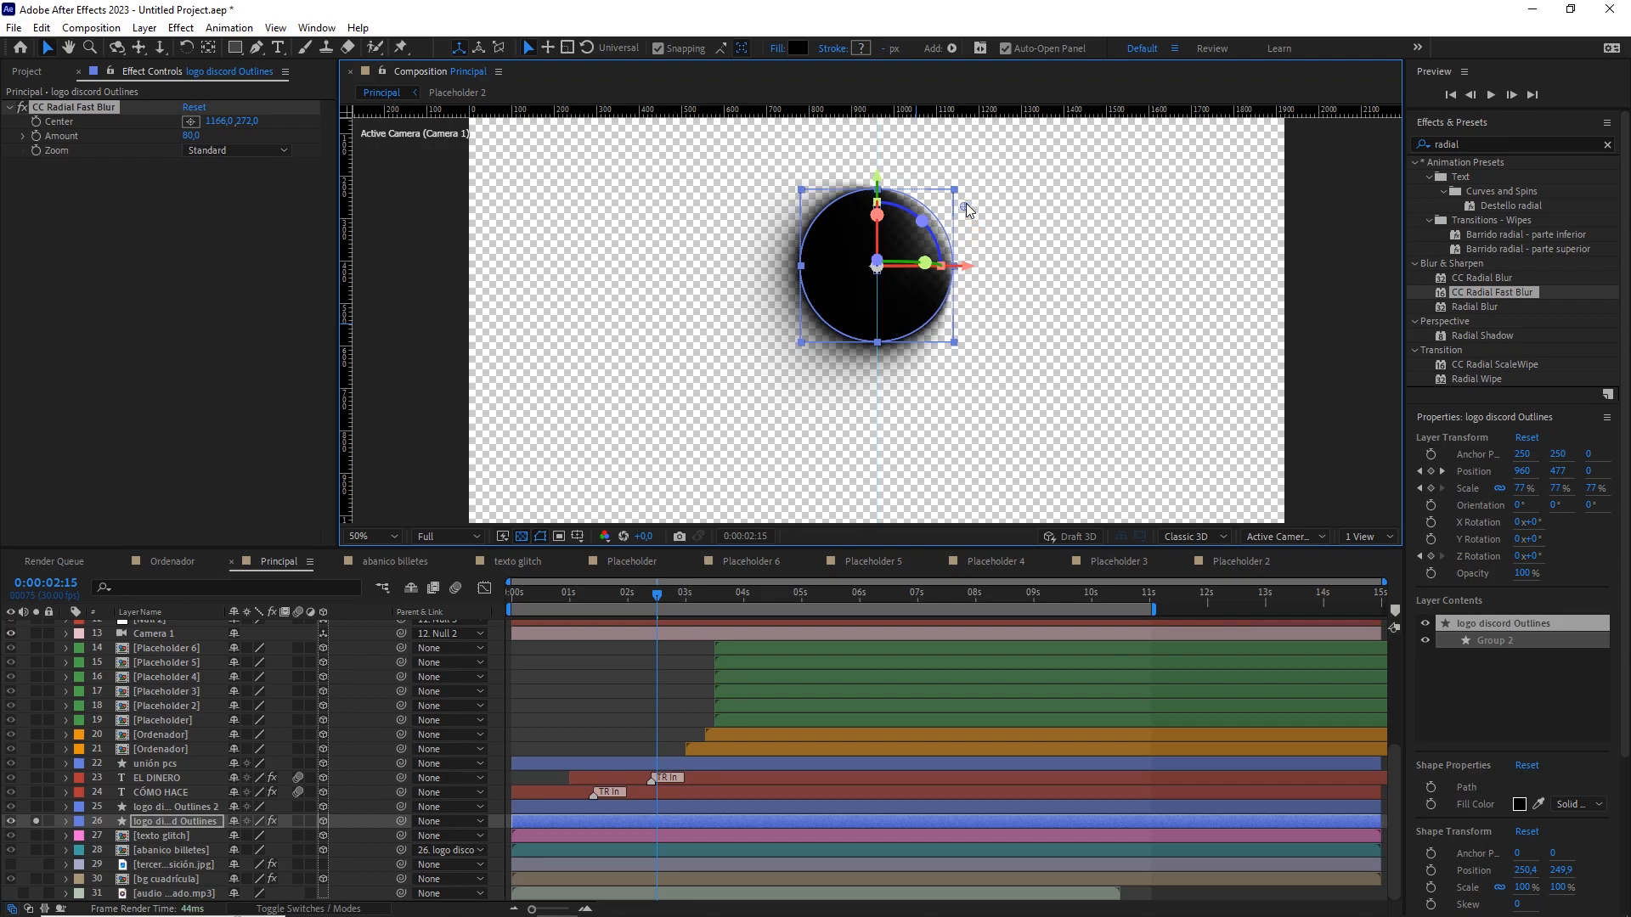
drag(188, 135, 196, 135)
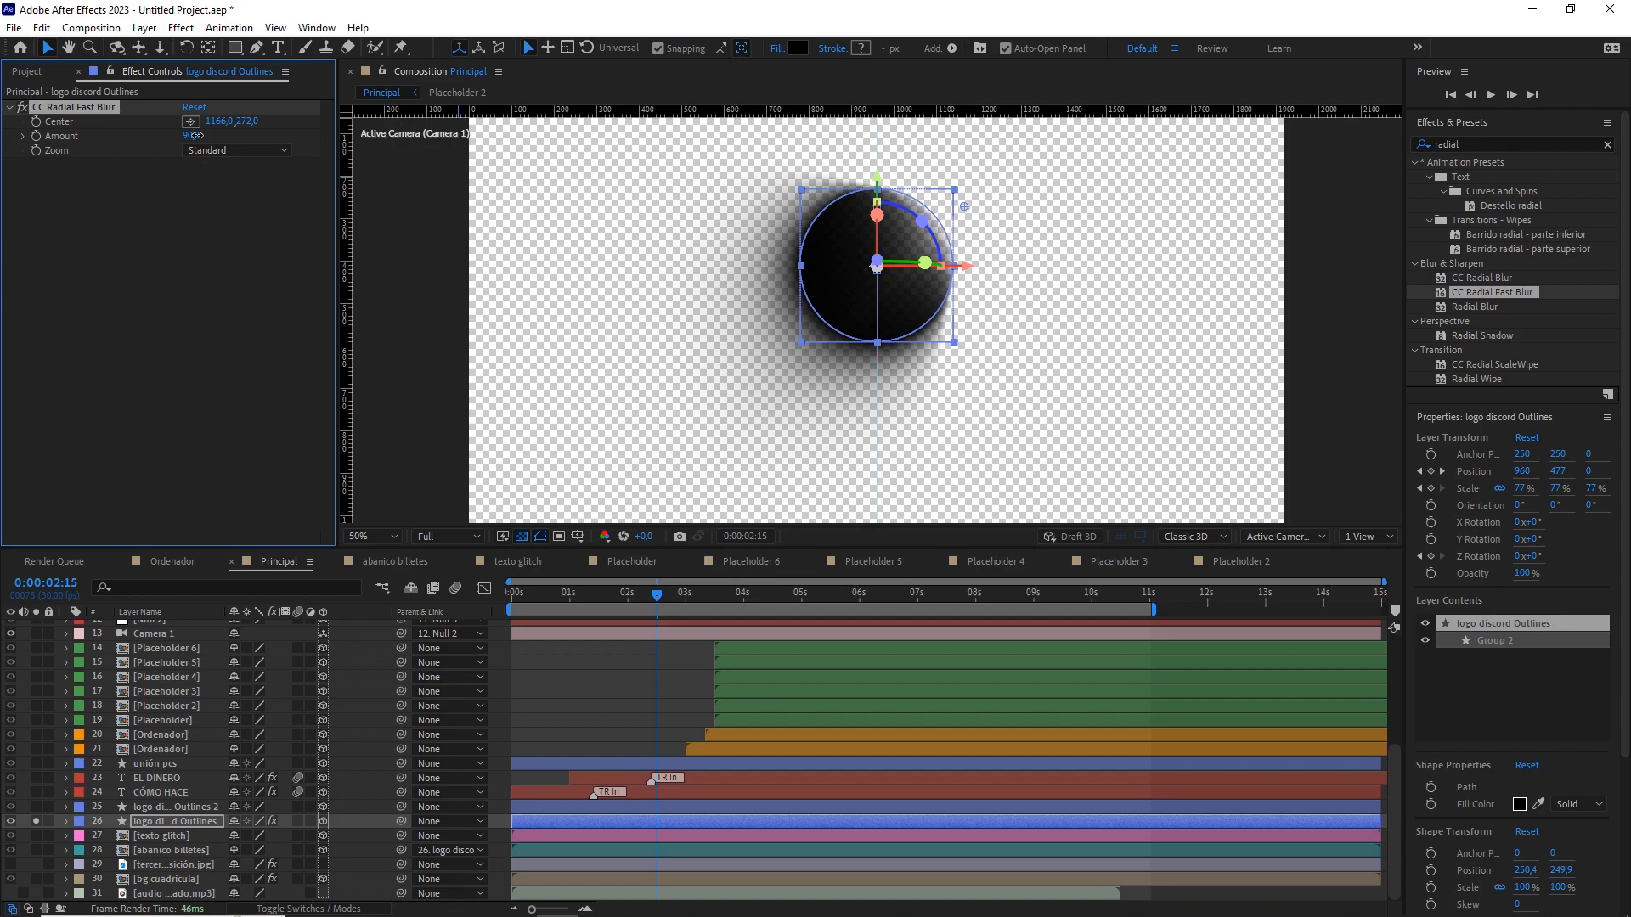
Unsolo the blurred black circle layer, add a Drop Shadow layer style to it and collapse its properties.
click(37, 820)
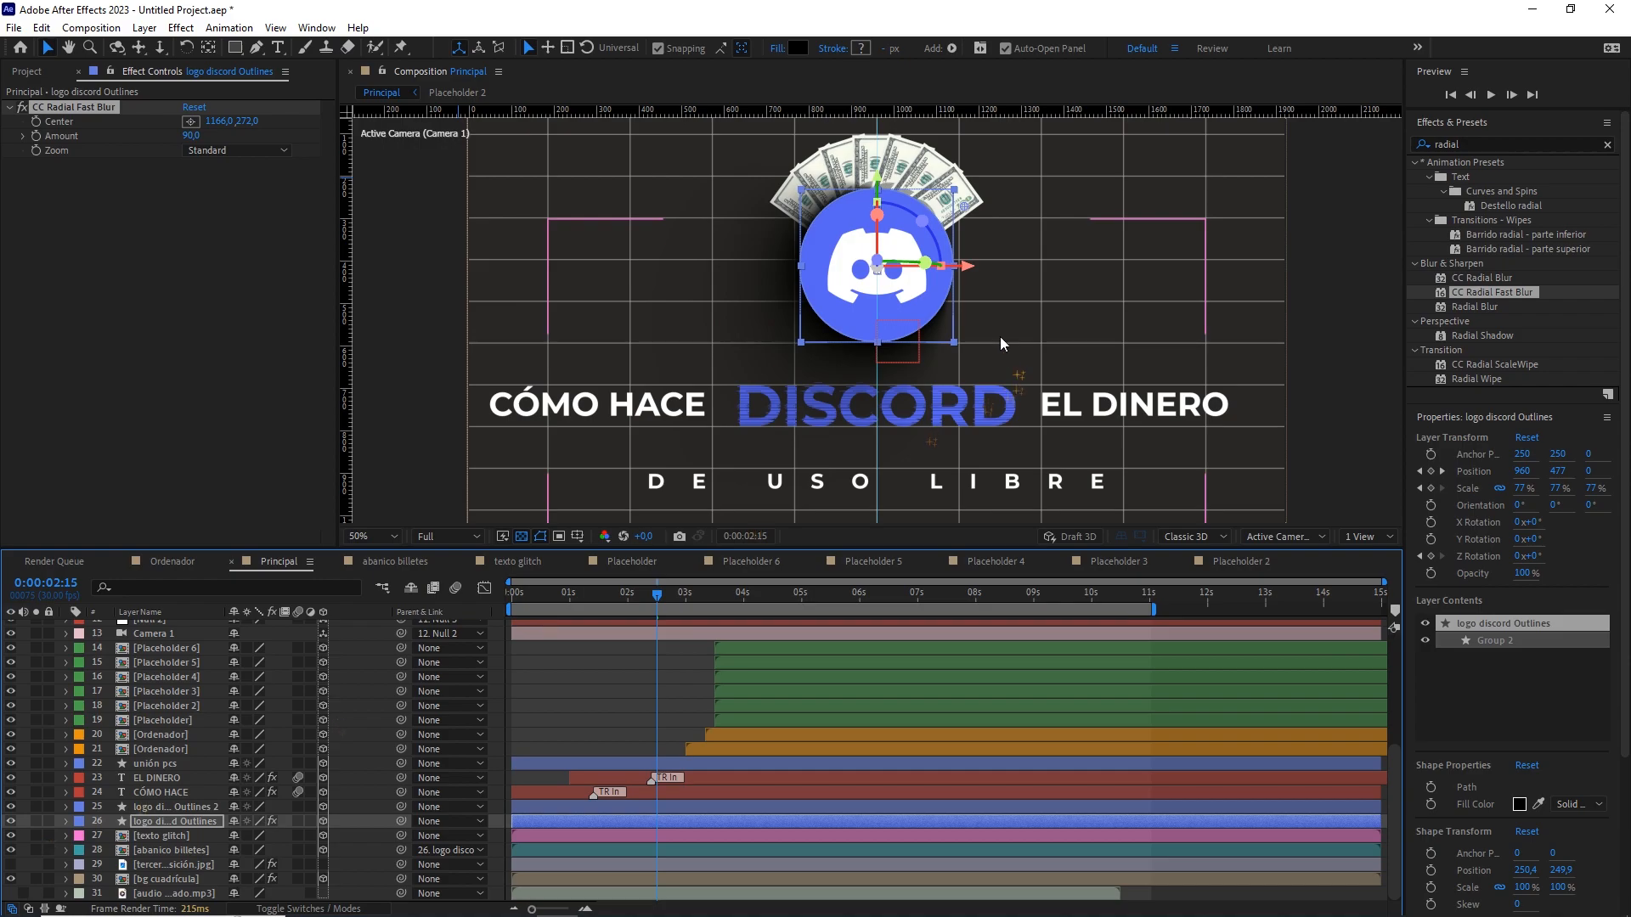
click(1328, 253)
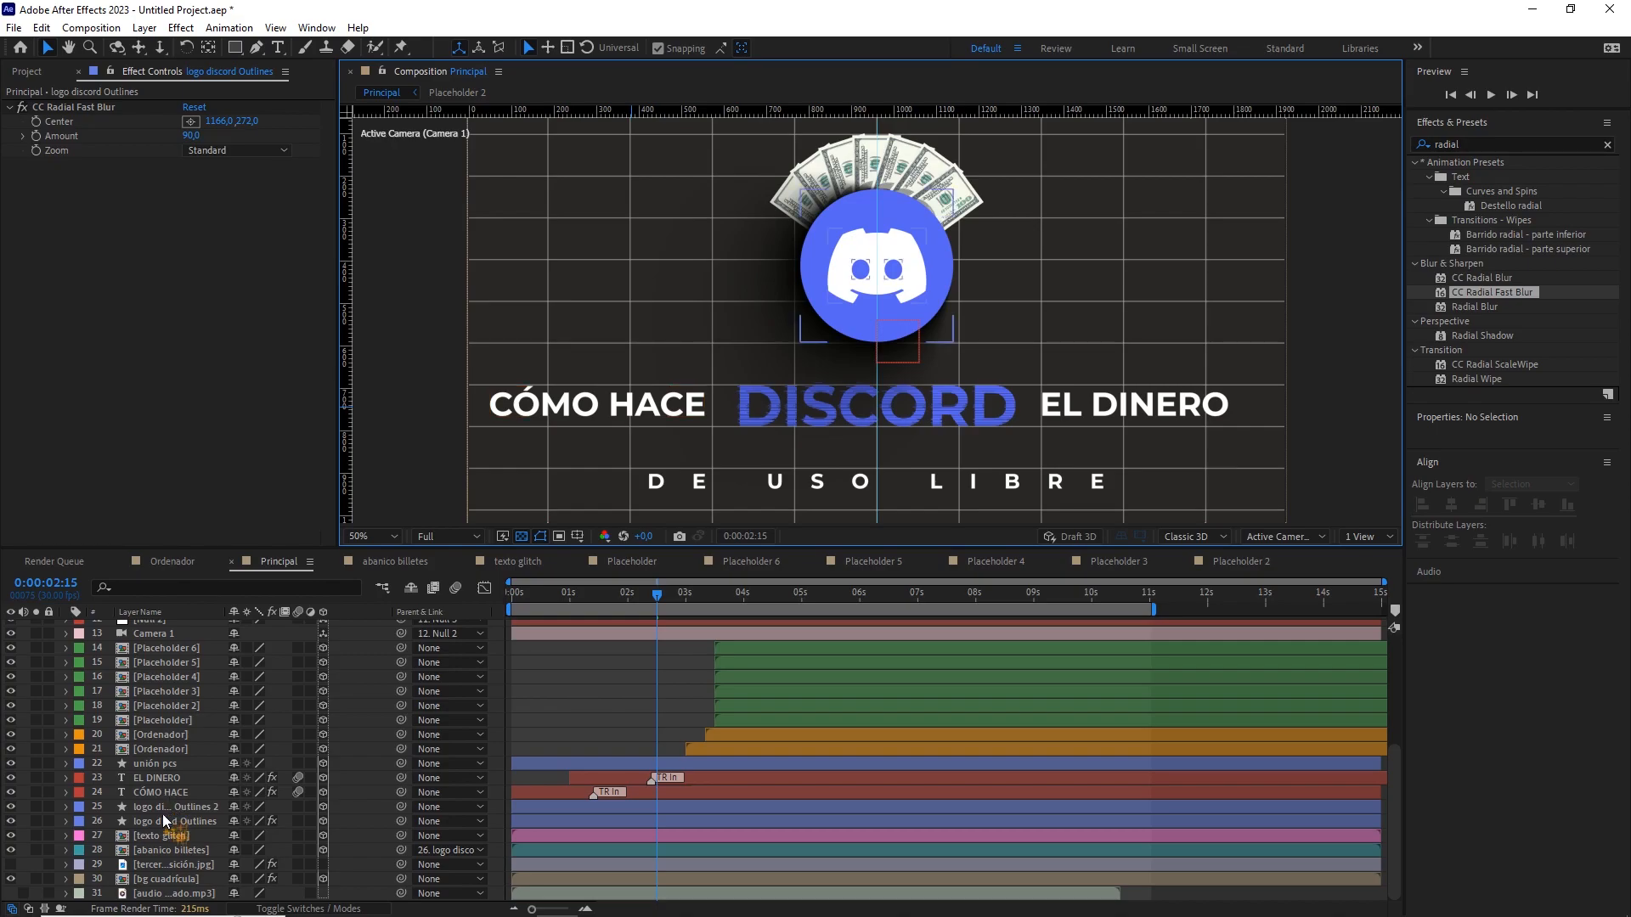
right_click(154, 820)
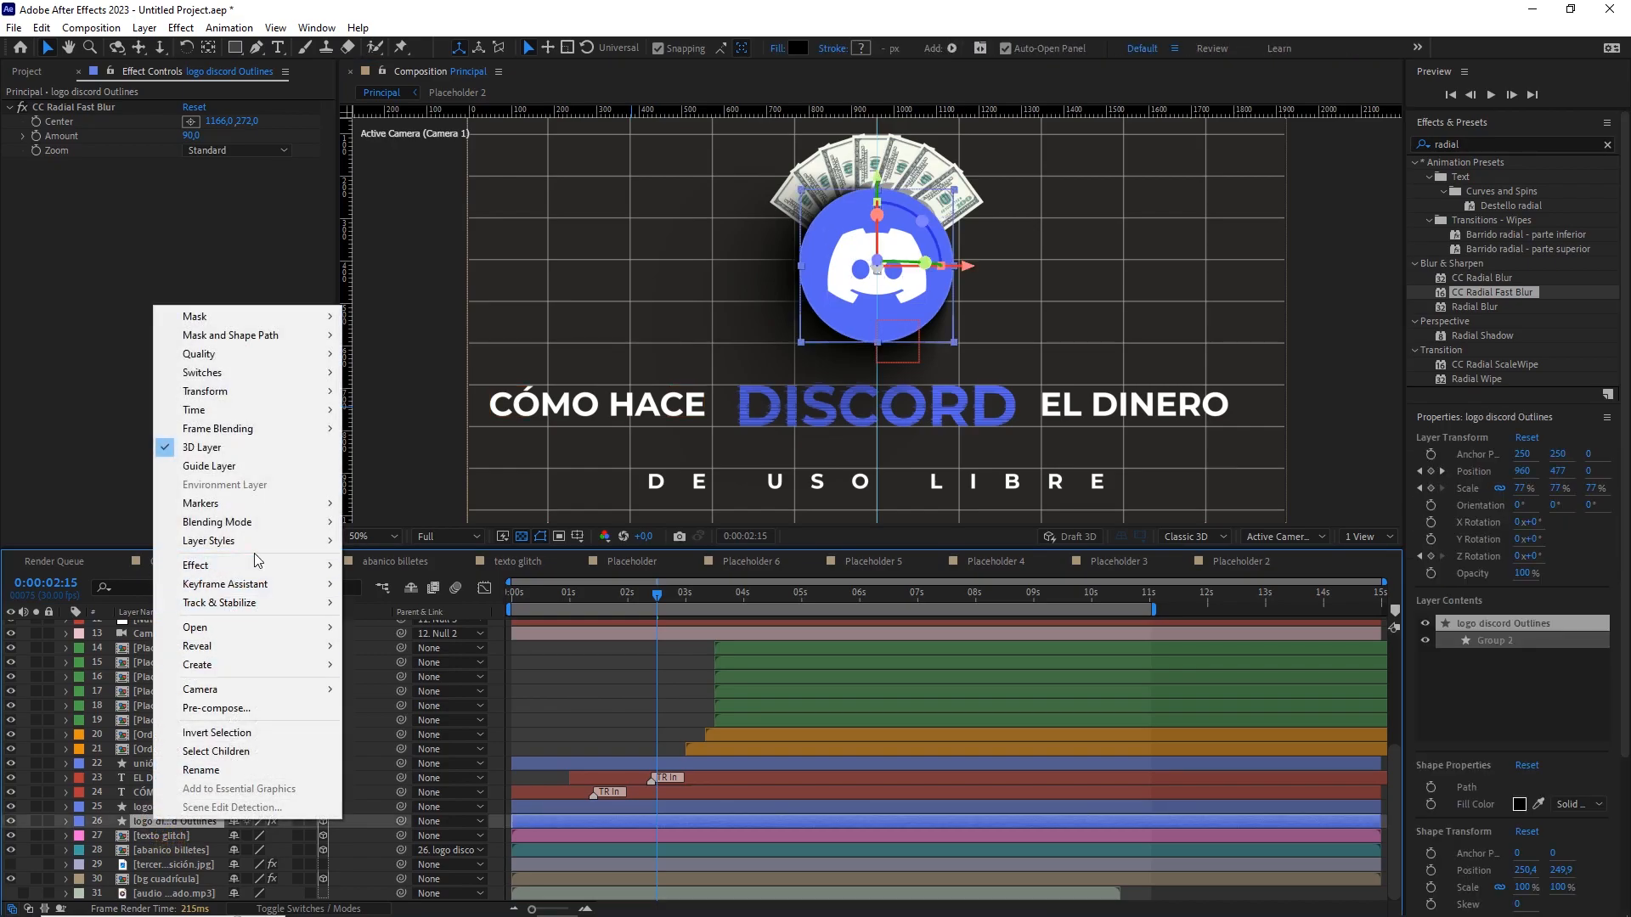
mouse_move(257, 542)
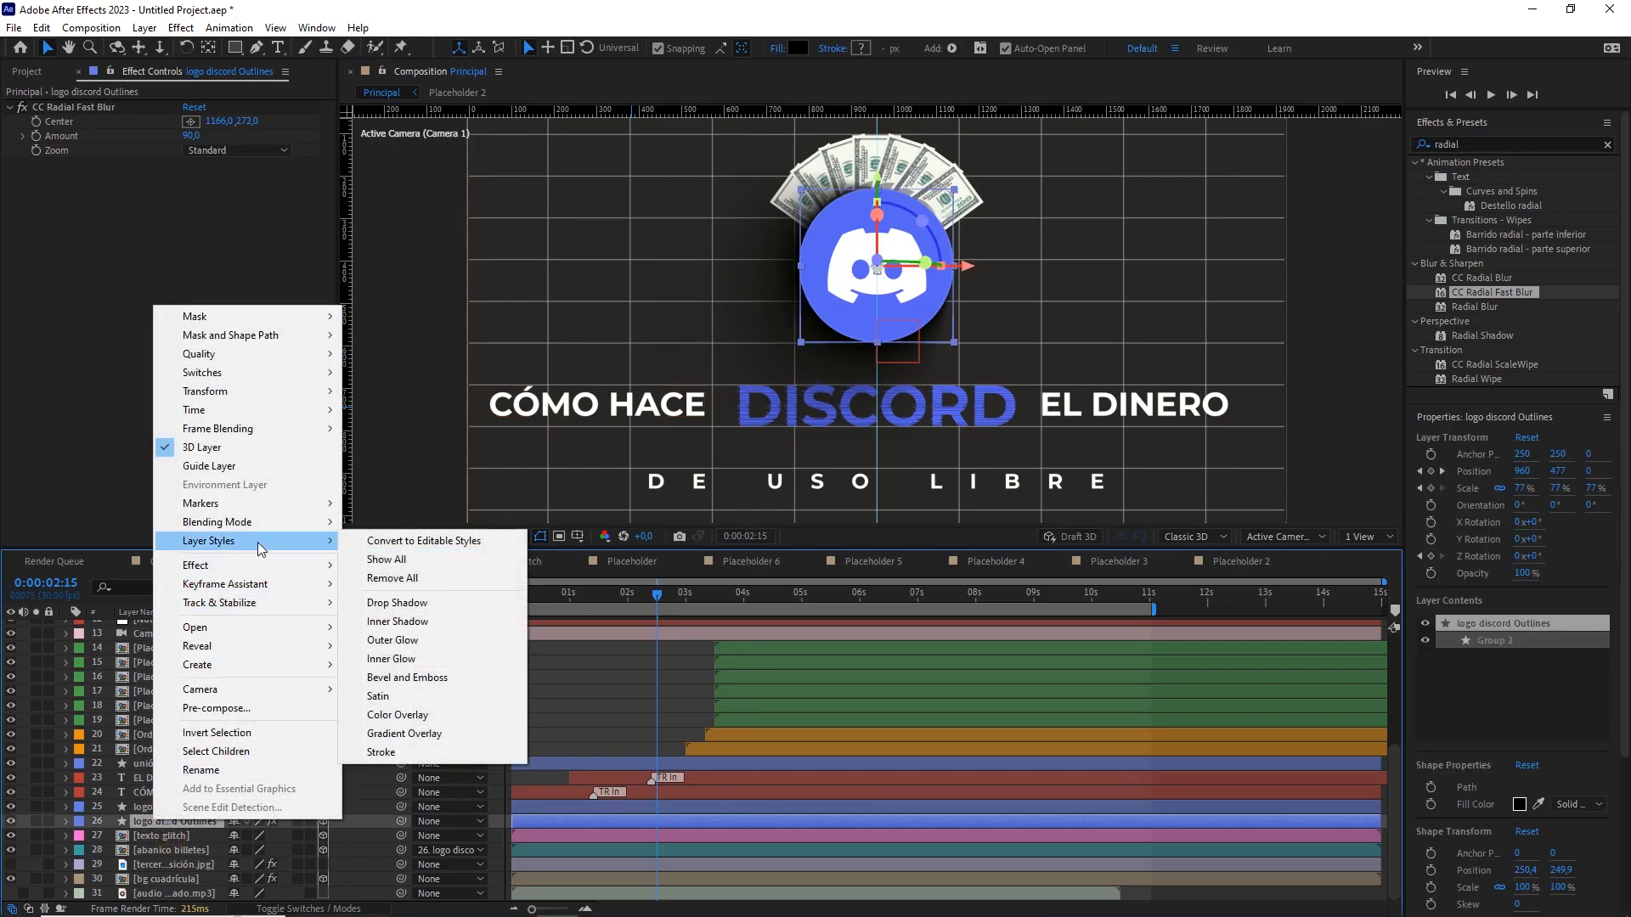
click(411, 605)
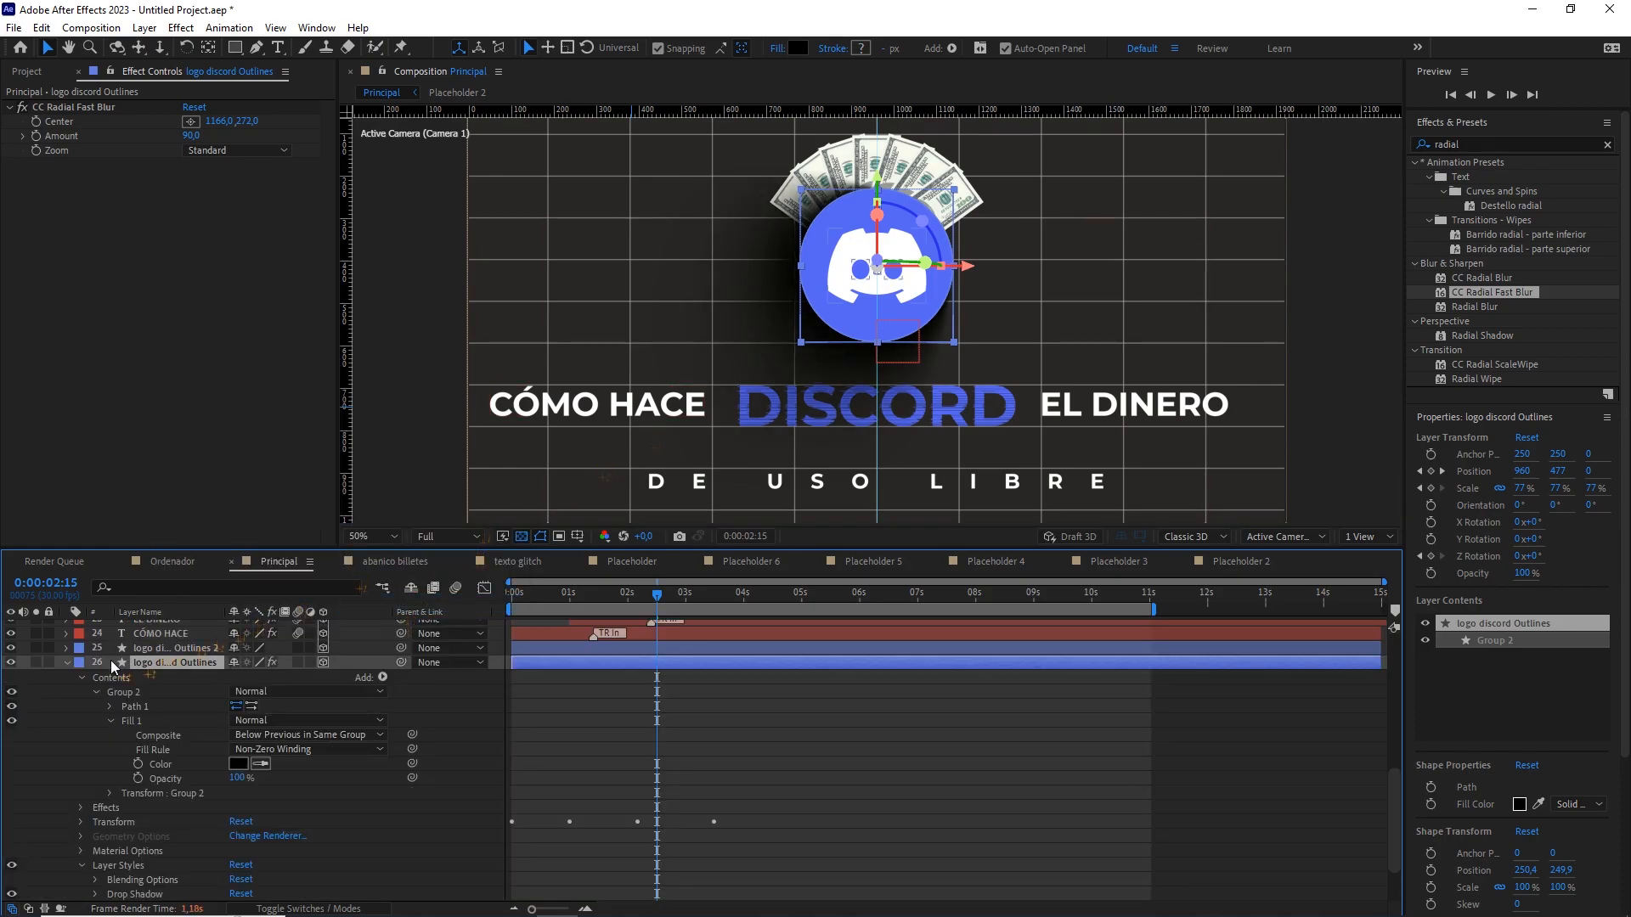
click(65, 663)
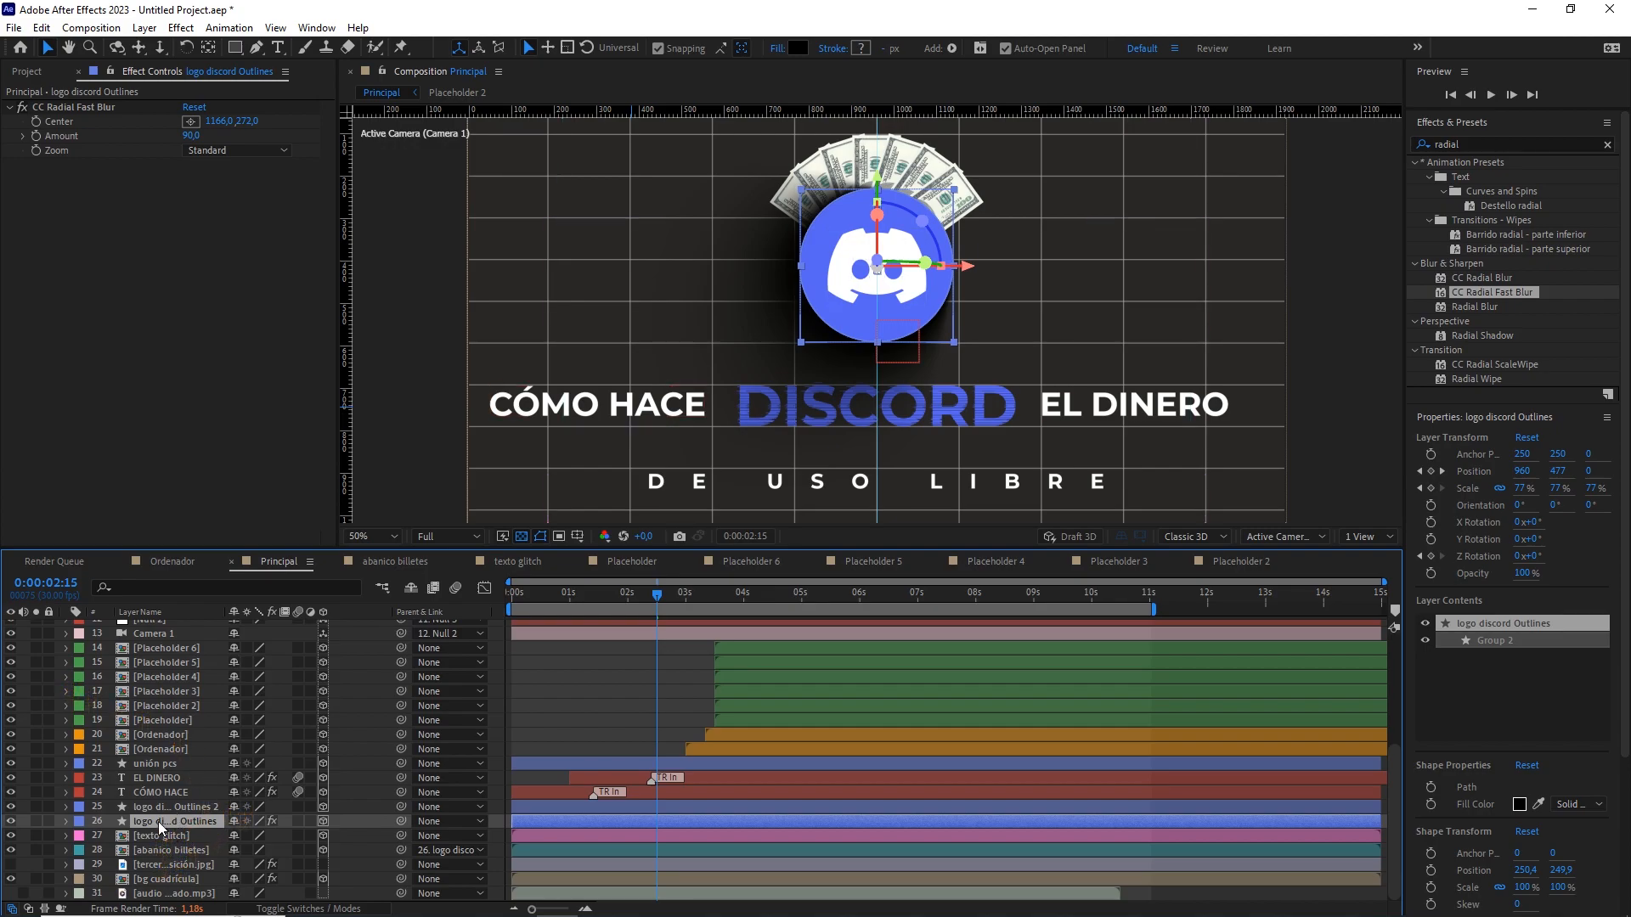
Move the abanico billetes layer above the blurred circle layer, duplicate it and solo the lower copy.
drag(156, 853, 155, 818)
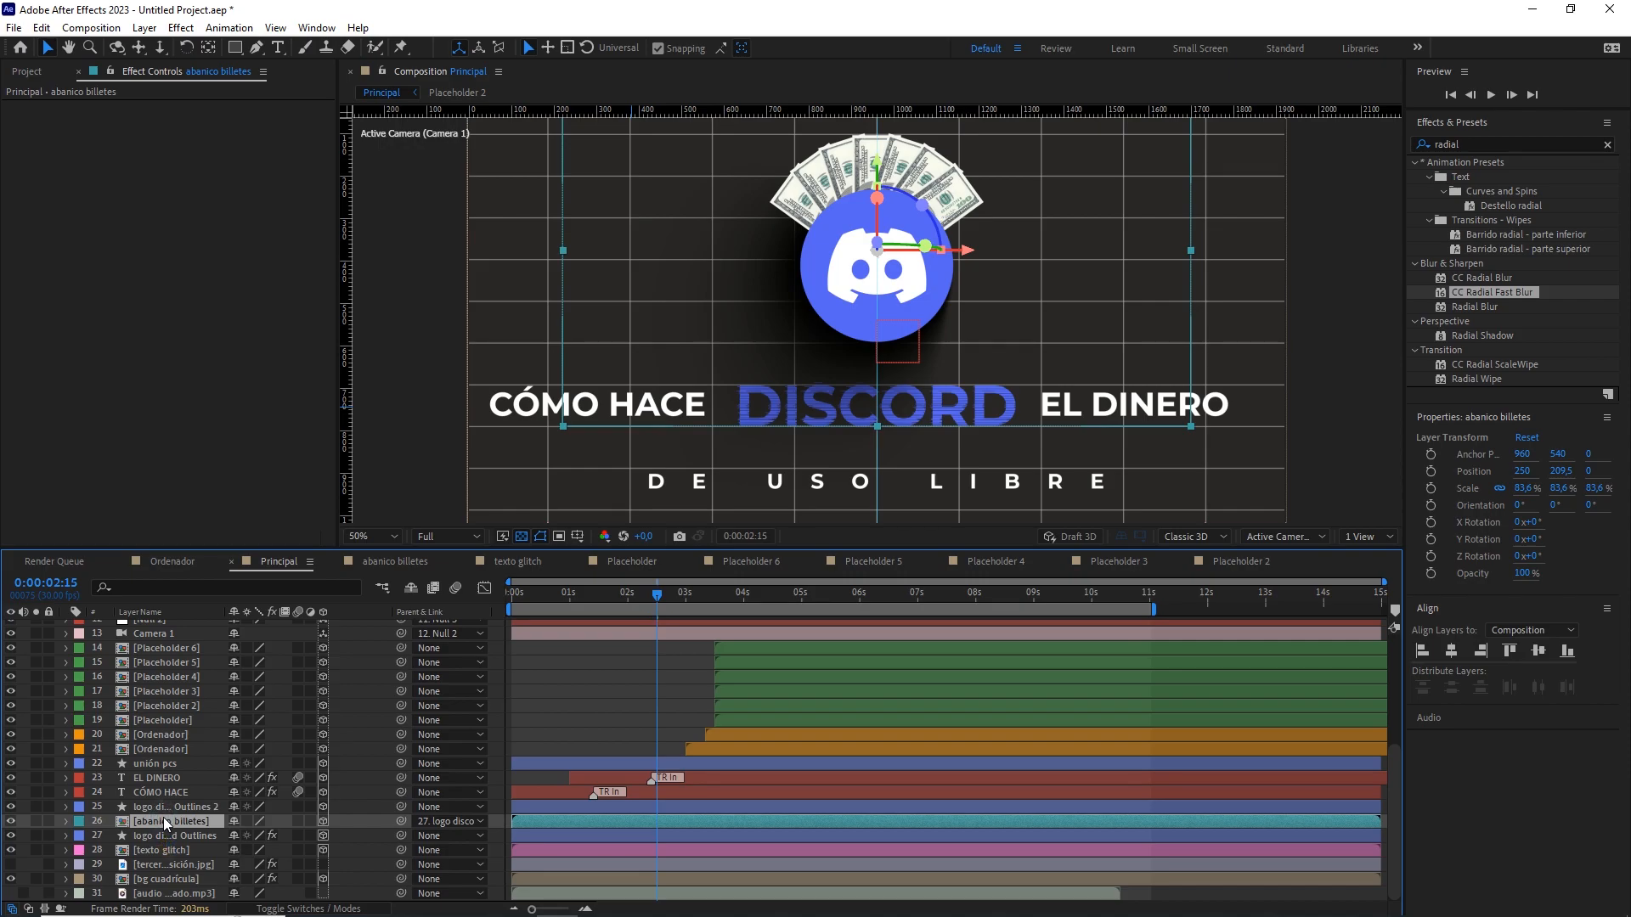
key(ctrl+d)
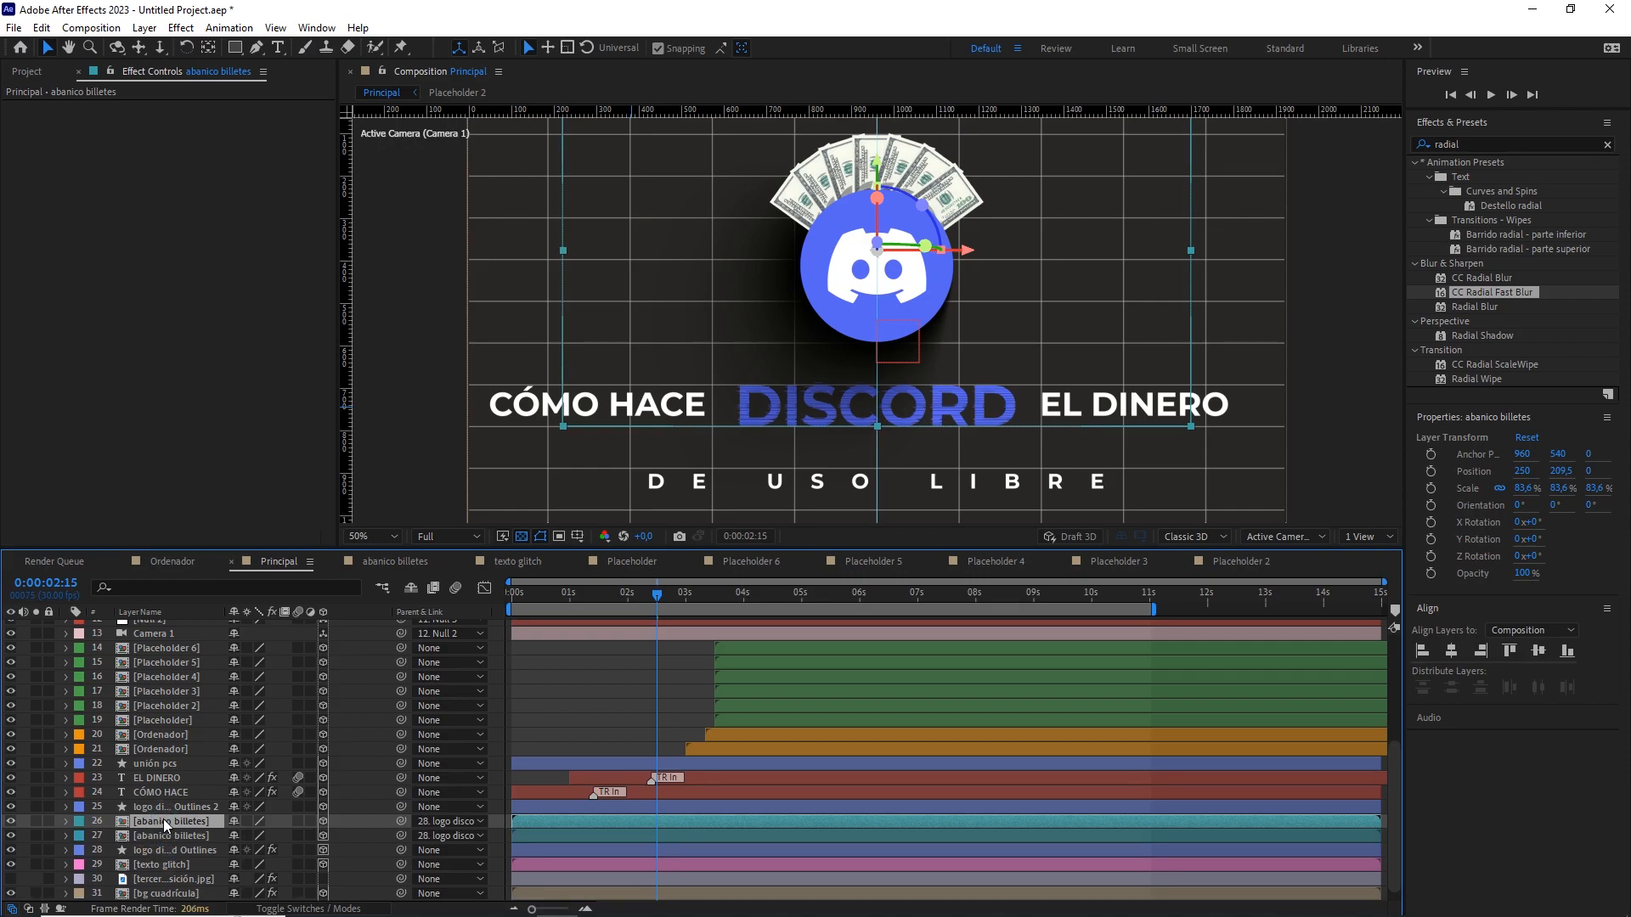
click(160, 837)
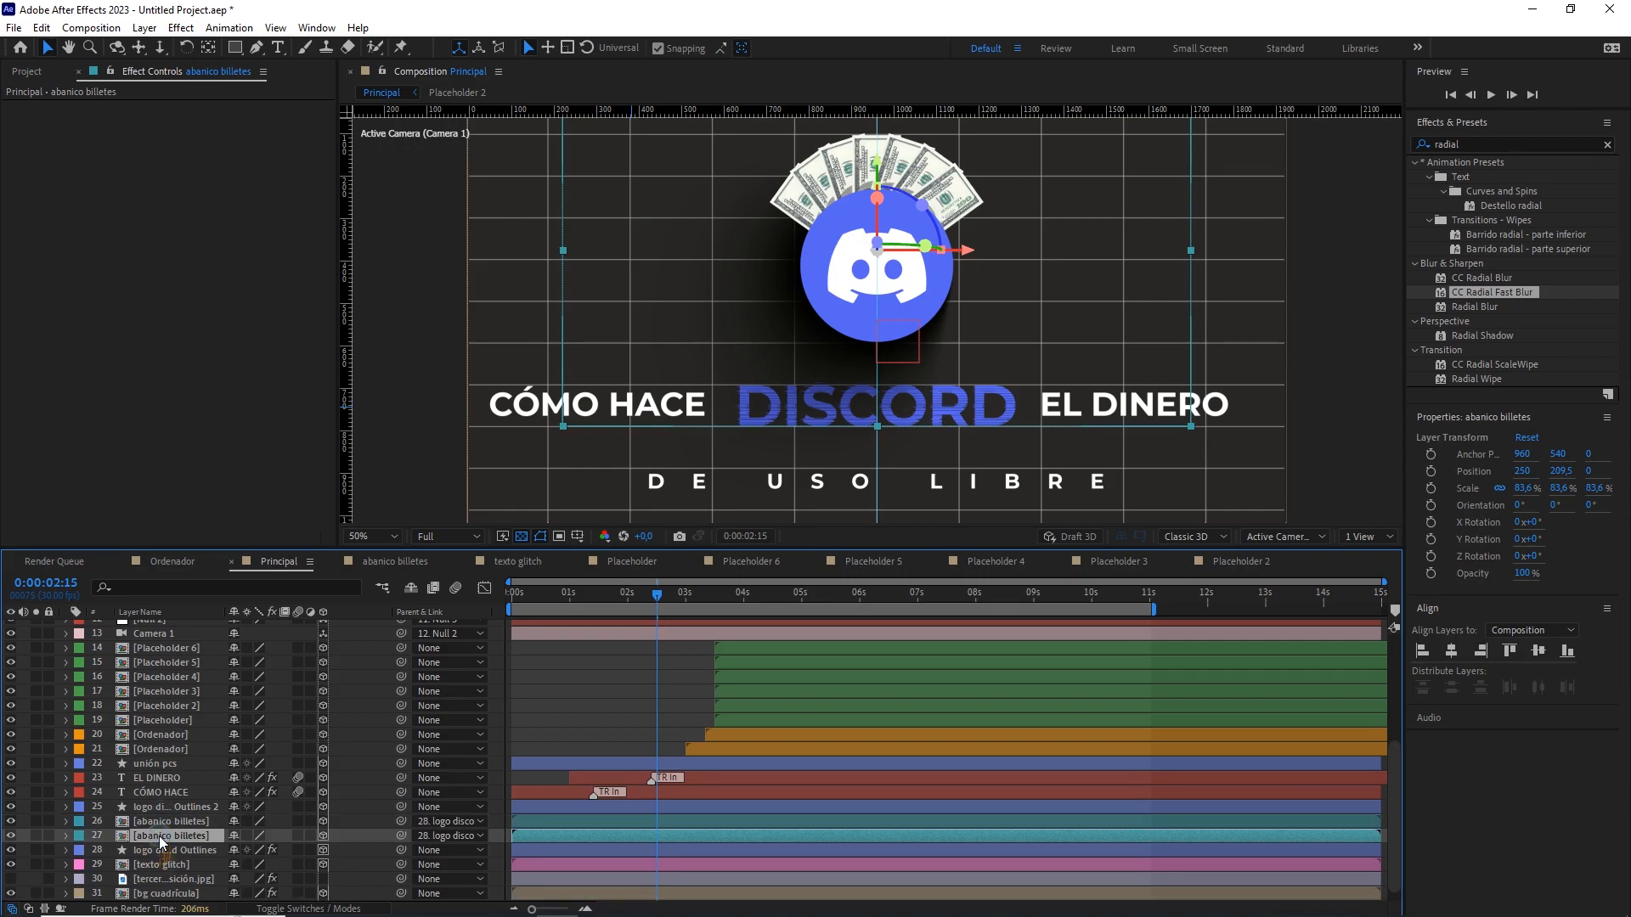
click(36, 836)
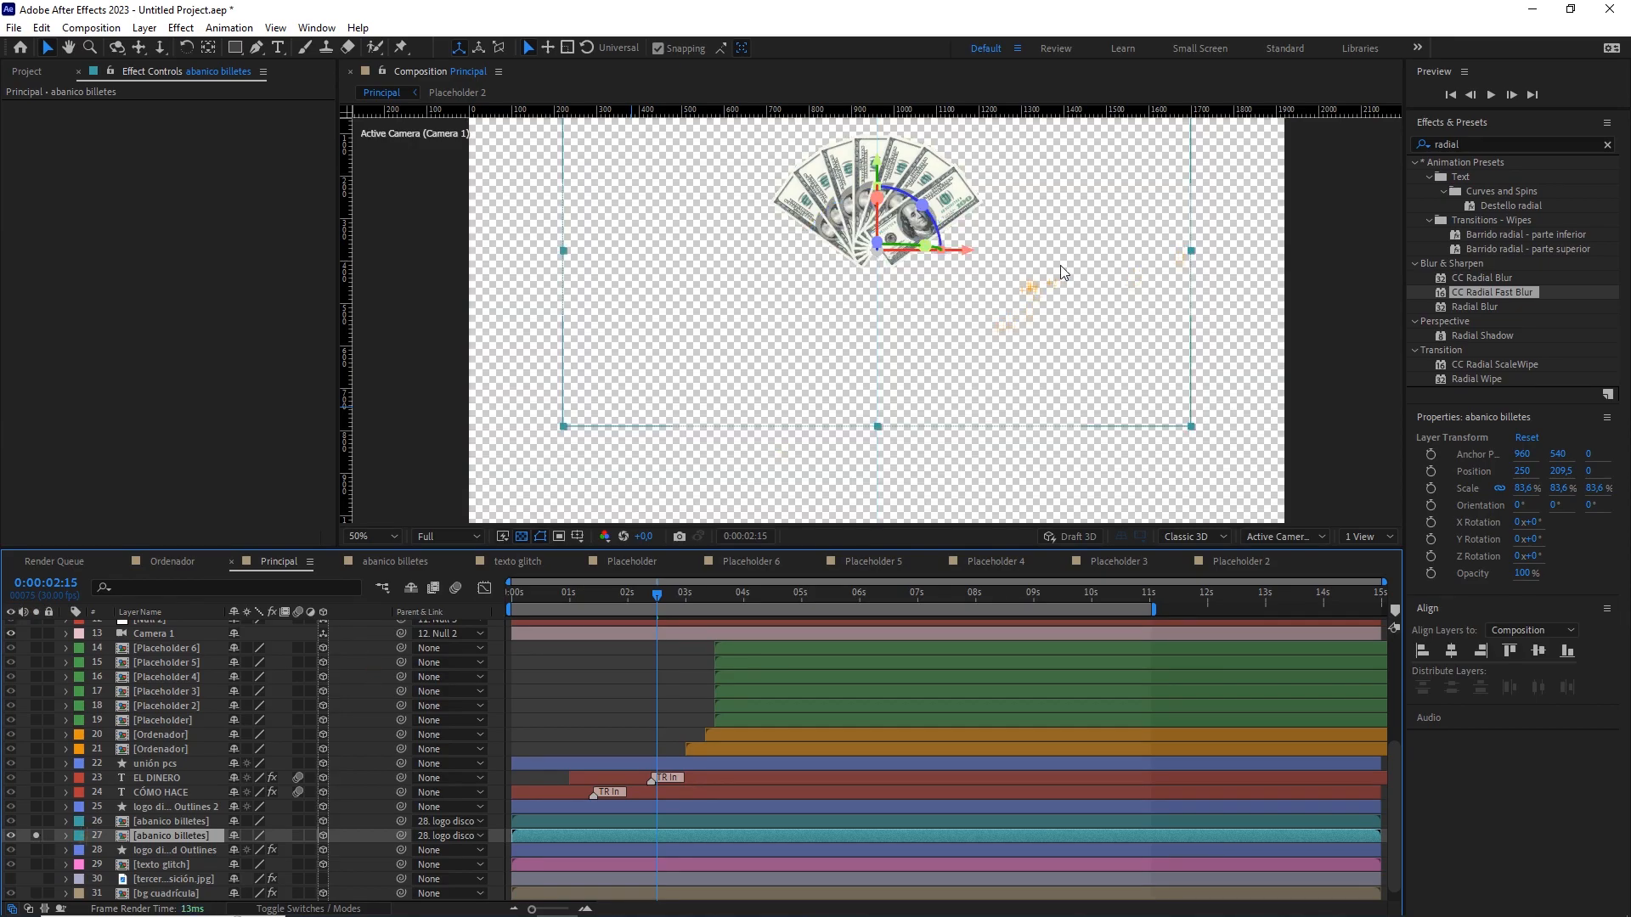
Apply the Fill effect to the lower abanico billetes copy and set its color to black.
click(1495, 145)
text(fil)
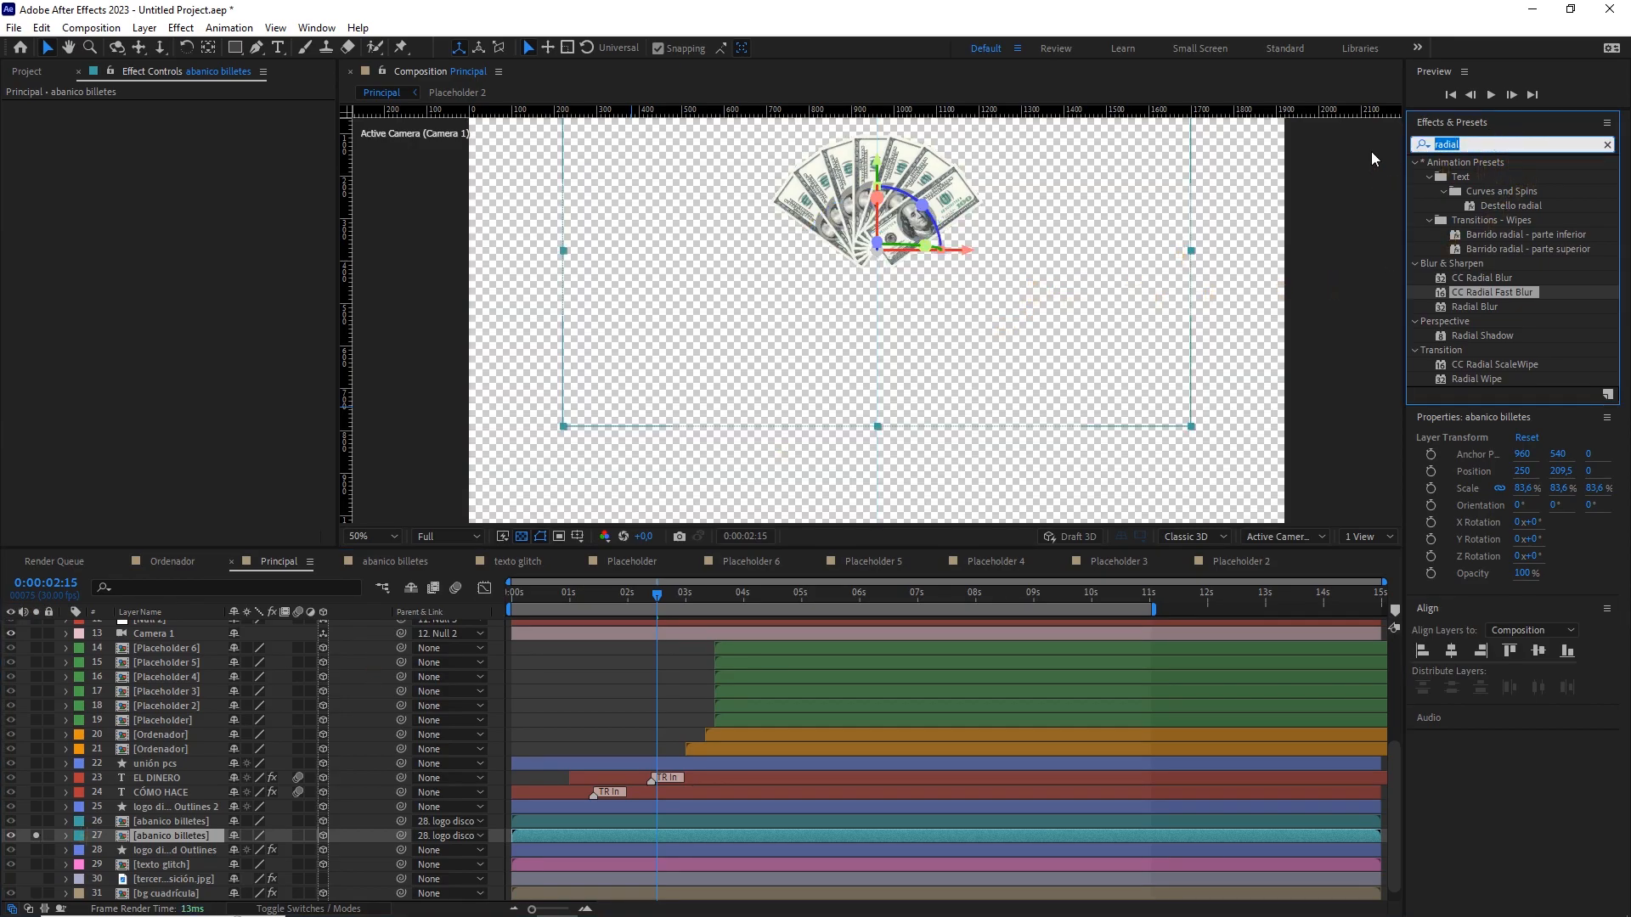
text(l)
drag(1472, 191, 185, 838)
click(191, 150)
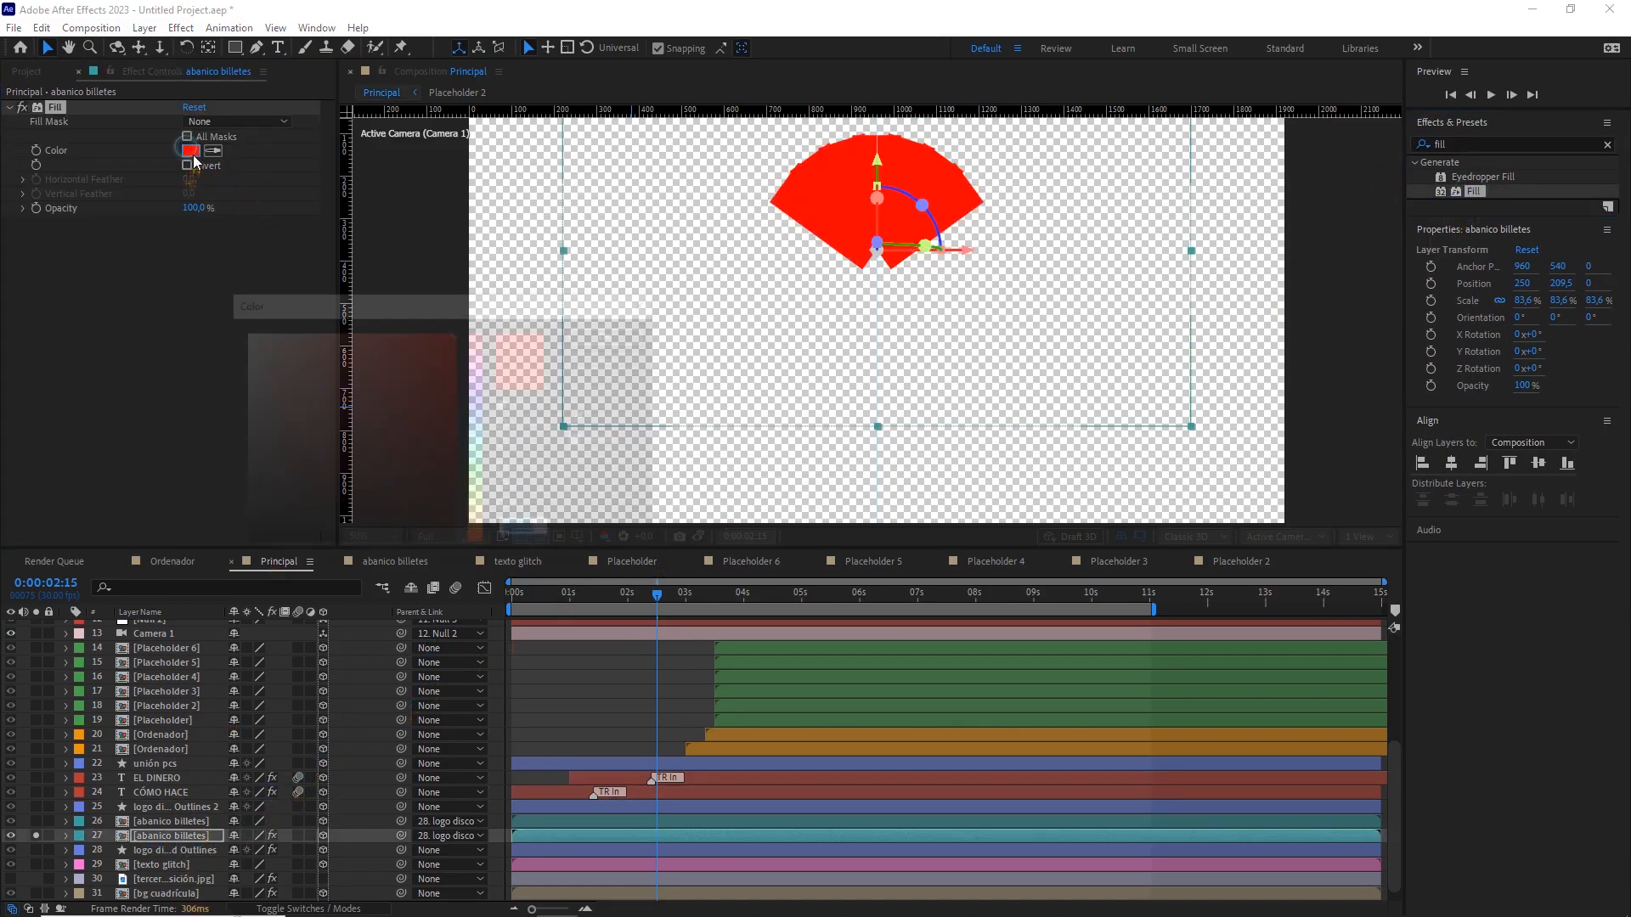
drag(340, 455, 242, 546)
click(627, 334)
Apply the CC Radial Fast Blur effect to the black abanico billetes copy.
click(1494, 144)
text(r)
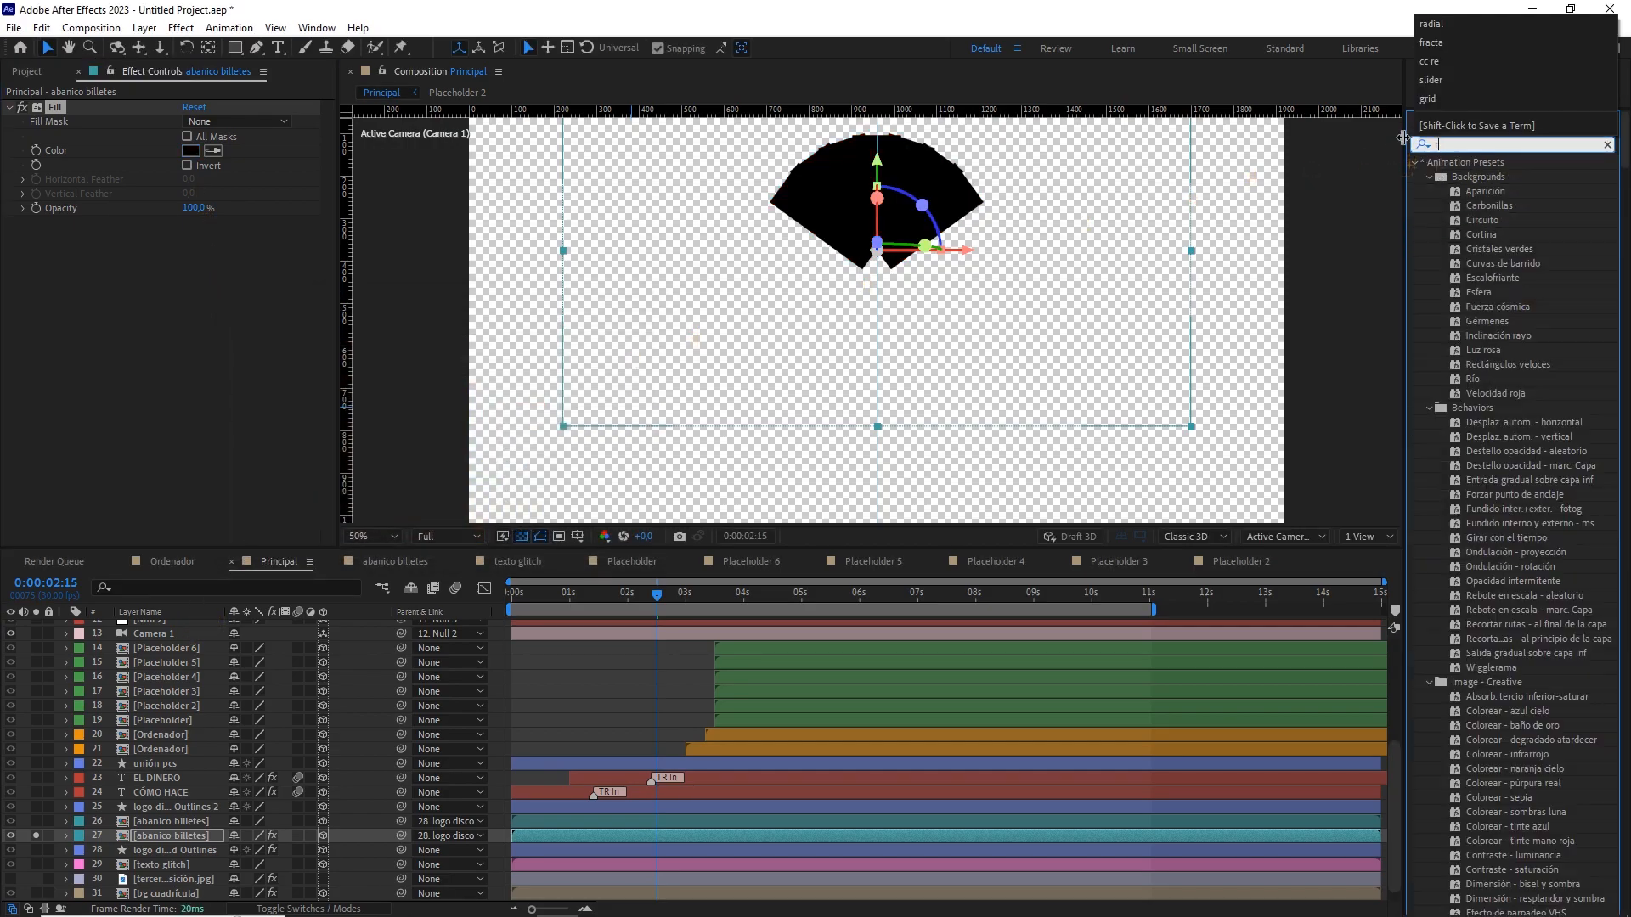
text(adial f)
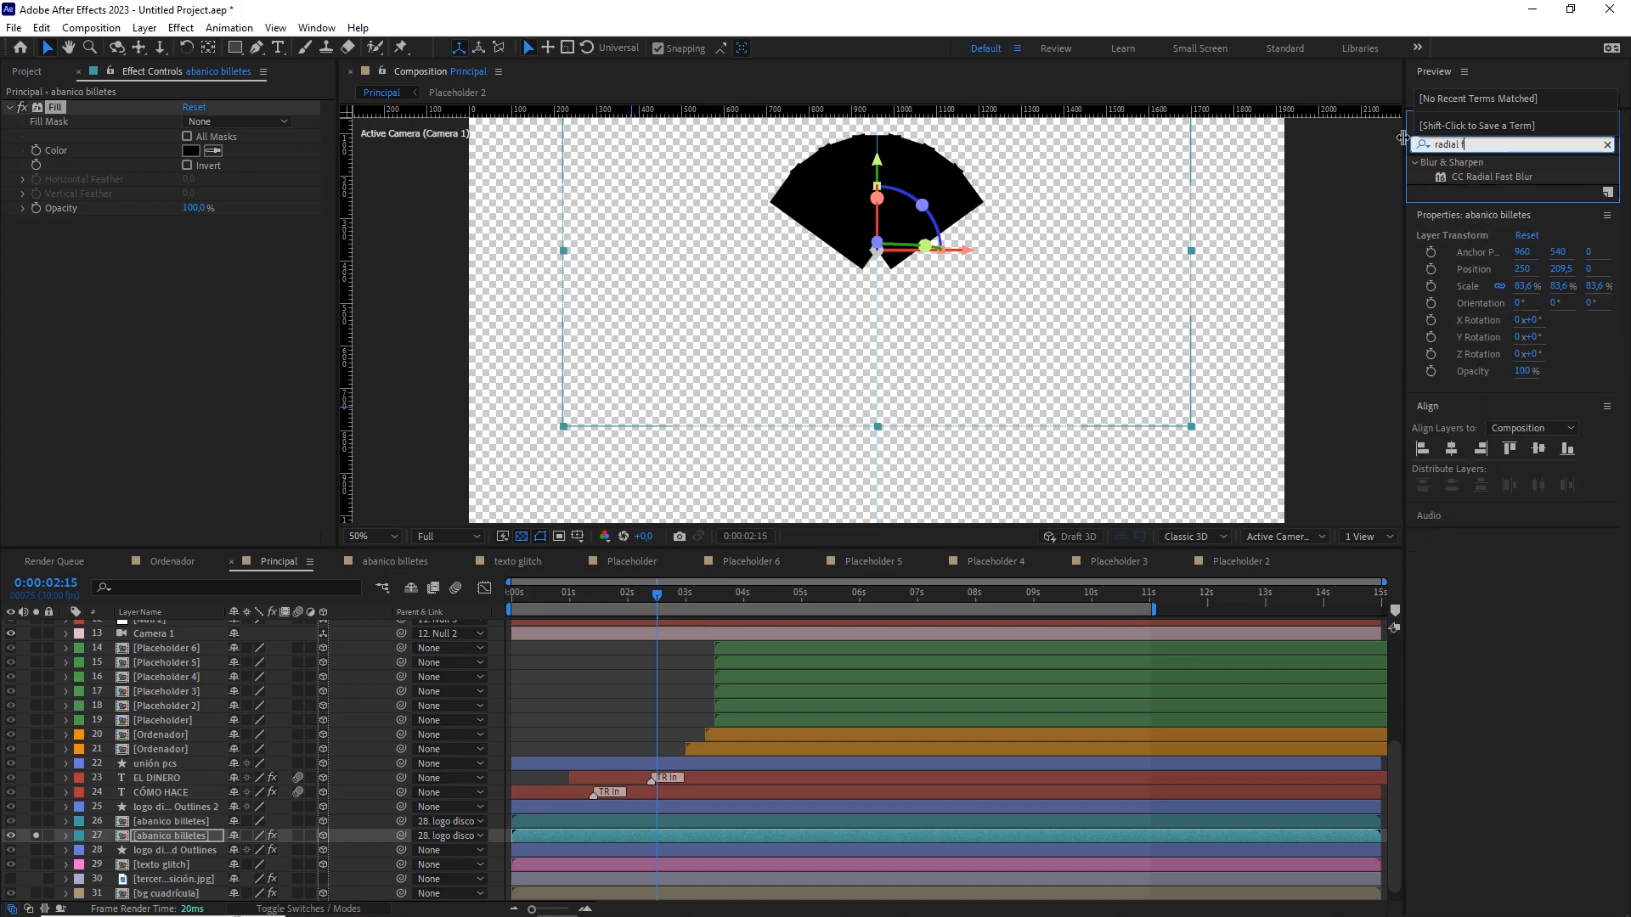
drag(428, 618, 187, 830)
Move the bill fan's radial blur Center to about 1338, 358, set its Amount to 90 and unsolo the layer.
drag(775, 309, 758, 342)
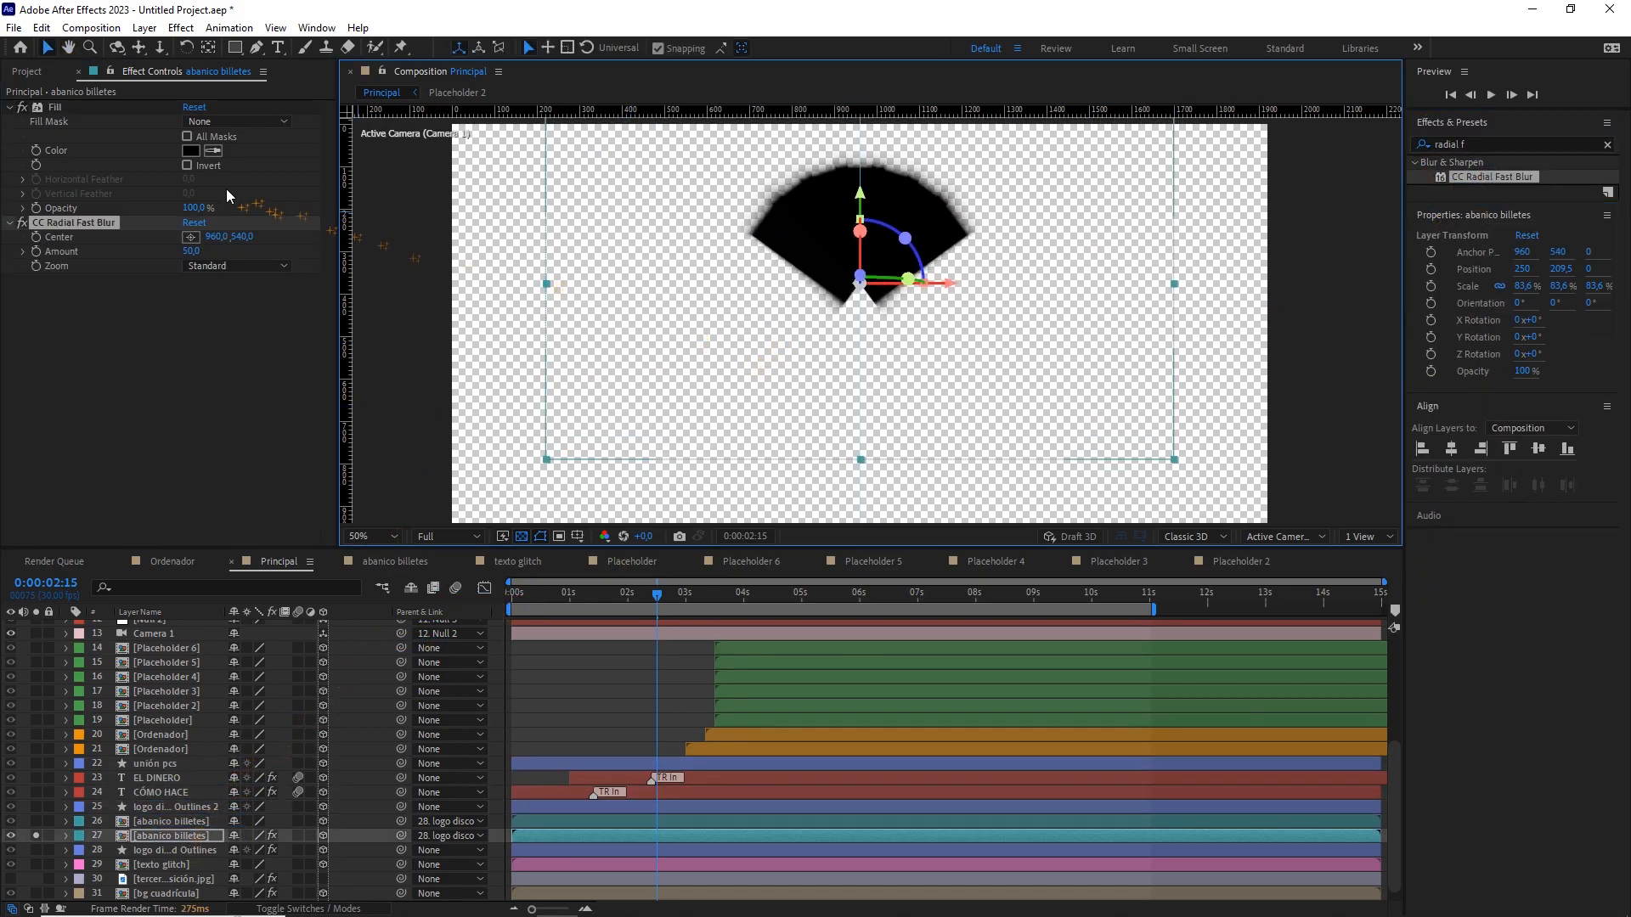
click(192, 237)
click(967, 283)
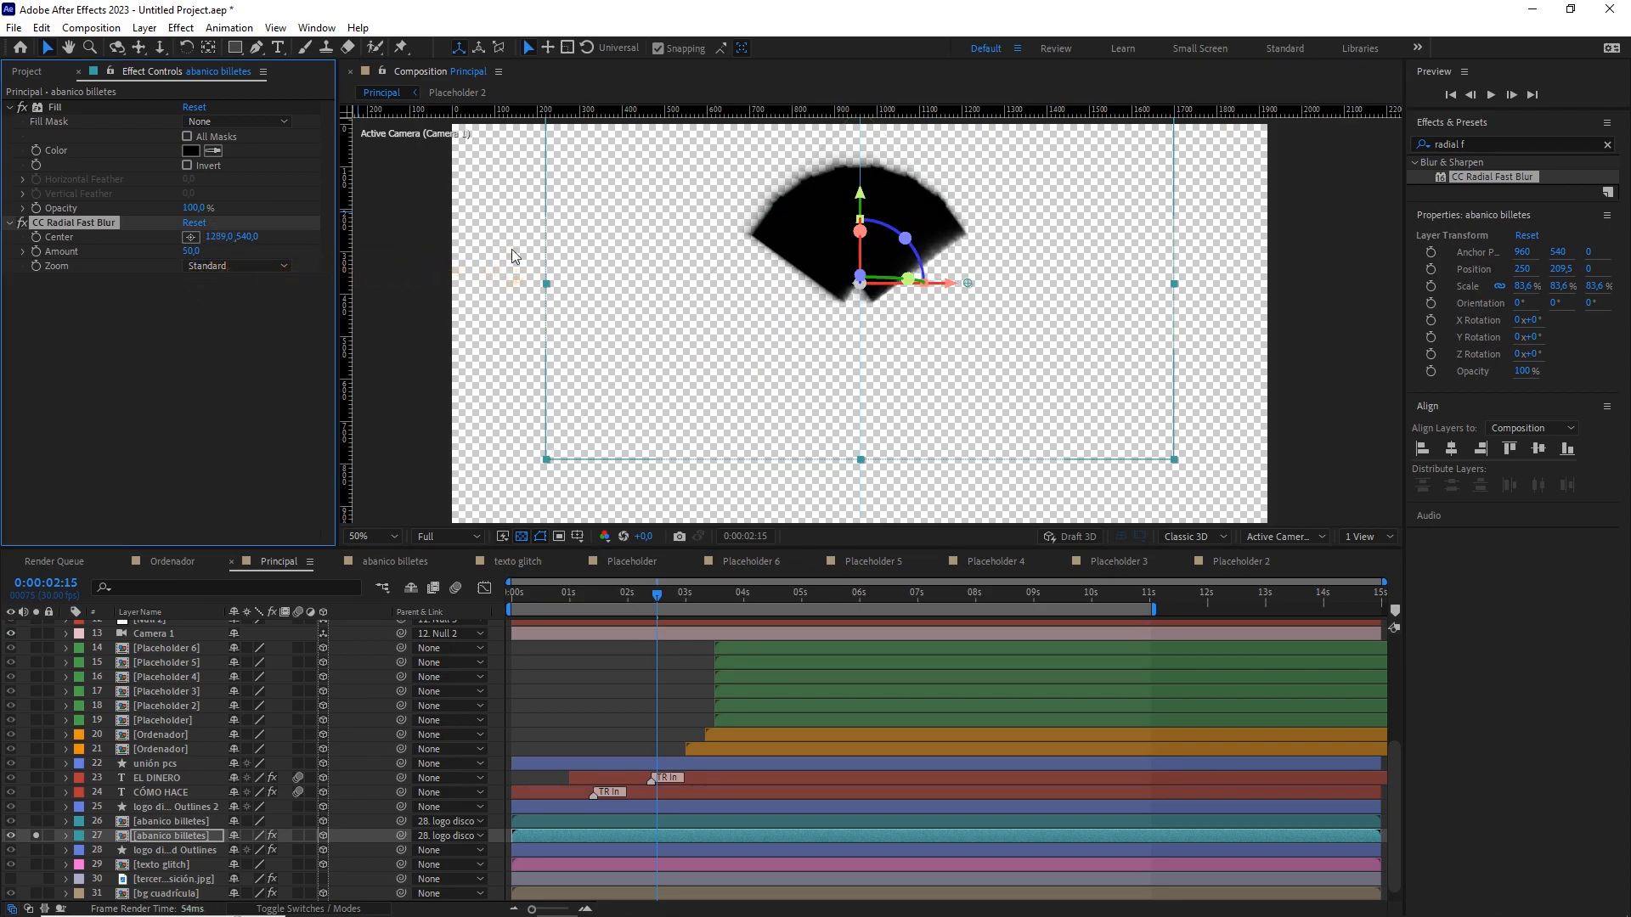
drag(971, 278, 983, 223)
drag(198, 256, 230, 253)
click(196, 253)
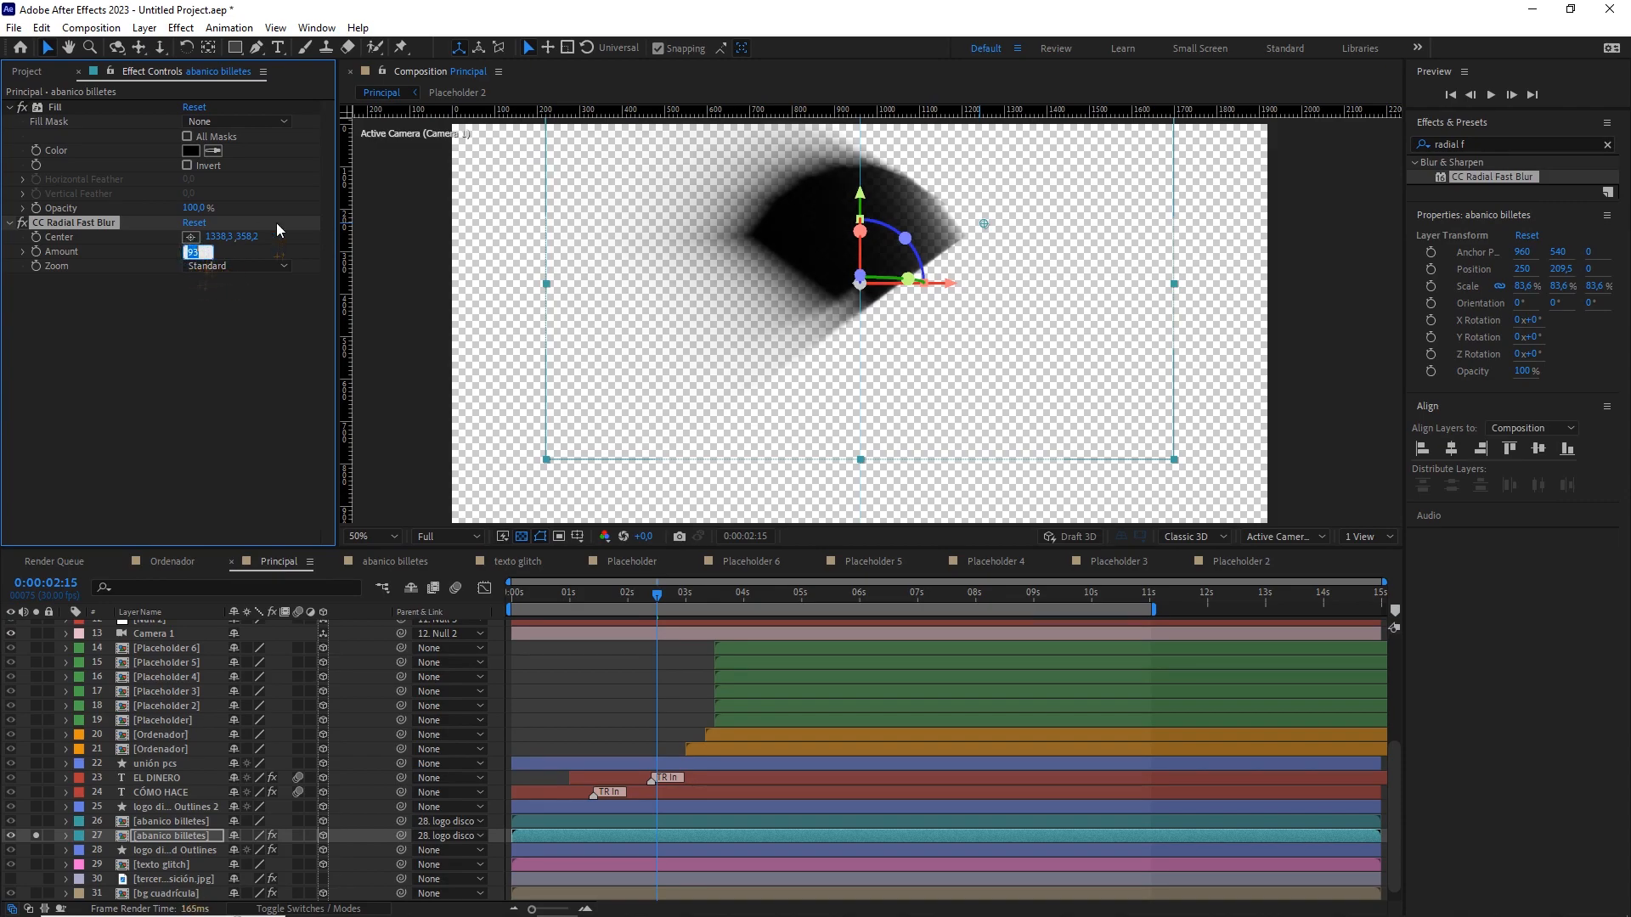
key(Down)
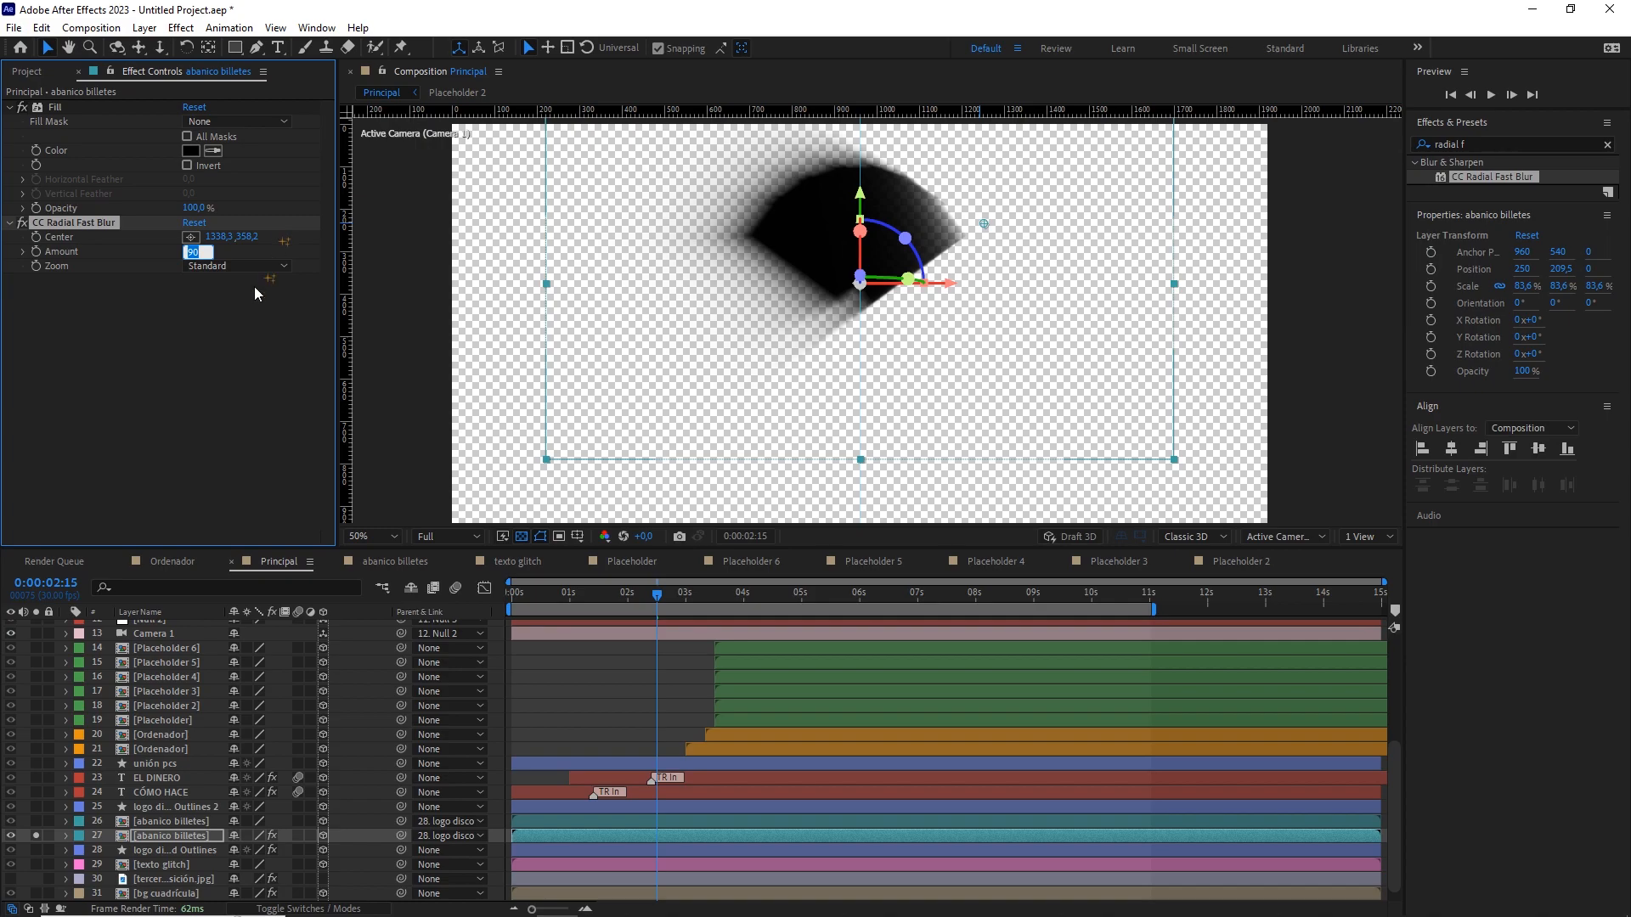
click(200, 335)
click(35, 837)
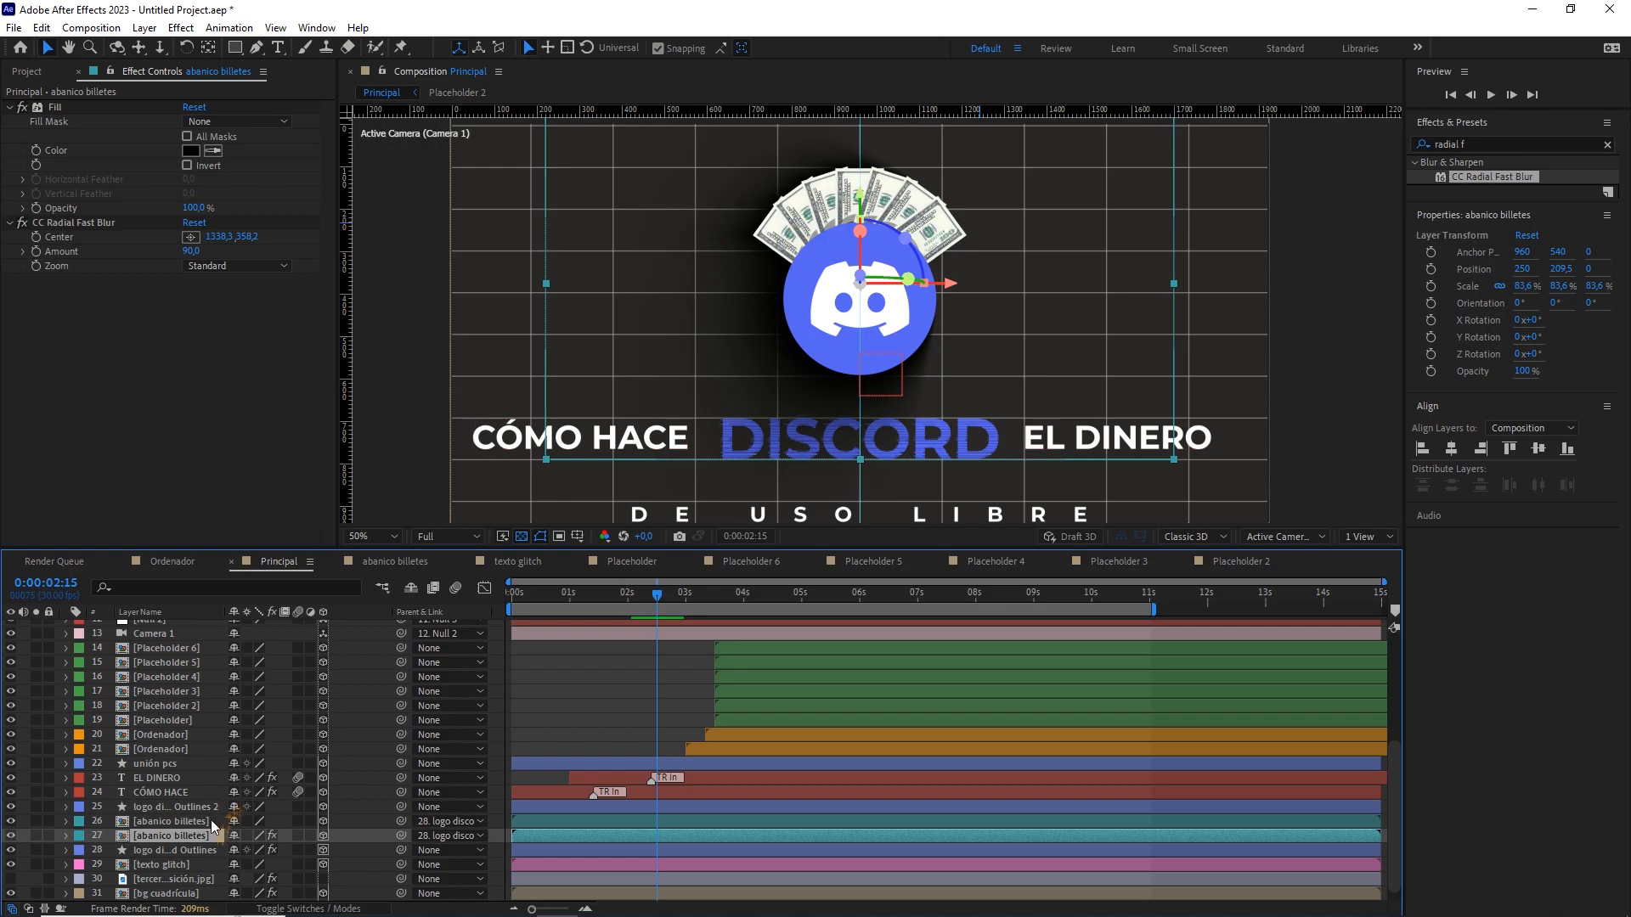
Duplicate the texto glitch layer and solo the lower copy.
click(177, 865)
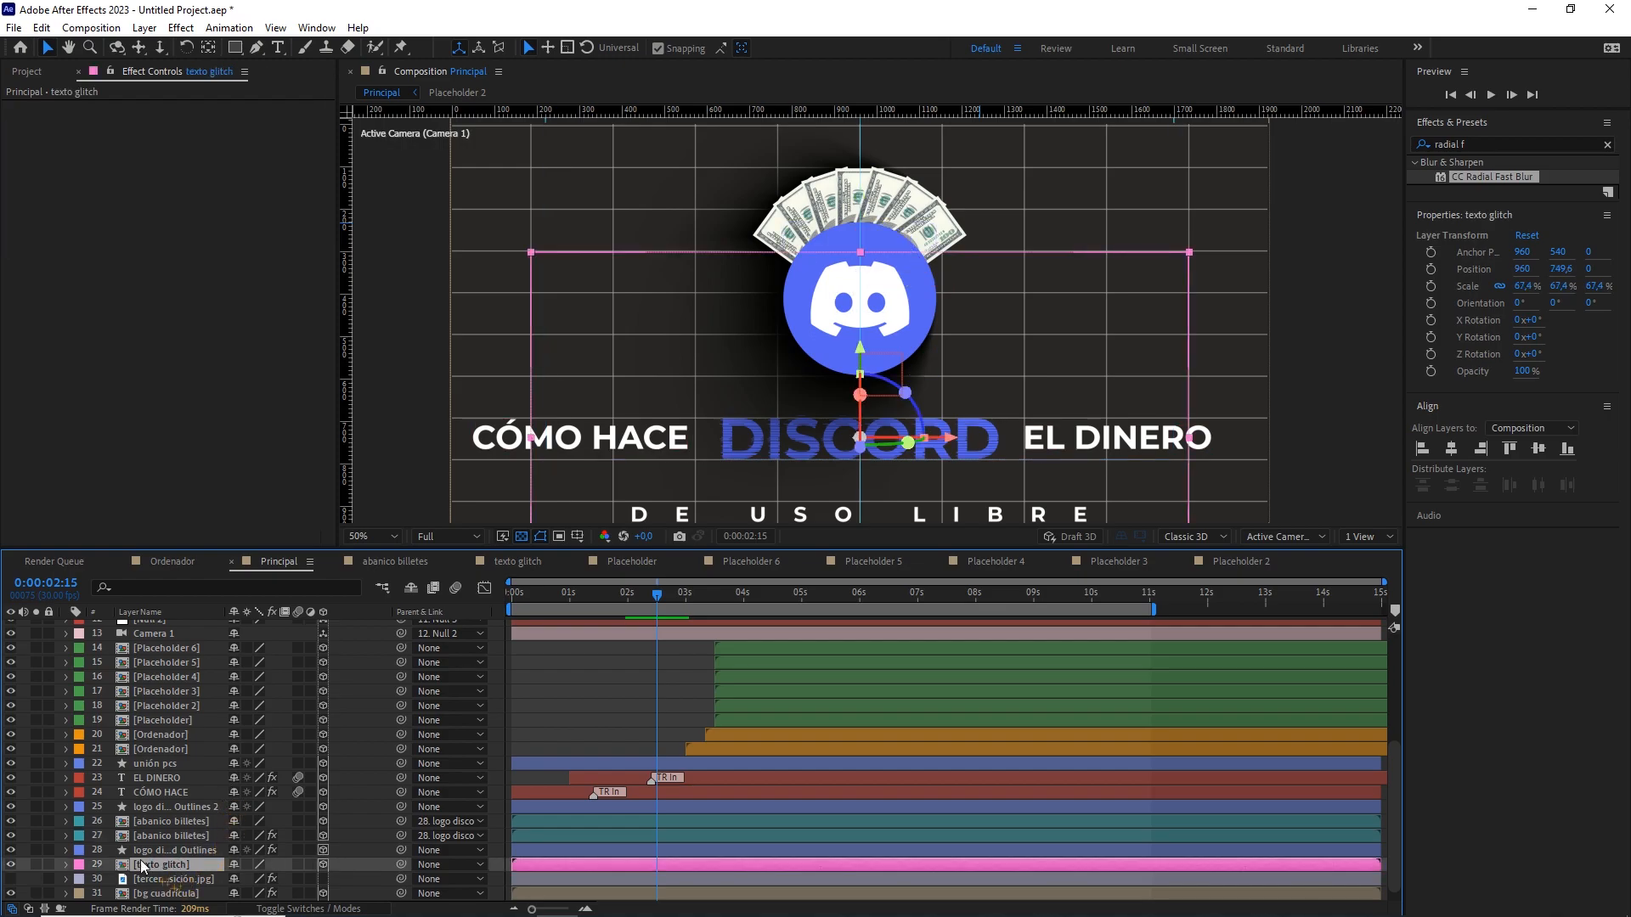
click(36, 864)
click(37, 864)
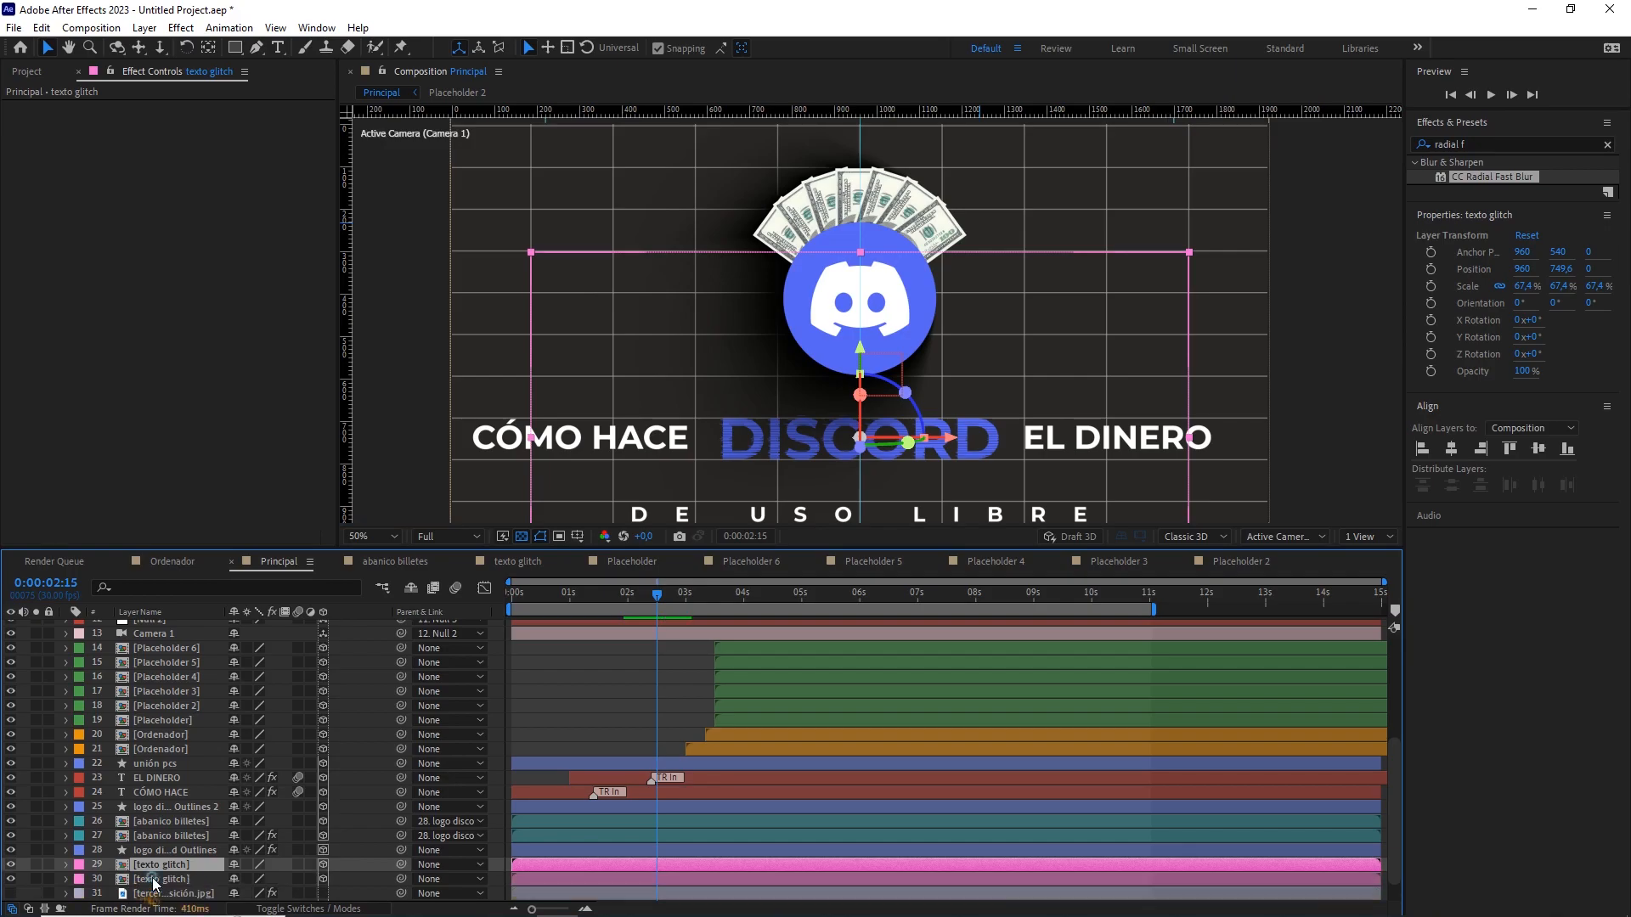
key(ctrl+d)
click(37, 878)
Apply the Fill and CC Radial Fast Blur effects to the lower texto glitch copy.
drag(1494, 144, 157, 883)
text(fill)
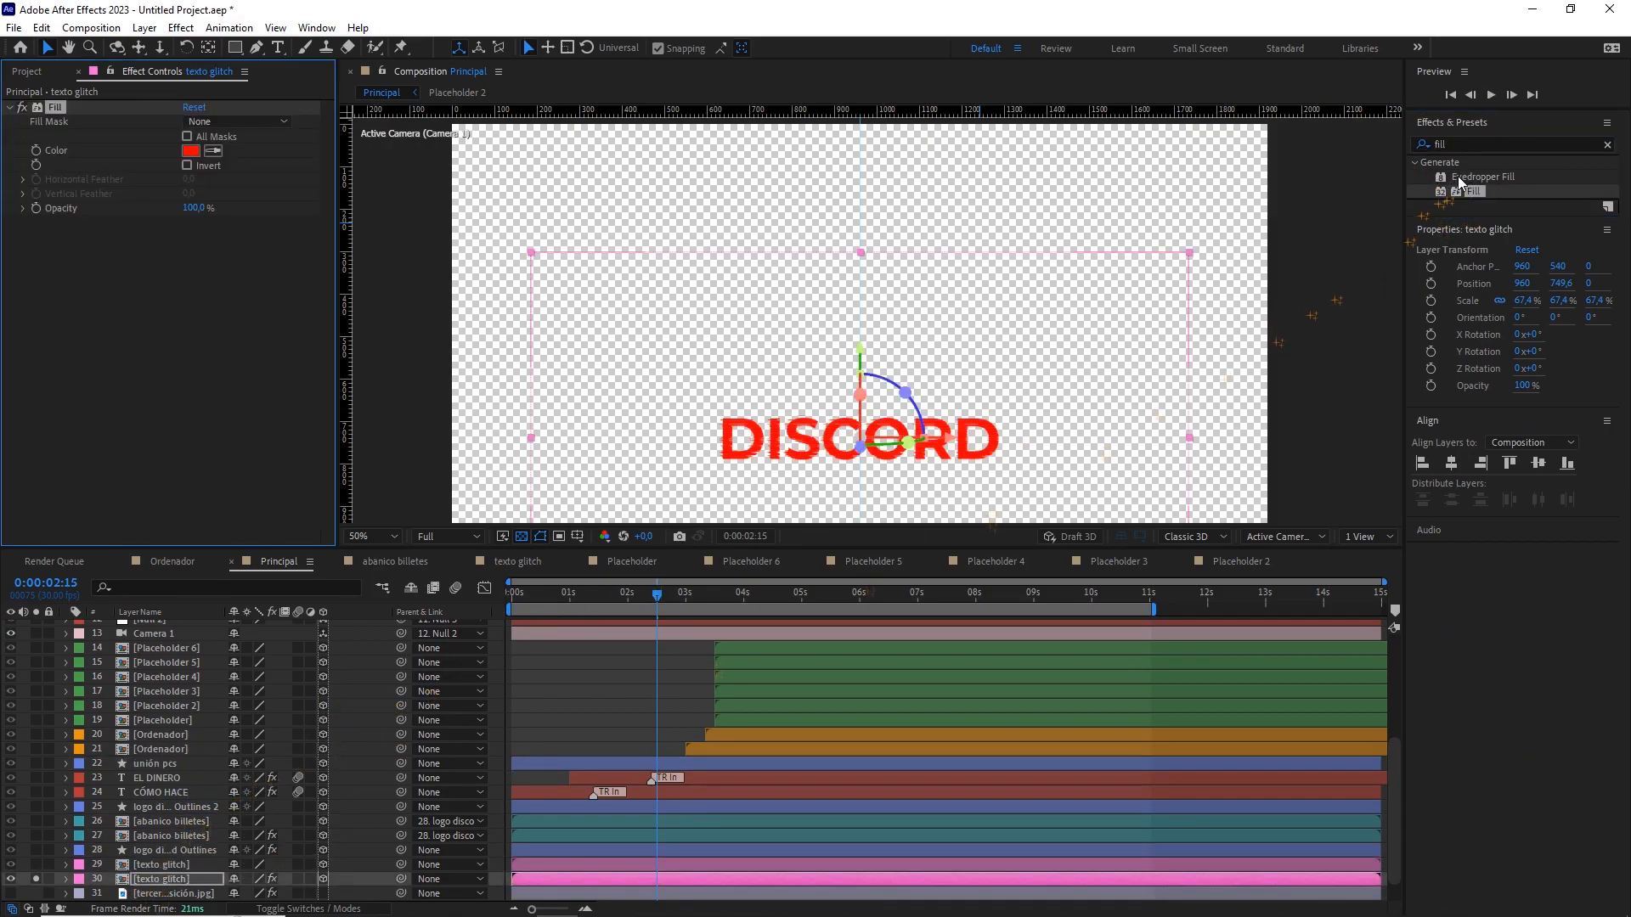
drag(1495, 145, 1395, 155)
text(radi)
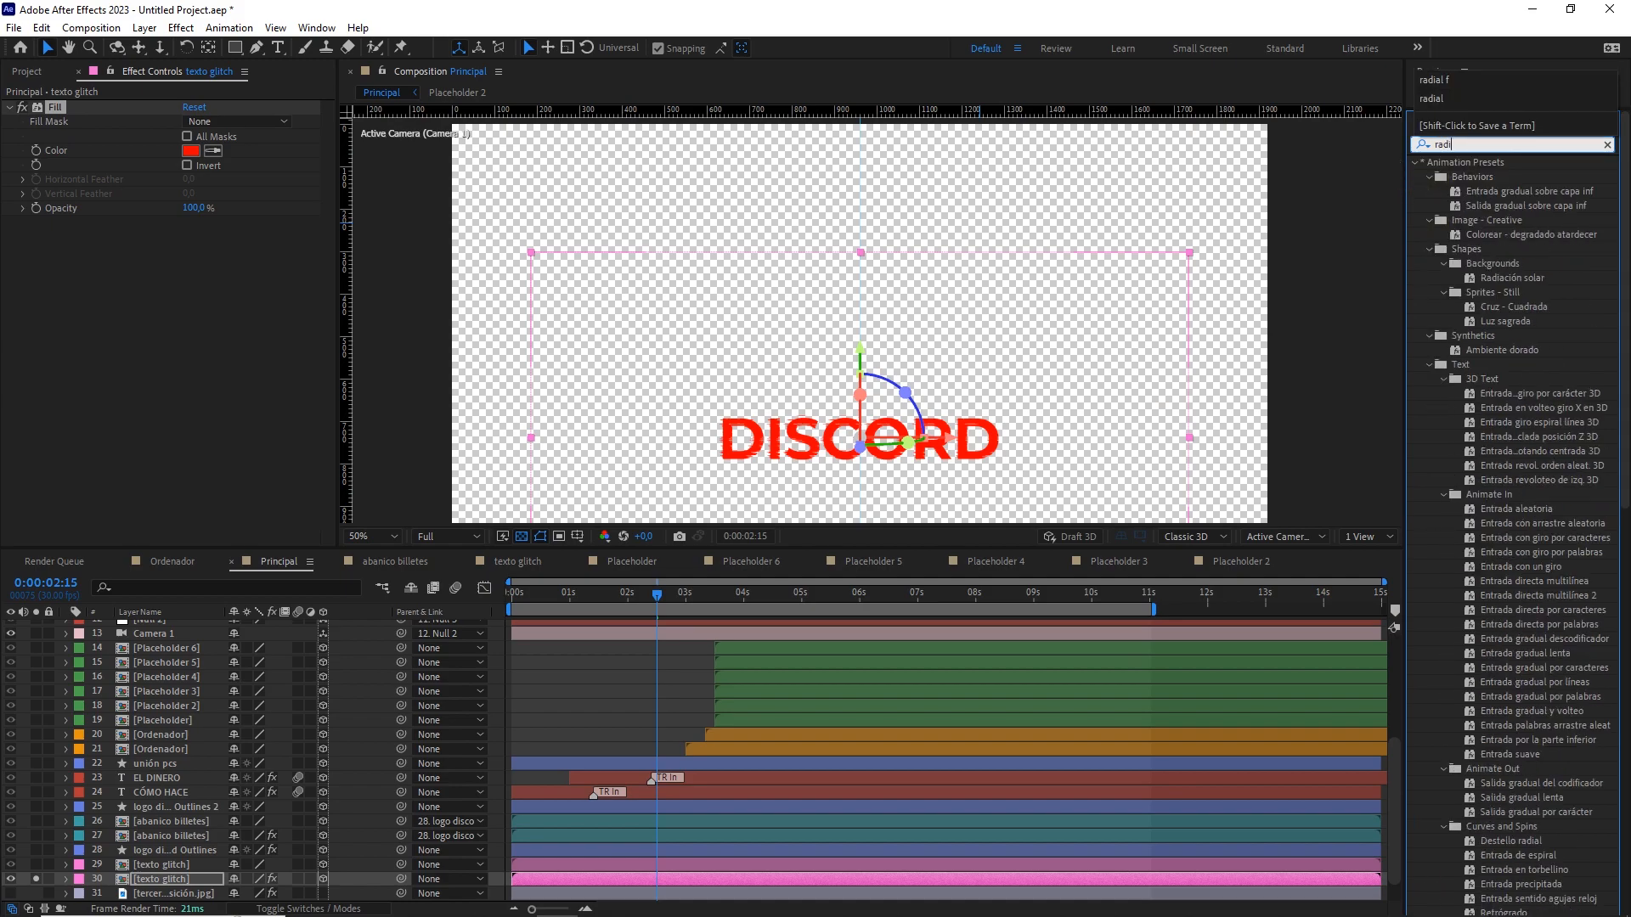
text(al)
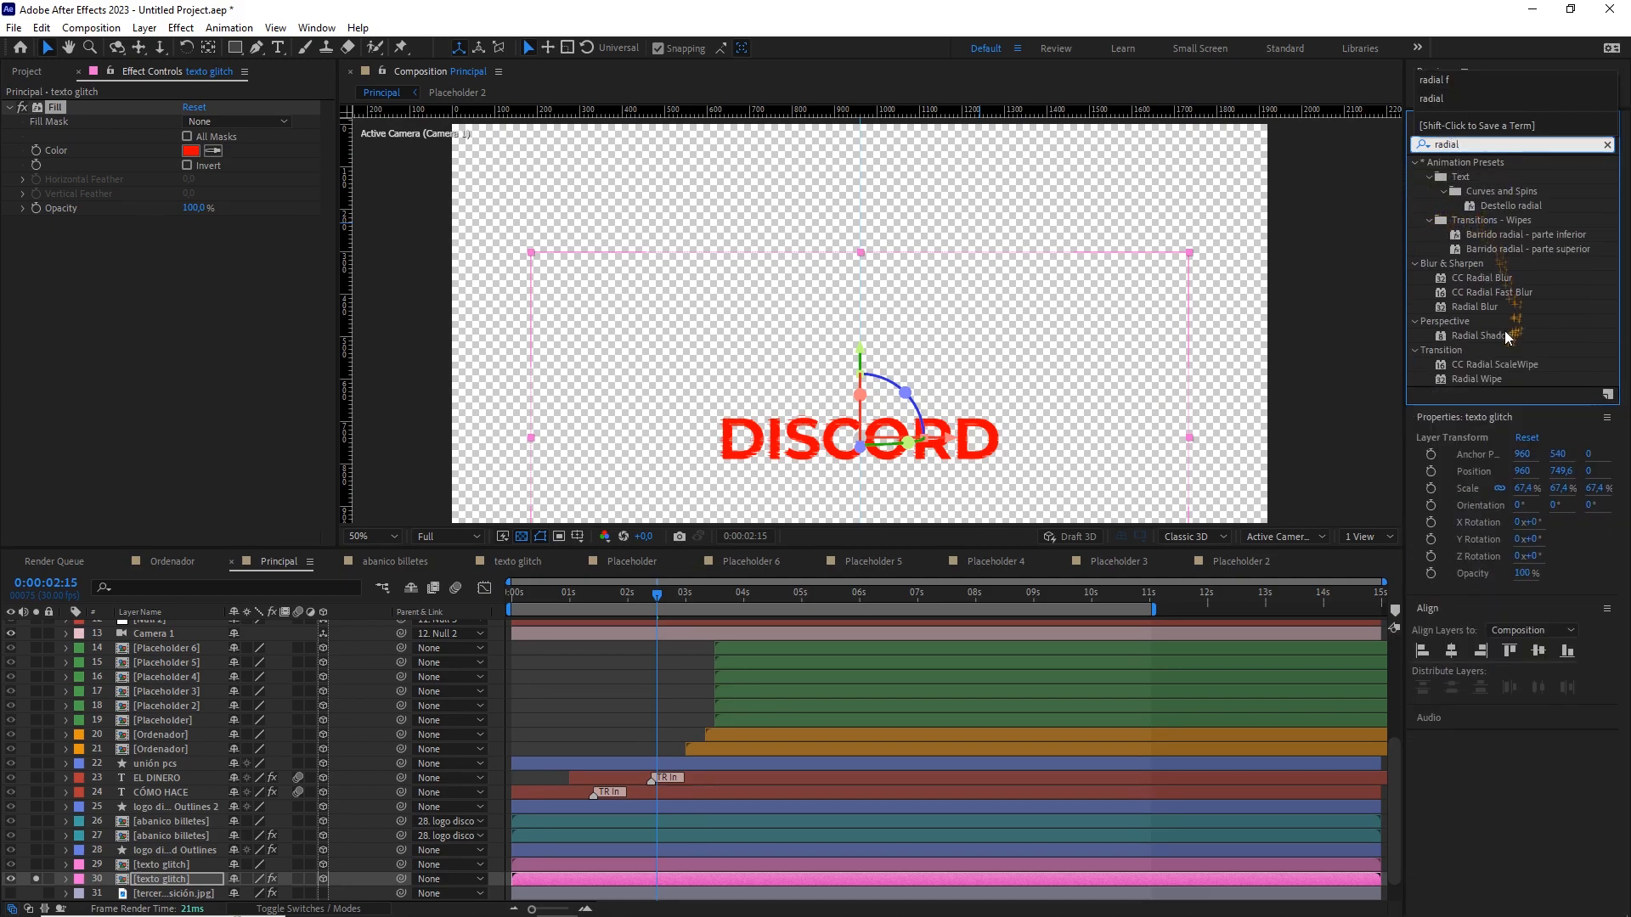
drag(1492, 293, 157, 879)
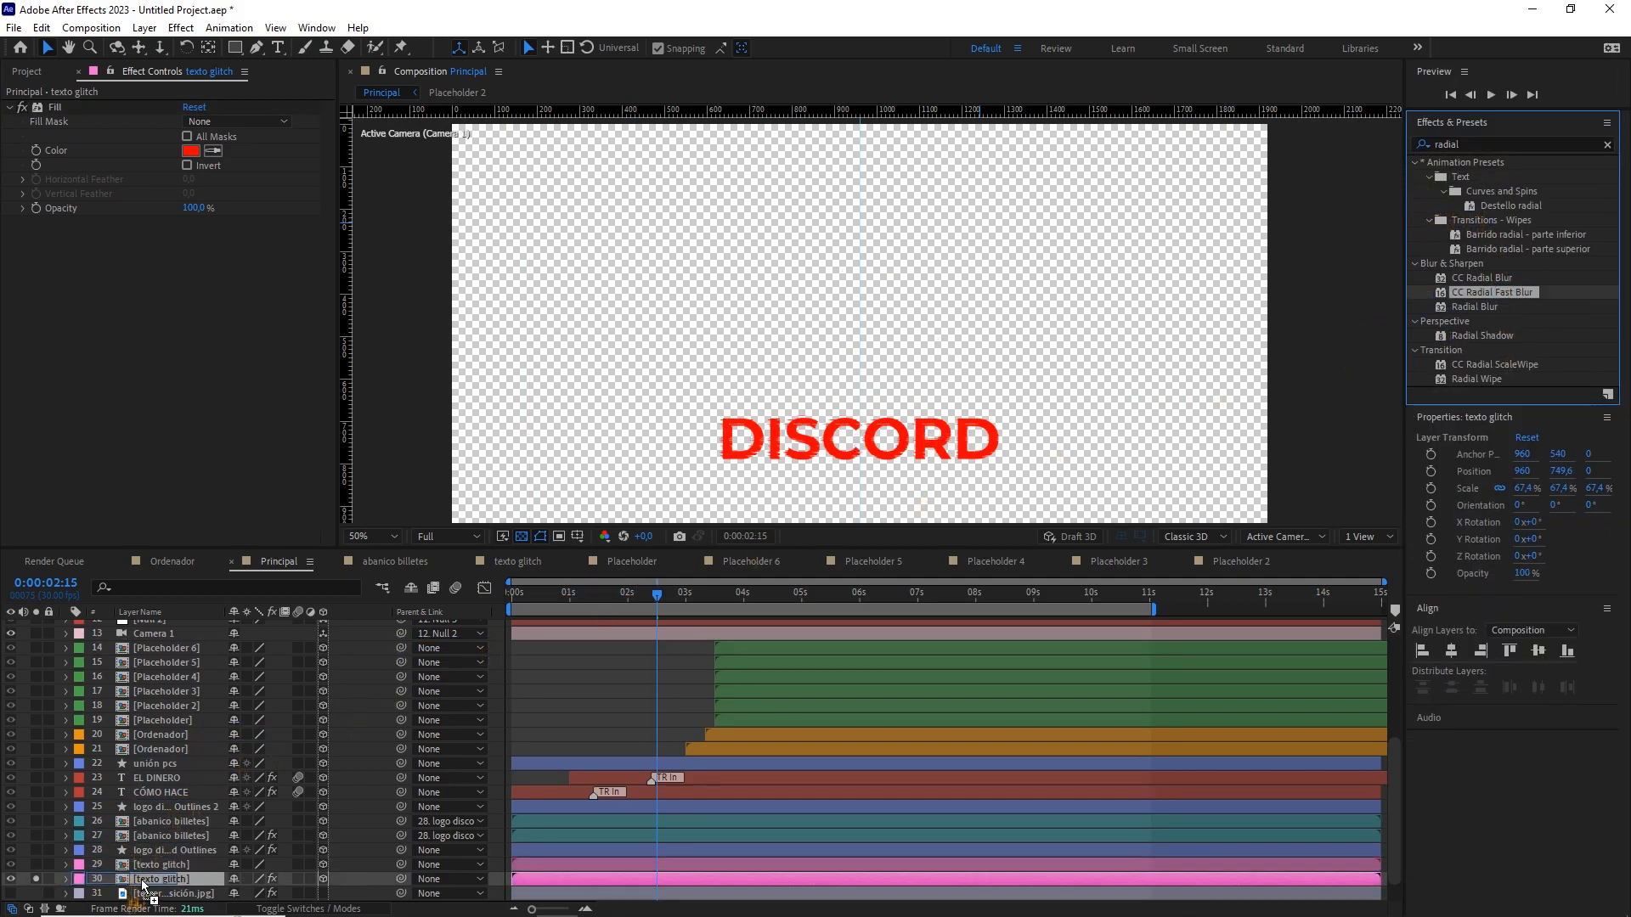
Set the Fill color of the lower texto glitch copy to black (000000).
click(191, 151)
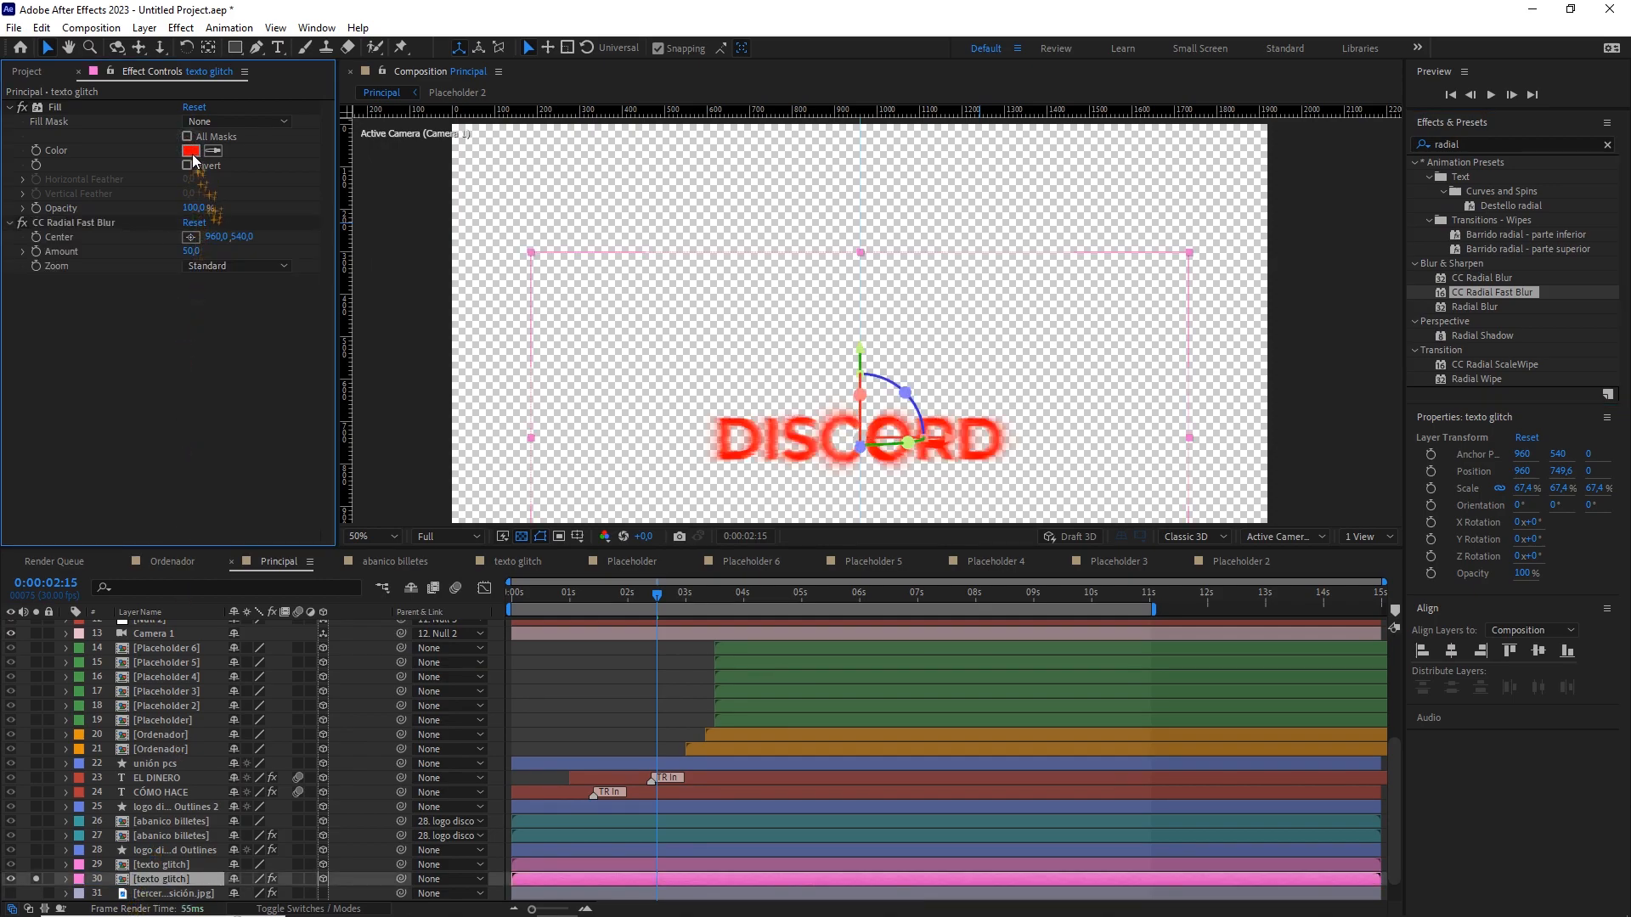
drag(298, 434, 216, 627)
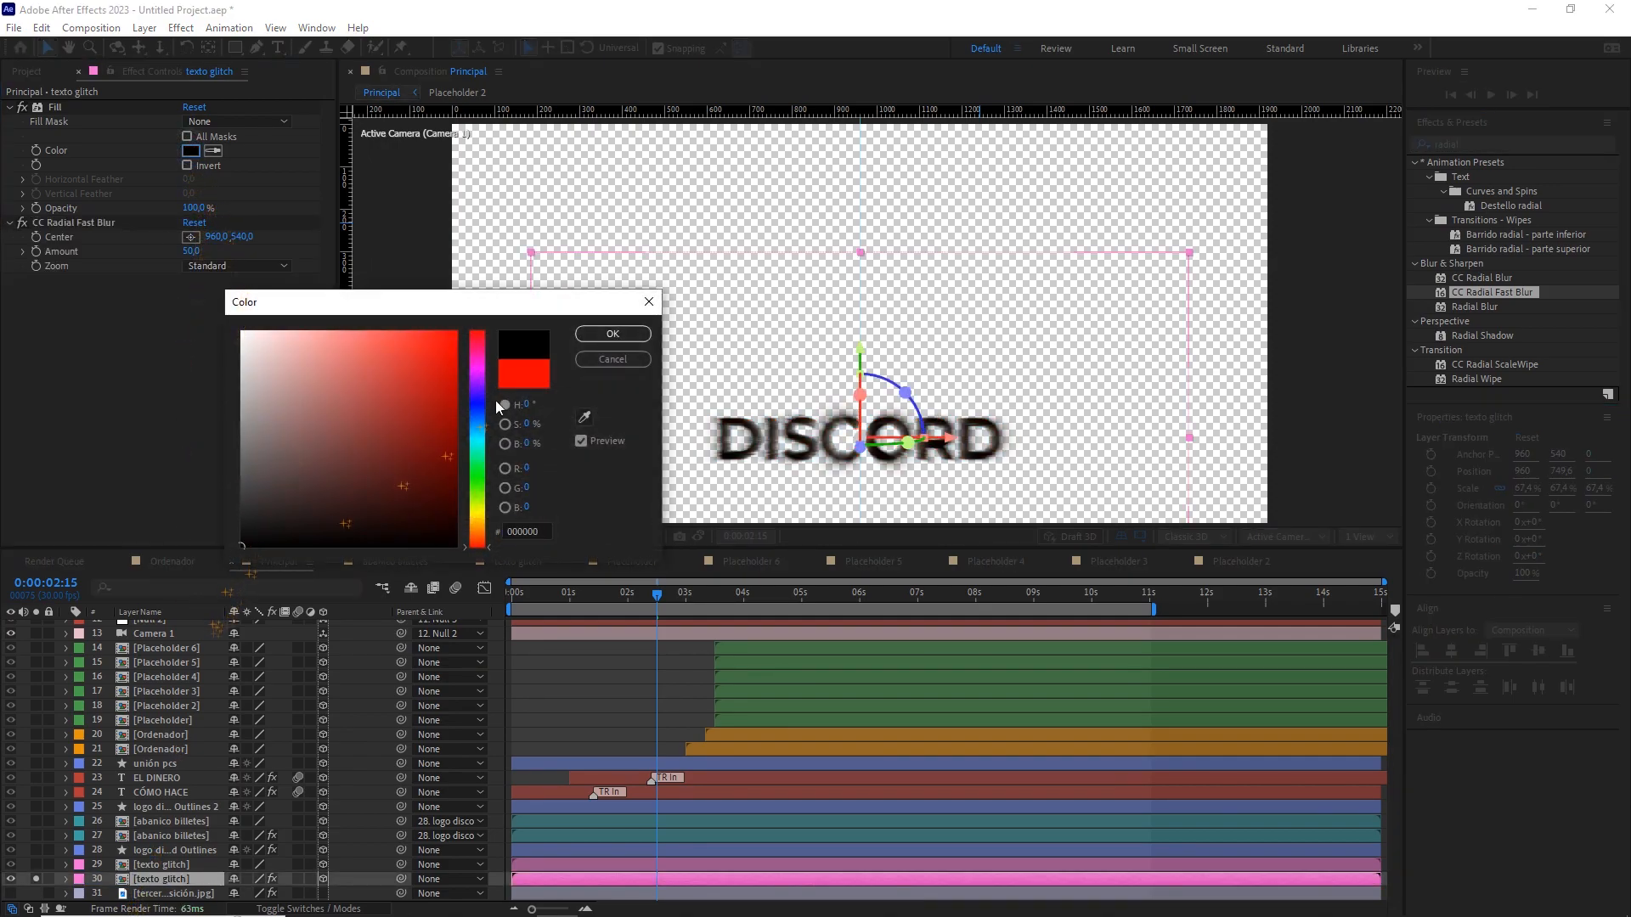
click(612, 334)
Move the DISCORD text's radial blur Center to about 1380, 535 at the word's end and set its Amount to 85.
click(89, 223)
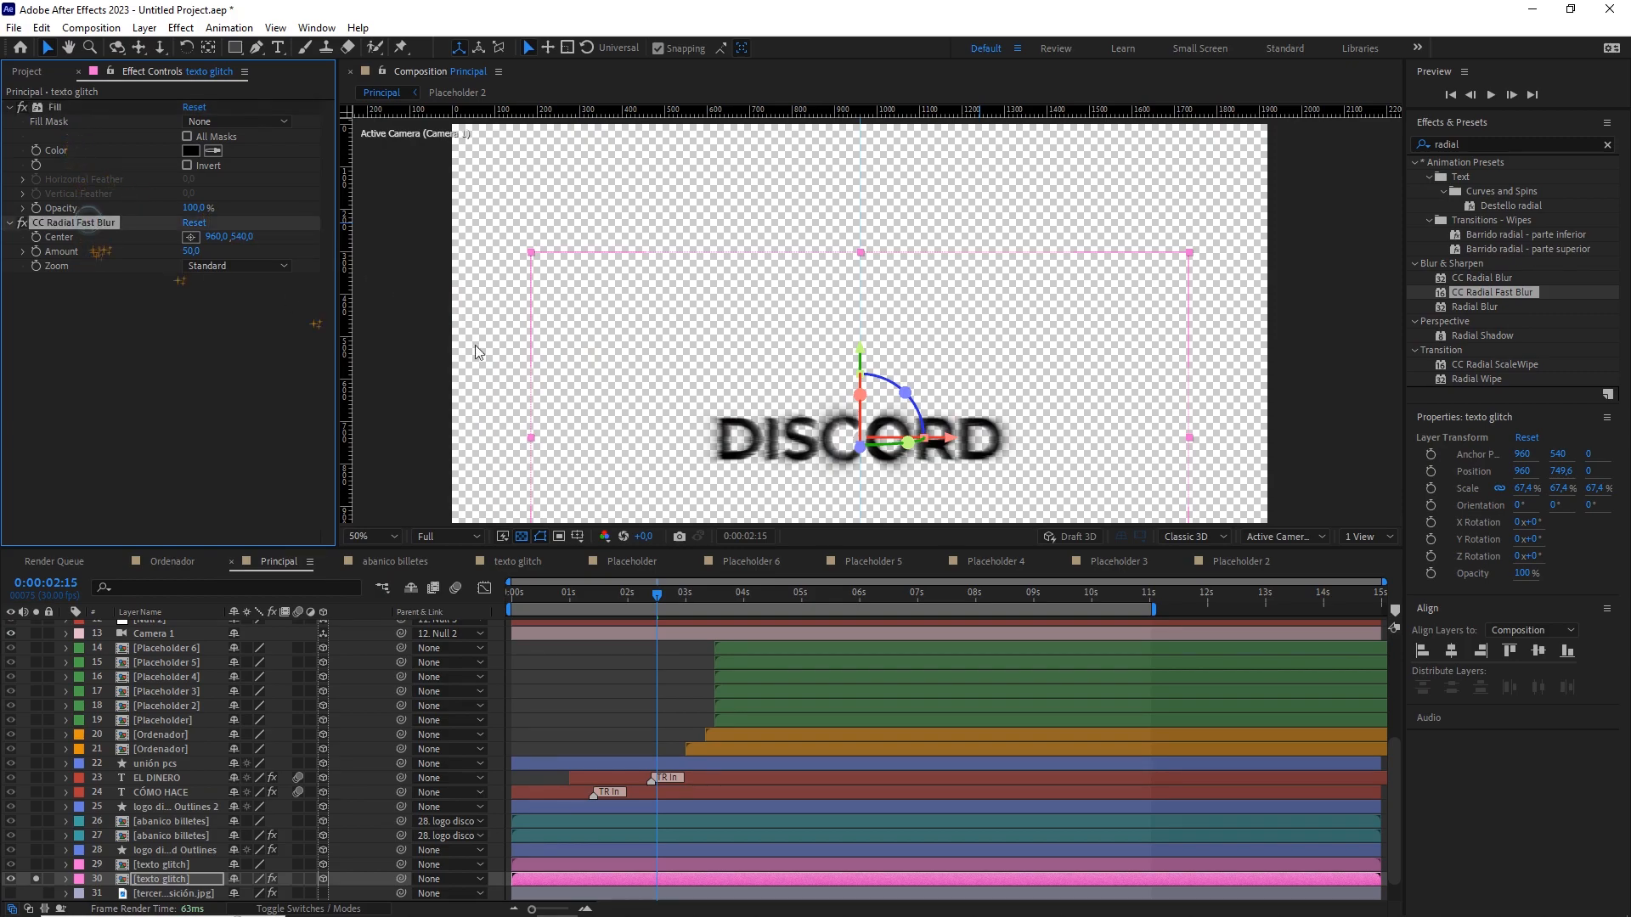
drag(218, 236, 340, 241)
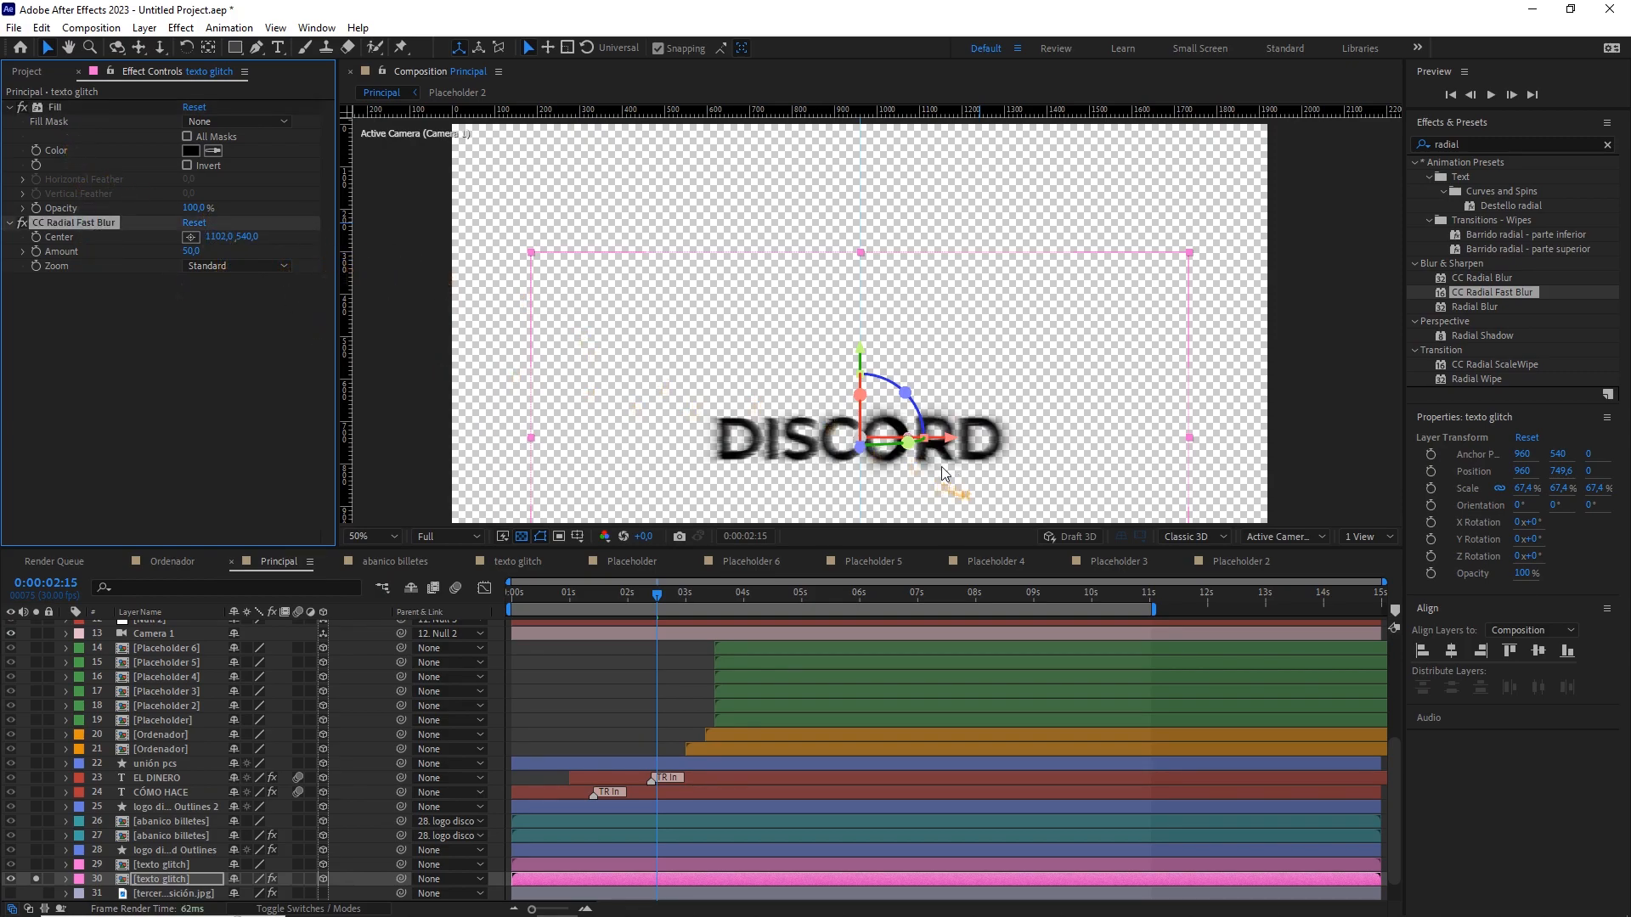
drag(218, 237, 348, 239)
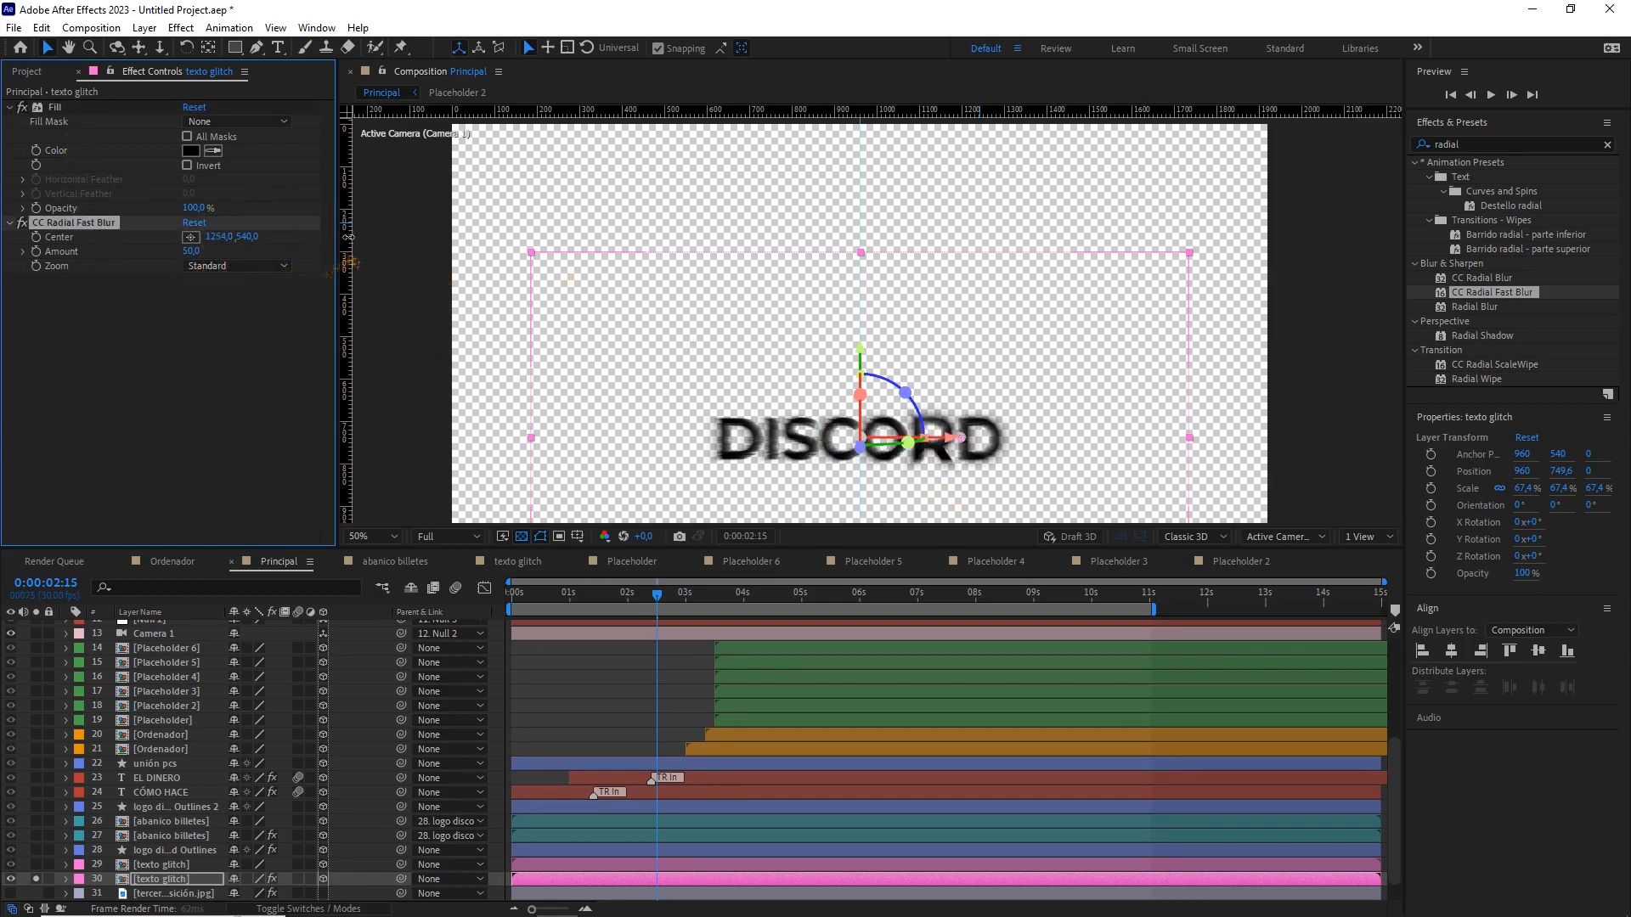
drag(960, 439, 1006, 436)
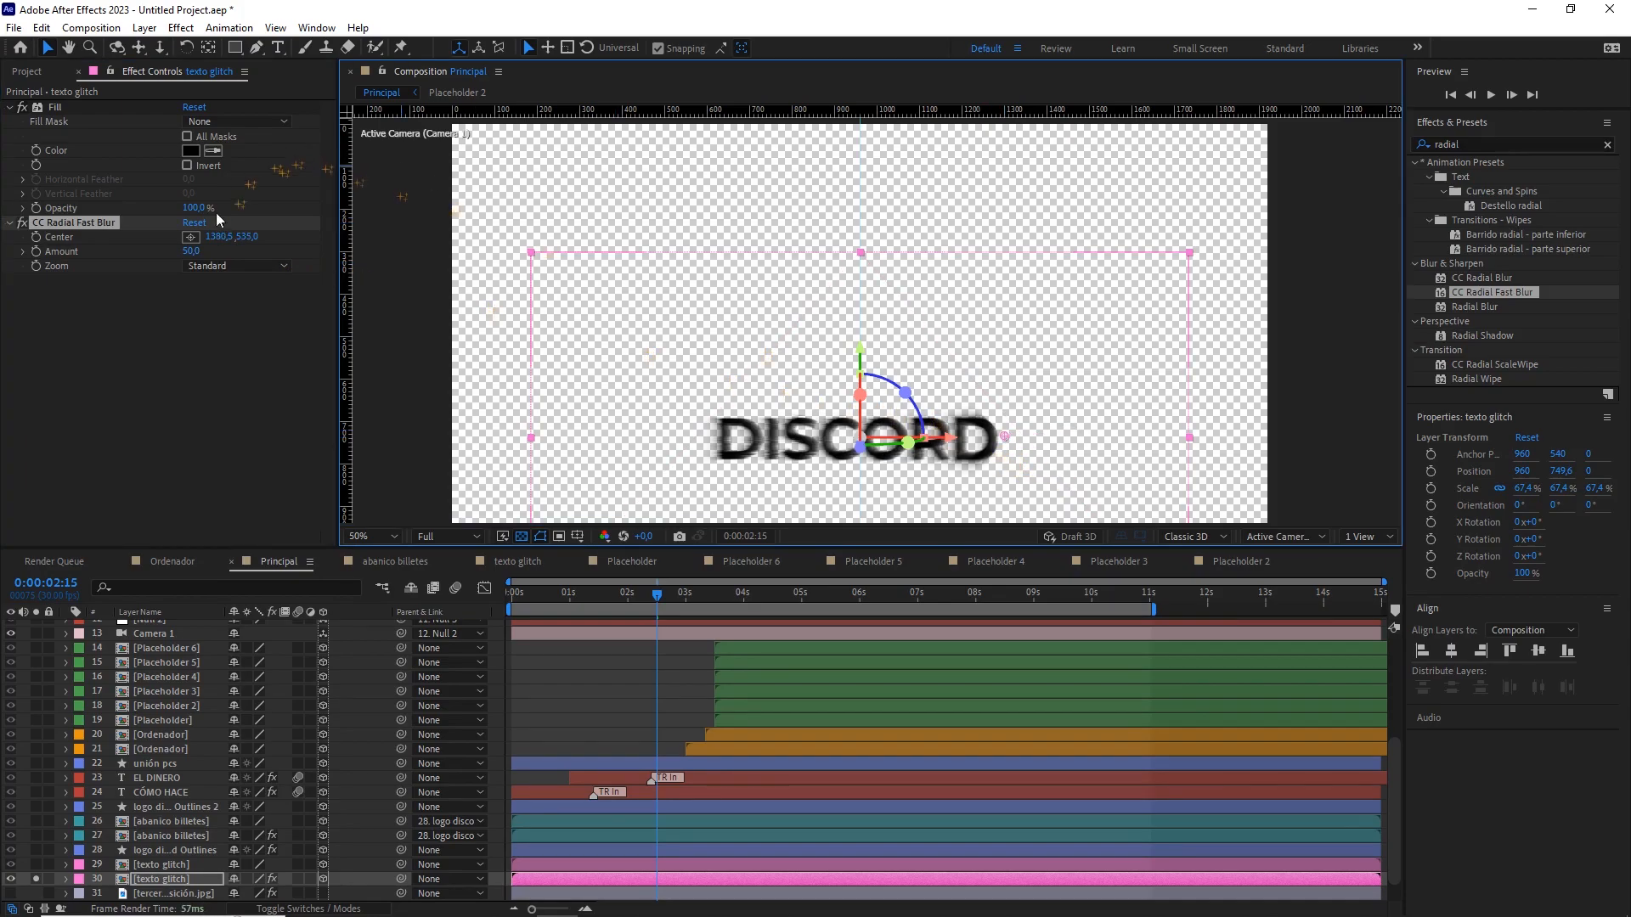
drag(191, 251, 216, 251)
click(192, 251)
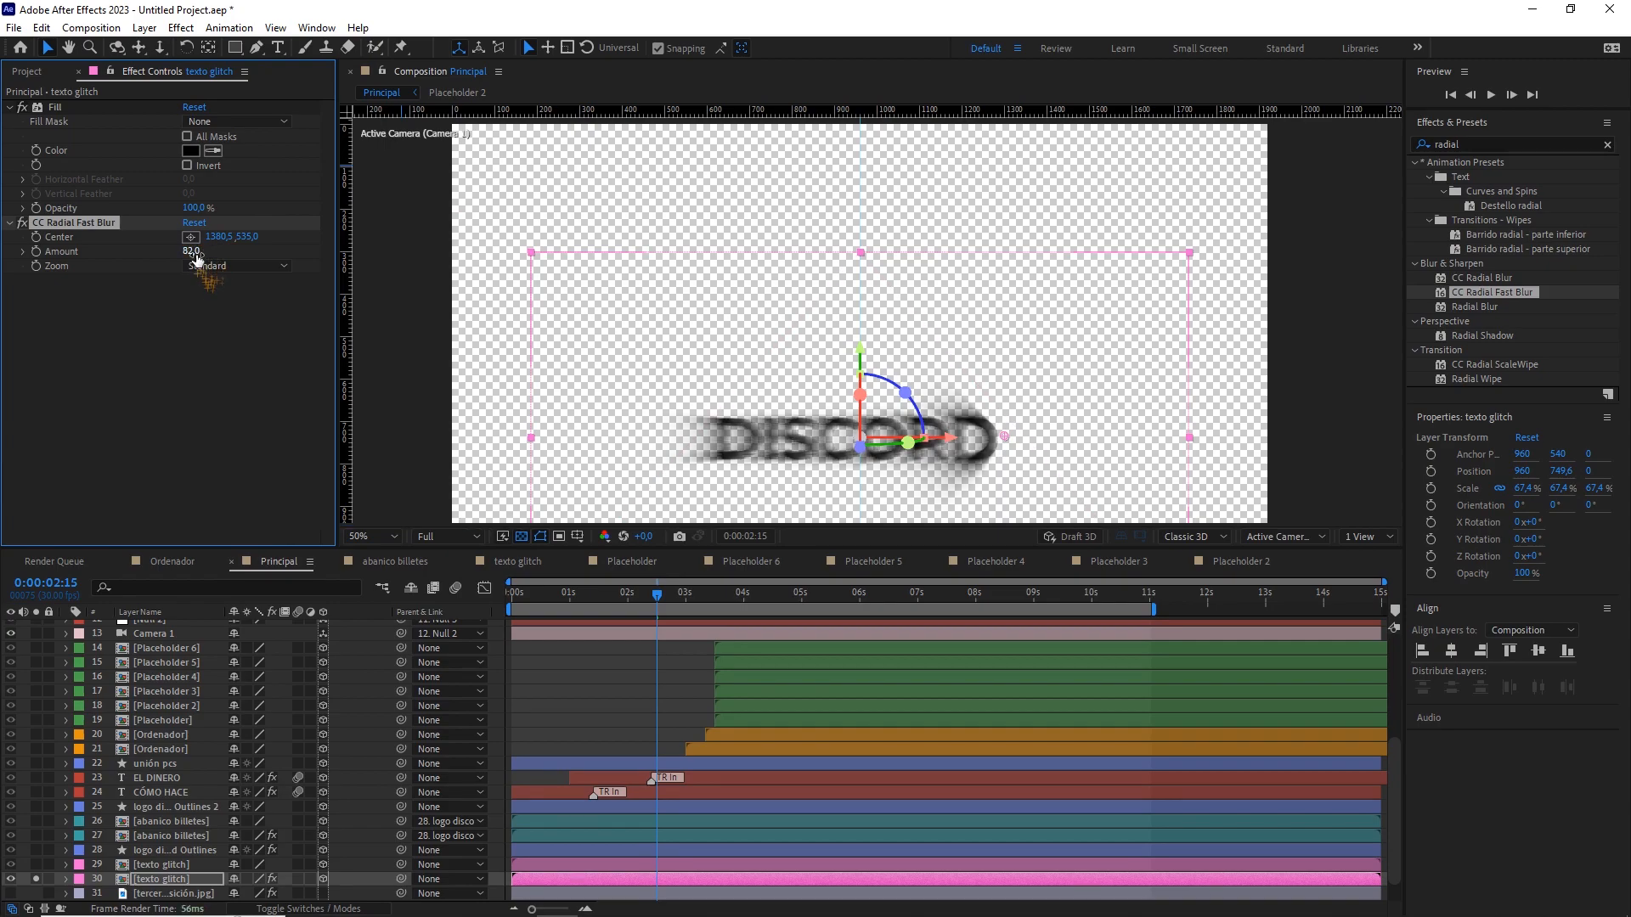
text(85)
click(216, 362)
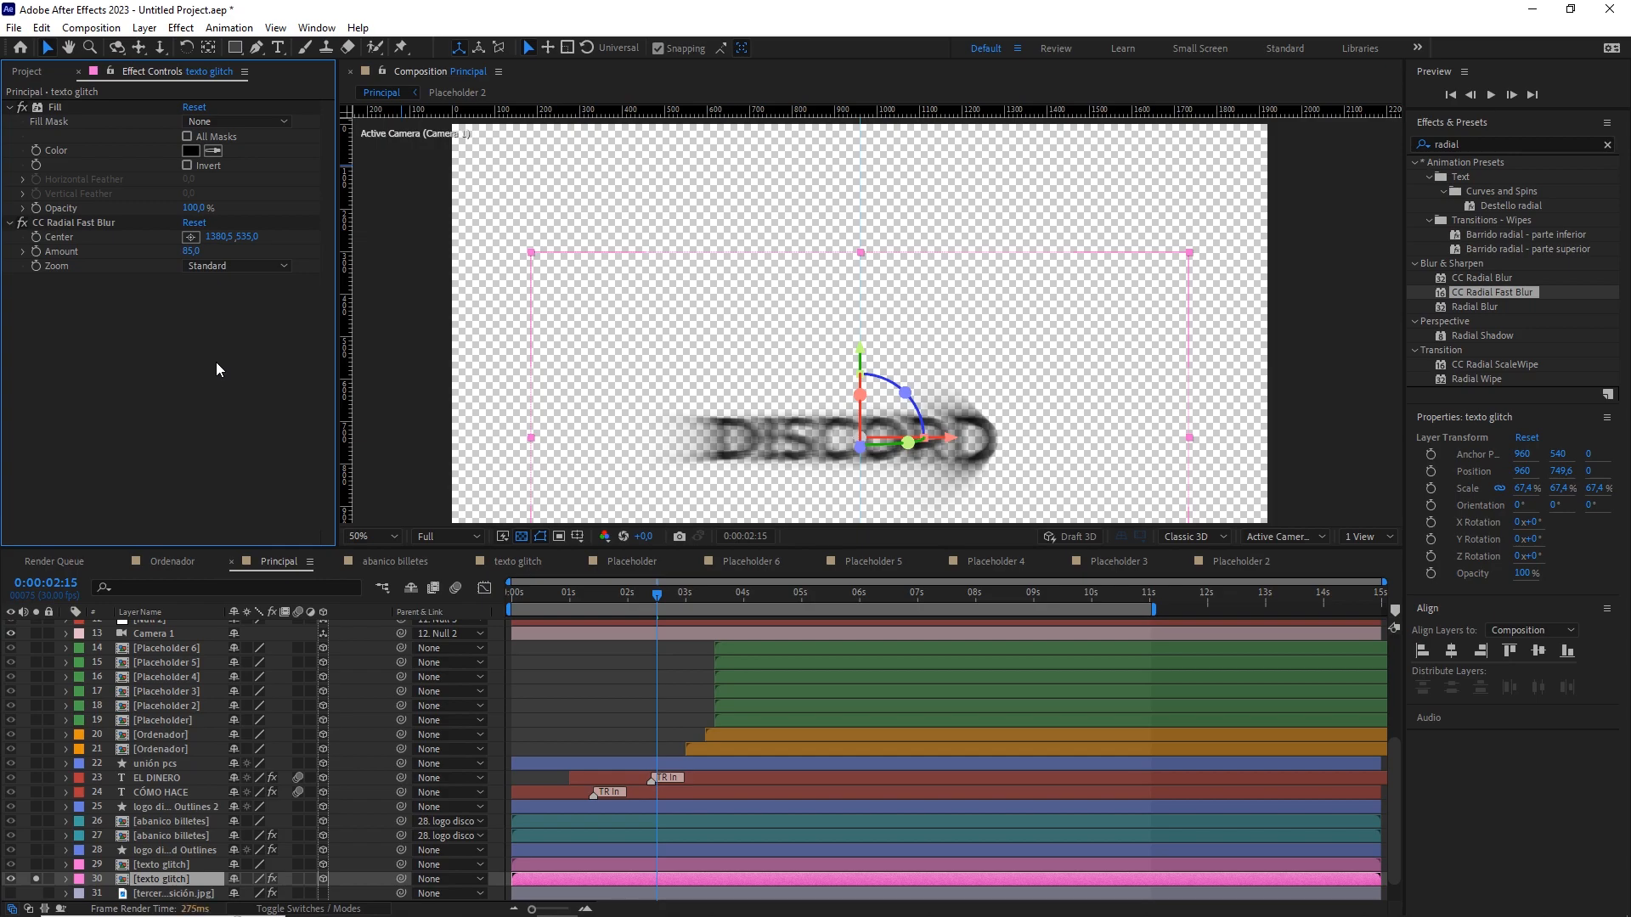
Add a Drop Shadow layer style to the blurred texto glitch copy.
right_click(180, 886)
mouse_move(340, 601)
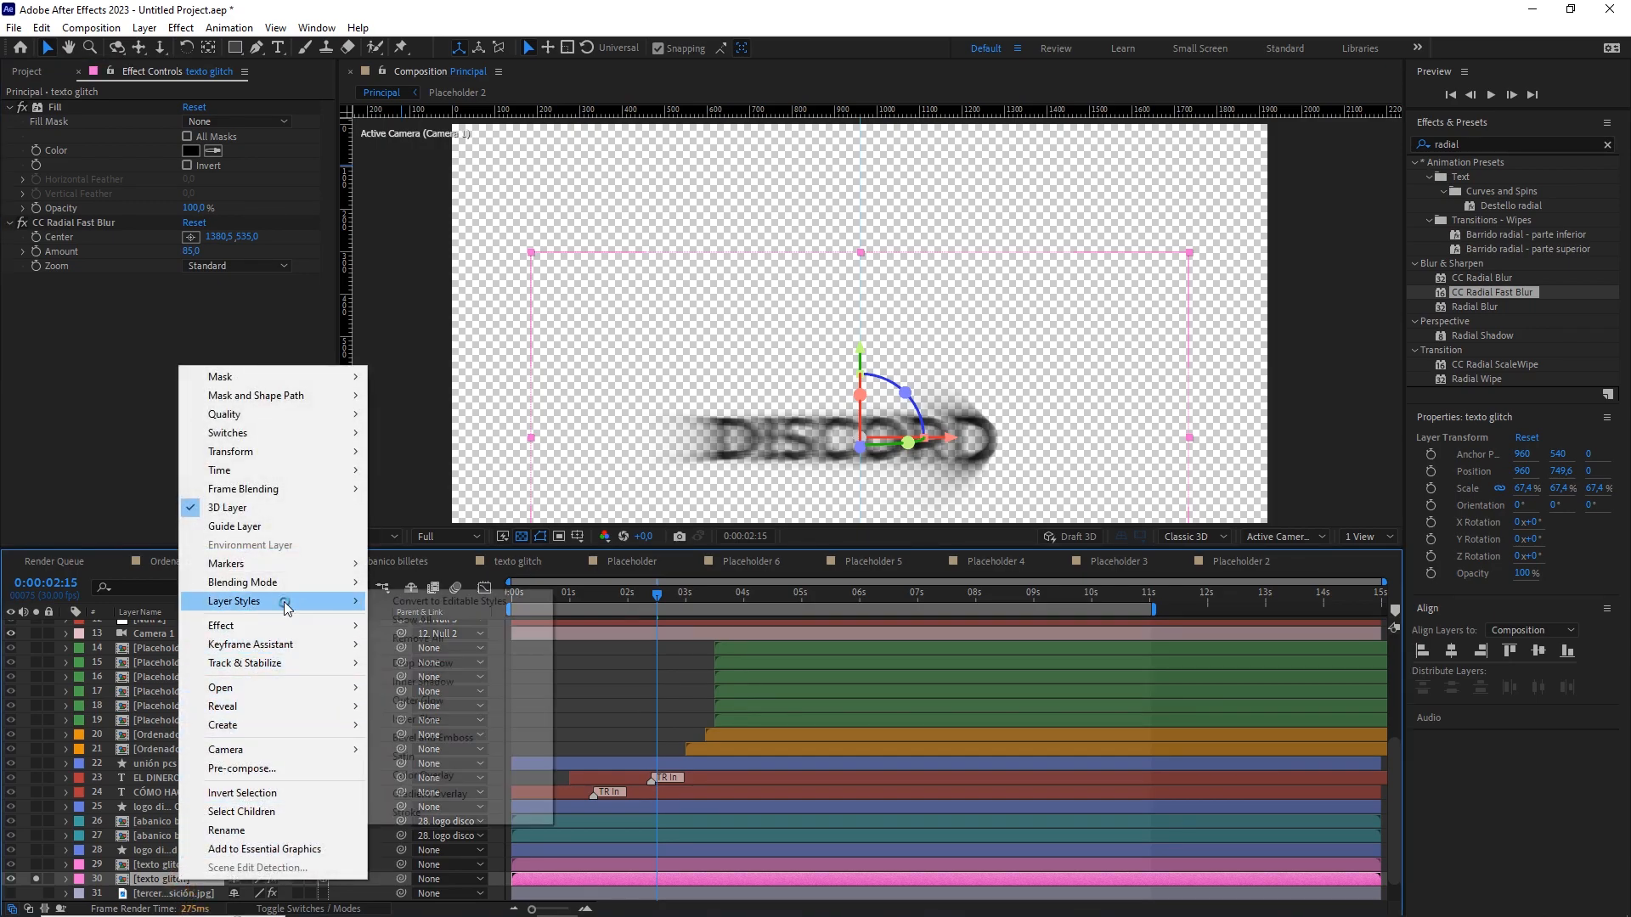
click(453, 620)
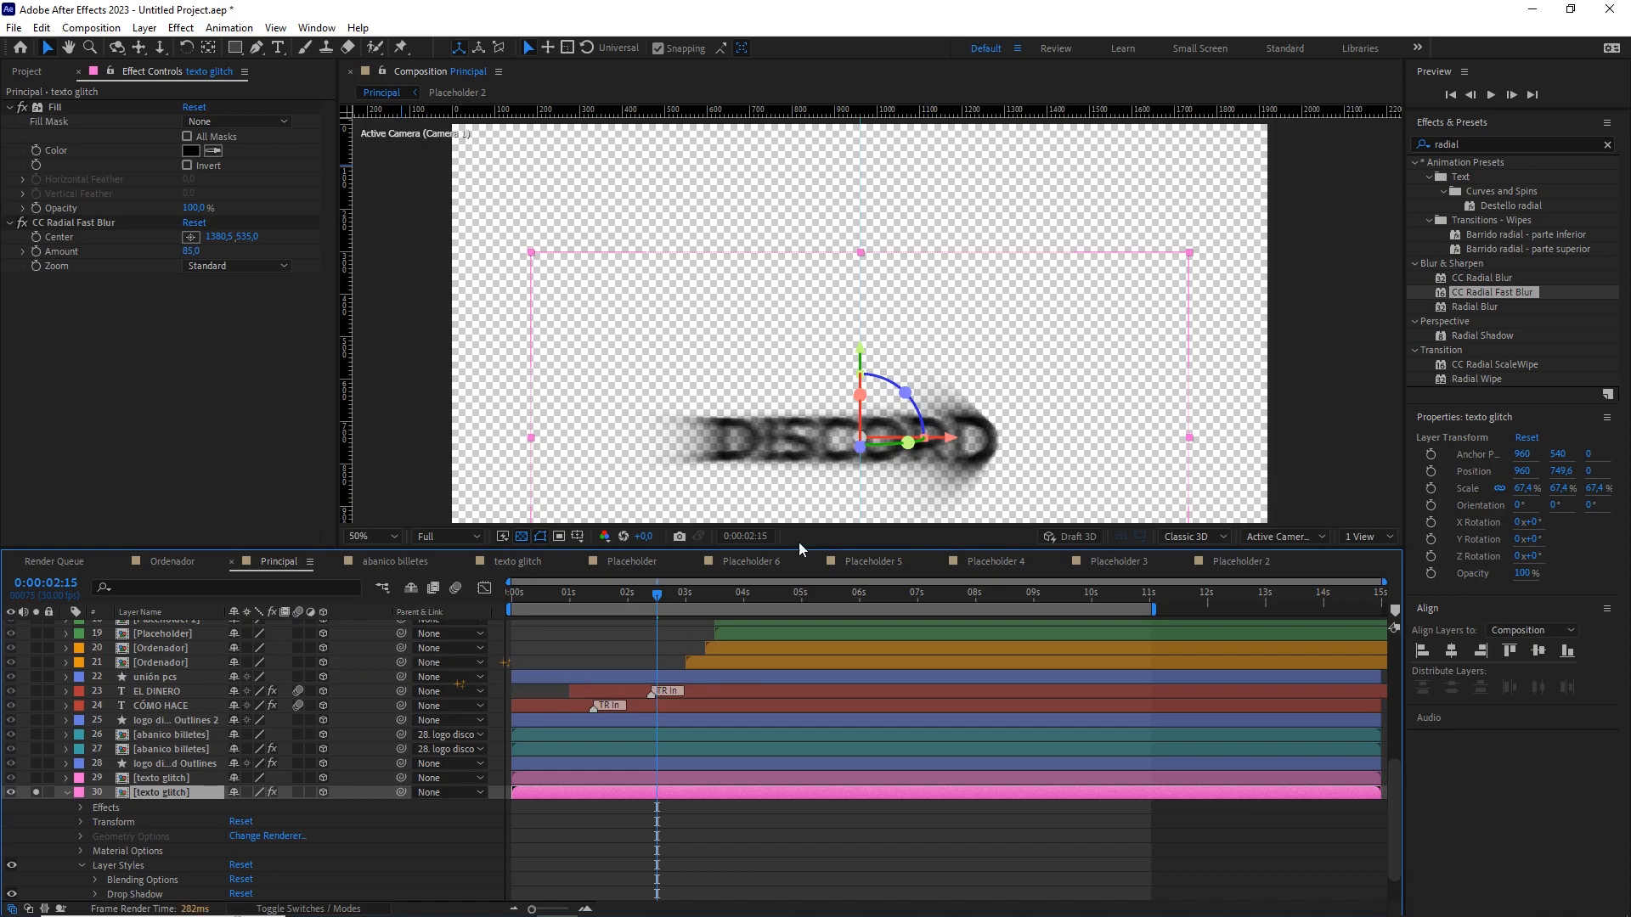
Collapse the lower texto glitch copy, turn off its solo, and inspect the CÓMO HACE and EL DINERO texts beside DISCORD.
click(65, 792)
click(35, 850)
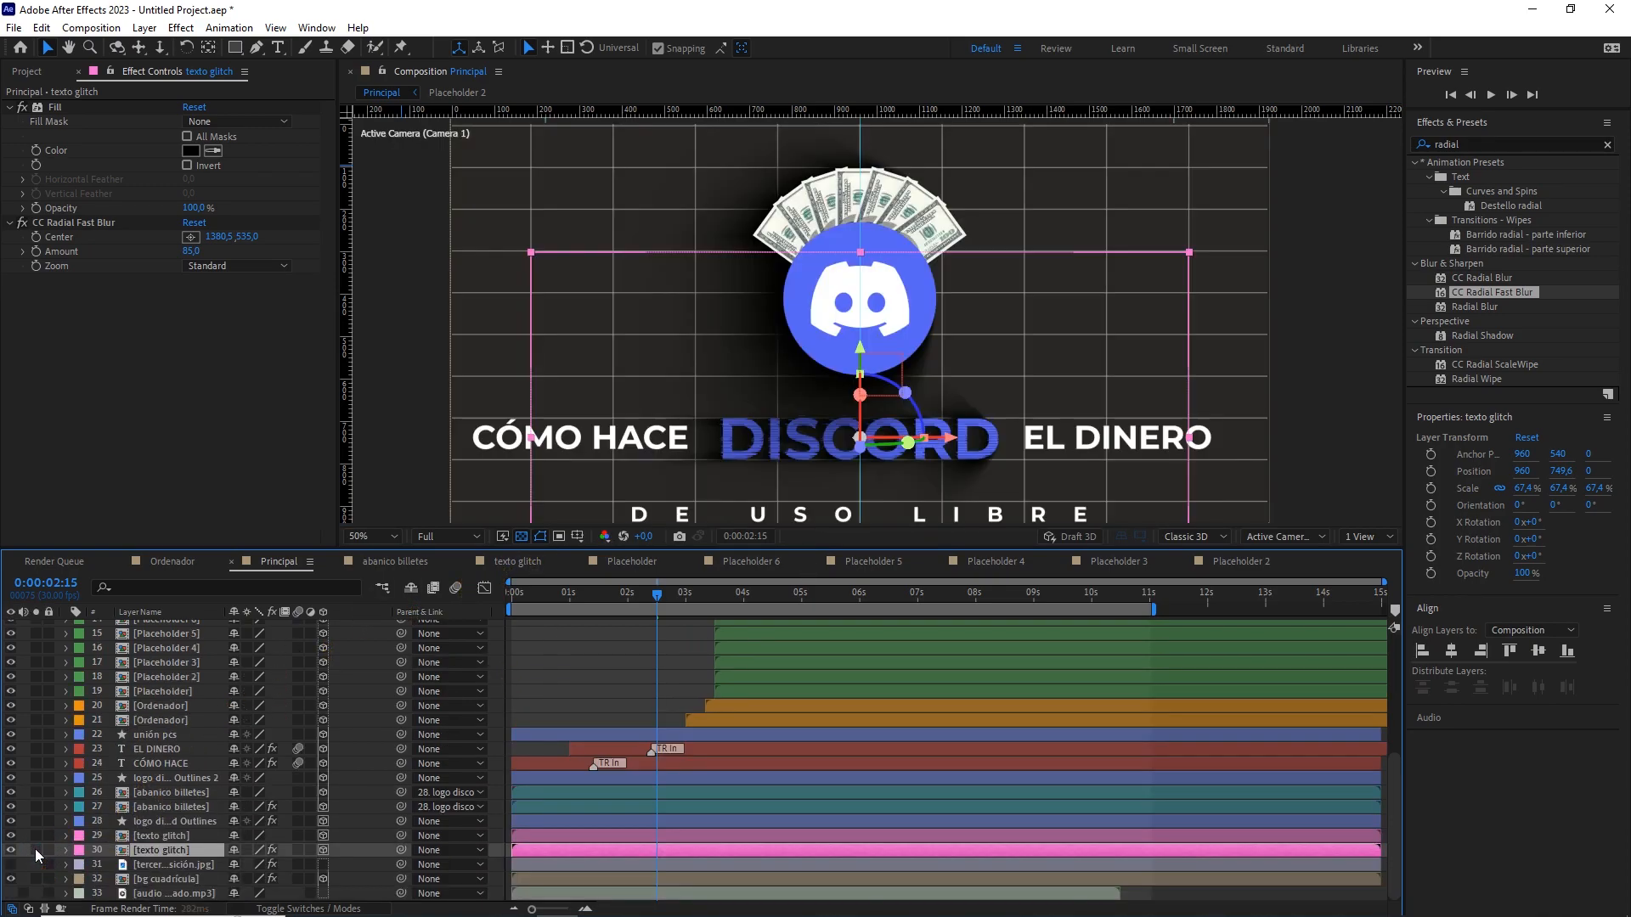
drag(790, 482, 778, 365)
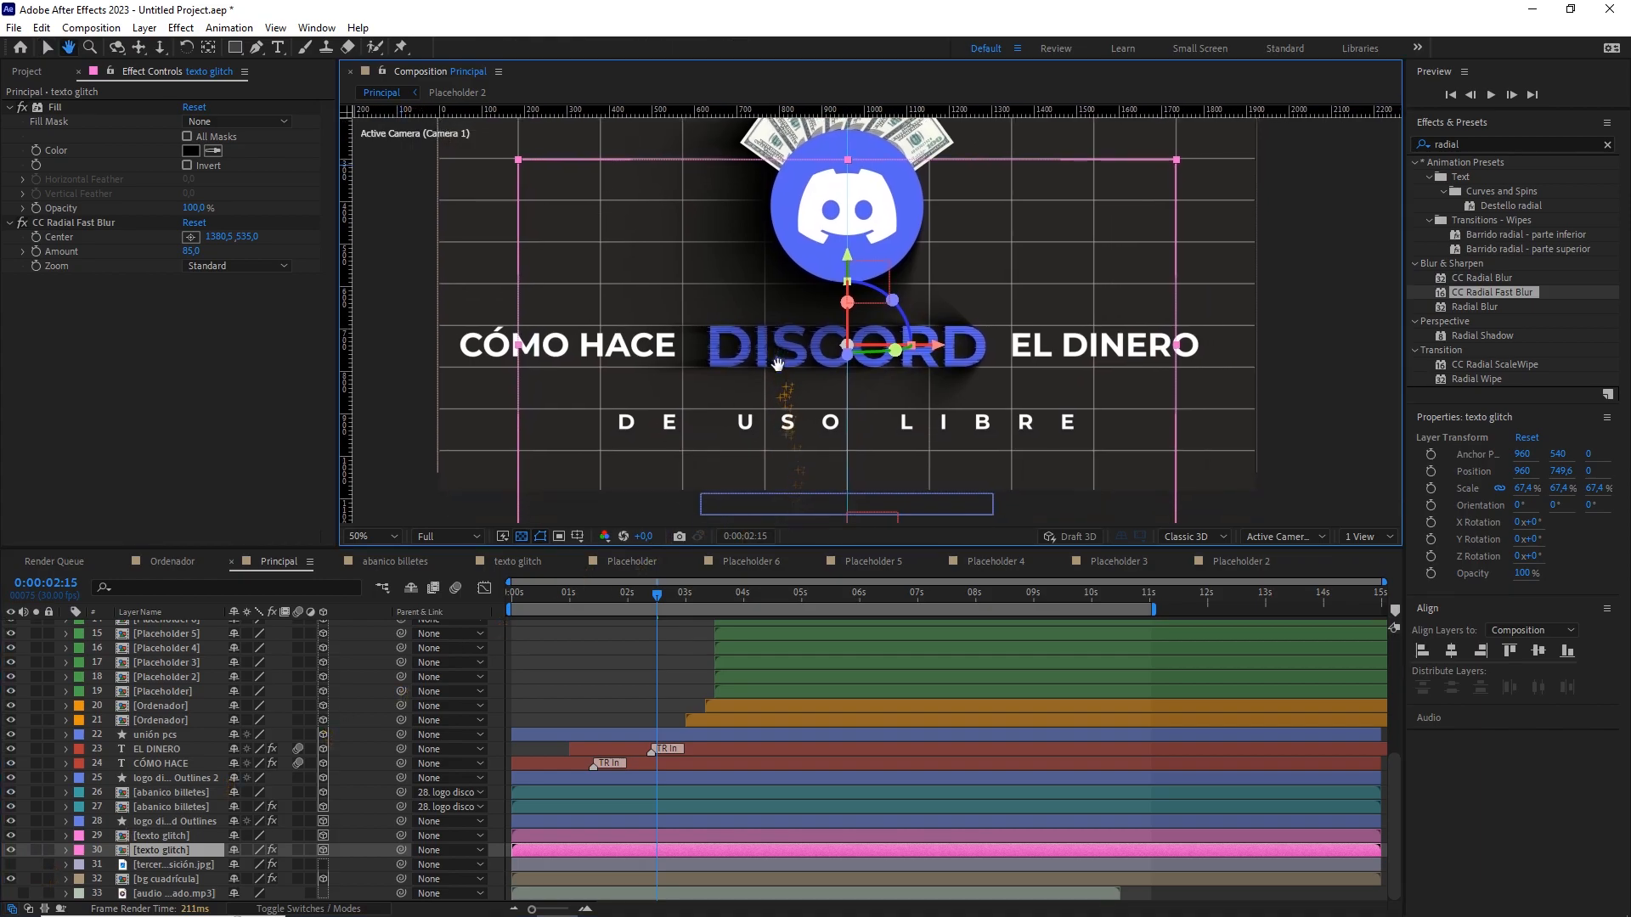
click(486, 350)
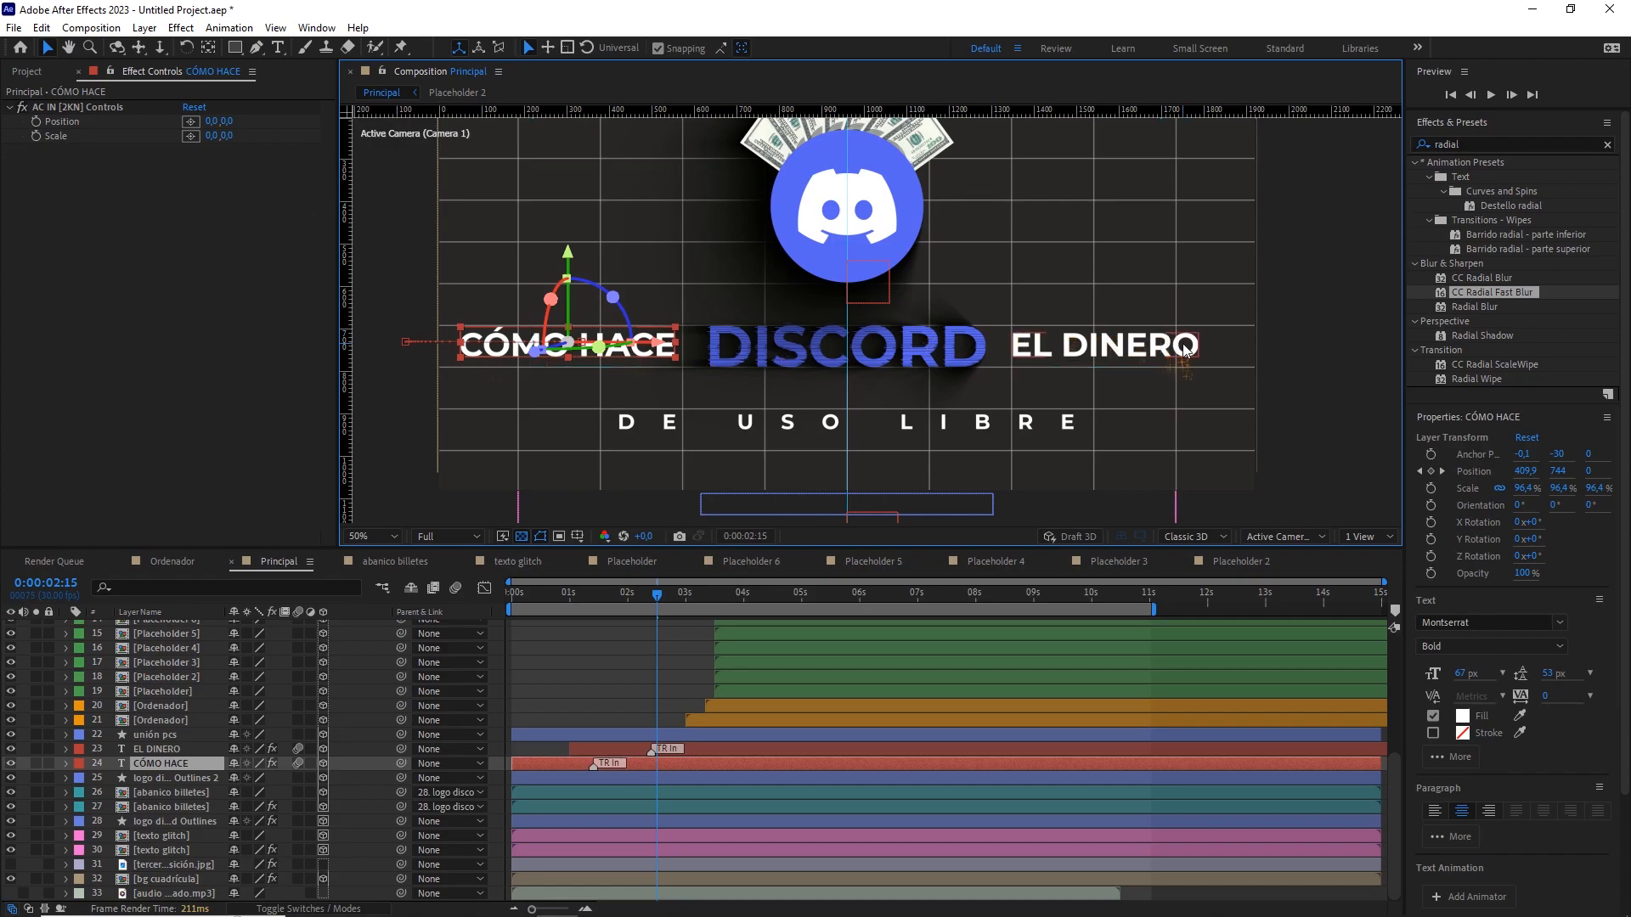
click(1095, 349)
drag(1064, 506, 1058, 424)
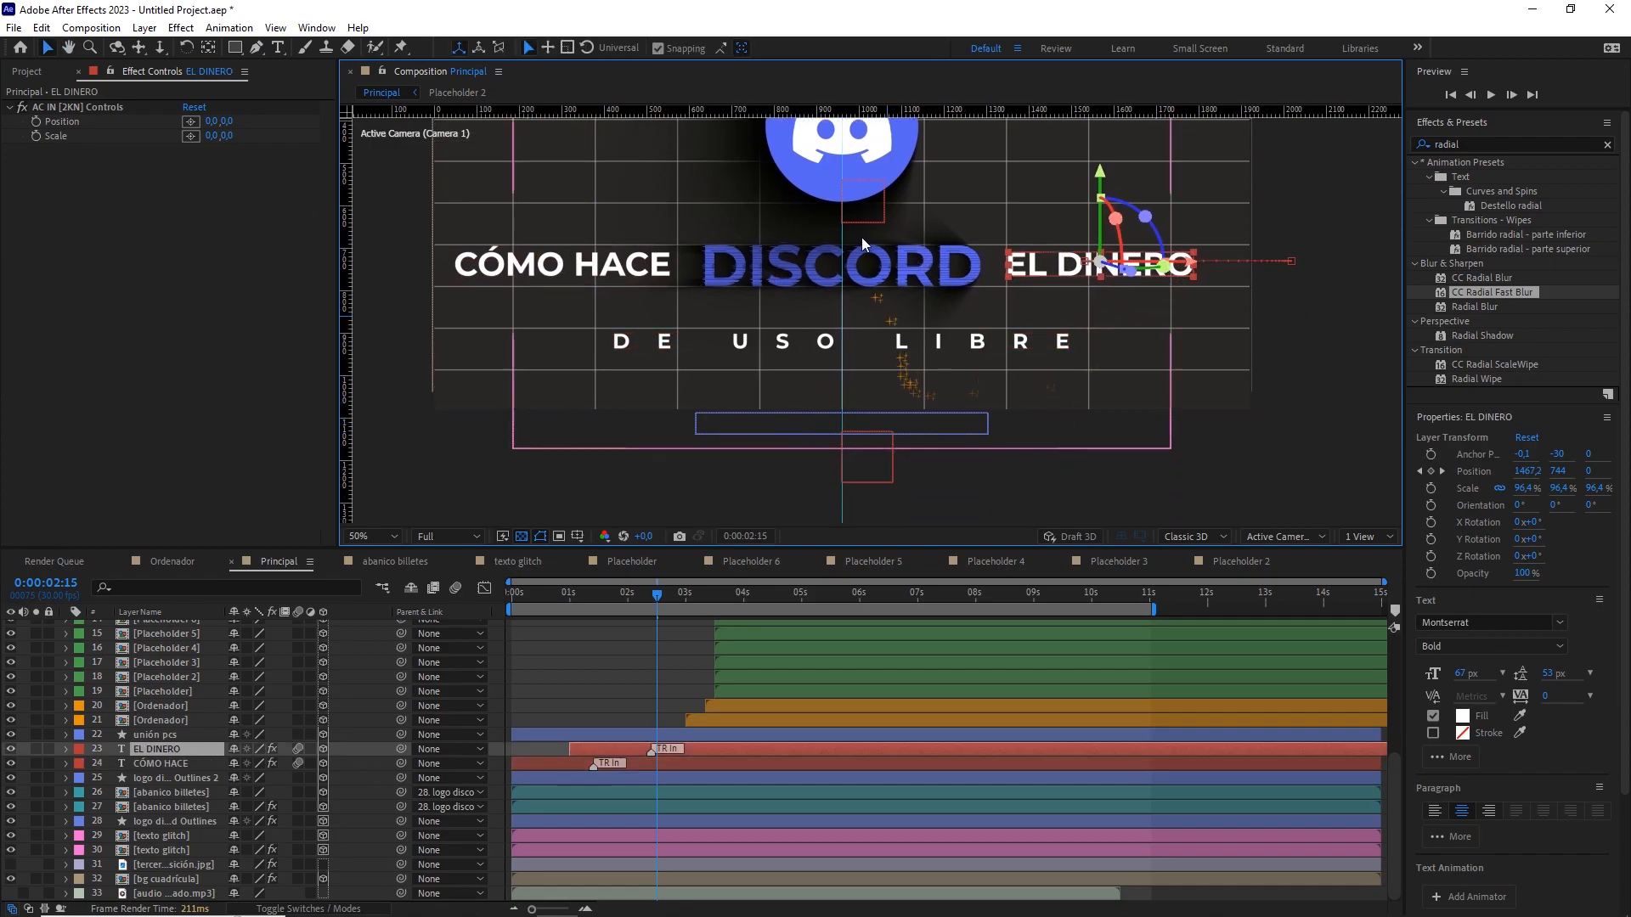
drag(868, 259, 862, 400)
Move to 0:00:03:12 and lower the composition's preview resolution to Quarter.
drag(664, 594, 709, 595)
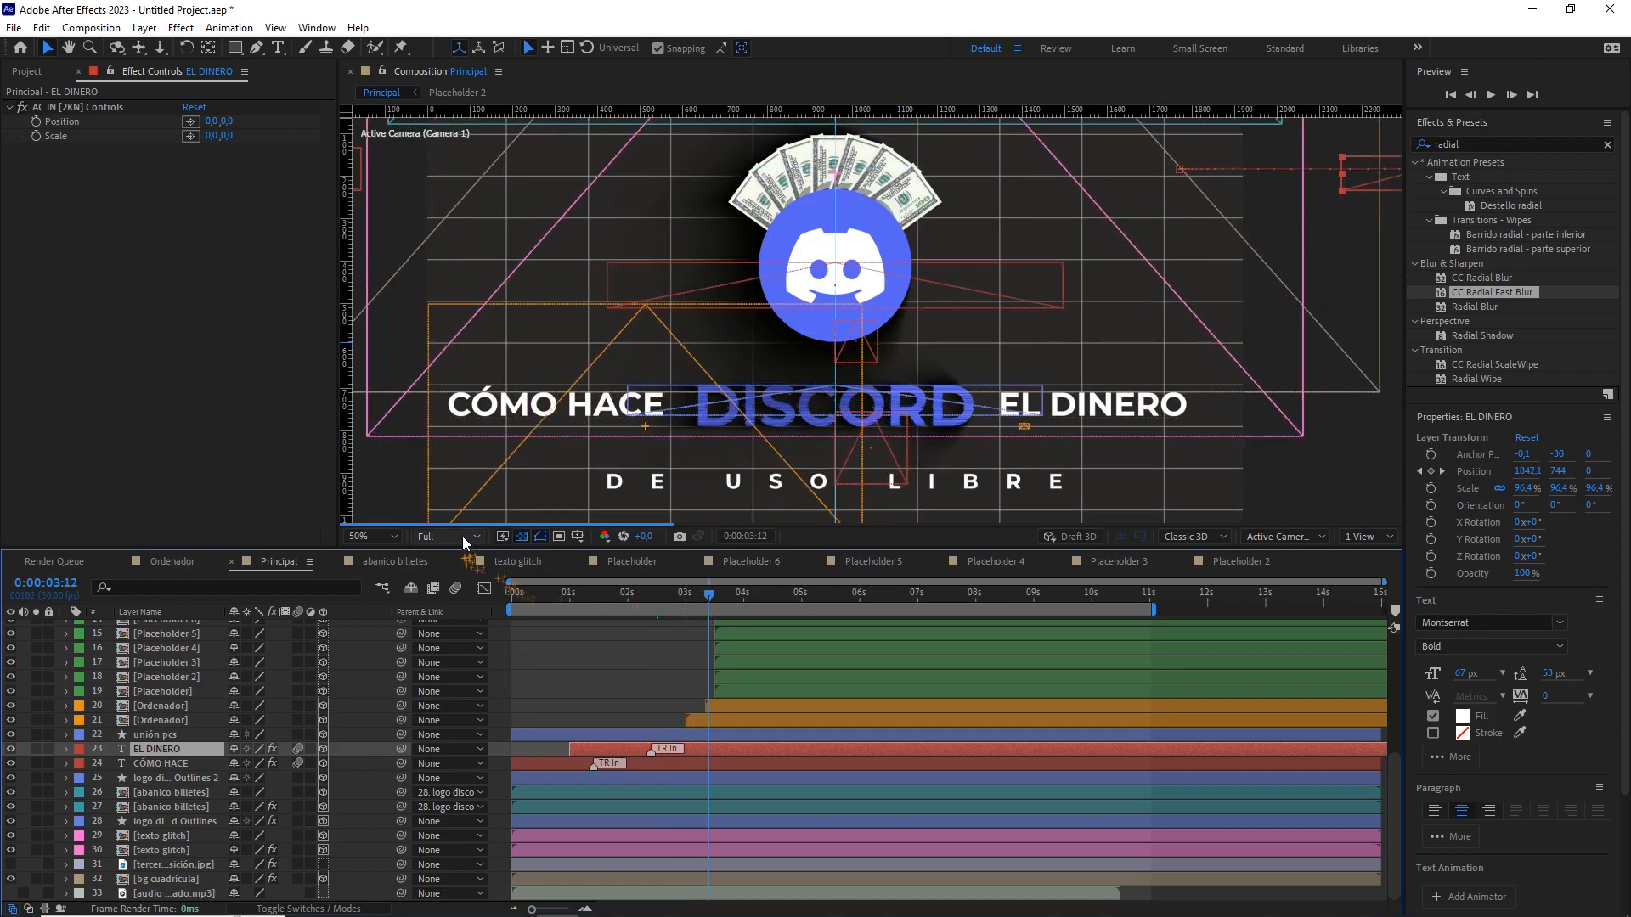
click(462, 536)
click(465, 634)
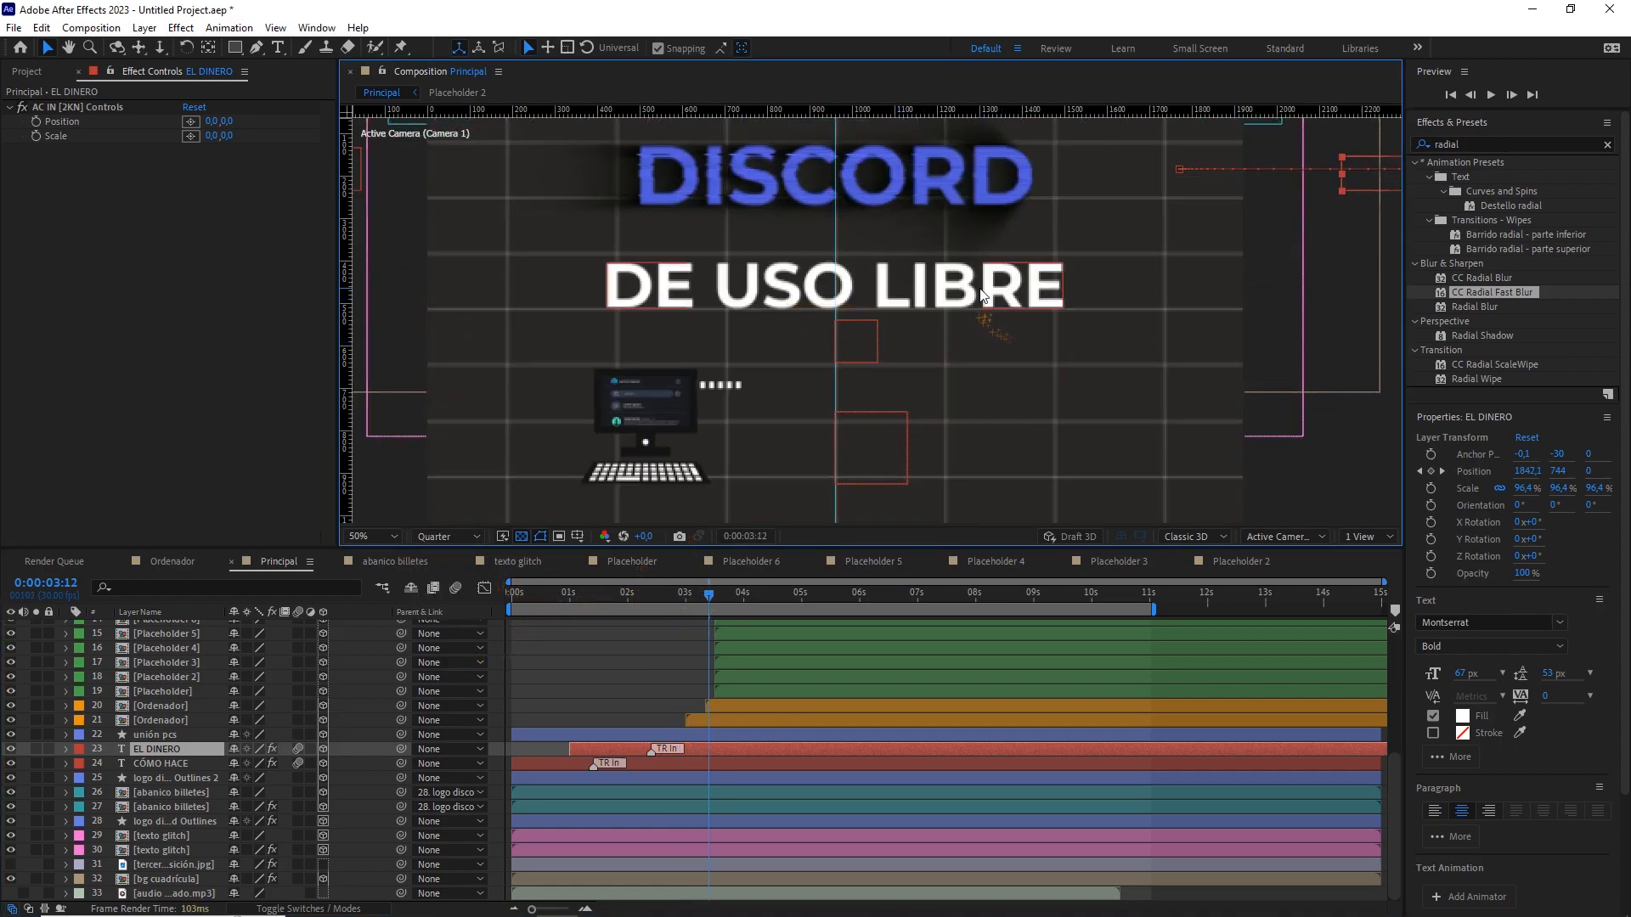
Duplicate the DE USO LIBRE text layer and select the lower copy.
click(866, 308)
scroll(197, 742, up, 5)
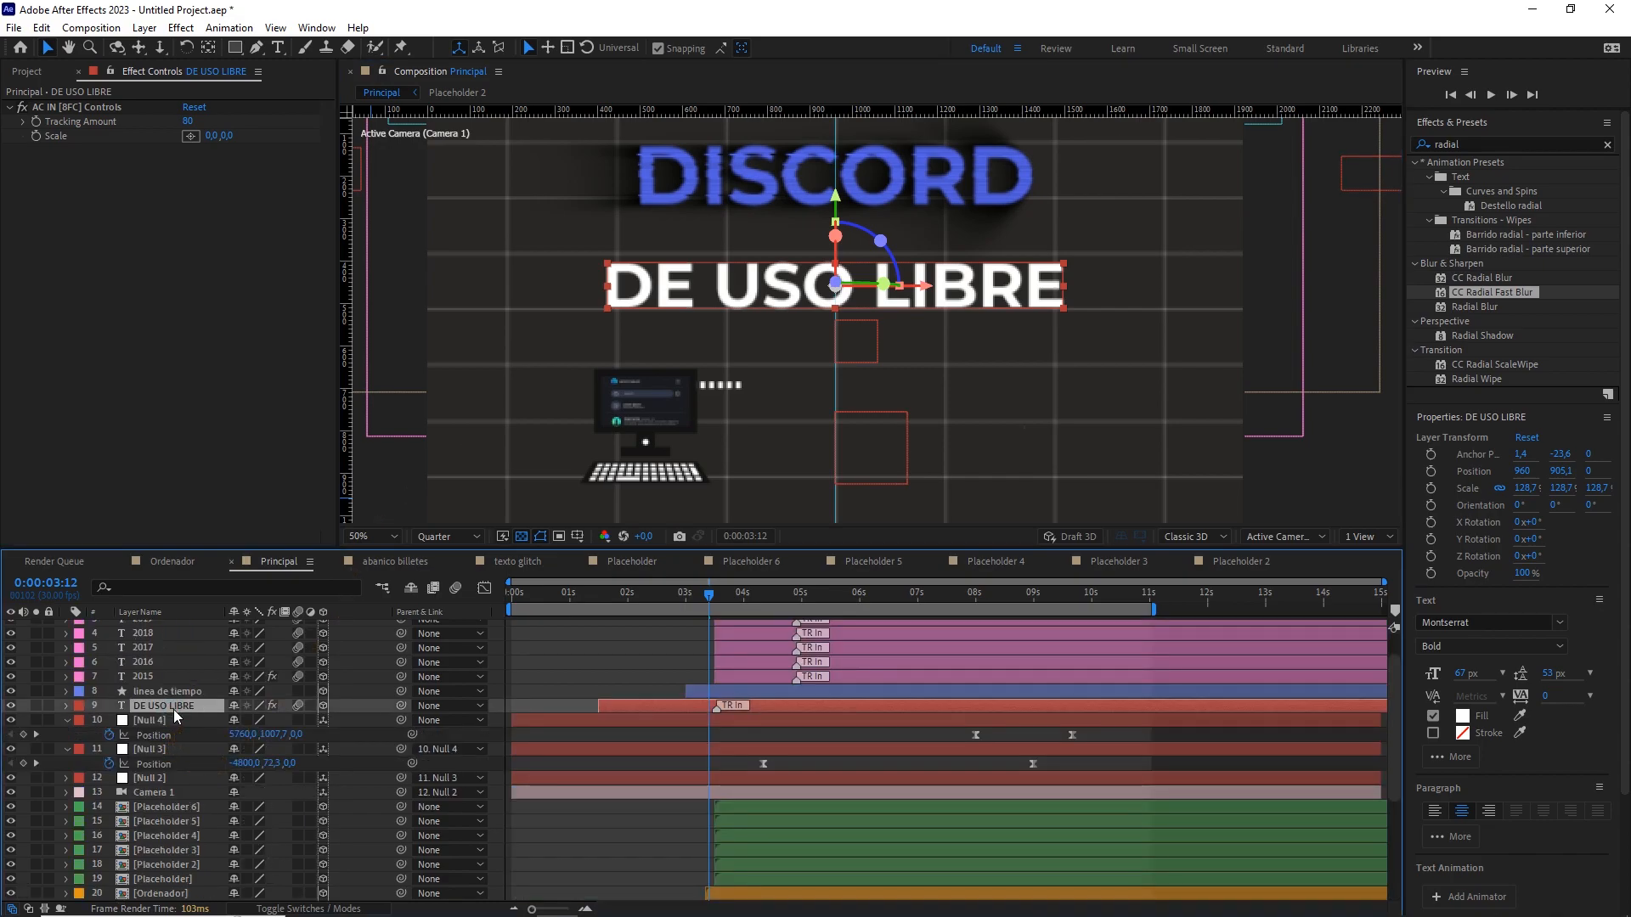
key(ctrl+d)
click(173, 721)
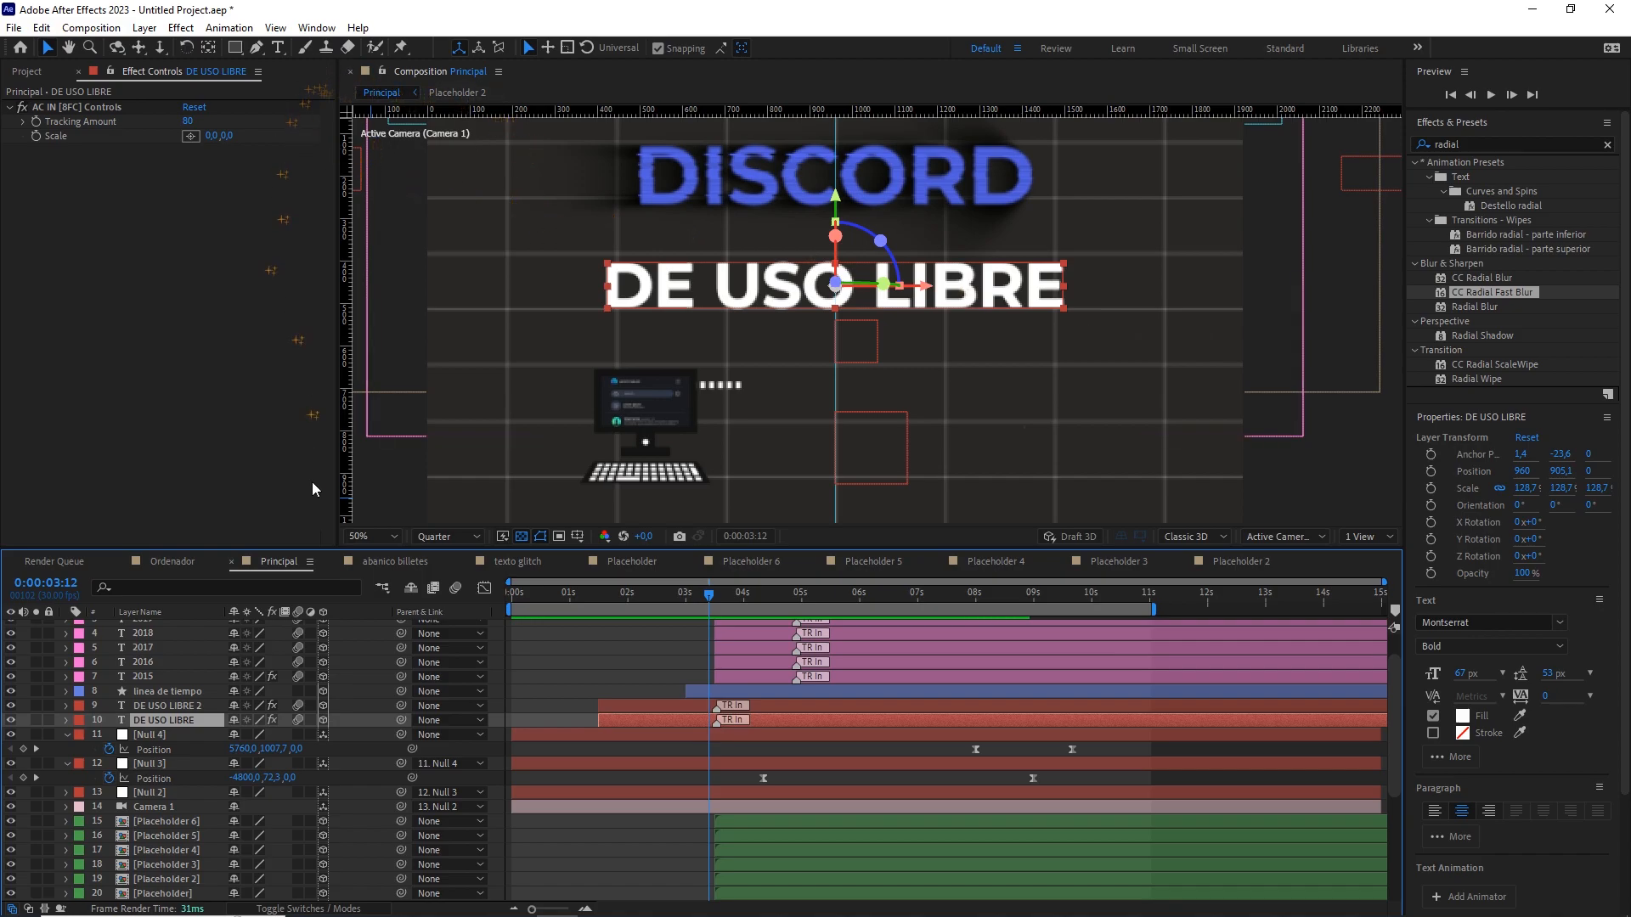
Set the text fill color of the lower DE USO LIBRE copy to black.
double_click(186, 722)
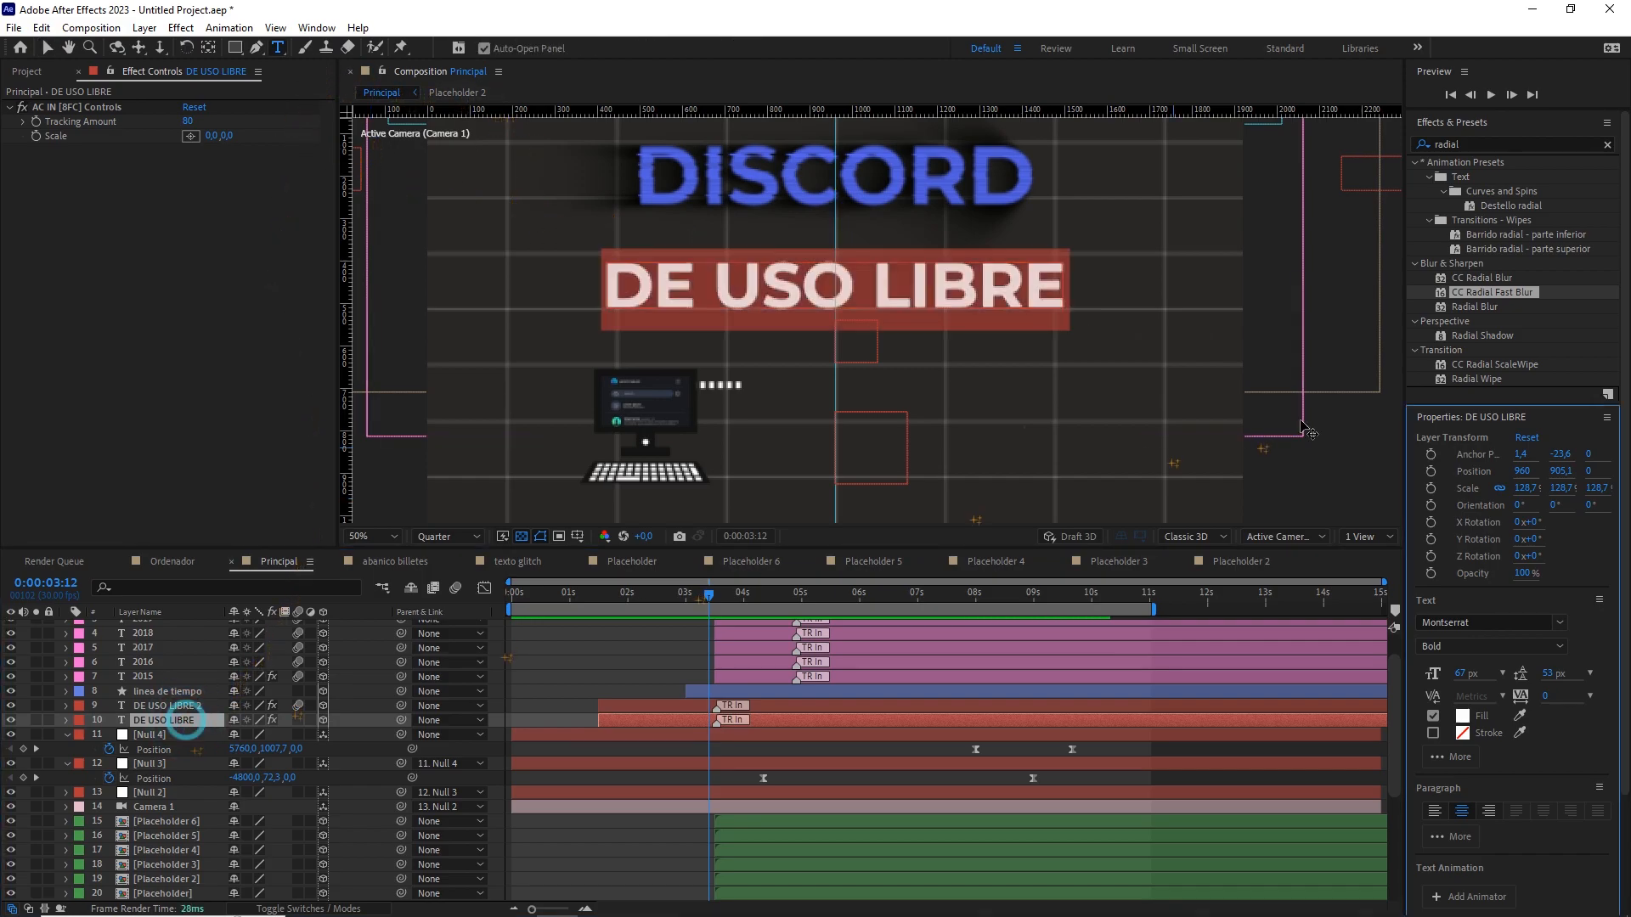
click(1462, 716)
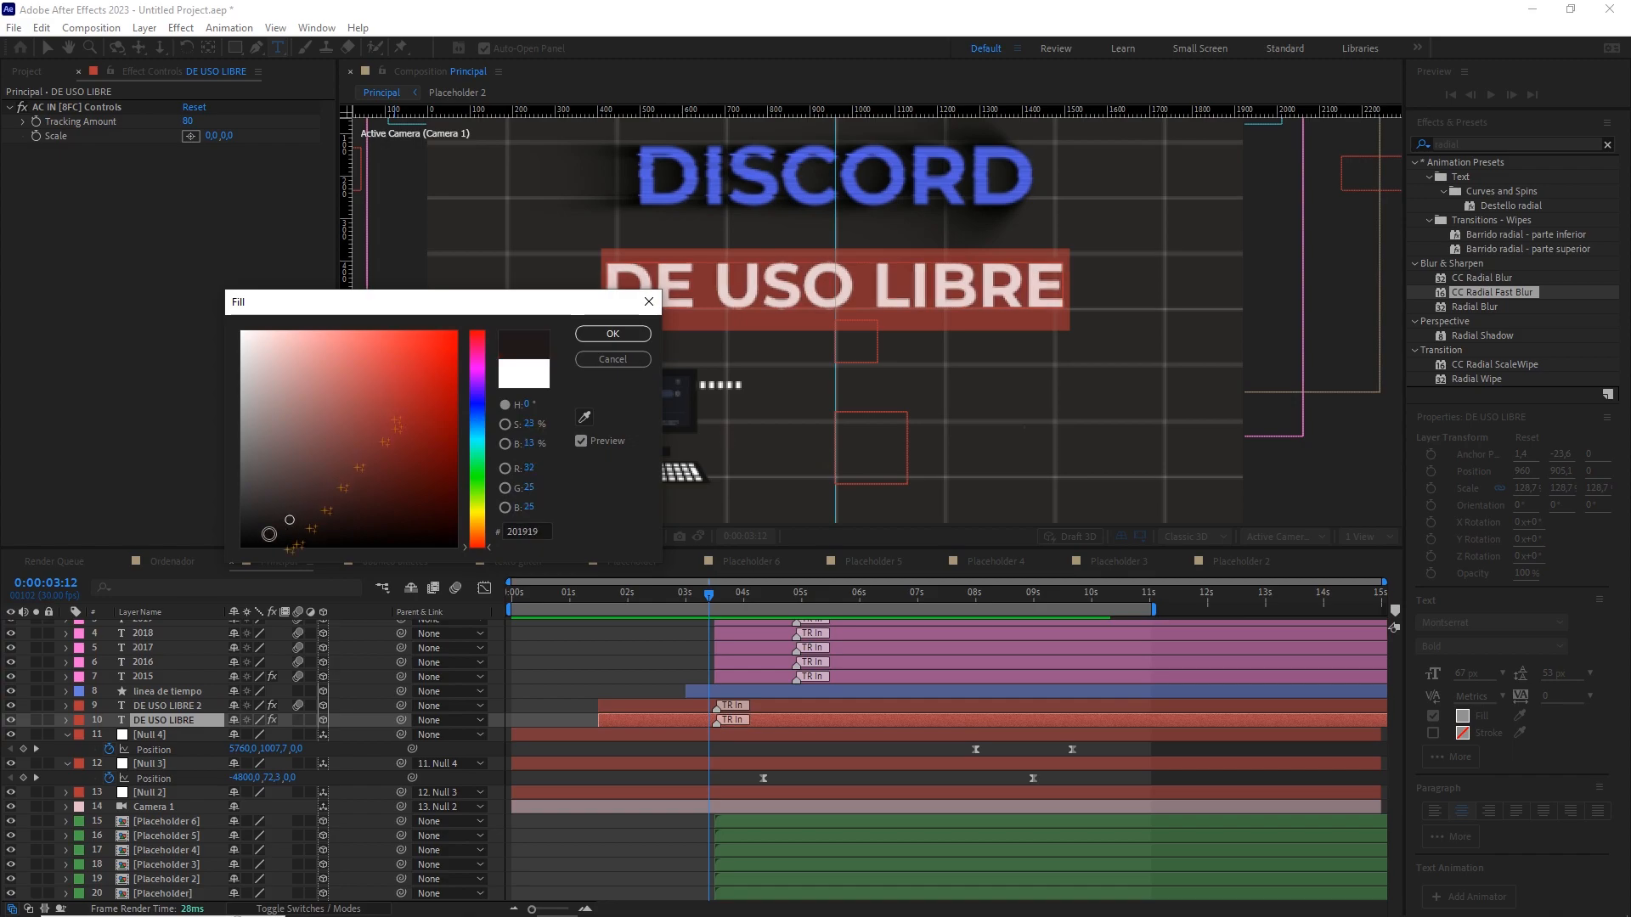
click(614, 359)
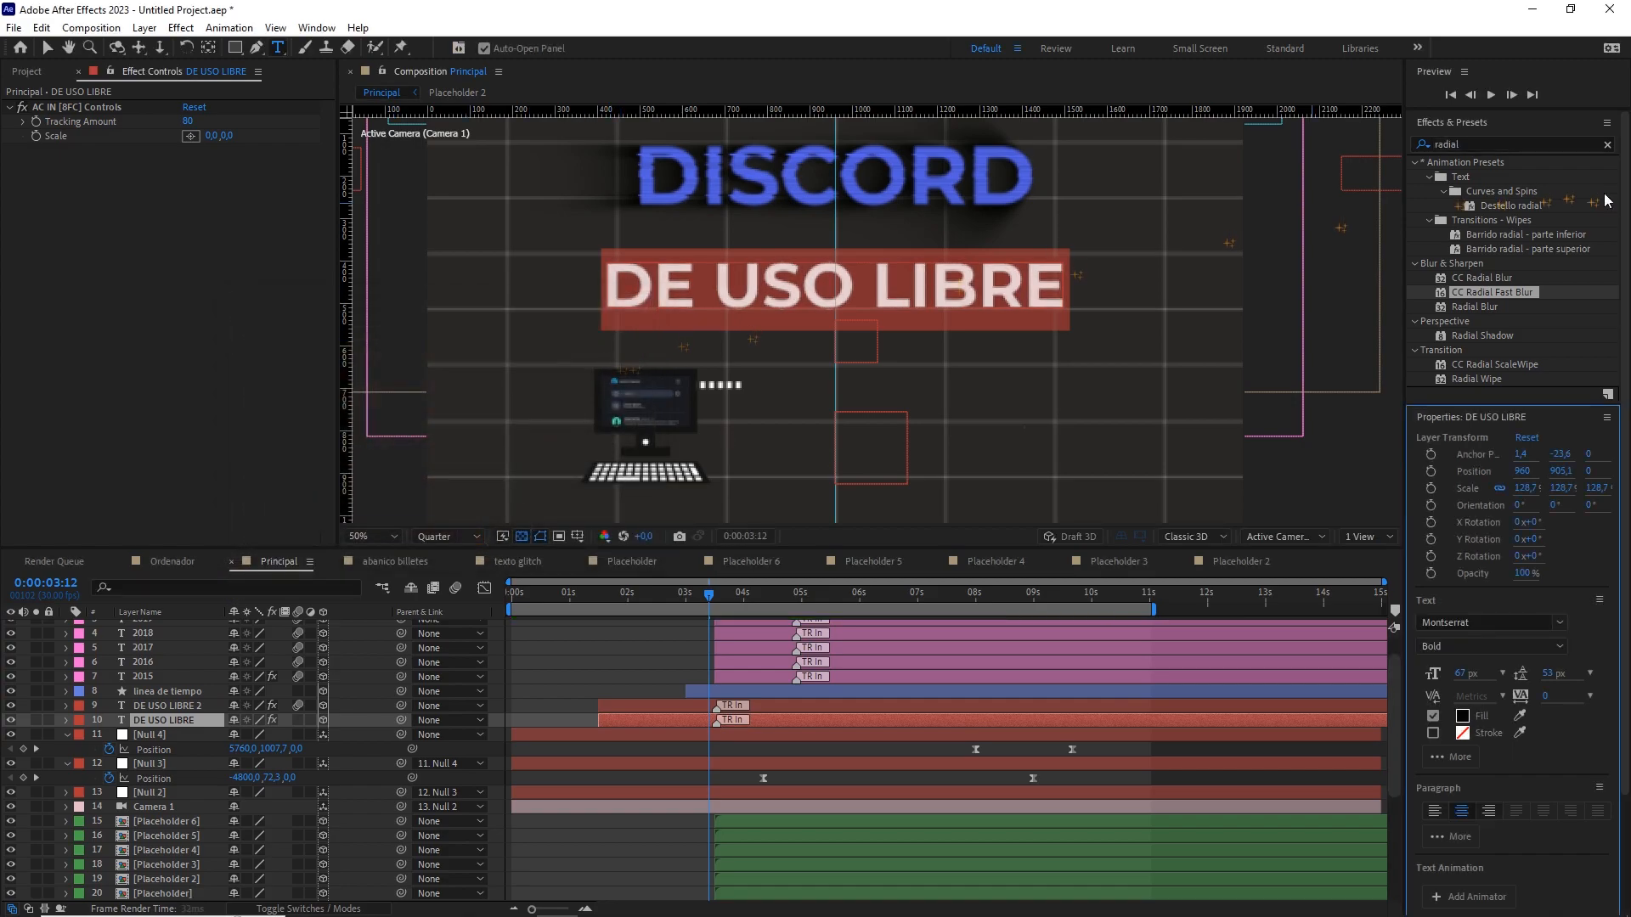
Apply CC Radial Fast Blur to the lower DE USO LIBRE copy, solo the layer, and move the blur Center to about 960, 360.
drag(1424, 312, 200, 718)
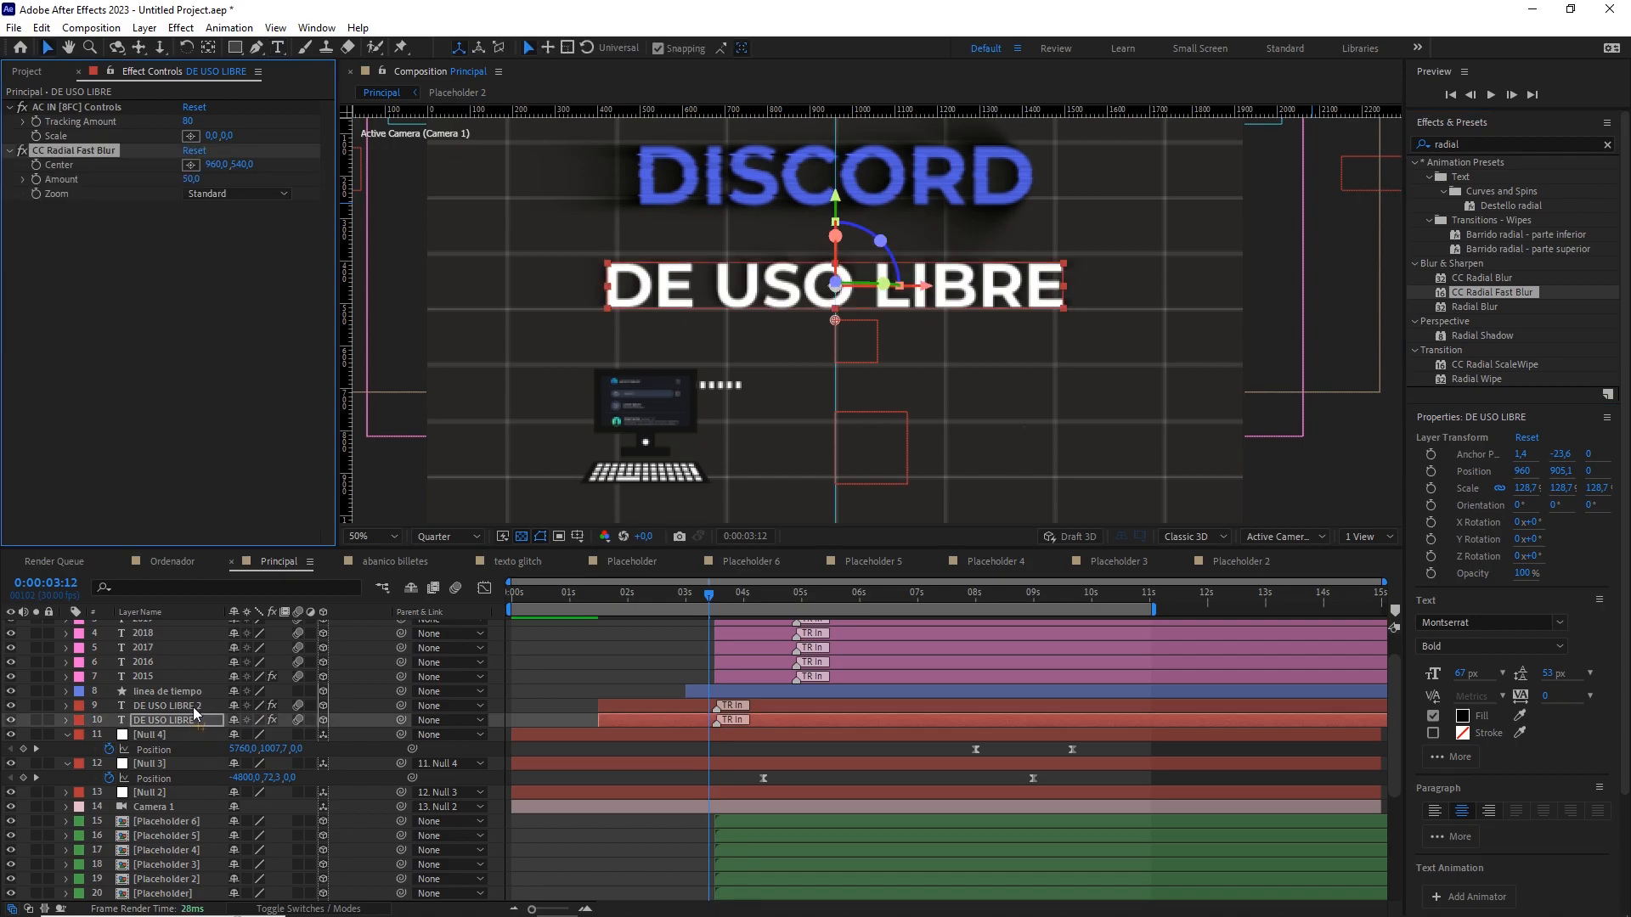
click(36, 720)
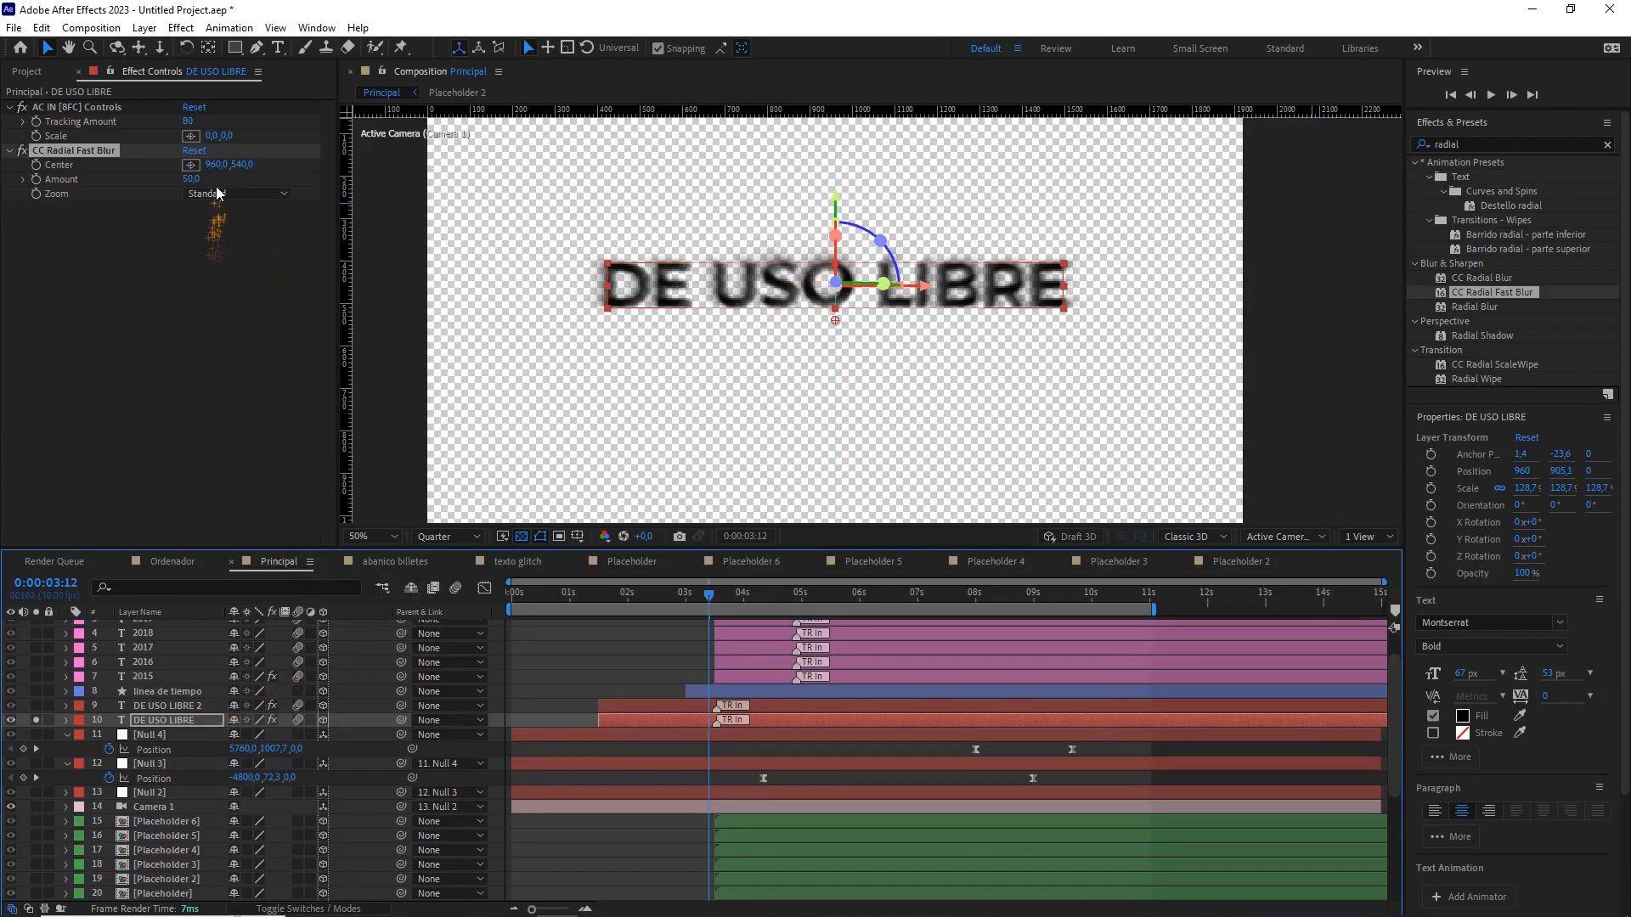
click(108, 151)
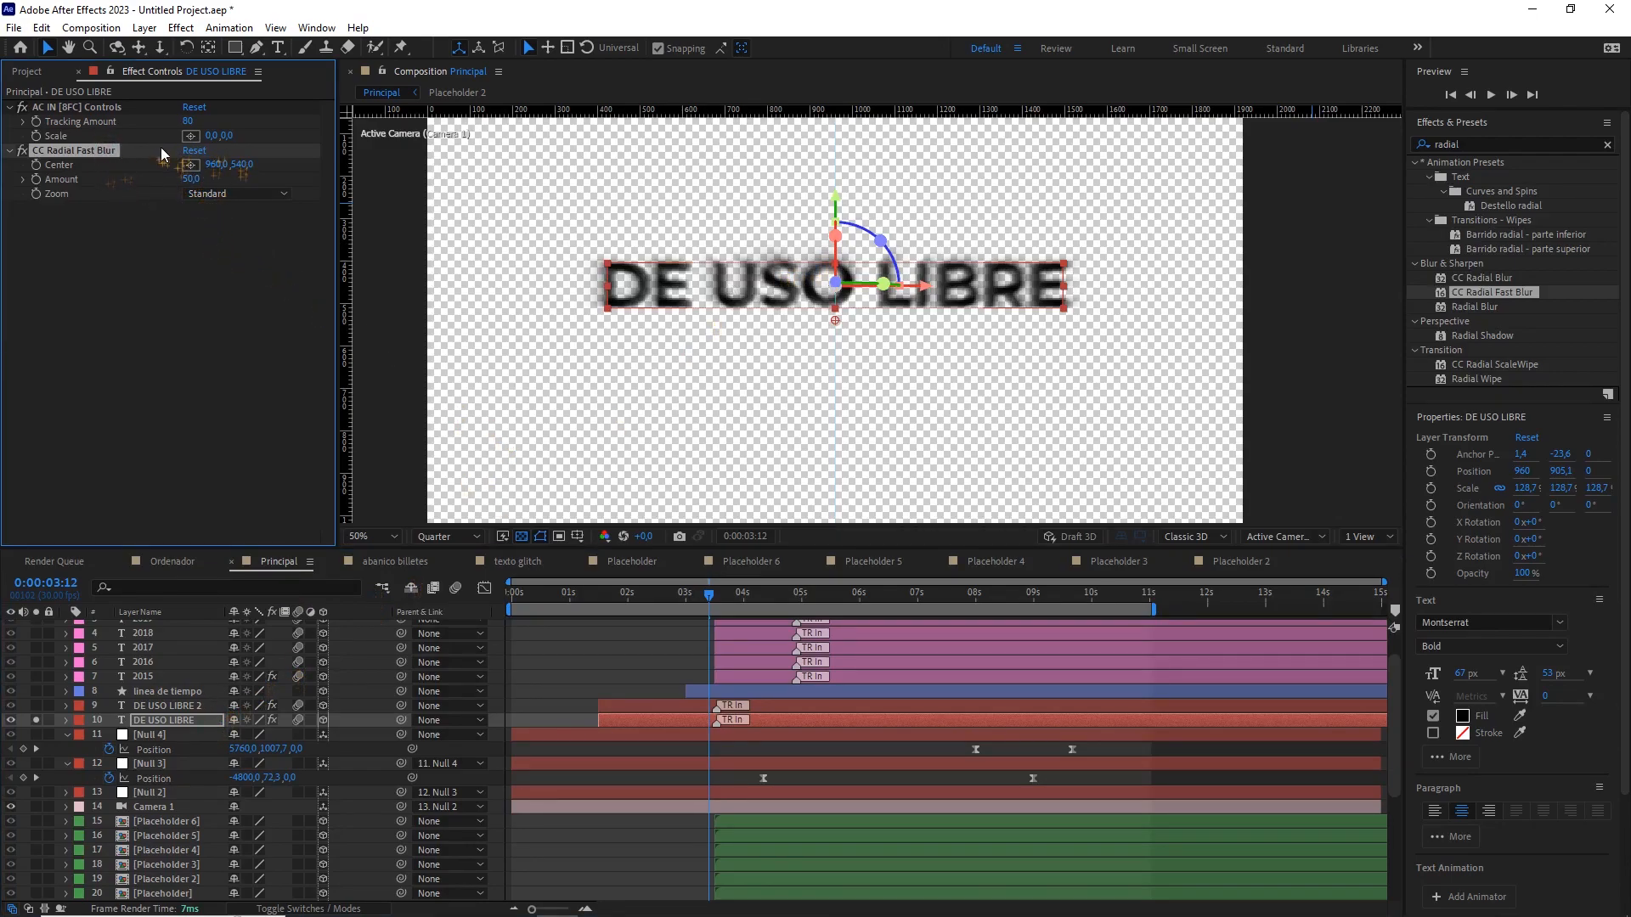
drag(216, 165, 740, 267)
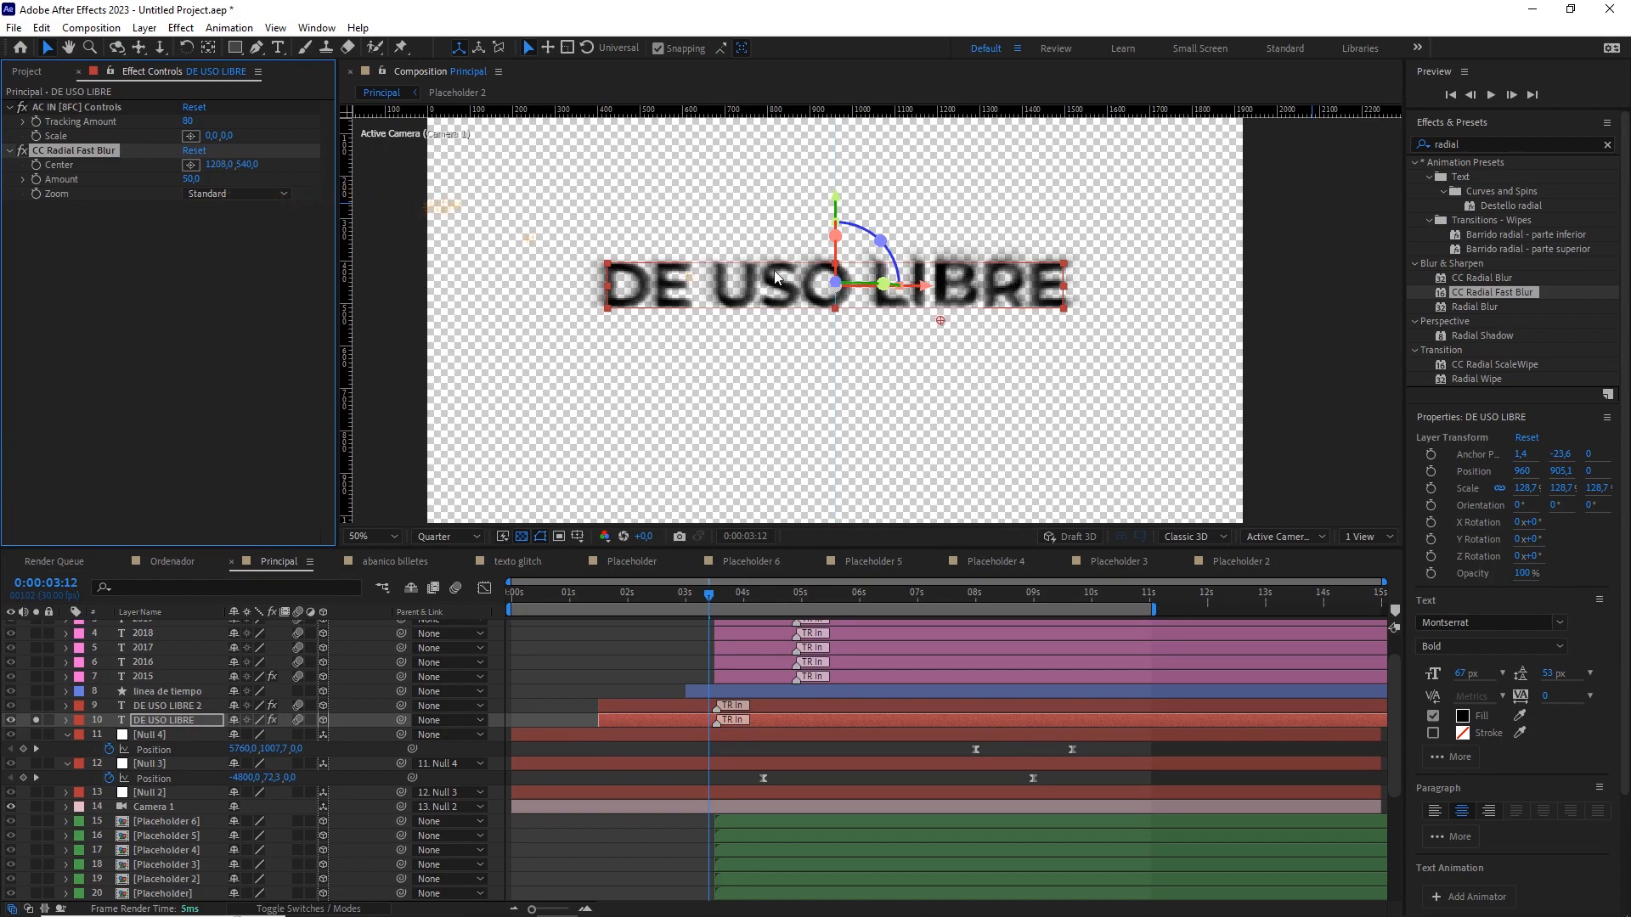
drag(947, 317, 840, 245)
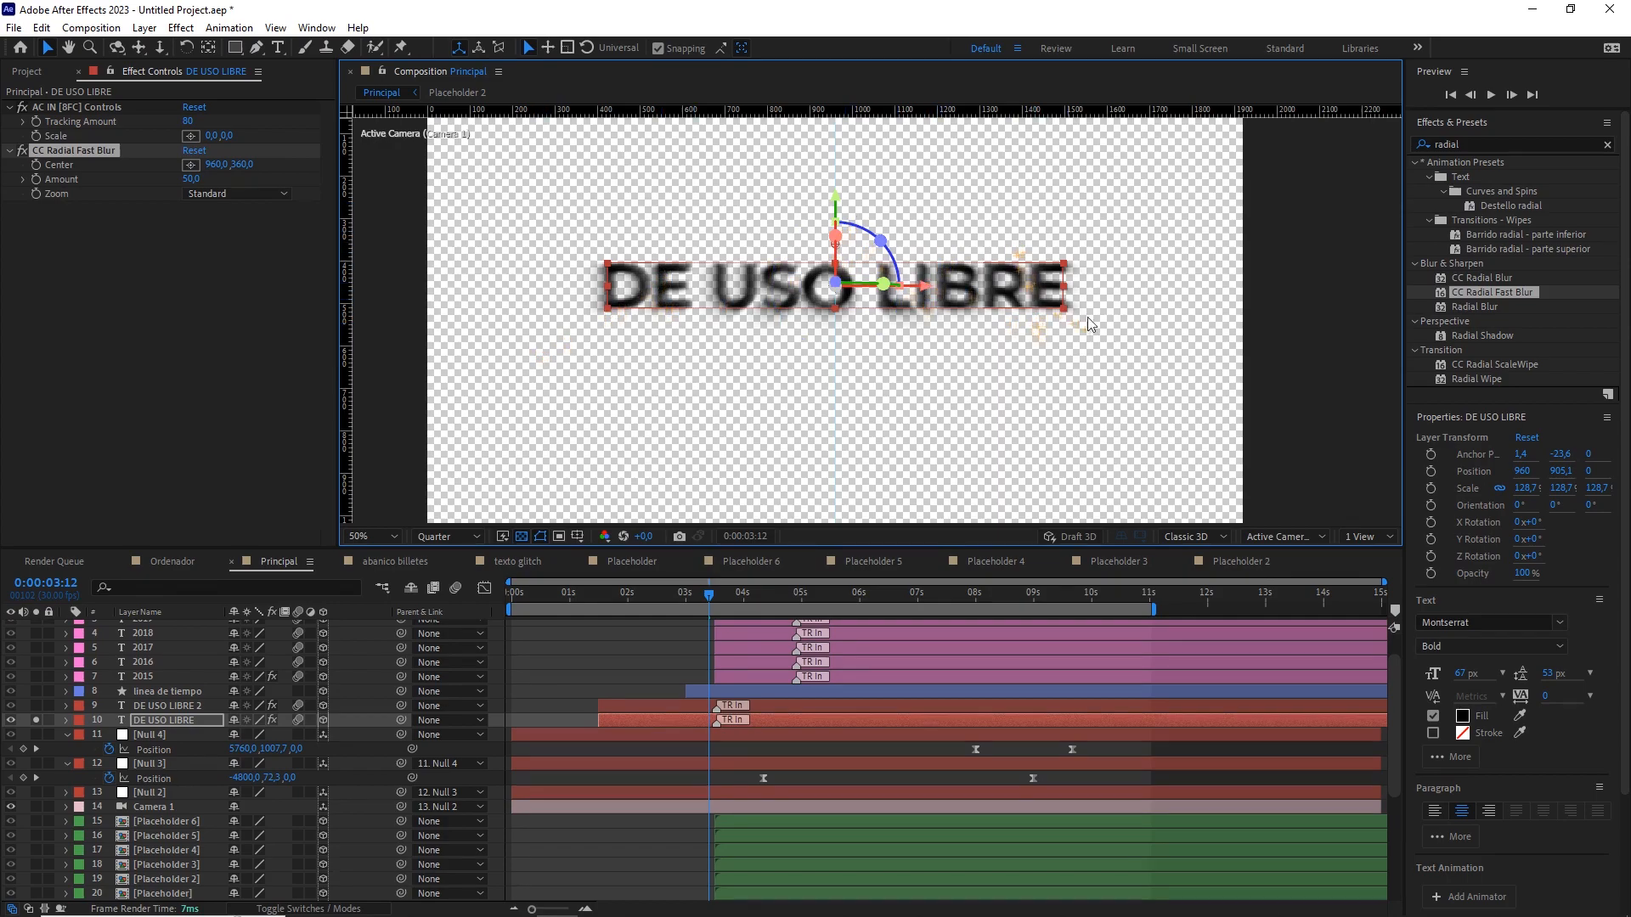
Set the CC Radial Fast Blur Amount on the DE USO LIBRE copy to 85.
drag(190, 179, 221, 177)
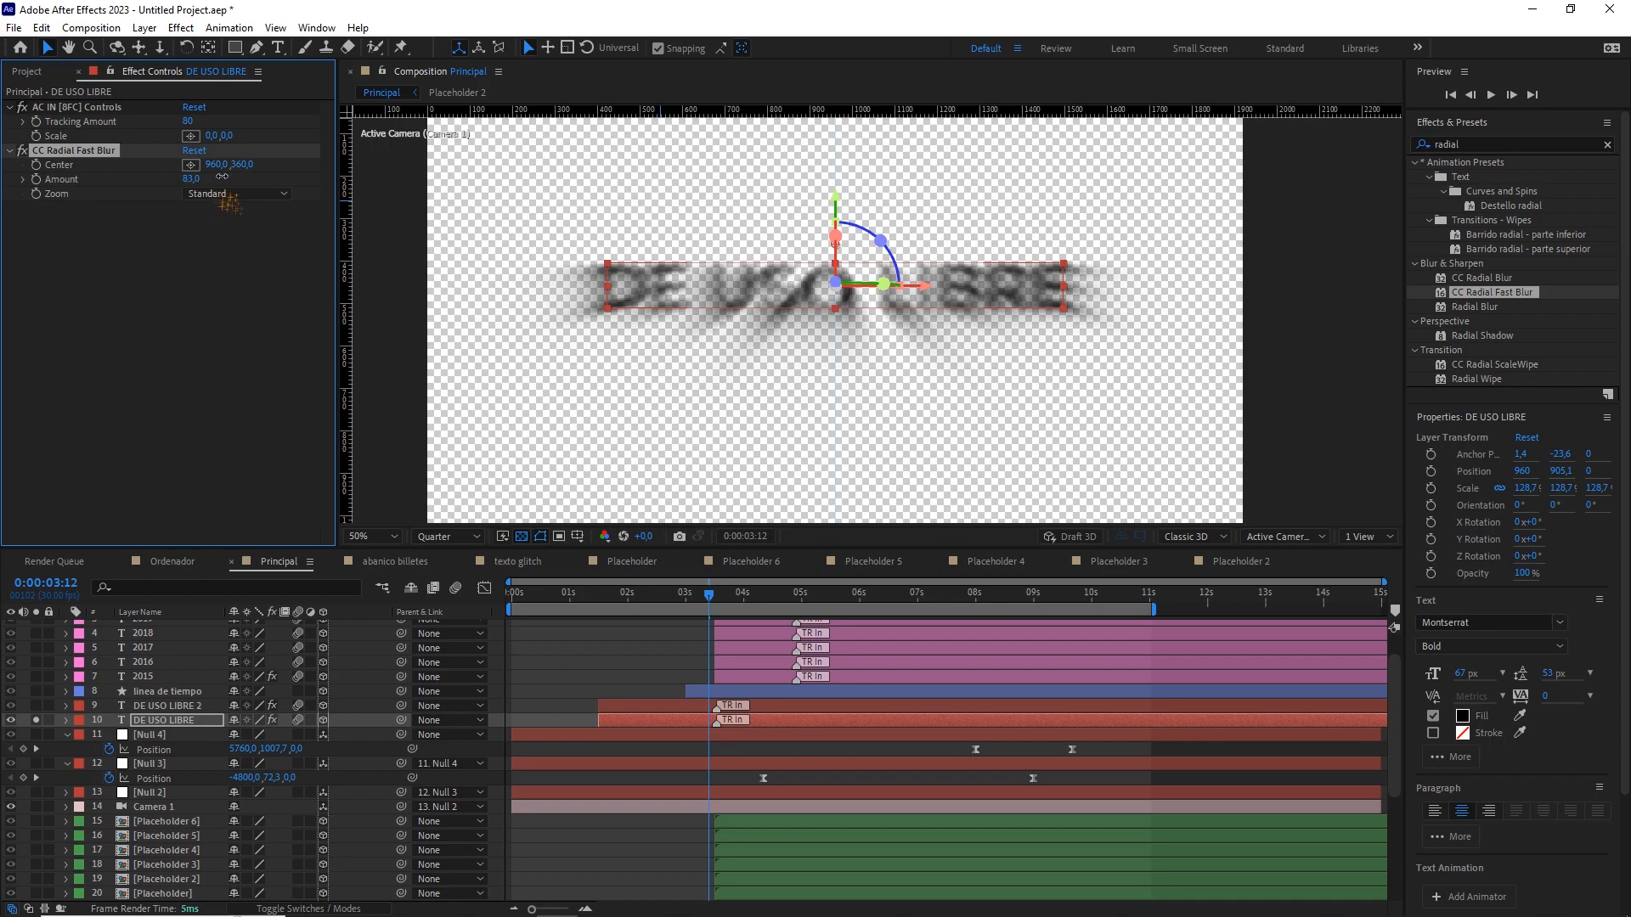
click(188, 179)
click(195, 722)
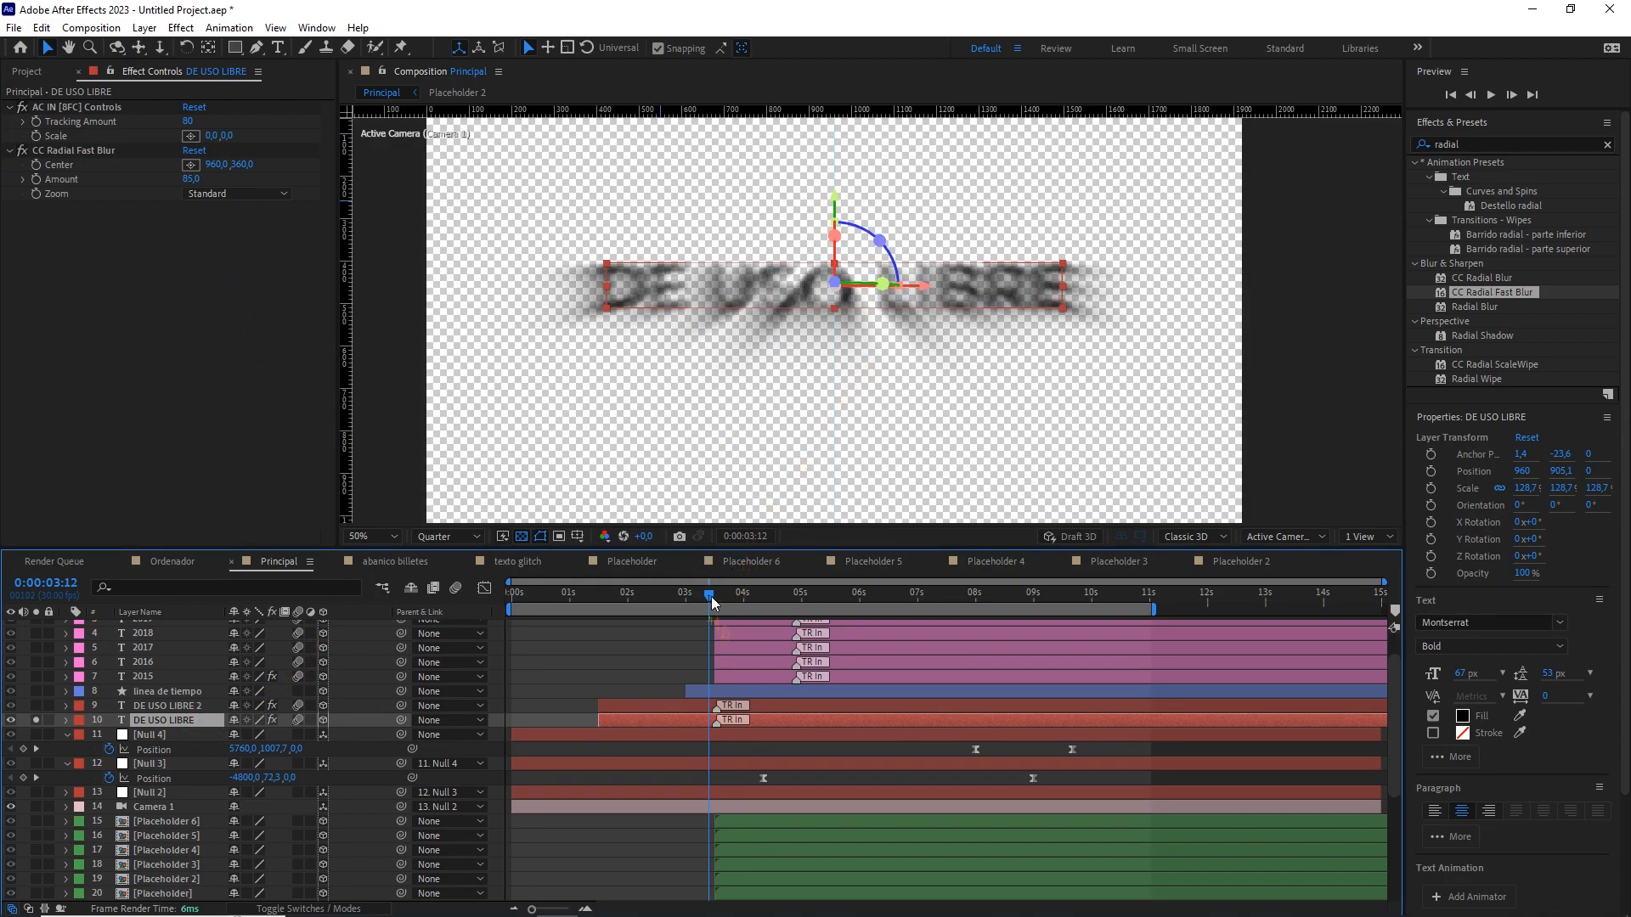
Play back the soloed DE USO LIBRE blur from about 0:00:03:00 to check how it behaves during the camera move.
drag(711, 596, 724, 596)
scroll(986, 331, down, 2)
key(space)
key(space)
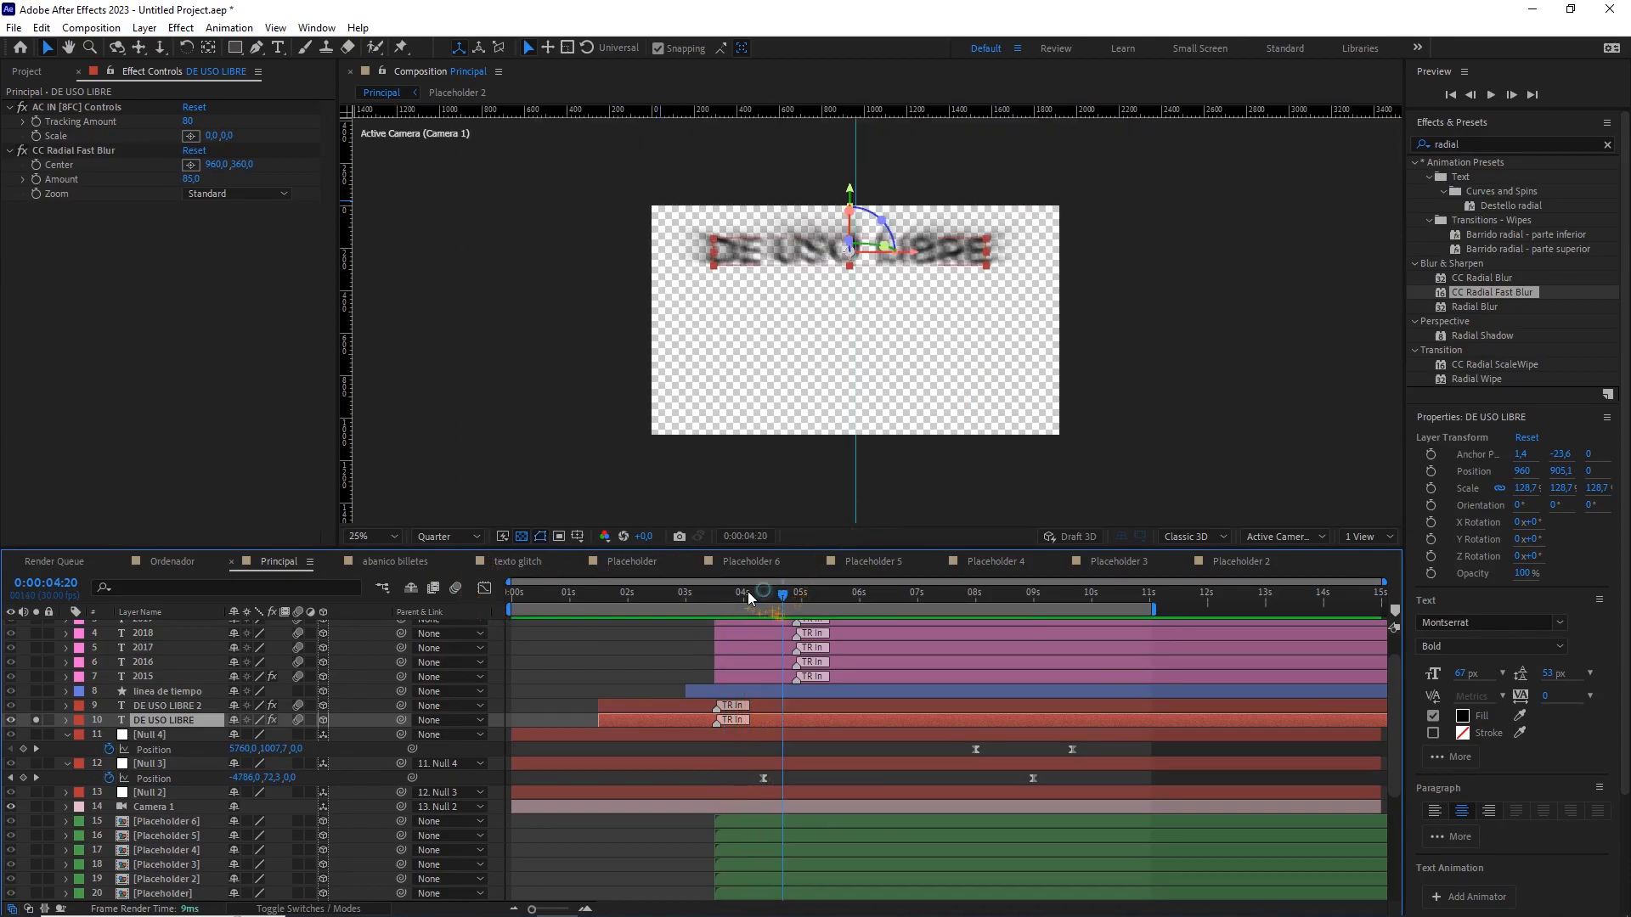
drag(749, 591, 688, 594)
key(space)
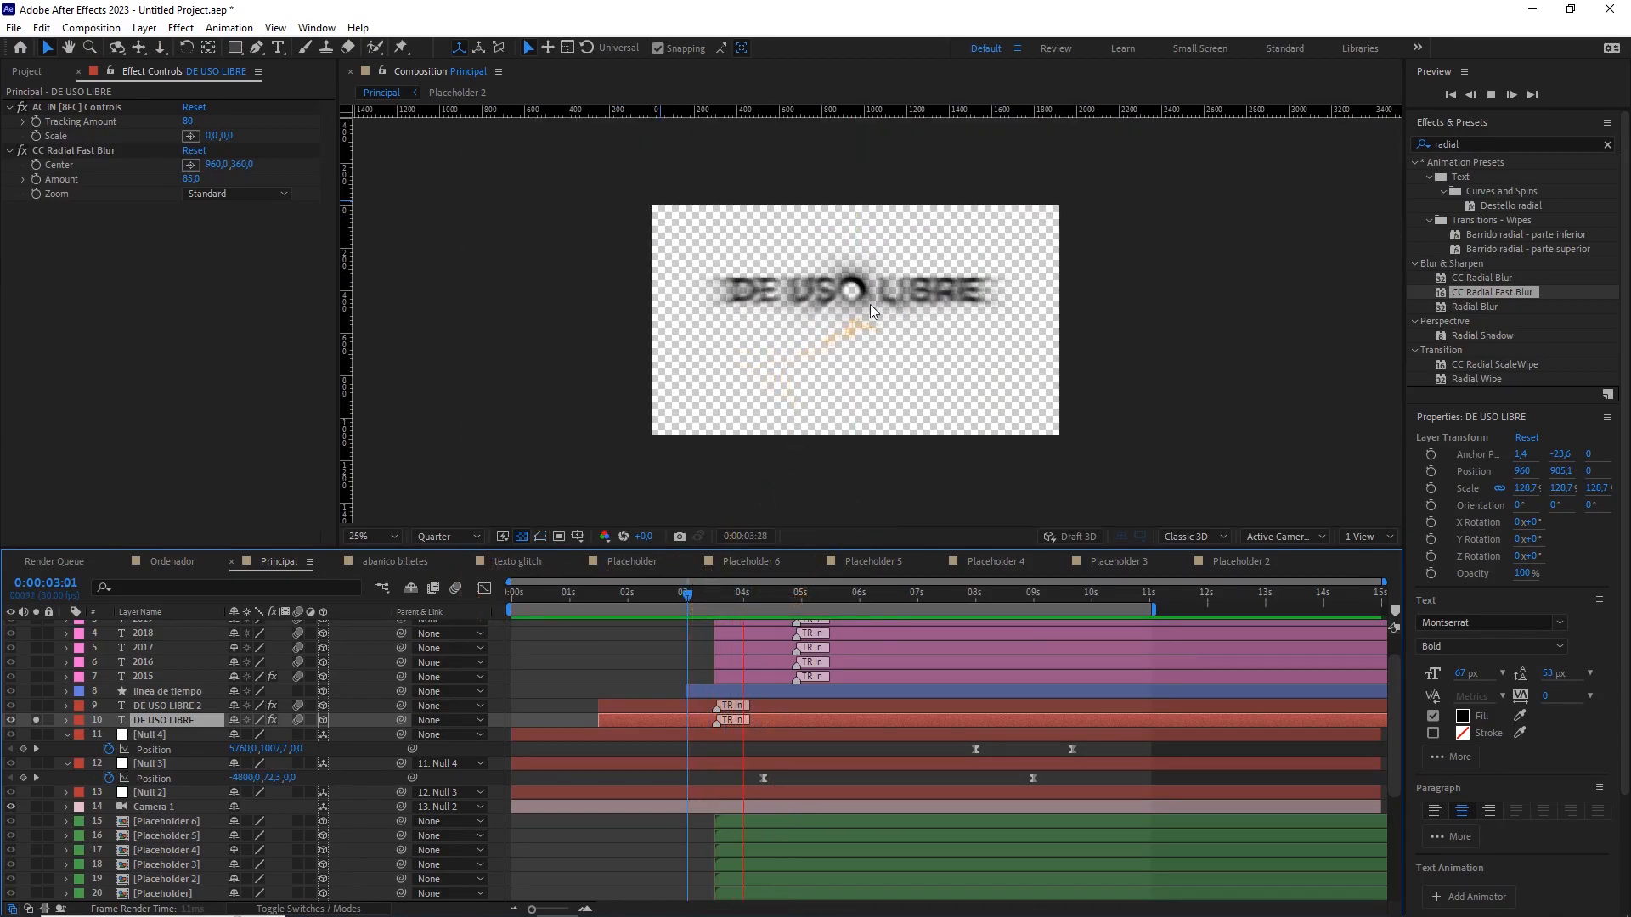
key(space)
drag(696, 589, 686, 595)
key(space)
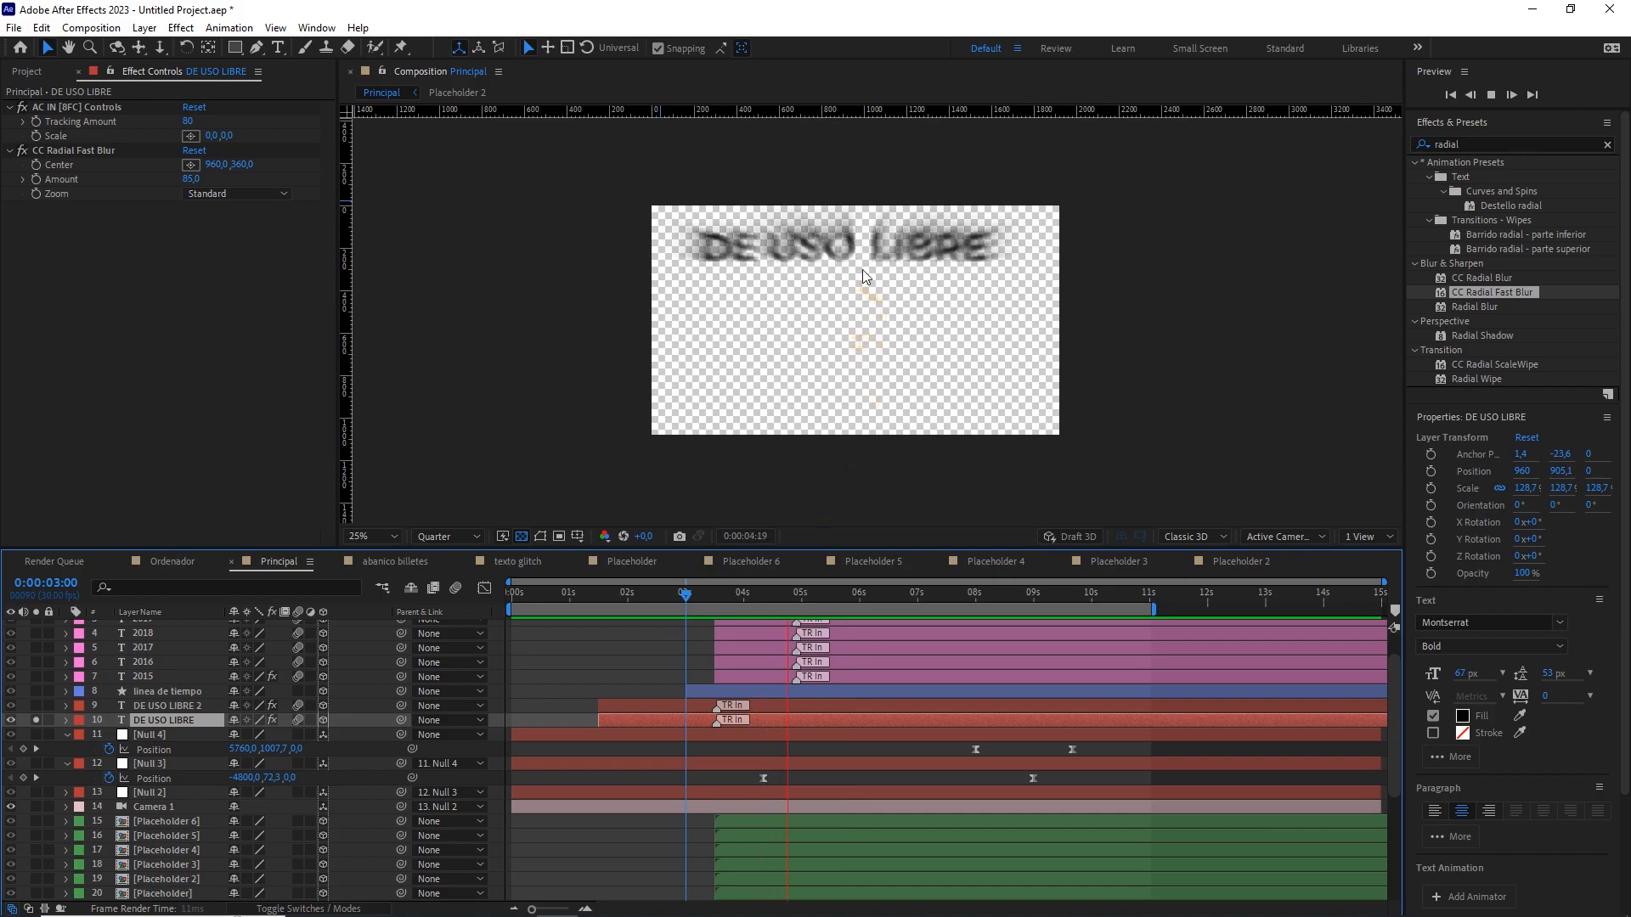
At 0:00:03:23, add the expression toComp(value) to the CC Radial Fast Blur Center of the DE USO LIBRE copy.
drag(761, 594, 730, 594)
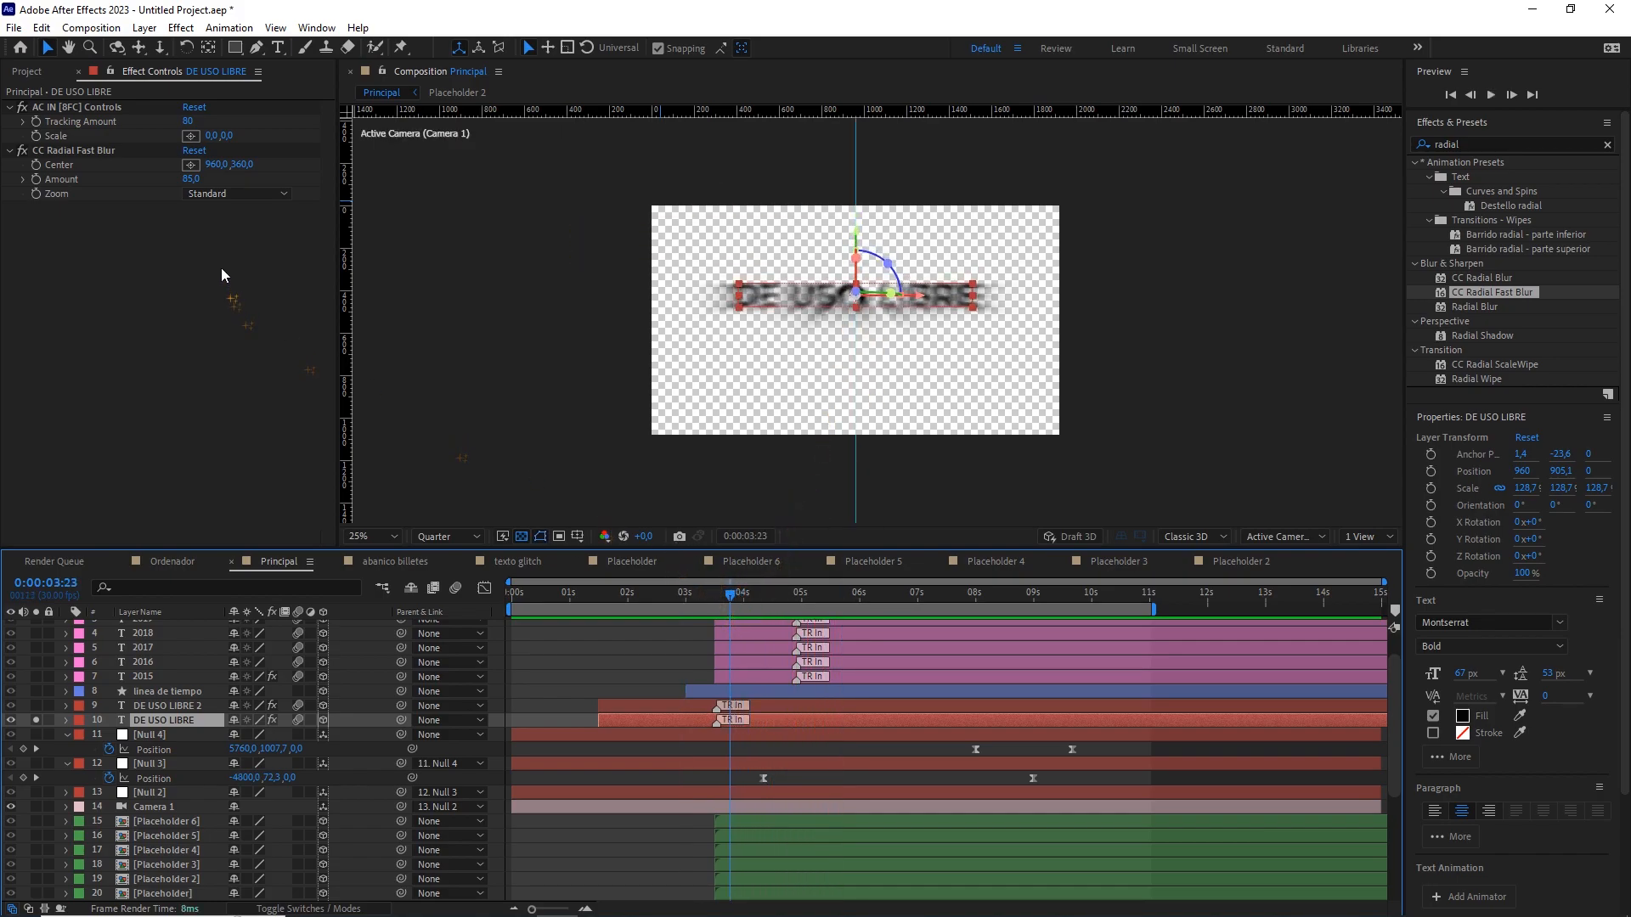
alt+click(36, 166)
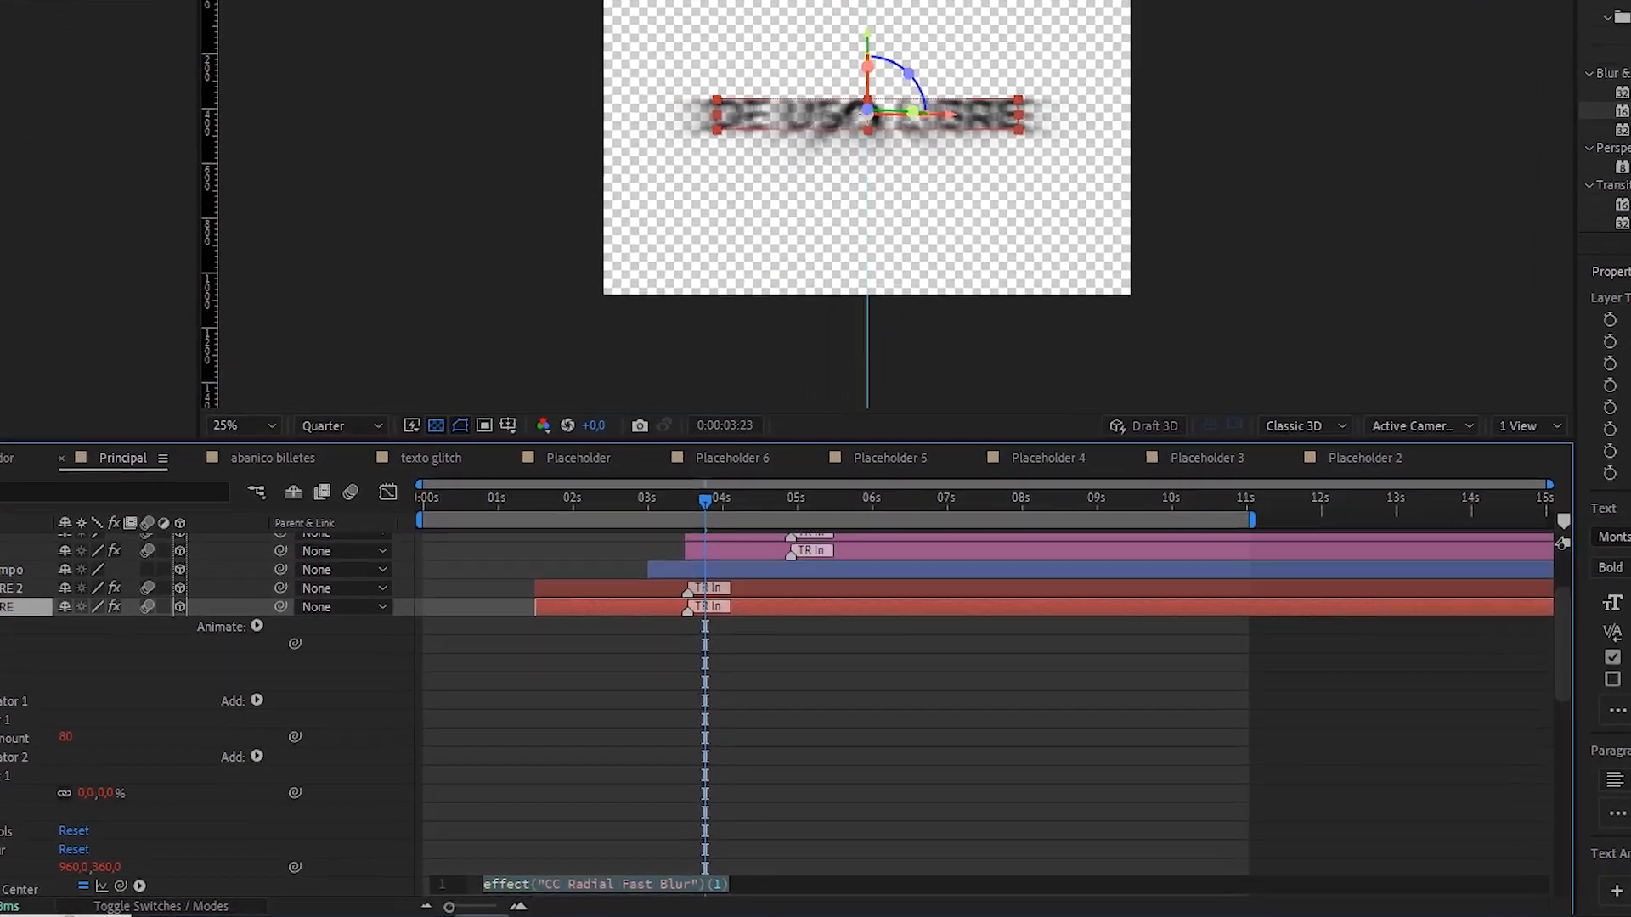
text(tocom)
key(Return)
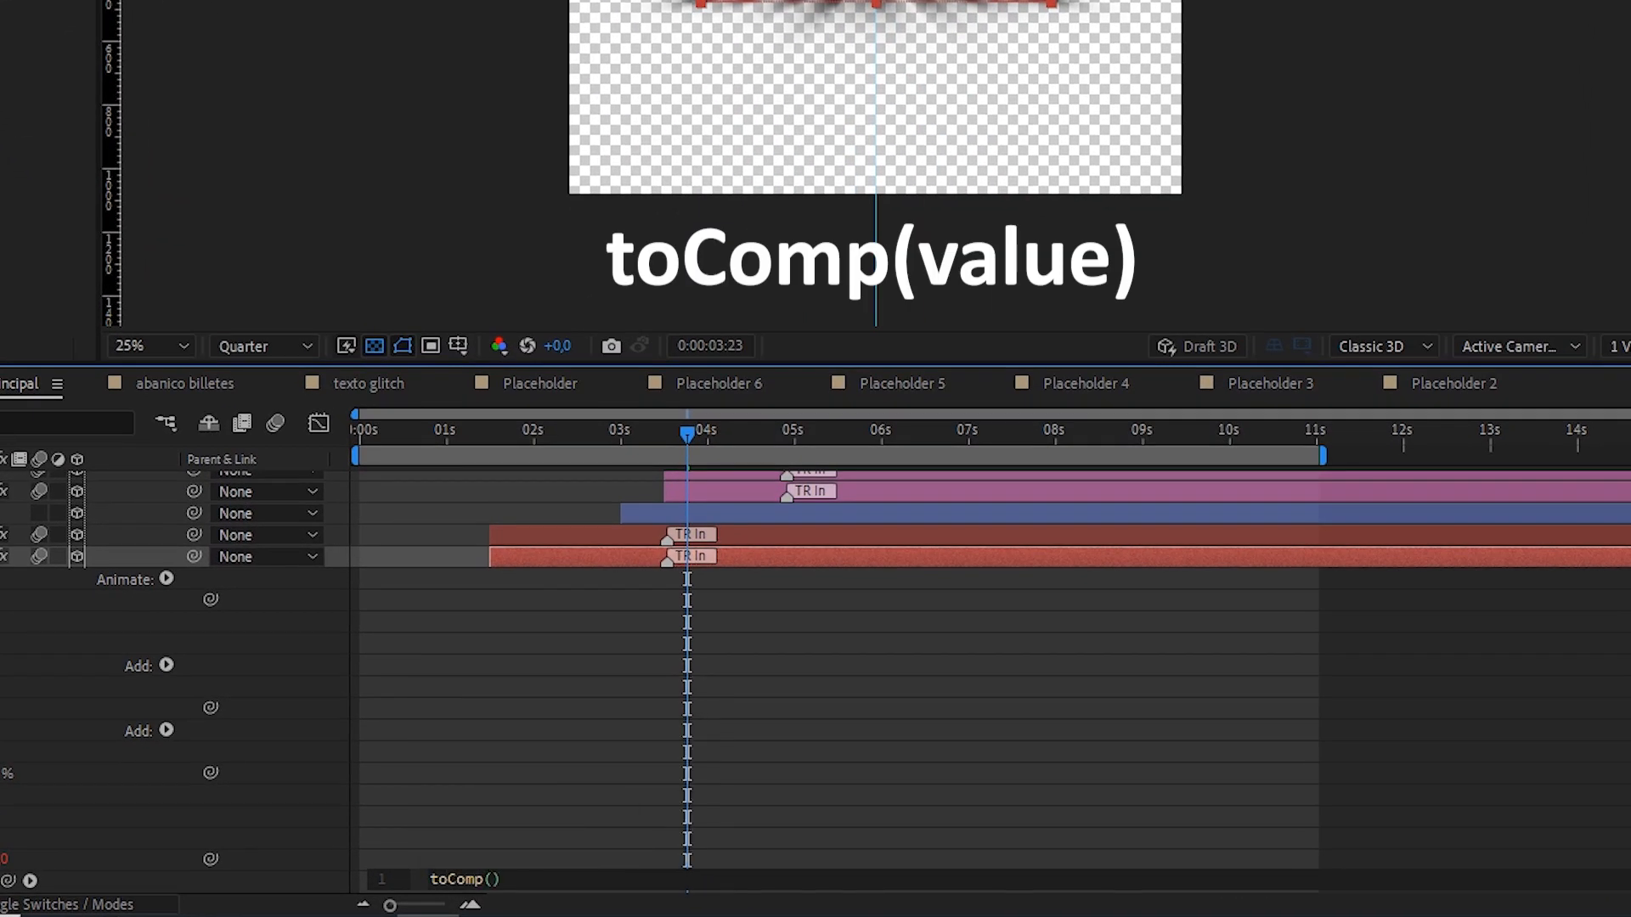
text(v)
text(alue)
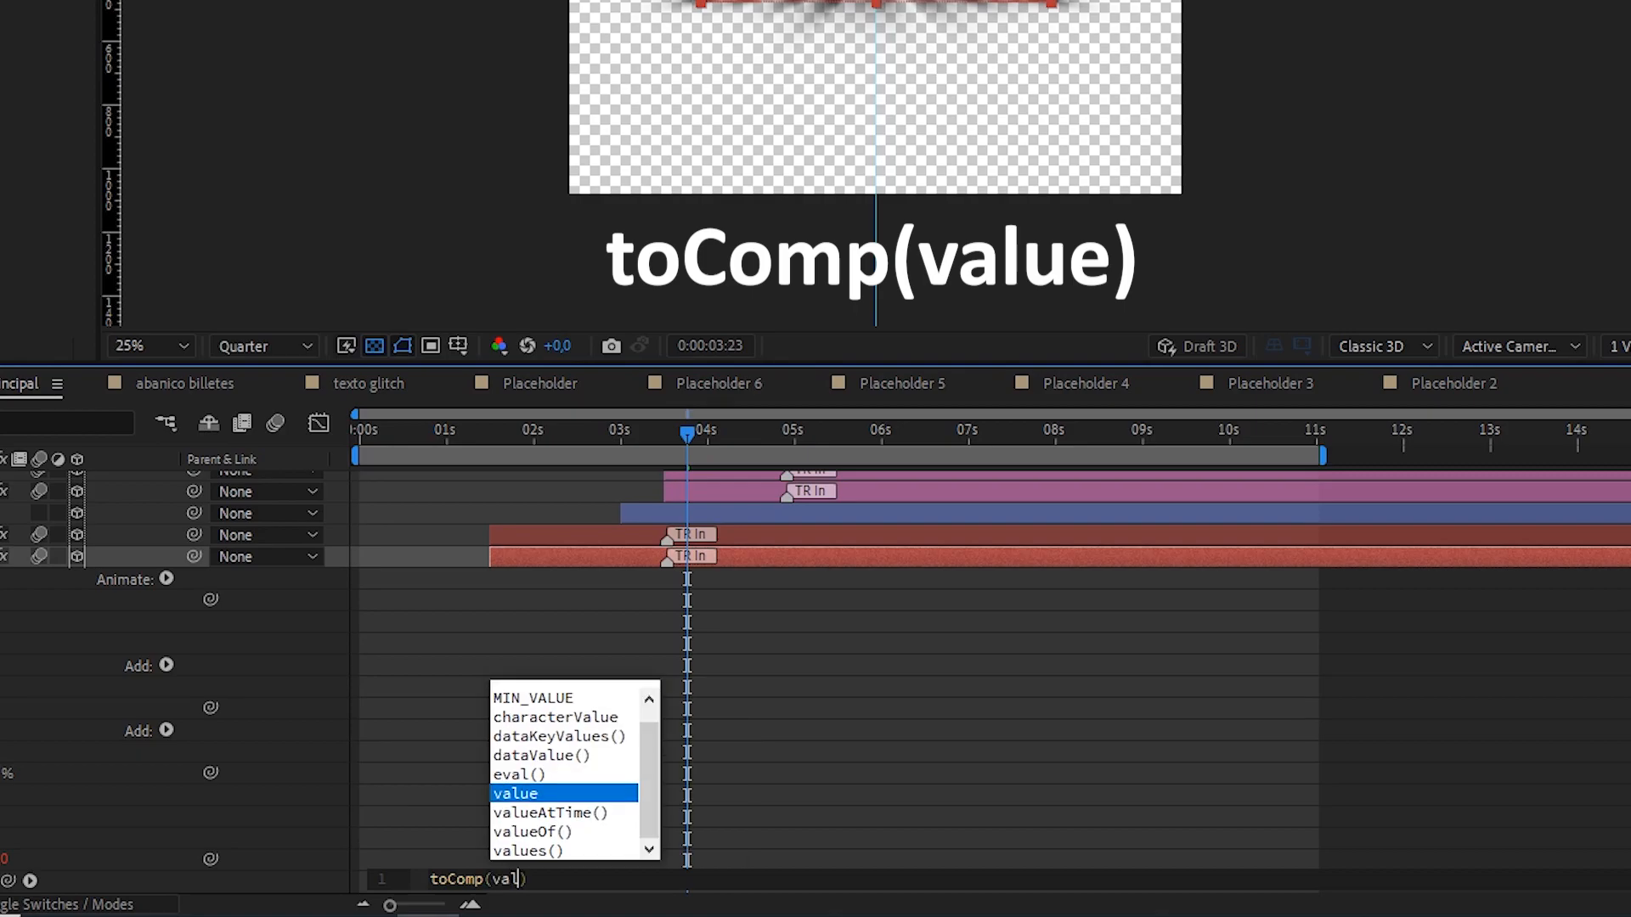
key(Return)
click(544, 622)
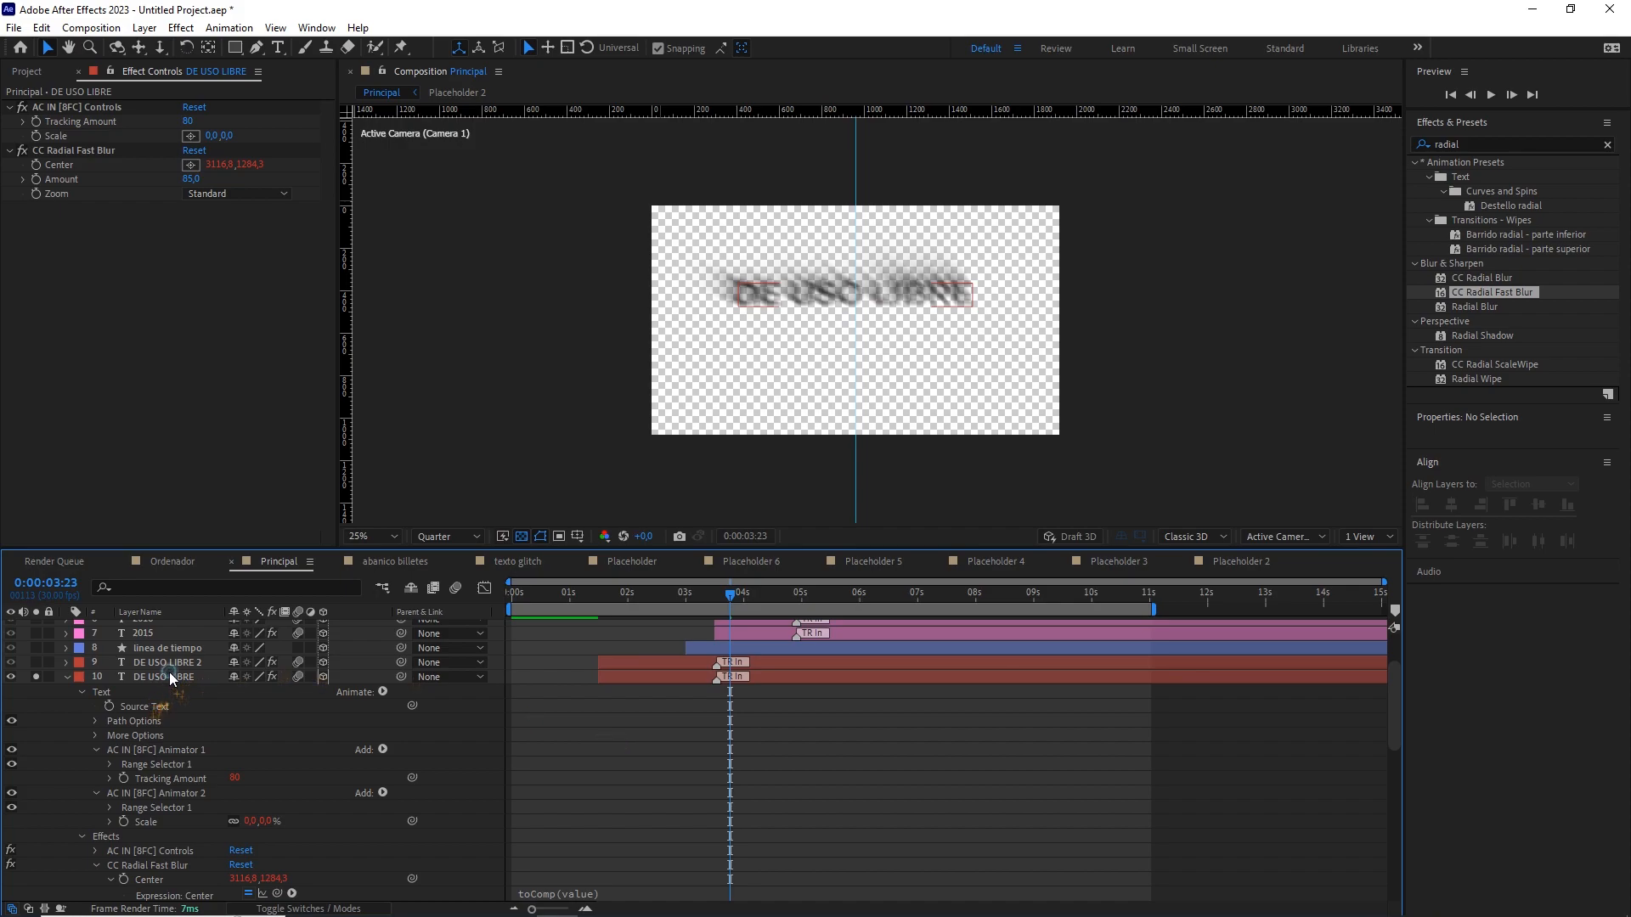
Move the expression-driven blur Center to about 947, 335 above the middle of DE USO LIBRE, and scrub to 0:00:03:19 to check it.
click(170, 676)
click(101, 142)
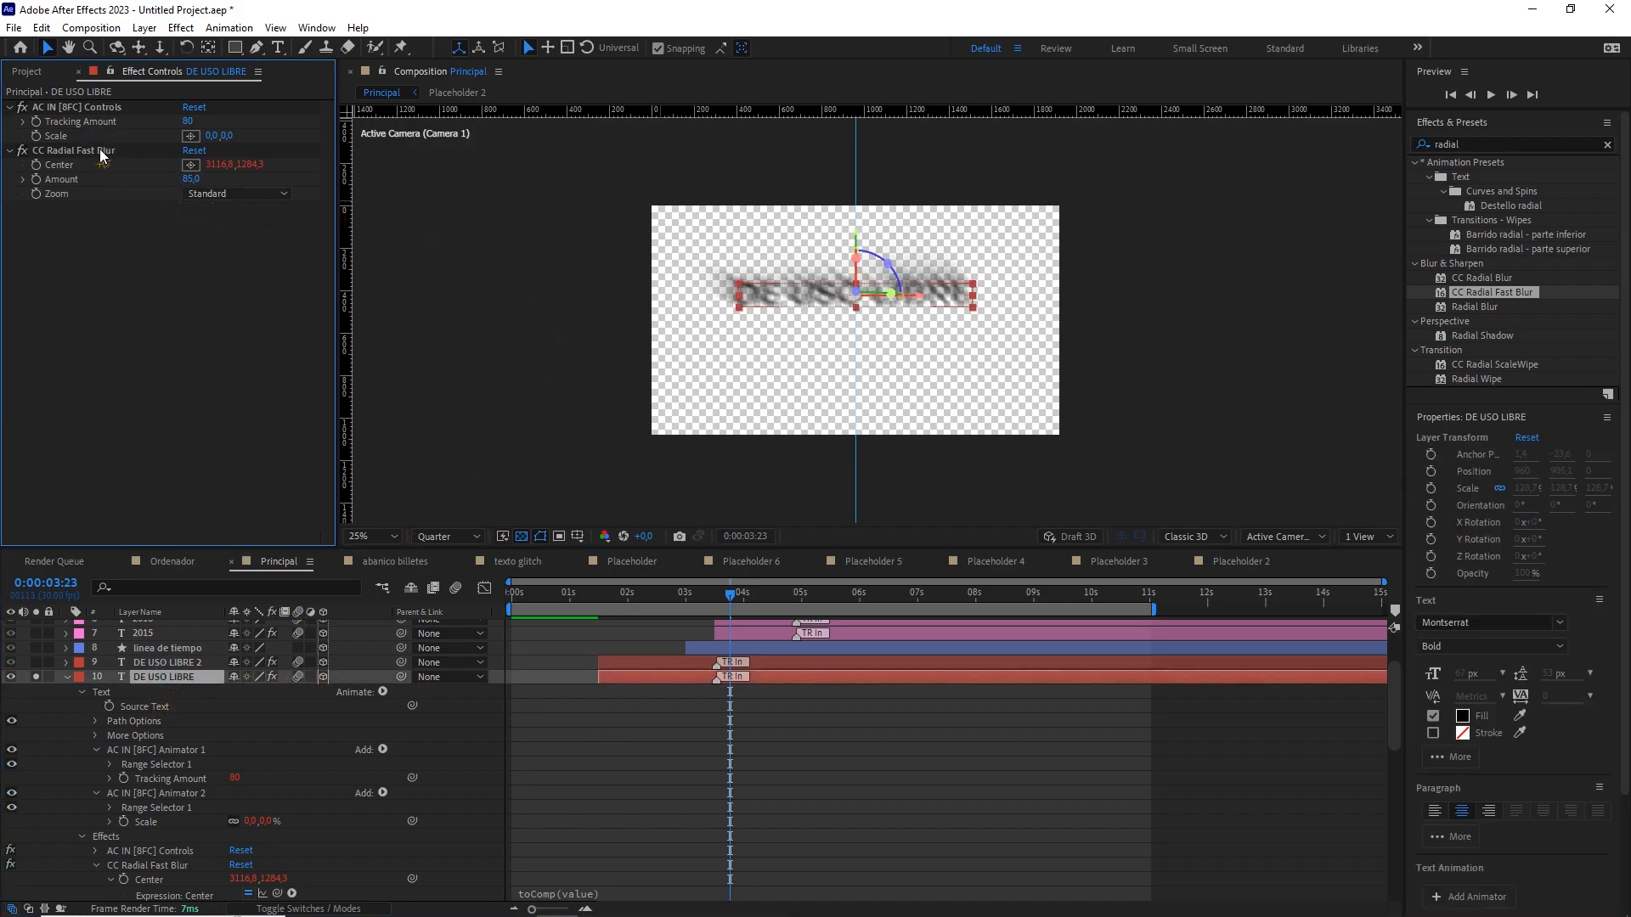
click(101, 153)
click(1312, 481)
drag(1253, 447, 1145, 394)
scroll(1059, 341, up, 2)
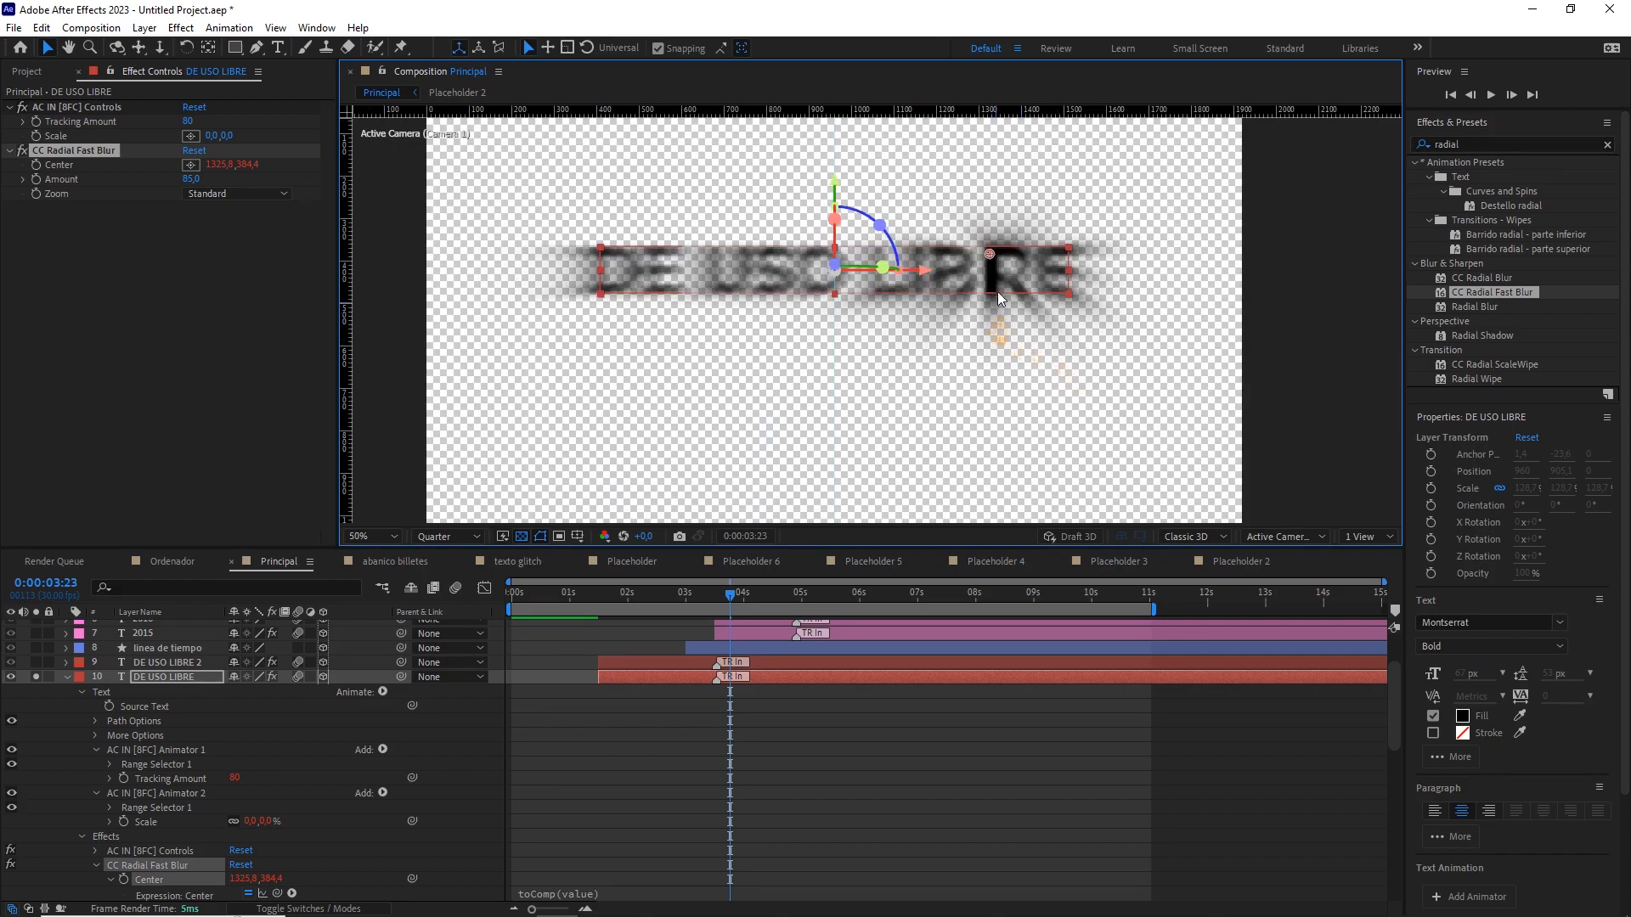
drag(990, 253, 923, 251)
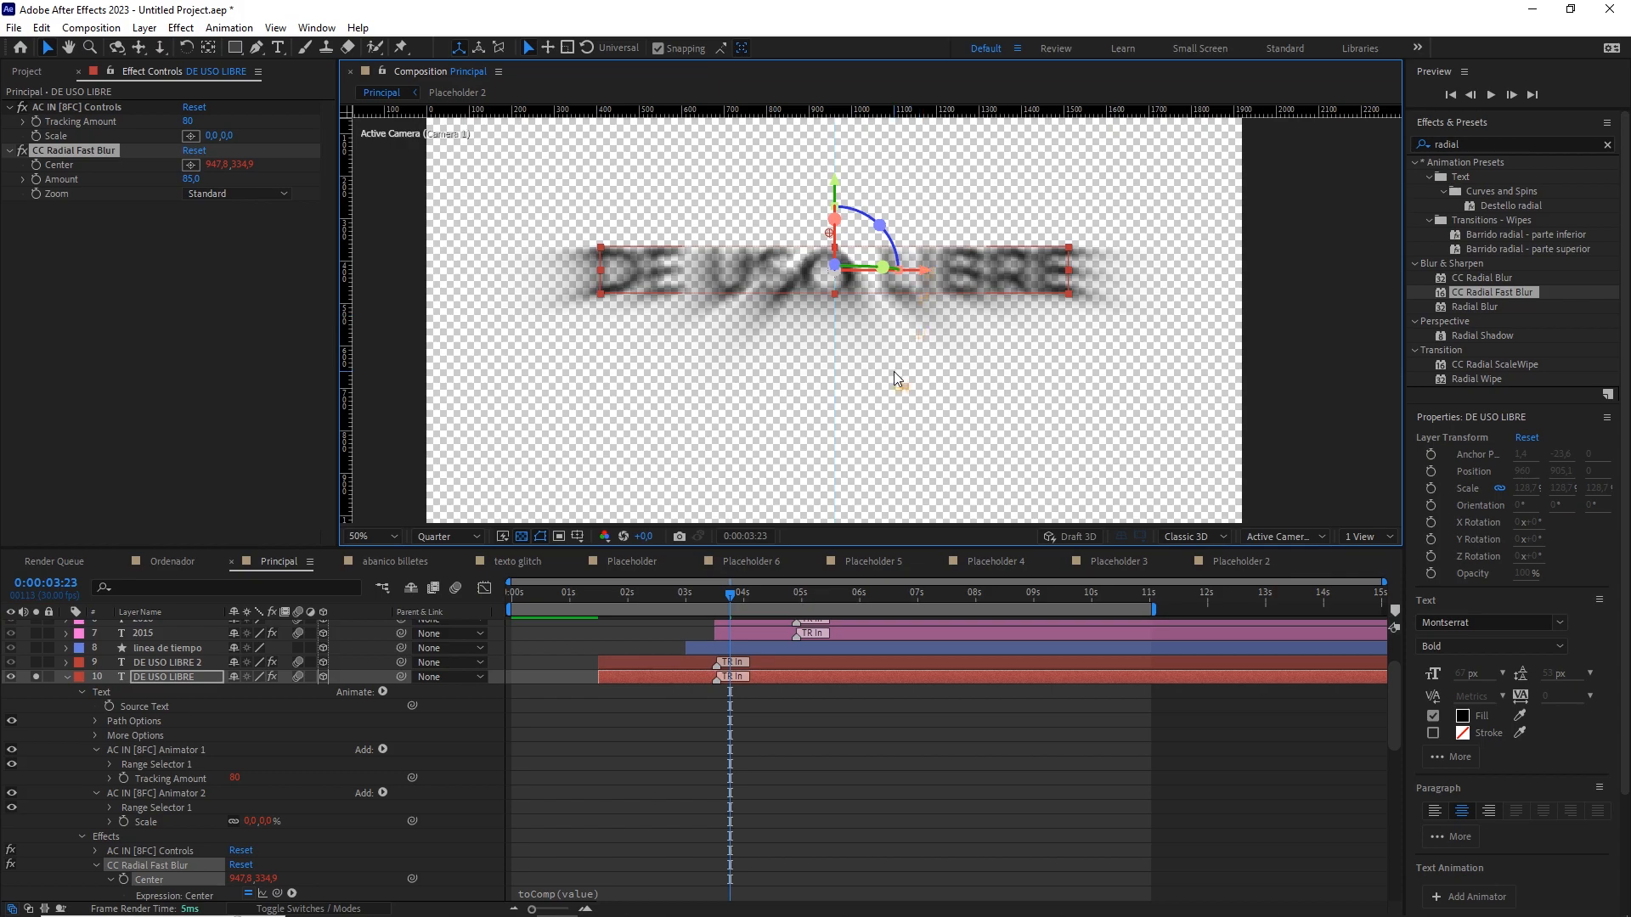
scroll(894, 372, down, 2)
mouse_move(730, 595)
mouse_down()
mouse_move(832, 603)
mouse_move(703, 603)
mouse_move(722, 603)
mouse_up()
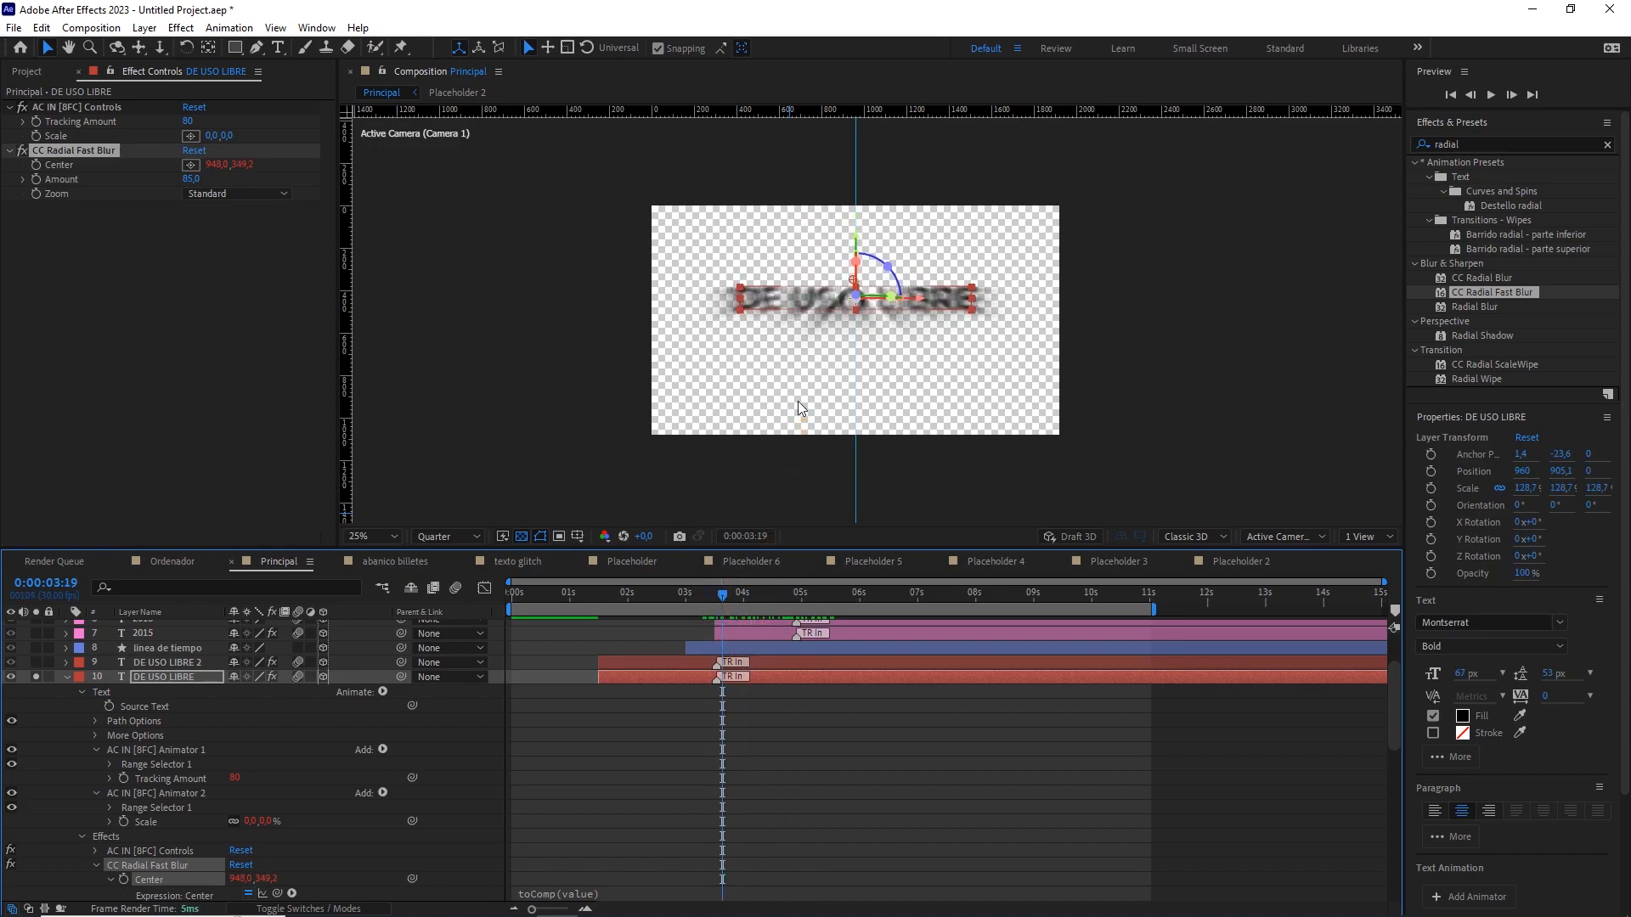
Add a Drop Shadow layer style to the blurred DE USO LIBRE copy.
click(65, 678)
right_click(168, 676)
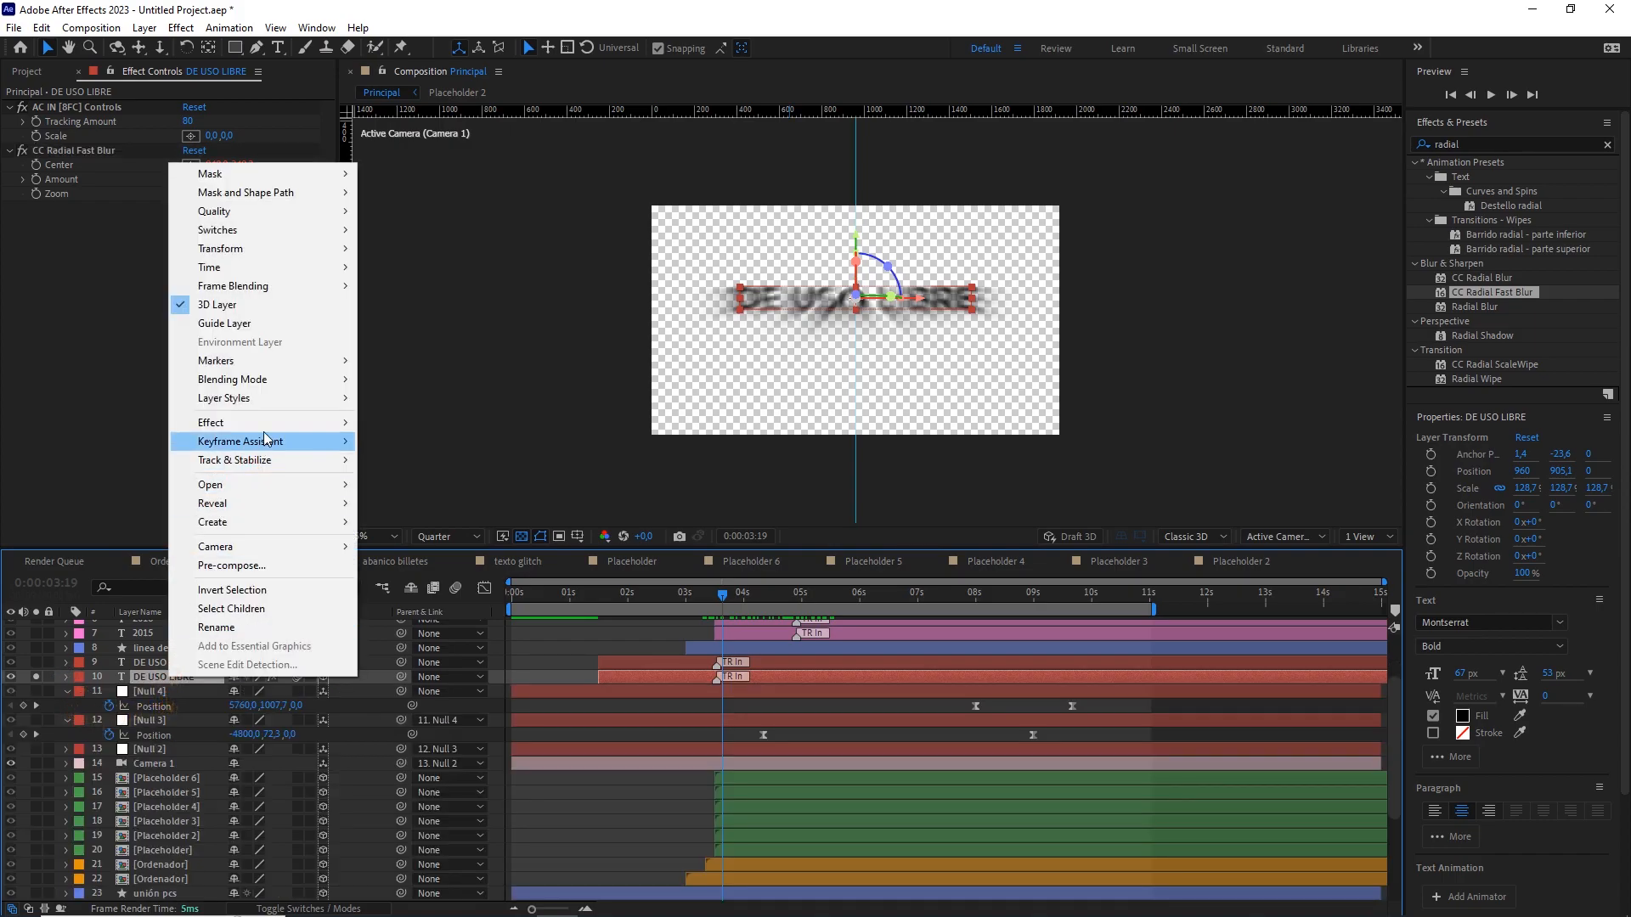
mouse_move(255, 398)
click(407, 461)
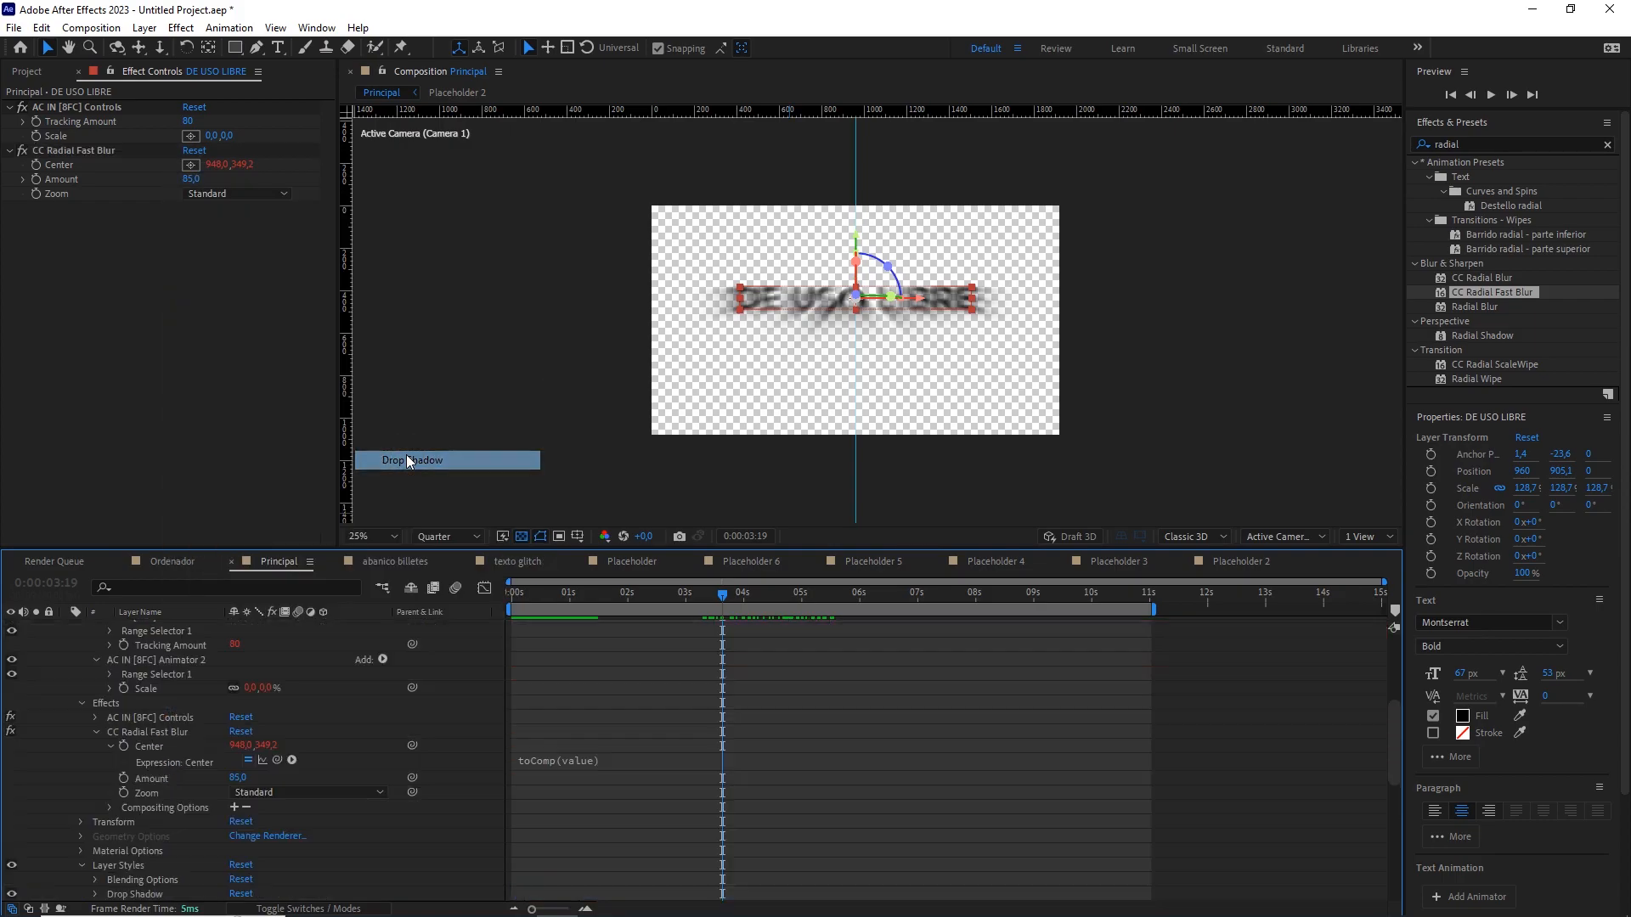
scroll(196, 671, up, 2)
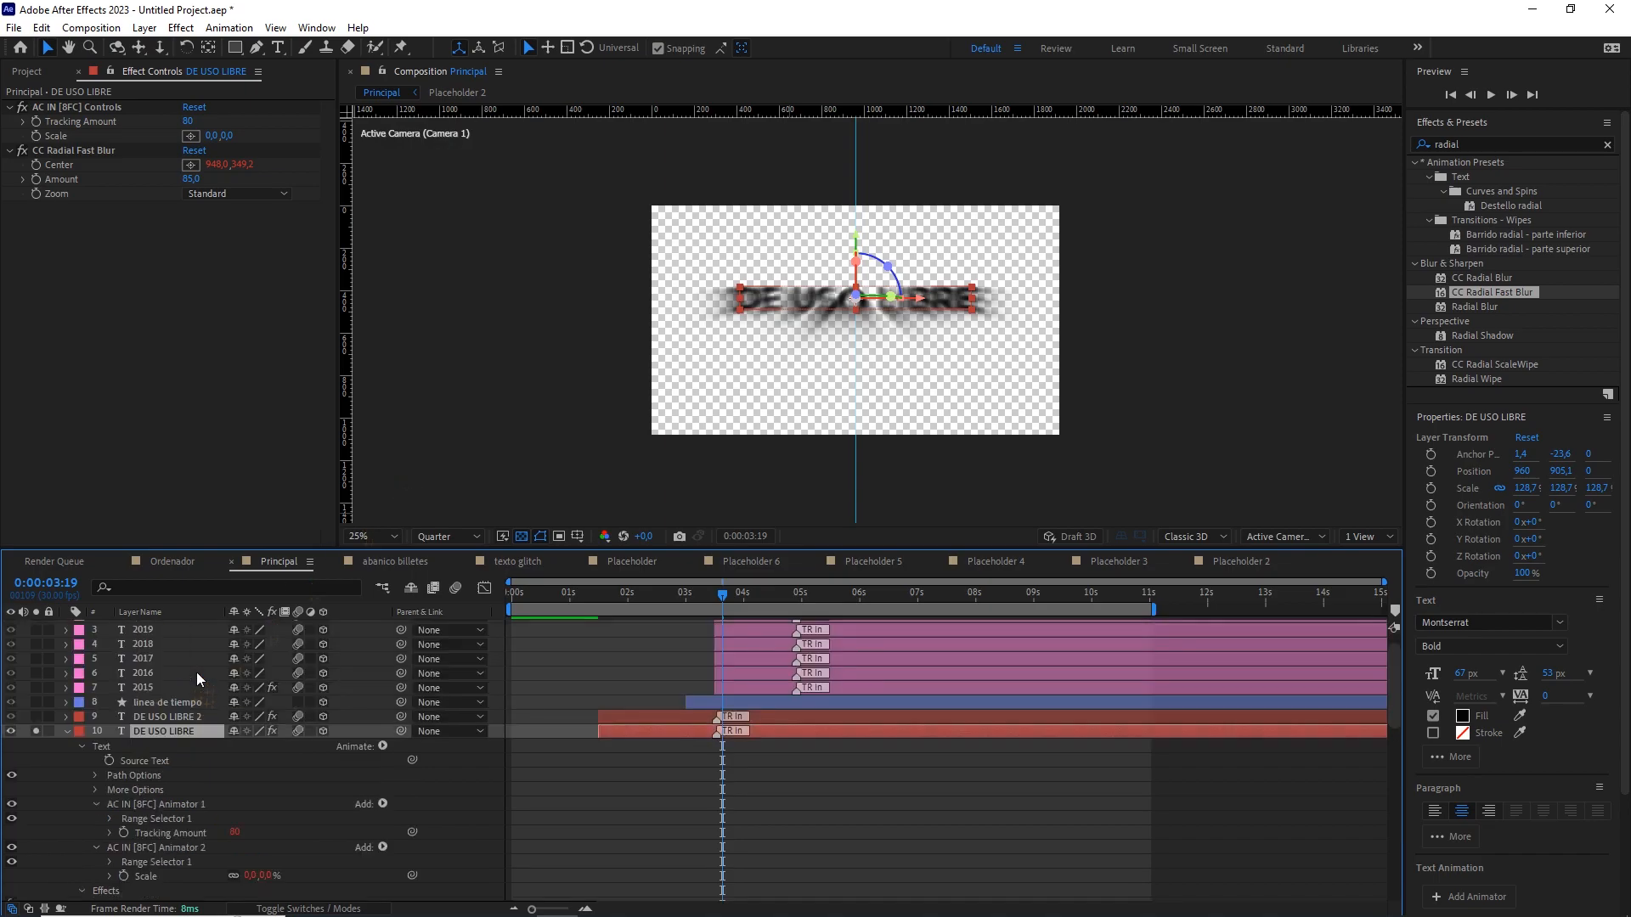
Collapse the blurred DE USO LIBRE copy, turn off its solo, and deselect it to view the shadow in the full scene.
click(67, 731)
click(35, 731)
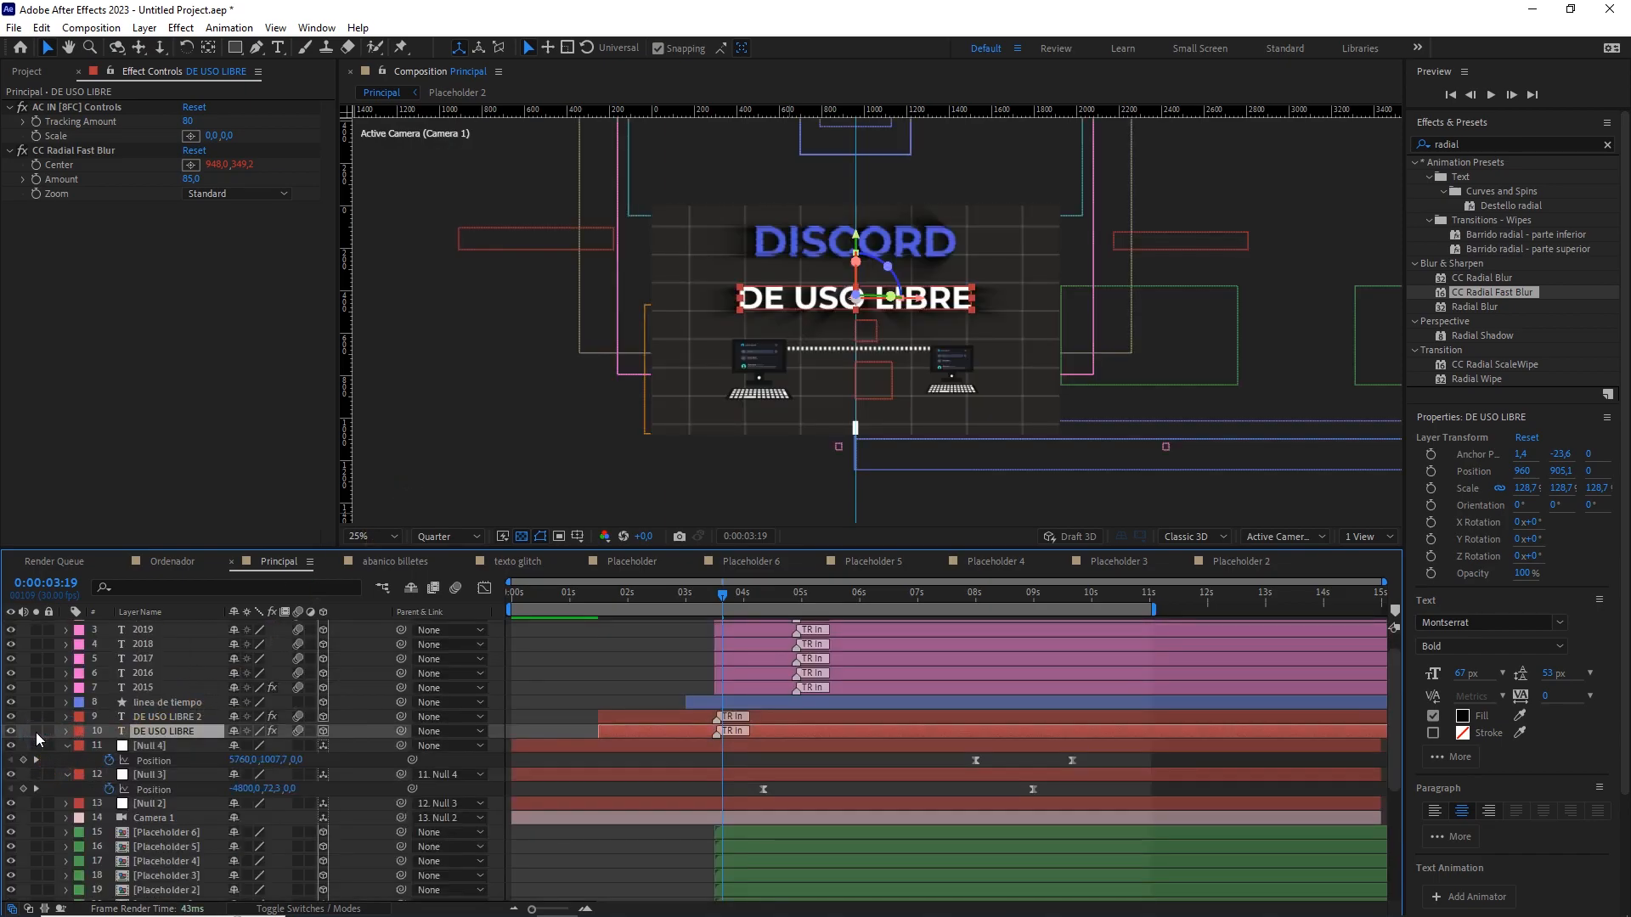
click(904, 360)
scroll(918, 349, up, 2)
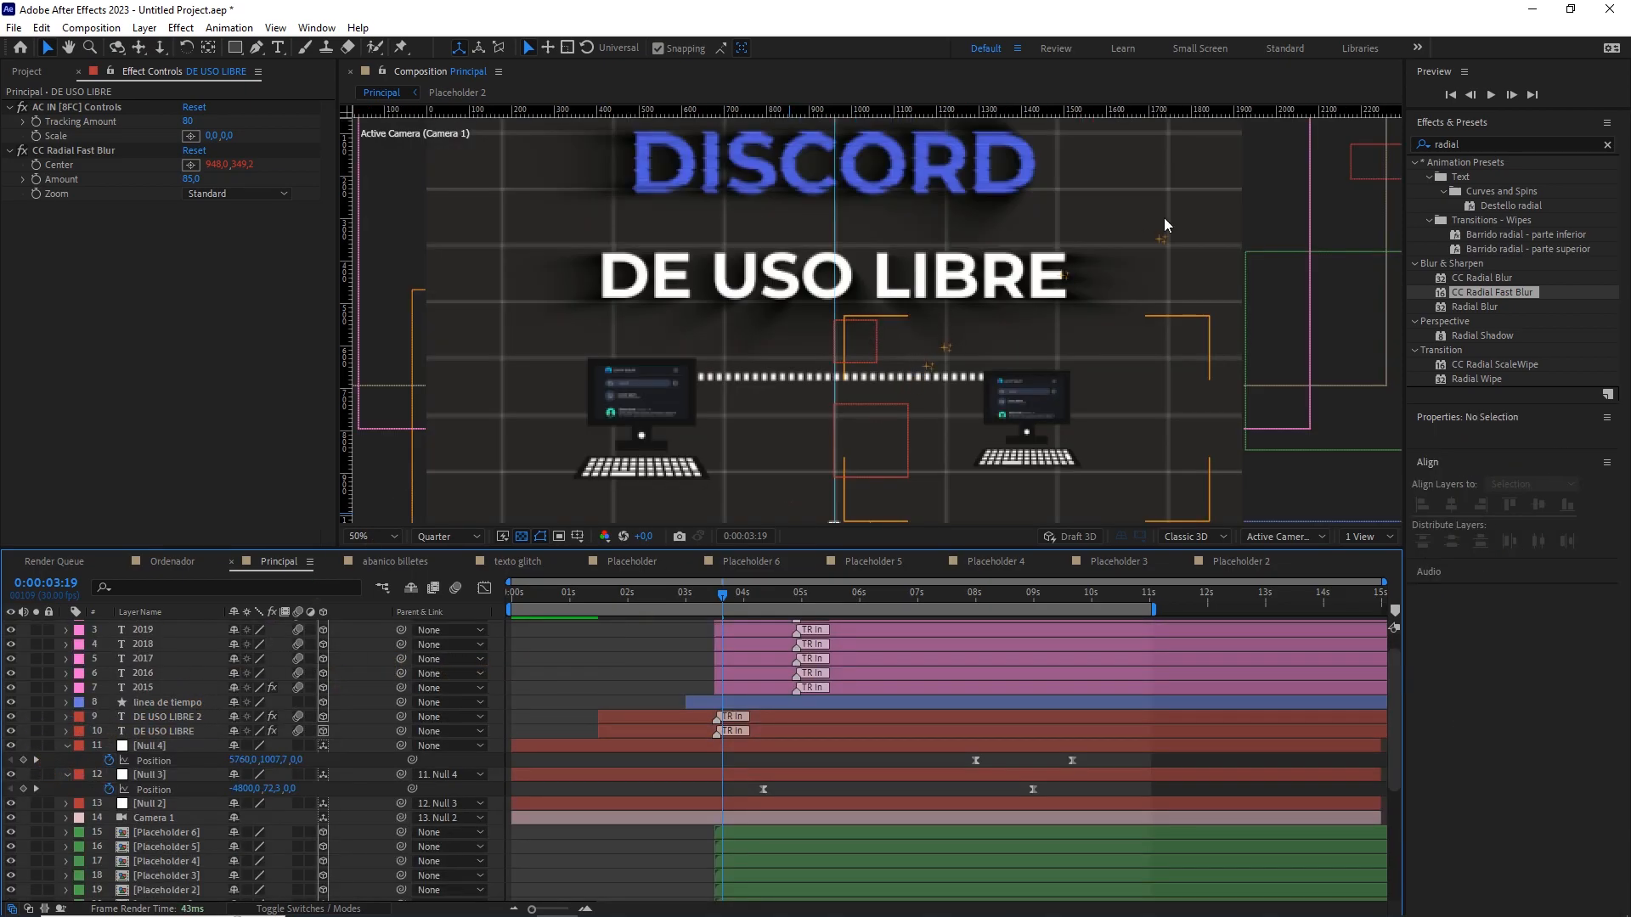
Add a Drop Shadow layer style to the unión pcs shape layer that links the two computers.
scroll(839, 450, down, 2)
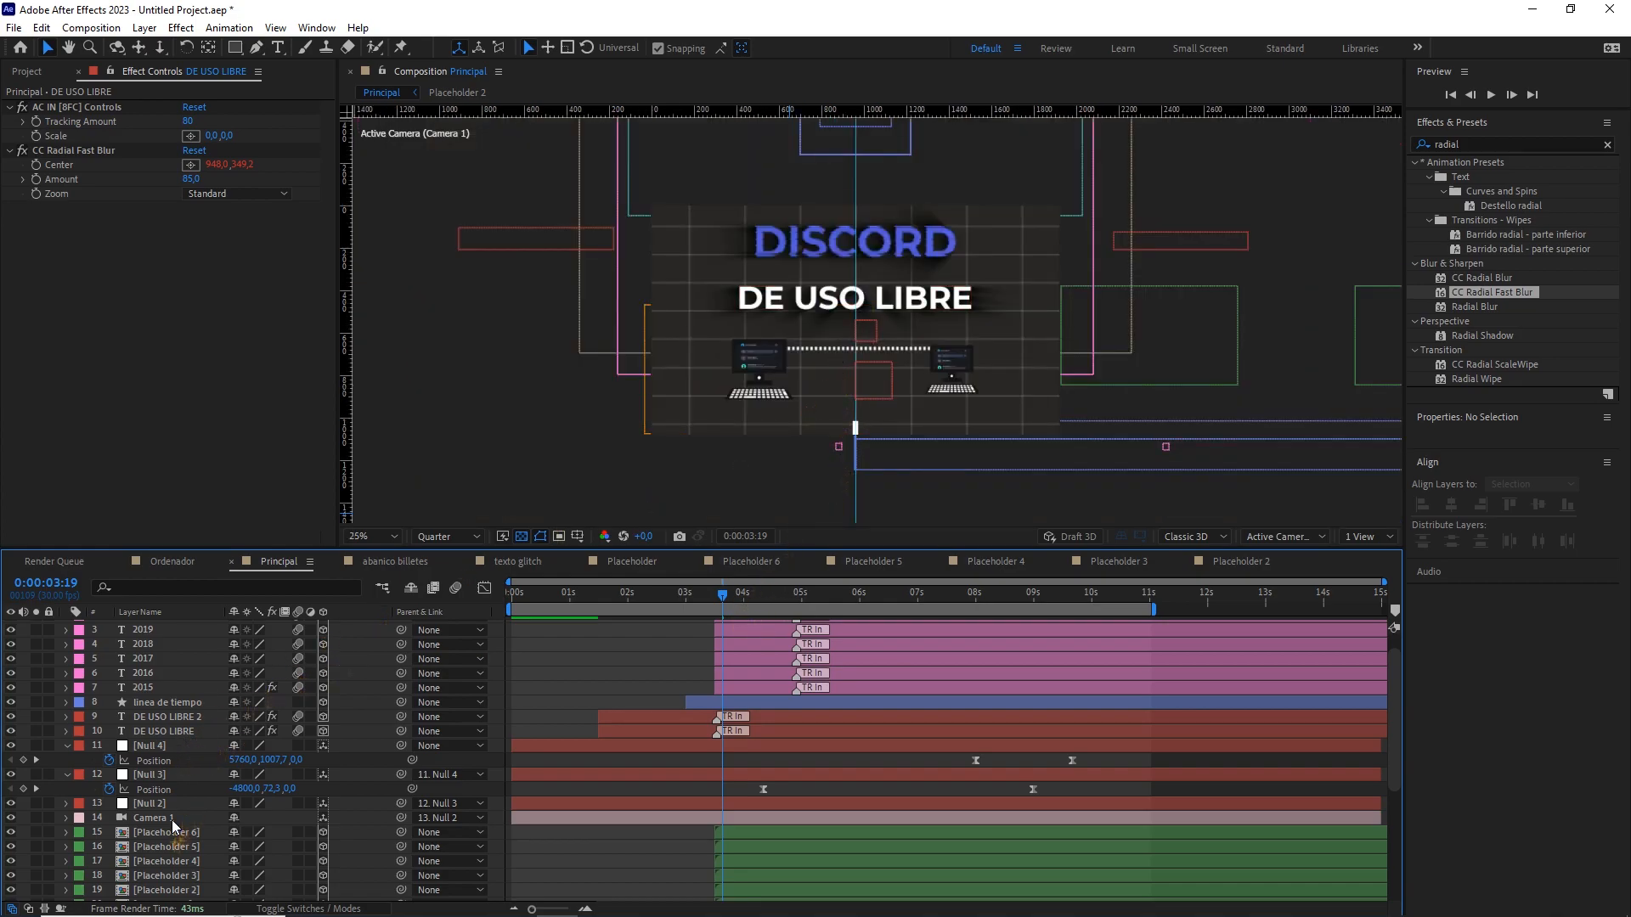
scroll(172, 819, down, 3)
click(174, 760)
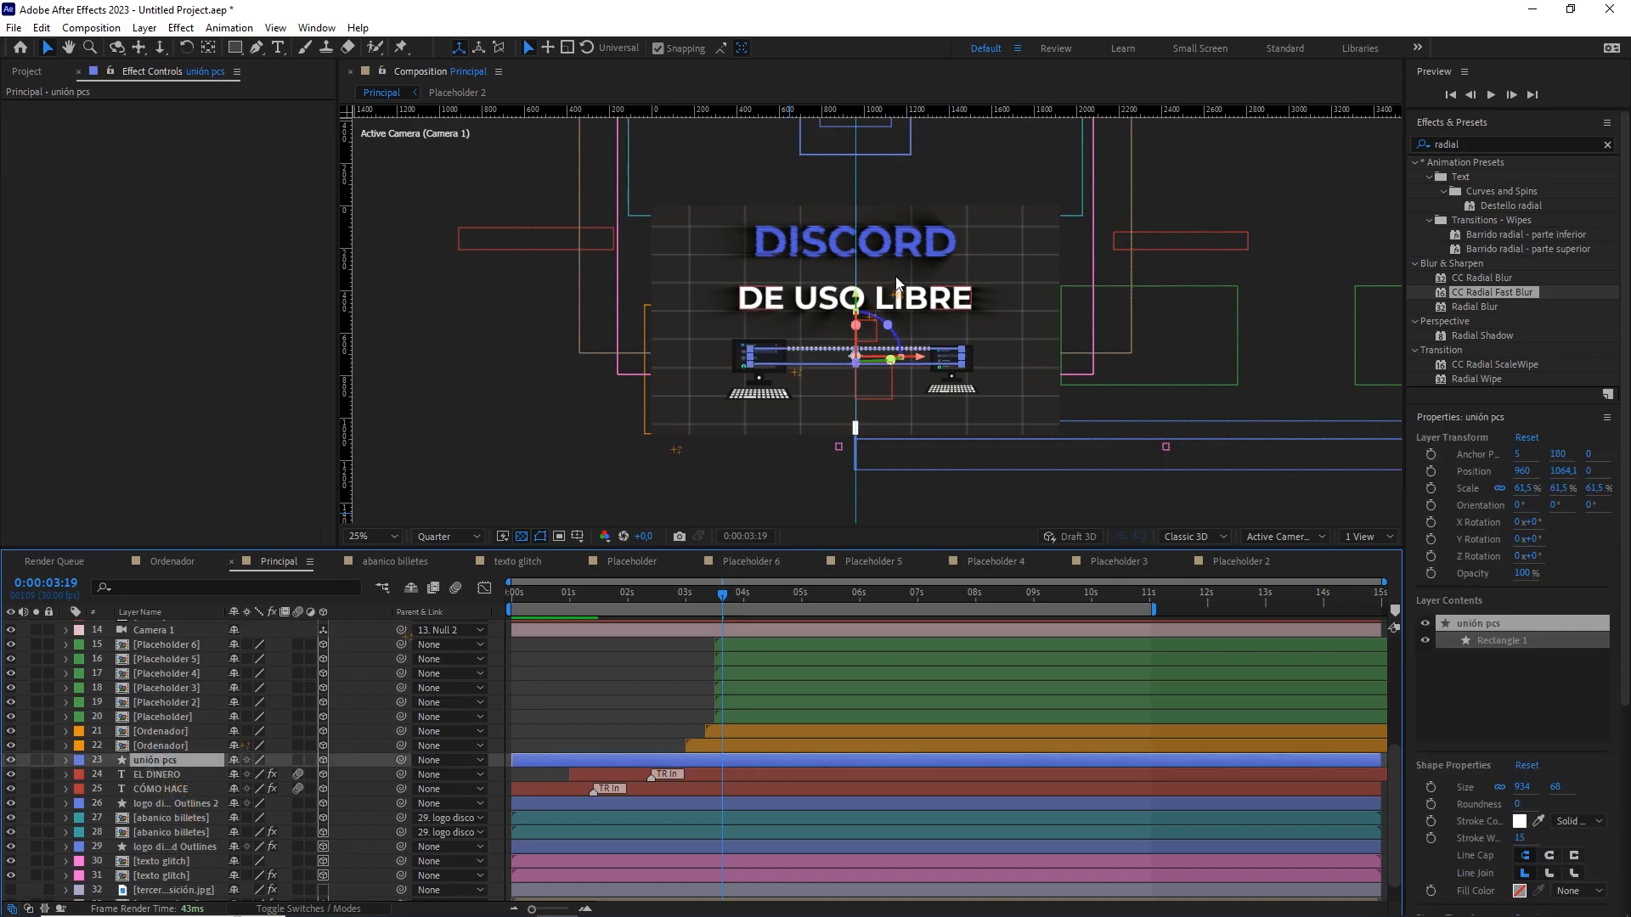
scroll(895, 276, up, 2)
right_click(180, 758)
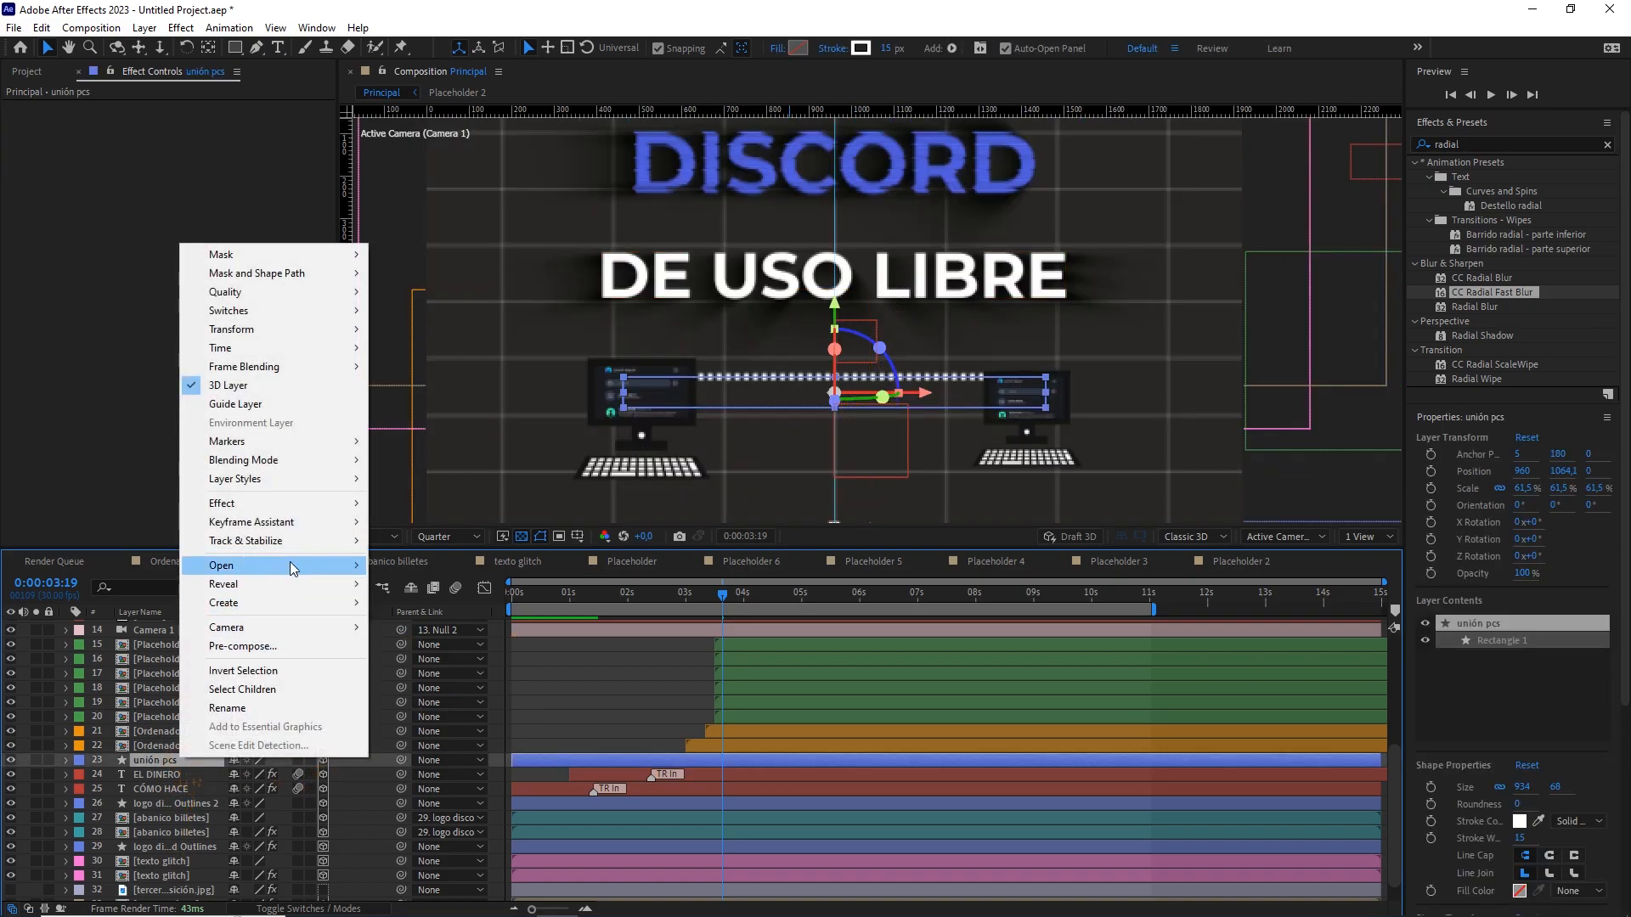
mouse_move(323, 479)
click(435, 539)
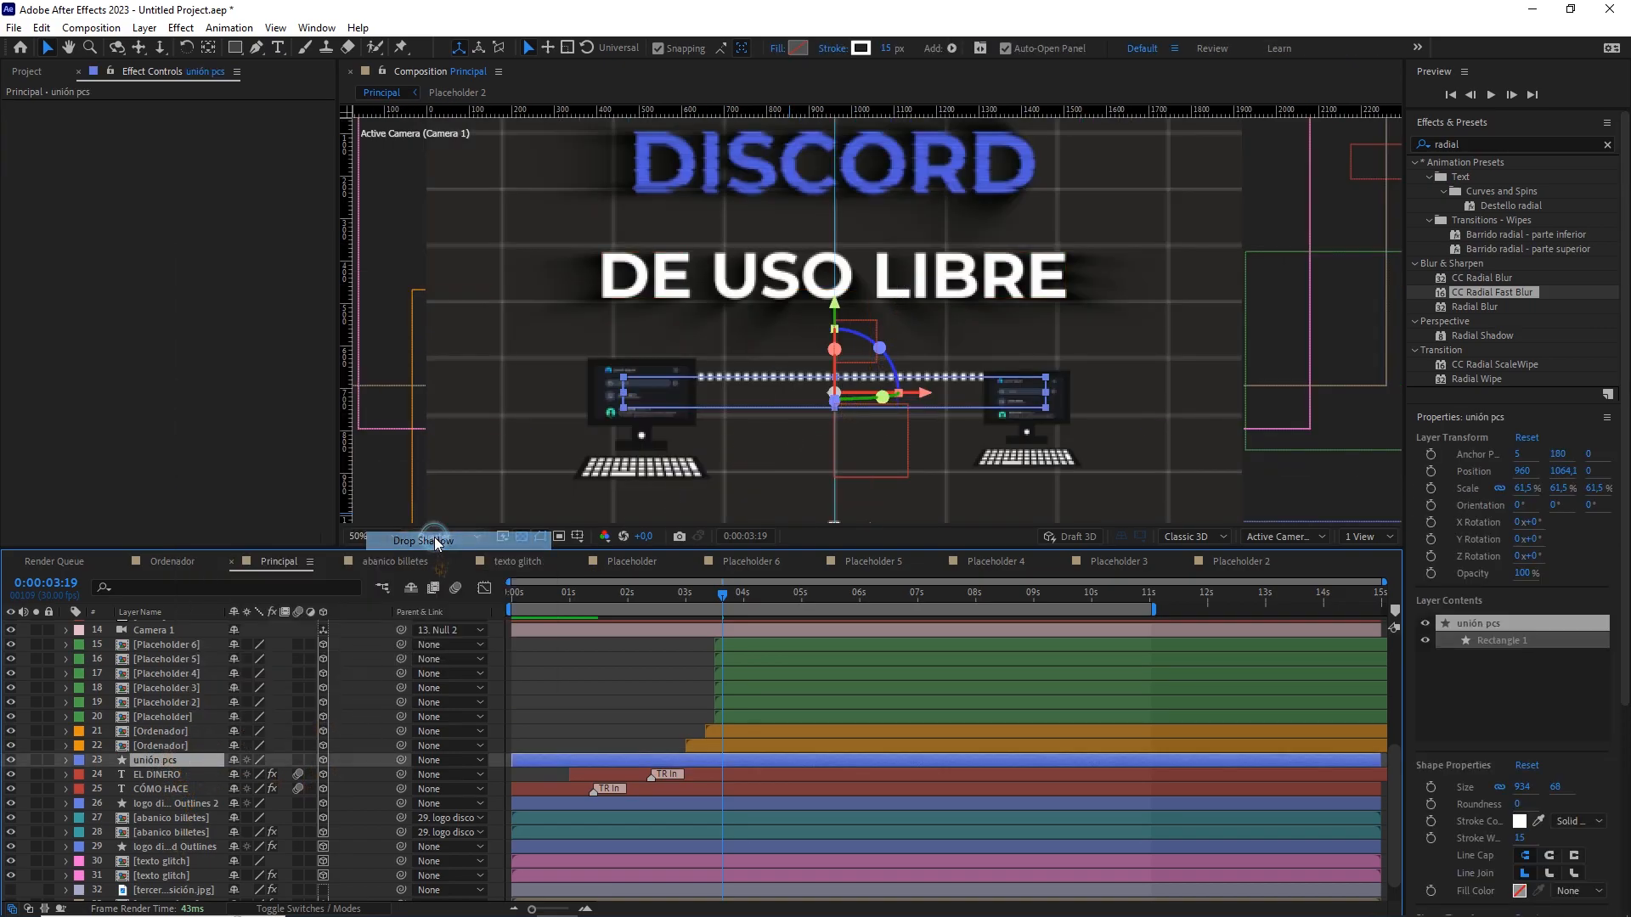
Set the composition preview resolution to Full and examine the shadow of the dotted line between the computers up close.
click(439, 537)
click(459, 583)
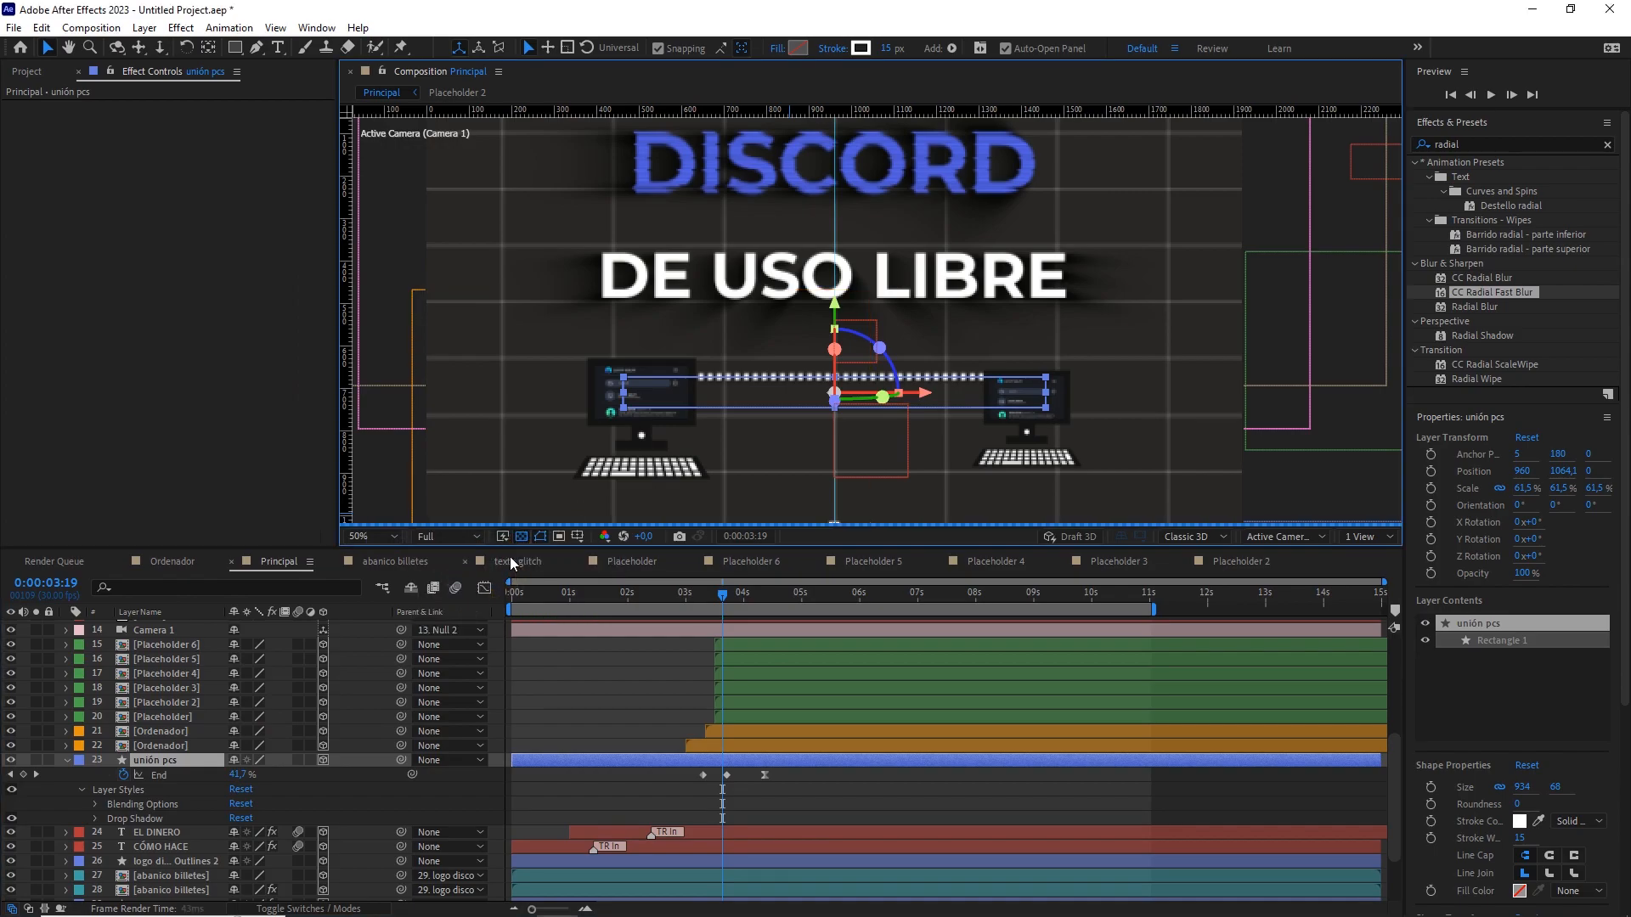
key(period)
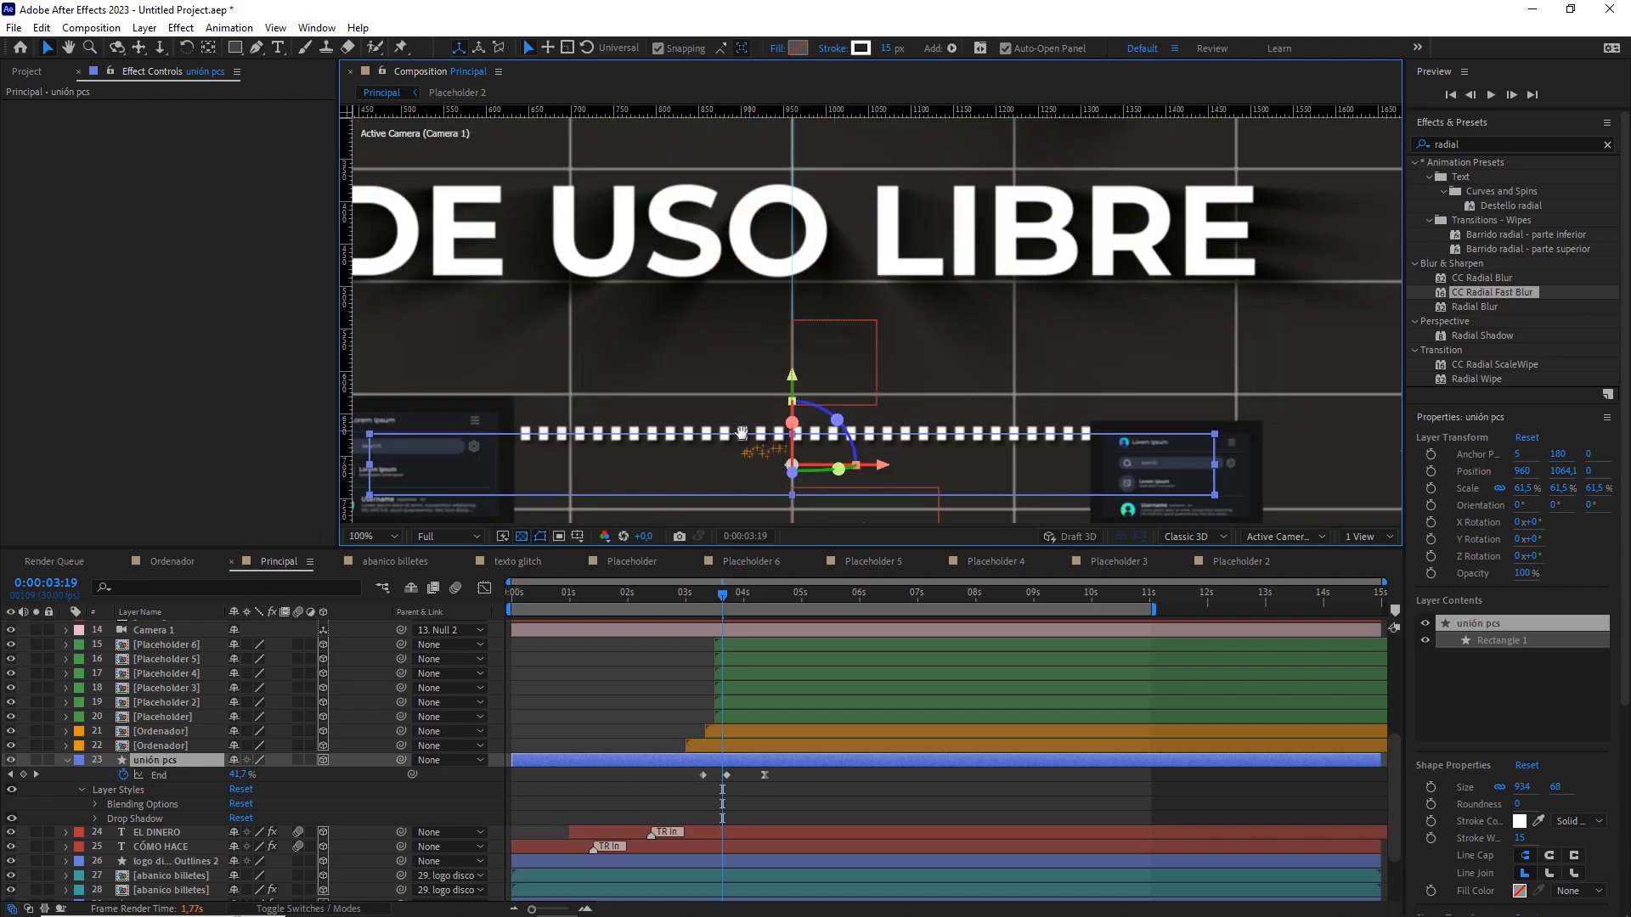
drag(741, 433, 803, 387)
key(comma)
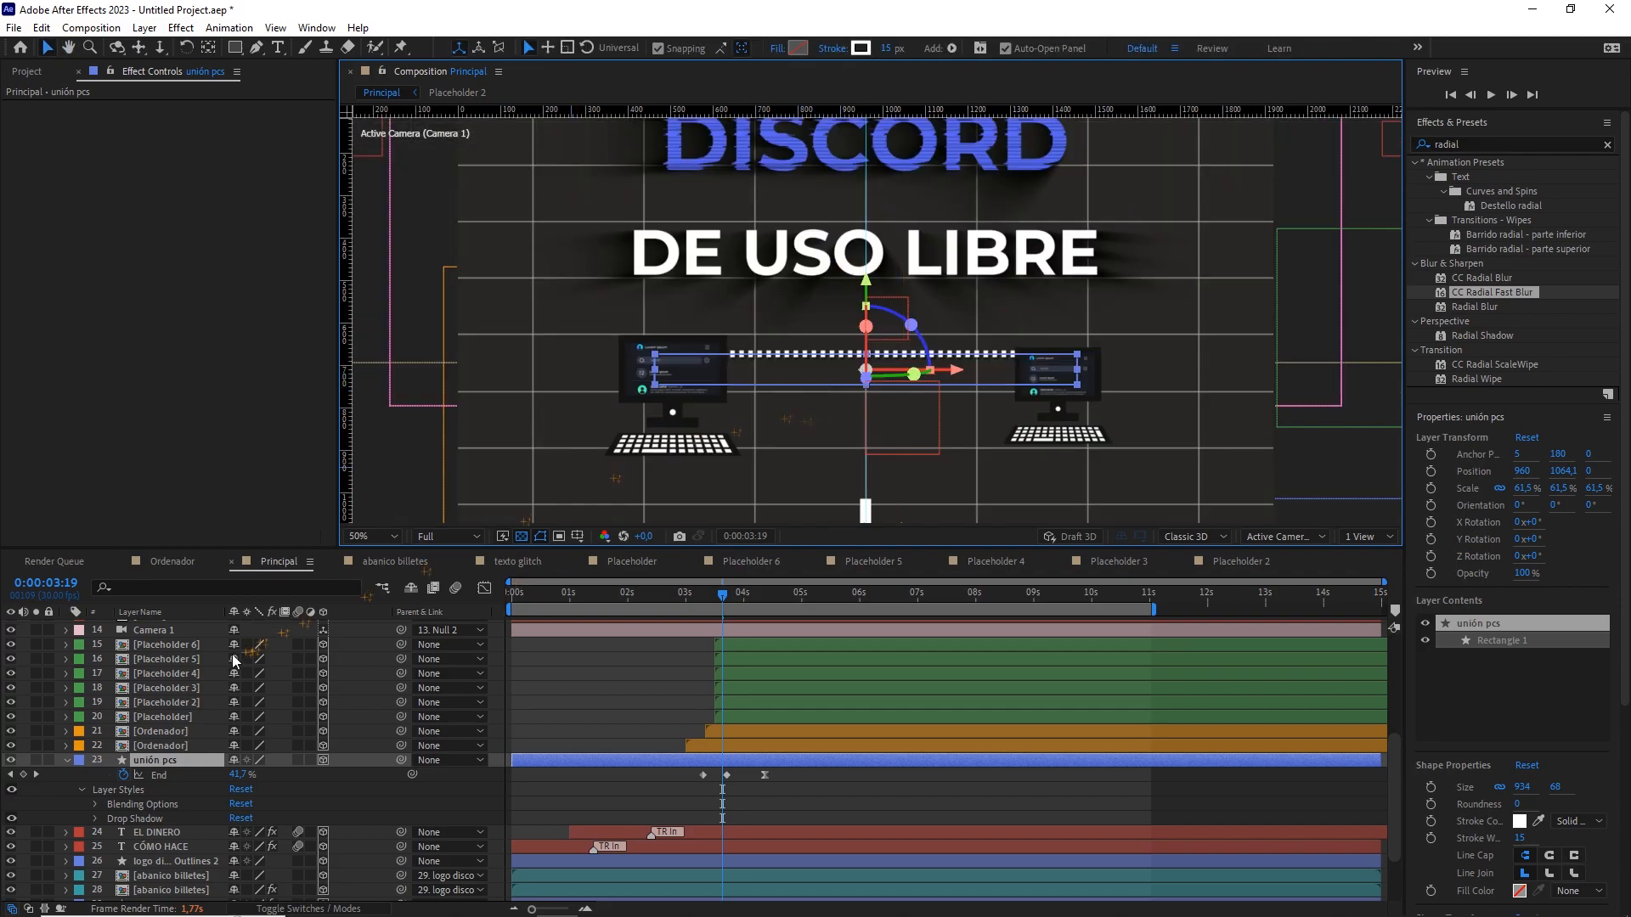
Duplicate the Ordenador layer of the larger computer beside the dotted line and solo the lower copy.
click(162, 731)
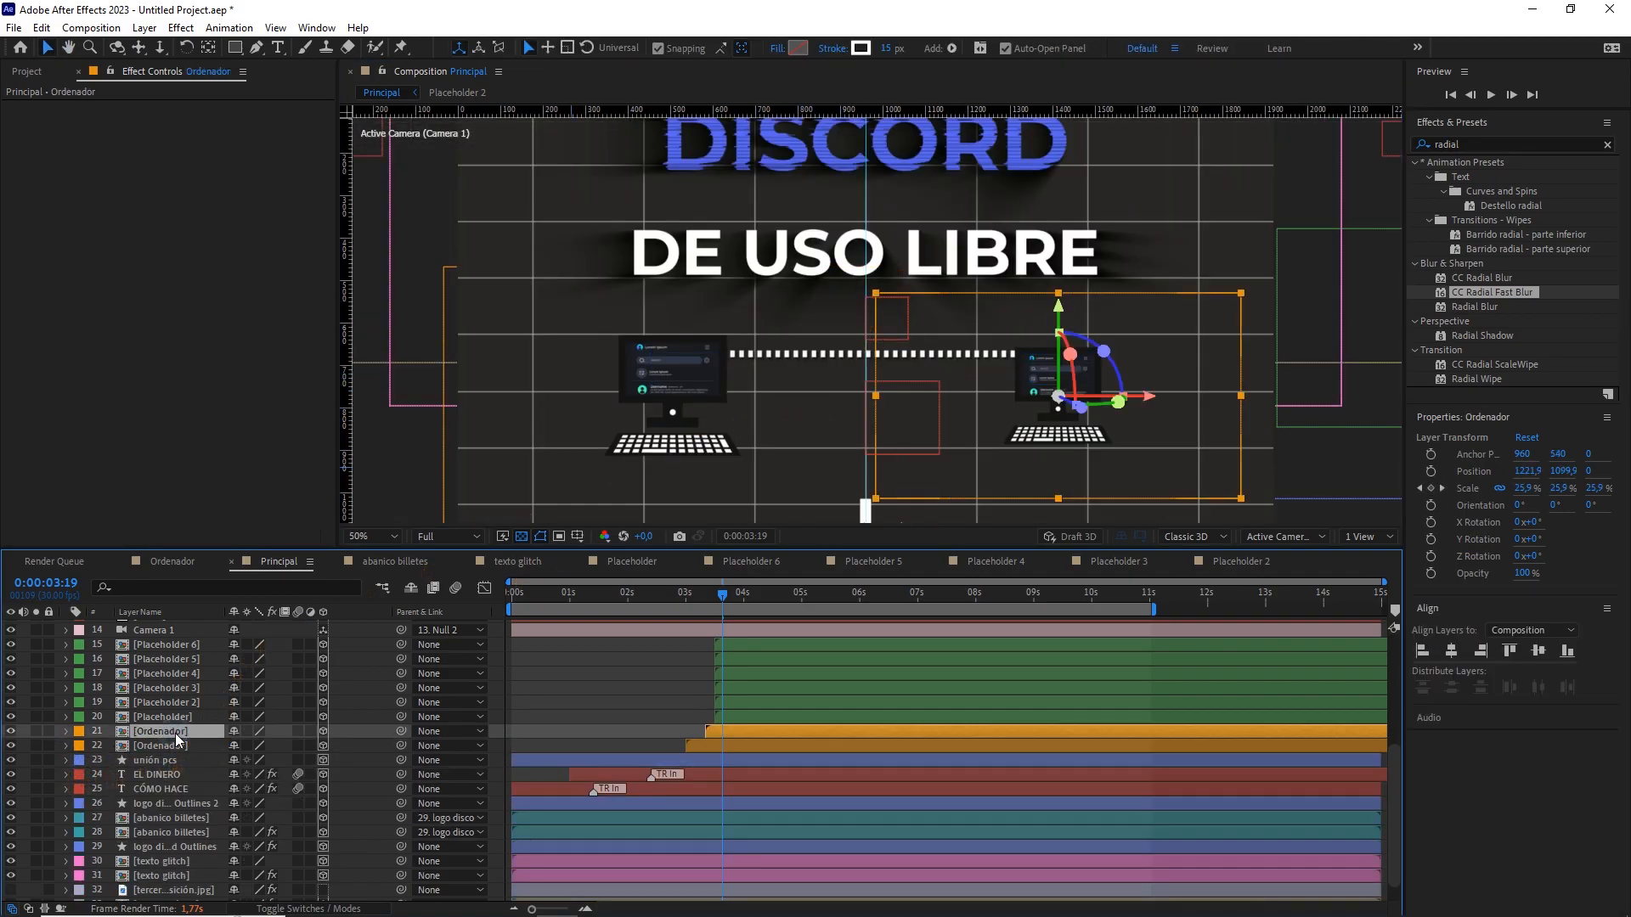
click(191, 745)
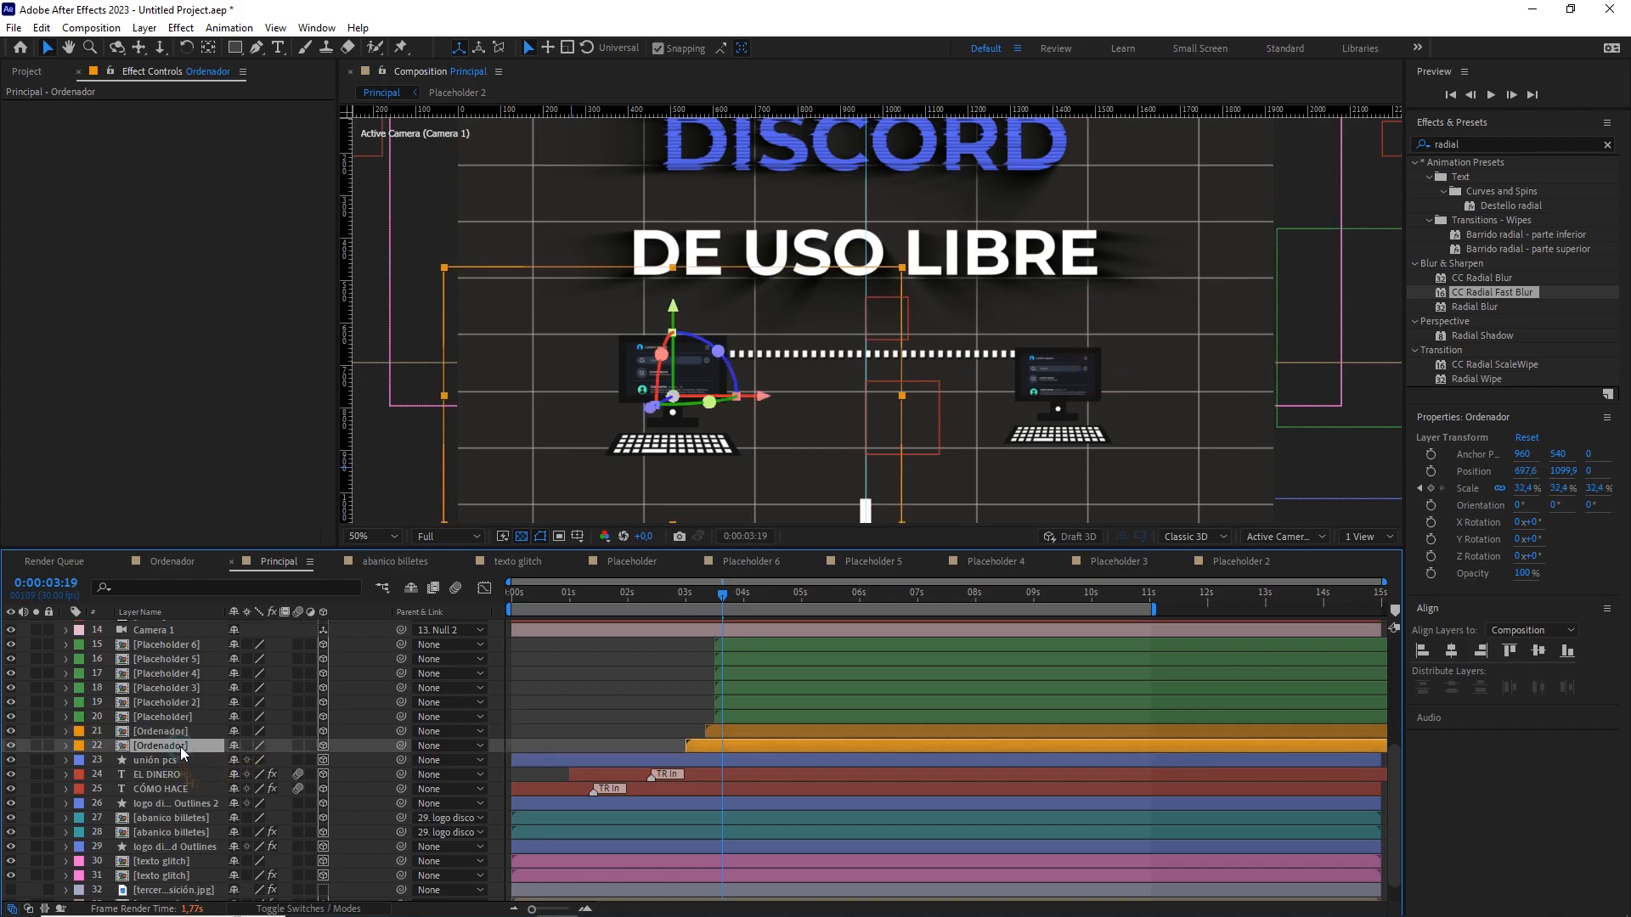
key(ctrl+d)
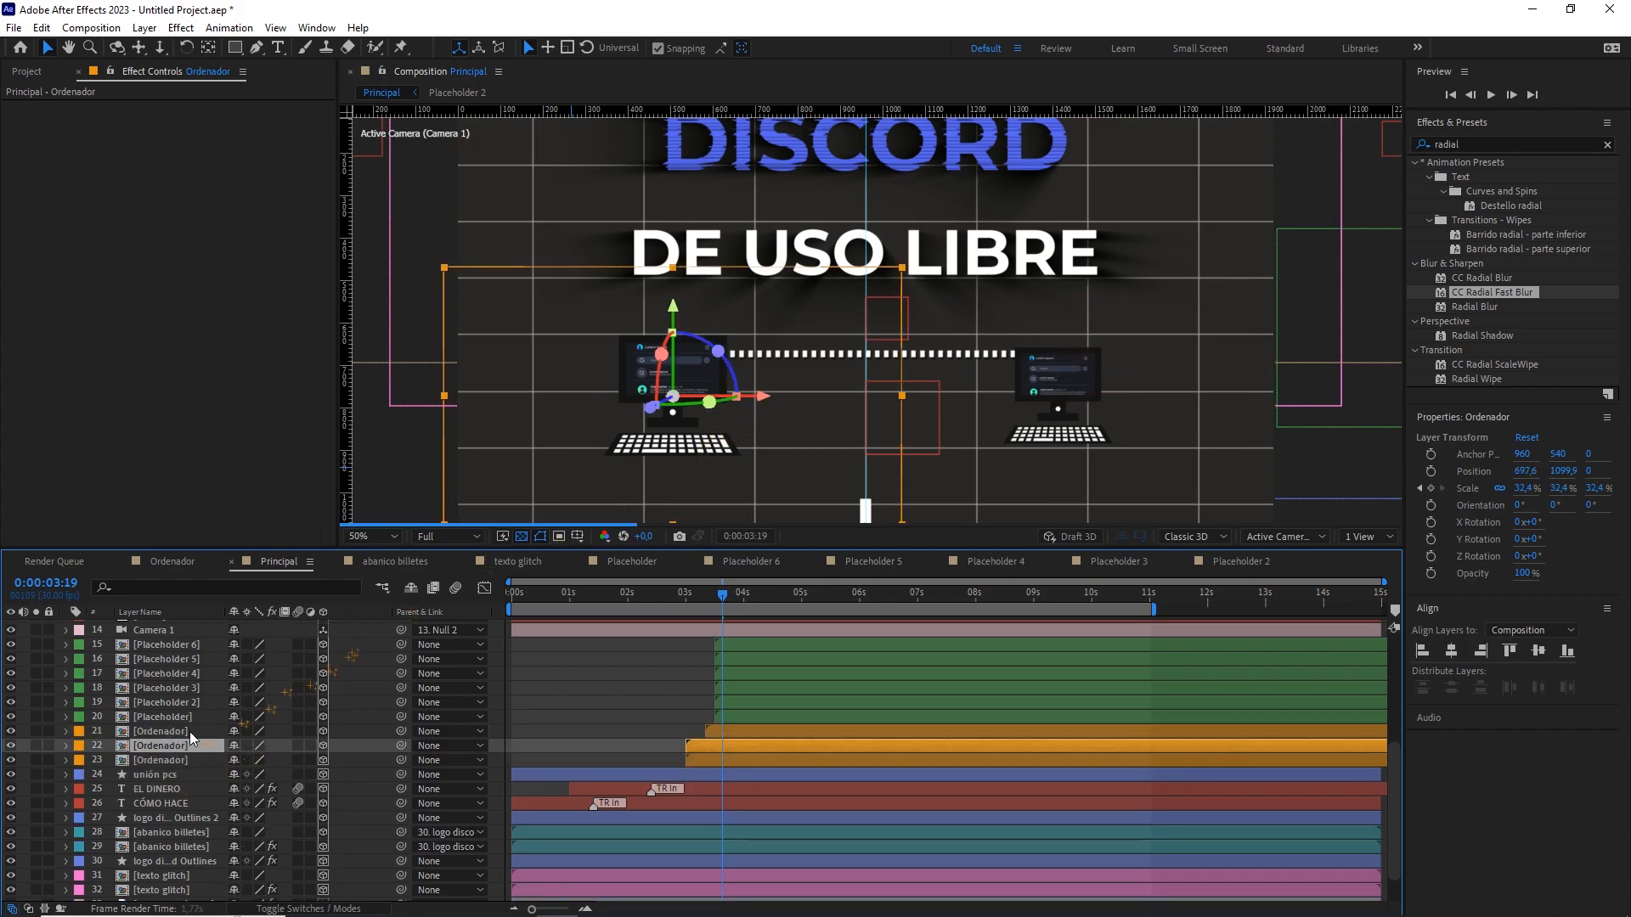
click(160, 759)
click(36, 759)
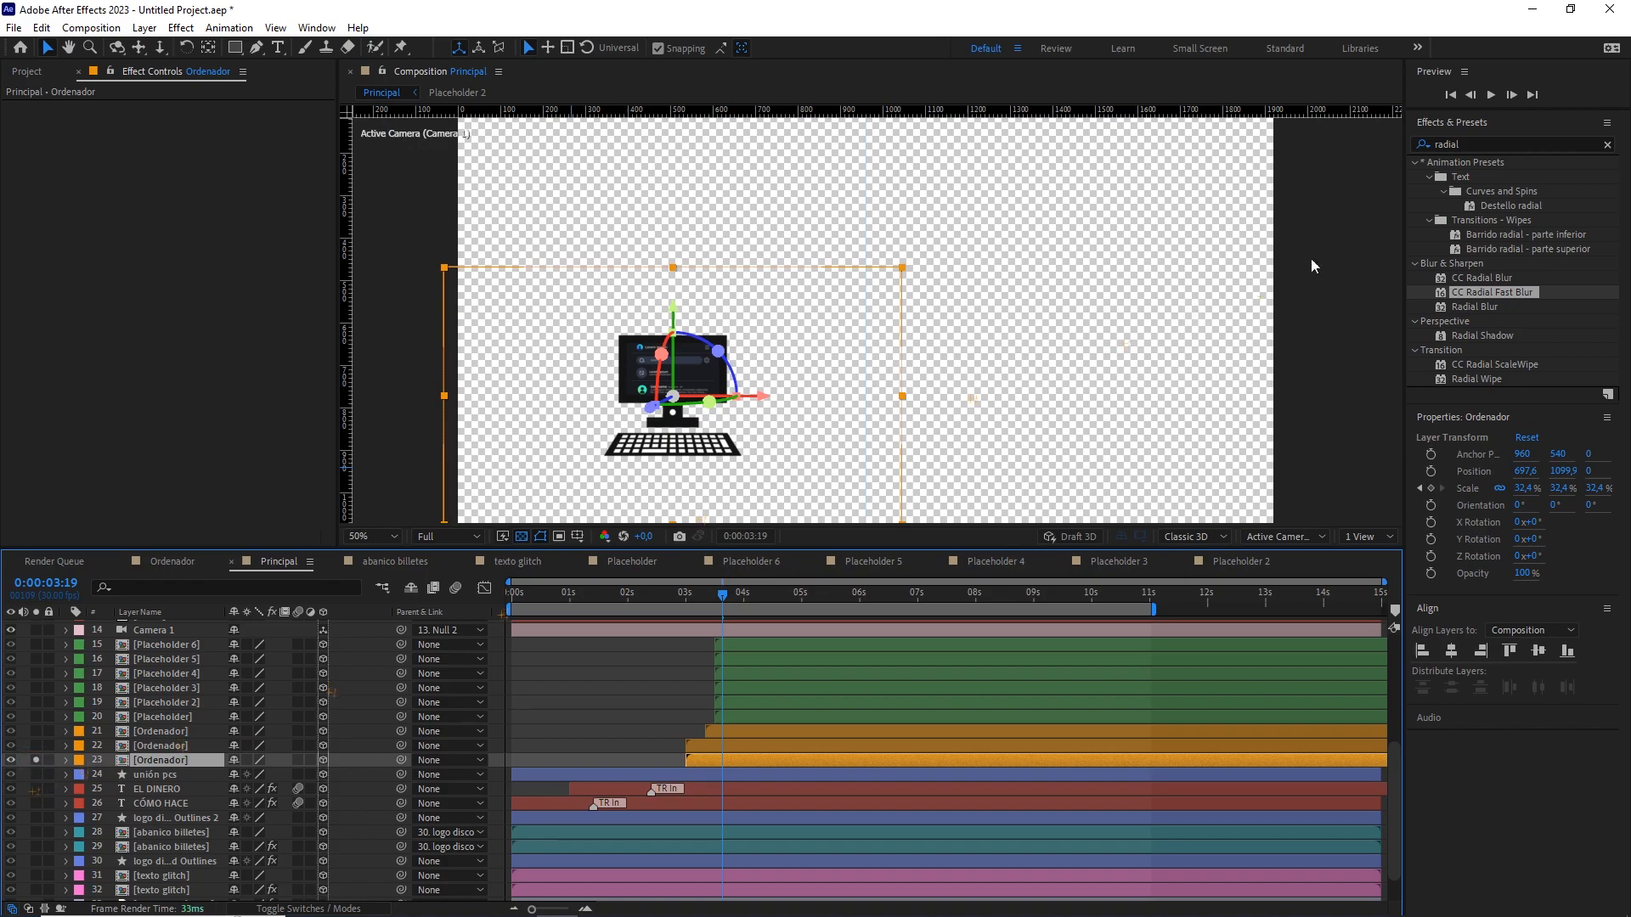
Apply the Fill effect to the soloed Ordenador copy and set its color to black.
click(1452, 144)
text(fill)
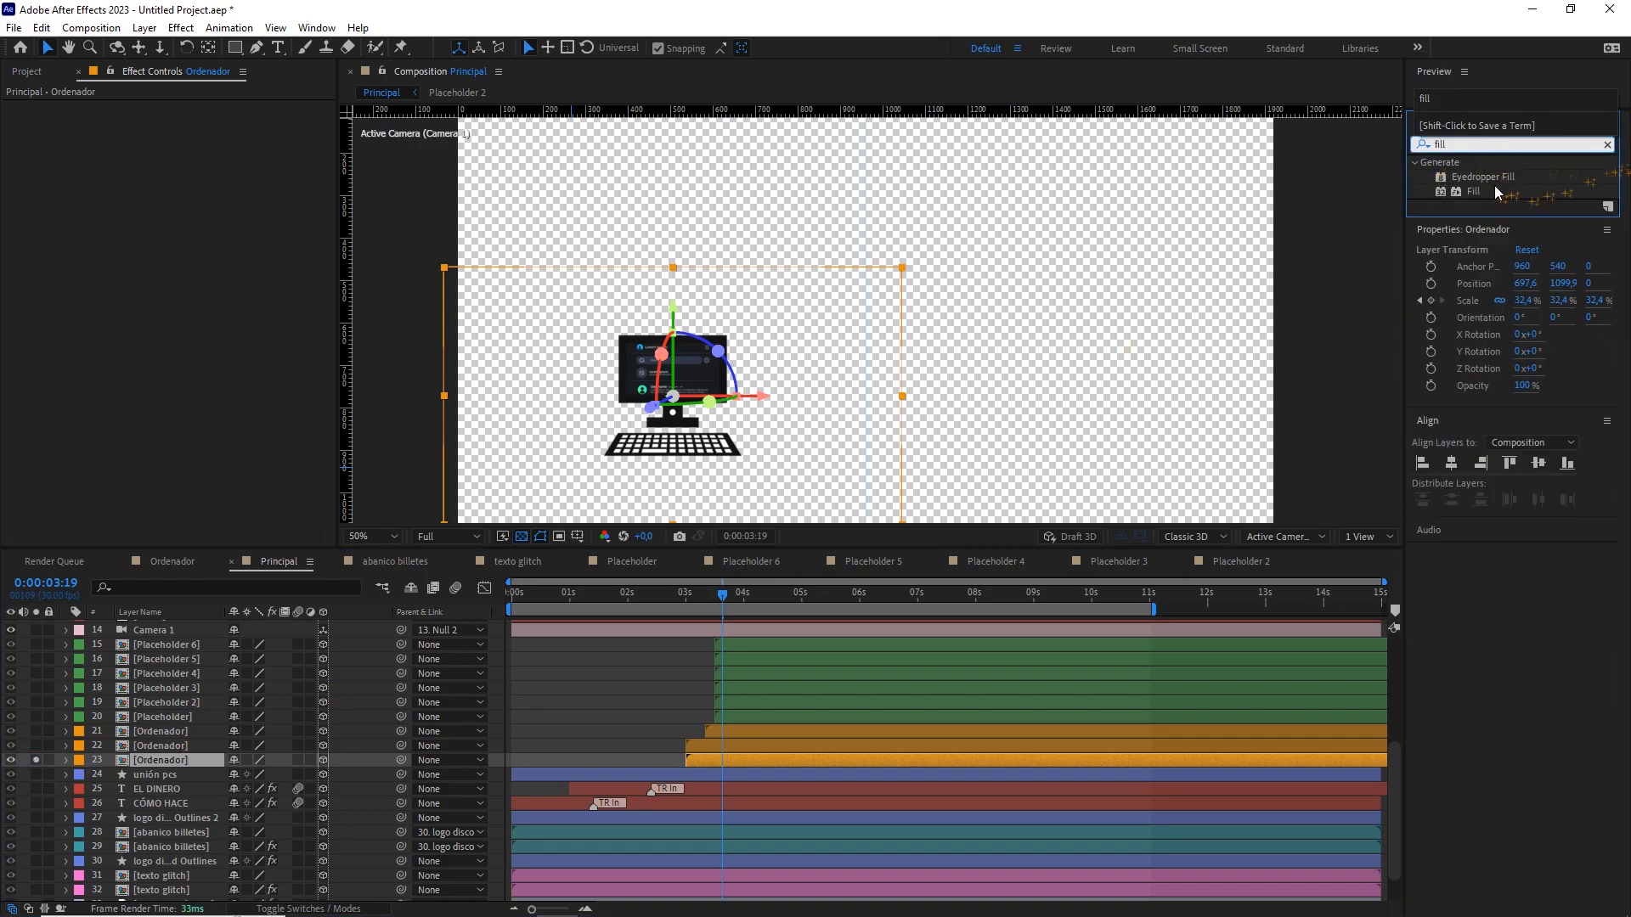
drag(1486, 190, 246, 759)
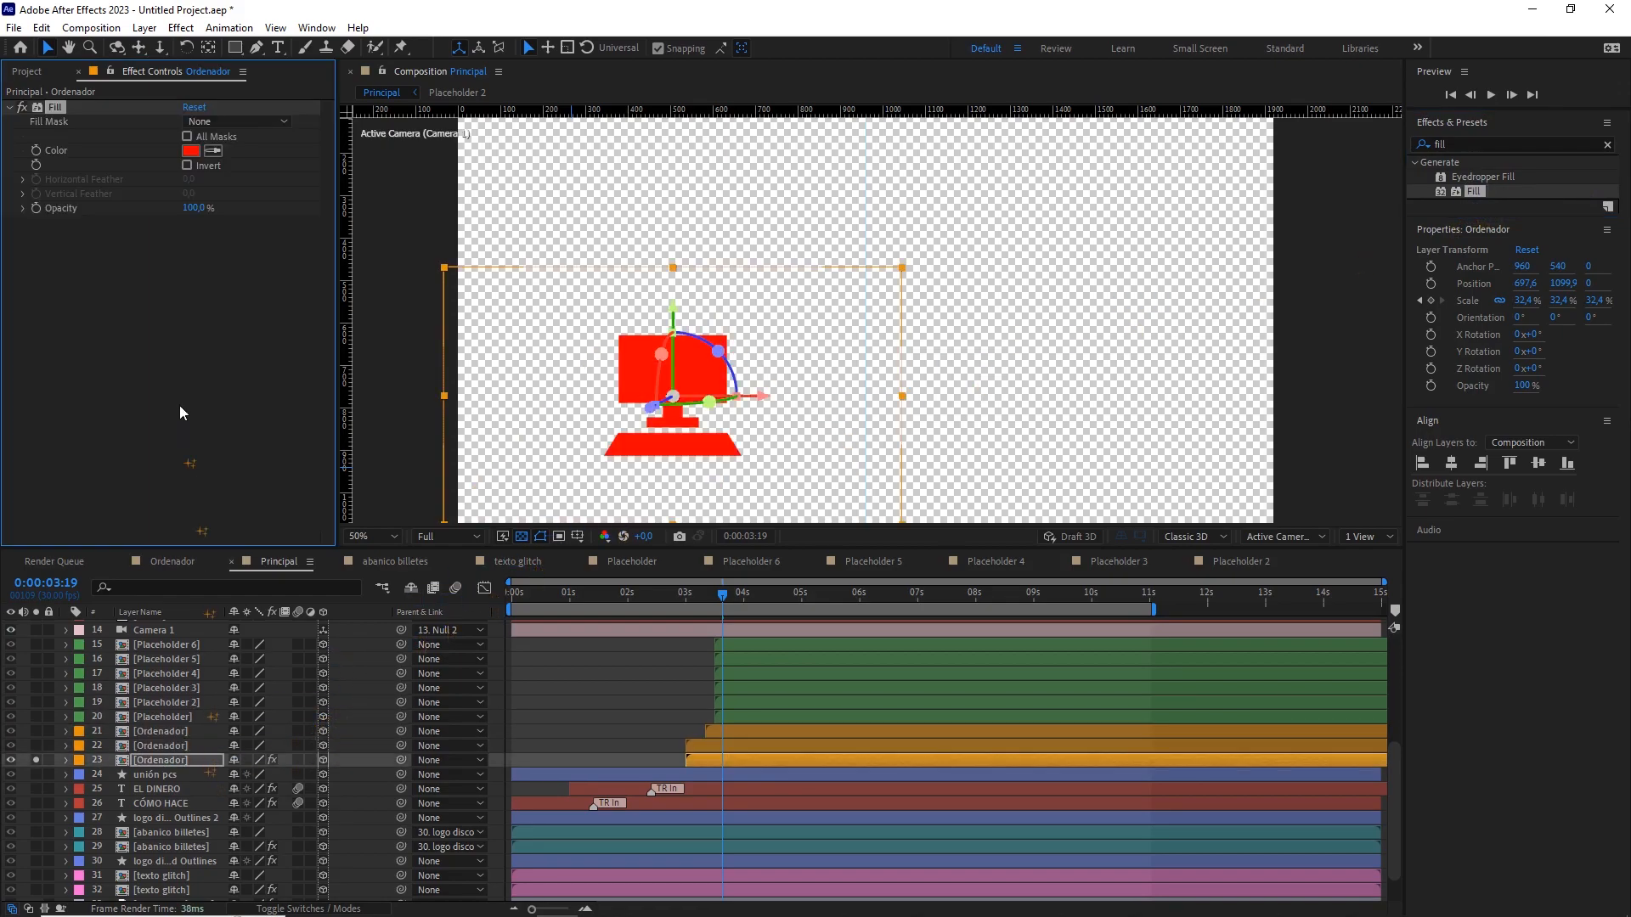
click(190, 150)
drag(329, 451, 240, 550)
click(608, 335)
Apply CC Radial Fast Blur to the black Ordenador copy and place its Center at about 673, 305 near the monitor's upper-left corner.
click(1420, 146)
text(radi)
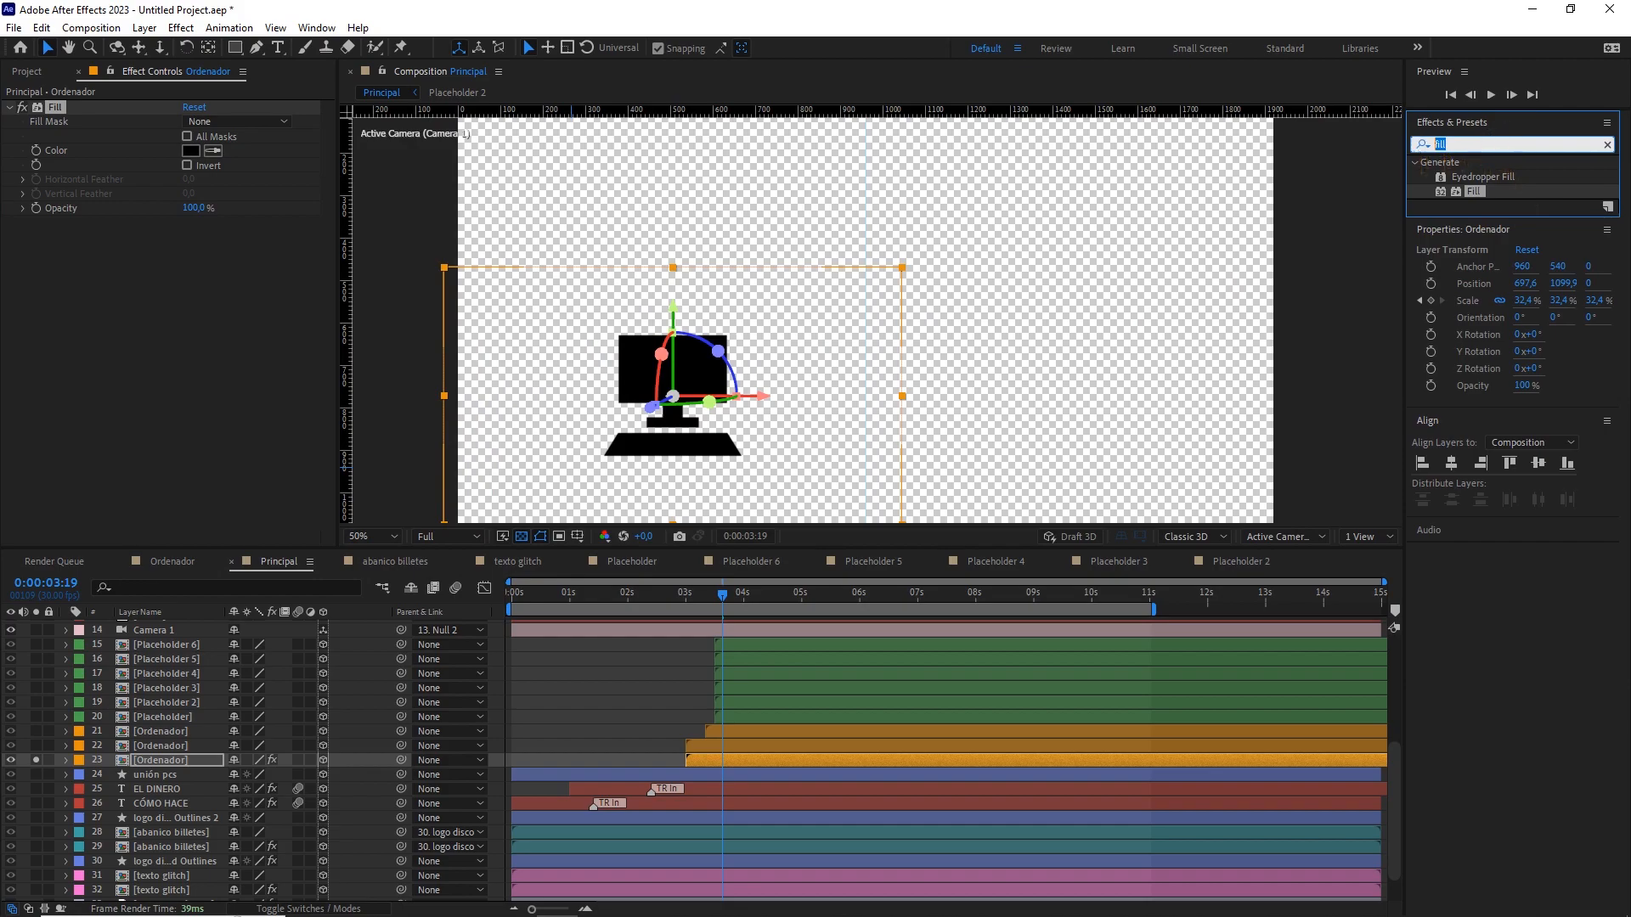
text(al)
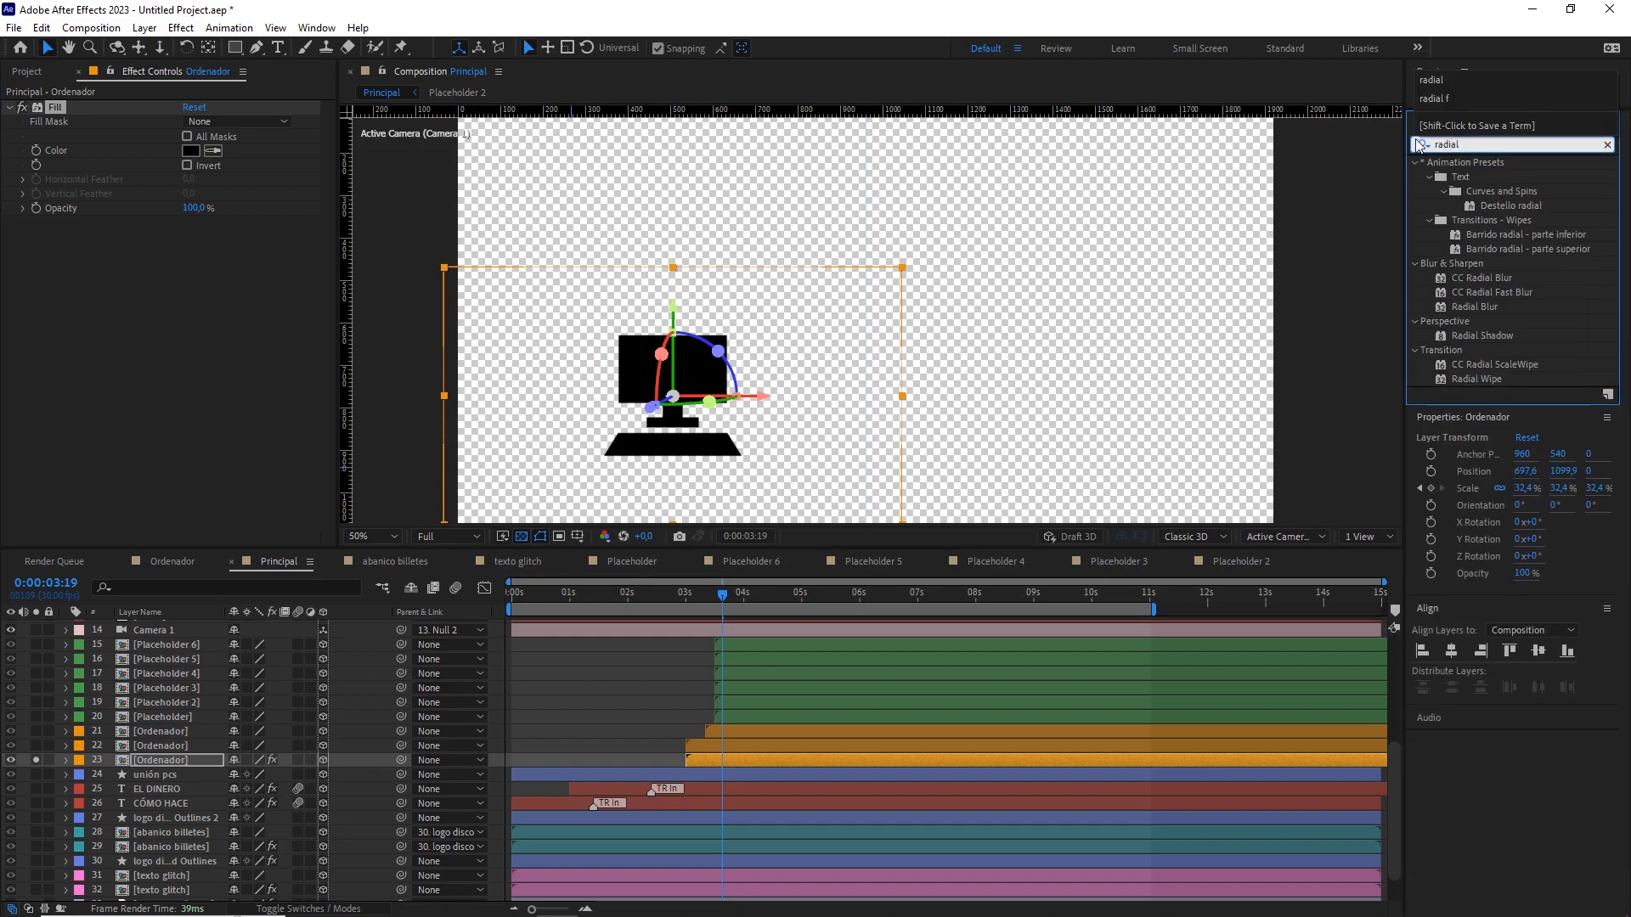
drag(1493, 292, 144, 758)
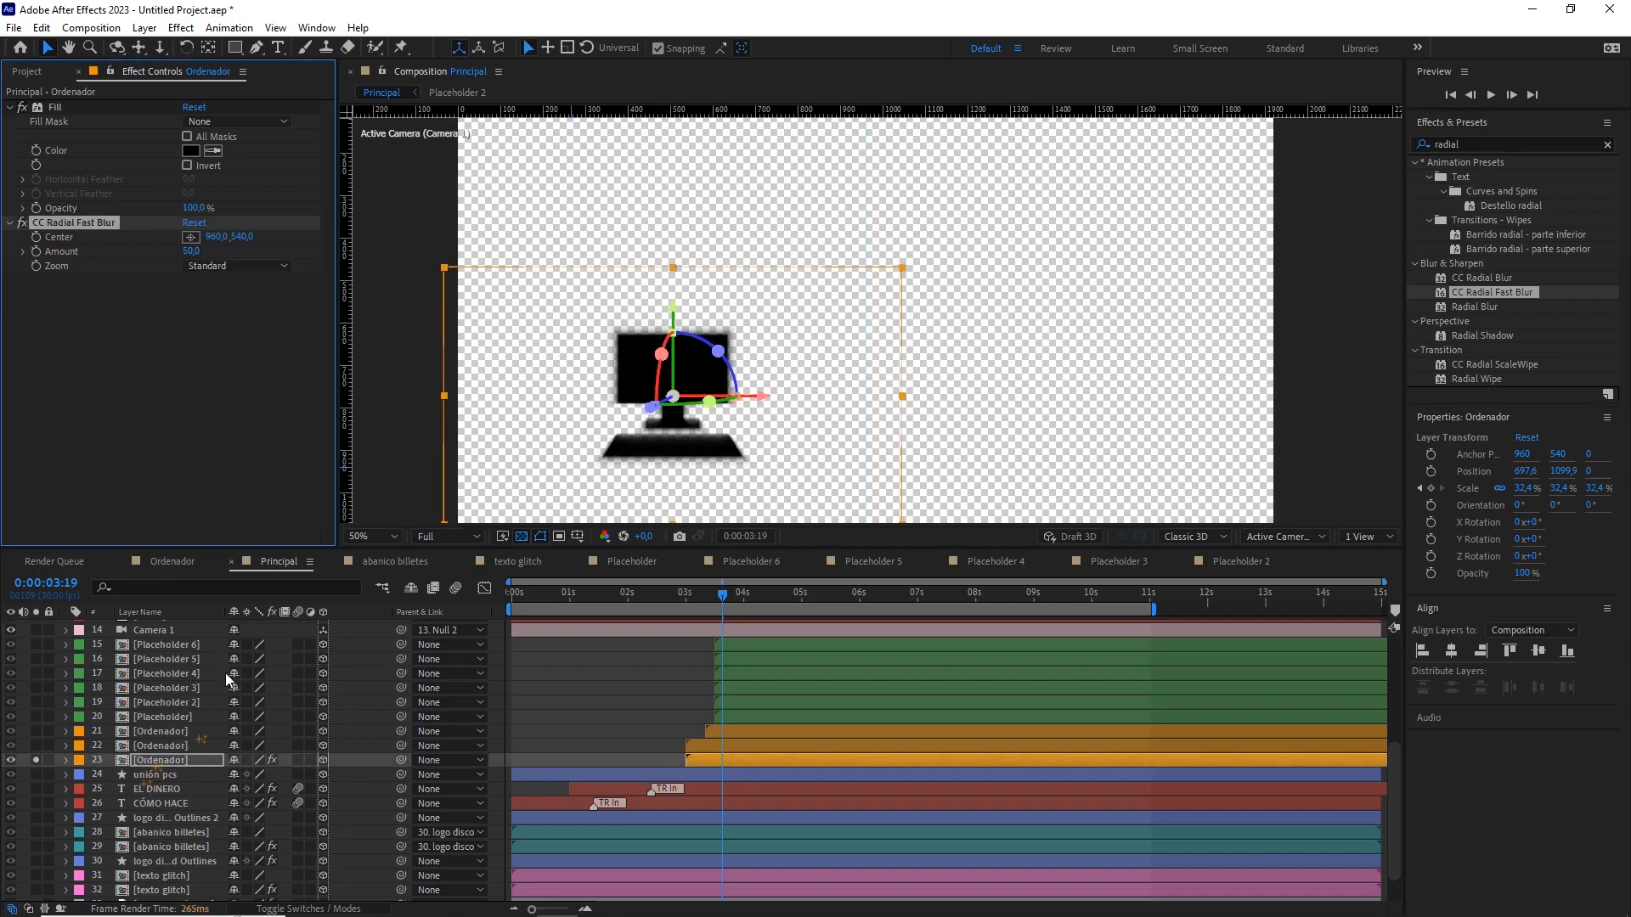
drag(217, 238, 74, 246)
drag(633, 395, 604, 341)
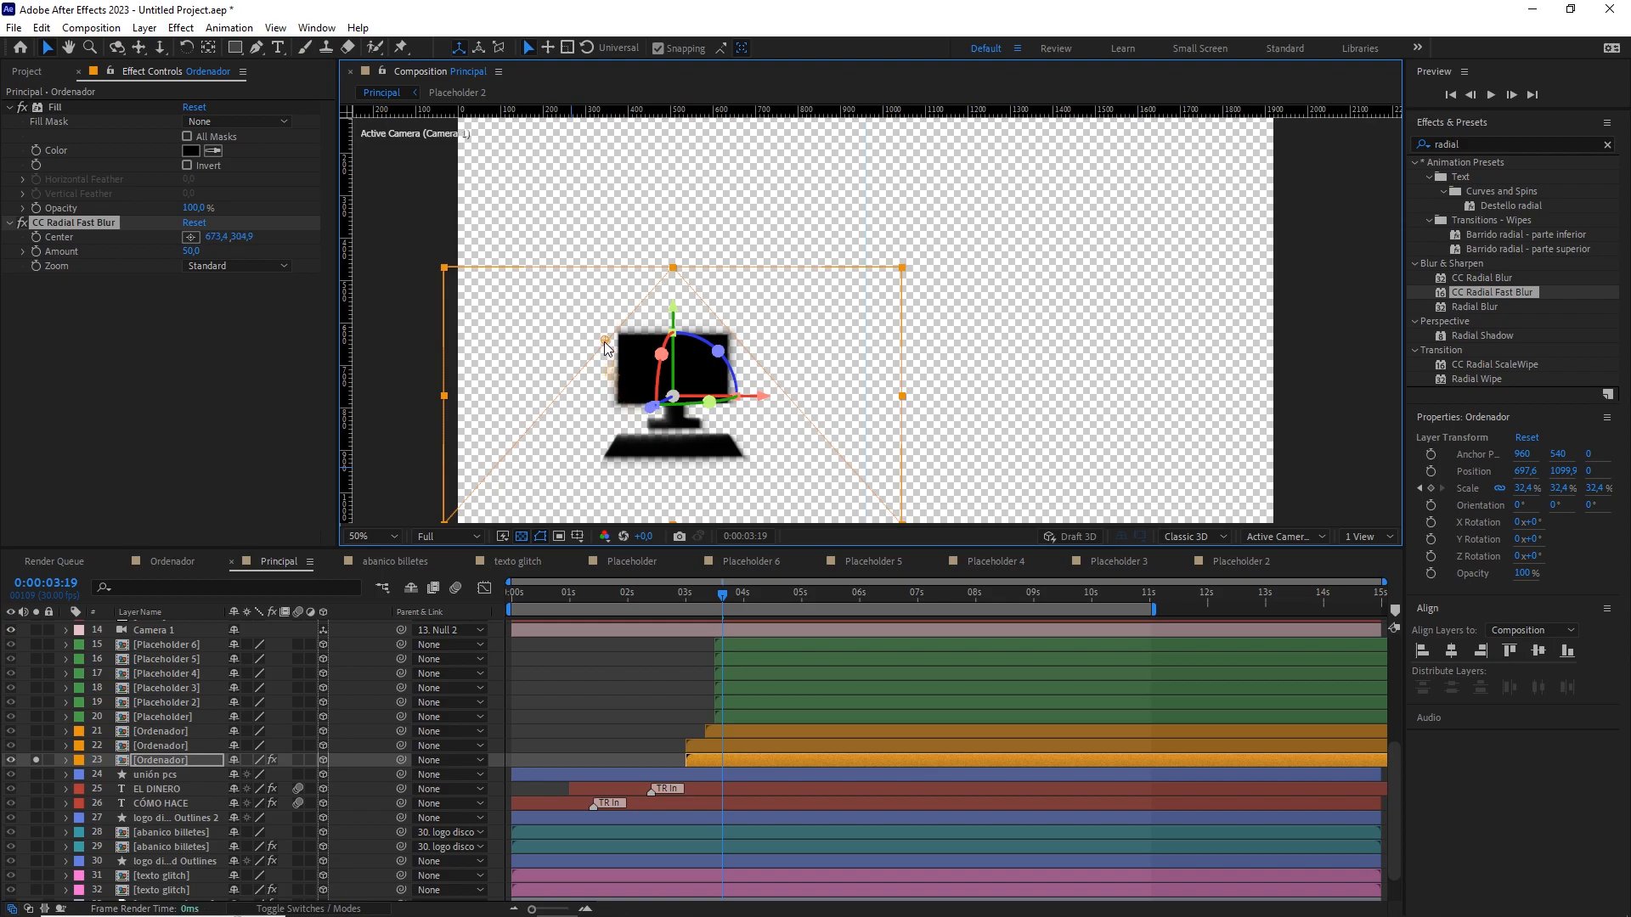
Try stronger blur amounts, including 90, on the black Ordenador copy and settle on an Amount of 85.
drag(193, 253, 219, 256)
click(205, 253)
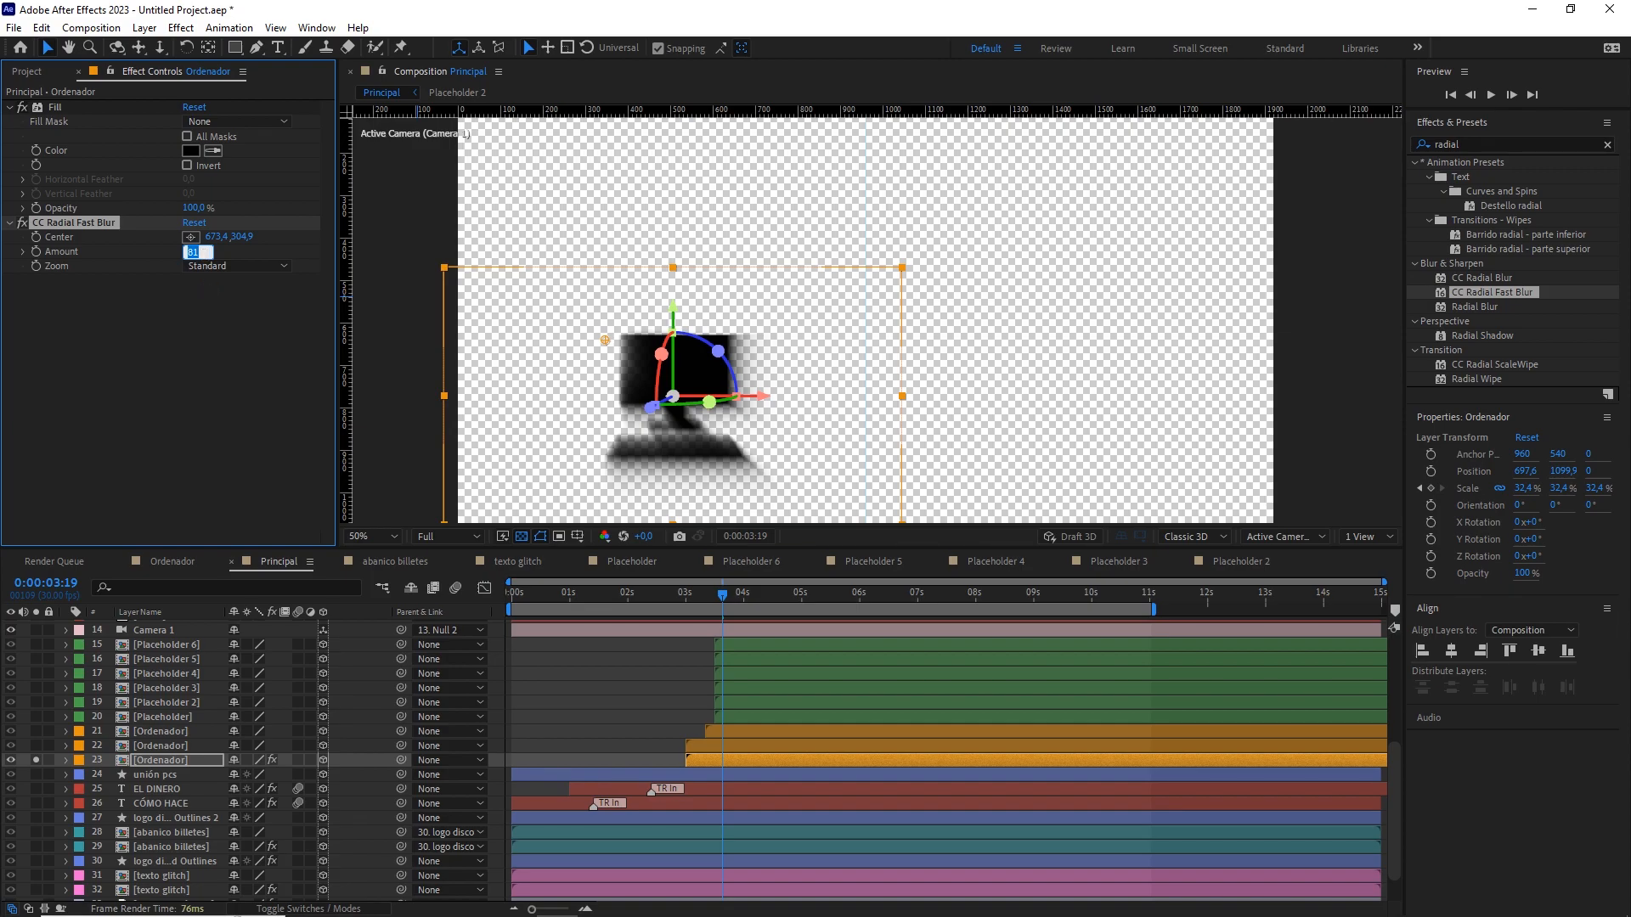
text(90)
click(222, 359)
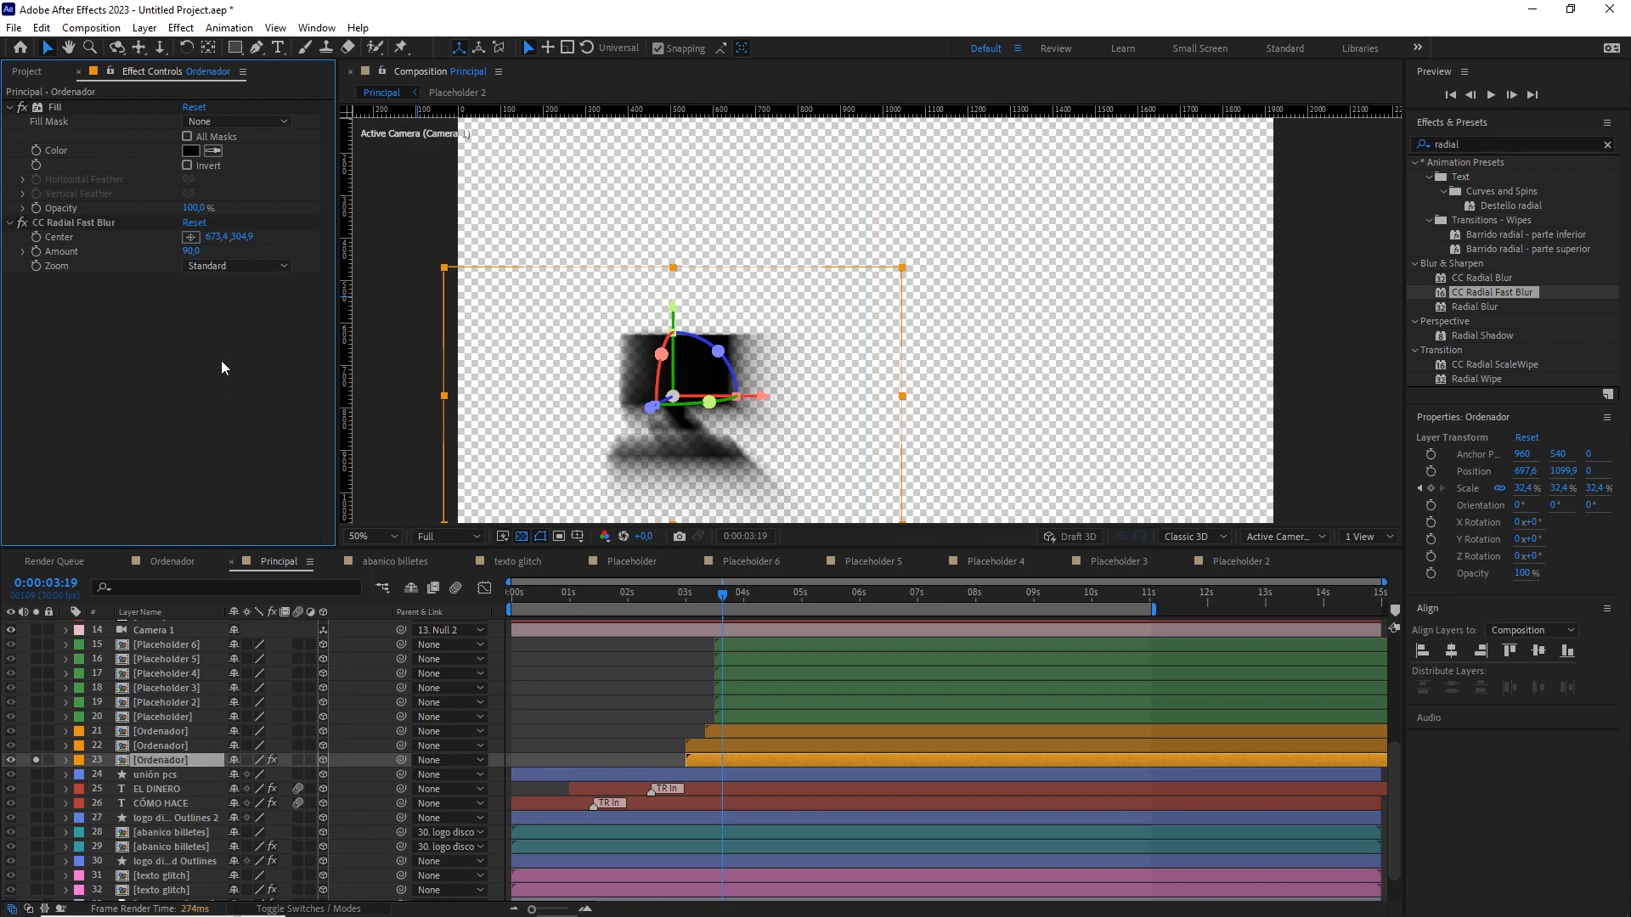
click(192, 251)
text(85)
click(155, 332)
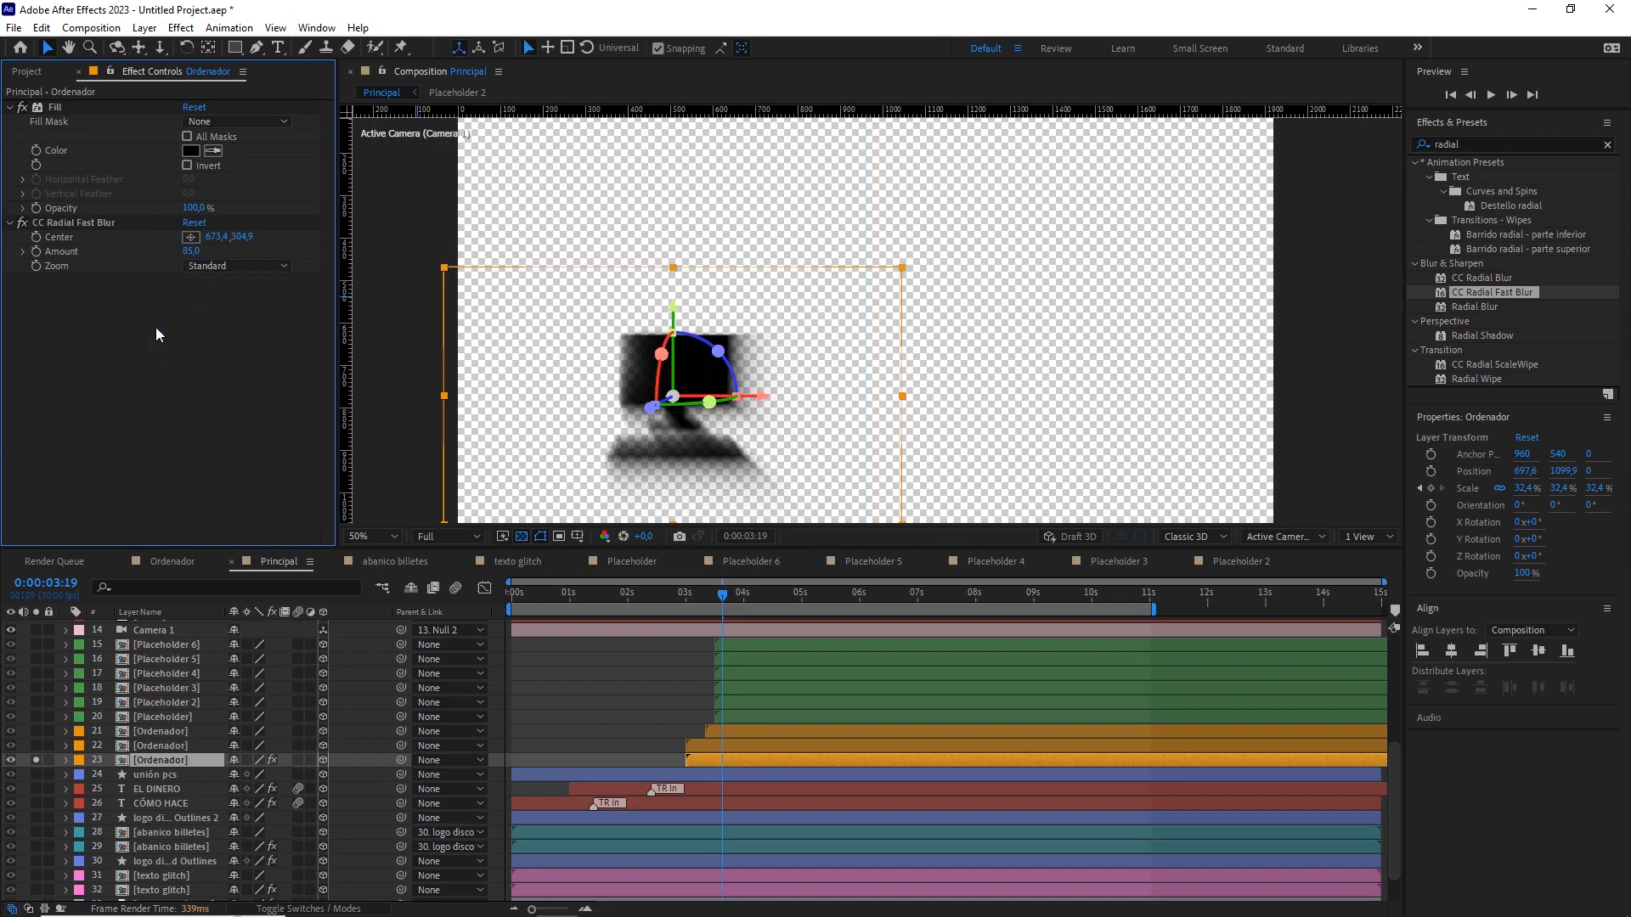
Turn off the solo of the blurred Ordenador copy, deselect it, and check its shadow in the full scene.
click(38, 760)
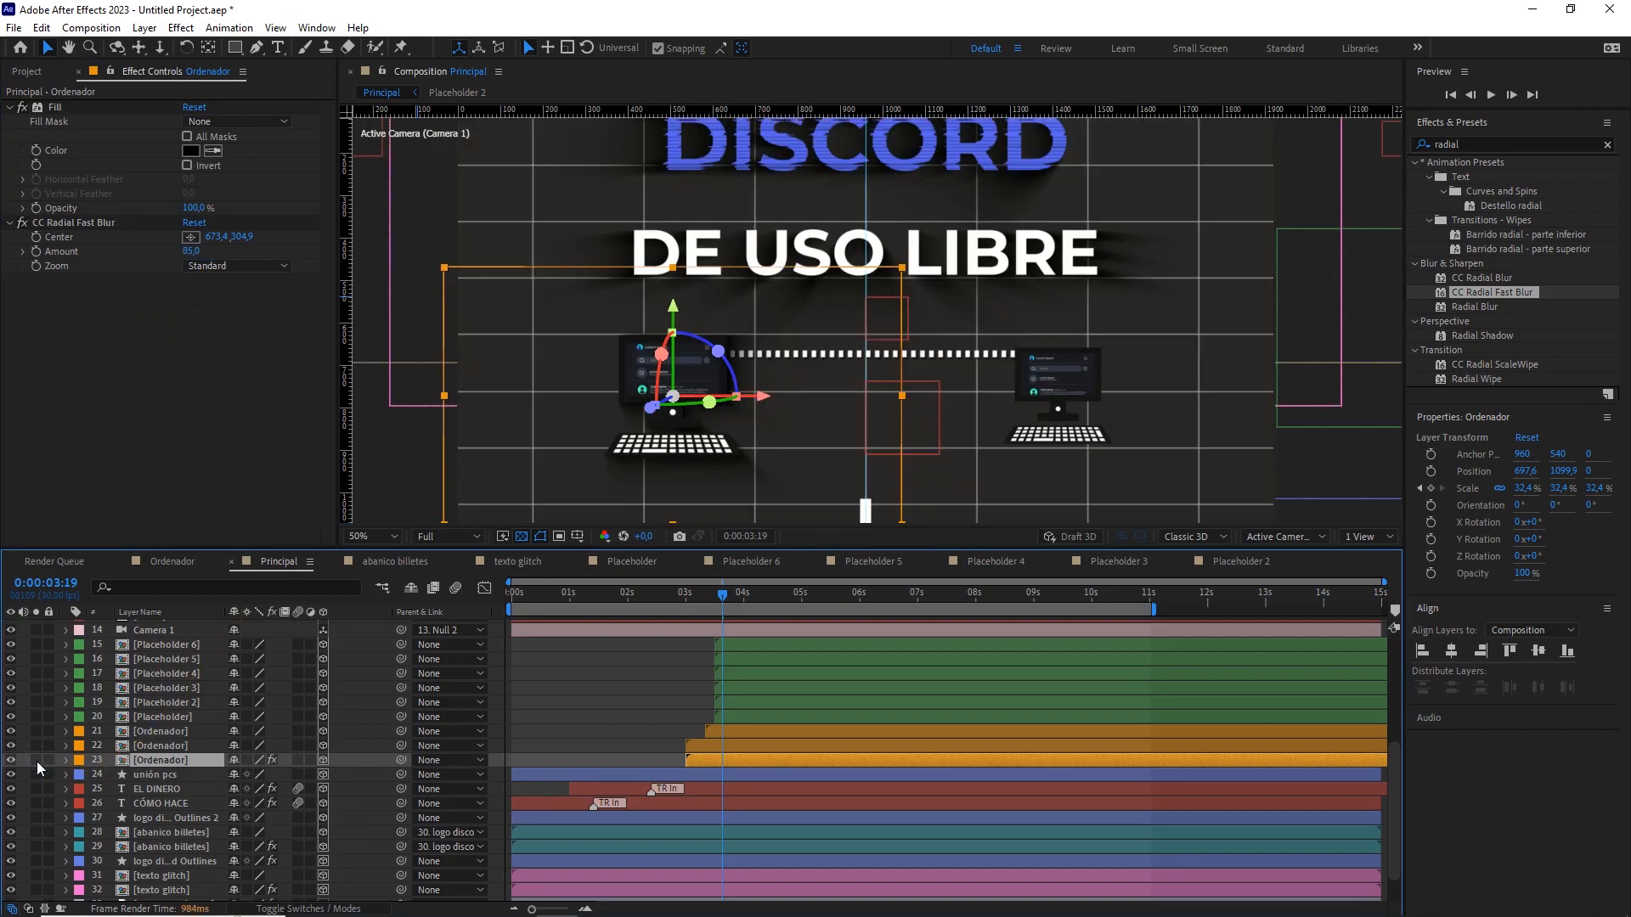
click(624, 664)
scroll(733, 417, up, 1)
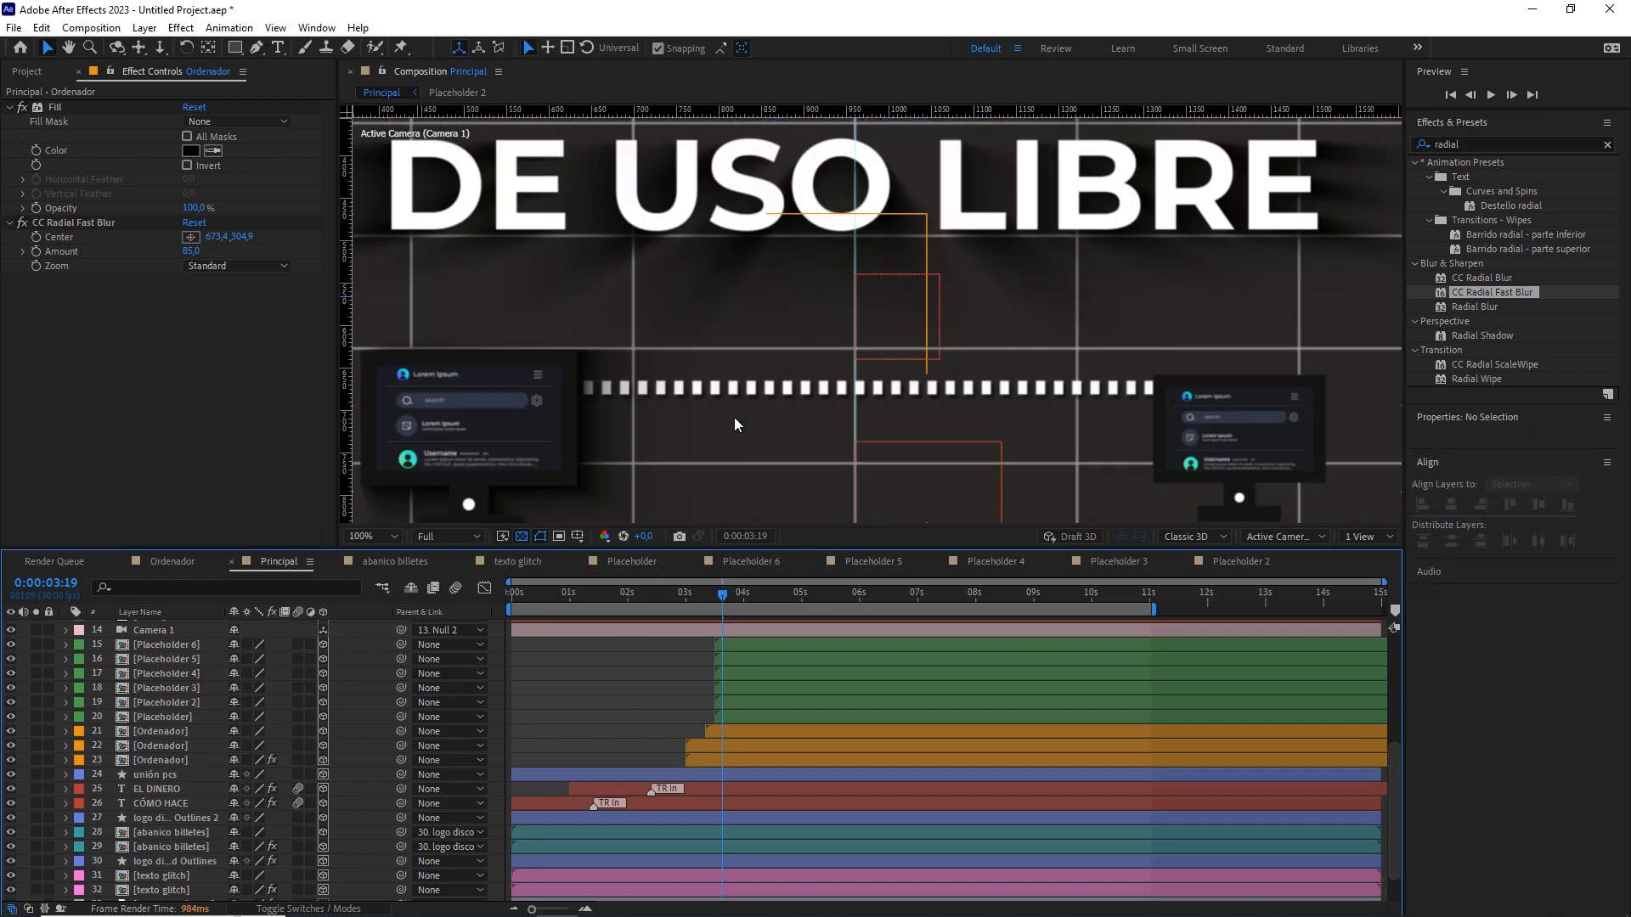
scroll(734, 417, down, 2)
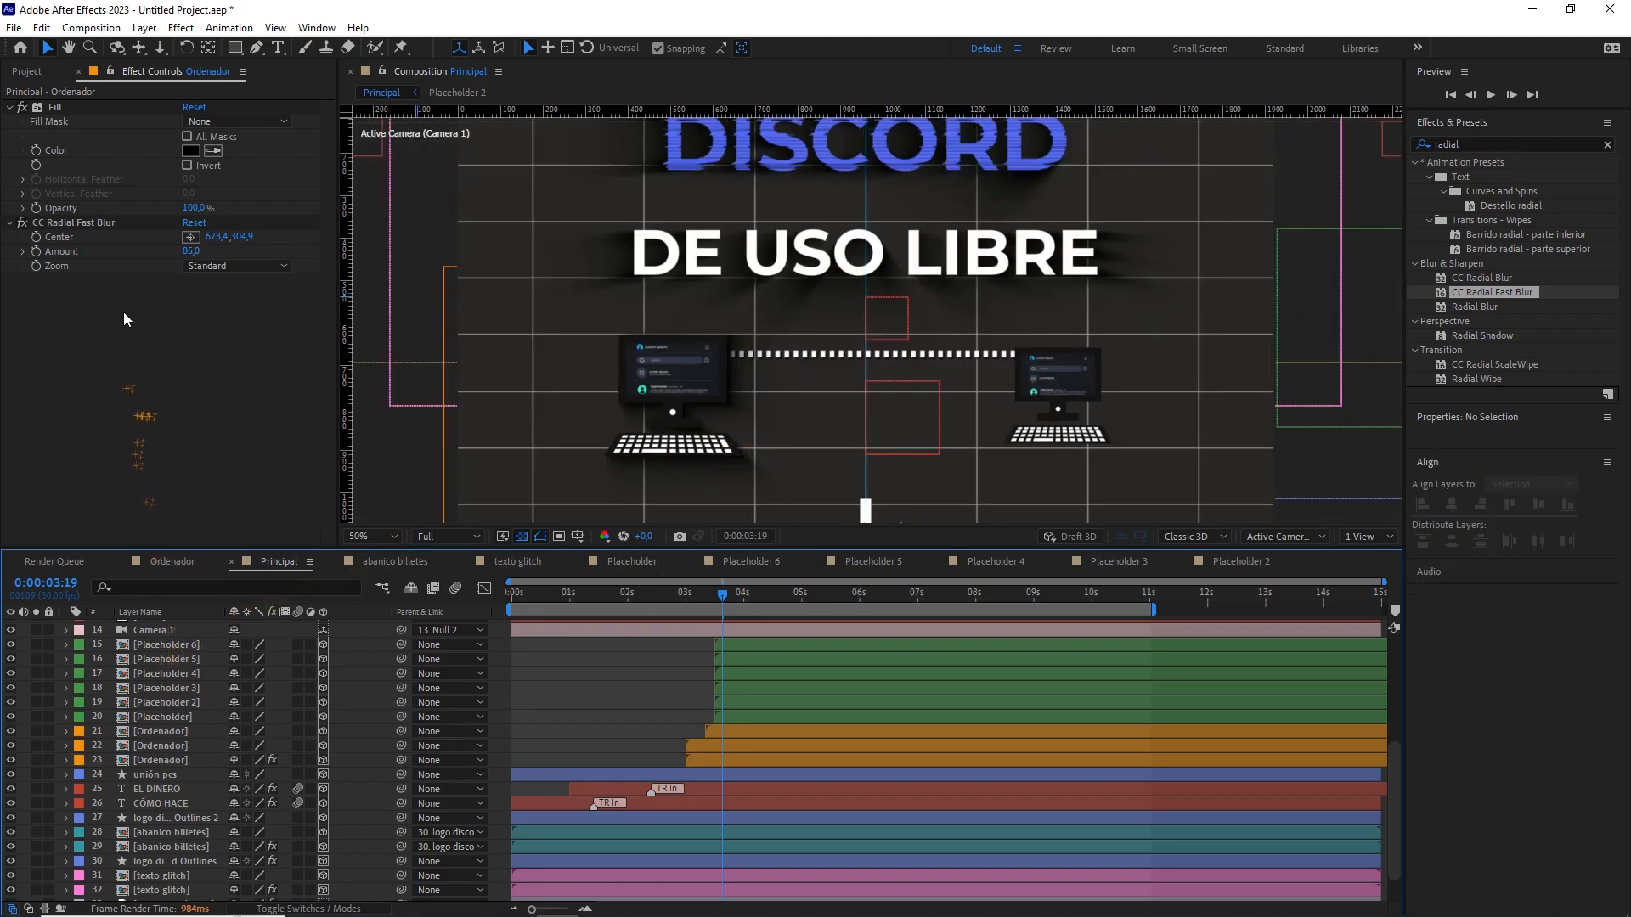
Copy the Fill and CC Radial Fast Blur effects from the blurred Ordenador copy.
click(108, 223)
ctrl+click(68, 103)
key(ctrl+c)
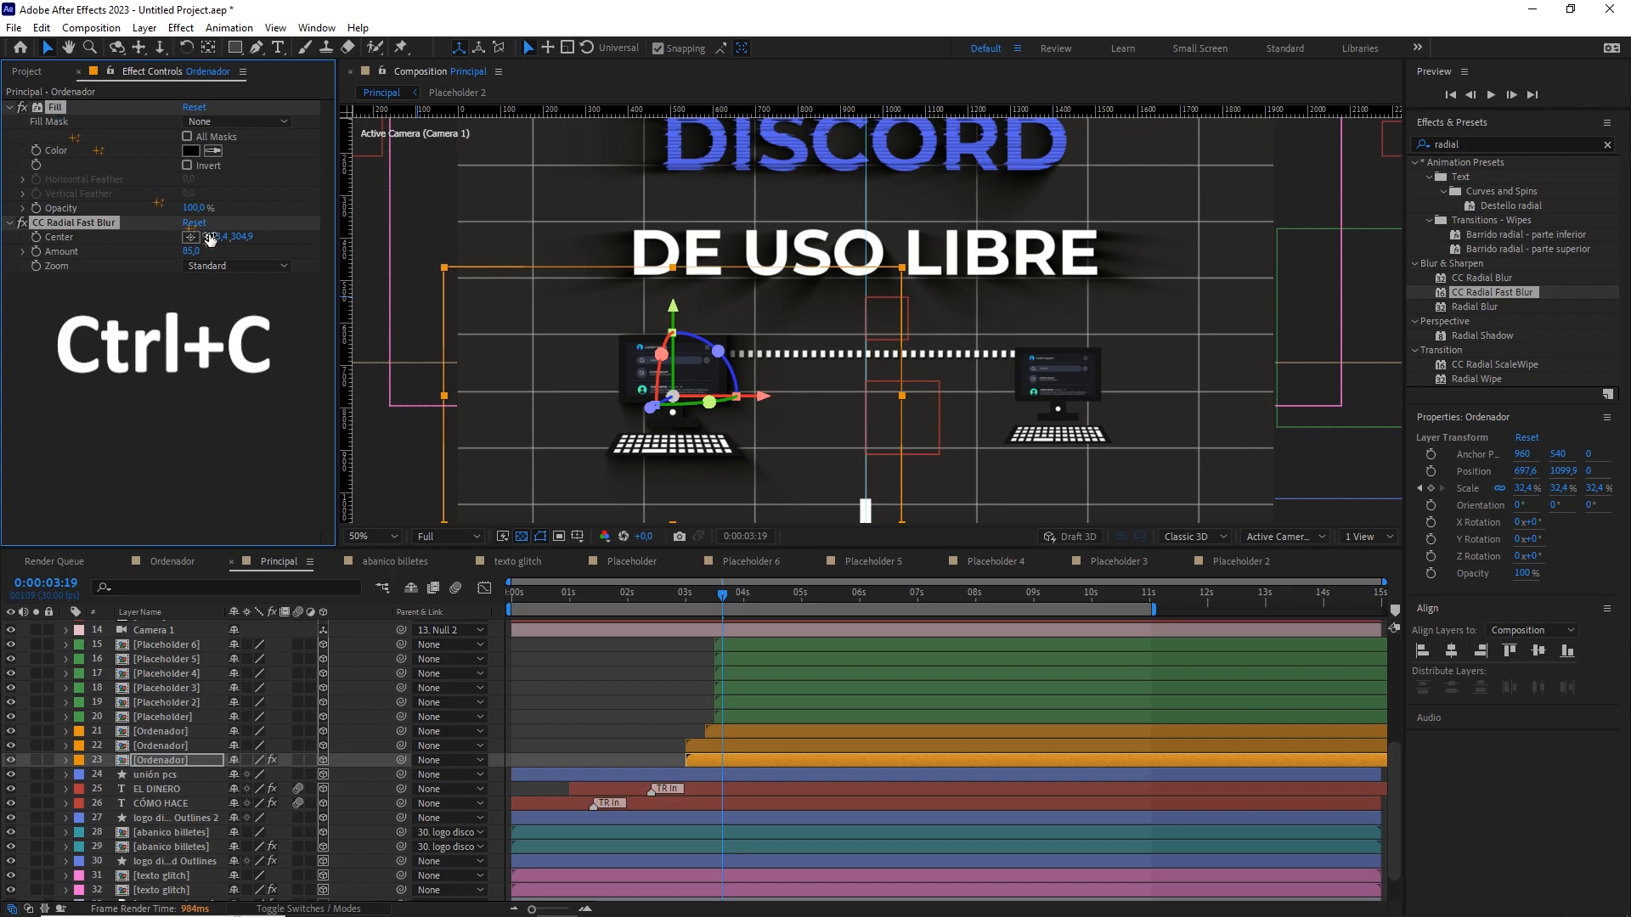
Duplicate the smaller computer's Ordenador layer, solo the lower copy, and paste the copied Fill and CC Radial Fast Blur effects onto it.
click(1053, 374)
click(177, 732)
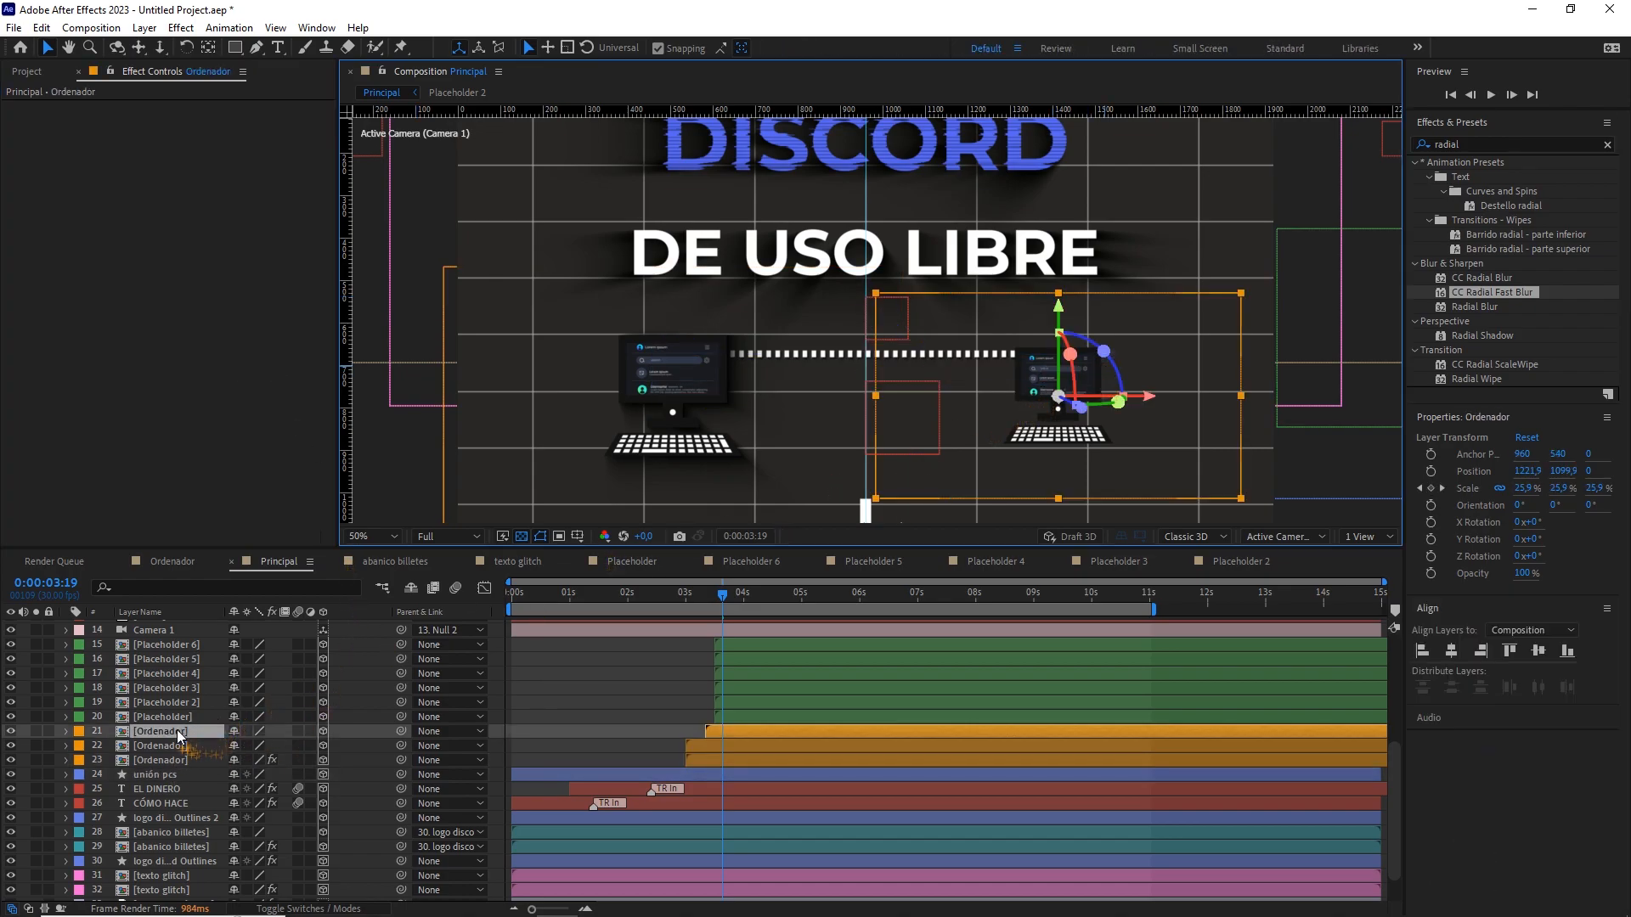
key(ctrl+d)
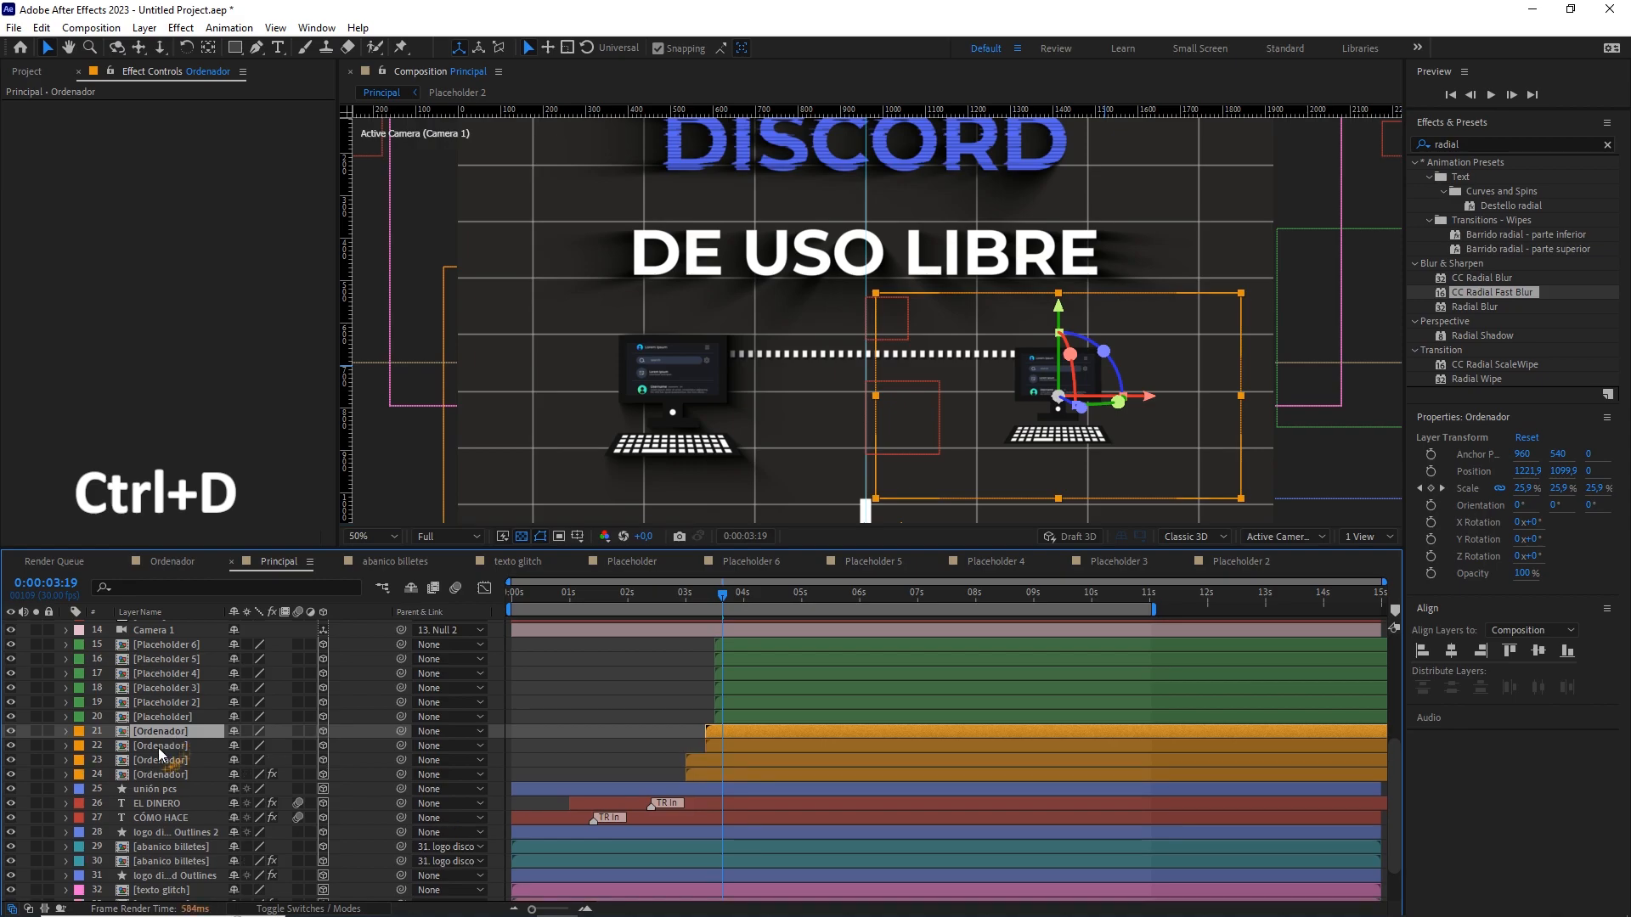
click(182, 745)
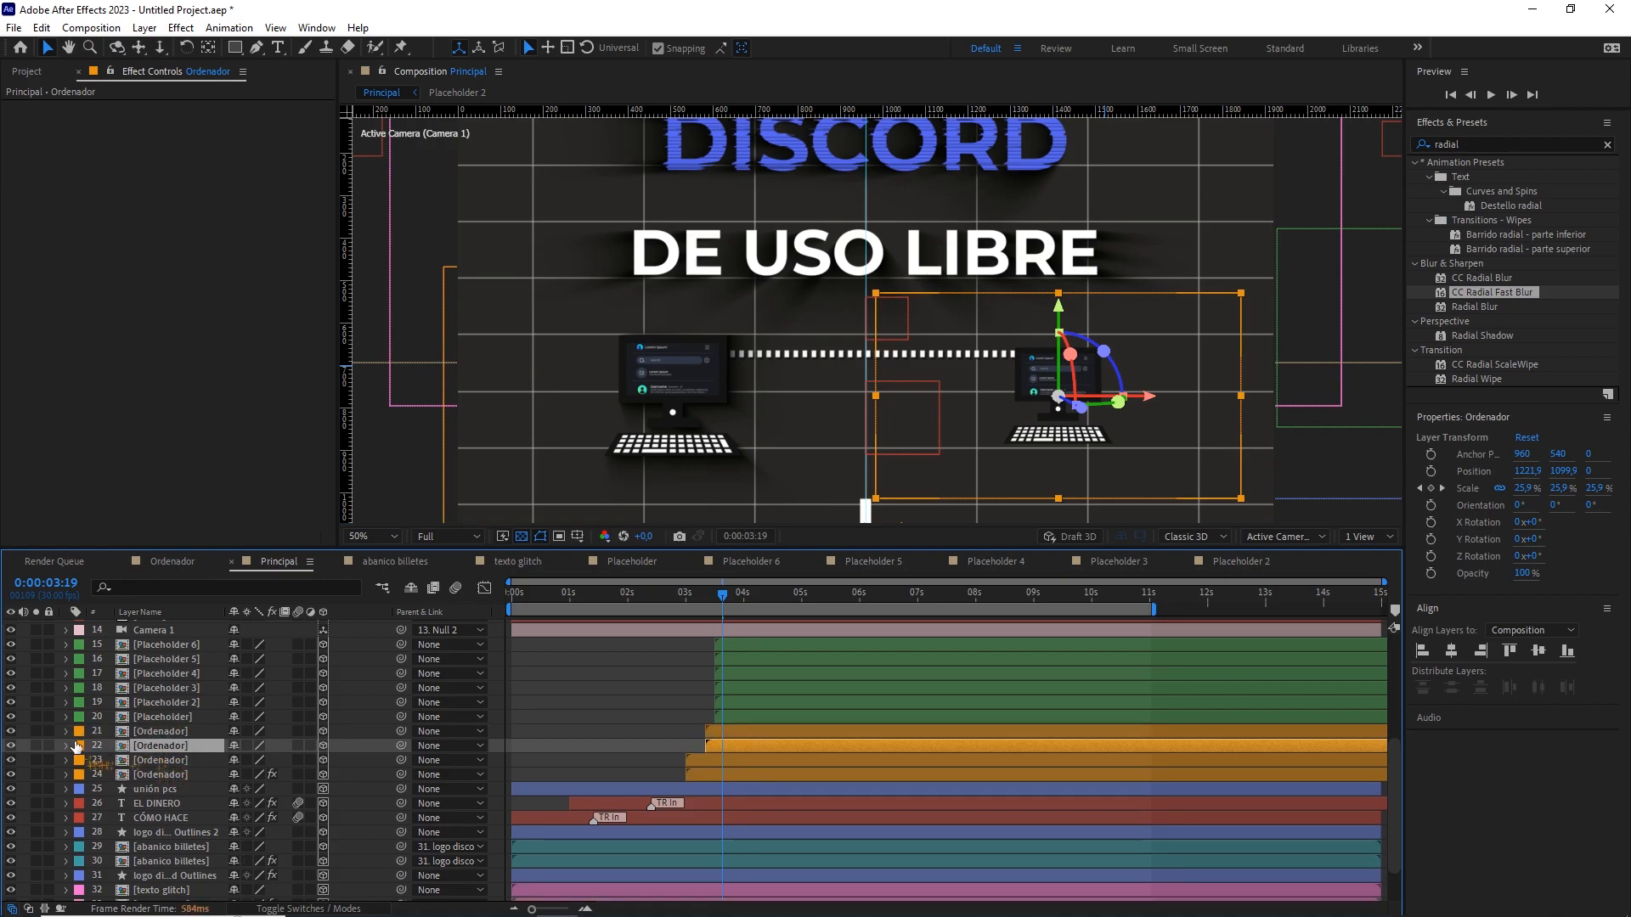
click(36, 746)
key(ctrl+v)
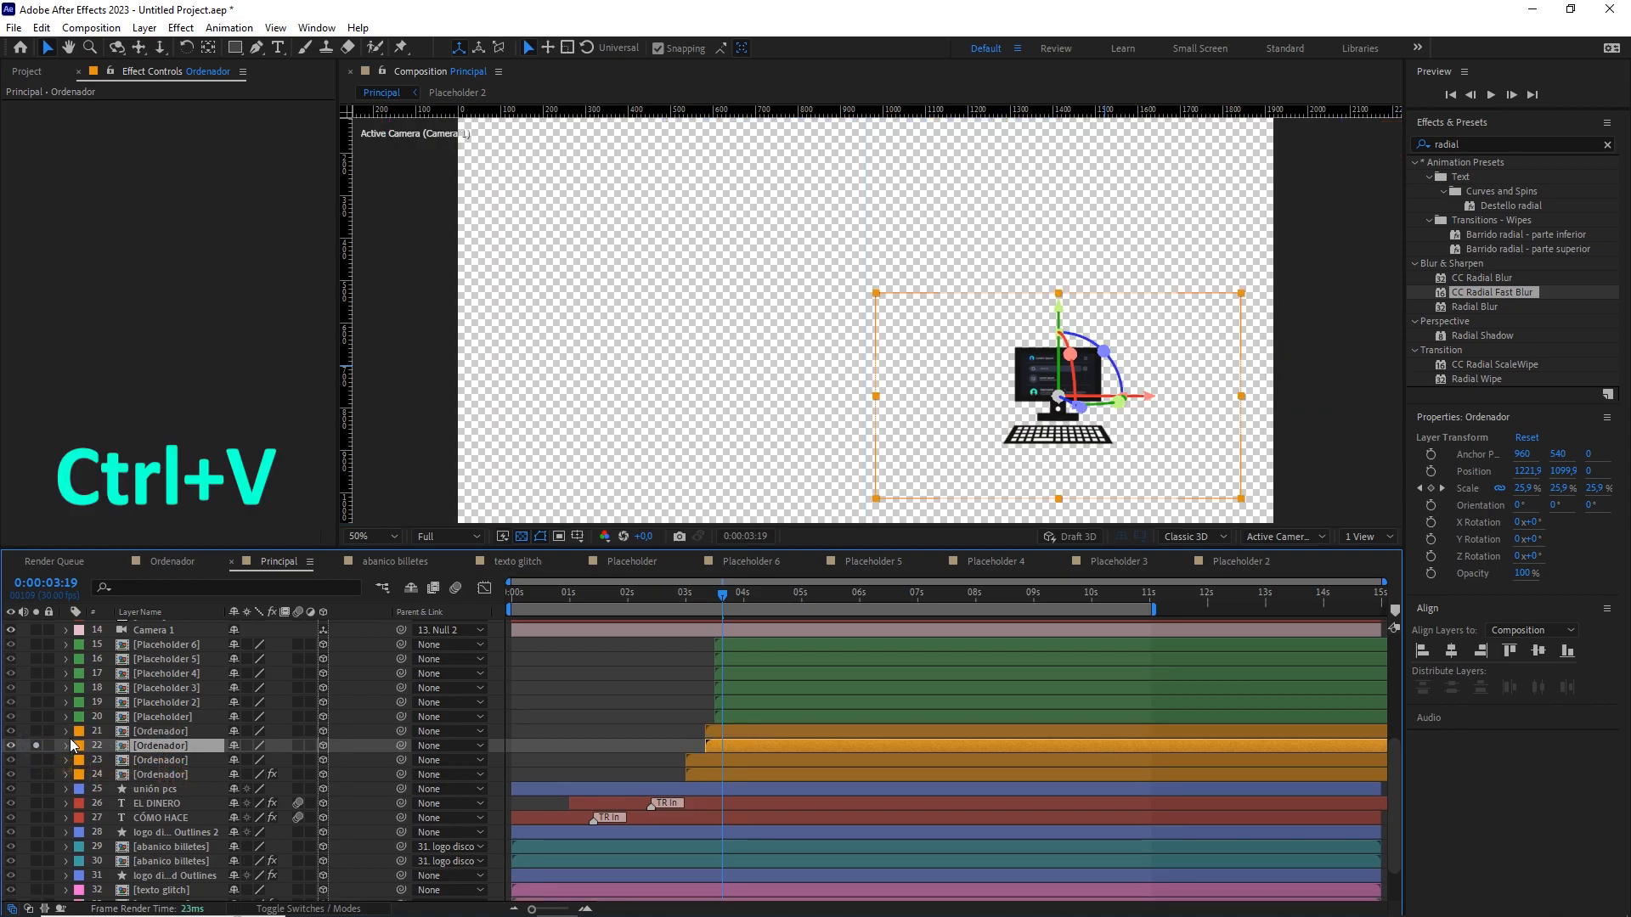
Move the pasted blur's Center to about 1290, 256 near the monitor's upper-right corner and turn off the copy's solo.
click(140, 359)
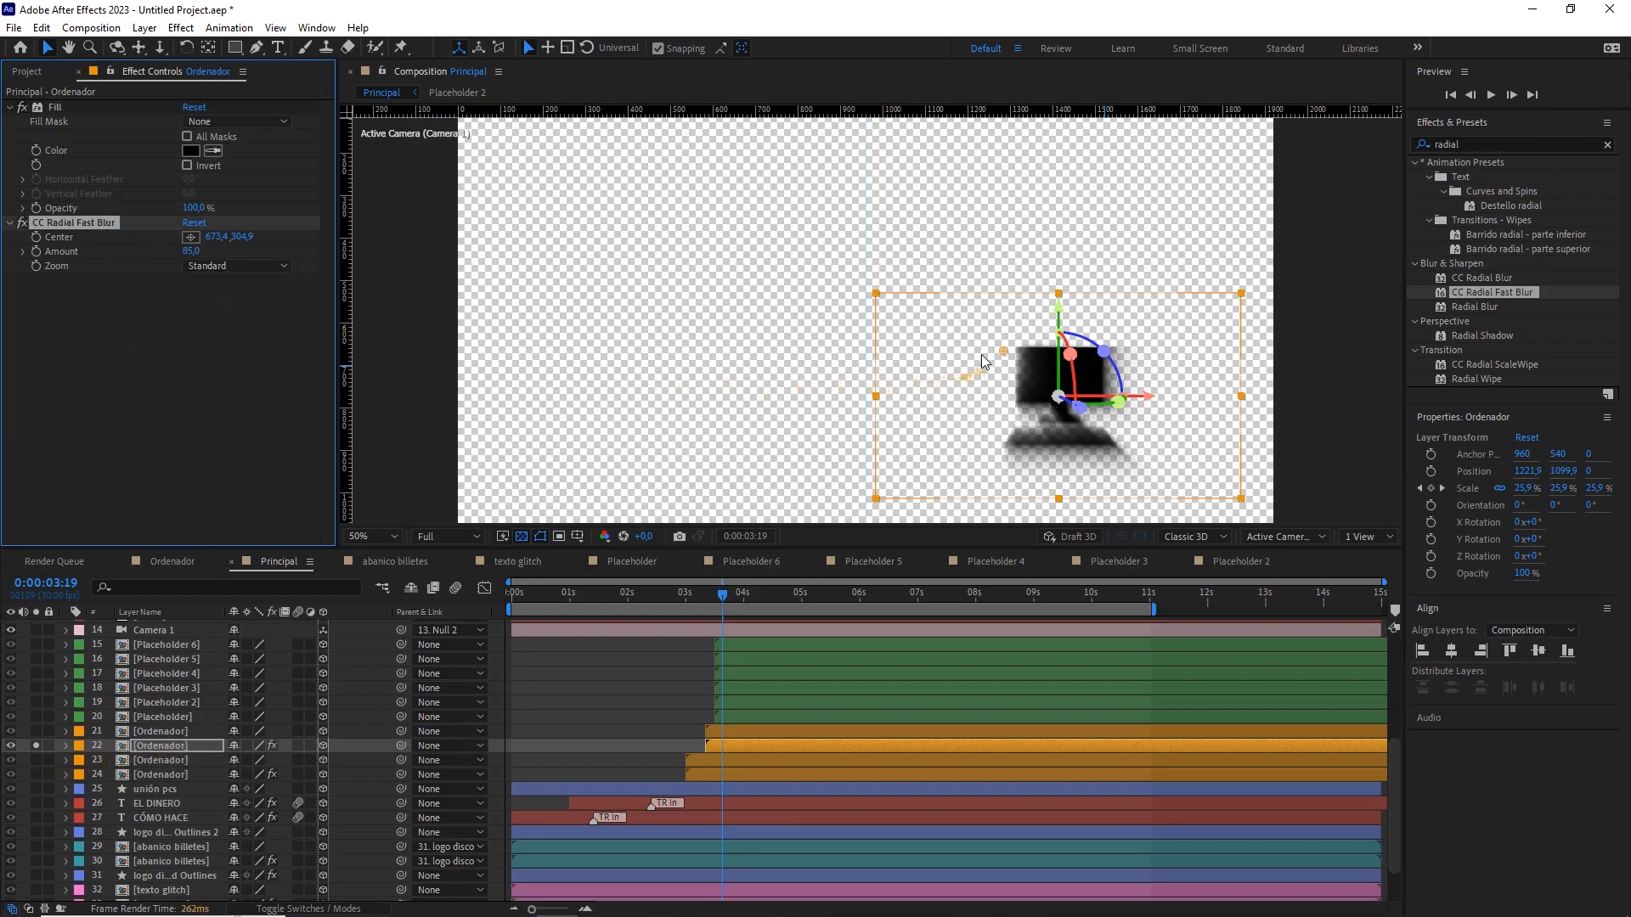
drag(1002, 353, 1121, 349)
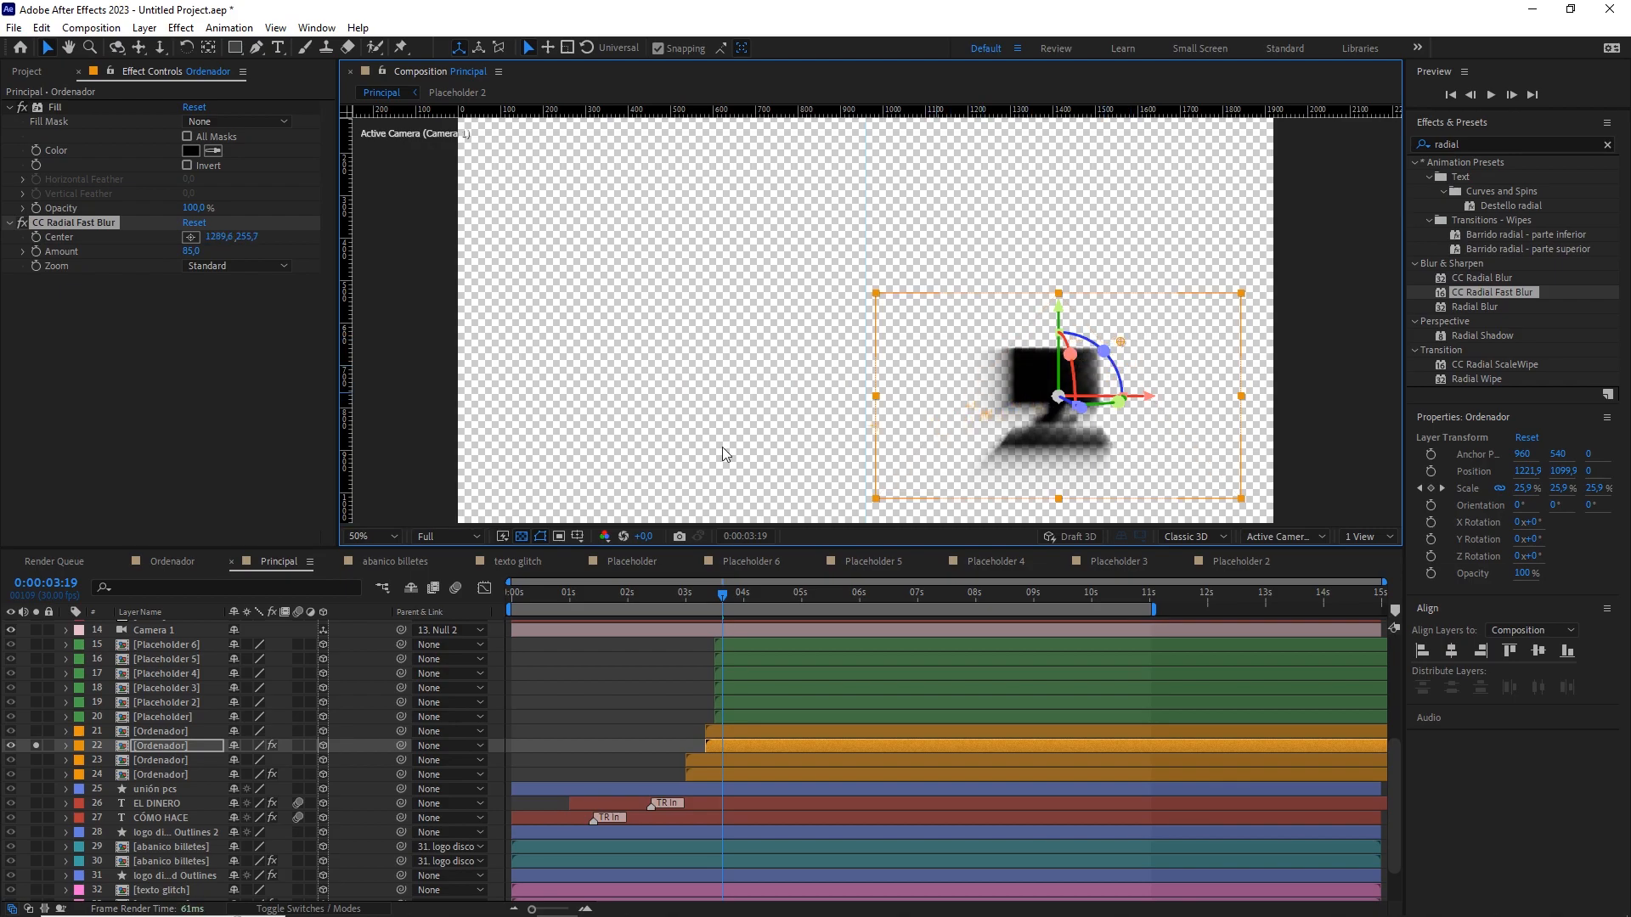
click(36, 745)
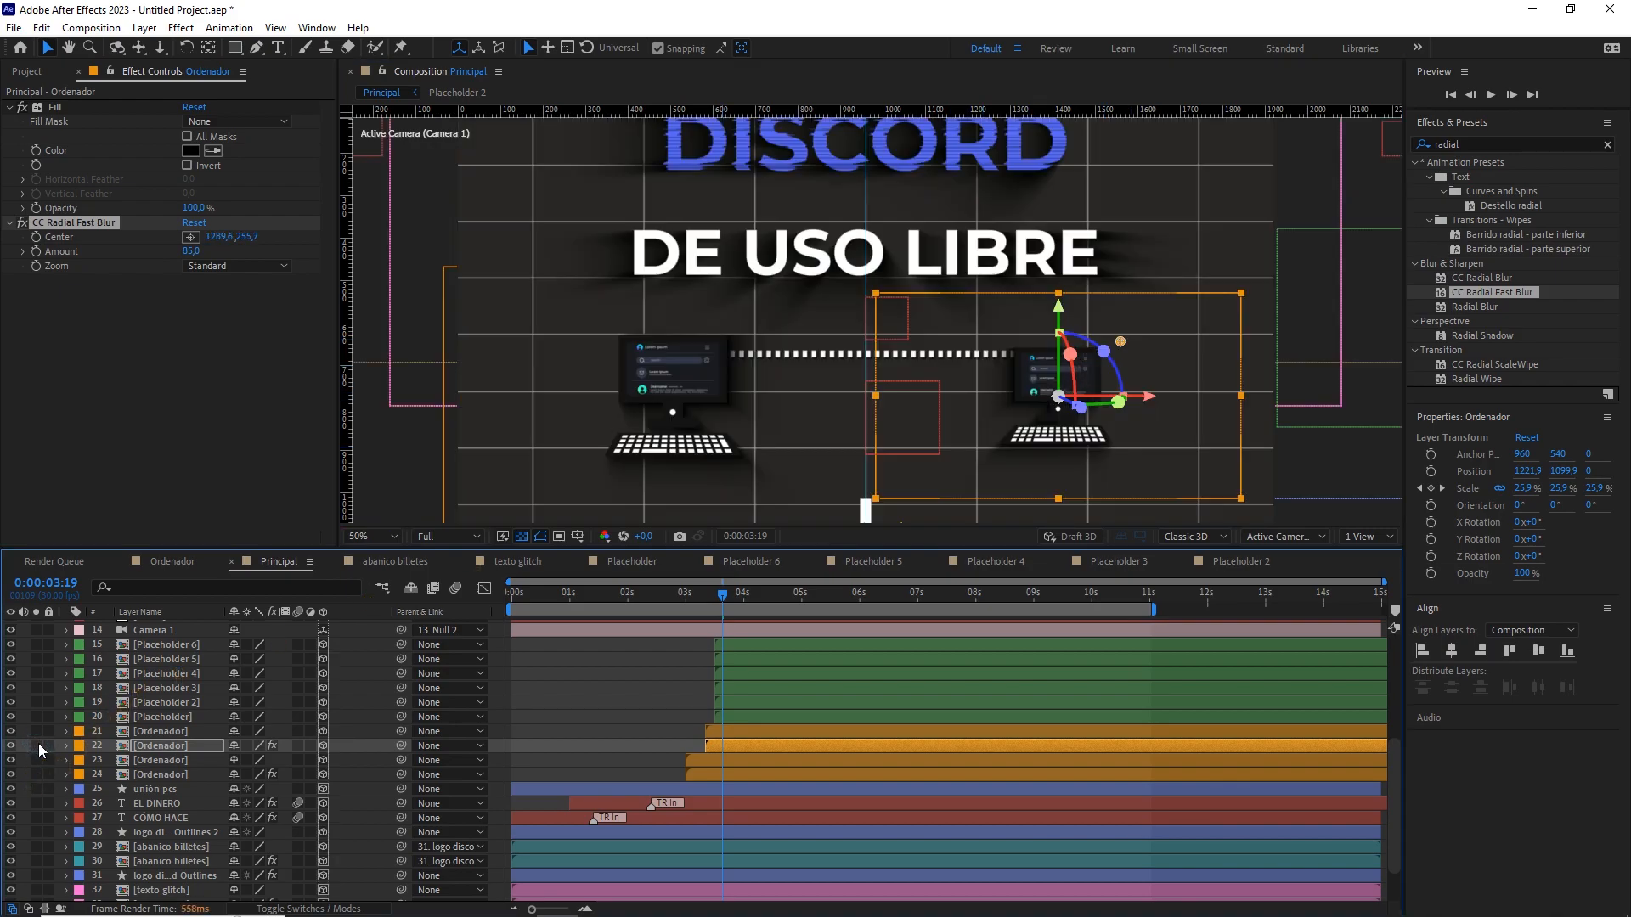
Deselect the layer, inspect both computers' shadows up close, and set the preview resolution to Quarter.
click(642, 671)
scroll(930, 425, up, 1)
drag(993, 480, 964, 314)
click(449, 537)
click(451, 633)
scroll(834, 389, down, 2)
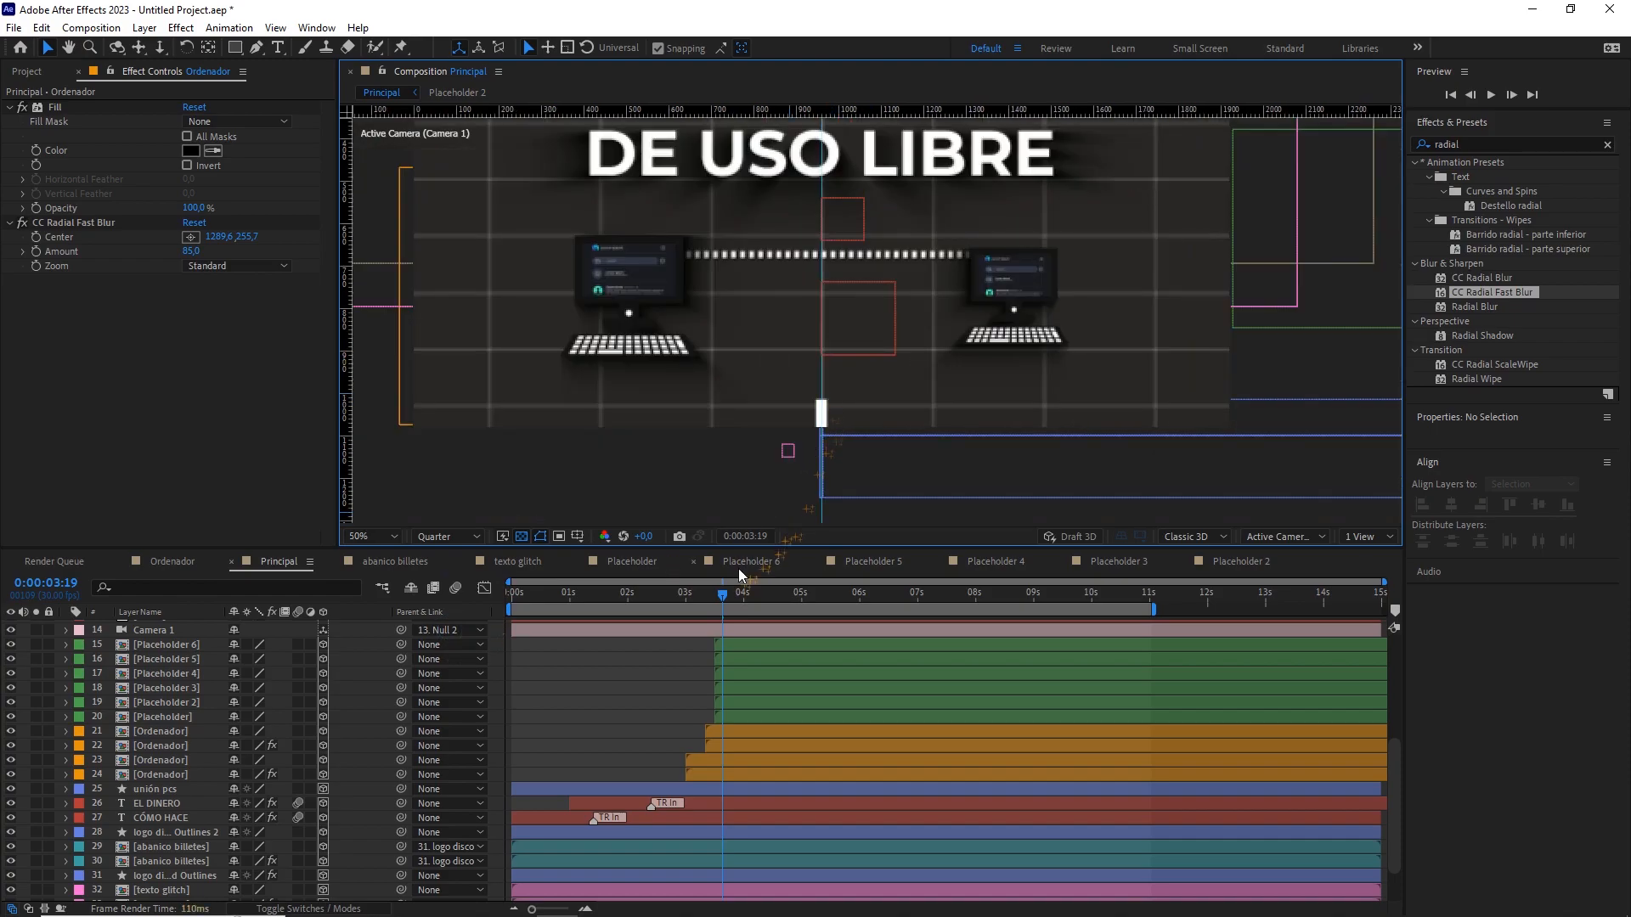
Duplicate the linea de tiempo layer at 0:00:04:15 and set the lower copy's stroke color to black (000000).
drag(737, 597, 773, 597)
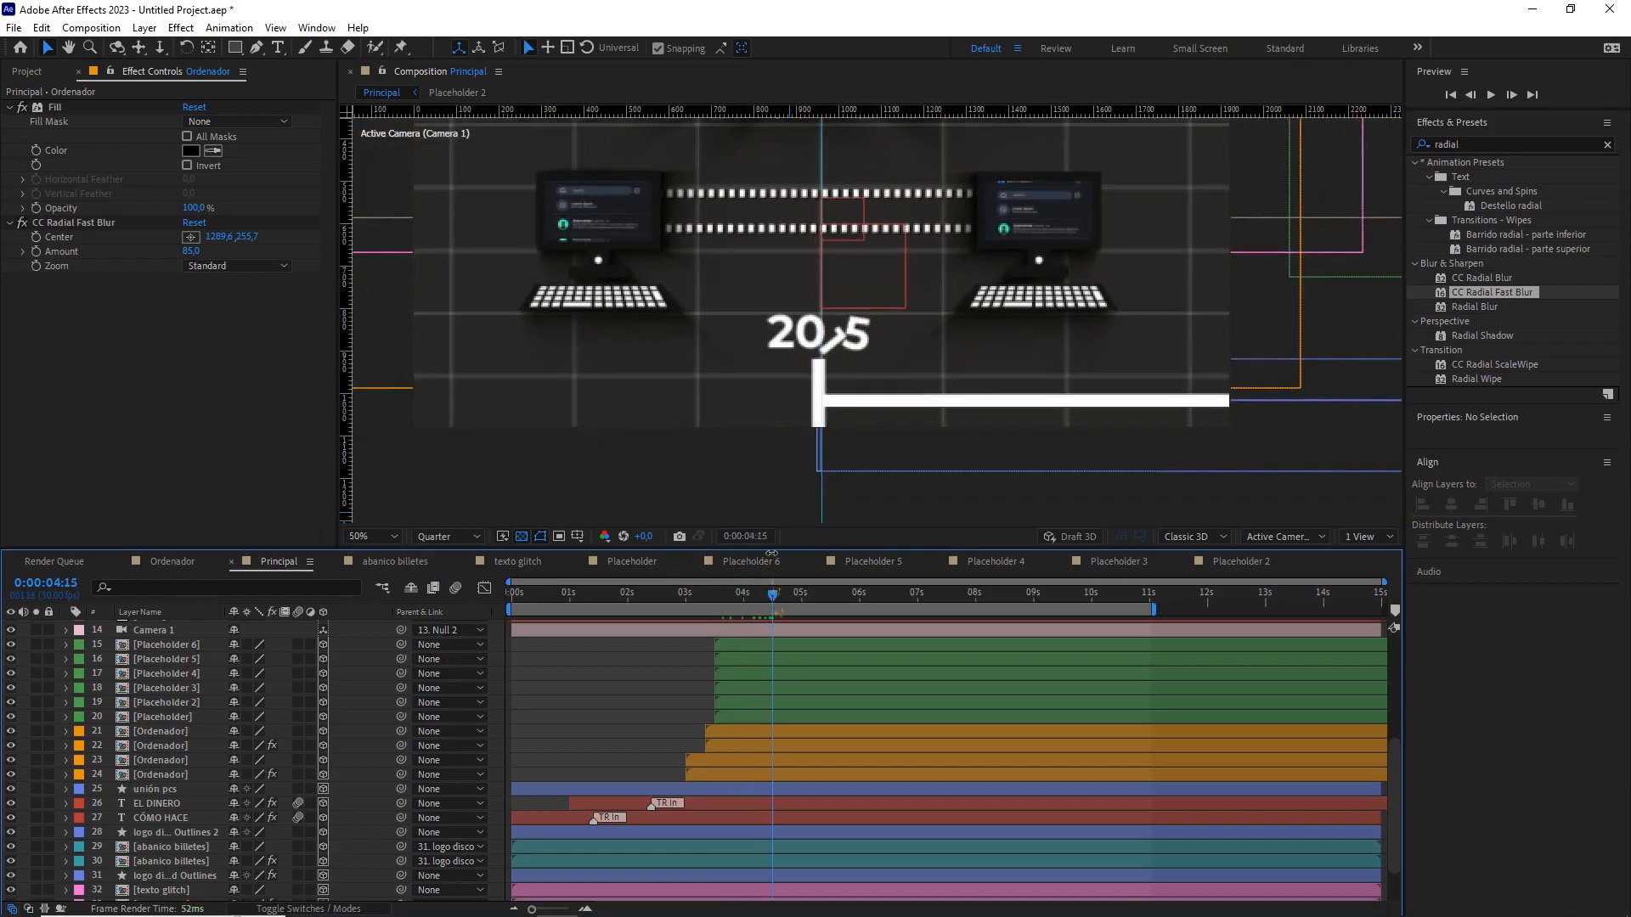
click(801, 332)
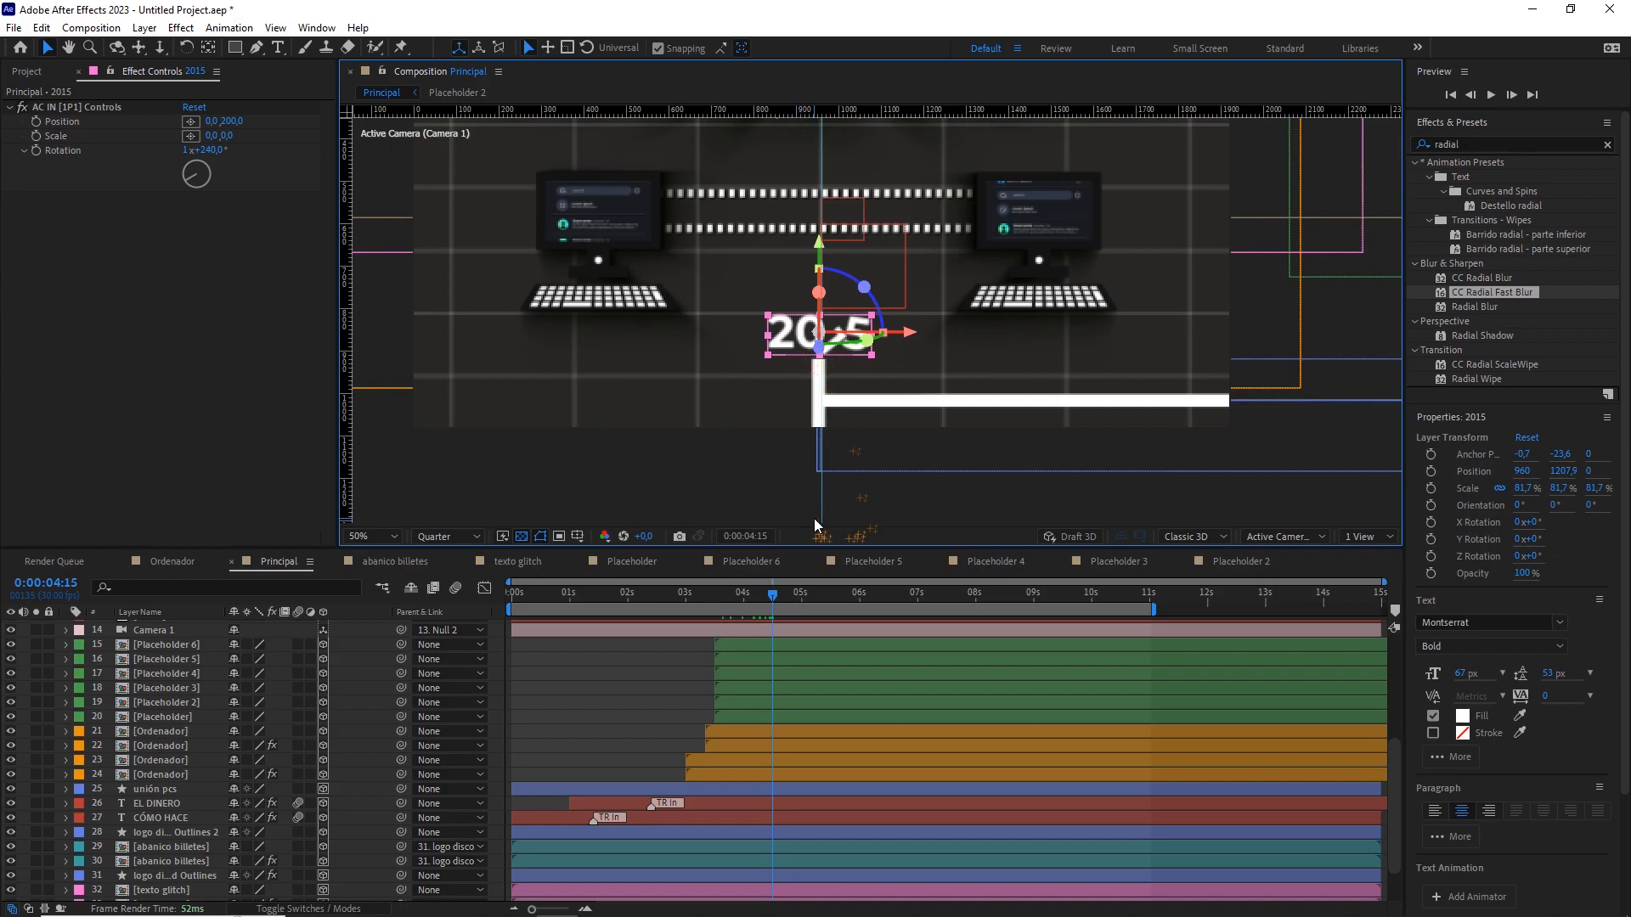
click(907, 407)
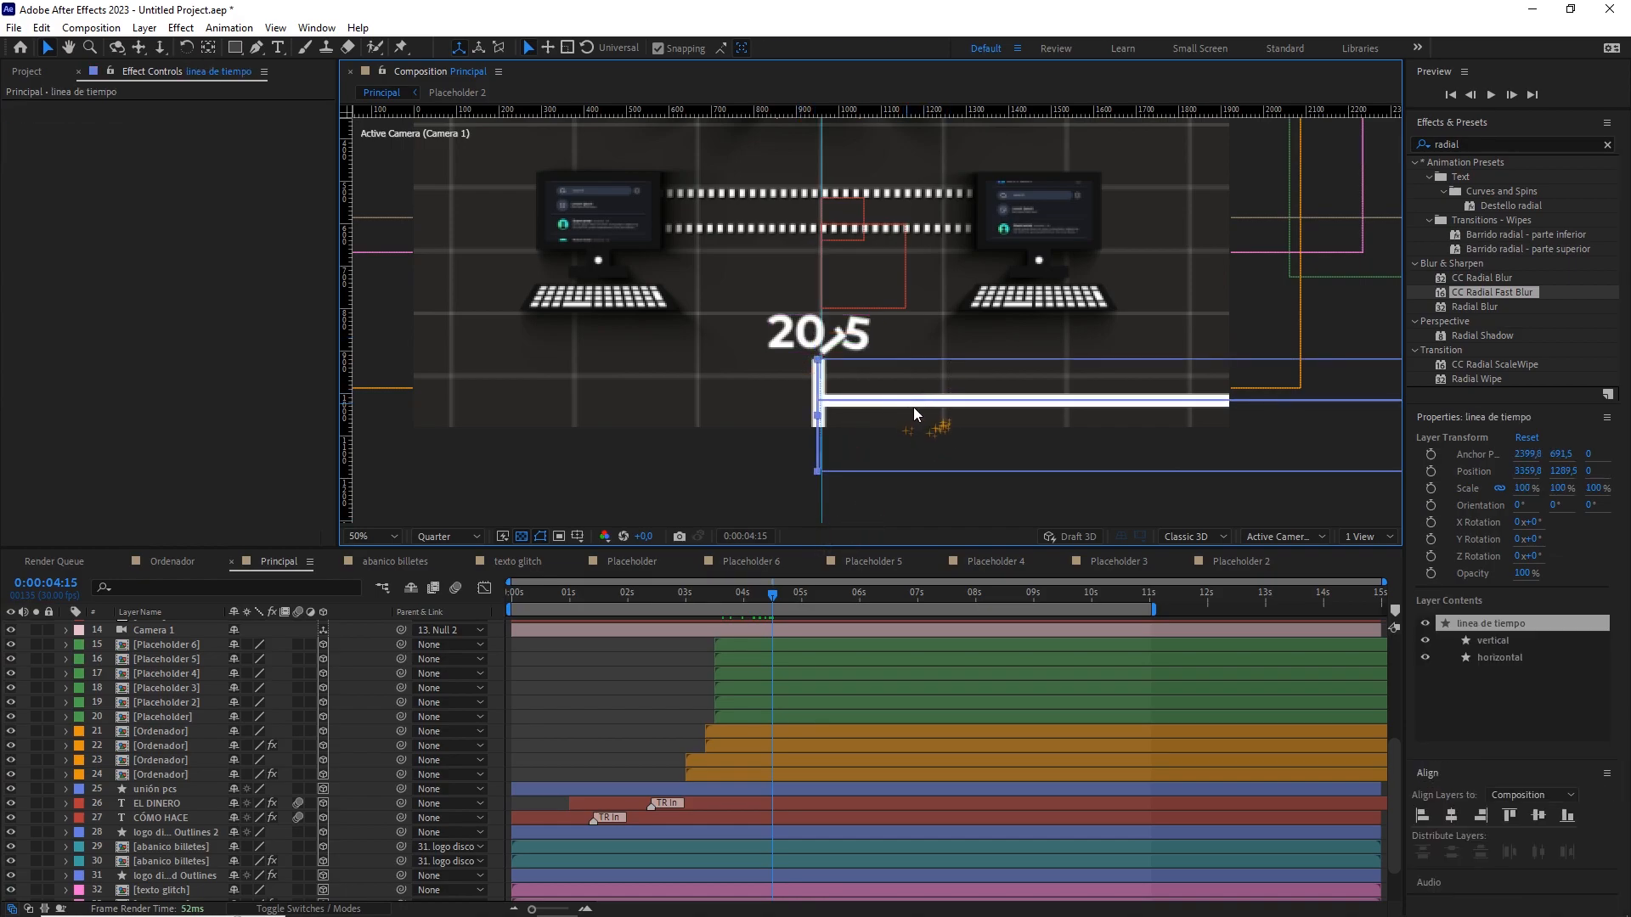
scroll(272, 705, up, 5)
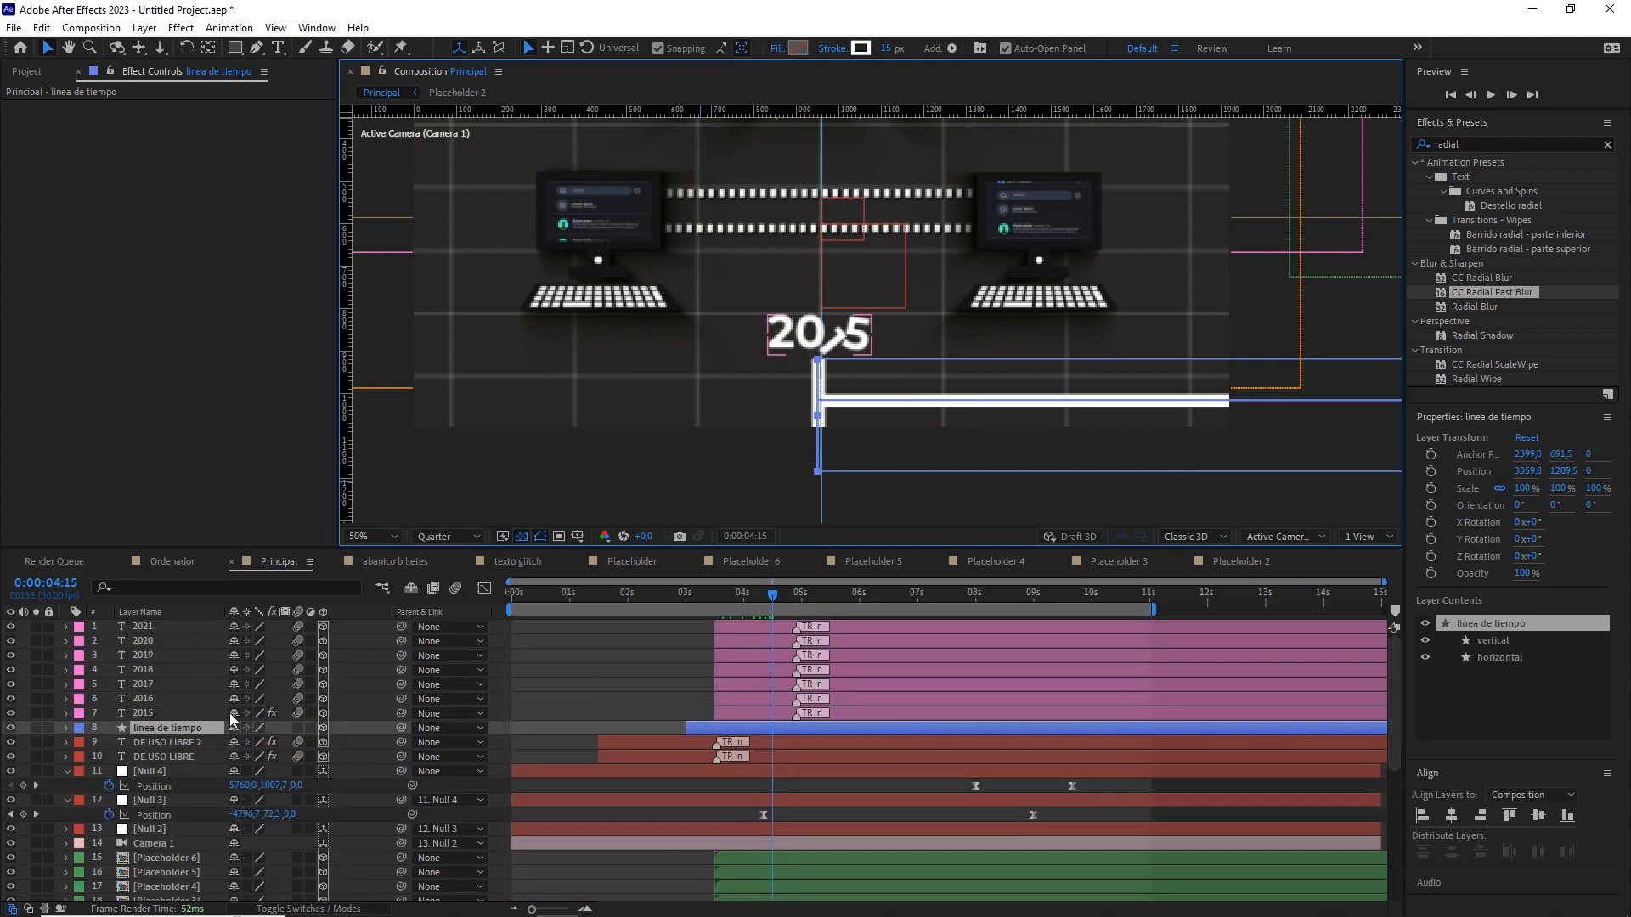
key(ctrl+d)
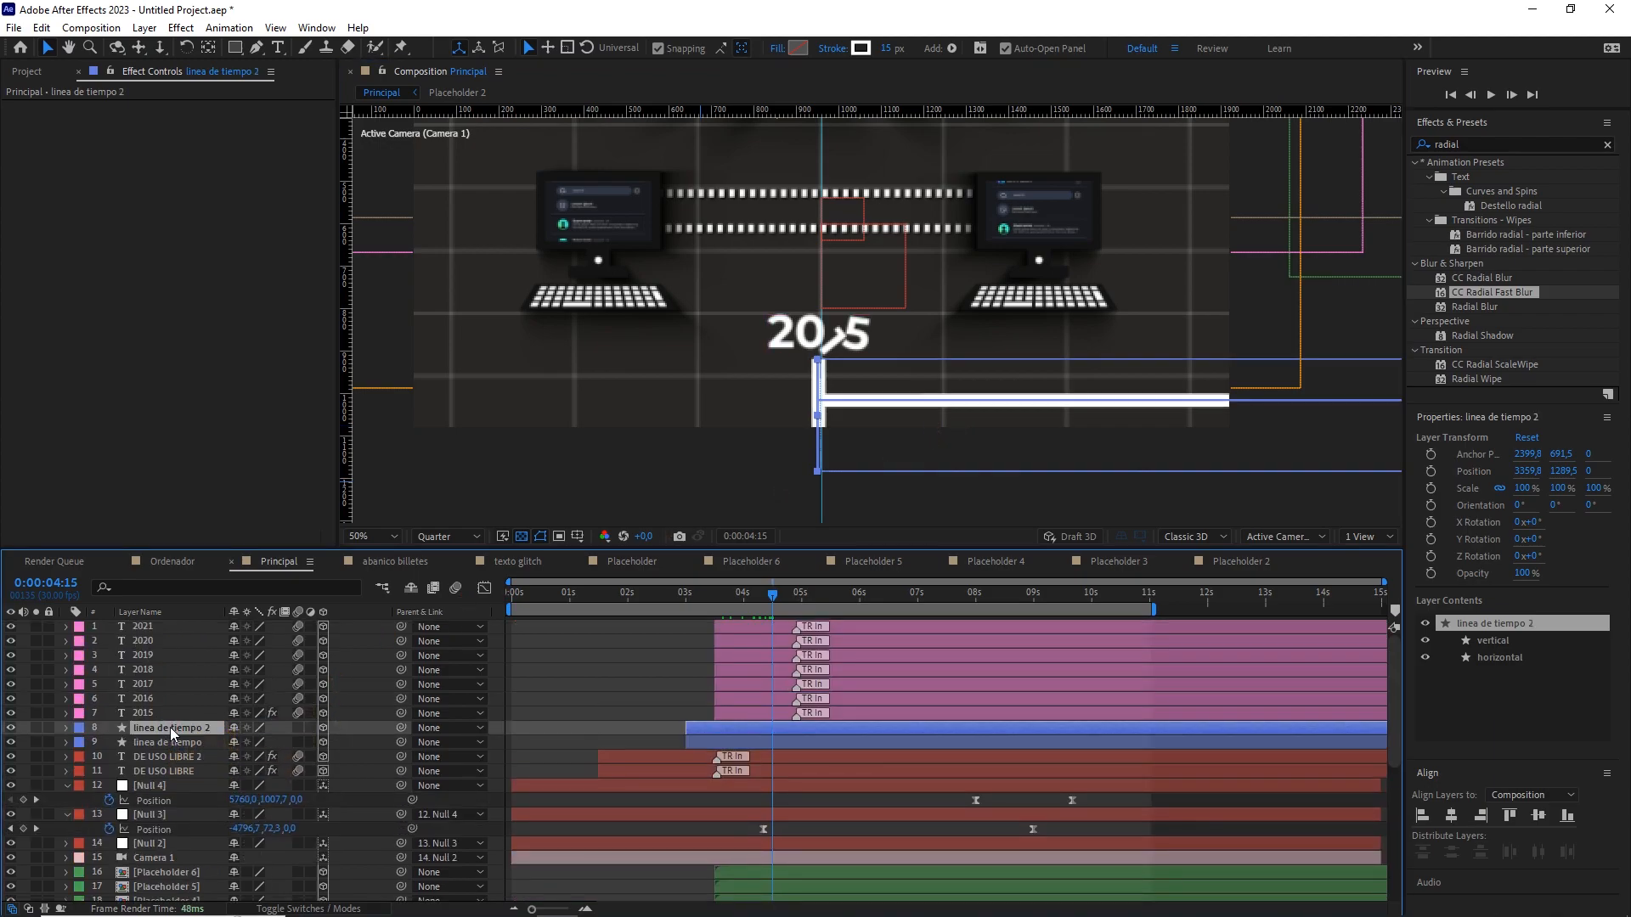
click(168, 742)
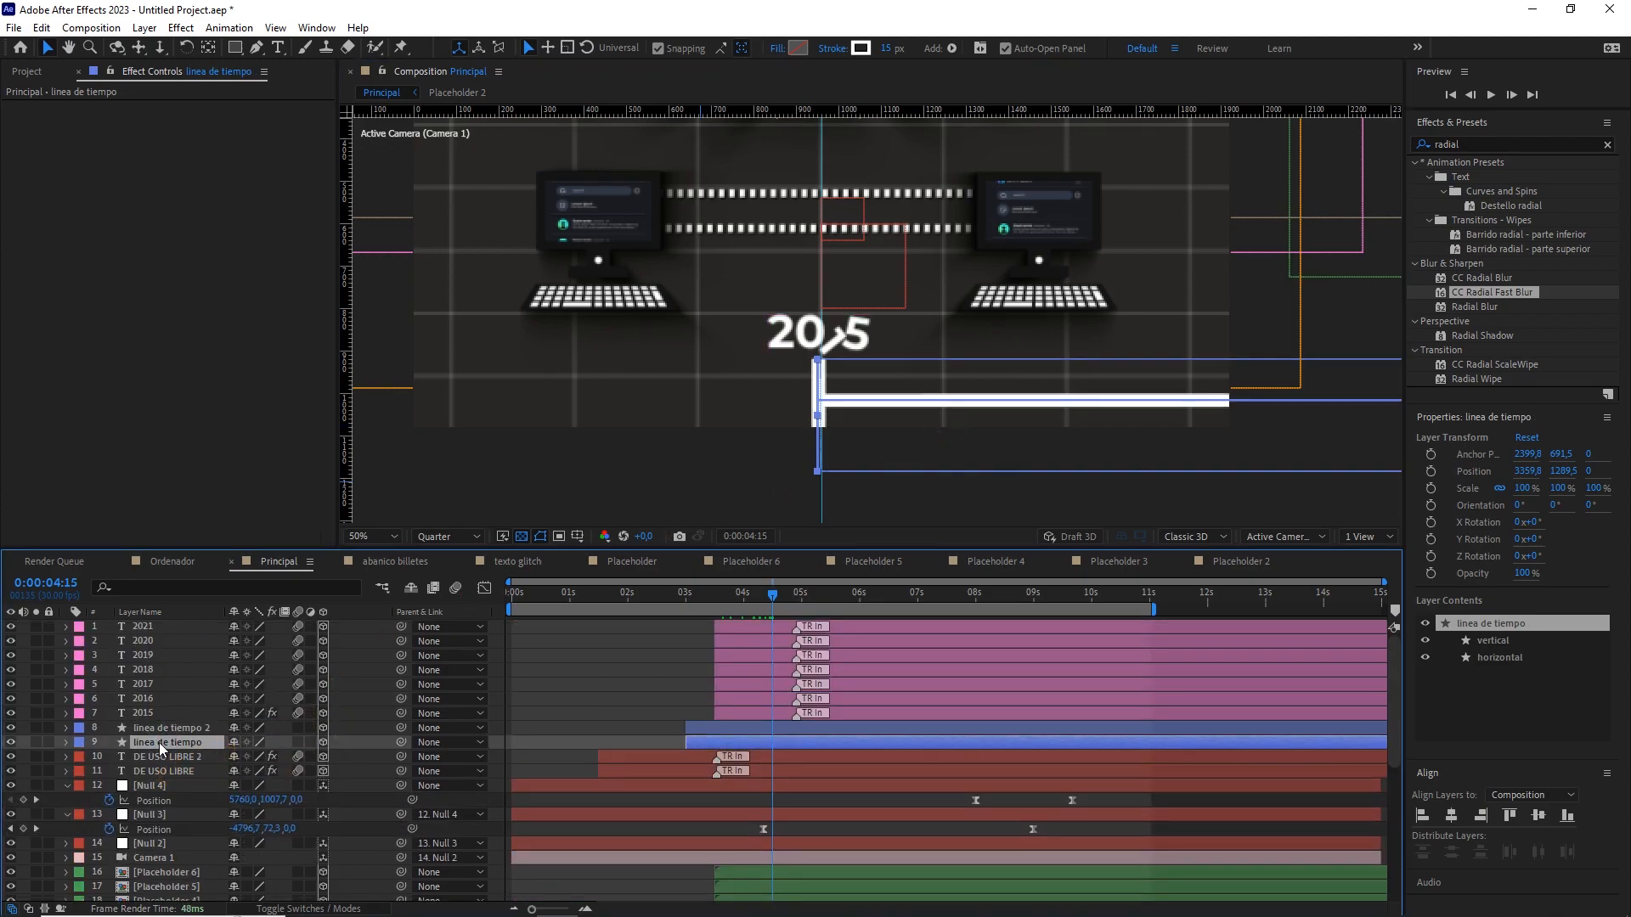
click(860, 47)
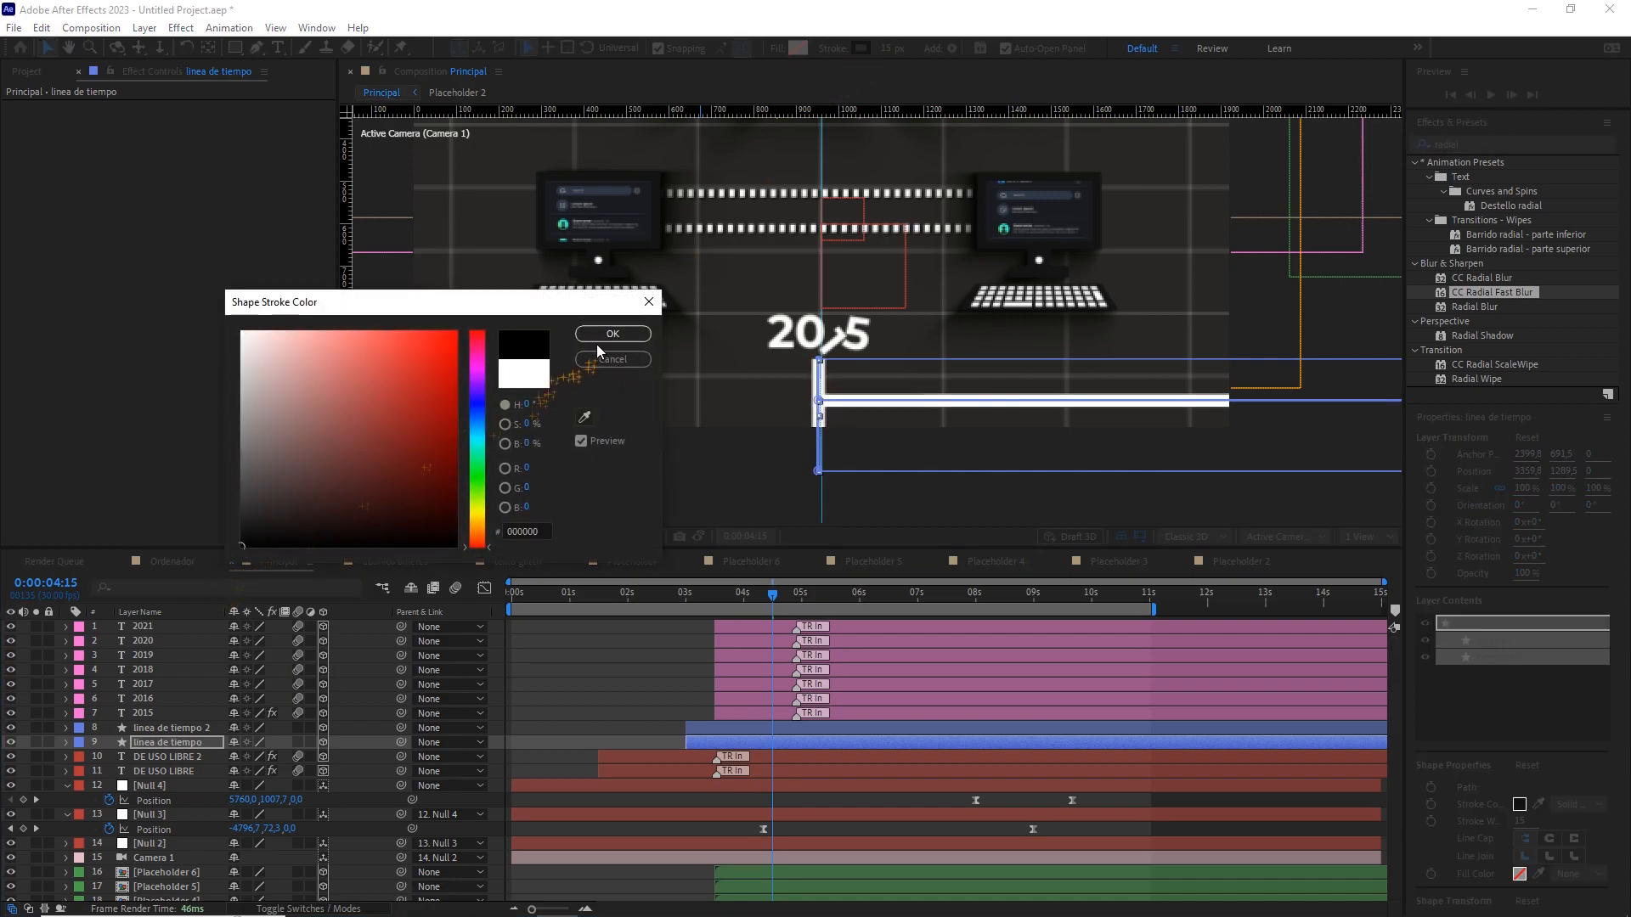
click(612, 334)
Apply CC Radial Fast Blur to the lower linea de tiempo copy, solo it, and set Center to 1060, 860 and Amount to 80.
drag(1486, 298, 163, 741)
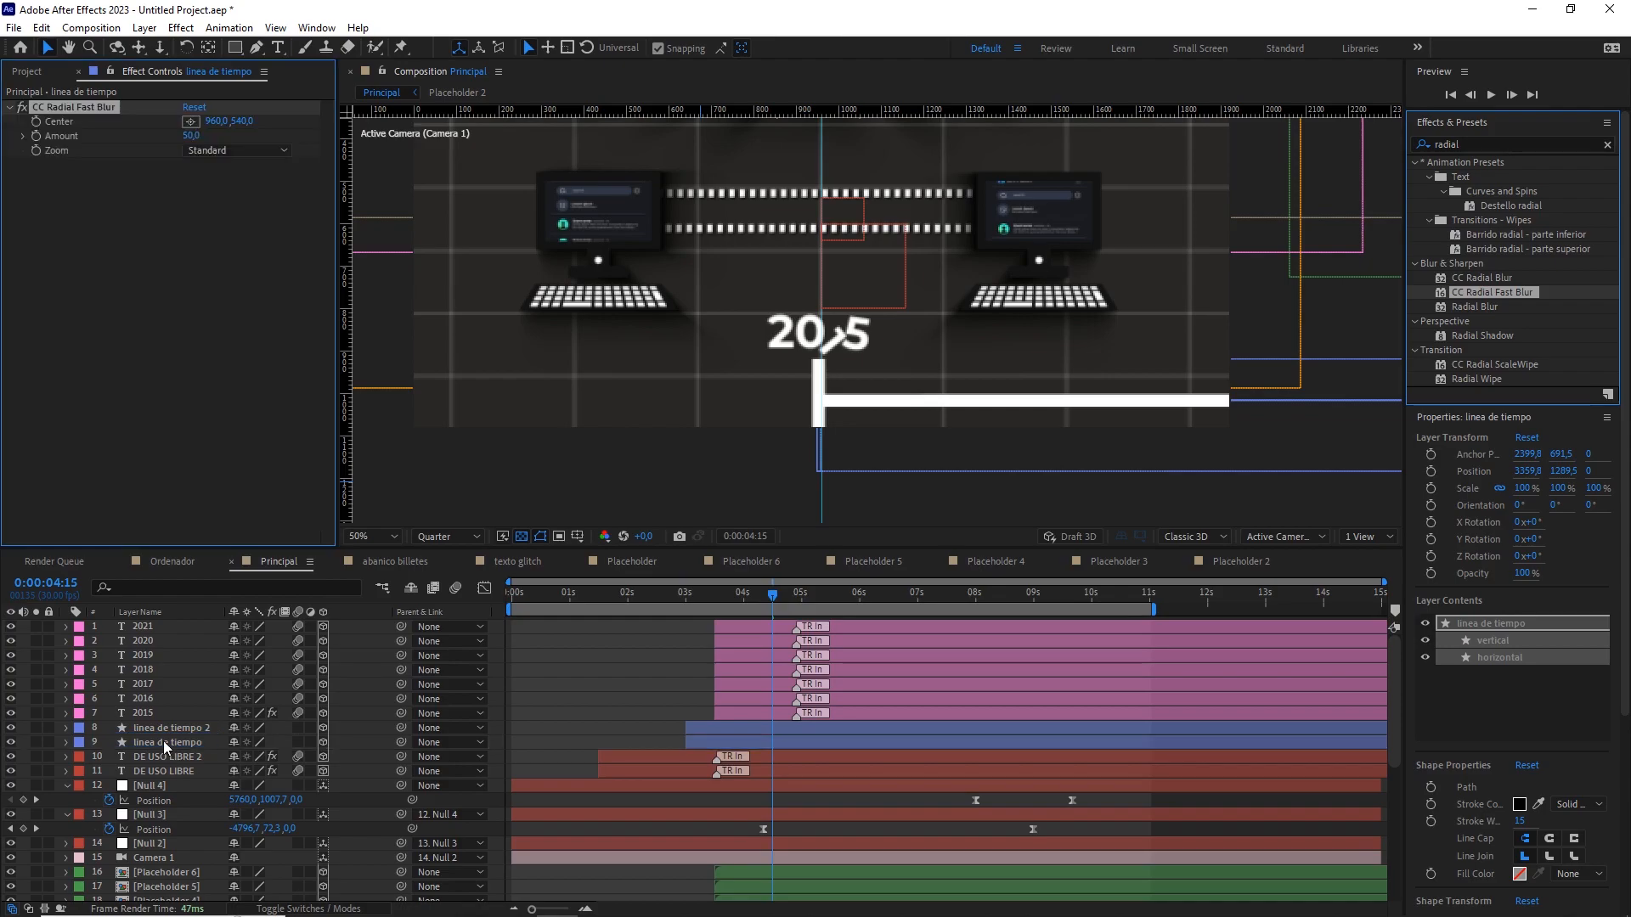
click(38, 743)
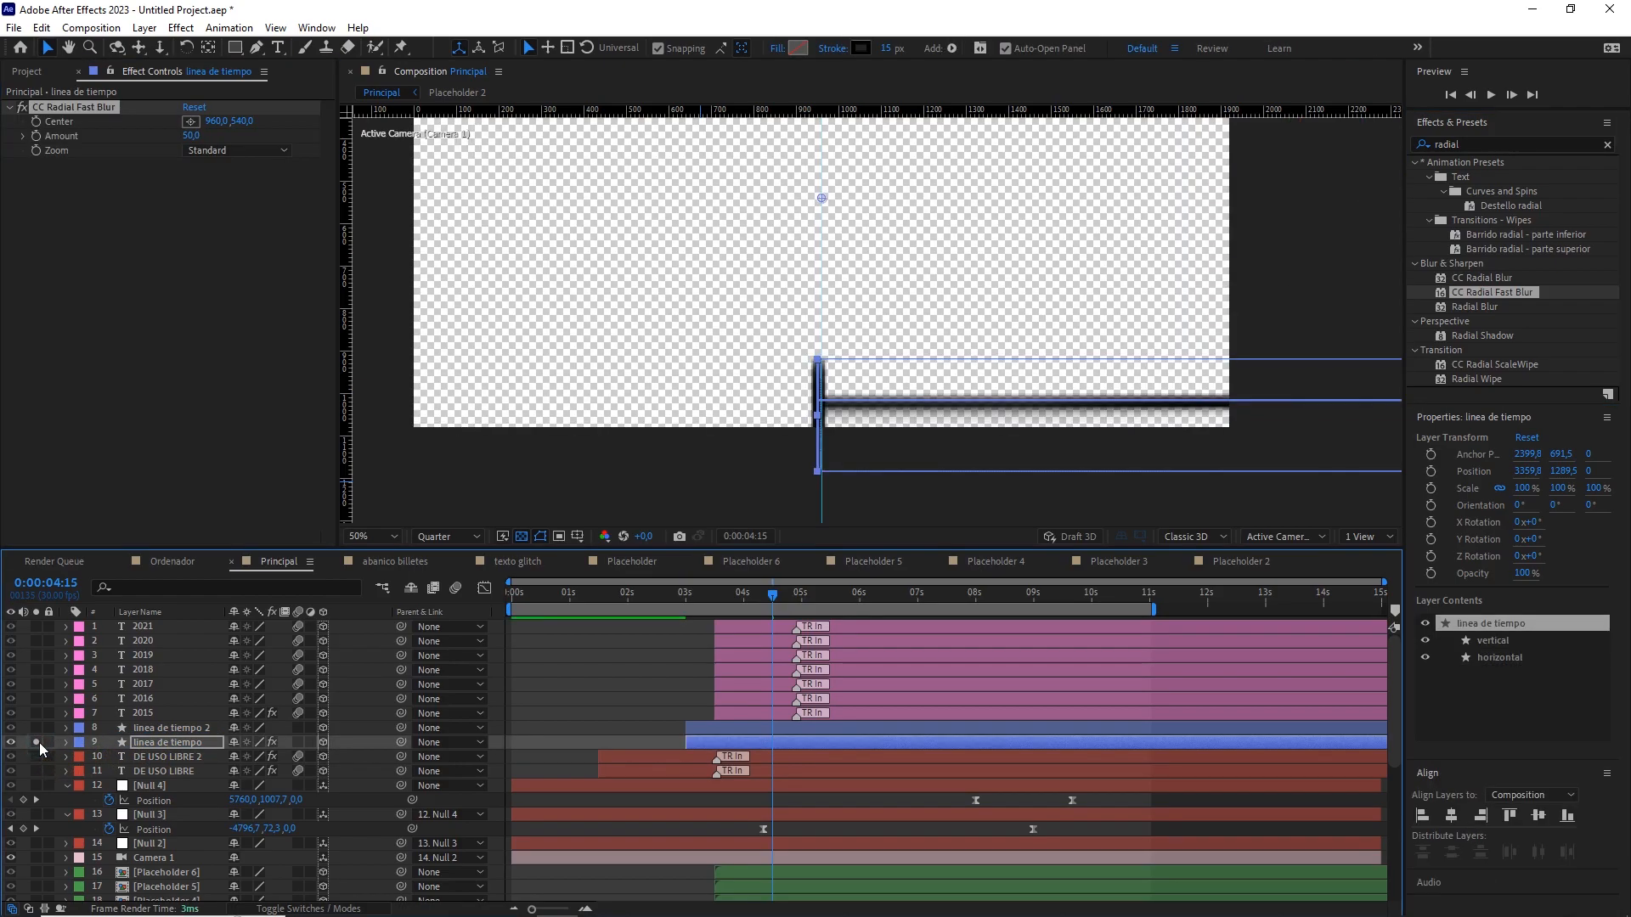
drag(822, 199, 861, 328)
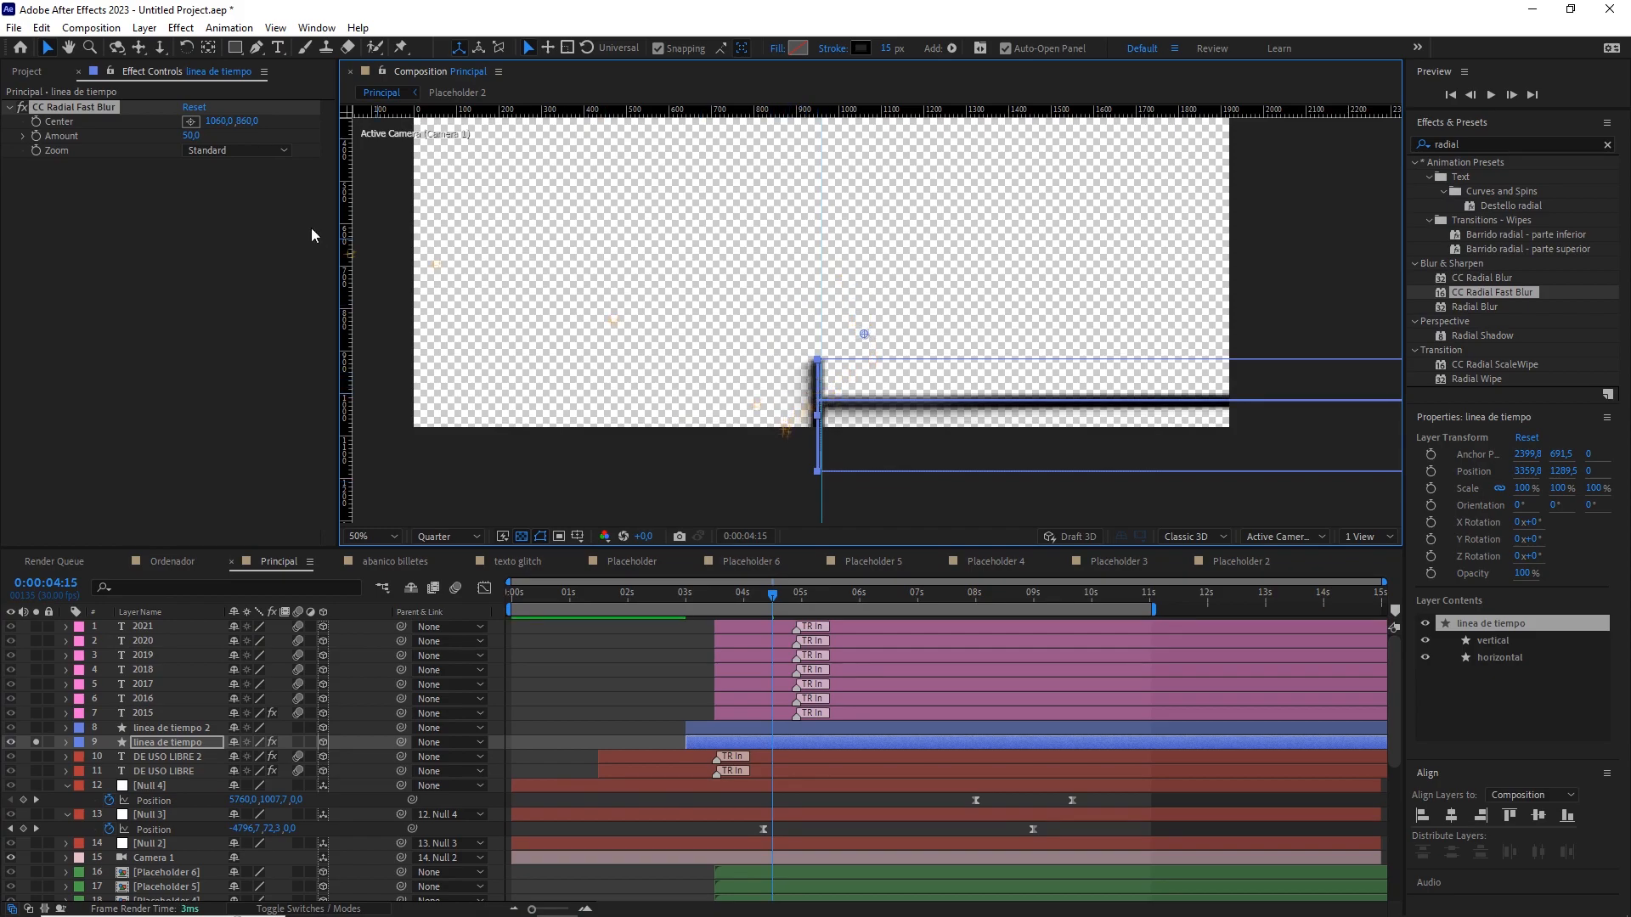
drag(196, 136, 217, 141)
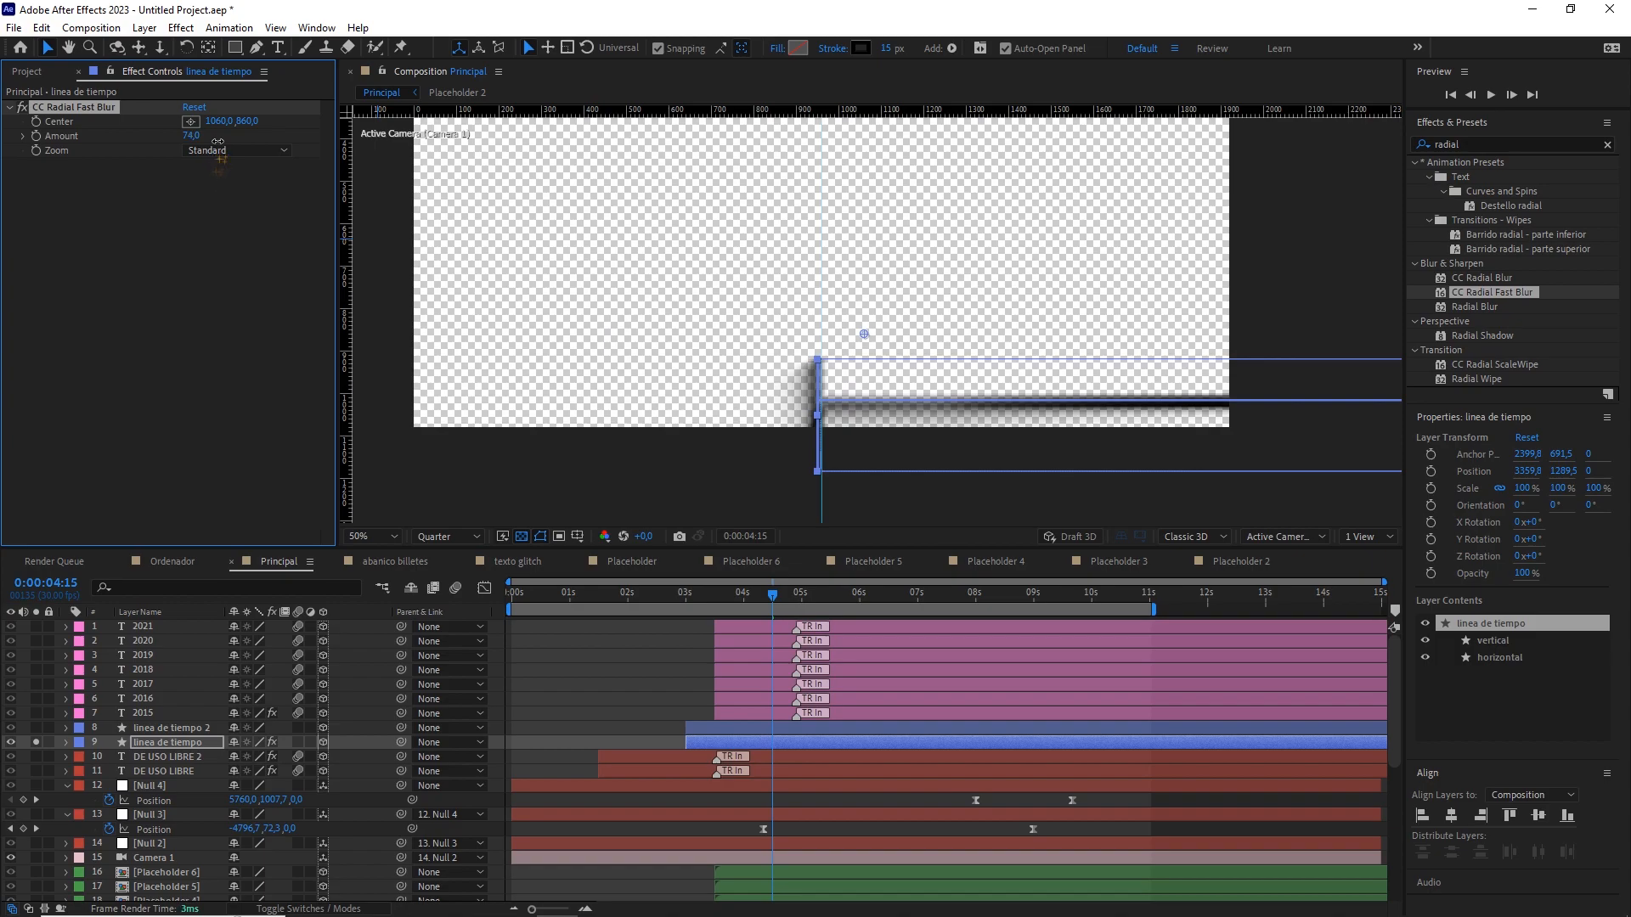
click(191, 136)
key(Return)
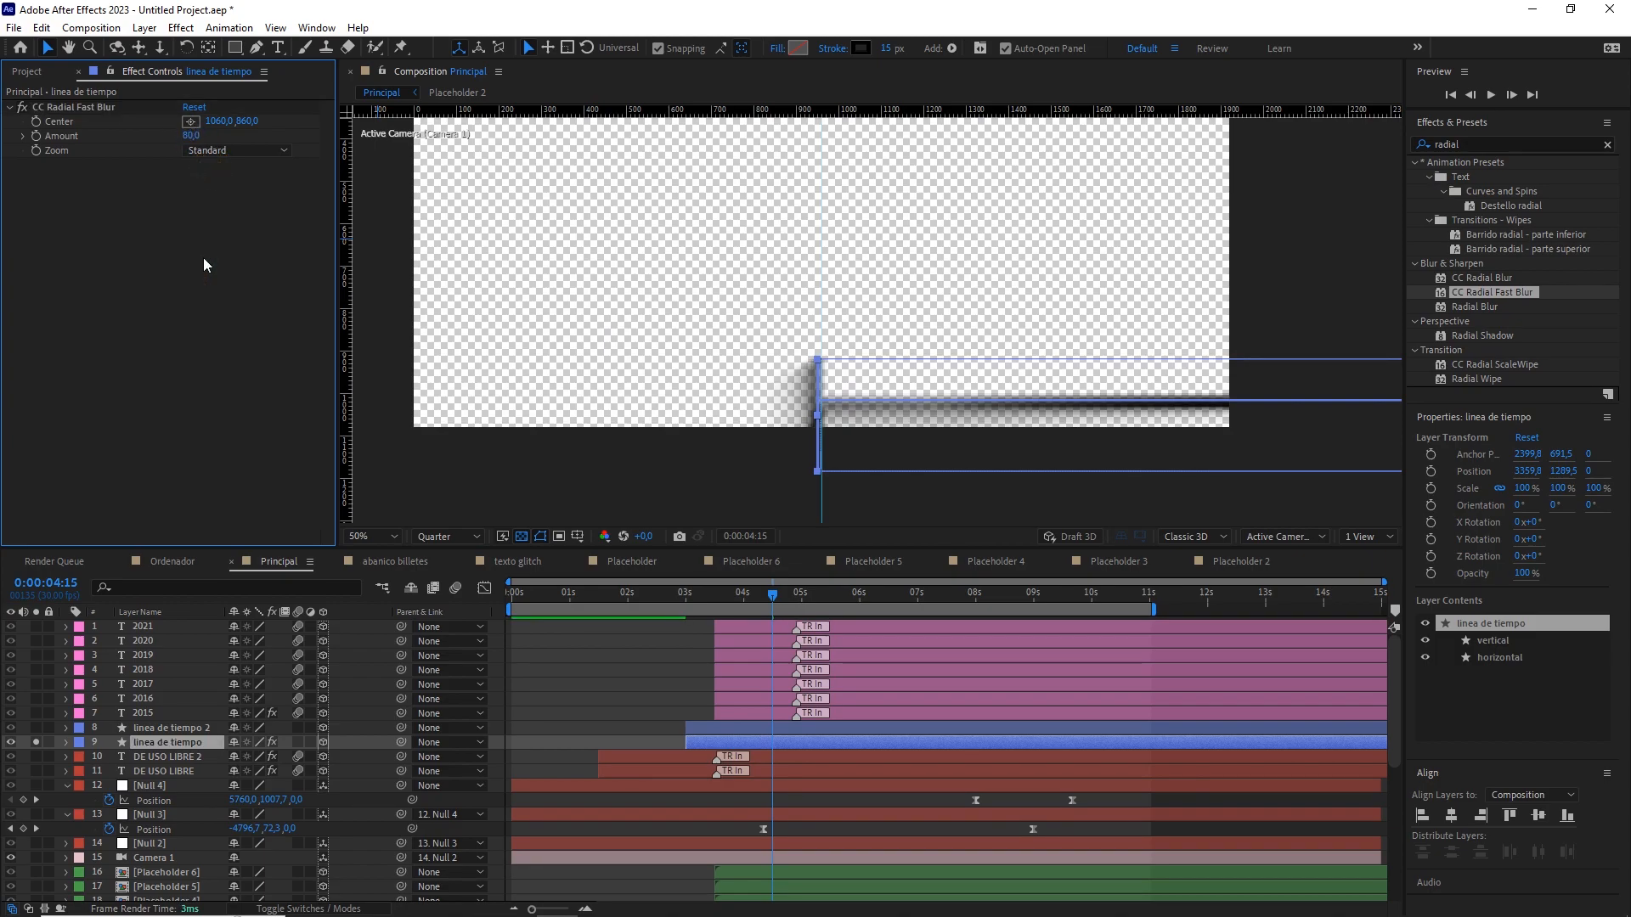
At 0:00:04:24, add the expression toComp(value) to the blur's Center on the soloed linea de tiempo layer.
scroll(890, 384, down, 2)
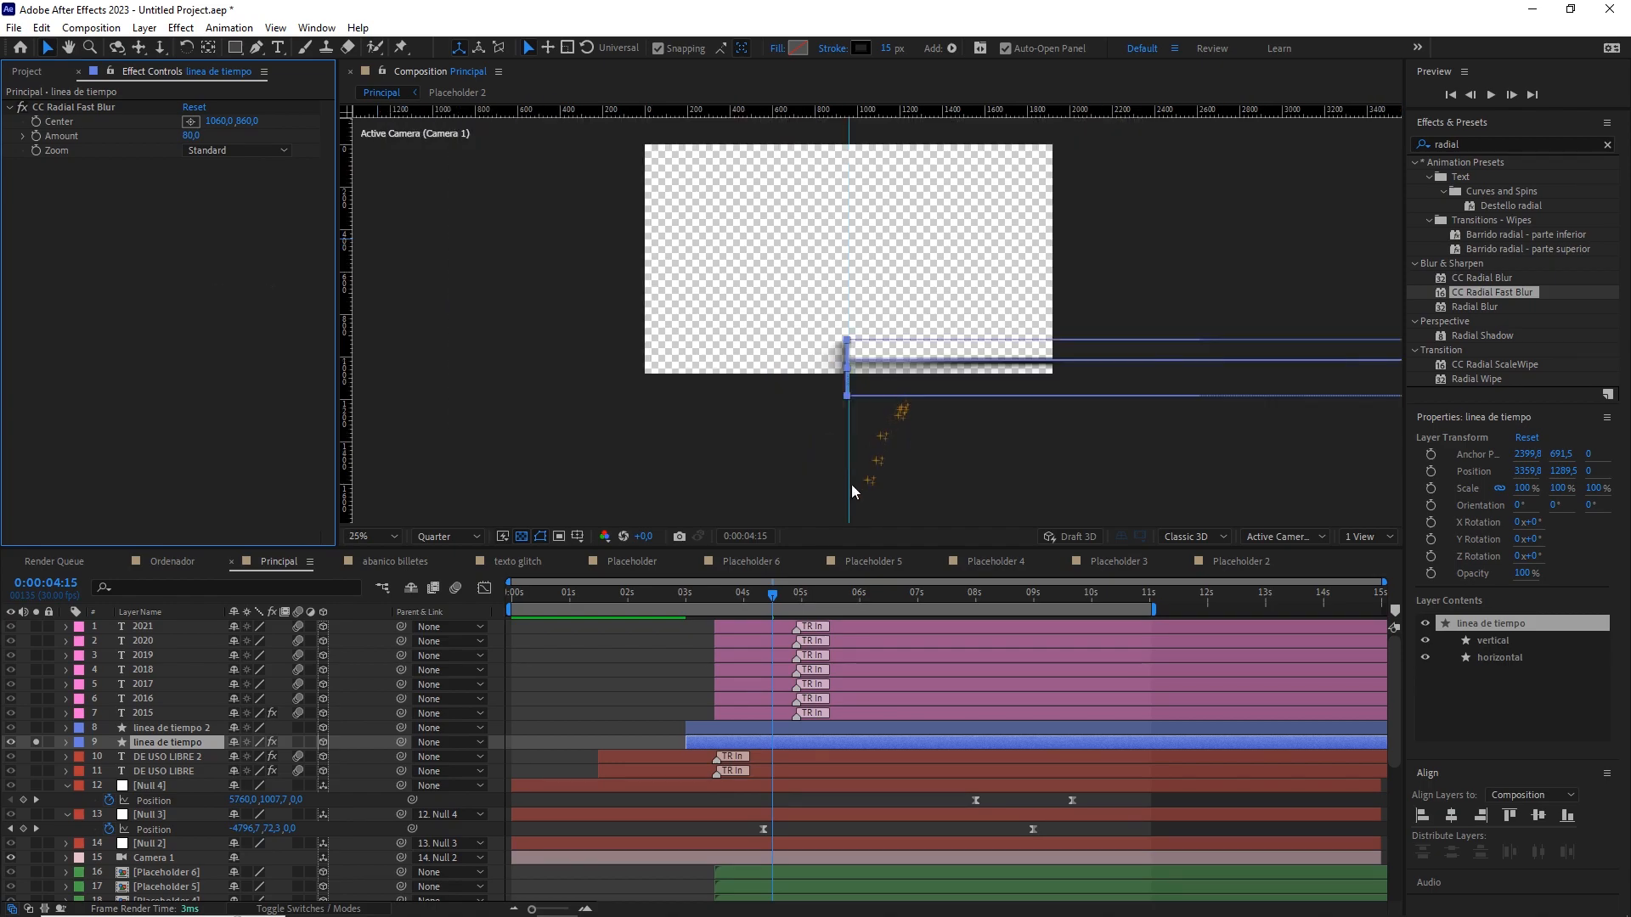
mouse_move(775, 592)
mouse_down()
mouse_move(905, 594)
mouse_move(791, 594)
mouse_up()
click(59, 123)
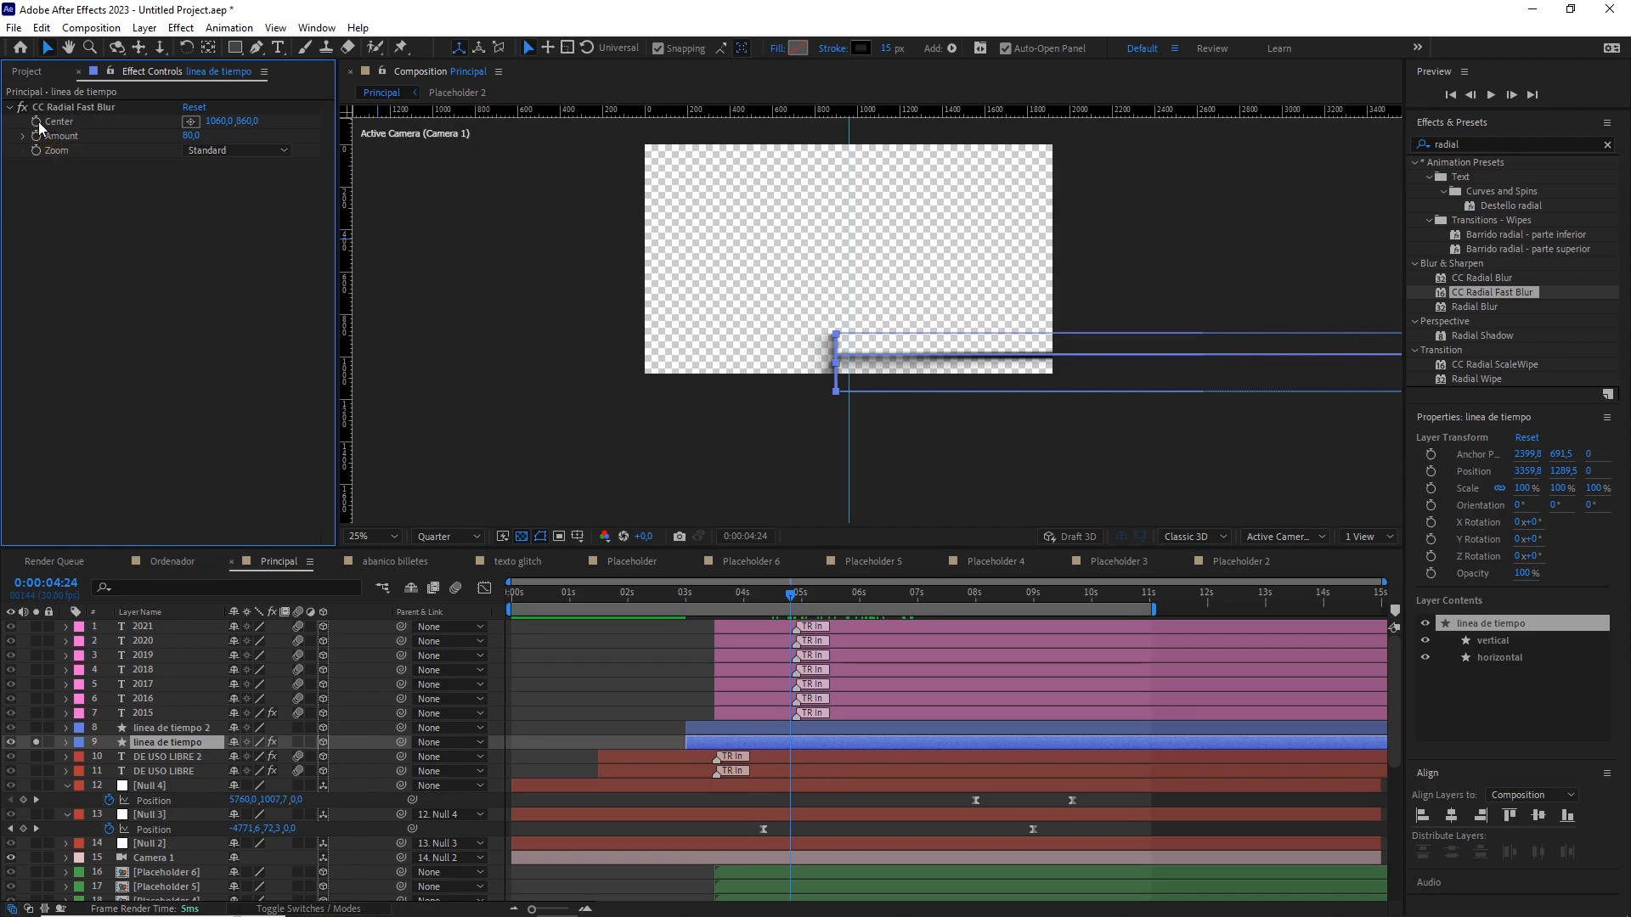
alt+click(38, 121)
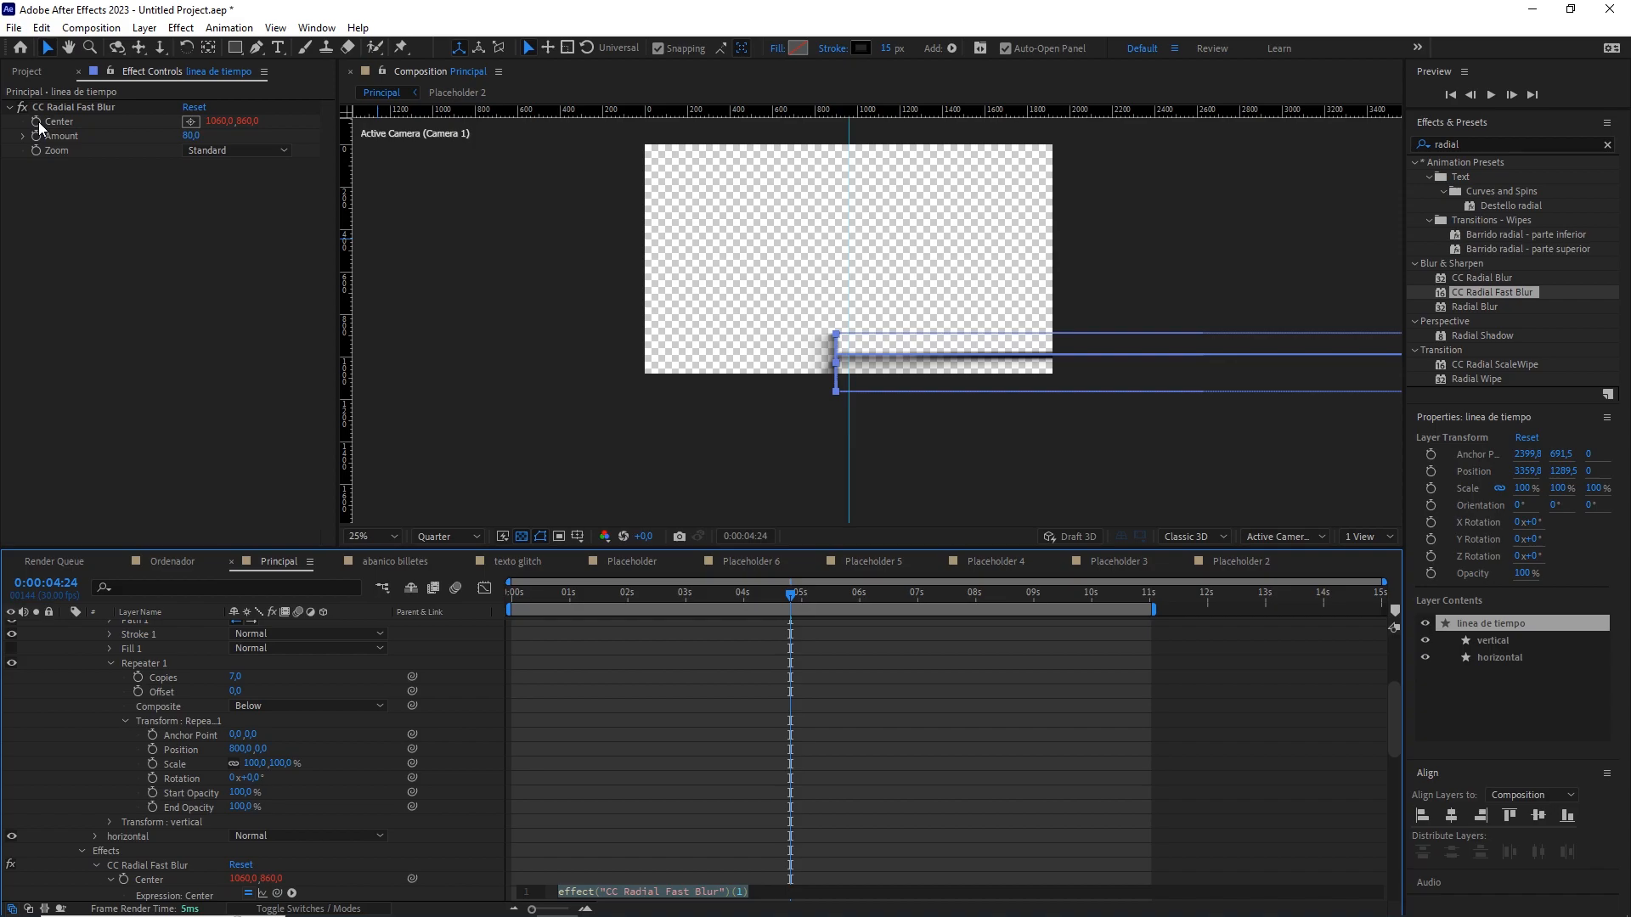
text(toc)
key(Return)
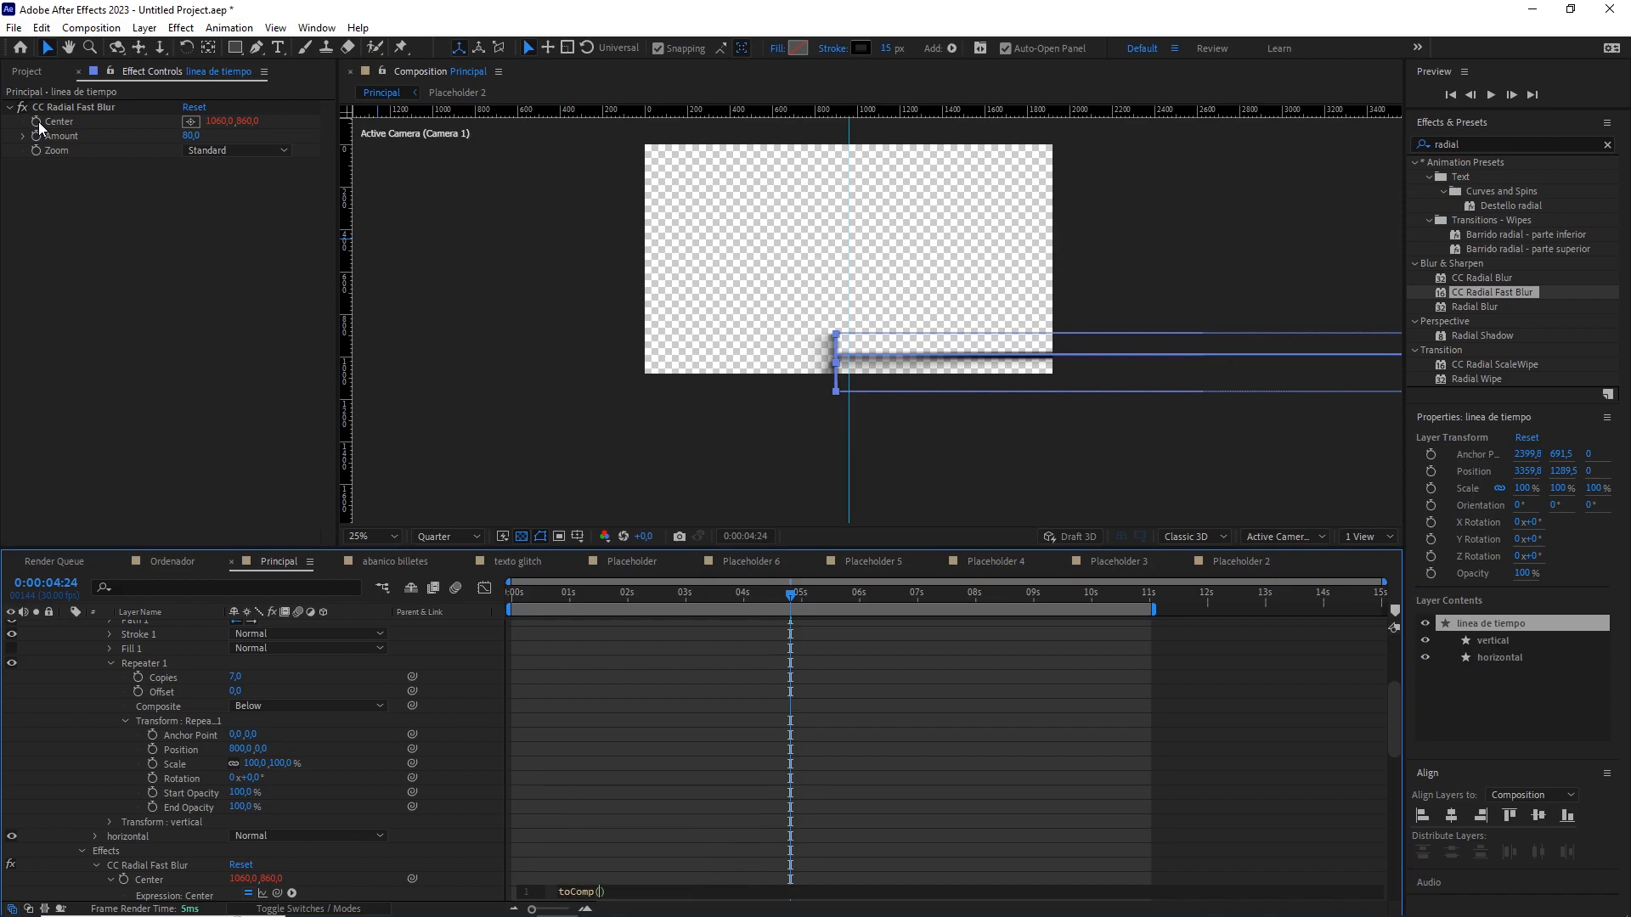
text(value)
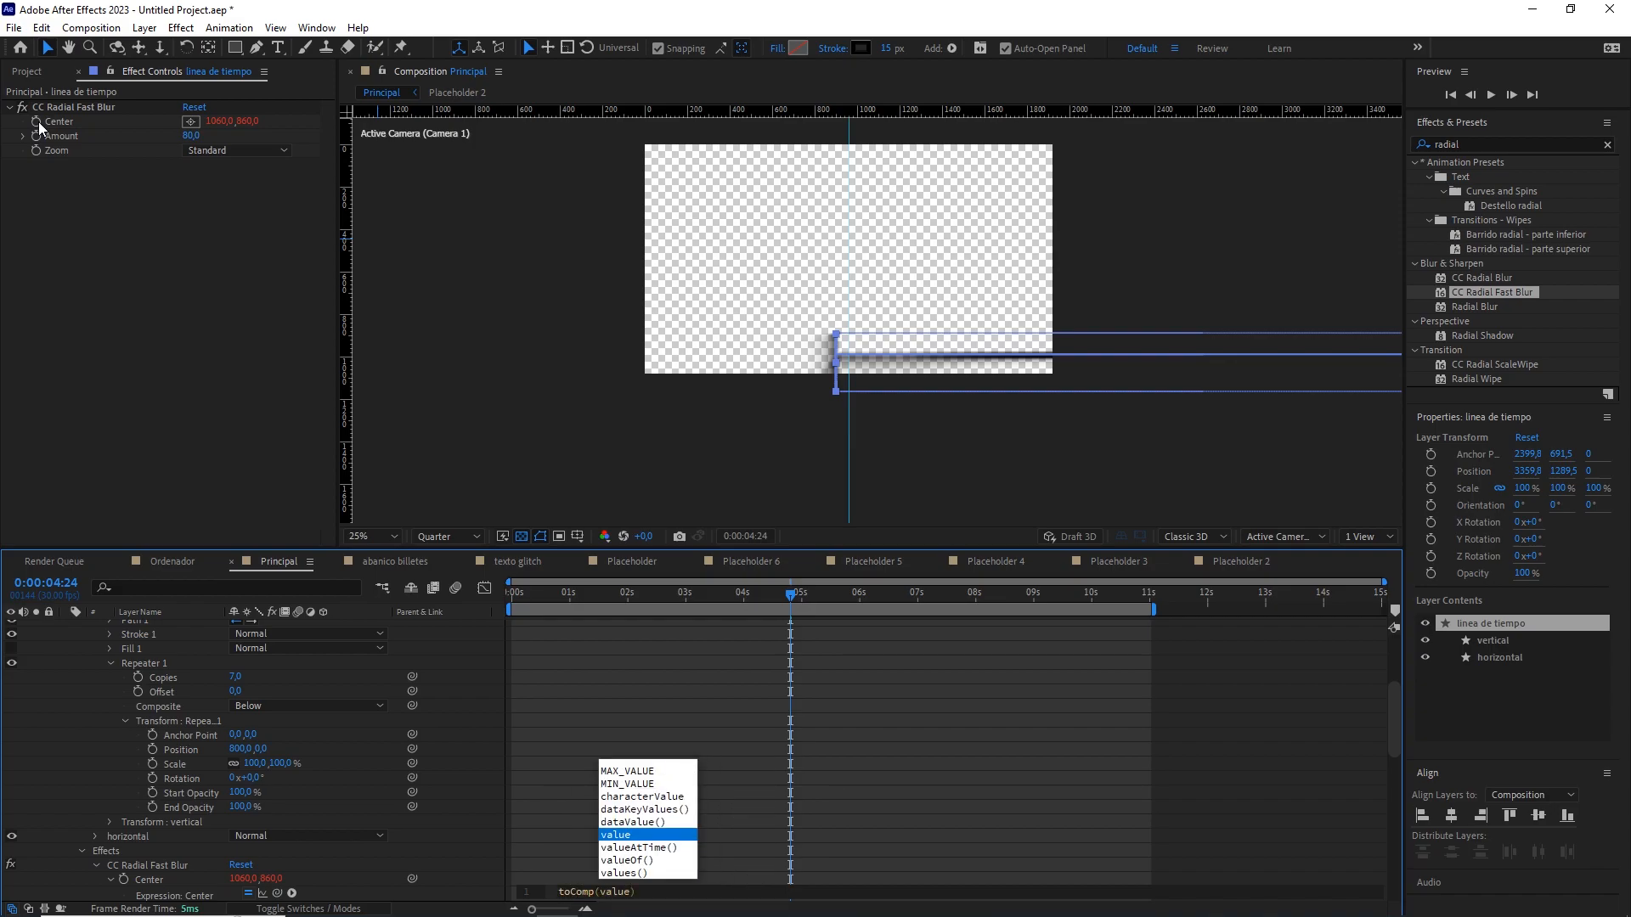
key(Return)
click(620, 686)
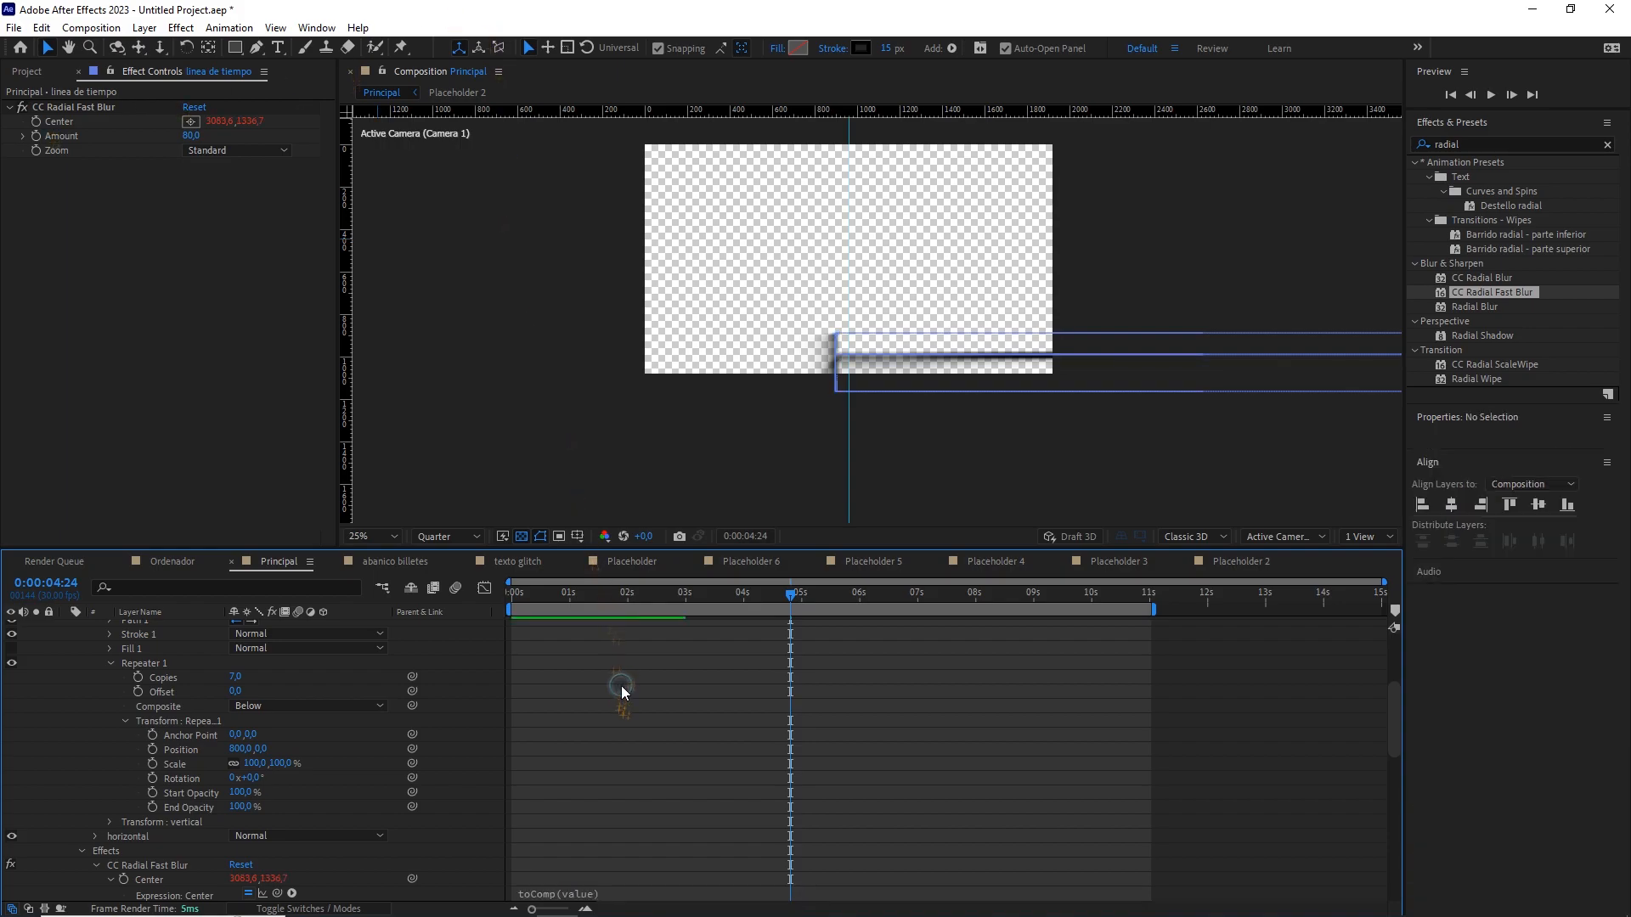
Reposition the blur's Center to about 1053, 843 above the horizontal timeline bar, then turn off the linea de tiempo layer's solo.
scroll(144, 680, up, 5)
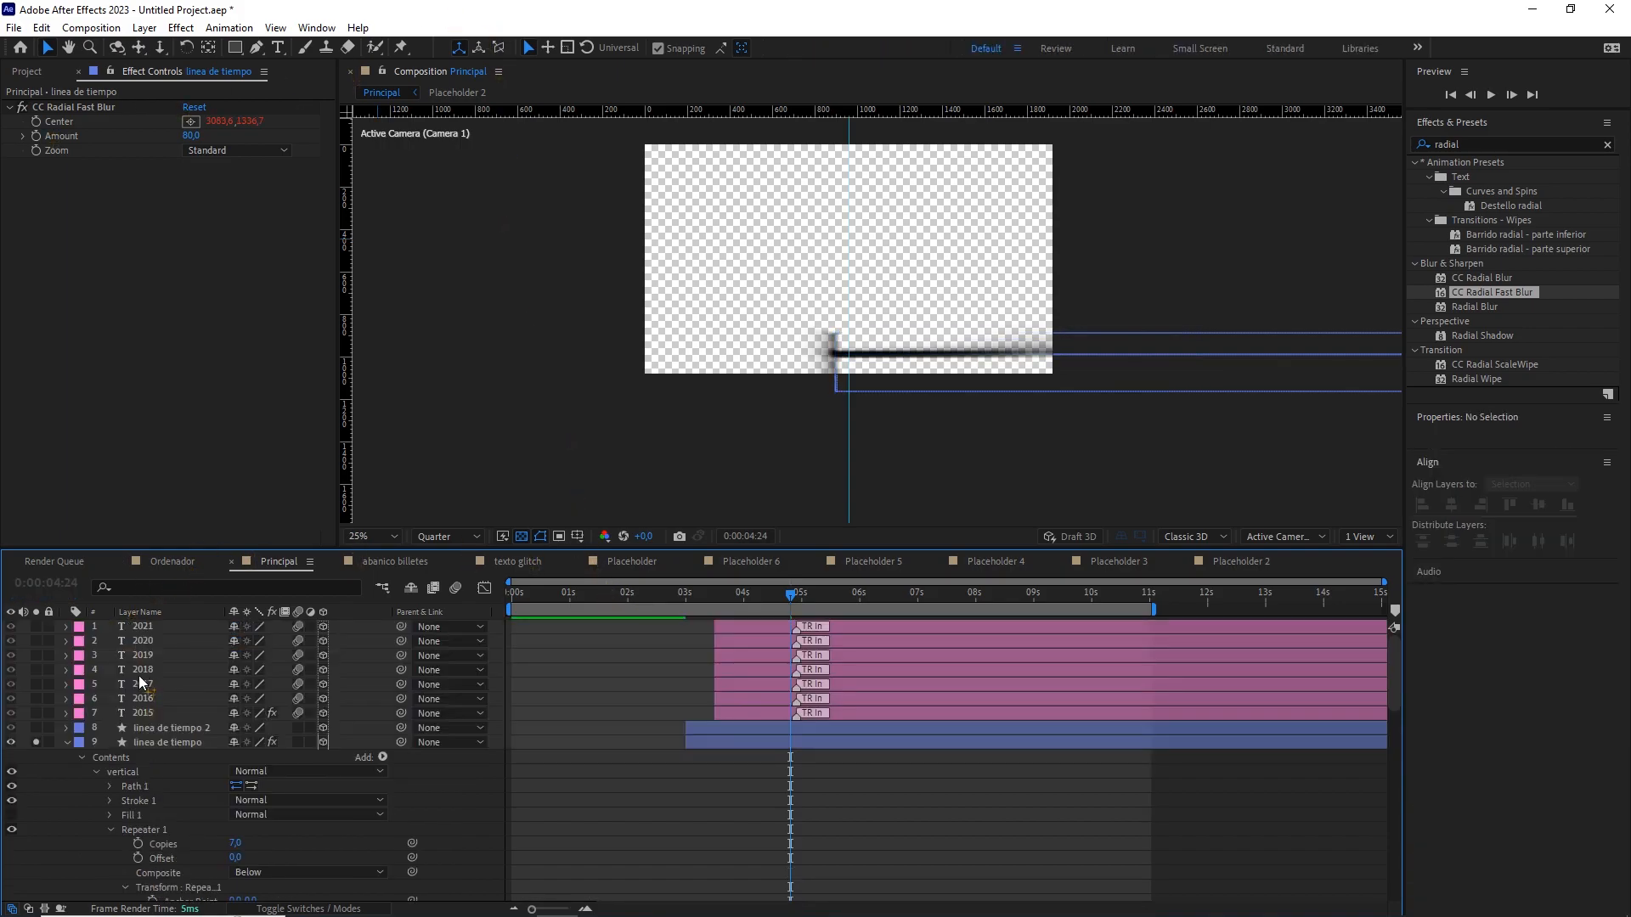
click(167, 742)
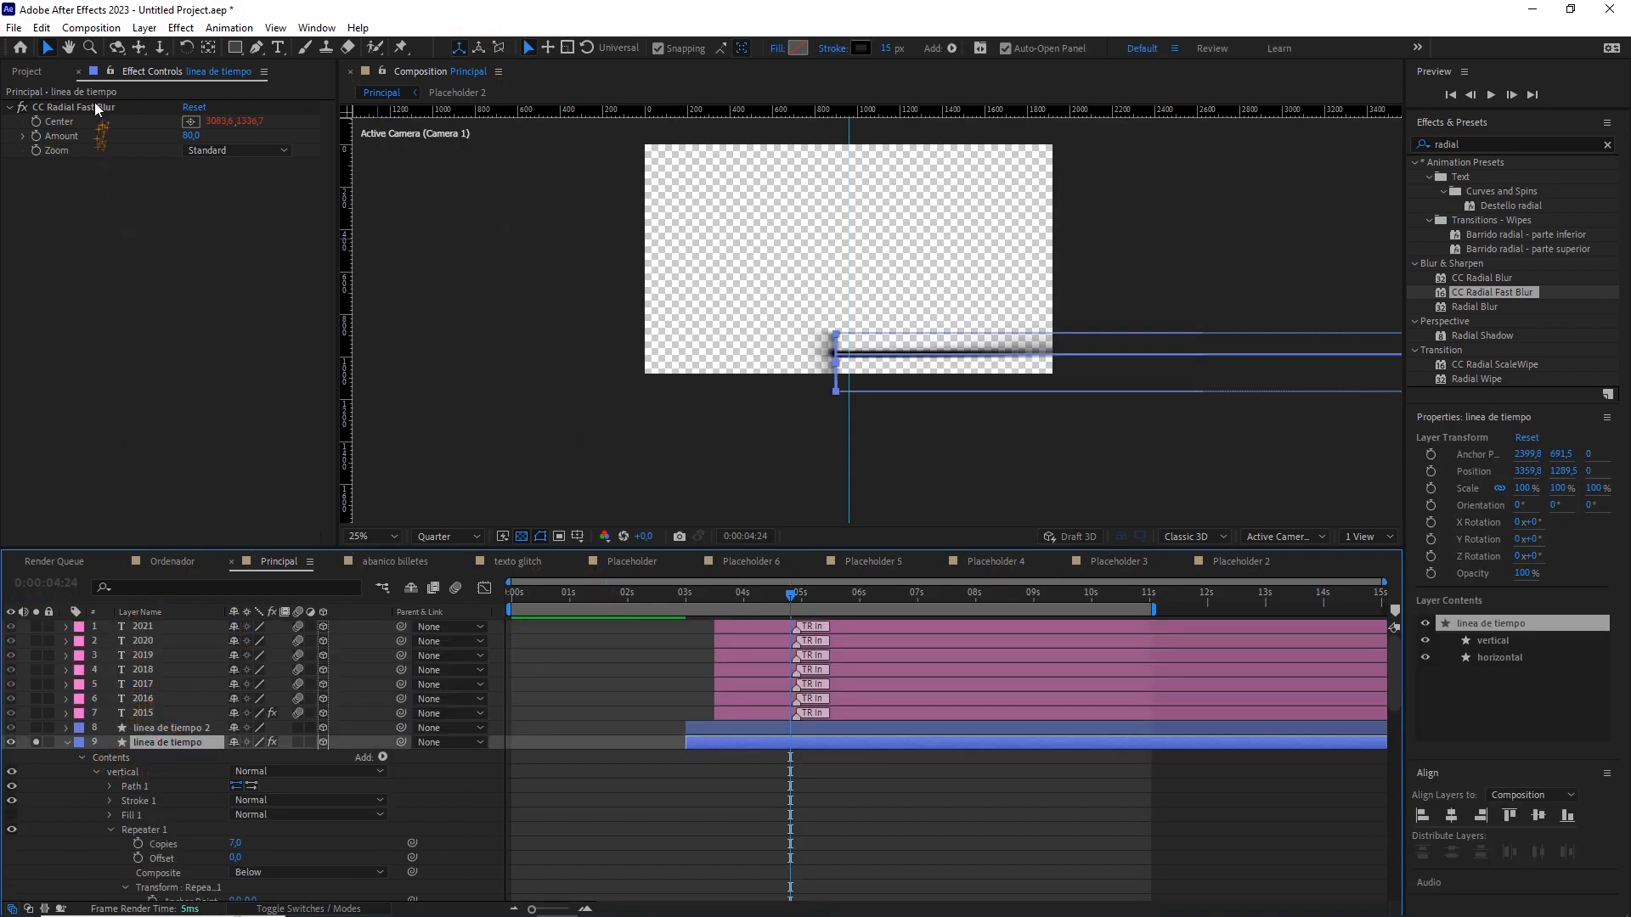
click(90, 108)
drag(1300, 429, 858, 337)
key(period)
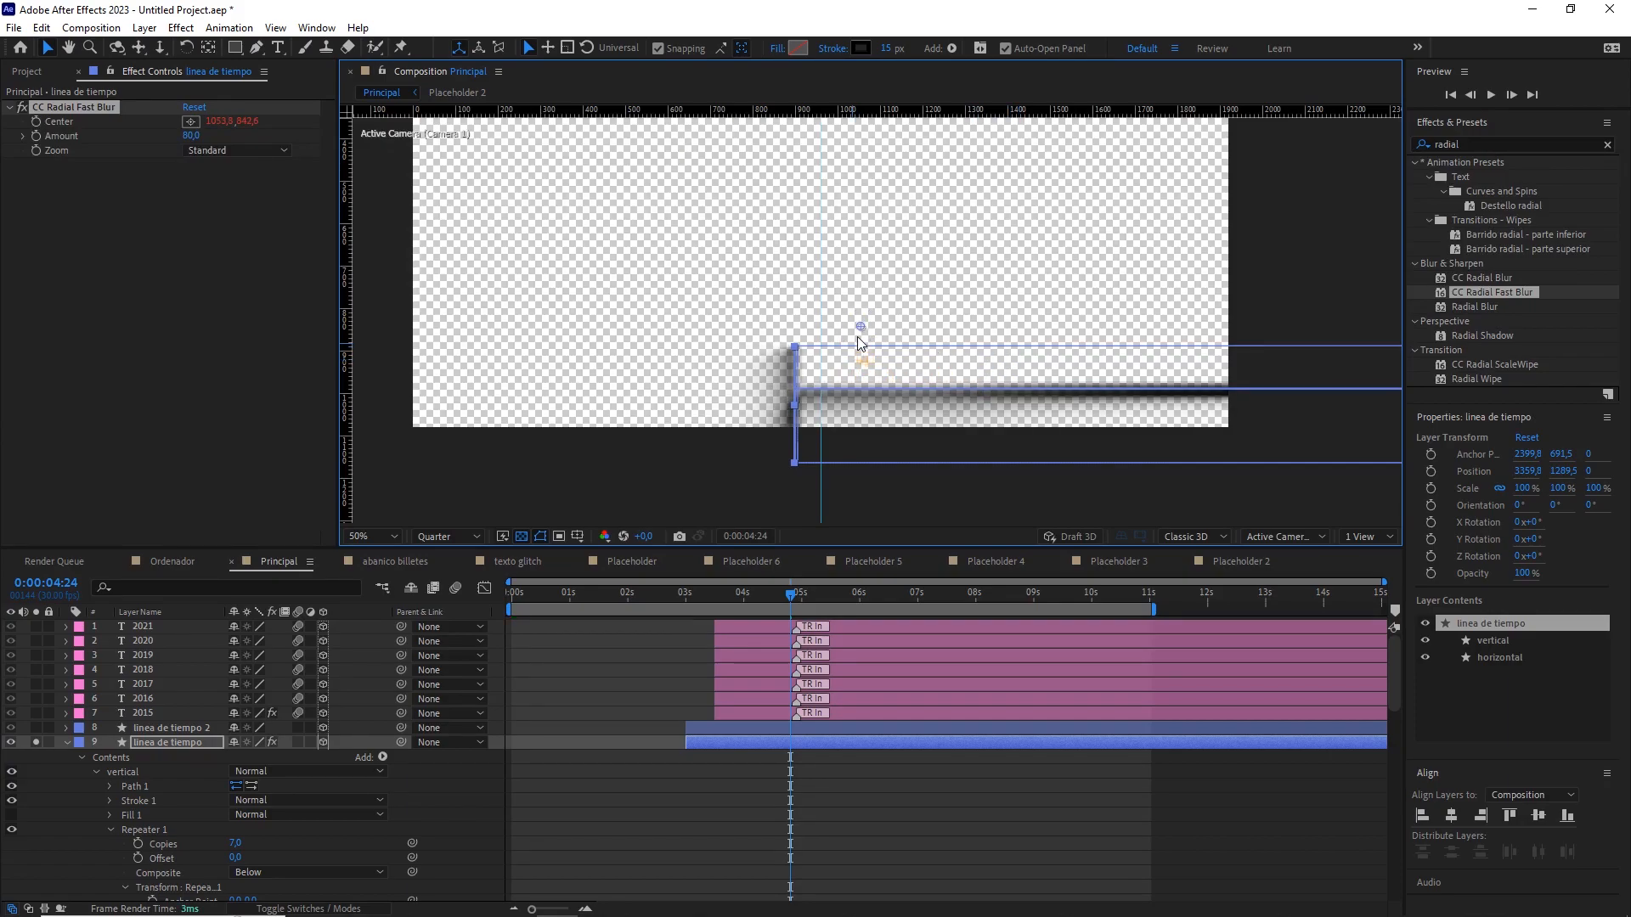
click(36, 742)
click(658, 684)
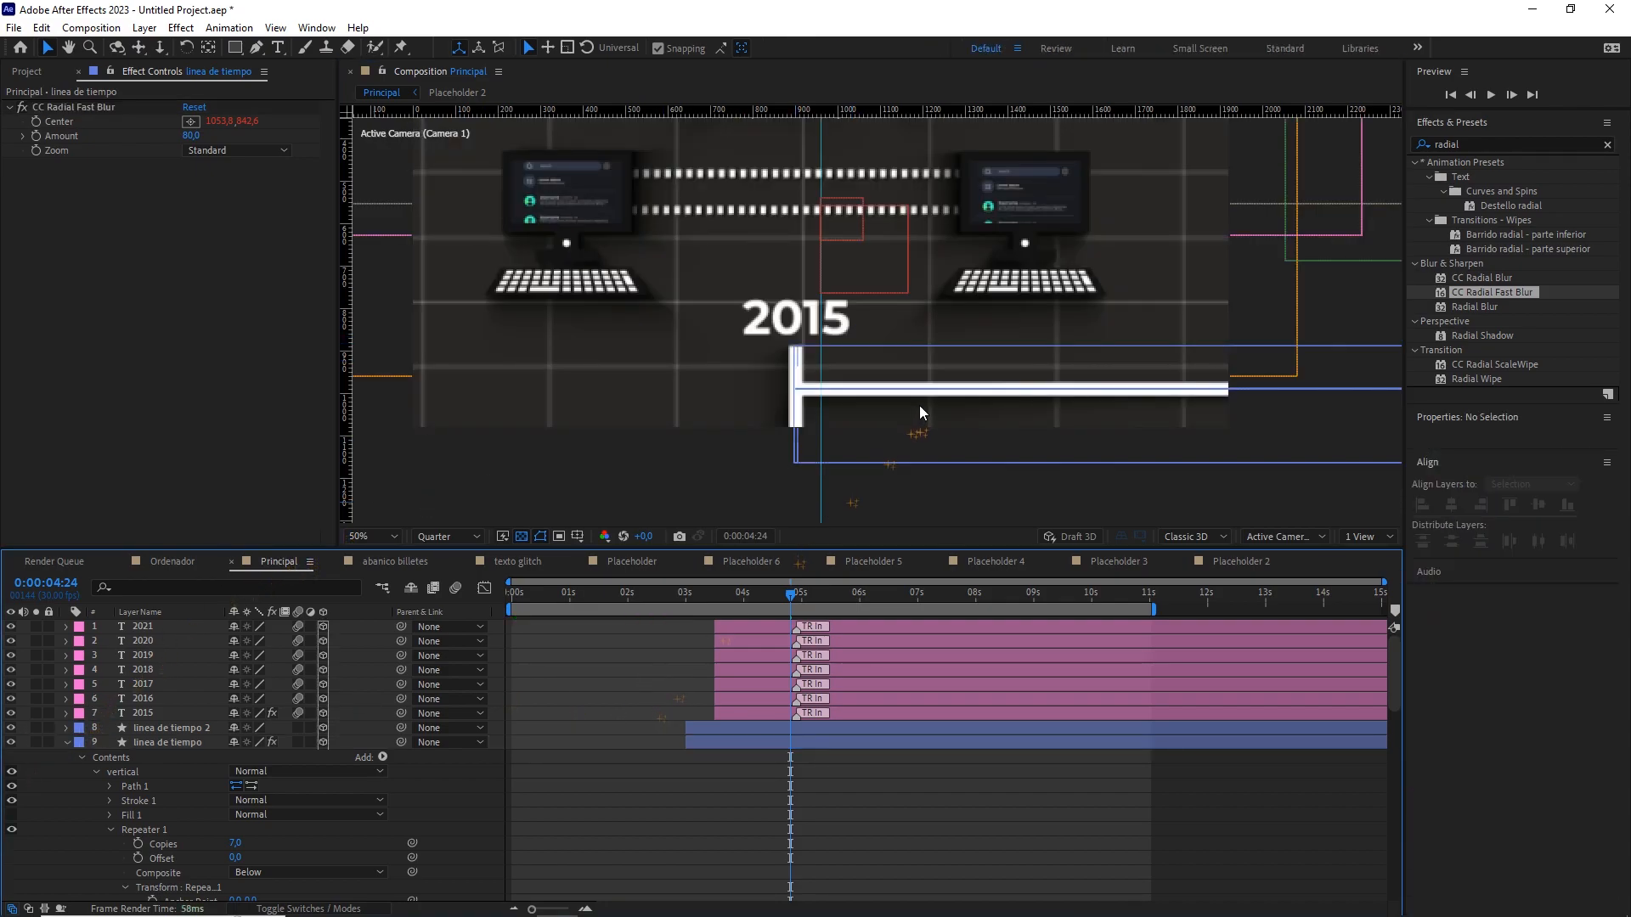
Add a Drop Shadow layer style to the Placeholder layer above 2016 and inspect its edges up close.
scroll(919, 405, down, 2)
drag(526, 599, 868, 608)
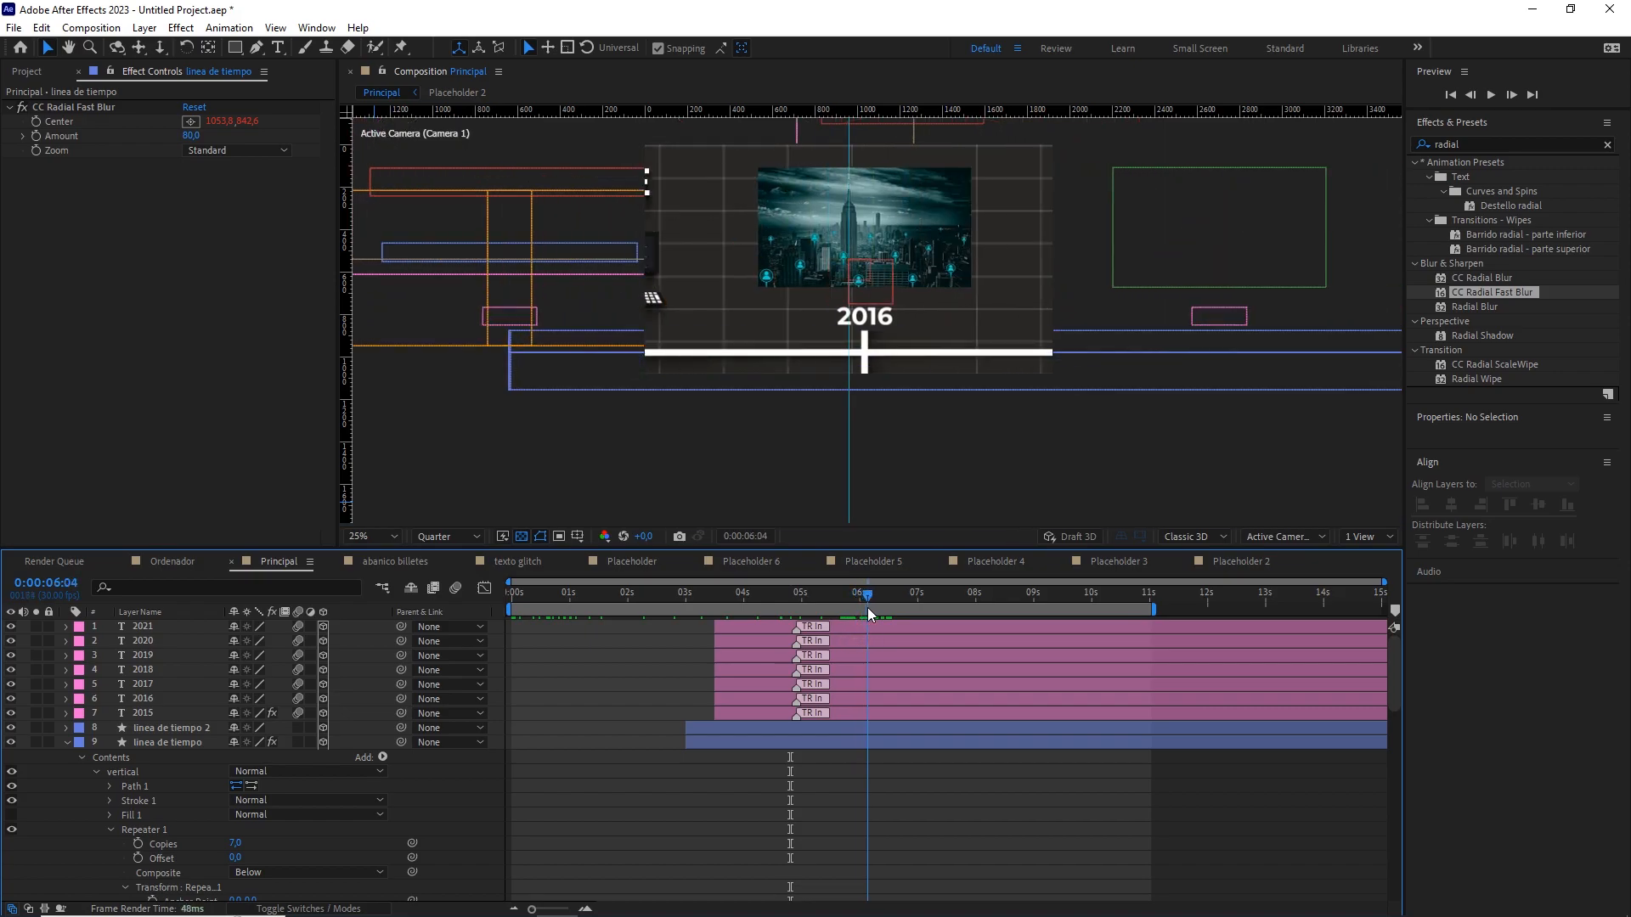
click(787, 202)
right_click(790, 197)
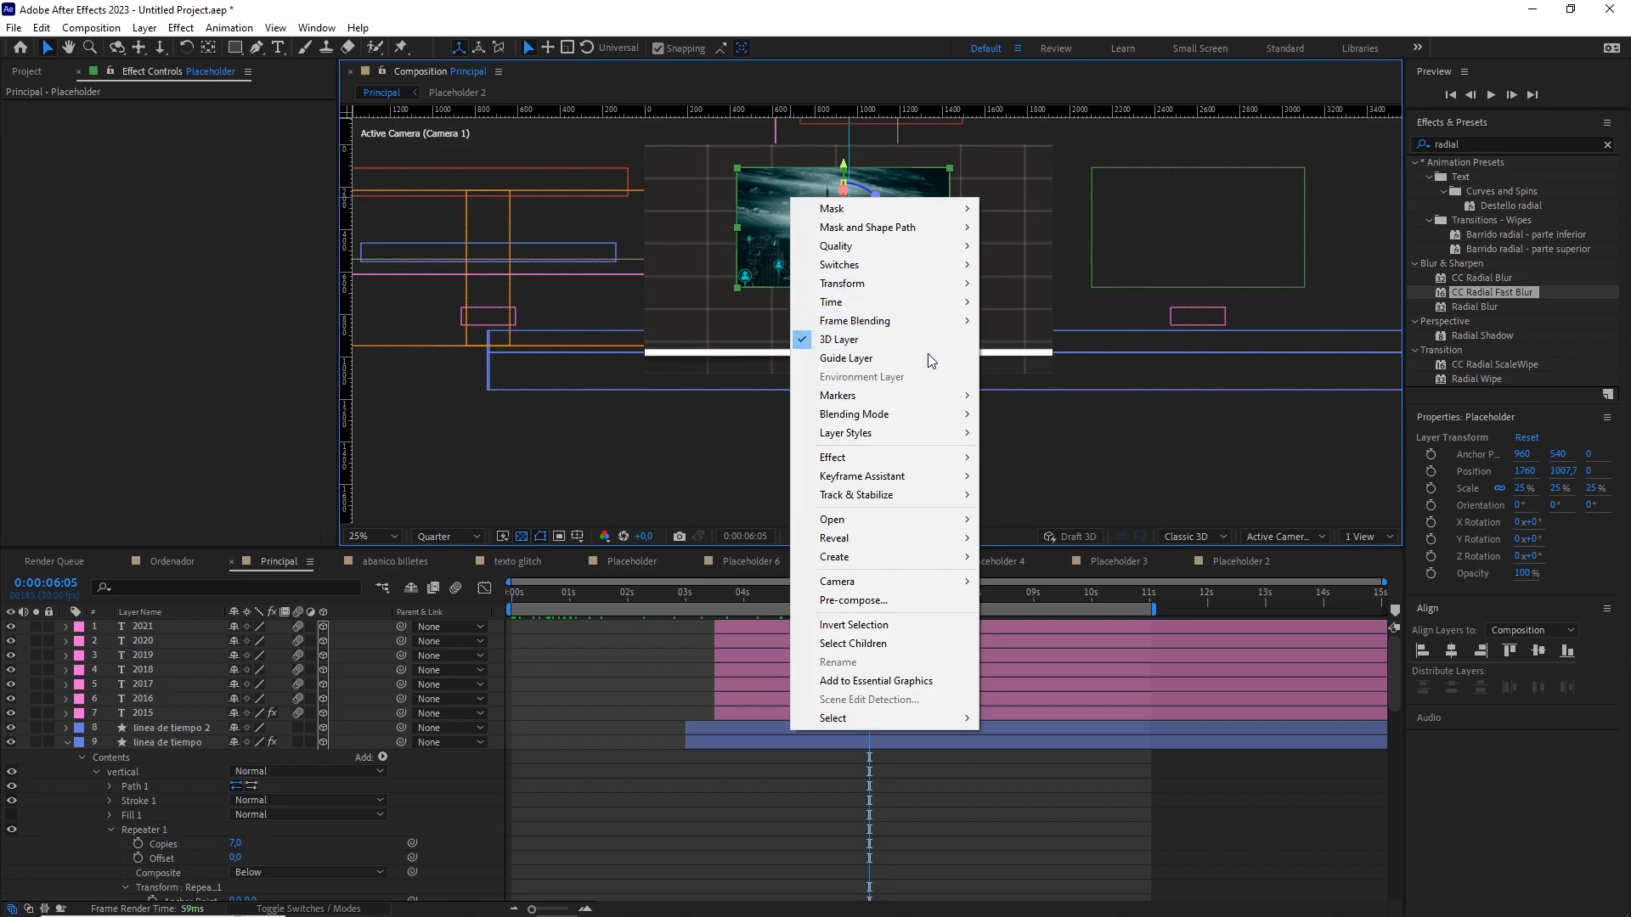
mouse_move(899, 437)
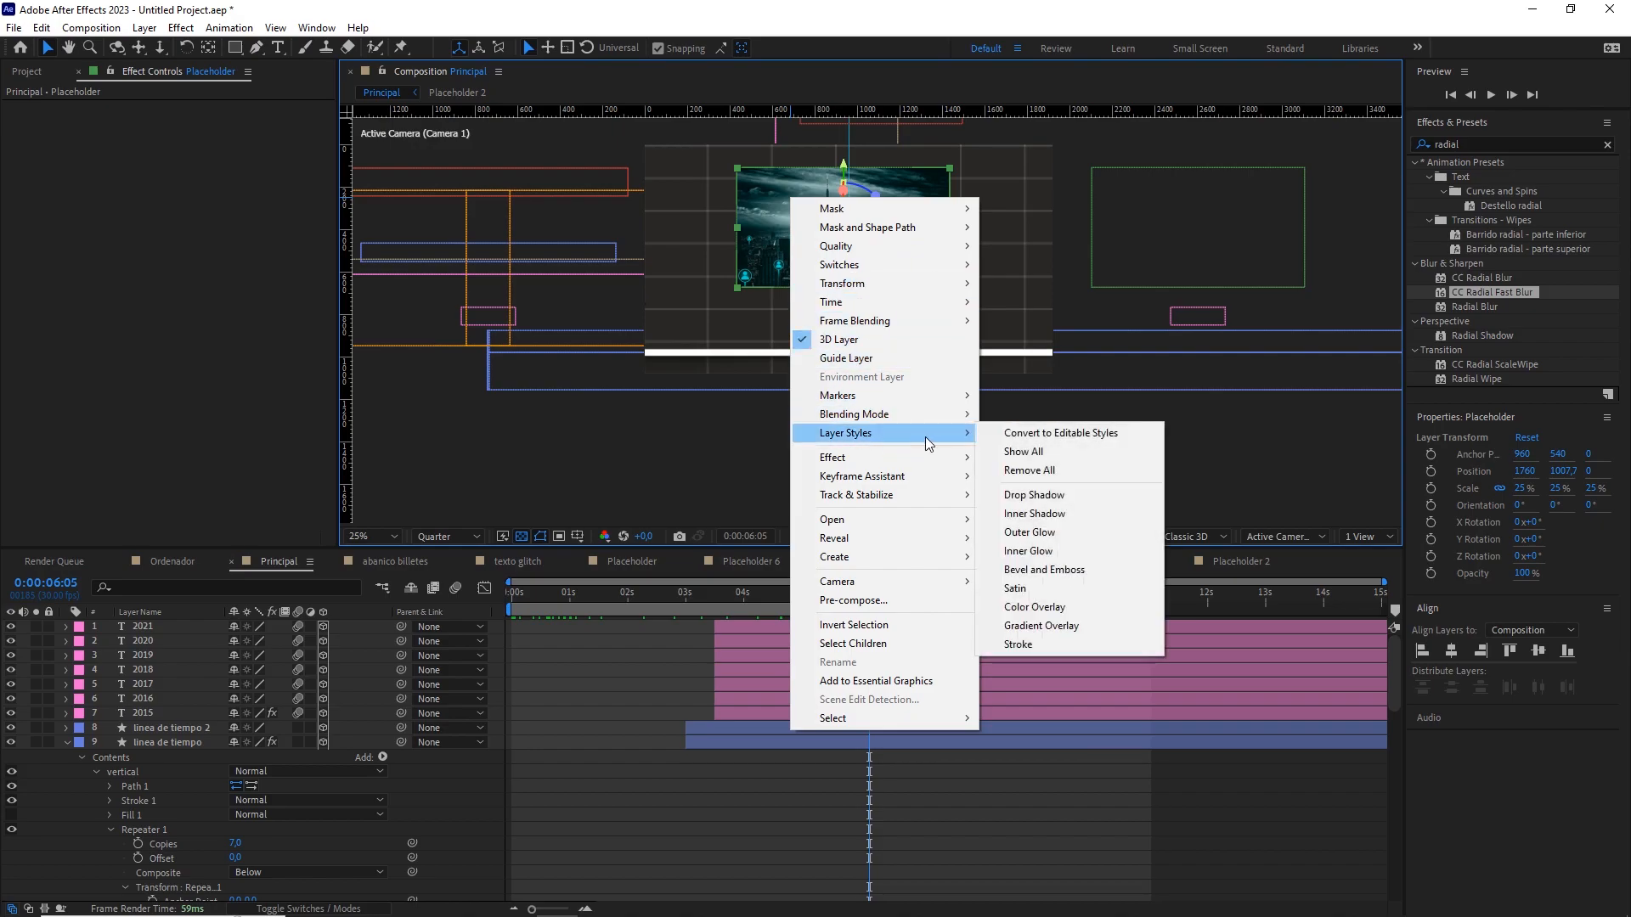
click(1041, 494)
scroll(972, 301, up, 2)
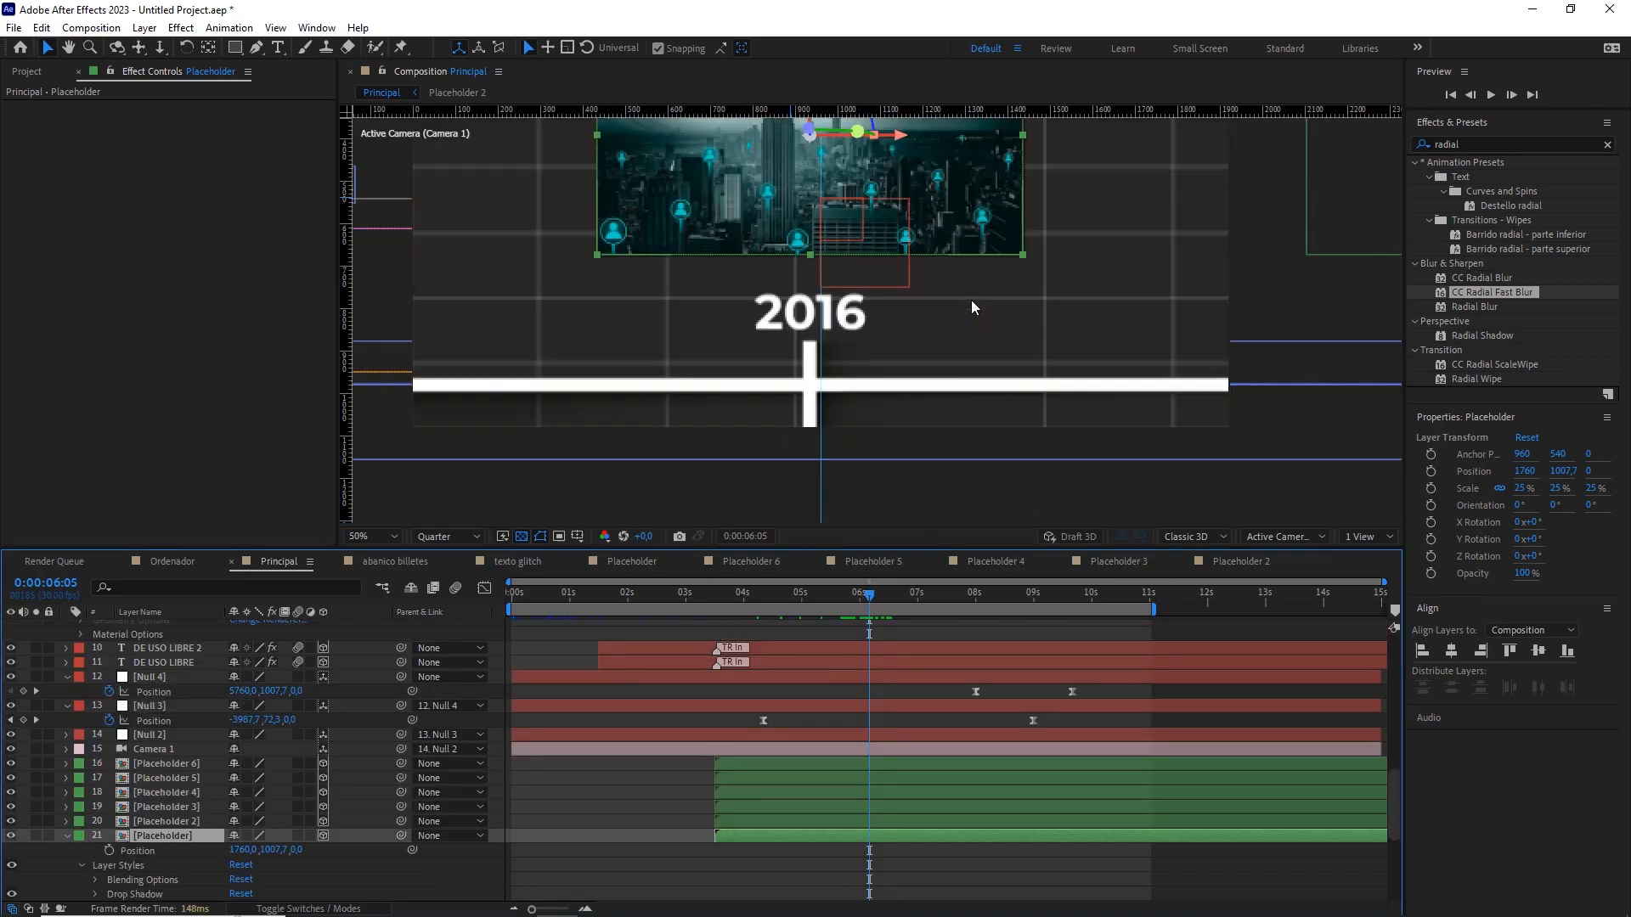
drag(994, 197, 892, 336)
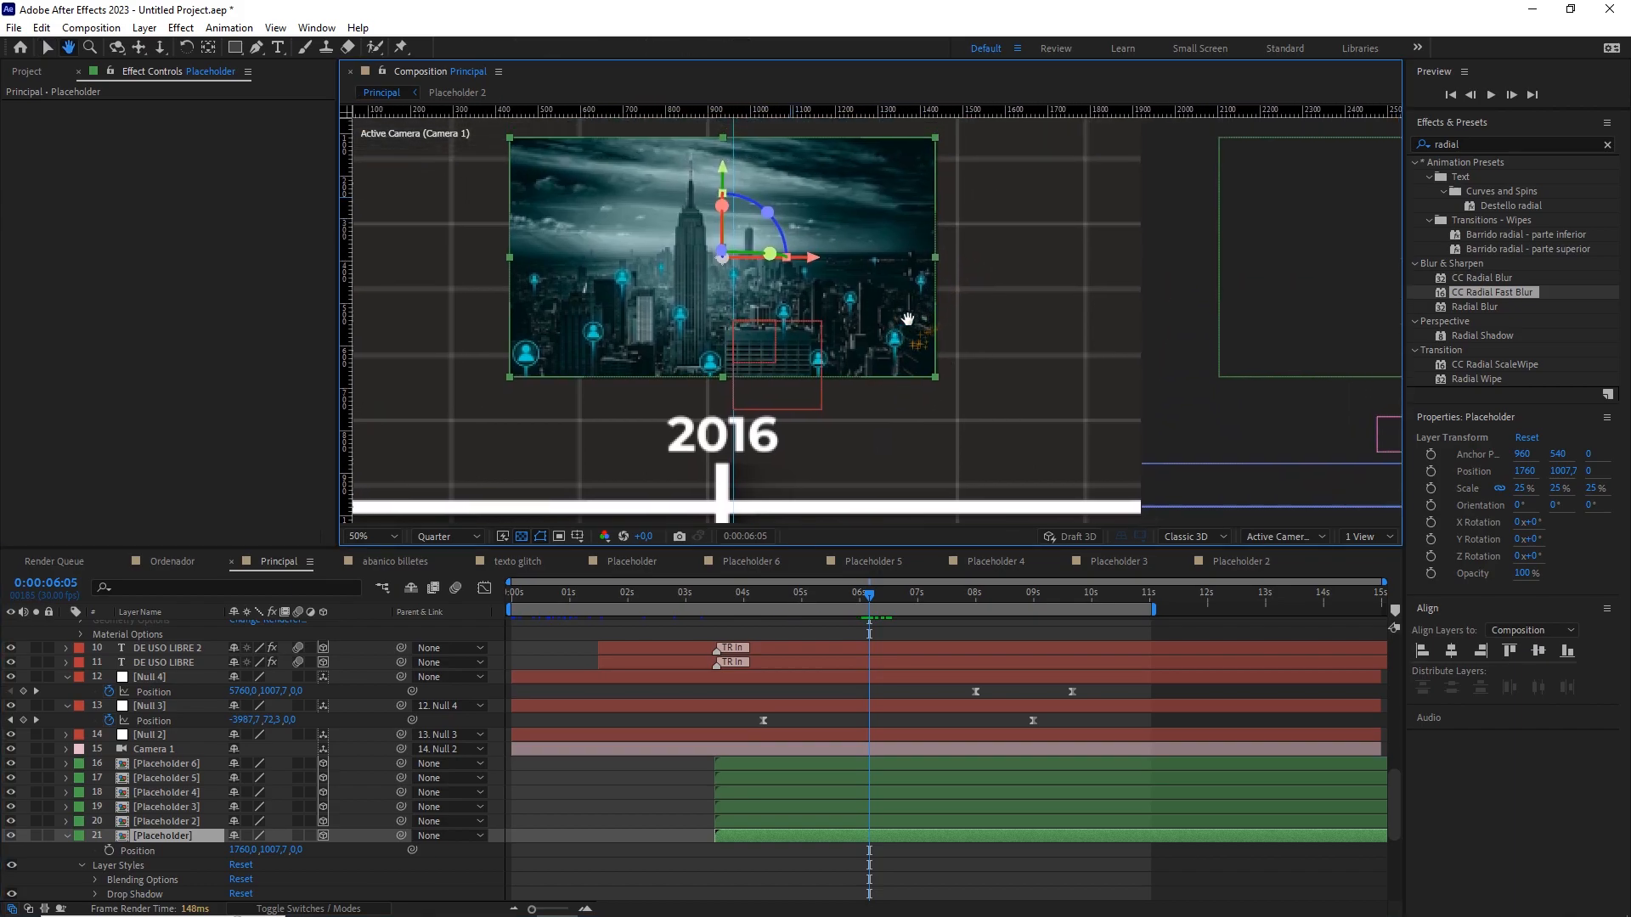
click(1175, 246)
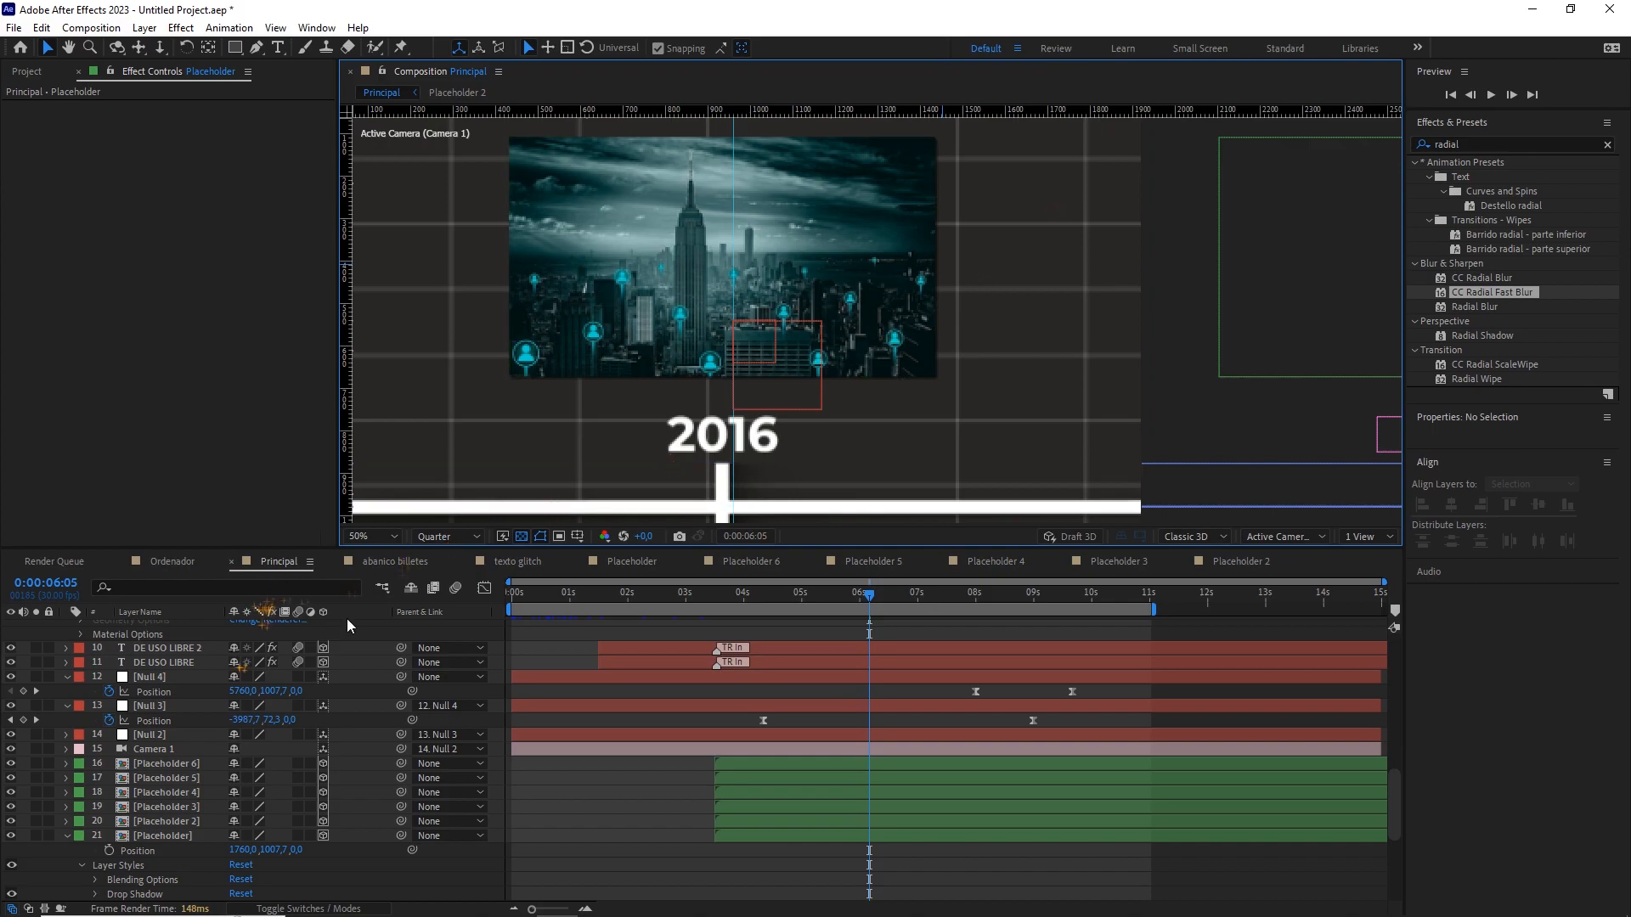
Copy the Placeholder layer's Layer Styles and paste them onto Placeholder 2 through Placeholder 6.
click(170, 835)
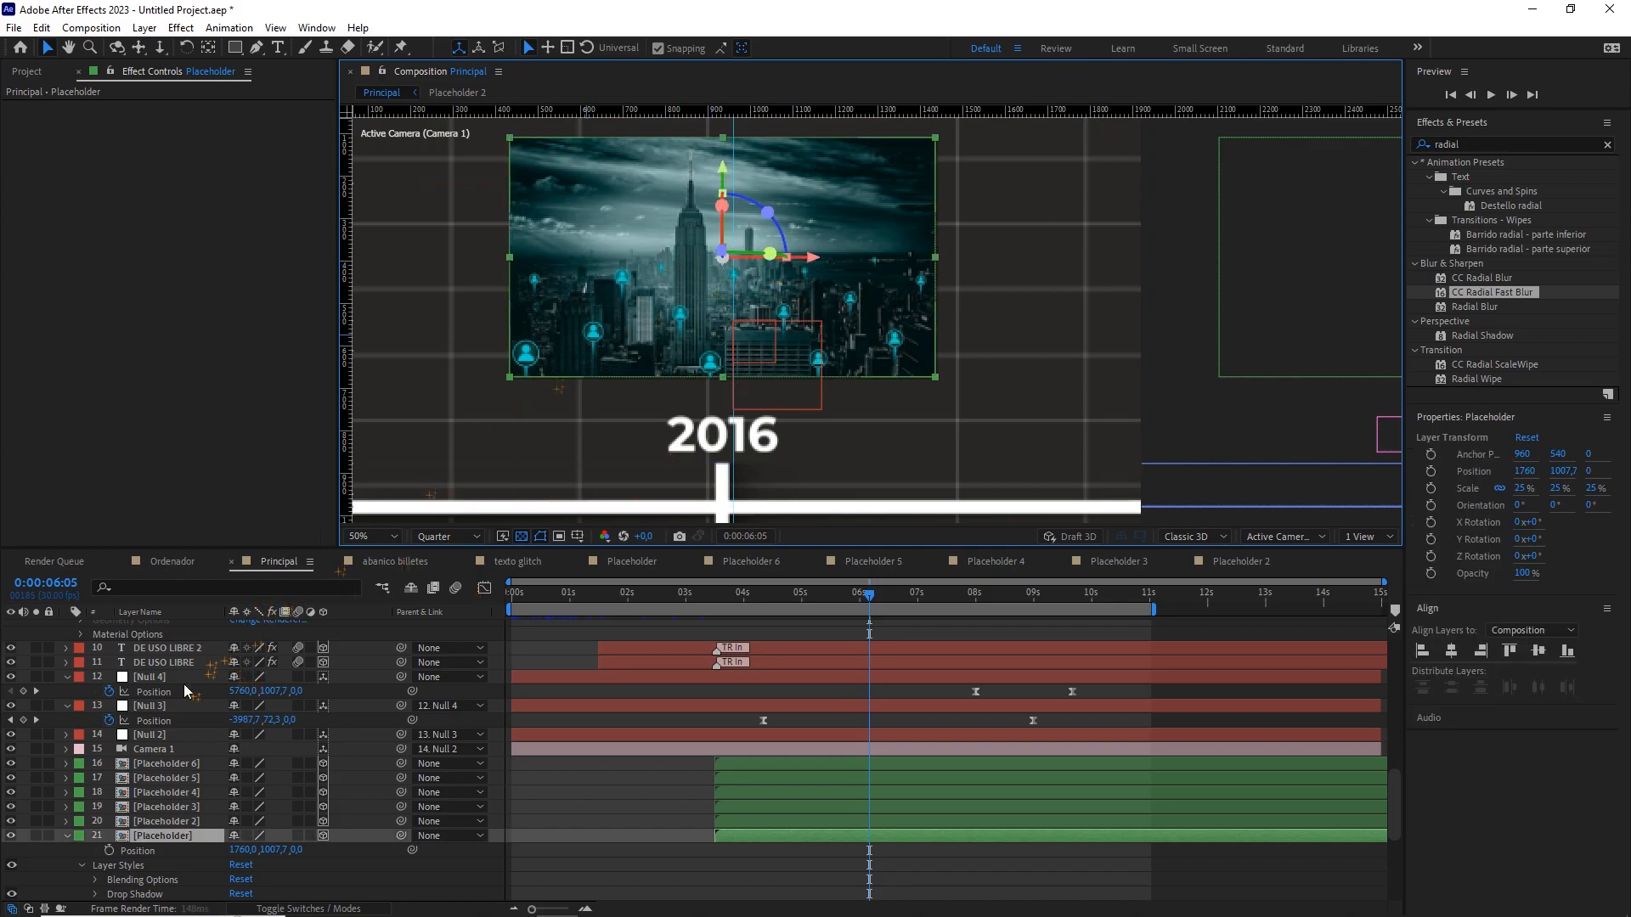
click(126, 868)
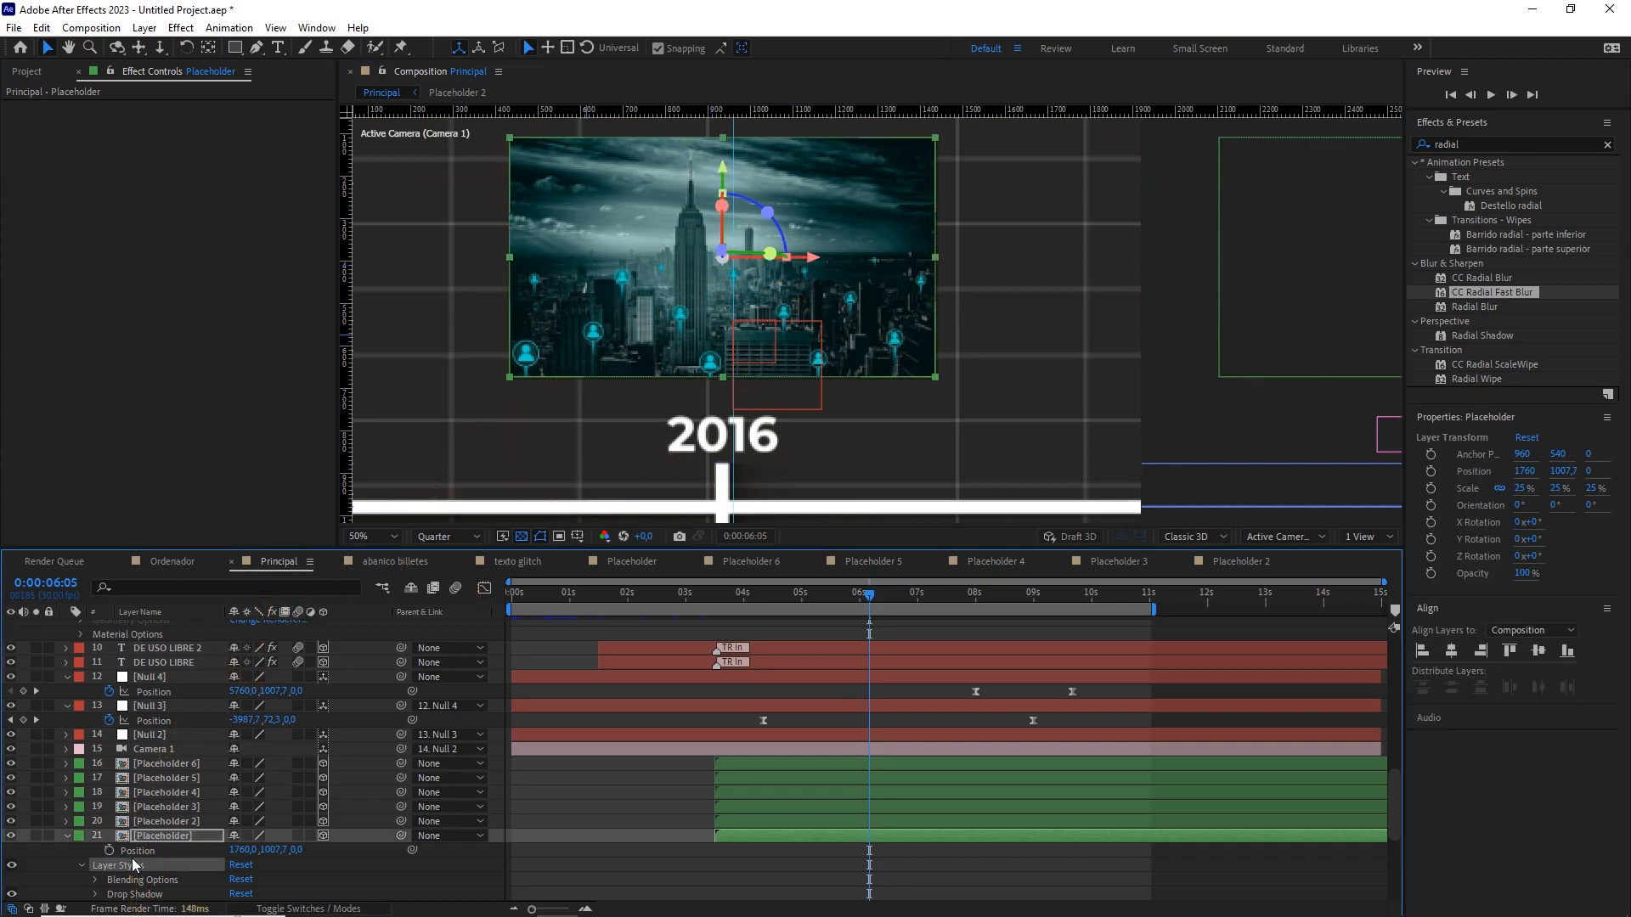
scroll(1104, 360, down, 2)
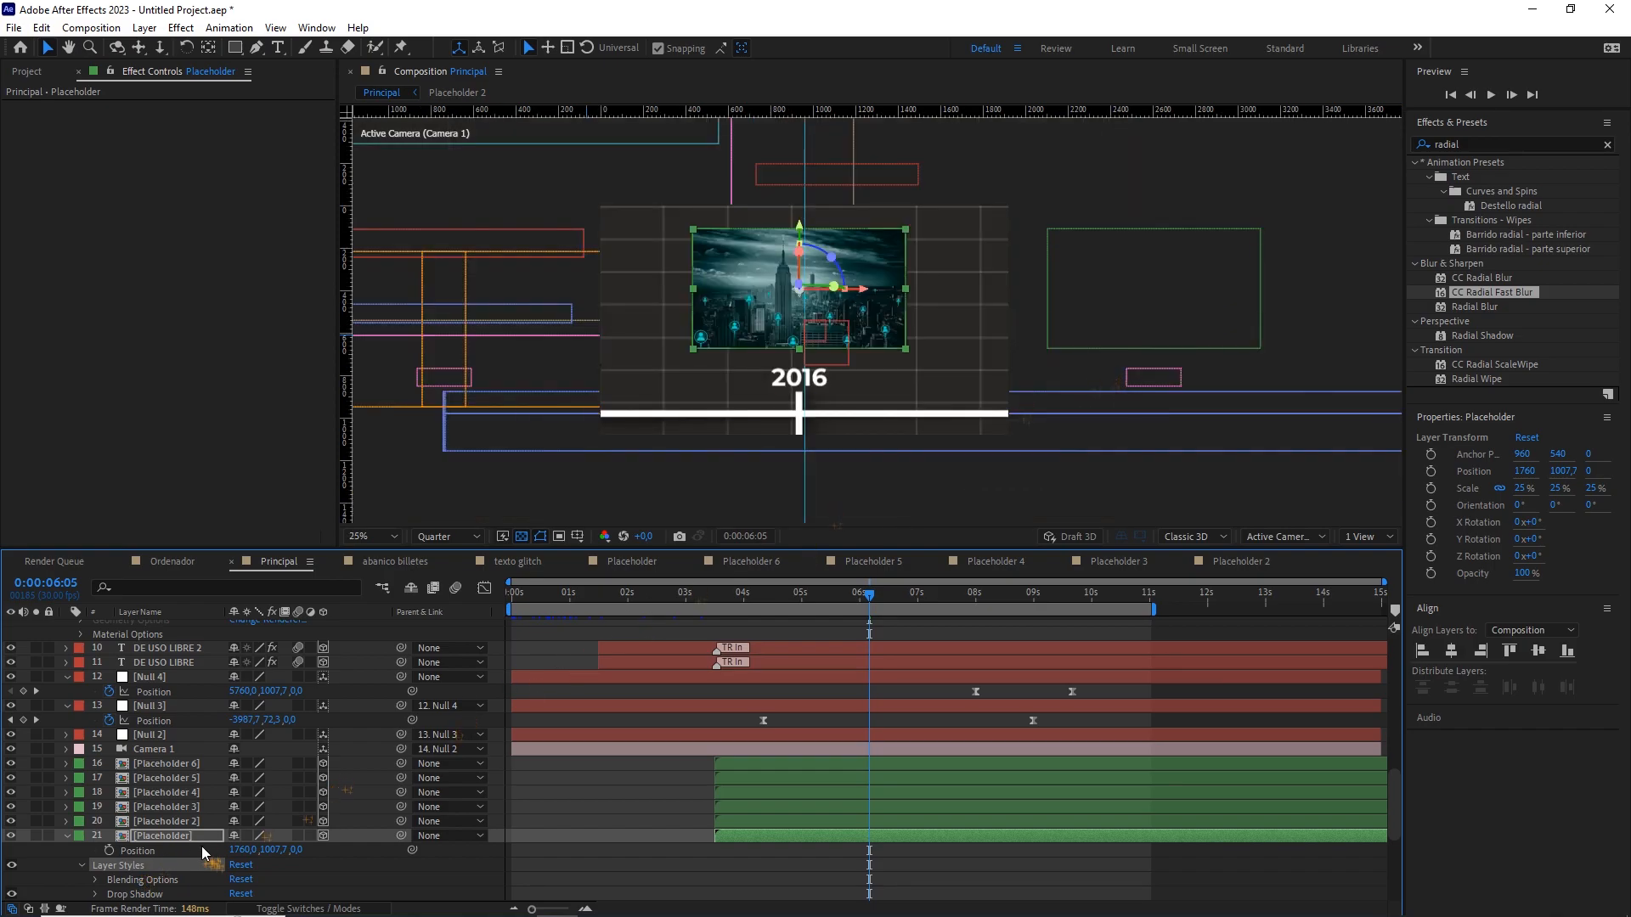
click(185, 820)
shift+click(183, 765)
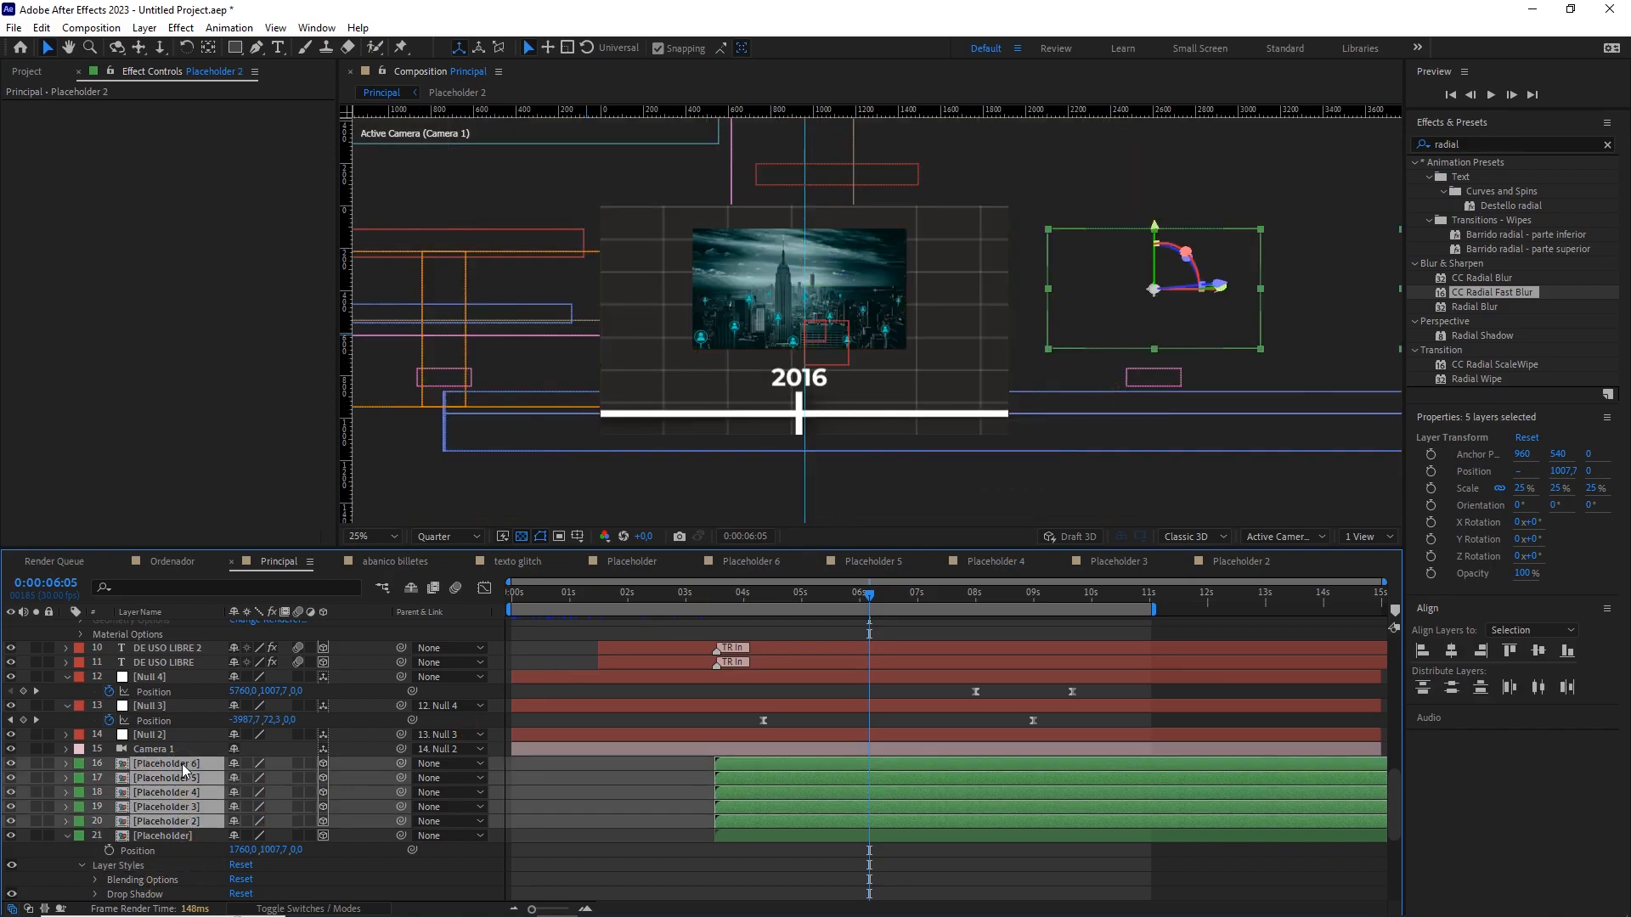
Go to 0:00:07:08, deselect the layers, and examine the drop shadow around the 2020 picture up close.
click(884, 594)
drag(926, 604, 933, 604)
click(1093, 470)
scroll(980, 339, up, 2)
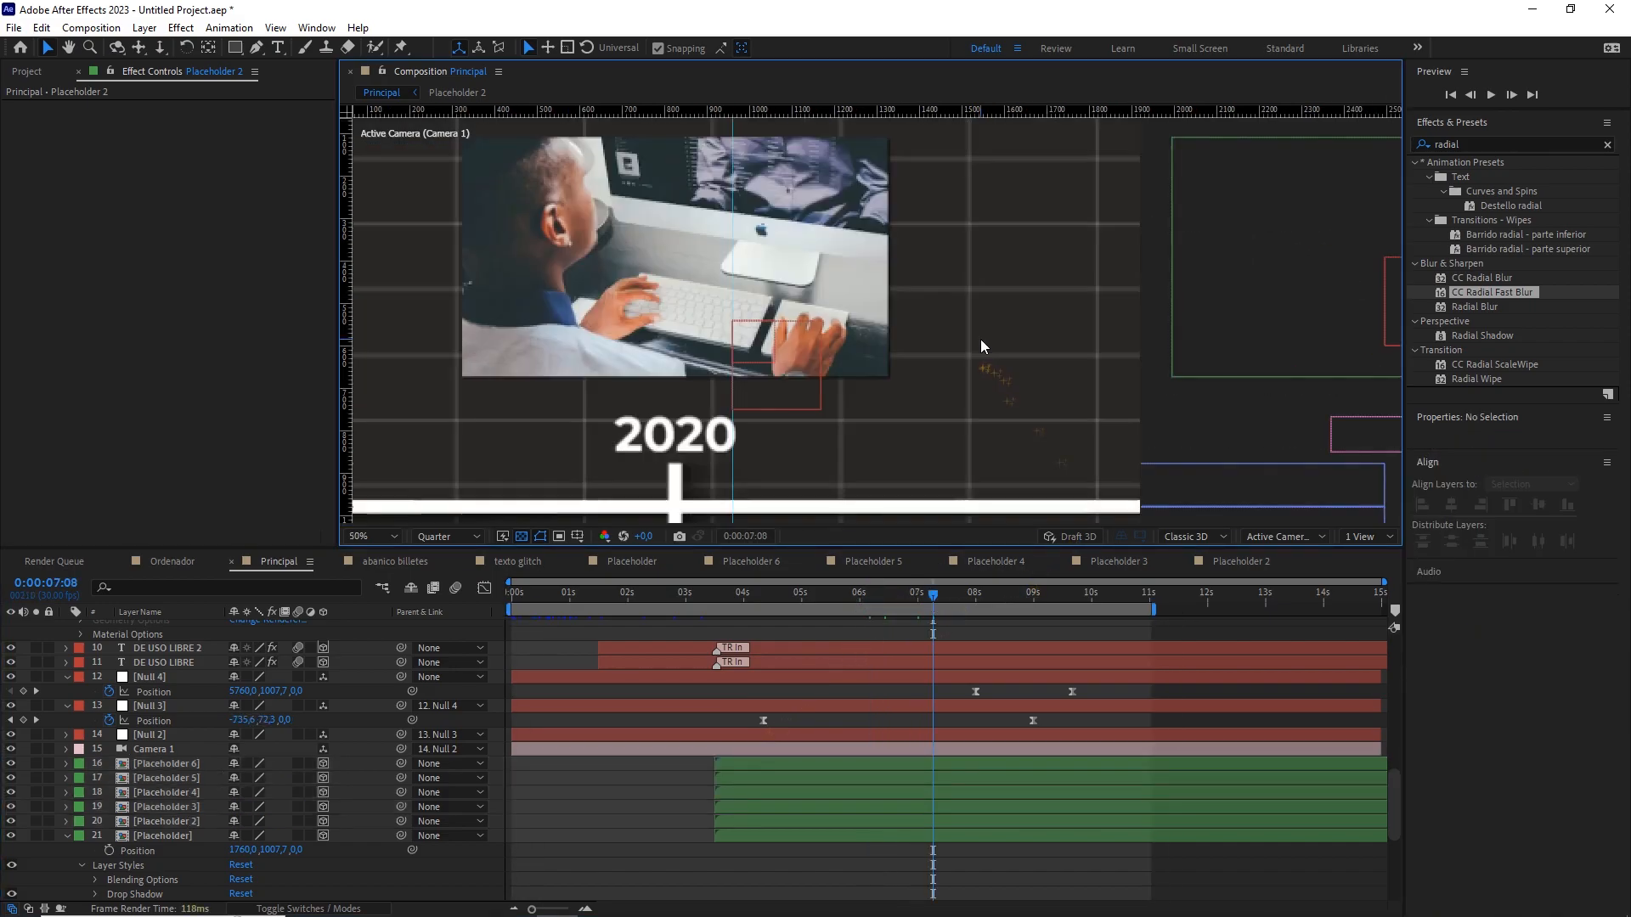
scroll(980, 339, up, 1)
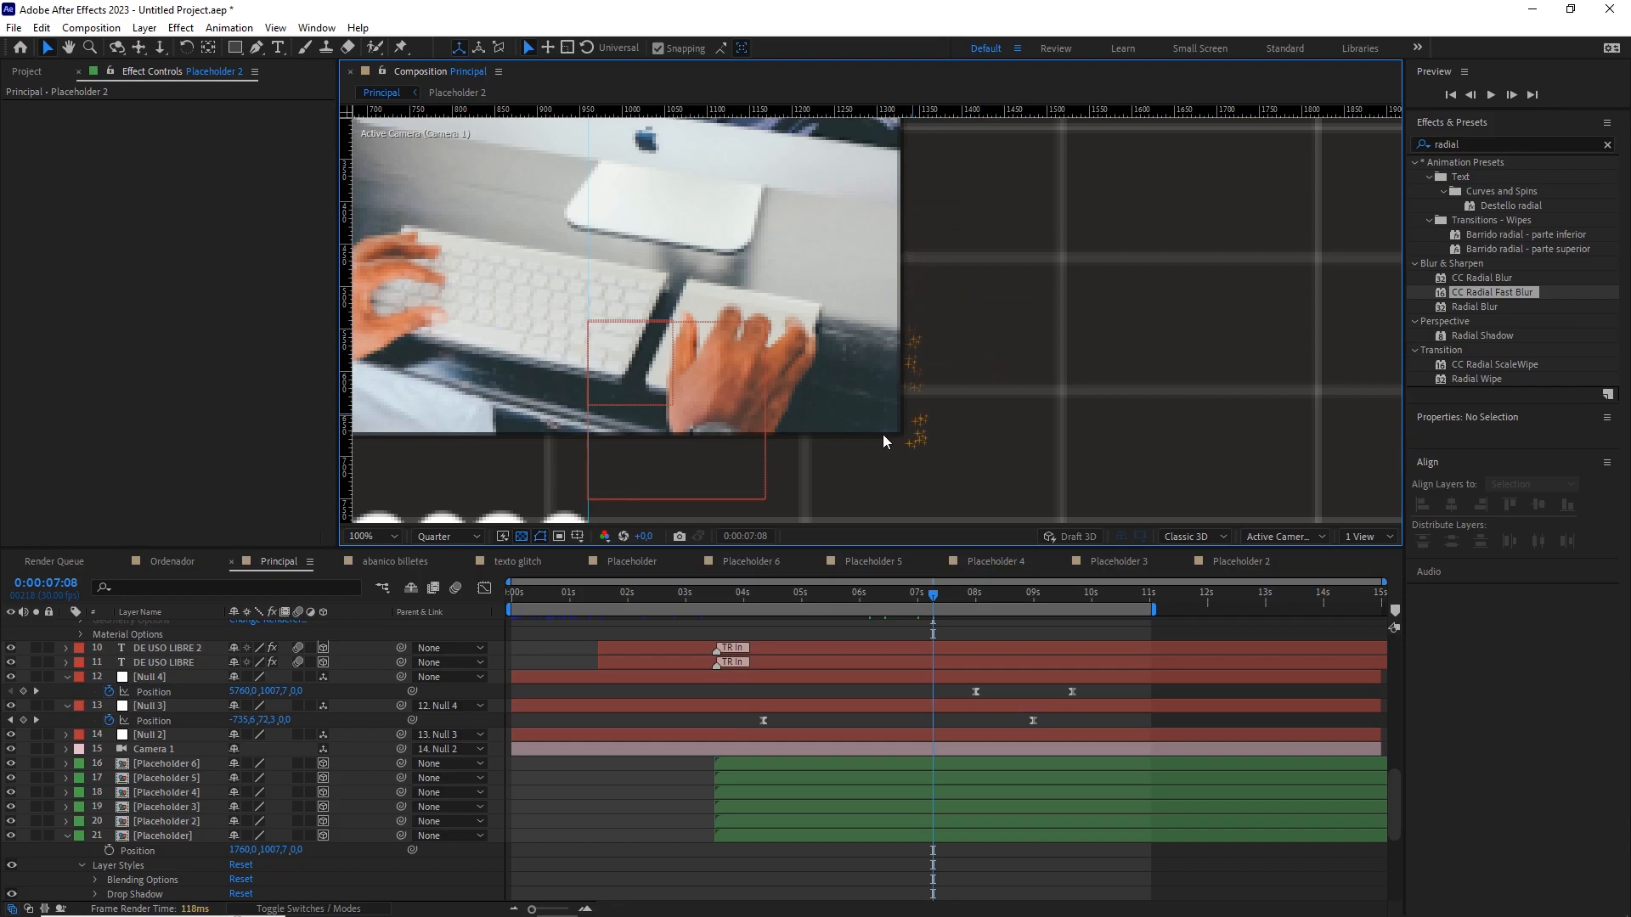
scroll(1010, 413, down, 2)
scroll(1010, 406, down, 2)
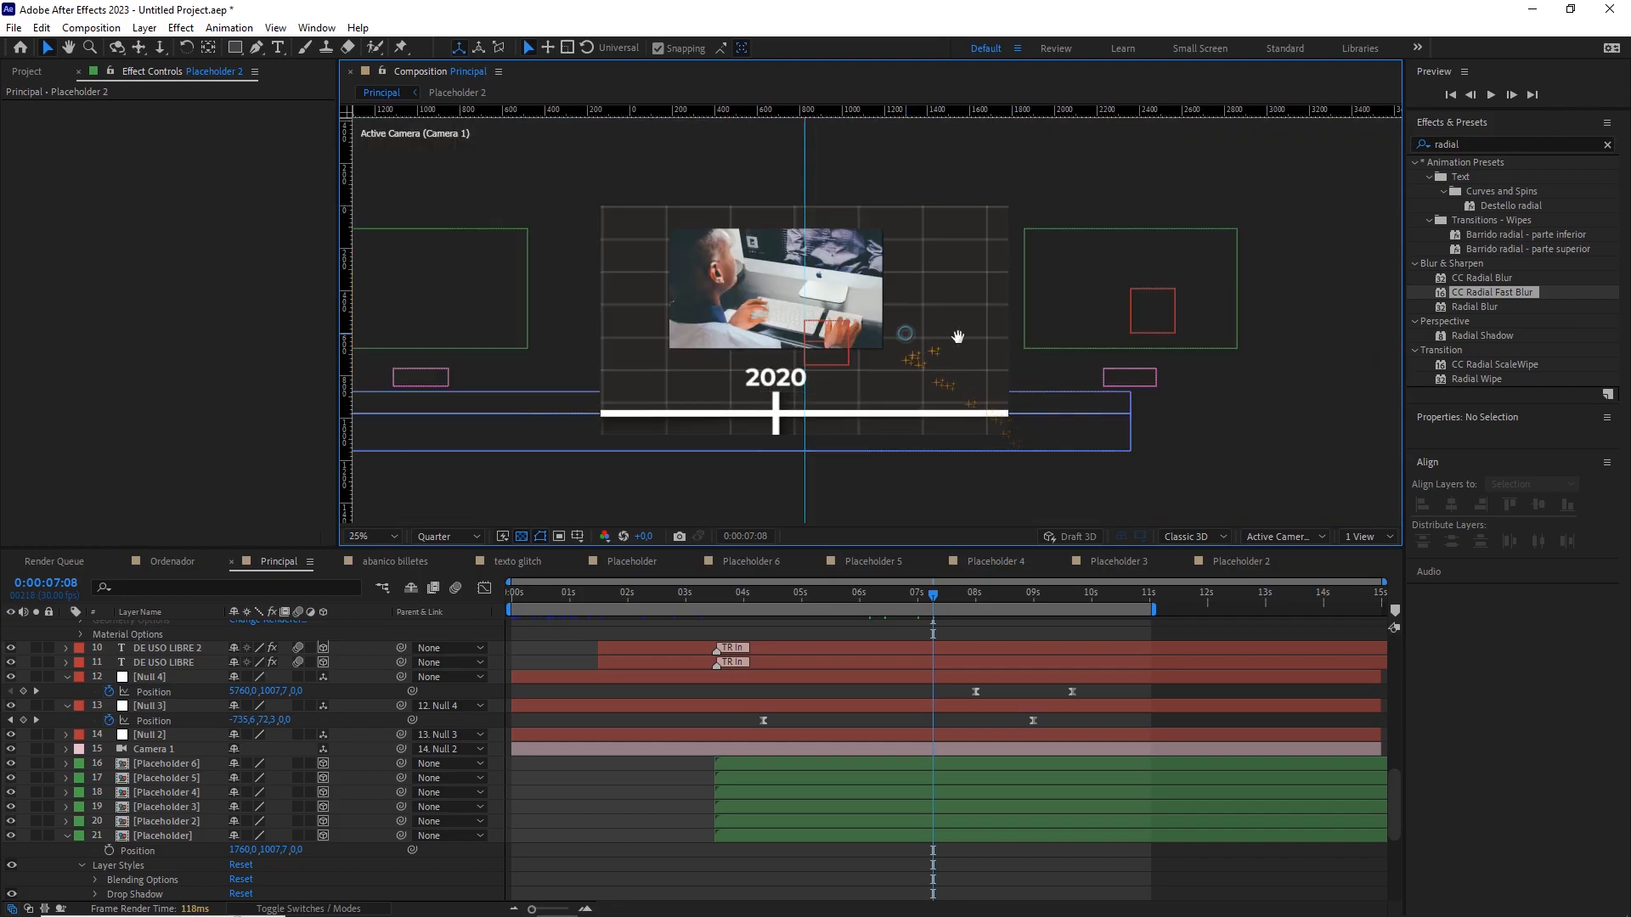
Go to 0:00:02:11 and apply the Glow effect to the CÓMO HACE text layer.
drag(932, 338, 1062, 338)
drag(938, 593, 649, 593)
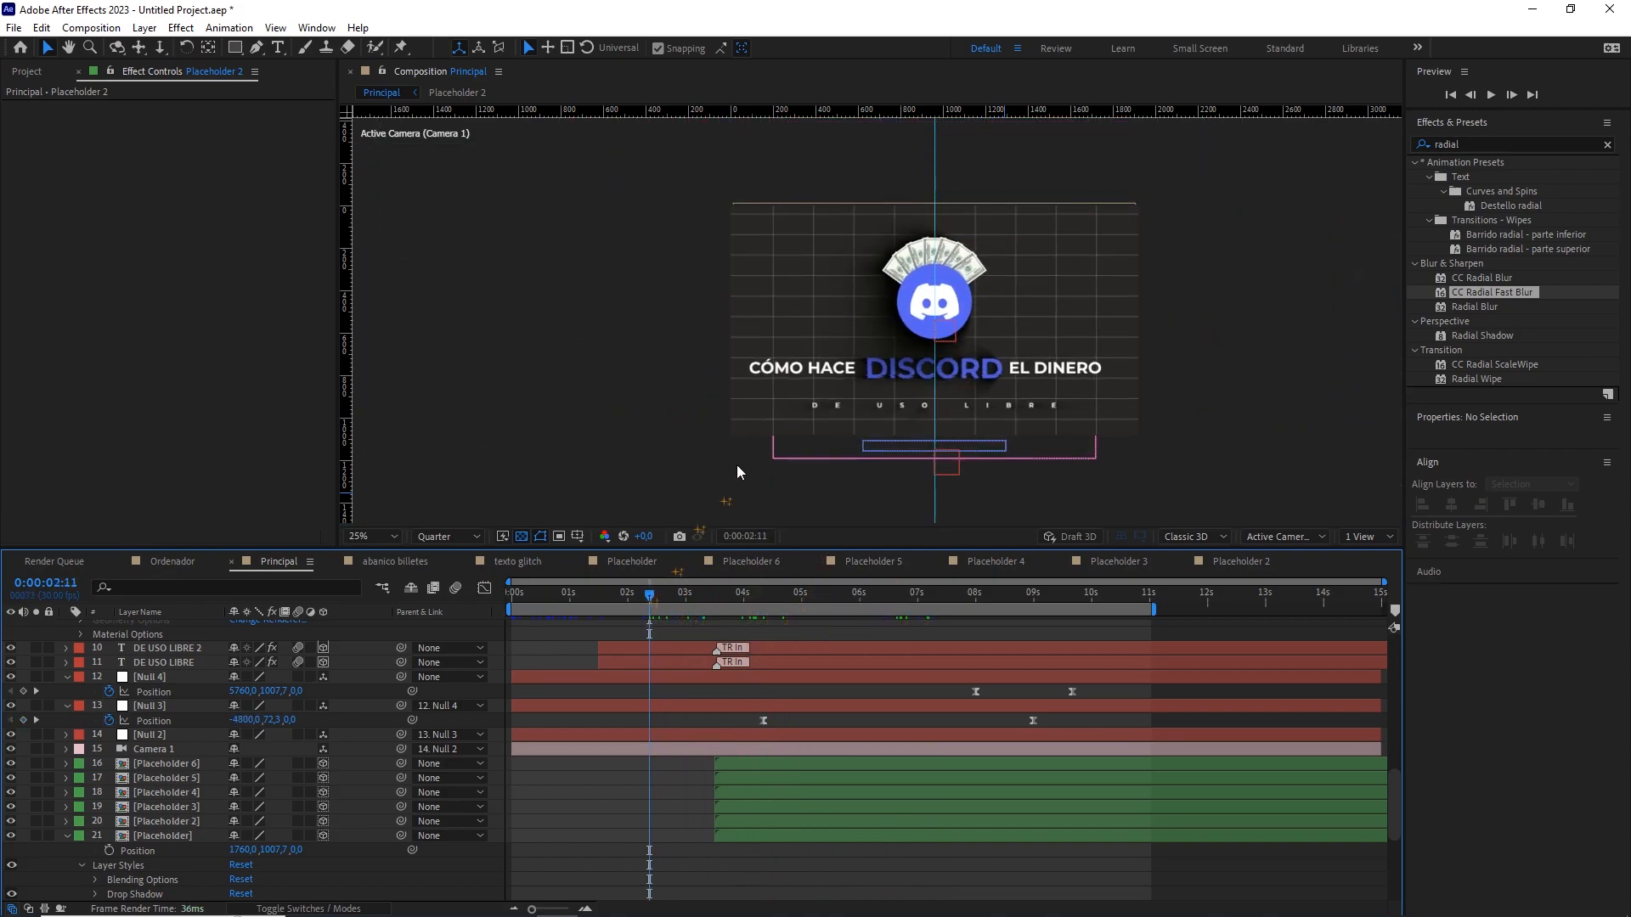
click(773, 374)
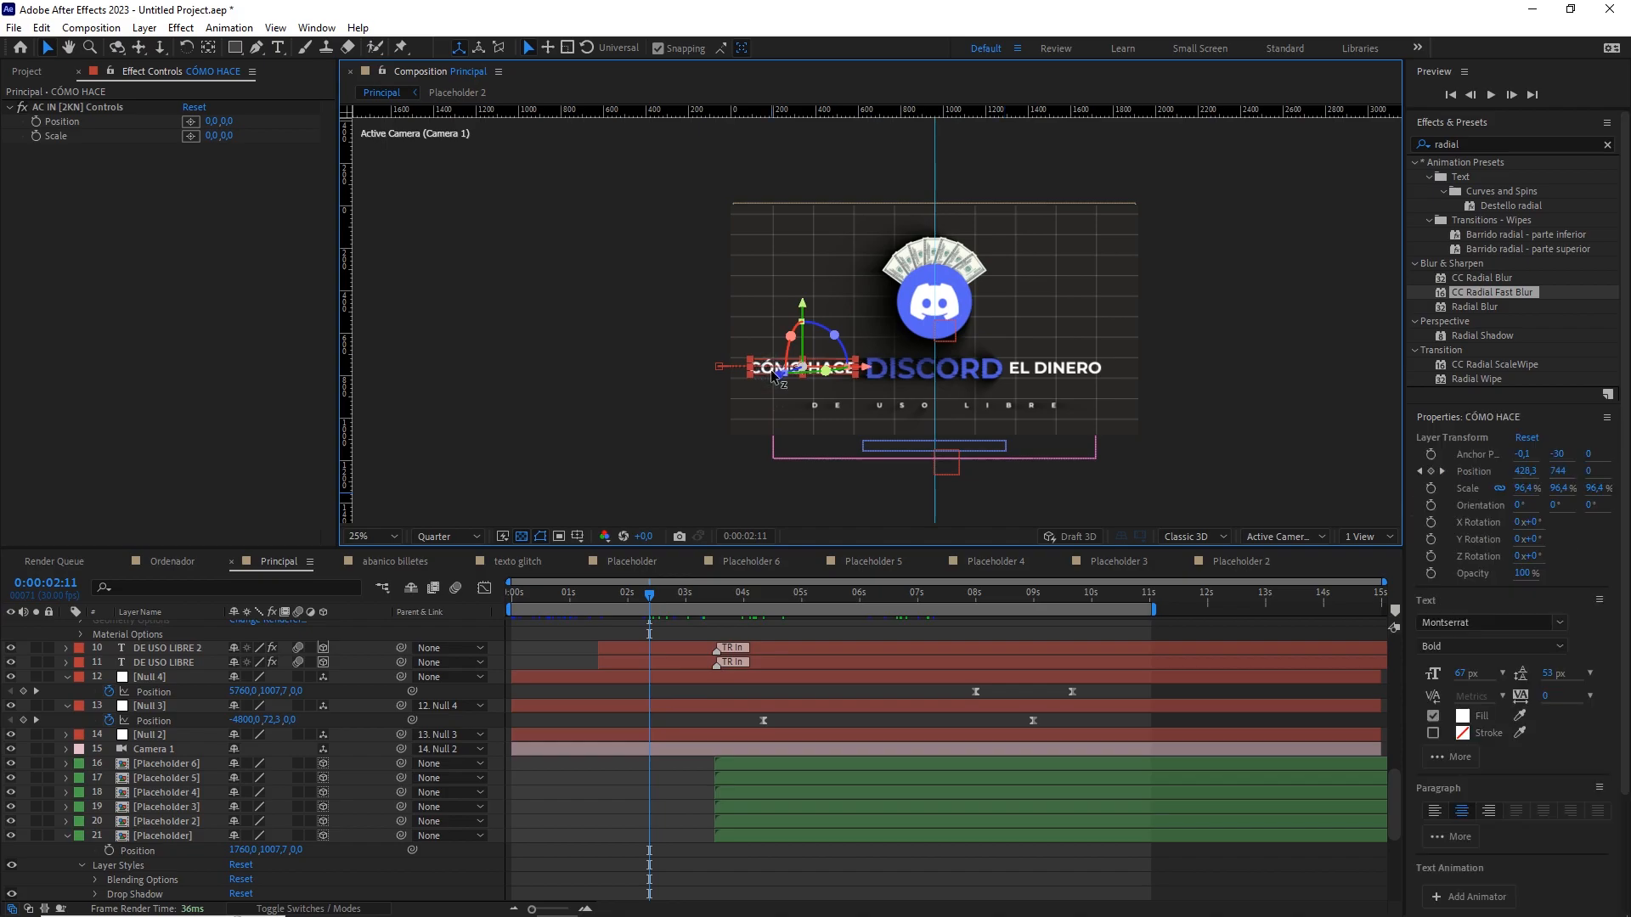
click(1462, 145)
text(glow)
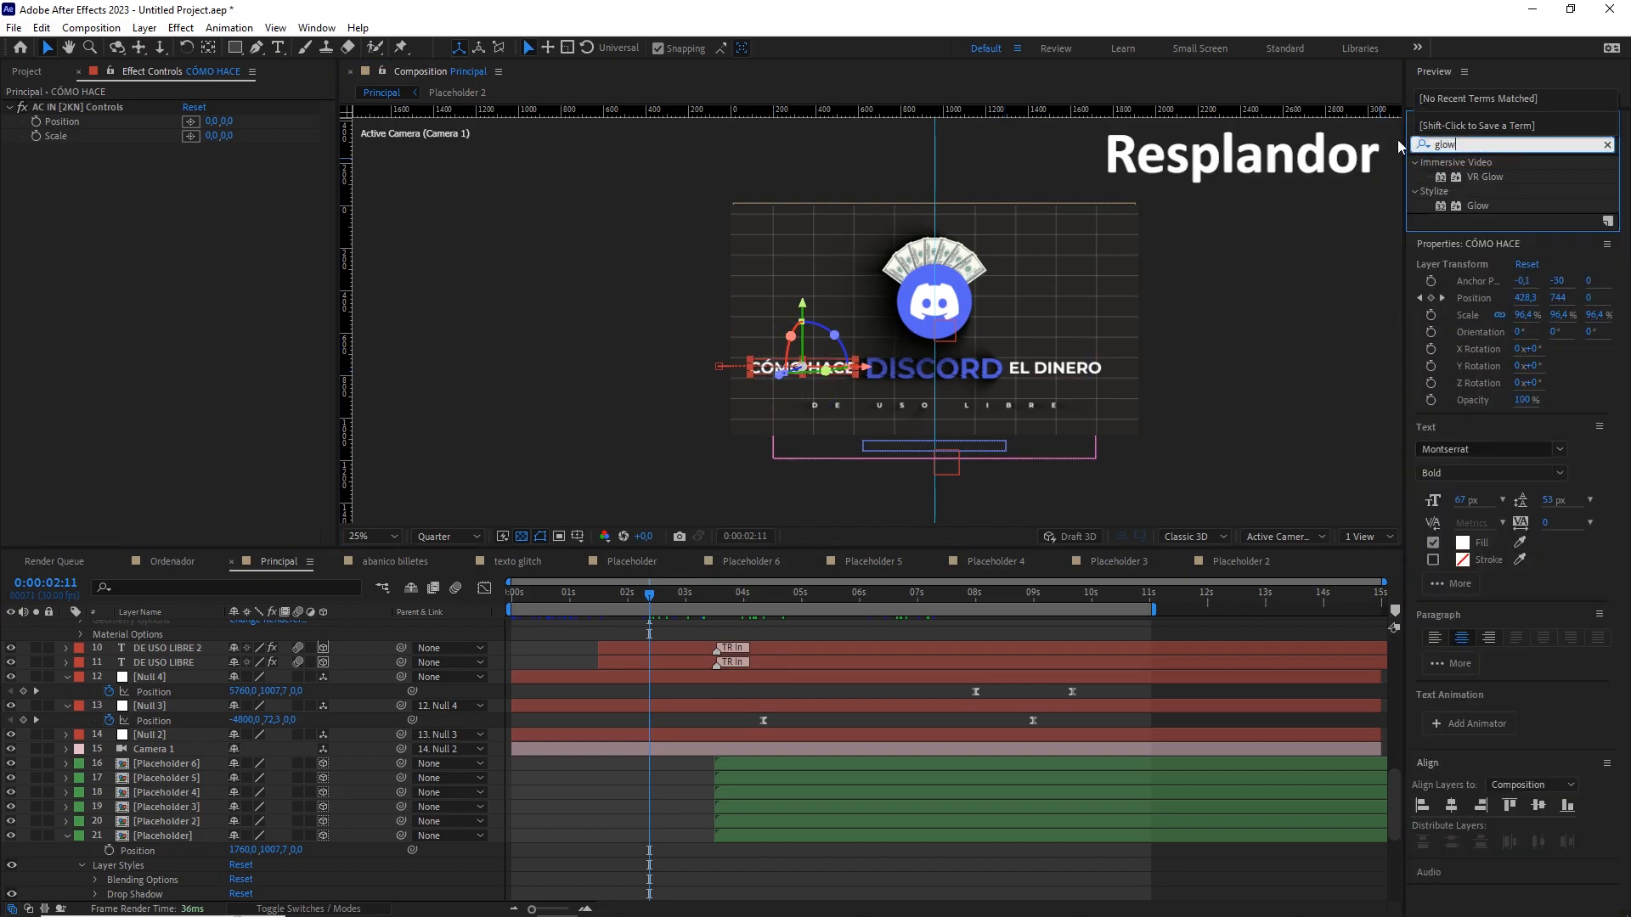
drag(1478, 205, 771, 366)
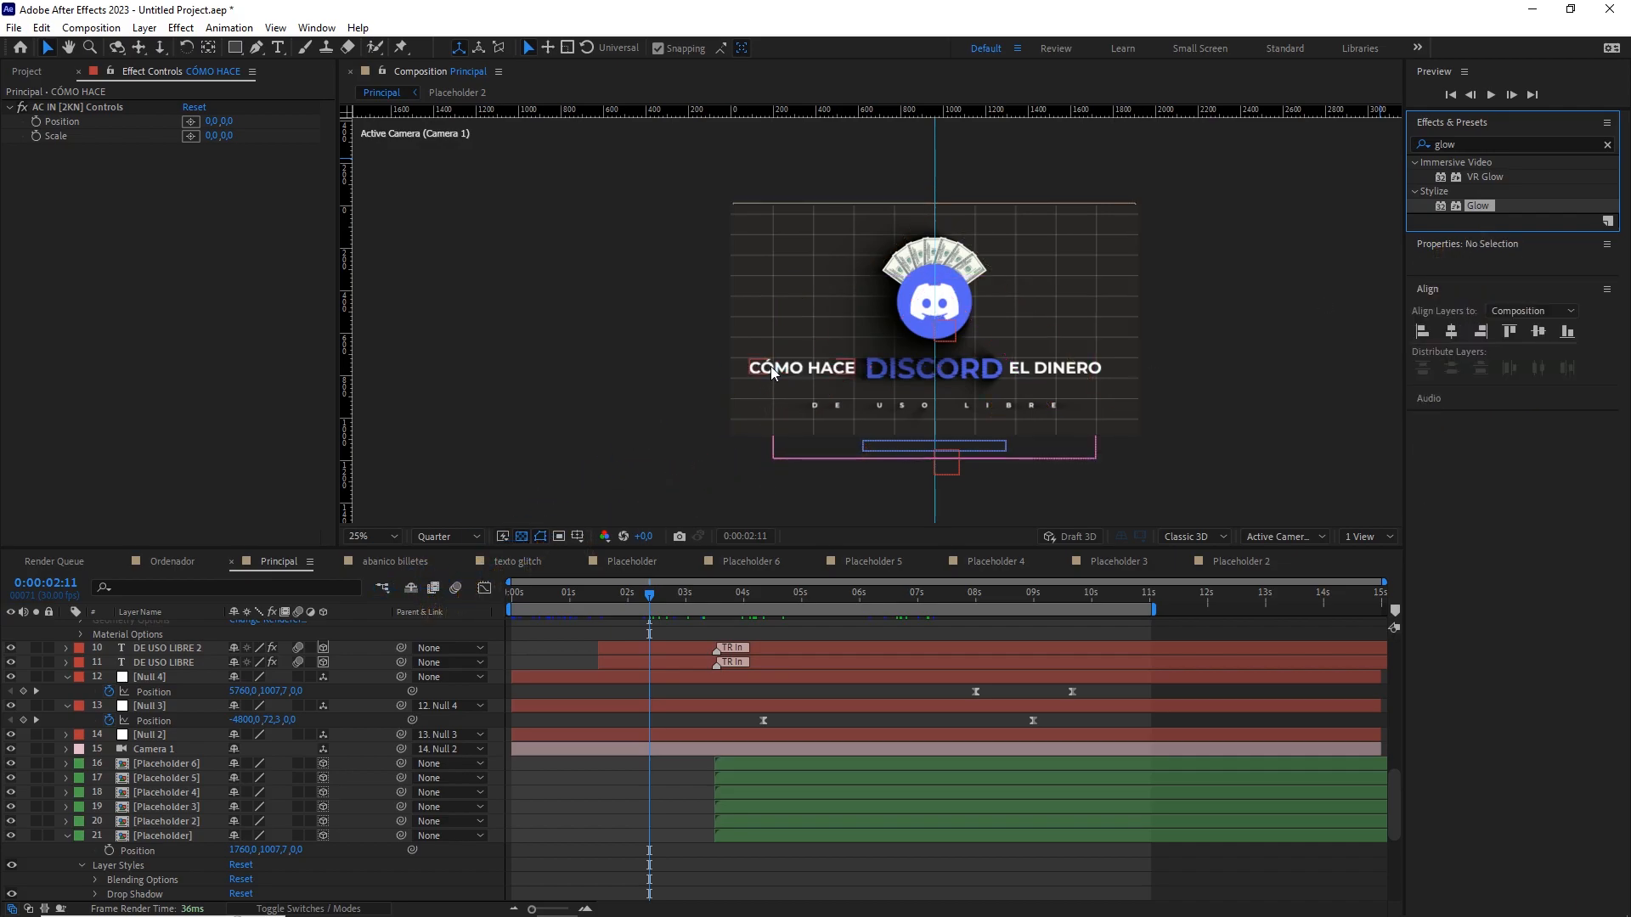
key(period)
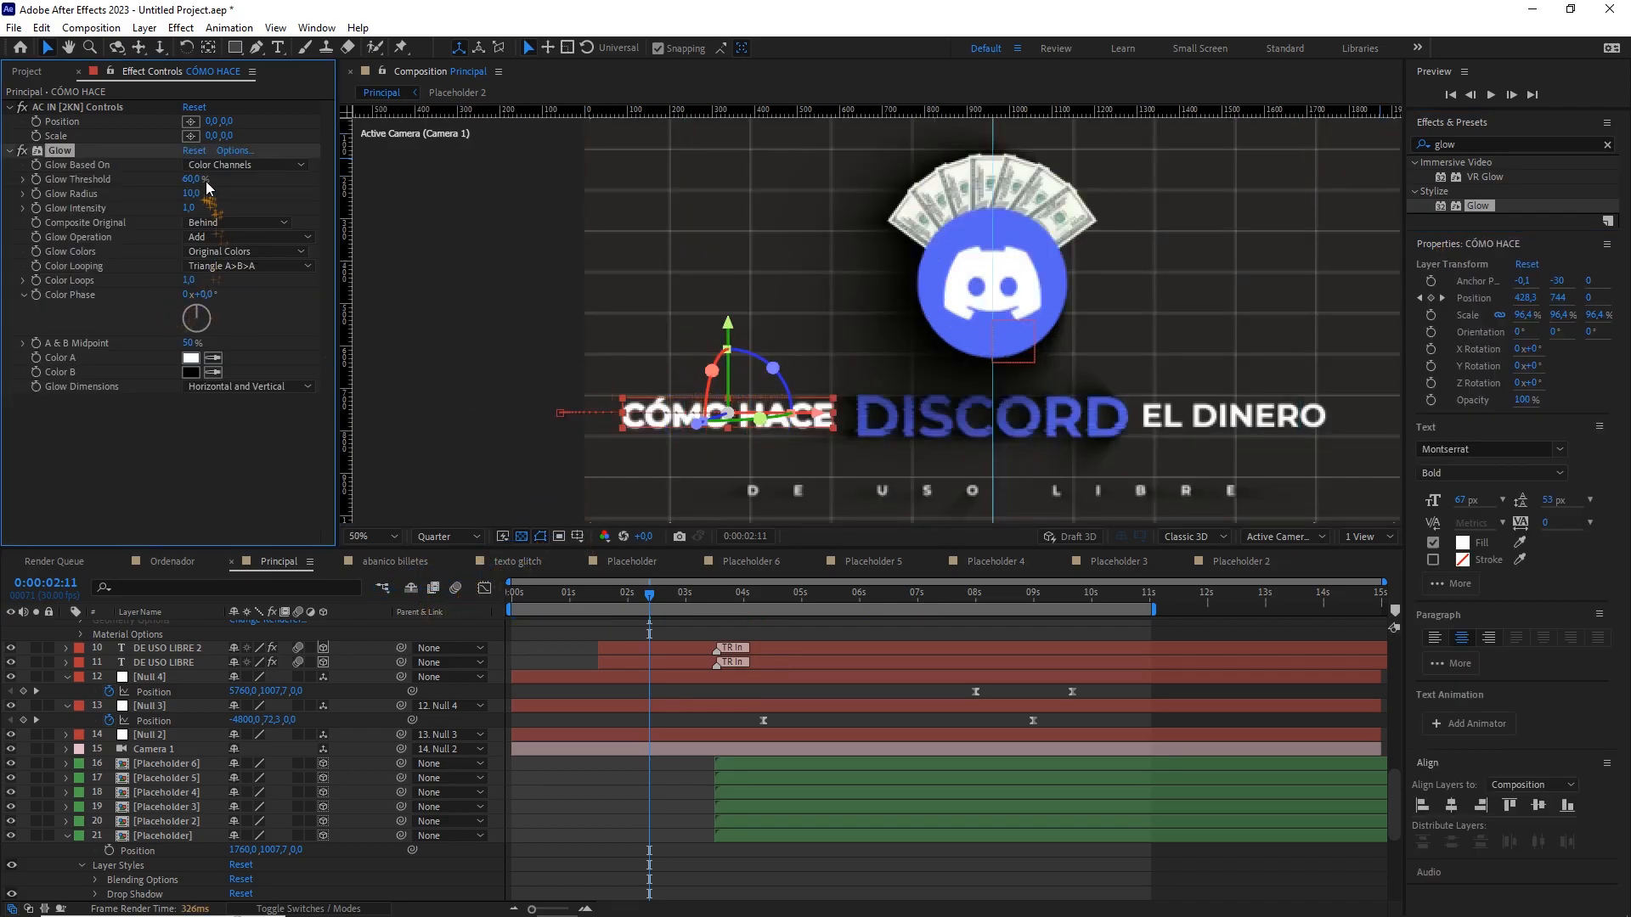
Set the CÓMO HACE Glow Radius to 58 and Glow Intensity to 0.5, and copy the Glow effect.
drag(192, 194, 239, 188)
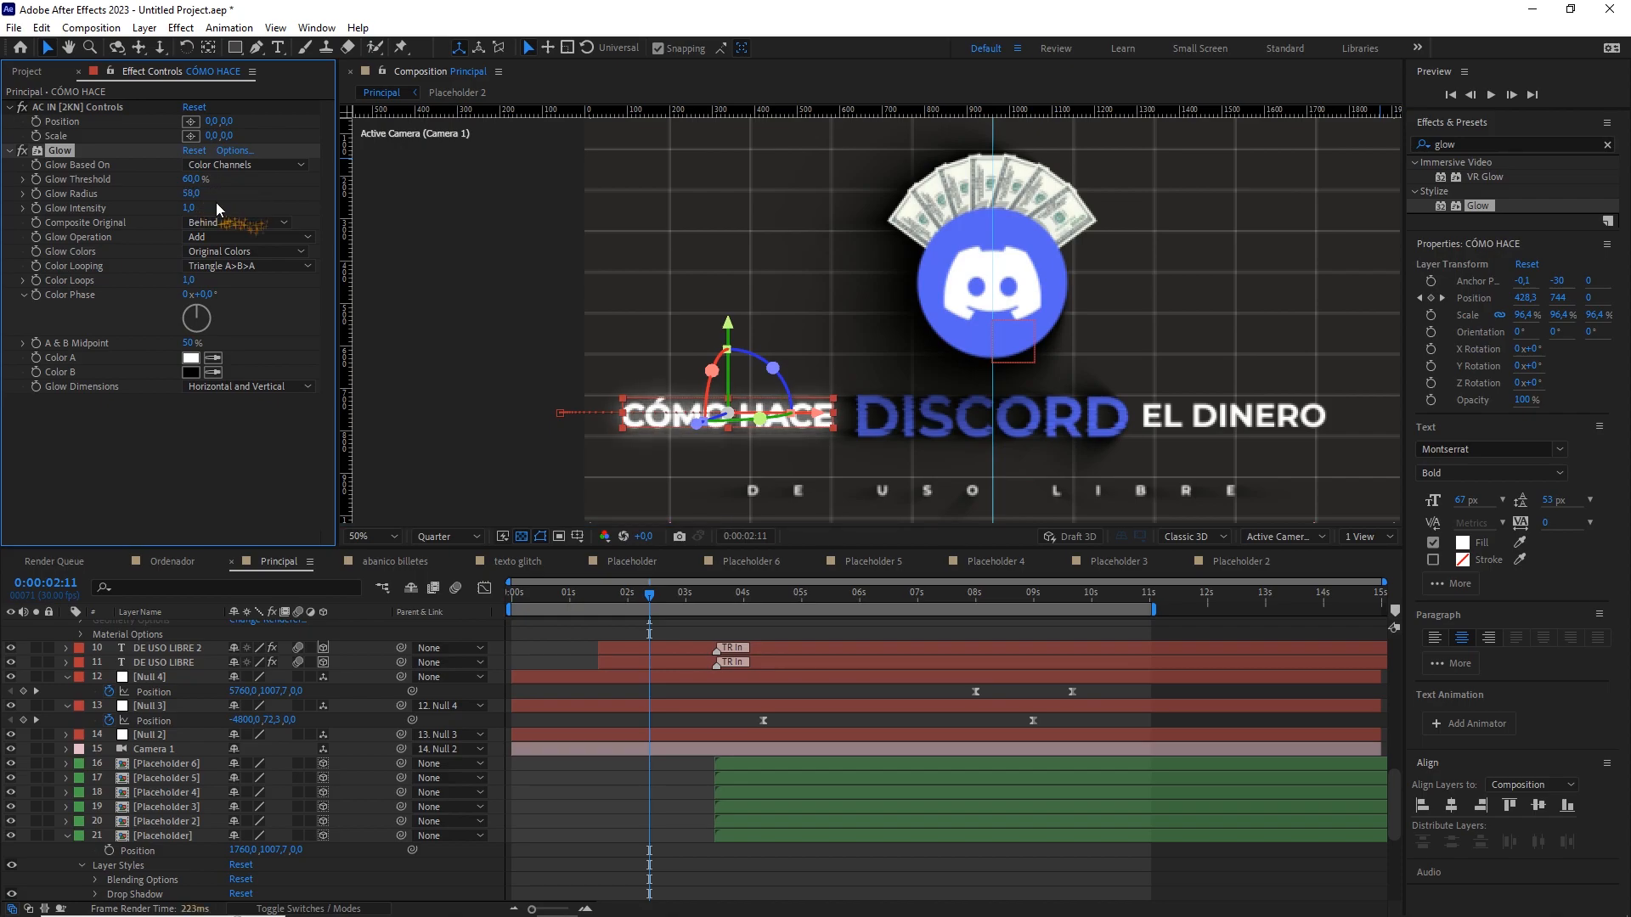
drag(190, 212, 160, 214)
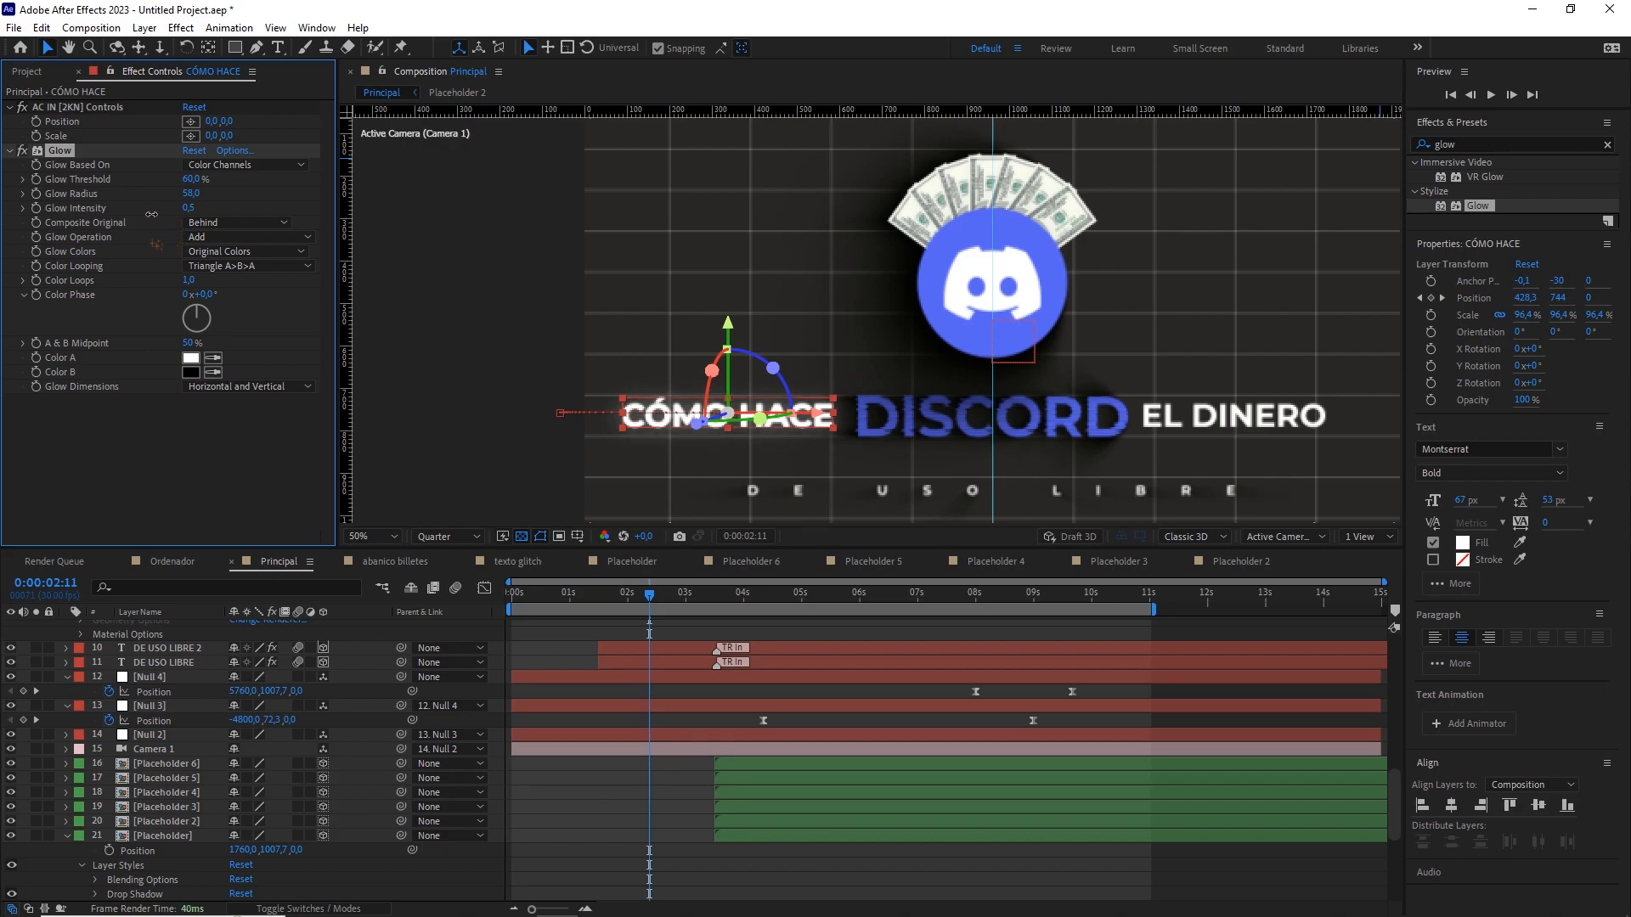
click(68, 150)
key(ctrl+c)
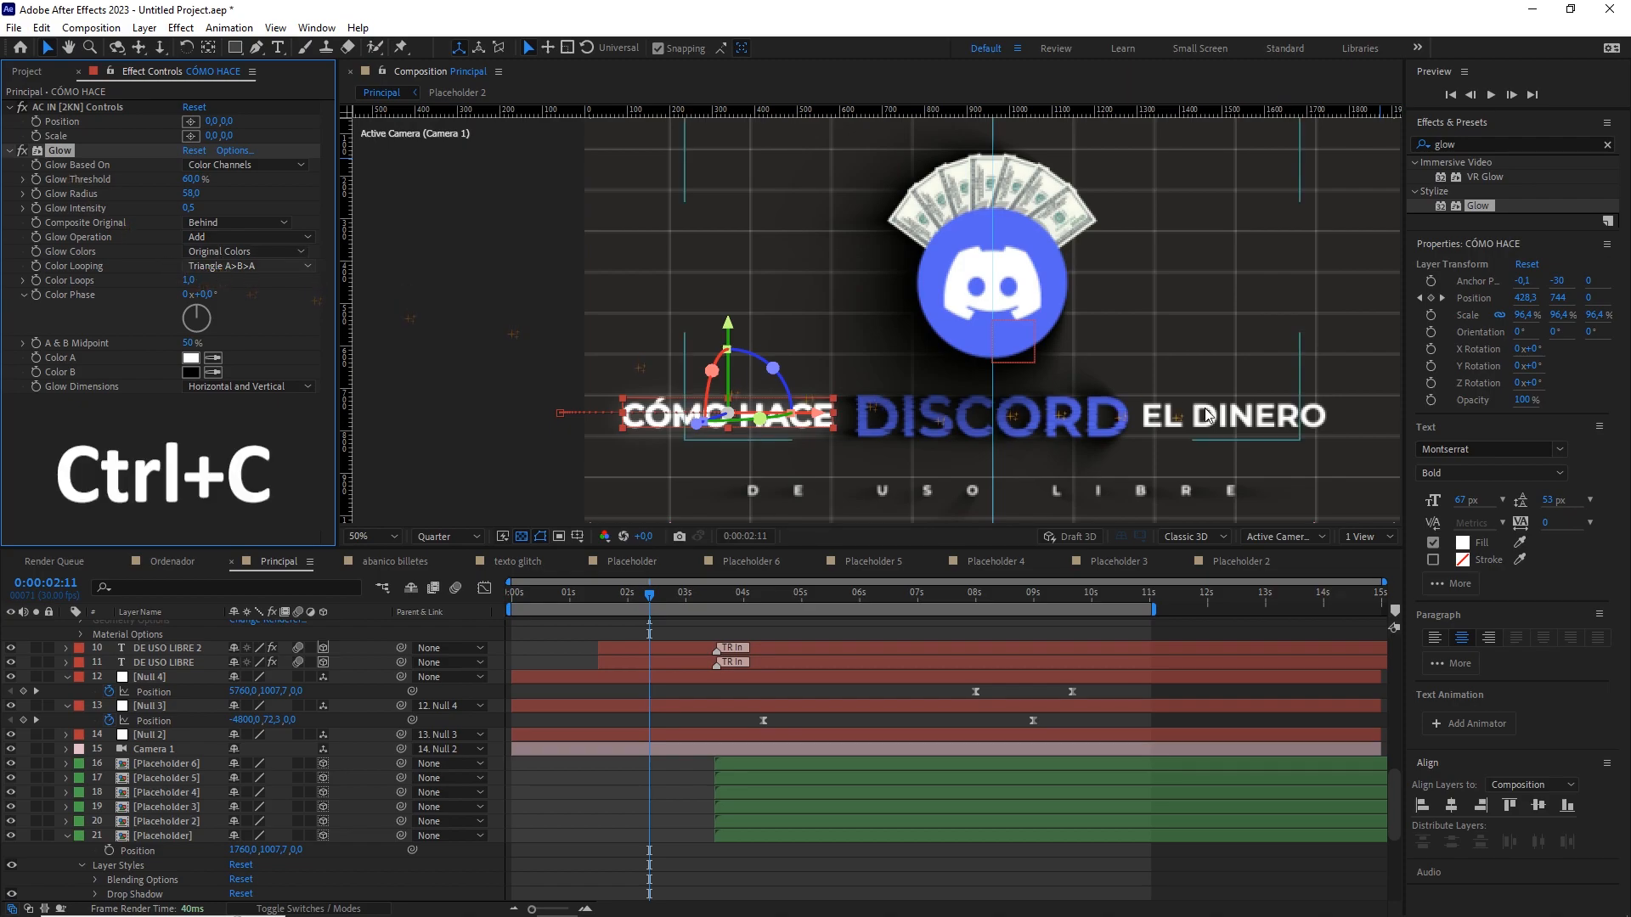
Collapse the linea de tiempo layer and paste the copied Glow effect onto the EL DINERO text layer.
click(1283, 420)
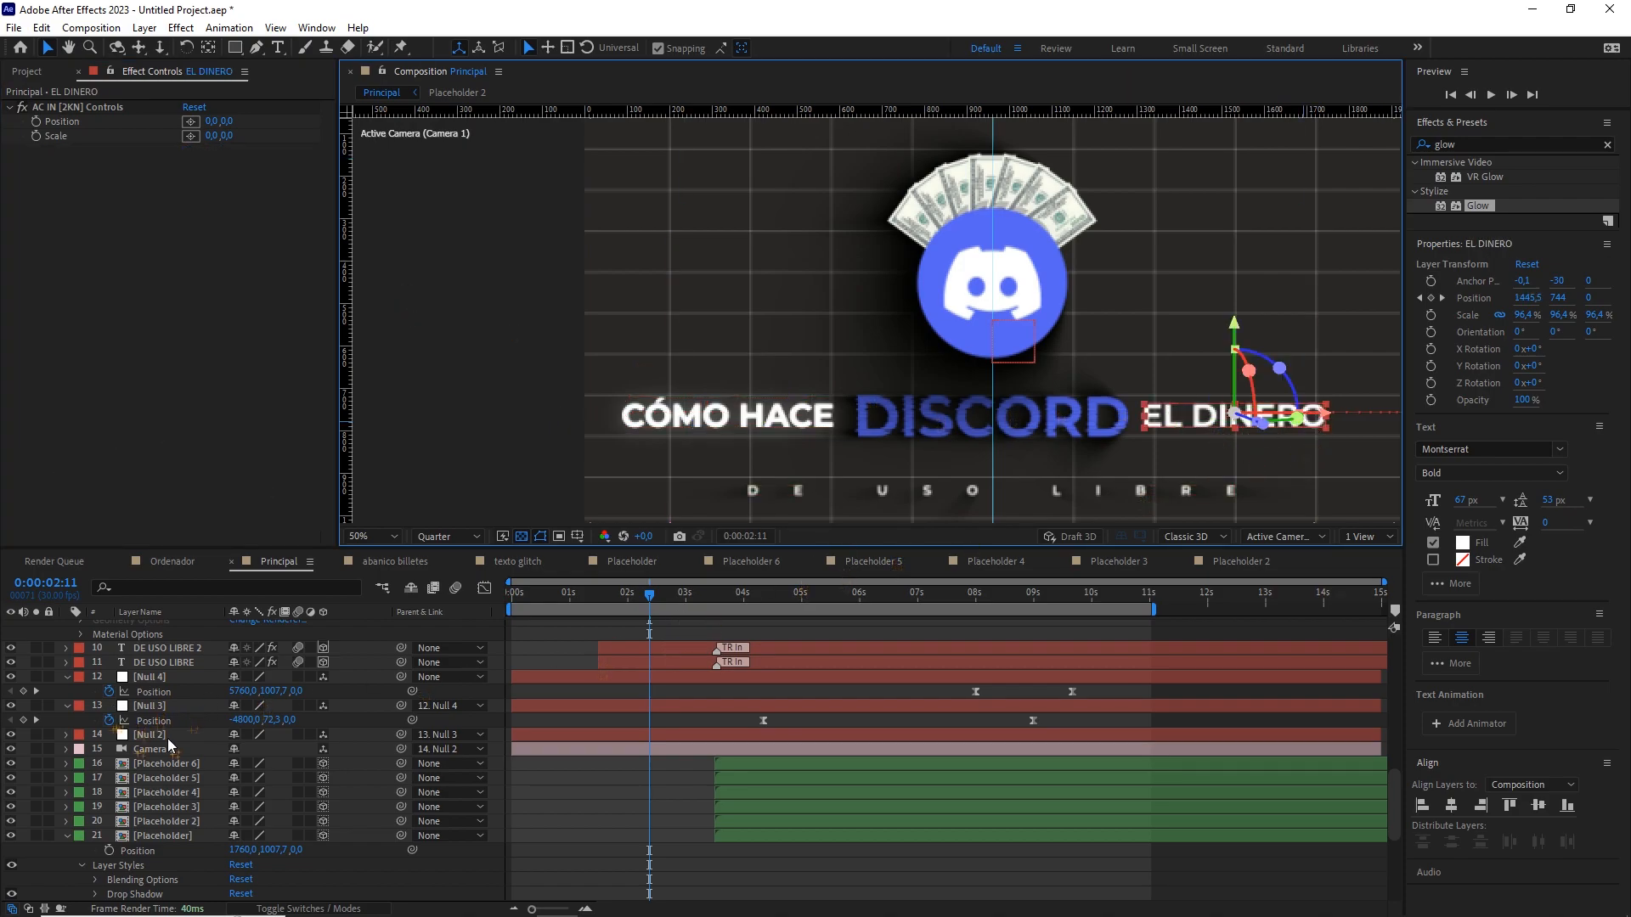
scroll(168, 737, up, 10)
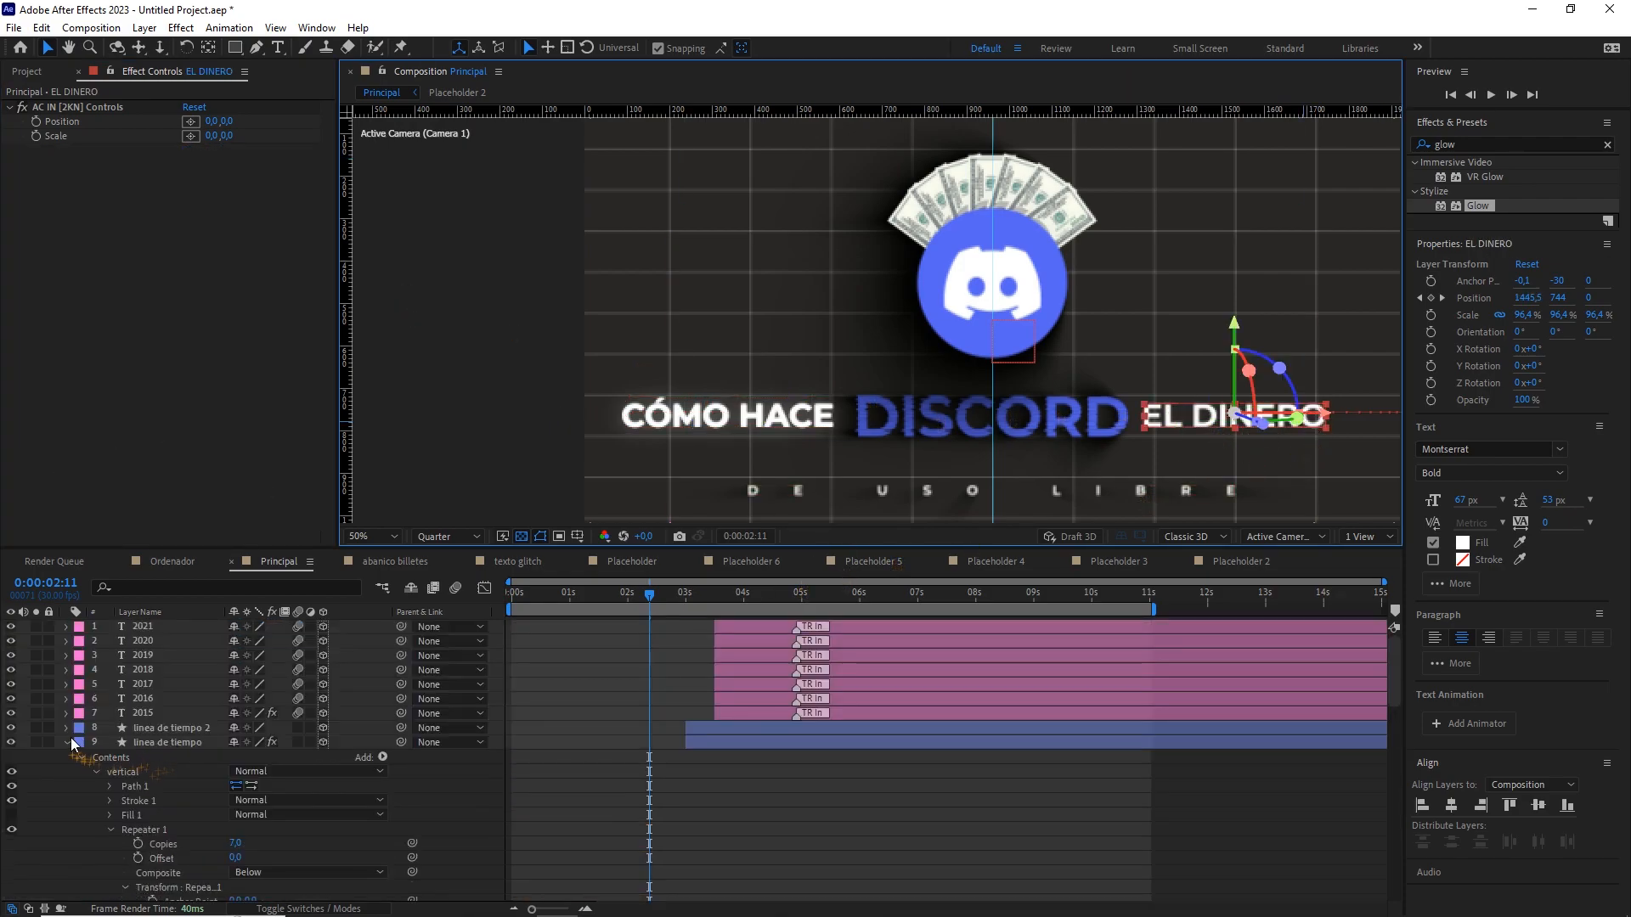
click(69, 739)
scroll(171, 710, down, 8)
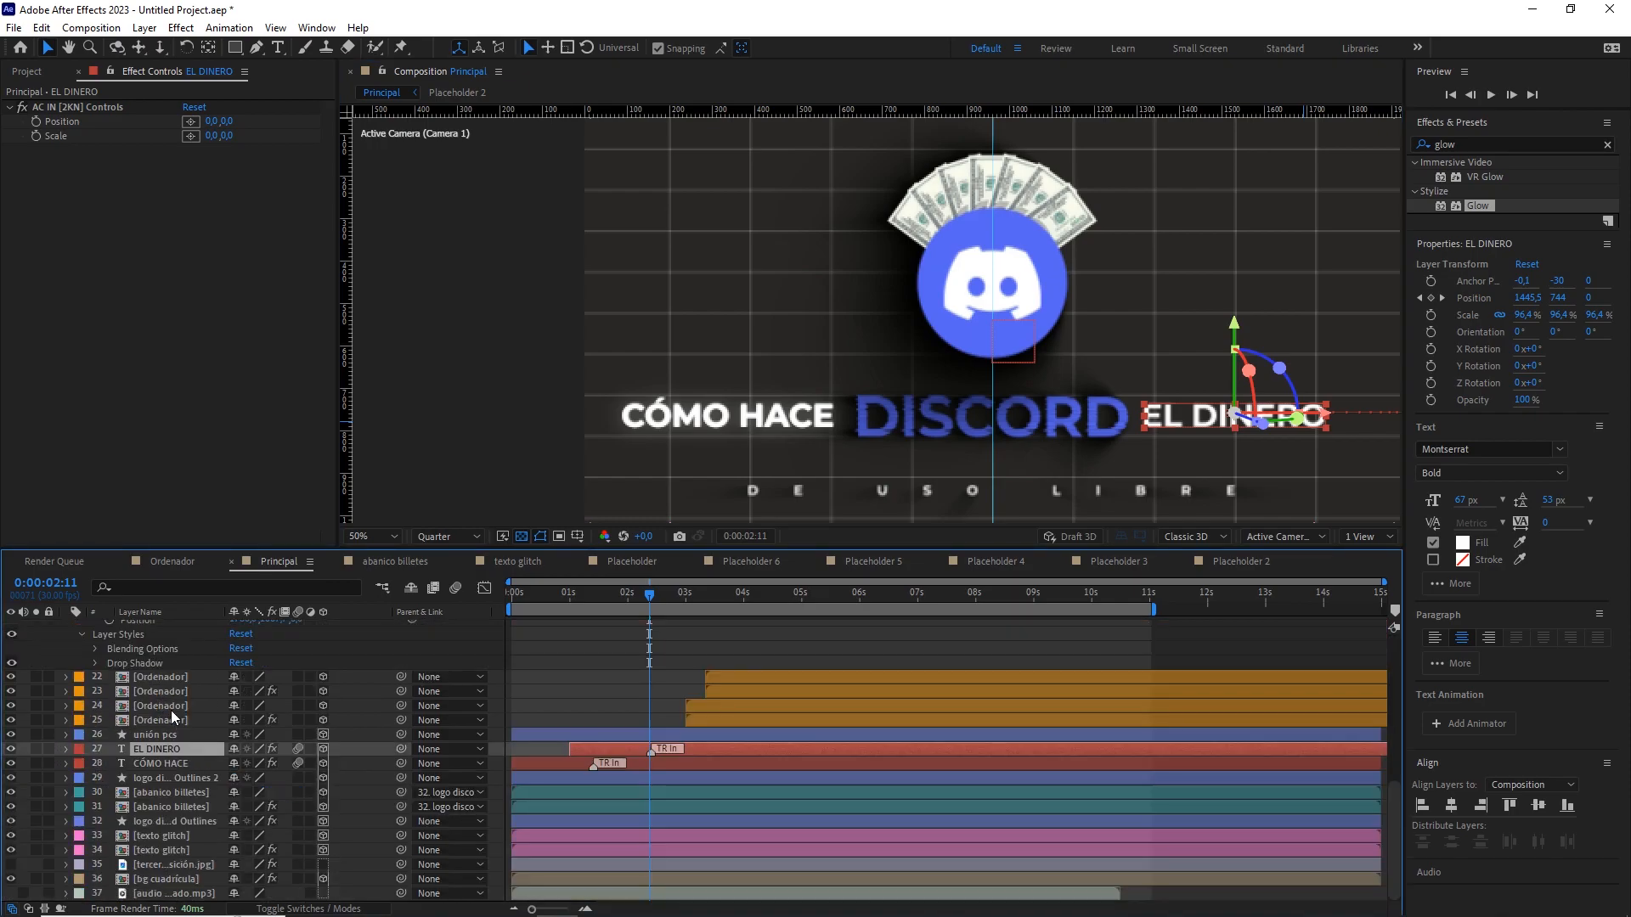
key(ctrl+v)
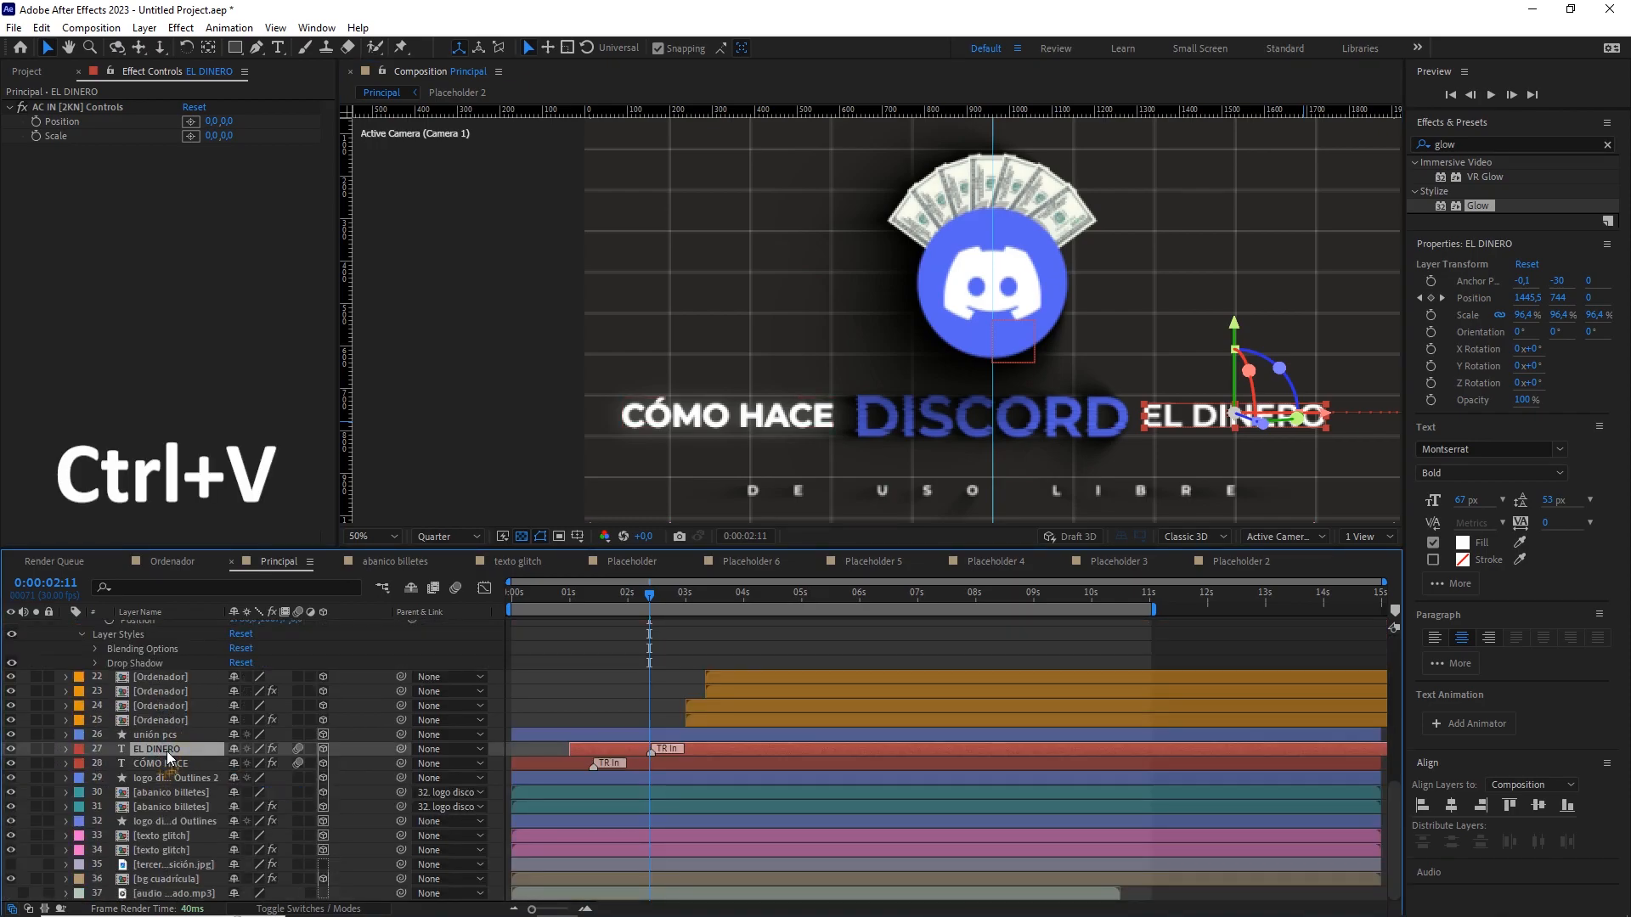
key(ctrl+v)
scroll(926, 384, down, 2)
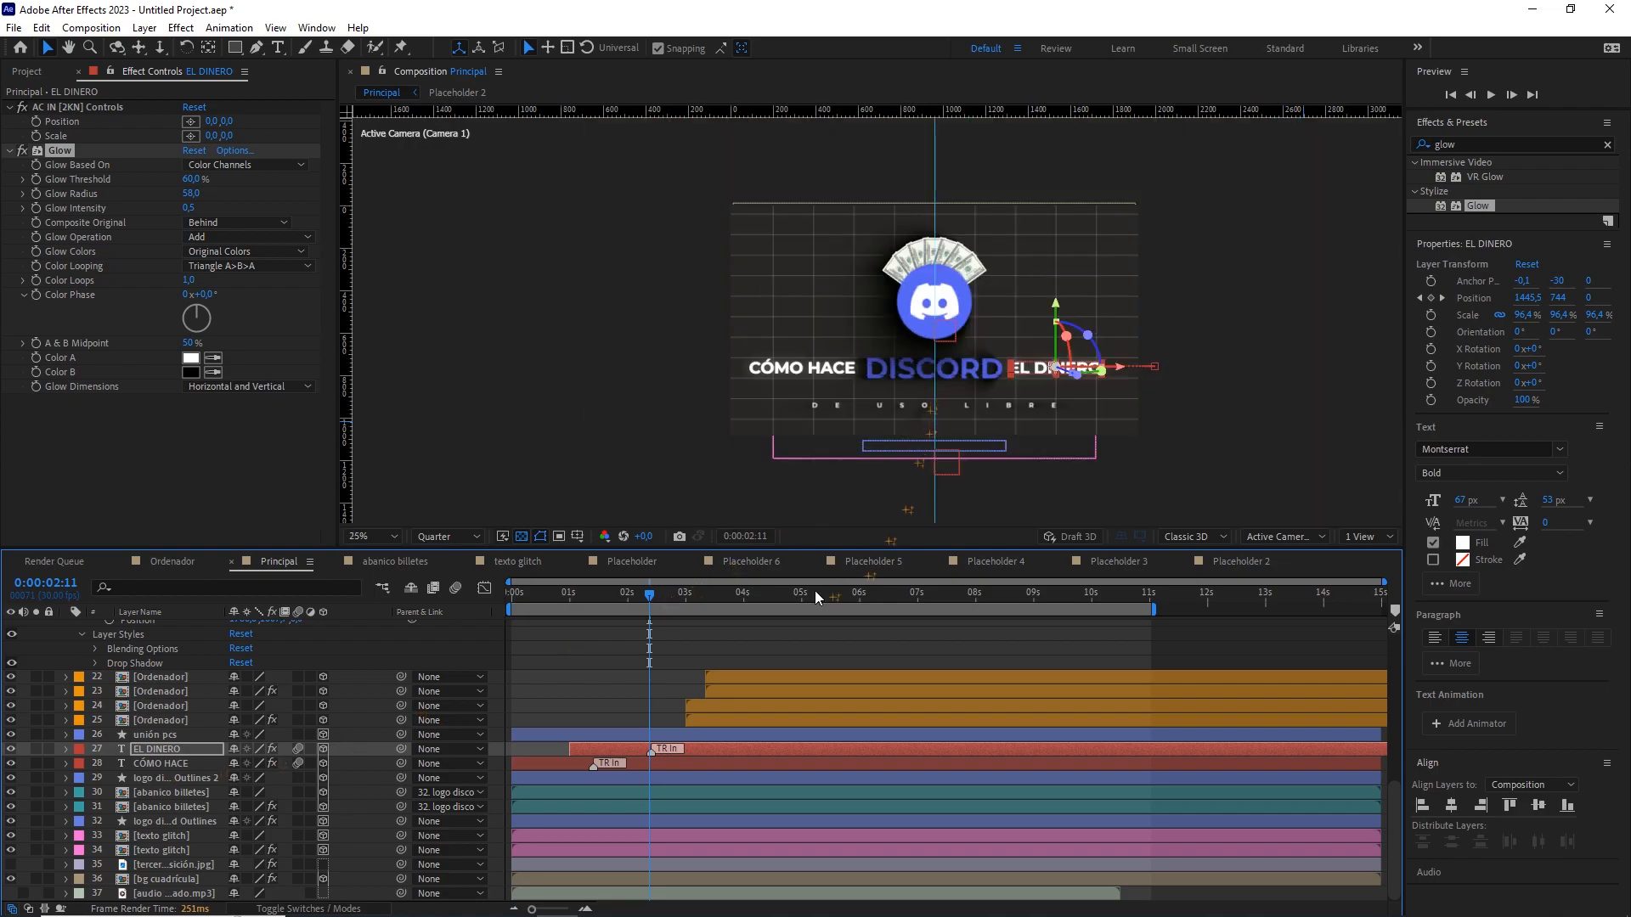
Go to 0:00:03:04 and paste the Glow effect onto the DE USO LIBRE 2 text layer.
drag(669, 598, 695, 595)
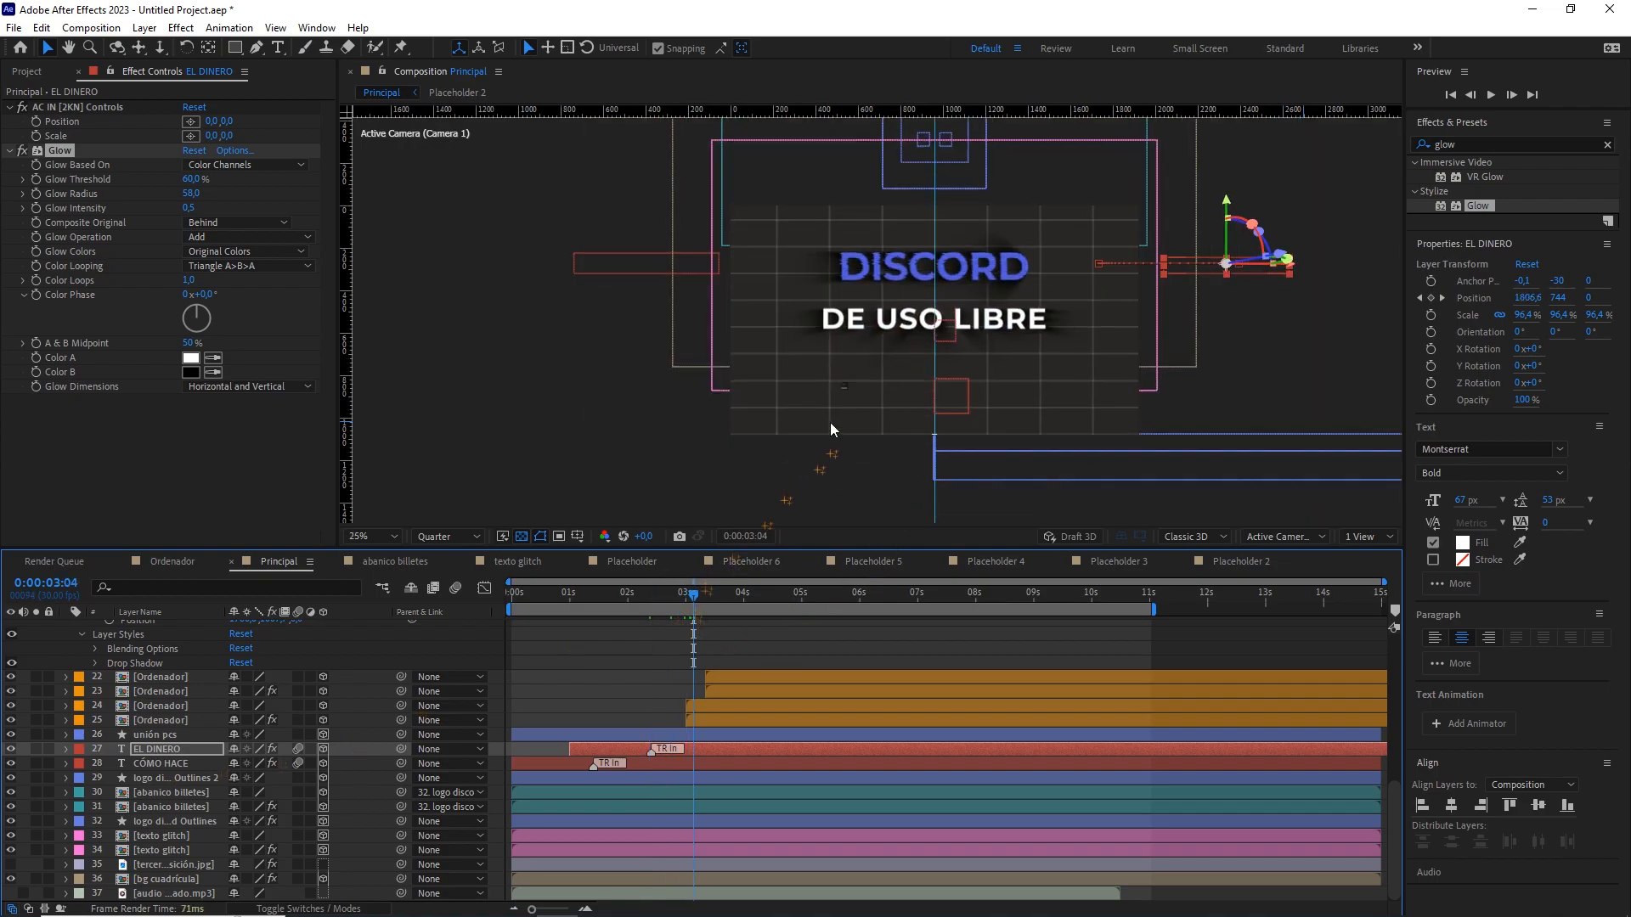
click(893, 325)
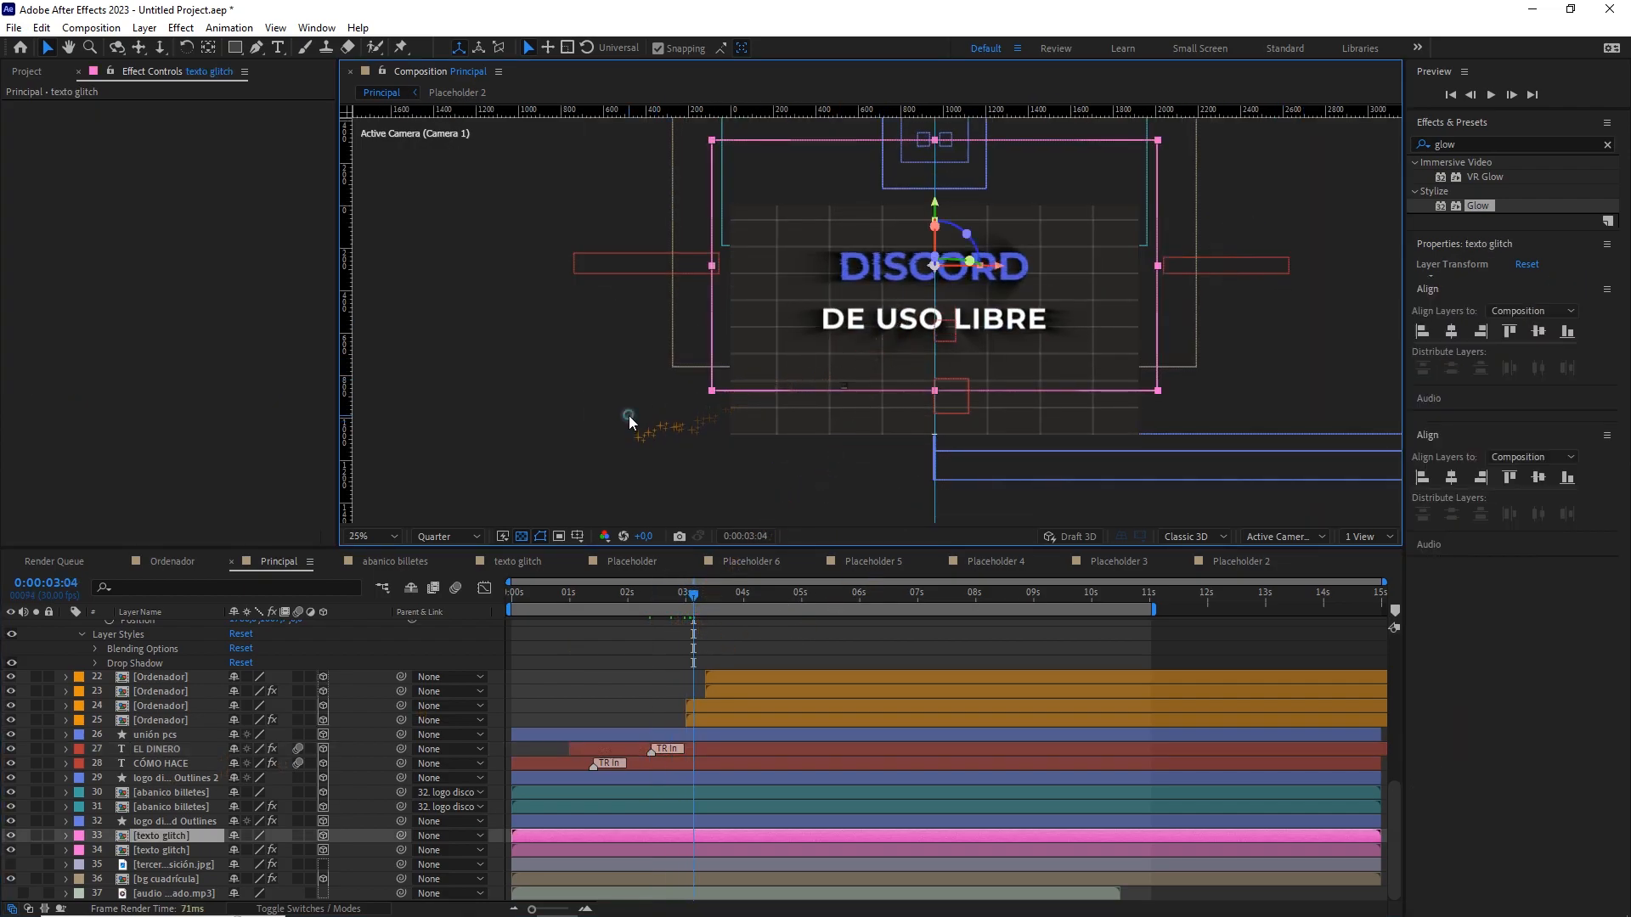
click(900, 320)
scroll(151, 815, up, 10)
drag(163, 783, 176, 758)
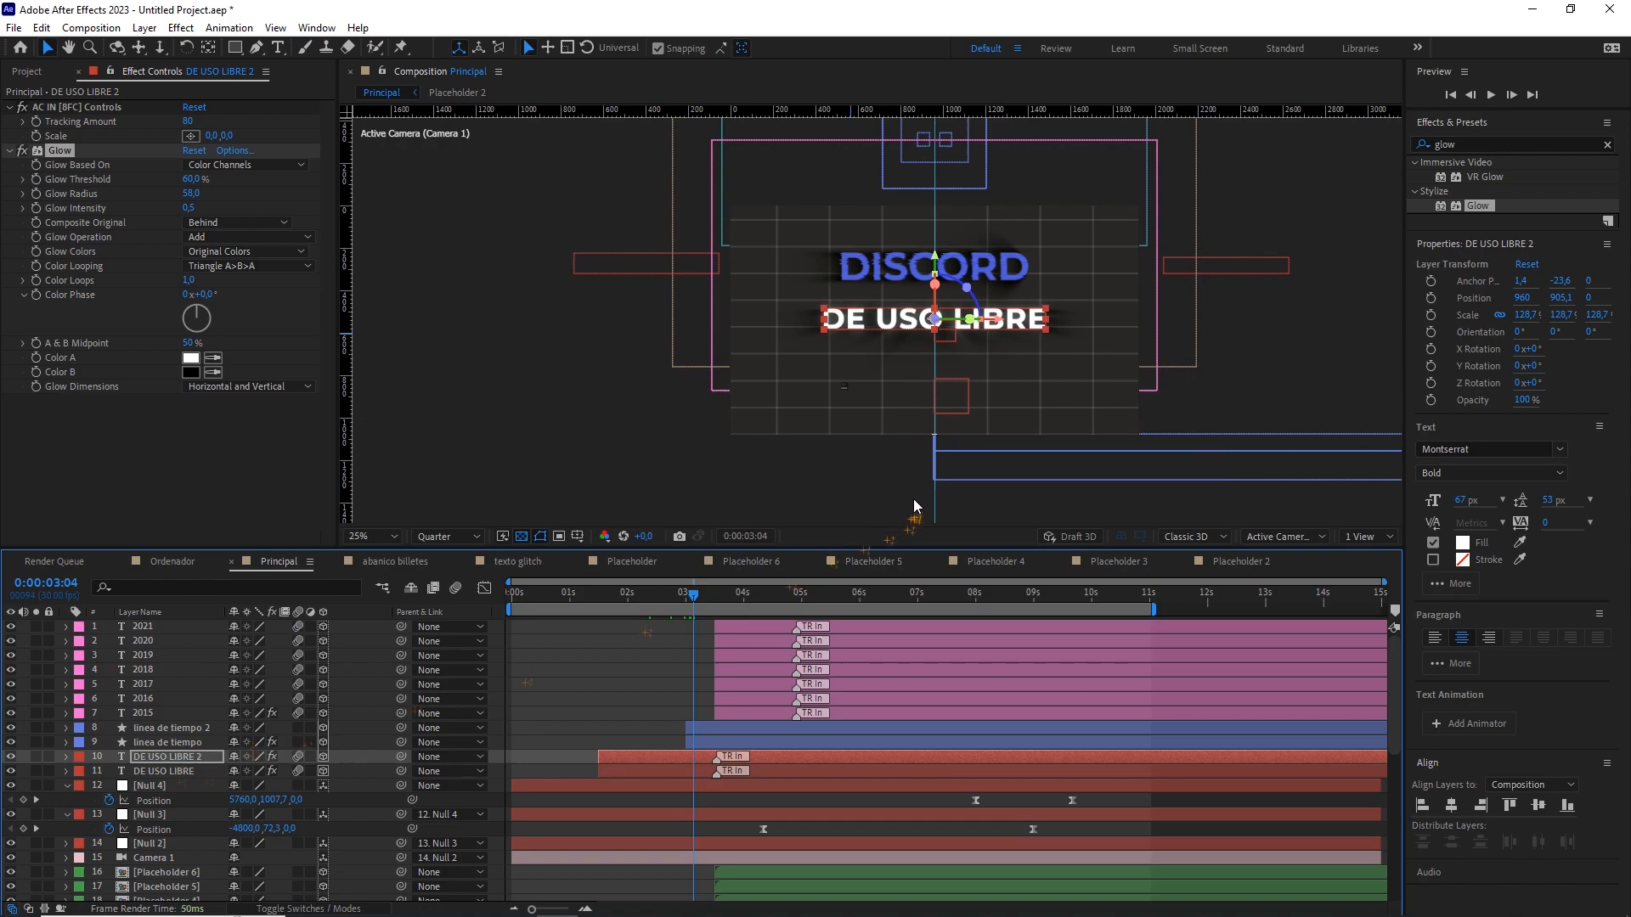
key(period)
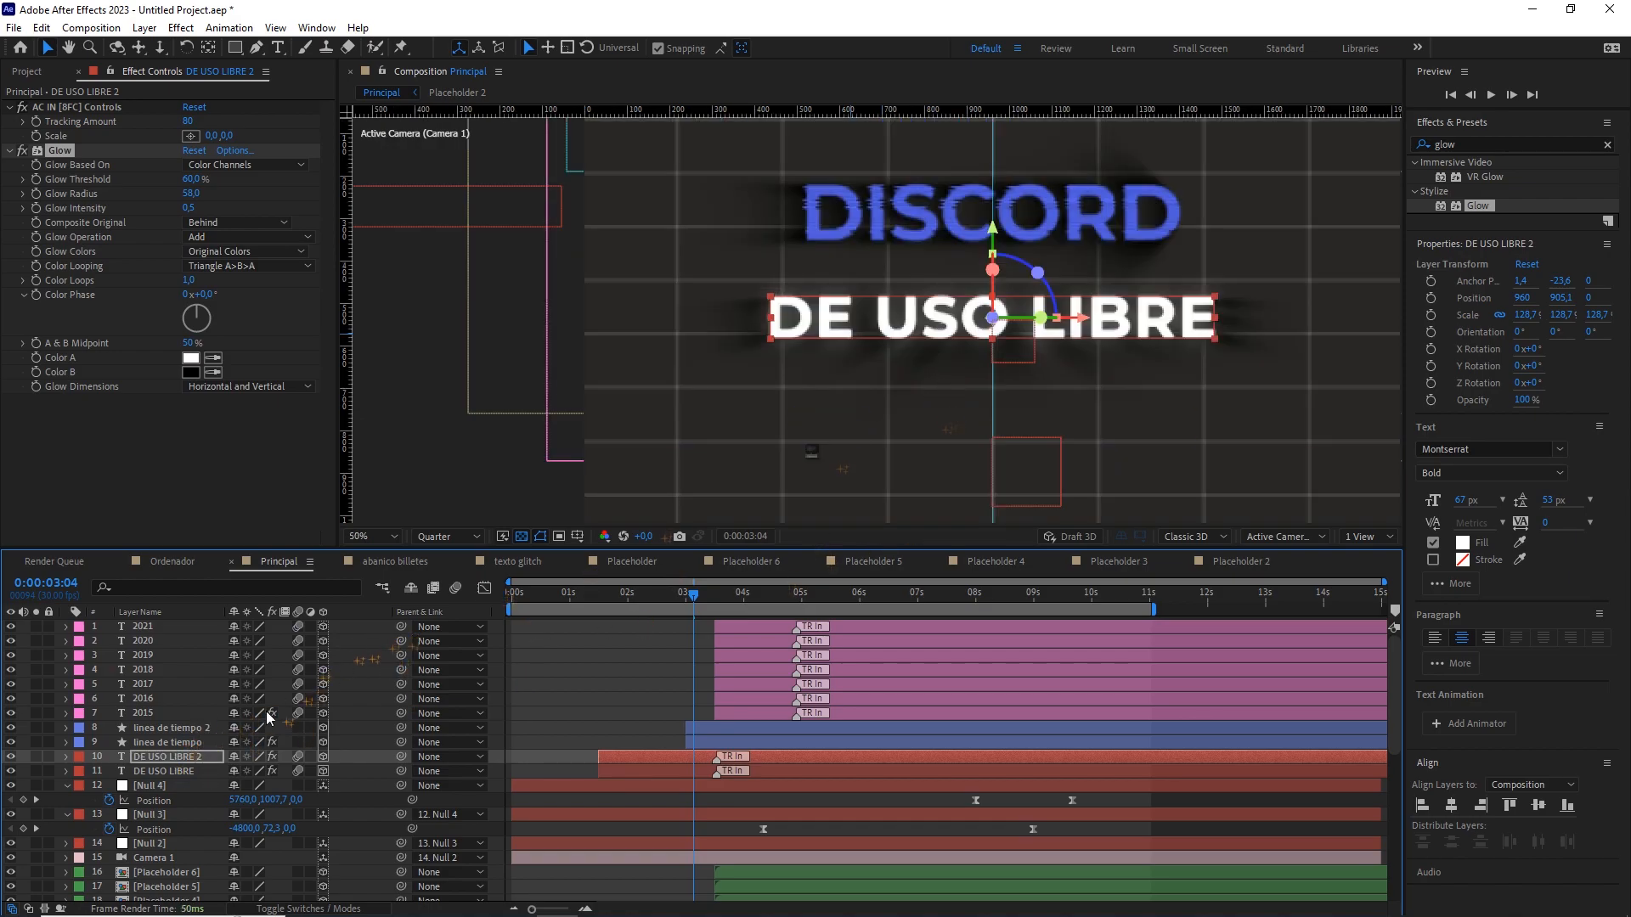
Display the layers' blending modes and set the DE USO LIBRE 2 layer's mode to Add.
click(203, 754)
key(F4)
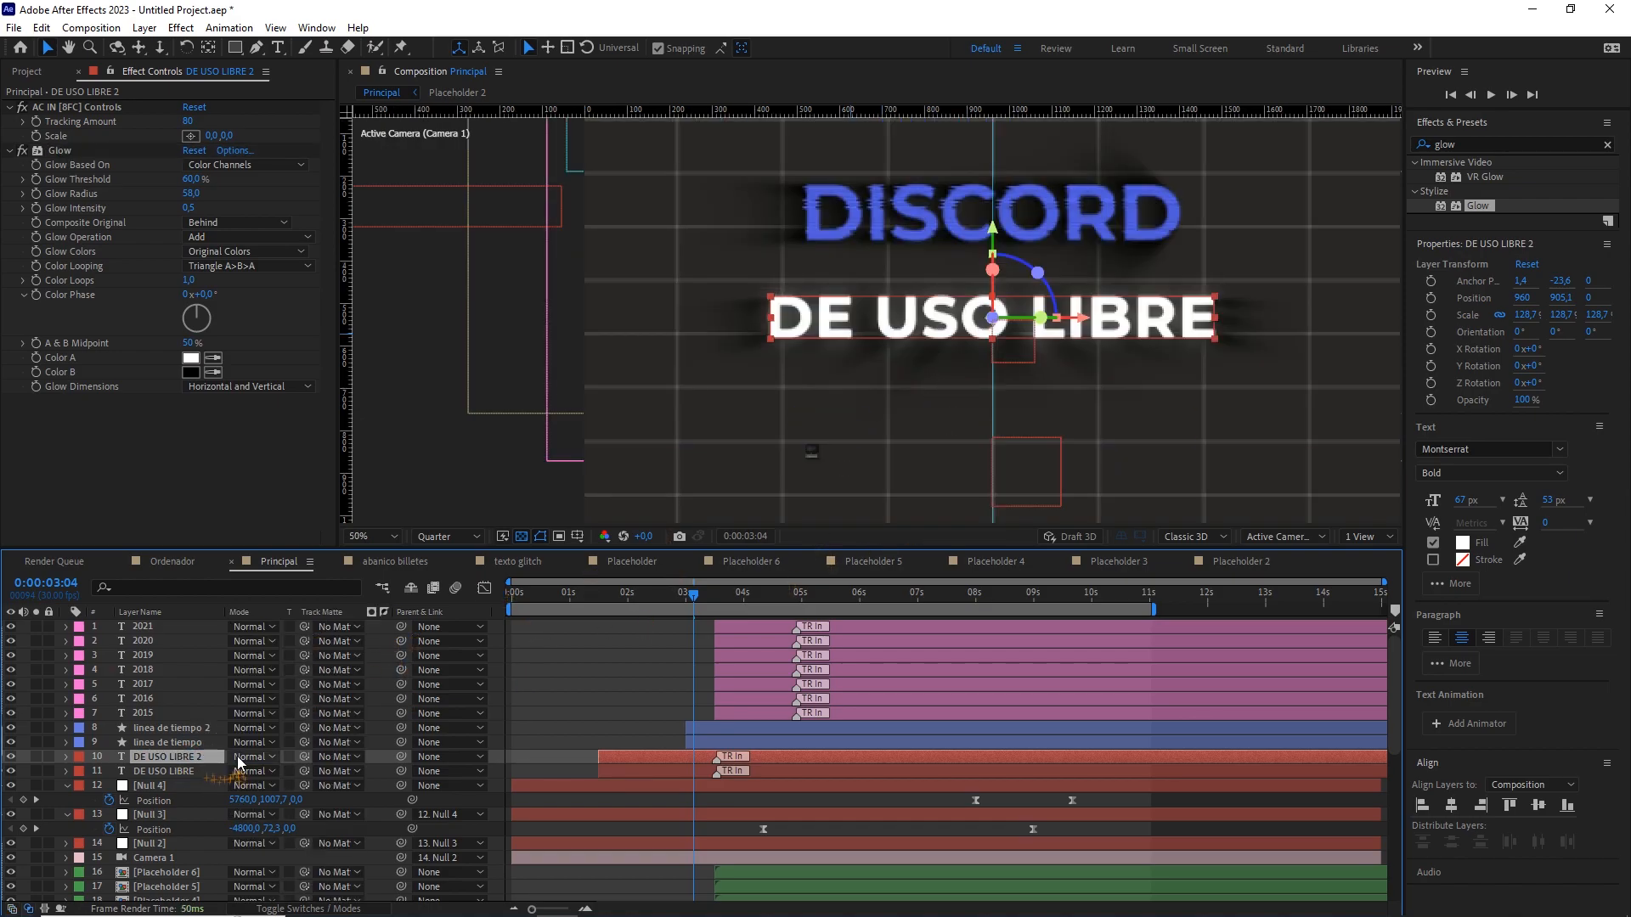
click(236, 756)
click(326, 200)
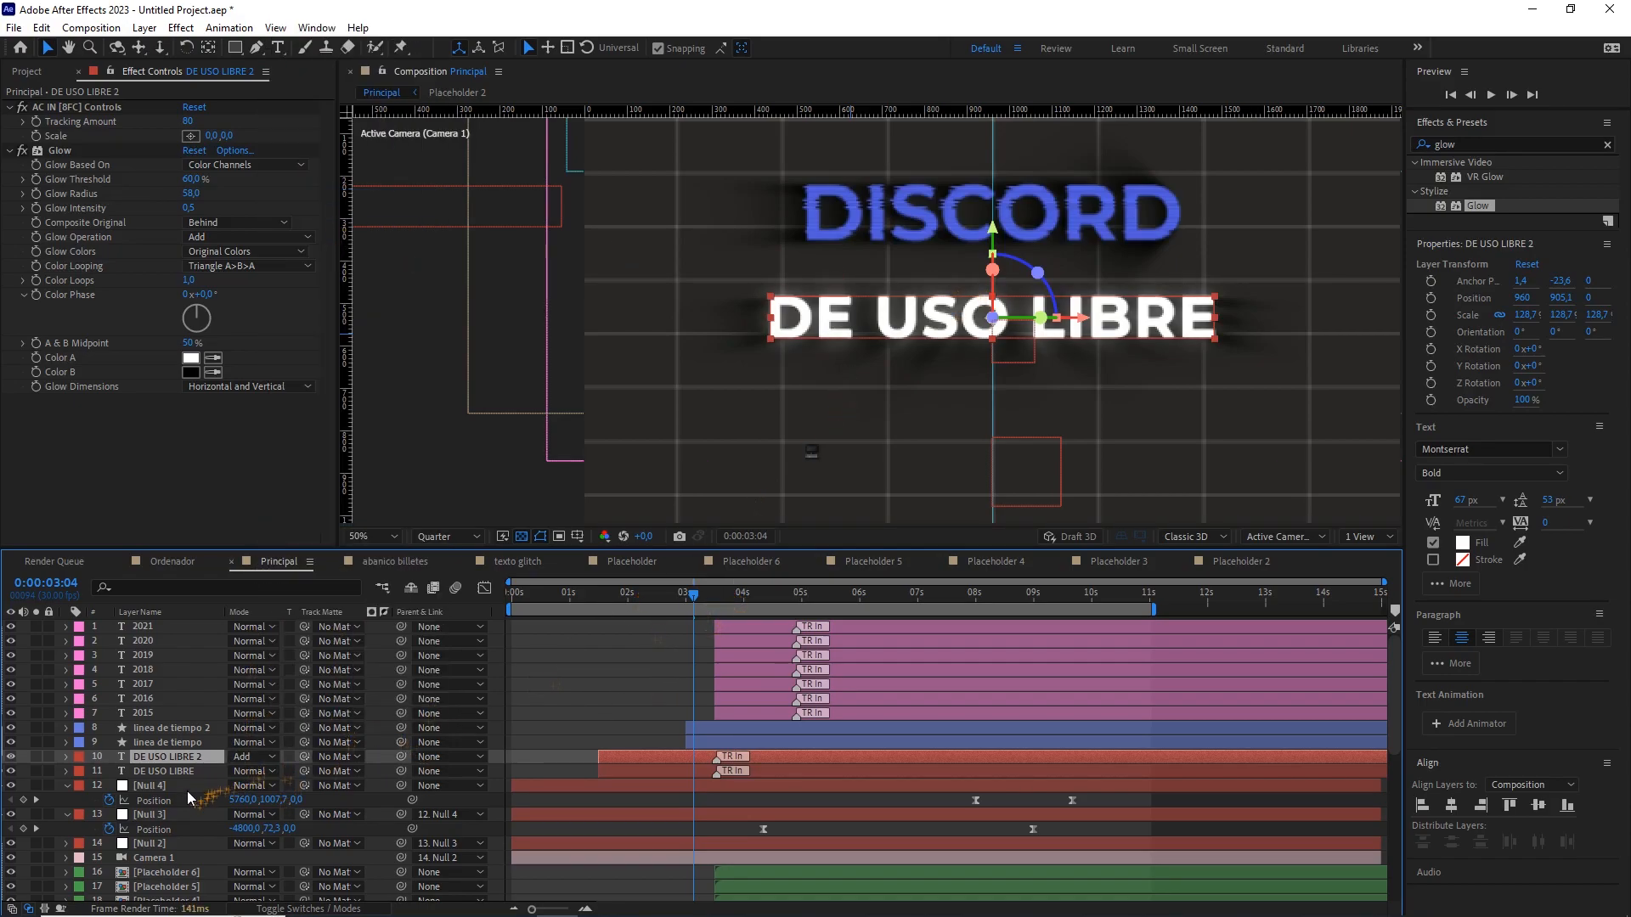
key(comma)
key(comma)
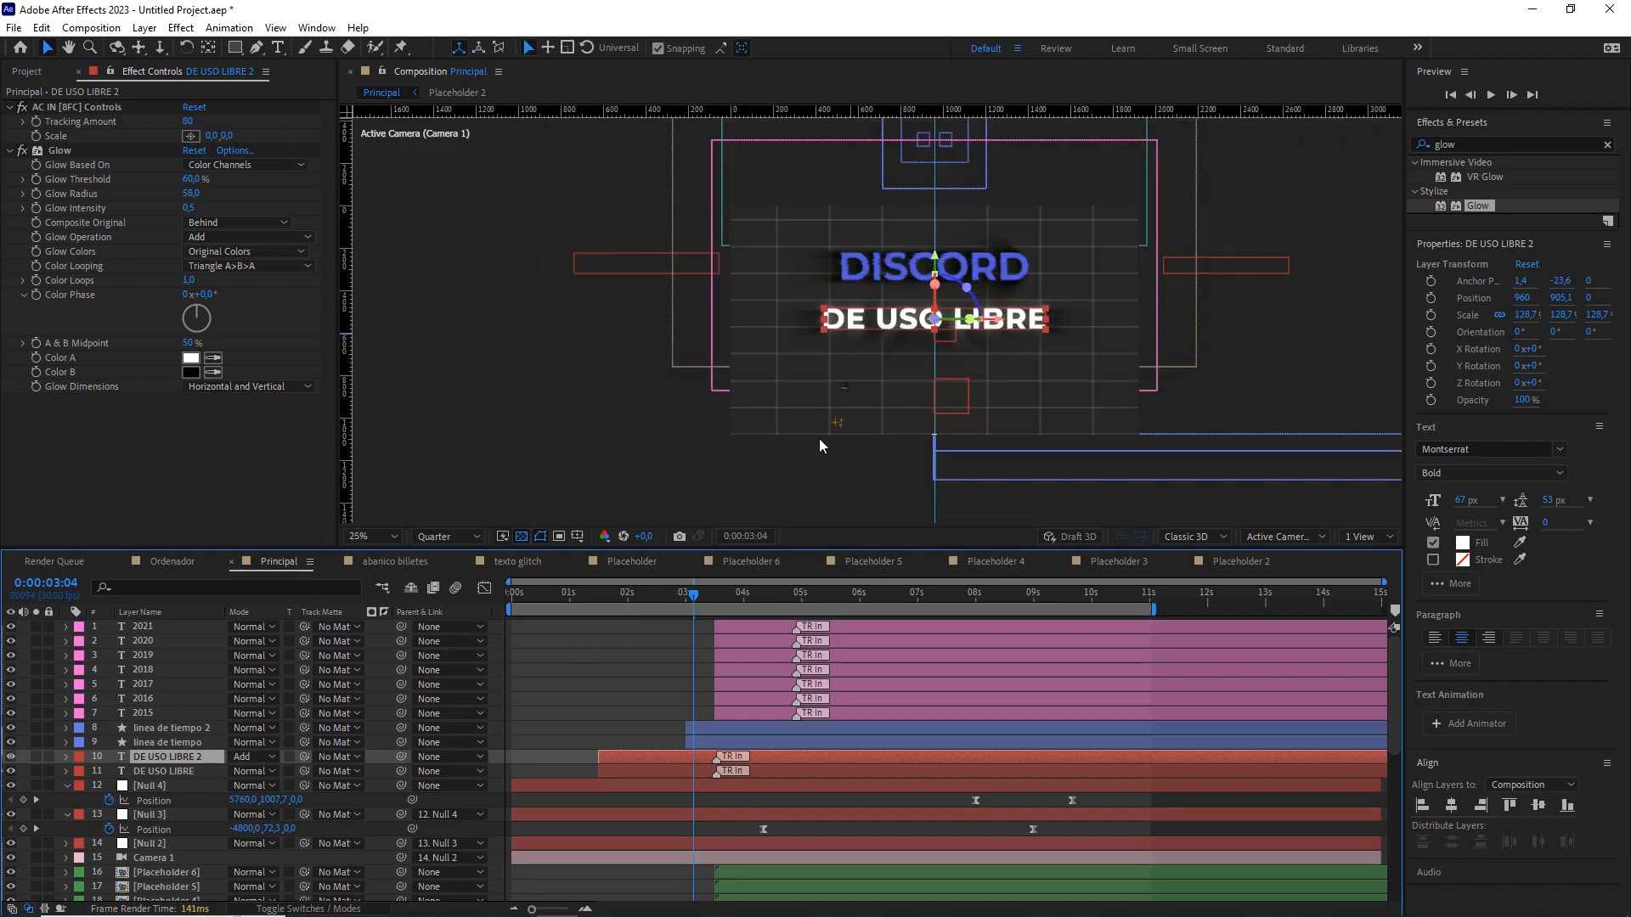
Go to 0:00:02:08 and set the blending mode of the CÓMO HACE and EL DINERO layers to Add.
drag(720, 598, 644, 593)
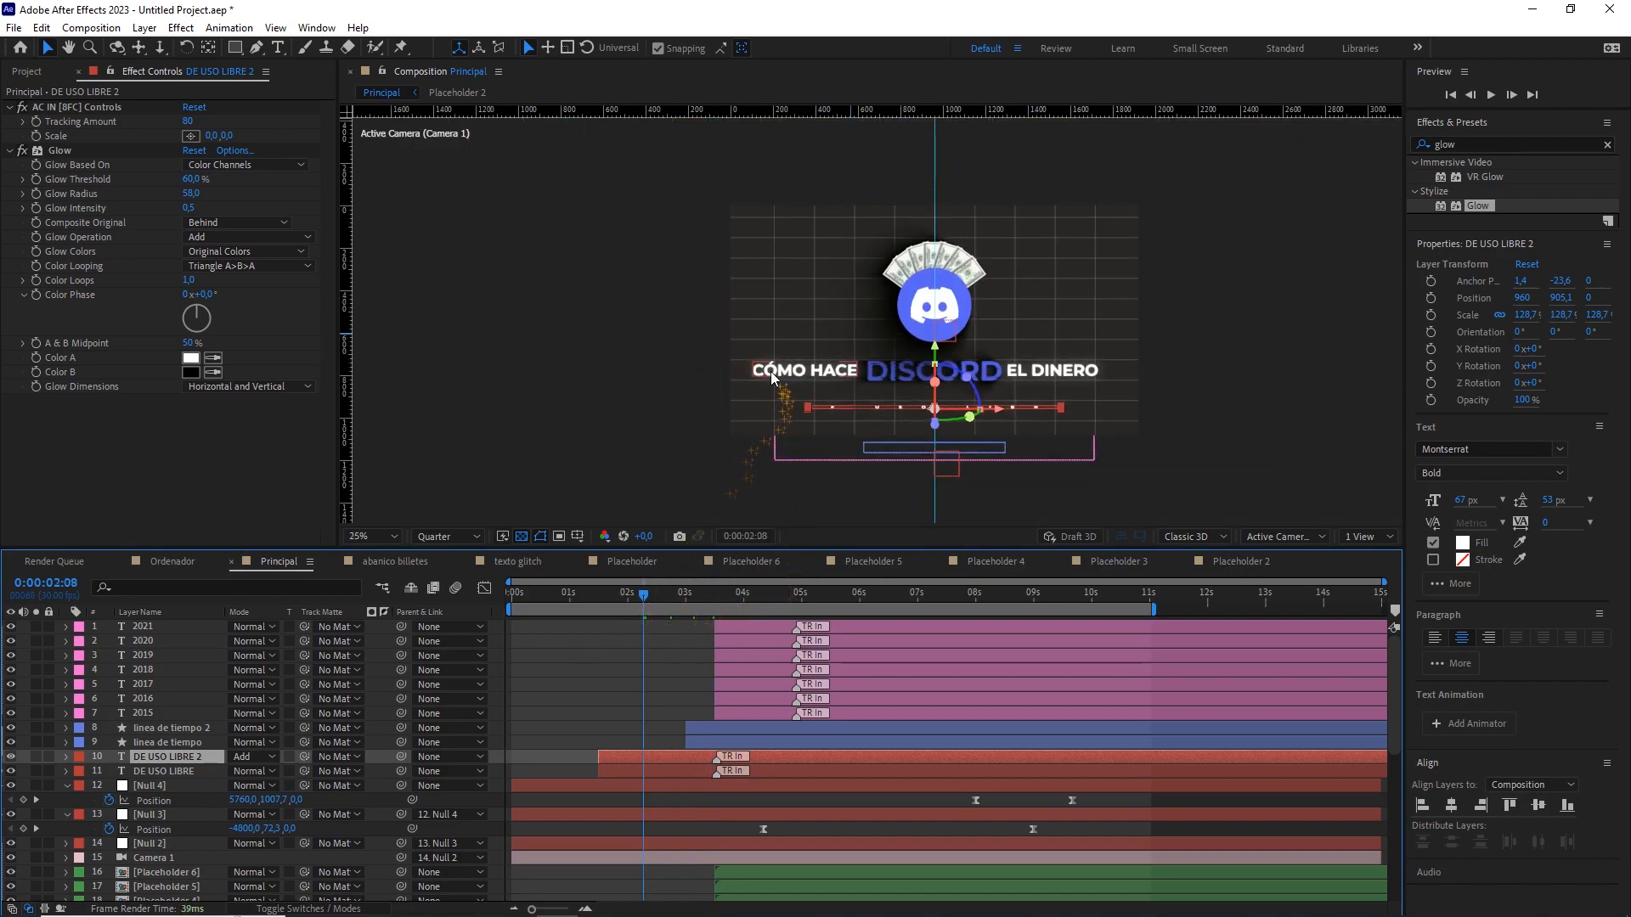
click(773, 376)
shift+click(1069, 373)
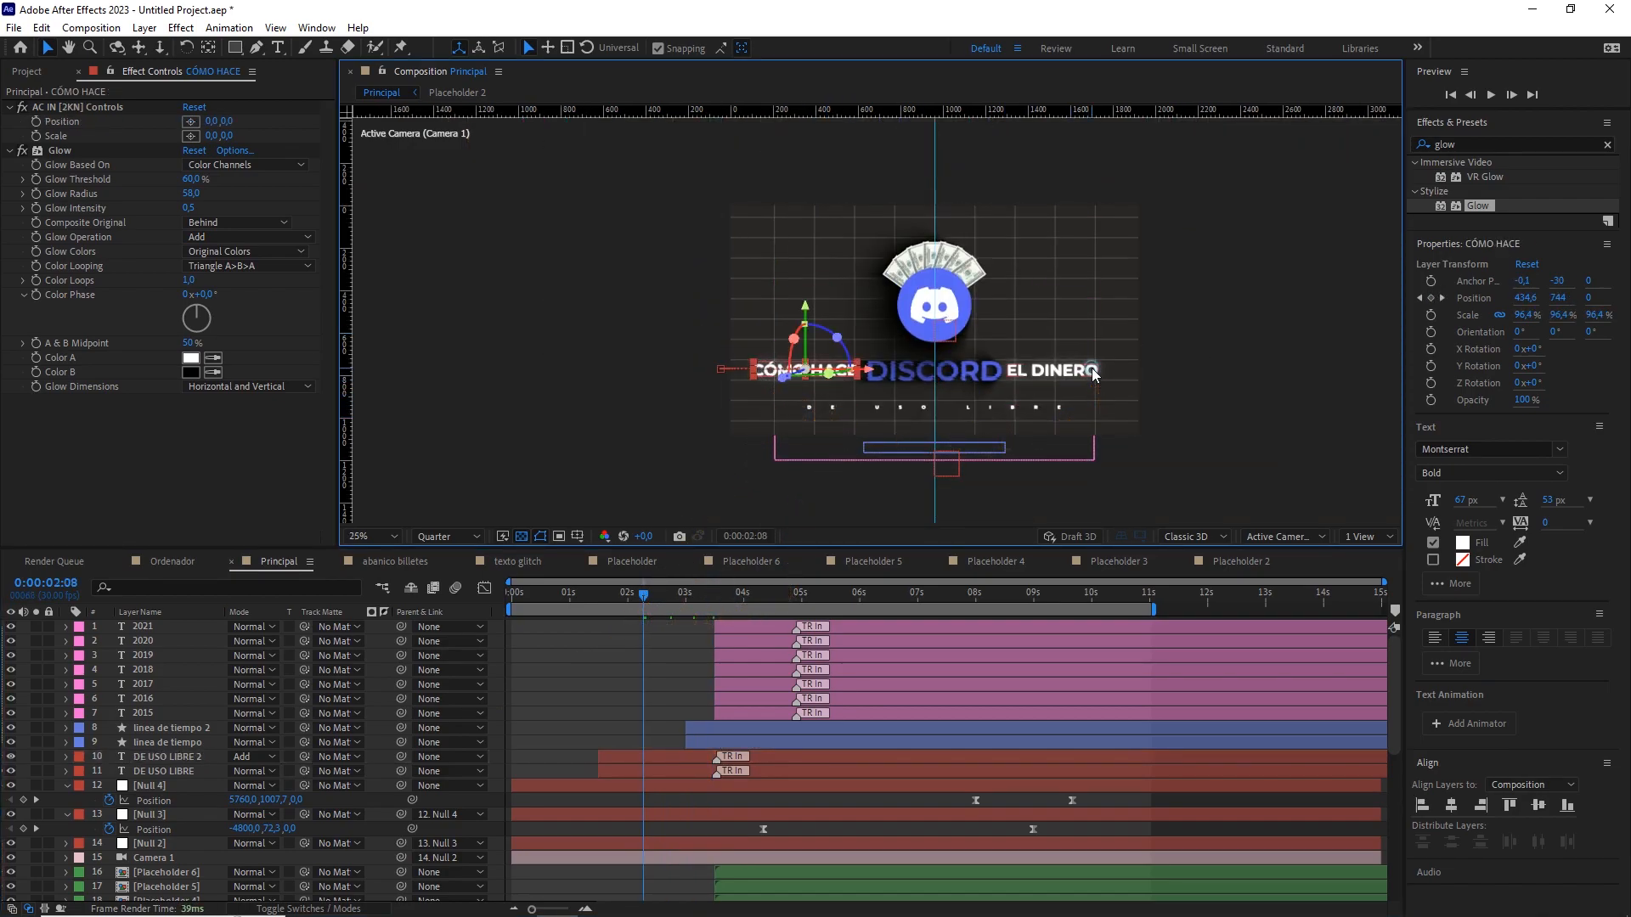
scroll(152, 795, down, 5)
scroll(153, 795, down, 5)
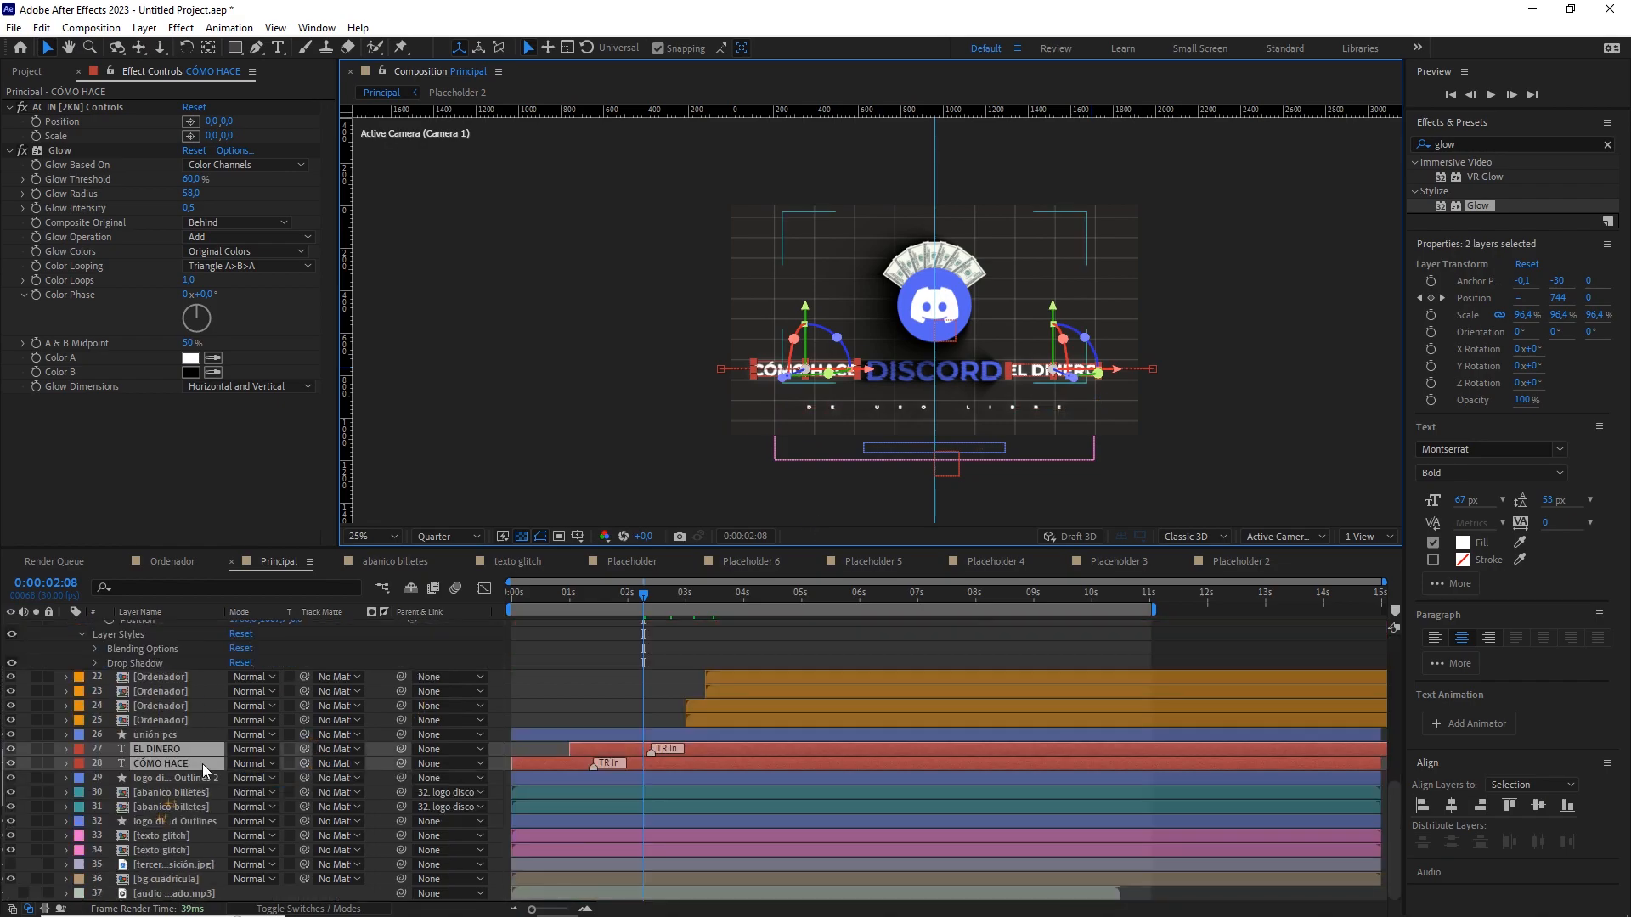
click(234, 753)
click(306, 383)
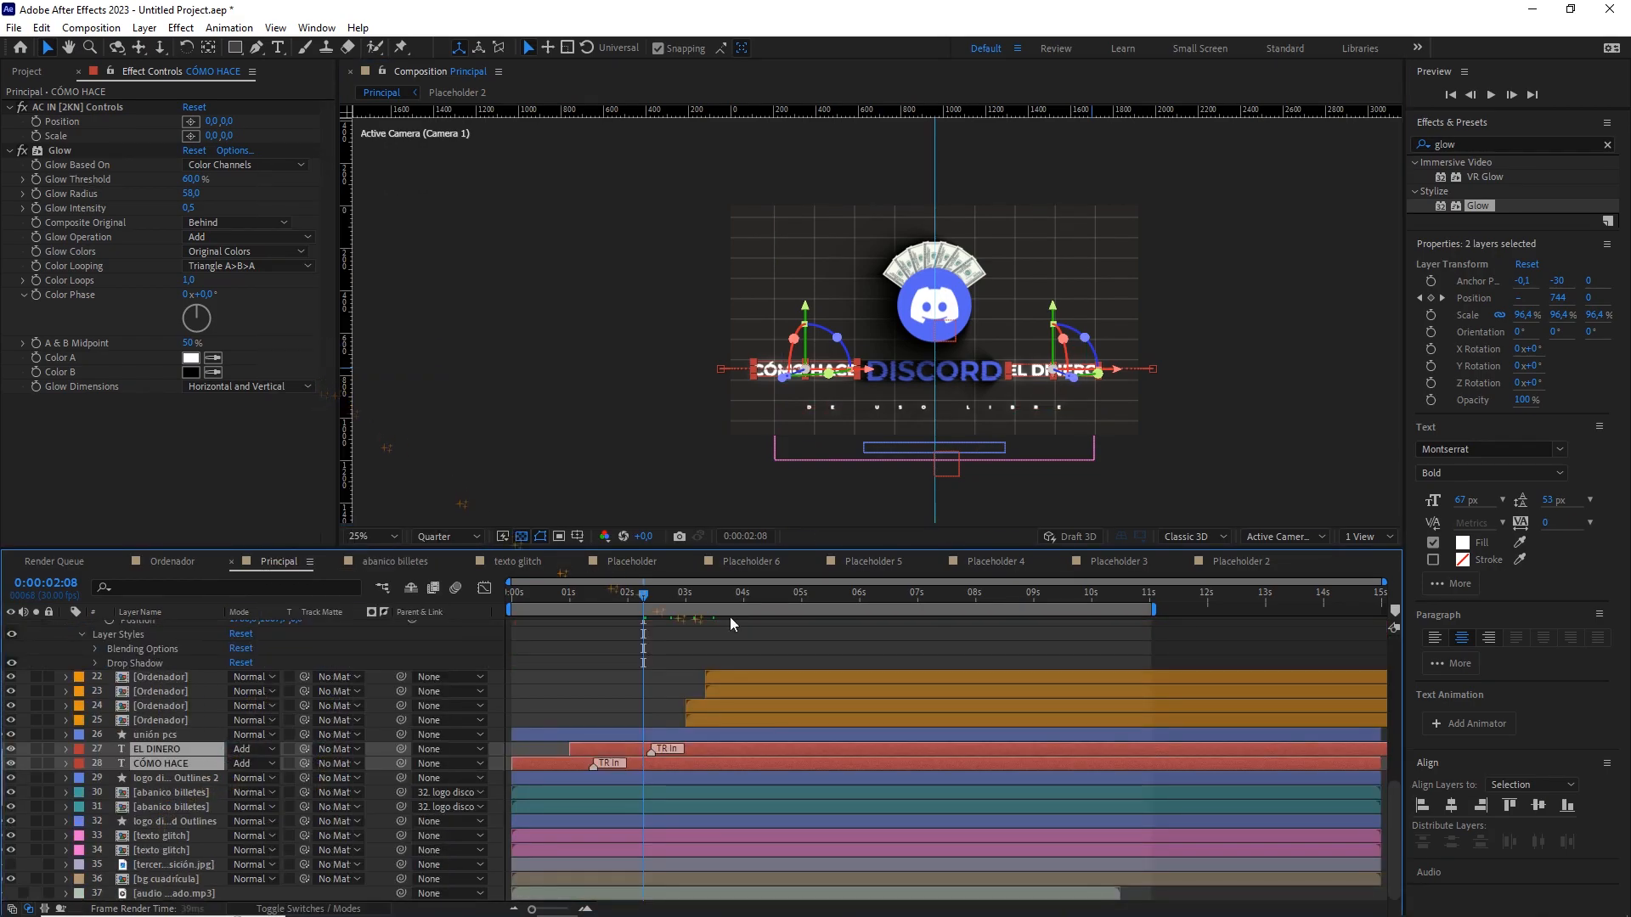
At 0:00:05:06, paste the Glow effect onto the linea de tiempo 2 layer and set its blending mode to Add.
drag(711, 600, 814, 597)
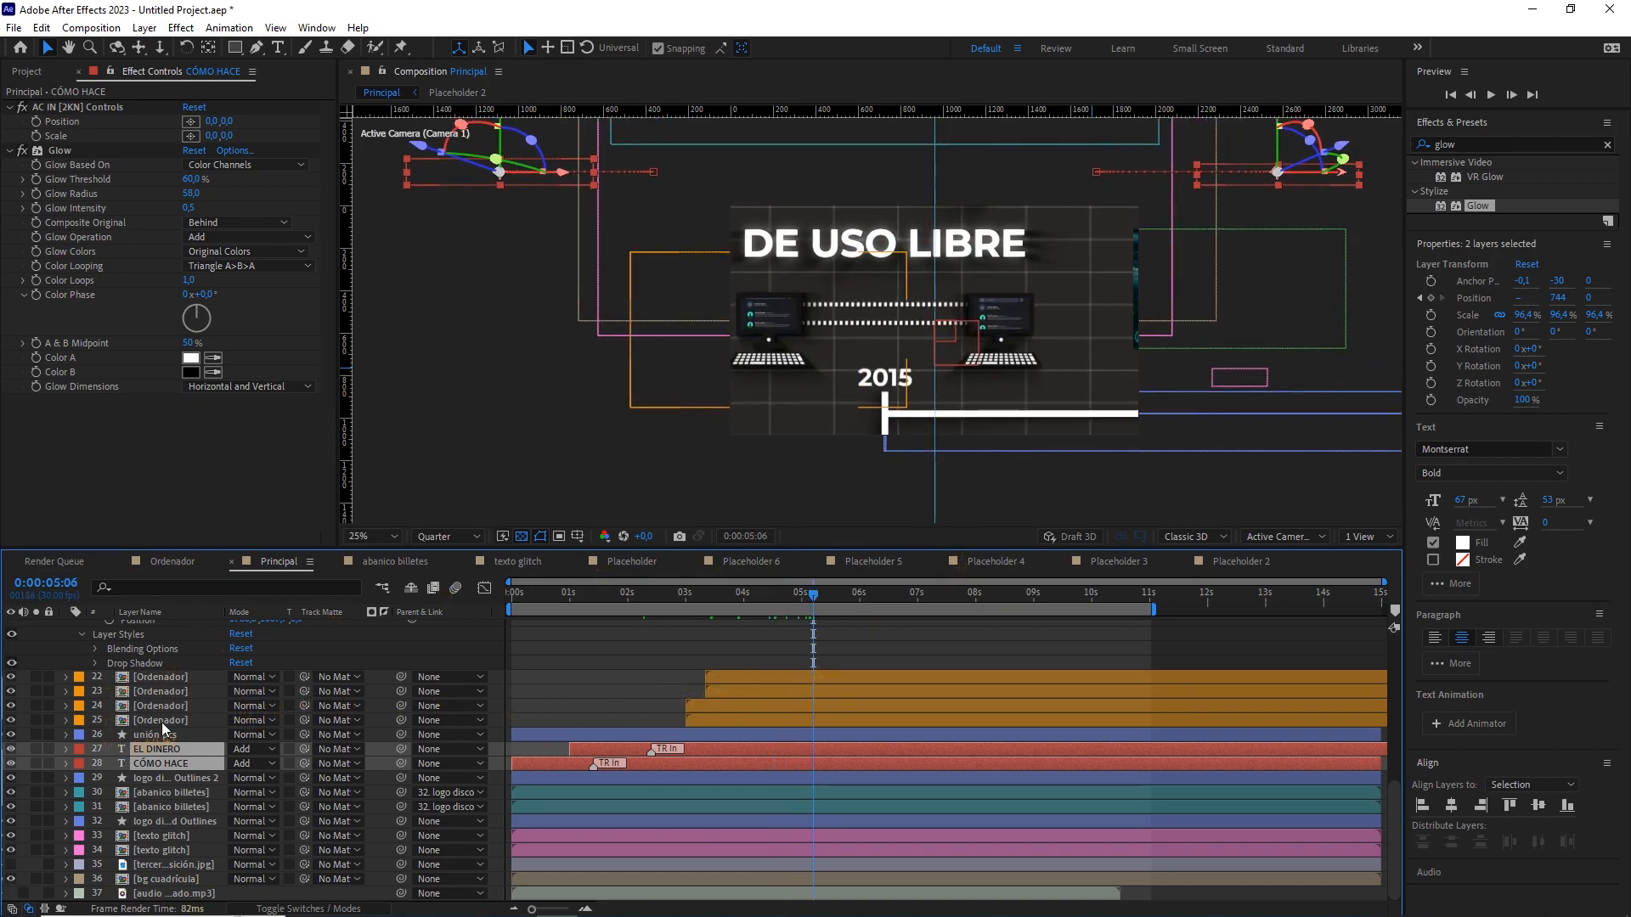
scroll(163, 723, up, 5)
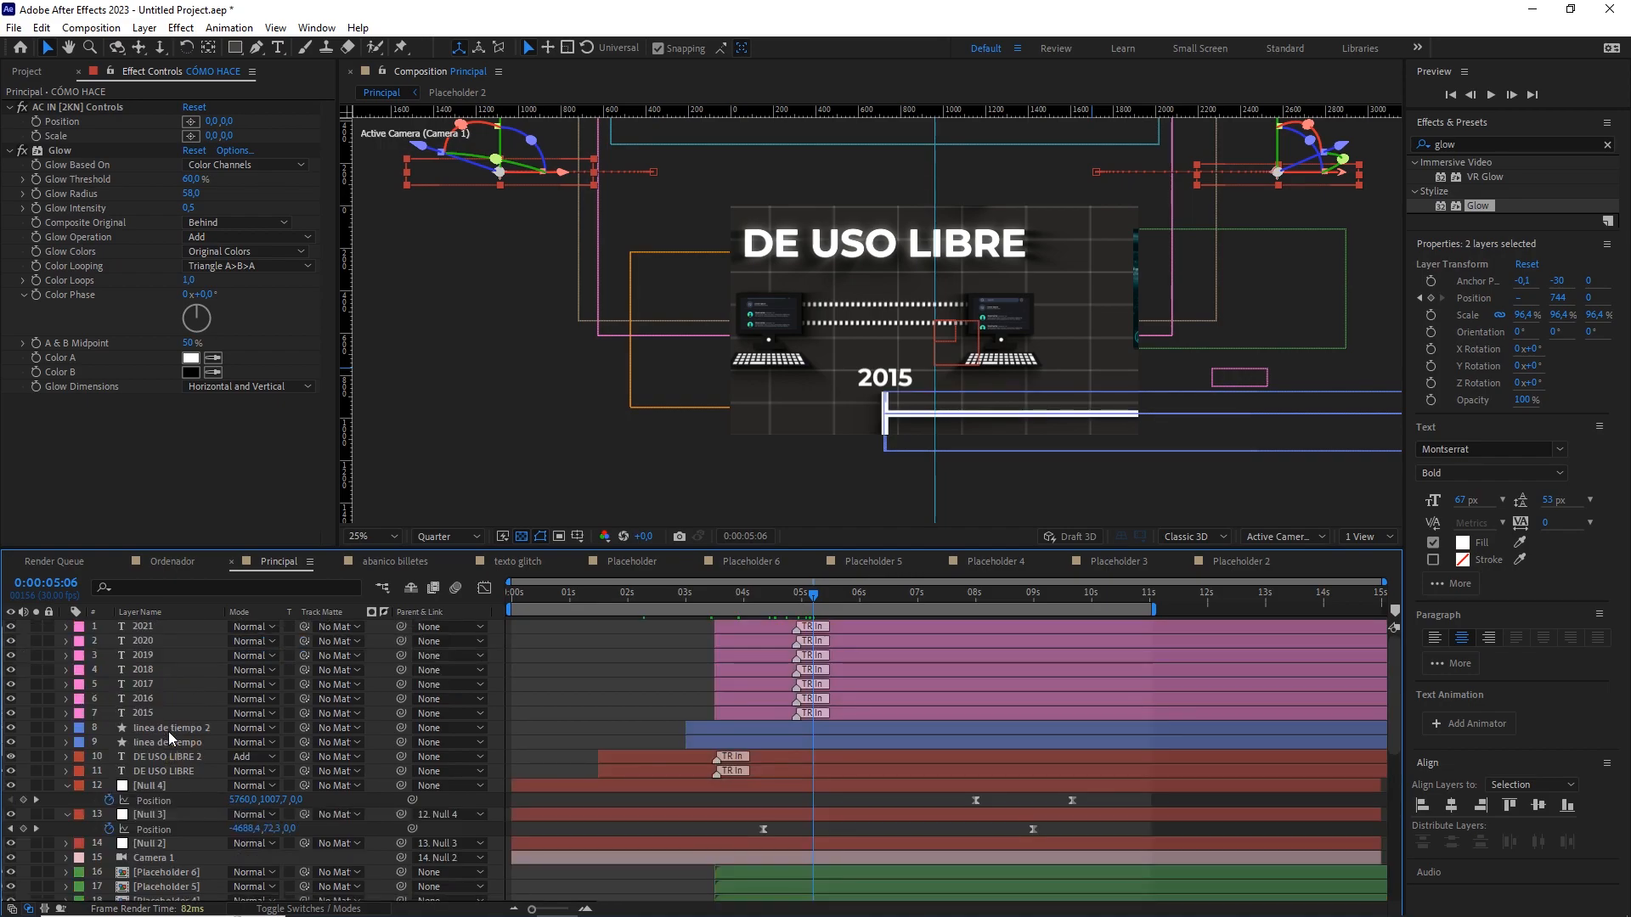
click(175, 727)
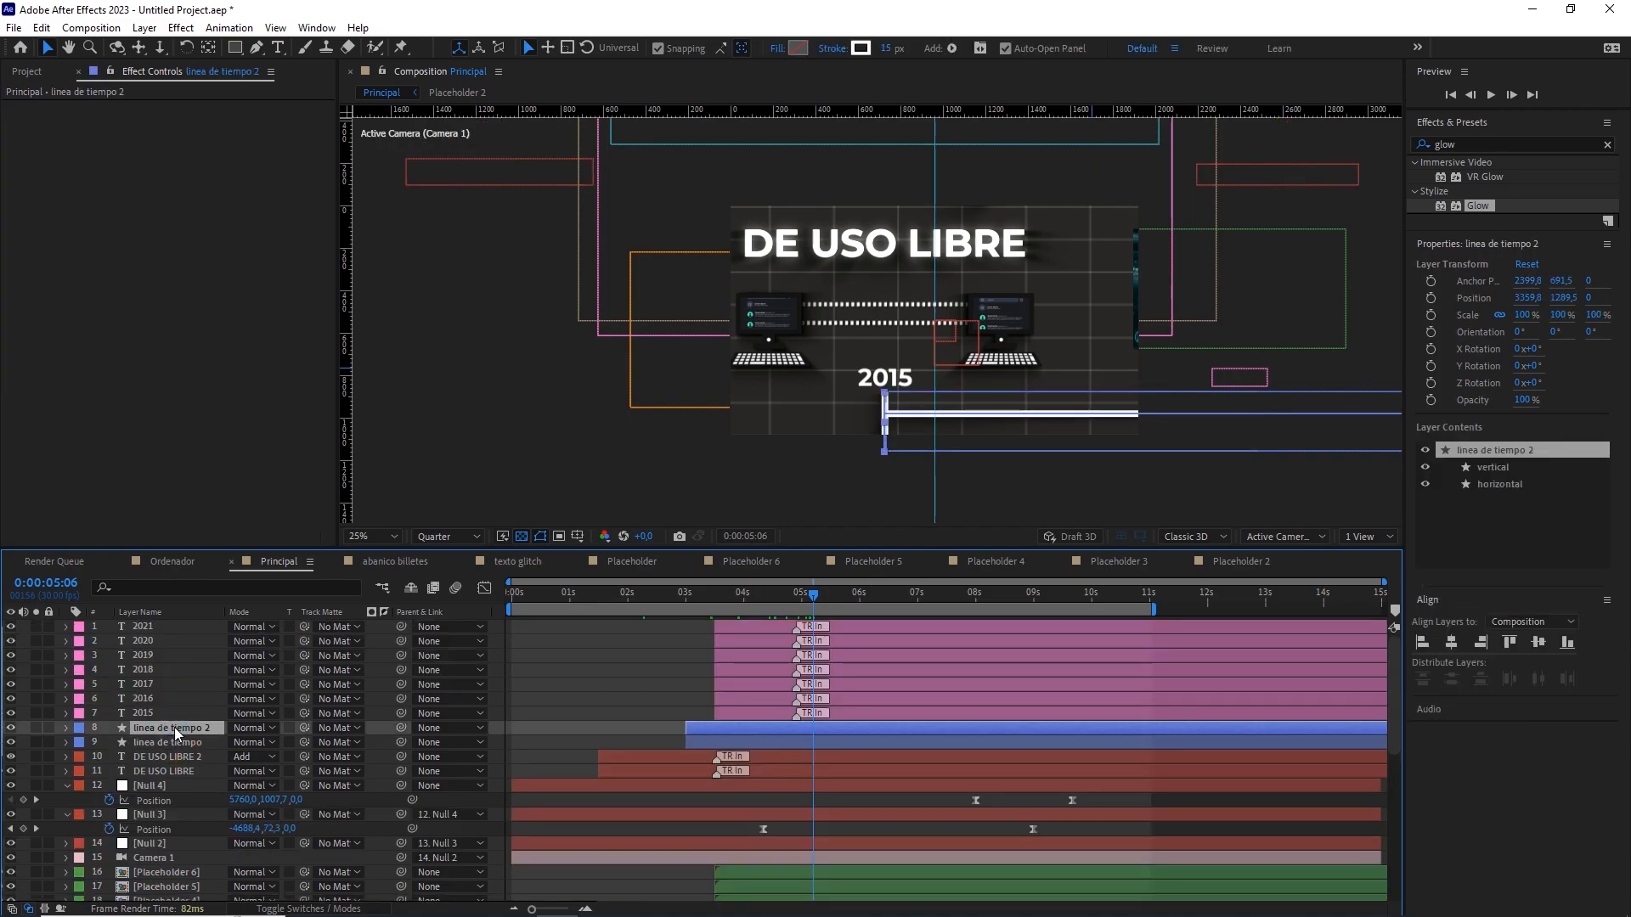
key(ctrl+v)
click(242, 728)
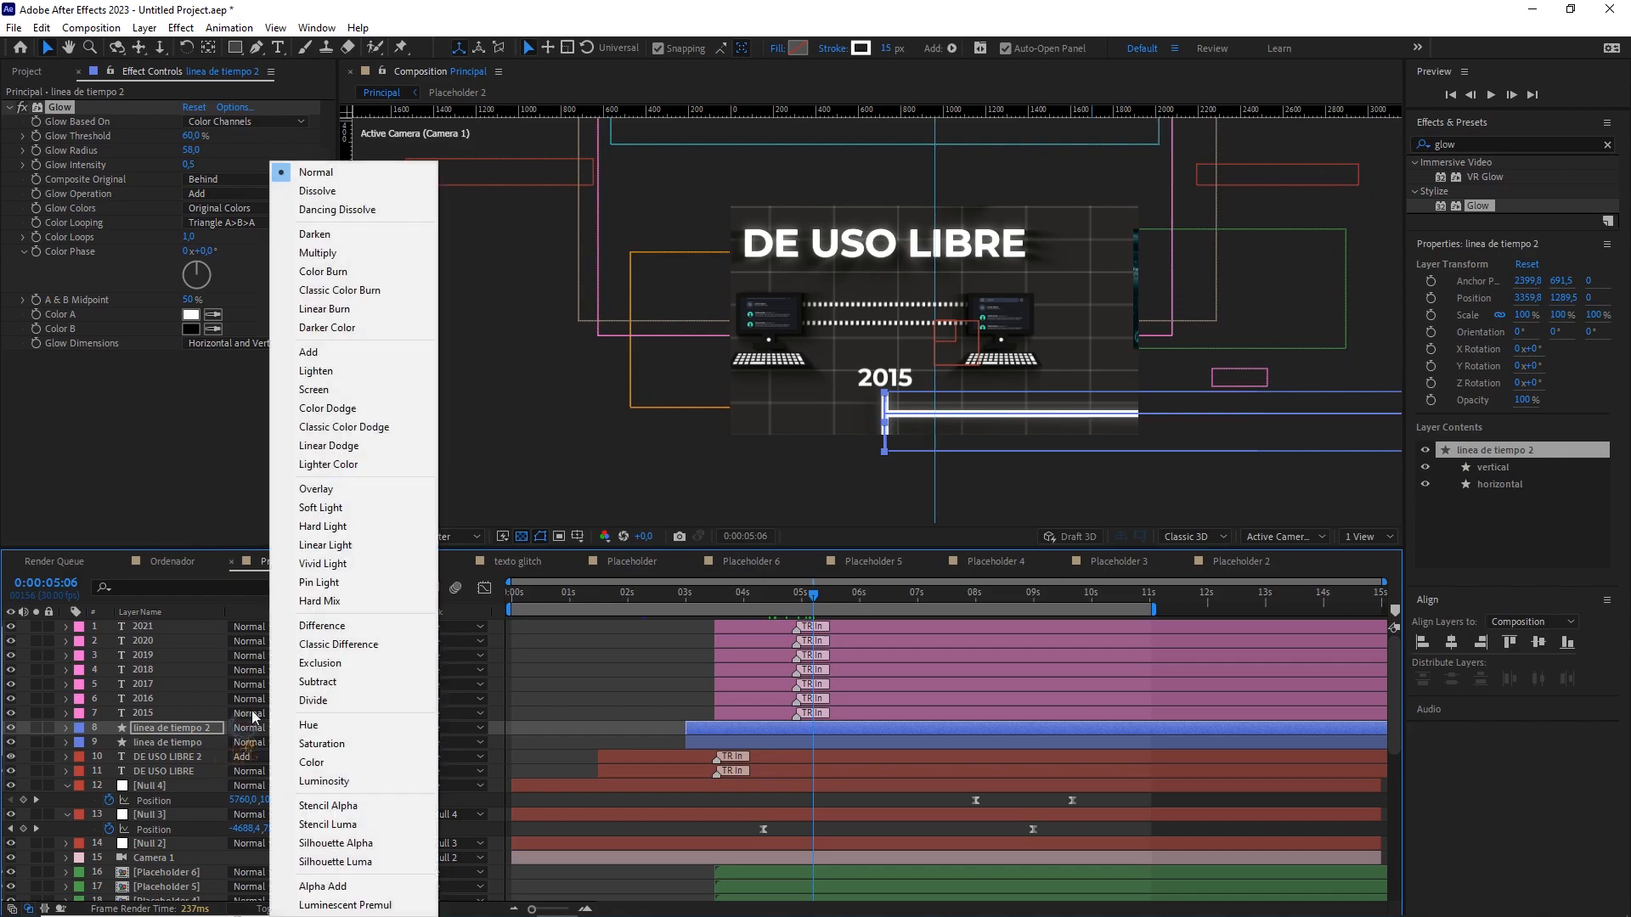
click(323, 360)
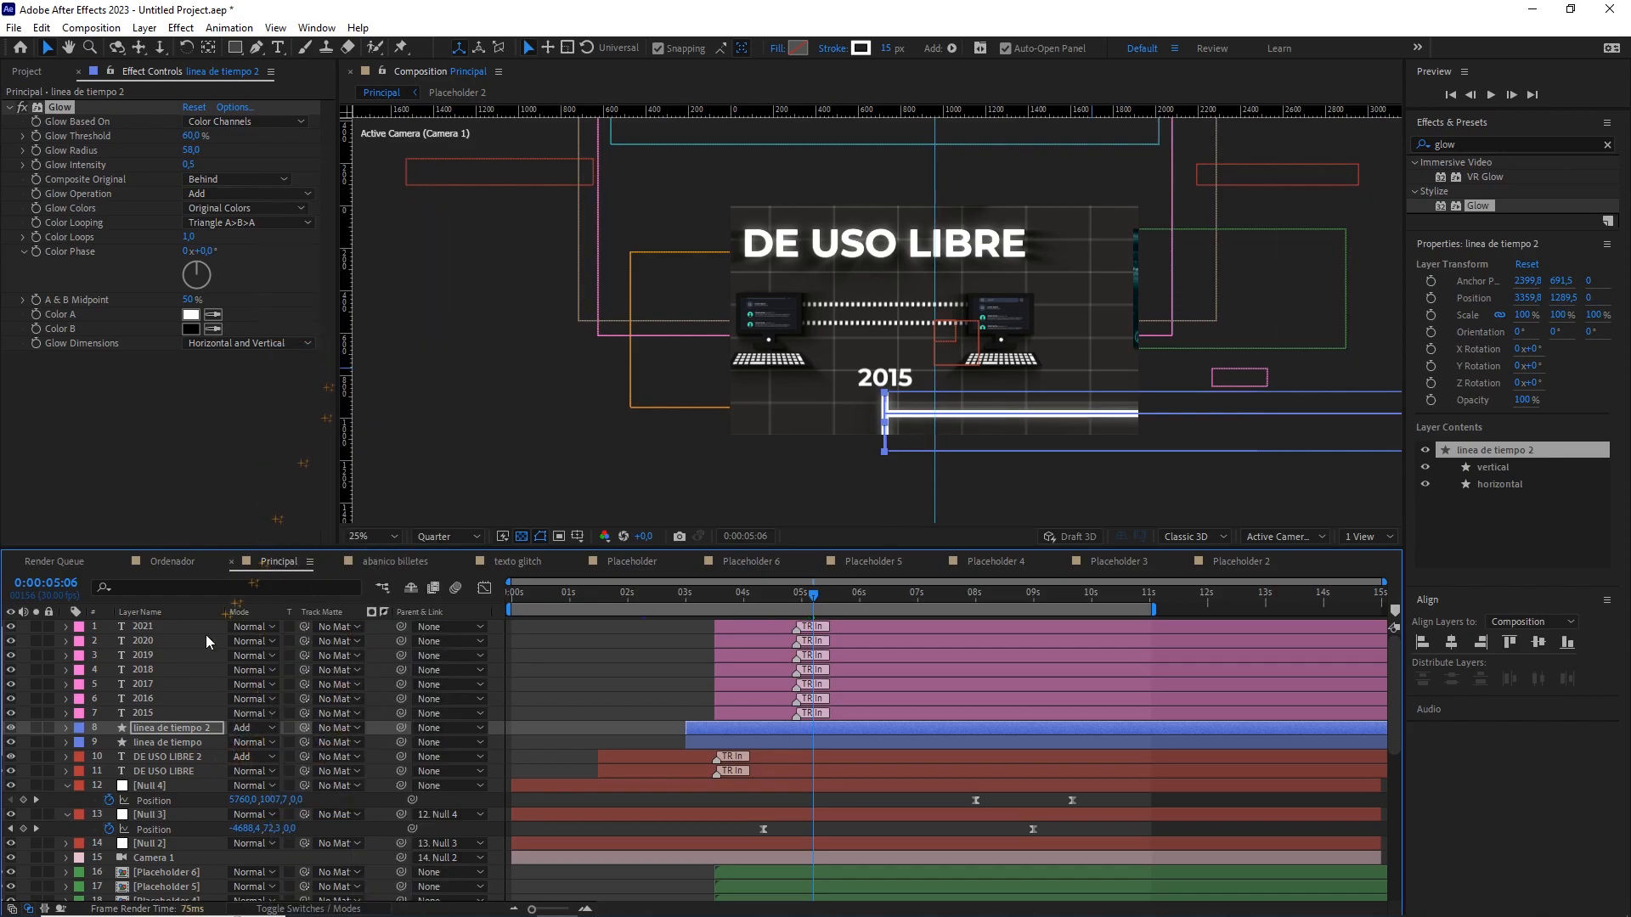
Paste the Glow effect onto the year text layers 2015 through 2021 and set their blending mode to Add.
click(171, 712)
shift+click(157, 630)
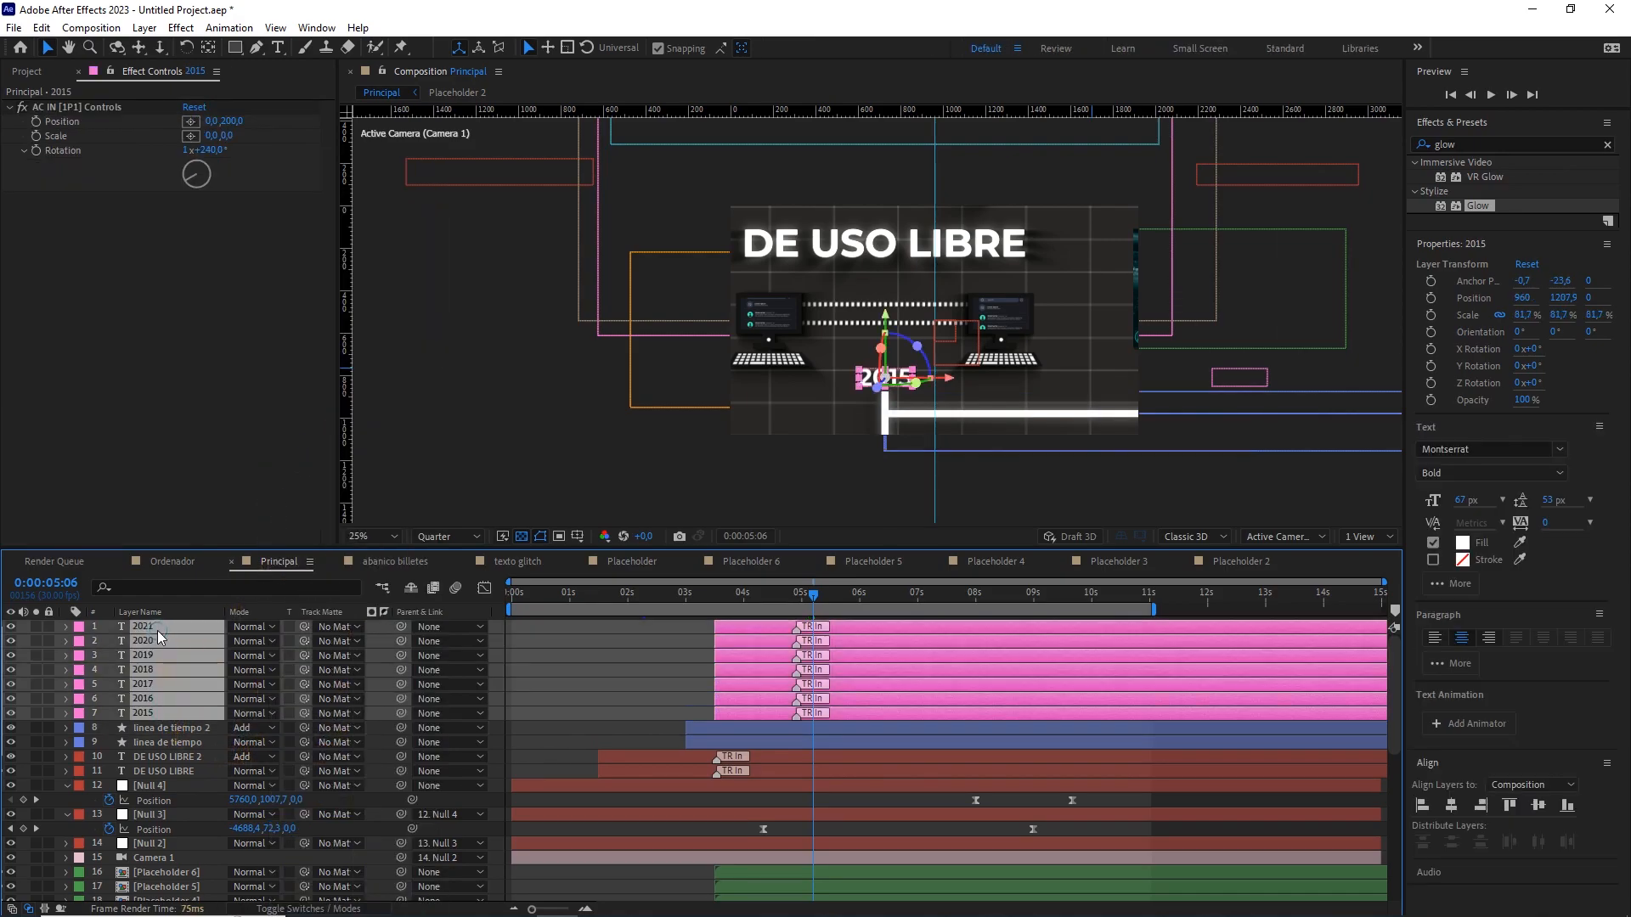
key(ctrl+v)
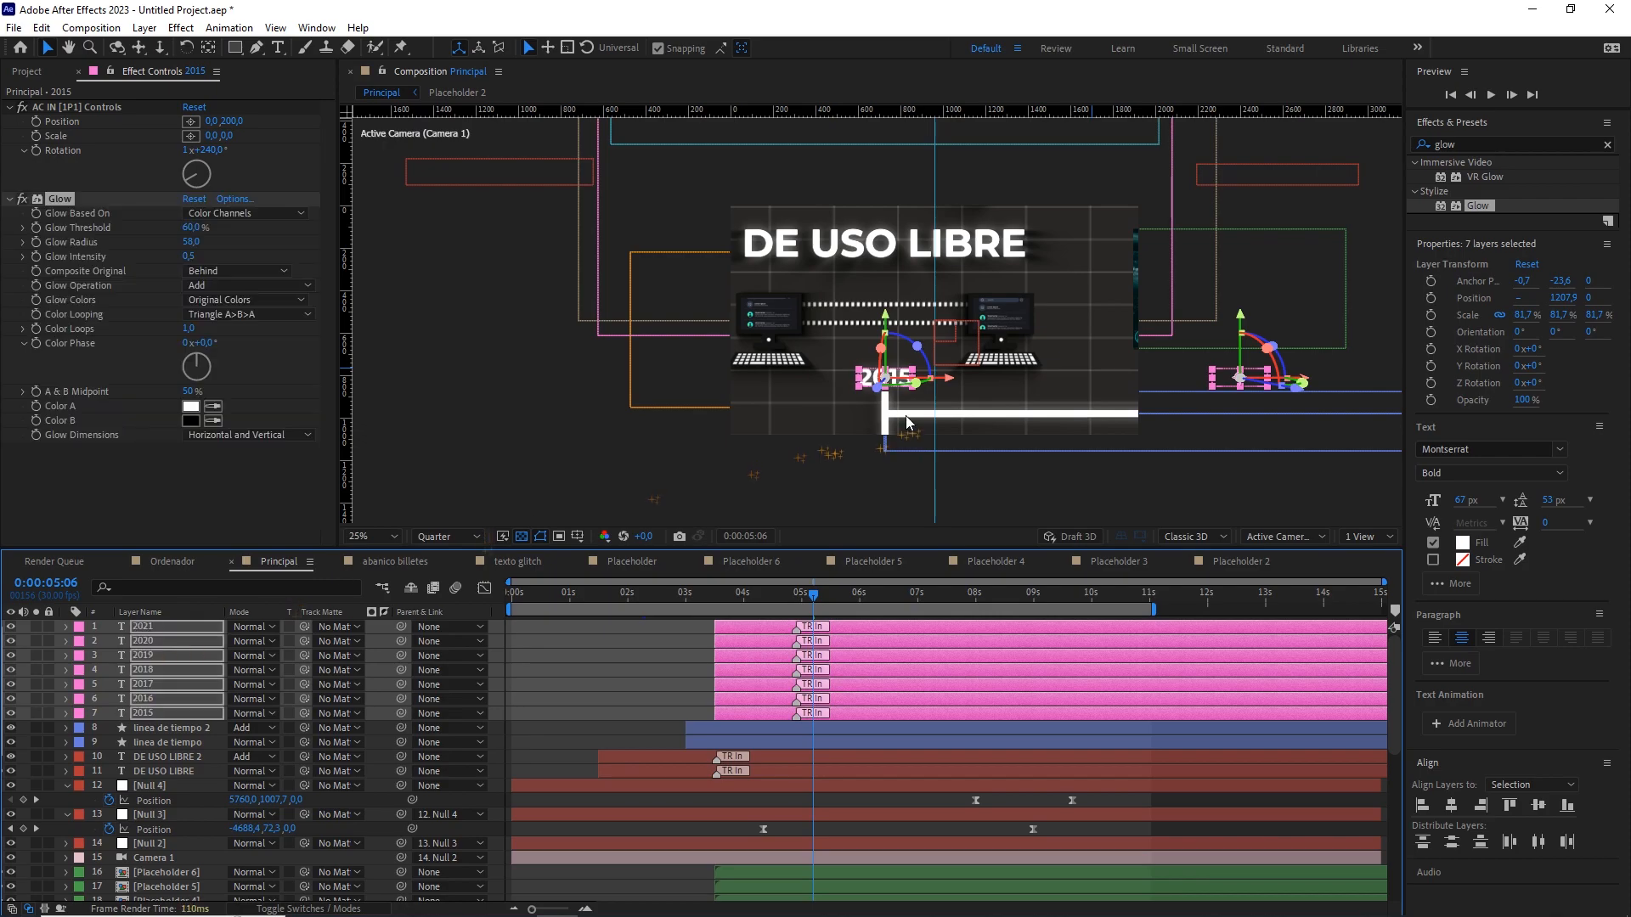
scroll(906, 427, up, 3)
drag(926, 452, 890, 244)
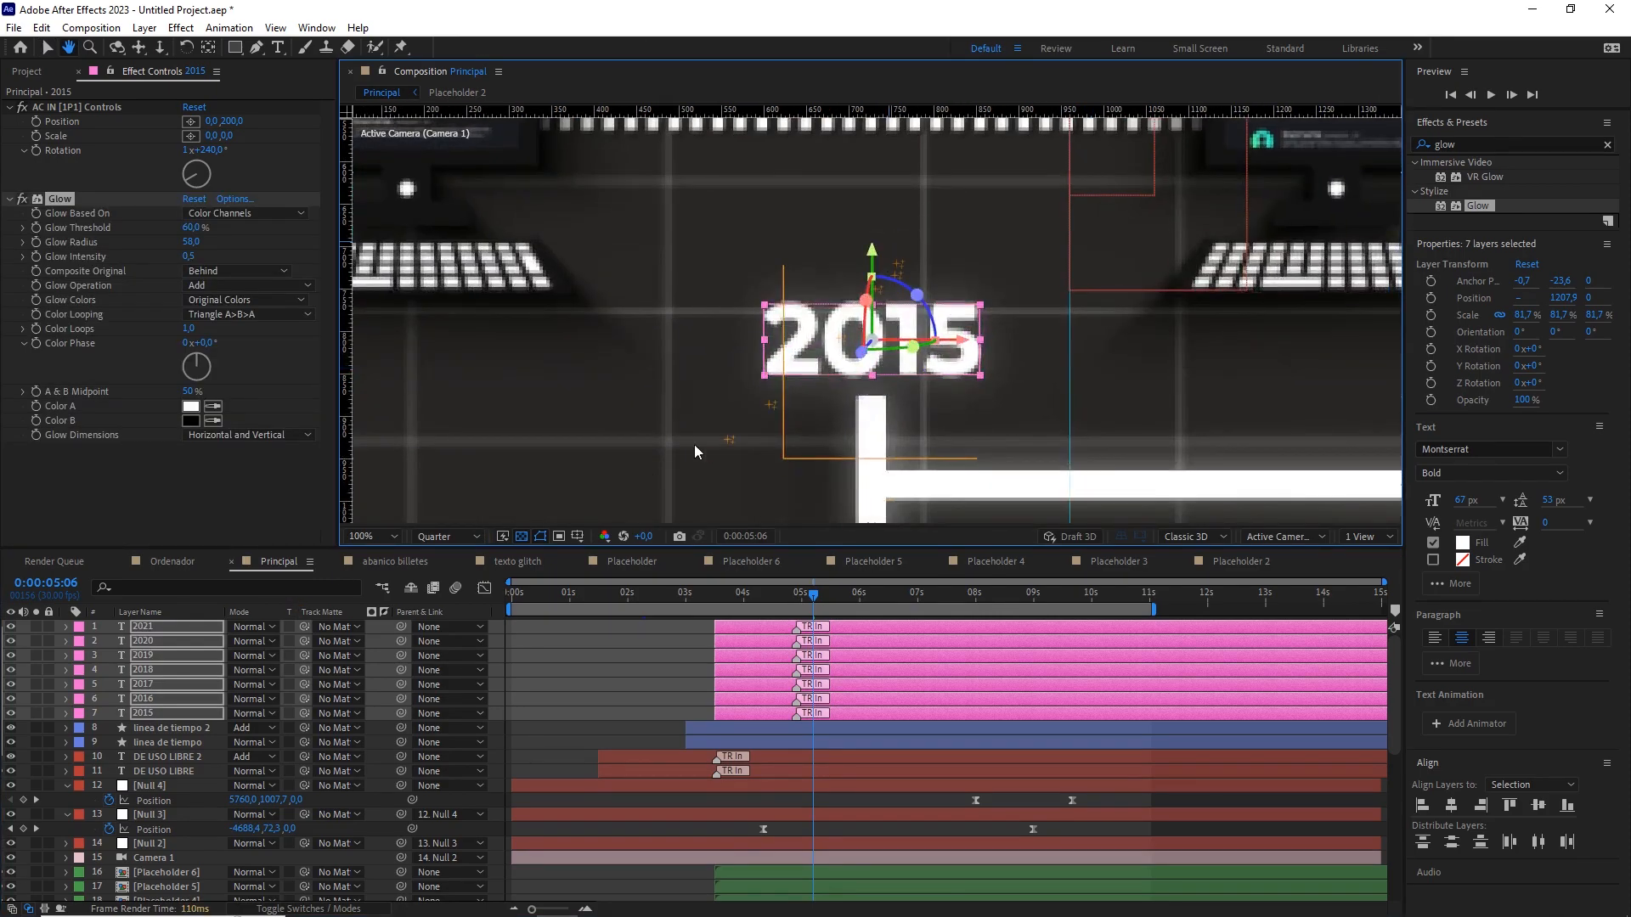
click(252, 633)
click(314, 355)
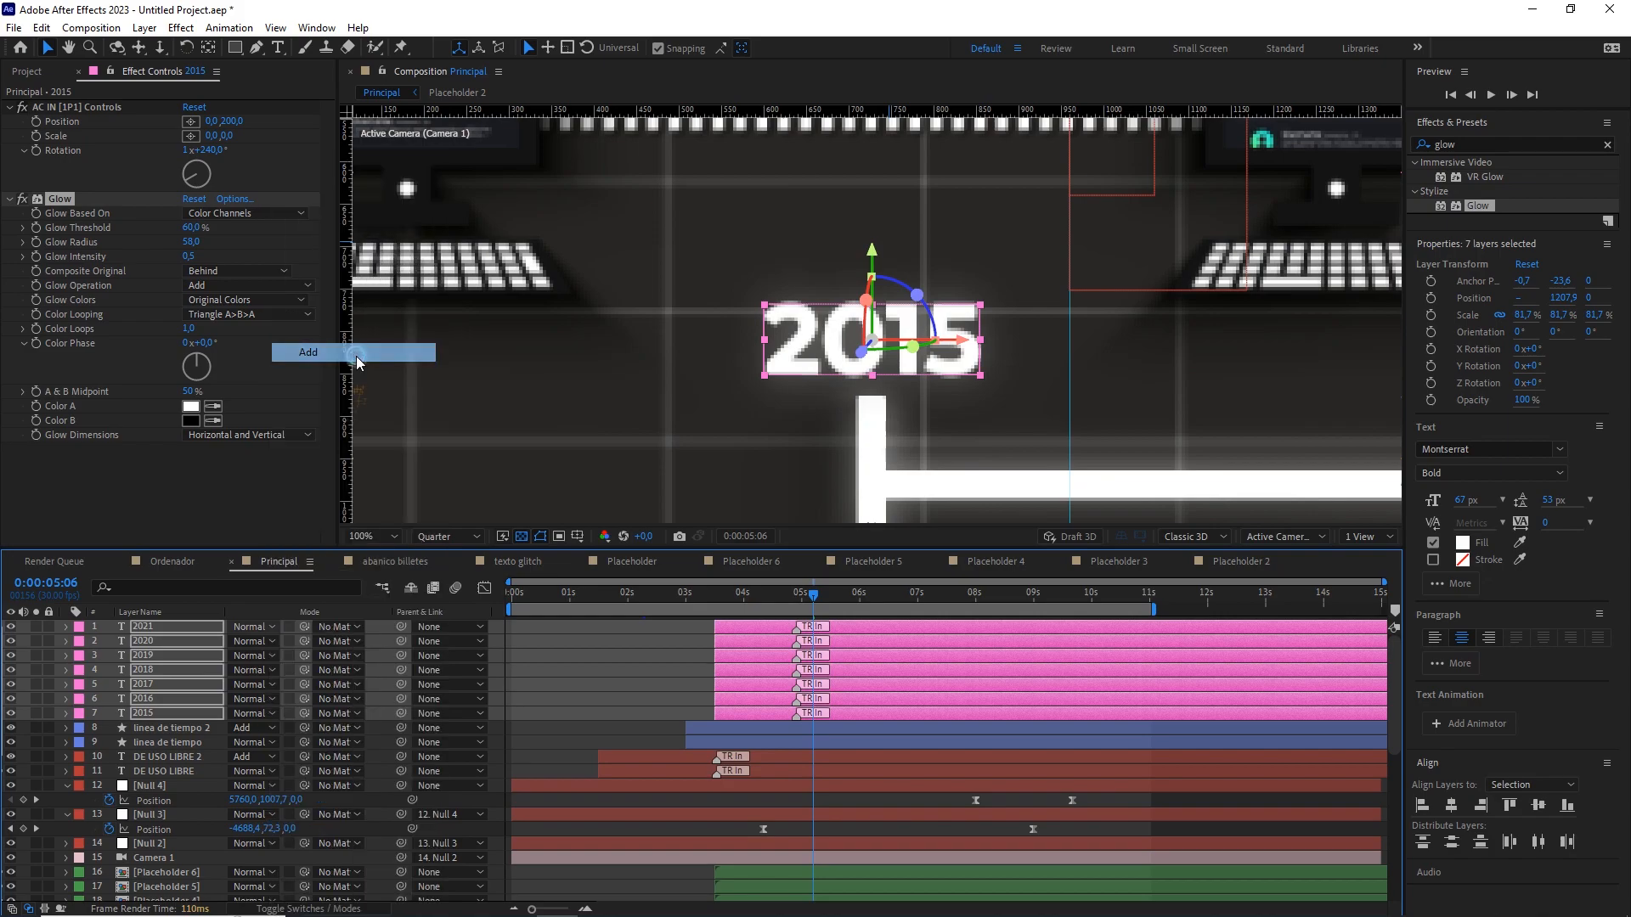
click(589, 732)
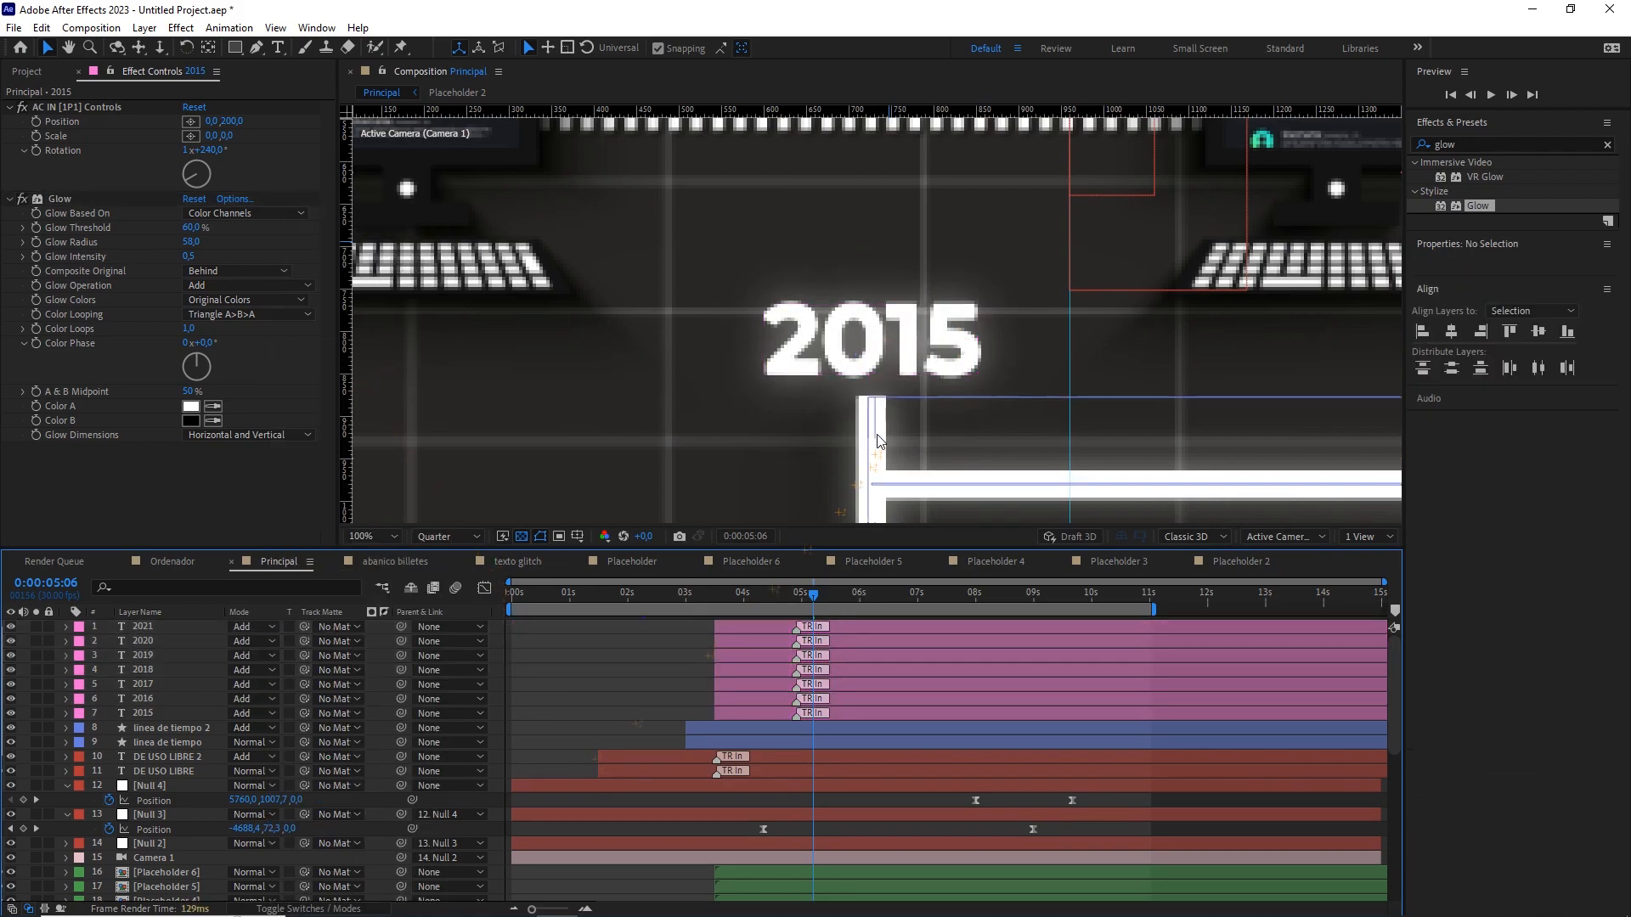
Fit the composition in the viewer and preview the animation from the beginning.
scroll(880, 459, down, 4)
drag(763, 593, 488, 593)
click(370, 535)
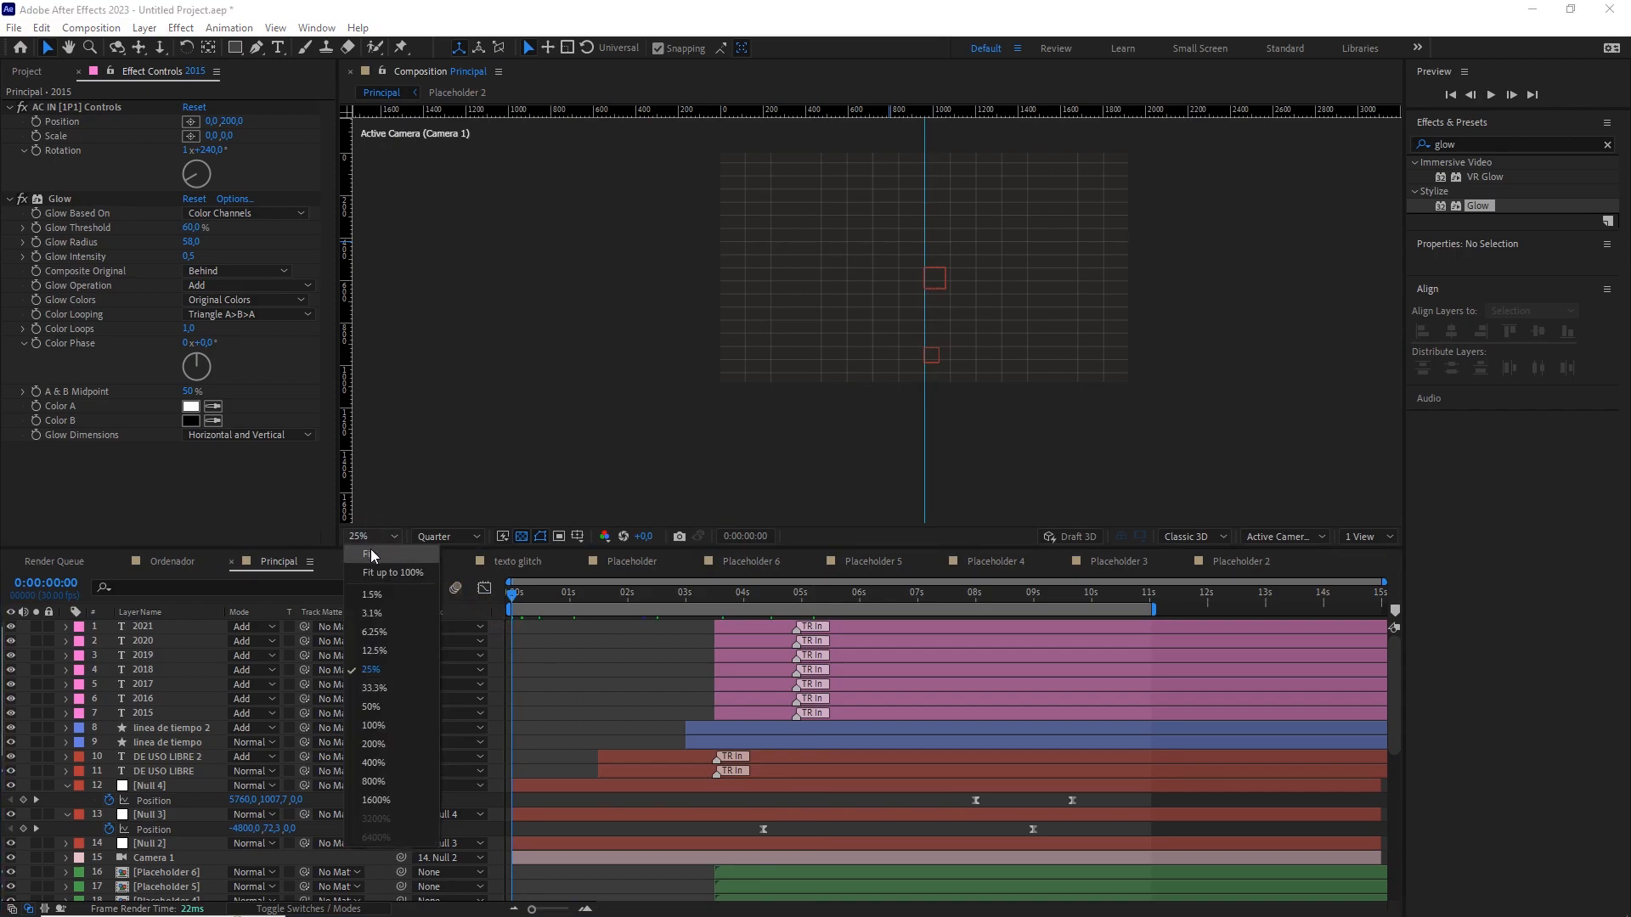
click(370, 552)
key(space)
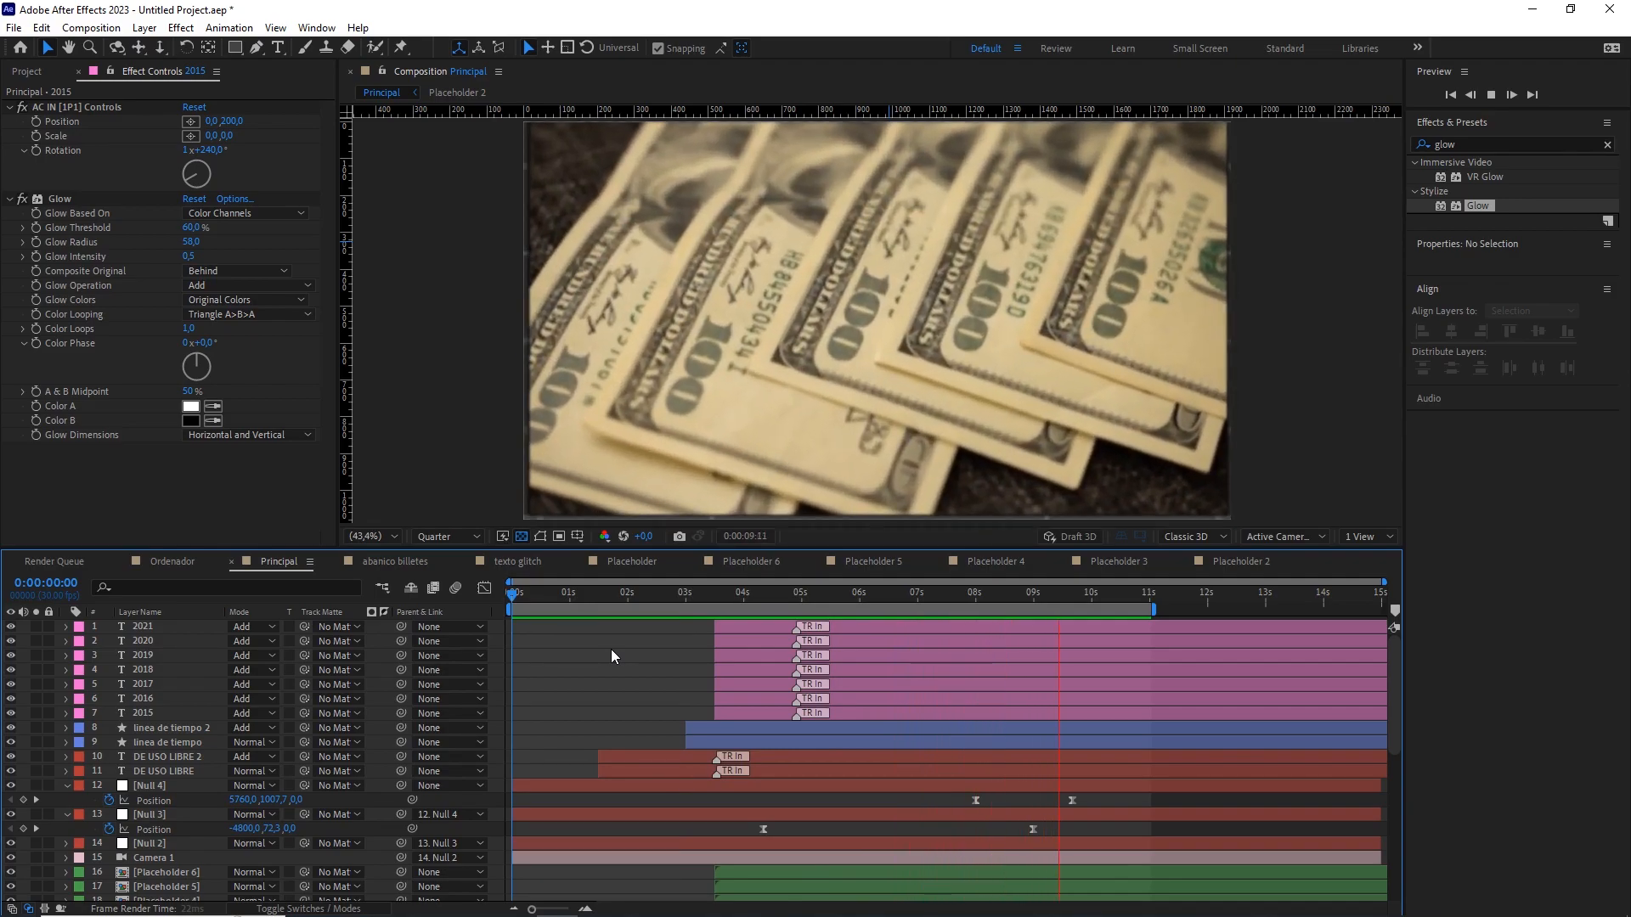
key(space)
scroll(803, 450, down, 2)
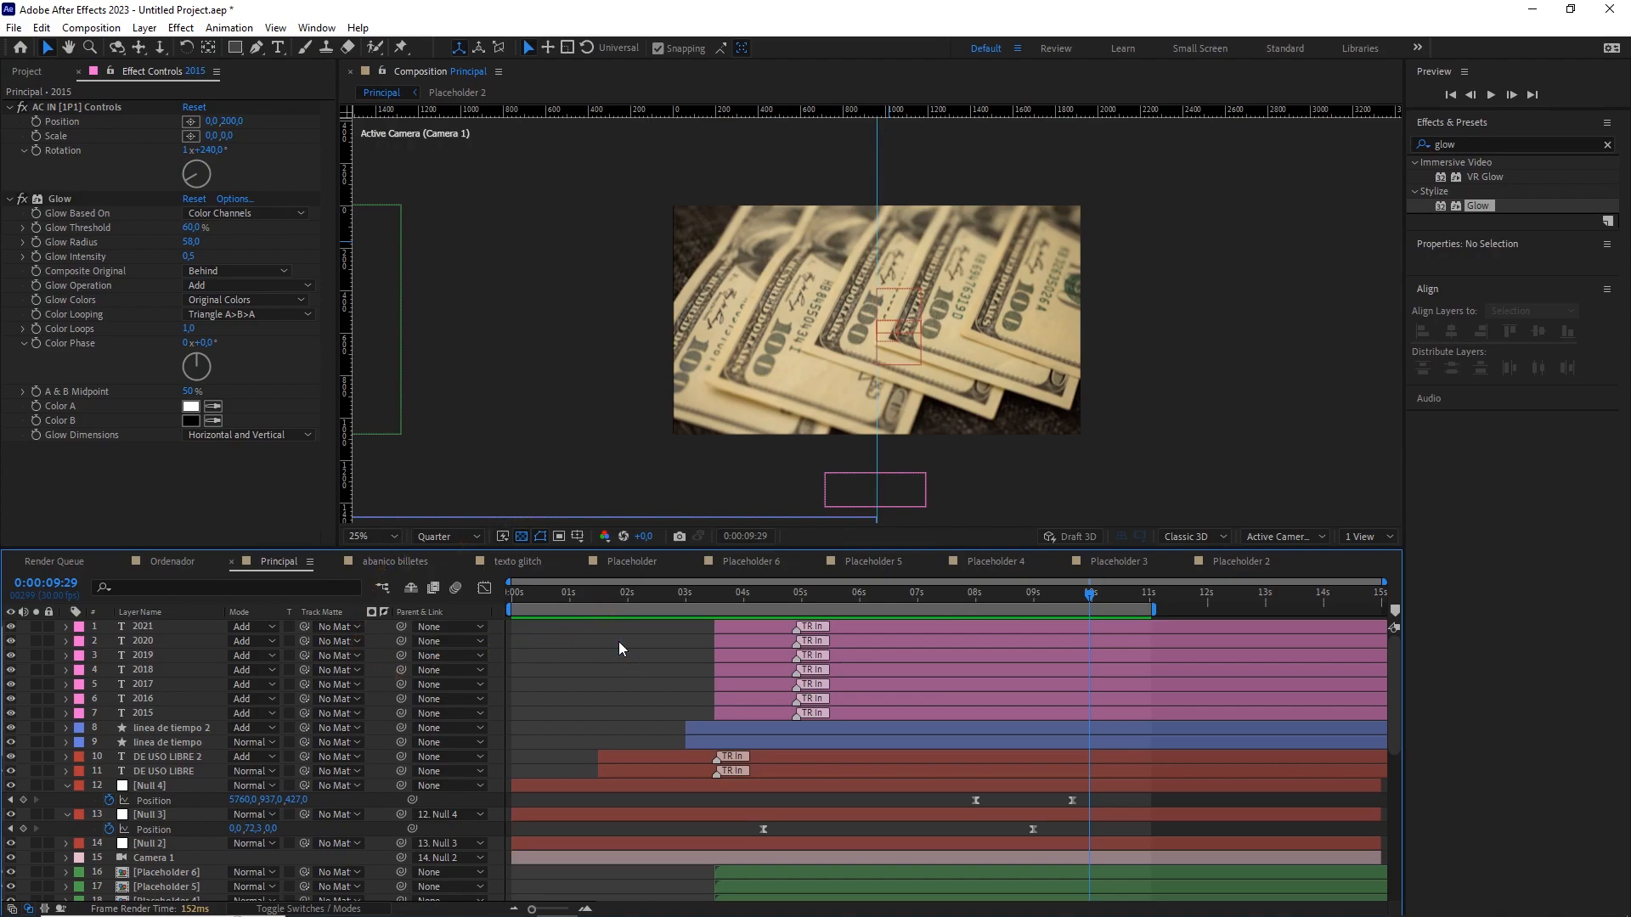
Turn on motion blur for the composition, including the linea de tiempo, Placeholder, Ordenador, unión pcs, logo, abanico billetes, texto glitch and bg cuadrícula layers.
key(grave)
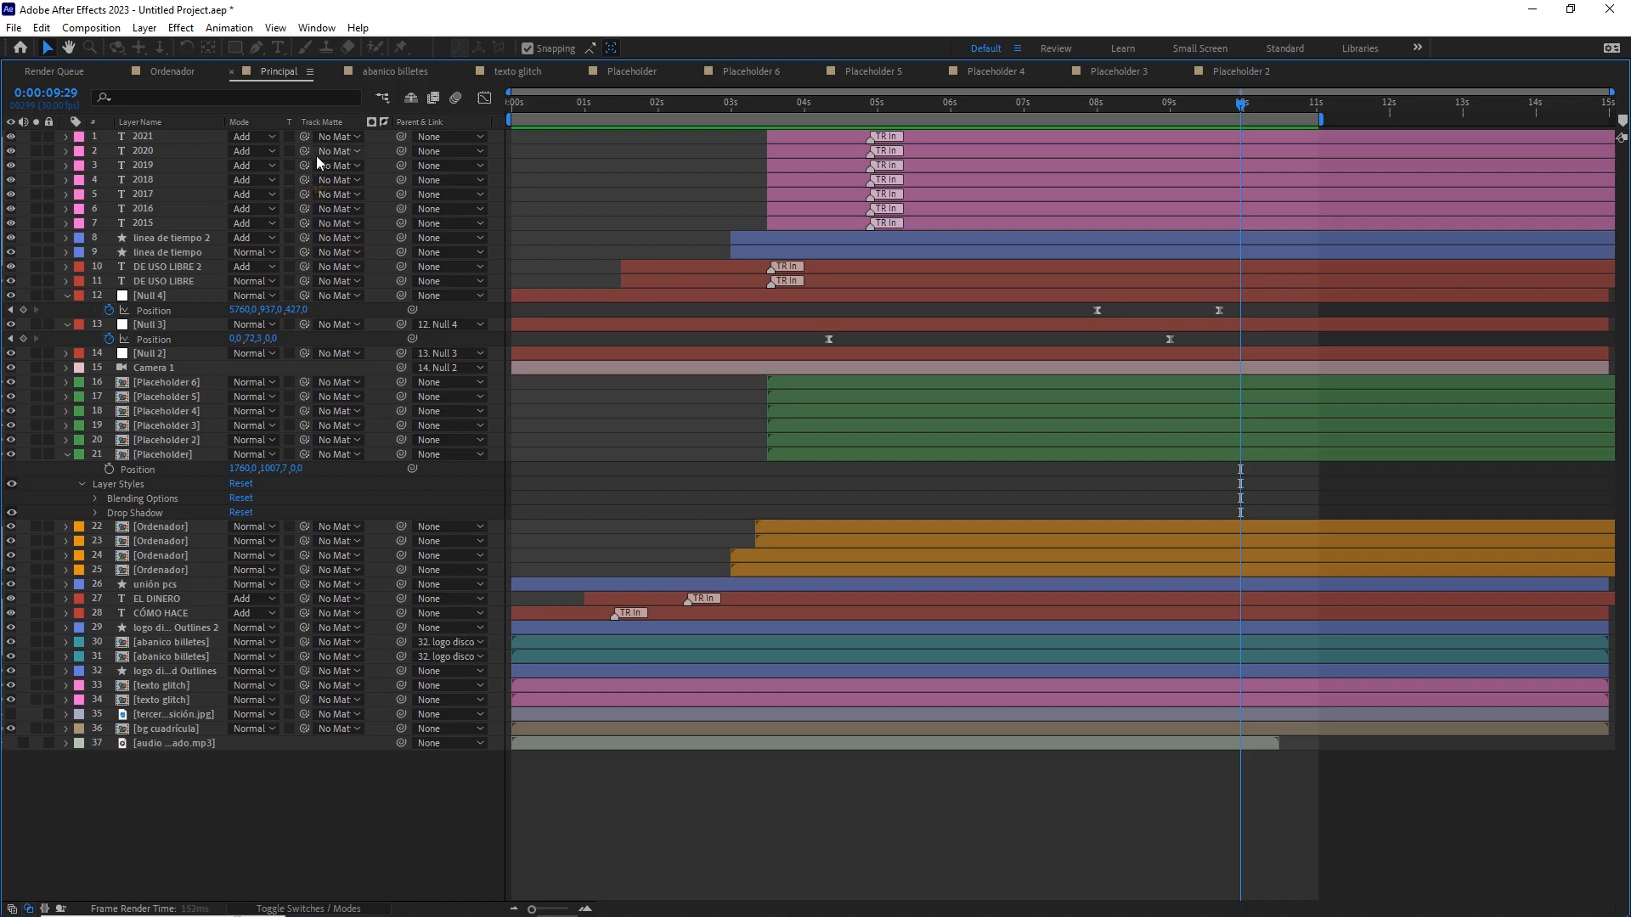
key(F4)
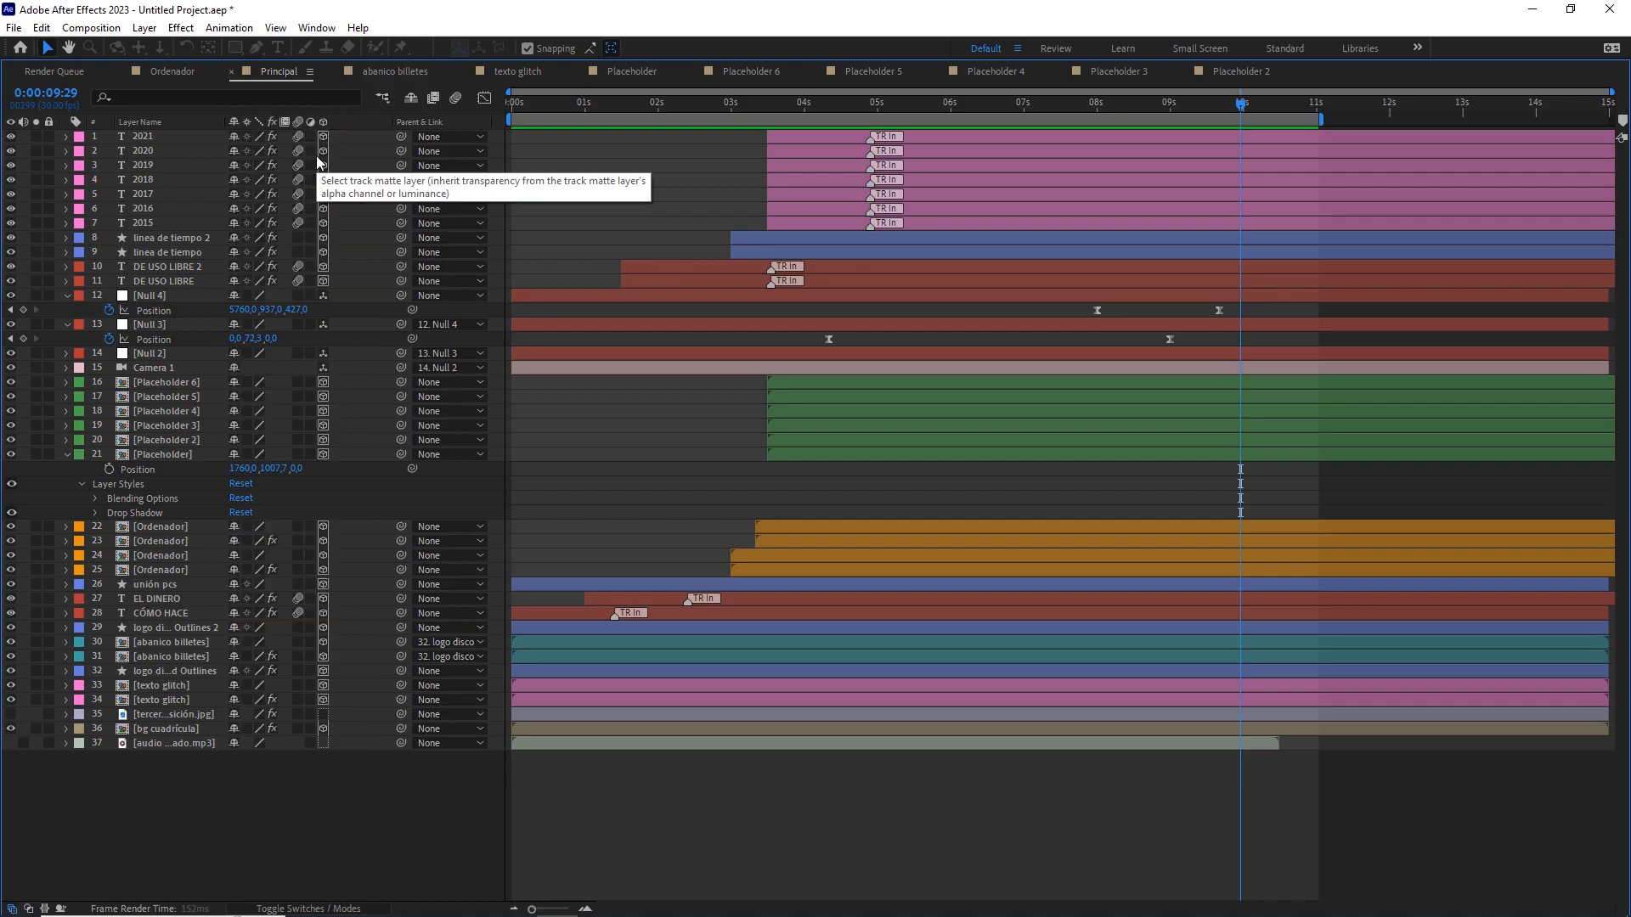
click(298, 238)
click(297, 252)
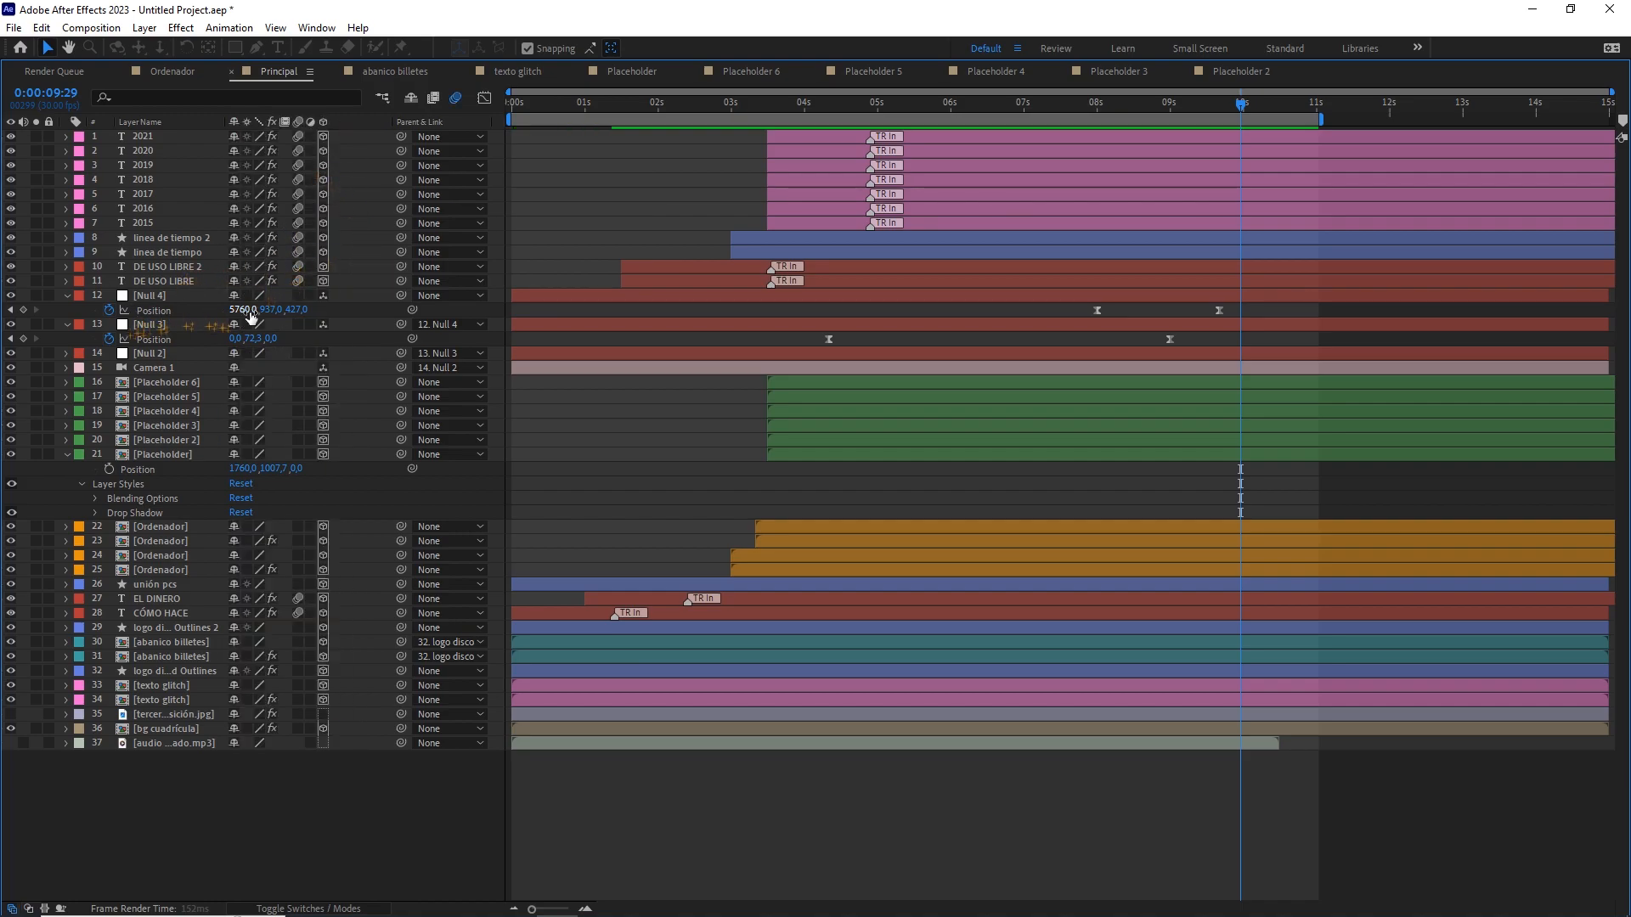
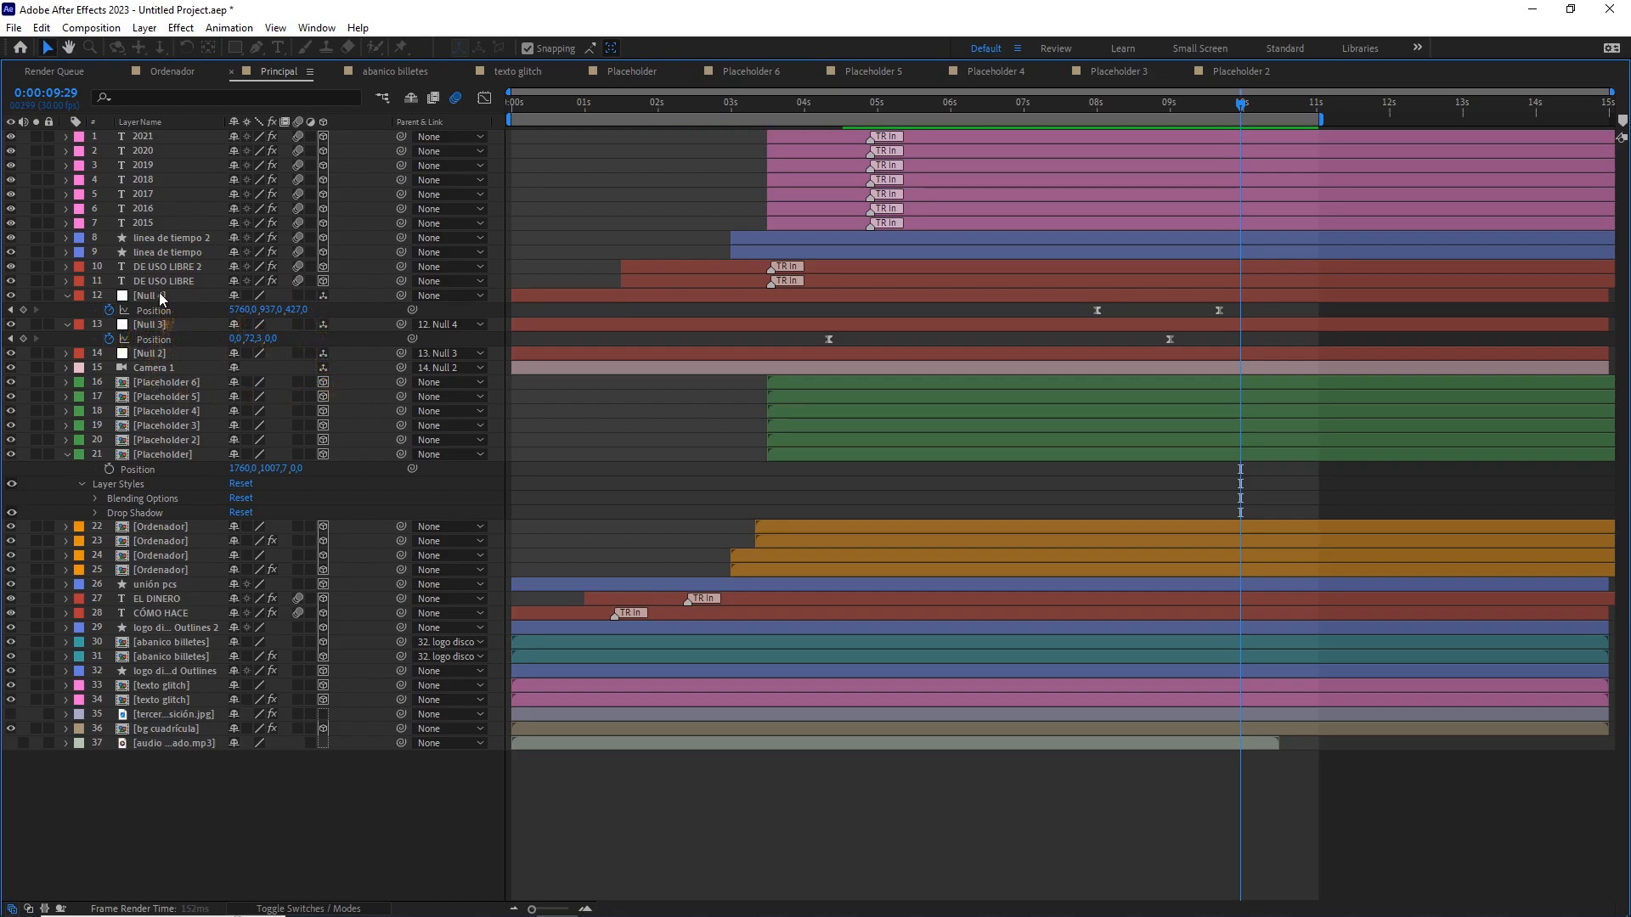
drag(294, 384, 303, 640)
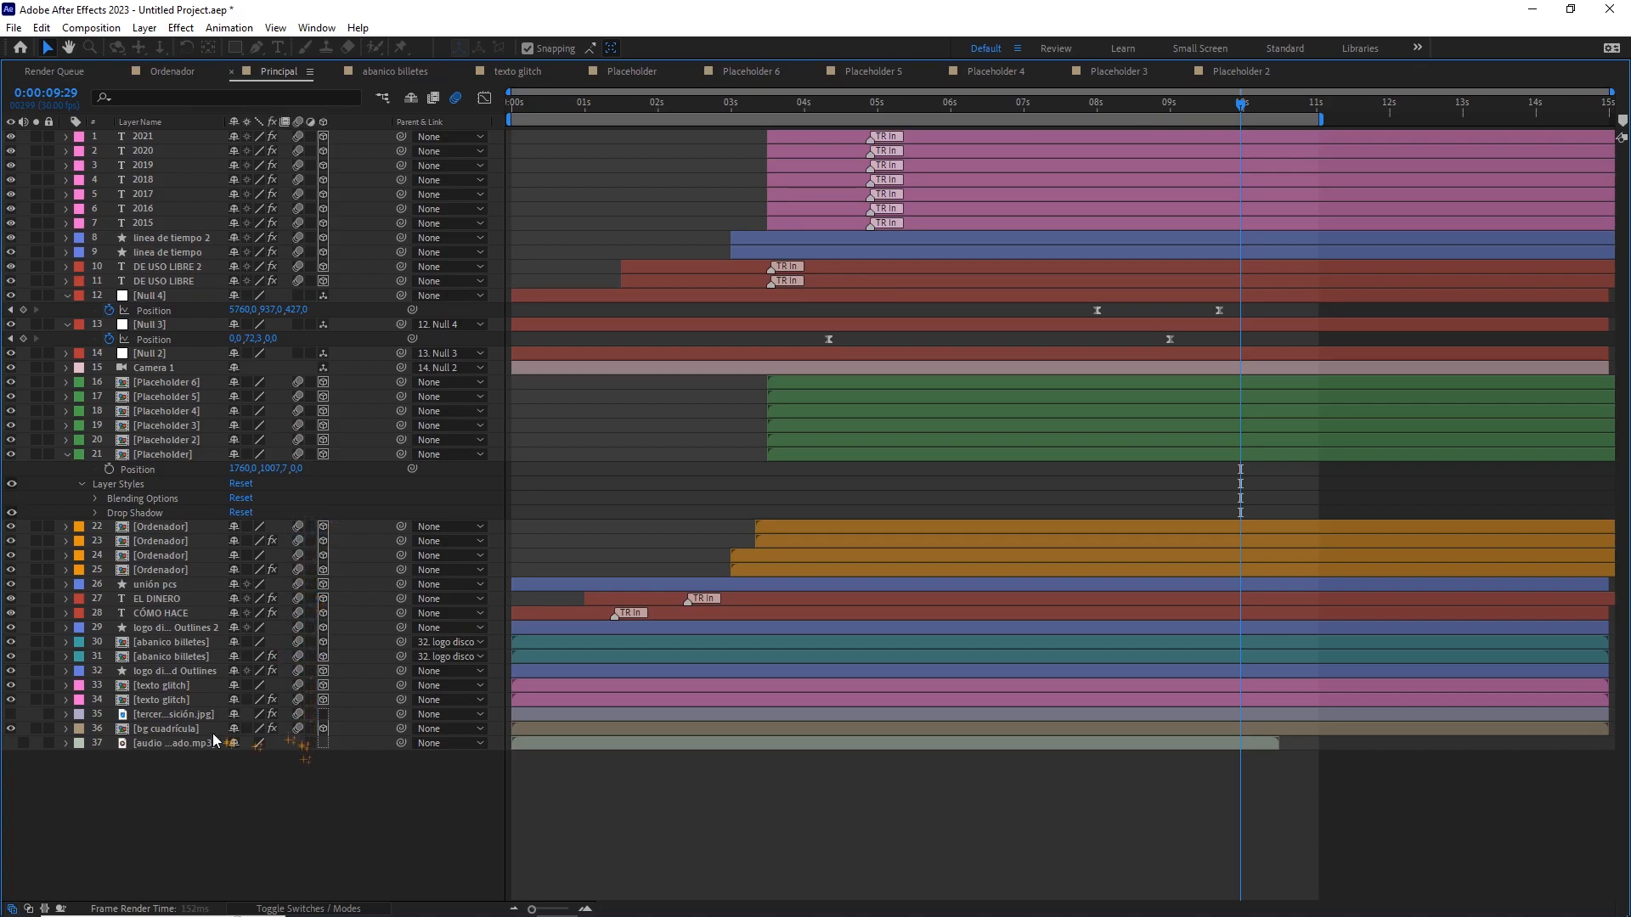
Delete the tercera posición.jpg reference layer from the Principal composition and return to the normal panel layout.
click(164, 713)
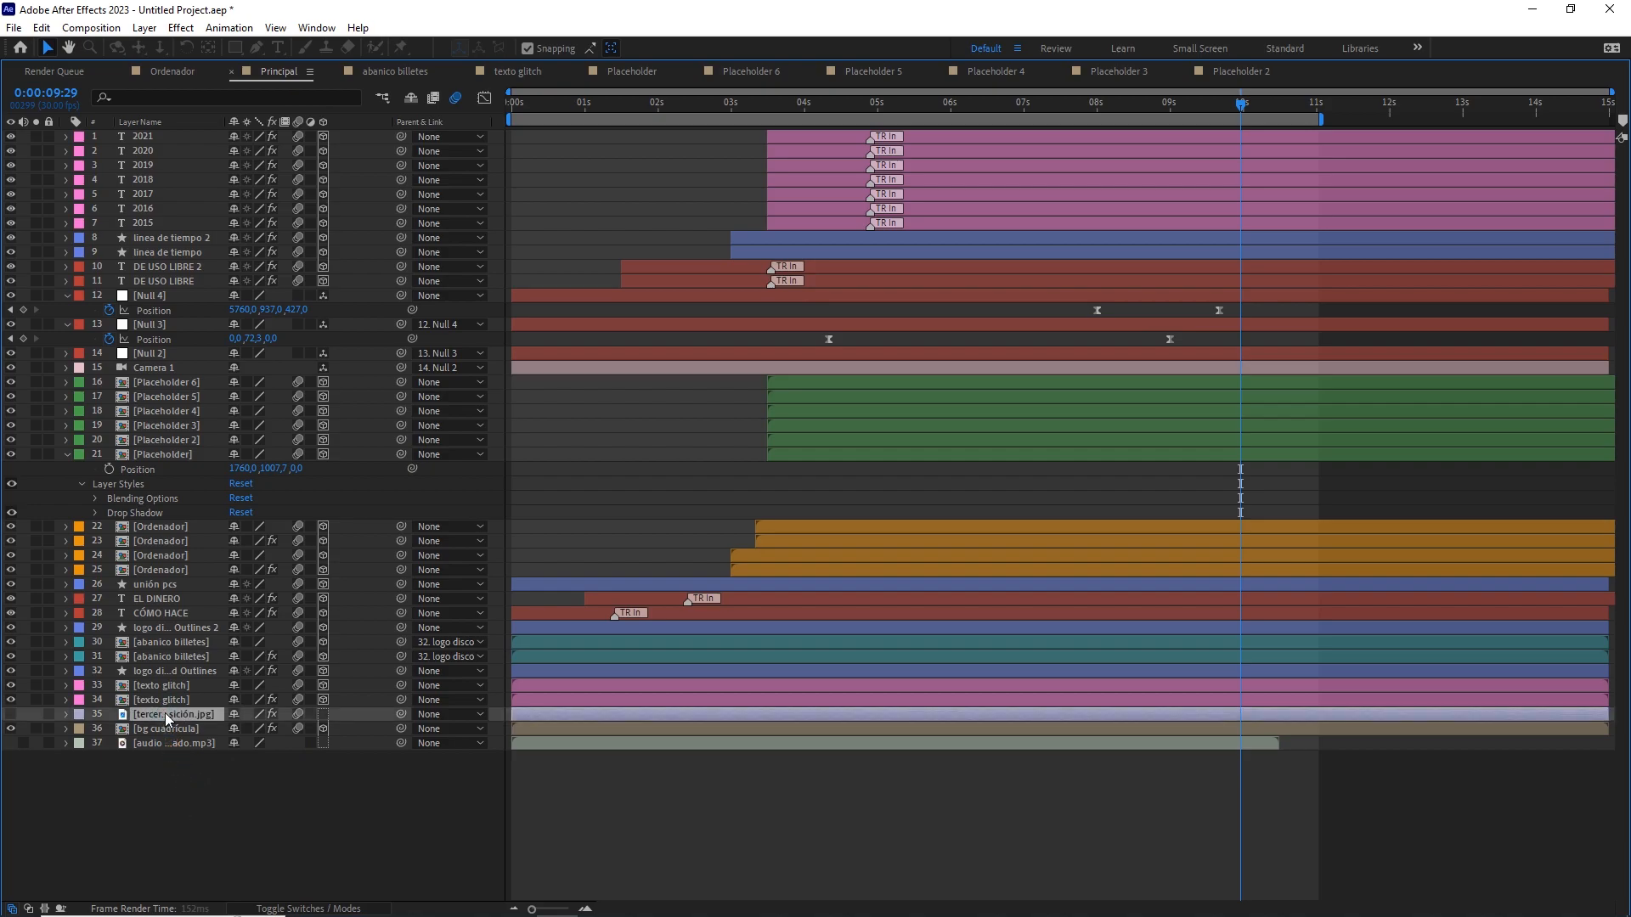
key(Delete)
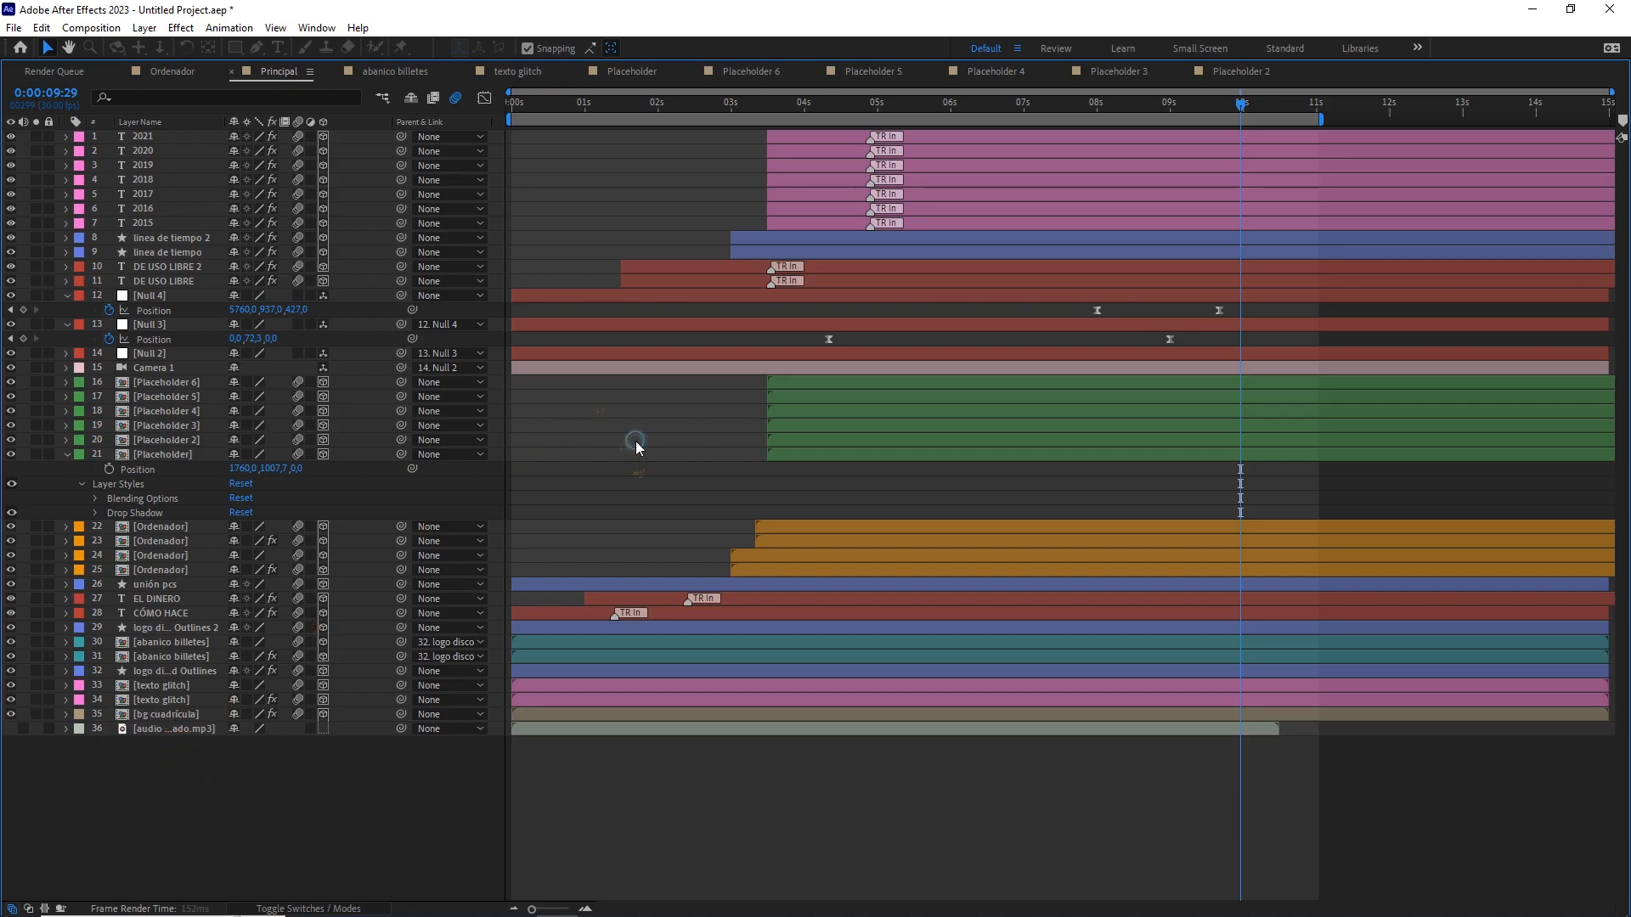
key(grave)
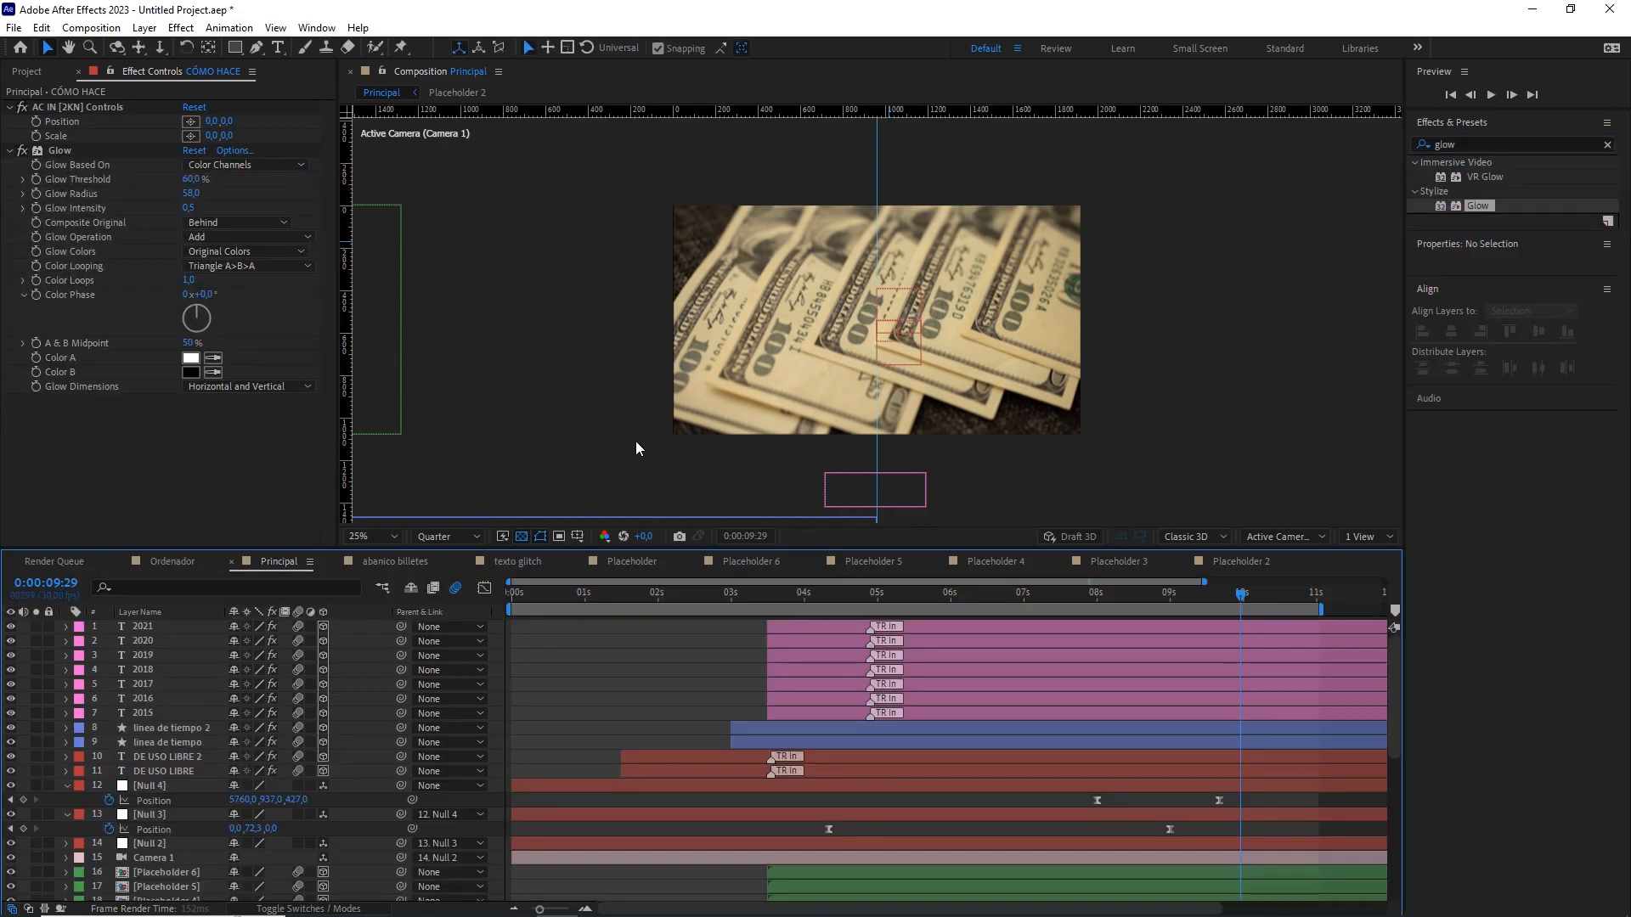
key(grave)
key(grave)
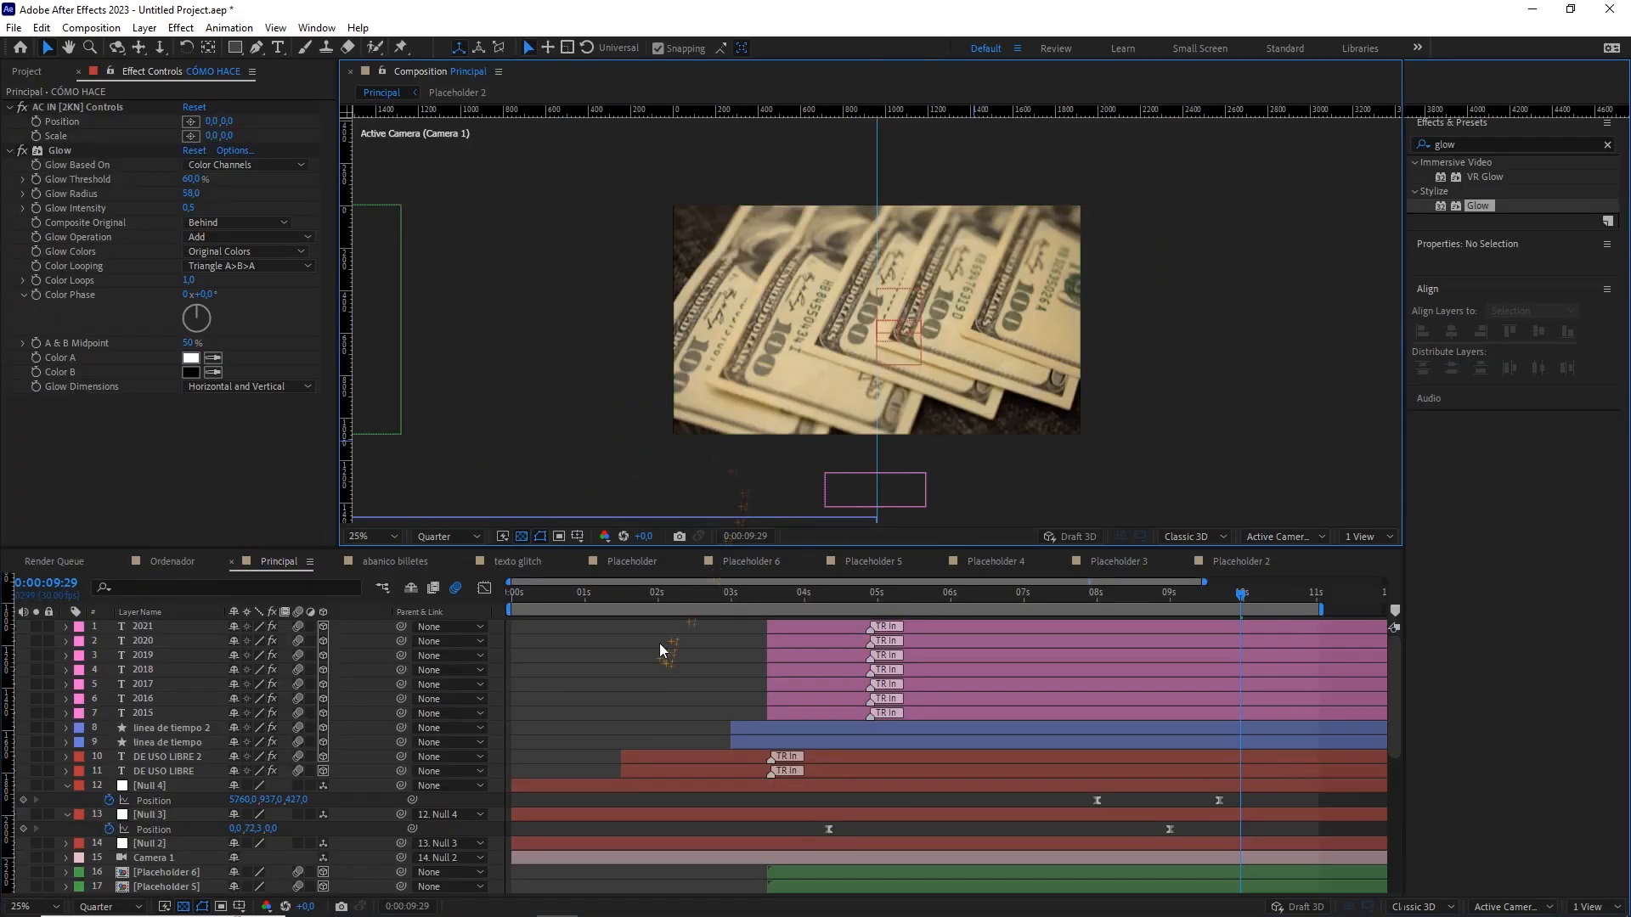
key(grave)
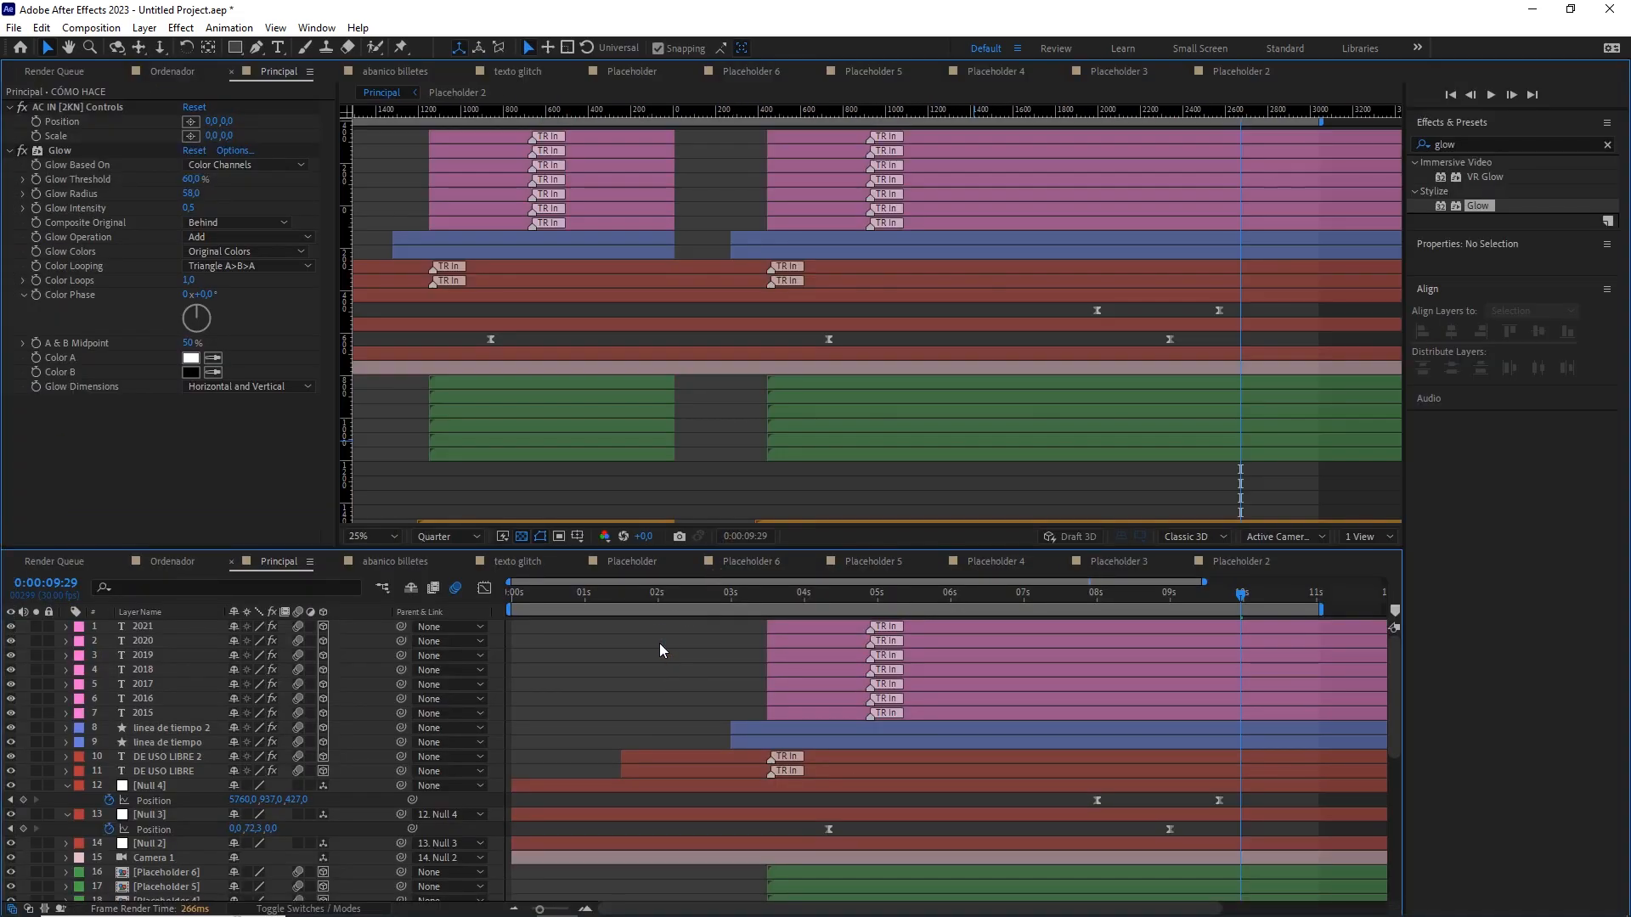
key(grave)
key(grave)
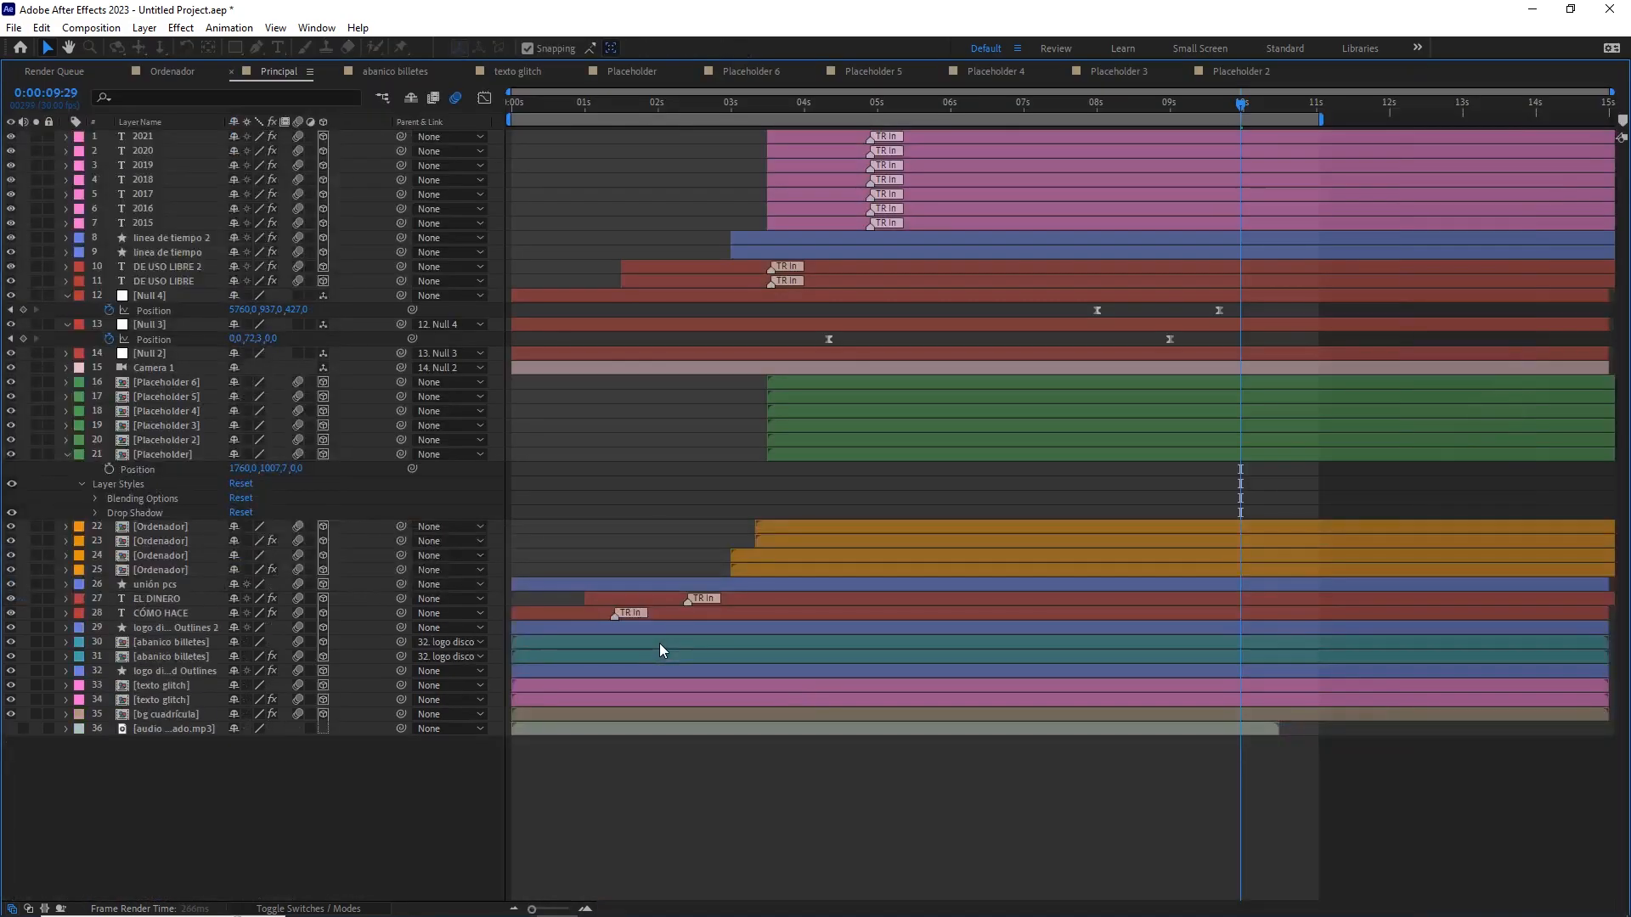
key(grave)
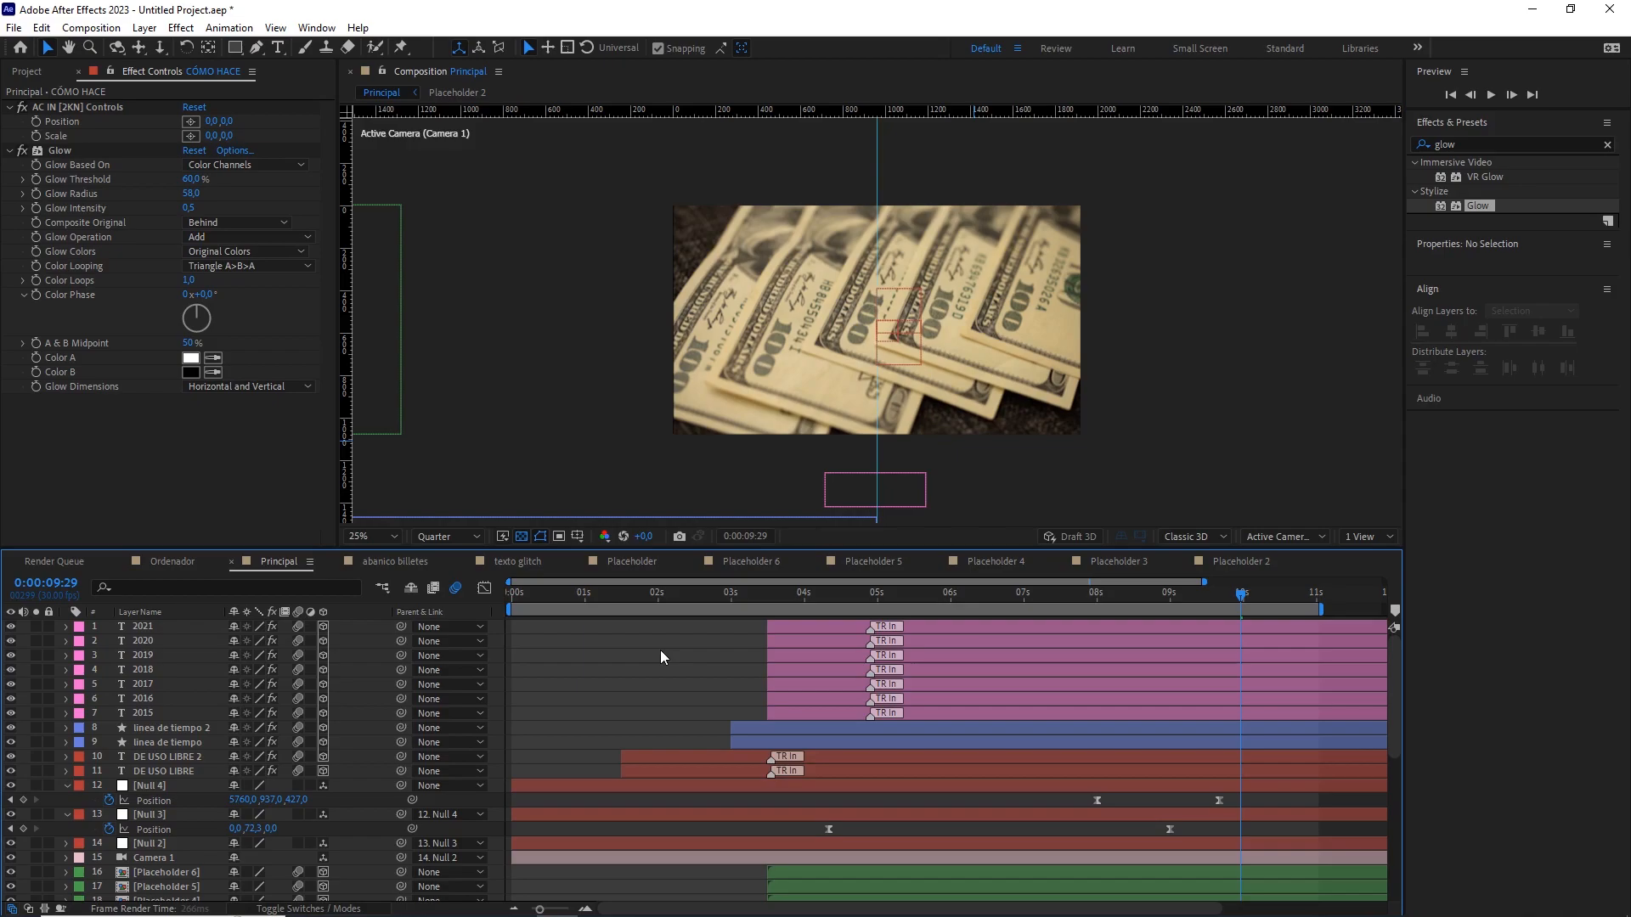
key(grave)
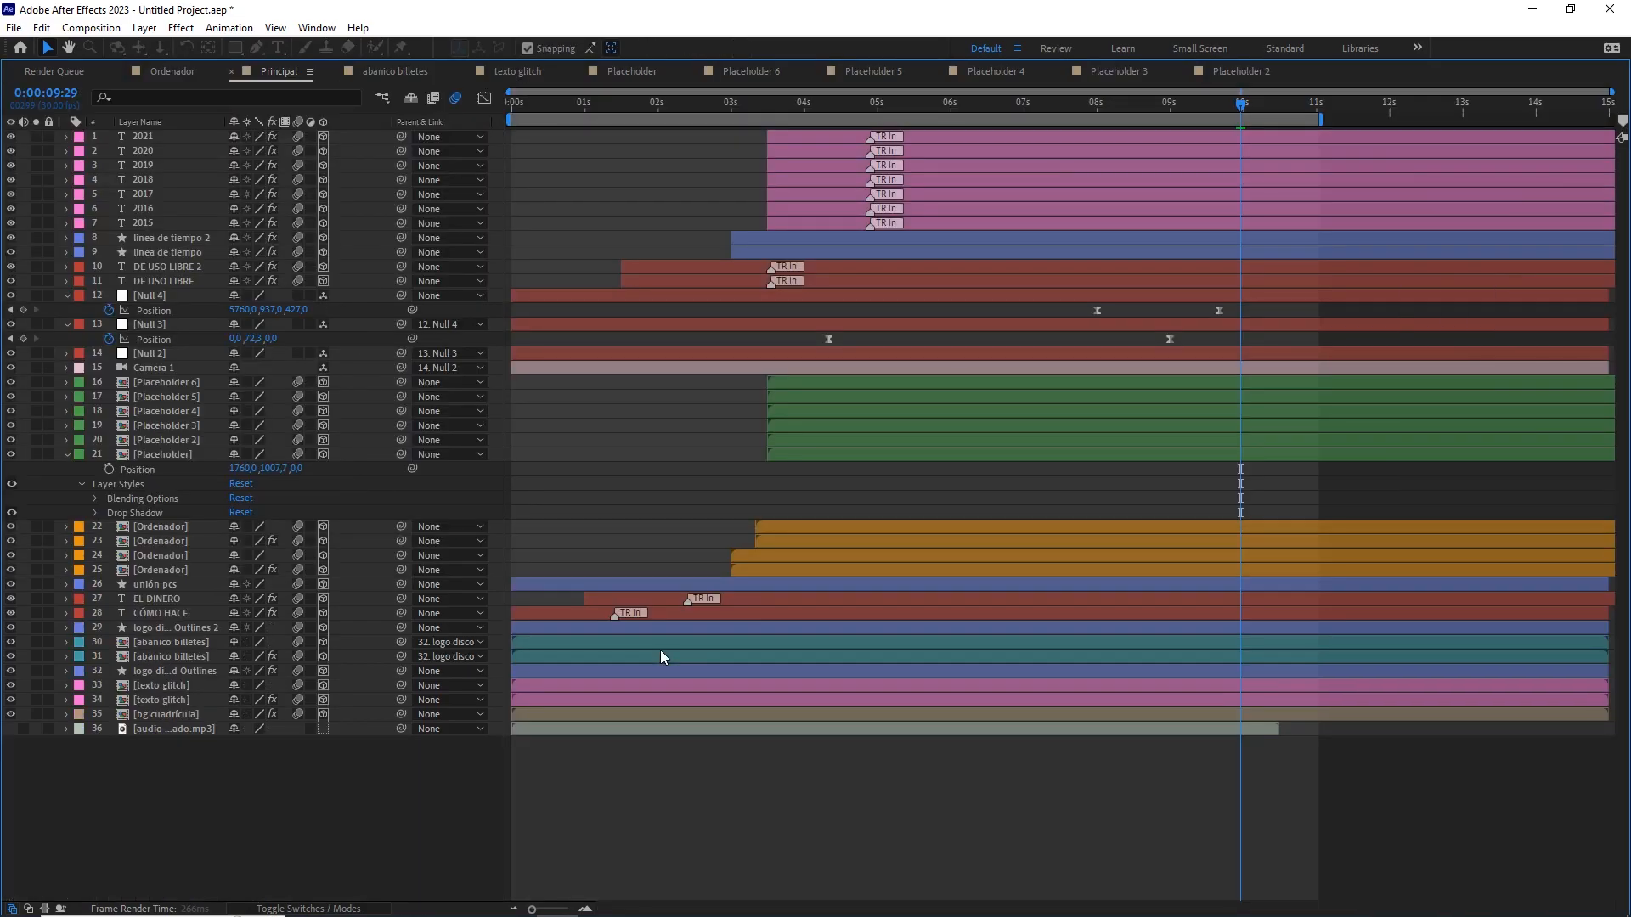
key(grave)
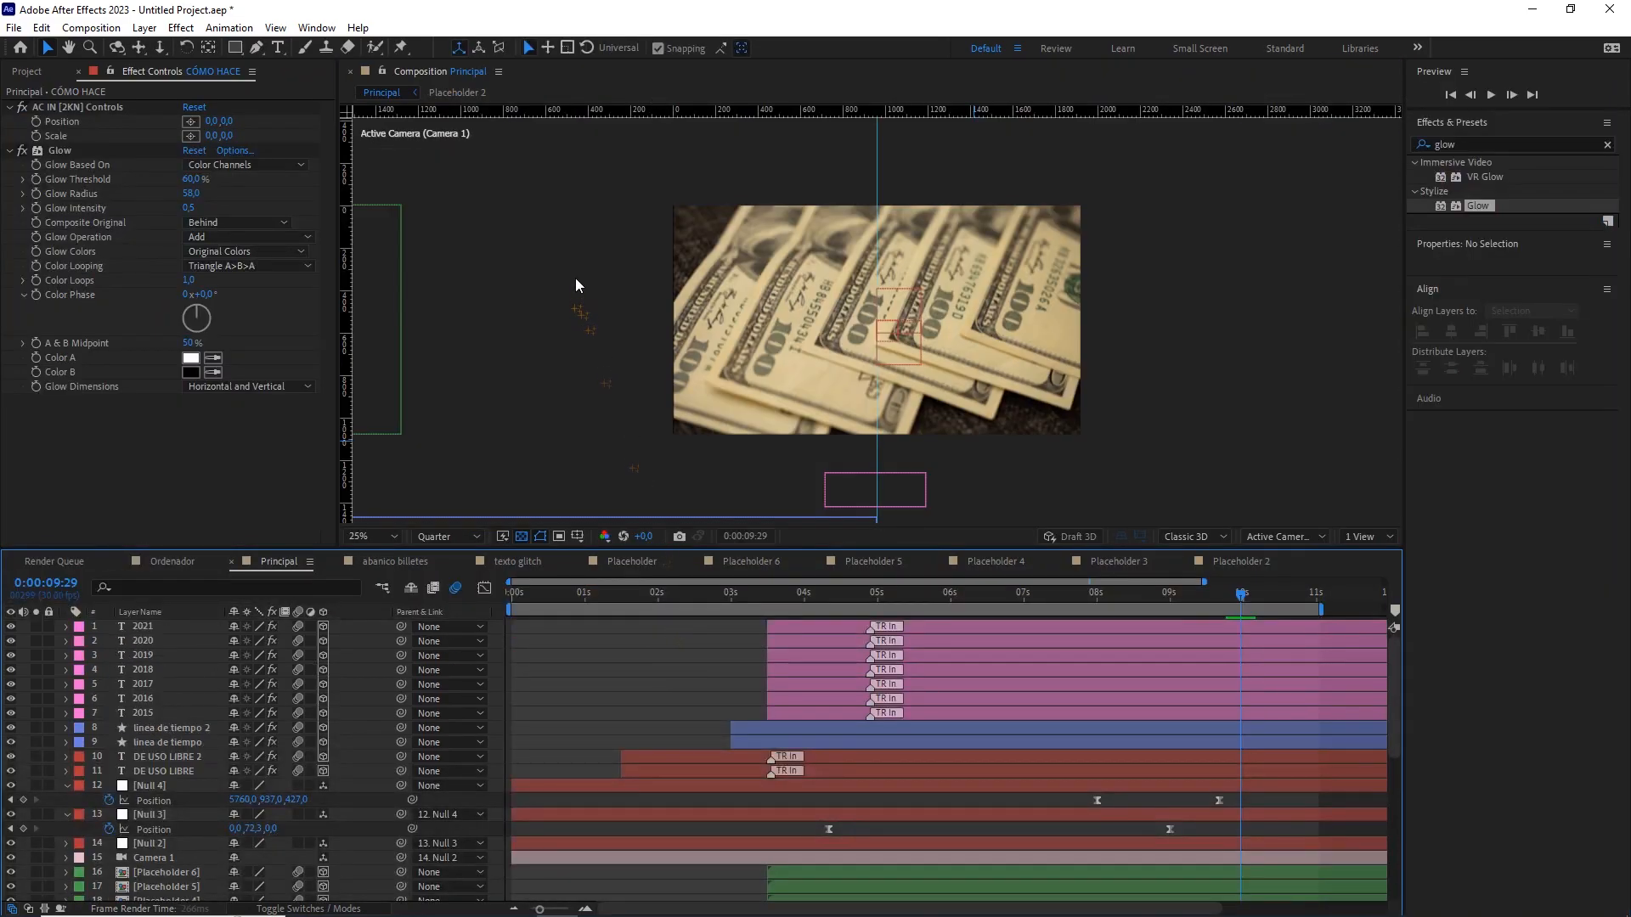
click(607, 253)
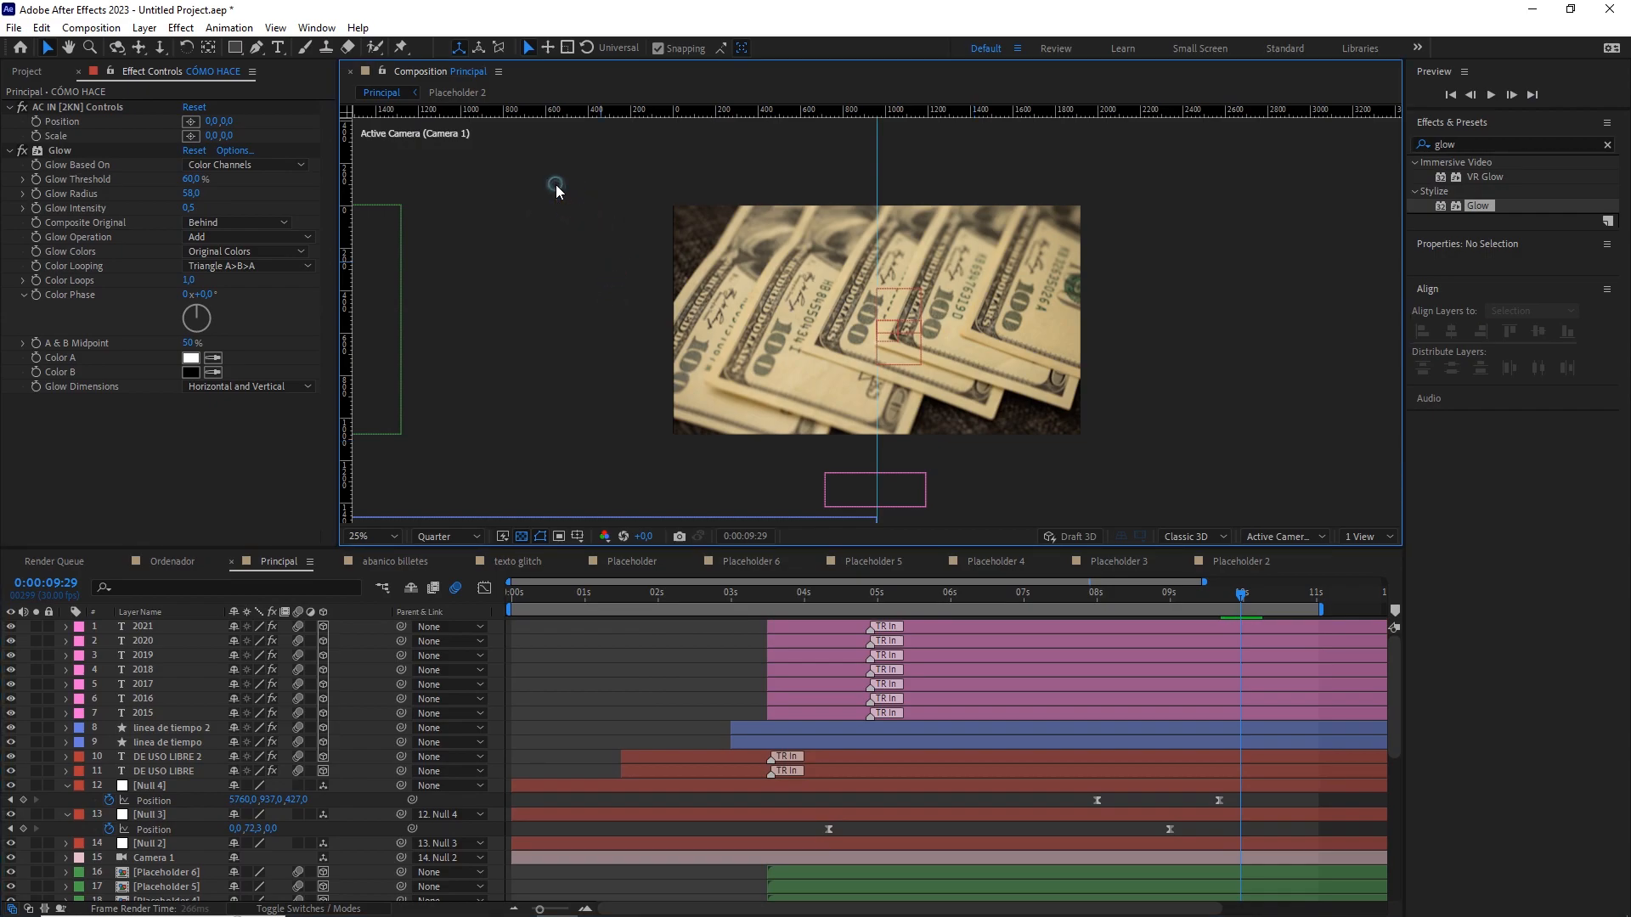
key(grave)
key(grave)
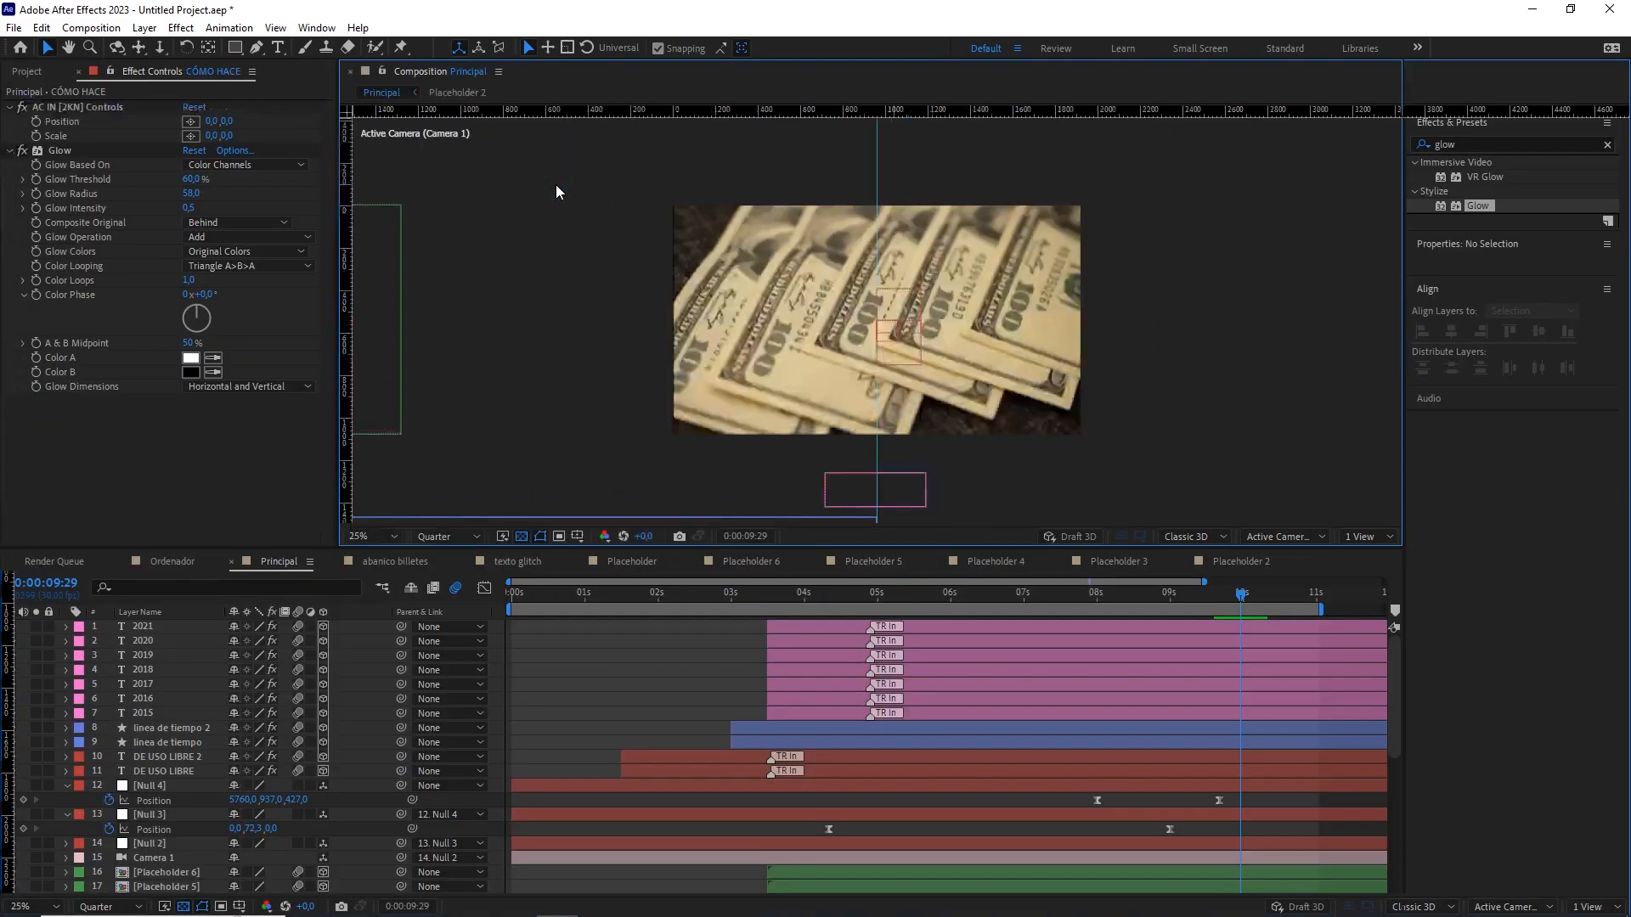
click(262, 441)
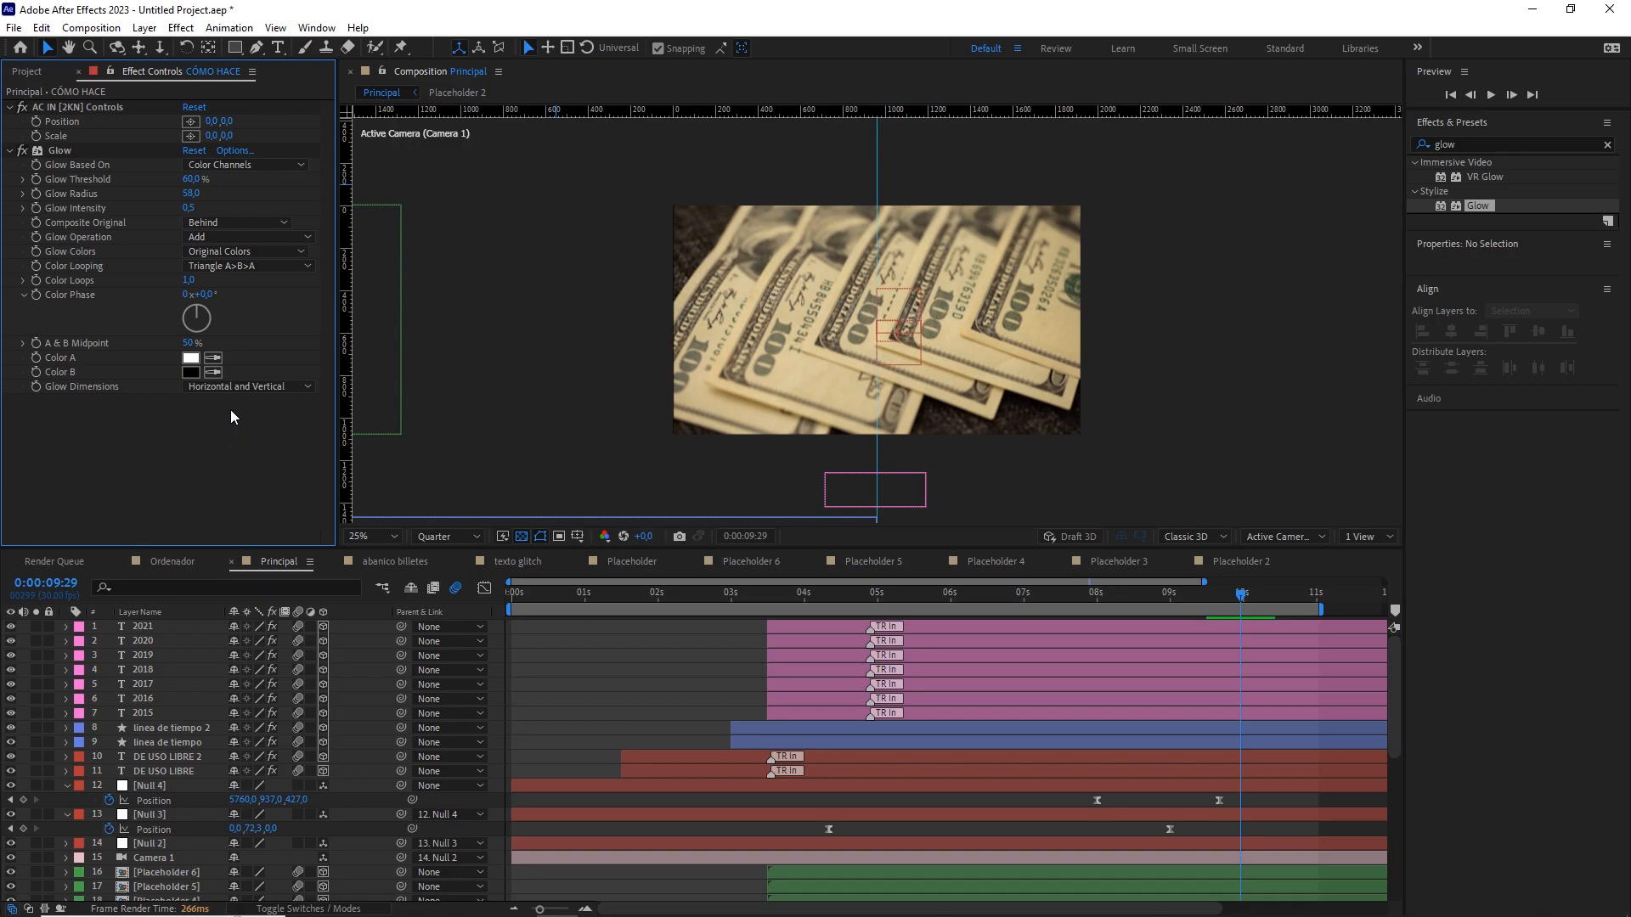
key(grave)
key(grave)
click(637, 649)
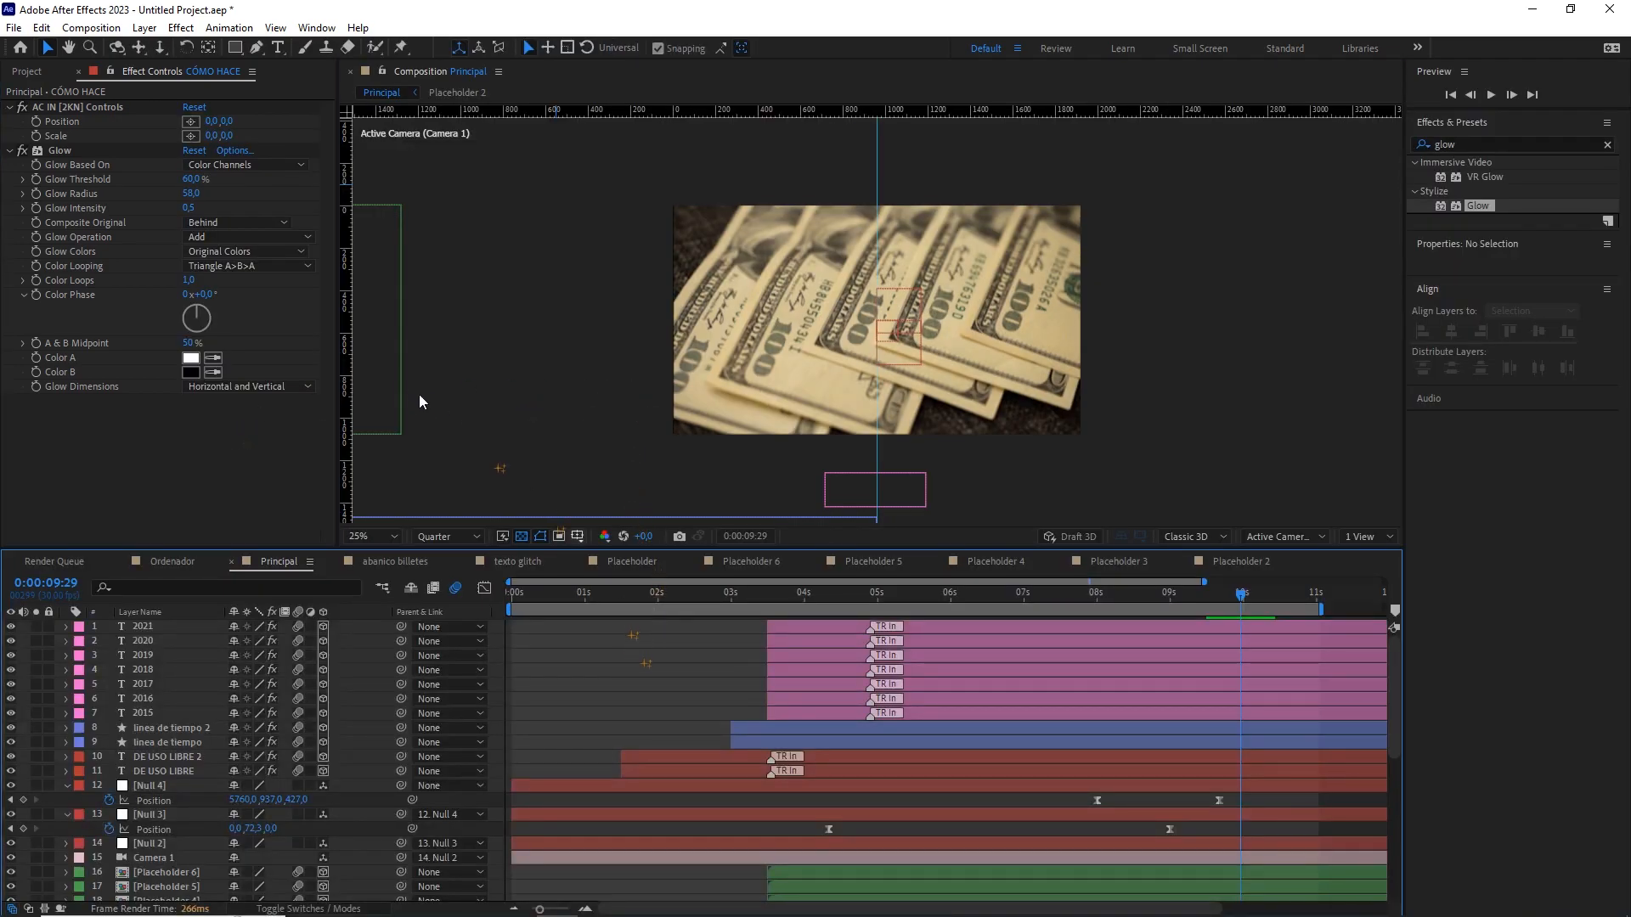
Create a new composition from the Principal composition in the project's compo folder.
click(27, 71)
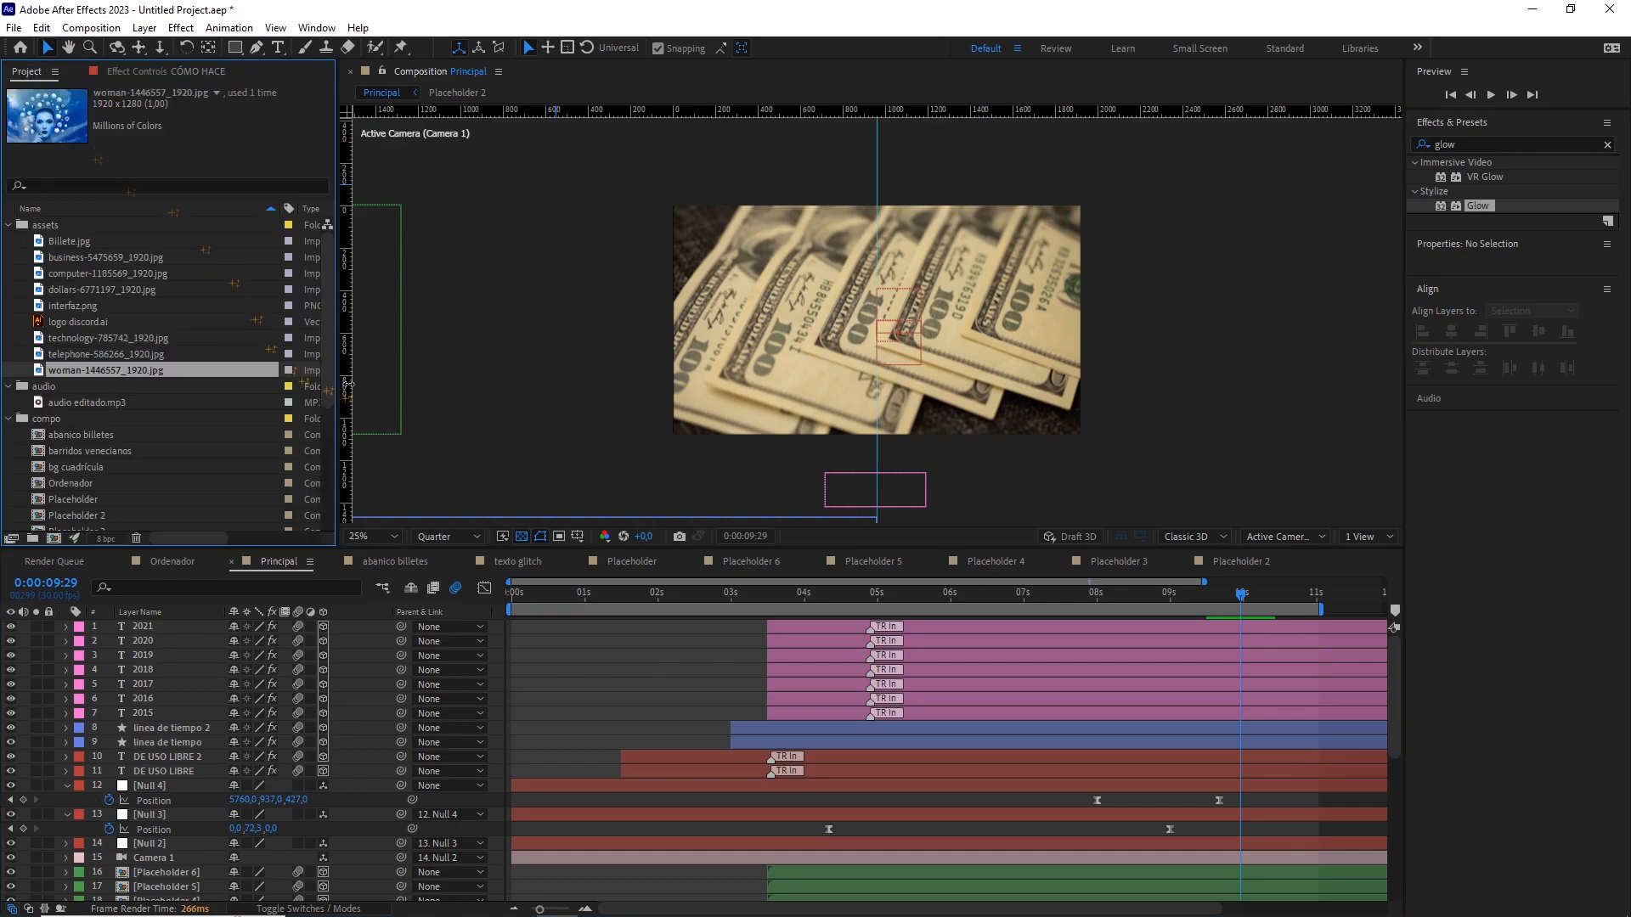
scroll(148, 427, down, 5)
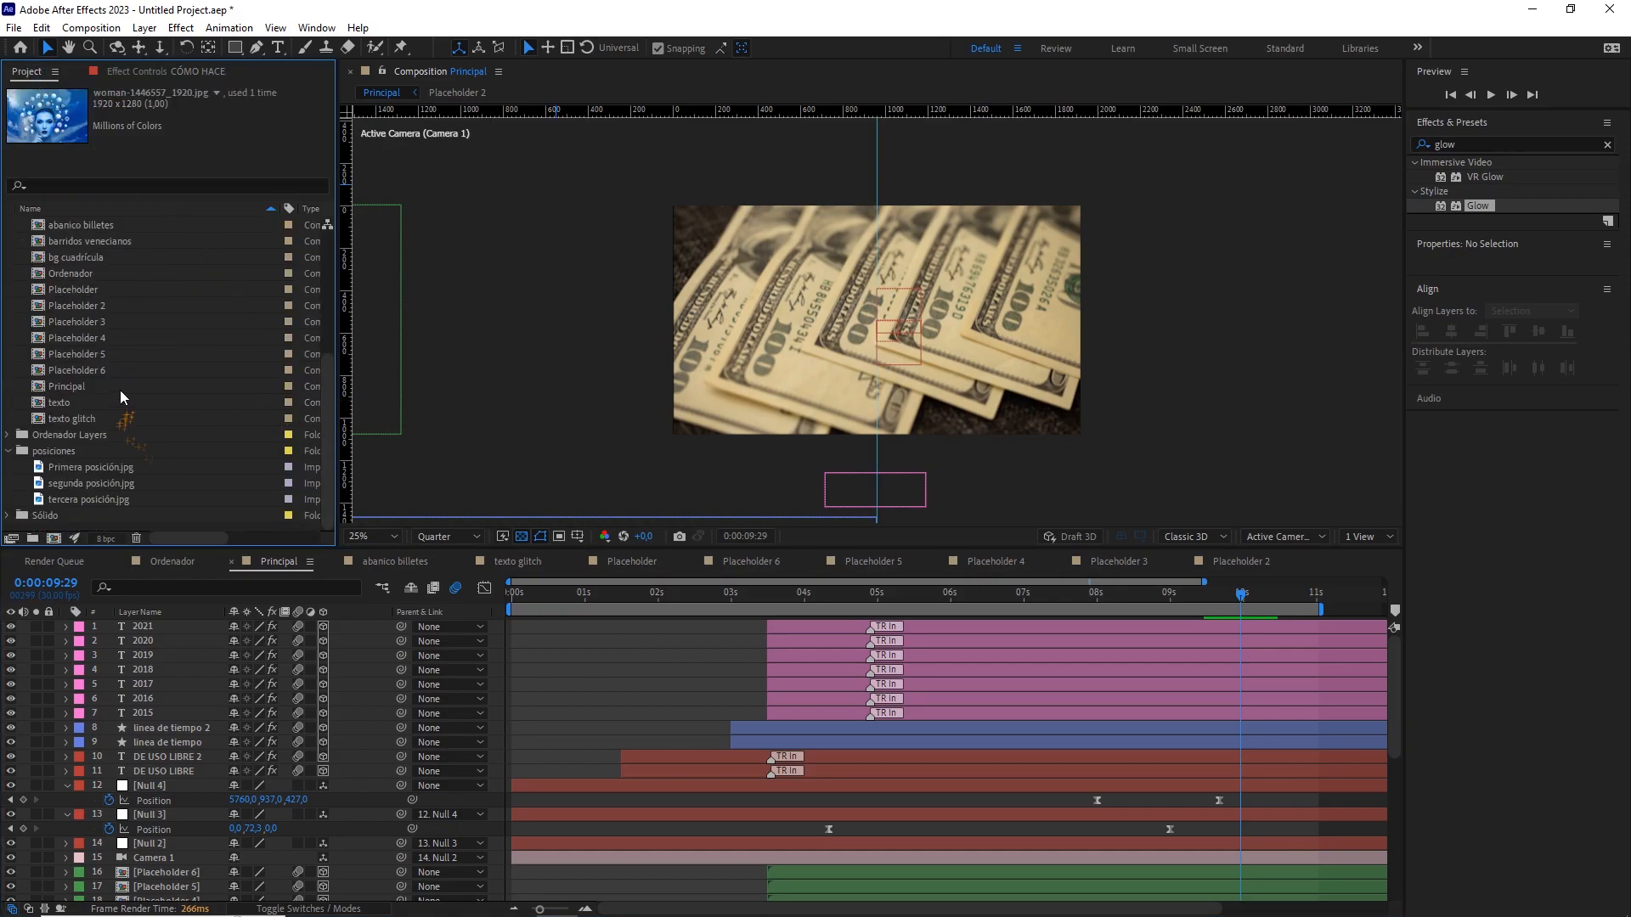
drag(66, 389, 53, 542)
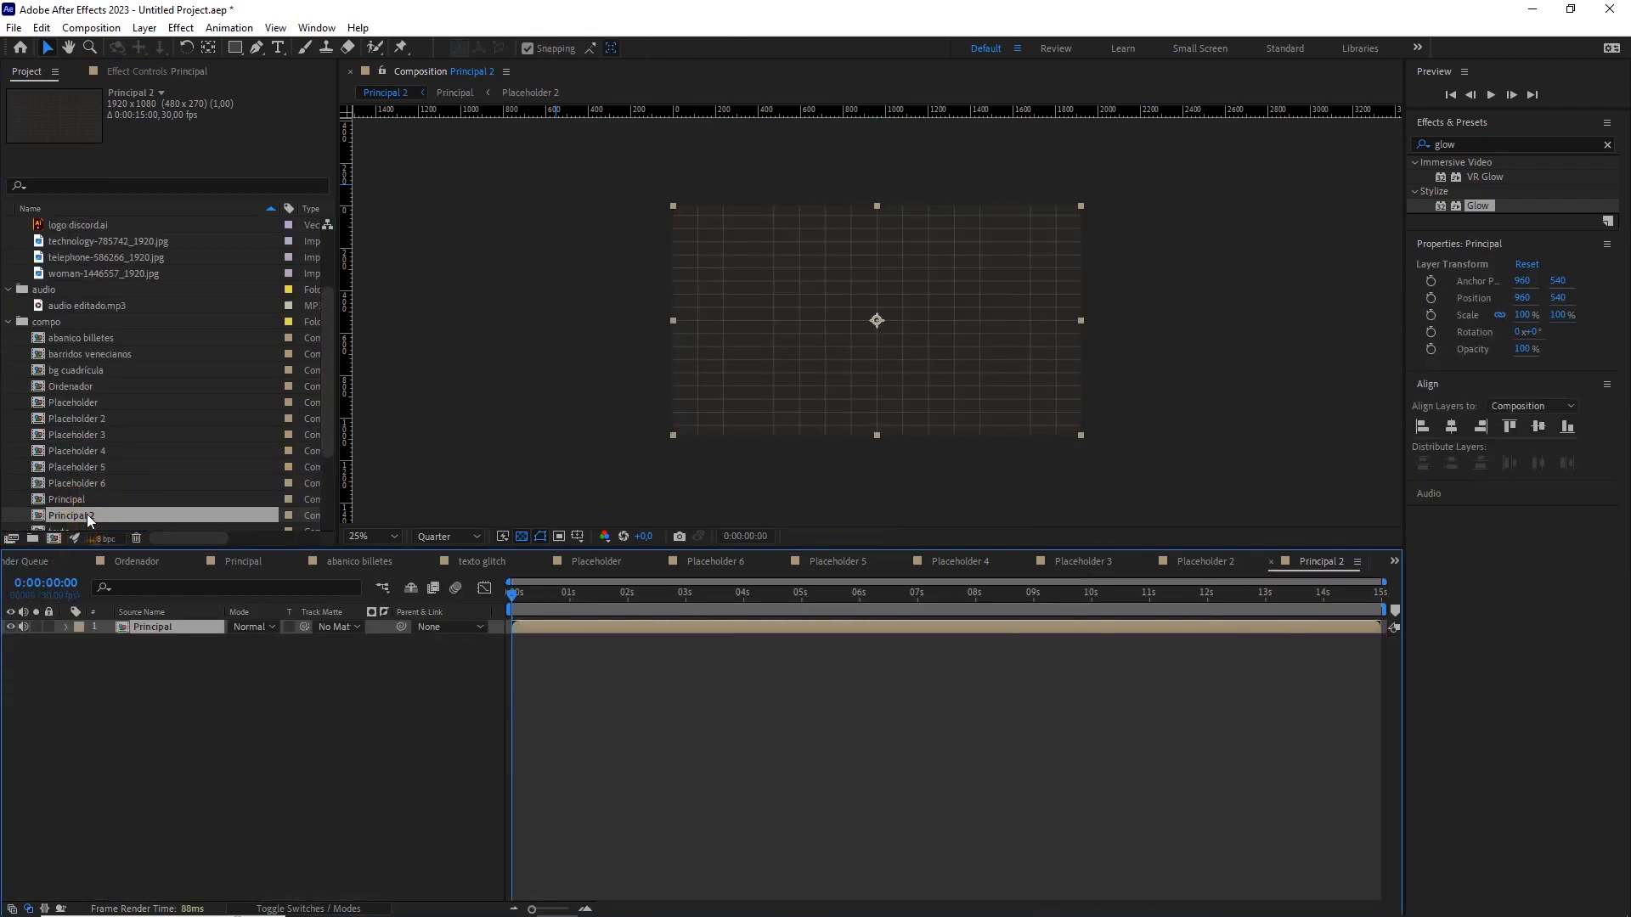
Rename the new composition as Principal efectos.
right_click(87, 513)
click(187, 776)
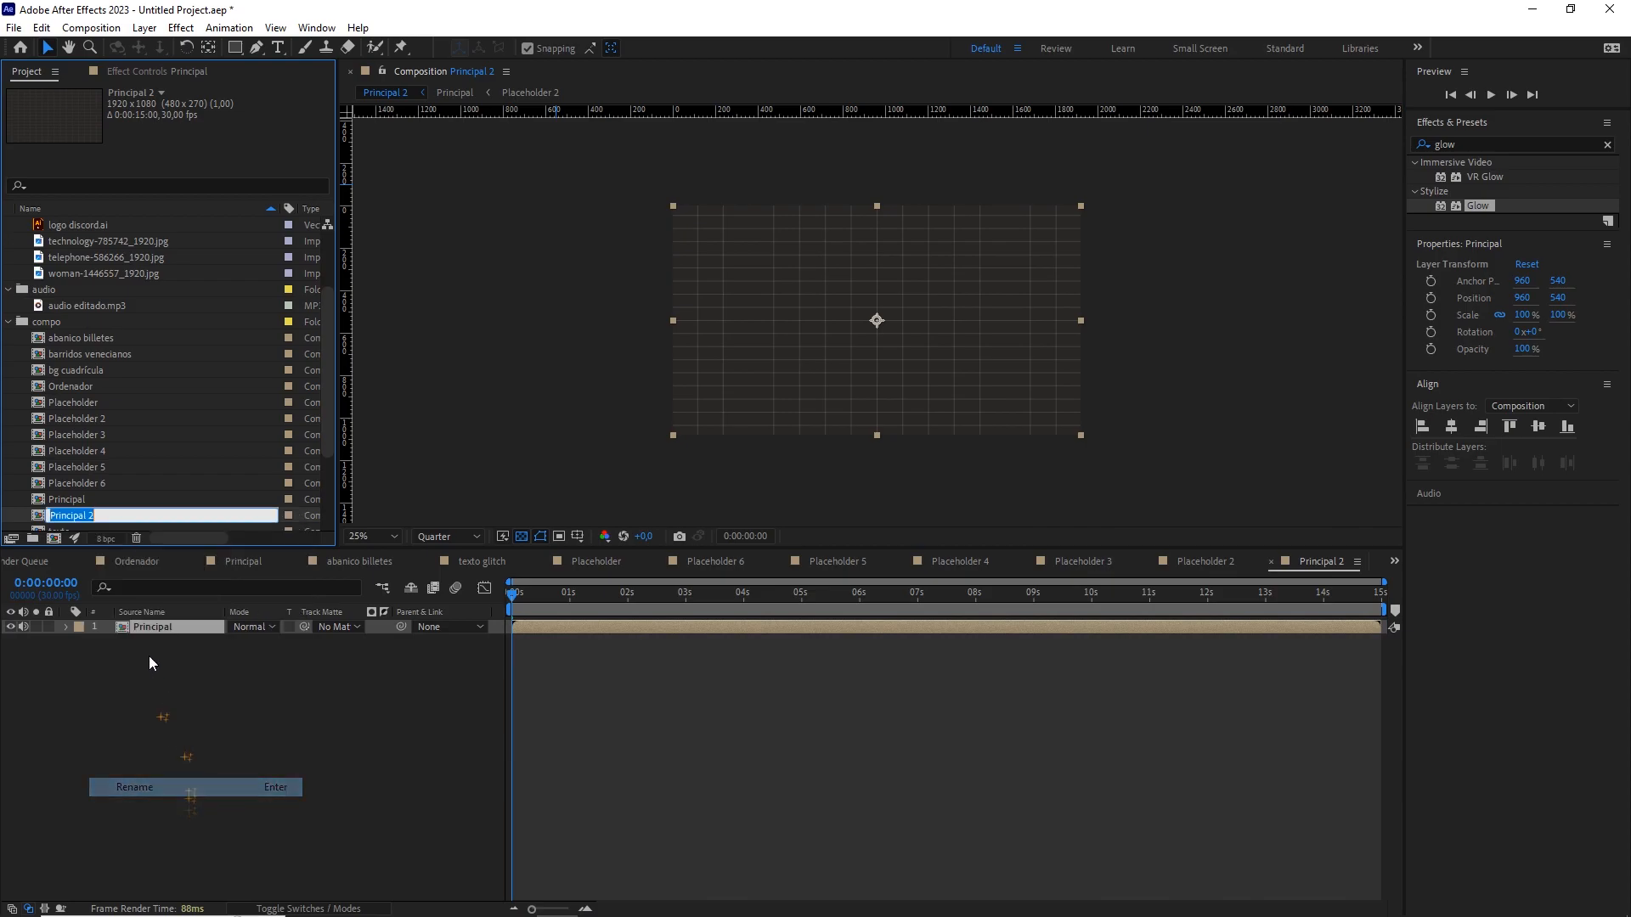
click(91, 516)
key(BackSpace)
text(e)
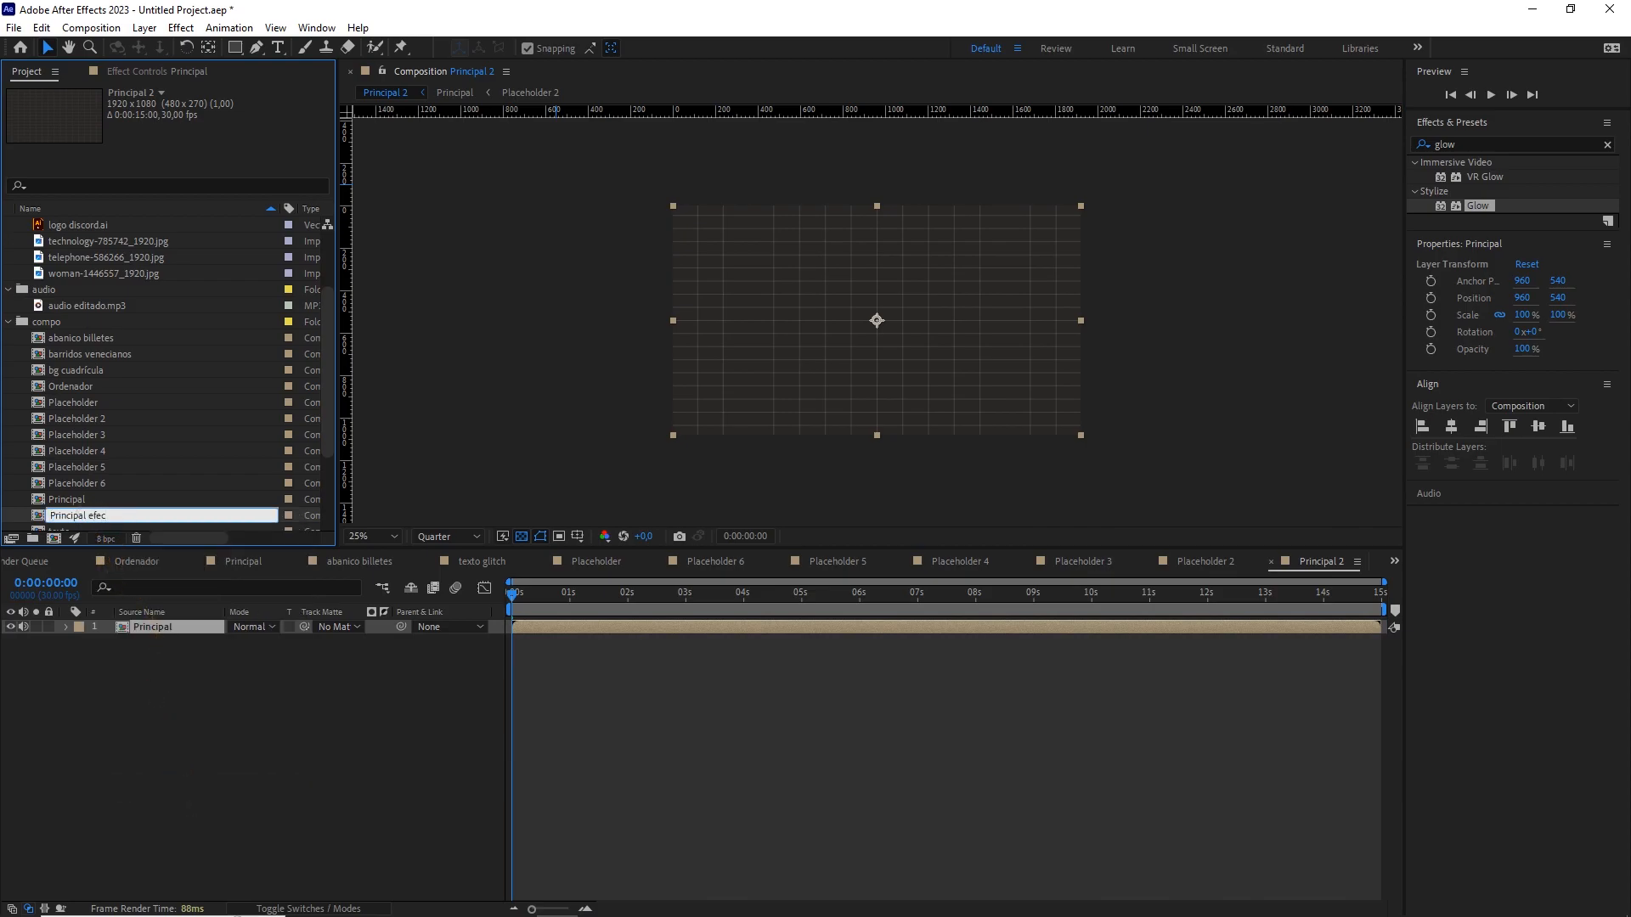
click(217, 703)
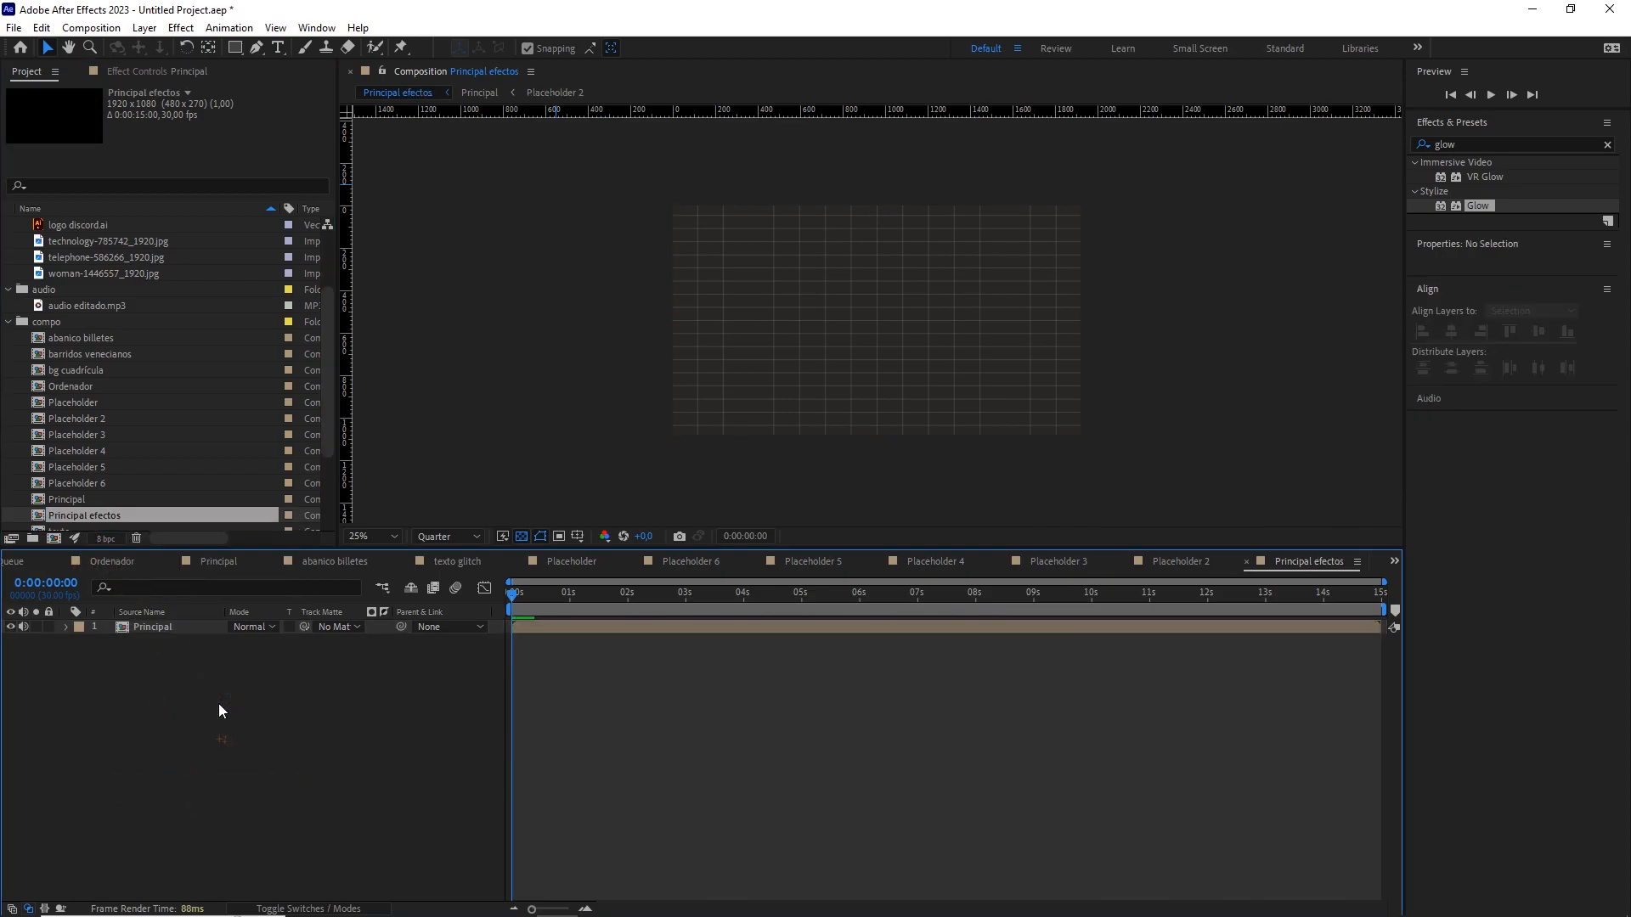
Set the viewer's preview resolution to Full and go to 0:00:01:14.
click(450, 536)
click(471, 574)
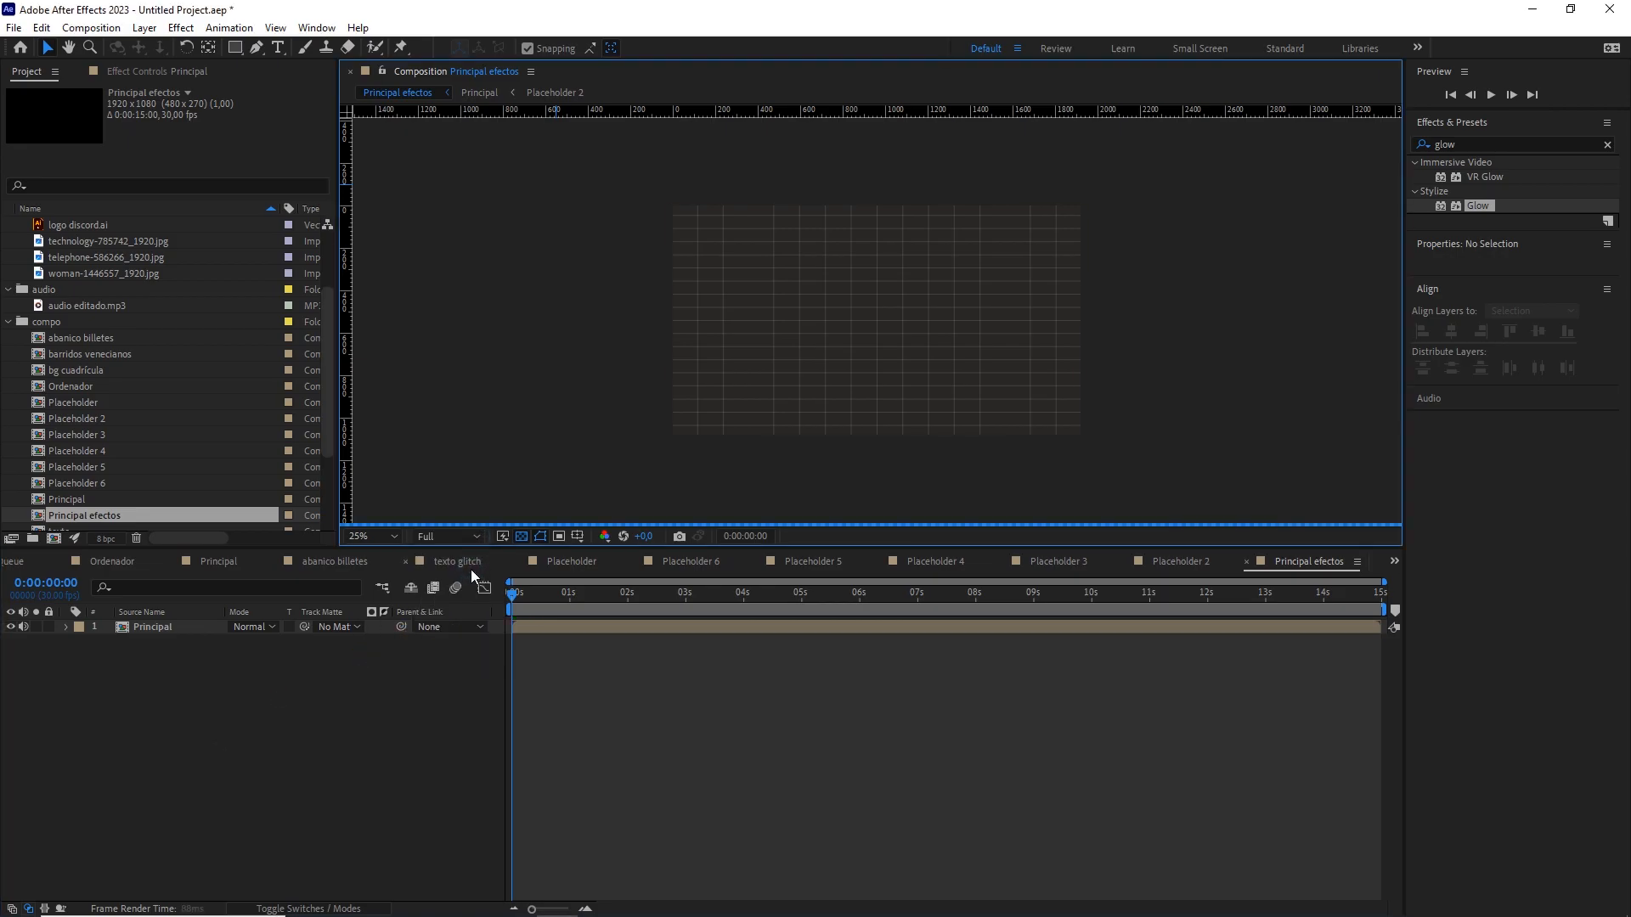
scroll(883, 365, up, 1)
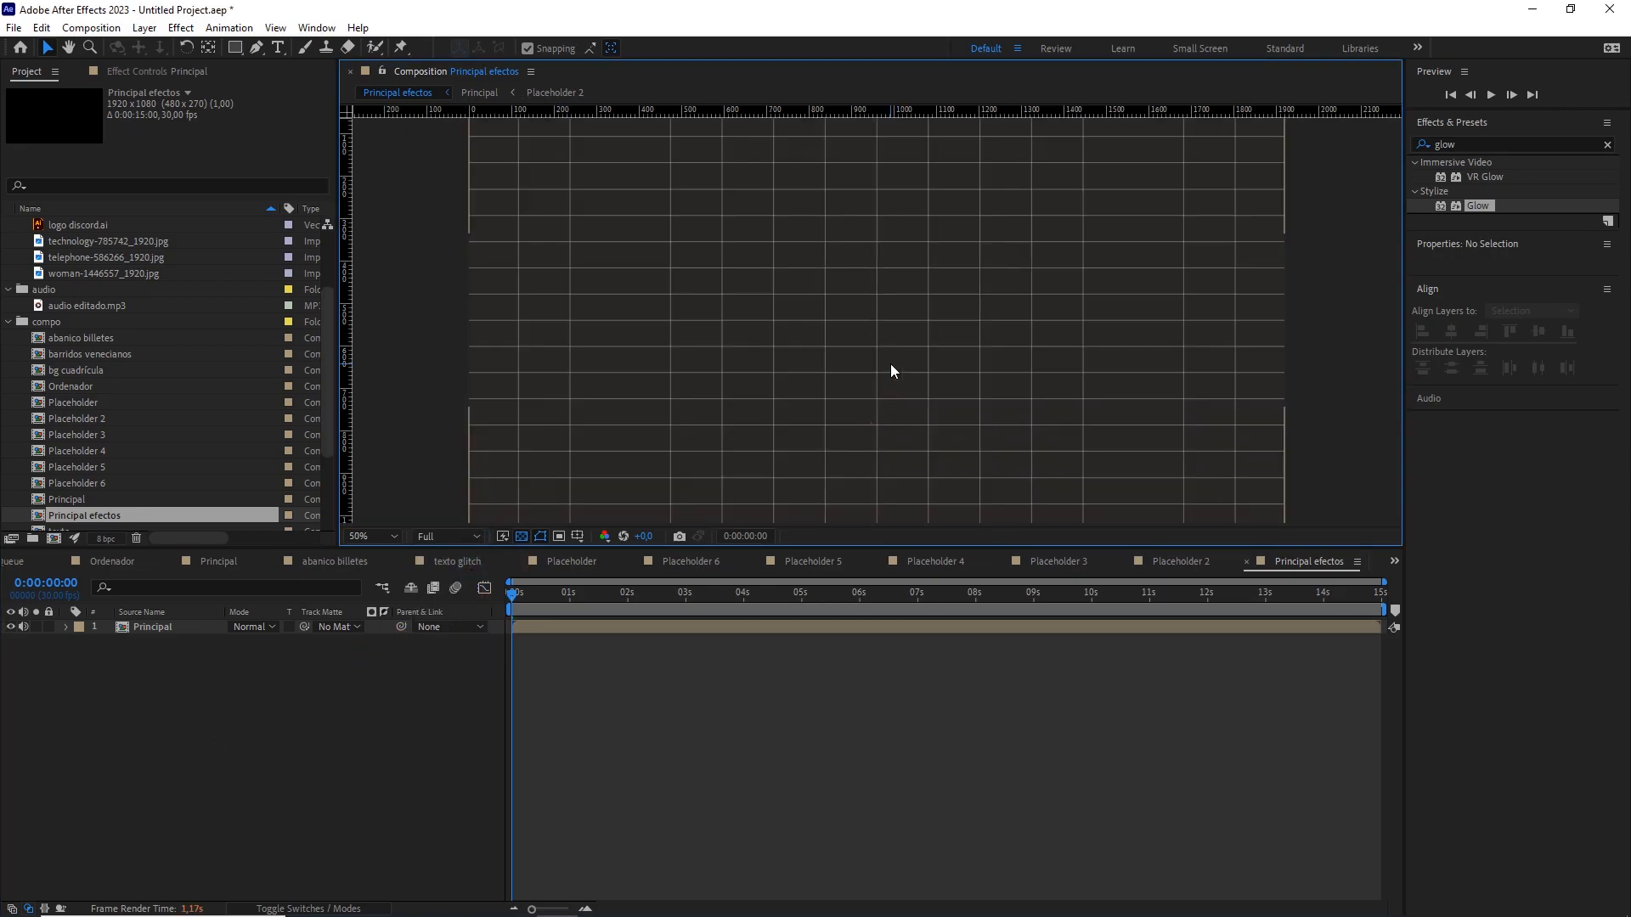
scroll(890, 370, down, 1)
click(598, 592)
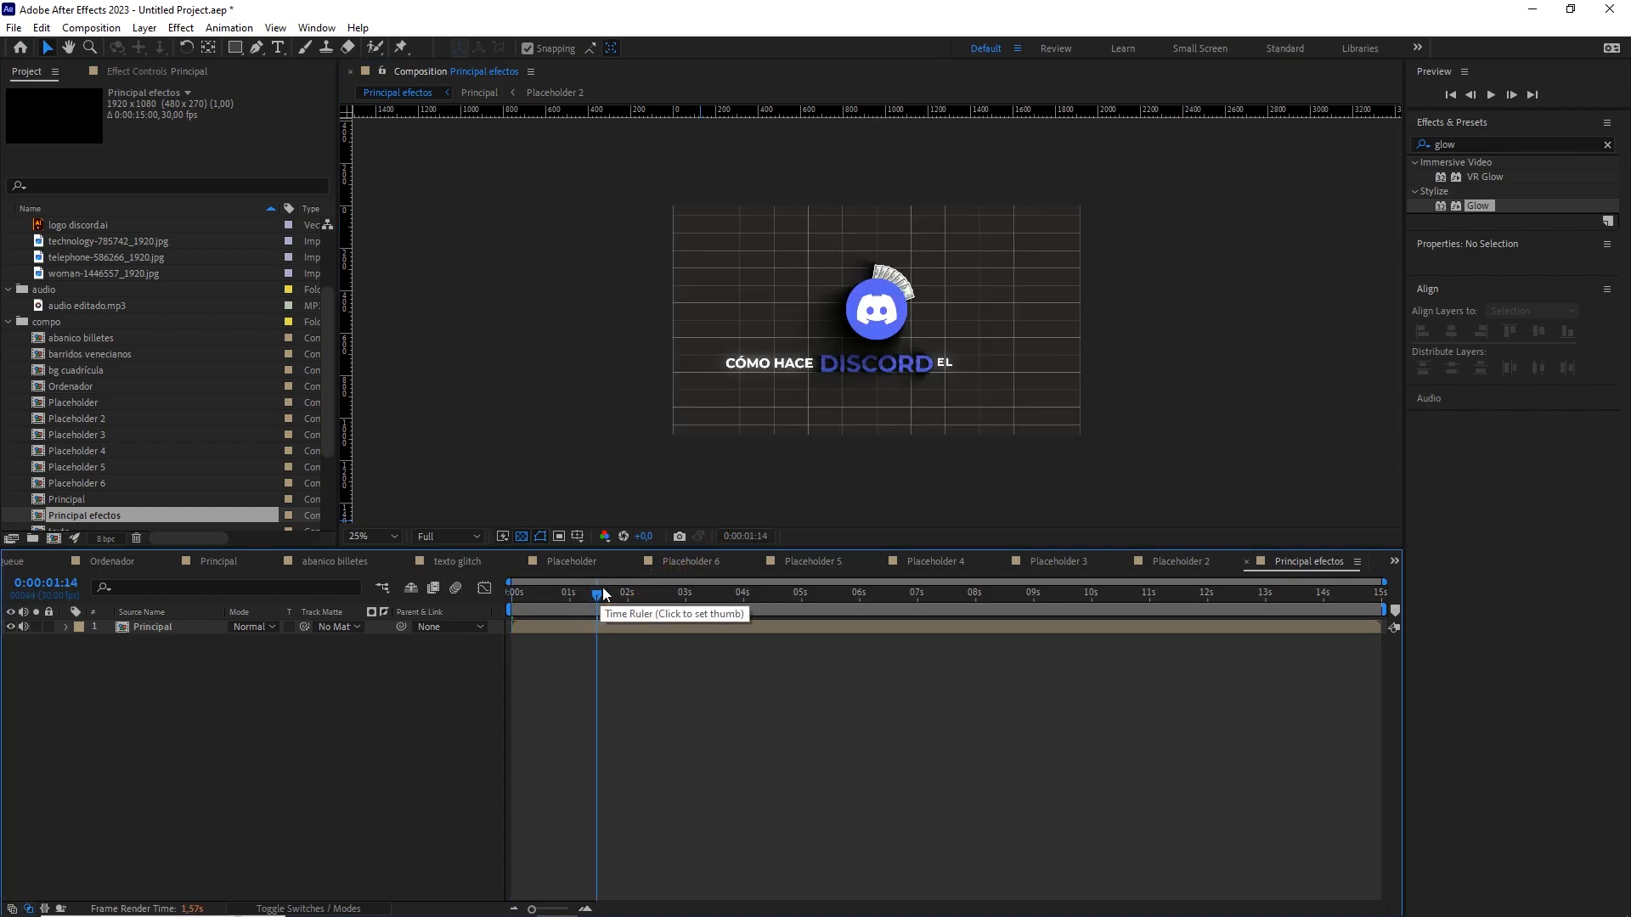
Add an adjustment layer above the Principal layer and apply the Bulge distortion effect to it.
right_click(214, 697)
mouse_move(393, 708)
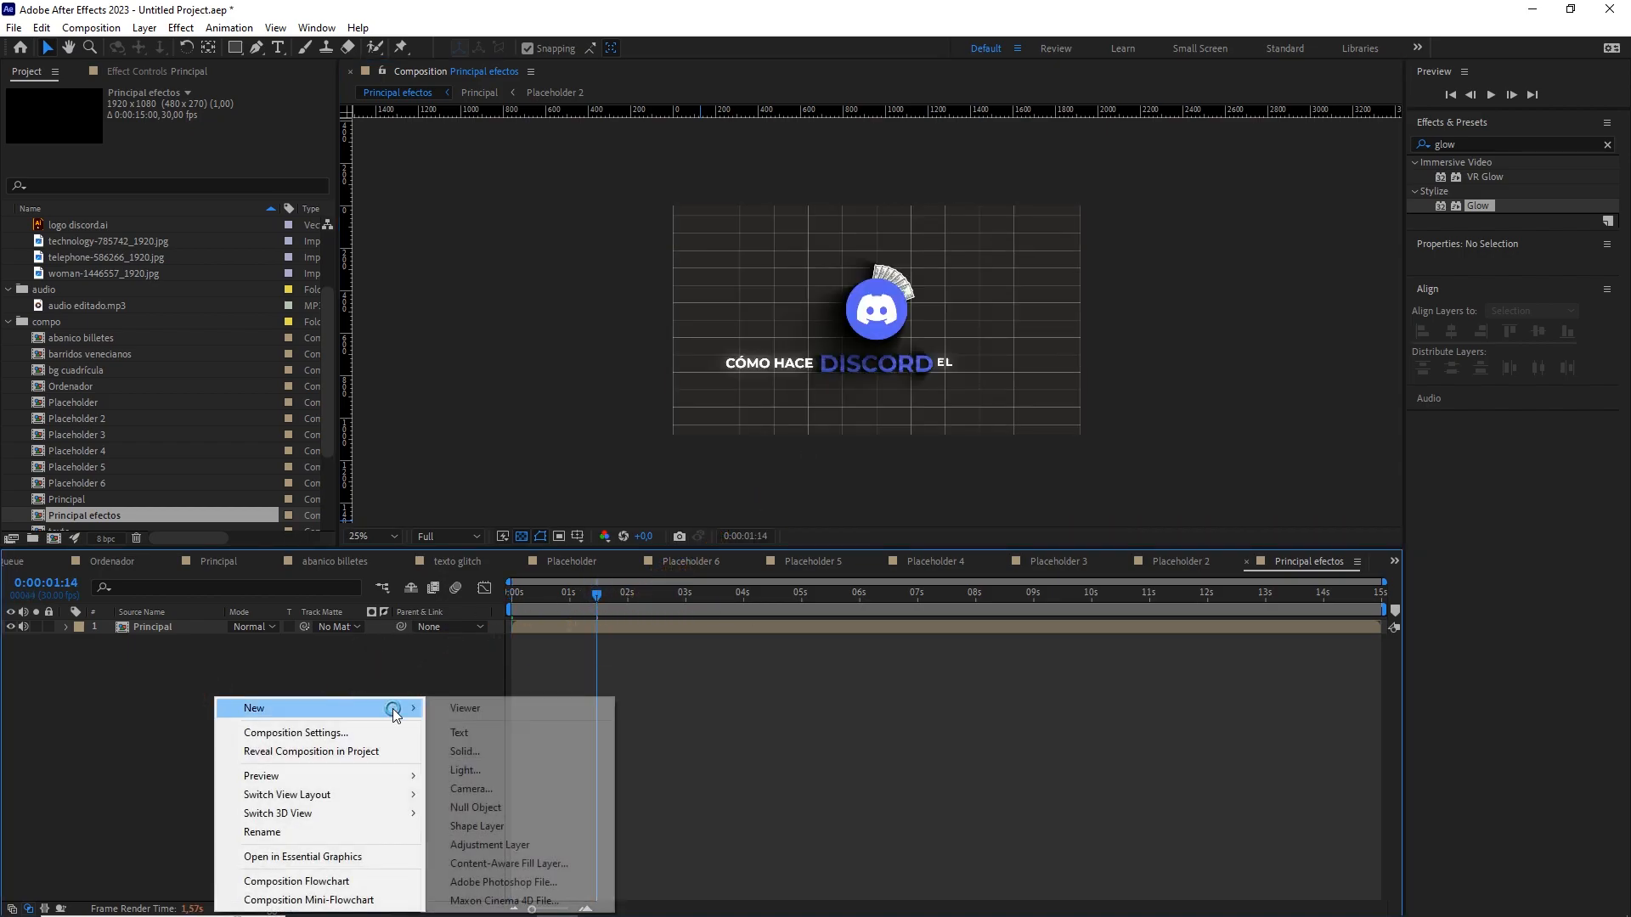
click(532, 845)
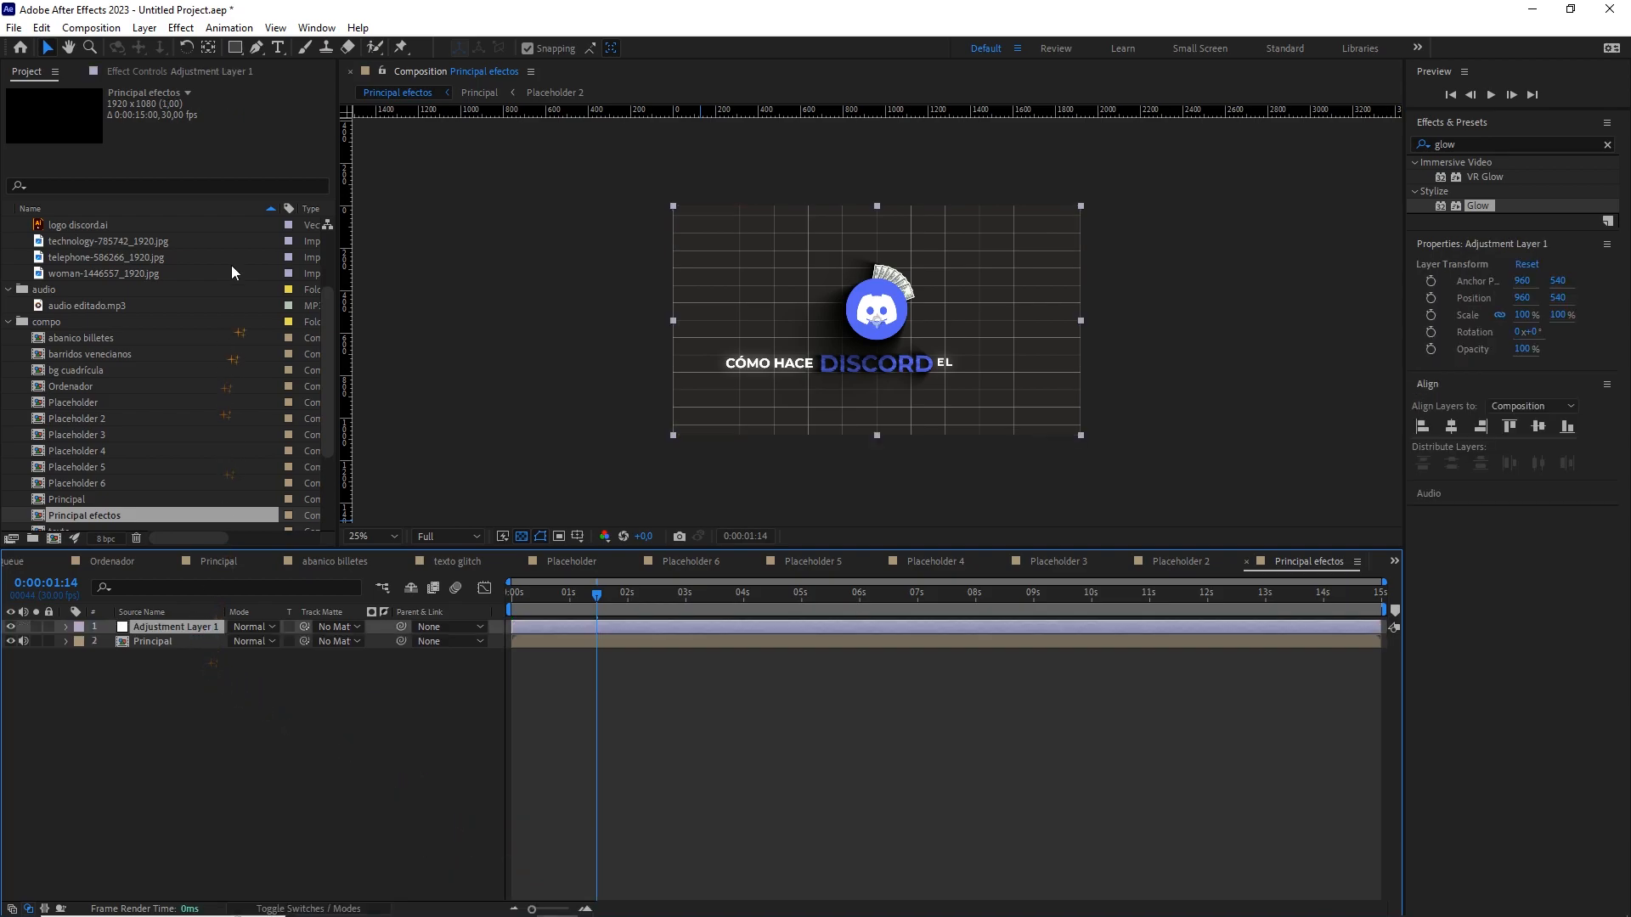
click(180, 27)
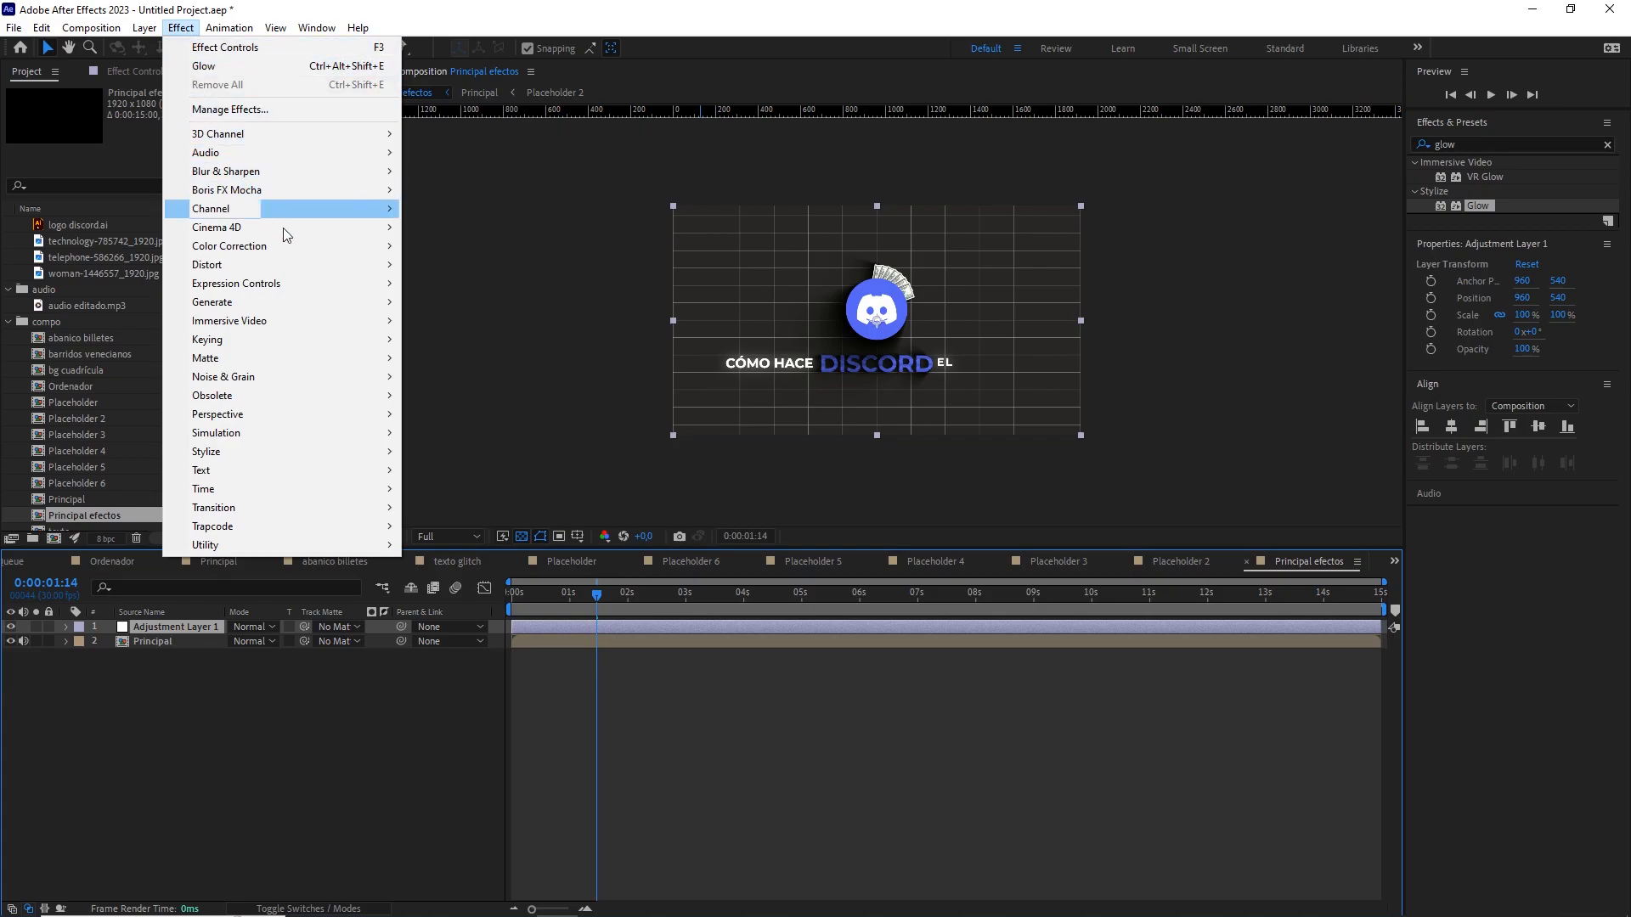
mouse_move(313, 263)
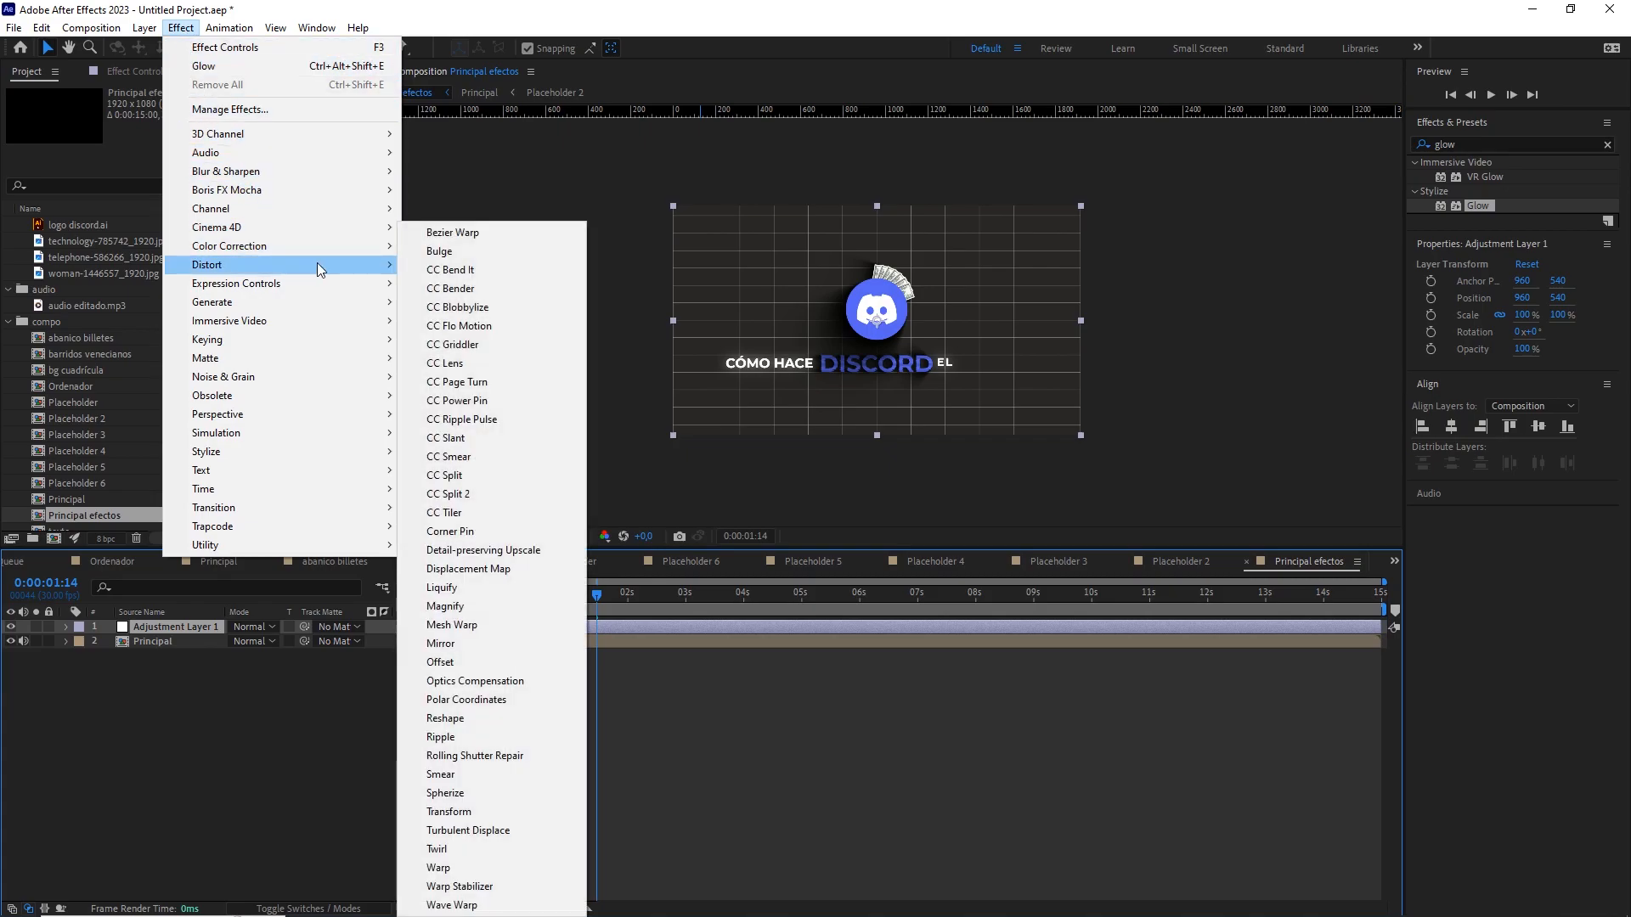
click(448, 257)
key(period)
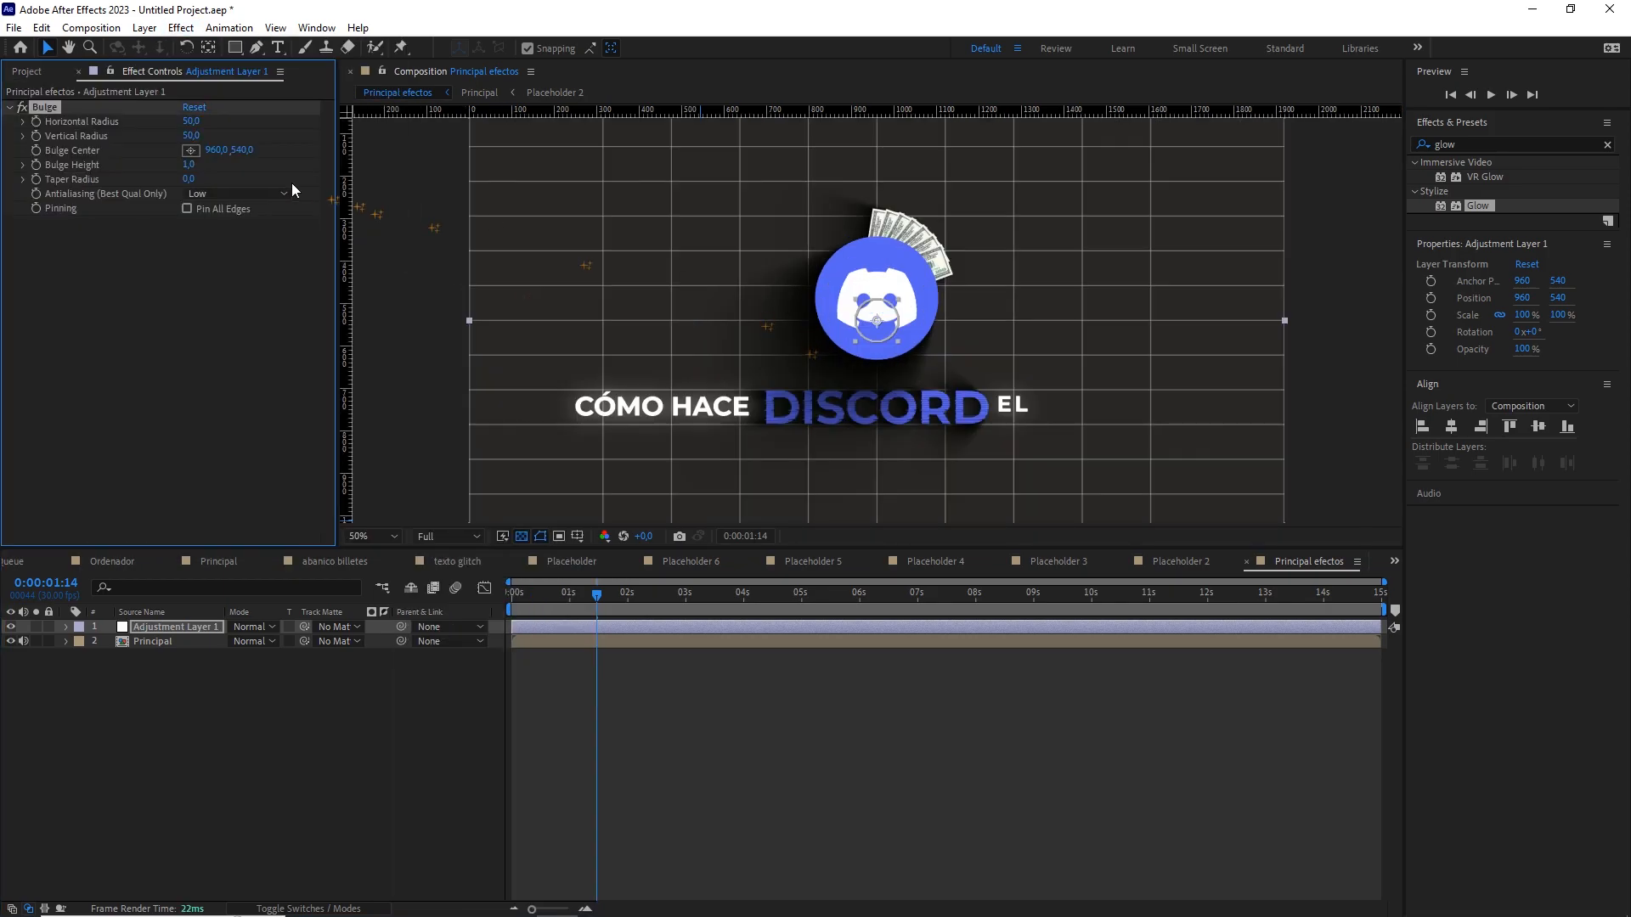
Set the Bulge effect's Horizontal Radius to 1200 and Vertical Radius to 1100.
drag(192, 122, 756, 123)
click(196, 123)
text(1200)
key(Return)
key(comma)
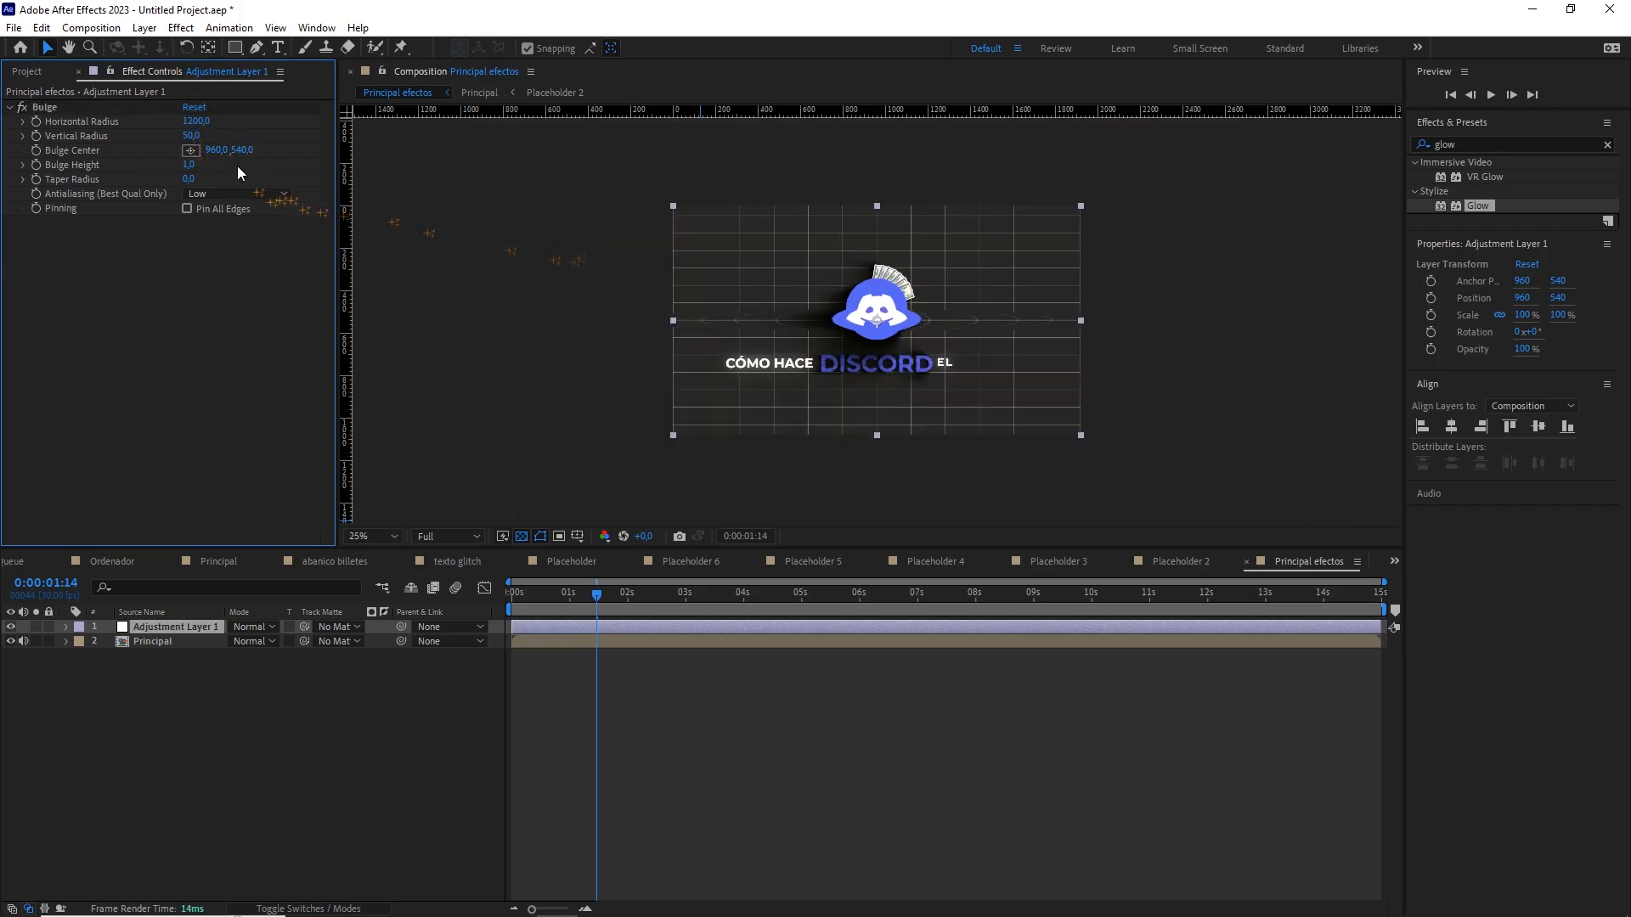
drag(194, 141, 509, 109)
click(194, 137)
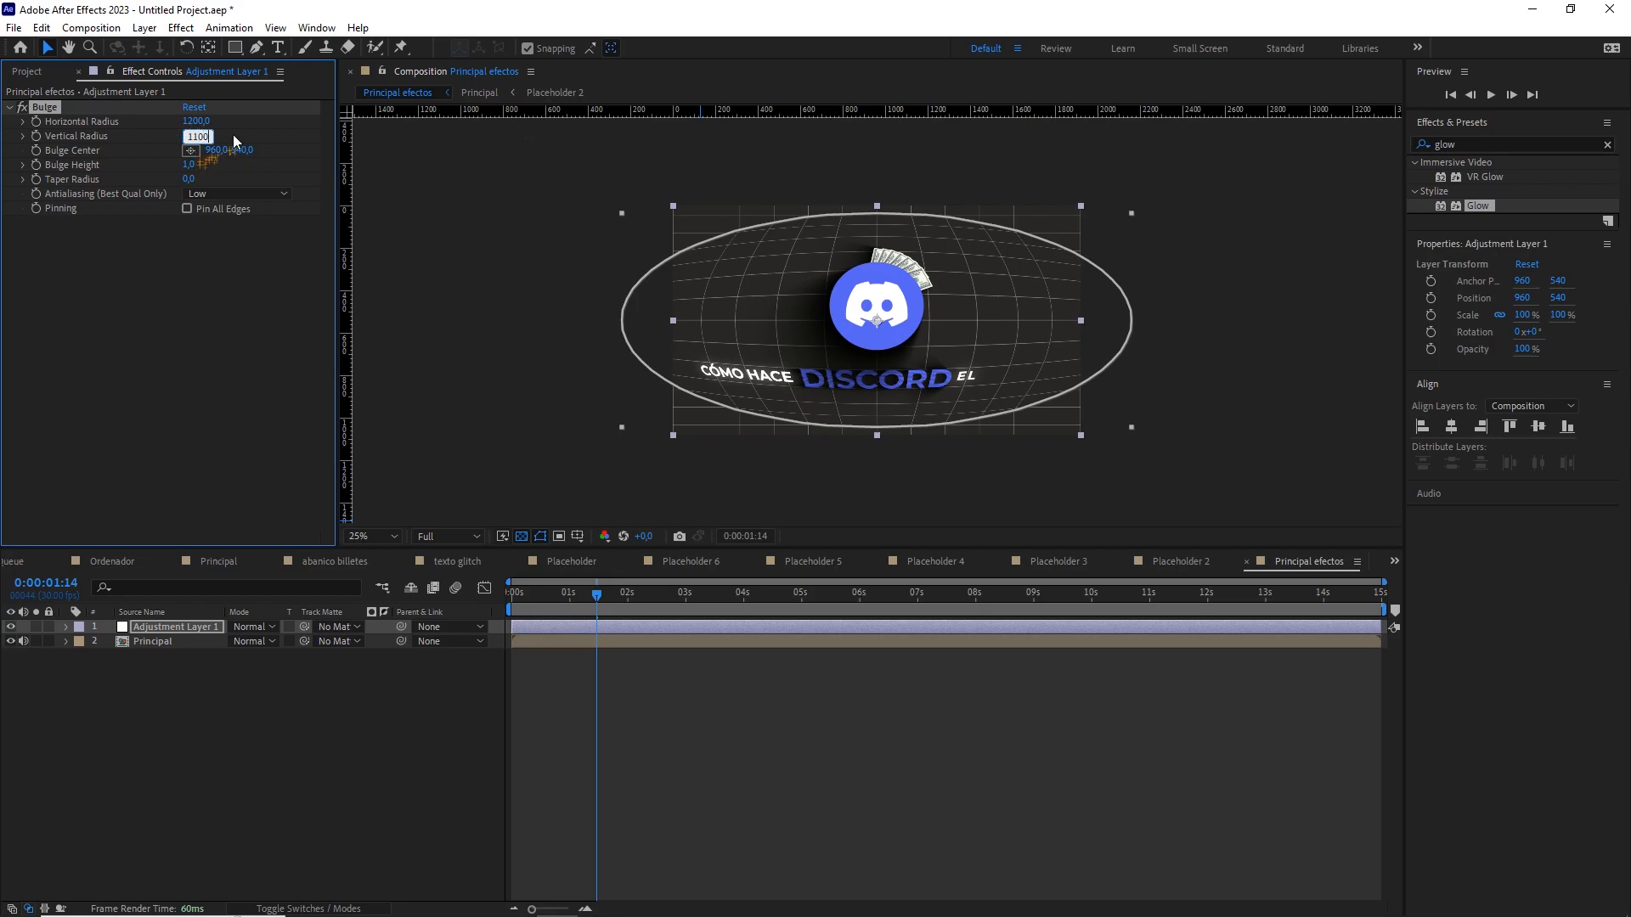
key(Return)
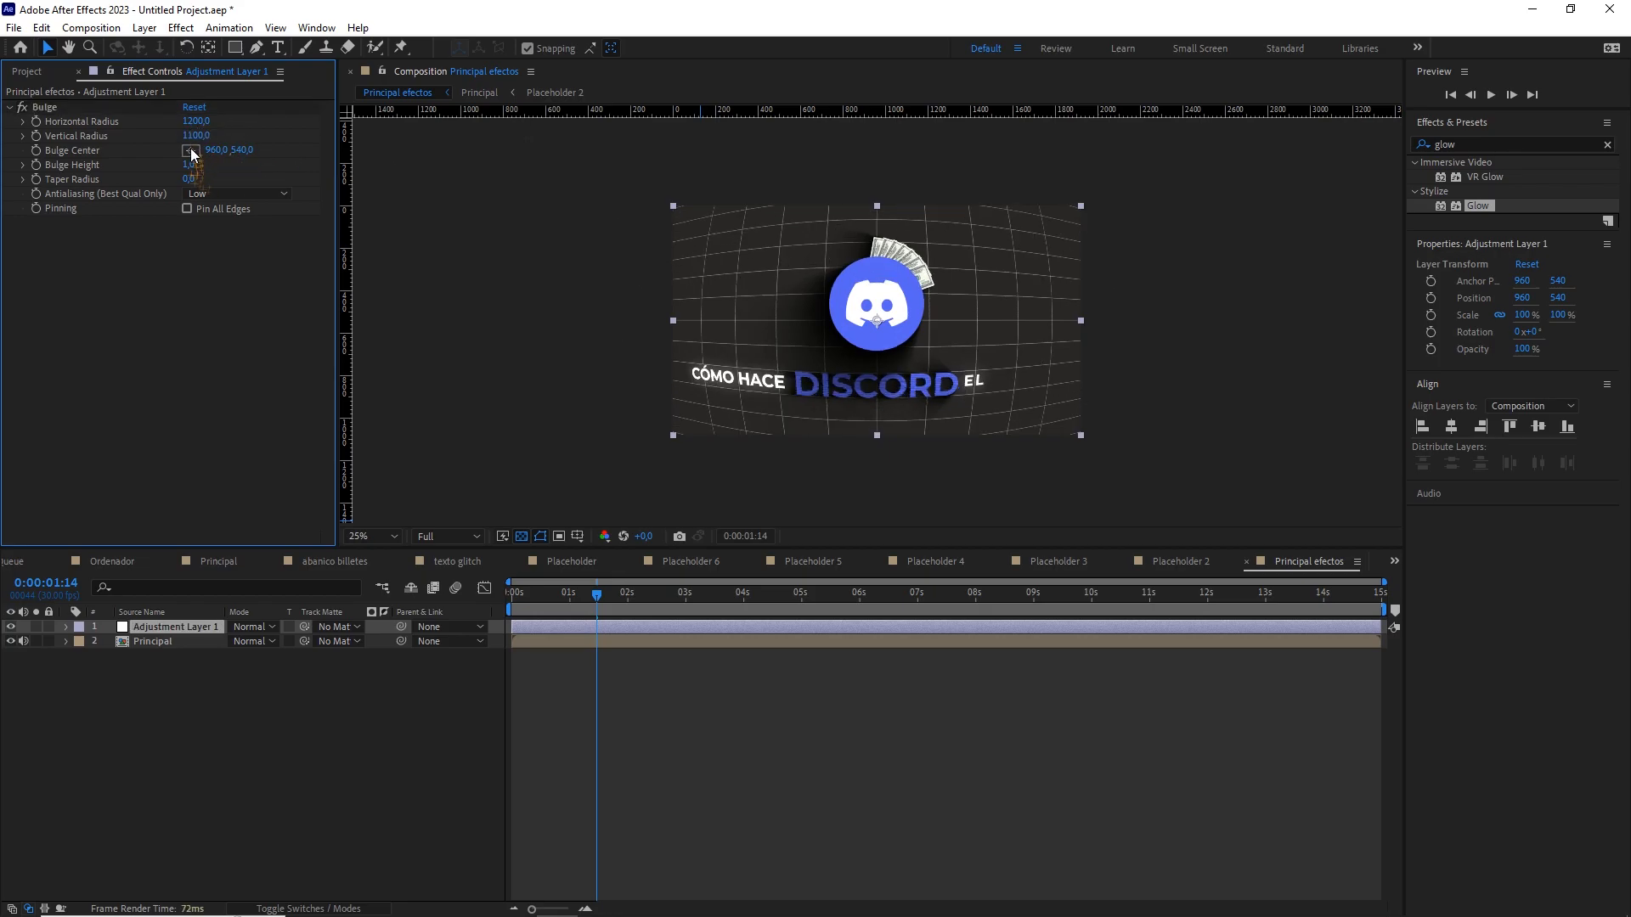
Reduce the Bulge Height to 0.2 and enlarge the composition viewer to see the frame better.
drag(188, 164, 130, 175)
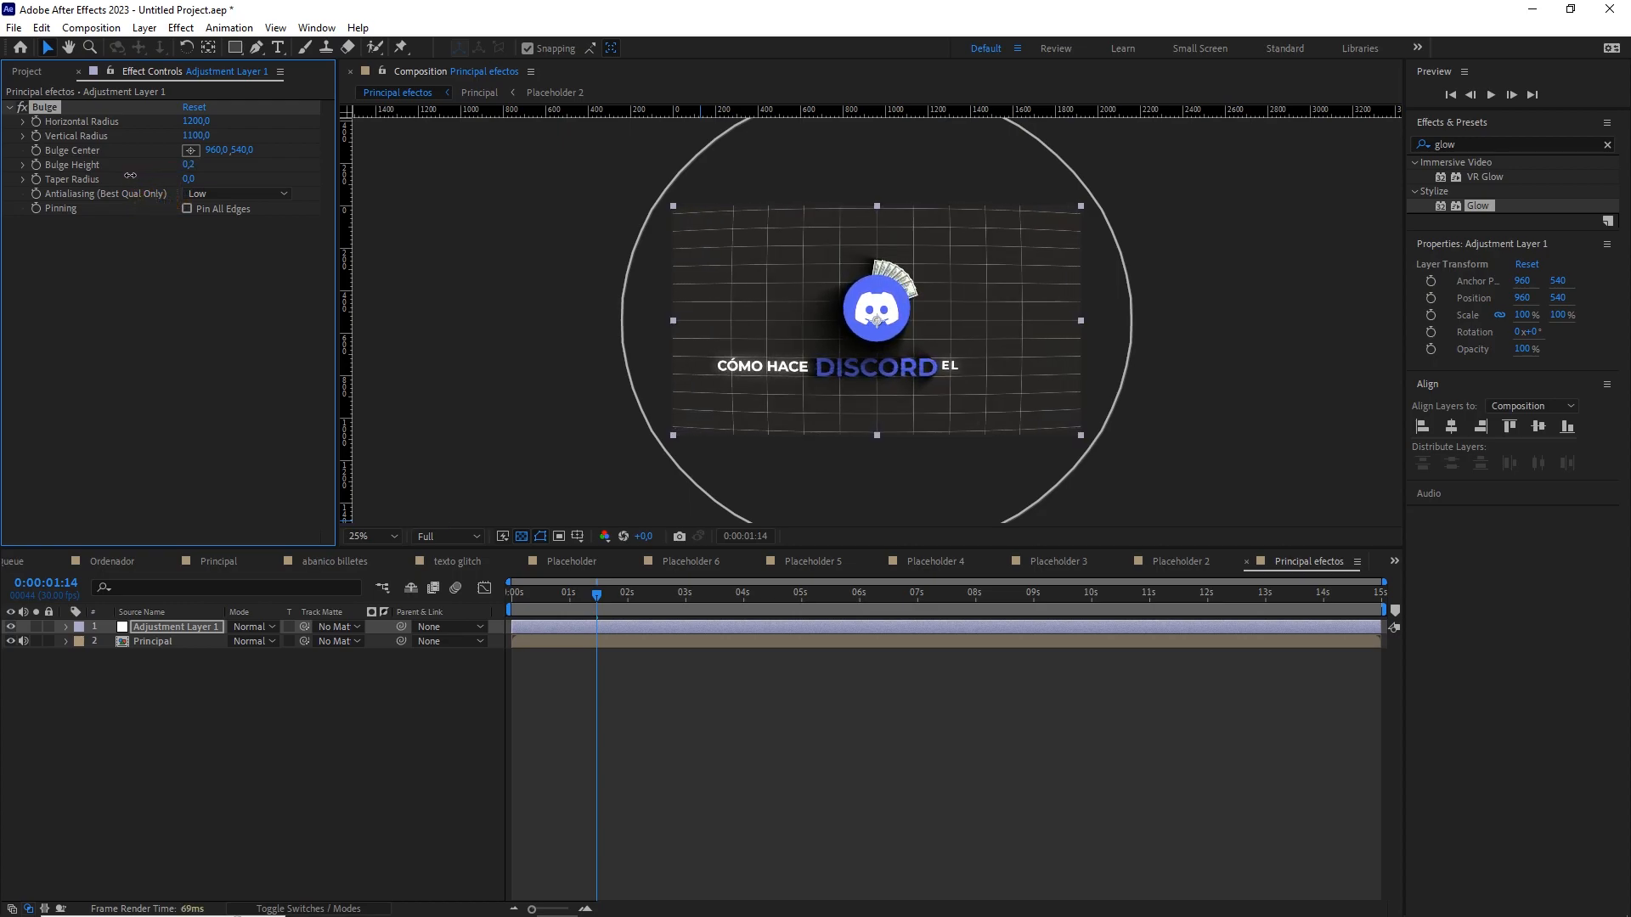
click(504, 705)
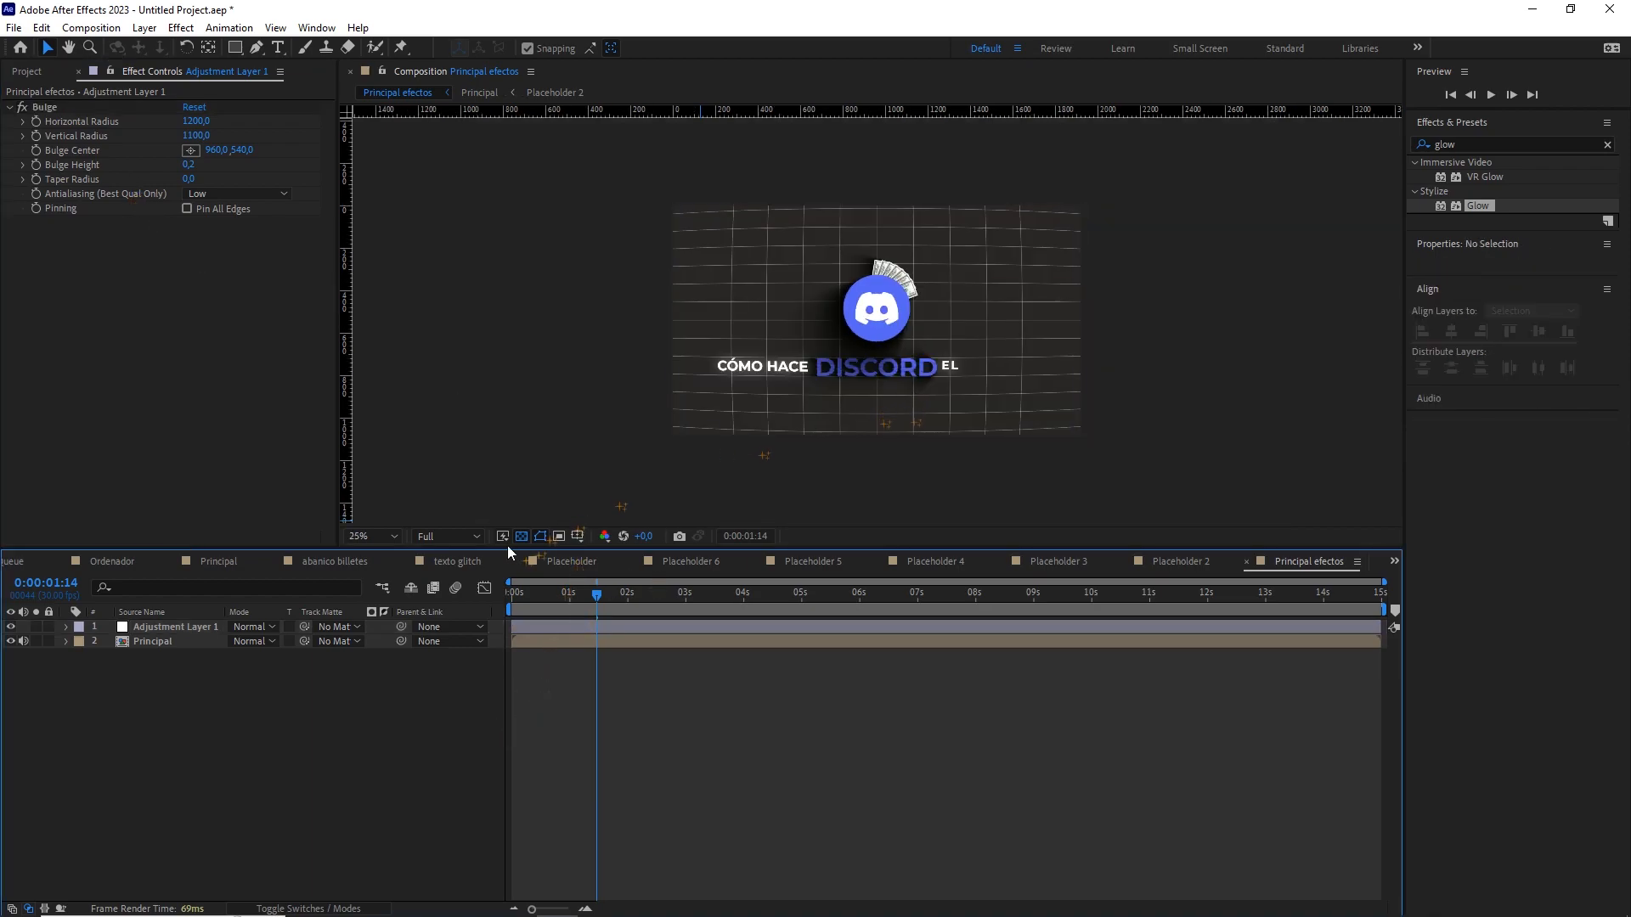
drag(514, 551, 514, 652)
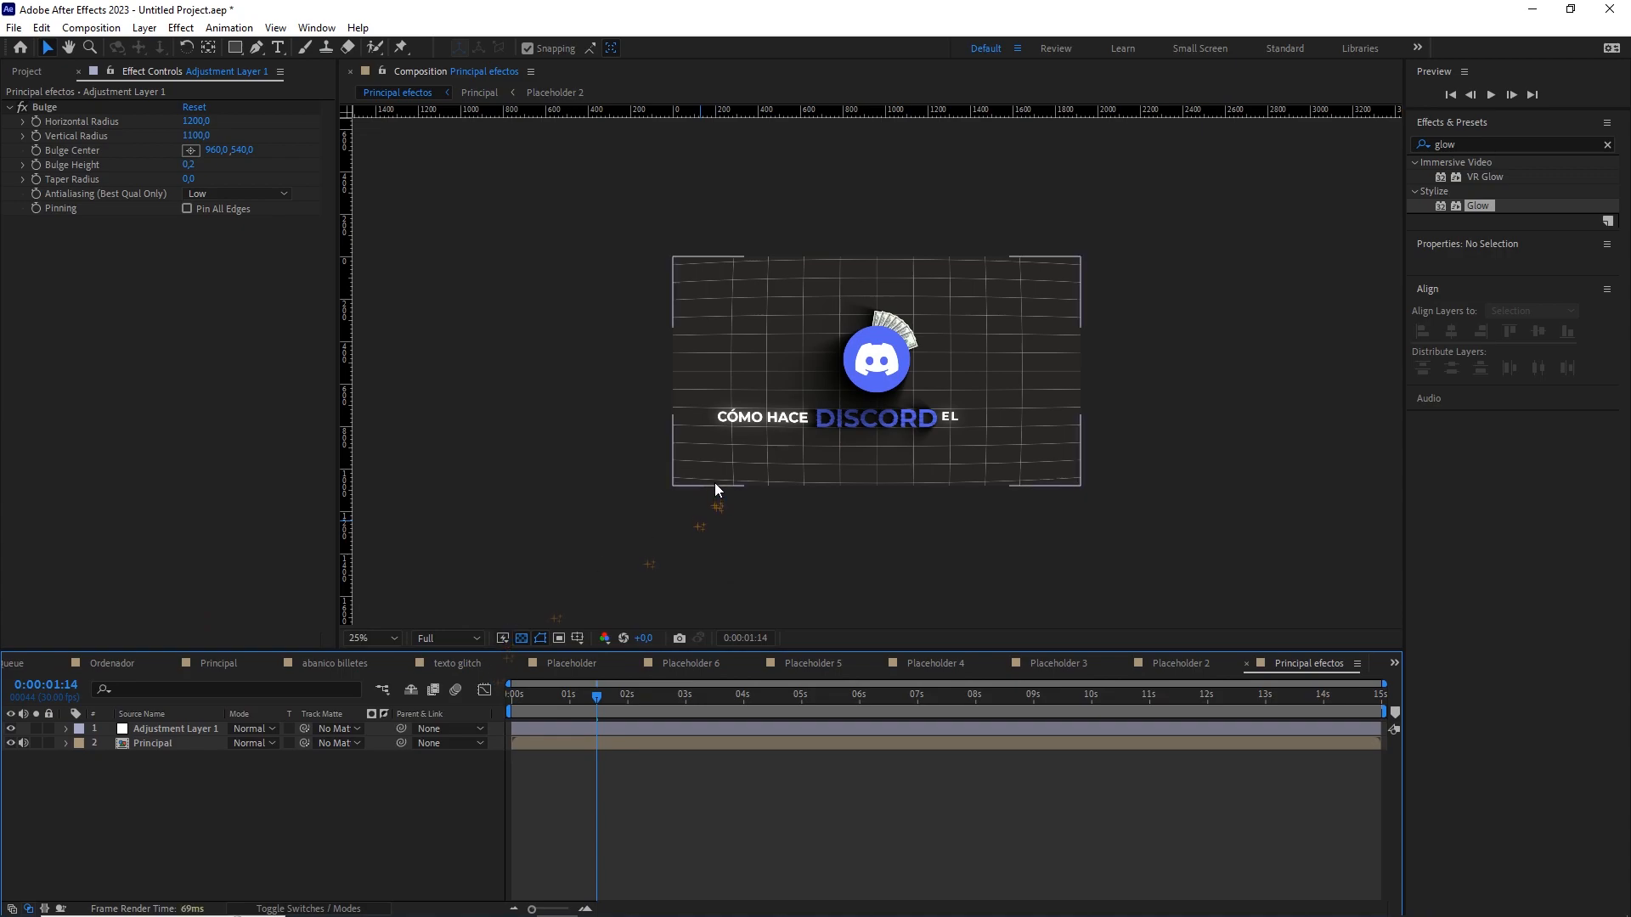
key(period)
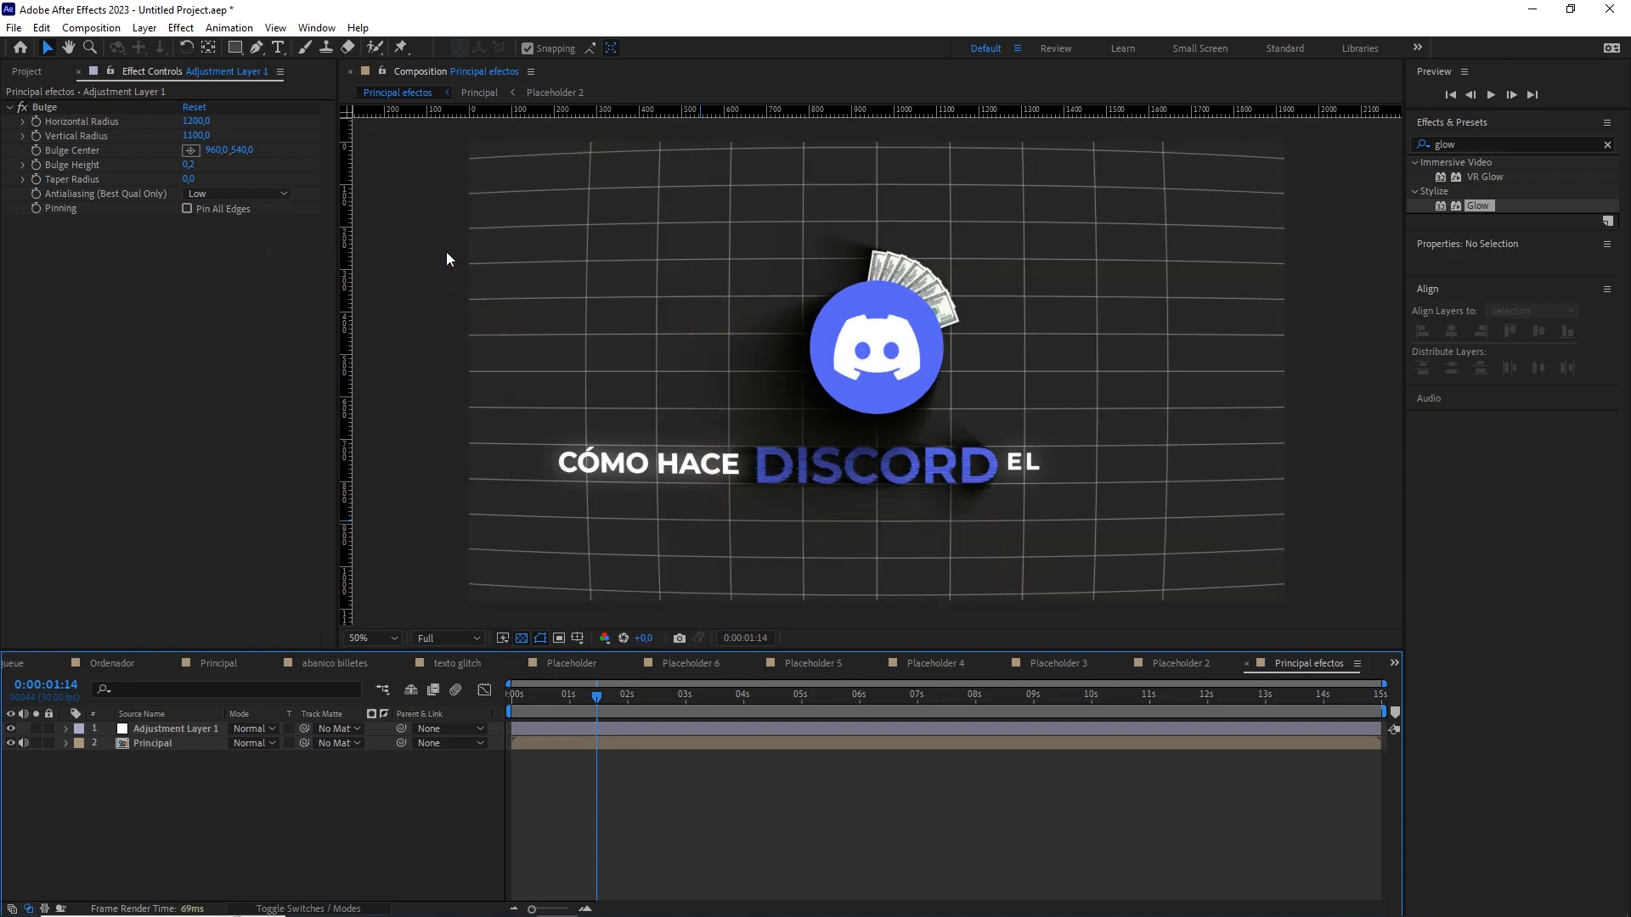
Compare the frame with and without the Bulge effect, leaving the effect enabled.
click(22, 108)
click(22, 107)
click(23, 107)
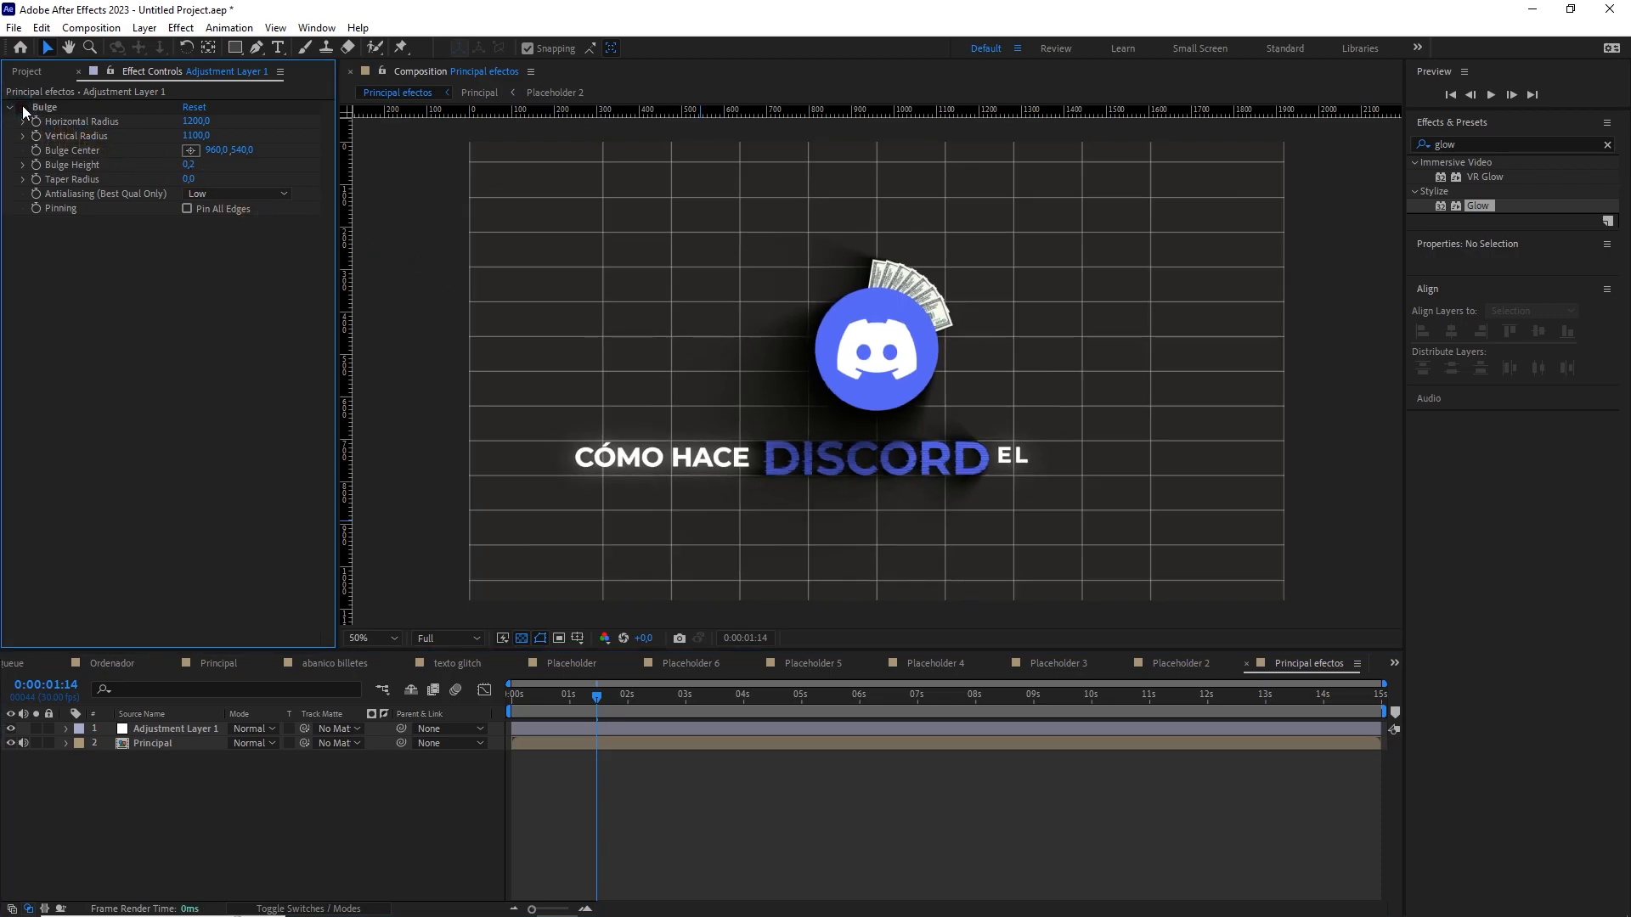
click(23, 108)
scroll(761, 369, down, 2)
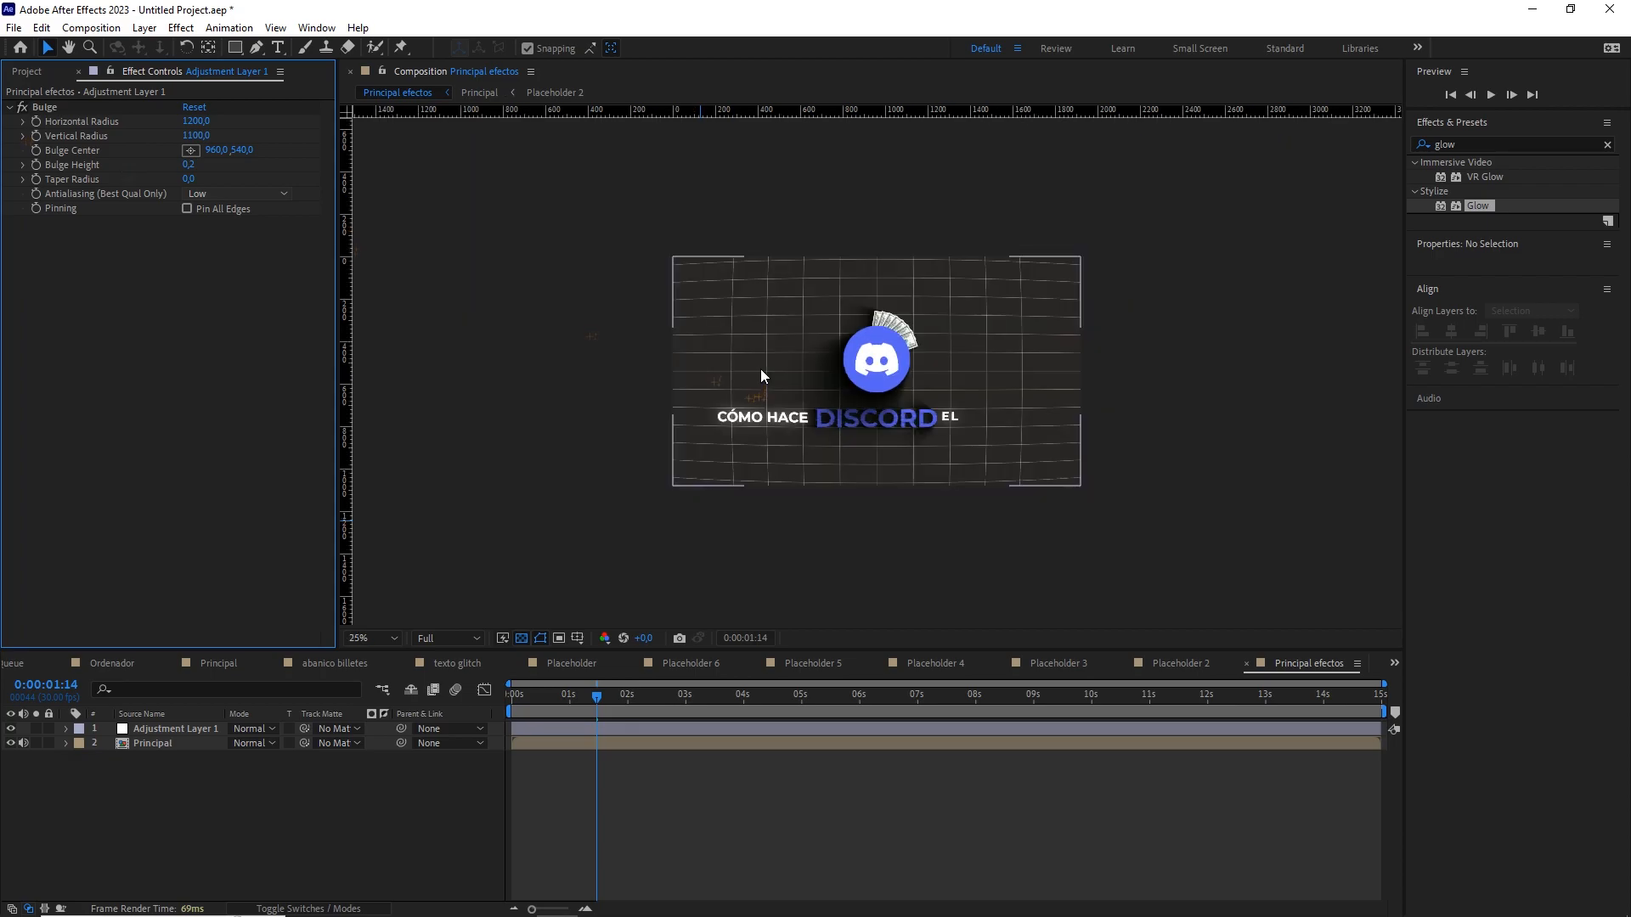
key(v)
drag(526, 651, 532, 581)
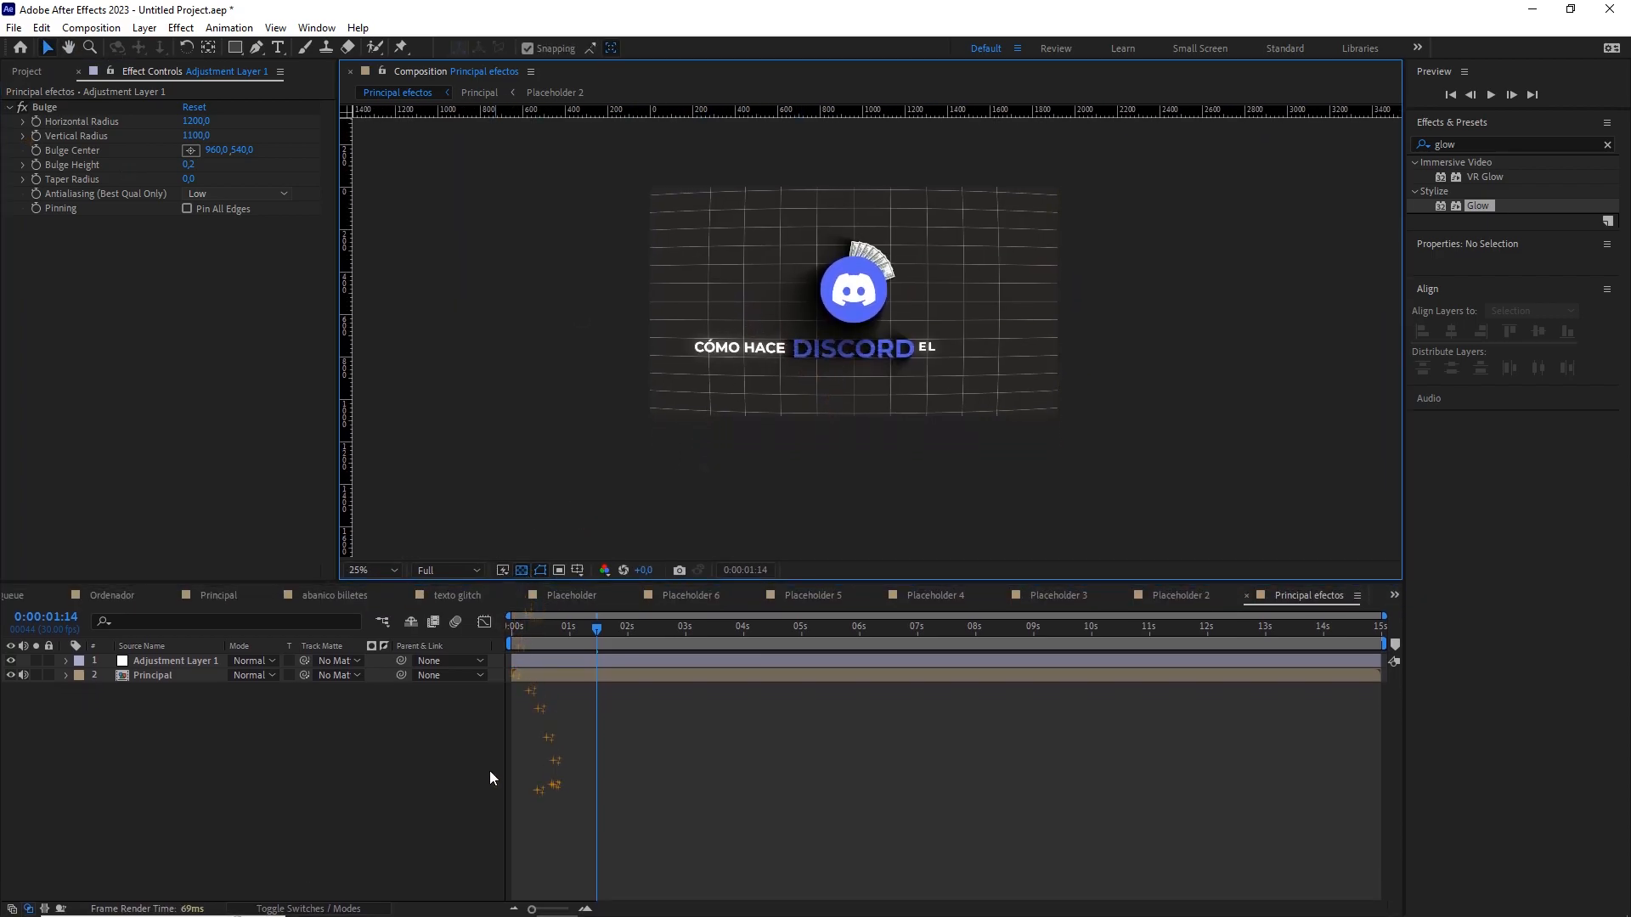
Create a black (000000) solid layer above Adjustment Layer 1.
right_click(532, 773)
click(491, 564)
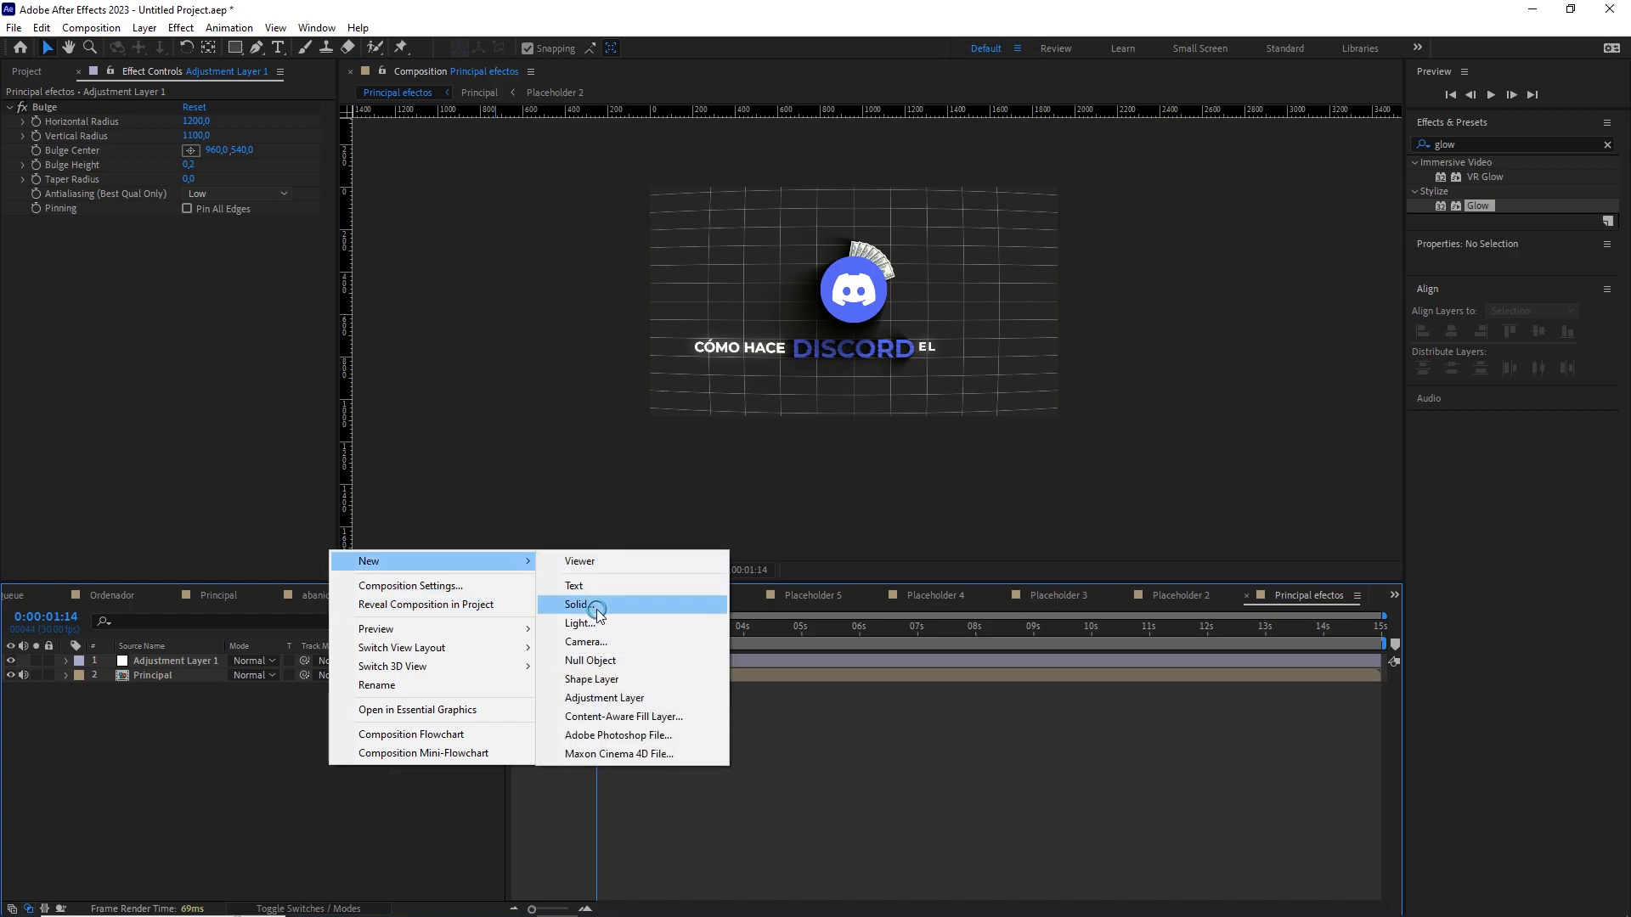
click(579, 604)
click(761, 568)
drag(331, 466, 312, 534)
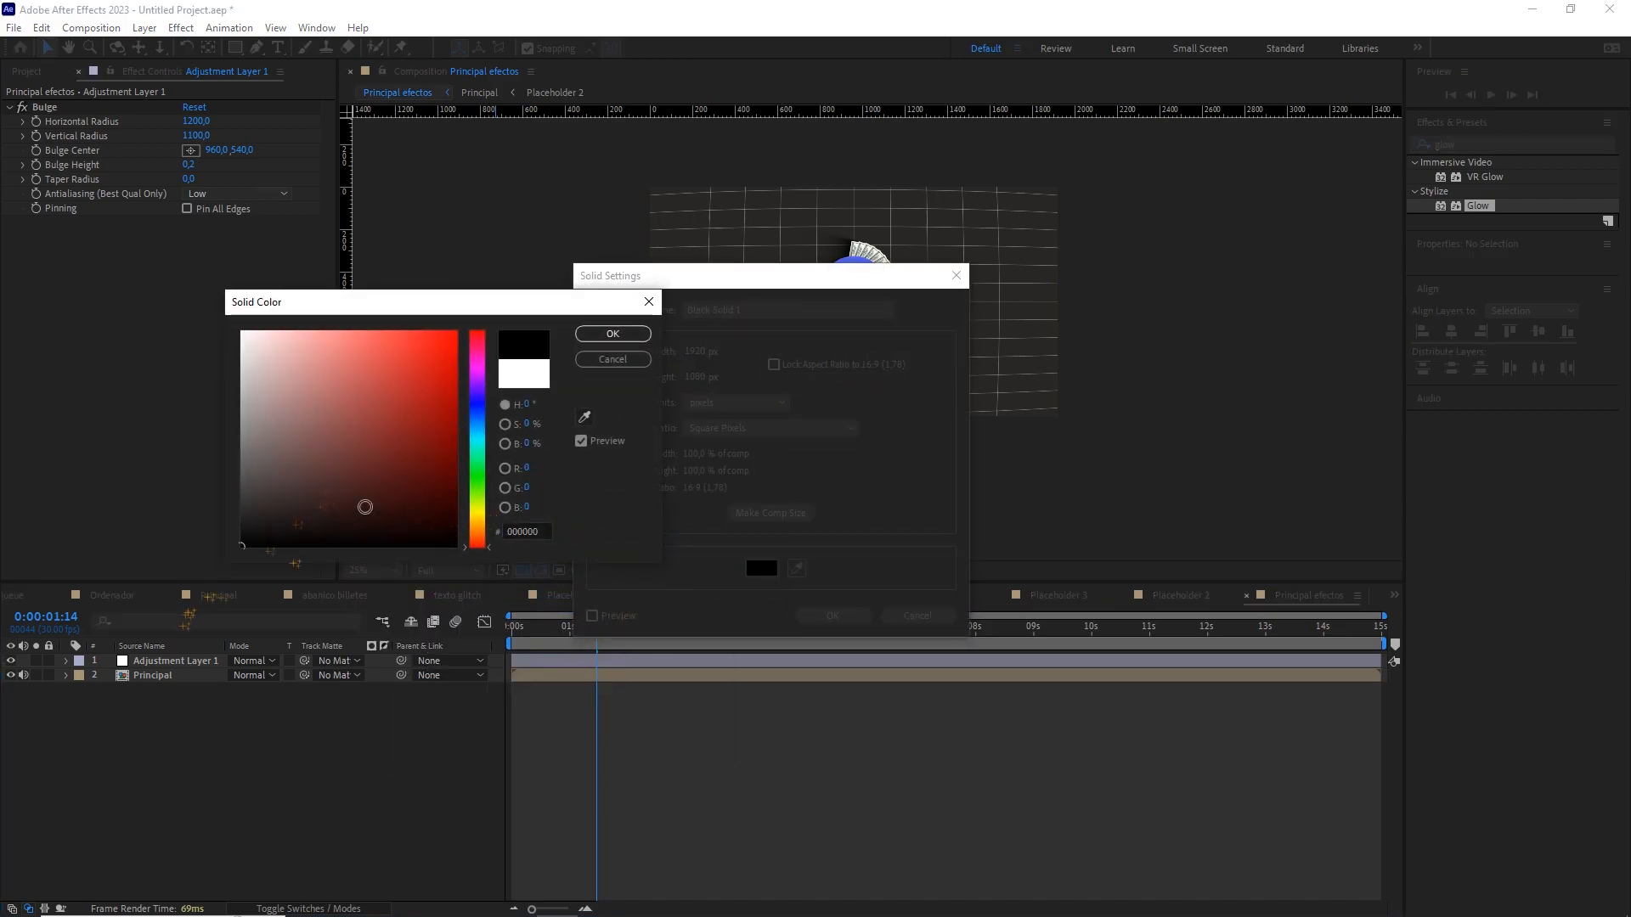
click(612, 334)
click(823, 623)
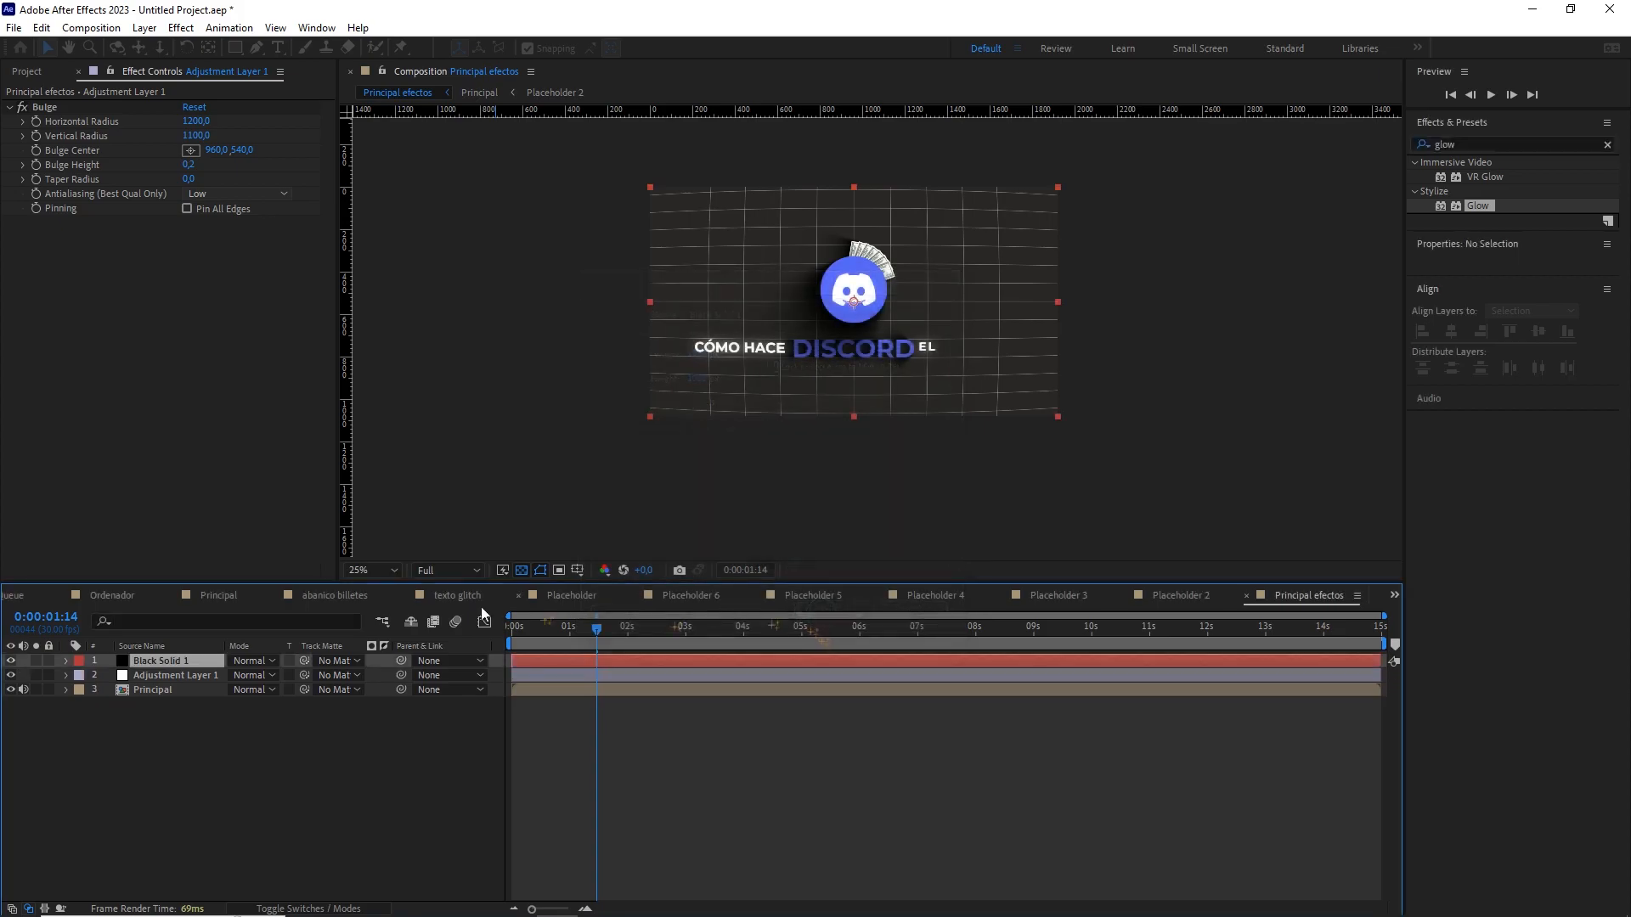
Add a full-frame elliptical mask to the black solid and set its mode to Subtract.
drag(237, 56, 280, 86)
double_click(236, 51)
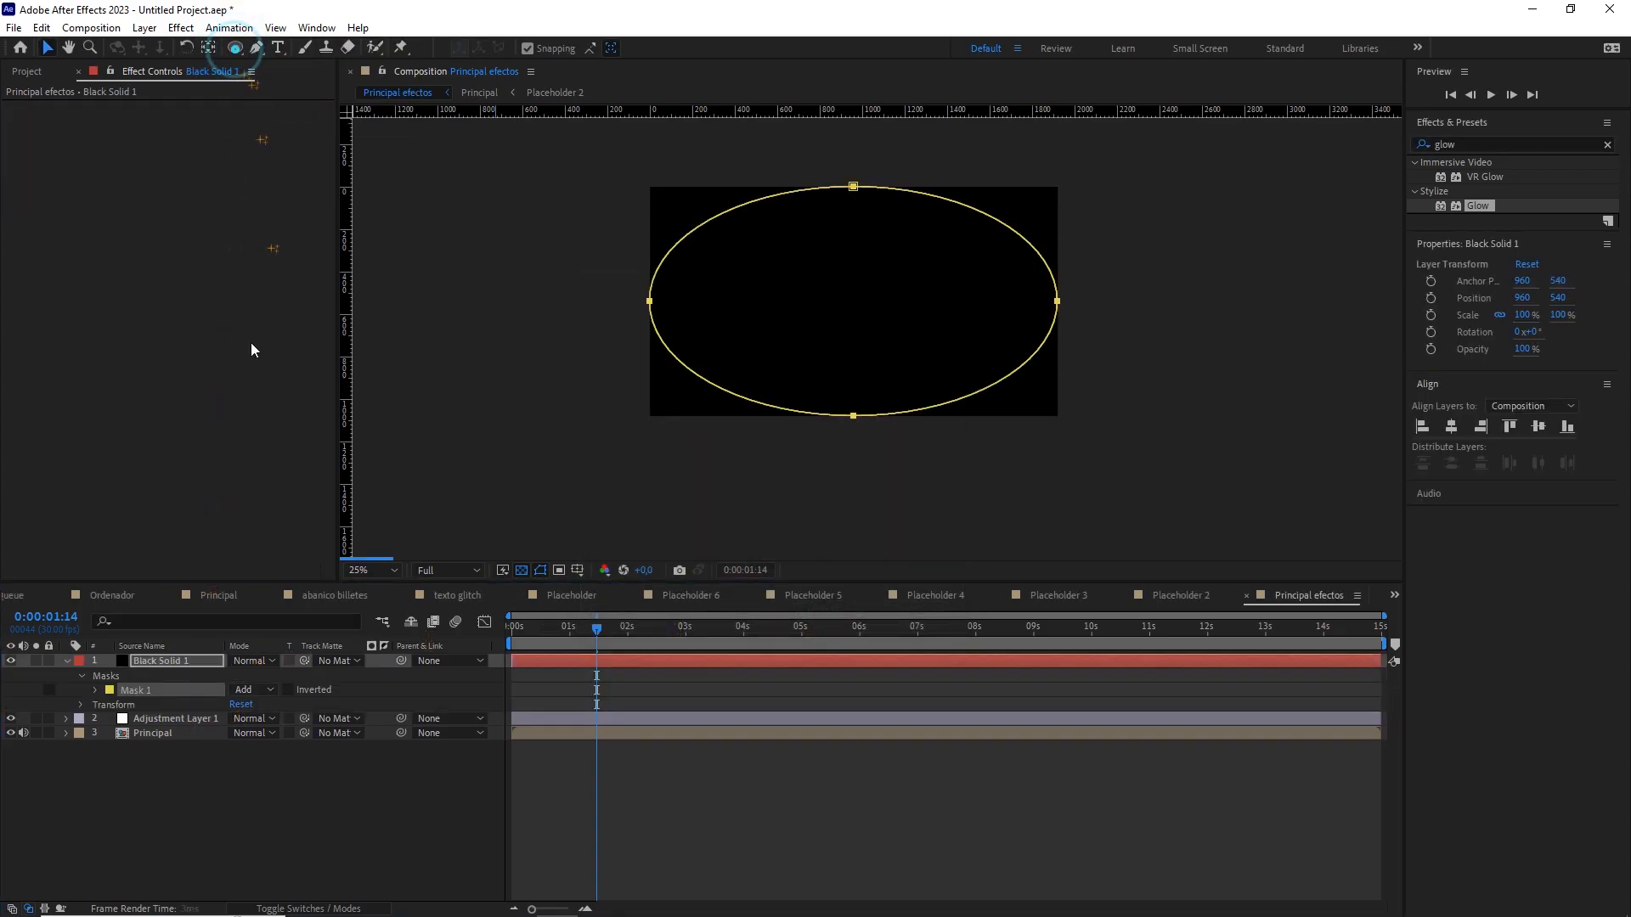
click(270, 690)
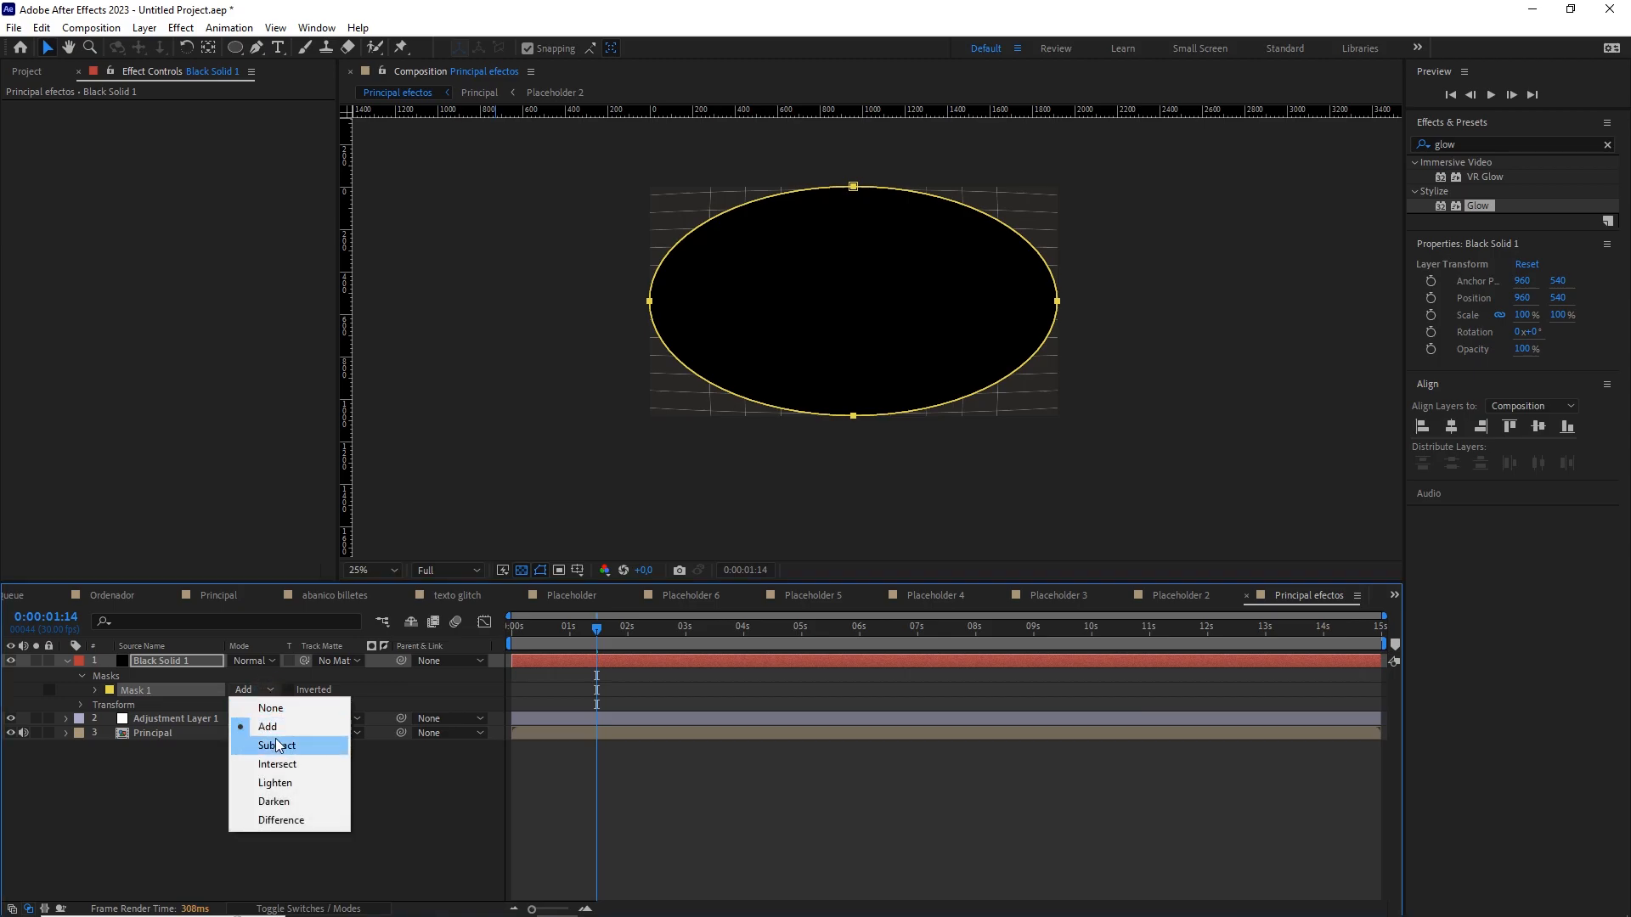
click(276, 744)
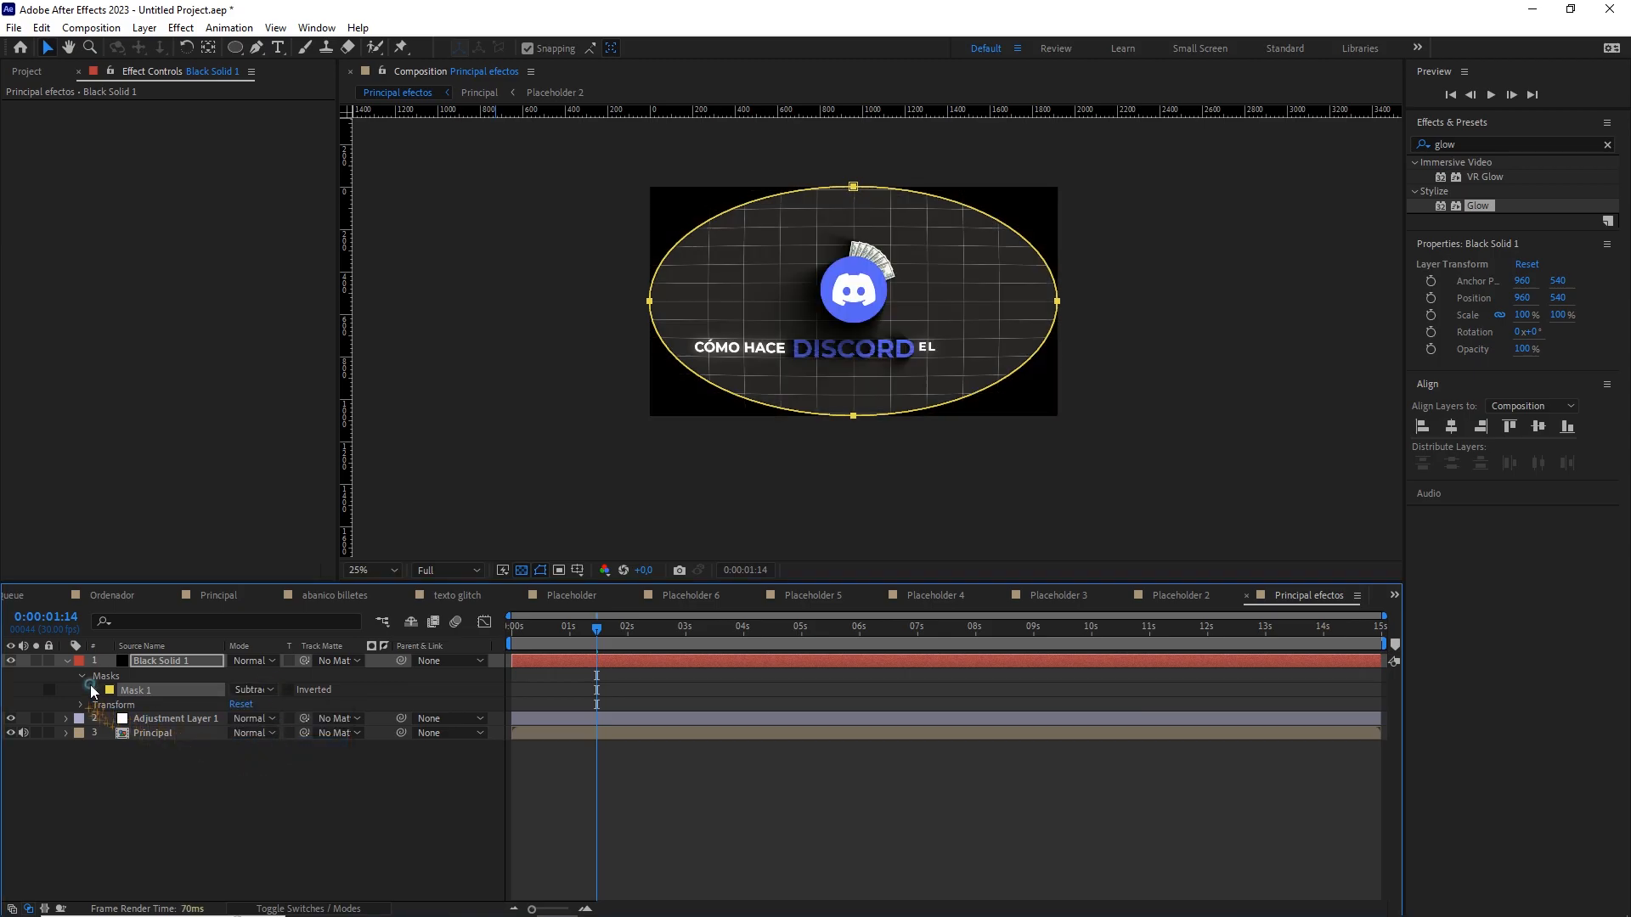
Set the black solid's Mask Feather to 300 pixels.
click(94, 689)
click(264, 719)
text(300)
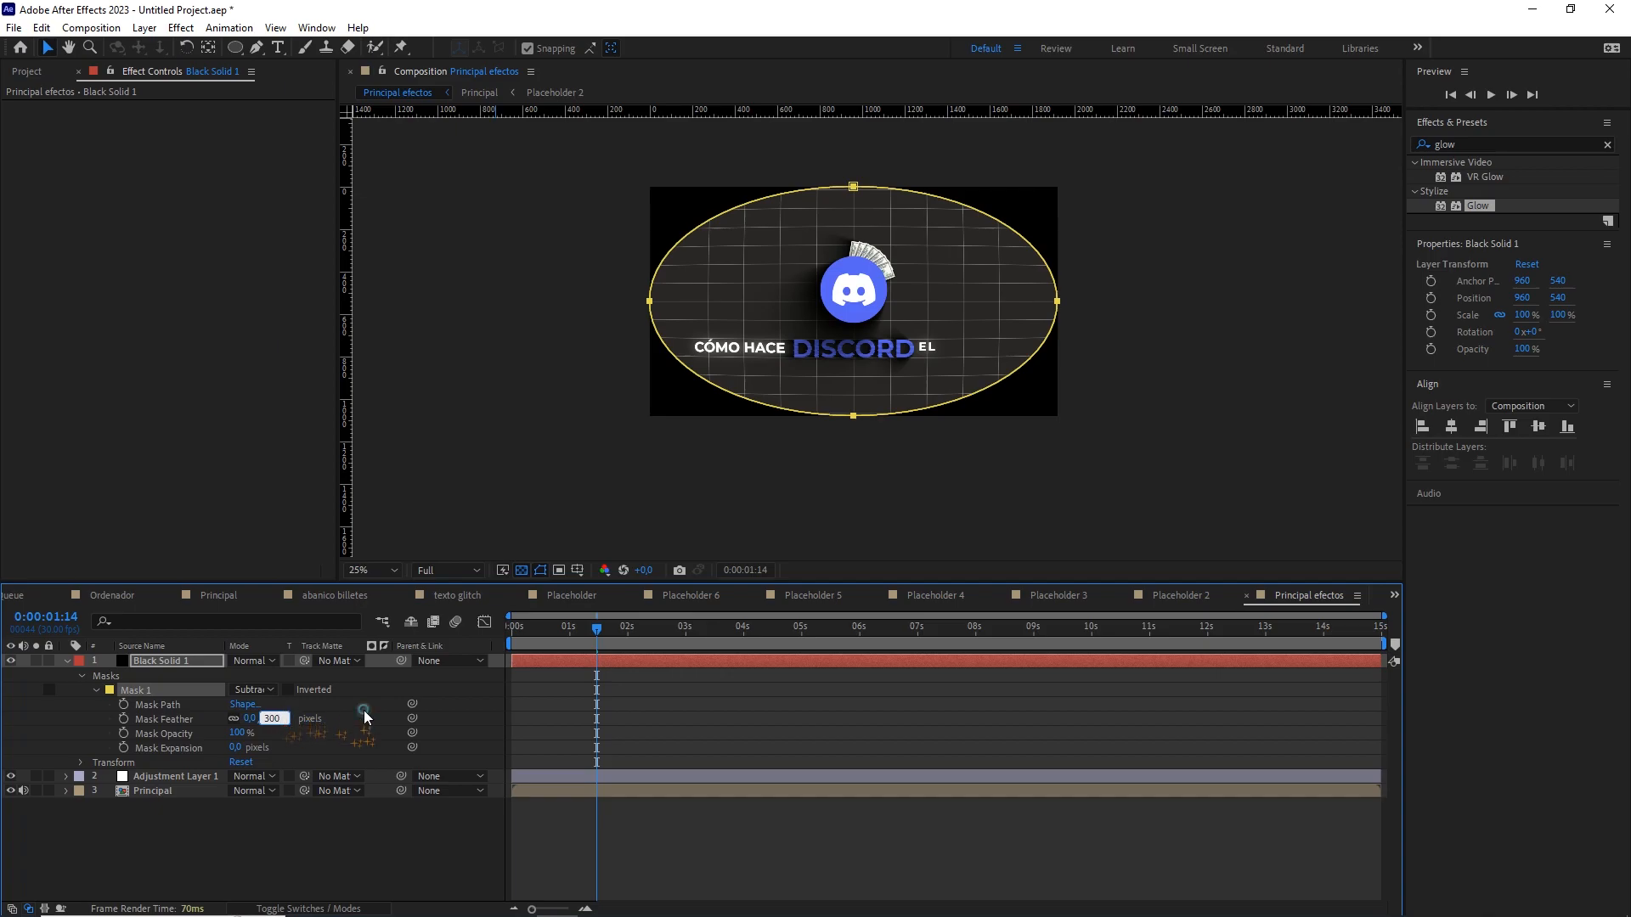
key(Return)
Set the black solid layer's Opacity to 50%.
click(182, 662)
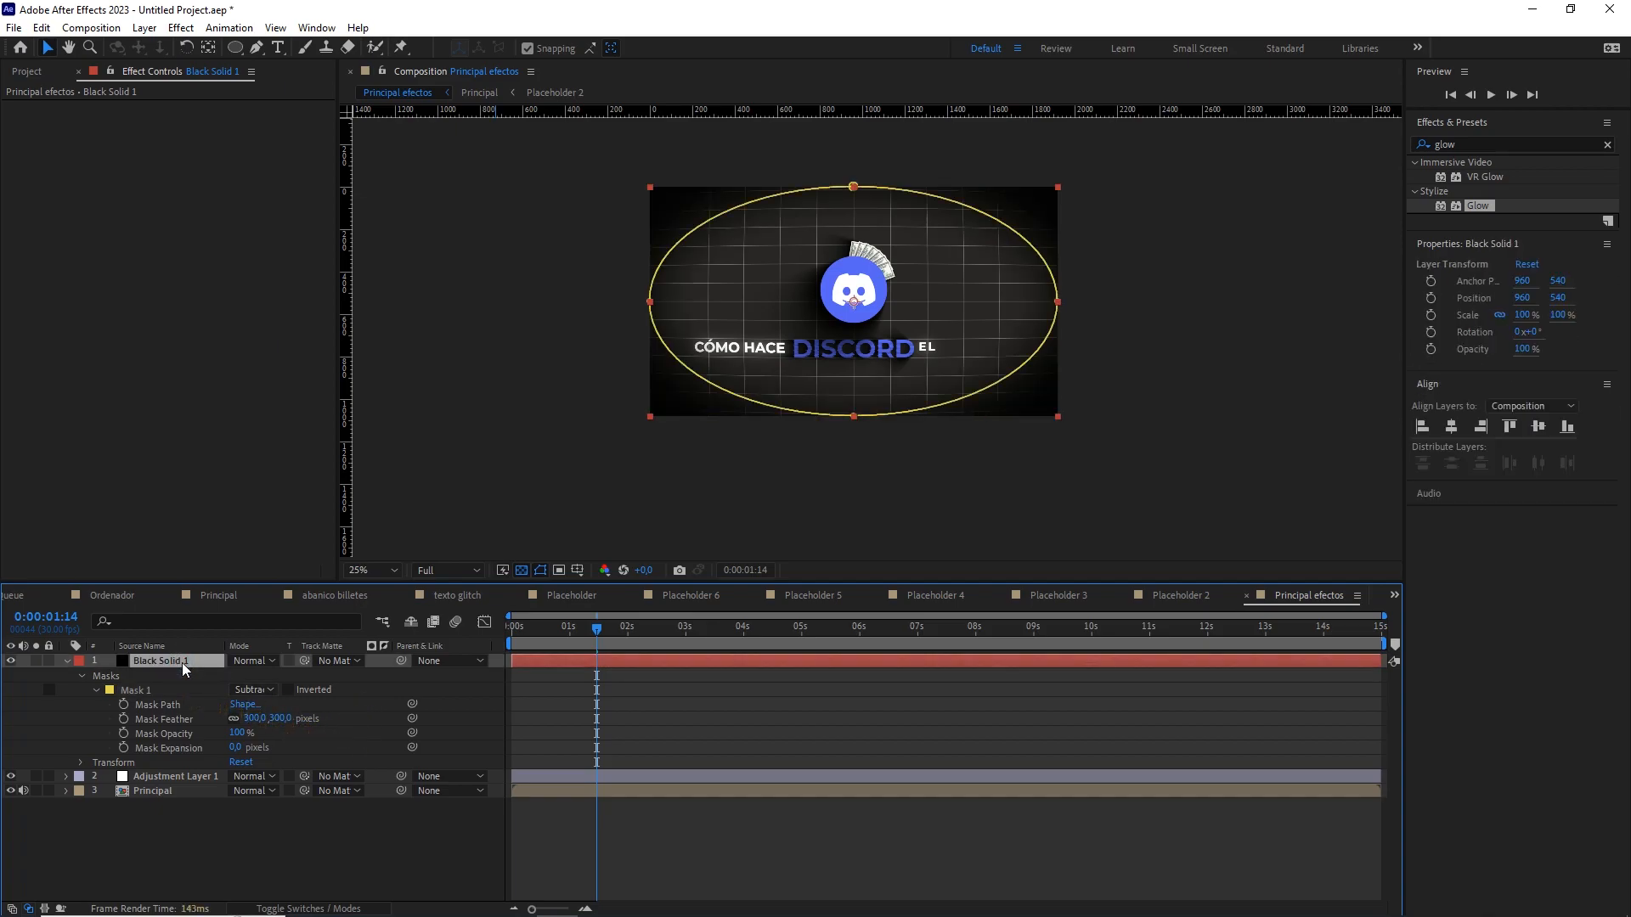
key(t)
click(241, 675)
text(50)
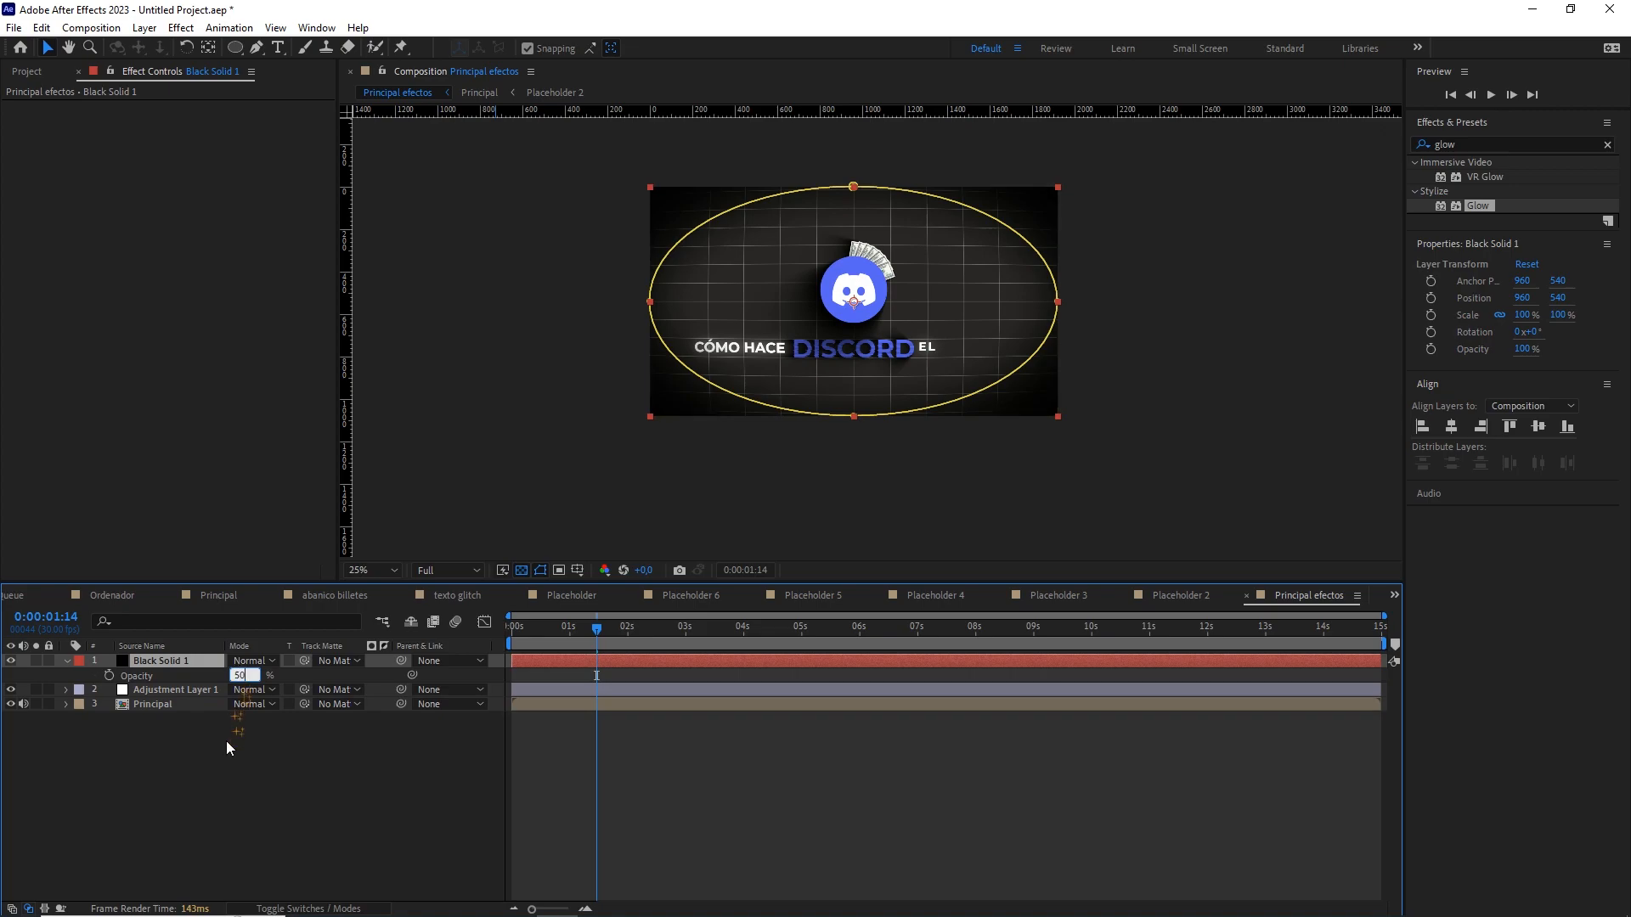
click(222, 756)
Add a new adjustment layer above the black solid and apply the VR Chromatic Aberrations effect to it.
right_click(222, 756)
mouse_move(396, 551)
click(510, 688)
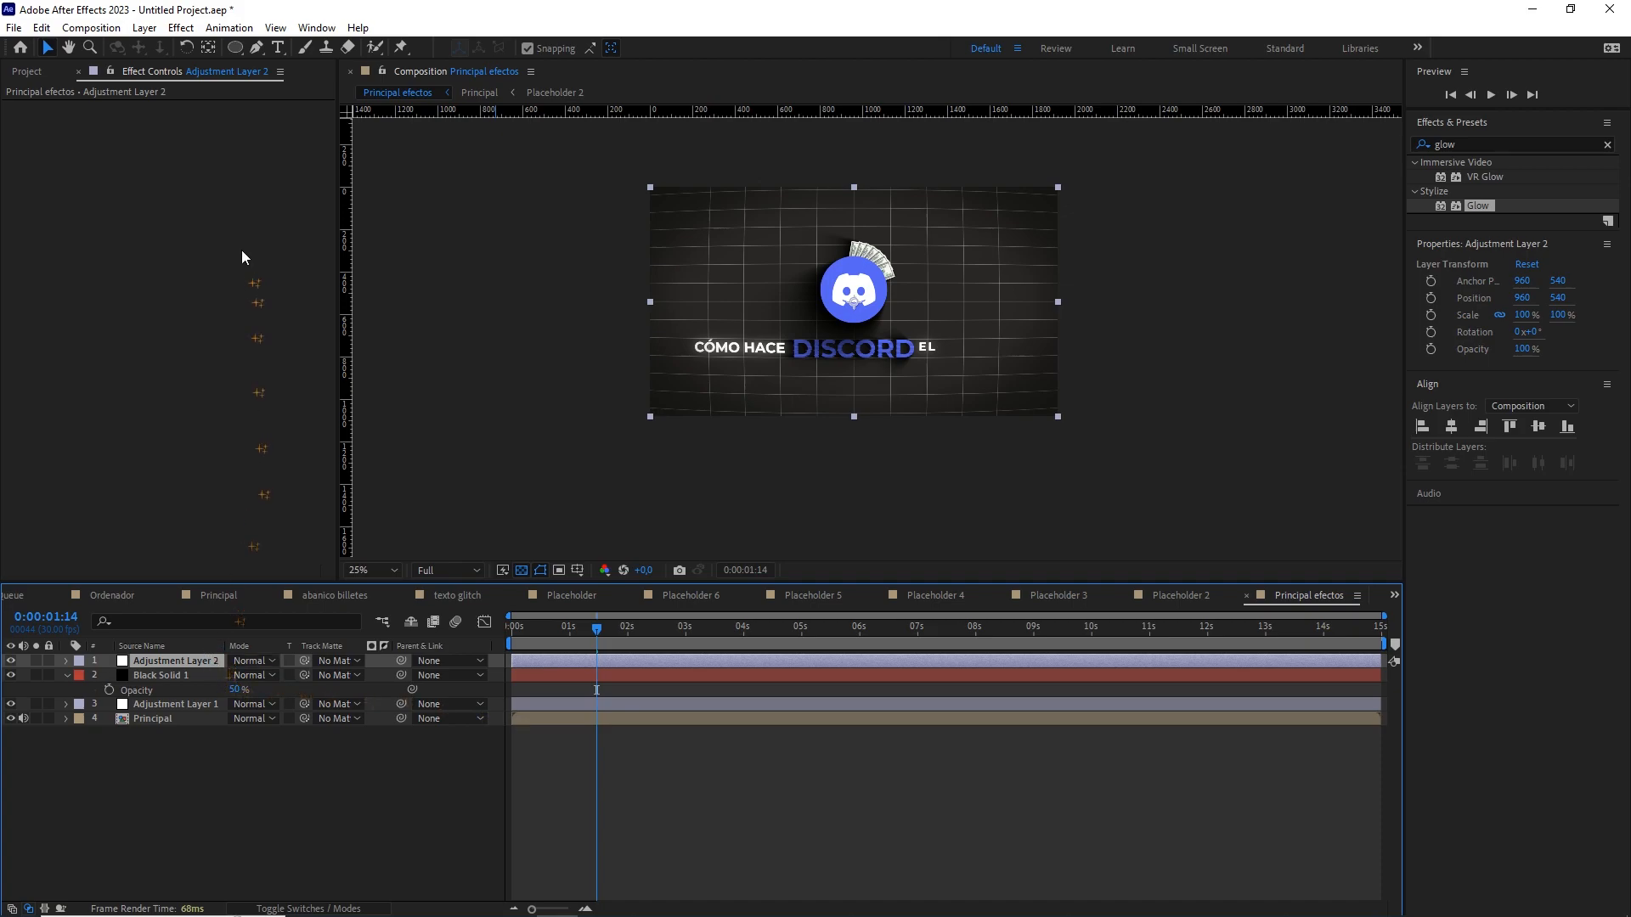
click(182, 28)
mouse_move(289, 323)
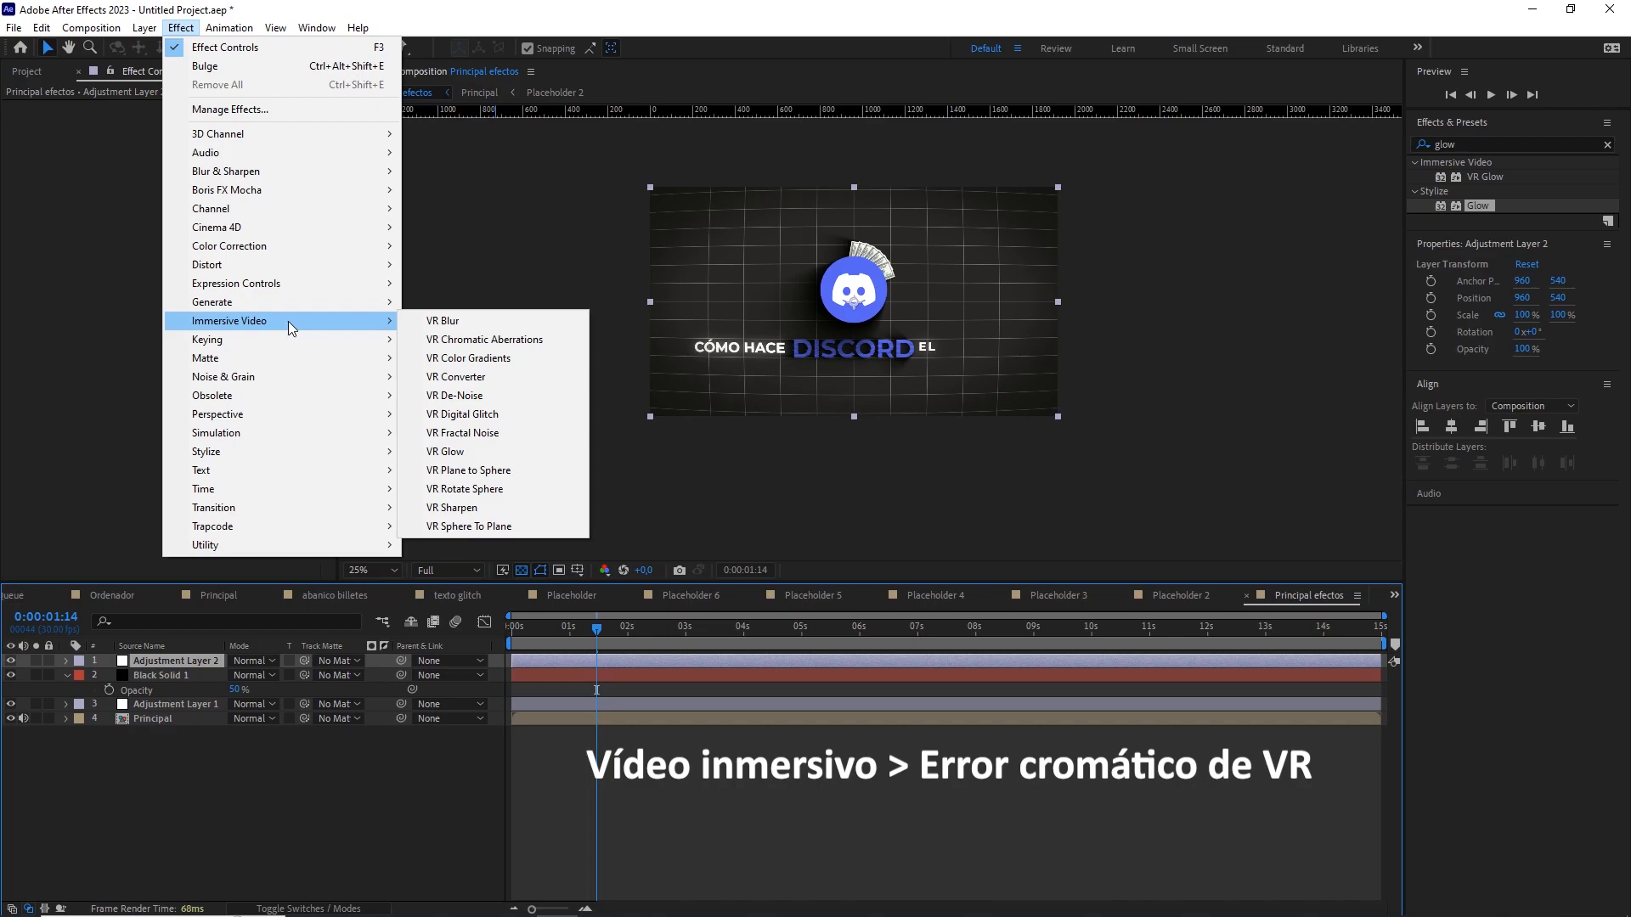
mouse_move(303, 548)
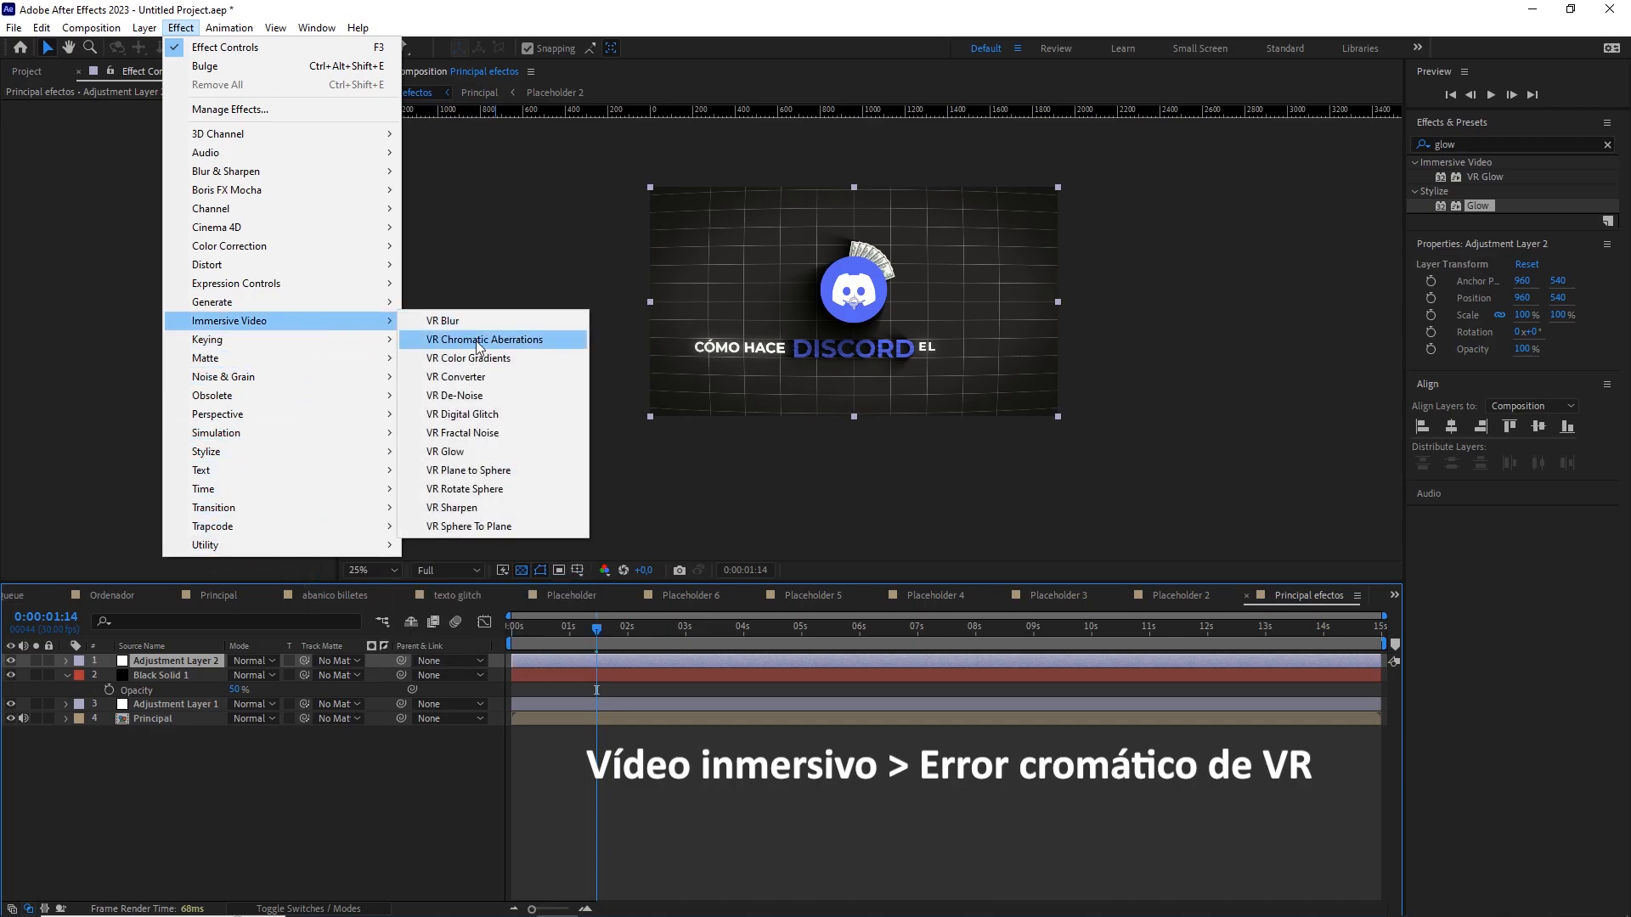
click(481, 339)
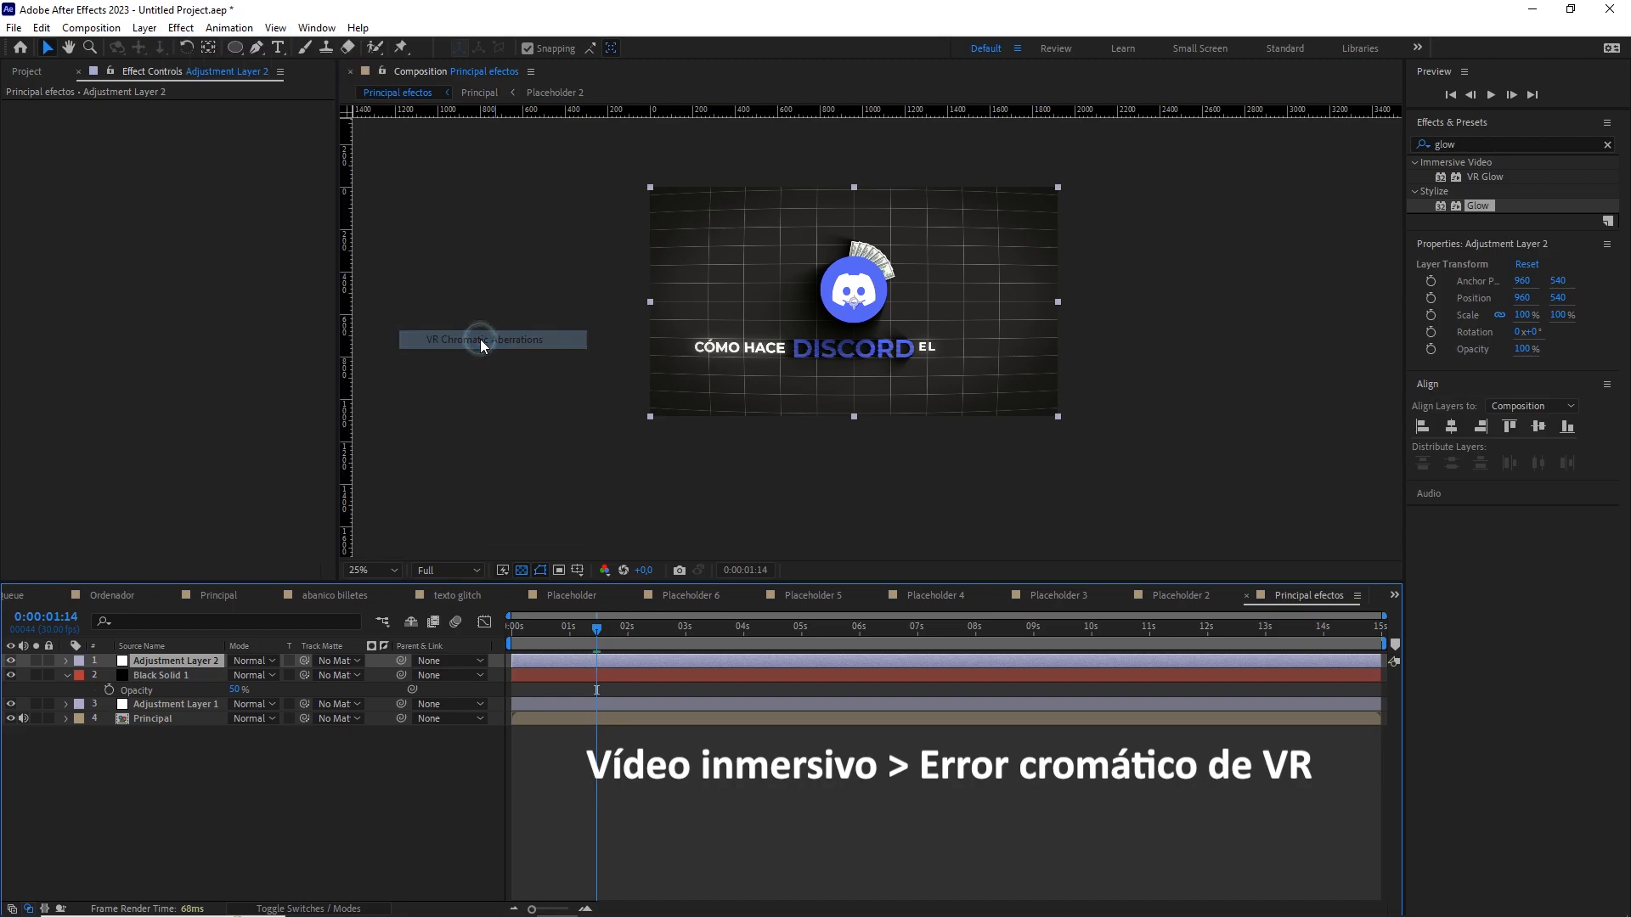
Set the VR Chromatic Aberrations Frame Layout to Stereoscopic - Over/Under and Aberration (Blue) to 0.
key(h)
scroll(691, 299, up, 4)
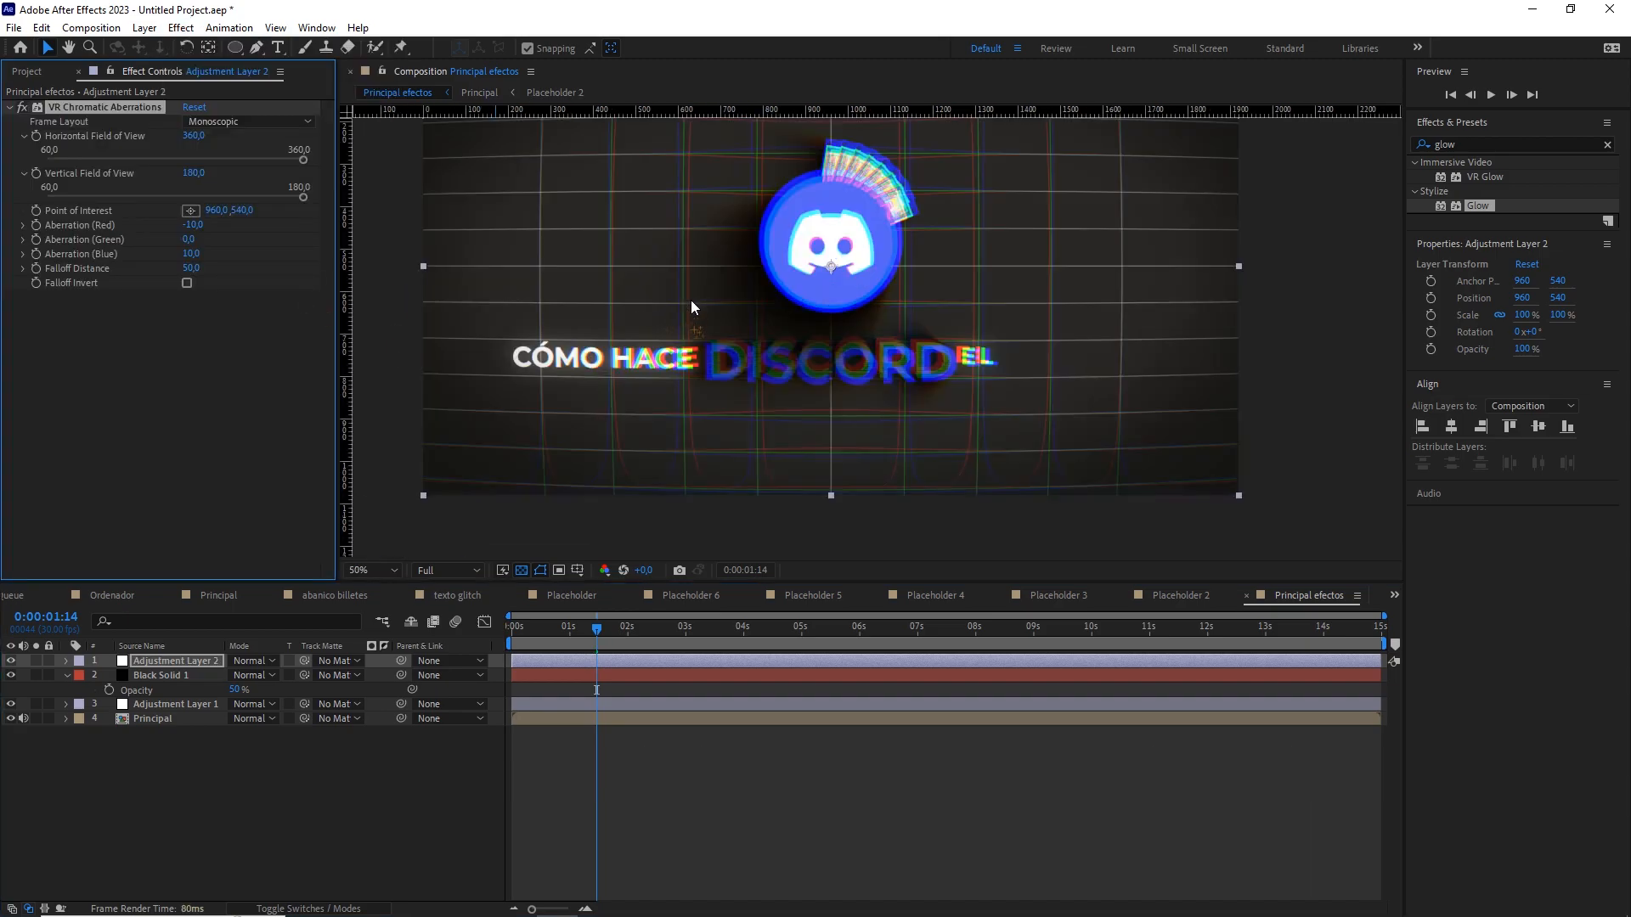
key(v)
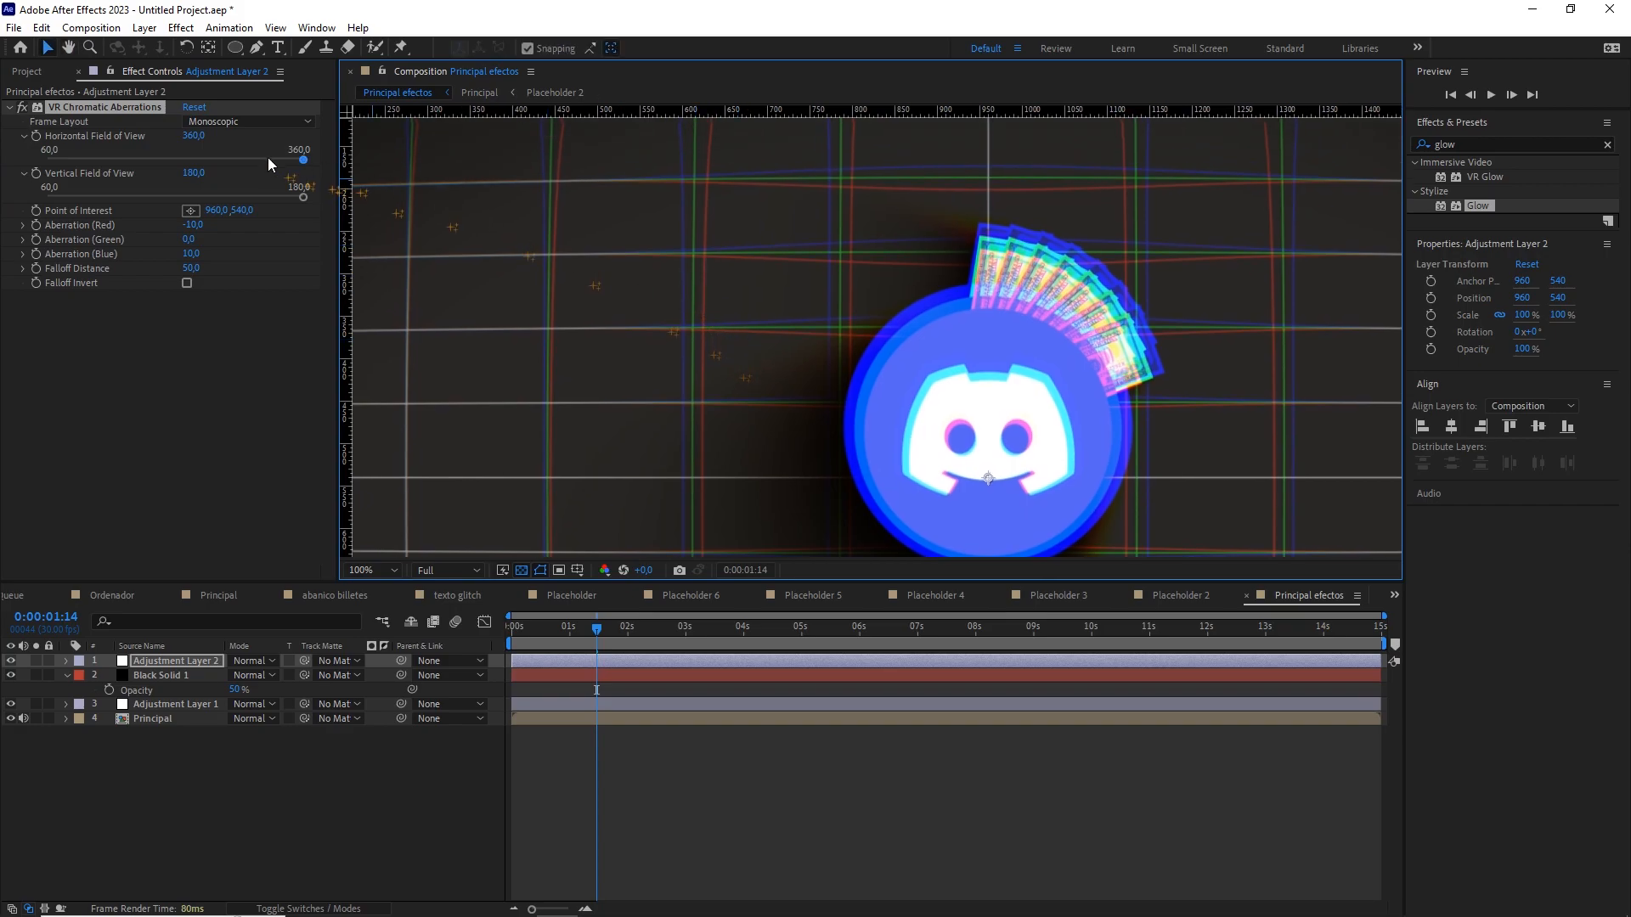
click(248, 122)
click(234, 159)
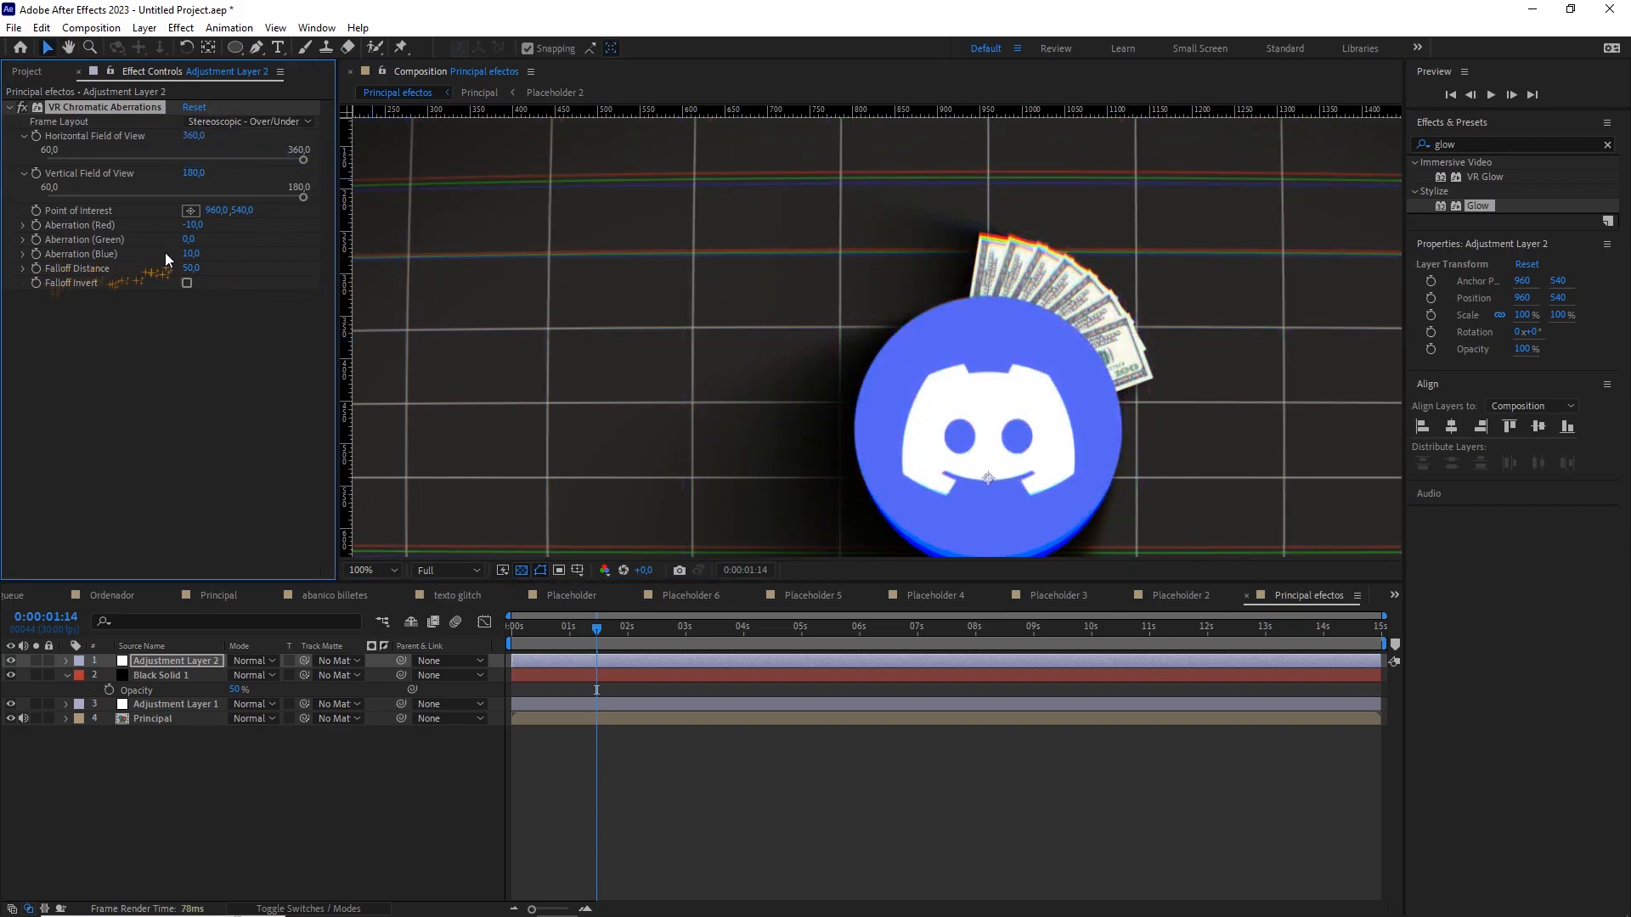
click(188, 253)
text(0)
key(Return)
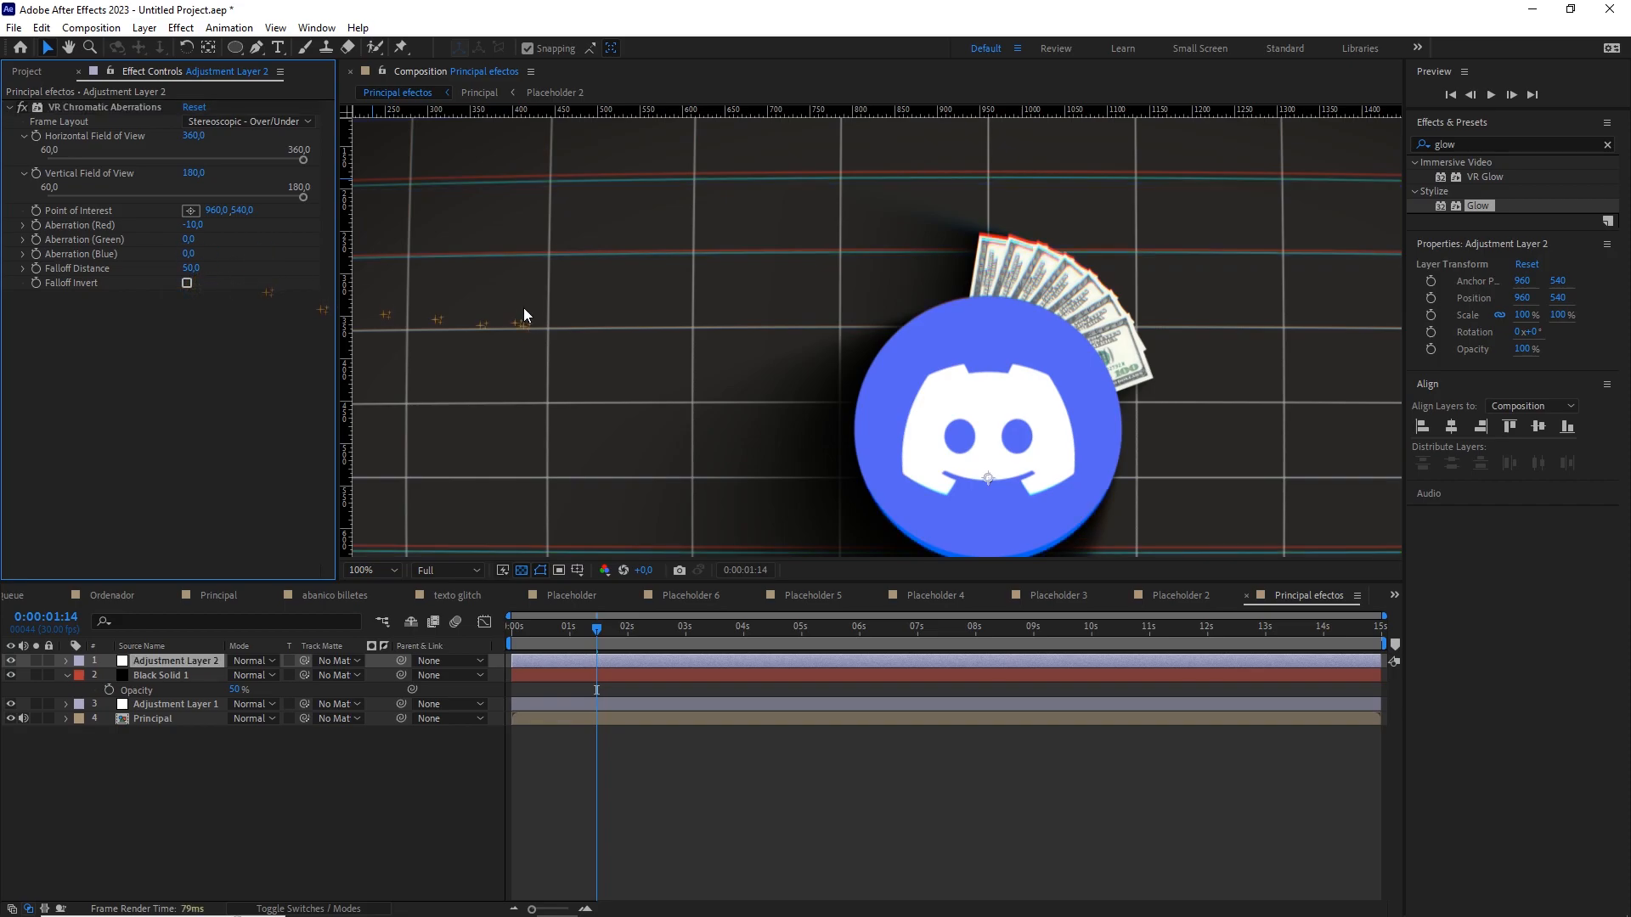
Set Aberration (Red) to -4 in the VR Chromatic Aberrations effect.
scroll(538, 308, up, 2)
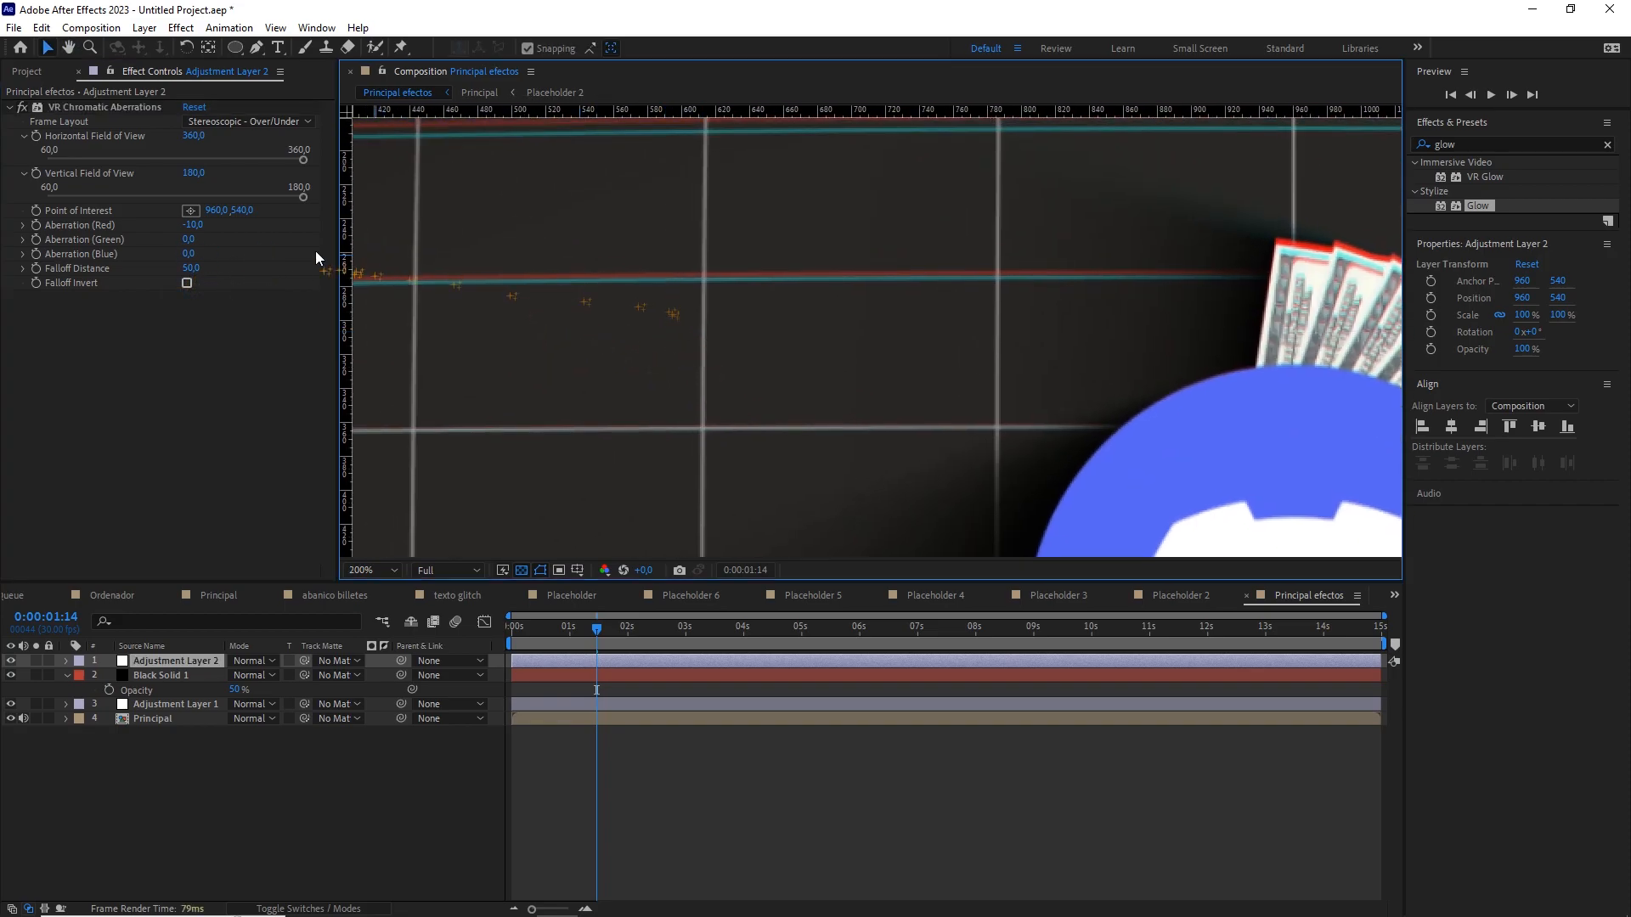
click(194, 226)
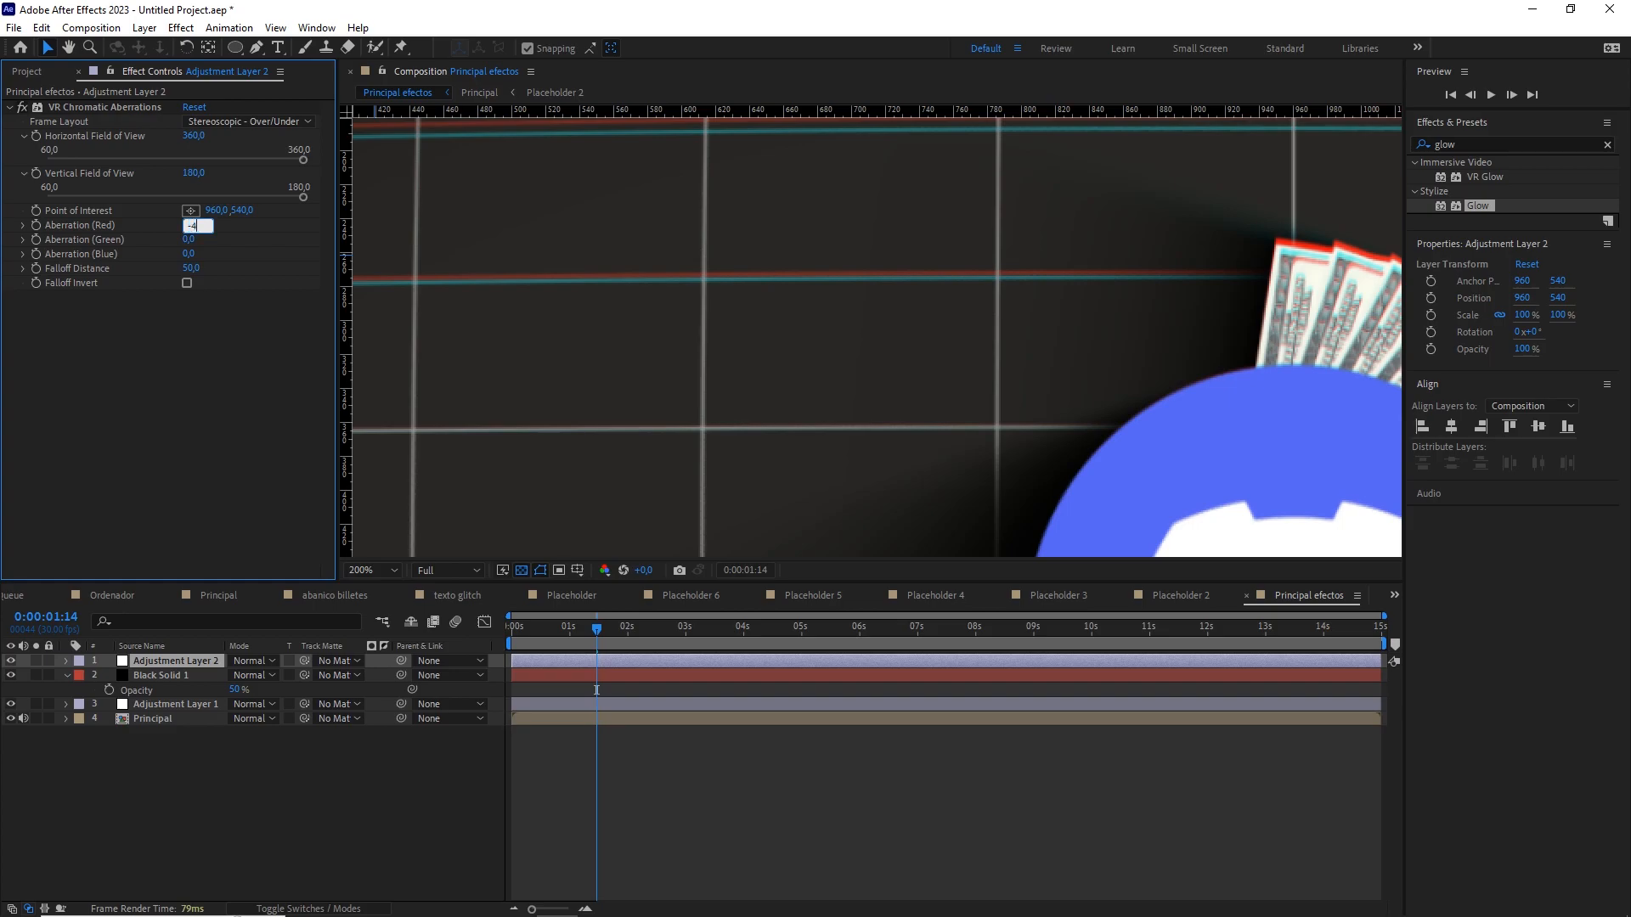
text(-4)
key(Return)
key(period)
drag(698, 366, 852, 364)
drag(666, 200, 870, 434)
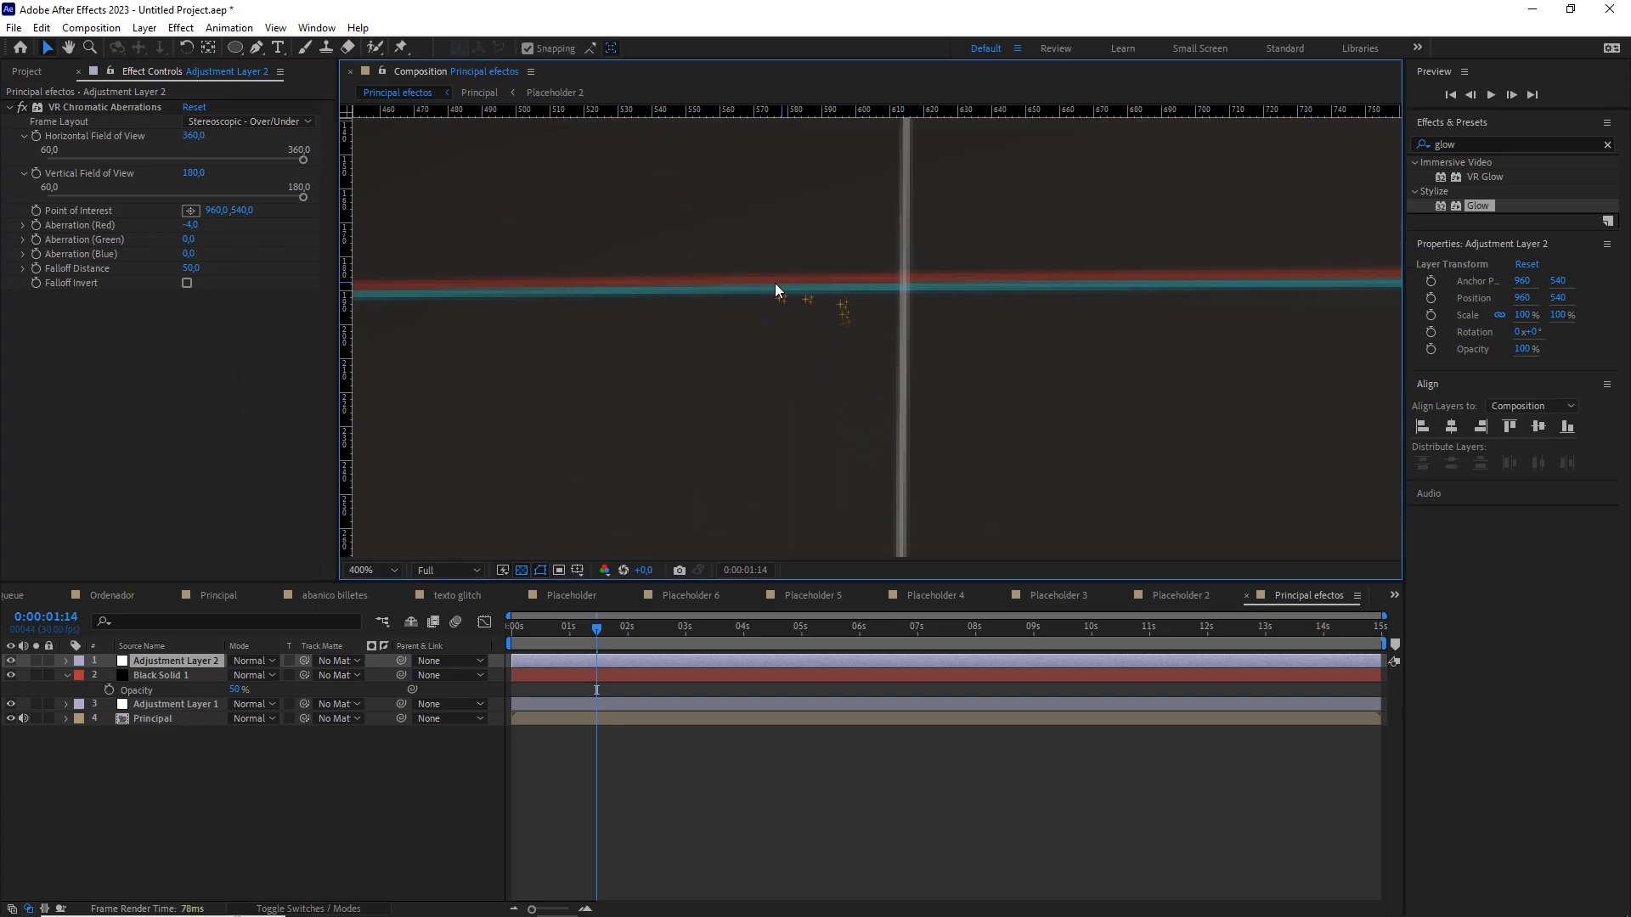
Compare the image with and without VR Chromatic Aberrations, keep the effect enabled, and view the whole frame.
click(23, 108)
click(23, 108)
key(comma)
key(comma)
drag(924, 391, 829, 311)
scroll(920, 340, down, 1)
key(v)
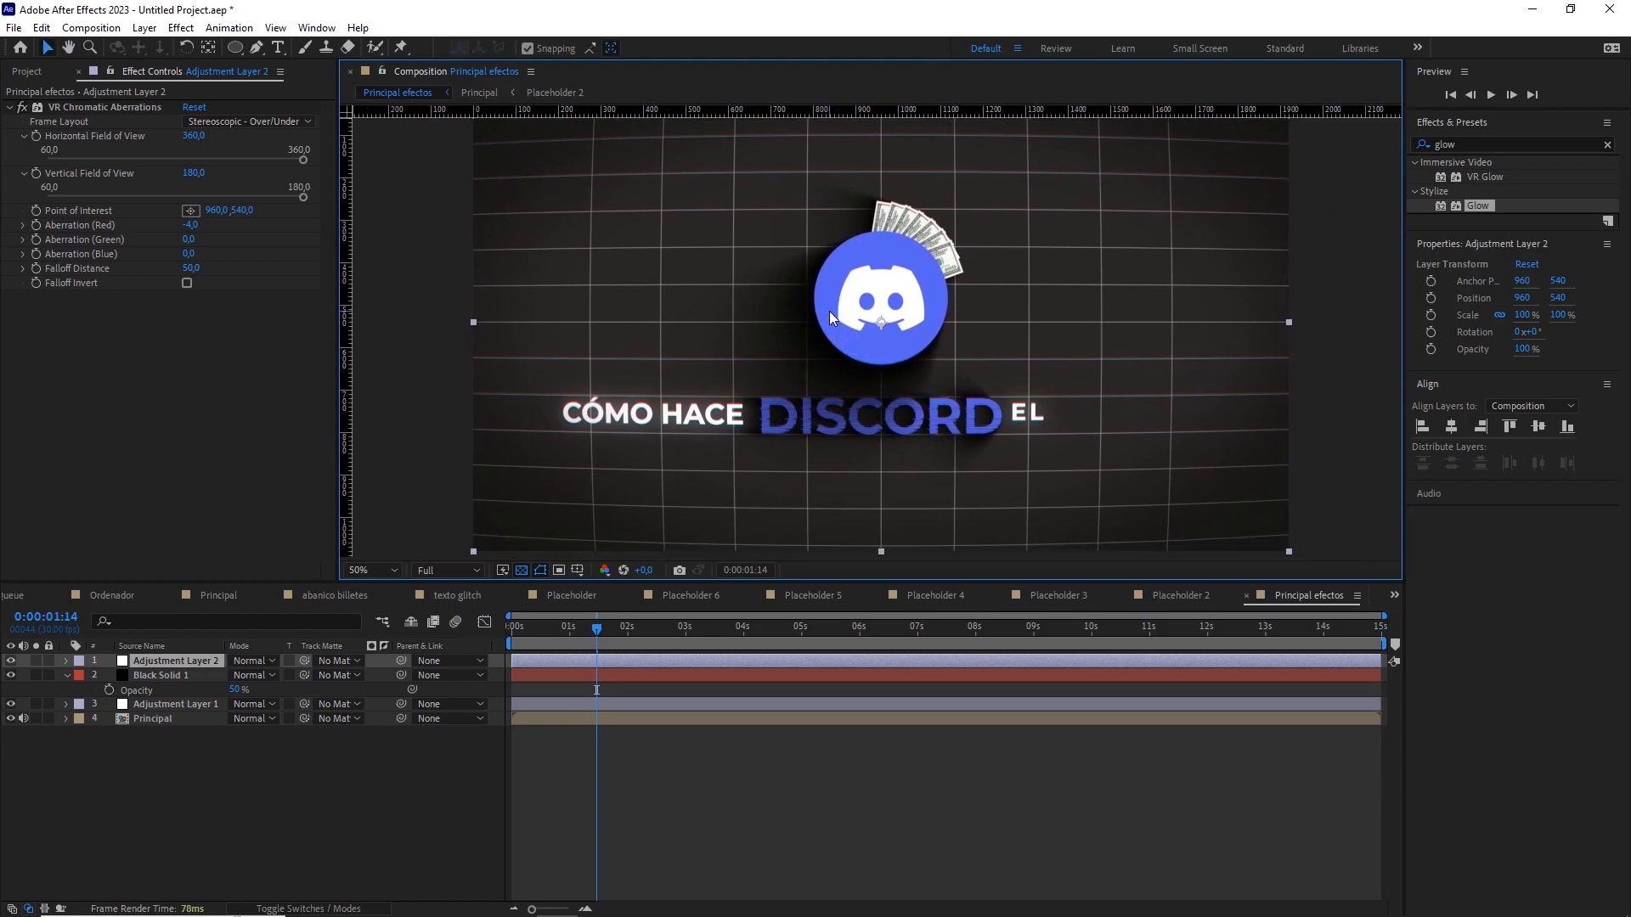
Add a new adjustment layer at the top of the stack and apply the Fast Box Blur effect to it.
right_click(235, 784)
click(405, 582)
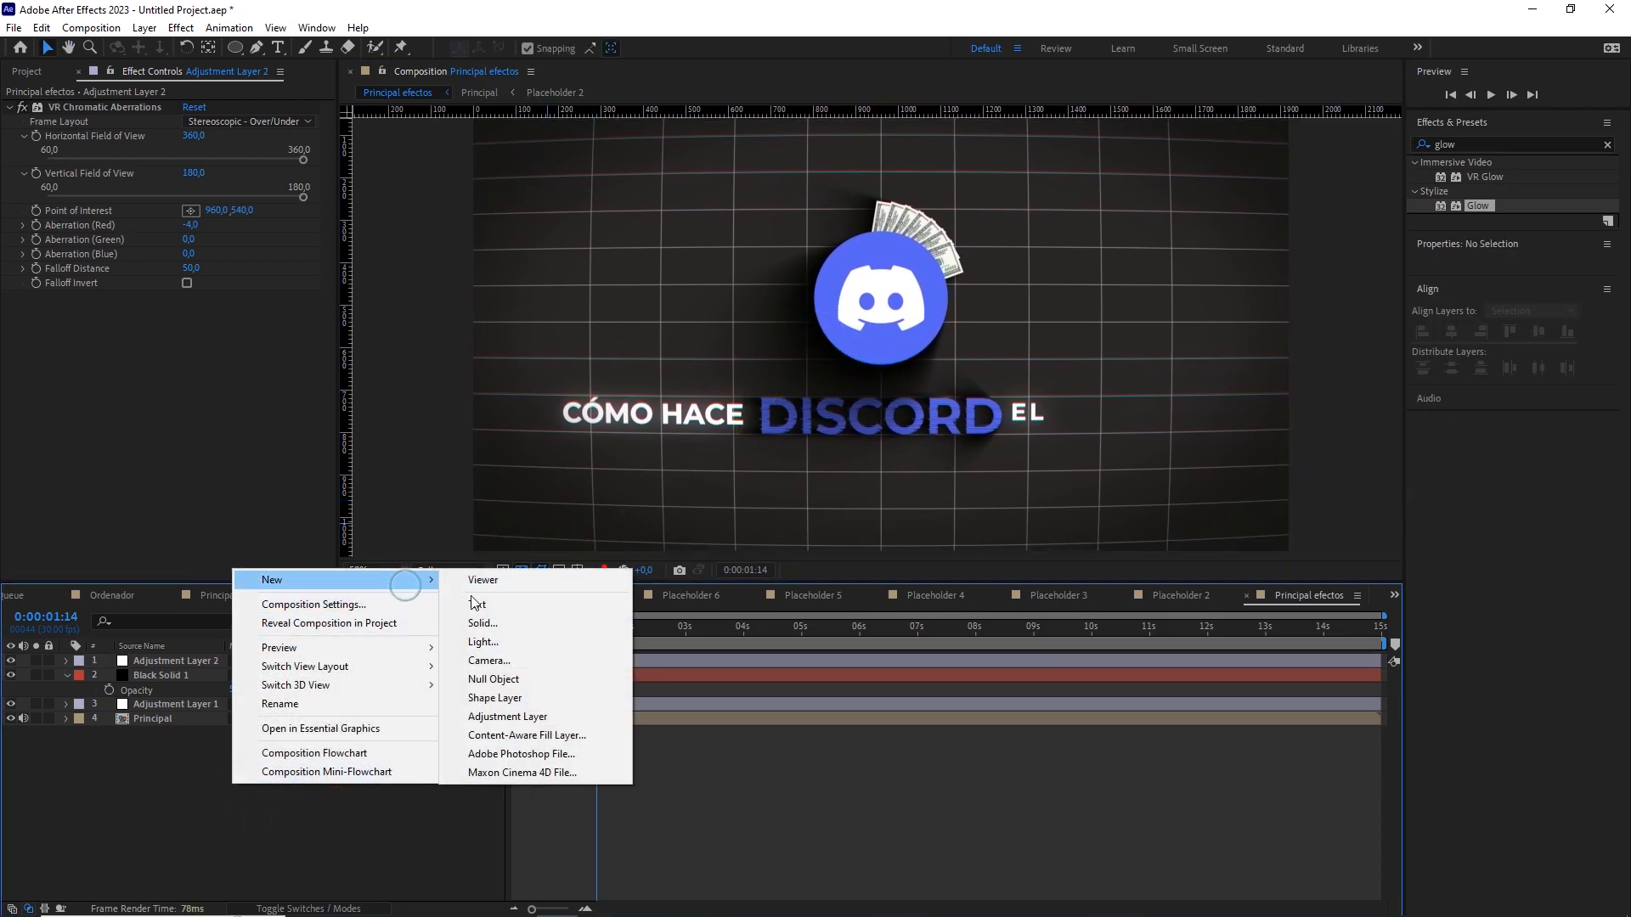
click(521, 716)
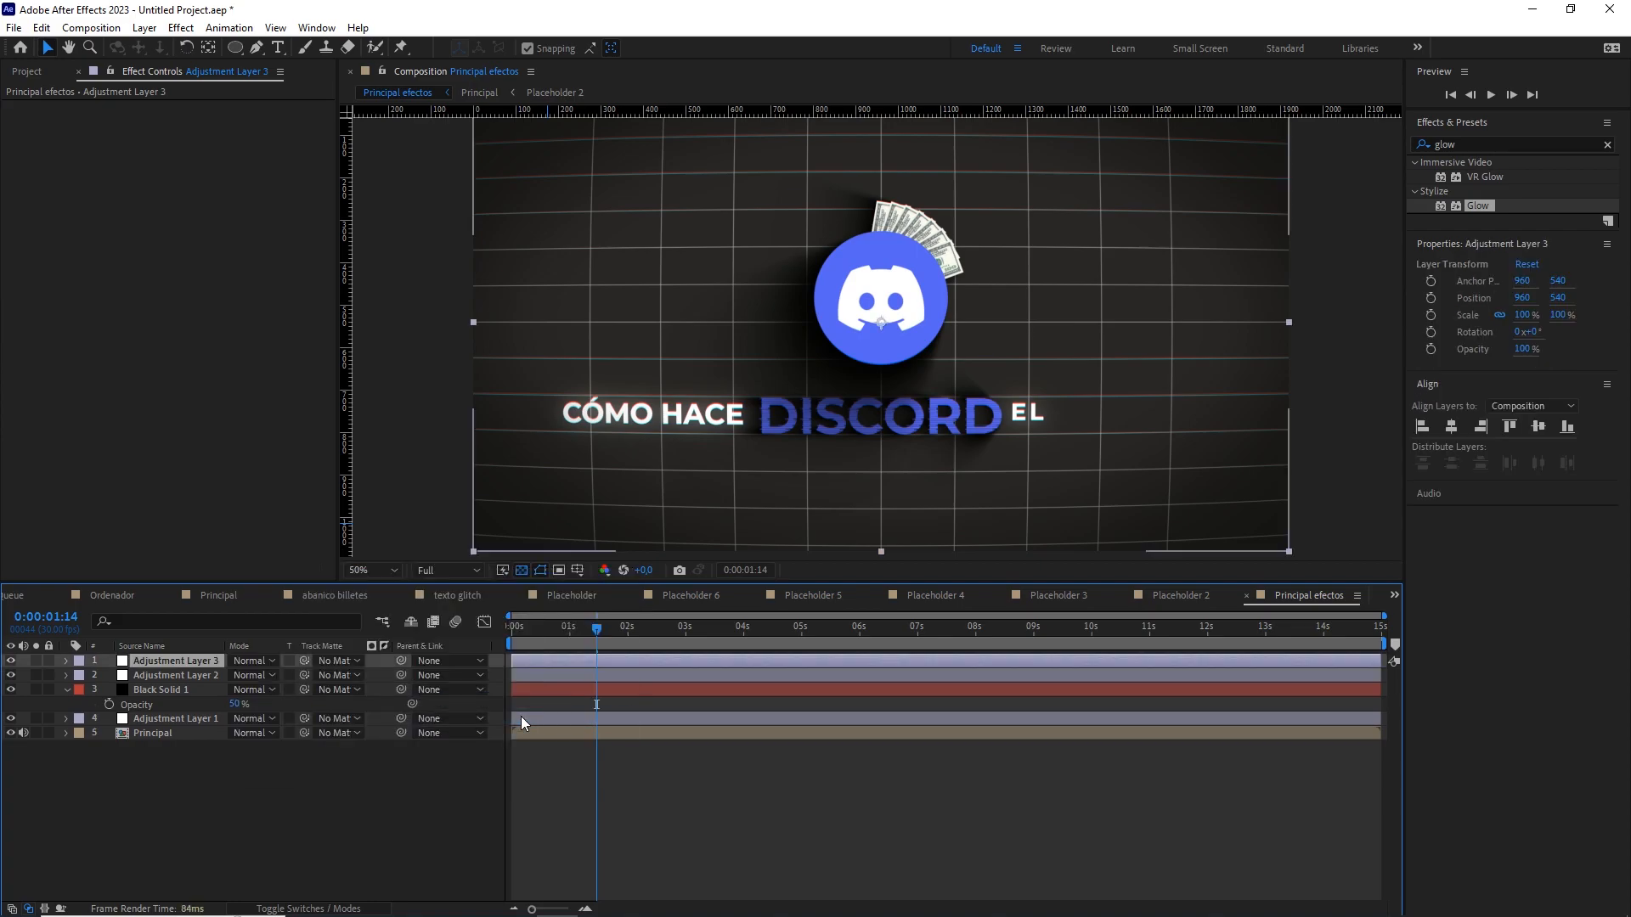
click(1494, 145)
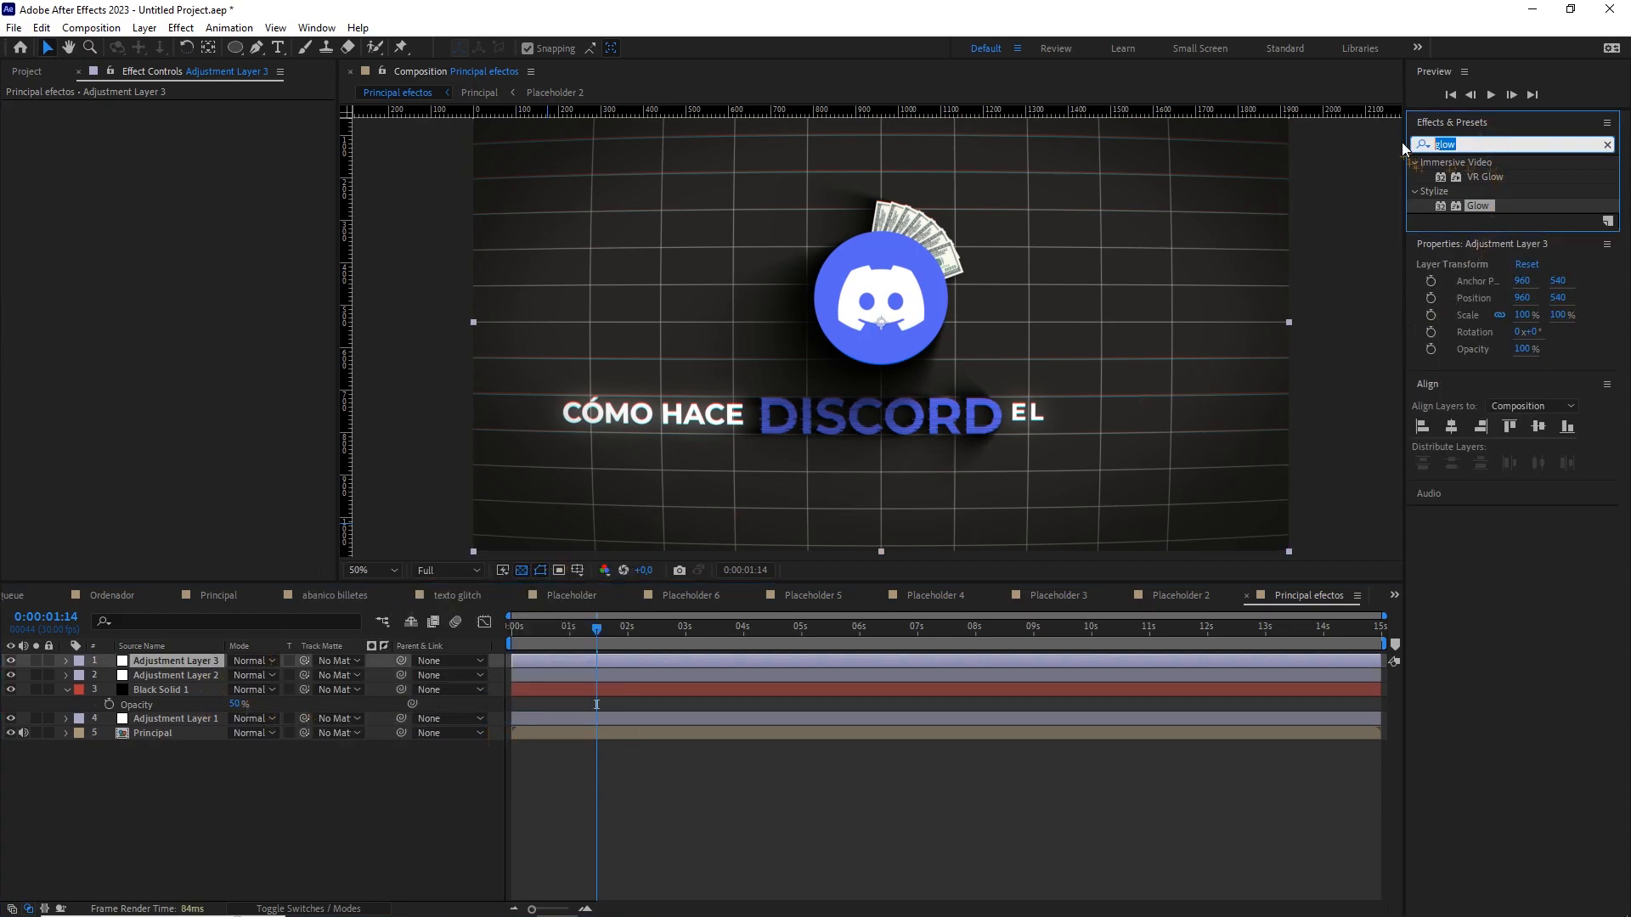
text(fast bo)
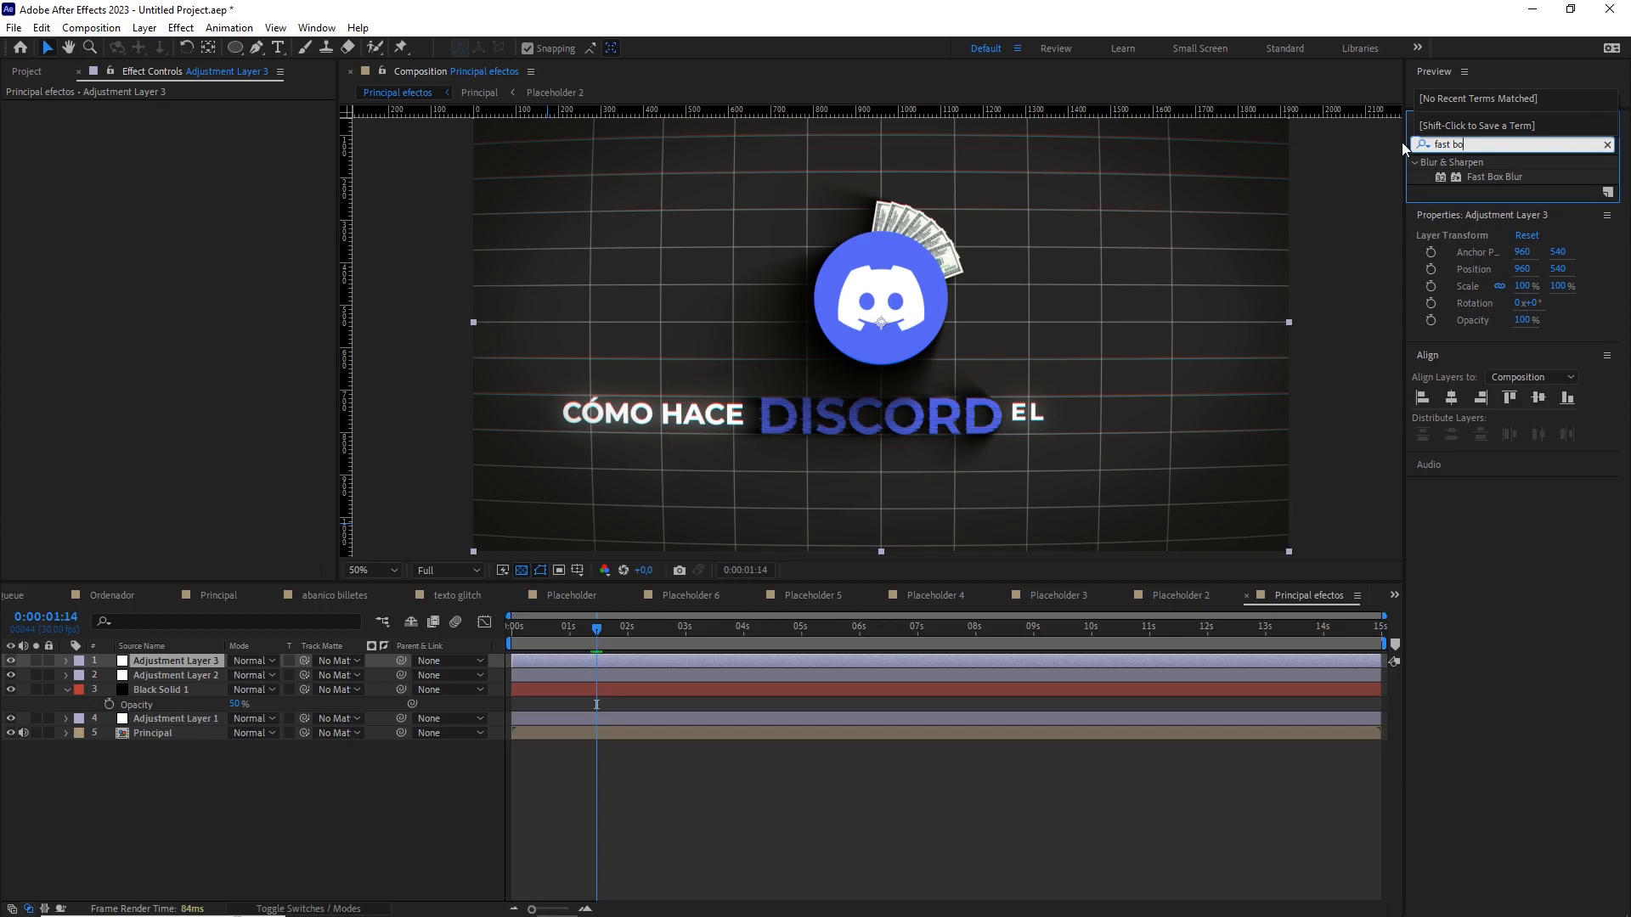
drag(1490, 177, 206, 662)
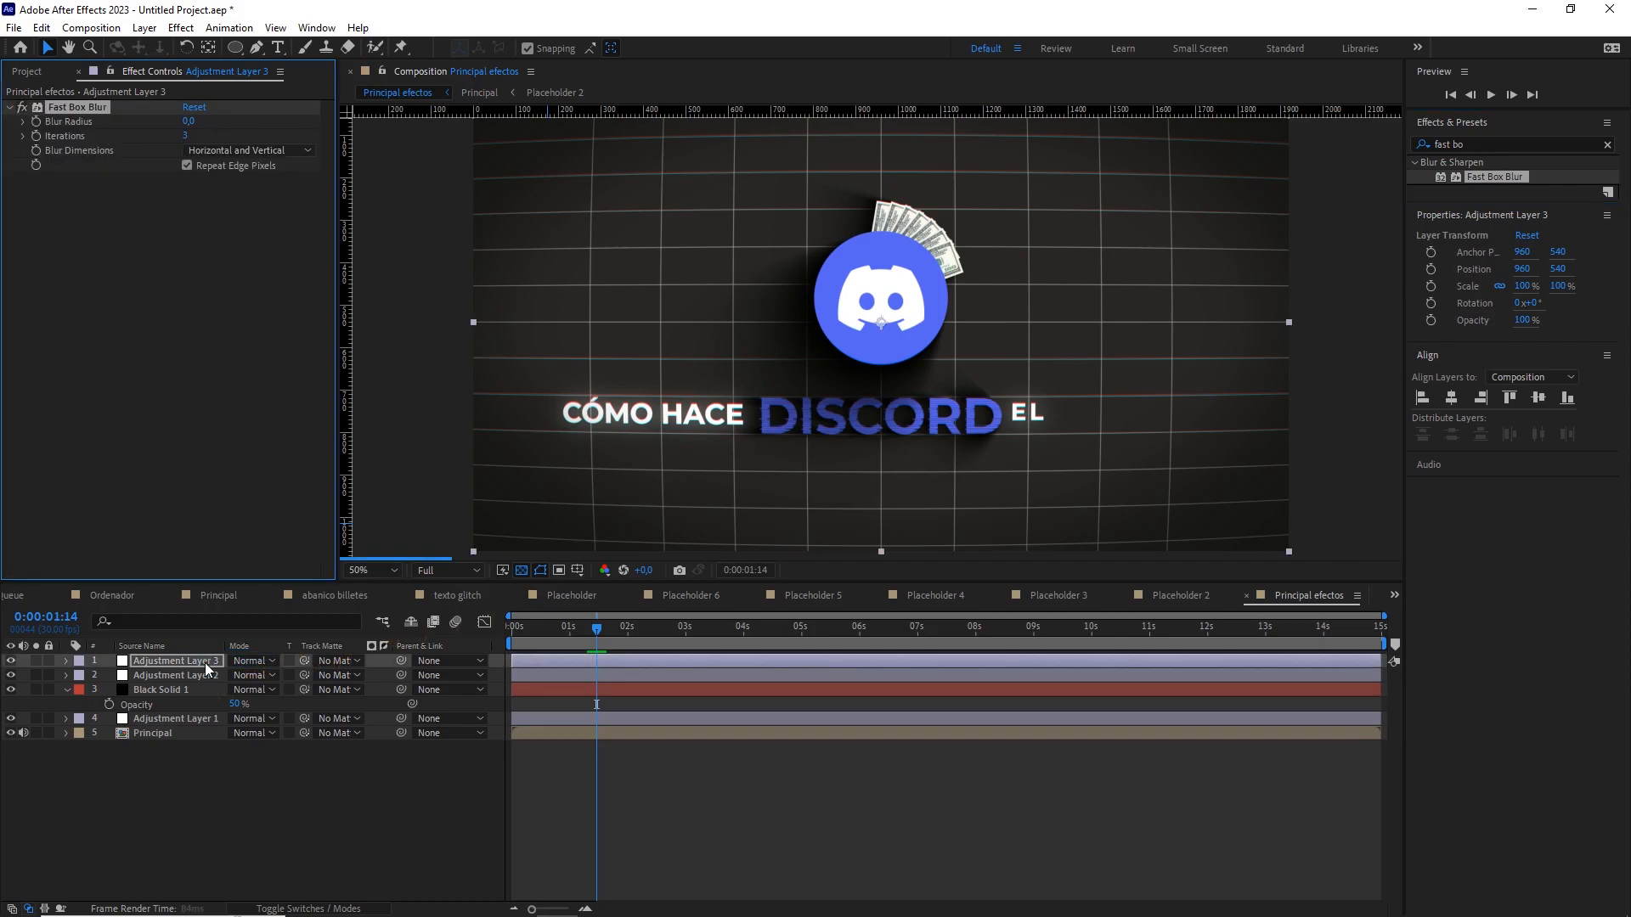
Set the Fast Box Blur's Blur Radius to 4.
mouse_move(187, 124)
mouse_down()
mouse_move(208, 125)
mouse_move(193, 123)
mouse_up()
click(193, 122)
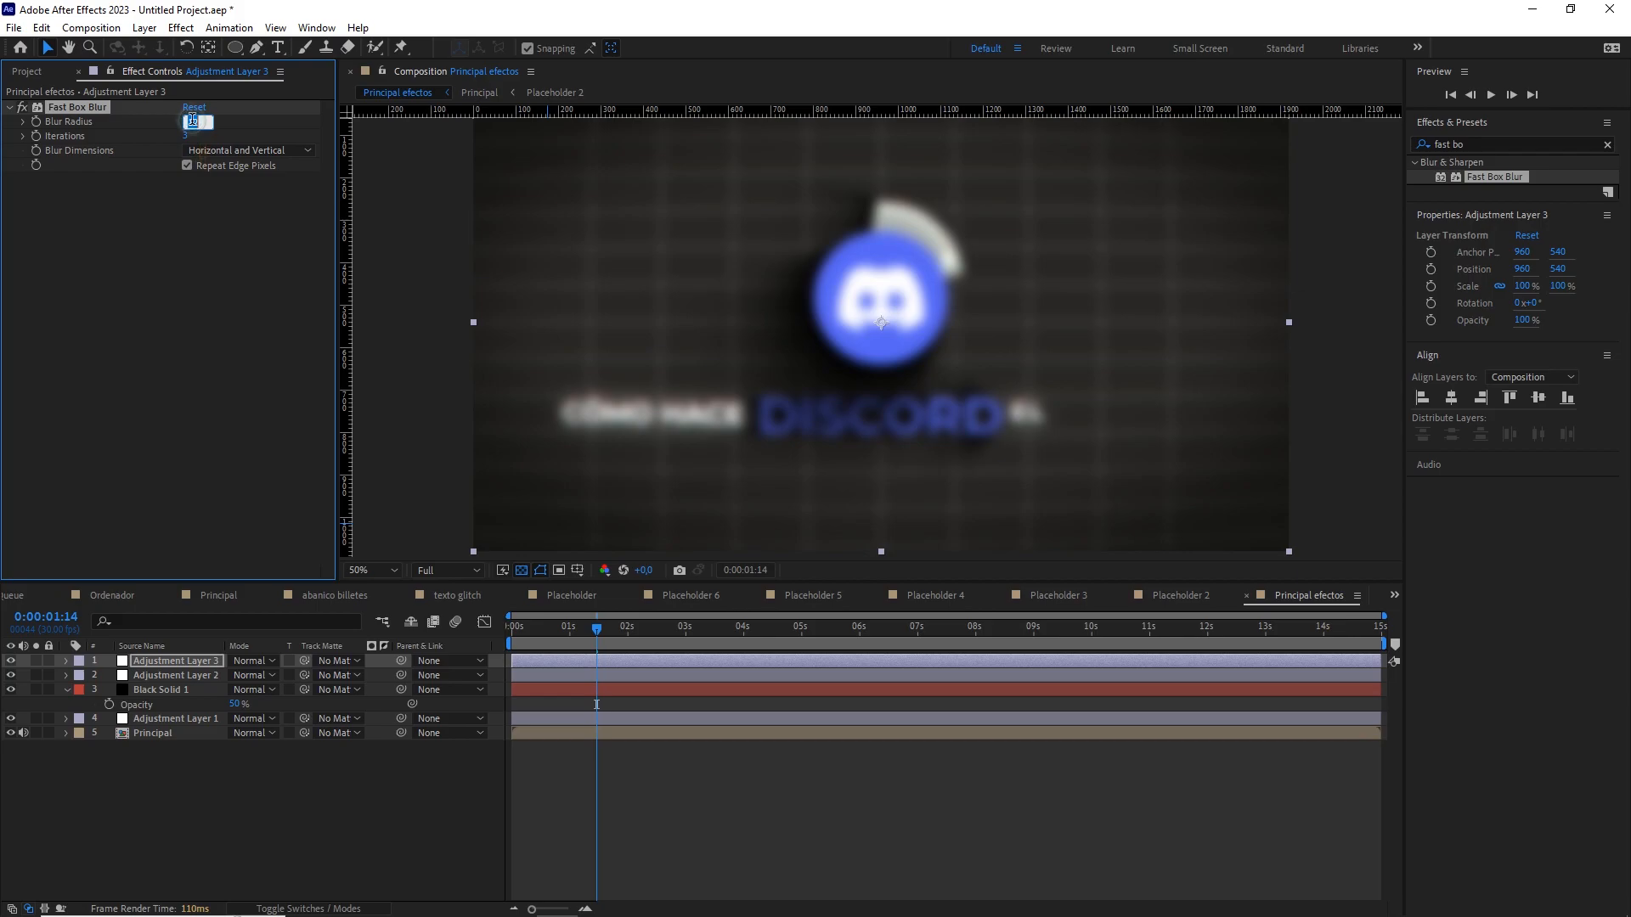
text(4)
key(Return)
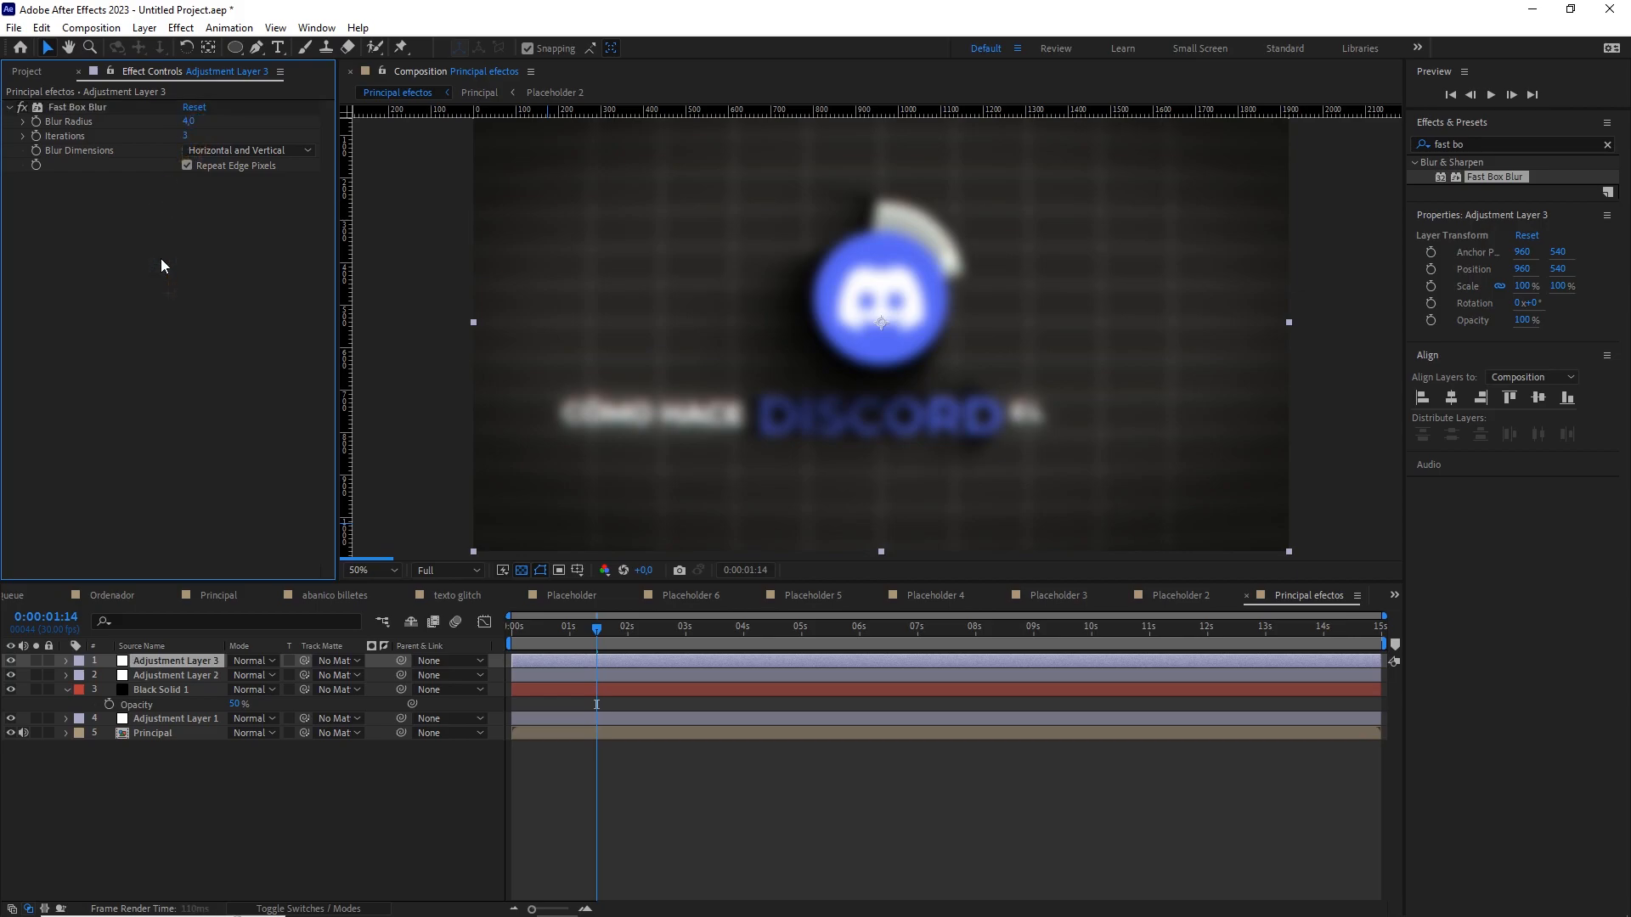
Add a full-frame elliptical mask to the blur adjustment layer, set to Subtract with a 300-pixel feather.
double_click(236, 48)
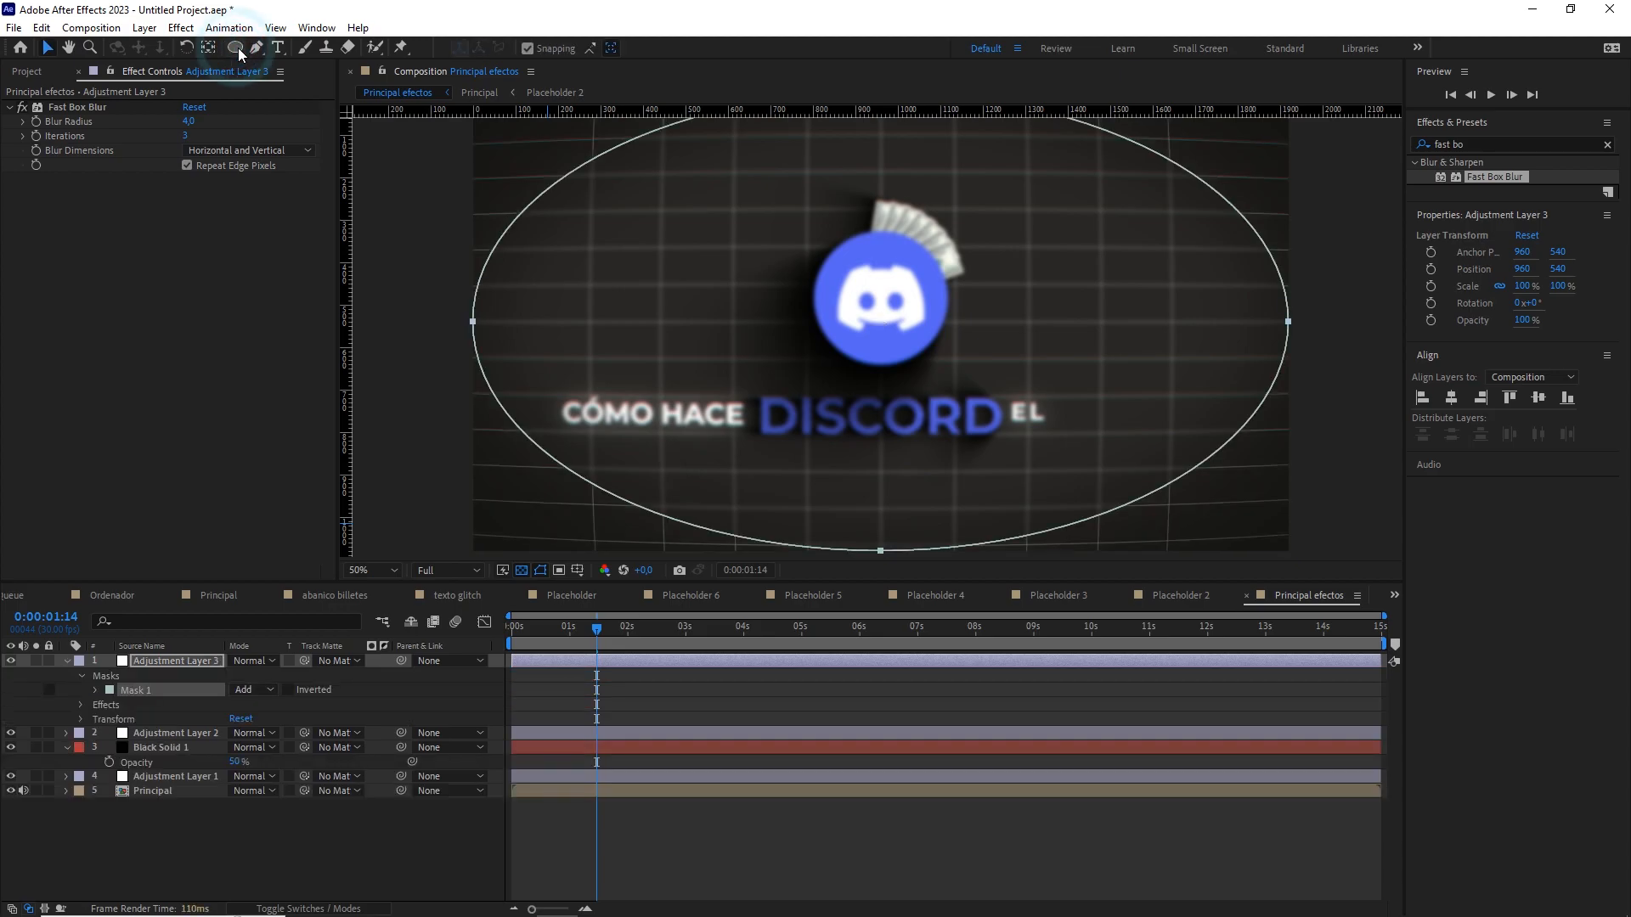
click(251, 689)
click(277, 745)
click(95, 690)
click(270, 718)
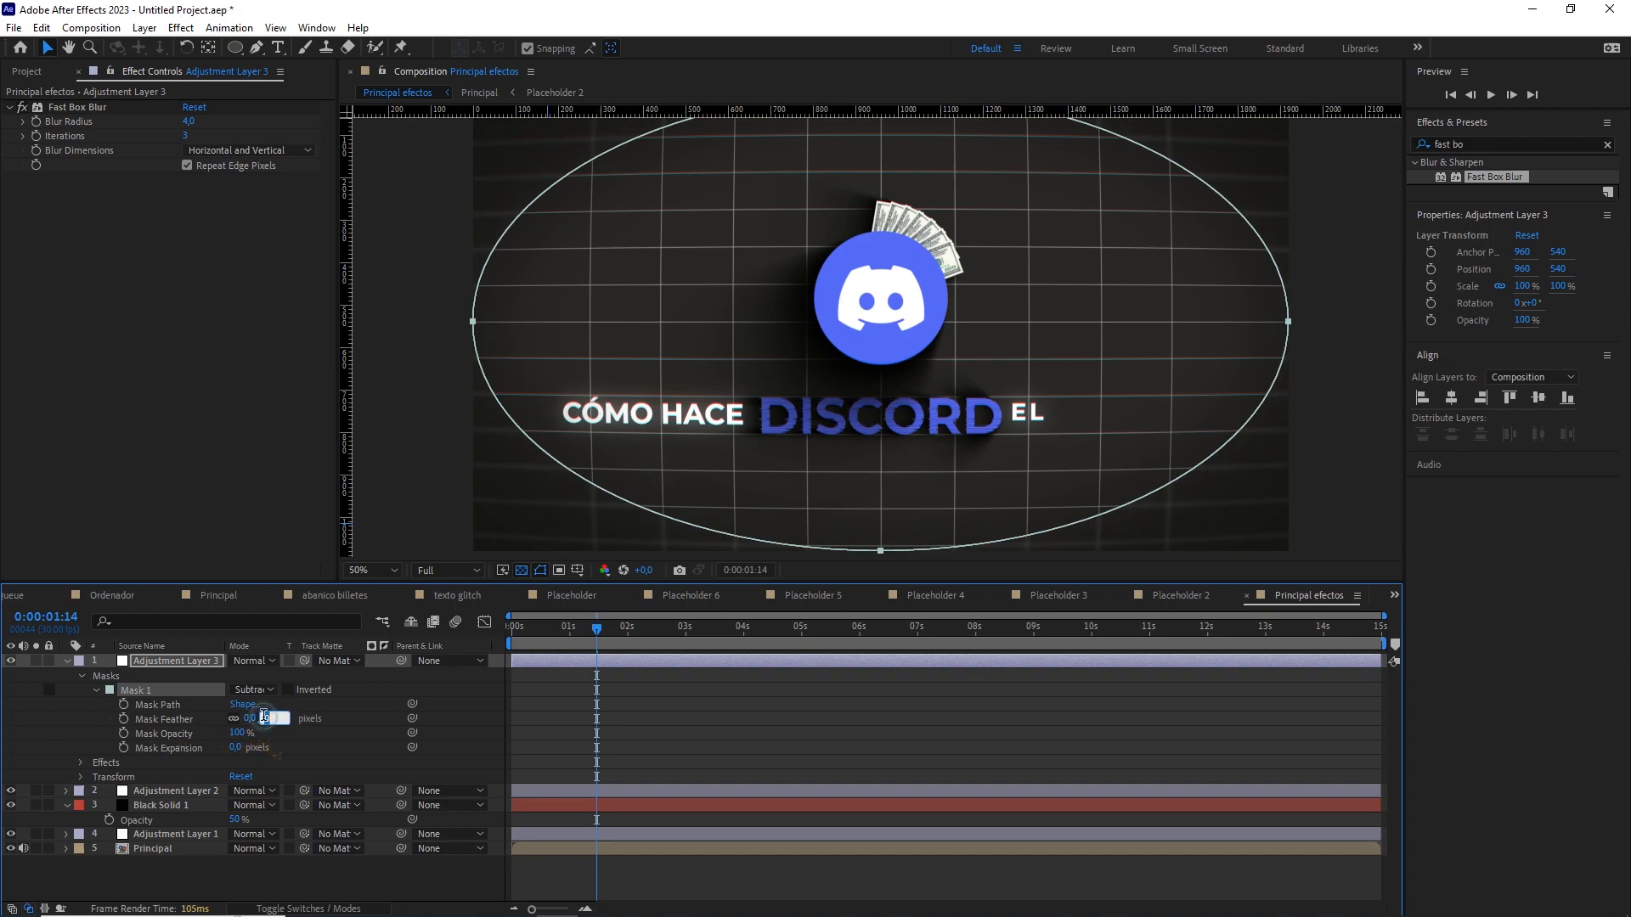
click(334, 734)
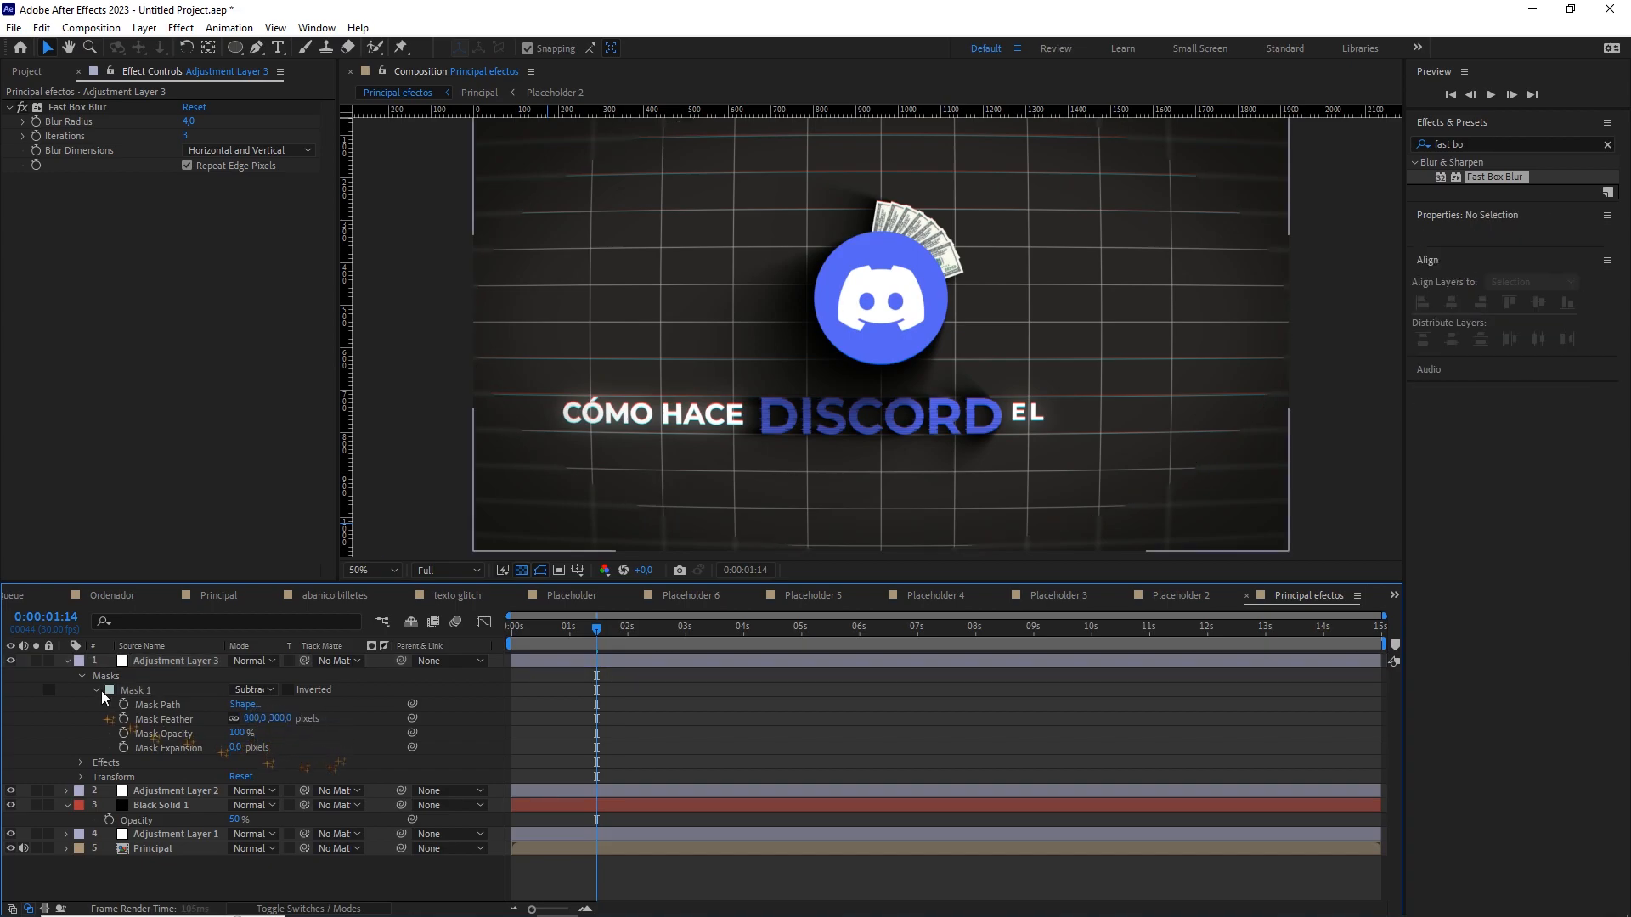
click(67, 662)
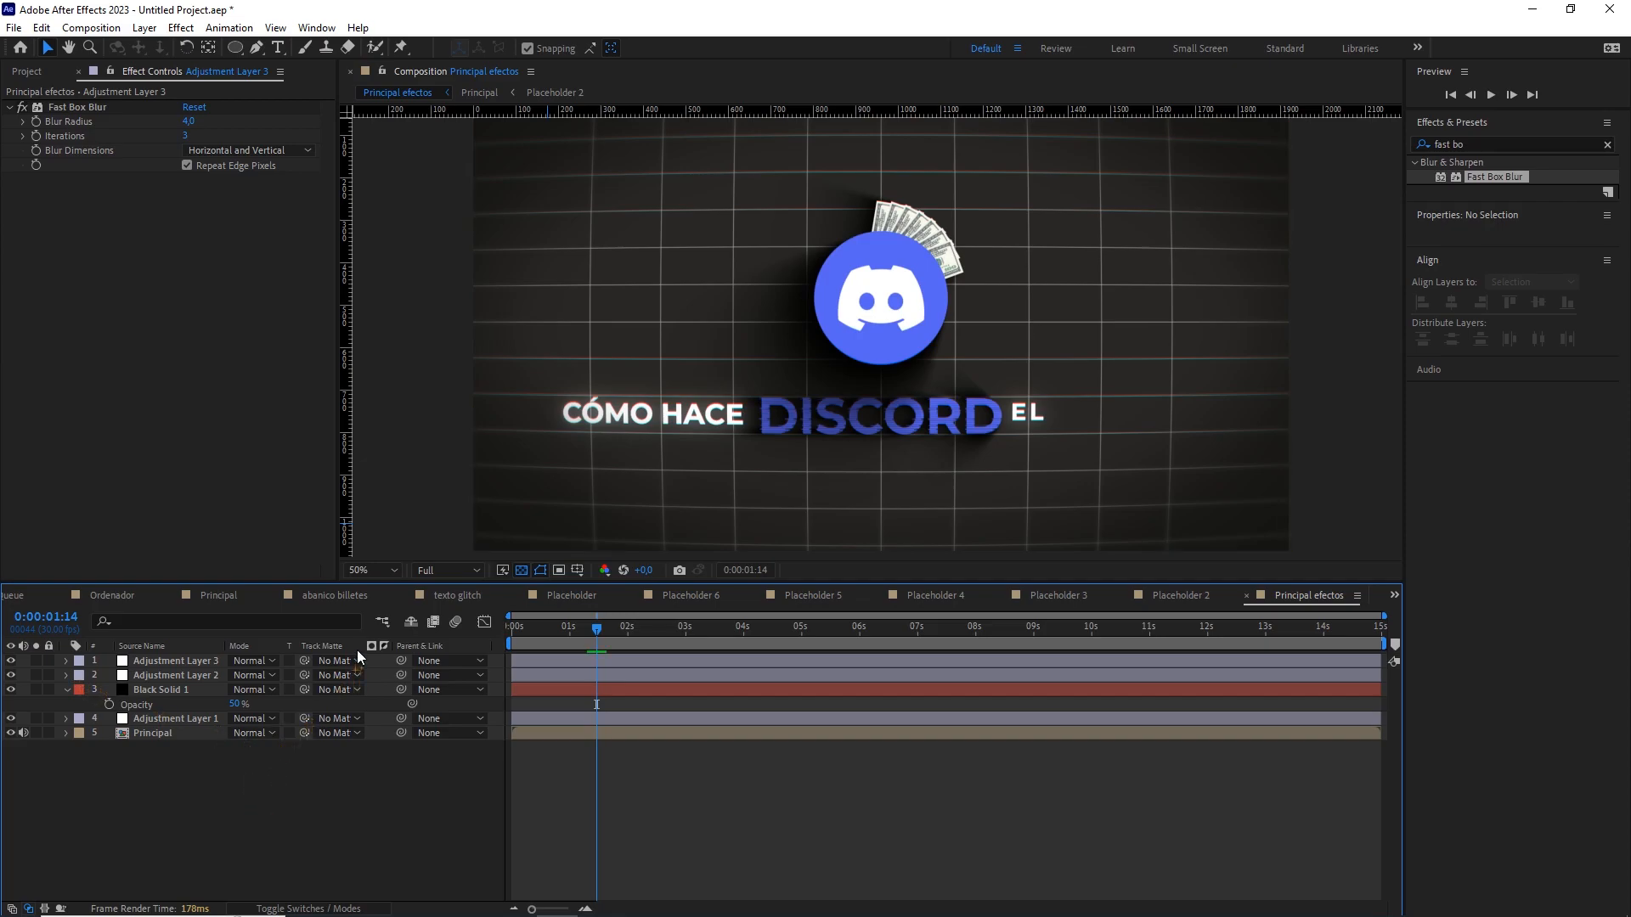
Create a full-size solid named grano in neutral grey with 50% brightness (808080).
right_click(256, 822)
mouse_move(393, 629)
click(534, 664)
text(grano)
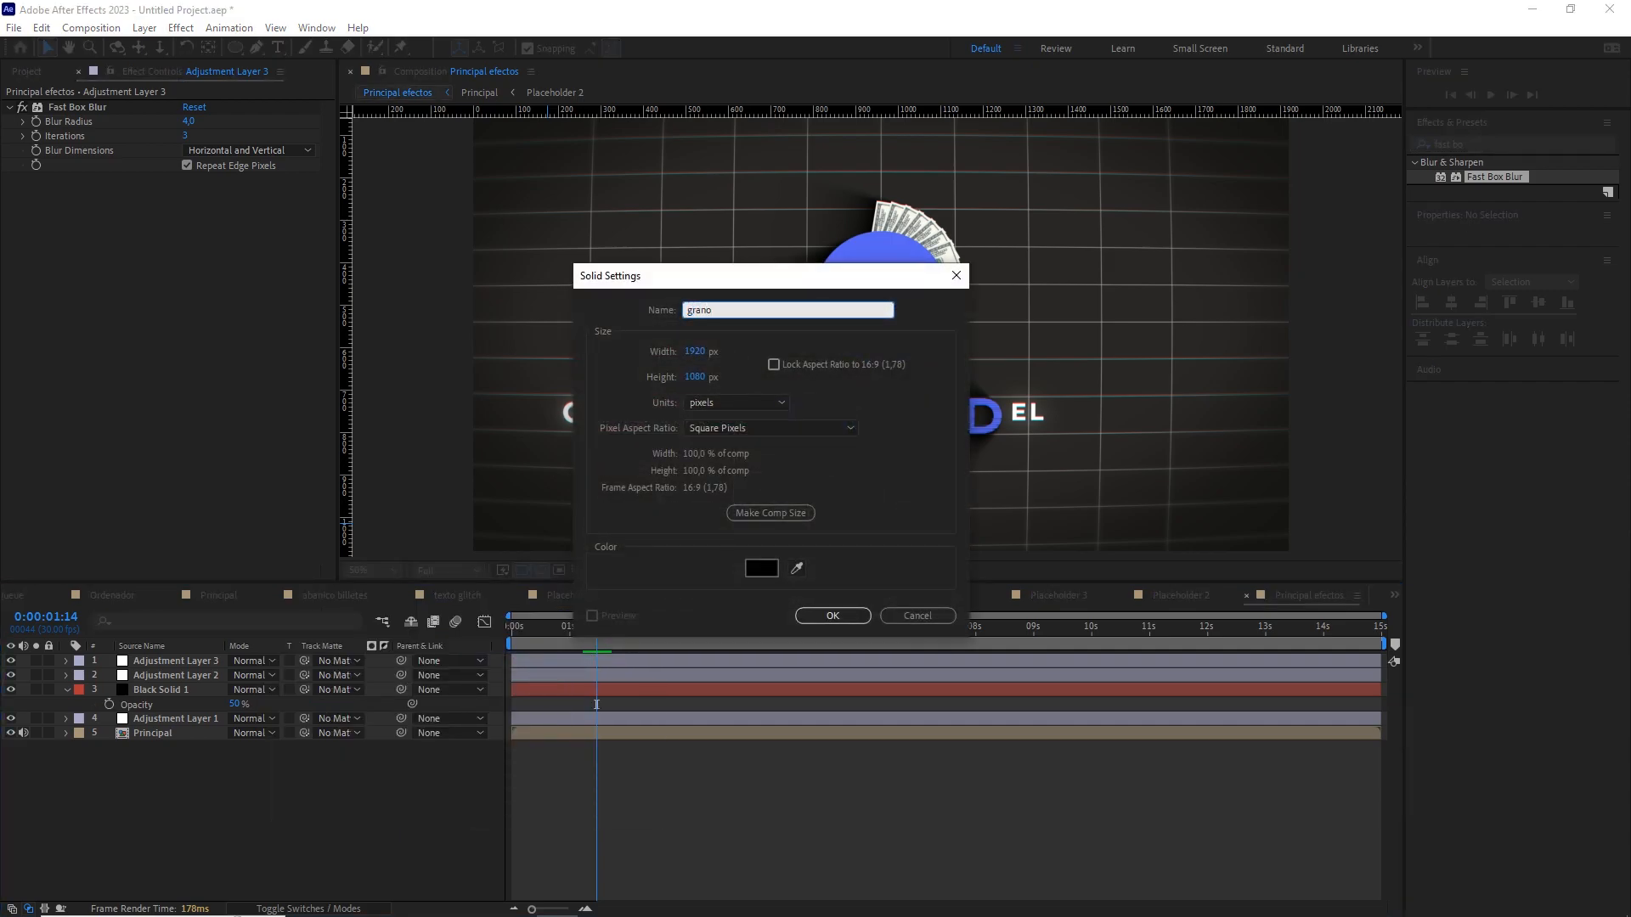
click(772, 571)
drag(303, 394, 219, 433)
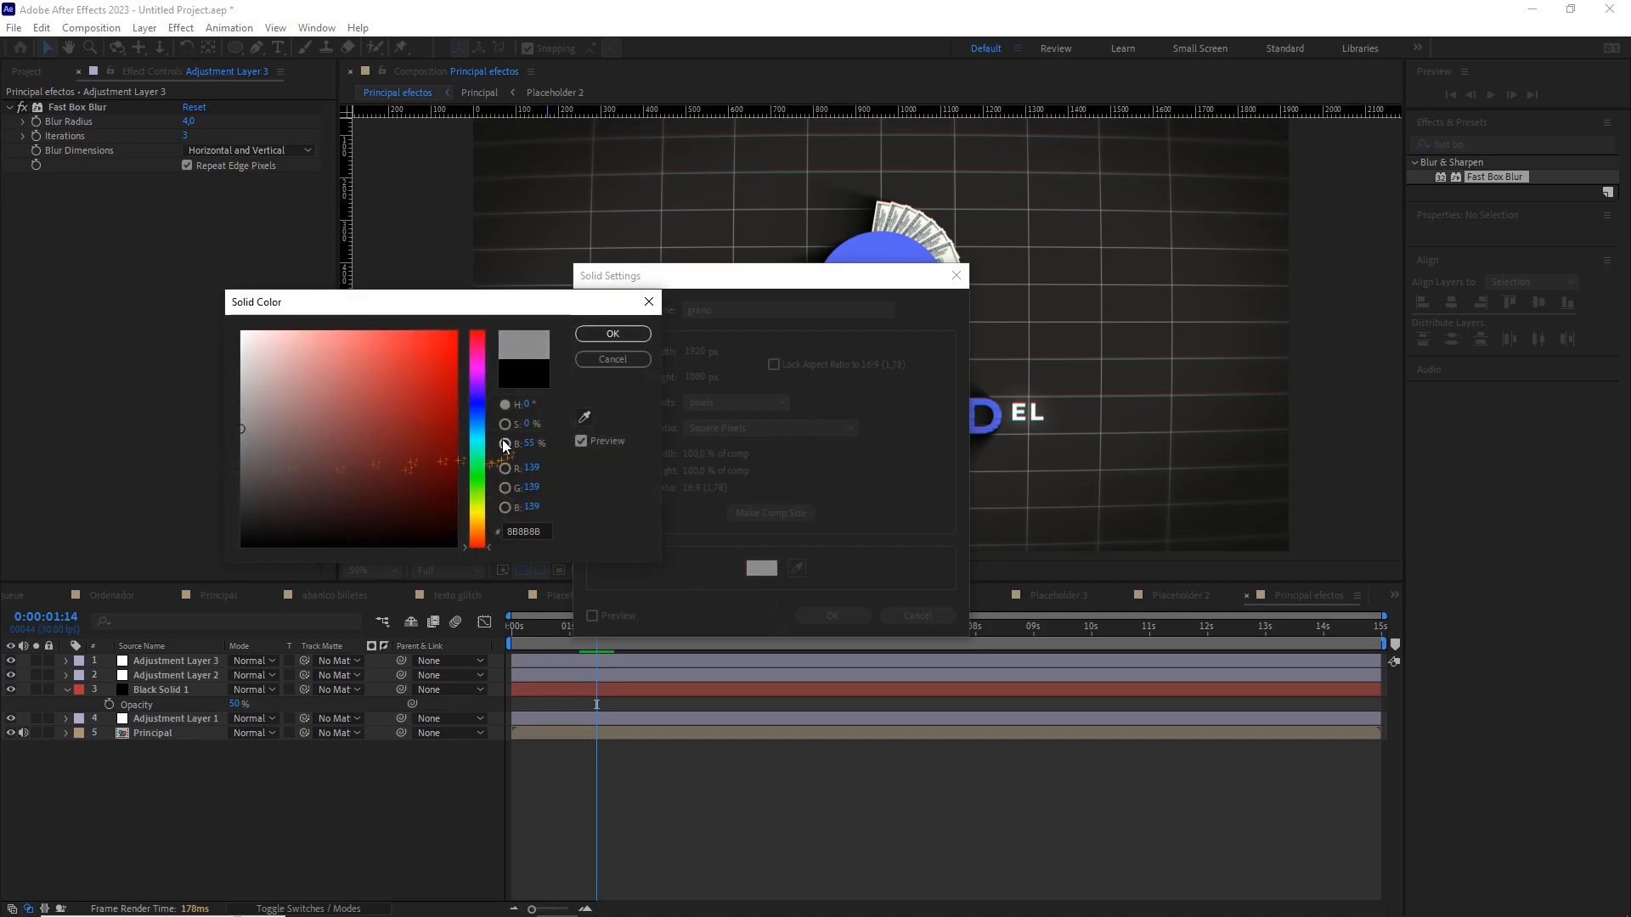
click(530, 443)
text(50)
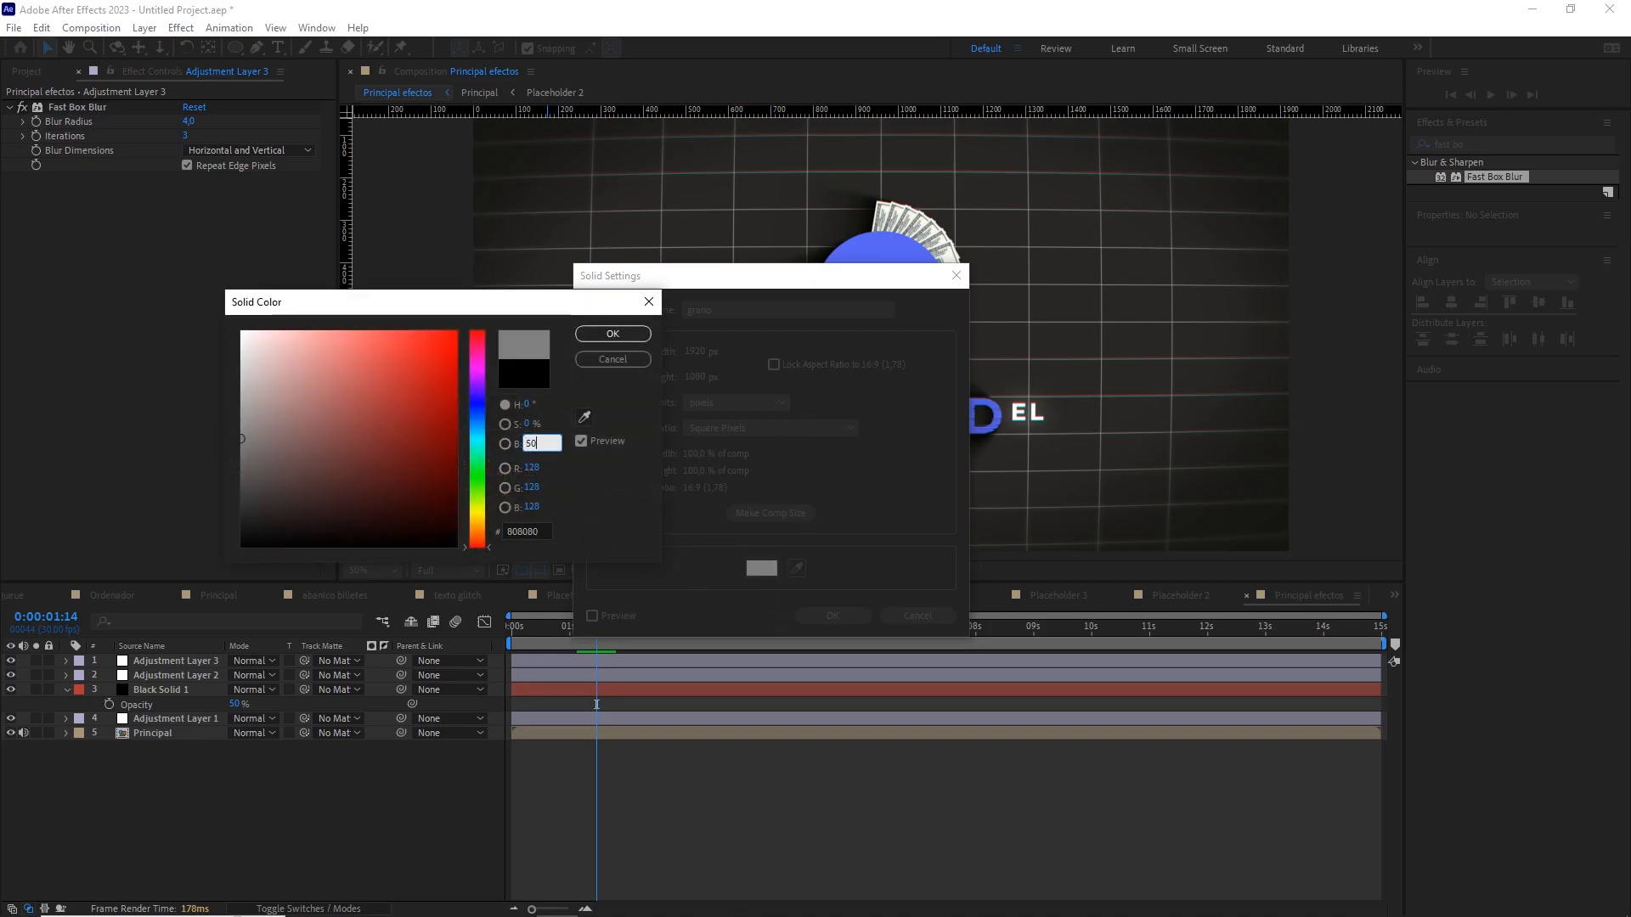
click(613, 334)
click(828, 616)
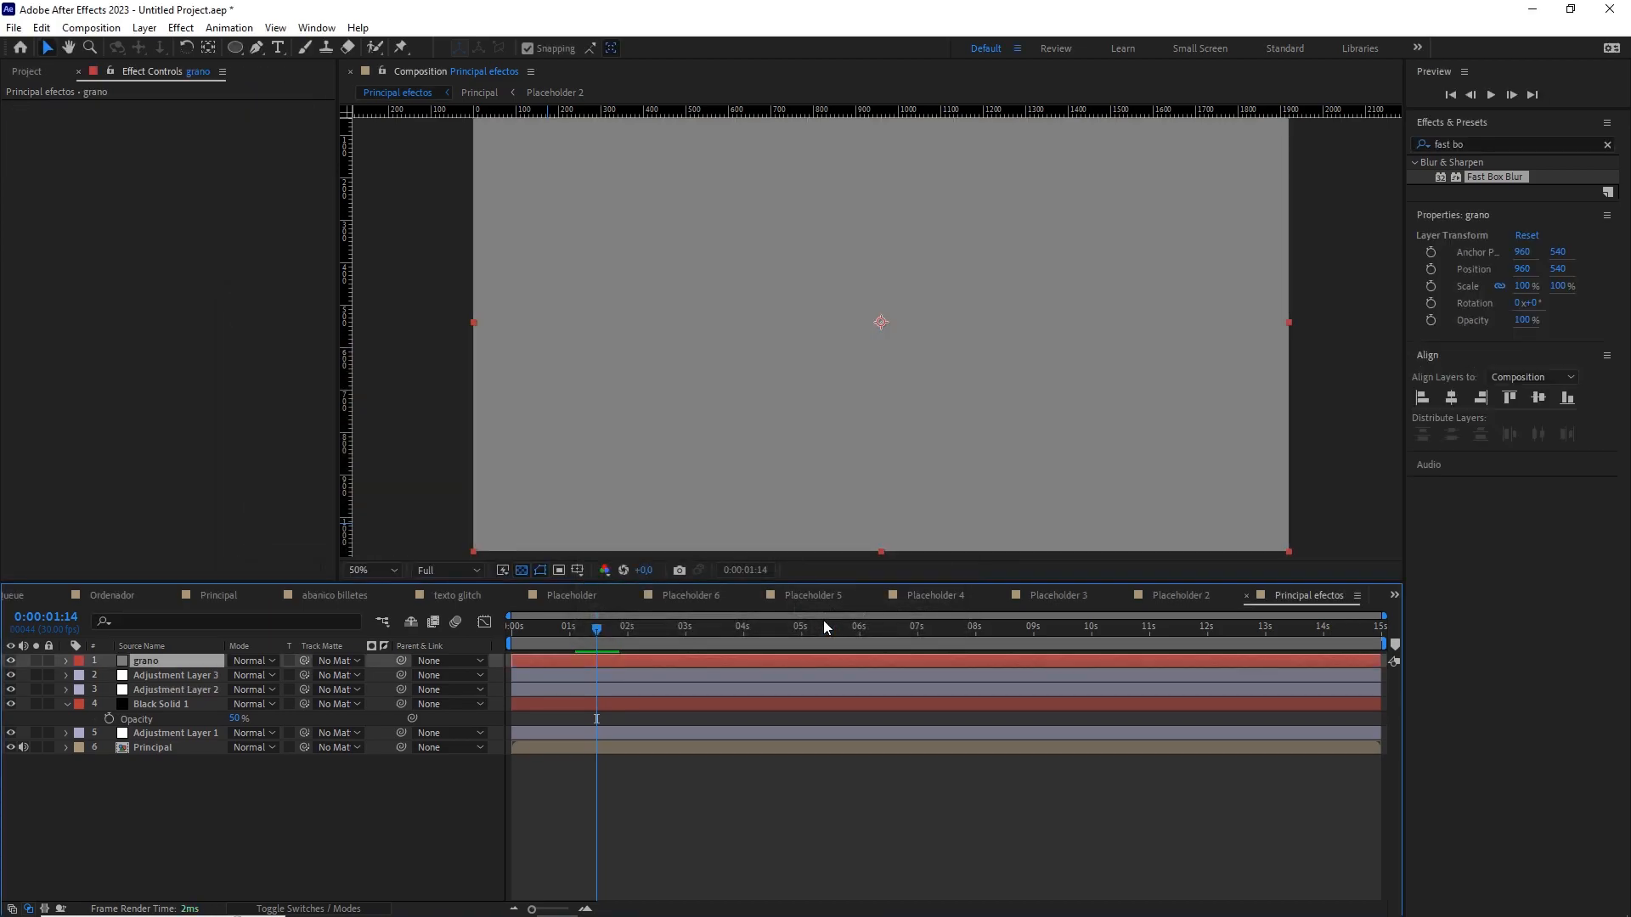
Pre-compose the grano solid as grano, moving all attributes into the new composition.
right_click(189, 661)
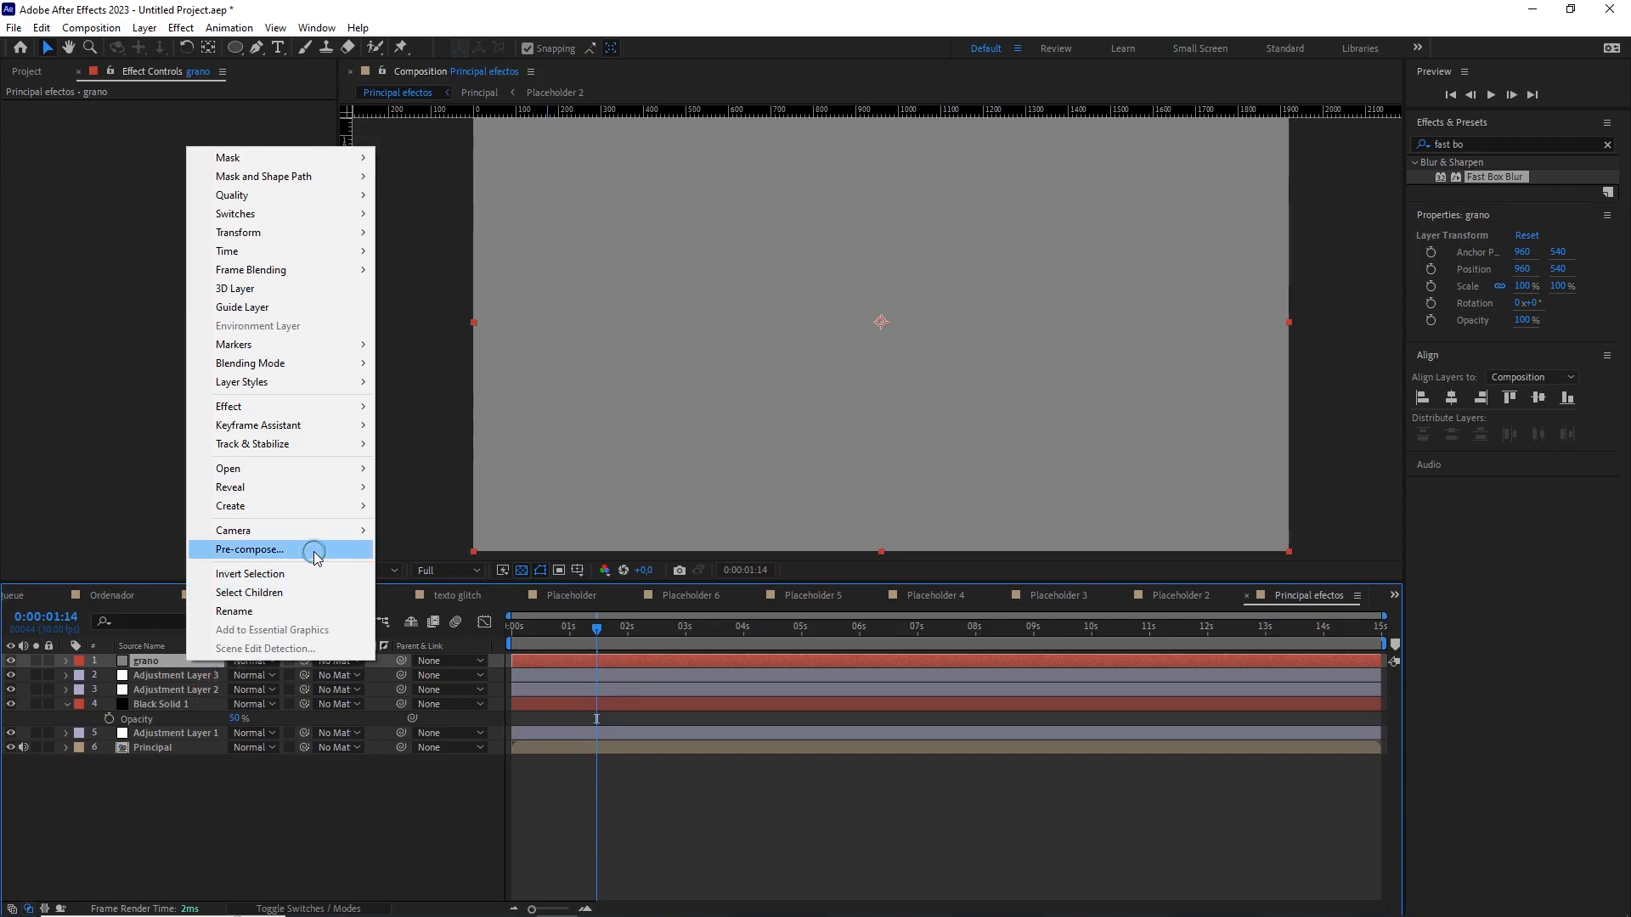
click(316, 550)
text(grano)
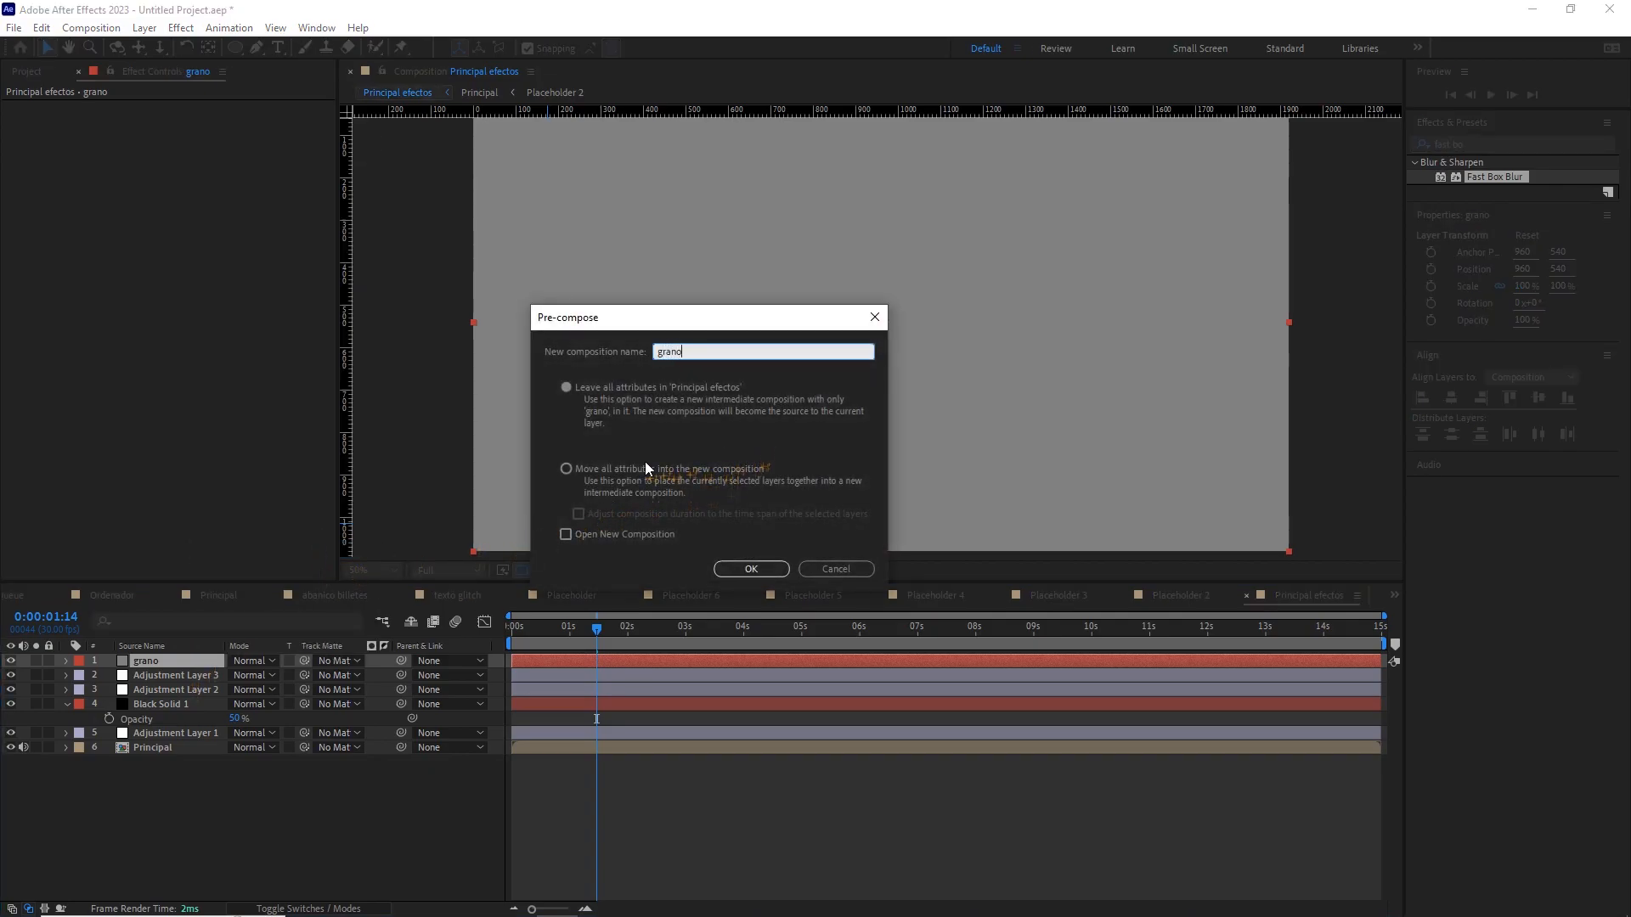
click(648, 467)
click(751, 568)
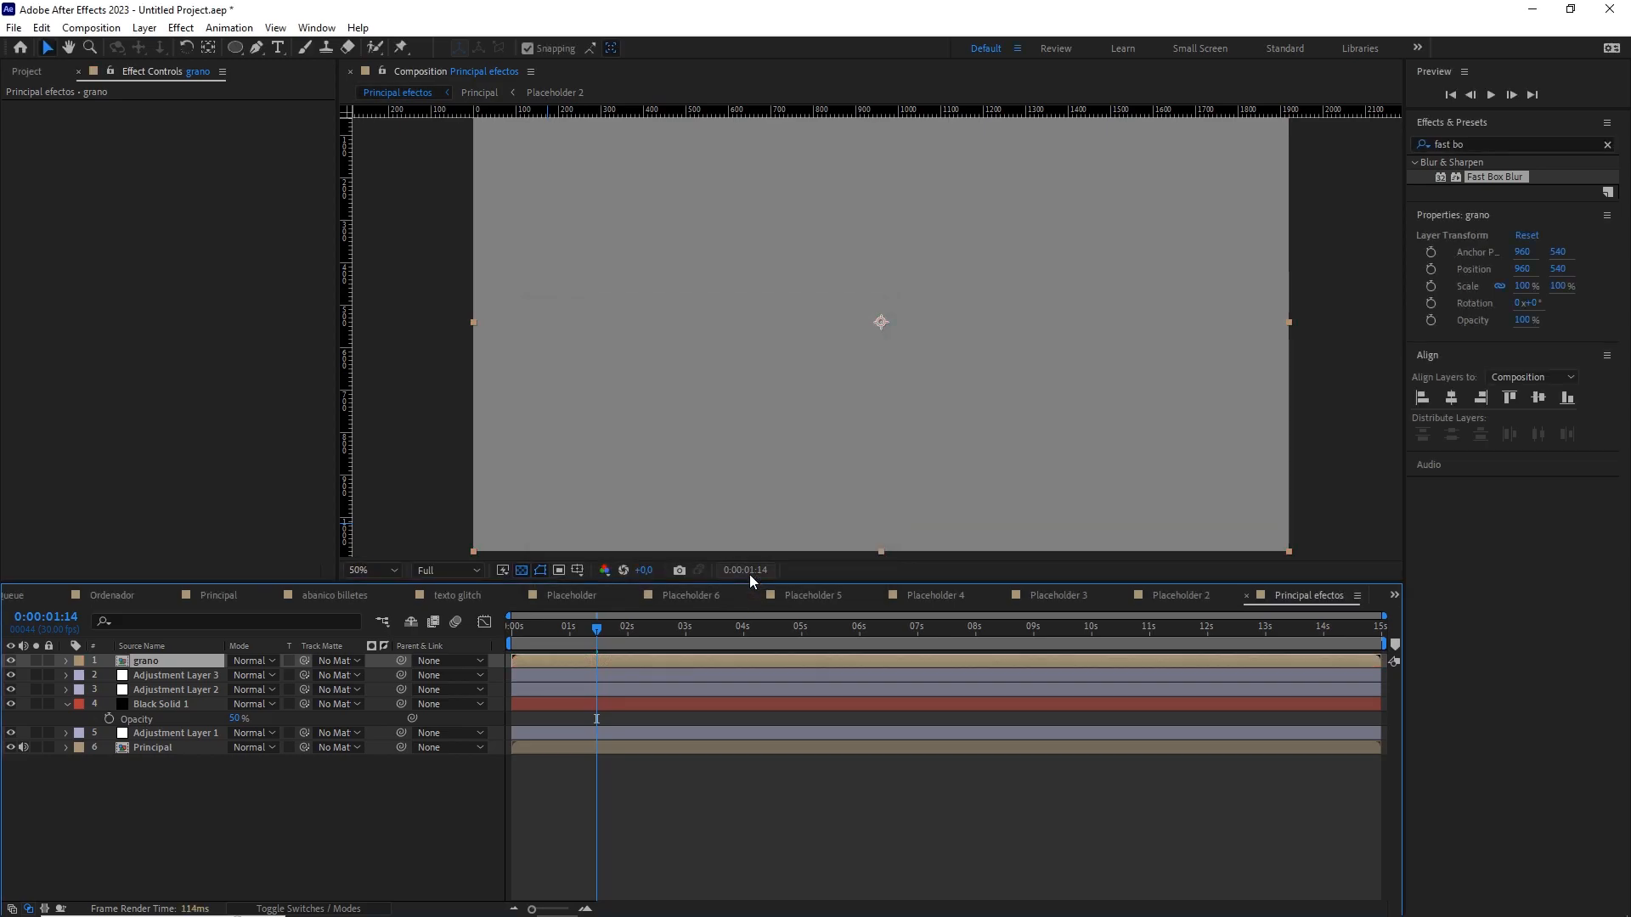
Apply Add Grain to the grano layer with Viewing Mode Final Output and the Kodak Vision 250D (5246) preset.
drag(1492, 144, 1435, 144)
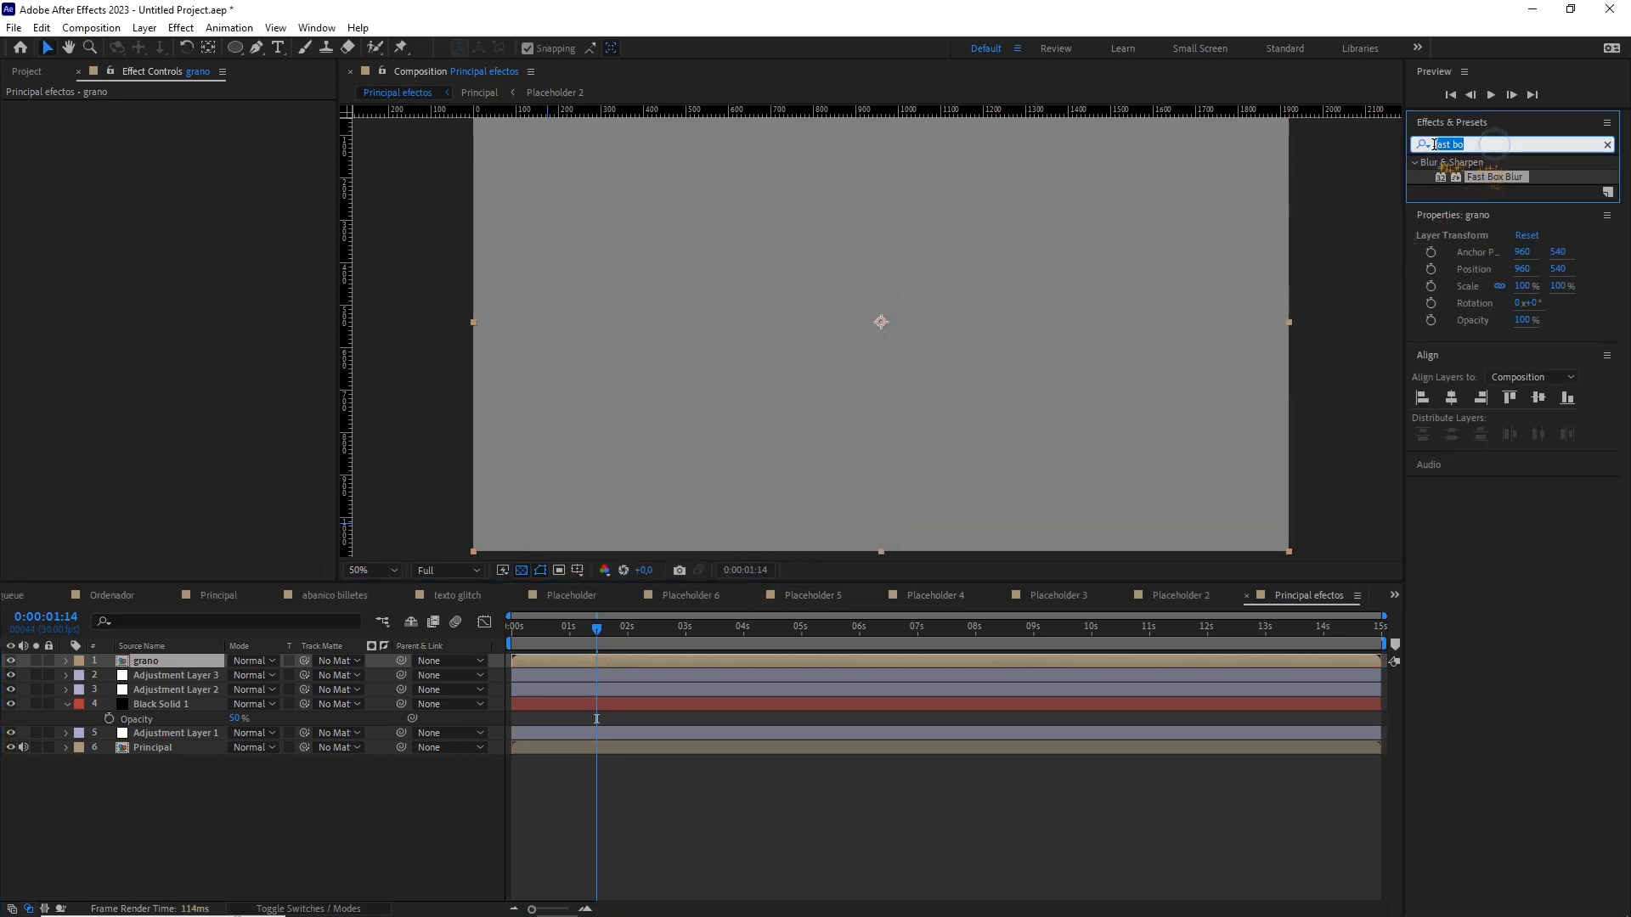
text(add)
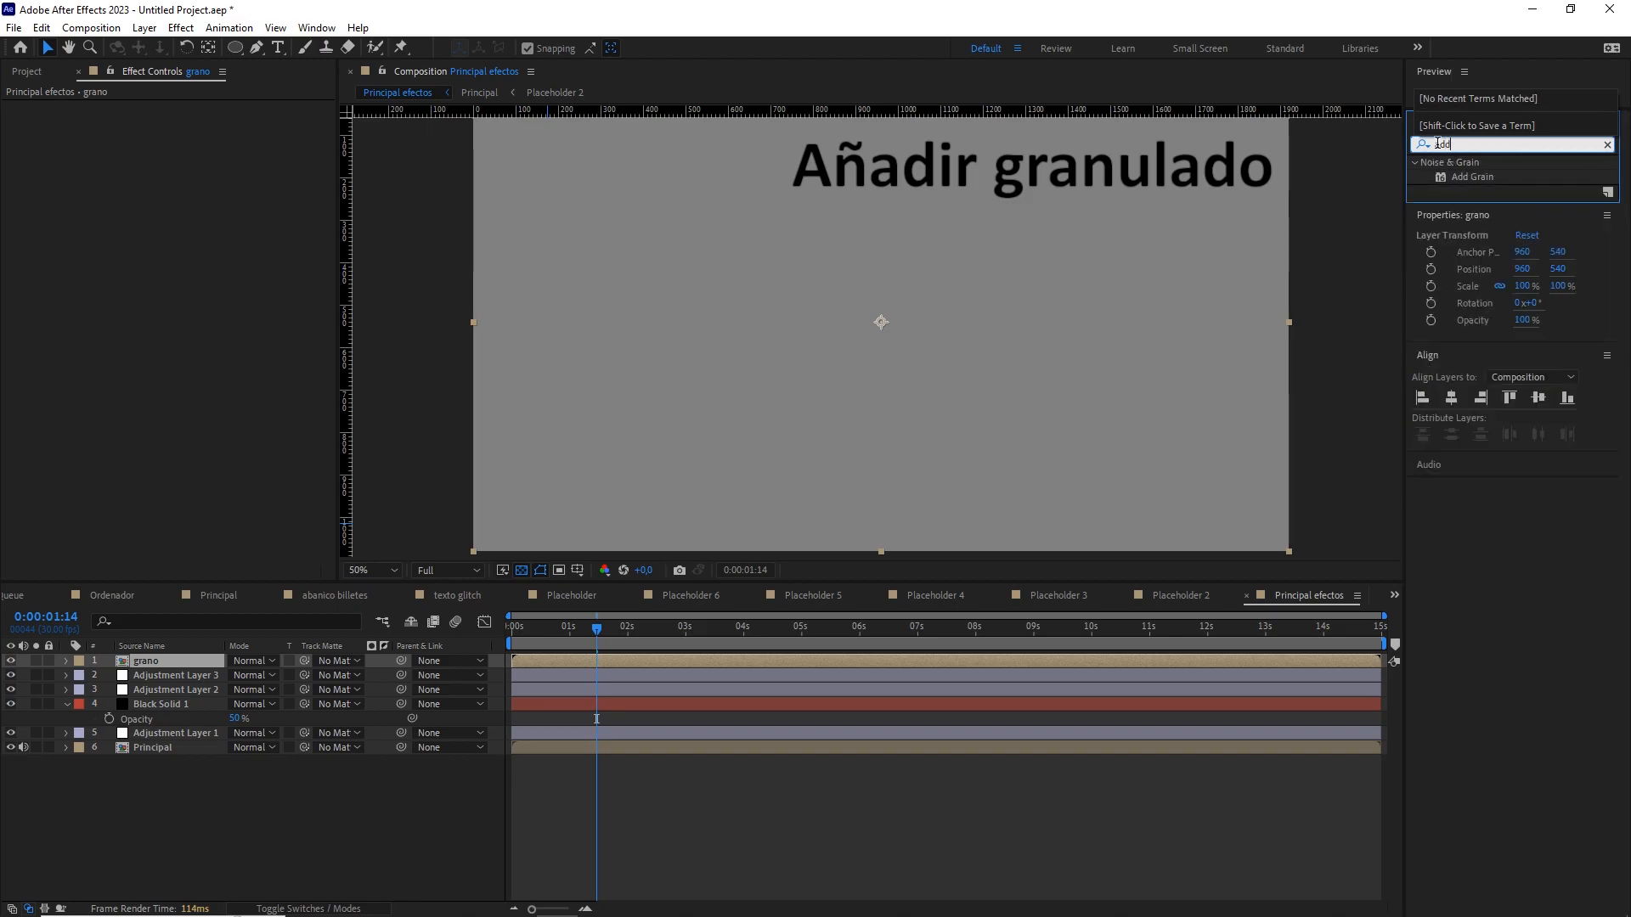
drag(1486, 177, 177, 664)
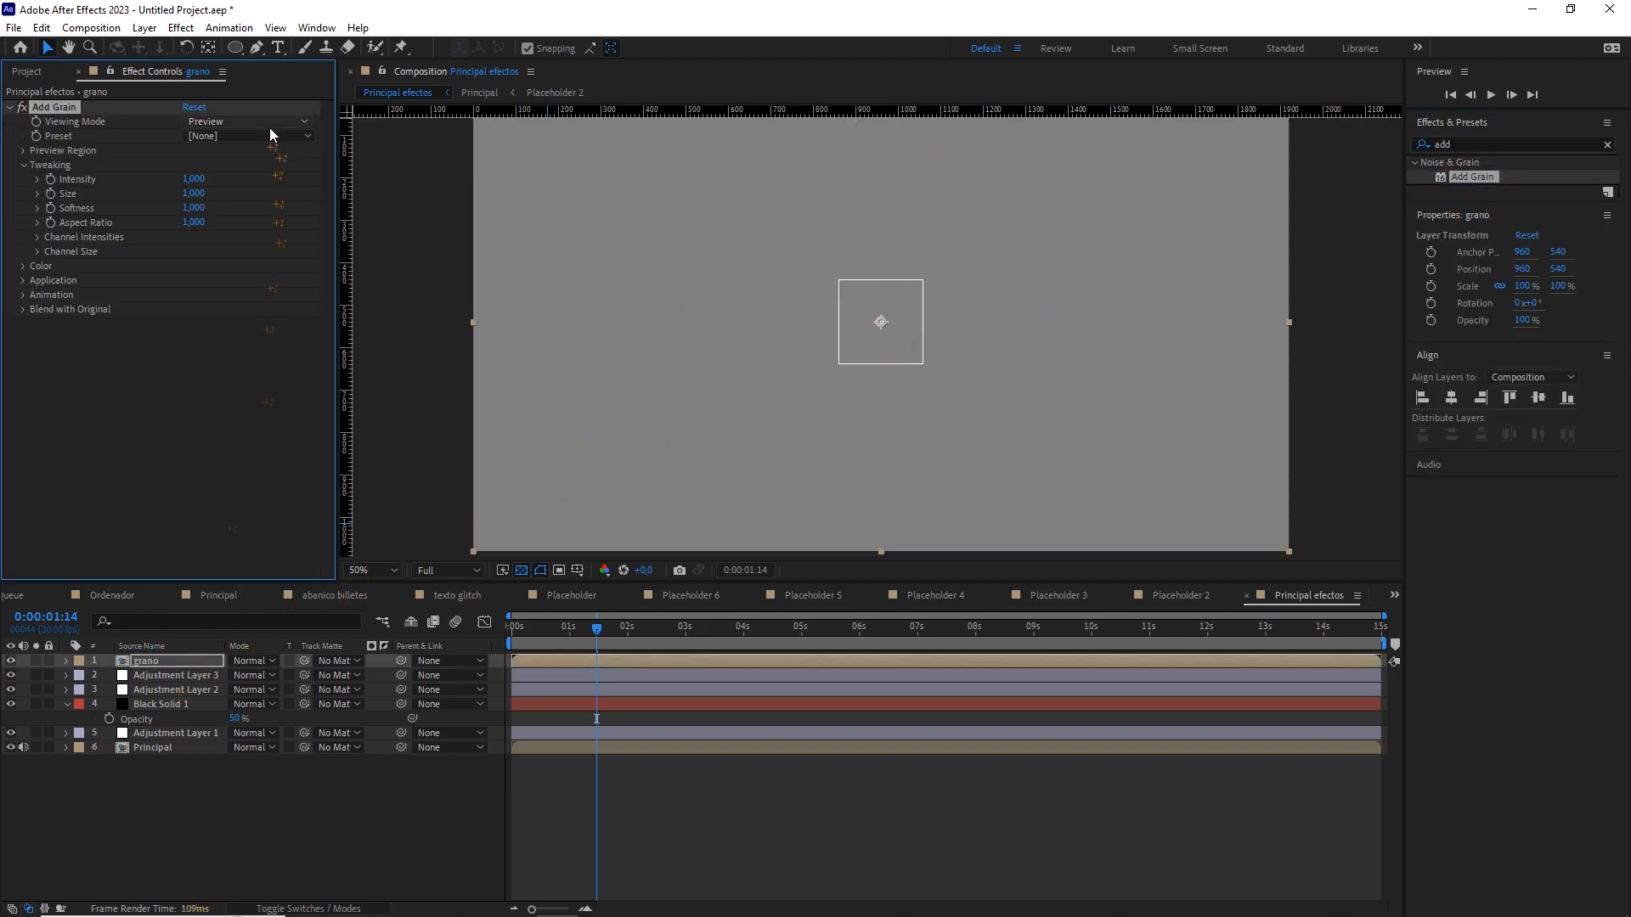
click(254, 122)
click(254, 178)
click(221, 136)
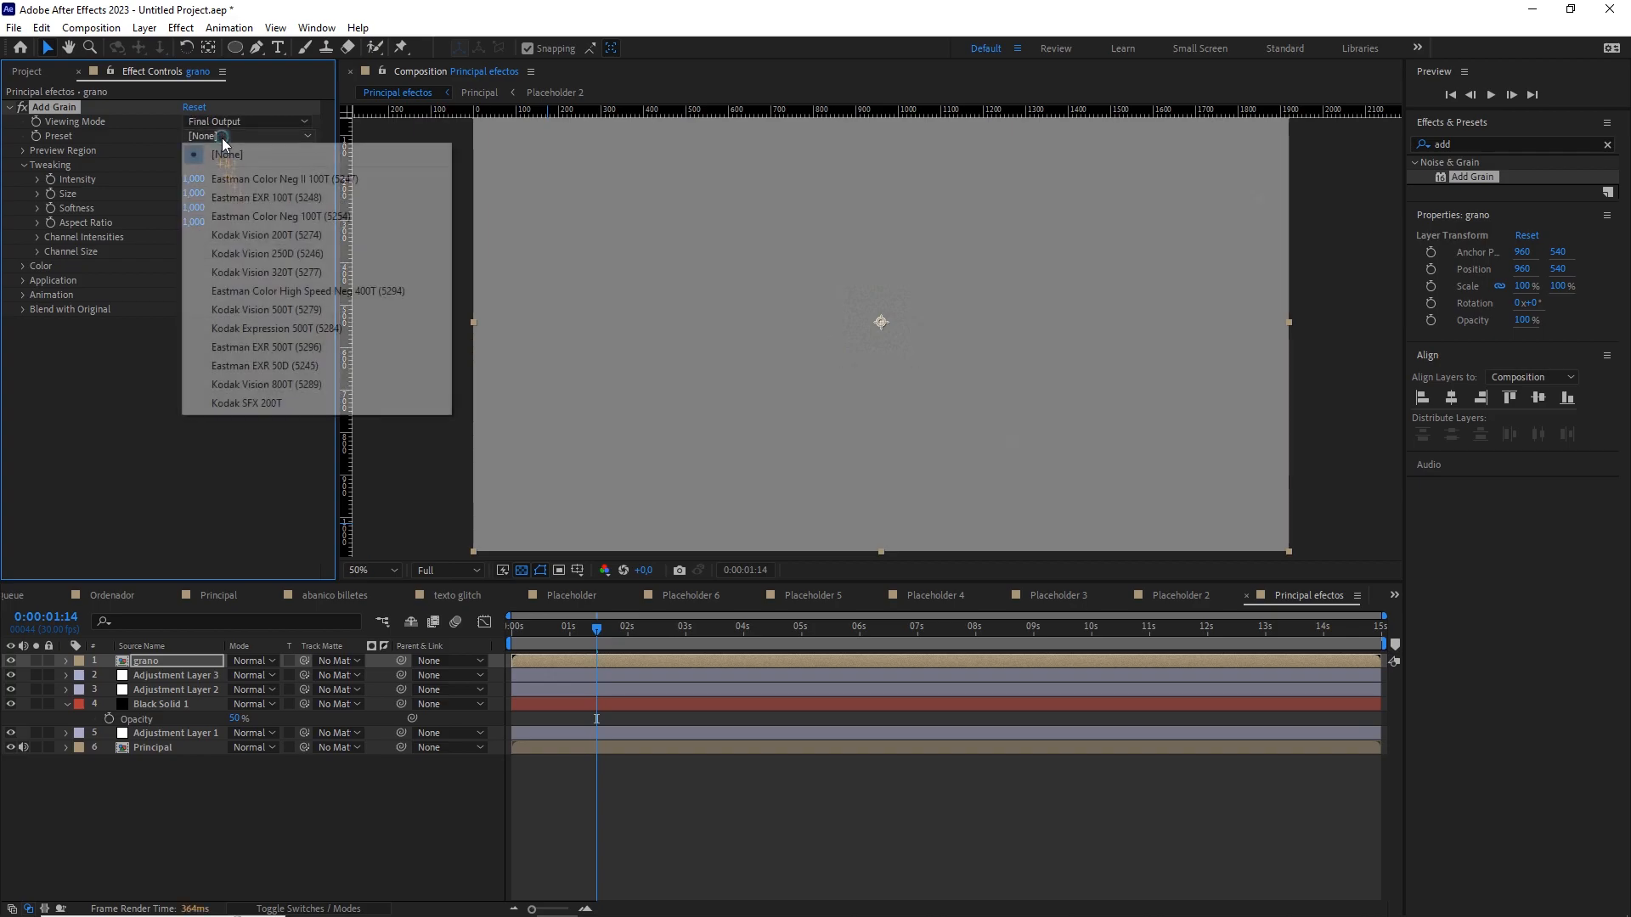
click(285, 256)
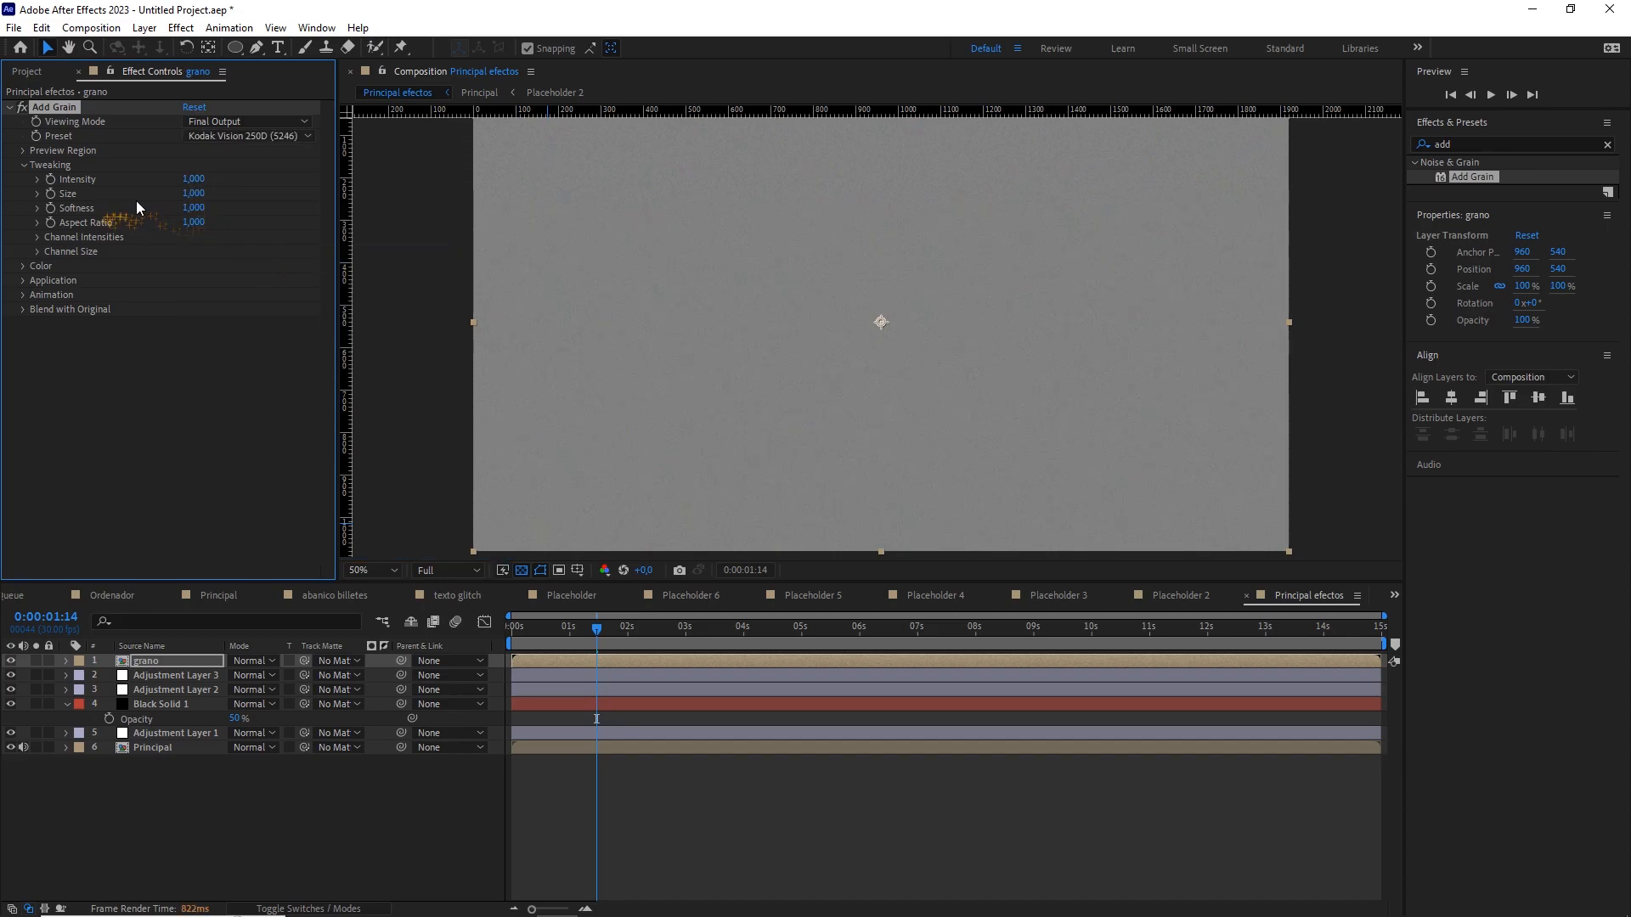
Adjust Add Grain to Size 0.4, Monochromatic colour and Animation Speed 0.
drag(197, 199, 190, 201)
click(23, 266)
click(186, 280)
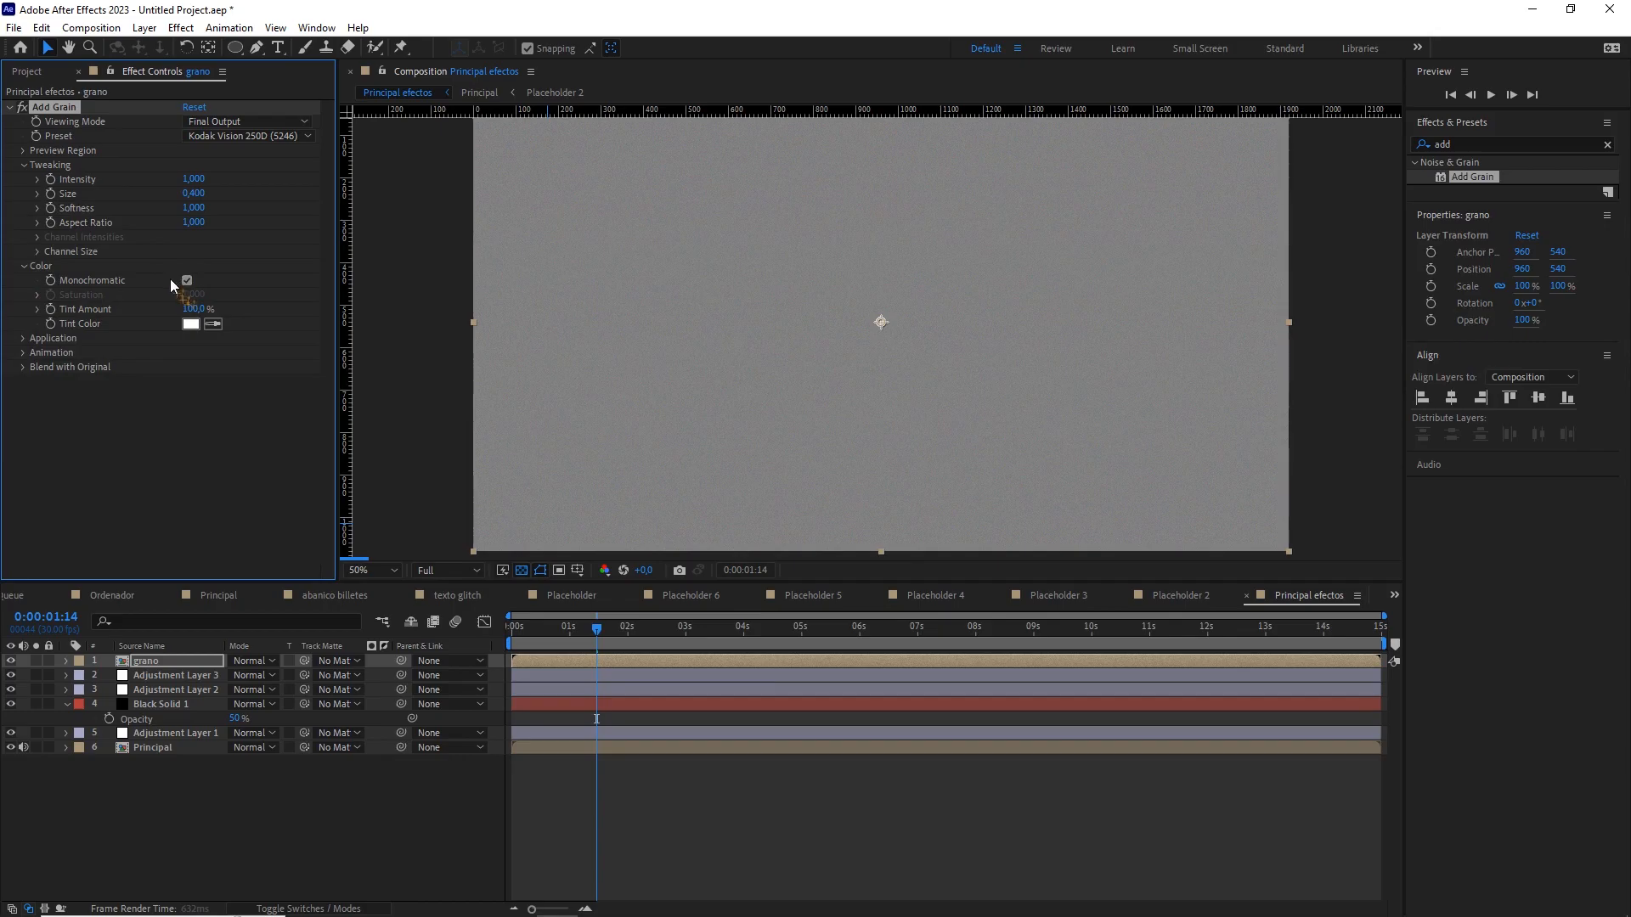
click(24, 353)
click(196, 368)
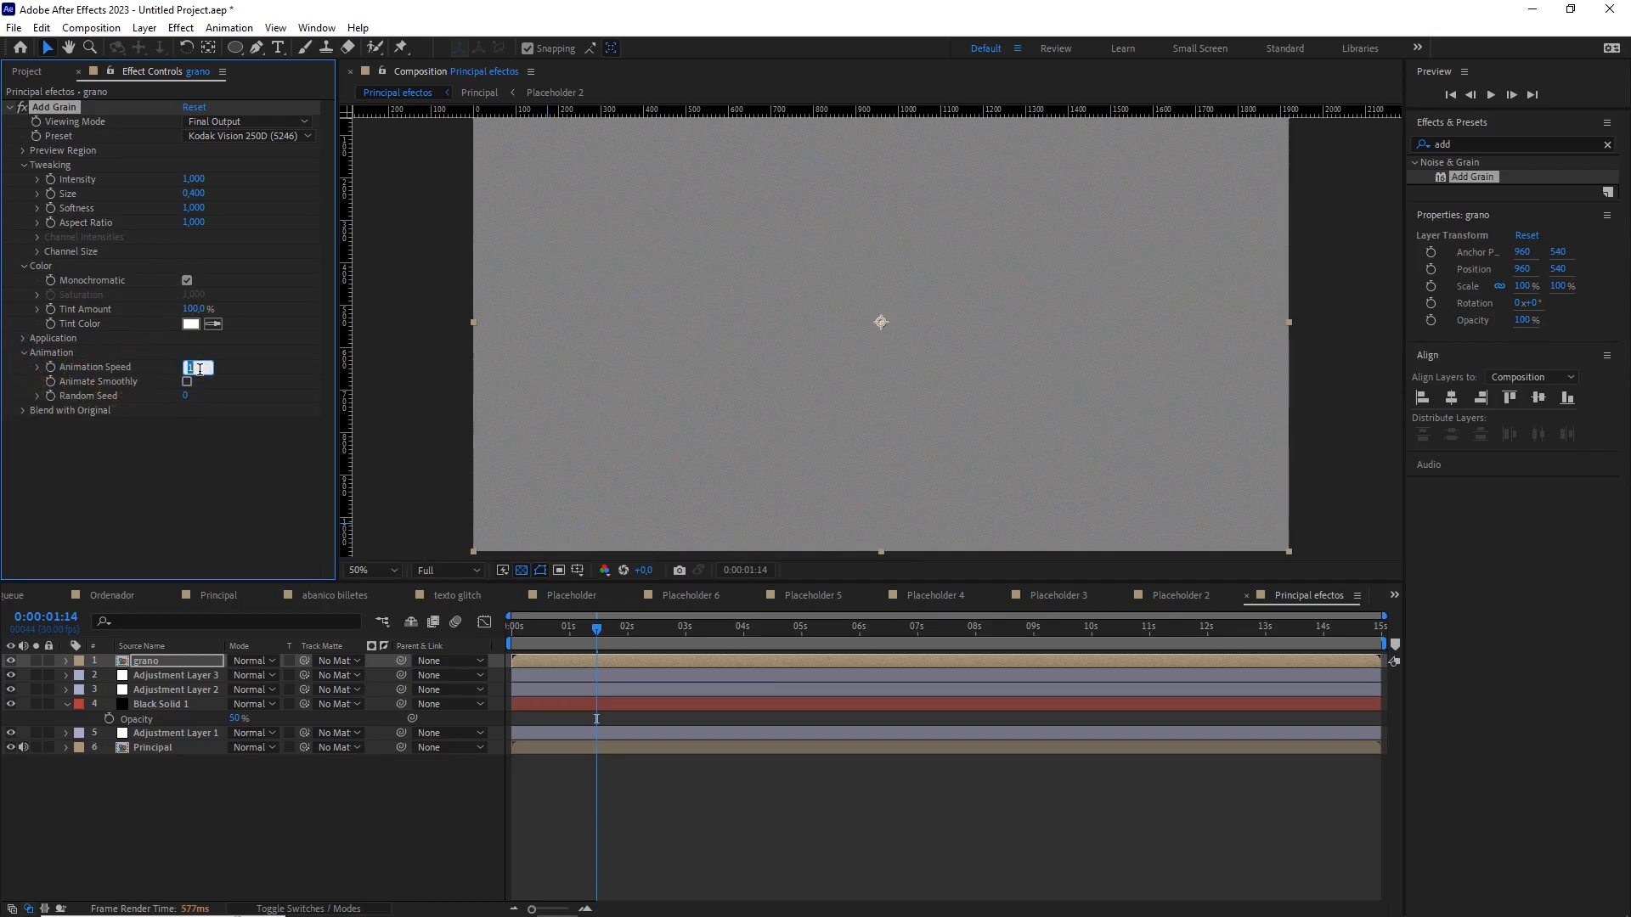
Set the grano layer's blending mode to Overlay.
click(249, 668)
click(261, 663)
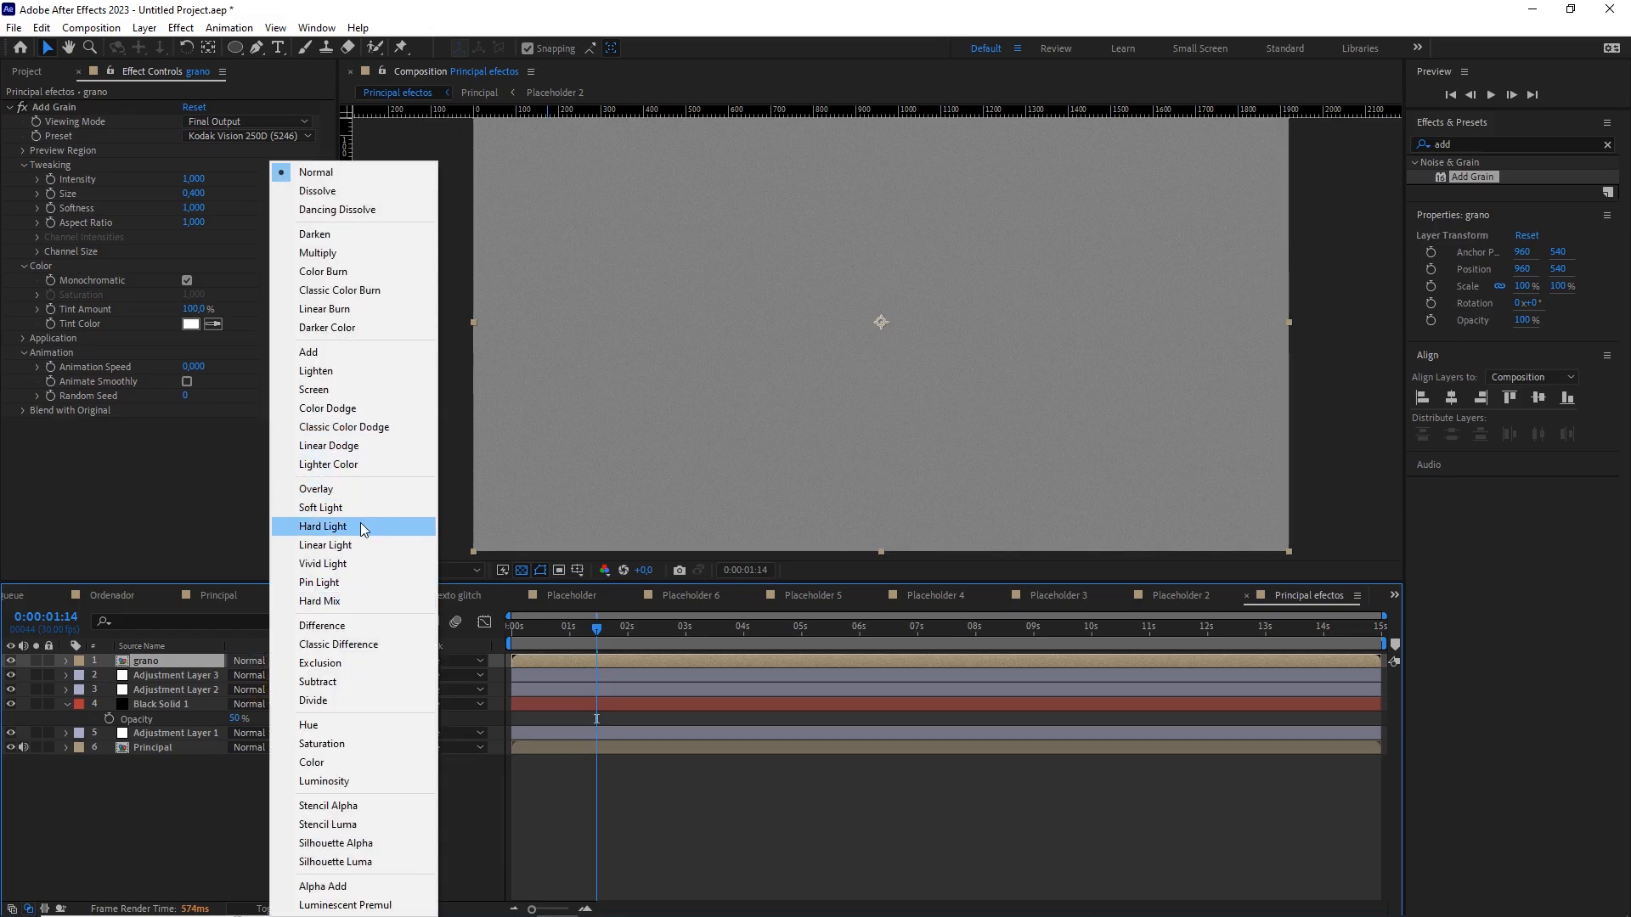
click(341, 493)
Compare the close-up image with and without the grano layer, and keep the layer visible.
scroll(708, 419, up, 4)
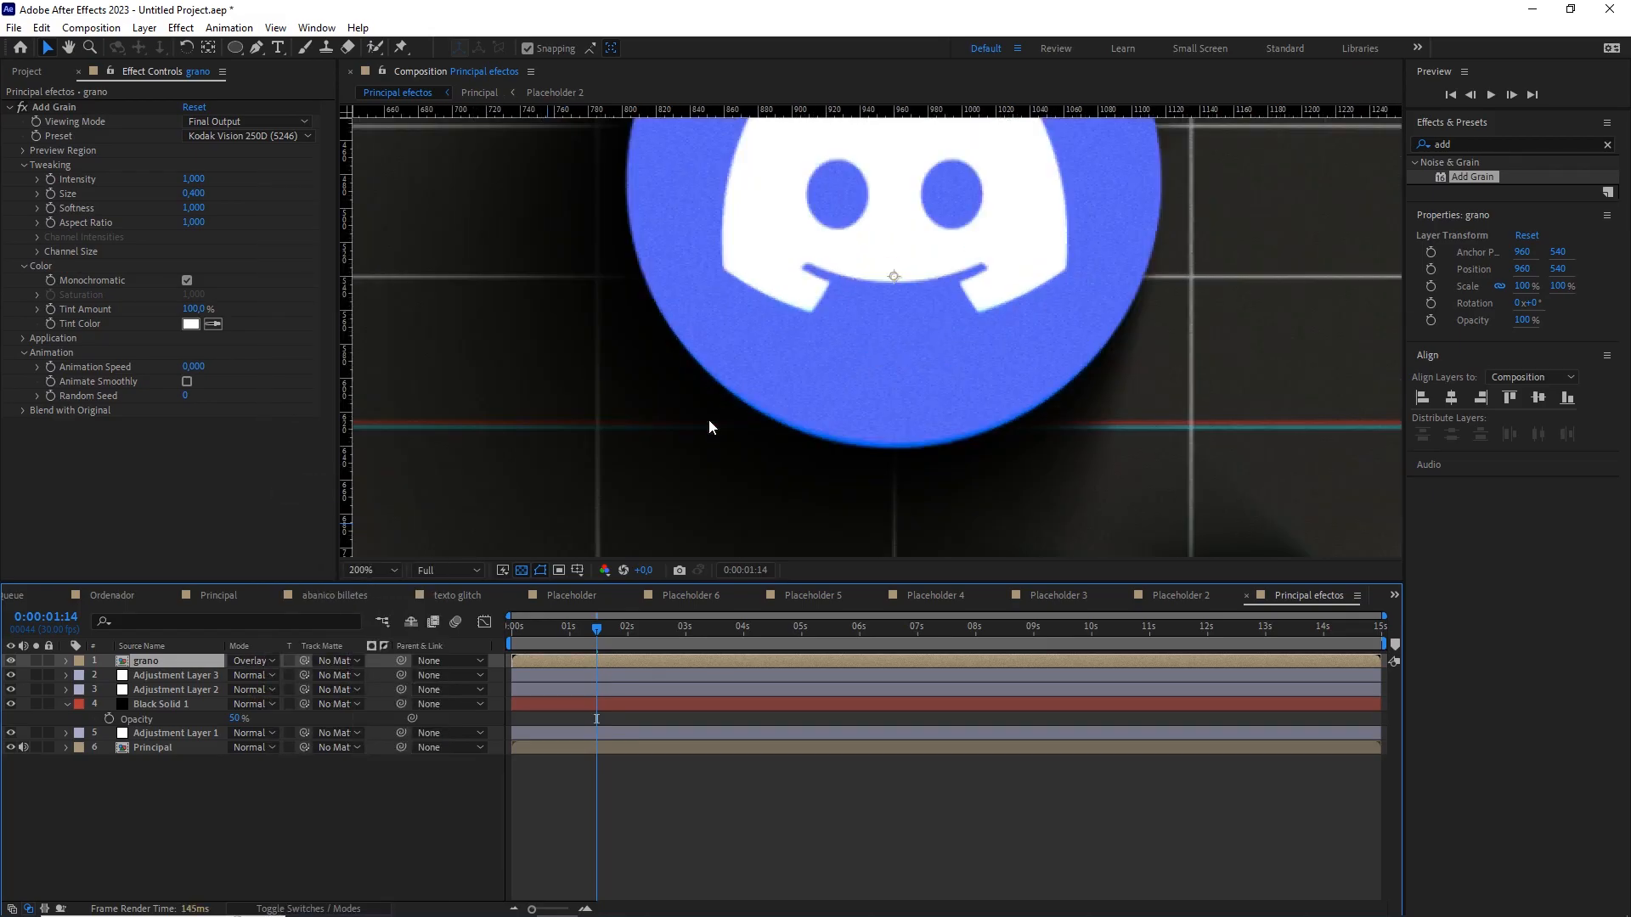
drag(768, 441, 761, 461)
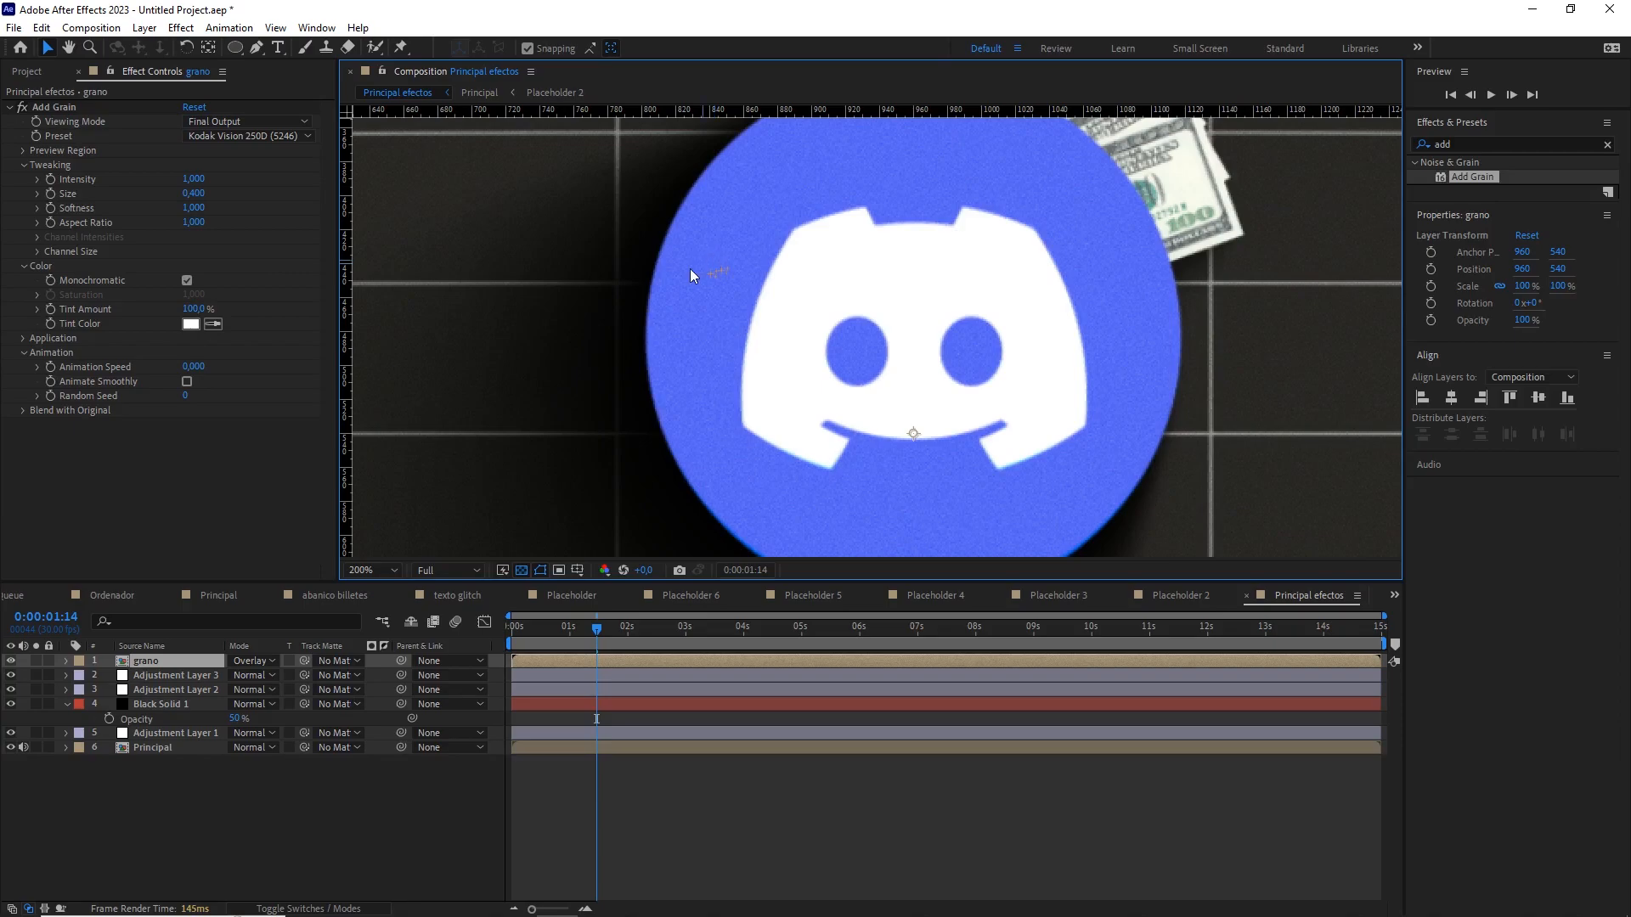
click(10, 661)
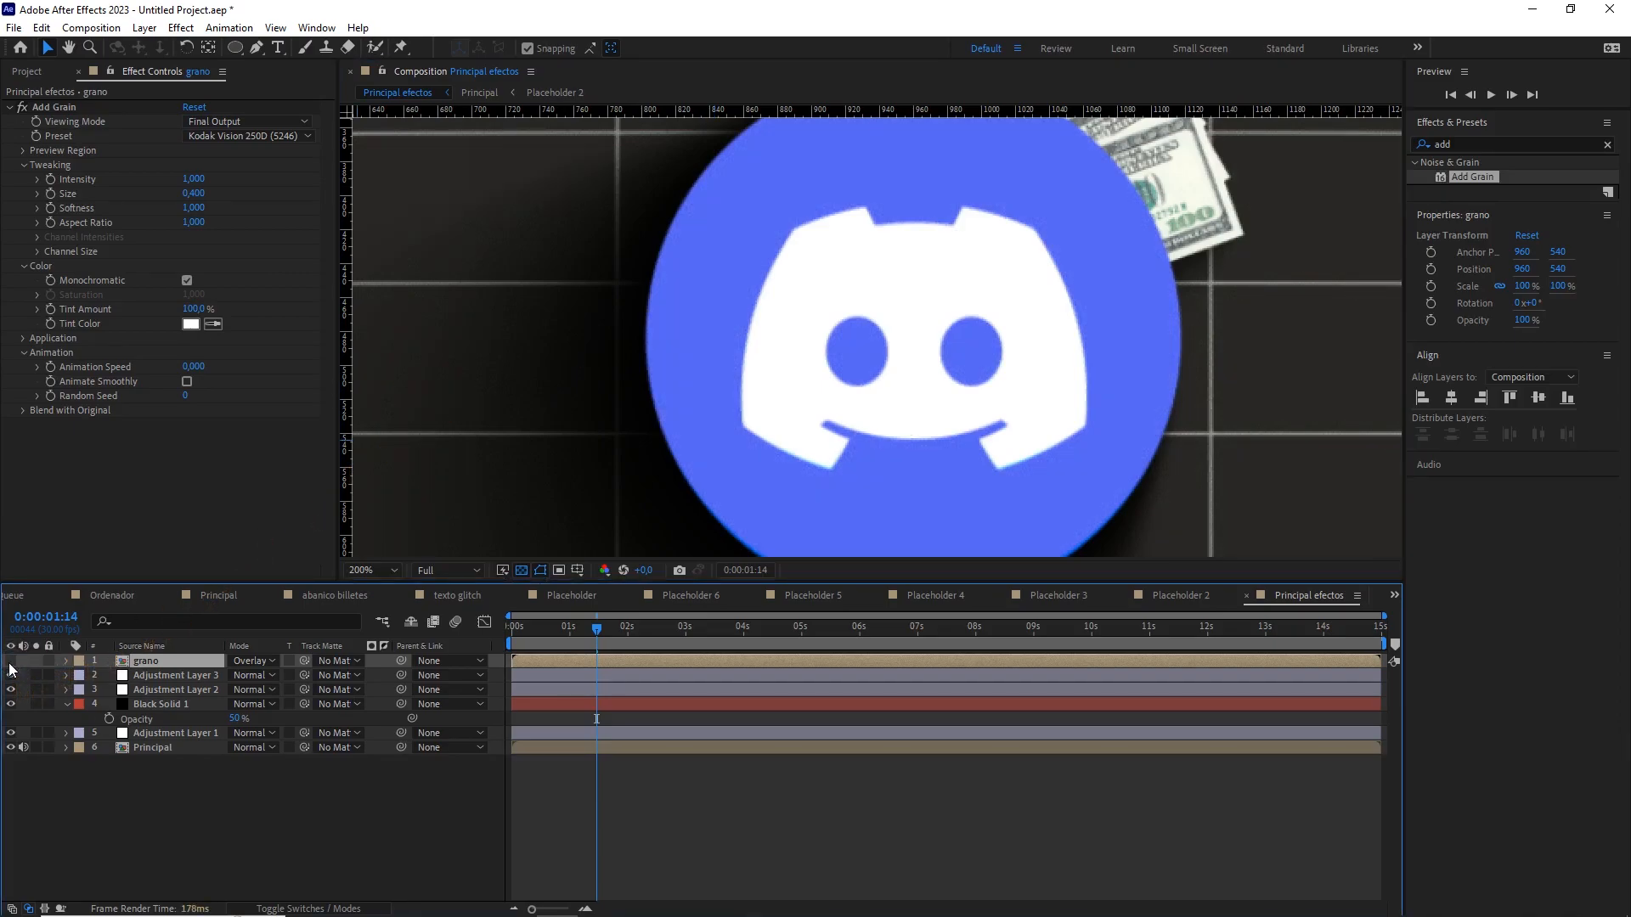
click(10, 661)
drag(599, 408, 812, 331)
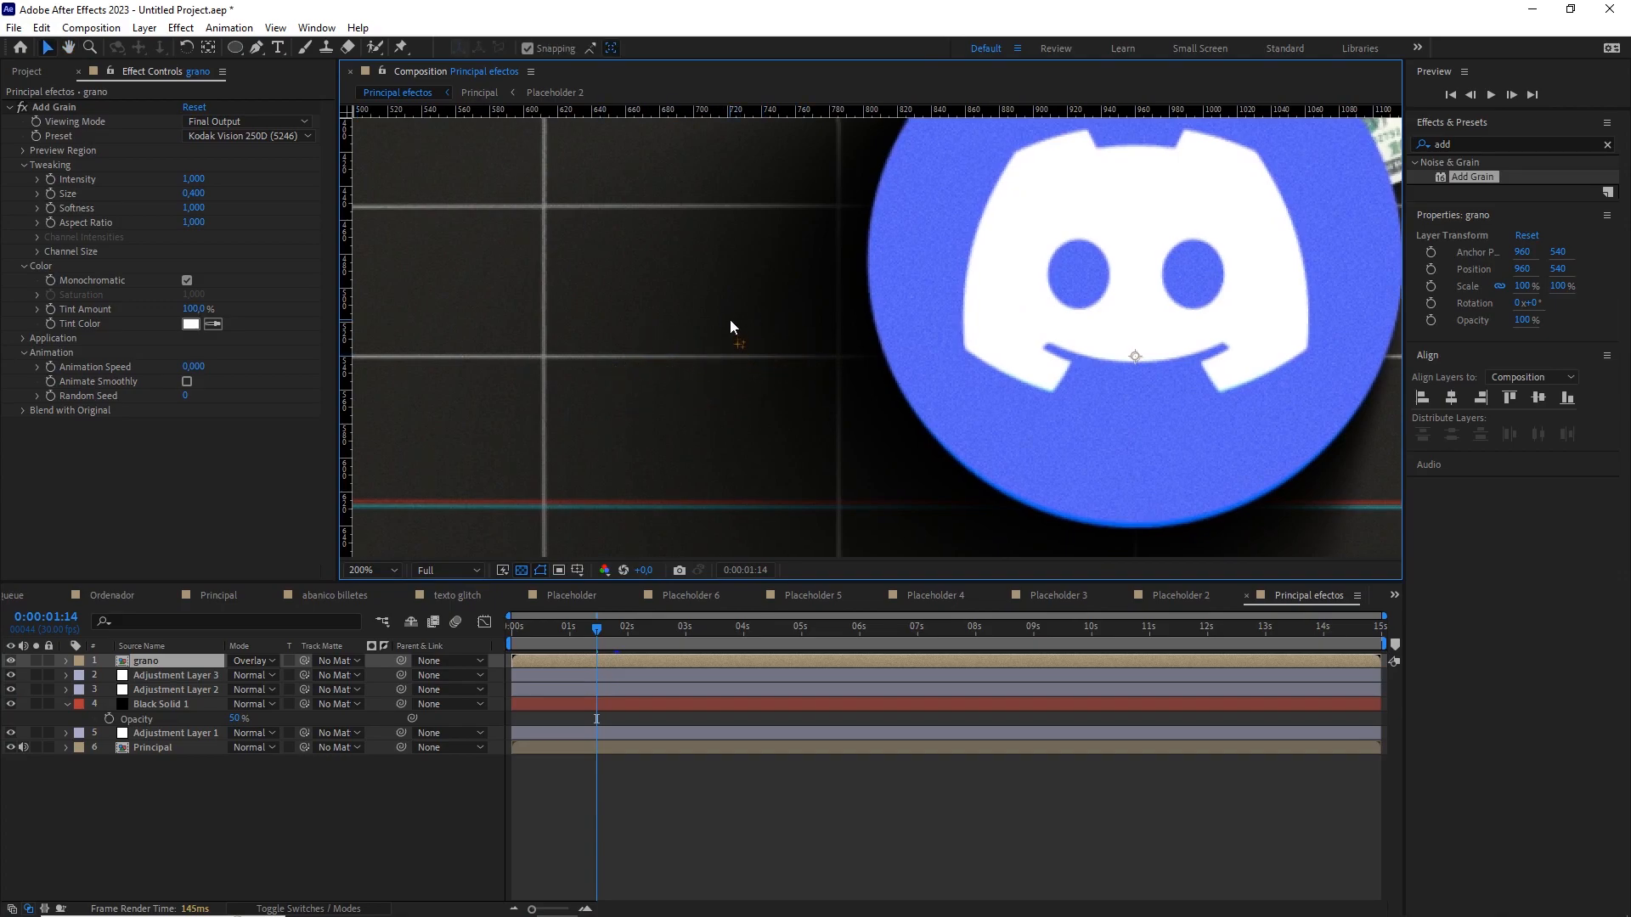
scroll(730, 319, up, 2)
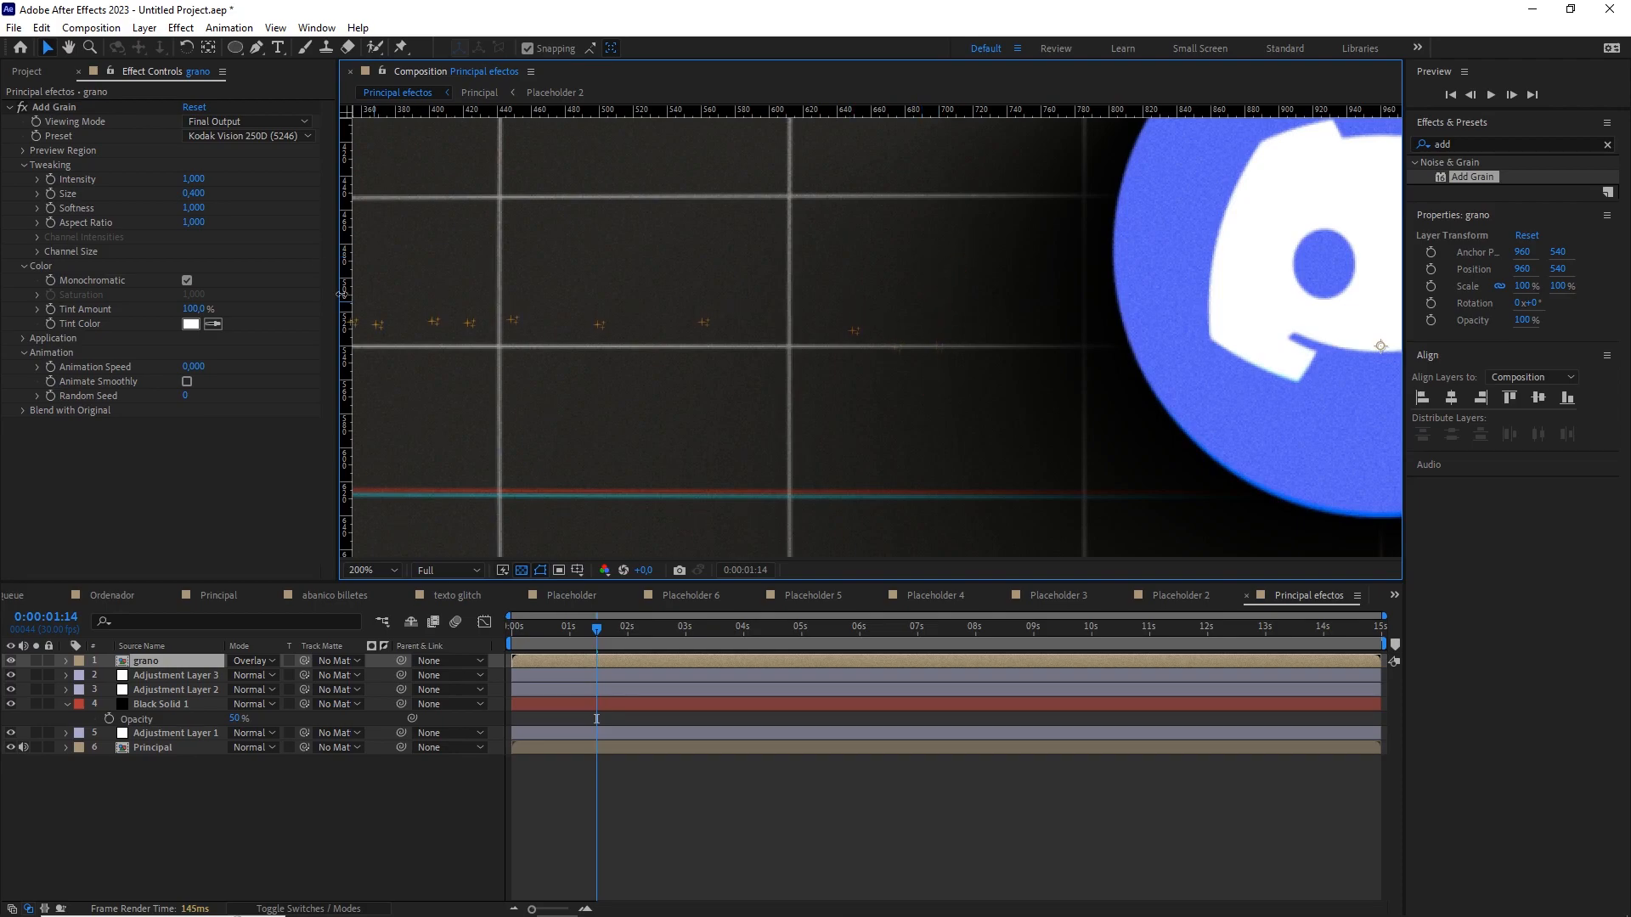
Set the project's colour depth to 16 bits per channel and check the dark background gradient.
click(39, 72)
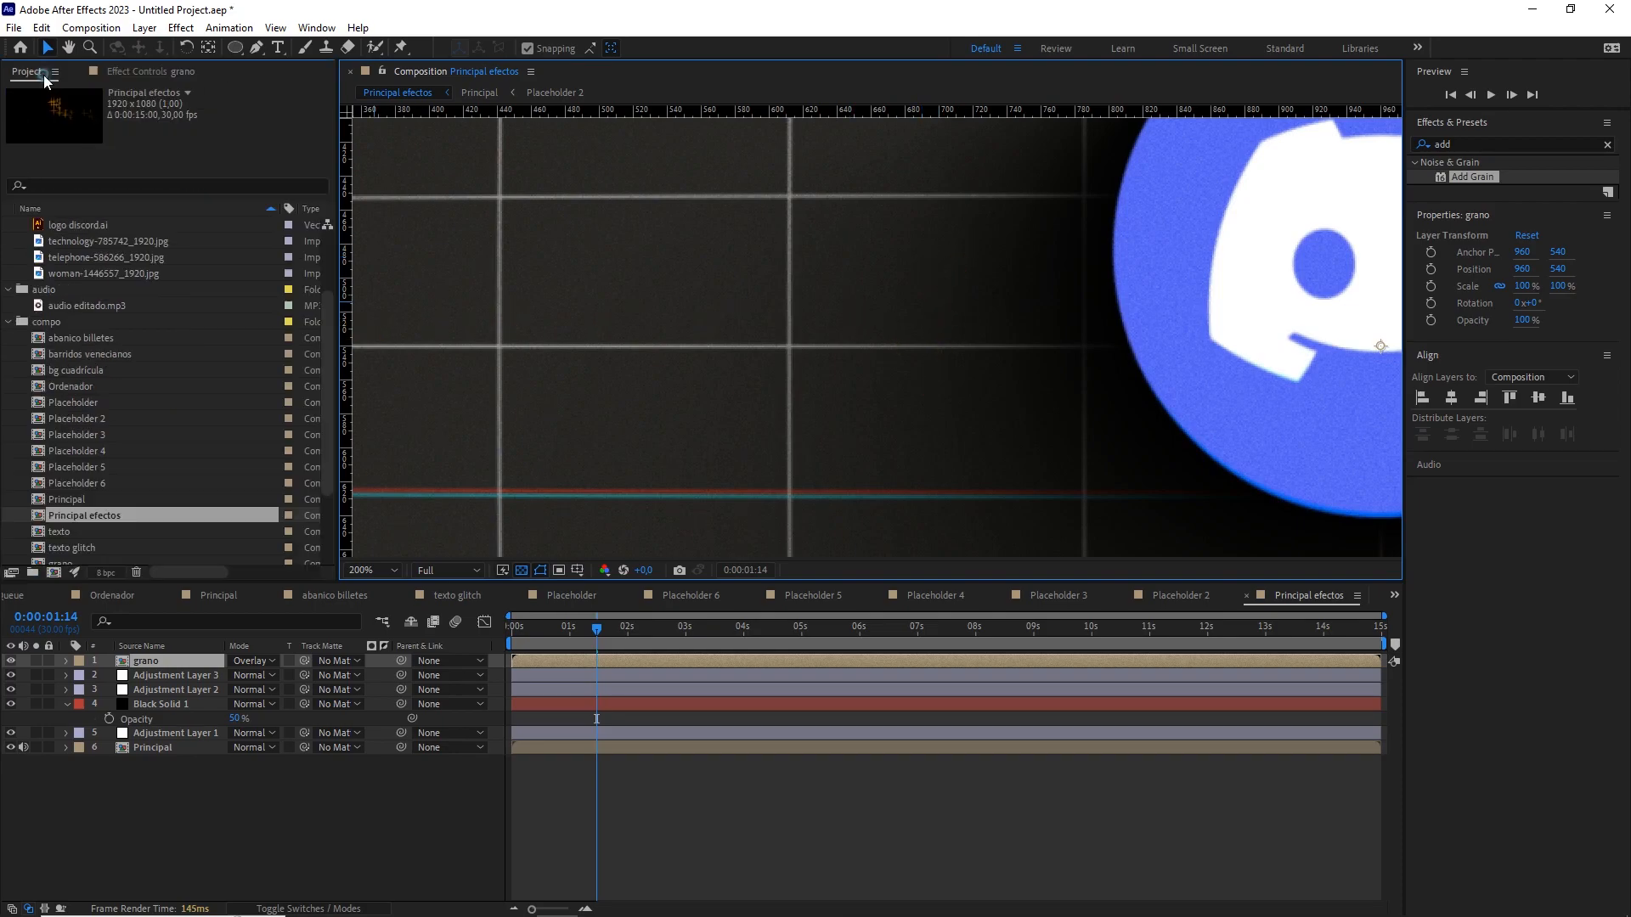
alt+click(106, 573)
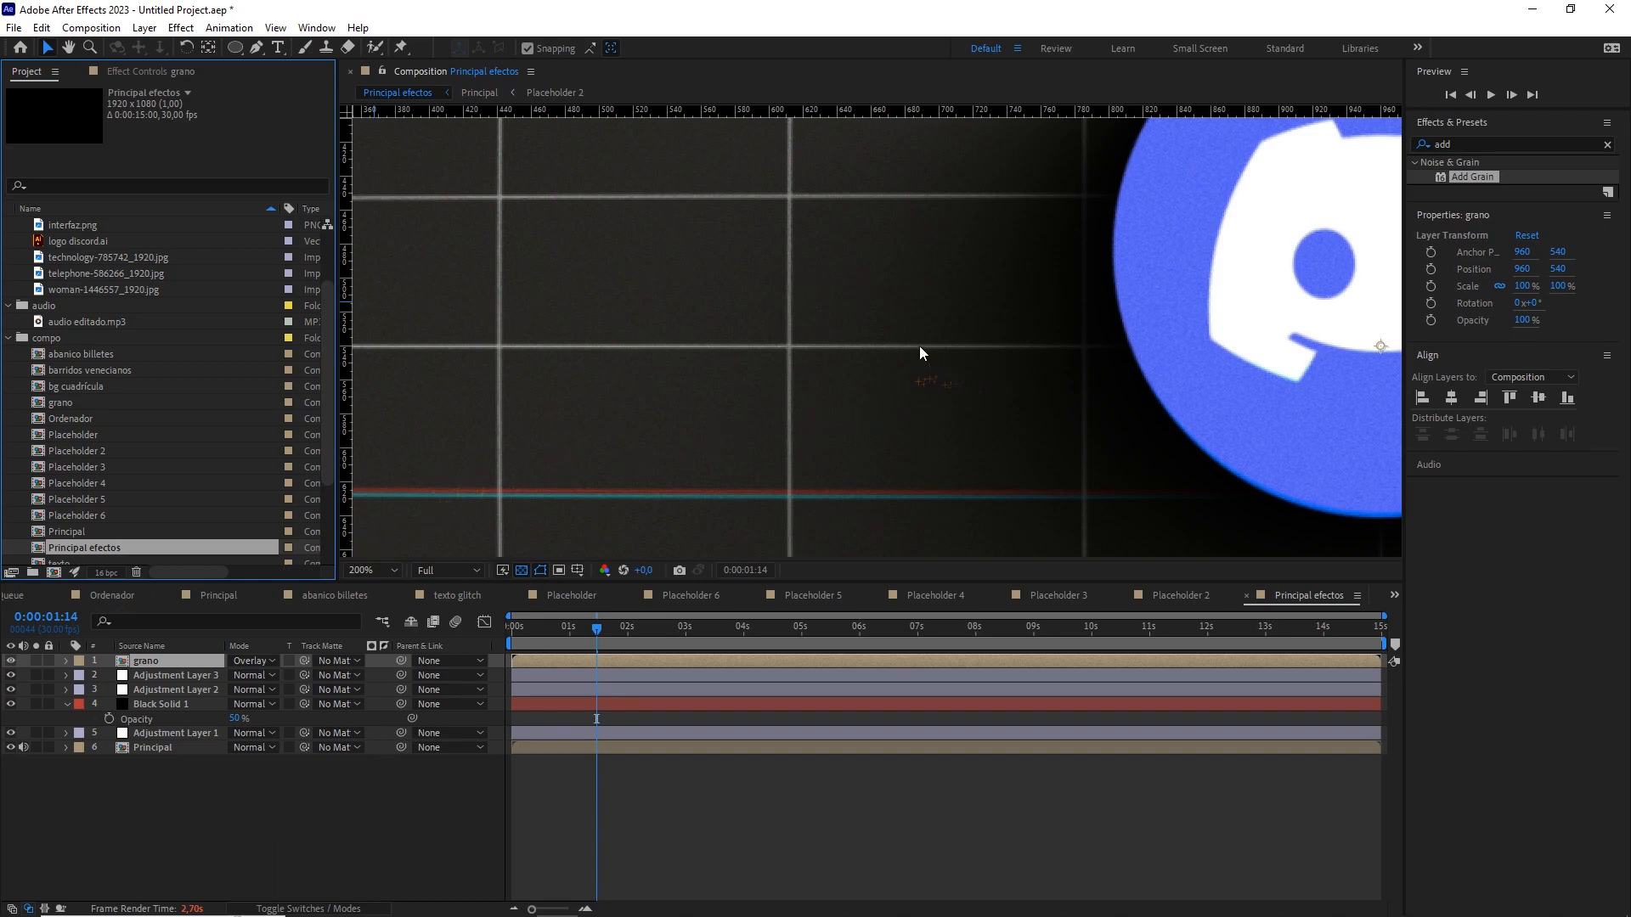
scroll(921, 346, down, 1)
scroll(920, 347, up, 1)
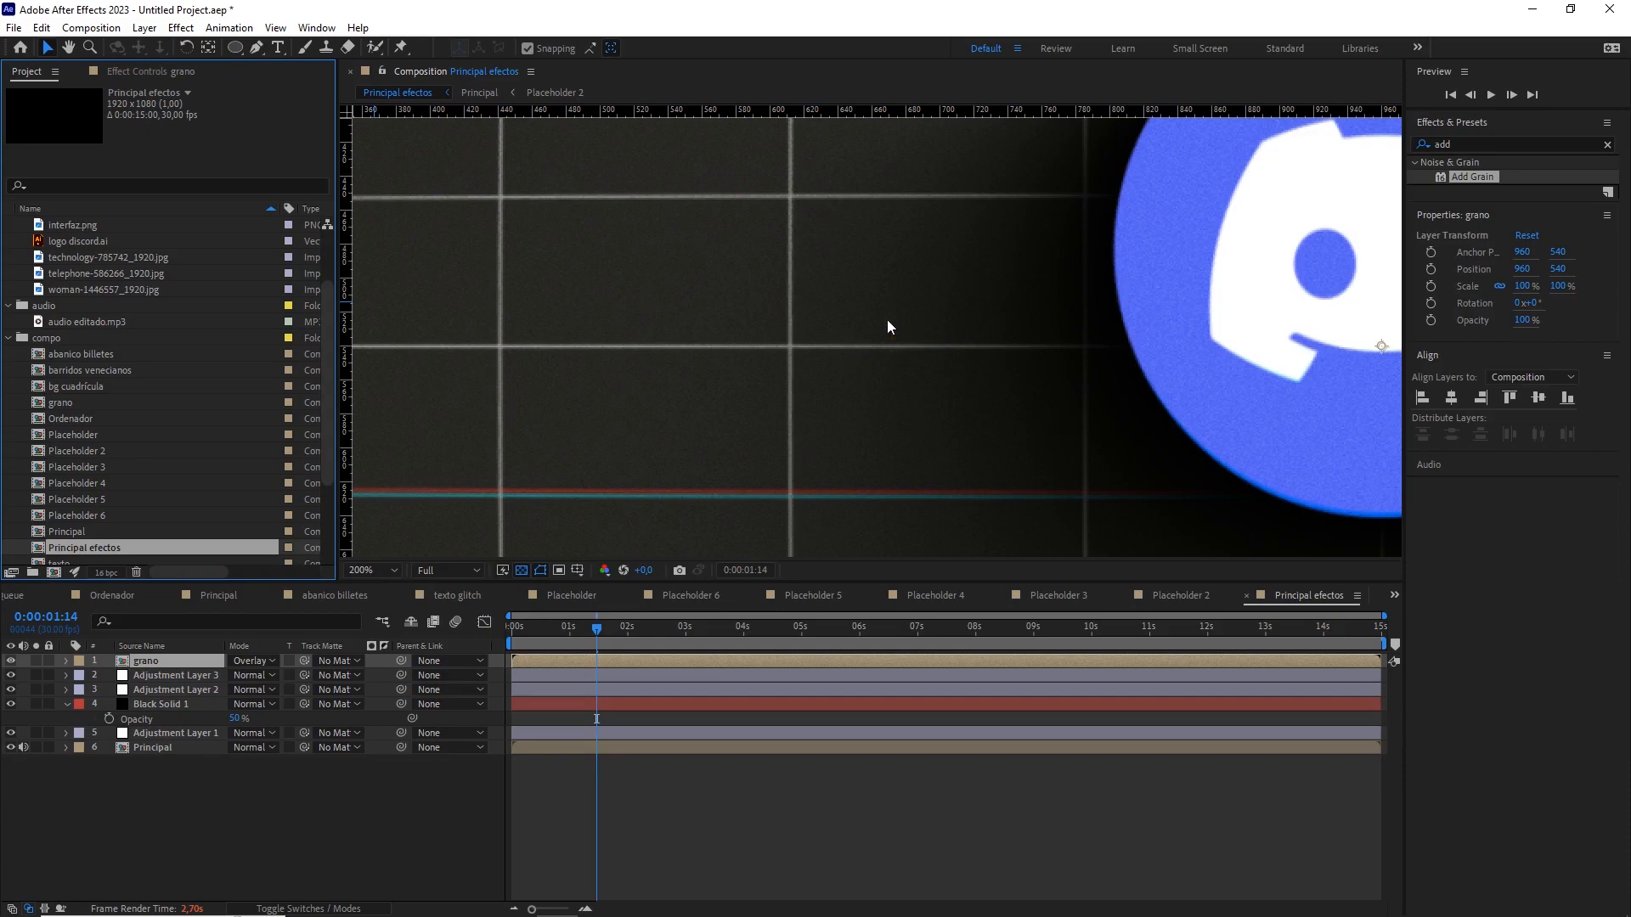
Set the end of the Principal efectos work area at 0:00:11:00.
scroll(887, 319, down, 2)
drag(1023, 334, 891, 341)
key(v)
click(376, 569)
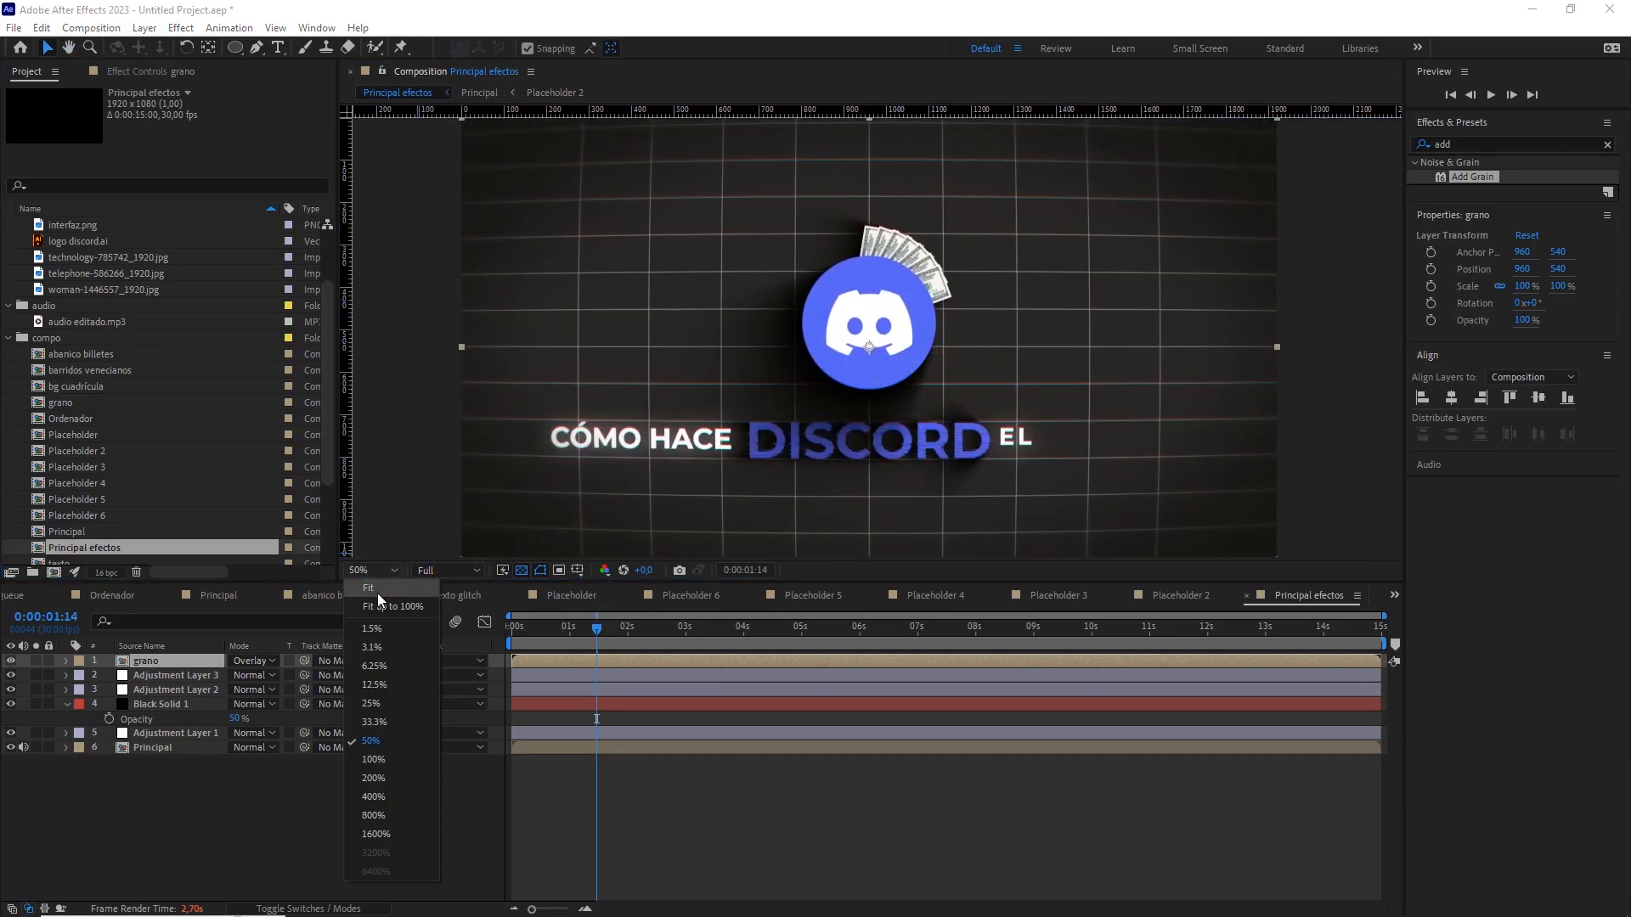
click(377, 593)
drag(557, 908, 513, 910)
click(1151, 627)
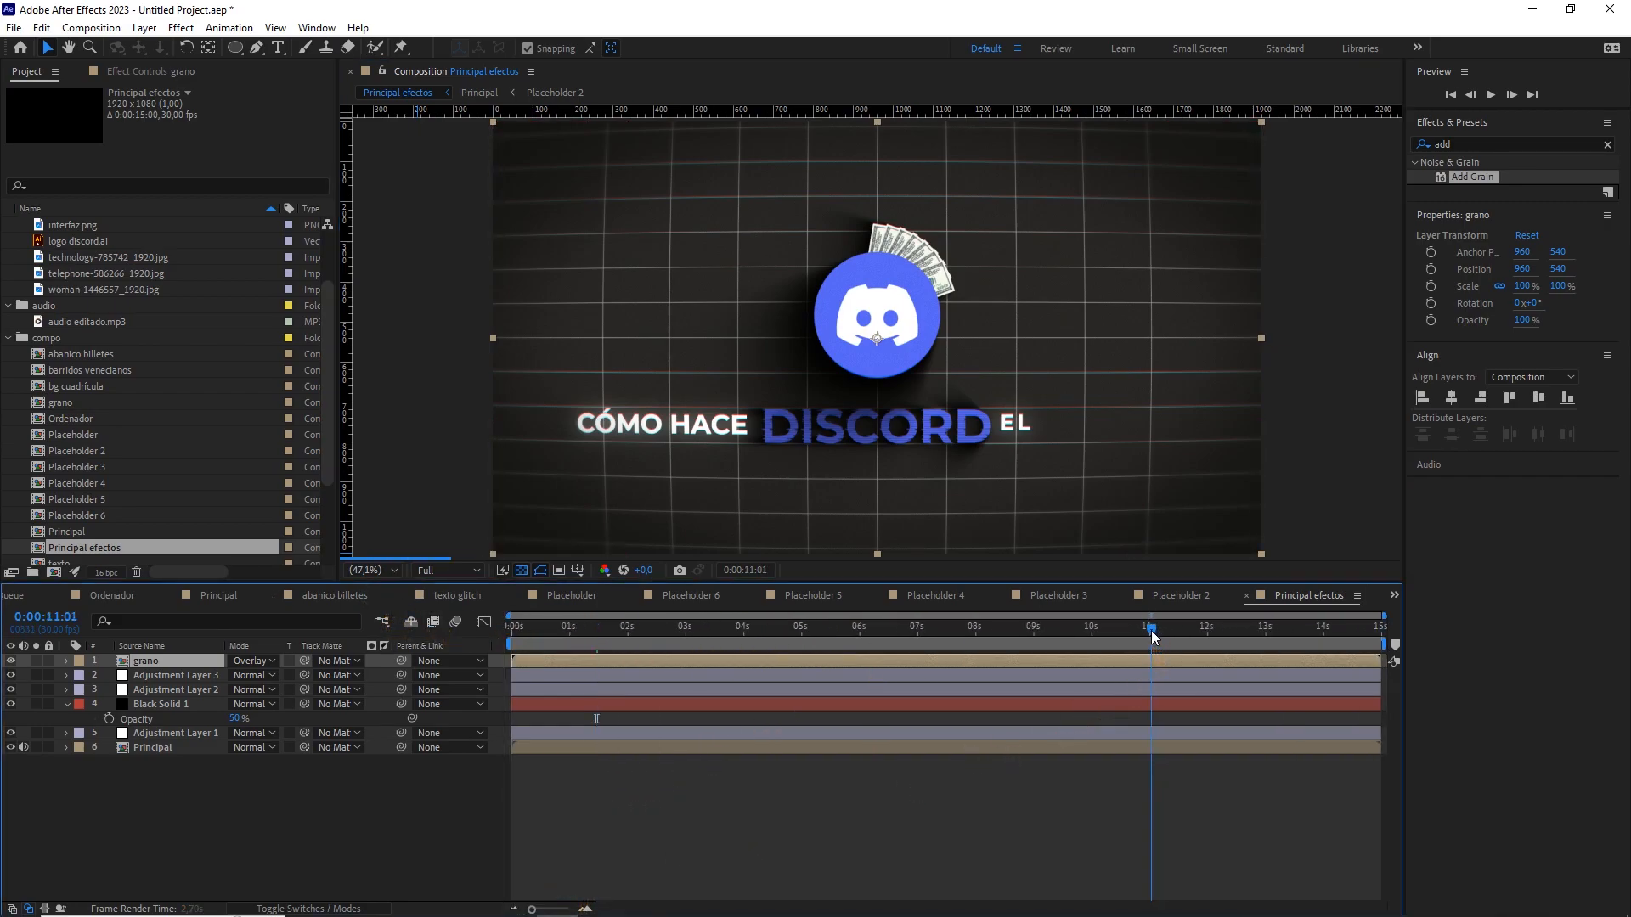
key(n)
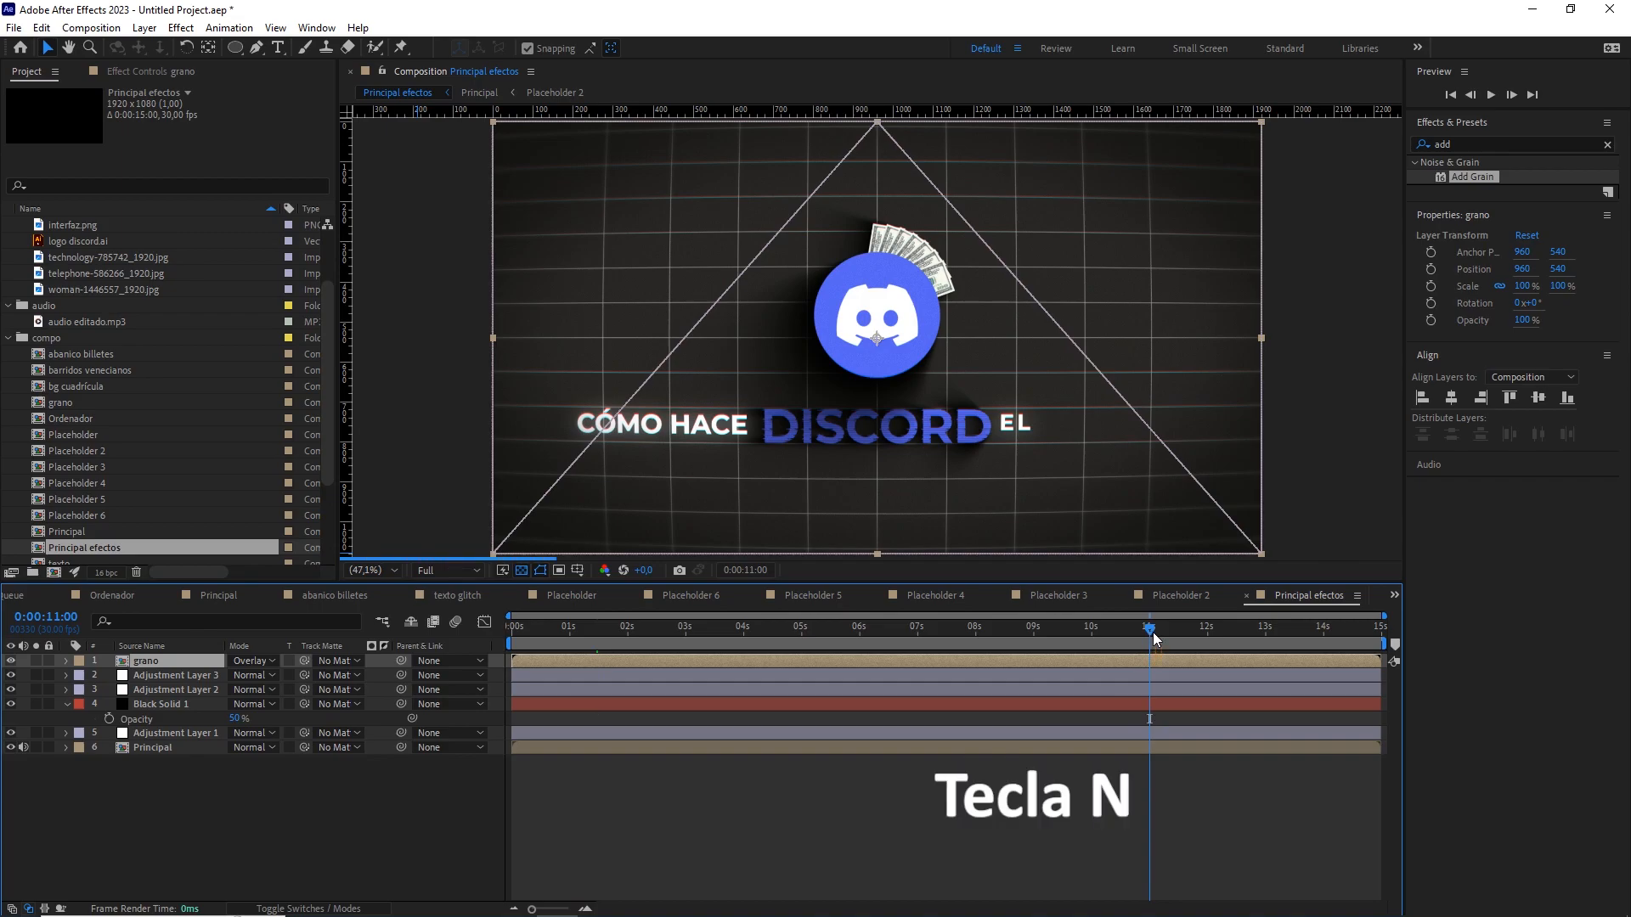
Lower the composition preview resolution to Quarter for playback.
key(space)
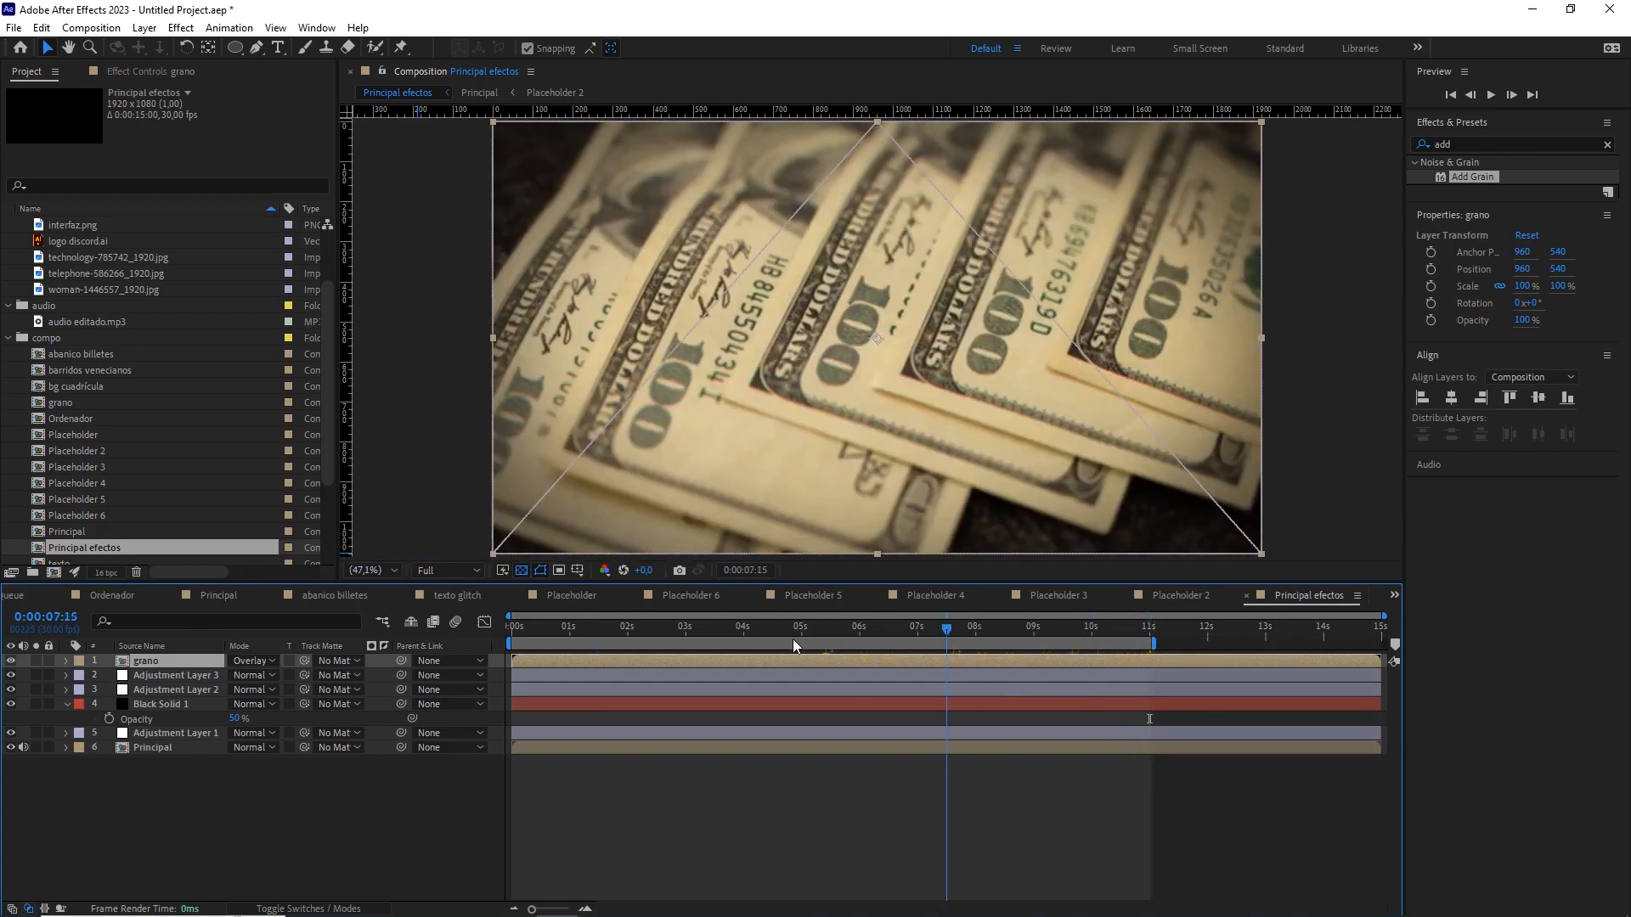
click(450, 570)
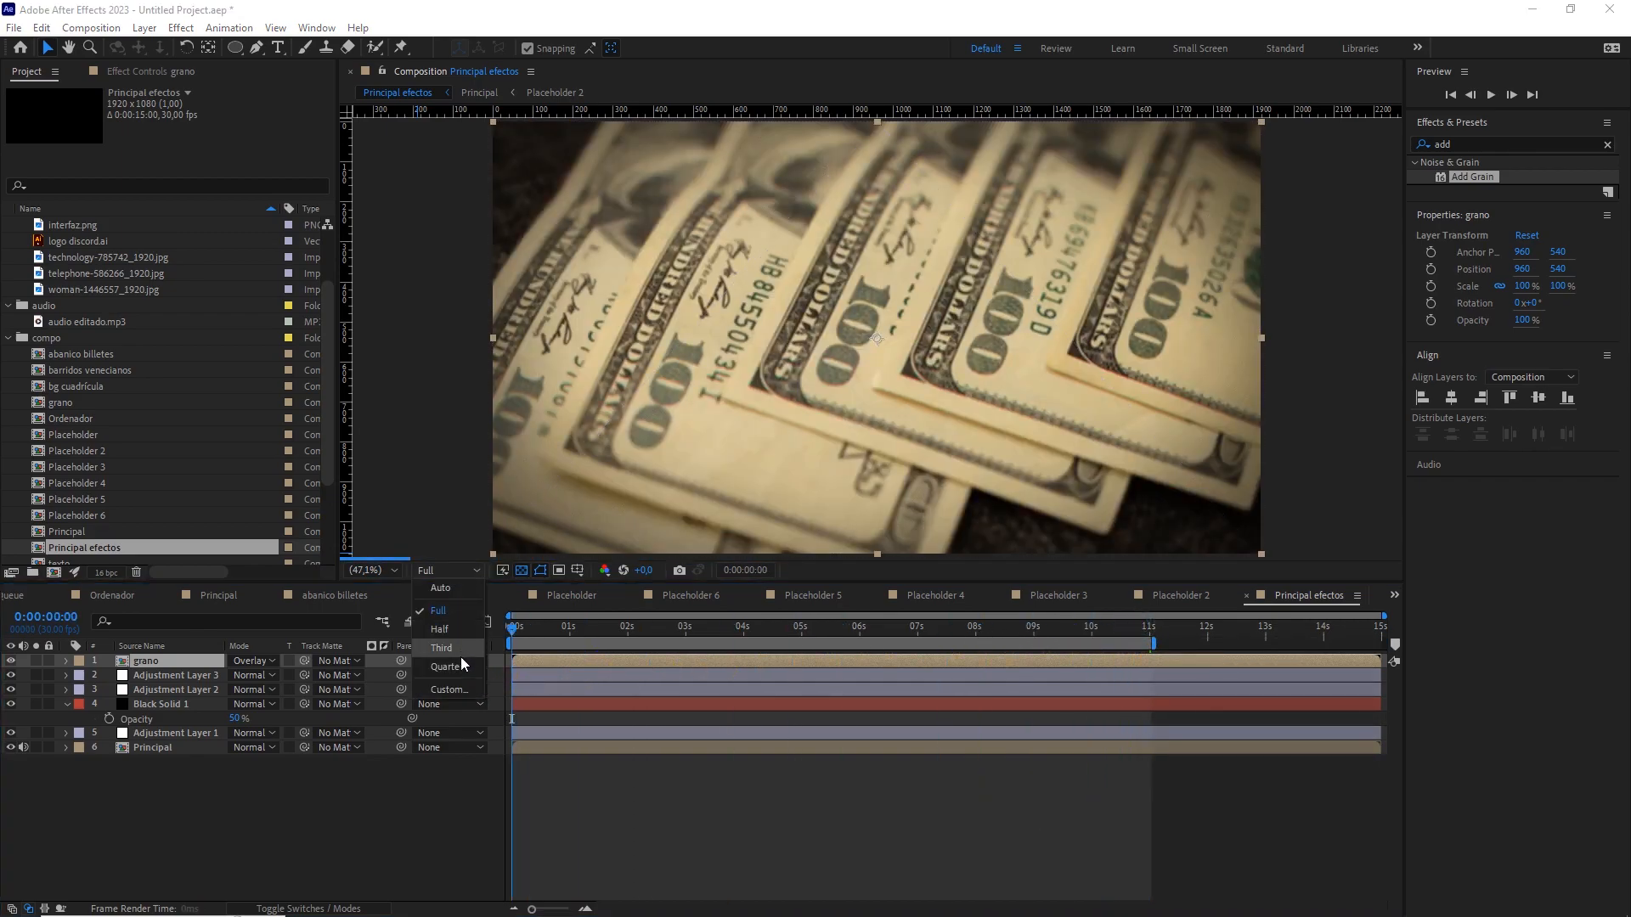
click(463, 667)
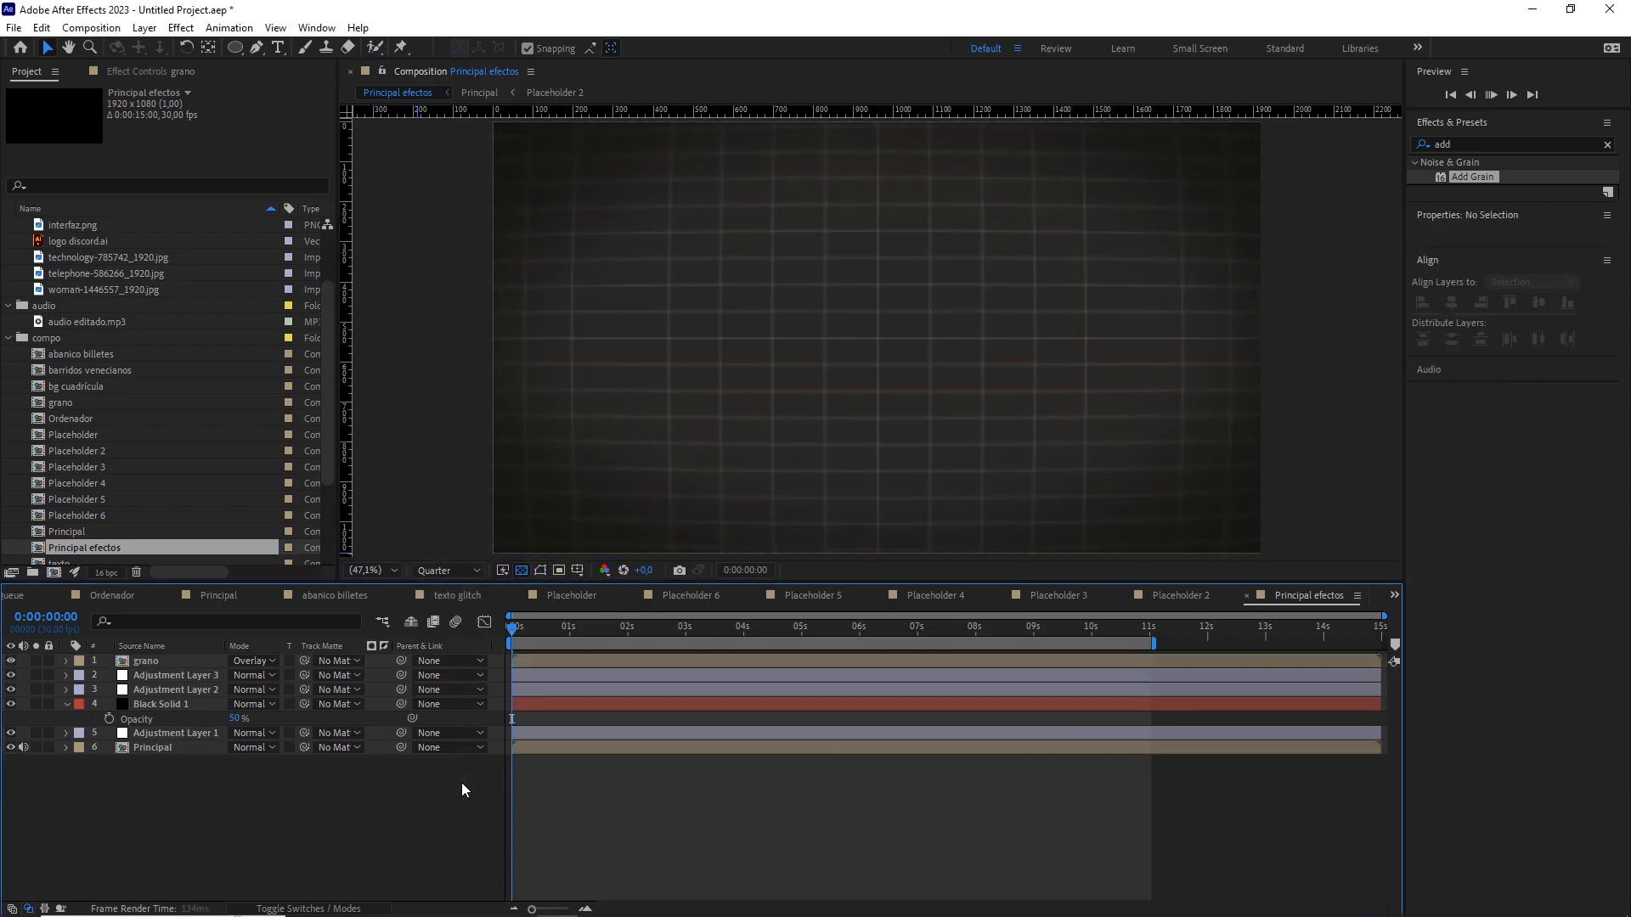